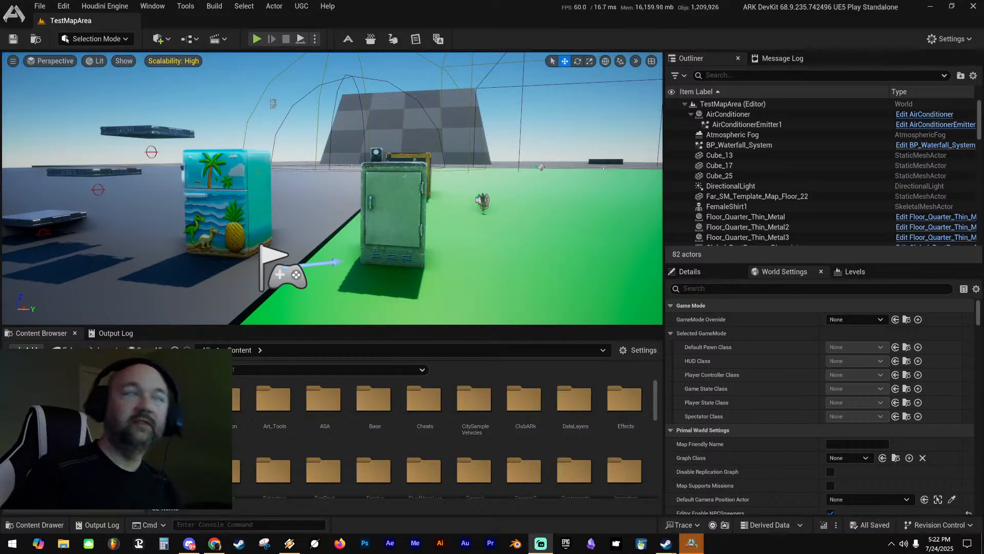
# Examine the tiki fridge and the structures around it in the test map viewport
pyautogui.moveTo(510, 162); pyautogui.dragTo(595, 174, button='right')
pyautogui.press('w')
pyautogui.press('s')
pyautogui.press('w')
pyautogui.press('d')
pyautogui.press('w')
pyautogui.press('d')
pyautogui.press('w')
pyautogui.press('w')
pyautogui.press('a')
pyautogui.press('s')
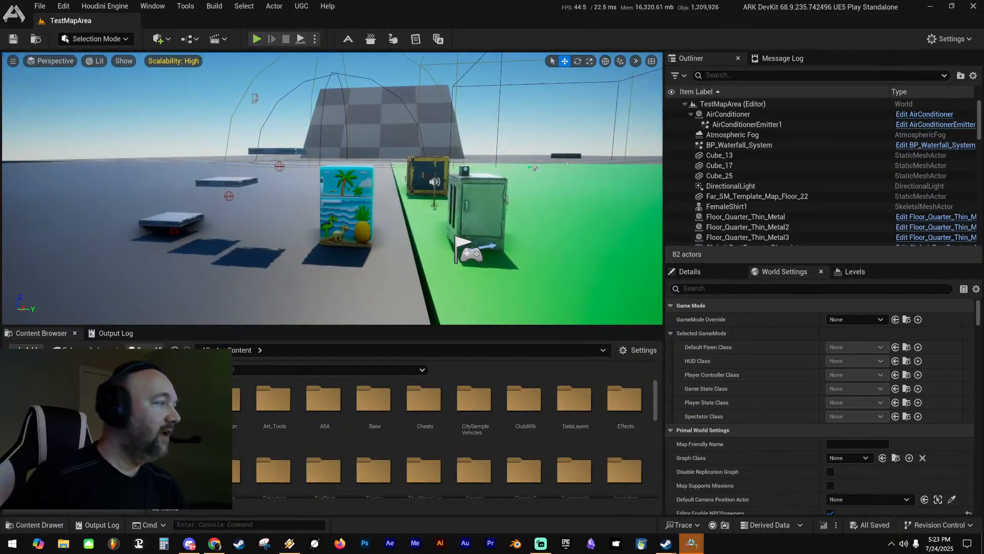
# Open the Element_Urban plugin's content folder
pyautogui.click(67, 410)
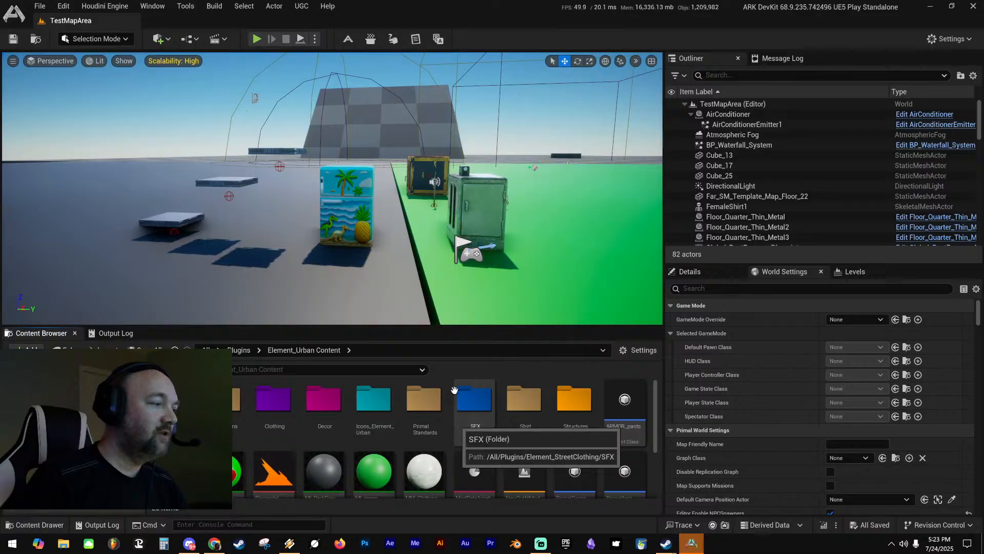
pyautogui.moveTo(446, 246); pyautogui.dragTo(414, 231, button='right')
pyautogui.press('w')
pyautogui.press('a')
pyautogui.press('d')
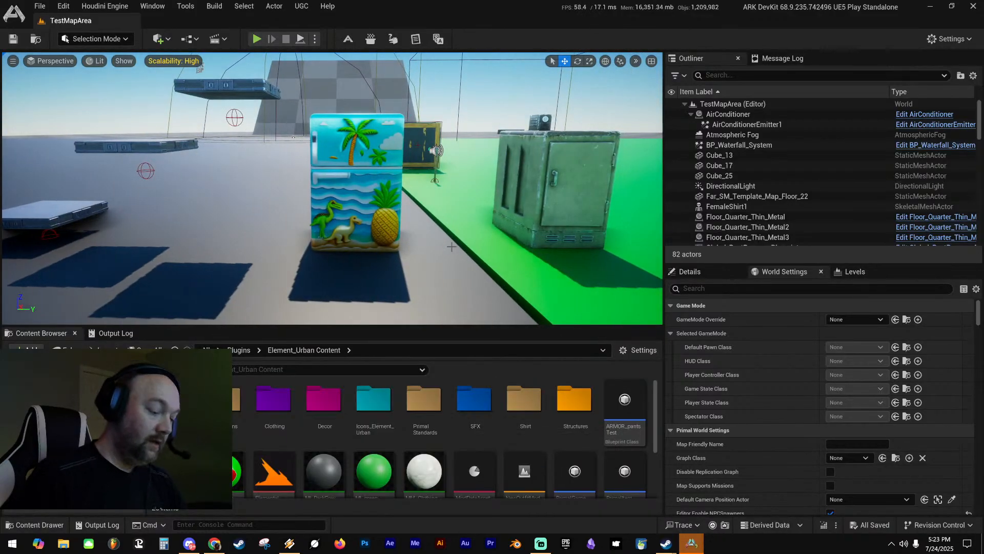
# Start a play session of TestMapArea, checking the Unreal Console log while it loads, and take control of the character
pyautogui.hotkey('alt', 'p')
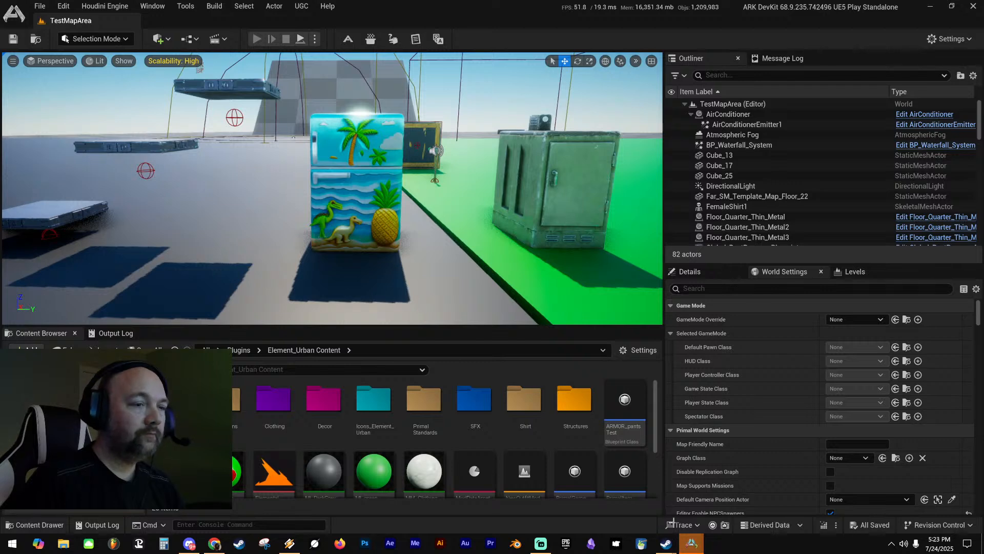
pyautogui.moveTo(698, 549)
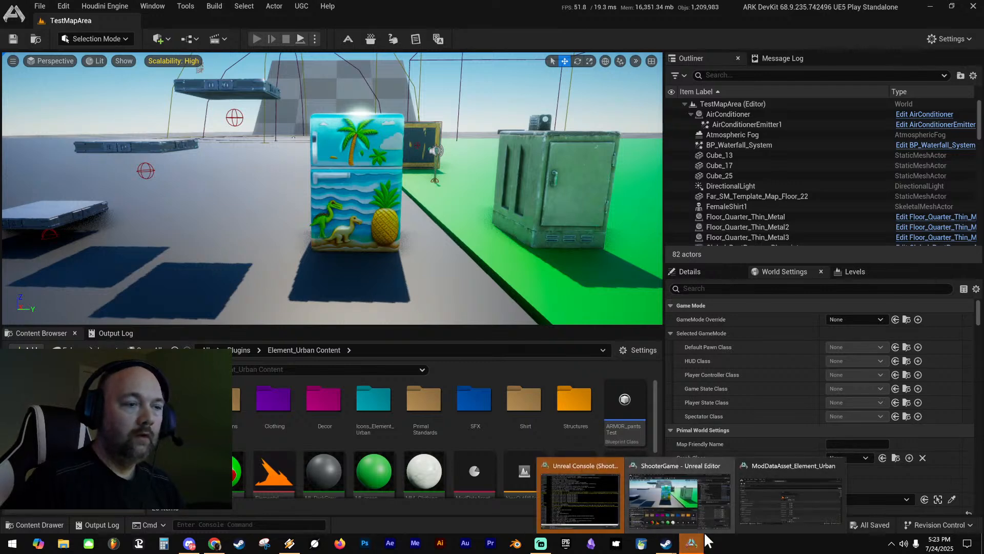
pyautogui.click(598, 484)
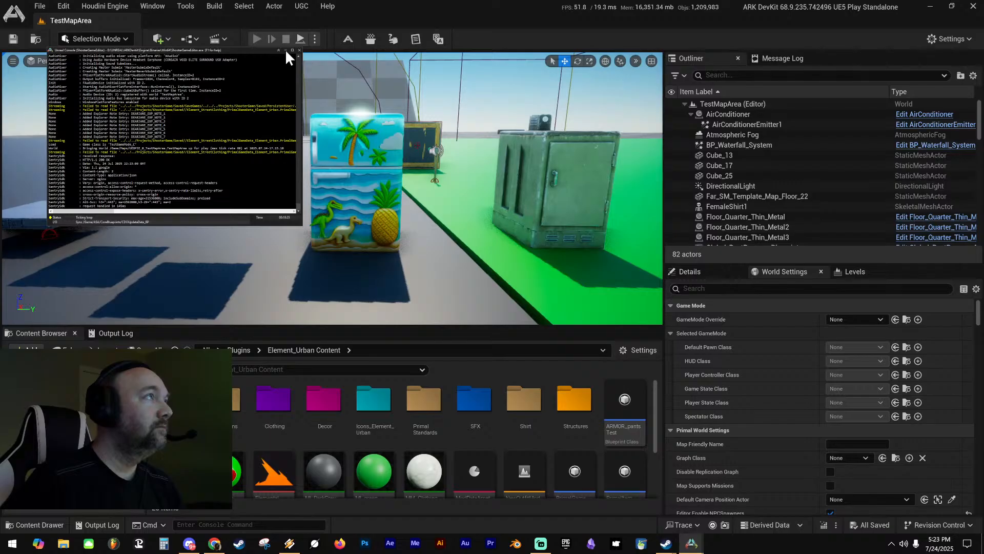
pyautogui.click(285, 50)
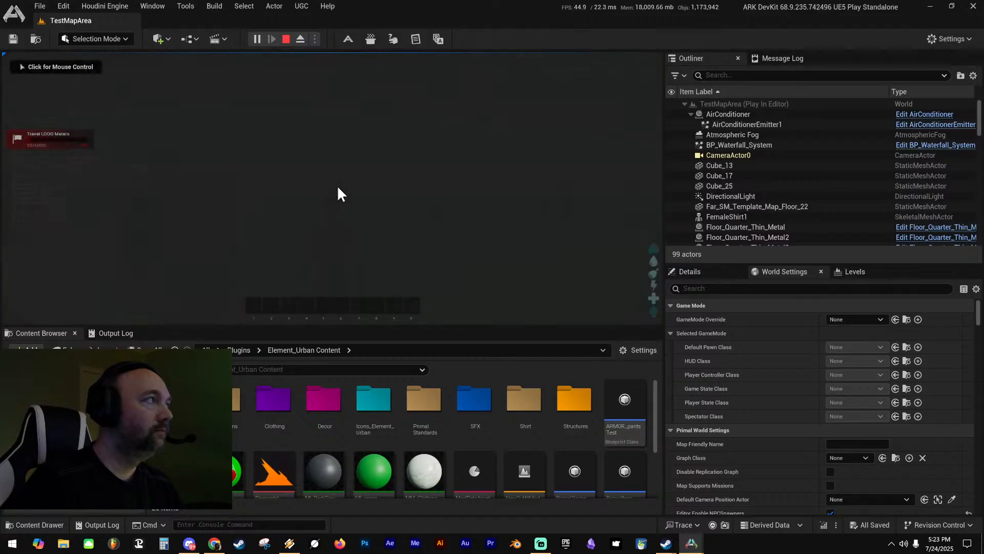
pyautogui.click(338, 188)
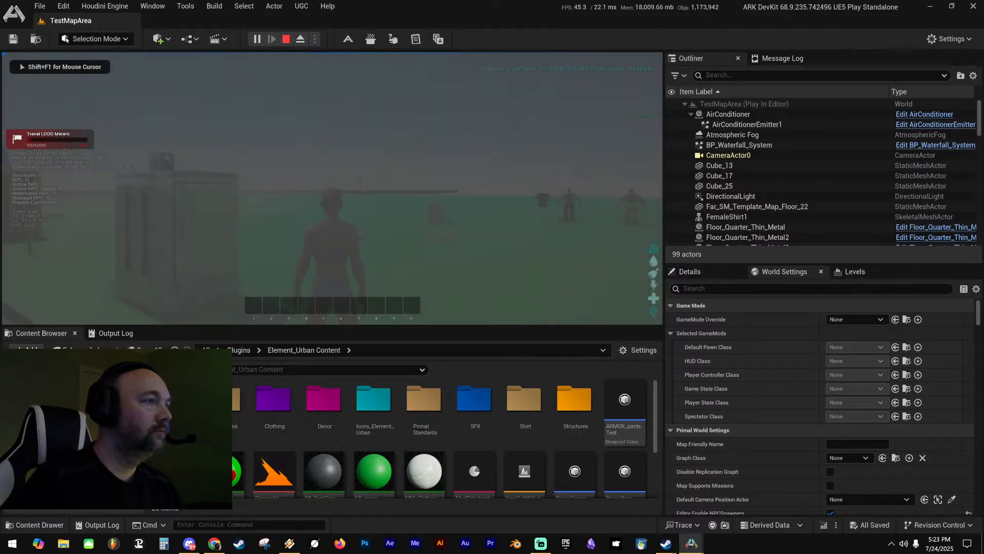
pyautogui.press('s')
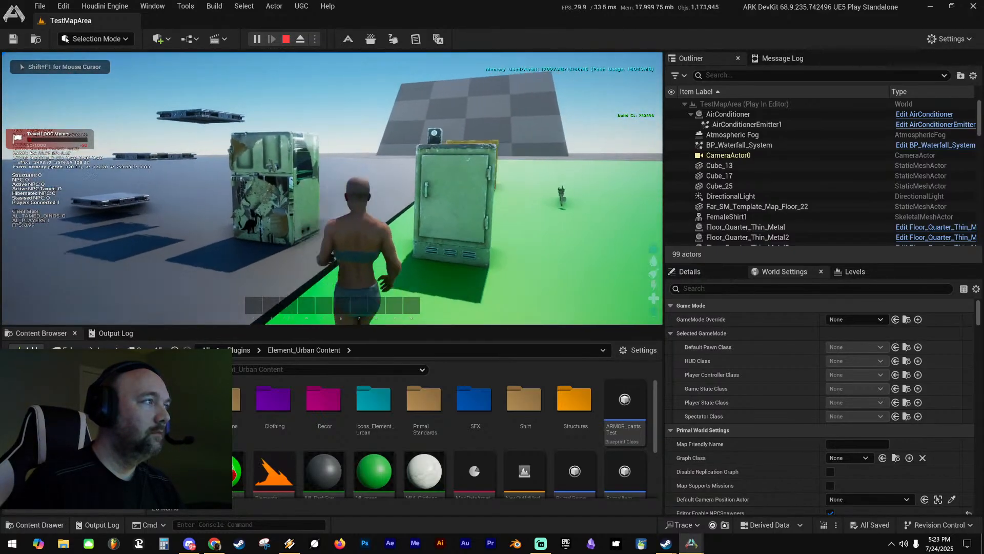
pyautogui.press('d')
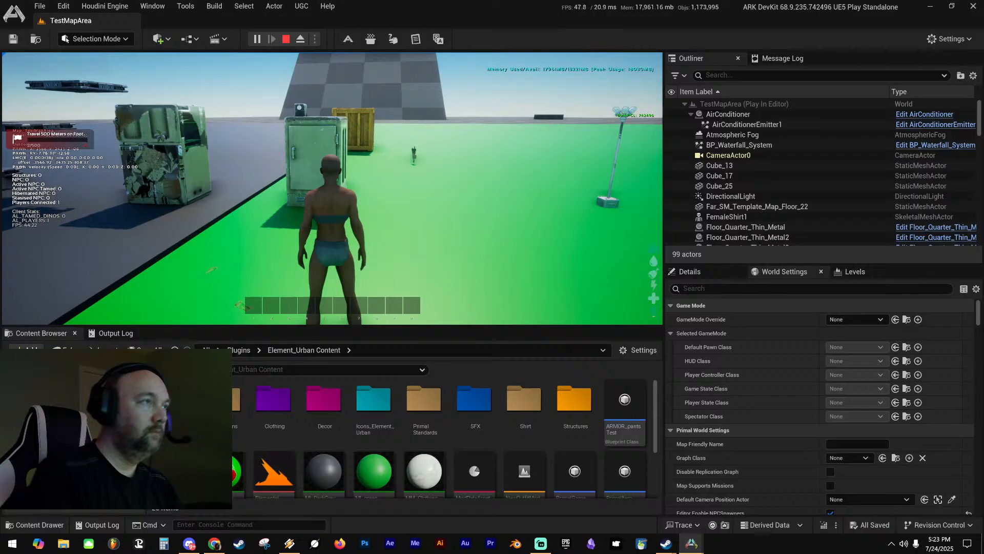
# Assign the custom cosmetic tiki fridge from Apply Cosmetics to the third hotbar slot
pyautogui.hotkey('shift', 'F1')
pyautogui.press('i')
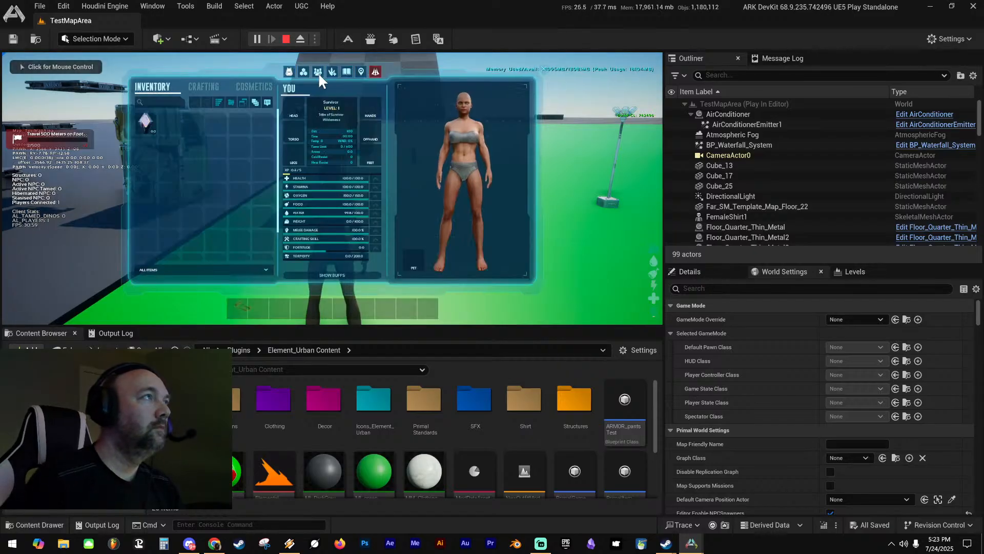
pyautogui.click(262, 87)
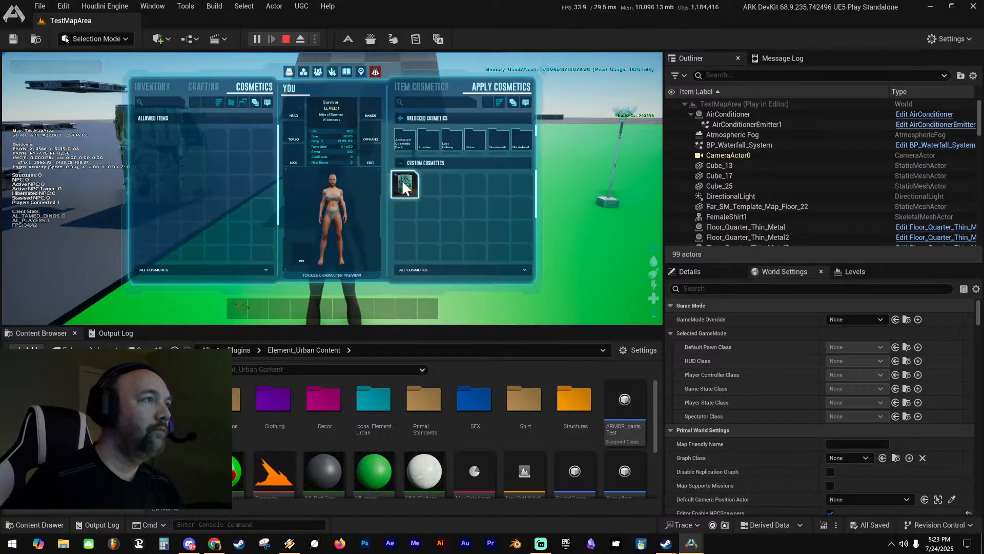
pyautogui.moveTo(402, 182); pyautogui.dragTo(278, 309)
pyautogui.press('i')
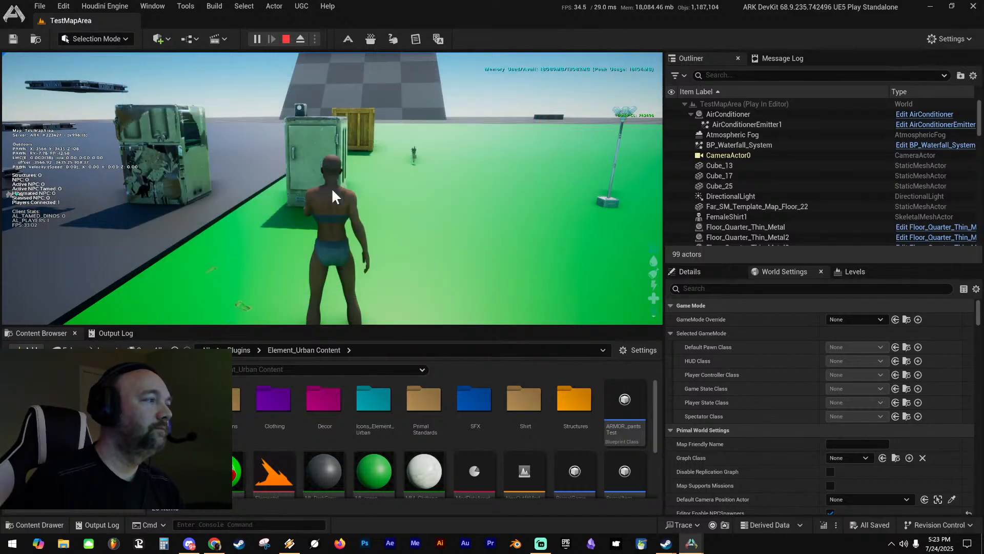
# Equip the refrigerator from hotbar slot 3, try positioning its placement preview around the metal cabinet, and end the play session
pyautogui.click(332, 196)
pyautogui.press('3')
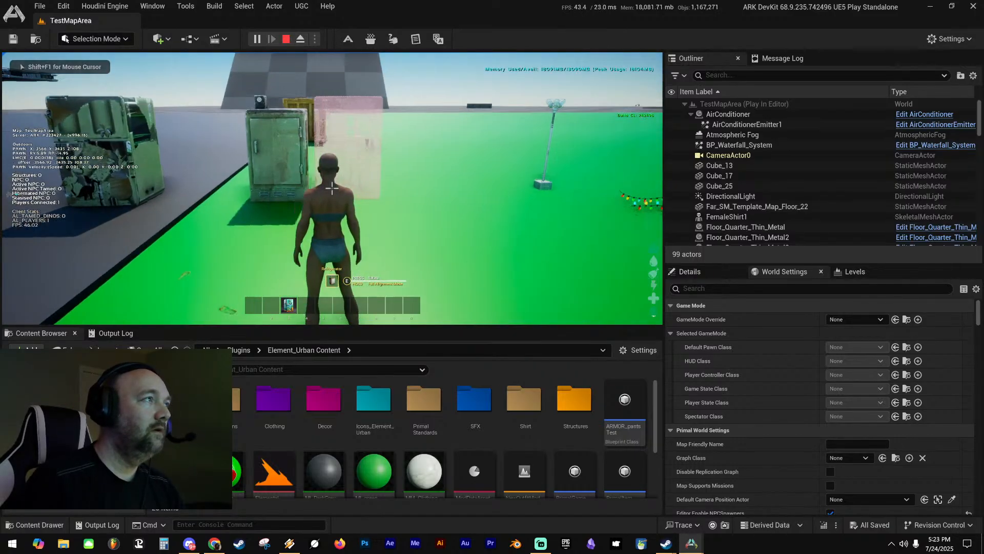
pyautogui.press('w')
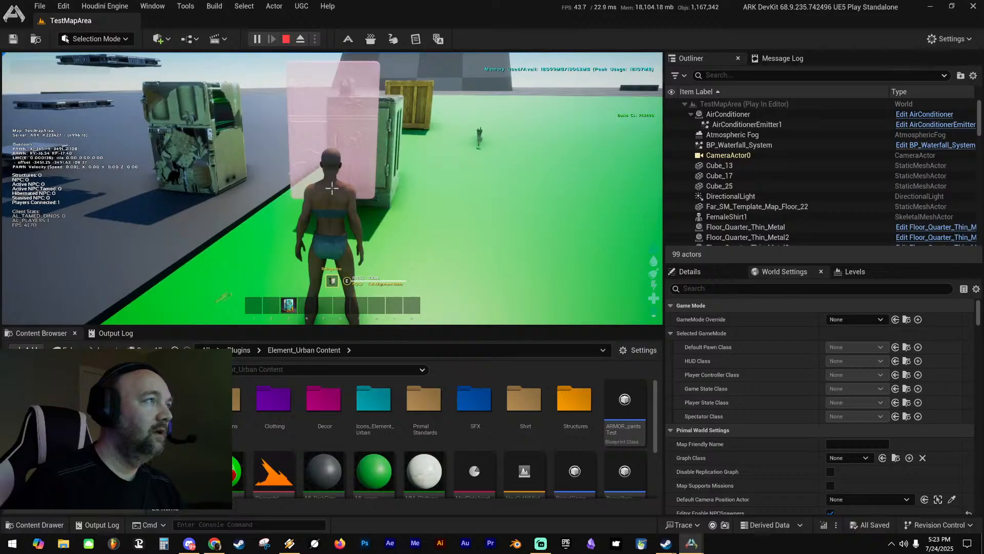
pyautogui.press('w')
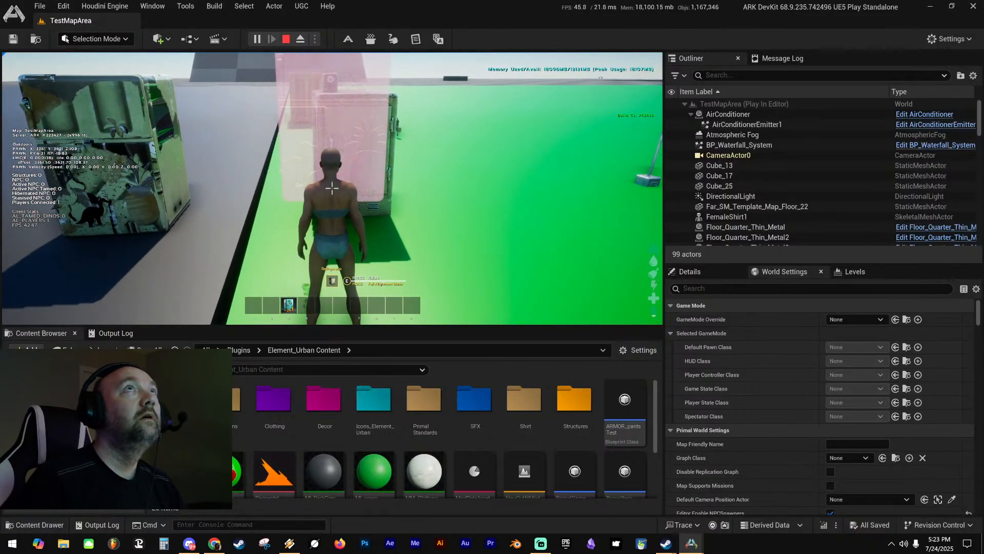
pyautogui.press('w')
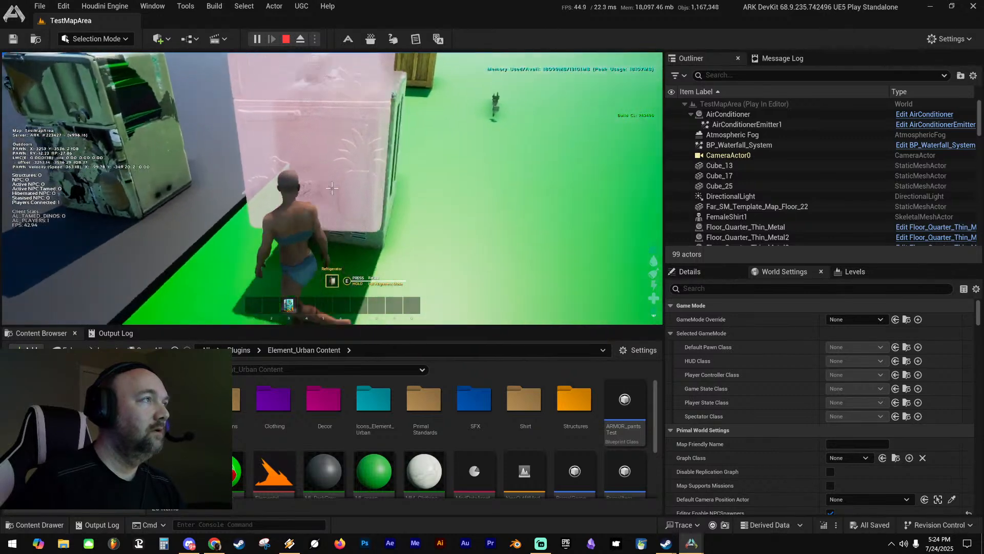
pyautogui.press('w')
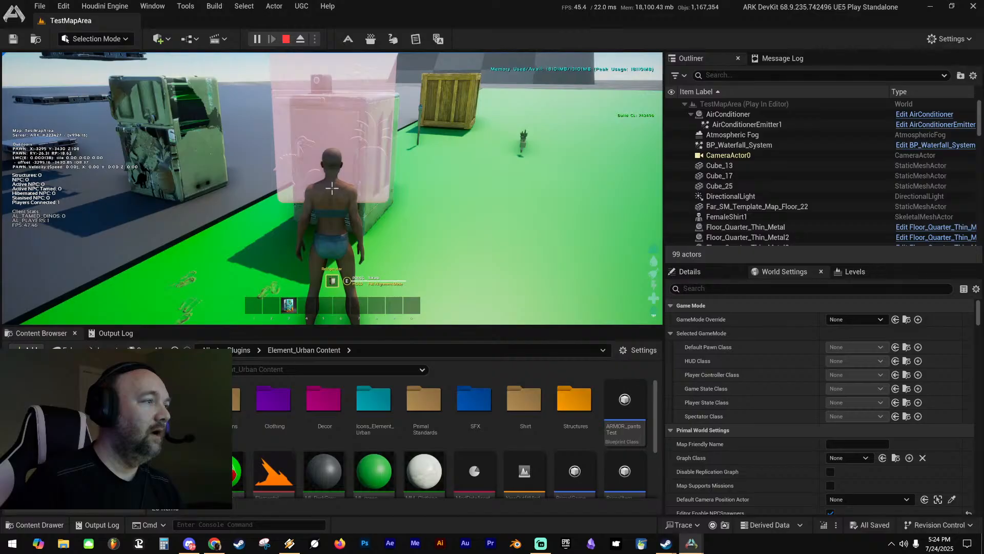
pyautogui.press('a')
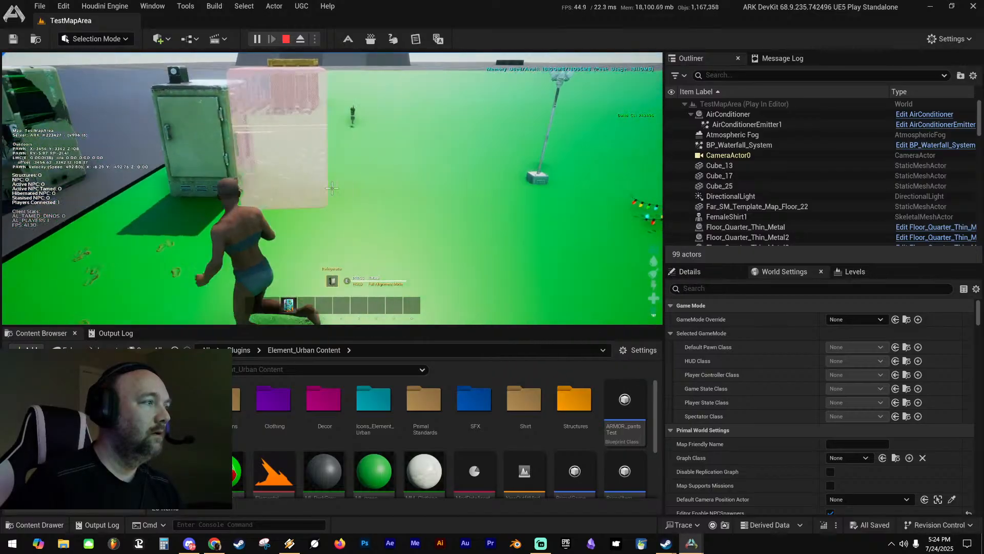
pyautogui.press('w')
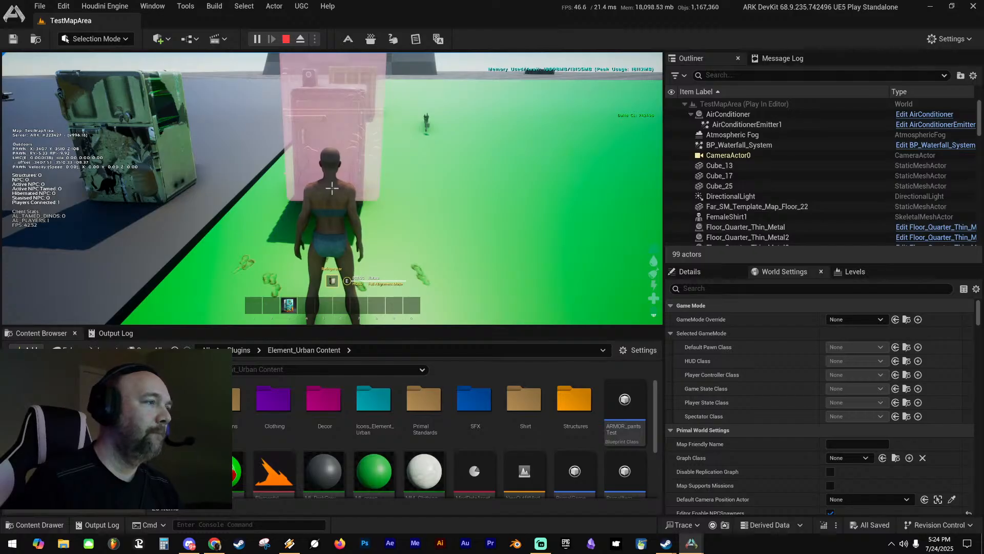
pyautogui.press('Escape')
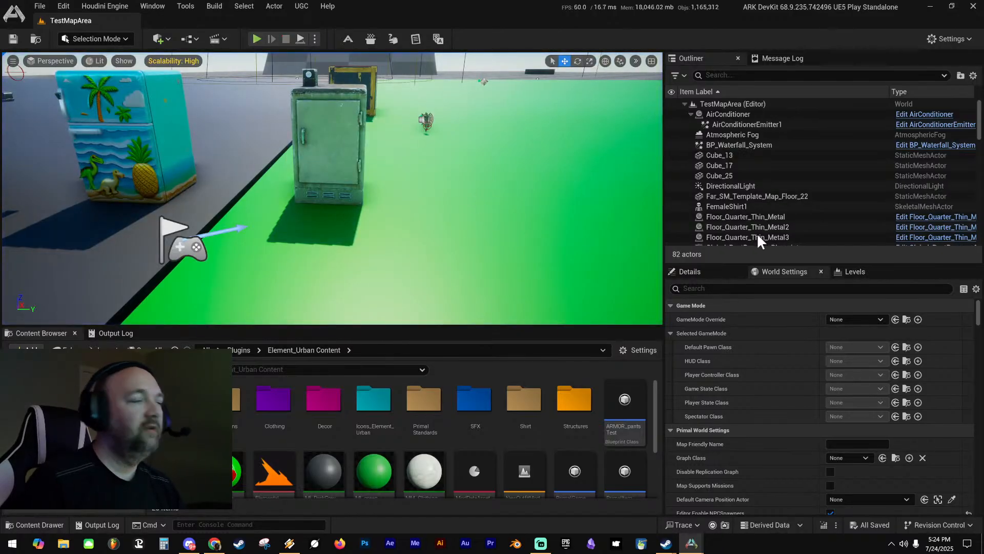
# Review the Item Skin Use on Item Classes entries in the PrimalItemStructureSkin blueprint's class defaults
pyautogui.moveTo(983, 102); pyautogui.dragTo(565, 64)
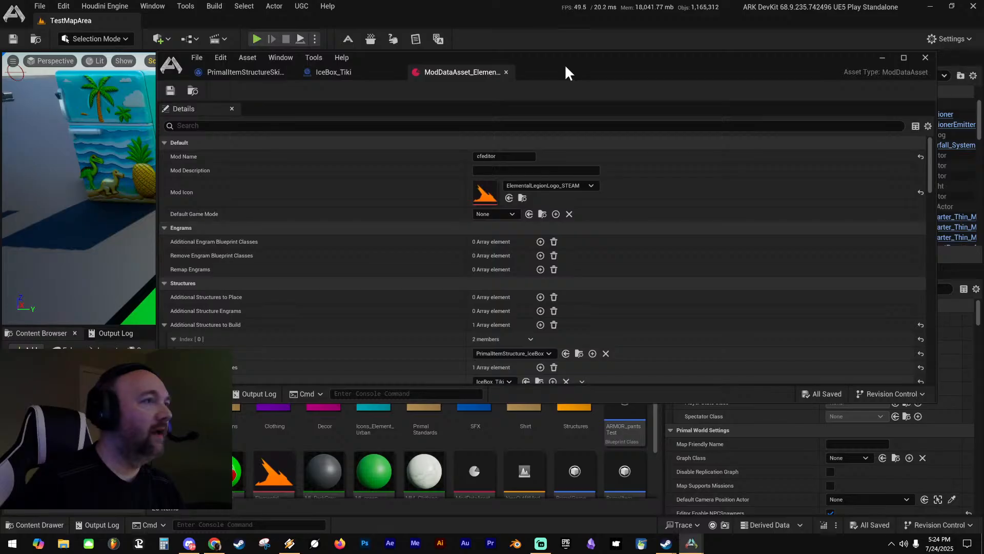
pyautogui.click(267, 72)
pyautogui.scroll(-15, 405, 274)
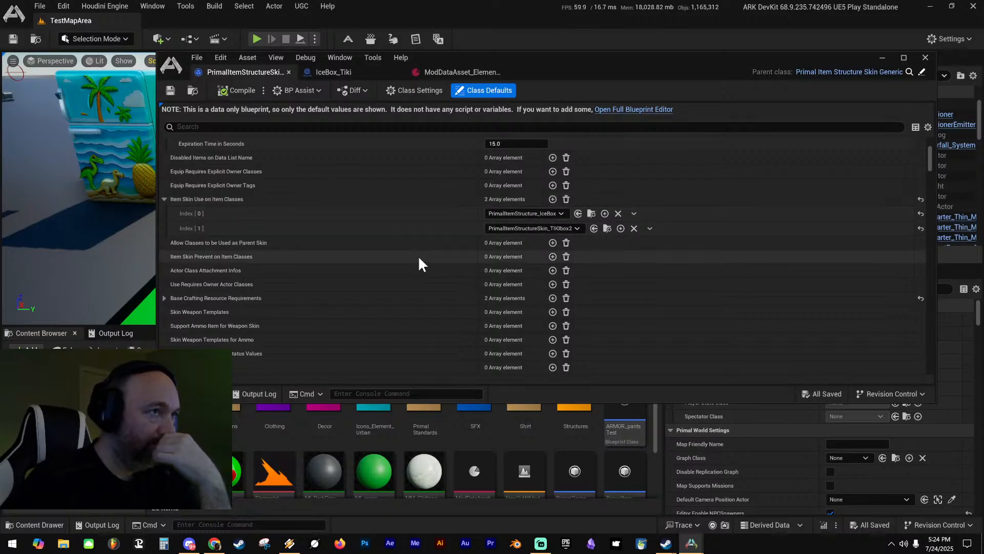
pyautogui.scroll(-1, 436, 248)
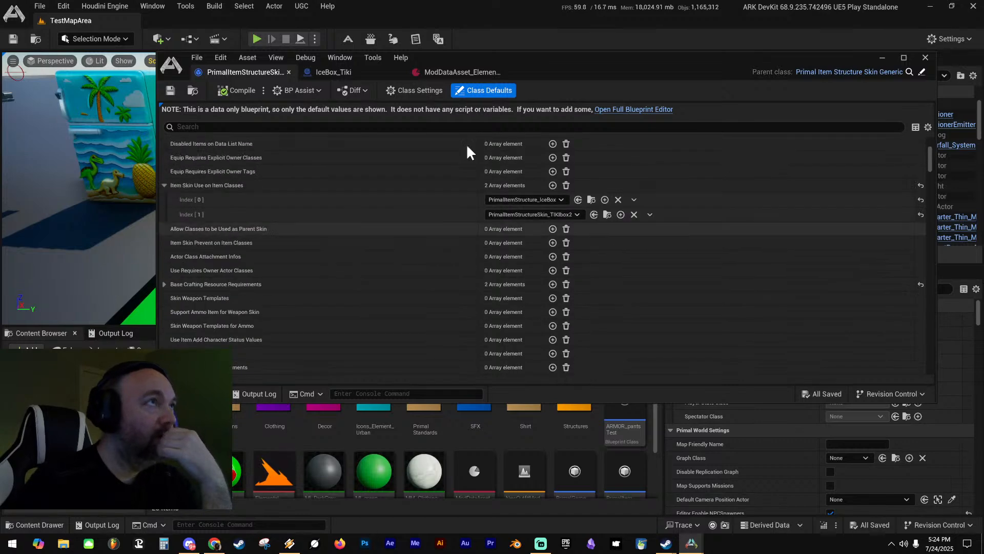
# In the mod data asset, set For Structure Item under Additional Structures to Build to PrimalItemStructureSkin_TIKIbox2
pyautogui.click(456, 72)
pyautogui.scroll(-3, 405, 252)
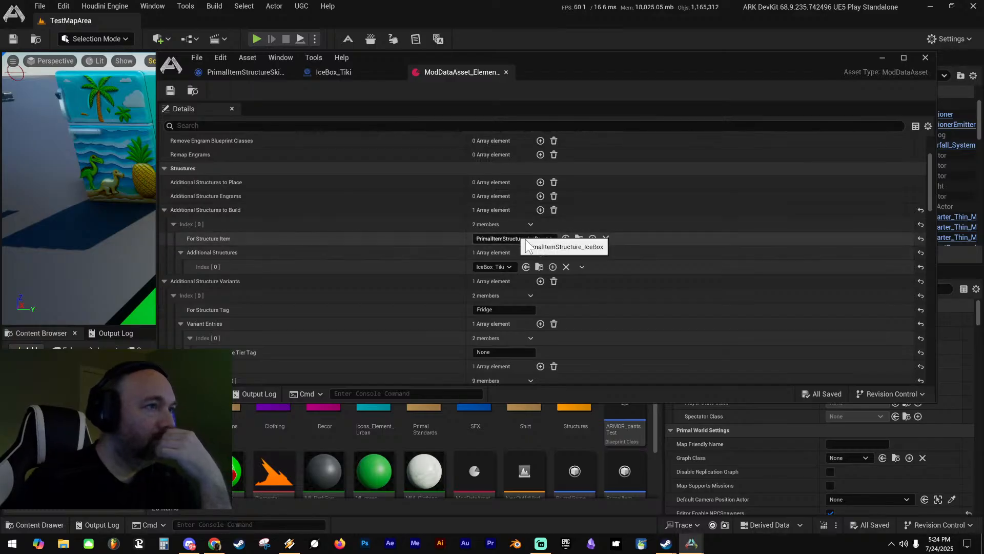
pyautogui.click(559, 238)
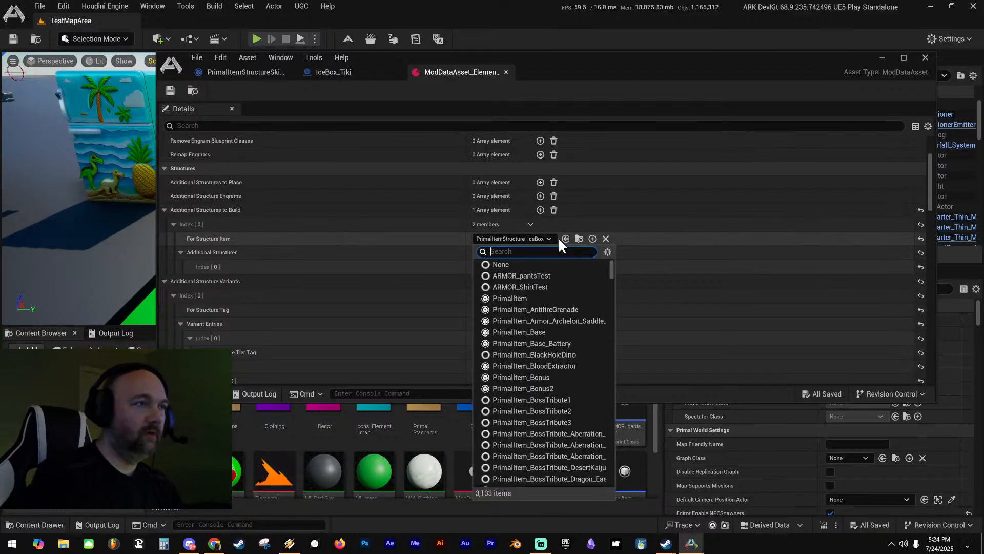
pyautogui.write('tiki')
pyautogui.click(556, 275)
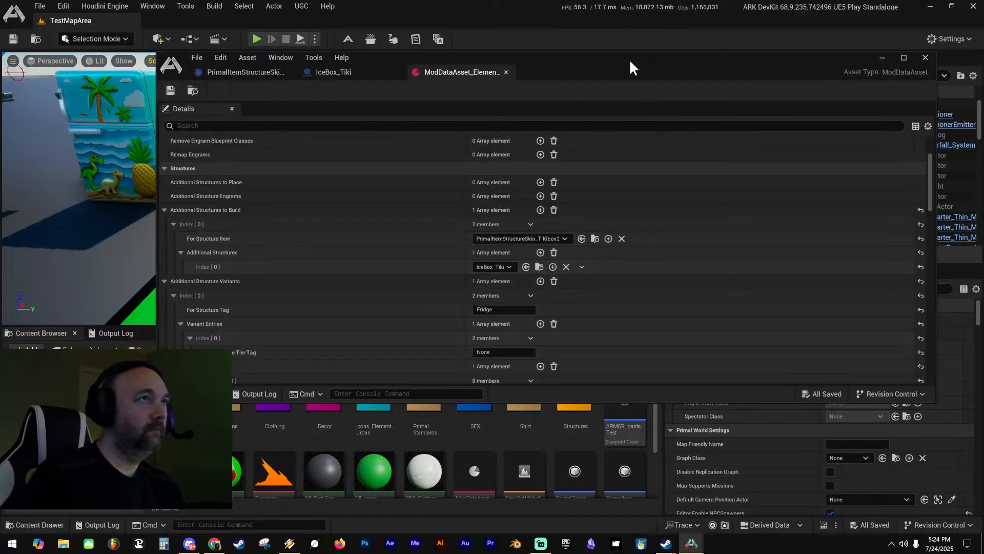
# Put the asset editor window away and start another play session of the test map
pyautogui.click(883, 58)
pyautogui.moveTo(459, 163)
pyautogui.mouseDown(button='right')
pyautogui.moveTo(441, 115)
pyautogui.moveTo(466, 166)
pyautogui.mouseUp(button='right')
pyautogui.hotkey('alt', 'p')
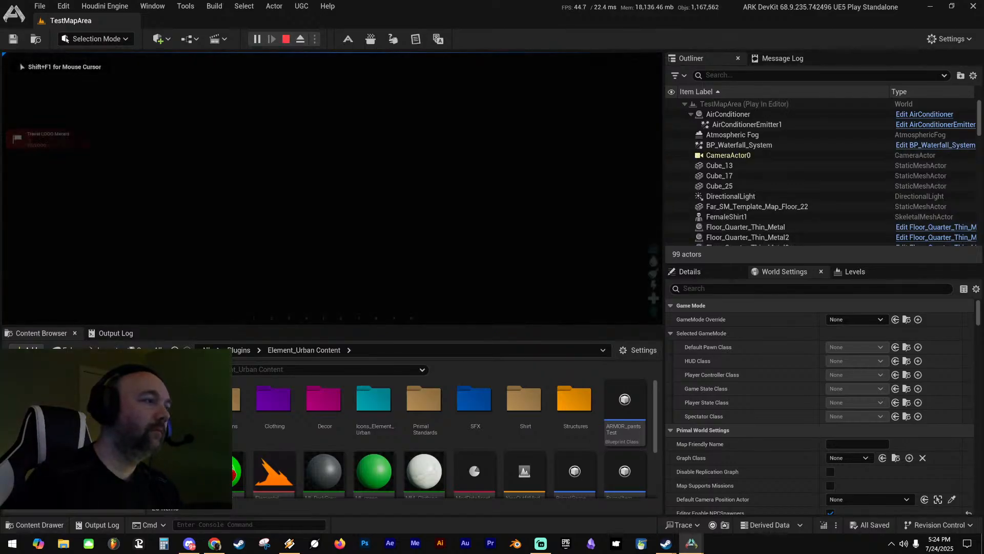
pyautogui.press('`')
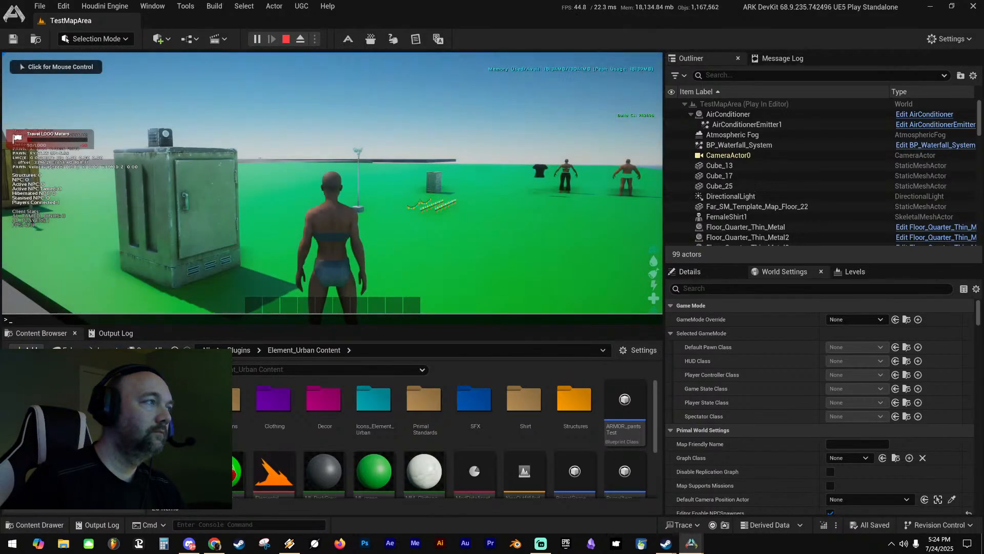
pyautogui.press('Escape')
# Put the custom tiki fridge cosmetic back into hotbar slot 3 for this play session
pyautogui.press('i')
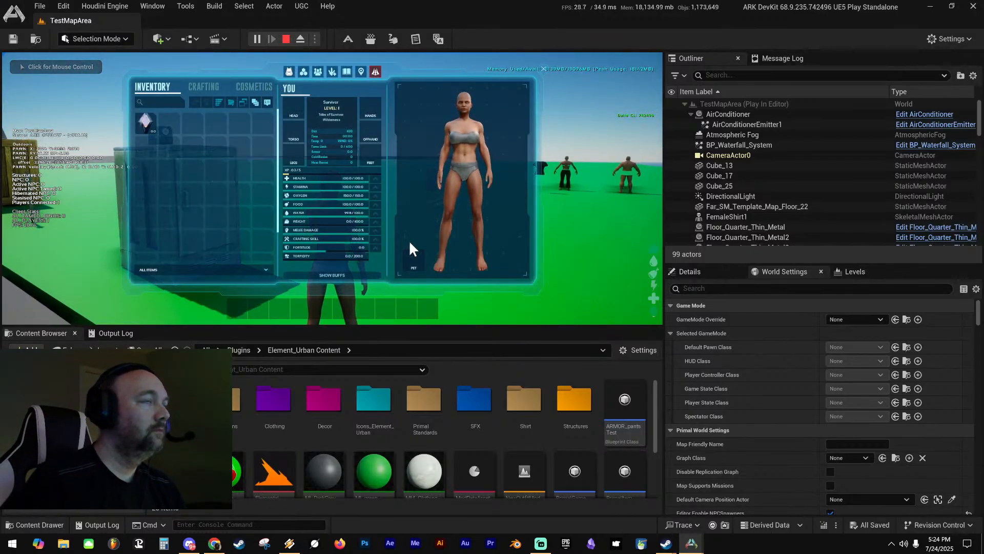
pyautogui.moveTo(399, 182); pyautogui.dragTo(289, 300)
pyautogui.press('i')
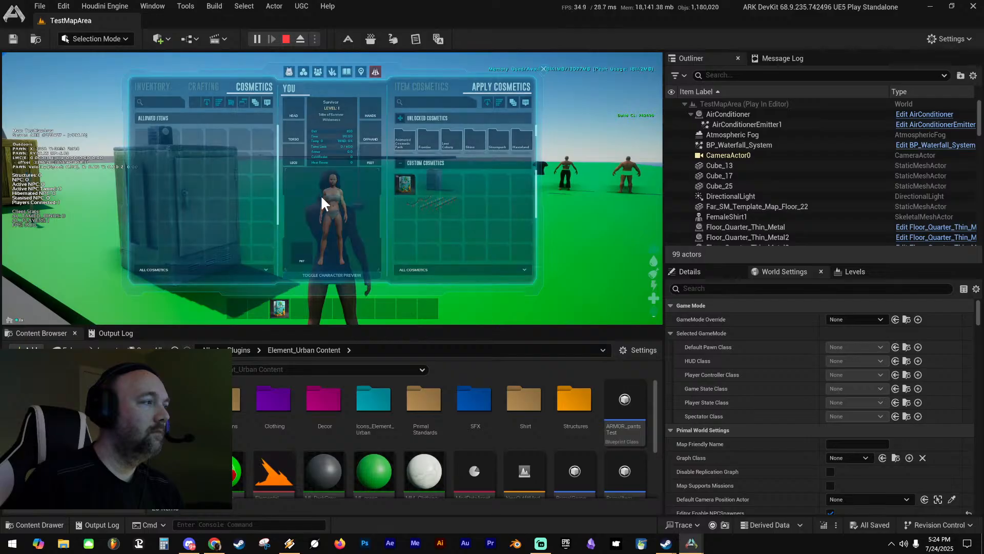
# Test the refrigerator's placement preview against the metal cabinet again and stop the play session
pyautogui.press('w')
pyautogui.press('3')
pyautogui.press('d')
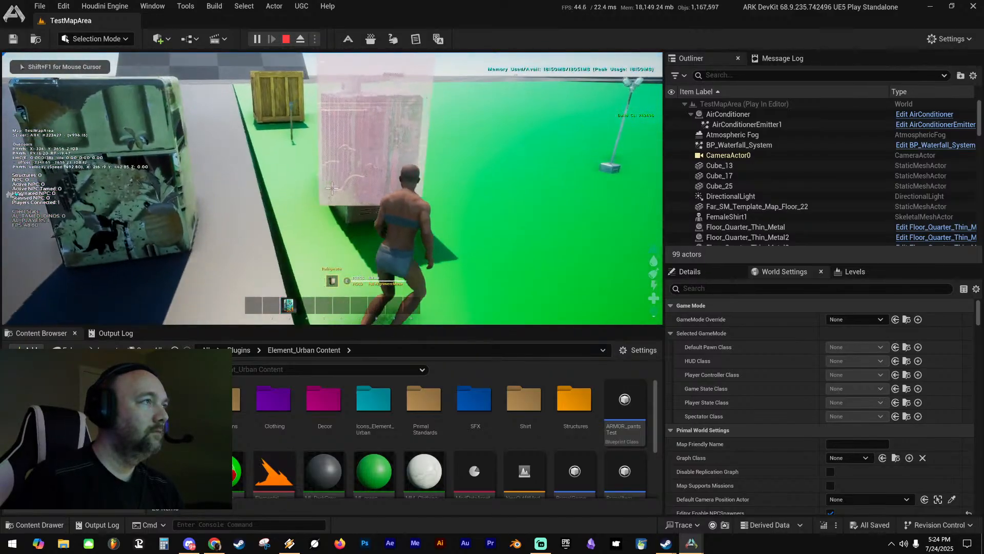
pyautogui.press('s')
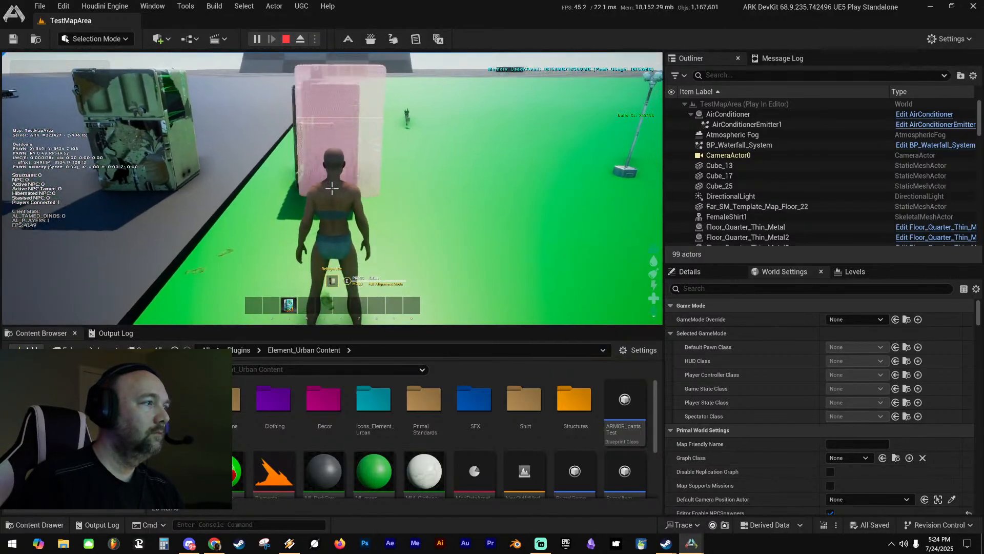
pyautogui.press('Escape')
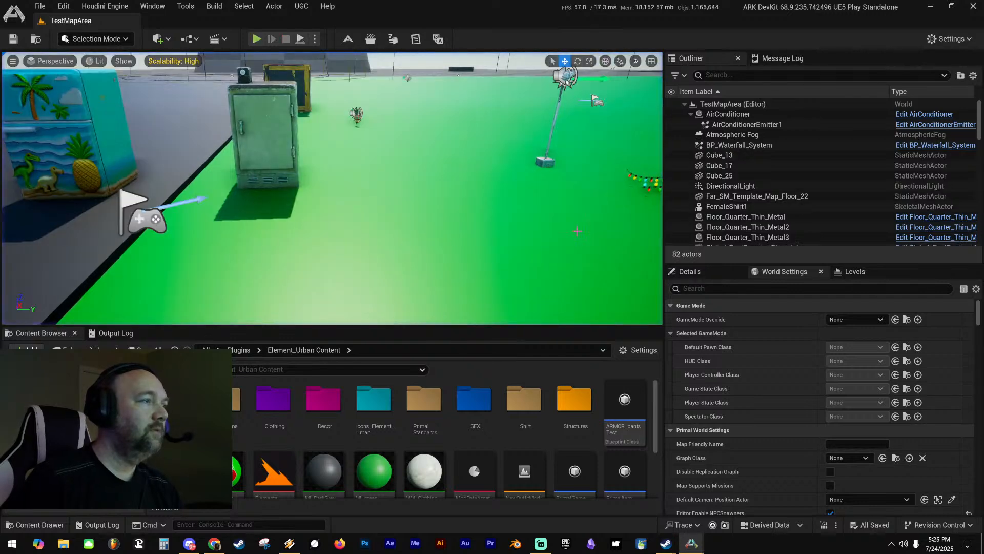
# Bring back the mod data asset window and search the Additional Structures class choices for "tiki"
pyautogui.moveTo(377, 1); pyautogui.dragTo(375, 67)
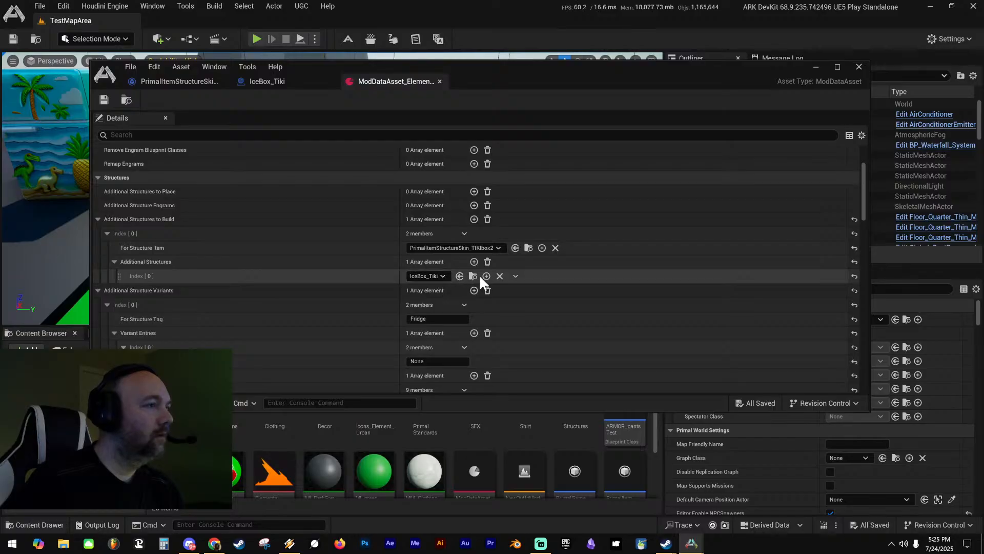
pyautogui.click(429, 281)
pyautogui.write('tiki')
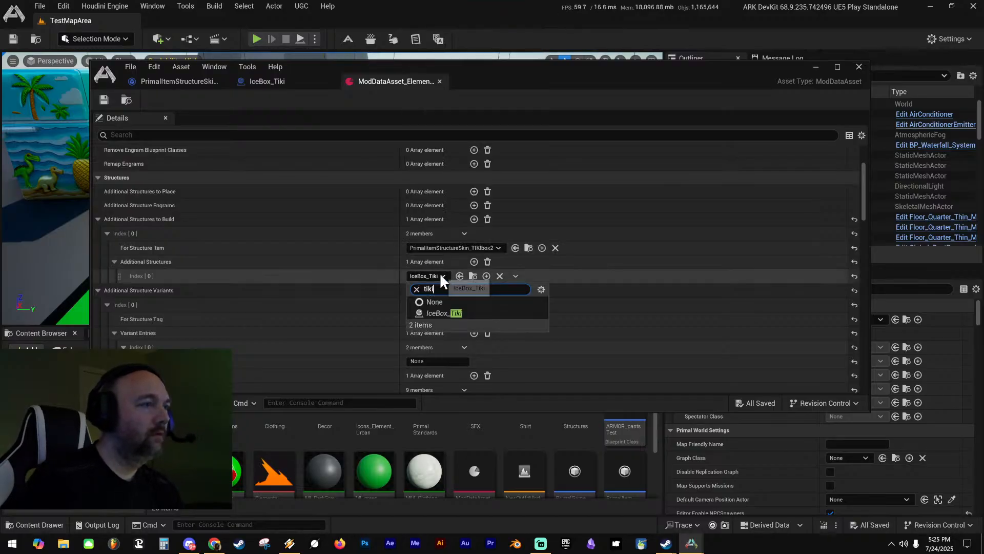
pyautogui.click(438, 272)
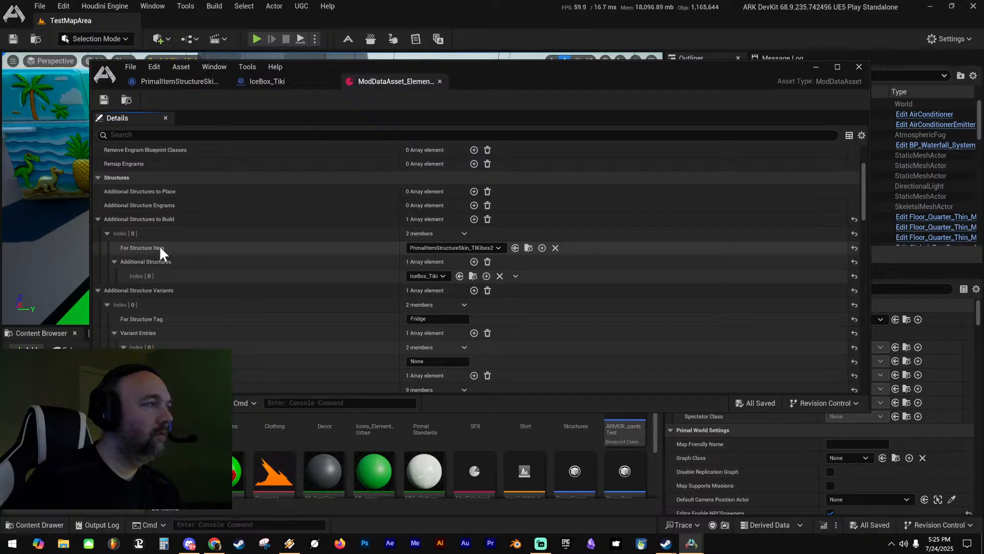
# Set For Structure Item under Additional Structures to Build to PrimalItemStructure_IceBox
pyautogui.click(481, 249)
pyautogui.write('ic')
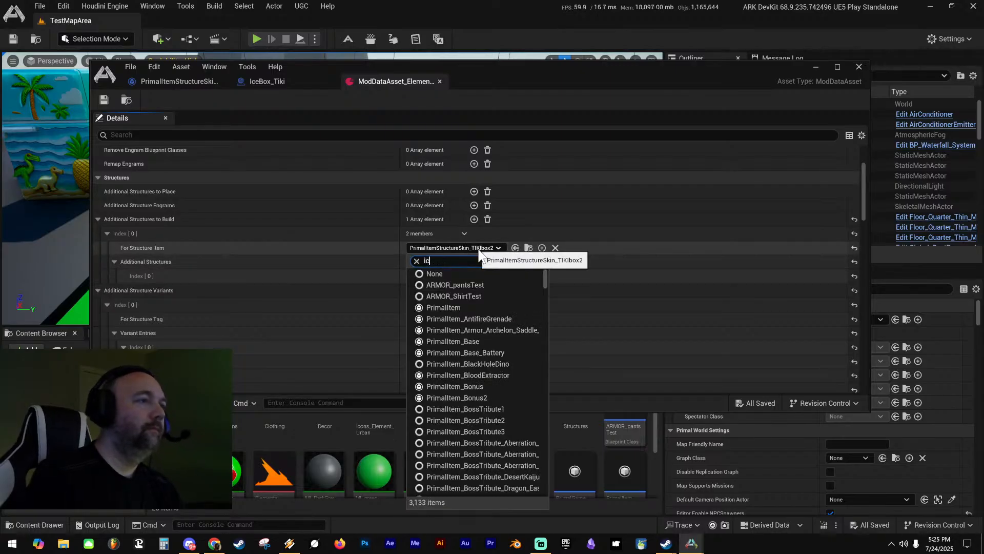
pyautogui.write('ebox')
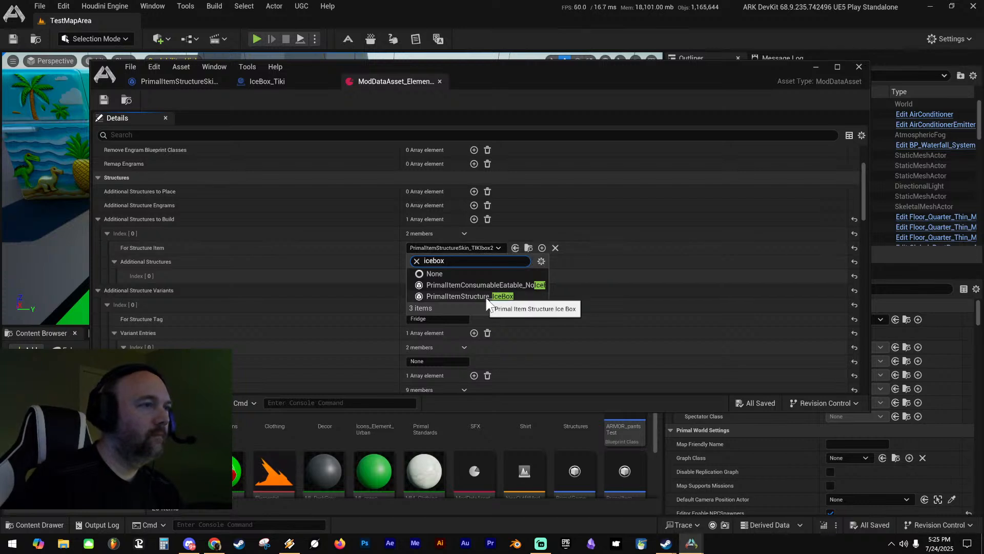
pyautogui.click(487, 298)
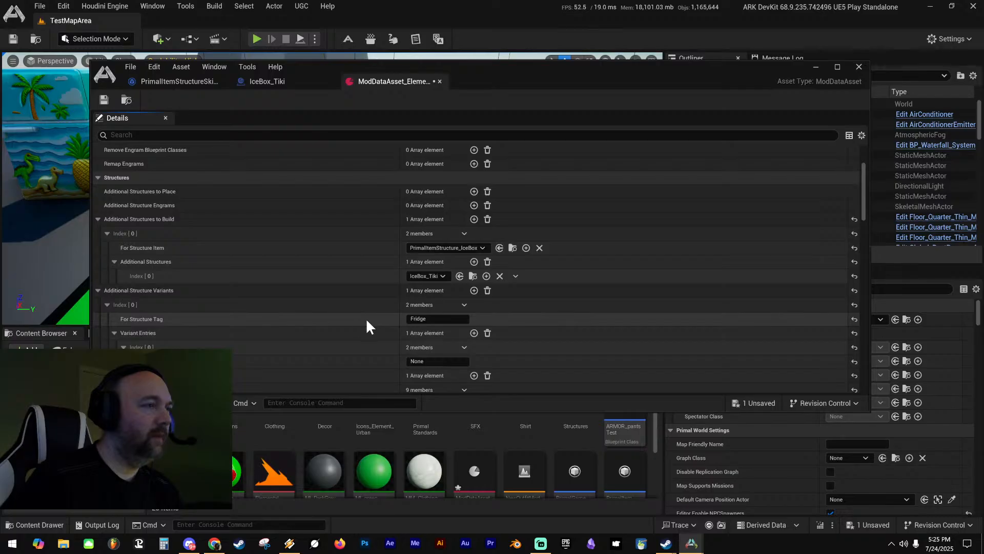
# Enable Use BPAllow Switch to Variant for the Tiki Fridge variant and save the mod data asset
pyautogui.scroll(-2, 322, 321)
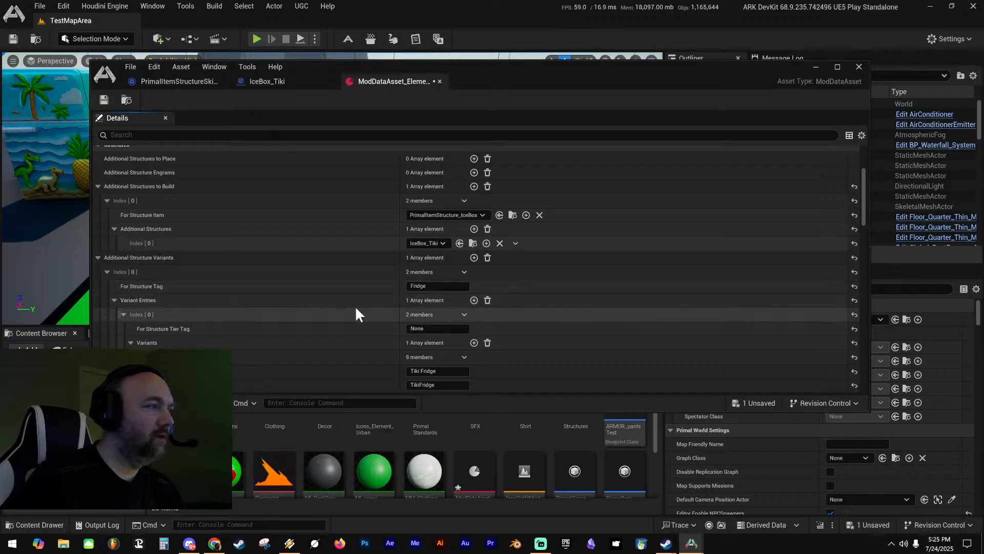
pyautogui.scroll(-1, 359, 304)
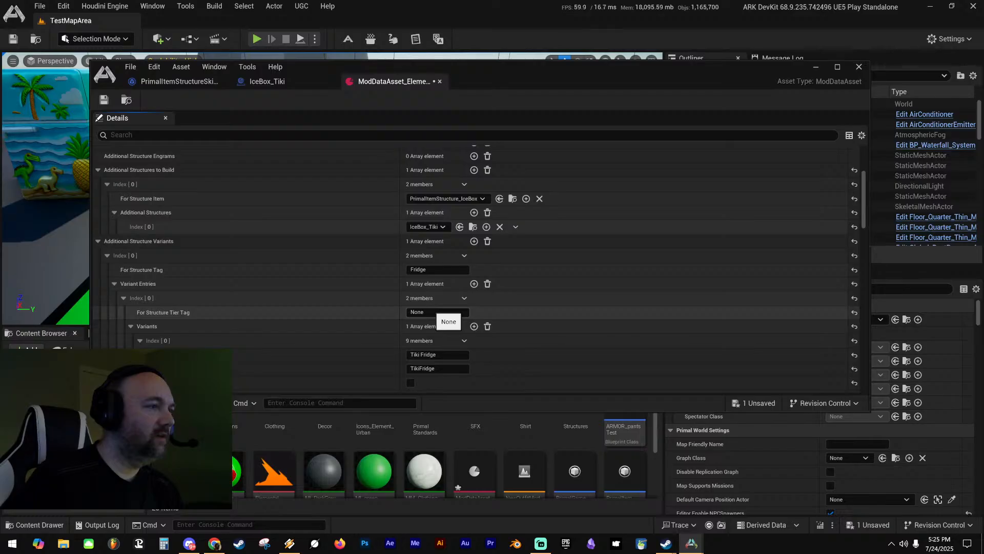
pyautogui.scroll(-2, 329, 314)
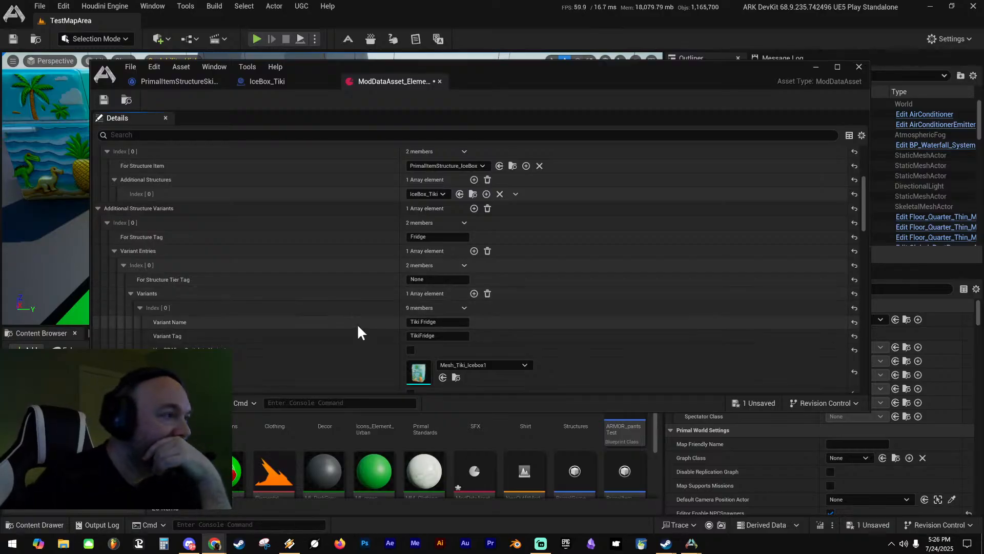
pyautogui.scroll(-2, 359, 321)
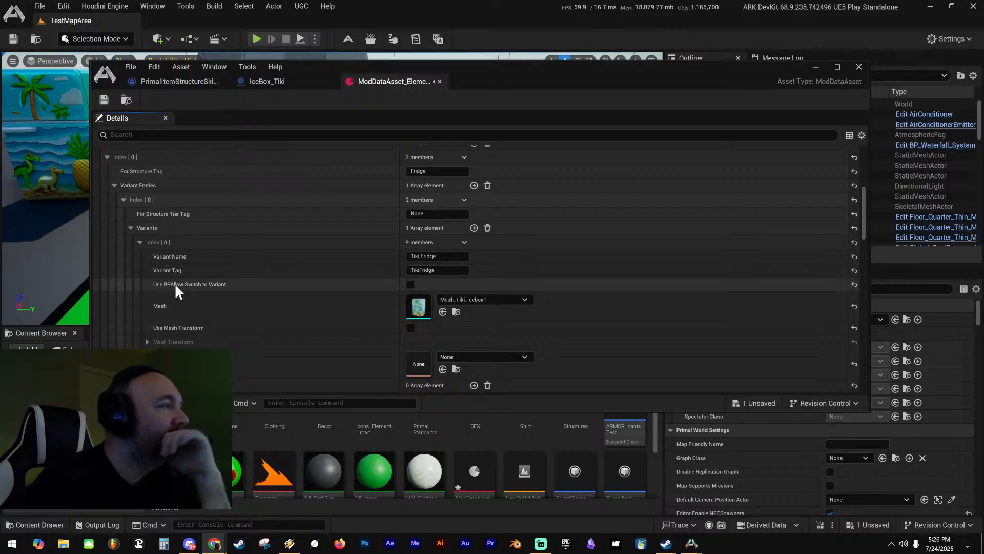
pyautogui.moveTo(176, 291)
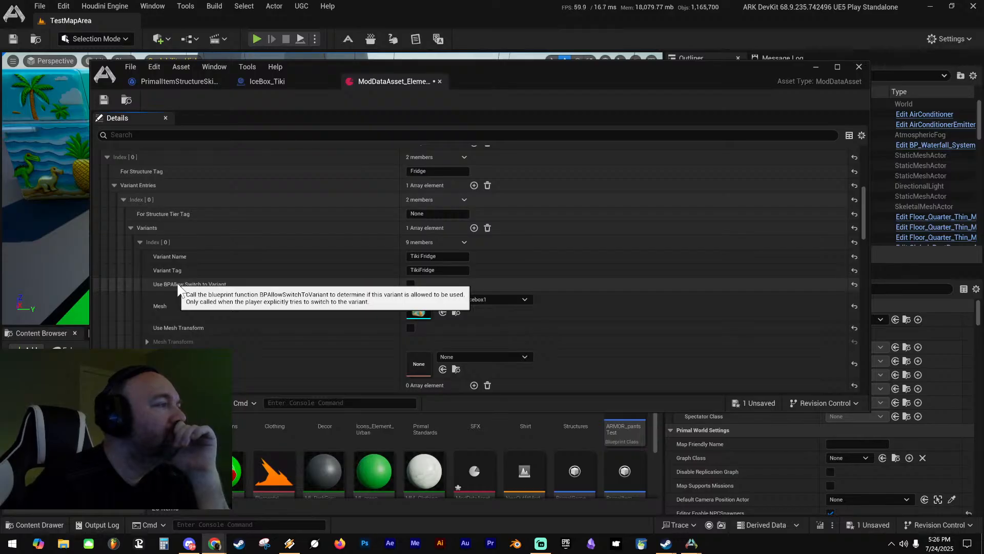
pyautogui.click(410, 284)
pyautogui.click(104, 99)
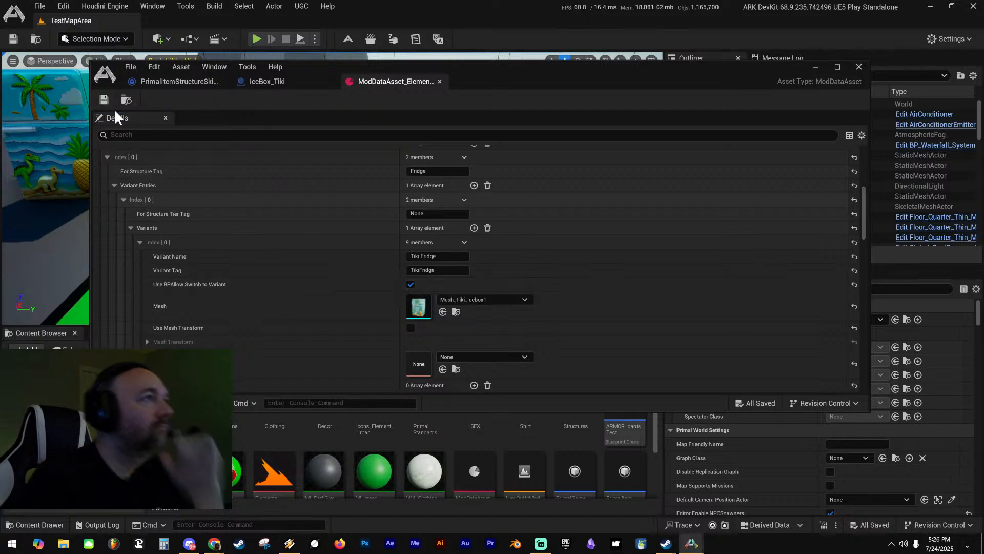
# Start a play session of the test map and move the asset editor window clear of the viewport
pyautogui.hotkey('alt', 'p')
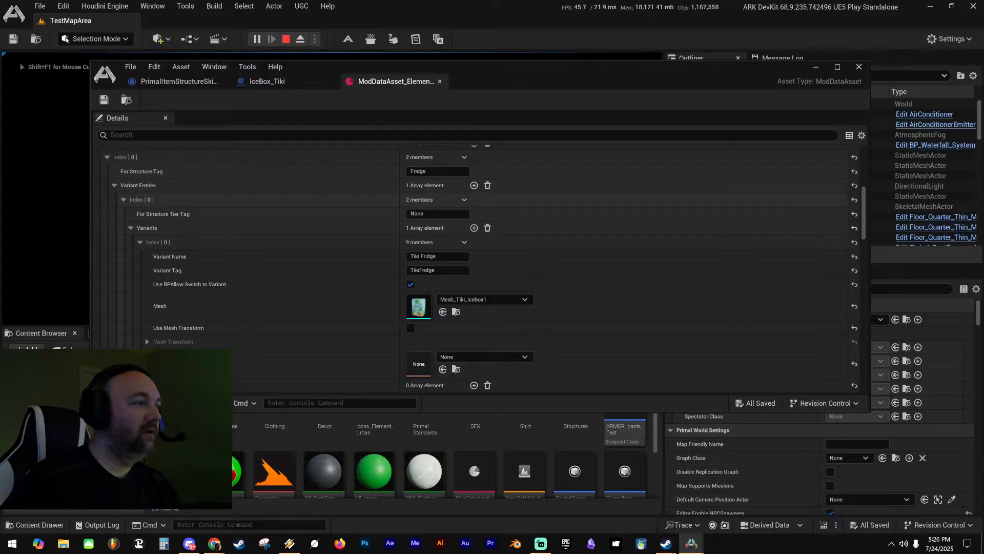
pyautogui.press('Tab')
pyautogui.moveTo(490, 70); pyautogui.dragTo(983, 151)
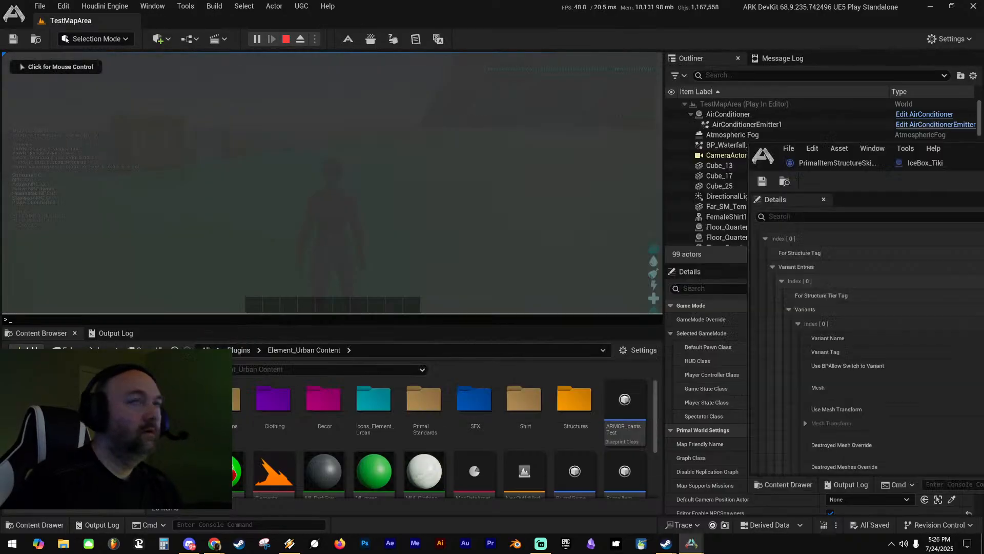
pyautogui.write('i')
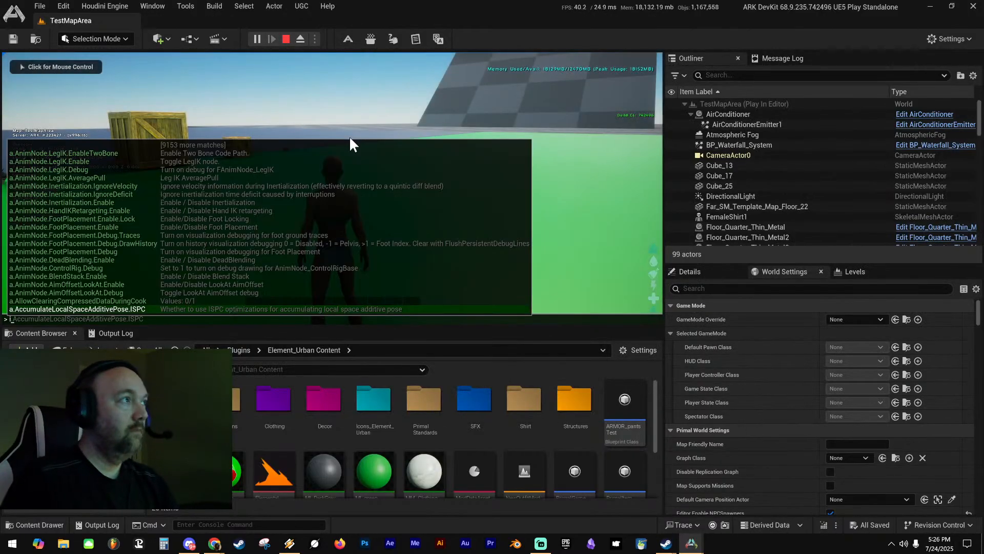
pyautogui.write('i')
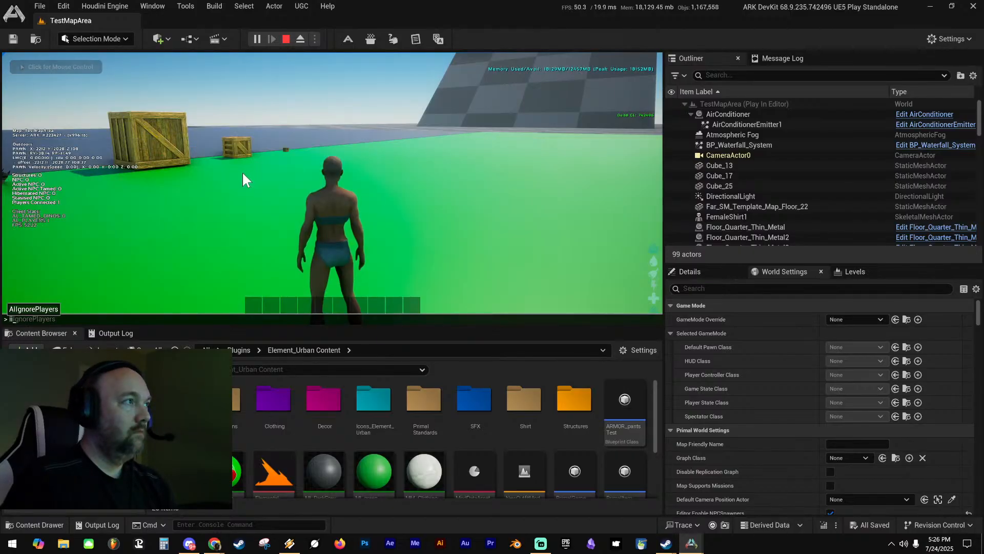
pyautogui.press('Escape')
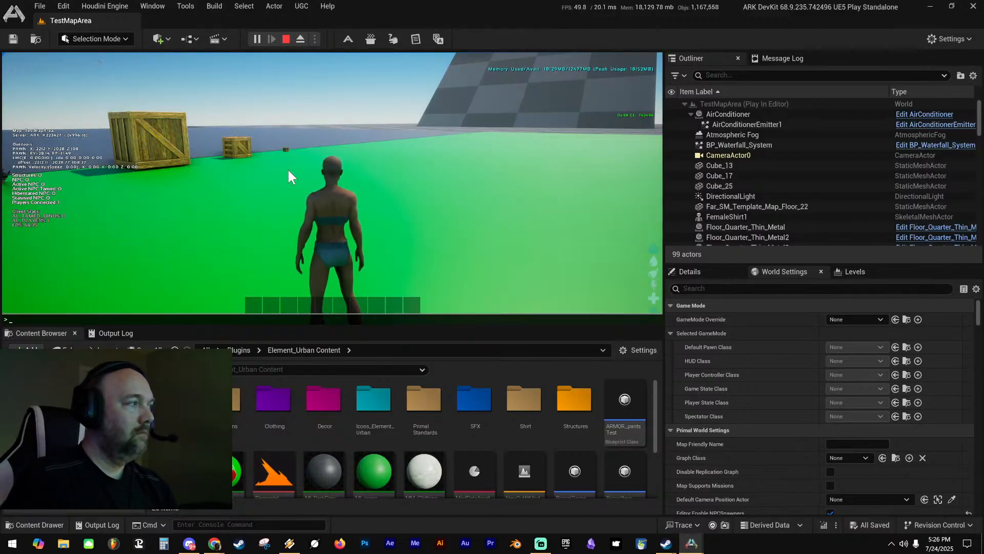
pyautogui.press('Escape')
pyautogui.press('Tab')
pyautogui.press('Tab')
pyautogui.press('Tab')
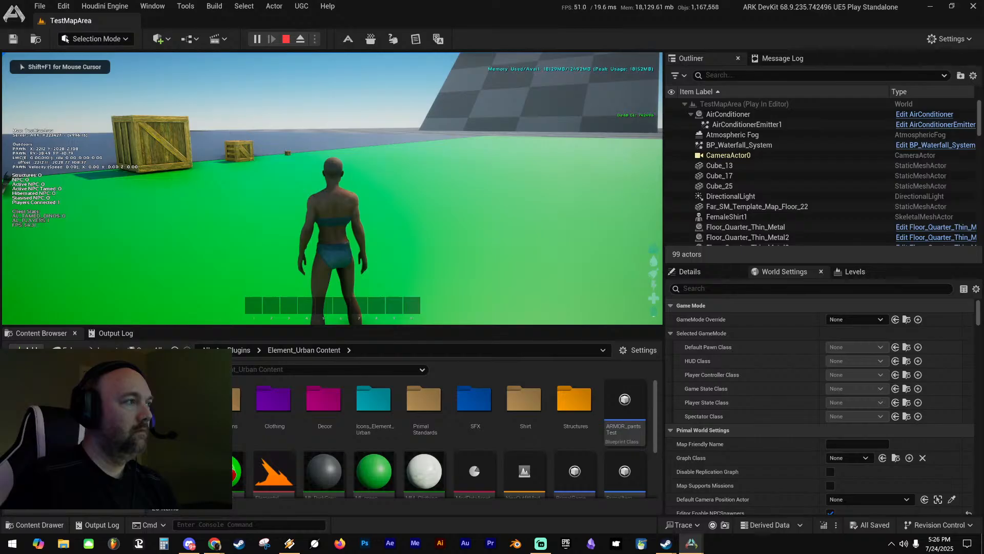
# Assign the custom fridge cosmetic from the inventory's custom cosmetics to hotbar slot 3
pyautogui.press('i')
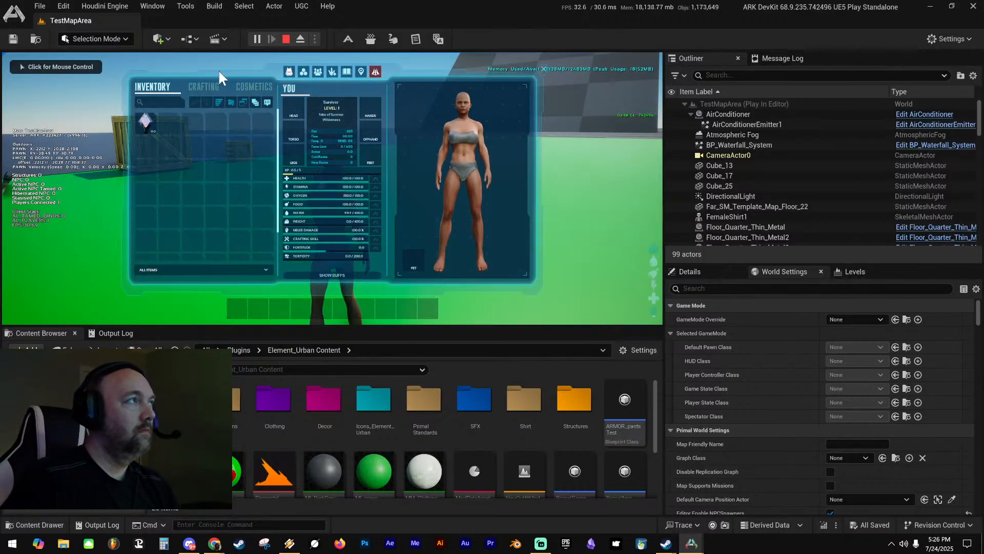
pyautogui.click(261, 87)
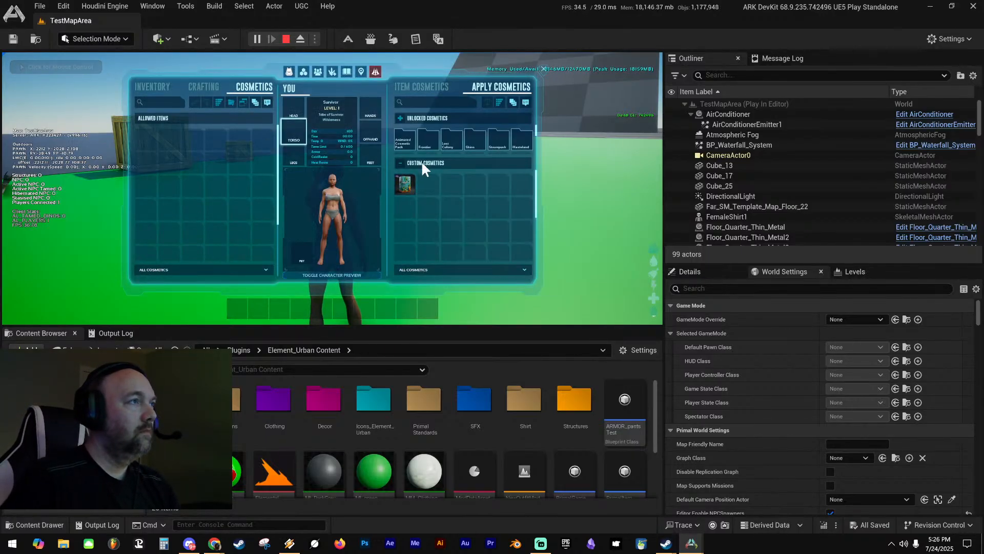
pyautogui.moveTo(405, 183); pyautogui.dragTo(277, 310)
pyautogui.press('i')
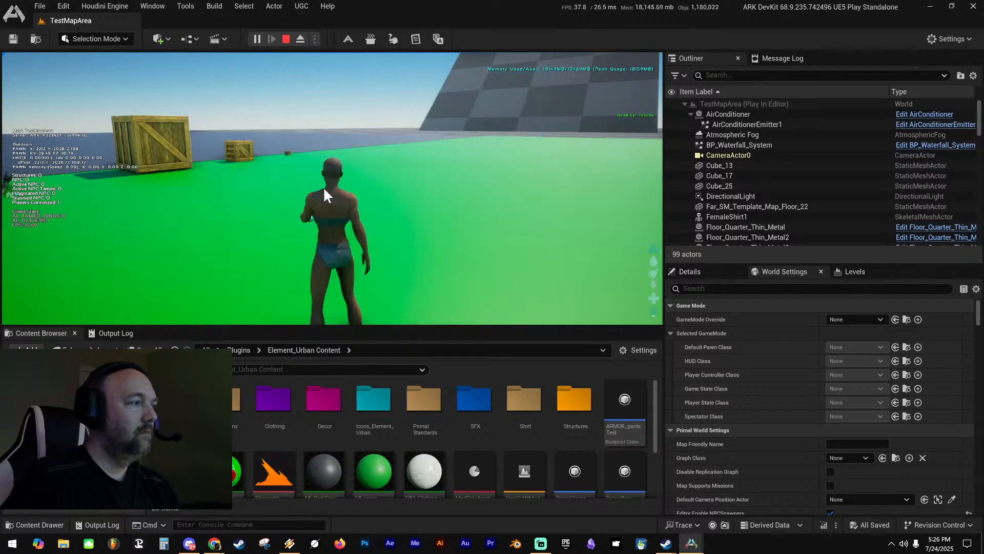
# Test the refrigerator's placement preview near the cabinet and out on the open grey floor, and stop the play session
pyautogui.press('w')
pyautogui.press('3')
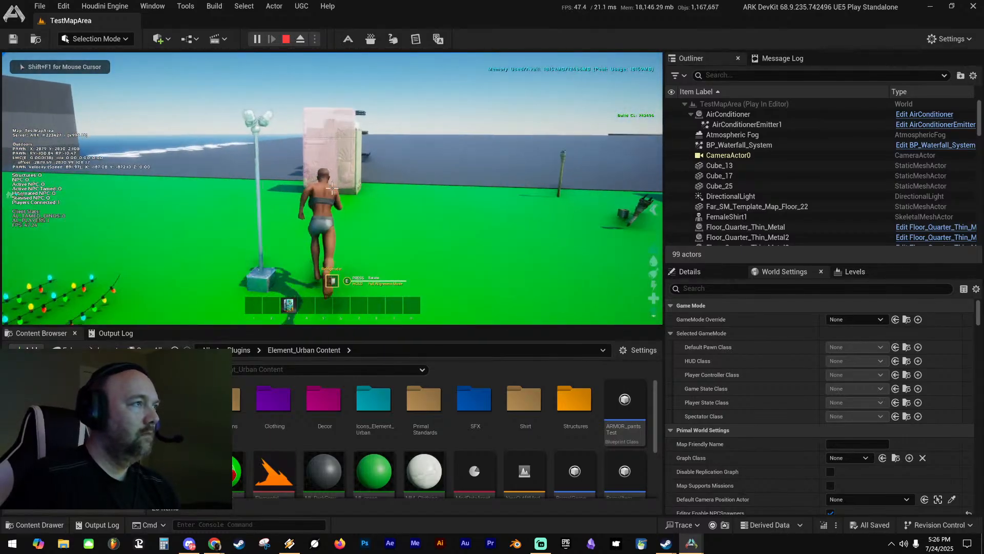
pyautogui.press('a')
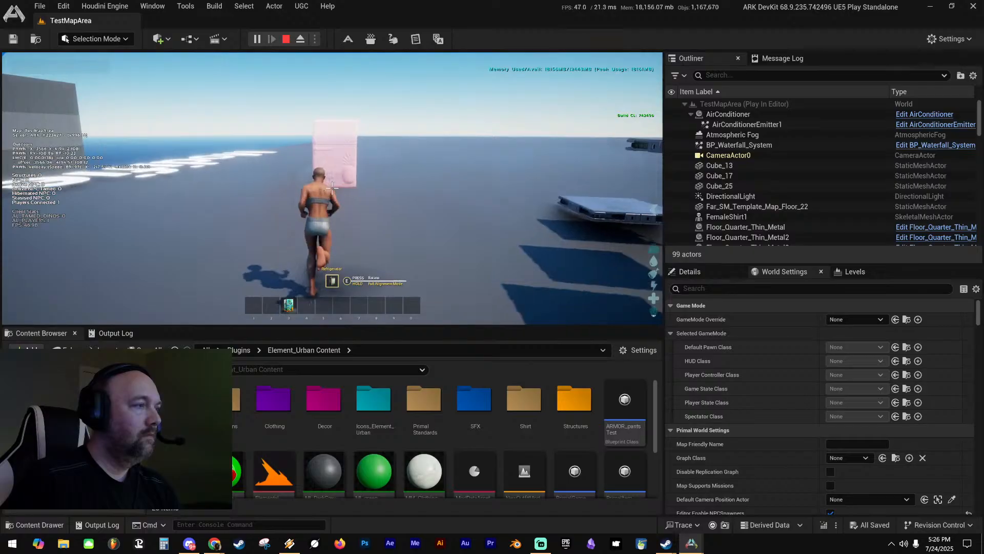
pyautogui.press('a')
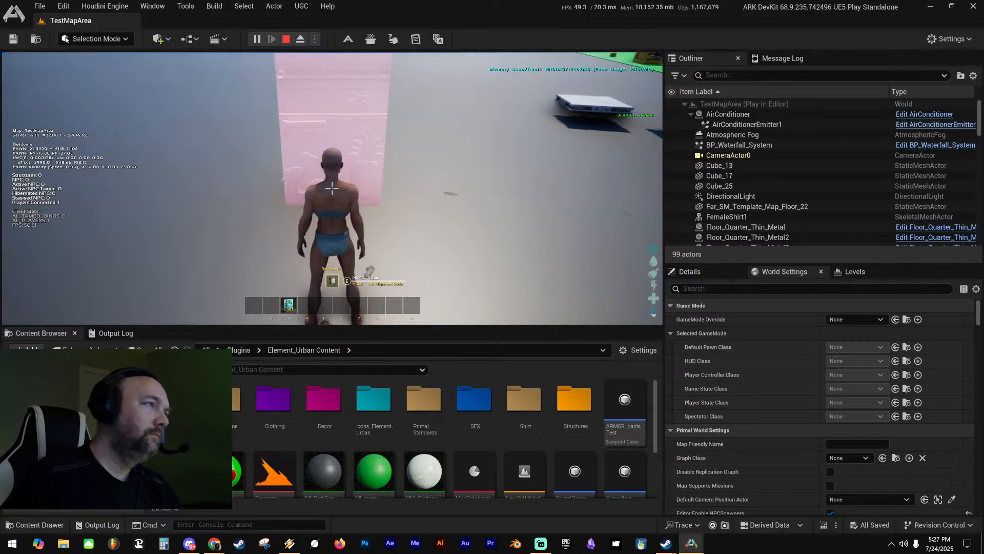
pyautogui.press('Escape')
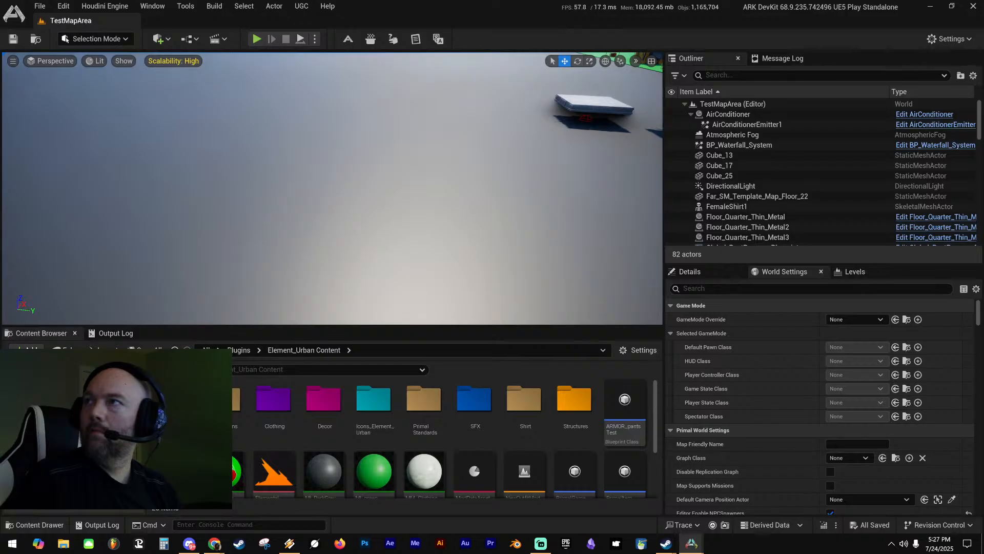
# Bring back the mod data asset window and check the ARK Dev Kit cosmetics overview video in the browser
pyautogui.moveTo(435, 77); pyautogui.dragTo(395, 60)
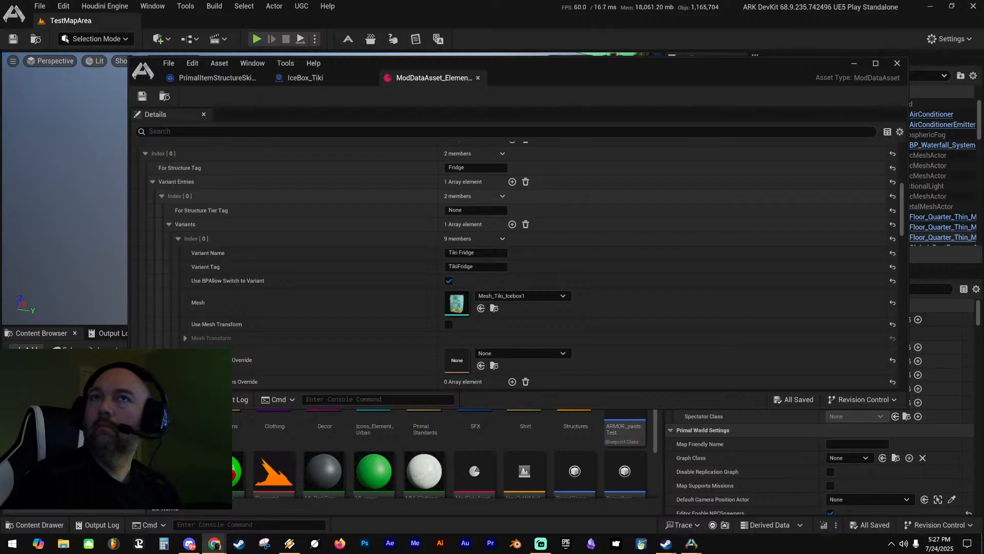
pyautogui.moveTo(983, 149); pyautogui.dragTo(822, 1)
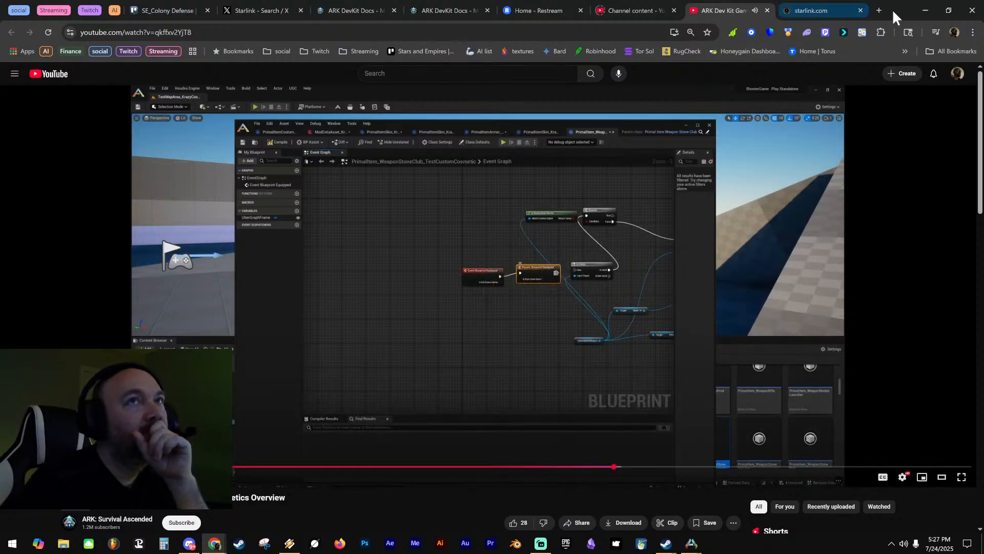
pyautogui.moveTo(893, 10); pyautogui.dragTo(983, 15)
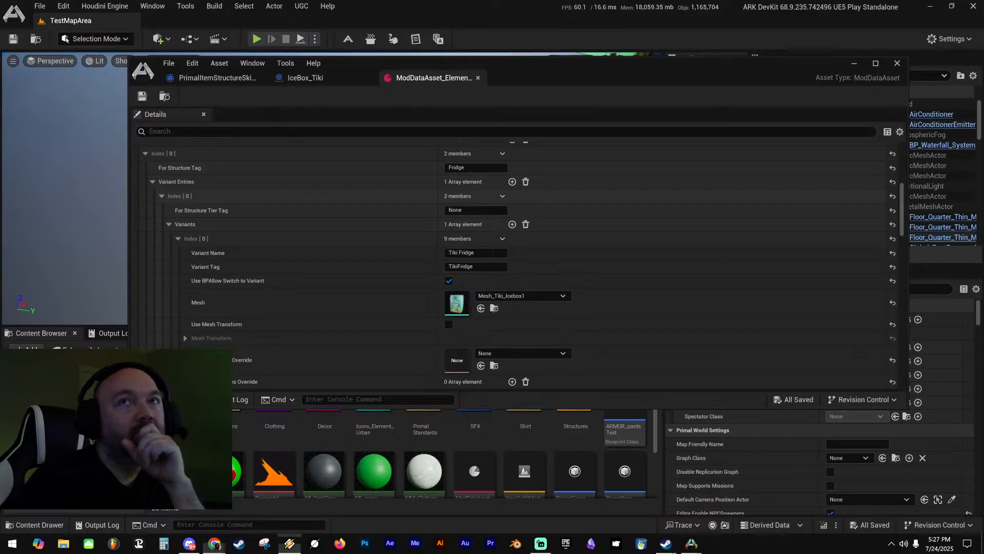
# In the IceBox_Tiki event graph, move the RefreshInventoryEvent node group to line up beneath the BeginPlay chain
pyautogui.click(304, 77)
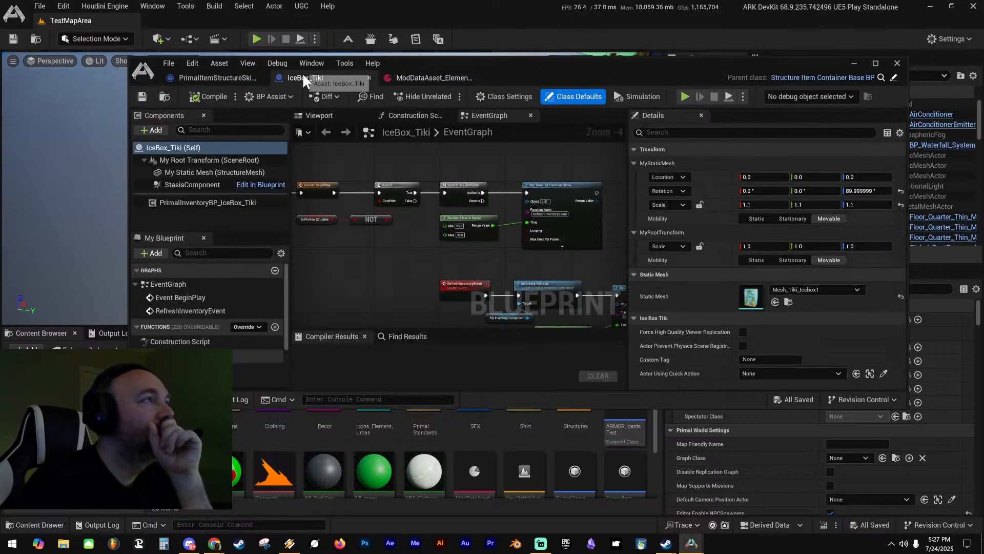
pyautogui.moveTo(356, 165); pyautogui.dragTo(321, 164, button='right')
pyautogui.moveTo(493, 273)
pyautogui.mouseDown(button='right')
pyautogui.moveTo(393, 193)
pyautogui.moveTo(460, 208)
pyautogui.mouseUp(button='right')
pyautogui.scroll(-2, 417, 199)
pyautogui.moveTo(367, 193); pyautogui.dragTo(582, 263)
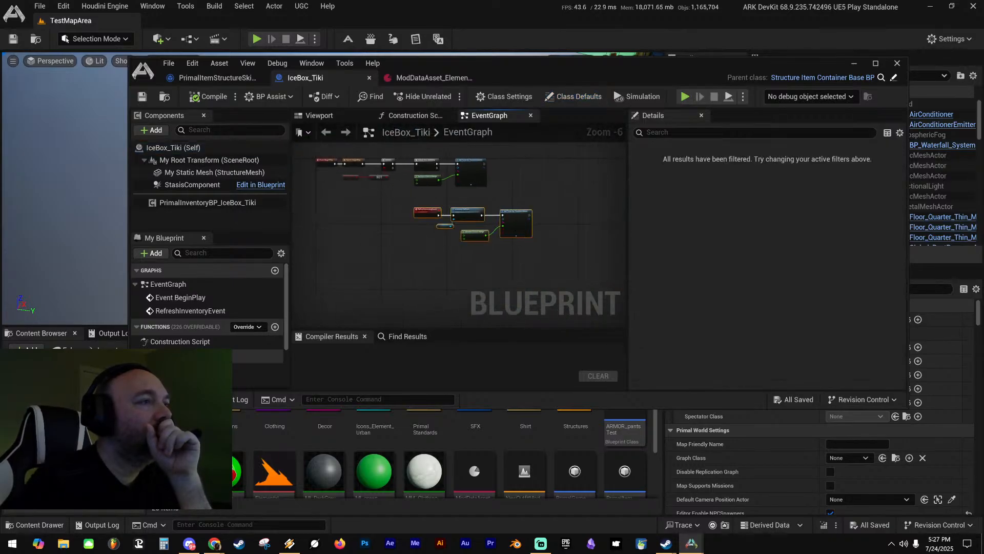
pyautogui.moveTo(511, 219); pyautogui.dragTo(552, 225, button='right')
pyautogui.moveTo(554, 223); pyautogui.dragTo(457, 222)
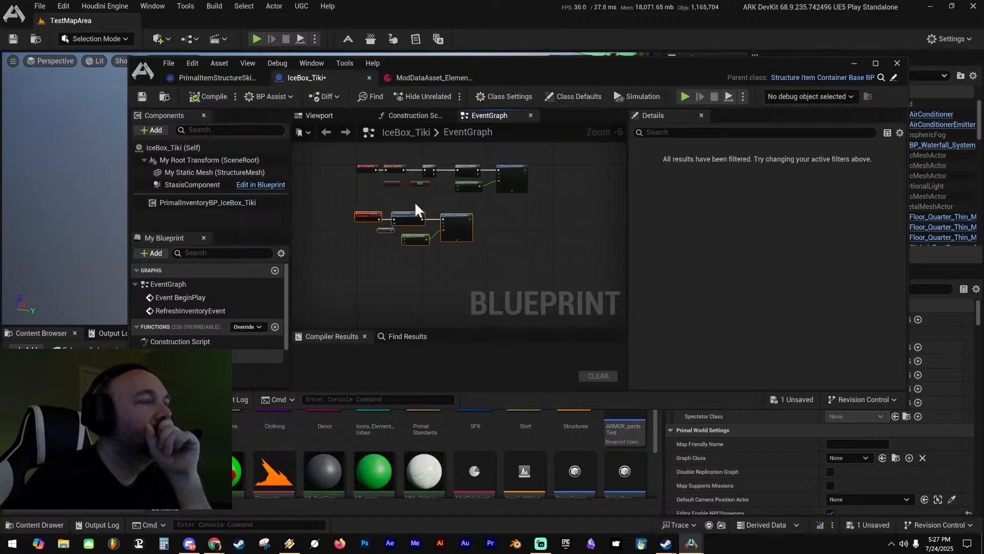
# Examine the nodes of the IceBox_Tiki event graph and the details of the PrimalInventoryBP_IceBox_Tiki component
pyautogui.moveTo(406, 201); pyautogui.dragTo(440, 210, button='right')
pyautogui.scroll(3, 440, 210)
pyautogui.scroll(-1, 517, 201)
pyautogui.moveTo(522, 199); pyautogui.dragTo(421, 231, button='right')
pyautogui.click(448, 208)
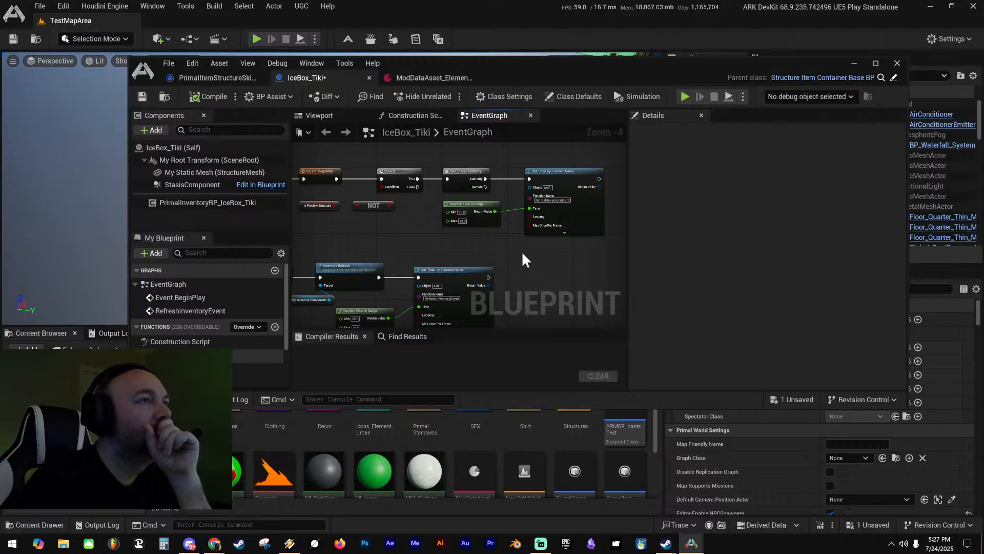
pyautogui.moveTo(514, 249); pyautogui.dragTo(581, 194, button='right')
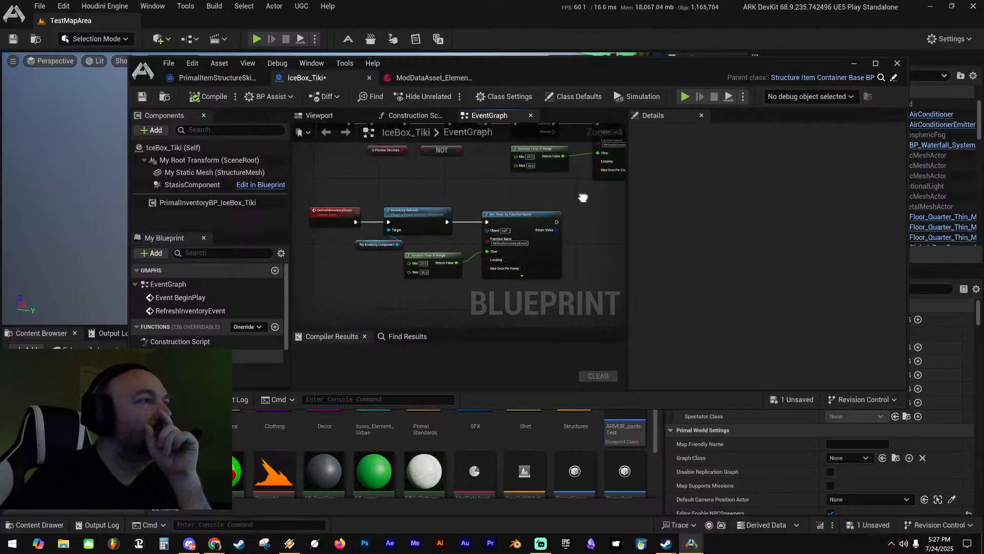
pyautogui.moveTo(438, 180); pyautogui.dragTo(438, 186, button='right')
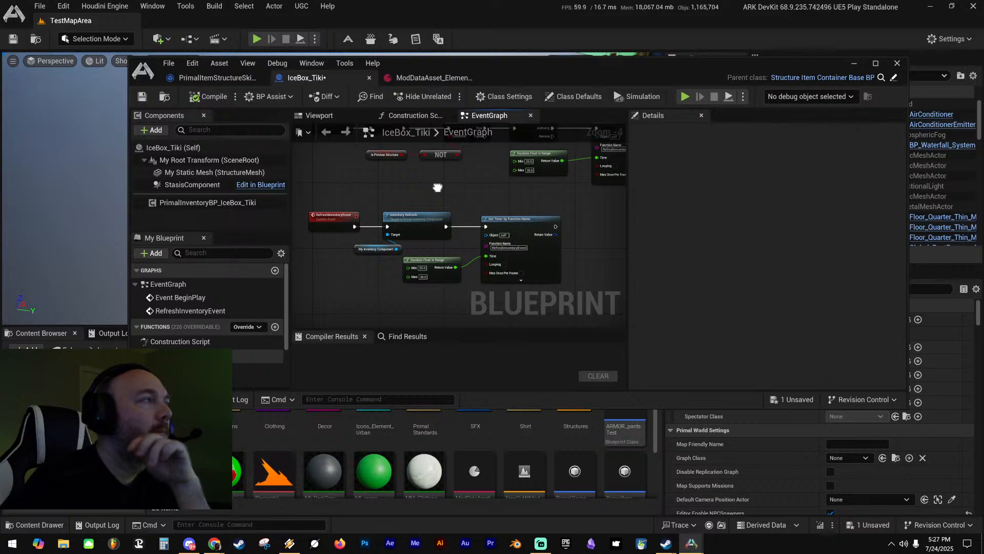
pyautogui.click(253, 202)
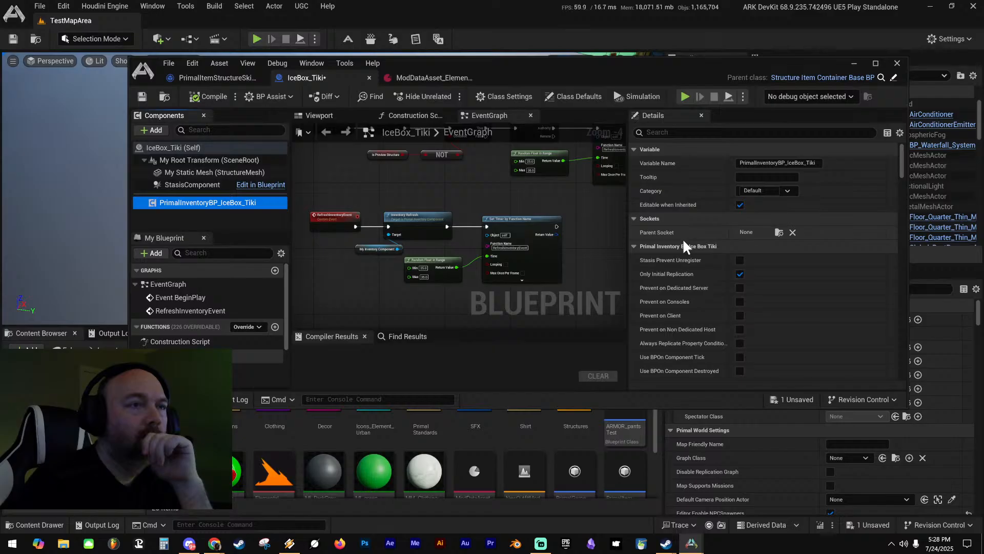
pyautogui.click(665, 133)
pyautogui.write('skin')
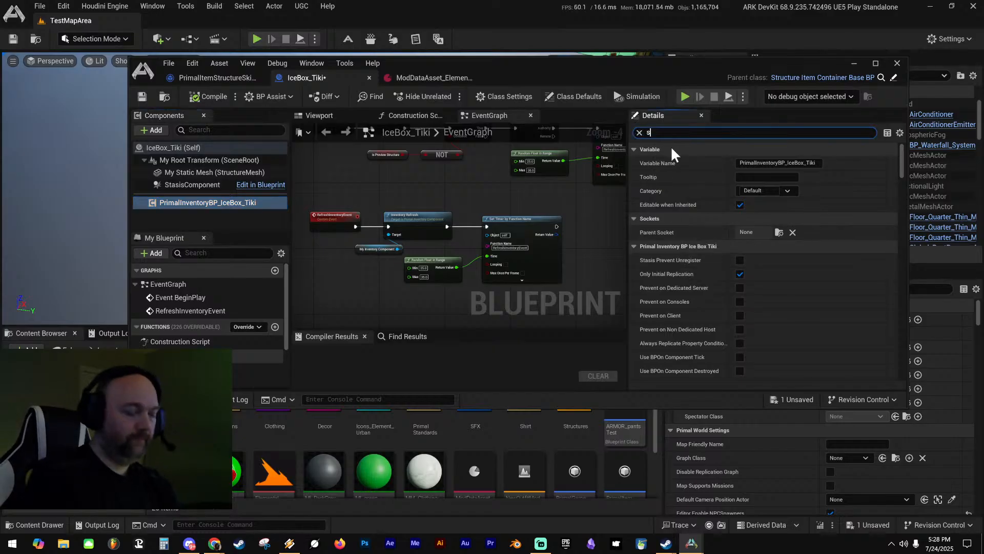
pyautogui.press('BackSpace')
pyautogui.press('BackSpace')
pyautogui.press('BackSpace')
pyautogui.press('BackSpace')
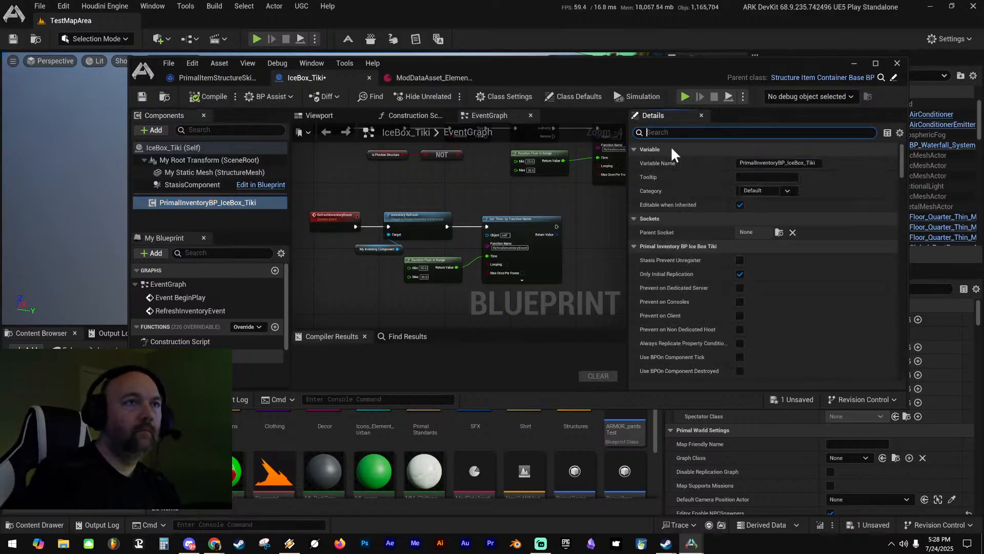
# Filter the IceBox_Tiki root's details for "skin" and check the choices offered for Test Structure Skin
pyautogui.click(187, 172)
pyautogui.click(199, 148)
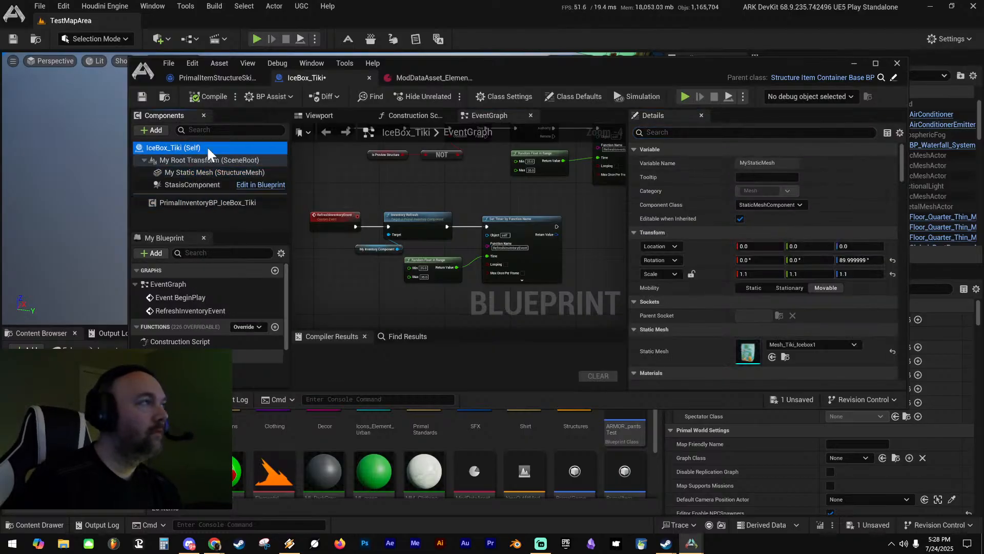
pyautogui.write('skin')
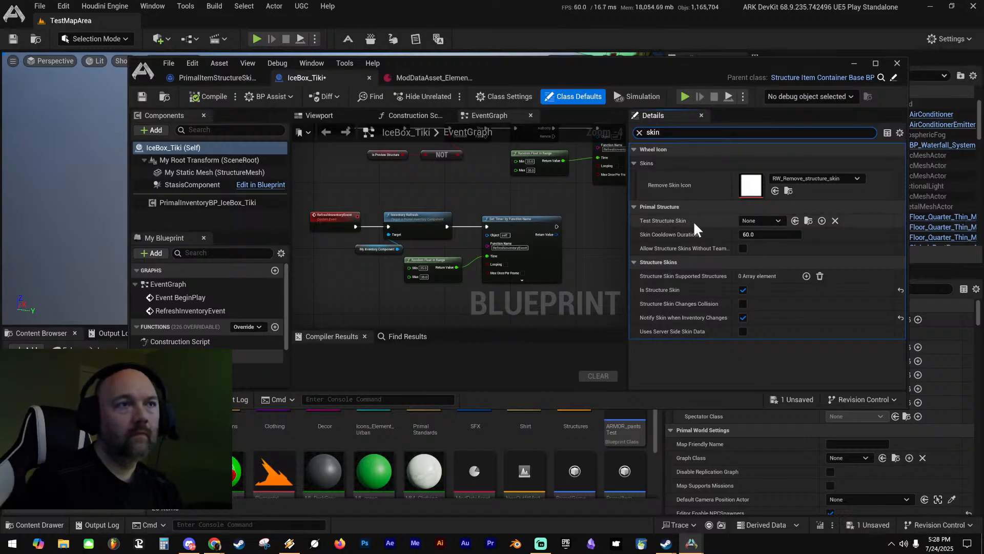
pyautogui.click(781, 221)
pyautogui.click(781, 222)
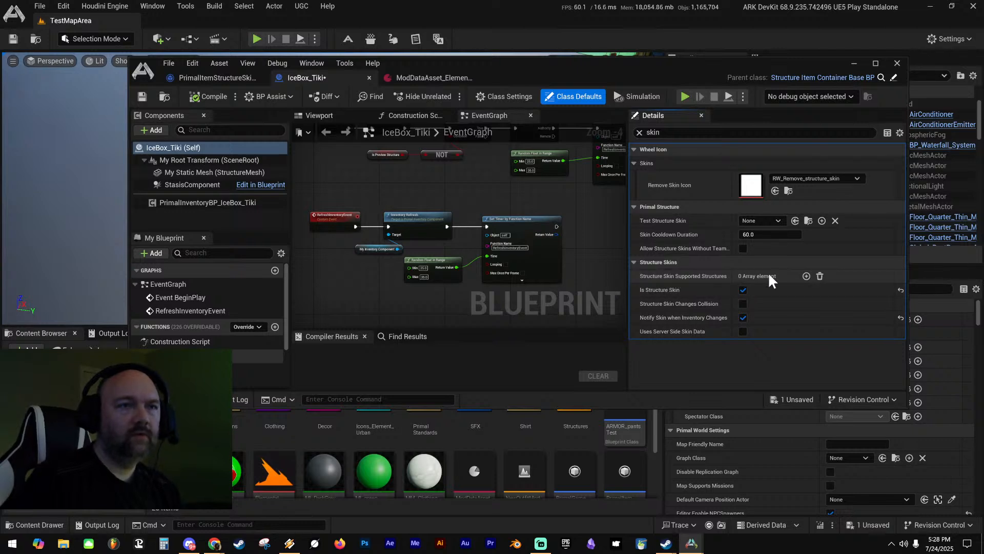
# Add IceBox_Tiki as an entry in Structure Skin Supported Structures and save the blueprint
pyautogui.click(806, 276)
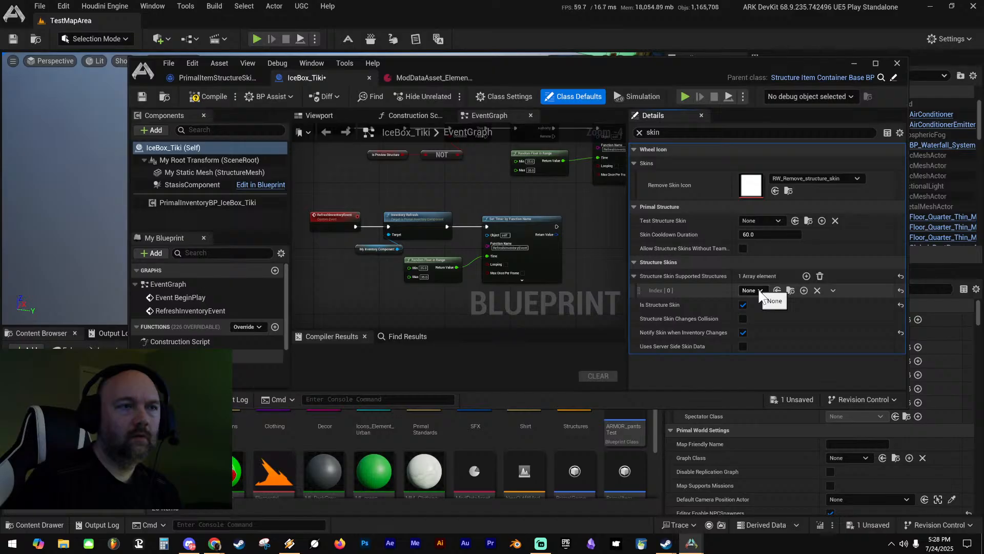
pyautogui.click(755, 291)
pyautogui.write('tiki')
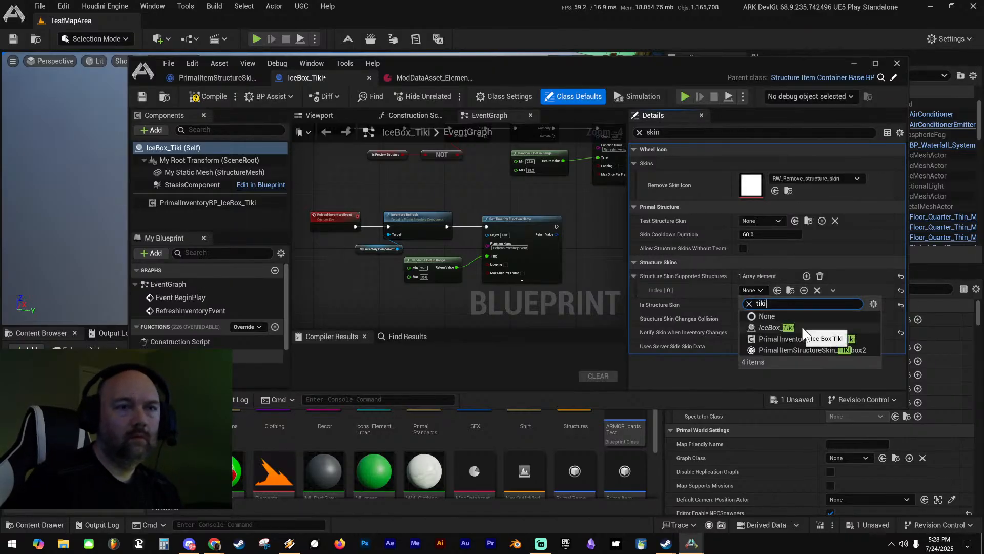
pyautogui.click(798, 327)
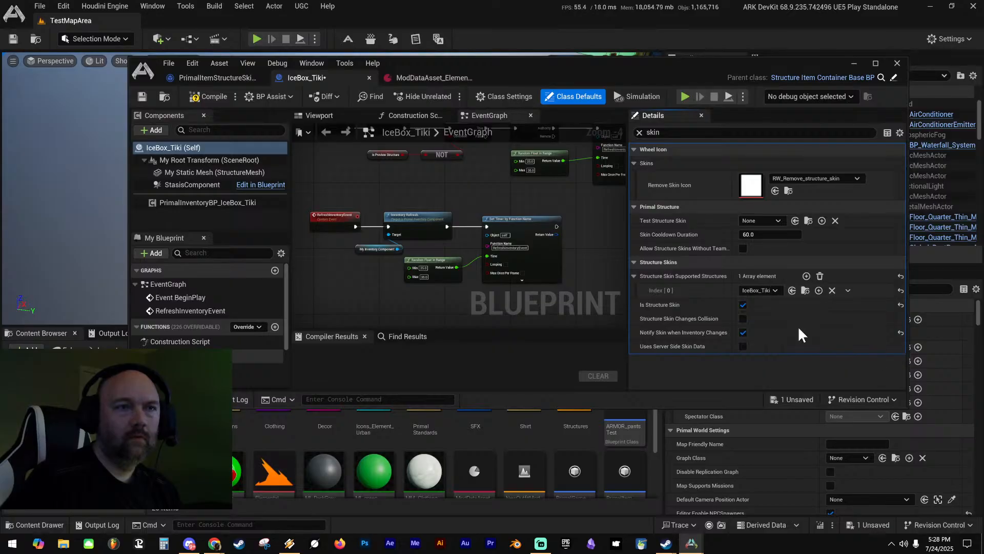
pyautogui.click(142, 96)
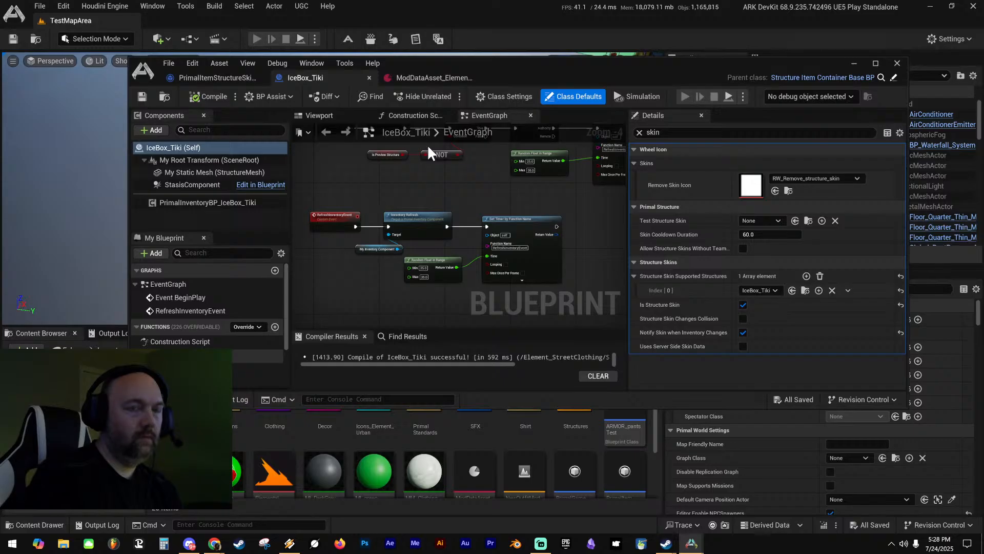
# Start a play session and move the blueprint window clear of the game view
pyautogui.hotkey('alt', 'p')
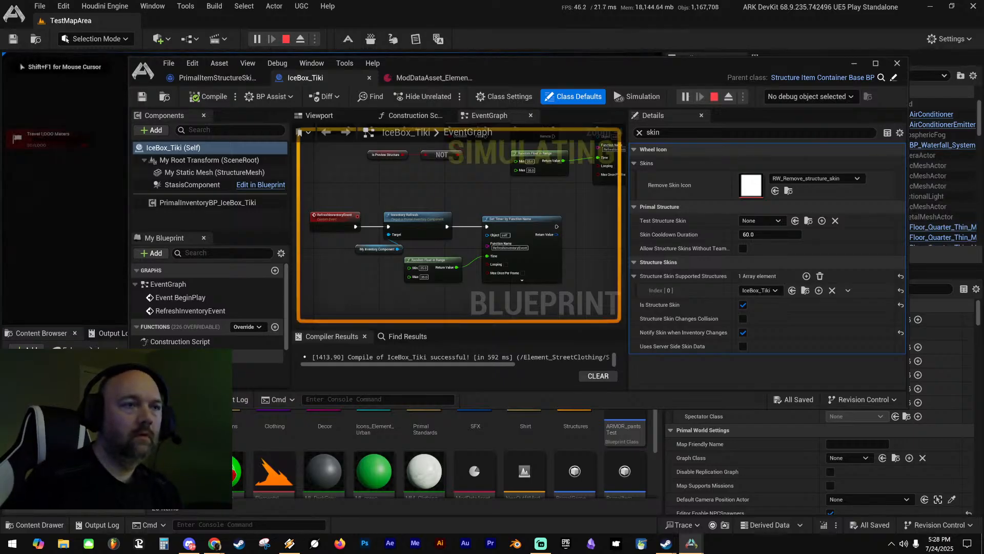
pyautogui.hotkey('shift', 'F1')
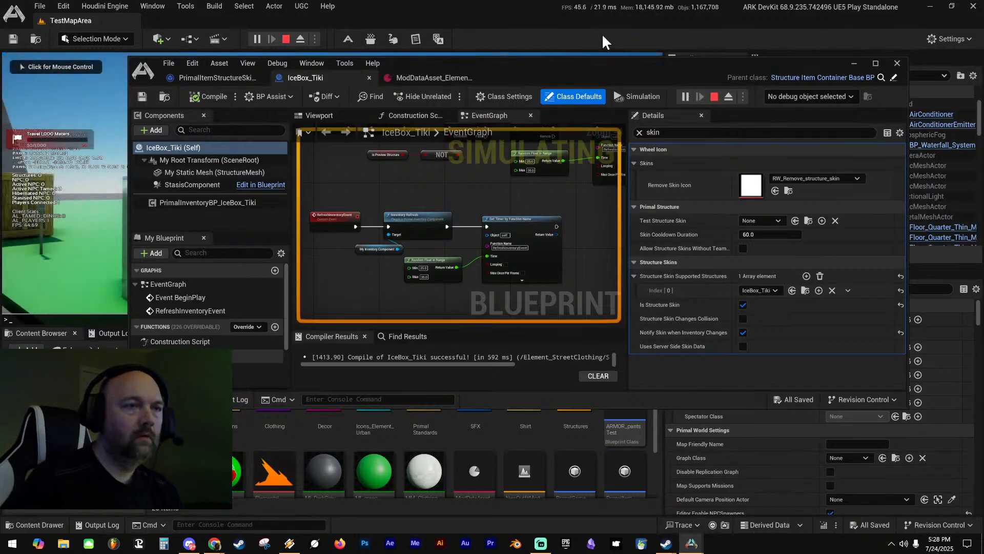
pyautogui.moveTo(662, 68); pyautogui.dragTo(983, 89)
pyautogui.click(522, 155)
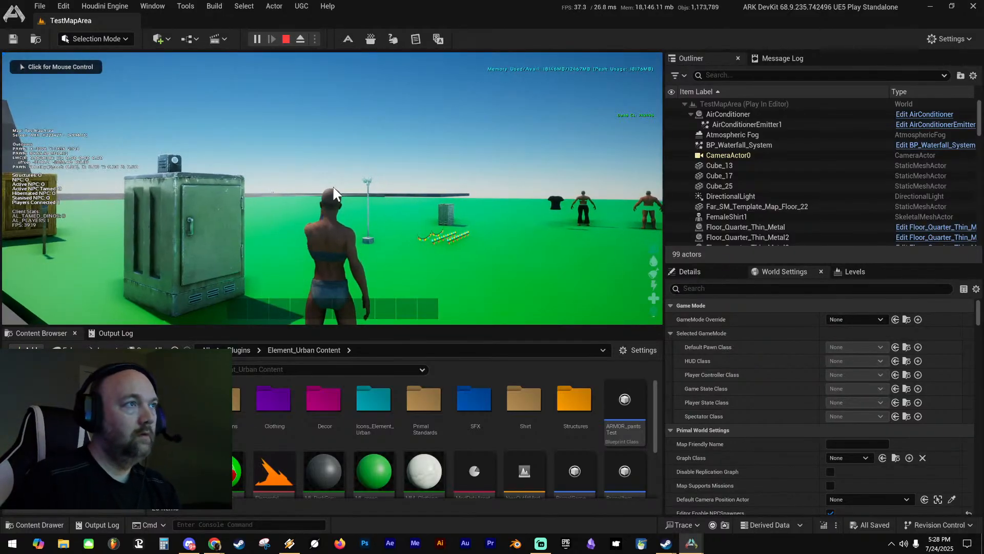
# Assign the tiki fridge from the custom cosmetics to hotbar slot 3 and activate it for placement
pyautogui.press('i')
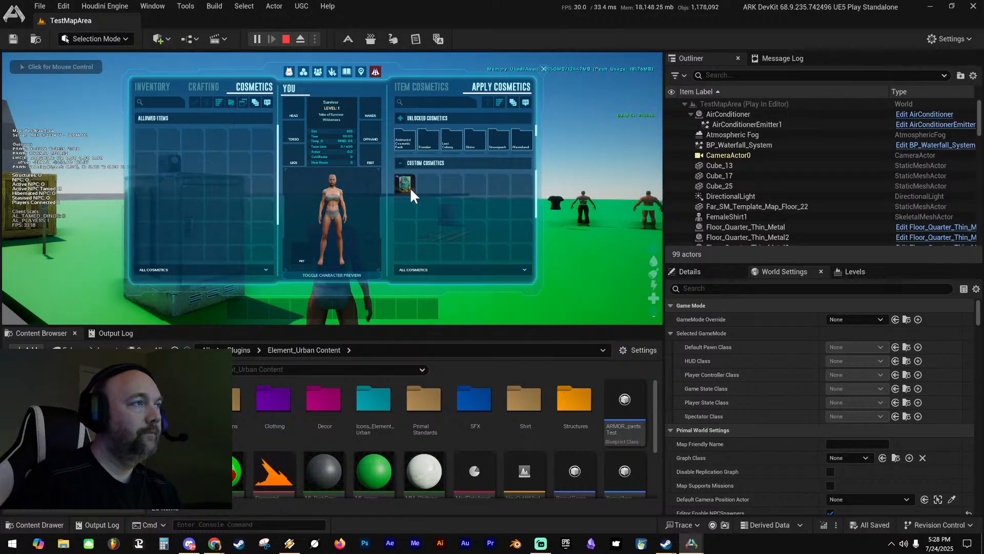
pyautogui.moveTo(409, 187); pyautogui.dragTo(277, 305)
pyautogui.press('i')
pyautogui.press('3')
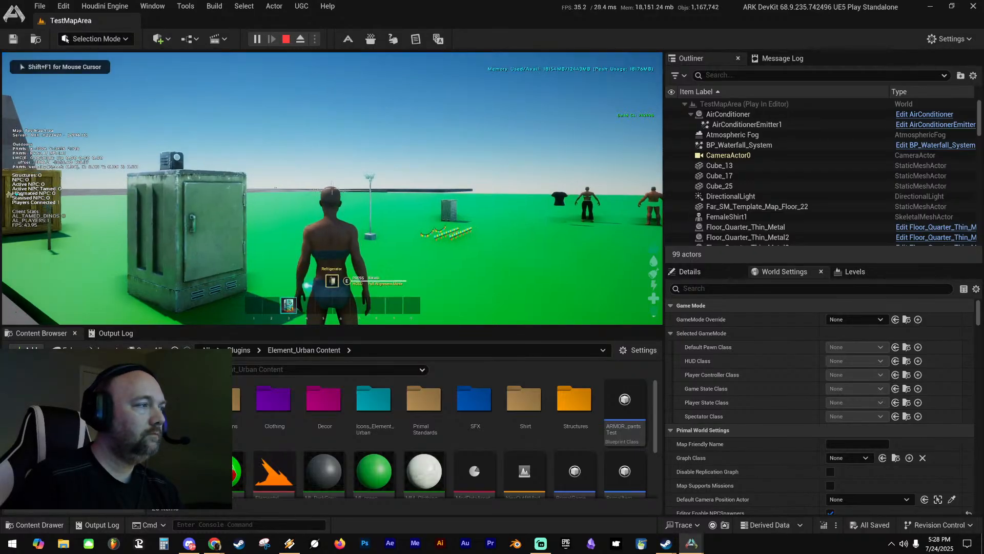
# Test the fridge's placement preview beside the cabinets and across the open grey floor, and end the play session
pyautogui.press('a')
pyautogui.press('d')
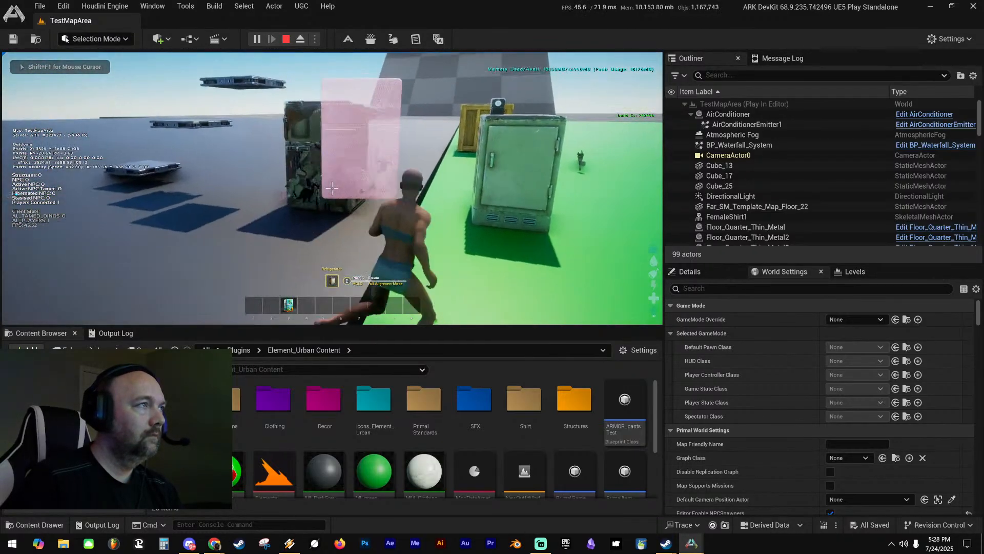
pyautogui.press('w')
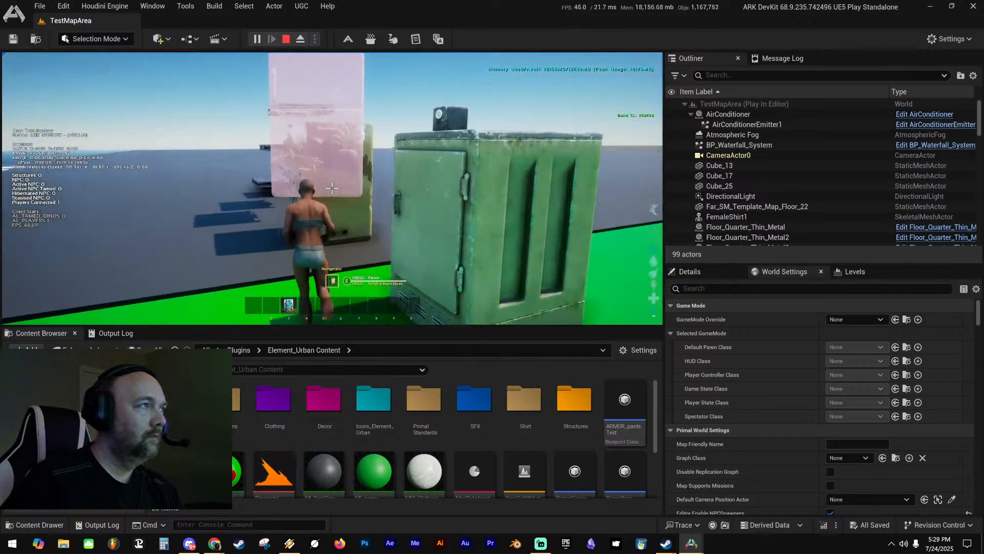
pyautogui.press('w')
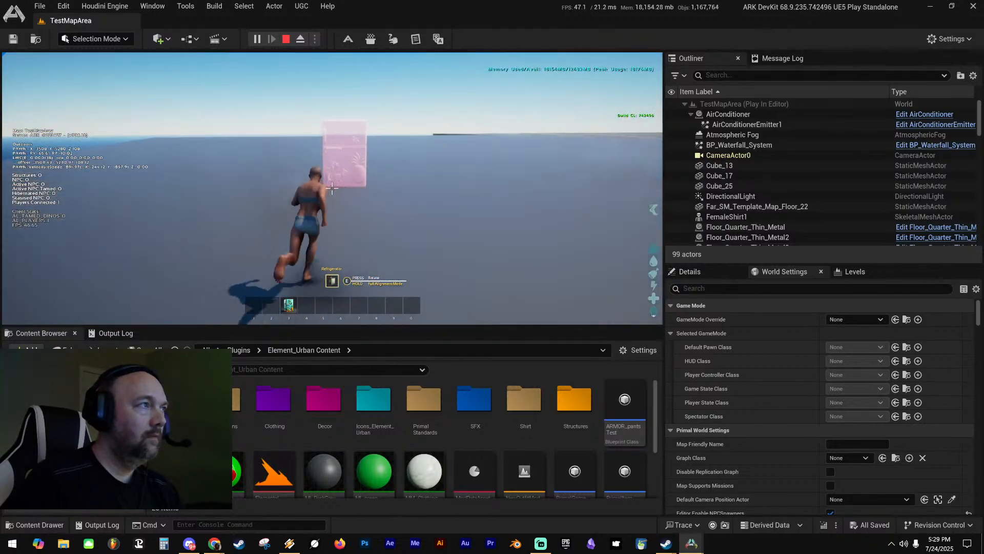
pyautogui.press('w')
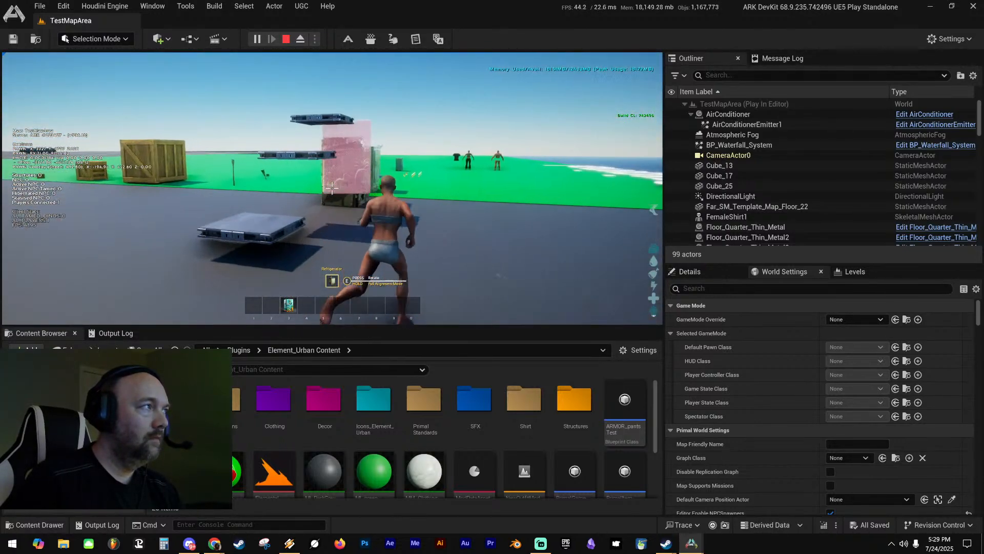
pyautogui.press('w')
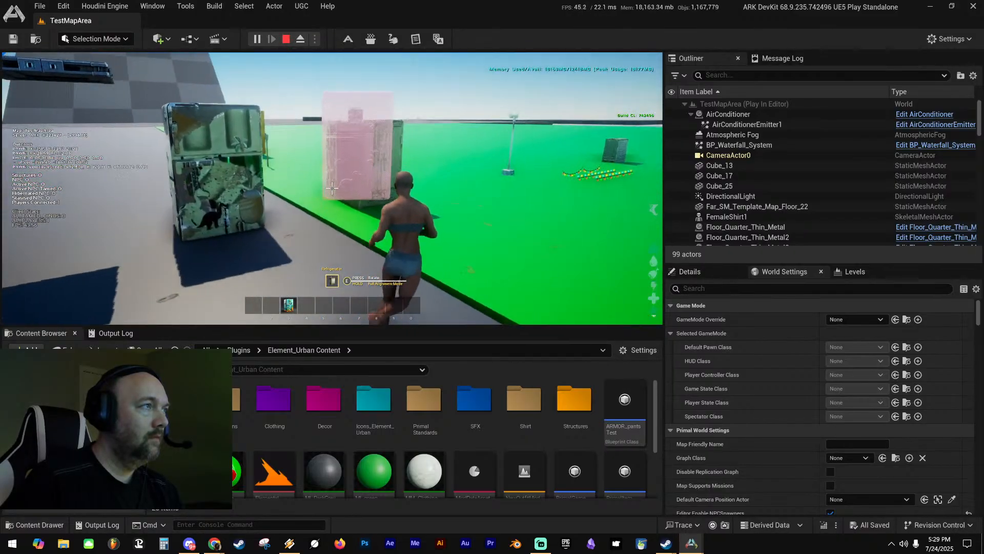
pyautogui.press('Escape')
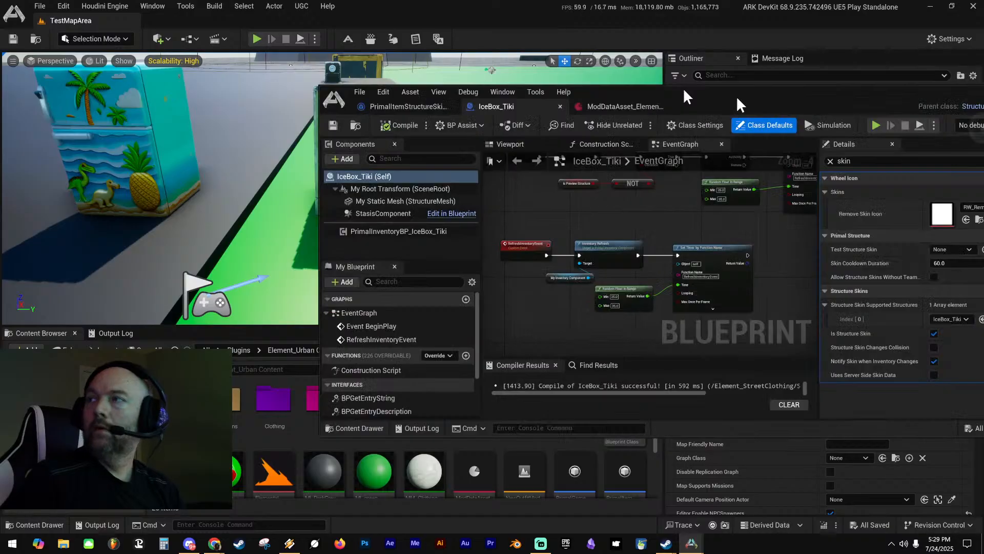
# Remove the IceBox_Tiki entry from Structure Skin Supported Structures and save the blueprint
pyautogui.moveTo(737, 100); pyautogui.dragTo(502, 63)
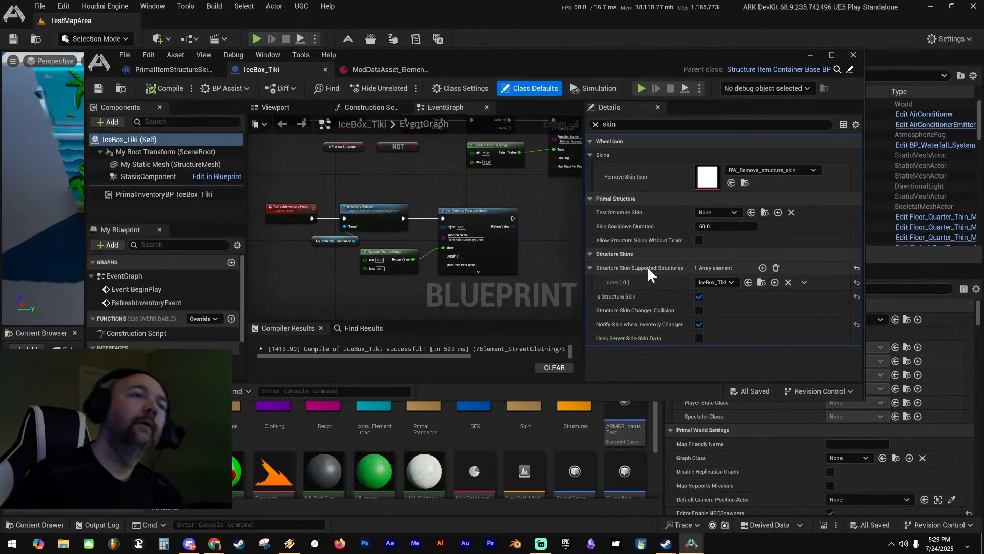
pyautogui.click(788, 282)
pyautogui.click(776, 268)
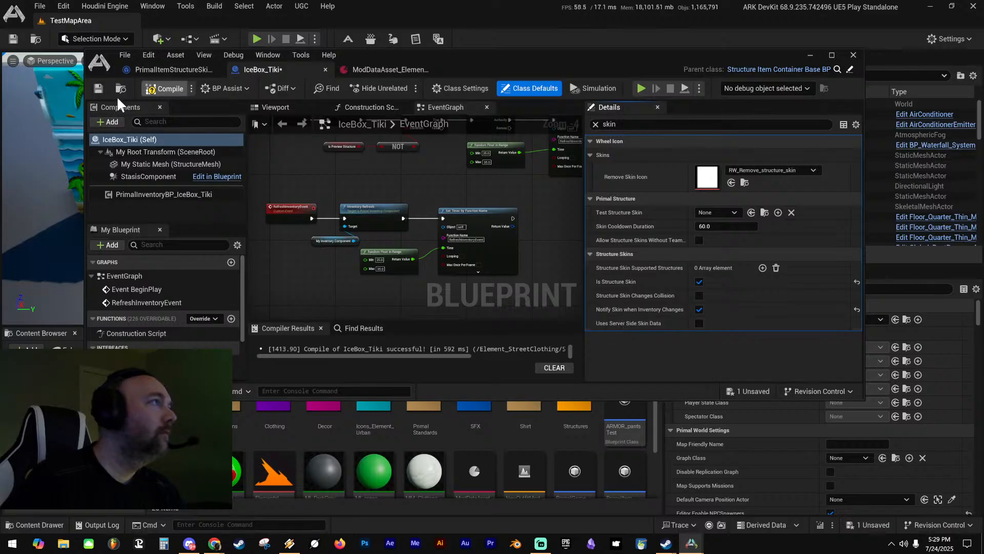
pyautogui.click(98, 88)
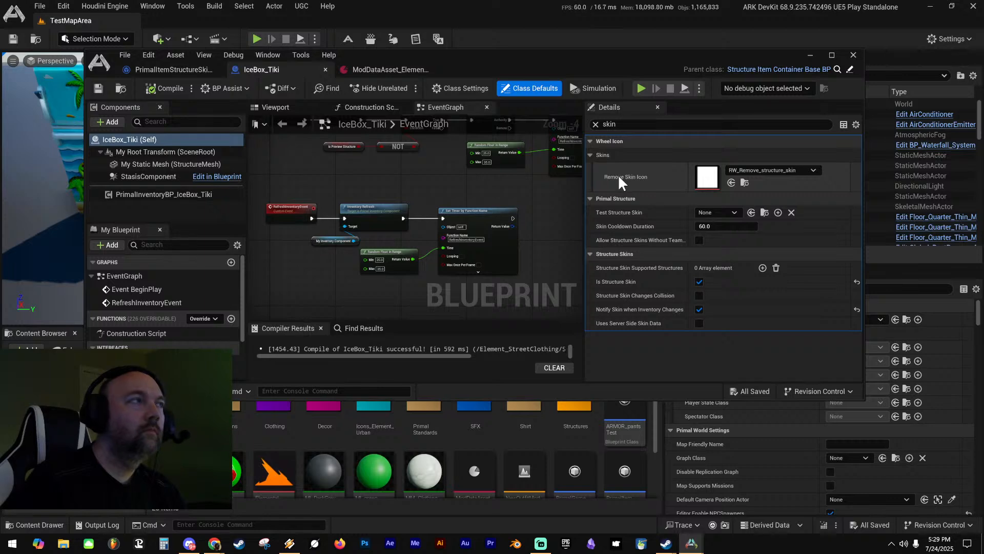
# Examine the PrimalItemStructureSkin blueprint's class defaults, from the icon textures through Item Skin Use on Item Classes to Structures to Build
pyautogui.click(382, 69)
pyautogui.click(174, 69)
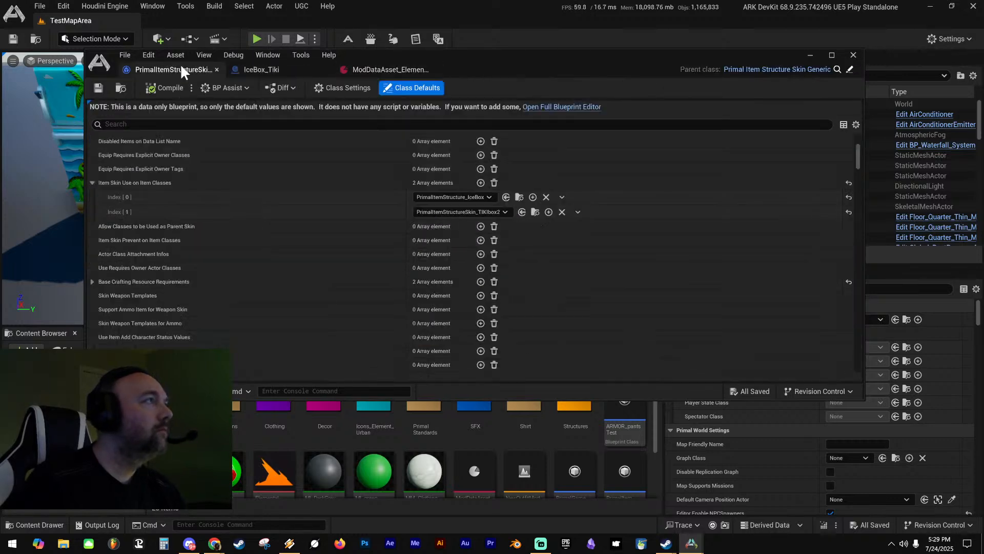
pyautogui.scroll(-5, 297, 198)
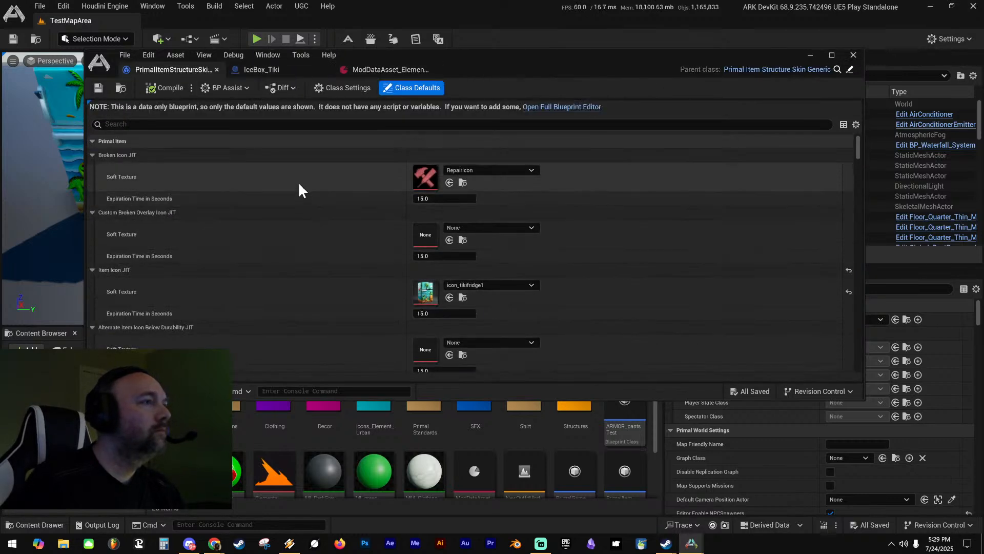
pyautogui.scroll(-1, 294, 292)
pyautogui.scroll(-1, 295, 290)
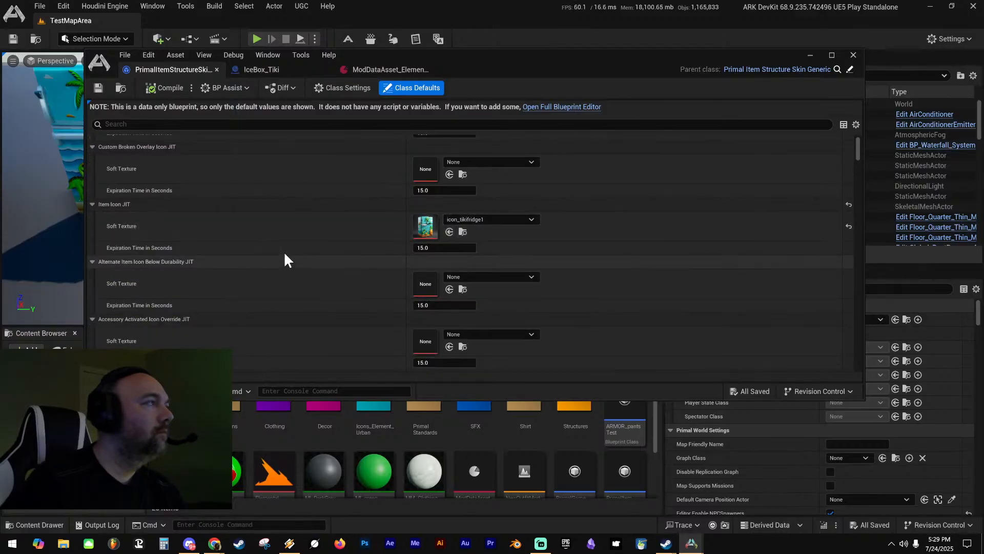
pyautogui.scroll(-1, 287, 246)
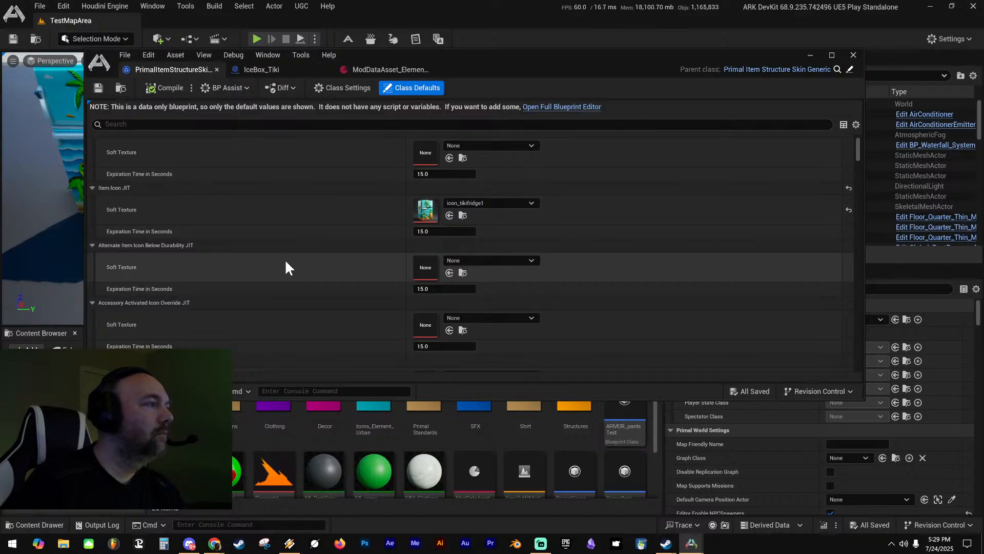
pyautogui.scroll(-2, 286, 262)
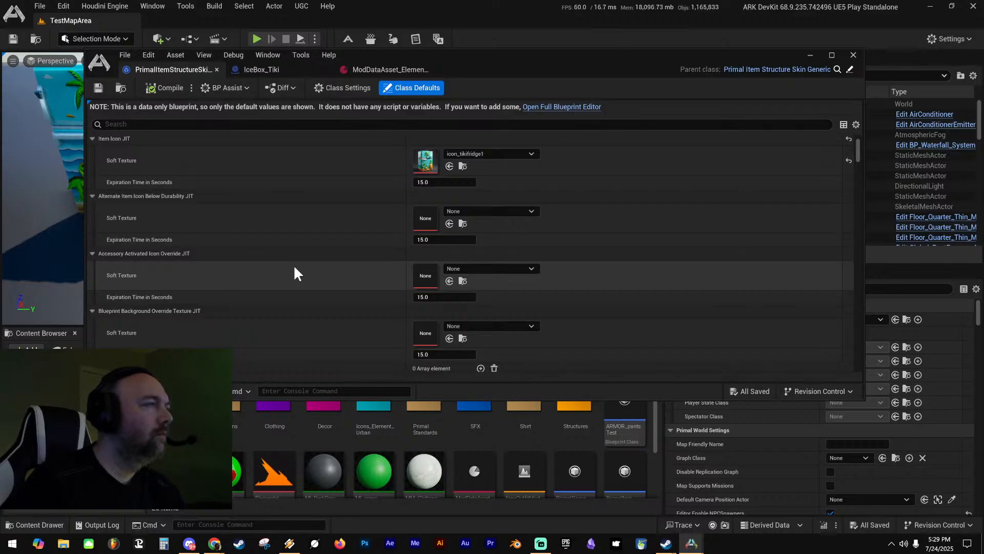
pyautogui.scroll(-2, 294, 266)
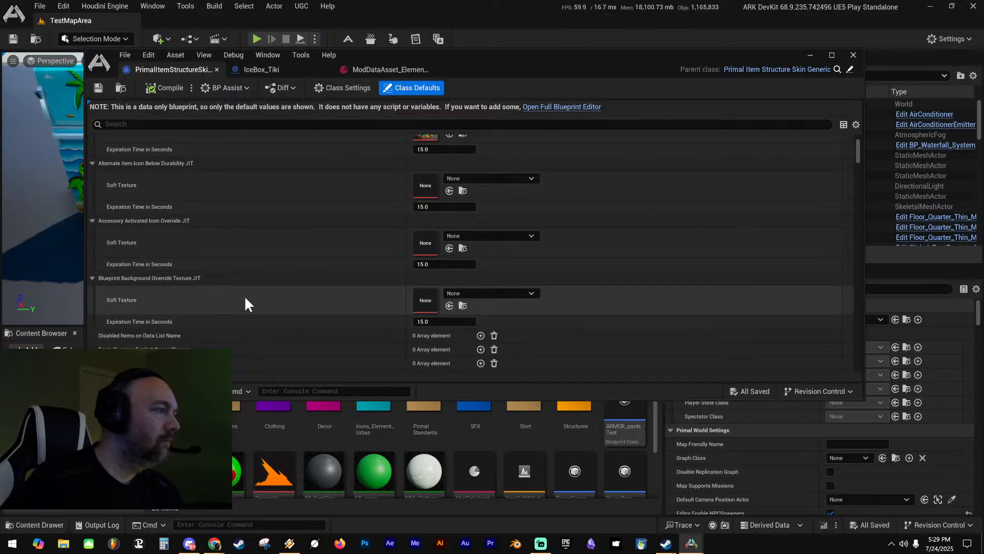
pyautogui.scroll(-4, 256, 292)
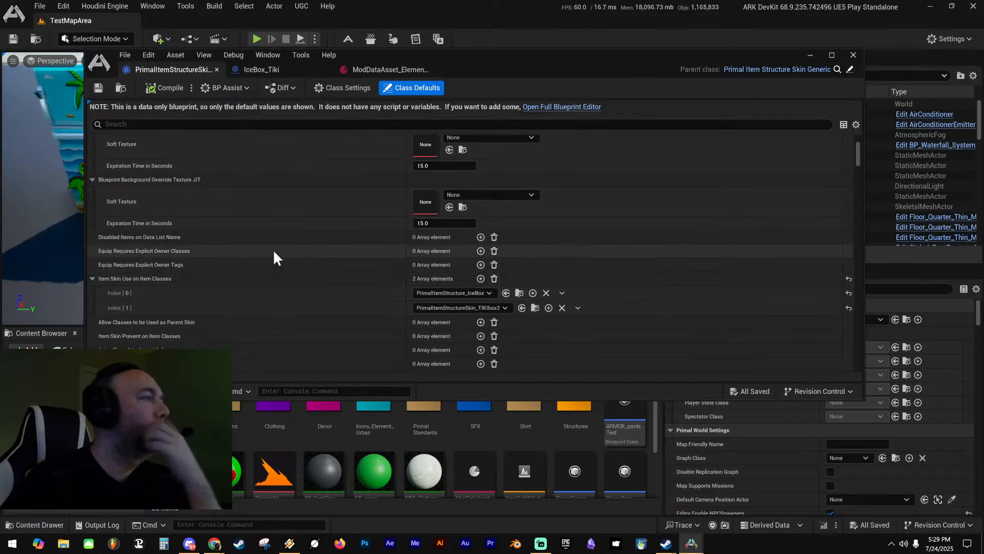
pyautogui.scroll(-2, 272, 251)
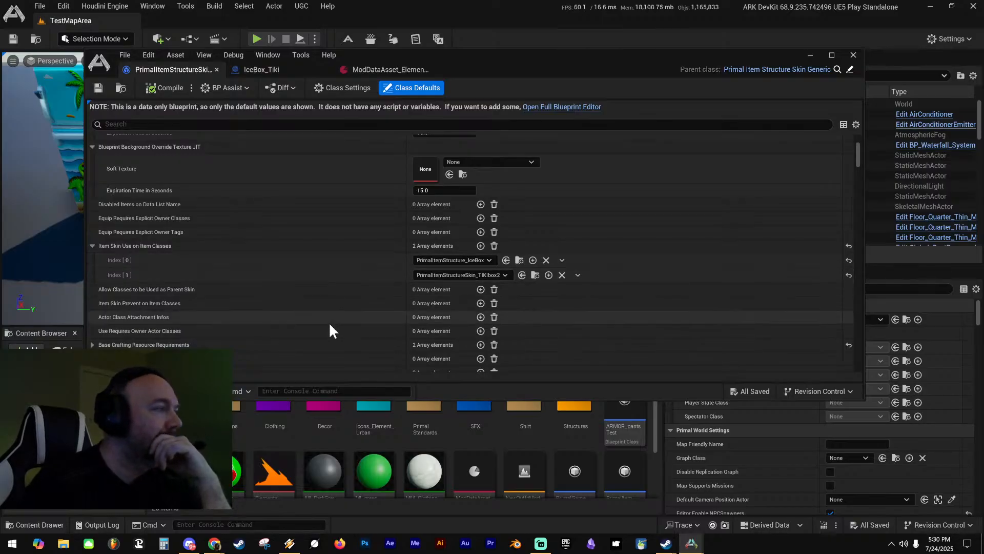
pyautogui.scroll(-1, 333, 321)
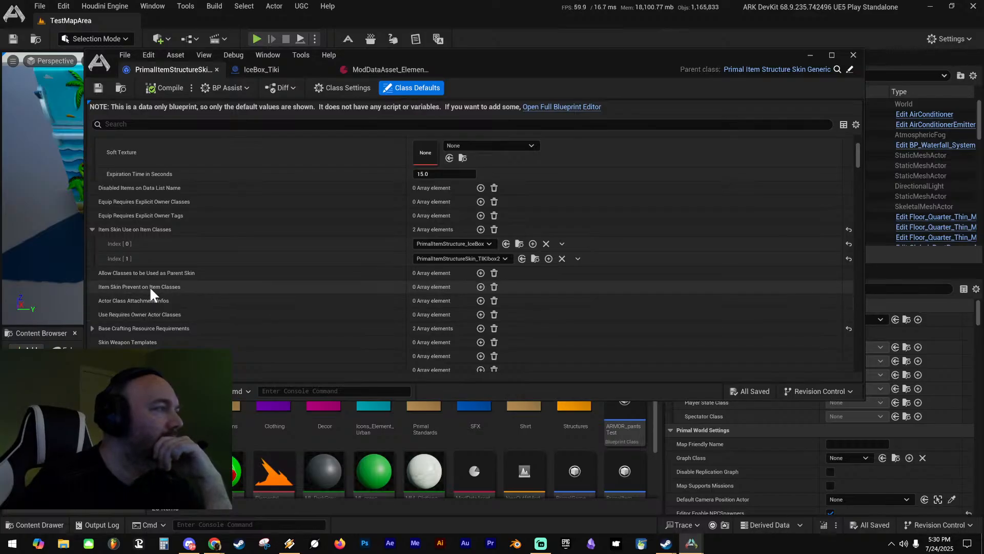
pyautogui.scroll(-2, 150, 286)
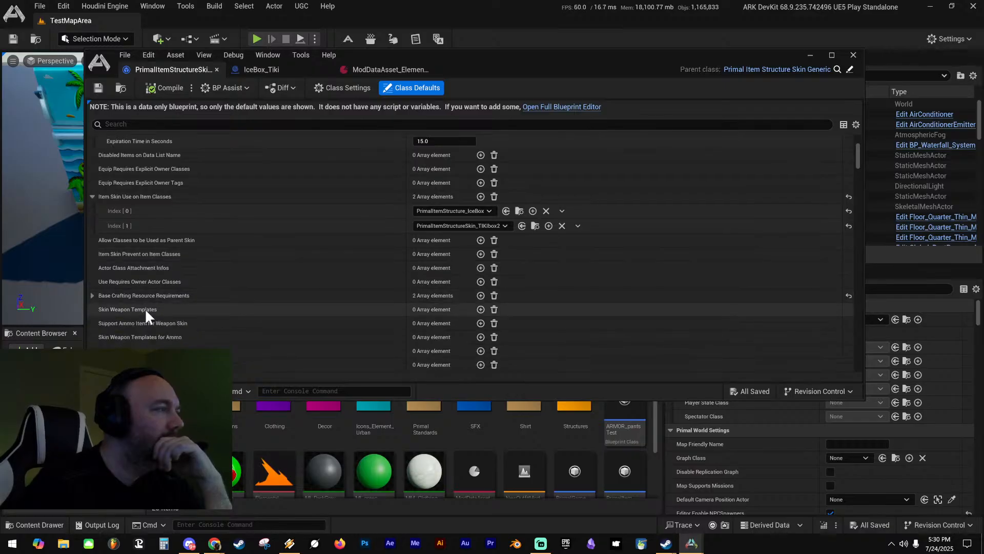
pyautogui.scroll(-3, 173, 325)
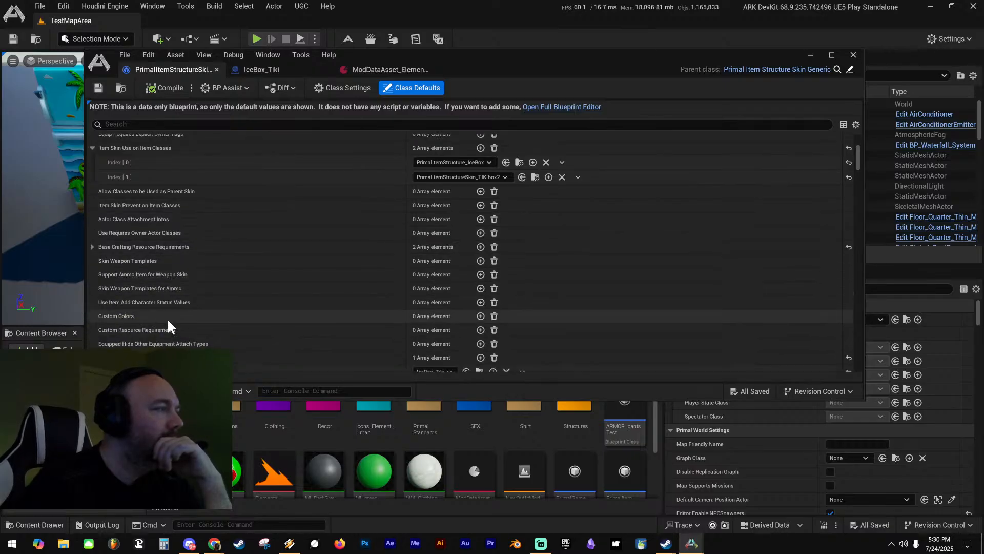
pyautogui.scroll(-2, 187, 320)
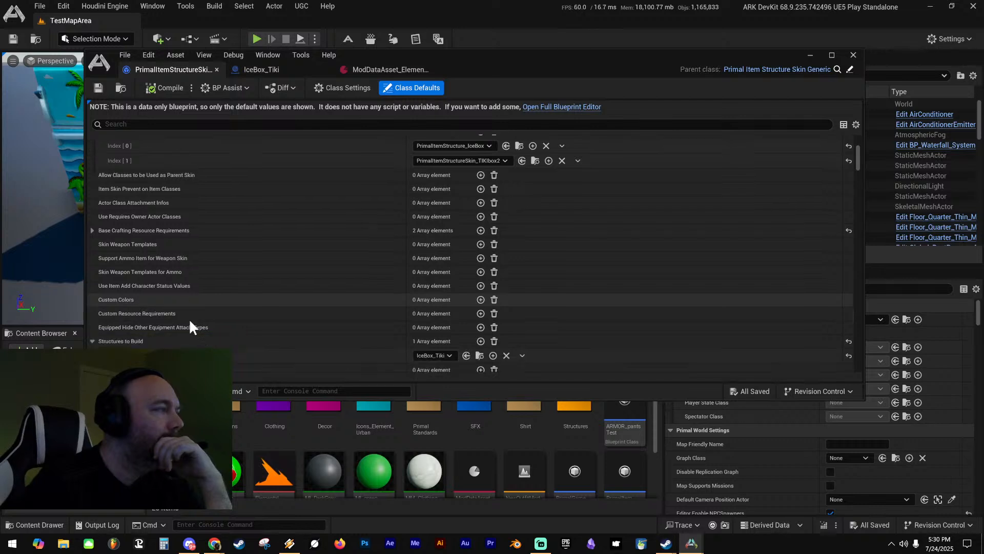
# Check Structures to Build in the PrimalItemStructureSkin class defaults, then filter them by "skin" and review the matching skin properties
pyautogui.scroll(-1, 188, 318)
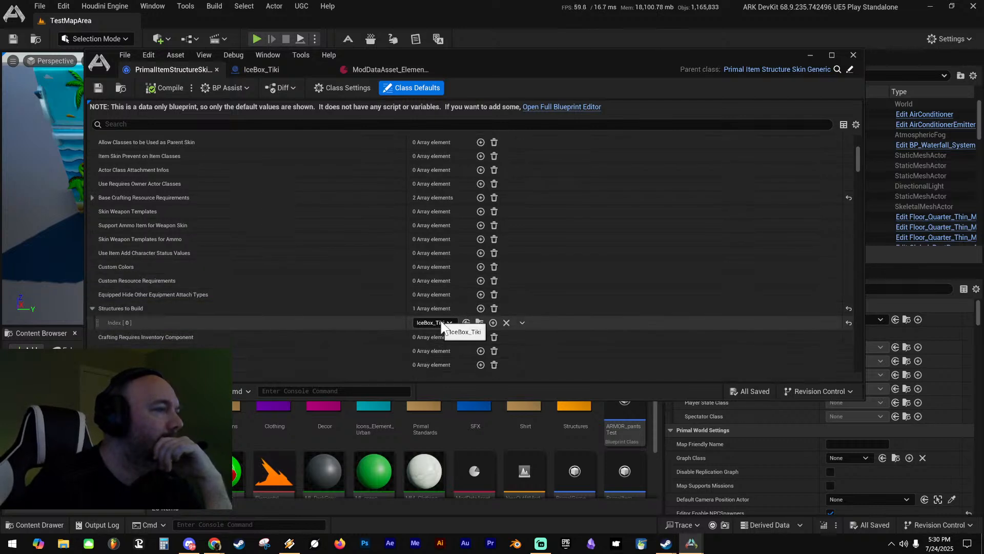
pyautogui.scroll(-3, 310, 318)
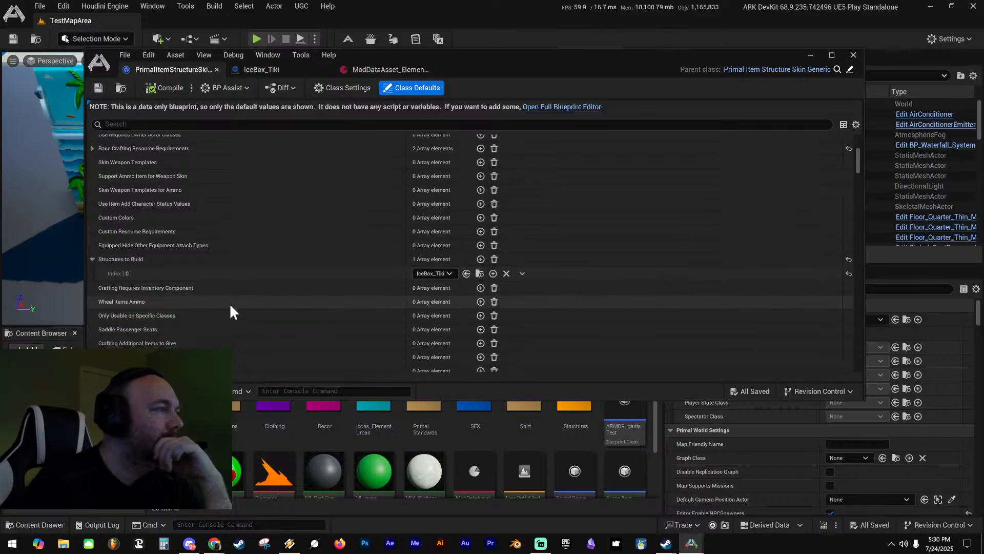
pyautogui.scroll(-1, 231, 308)
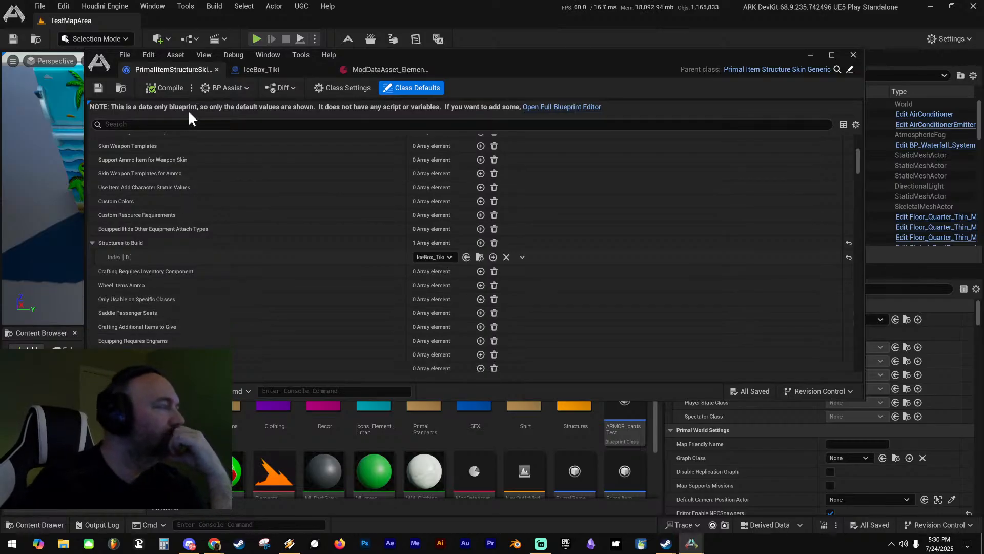
pyautogui.click(189, 124)
pyautogui.write('skin')
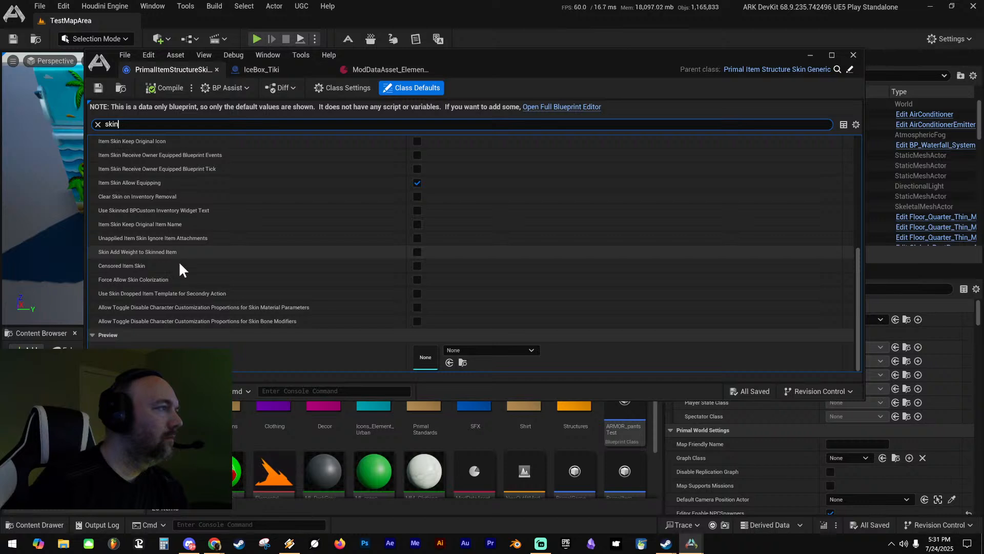
pyautogui.scroll(4, 198, 295)
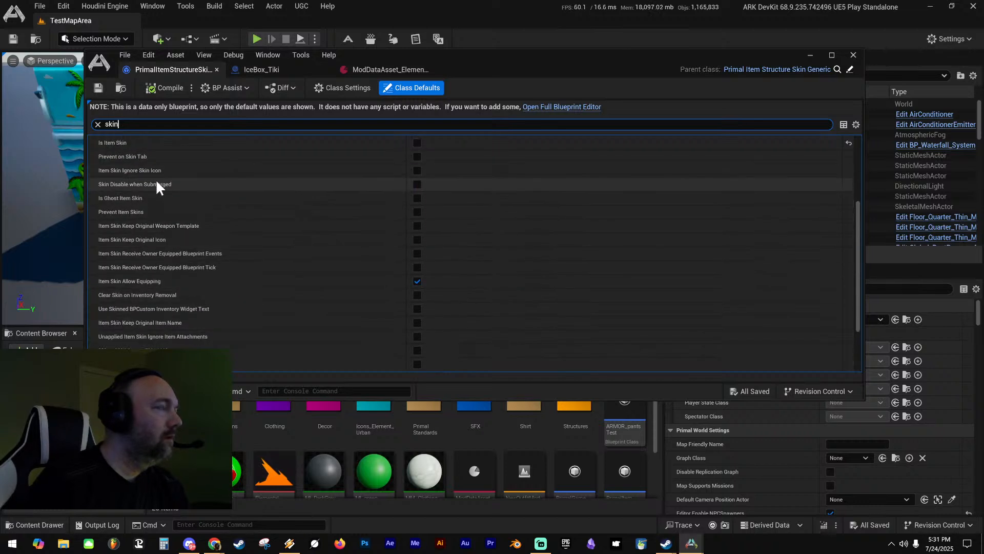
pyautogui.scroll(2, 157, 185)
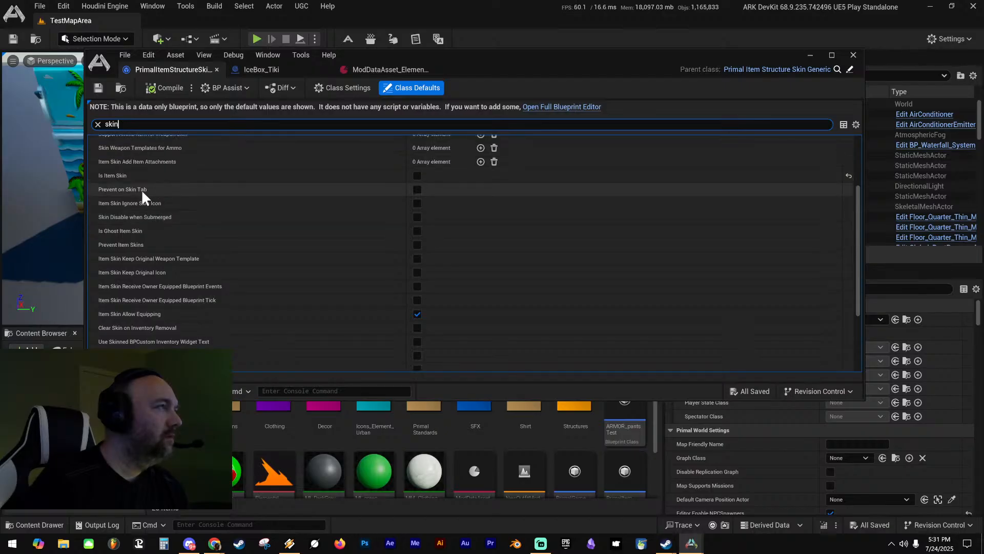
pyautogui.scroll(1, 153, 189)
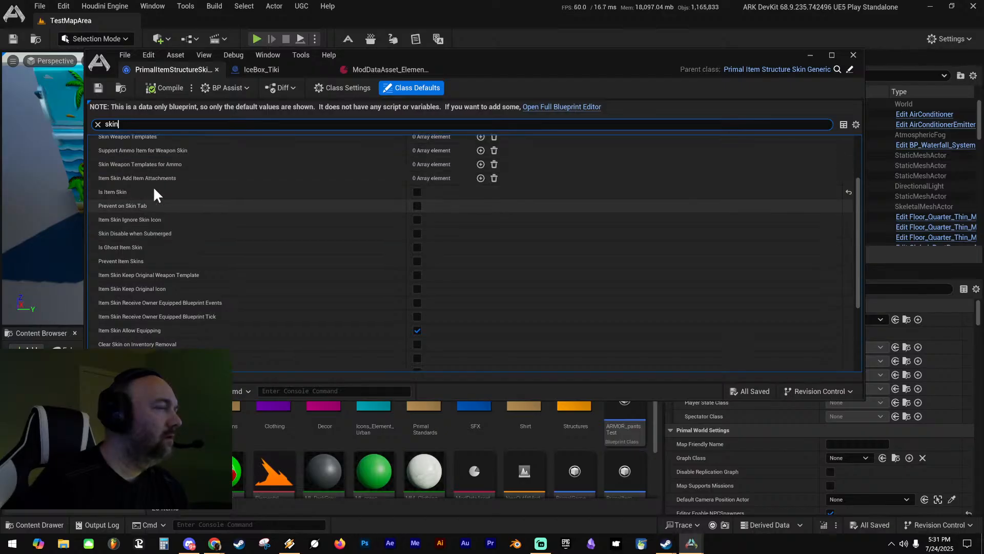
pyautogui.scroll(1, 153, 186)
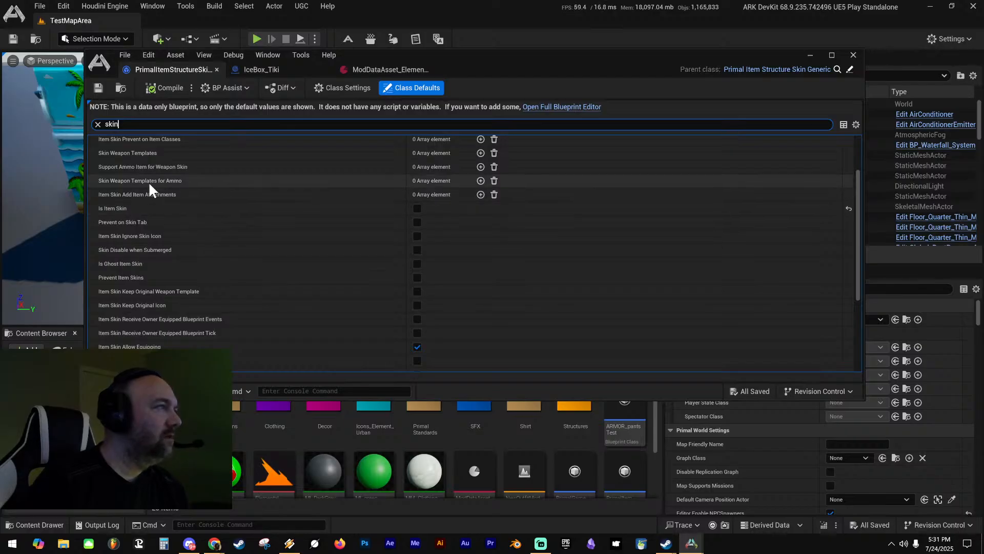
pyautogui.scroll(1, 149, 172)
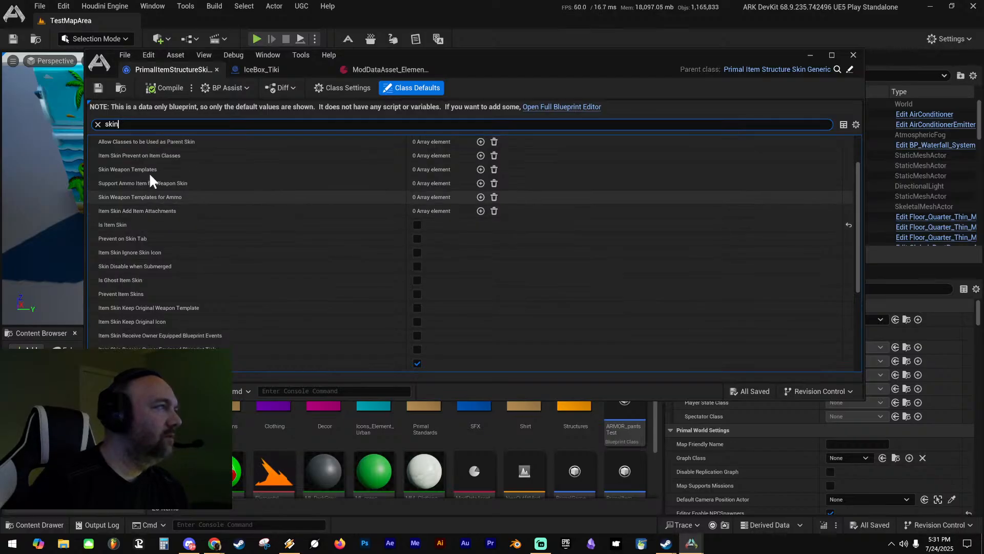
pyautogui.scroll(1, 148, 170)
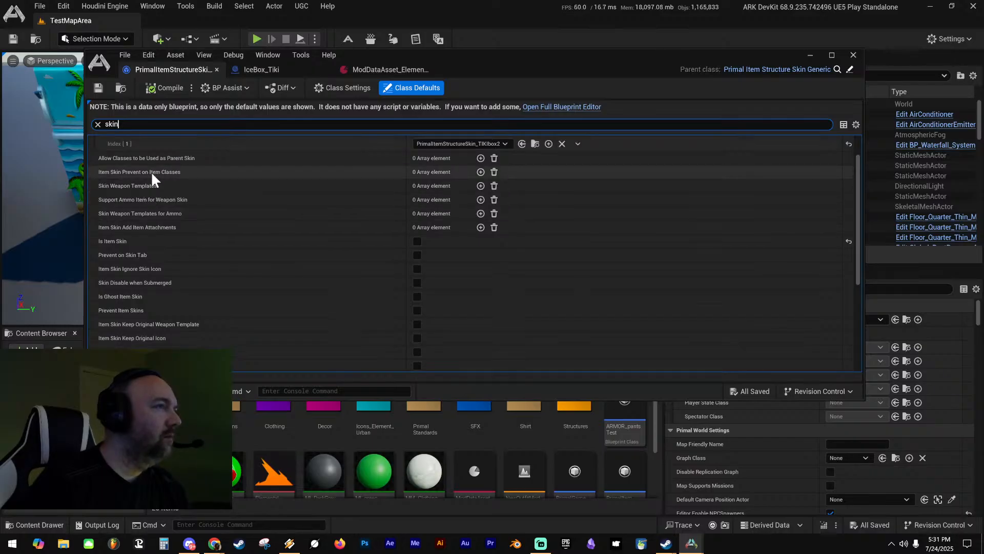
pyautogui.scroll(3, 159, 182)
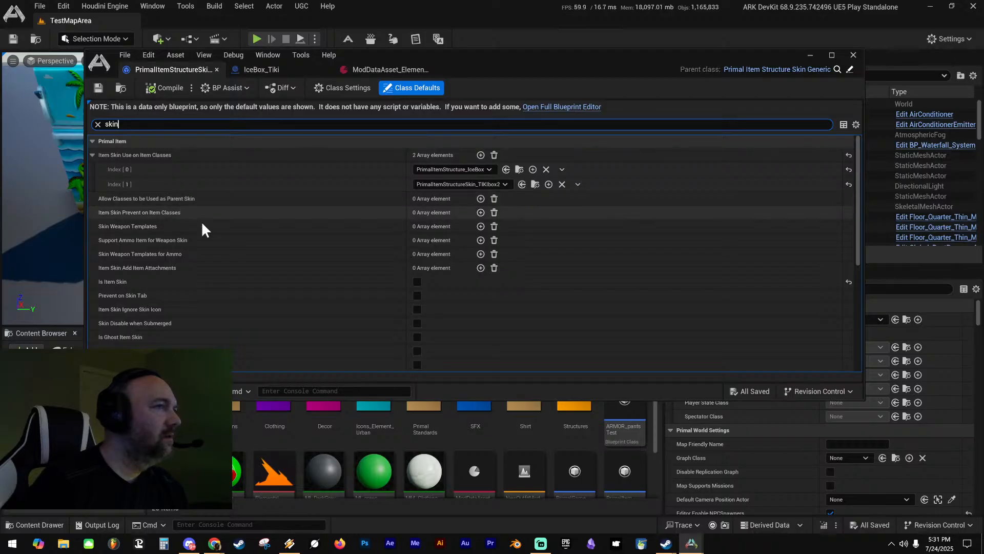
# Review the Additional Structure Variants and Additional Structures to Build entries in the mod data asset
pyautogui.click(347, 76)
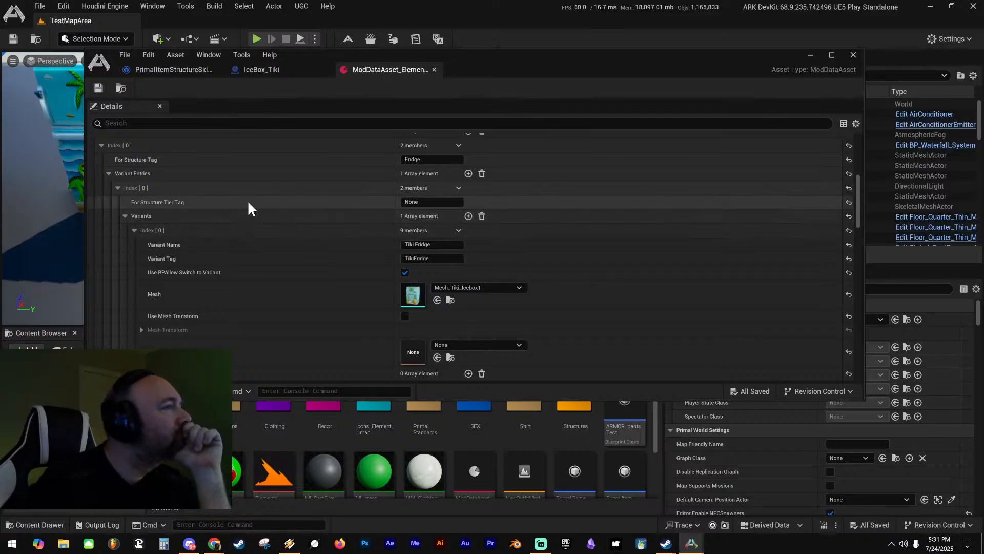
pyautogui.scroll(2, 262, 215)
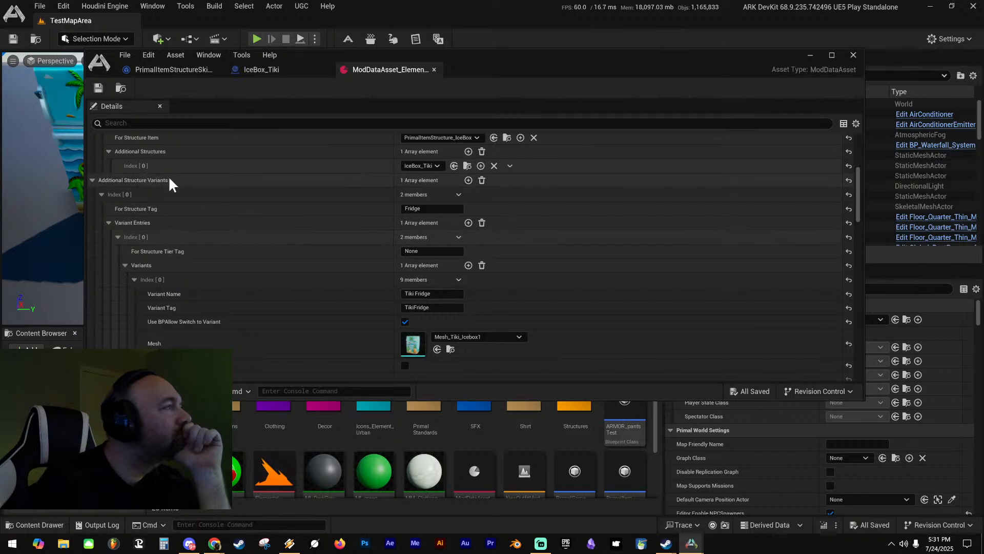
pyautogui.scroll(2, 169, 185)
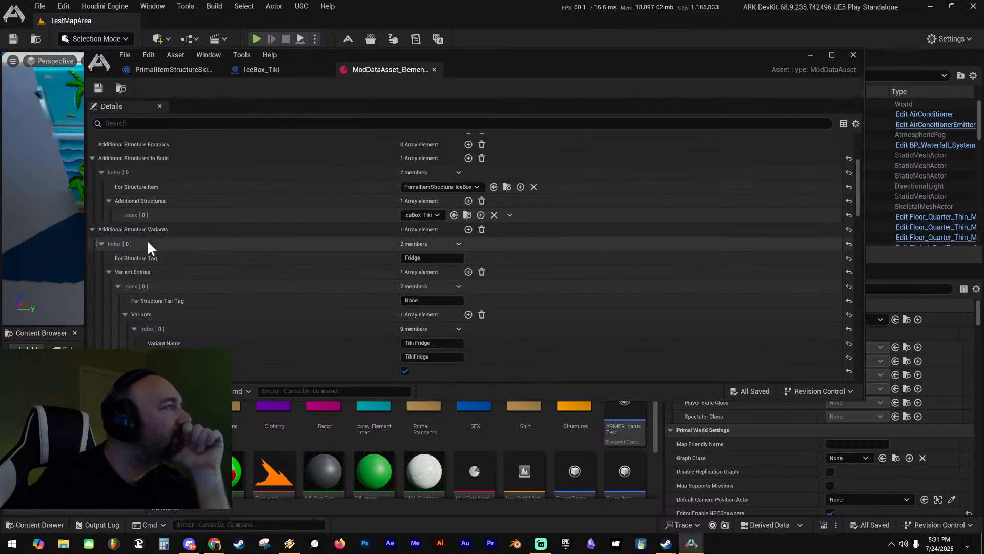
pyautogui.scroll(2, 169, 246)
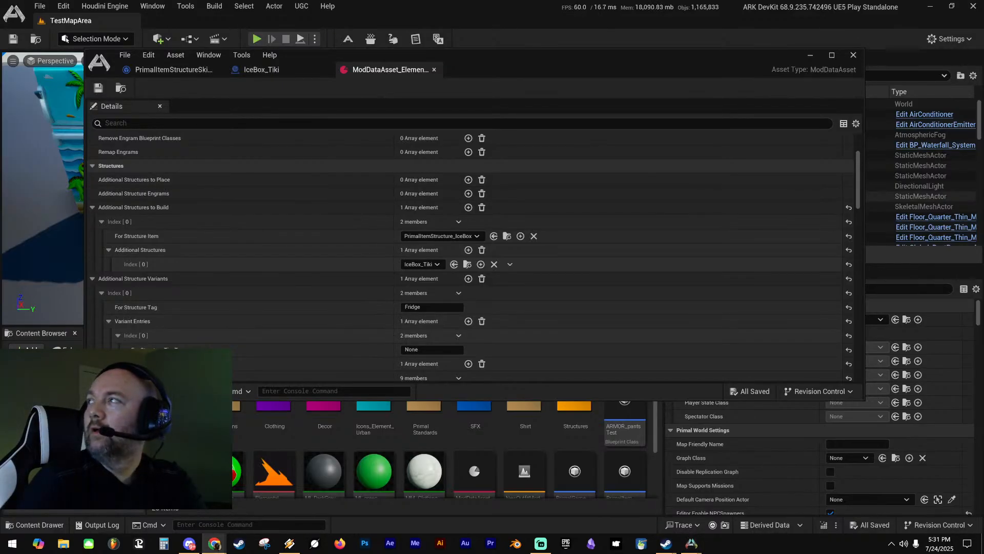
# Switch to the browser and read the ARK DevKit Docs section on Additional Structures to Build, then minimize the browser
pyautogui.moveTo(983, 20); pyautogui.dragTo(716, 19)
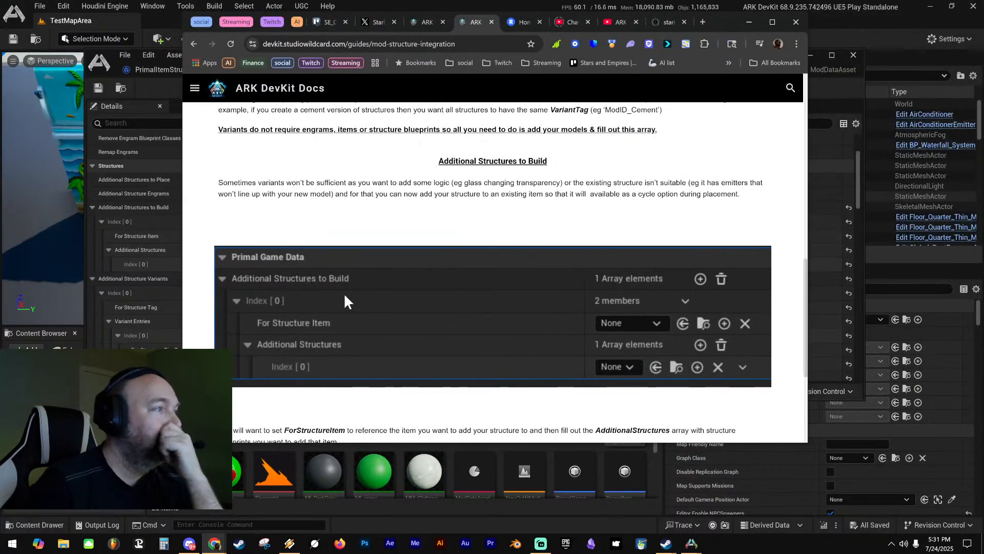
pyautogui.scroll(-2, 349, 297)
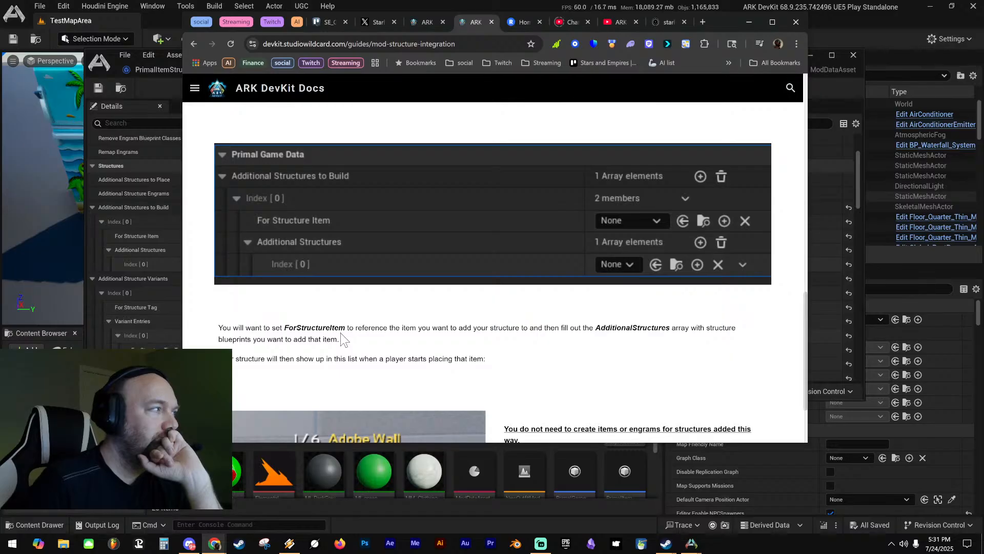
pyautogui.scroll(-2, 343, 339)
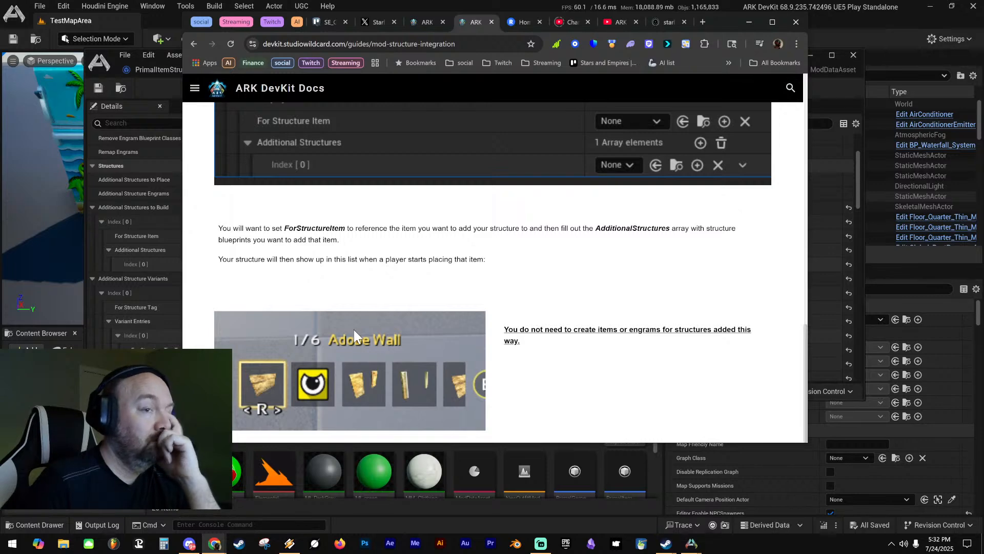
pyautogui.scroll(1, 358, 328)
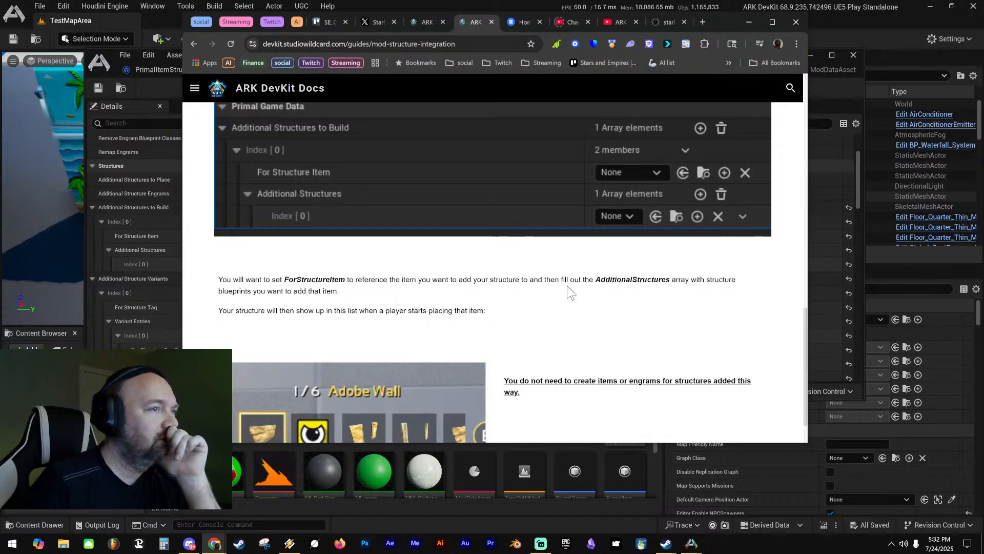
pyautogui.scroll(1, 643, 282)
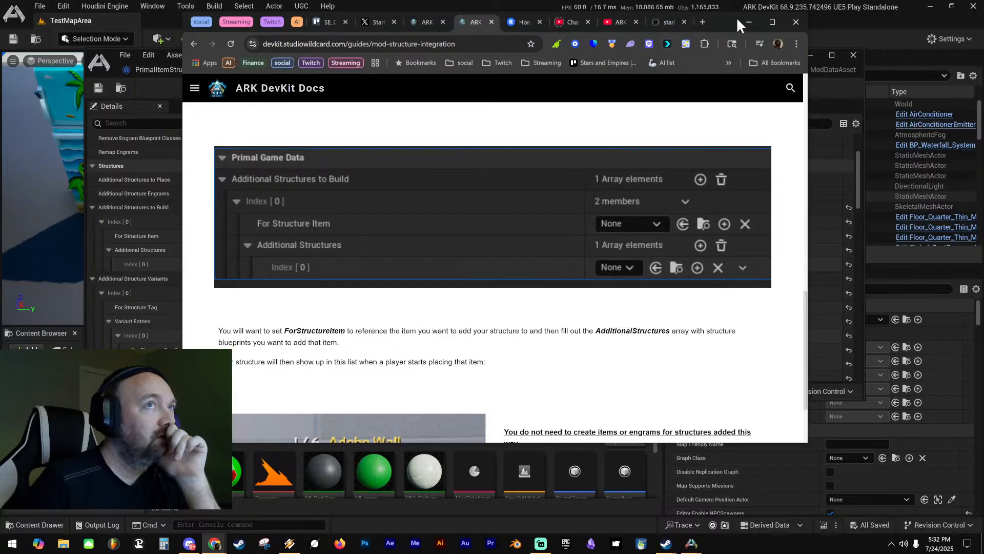
pyautogui.click(749, 23)
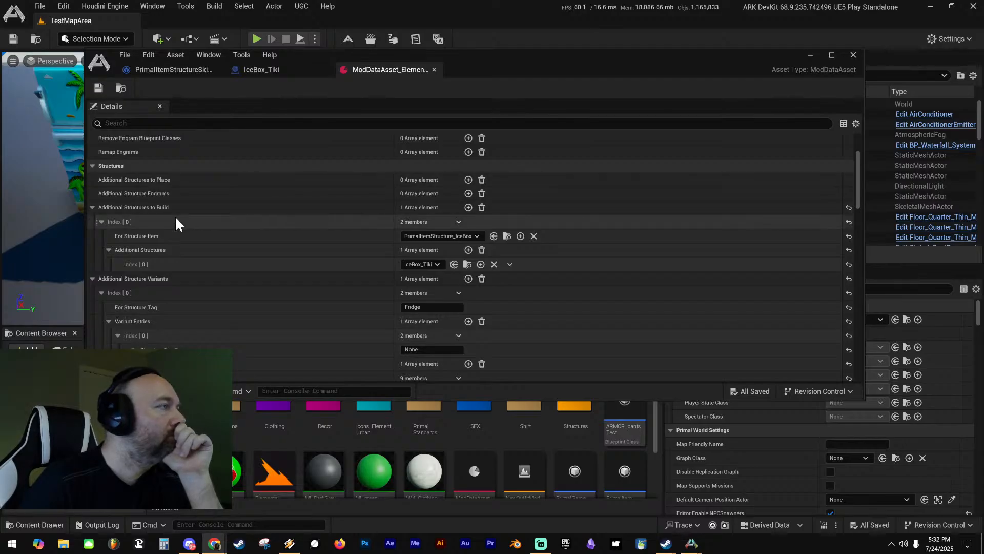
# Search the IceBox_Tiki blueprint's class defaults for "structureitem" and clear the search
pyautogui.click(258, 70)
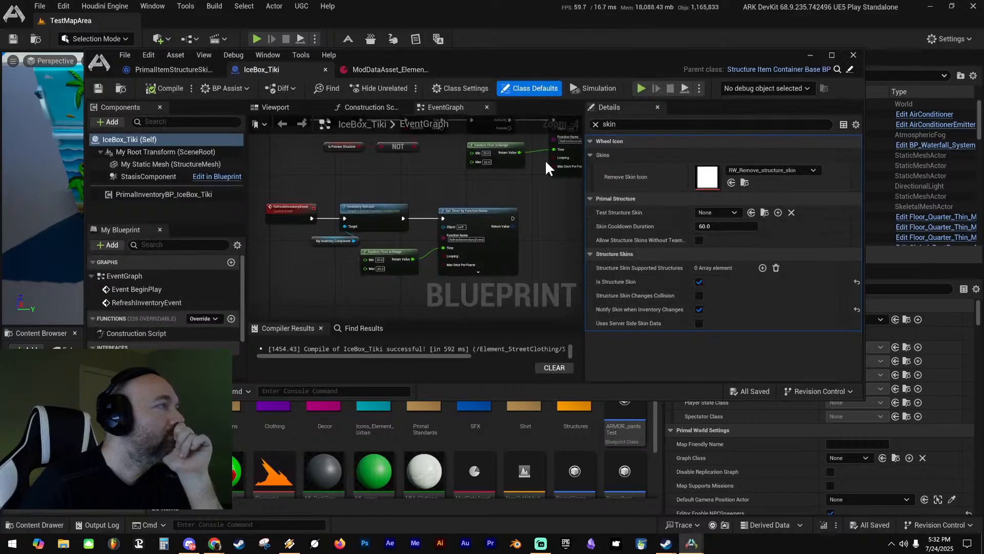
pyautogui.write('str')
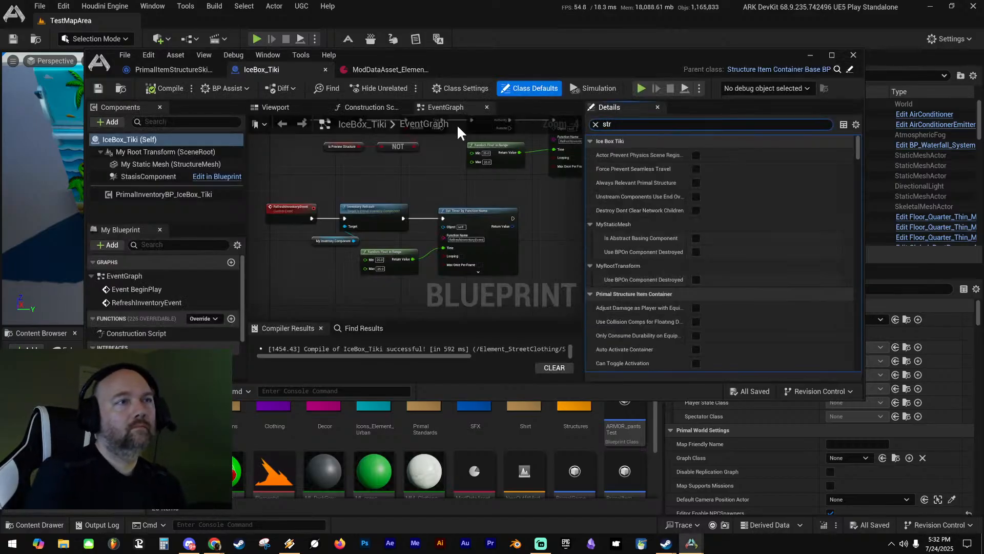
pyautogui.write('uctureitem')
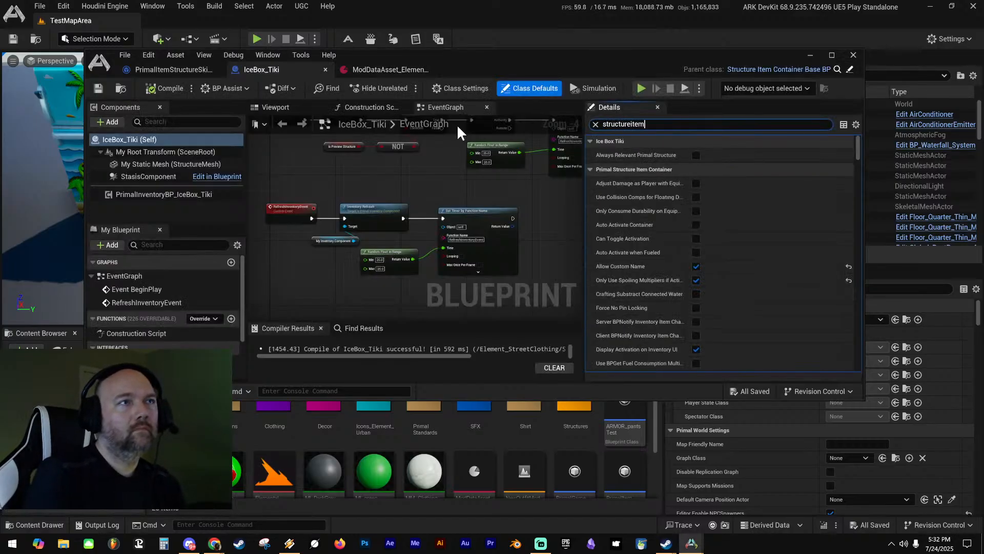
pyautogui.press('BackSpace')
pyautogui.press('BackSpace')
pyautogui.press('BackSpace')
pyautogui.press('BackSpace')
pyautogui.press('BackSpace')
pyautogui.press('BackSpace')
pyautogui.press('BackSpace')
pyautogui.press('BackSpace')
pyautogui.press('BackSpace')
pyautogui.press('BackSpace')
pyautogui.press('BackSpace')
pyautogui.press('BackSpace')
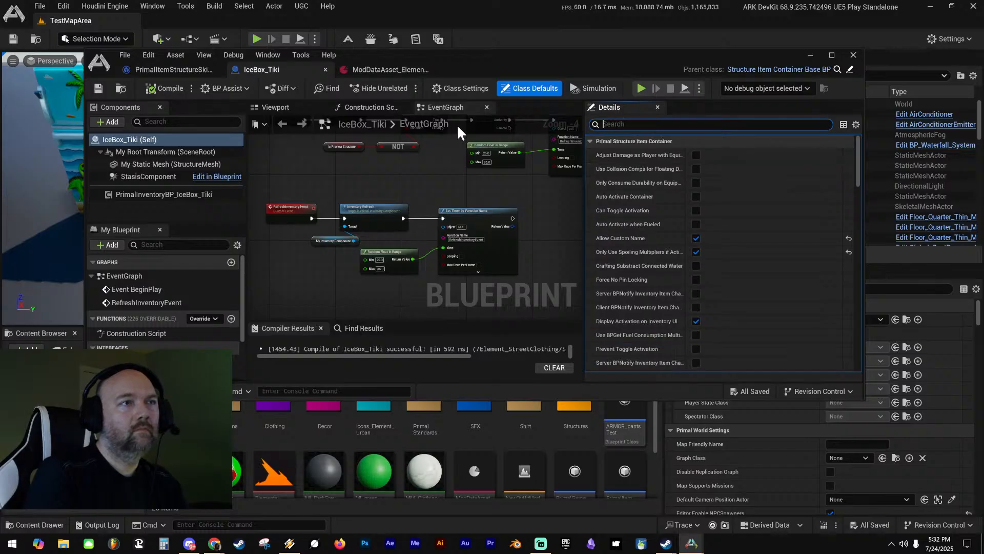
# Search the IceBox_Tiki details for "forstructure" and look through the matching properties
pyautogui.write('forstructure')
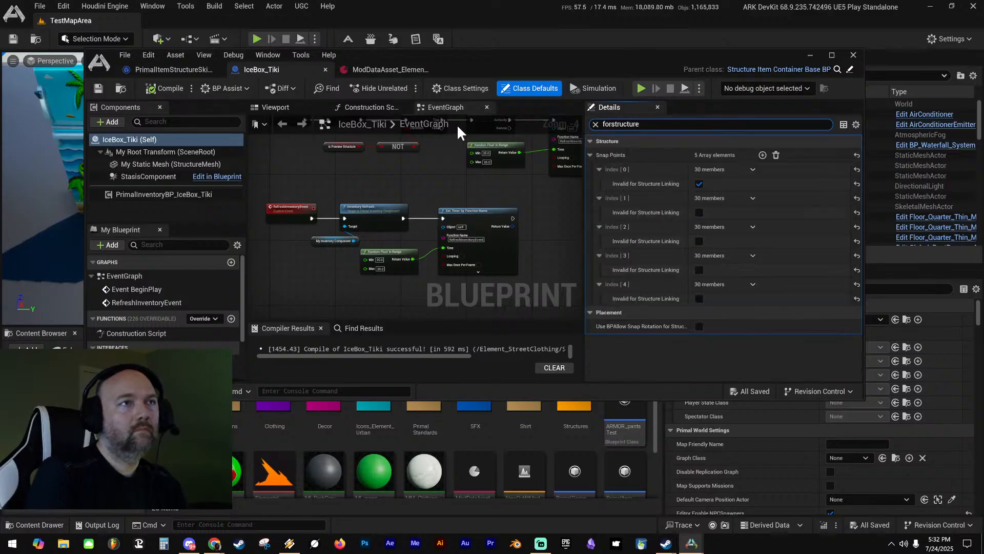
pyautogui.press('BackSpace')
pyautogui.press('BackSpace')
pyautogui.press('BackSpace')
pyautogui.press('BackSpace')
pyautogui.press('BackSpace')
pyautogui.press('BackSpace')
pyautogui.press('BackSpace')
pyautogui.press('BackSpace')
pyautogui.press('BackSpace')
pyautogui.press('BackSpace')
pyautogui.press('BackSpace')
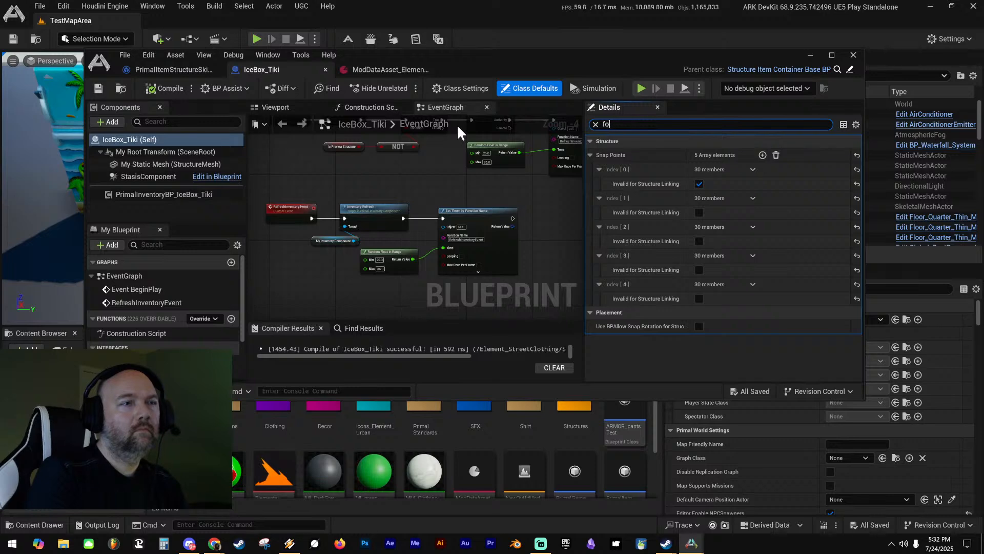
# Search the PrimalItemStructureSkin blueprint's class defaults for "forstructure" and remove the search text
pyautogui.click(198, 70)
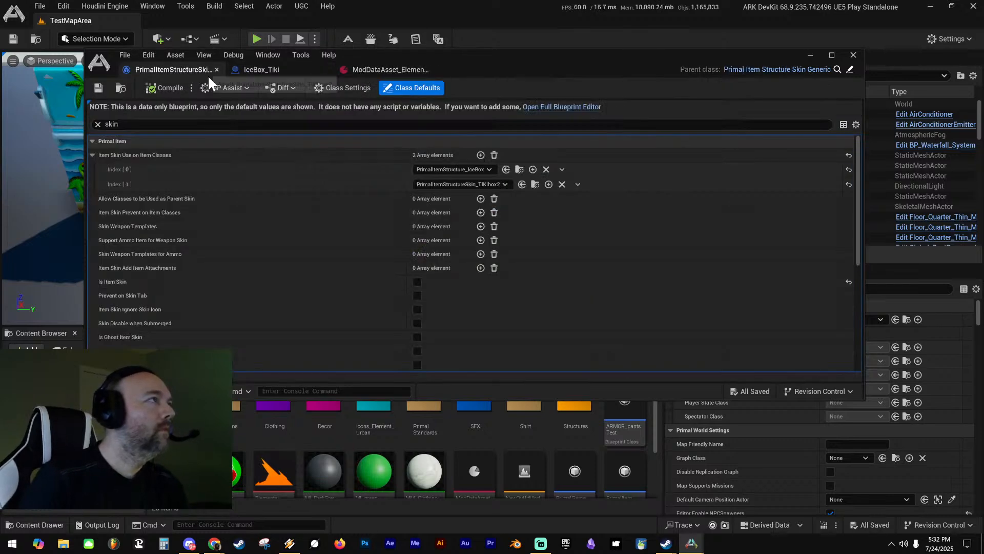
pyautogui.click(262, 125)
pyautogui.write('forstructure')
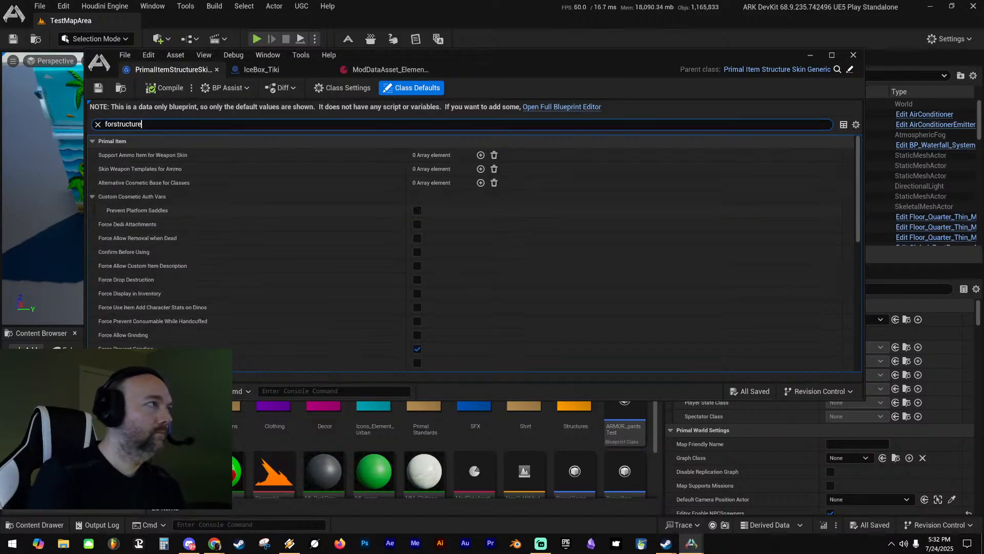
pyautogui.press('BackSpace')
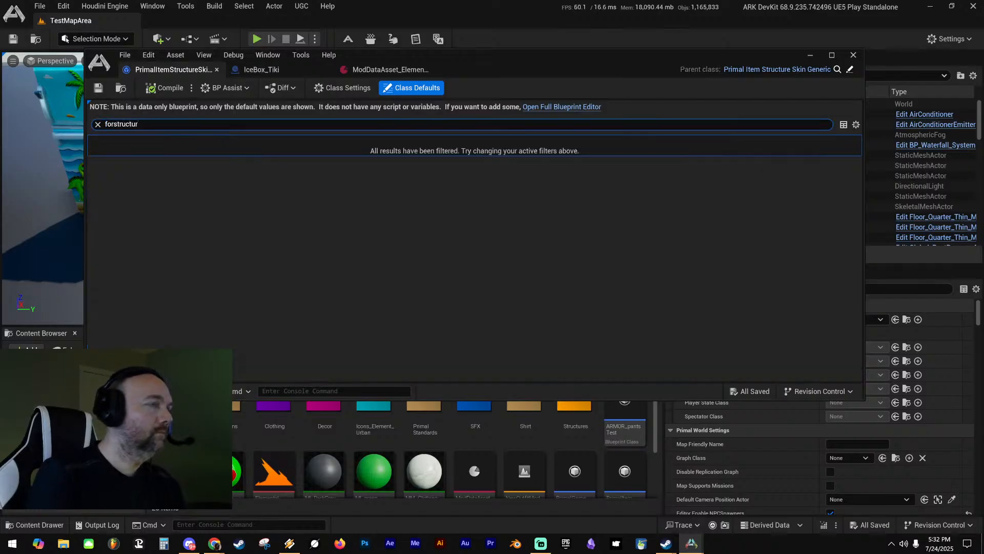
pyautogui.press('BackSpace')
pyautogui.press('BackSpace')
pyautogui.press('BackSpace')
pyautogui.press('BackSpace')
pyautogui.press('BackSpace')
pyautogui.press('BackSpace')
pyautogui.press('BackSpace')
pyautogui.press('BackSpace')
pyautogui.press('BackSpace')
pyautogui.press('BackSpace')
pyautogui.press('BackSpace')
# Search the skin blueprint's class defaults for "structure item", check the matching property, and clear the filter
pyautogui.write('stru')
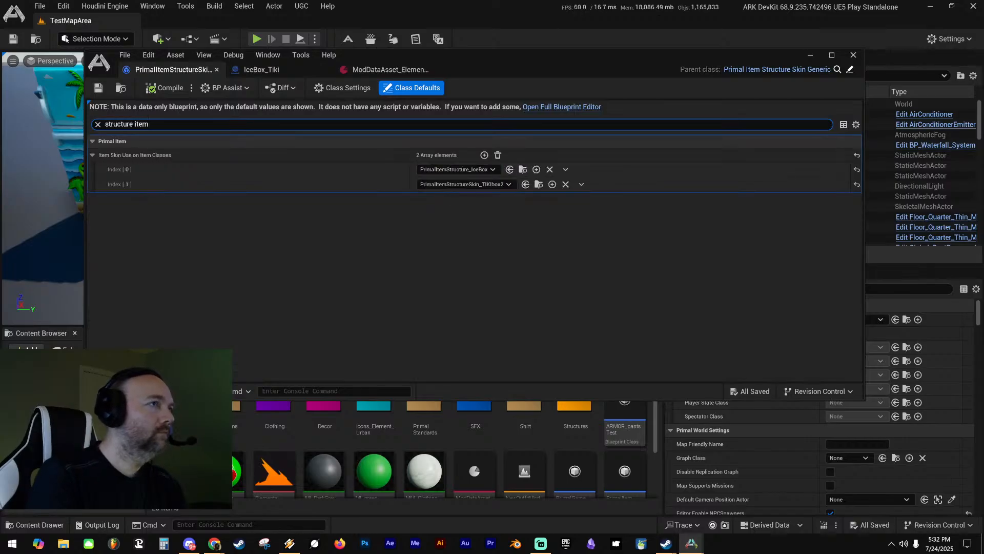
pyautogui.press('BackSpace')
pyautogui.press('BackSpace')
pyautogui.press('BackSpace')
pyautogui.press('BackSpace')
pyautogui.press('BackSpace')
pyautogui.press('BackSpace')
pyautogui.press('BackSpace')
pyautogui.press('BackSpace')
pyautogui.press('BackSpace')
pyautogui.press('BackSpace')
pyautogui.press('BackSpace')
pyautogui.press('BackSpace')
pyautogui.press('BackSpace')
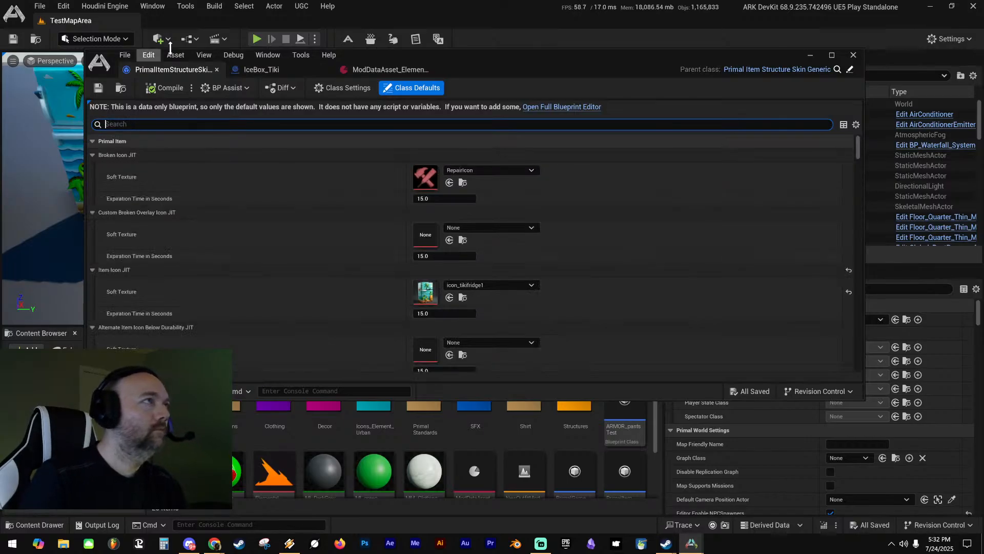
# Filter the mod data asset's details for "for struc" and search the For Structure Item choices for "icebox" and "fridge"
pyautogui.click(393, 69)
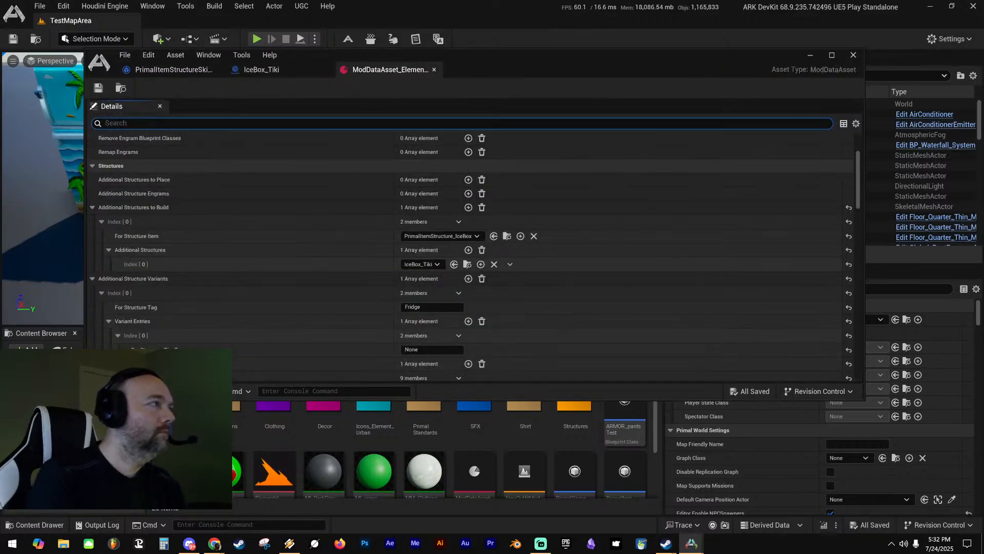
pyautogui.write('for struc')
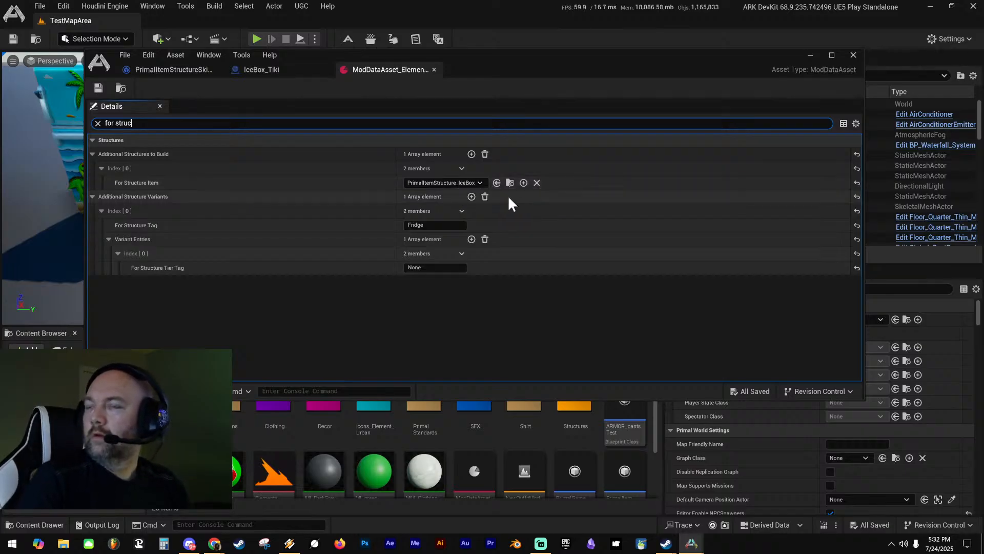
pyautogui.click(456, 182)
pyautogui.write('icebox')
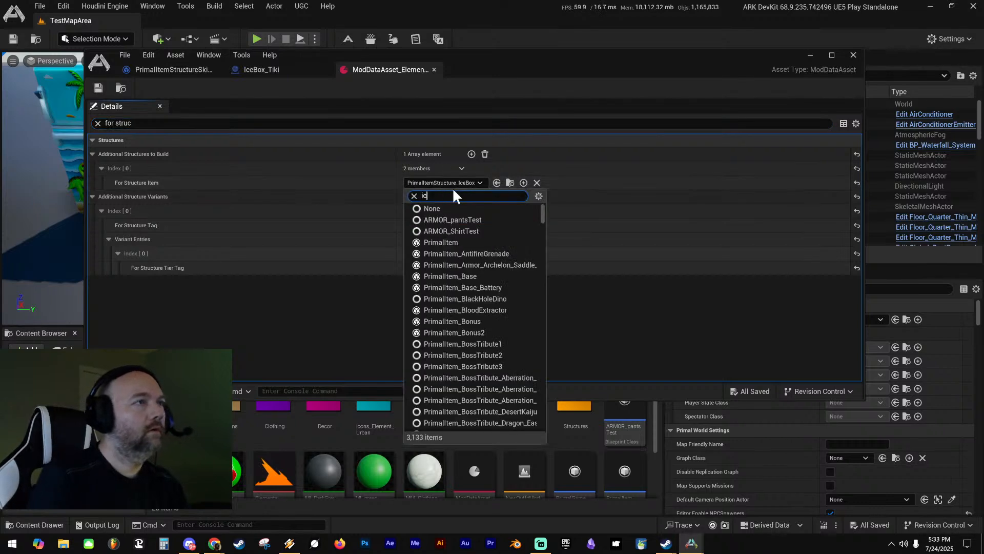
pyautogui.press('BackSpace')
pyautogui.press('BackSpace')
pyautogui.press('BackSpace')
pyautogui.press('BackSpace')
pyautogui.press('BackSpace')
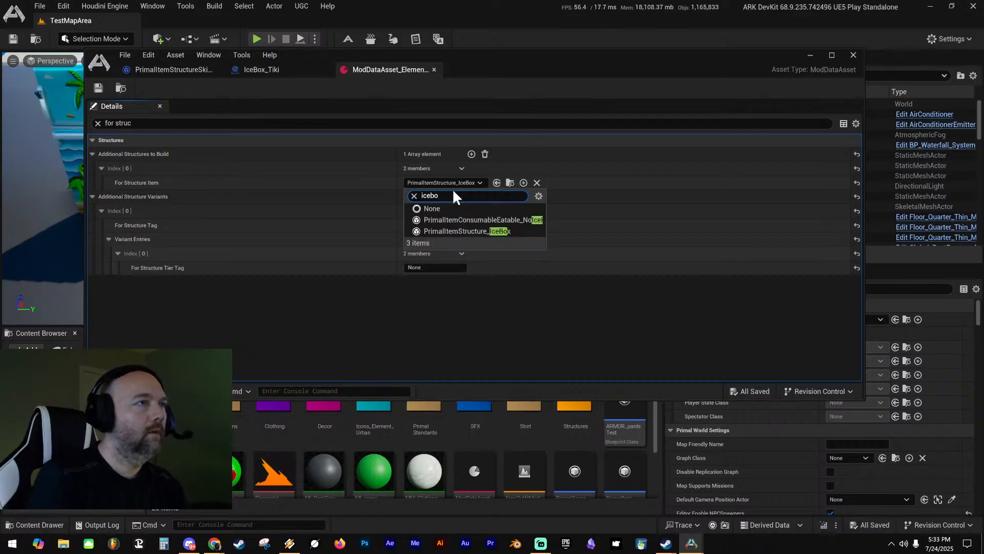
pyautogui.write('fridge')
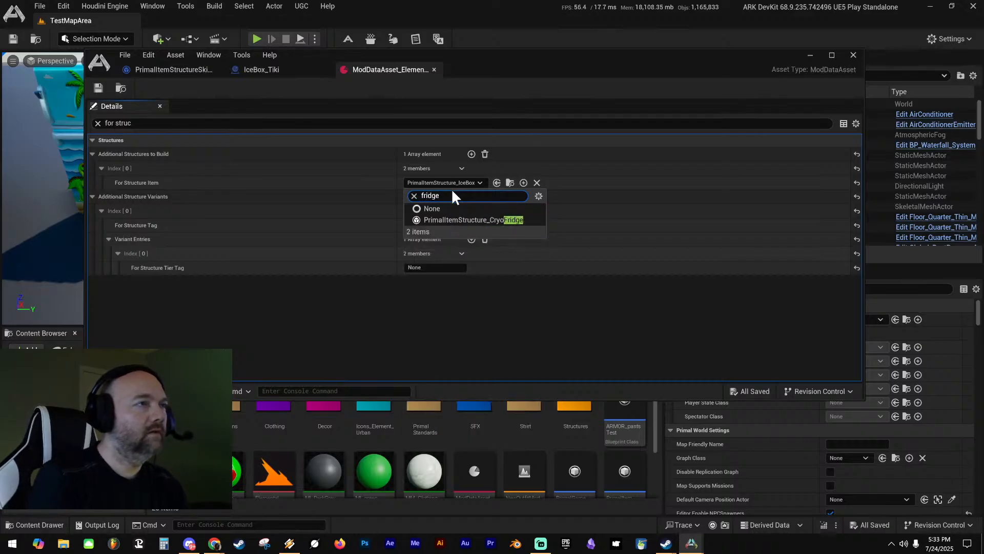
pyautogui.press('BackSpace')
pyautogui.press('BackSpace')
pyautogui.press('BackSpace')
pyautogui.press('BackSpace')
pyautogui.press('BackSpace')
pyautogui.press('BackSpace')
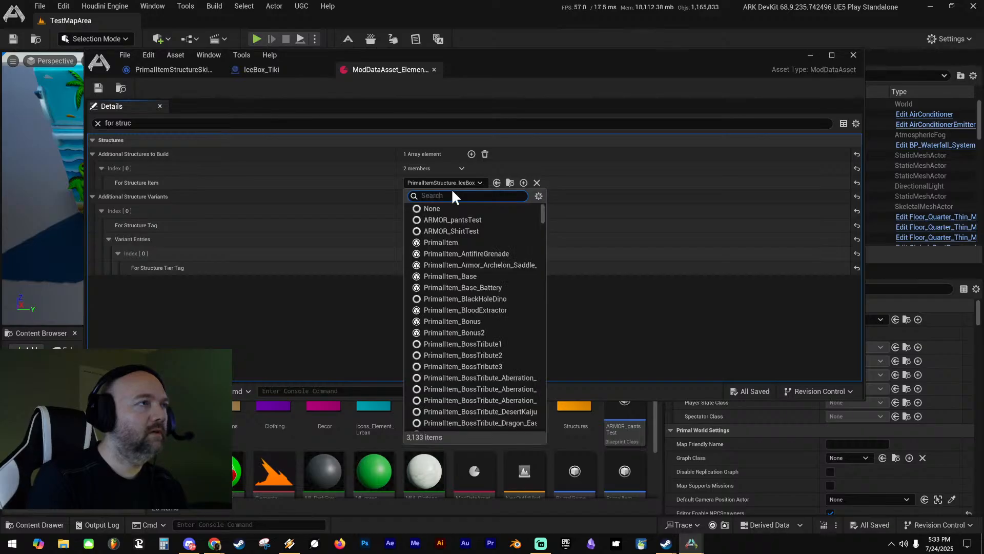
# Set For Structure Item to PrimalItemStructure_IceBox under Additional Structures to Build and clear the details filter
pyautogui.write('icebox')
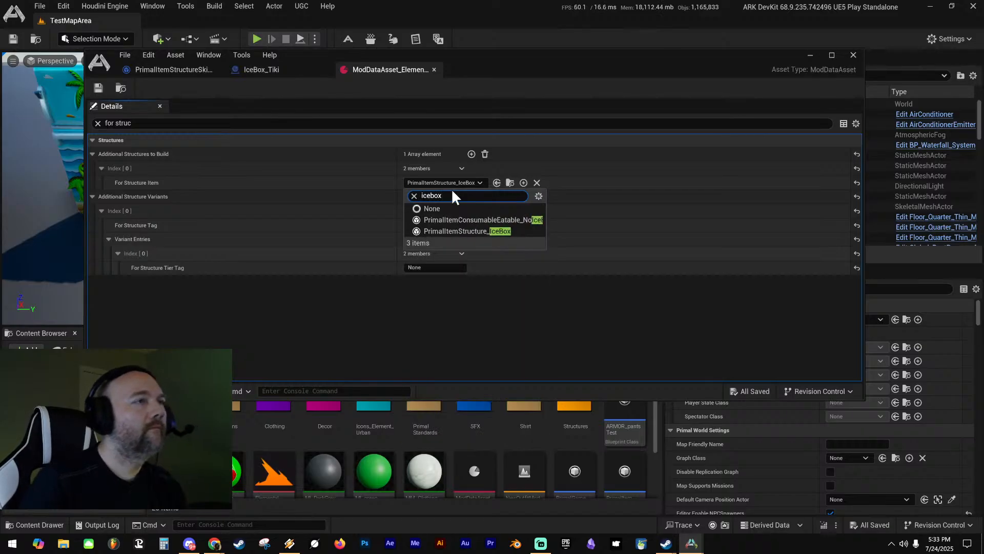
pyautogui.click(481, 232)
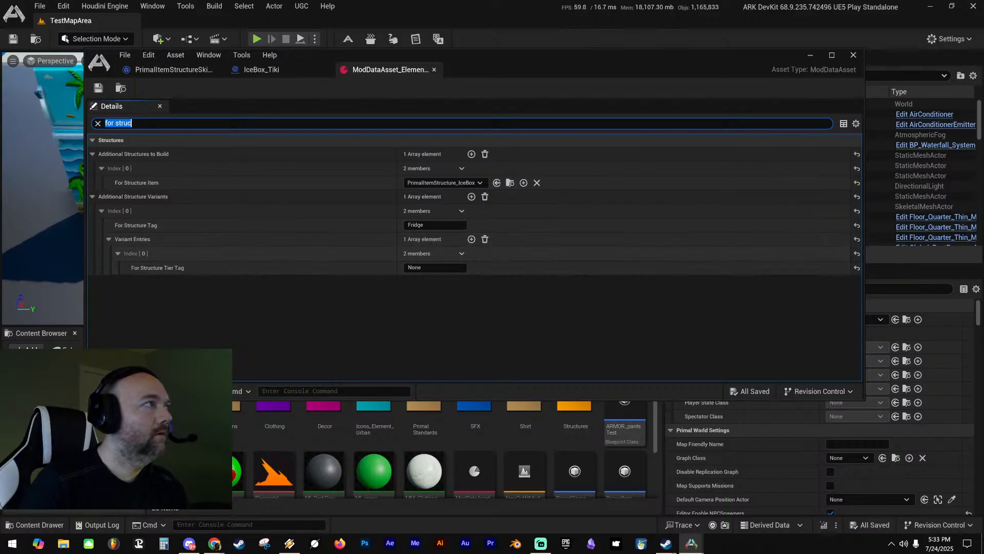
pyautogui.press('BackSpace')
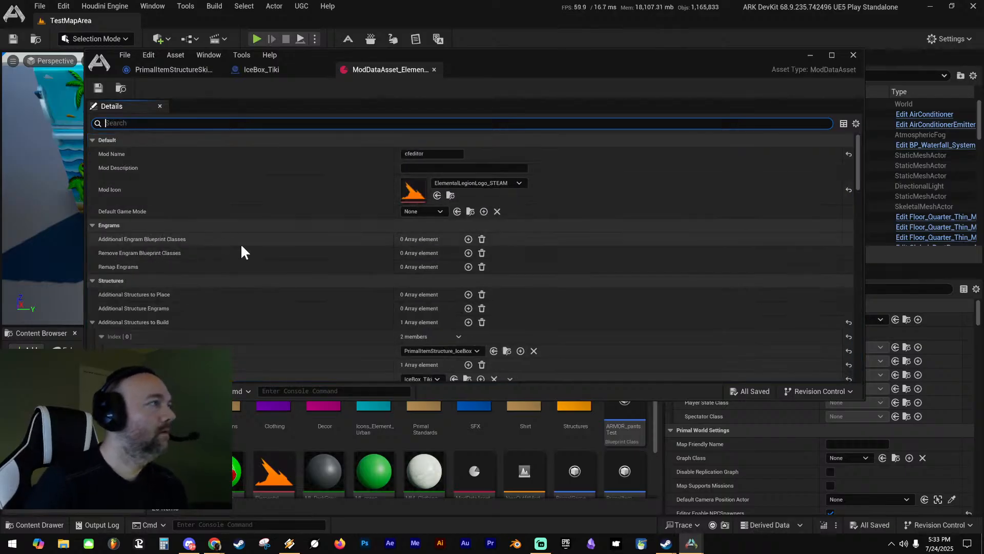
# Turn off Use BPAllow Switch to Variant for the Tiki Fridge variant in the mod data asset
pyautogui.scroll(-4, 257, 287)
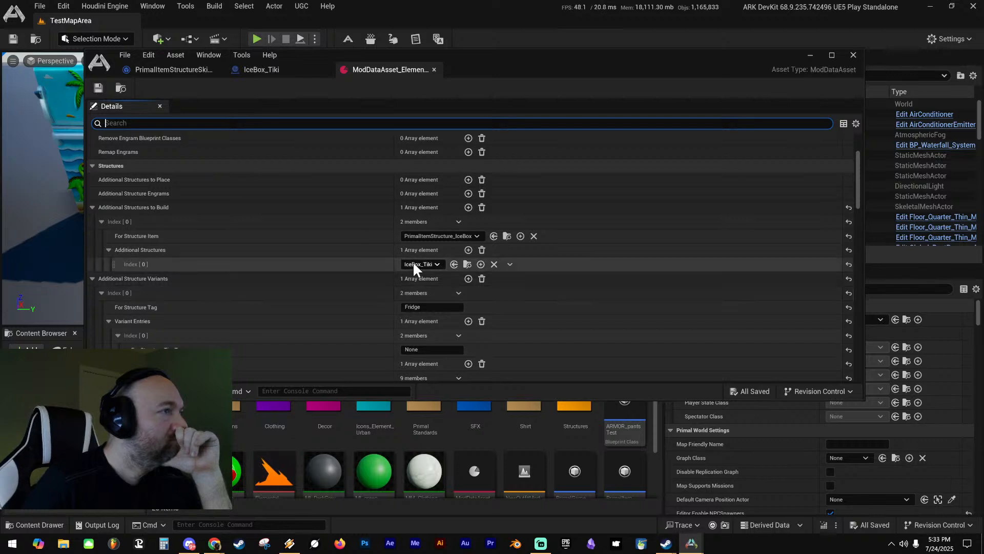
pyautogui.scroll(-5, 377, 298)
pyautogui.scroll(-6, 377, 307)
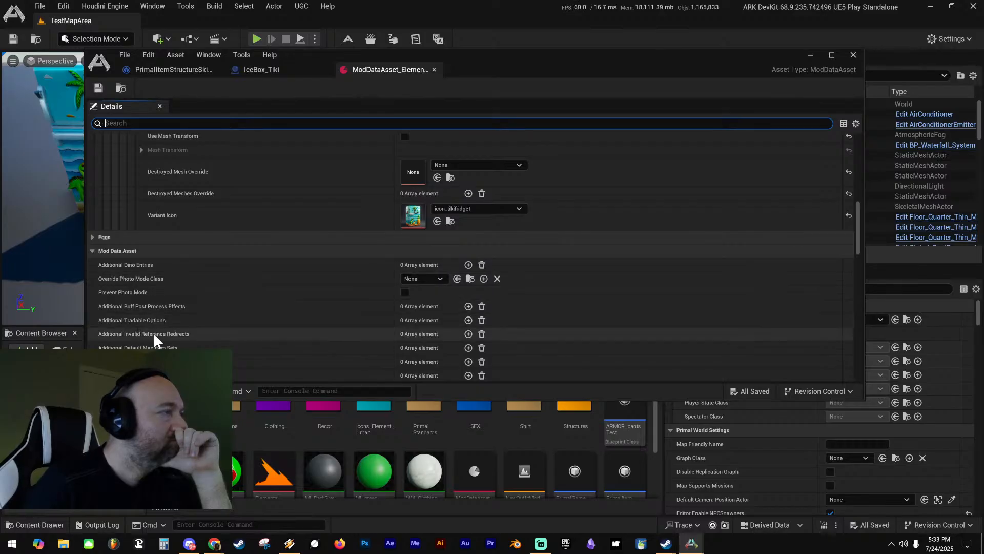
pyautogui.scroll(5, 165, 334)
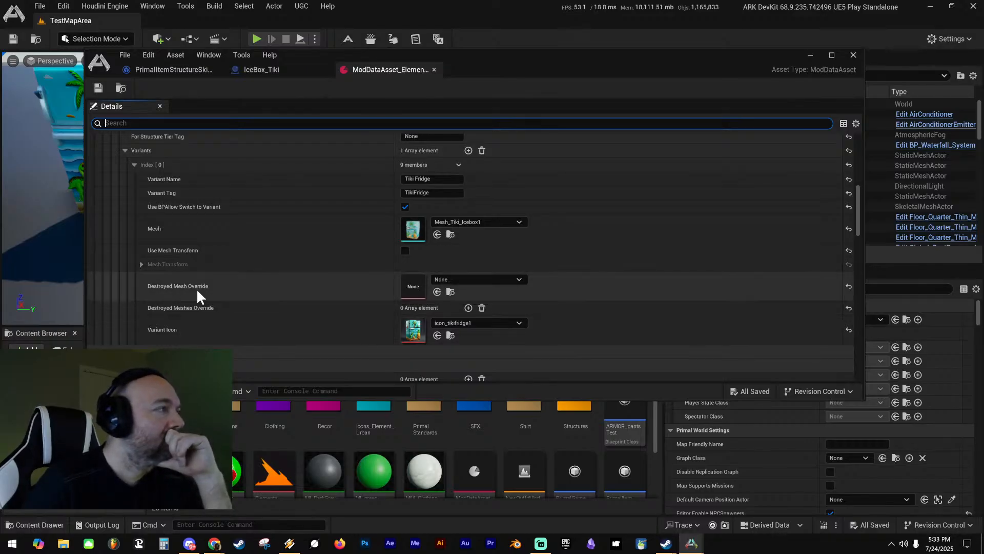
pyautogui.scroll(2, 269, 297)
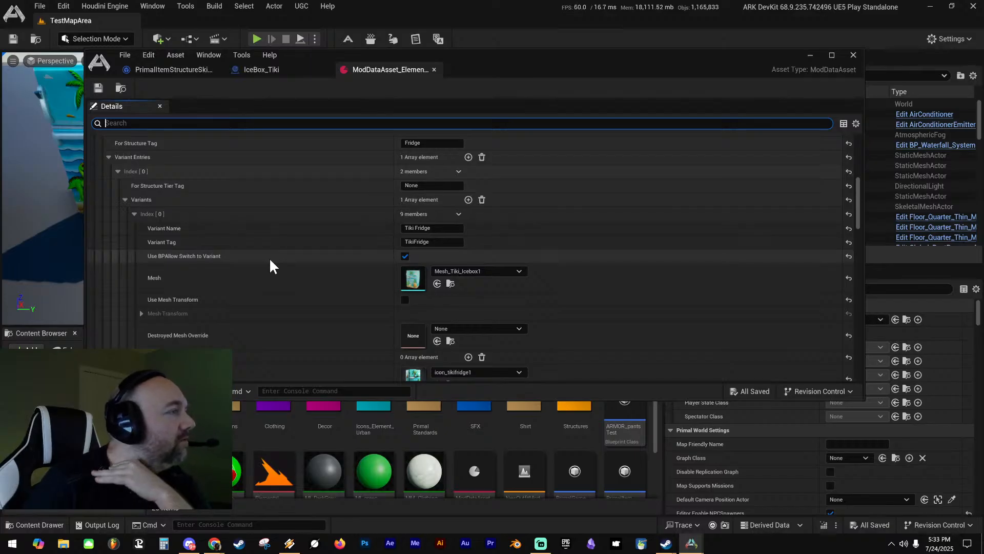
pyautogui.click(406, 254)
pyautogui.click(405, 256)
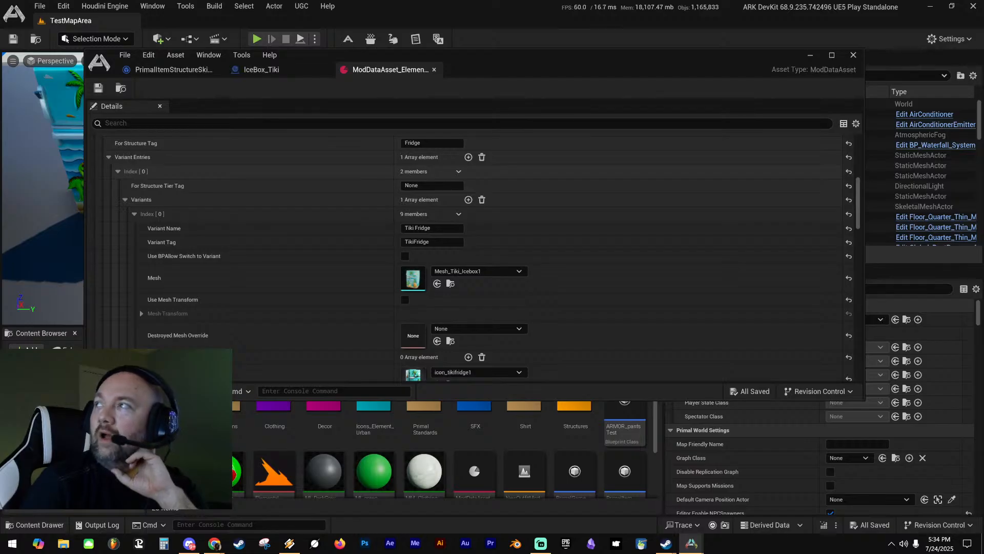
# Switch to the ARK DevKit Docs in the browser and read the note on what structure variants require
pyautogui.moveTo(983, 41); pyautogui.dragTo(796, 37)
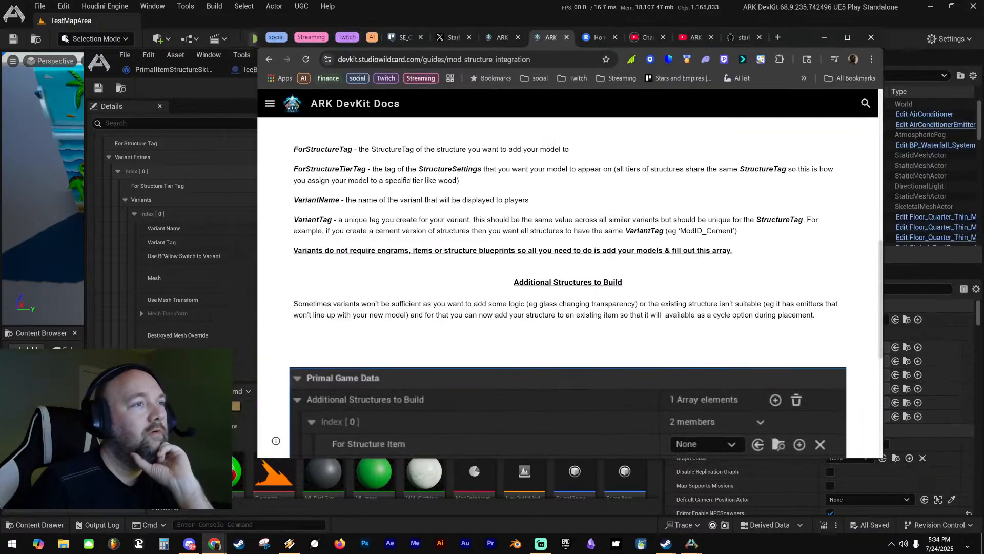
pyautogui.moveTo(547, 250); pyautogui.dragTo(752, 258)
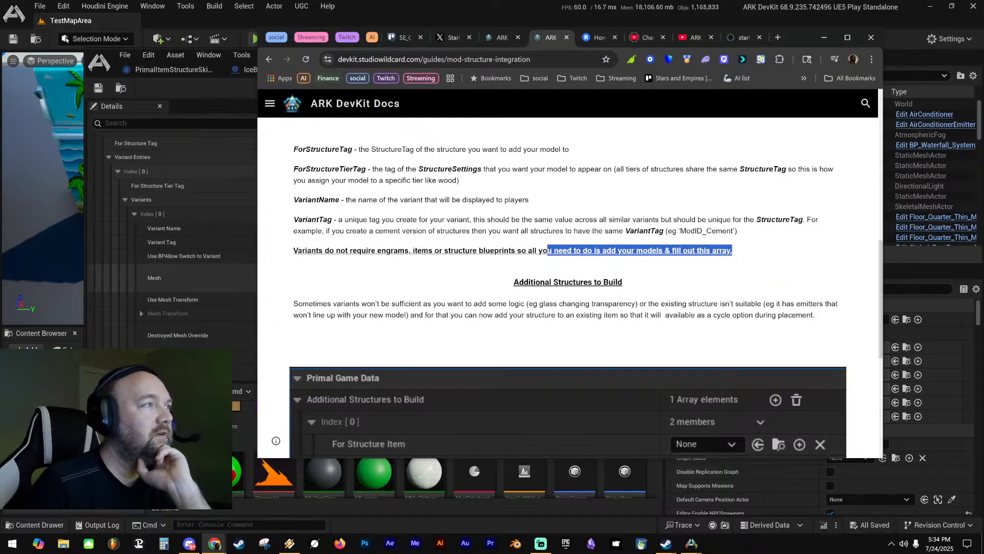
pyautogui.moveTo(793, 38); pyautogui.dragTo(983, 49)
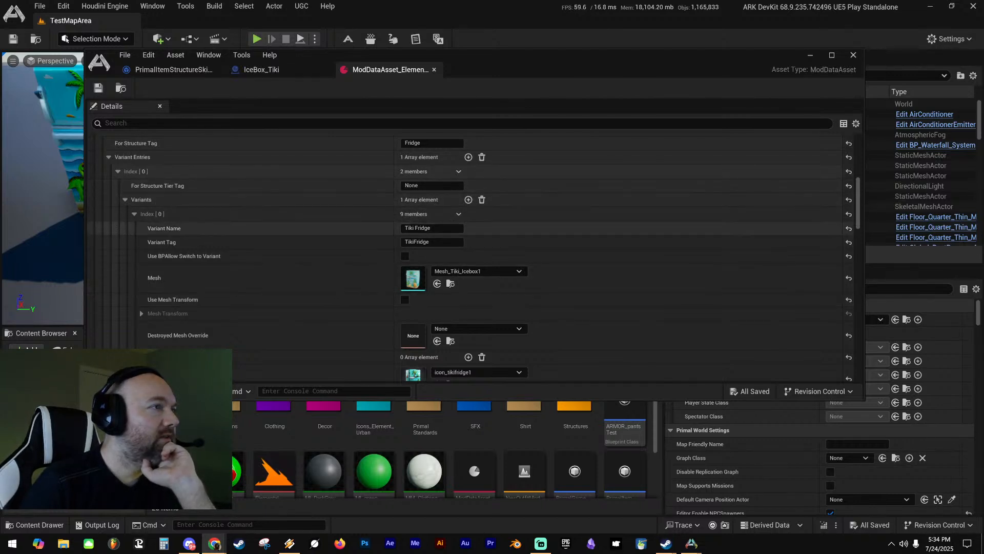
# Review the Tiki Fridge variant's name, tag, mesh and icon settings and the Additional Structures to Build entry
pyautogui.click(433, 227)
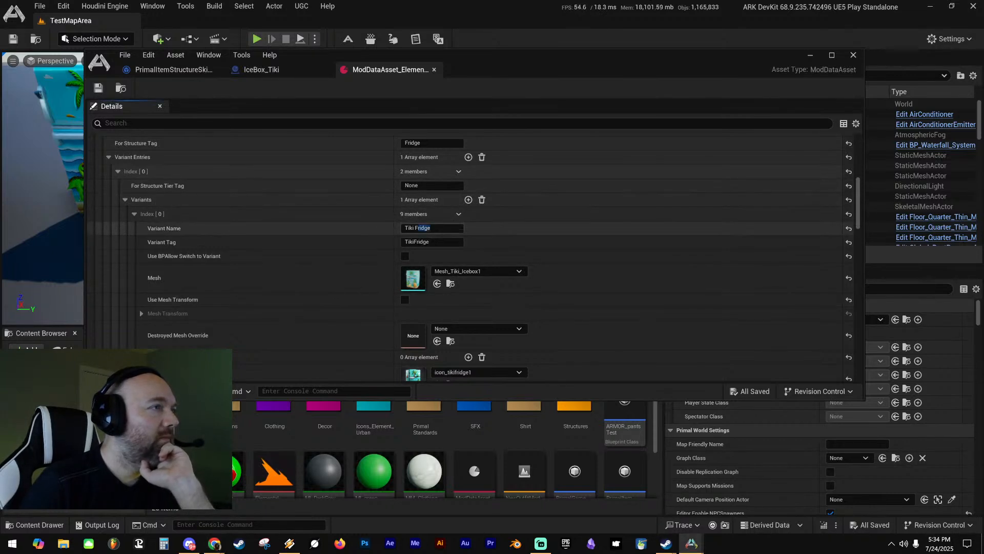
pyautogui.click(431, 242)
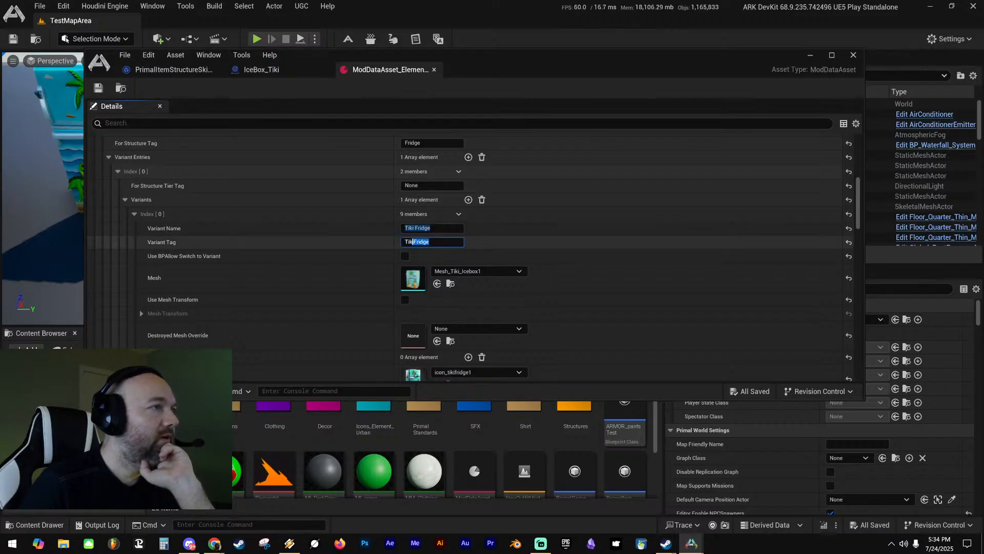
pyautogui.click(372, 252)
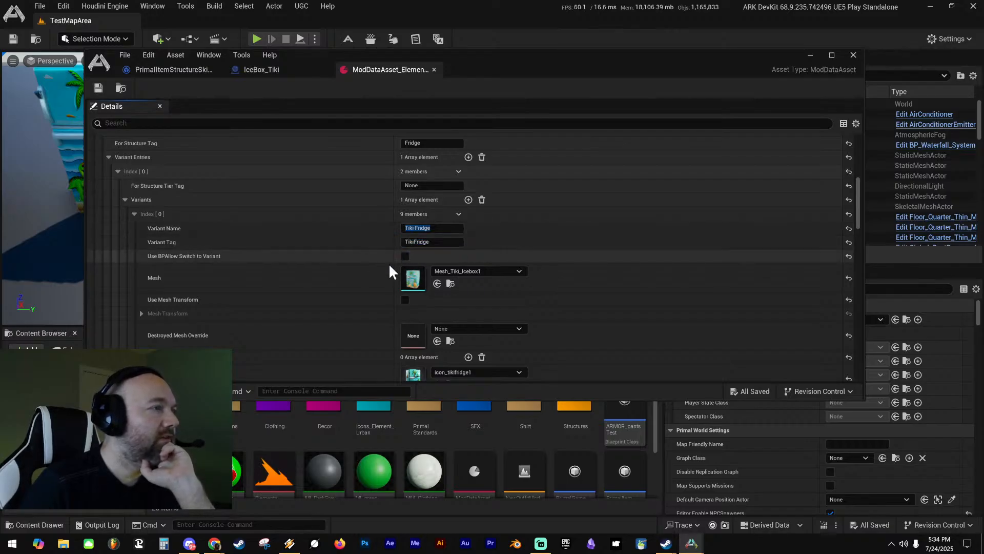
pyautogui.scroll(-2, 367, 278)
pyautogui.scroll(-1, 379, 275)
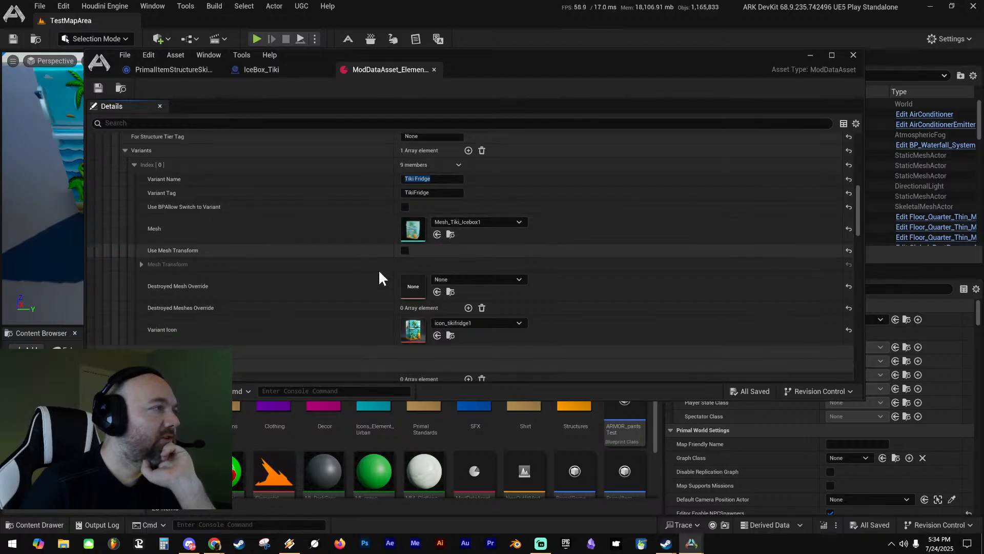
pyautogui.scroll(-1, 366, 283)
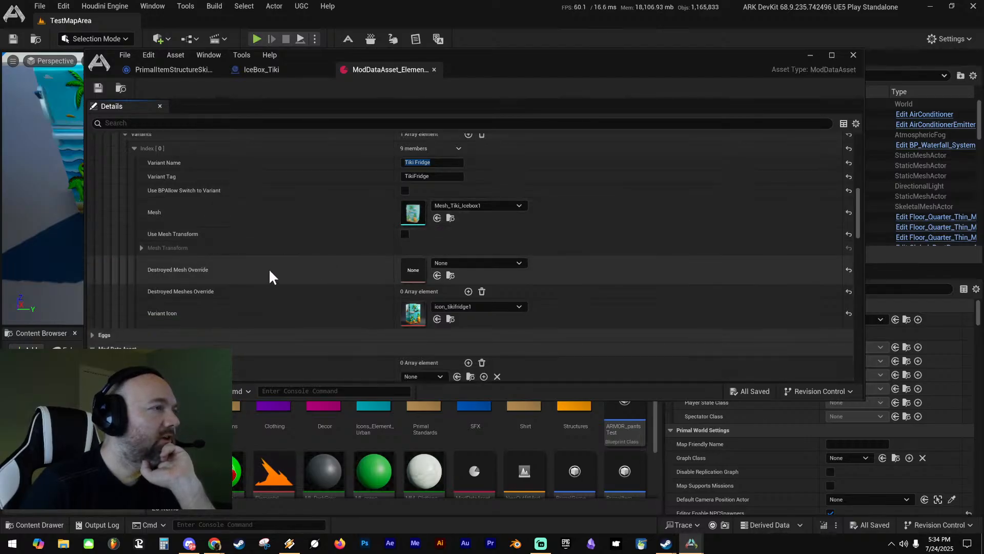
pyautogui.scroll(-1, 262, 277)
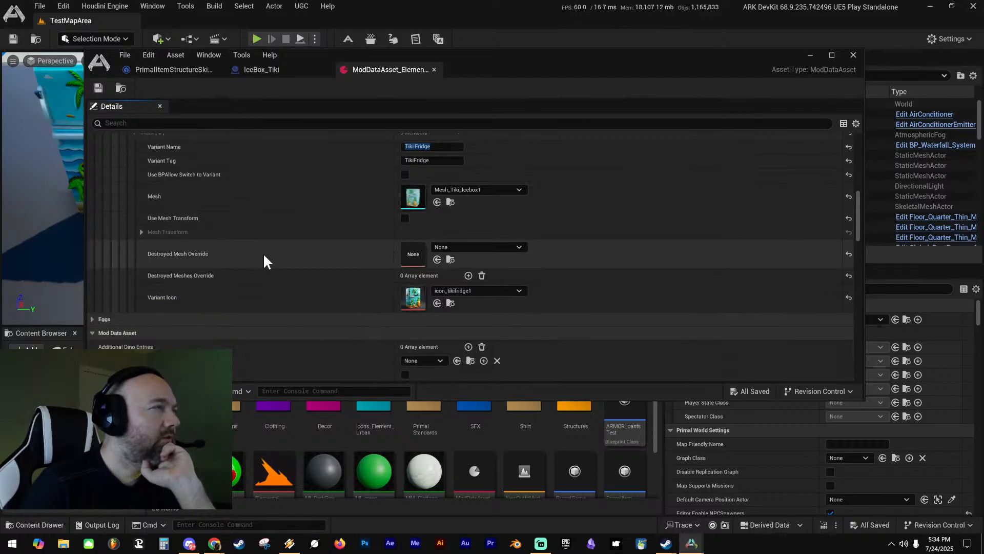
pyautogui.scroll(-2, 326, 269)
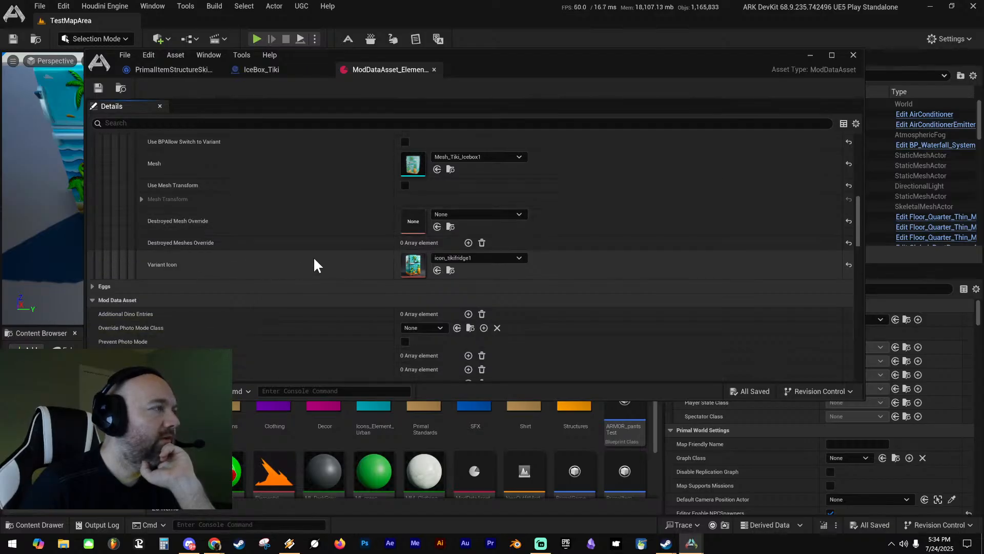
pyautogui.scroll(-2, 297, 259)
pyautogui.scroll(5, 280, 266)
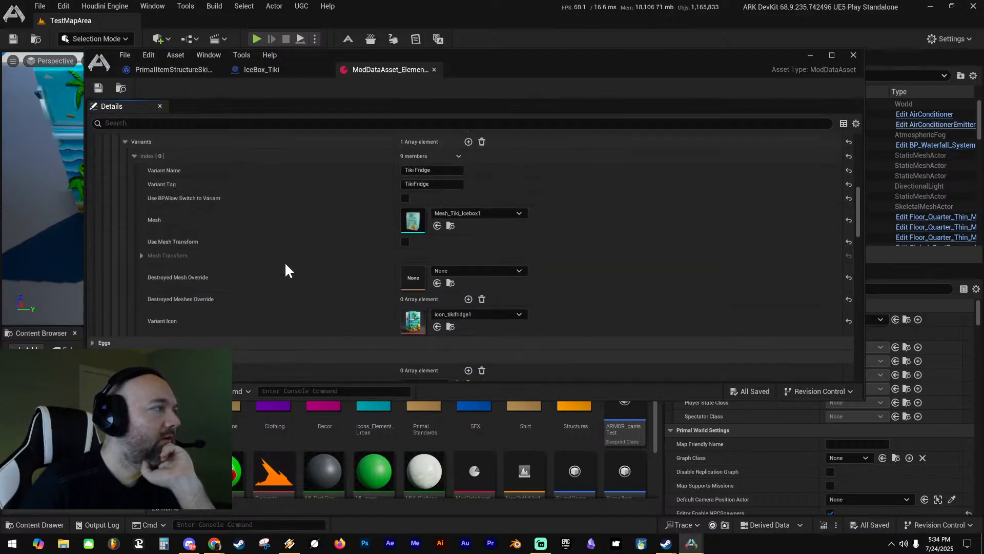
pyautogui.scroll(8, 286, 270)
pyautogui.scroll(4, 284, 262)
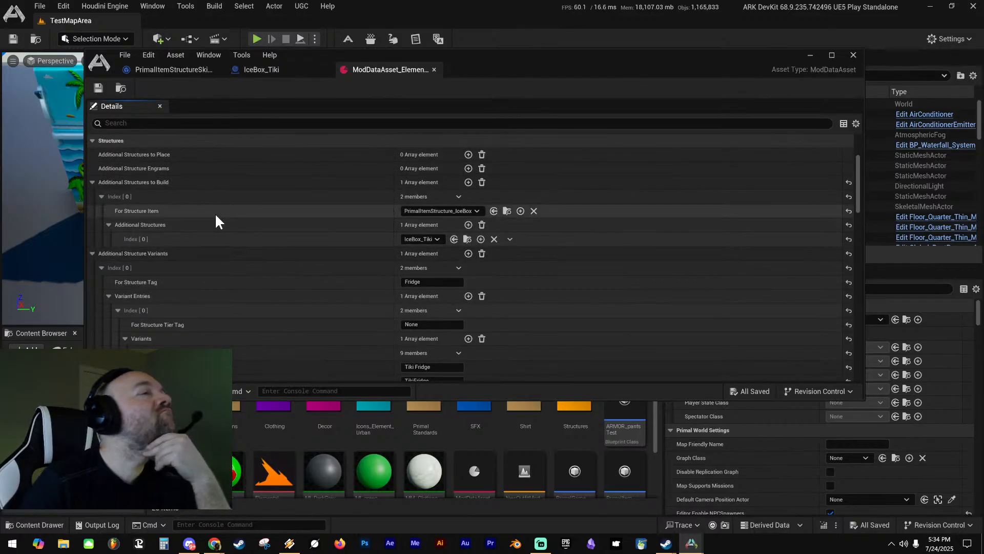
# Uncover the level viewport, select the IceBox actor and look at it beside the tiki fridge
pyautogui.moveTo(595, 60); pyautogui.dragTo(983, 77)
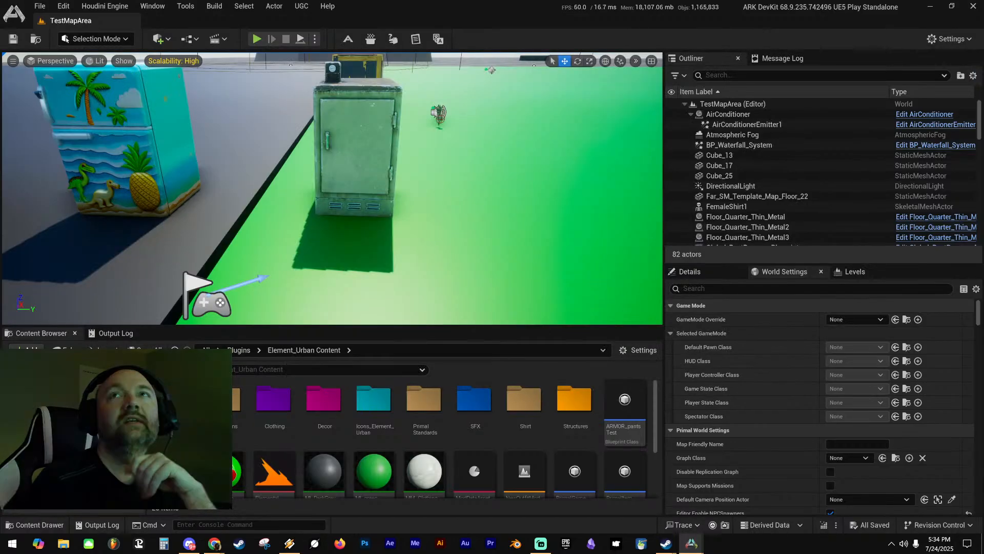
pyautogui.scroll(-3, 792, 180)
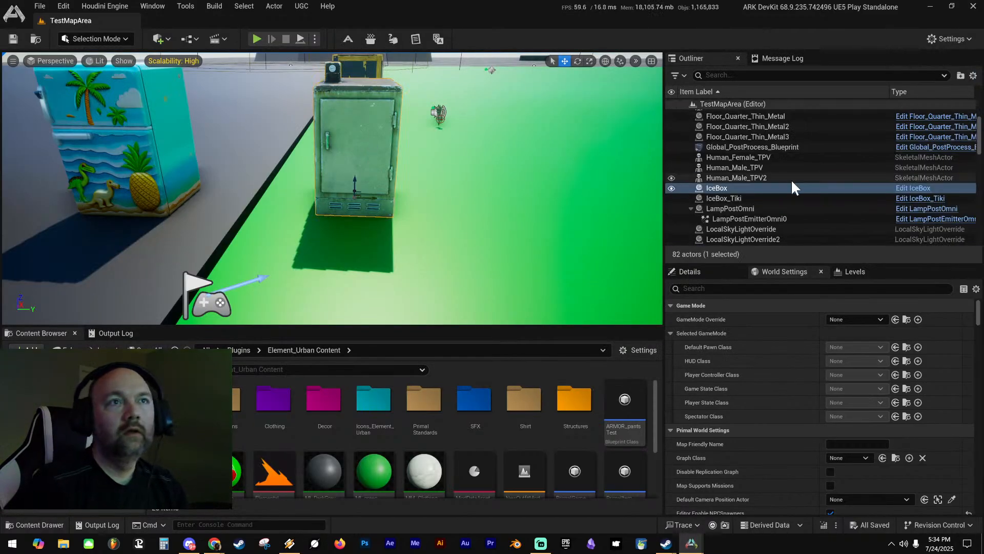
pyautogui.click(773, 188)
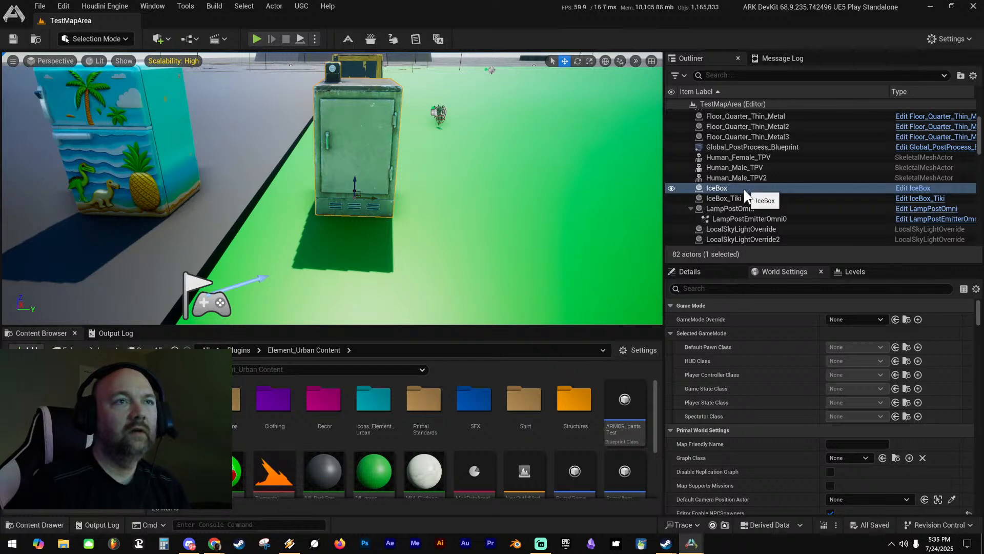
pyautogui.press('s')
pyautogui.moveTo(616, 183); pyautogui.dragTo(661, 173, button='right')
pyautogui.press('w')
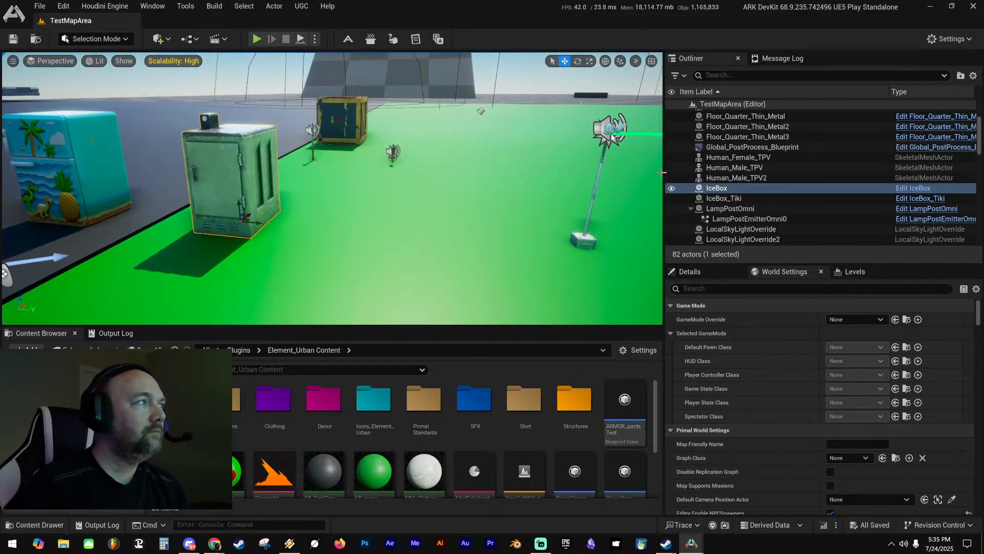
# Add IceBox_Tiki as an entry under Additional Structures to Place in the mod data asset and save the asset
pyautogui.moveTo(983, 61); pyautogui.dragTo(528, 55)
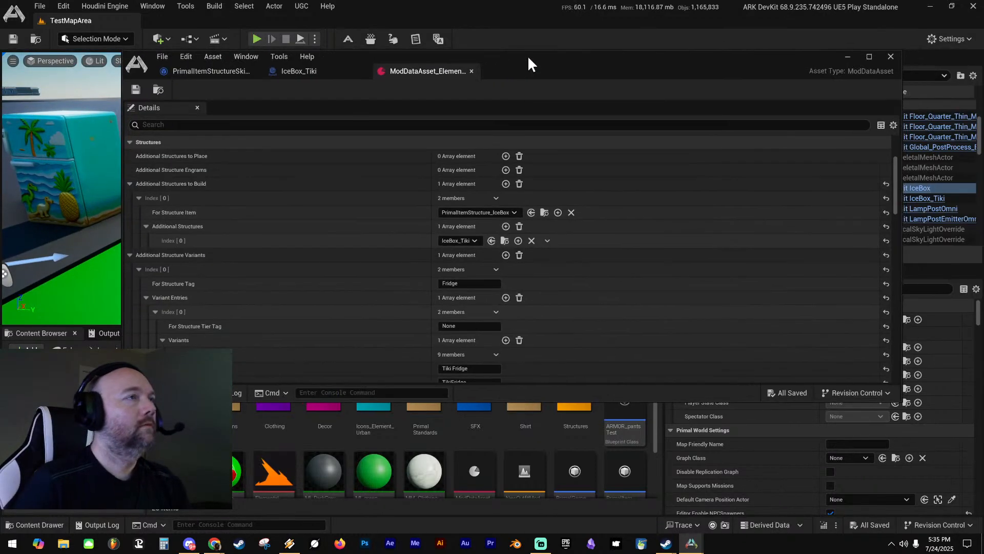
pyautogui.scroll(2, 340, 179)
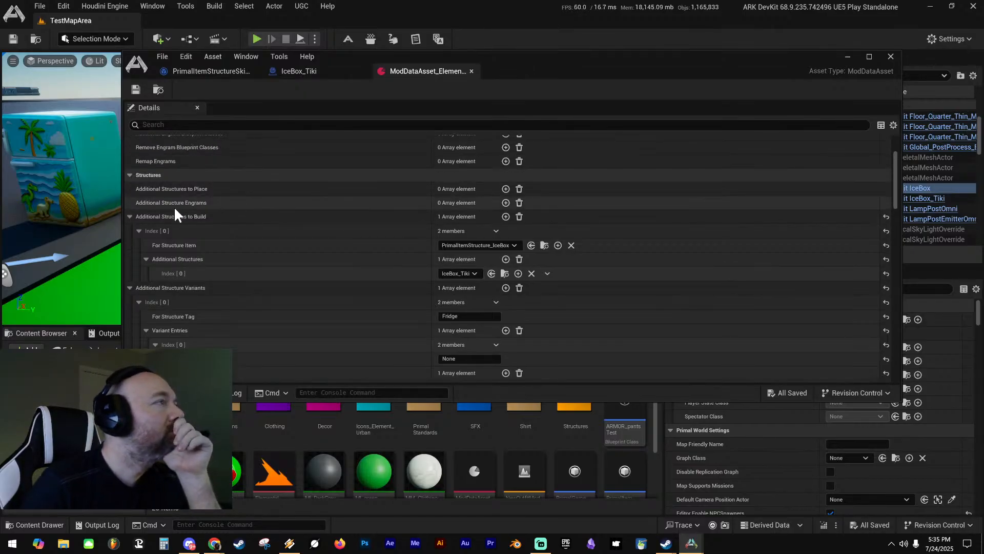
pyautogui.click(506, 189)
pyautogui.click(457, 203)
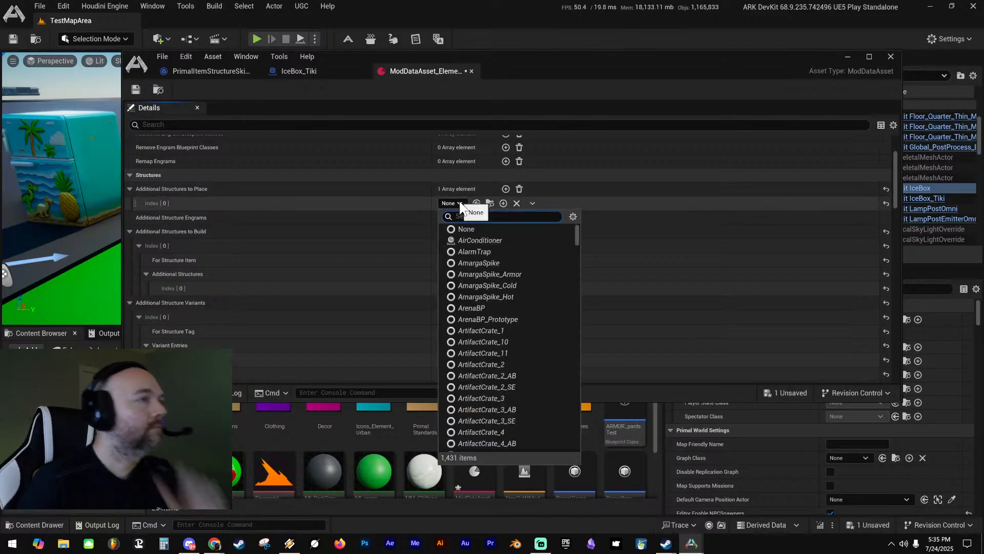
pyautogui.write('tiki')
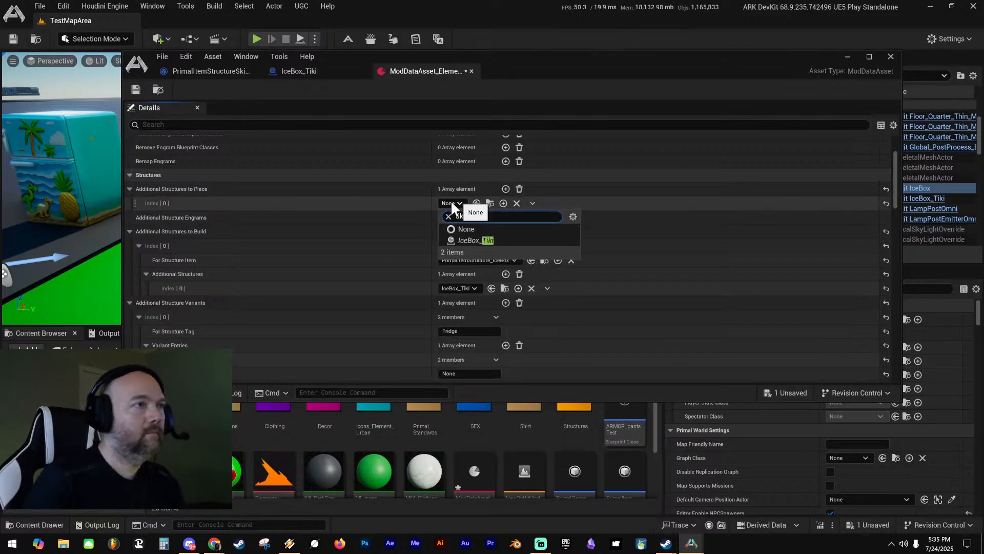
pyautogui.click(477, 239)
pyautogui.click(136, 90)
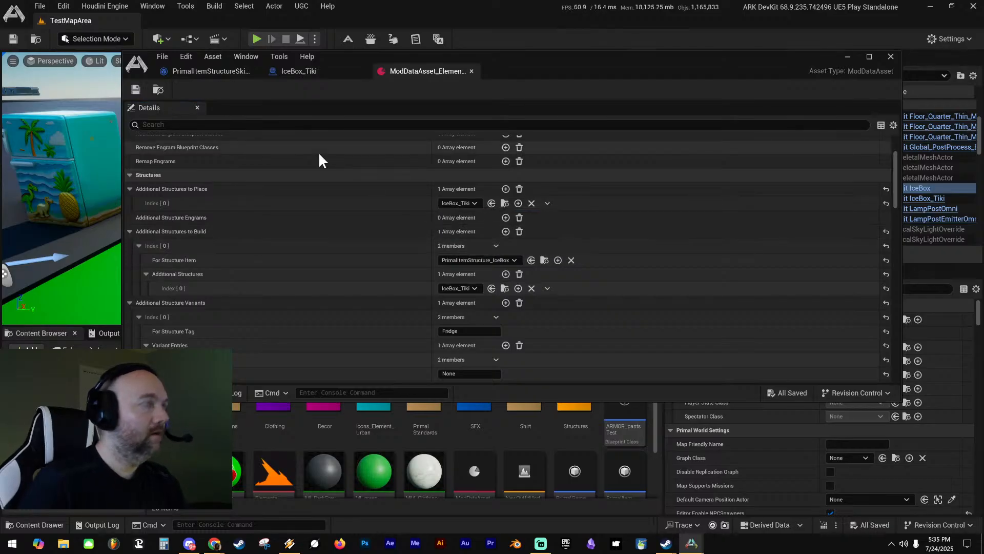
# Start a play test of the level and assign the custom tiki fridge cosmetic to the character's third hotbar slot
pyautogui.click(847, 57)
pyautogui.moveTo(473, 148); pyautogui.dragTo(425, 118, button='right')
pyautogui.hotkey('alt', 'p')
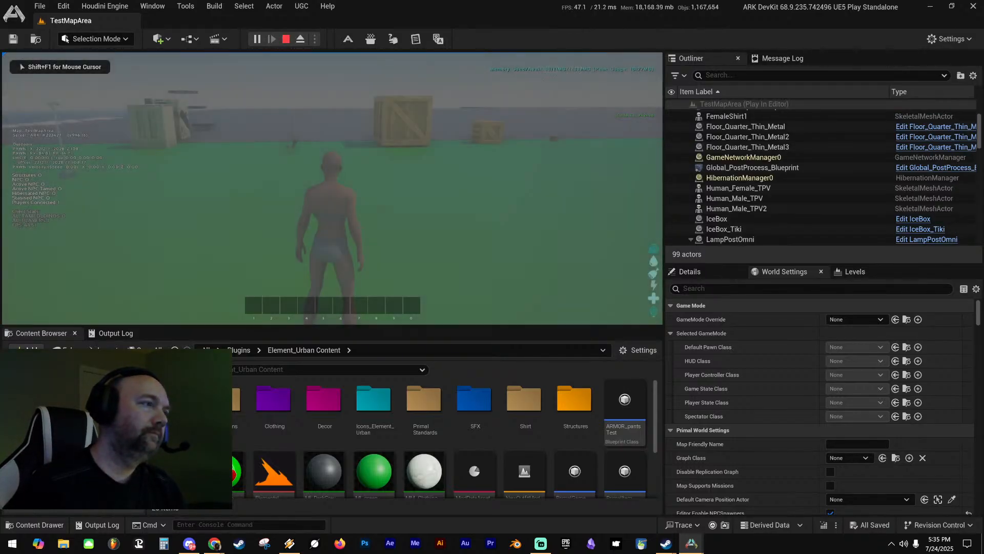
pyautogui.press('`')
pyautogui.press('`')
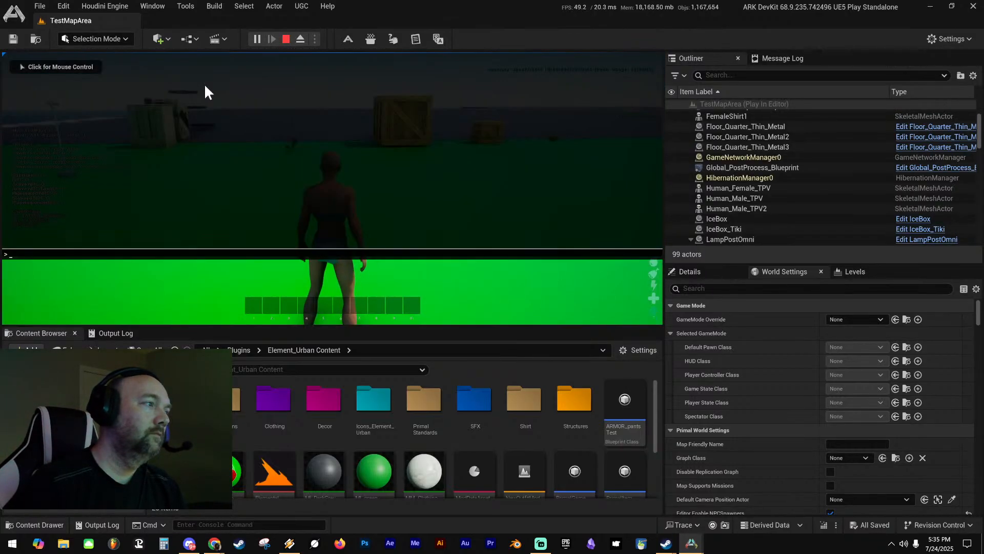
pyautogui.press('`')
pyautogui.press('i')
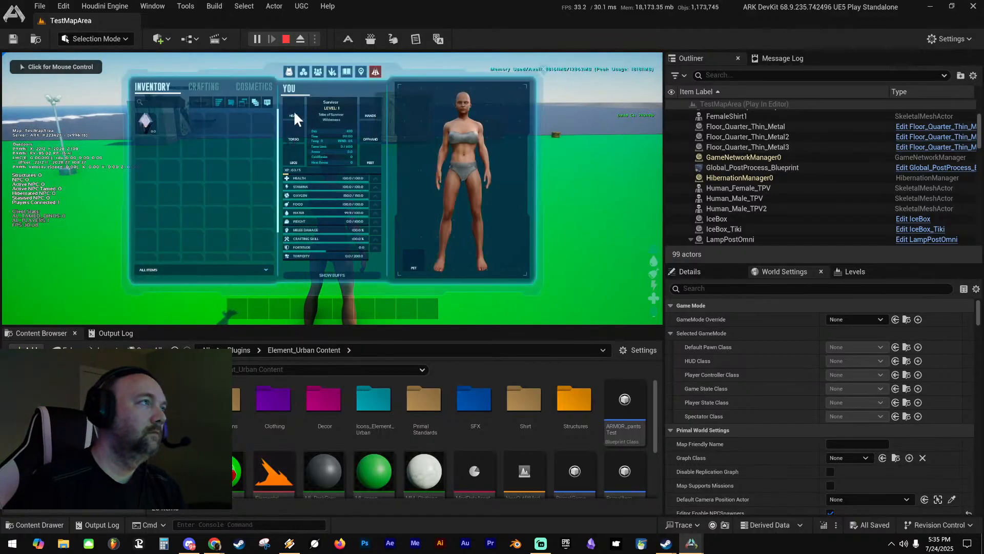
pyautogui.moveTo(405, 183); pyautogui.dragTo(278, 310)
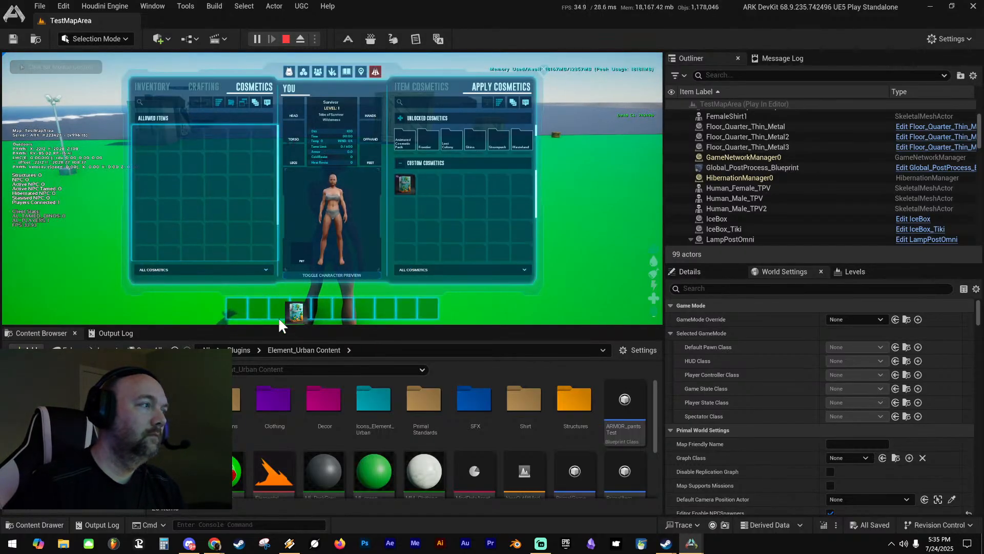
# Equip the tiki fridge from the hotbar, walk its placement preview around the field and end the play test
pyautogui.press('i')
pyautogui.press('w')
pyautogui.press('3')
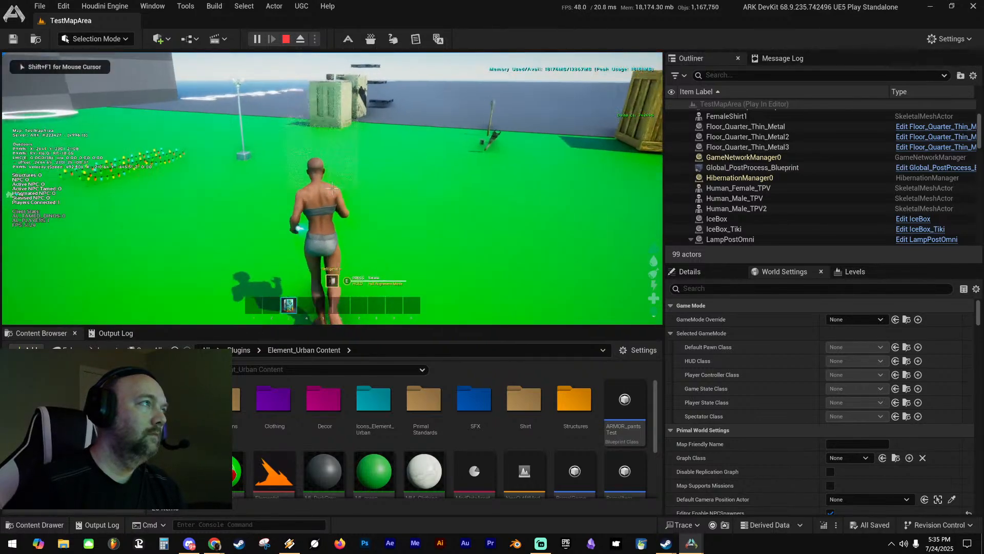
pyautogui.press('w')
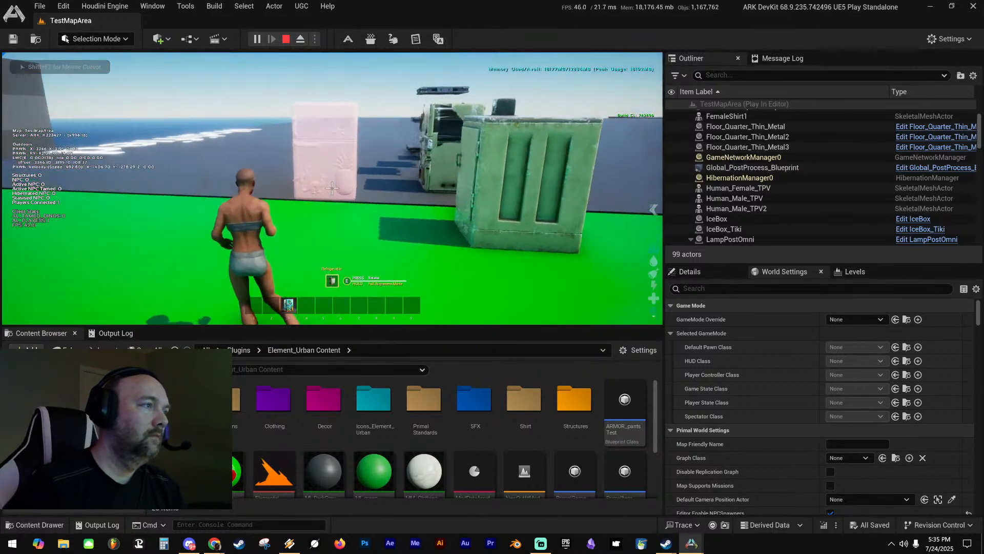
pyautogui.press('w')
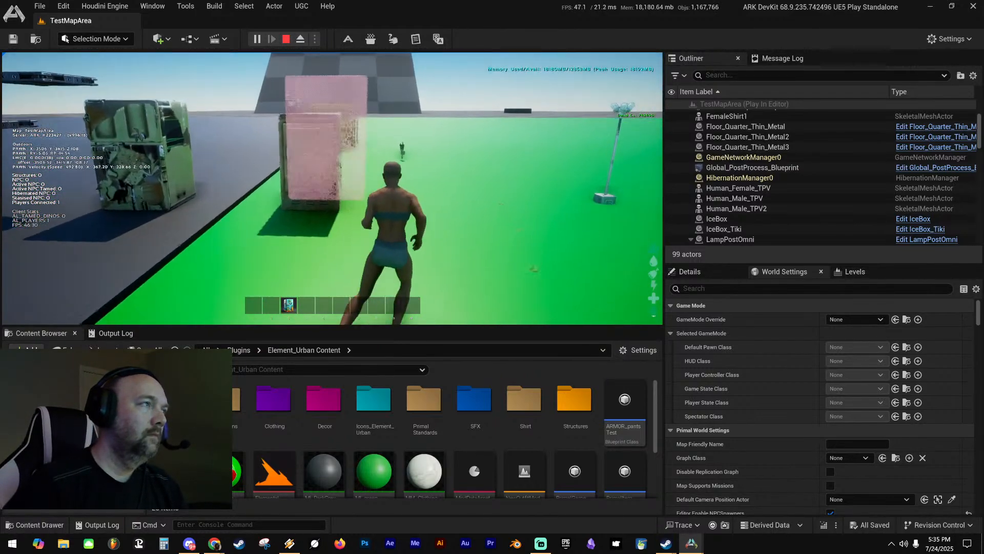
pyautogui.press('Escape')
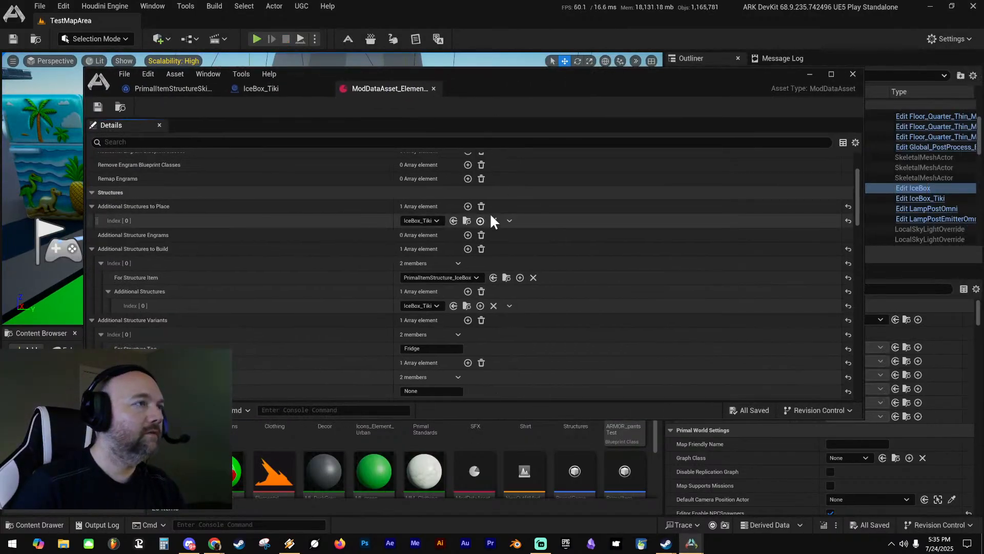
# Clear the Additional Structures to Place array in the mod data asset and save the asset
pyautogui.click(480, 221)
pyautogui.click(576, 376)
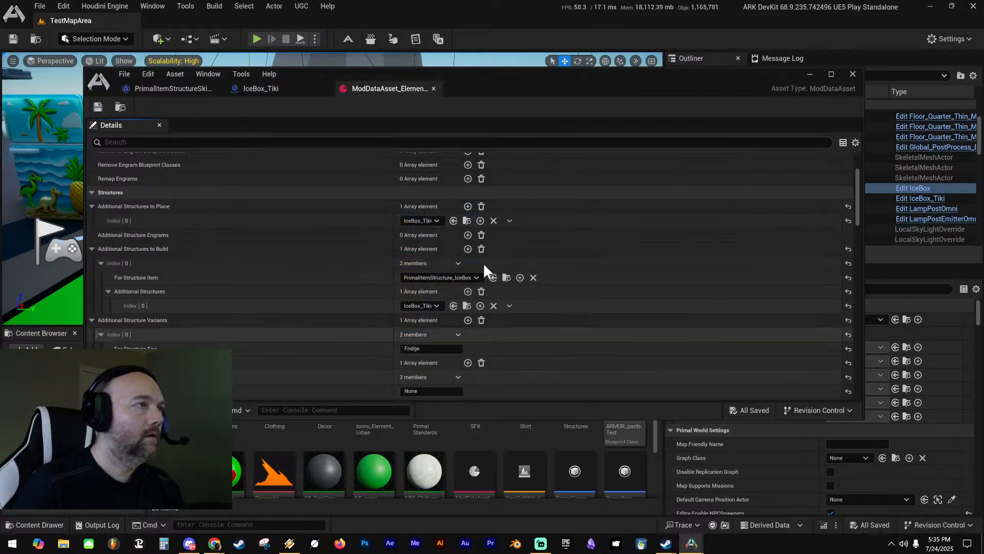
pyautogui.click(480, 205)
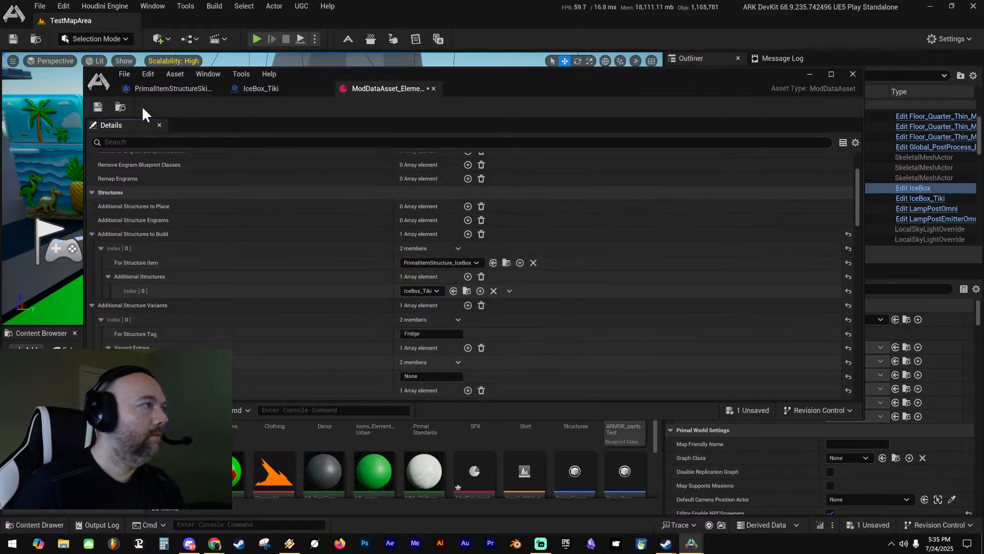
pyautogui.click(97, 107)
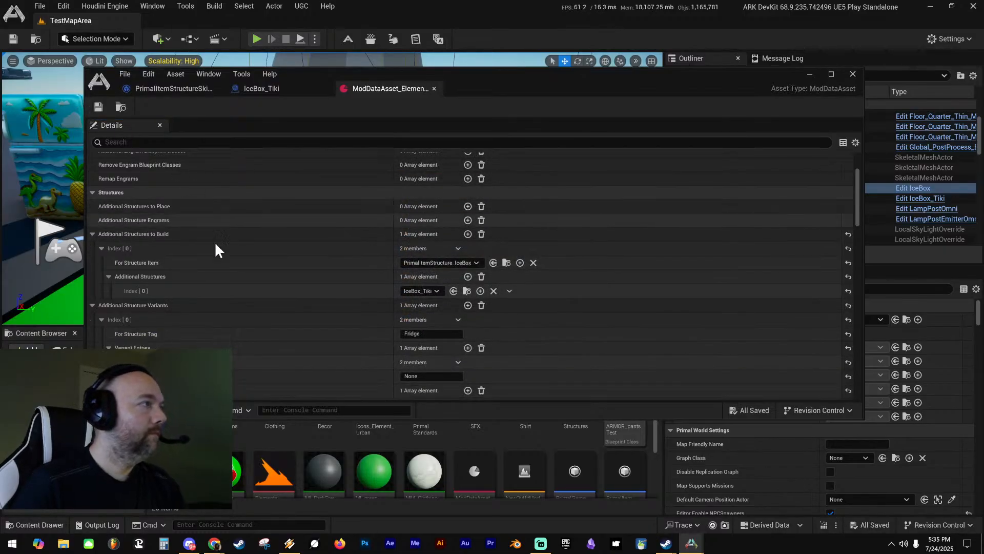
# Filter the world settings for "primalgame" to check the Primal Game Data Override, then return to the mod data asset
pyautogui.scroll(1, 260, 288)
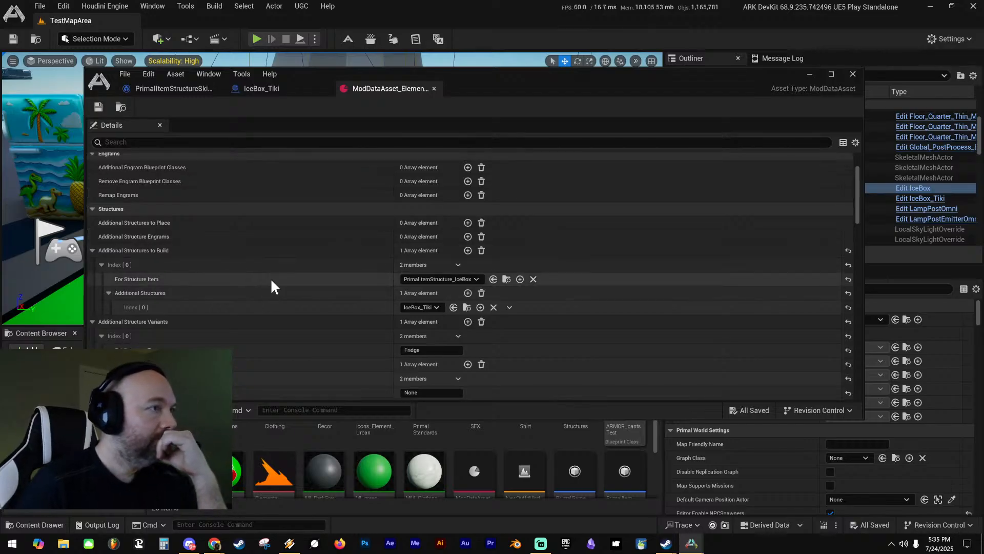
pyautogui.moveTo(541, 75); pyautogui.dragTo(424, 88)
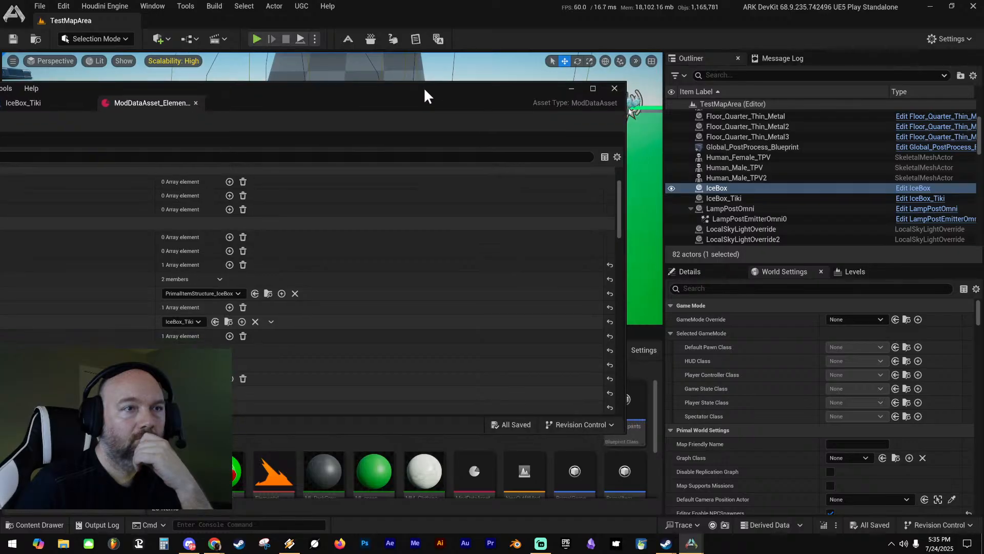
pyautogui.click(689, 288)
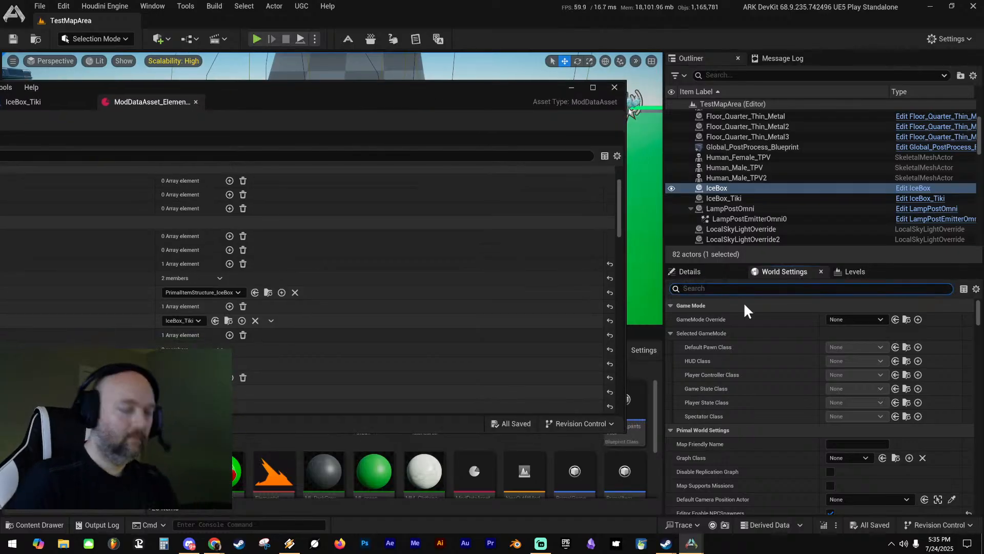
pyautogui.write('primal')
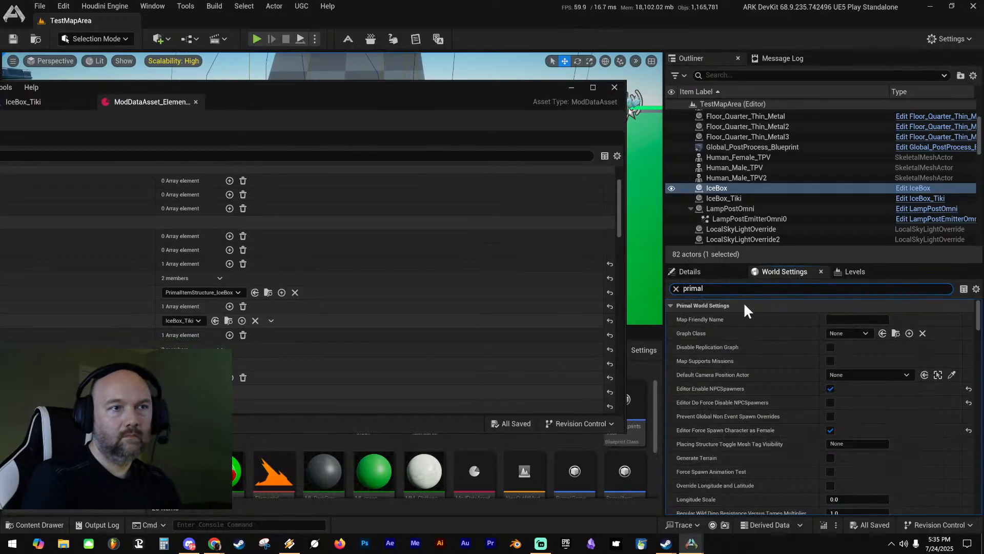
pyautogui.write('game')
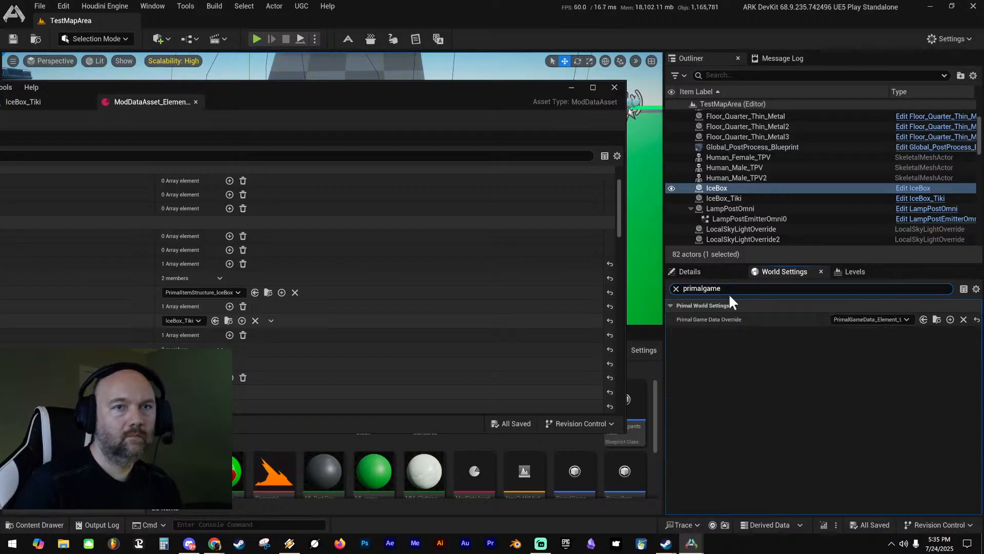
pyautogui.moveTo(432, 89); pyautogui.dragTo(696, 44)
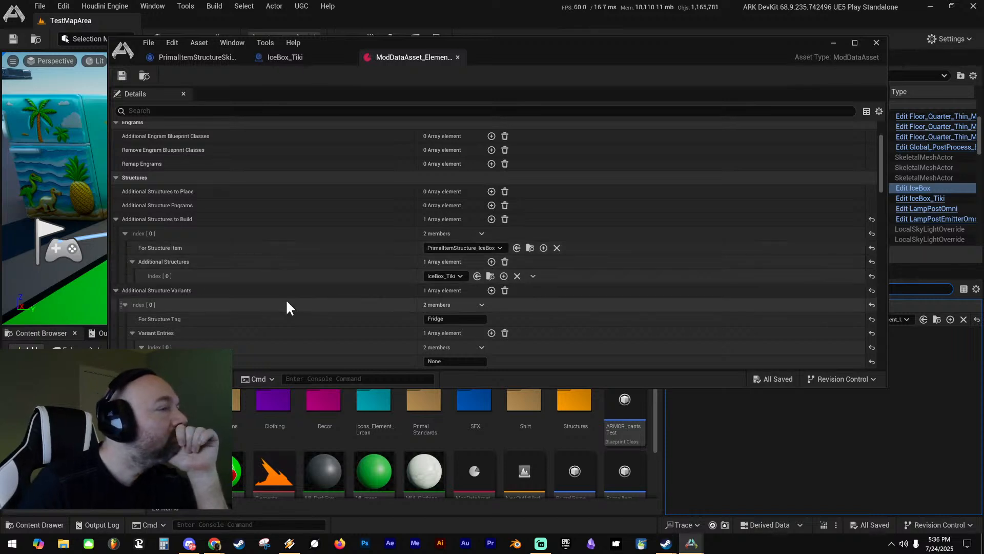
# Review the Fridge variant entry, then add a second Additional Structure Variants entry and open its structure tag for editing
pyautogui.scroll(-2, 285, 298)
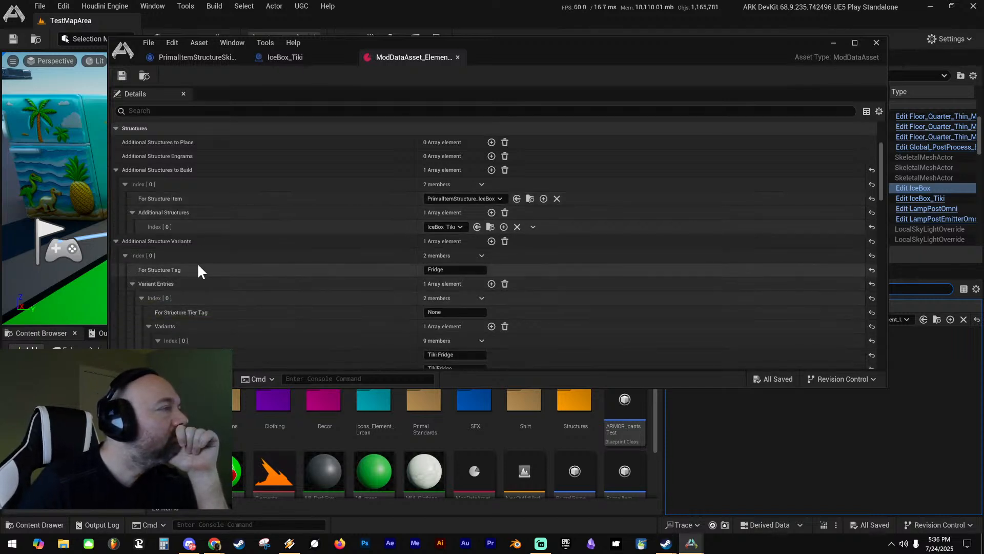
pyautogui.scroll(-1, 205, 255)
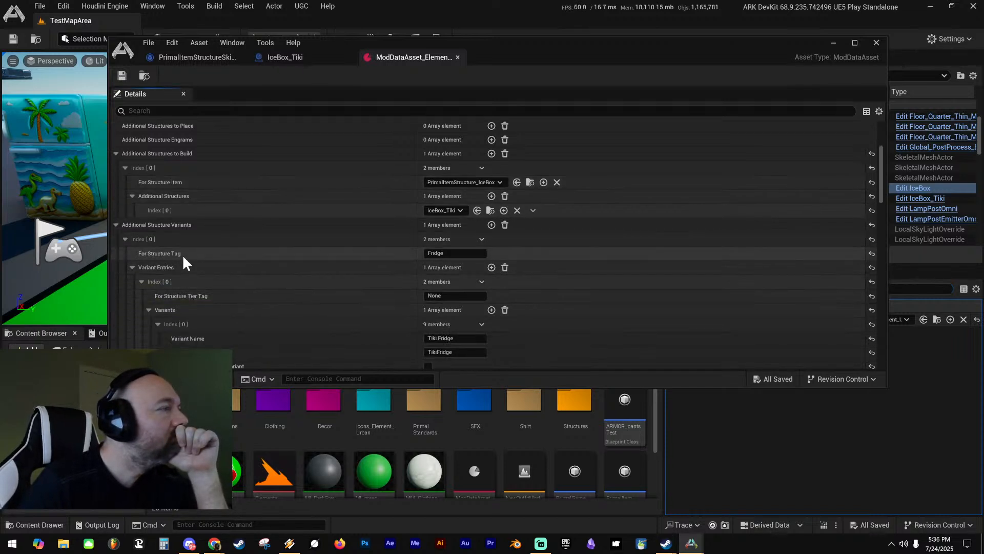
pyautogui.click(125, 239)
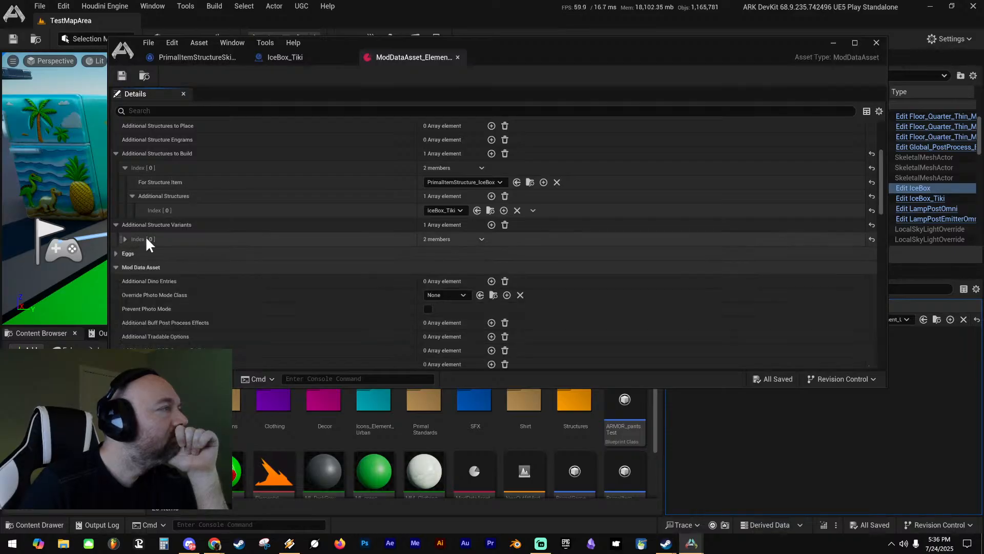
pyautogui.click(125, 238)
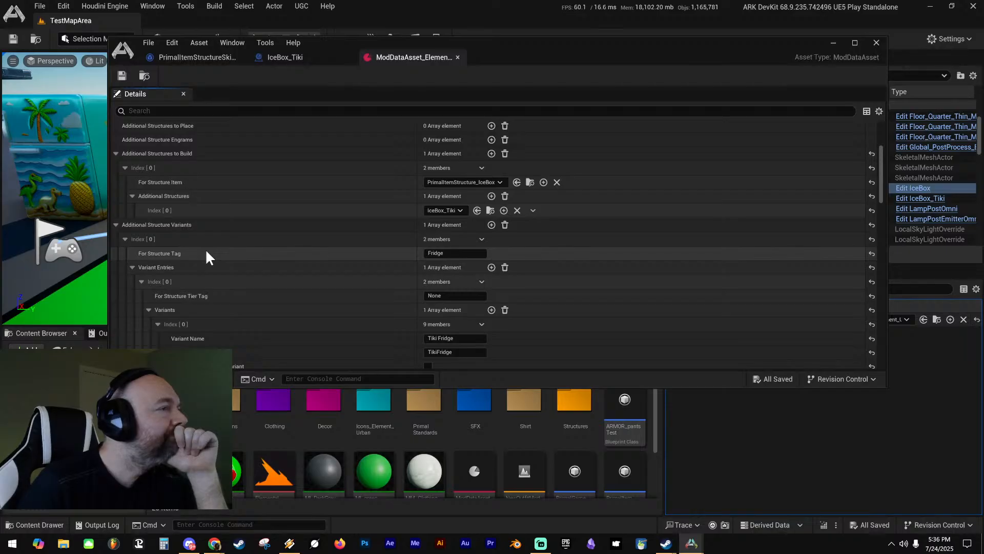
pyautogui.click(124, 239)
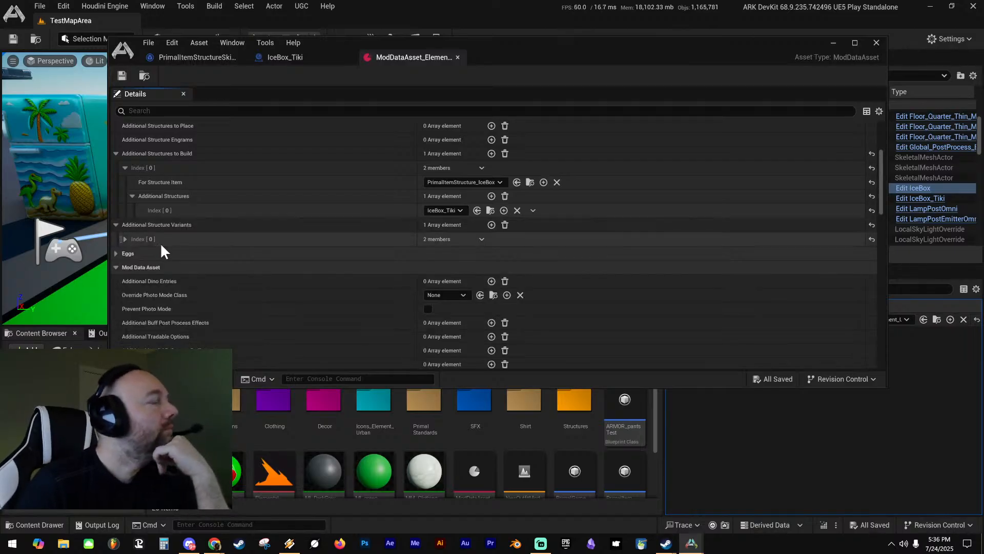
pyautogui.click(491, 225)
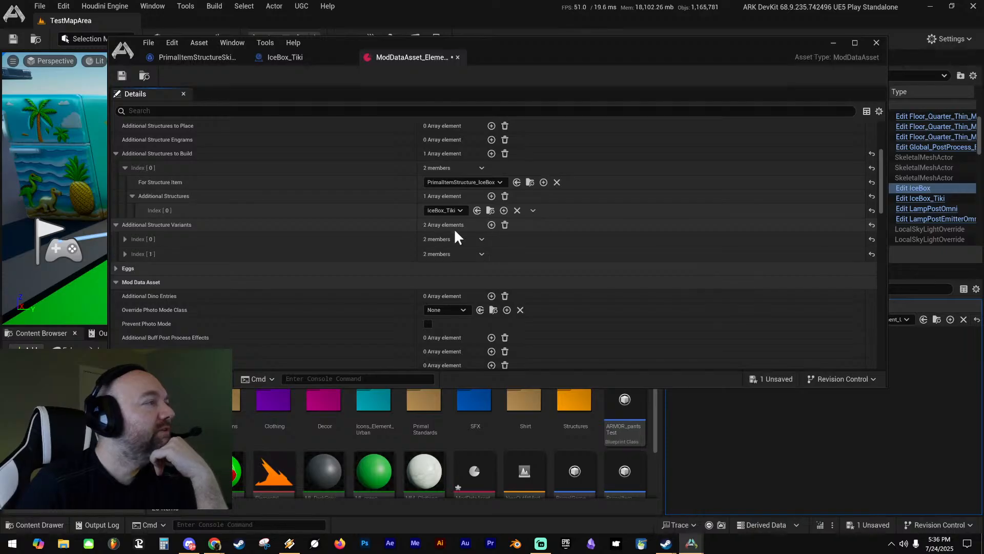
pyautogui.click(125, 254)
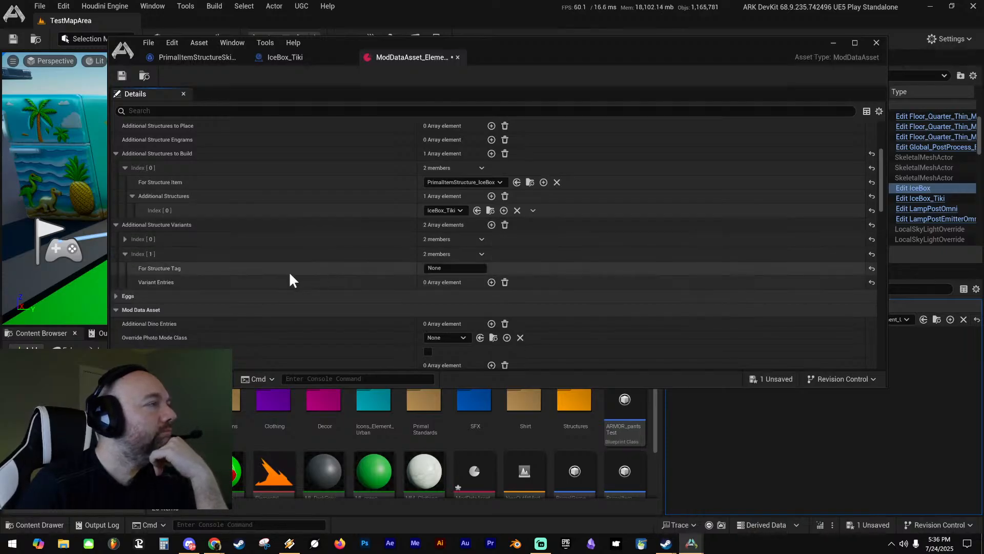
pyautogui.click(455, 268)
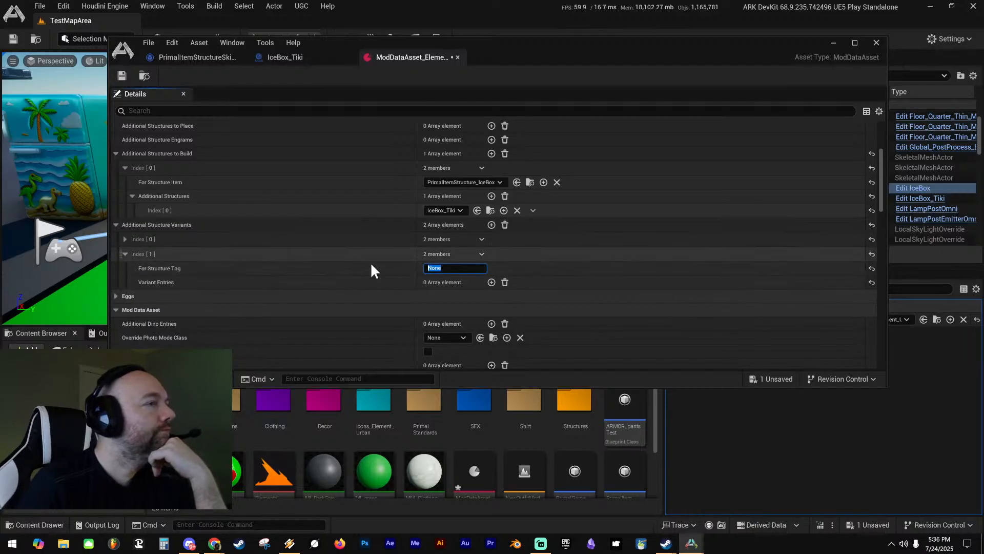
# Select the lamp post in the level and open its LampPostOmni blueprint
pyautogui.moveTo(547, 45); pyautogui.dragTo(983, 102)
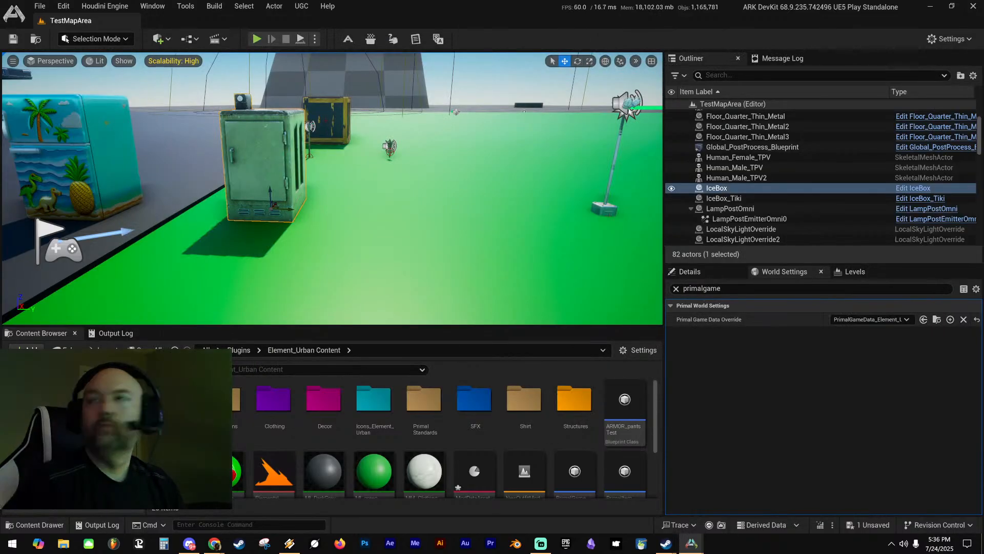
pyautogui.moveTo(332, 188); pyautogui.dragTo(377, 240, button='right')
pyautogui.press('s')
pyautogui.press('w')
pyautogui.click(364, 234)
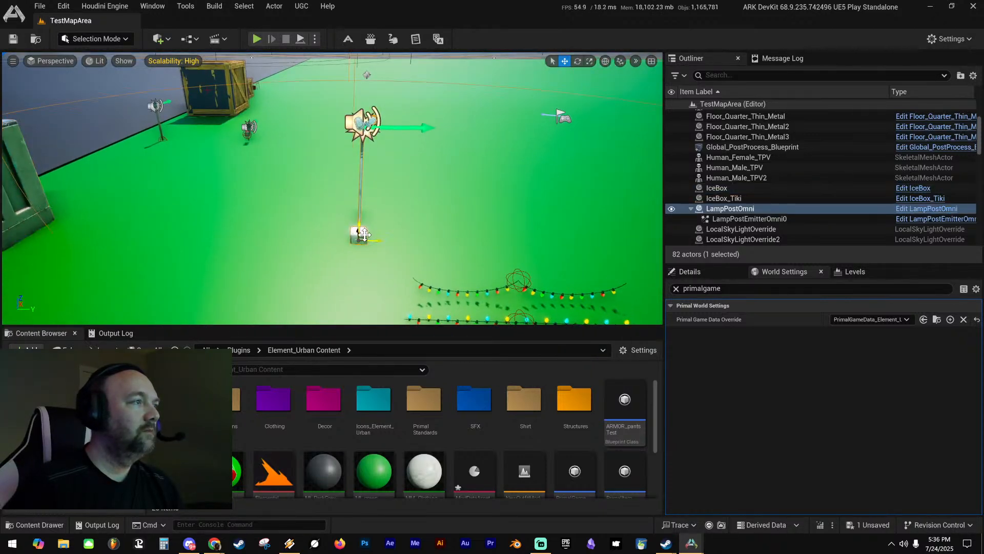
pyautogui.scroll(-5, 364, 233)
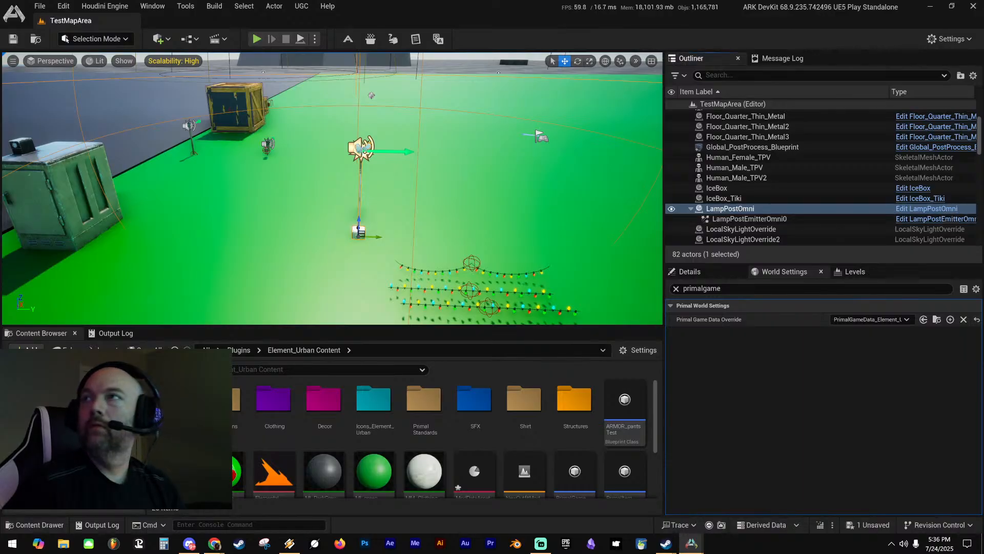
pyautogui.moveTo(983, 91); pyautogui.dragTo(535, 66)
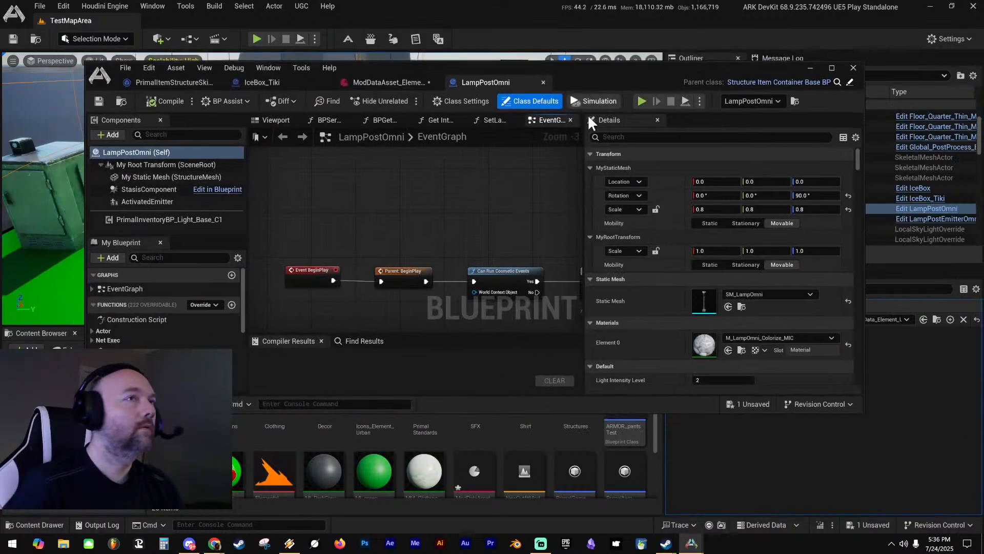
# Filter the LampPostOmni class defaults for "tag" and copy the Structure Tag value
pyautogui.click(621, 137)
pyautogui.write('tag')
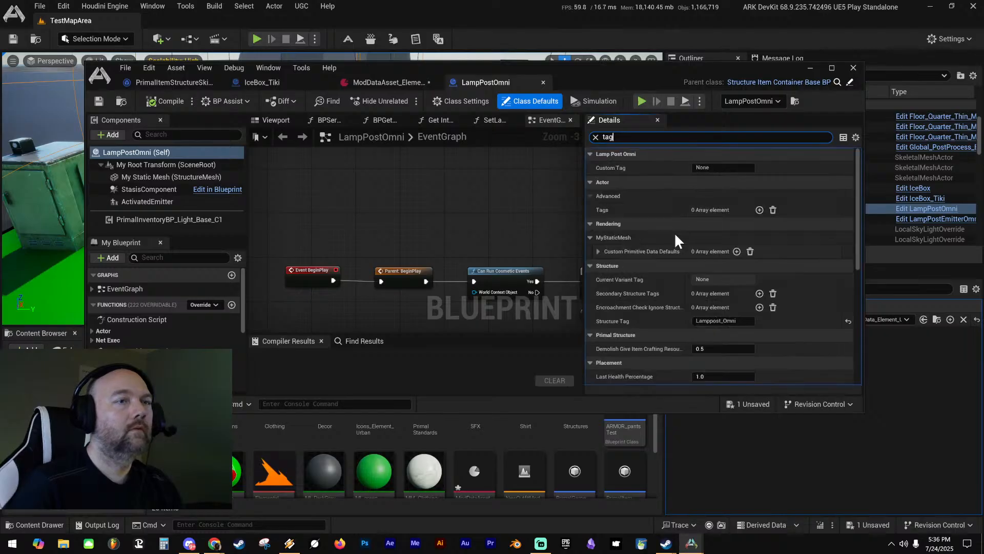
pyautogui.click(730, 321)
pyautogui.hotkey('ctrl', 'c')
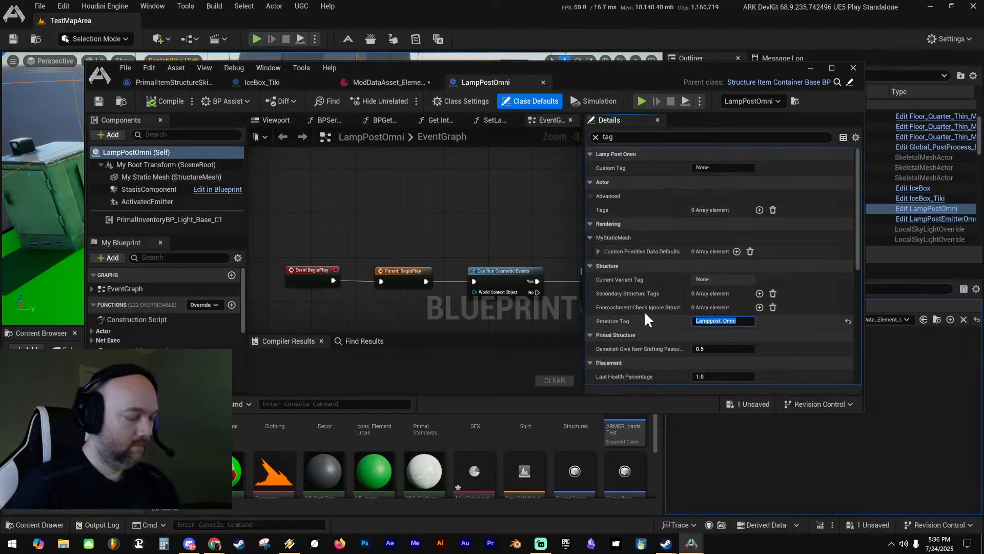
# Set the second structure variant's For Structure Tag to Lamppost_Omni and add an expanded entry under its Variant Entries
pyautogui.click(410, 86)
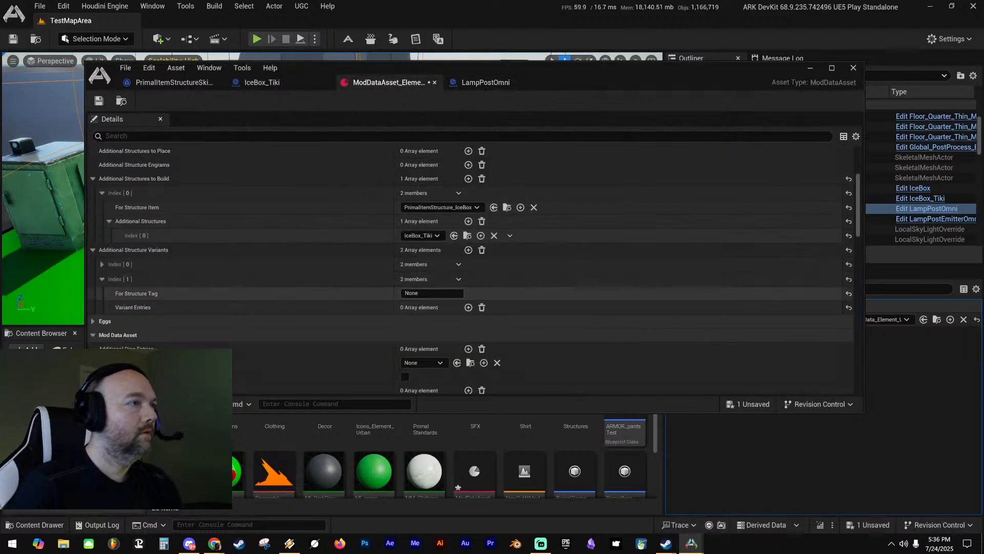
pyautogui.click(432, 293)
pyautogui.hotkey('ctrl', 'v')
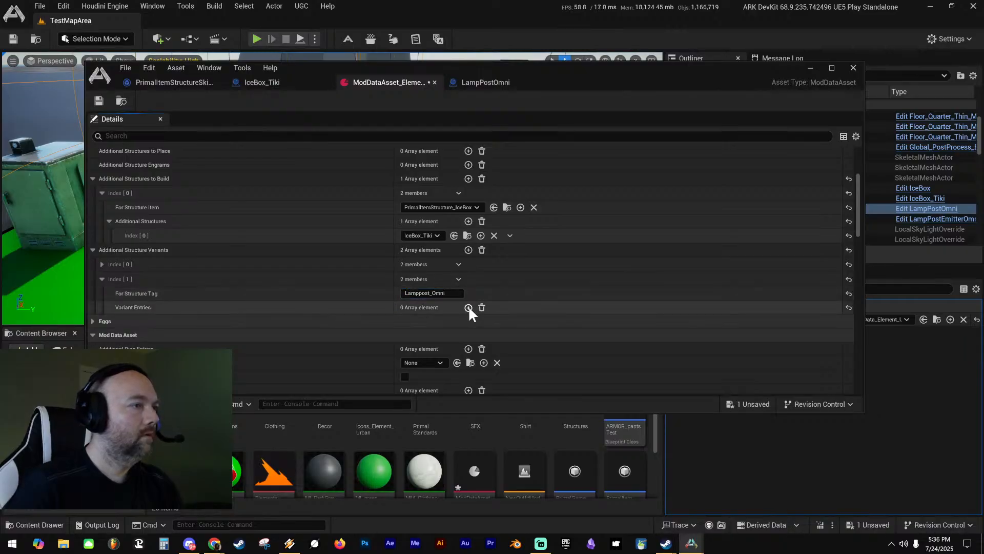
pyautogui.click(468, 307)
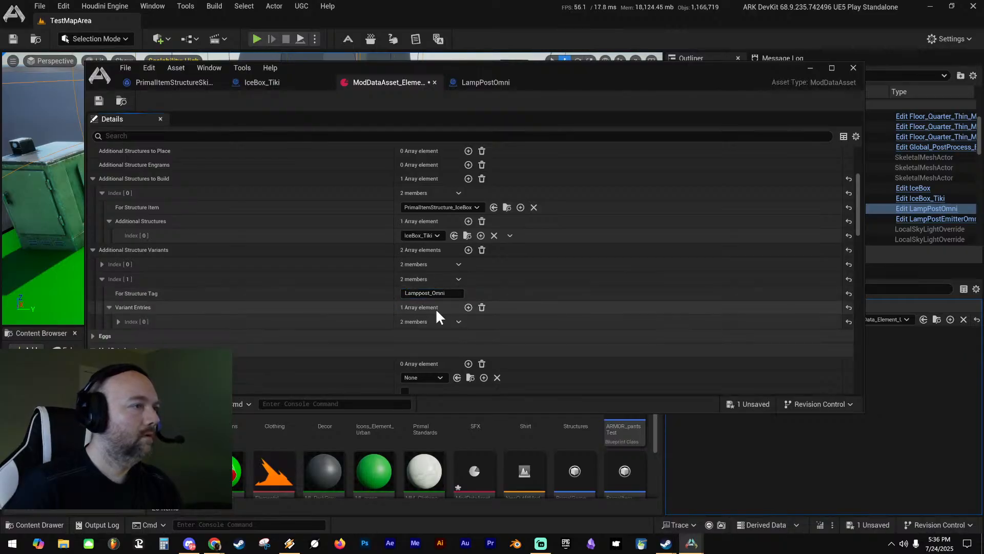
pyautogui.click(118, 321)
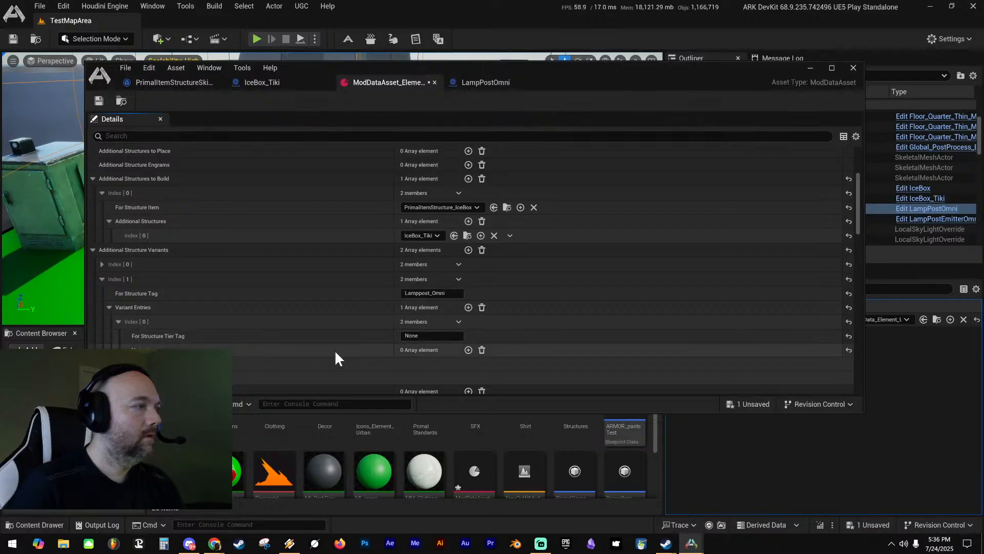
# Add a variant to the Lamppost_Omni entry, naming it tikifridge2 with the variant tag tikiefridge
pyautogui.click(469, 350)
pyautogui.scroll(-2, 390, 328)
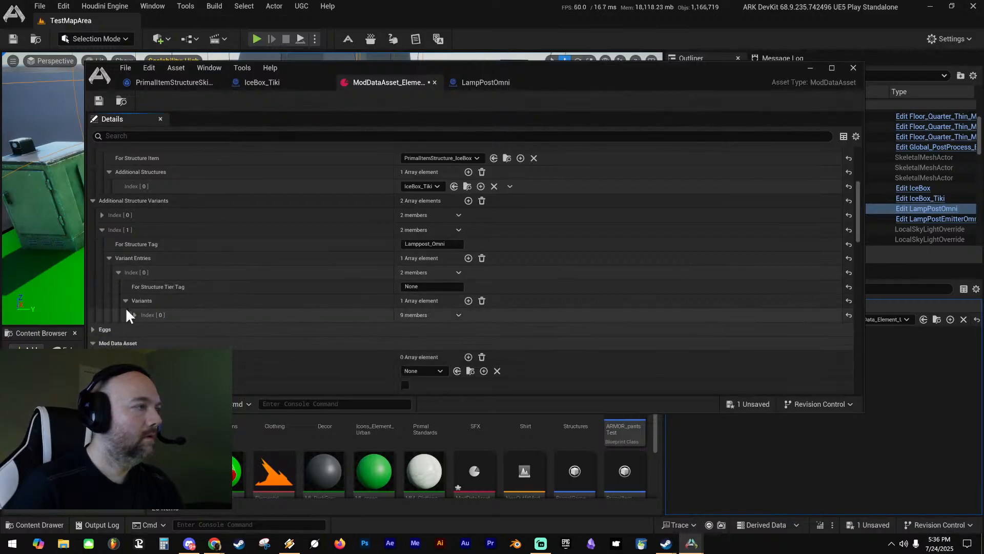
pyautogui.scroll(-1, 276, 296)
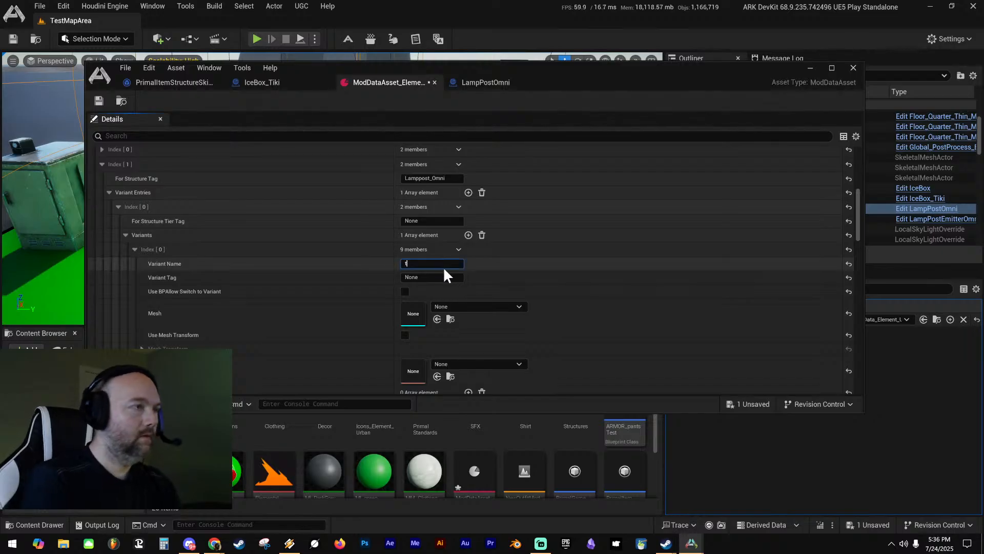
pyautogui.write('ikifridge')
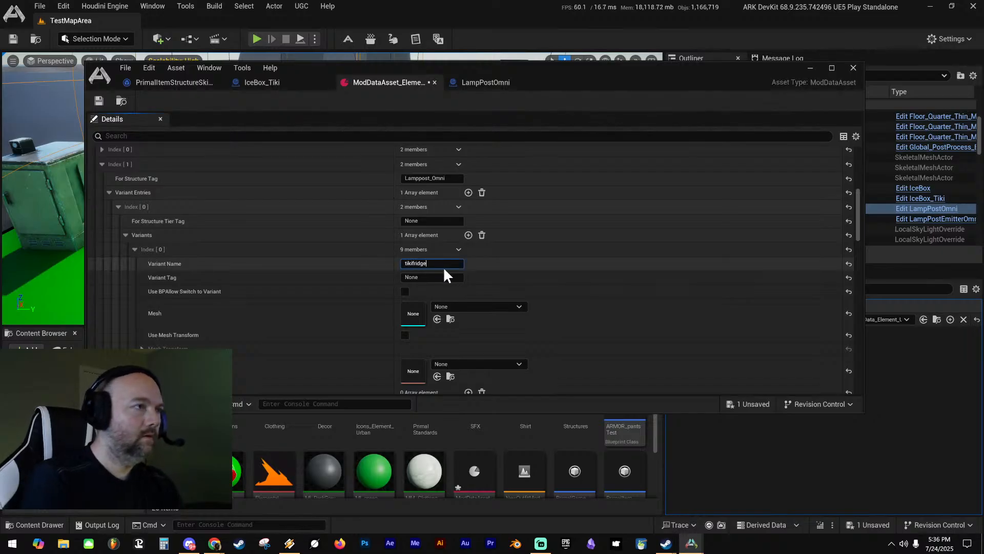
pyautogui.write('2')
pyautogui.press('Tab')
pyautogui.write('t')
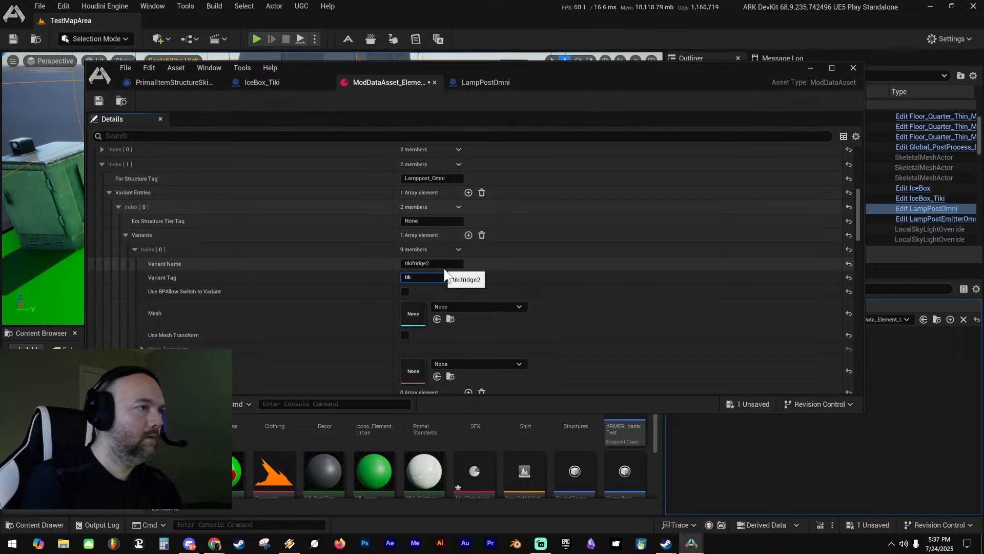
pyautogui.write('ikiefridge')
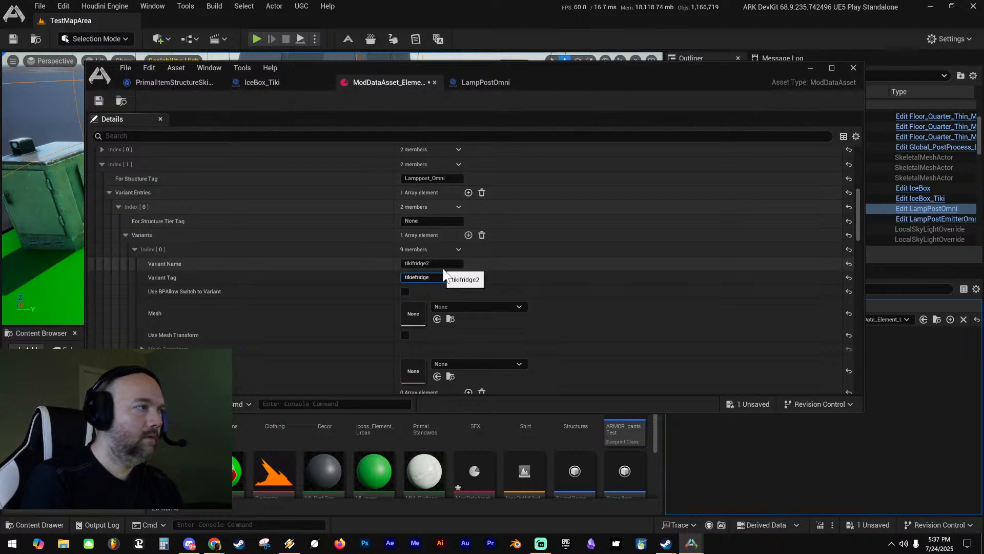
# Set the mesh of the tikifridge2 variant to Mesh_Tiki_Icebox1
pyautogui.click(458, 306)
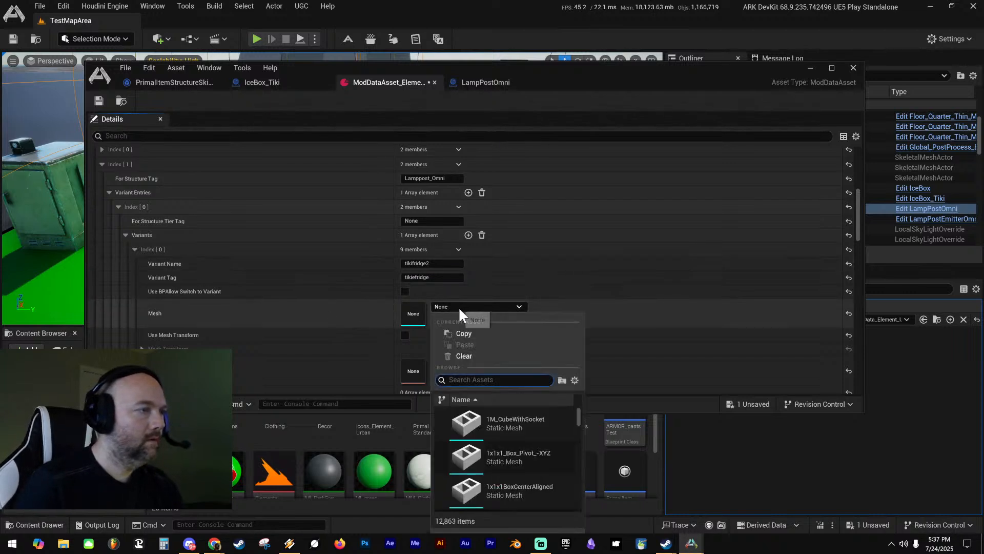
pyautogui.write('tiki')
pyautogui.click(518, 456)
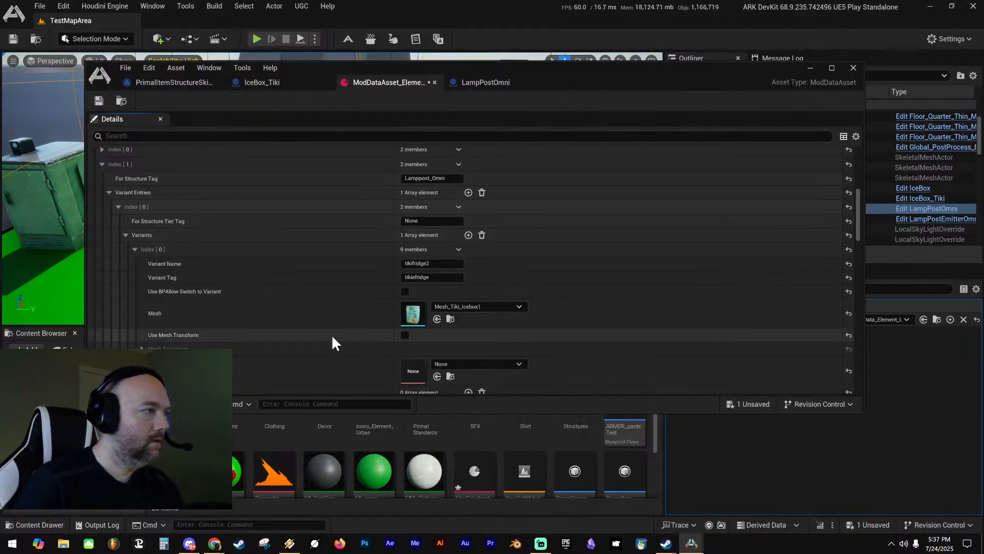
# Set the tikifridge2 variant's icon to icon_tikifridge1, then save the mod data asset and close its window
pyautogui.scroll(-2, 333, 340)
pyautogui.scroll(-3, 337, 331)
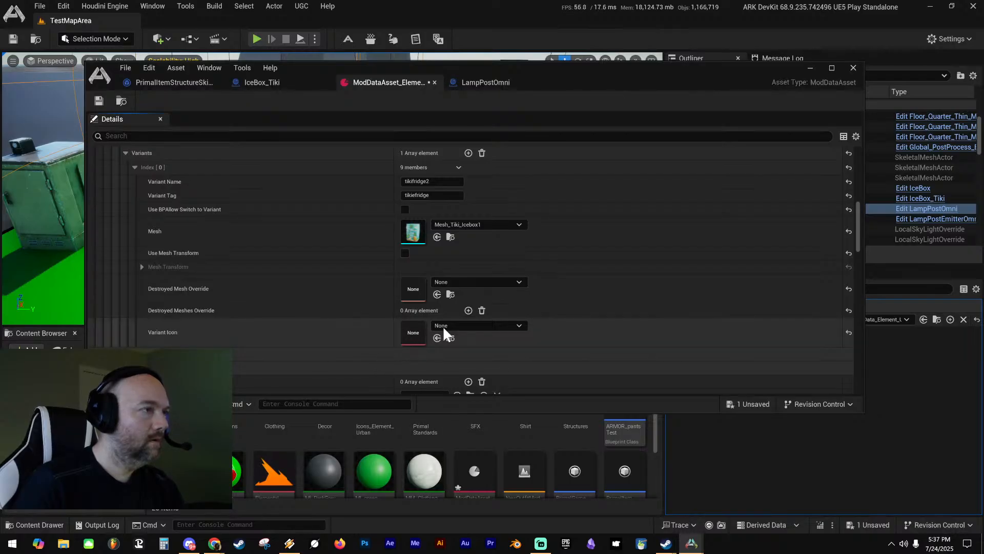
pyautogui.click(476, 326)
pyautogui.write('tiki')
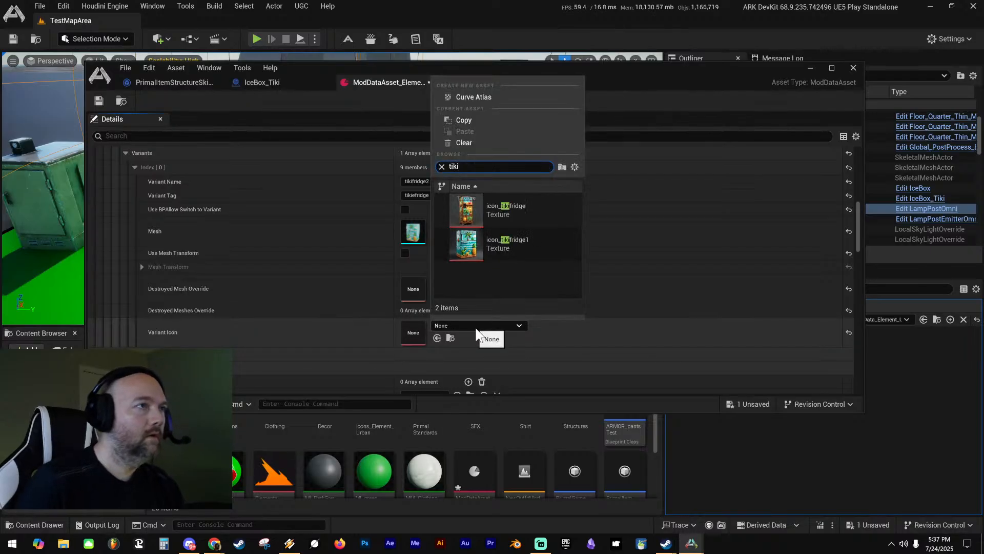
pyautogui.click(513, 237)
pyautogui.click(98, 100)
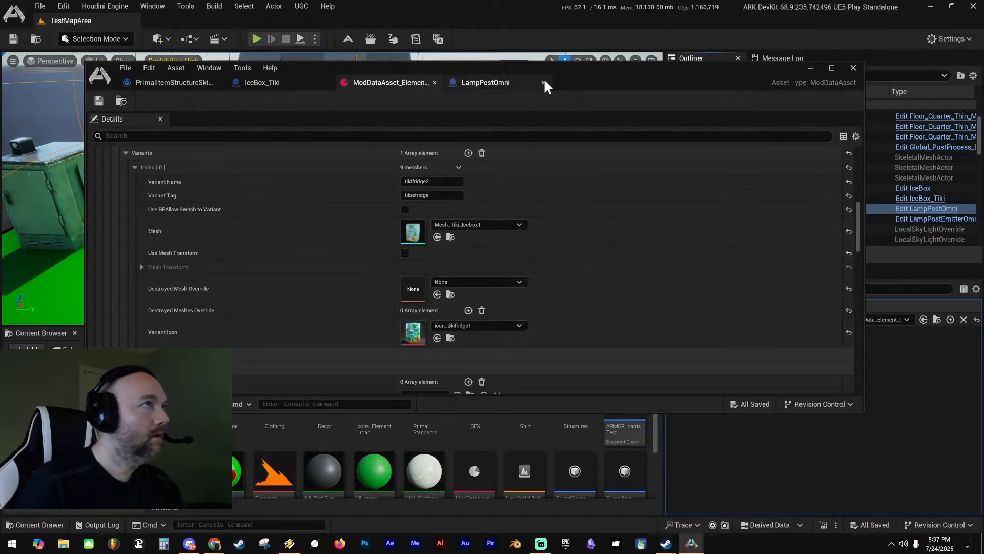
pyautogui.click(853, 67)
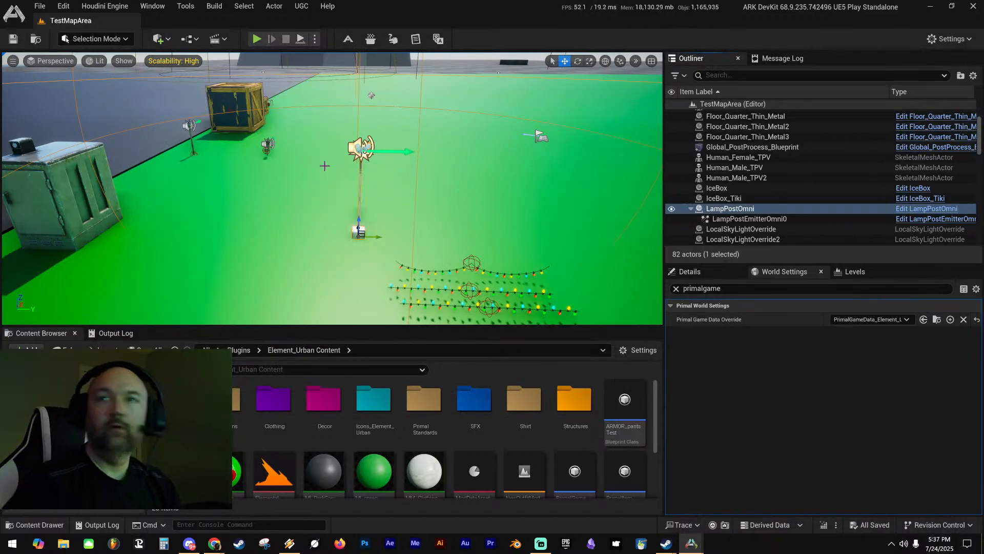
# Start a play session in the level and put the custom tiki fridge cosmetic into the third hotbar slot
pyautogui.scroll(-3, 325, 166)
pyautogui.hotkey('alt', 'p')
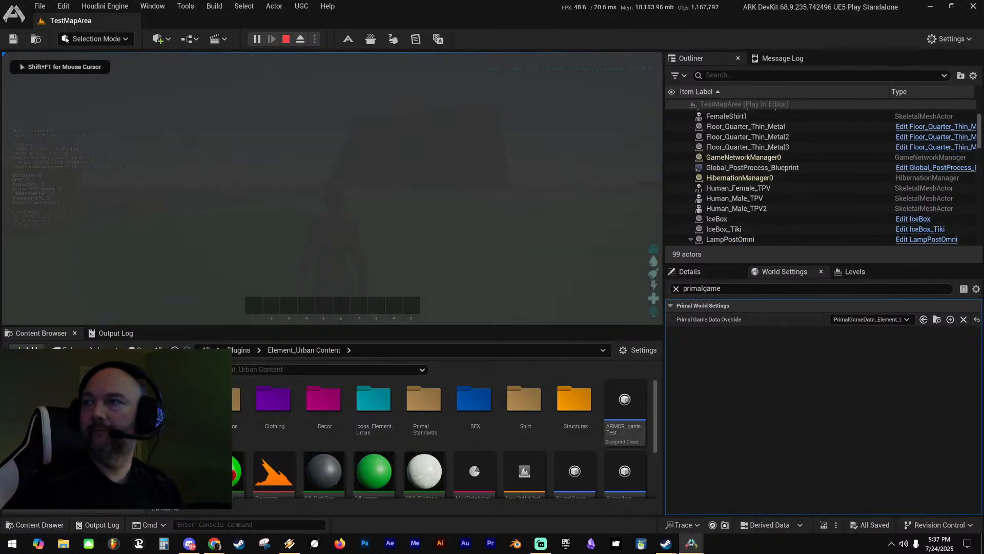
pyautogui.hotkey('shift', 'F1')
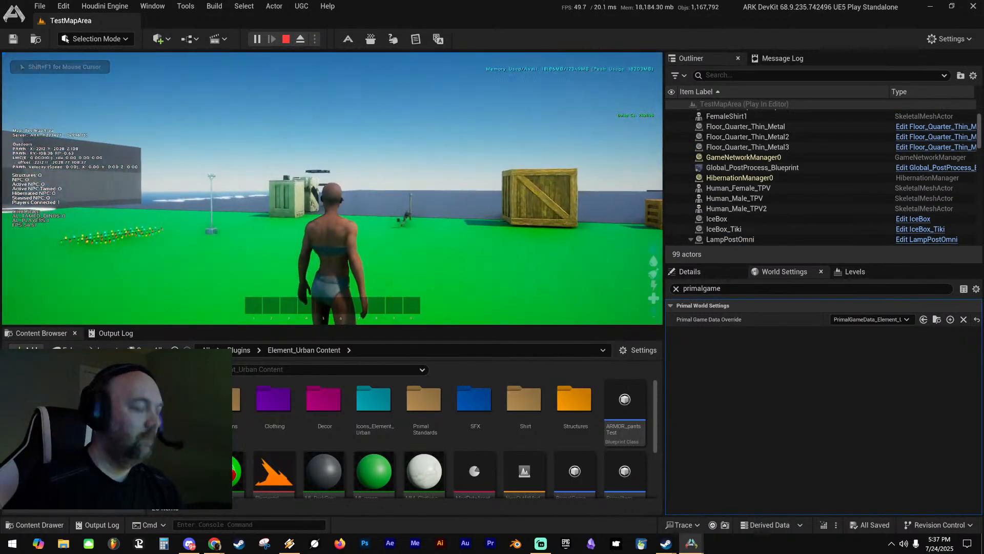
pyautogui.press('i')
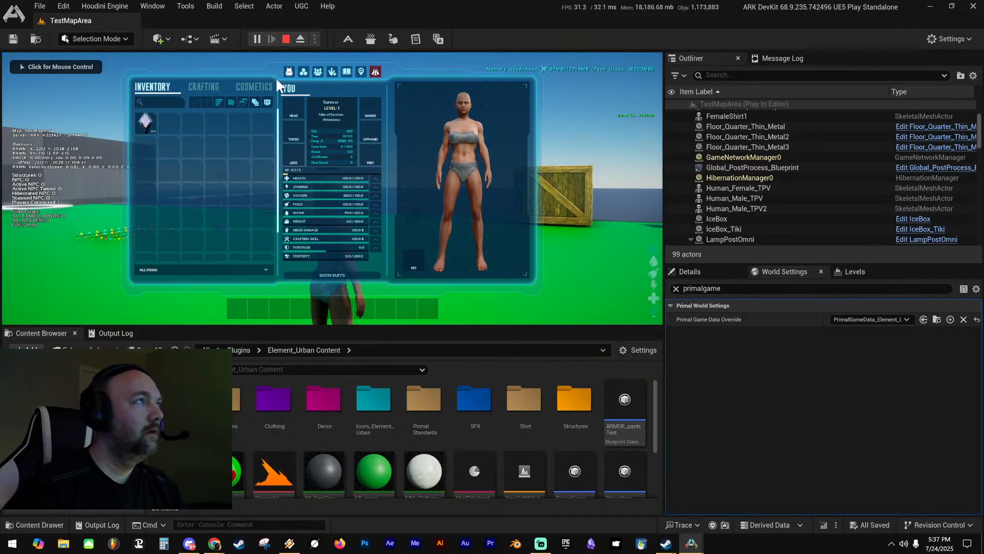
pyautogui.click(256, 85)
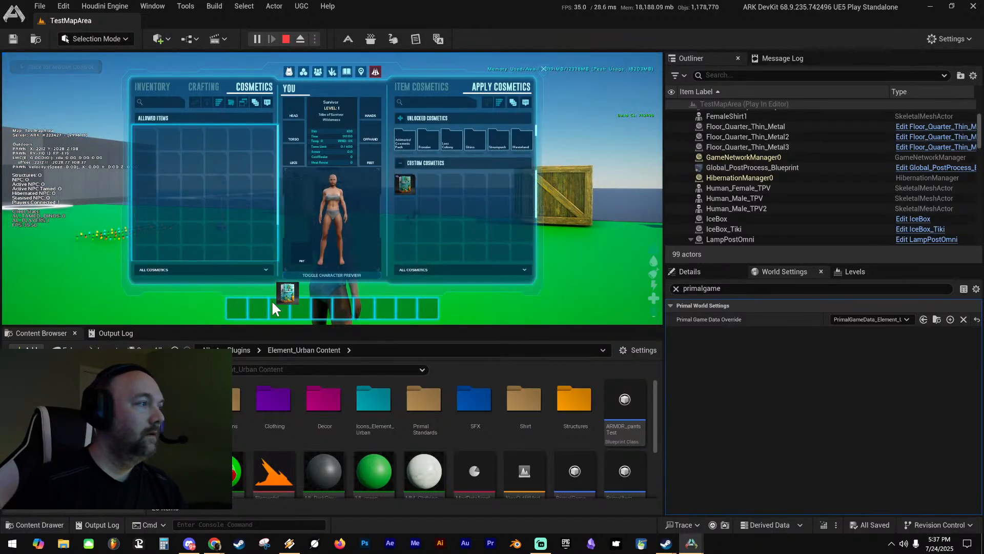
# Ready the tiki fridge cosmetic, test its placement at the lamp post, and end the play session
pyautogui.press('i')
pyautogui.press('w')
pyautogui.press('3')
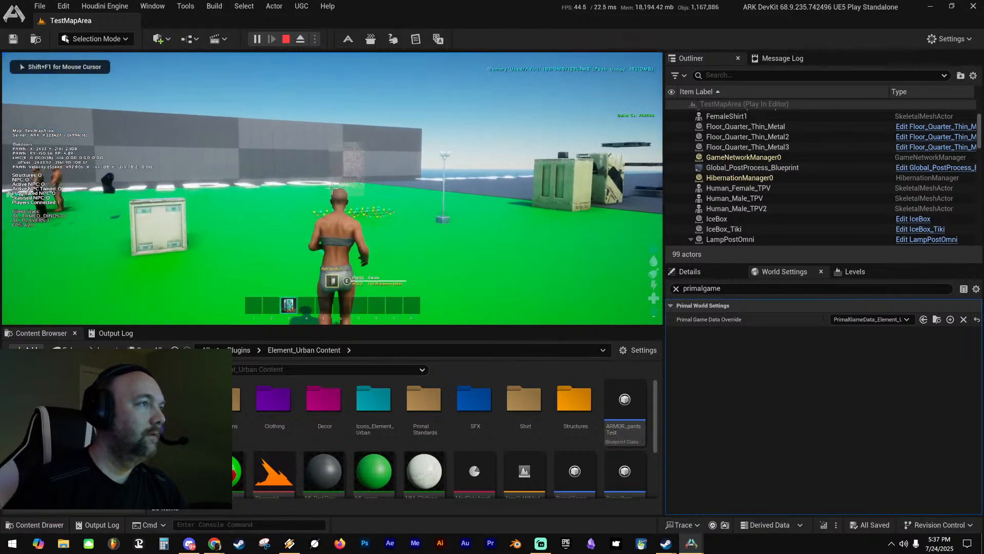
pyautogui.press('a')
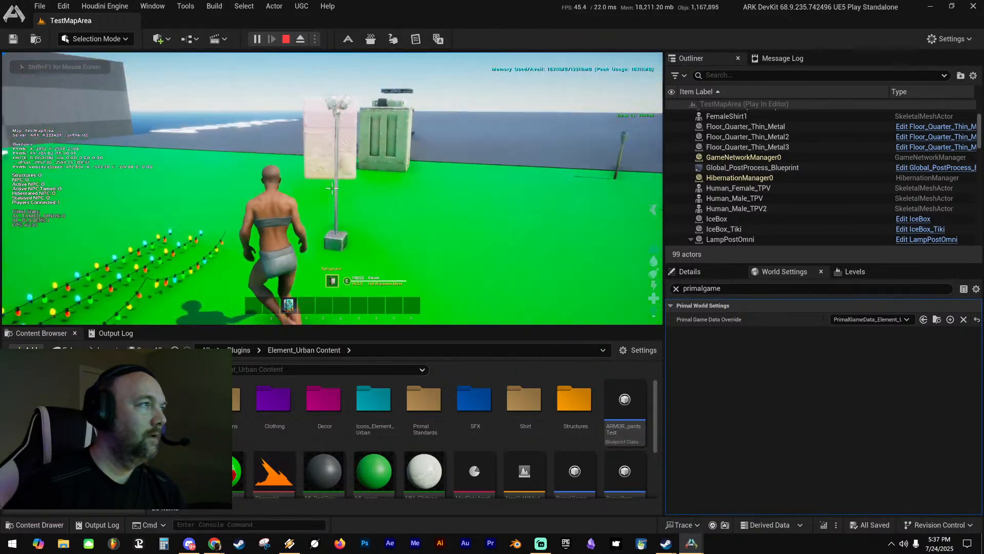
pyautogui.press('Escape')
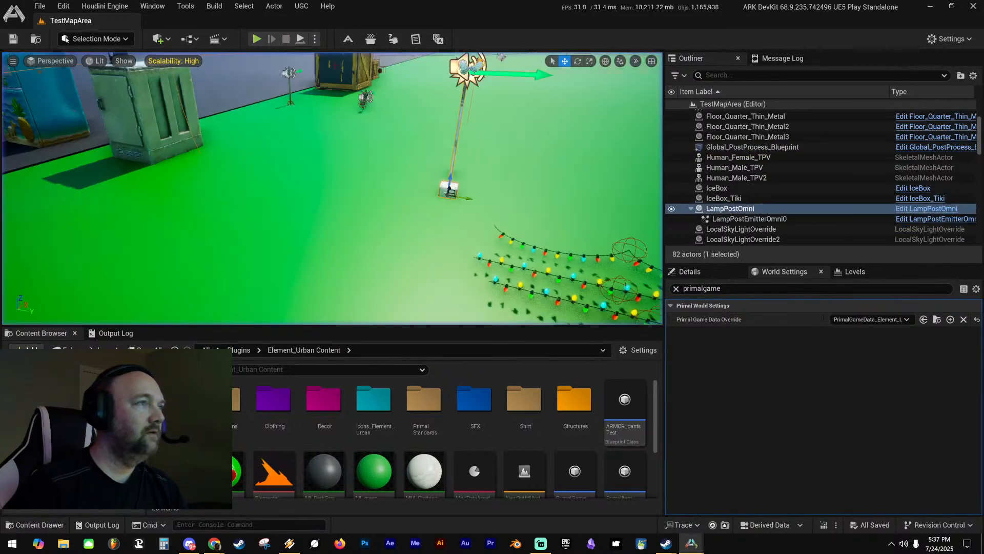
# Bring back the mod data asset and delete the Lamppost_Omni entry from Additional Structure Variants
pyautogui.moveTo(610, 201); pyautogui.dragTo(592, 91)
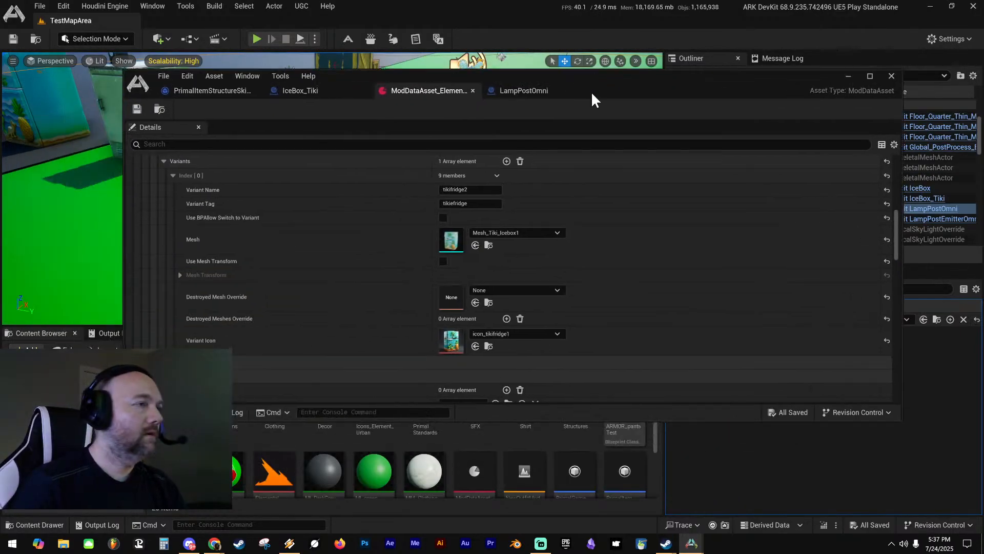
pyautogui.scroll(-4, 396, 312)
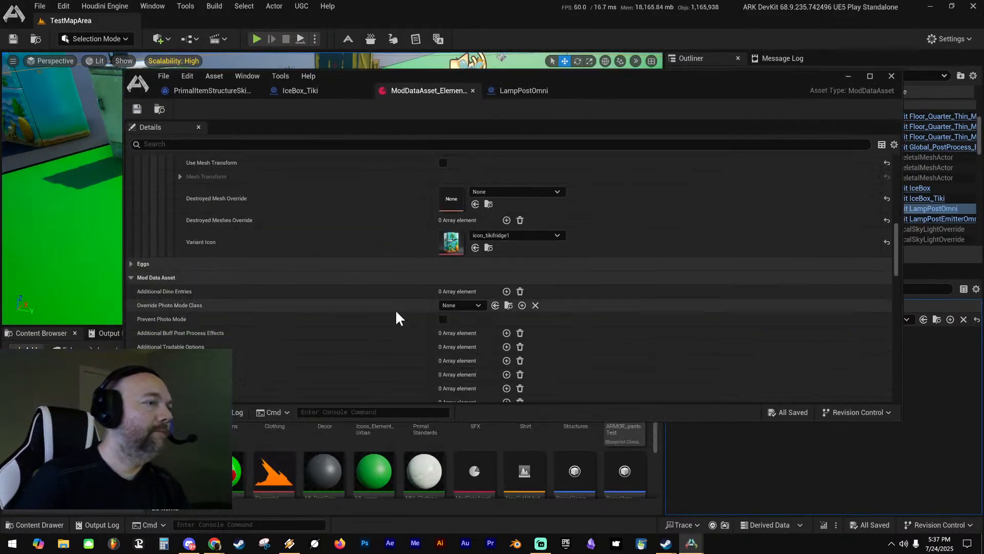
pyautogui.scroll(7, 394, 312)
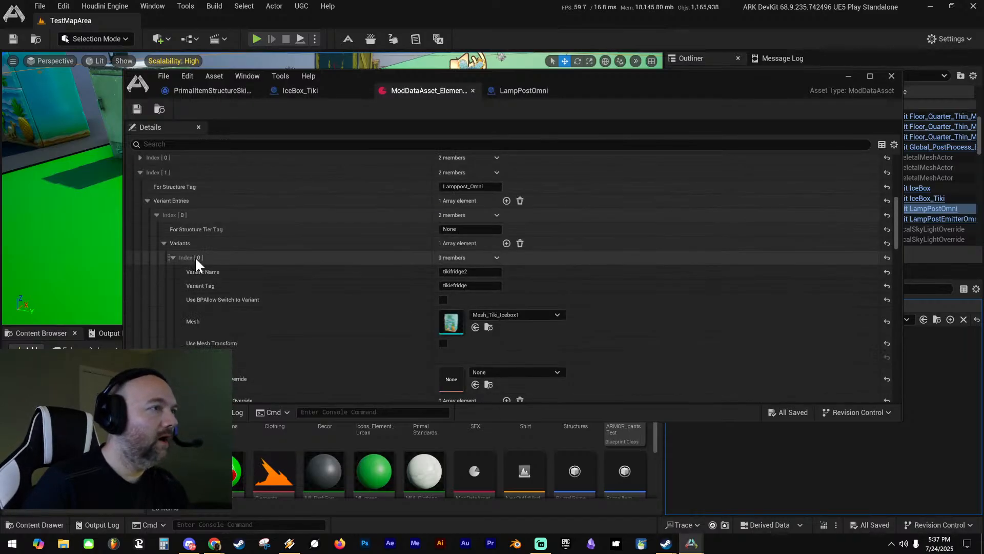
pyautogui.scroll(3, 314, 269)
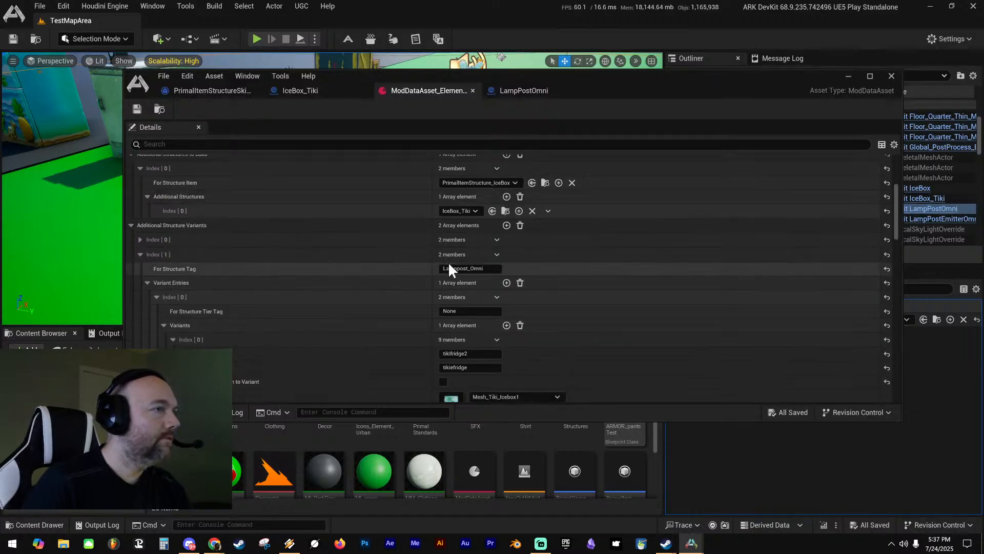
pyautogui.click(497, 255)
pyautogui.click(511, 282)
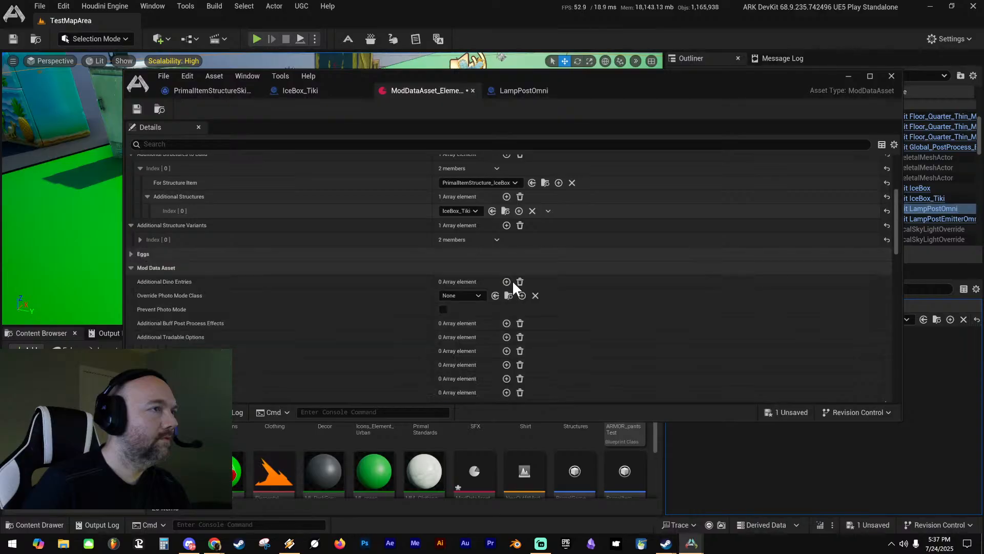
# Expand the Fridge entry down to its Tiki Fridge variant and review its fields along with Additional Structures to Build
pyautogui.click(140, 239)
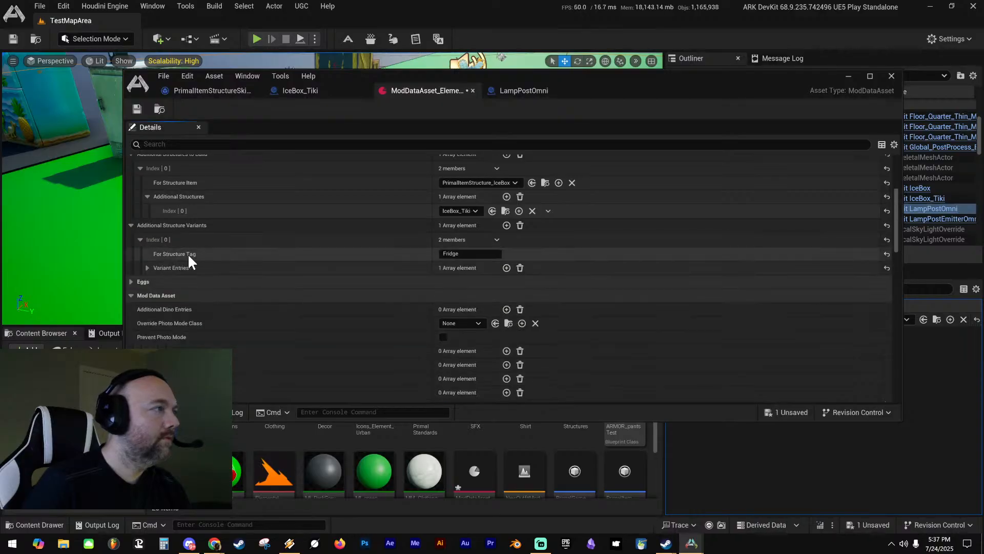
pyautogui.click(147, 267)
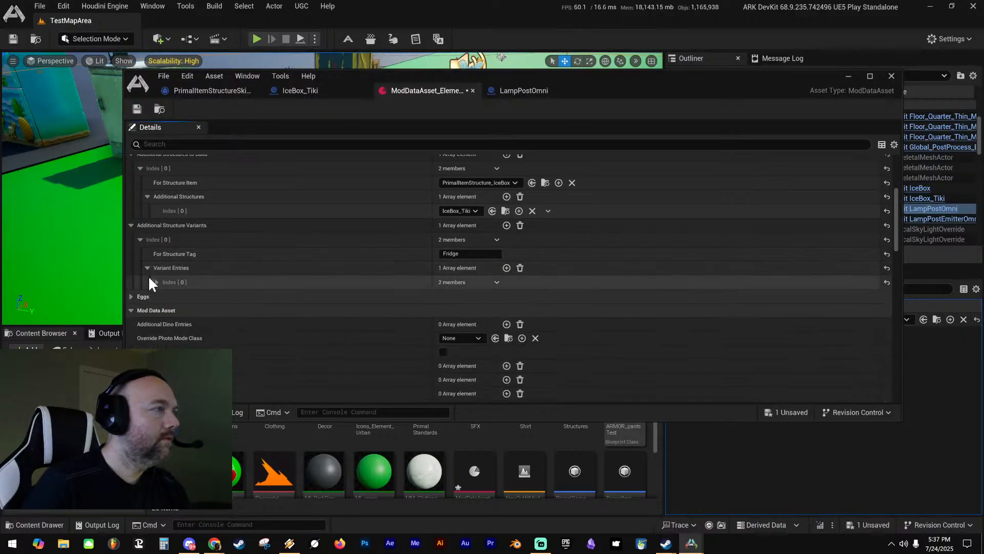
pyautogui.click(156, 282)
pyautogui.click(163, 309)
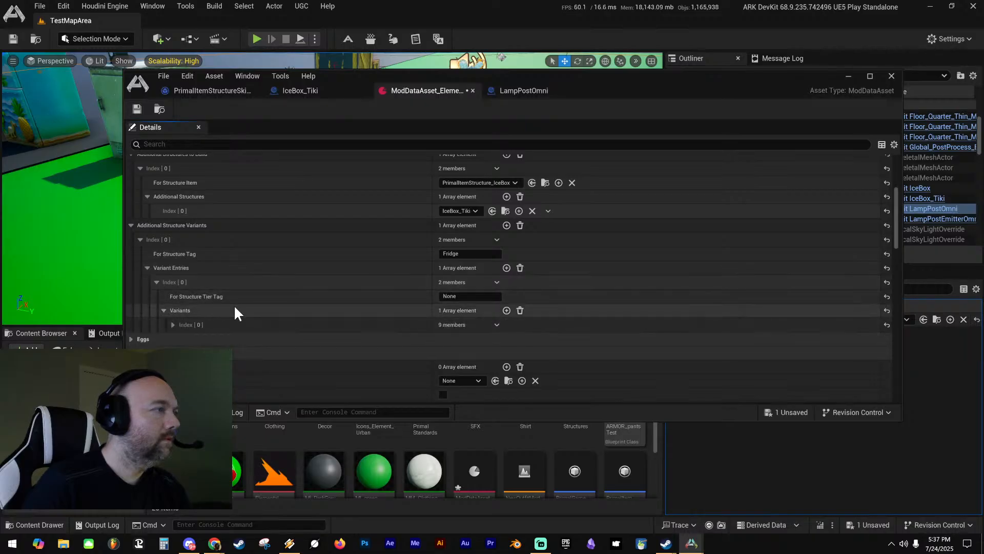
pyautogui.scroll(-2, 220, 302)
pyautogui.click(172, 275)
pyautogui.scroll(-3, 221, 302)
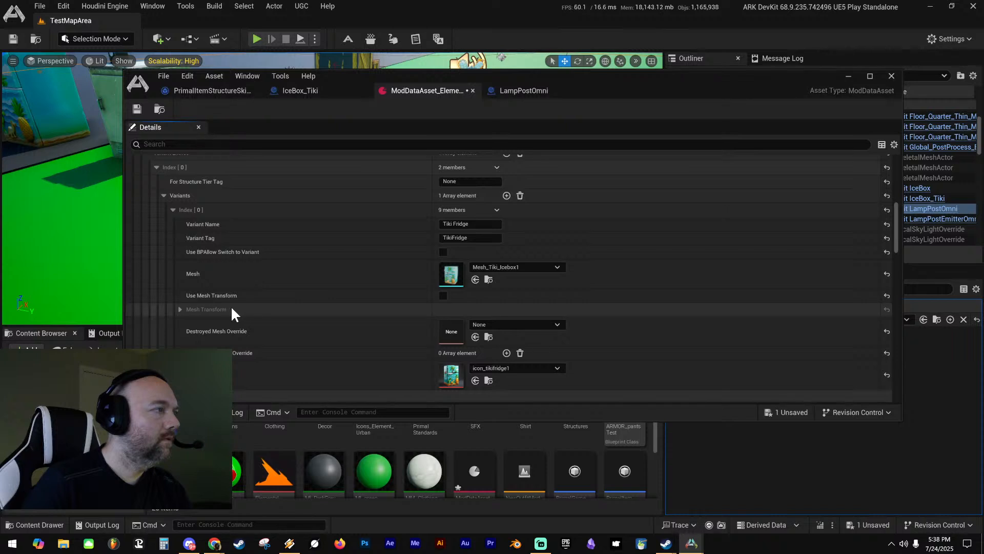
pyautogui.scroll(-3, 296, 317)
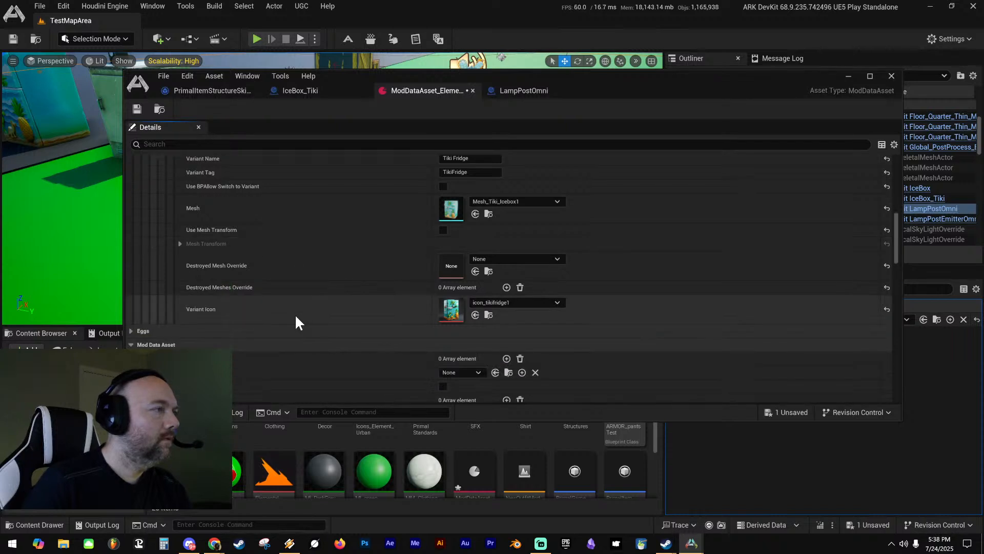
pyautogui.scroll(6, 295, 315)
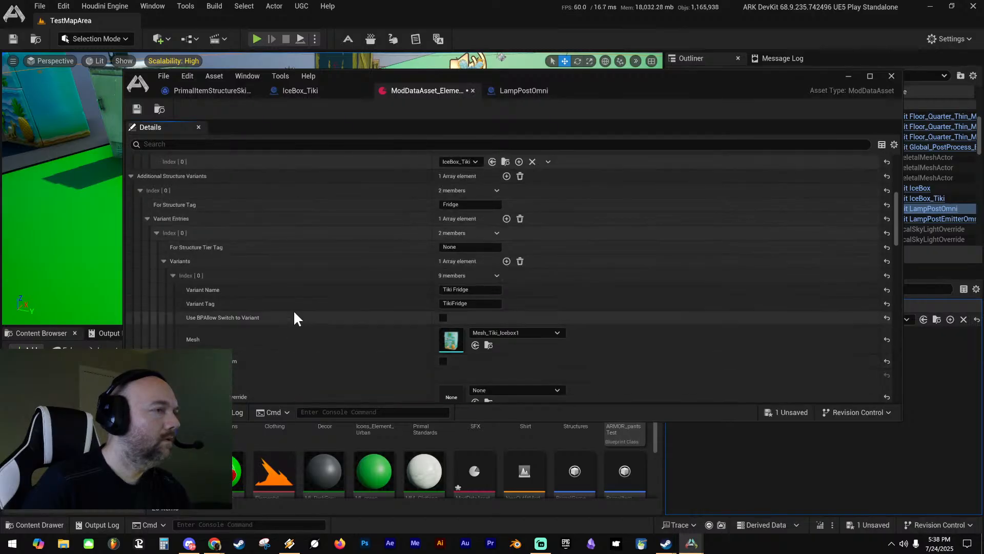
pyautogui.scroll(2, 293, 307)
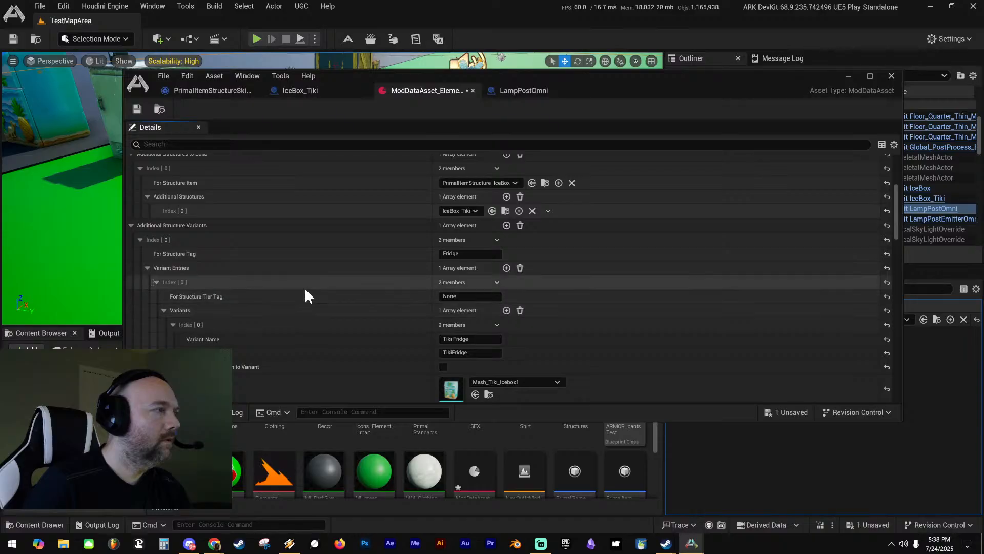
pyautogui.scroll(4, 305, 288)
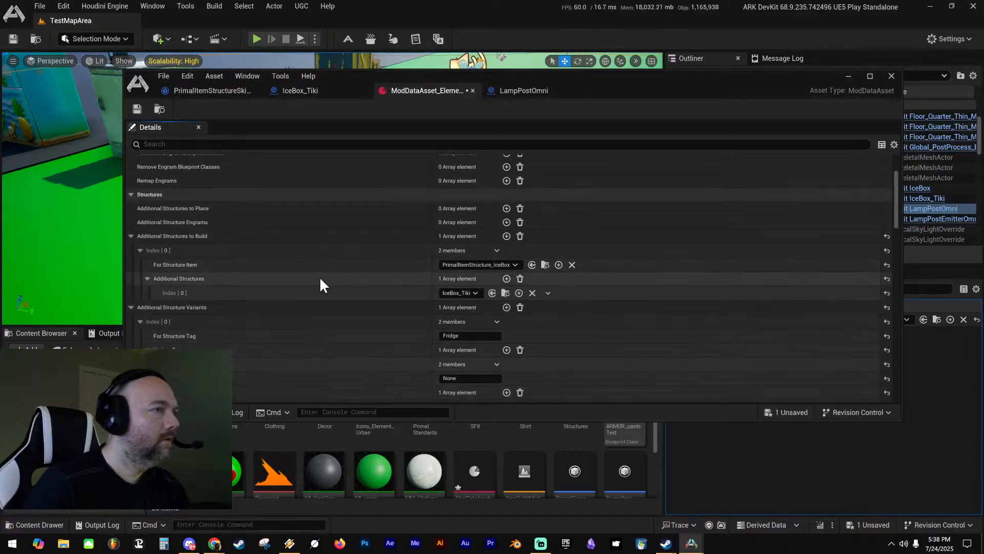
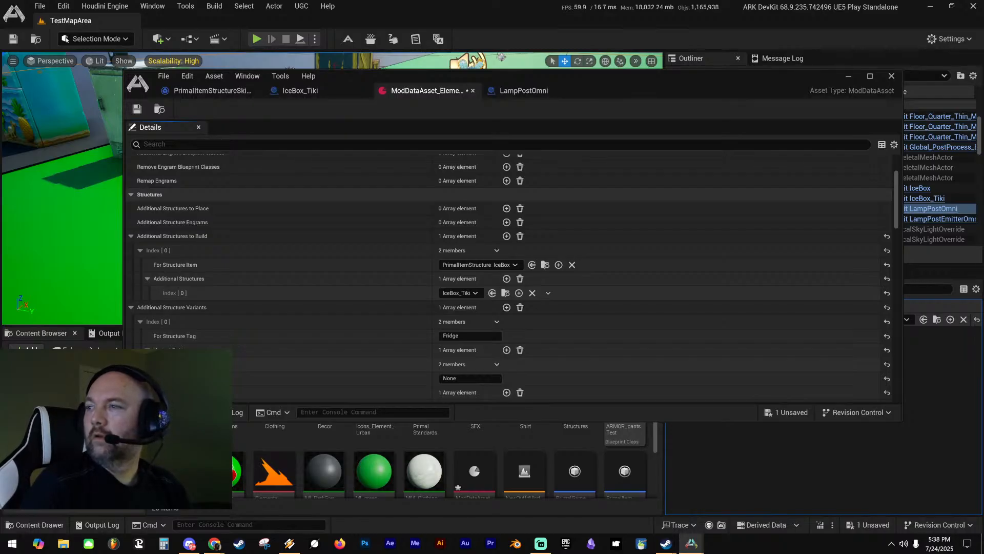
# Search the available item classes for "icebox" in the For Structure Item setting of Additional Structures to Build
pyautogui.click(472, 266)
pyautogui.write('icebox')
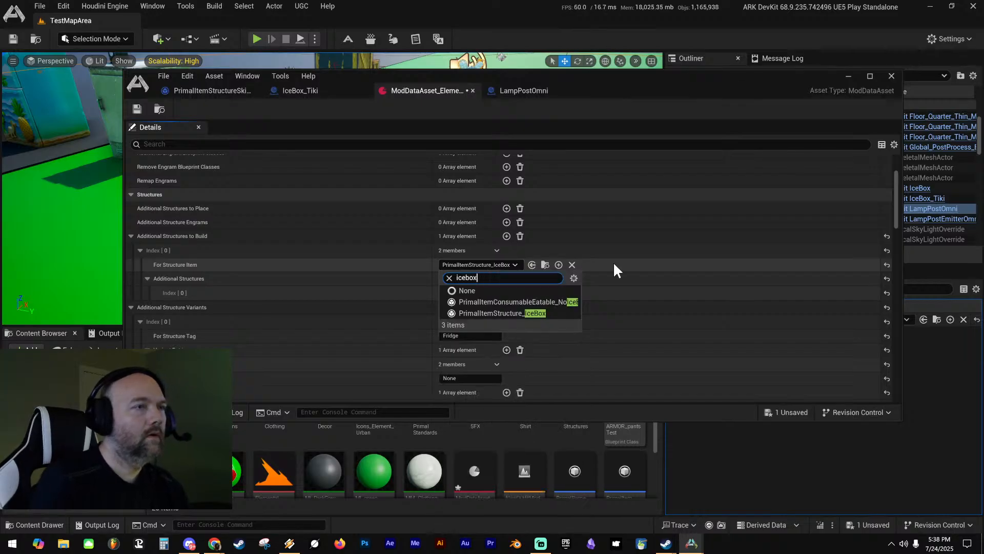
pyautogui.click(384, 270)
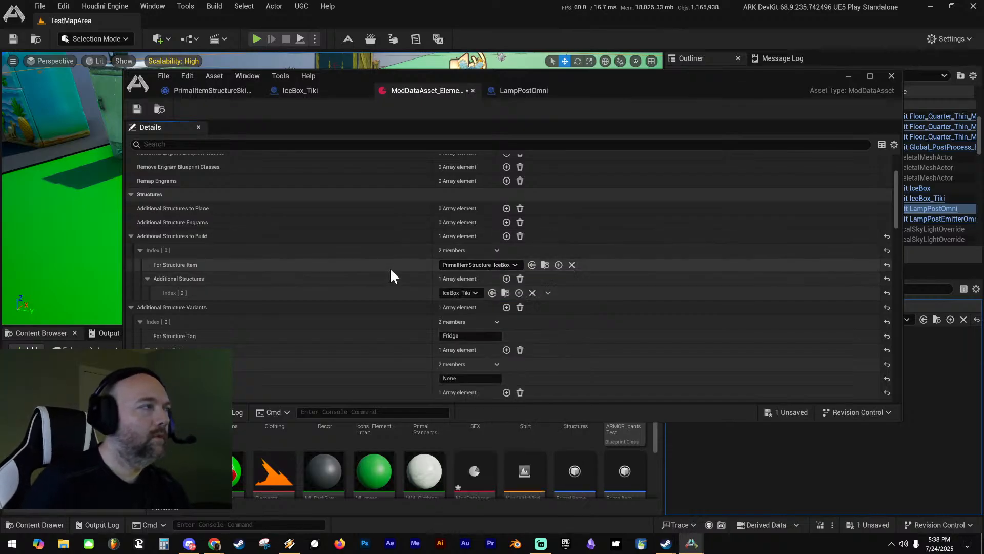
# Set For Structure Item under Additional Structures to Build to PrimalItemStructureSkin_TIKIbox2 and save the data asset
pyautogui.click(473, 264)
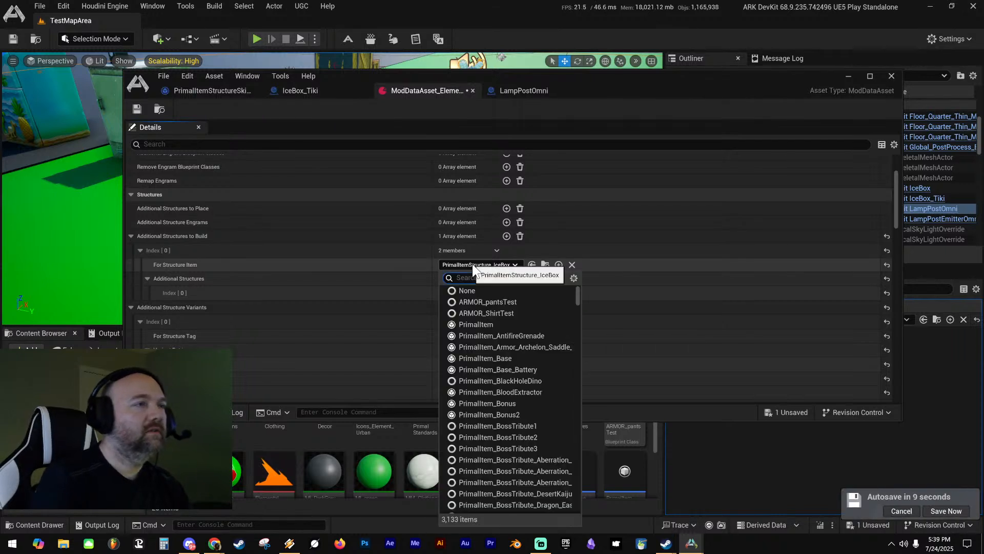
pyautogui.write('icebo')
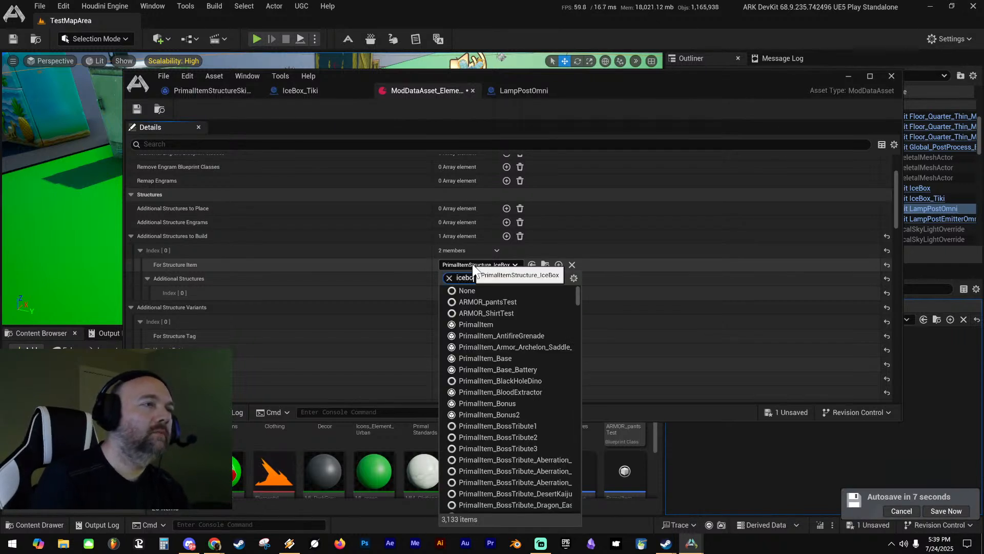
pyautogui.write('x')
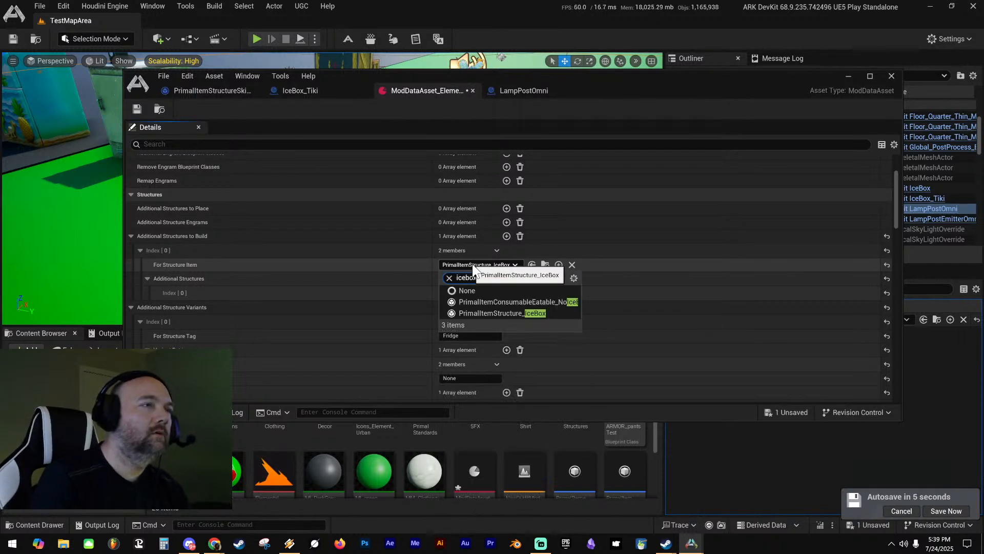
pyautogui.press('BackSpace')
pyautogui.press('BackSpace')
pyautogui.press('BackSpace')
pyautogui.press('BackSpace')
pyautogui.press('BackSpace')
pyautogui.press('BackSpace')
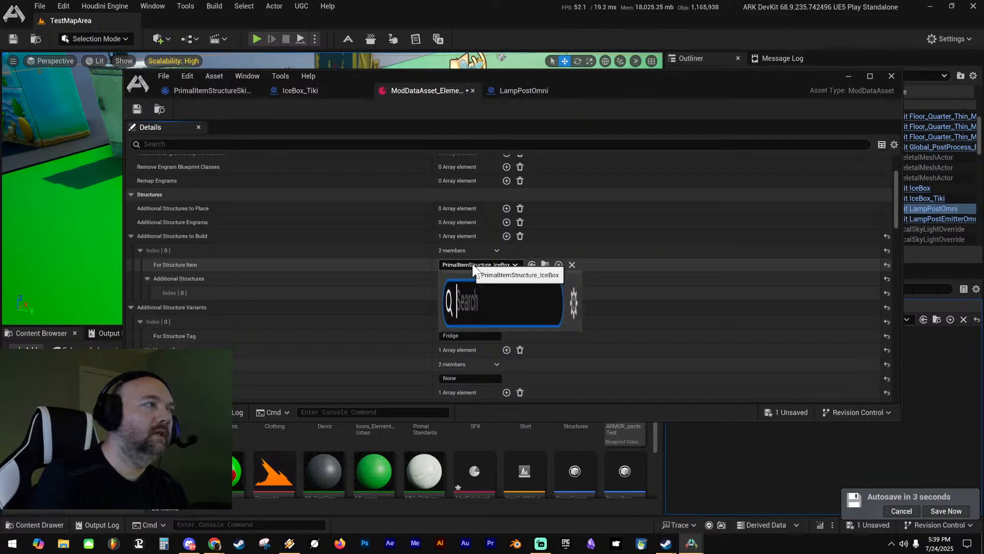
pyautogui.write('tiki')
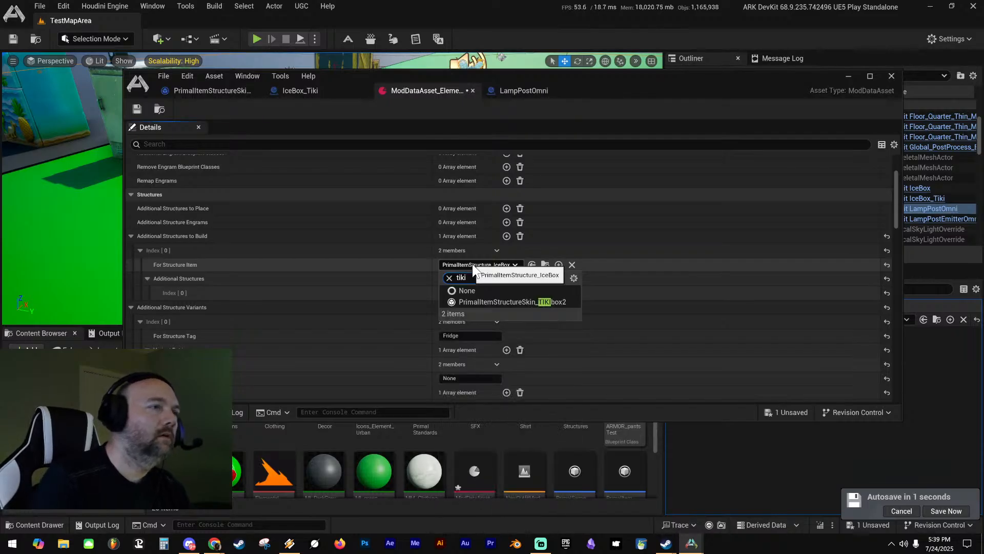
pyautogui.click(541, 297)
pyautogui.click(138, 109)
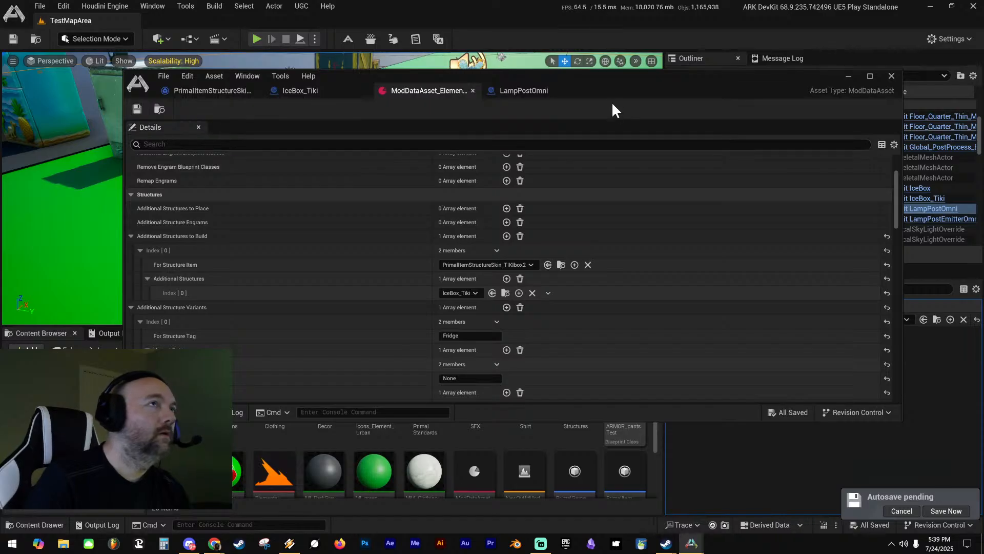
# Uncover the level viewport, start a play session, and put the custom tiki fridge cosmetic into the third hotbar slot
pyautogui.moveTo(613, 80); pyautogui.dragTo(983, 97)
pyautogui.moveTo(470, 146); pyautogui.dragTo(452, 137, button='right')
pyautogui.hotkey('alt', 'p')
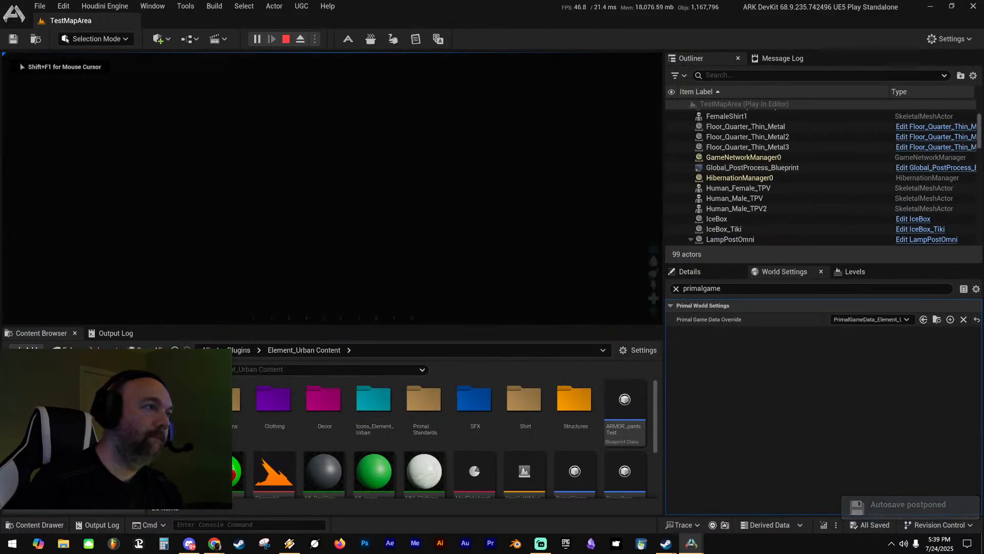
pyautogui.press('i')
pyautogui.click(248, 87)
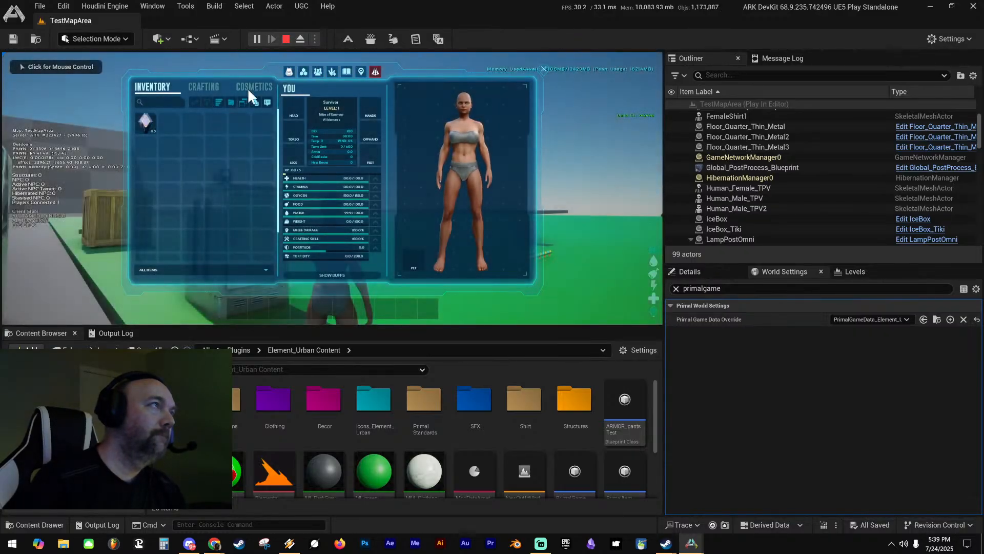
pyautogui.moveTo(404, 184); pyautogui.dragTo(279, 306)
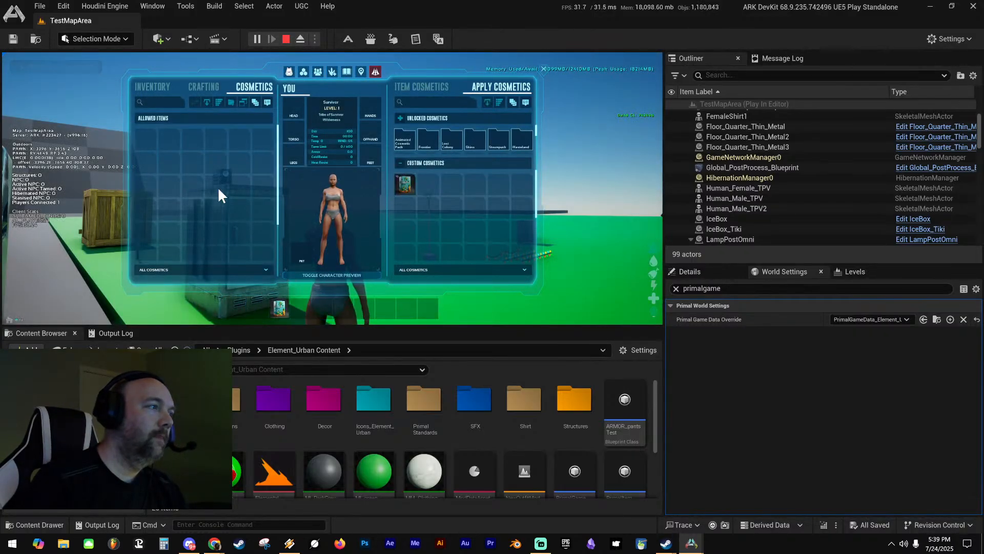
pyautogui.press('i')
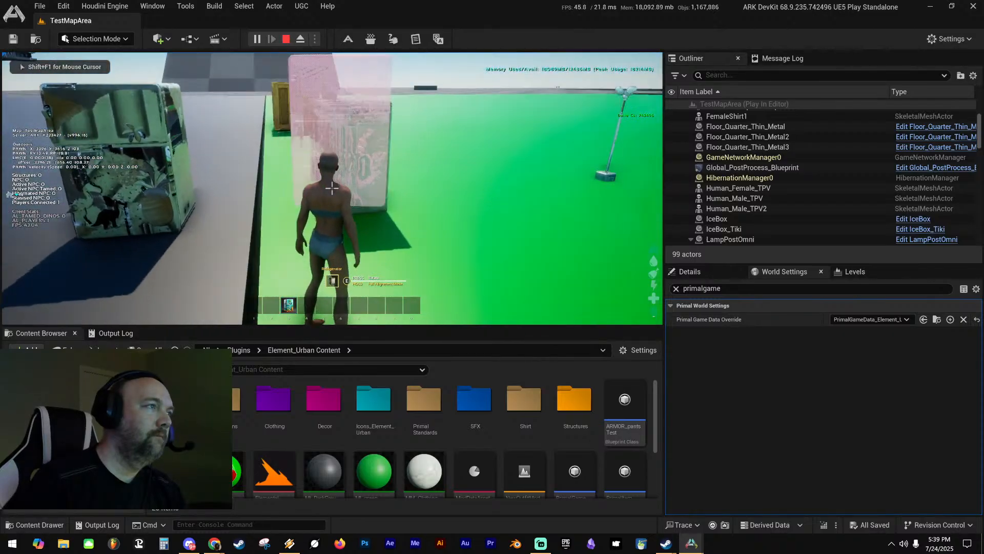
# Test the tiki fridge cosmetic's placement around the two existing fridges and end the play session
pyautogui.press('a')
pyautogui.press('d')
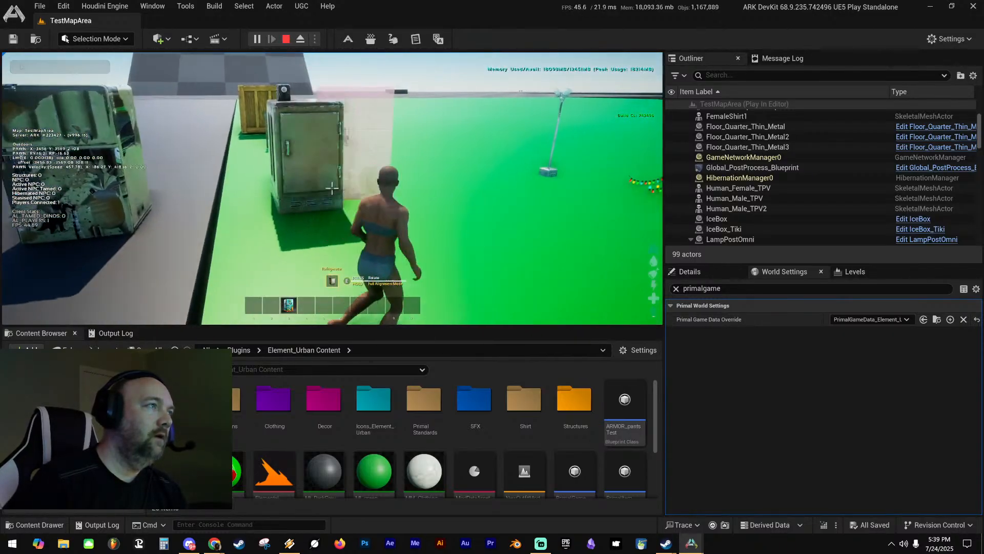
pyautogui.press('w')
pyautogui.press('a')
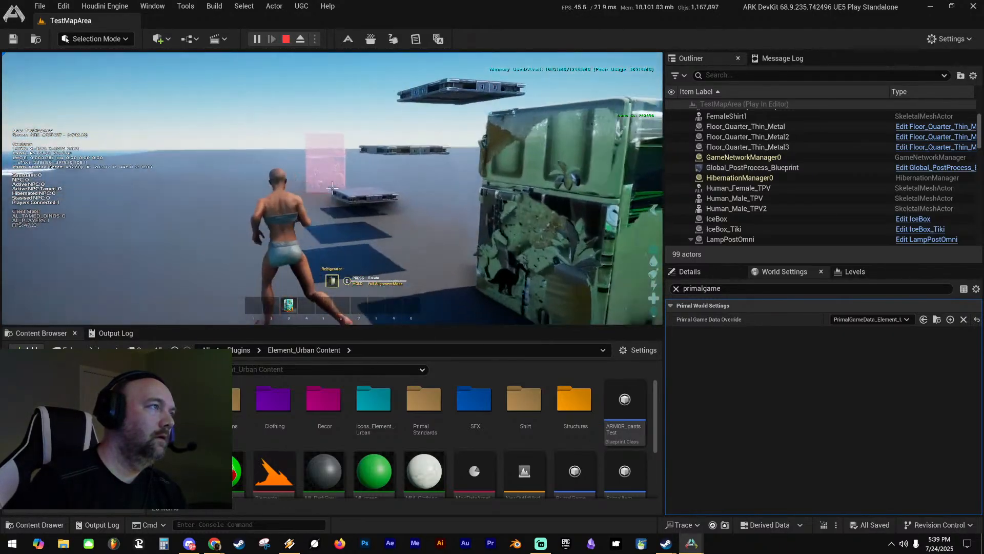
pyautogui.press('d')
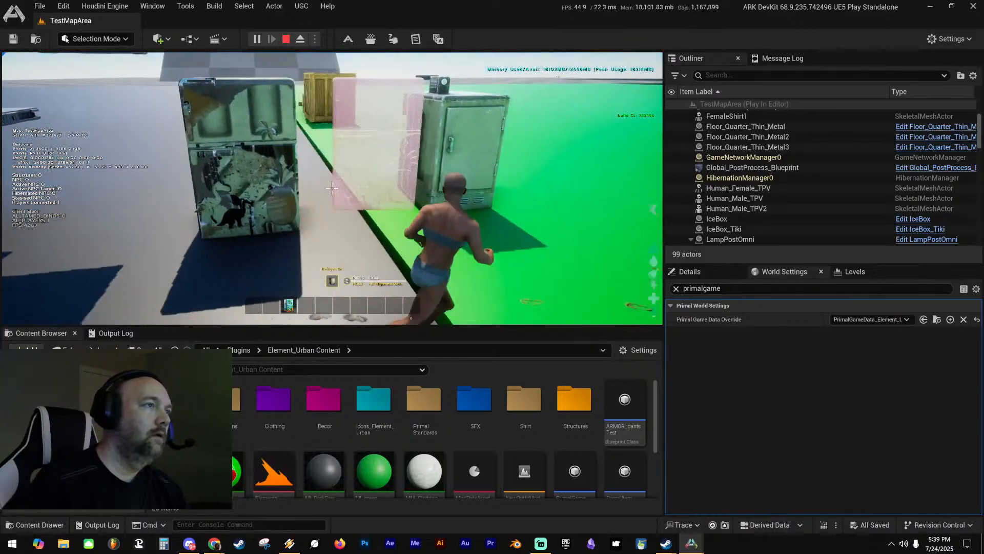
pyautogui.press('Escape')
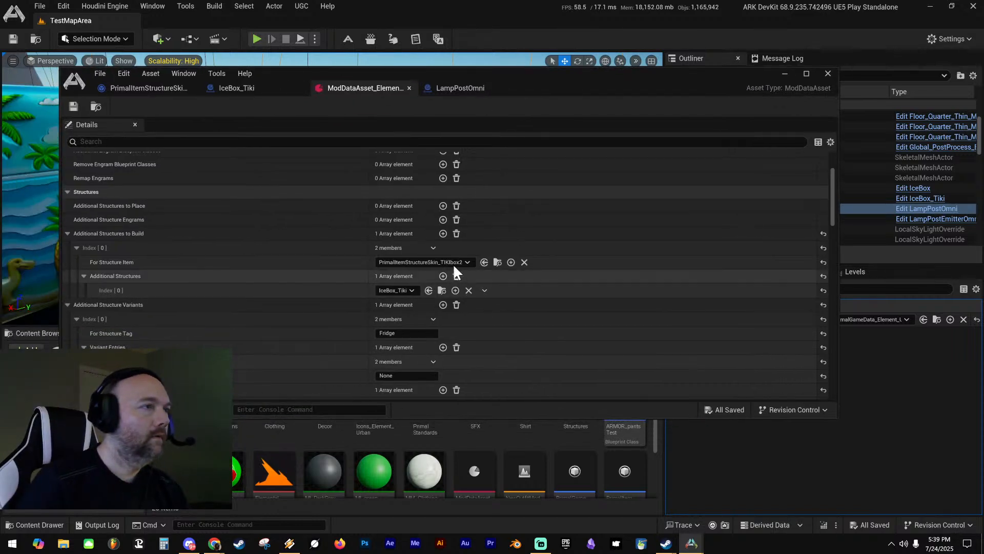
# Set For Structure Item in the mod data asset to PrimalItemStructure_IceBox and save the asset
pyautogui.click(451, 260)
pyautogui.write('f')
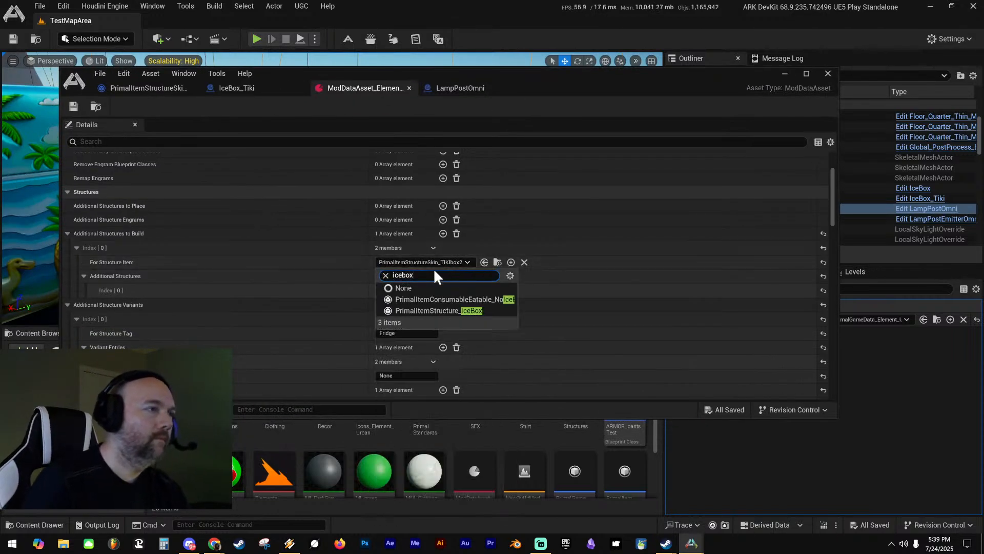
pyautogui.click(459, 309)
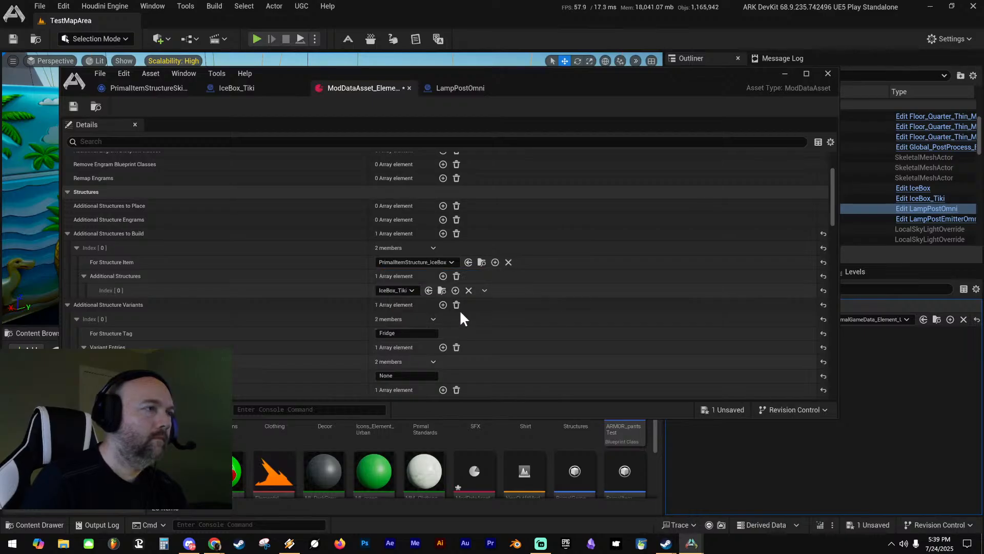
pyautogui.click(73, 106)
pyautogui.moveTo(589, 76); pyautogui.dragTo(689, 47)
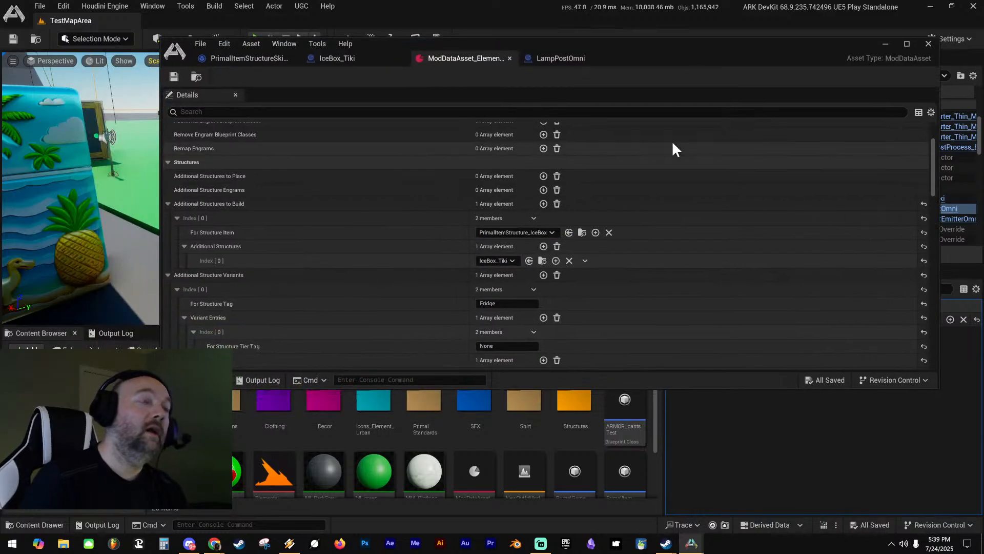
# Set the Additional Structures entry for PrimalItemStructure_IceBox to IceBox and save the data asset
pyautogui.click(492, 261)
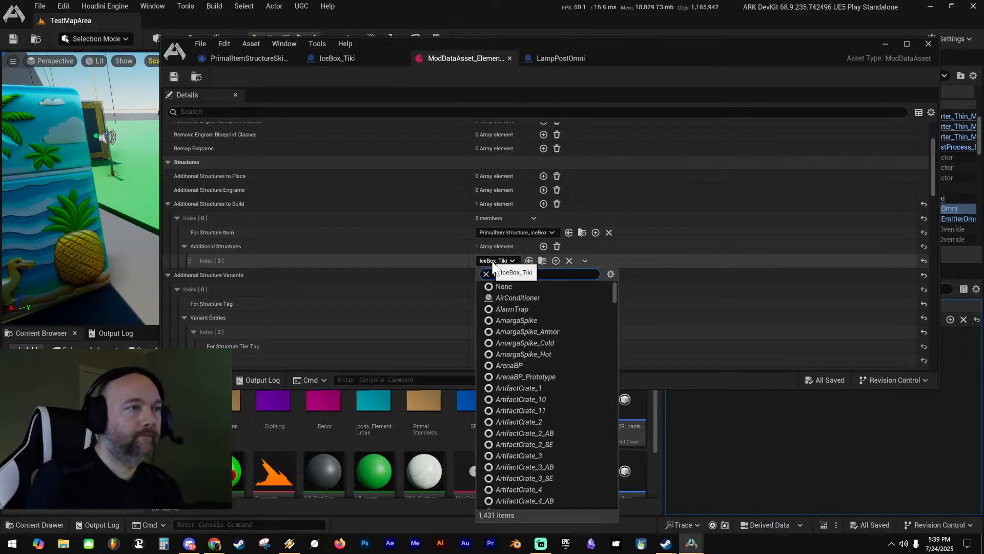
pyautogui.write('tiki')
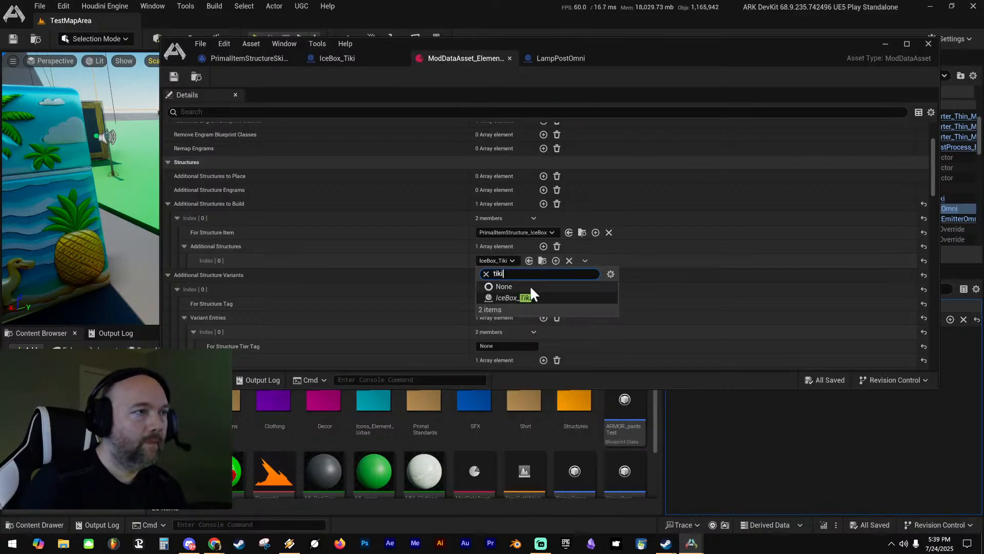
pyautogui.moveTo(525, 274); pyautogui.dragTo(327, 270)
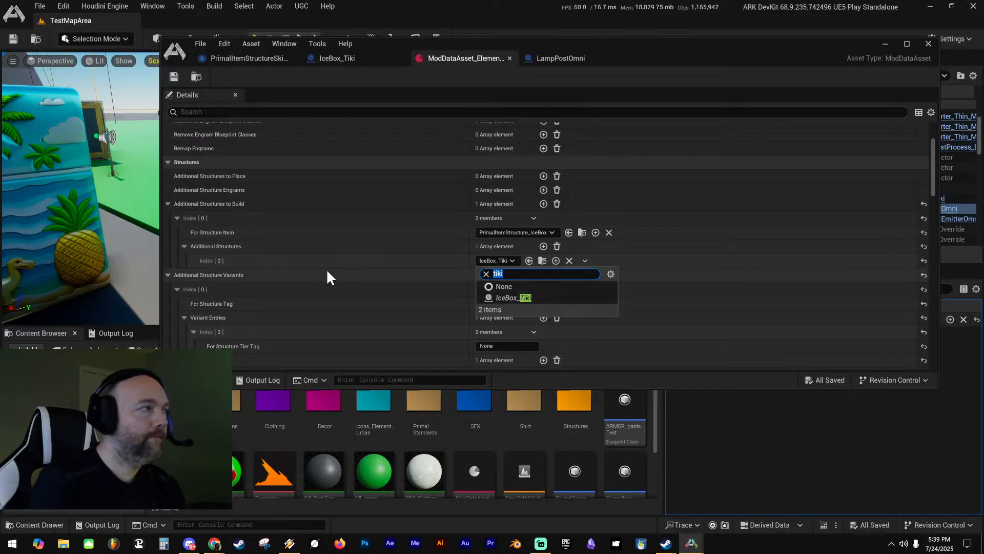
pyautogui.press('BackSpace')
pyautogui.write('tiki')
pyautogui.press('BackSpace')
pyautogui.press('BackSpace')
pyautogui.press('BackSpace')
pyautogui.press('BackSpace')
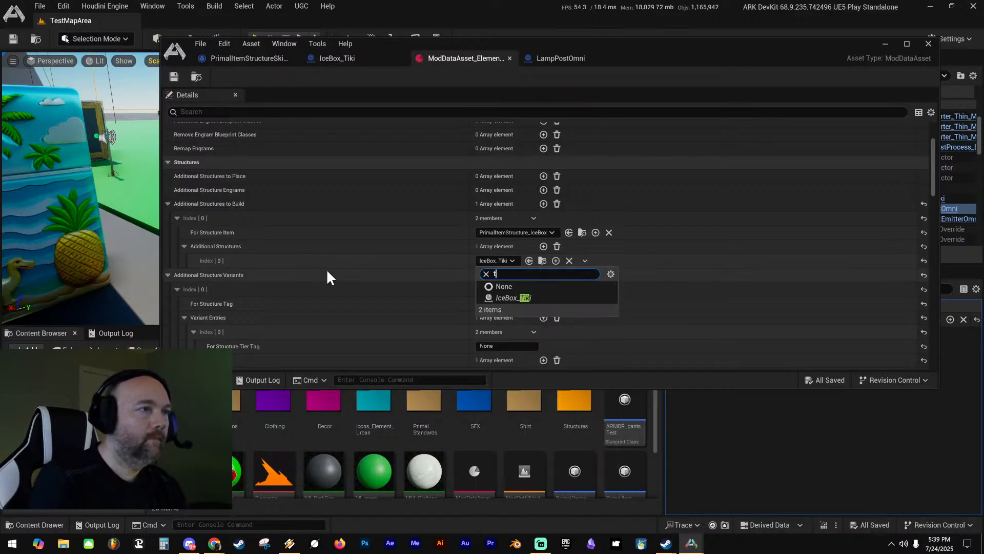
pyautogui.write('icebox')
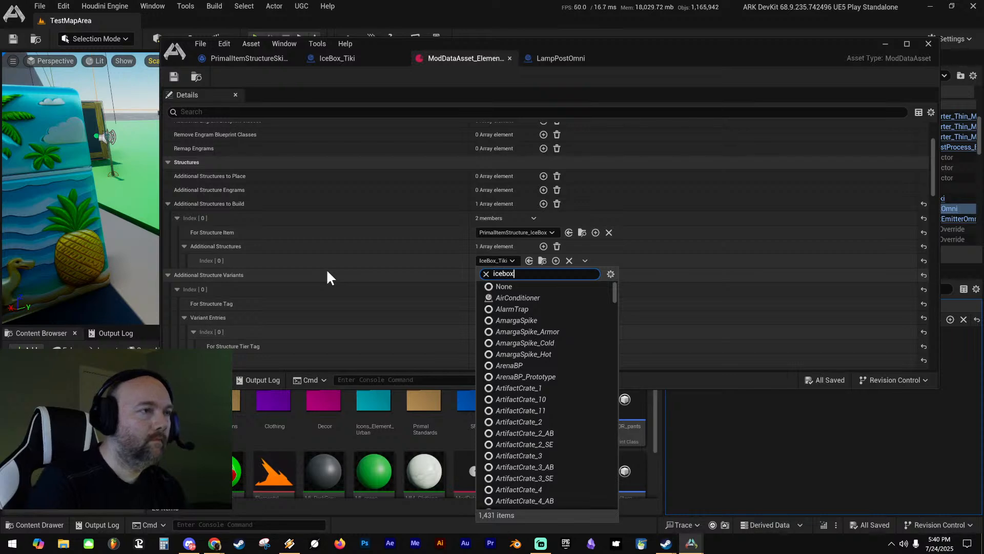
pyautogui.click(521, 294)
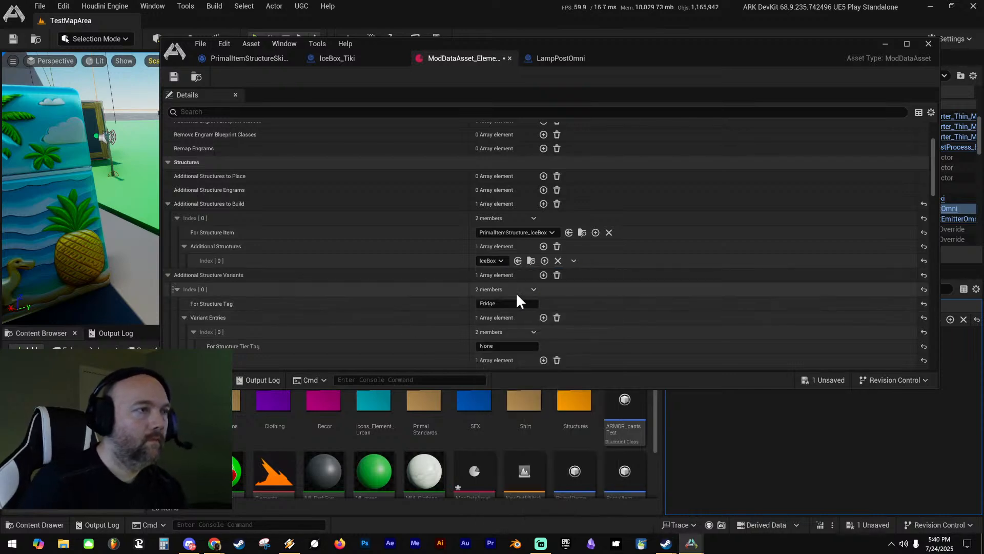
pyautogui.click(174, 77)
# Start another play session in the level and assign the custom tiki fridge cosmetic to the third hotbar slot
pyautogui.moveTo(676, 43); pyautogui.dragTo(983, 77)
pyautogui.moveTo(488, 175); pyautogui.dragTo(479, 159, button='right')
pyautogui.hotkey('alt', 'p')
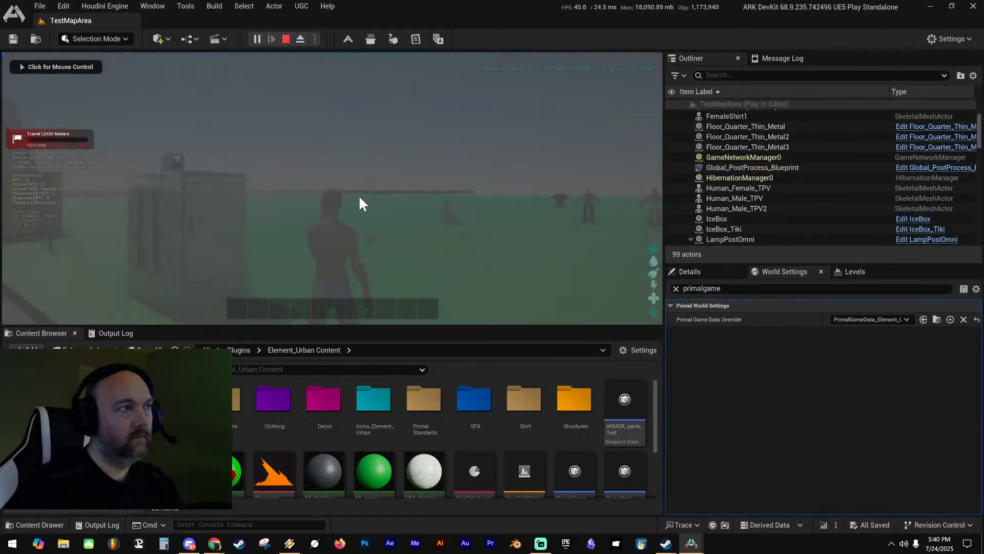
pyautogui.press('i')
pyautogui.click(259, 85)
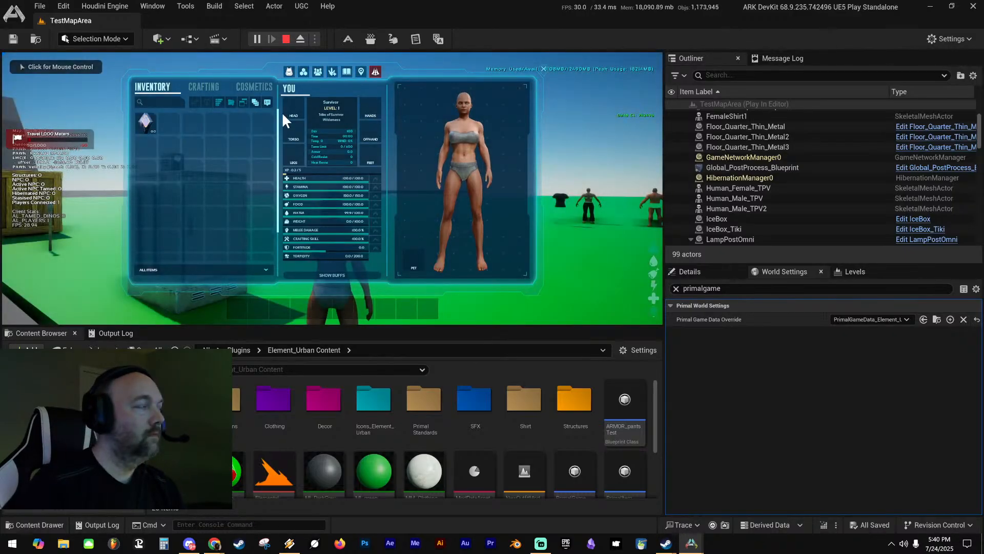
pyautogui.moveTo(414, 186); pyautogui.dragTo(281, 303)
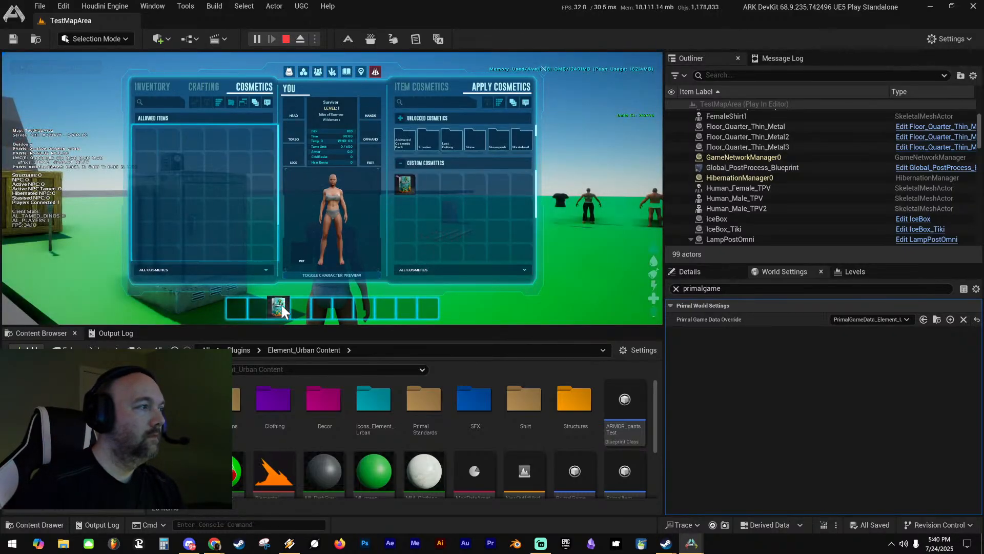
pyautogui.press('i')
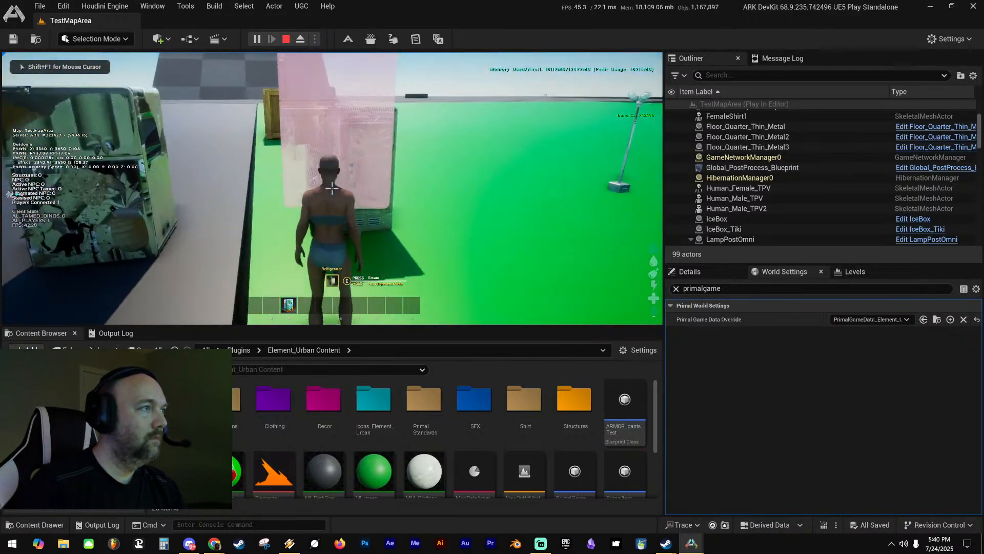
# Try the tiki fridge cosmetic's placement at the standard refrigerator and end the play session
pyautogui.press('a')
pyautogui.press('d')
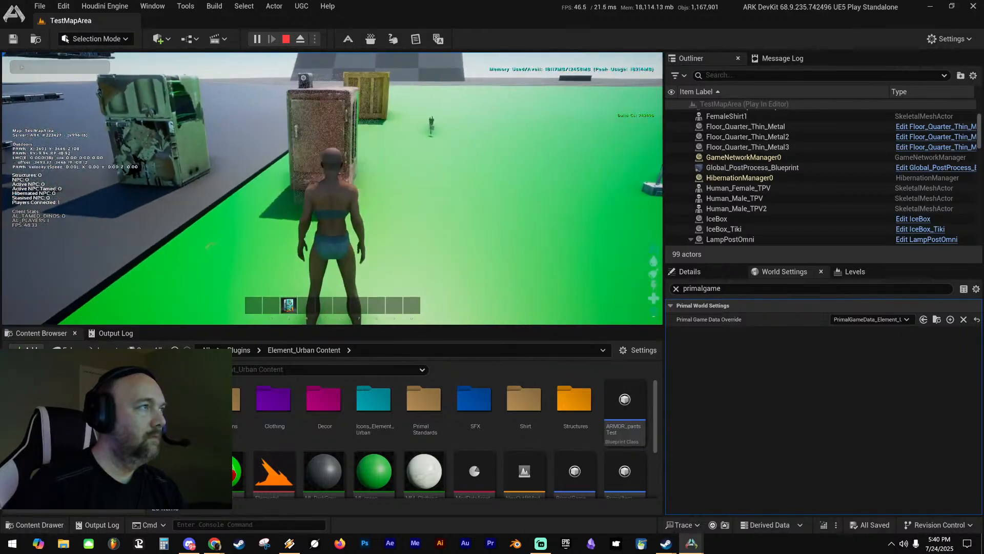
pyautogui.press('Escape')
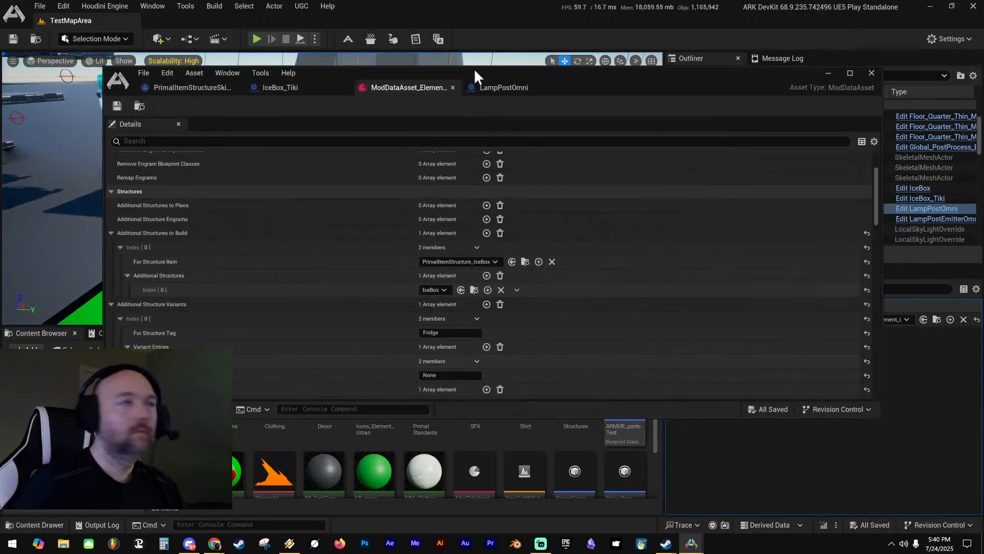
# Set the Additional Structures entry for PrimalItemStructure_IceBox to IceBox_Tiki and save the data asset
pyautogui.click(444, 290)
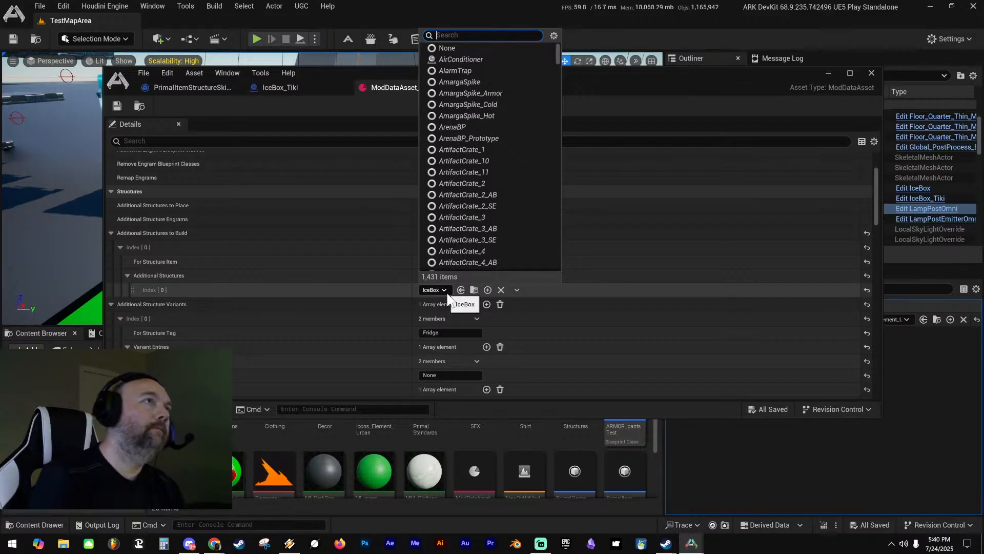
pyautogui.write('tiki')
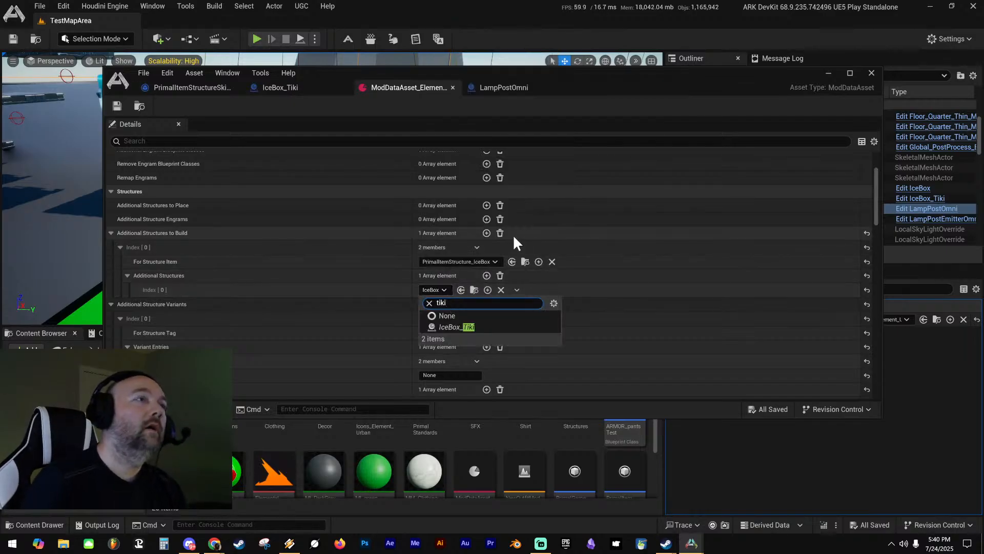
pyautogui.click(467, 326)
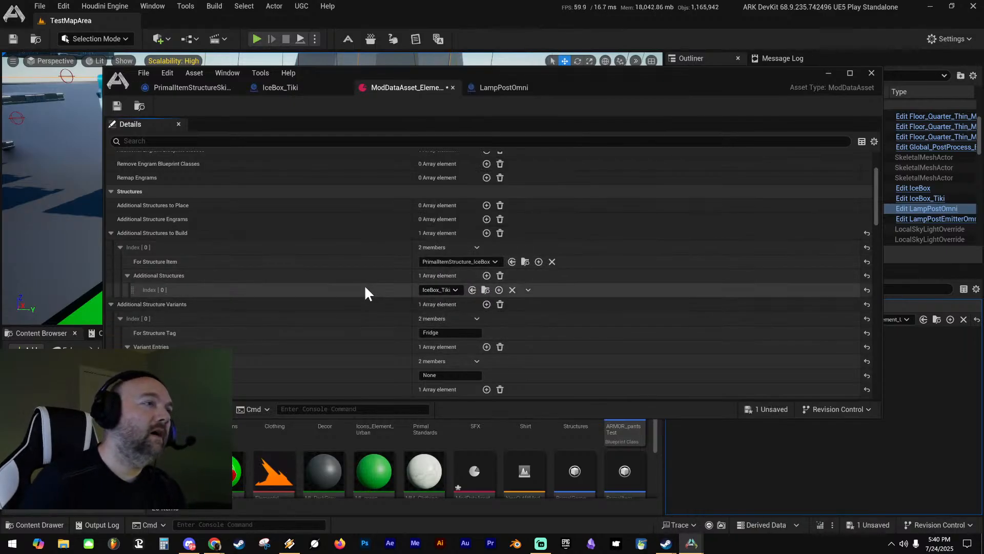
pyautogui.click(118, 107)
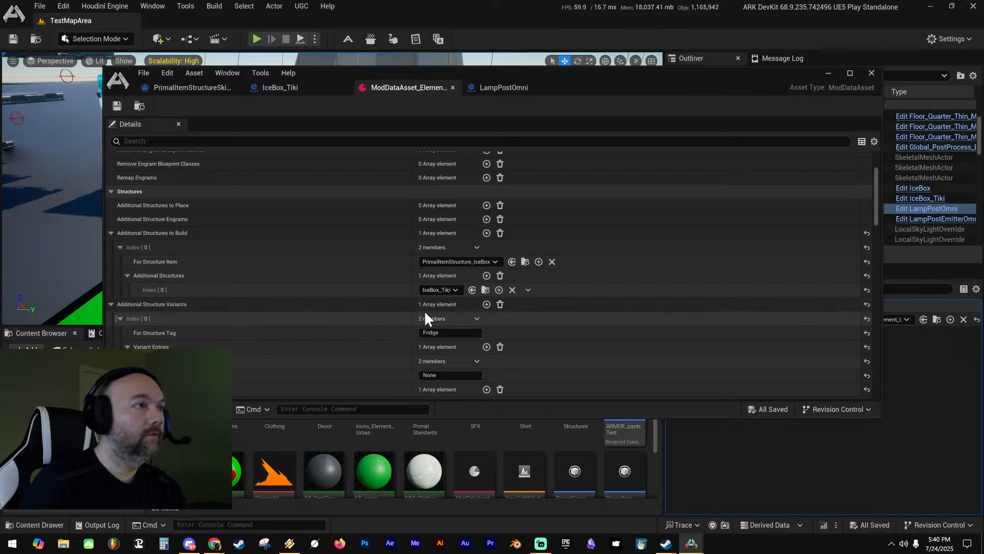
# Examine the available Default Game Mode options in the mod data asset
pyautogui.scroll(4, 373, 281)
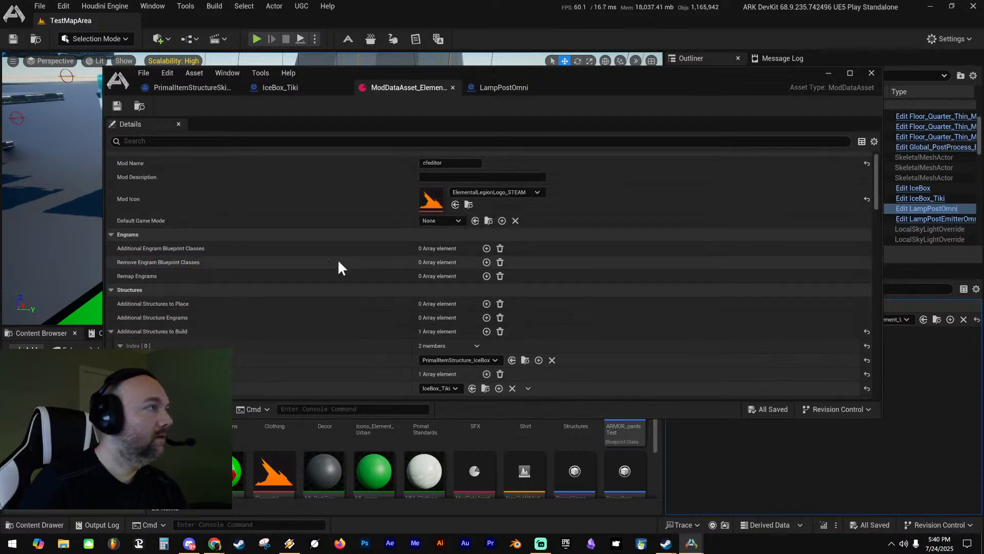
pyautogui.click(442, 222)
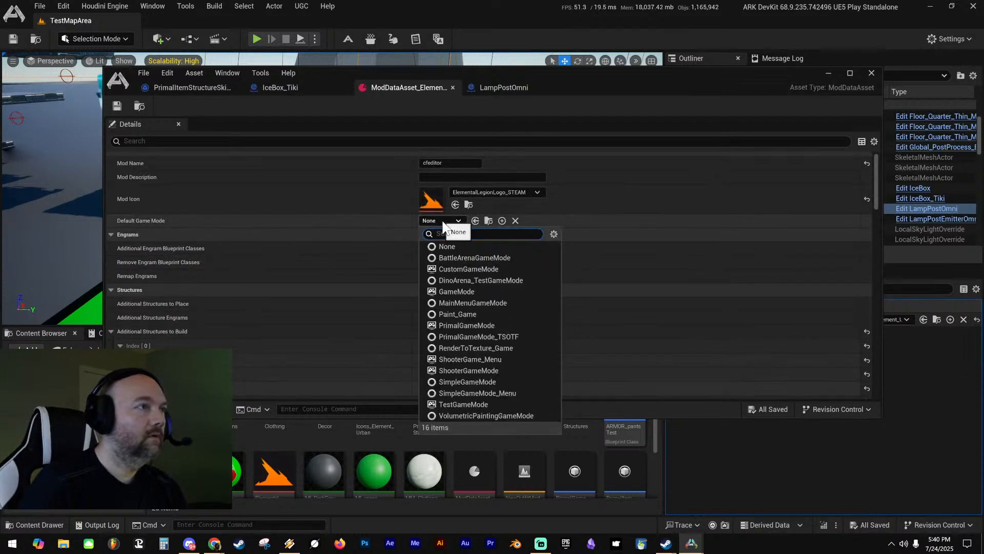
pyautogui.click(443, 224)
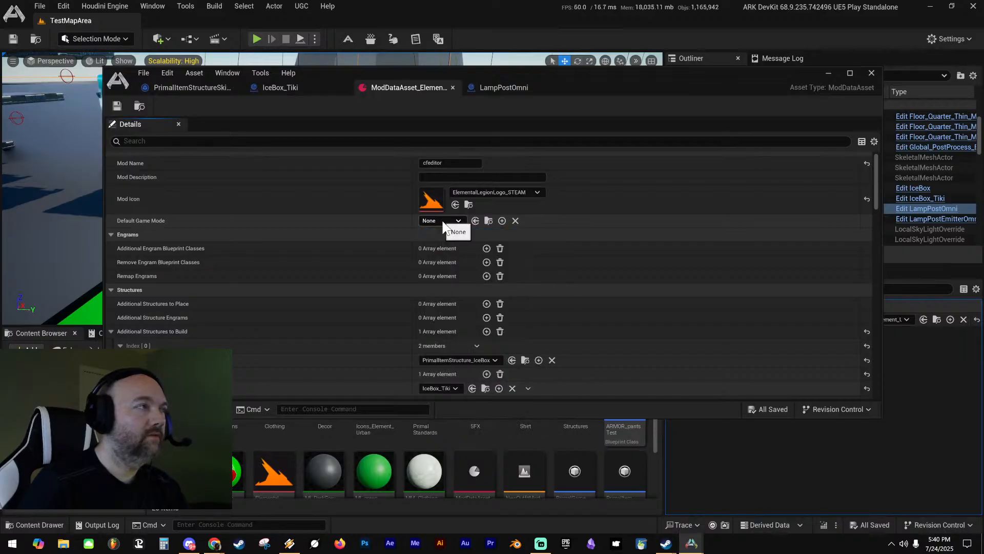
pyautogui.click(443, 223)
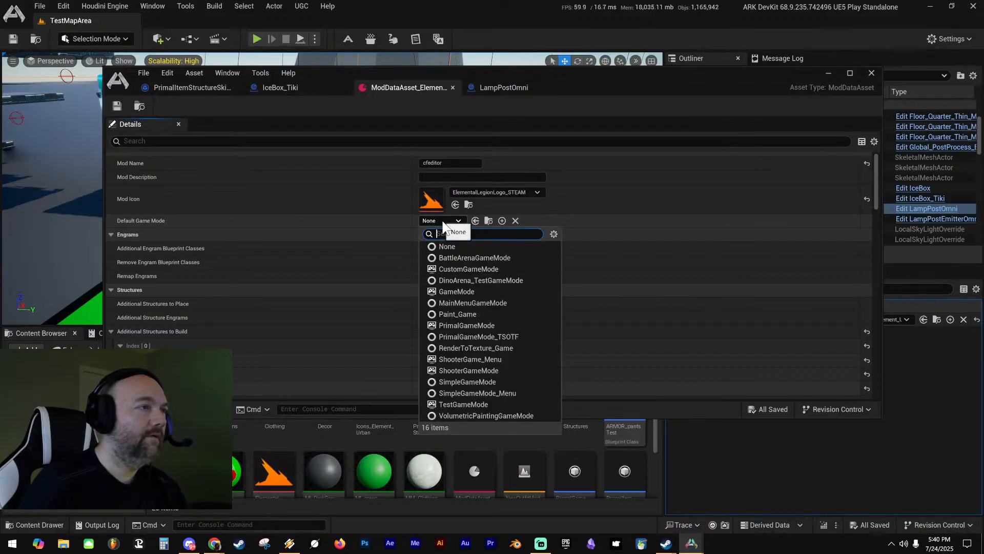
pyautogui.click(444, 222)
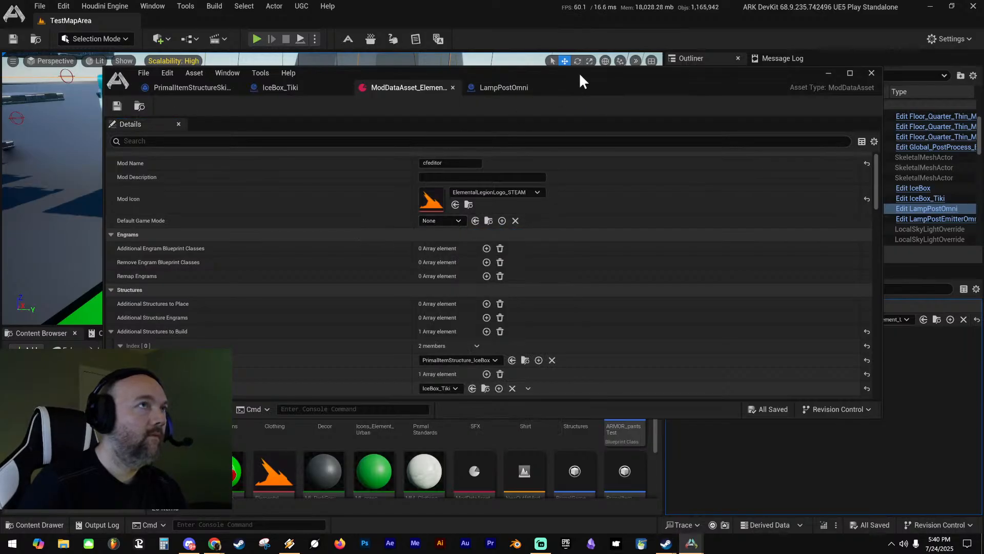
pyautogui.moveTo(580, 75); pyautogui.dragTo(538, 73)
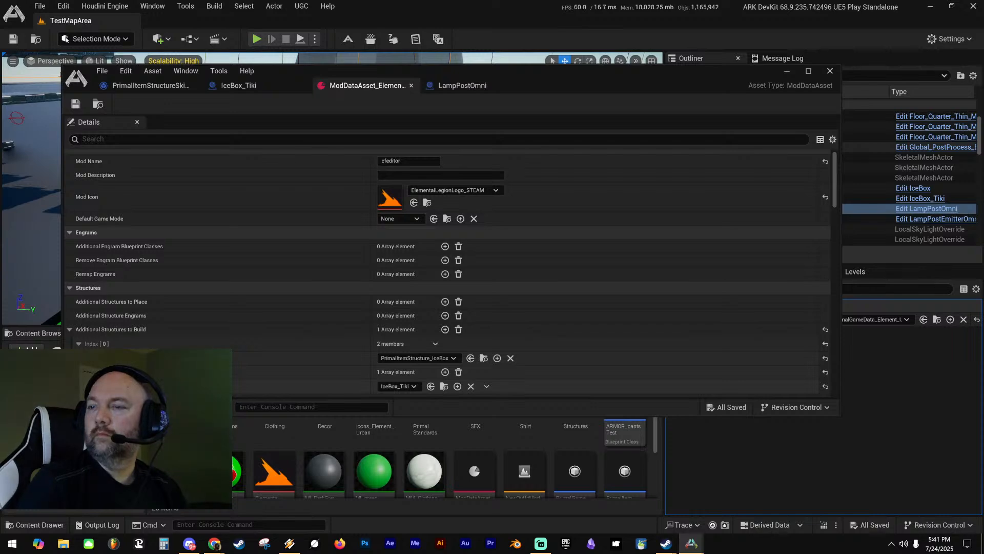
# Read the Structure Variants and Additional Structures to Build sections of the ARK DevKit Docs mod structure integration guide in the browser
pyautogui.moveTo(983, 134); pyautogui.dragTo(809, 59)
pyautogui.scroll(8, 659, 300)
pyautogui.scroll(-15, 638, 268)
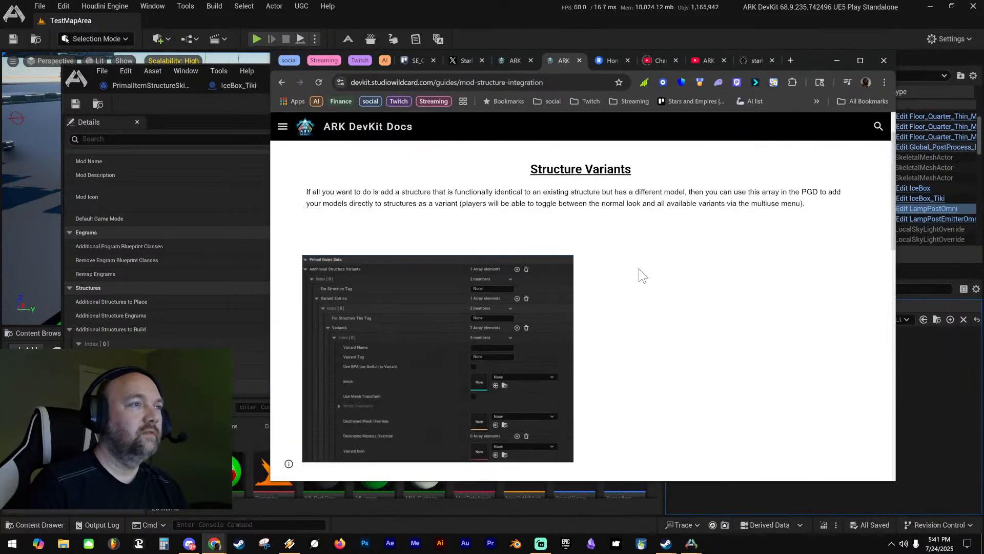
pyautogui.scroll(-10, 642, 259)
pyautogui.scroll(1, 642, 259)
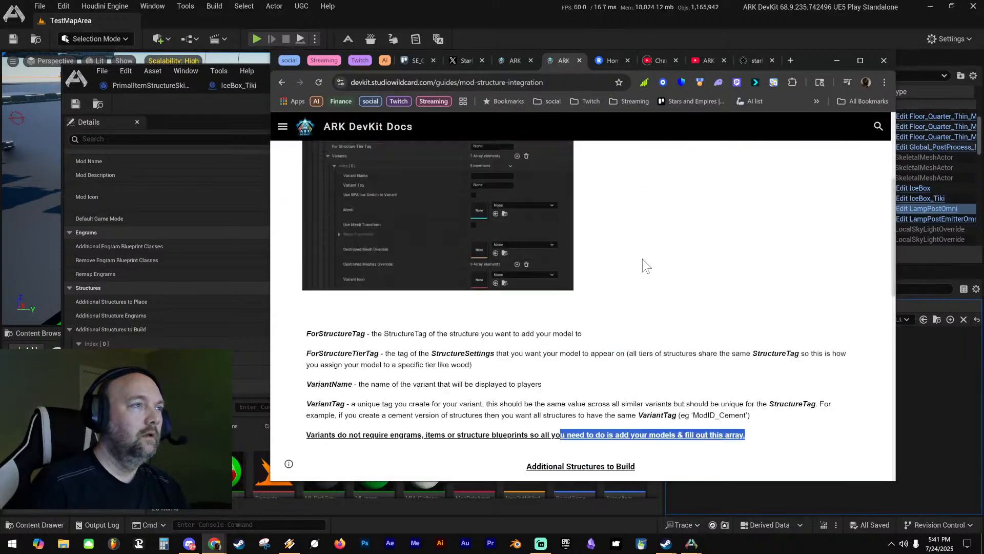
pyautogui.scroll(-1, 641, 260)
pyautogui.scroll(3, 641, 254)
pyautogui.scroll(-9, 666, 251)
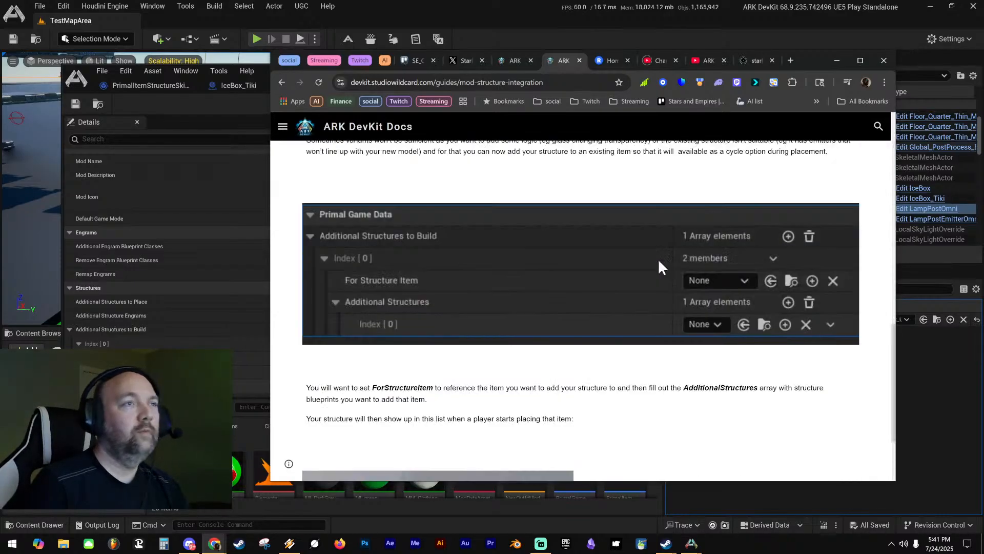
pyautogui.scroll(6, 679, 262)
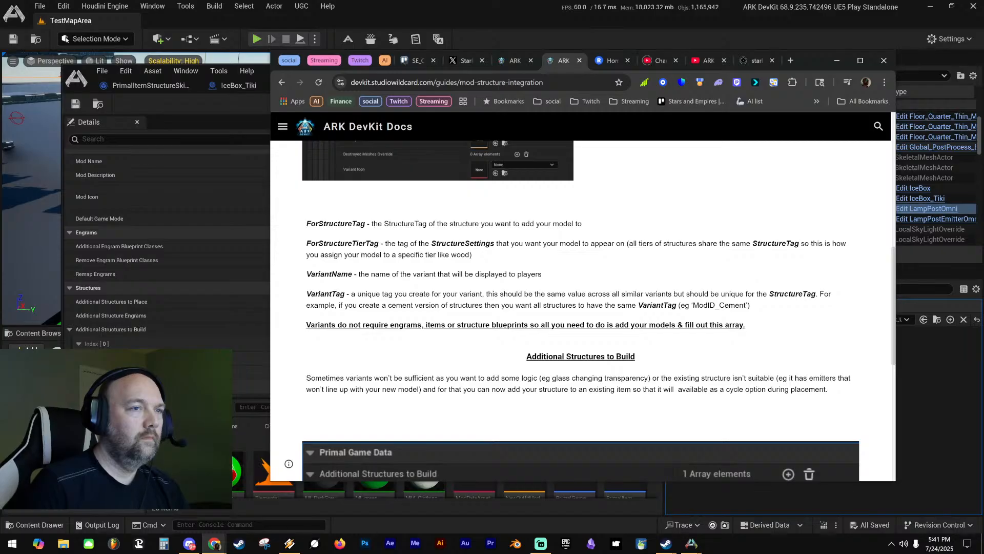
pyautogui.moveTo(401, 305); pyautogui.dragTo(657, 305)
pyautogui.moveTo(664, 305); pyautogui.dragTo(679, 305)
pyautogui.click(836, 61)
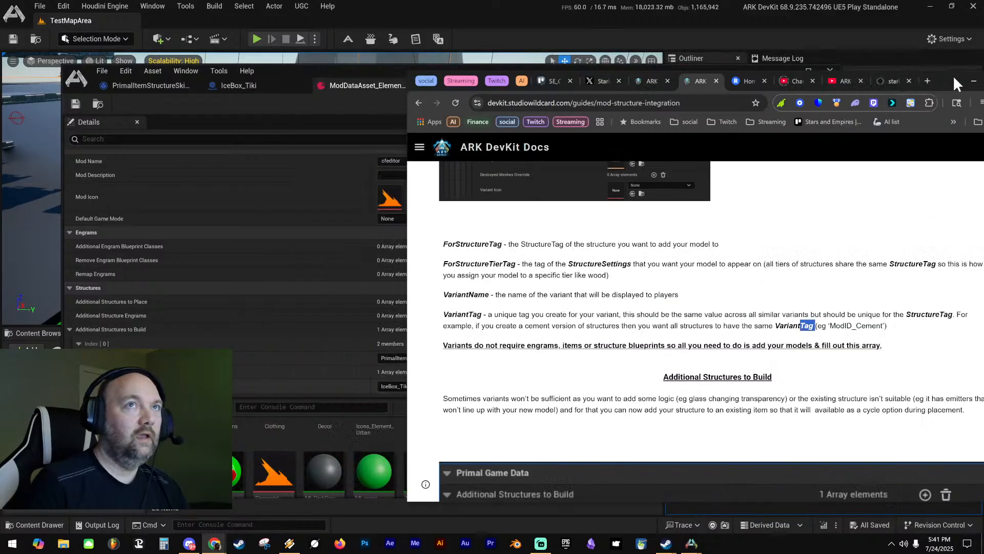
# Set the Tiki Fridge variant's Variant Tag to Fridge, then save and close the mod data asset
pyautogui.scroll(-5, 285, 261)
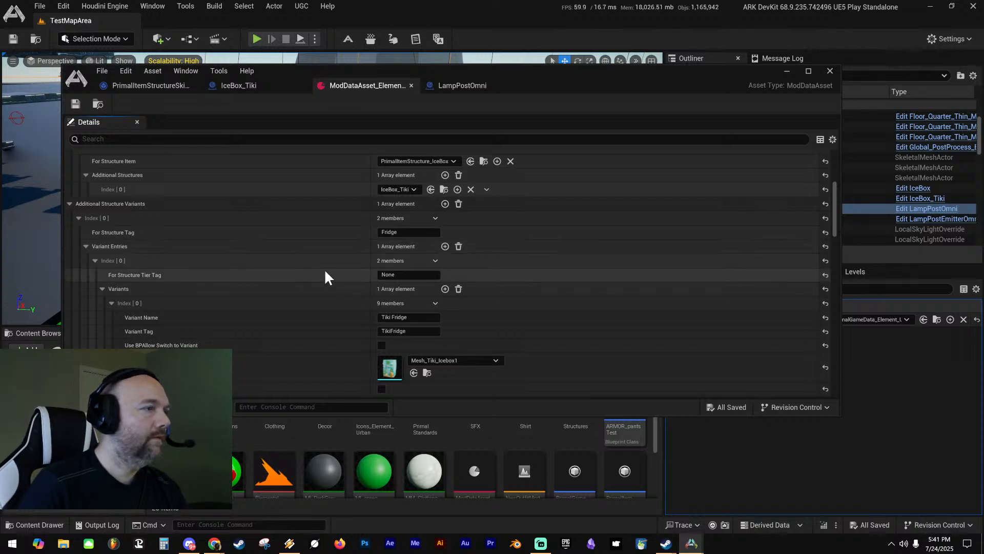
pyautogui.click(416, 332)
pyautogui.write('Fri')
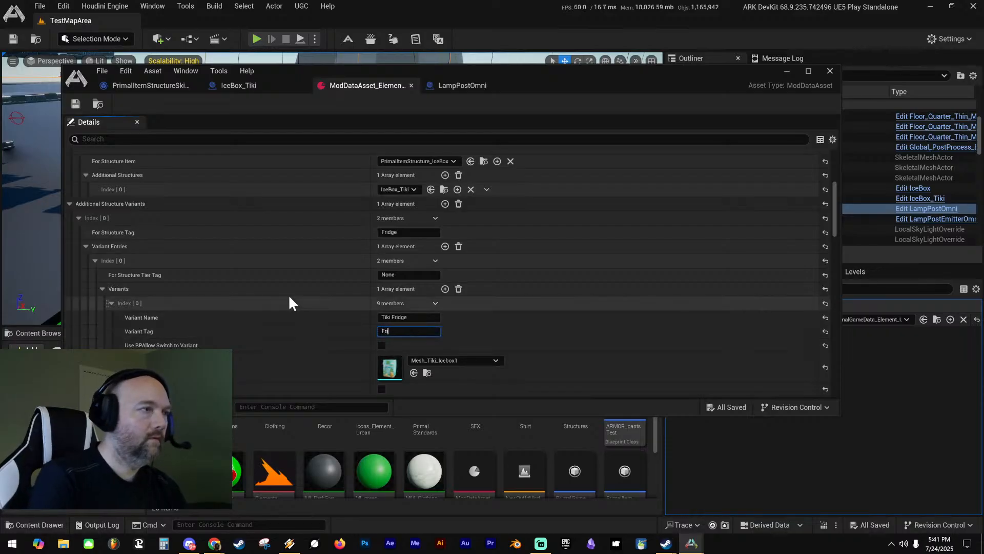
pyautogui.write('dge')
pyautogui.press('Return')
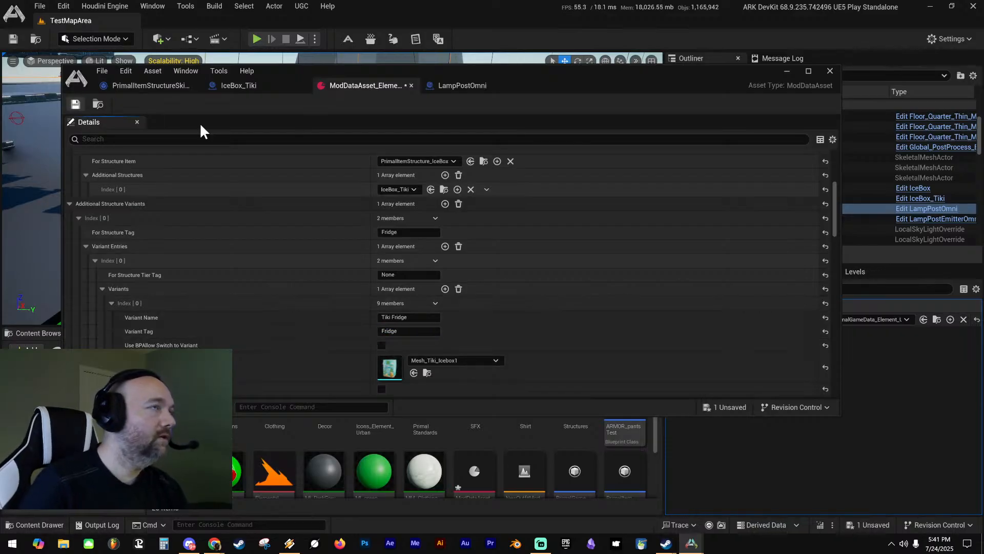
pyautogui.hotkey('ctrl', 's')
pyautogui.click(831, 71)
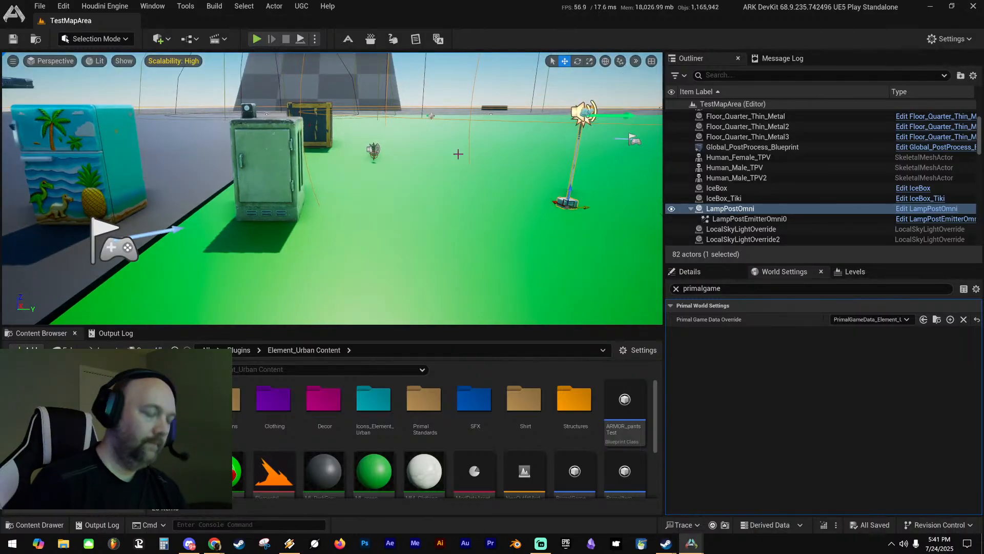
# Start a play session in the level and assign the custom tiki fridge cosmetic to the third hotbar slot
pyautogui.hotkey('alt', 'p')
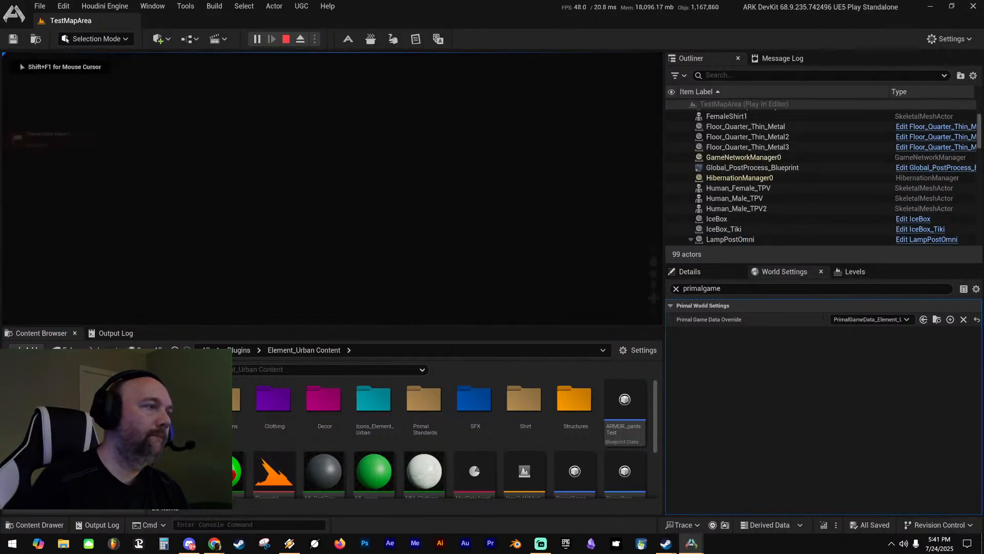
pyautogui.press('i')
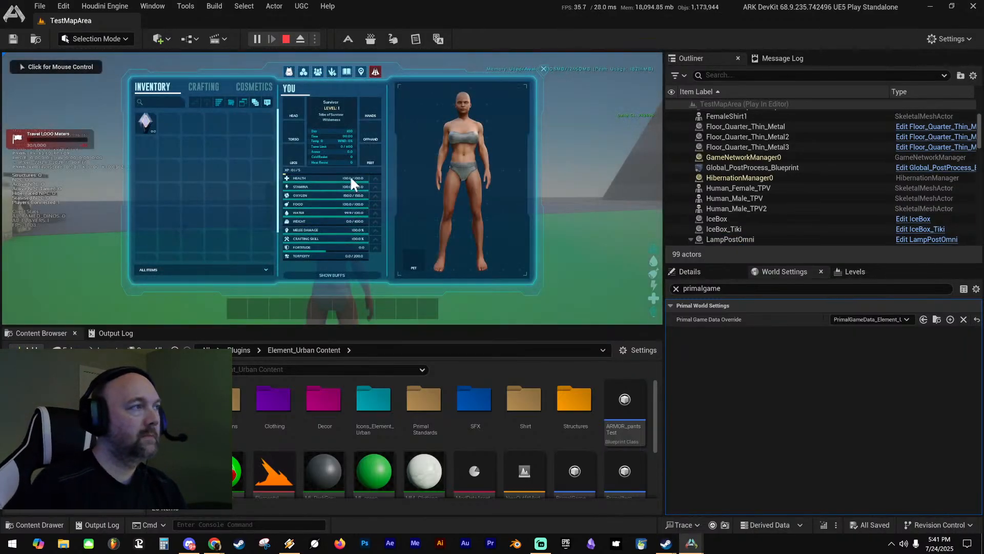
pyautogui.click(251, 85)
pyautogui.moveTo(403, 181); pyautogui.dragTo(281, 308)
pyautogui.press('i')
# Try the tiki fridge's placement preview around the standard refrigerator and end the play session
pyautogui.press('3')
pyautogui.press('w')
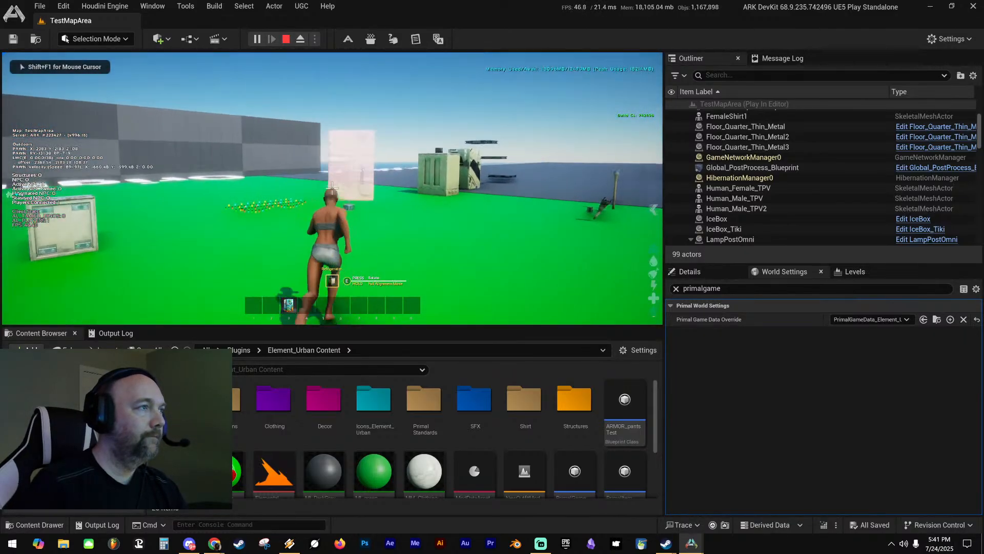
pyautogui.press('a')
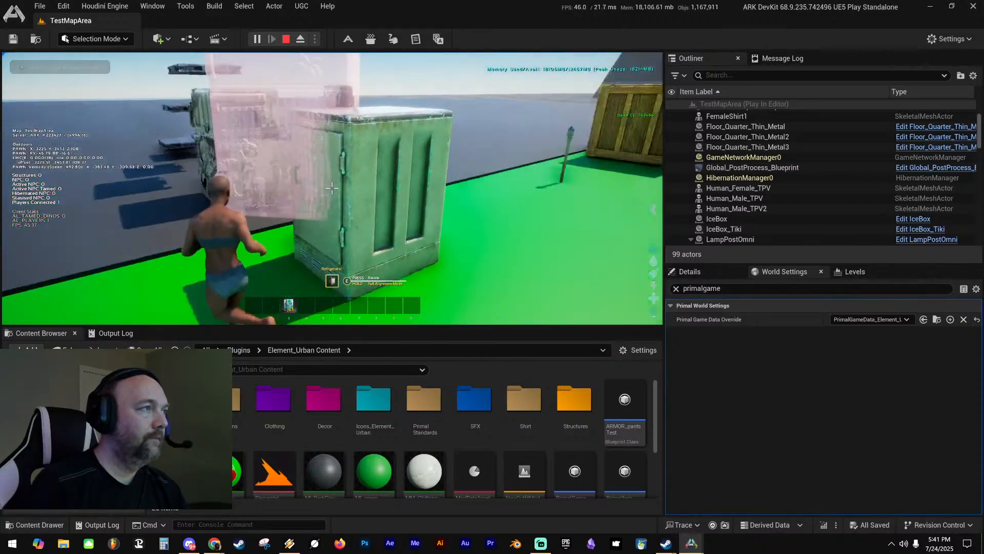
pyautogui.press('s')
pyautogui.hotkey('shift', 'F1')
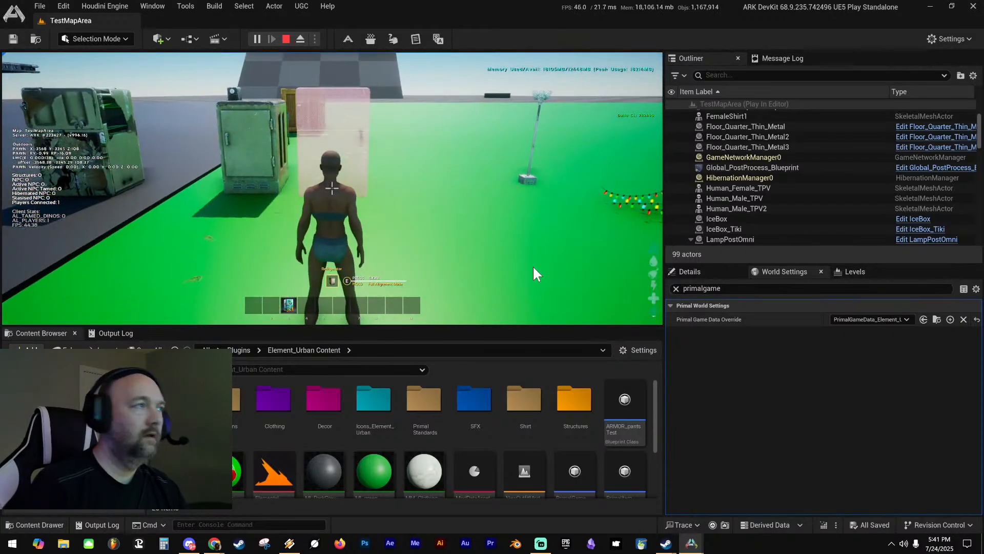
pyautogui.press('Escape')
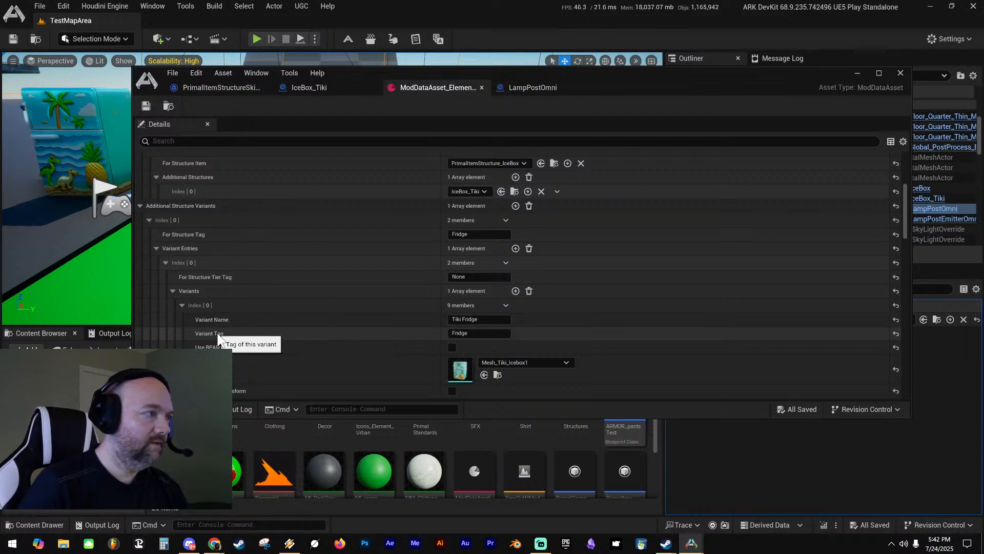
# Set the Tiki Fridge variant's Variant Tag to TikiFridge in the mod data asset
pyautogui.click(474, 333)
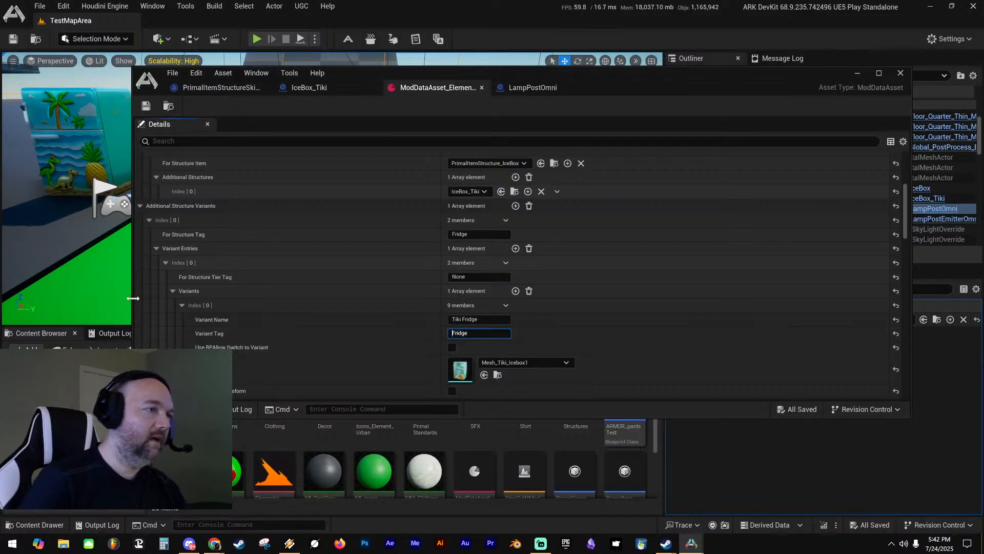
pyautogui.write('Tiki')
pyautogui.press('Return')
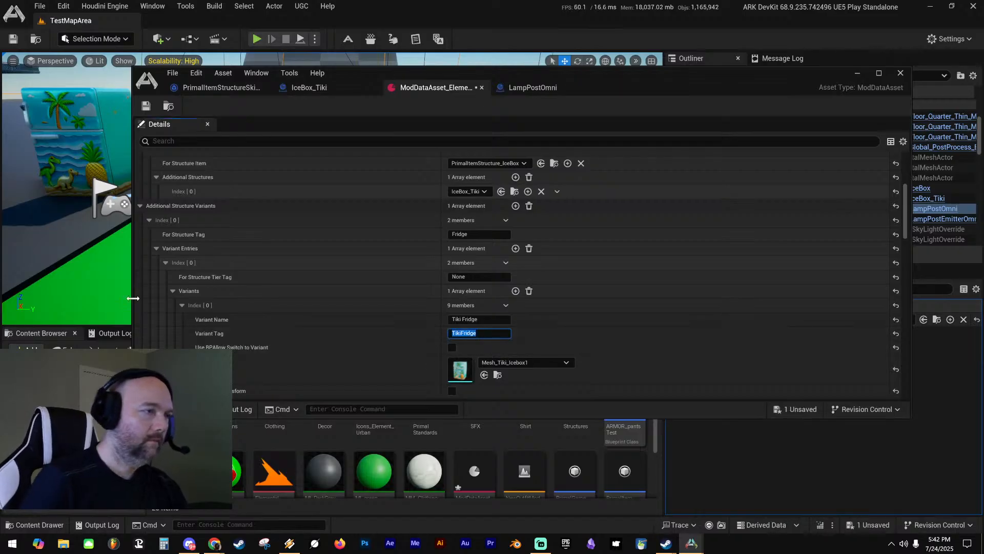
pyautogui.click(307, 337)
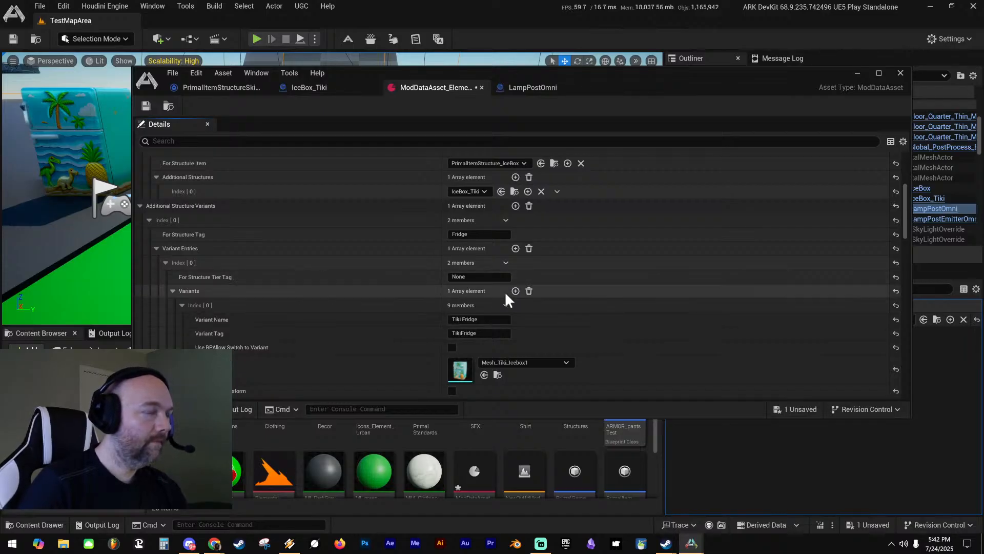
# Set the variant entry's For Structure Tier Tag to Fridge and save the data asset
pyautogui.click(476, 277)
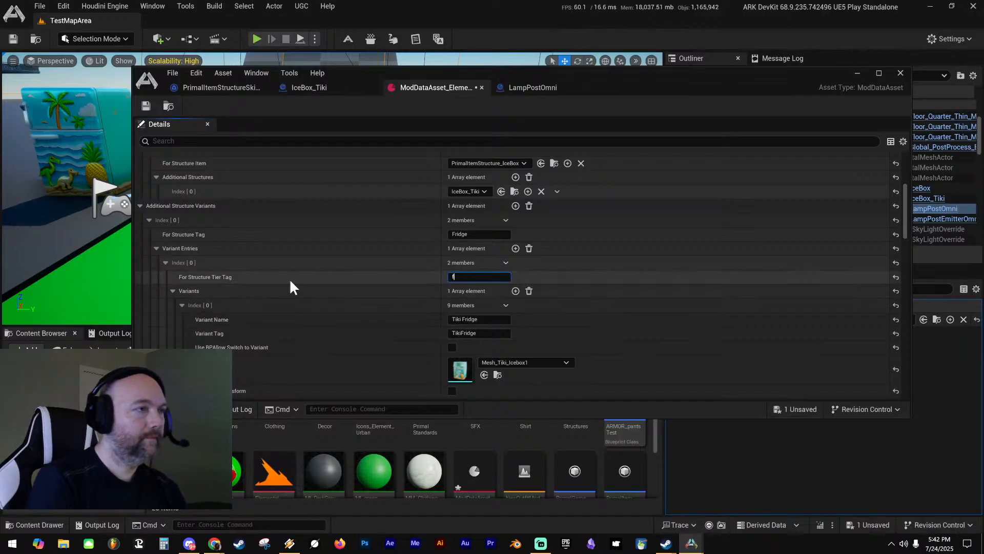
pyautogui.write('Fridge')
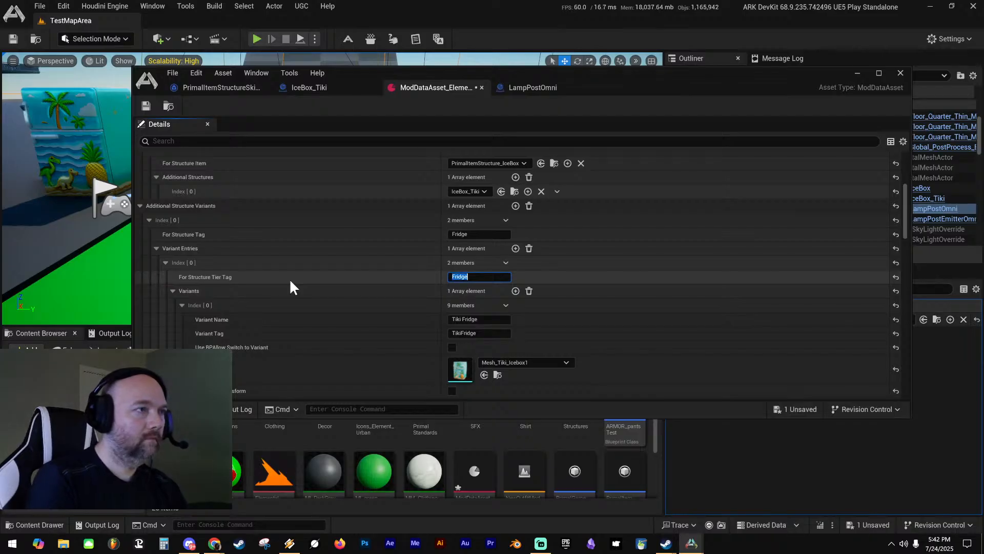
pyautogui.press('Return')
pyautogui.click(149, 105)
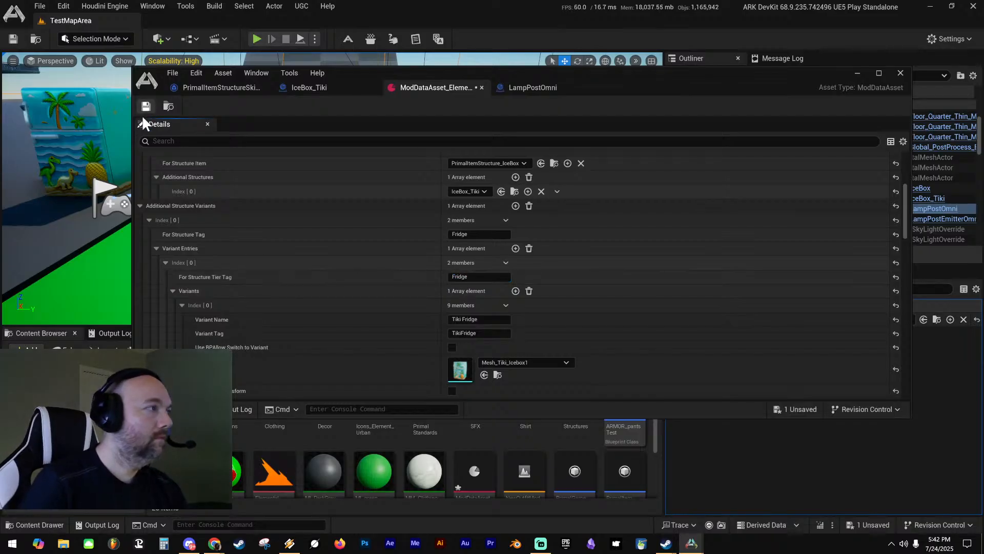
# Return to the level, start a new play session and assign the custom tiki fridge cosmetic to the third hotbar slot
pyautogui.click(713, 57)
pyautogui.moveTo(477, 146); pyautogui.dragTo(379, 130, button='right')
pyautogui.hotkey('alt', 'p')
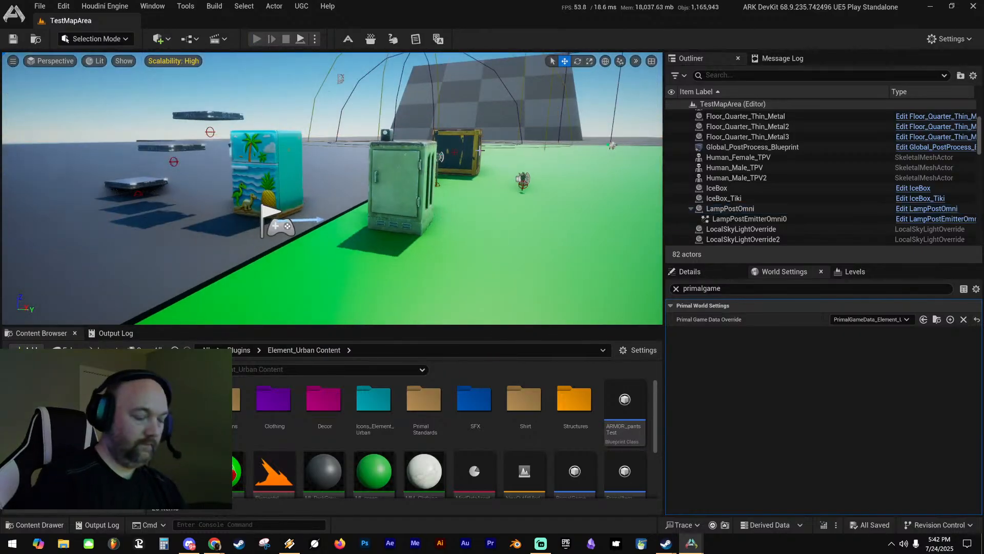
pyautogui.press('i')
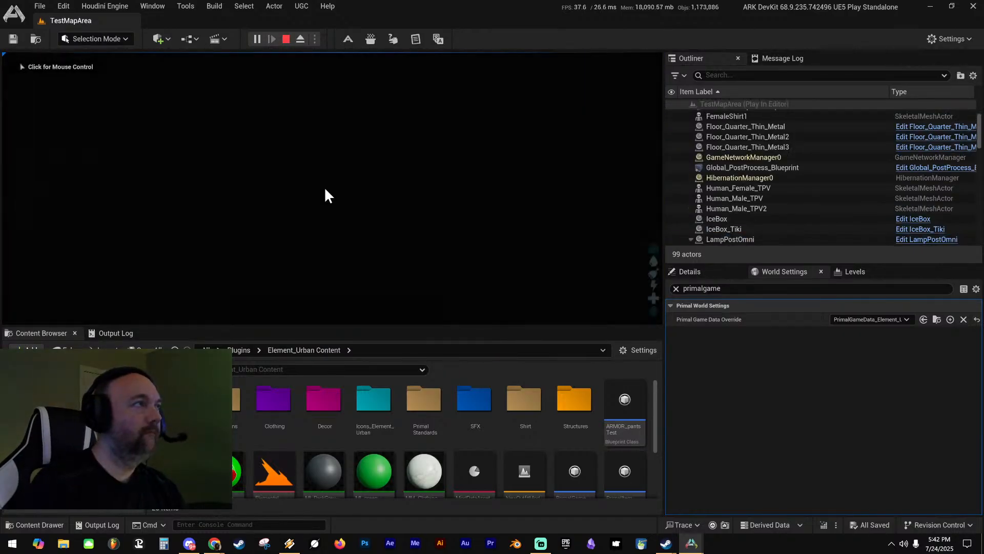
pyautogui.click(249, 85)
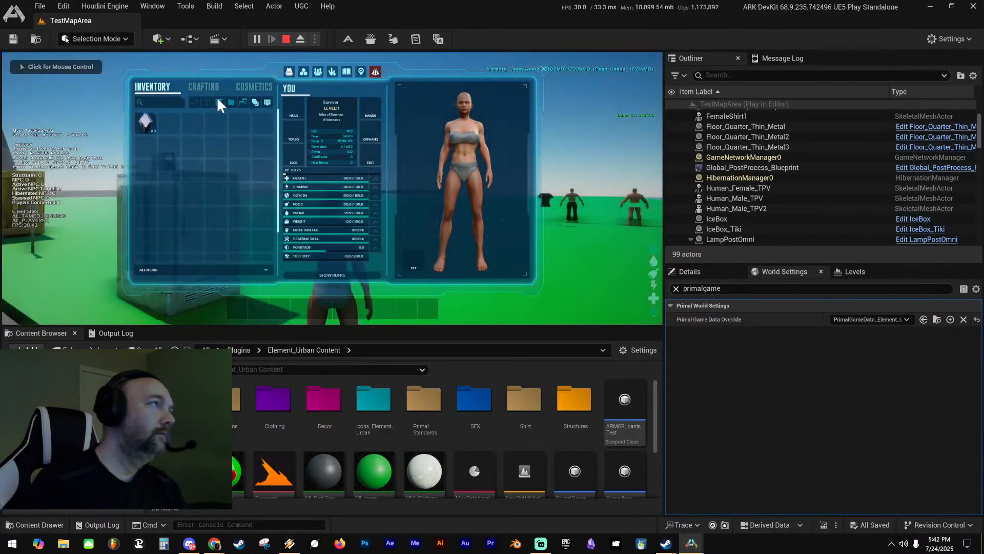
pyautogui.moveTo(401, 184); pyautogui.dragTo(288, 306)
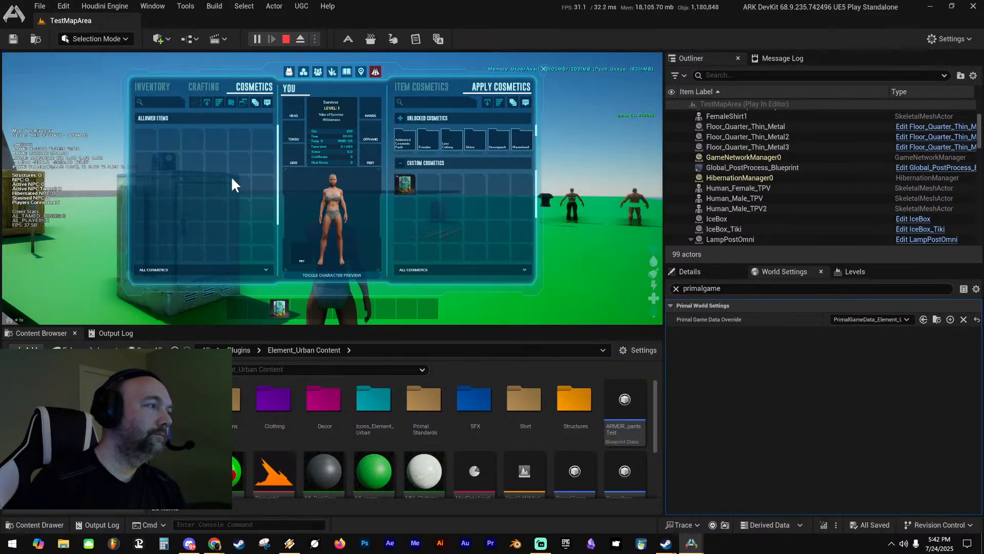
pyautogui.press('i')
# Try placing the tiki fridge cosmetic near the refrigerators and end the play session
pyautogui.press('3')
pyautogui.press('s')
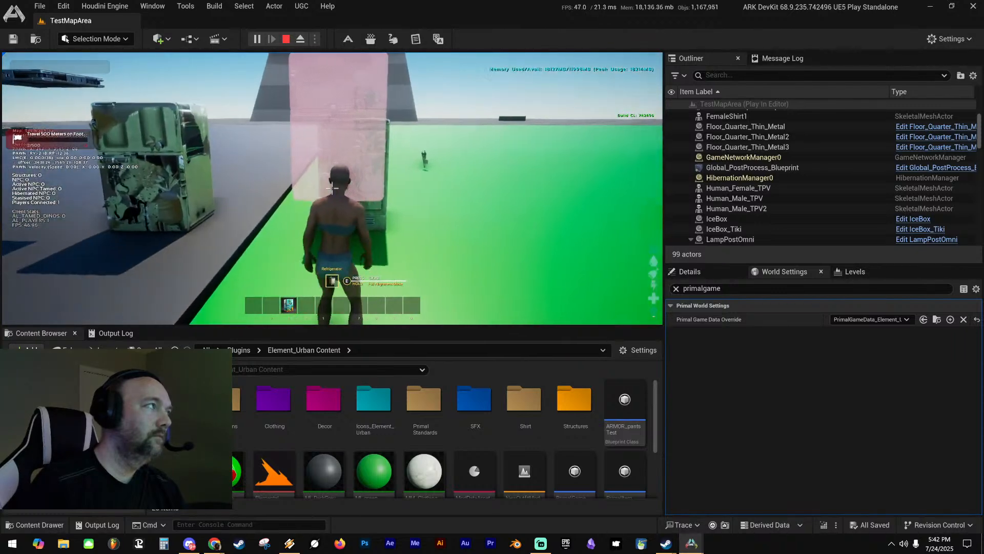
pyautogui.press('Escape')
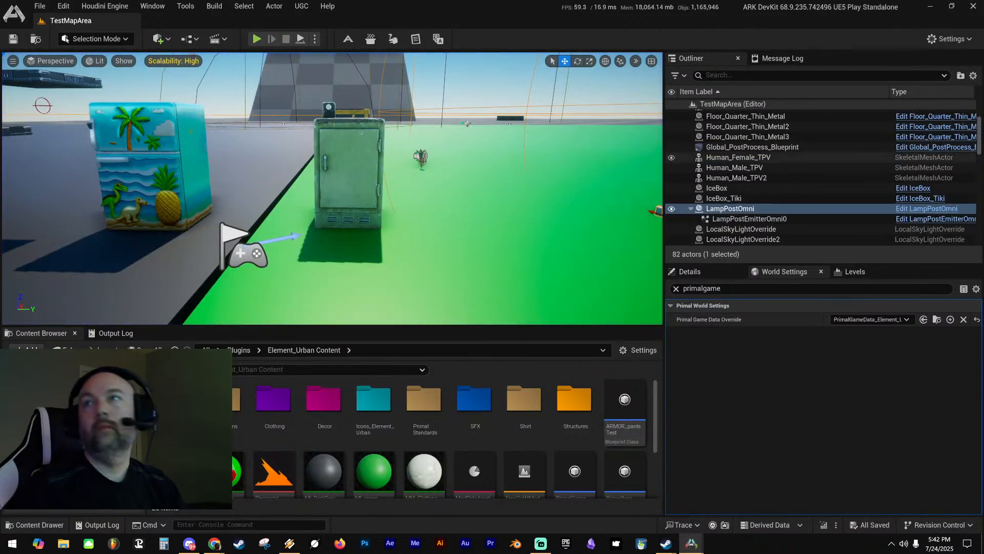
# Review the fridge's For Structure Tag and variant entries in the mod data asset, and move its window off the level editor
pyautogui.moveTo(983, 136); pyautogui.dragTo(693, 134)
pyautogui.moveTo(804, 139); pyautogui.dragTo(360, 80)
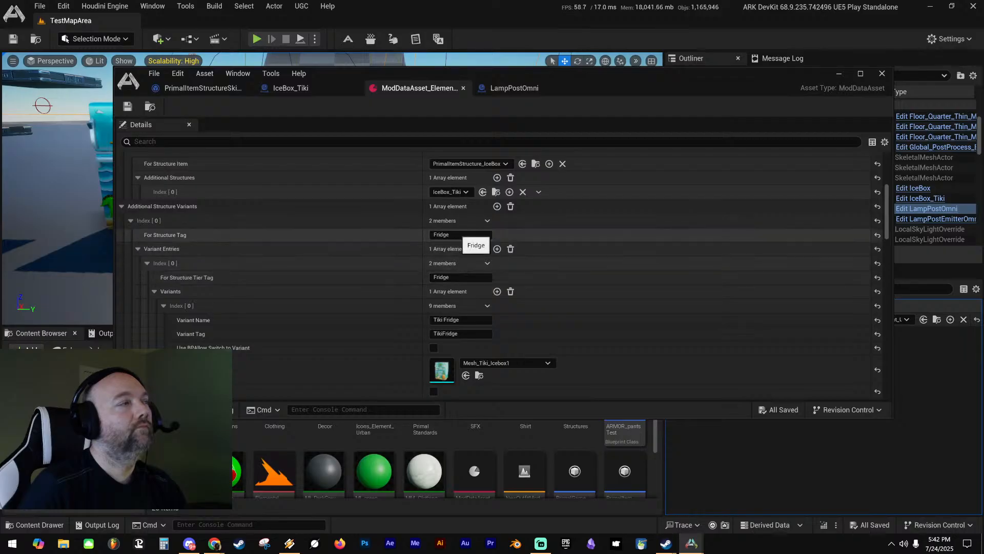
pyautogui.click(459, 234)
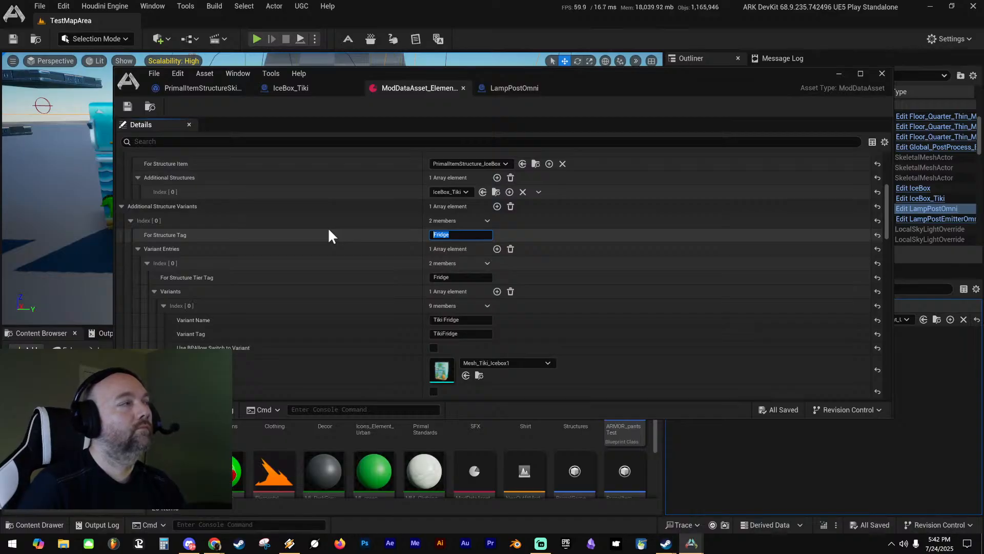
pyautogui.click(162, 234)
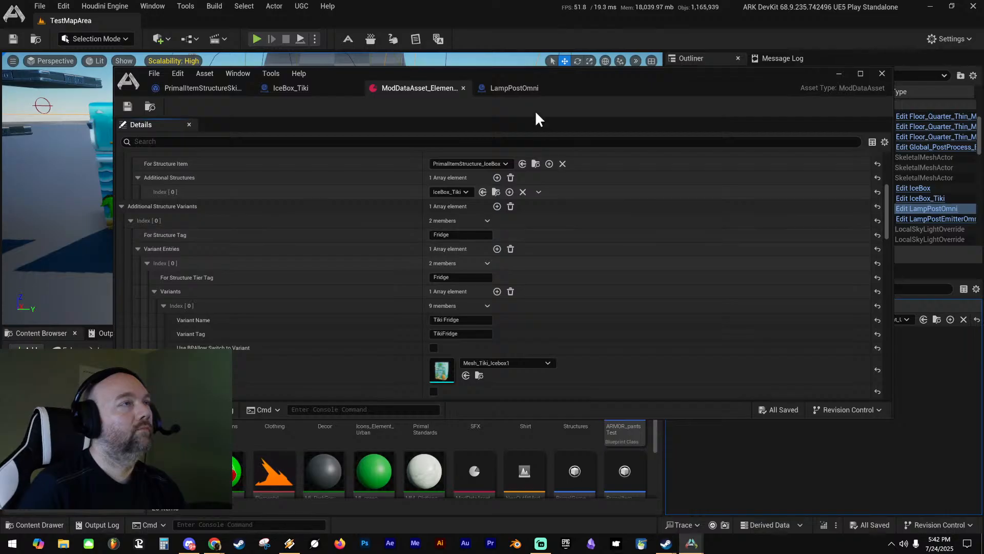
pyautogui.moveTo(589, 76); pyautogui.dragTo(983, 105)
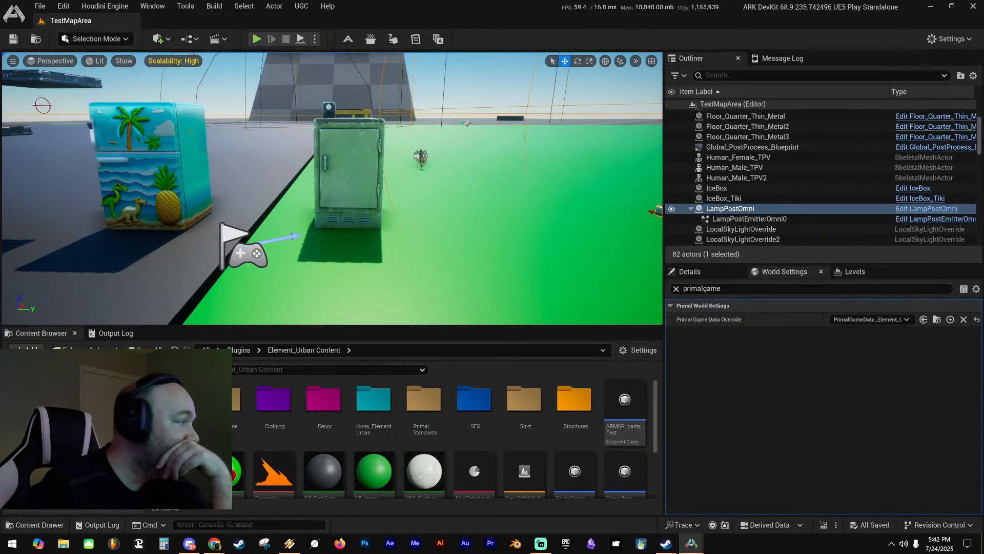
# Examine the item blueprints in the BuildingBases and Christmas folders under PrimalEarth/CoreBlueprints/Items/Structures
pyautogui.click(77, 435)
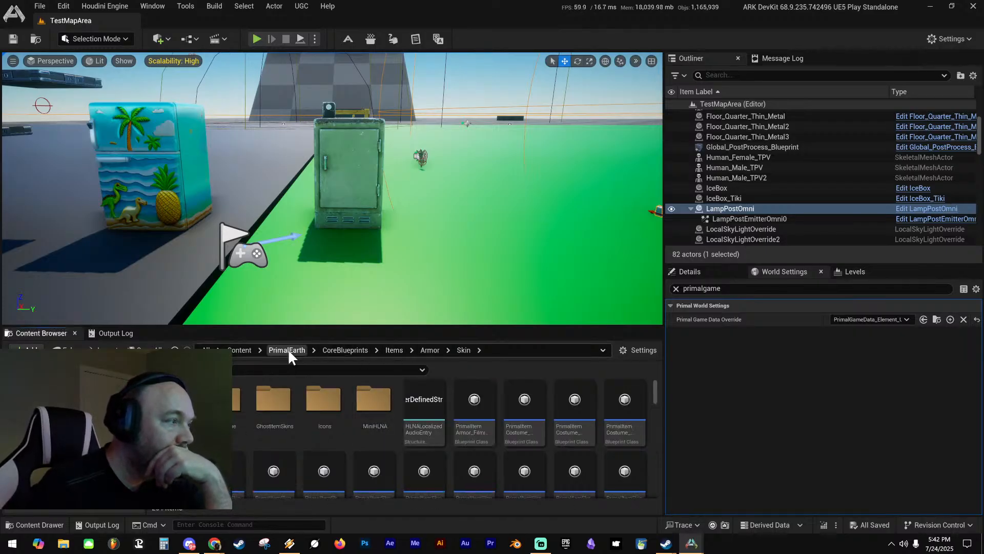
pyautogui.click(395, 348)
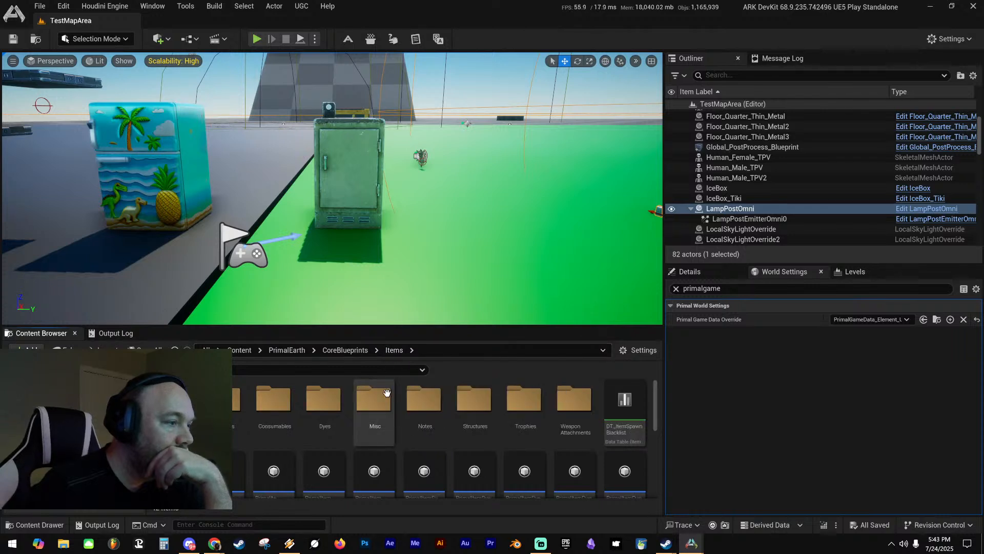
pyautogui.doubleClick(484, 400)
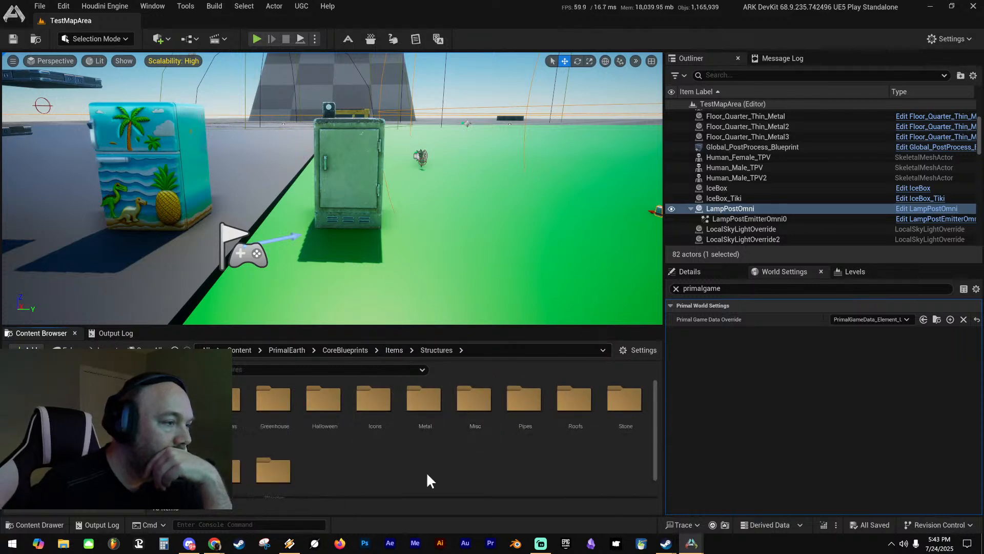
pyautogui.scroll(-1, 402, 468)
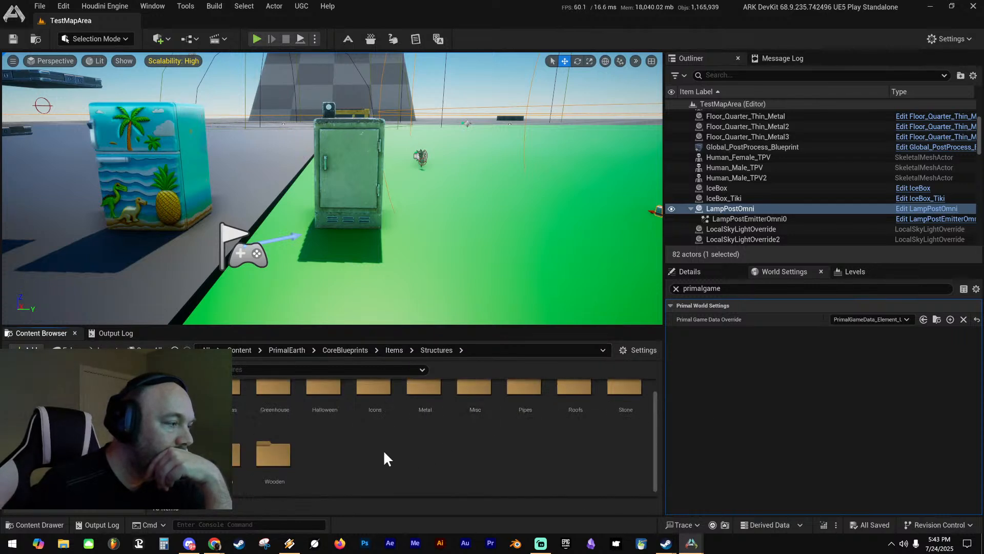
pyautogui.scroll(1, 386, 456)
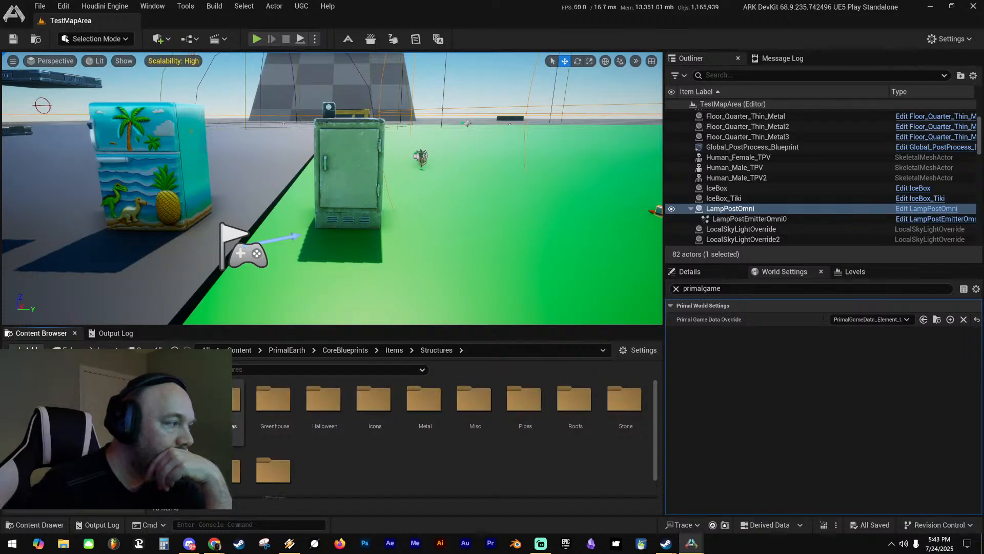
pyautogui.doubleClick(177, 399)
pyautogui.scroll(-5, 332, 417)
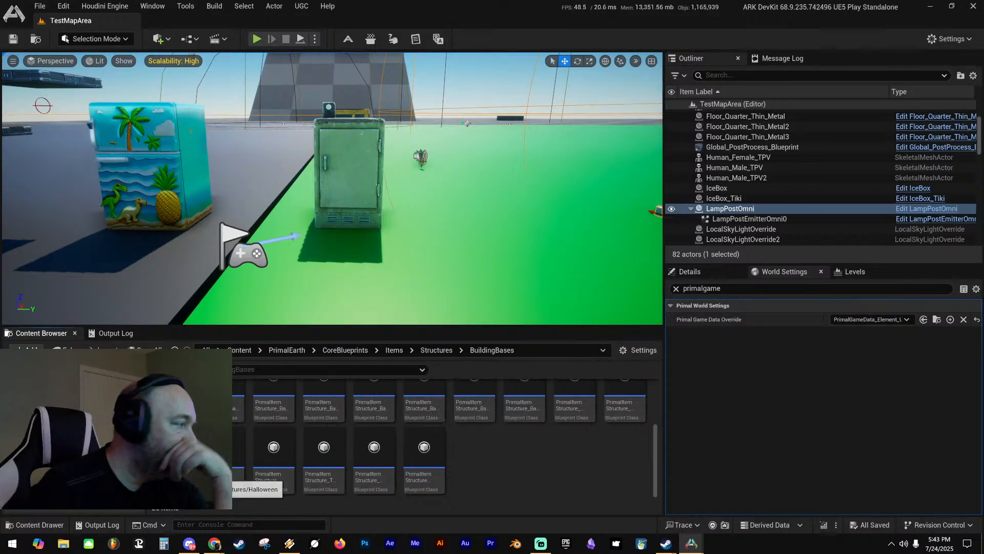
pyautogui.click(87, 448)
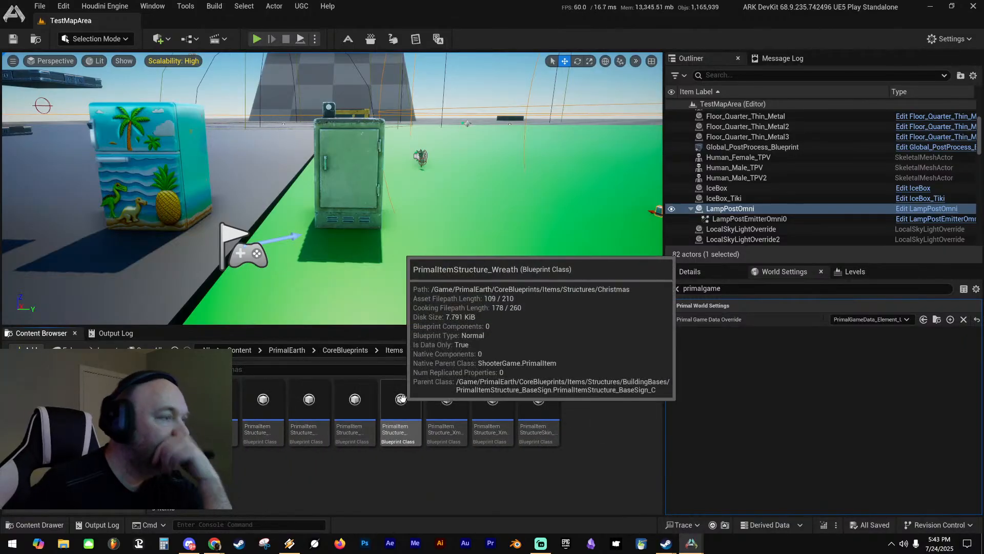
pyautogui.click(77, 428)
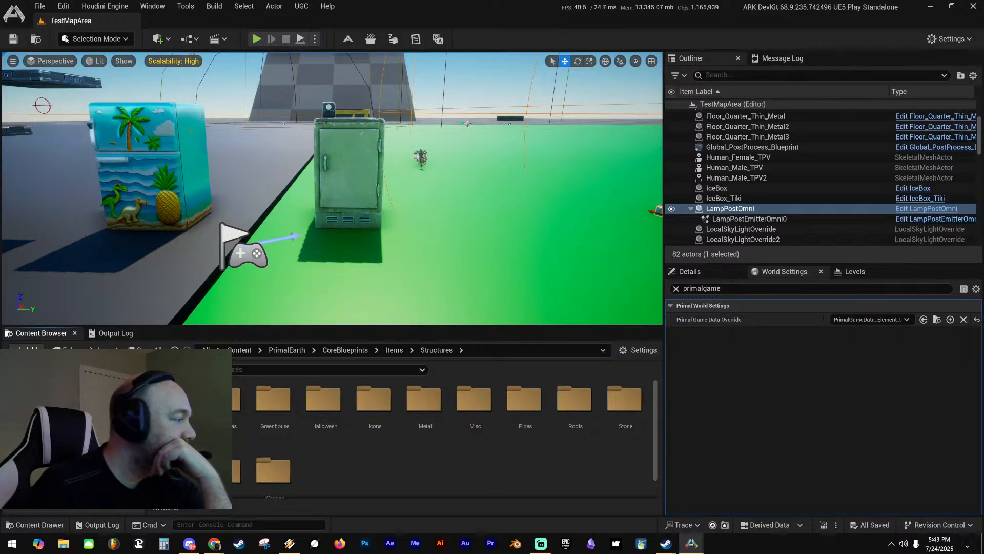
# Look through the PrimalEarth/Structures folder, including its AlchemyBench and AC subfolders and its structure blueprints
pyautogui.click(39, 436)
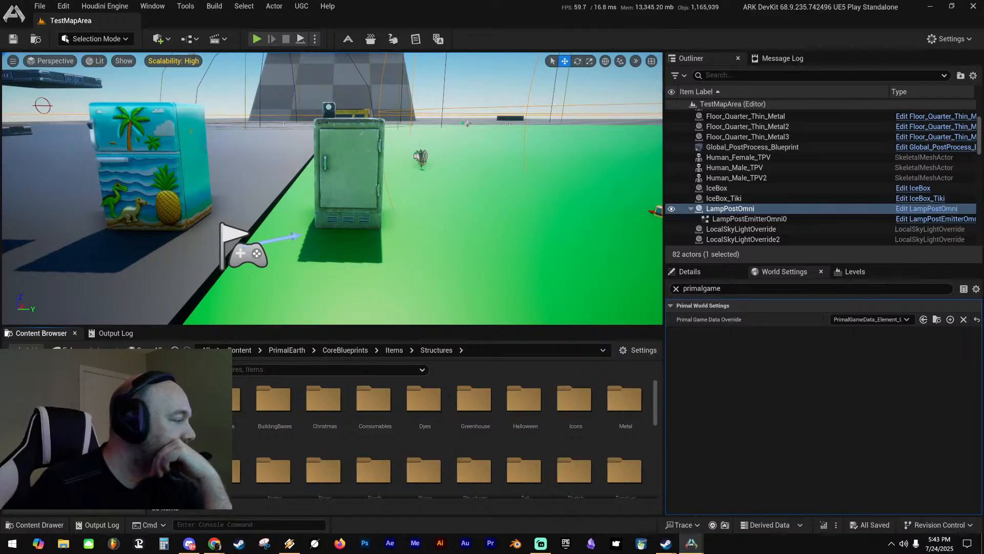
pyautogui.click(77, 436)
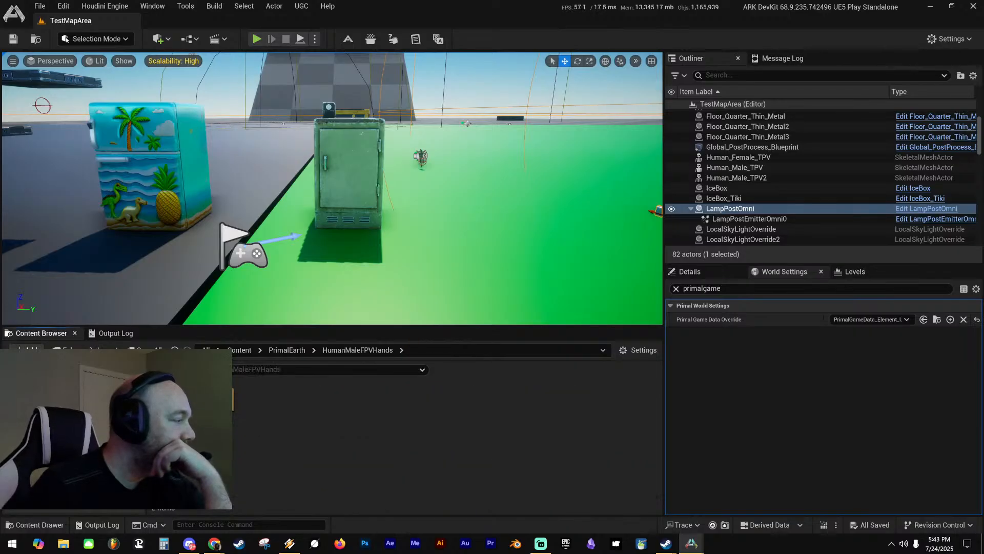
pyautogui.click(77, 446)
pyautogui.click(77, 463)
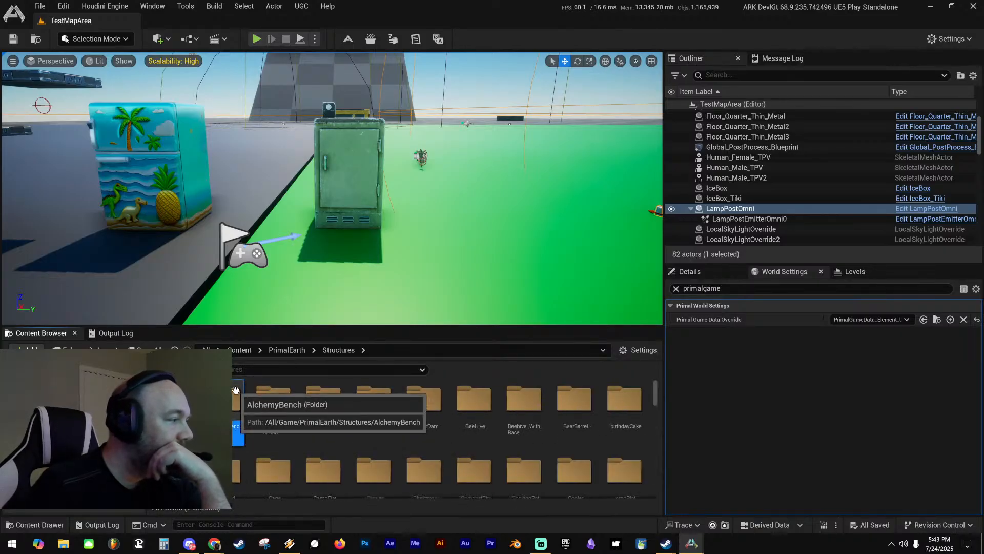
pyautogui.doubleClick(237, 405)
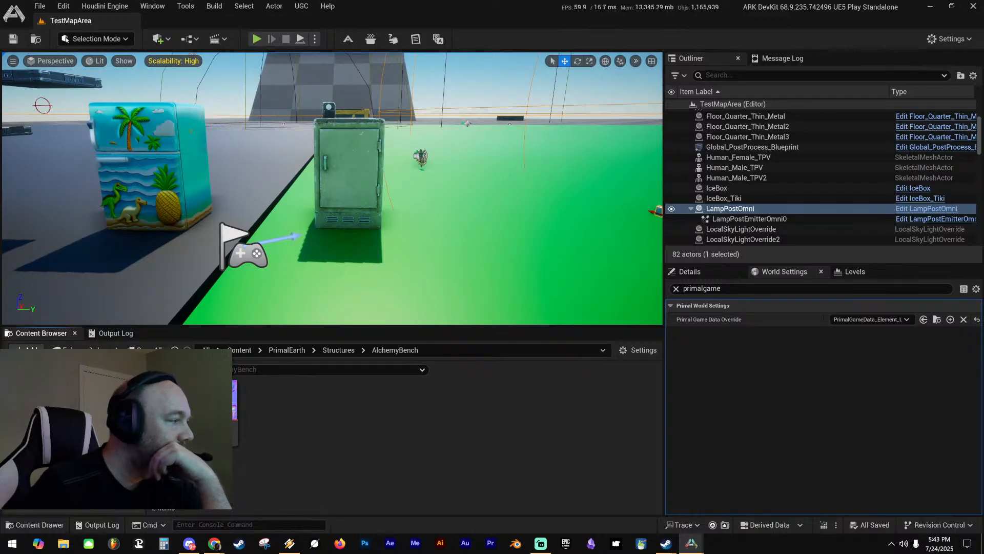
pyautogui.click(77, 446)
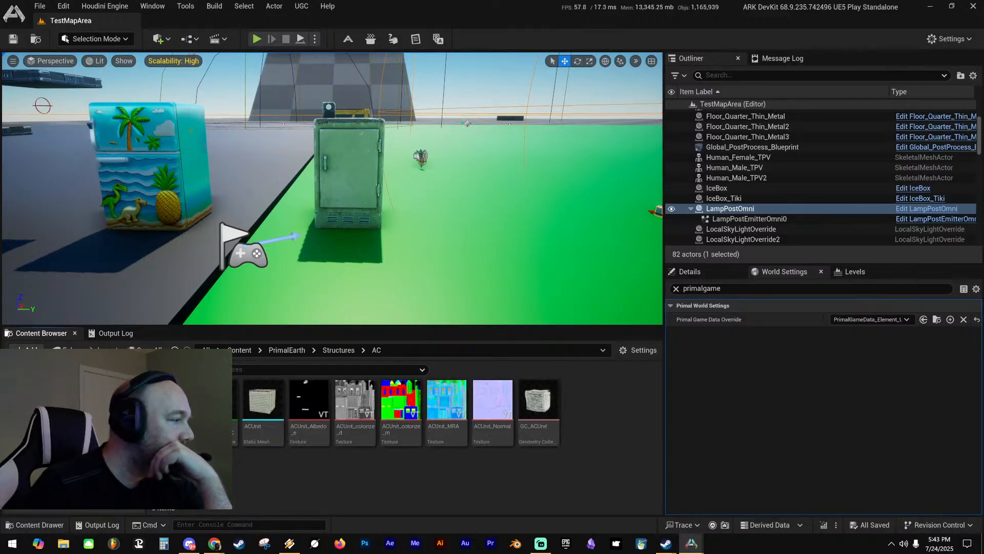
pyautogui.hotkey('alt', 'Left')
pyautogui.scroll(-6, 413, 433)
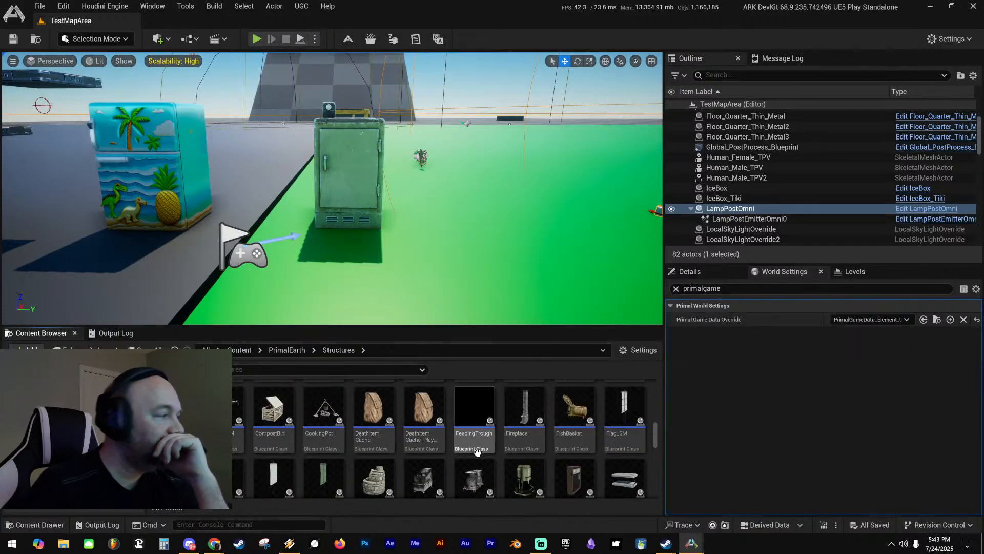
pyautogui.scroll(-2, 519, 460)
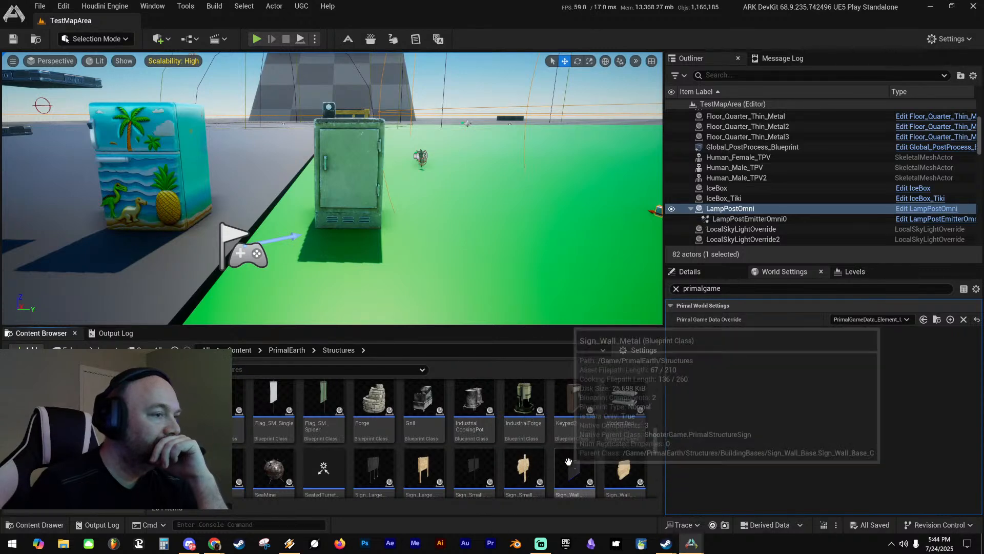
pyautogui.scroll(5, 546, 456)
pyautogui.scroll(2, 546, 456)
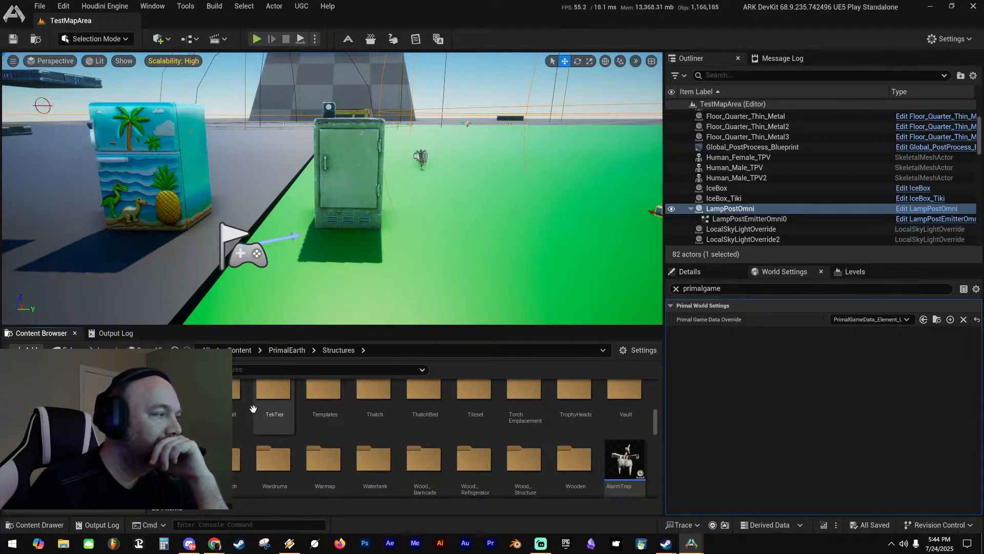
# Inspect the SummerBash, SharkJawsTrophy, StoneGrave and Stone folders under PrimalEarth/Structures, including the stone Models folder
pyautogui.doubleClick(237, 392)
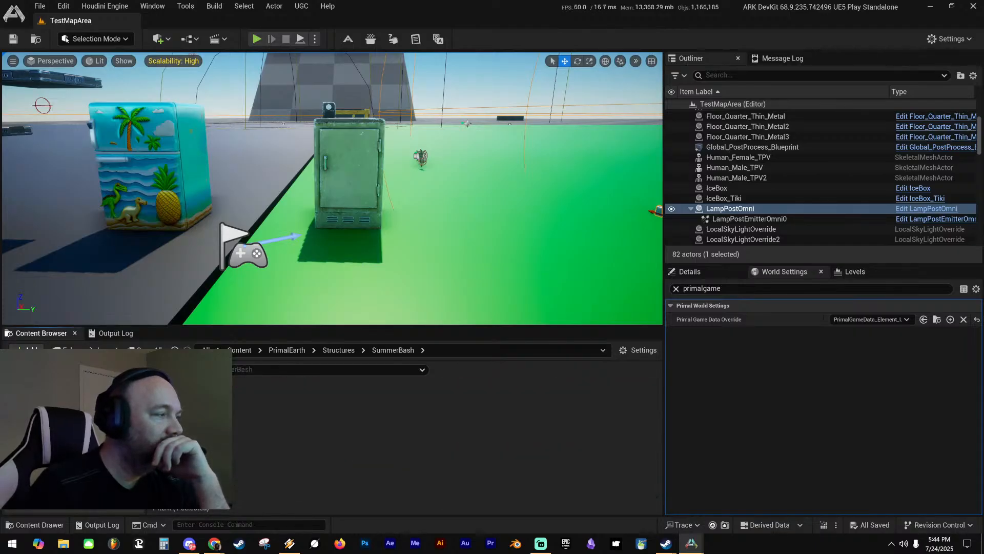
pyautogui.doubleClick(182, 398)
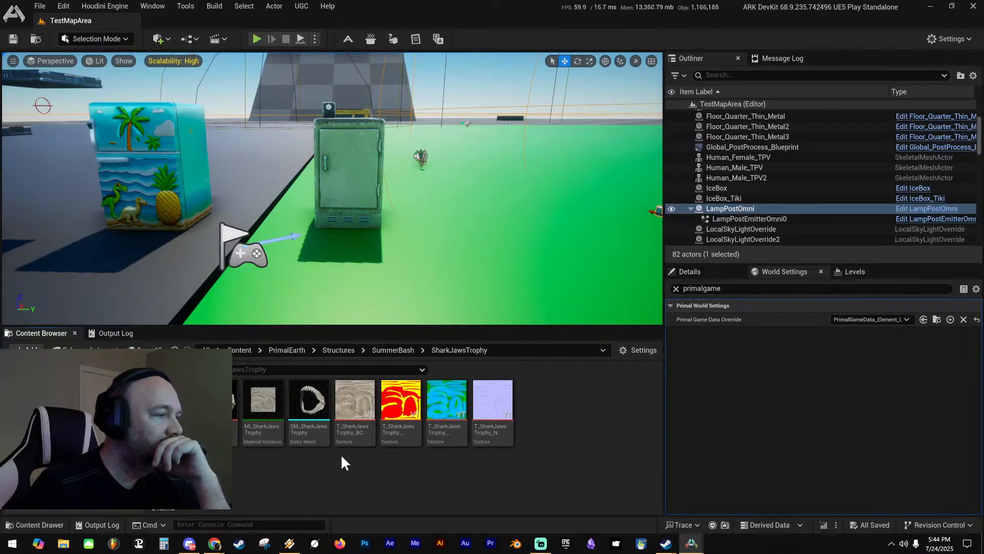
pyautogui.hotkey('alt', 'Left')
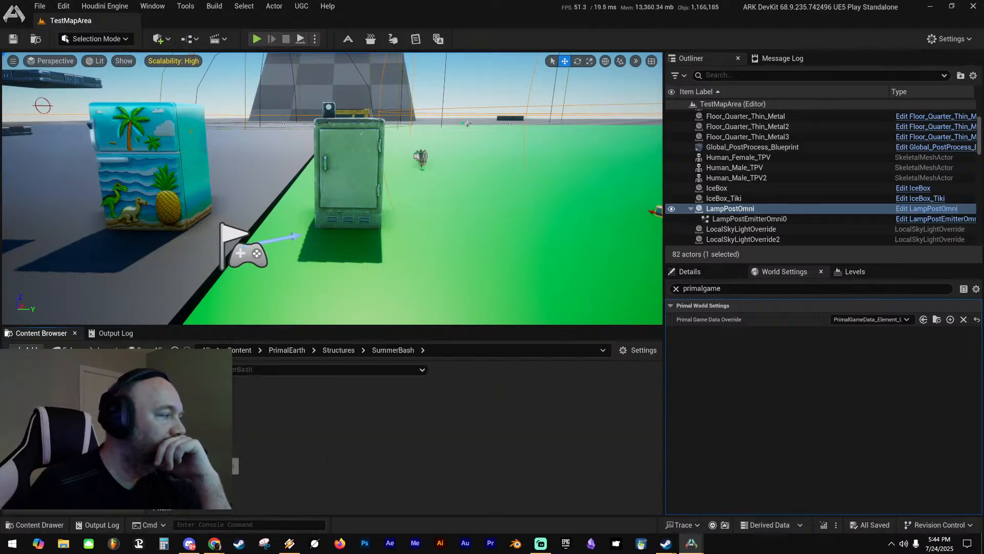
pyautogui.hotkey('alt', 'Left')
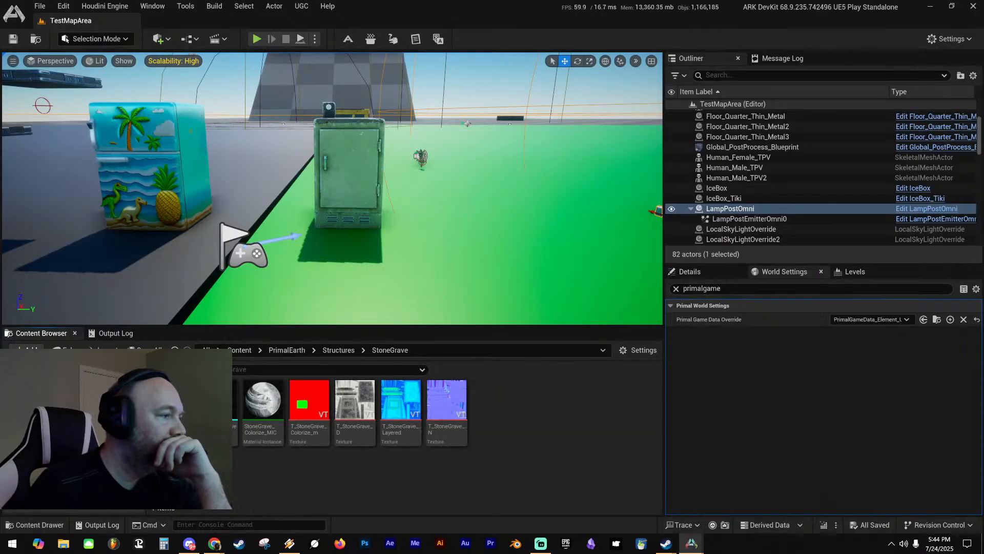
pyautogui.hotkey('alt', 'Left')
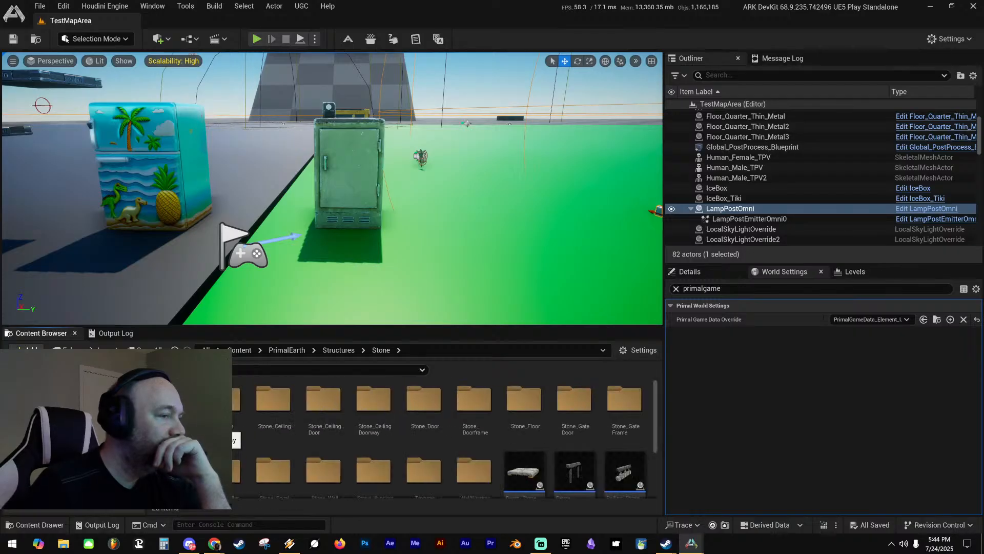
pyautogui.scroll(-2, 421, 480)
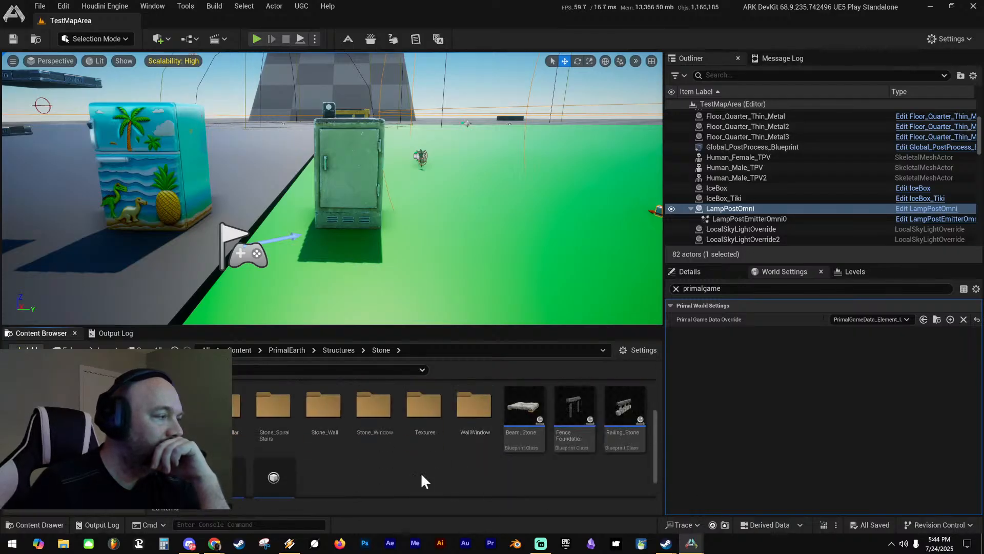
pyautogui.scroll(2, 379, 469)
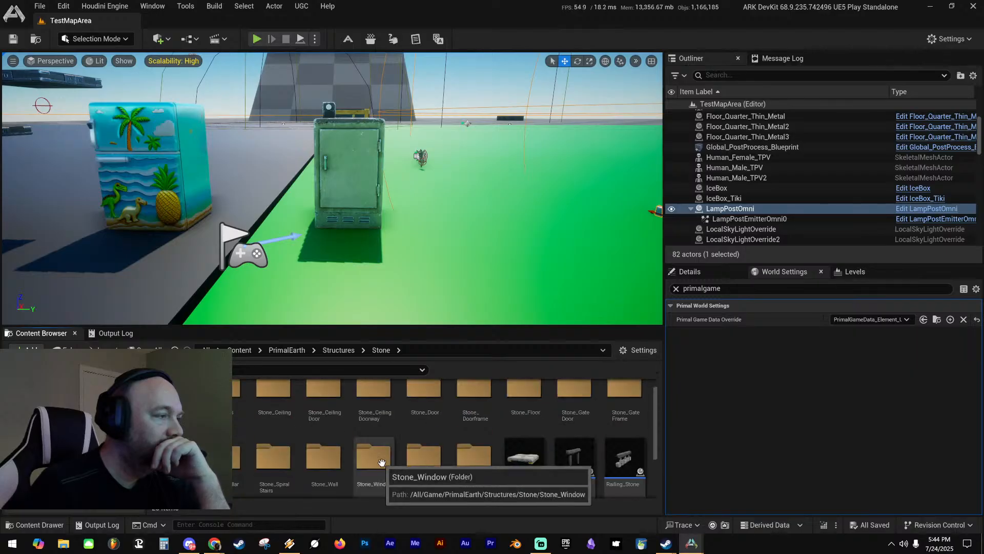
pyautogui.doubleClick(219, 391)
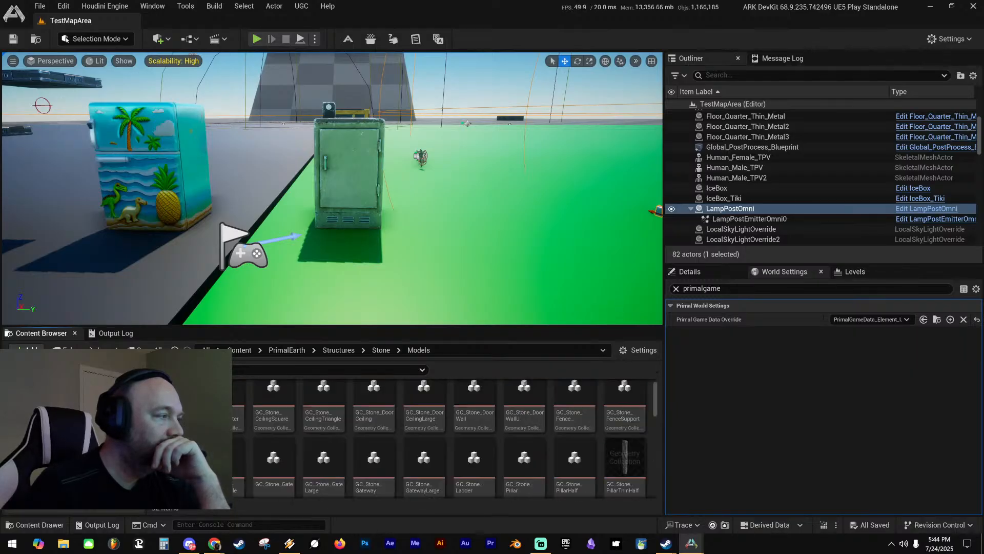
pyautogui.click(381, 350)
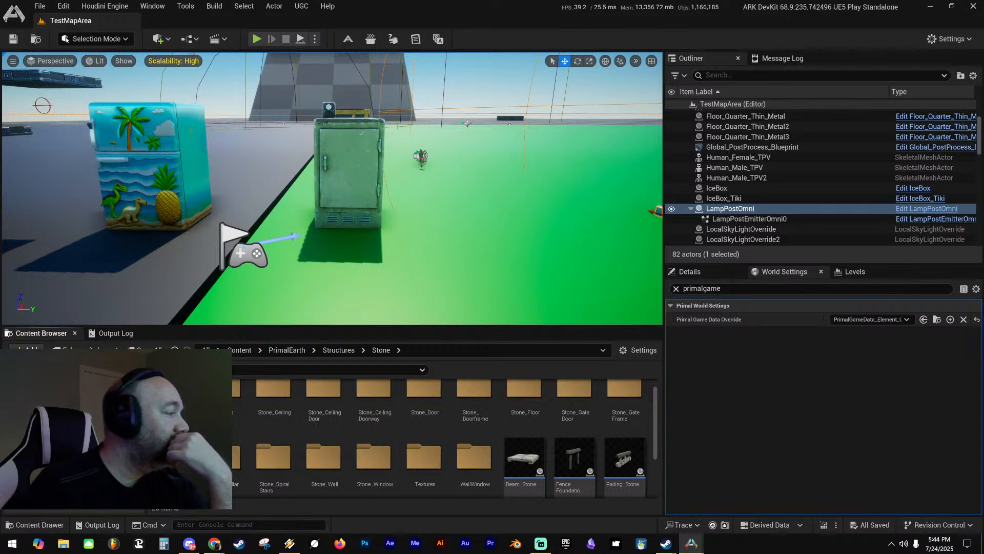
# Return to the armor Skin items folder and go from there to the Halloween folder under CoreBlueprints/Items/Structures
pyautogui.click(77, 436)
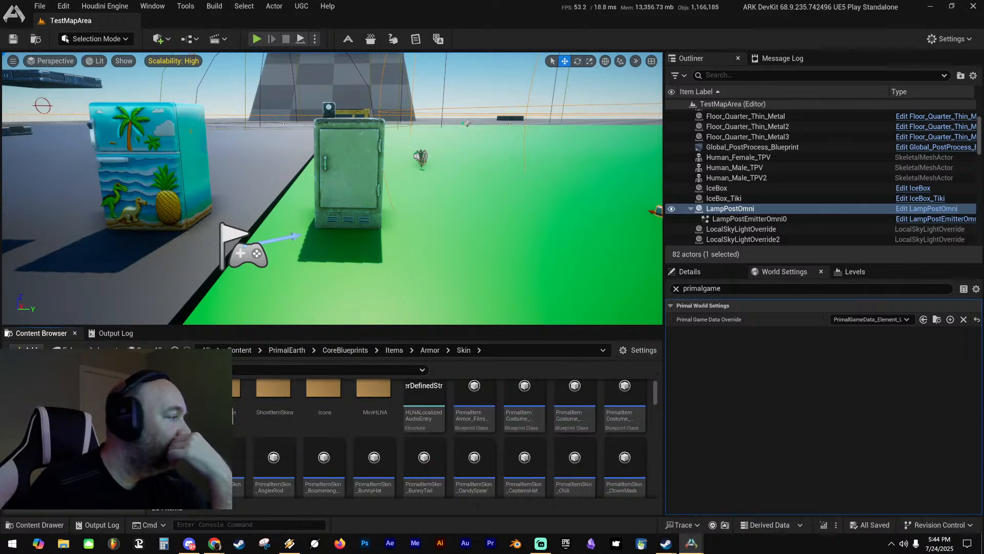
pyautogui.scroll(1, 402, 444)
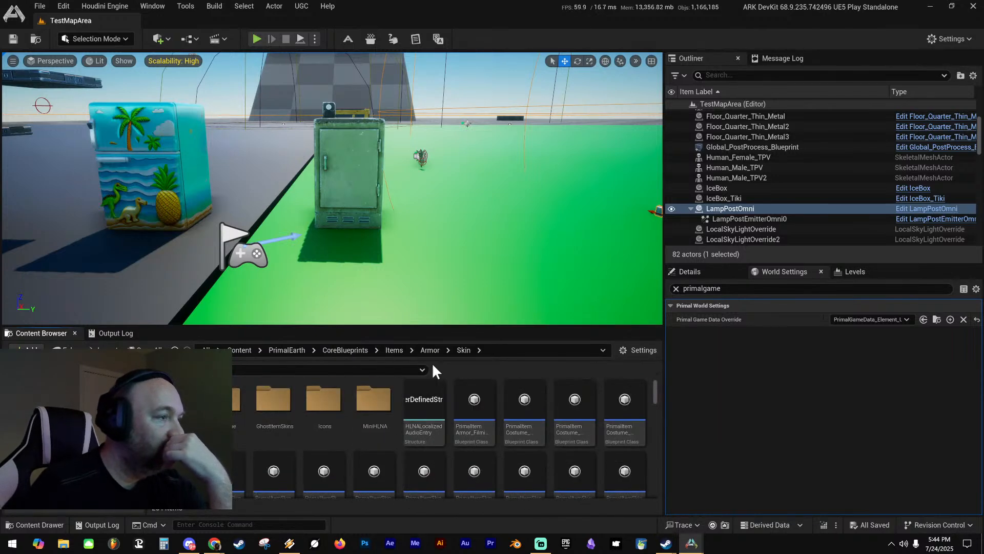
pyautogui.click(394, 350)
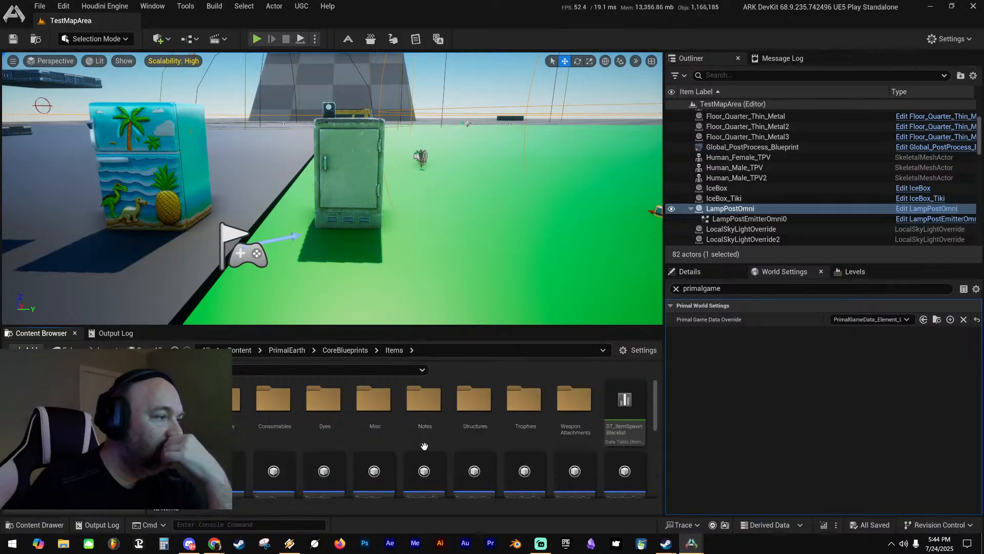
pyautogui.doubleClick(477, 408)
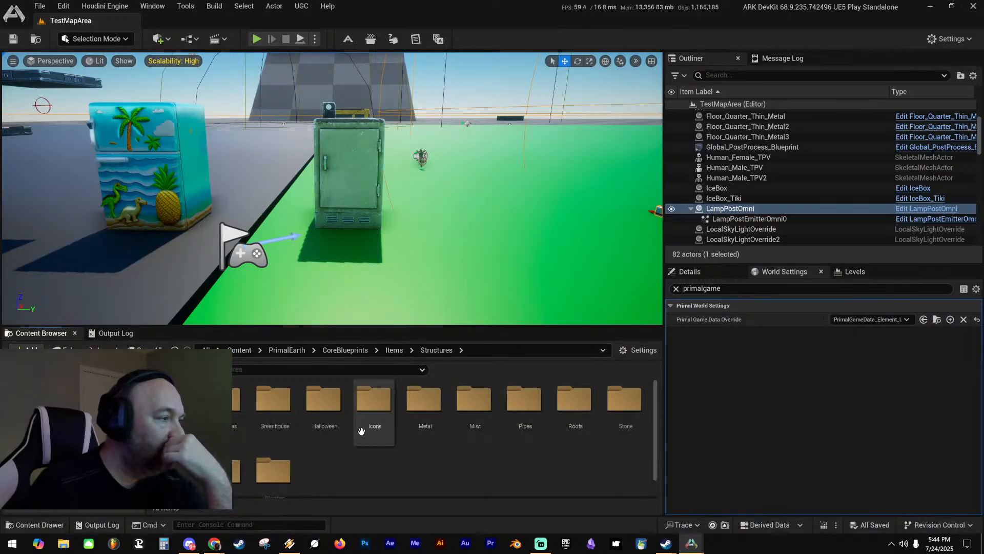
pyautogui.scroll(-1, 356, 431)
pyautogui.click(322, 396)
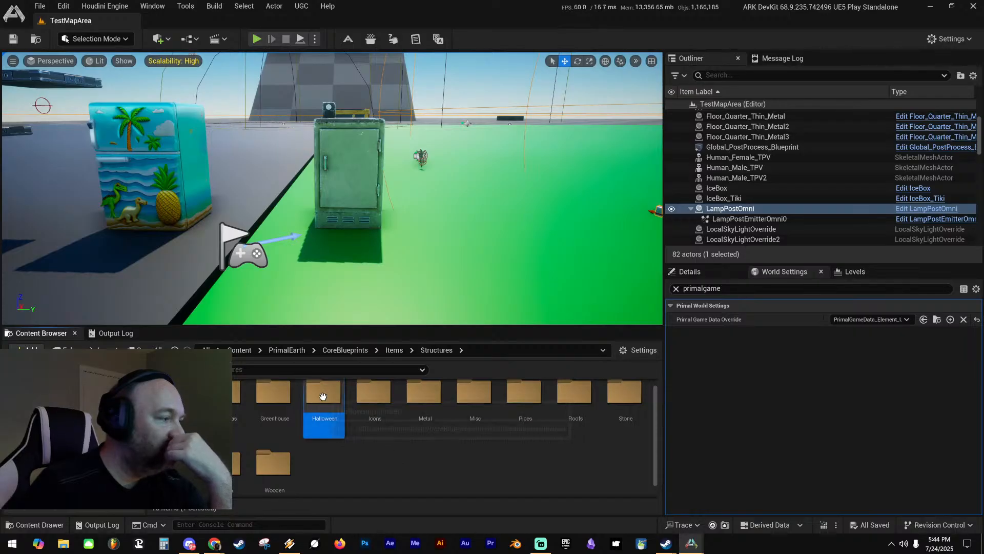
pyautogui.doubleClick(323, 396)
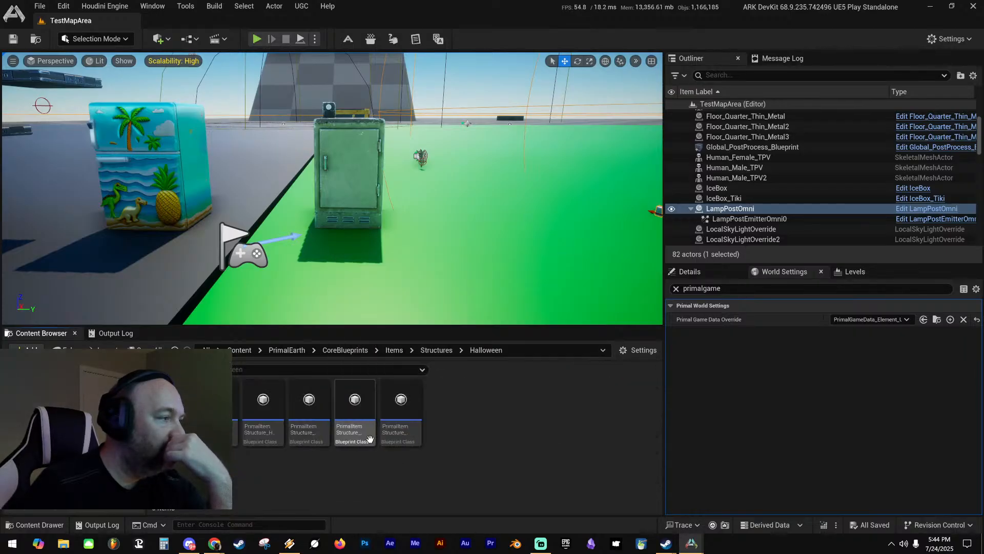
# Open the pumpkin structure item blueprint from the Halloween folder and examine its class defaults, including Structures to Build, Default Folder Paths and Item Stat Infos
pyautogui.click(310, 402)
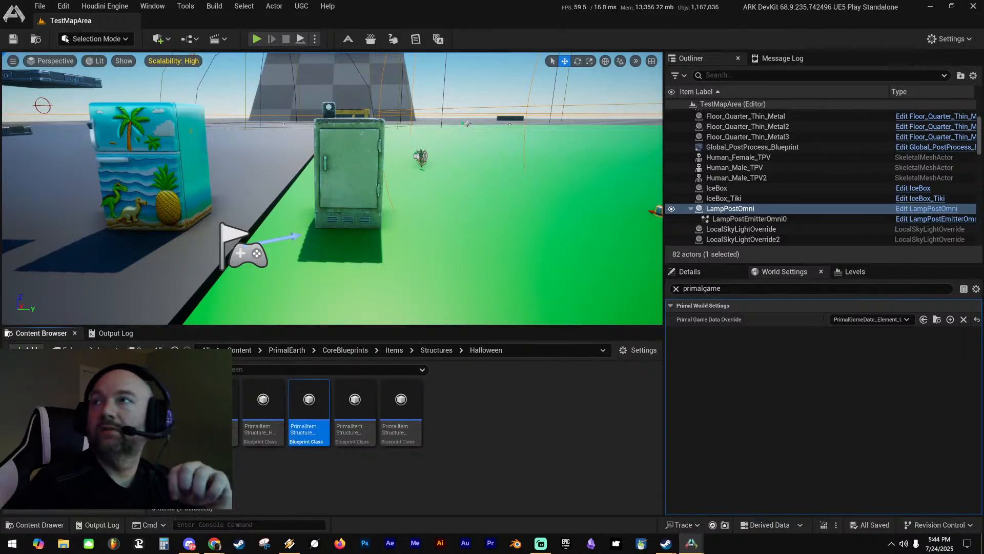
pyautogui.moveTo(983, 123); pyautogui.dragTo(541, 52)
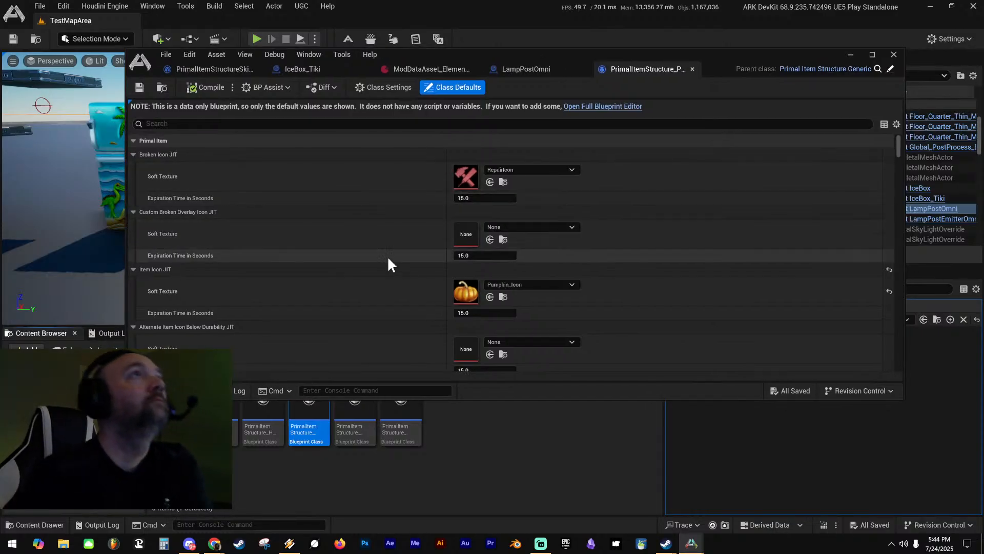
pyautogui.scroll(-10, 371, 275)
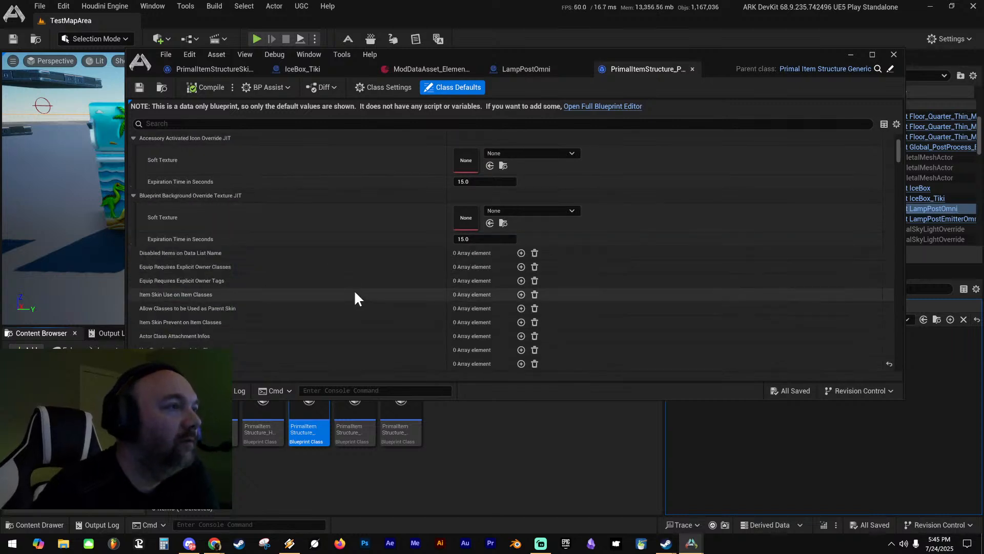
pyautogui.scroll(-3, 356, 292)
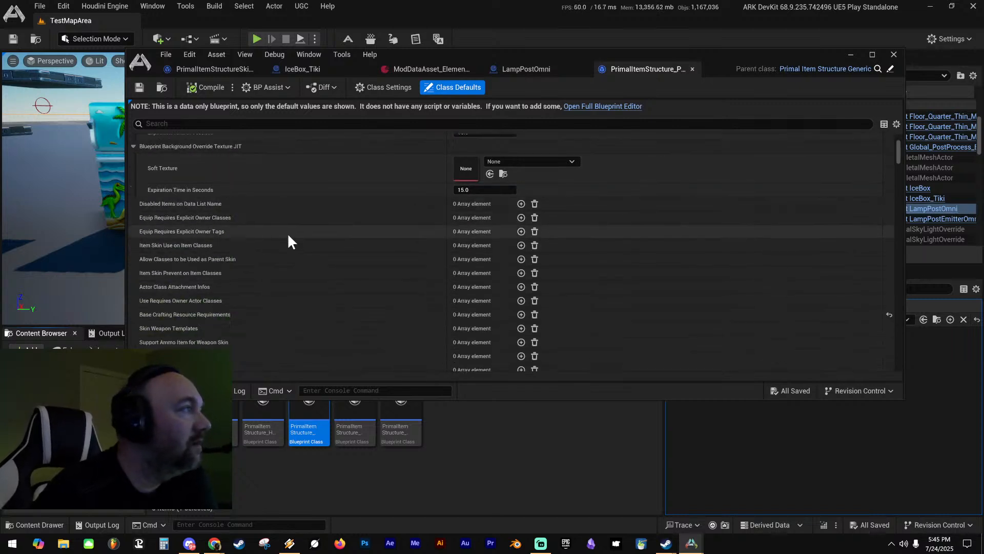
pyautogui.scroll(-8, 288, 263)
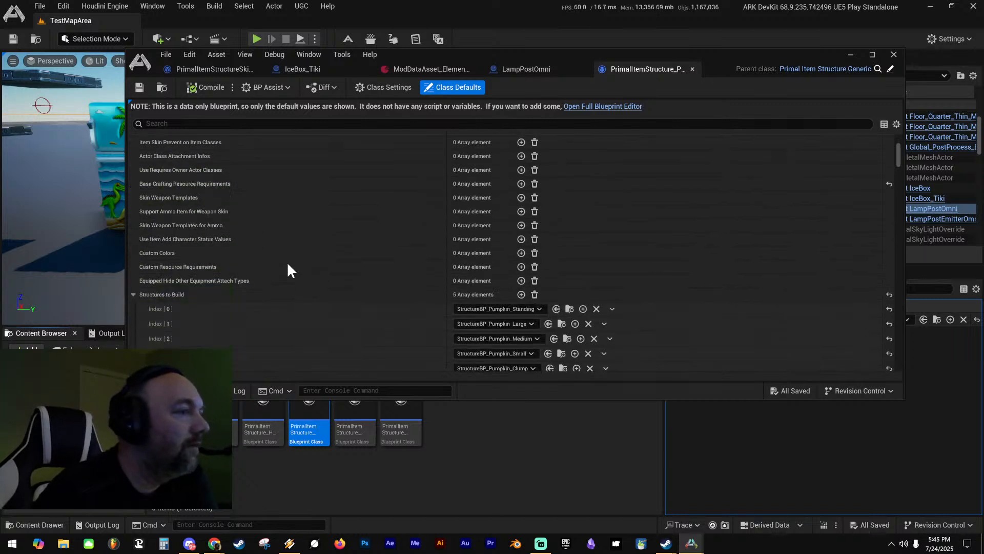
pyautogui.scroll(-4, 290, 261)
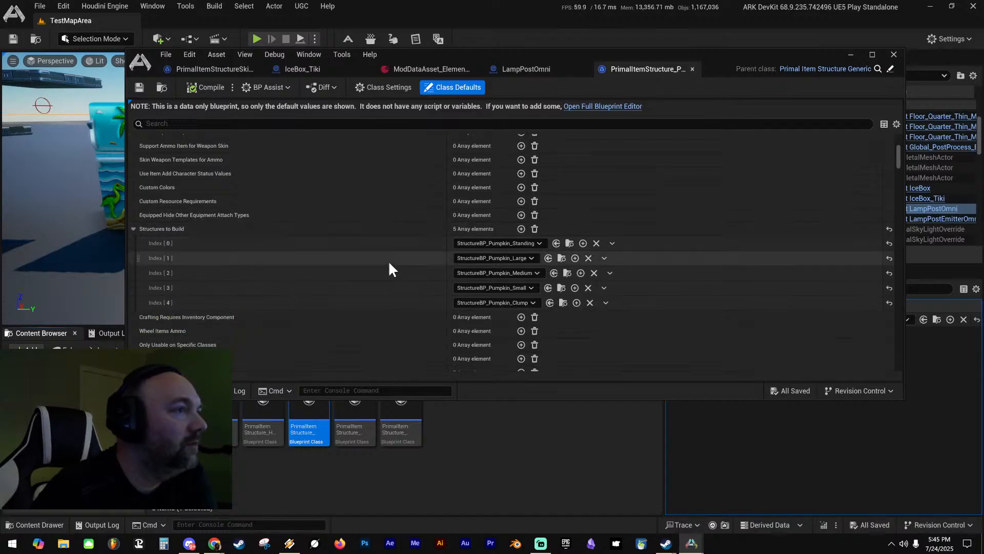
pyautogui.scroll(-2, 387, 267)
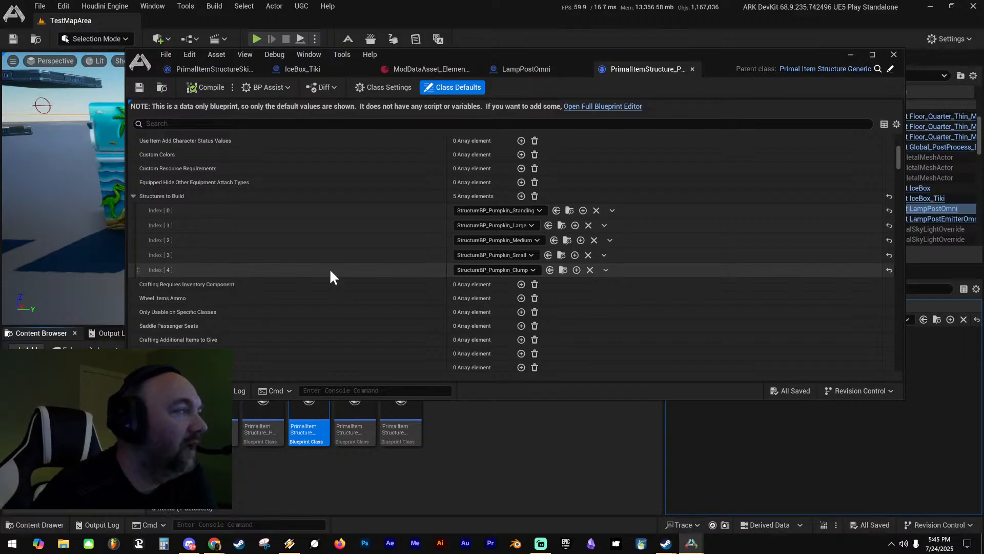
pyautogui.scroll(-5, 328, 270)
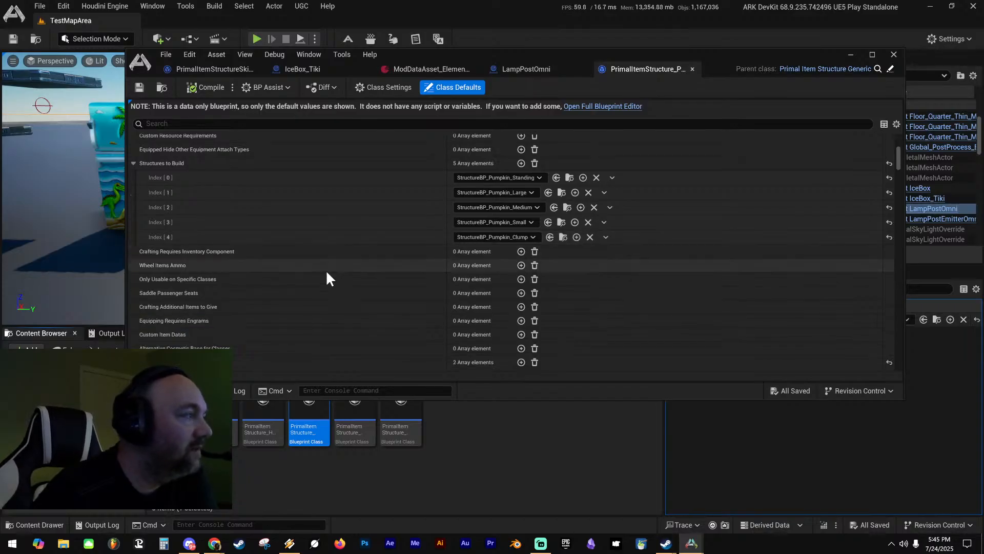
pyautogui.scroll(-8, 326, 273)
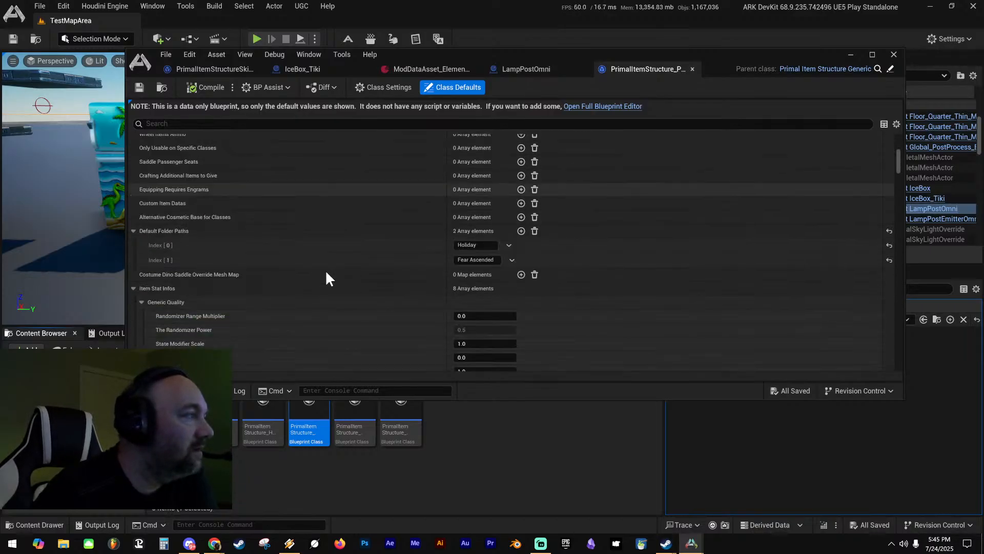
pyautogui.scroll(-8, 329, 278)
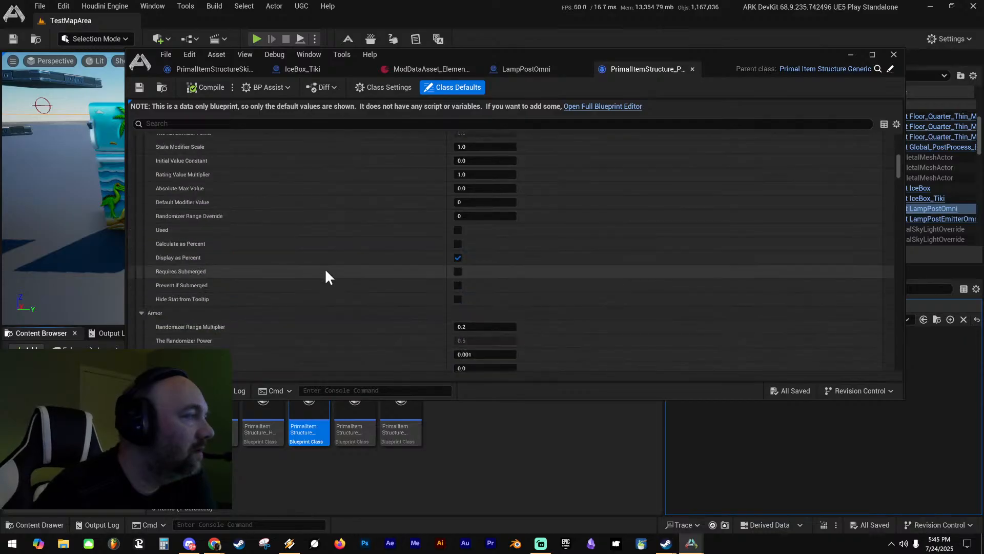
# Look through the pumpkin structure item's class defaults, search them for "vari", and close that blueprint
pyautogui.scroll(-12, 325, 263)
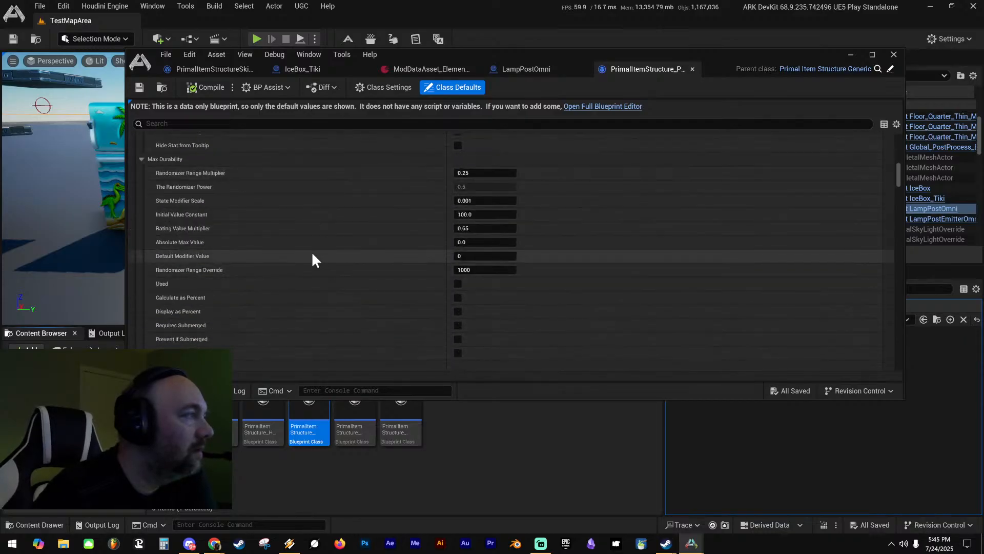
pyautogui.click(233, 124)
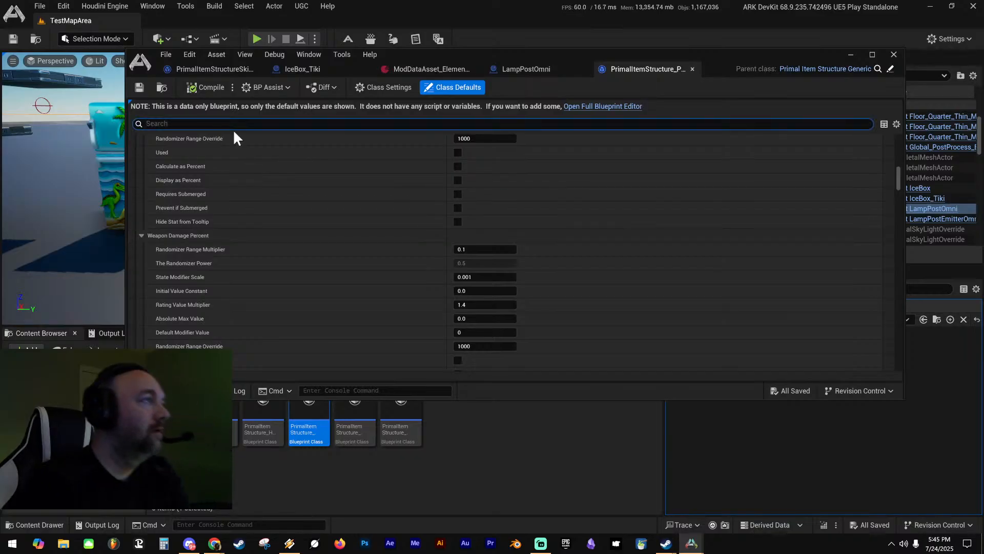
pyautogui.write('vari')
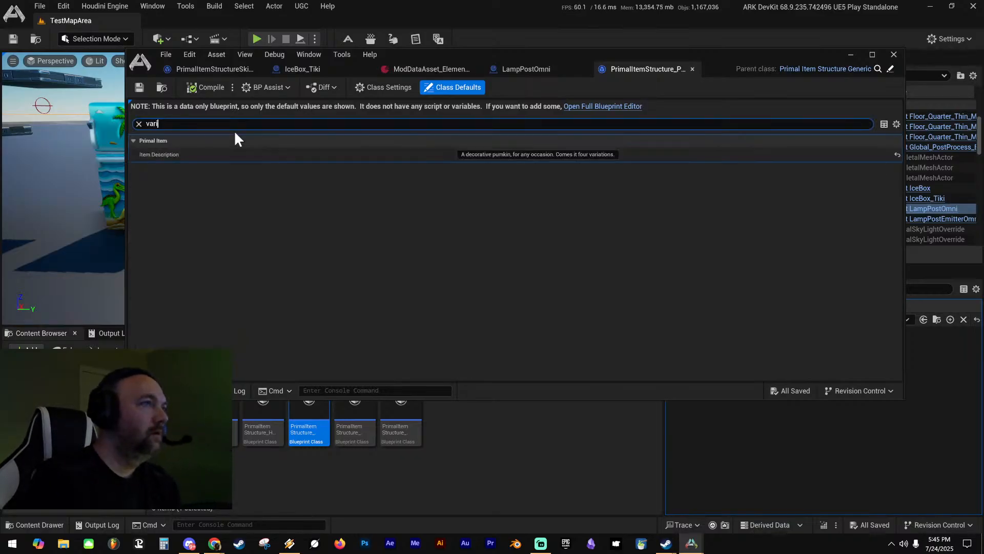
pyautogui.press('BackSpace')
pyautogui.press('BackSpace')
pyautogui.press('BackSpace')
pyautogui.press('BackSpace')
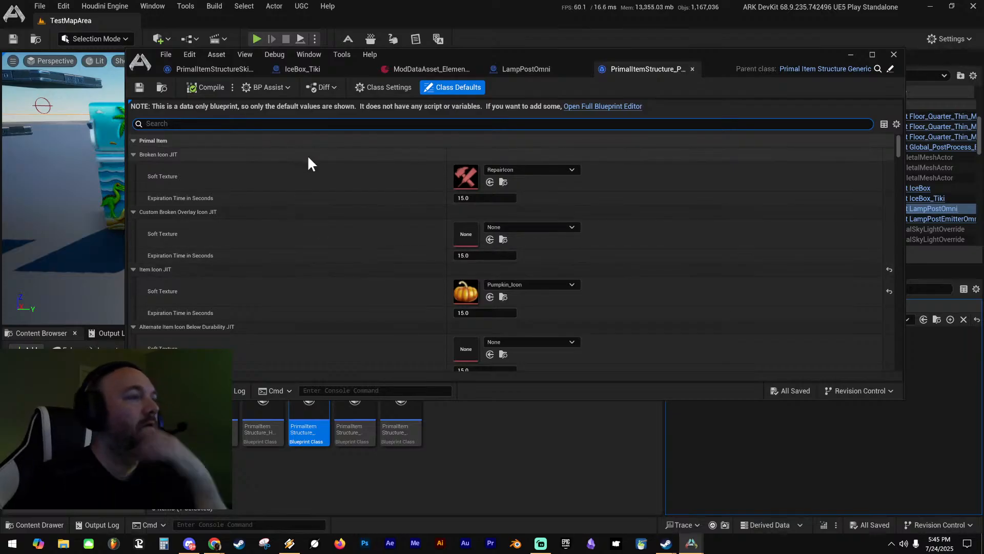
pyautogui.click(693, 69)
# Review the Item Skin Use on Item Classes and Structures to Build entries in the Tiki fridge skin's class defaults
pyautogui.click(241, 69)
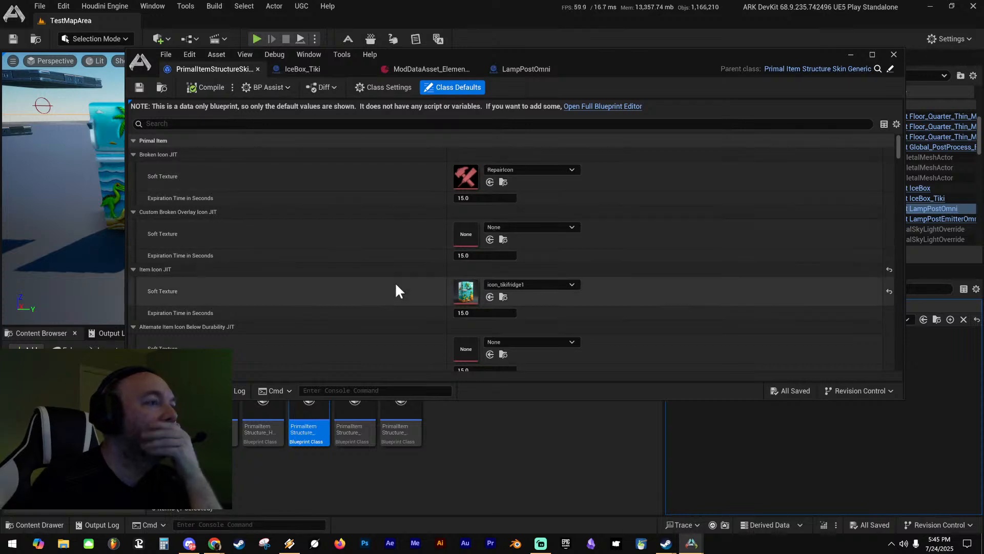
pyautogui.scroll(-10, 396, 285)
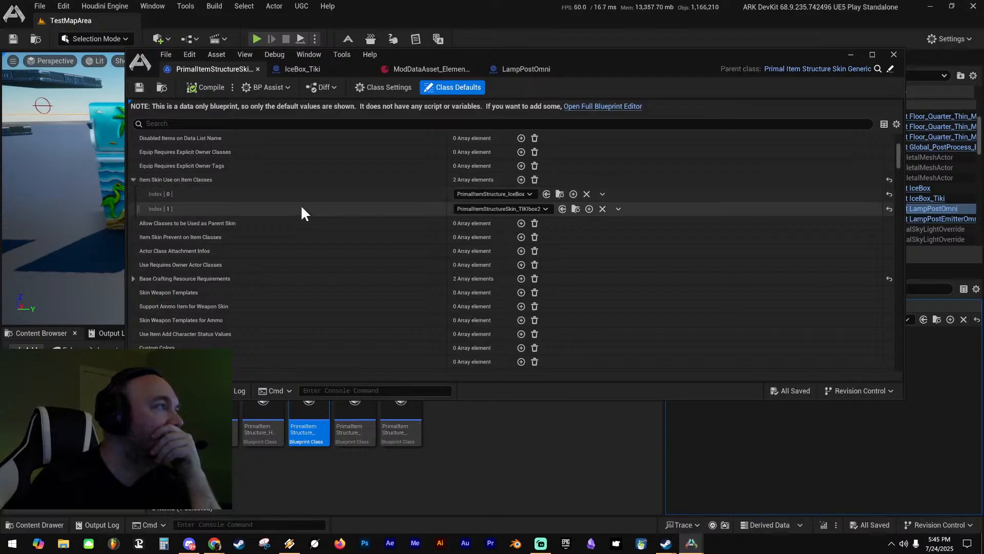
pyautogui.scroll(2, 301, 211)
pyautogui.scroll(-4, 301, 215)
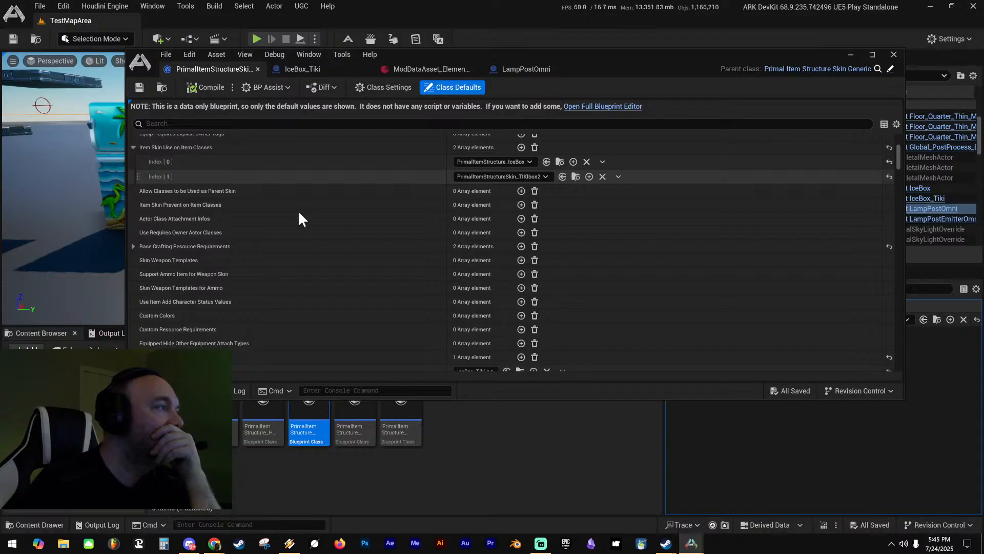
pyautogui.scroll(-4, 300, 213)
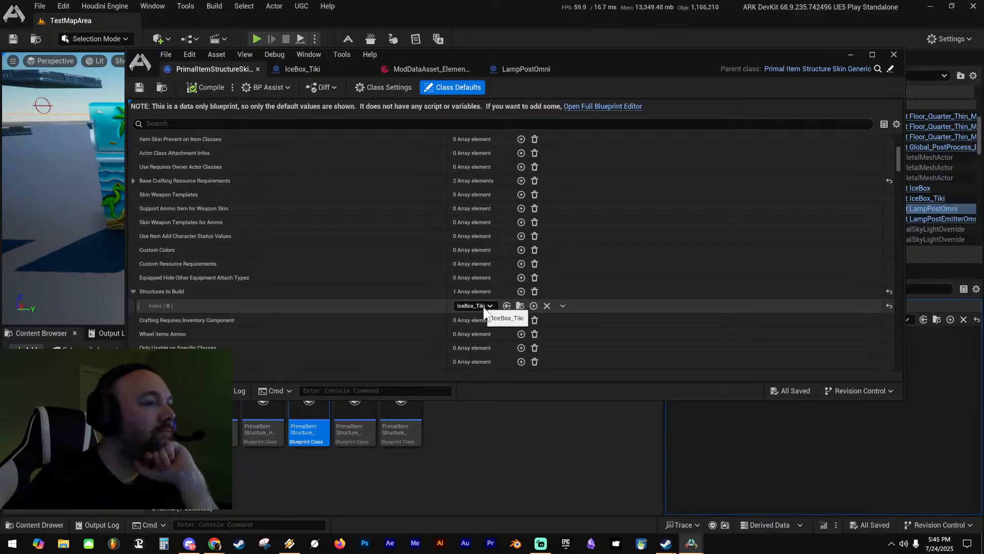
# In the IceBox_Tiki blueprint, filter the class defaults by "tag" and set Custom Tag to TikiFridge
pyautogui.click(321, 68)
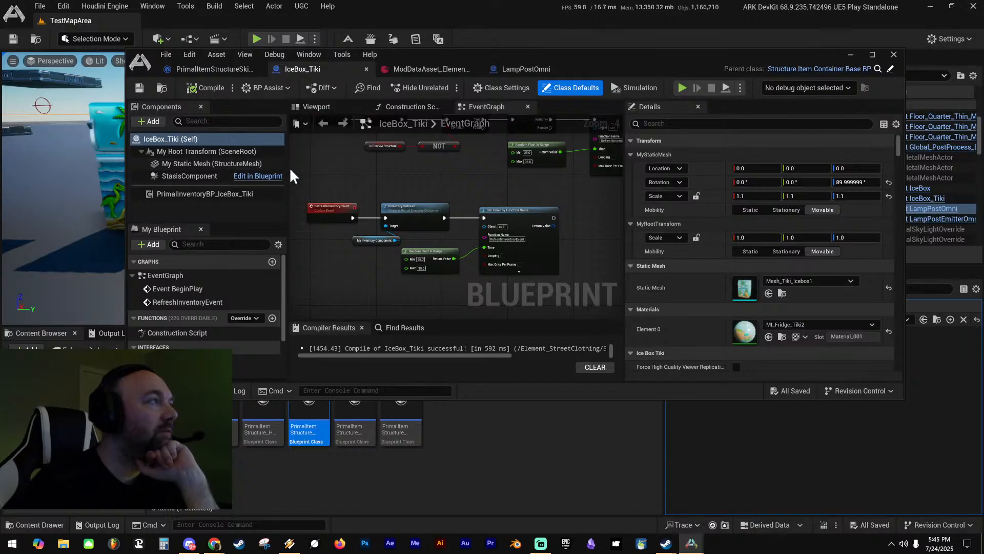
pyautogui.click(676, 123)
pyautogui.write('tag')
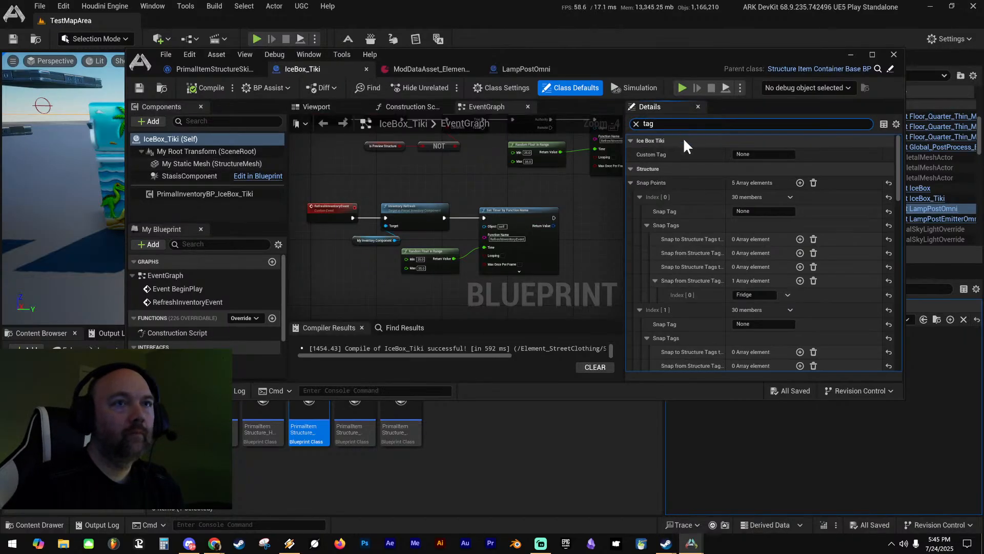
pyautogui.click(763, 154)
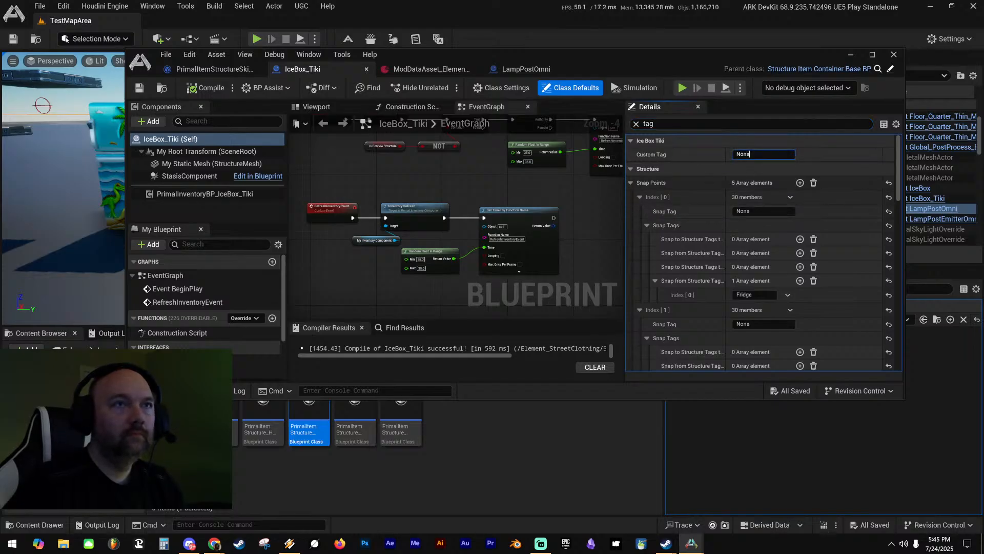
pyautogui.write('TikiF')
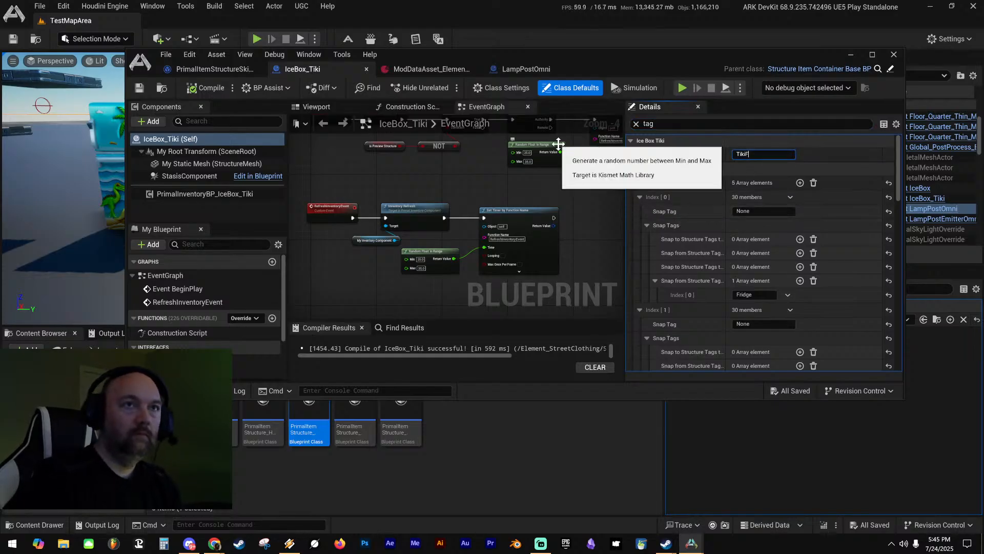
pyautogui.write('ridge')
pyautogui.press('Return')
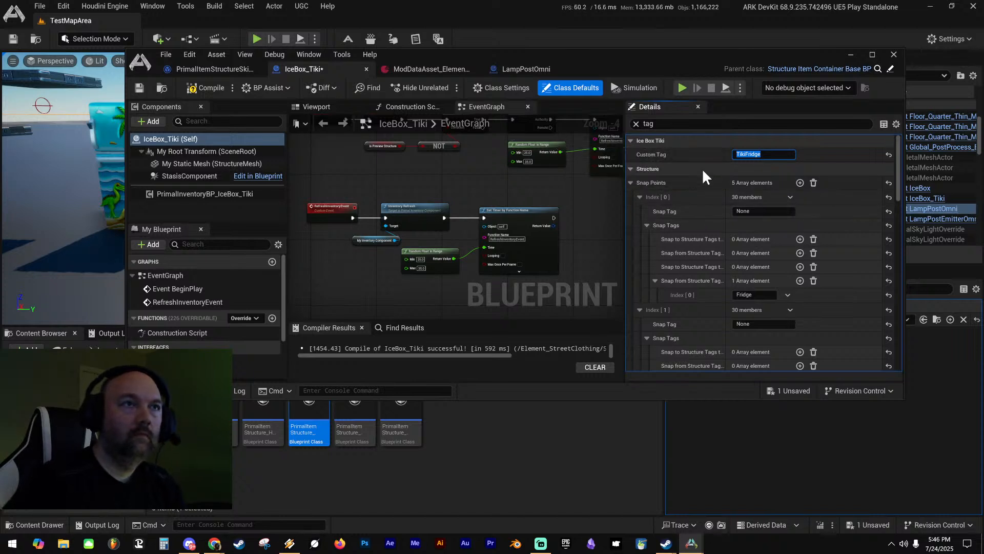
pyautogui.click(703, 168)
pyautogui.click(702, 169)
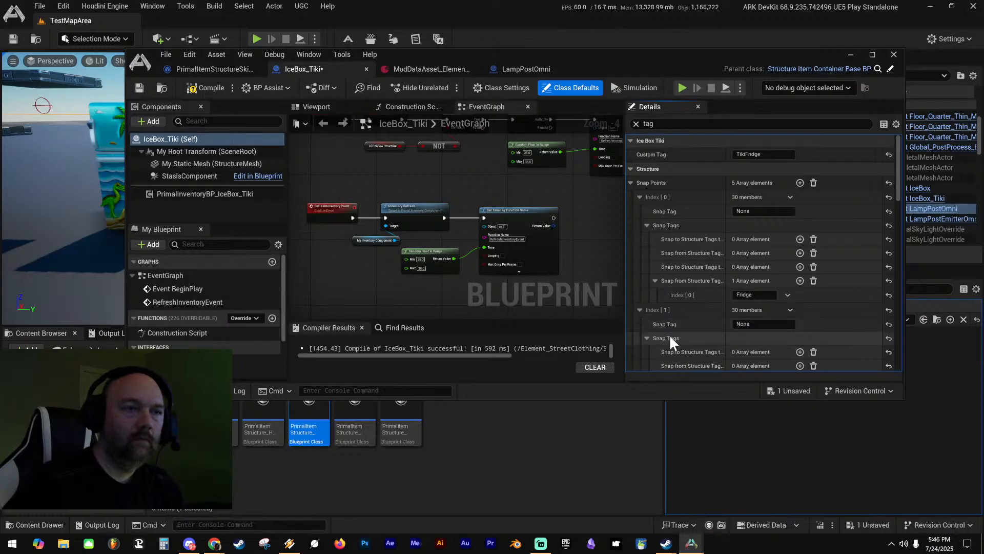
# Examine the snap point tags, Current Variant Tag and Structure Tag in the IceBox_Tiki defaults
pyautogui.scroll(-2, 670, 334)
pyautogui.scroll(-2, 675, 328)
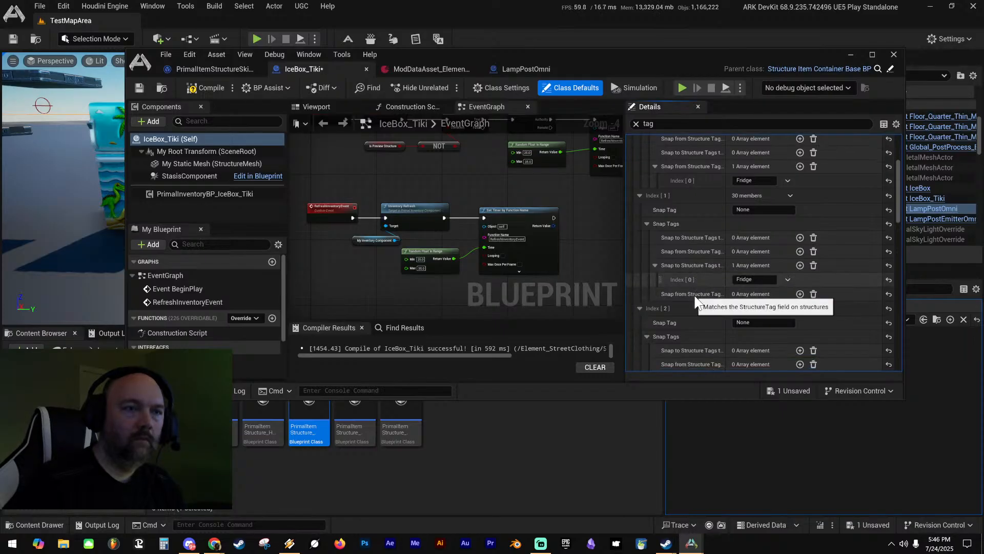
pyautogui.scroll(-2, 694, 295)
pyautogui.scroll(-5, 695, 294)
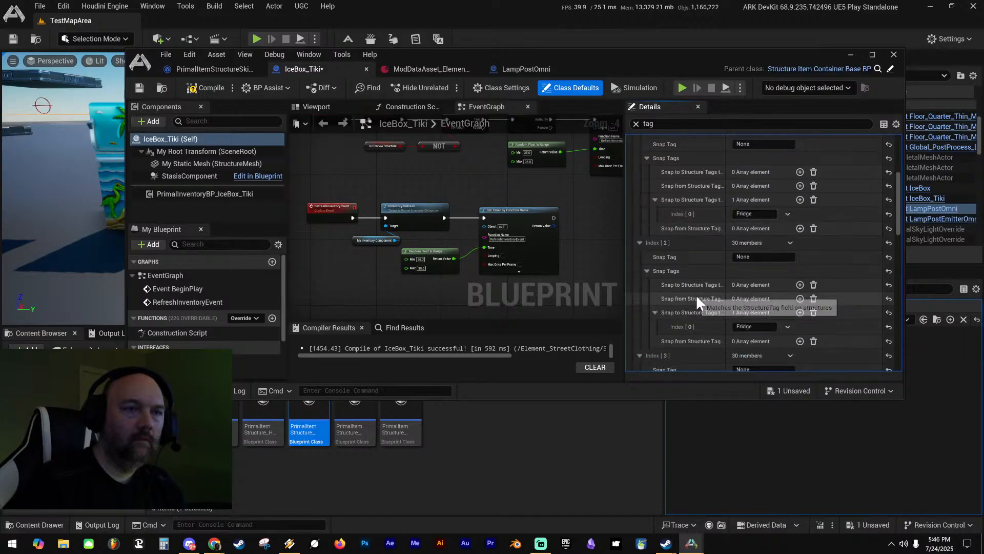
pyautogui.scroll(-4, 698, 282)
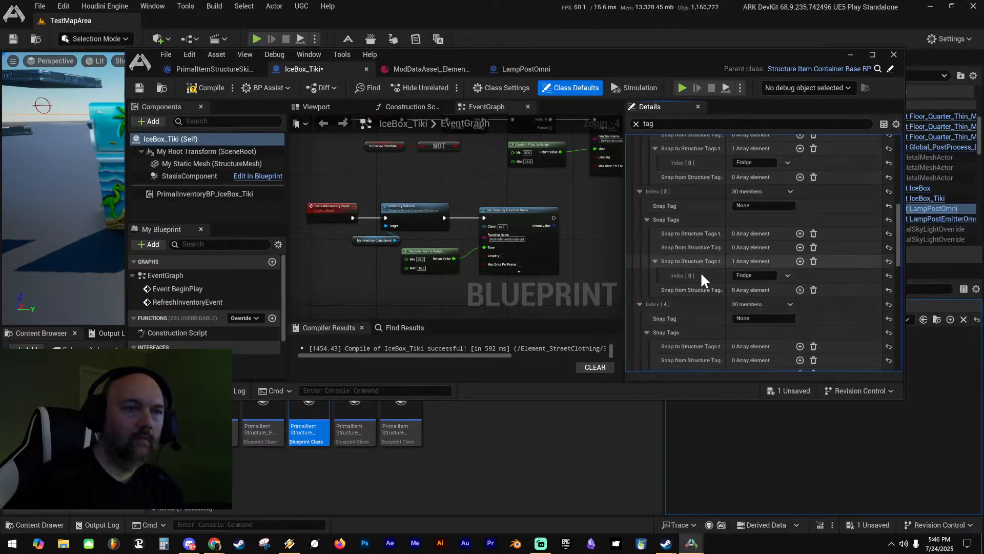
pyautogui.scroll(-4, 702, 277)
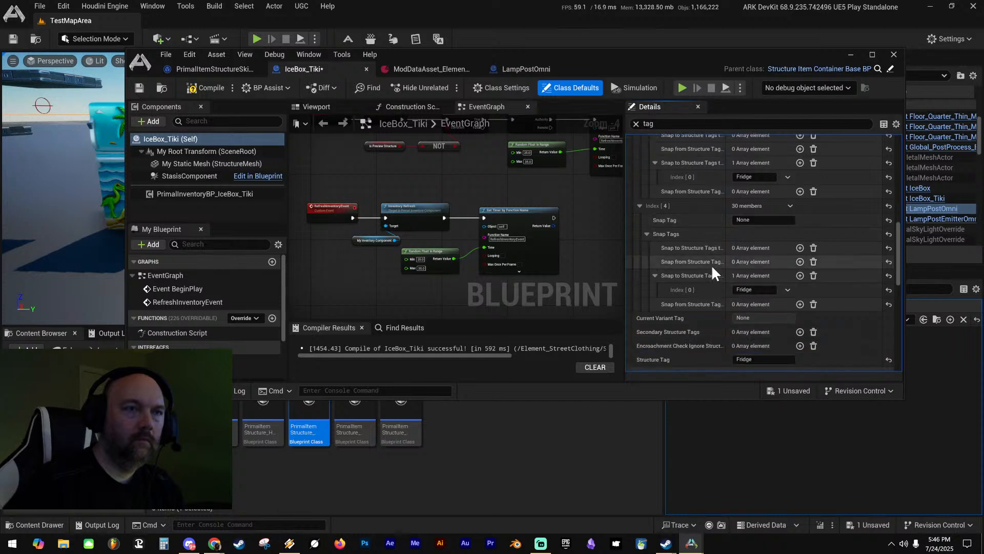
pyautogui.scroll(-2, 711, 280)
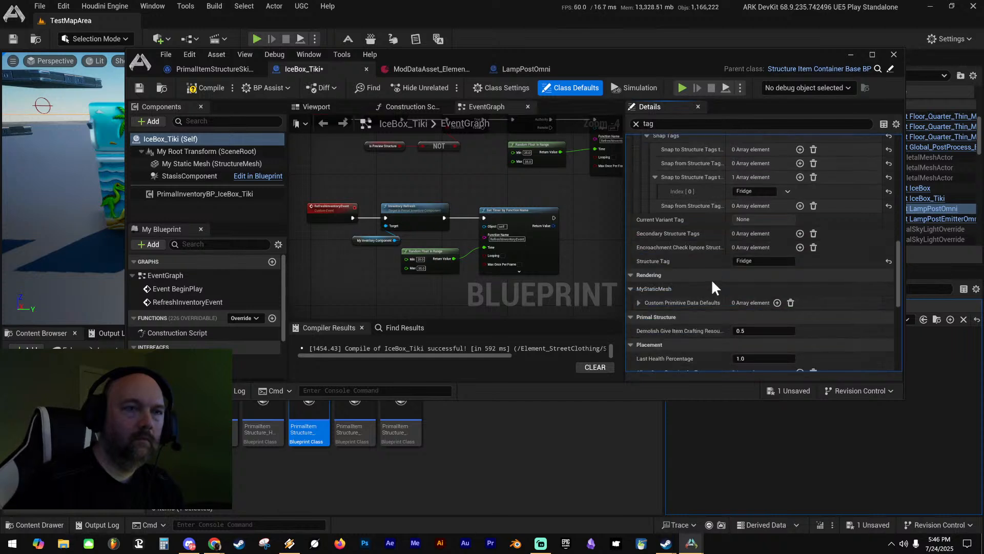
pyautogui.scroll(-1, 712, 278)
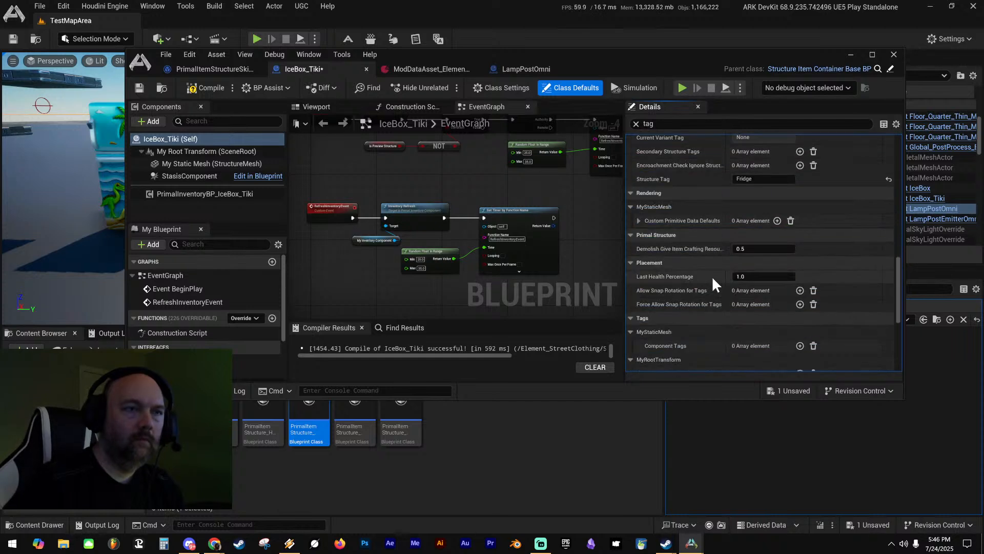
pyautogui.scroll(5, 712, 276)
pyautogui.scroll(15, 714, 272)
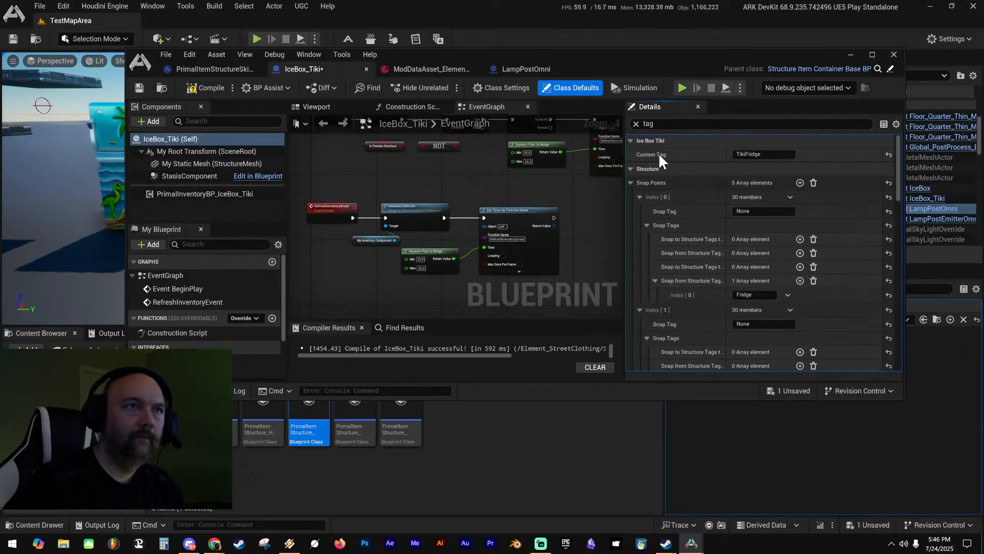
# Save the IceBox_Tiki blueprint and check the Variant Tag in the mod data asset before uncovering the level viewport
pyautogui.click(136, 86)
pyautogui.click(433, 69)
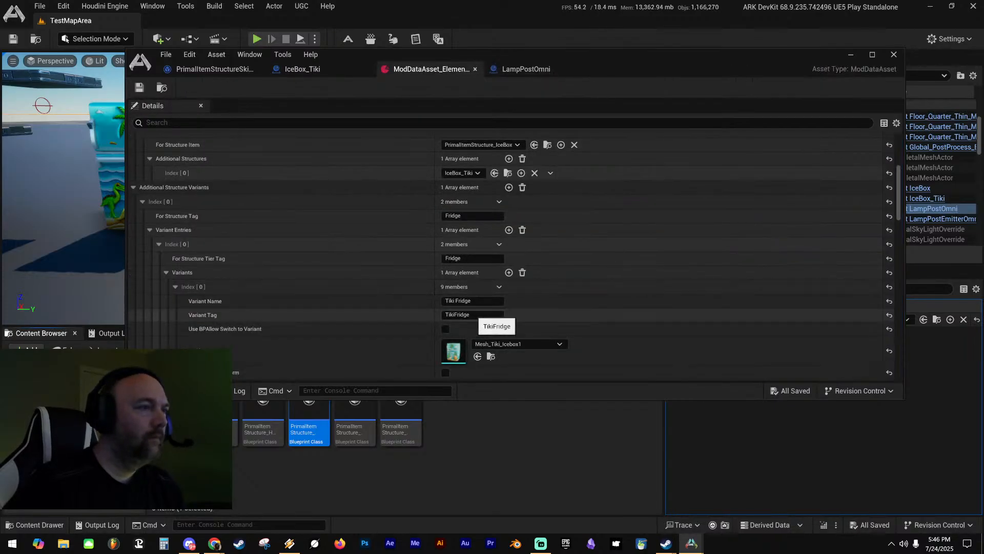
pyautogui.moveTo(634, 57); pyautogui.dragTo(669, 63)
pyautogui.click(668, 43)
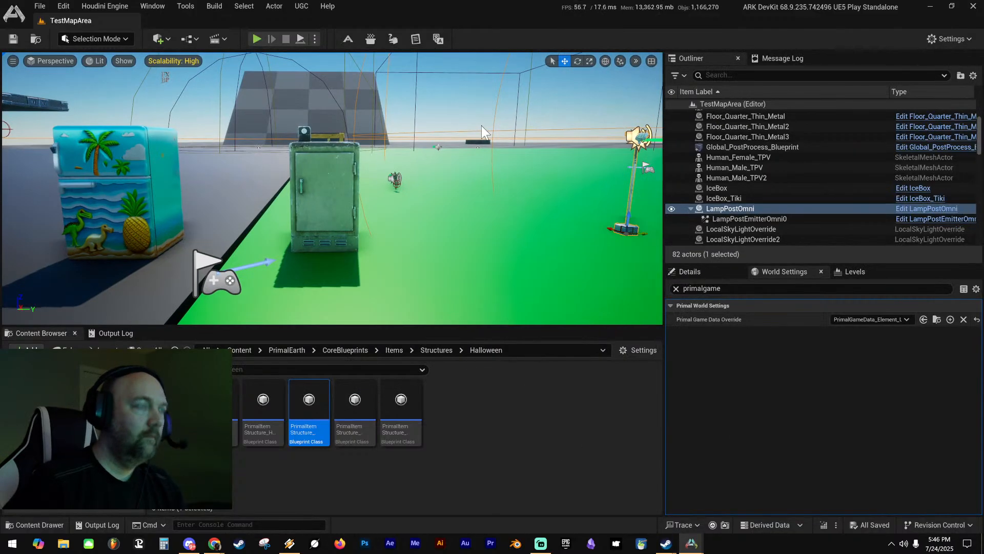
# Play-test the level by assigning the Tiki fridge cosmetic to hotbar slot 3 and previewing its placement, and end the session
pyautogui.hotkey('alt', 'p')
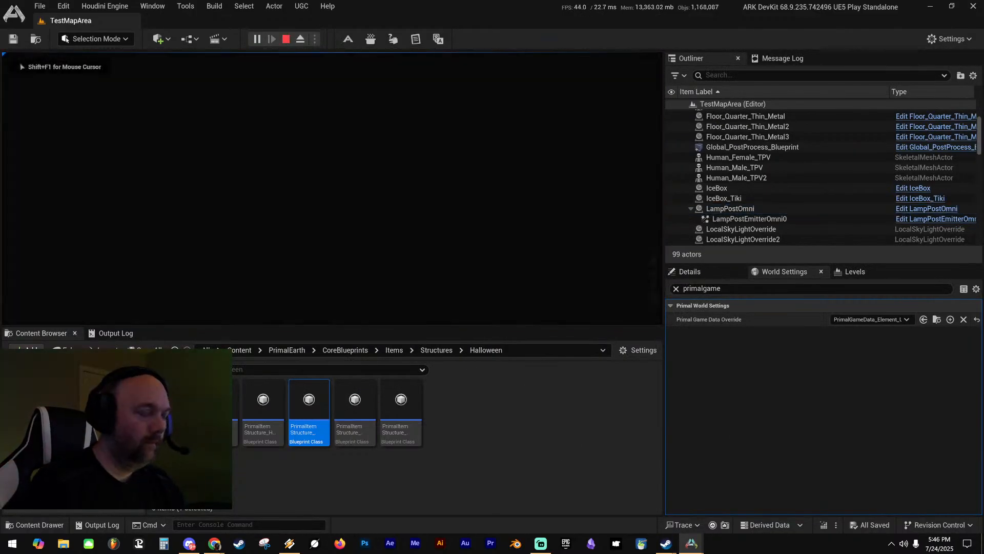
pyautogui.press('i')
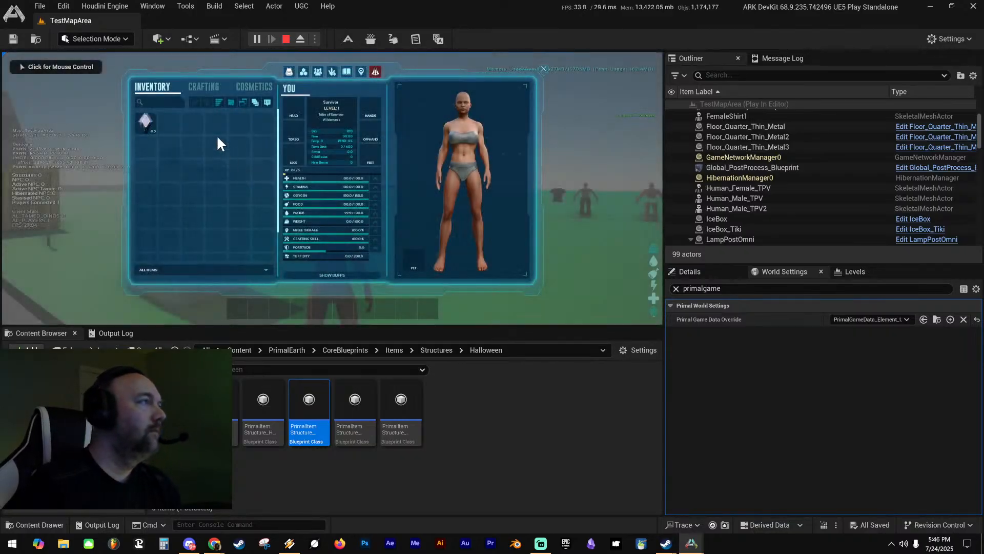
pyautogui.click(251, 87)
pyautogui.moveTo(407, 188); pyautogui.dragTo(277, 306)
pyautogui.press('i')
pyautogui.press('3')
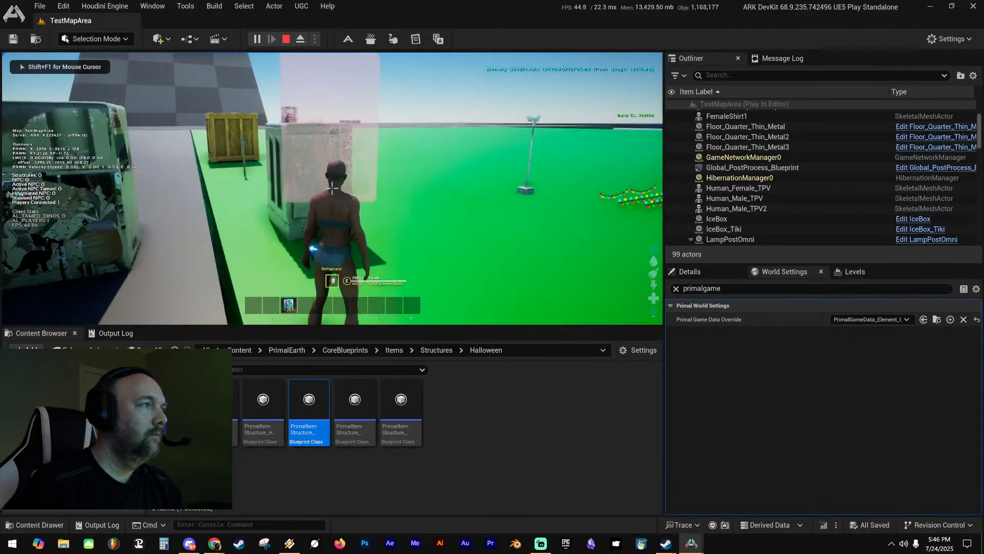
pyautogui.press('d')
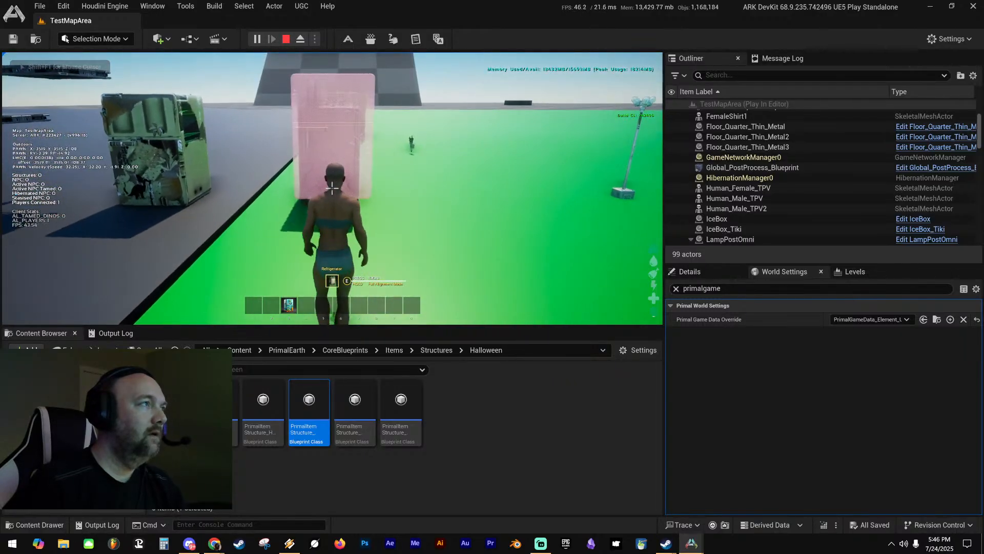
pyautogui.hotkey('shift', 'F1')
pyautogui.press('Escape')
pyautogui.moveTo(434, 242); pyautogui.dragTo(413, 236, button='right')
# Bring the mod data asset back into view and review its Tiki Fridge variant entry and the Mod Data Asset settings
pyautogui.moveTo(1, 66); pyautogui.dragTo(648, 109)
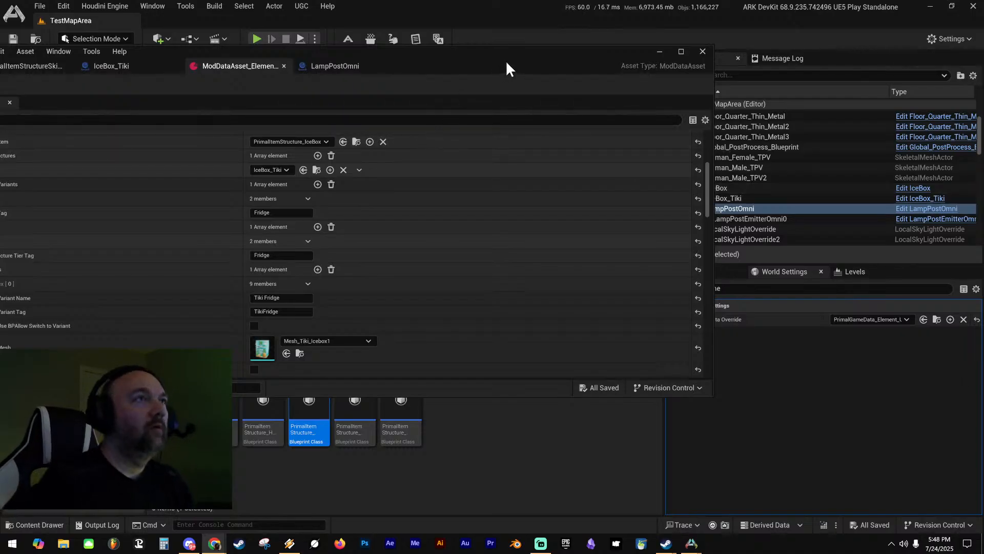
pyautogui.moveTo(521, 63); pyautogui.dragTo(705, 57)
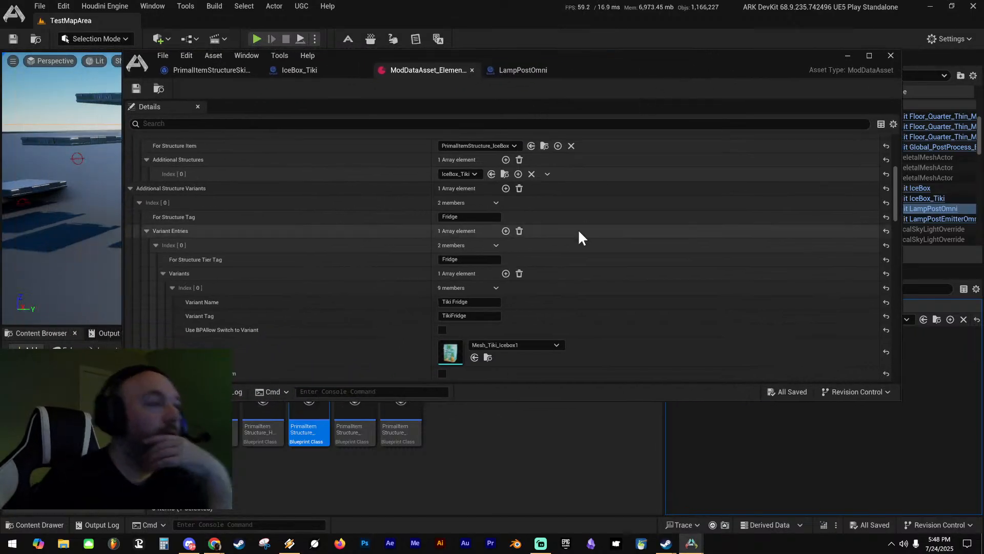
pyautogui.scroll(-3, 655, 287)
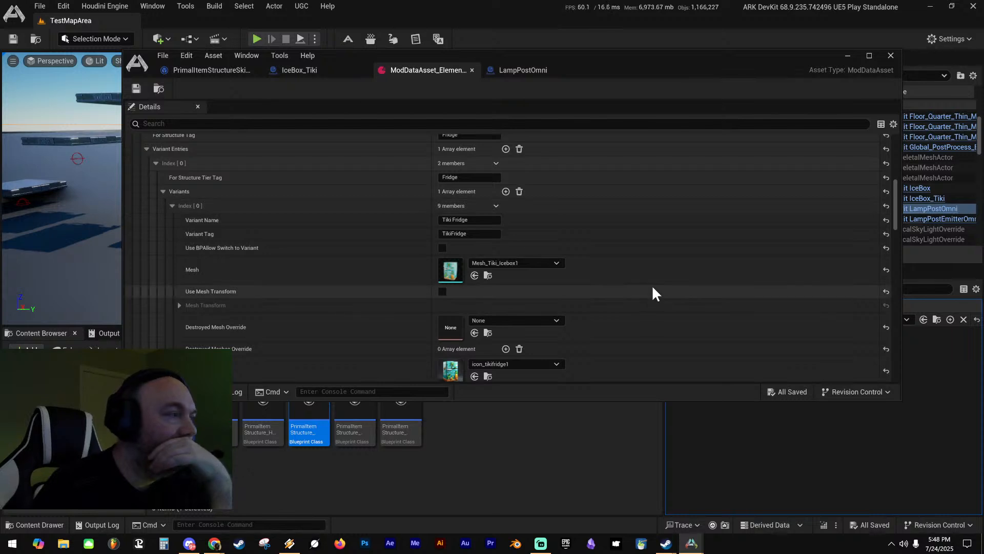
pyautogui.scroll(-6, 651, 285)
pyautogui.scroll(-4, 326, 284)
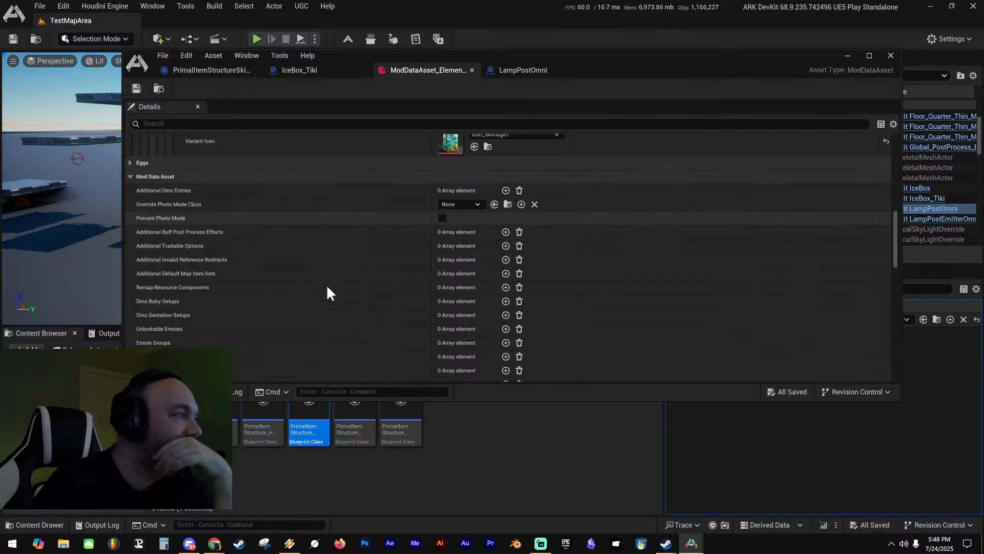
# Search the mod data asset for "snap" and "tag", clear the search, and return to the IceBox_Tiki blueprint
pyautogui.click(200, 124)
pyautogui.write('snap')
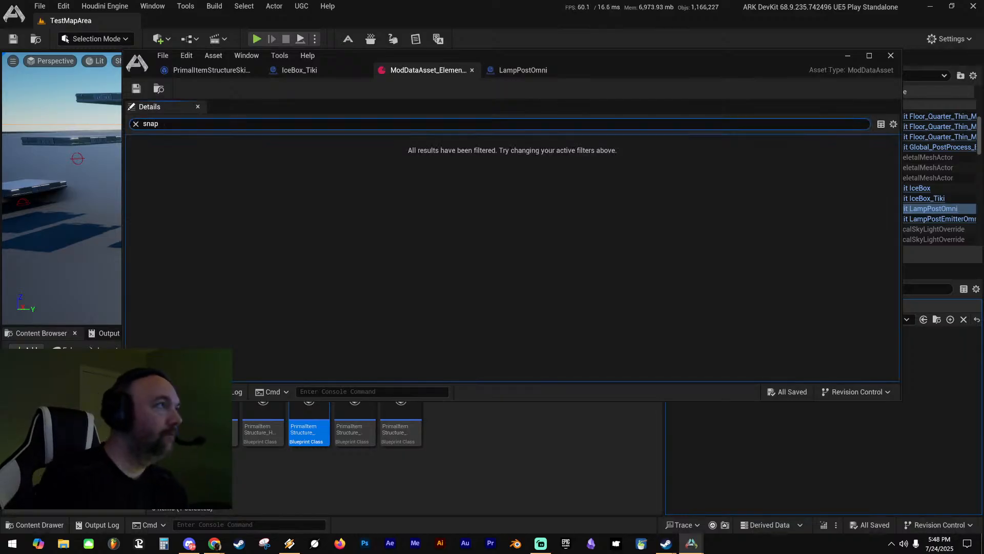
pyautogui.press('BackSpace')
pyautogui.press('BackSpace')
pyautogui.press('BackSpace')
pyautogui.write('tag')
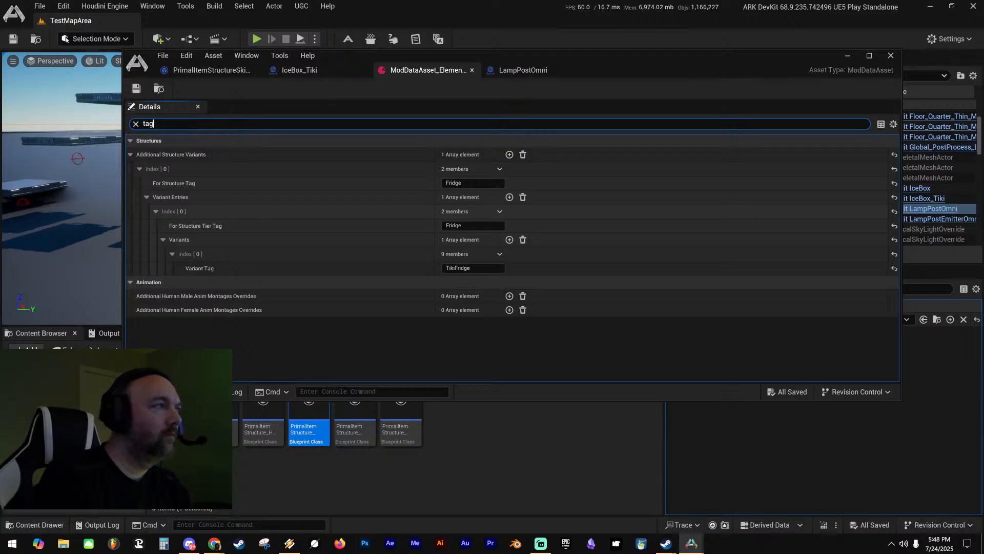
pyautogui.press('BackSpace')
pyautogui.press('BackSpace')
pyautogui.press('BackSpace')
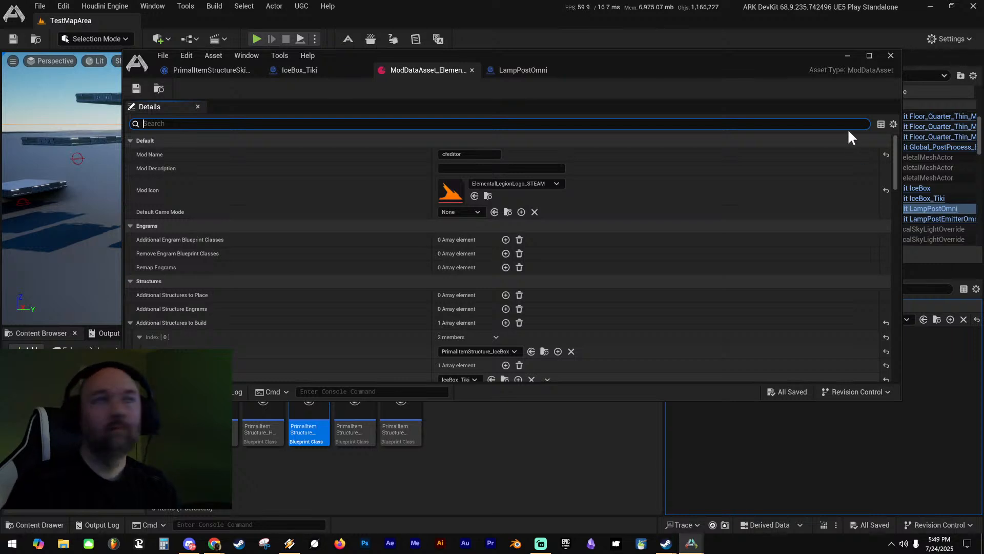
pyautogui.click(307, 72)
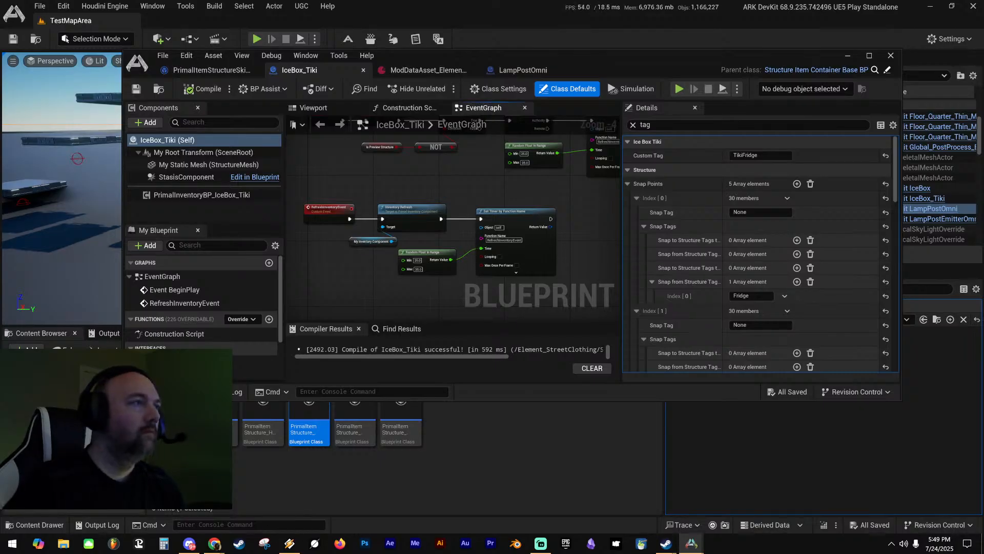
# Search the mod data asset for "ID" and set the TikiFridge custom cosmetic entry's Cosmetic ID to 0
pyautogui.moveTo(438, 181)
pyautogui.mouseDown(button='right')
pyautogui.moveTo(480, 231)
pyautogui.moveTo(443, 171)
pyautogui.mouseUp(button='right')
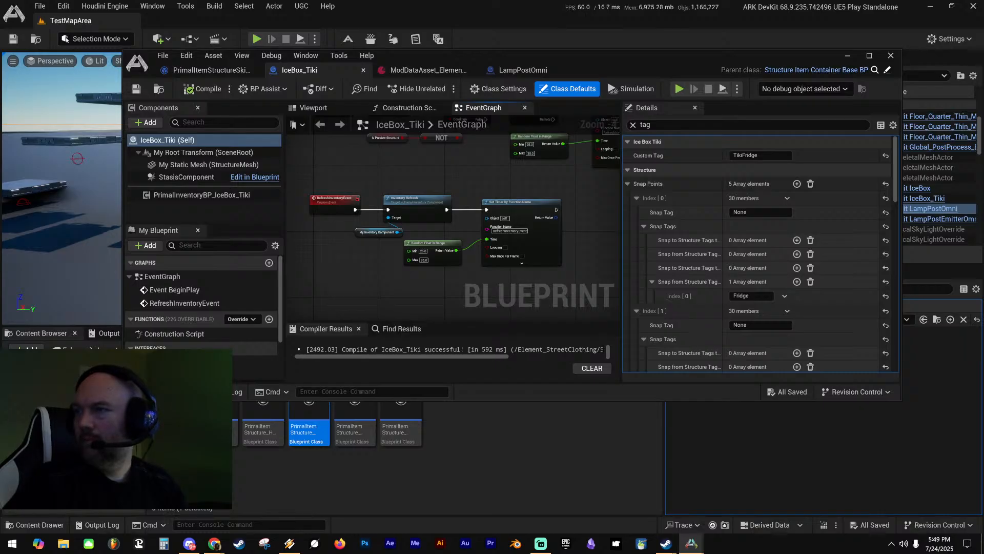
pyautogui.click(418, 72)
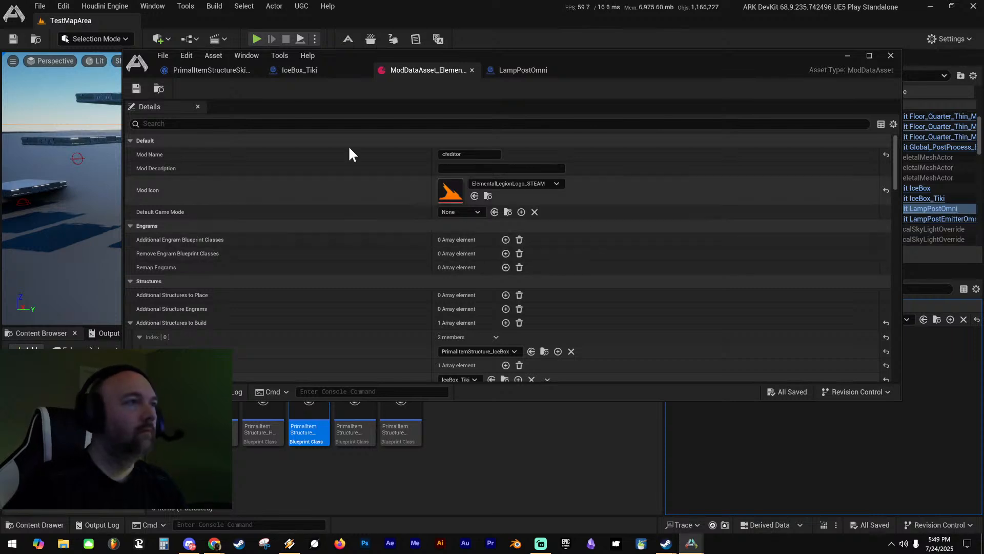
pyautogui.click(328, 124)
pyautogui.write('ID')
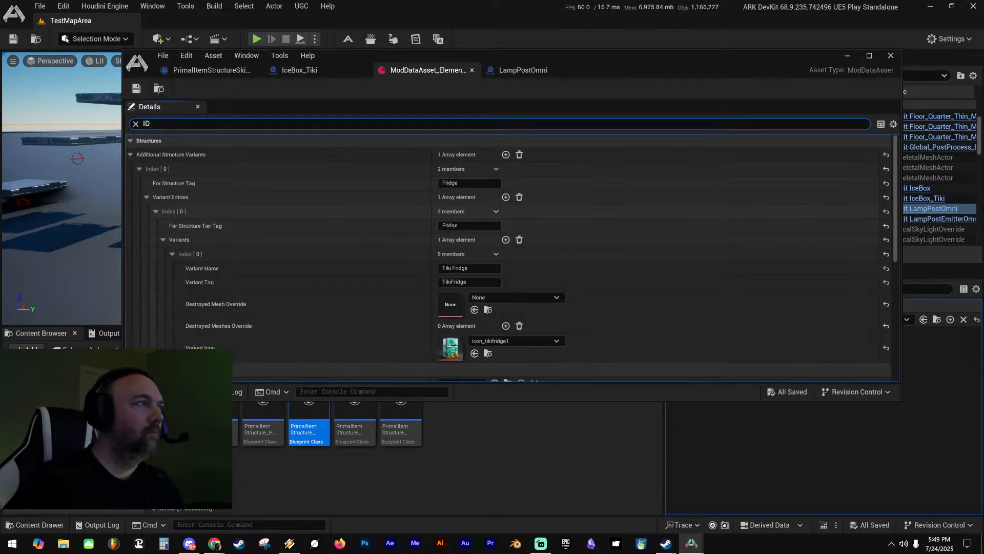
pyautogui.scroll(-5, 333, 277)
pyautogui.scroll(-1, 340, 267)
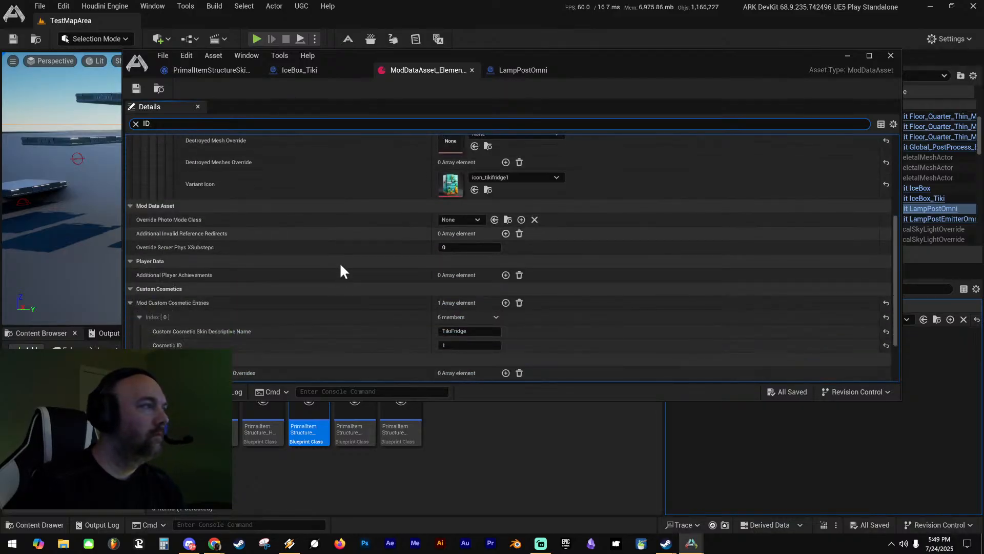
pyautogui.scroll(-2, 340, 262)
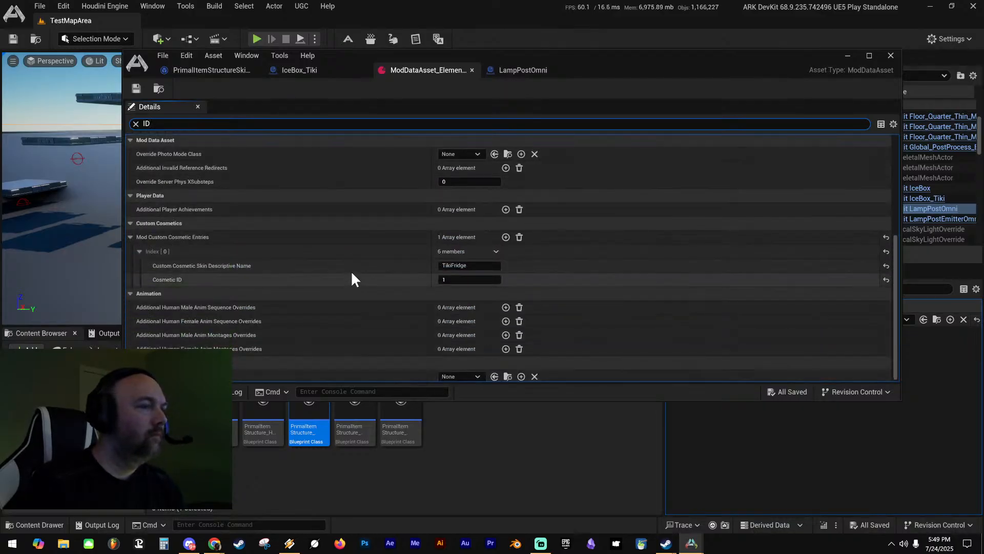
pyautogui.click(469, 279)
pyautogui.write('0')
pyautogui.press('Return')
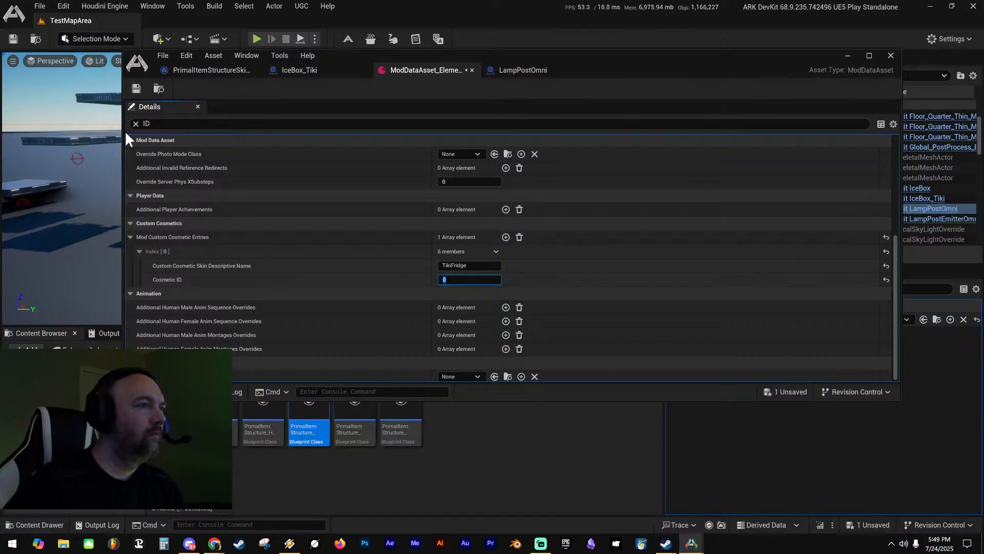
# Uncover the level, start a play-test, and assign the Tiki fridge cosmetic to hotbar slot 3
pyautogui.click(848, 55)
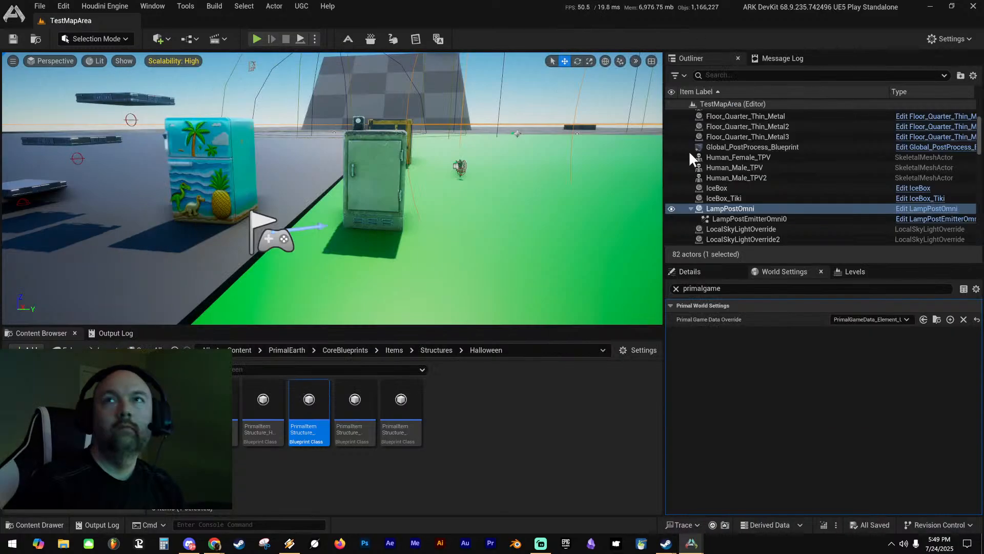
pyautogui.moveTo(456, 147); pyautogui.dragTo(455, 147, button='right')
pyautogui.hotkey('alt', 'p')
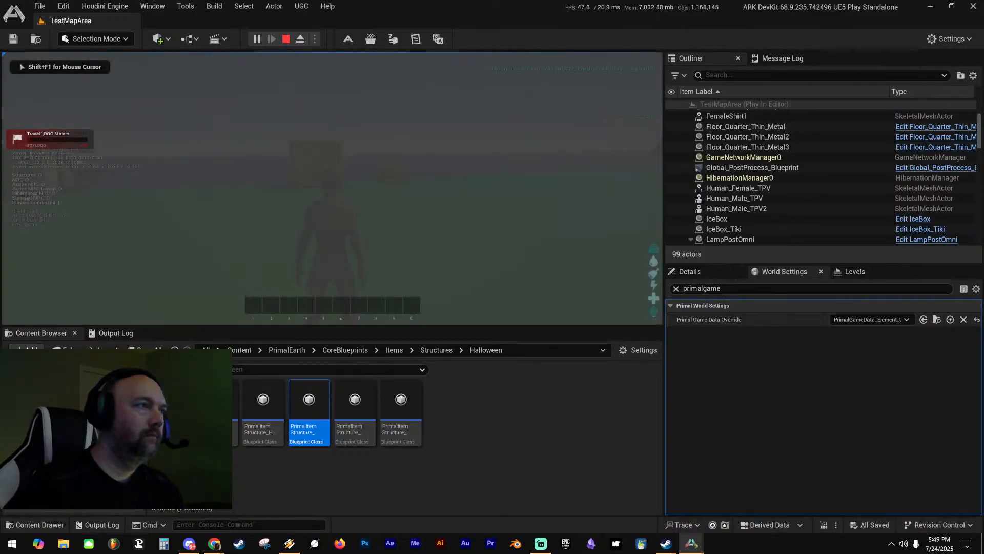
pyautogui.press('i')
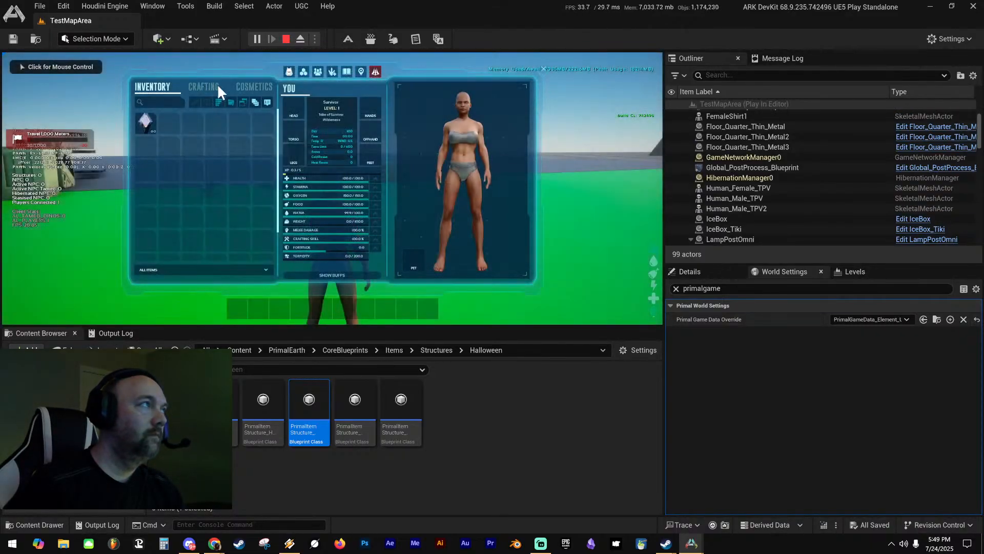
pyautogui.click(257, 86)
pyautogui.moveTo(405, 186); pyautogui.dragTo(280, 307)
pyautogui.press('i')
pyautogui.press('w')
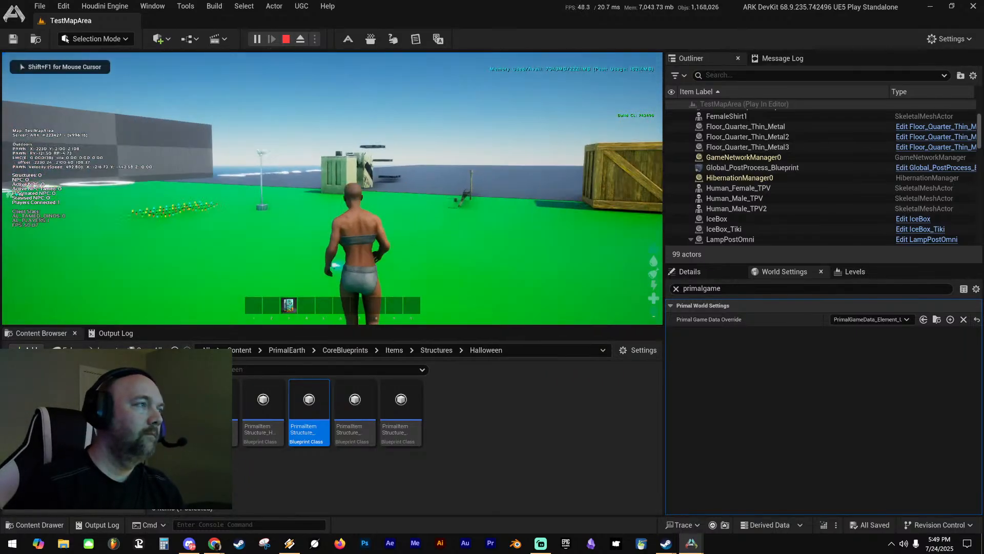
# Preview the Tiki fridge's placement from hotbar slot 3 around the level, and end the play session
pyautogui.press('3')
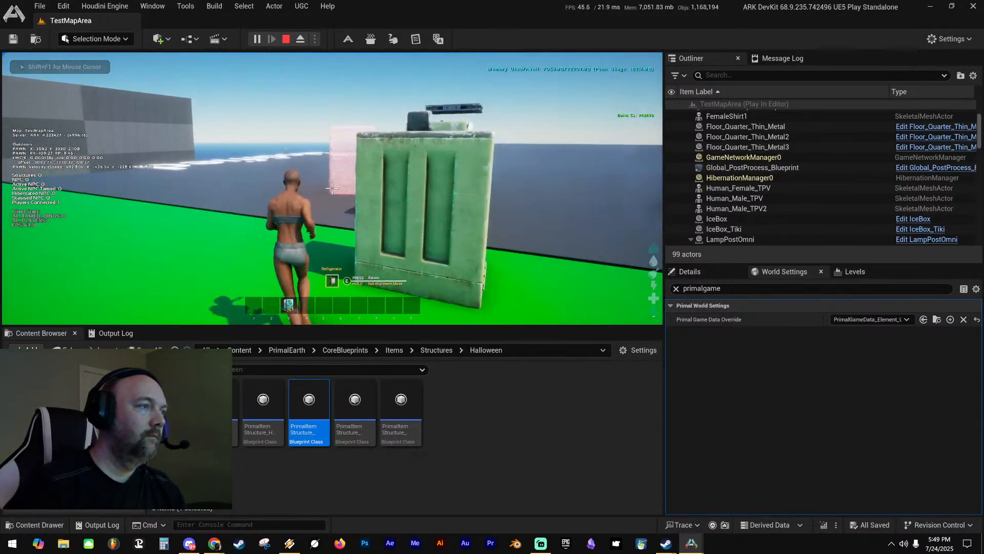
pyautogui.press('s')
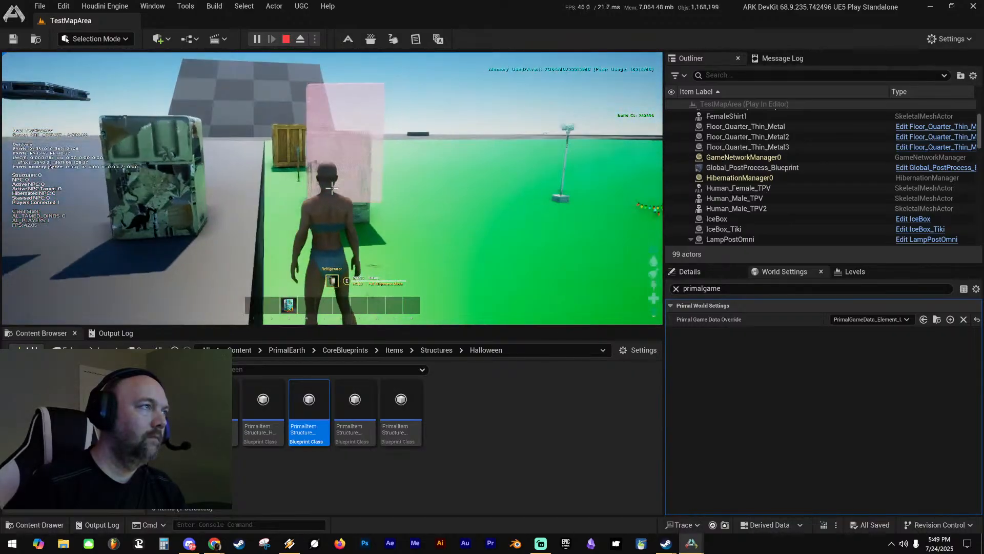
pyautogui.press('d')
pyautogui.press('w')
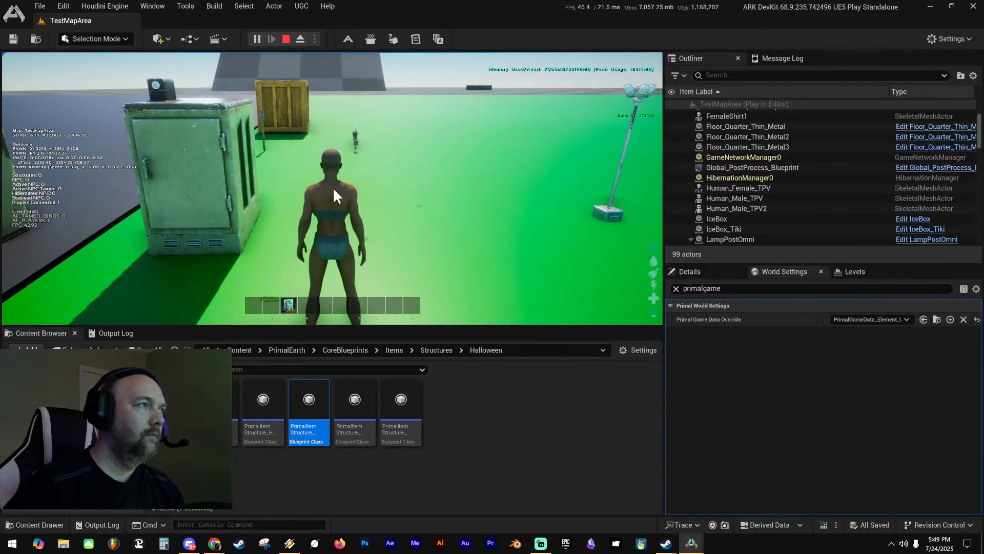
pyautogui.press('Escape')
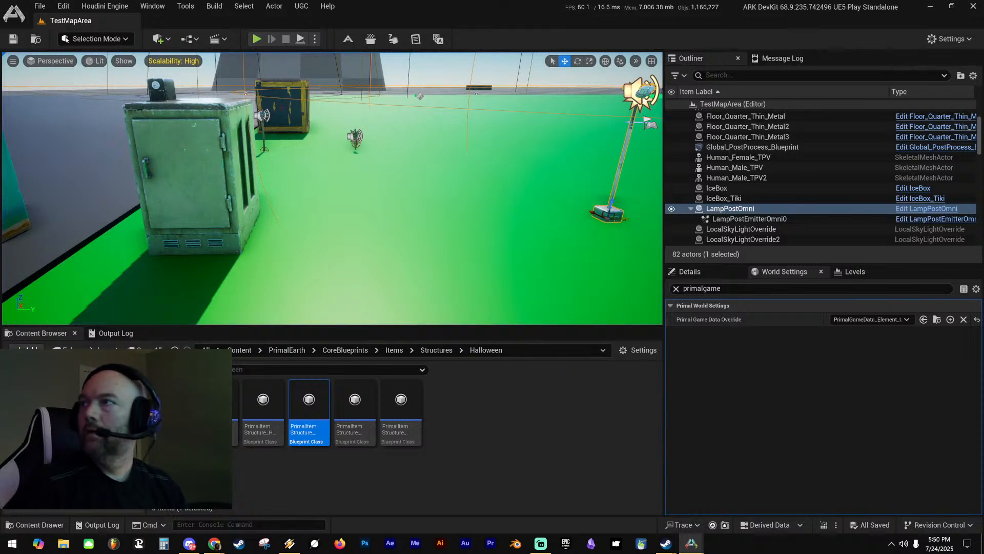
# Bring the mod data asset back into view, set the TikiFridge entry's Cosmetic ID to 1, and save the asset
pyautogui.moveTo(983, 77); pyautogui.dragTo(448, 30)
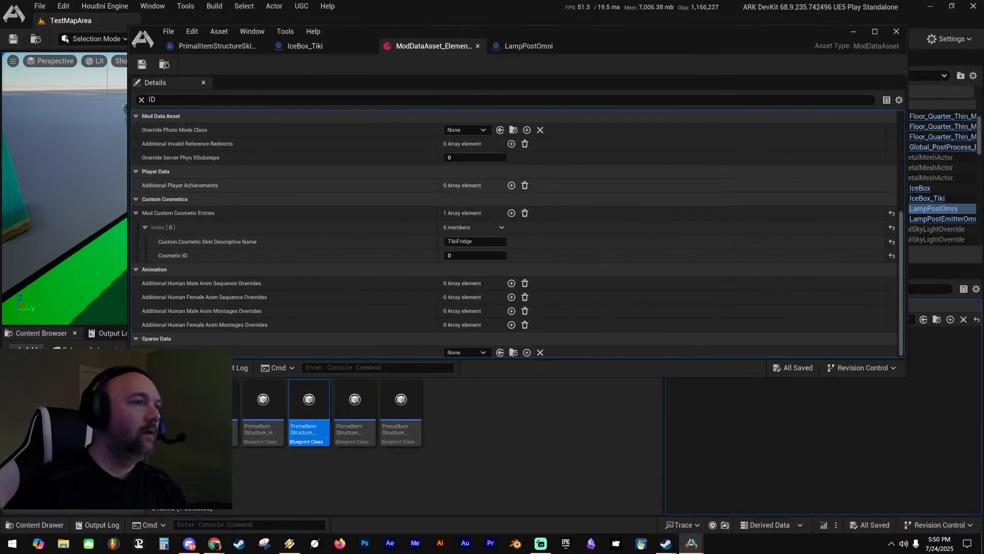
pyautogui.click(463, 255)
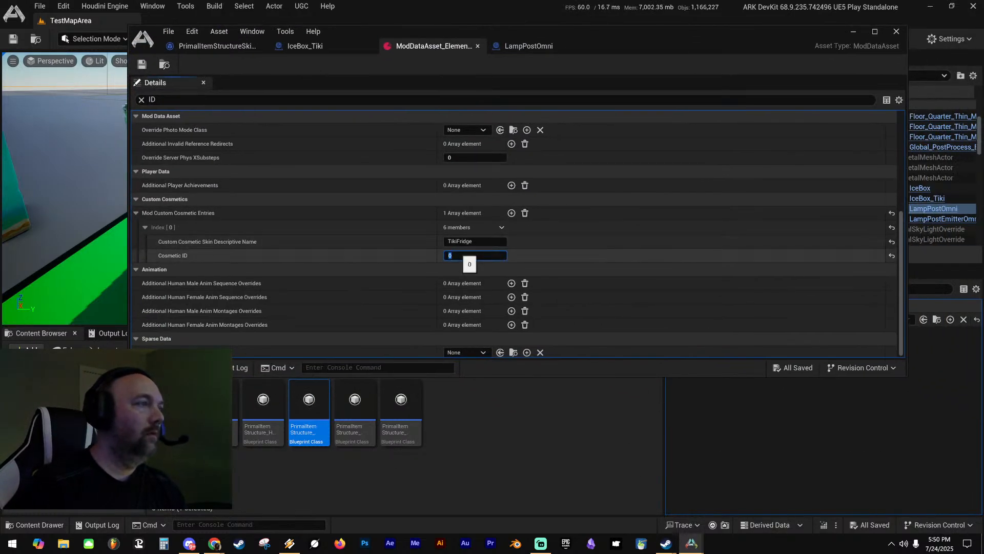
pyautogui.write('1')
pyautogui.press('Return')
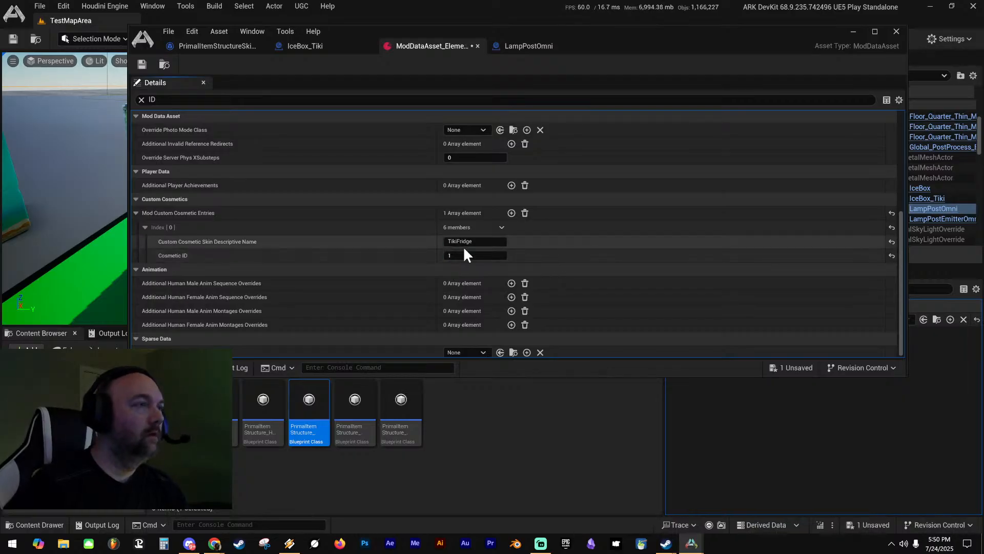
pyautogui.click(142, 64)
# Check the Structures to Build entry in the PrimalItemStructureSkin_TIKIbox2 defaults and return to the mod data asset
pyautogui.click(212, 45)
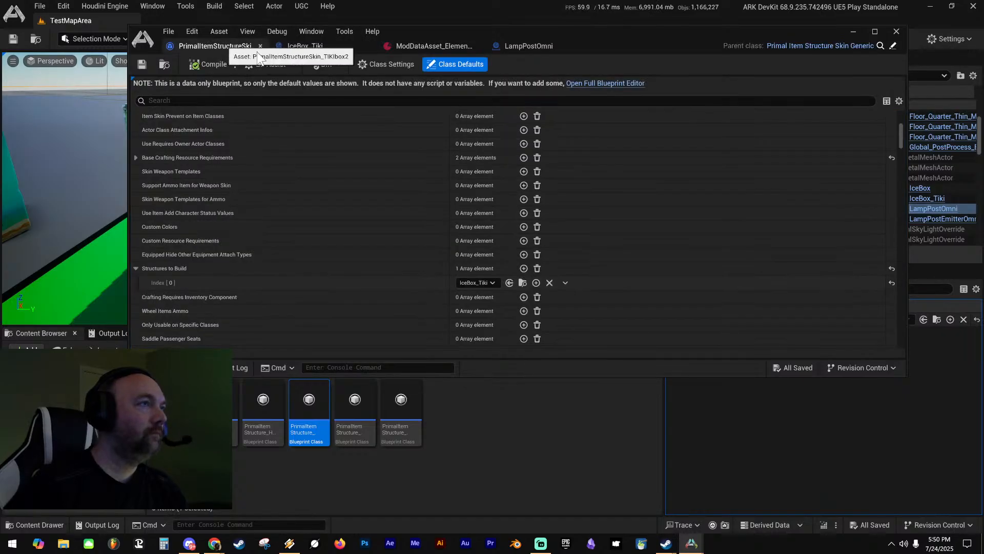
pyautogui.click(229, 101)
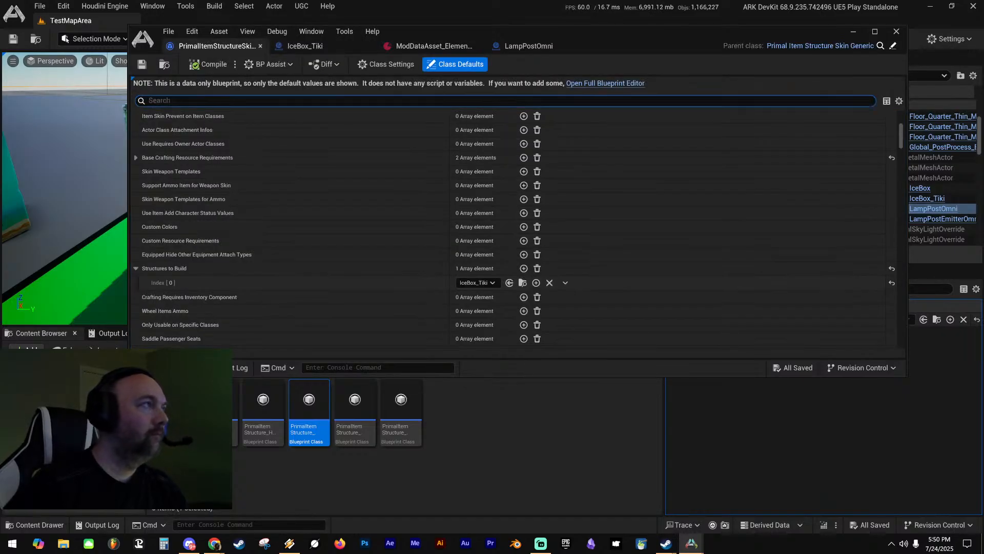
pyautogui.click(426, 277)
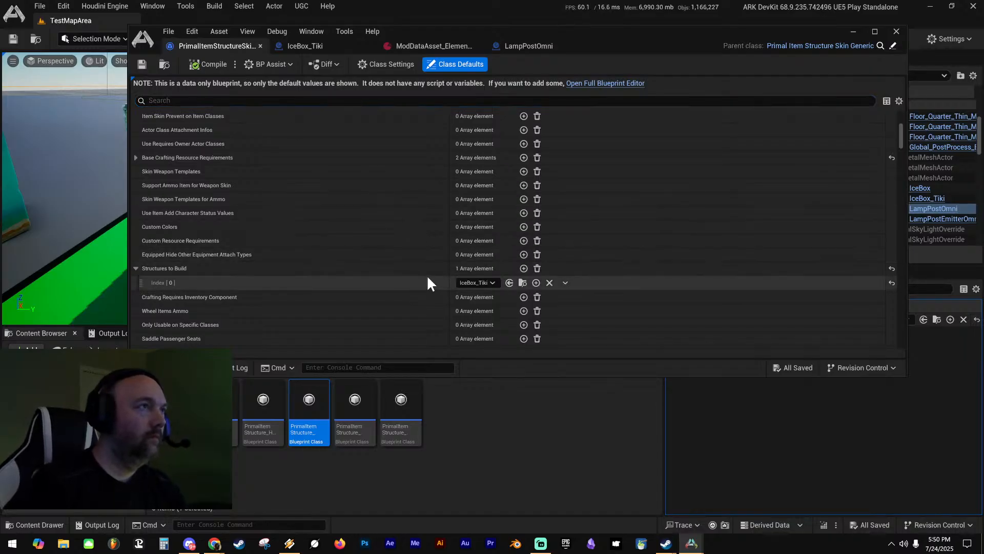
pyautogui.click(406, 45)
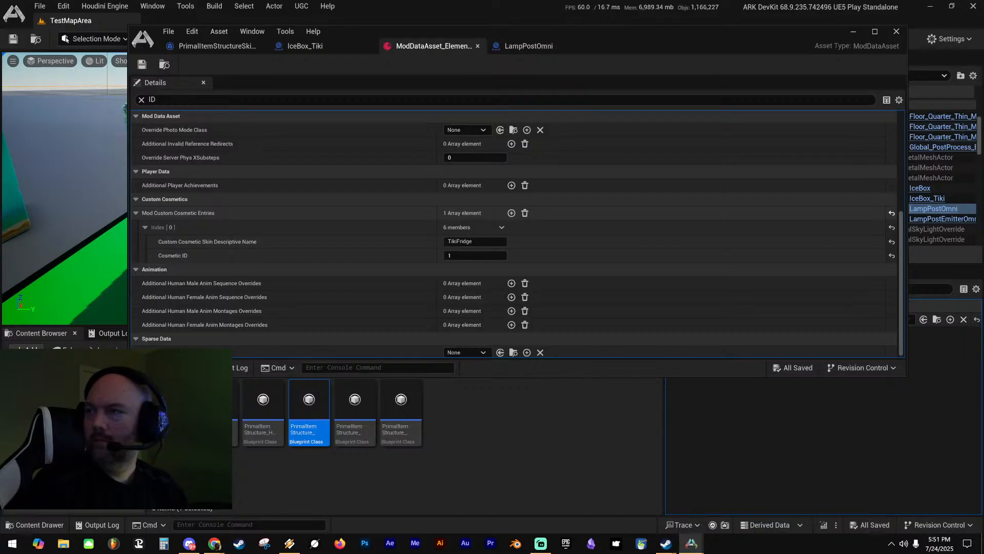
pyautogui.click(594, 19)
pyautogui.moveTo(358, 179); pyautogui.dragTo(335, 154, button='right')
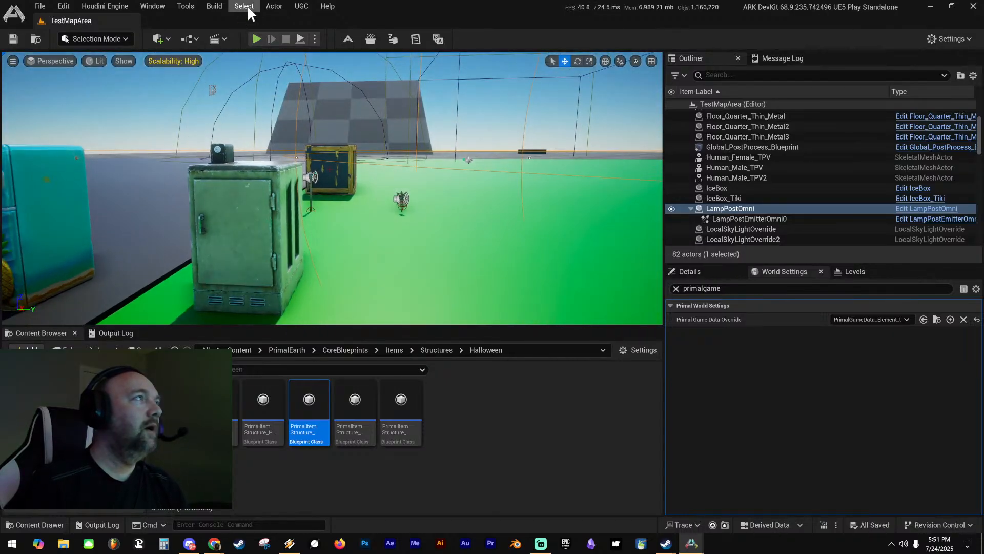
pyautogui.click(214, 5)
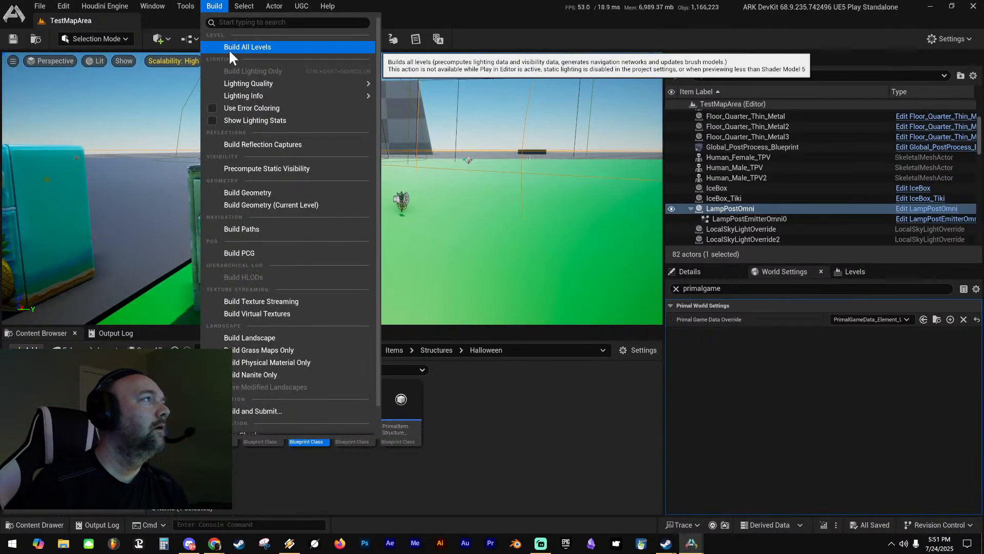
pyautogui.scroll(-2, 283, 389)
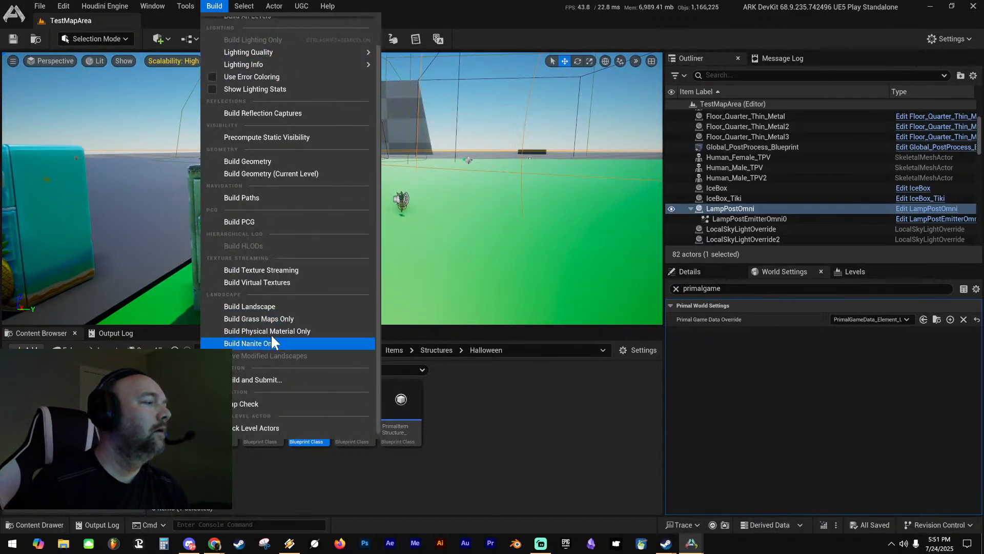
pyautogui.scroll(2, 274, 257)
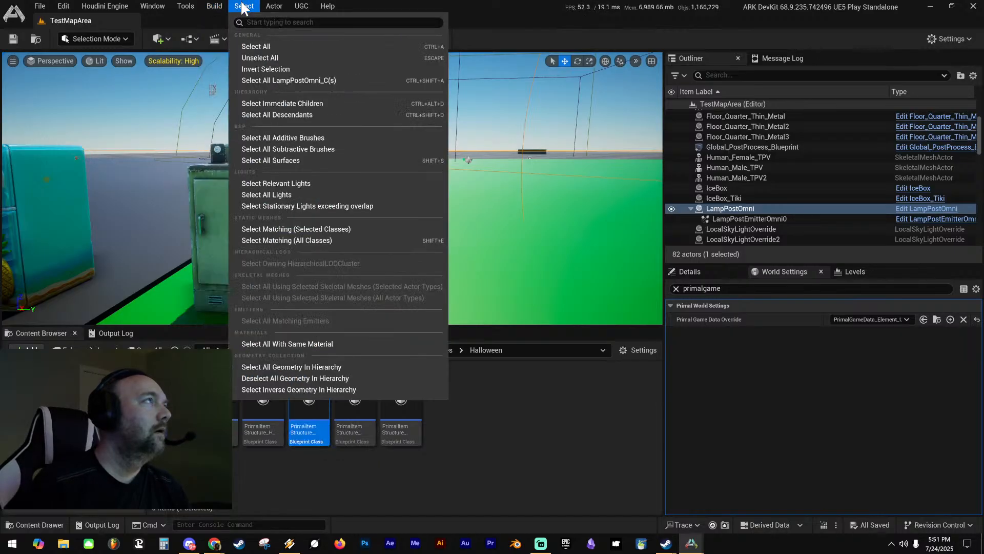
pyautogui.moveTo(191, 4)
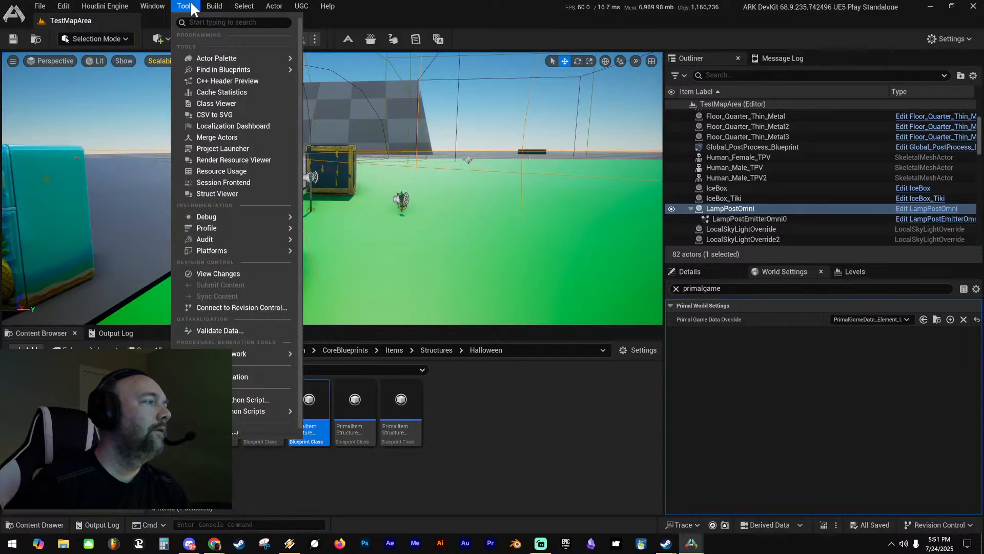
pyautogui.moveTo(548, 3); pyautogui.dragTo(709, 121)
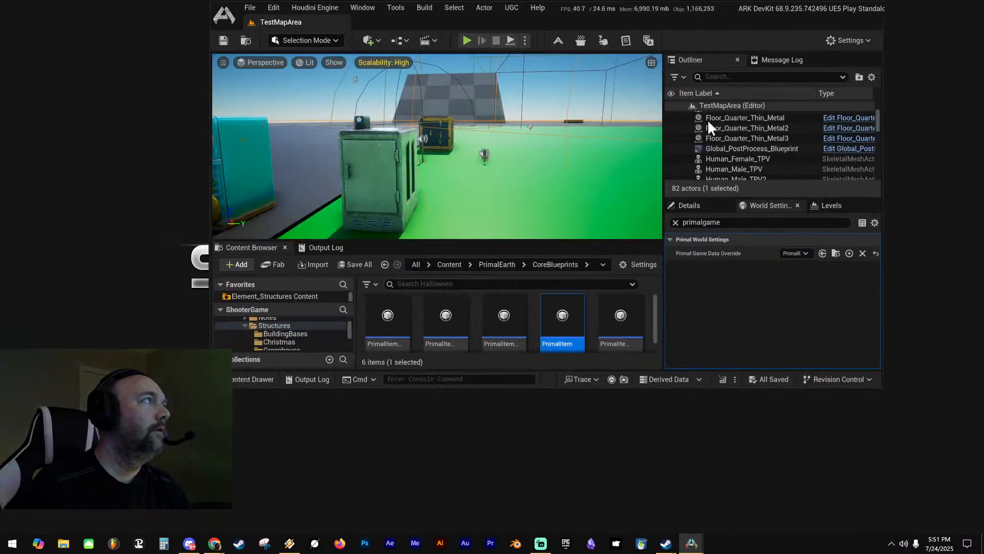
pyautogui.doubleClick(724, 5)
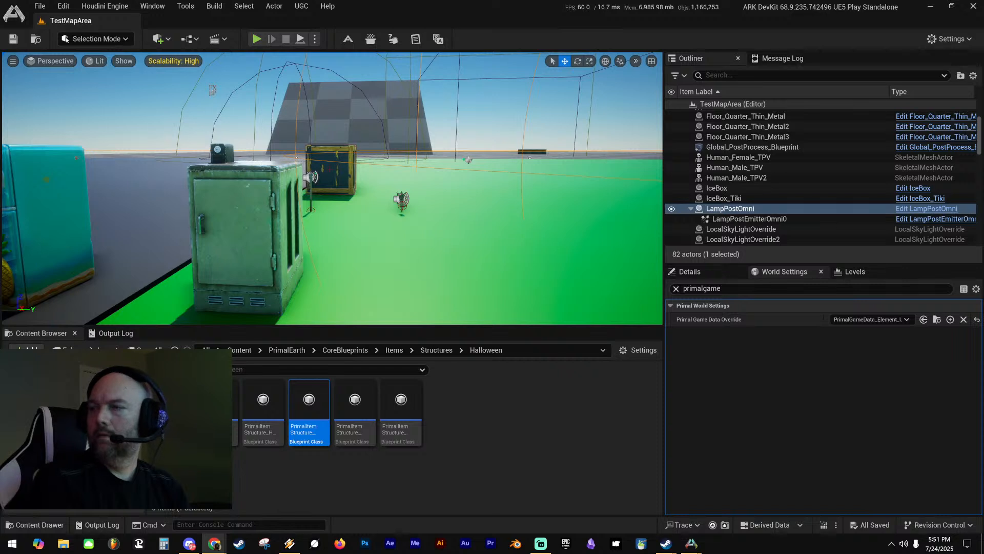
# Enable the Element_StreetClothing mod in the DevKit's list of enabled mods
pyautogui.click(302, 7)
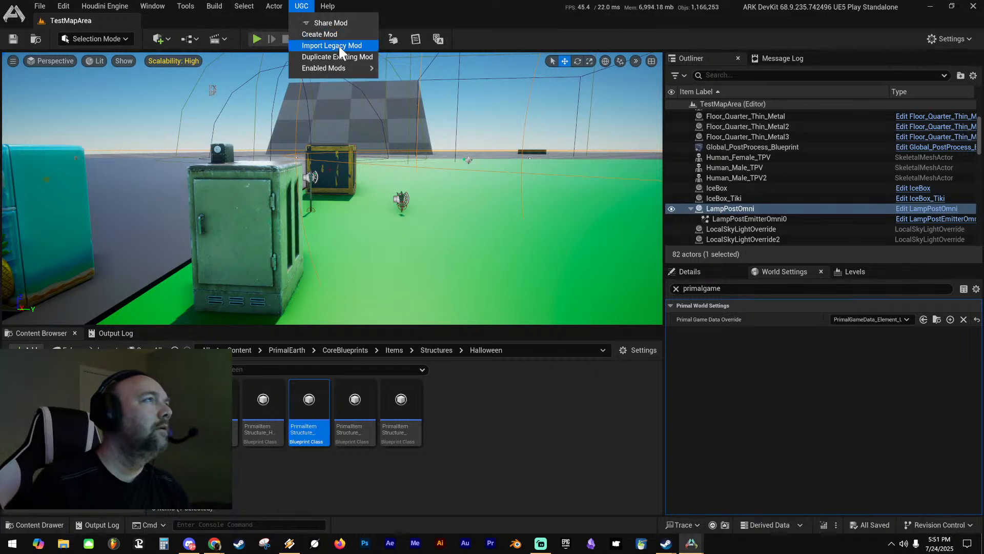
pyautogui.moveTo(345, 69)
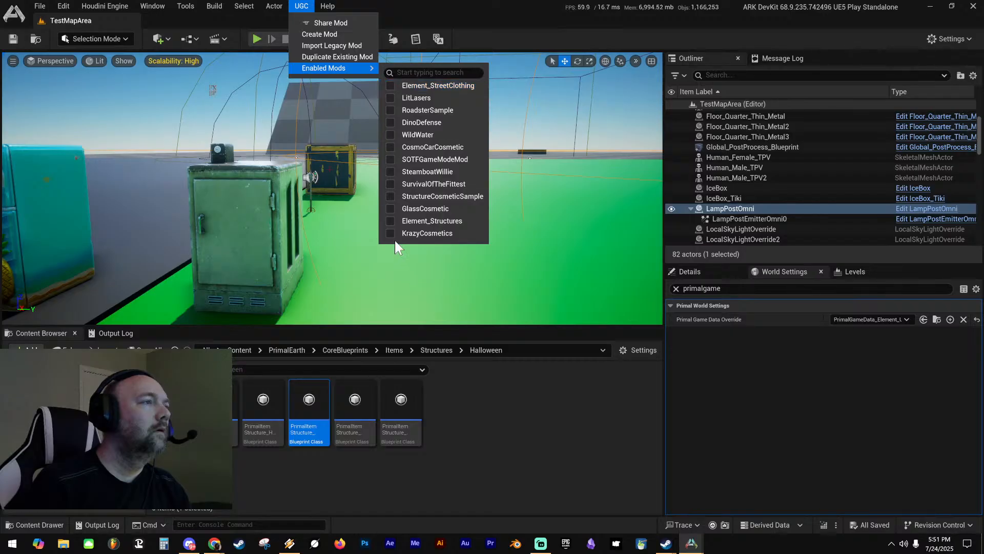
pyautogui.click(389, 86)
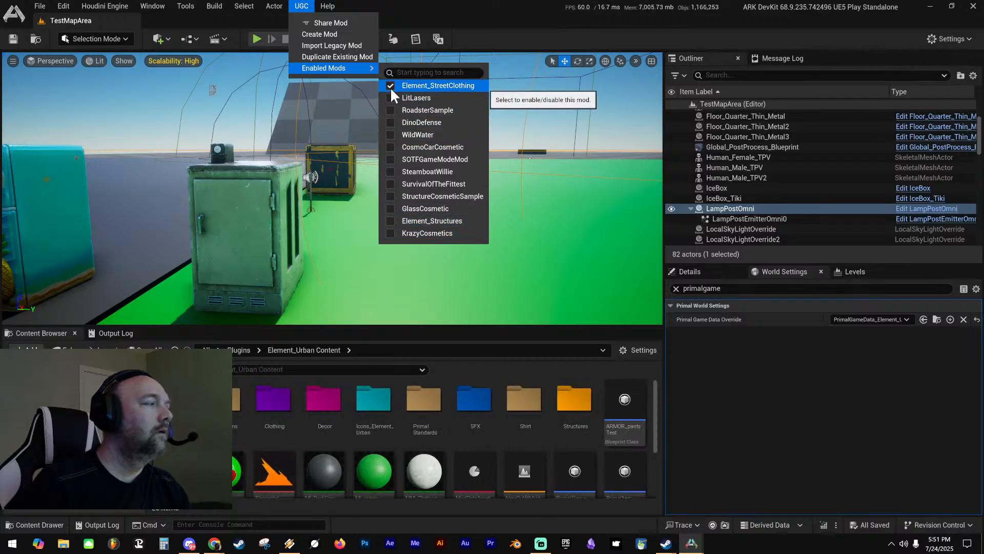
pyautogui.moveTo(569, 200)
pyautogui.mouseDown(button='right')
pyautogui.moveTo(556, 198)
pyautogui.moveTo(572, 190)
pyautogui.mouseUp(button='right')
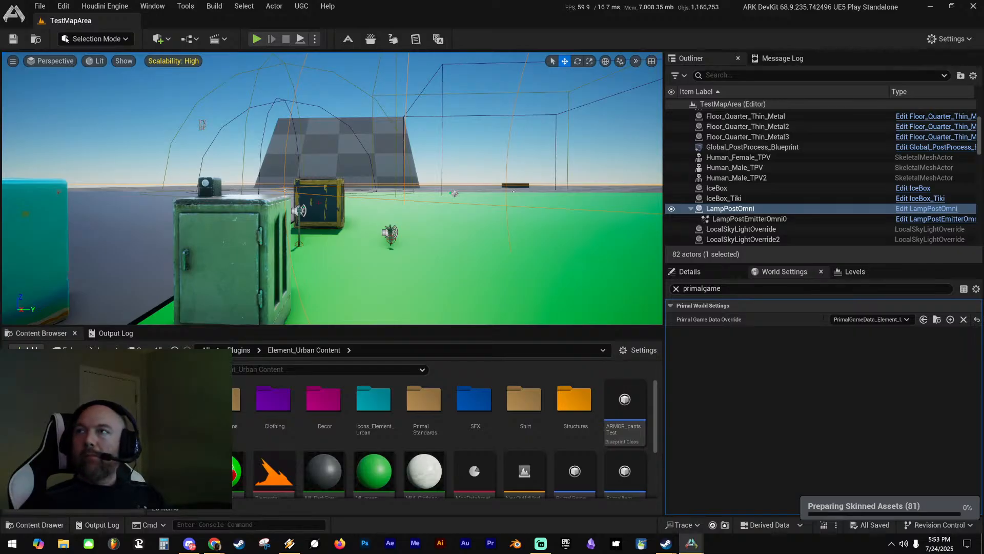
# Switch to the browser and watch the ARK Dev Kit cosmetics overview video on YouTube, skipping ahead in it
pyautogui.hotkey('alt', 'Tab')
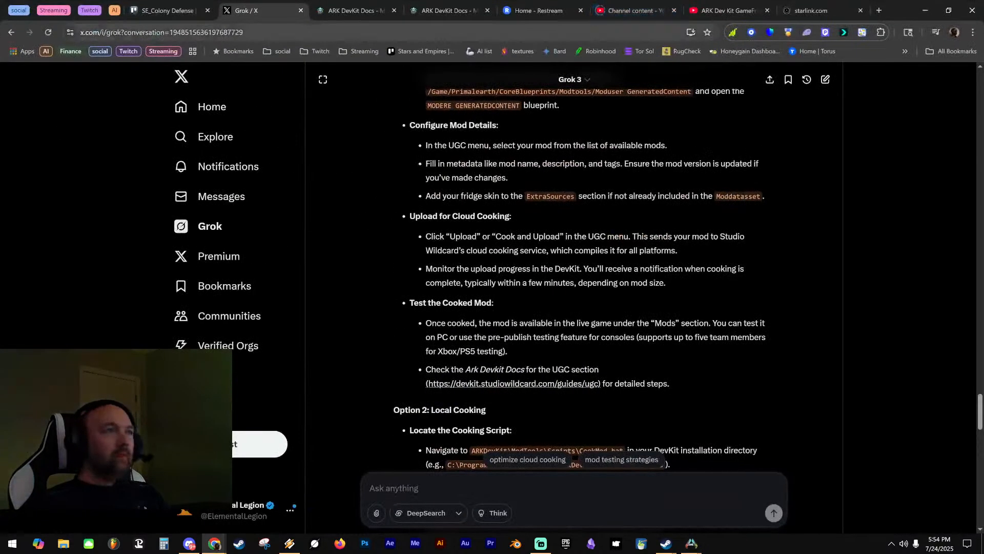
pyautogui.click(723, 10)
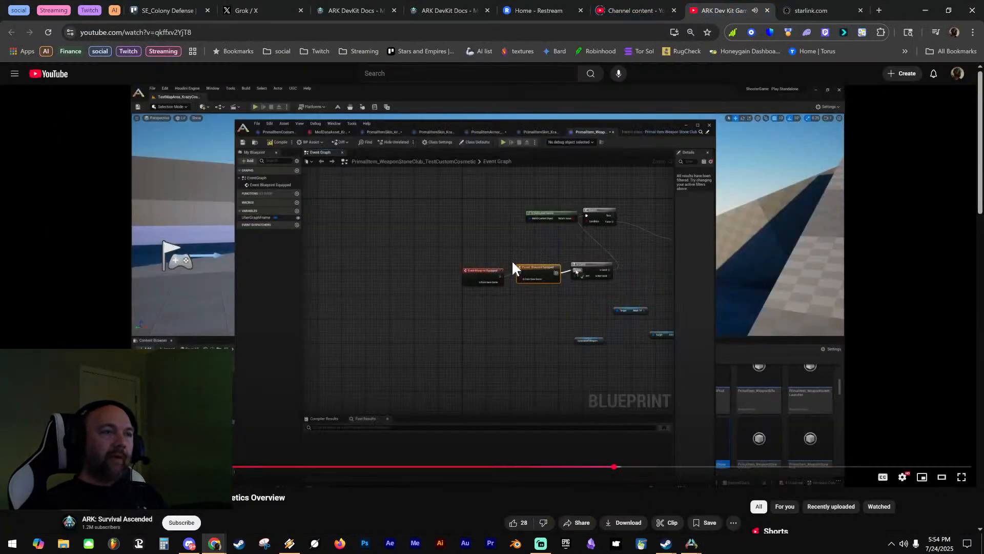
pyautogui.press('Right')
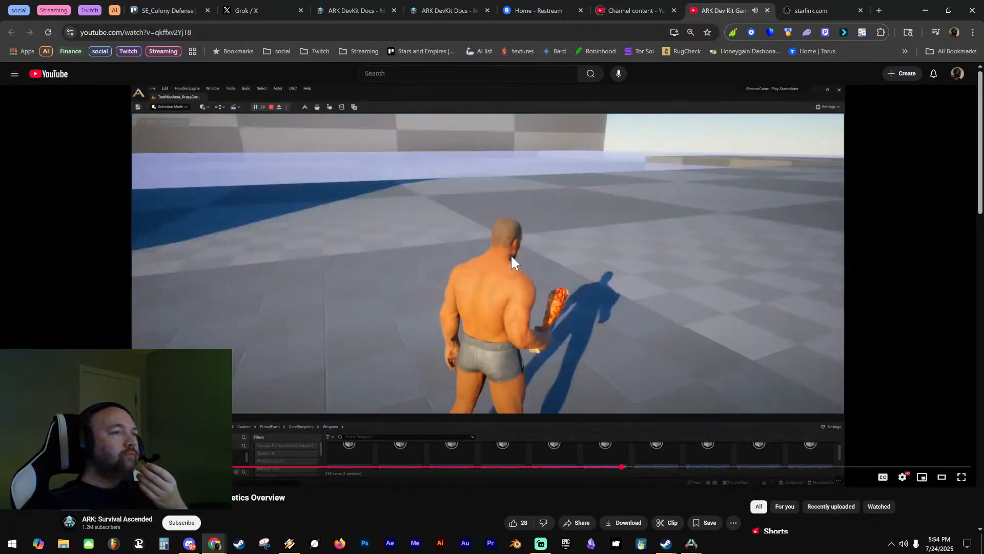
# Replay the part of the cosmetics overview video that covers the weapon cosmetic entry, pausing to read its settings
pyautogui.press('Left')
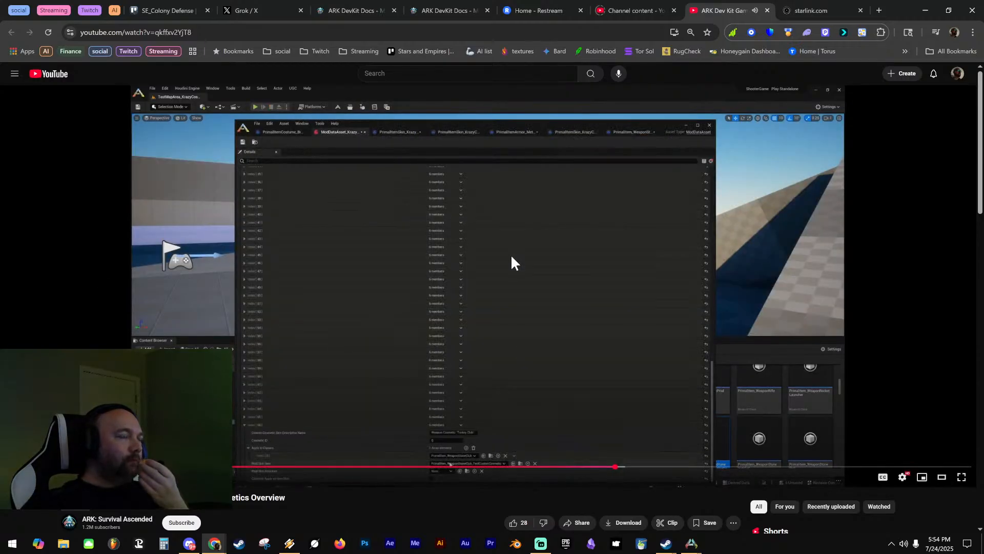
pyautogui.click(489, 270)
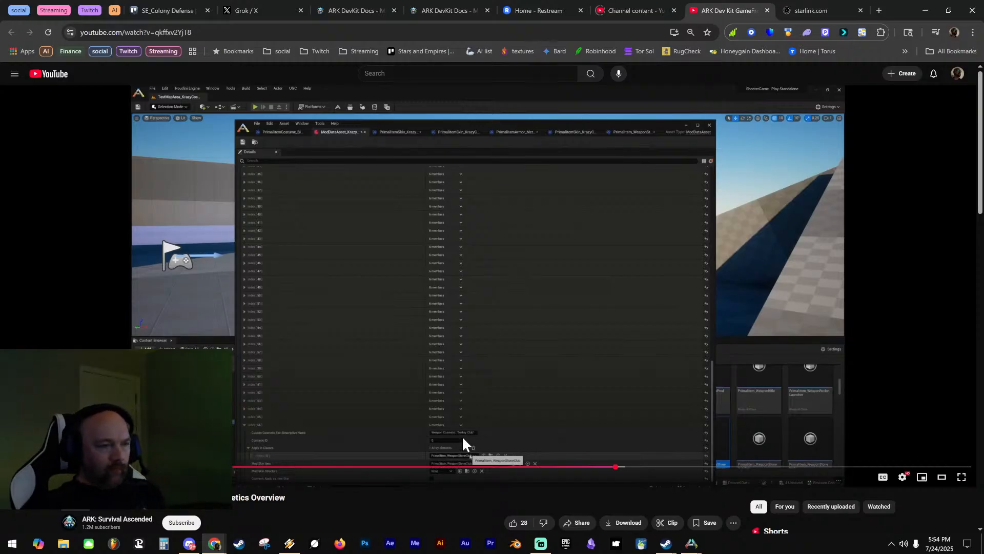
pyautogui.click(533, 363)
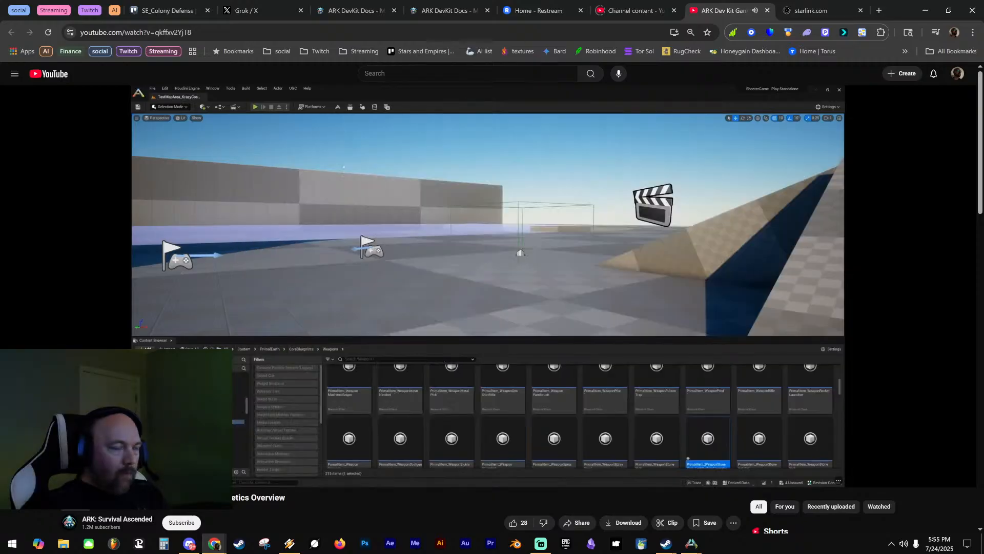
# Close the starlink.com browser tab and return to the ARK DevKit level editor
pyautogui.click(926, 10)
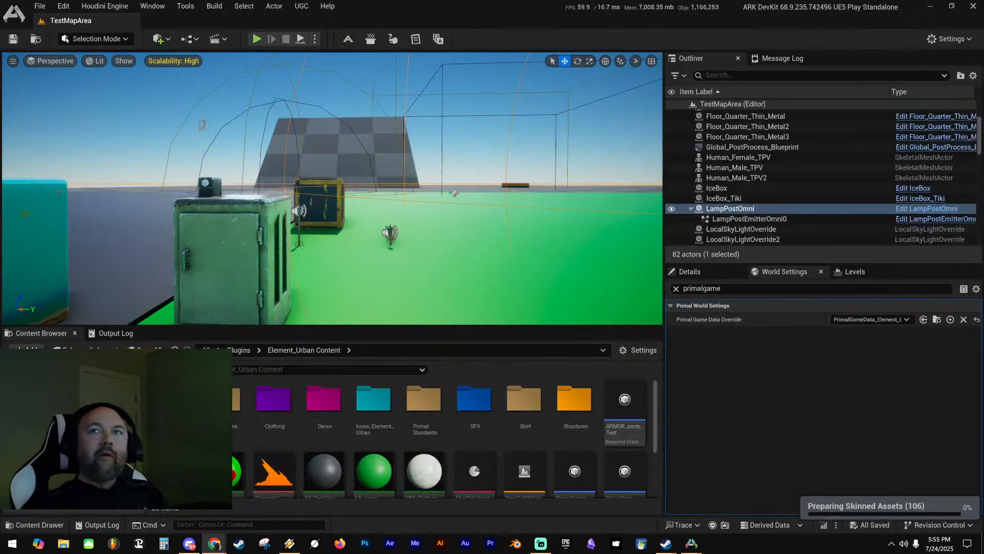
pyautogui.hotkey('alt', 'Tab')
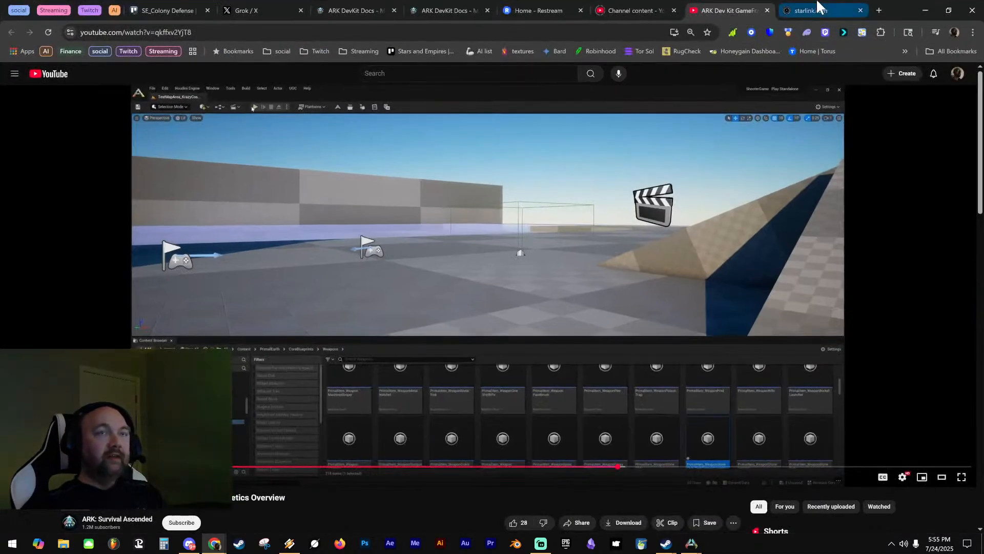
pyautogui.click(861, 10)
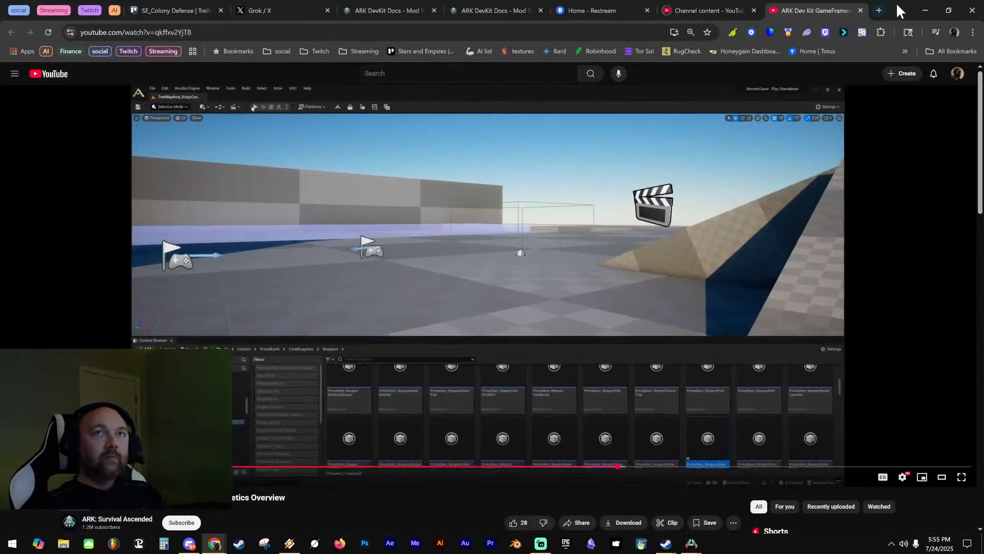
pyautogui.doubleClick(896, 11)
pyautogui.moveTo(974, 164); pyautogui.dragTo(983, 164)
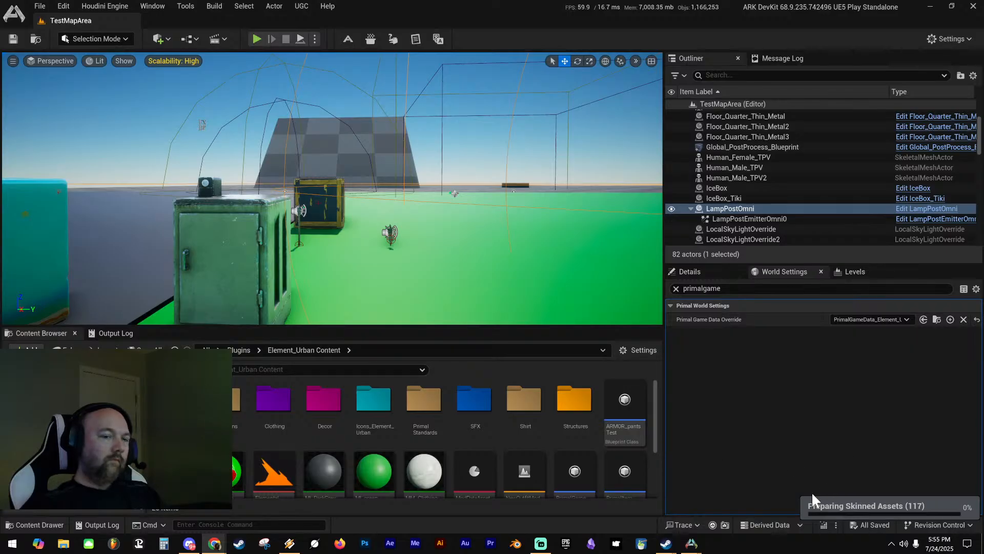
# Bring up the Unreal Console, put it away, and take control of the character in the play-test
pyautogui.moveTo(695, 549)
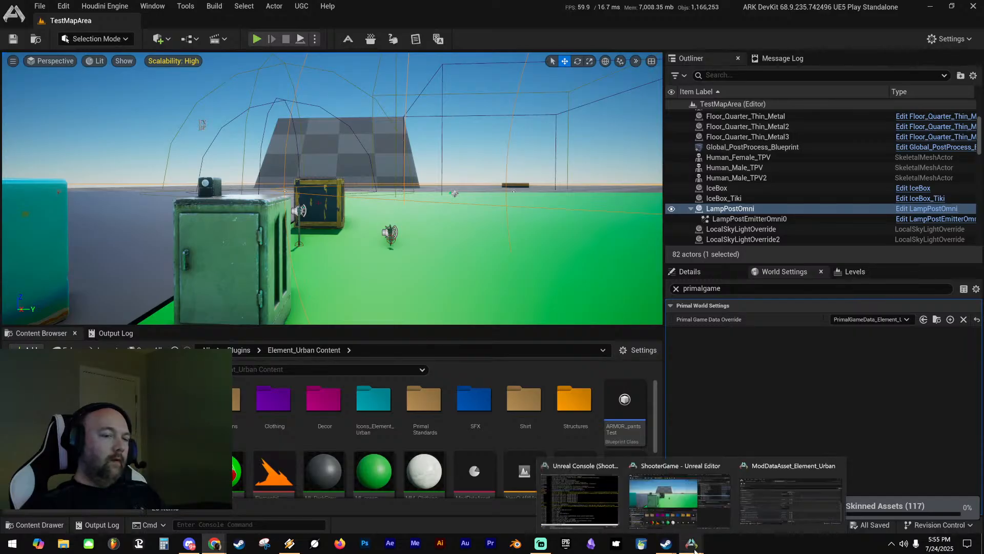
pyautogui.click(582, 494)
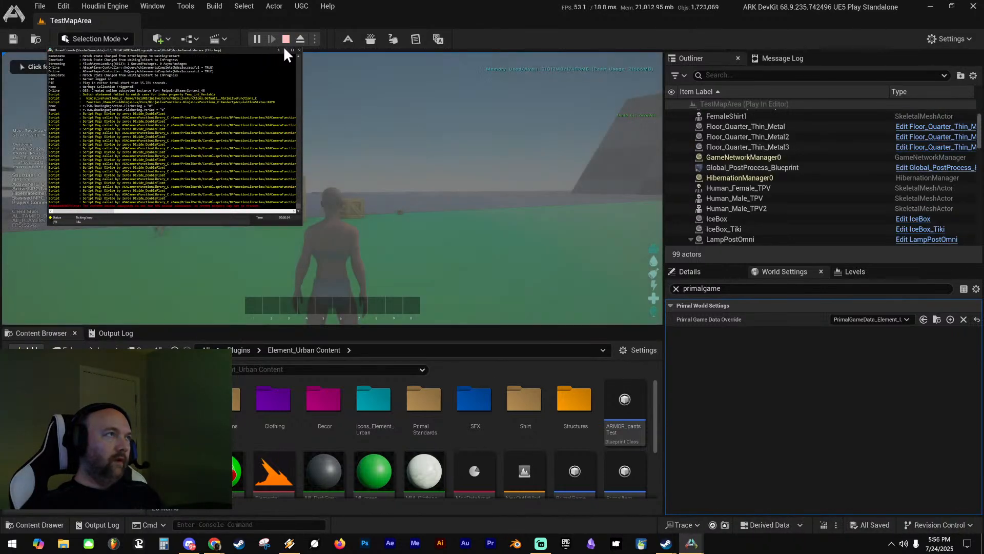
pyautogui.click(286, 50)
pyautogui.click(485, 198)
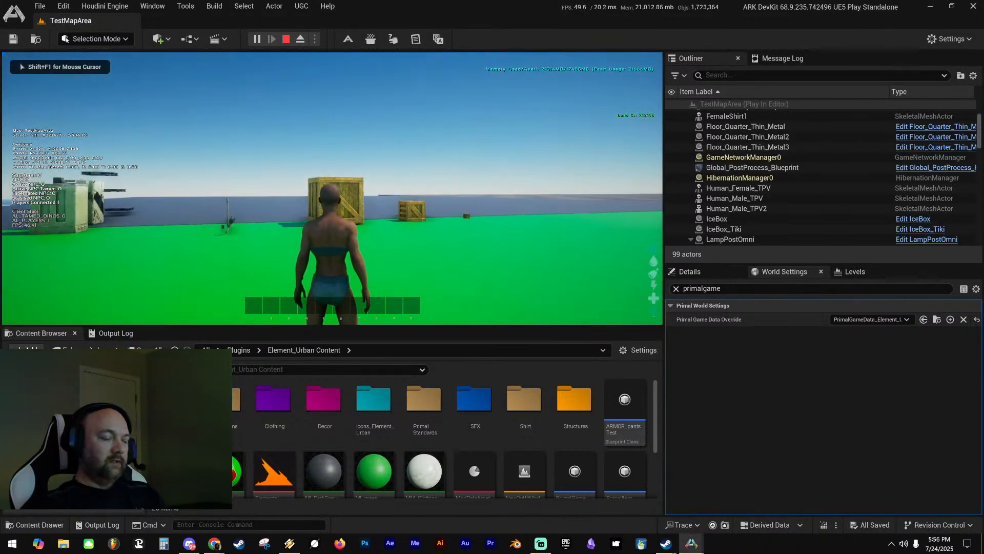
# Assign the Tiki fridge from the Custom Cosmetics to the character's third hotbar slot
pyautogui.press('i')
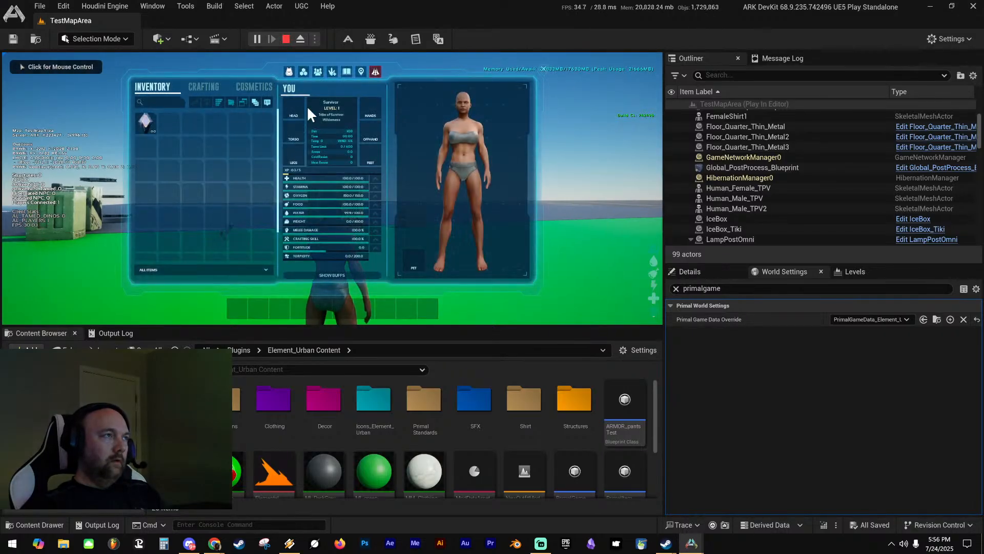
pyautogui.click(254, 87)
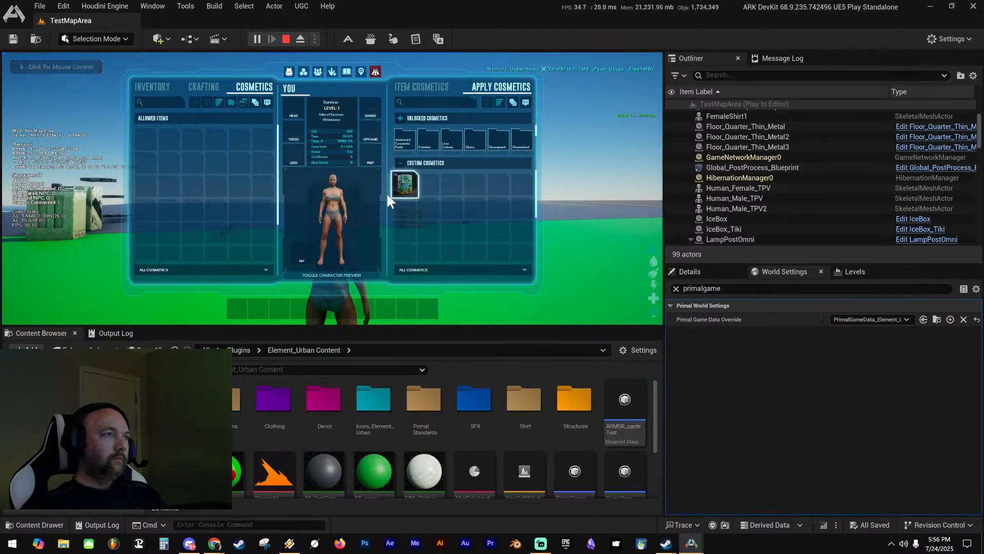
pyautogui.moveTo(400, 190); pyautogui.dragTo(279, 309)
pyautogui.press('i')
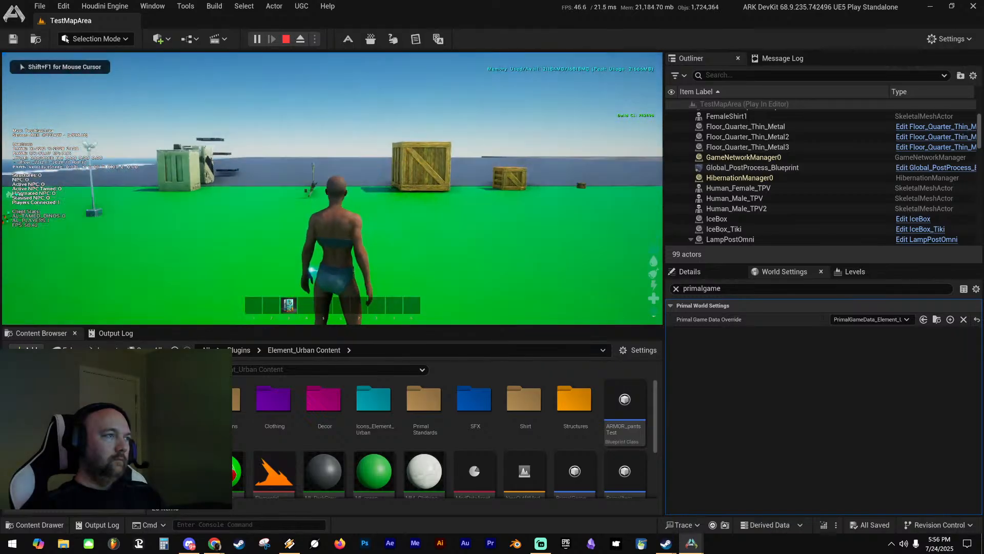
# Try placing the Tiki fridge around the existing refrigerators and on open ground, and end the play-test
pyautogui.press('3')
pyautogui.press('w')
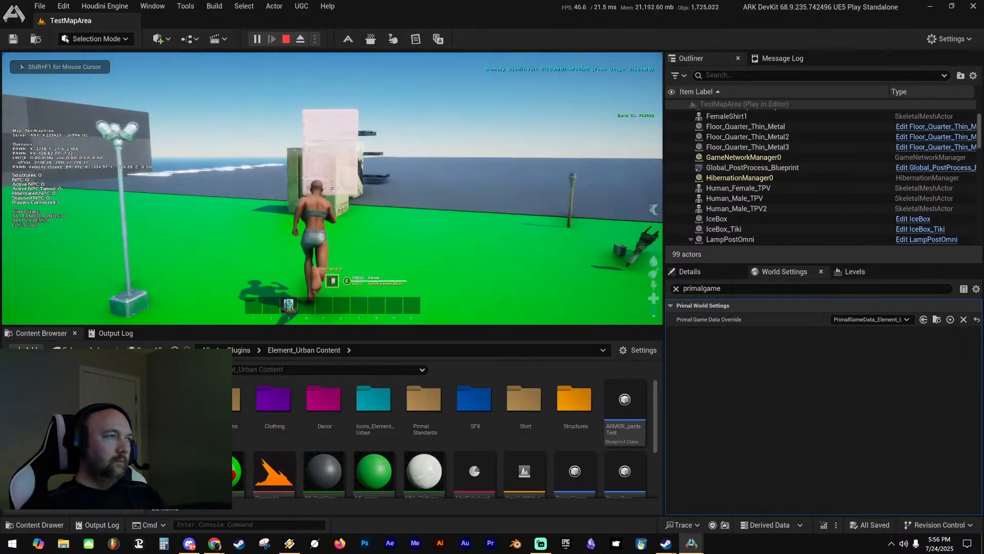
pyautogui.press('a')
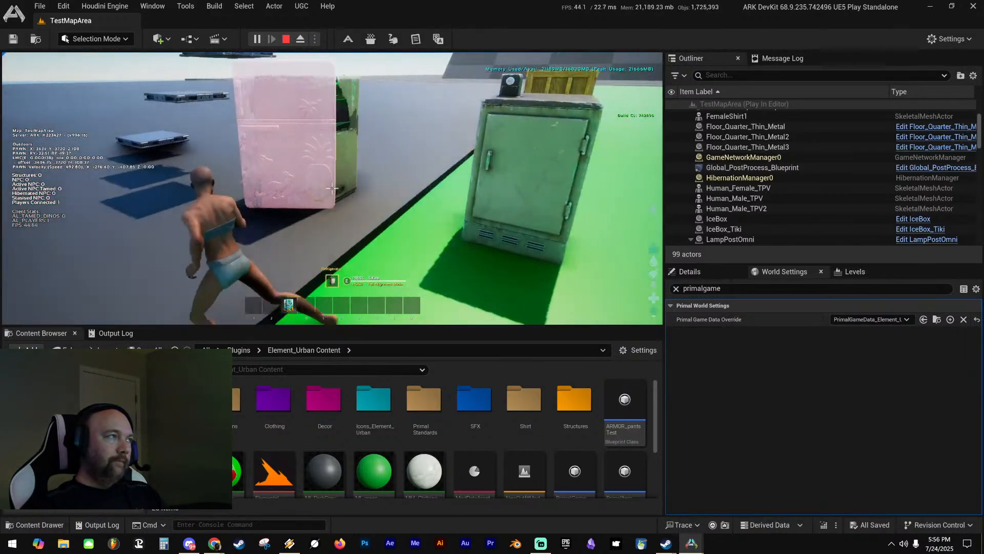
pyautogui.press('d')
pyautogui.press('w')
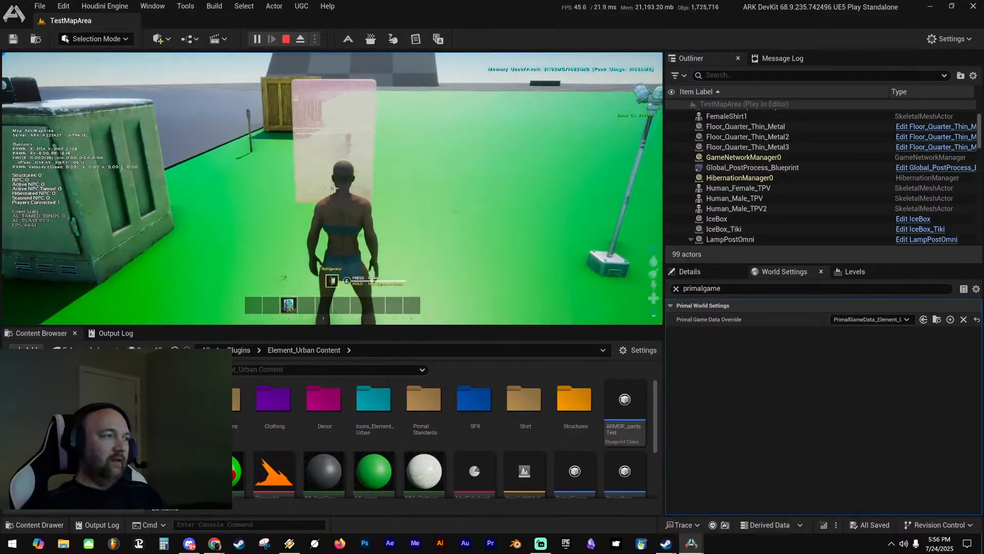
pyautogui.press('a')
pyautogui.press('d')
pyautogui.press('3')
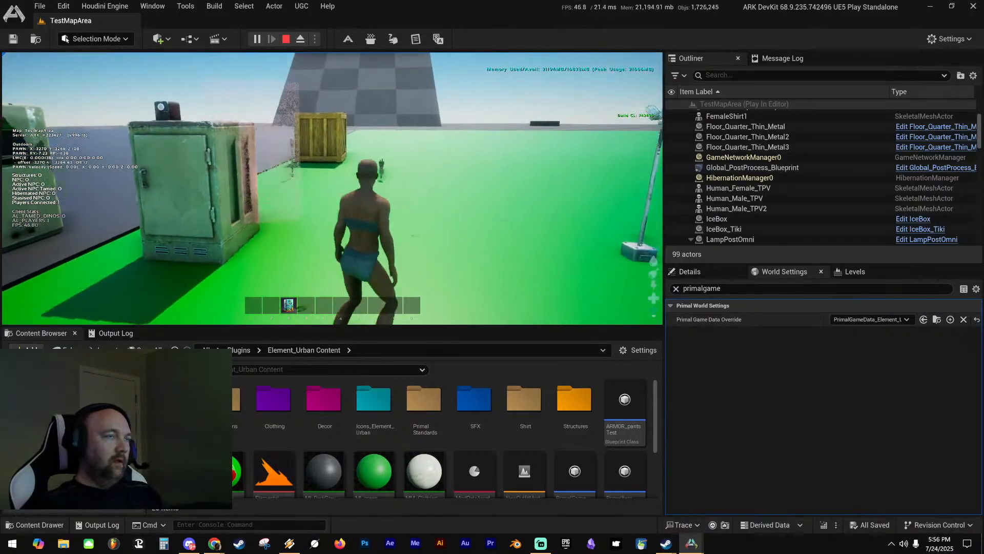
pyautogui.press('d')
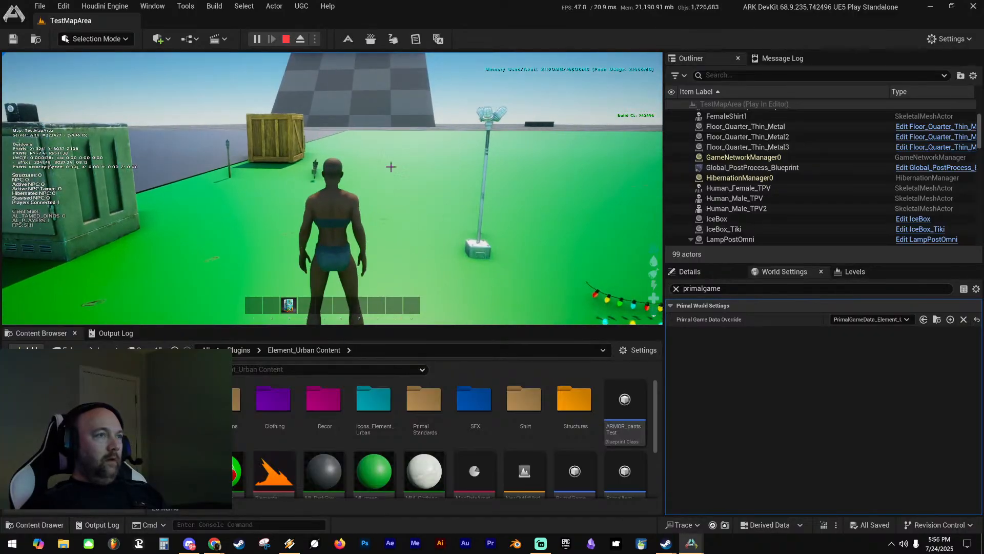
pyautogui.press('Escape')
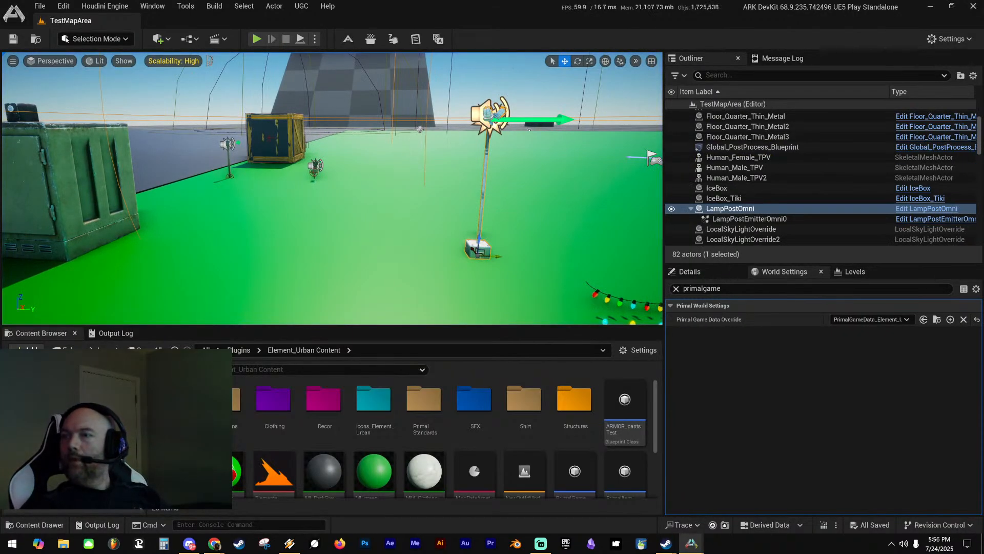
# Bring the mod data asset back into view, set the TikiFridge entry's Cosmetic ID to 0, and save the asset
pyautogui.moveTo(0, 36); pyautogui.dragTo(595, 66)
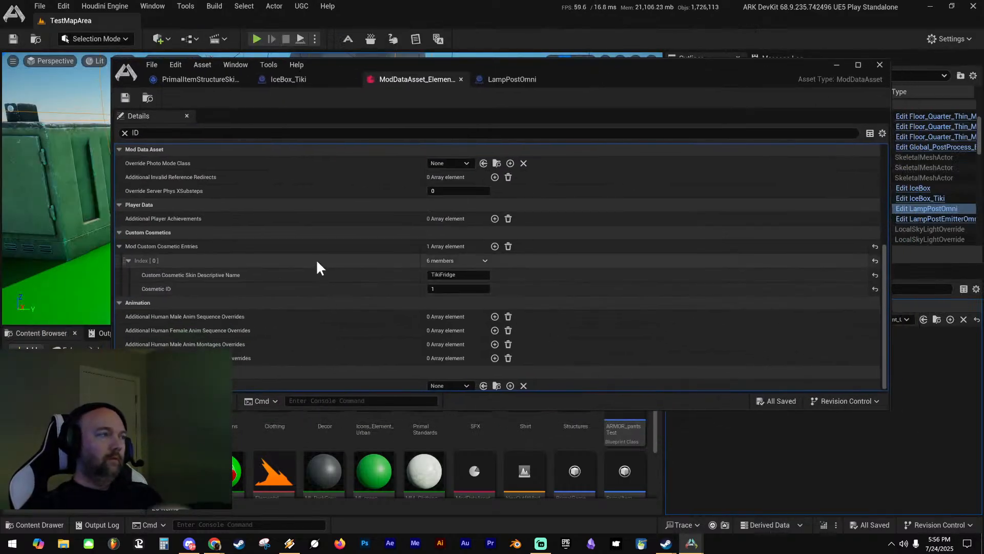
pyautogui.scroll(-1, 317, 263)
pyautogui.click(458, 286)
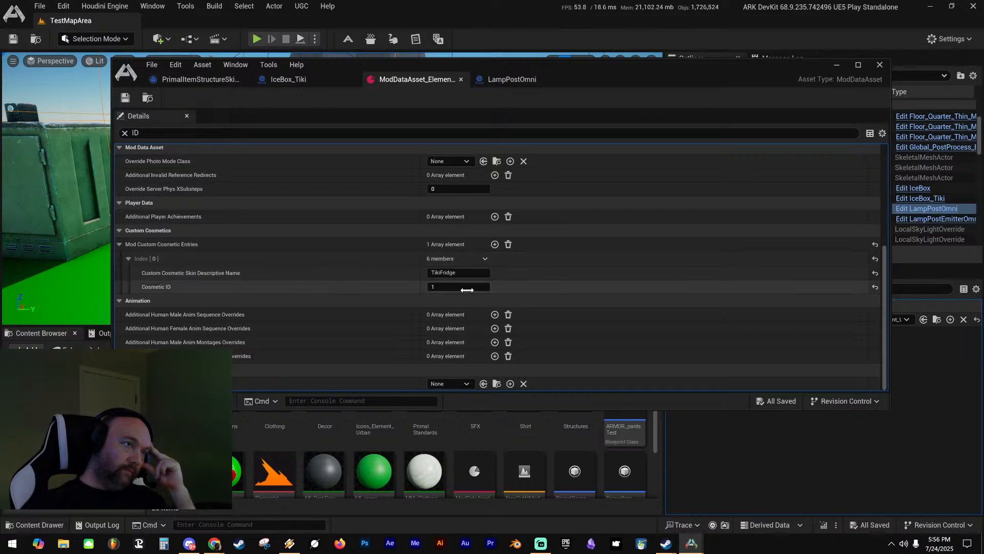
pyautogui.write('0')
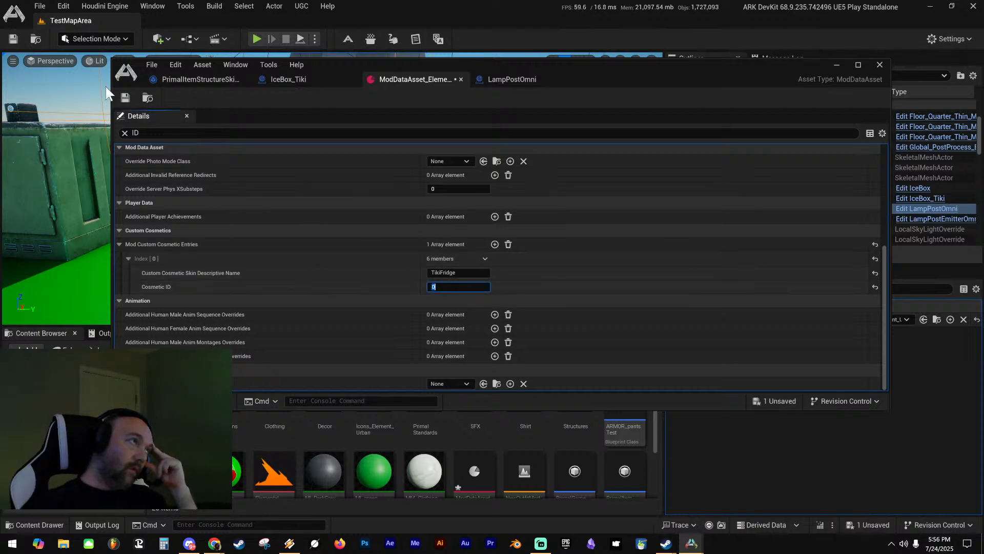
pyautogui.click(123, 96)
# Review the Fridge entry under Additional Structure Variants and move the asset window clear of the level viewport
pyautogui.moveTo(462, 63)
pyautogui.mouseDown()
pyautogui.moveTo(552, 81)
pyautogui.moveTo(983, 102)
pyautogui.moveTo(423, 95)
pyautogui.moveTo(459, 59)
pyautogui.mouseUp()
pyautogui.scroll(5, 356, 292)
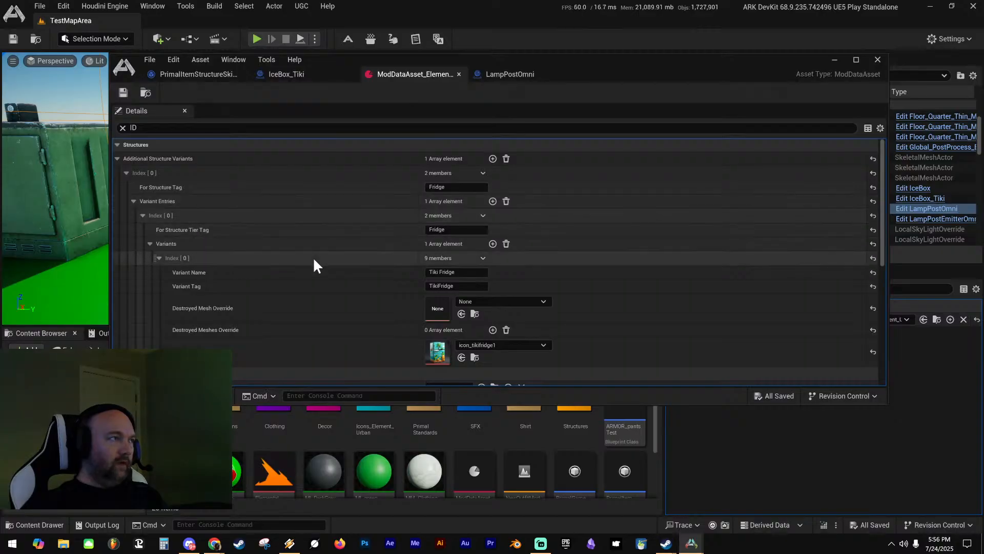
pyautogui.scroll(-5, 310, 260)
pyautogui.moveTo(549, 55); pyautogui.dragTo(983, 78)
pyautogui.moveTo(295, 148); pyautogui.dragTo(325, 157, button='right')
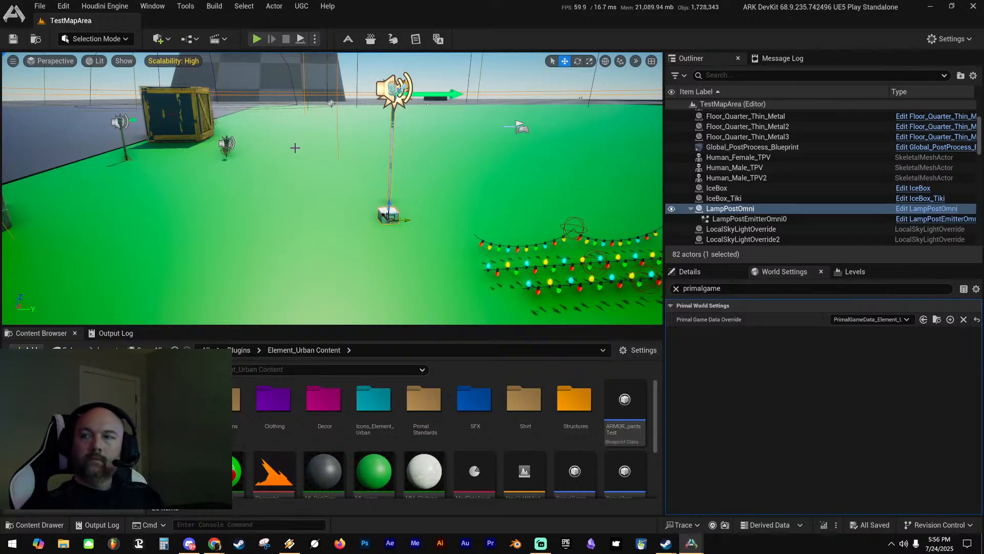
# Start a new play-test and put the Tiki fridge custom cosmetic in the third hotbar slot
pyautogui.hotkey('alt', 'p')
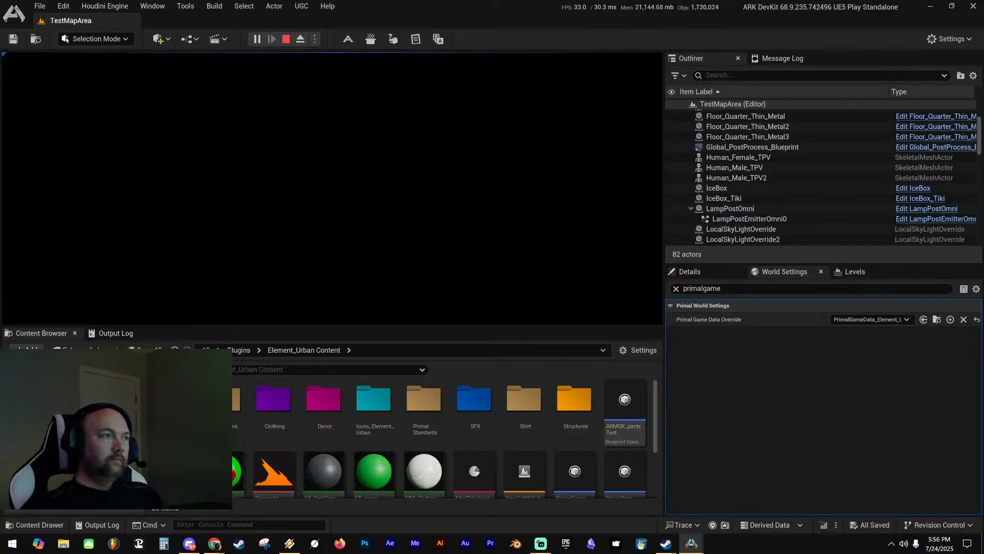
pyautogui.press('i')
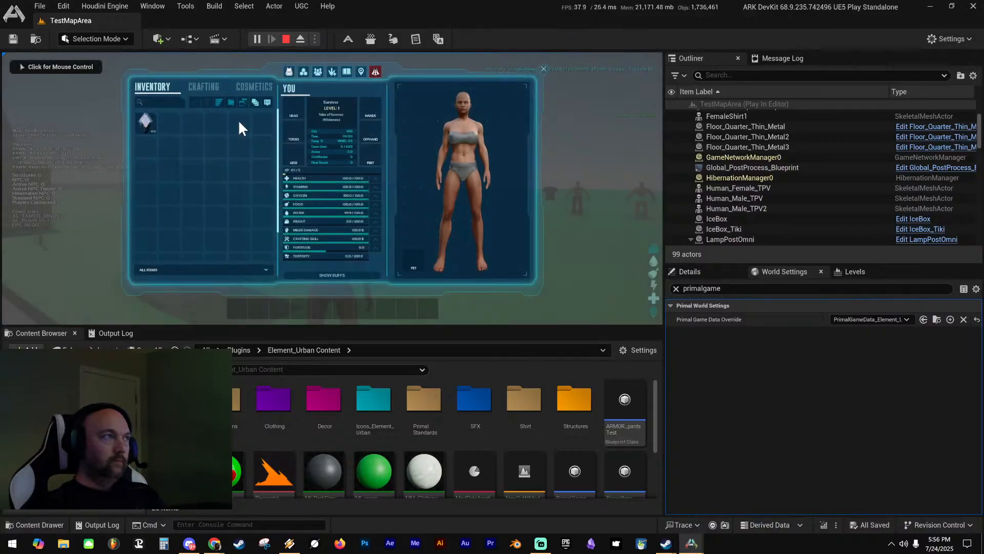
pyautogui.click(262, 88)
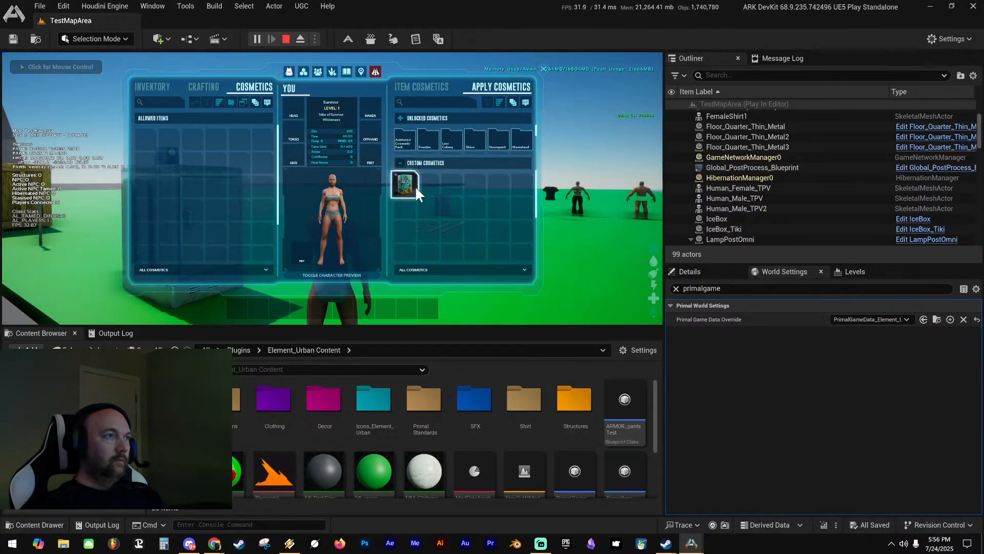
pyautogui.moveTo(405, 184); pyautogui.dragTo(281, 306)
# Try to place the Tiki fridge over the existing green refrigerator in the level
pyautogui.click(333, 195)
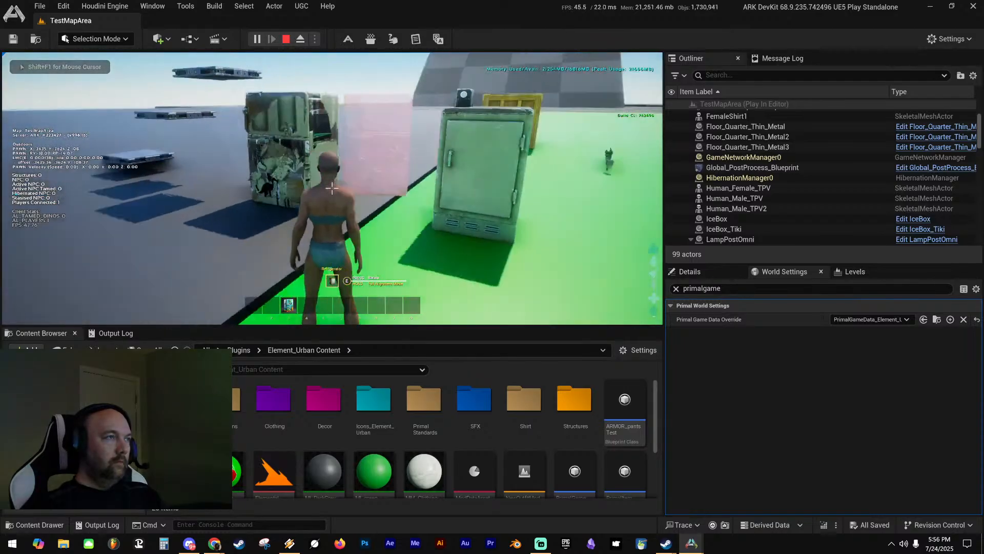
pyautogui.press('s')
pyautogui.press('d')
pyautogui.press('w')
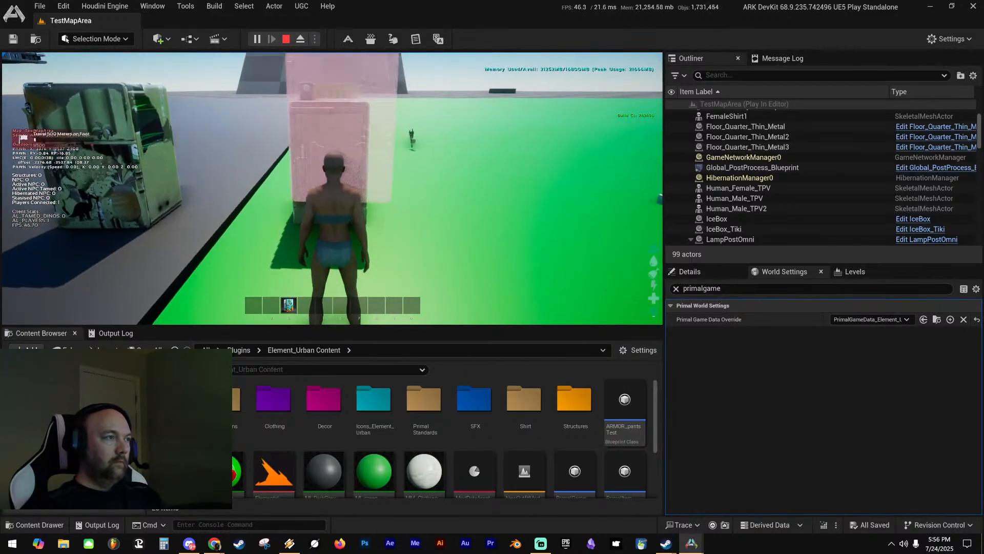
pyautogui.click(332, 188)
# Inspect the Tiki fridge's item description in the cosmetics inventory and end the play-test
pyautogui.press('i')
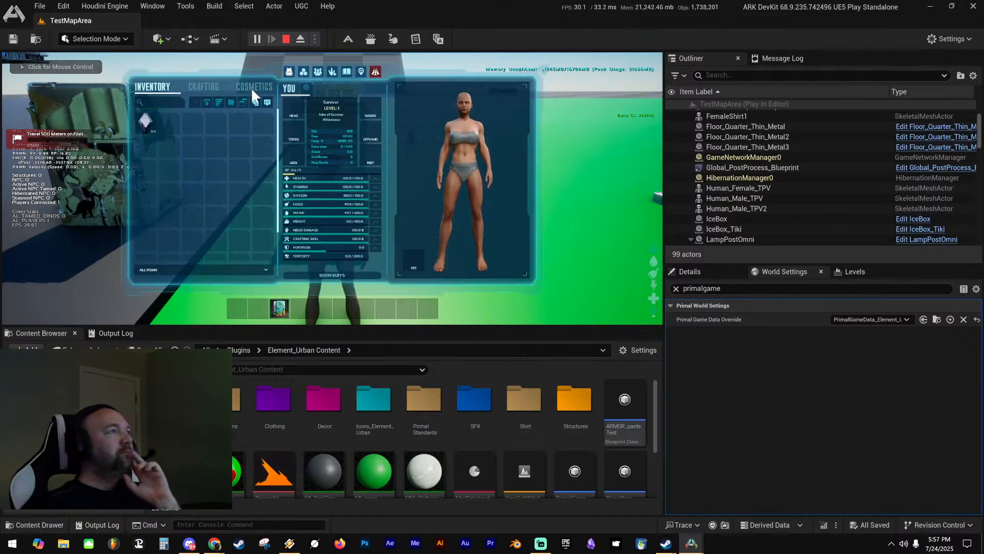
pyautogui.click(251, 87)
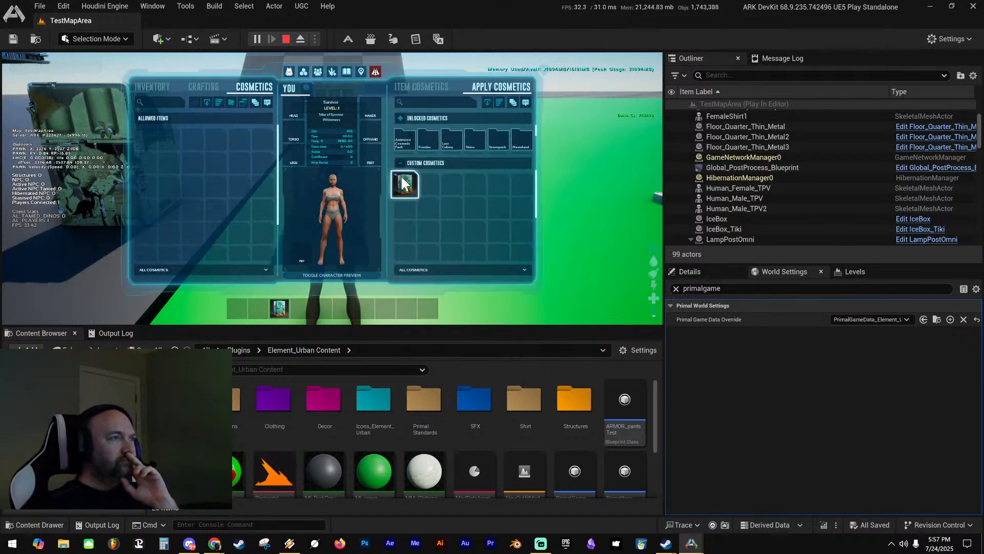
pyautogui.moveTo(405, 184)
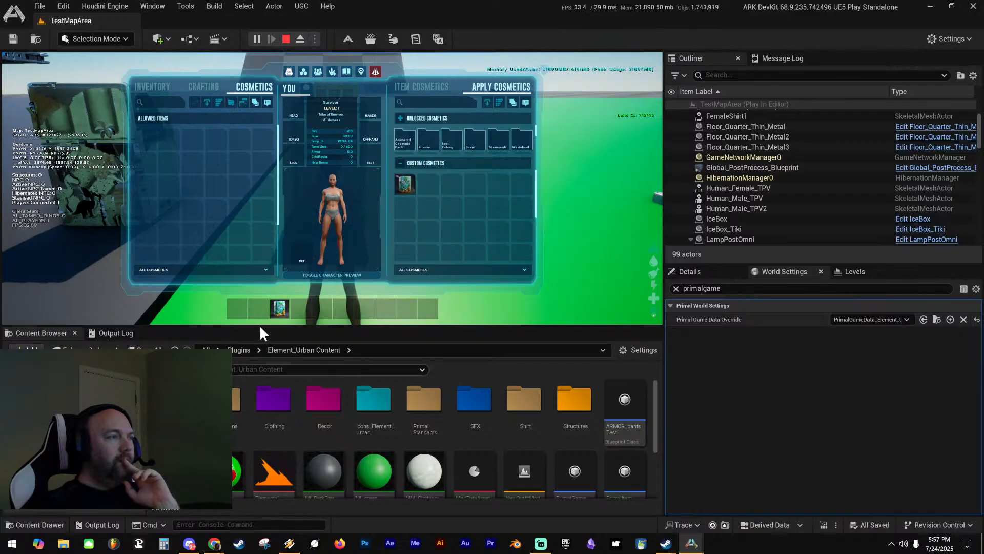
pyautogui.moveTo(284, 312)
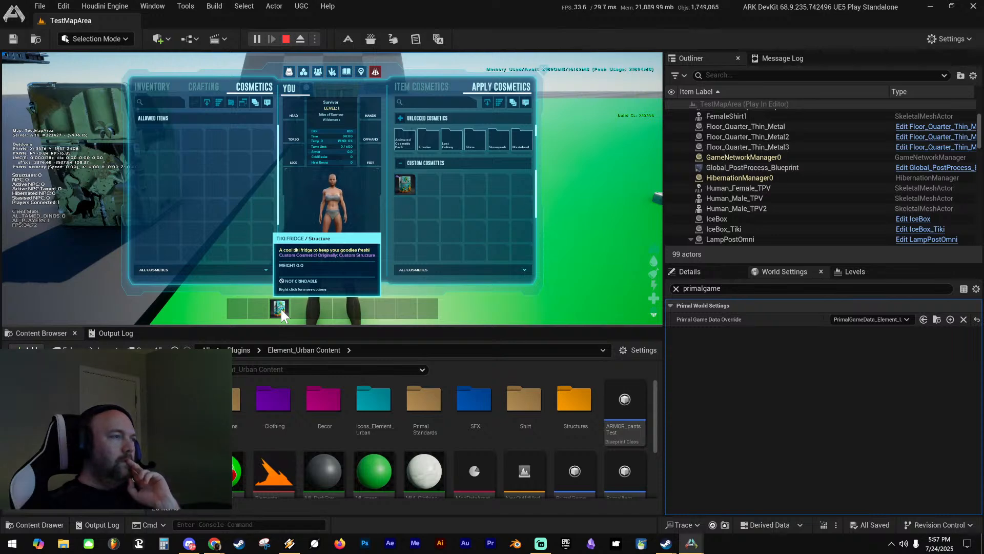
pyautogui.press('Escape')
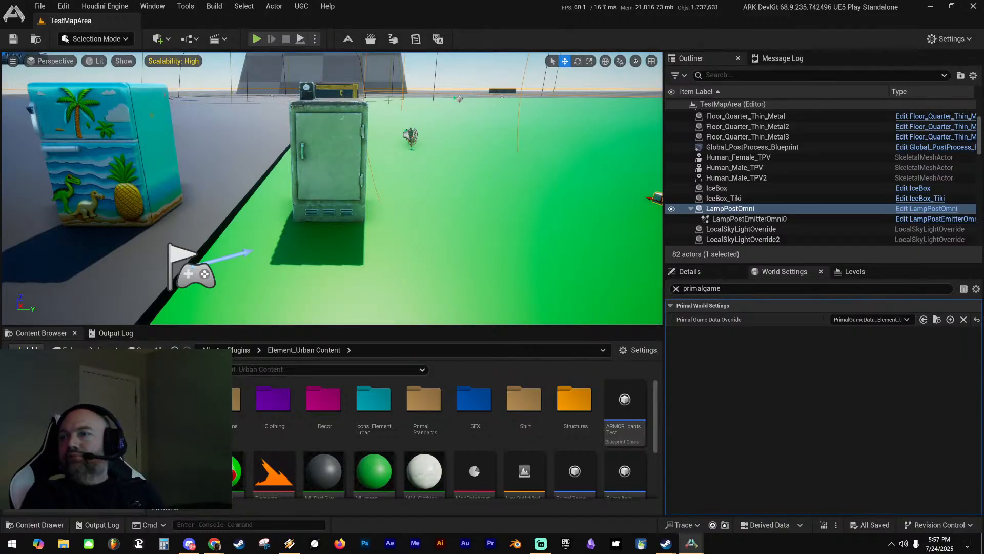
# Bring the mod data asset window back over the level and examine its Custom Cosmetics entry and Additional Structure Variants
pyautogui.moveTo(983, 164); pyautogui.dragTo(680, 82)
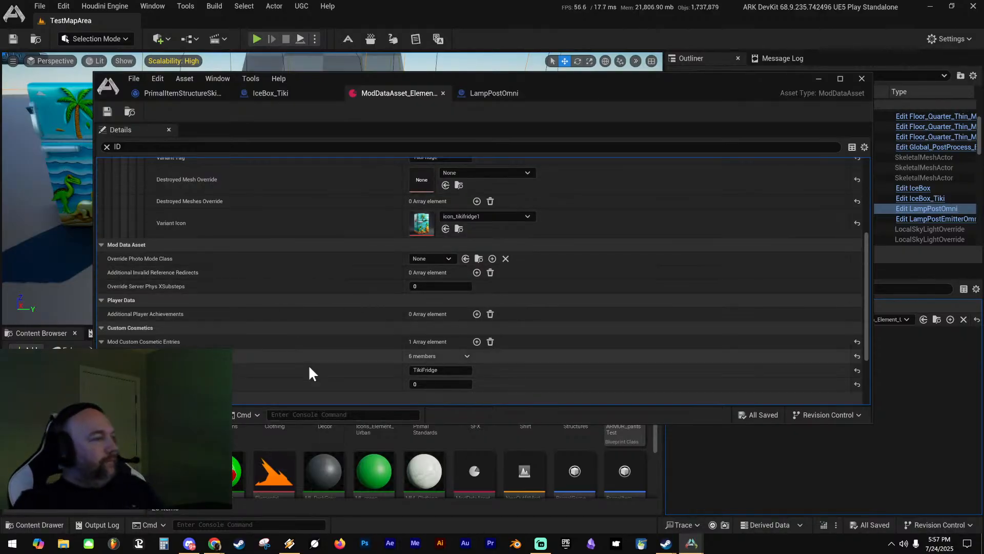
pyautogui.scroll(-3, 272, 367)
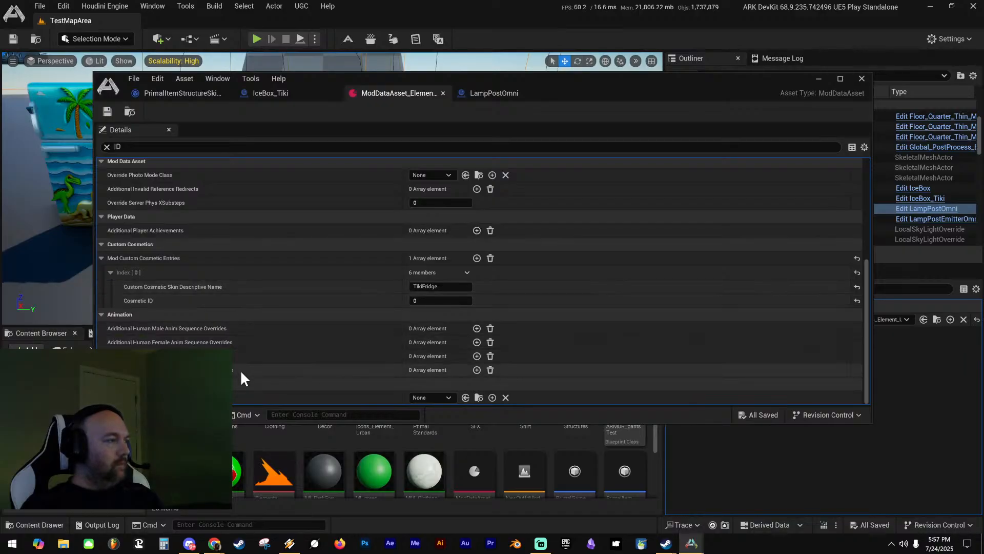
pyautogui.scroll(1, 270, 333)
pyautogui.scroll(5, 272, 331)
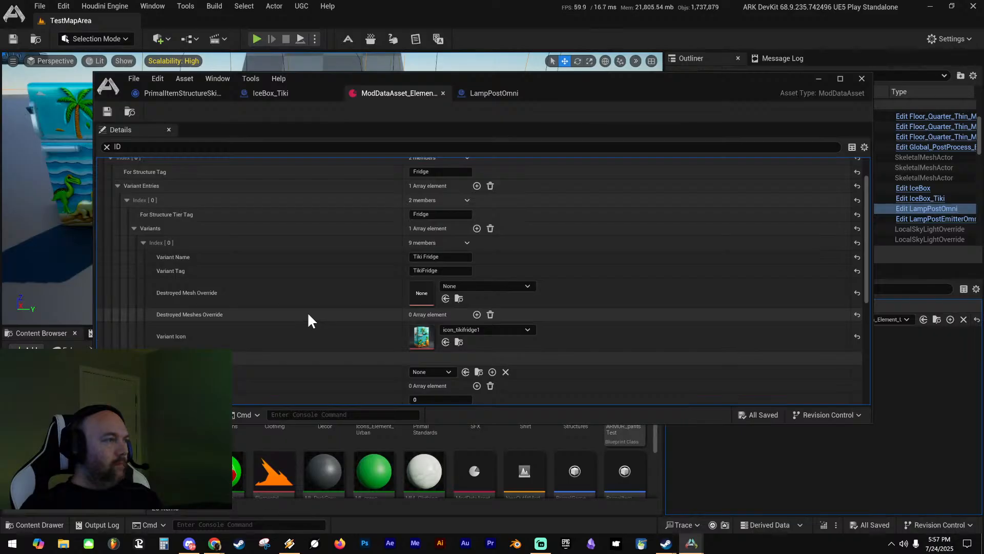
pyautogui.scroll(1, 291, 303)
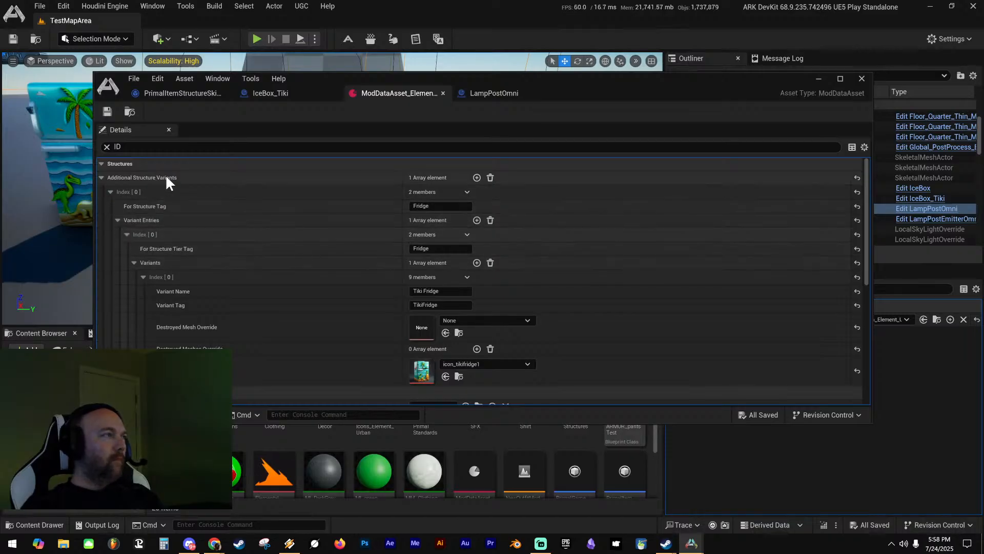
# Clear the ID property filter and review the Additional Structures to Build and the full Tiki Fridge variant entry
pyautogui.click(106, 146)
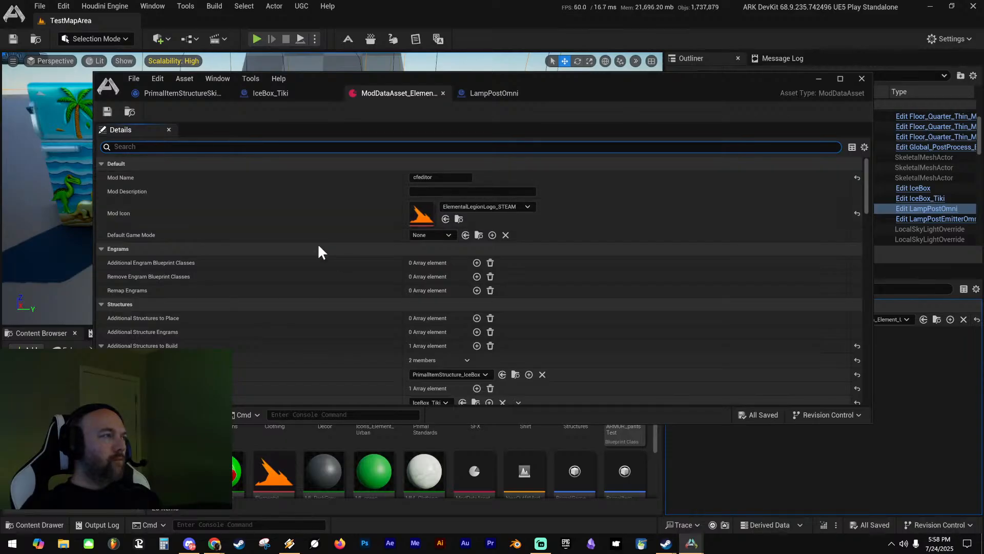
pyautogui.scroll(-3, 318, 256)
pyautogui.scroll(-2, 323, 271)
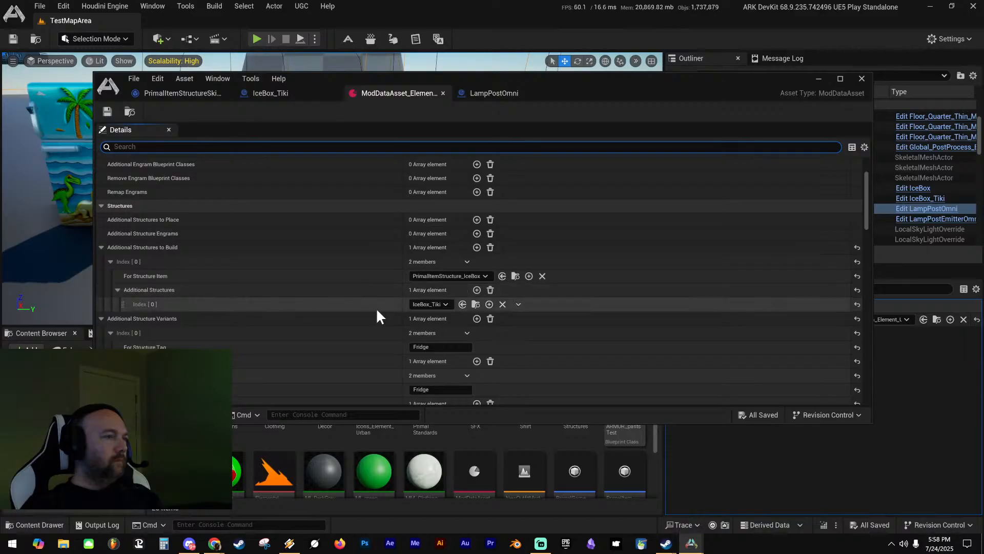
pyautogui.scroll(-5, 376, 307)
pyautogui.scroll(-10, 359, 302)
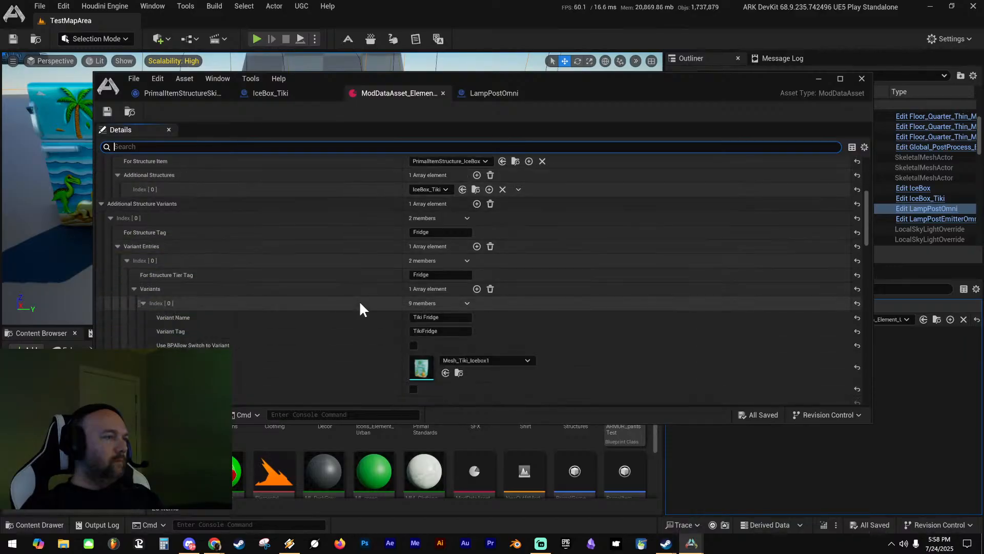
pyautogui.scroll(8, 362, 280)
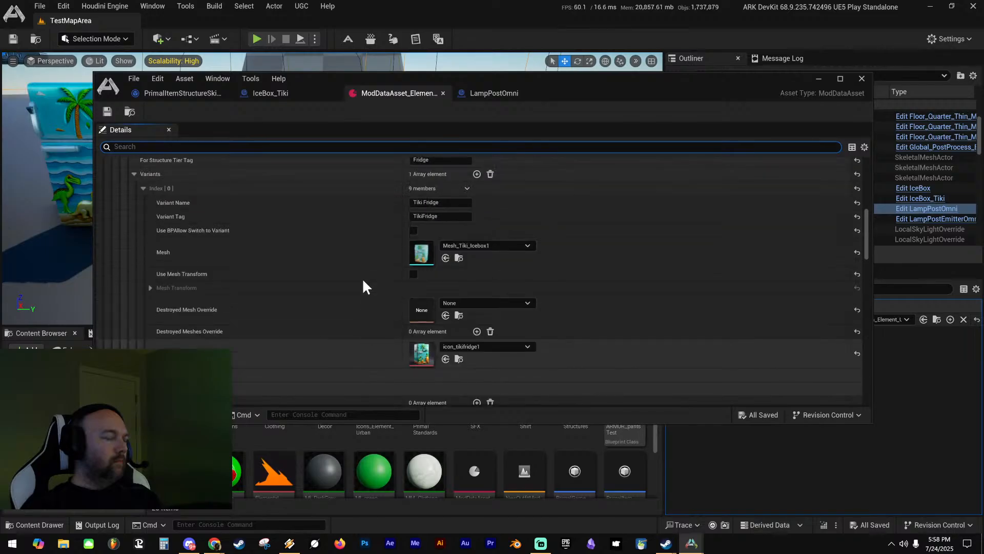
# Empty the Structures to Build array in the structure skin item blueprint, then compile and save it
pyautogui.click(183, 93)
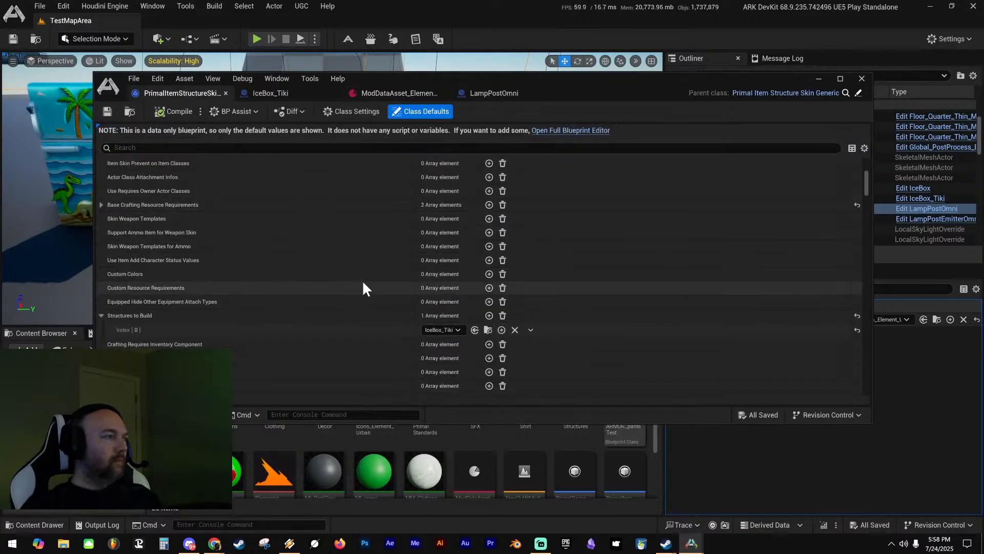
pyautogui.scroll(-3, 362, 279)
pyautogui.scroll(-1, 367, 271)
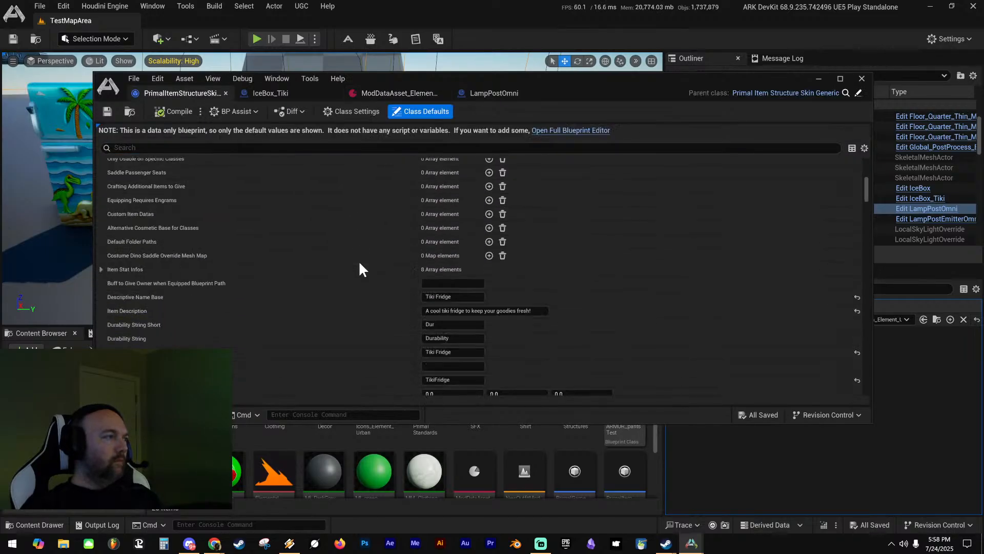
pyautogui.scroll(2, 379, 265)
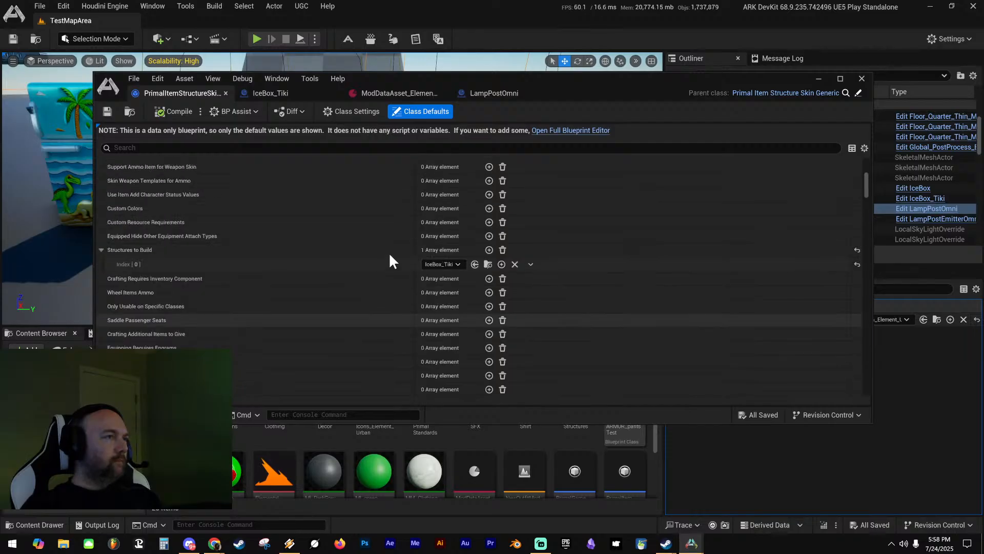
pyautogui.click(502, 249)
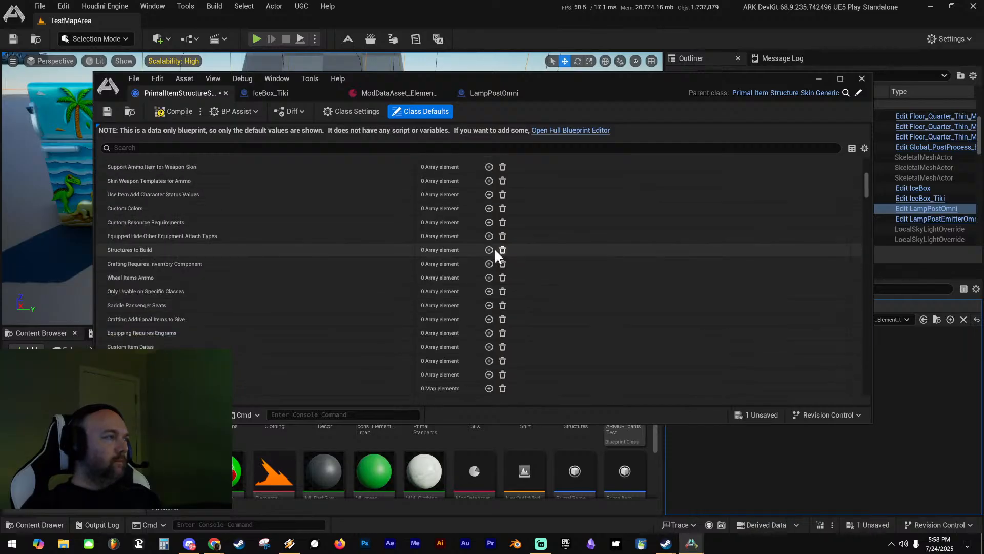
pyautogui.click(166, 110)
pyautogui.click(107, 111)
# Review the skin item's class defaults from the skin and structure arrays through its descriptive name and description
pyautogui.scroll(-3, 367, 294)
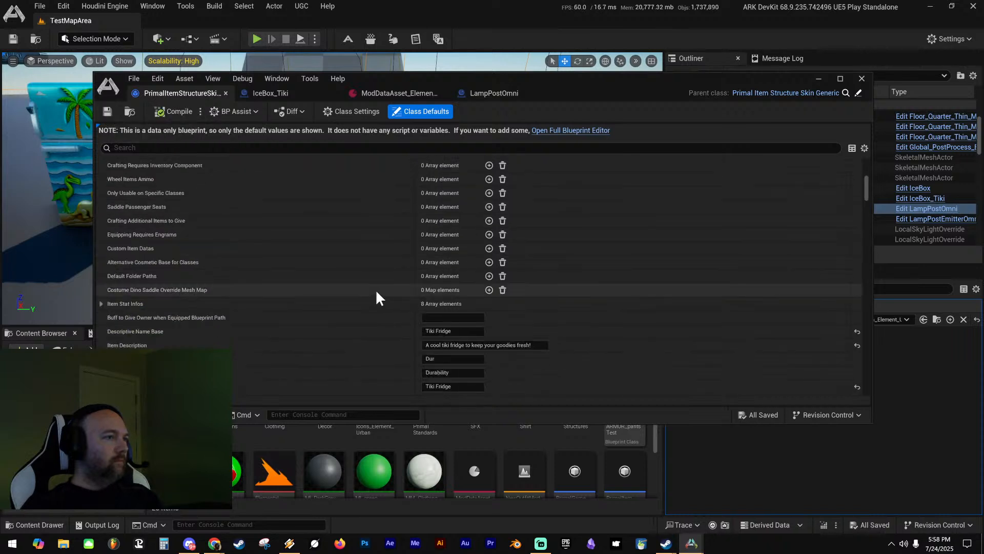
pyautogui.scroll(-2, 373, 297)
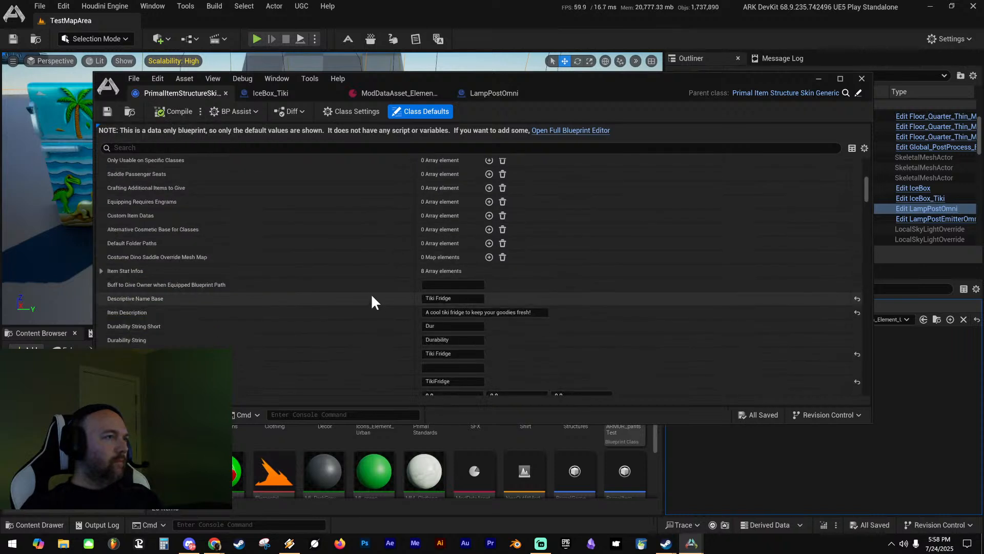
pyautogui.scroll(4, 329, 257)
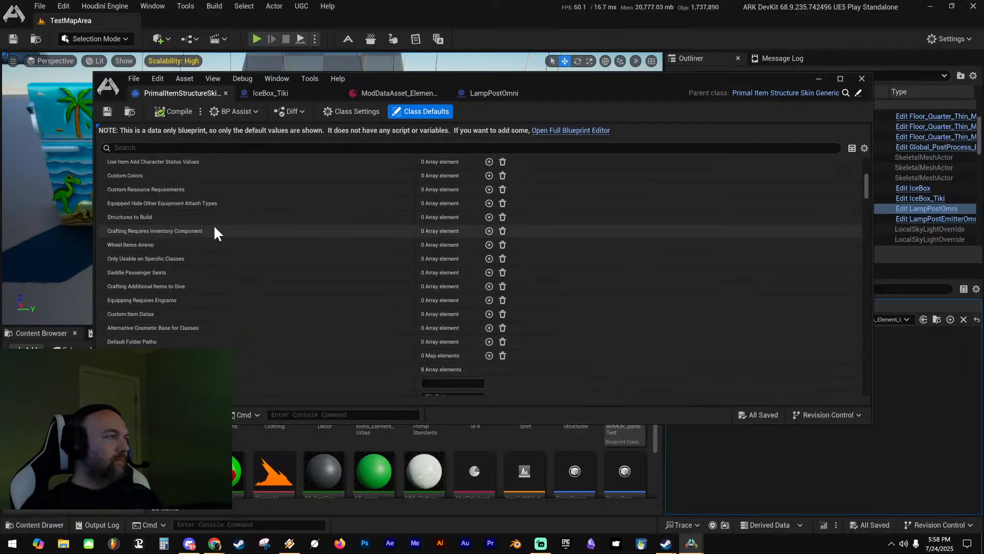
pyautogui.scroll(1, 213, 228)
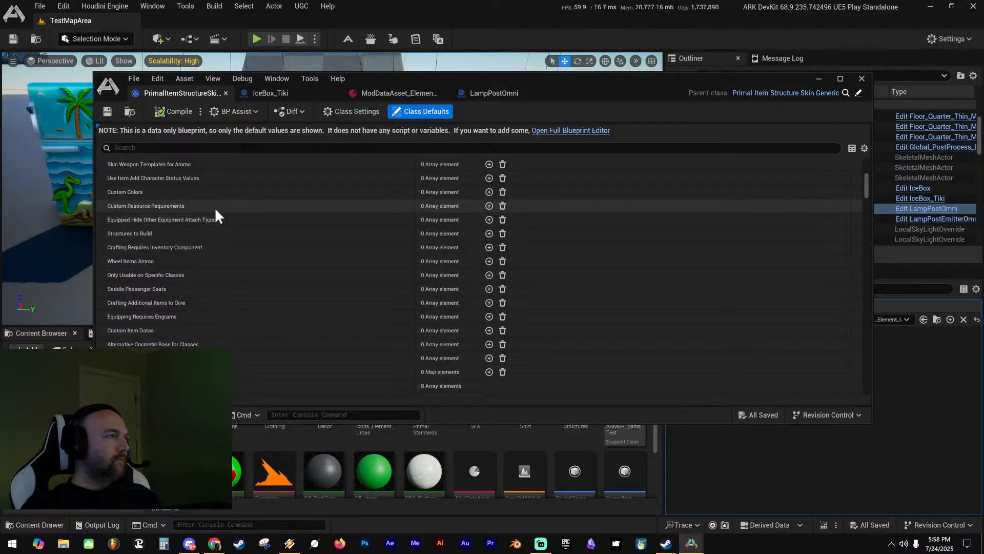
pyautogui.scroll(1, 214, 207)
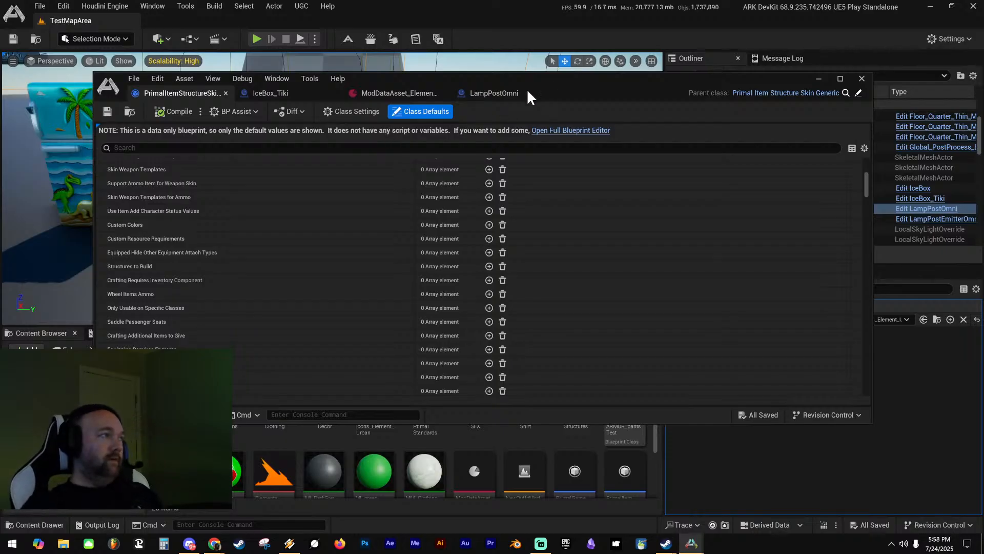
# Start another play-test and assign the Tiki fridge from Custom Cosmetics to the third hotbar slot
pyautogui.hotkey('alt', 'p')
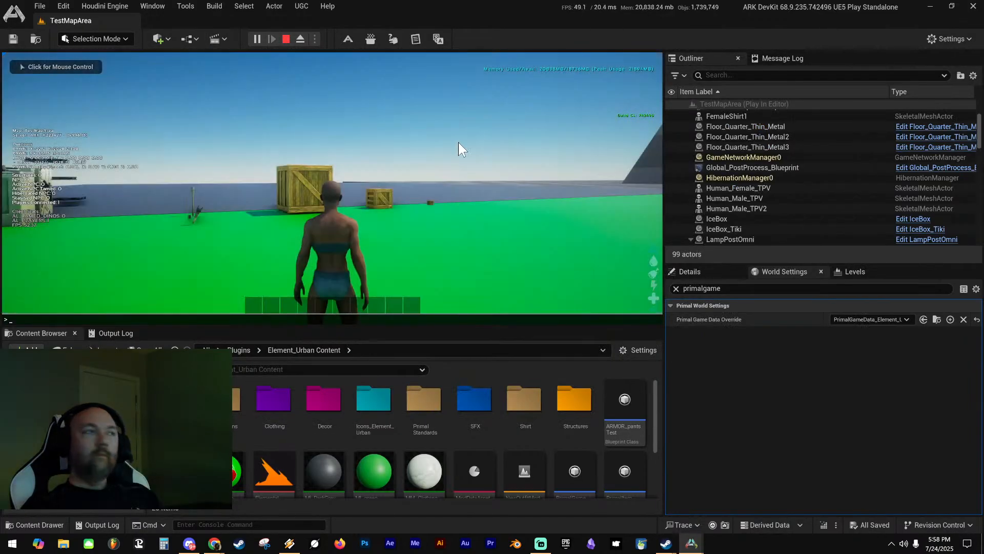
pyautogui.click(466, 128)
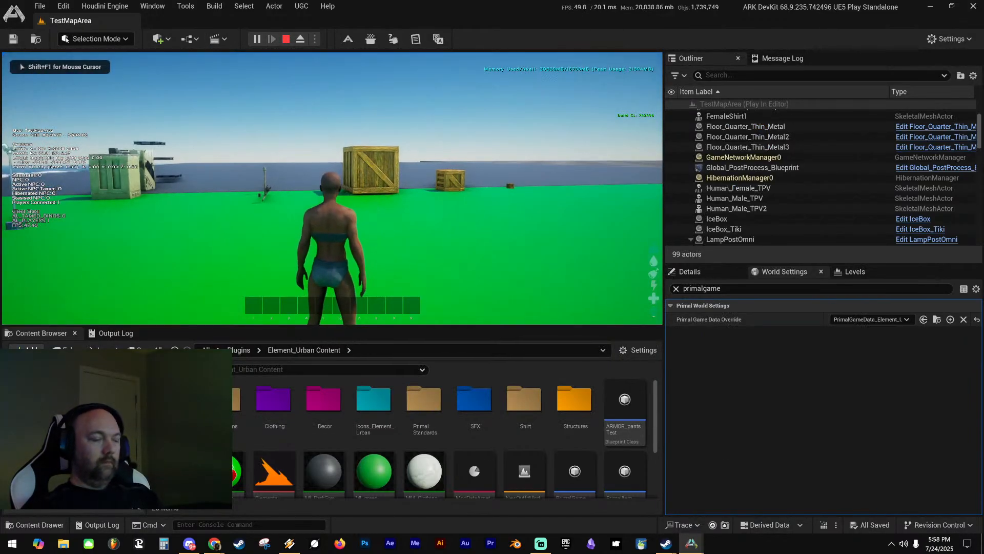
pyautogui.press('i')
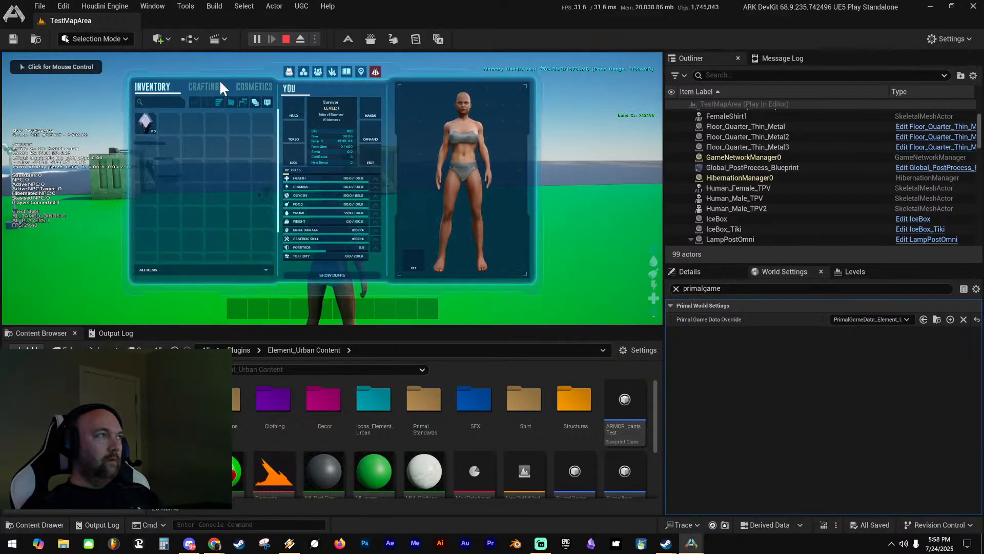
pyautogui.click(258, 86)
pyautogui.moveTo(405, 184); pyautogui.dragTo(276, 306)
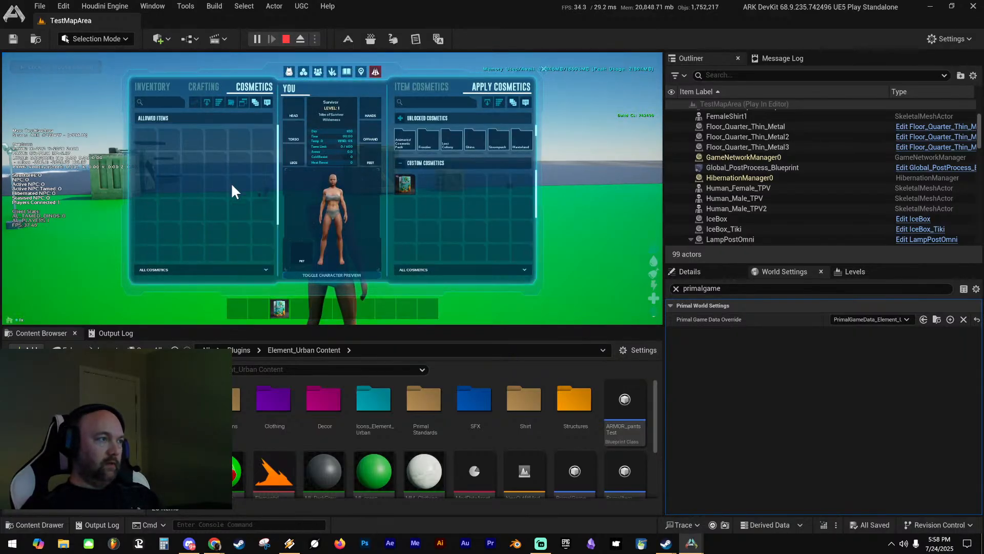
pyautogui.press('i')
# Approach the green refrigerator, try to apply the Tiki fridge placement preview over it, and end the play-test
pyautogui.press('w')
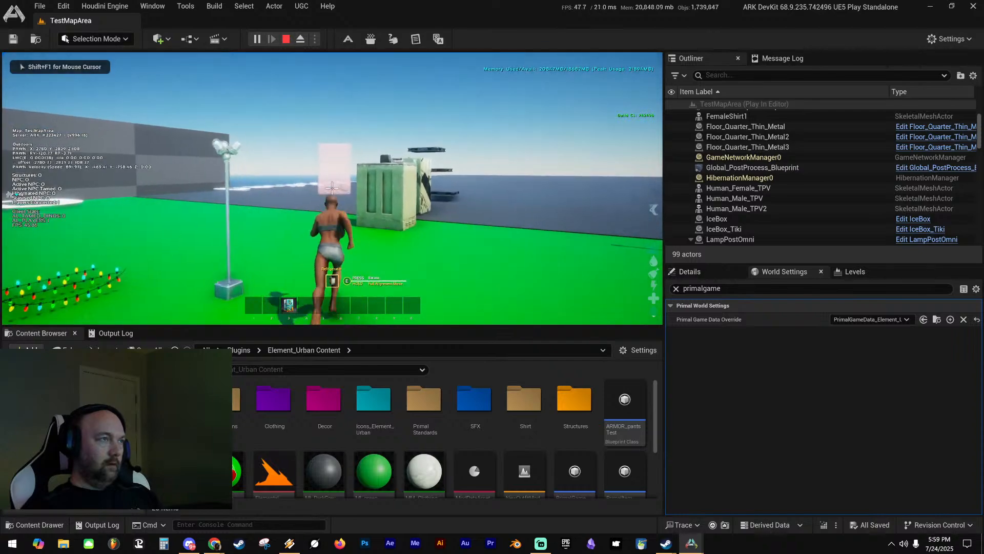
pyautogui.press('a')
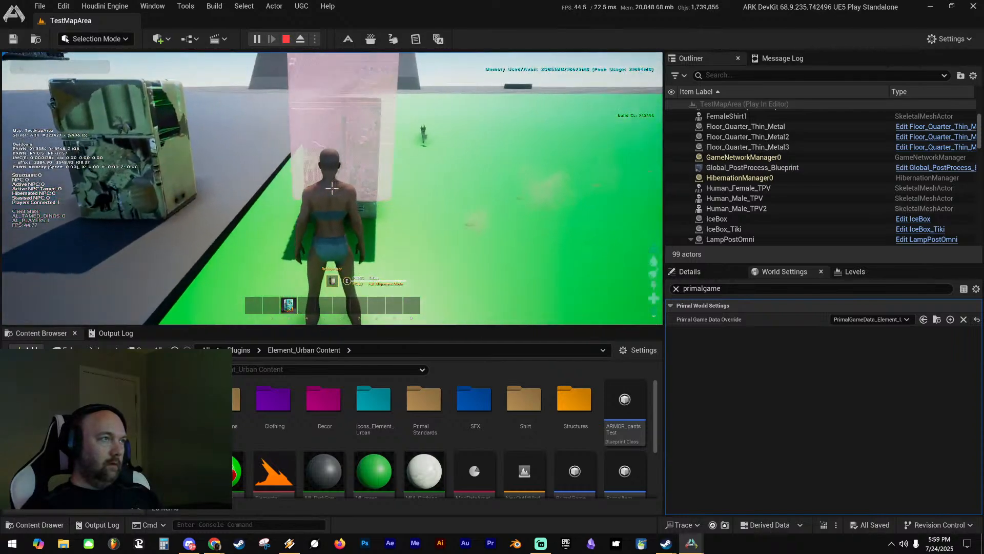
pyautogui.press('a')
pyautogui.press('d')
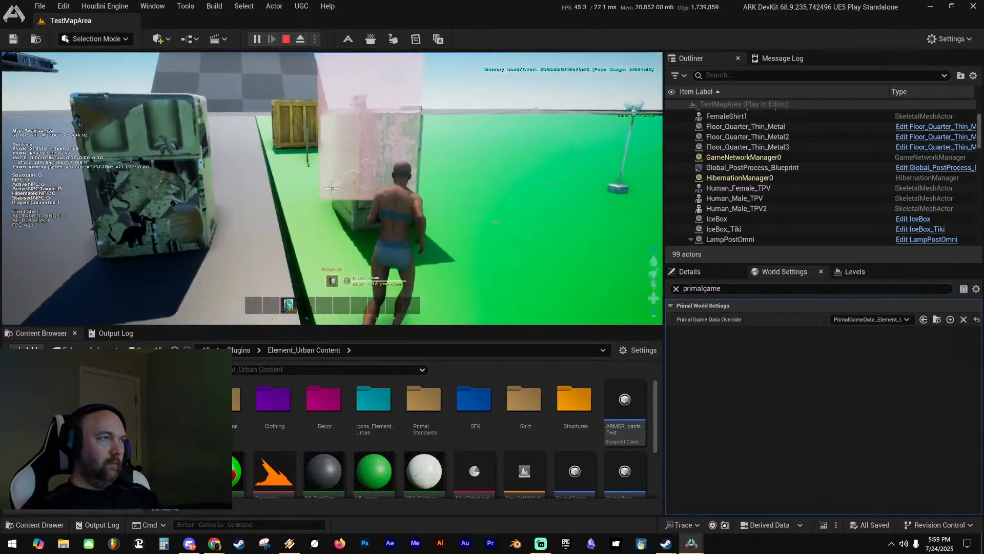
pyautogui.press('w')
pyautogui.click(332, 188)
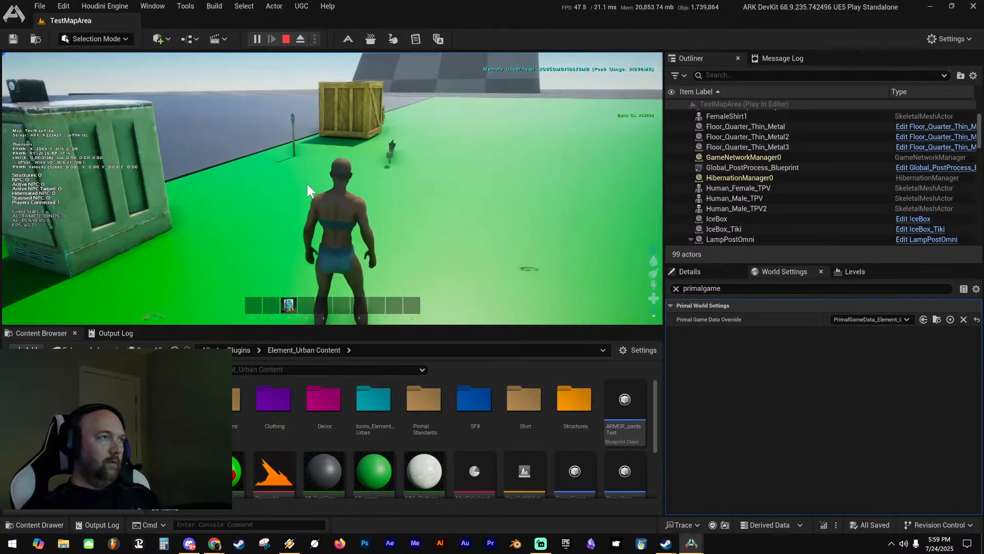
pyautogui.press('Escape')
# Reopen the skin blueprint over the level and examine its Item Skin Use on Item Classes entries and icon settings
pyautogui.moveTo(983, 122); pyautogui.dragTo(380, 70)
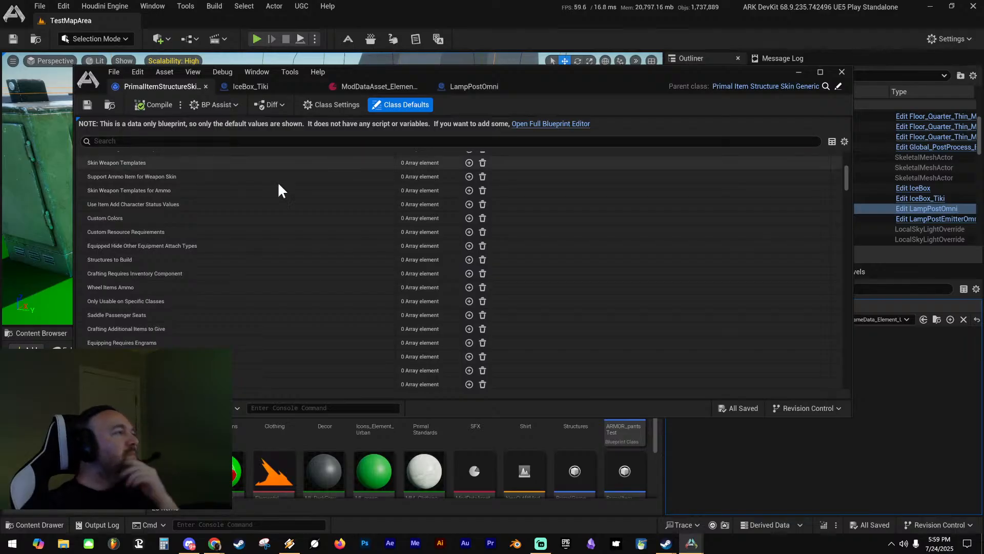
pyautogui.scroll(3, 205, 205)
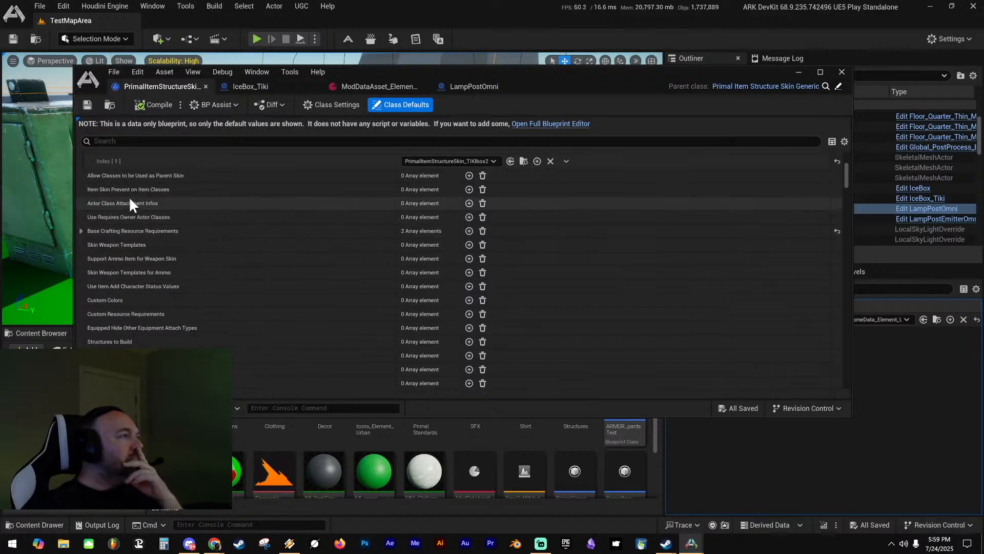
pyautogui.scroll(2, 174, 205)
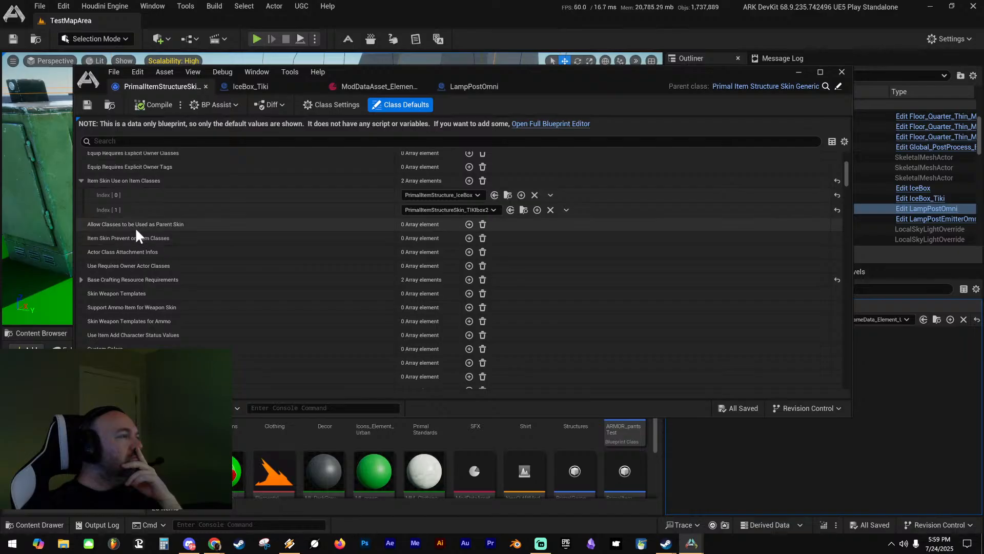
pyautogui.scroll(3, 224, 222)
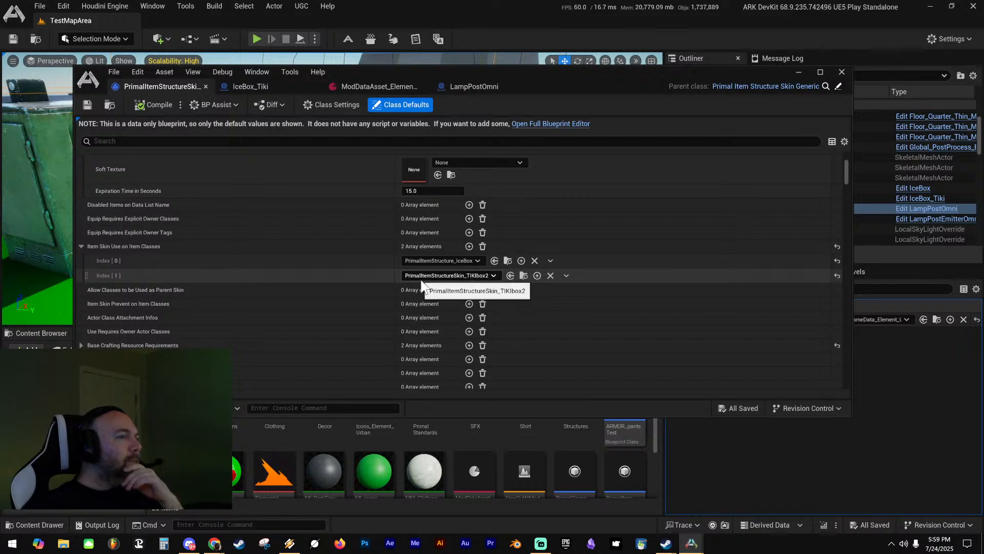
pyautogui.scroll(3, 327, 263)
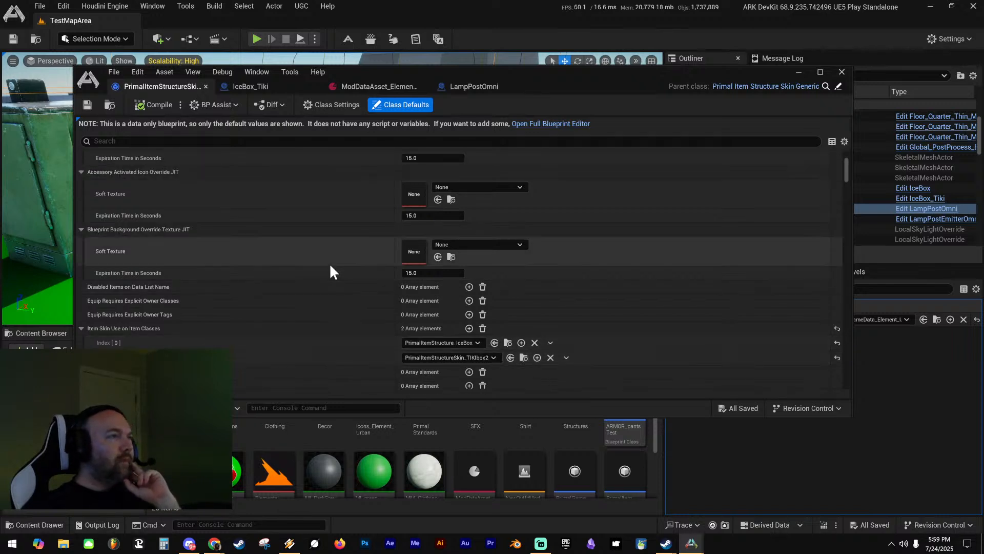
pyautogui.scroll(3, 329, 264)
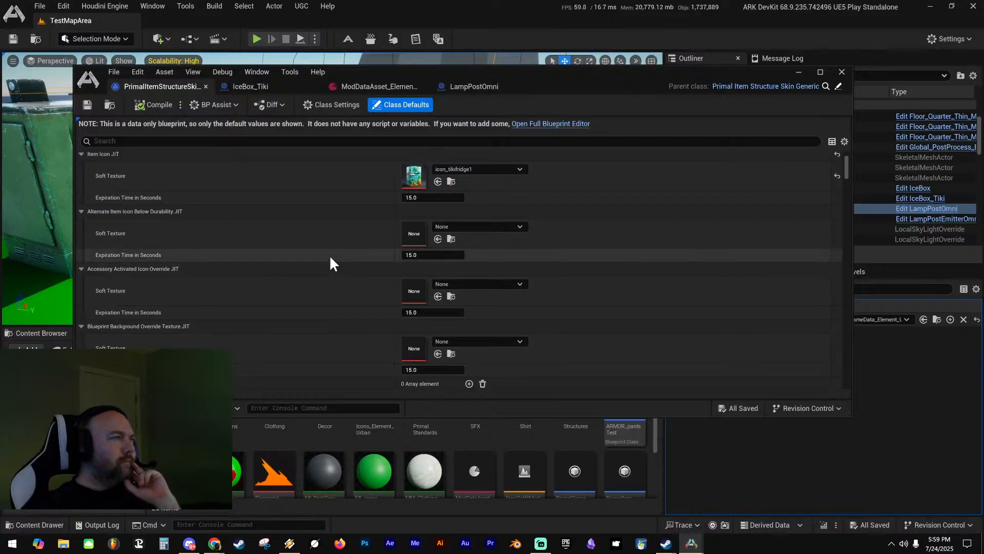
pyautogui.scroll(2, 331, 258)
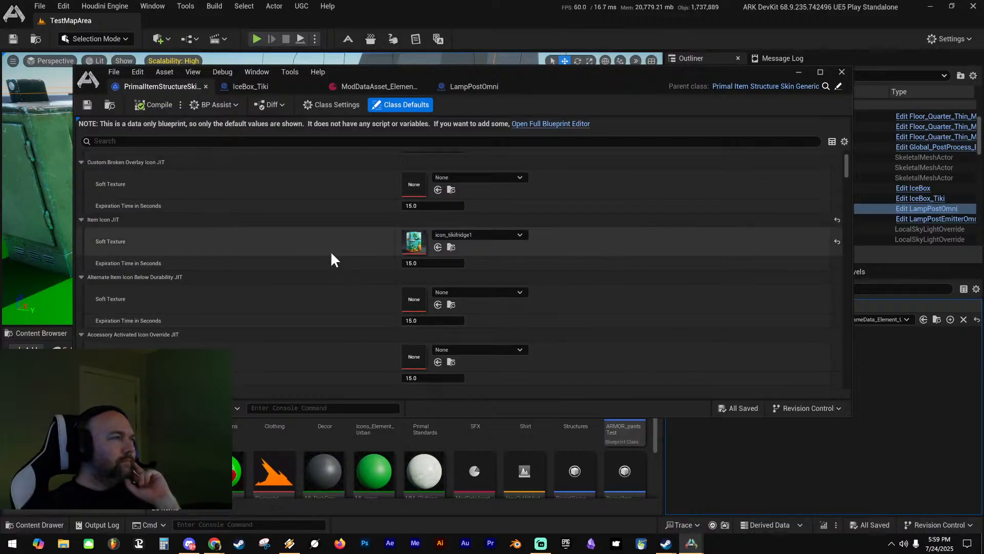
pyautogui.scroll(1, 333, 250)
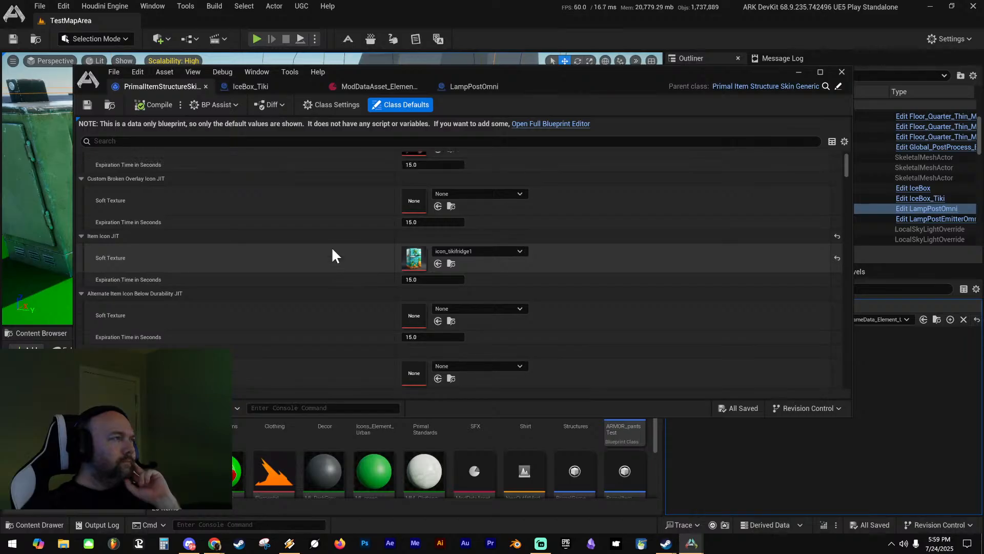
pyautogui.scroll(2, 332, 247)
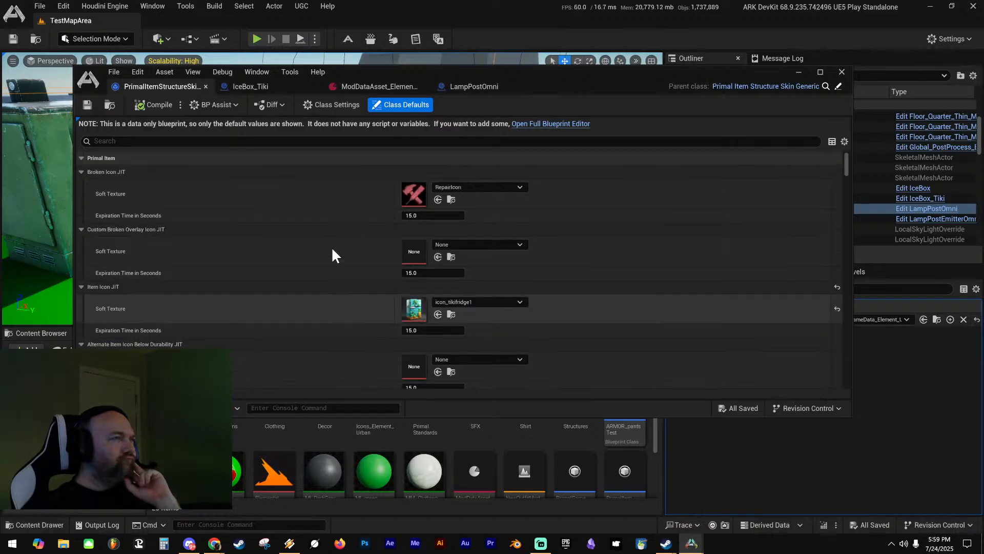
pyautogui.scroll(-4, 335, 244)
pyautogui.scroll(-10, 338, 245)
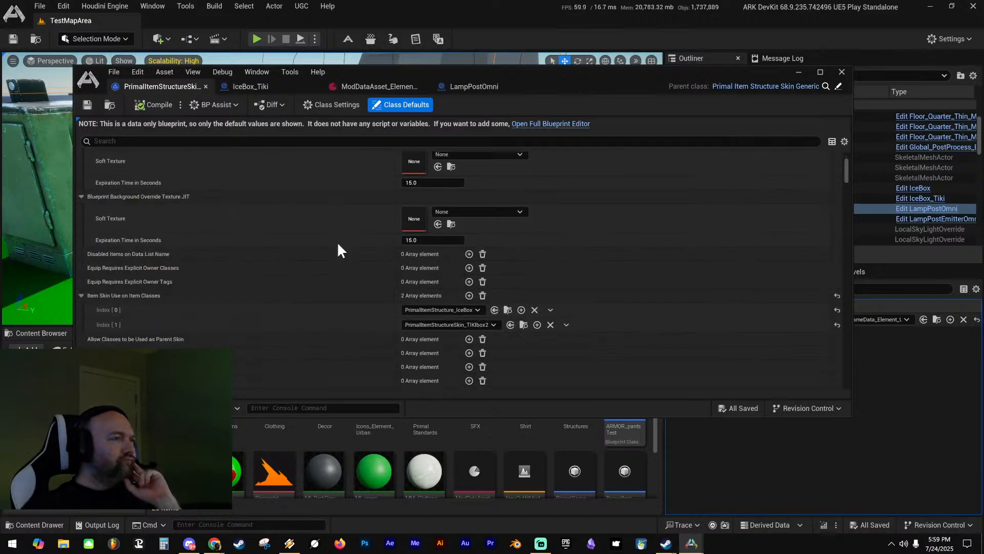
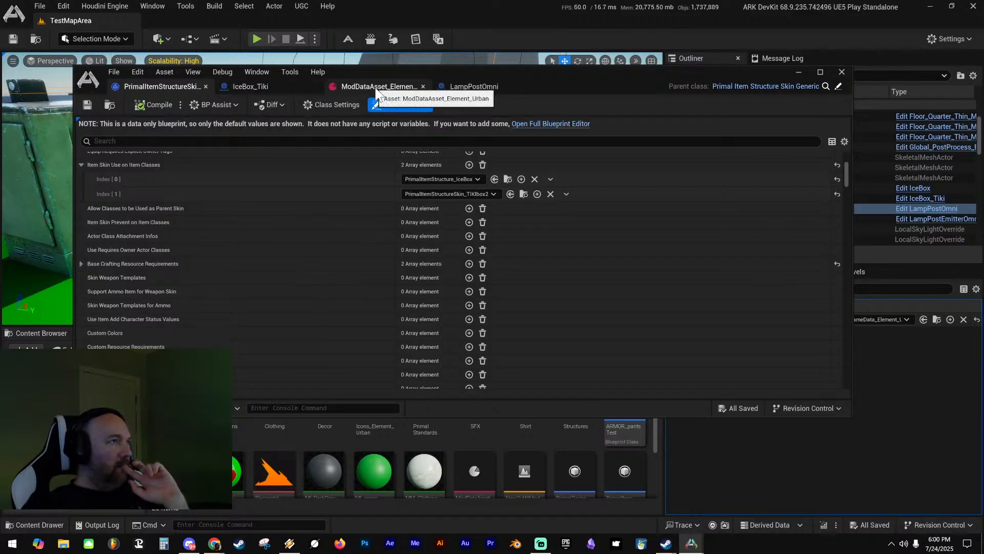
# Filter the skin blueprint's class defaults by "skin", enable Is Item Skin, and save the blueprint
pyautogui.write('skin')
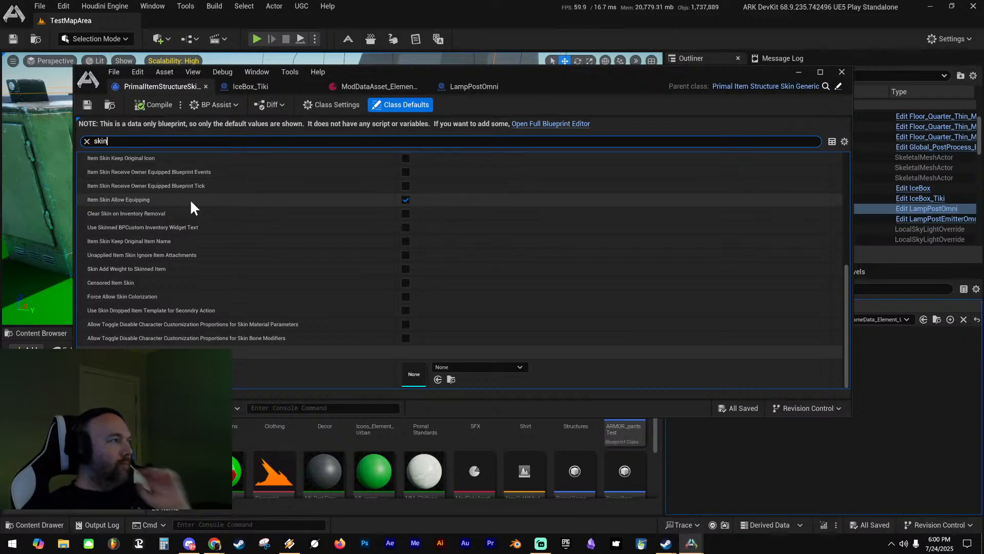
pyautogui.scroll(3, 194, 201)
pyautogui.scroll(3, 200, 203)
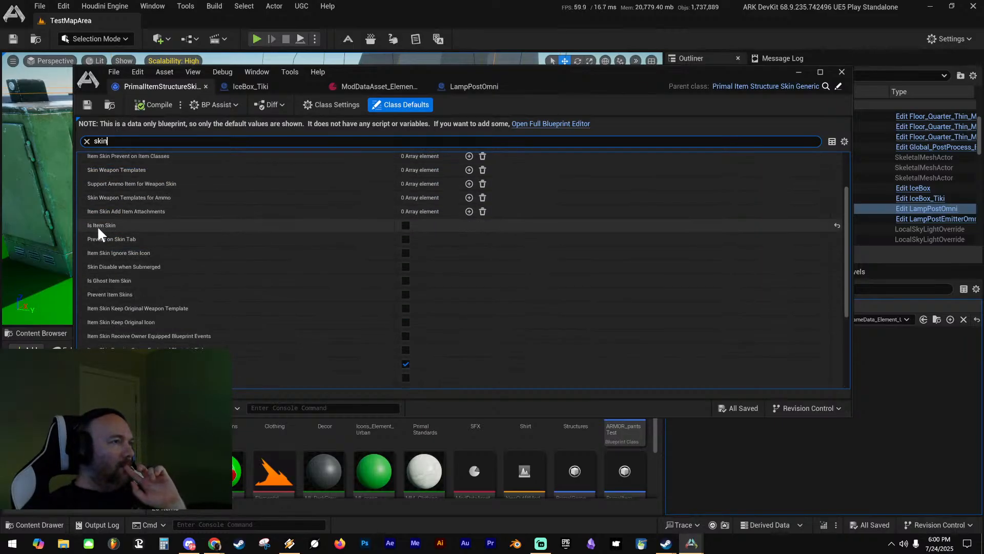
pyautogui.click(405, 225)
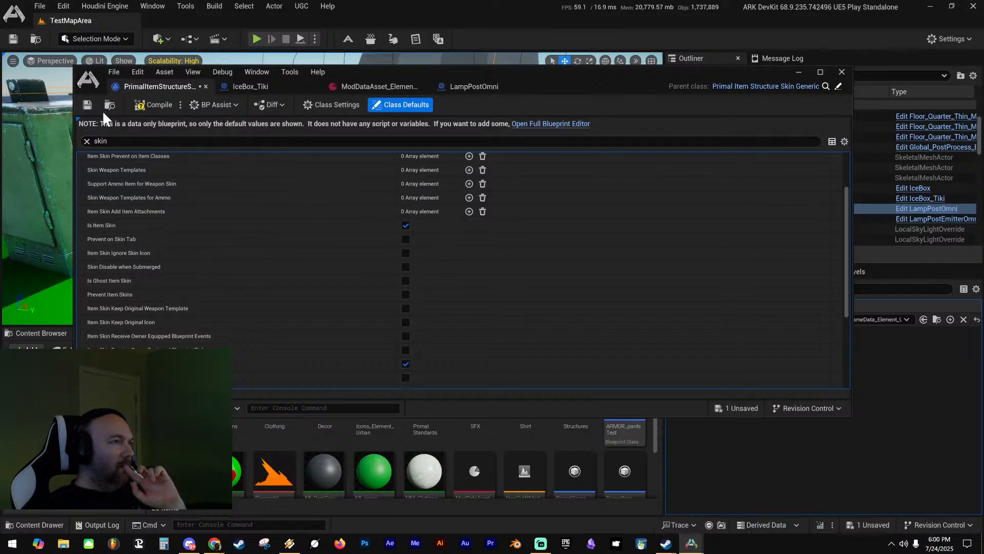
pyautogui.click(87, 105)
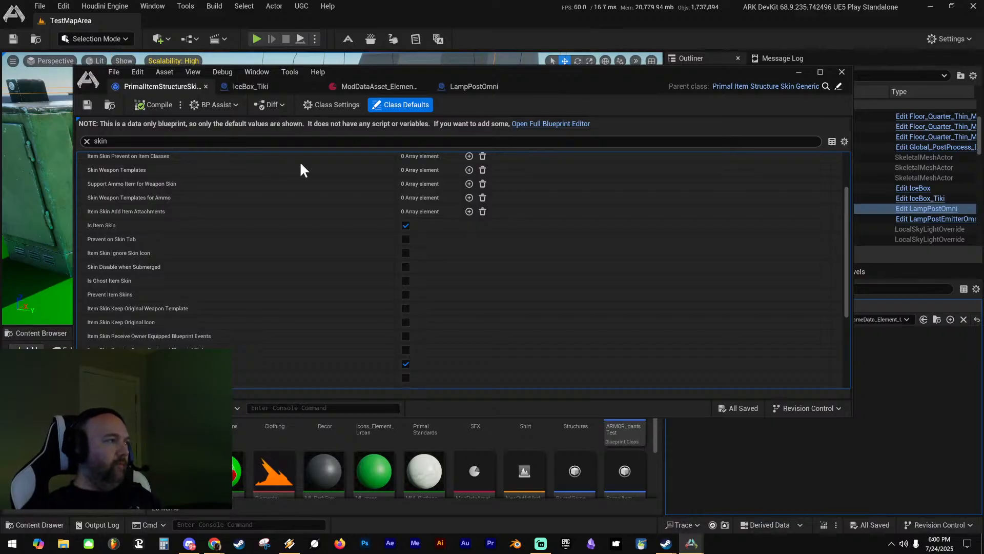
# Start a play-test, clear the blueprint window from the view, and assign the Custom Cosmetics Tiki fridge to the third hotbar slot
pyautogui.hotkey('alt', 'p')
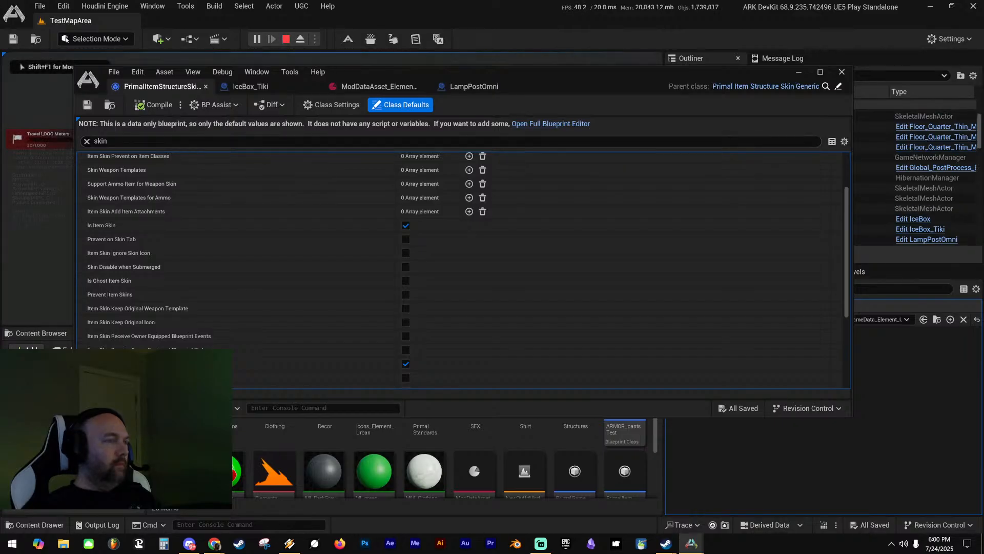
pyautogui.hotkey('shift', 'F1')
pyautogui.moveTo(595, 76); pyautogui.dragTo(983, 103)
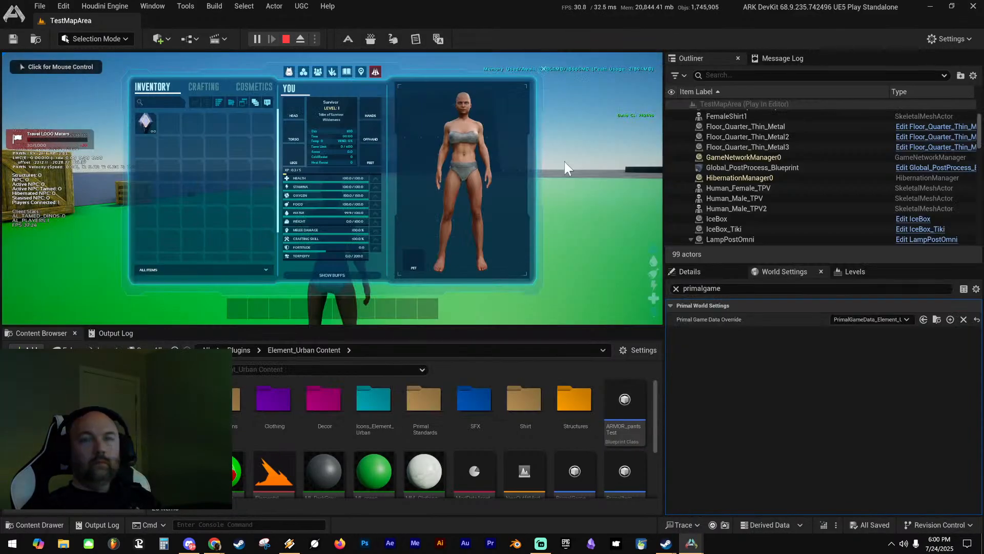
pyautogui.click(243, 89)
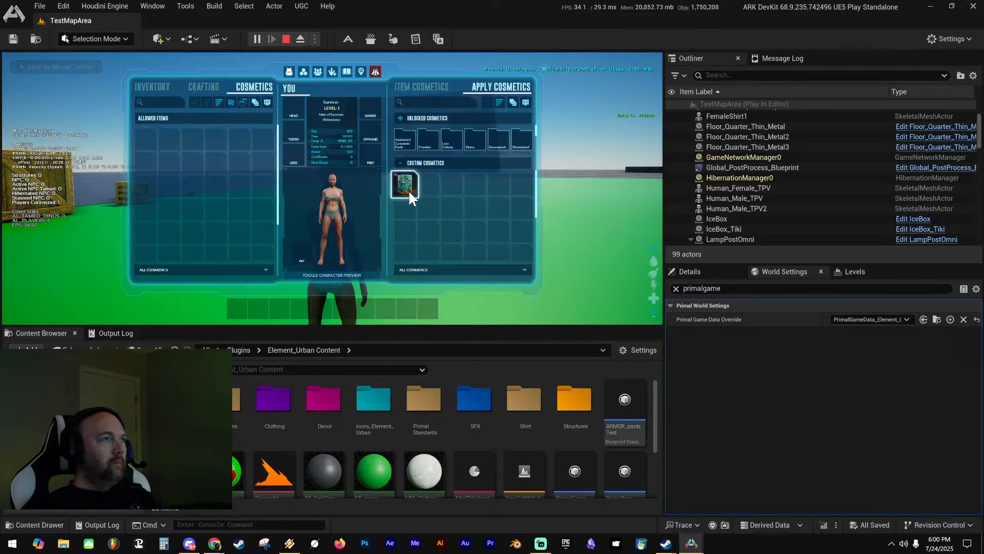
pyautogui.moveTo(406, 185); pyautogui.dragTo(279, 307)
pyautogui.press('i')
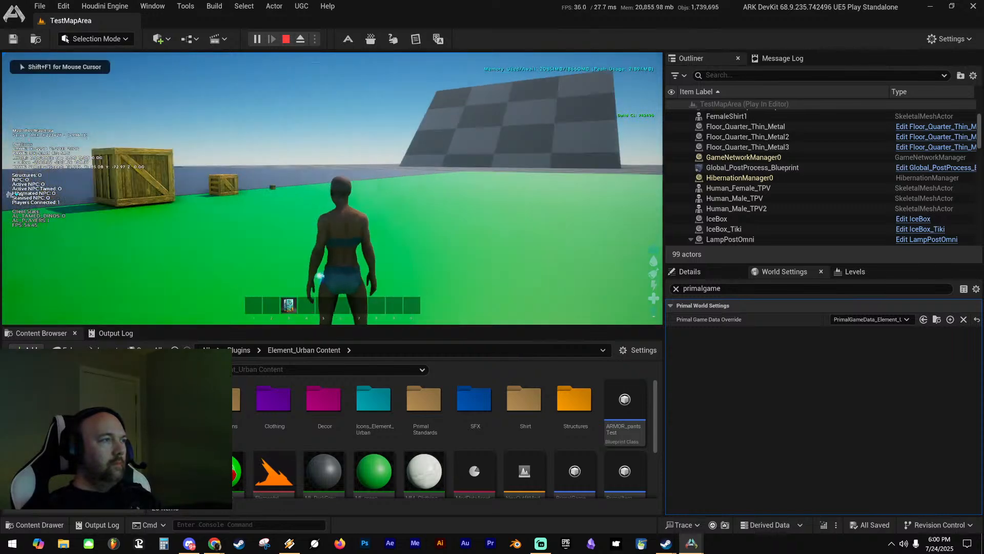
# Try the Tiki fridge placement preview around the green refrigerator and end the play-test
pyautogui.press('3')
pyautogui.press('w')
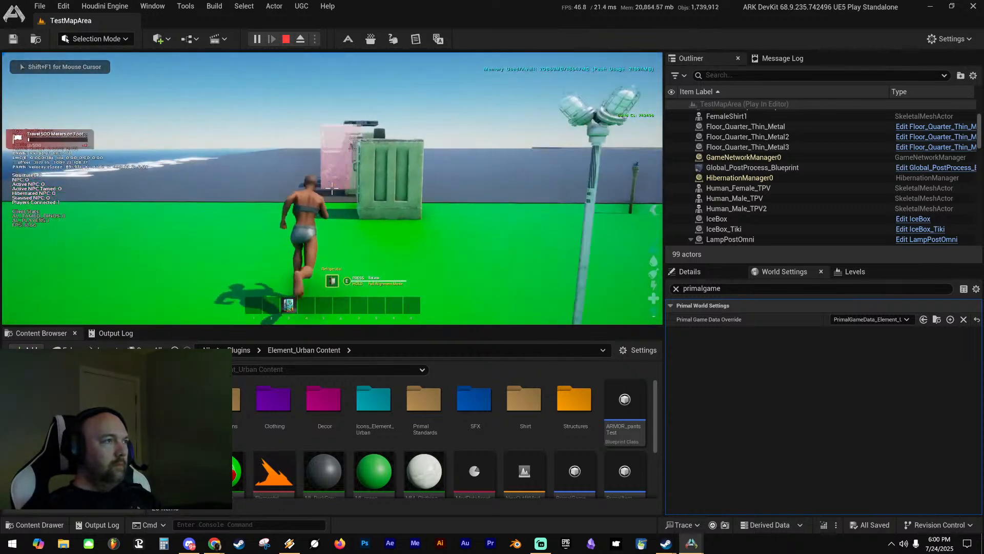
pyautogui.press('s')
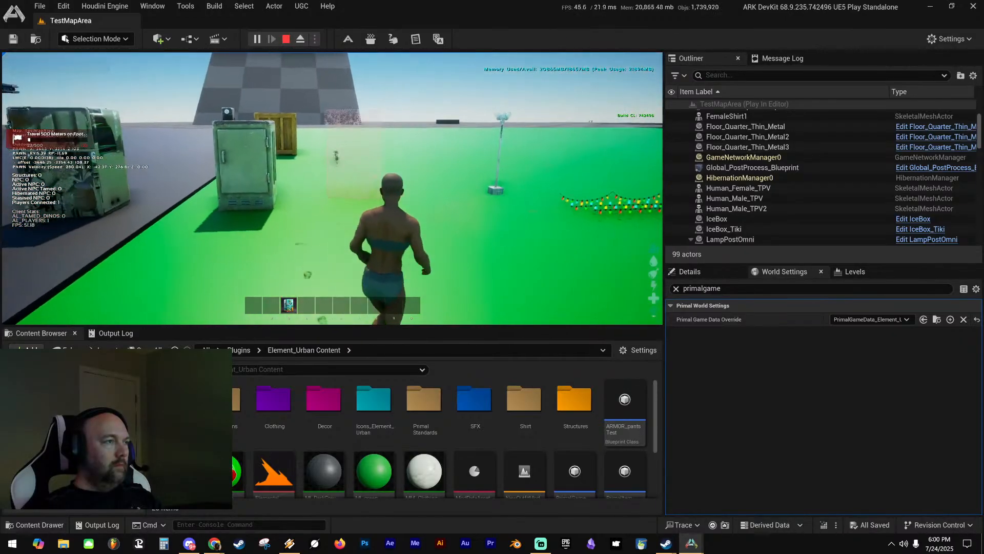
pyautogui.press('Escape')
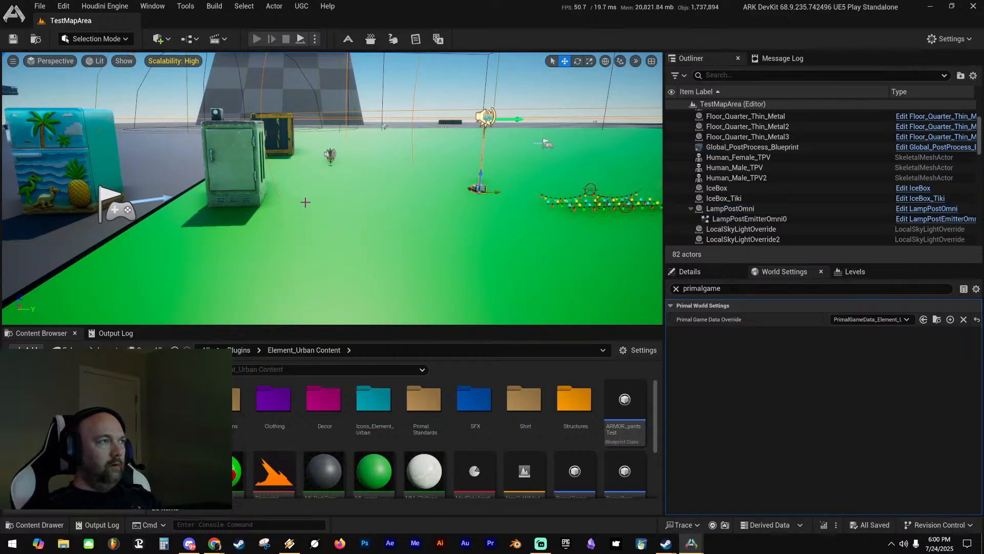
# Start another play-test and compare the Tiki fridge entries under Apply Cosmetics and Item Cosmetics
pyautogui.hotkey('alt', 'p')
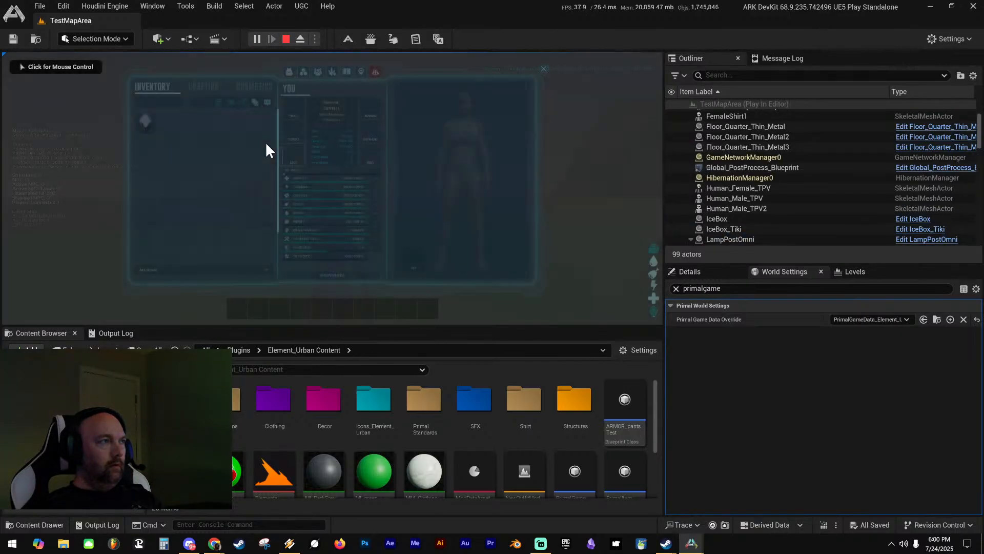
pyautogui.click(256, 85)
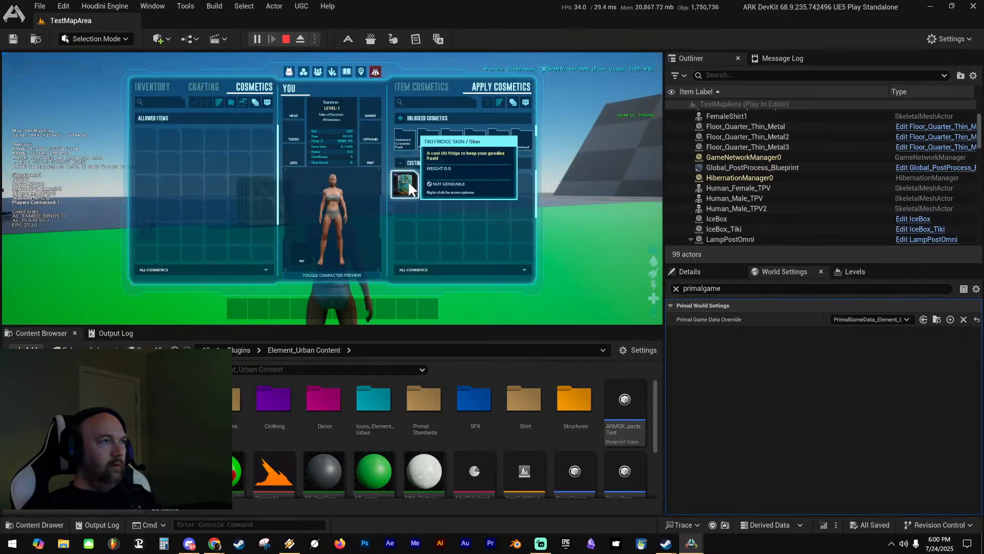
pyautogui.moveTo(406, 183)
pyautogui.mouseDown()
pyautogui.moveTo(262, 288)
pyautogui.moveTo(255, 309)
pyautogui.moveTo(288, 294)
pyautogui.moveTo(416, 180)
pyautogui.mouseUp()
pyautogui.click(422, 87)
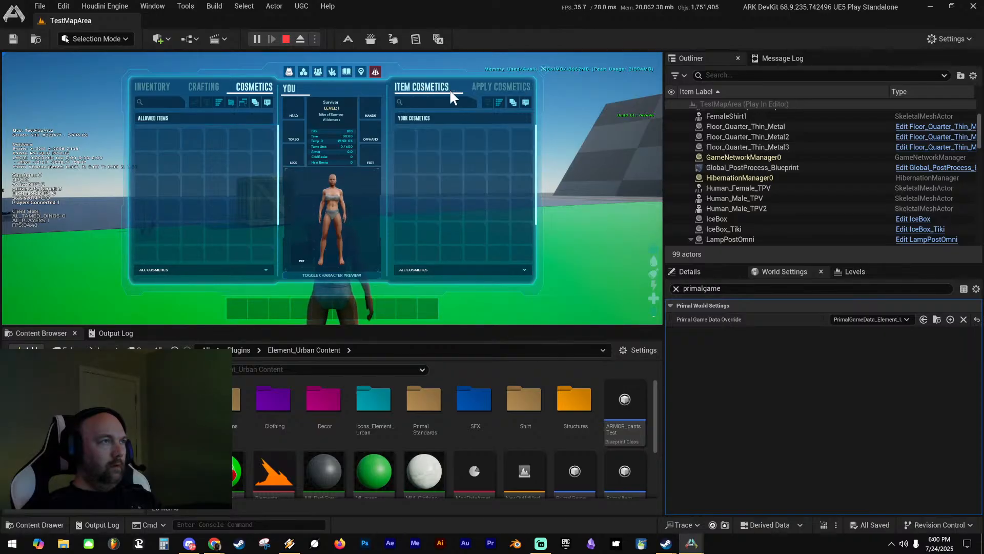
pyautogui.click(498, 86)
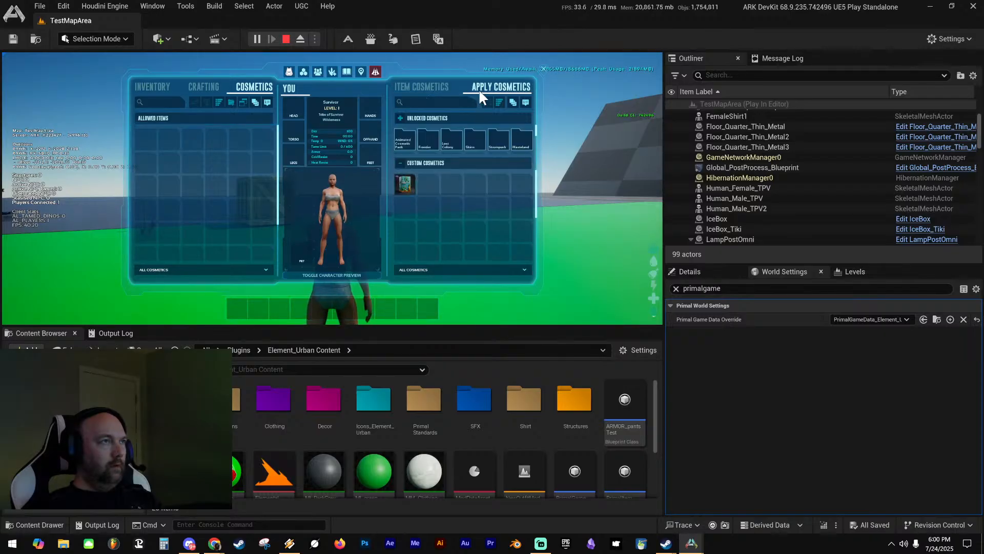
pyautogui.click(420, 88)
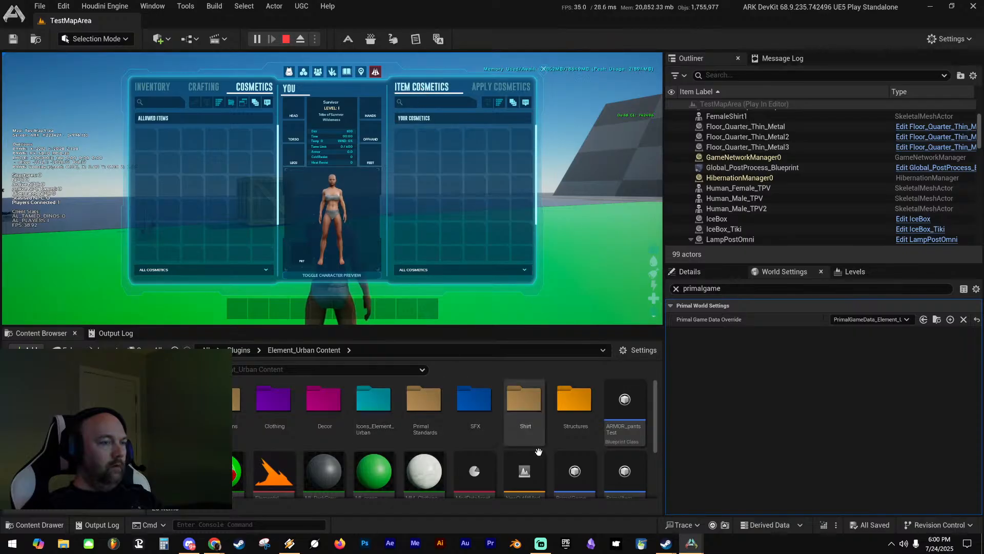
# Open the Structures/Fridge content folder and give the player one Tiki fridge skin item in the running game
pyautogui.scroll(-2, 574, 410)
pyautogui.scroll(-1, 319, 439)
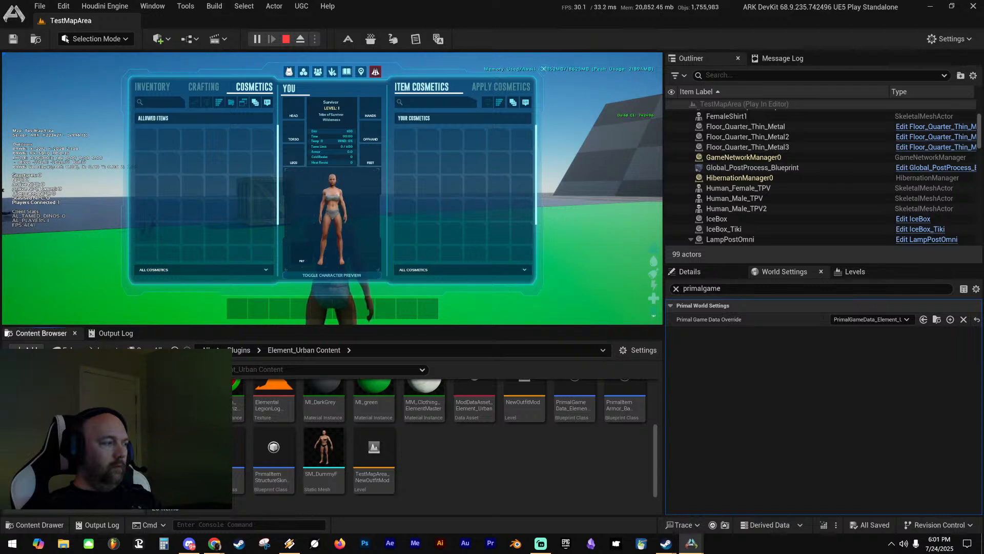
pyautogui.click(72, 456)
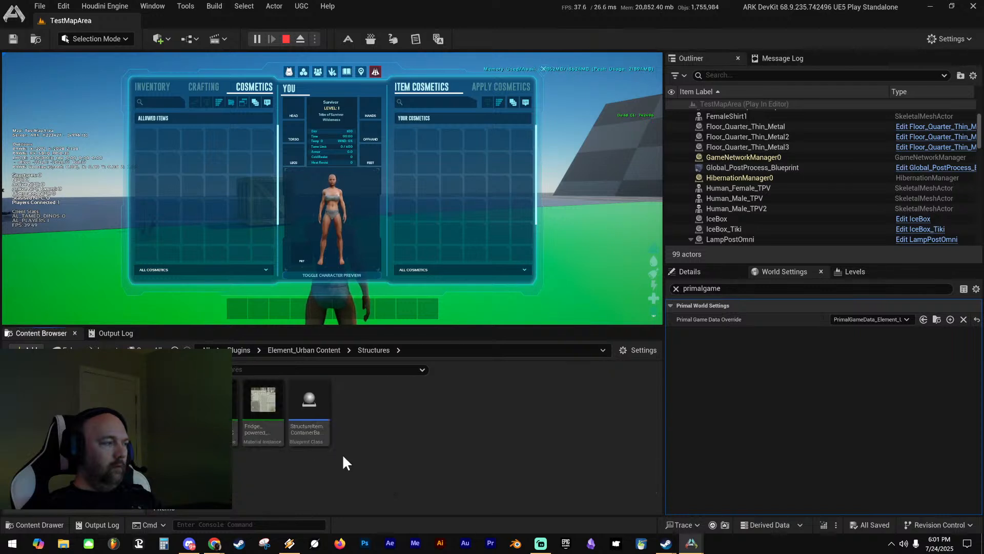
pyautogui.rightClick(323, 404)
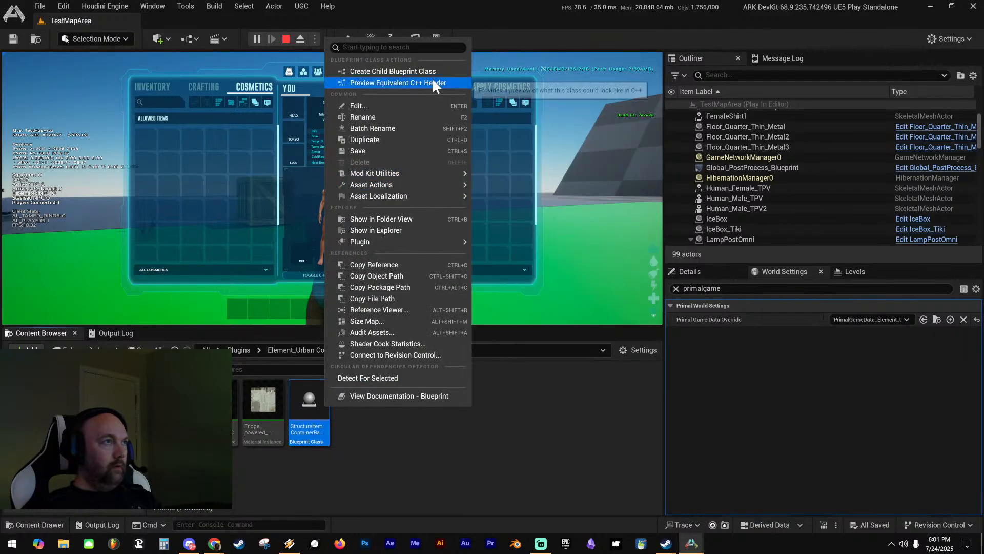
pyautogui.click(389, 456)
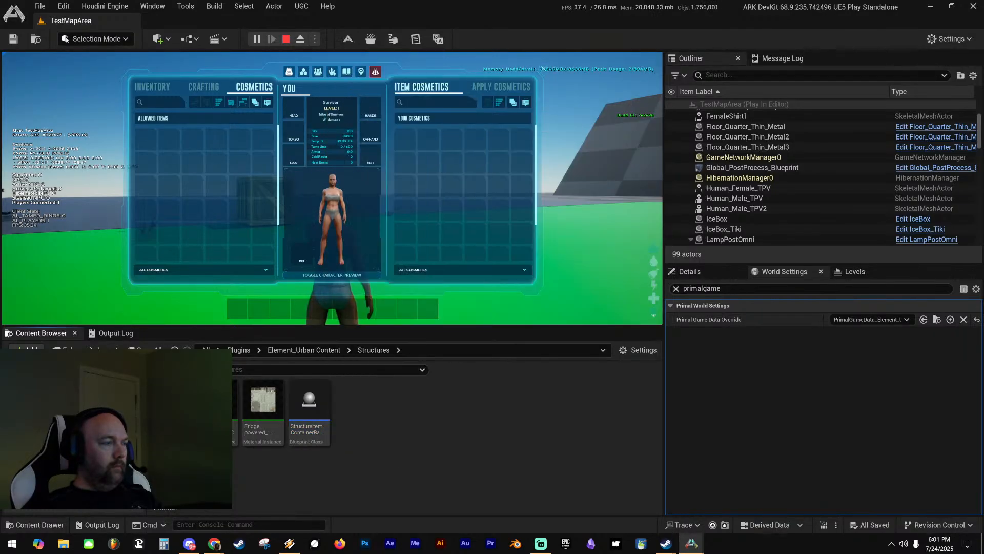
pyautogui.doubleClick(173, 397)
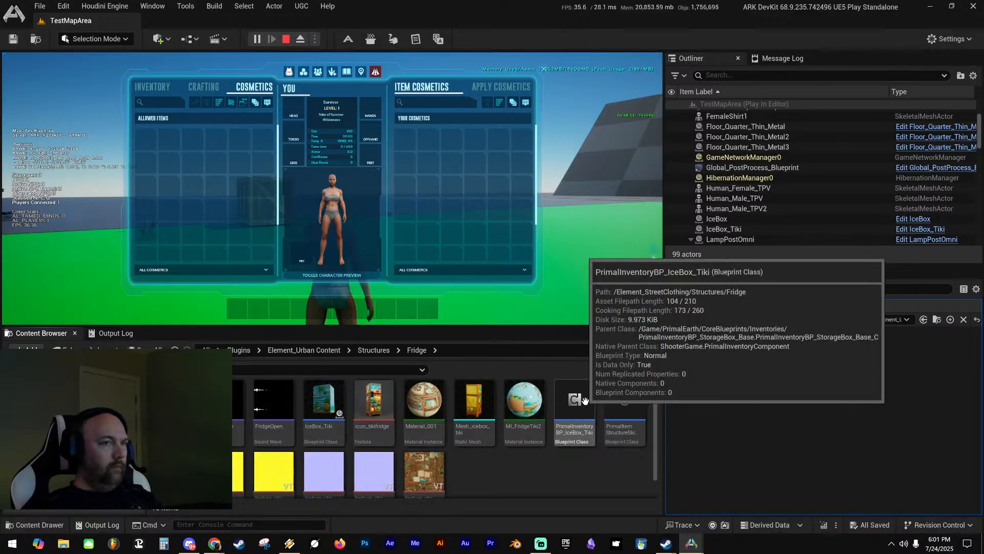
pyautogui.rightClick(621, 397)
pyautogui.moveTo(751, 64)
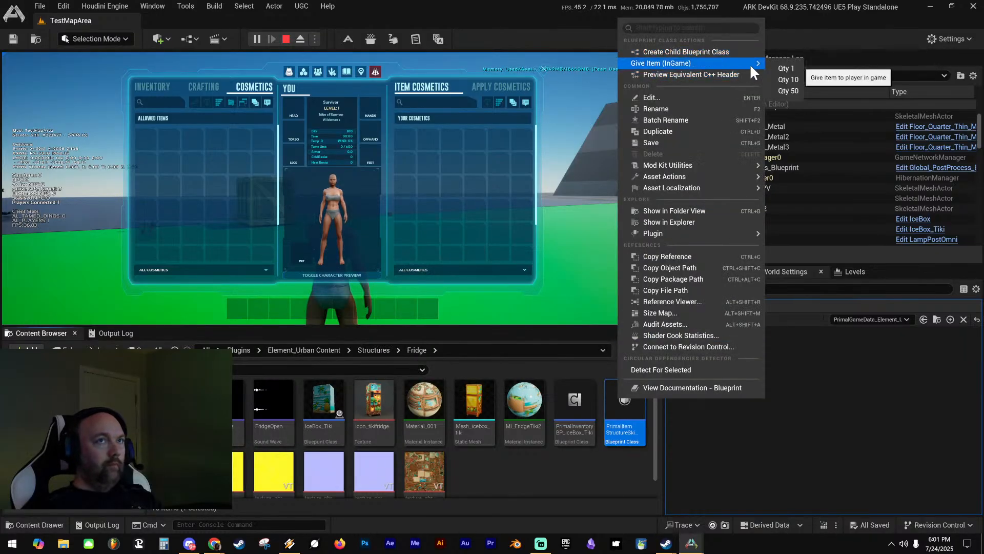
pyautogui.click(794, 67)
pyautogui.moveTo(400, 137)
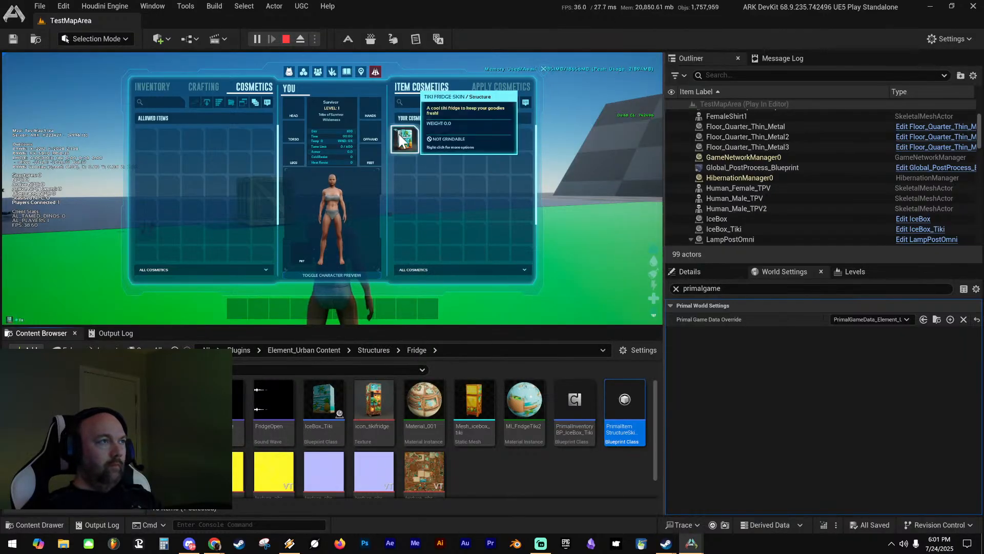
# Assign the given Tiki fridge skin to the third hotbar slot and try its placement preview over both refrigerators
pyautogui.moveTo(400, 140); pyautogui.dragTo(276, 308)
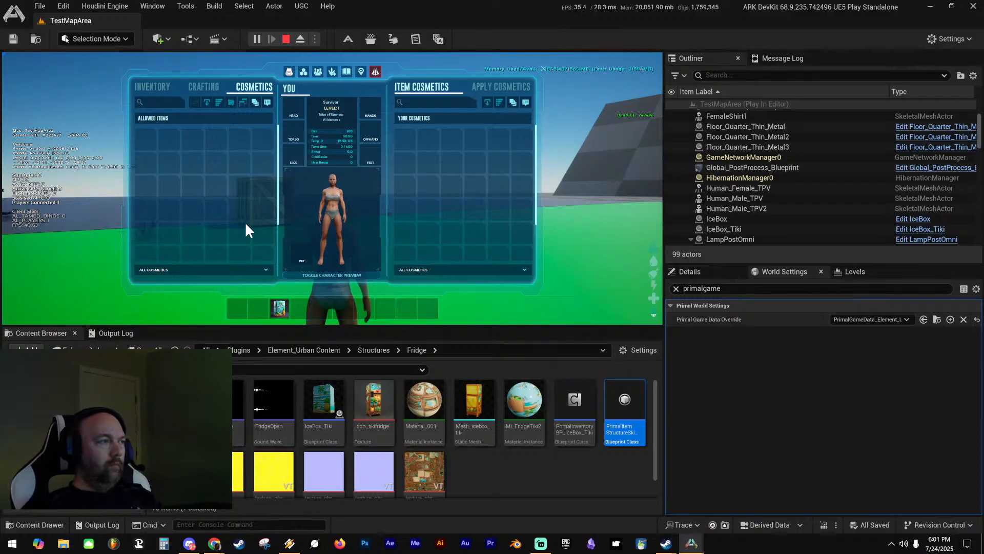
pyautogui.press('i')
pyautogui.press('w')
pyautogui.press('3')
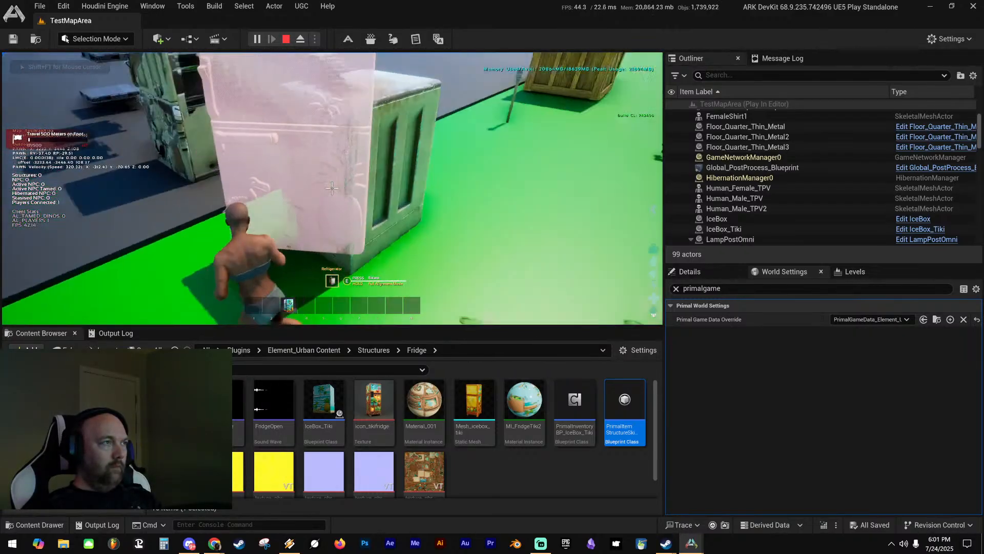
pyautogui.press('s')
pyautogui.press('a')
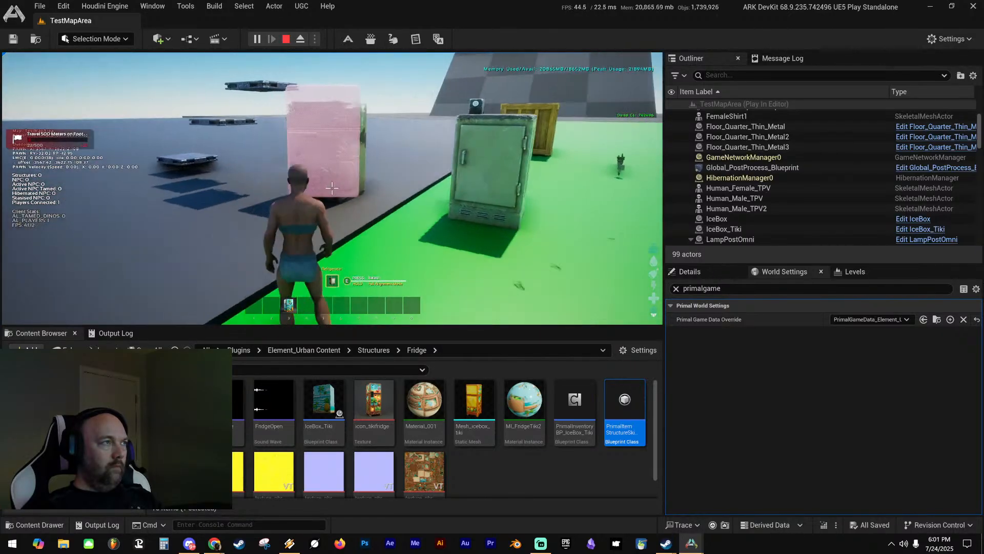
pyautogui.press('d')
pyautogui.press('w')
pyautogui.press('w')
pyautogui.press('3')
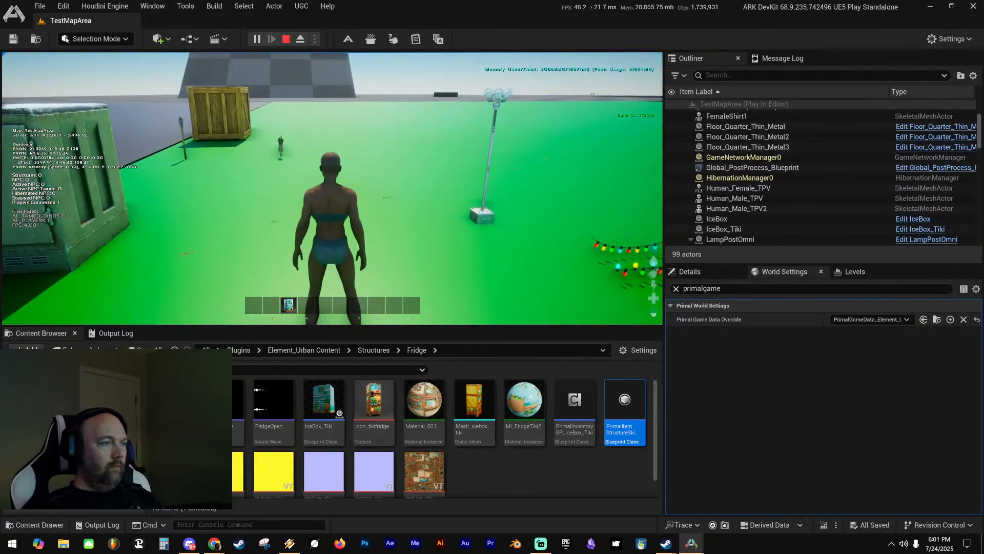
# Assign the Tiki fridge from Custom Cosmetics to the fourth hotbar slot and close the inventory
pyautogui.press('i')
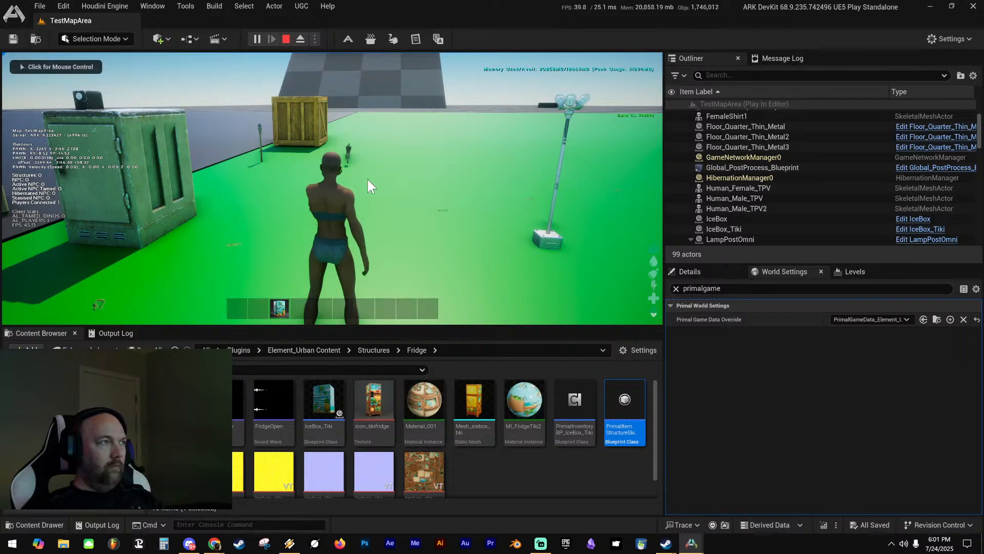
pyautogui.click(256, 86)
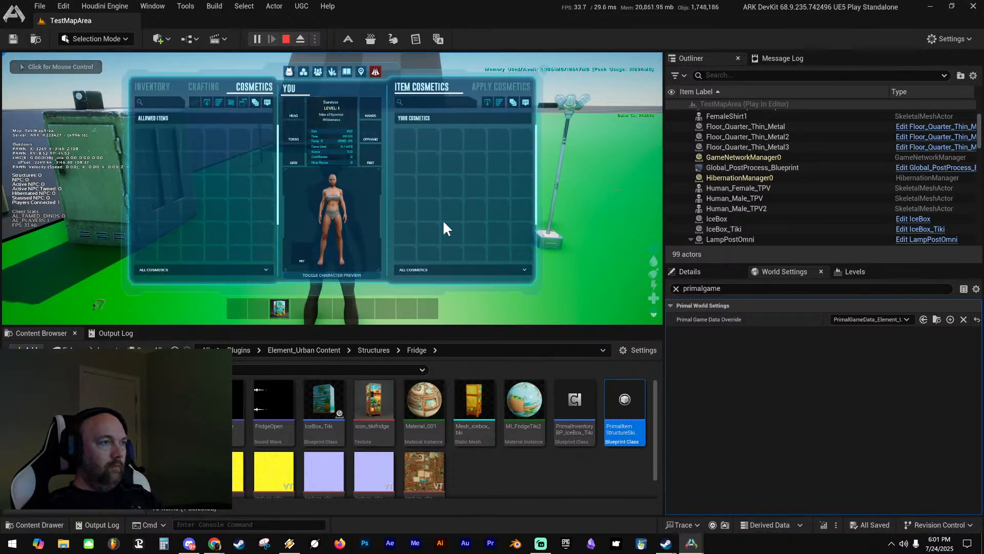
pyautogui.click(502, 86)
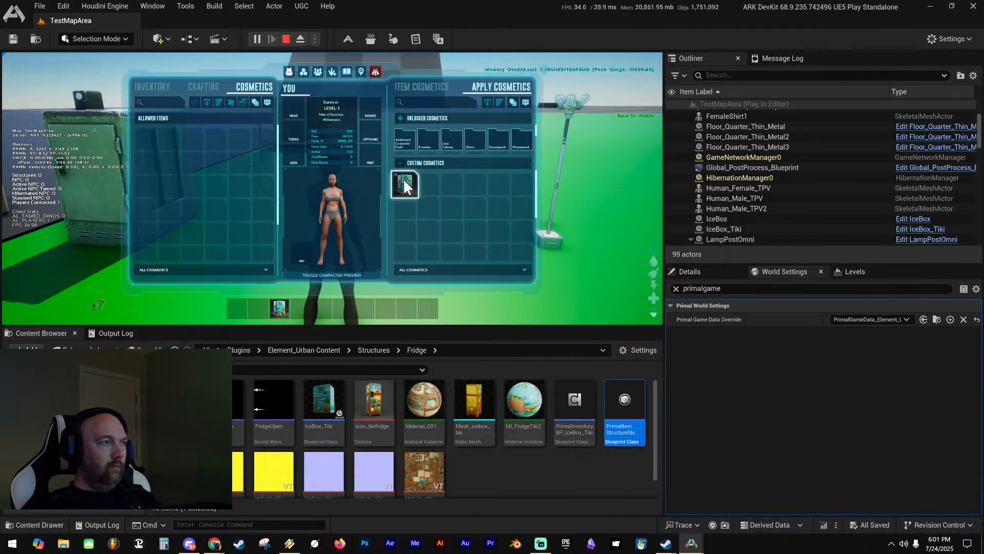
pyautogui.moveTo(405, 184); pyautogui.dragTo(304, 308)
pyautogui.press('i')
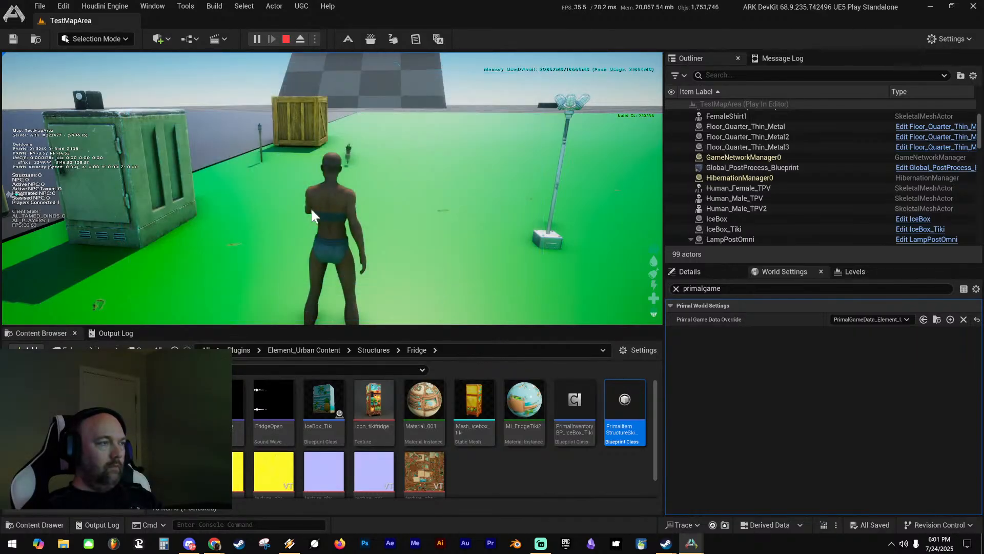
# Try the Tiki fridge placement preview on the open grey ground and end the play-test
pyautogui.press('w')
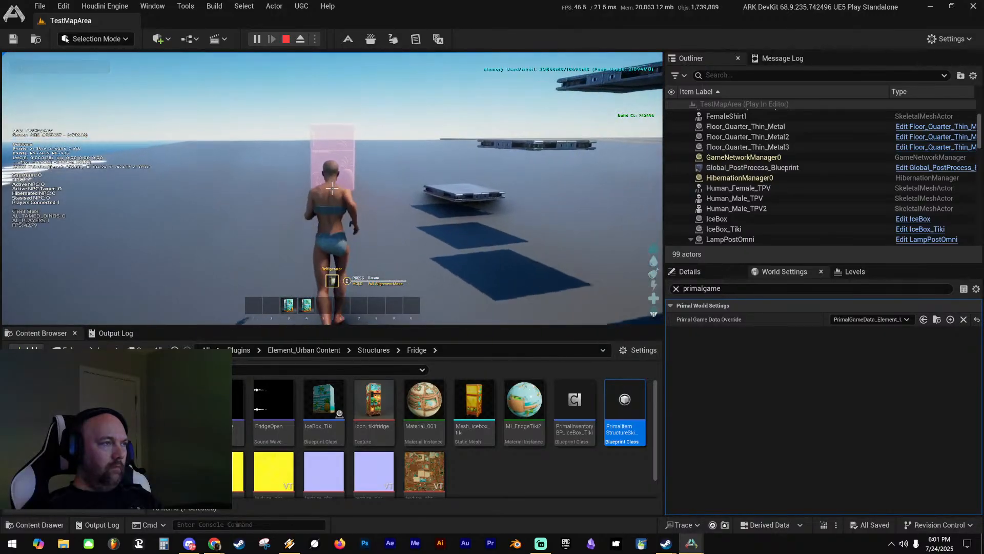
pyautogui.press('3')
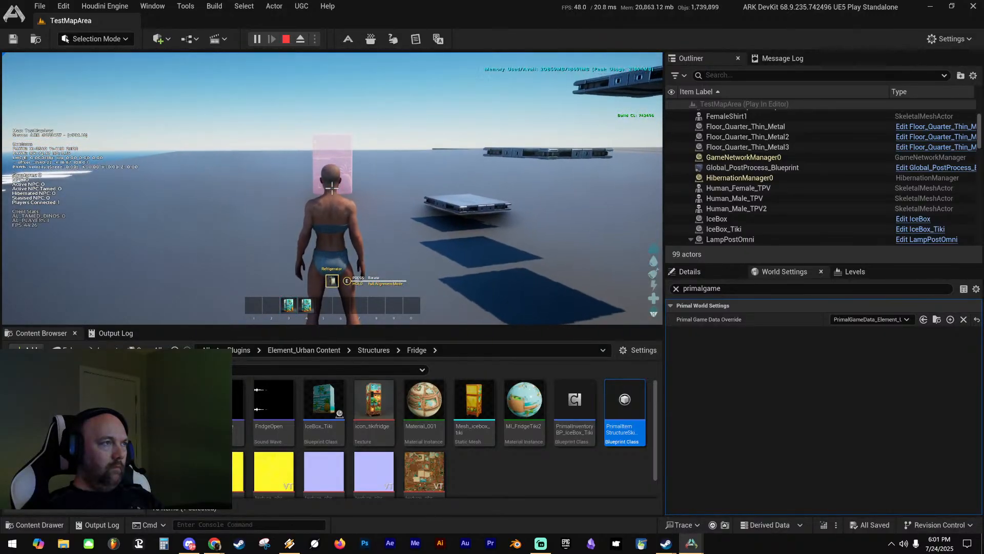
pyautogui.press('Escape')
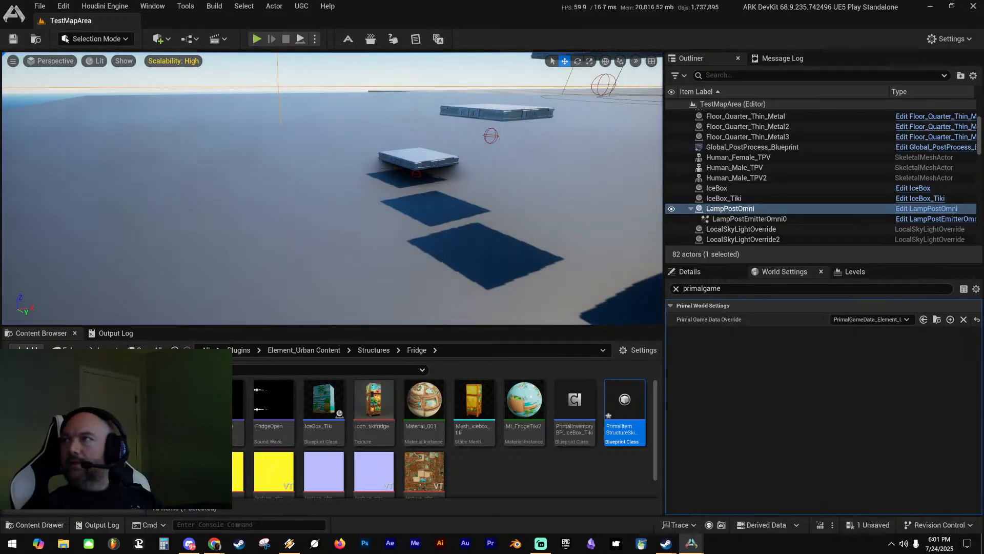
# Bring the Tiki fridge skin item blueprint to the front, compile it and save it
pyautogui.moveTo(983, 69); pyautogui.dragTo(598, 68)
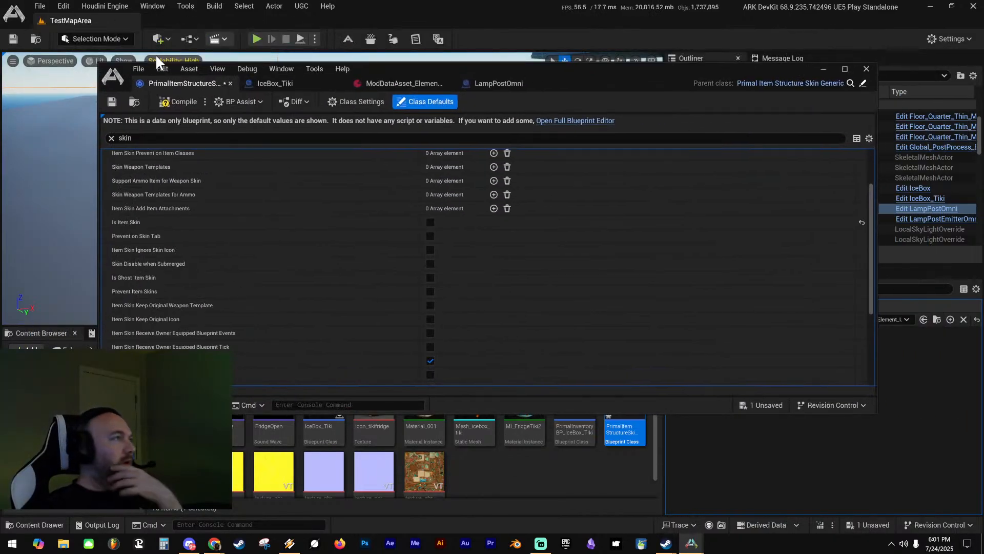
pyautogui.click(172, 100)
pyautogui.click(111, 103)
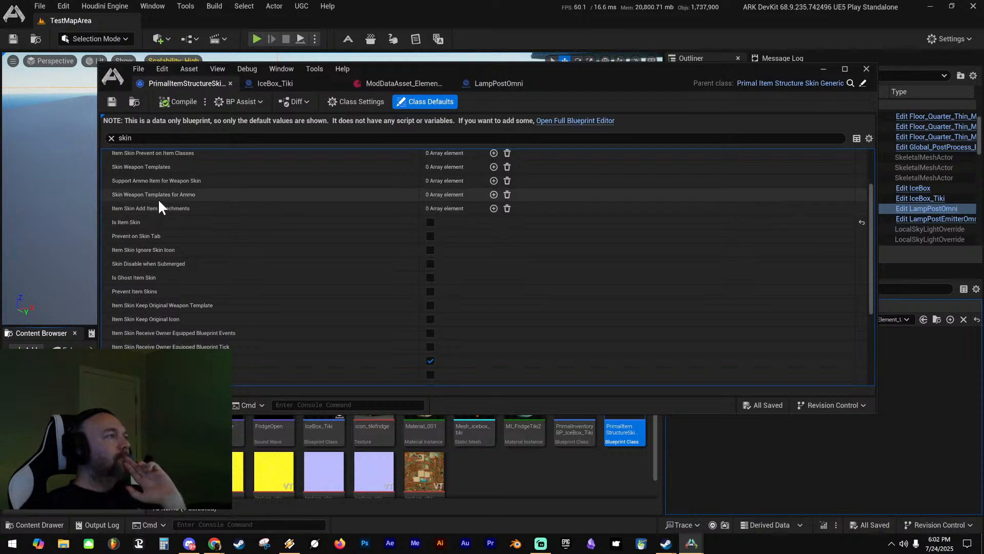
# Review the skin properties of the Tiki fridge item, enable Is Ghost Item Skin and save the blueprint
pyautogui.scroll(3, 158, 205)
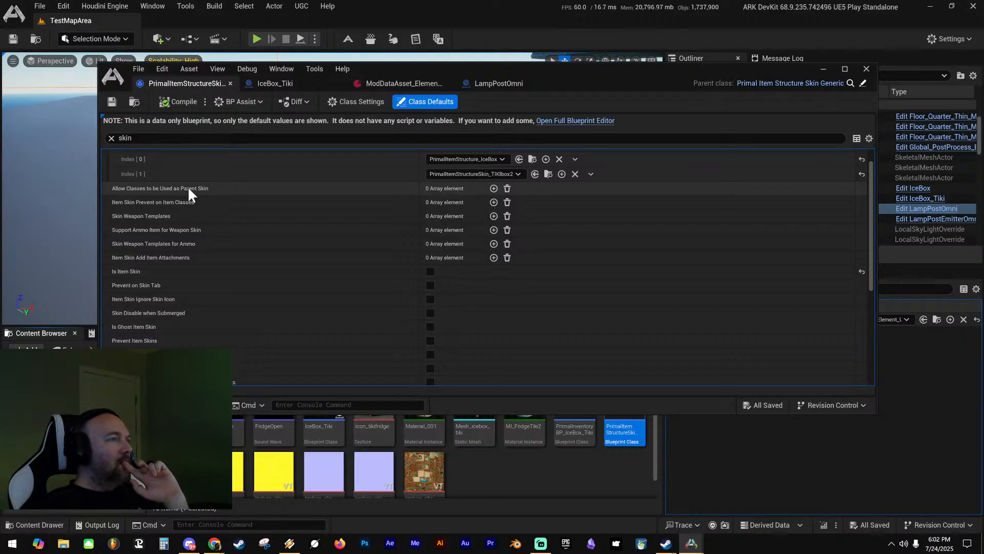
pyautogui.scroll(1, 188, 186)
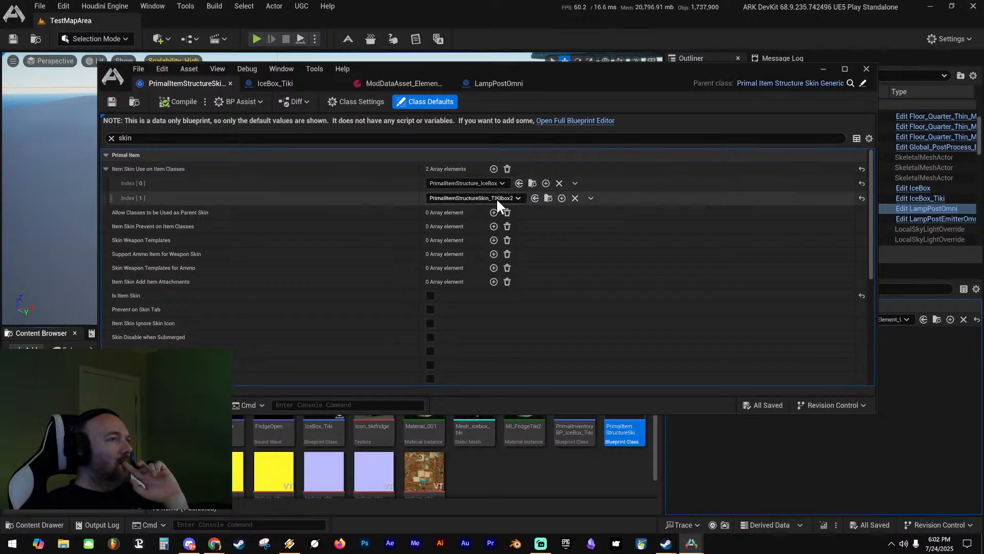
pyautogui.click(171, 143)
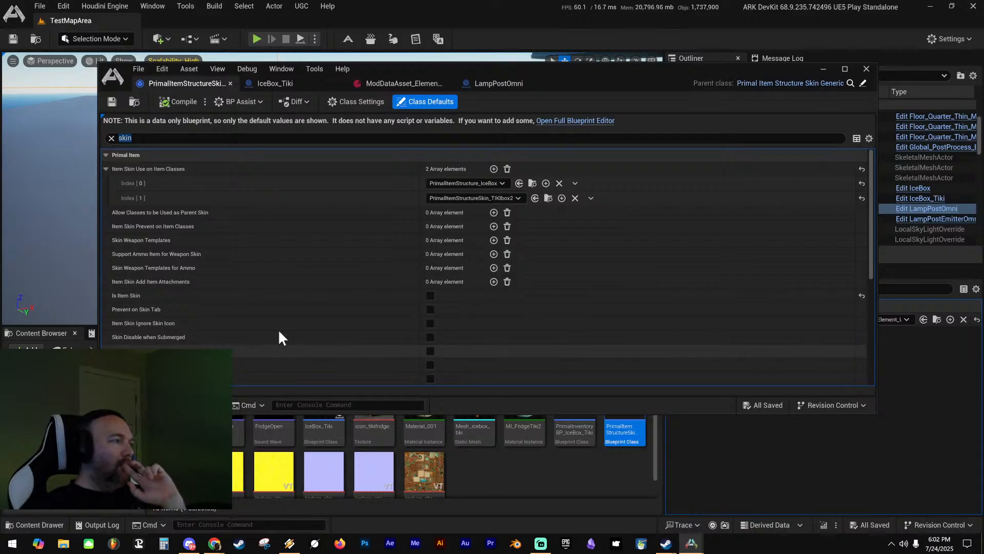
pyautogui.scroll(-3, 277, 327)
pyautogui.moveTo(139, 306)
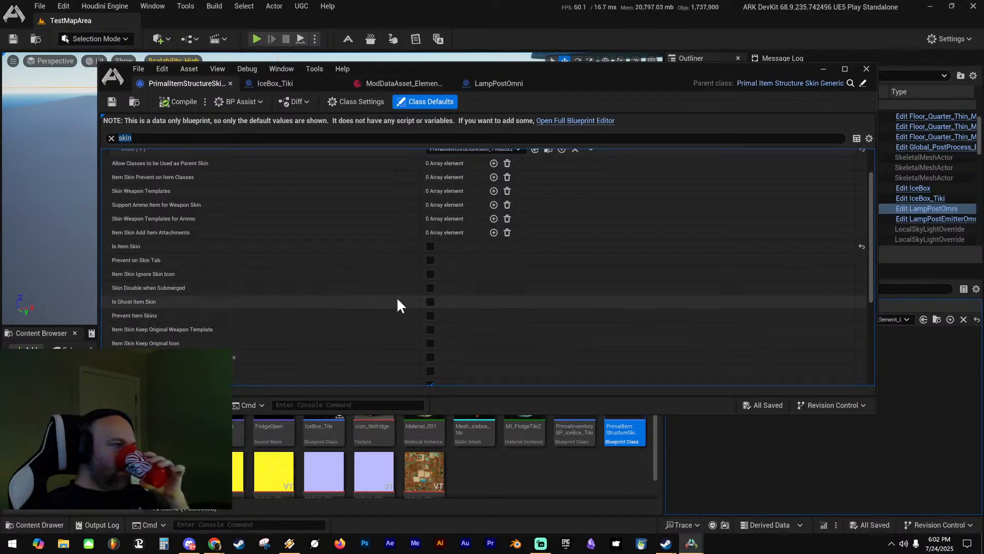
pyautogui.click(431, 301)
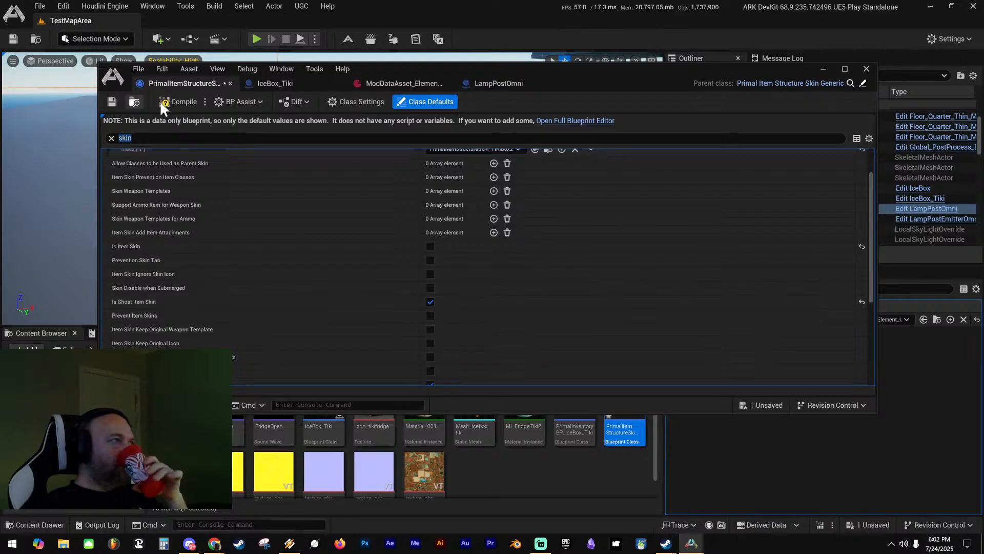
pyautogui.click(111, 103)
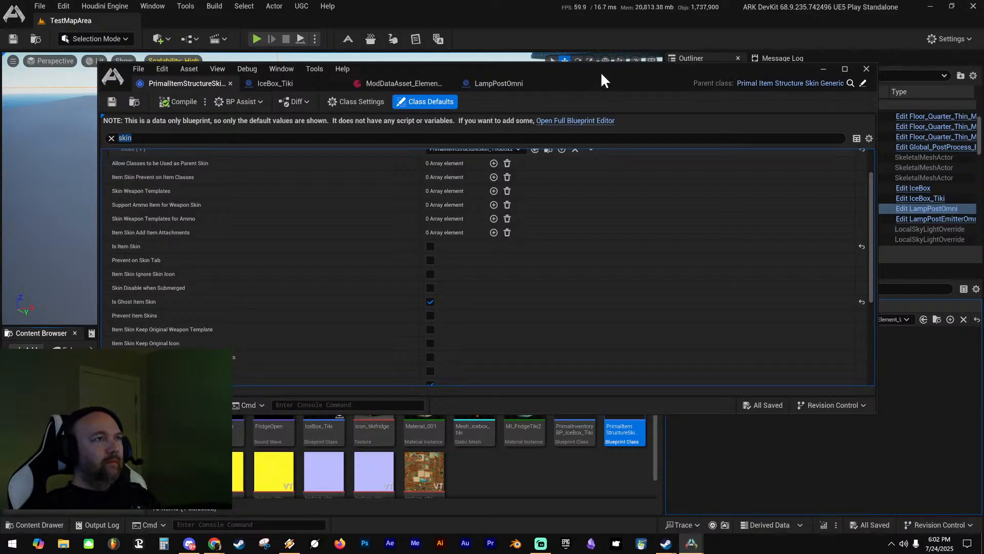
# Start a play-test and assign the Tiki fridge from Custom Cosmetics to the third hotbar slot
pyautogui.hotkey('alt', 'p')
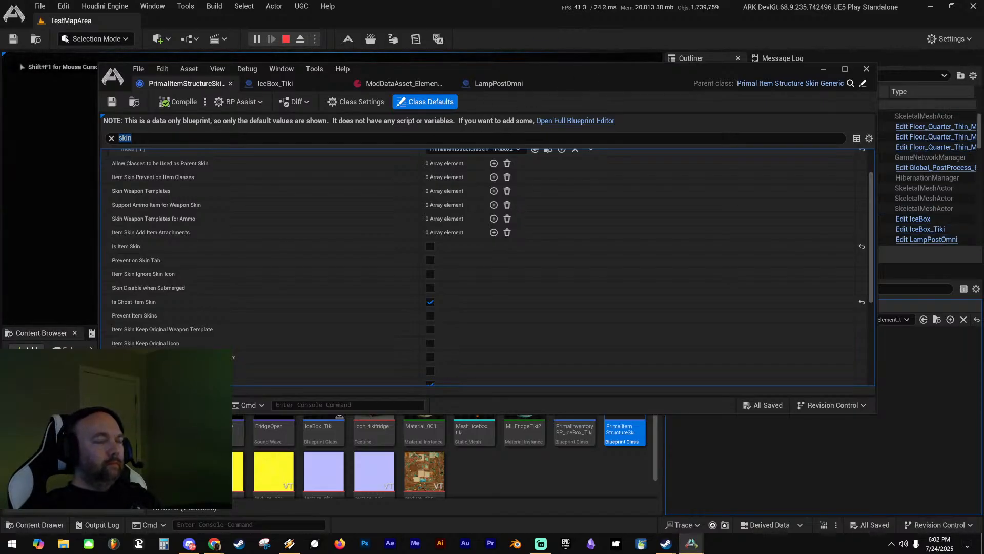
pyautogui.moveTo(601, 68); pyautogui.dragTo(983, 77)
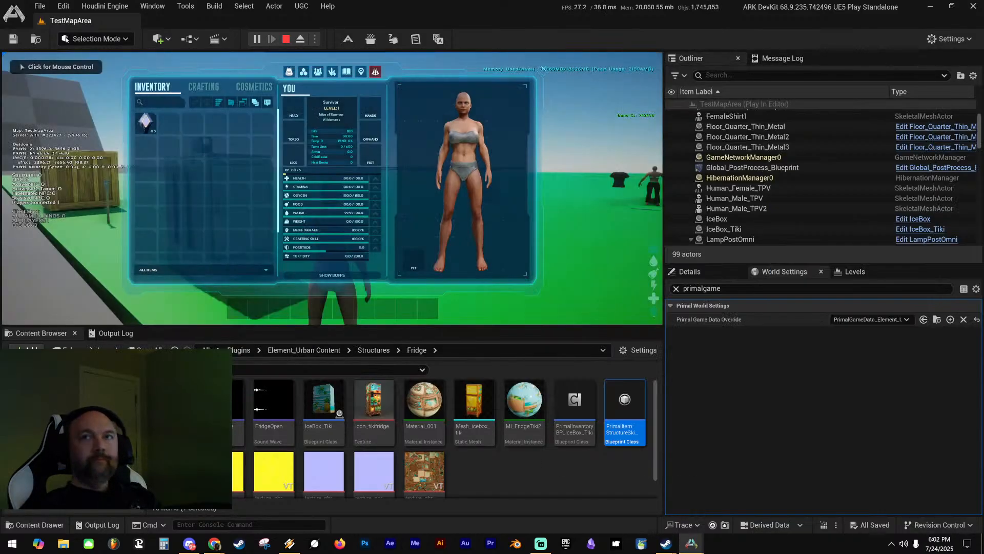
pyautogui.click(254, 85)
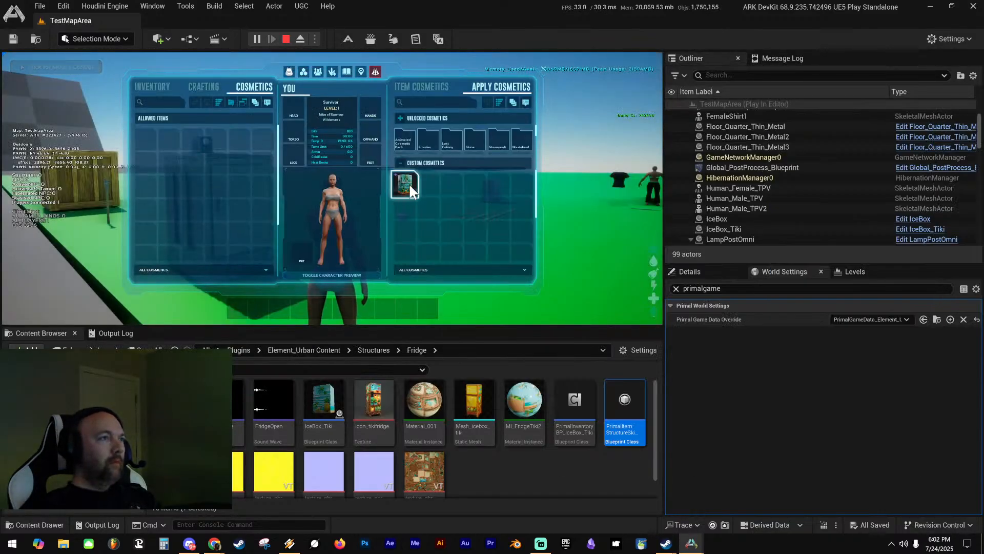
pyautogui.moveTo(409, 183); pyautogui.dragTo(289, 304)
pyautogui.press('i')
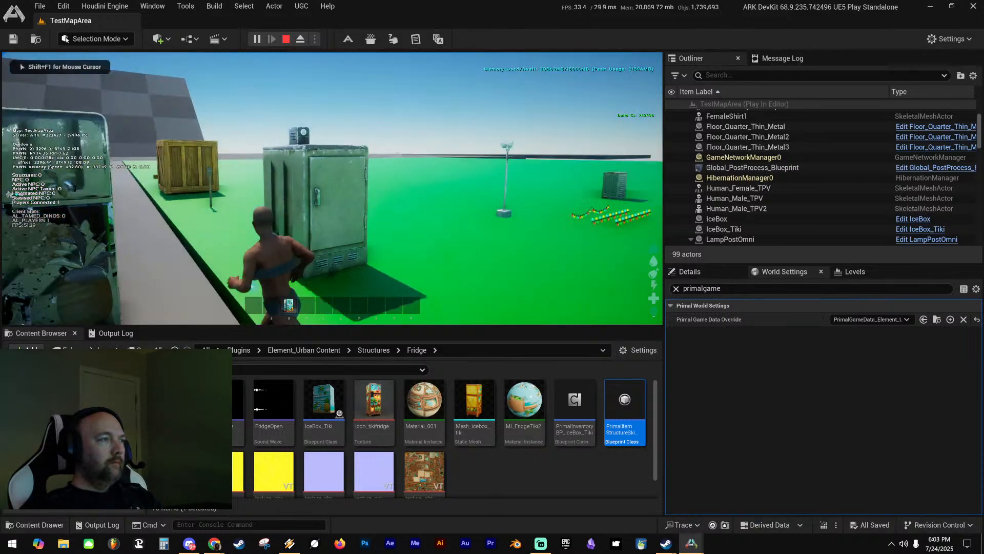
# Try the Tiki fridge placement preview around the two existing refrigerators and end the play-test
pyautogui.press('2')
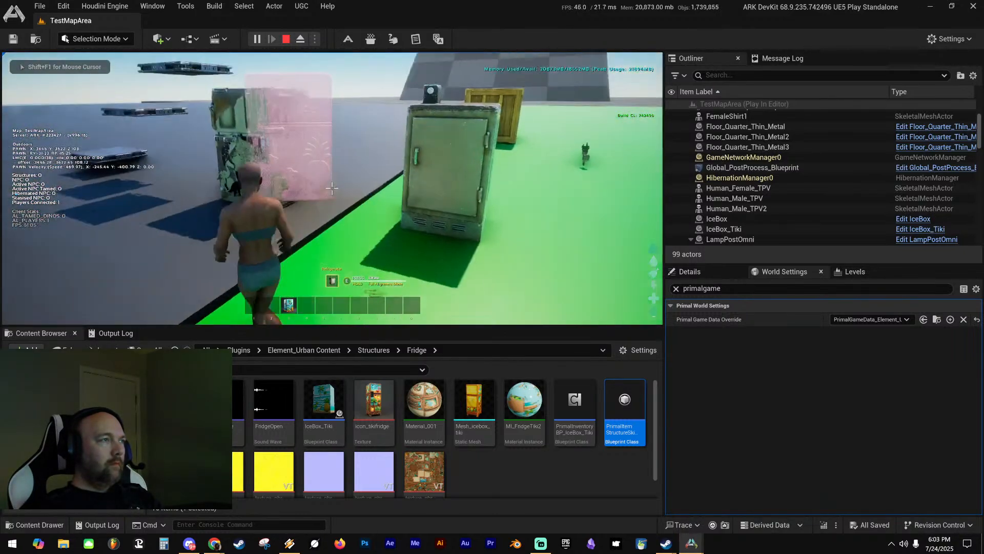
pyautogui.press('3')
pyautogui.press('i')
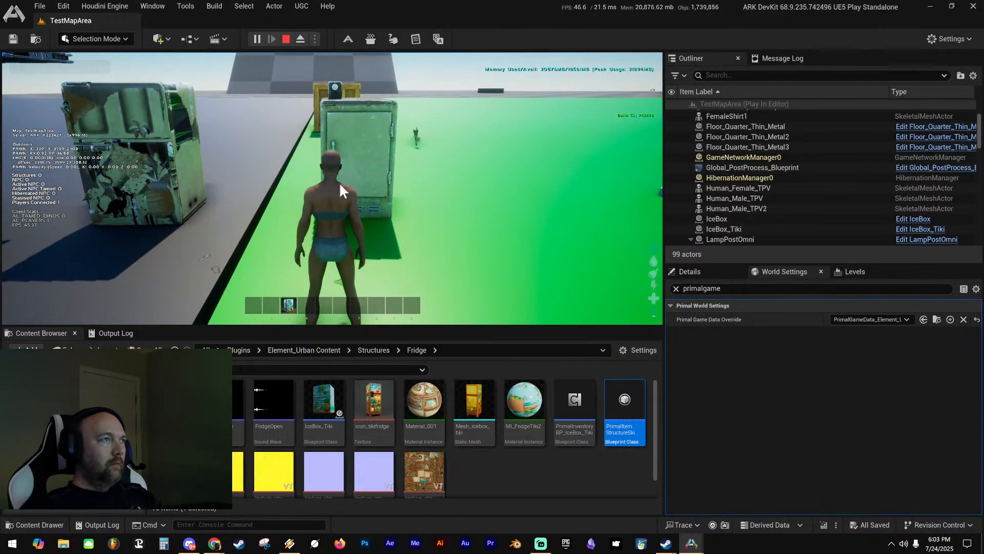
pyautogui.press('Escape')
# Turn off Is Ghost Item Skin in the Tiki fridge skin item blueprint, compile it and save it
pyautogui.moveTo(983, 102); pyautogui.dragTo(411, 38)
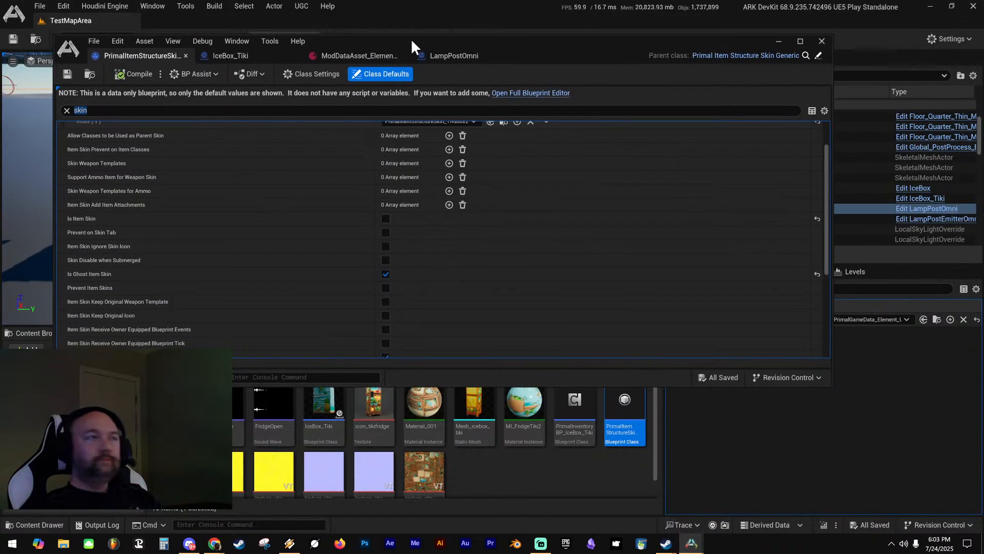
pyautogui.click(385, 274)
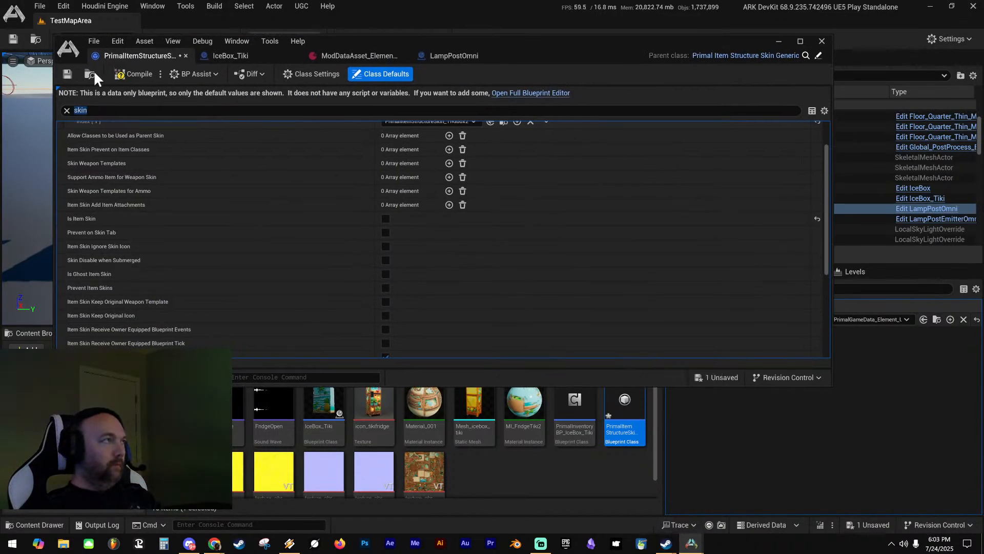
pyautogui.click(122, 75)
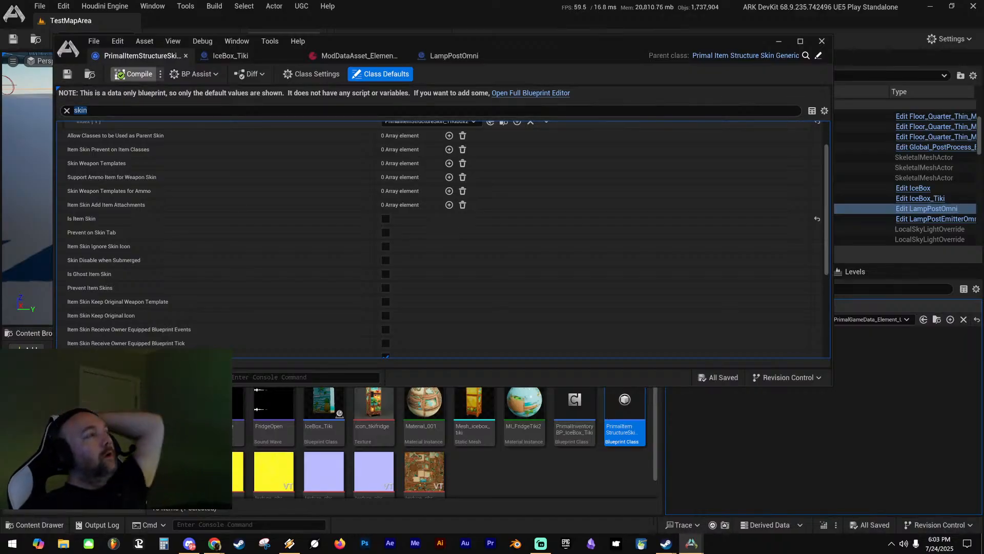
# Clear the skin filter from the item's class defaults so all properties are listed, and save the blueprint
pyautogui.click(103, 110)
pyautogui.press('BackSpace')
pyautogui.press('BackSpace')
pyautogui.press('BackSpace')
pyautogui.press('BackSpace')
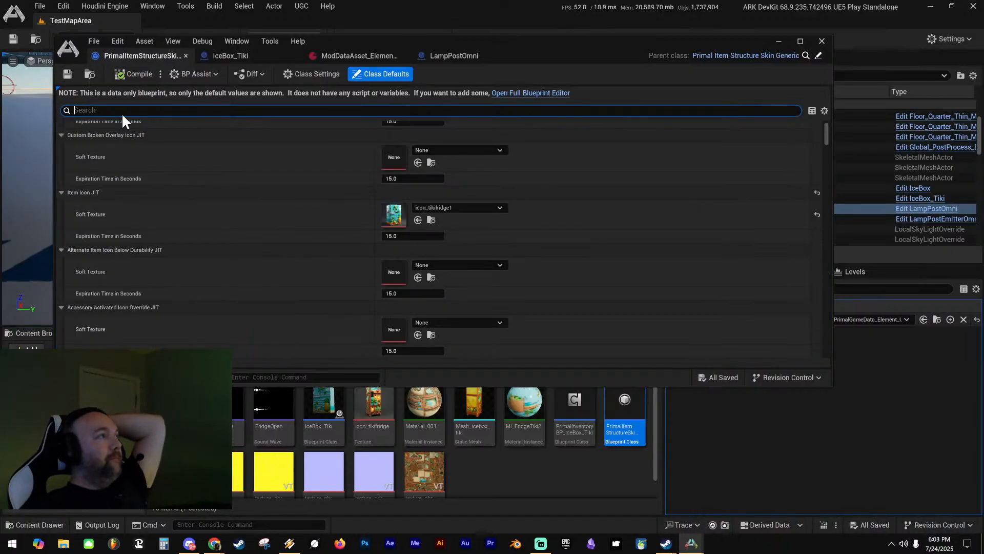
pyautogui.click(65, 70)
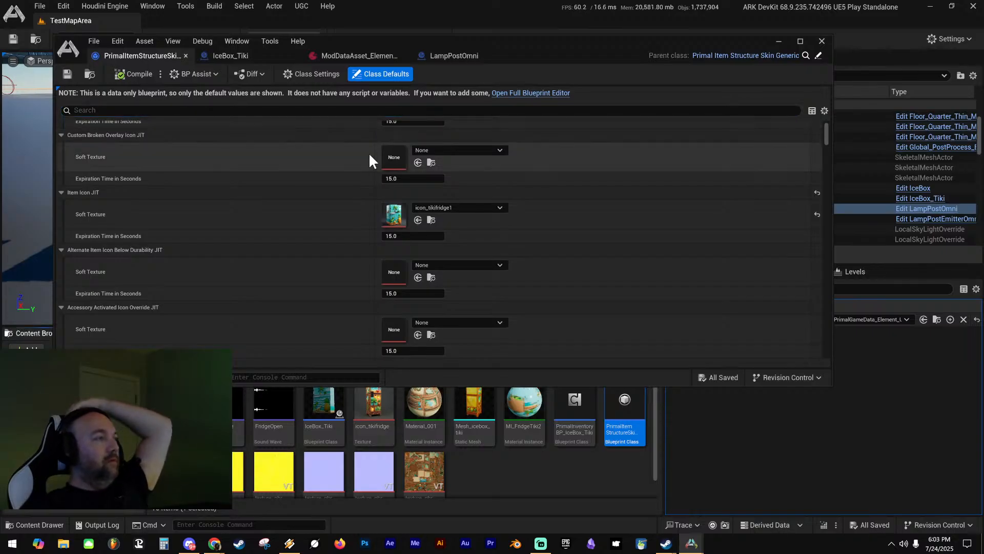
# In the mod data asset, set the item class of the TikiFridge custom cosmetic entry to PrimalItemStructure_IceBox and save the asset
pyautogui.click(367, 53)
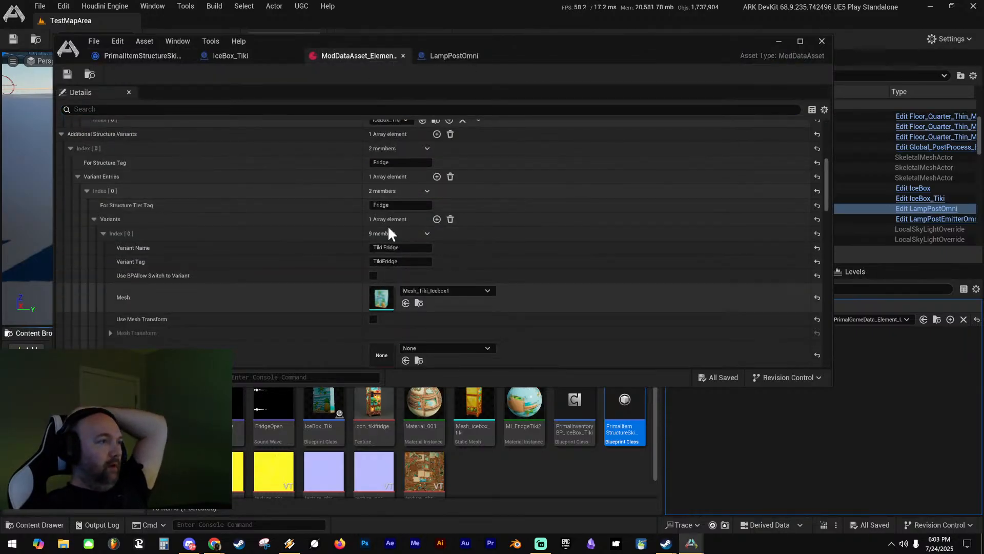
pyautogui.moveTo(524, 54); pyautogui.dragTo(564, 6)
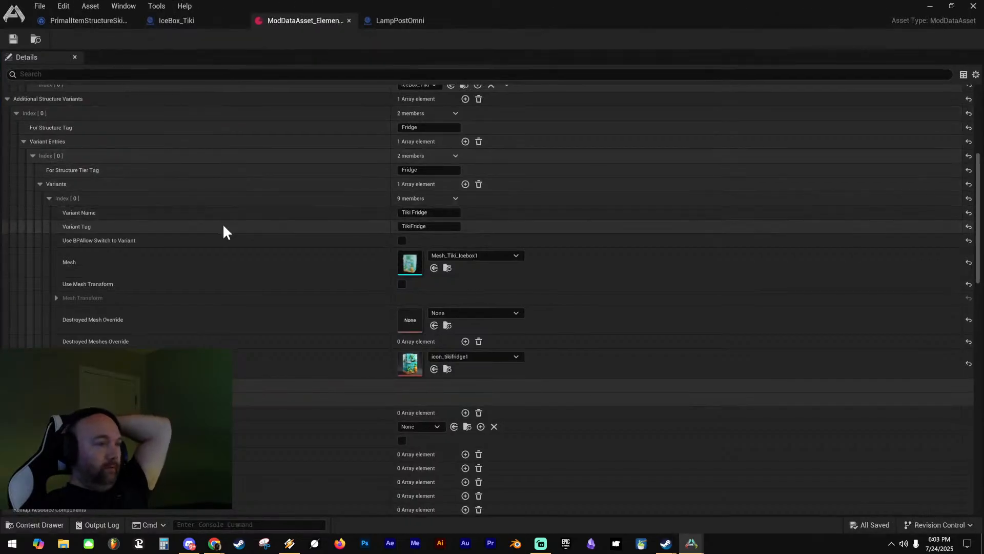
pyautogui.scroll(-5, 231, 221)
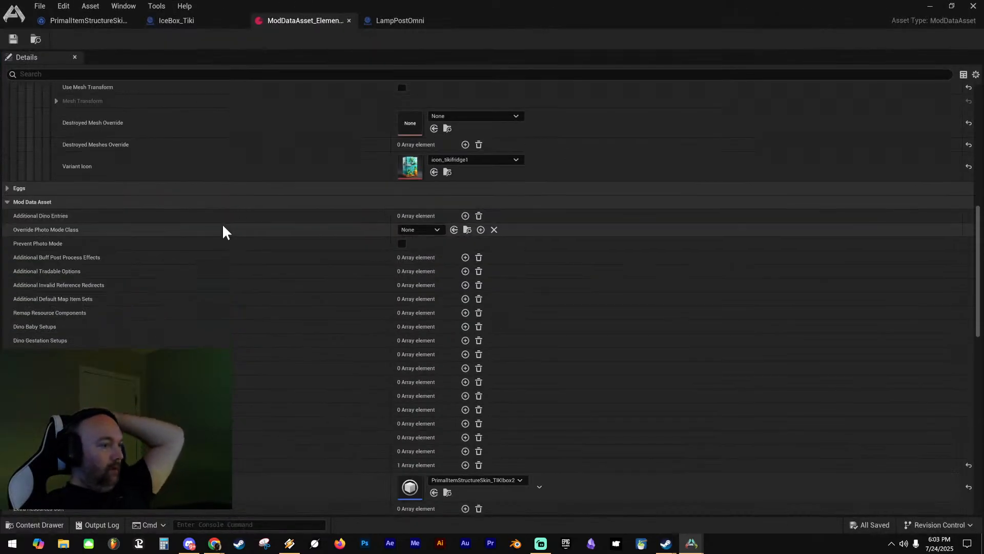
pyautogui.scroll(-4, 228, 226)
pyautogui.scroll(-2, 236, 234)
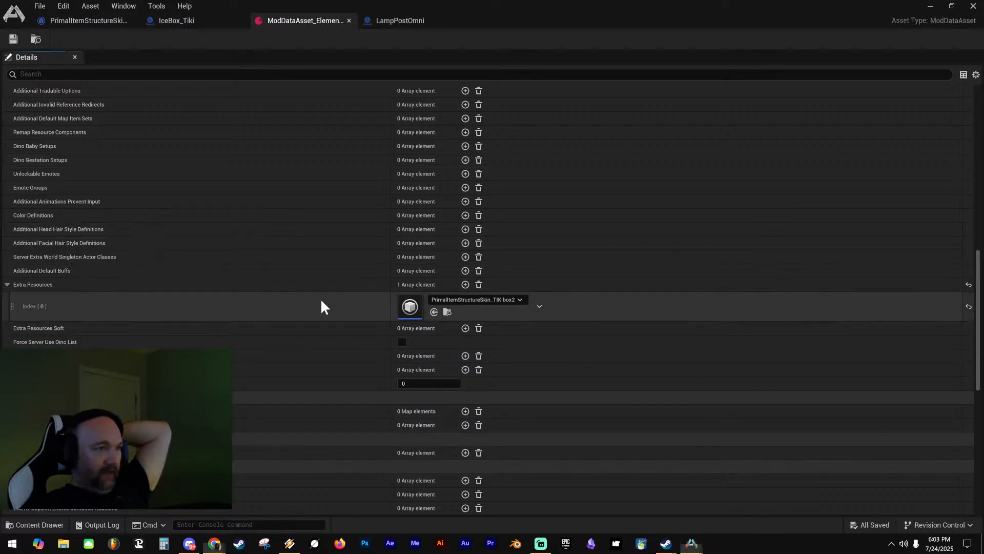
pyautogui.scroll(-11, 322, 299)
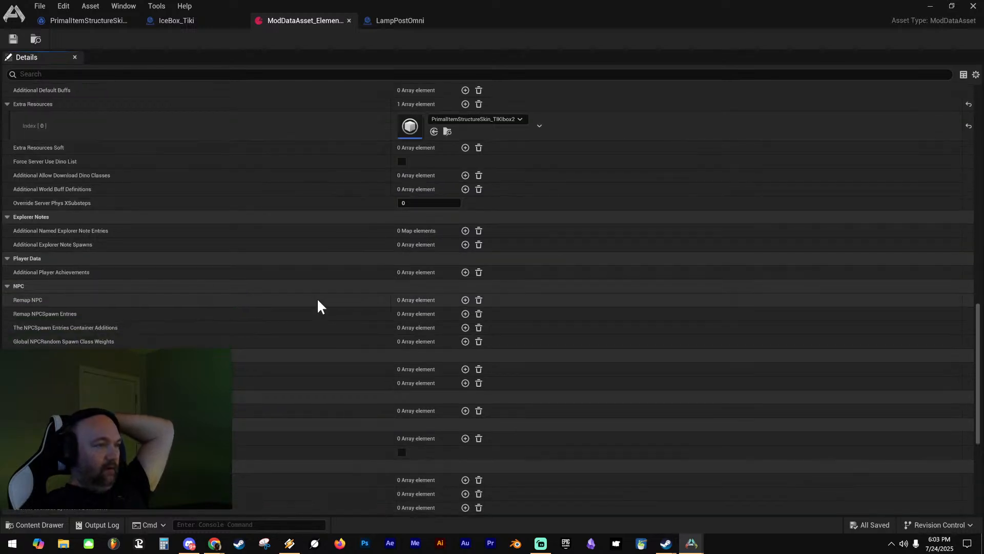
pyautogui.scroll(-5, 320, 300)
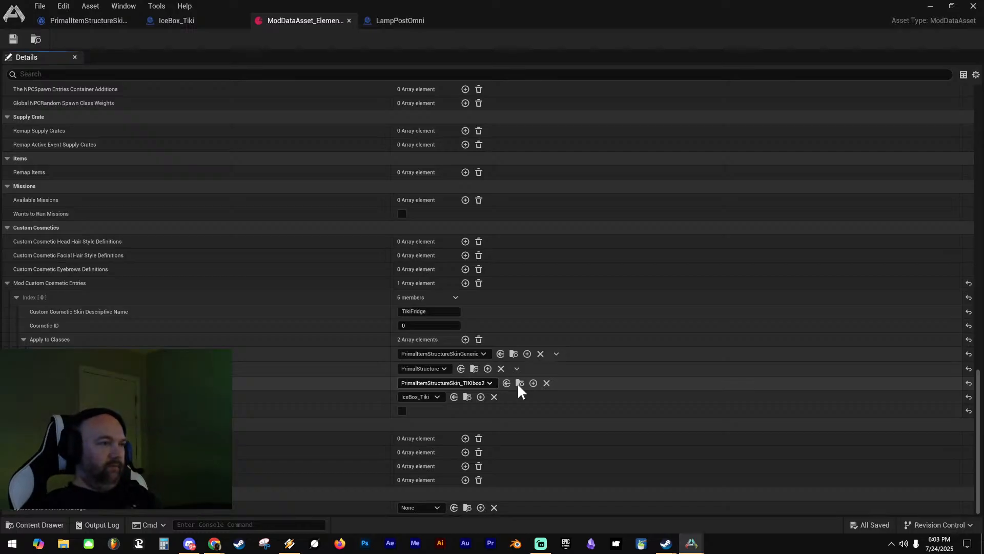
pyautogui.click(475, 384)
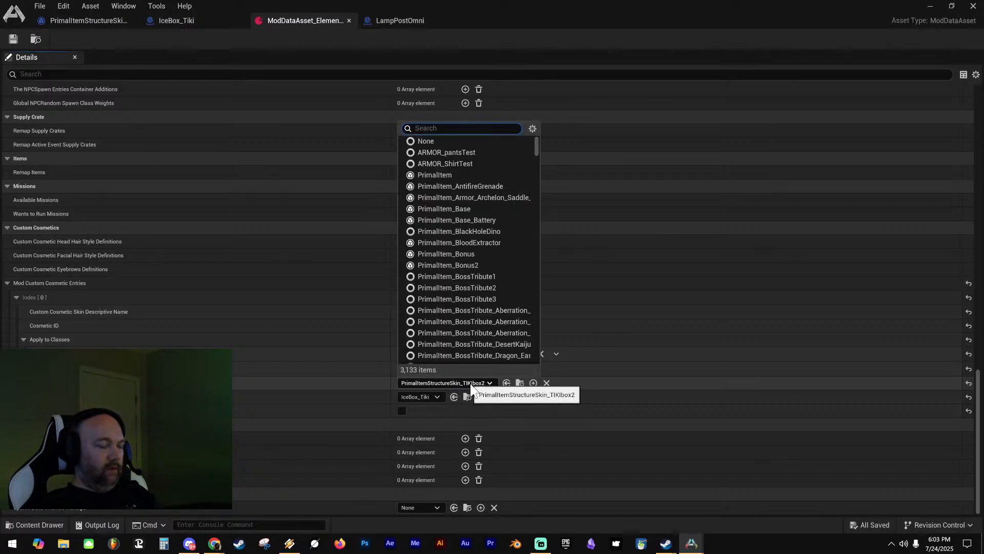
pyautogui.write('icebox')
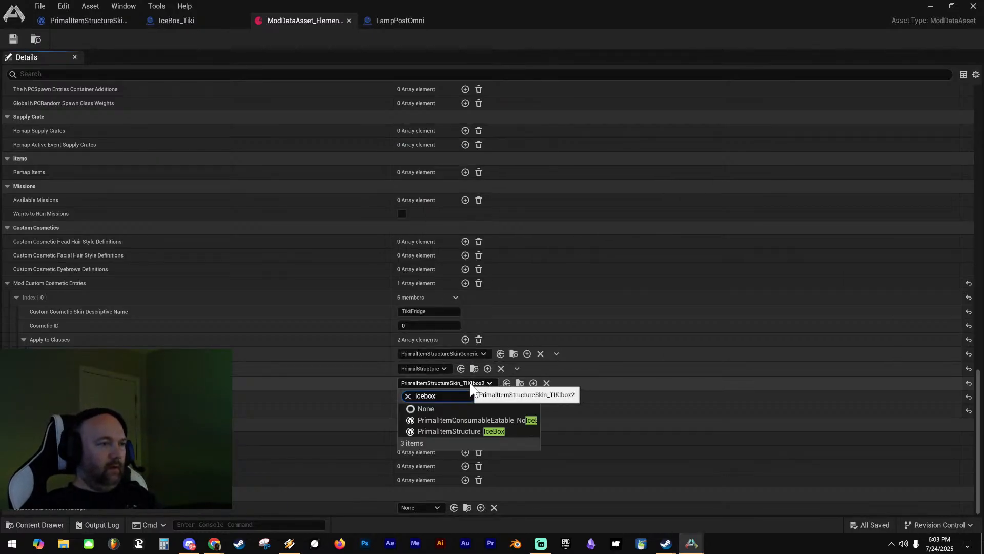
pyautogui.click(453, 431)
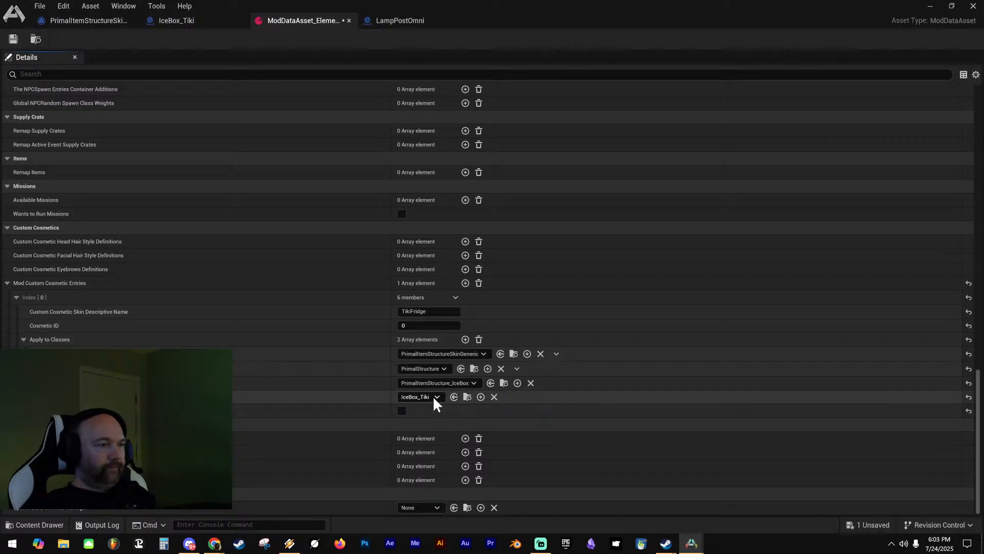
pyautogui.click(13, 40)
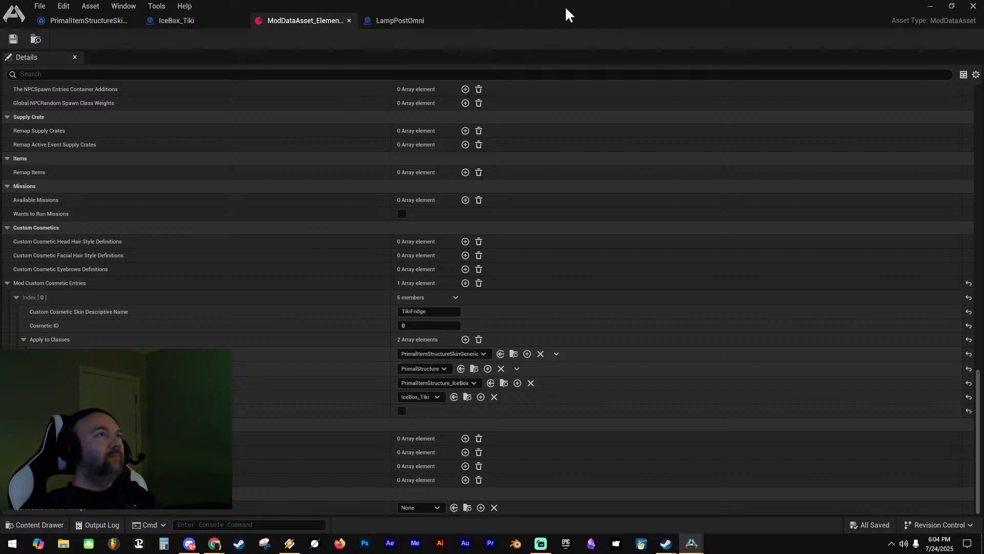
# Return to the test level, start a play-test and assign the Custom Cosmetics refrigerator skin to the third hotbar slot
pyautogui.moveTo(565, 7); pyautogui.dragTo(565, 0)
pyautogui.moveTo(372, 124)
pyautogui.mouseDown(button='right')
pyautogui.moveTo(436, 124)
pyautogui.moveTo(371, 124)
pyautogui.mouseUp(button='right')
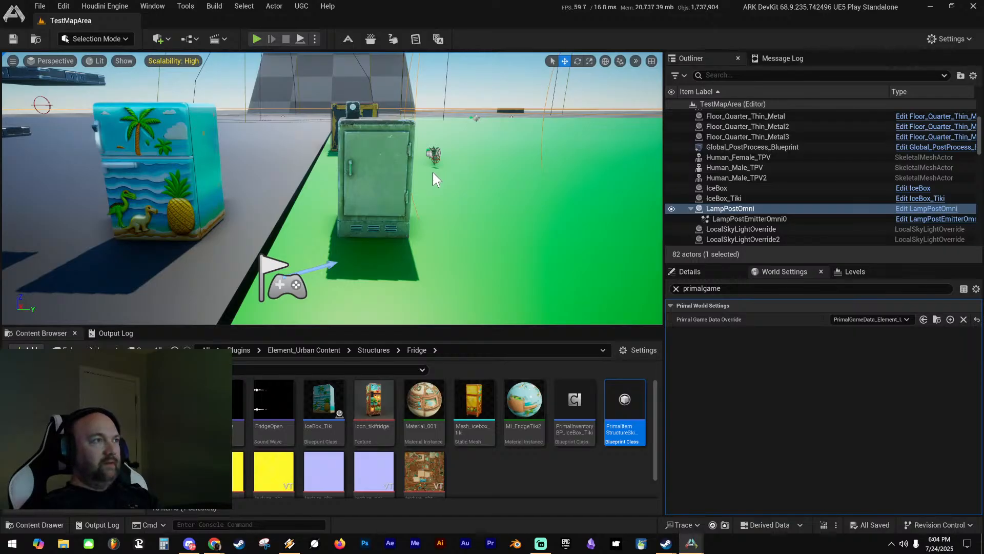
pyautogui.hotkey('alt', 'p')
pyautogui.press('i')
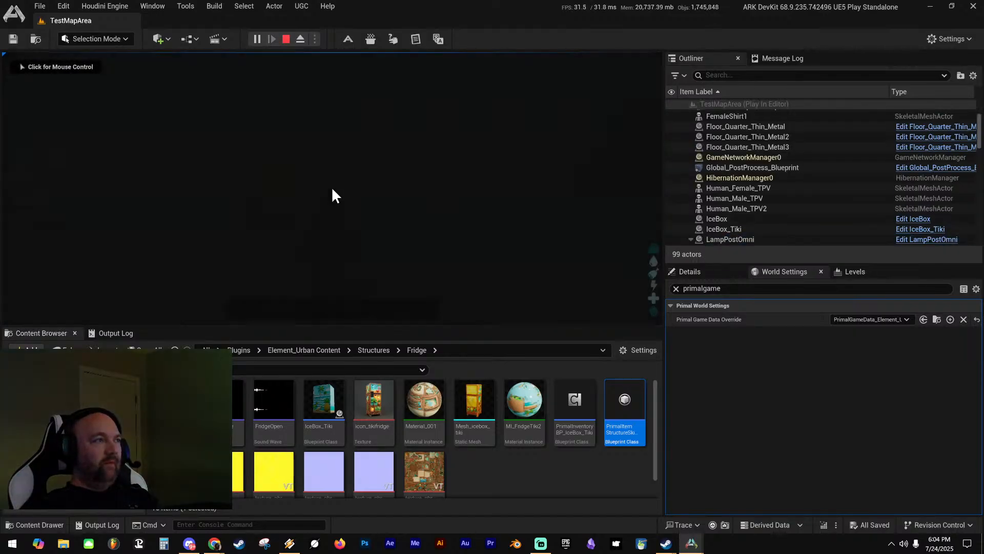
pyautogui.click(254, 86)
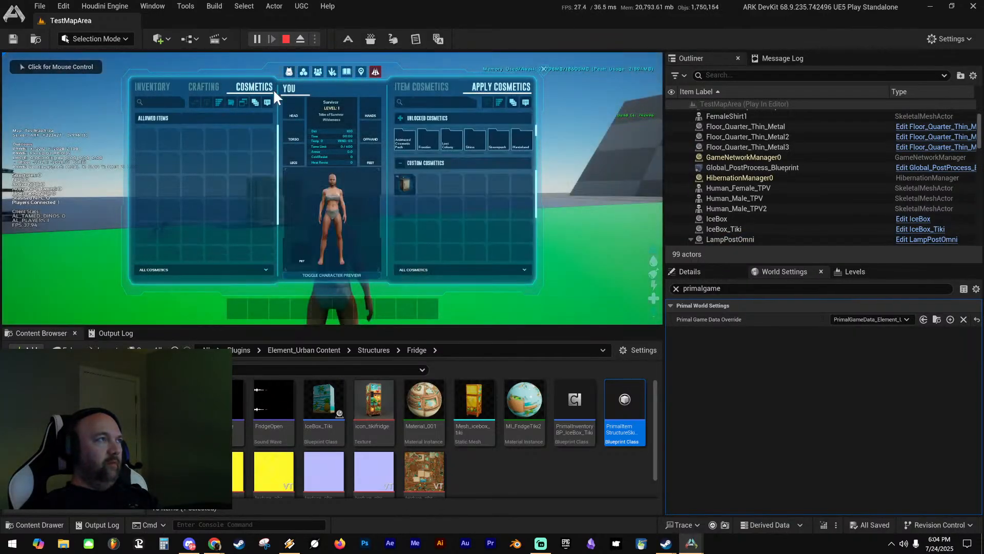
pyautogui.moveTo(409, 183)
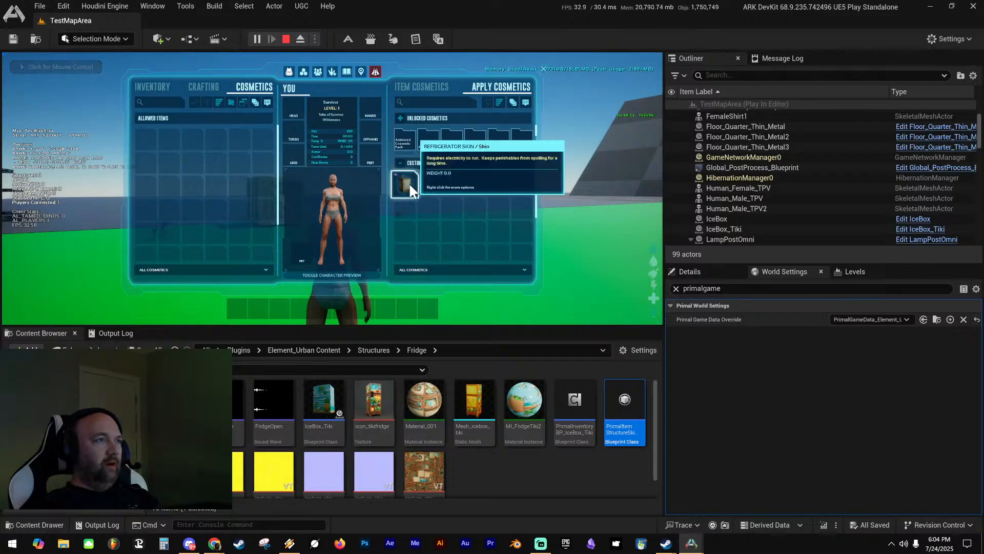
pyautogui.moveTo(408, 183); pyautogui.dragTo(279, 308)
pyautogui.press('i')
# Try placing the refrigerator skin from the third hotbar slot around the existing fridges, and end the play-test
pyautogui.press('w')
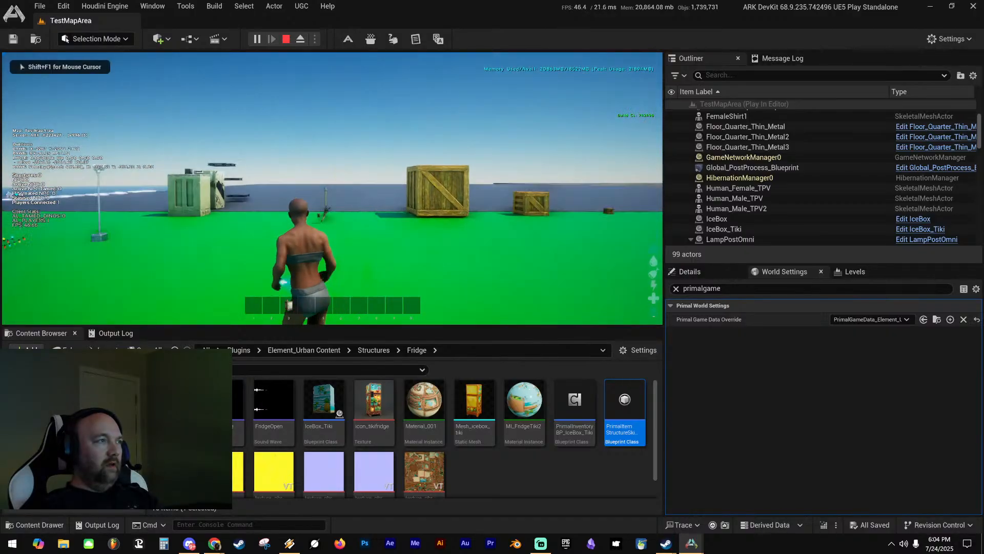
pyautogui.press('3')
pyautogui.press('a')
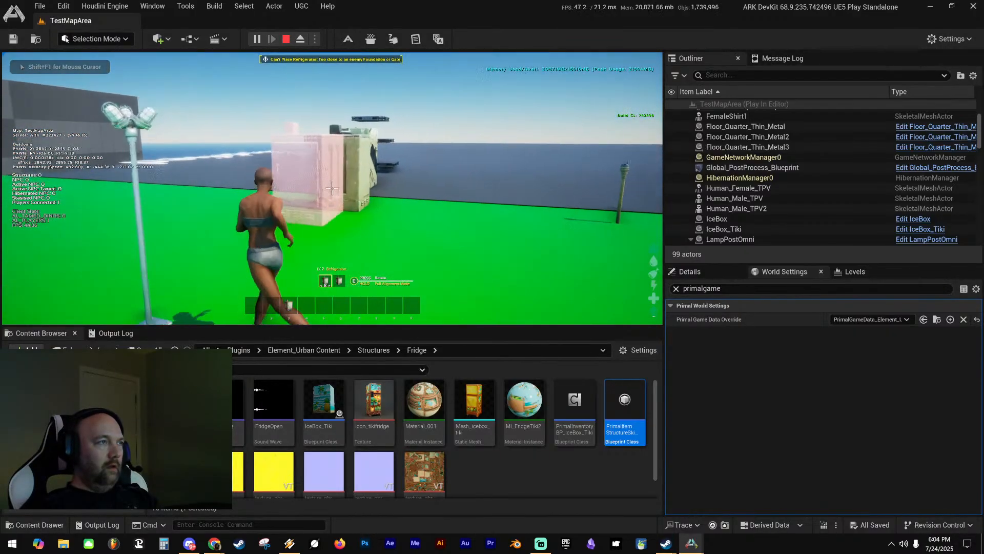
pyautogui.press('a')
pyautogui.press('3')
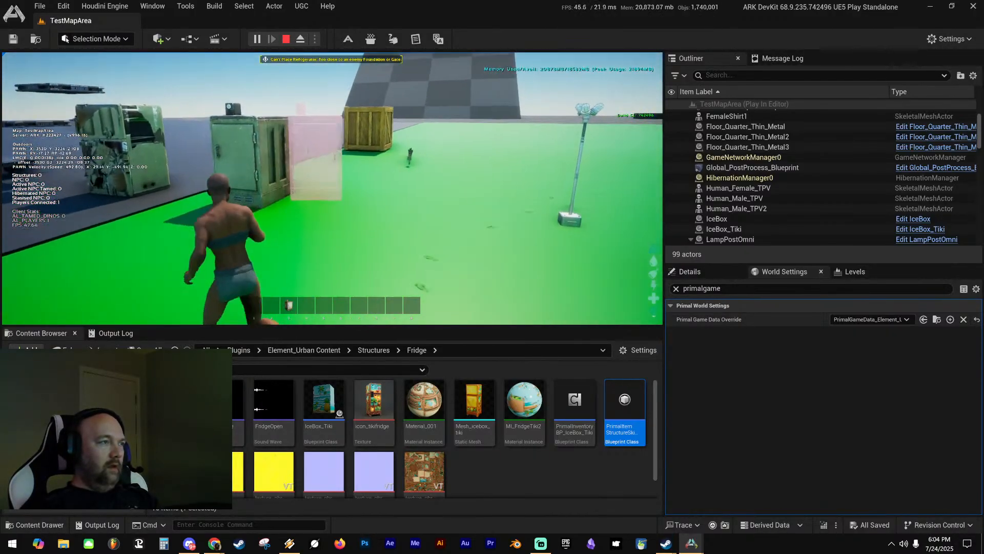
pyautogui.hotkey('shift', 'F1')
pyautogui.press('Escape')
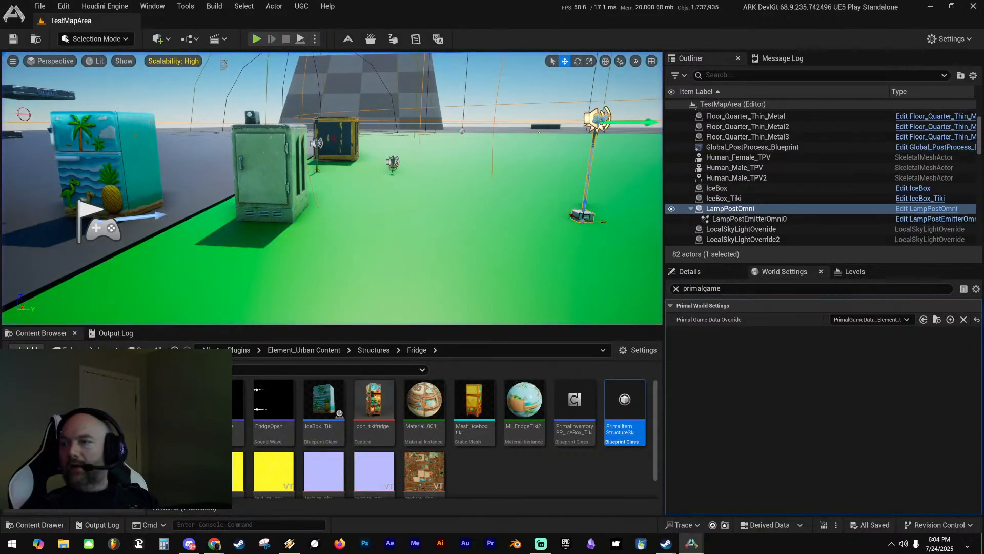
# In the mod data asset, set the Mod Skin Item of the TikiFridge cosmetic entry to PrimalItemStructureSkin_TIKIbox2
pyautogui.moveTo(983, 169); pyautogui.dragTo(691, 114)
pyautogui.scroll(-5, 451, 297)
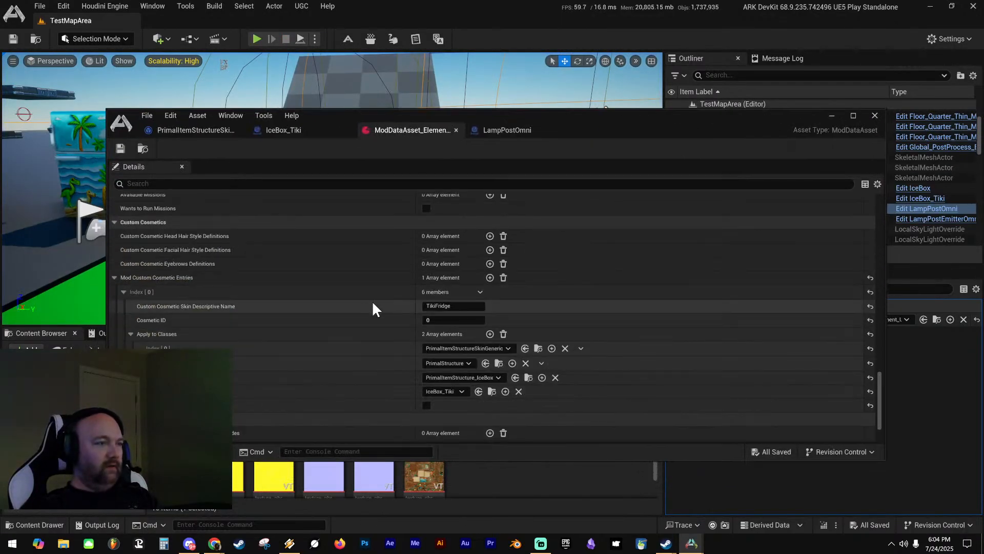
pyautogui.click(476, 378)
pyautogui.write('tiki')
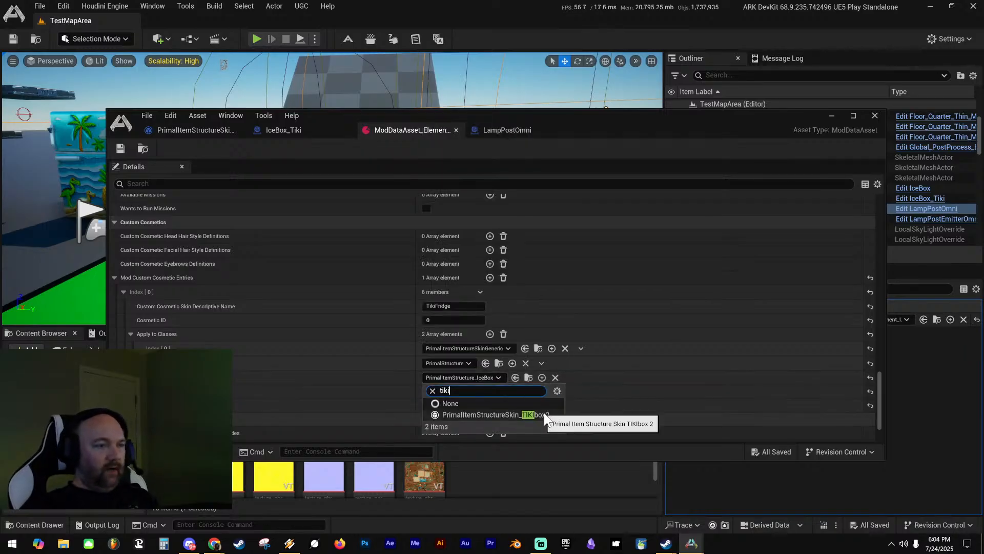
pyautogui.click(544, 415)
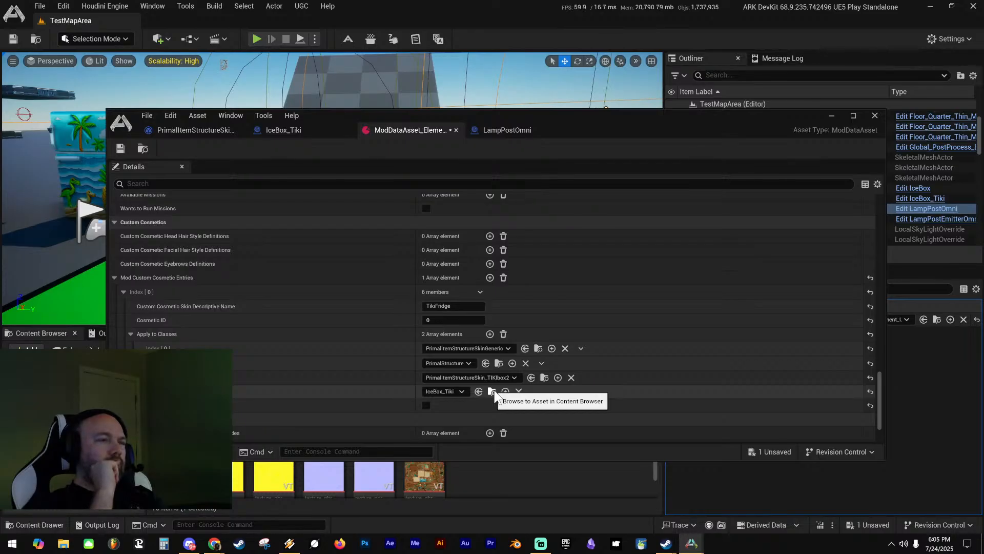
# Add a third Apply to Classes element to the TikiFridge entry, set it to IceBox and save the asset
pyautogui.click(490, 333)
pyautogui.click(437, 378)
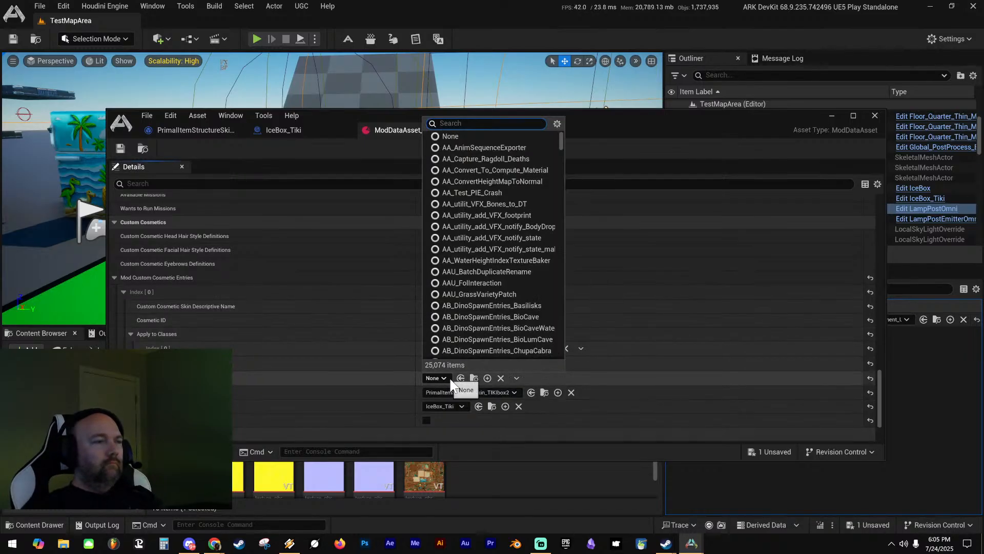
pyautogui.write('icebox')
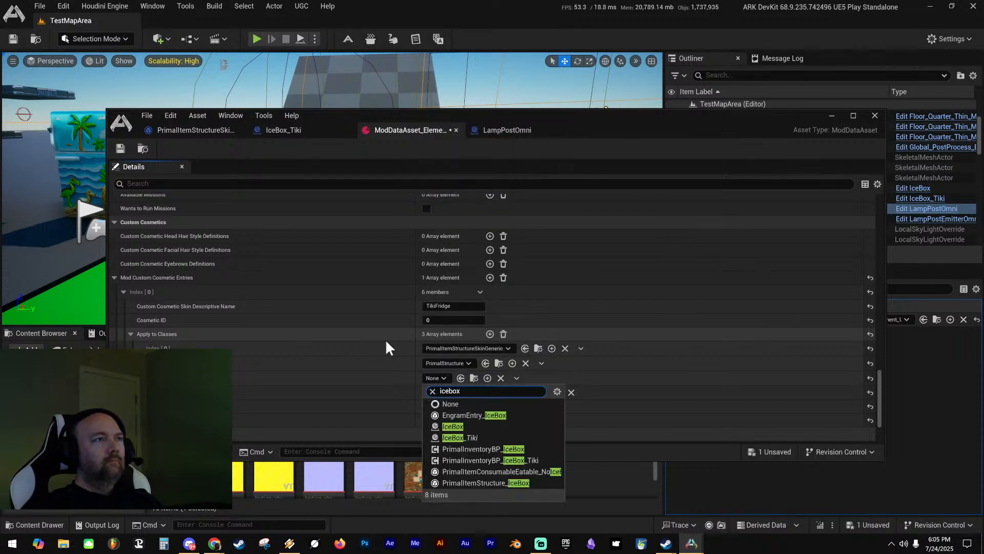
pyautogui.click(480, 425)
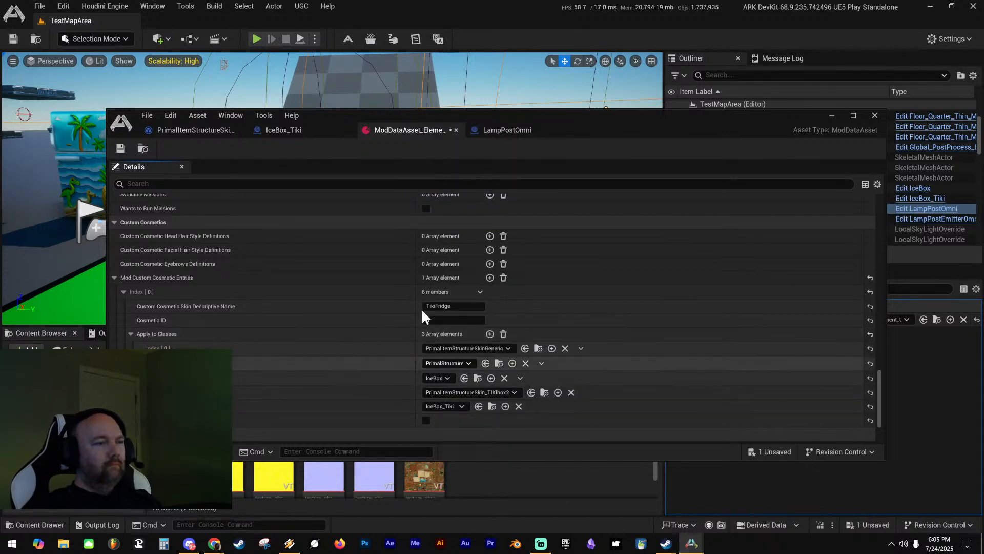
pyautogui.click(120, 152)
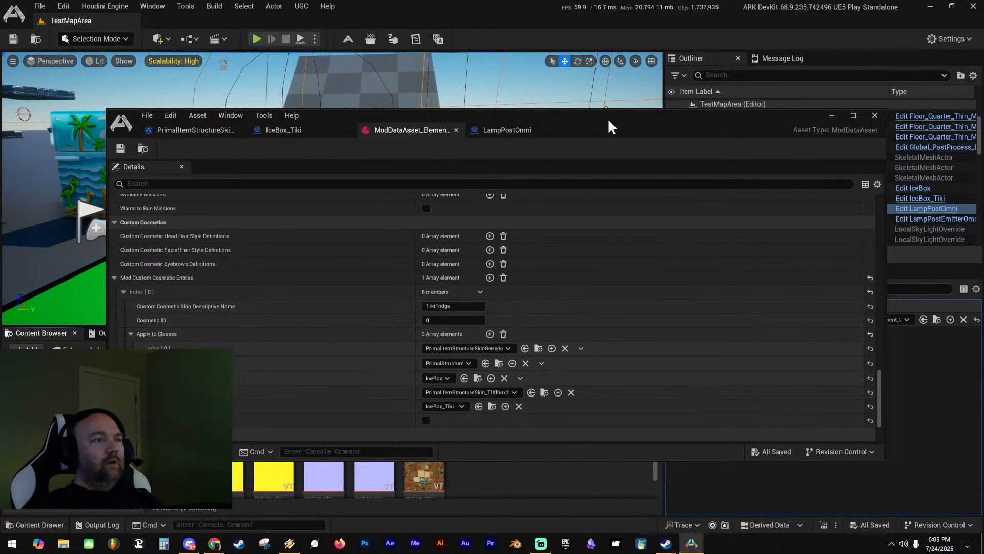
# Return to the test level, start a play-test and assign the custom Tiki fridge cosmetic to the third hotbar slot
pyautogui.moveTo(607, 118); pyautogui.dragTo(983, 205)
pyautogui.moveTo(496, 187); pyautogui.dragTo(465, 167, button='right')
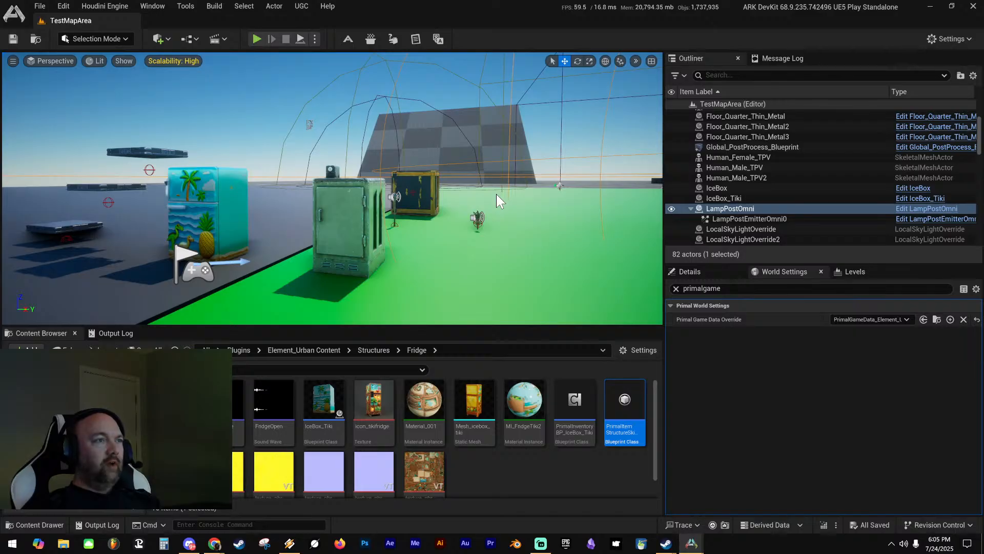
pyautogui.hotkey('alt', 'p')
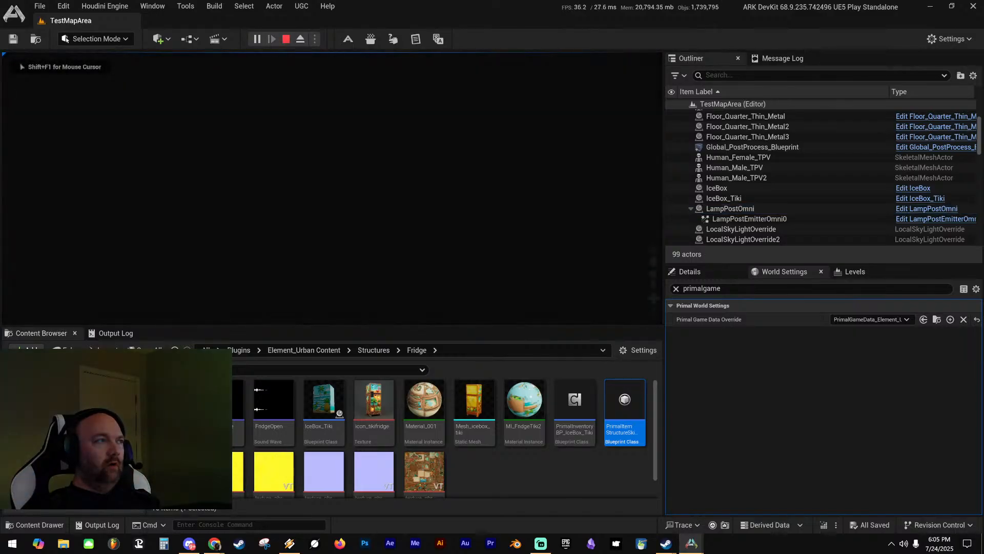
pyautogui.press('i')
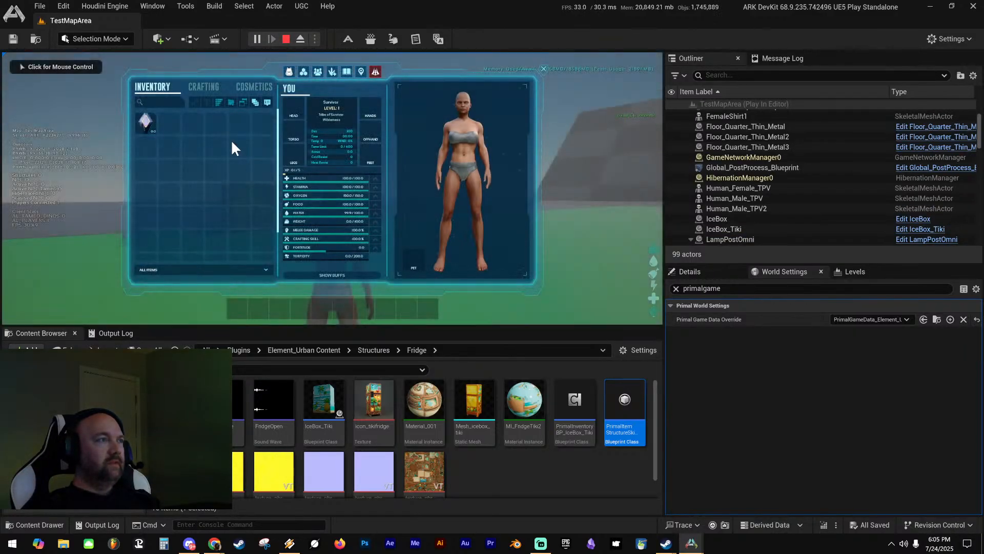
pyautogui.click(251, 87)
pyautogui.moveTo(417, 187); pyautogui.dragTo(280, 308)
pyautogui.press('i')
# Try to apply the Tiki skin from the third hotbar slot to the green refrigerator from several positions, and end the play-test
pyautogui.press('w')
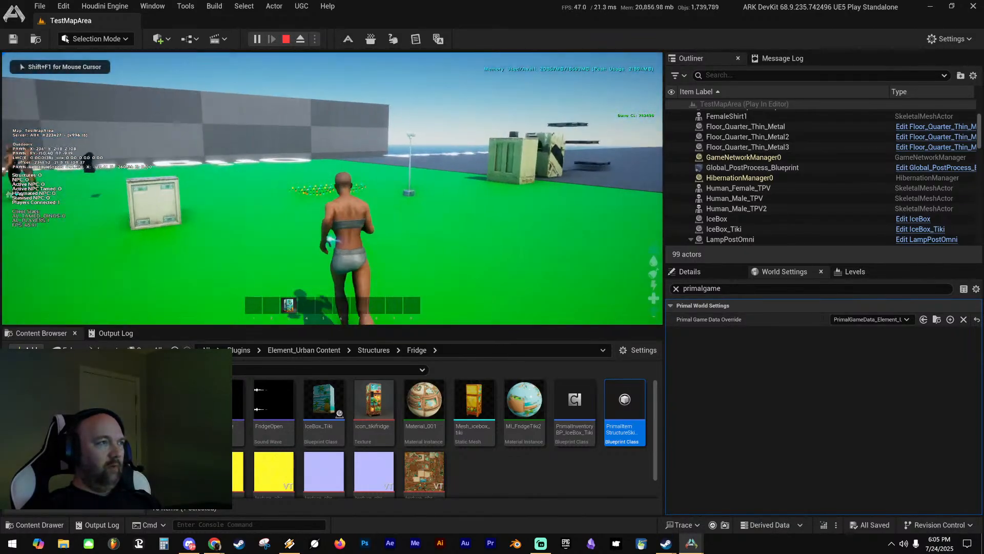
pyautogui.press('3')
pyautogui.press('a')
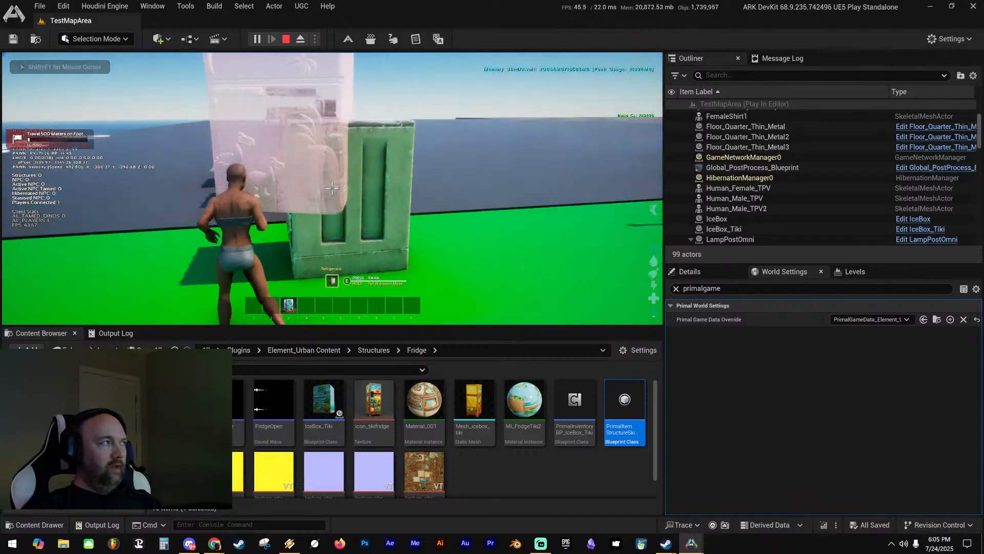
pyautogui.press('s')
pyautogui.press('a')
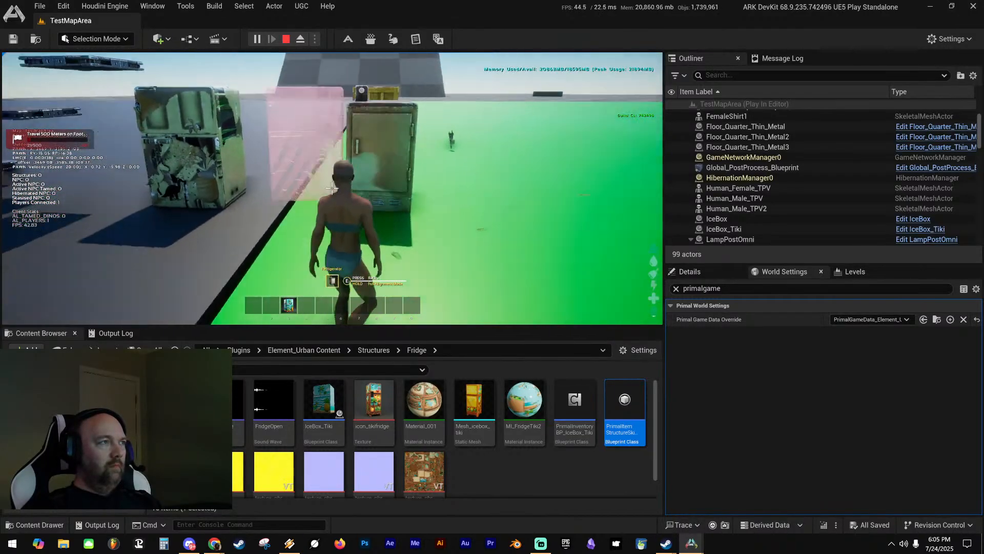
pyautogui.press('d')
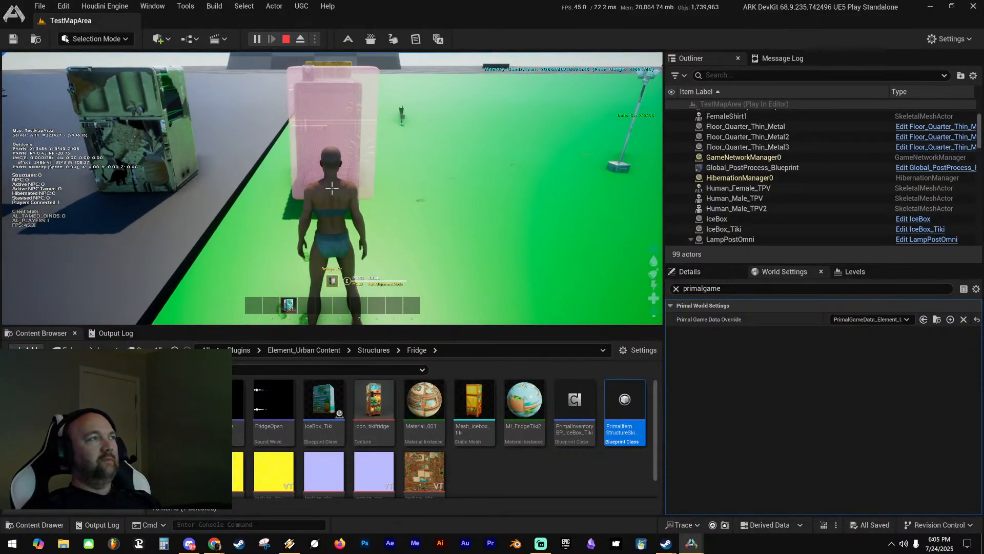
pyautogui.press('w')
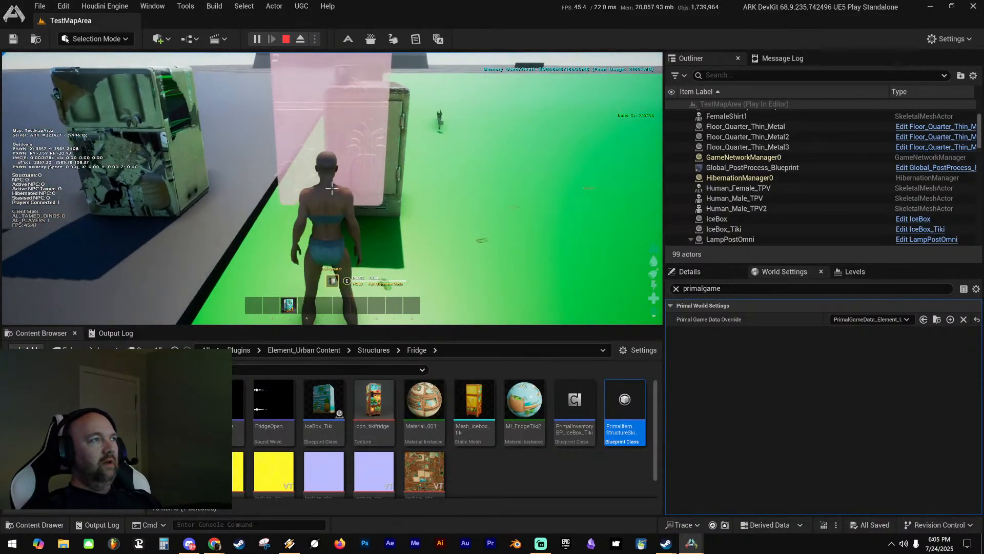
pyautogui.press('d')
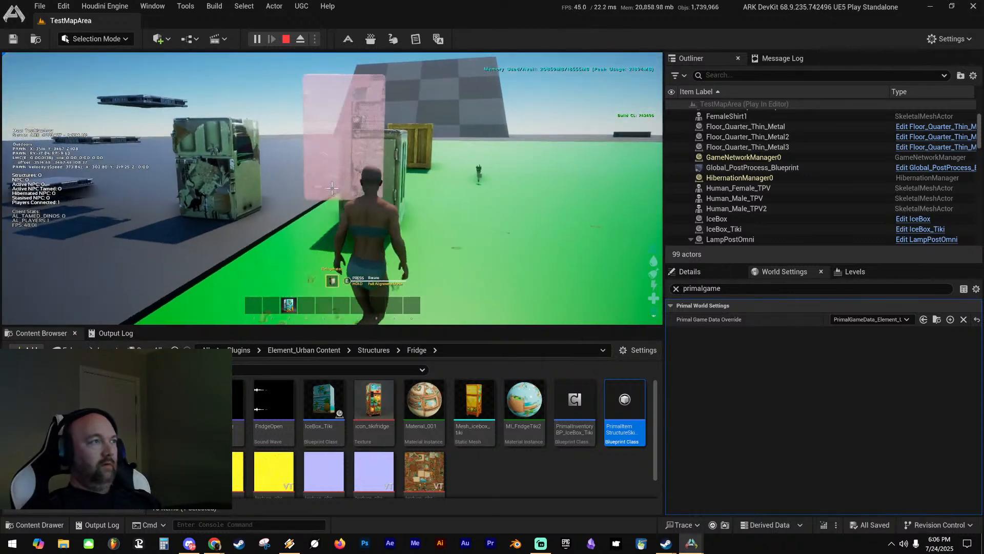
pyautogui.press('a')
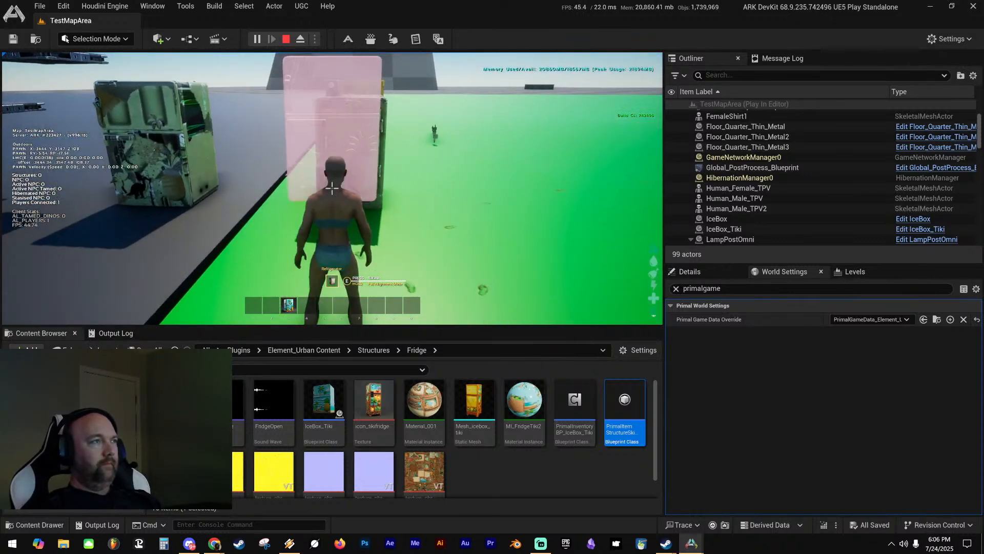
pyautogui.press('Escape')
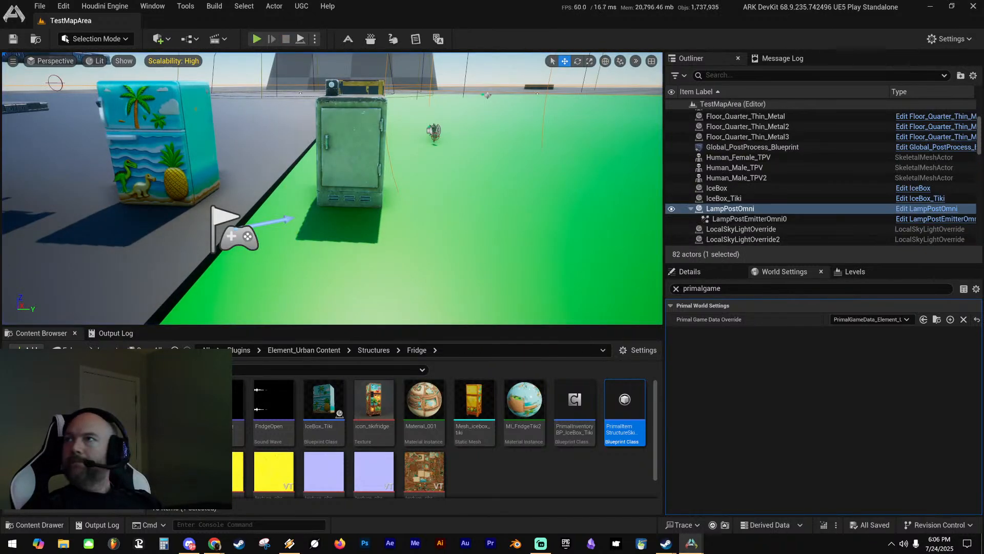
pyautogui.moveTo(983, 118)
pyautogui.mouseDown()
pyautogui.moveTo(592, 112)
pyautogui.moveTo(490, 88)
pyautogui.moveTo(983, 102)
pyautogui.mouseUp()
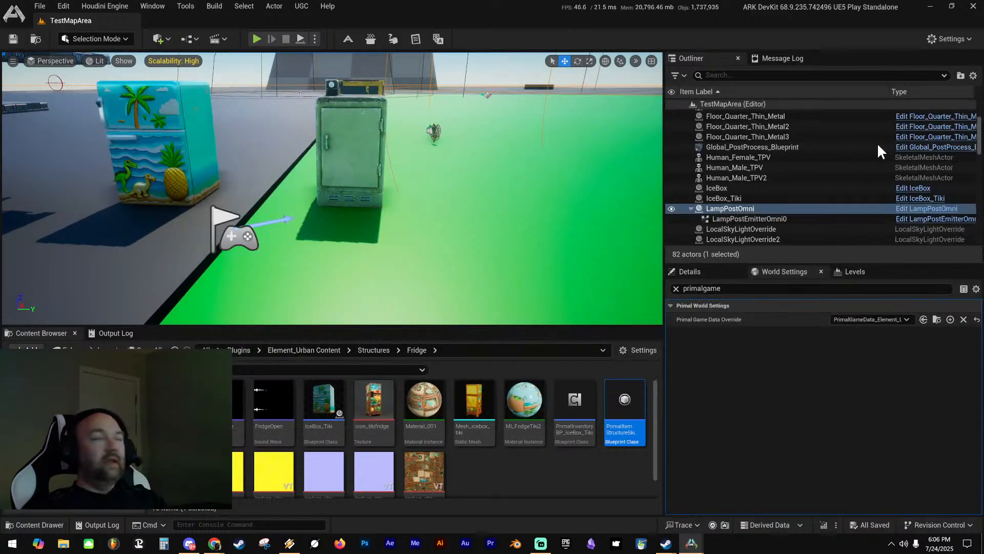
pyautogui.press('a')
pyautogui.moveTo(441, 190); pyautogui.dragTo(306, 211, button='right')
pyautogui.press('w')
pyautogui.press('s')
pyautogui.press('d')
pyautogui.press('s')
pyautogui.press('d')
pyautogui.press('s')
pyautogui.press('w')
pyautogui.press('s')
pyautogui.moveTo(394, 126); pyautogui.dragTo(392, 97, button='right')
pyautogui.press('w')
pyautogui.press('s')
pyautogui.press('w')
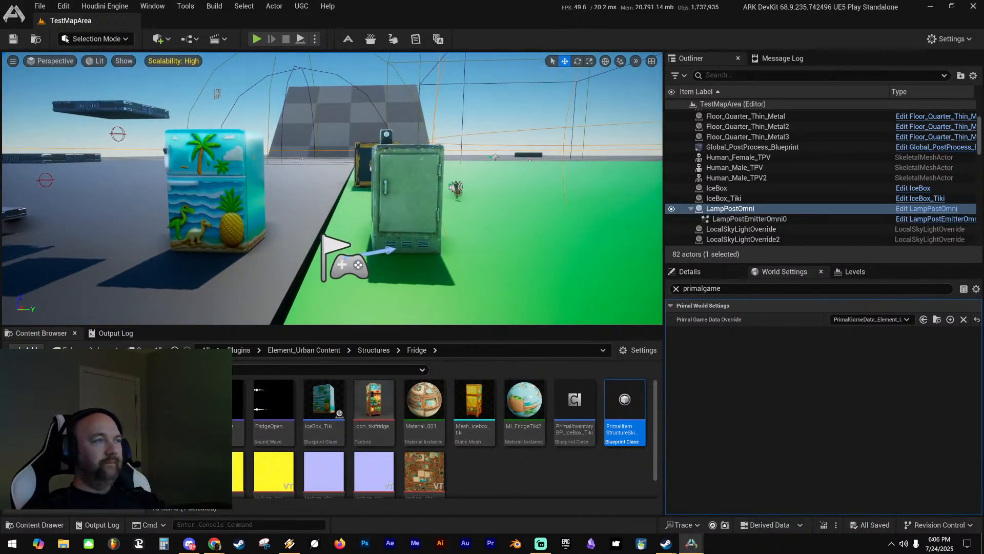
# Return to the mod data asset and delete the IceBox element from the TikiFridge entry's Apply to Classes
pyautogui.moveTo(582, 553); pyautogui.dragTo(612, 51)
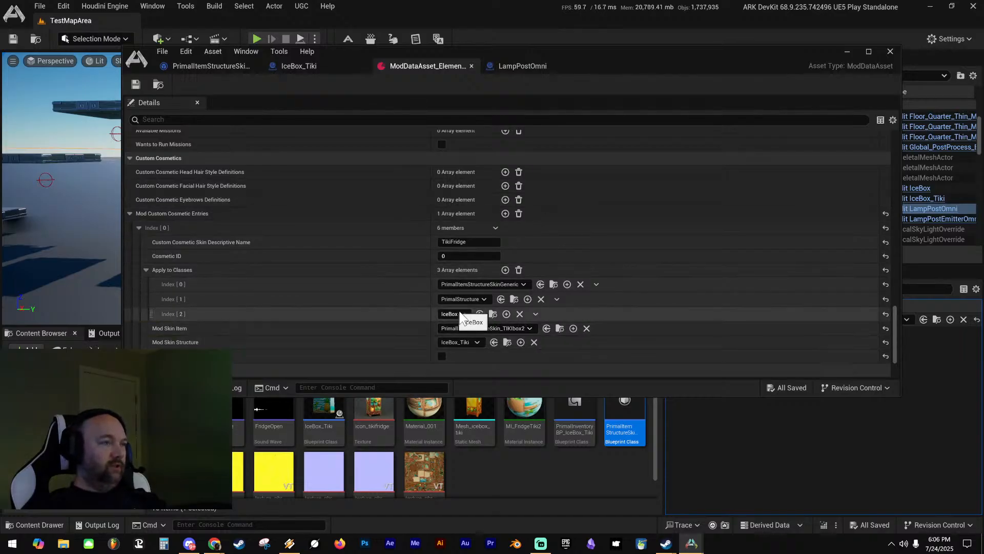
pyautogui.click(536, 314)
pyautogui.click(552, 345)
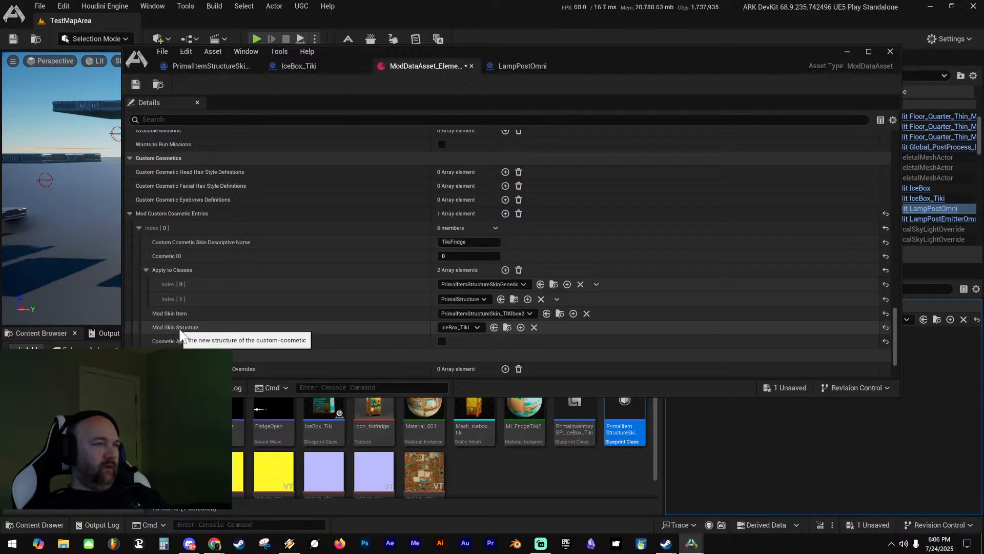
# Search the available Mod Skin Structure classes for "tiki" and close the list without choosing one
pyautogui.click(469, 328)
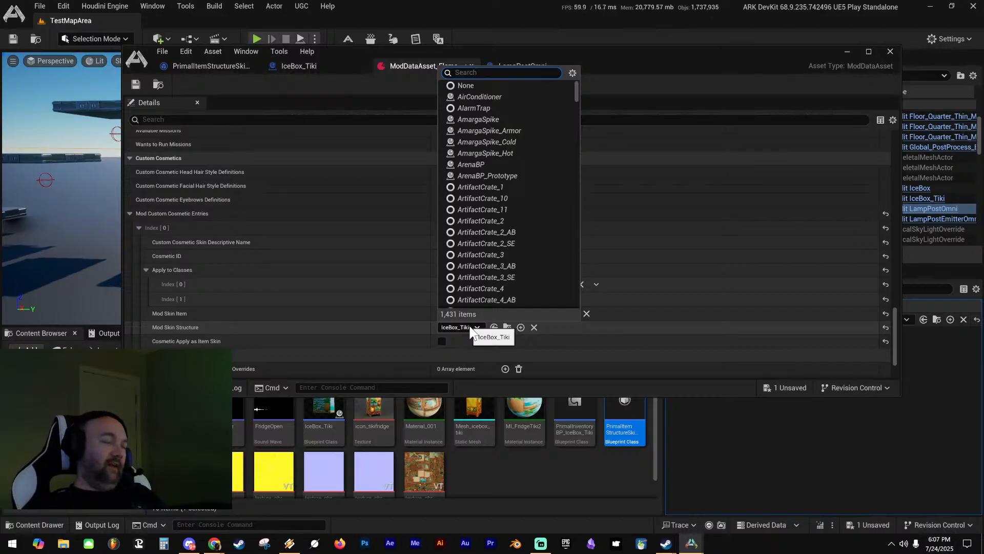
pyautogui.write('tiki')
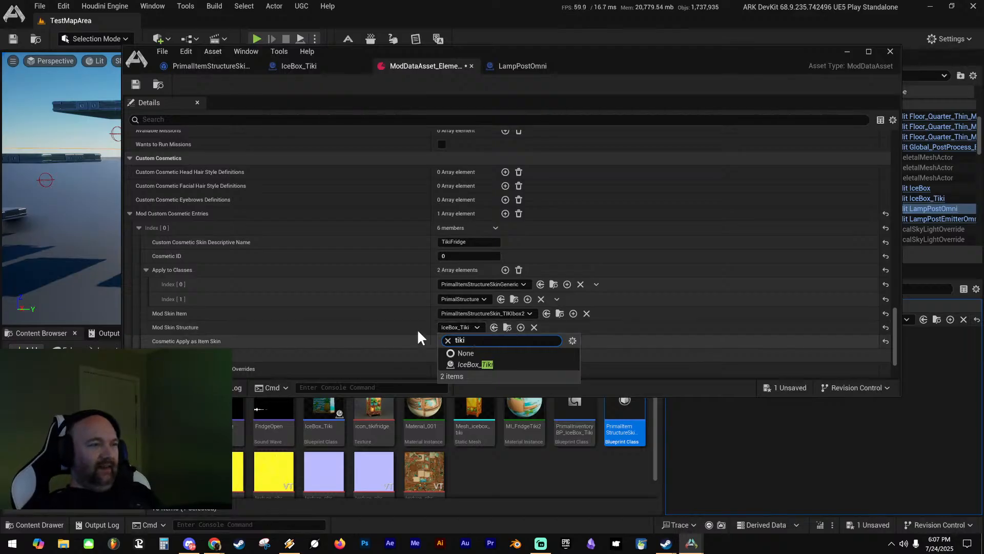
pyautogui.click(397, 330)
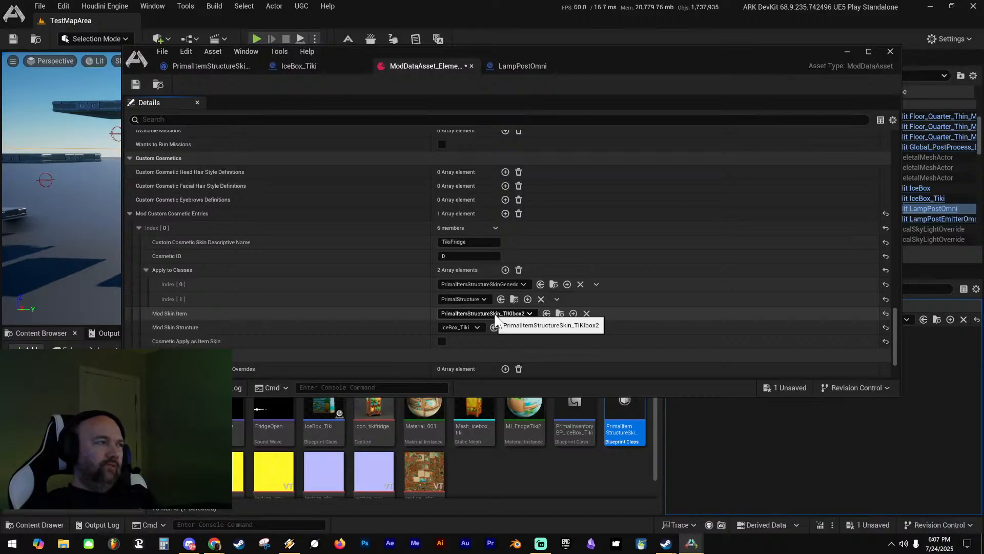
# Change the custom cosmetic skin descriptive name to "Tiki Fridge" and save the mod data asset
pyautogui.click(447, 240)
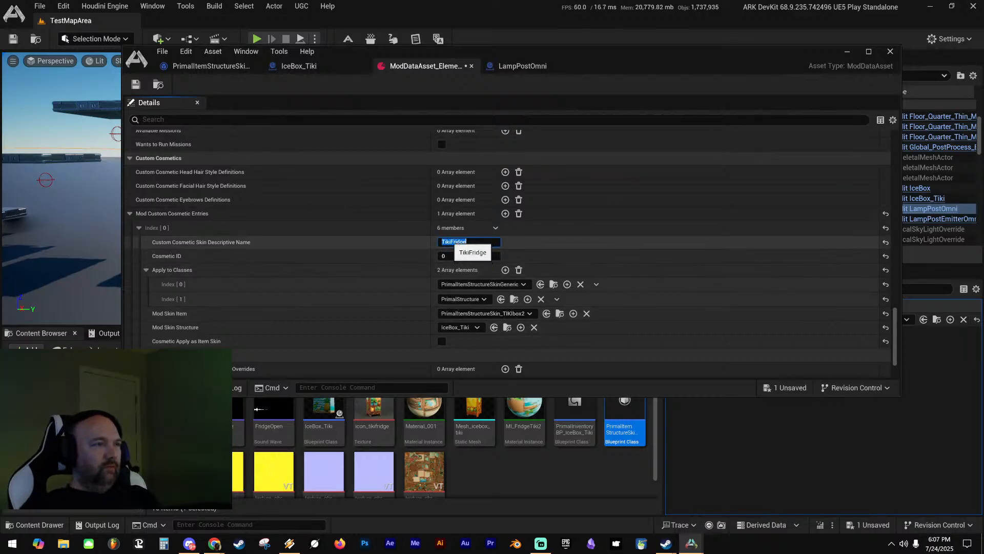
pyautogui.click(452, 242)
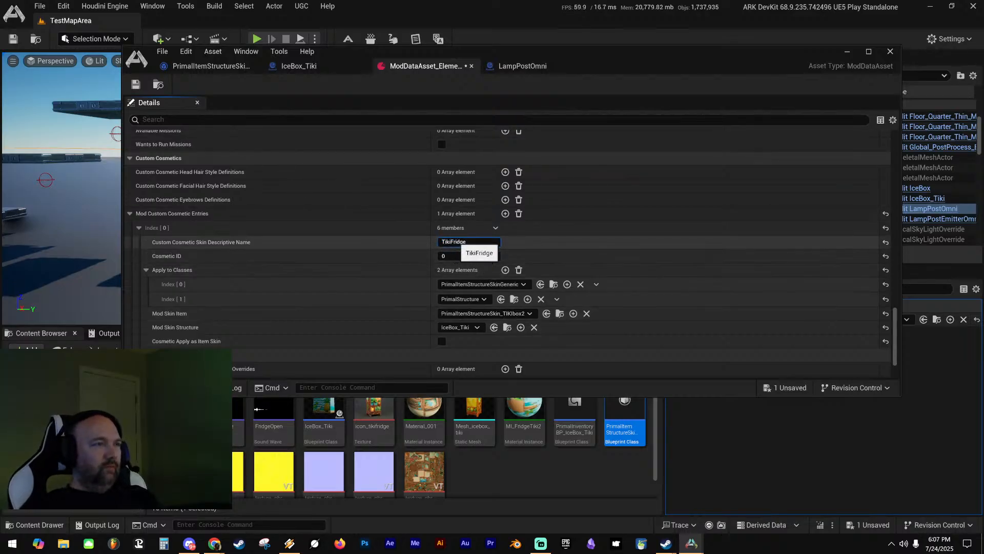
pyautogui.click(136, 86)
# Add an Extra Resources Soft element set to IceBox_Tiki in the mod data asset and save it
pyautogui.scroll(3, 350, 287)
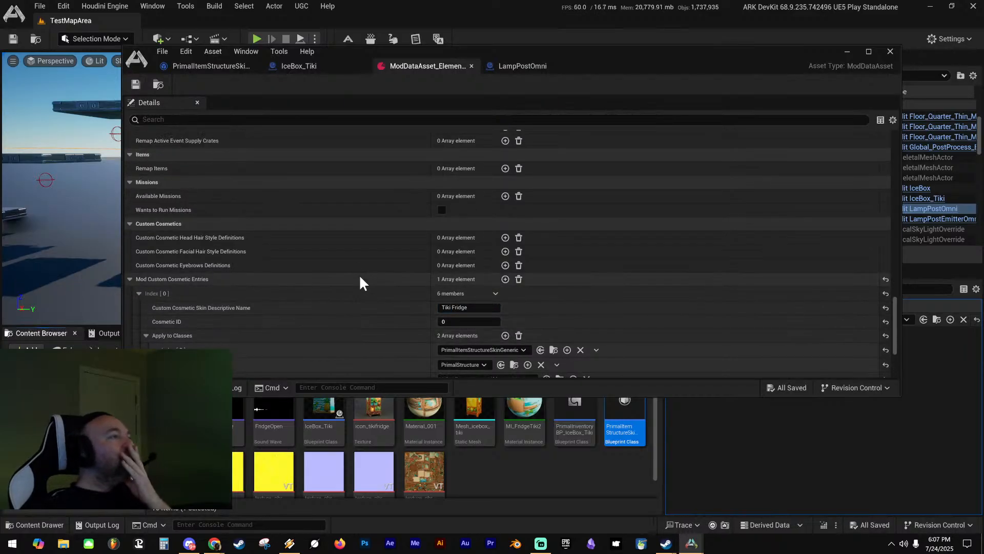
pyautogui.scroll(6, 359, 282)
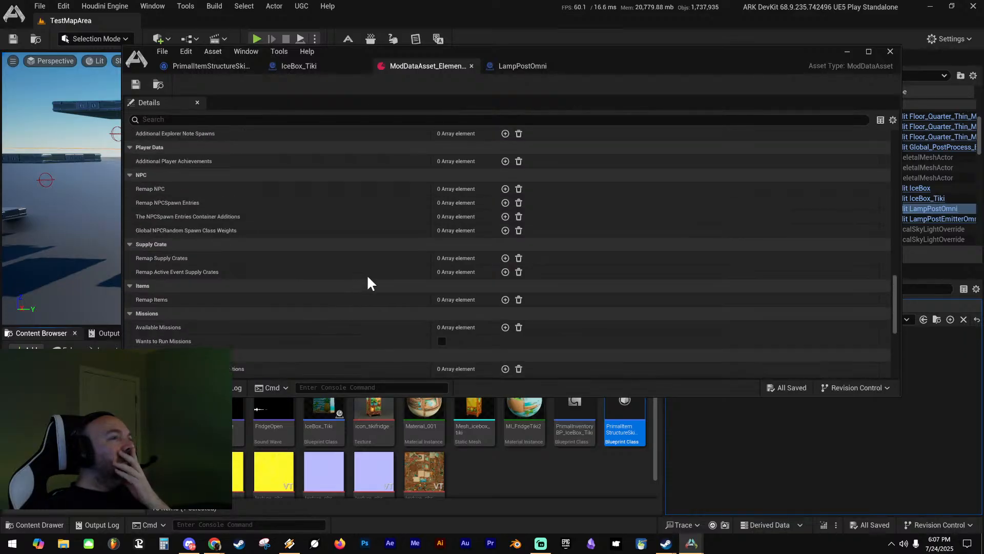
pyautogui.scroll(10, 369, 276)
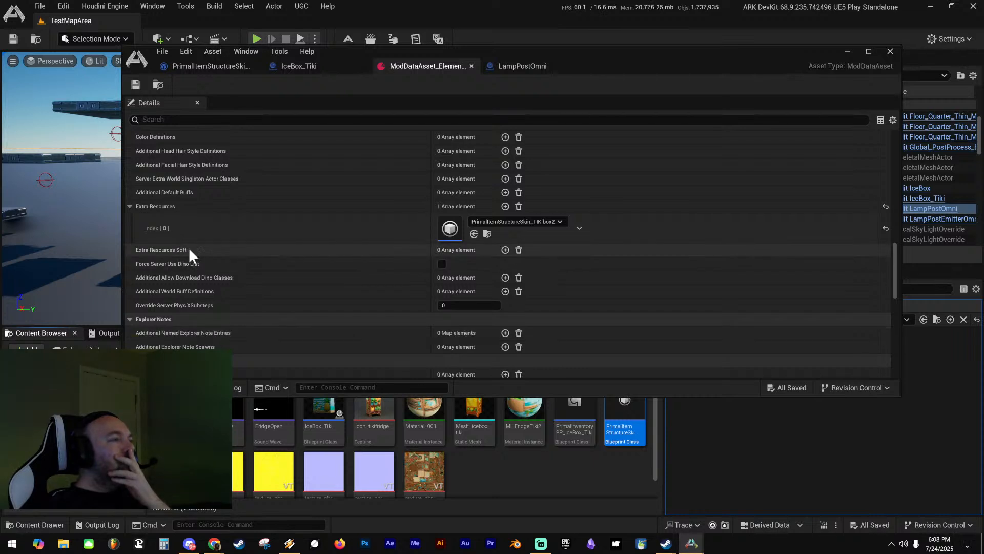
pyautogui.click(505, 250)
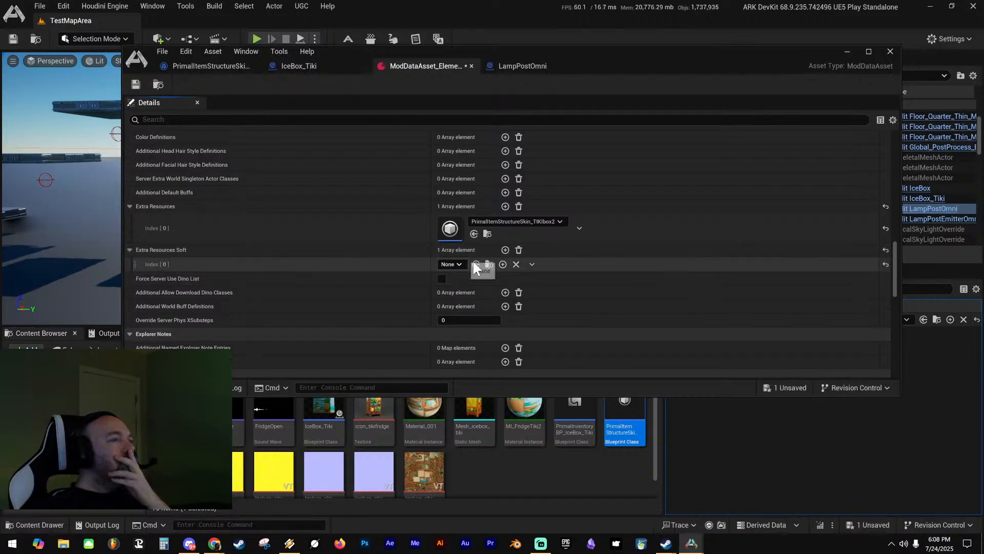
pyautogui.click(453, 264)
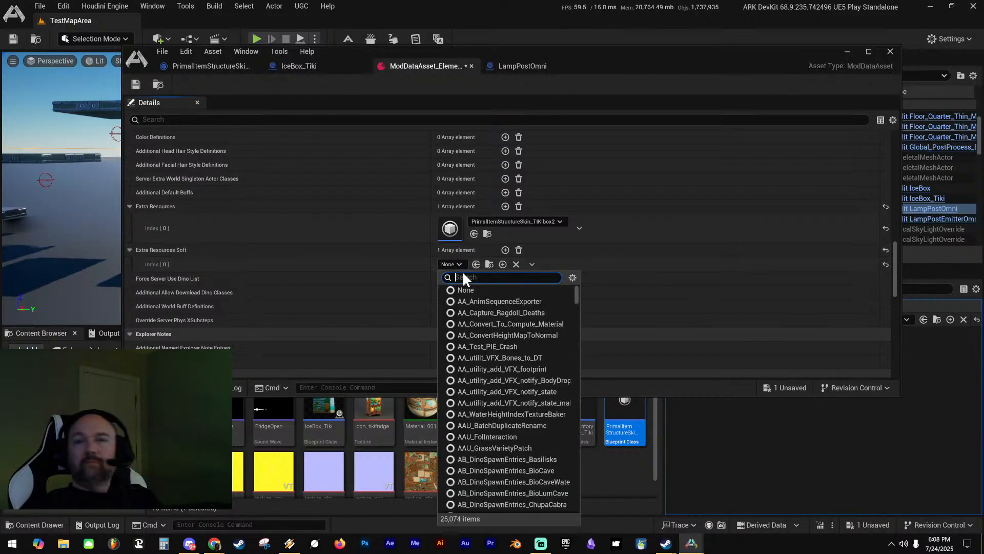
pyautogui.write('tiki')
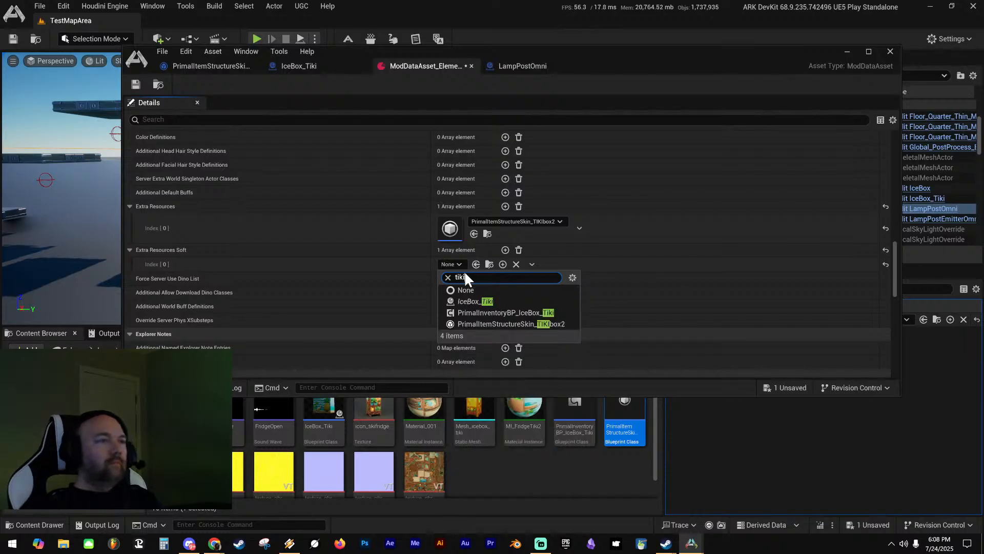
pyautogui.click(492, 301)
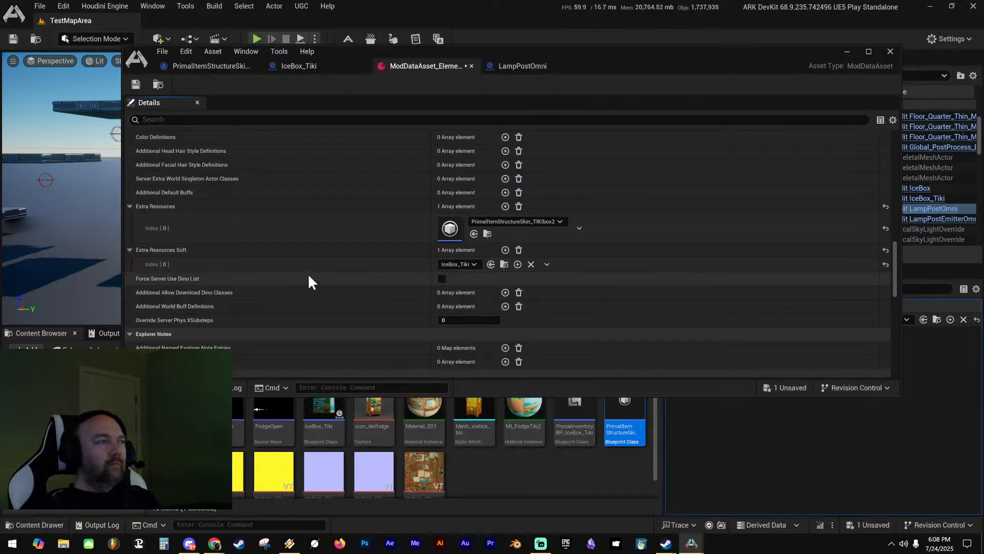
pyautogui.click(136, 84)
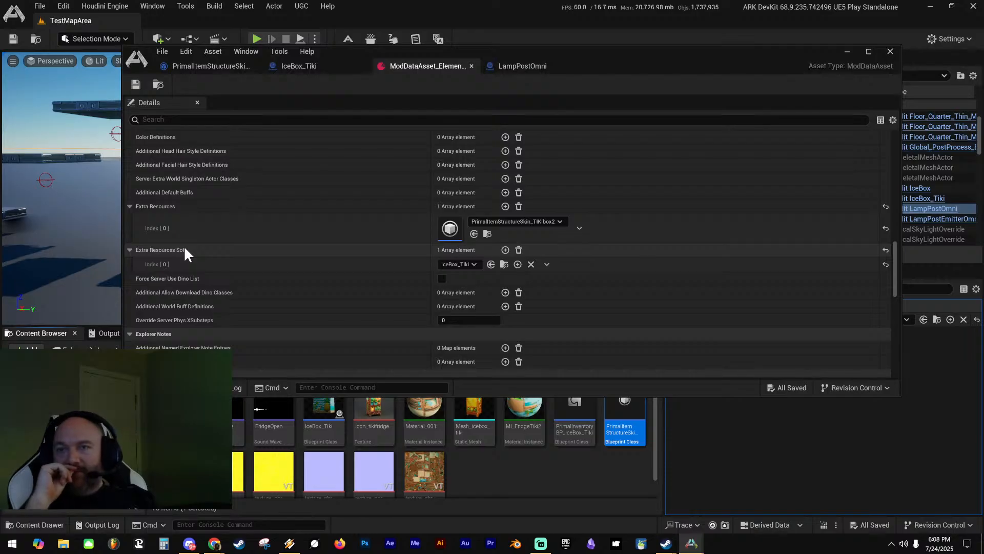
# Start a play-test and assign the custom Tiki fridge cosmetic to the third hotbar slot
pyautogui.hotkey('alt', 'p')
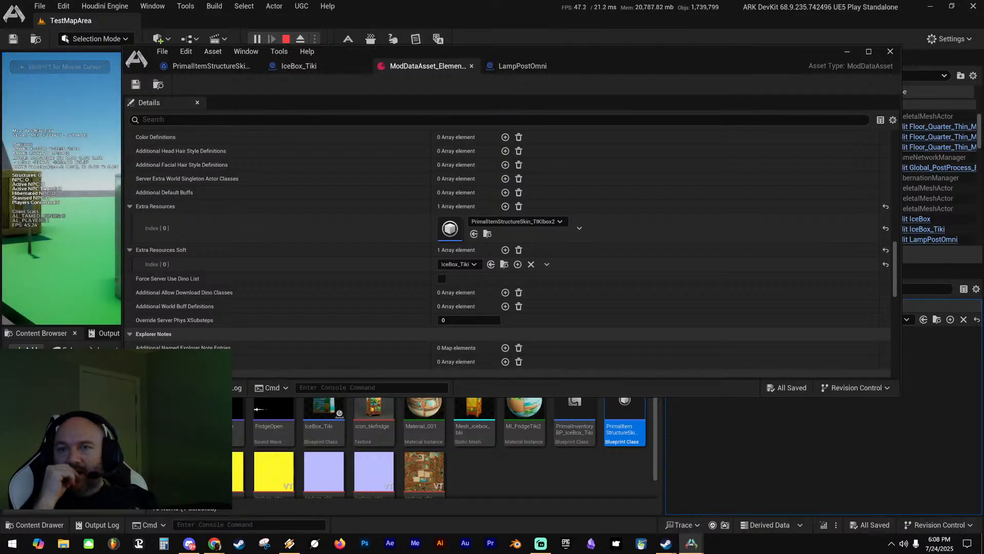
pyautogui.hotkey('shift', 'F1')
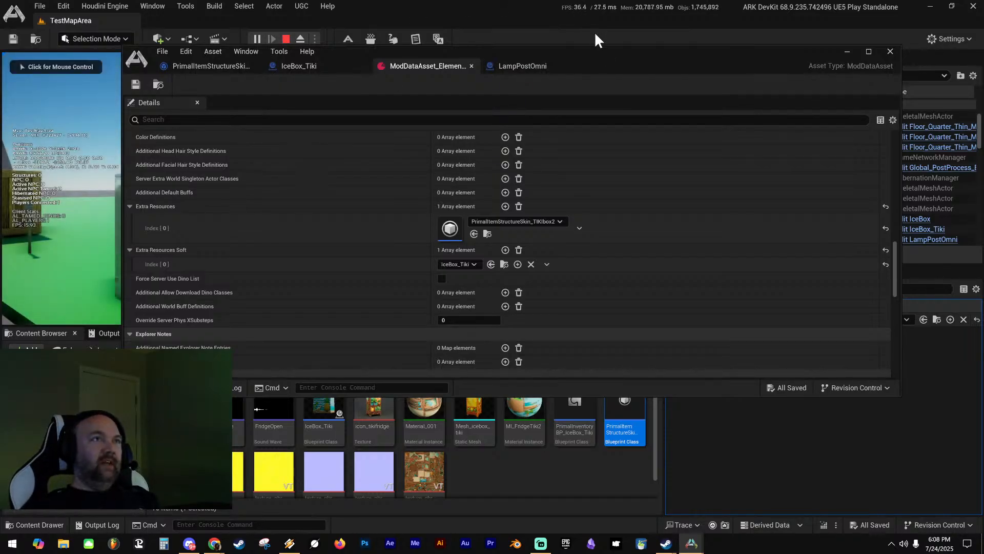
pyautogui.moveTo(614, 50); pyautogui.dragTo(983, 154)
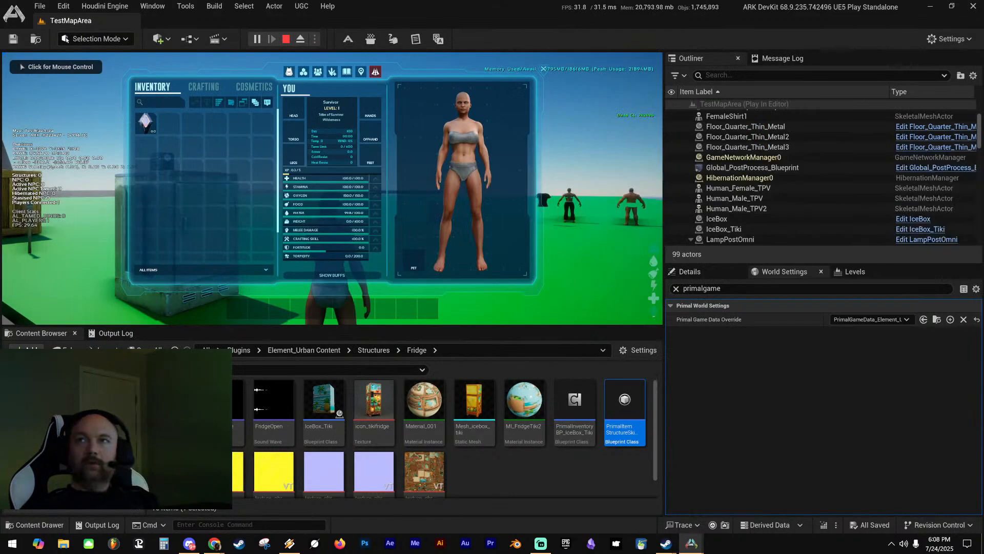
pyautogui.click(496, 180)
pyautogui.click(254, 86)
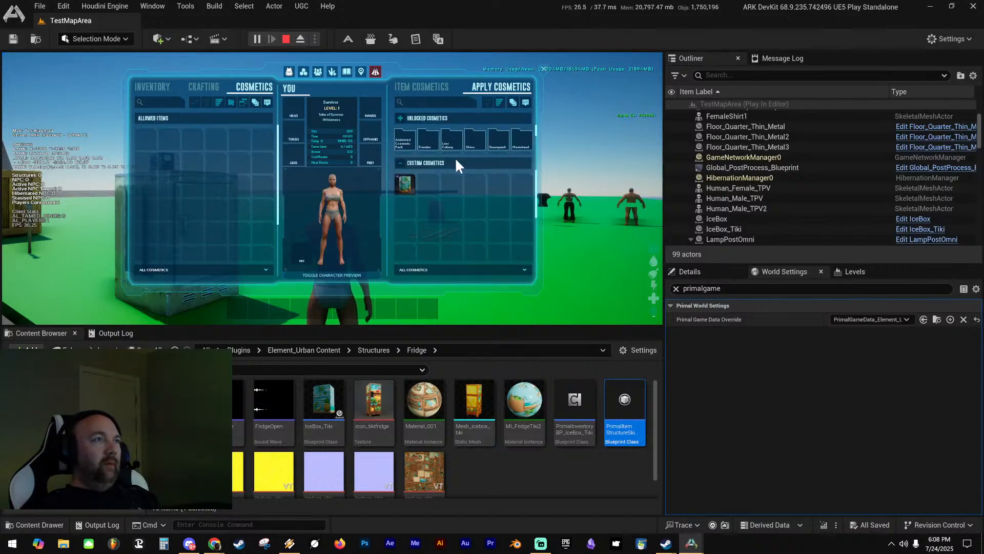
pyautogui.moveTo(407, 185); pyautogui.dragTo(279, 308)
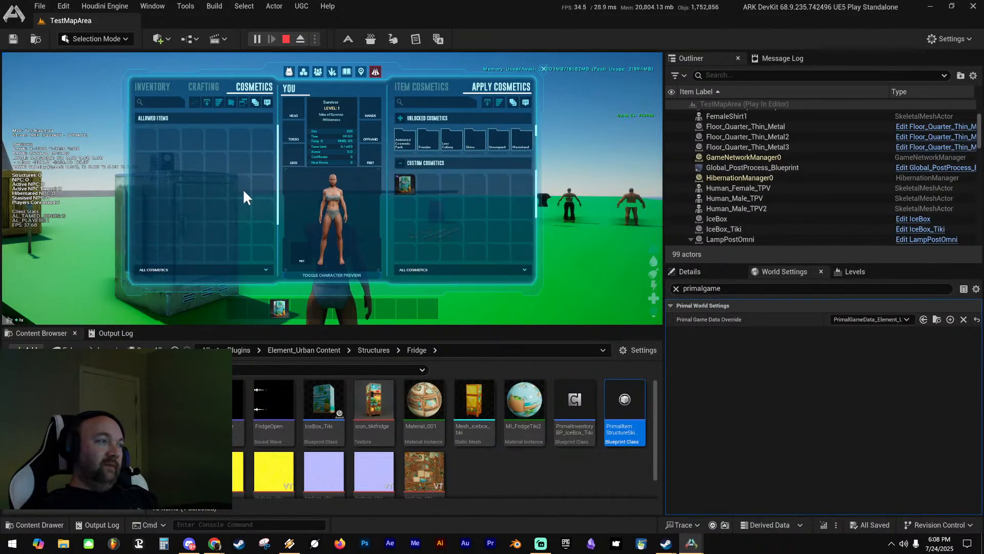
# Try to apply the Tiki skin from the third hotbar slot to the green refrigerator, and end the play-test
pyautogui.press('i')
pyautogui.press('d')
pyautogui.press('3')
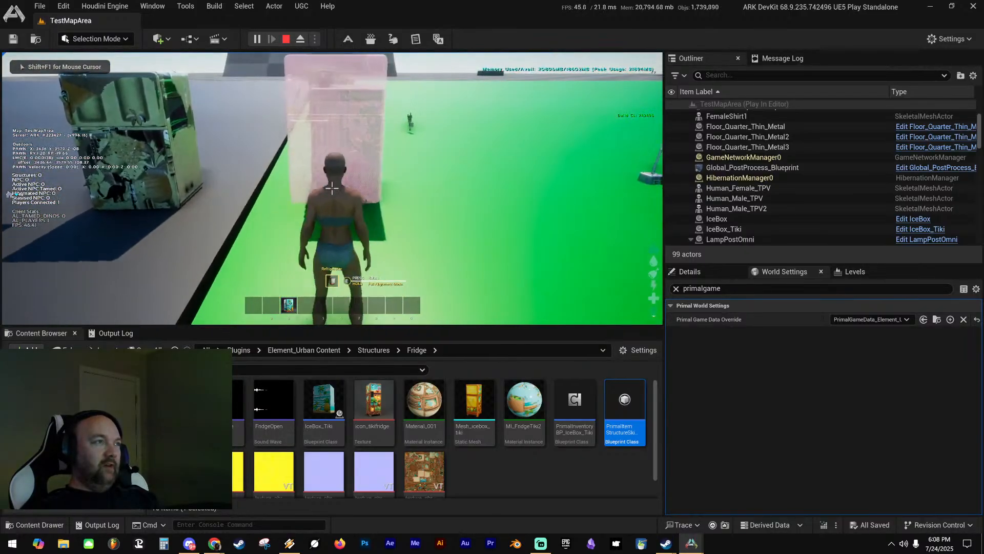
pyautogui.press('a')
pyautogui.press('d')
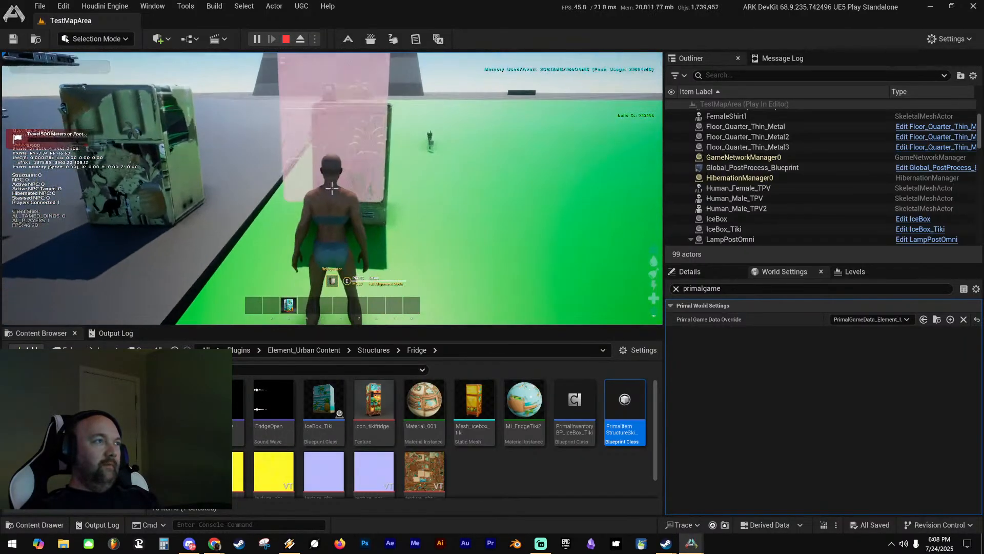
pyautogui.press('Escape')
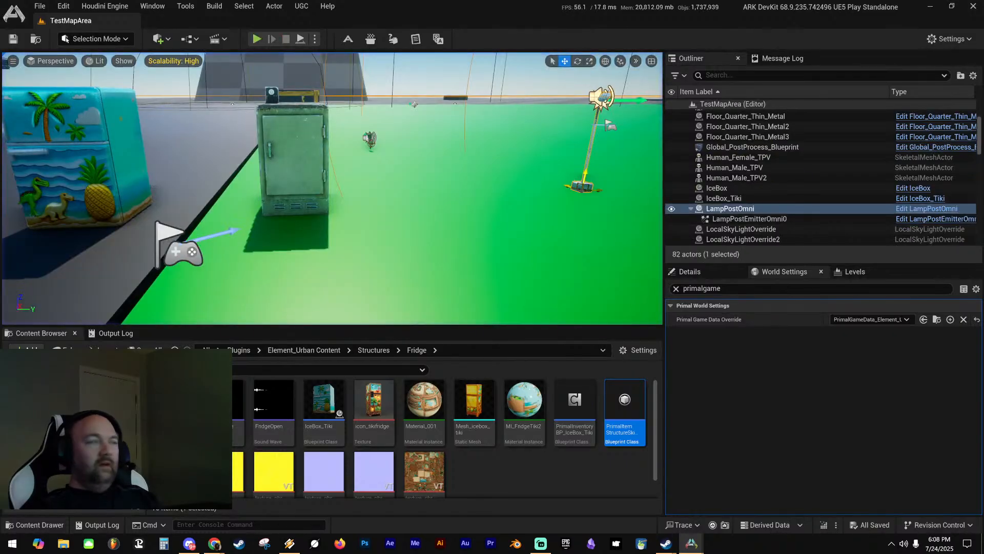
# Return to the mod data asset, remove all Extra Resources Soft elements, and save the asset
pyautogui.moveTo(493, 116); pyautogui.dragTo(386, 38)
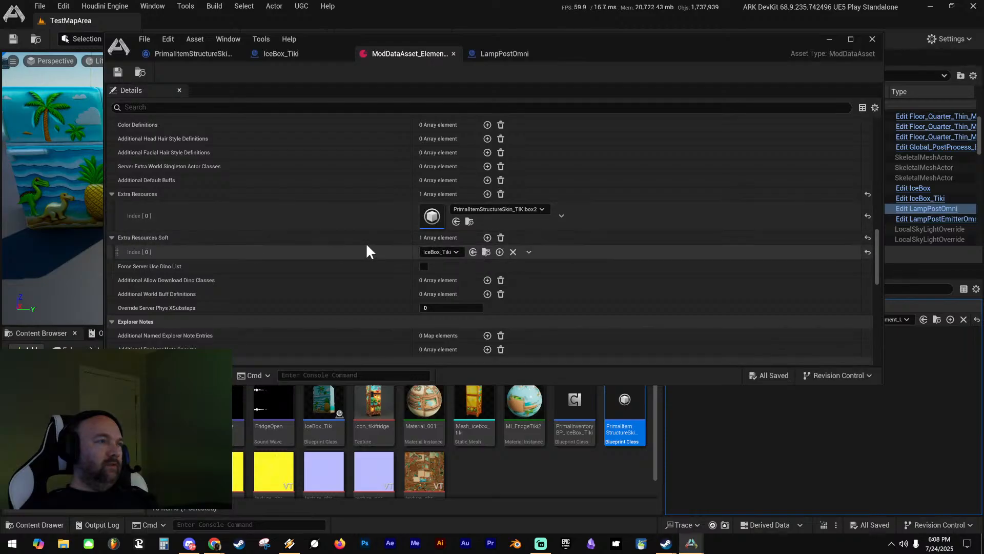
pyautogui.click(500, 237)
pyautogui.scroll(4, 328, 248)
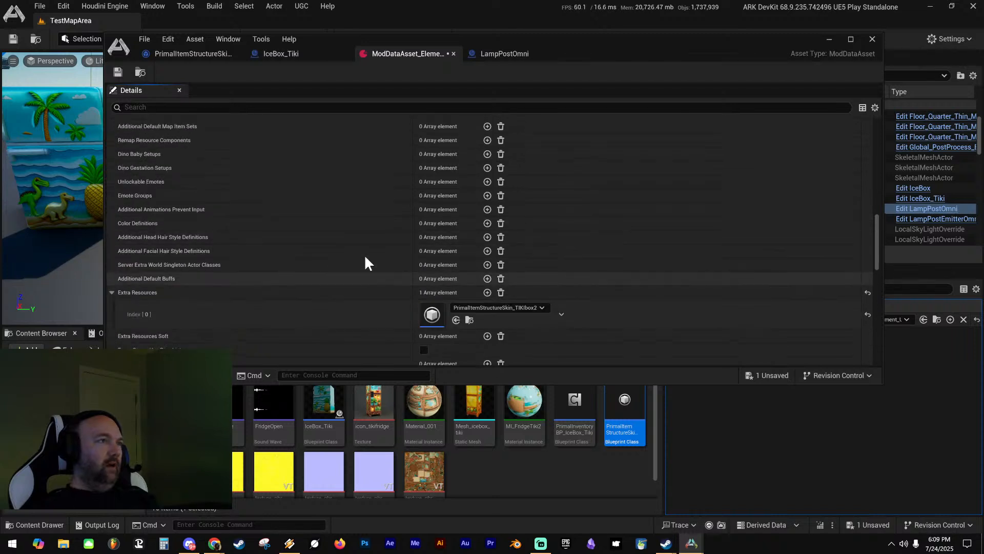
pyautogui.click(118, 72)
pyautogui.scroll(5, 323, 253)
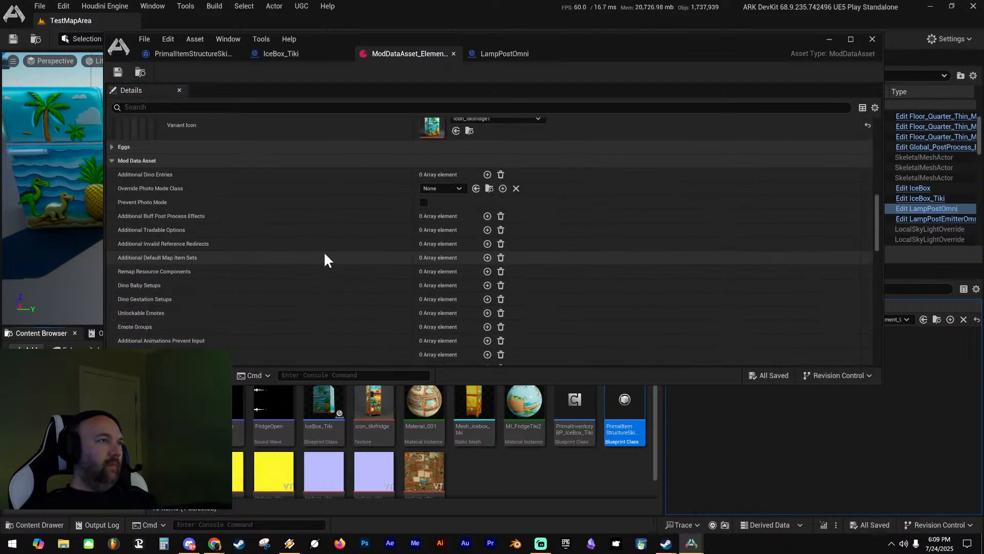
pyautogui.scroll(3, 324, 254)
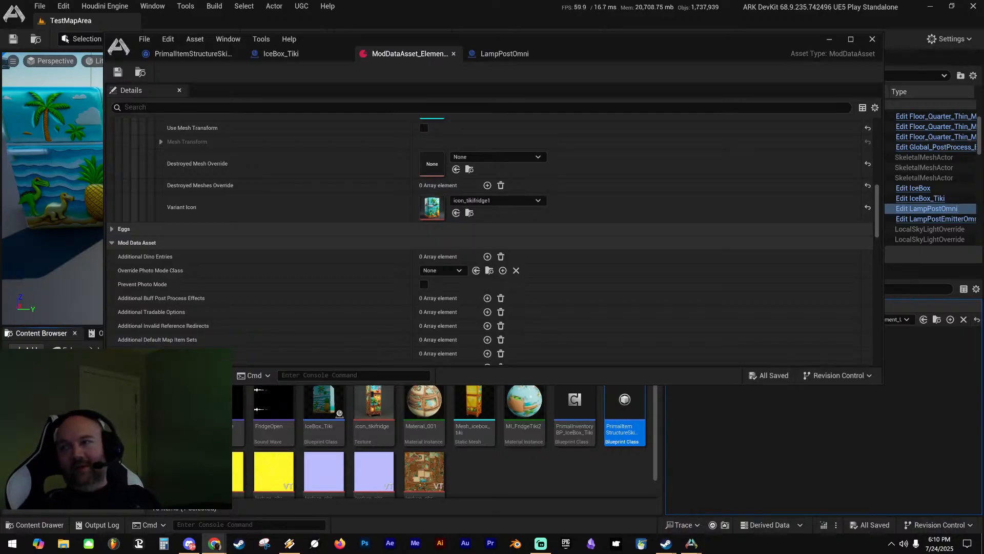
# Start a local test cook of the Element_StreetClothing mod for Windows client and server, and allow its network access through the firewall
pyautogui.moveTo(769, 107); pyautogui.dragTo(983, 146)
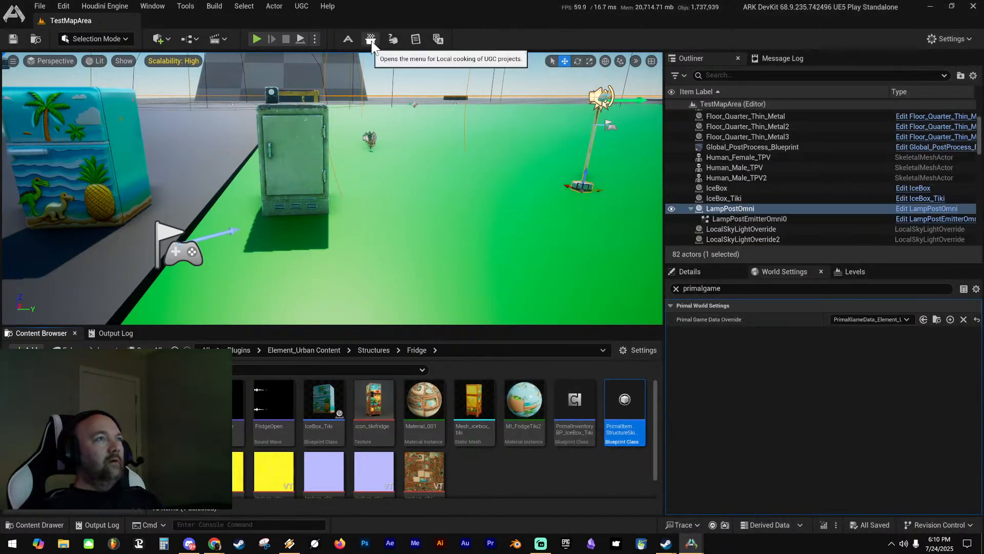
pyautogui.click(371, 41)
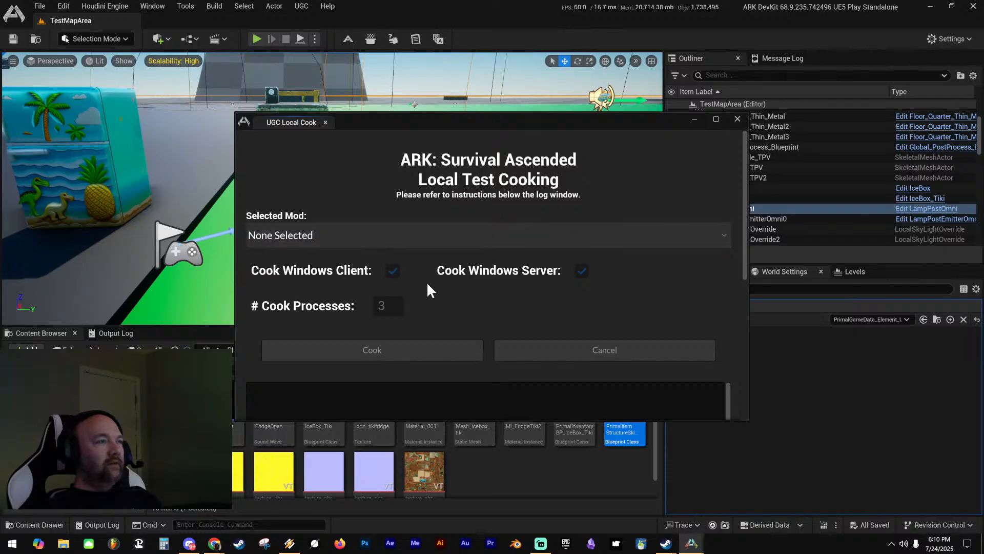
pyautogui.click(394, 241)
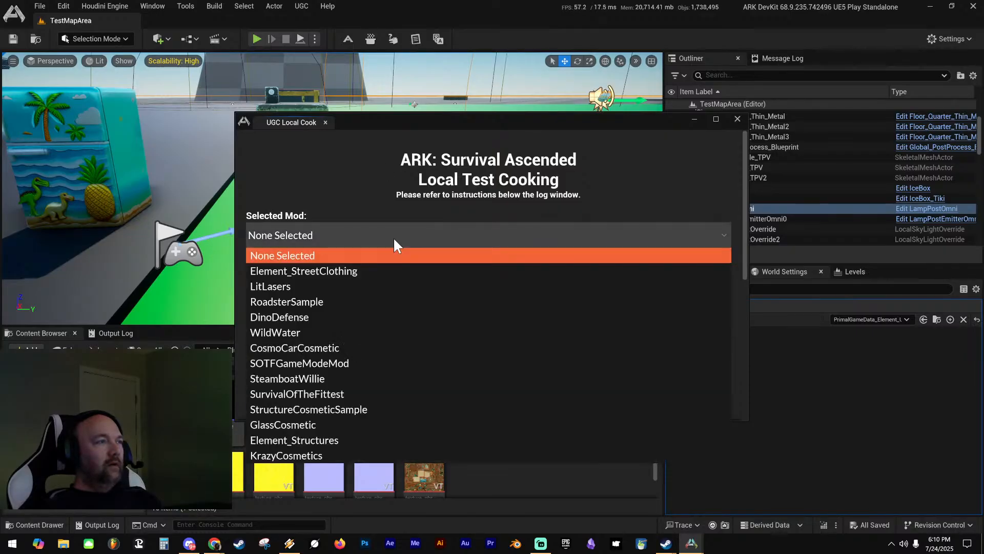
pyautogui.click(337, 272)
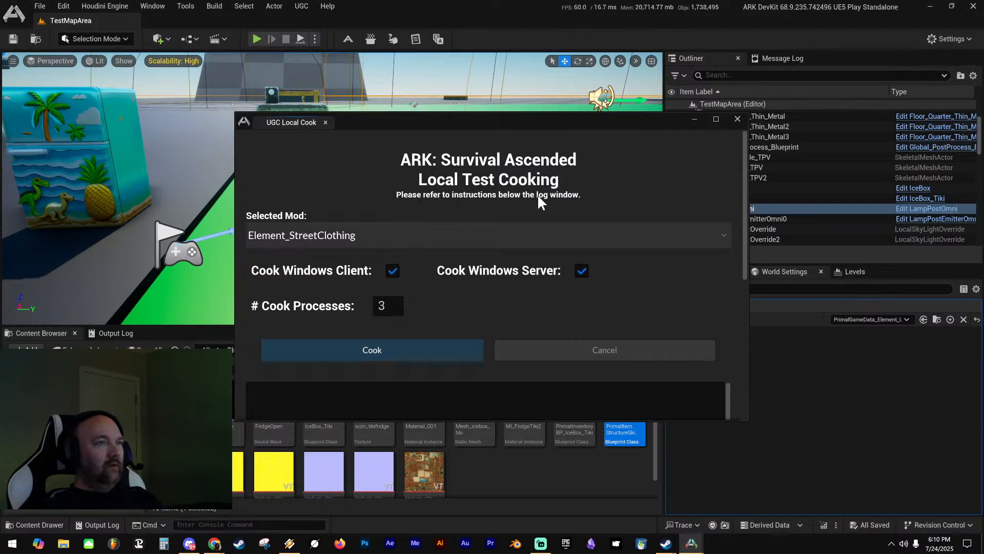
pyautogui.click(390, 348)
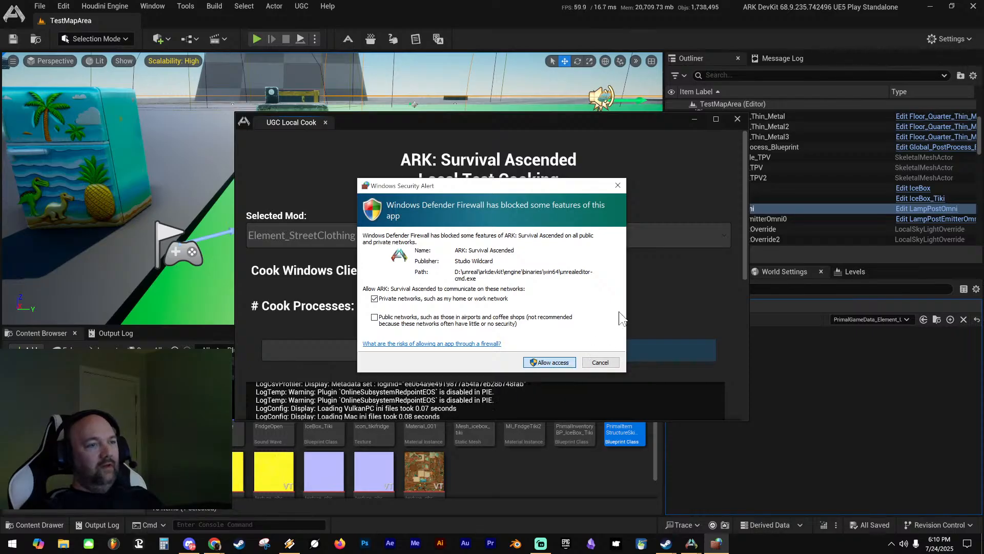
pyautogui.click(563, 363)
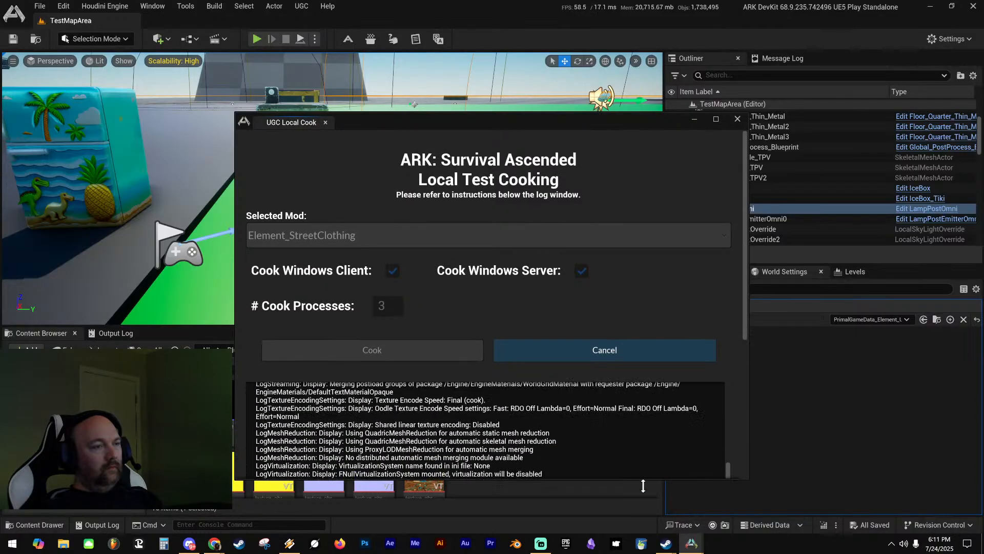
# Read the notes and instructions for using locally cooked packages in the UGC Local Cook window
pyautogui.moveTo(533, 123); pyautogui.dragTo(536, 56)
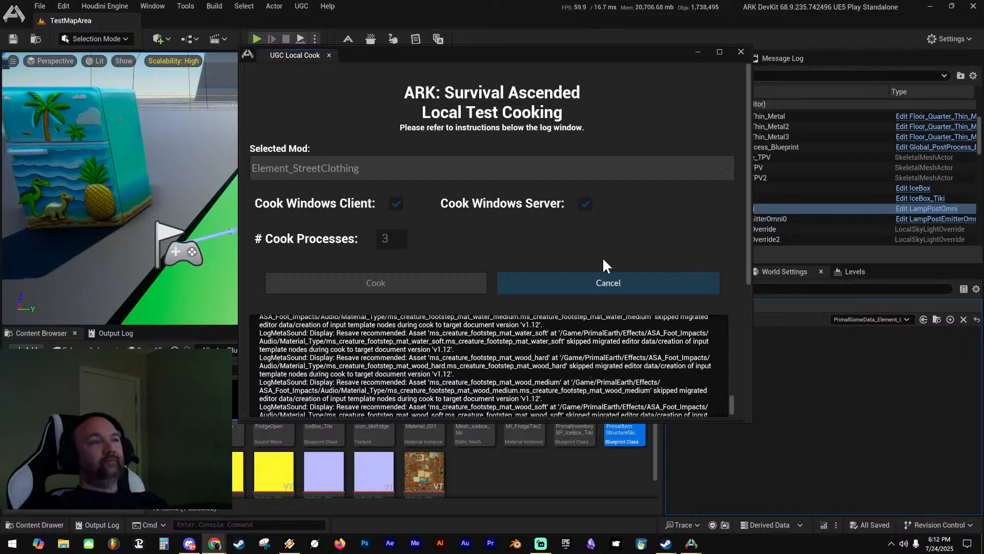
pyautogui.scroll(-3, 526, 361)
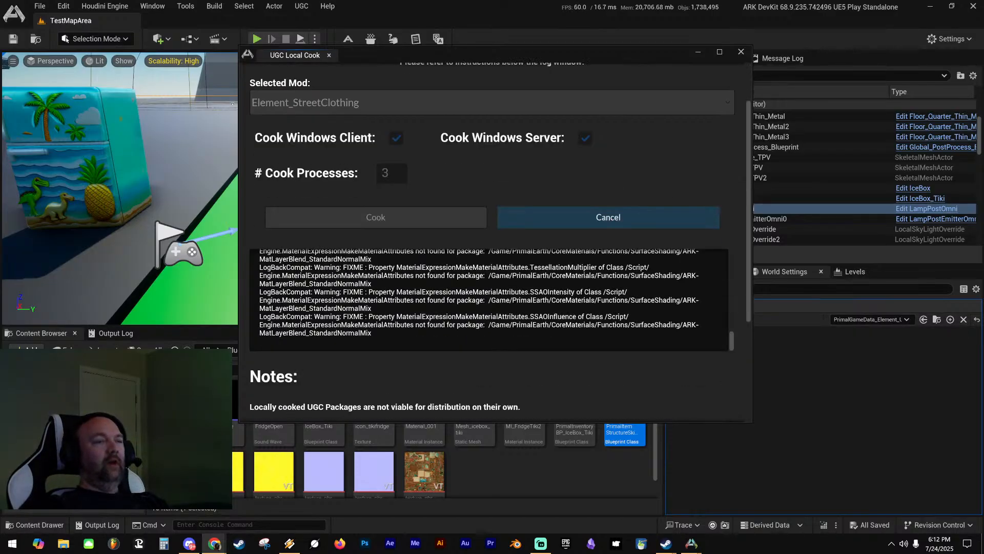
pyautogui.scroll(-1, 415, 360)
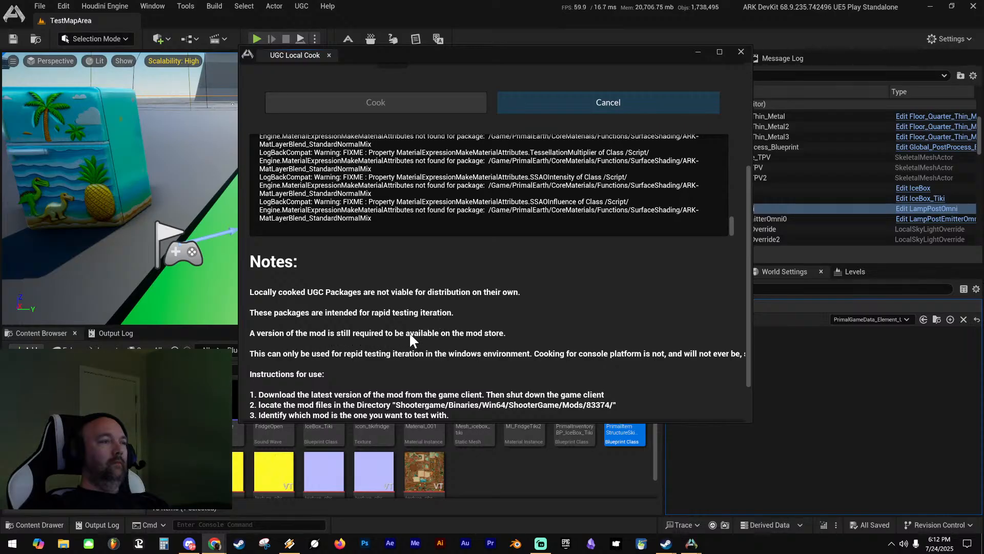
pyautogui.scroll(-1, 415, 336)
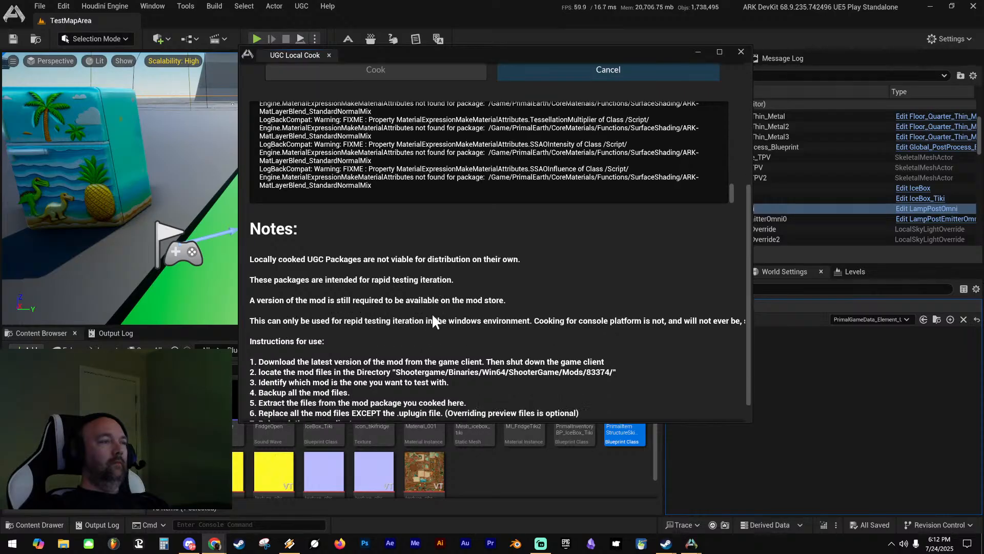
pyautogui.scroll(-1, 328, 331)
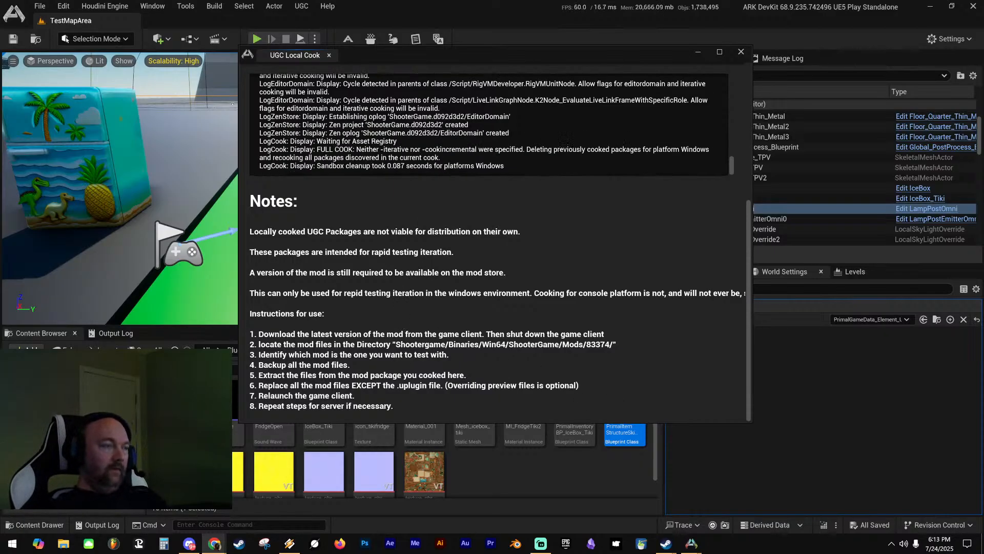
pyautogui.moveTo(515, 50)
pyautogui.mouseDown()
pyautogui.moveTo(511, 85)
pyautogui.moveTo(507, 65)
pyautogui.mouseUp()
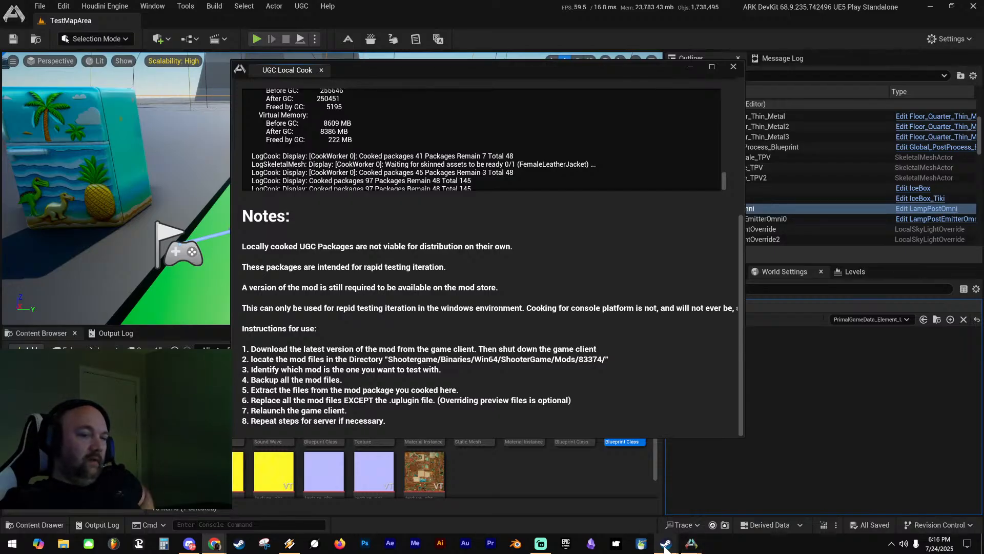
# Switch to Steam and open the BitCraft Online page in the game library
pyautogui.moveTo(665, 546)
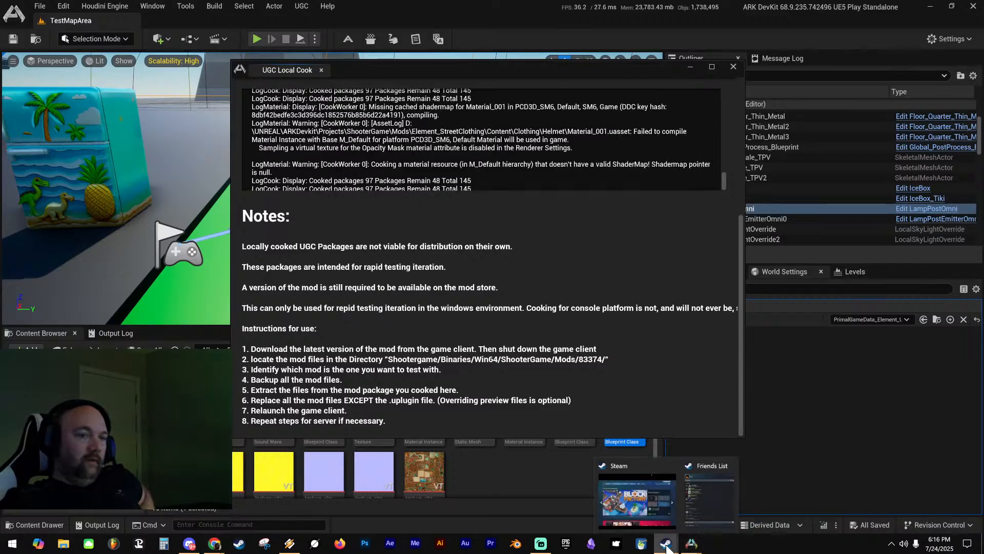
pyautogui.click(638, 484)
pyautogui.click(464, 92)
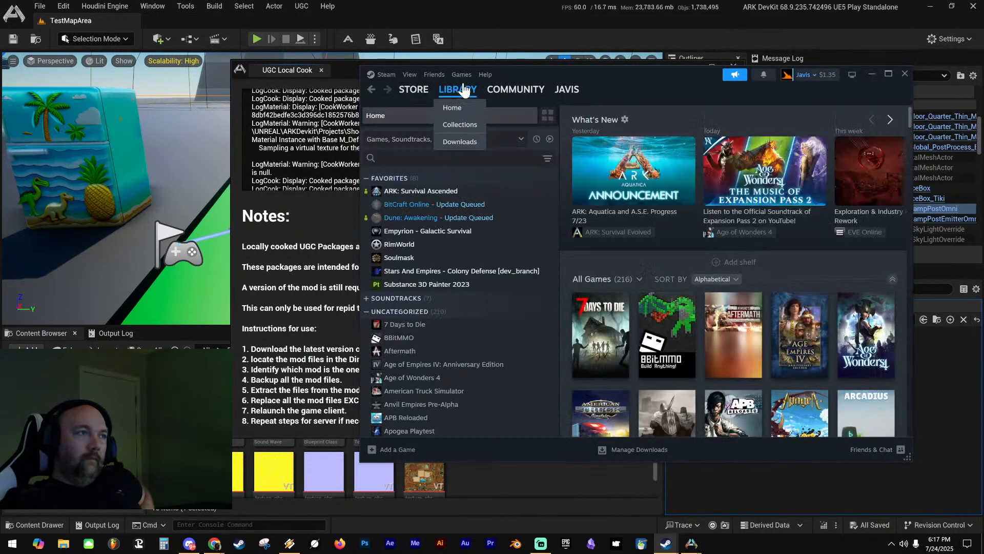
pyautogui.click(497, 205)
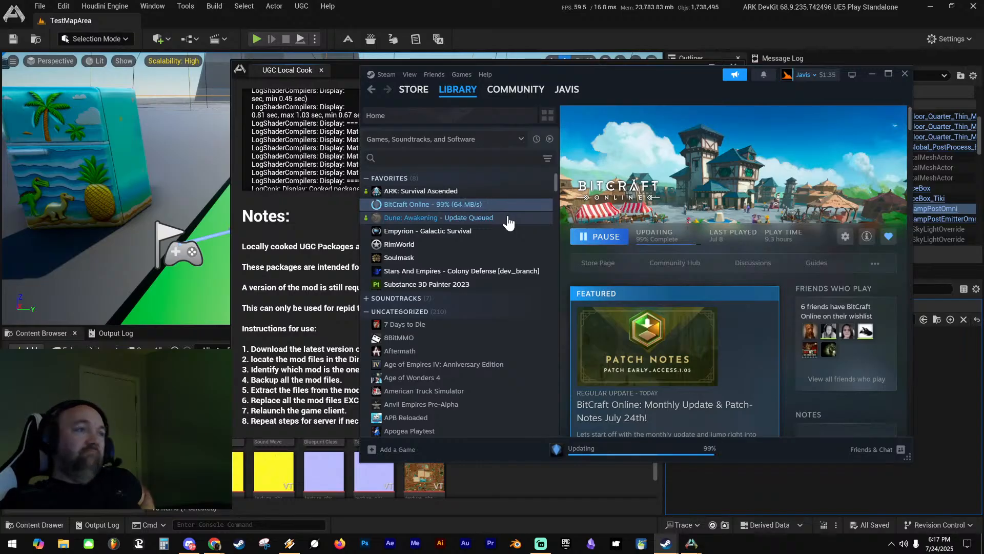
# Start the queued Dune: Awakening update in the Steam library and open the ARK: Survival Ascended page
pyautogui.click(507, 219)
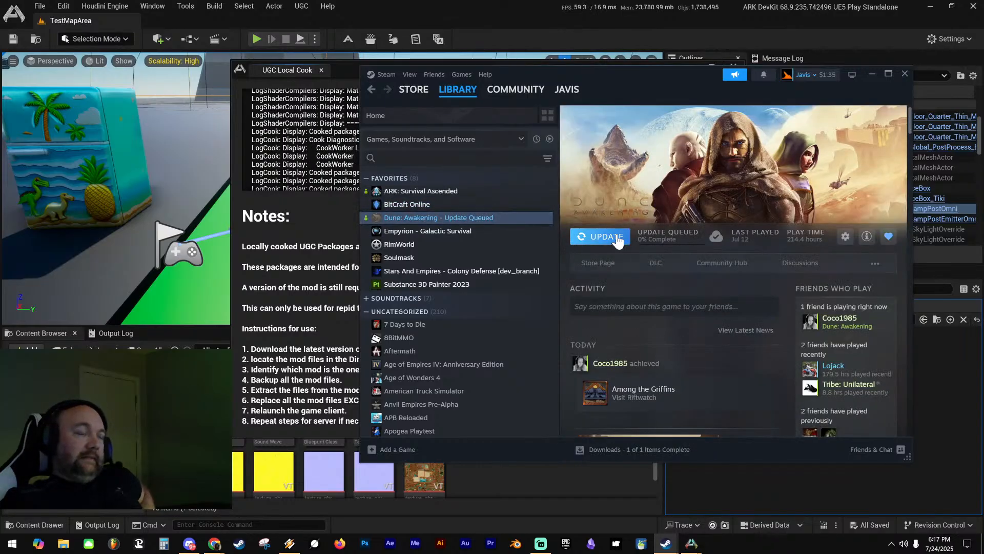
pyautogui.click(618, 238)
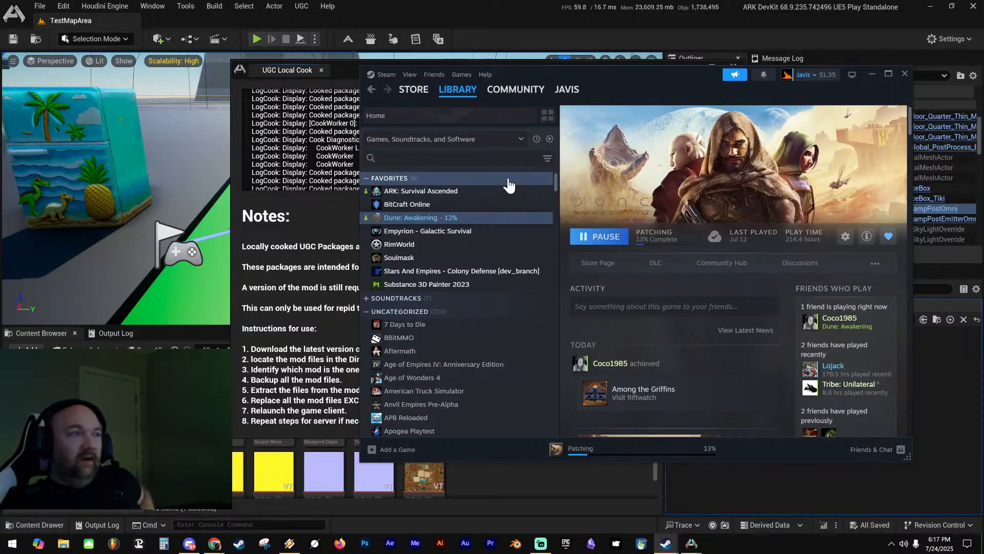
pyautogui.click(423, 194)
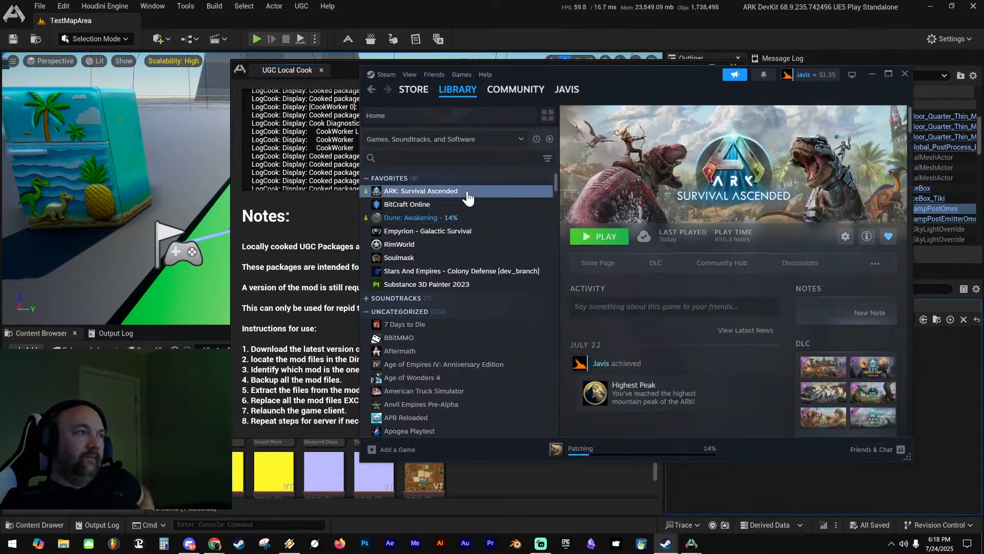
# Move the Steam window off this screen and check the progress log in the UGC Local Cook window
pyautogui.click(712, 64)
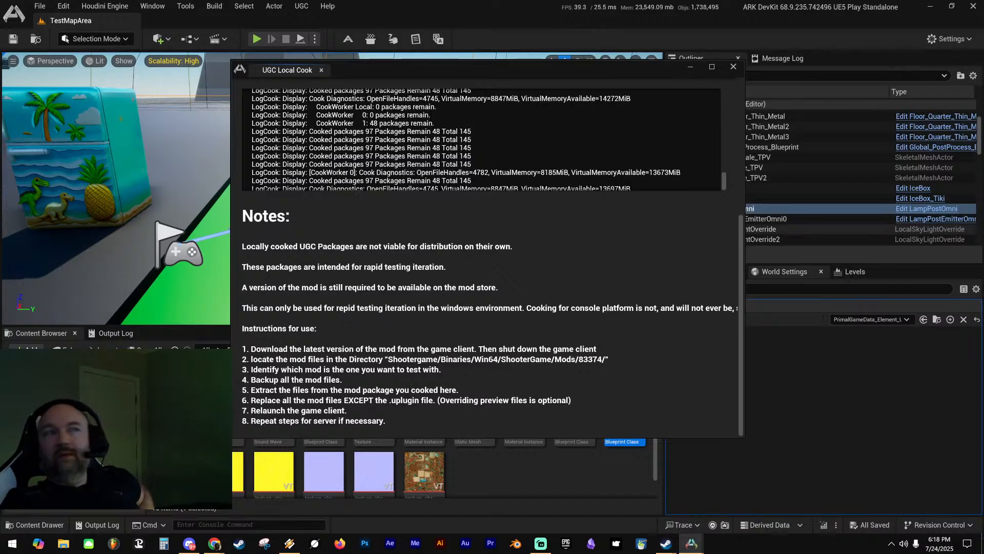
pyautogui.moveTo(983, 58); pyautogui.dragTo(577, 65)
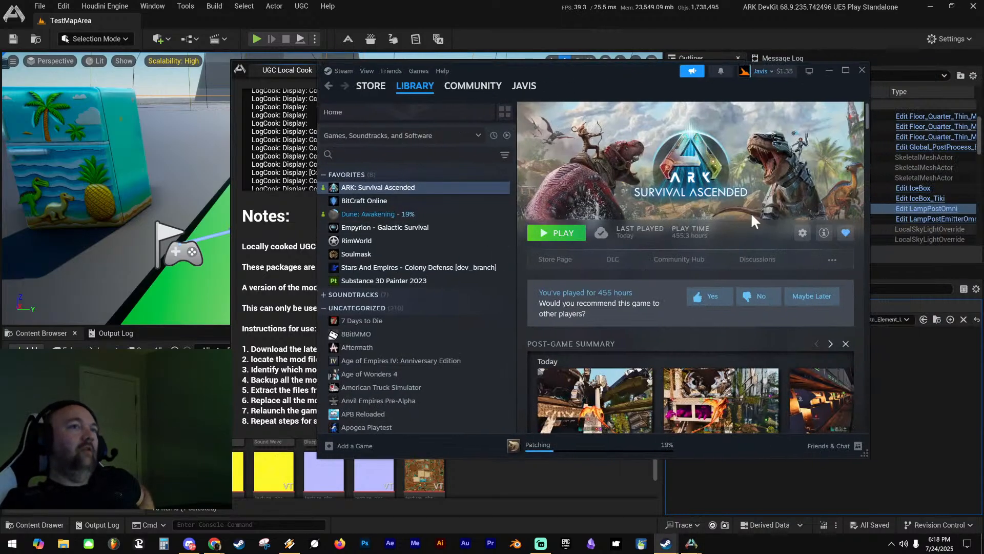
pyautogui.moveTo(633, 75); pyautogui.dragTo(983, 77)
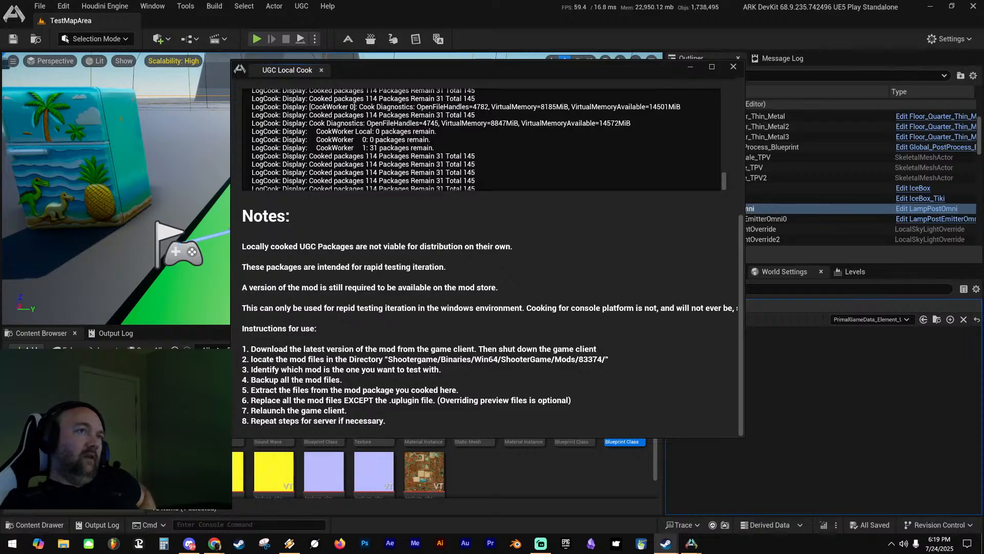
pyautogui.moveTo(691, 550)
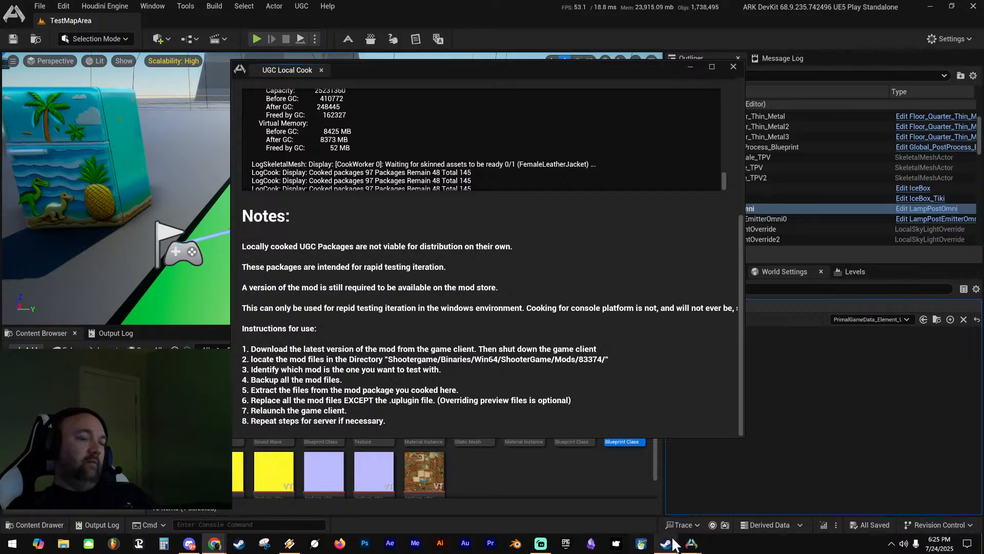
pyautogui.moveTo(692, 544)
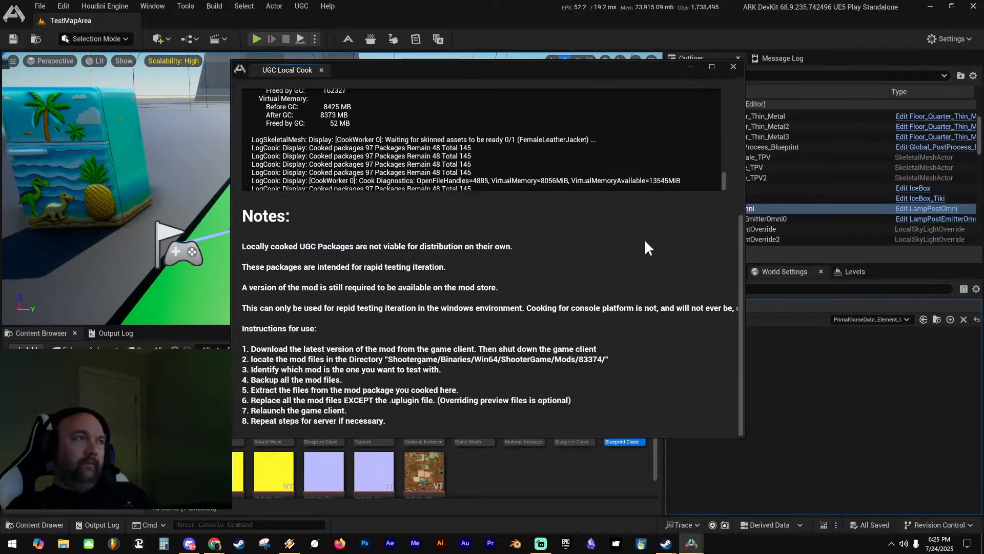
# Switch to the Stars and Empires - Colony Defense Chart in Obsidian and look over the branches under the ELEMENT brand
pyautogui.hotkey('alt', 'Tab')
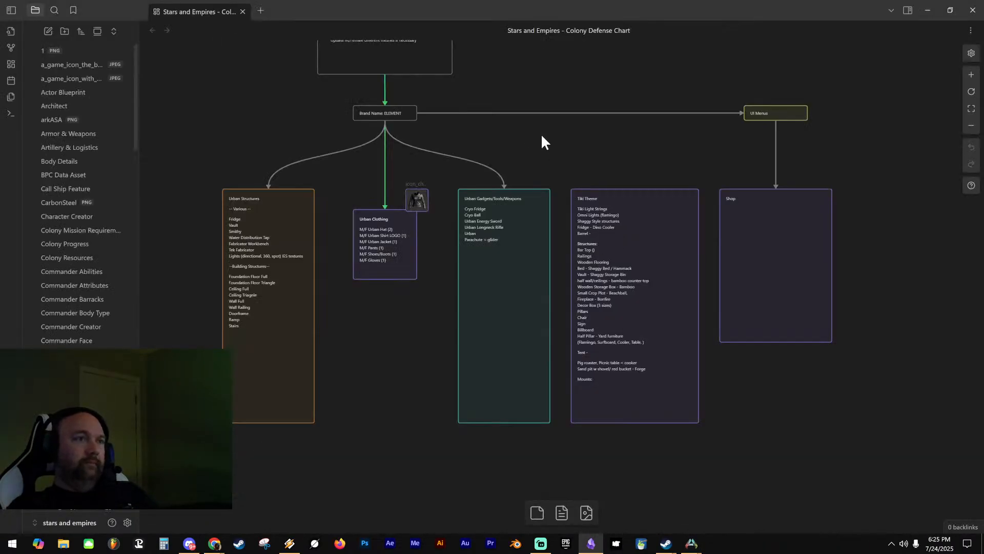
pyautogui.moveTo(541, 144); pyautogui.dragTo(539, 161, button='middle')
pyautogui.keyDown('ctrl'); pyautogui.scroll(2, 458, 221); pyautogui.keyUp('ctrl')
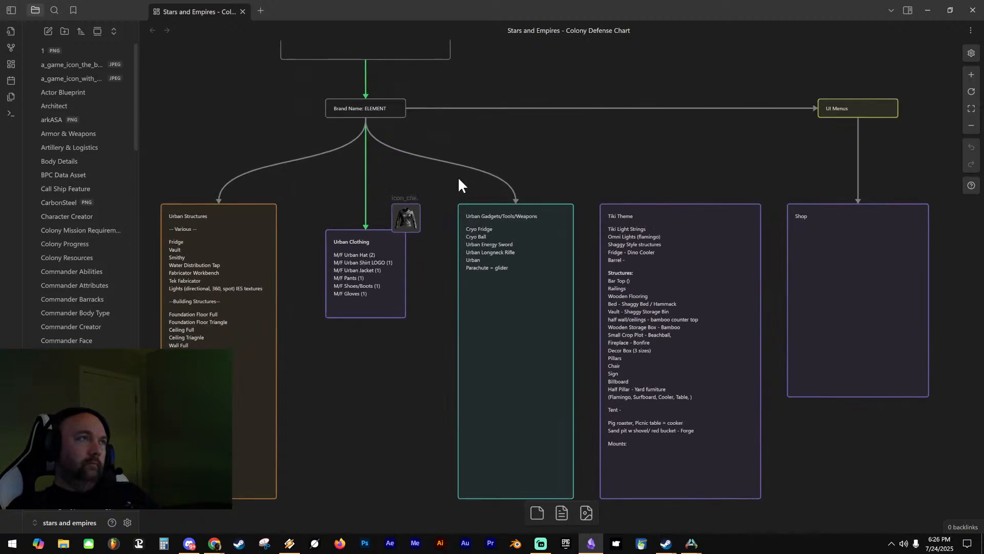
pyautogui.moveTo(479, 154); pyautogui.dragTo(586, 136, button='middle')
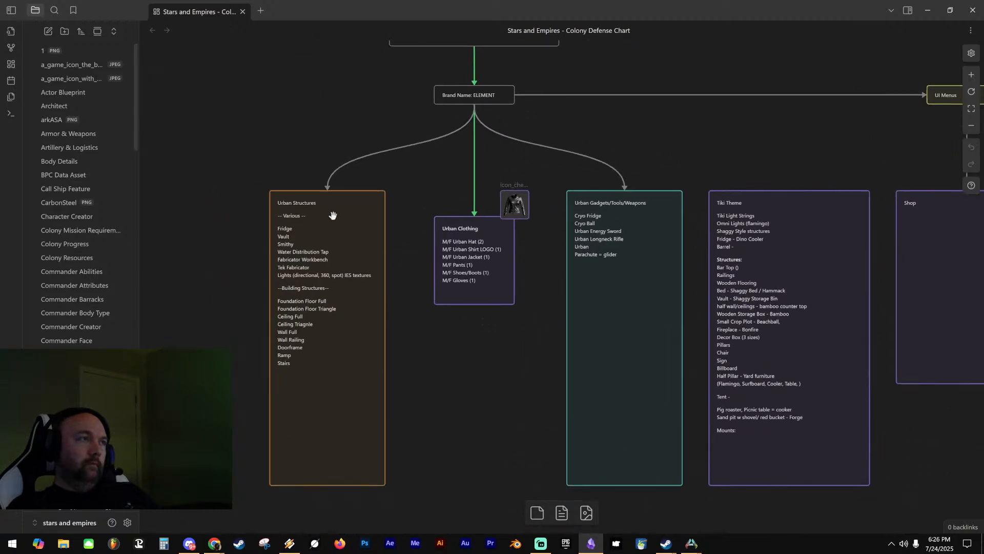
pyautogui.keyDown('ctrl'); pyautogui.scroll(2, 325, 219); pyautogui.keyUp('ctrl')
pyautogui.moveTo(498, 164); pyautogui.dragTo(547, 205)
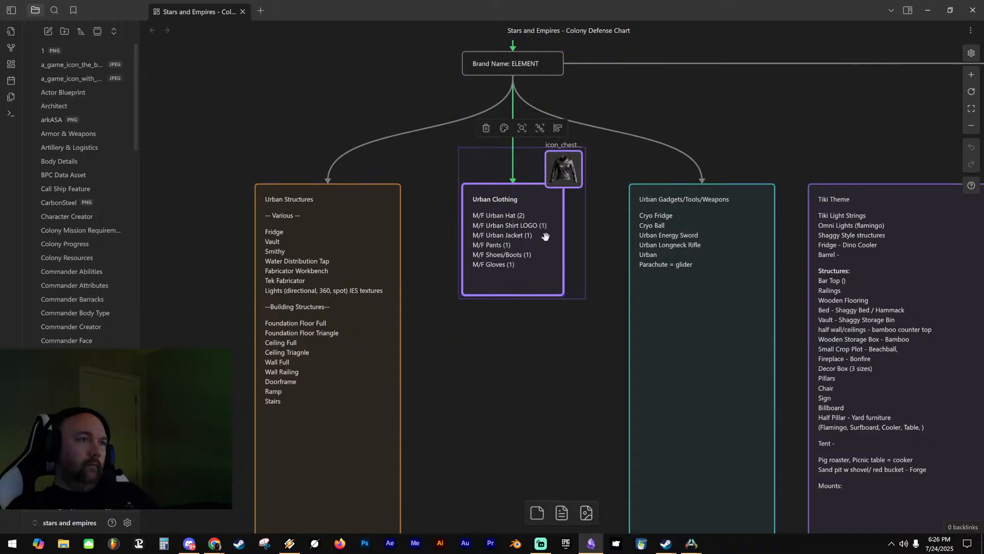
pyautogui.click(589, 356)
# Read through the Urban Structures list in the chart and open its card for editing
pyautogui.moveTo(615, 355); pyautogui.dragTo(746, 323, button='middle')
pyautogui.keyDown('ctrl'); pyautogui.scroll(1, 442, 221); pyautogui.keyUp('ctrl')
pyautogui.keyDown('ctrl'); pyautogui.scroll(5, 441, 222); pyautogui.keyUp('ctrl')
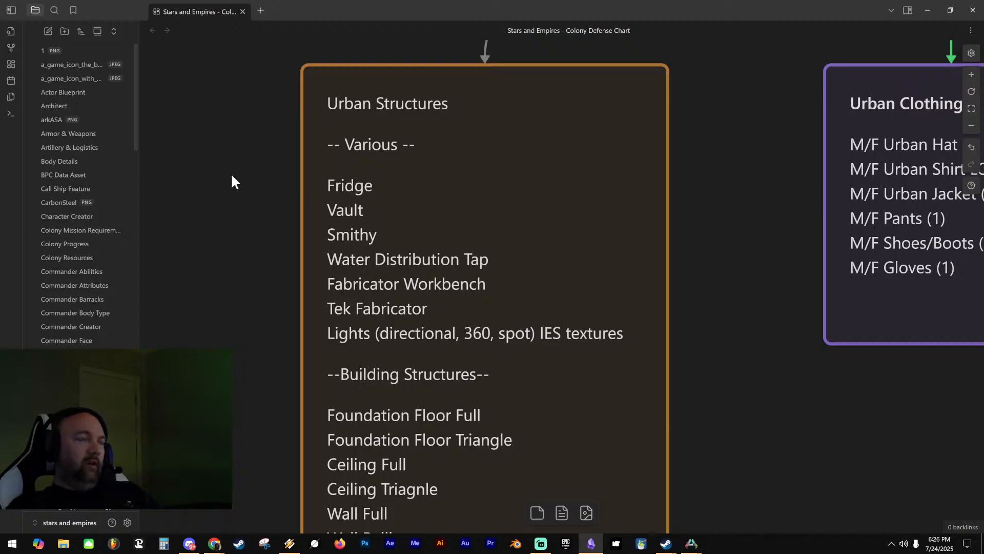
pyautogui.moveTo(221, 180)
pyautogui.mouseDown(button='middle')
pyautogui.moveTo(231, 186)
pyautogui.moveTo(215, 189)
pyautogui.mouseUp(button='middle')
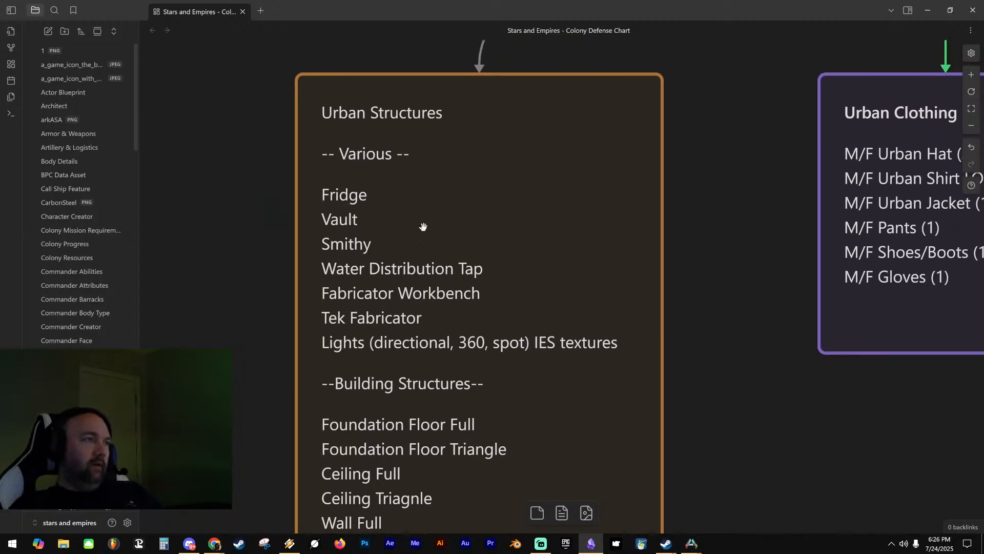
pyautogui.scroll(-3, 229, 169)
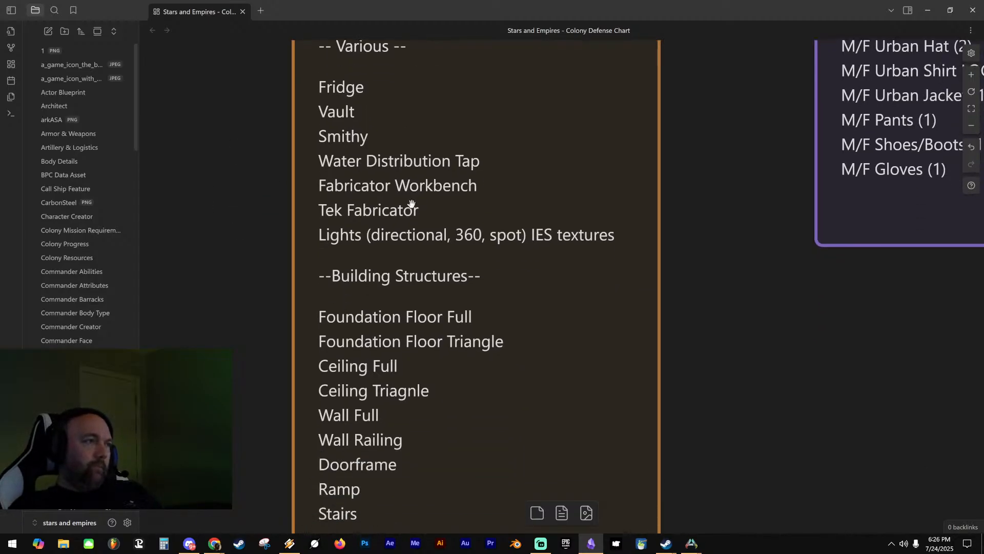
pyautogui.doubleClick(429, 211)
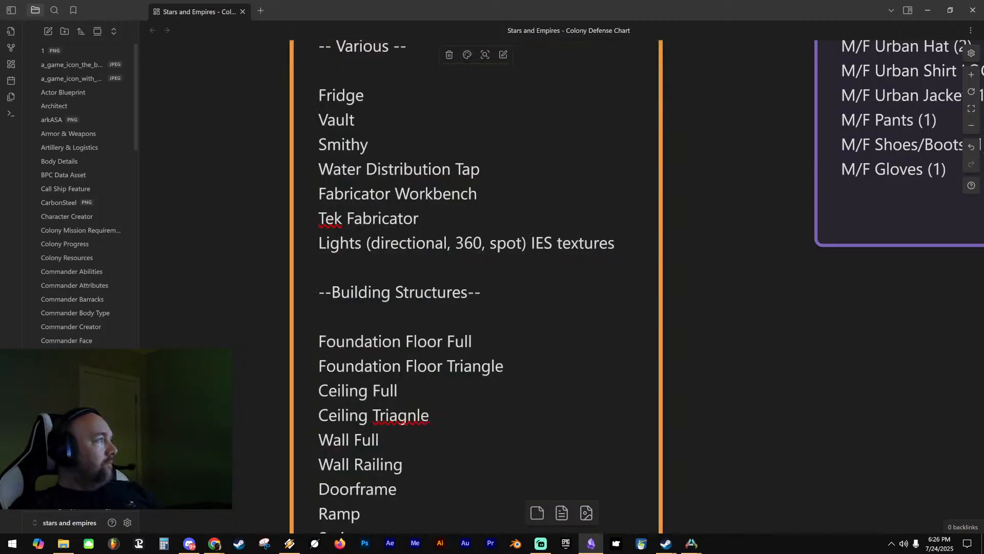
# Return to the ARK DevKit and clear the Element_StreetClothing output folder and the UGC Local Cook window away from the level view
pyautogui.click(927, 10)
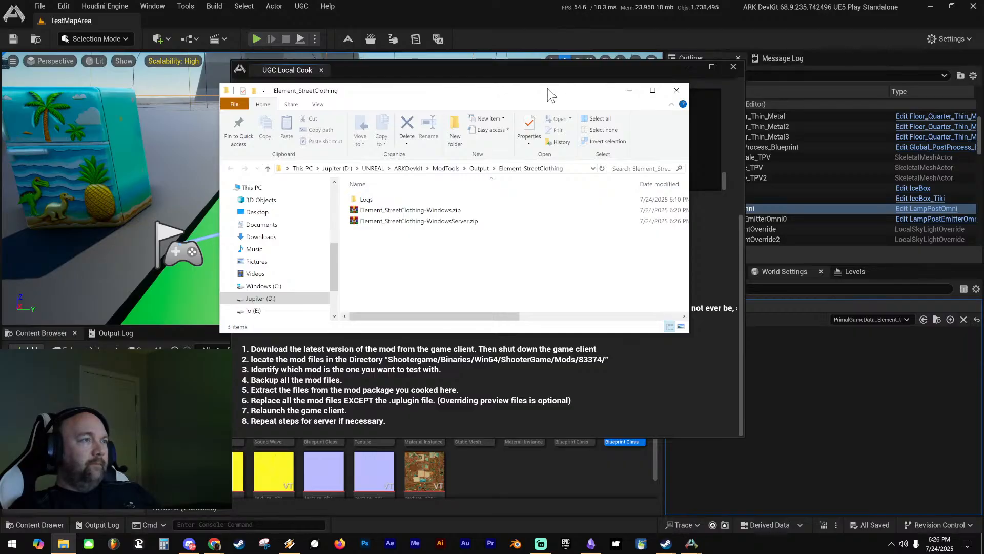
pyautogui.moveTo(547, 89); pyautogui.dragTo(0, 95)
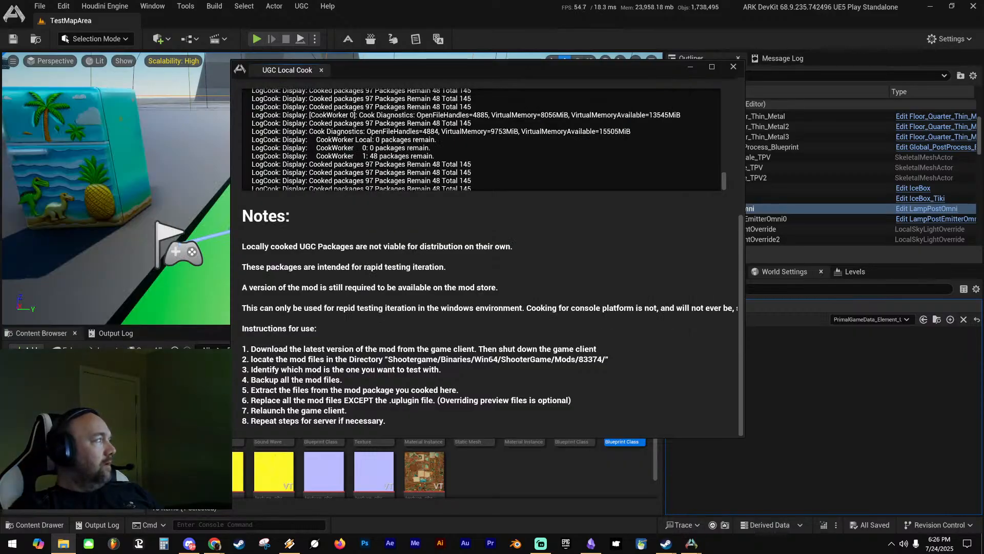
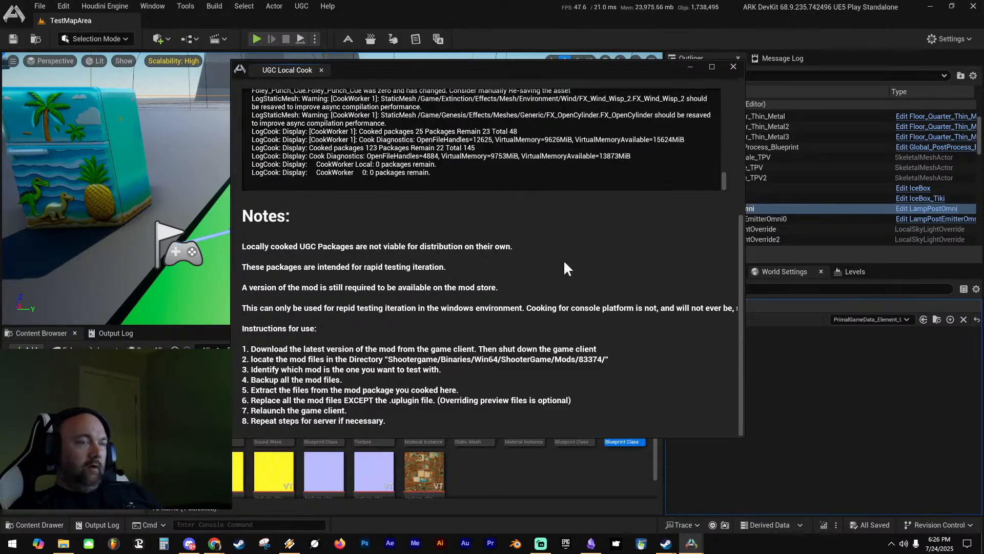
pyautogui.click(733, 68)
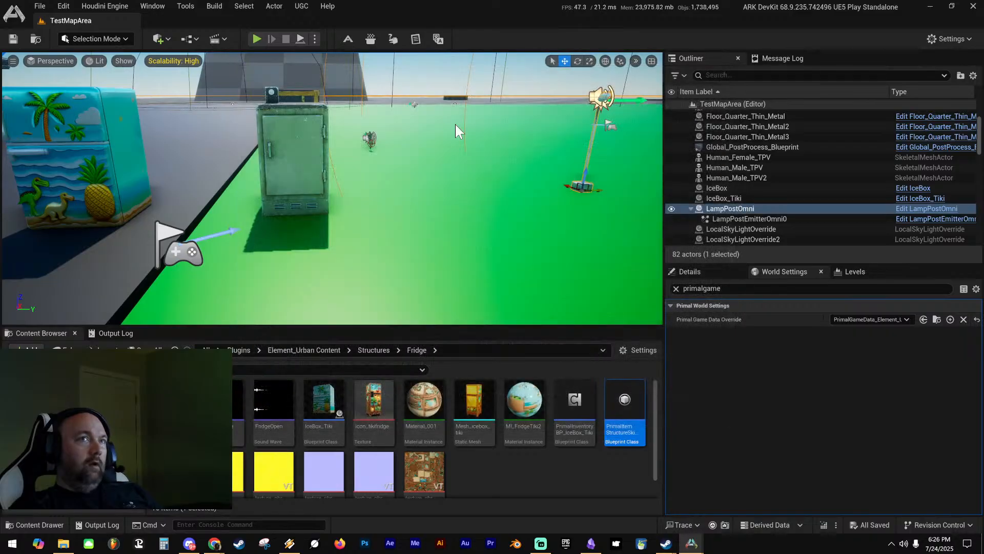
# Start a play test in the level and assign the custom Tiki fridge cosmetic to the third hotbar slot
pyautogui.moveTo(466, 214); pyautogui.dragTo(449, 196, button='right')
pyautogui.moveTo(486, 204)
pyautogui.mouseDown(button='right')
pyautogui.moveTo(472, 201)
pyautogui.moveTo(487, 204)
pyautogui.mouseUp(button='right')
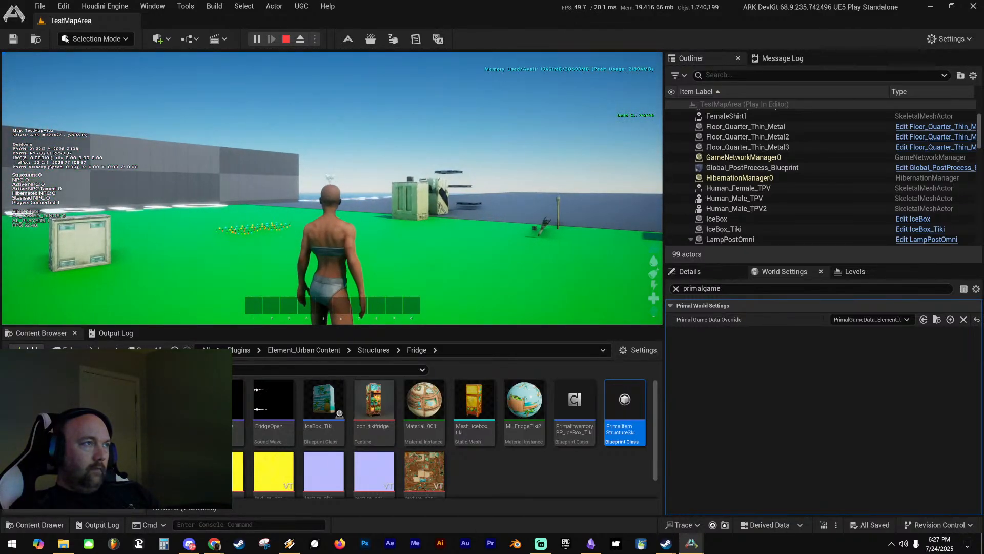
pyautogui.press('i')
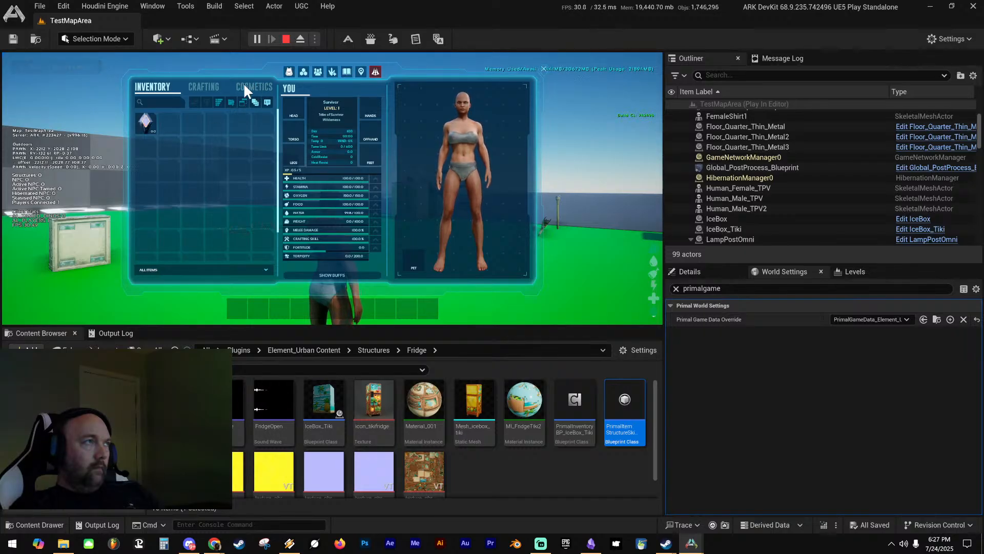
pyautogui.click(246, 86)
pyautogui.moveTo(398, 193); pyautogui.dragTo(295, 308)
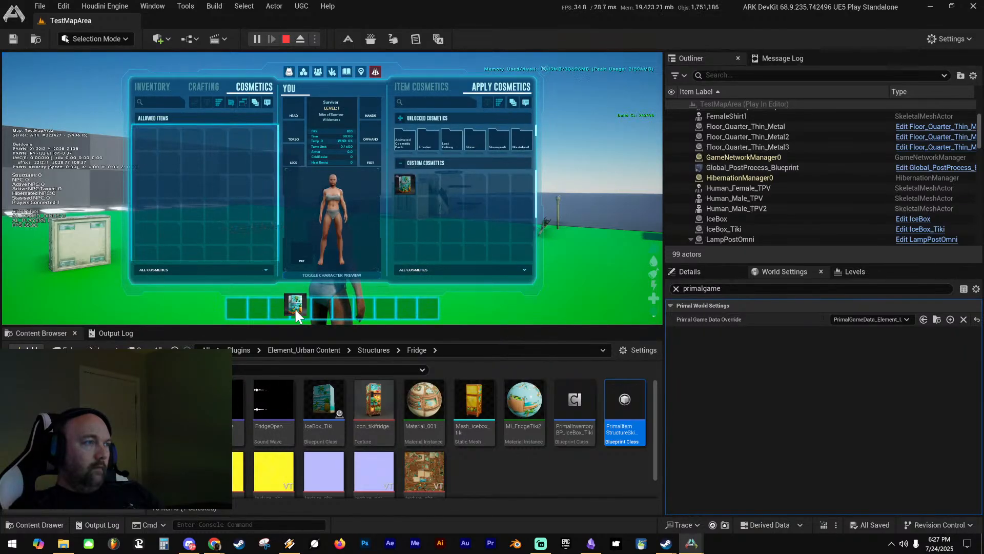
pyautogui.press('i')
# Equip the Tiki fridge from the hotbar, try placing it around the existing refrigerator, and stop the play test
pyautogui.press('w')
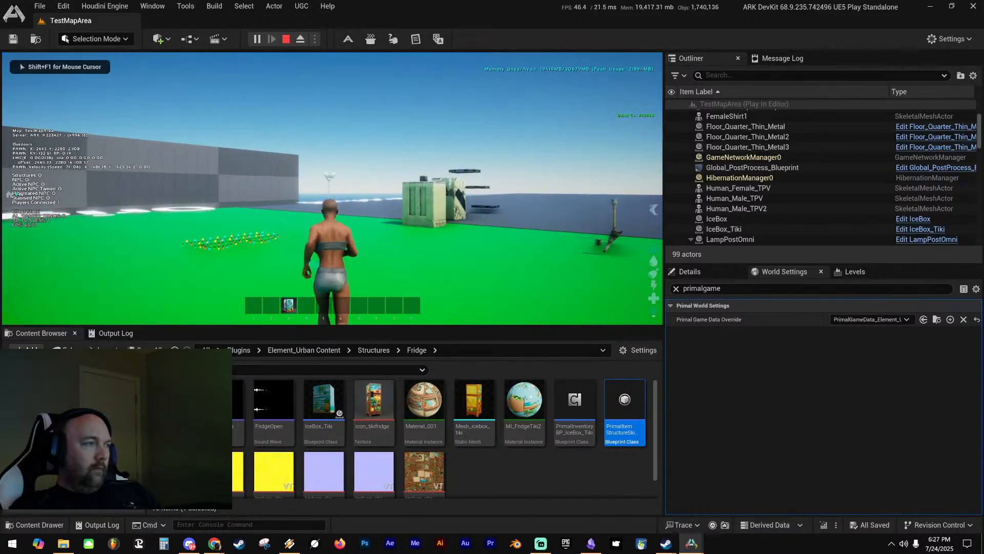
pyautogui.press('3')
pyautogui.press('a')
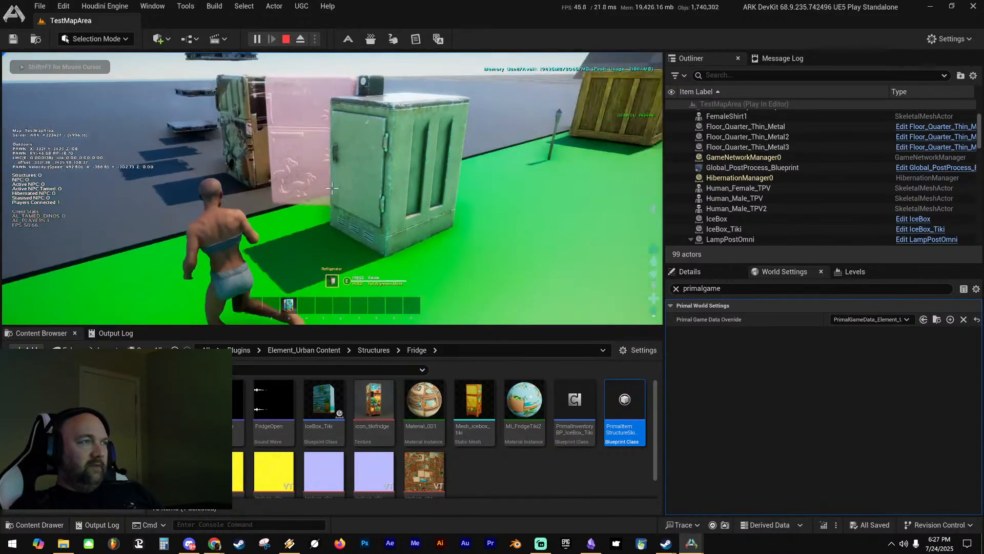
pyautogui.press('s')
pyautogui.press('a')
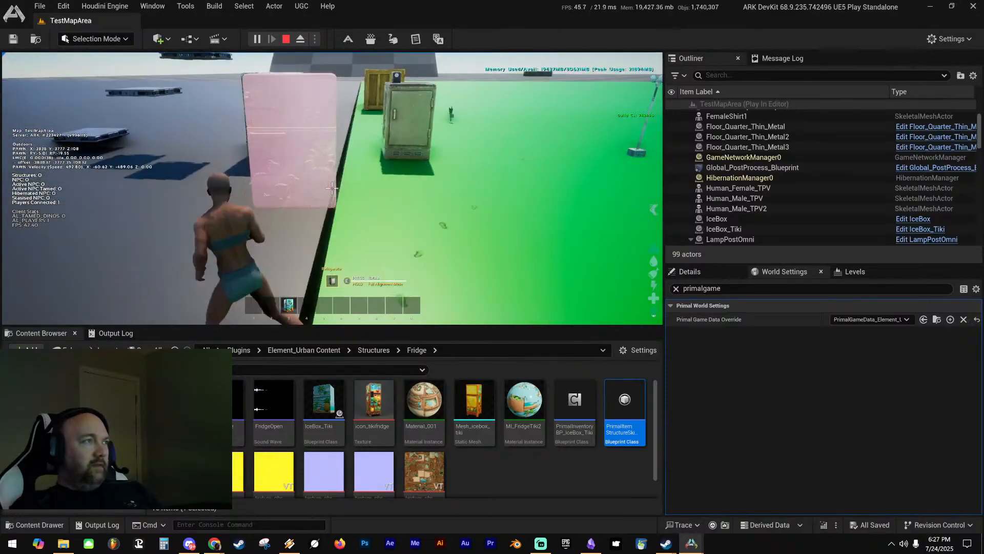
pyautogui.press('d')
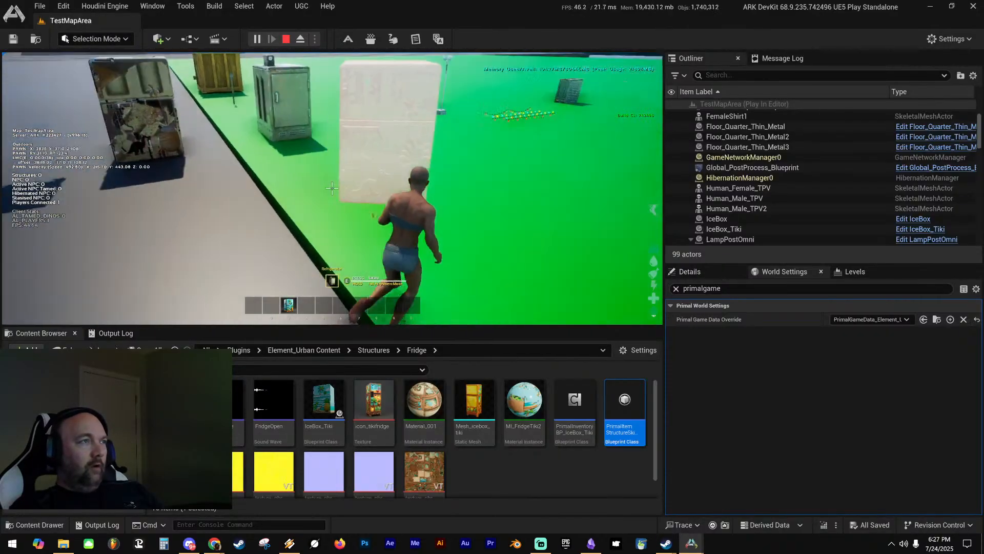
pyautogui.press('w')
pyautogui.press('a')
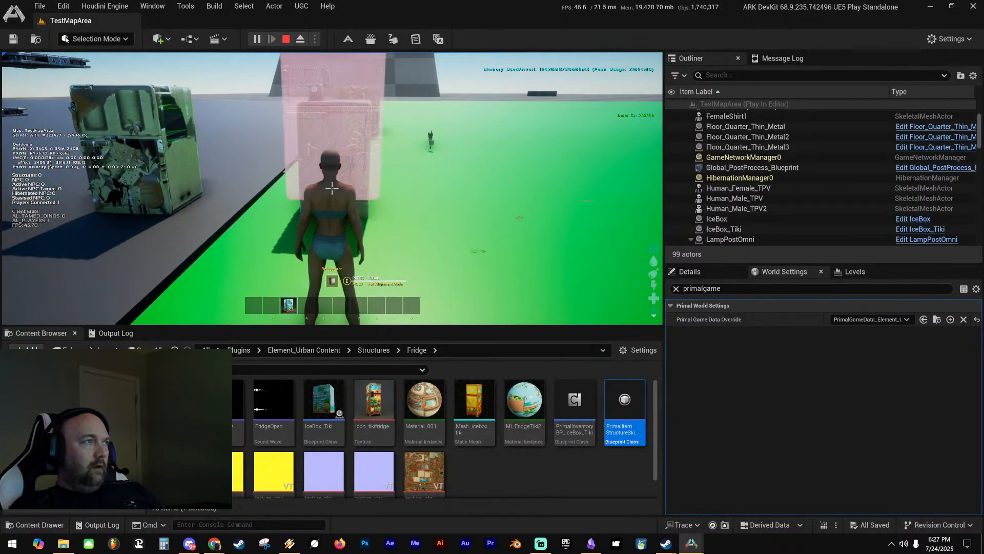
pyautogui.press('d')
pyautogui.click(332, 188)
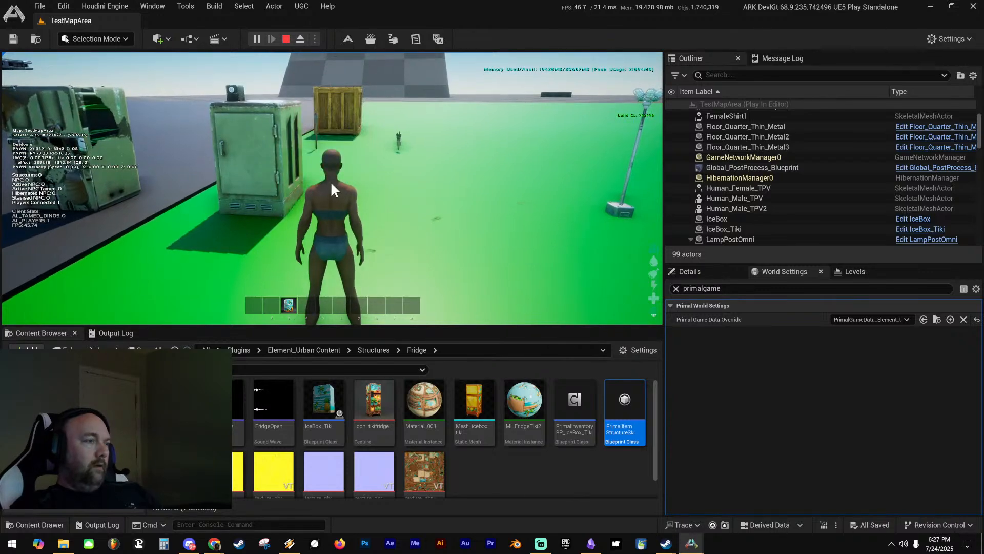
pyautogui.press('Escape')
# Browse from the Element_Urban content root through Structures back to the Fridge folder and inspect the PrimalInventoryBP_IceBox_Tiki asset details
pyautogui.moveTo(419, 165); pyautogui.dragTo(419, 149, button='right')
pyautogui.press('w')
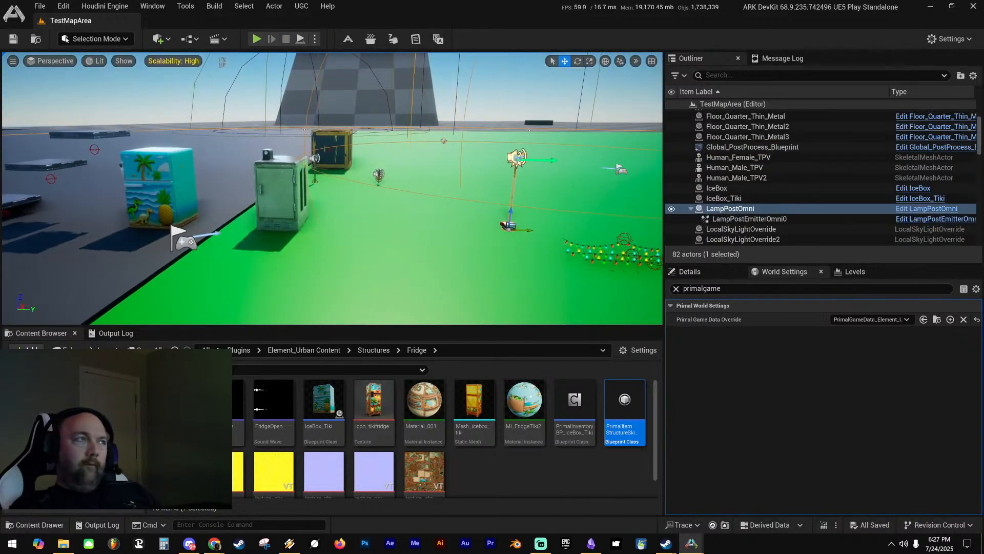
pyautogui.click(586, 486)
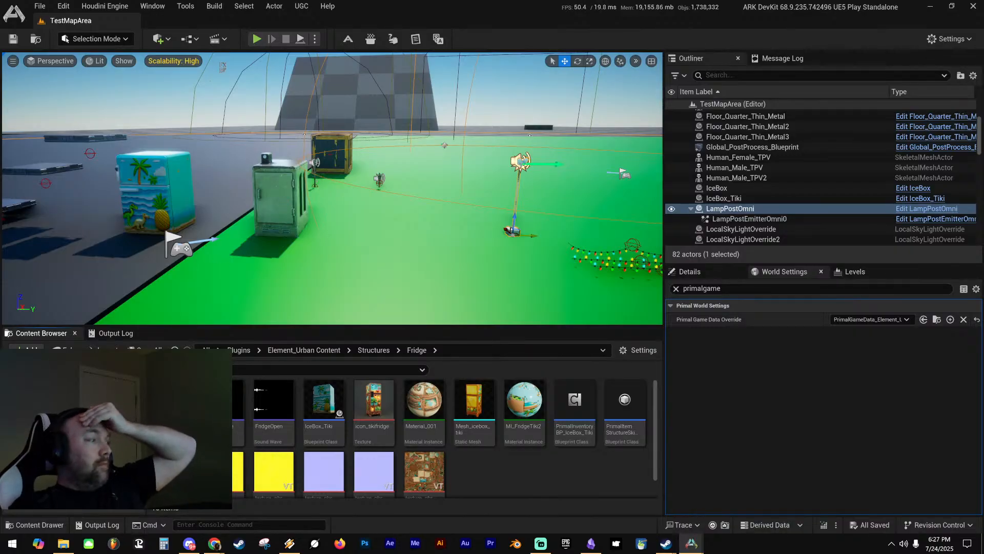
pyautogui.click(77, 394)
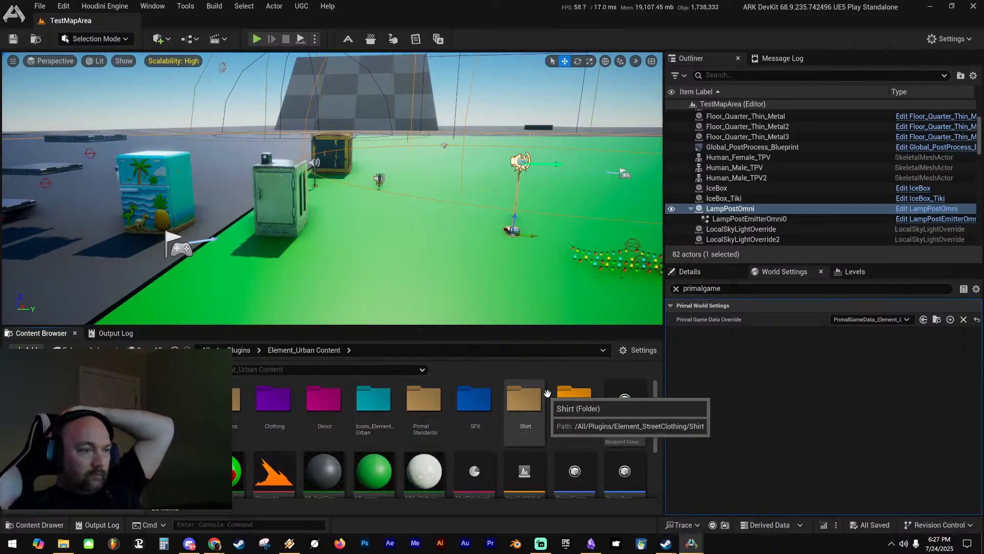
pyautogui.doubleClick(567, 393)
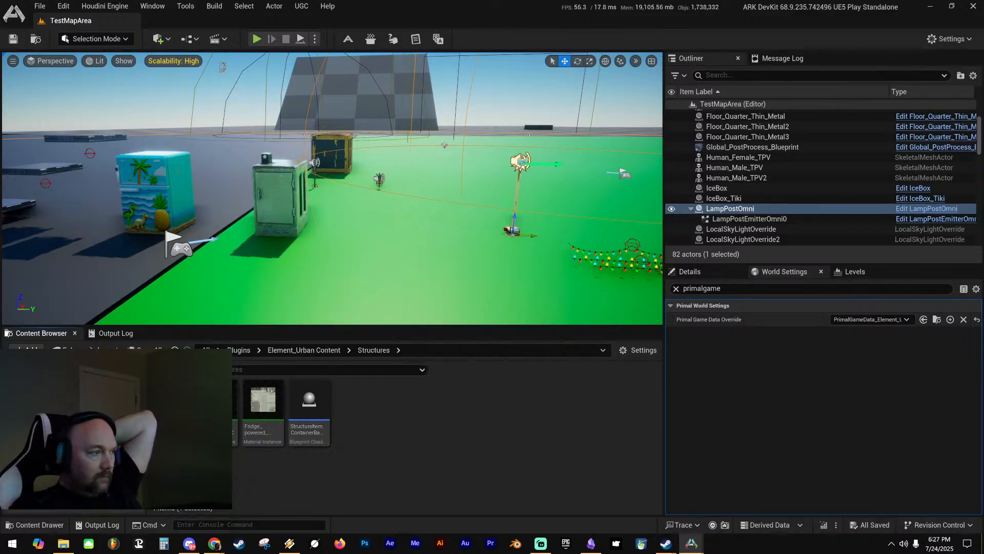
pyautogui.doubleClick(172, 403)
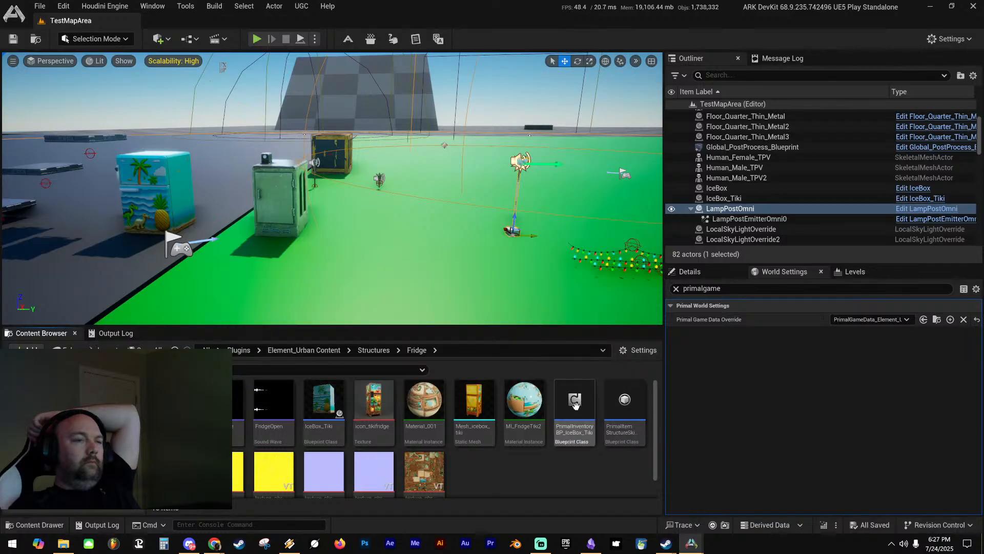
pyautogui.moveTo(575, 404)
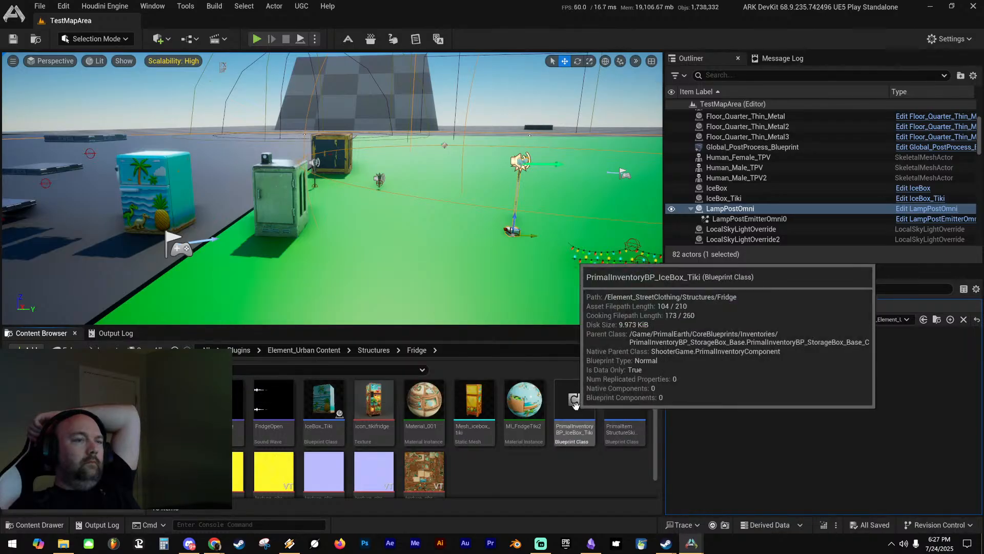
# Open the PrimalItemStructureSkin_TIKIbox2 blueprint, examine its class defaults from the icons through the skin arrays, and collapse Base Crafting Resource Requirements
pyautogui.moveTo(632, 407)
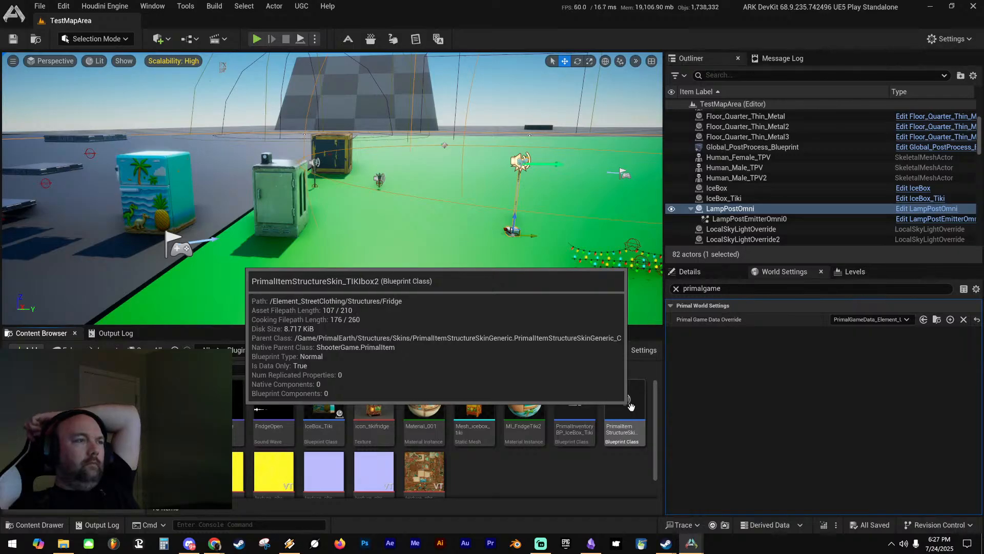
pyautogui.click(631, 406)
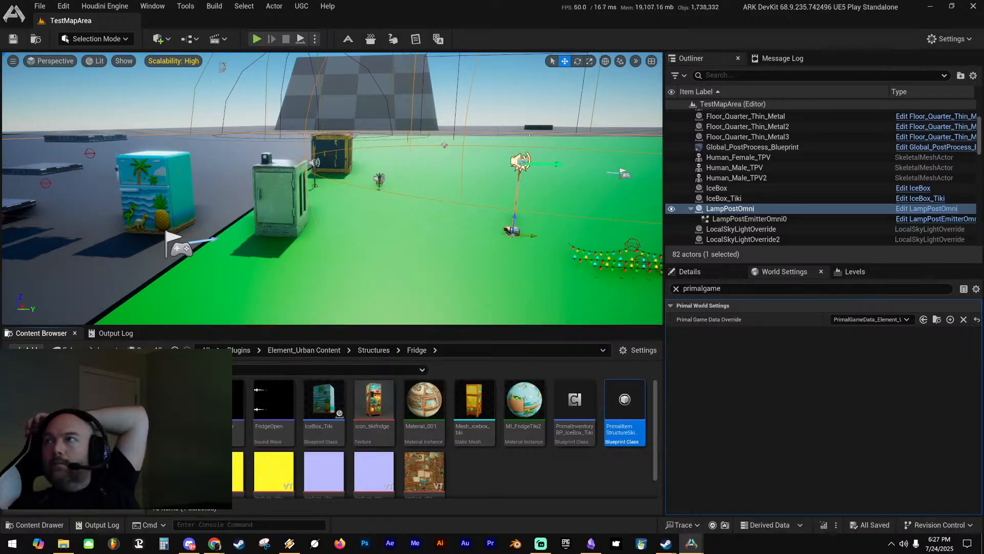
pyautogui.moveTo(983, 122); pyautogui.dragTo(556, 68)
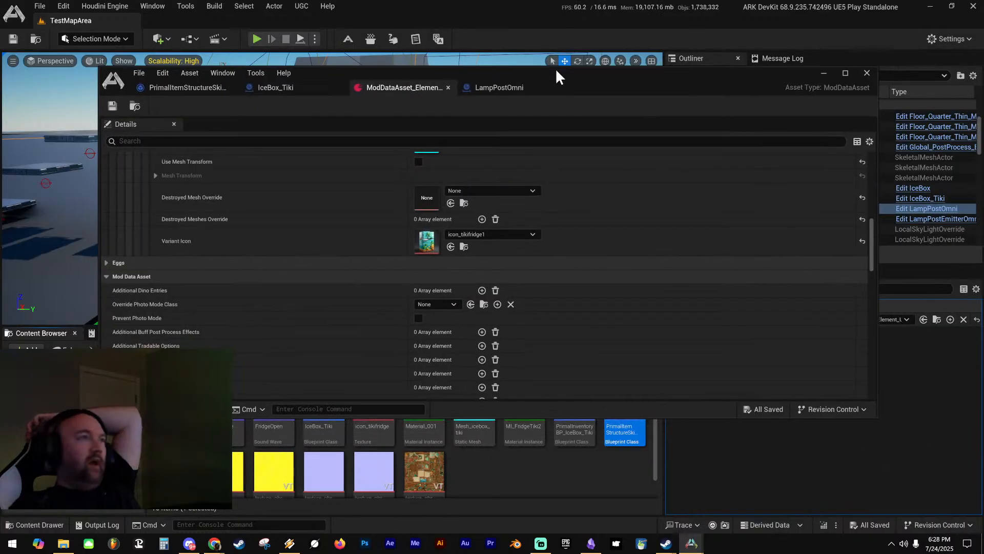
pyautogui.click(184, 86)
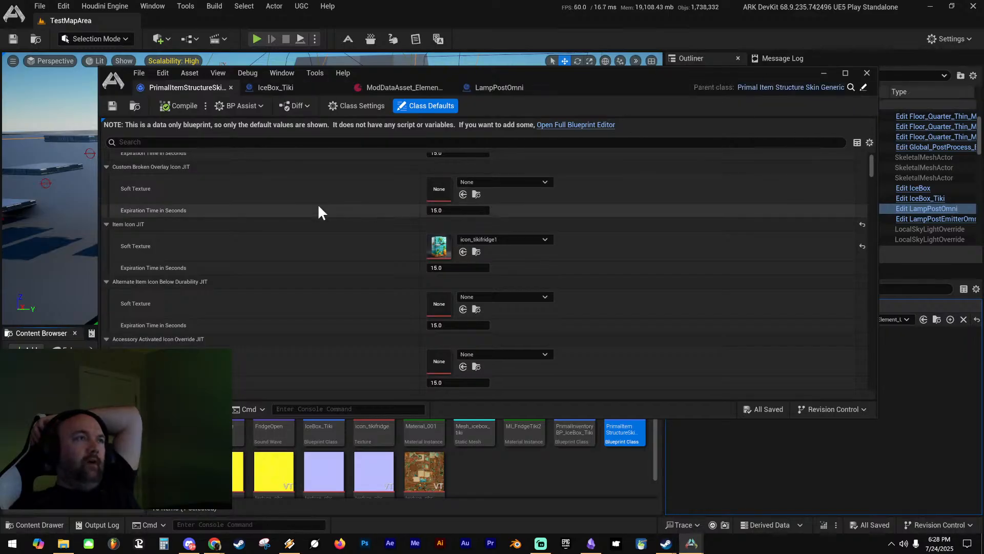
pyautogui.scroll(3, 318, 211)
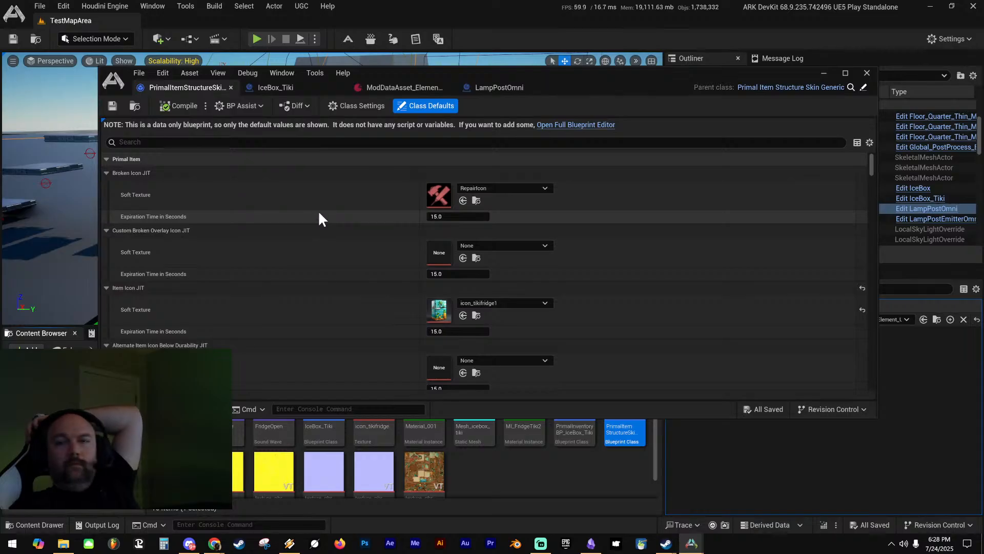
pyautogui.scroll(-9, 321, 211)
pyautogui.scroll(-9, 340, 210)
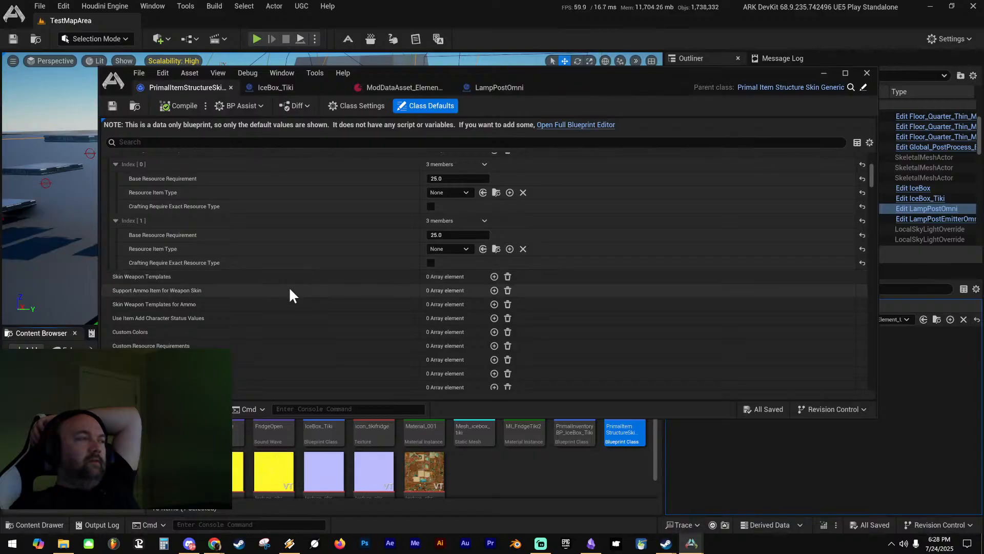
pyautogui.scroll(-2, 290, 293)
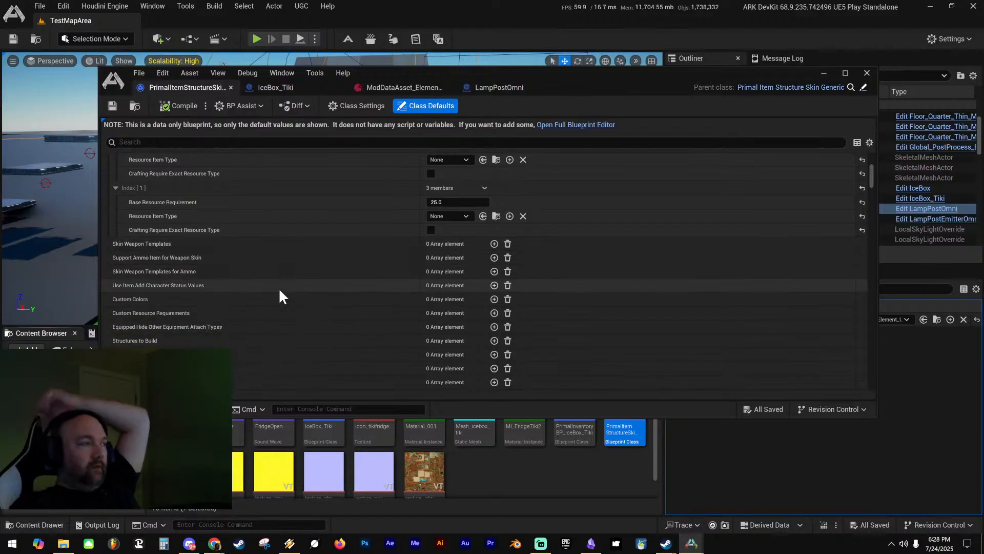
pyautogui.scroll(5, 284, 291)
pyautogui.scroll(4, 295, 291)
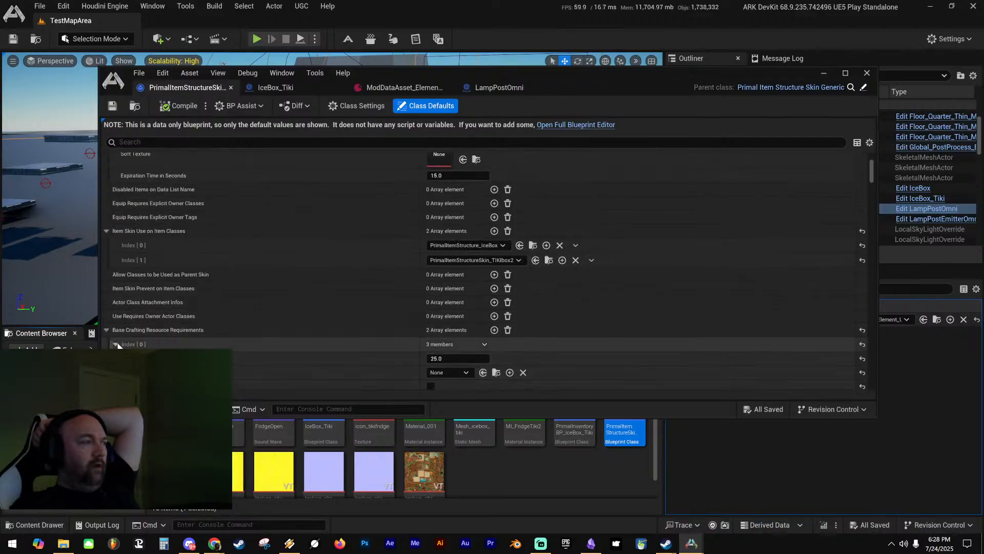
pyautogui.click(116, 344)
pyautogui.click(106, 330)
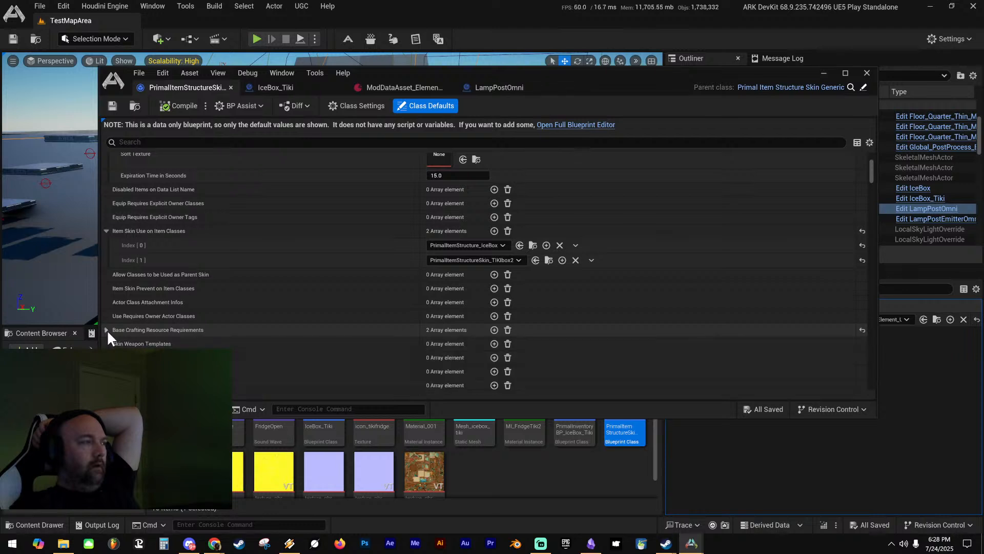
# Reorder Item Skin Use on Item Classes to put PrimalItemStructureSkin_TIKIbox2 ahead of PrimalItemStructure_IceBox, and compile and save the blueprint
pyautogui.scroll(2, 380, 314)
pyautogui.scroll(1, 362, 321)
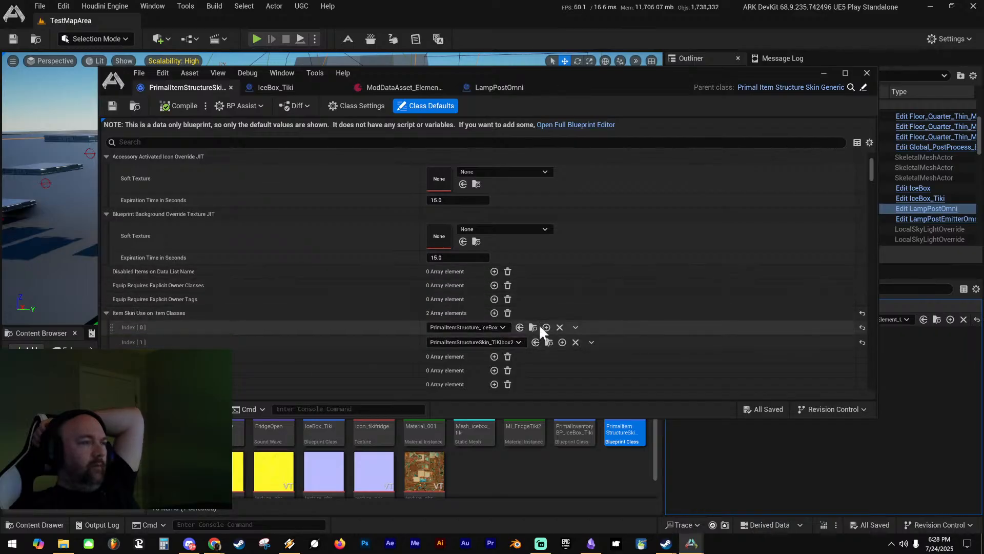
pyautogui.moveTo(112, 340); pyautogui.dragTo(125, 326)
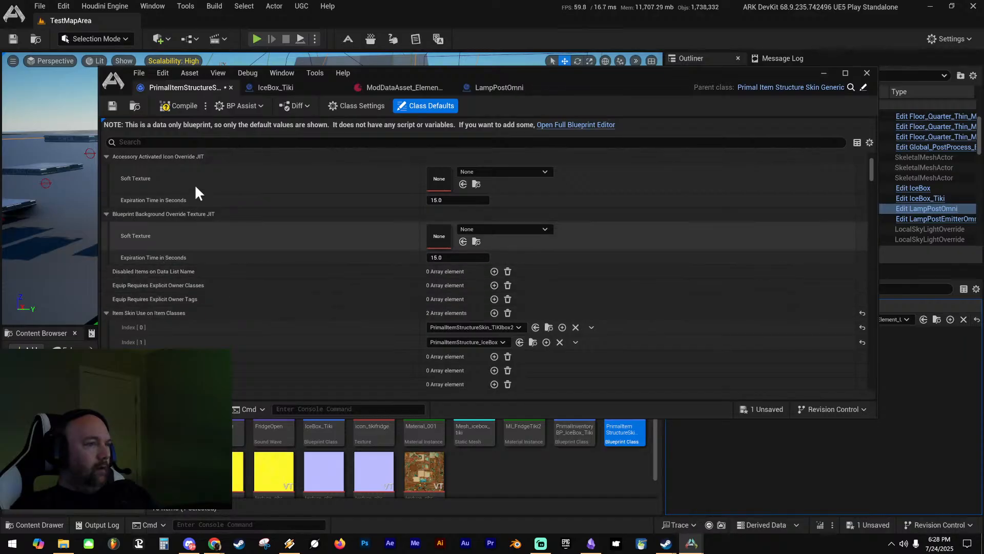
pyautogui.click(163, 107)
pyautogui.click(113, 106)
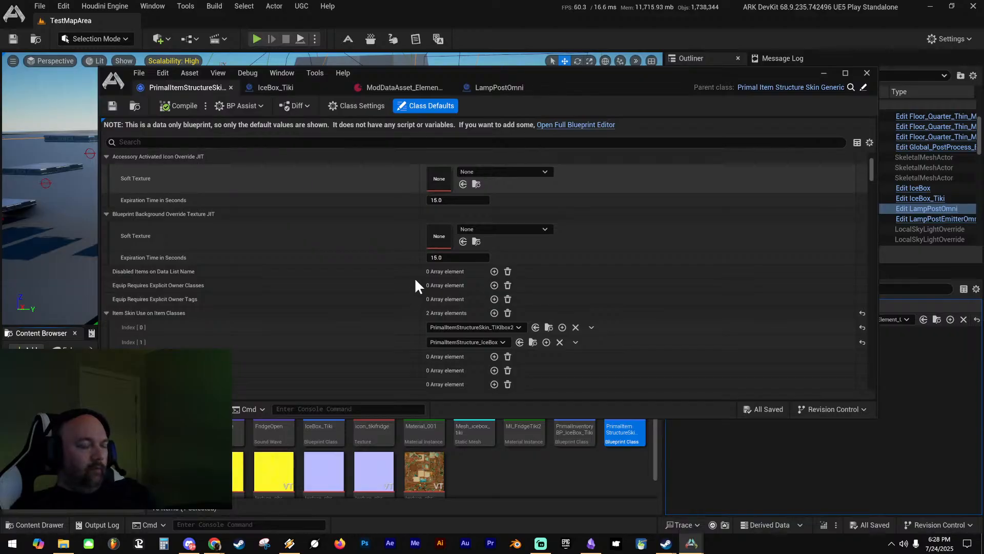
# Start another play test, clear the blueprint window off the level view, and assign the custom Tiki fridge cosmetic to the third hotbar slot
pyautogui.hotkey('alt', 'p')
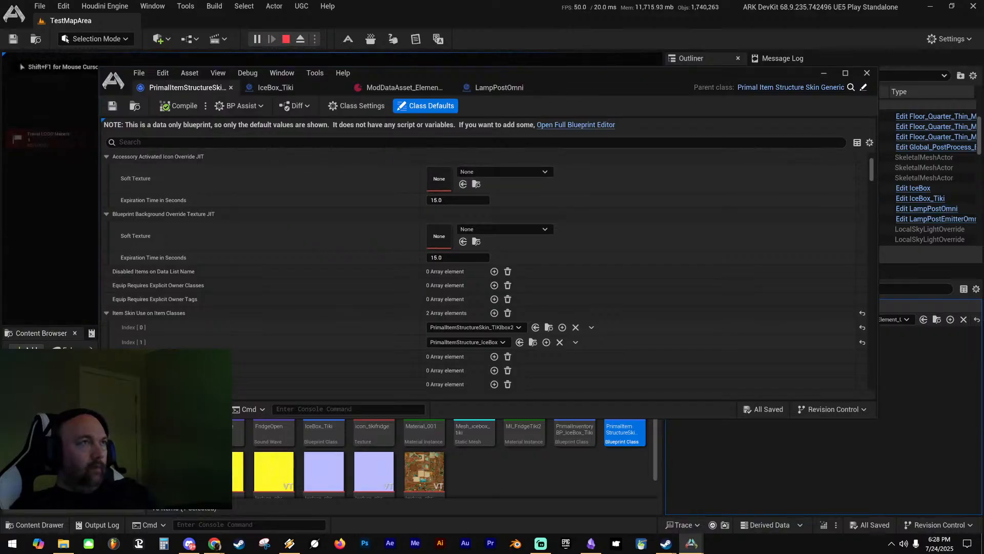
pyautogui.press('i')
pyautogui.moveTo(623, 75); pyautogui.dragTo(983, 126)
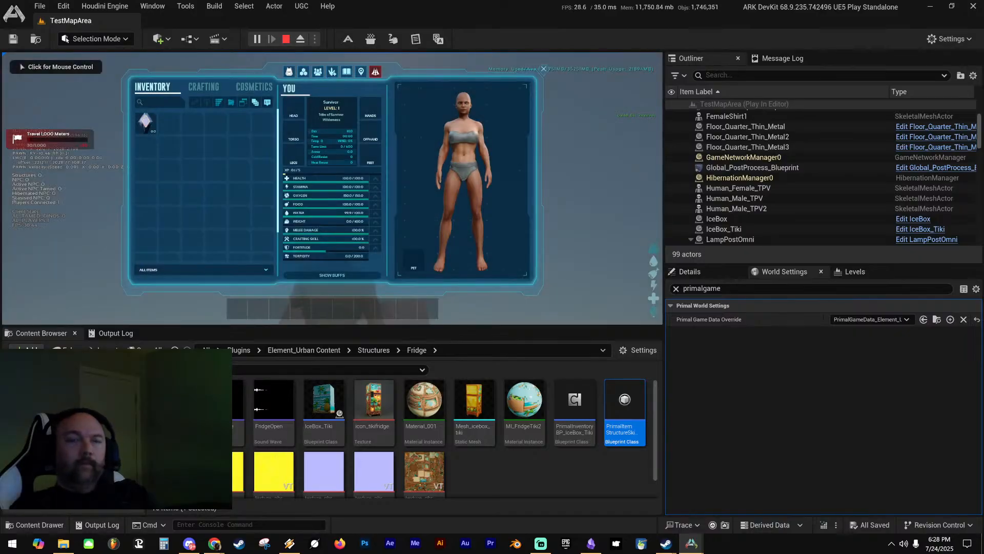
pyautogui.click(258, 86)
pyautogui.moveTo(404, 186); pyautogui.dragTo(290, 306)
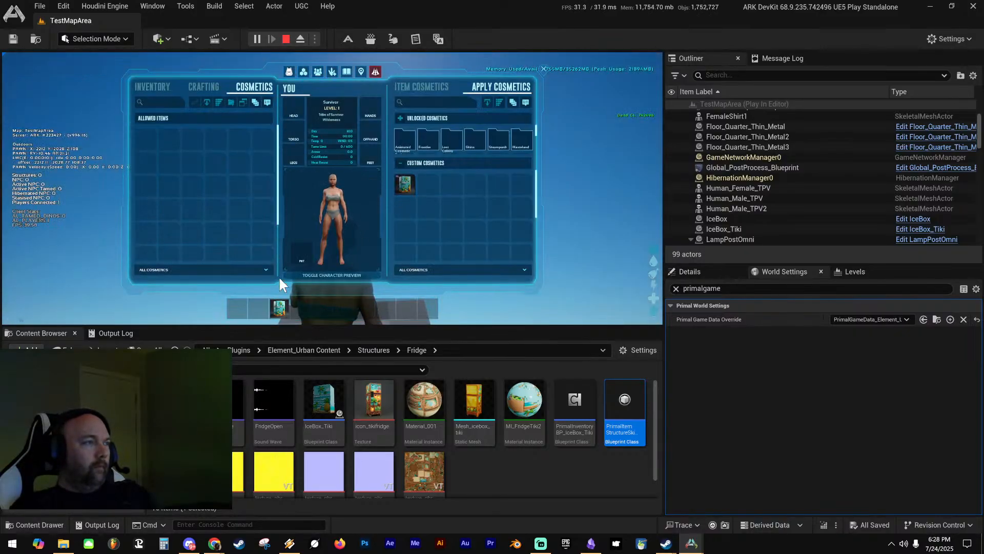
# Run over to the refrigerators, equip the Tiki fridge from the hotbar, try placing it on and beside them, and end the play test
pyautogui.press('i')
pyautogui.press('w')
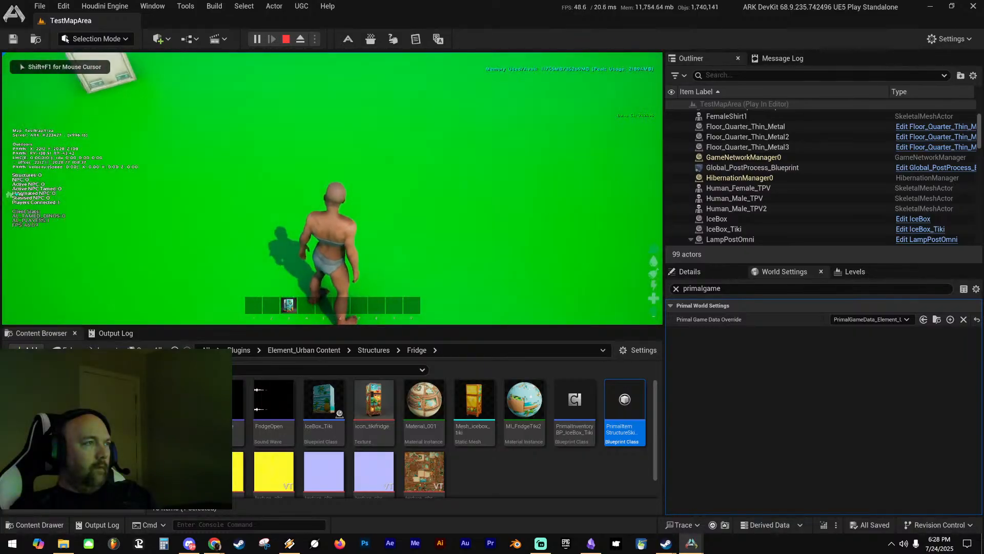
pyautogui.press('w')
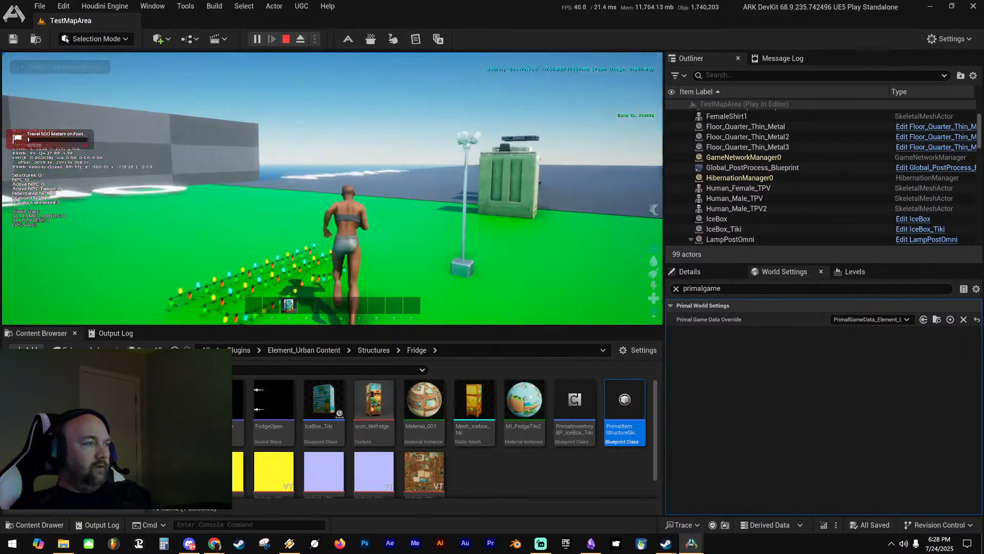
pyautogui.press('w')
pyautogui.press('3')
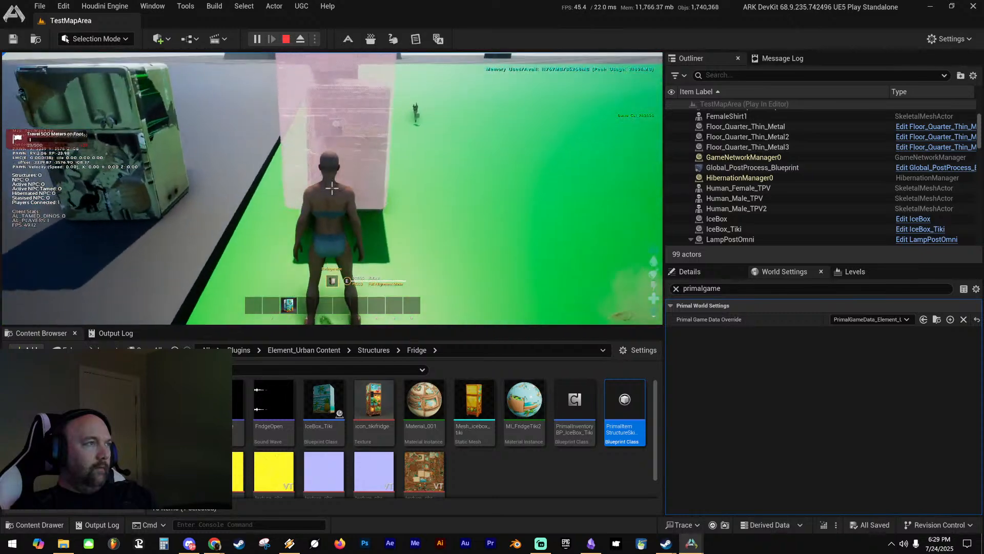
pyautogui.press('d')
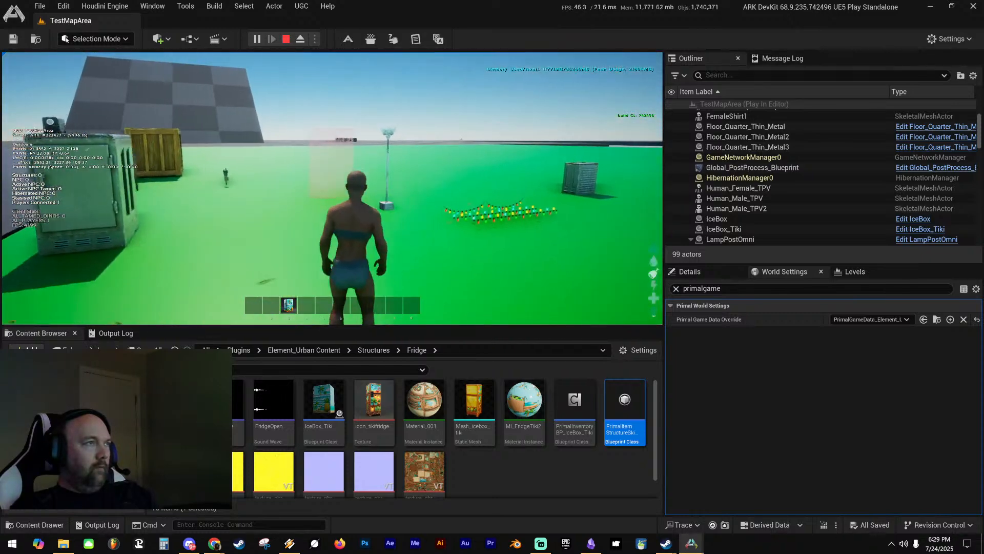
pyautogui.press('Escape')
pyautogui.press('s')
pyautogui.moveTo(440, 183)
pyautogui.mouseDown(button='right')
pyautogui.moveTo(395, 179)
pyautogui.moveTo(440, 183)
pyautogui.mouseUp(button='right')
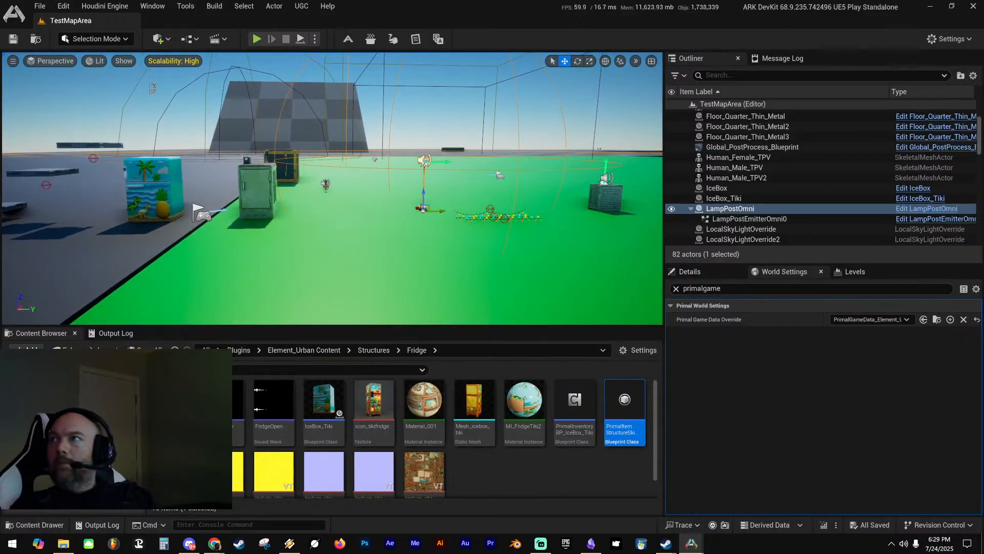
# Bring the skin blueprint window back, search the project settings for "substrate", examine the matching rendering options, and close the settings
pyautogui.moveTo(983, 97); pyautogui.dragTo(613, 92)
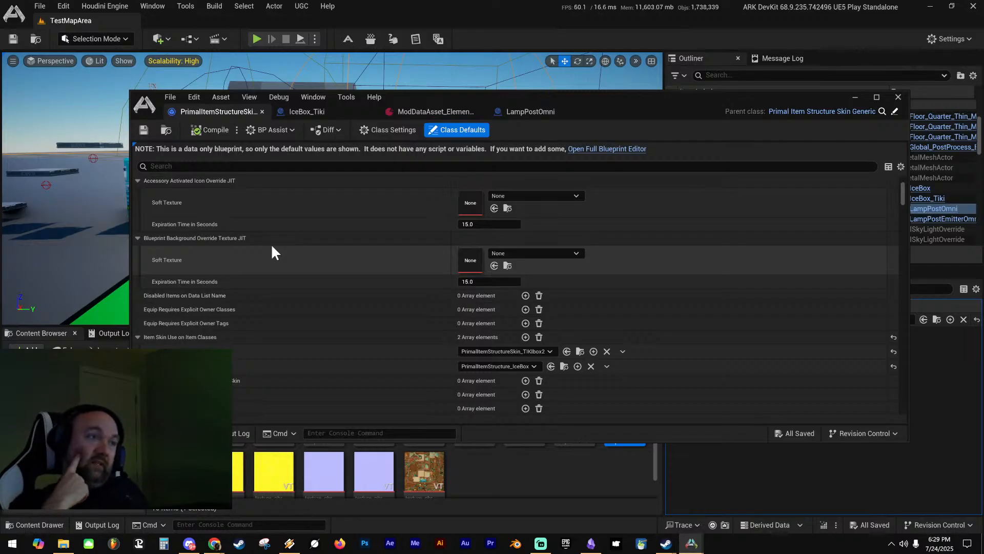
pyautogui.click(62, 6)
pyautogui.click(122, 192)
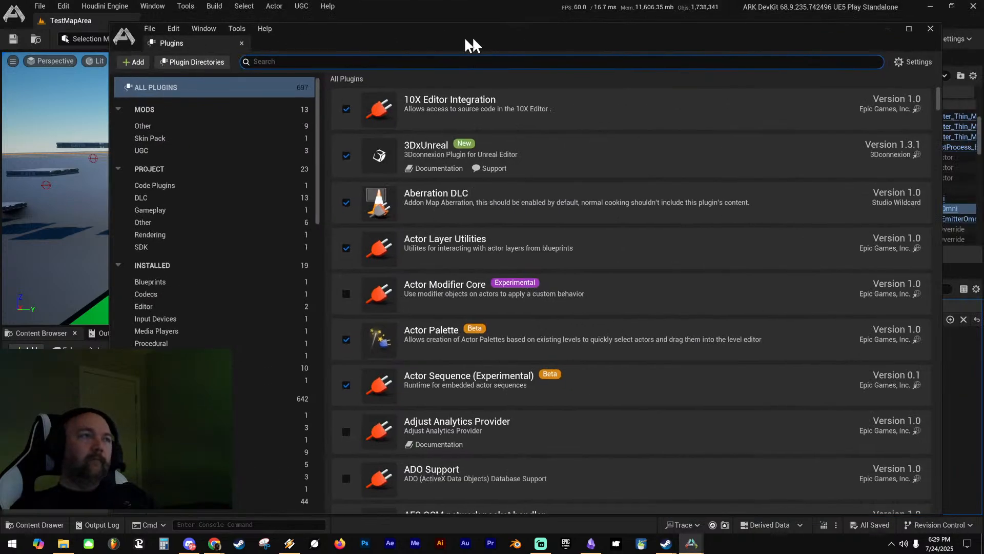
pyautogui.click(240, 43)
pyautogui.click(61, 7)
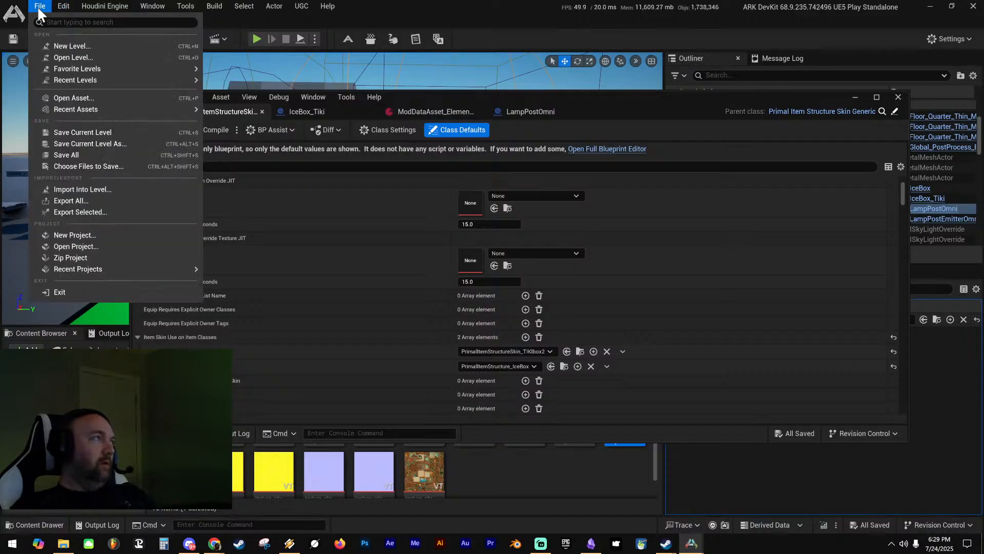
pyautogui.click(102, 170)
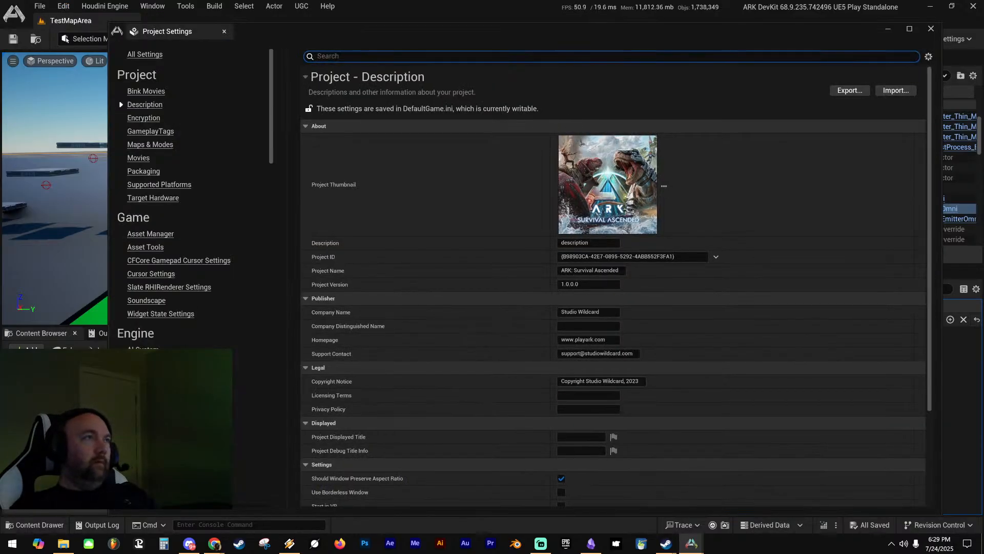
pyautogui.write('substrate')
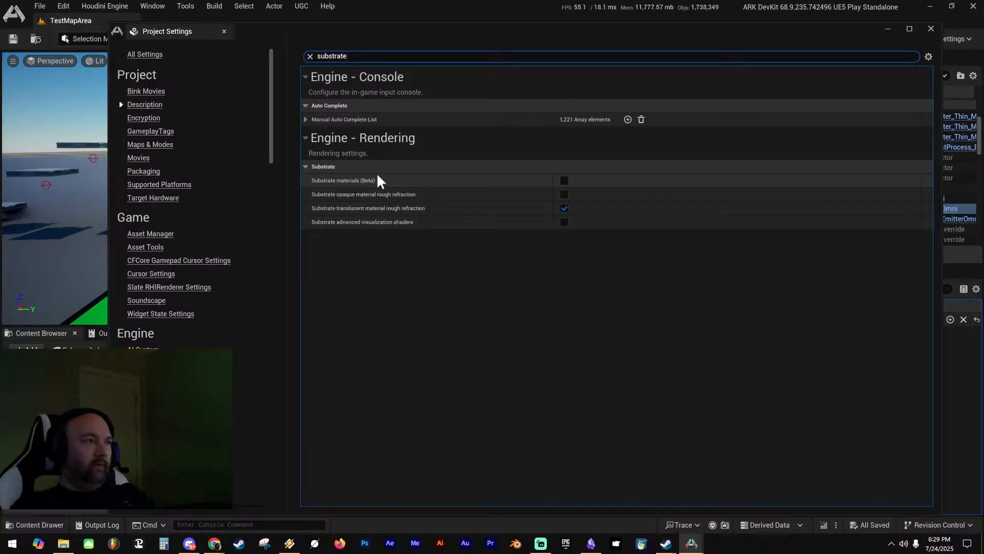
pyautogui.click(309, 56)
pyautogui.click(223, 32)
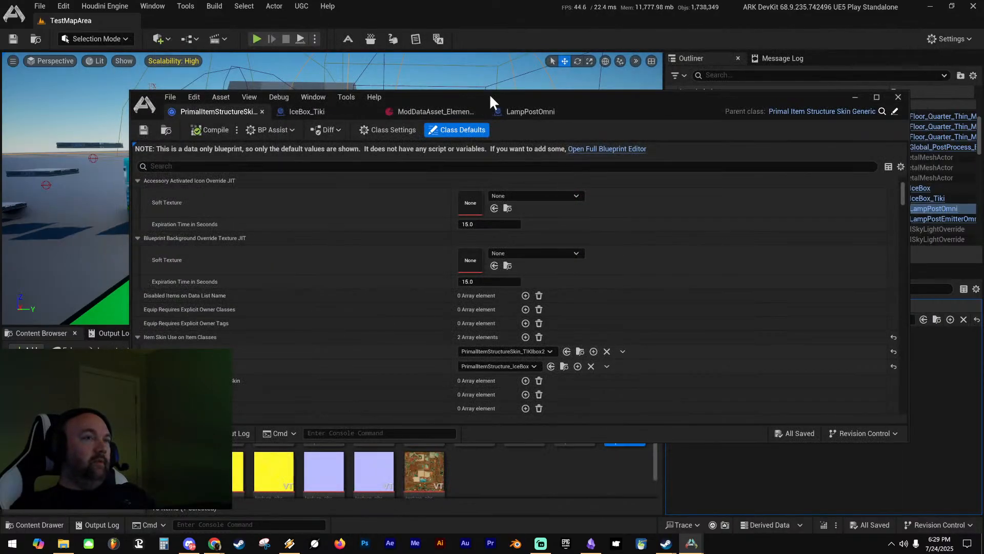
# Review the skin blueprint's class defaults from the item class lists through the description, structure and mesh settings to the item type options
pyautogui.moveTo(650, 104); pyautogui.dragTo(654, 18)
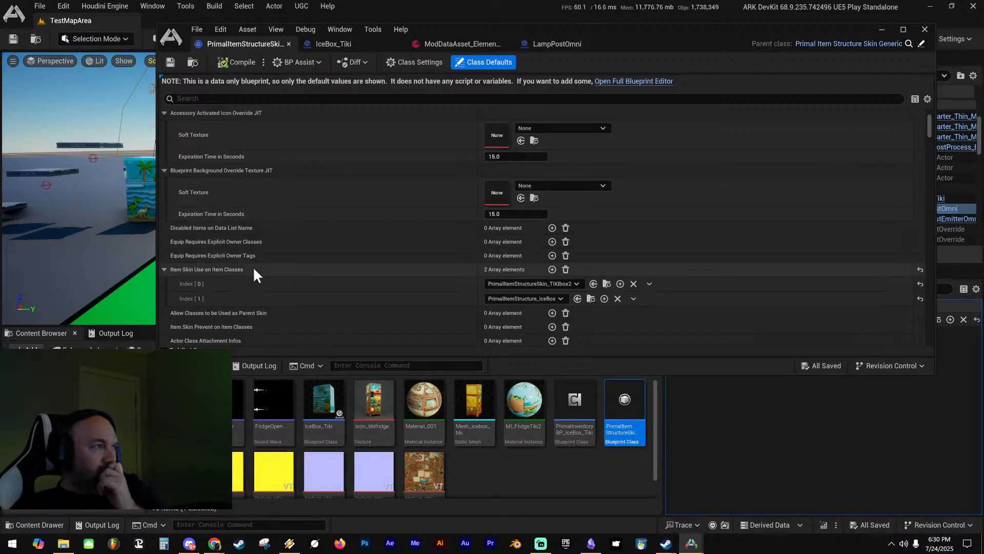
pyautogui.scroll(-5, 261, 280)
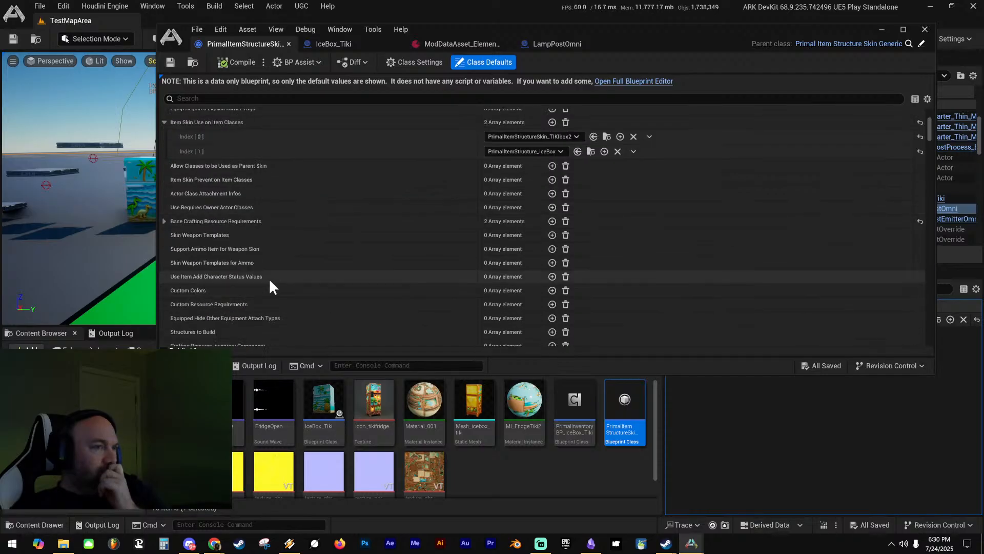
pyautogui.scroll(-7, 355, 282)
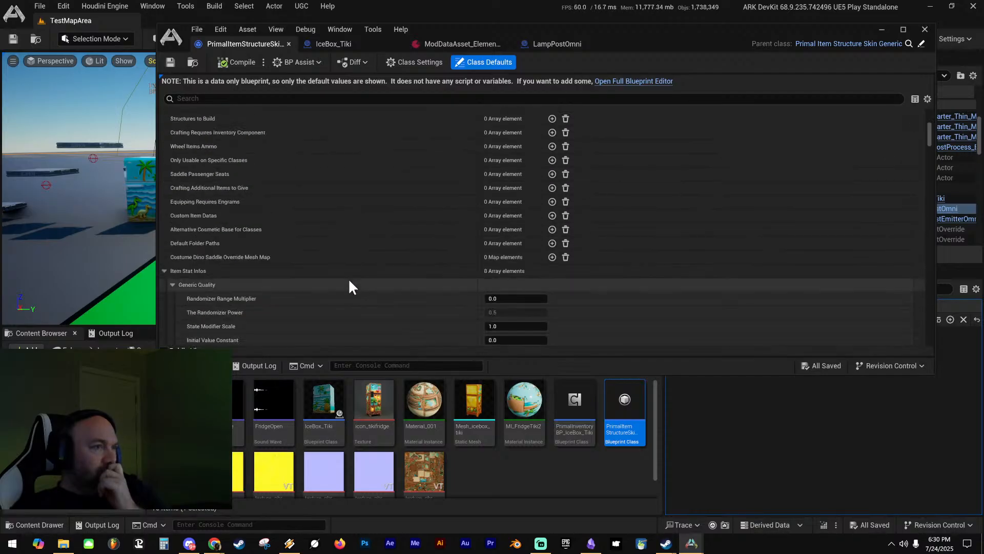
pyautogui.scroll(-4, 359, 262)
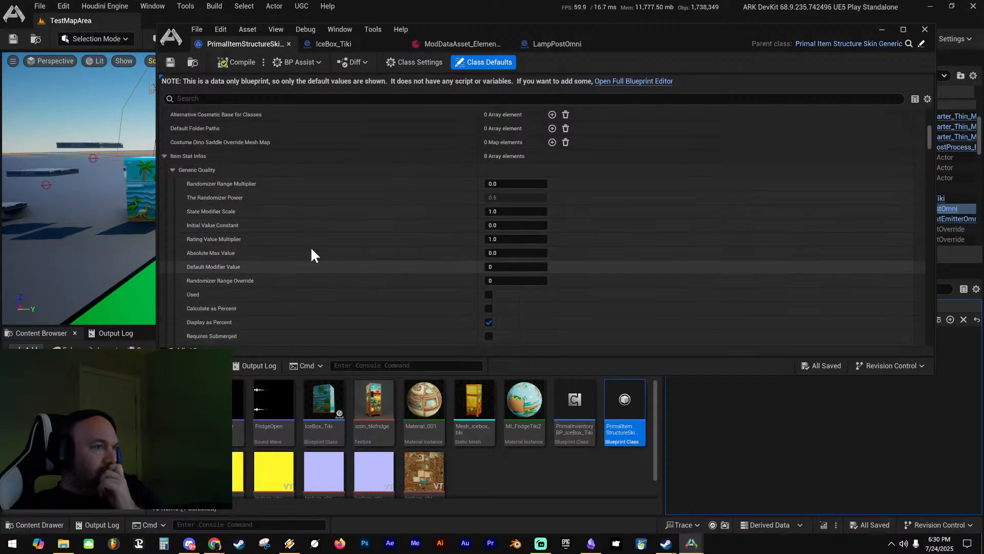
pyautogui.click(164, 155)
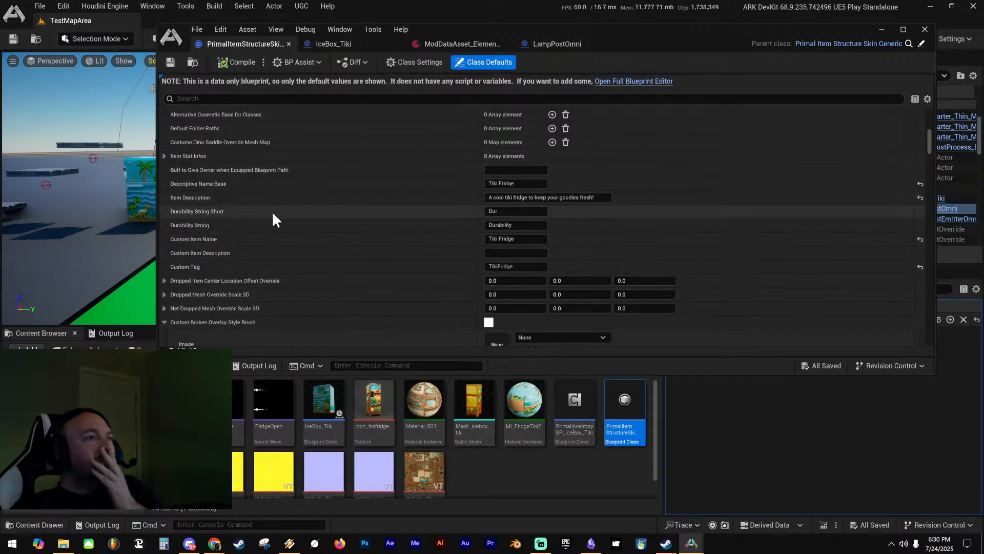
pyautogui.scroll(-2, 277, 225)
pyautogui.scroll(-6, 284, 233)
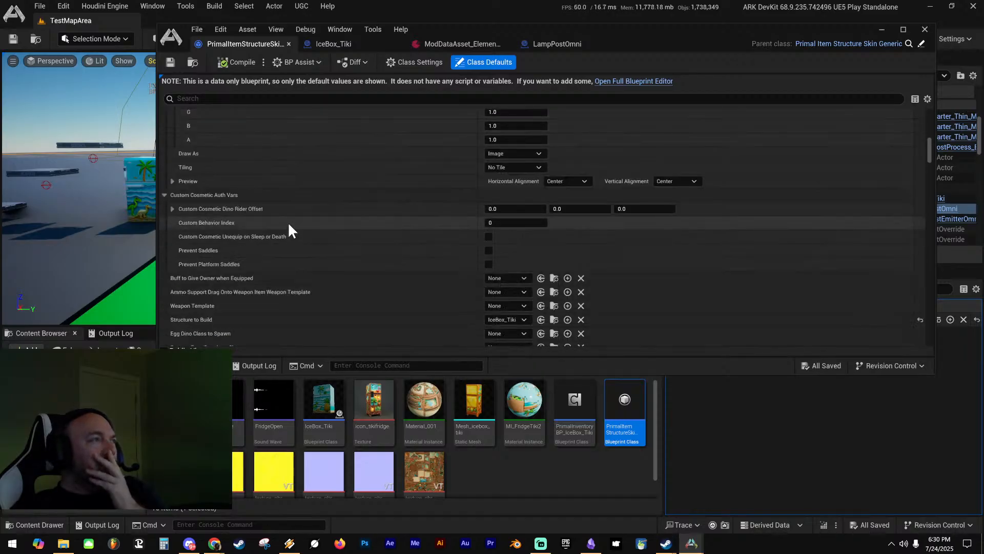
pyautogui.scroll(-3, 288, 221)
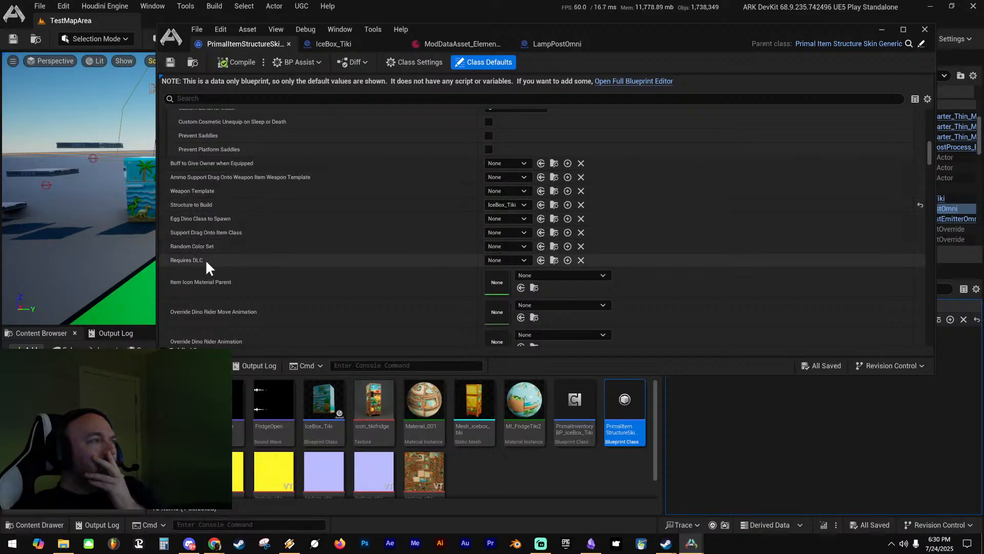
pyautogui.scroll(-2, 298, 237)
pyautogui.scroll(-8, 295, 228)
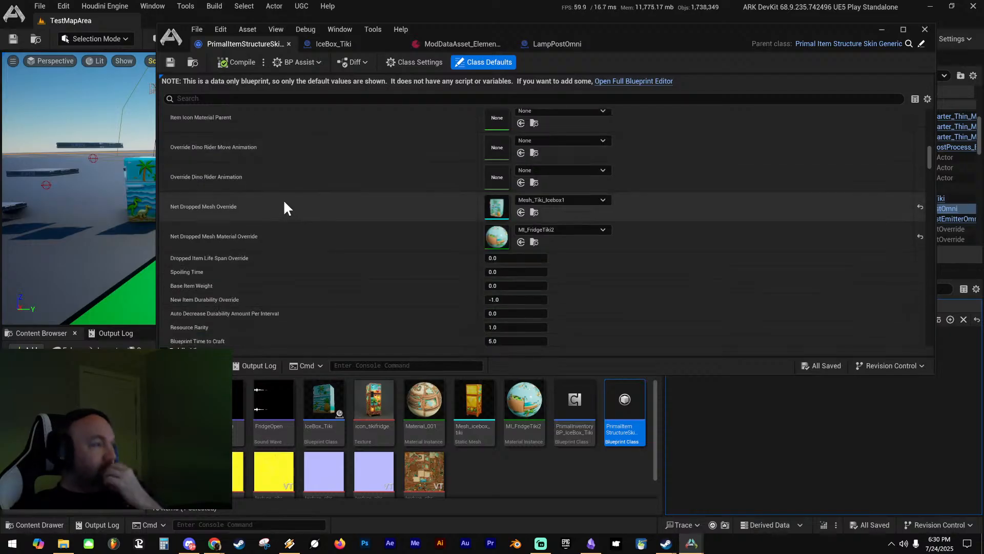
pyautogui.scroll(-1, 277, 258)
pyautogui.scroll(-12, 278, 249)
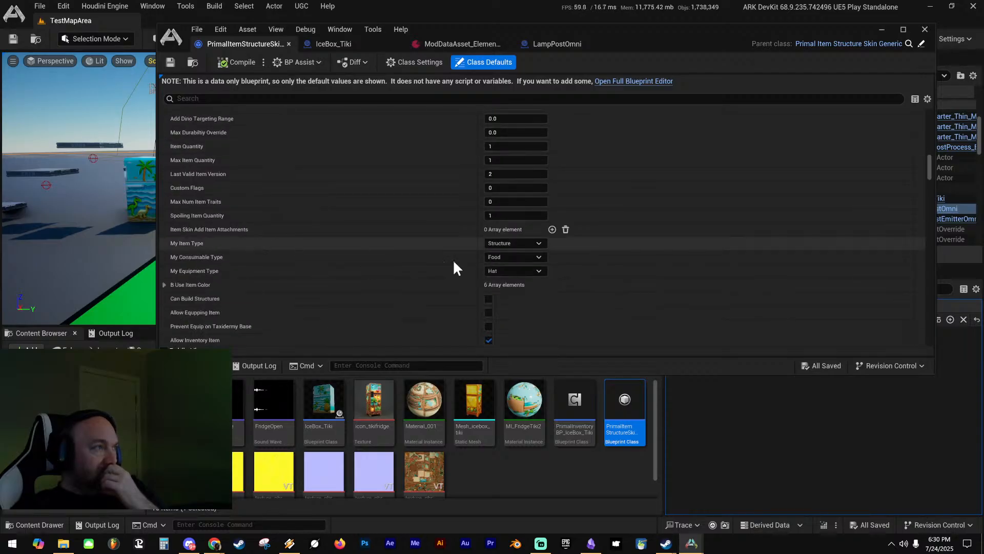
# Set the skin blueprint's My Item Type to Skin and save the blueprint
pyautogui.click(523, 243)
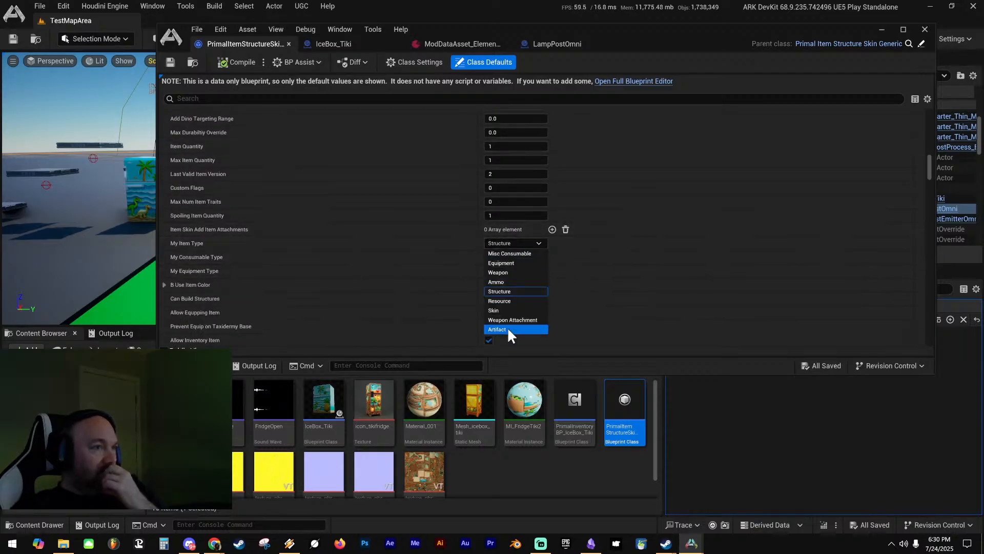
pyautogui.click(503, 309)
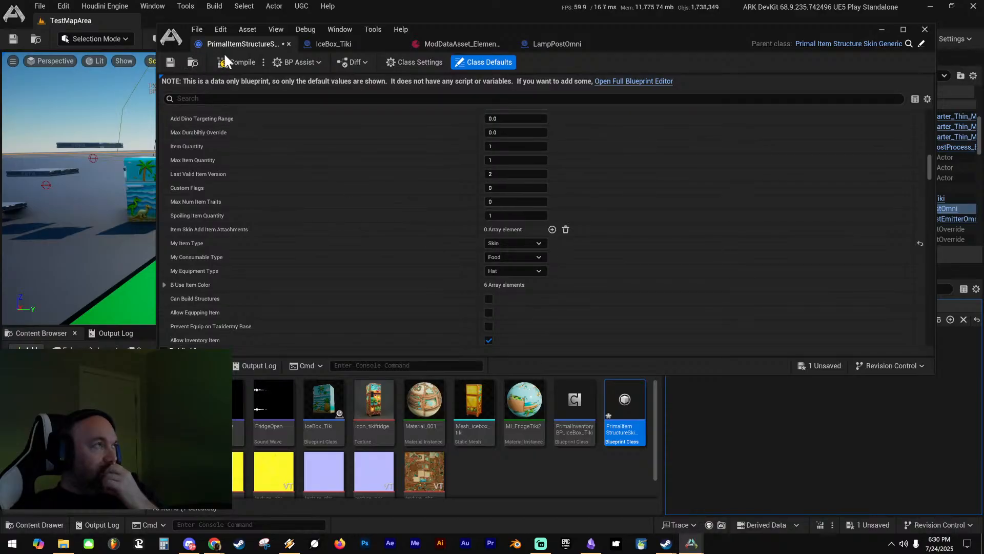
pyautogui.click(171, 62)
# Clear the blueprint window off the level view and start another play test in the test map
pyautogui.moveTo(666, 32); pyautogui.dragTo(983, 33)
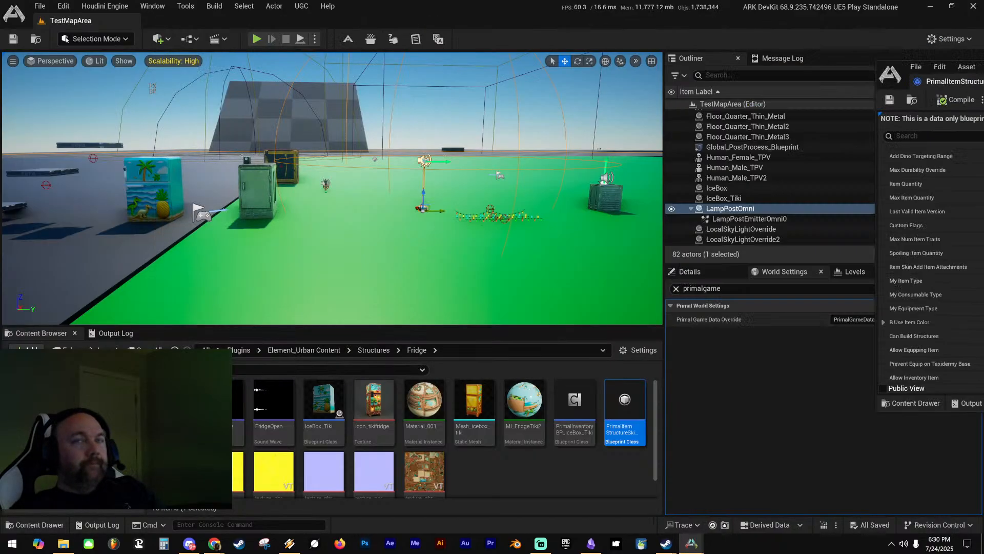
pyautogui.moveTo(490, 76); pyautogui.dragTo(529, 99, button='right')
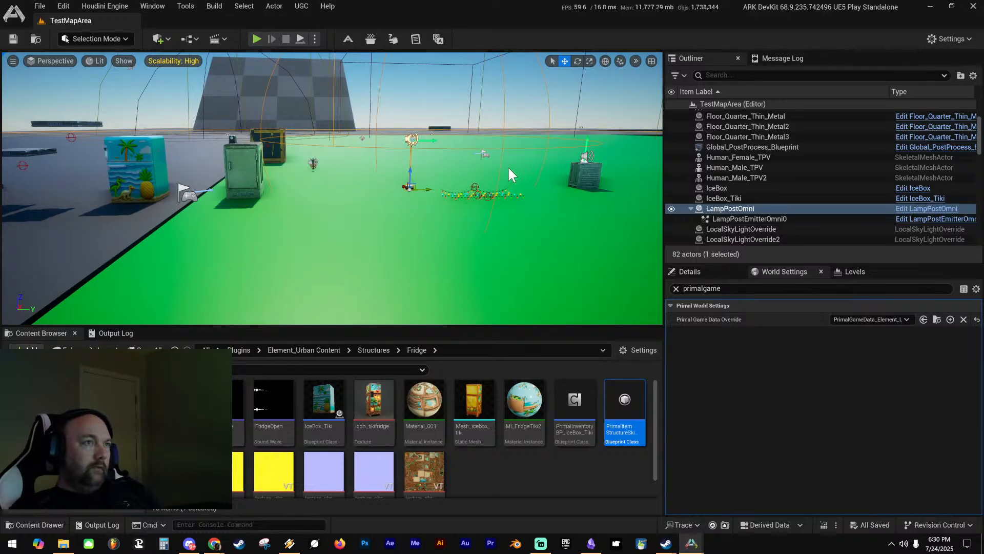
pyautogui.hotkey('alt', 'p')
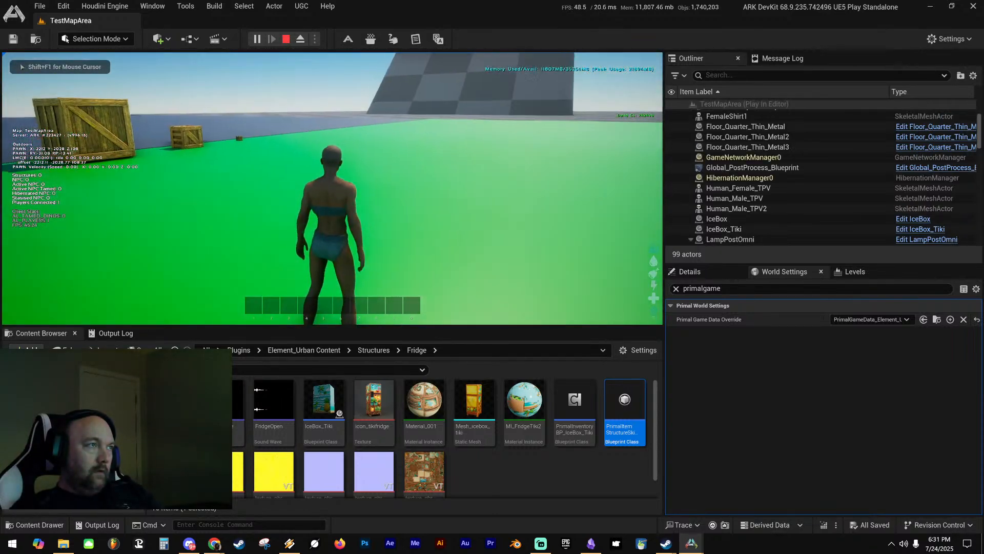
# Assign the custom Tiki fridge from the character's custom cosmetics to the third hotbar slot and close the inventory
pyautogui.hotkey('shift', 'F1')
pyautogui.press('i')
pyautogui.click(253, 84)
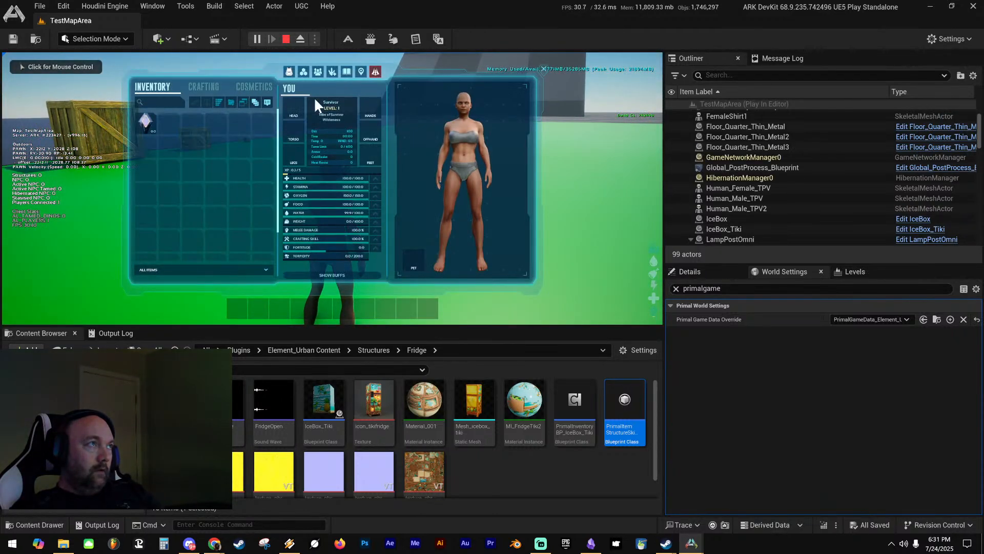
pyautogui.moveTo(405, 184); pyautogui.dragTo(281, 303)
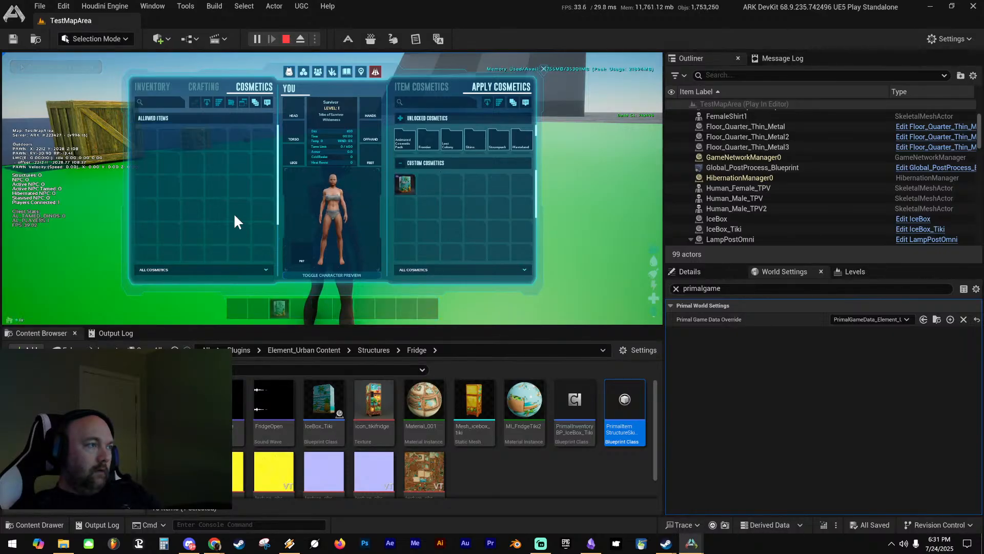
pyautogui.press('i')
# Run the character across the green floor towards the refrigerators to test the Tiki fridge skin
pyautogui.press('w')
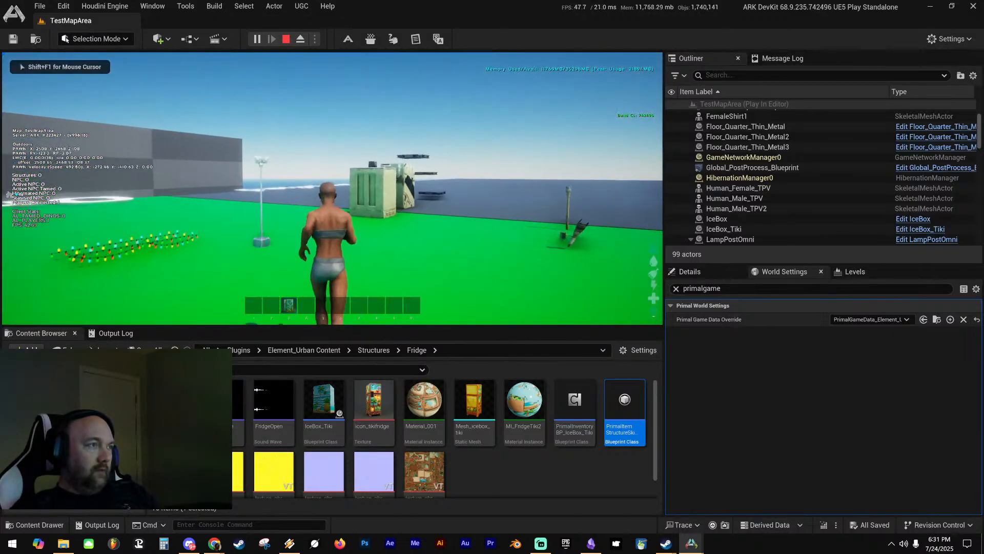
# Walk the character over to the placed refrigerator, open its inventory to check it, close it and back away
pyautogui.press('a')
pyautogui.press('3')
pyautogui.press('w')
pyautogui.press('a')
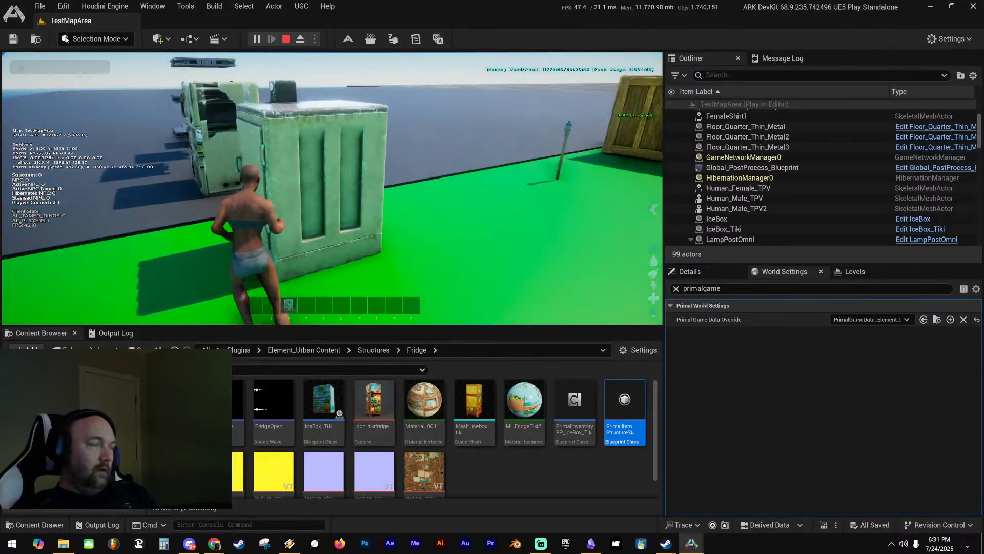
pyautogui.press('w')
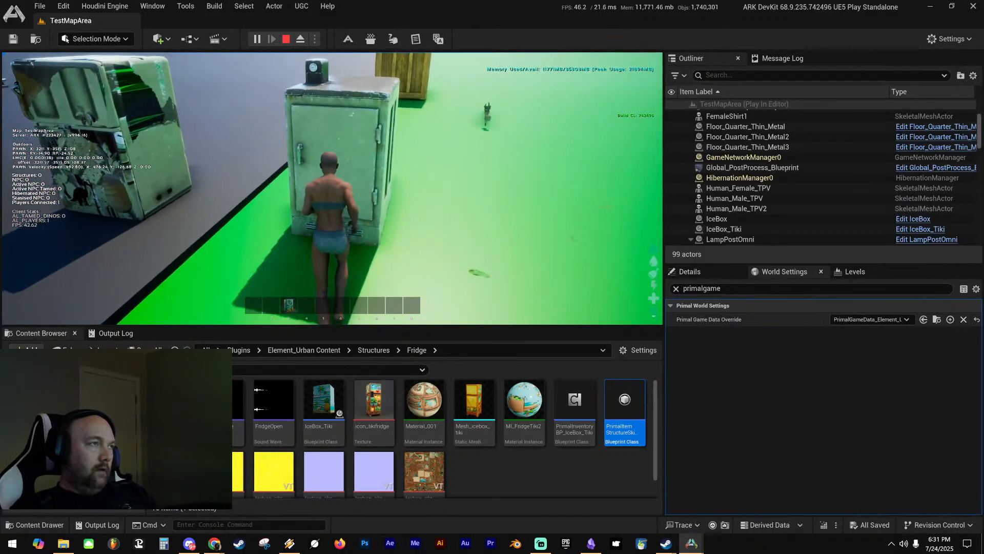
pyautogui.hotkey('shift', 'F1')
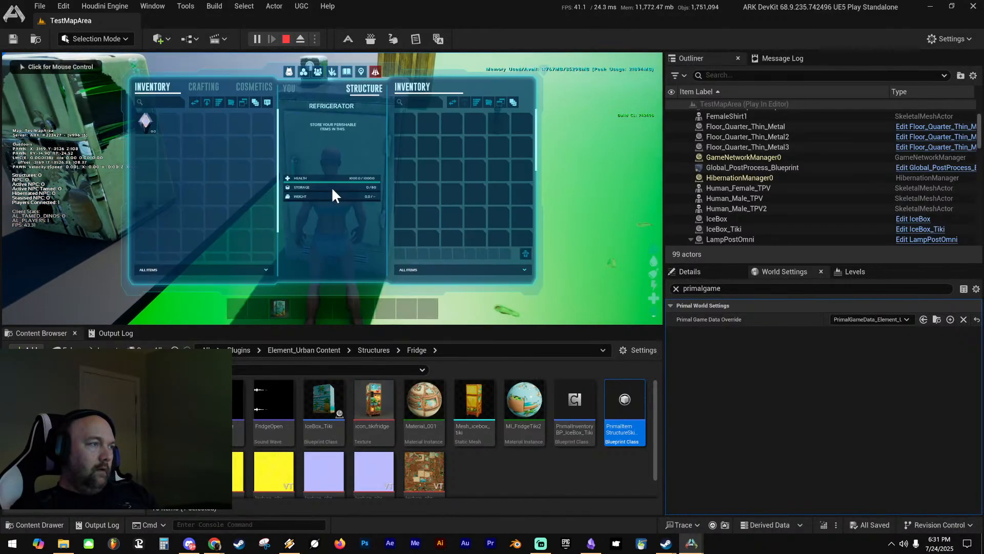
pyautogui.press('f')
pyautogui.press('s')
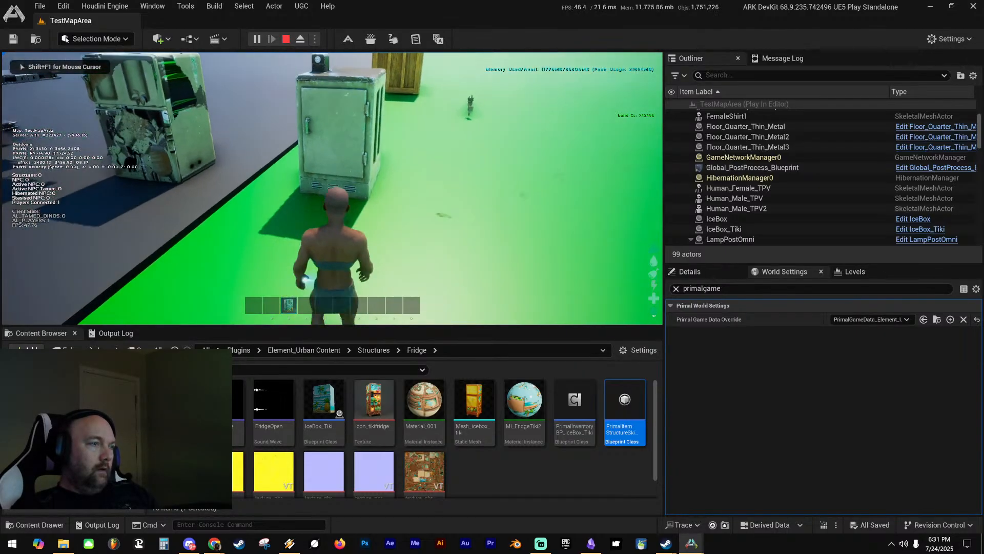
# Give the running game's character the item from the fridge's PrimalItemStructureSkin blueprint and return to the game view
pyautogui.hotkey('shift', 'F1')
pyautogui.rightClick(634, 403)
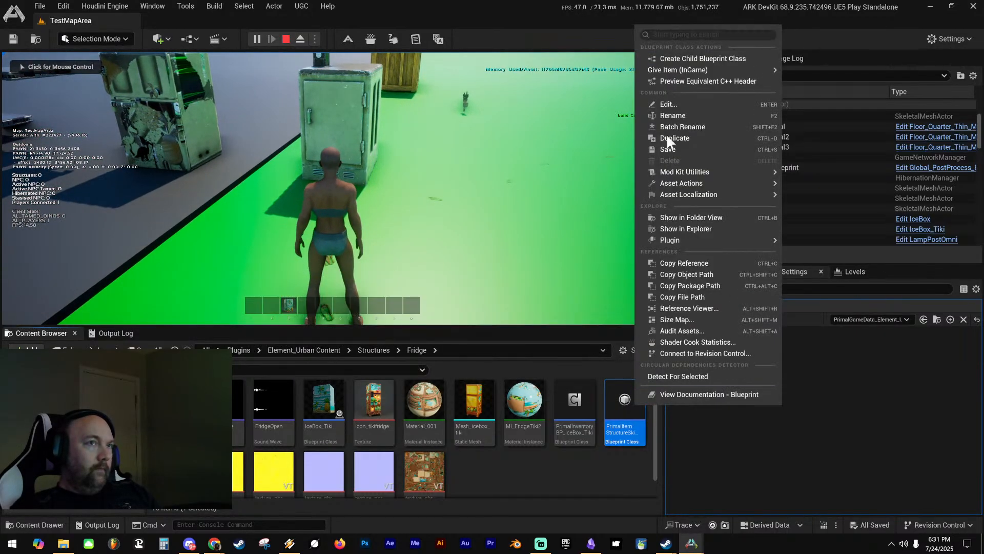
pyautogui.moveTo(684, 70)
pyautogui.click(803, 75)
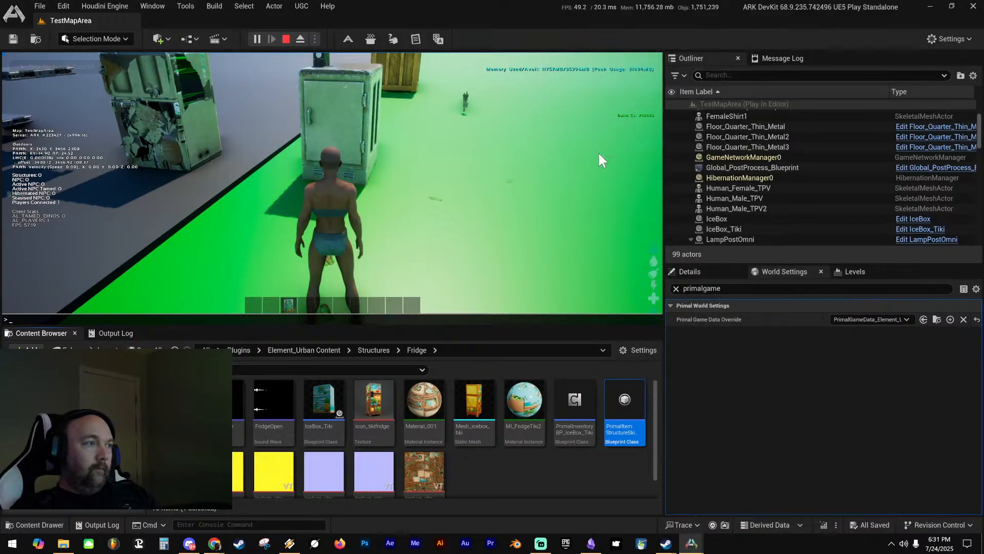
pyautogui.click(337, 112)
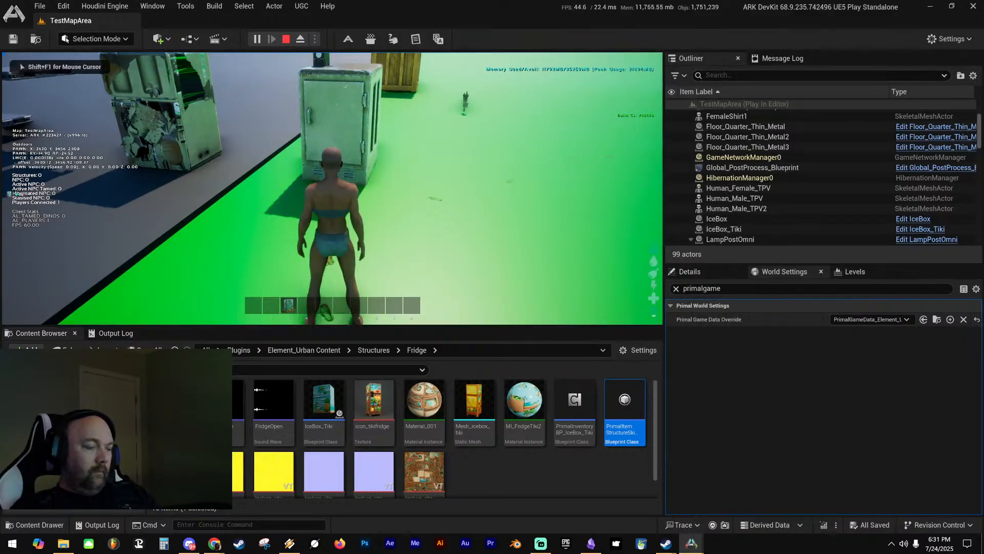
pyautogui.press('Escape')
pyautogui.press('Escape')
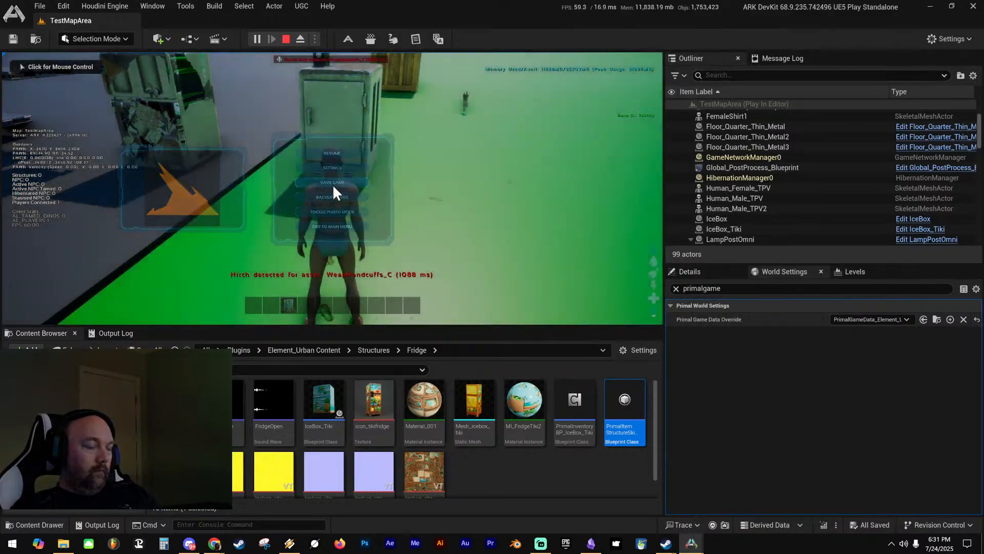
# Assign the fridge skin items from the character's cosmetics inventory to hotbar slots 2 and 4, then close the inventory
pyautogui.press('i')
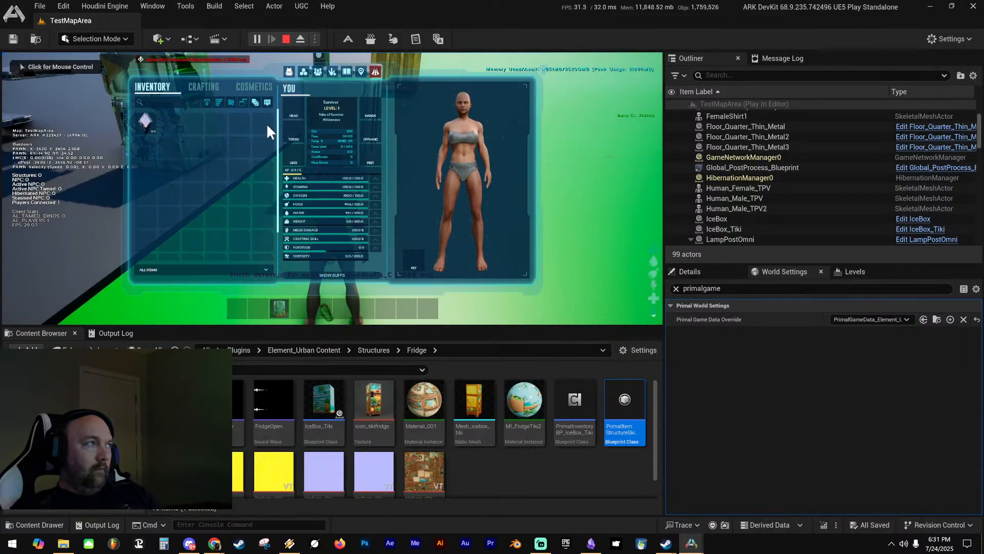
pyautogui.click(250, 87)
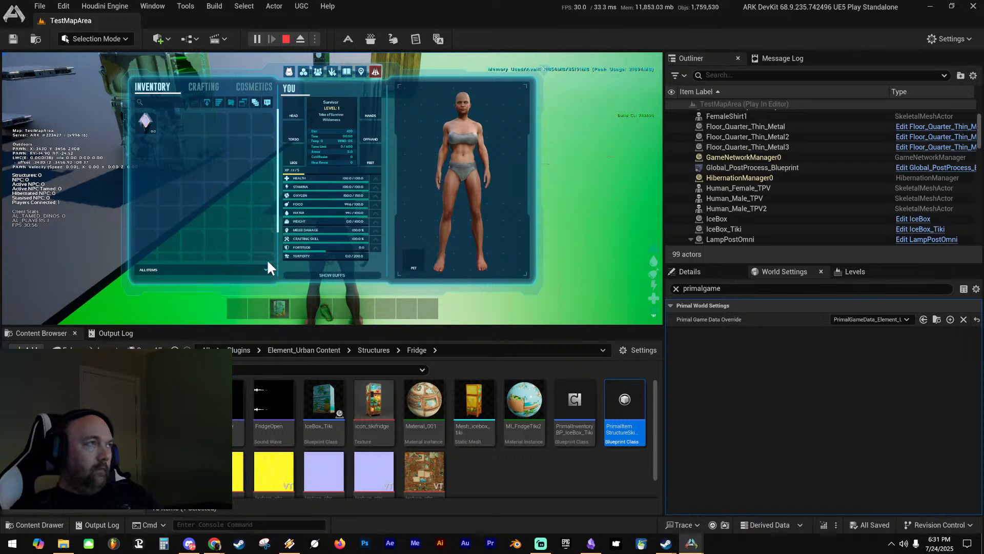
pyautogui.moveTo(413, 189); pyautogui.dragTo(259, 306)
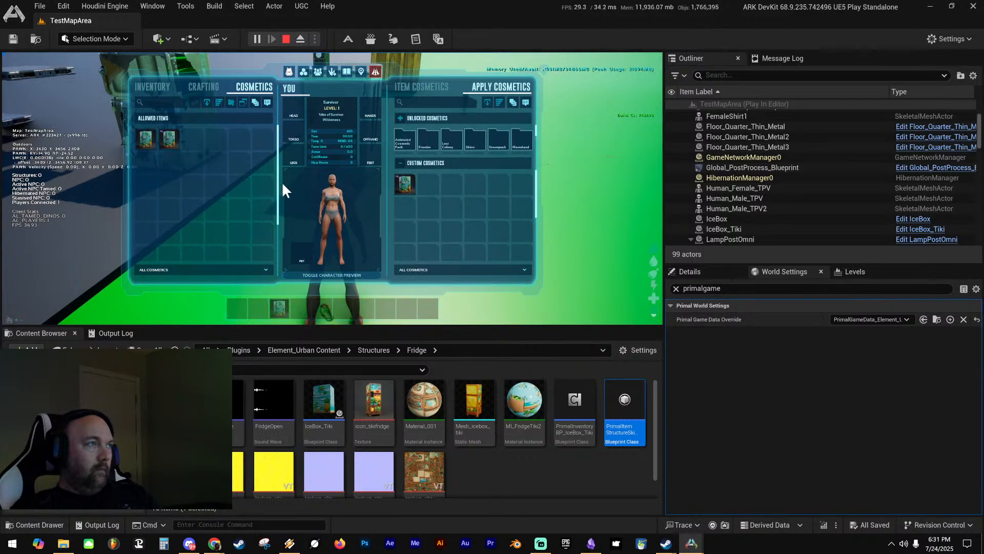
pyautogui.moveTo(165, 141); pyautogui.dragTo(259, 306)
pyautogui.moveTo(148, 146); pyautogui.dragTo(306, 313)
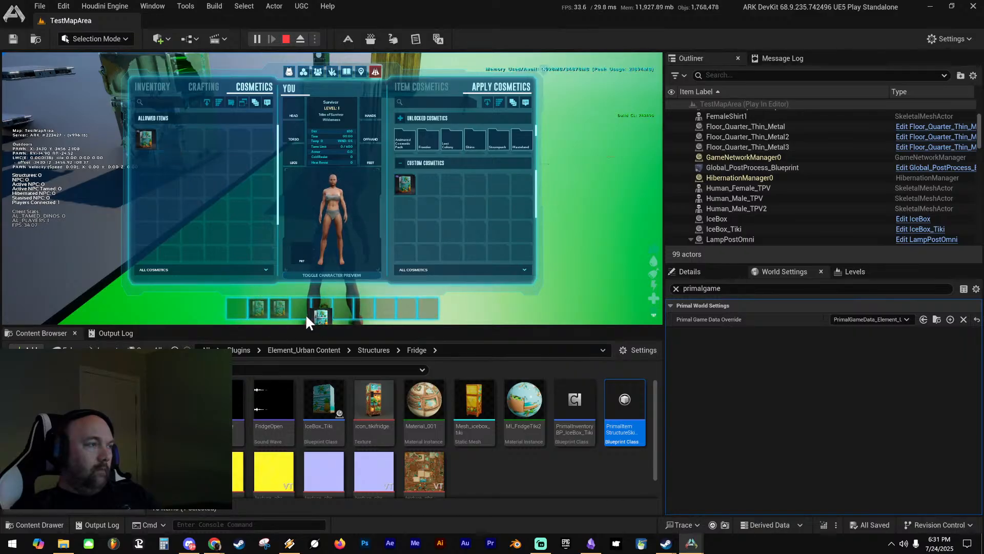
pyautogui.press('i')
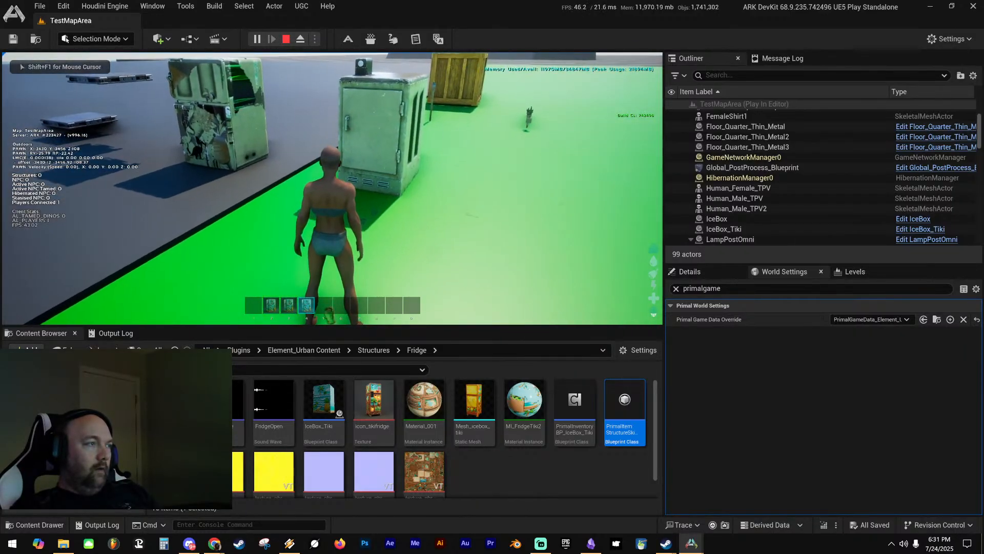
# Stop the play session, set My Item Type to Structure in the fridge skin blueprint's class defaults and save it
pyautogui.press('Escape')
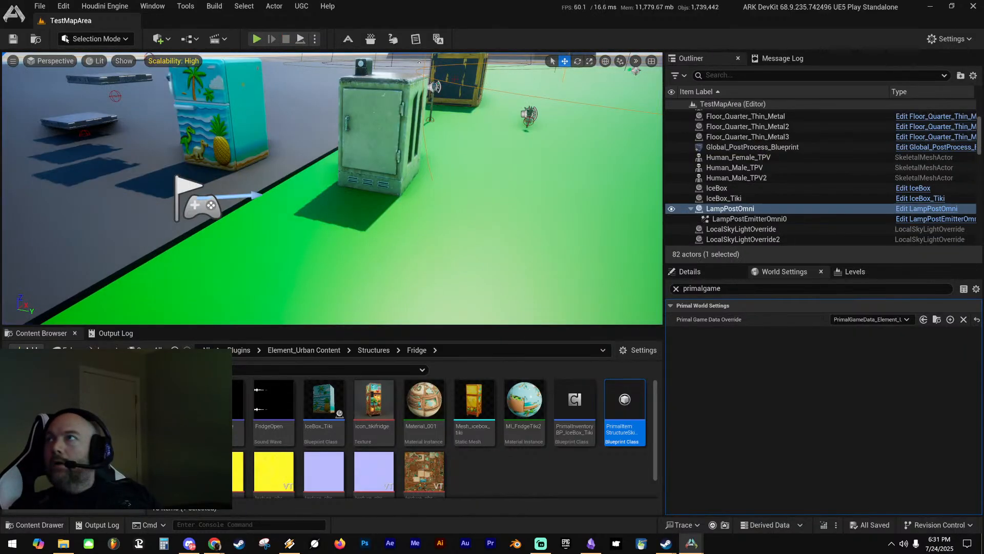
pyautogui.moveTo(983, 144); pyautogui.dragTo(631, 37)
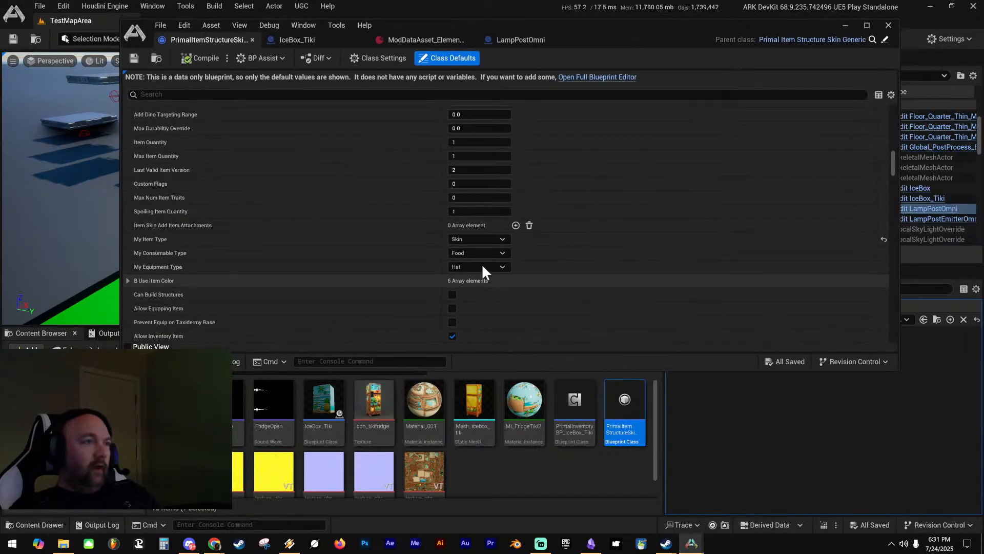
pyautogui.click(496, 238)
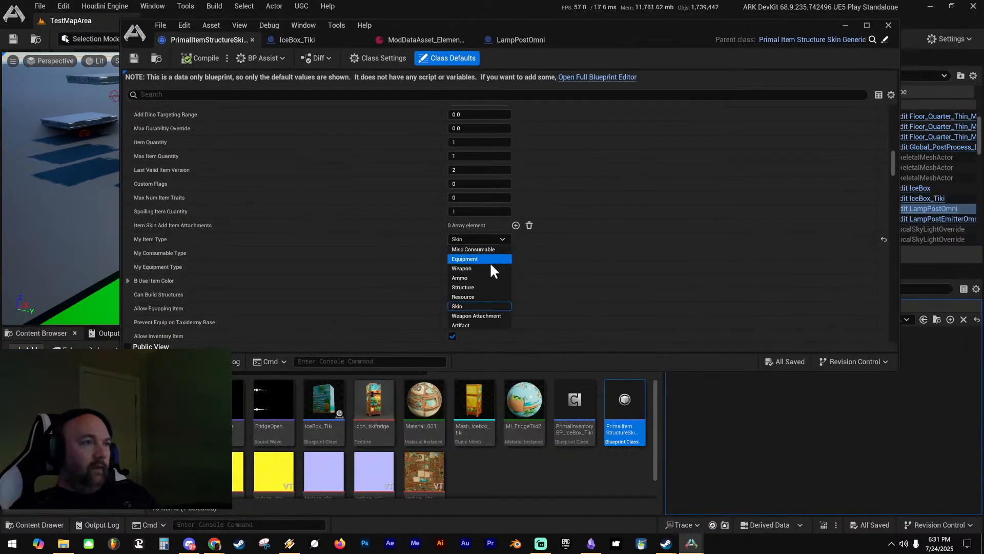
pyautogui.click(475, 286)
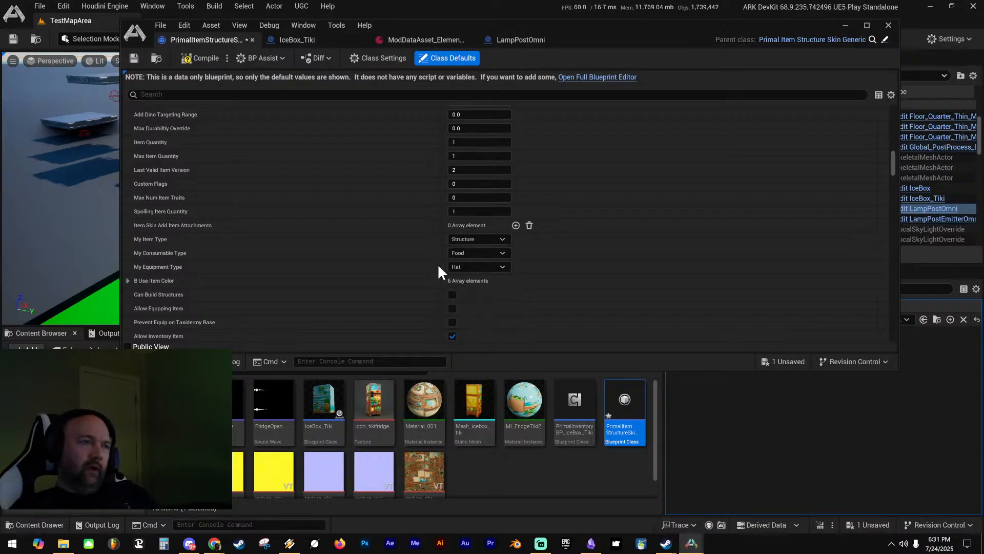
pyautogui.click(134, 56)
# Examine the skin blueprint's item option checkboxes, from Can Build Structures through the skin-related flags such as Is Item Skin and Prevent Item Skins
pyautogui.moveTo(619, 33); pyautogui.dragTo(586, 55)
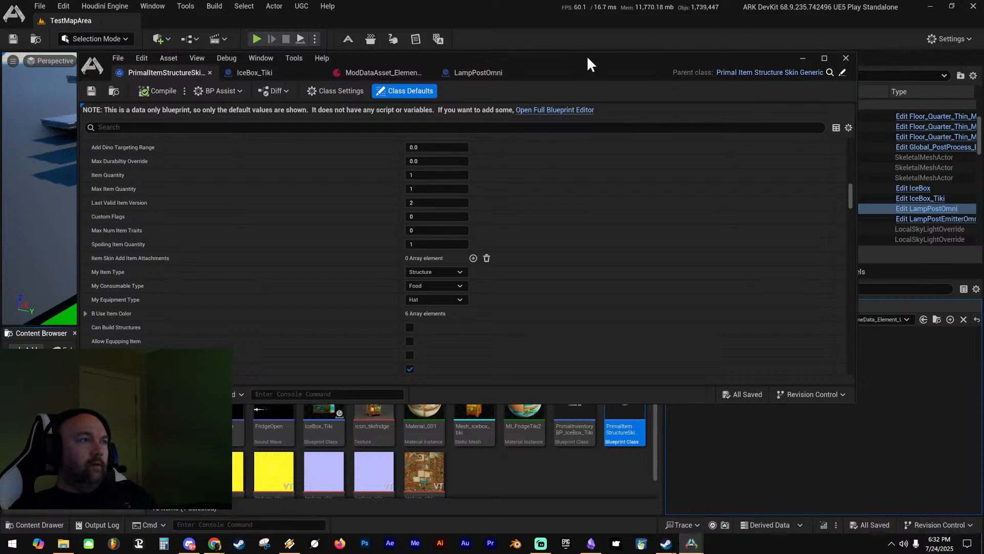
pyautogui.scroll(-4, 317, 256)
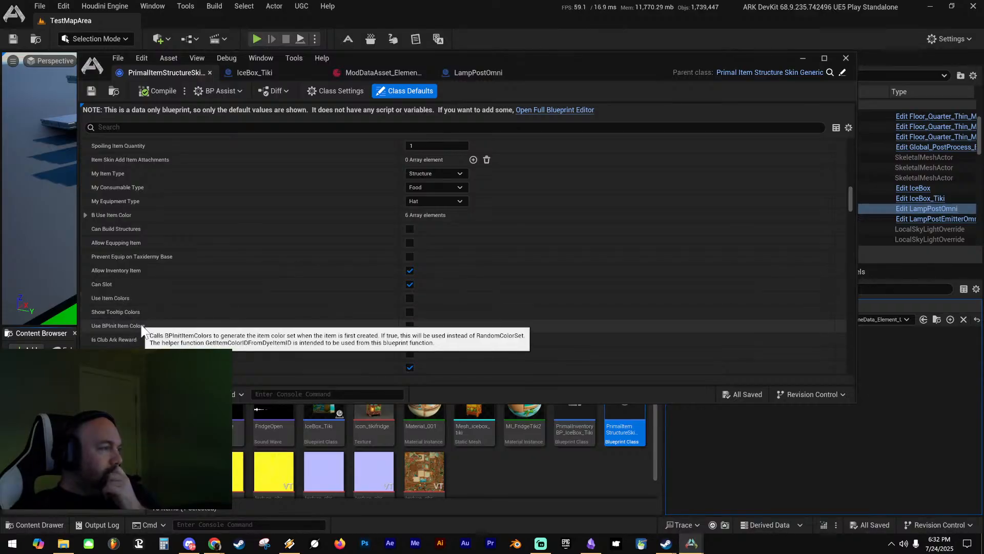
pyautogui.scroll(-2, 141, 328)
pyautogui.scroll(-3, 141, 330)
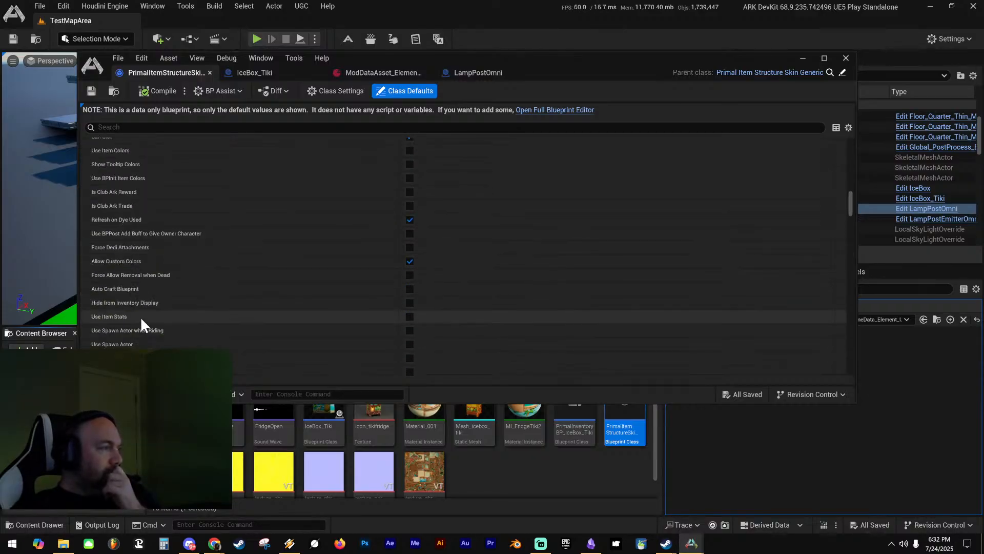
pyautogui.scroll(-3, 140, 316)
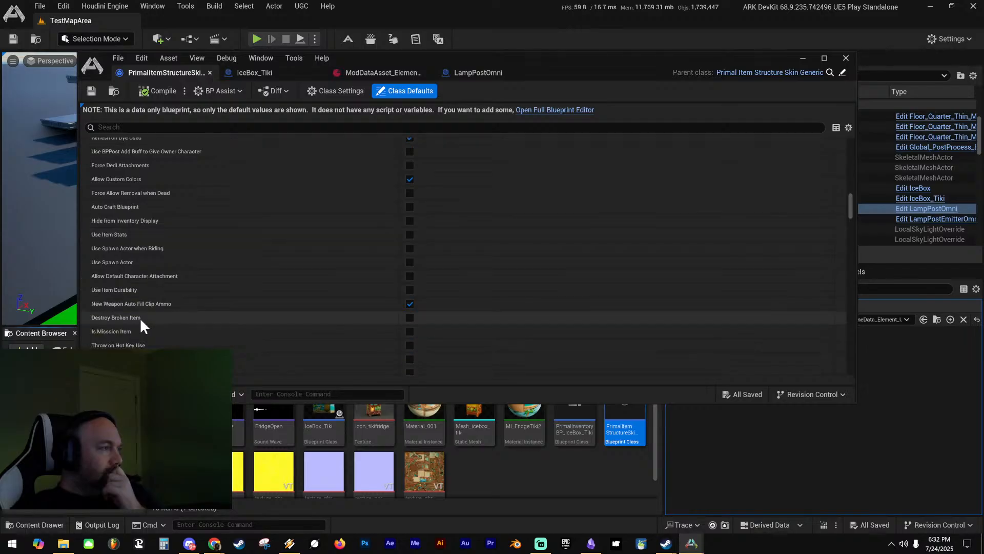
pyautogui.scroll(-2, 140, 318)
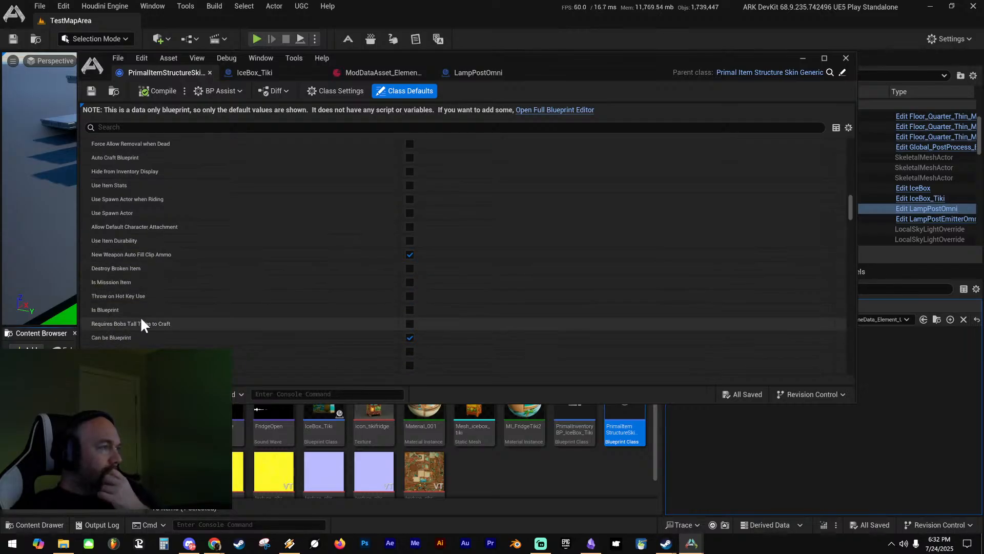
pyautogui.scroll(-3, 141, 319)
pyautogui.scroll(-4, 143, 310)
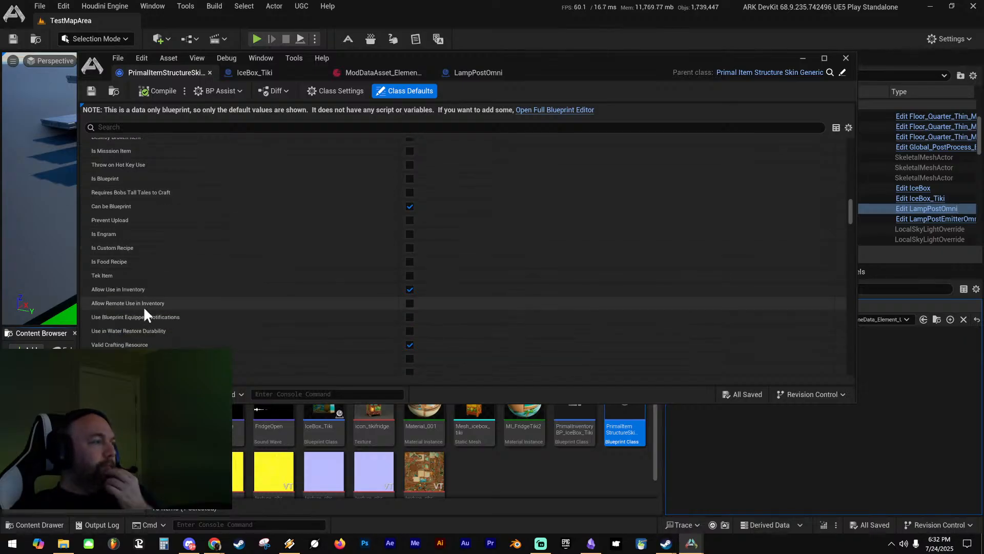
pyautogui.scroll(-5, 146, 304)
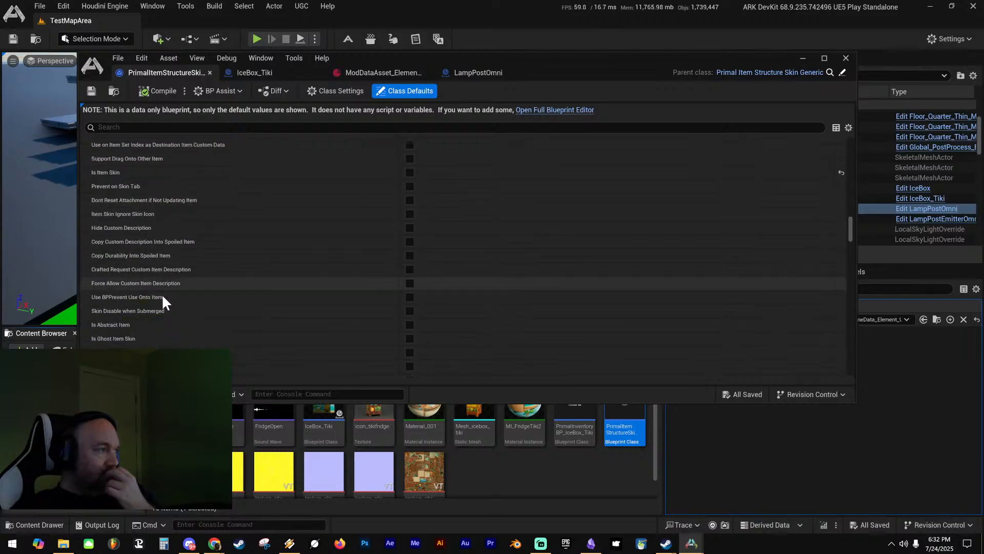
pyautogui.scroll(-4, 161, 293)
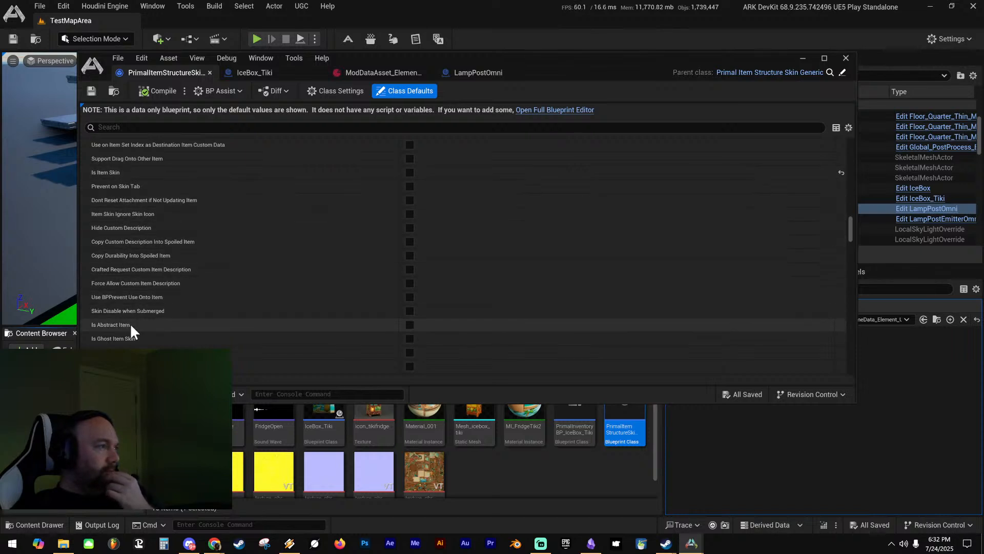
pyautogui.scroll(-2, 141, 334)
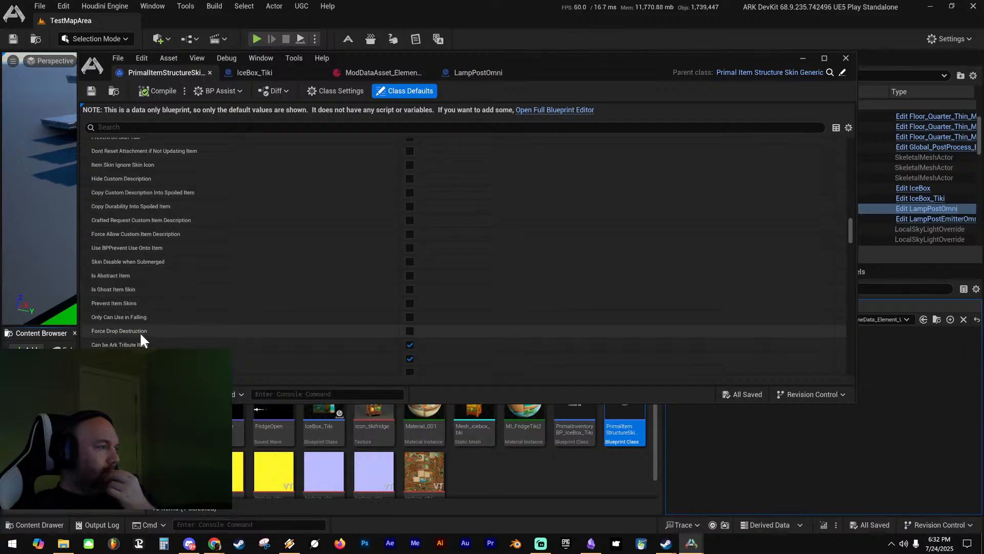
pyautogui.scroll(-2, 140, 331)
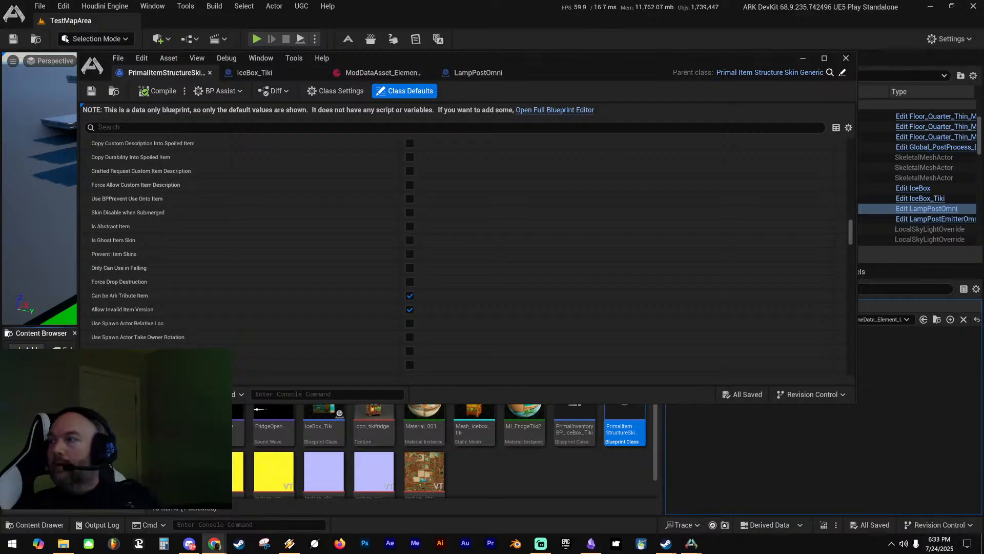
# Switch to the YouTube page in Chrome and look through the Ark Survival Modding Tutorials playlist for a relevant video
pyautogui.hotkey('alt', 'Tab')
pyautogui.scroll(-5, 510, 351)
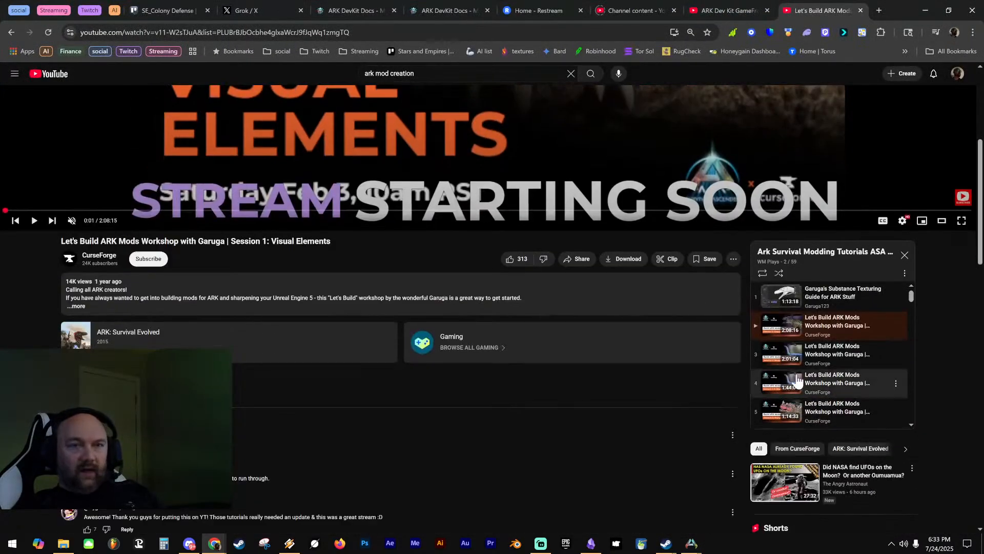
pyautogui.scroll(-1, 822, 363)
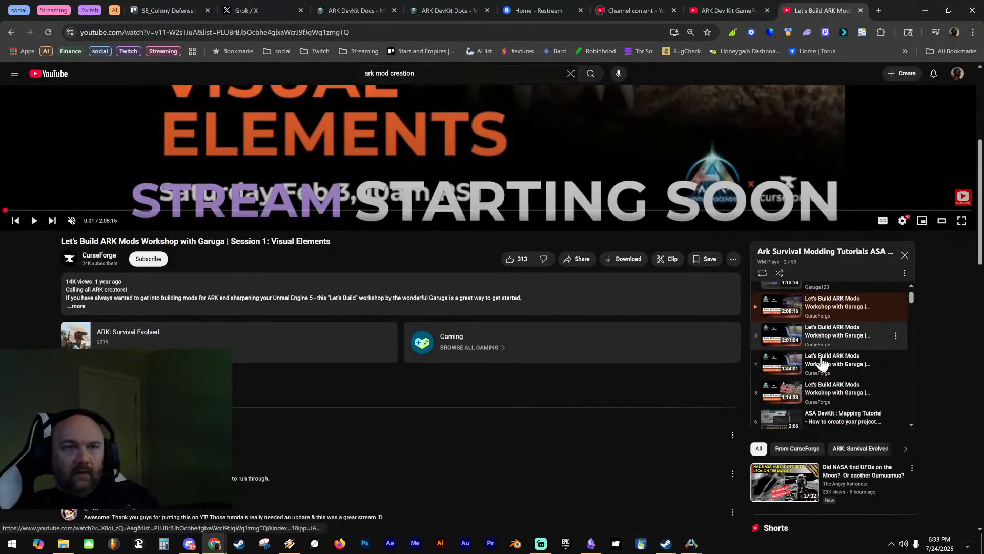
pyautogui.scroll(-1, 828, 344)
pyautogui.scroll(-2, 833, 340)
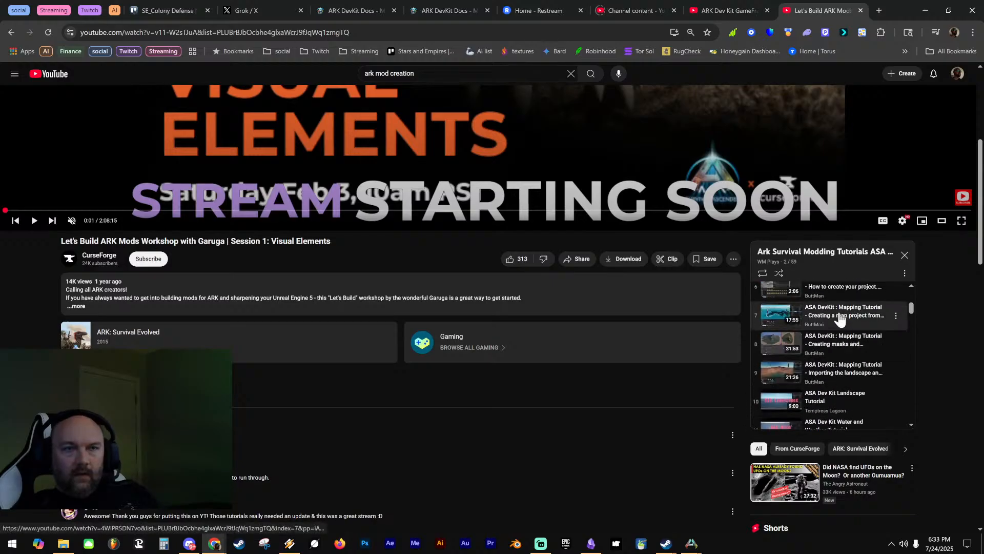
pyautogui.scroll(2, 840, 318)
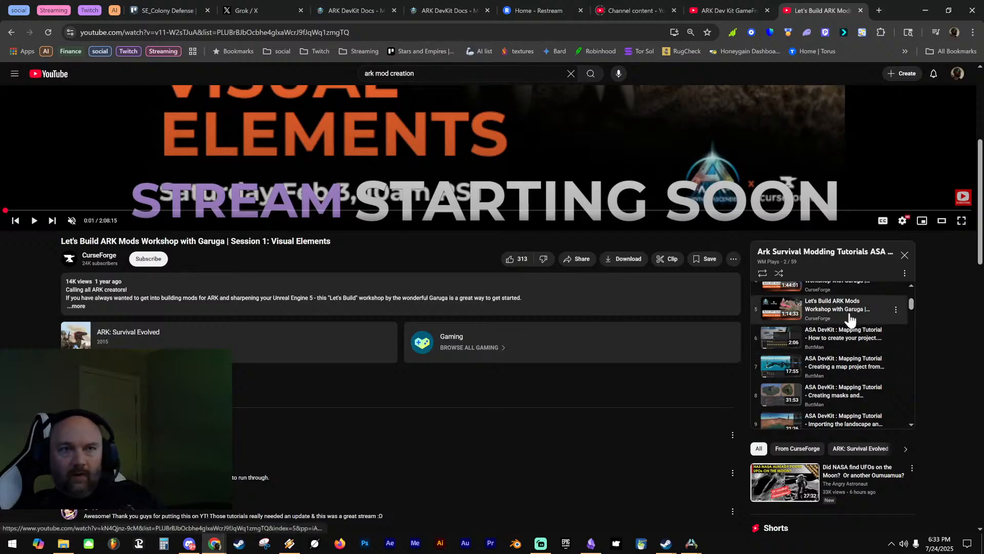
pyautogui.scroll(1, 851, 328)
pyautogui.scroll(3, 850, 331)
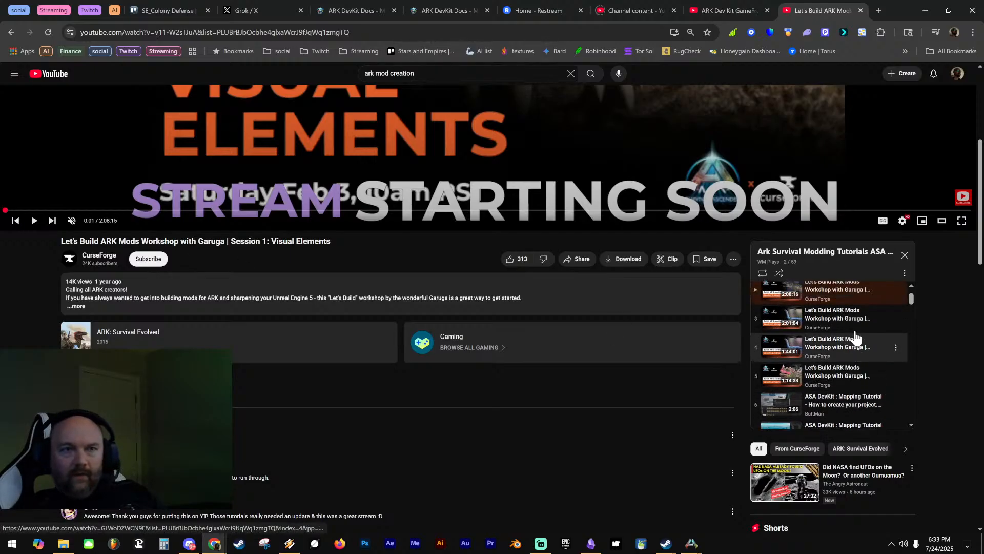
# Skip ahead in the Session 1: Visual Elements workshop video to the part showing the DevKit editor
pyautogui.scroll(3, 39, 330)
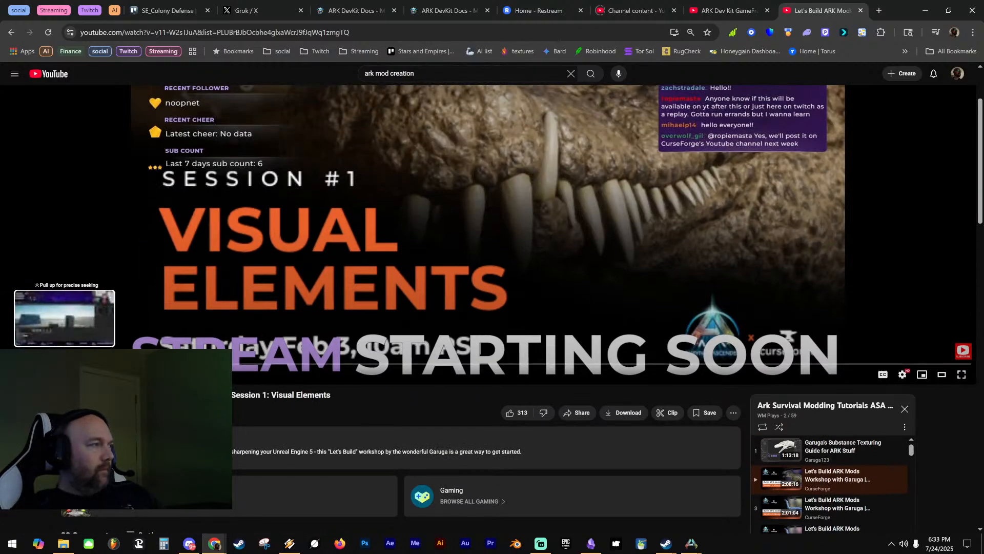
pyautogui.click(61, 364)
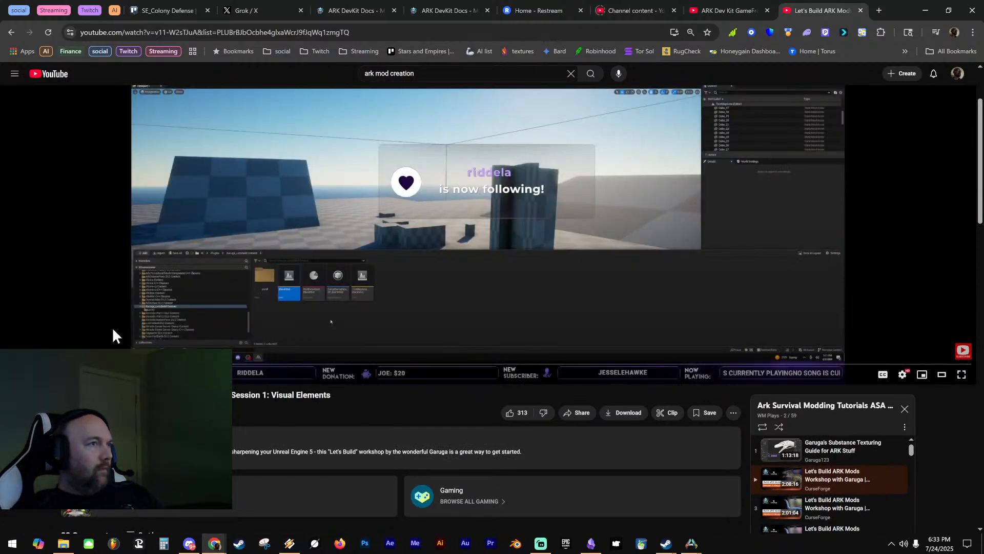
pyautogui.click(213, 204)
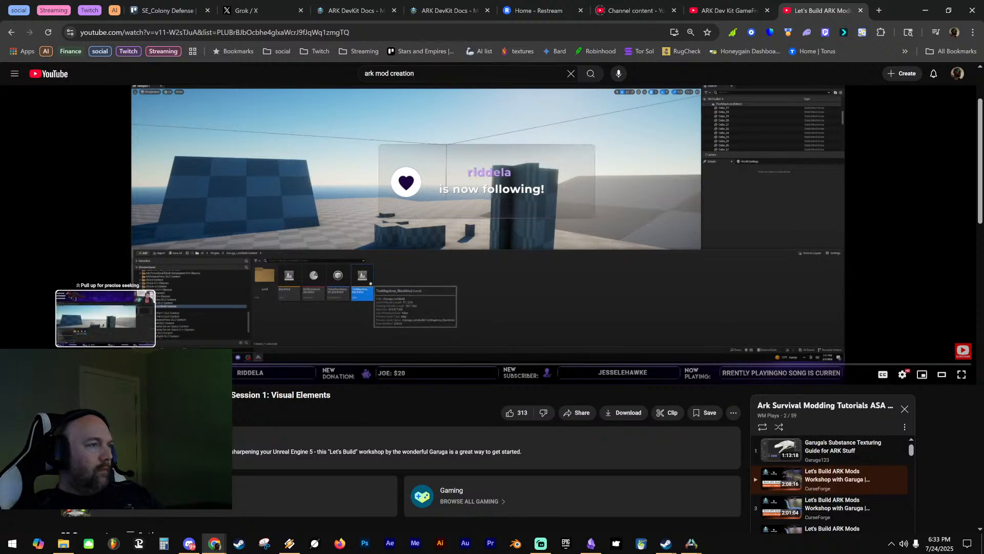
# Skip ahead in the Session 1: Visual Elements workshop video and change its playback quality
pyautogui.click(129, 364)
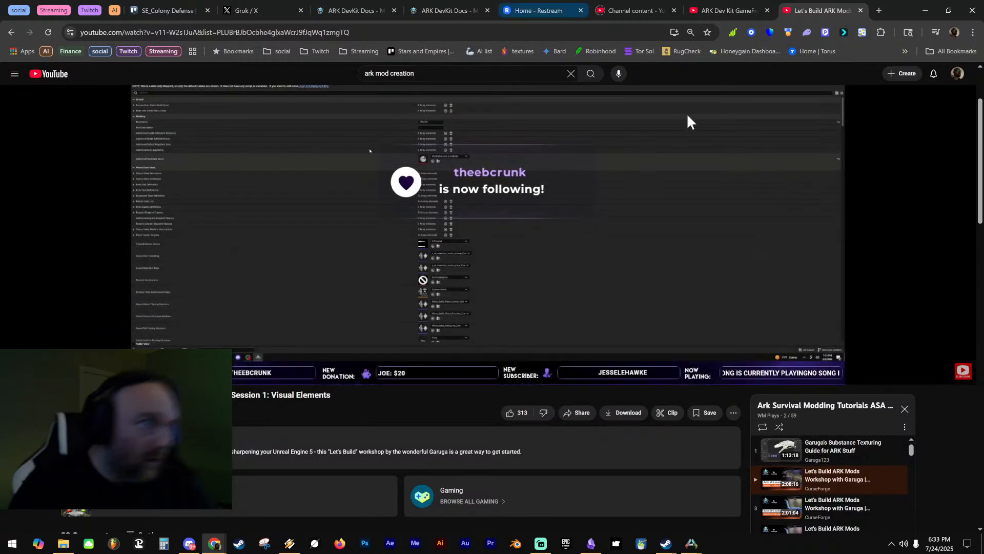
pyautogui.click(903, 377)
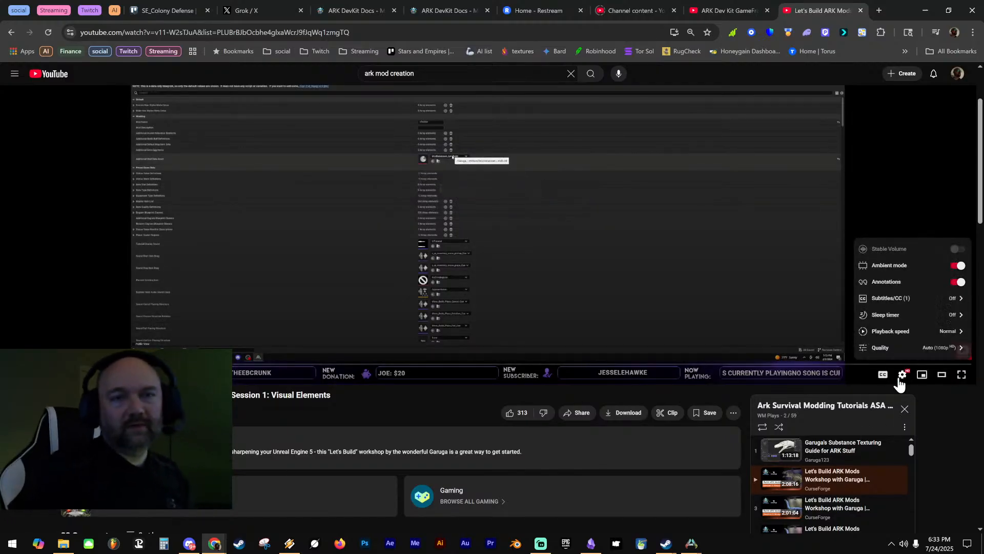
pyautogui.click(892, 345)
pyautogui.click(895, 283)
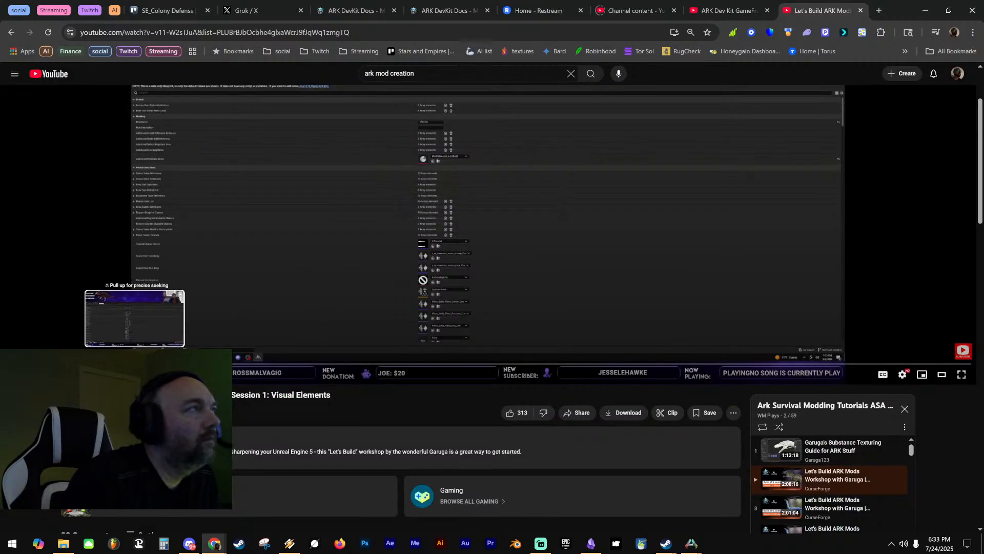
# Skim the workshop video from the test map setup through the dinosaur model import to the imported texture files
pyautogui.click(144, 364)
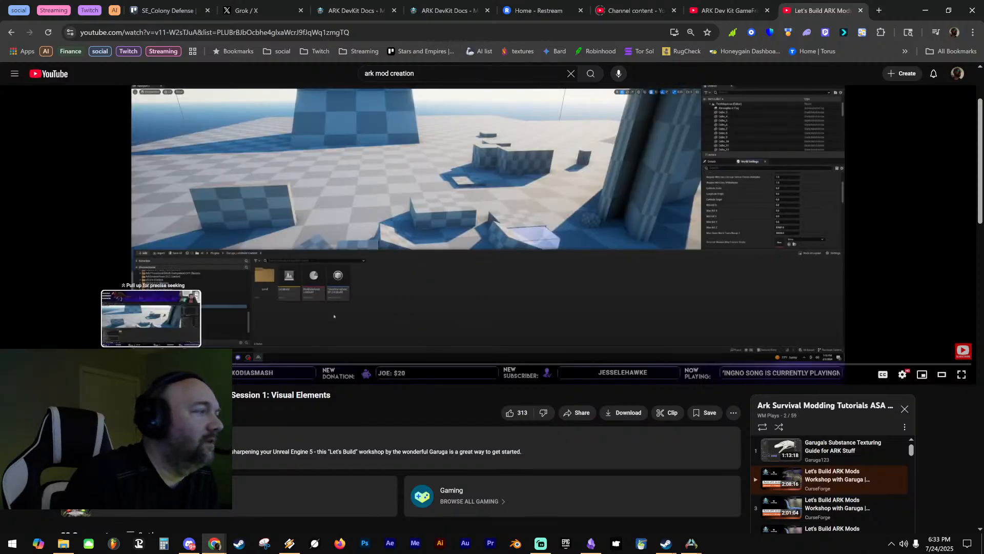
pyautogui.click(151, 364)
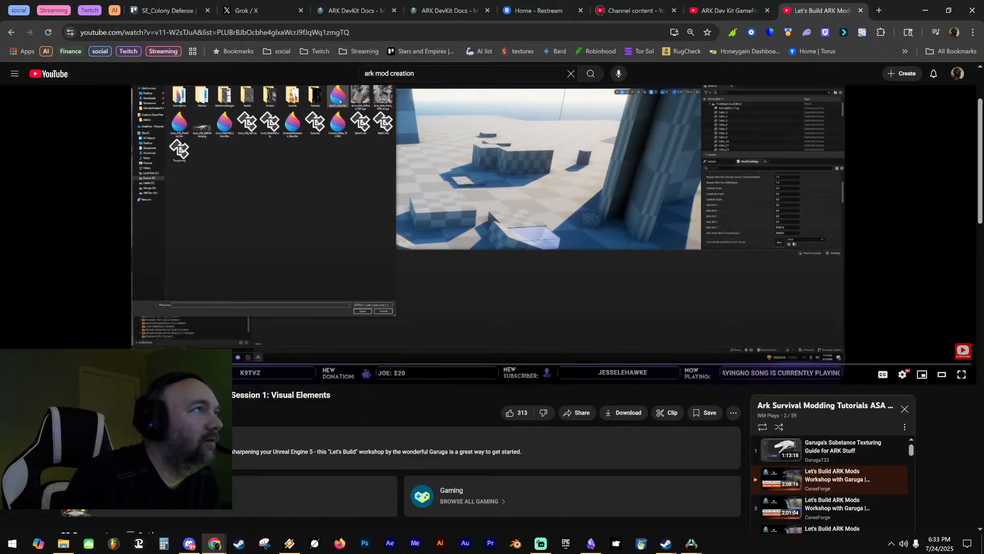
pyautogui.click(163, 364)
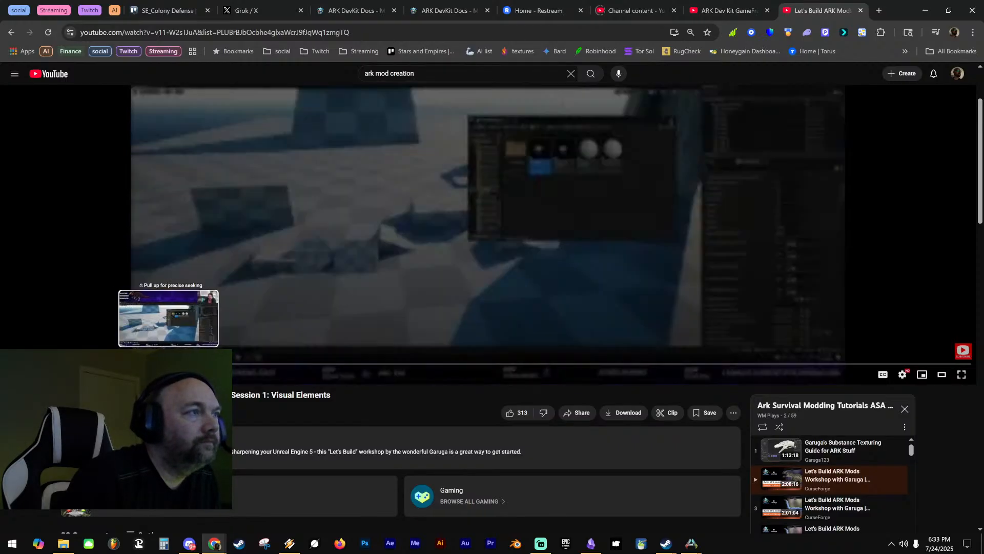
pyautogui.click(169, 364)
pyautogui.click(176, 364)
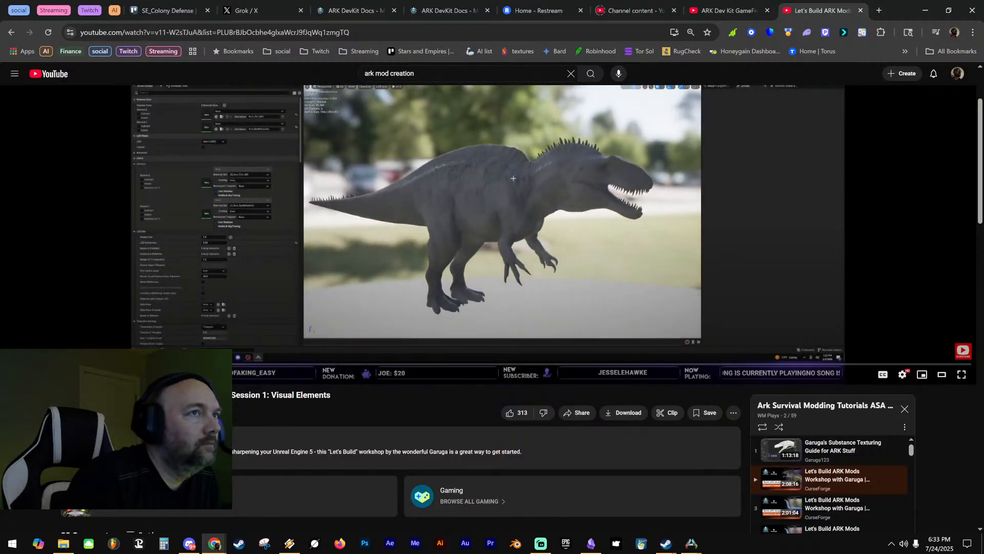
pyautogui.click(183, 364)
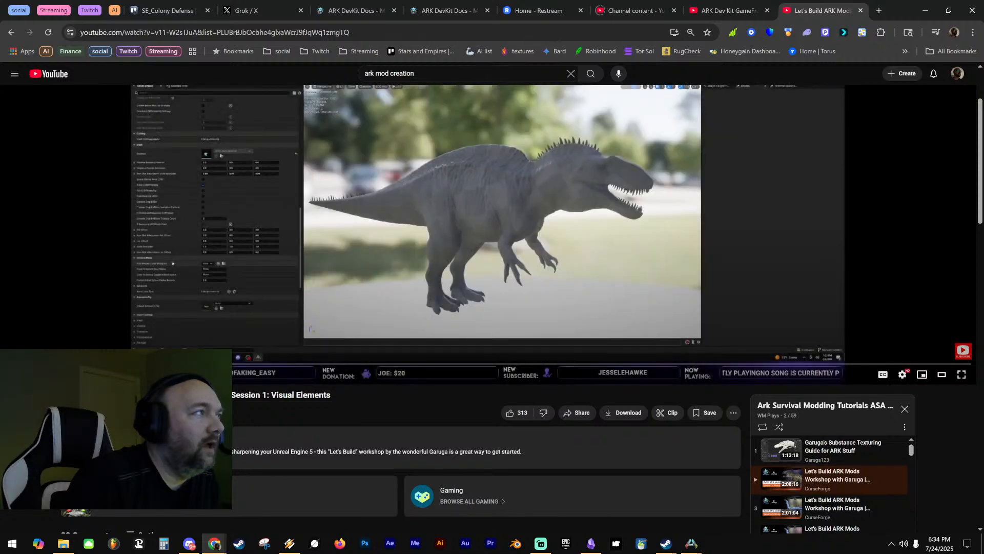
pyautogui.click(190, 364)
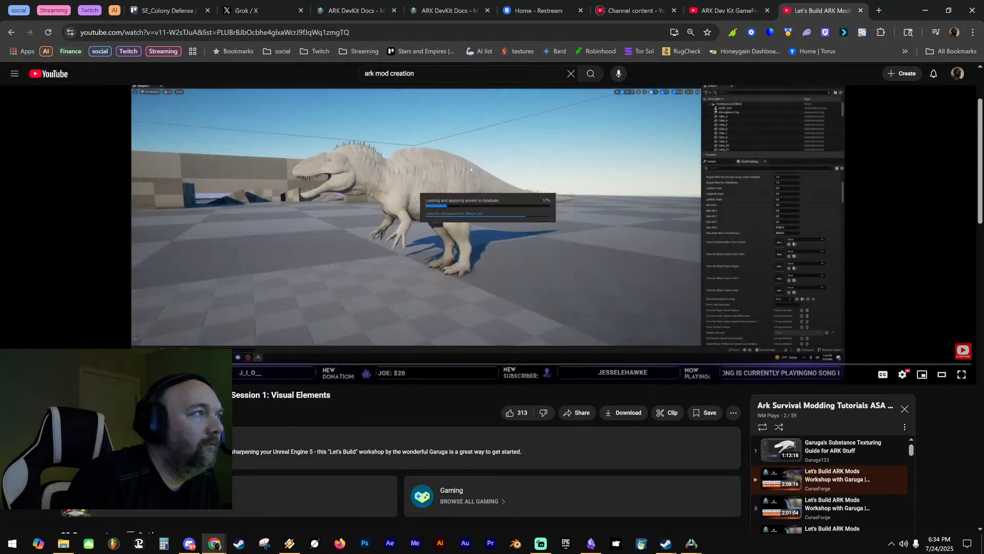
pyautogui.click(195, 364)
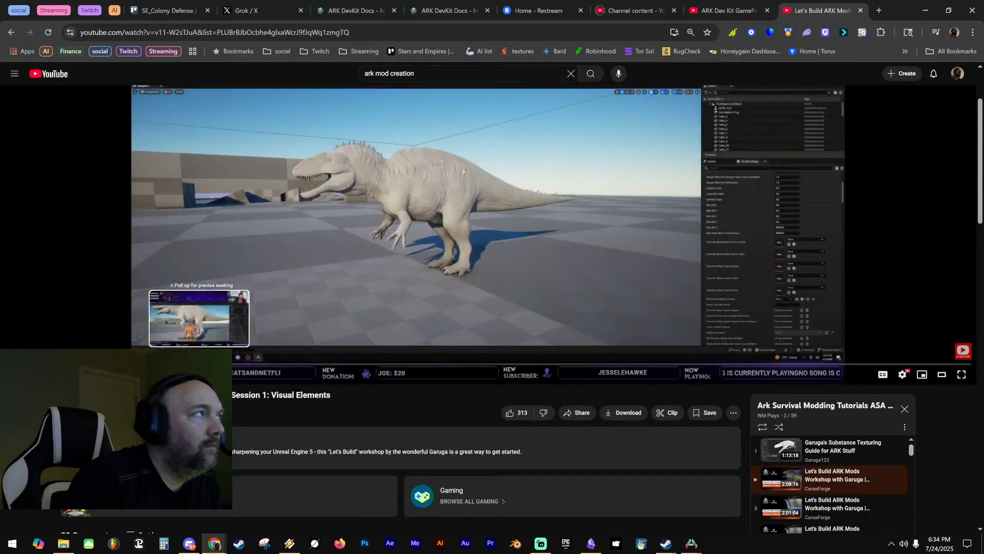
pyautogui.click(206, 364)
pyautogui.click(206, 364)
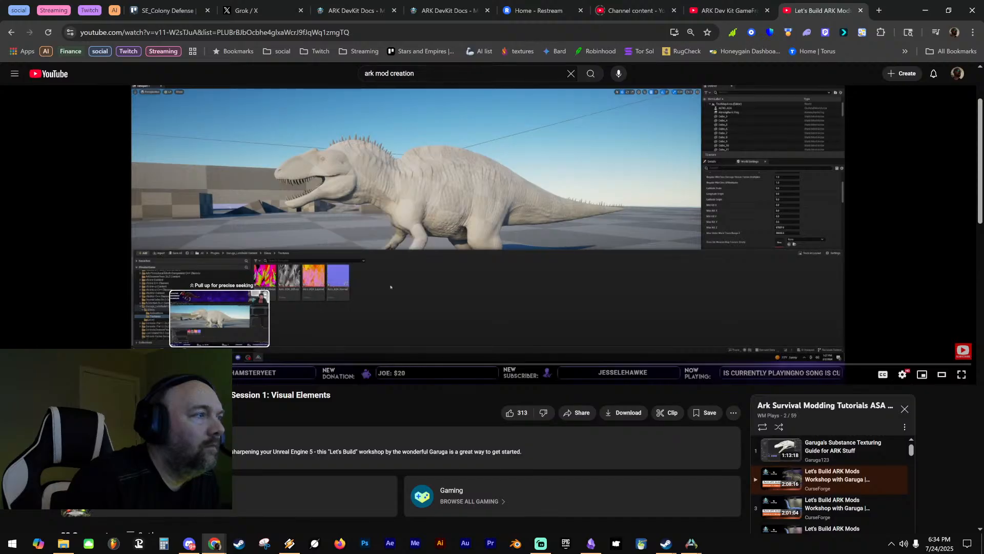
# Watch the texture import part, then skim through the texture inspection and the dinosaur's material instance setup
pyautogui.scroll(1, 239, 284)
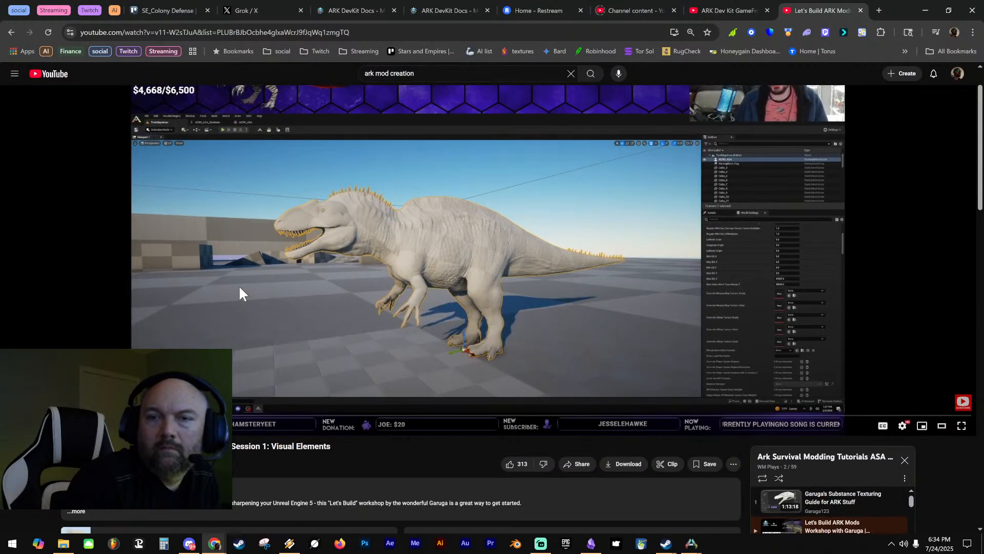
pyautogui.scroll(1, 239, 287)
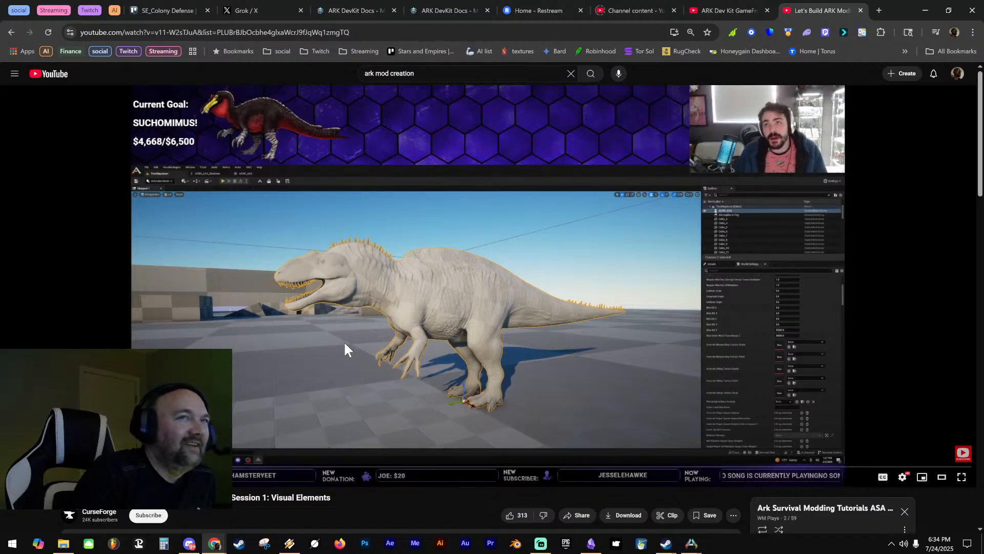
pyautogui.scroll(-1, 344, 343)
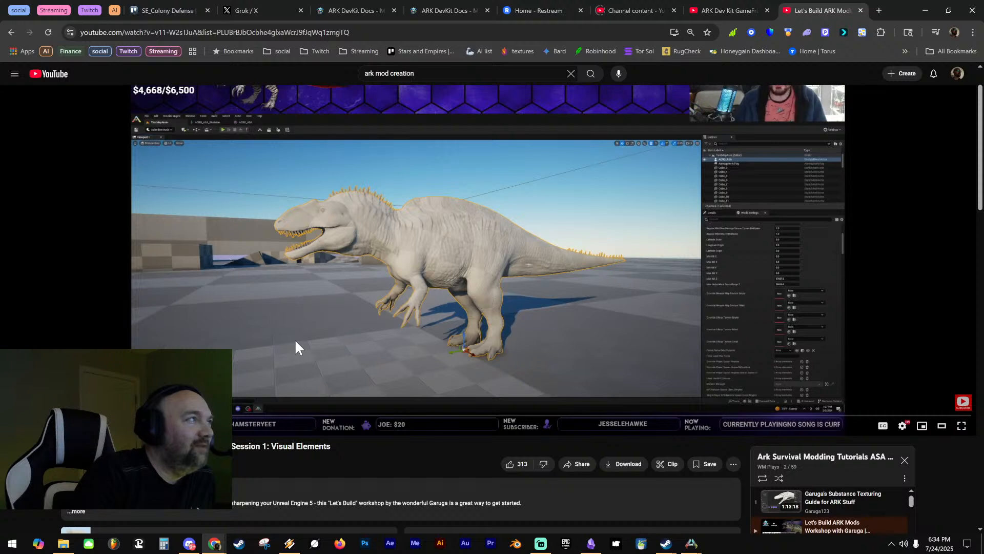
pyautogui.scroll(1, 295, 342)
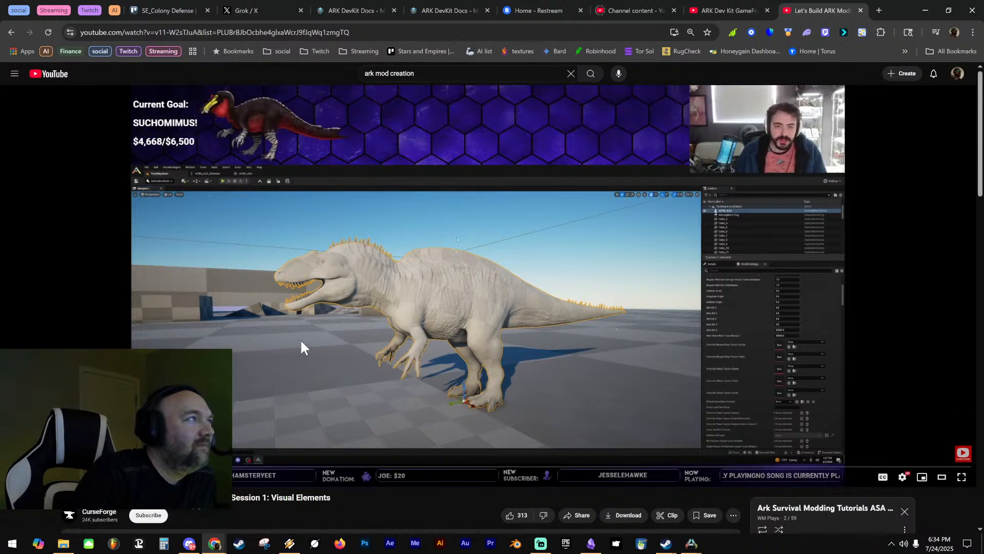
pyautogui.scroll(-1, 301, 343)
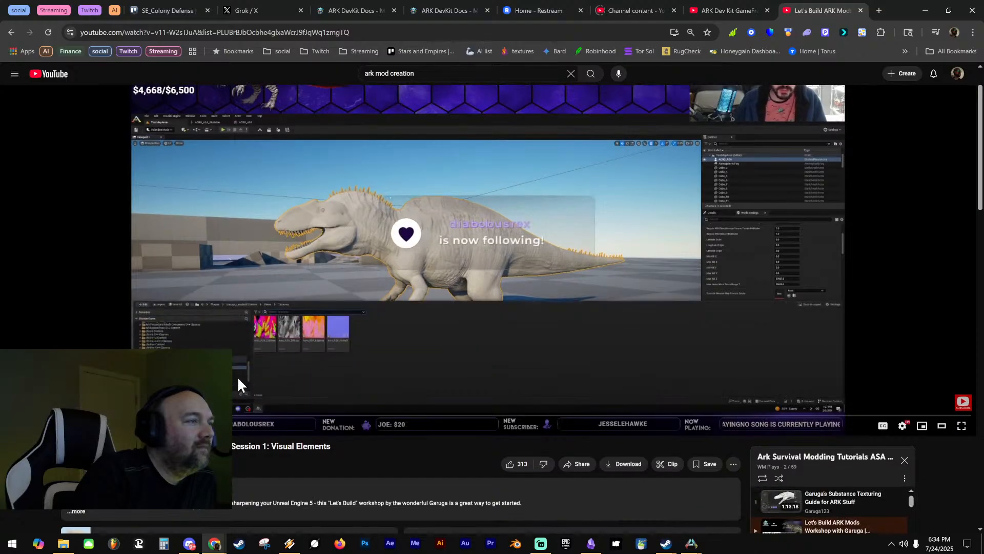
pyautogui.click(241, 416)
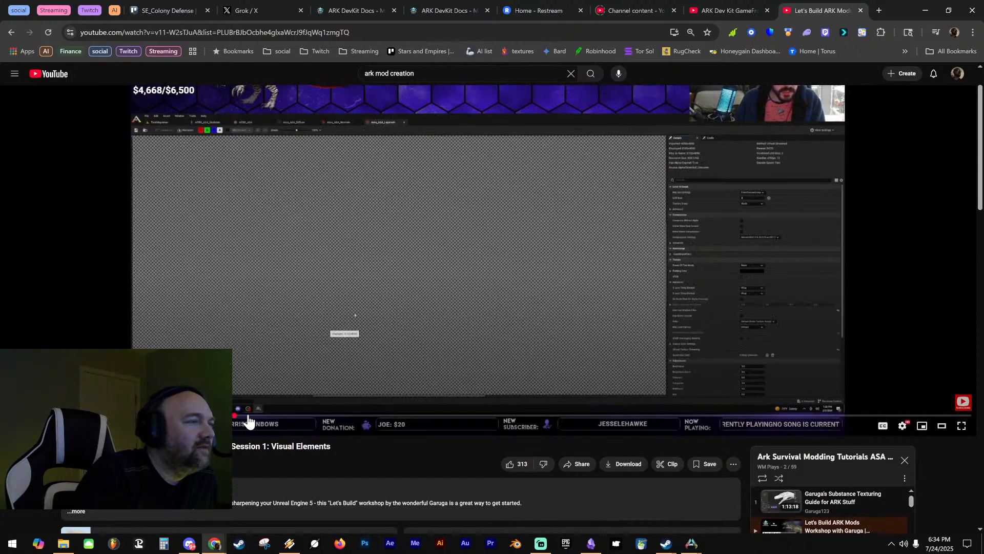
pyautogui.click(259, 416)
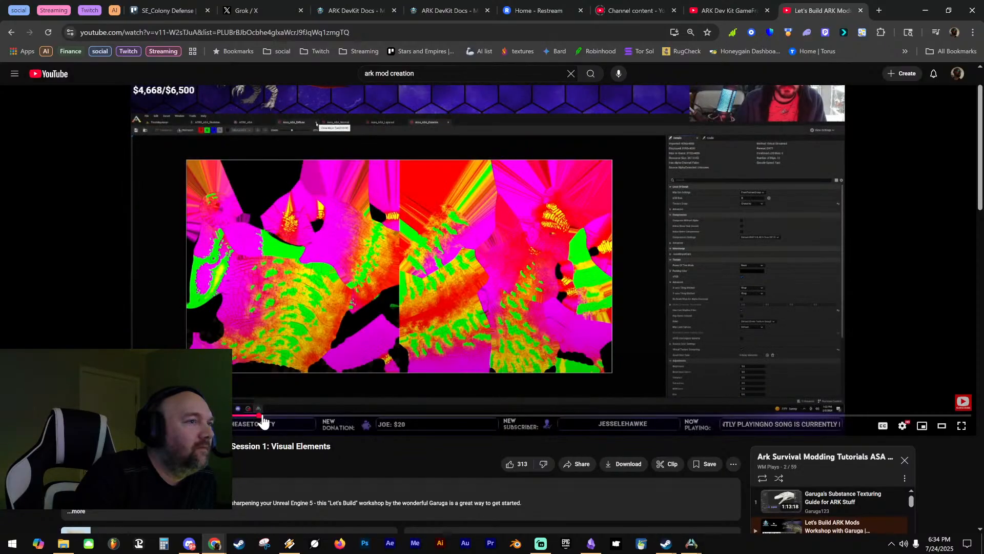
pyautogui.click(272, 417)
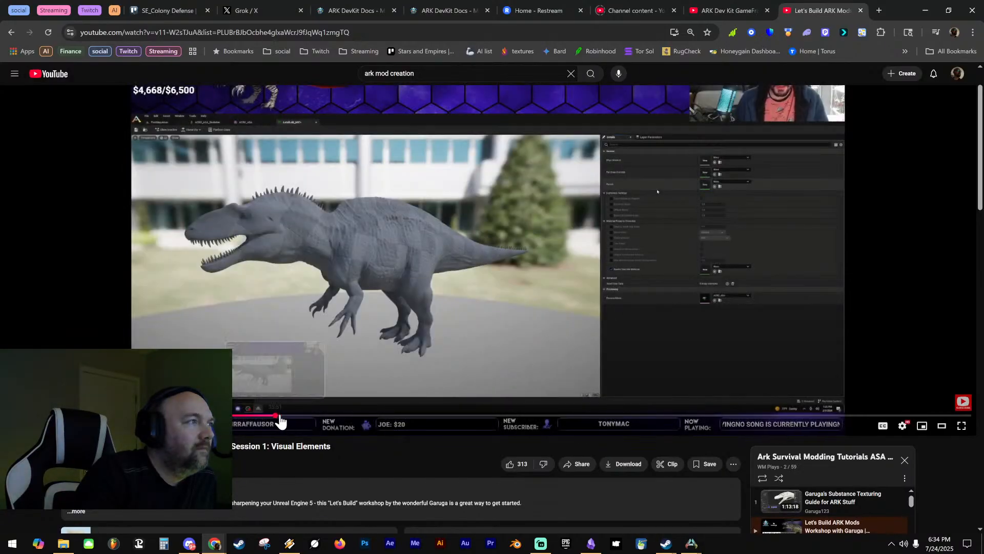
pyautogui.click(290, 419)
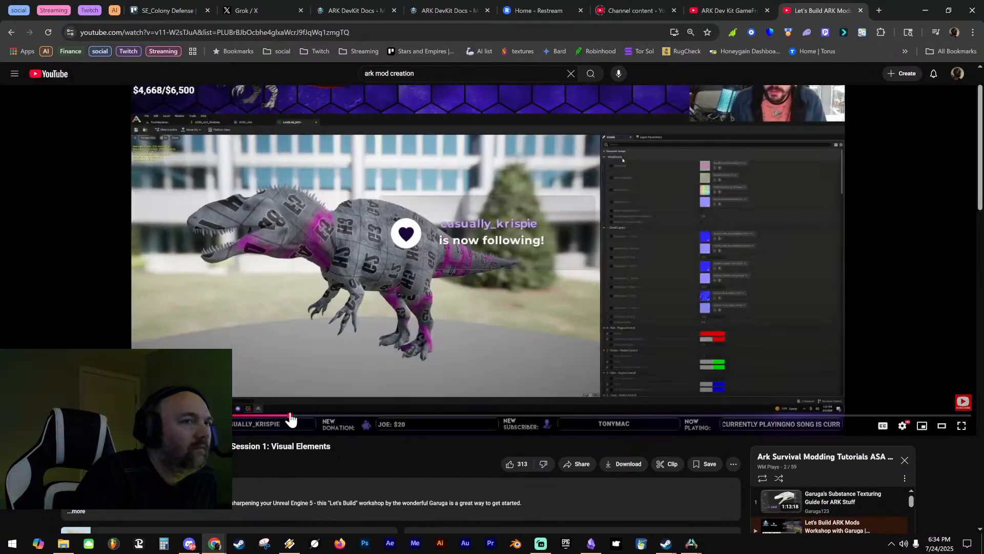
pyautogui.click(298, 416)
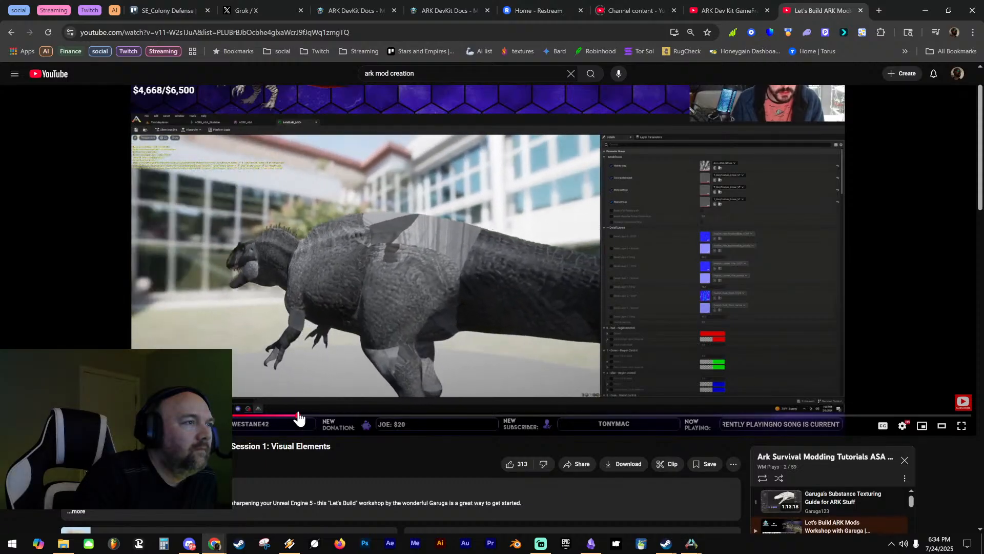
# Skim the remaining mesh import and material adjustments up to the fully coloured dinosaur and its head close-up
pyautogui.click(304, 416)
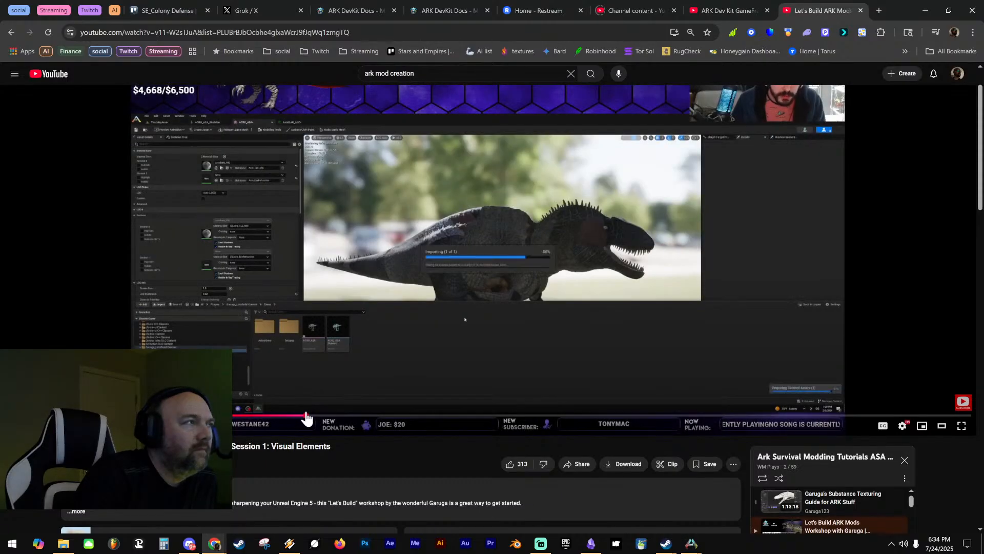
pyautogui.click(314, 416)
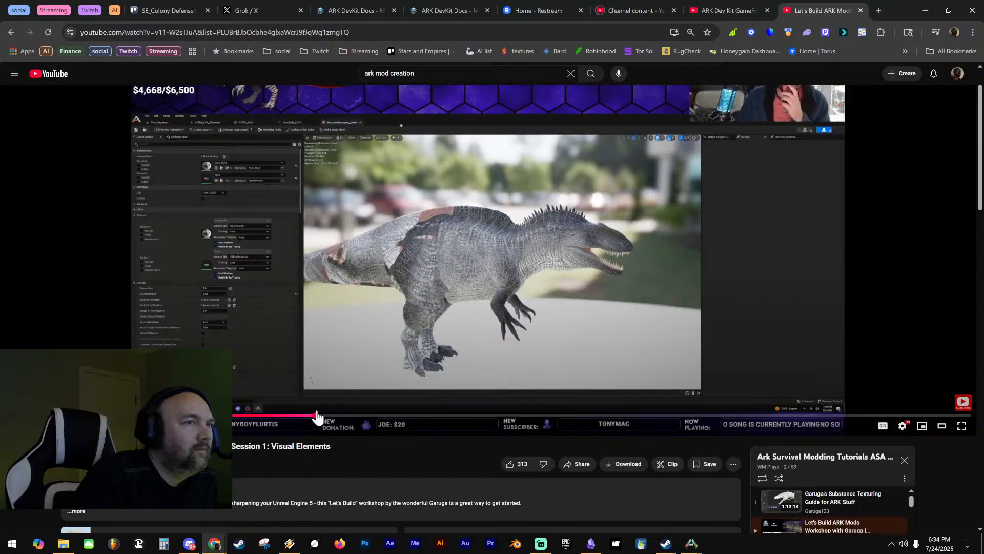
pyautogui.click(323, 417)
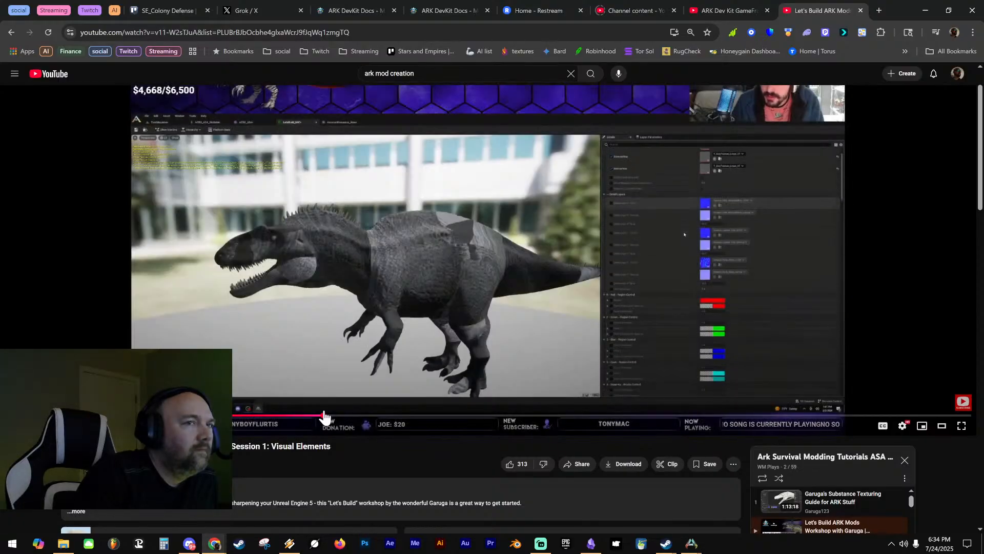
pyautogui.click(334, 416)
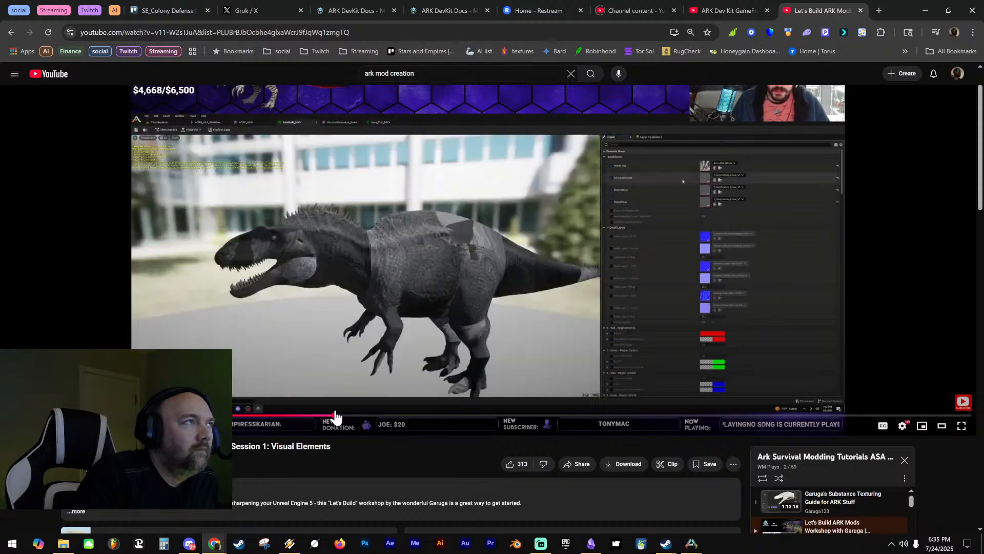
pyautogui.moveTo(336, 415); pyautogui.dragTo(461, 420)
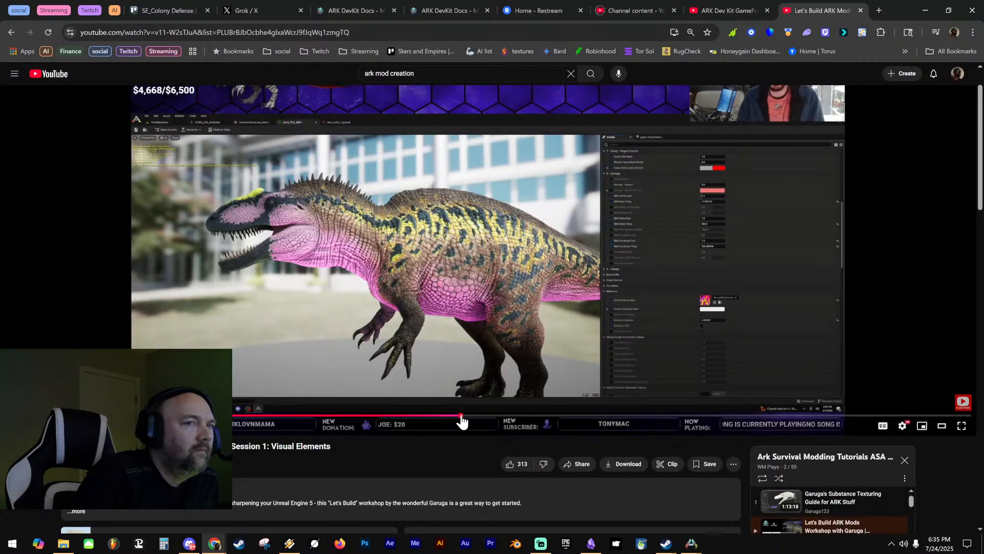
pyautogui.moveTo(462, 421); pyautogui.dragTo(476, 420)
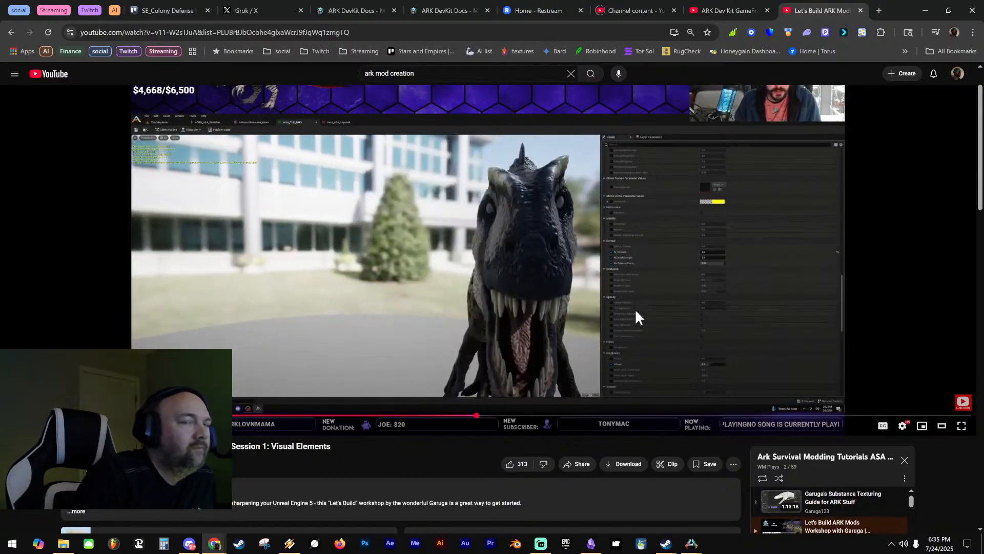
# Look through the Ark Survival Modding Tutorials playlist and open the video "Modding in ASA Let's make a simple mod"
pyautogui.scroll(-4, 637, 318)
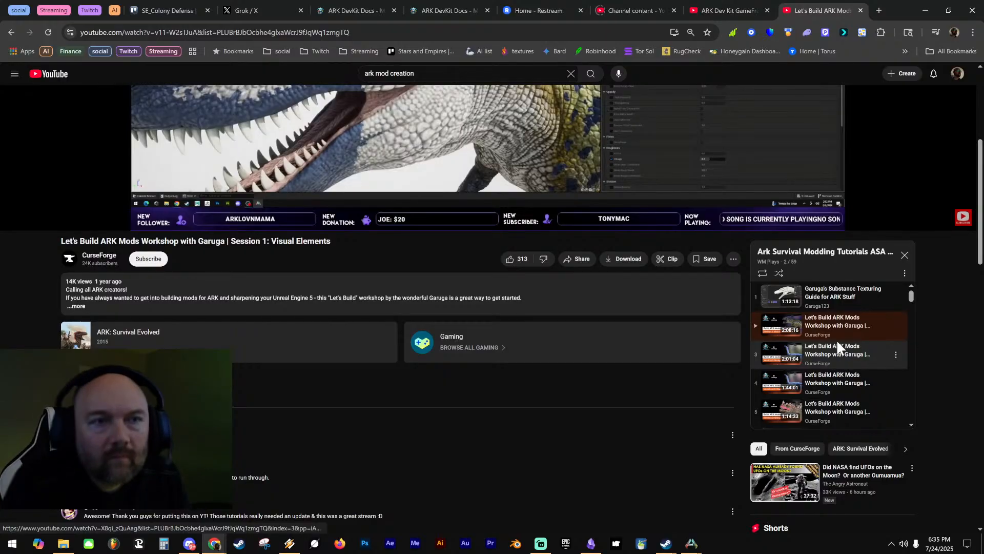
pyautogui.scroll(-2, 841, 348)
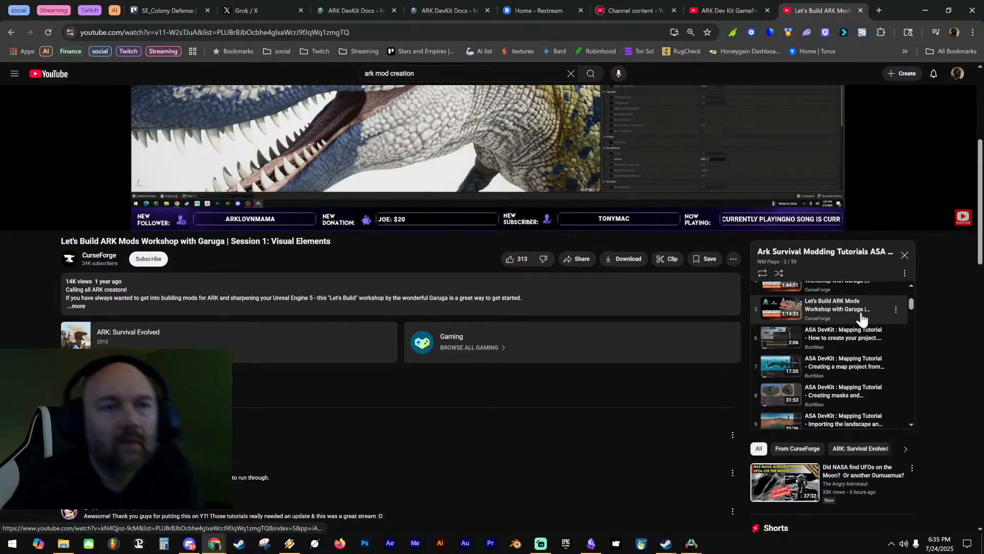
pyautogui.scroll(-3, 841, 376)
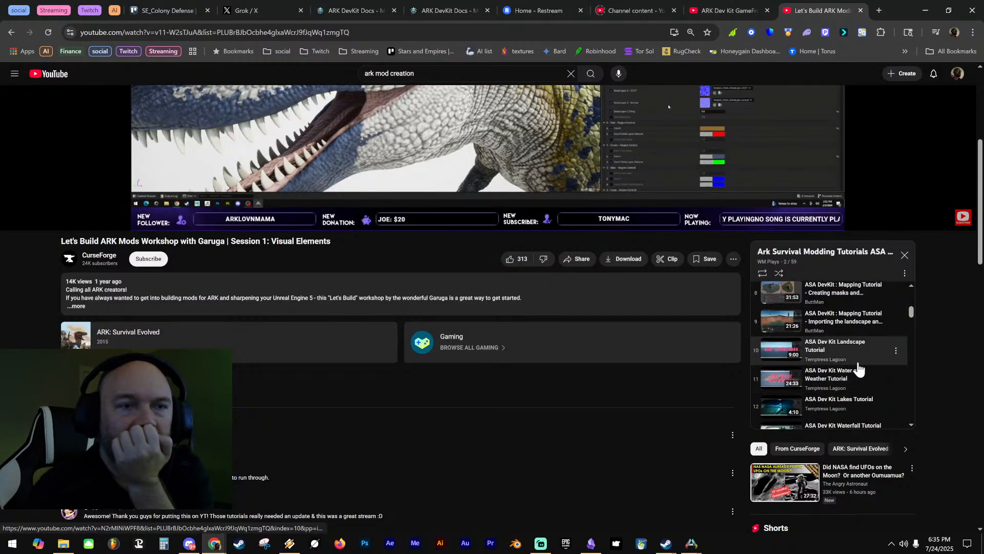
pyautogui.scroll(-4, 860, 367)
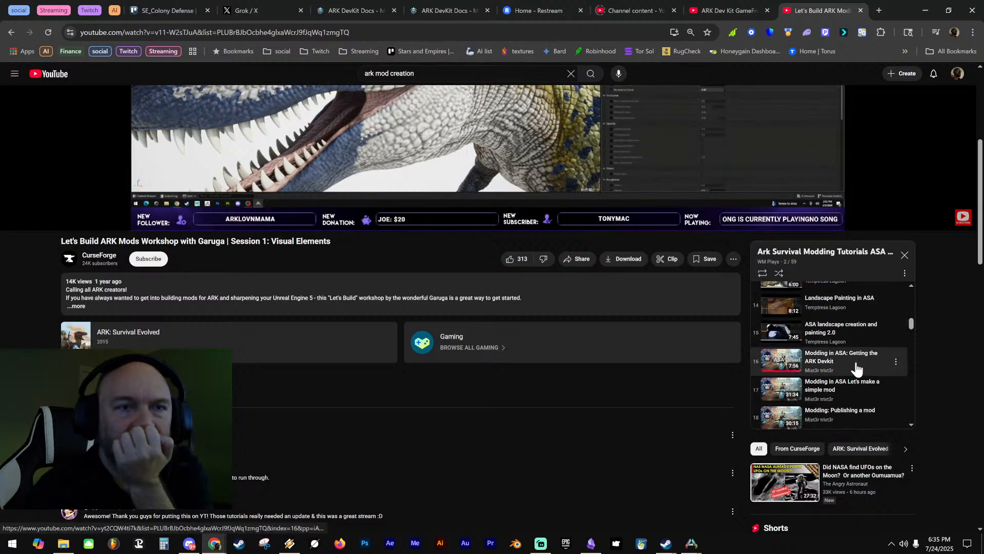
pyautogui.scroll(-2, 858, 334)
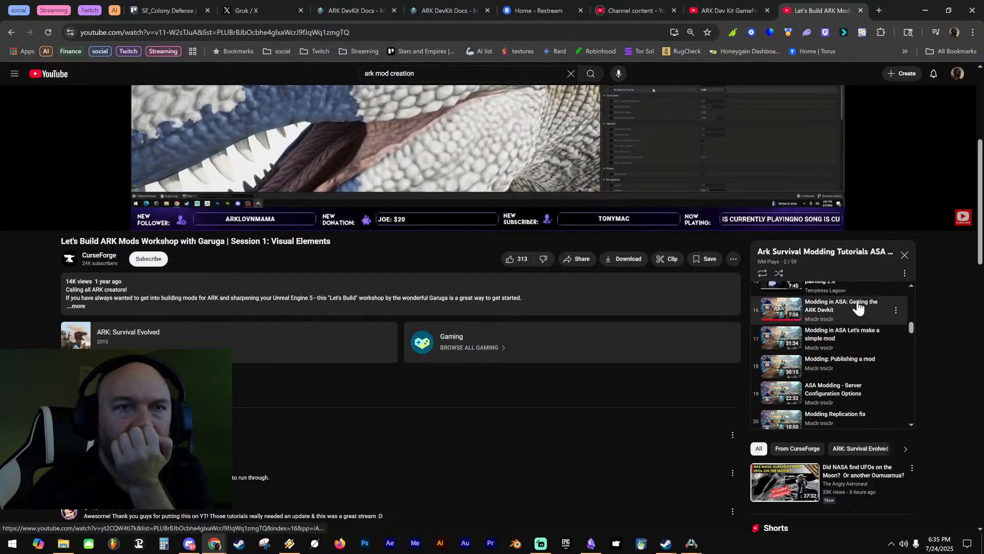
pyautogui.click(855, 341)
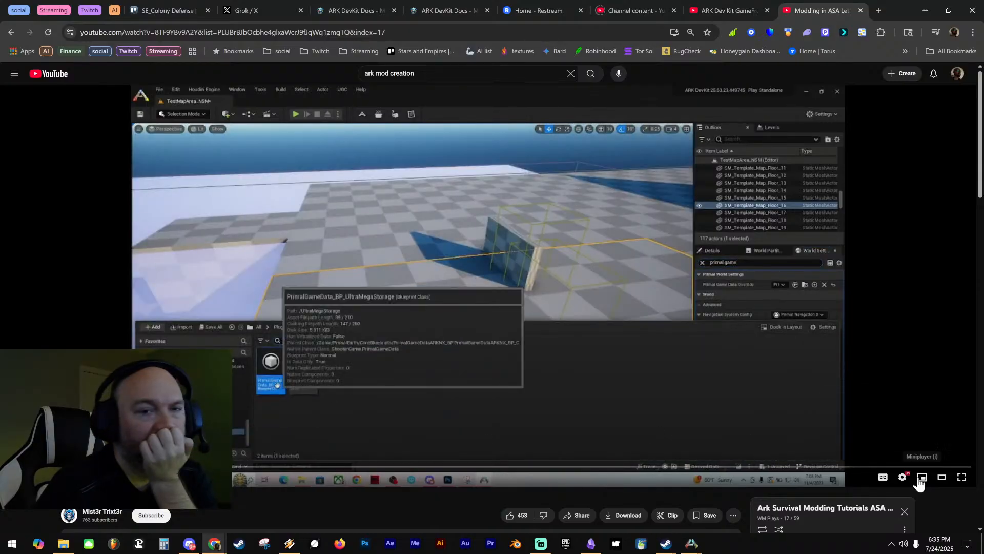
# Change the playback quality of the simple mod tutorial video
pyautogui.click(904, 478)
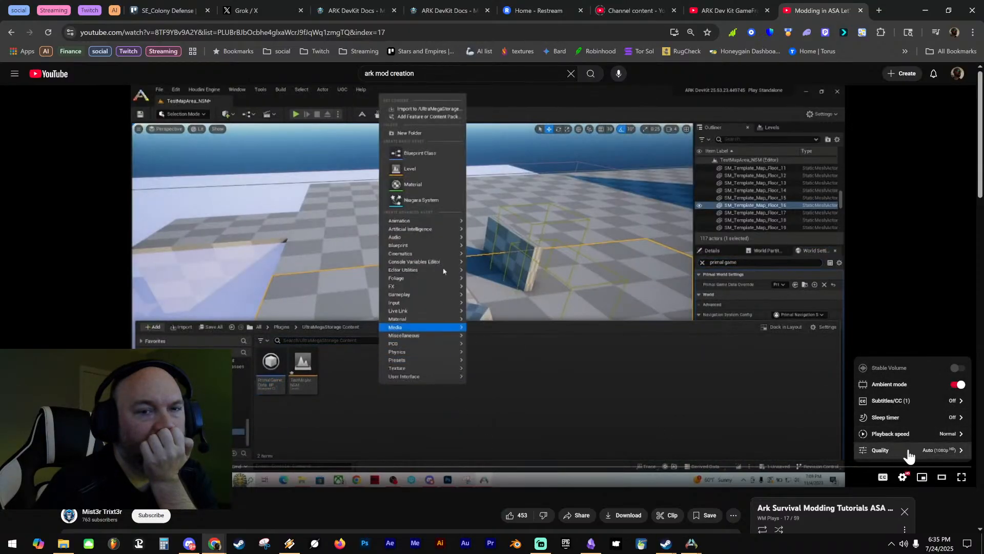
pyautogui.click(904, 451)
pyautogui.click(895, 384)
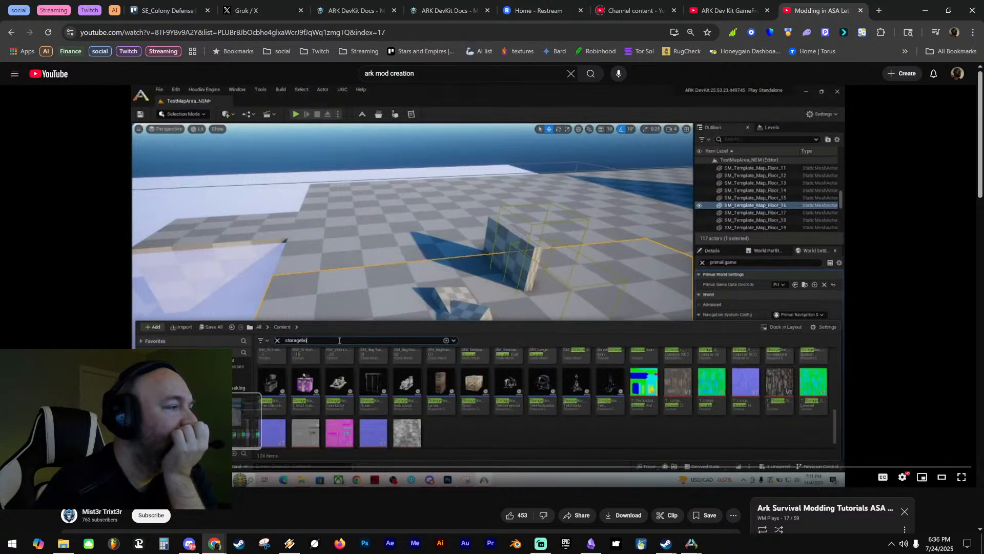
# Skim the opening part of the simple mod tutorial on finding the small storage box assets and naming the UltraMega copies
pyautogui.click(238, 466)
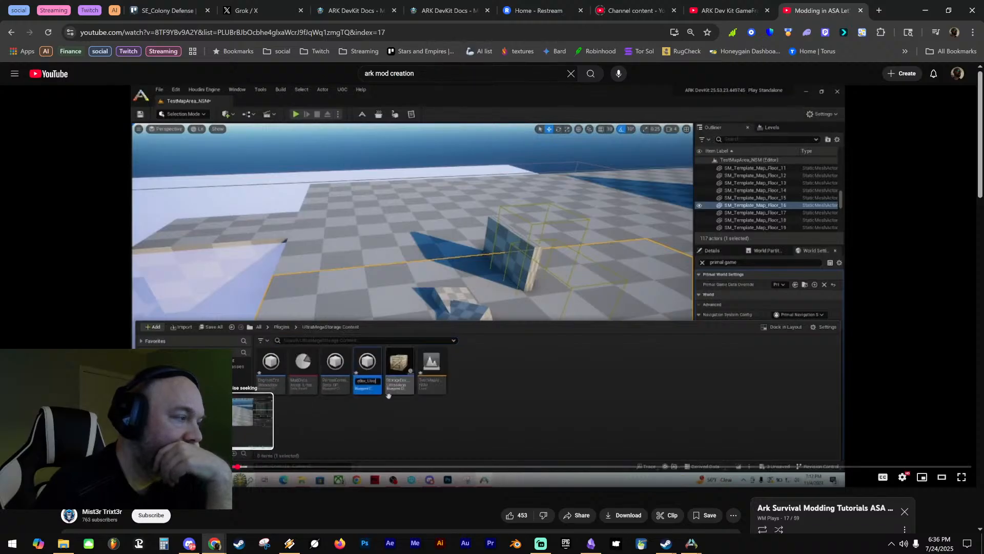
pyautogui.click(231, 468)
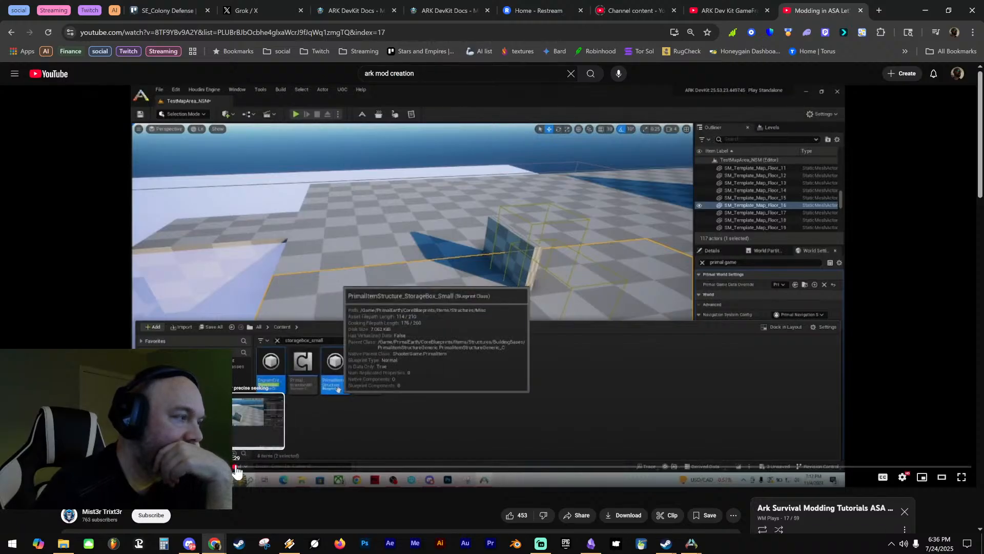
pyautogui.click(248, 468)
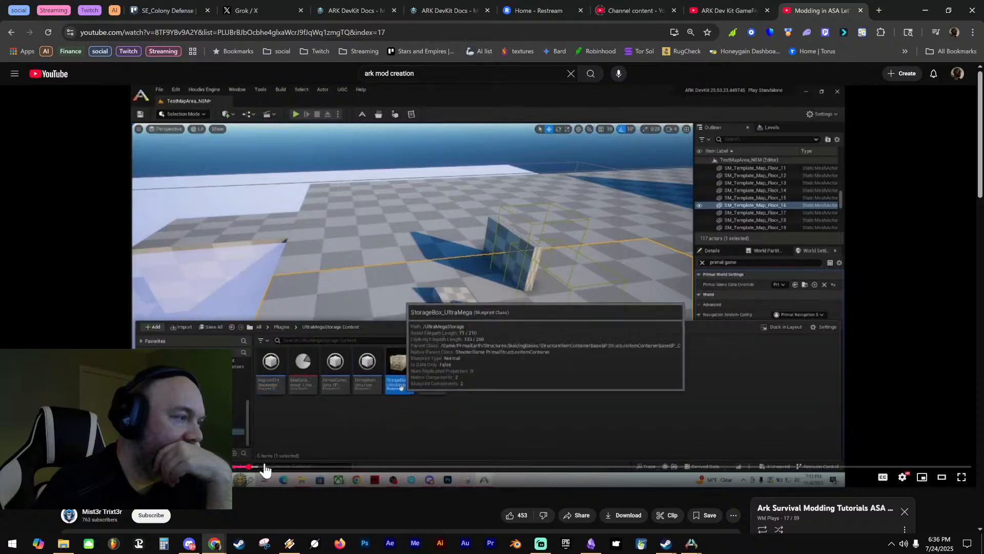
# Jump ahead to the mod data asset's additional engram and structure entries, skim through them and pause back at the test map
pyautogui.moveTo(266, 469)
pyautogui.mouseDown()
pyautogui.moveTo(705, 469)
pyautogui.moveTo(689, 470)
pyautogui.mouseUp()
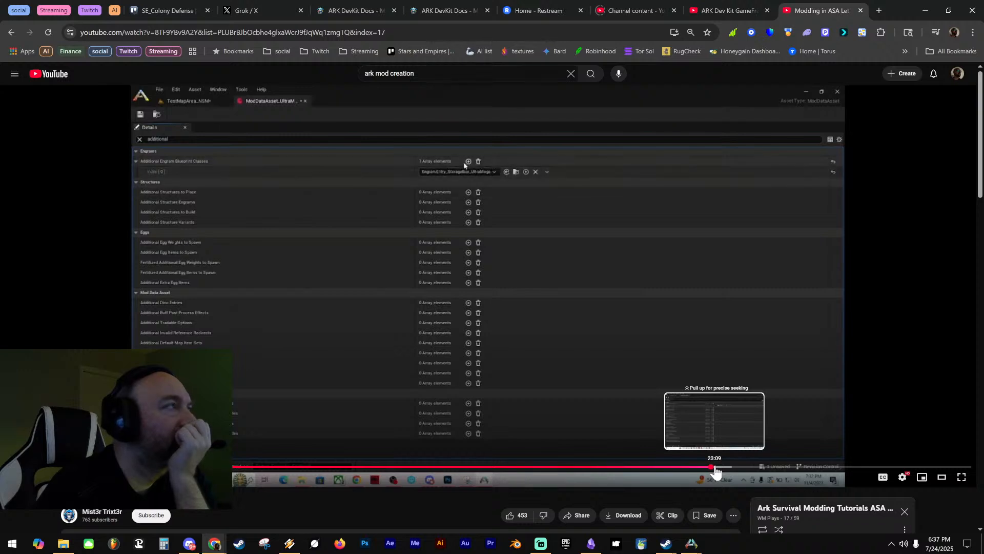
pyautogui.click(722, 467)
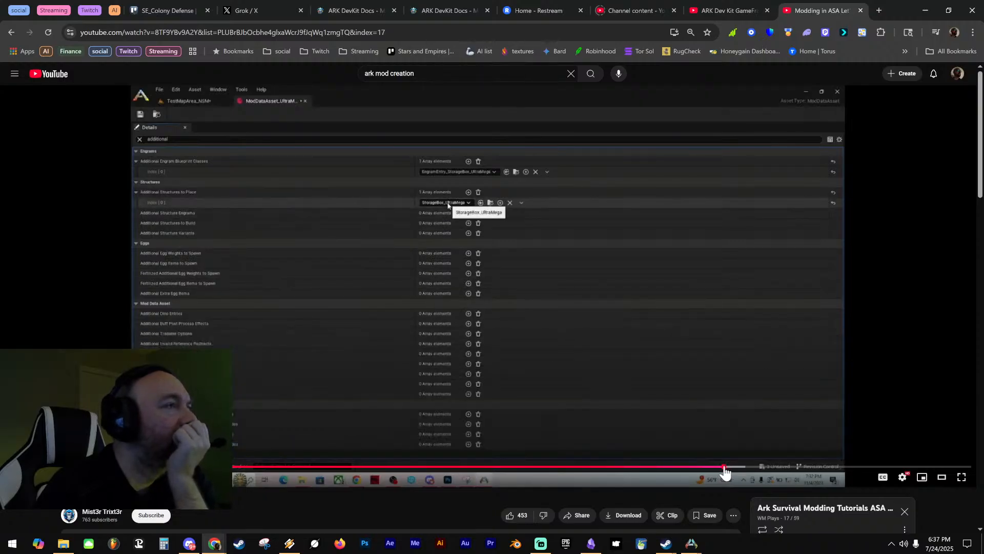
pyautogui.click(734, 467)
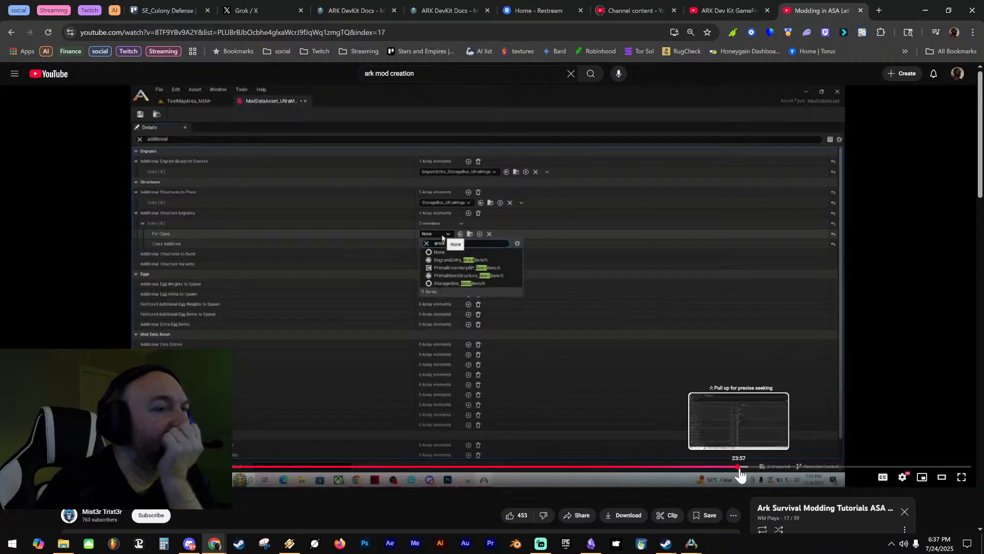
pyautogui.click(756, 466)
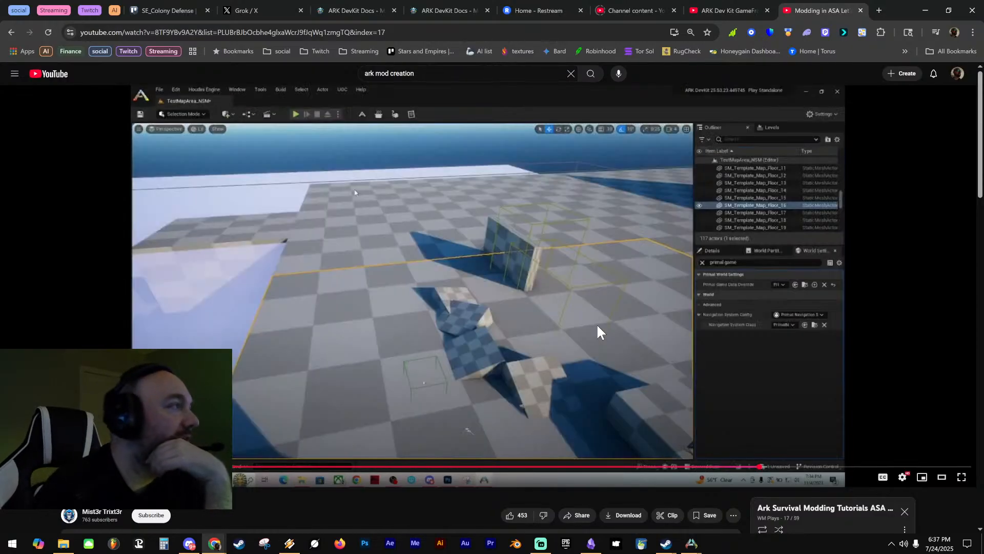
pyautogui.click(557, 293)
# Look through the rest of the tutorial playlist and open the video "ARK Dev Kit GameFramework & Custom Cosmetics Overview"
pyautogui.scroll(-6, 852, 324)
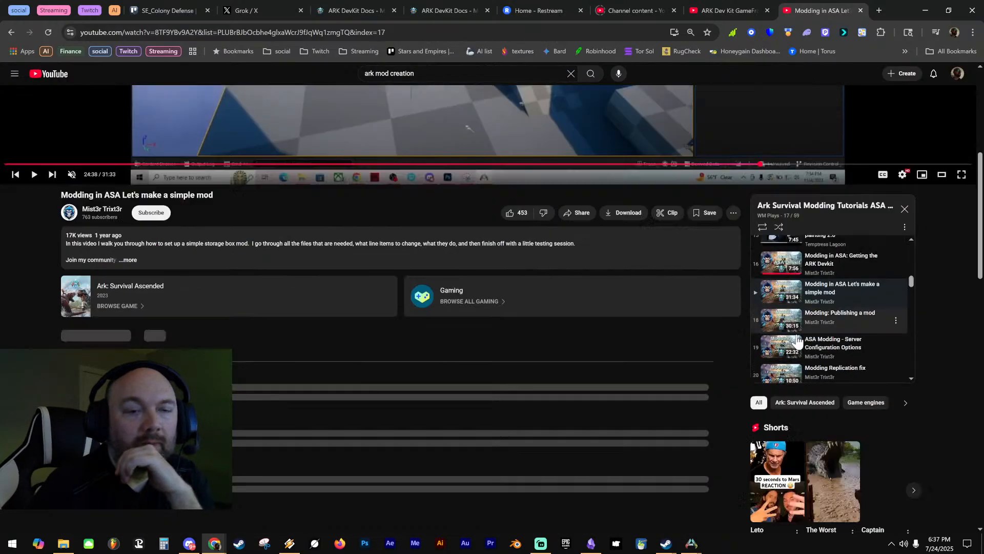
pyautogui.scroll(-1, 866, 318)
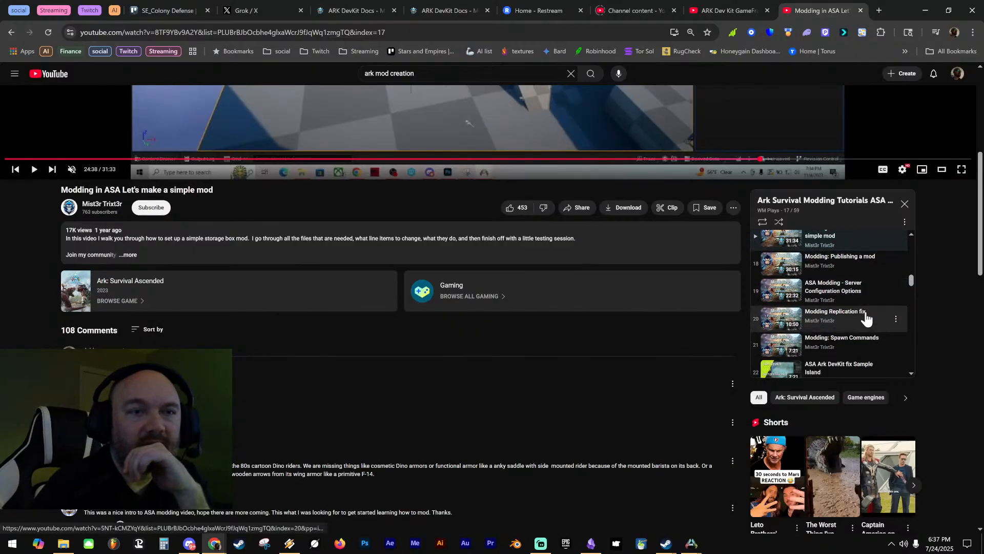
pyautogui.scroll(-1, 867, 319)
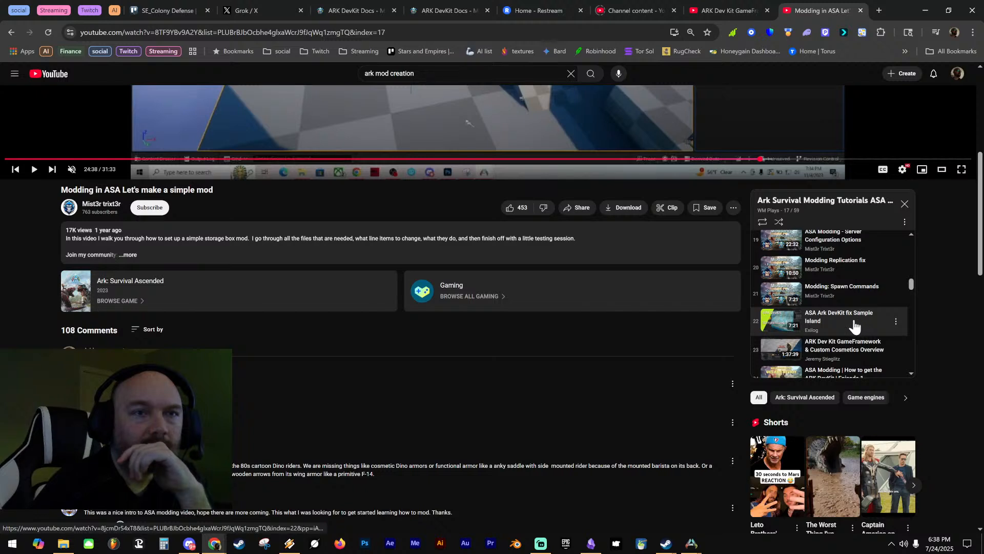
pyautogui.scroll(-2, 853, 324)
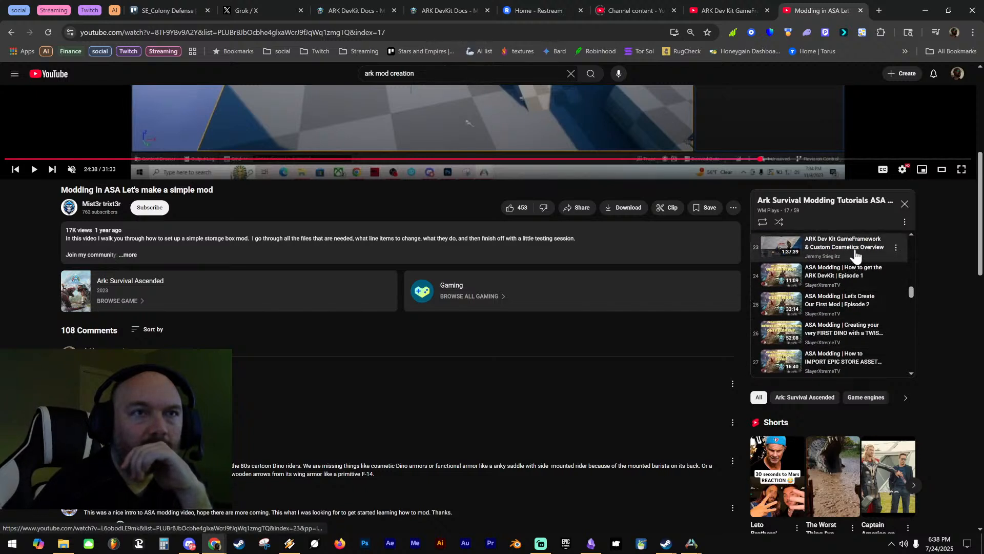
pyautogui.click(855, 255)
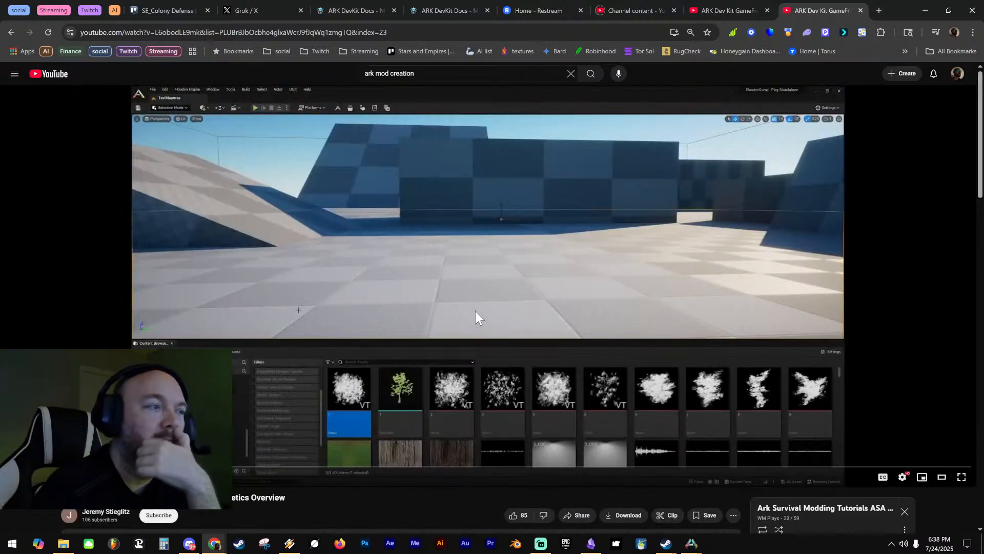
# Play the cosmetics overview and skim from the hat blueprints through the costume entries in the mod data asset to the in-game cosmetics inventory
pyautogui.click(464, 267)
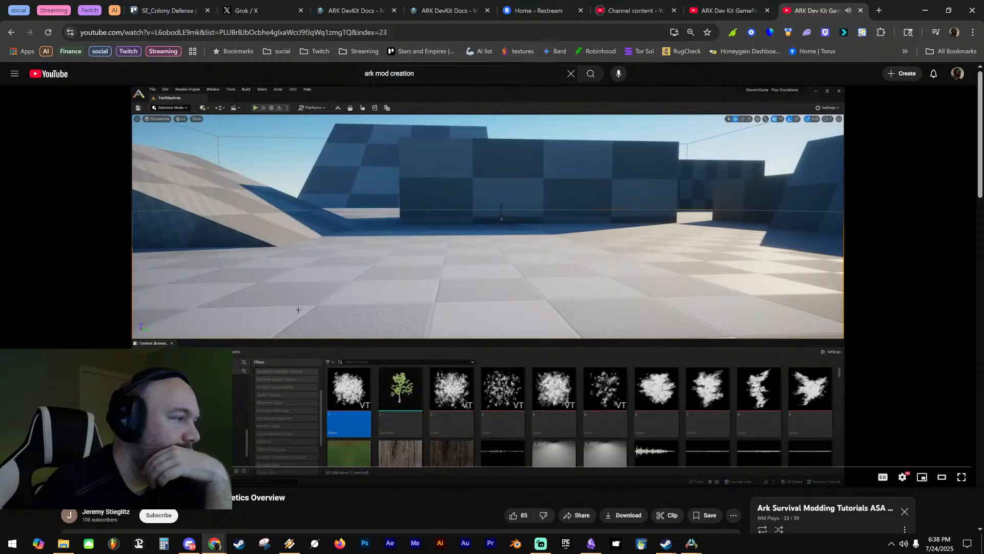
pyautogui.moveTo(199, 467); pyautogui.dragTo(334, 470)
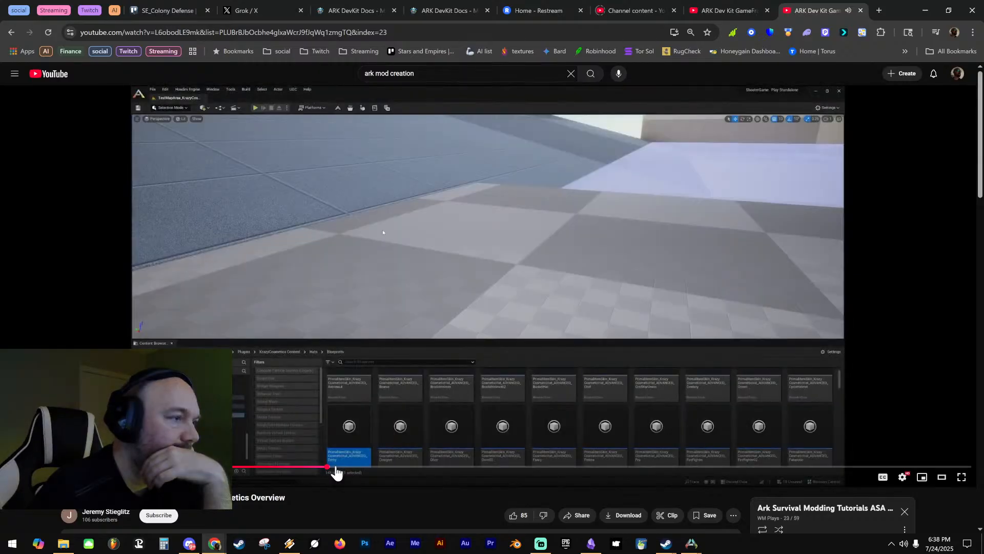
pyautogui.click(405, 467)
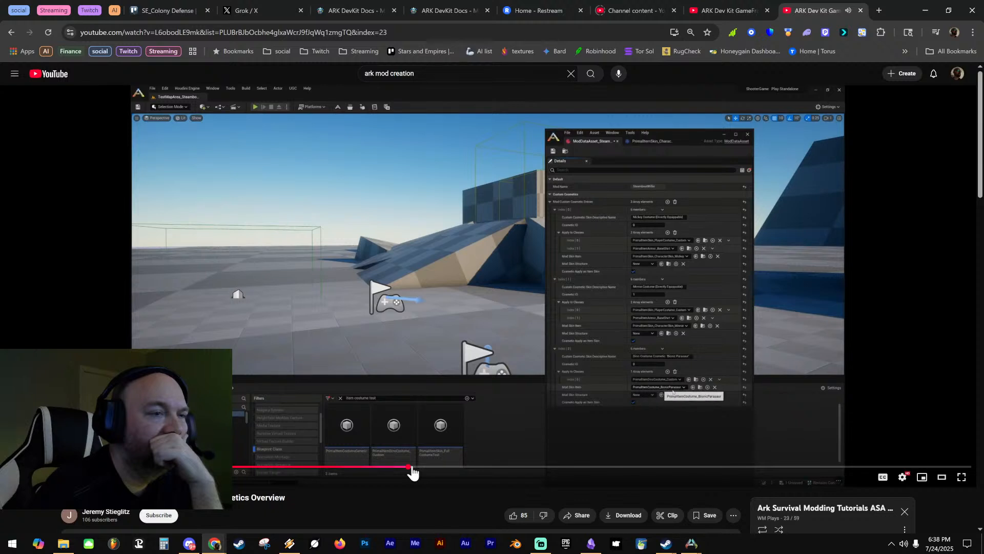
pyautogui.moveTo(411, 472); pyautogui.dragTo(412, 466)
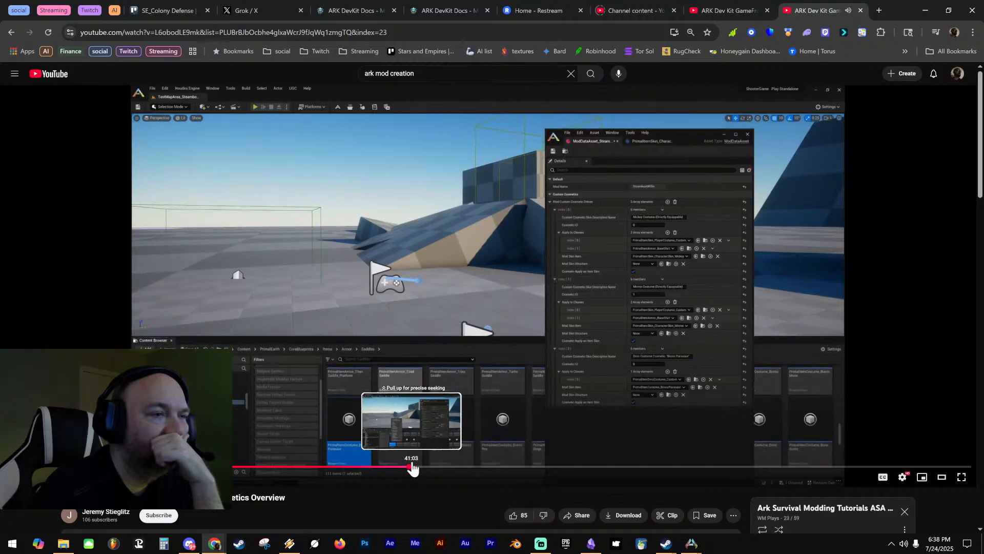
pyautogui.click(439, 468)
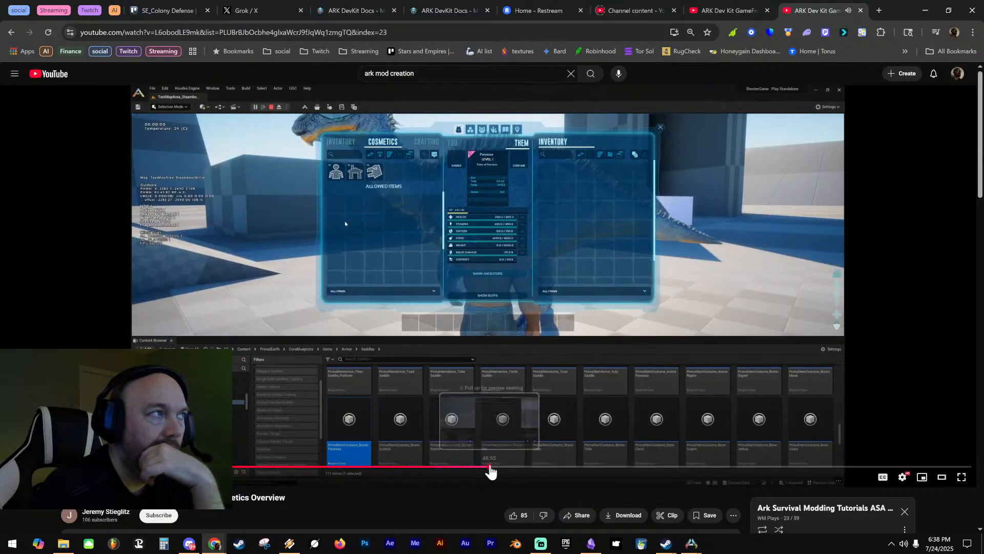
# Skim the overview's hat and helmet skin attachment settings up to the player inventory test
pyautogui.click(490, 468)
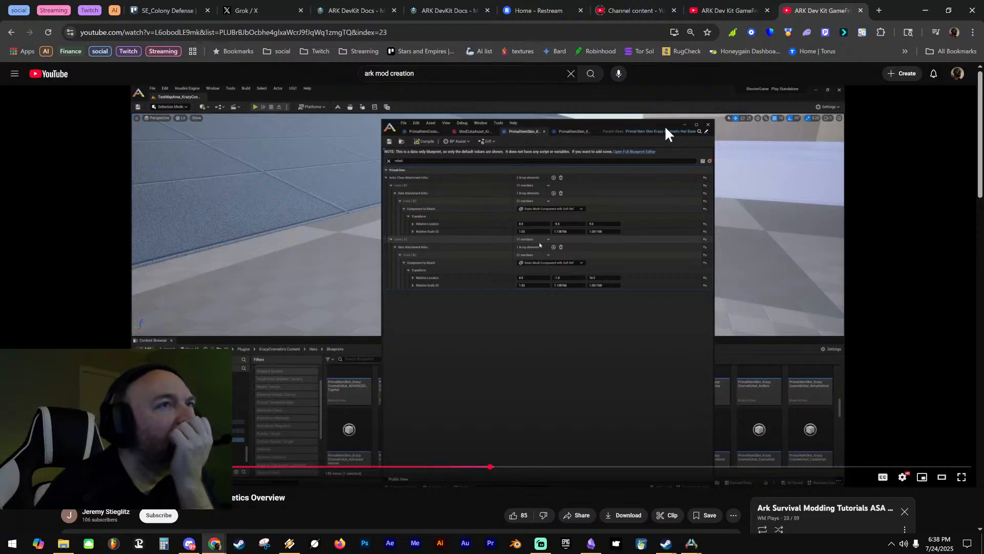
pyautogui.click(544, 374)
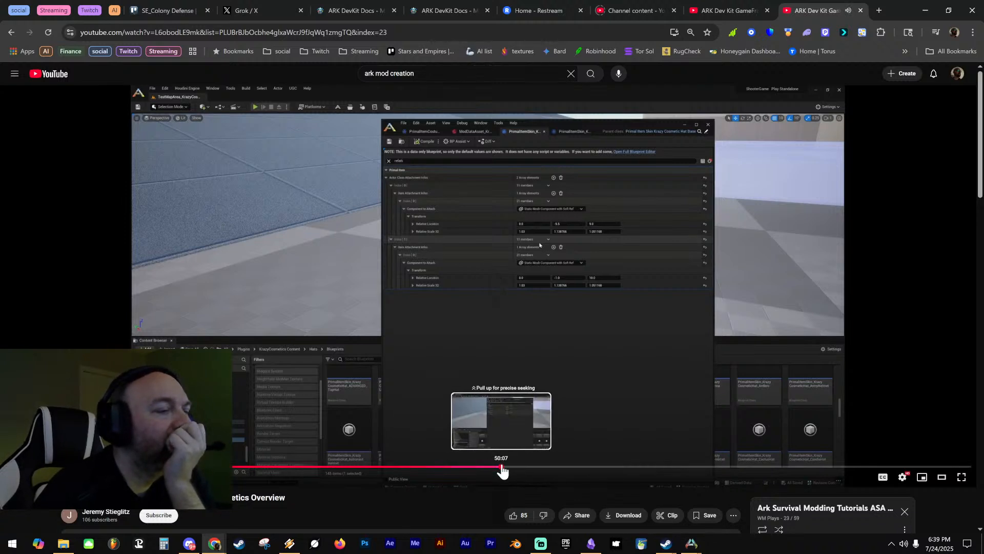
pyautogui.click(503, 467)
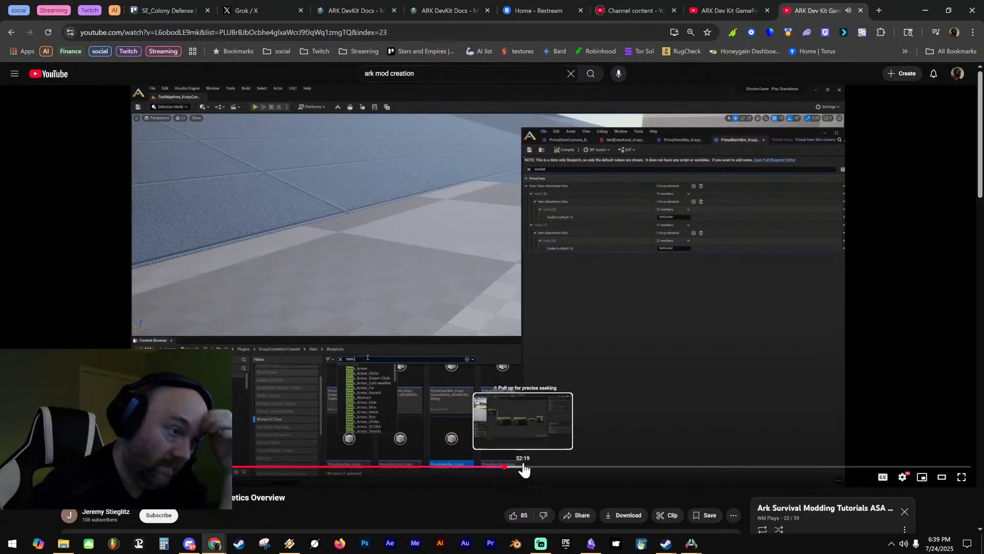
pyautogui.click(526, 467)
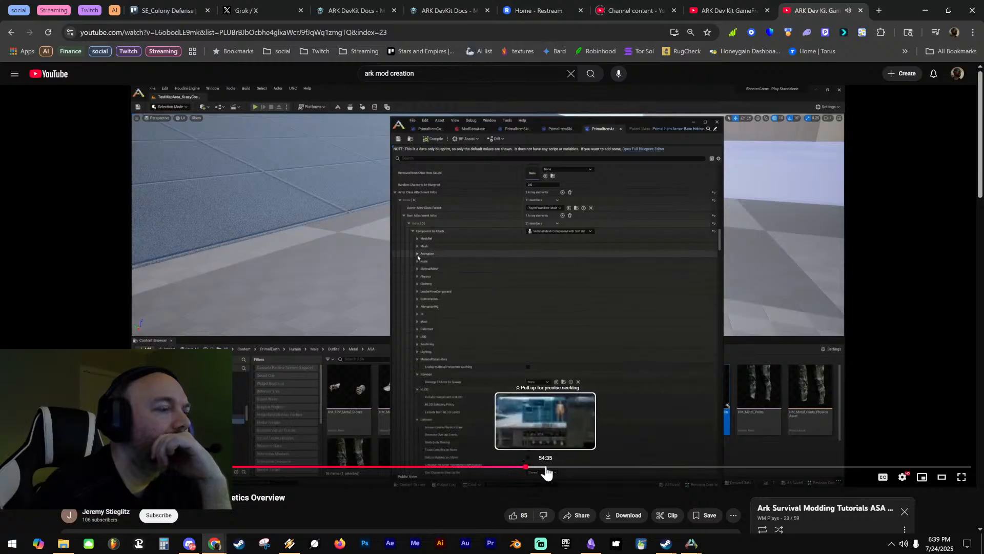
pyautogui.click(545, 467)
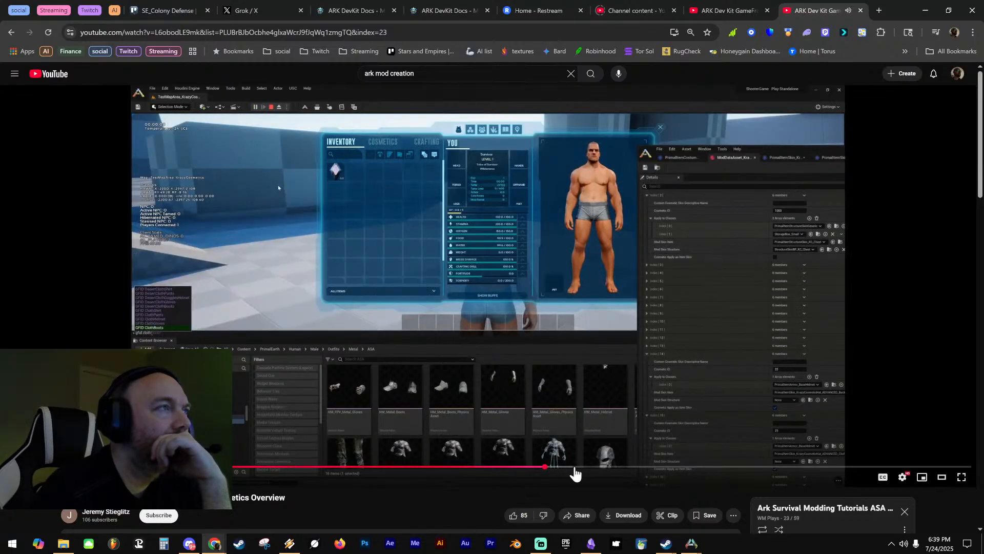
# Skim the stone club cosmetic's event graph and in-game test, then watch up to the structure skin entries in the mod data asset
pyautogui.click(577, 468)
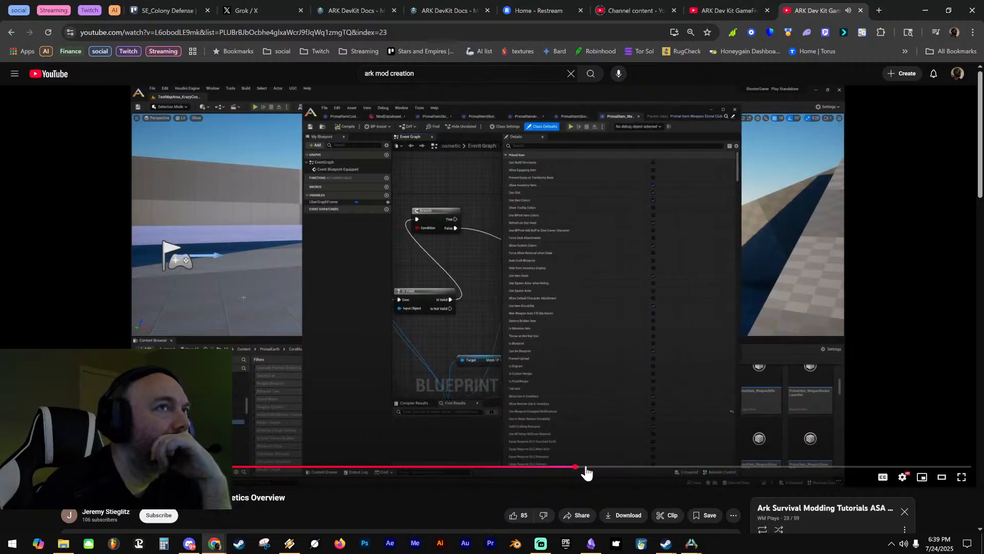
pyautogui.click(595, 468)
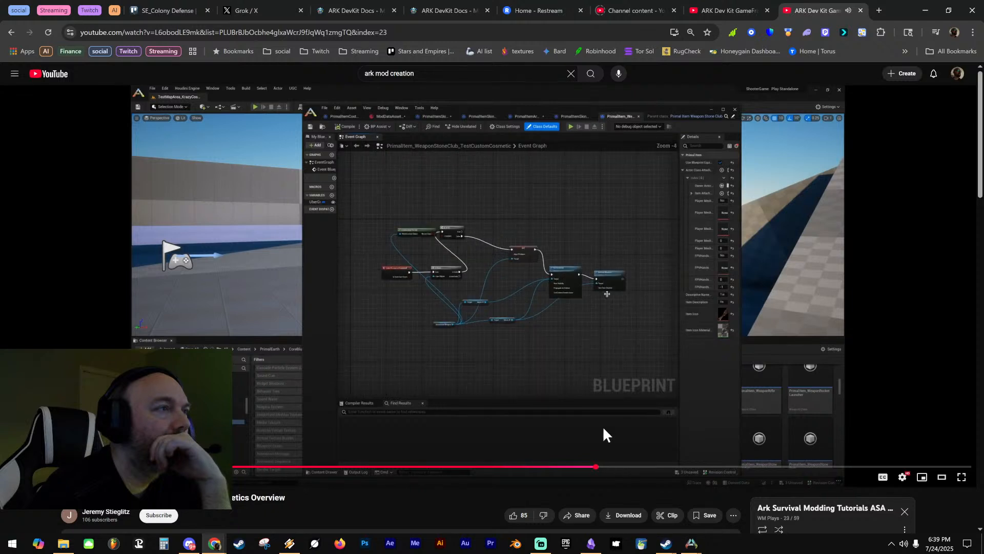
pyautogui.click(564, 334)
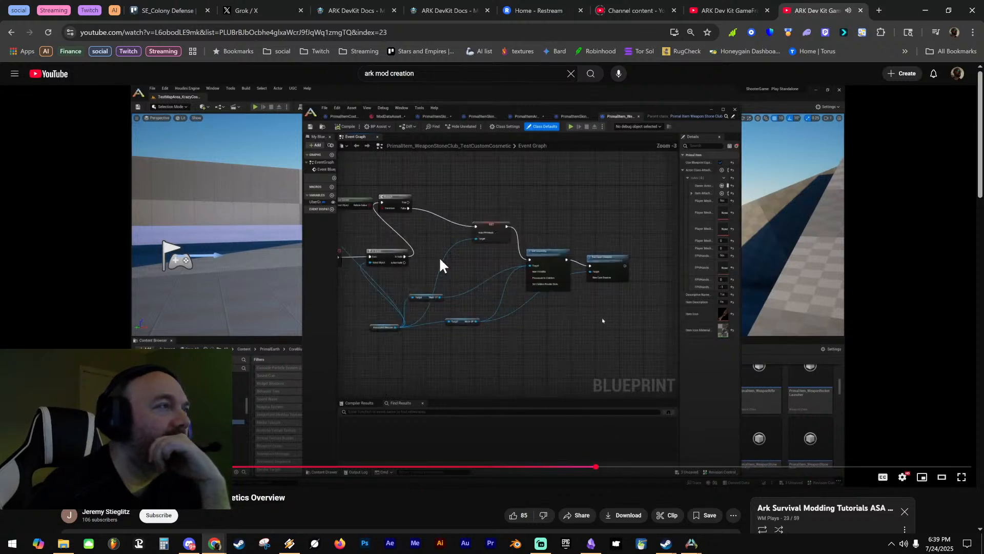
pyautogui.click(621, 467)
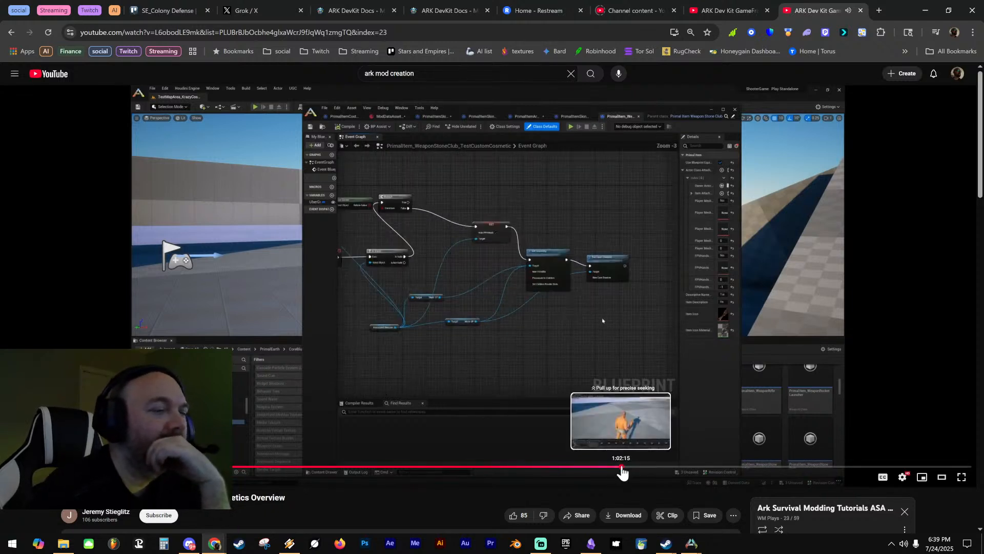
pyautogui.click(614, 354)
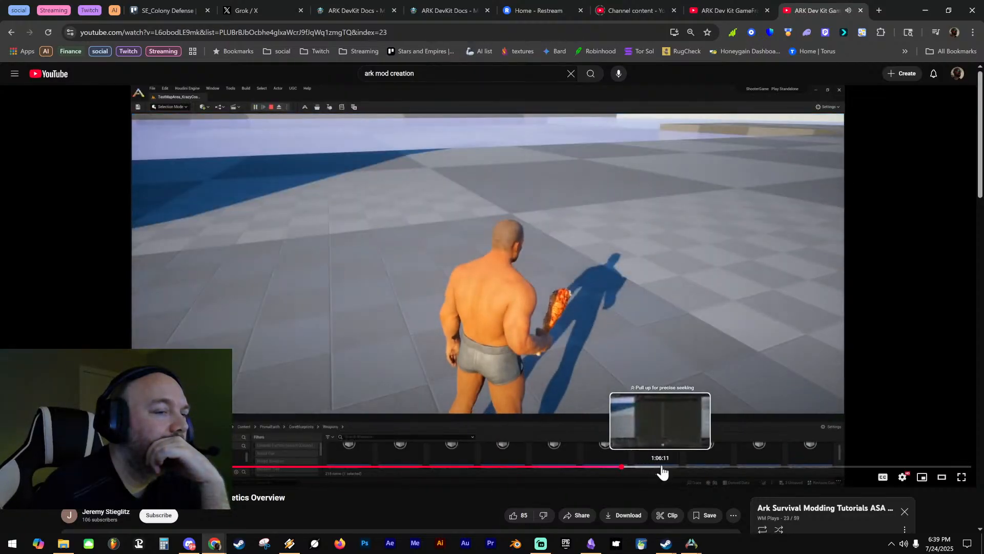
pyautogui.click(664, 466)
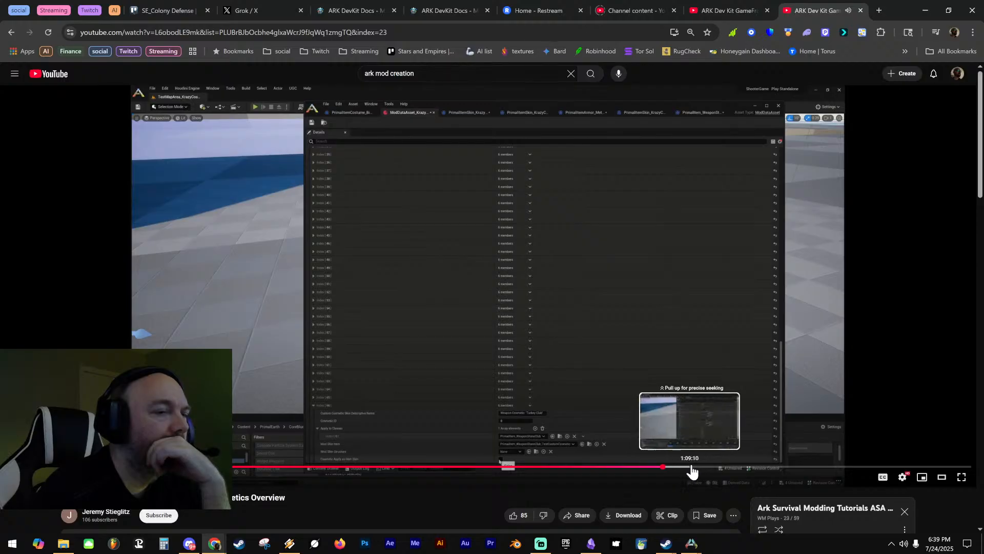
pyautogui.moveTo(688, 467); pyautogui.dragTo(732, 472)
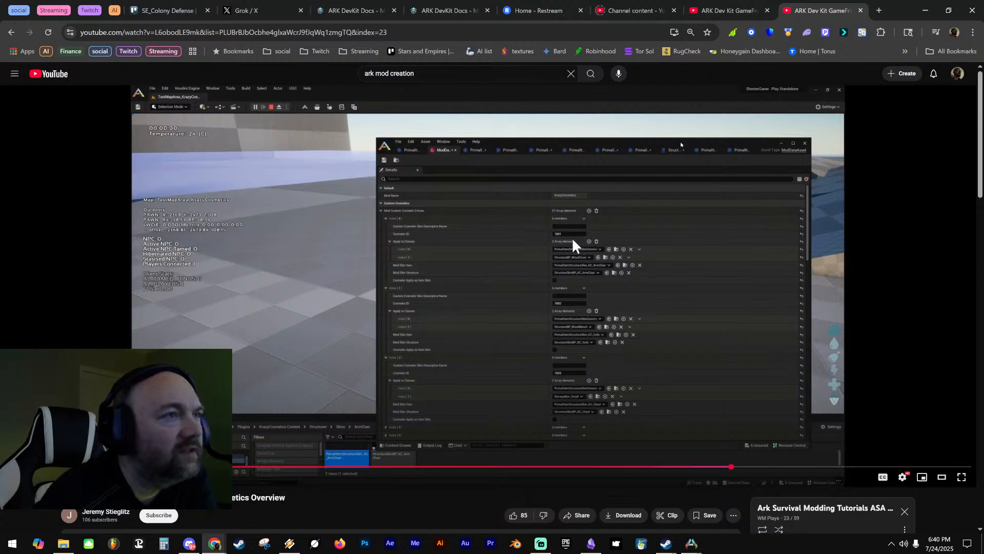
# Switch to ARK DevKit and examine the mod data asset's structure settings and the Tiki Fridge entry under Mod Custom Cosmetic Entries
pyautogui.click(925, 11)
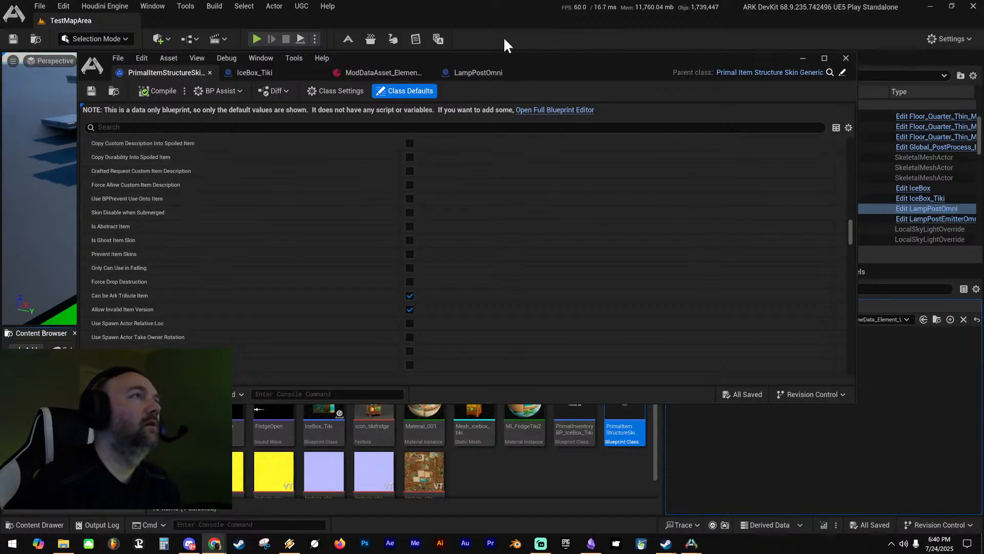
pyautogui.click(396, 73)
pyautogui.scroll(5, 290, 282)
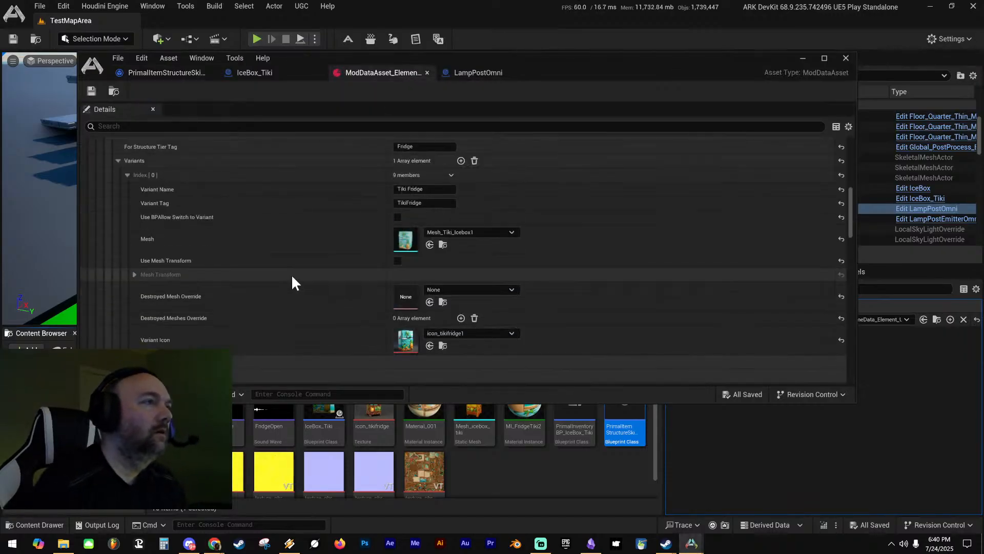
pyautogui.scroll(3, 294, 266)
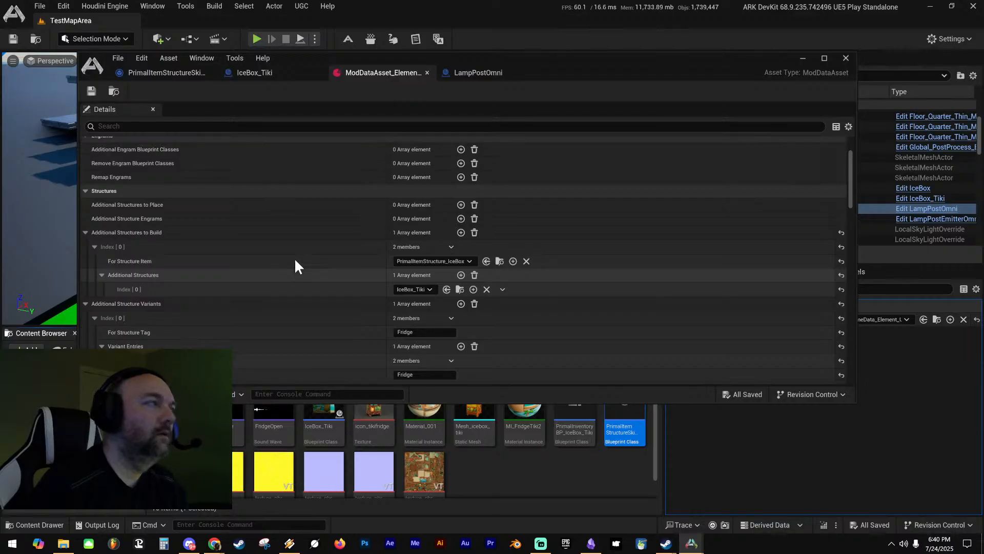
pyautogui.scroll(3, 294, 256)
pyautogui.scroll(-10, 293, 249)
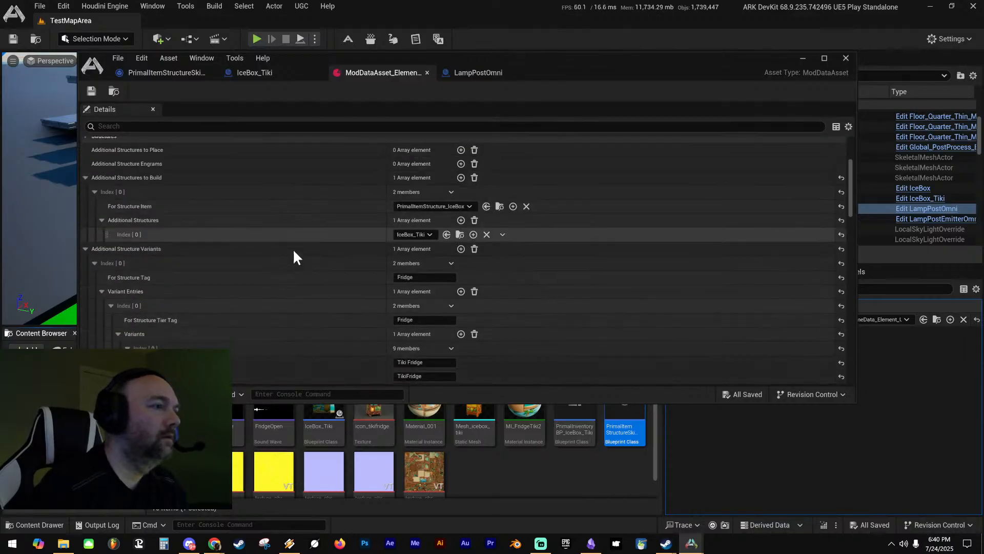
pyautogui.scroll(-8, 293, 246)
pyautogui.scroll(-10, 294, 236)
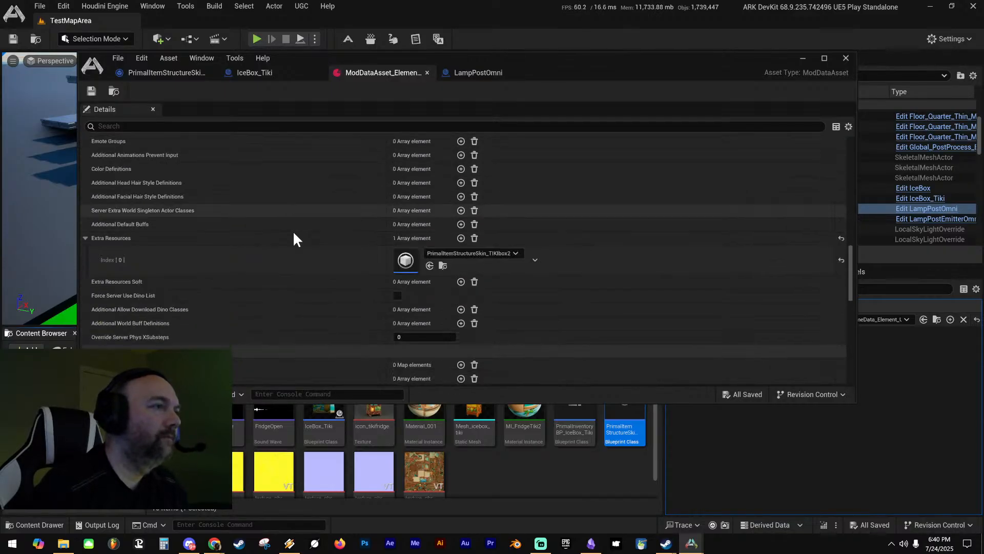
pyautogui.scroll(-2, 297, 224)
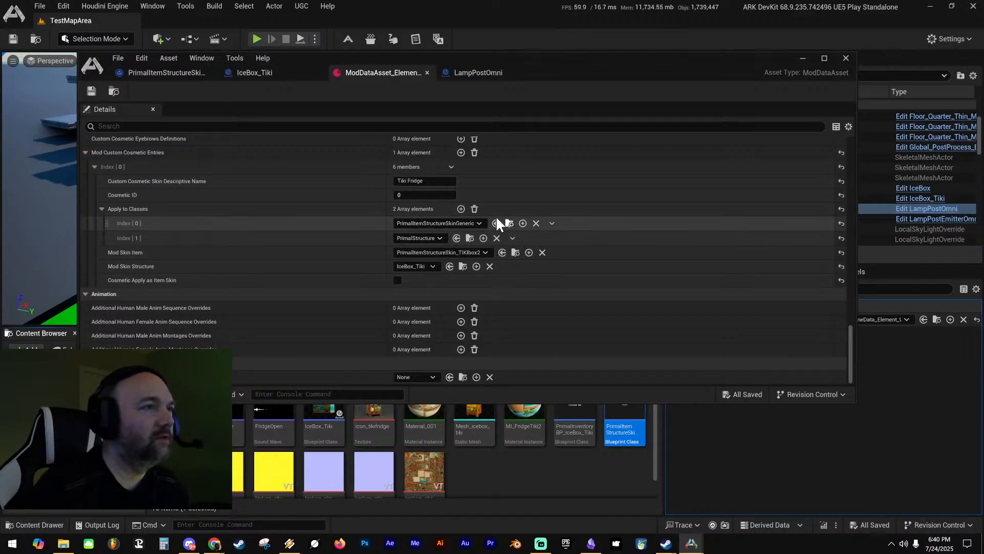
# Add a third Apply to Classes entry set to IceBox for the Tiki Fridge cosmetic and save the mod data asset
pyautogui.click(461, 209)
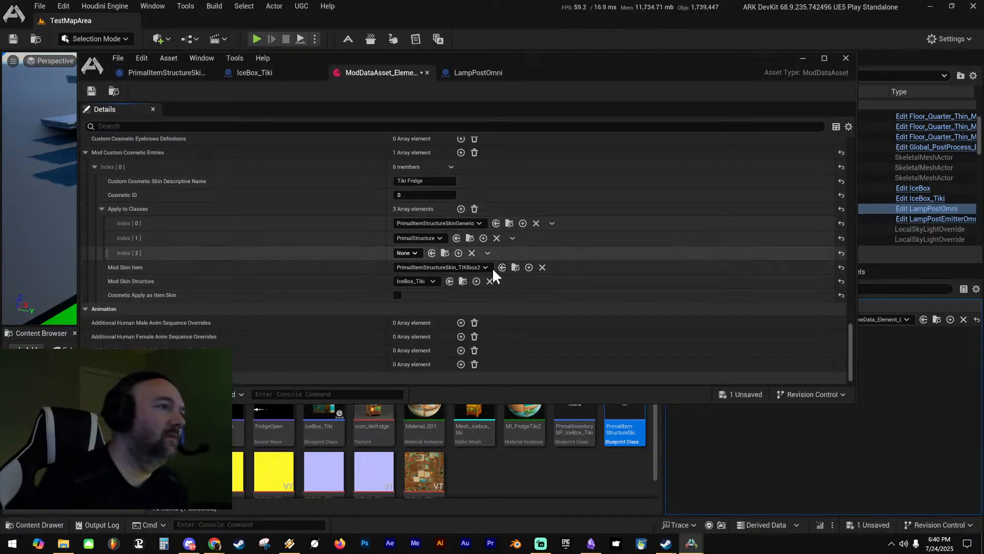
pyautogui.click(406, 252)
pyautogui.write('bp icebox')
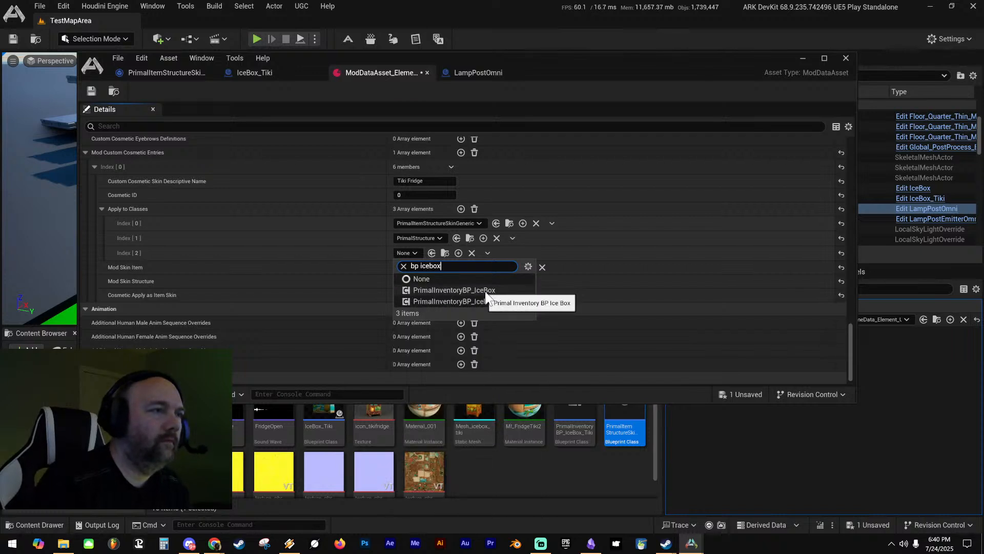
pyautogui.moveTo(447, 266); pyautogui.dragTo(239, 232)
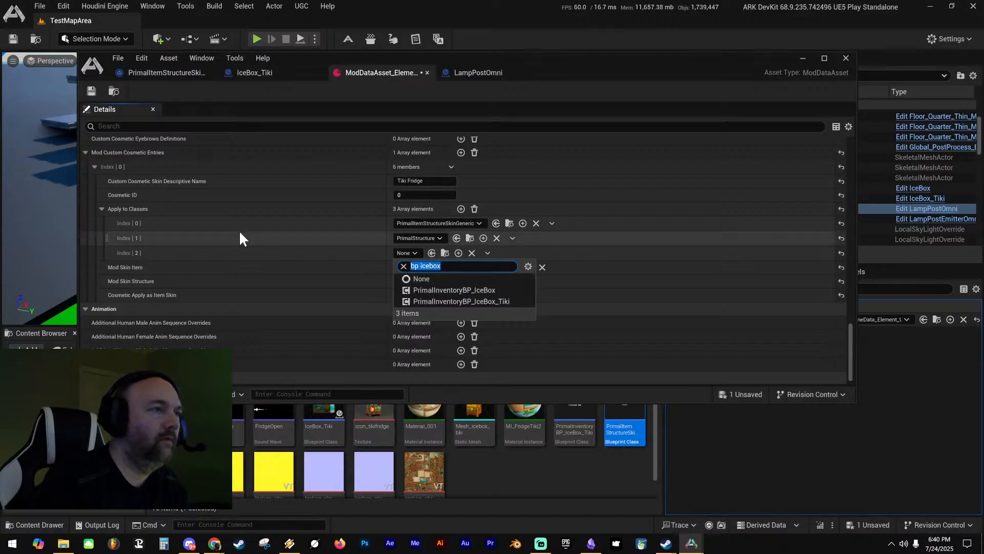
pyautogui.write('icebox')
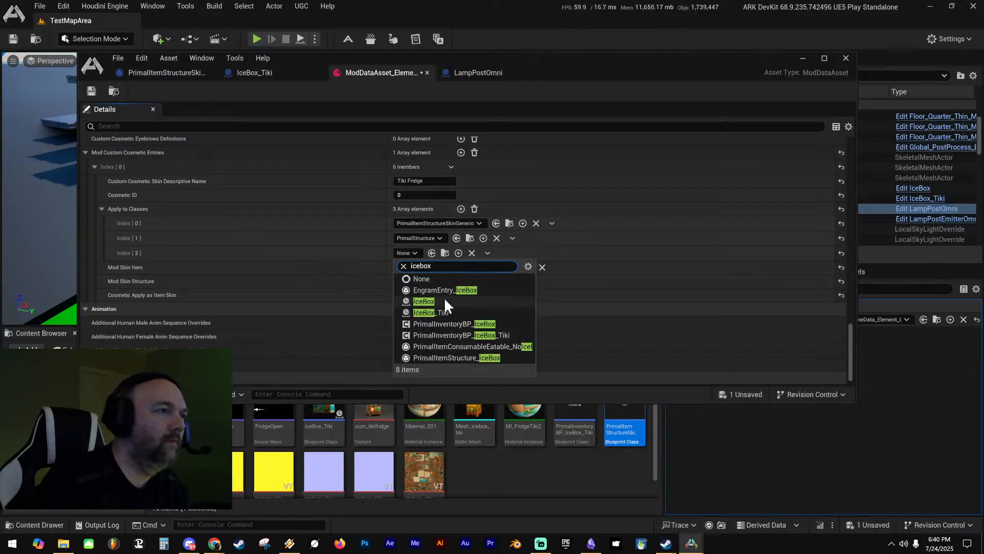
pyautogui.click(453, 300)
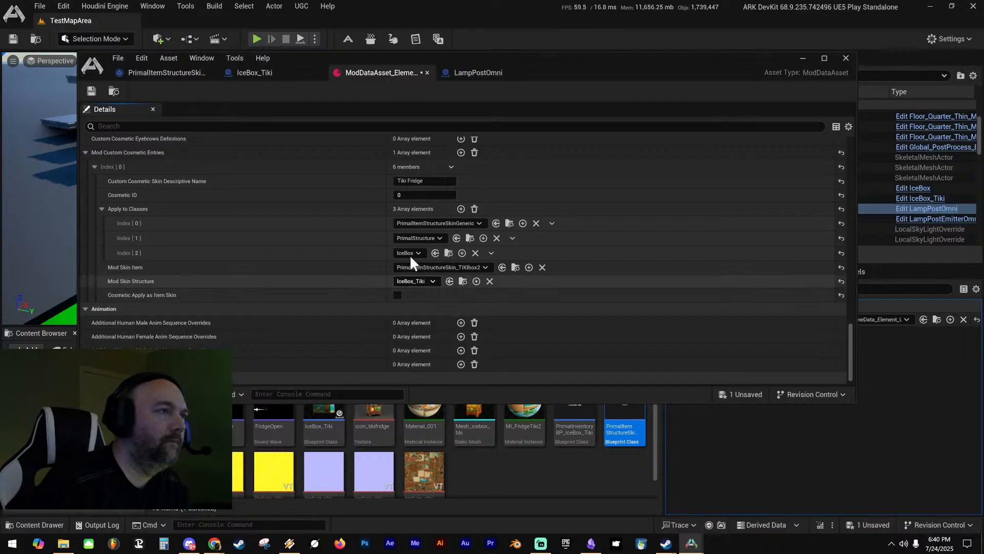
pyautogui.click(91, 91)
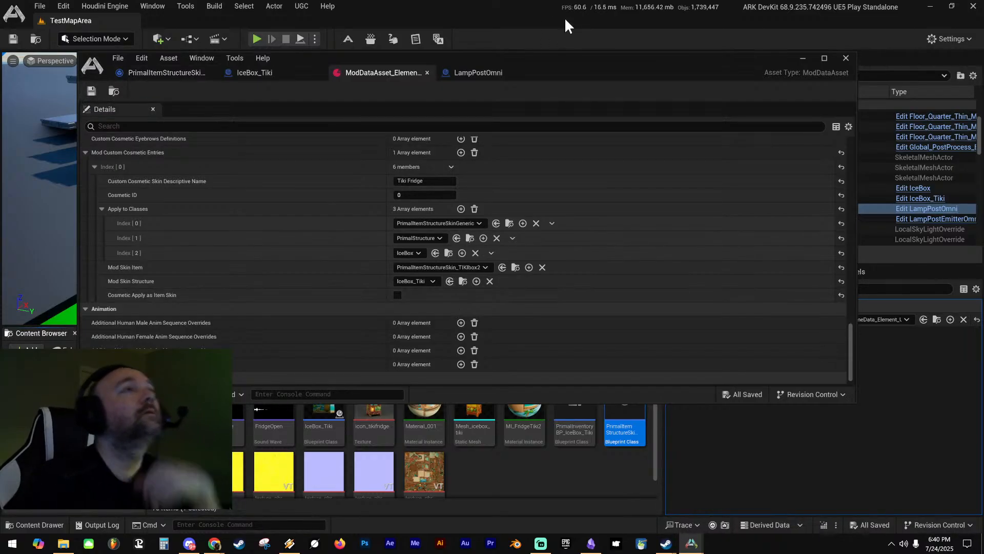
# Play-test the level, assign the custom Tiki fridge cosmetic to the third hotbar slot, try it near the fridge, and end the session
pyautogui.moveTo(580, 54); pyautogui.dragTo(983, 129)
pyautogui.moveTo(460, 133); pyautogui.dragTo(487, 99, button='right')
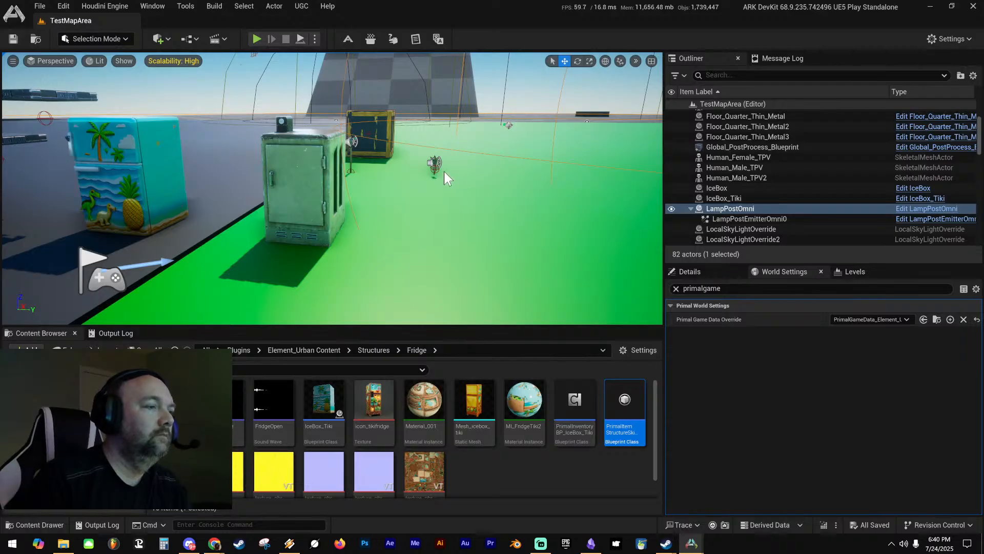
pyautogui.hotkey('alt', 'p')
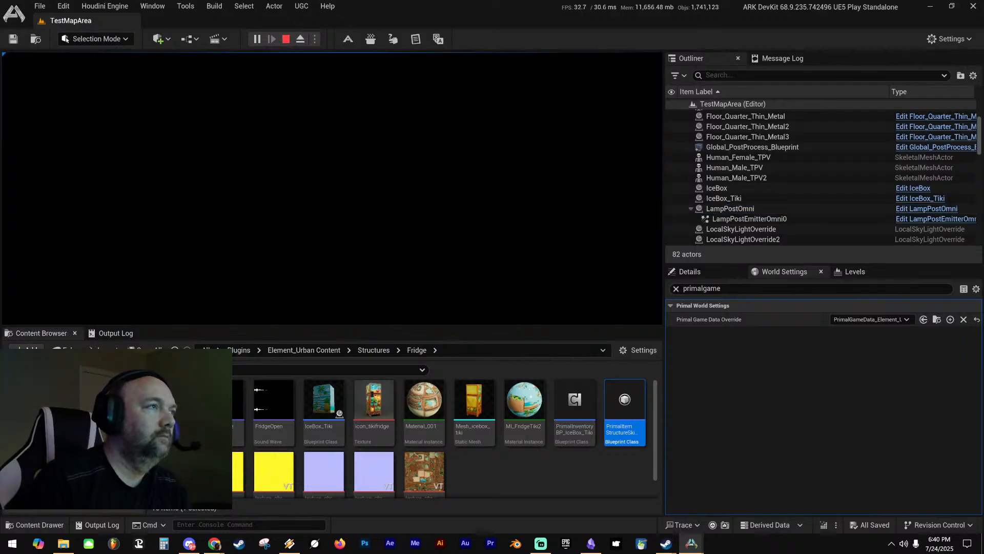
pyautogui.press('i')
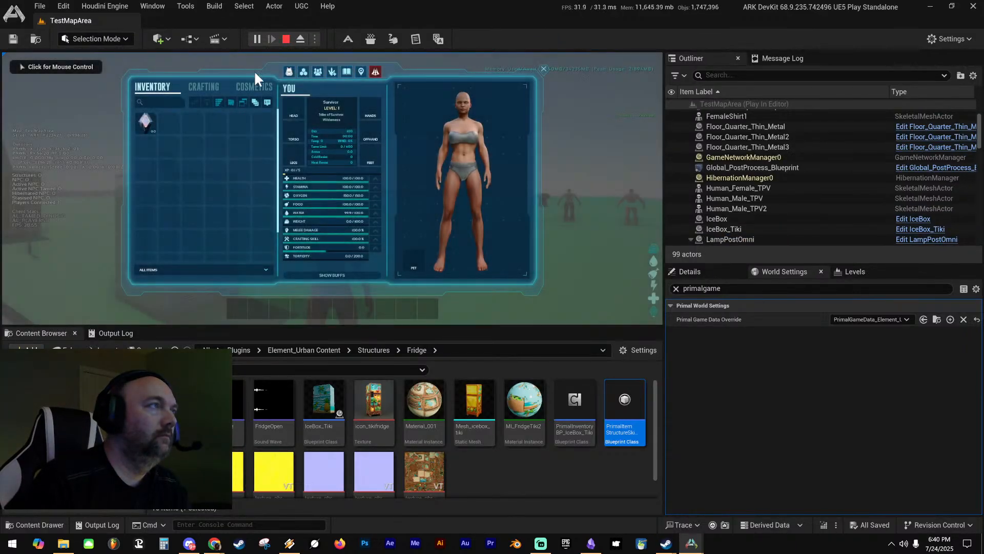
pyautogui.click(252, 85)
pyautogui.moveTo(413, 182); pyautogui.dragTo(281, 304)
pyautogui.press('i')
pyautogui.press('3')
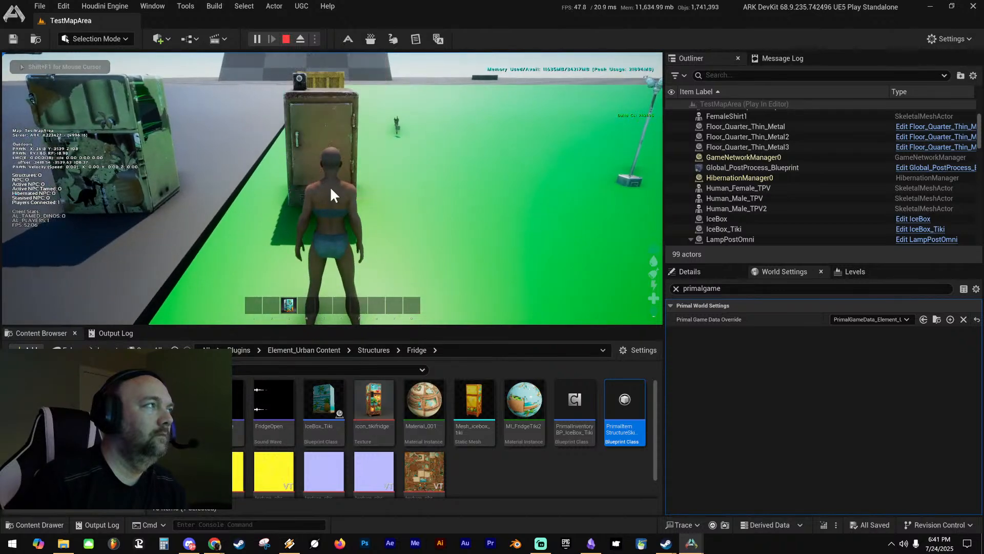
pyautogui.press('Escape')
# Return to the mod data asset and delete the PrimalStructure entry from the Tiki Fridge's Apply to Classes
pyautogui.moveTo(983, 106); pyautogui.dragTo(573, 67)
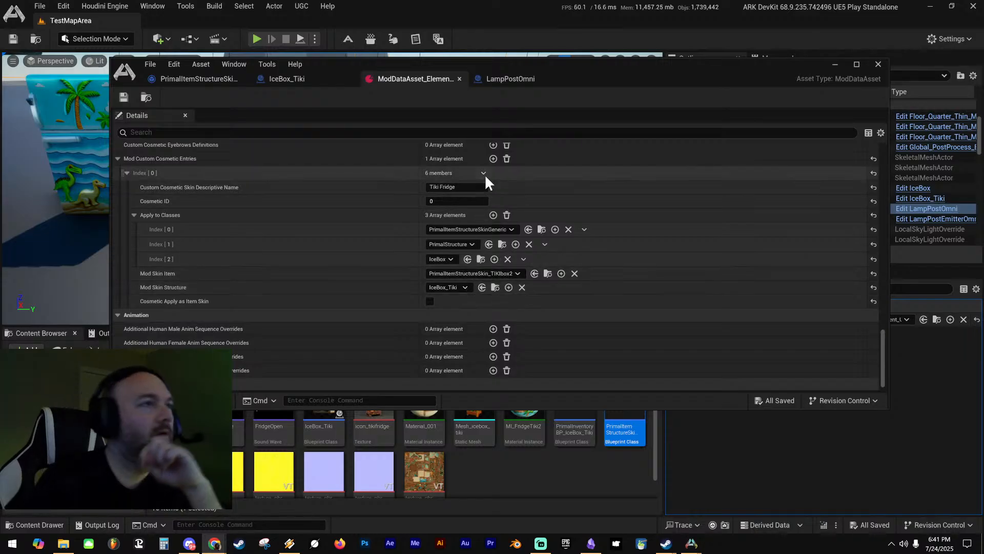
pyautogui.click(529, 244)
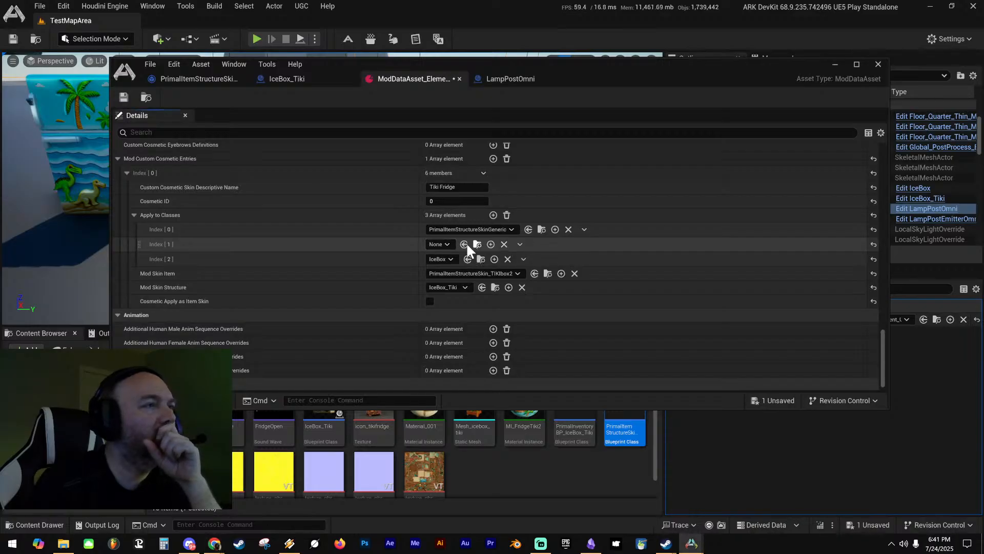
pyautogui.click(519, 245)
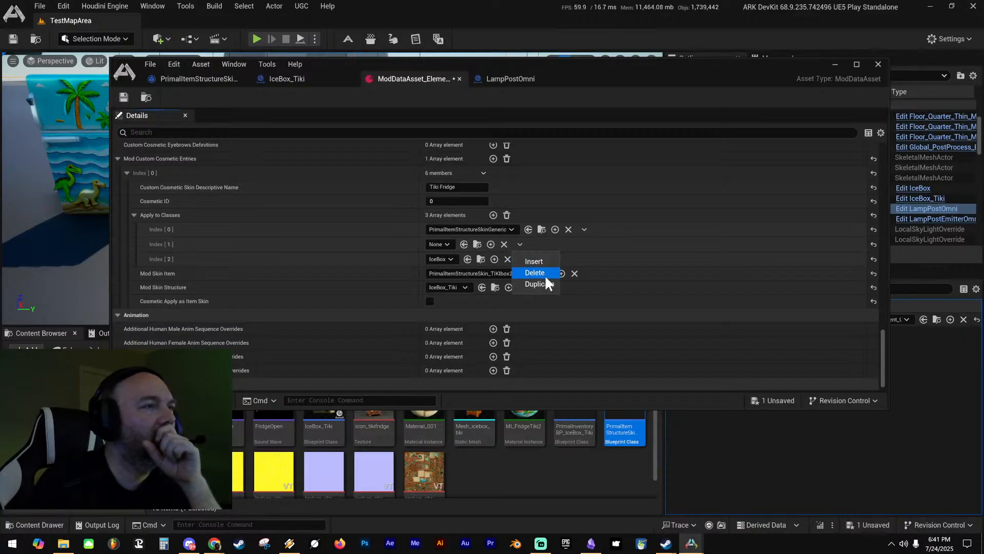
pyautogui.click(543, 271)
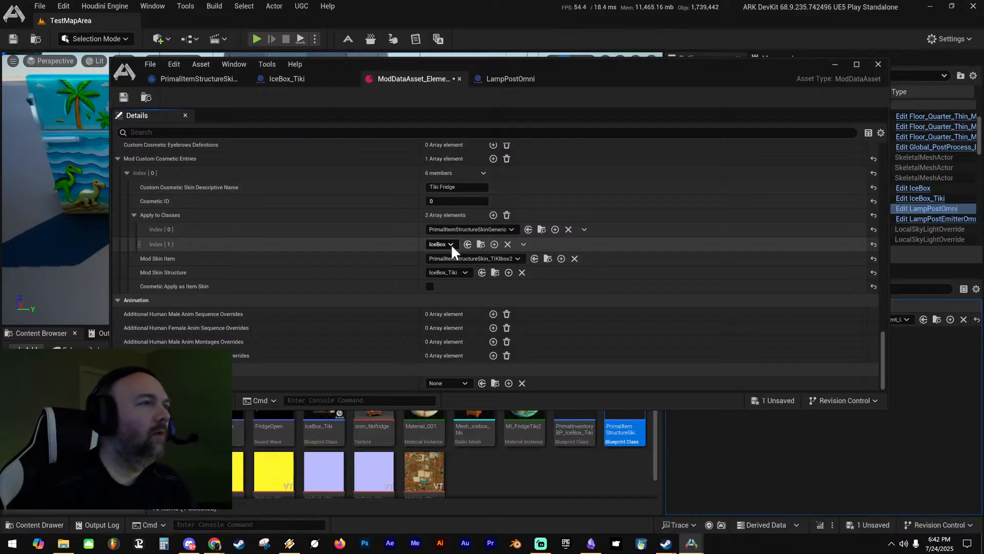
# Check IceBox_Tiki's parent class, set the second Apply to Classes entry to StructureItemContainerBaseBP, and save the mod data asset
pyautogui.click(293, 81)
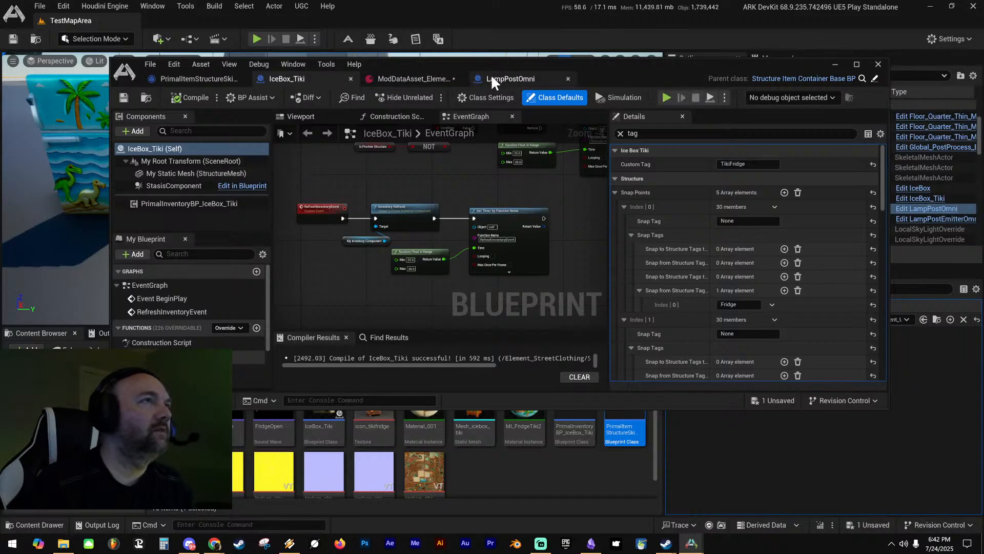
pyautogui.click(207, 78)
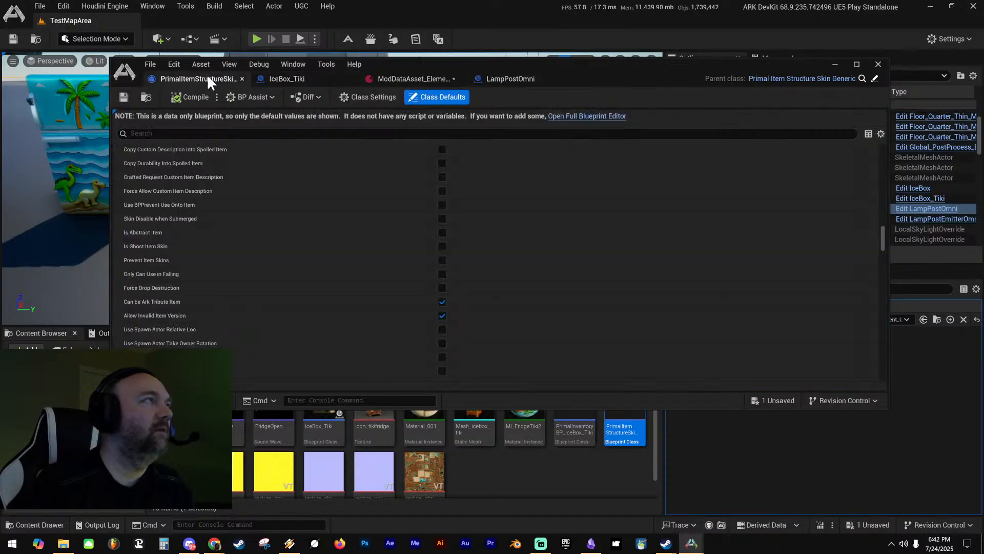
pyautogui.click(396, 79)
pyautogui.click(451, 244)
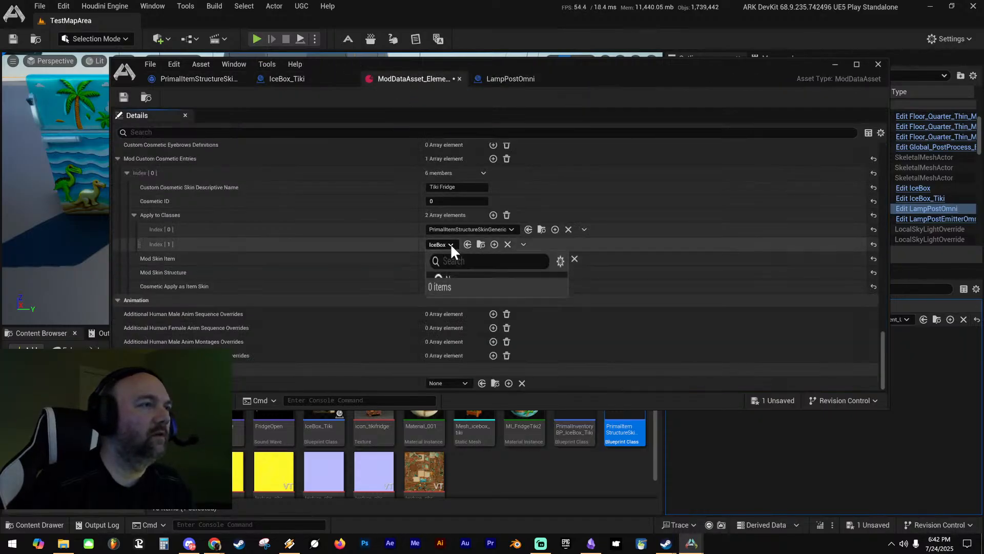
pyautogui.write('co')
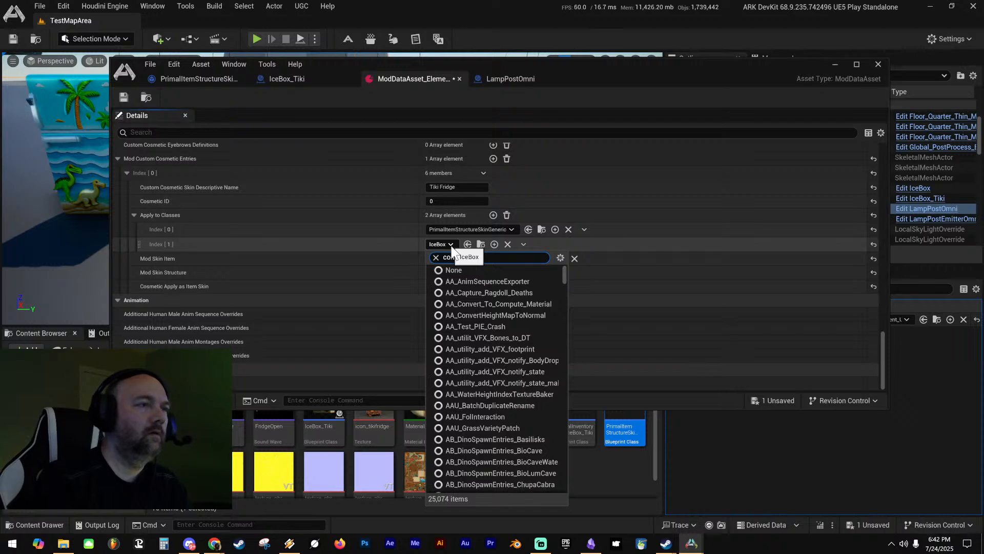
pyautogui.write('ntainer bp')
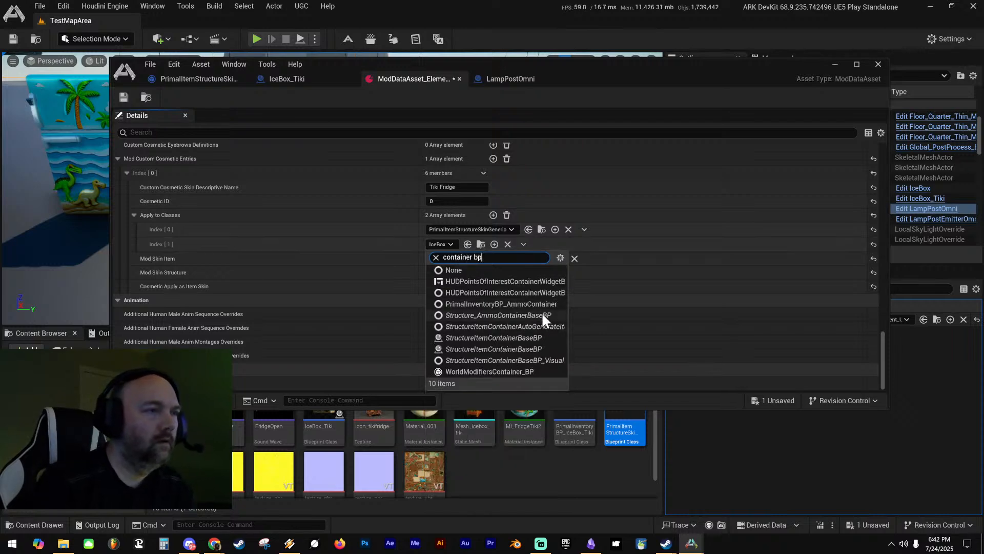
pyautogui.click(511, 349)
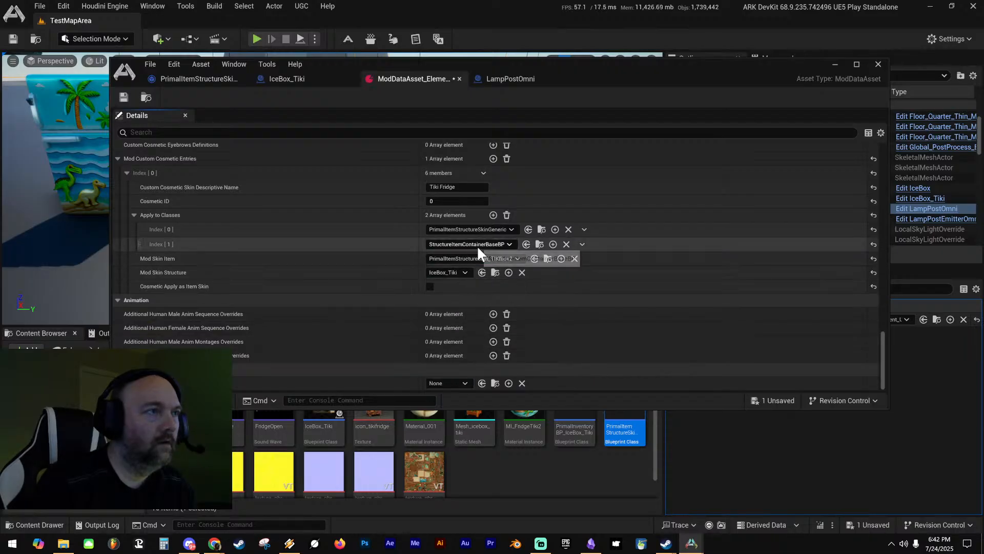
pyautogui.hotkey('ctrl', 's')
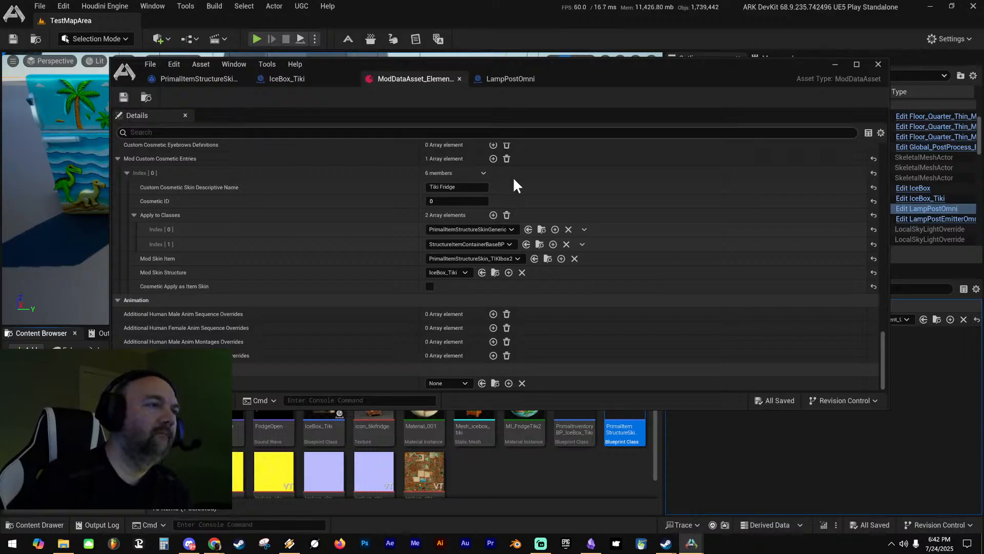
# Start another play test, assign the custom Tiki fridge cosmetic to the third hotbar slot, and equip it
pyautogui.hotkey('alt', 'p')
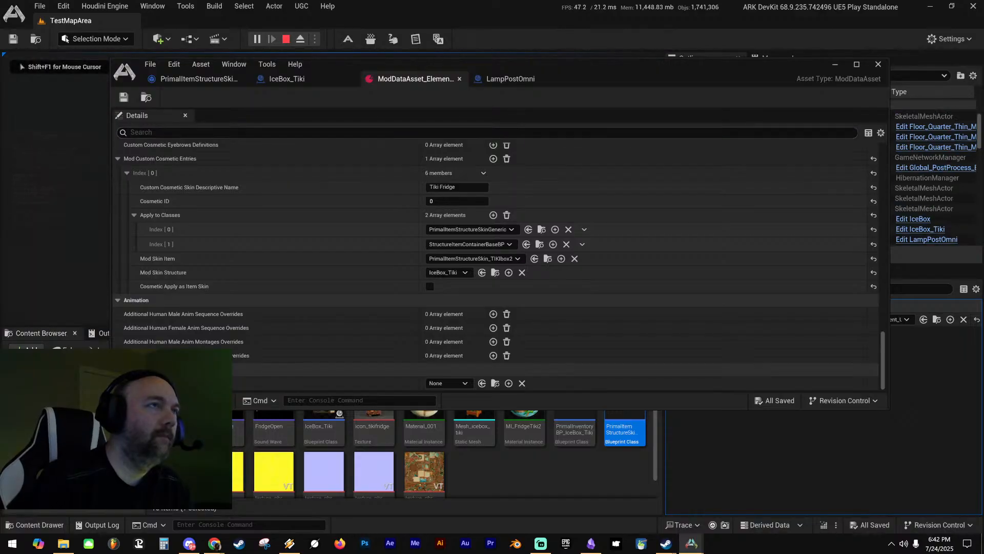
pyautogui.hotkey('shift', 'F1')
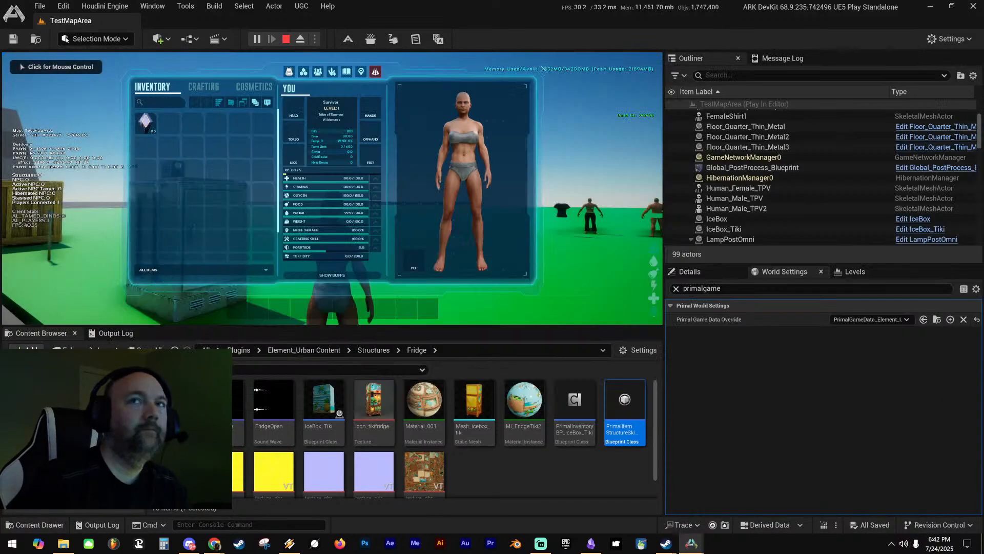
pyautogui.click(251, 89)
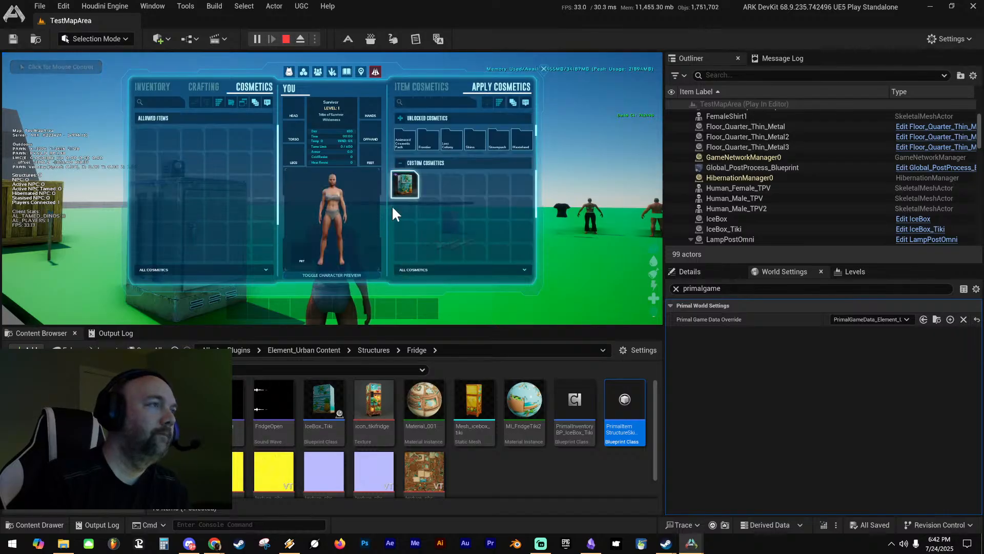
pyautogui.moveTo(404, 186); pyautogui.dragTo(281, 308)
pyautogui.press('i')
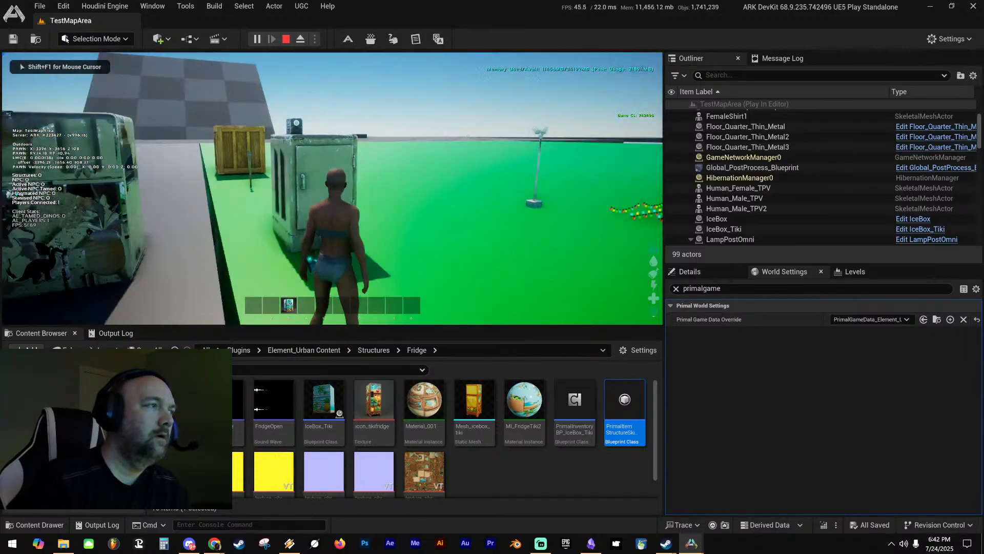
pyautogui.press('3')
# Test the Tiki fridge skin's placement around the refrigerator and nearby structures, then cancel placement and end the play test
pyautogui.press('d')
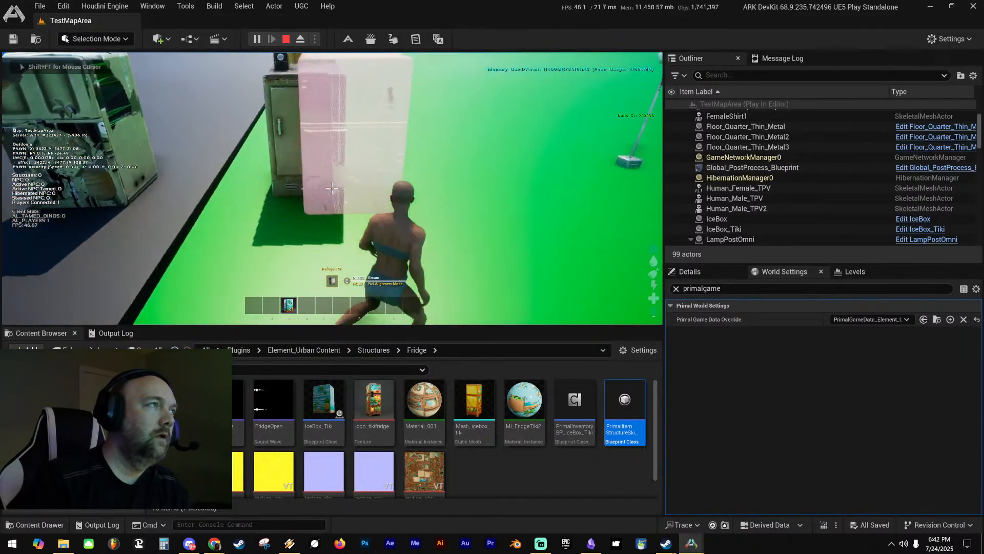
pyautogui.press('a')
pyautogui.press('w')
pyautogui.press('d')
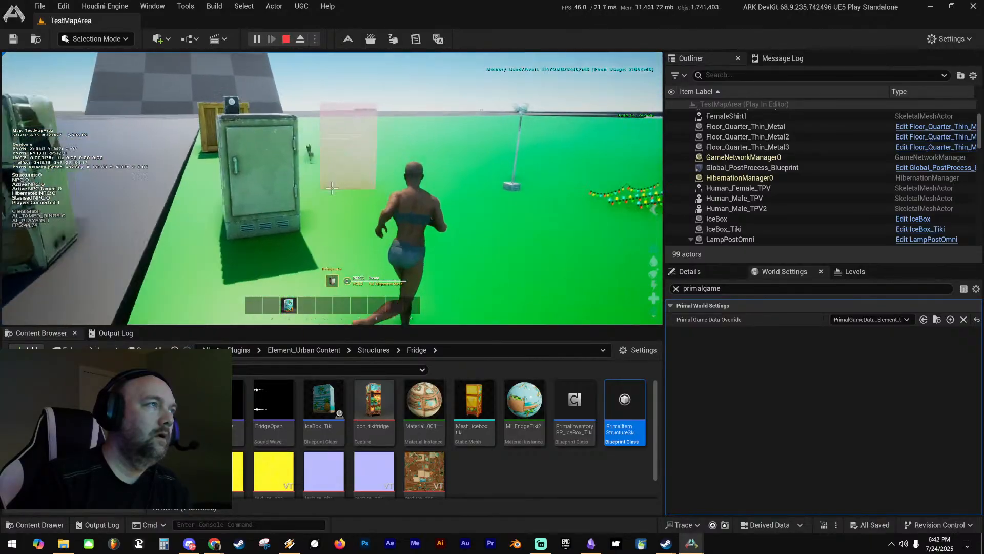
pyautogui.press('w')
pyautogui.press('d')
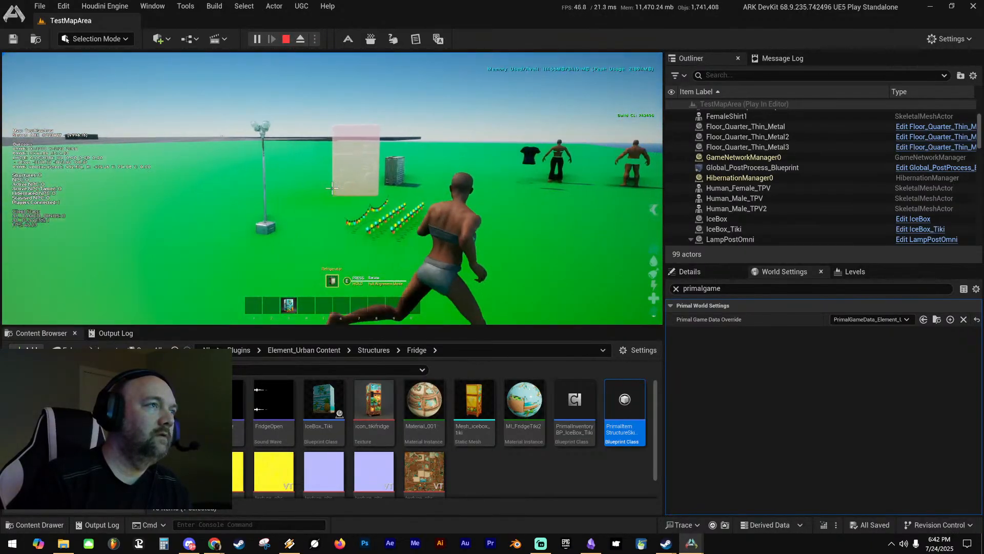
pyautogui.press('a')
pyautogui.press('w')
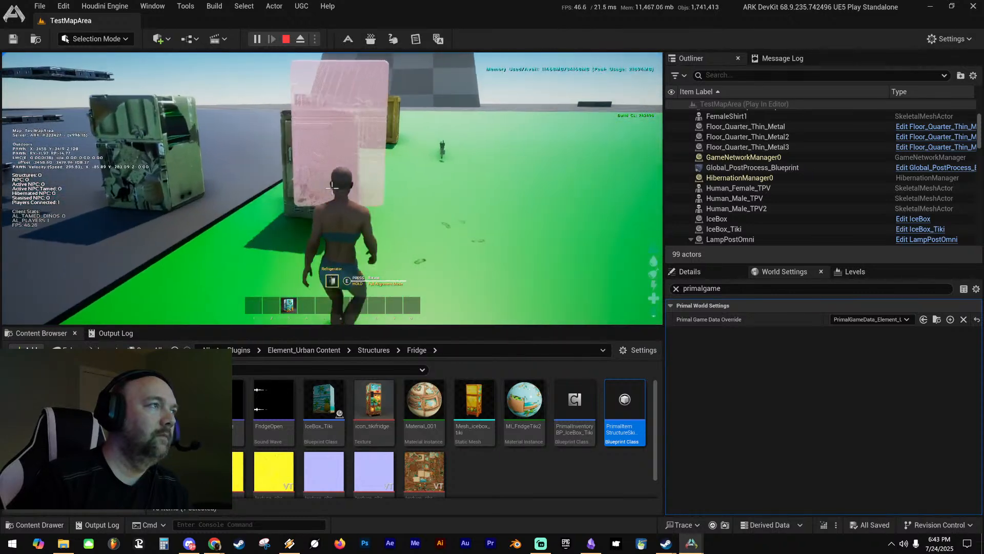
pyautogui.press('s')
pyautogui.rightClick(332, 188)
pyautogui.press('i')
pyautogui.press('Escape')
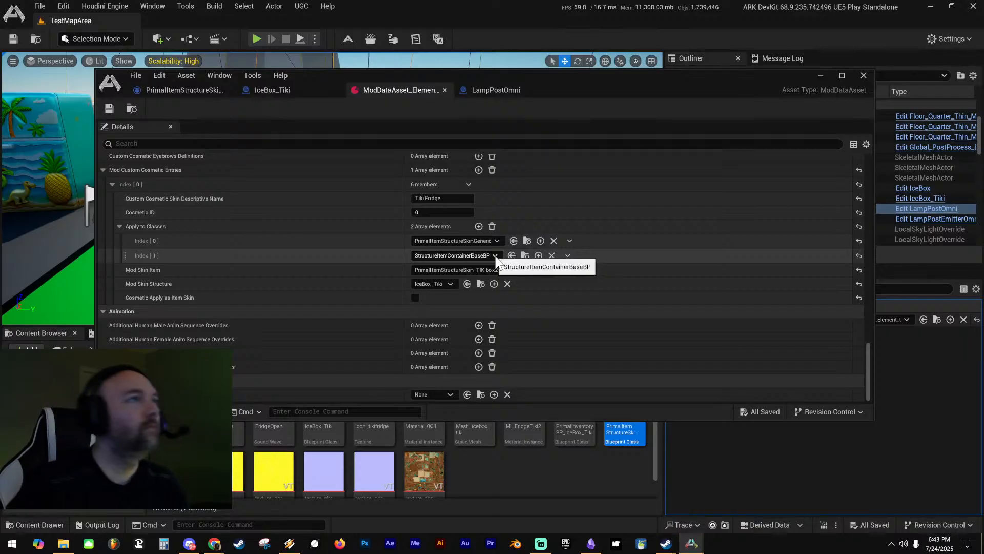
# Close the LampPostOmni blueprint and review the PrimalItemStructureSkin and IceBox_Tiki blueprints
pyautogui.click(554, 90)
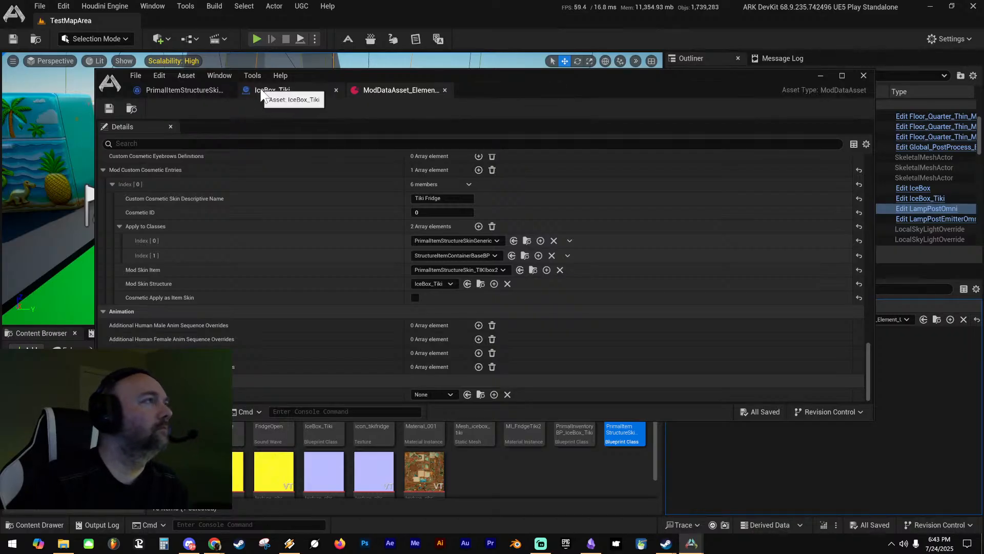
pyautogui.click(170, 90)
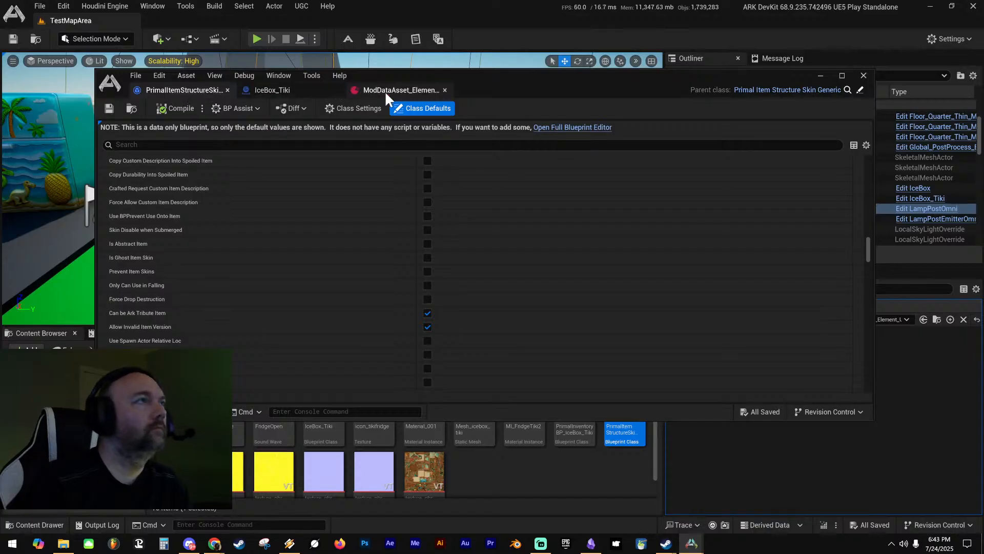
pyautogui.click(310, 90)
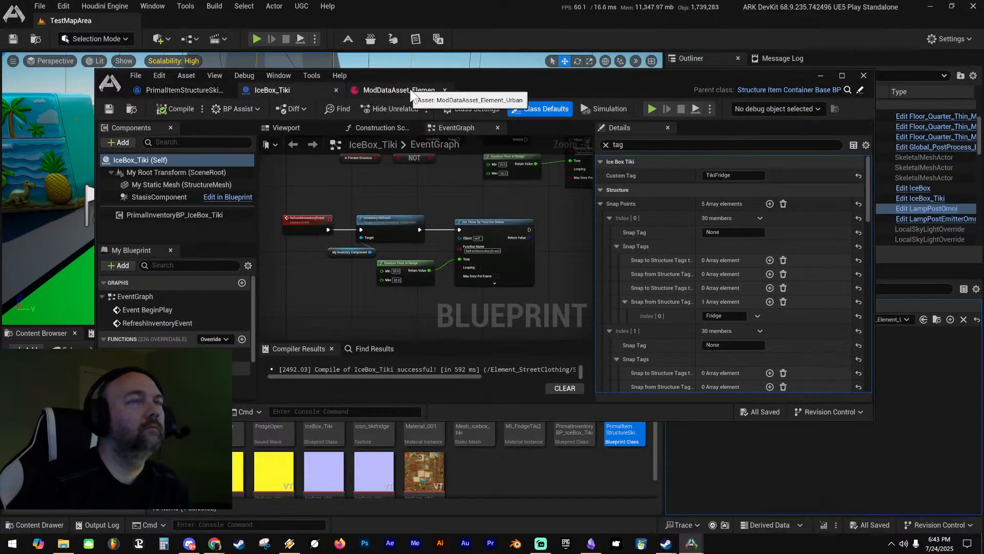
# Search all content for "icebox", open the base-game IceBox blueprint, and check its parent class
pyautogui.moveTo(429, 72); pyautogui.dragTo(983, 159)
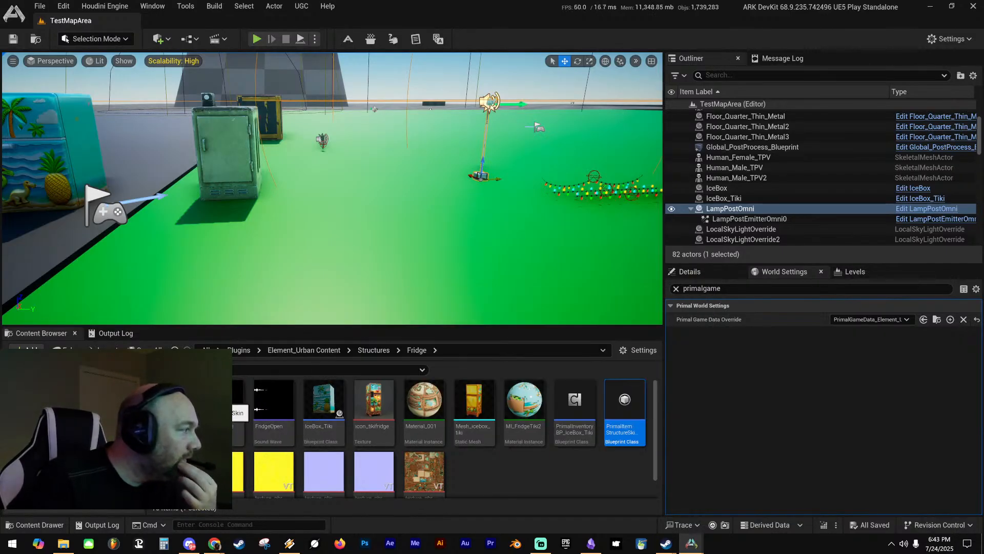
pyautogui.click(88, 399)
pyautogui.click(234, 350)
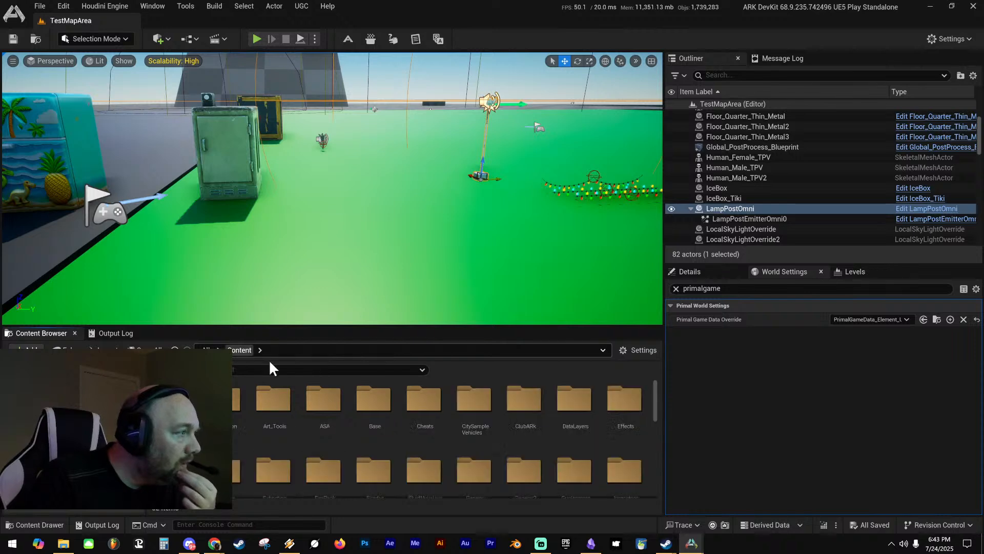
pyautogui.click(295, 370)
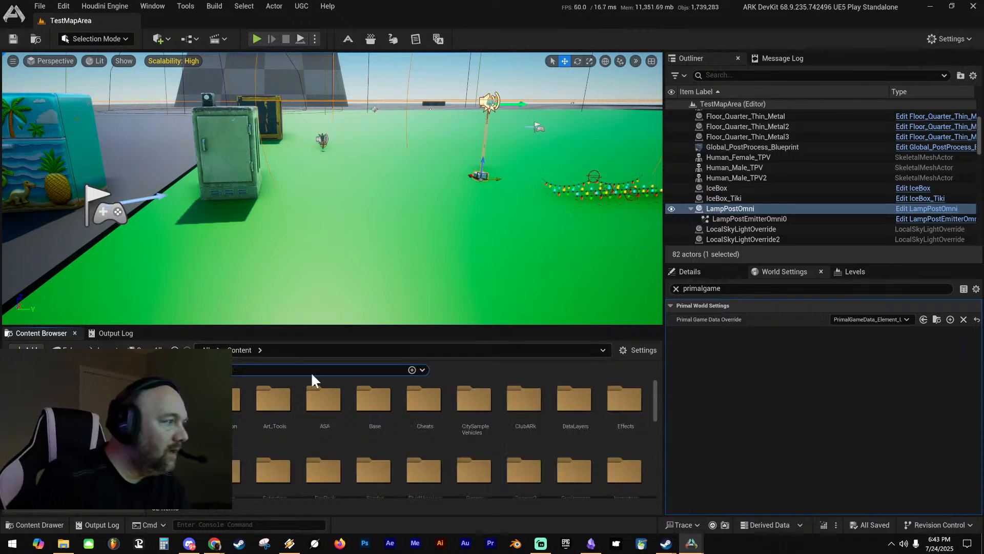
pyautogui.write('icebox')
pyautogui.click(270, 400)
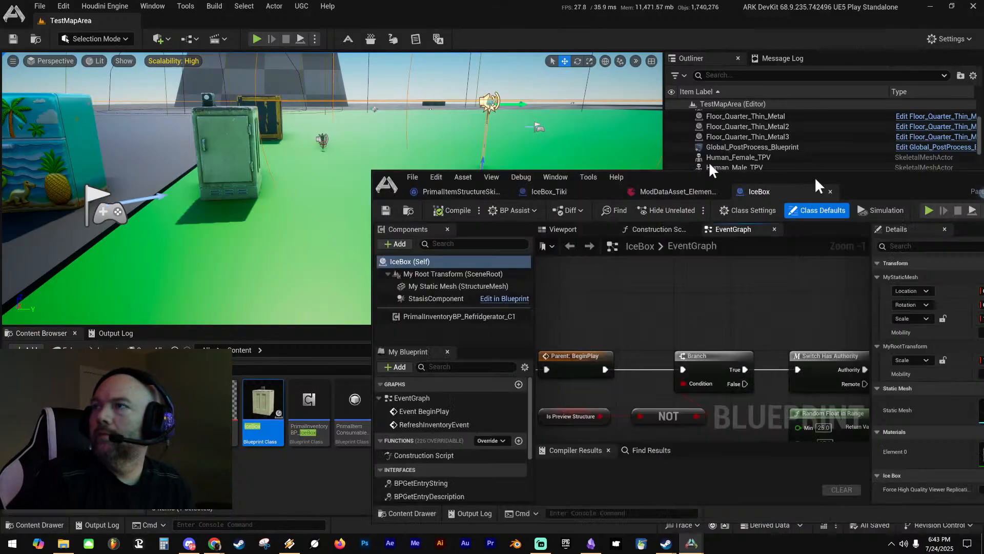
pyautogui.moveTo(819, 177); pyautogui.dragTo(567, 83)
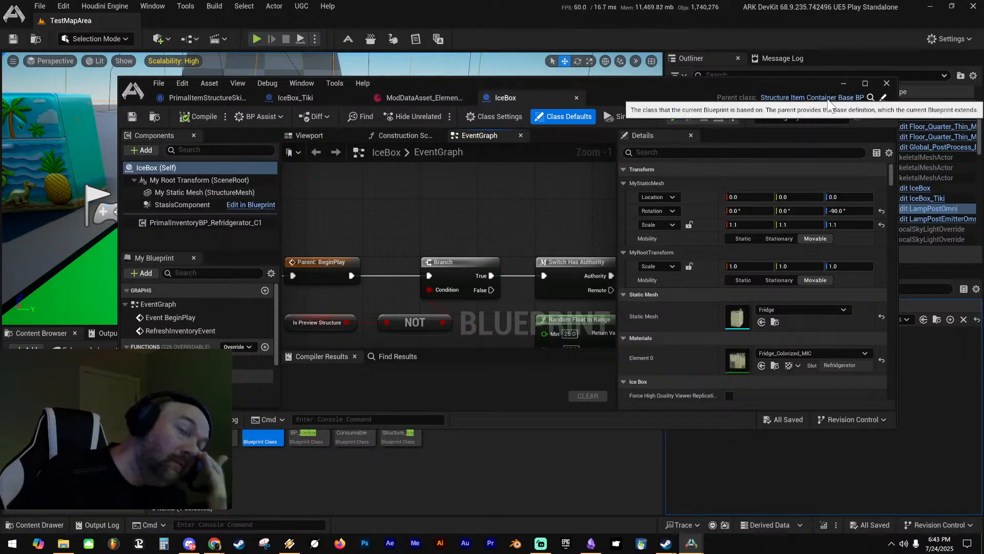
# Add a third Apply to Classes entry to the Tiki Fridge cosmetic, set it to PrimalItemStructure_IceBox, and save the mod data asset
pyautogui.click(415, 98)
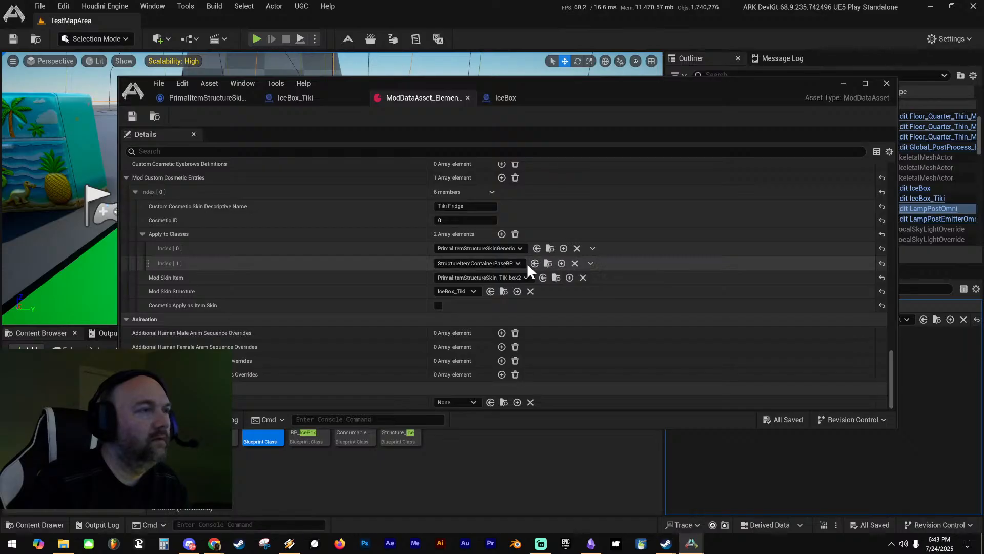
pyautogui.click(502, 234)
pyautogui.click(466, 278)
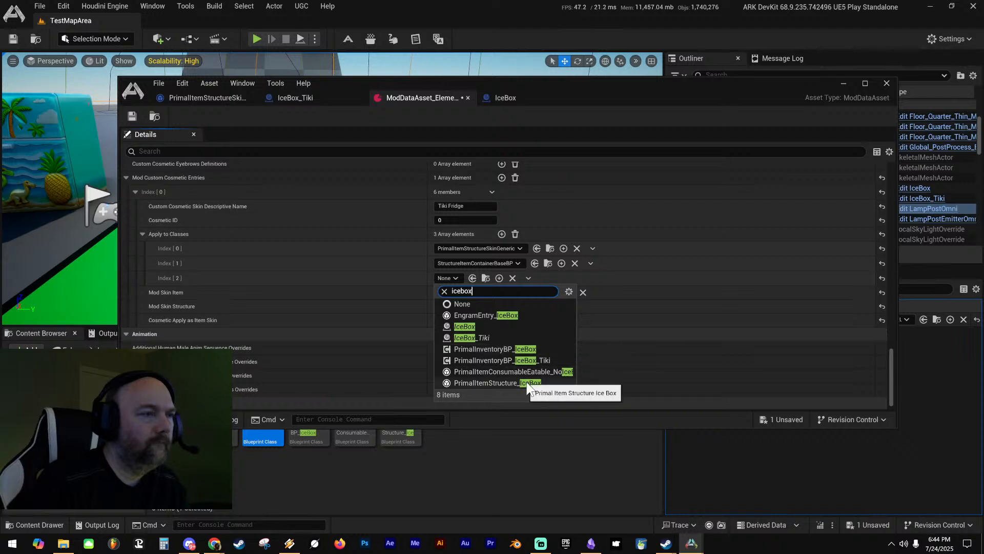
pyautogui.click(500, 382)
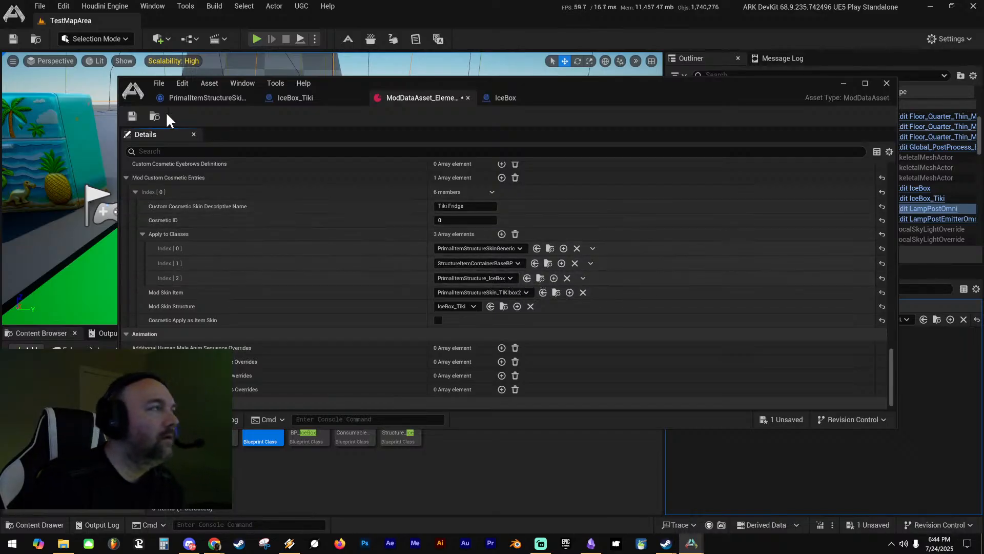
pyautogui.click(132, 117)
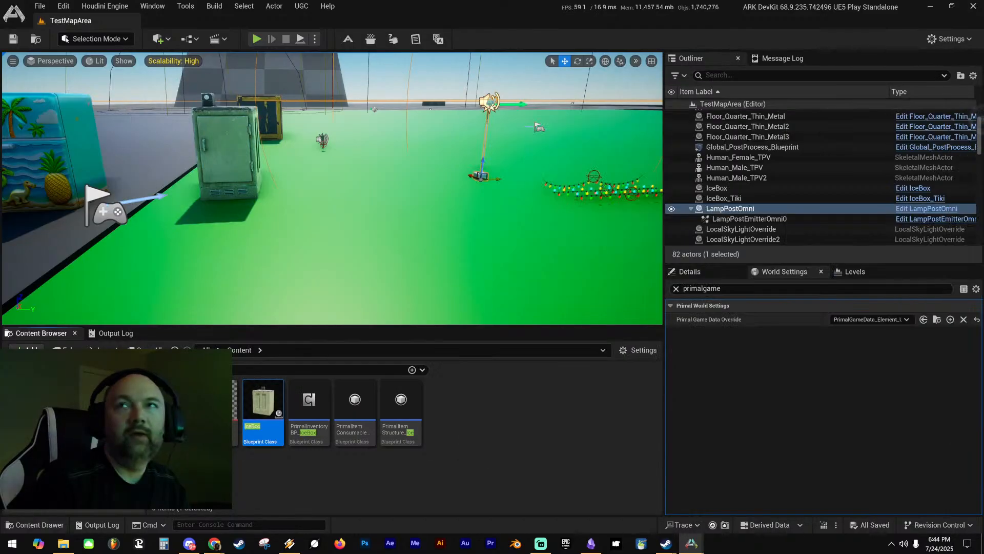
# Start a play test in the level and assign the custom Tiki fridge cosmetic to the third hotbar slot
pyautogui.moveTo(417, 225); pyautogui.dragTo(419, 221, button='right')
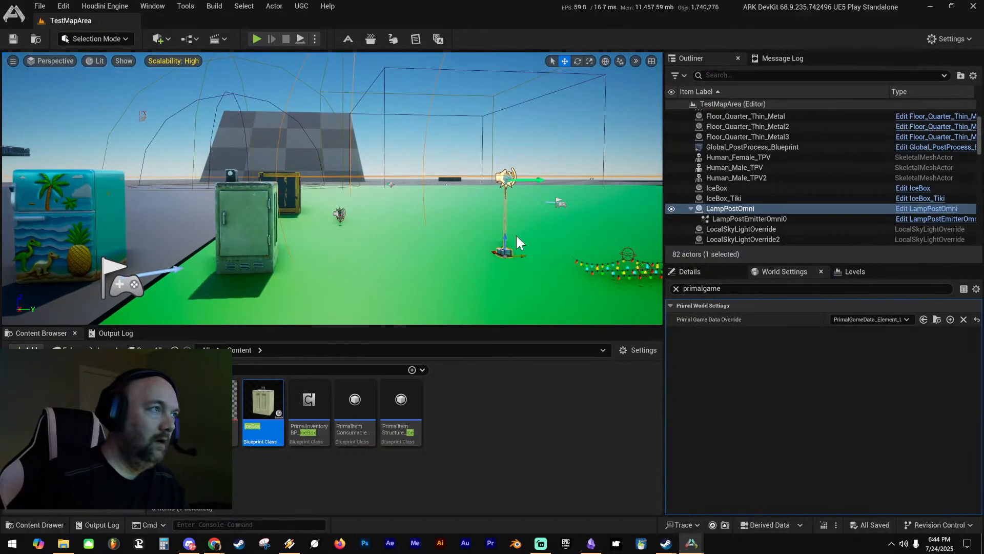
pyautogui.hotkey('alt', 'p')
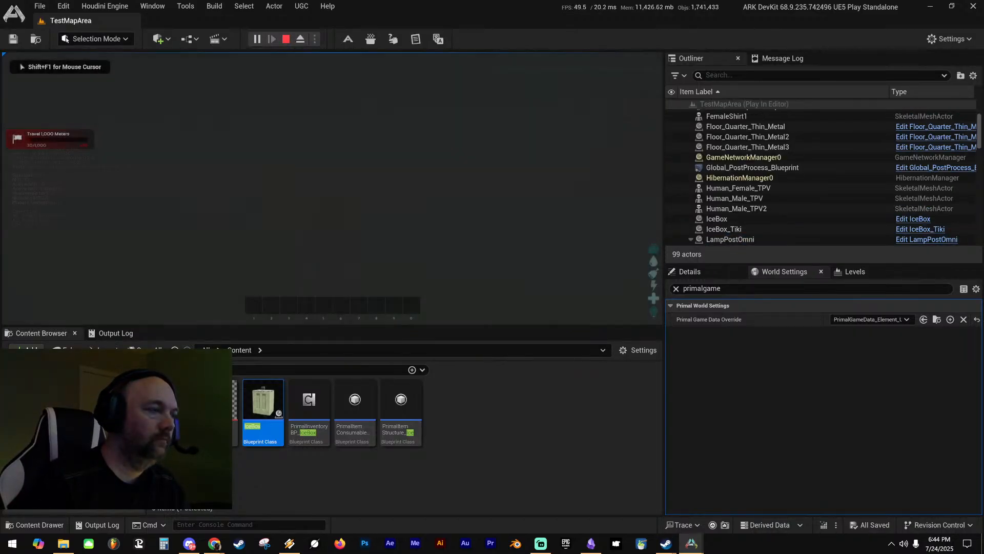
pyautogui.press('w')
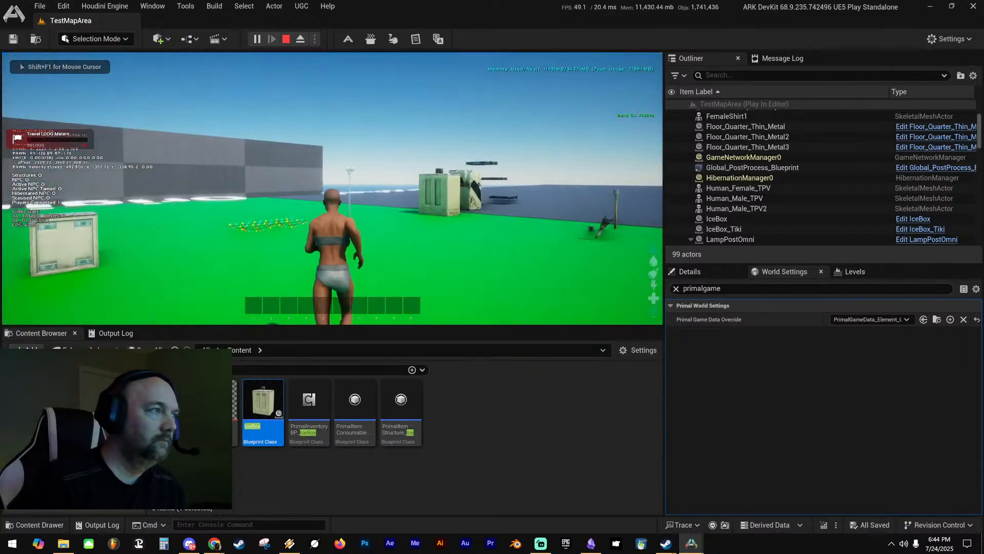
pyautogui.press('`')
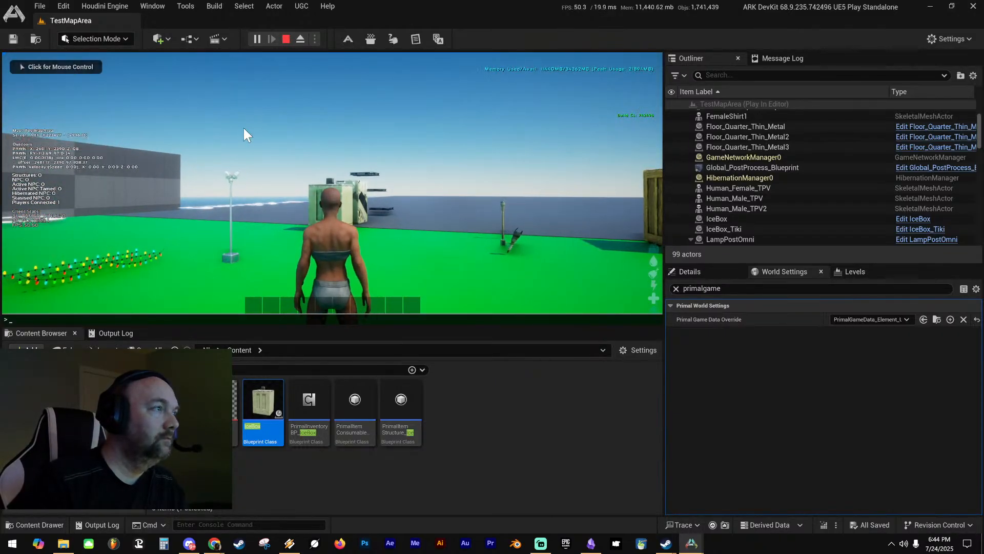
pyautogui.press('`')
pyautogui.press('i')
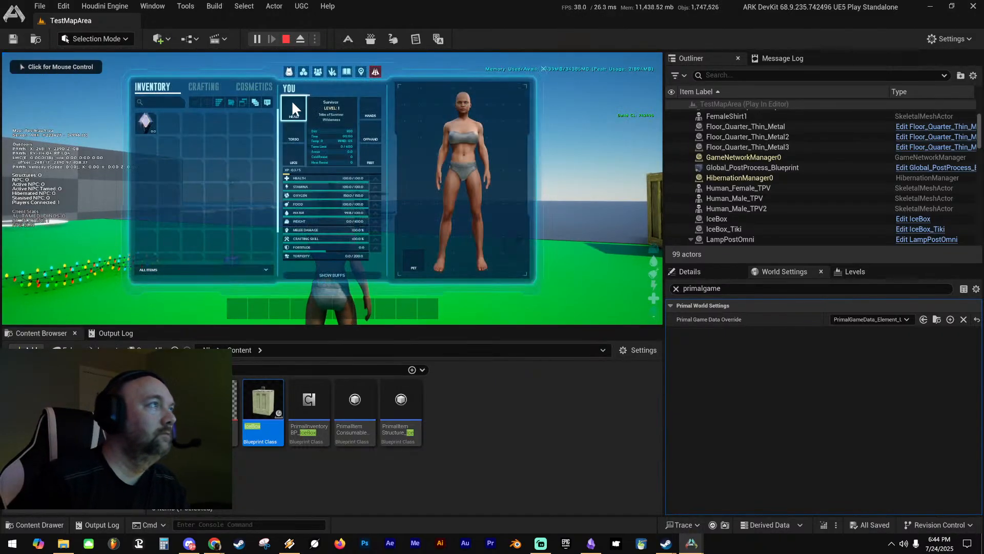
pyautogui.click(256, 86)
pyautogui.moveTo(402, 191); pyautogui.dragTo(287, 304)
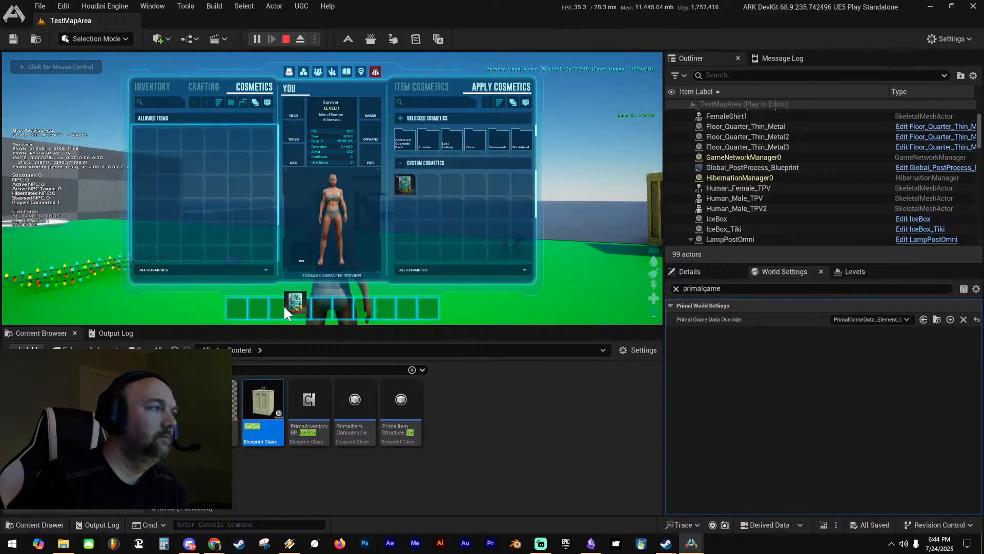
pyautogui.press('i')
# Equip the Tiki fridge skin, test its placement on the refrigerator from several positions, and end the play test
pyautogui.press('w')
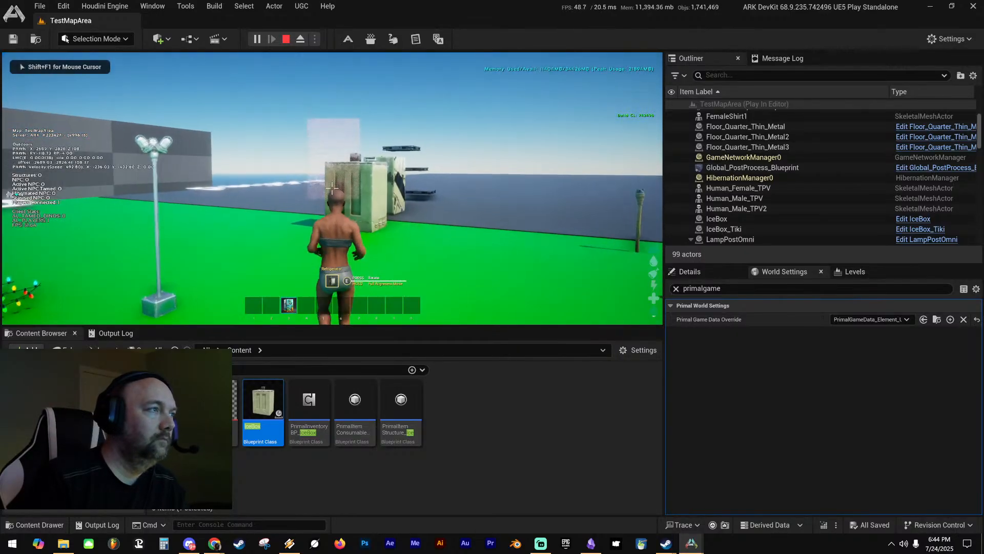
pyautogui.press('3')
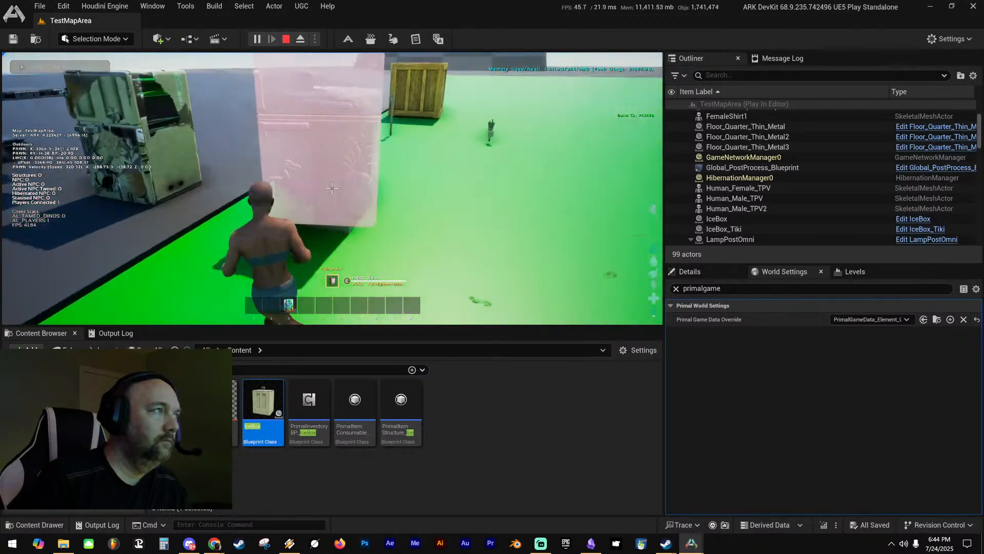
pyautogui.press('s')
pyautogui.press('d')
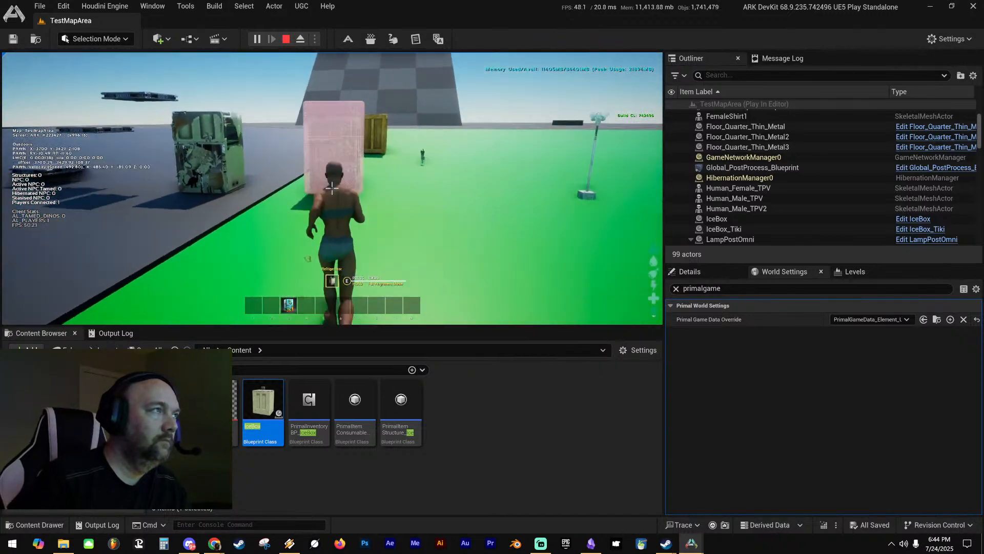
pyautogui.press('Escape')
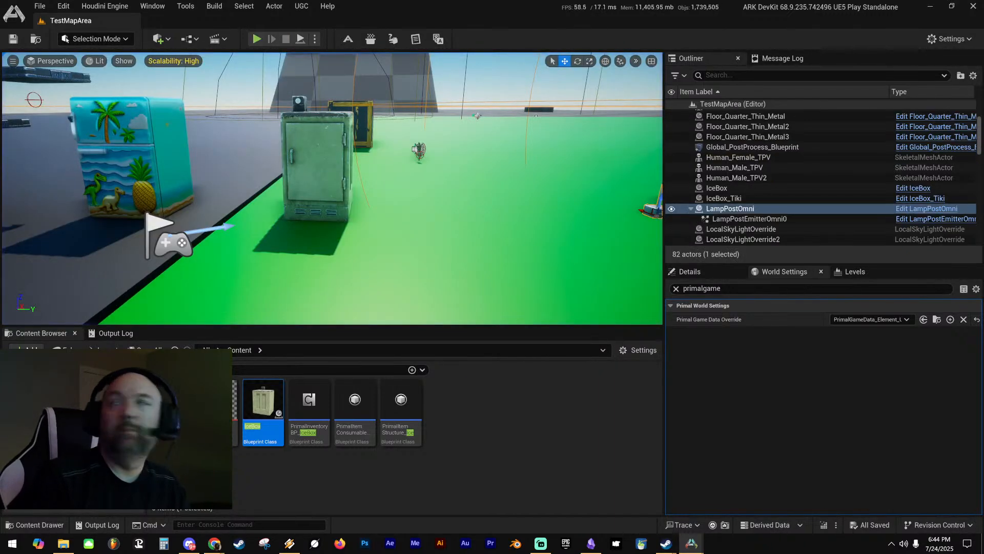
# Search the Mod Skin Structure class choices for "stru", "primalitem" and "icebox", and set the Tiki Fridge entry to IceBox
pyautogui.moveTo(983, 103); pyautogui.dragTo(566, 76)
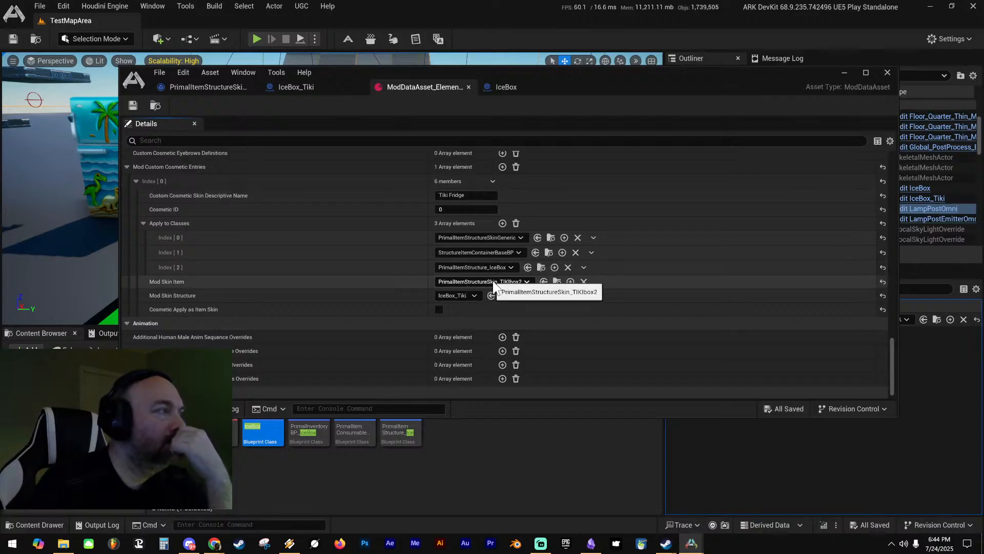
pyautogui.click(458, 297)
pyautogui.write('stru')
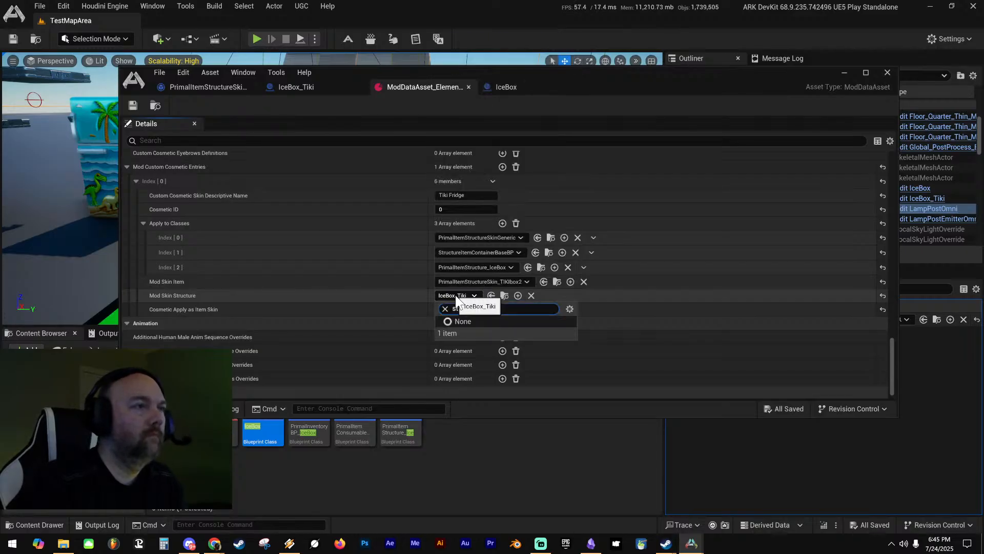
pyautogui.press('BackSpace')
pyautogui.press('BackSpace')
pyautogui.press('BackSpace')
pyautogui.press('BackSpace')
pyautogui.press('BackSpace')
pyautogui.press('BackSpace')
pyautogui.press('BackSpace')
pyautogui.press('BackSpace')
pyautogui.press('BackSpace')
pyautogui.press('BackSpace')
pyautogui.press('BackSpace')
pyautogui.press('BackSpace')
pyautogui.press('BackSpace')
pyautogui.press('BackSpace')
pyautogui.press('BackSpace')
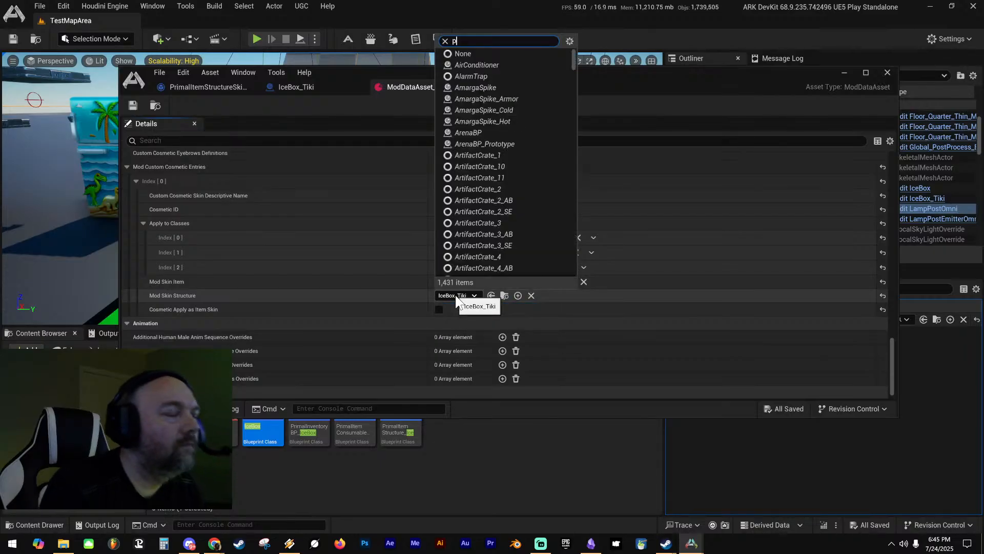
pyautogui.write('primalitem')
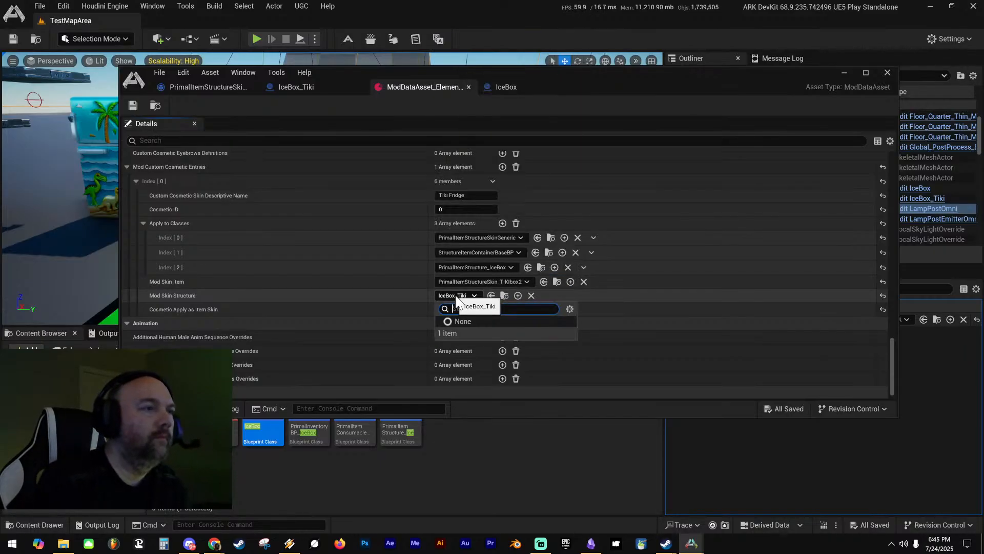
pyautogui.write('icebox')
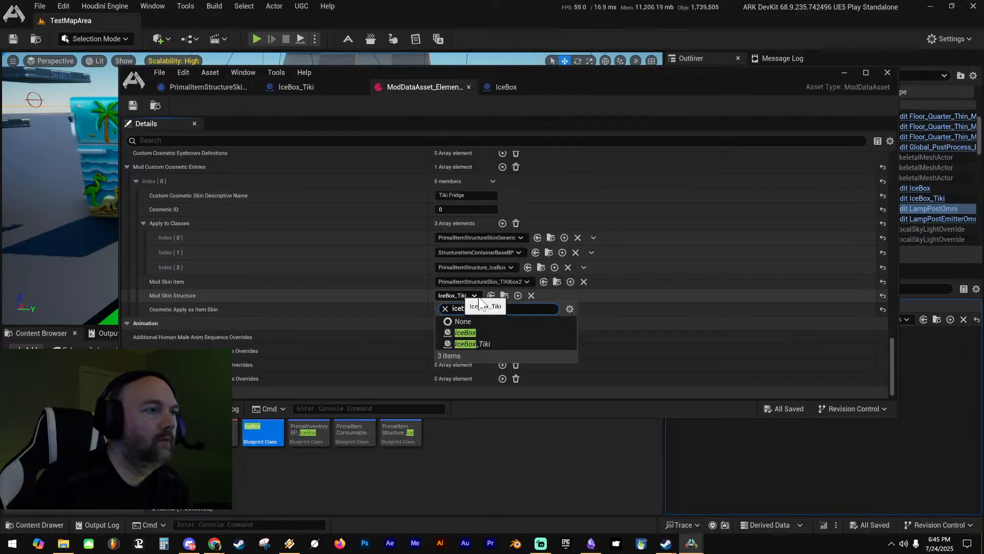
pyautogui.click(484, 331)
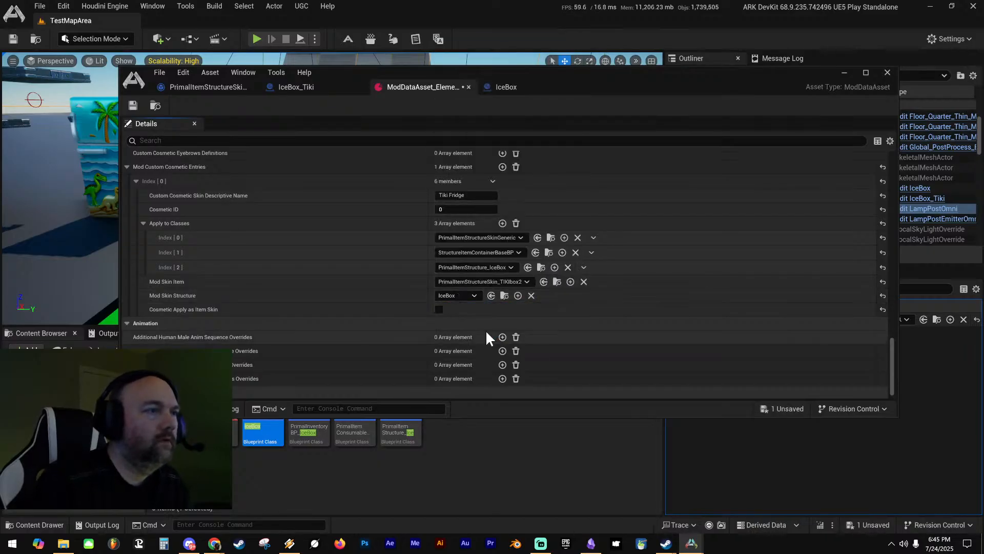
# Set the Tiki Fridge entry's Mod Skin Structure back to IceBox_Tiki and save the mod data asset
pyautogui.click(468, 295)
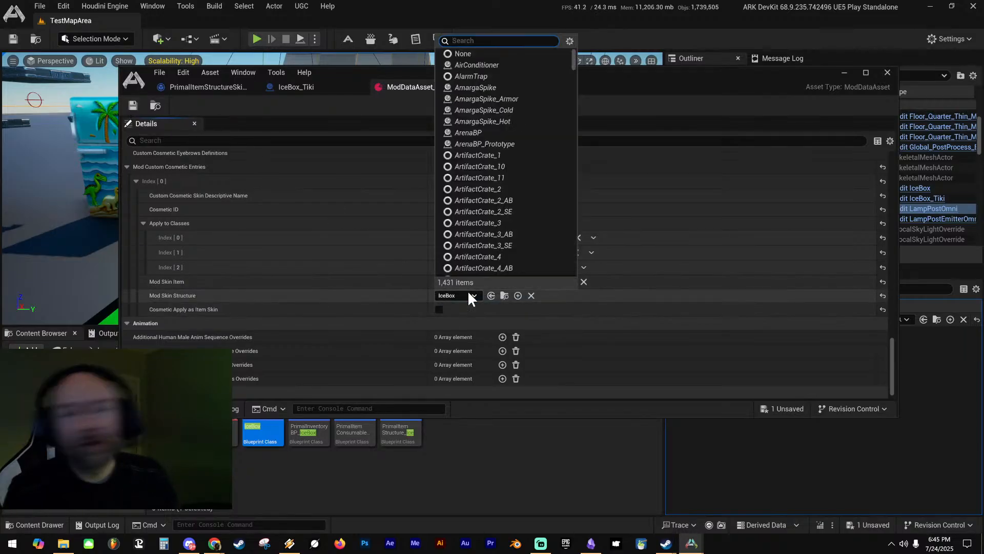
pyautogui.write('tiki')
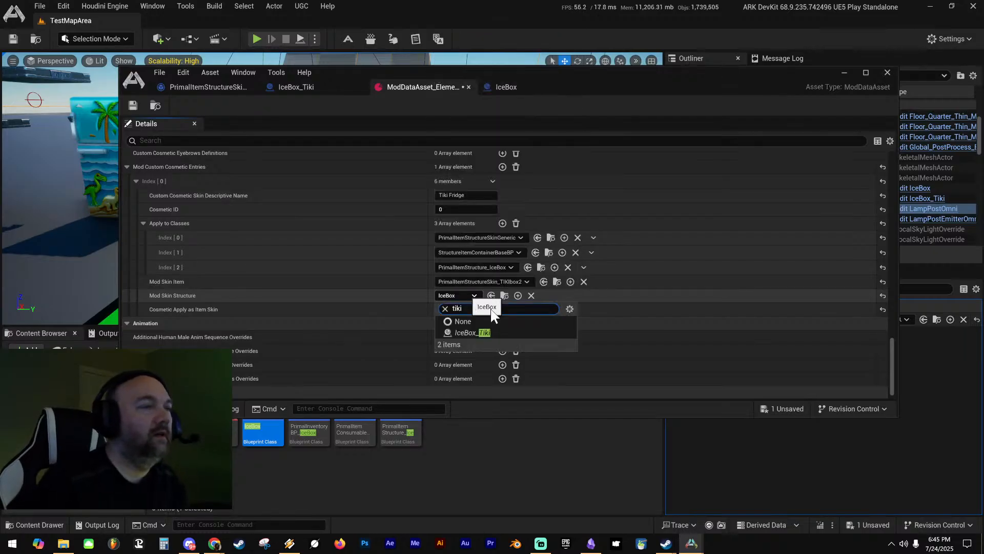
pyautogui.click(509, 330)
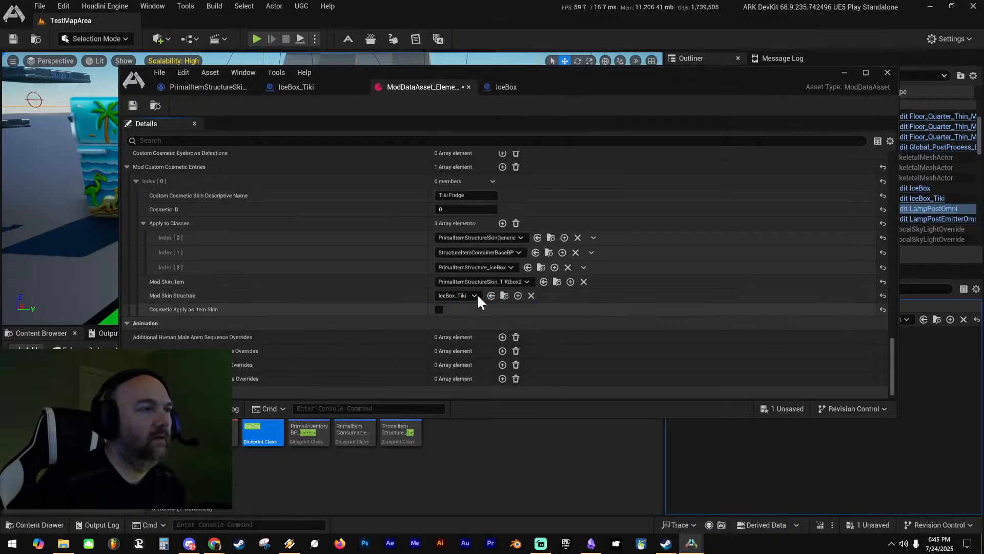
pyautogui.click(133, 105)
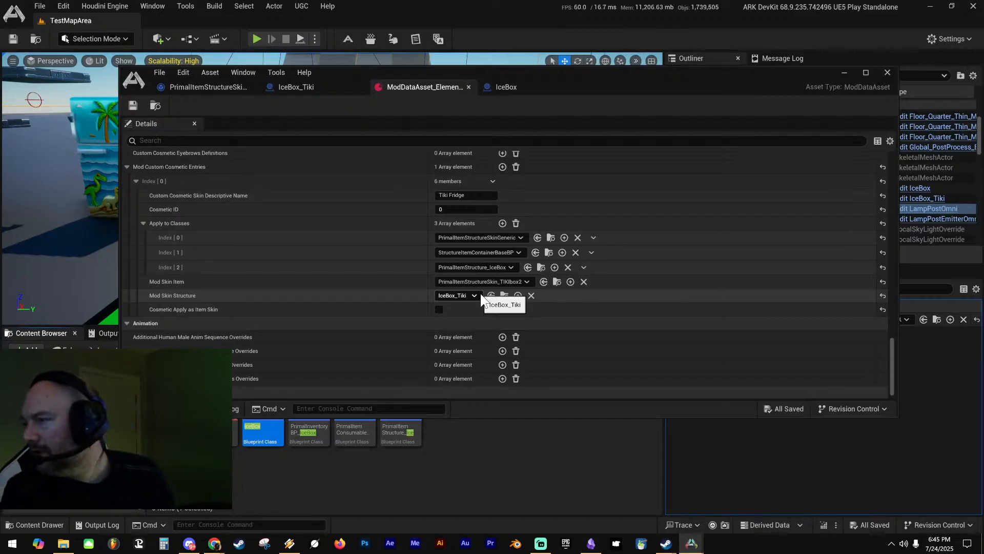
# Search the class choices of the second Apply to Classes element for "structurebp_ic", "structurebp_fri", "structurebp_con" and "structurebp_stor"
pyautogui.click(481, 252)
pyautogui.write('structurebp')
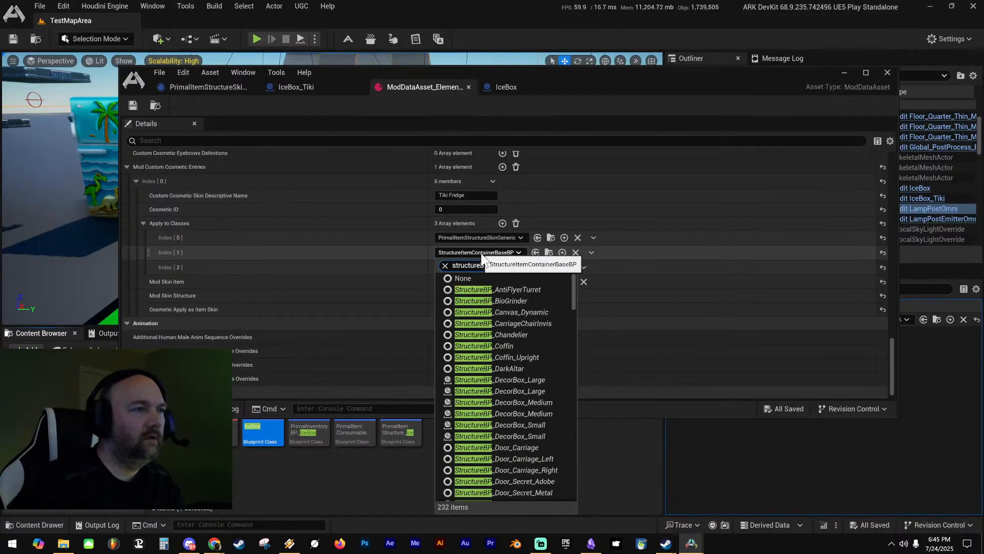
pyautogui.write('_ic')
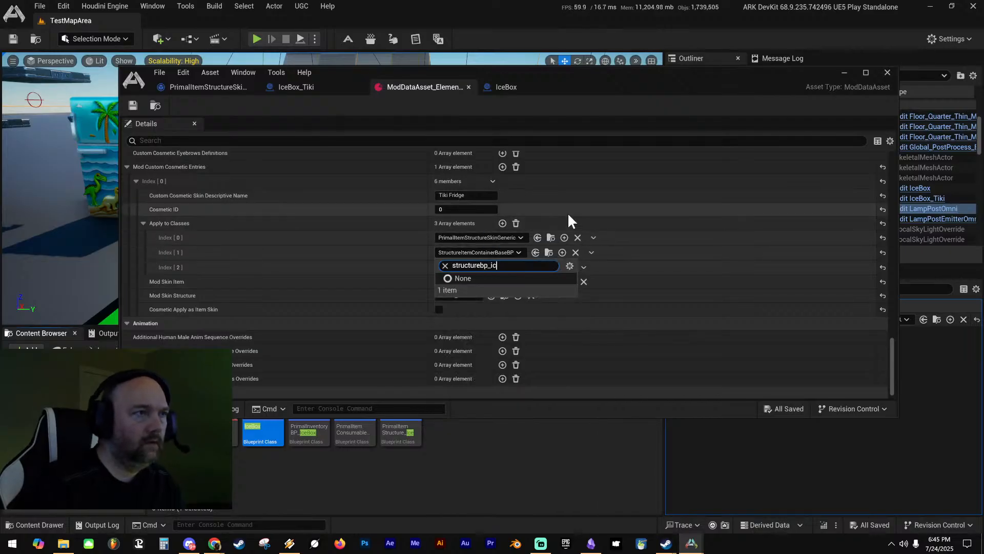
pyautogui.write('d')
pyautogui.press('BackSpace')
pyautogui.press('BackSpace')
pyautogui.press('BackSpace')
pyautogui.press('BackSpace')
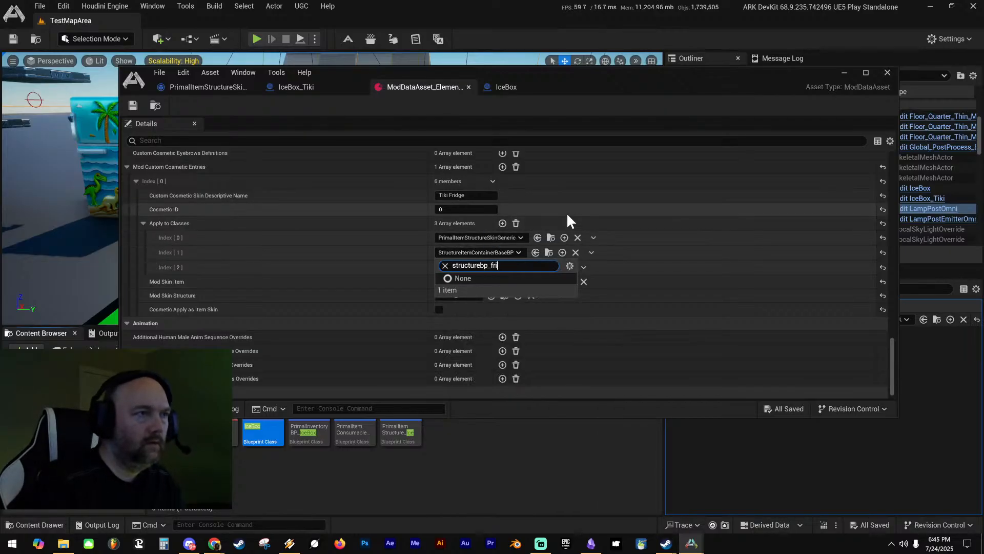
pyautogui.write('con')
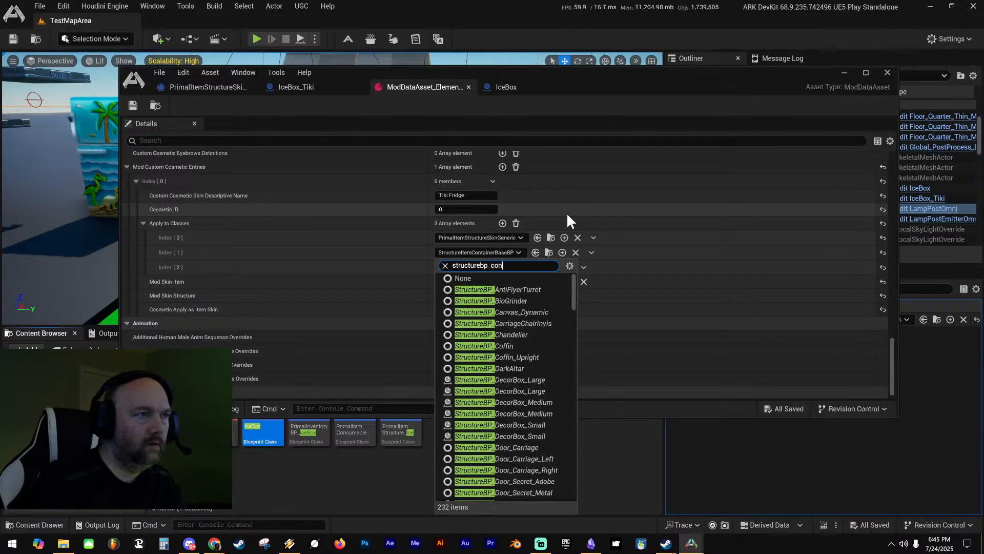
pyautogui.press('BackSpace')
pyautogui.press('BackSpace')
pyautogui.press('BackSpace')
pyautogui.write('stor')
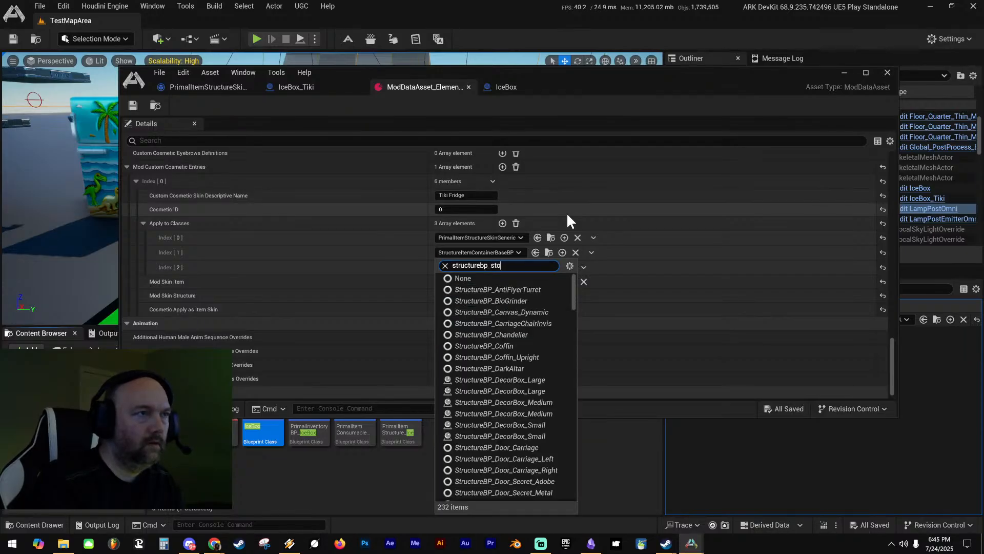
pyautogui.press('BackSpace')
pyautogui.press('BackSpace')
pyautogui.press('BackSpace')
pyautogui.press('BackSpace')
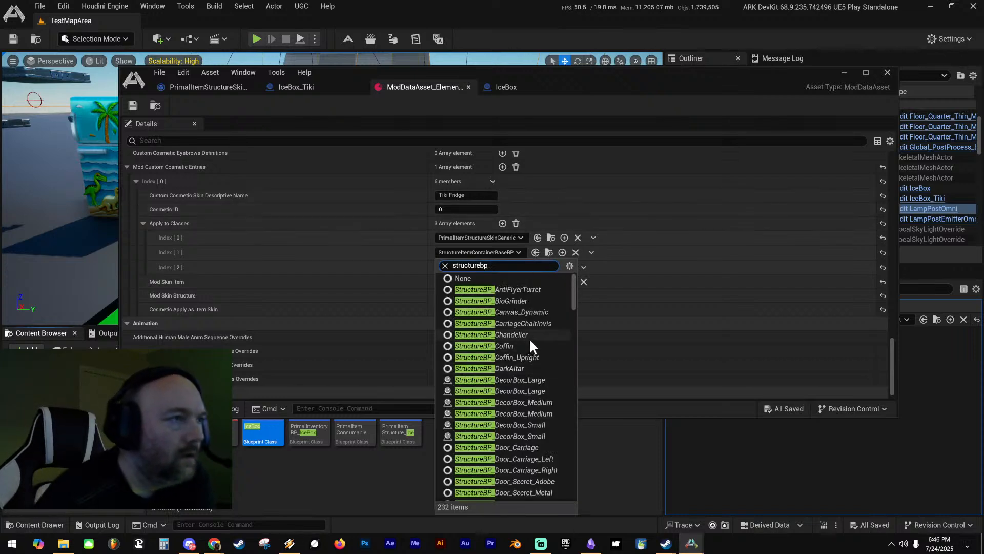
# Set the Tiki Fridge entry's second Apply to Classes element to StructureBP_DecorBox_Medium and save the mod data asset
pyautogui.scroll(-1, 540, 328)
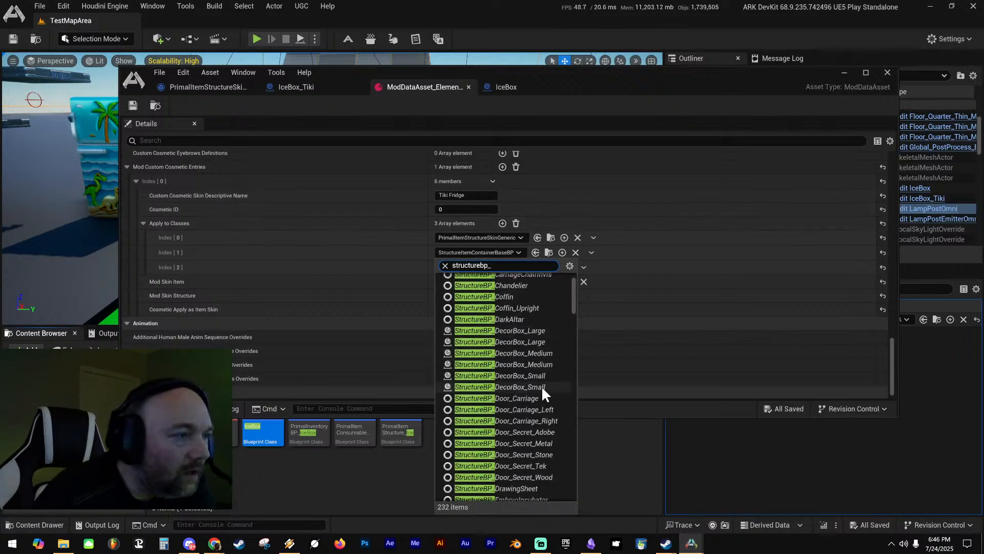
pyautogui.scroll(-9, 541, 385)
pyautogui.scroll(-3, 548, 392)
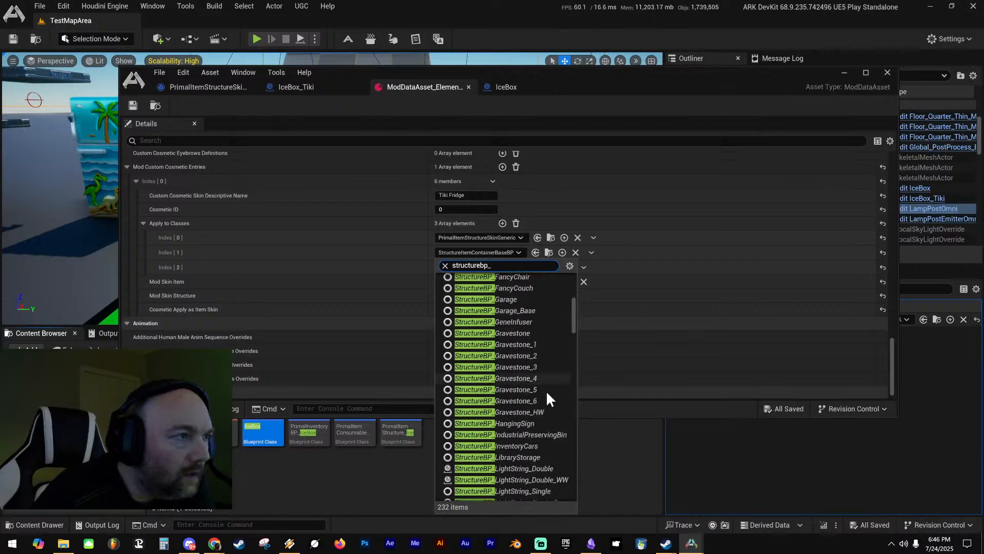
pyautogui.scroll(-14, 544, 388)
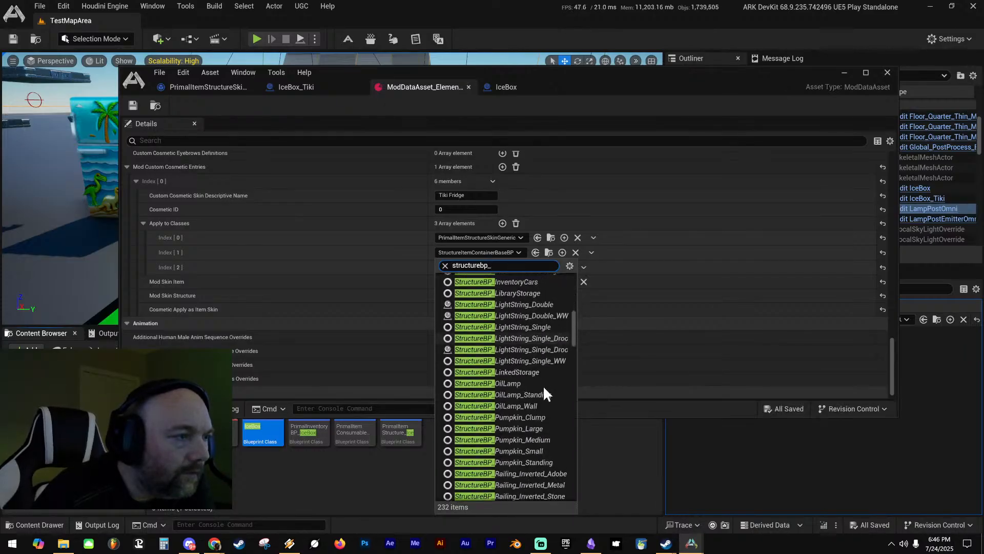
pyautogui.scroll(-12, 540, 387)
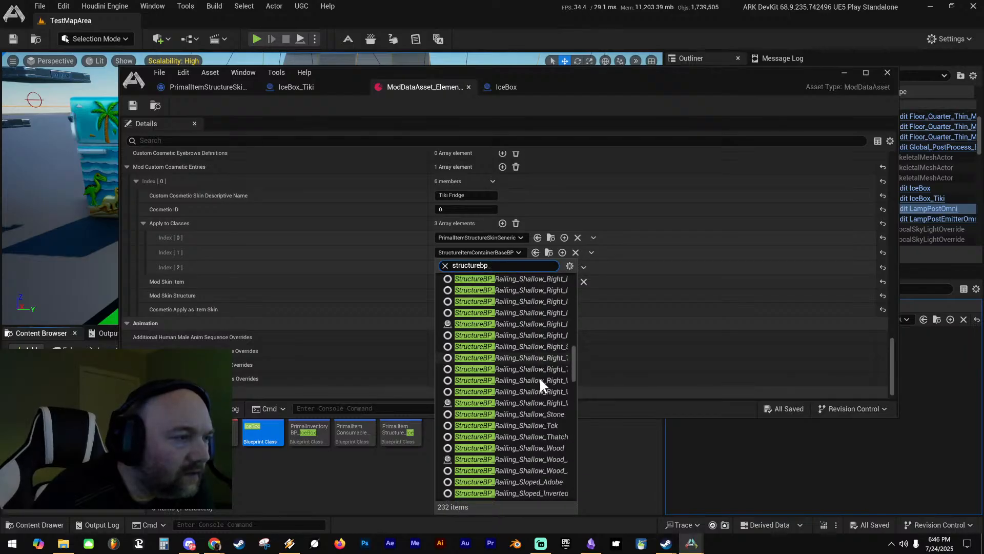
pyautogui.scroll(-12, 543, 378)
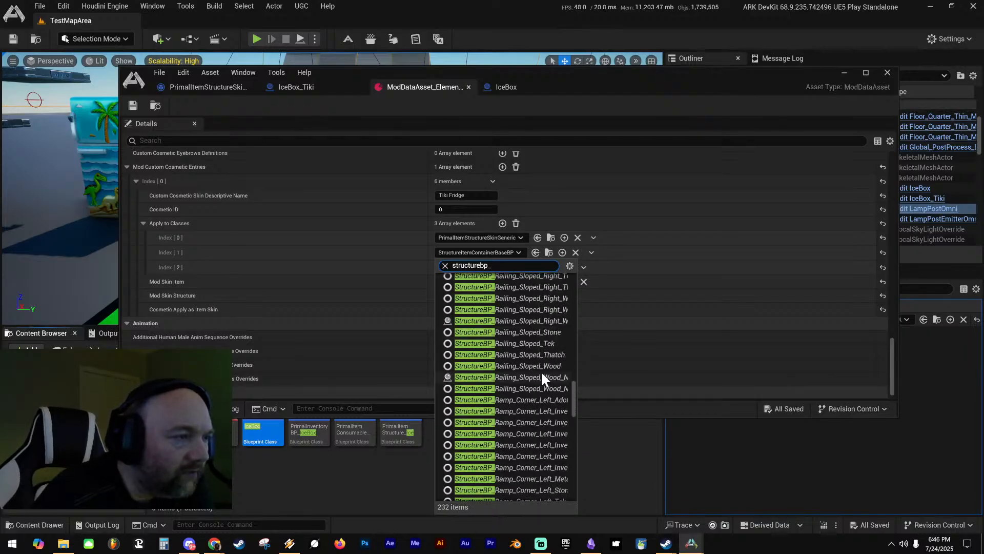
pyautogui.scroll(-12, 543, 371)
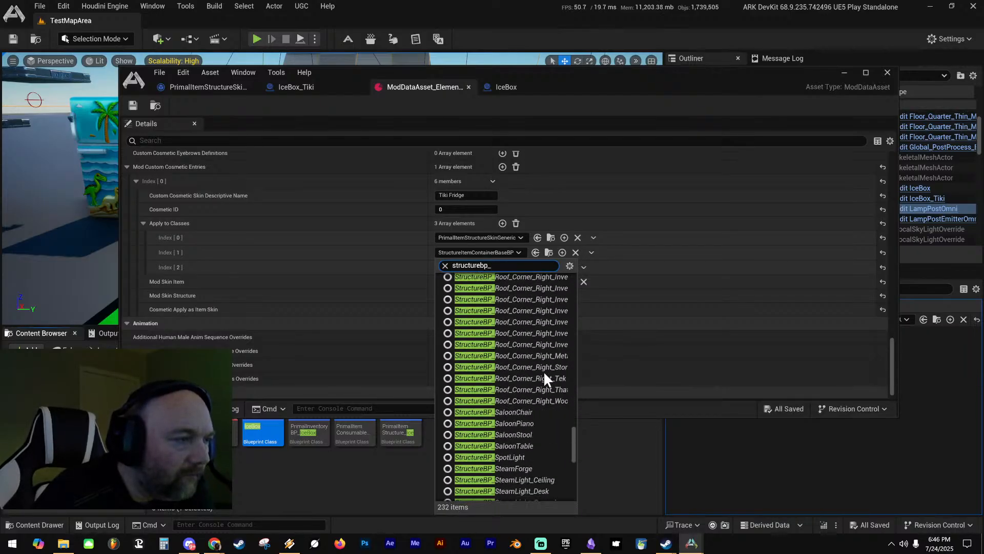
pyautogui.scroll(-3, 522, 382)
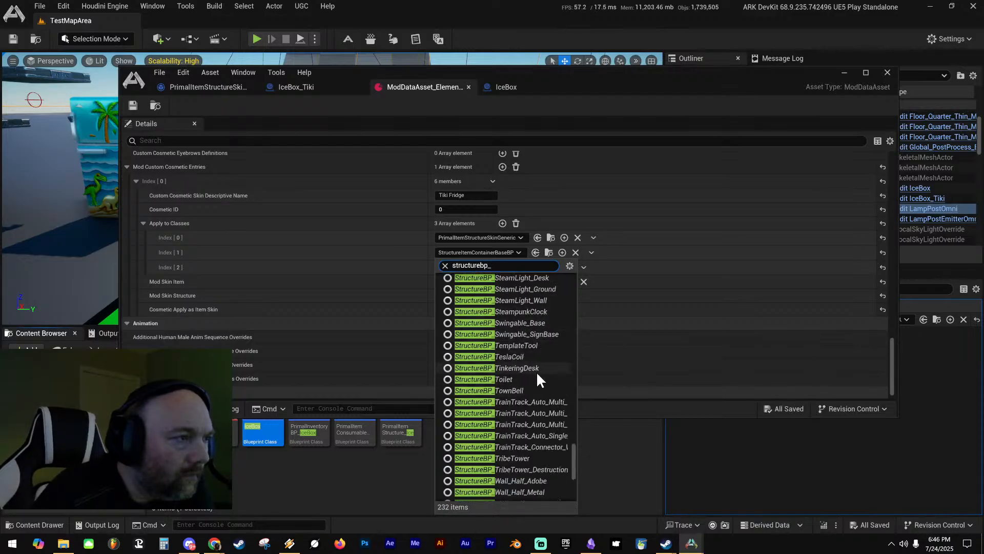
pyautogui.scroll(-3, 536, 371)
pyautogui.scroll(-7, 537, 378)
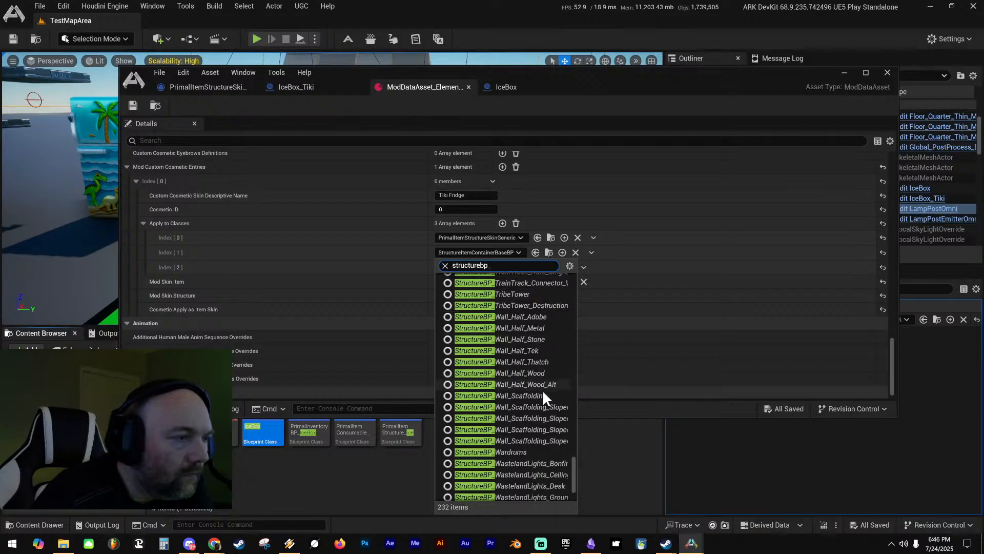
pyautogui.scroll(-2, 544, 404)
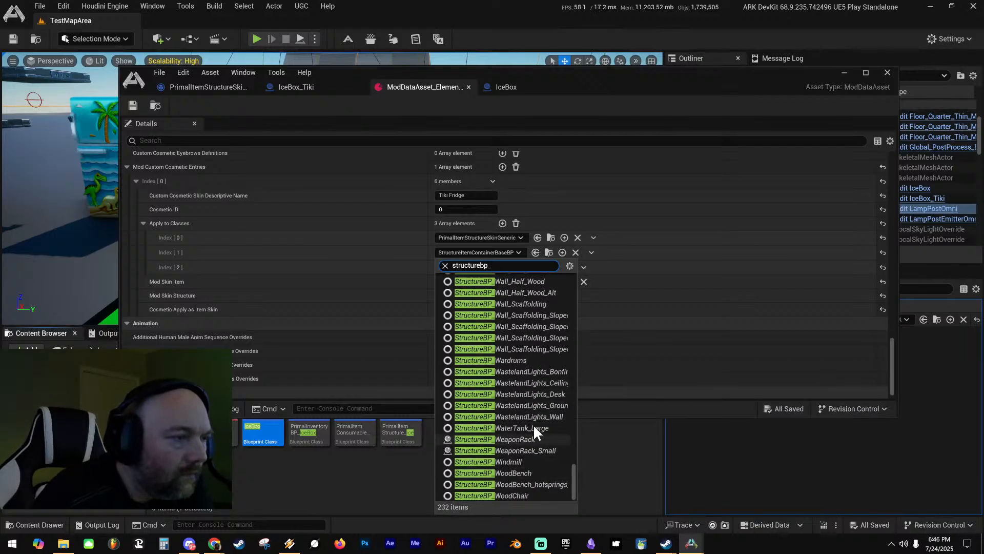
pyautogui.scroll(8, 533, 398)
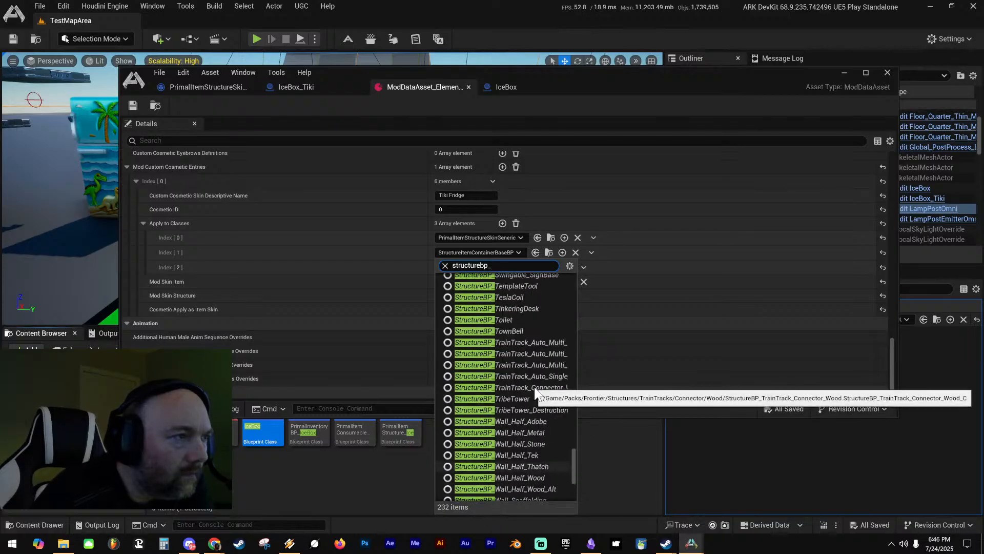
pyautogui.scroll(9, 534, 390)
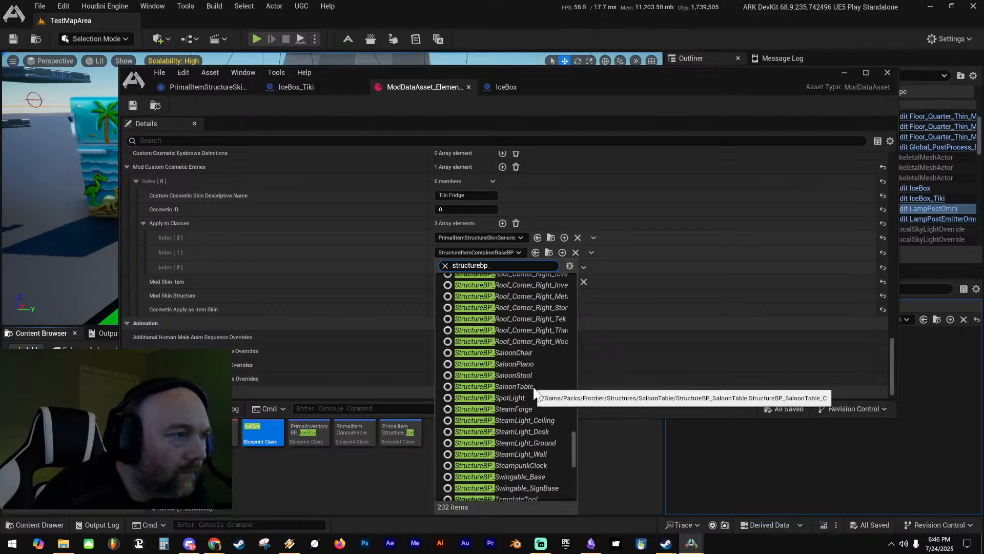
pyautogui.scroll(3, 531, 377)
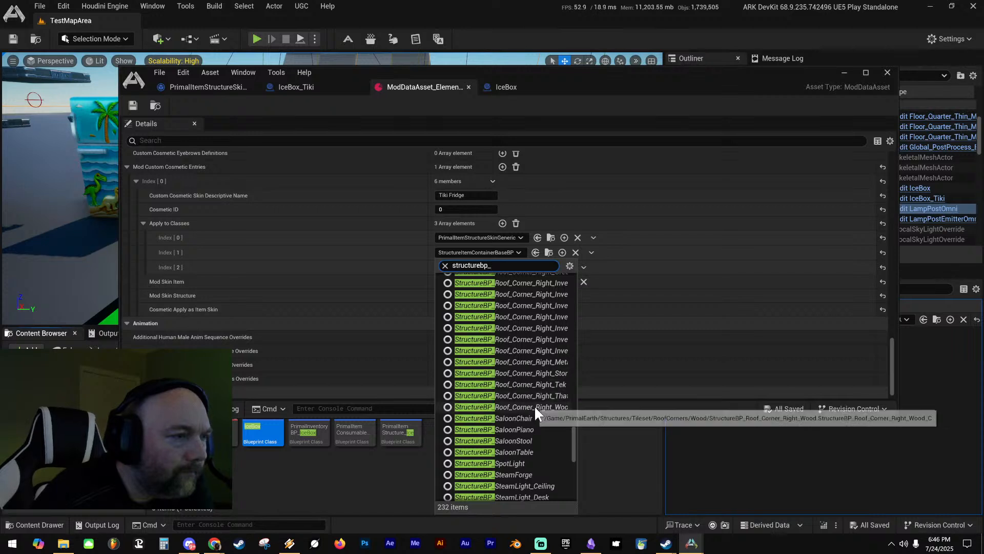
pyautogui.scroll(11, 533, 395)
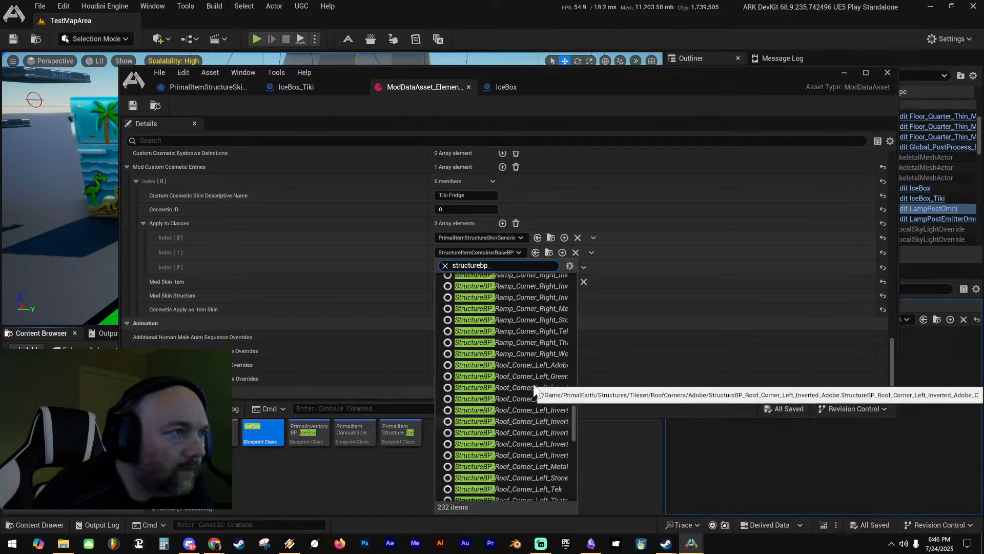
pyautogui.scroll(15, 534, 391)
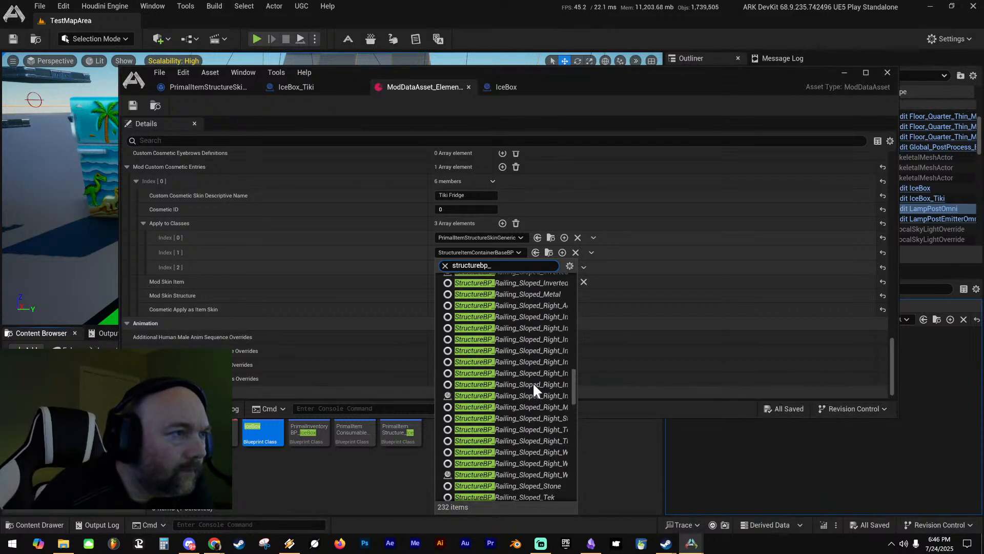
pyautogui.scroll(10, 533, 383)
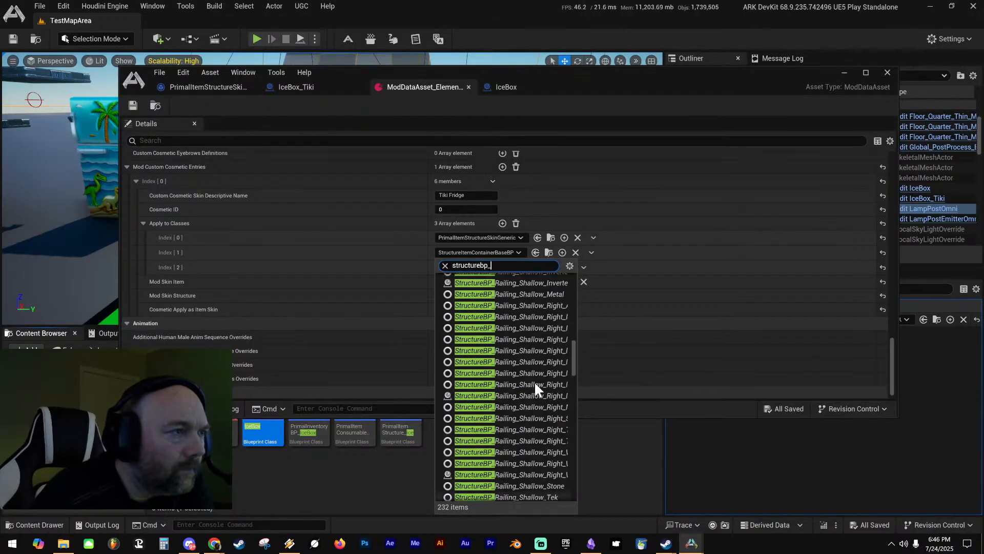
pyautogui.scroll(15, 534, 384)
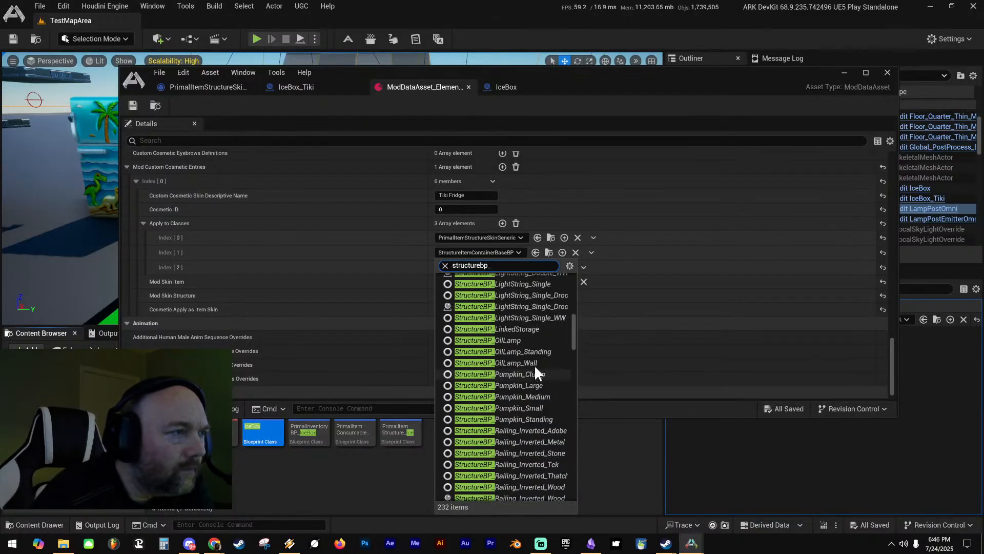
pyautogui.scroll(3, 538, 364)
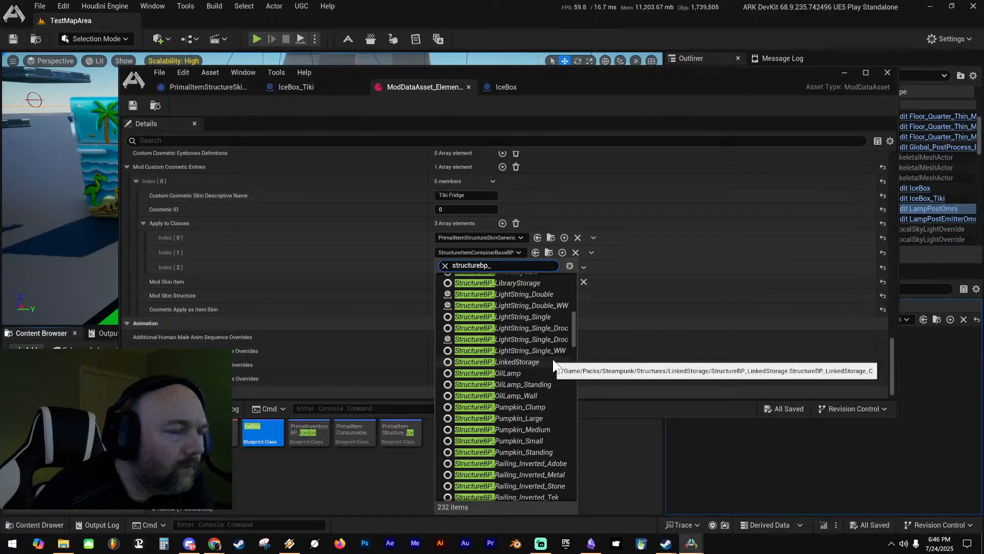
pyautogui.scroll(3, 533, 348)
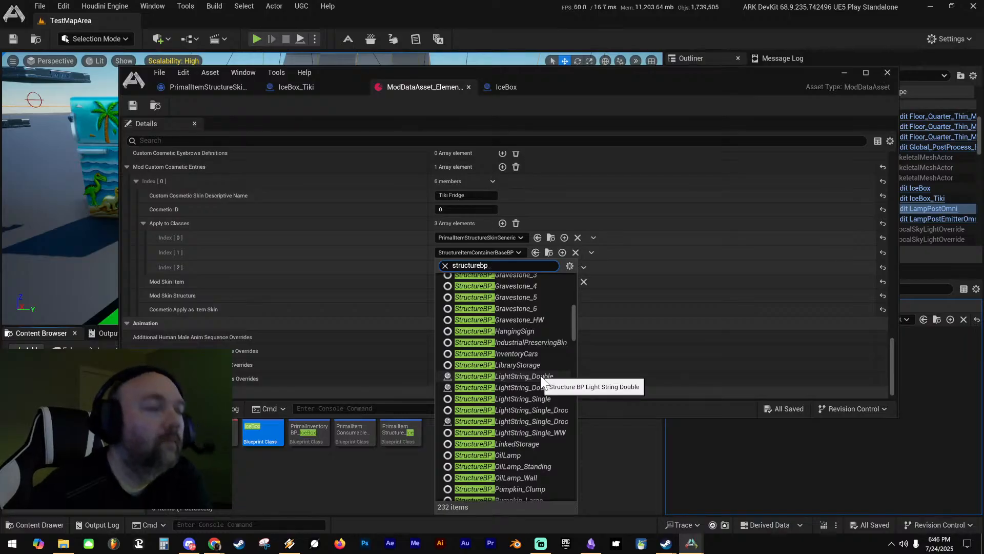
pyautogui.scroll(2, 538, 388)
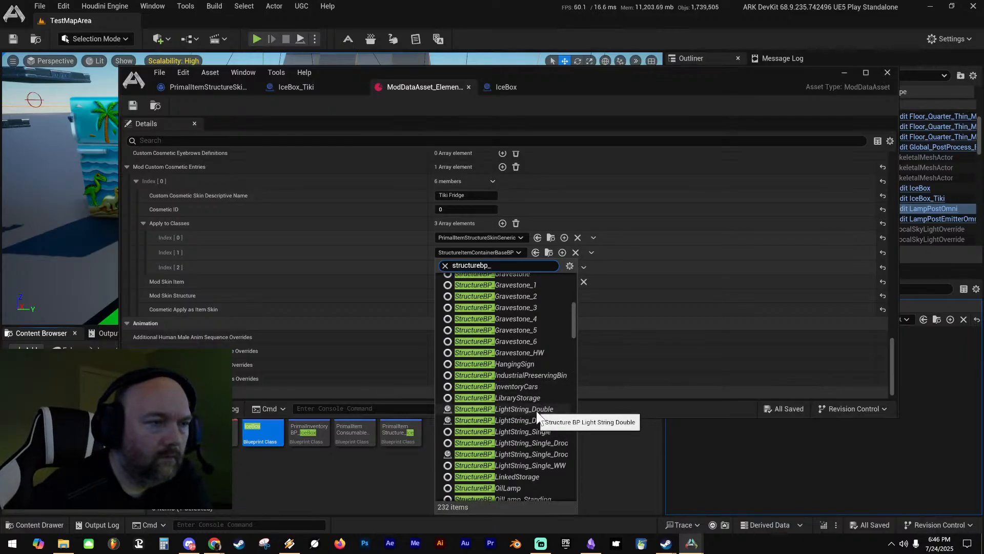
pyautogui.scroll(3, 526, 345)
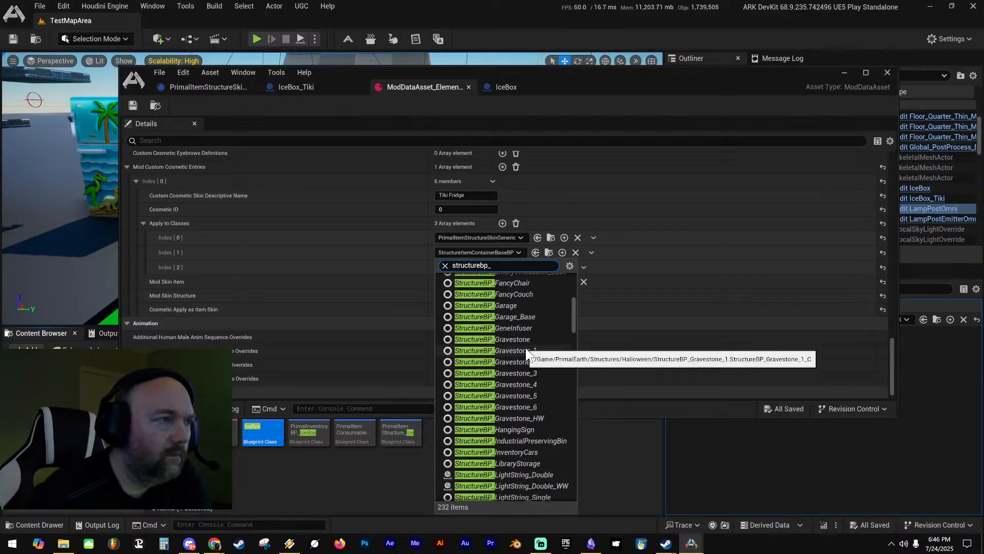
pyautogui.scroll(2, 527, 325)
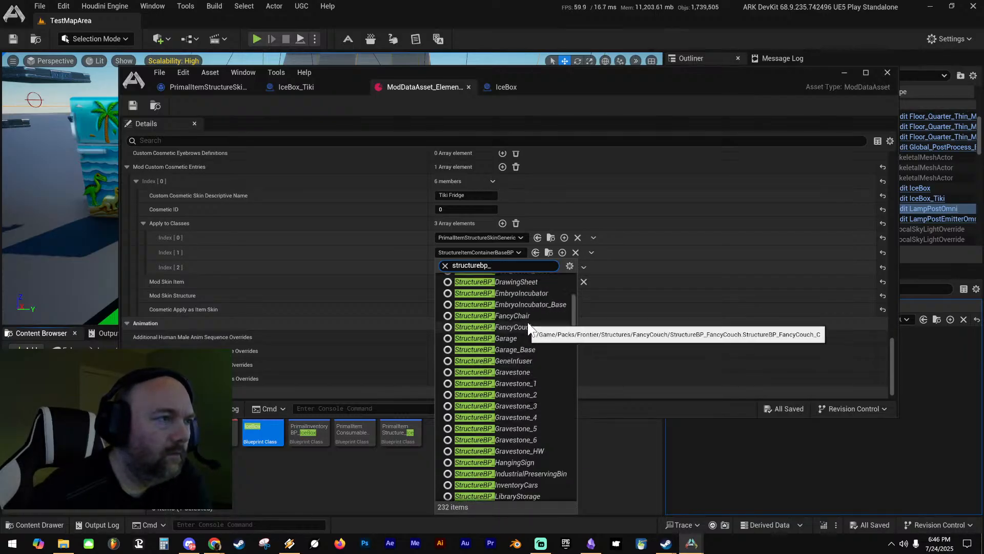
pyautogui.scroll(5, 528, 325)
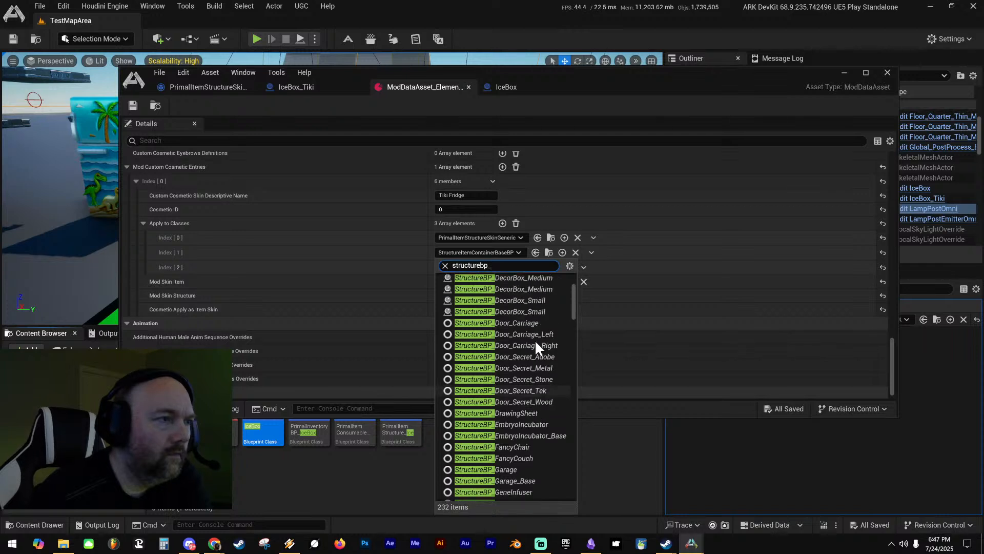
pyautogui.scroll(3, 536, 344)
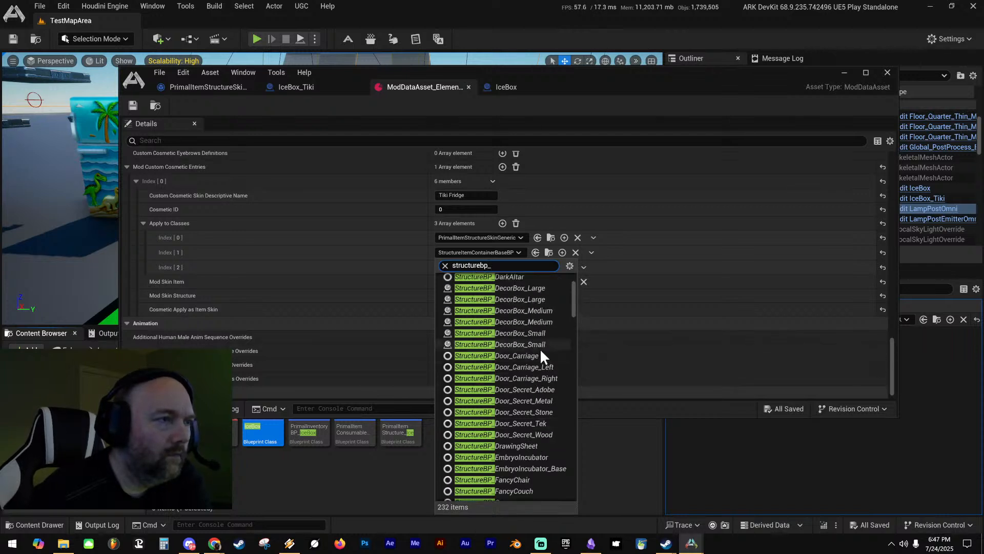
pyautogui.scroll(3, 539, 348)
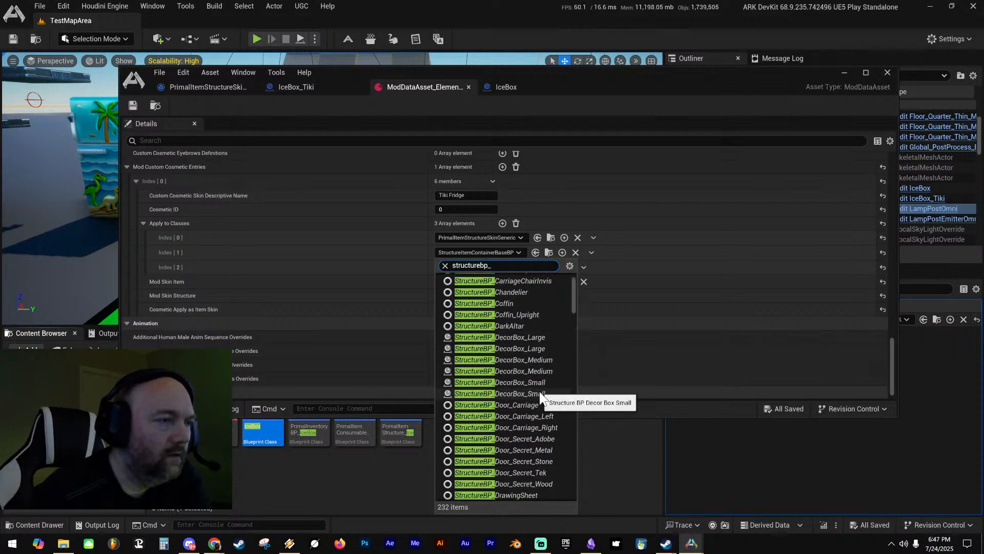
pyautogui.click(533, 360)
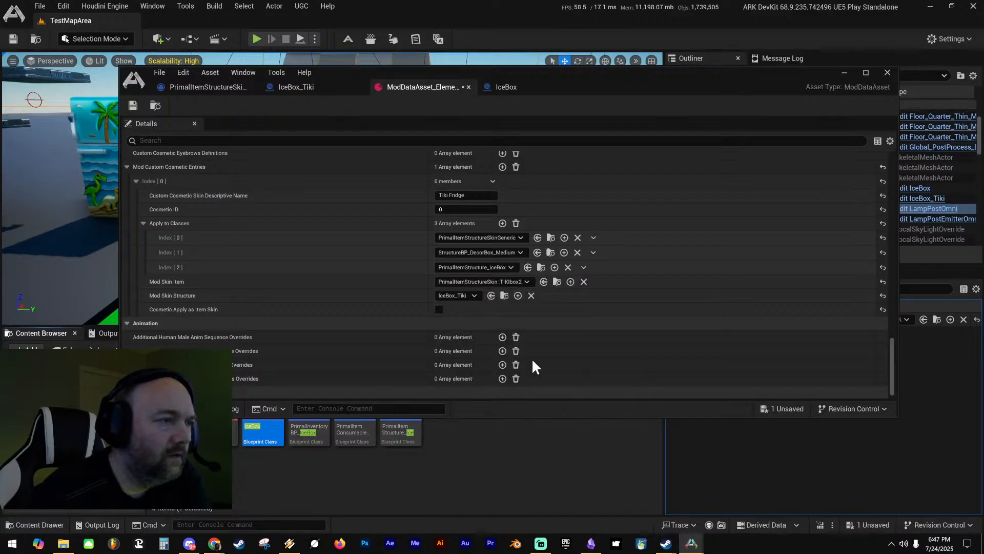
pyautogui.click(133, 106)
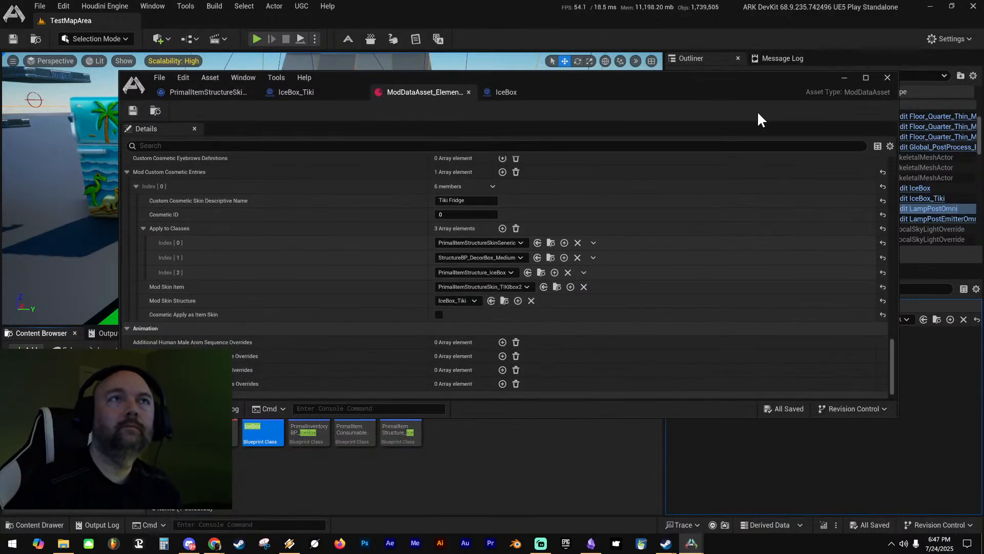
# Return to the level, start a play test, and assign the Tiki fridge cosmetic to the third hotbar slot
pyautogui.click(844, 78)
pyautogui.moveTo(533, 198); pyautogui.dragTo(519, 186, button='right')
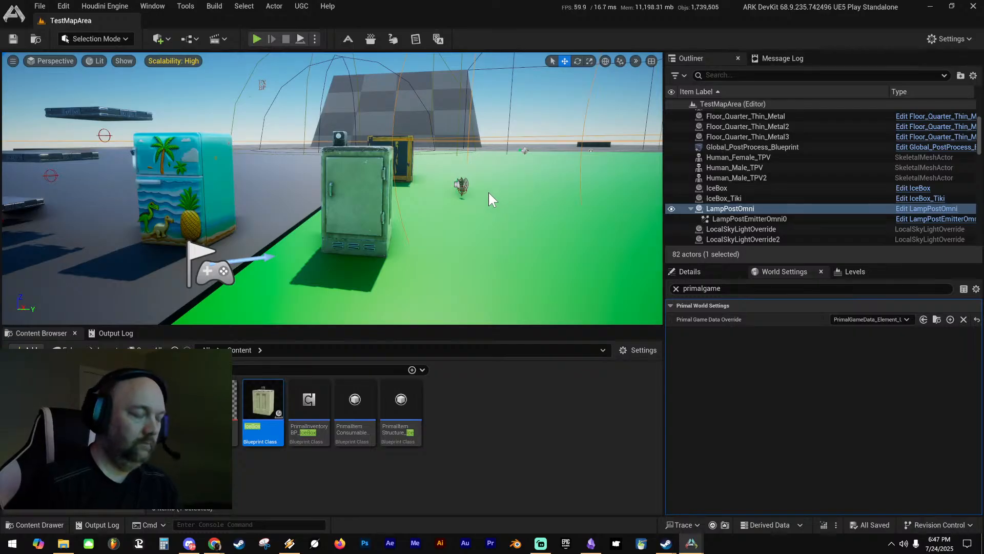
pyautogui.hotkey('alt', 'p')
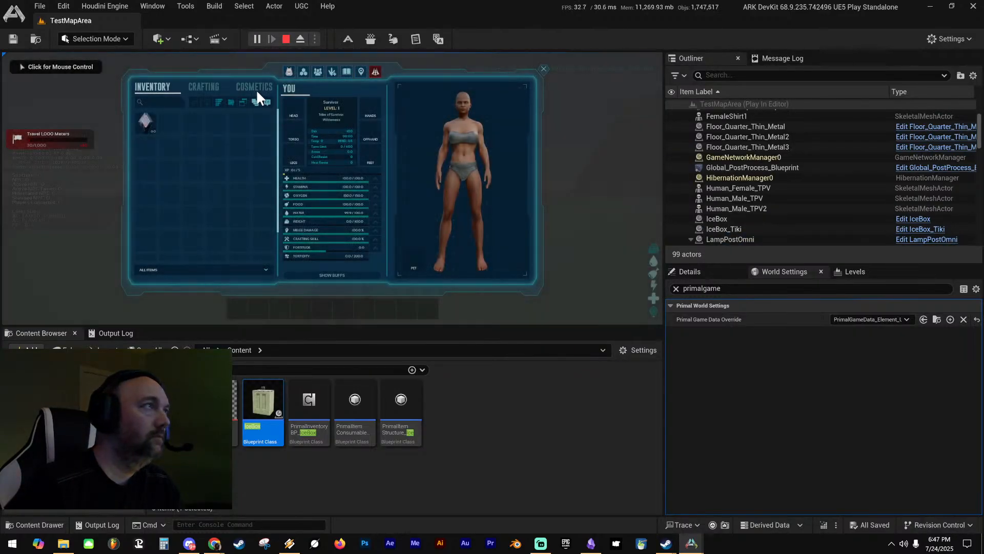
pyautogui.moveTo(405, 185); pyautogui.dragTo(280, 305)
pyautogui.press('i')
# Equip the Tiki fridge skin from the third hotbar slot and try to place it on the medium decor box
pyautogui.click(334, 204)
pyautogui.press('3')
pyautogui.press('w')
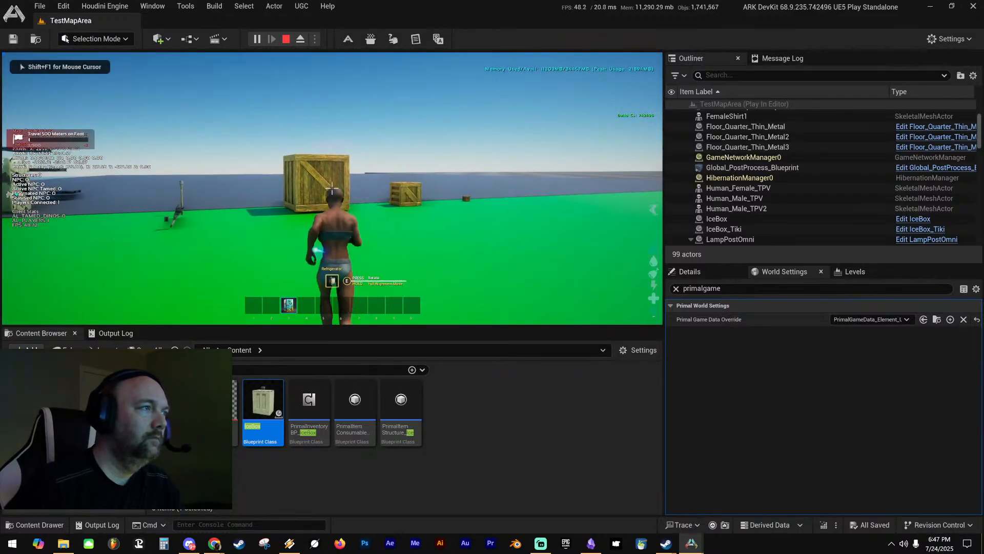
pyautogui.press('d')
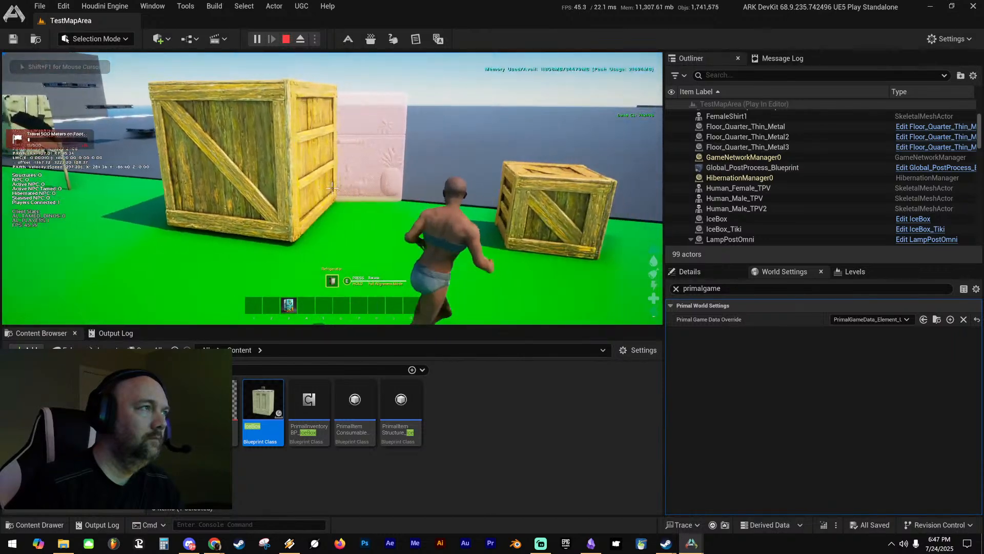
pyautogui.press('a')
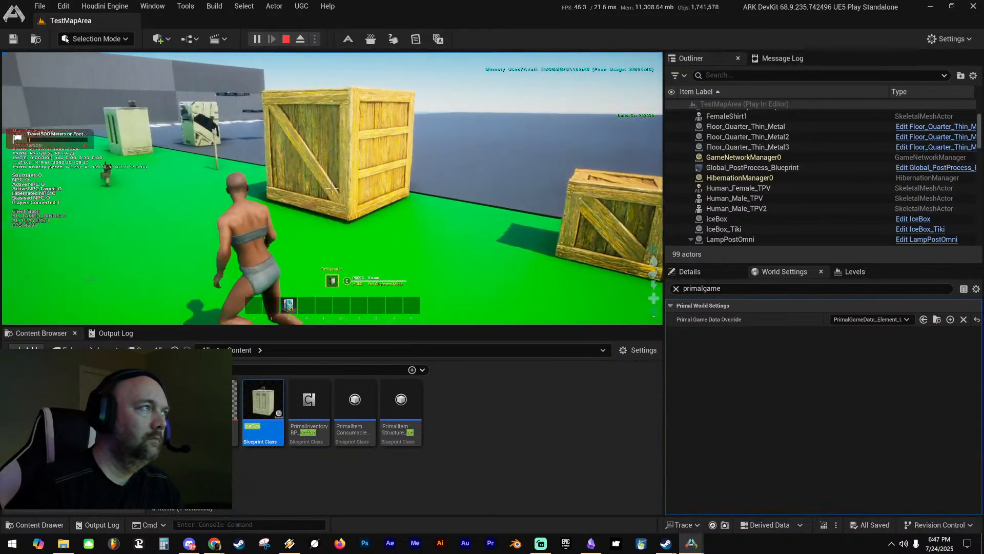
pyautogui.press('w')
pyautogui.press('d')
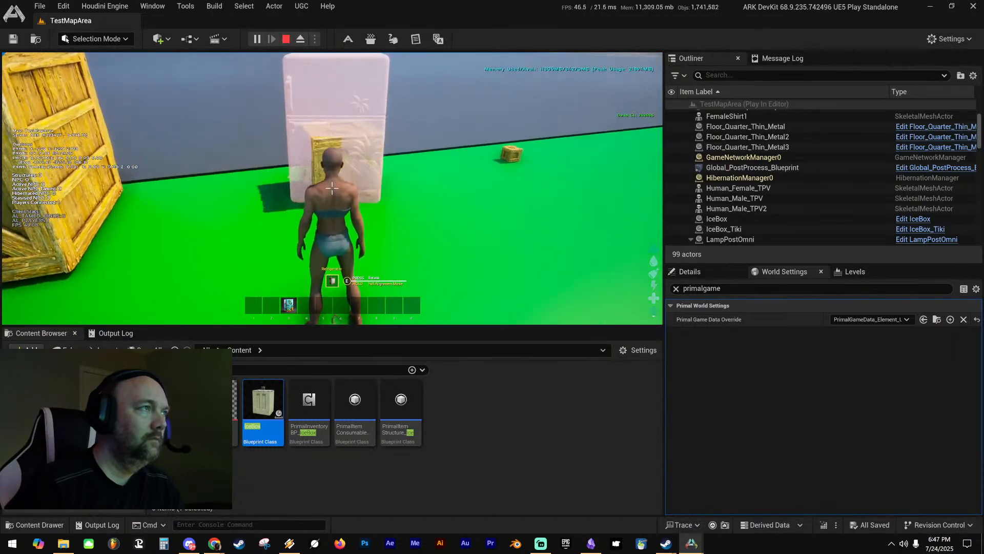
pyautogui.press('d')
pyautogui.press('w')
pyautogui.click(332, 188)
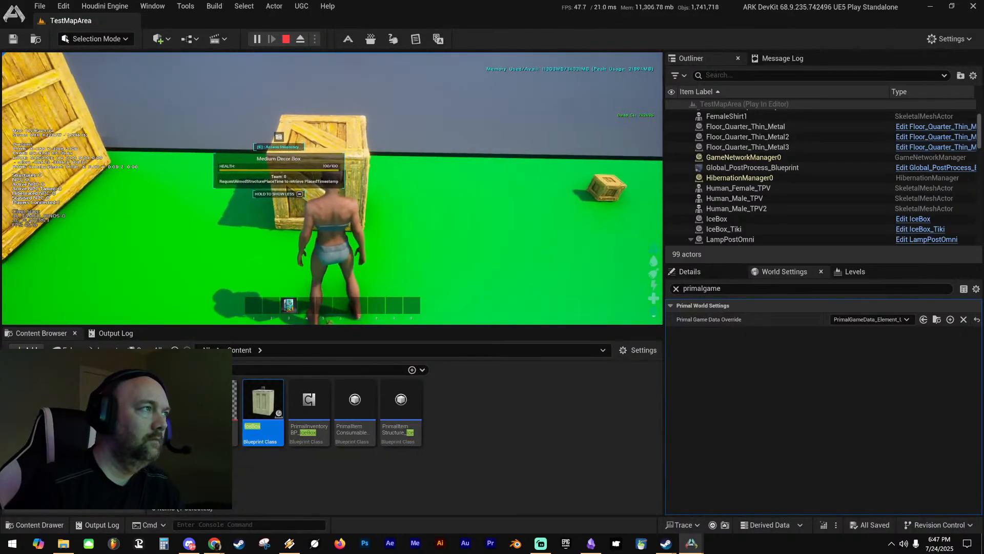
# Check the medium decor box, re-equip the Tiki fridge skin to view its placement preview, and stop the play test
pyautogui.press('e')
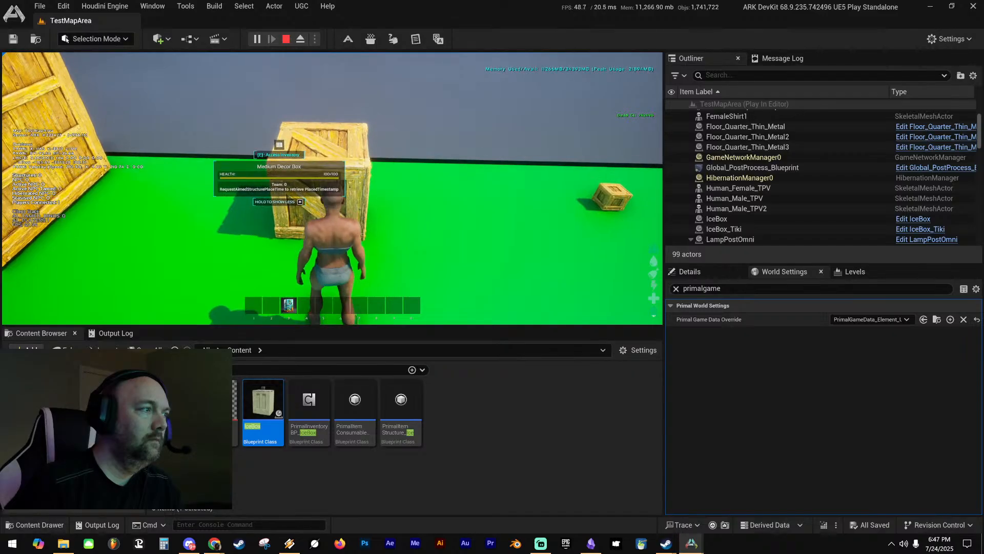
pyautogui.press('s')
pyautogui.press('3')
pyautogui.press('s')
pyautogui.press('a')
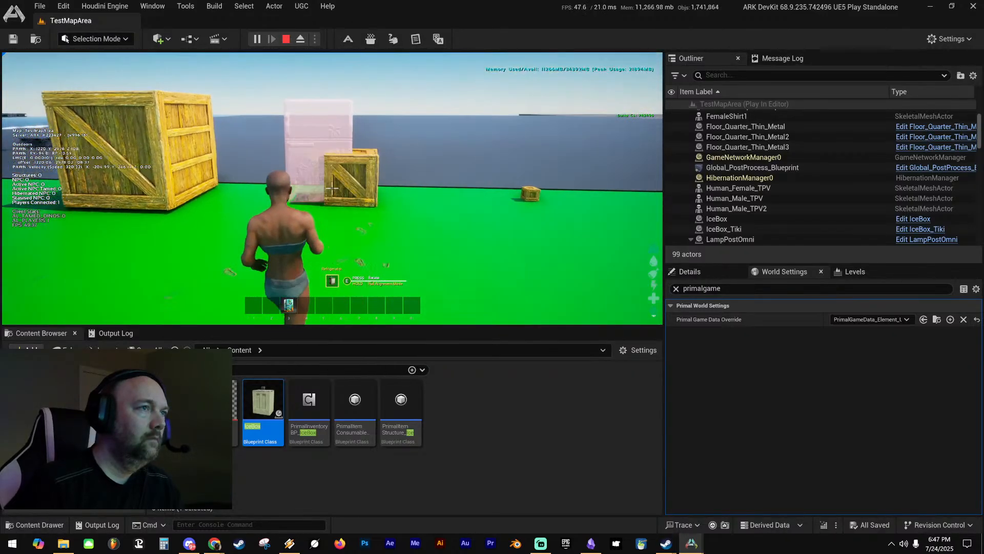
pyautogui.press('Escape')
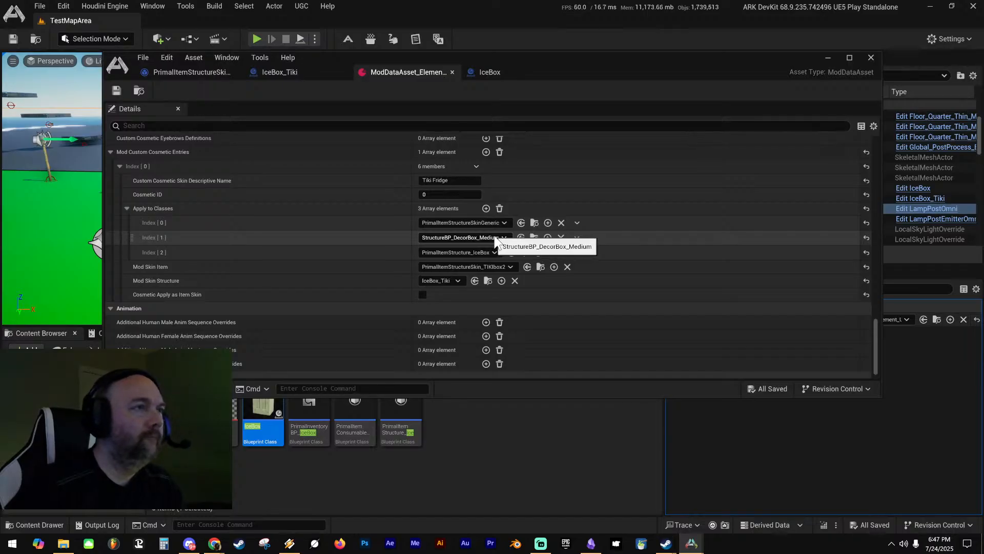
# Delete the StructureBP_DecorBox_Medium element from the Tiki Fridge entry's Apply to Classes and save the mod data asset
pyautogui.click(576, 238)
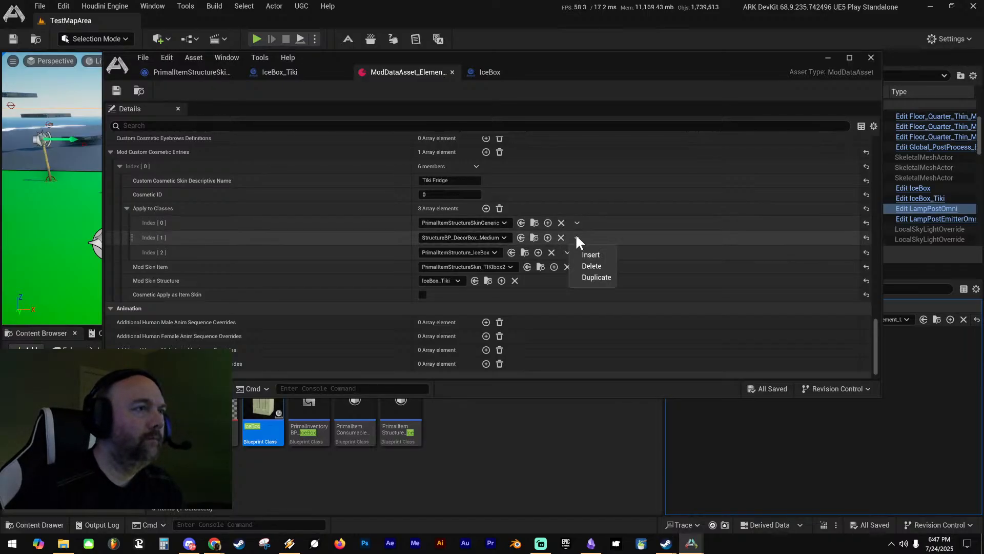
pyautogui.click(590, 265)
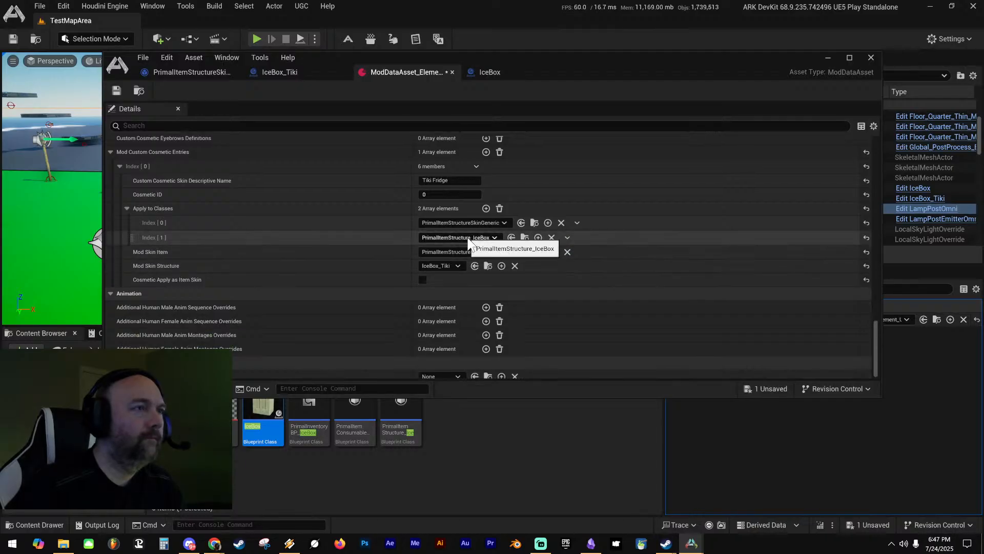
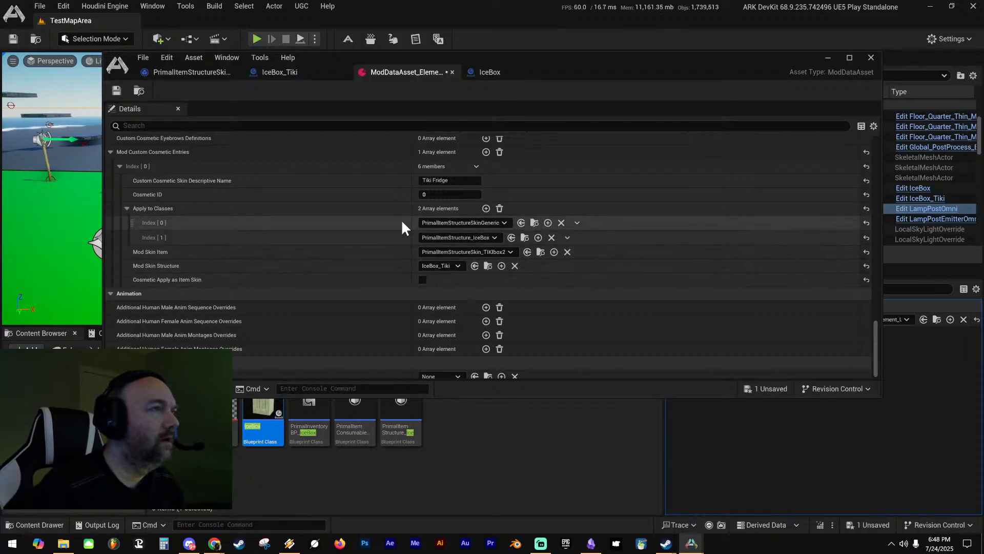
pyautogui.scroll(1, 402, 226)
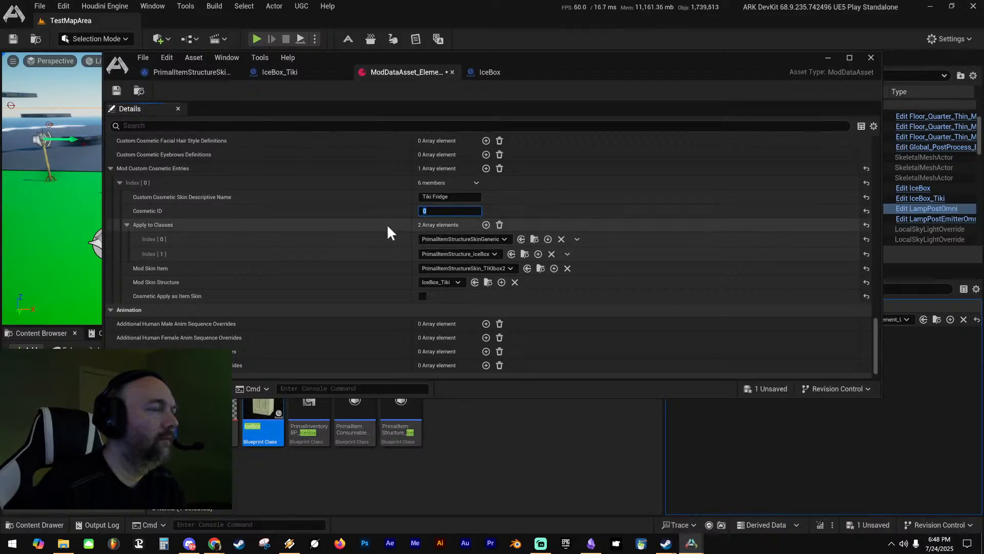
pyautogui.click(112, 92)
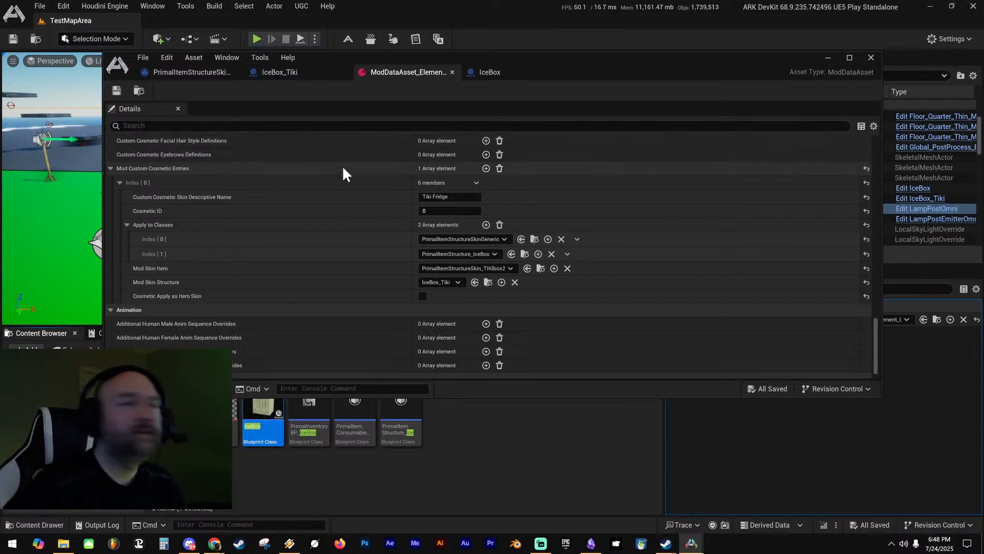
# Set the Tiki Fridge entry's Cosmetic ID to 1 and save the mod data asset
pyautogui.click(444, 211)
pyautogui.write('1')
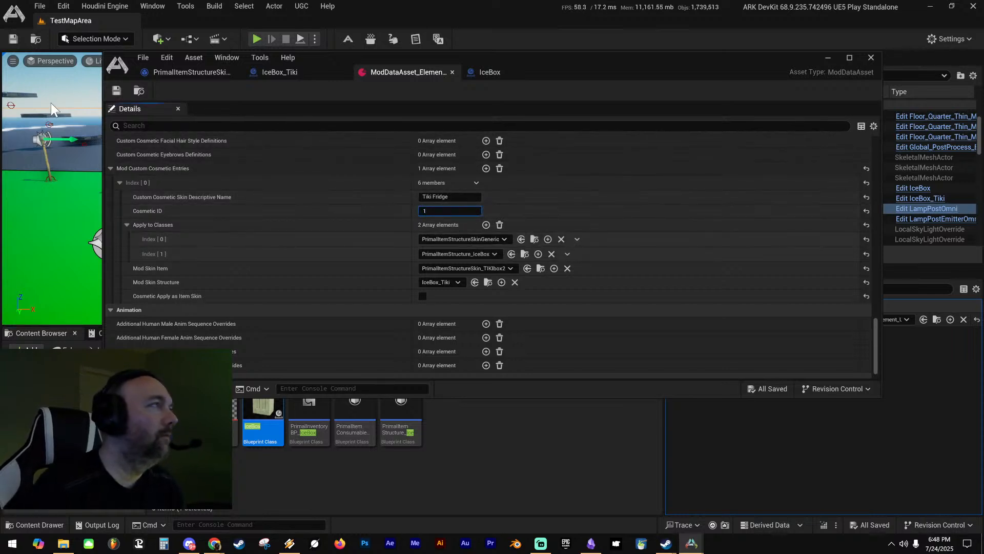
pyautogui.click(116, 91)
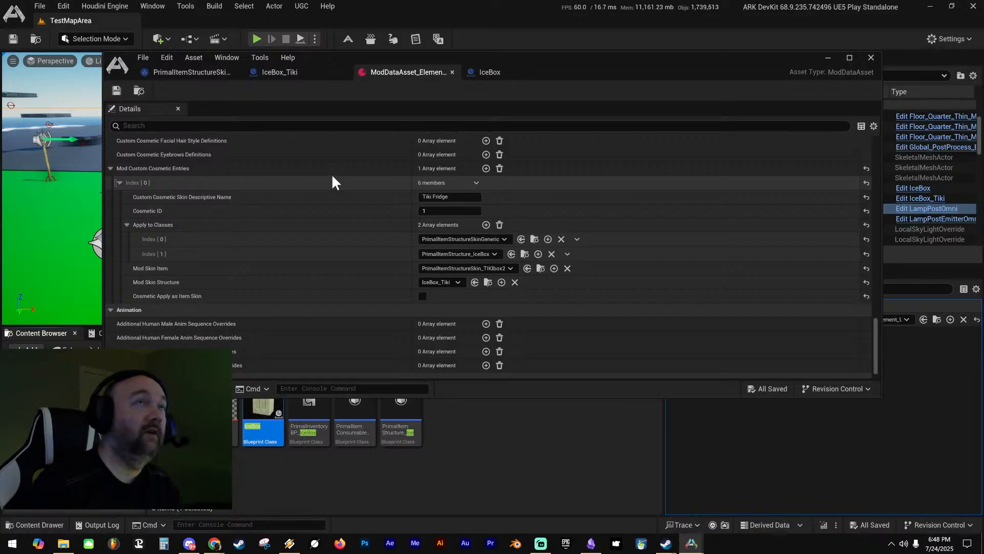
# Start a new play test and assign the Tiki fridge custom cosmetic to the third hotbar slot
pyautogui.hotkey('alt', 'p')
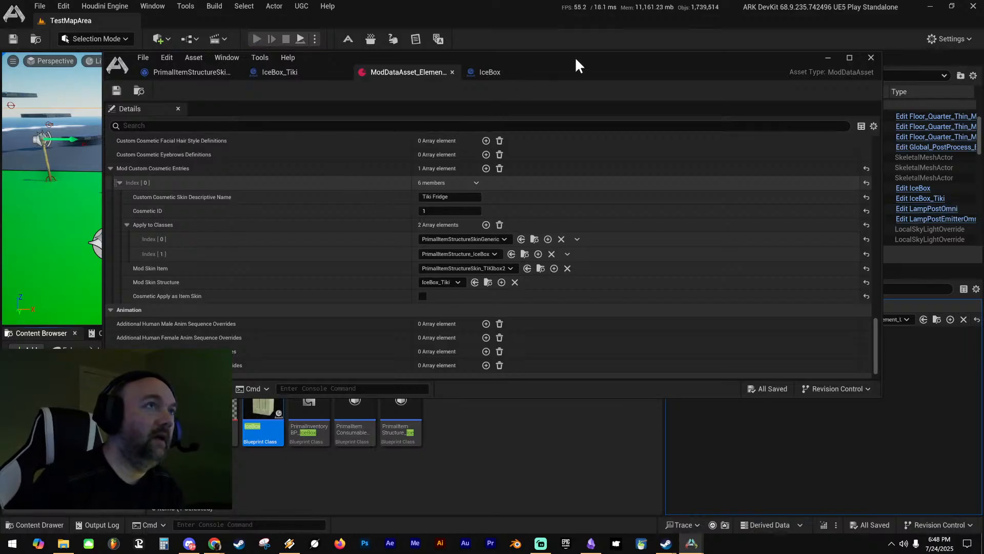
pyautogui.press('i')
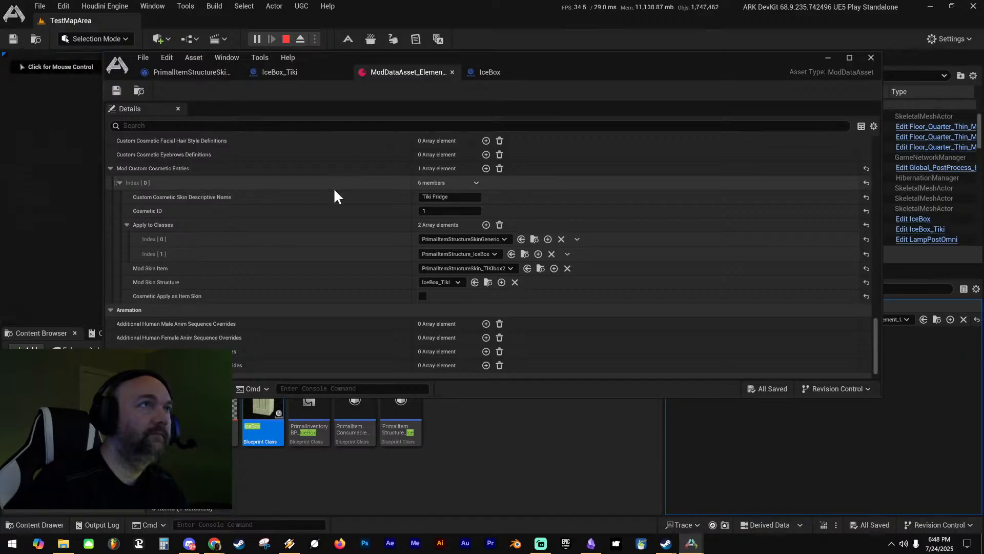
pyautogui.click(587, 43)
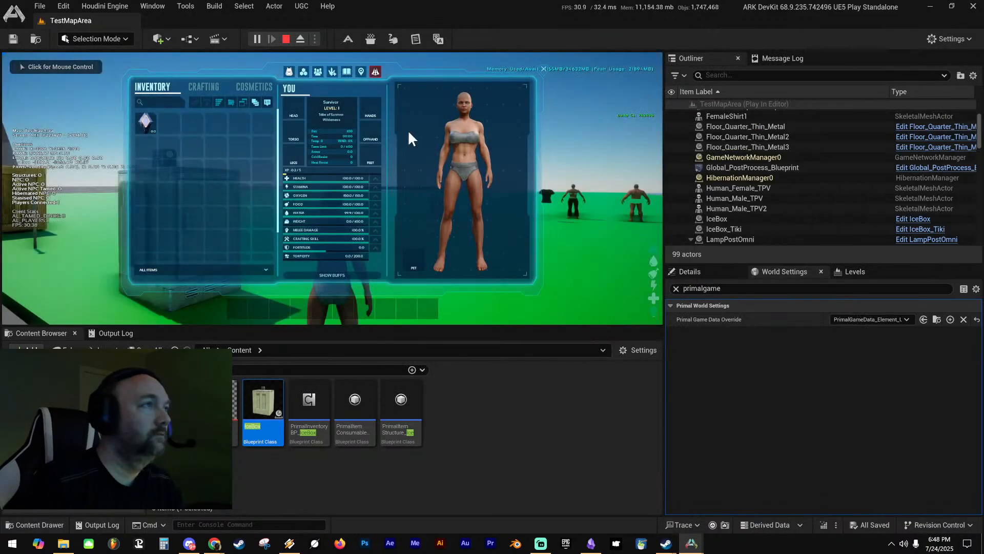
pyautogui.click(254, 87)
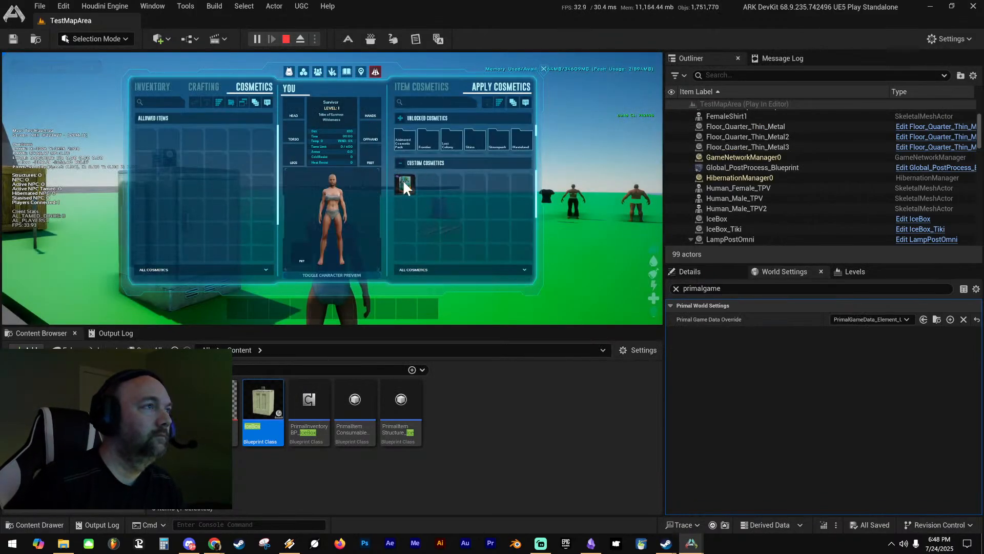
pyautogui.moveTo(404, 185); pyautogui.dragTo(269, 312)
pyautogui.press('i')
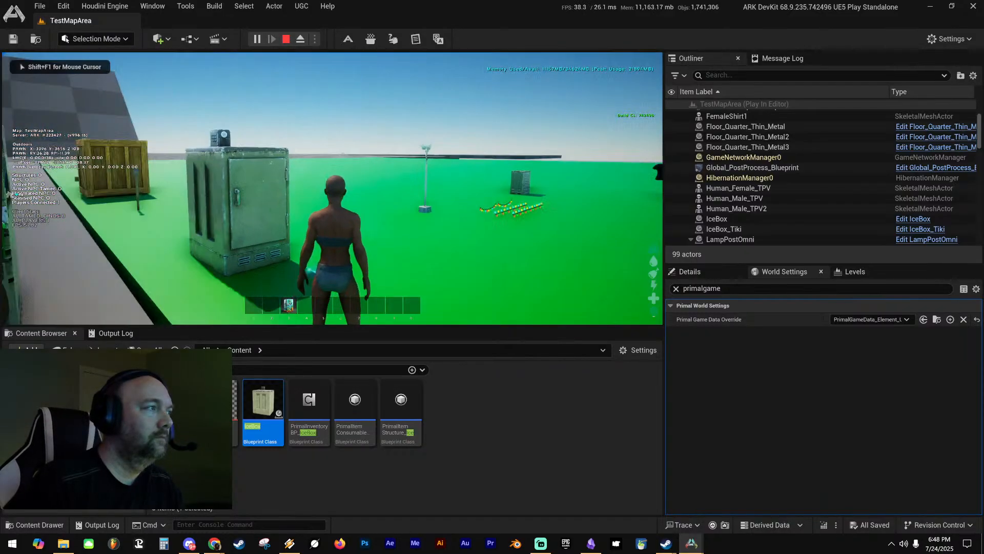
# Equip the Tiki fridge skin and test its placement preview against the refrigerator from several sides
pyautogui.press('3')
pyautogui.press('d')
pyautogui.press('s')
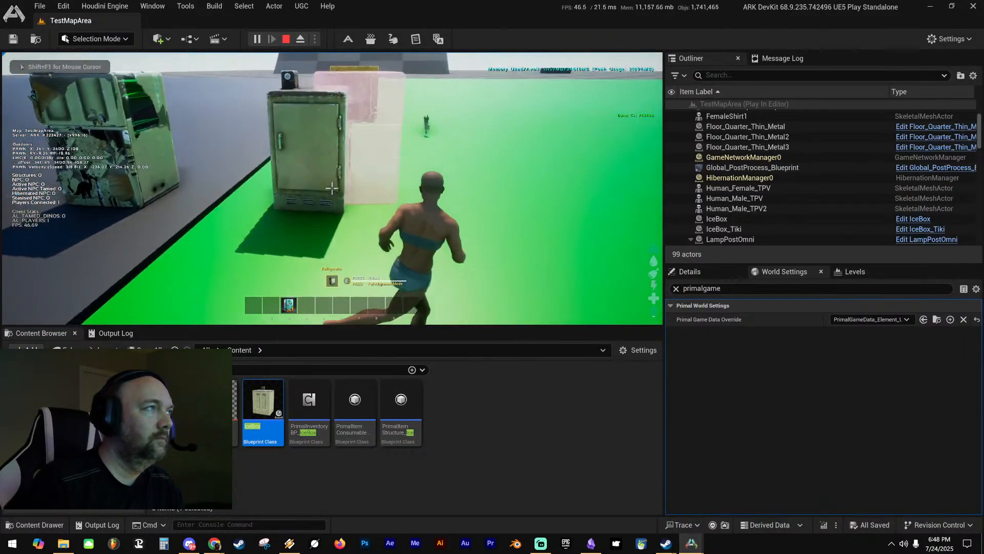
pyautogui.press('a')
pyautogui.press('w')
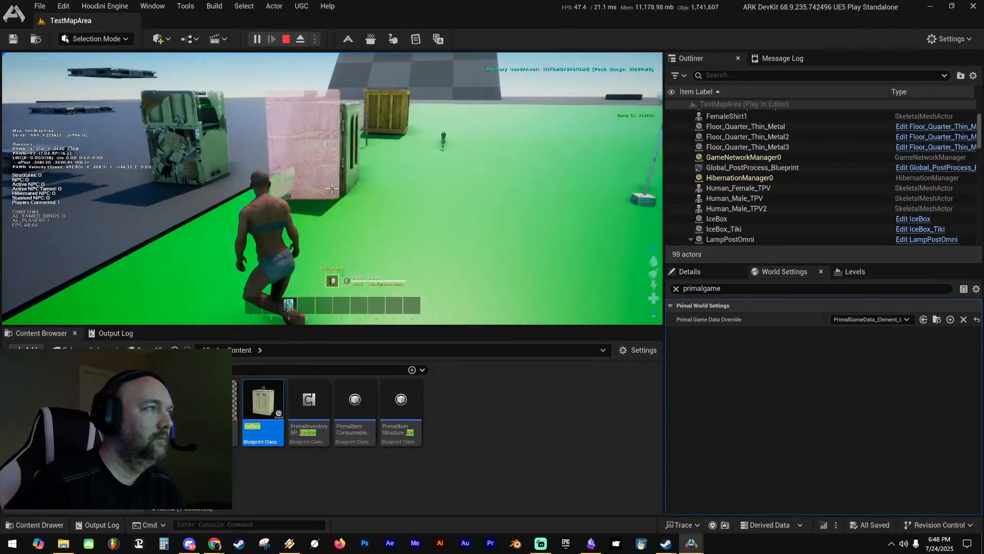
pyautogui.press('w')
pyautogui.press('a')
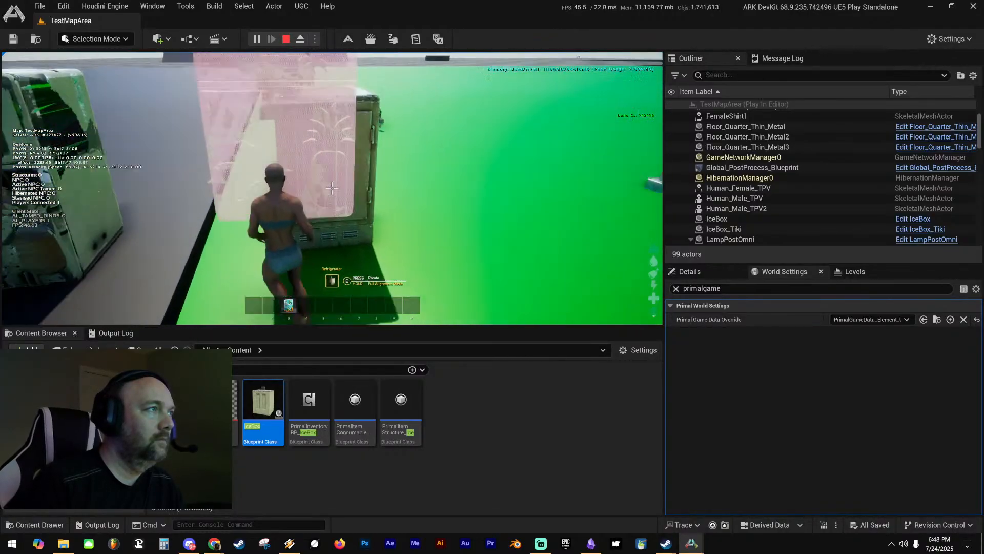
pyautogui.press('s')
pyautogui.press('d')
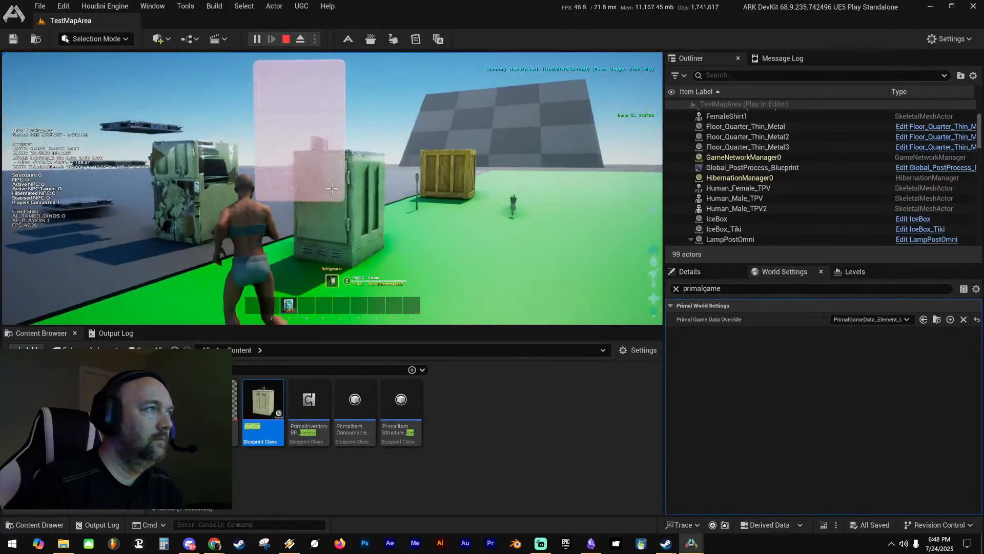
pyautogui.press('a')
pyautogui.press('s')
pyautogui.press('3')
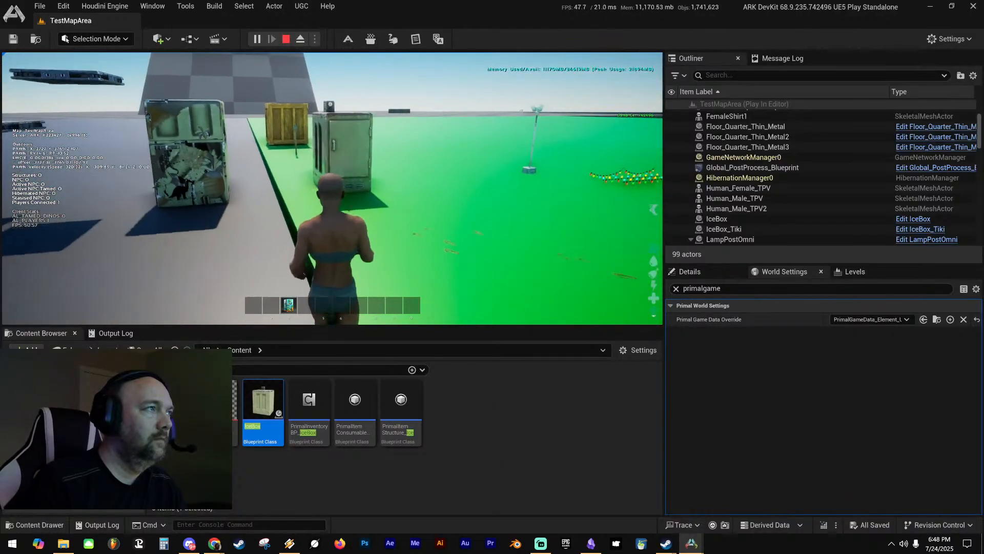
# Re-equip the Tiki fridge skin for another placement check beside the refrigerator, and end the play test
pyautogui.press('3')
pyautogui.press('d')
pyautogui.press('w')
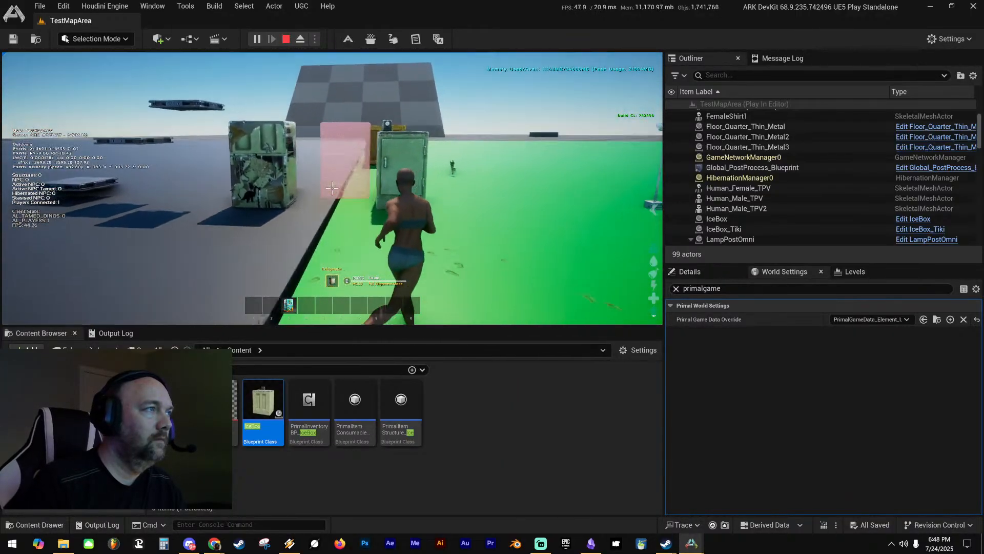
pyautogui.press('w')
pyautogui.press('Escape')
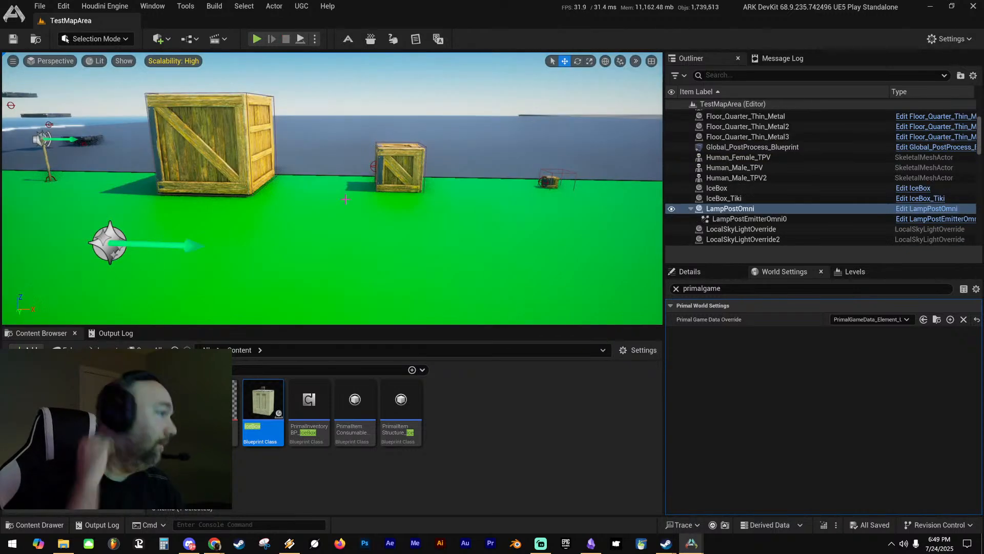
# Review the Tiki Fridge entry, switch to the cosmetics overview video on YouTube, and play its mod data asset section
pyautogui.moveTo(983, 95); pyautogui.dragTo(537, 89)
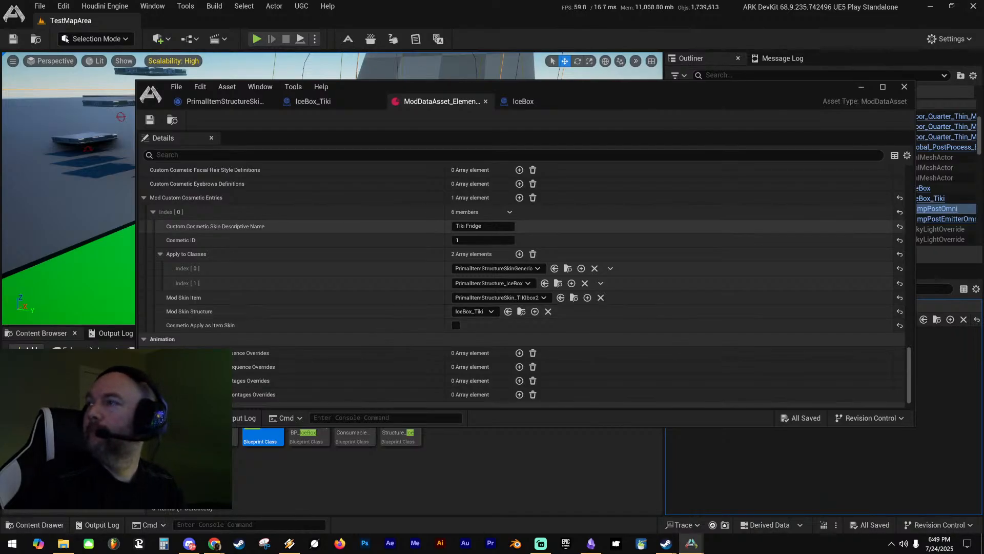
pyautogui.moveTo(983, 140); pyautogui.dragTo(766, 4)
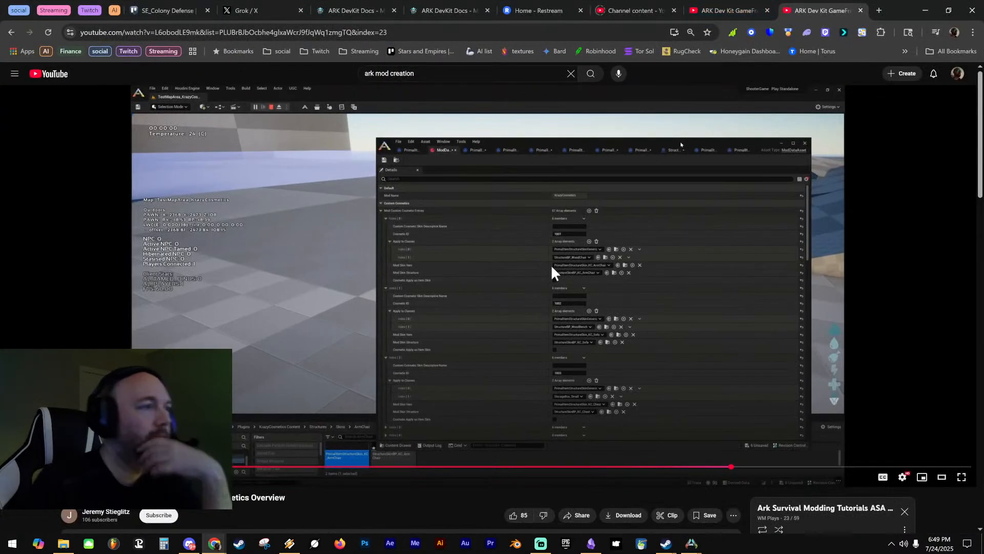
pyautogui.click(546, 325)
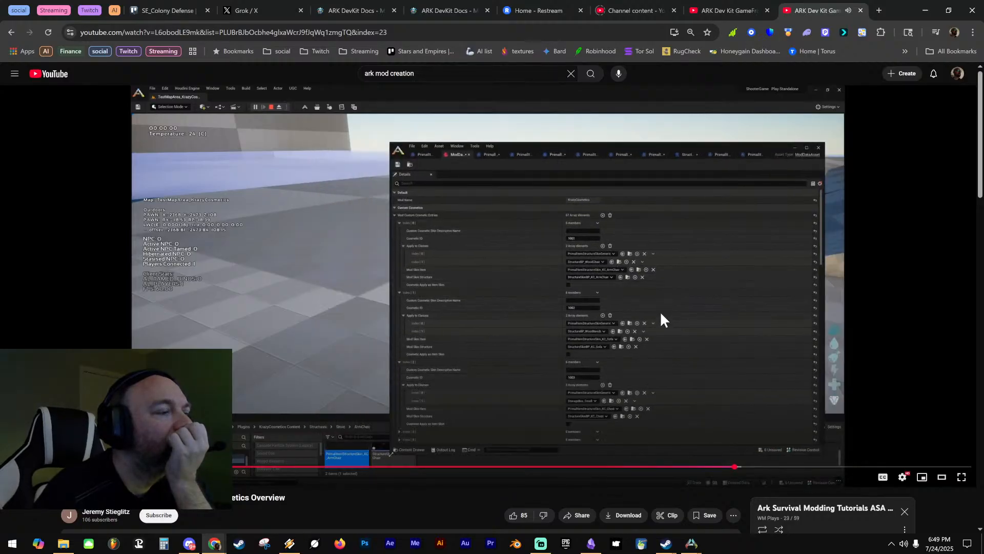
pyautogui.click(677, 318)
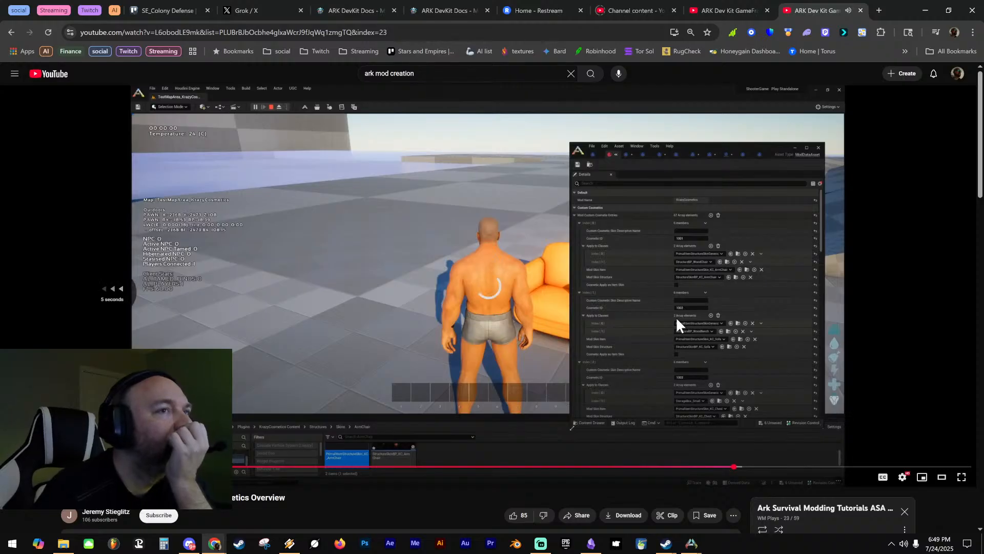
# Rewind the video to before the armchair skin is placed and replay that demonstration
pyautogui.press('Left')
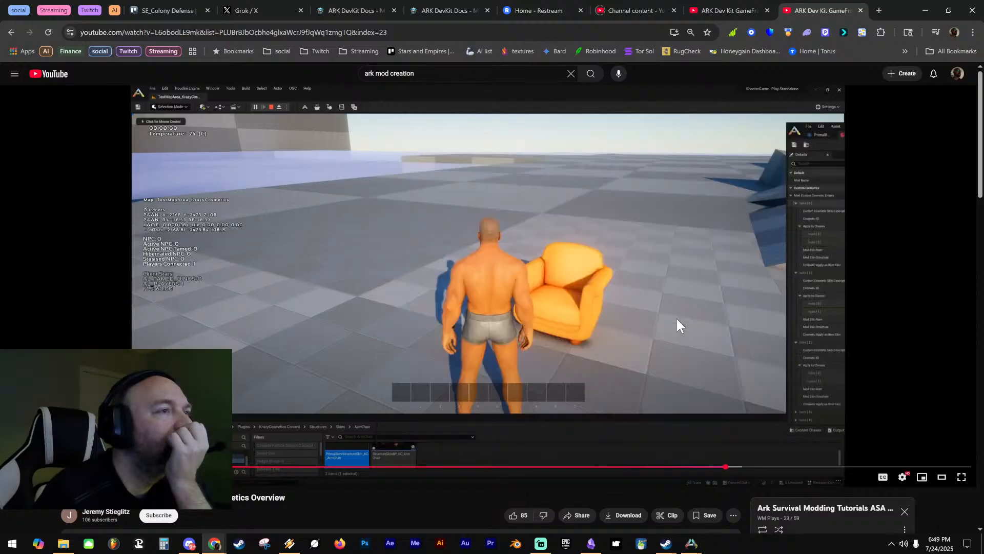
pyautogui.press('Left')
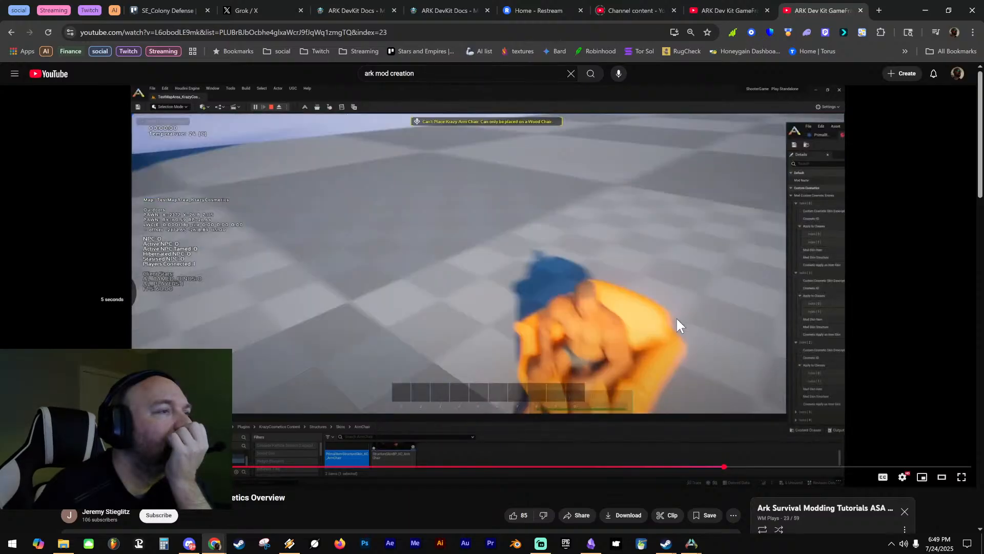
pyautogui.press('Left')
pyautogui.press('Left')
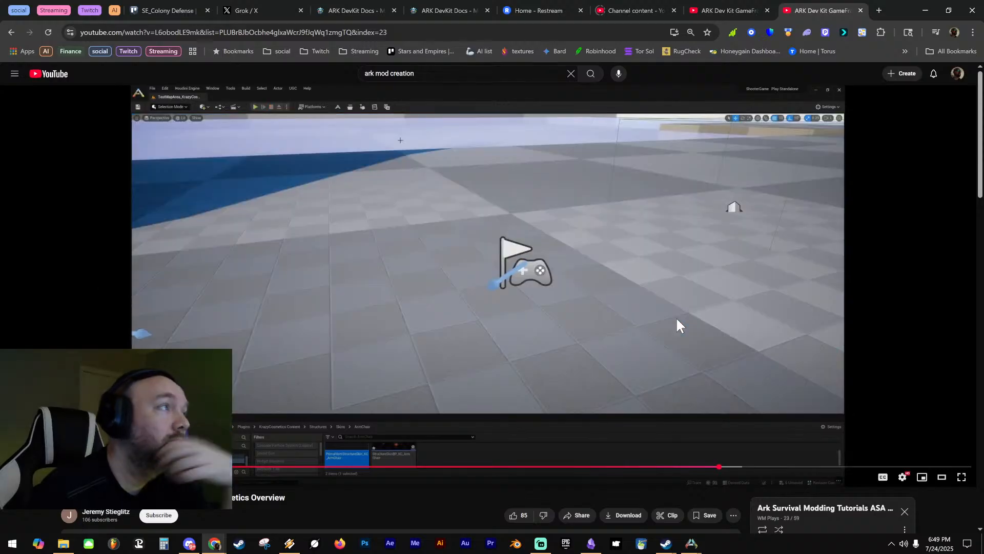
pyautogui.press('space')
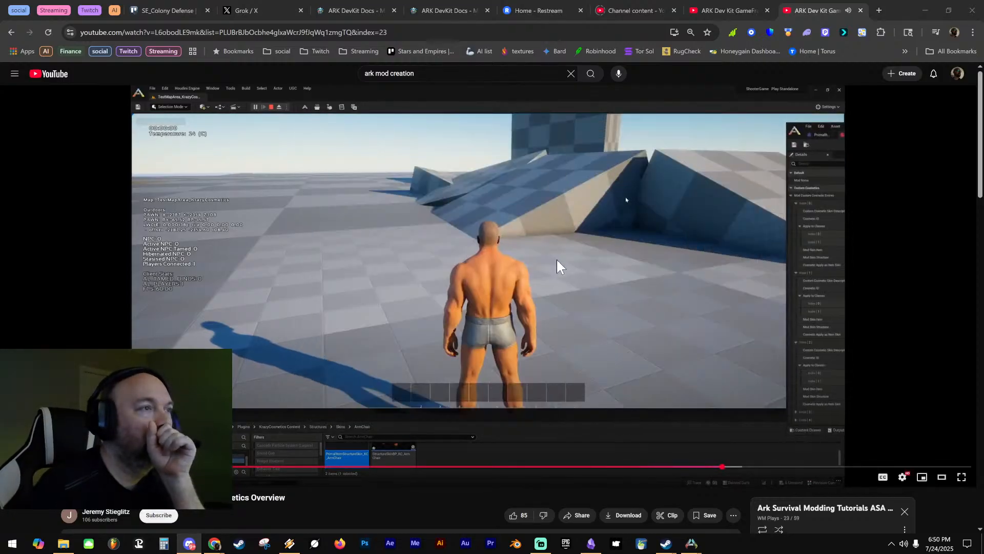
# Switch to the ARK DevKit and start a play test in the test map beside the refrigerator
pyautogui.moveTo(904, 11); pyautogui.dragTo(983, 103)
pyautogui.moveTo(611, 97); pyautogui.dragTo(983, 107)
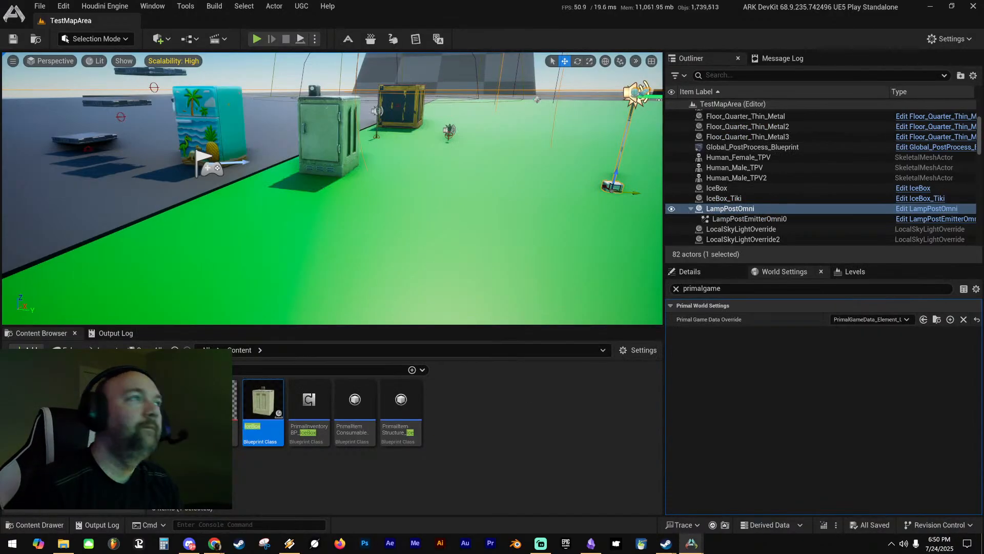
pyautogui.moveTo(490, 92); pyautogui.dragTo(453, 98, button='right')
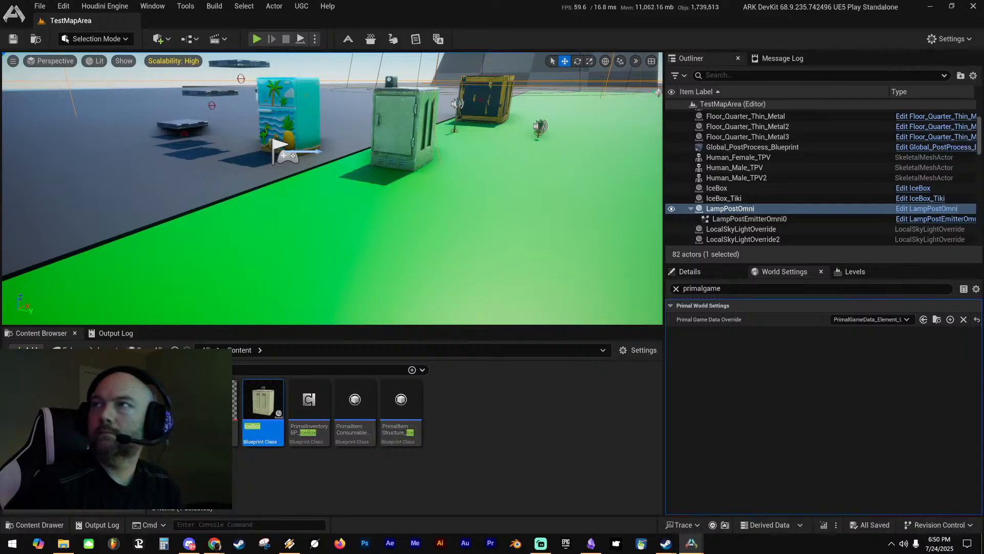
pyautogui.hotkey('alt', 'p')
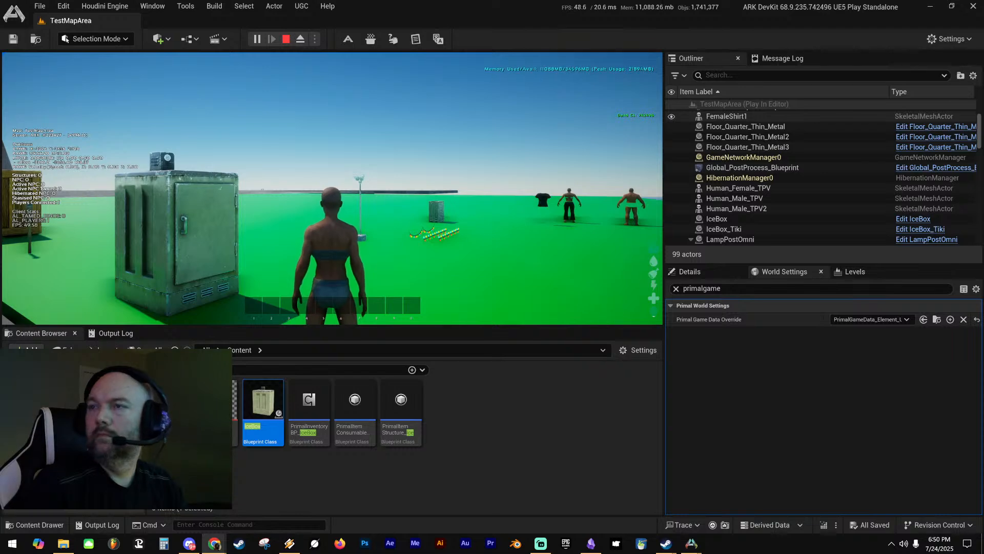
pyautogui.click(485, 199)
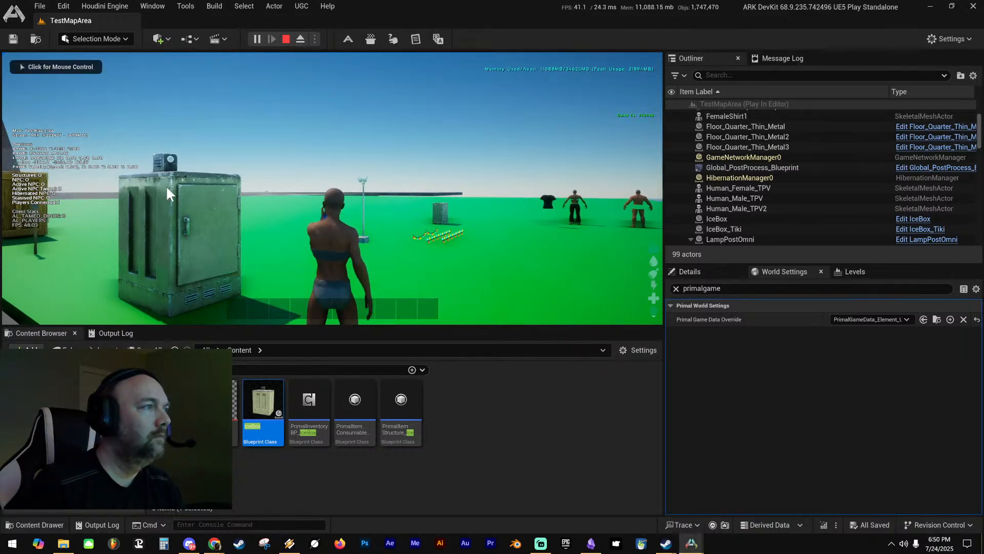
# Put the Tiki fridge skin in the hotbar, test its placement preview around the refrigerators, and end the play test
pyautogui.press('i')
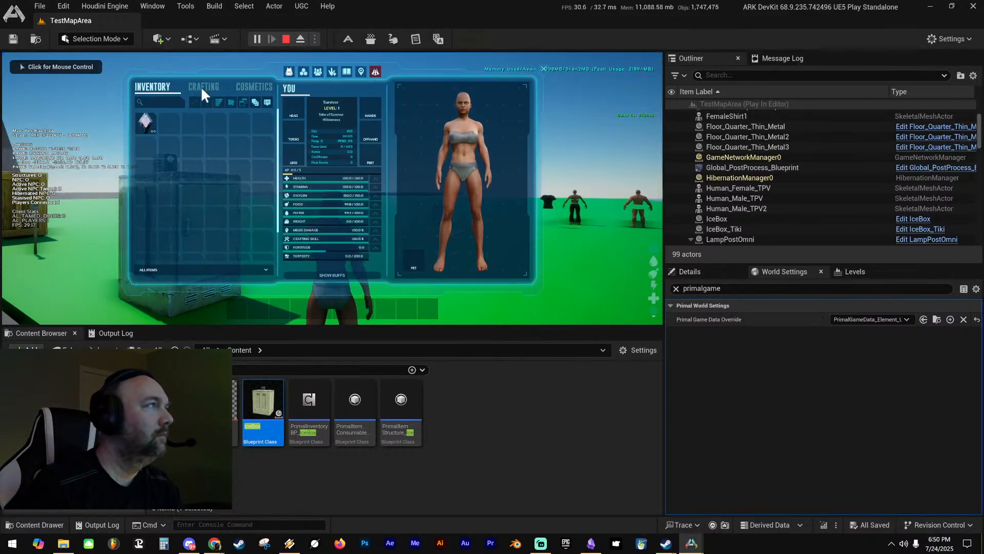
pyautogui.click(255, 87)
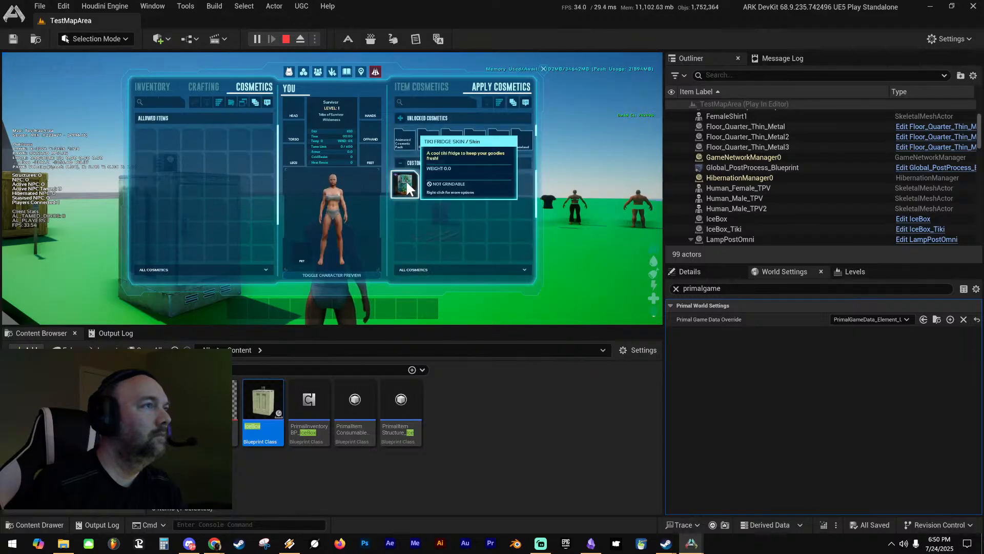
pyautogui.moveTo(405, 182); pyautogui.dragTo(278, 313)
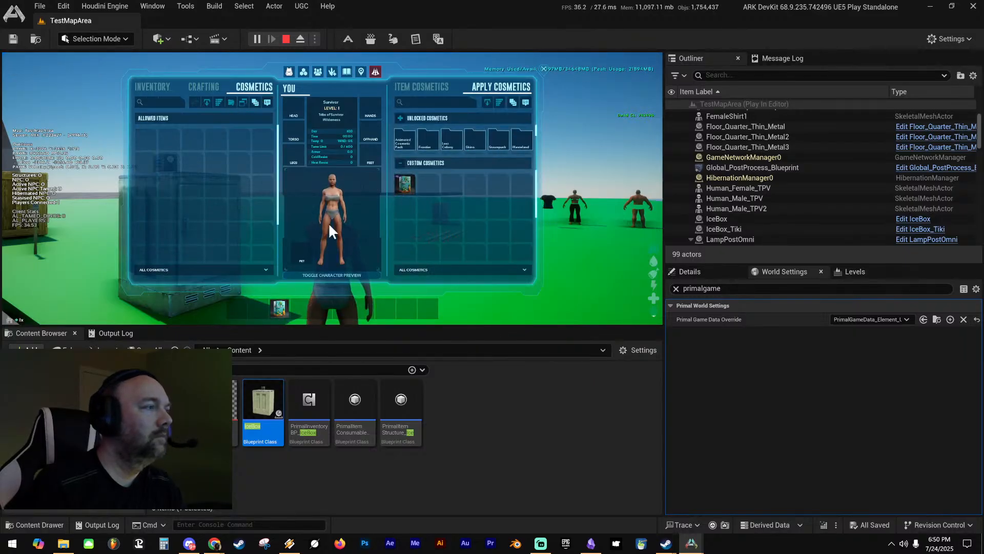
pyautogui.press('i')
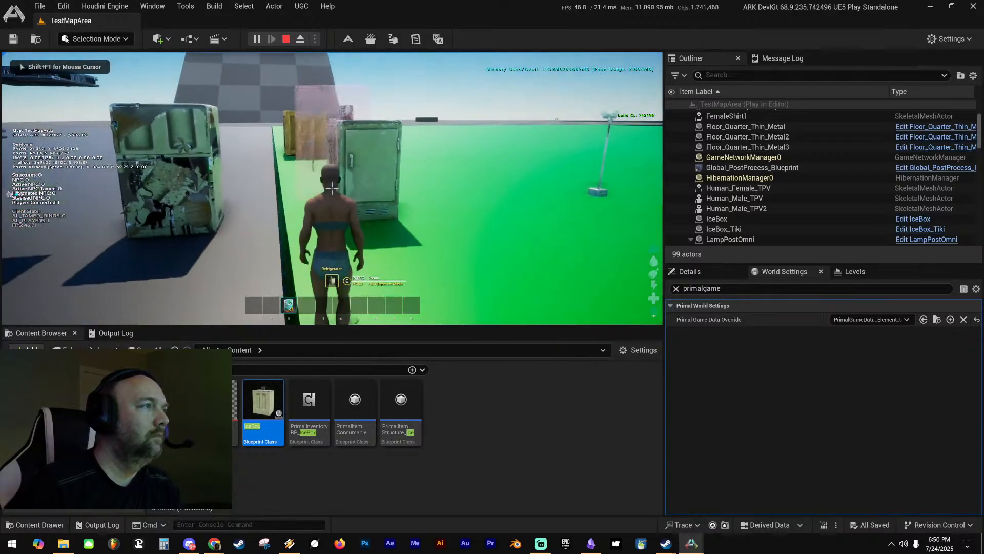
pyautogui.press('d')
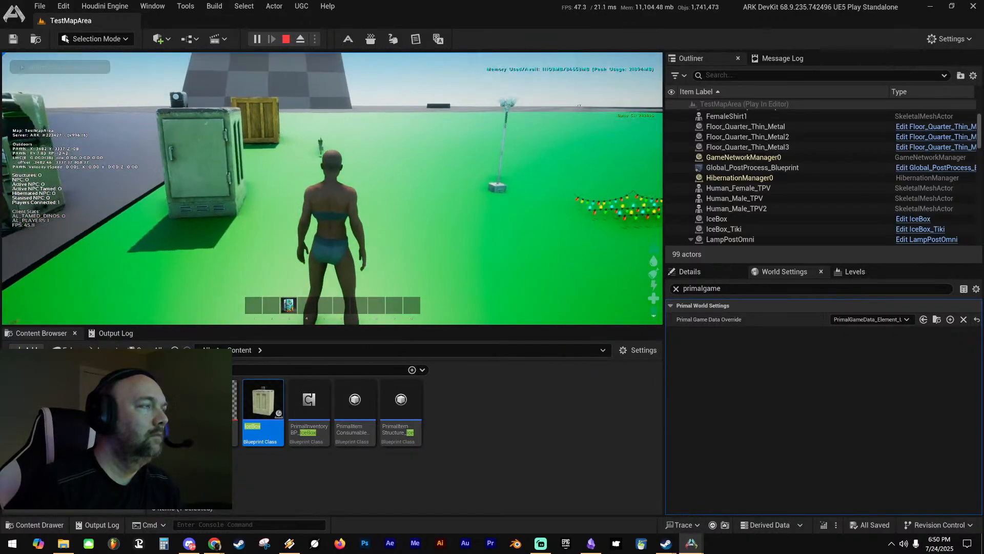
pyautogui.press('Escape')
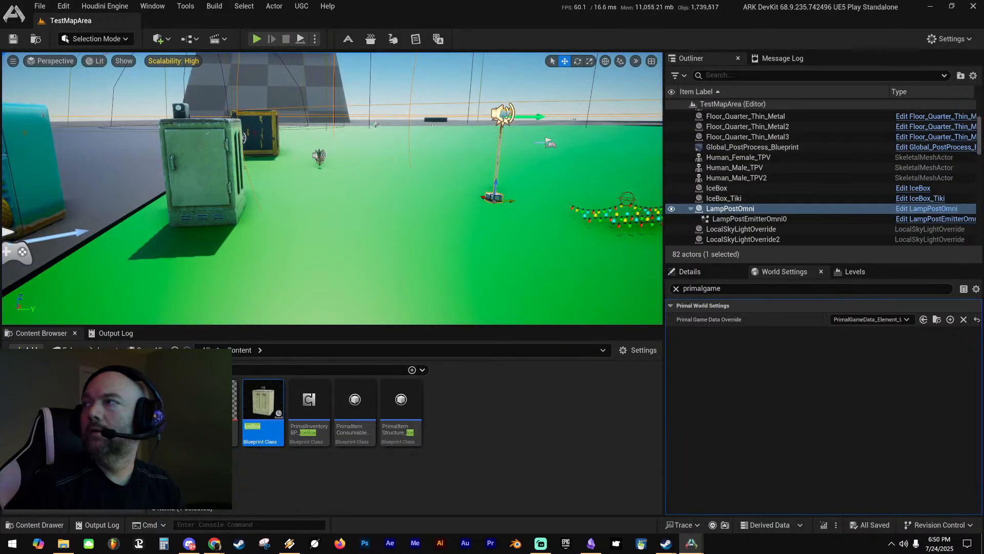
# Switch to the YouTube tutorial, play the armchair demonstration, and pause it at the item's placement options in the inventory
pyautogui.moveTo(983, 54); pyautogui.dragTo(722, 0)
pyautogui.click(633, 207)
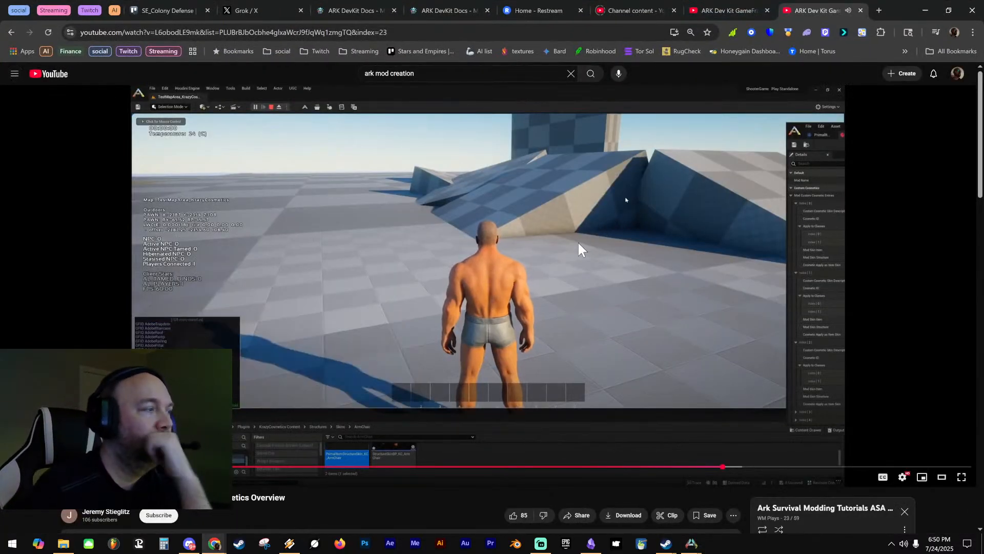
pyautogui.click(524, 225)
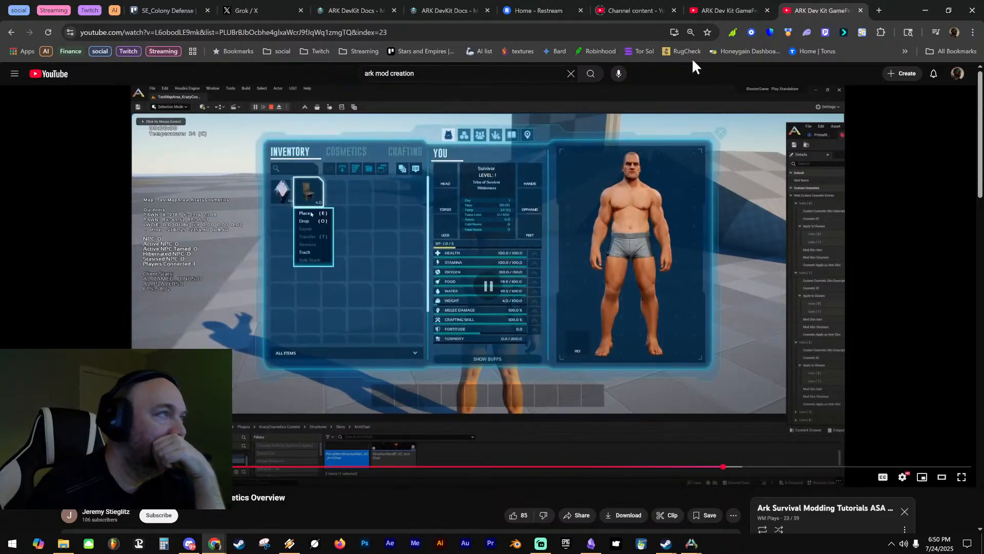
# Return to the ARK DevKit and start a new play test in the test map
pyautogui.moveTo(723, 73); pyautogui.dragTo(864, 107)
pyautogui.hotkey('alt', 'Tab')
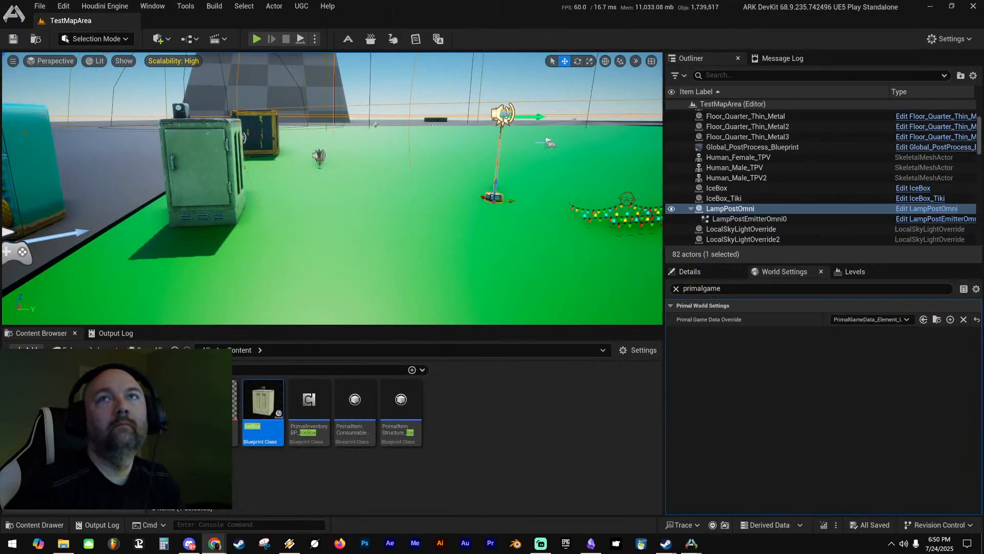
pyautogui.moveTo(443, 158); pyautogui.dragTo(442, 160, button='right')
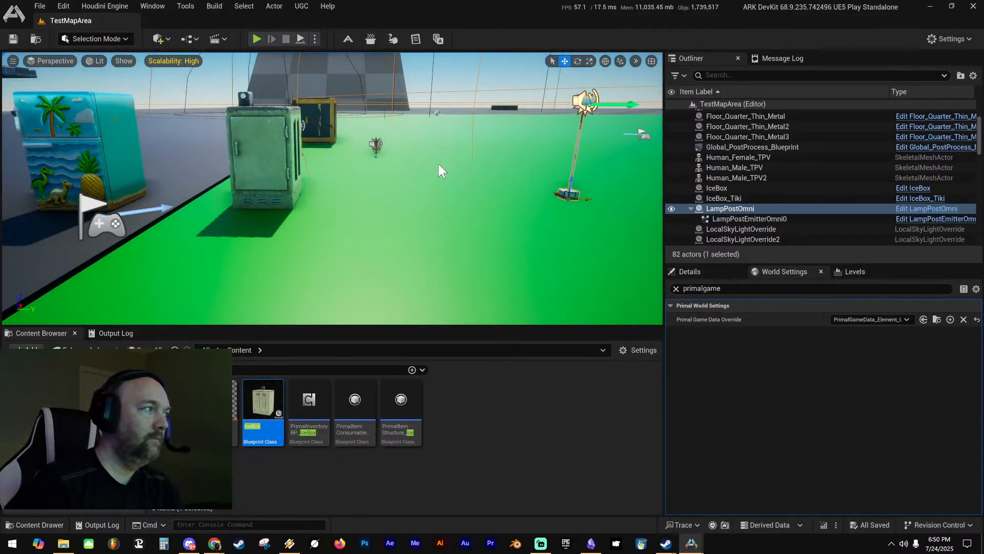
pyautogui.hotkey('alt', 'p')
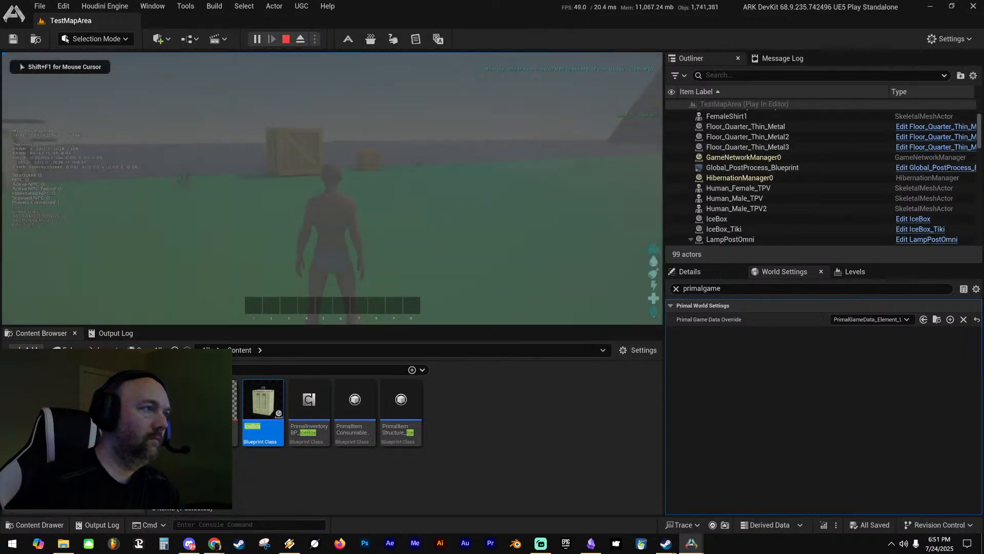
# Try to give the character a refrigerator with the console command "gfid ice_box"
pyautogui.hotkey('shift', 'F1')
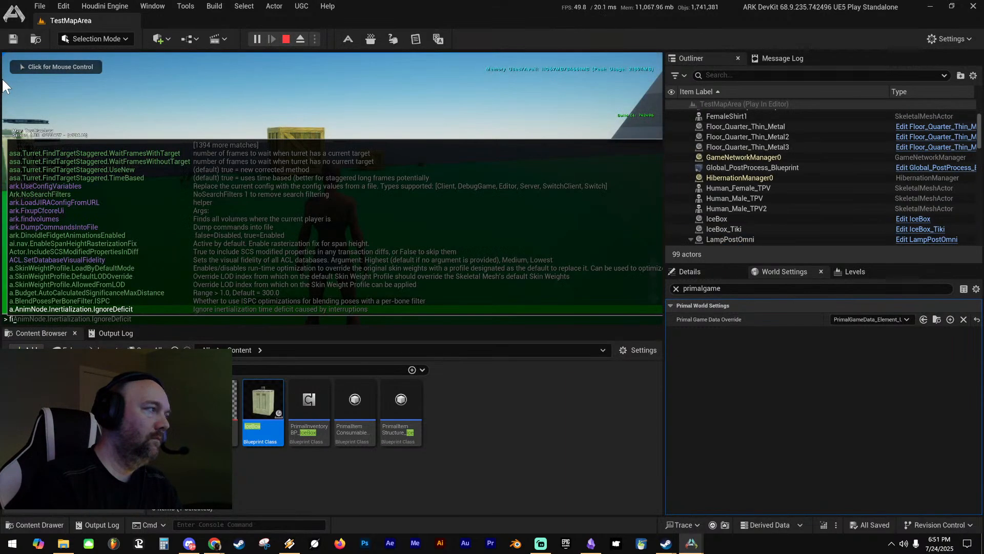
pyautogui.write('gfid_')
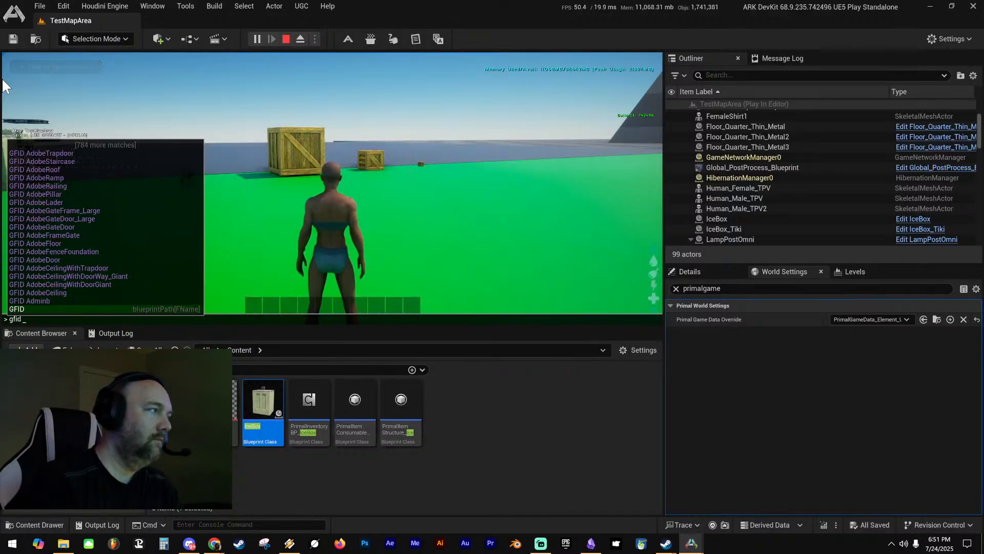
pyautogui.write('ice')
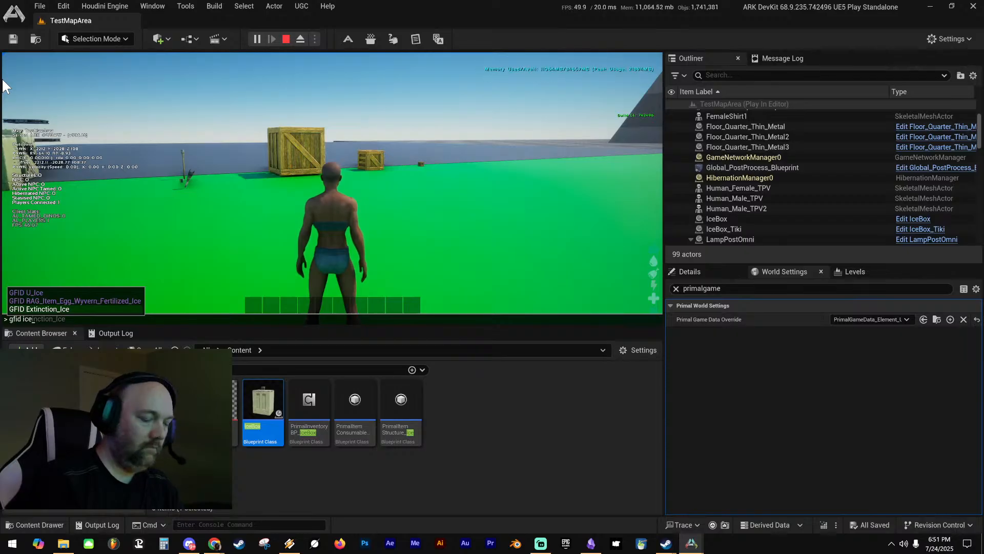
pyautogui.write('_box_')
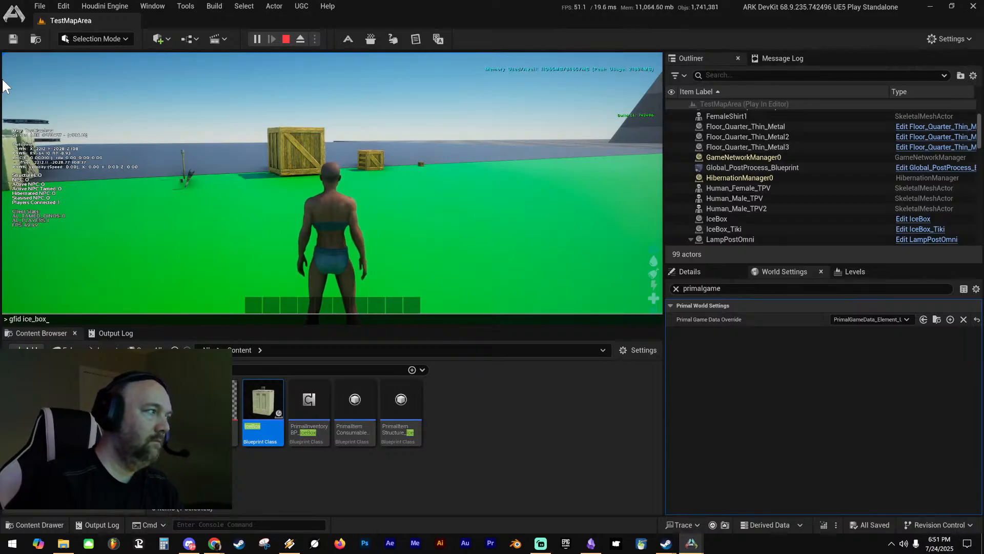
pyautogui.press('Return')
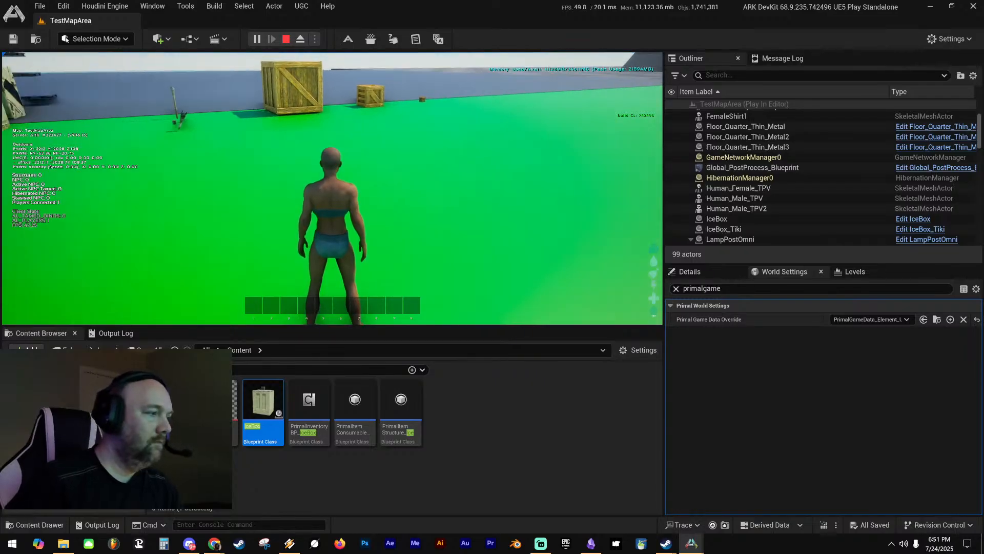
# Give the character the PrimalItemStructure_IceBox item from the content assets and assign it to the third hotbar slot
pyautogui.hotkey('shift', 'F1')
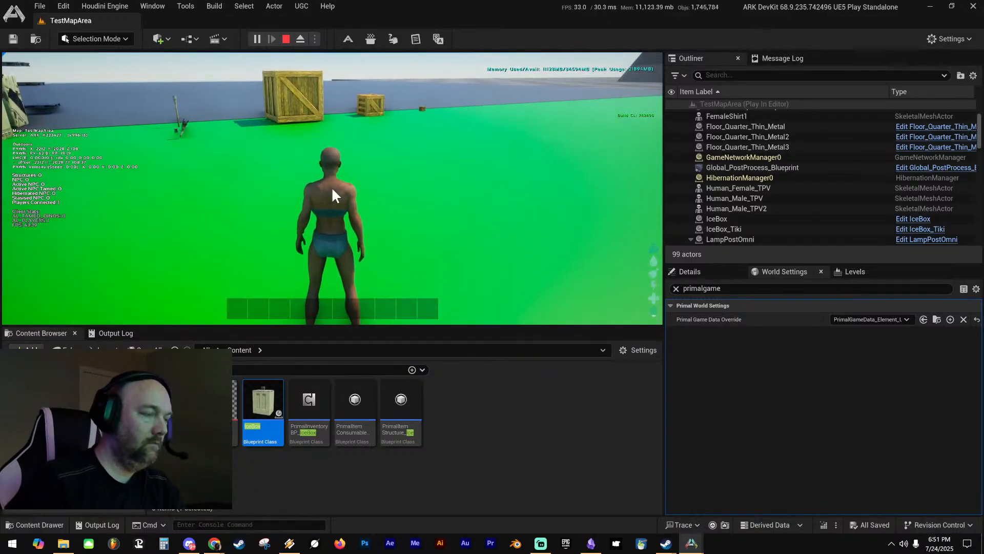
pyautogui.press('i')
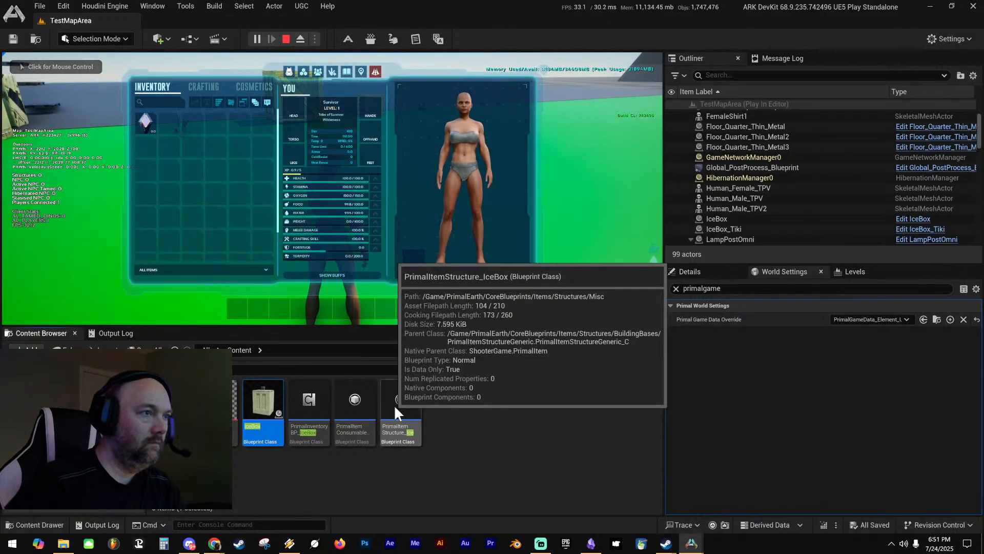
pyautogui.rightClick(394, 404)
pyautogui.moveTo(494, 85)
pyautogui.click(554, 86)
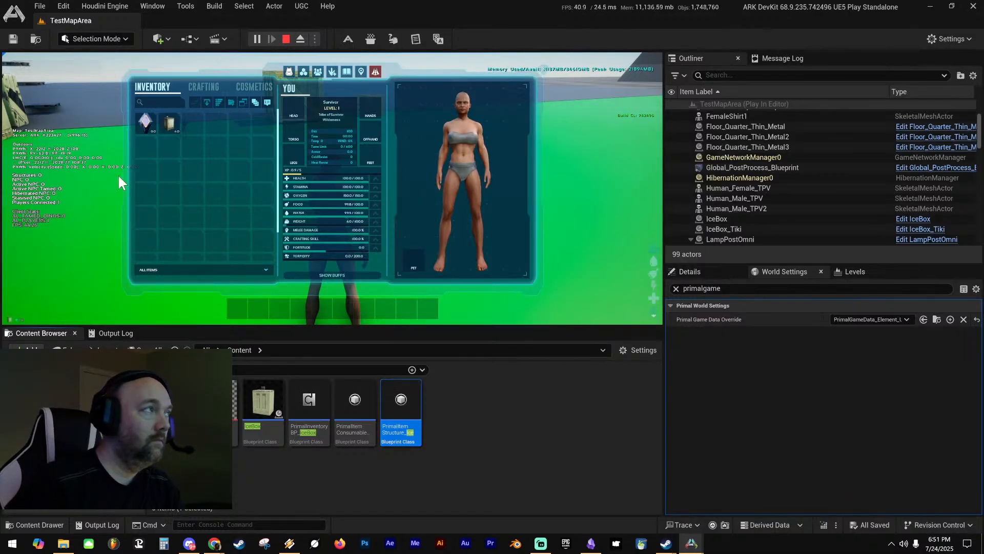
pyautogui.moveTo(293, 325); pyautogui.dragTo(276, 309)
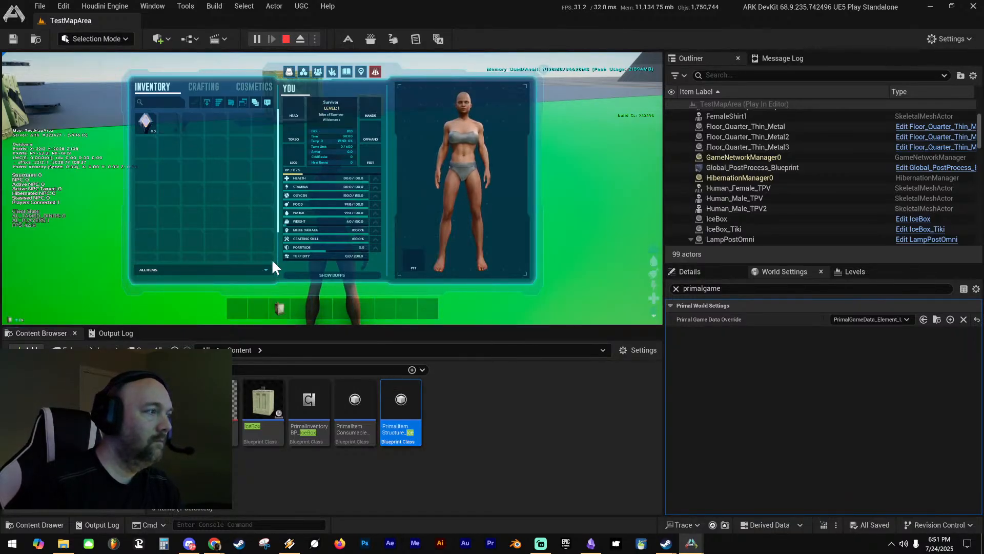
# Add the Tiki fridge skin from the custom cosmetics to the hotbar and apply it to the refrigerator item
pyautogui.click(251, 86)
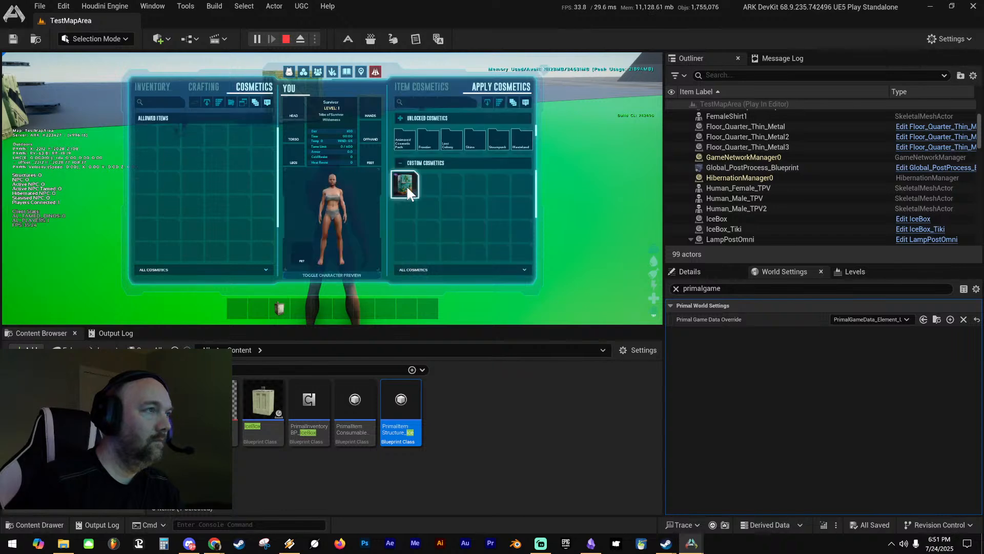
pyautogui.moveTo(407, 190); pyautogui.dragTo(307, 304)
pyautogui.press('i')
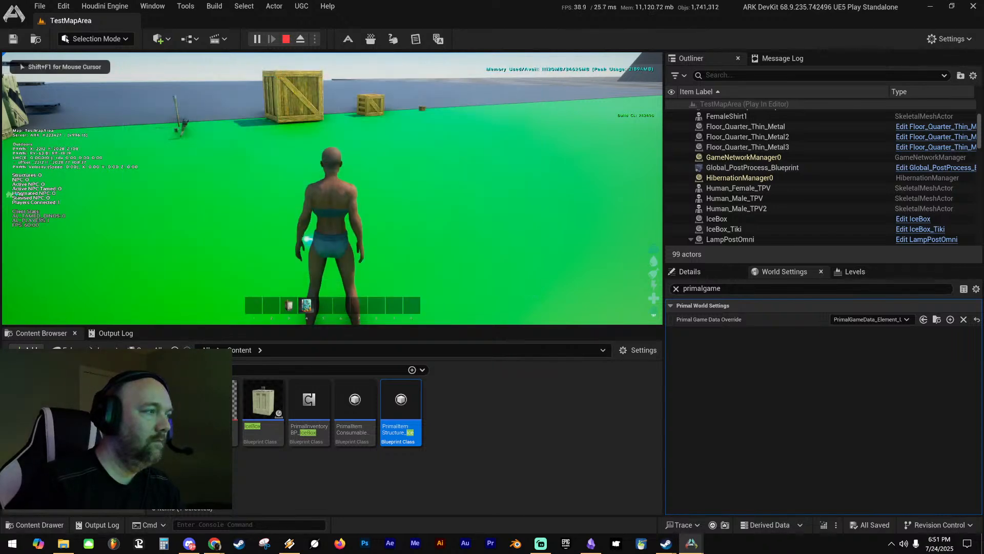
pyautogui.press('i')
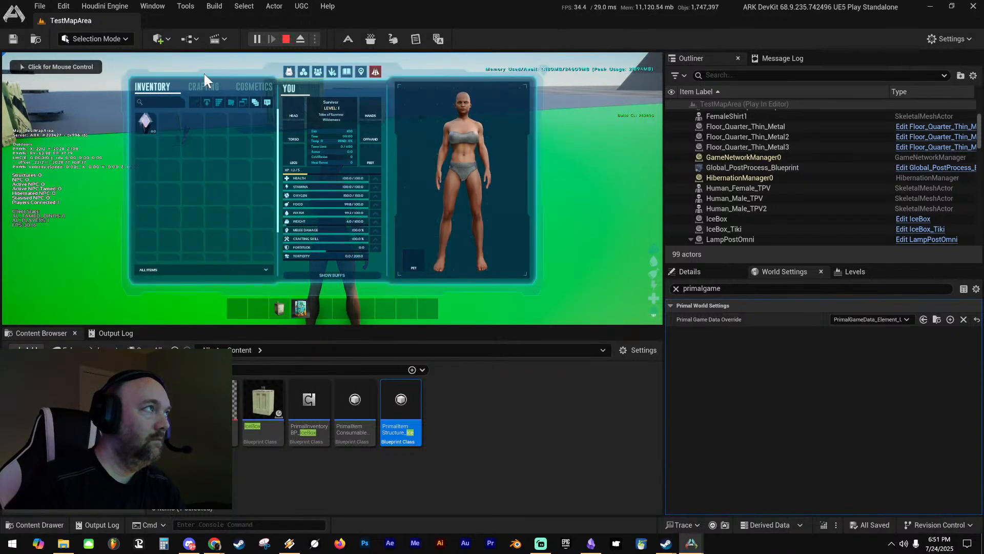
pyautogui.click(254, 86)
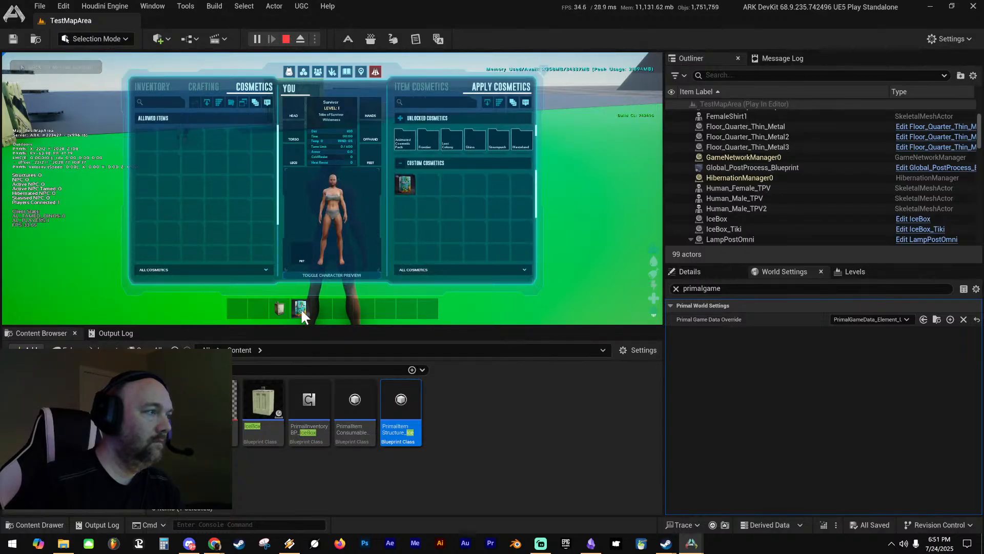
pyautogui.moveTo(302, 310); pyautogui.dragTo(282, 310)
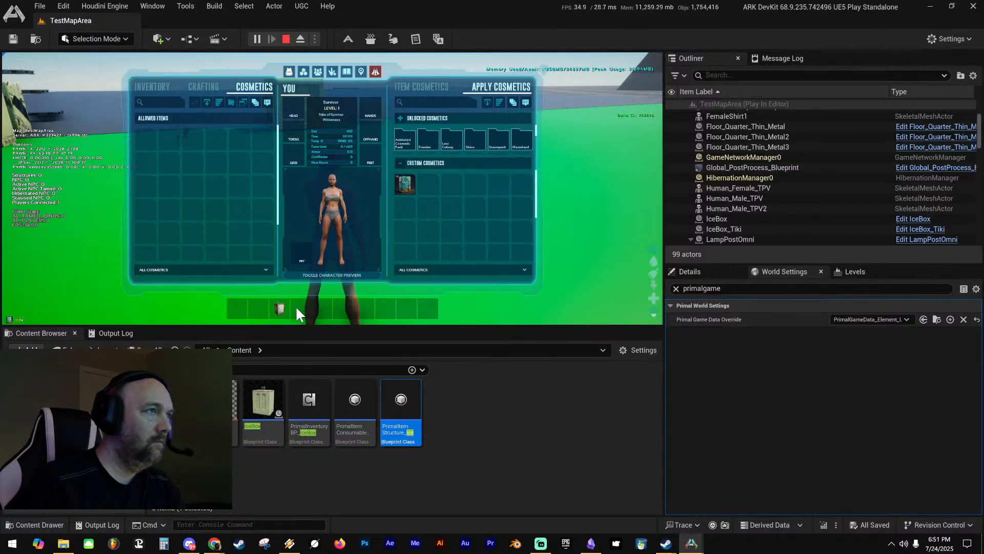
# Select the skinned refrigerator item and place it on the open green floor away from the other structures
pyautogui.press('i')
pyautogui.press('3')
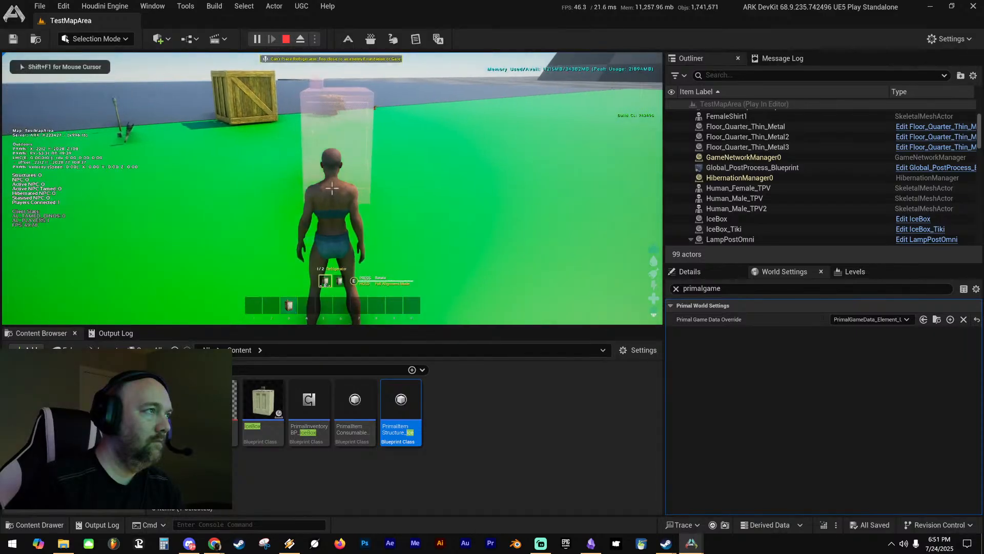
pyautogui.press('w')
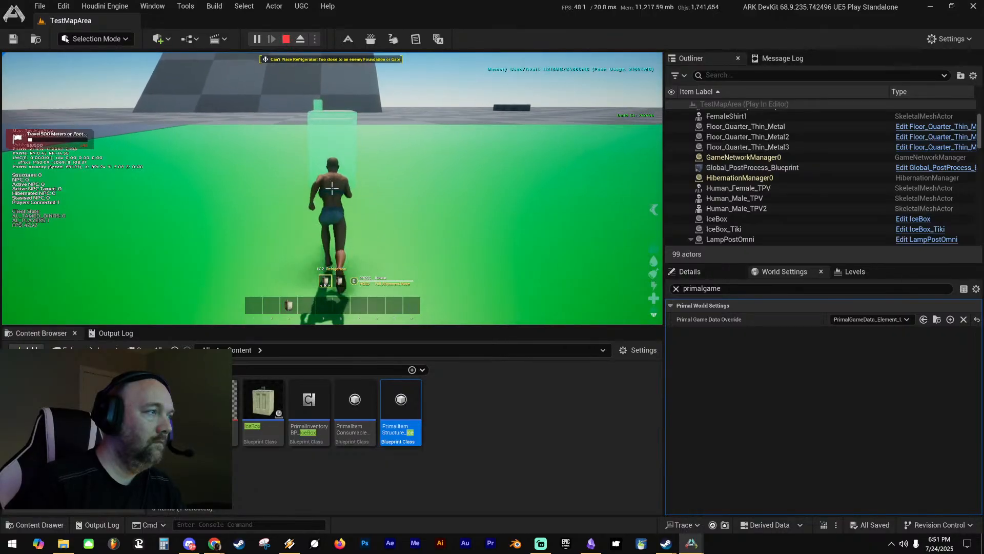
pyautogui.click(332, 188)
pyautogui.press('w')
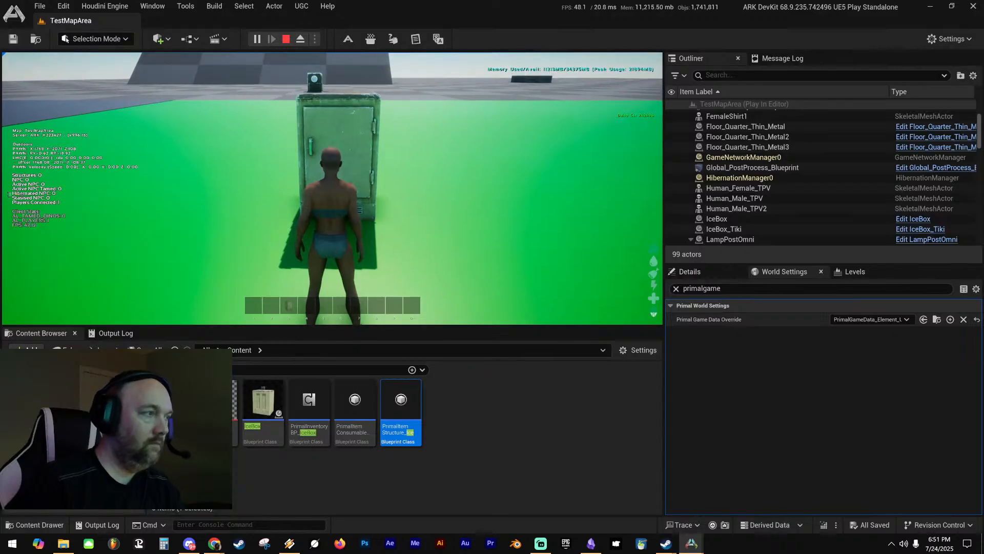
# Put another Tiki fridge skin in the fourth hotbar slot and test its preview against the newly placed refrigerator
pyautogui.press('i')
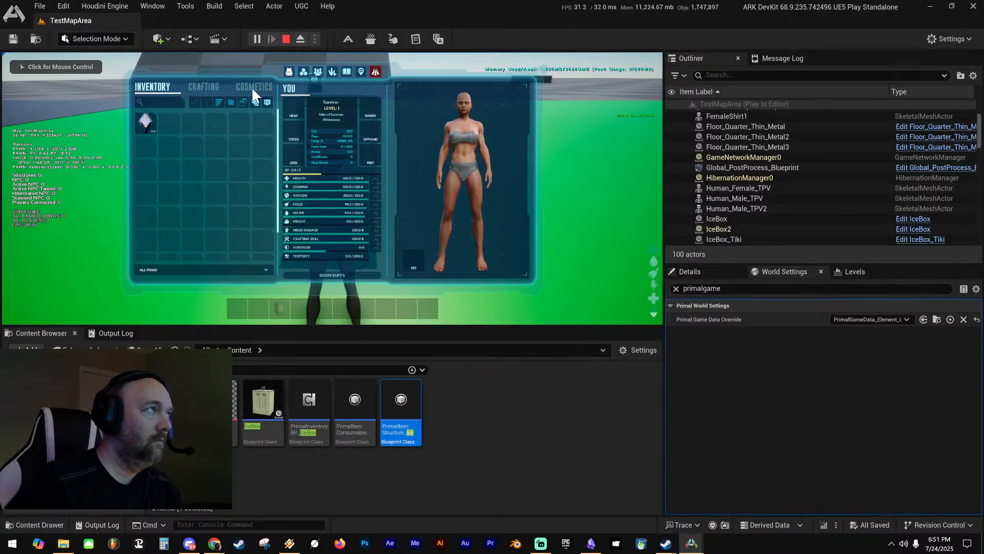
pyautogui.click(252, 87)
pyautogui.moveTo(405, 184); pyautogui.dragTo(299, 310)
pyautogui.press('i')
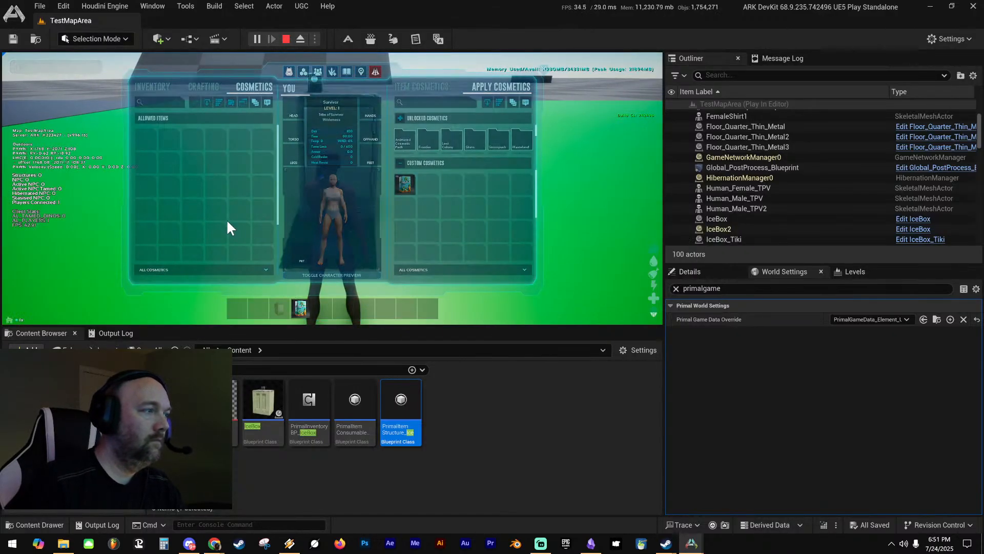
pyautogui.press('4')
pyautogui.press('d')
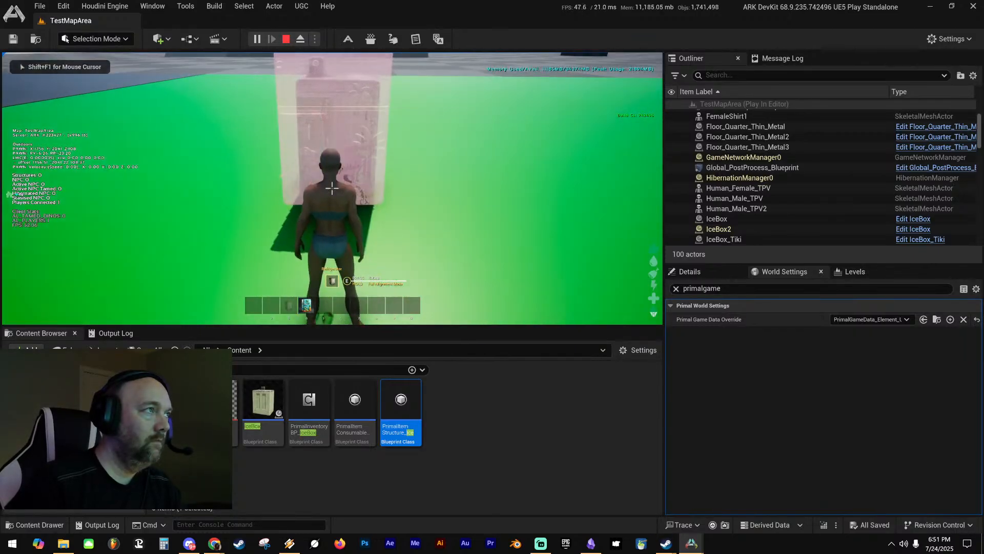
# Test the Tiki fridge skin's placement preview on the placed refrigerator from several sides, and put the skin away
pyautogui.press('s')
pyautogui.press('d')
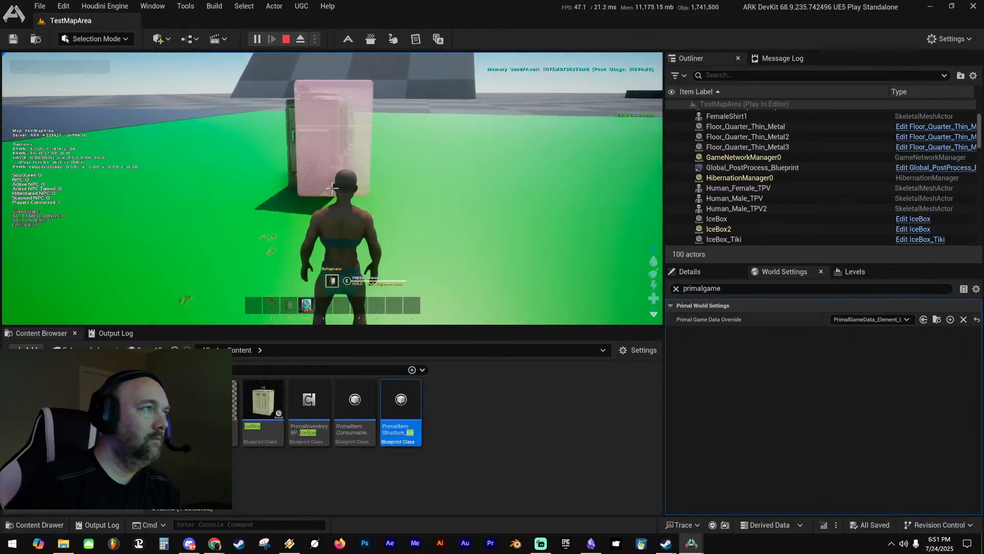
pyautogui.press('a')
pyautogui.press('a')
pyautogui.press('4')
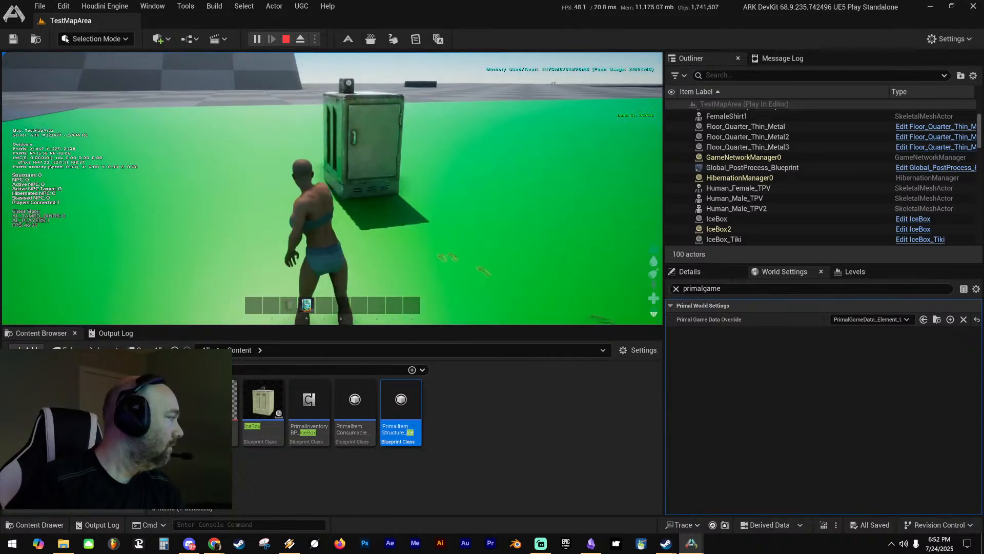
pyautogui.press('d')
pyautogui.press('a')
pyautogui.press('w')
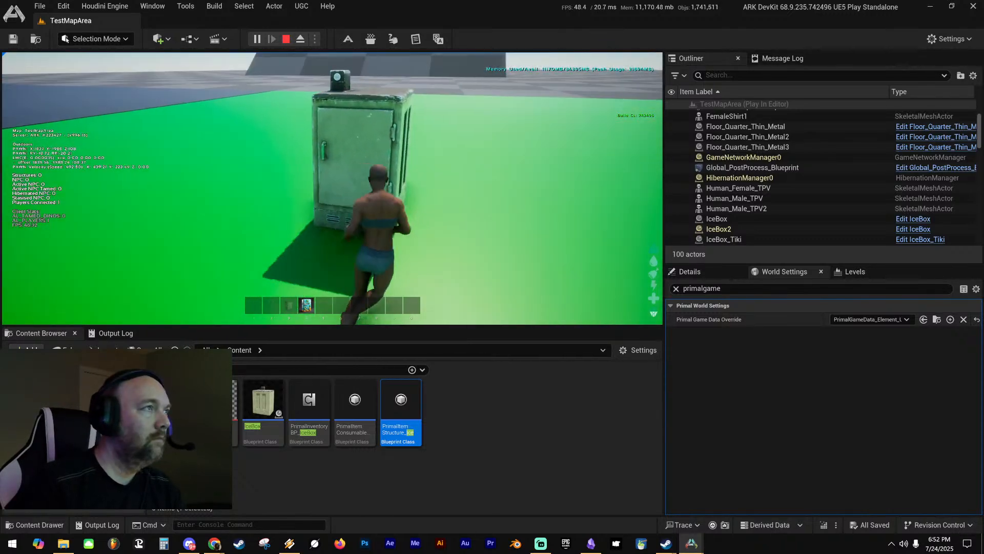
# Open the placed refrigerator's inventory to inspect its structure details, and close it
pyautogui.press('e')
pyautogui.press('f')
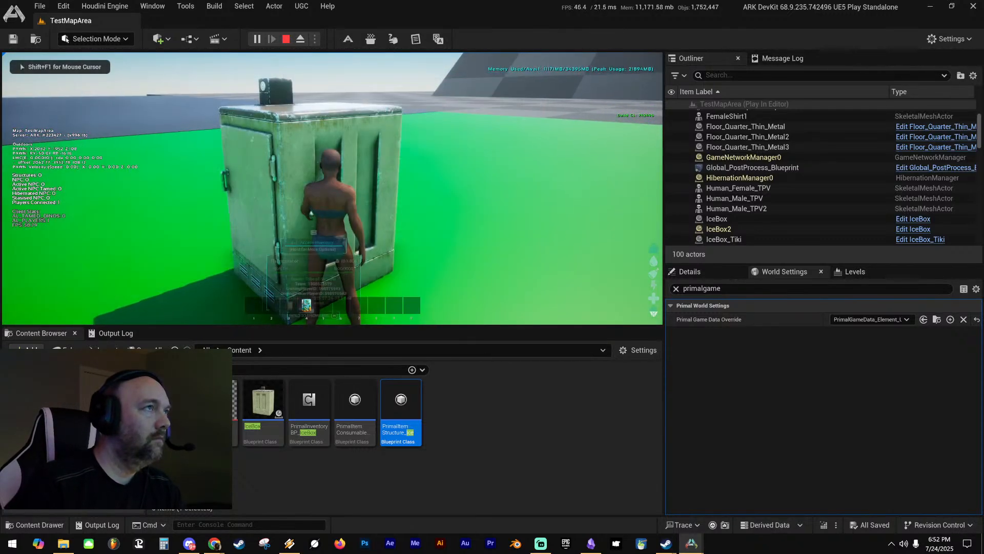
pyautogui.press('s')
pyautogui.press('a')
pyautogui.press('f')
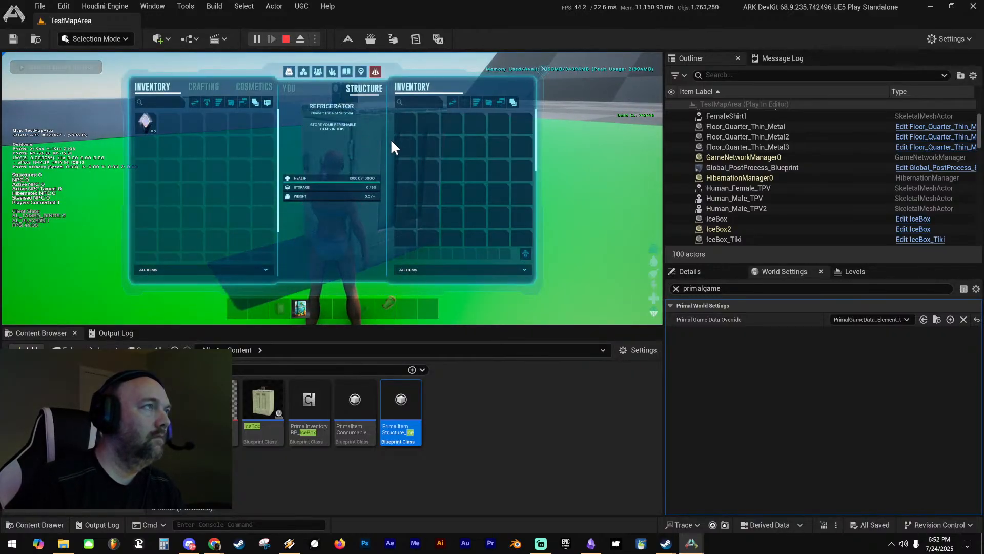
pyautogui.press('f')
# Select the Tiki fridge skin again, check its preview against the refrigerator, and end the play session
pyautogui.press('s')
pyautogui.press('a')
pyautogui.press('4')
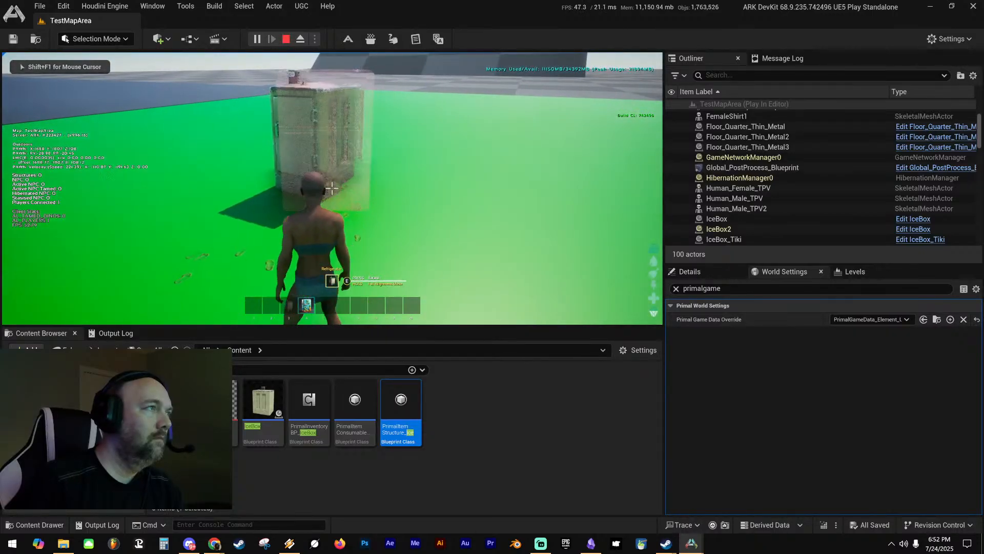
pyautogui.press('w')
pyautogui.hotkey('shift', 'F1')
pyautogui.press('Escape')
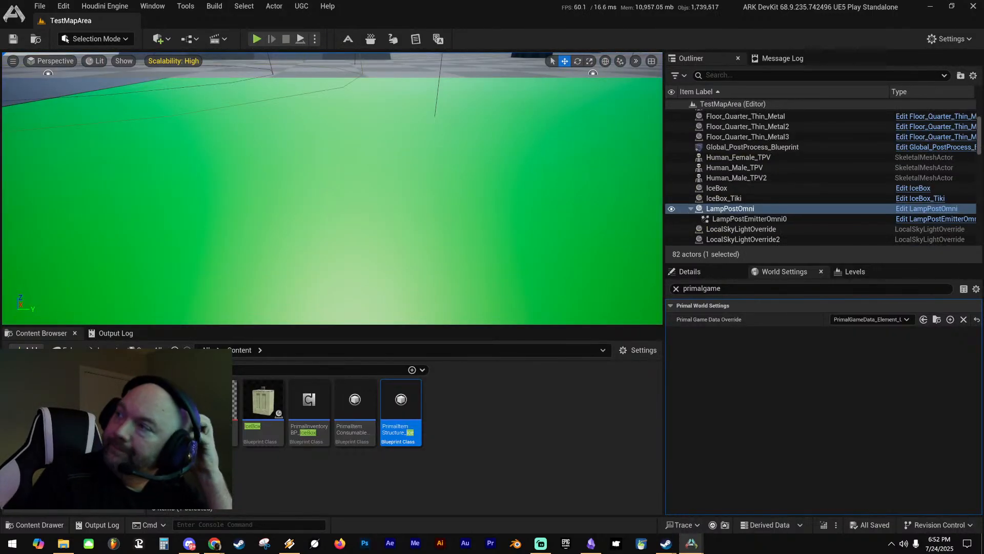
# Review the Tiki Fridge cosmetic entry in the mod data asset, and switch to the YouTube cosmetics tutorial for reference before returning to the editor
pyautogui.moveTo(983, 145); pyautogui.dragTo(668, 65)
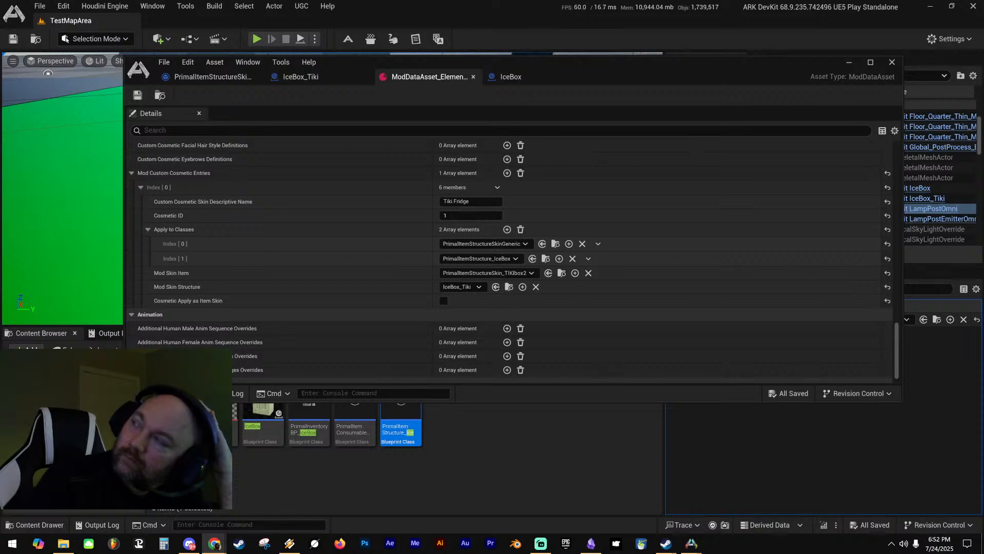
pyautogui.moveTo(983, 51); pyautogui.dragTo(670, 4)
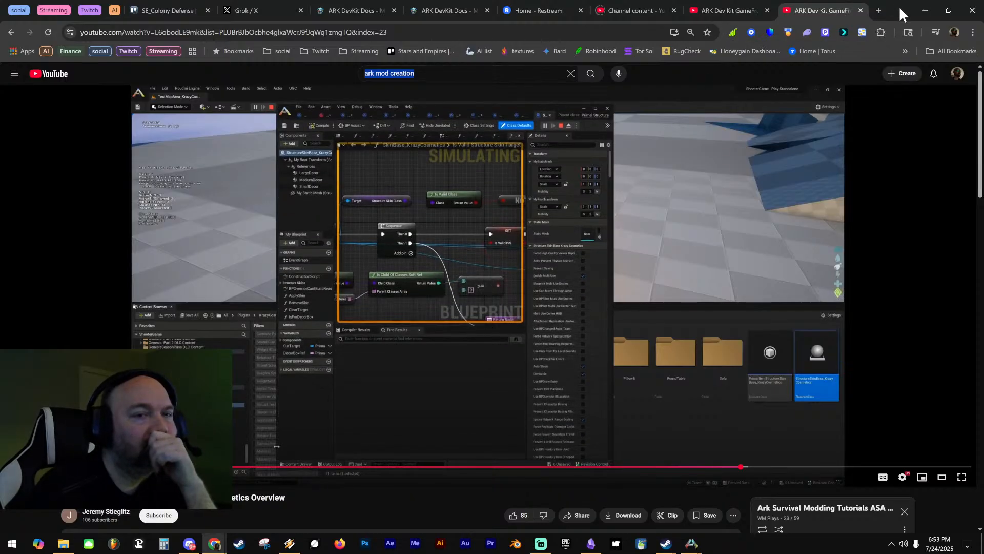
pyautogui.moveTo(899, 6); pyautogui.dragTo(983, 116)
pyautogui.moveTo(734, 71); pyautogui.dragTo(983, 72)
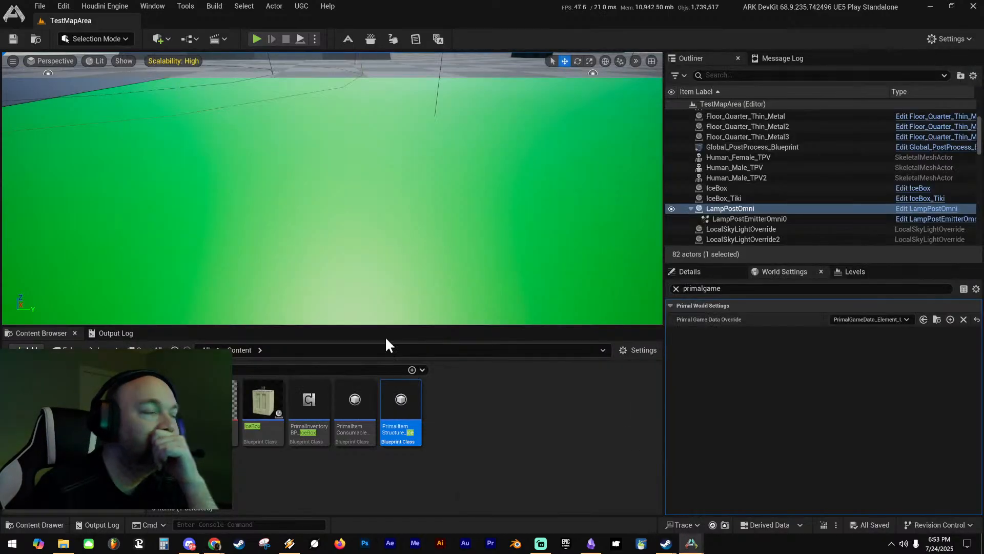
# Search all project content for "cosmetic", look through the matching assets, and clear the search
pyautogui.click(244, 346)
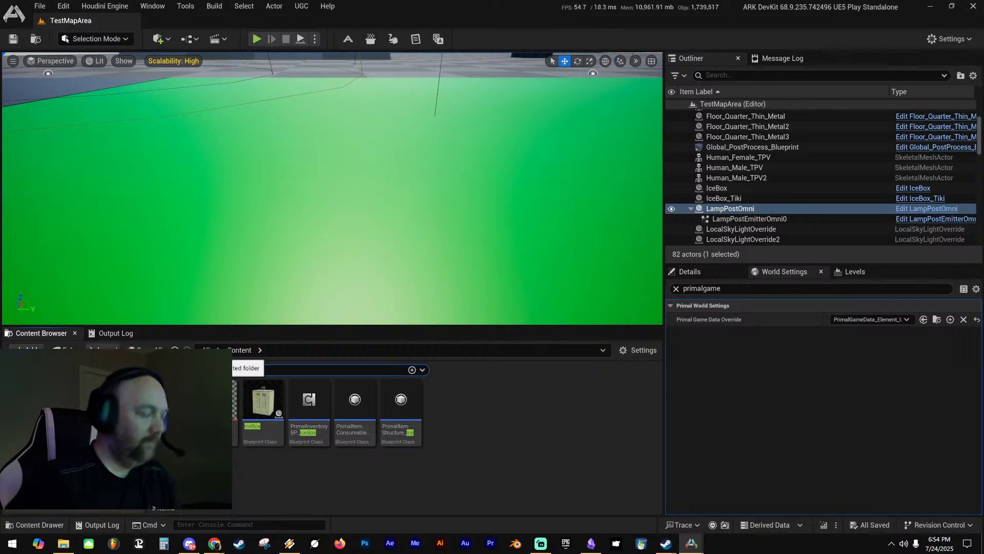
pyautogui.press('BackSpace')
pyautogui.press('BackSpace')
pyautogui.press('BackSpace')
pyautogui.press('BackSpace')
pyautogui.press('BackSpace')
pyautogui.press('BackSpace')
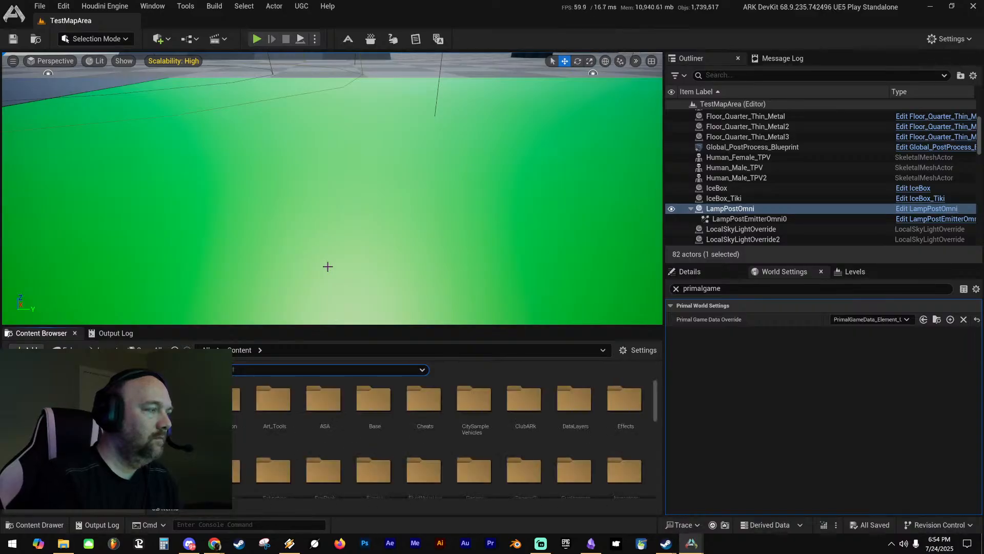
pyautogui.write('cosmetic')
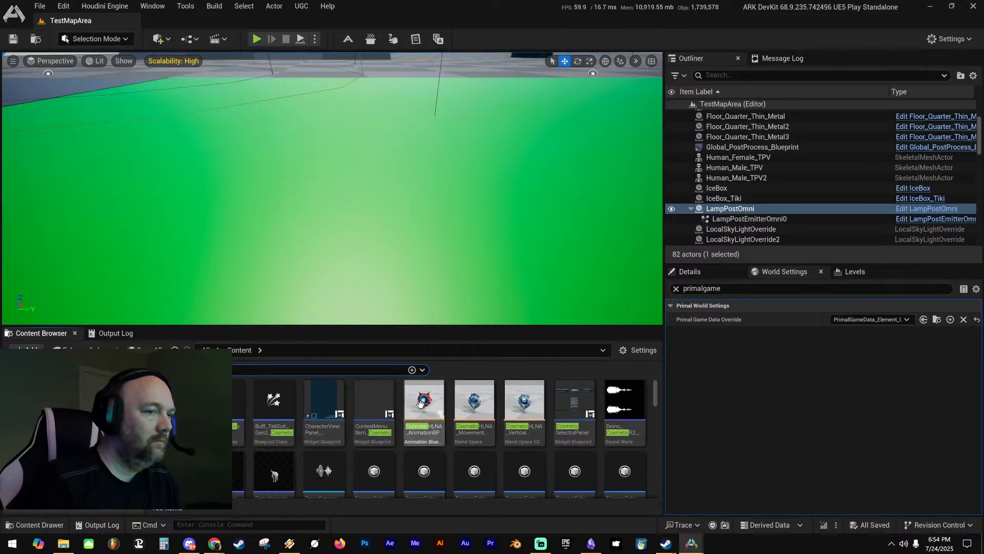
pyautogui.scroll(-1, 420, 404)
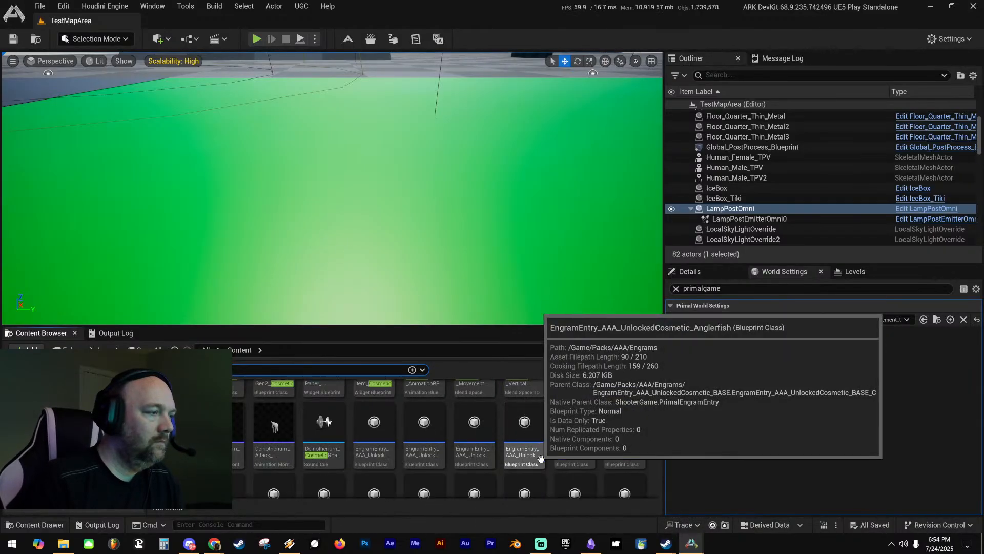
pyautogui.scroll(1, 433, 438)
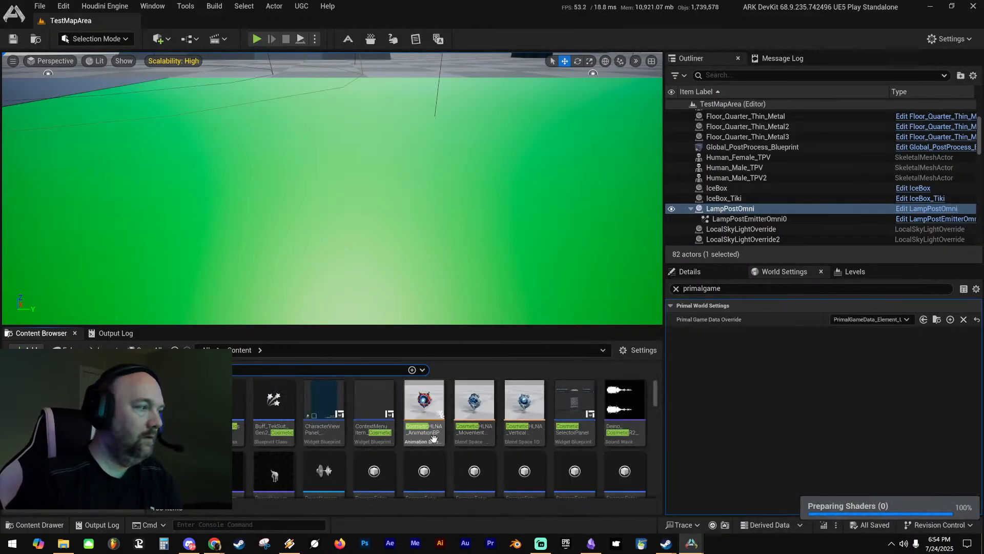
pyautogui.press('Escape')
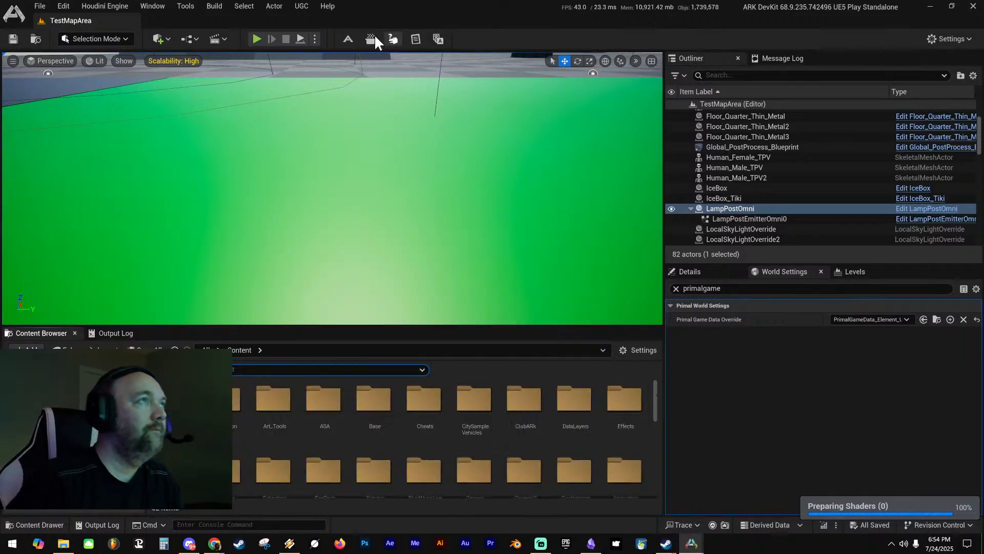
# Enable the KrazyCosmetics mod alongside Element_StreetClothing
pyautogui.click(303, 6)
pyautogui.moveTo(333, 68)
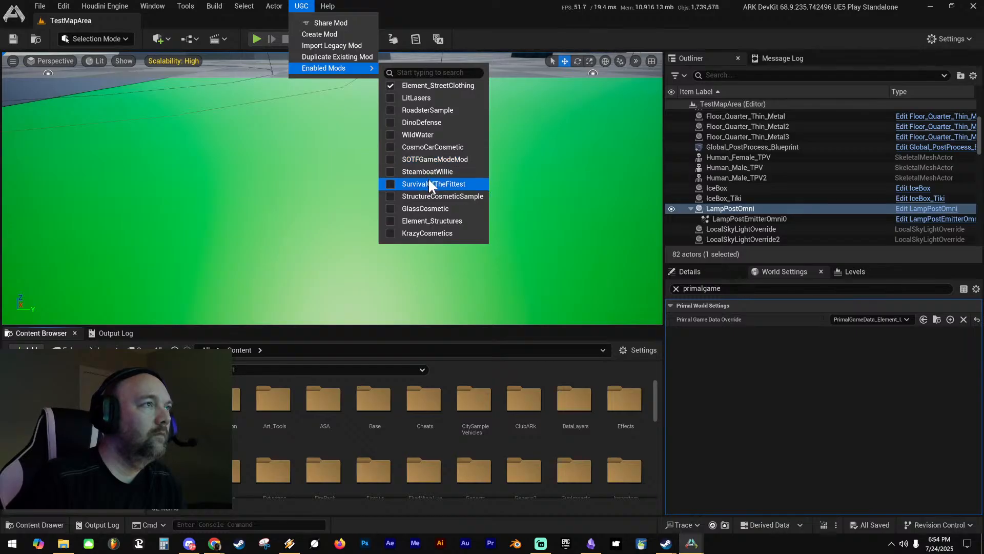
pyautogui.click(391, 232)
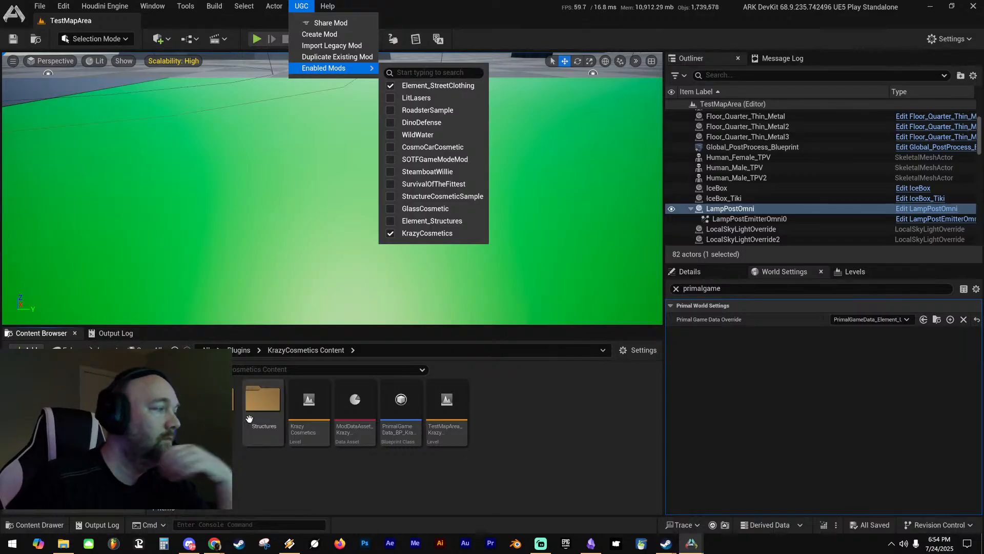
# Copy the PrimalItemStructureSkinBase_KrazyCosmetics blueprint from KrazyCosmetics' Structures/Skins folder into the Element_StreetClothing plugin
pyautogui.rightClick(283, 439)
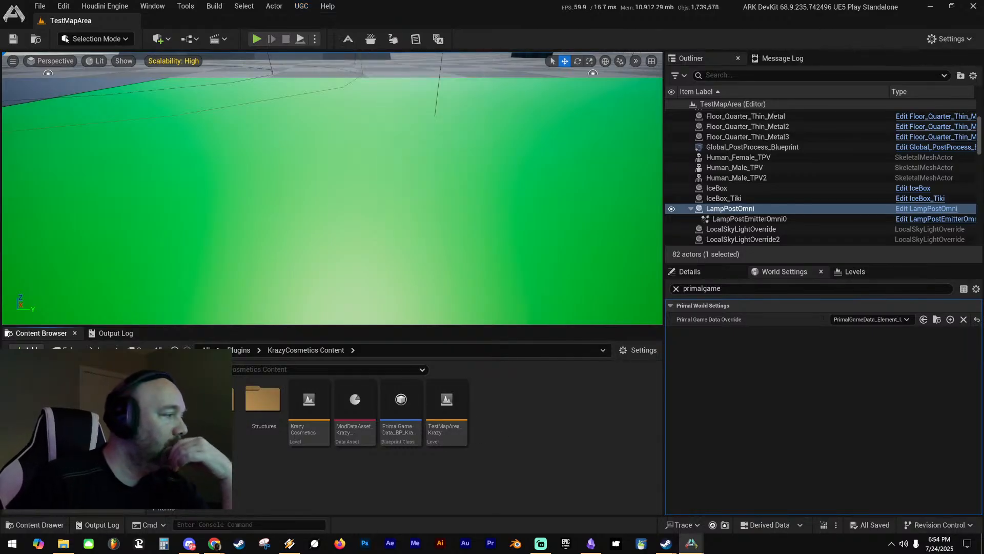
pyautogui.doubleClick(264, 410)
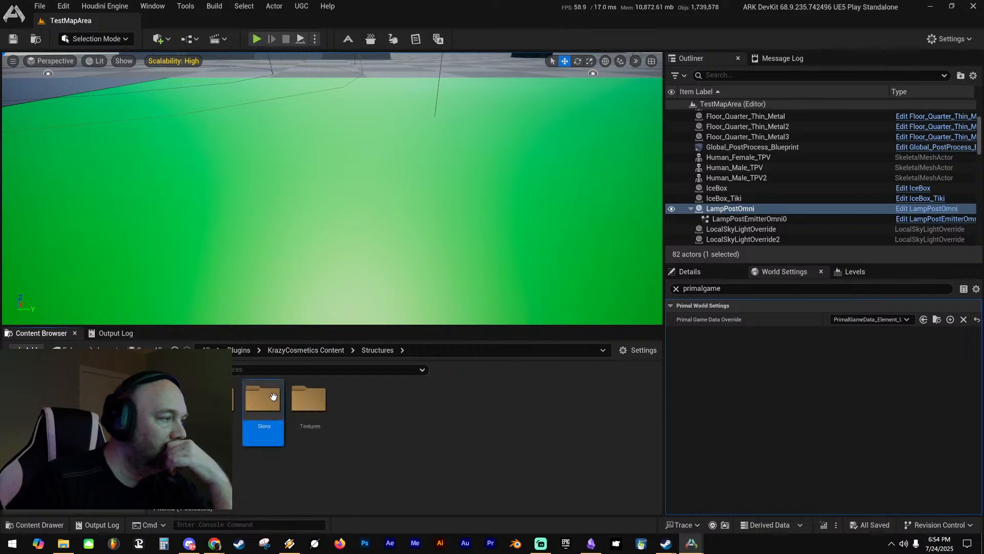
pyautogui.doubleClick(260, 400)
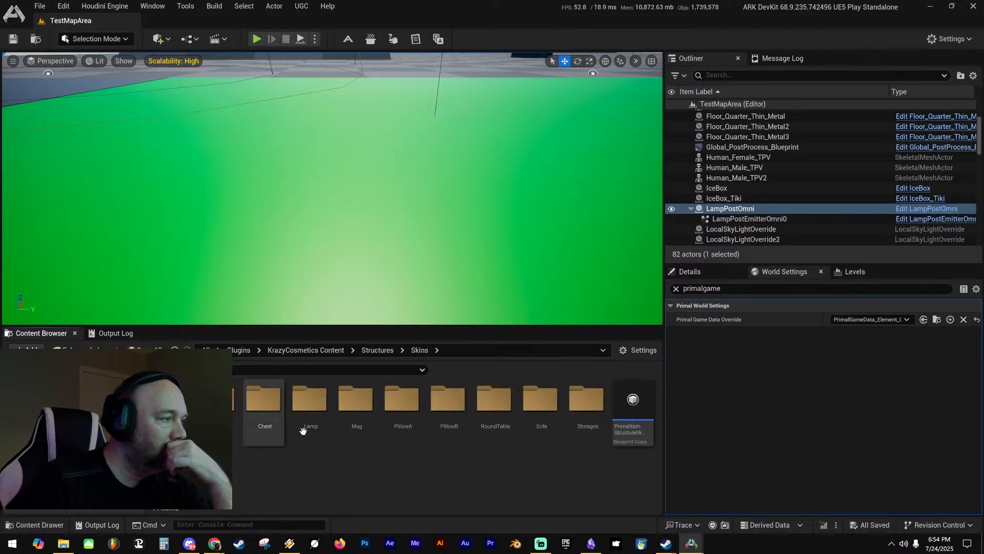
pyautogui.rightClick(638, 400)
pyautogui.press('Escape')
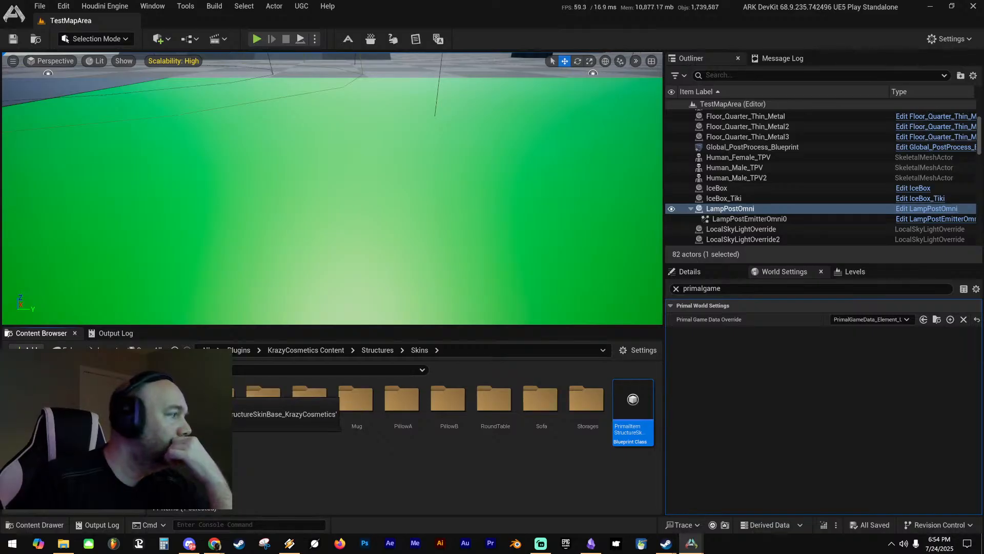
pyautogui.click(241, 426)
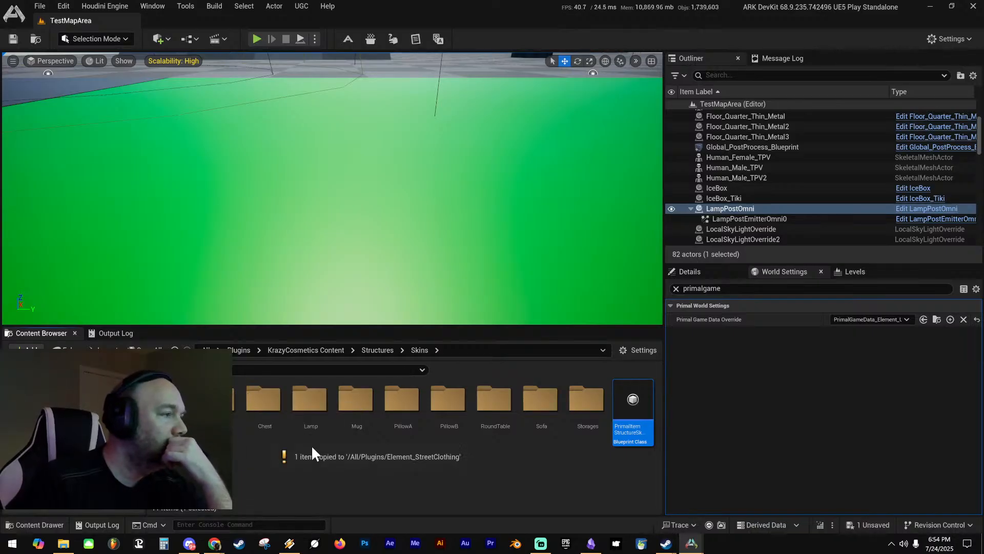
# Open the copied structure skin blueprint from the Element_Urban content and review its class defaults, briefly limited to modified properties only
pyautogui.click(77, 441)
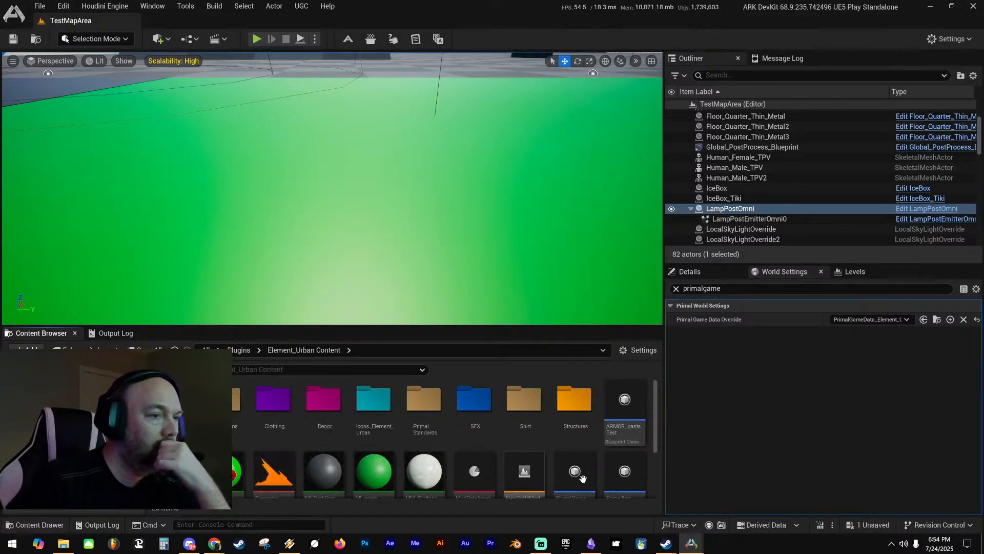
pyautogui.scroll(-3, 590, 469)
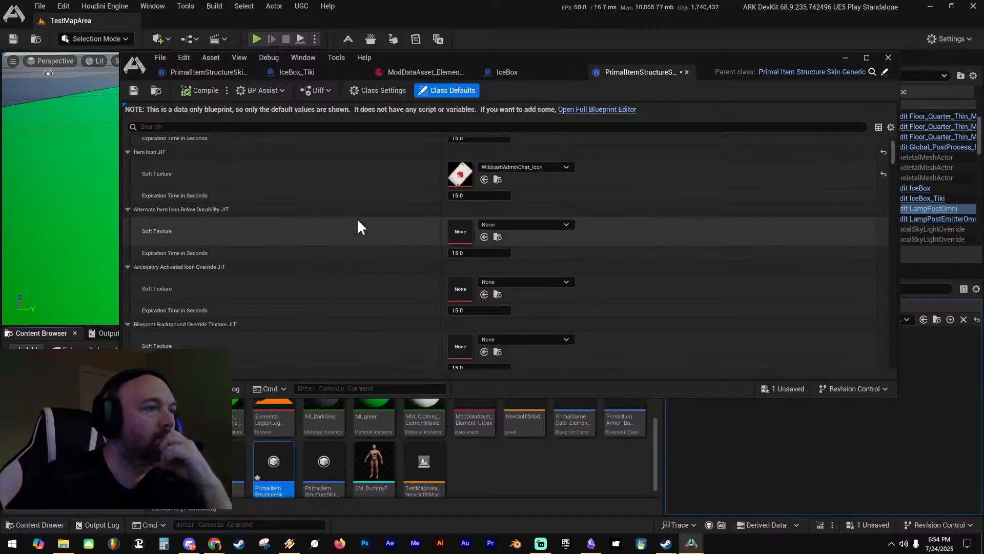
pyautogui.scroll(-15, 359, 222)
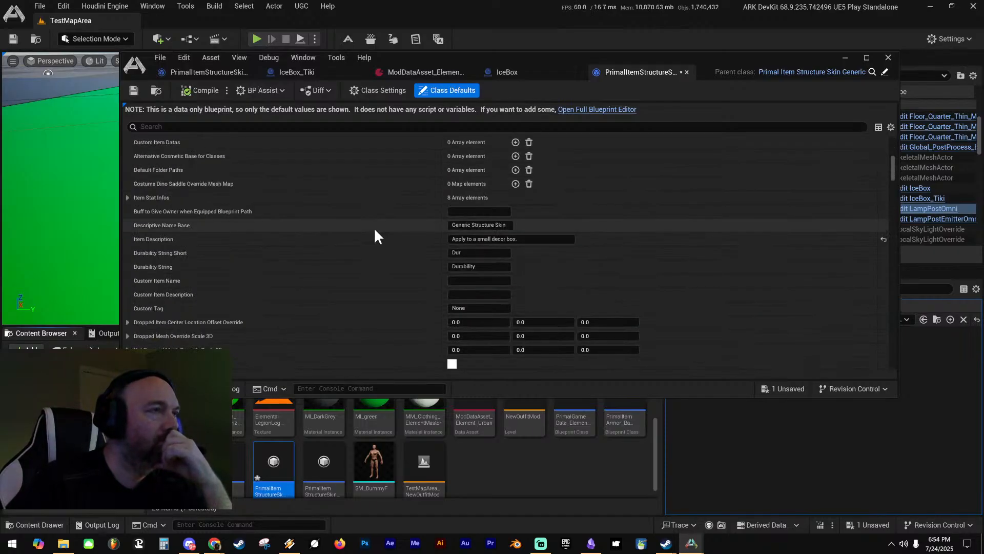
pyautogui.scroll(-3, 374, 230)
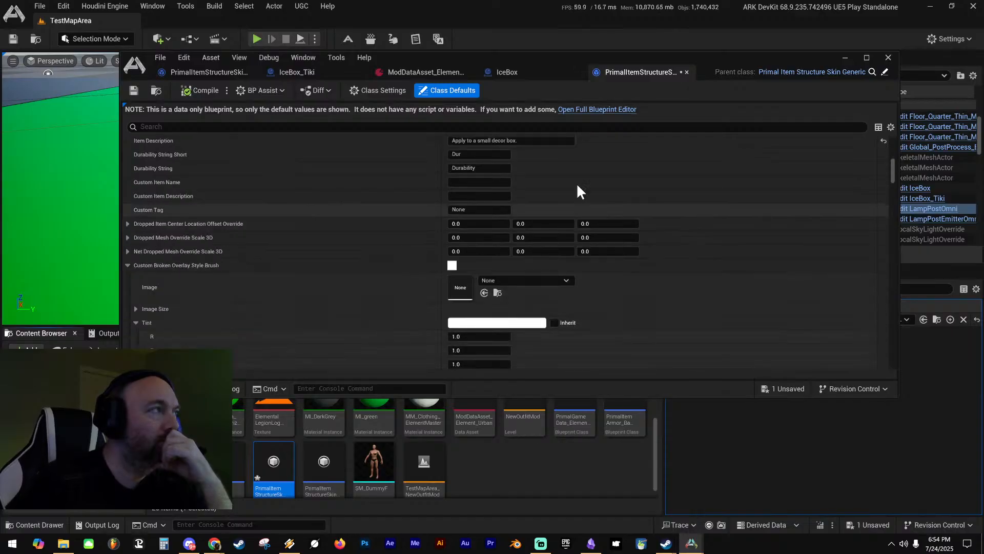
pyautogui.click(891, 126)
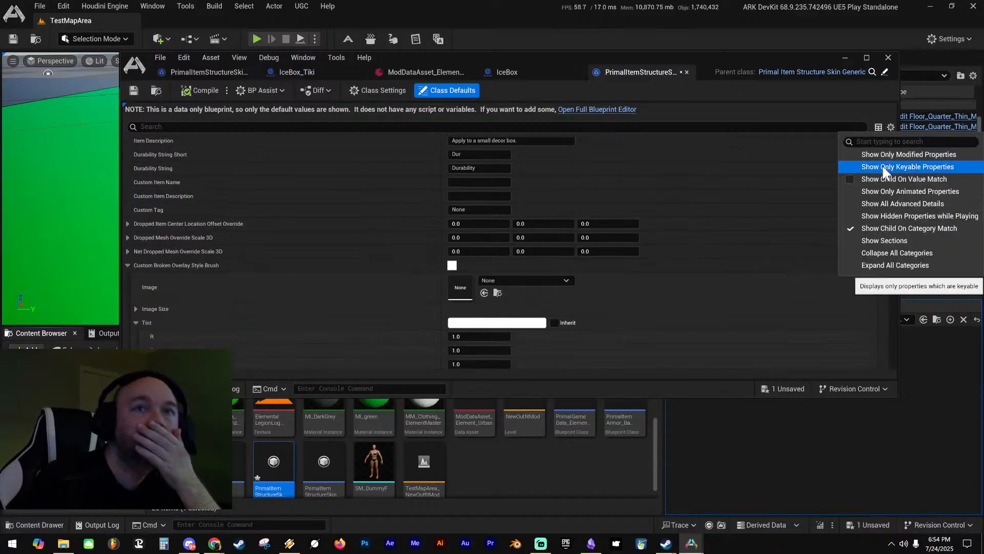
pyautogui.click(893, 154)
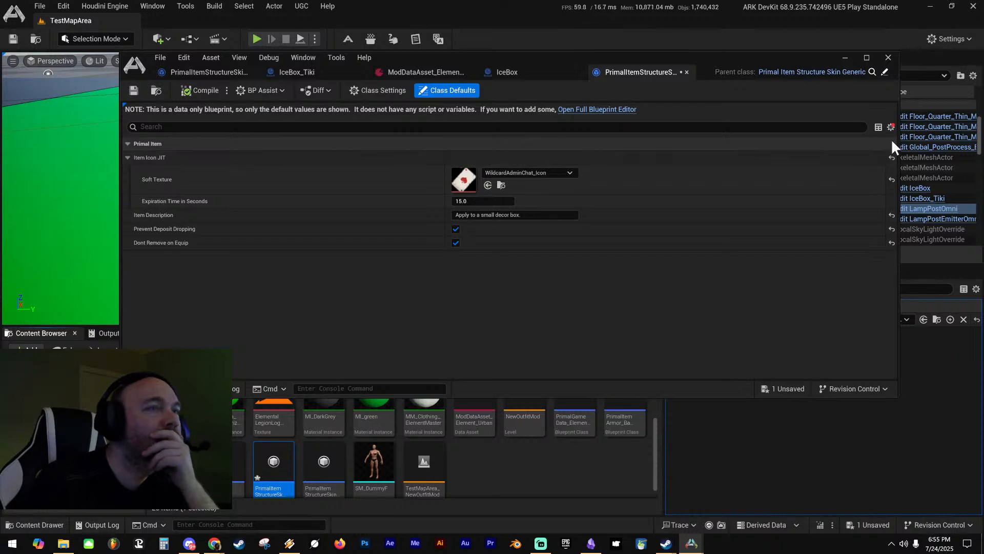
pyautogui.click(891, 127)
pyautogui.click(886, 155)
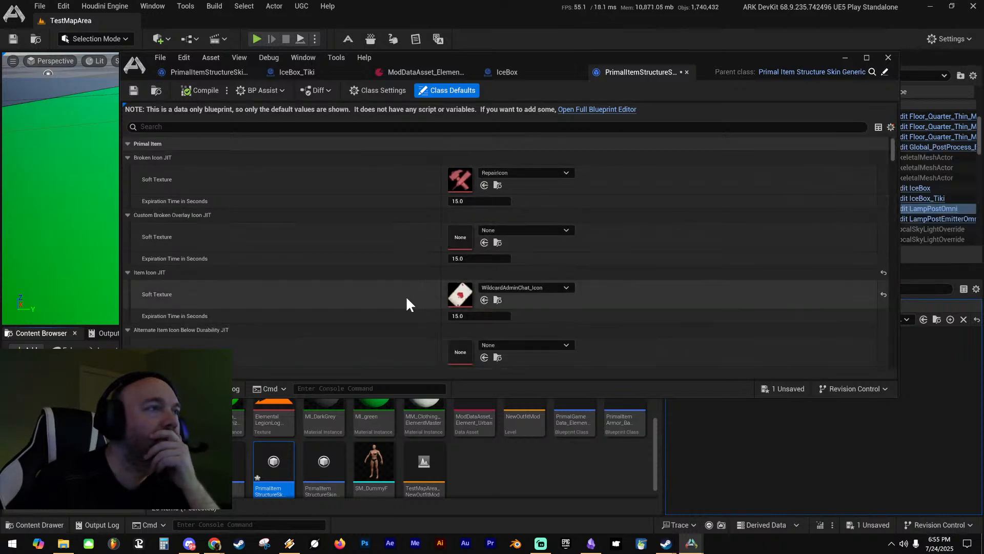
# Review the remaining class defaults of the copied KrazyCosmetics structure skin base blueprint, then save and close it
pyautogui.scroll(-5, 399, 303)
pyautogui.scroll(-8, 390, 303)
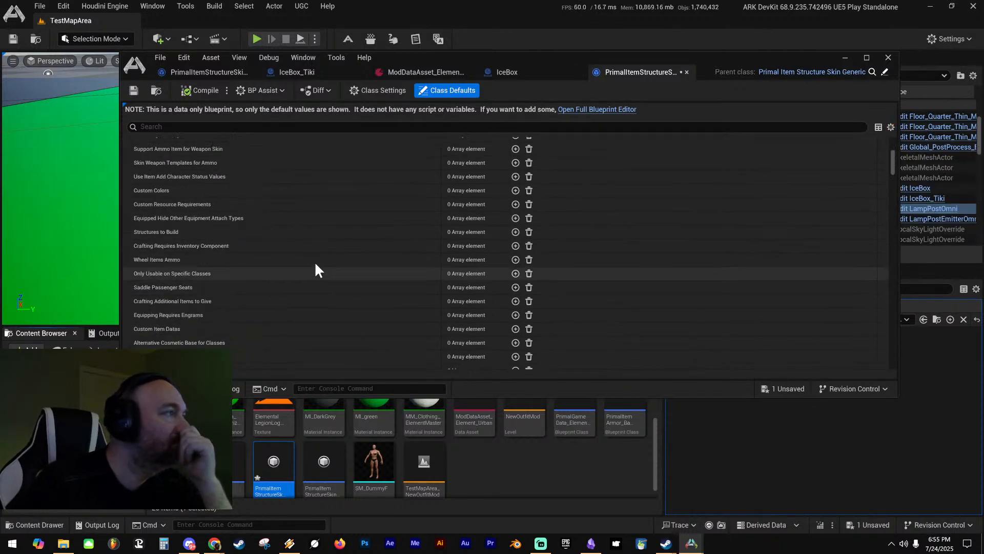
pyautogui.scroll(-3, 335, 251)
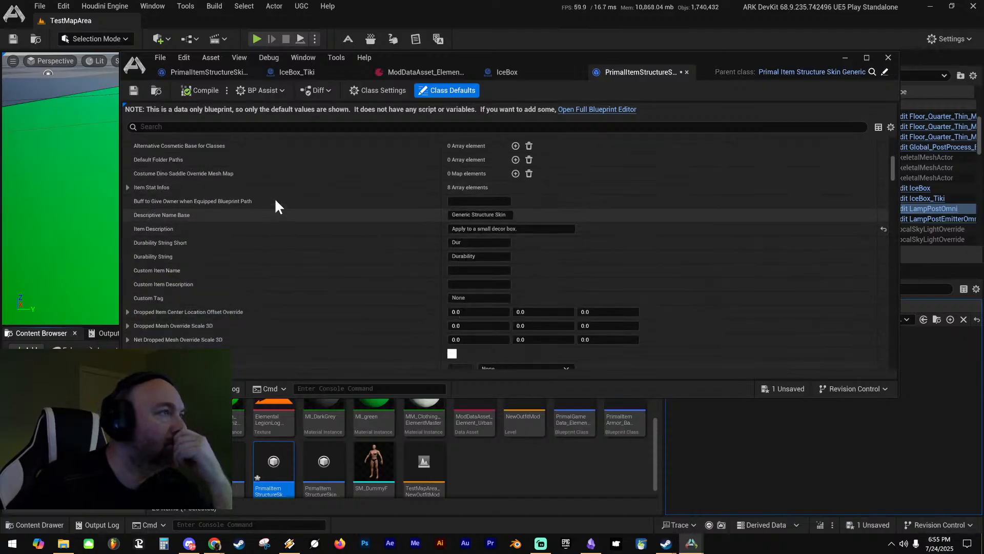
pyautogui.scroll(-5, 290, 284)
pyautogui.scroll(-10, 291, 286)
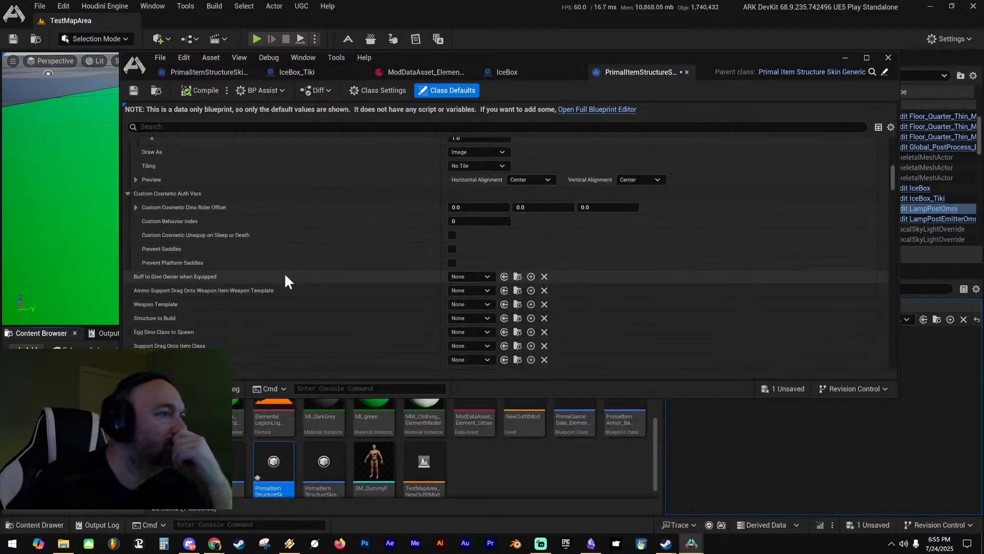
pyautogui.scroll(-12, 287, 261)
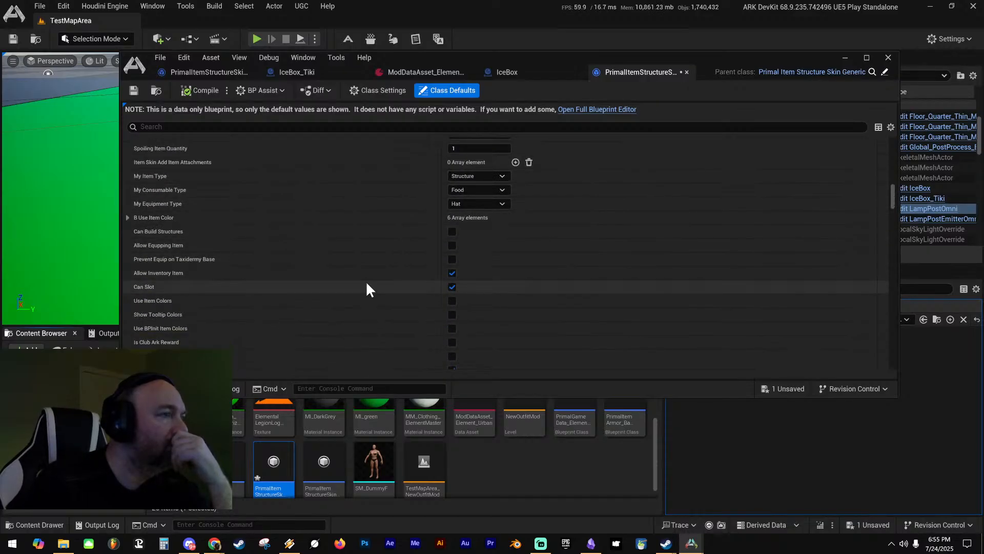
pyautogui.scroll(-3, 365, 281)
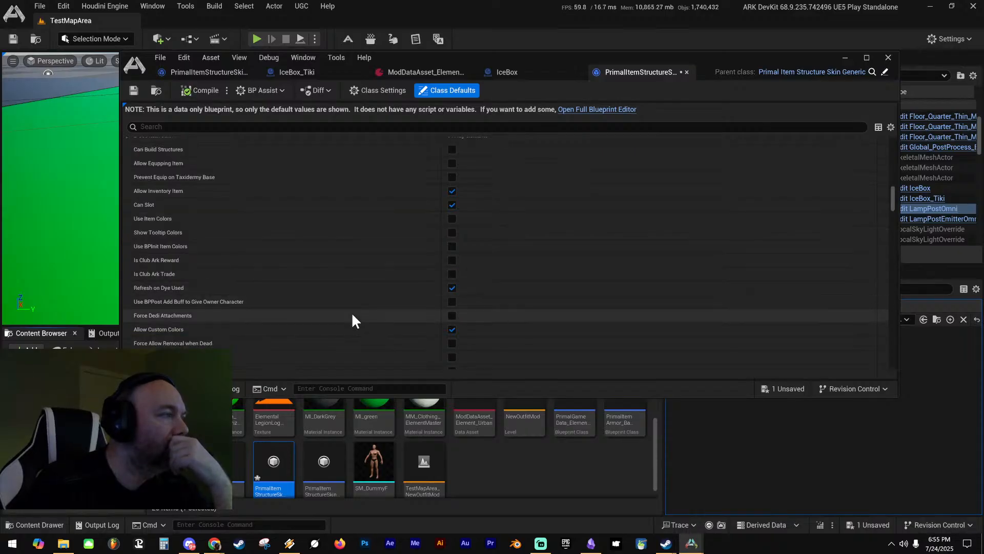
pyautogui.scroll(-5, 351, 311)
pyautogui.scroll(-2, 351, 308)
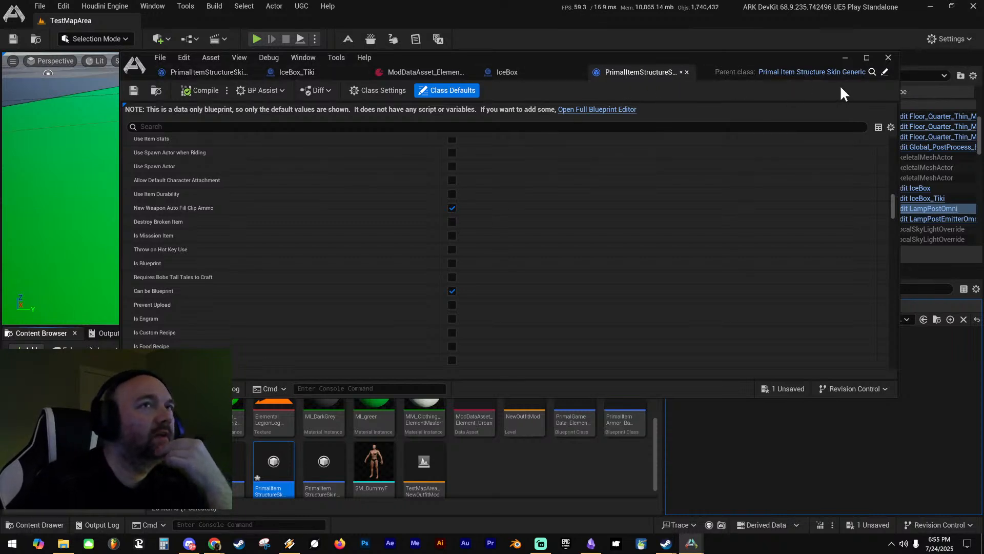
pyautogui.click(135, 92)
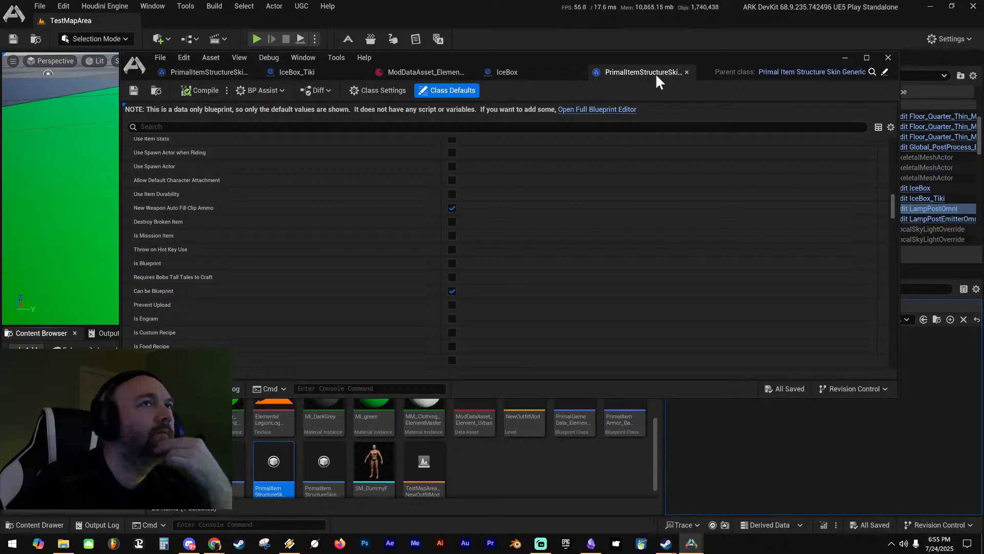
pyautogui.click(686, 72)
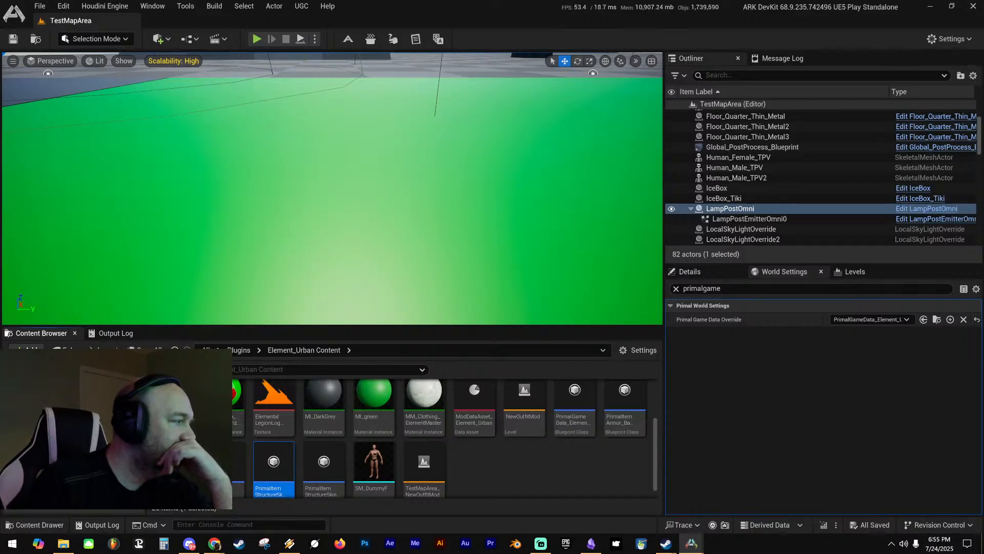
# Open the storage box skin's PrimalItemStructure blueprint from KrazyCosmetics' Structures/Skins/Storages folder and reposition its editor window
pyautogui.click(67, 443)
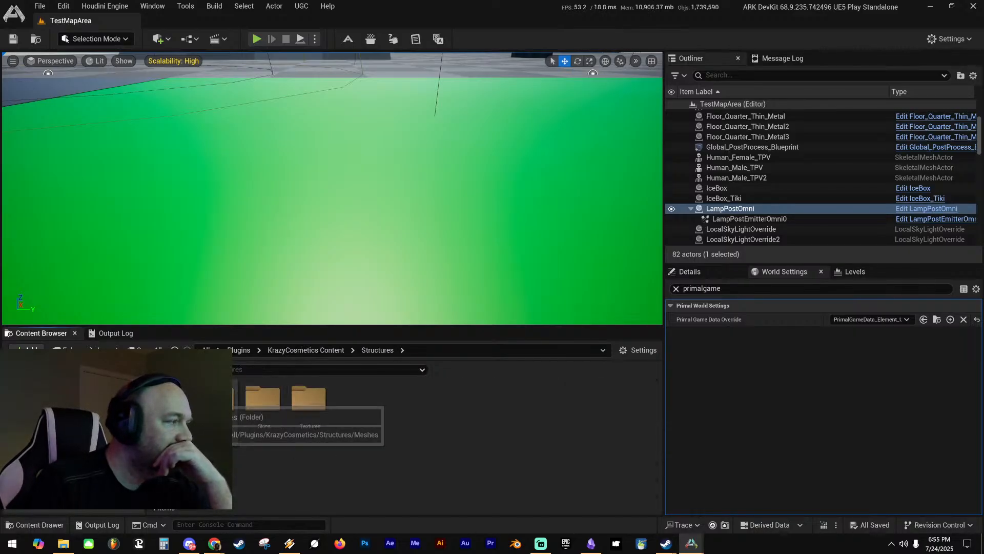
pyautogui.doubleClick(264, 398)
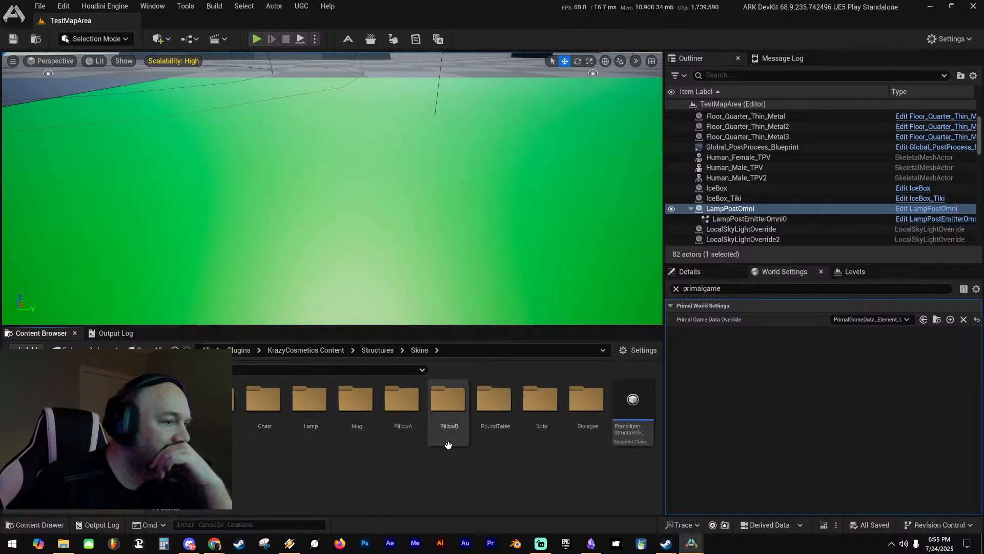
pyautogui.doubleClick(587, 400)
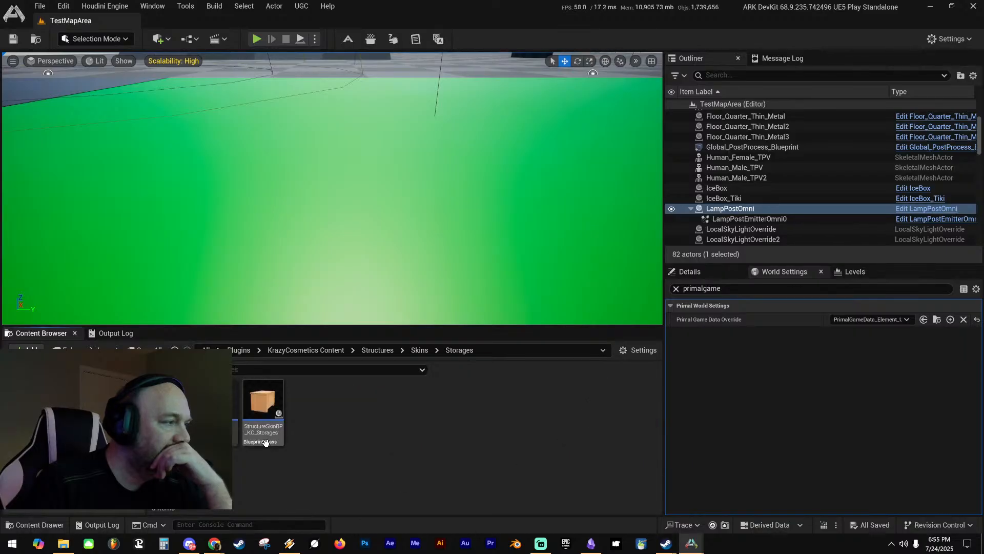
pyautogui.moveTo(277, 417)
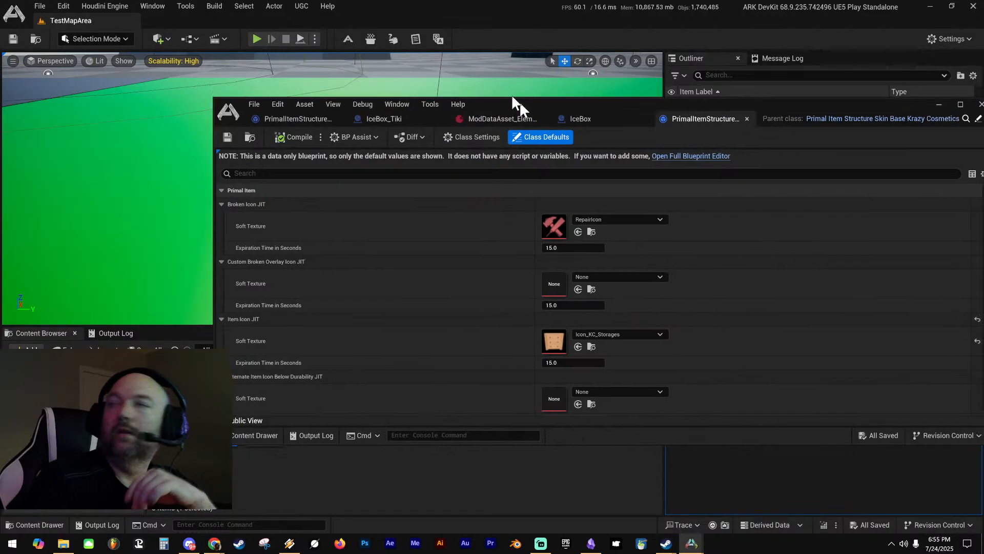
pyautogui.moveTo(519, 101); pyautogui.dragTo(410, 33)
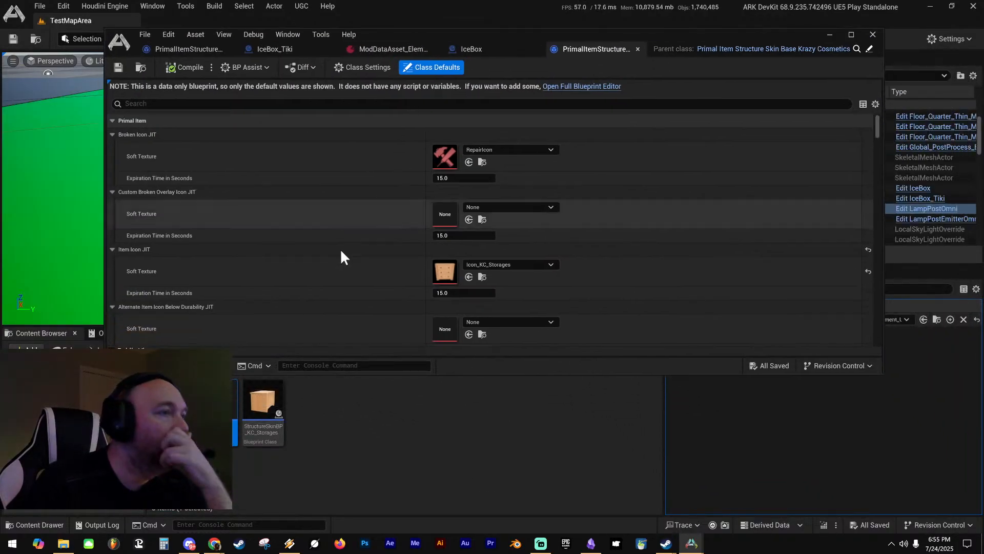
# Examine the Krazy Storages skin's class defaults from its icon and description through the Structure to Build entry
pyautogui.scroll(-10, 314, 297)
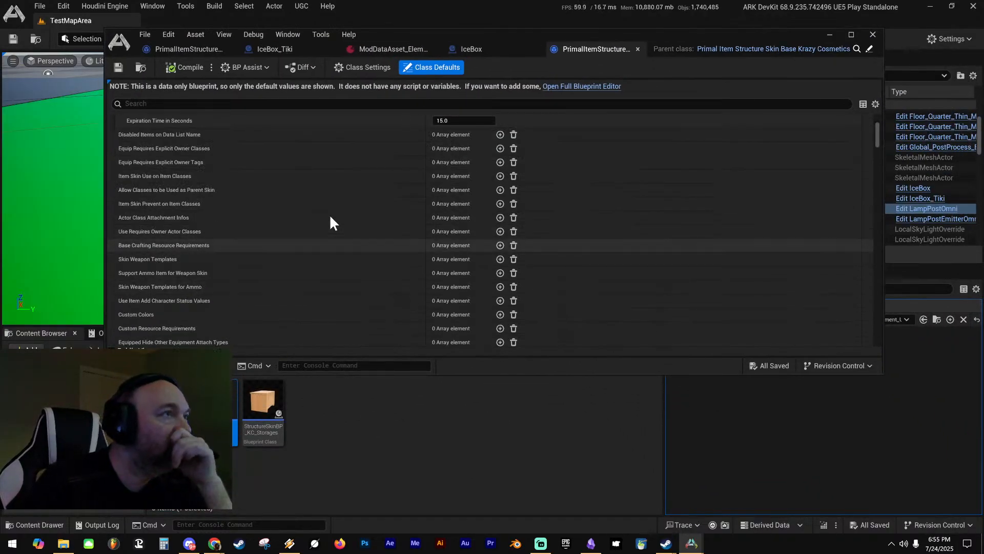
pyautogui.scroll(-8, 329, 207)
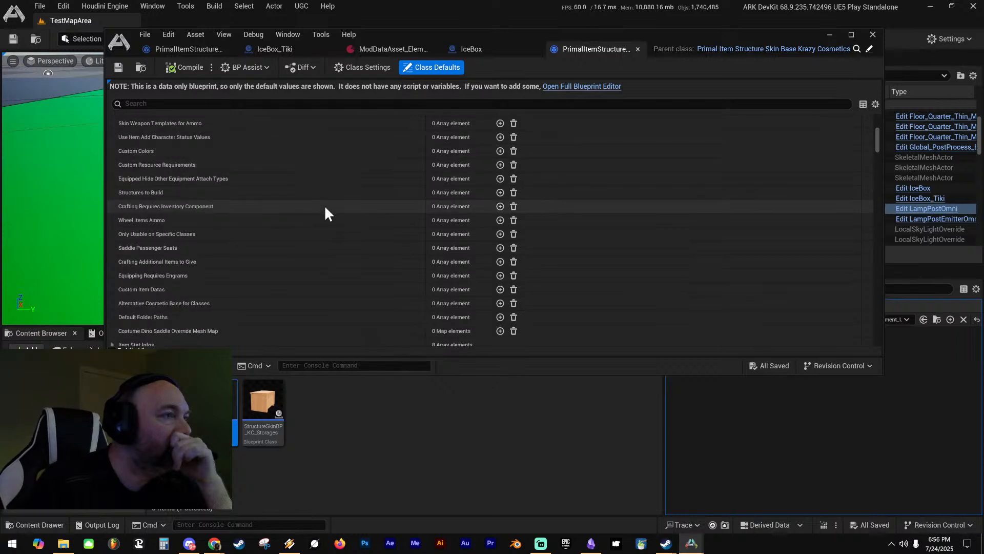
pyautogui.scroll(-4, 329, 208)
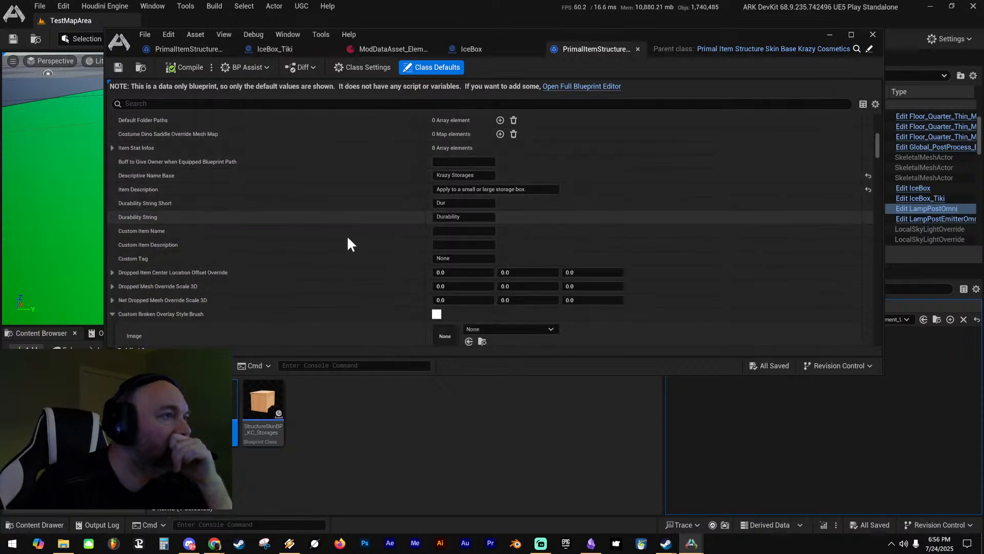
pyautogui.scroll(-8, 364, 214)
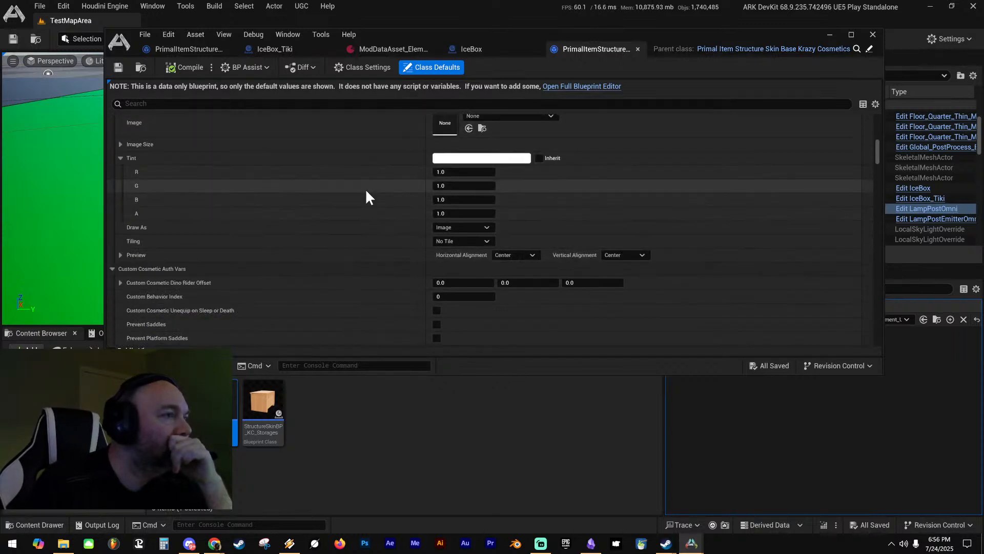
pyautogui.scroll(-3, 370, 194)
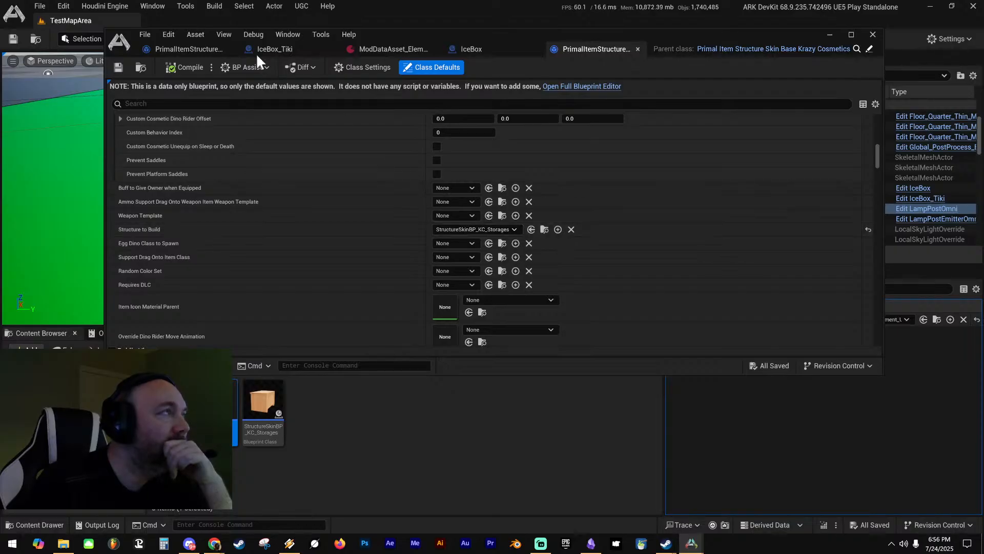
# Look through the Tiki fridge skin item's class defaults and check its Structure to Build and parent class
pyautogui.click(205, 50)
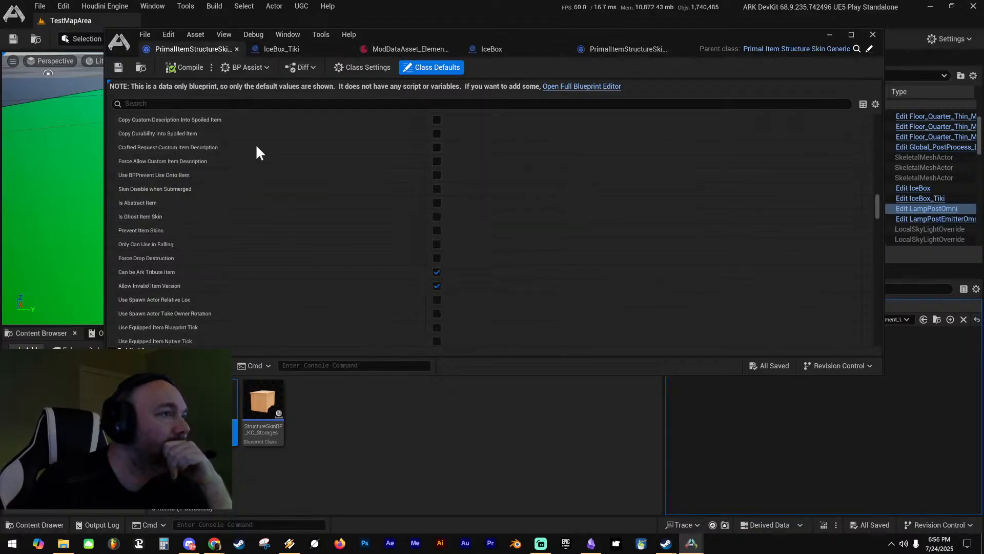
pyautogui.scroll(-10, 329, 260)
pyautogui.scroll(-10, 336, 260)
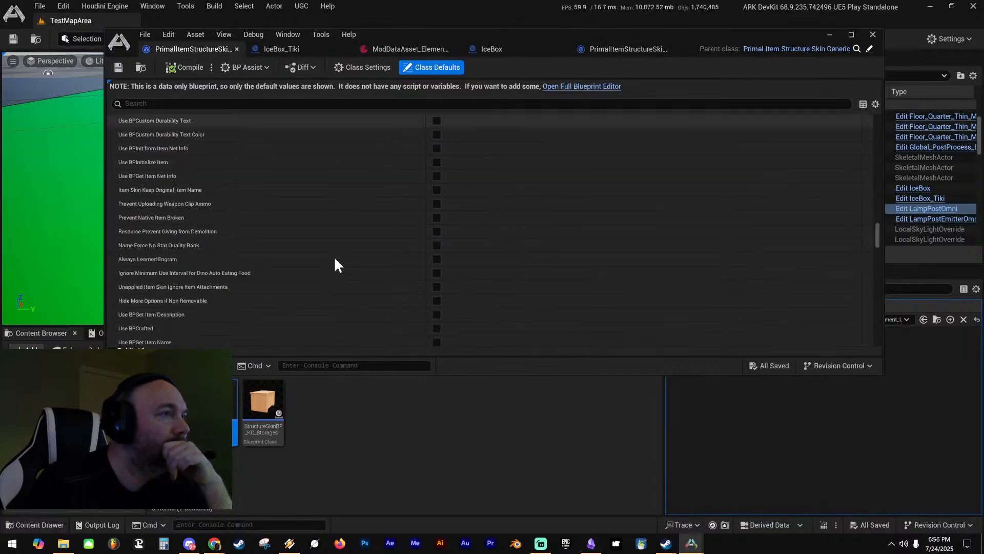
pyautogui.scroll(-10, 343, 256)
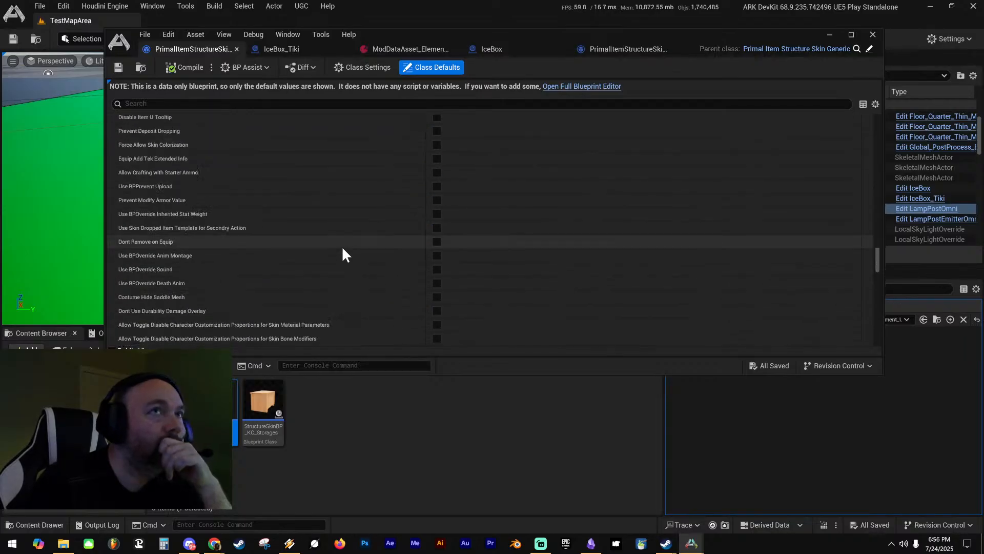
pyautogui.scroll(-5, 348, 246)
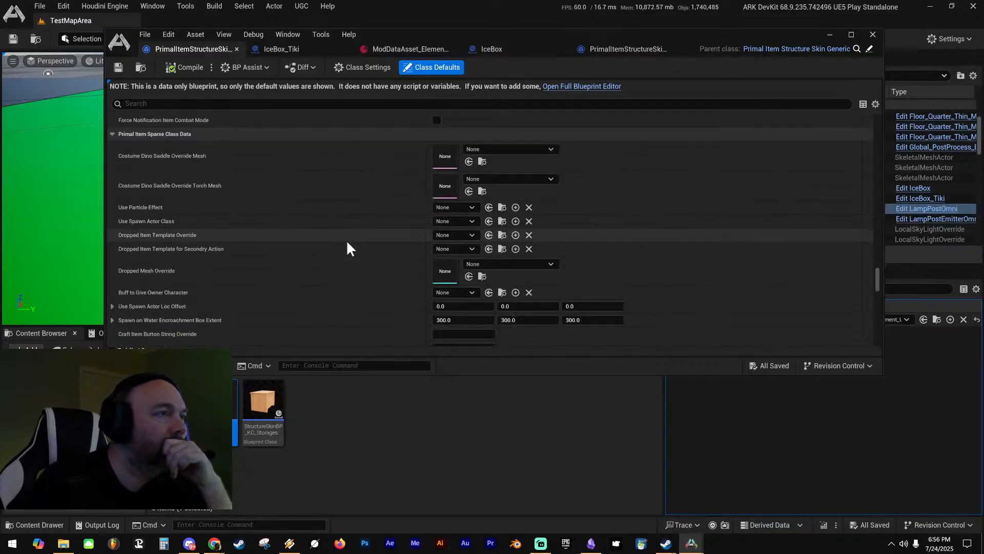
pyautogui.moveTo(881, 282); pyautogui.dragTo(875, 152)
pyautogui.scroll(5, 366, 239)
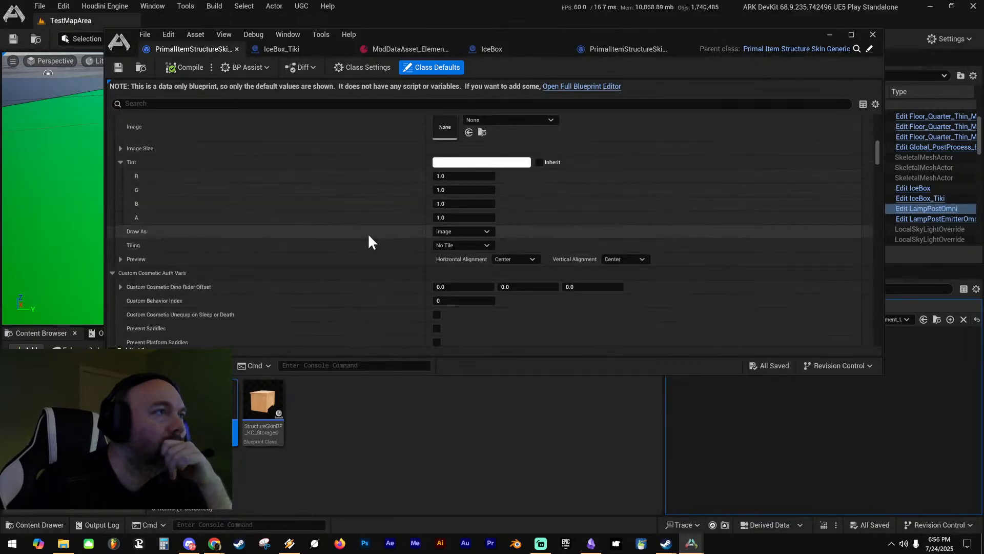
pyautogui.scroll(-5, 366, 238)
pyautogui.scroll(-6, 365, 236)
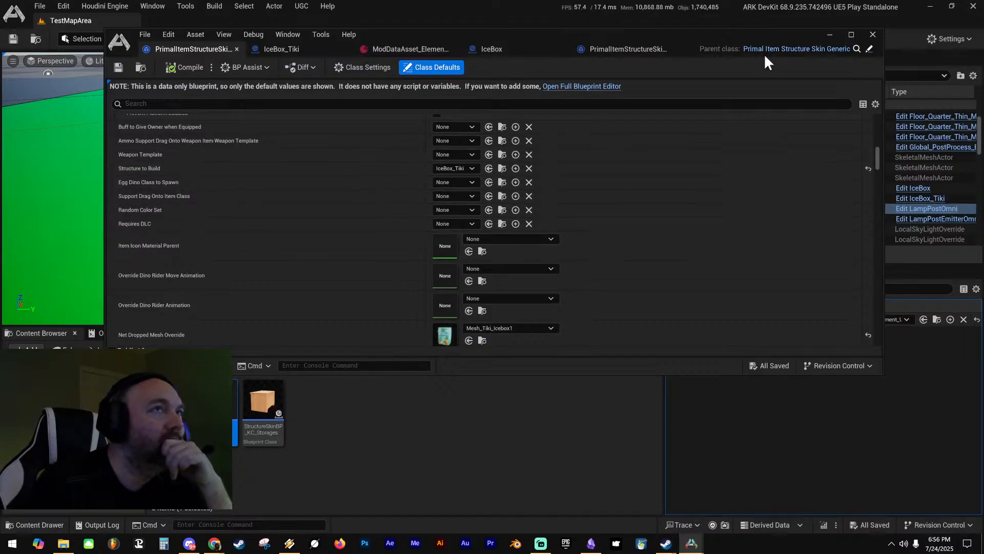
# Compare the mesh override, item type and item option flags of the Krazy Storages skin with those of the Tiki fridge skin
pyautogui.click(635, 47)
pyautogui.scroll(-6, 353, 251)
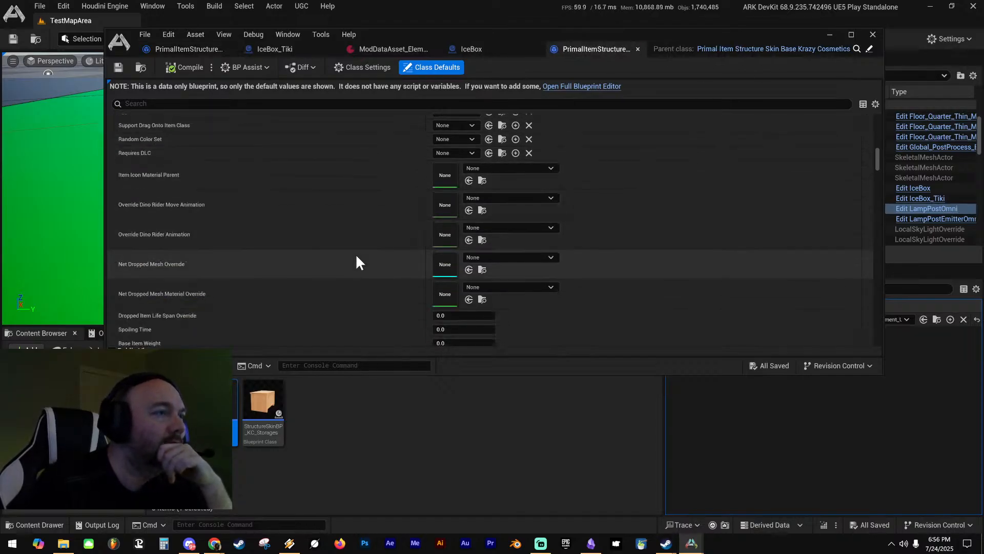
pyautogui.scroll(-10, 357, 254)
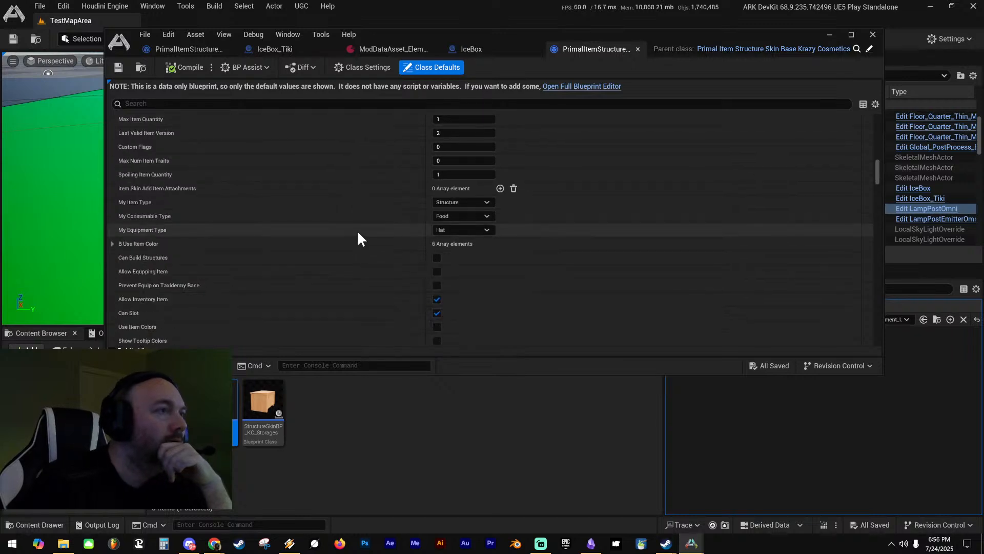
pyautogui.scroll(-4, 375, 277)
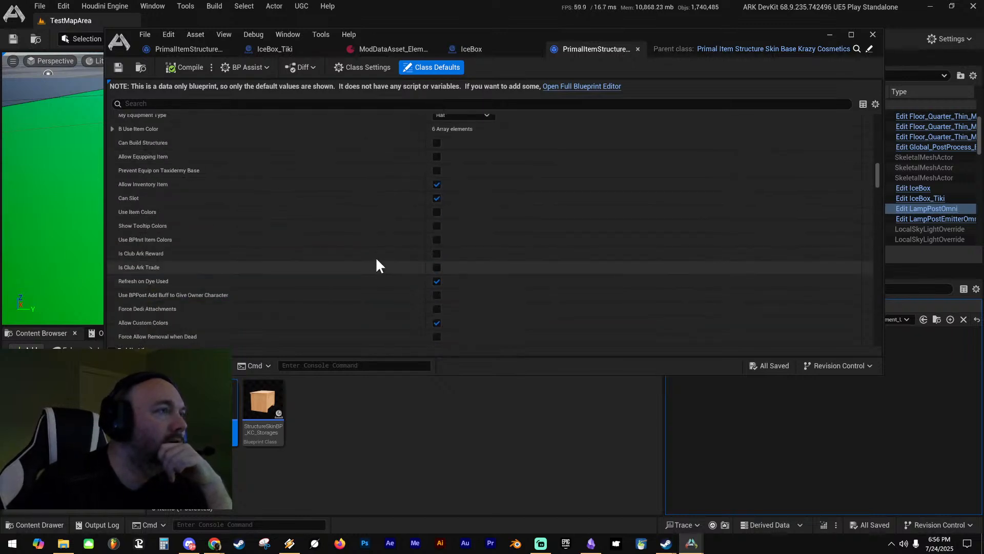
pyautogui.click(212, 48)
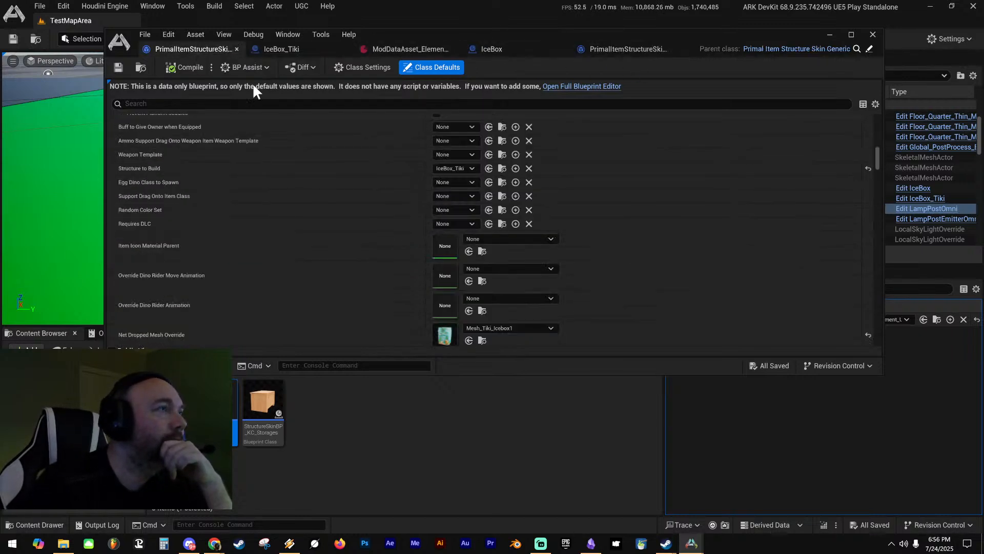
pyautogui.scroll(-4, 365, 261)
pyautogui.scroll(-10, 362, 255)
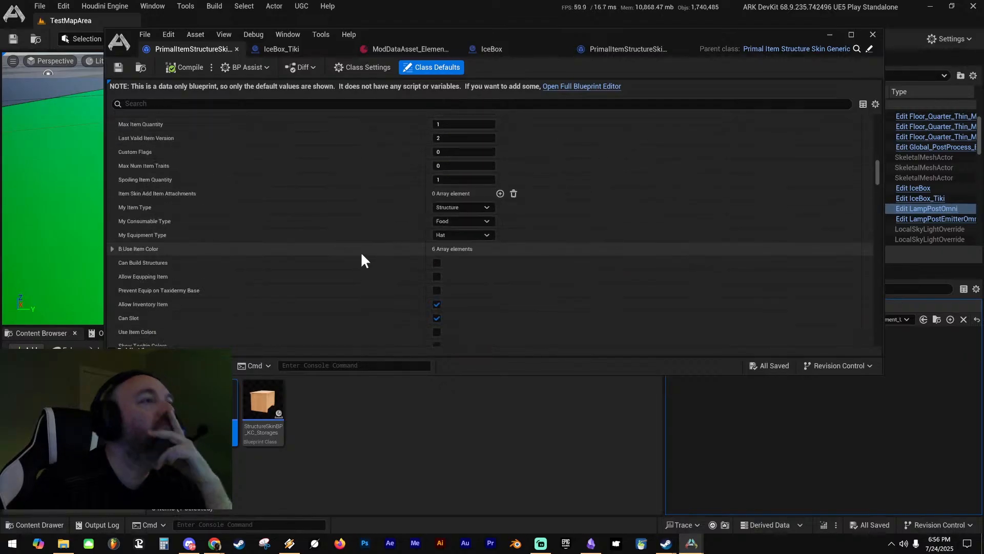
pyautogui.scroll(-4, 358, 251)
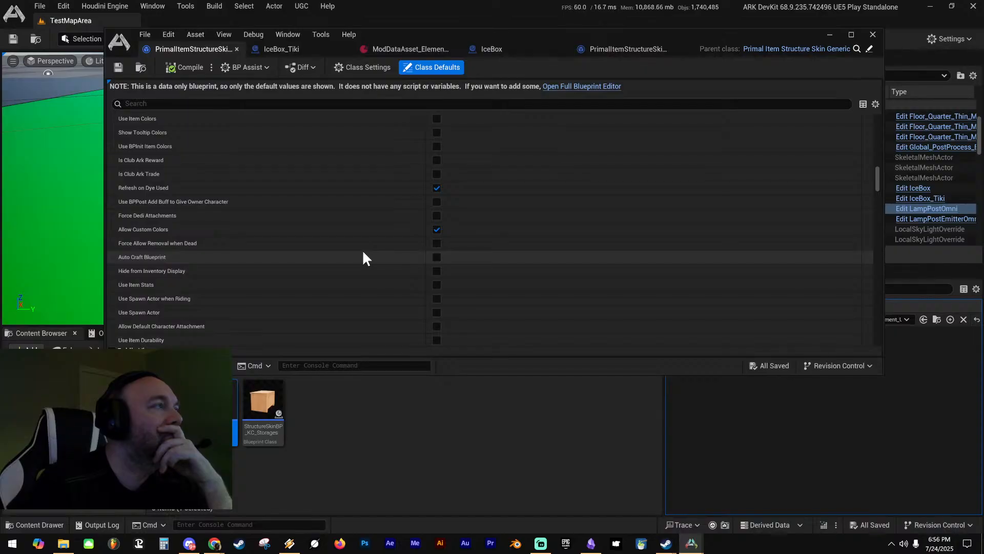
# Recheck the Krazy Storages and IceBox_Tiki blueprints, and enable Prevent Equip on Taxidermy Base on the Tiki fridge skin item
pyautogui.click(626, 49)
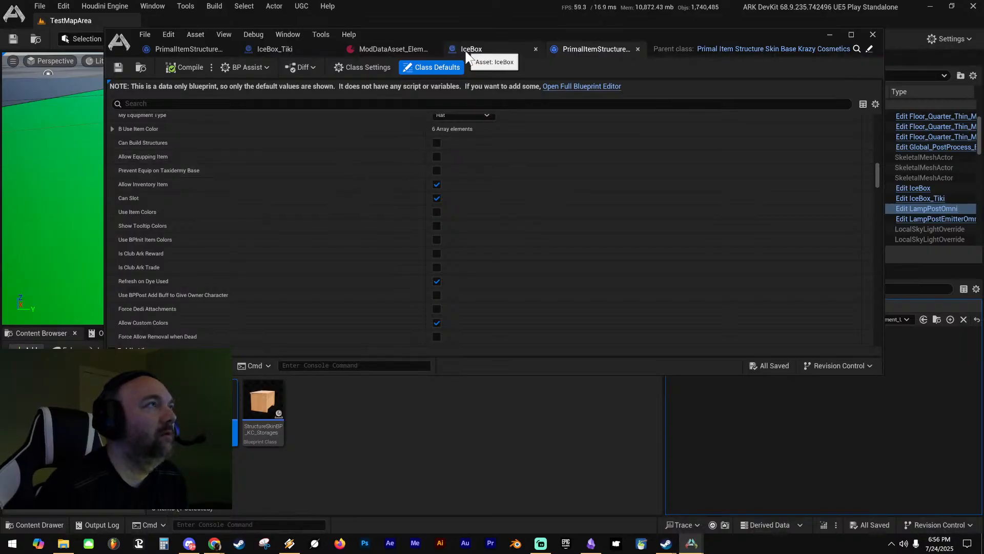
pyautogui.click(290, 49)
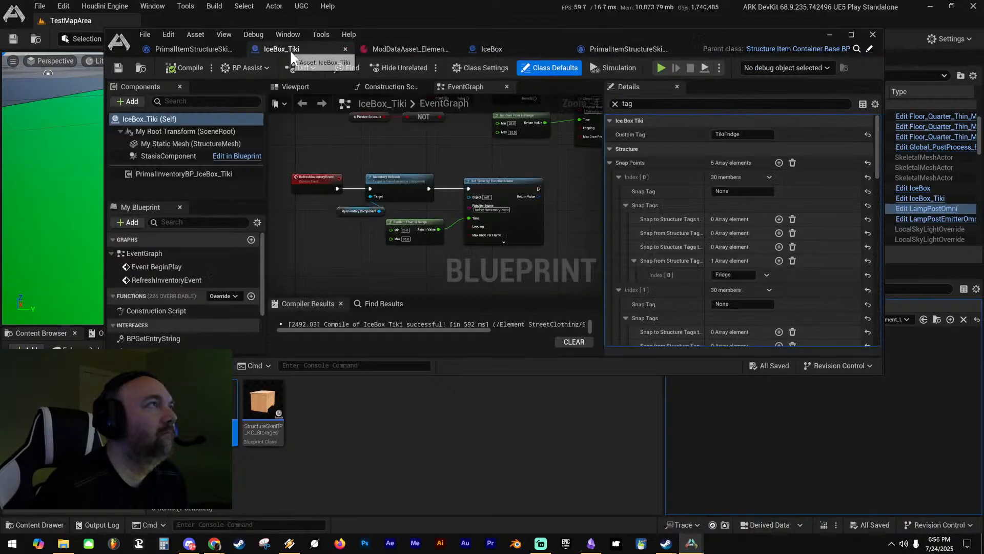
pyautogui.click(218, 46)
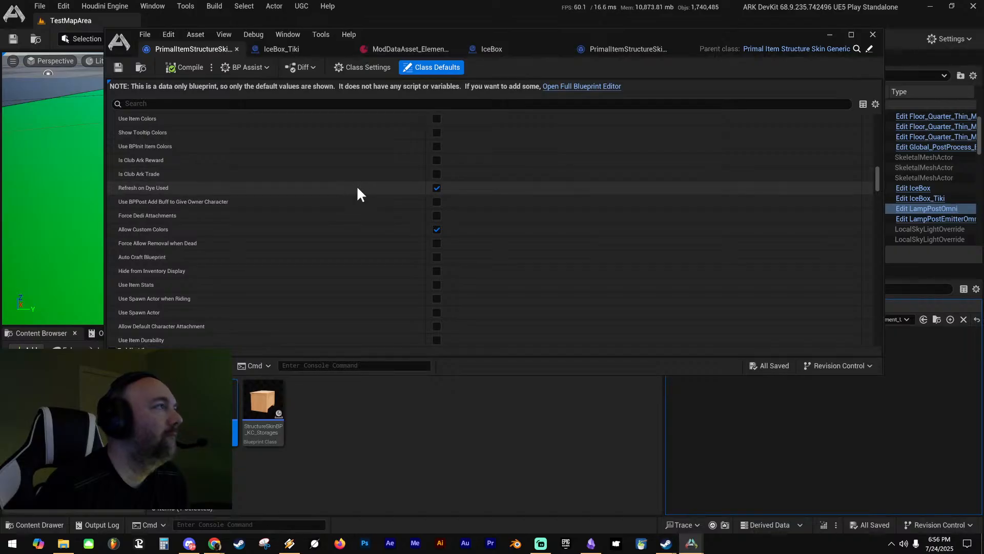
pyautogui.scroll(3, 357, 194)
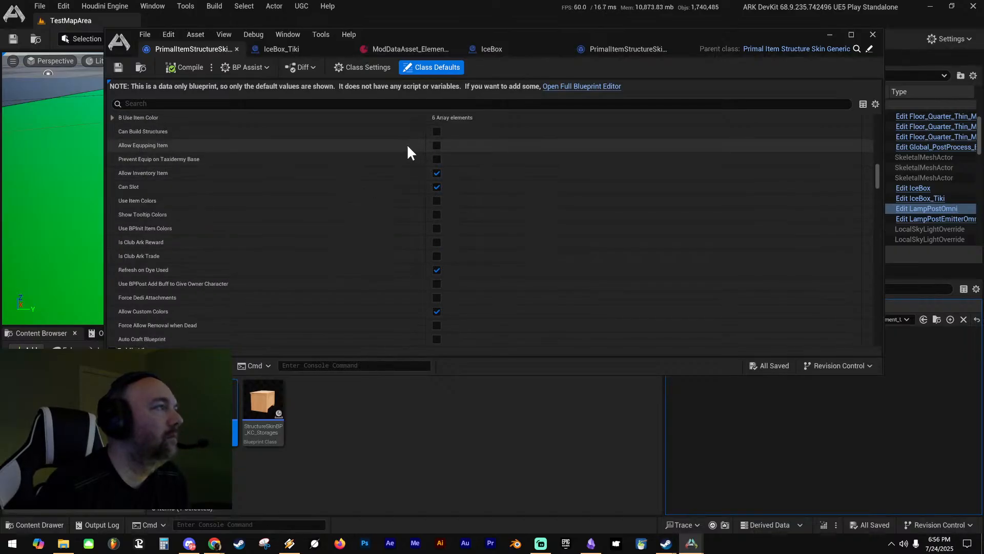
pyautogui.click(436, 159)
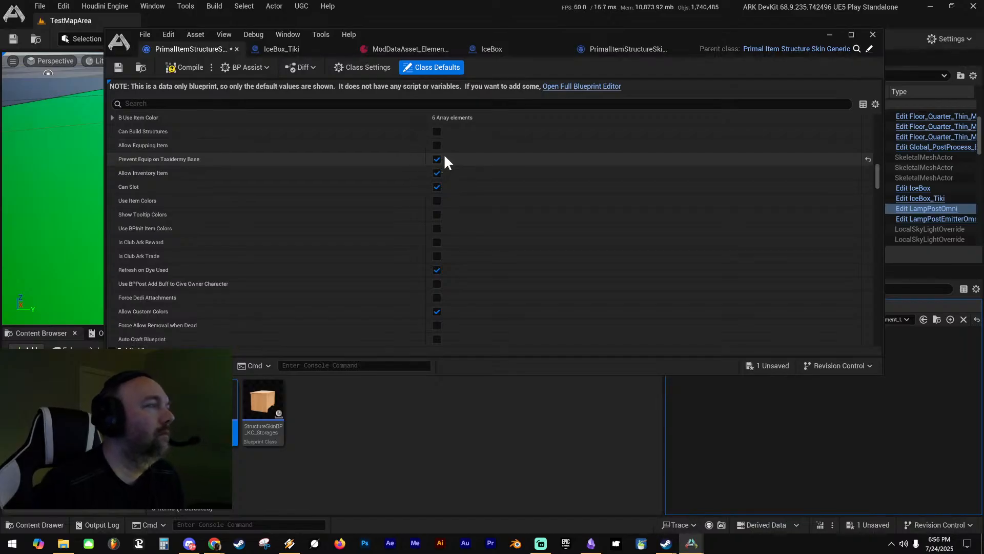
# Recheck the item flags against the Krazy Storages skin, disable Prevent Equip on Taxidermy Base on the Tiki fridge skin item, and save it
pyautogui.click(626, 49)
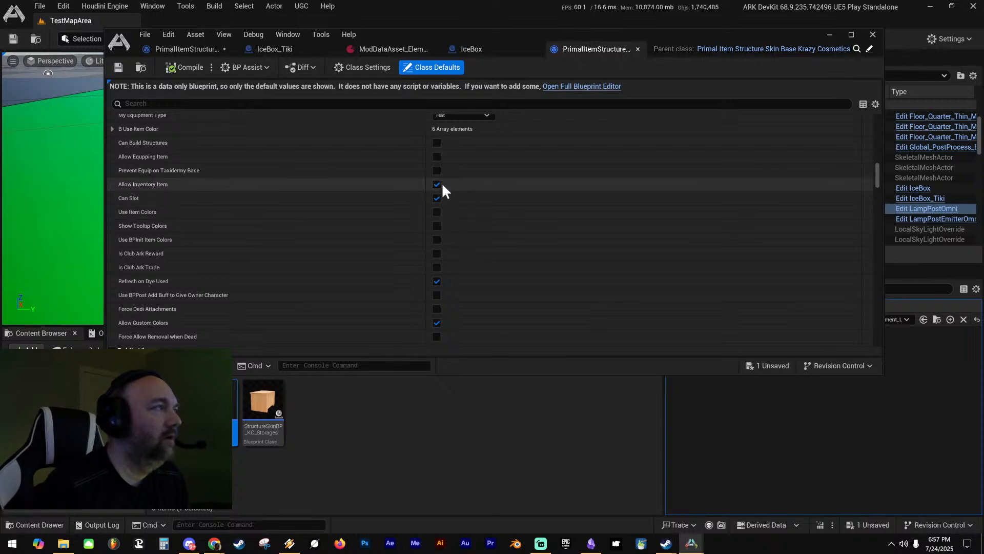
pyautogui.click(187, 49)
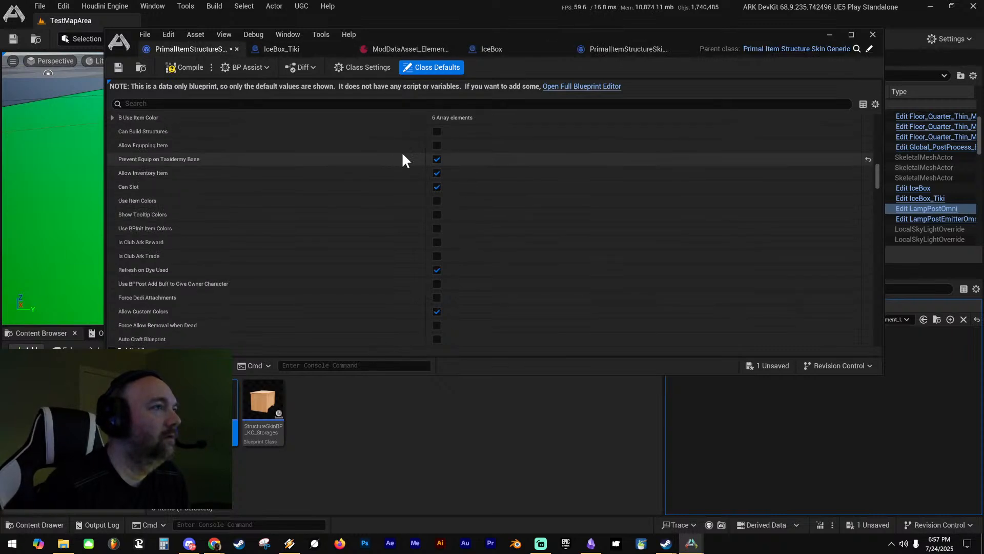
pyautogui.click(619, 48)
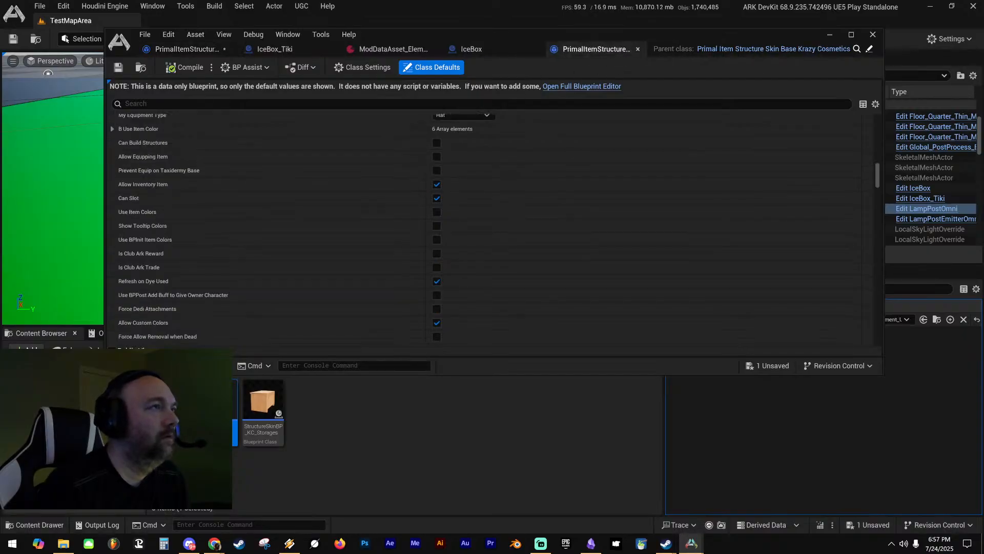
pyautogui.click(205, 46)
pyautogui.click(437, 159)
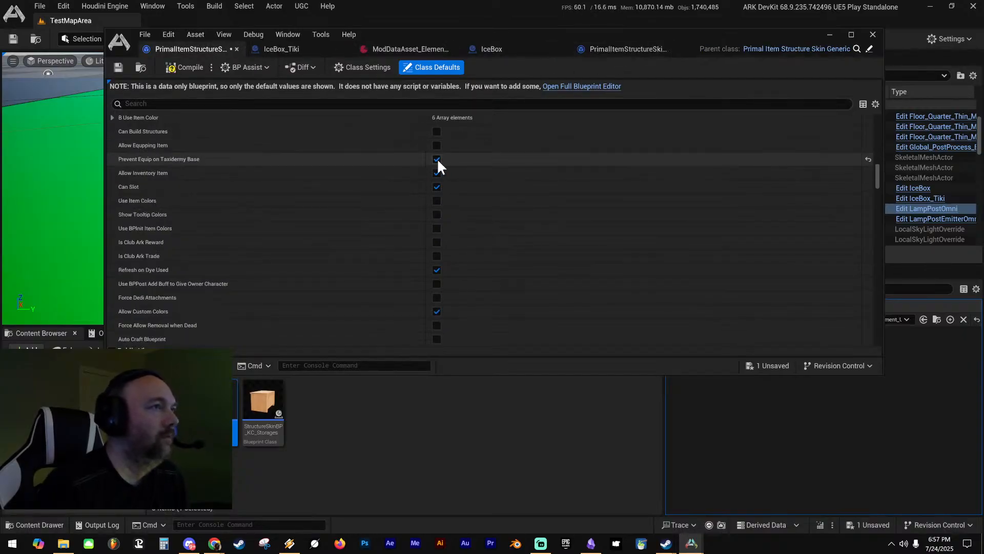
pyautogui.click(438, 158)
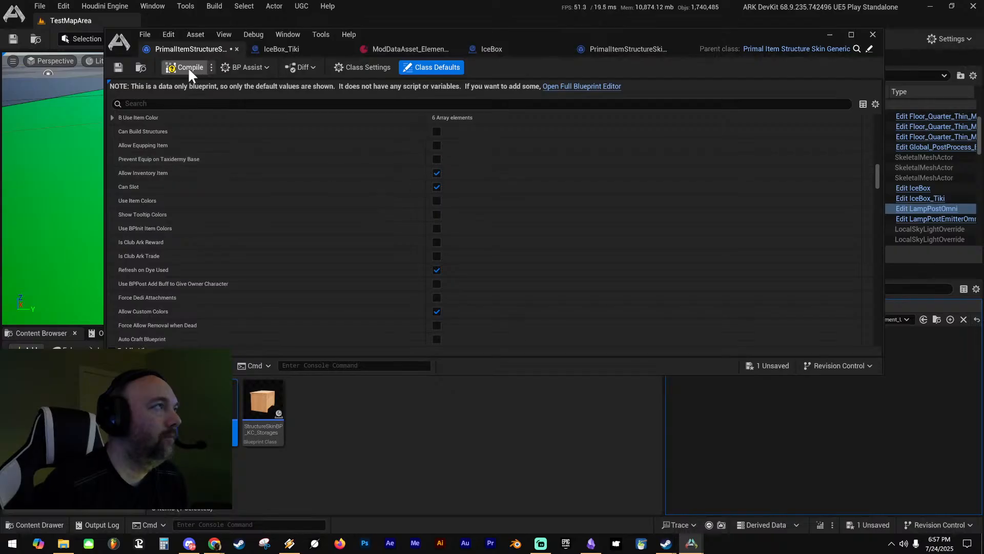
pyautogui.click(119, 67)
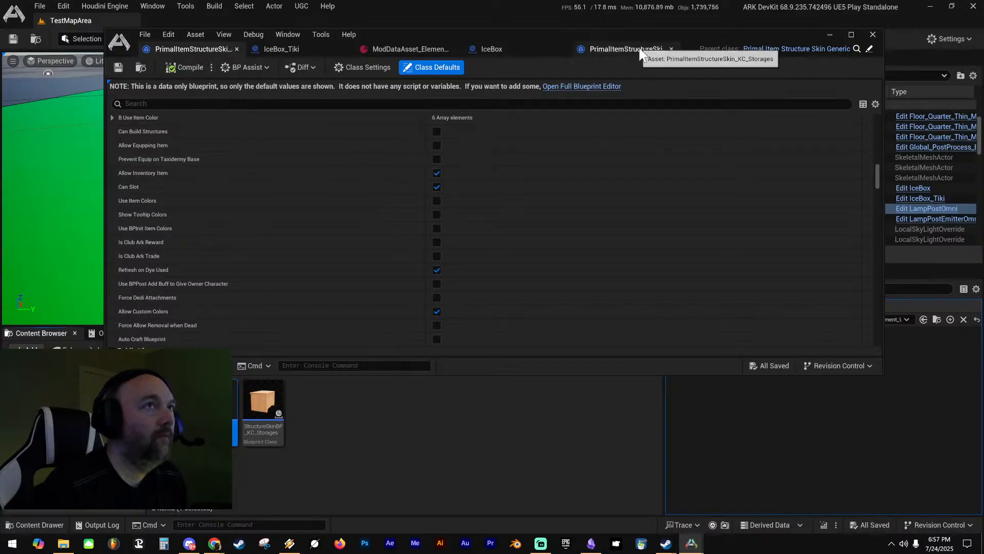
# Examine the rest of the Krazy Storages skin's class defaults, from the item flags through the mesh override and item class entries
pyautogui.click(623, 49)
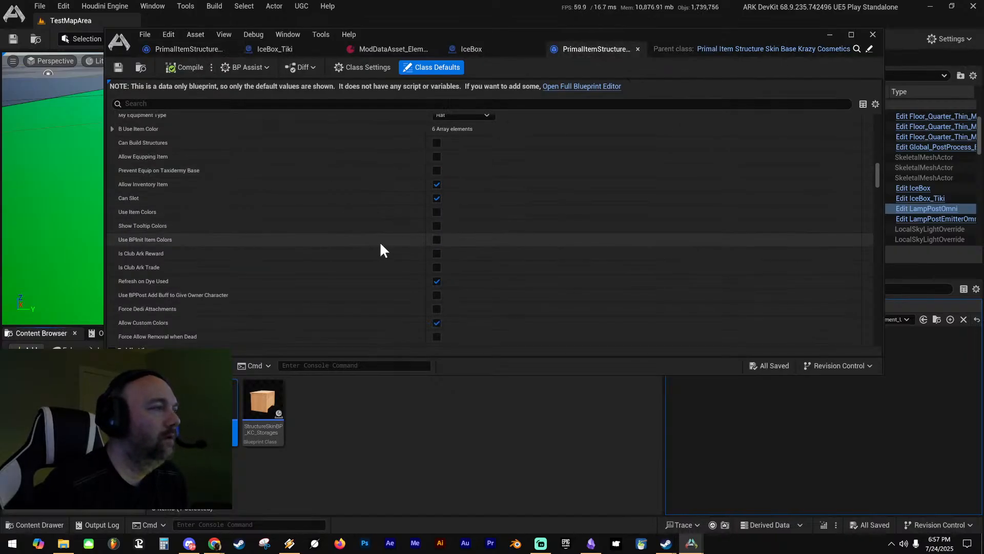
pyautogui.scroll(-3, 382, 243)
pyautogui.scroll(-10, 384, 243)
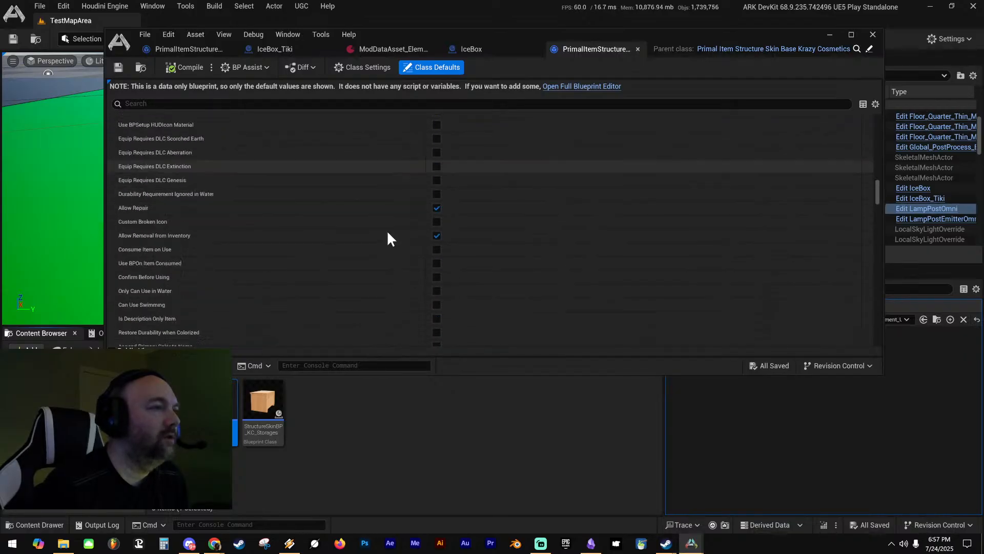
pyautogui.scroll(-10, 388, 231)
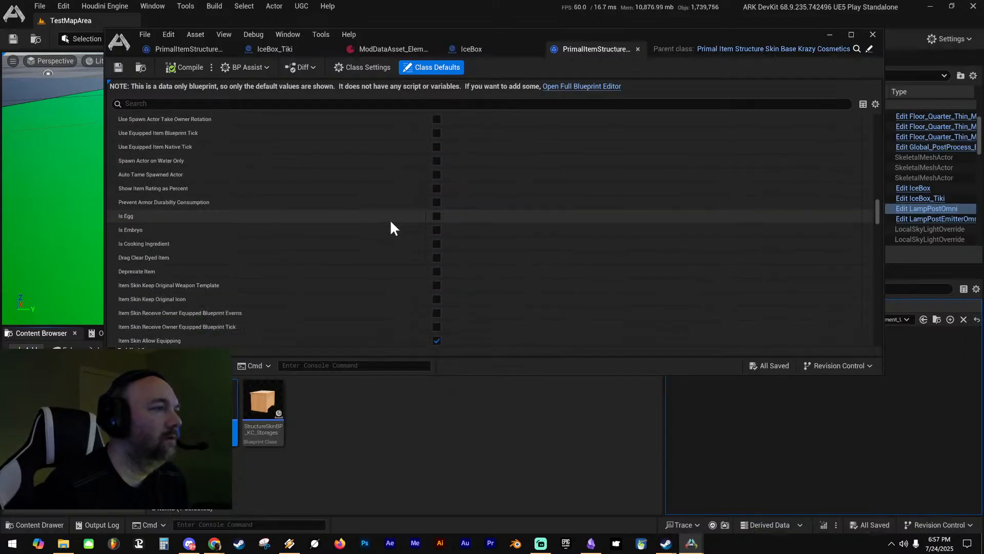
pyautogui.scroll(-10, 392, 220)
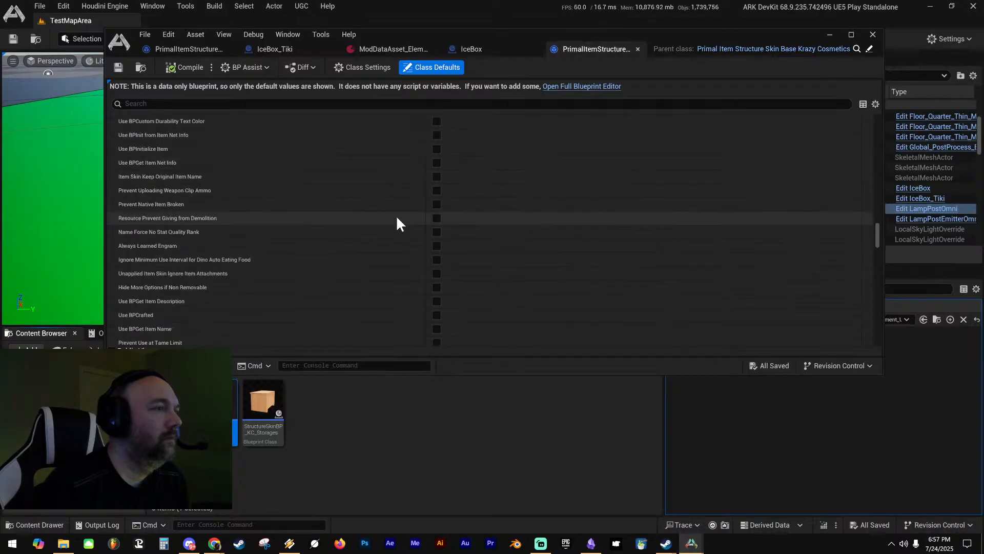
pyautogui.scroll(-10, 402, 220)
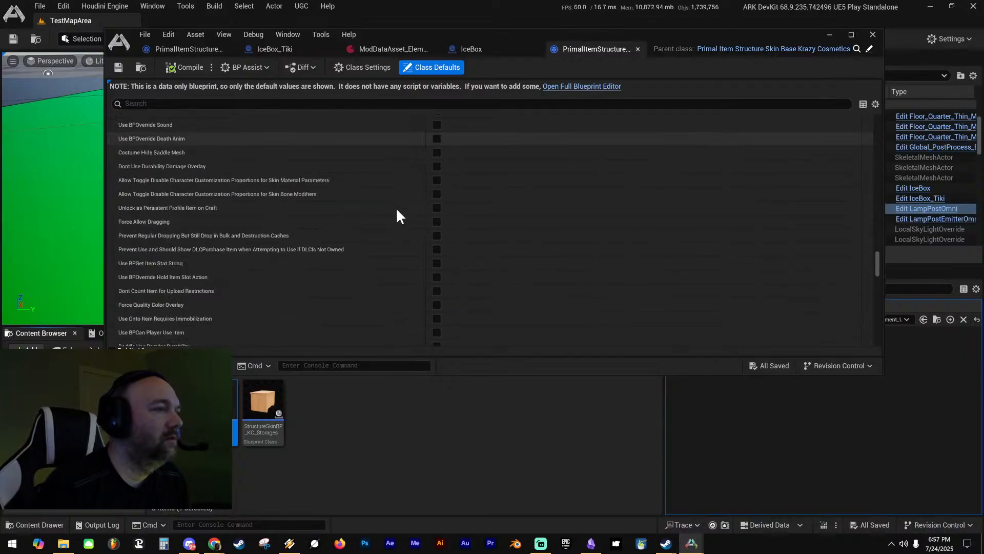
pyautogui.scroll(-10, 397, 207)
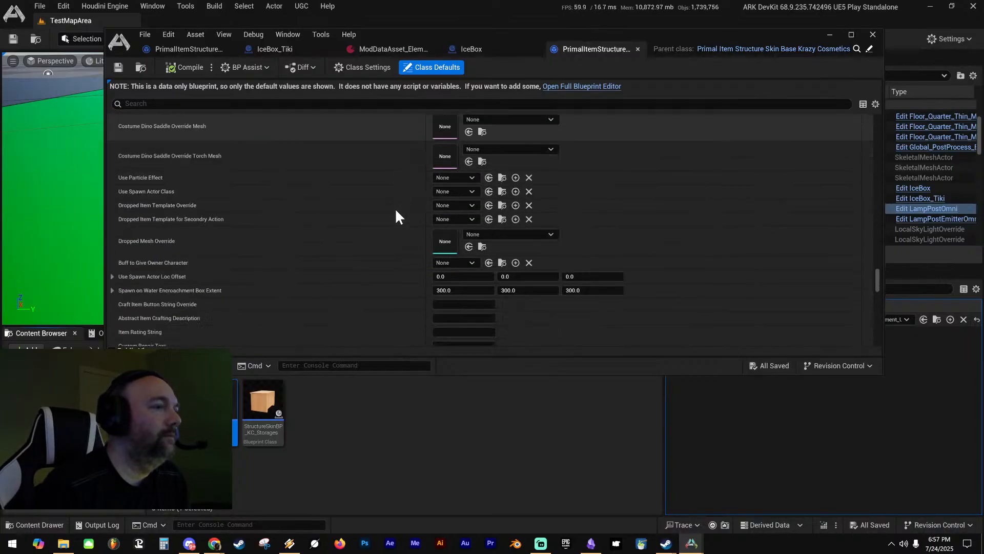
pyautogui.scroll(-8, 397, 208)
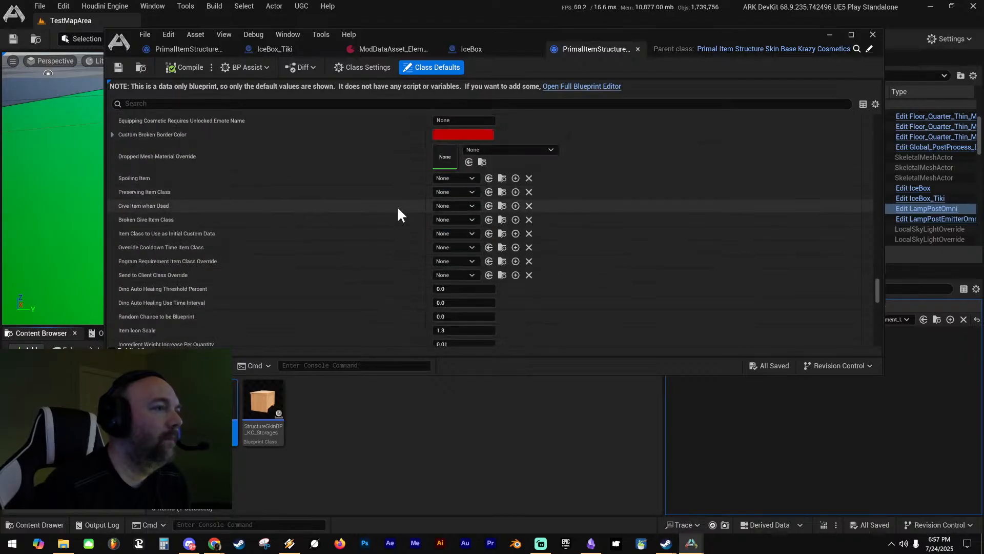
pyautogui.scroll(4, 399, 202)
pyautogui.scroll(1, 400, 199)
# Leave the blueprint editor and browse to the root of the KrazyCosmetics content folder
pyautogui.click(830, 35)
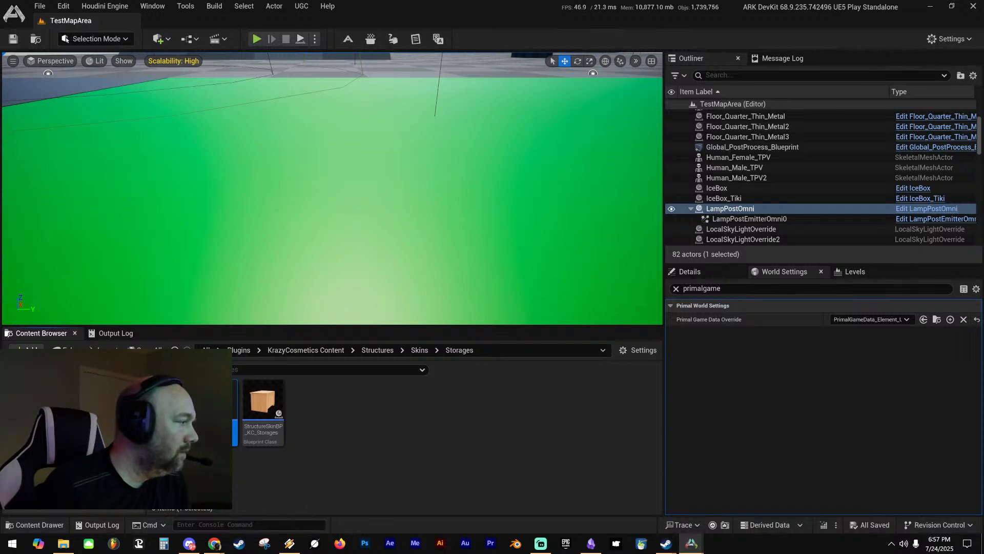
pyautogui.click(66, 431)
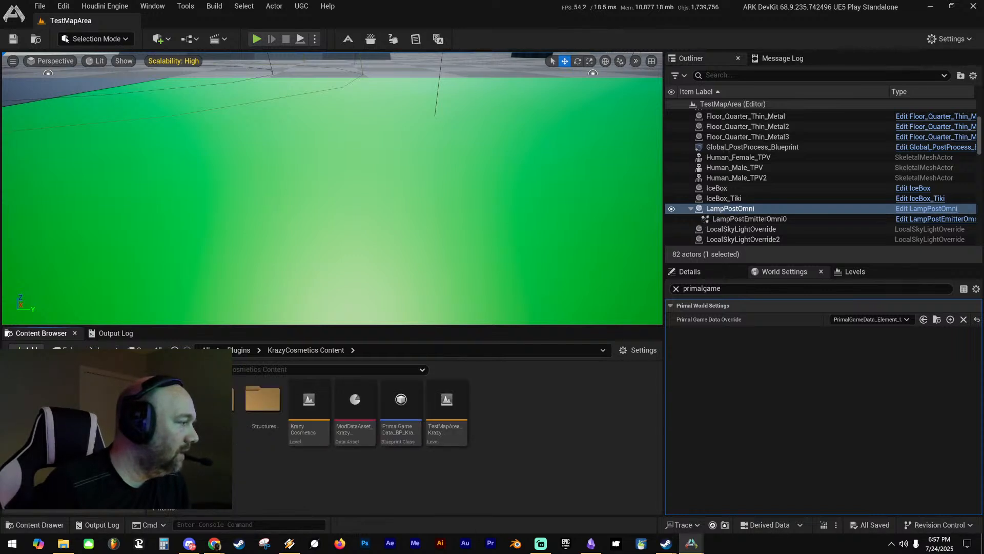
# Open the KrazyCosmetics mod data asset and examine the first entry, Index 0, under Mod Custom Cosmetic Entries
pyautogui.click(363, 398)
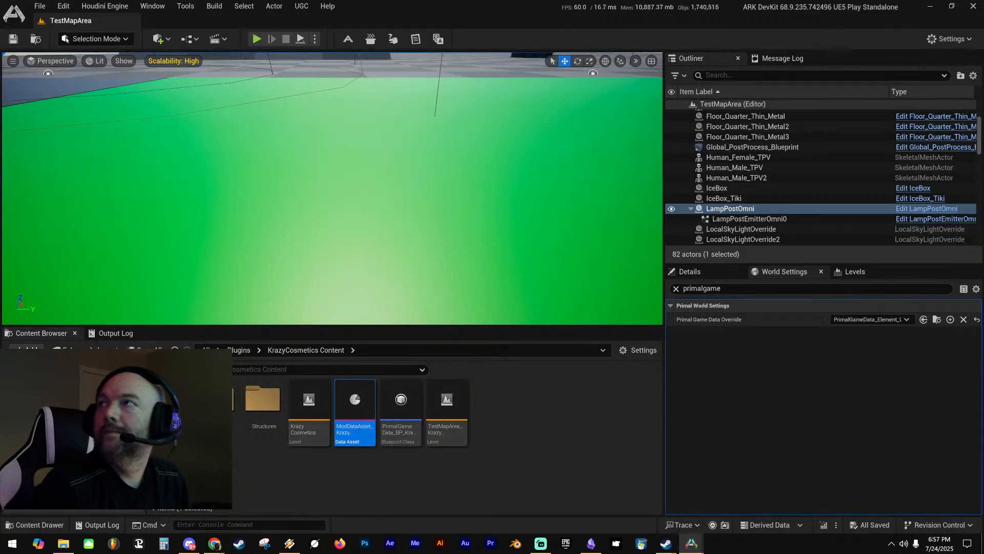
pyautogui.moveTo(0, 102); pyautogui.dragTo(355, 53)
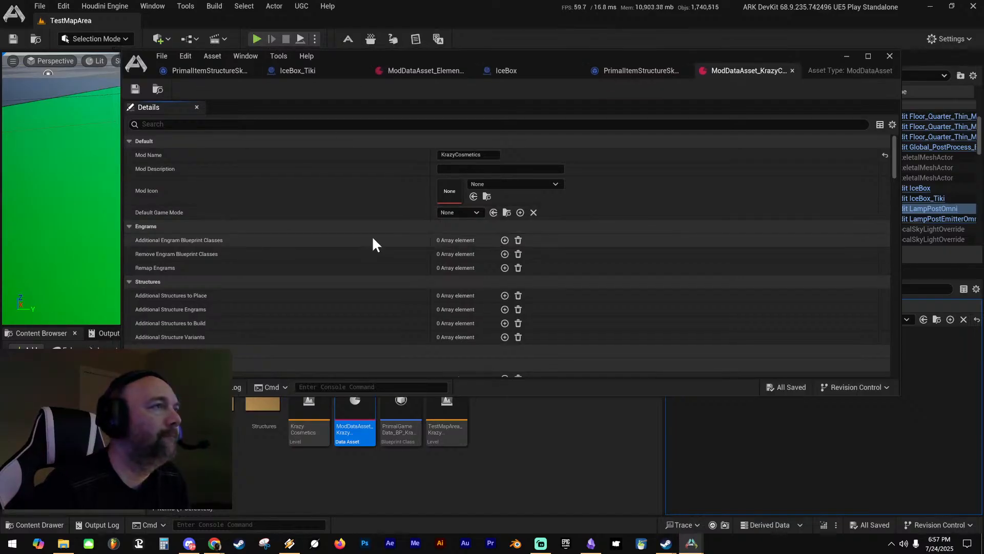
pyautogui.scroll(-5, 376, 236)
pyautogui.scroll(-4, 376, 241)
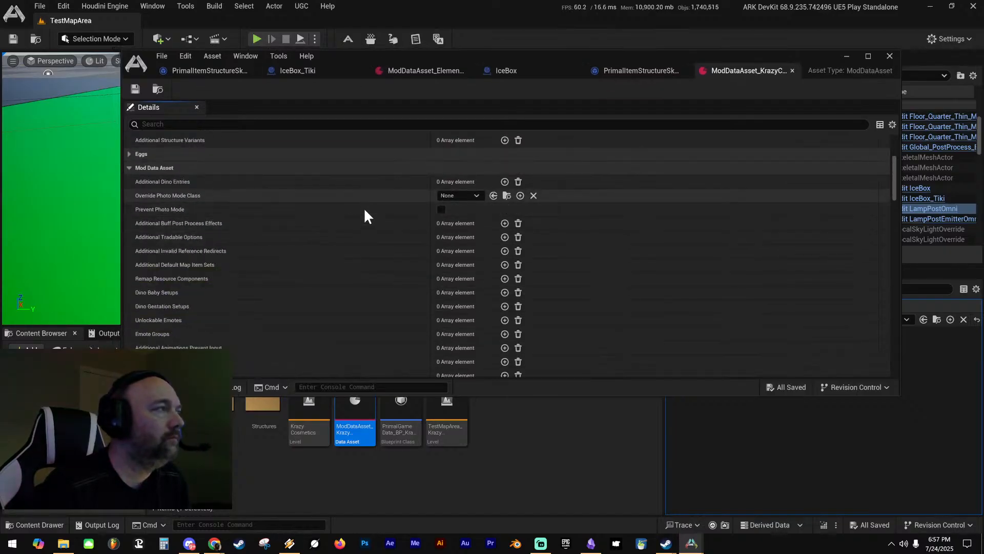
pyautogui.scroll(-3, 374, 256)
pyautogui.scroll(-8, 376, 250)
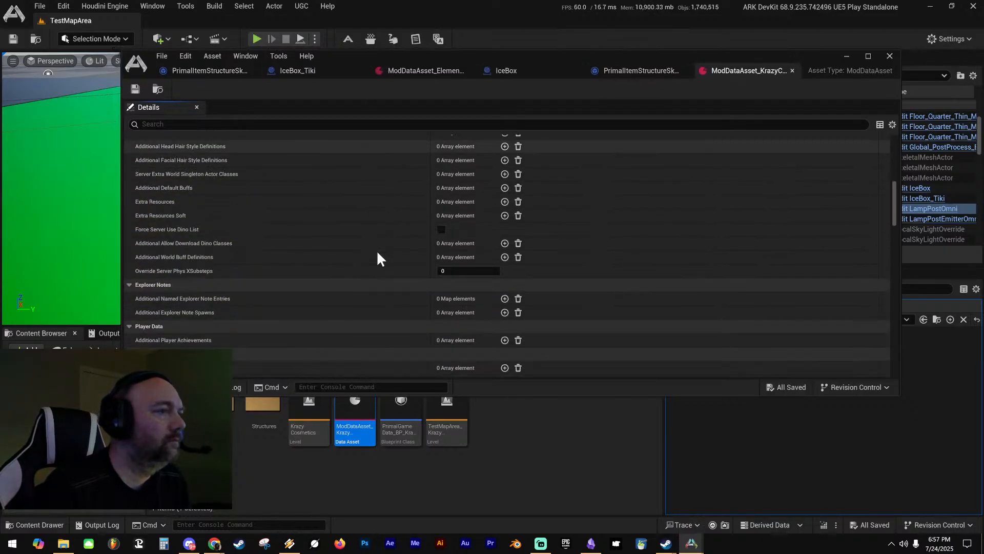
pyautogui.scroll(-10, 383, 231)
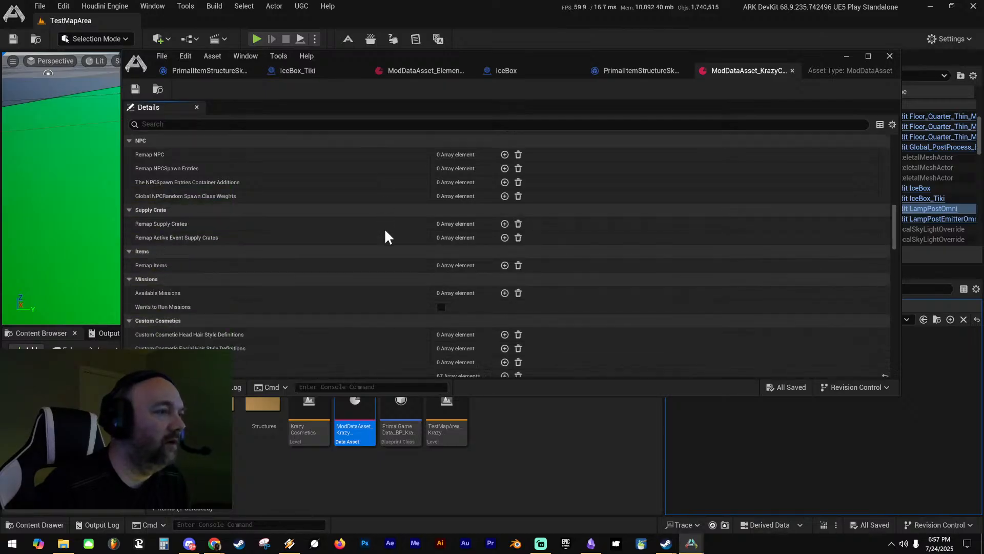
pyautogui.scroll(-5, 386, 236)
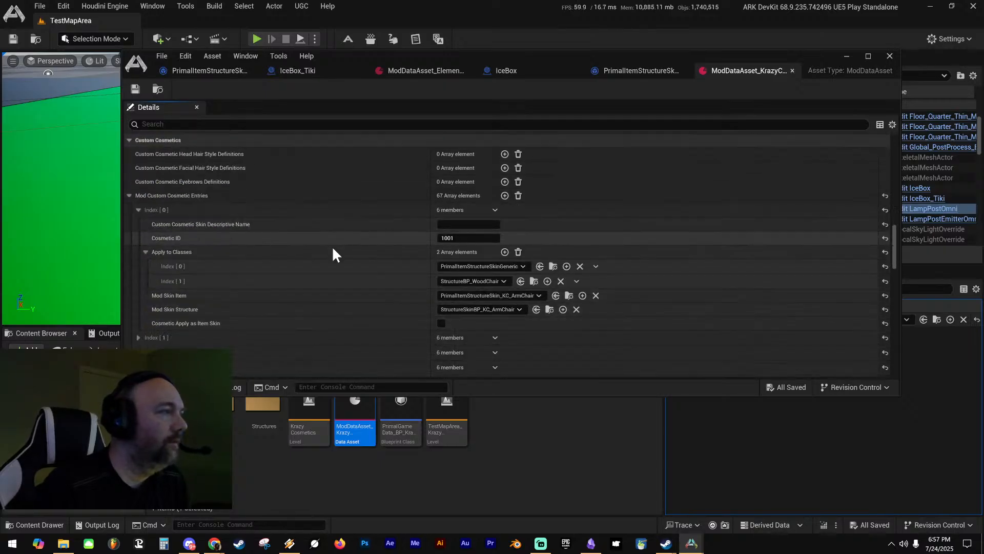
pyautogui.scroll(-2, 390, 226)
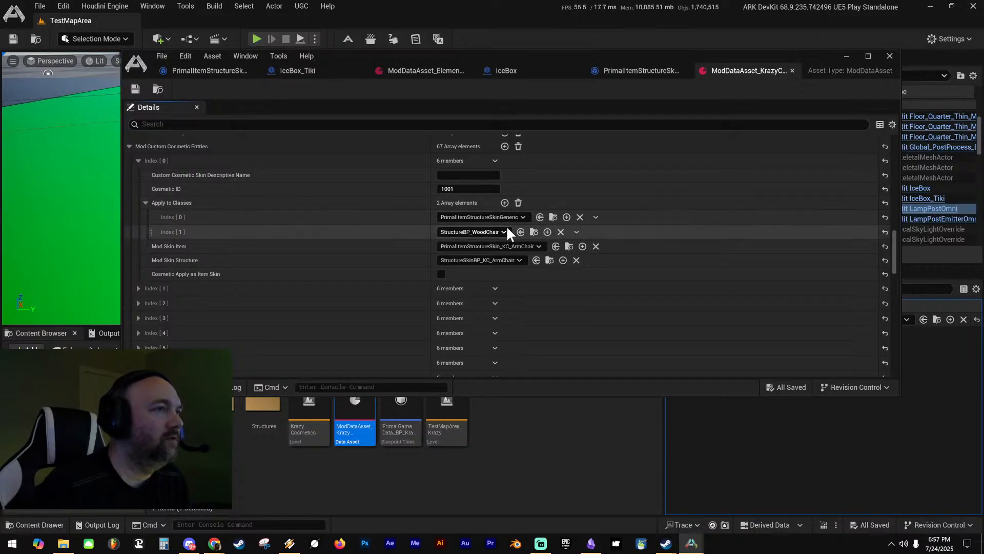
pyautogui.scroll(-2, 400, 228)
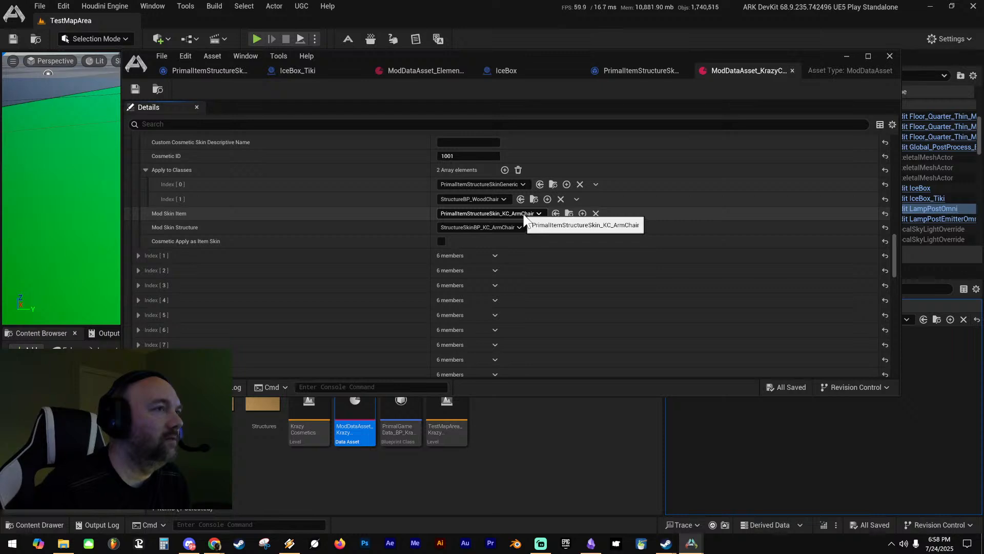
# Locate the ArmChair entry's mod skin item and skin structure assets, and compare the setup with the Tiki Fridge entry in the other mod data asset
pyautogui.click(570, 214)
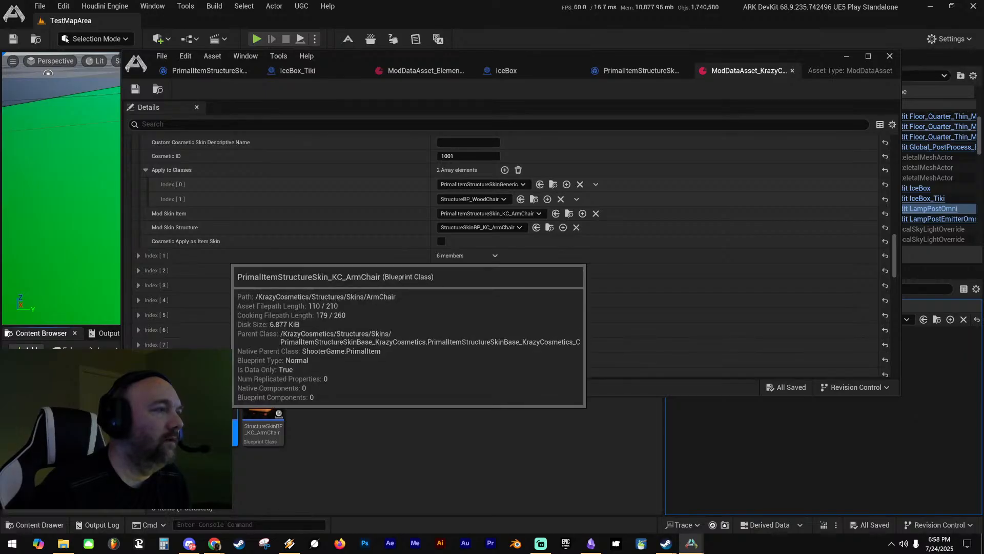
pyautogui.click(550, 227)
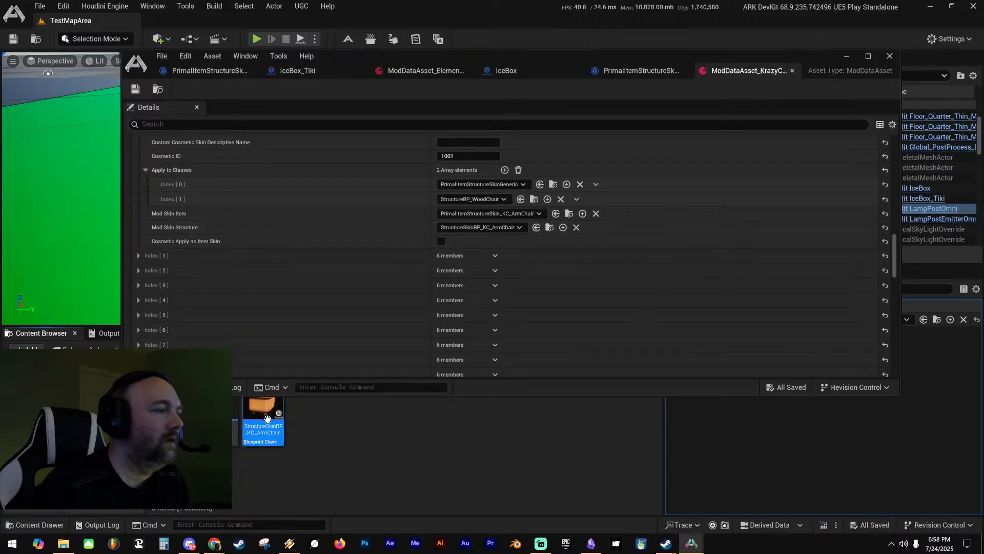
pyautogui.click(417, 72)
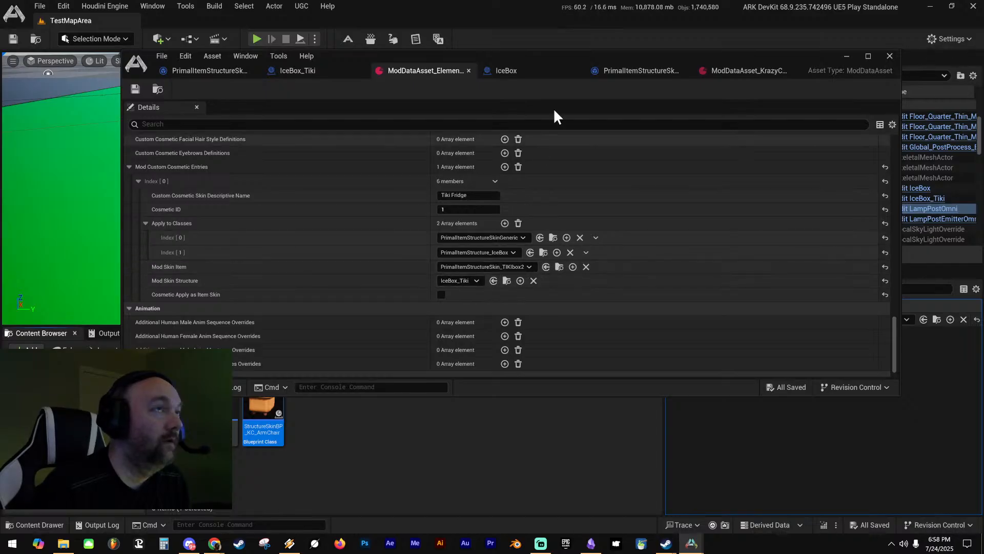
pyautogui.click(748, 70)
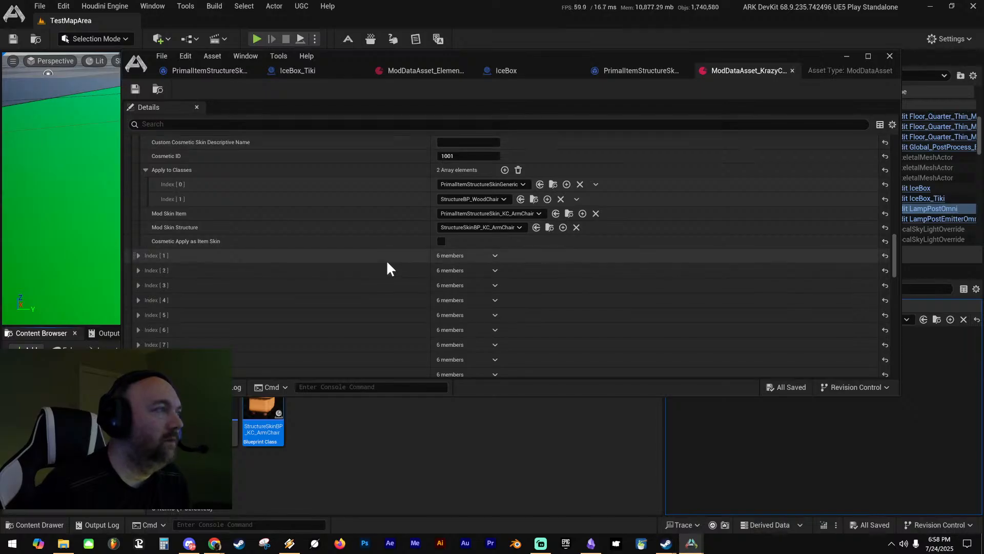
# Inspect the KrazyCosmetics custom cosmetic entries at Index 1 and Index 3 through 8, collapsing each after viewing
pyautogui.click(139, 255)
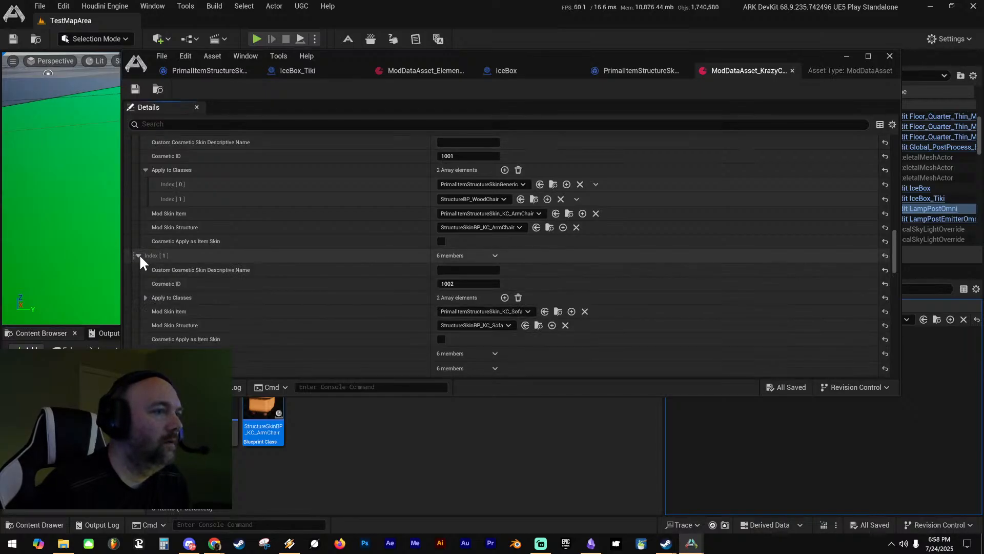
pyautogui.click(139, 255)
pyautogui.scroll(-3, 185, 264)
pyautogui.click(139, 171)
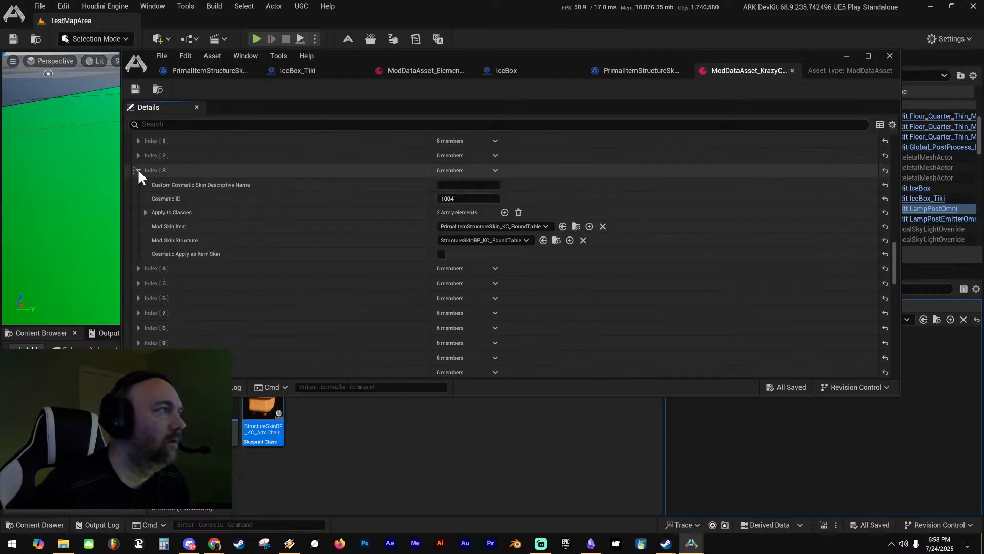
pyautogui.click(138, 171)
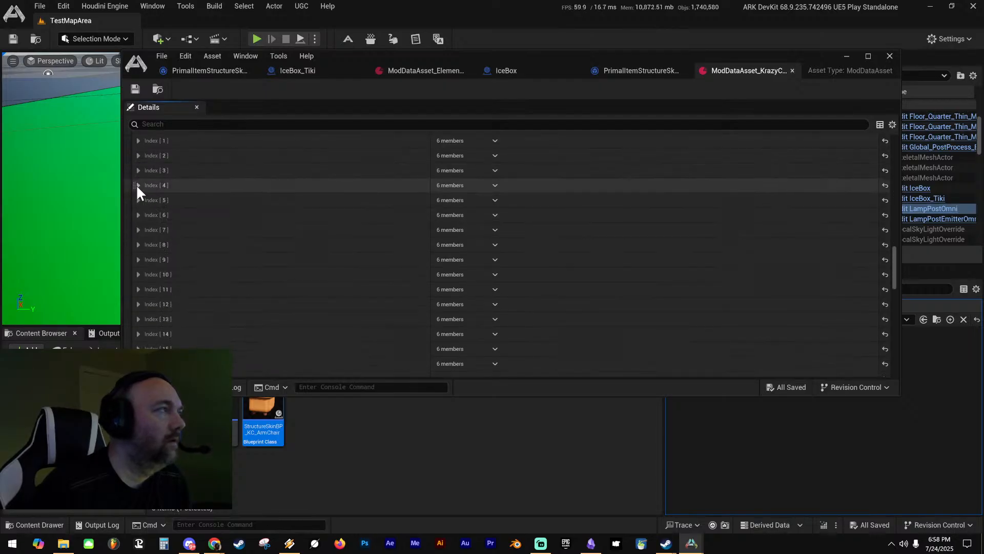
pyautogui.click(138, 185)
pyautogui.click(139, 185)
pyautogui.click(139, 200)
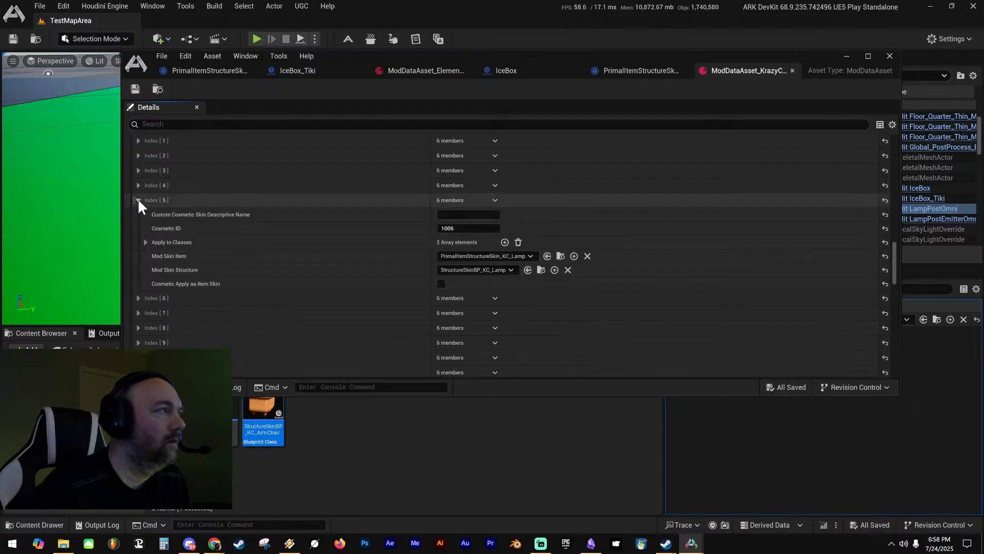
pyautogui.click(139, 200)
pyautogui.click(139, 215)
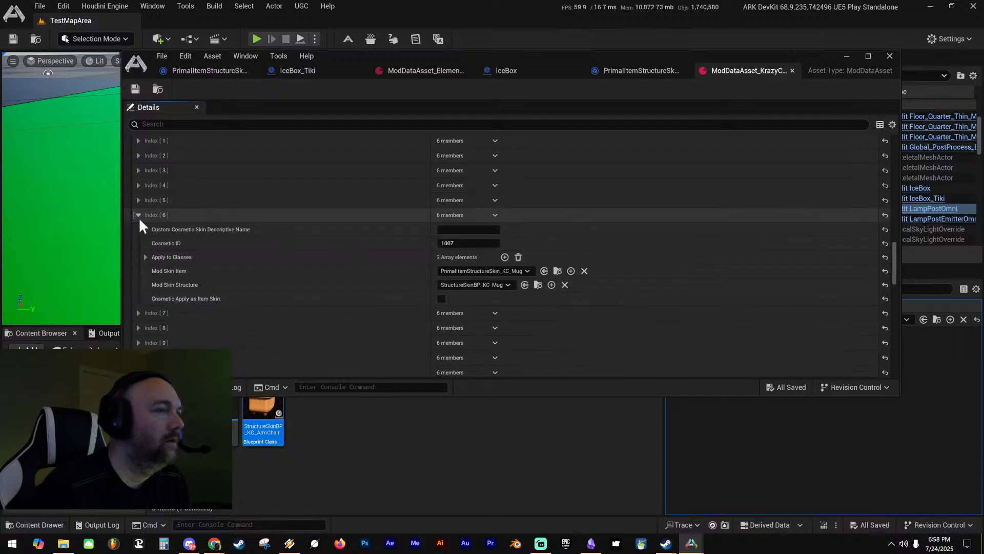
pyautogui.click(139, 216)
pyautogui.click(138, 230)
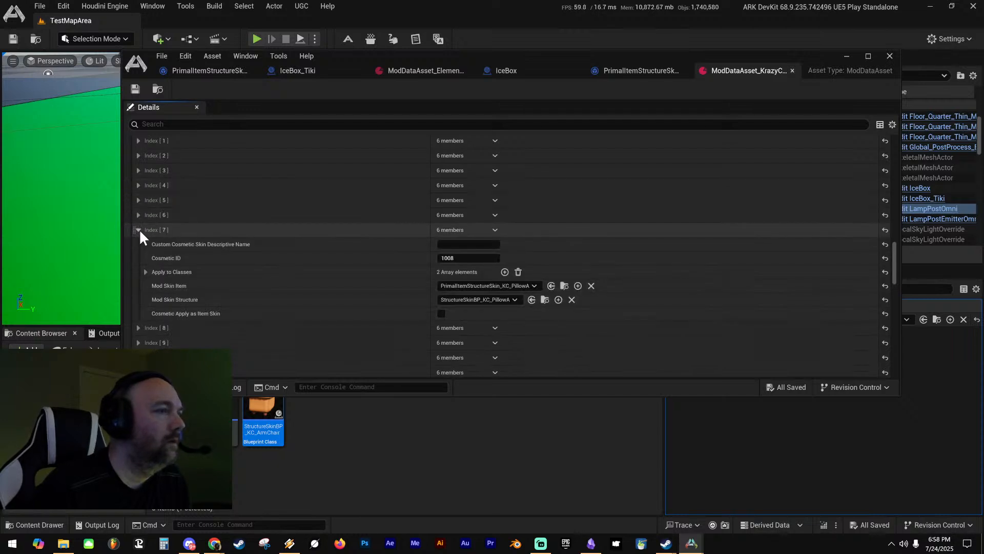
pyautogui.click(139, 229)
pyautogui.click(139, 245)
pyautogui.click(138, 245)
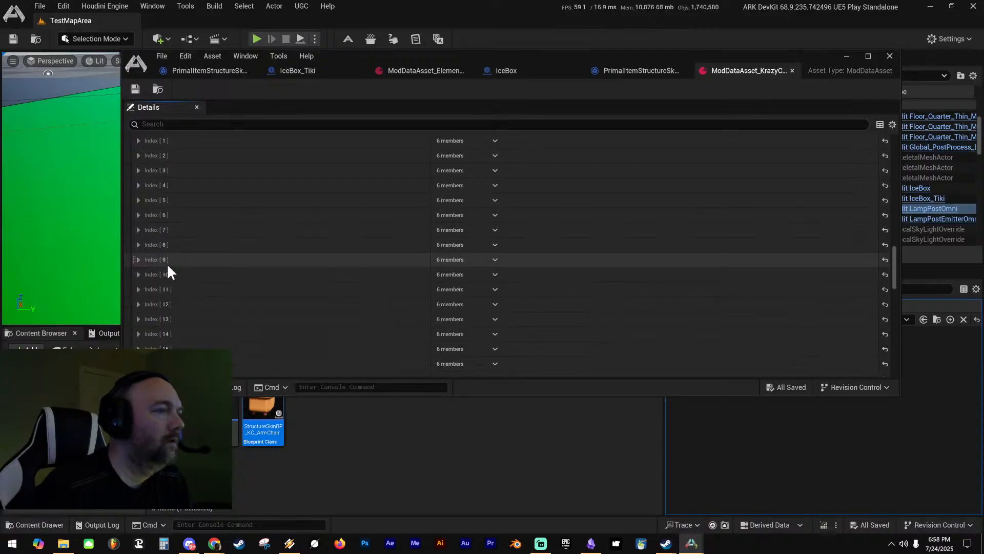
# Examine the custom cosmetic entries at Index 15, 18, 33 and 39, collapsing each after viewing
pyautogui.scroll(-4, 147, 260)
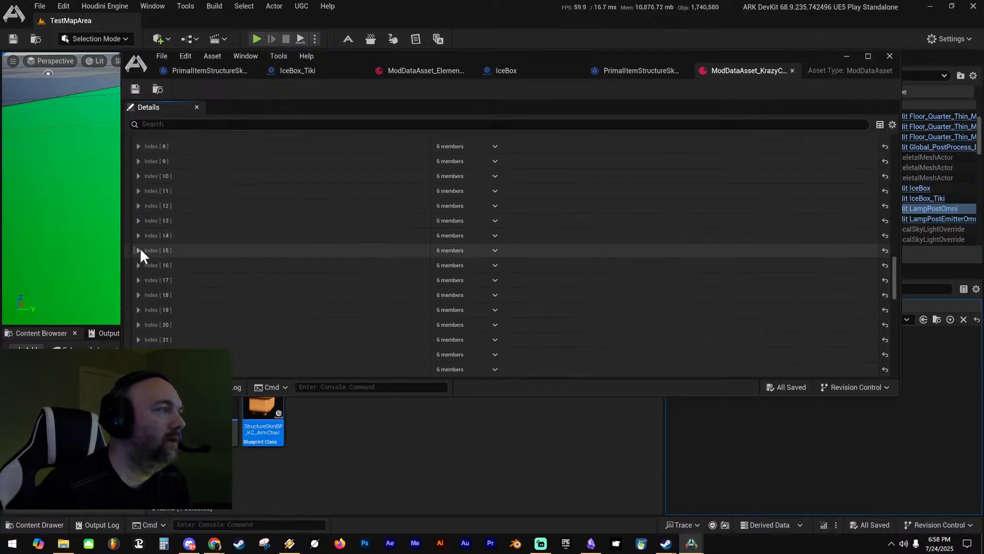
pyautogui.click(138, 250)
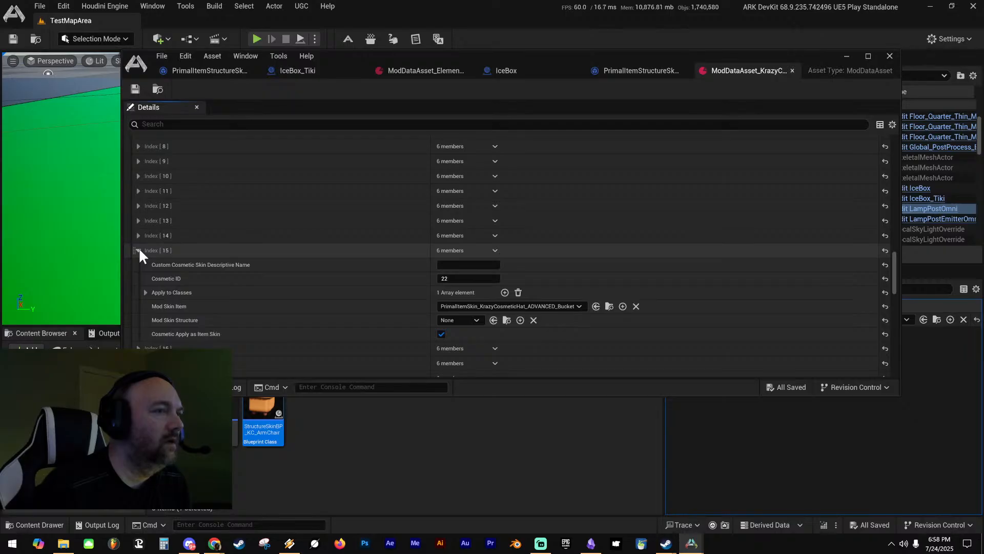
pyautogui.click(138, 250)
pyautogui.click(138, 295)
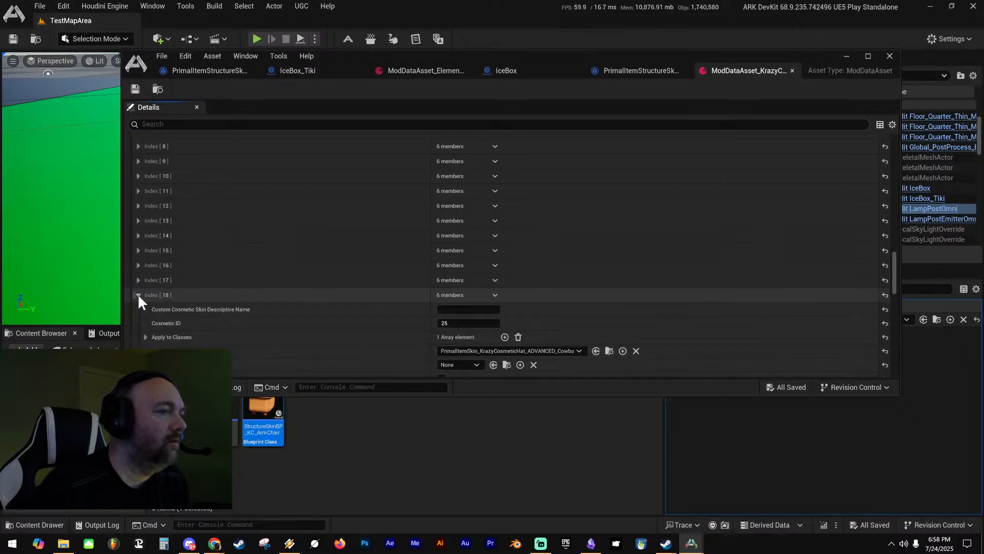
pyautogui.click(138, 295)
pyautogui.scroll(-5, 154, 290)
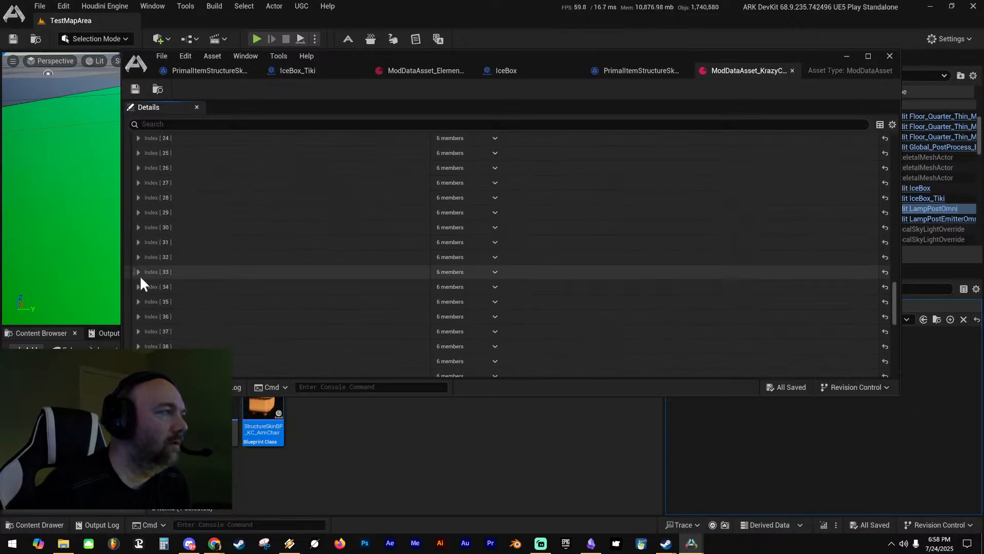
pyautogui.click(138, 271)
pyautogui.click(138, 272)
pyautogui.scroll(-3, 141, 275)
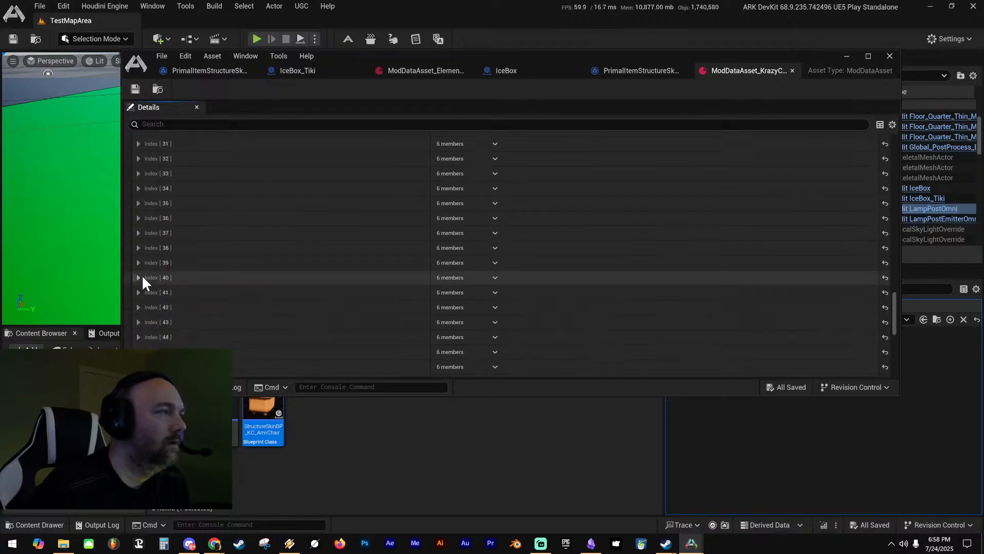
pyautogui.click(138, 262)
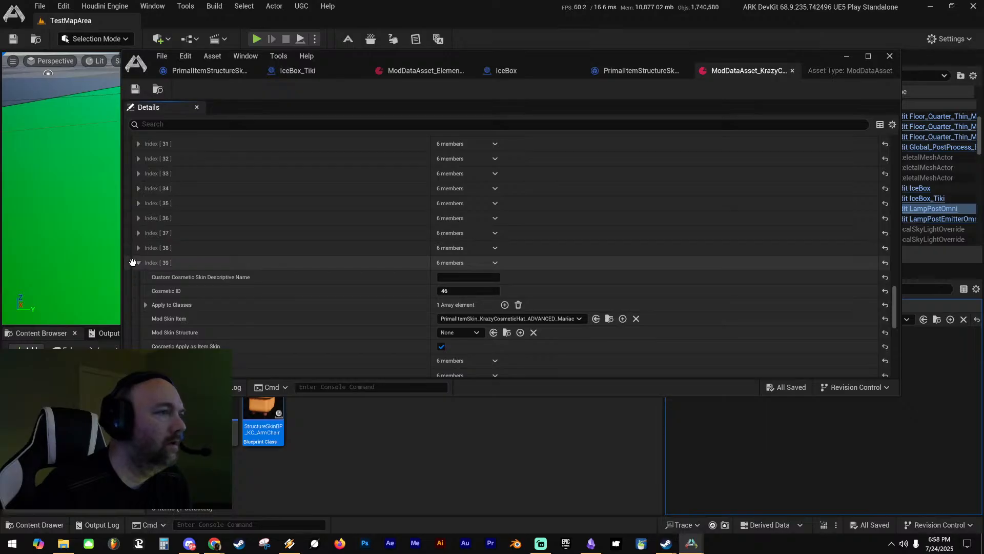
pyautogui.click(136, 263)
# Check the custom cosmetic entries at Index 44, 46, 60 and 66, collapsing each after viewing
pyautogui.scroll(-2, 137, 265)
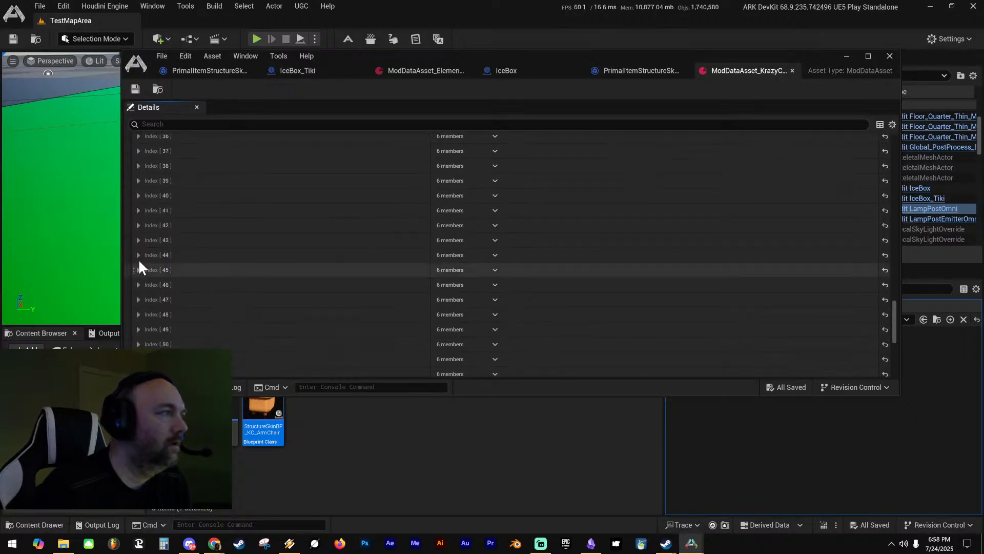
pyautogui.click(137, 254)
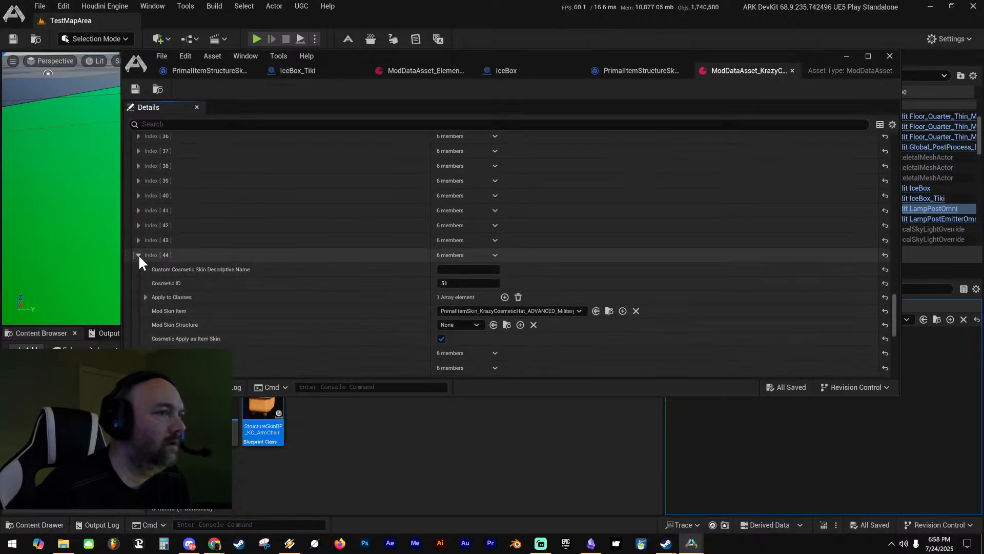
pyautogui.click(138, 254)
pyautogui.click(137, 285)
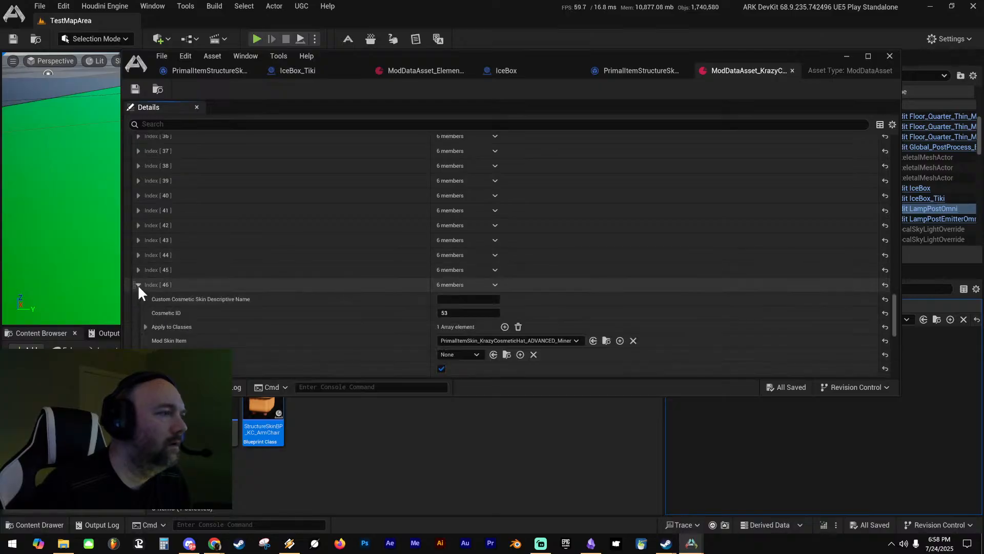
pyautogui.click(137, 285)
pyautogui.scroll(-5, 138, 284)
pyautogui.click(138, 280)
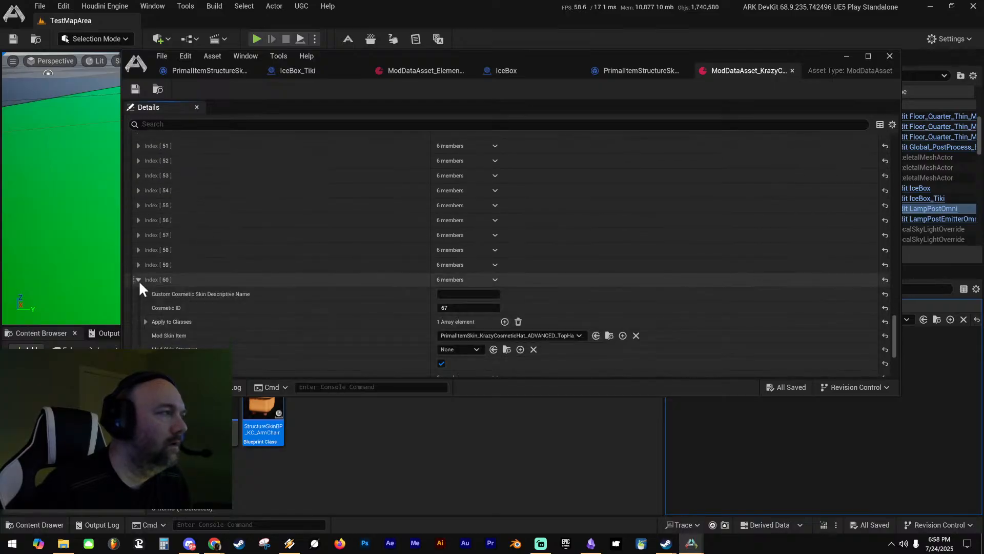
pyautogui.click(138, 280)
pyautogui.scroll(-3, 140, 280)
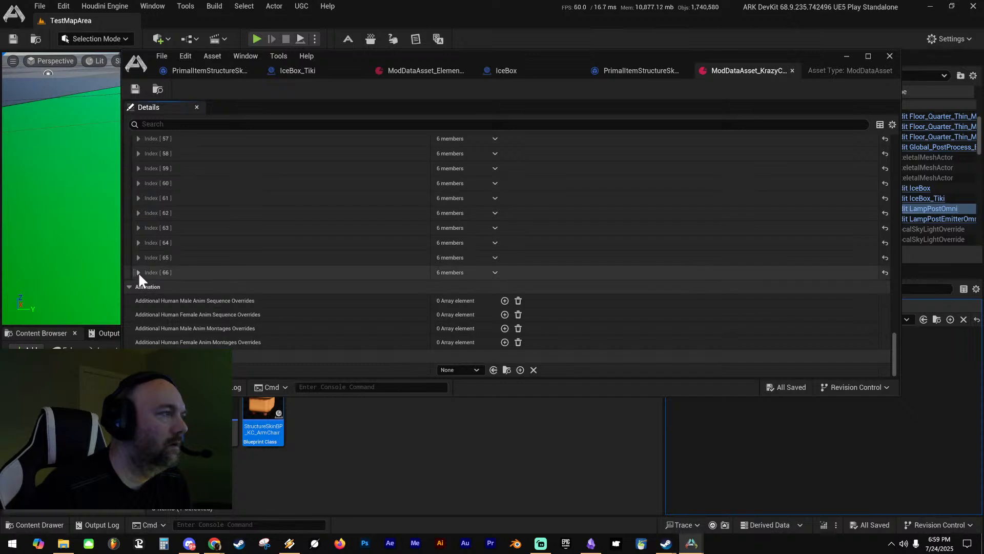
pyautogui.click(138, 272)
pyautogui.click(138, 273)
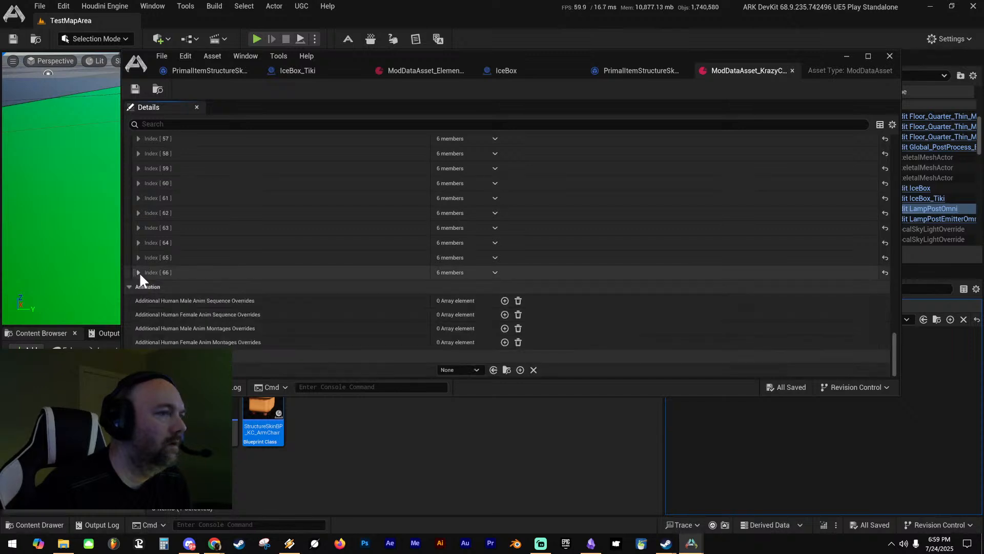
pyautogui.click(139, 272)
pyautogui.click(139, 272)
# Return to the early cosmetic entries, recheck Index 4, and expand the lamp entry at Index 5
pyautogui.scroll(15, 165, 255)
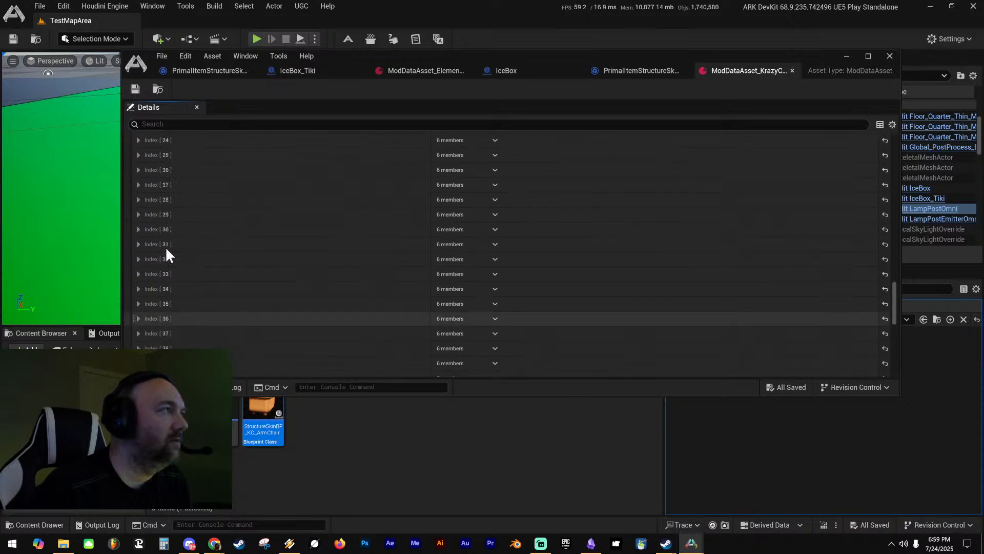
pyautogui.scroll(6, 153, 246)
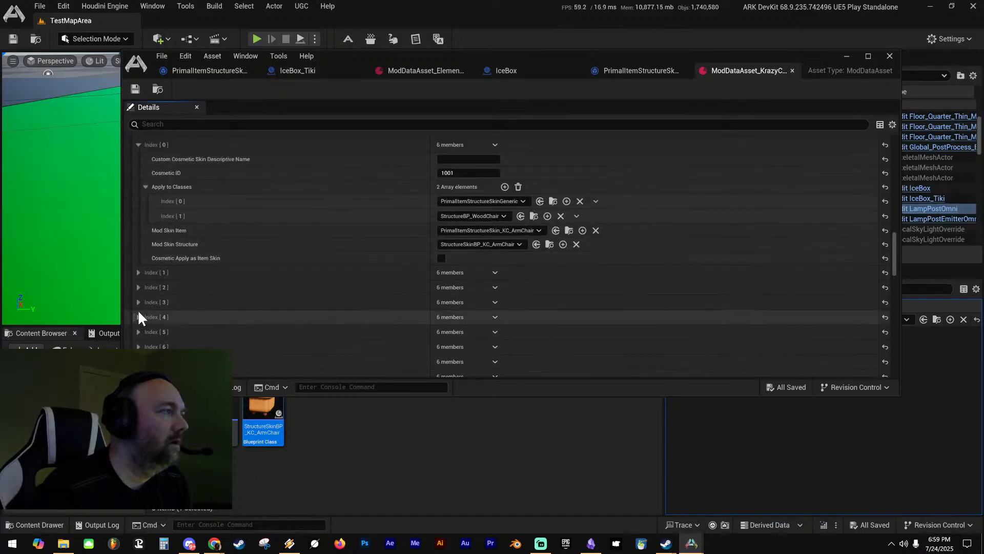
pyautogui.click(138, 317)
pyautogui.click(139, 316)
pyautogui.scroll(-3, 139, 300)
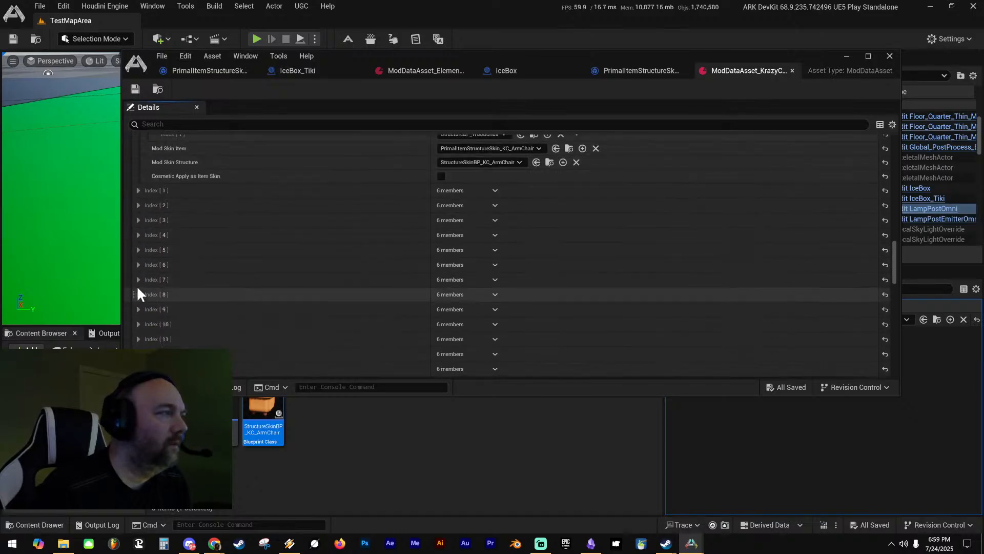
pyautogui.click(138, 250)
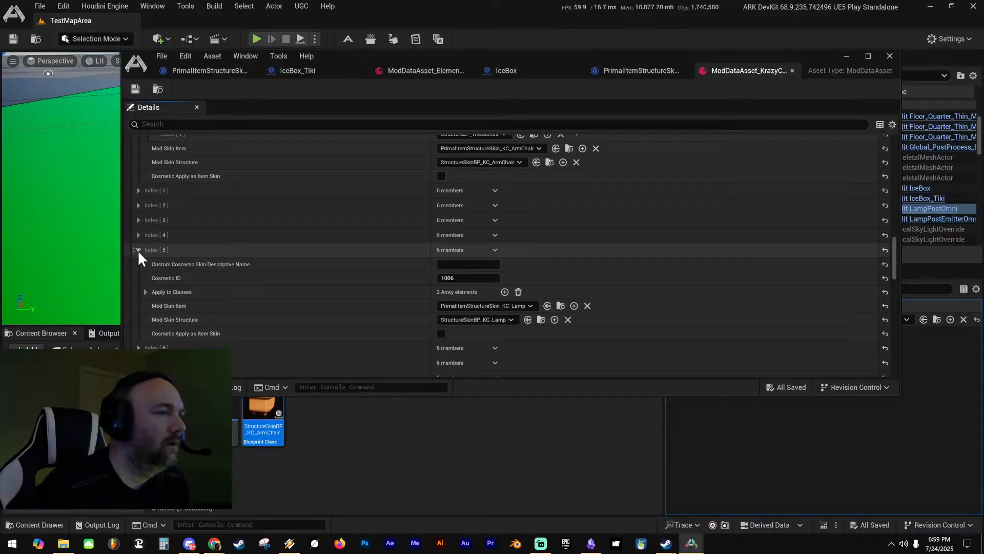
# Collapse the lamp entry at Index 5 and review the armchair cosmetic entry at Index 0
pyautogui.click(138, 250)
pyautogui.click(138, 250)
pyautogui.click(138, 251)
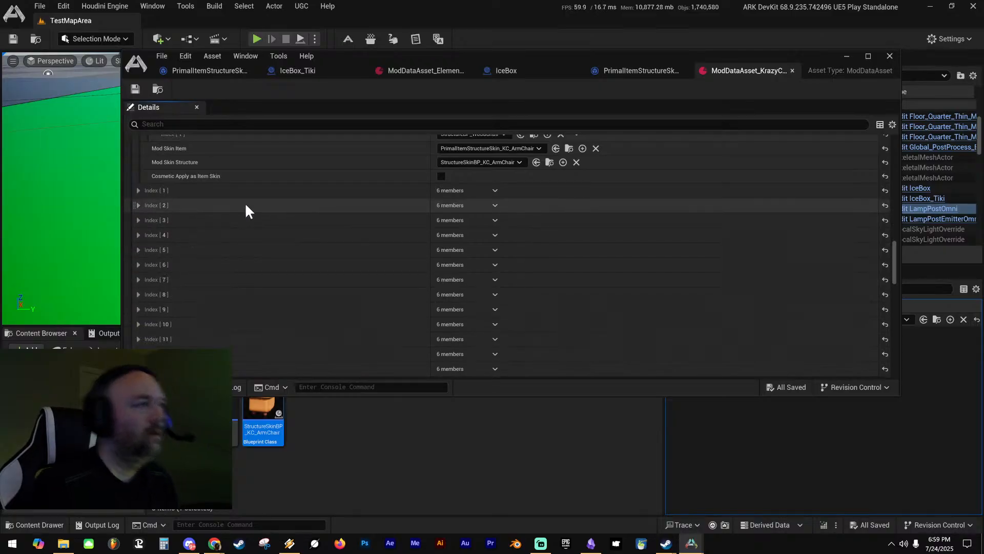
pyautogui.scroll(3, 369, 261)
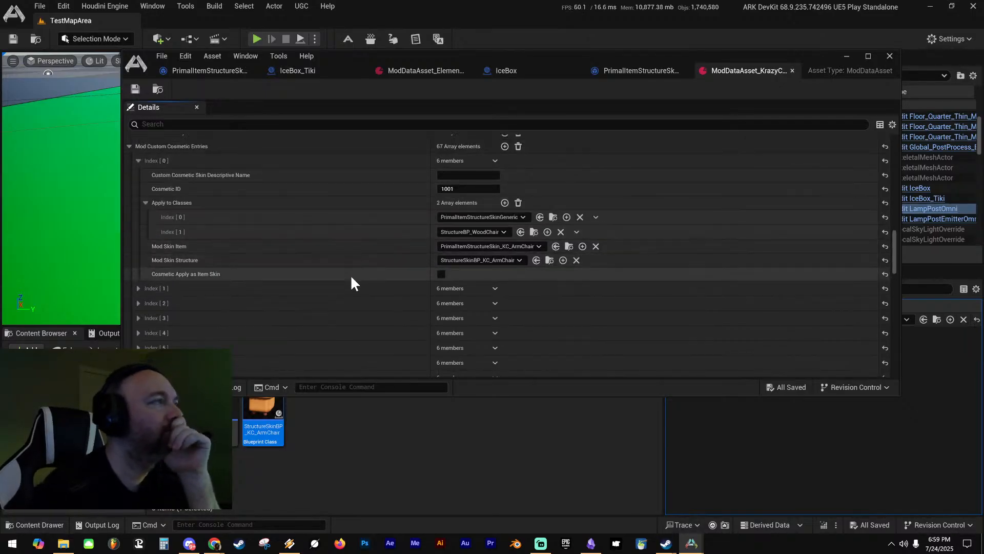
pyautogui.scroll(1, 353, 276)
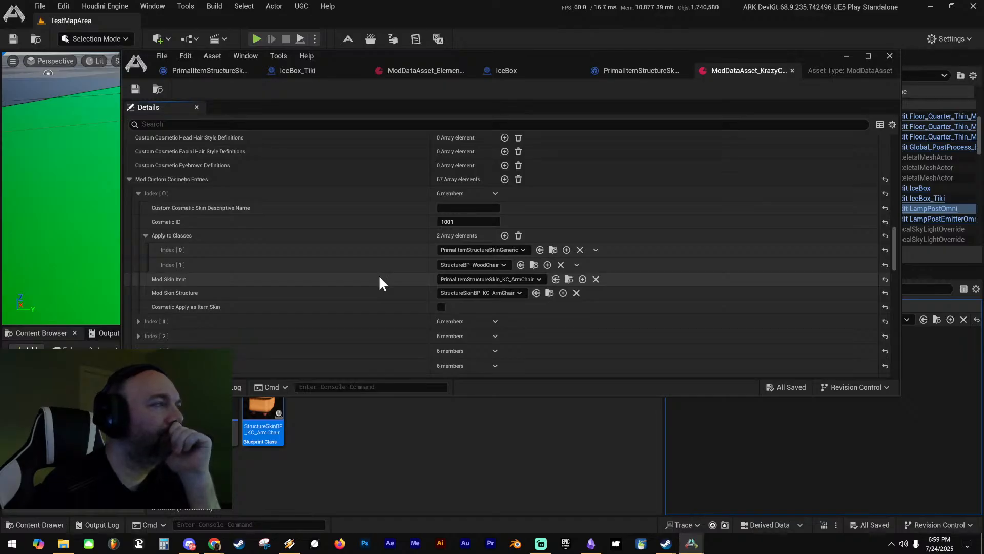
# Switch to the mod data asset containing the Tiki Fridge entry and look through its settings up to the Mod Data Asset category
pyautogui.click(216, 70)
pyautogui.click(389, 71)
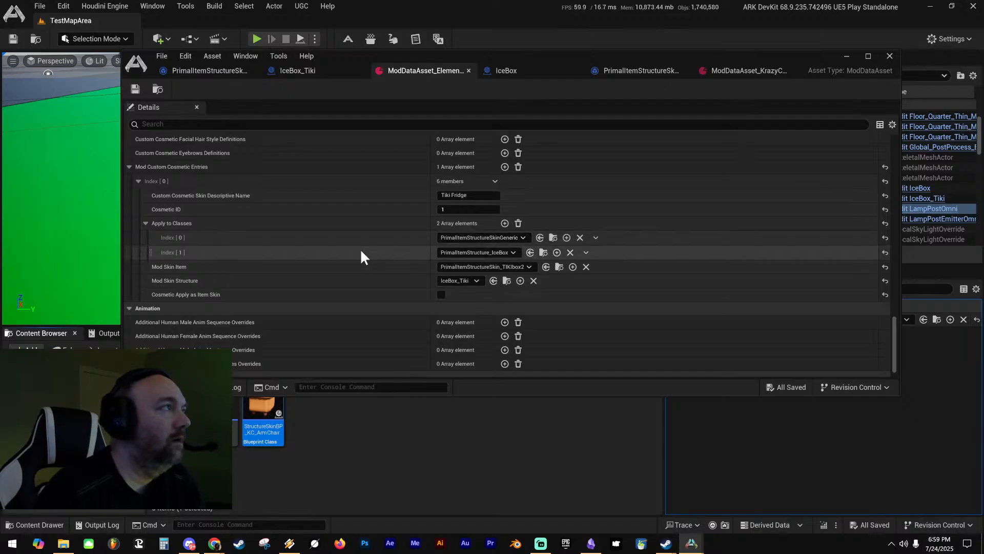
pyautogui.scroll(4, 360, 248)
pyautogui.scroll(10, 365, 248)
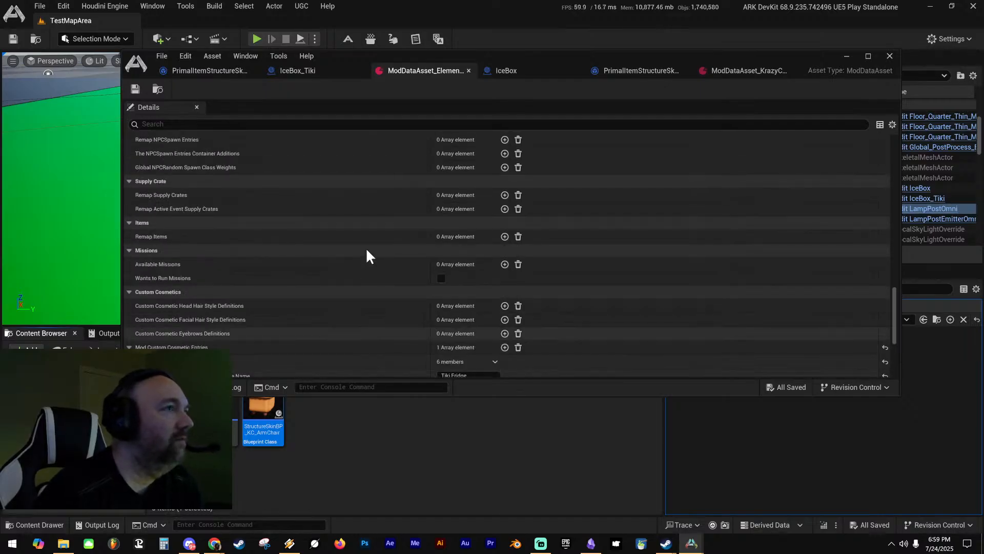
pyautogui.scroll(12, 365, 247)
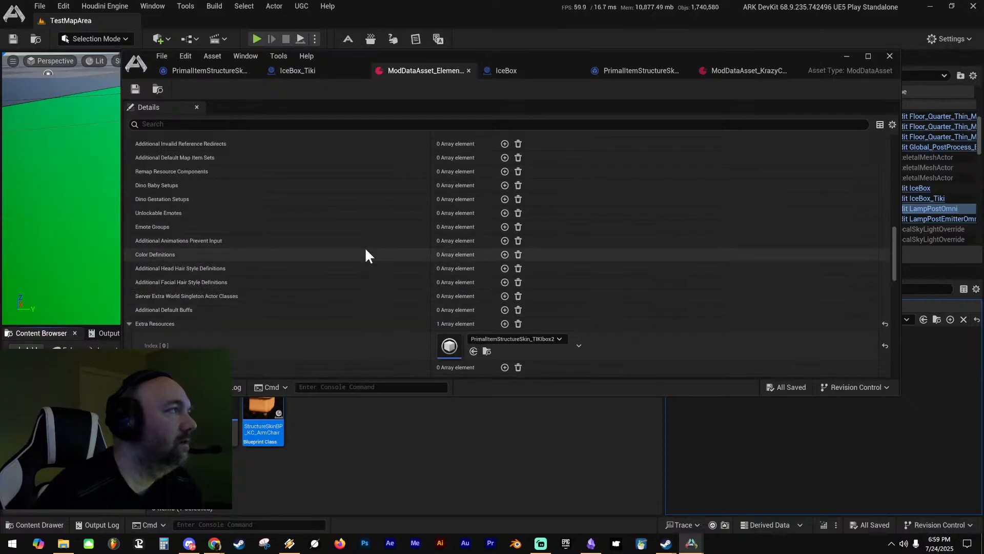
pyautogui.scroll(3, 367, 255)
pyautogui.scroll(-5, 368, 255)
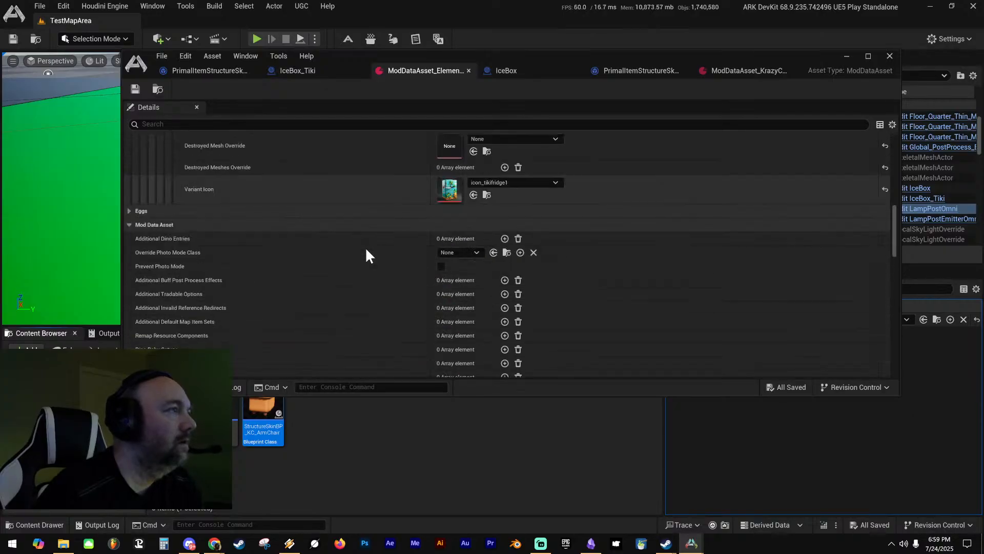
# Collapse the Mod Data Asset, Explorer Notes, Player Data, NPC, Supply Crate, Items and Missions categories, keeping Custom Cosmetics expanded
pyautogui.click(130, 224)
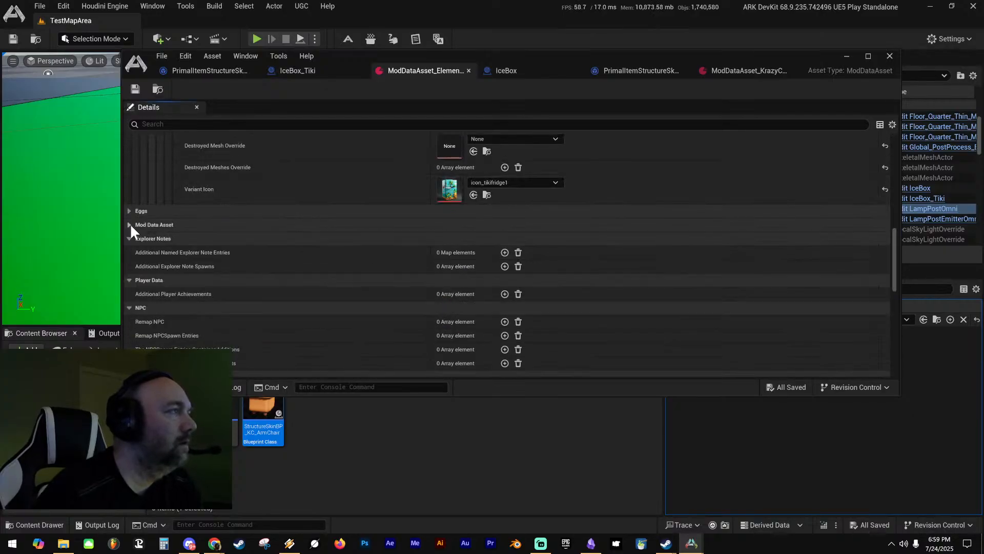
pyautogui.click(129, 238)
pyautogui.click(129, 251)
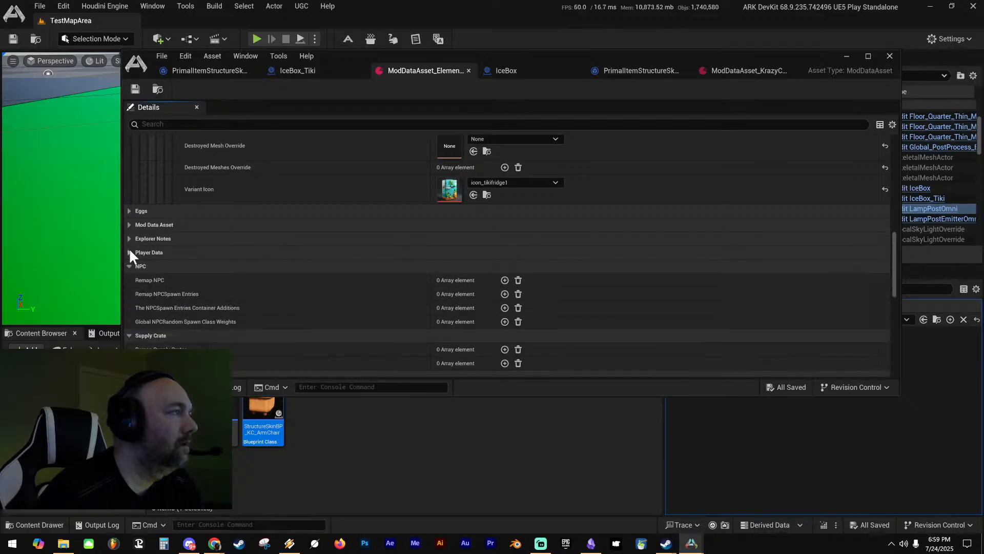
pyautogui.click(130, 265)
pyautogui.click(129, 280)
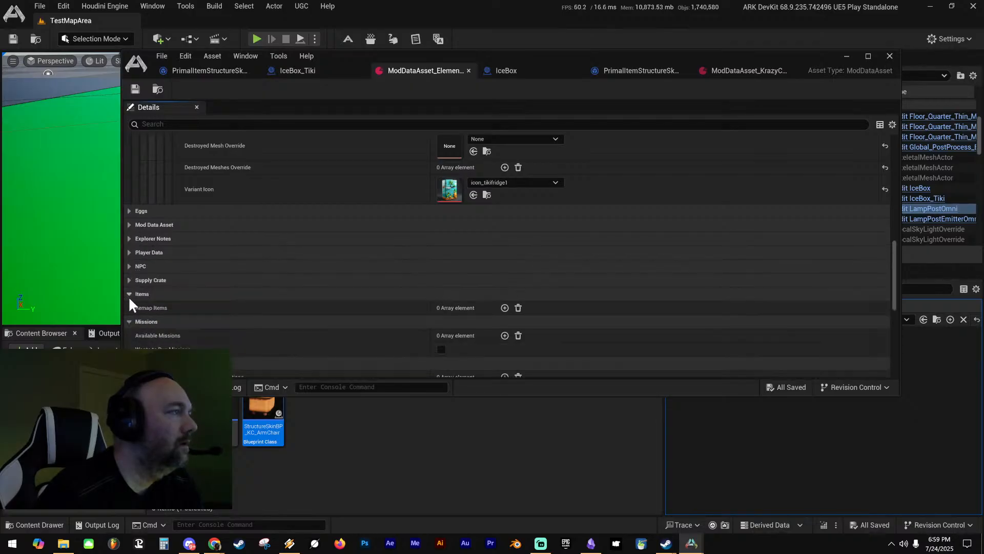
pyautogui.click(129, 294)
pyautogui.click(129, 307)
pyautogui.click(129, 321)
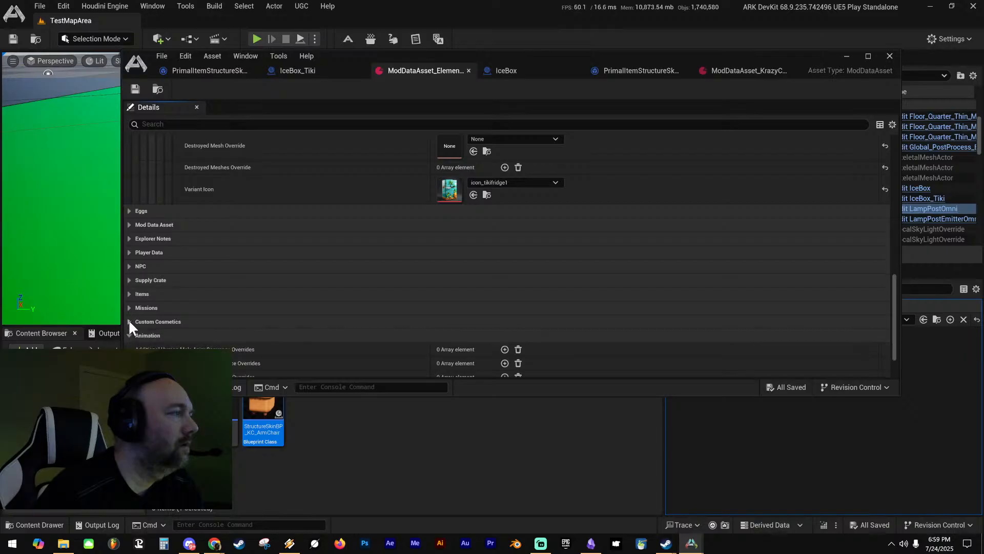
pyautogui.click(129, 321)
# Review the Tiki Fridge custom cosmetic entry, then the additional structures to build and structure variants in the same asset
pyautogui.scroll(-4, 151, 308)
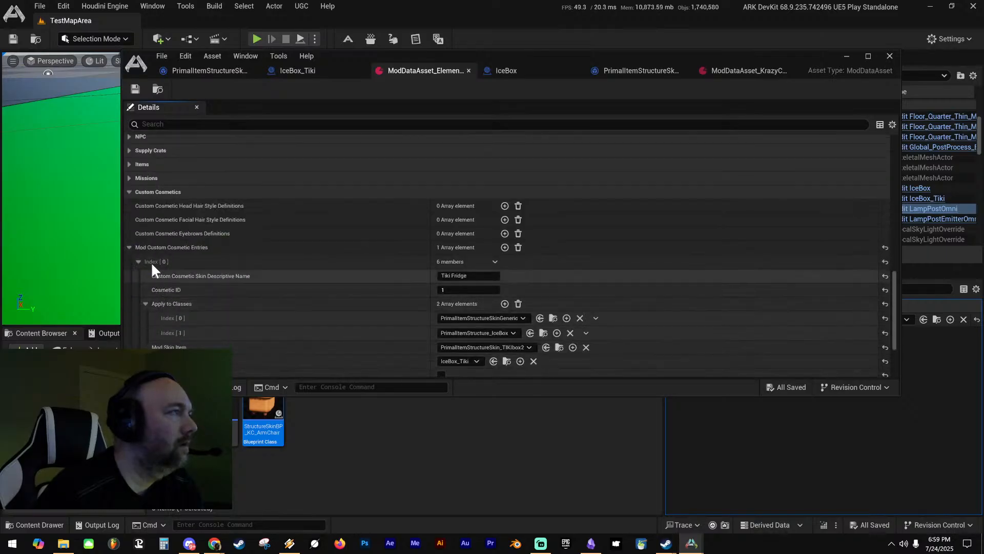
pyautogui.scroll(-4, 171, 246)
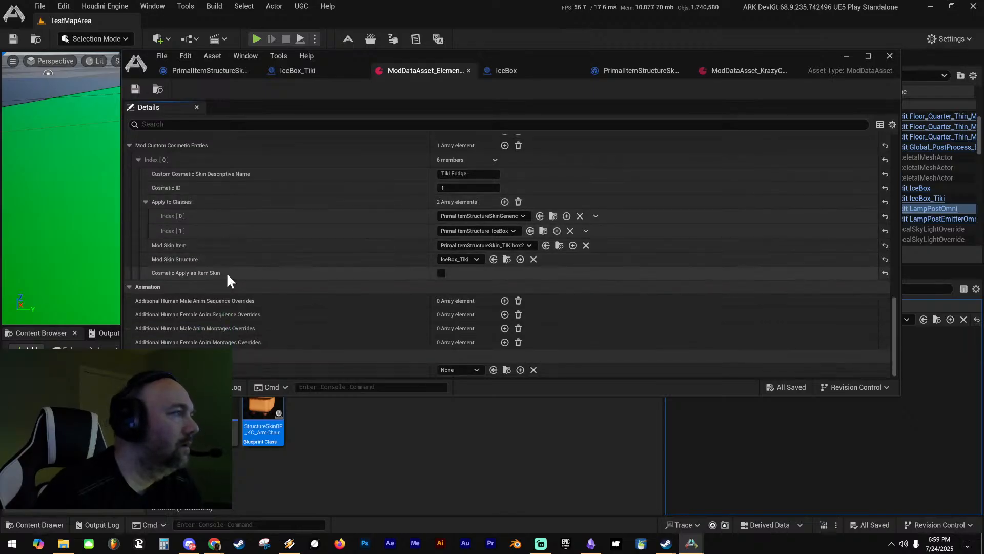
pyautogui.scroll(10, 234, 272)
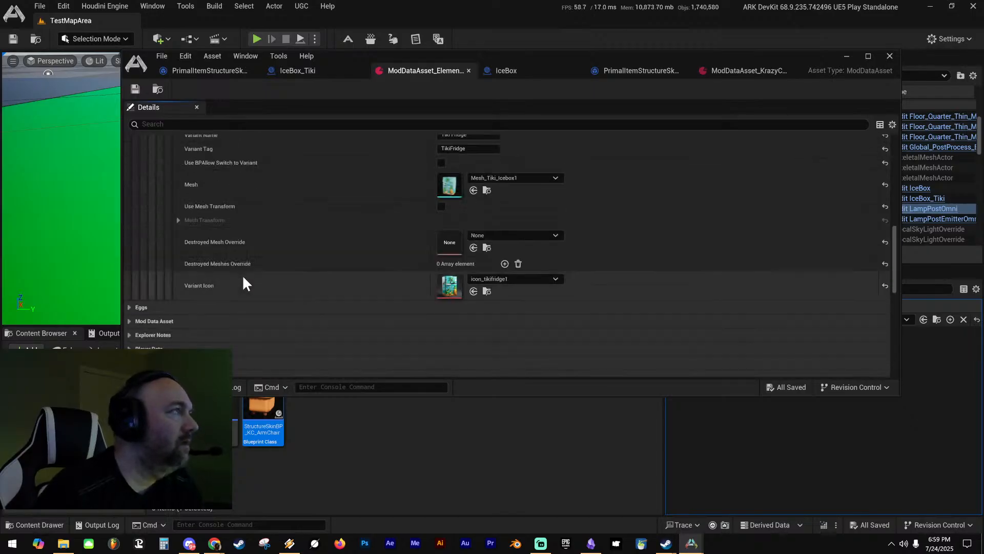
pyautogui.scroll(8, 243, 277)
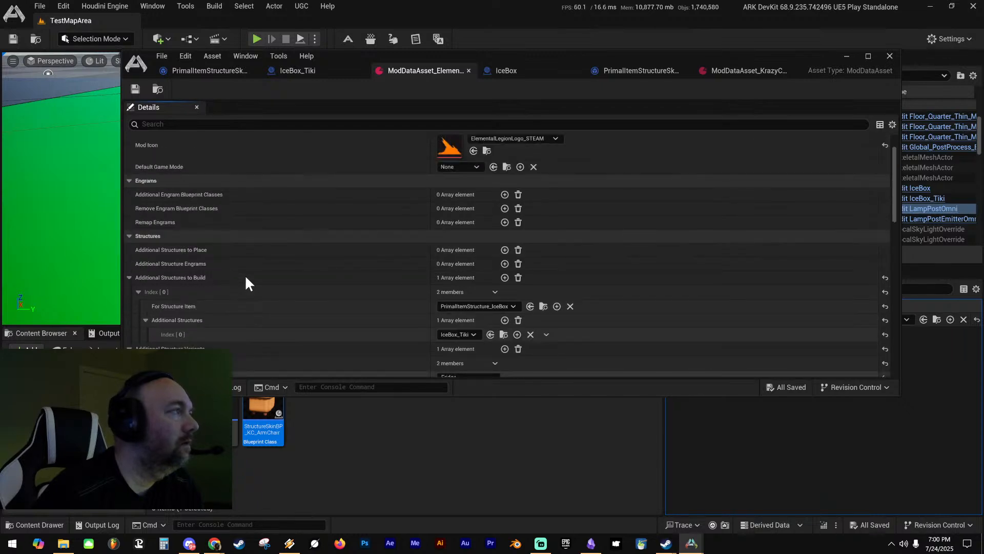
pyautogui.scroll(-4, 201, 277)
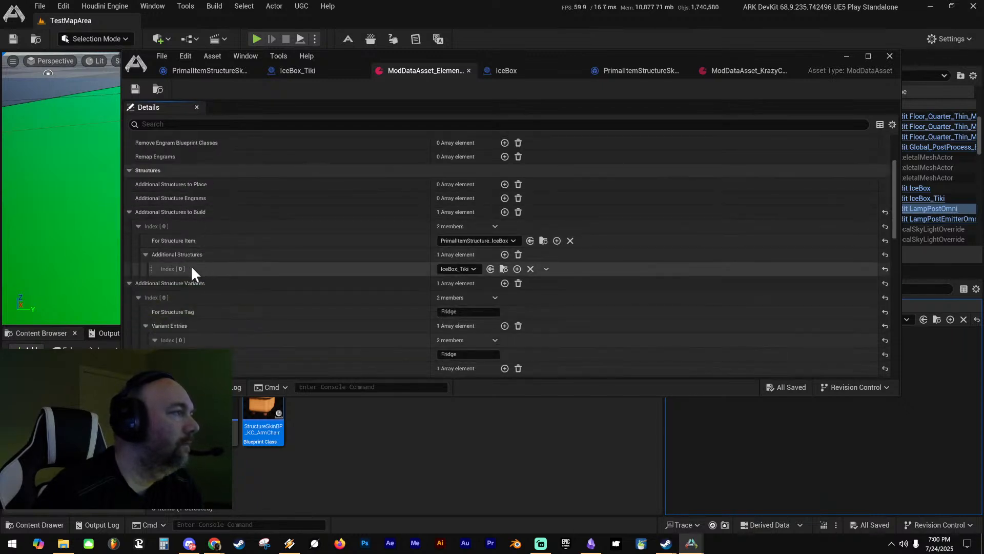
pyautogui.scroll(-3, 208, 281)
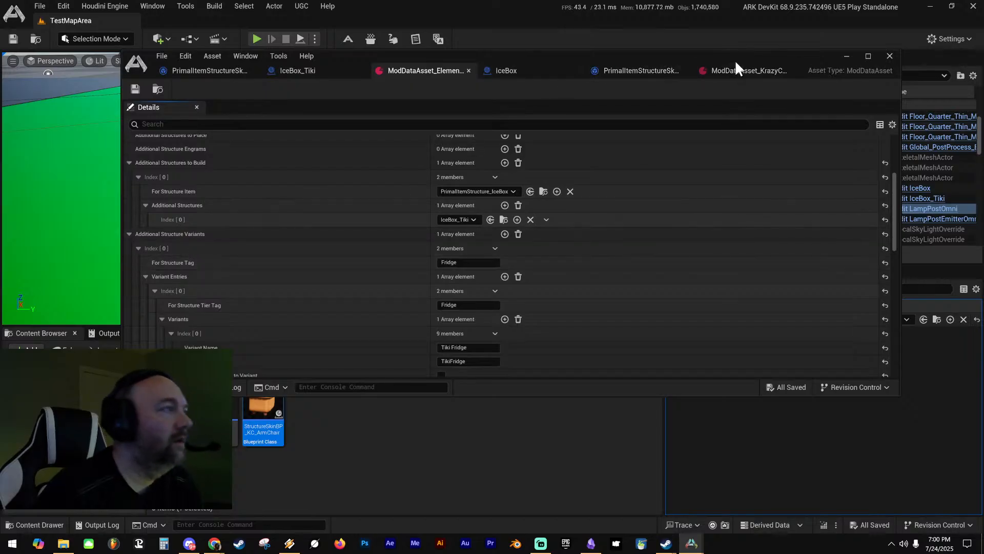
# Return to the KrazyCosmetics data asset and collapse its Player Data, NPC, Supply Crate, Items and Missions categories
pyautogui.click(746, 72)
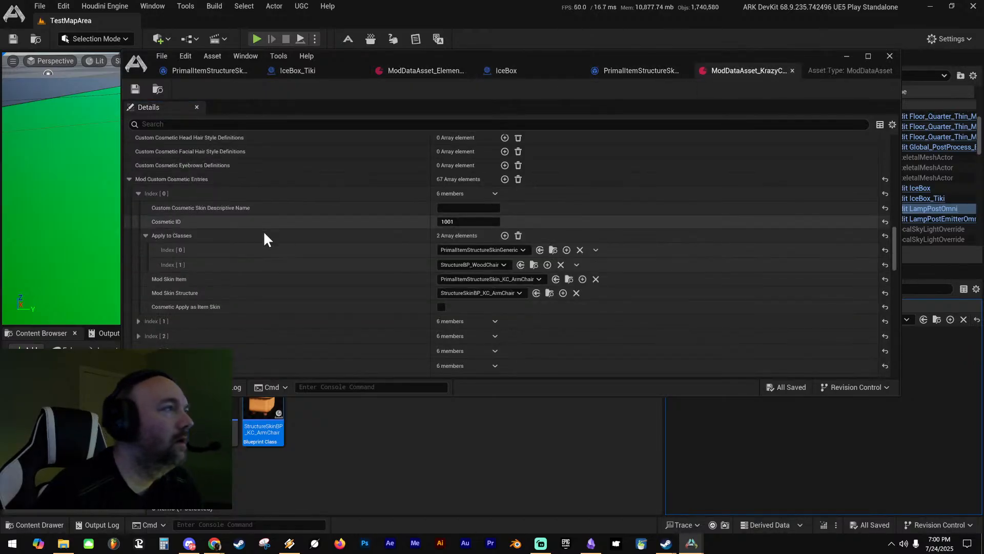
pyautogui.scroll(10, 251, 231)
pyautogui.scroll(6, 243, 239)
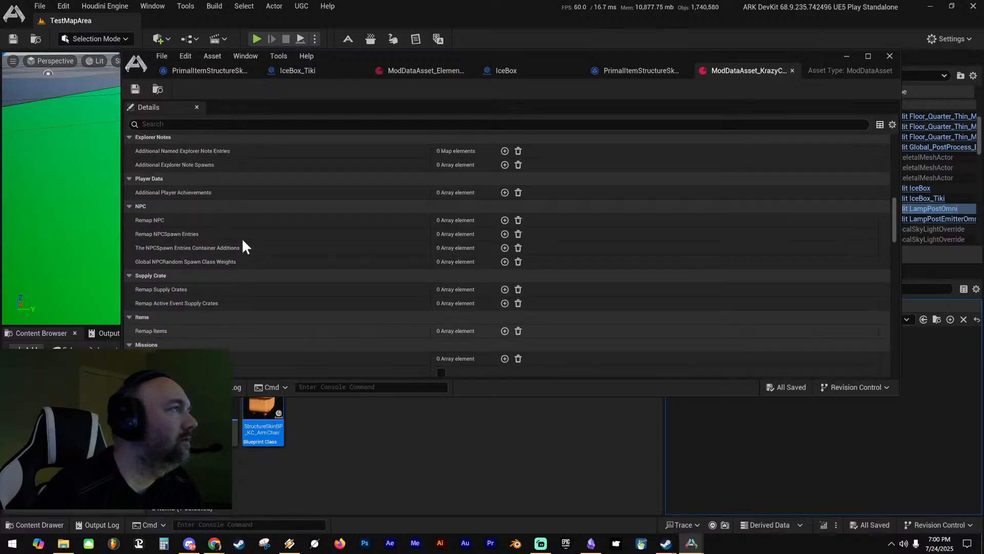
pyautogui.click(130, 180)
pyautogui.click(129, 192)
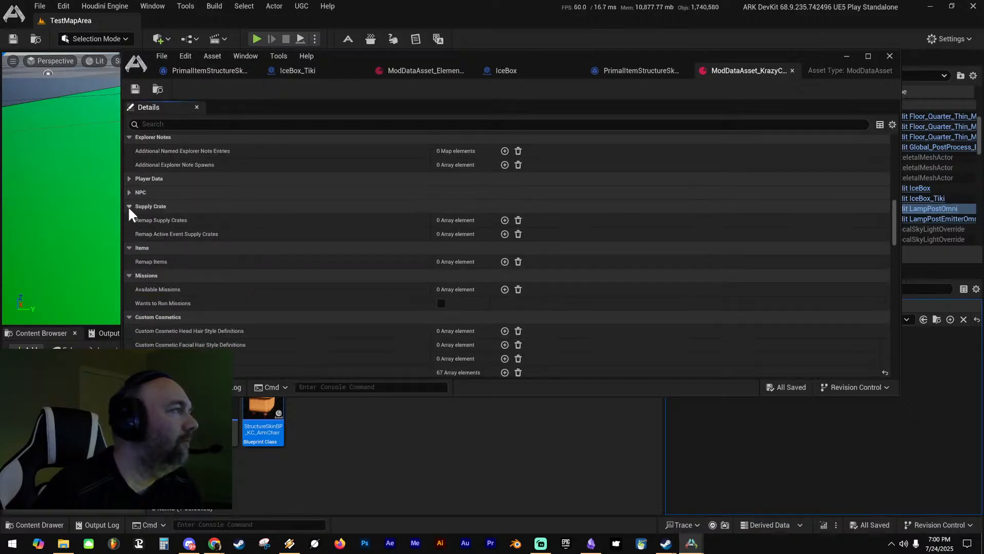
pyautogui.click(128, 206)
pyautogui.click(129, 220)
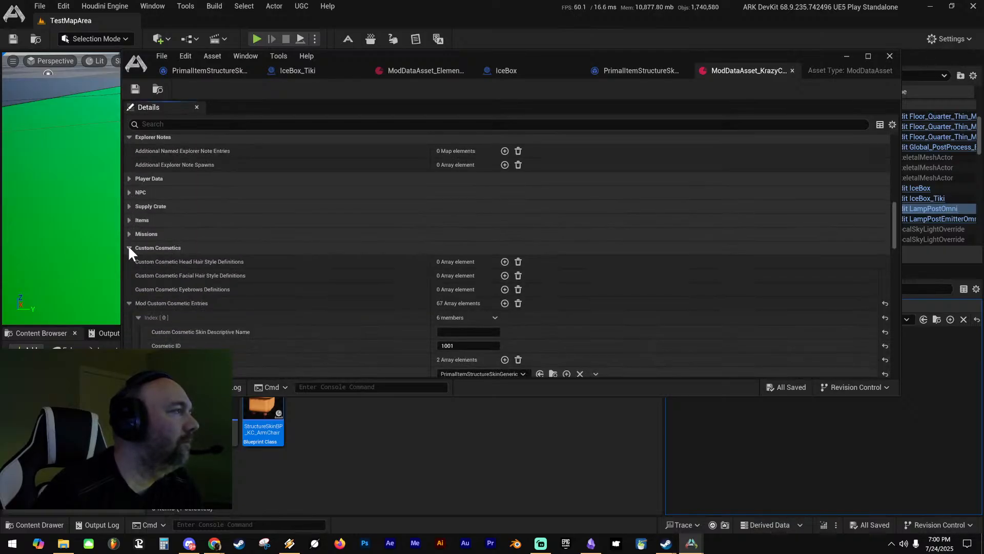
# Check the Extra Resources, Structures and Engrams settings of the KrazyCosmetics data asset
pyautogui.scroll(5, 205, 259)
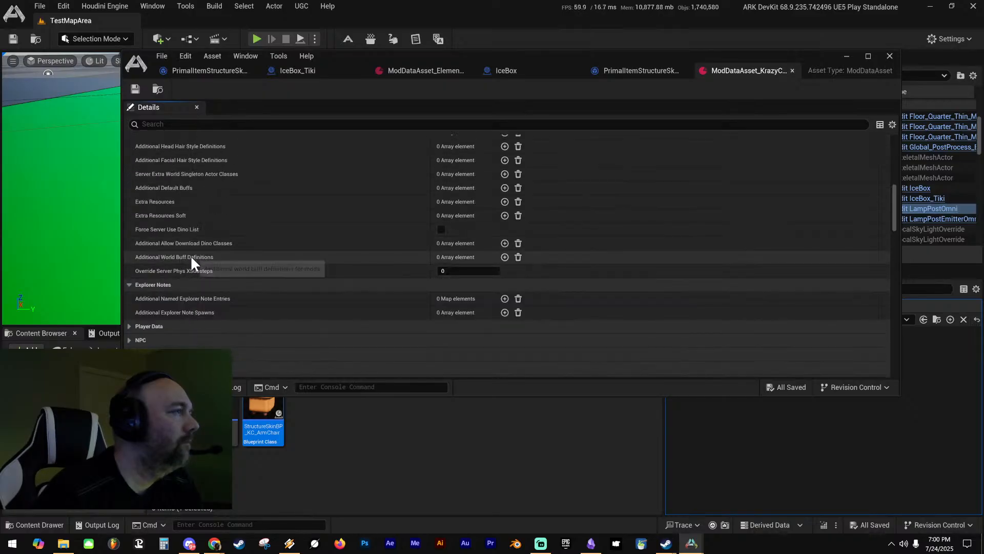
pyautogui.scroll(1, 190, 192)
pyautogui.scroll(8, 191, 198)
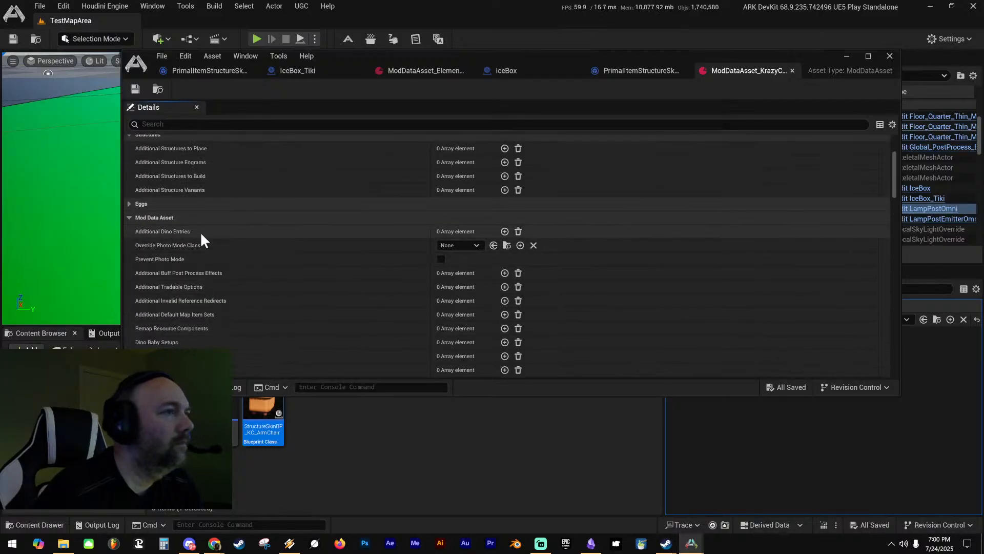
pyautogui.scroll(3, 192, 251)
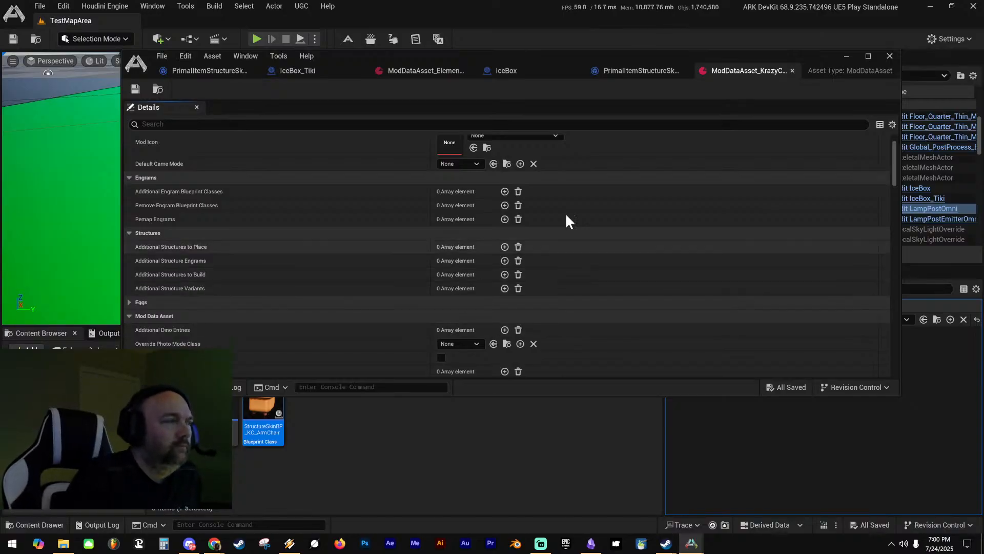
# Compare the Tiki Fridge asset's additional structures and variants, collapsing the Index 0 variant entry under the Fridge structure tag
pyautogui.click(414, 67)
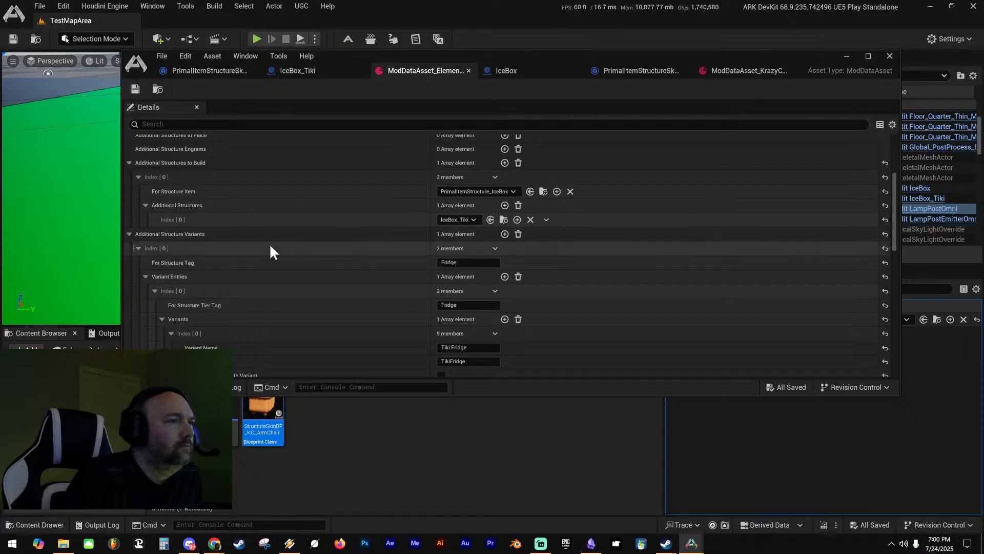
pyautogui.scroll(-2, 269, 246)
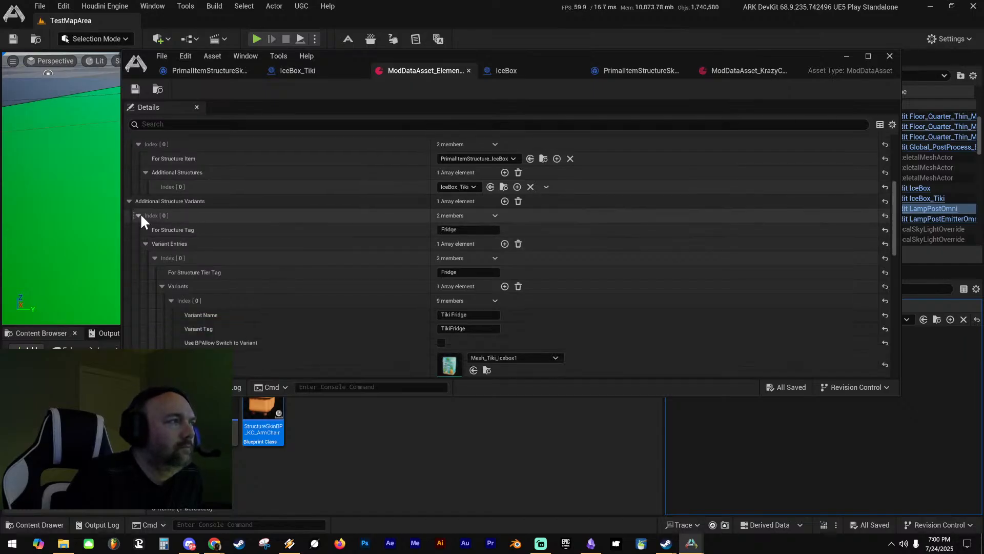
pyautogui.scroll(-3, 246, 254)
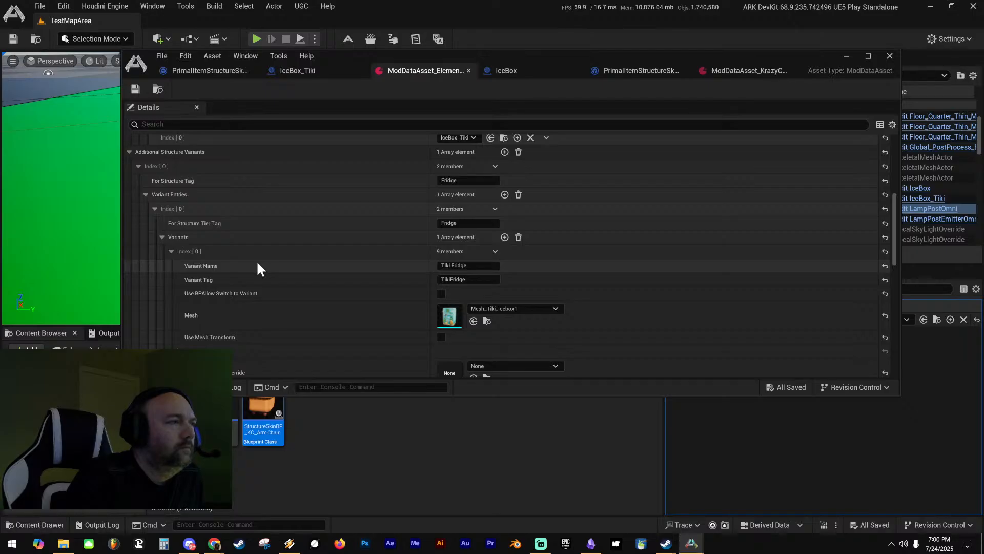
pyautogui.scroll(2, 257, 264)
pyautogui.click(155, 242)
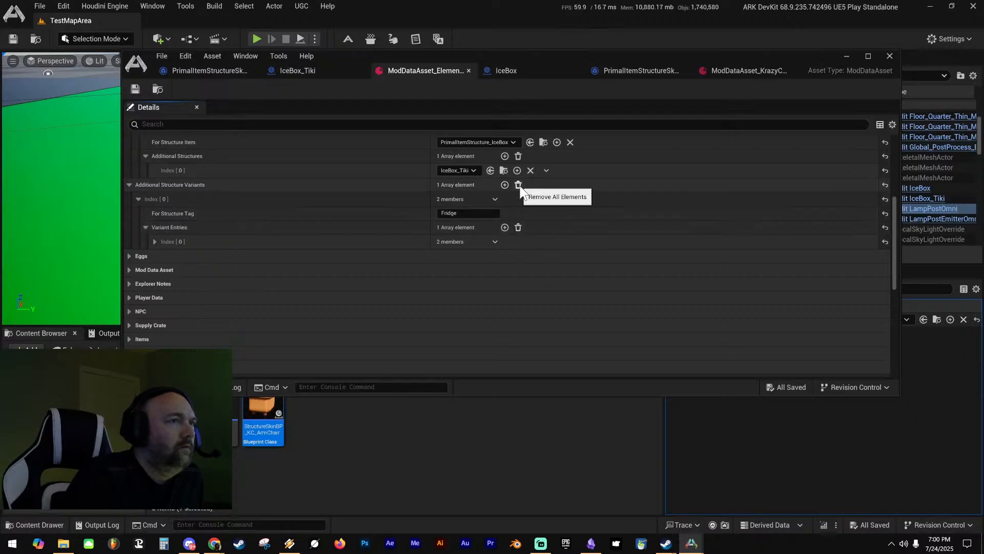
pyautogui.scroll(3, 522, 231)
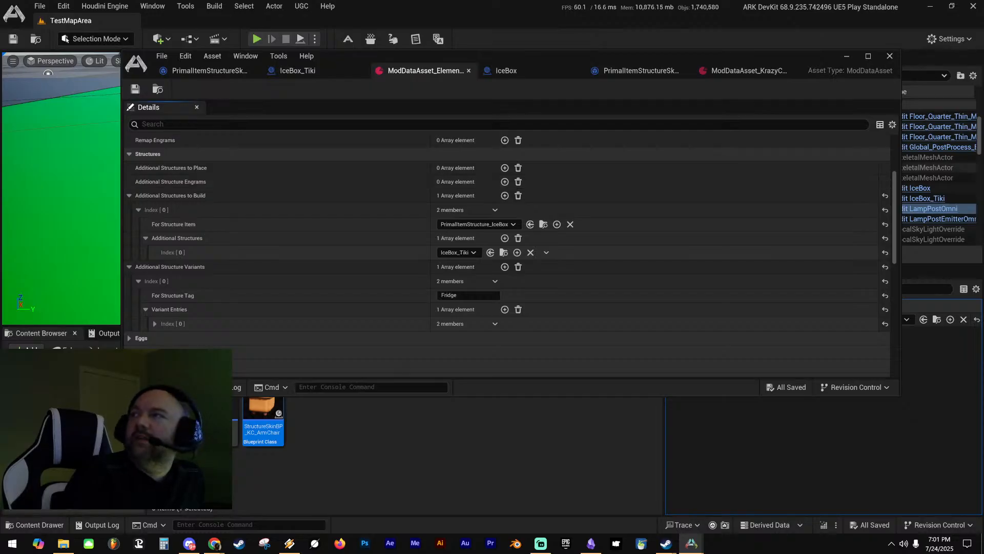
# Recheck the Structures and Engrams categories in the KrazyCosmetics data asset
pyautogui.click(759, 72)
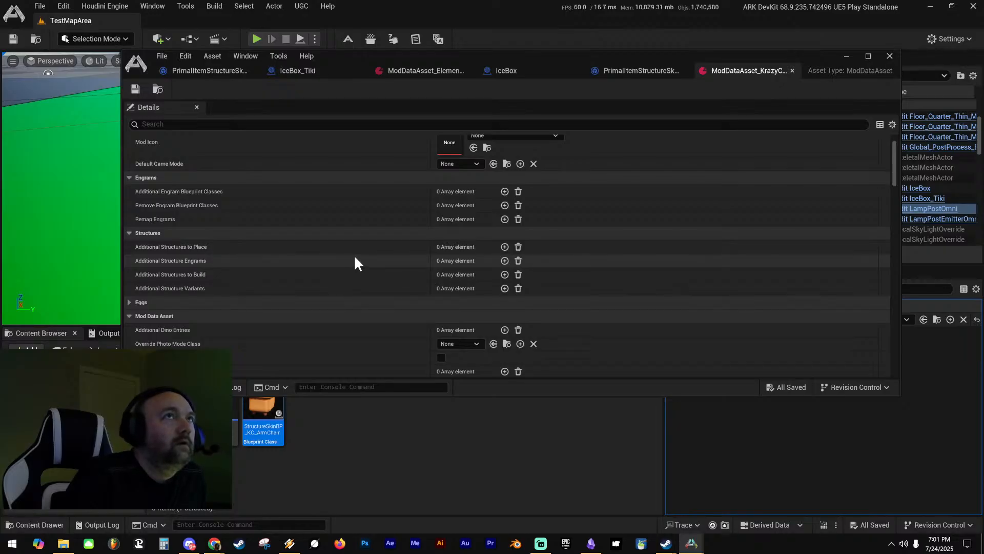
pyautogui.scroll(-3, 354, 258)
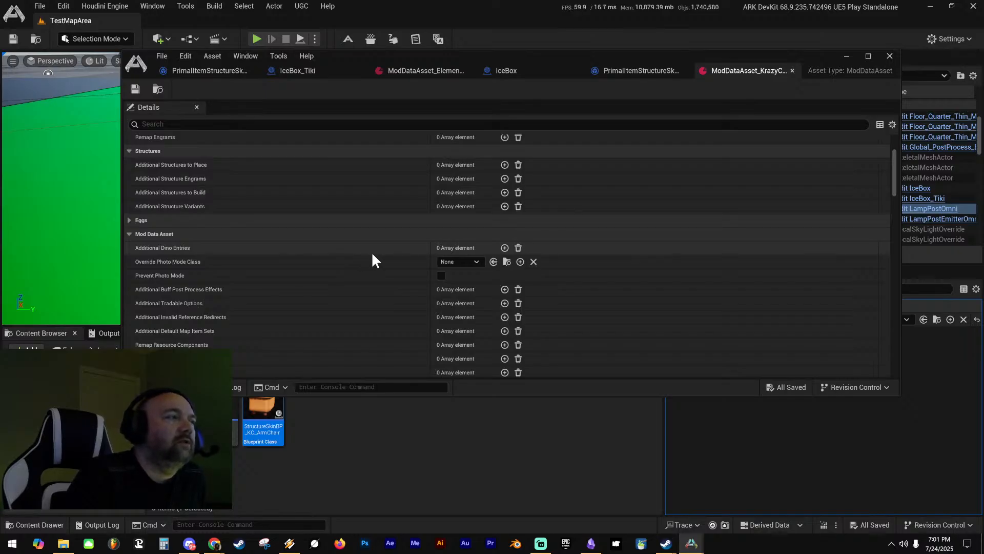
pyautogui.scroll(2, 372, 251)
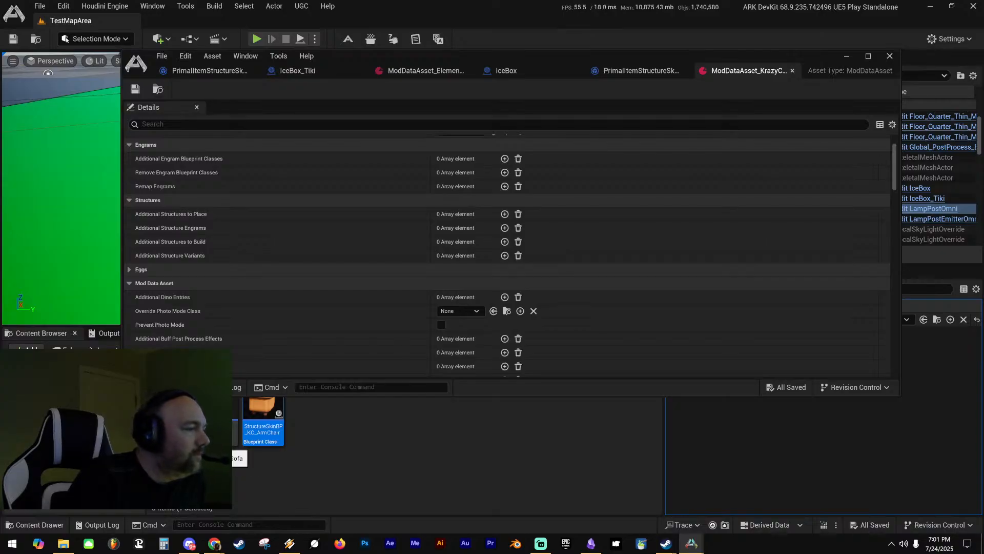
# Browse to the storage skin's folder and open the StructureSkinBP_KC_Storages blueprint
pyautogui.click(109, 452)
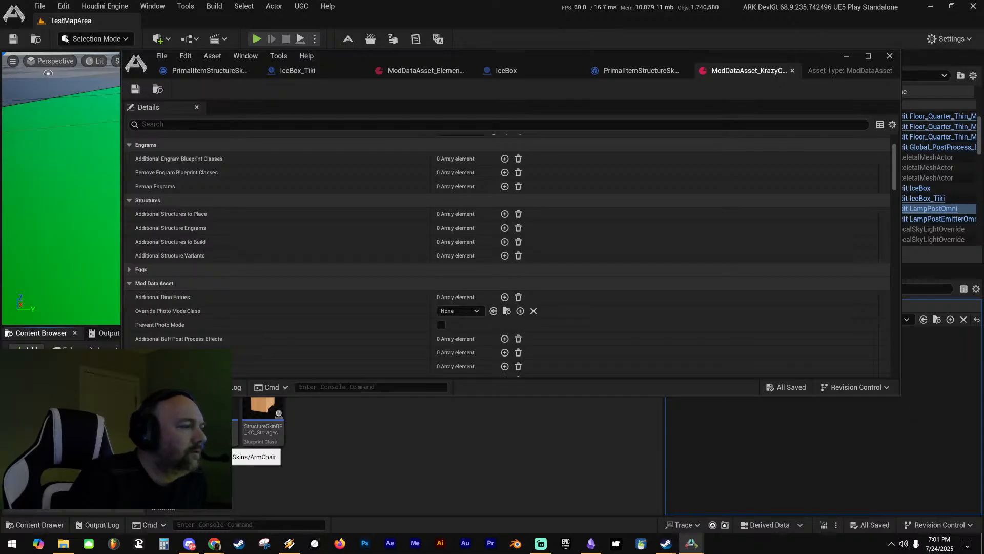
pyautogui.click(266, 416)
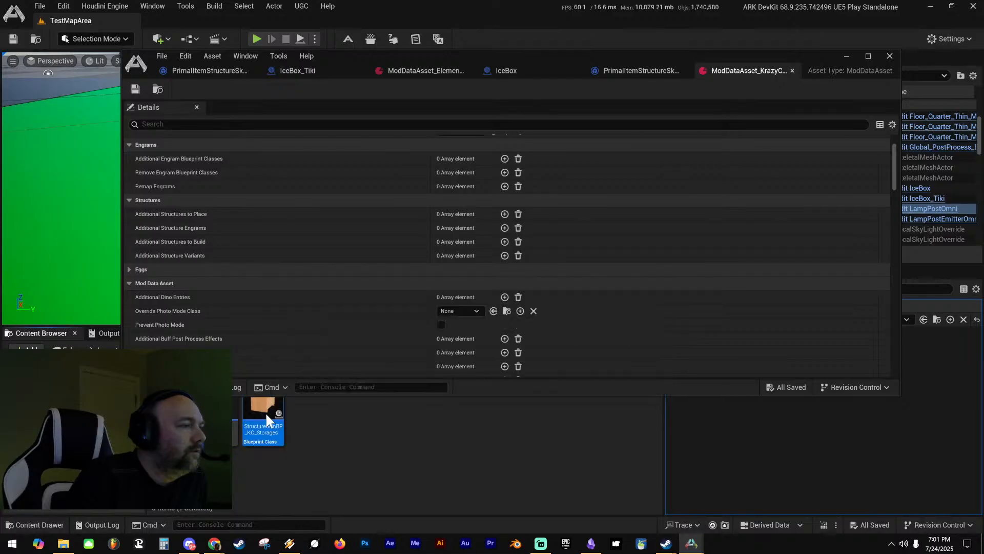
pyautogui.doubleClick(273, 411)
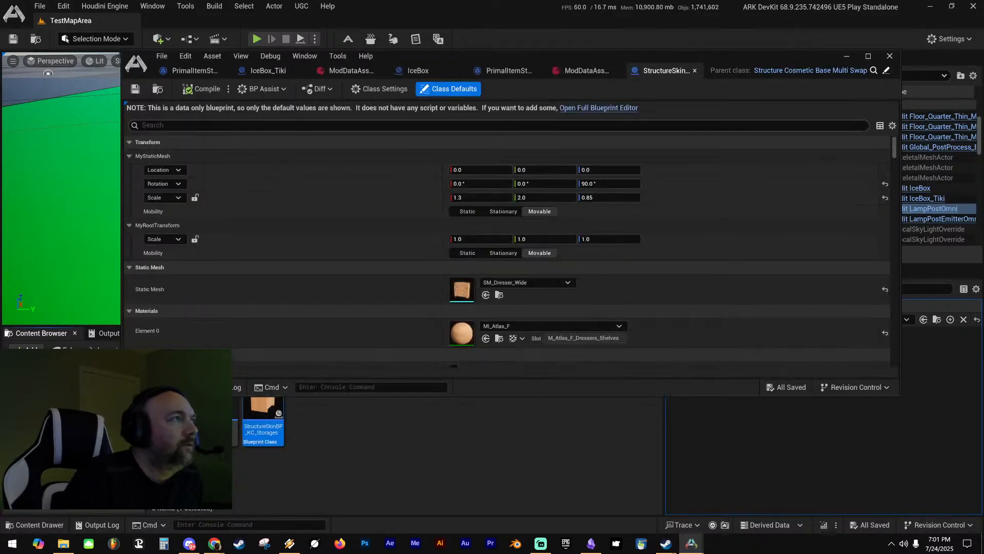
# Search the StructureSkinBP_KC_Storages class defaults for "skin", clear the search, and examine its transform, static mesh and material settings
pyautogui.click(212, 125)
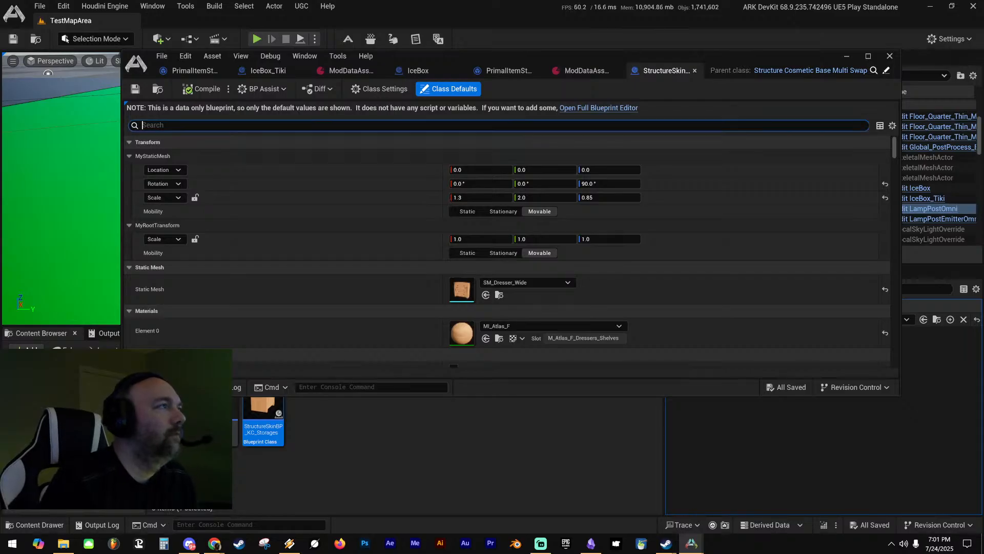
pyautogui.write('skin')
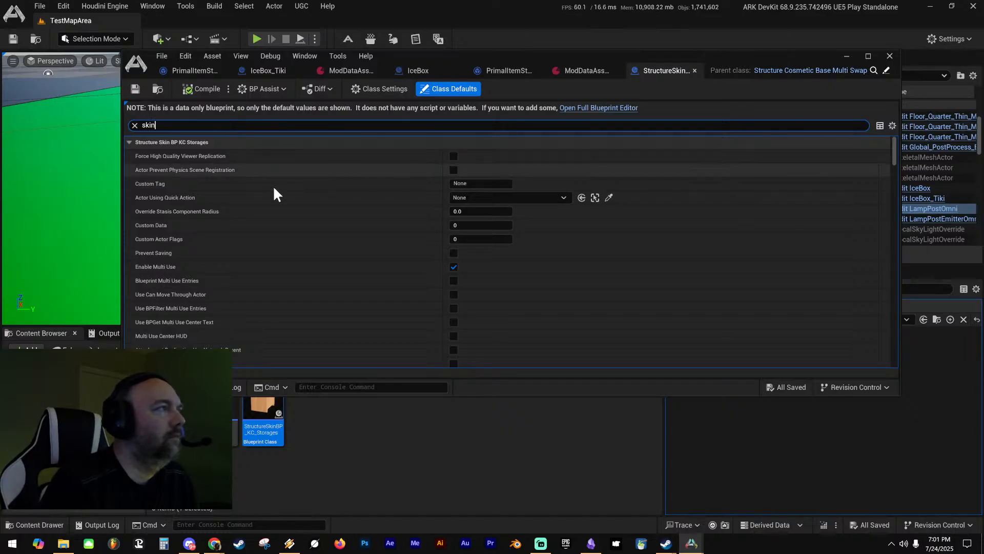
pyautogui.scroll(-1, 281, 211)
pyautogui.press('BackSpace')
pyautogui.press('BackSpace')
pyautogui.press('BackSpace')
pyautogui.press('BackSpace')
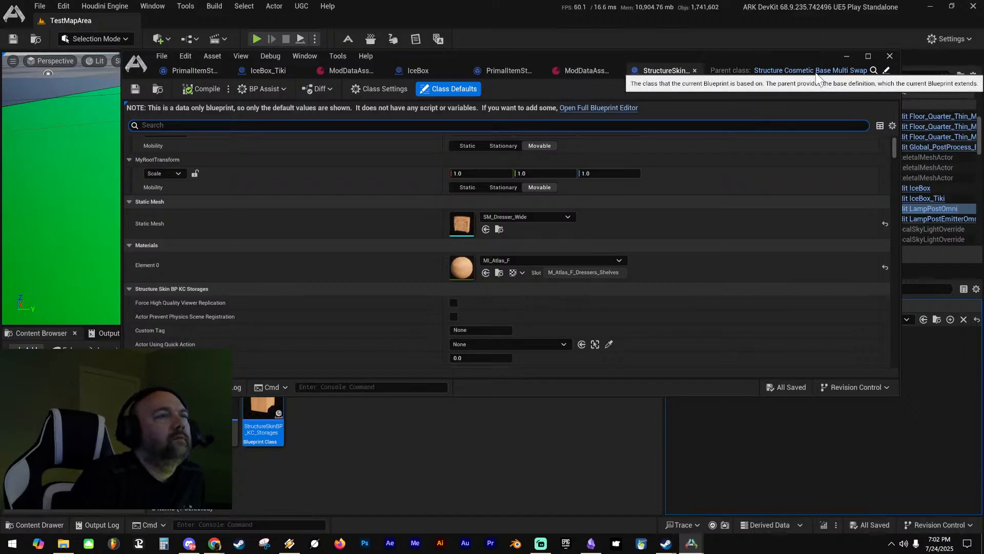
pyautogui.scroll(-10, 347, 247)
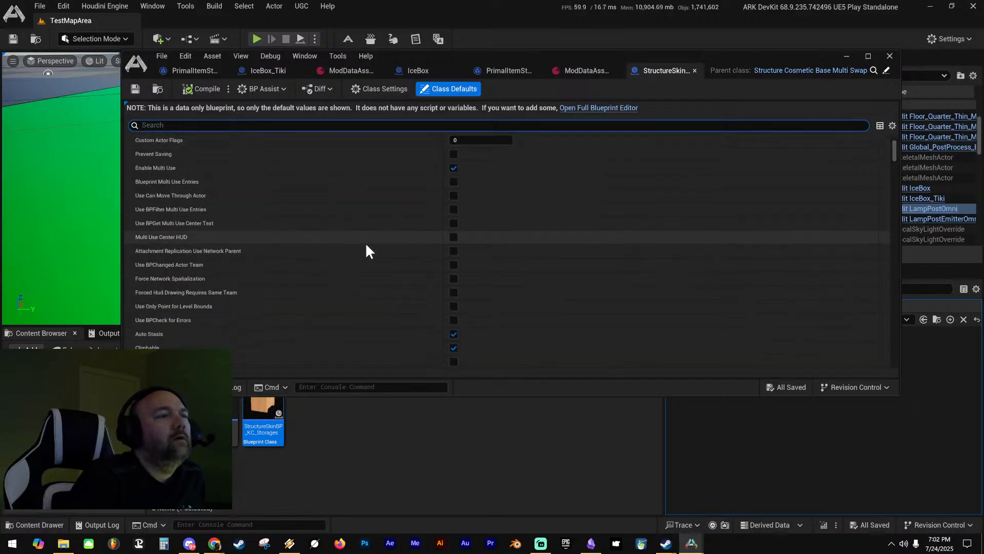
pyautogui.scroll(10, 367, 246)
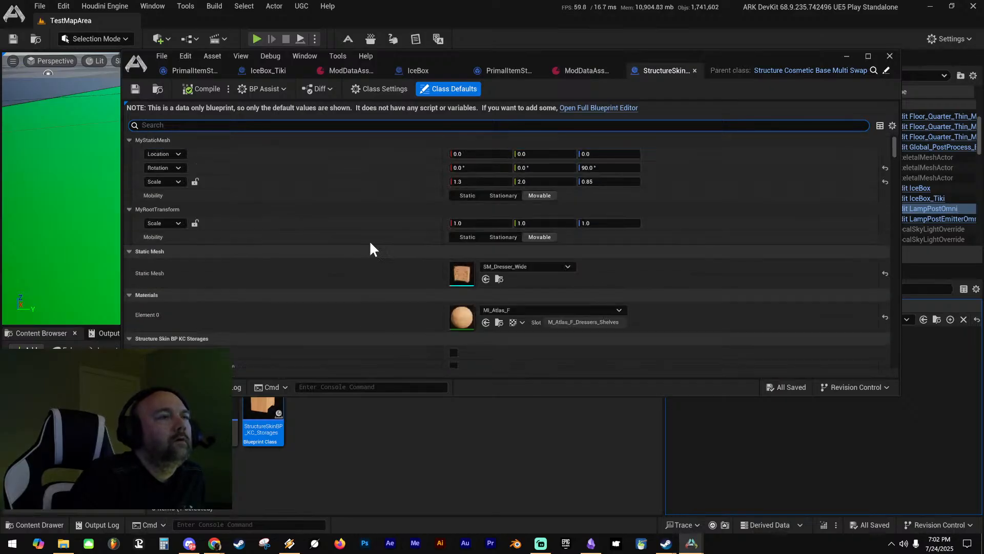
pyautogui.scroll(1, 370, 243)
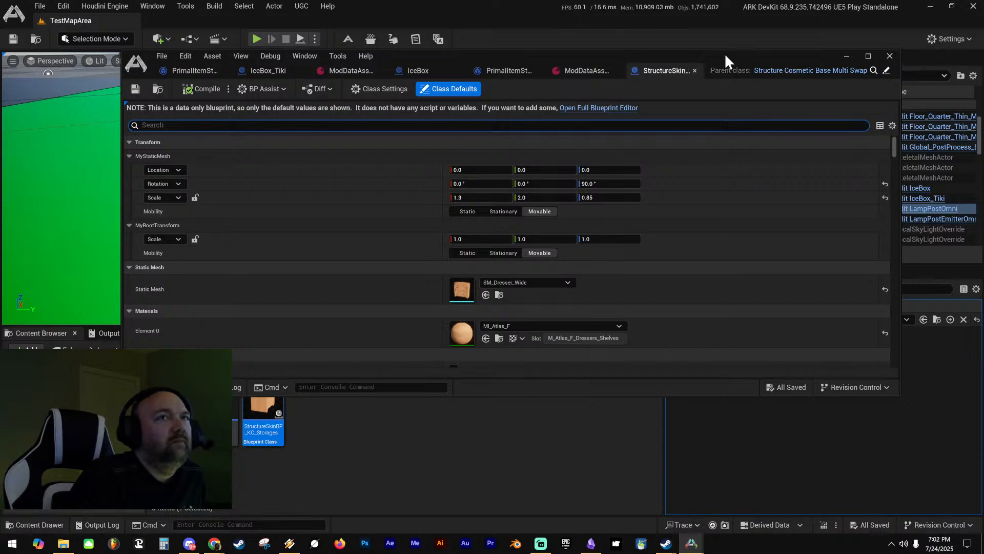
# Locate the storage skin's parent class, StructureCosmeticBase_MultiSwap, in the PrimalEarth skins folder and copy it into the Element_Urban content folder
pyautogui.click(874, 70)
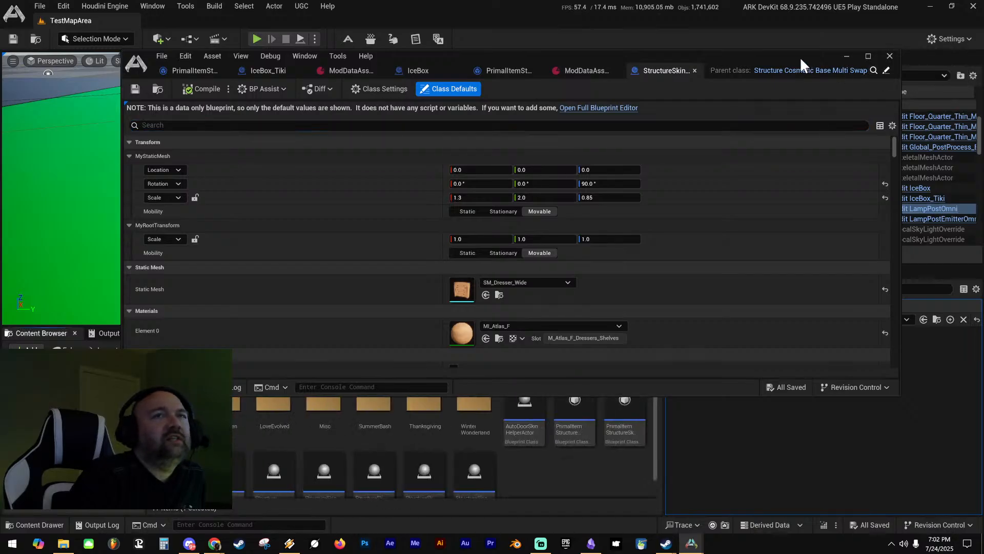
pyautogui.moveTo(801, 59); pyautogui.dragTo(983, 77)
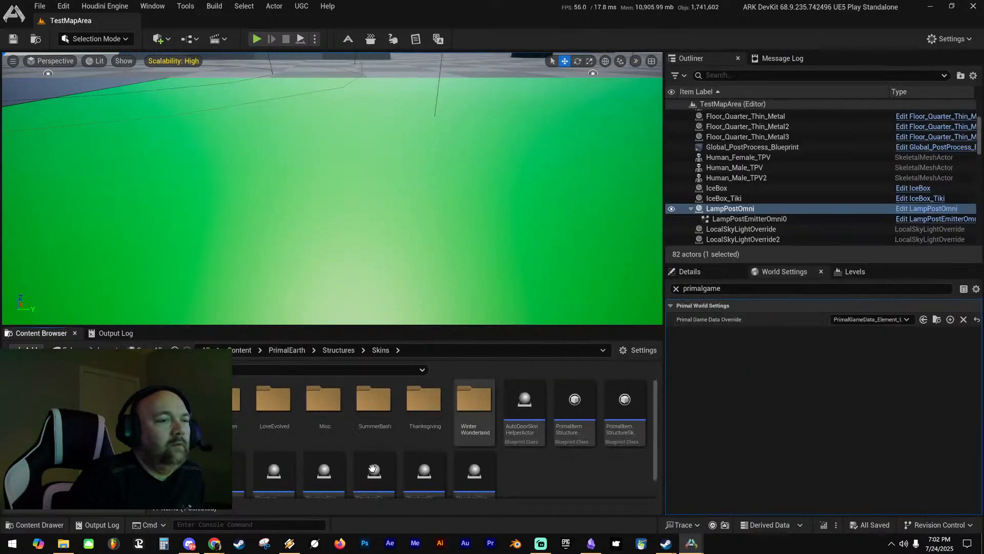
pyautogui.scroll(-1, 245, 451)
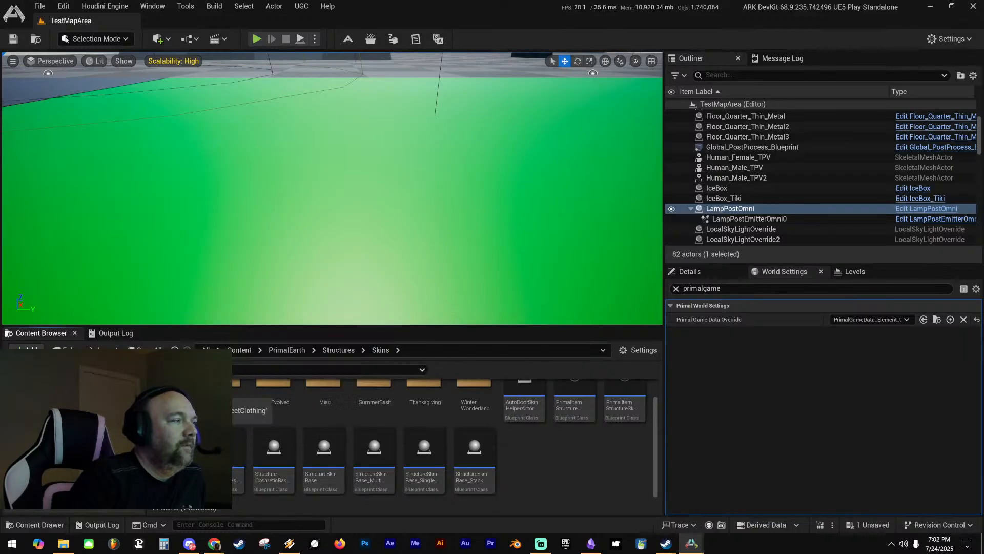
pyautogui.click(82, 391)
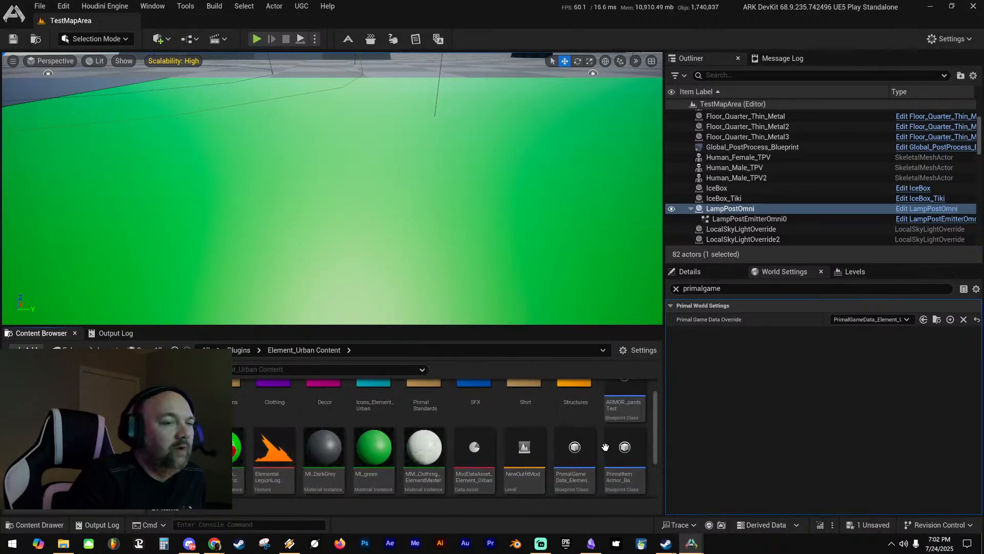
# Save the copied StructureCosmeticBase_MultiSwap blueprint and move it into the Structures/Fridge folder of Element_Urban
pyautogui.click(627, 442)
pyautogui.moveTo(629, 439); pyautogui.dragTo(626, 446)
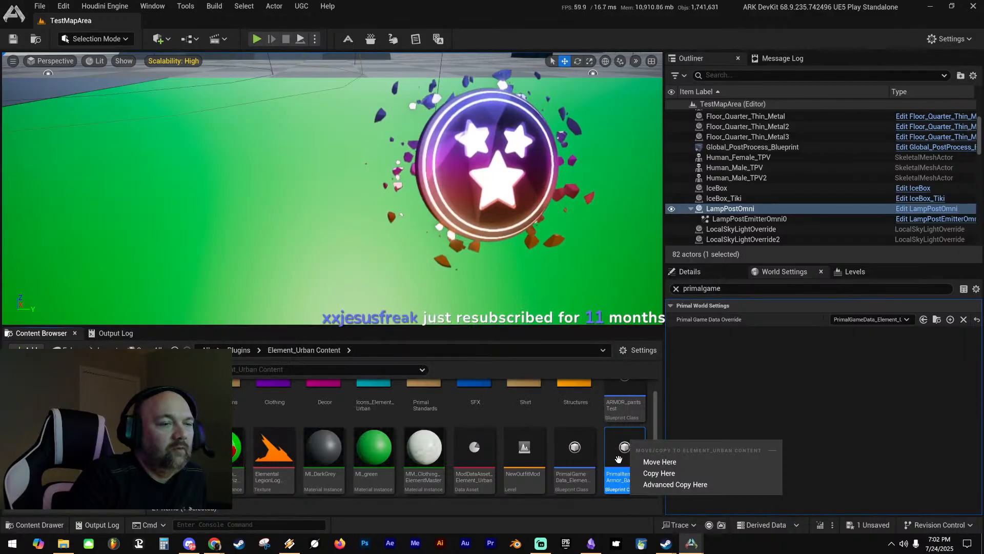
pyautogui.click(578, 450)
pyautogui.scroll(-3, 542, 425)
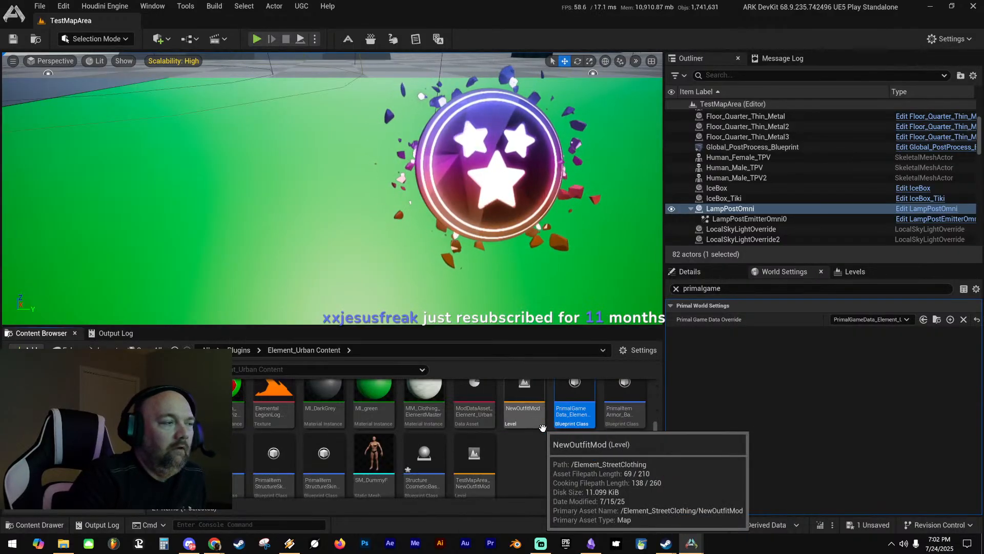
pyautogui.click(533, 448)
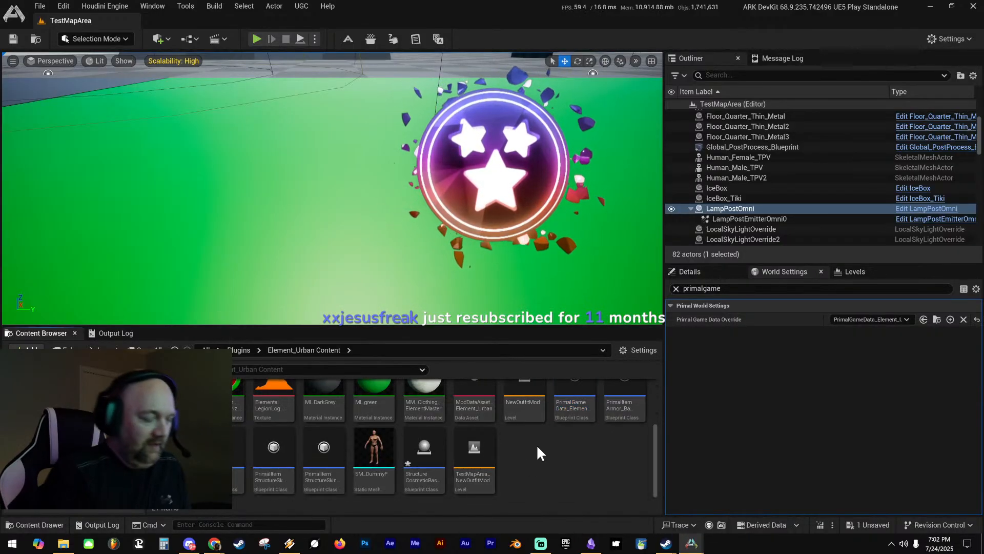
pyautogui.scroll(1, 546, 455)
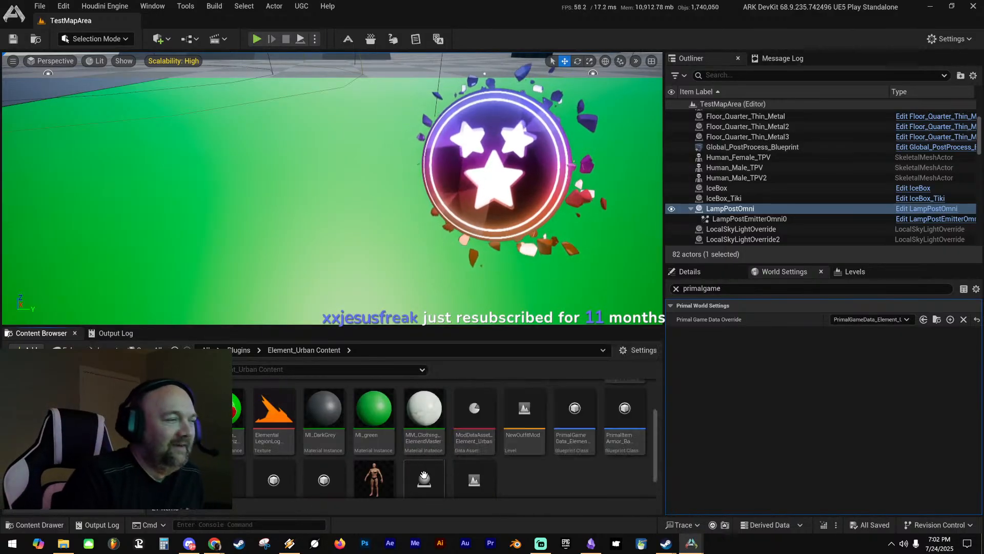
pyautogui.moveTo(424, 479); pyautogui.dragTo(62, 466)
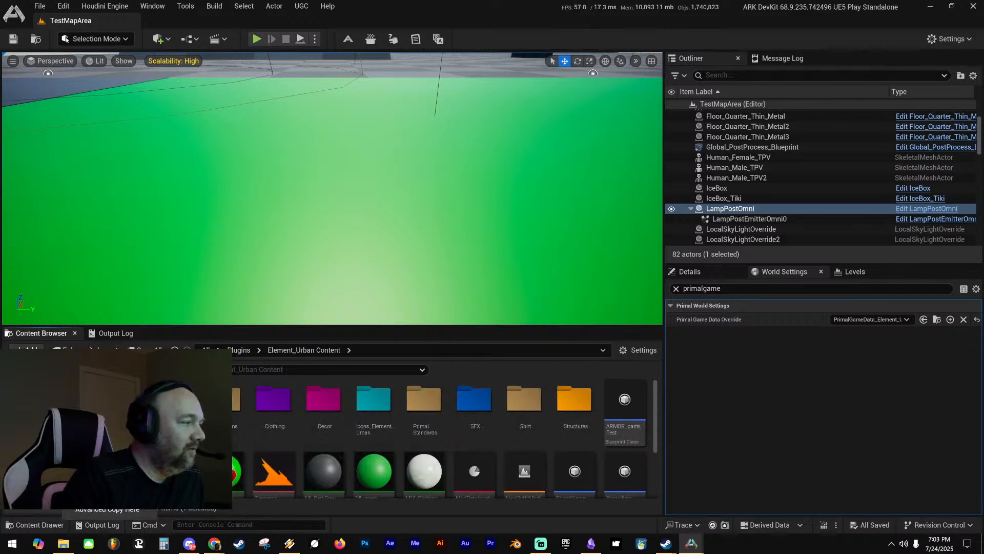
pyautogui.click(82, 485)
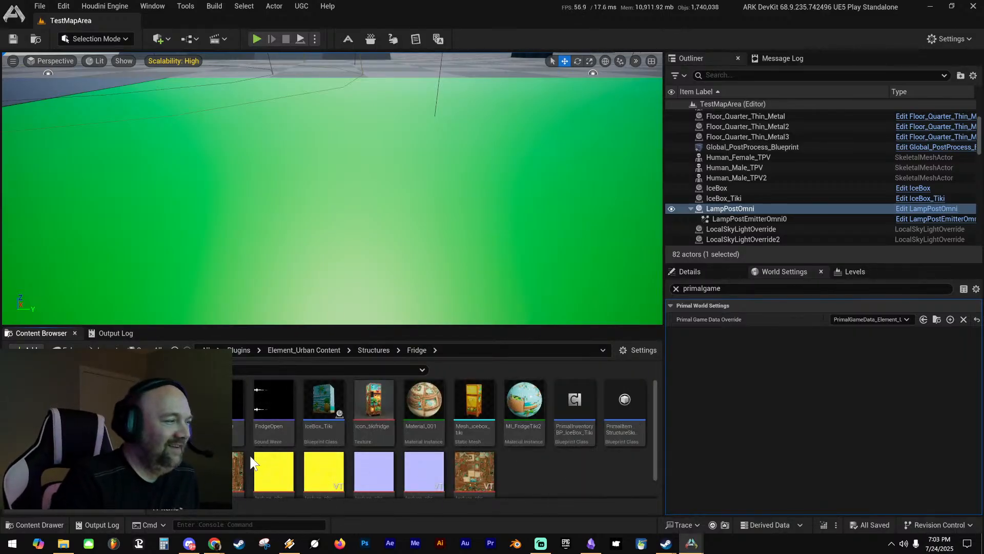
# Create a child blueprint class of the copied StructureCosmeticBase_MultiSwap named StructureCosmeticBase_MultiSwap_TikiFridge and open it in the blueprint editor
pyautogui.scroll(-1, 256, 467)
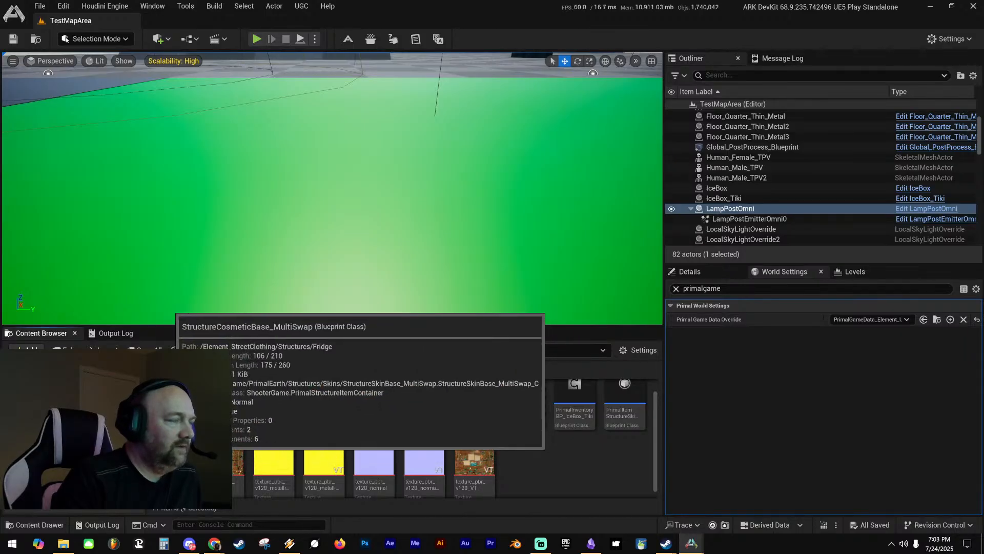
pyautogui.rightClick(173, 446)
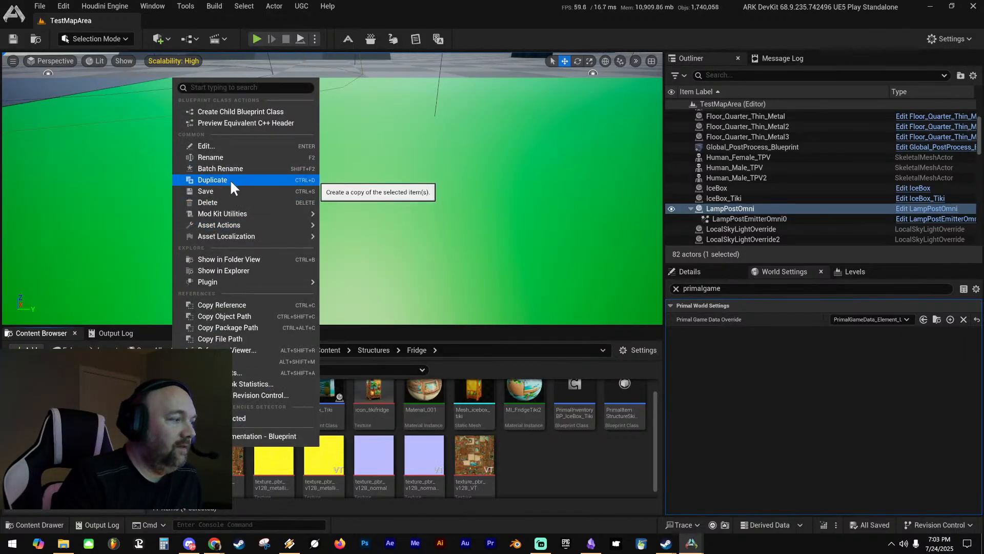
pyautogui.click(264, 111)
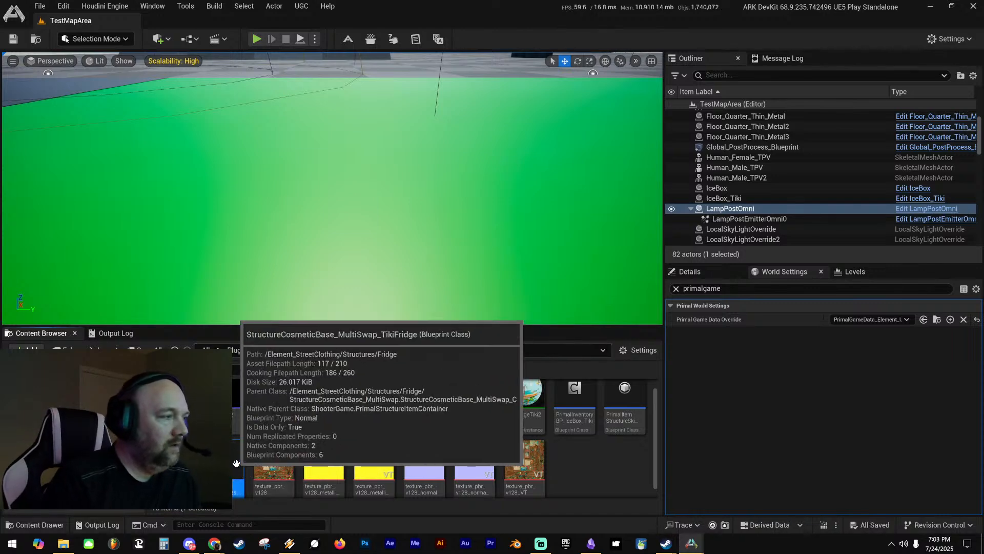
pyautogui.moveTo(239, 451); pyautogui.dragTo(233, 468)
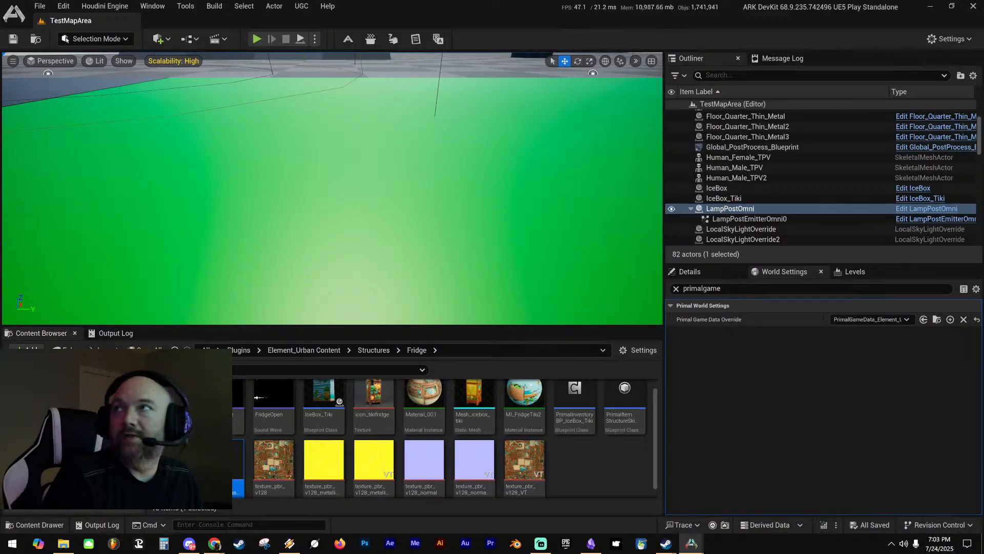
pyautogui.moveTo(946, 64); pyautogui.dragTo(509, 32)
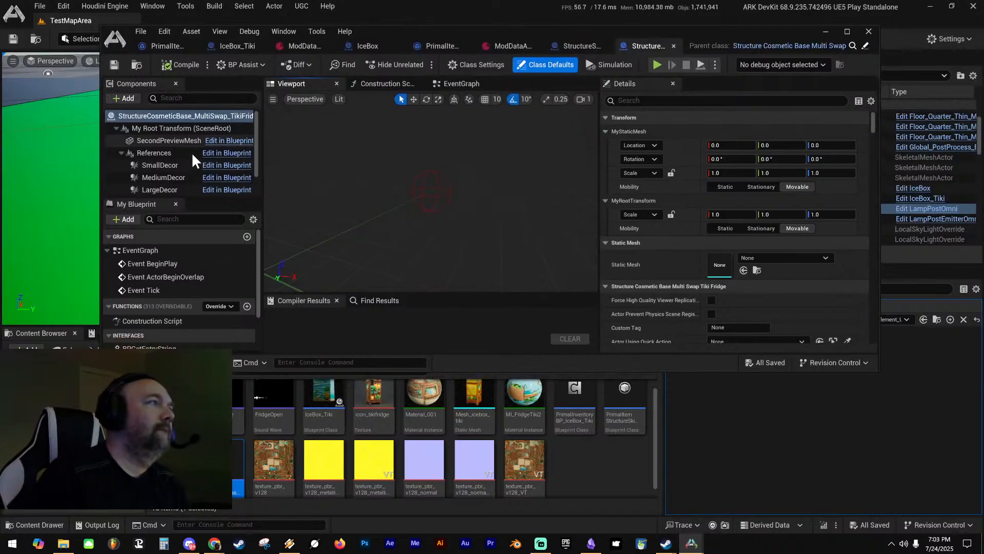
# Inspect the Tiki Fridge cosmetic blueprint's My Static Mesh component and class defaults, briefly filtering to show only modified properties
pyautogui.scroll(-2, 185, 170)
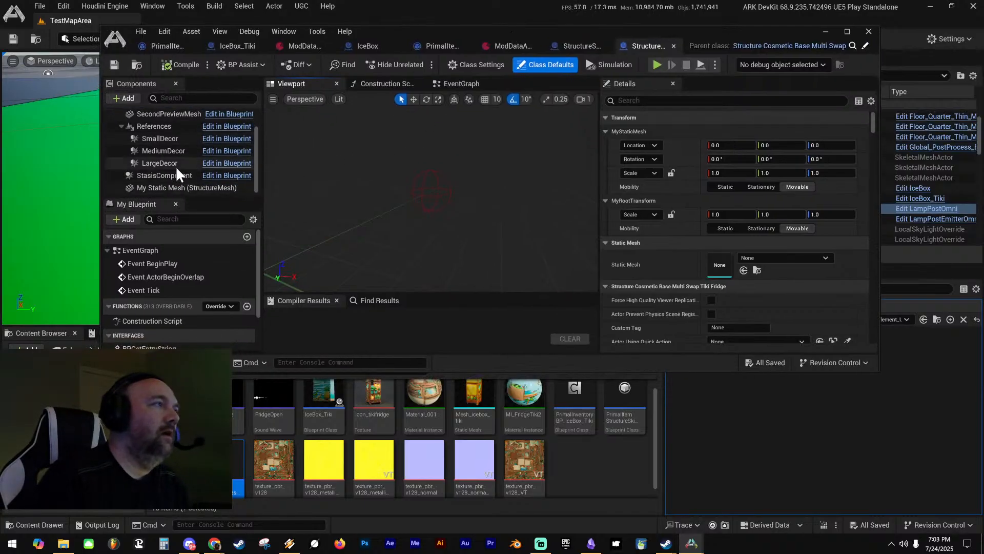
pyautogui.click(173, 186)
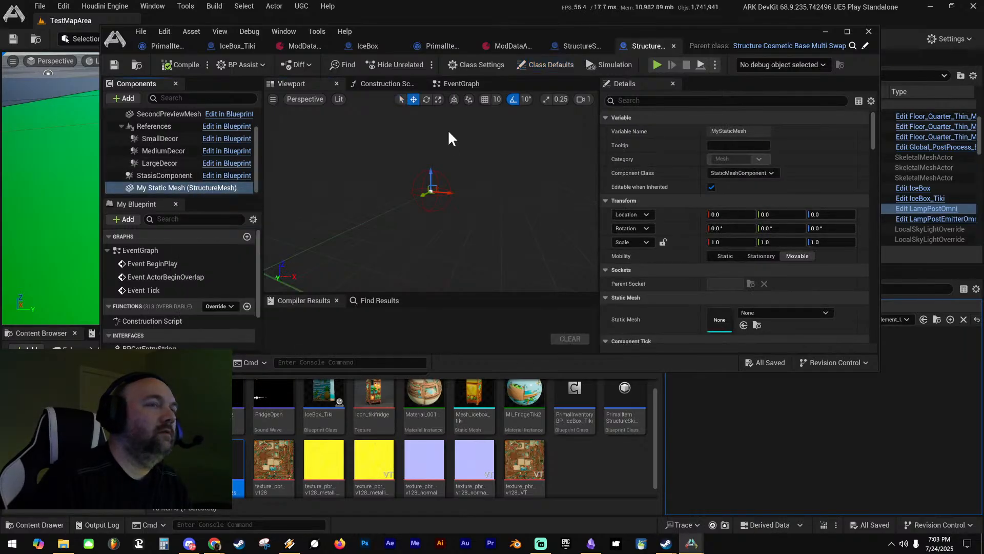
pyautogui.click(476, 64)
pyautogui.click(562, 64)
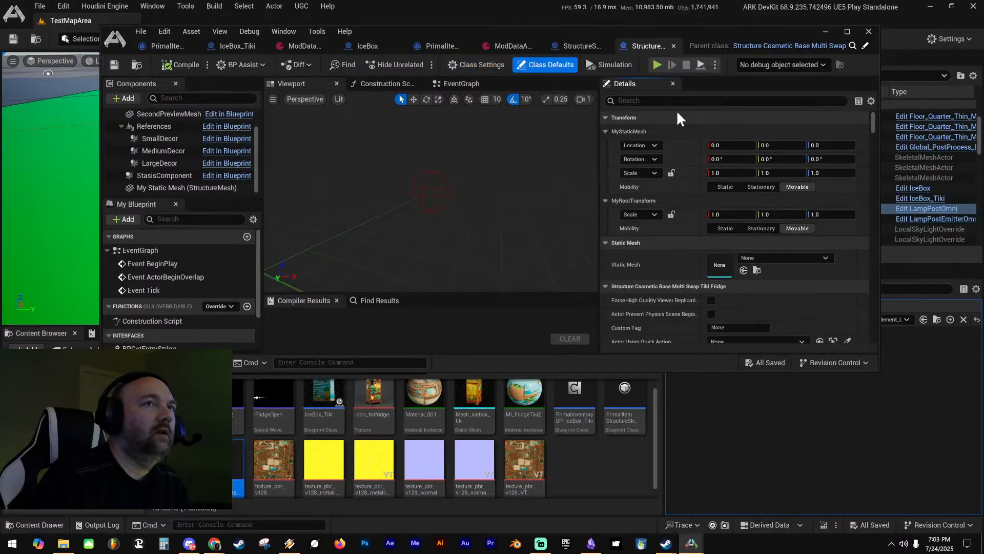
pyautogui.click(870, 100)
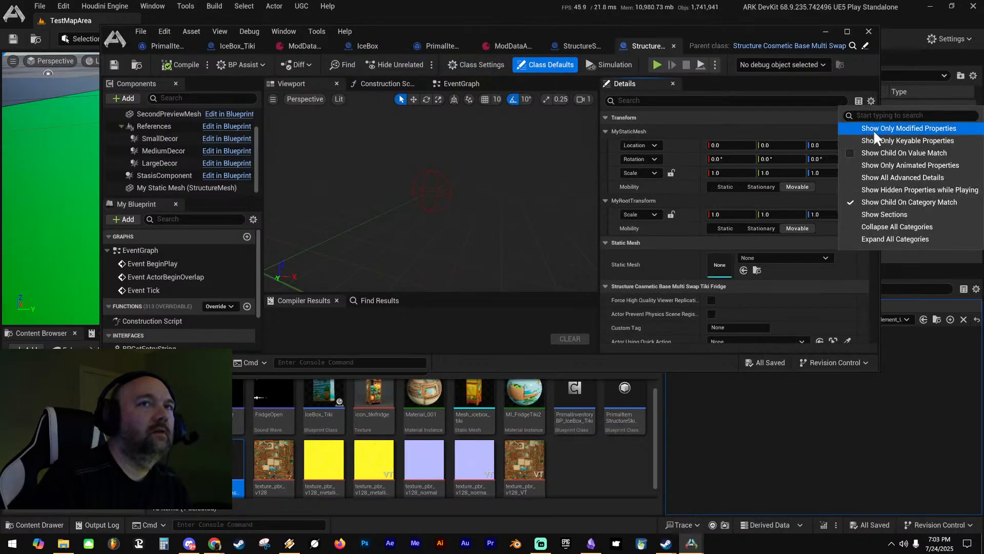
pyautogui.click(874, 128)
pyautogui.click(871, 101)
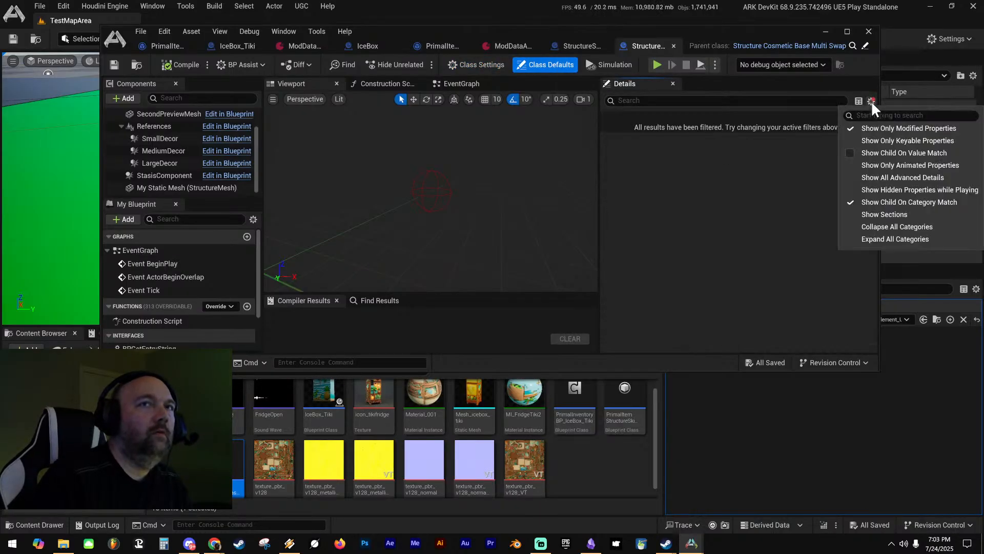
pyautogui.click(866, 129)
# Close the StructureCosmeticBase_MultiSwap_TikiFridge and StructureSkinBP_KC_Storages blueprints and move the asset editor window out of the way
pyautogui.moveTo(690, 32); pyautogui.dragTo(672, 39)
pyautogui.click(650, 56)
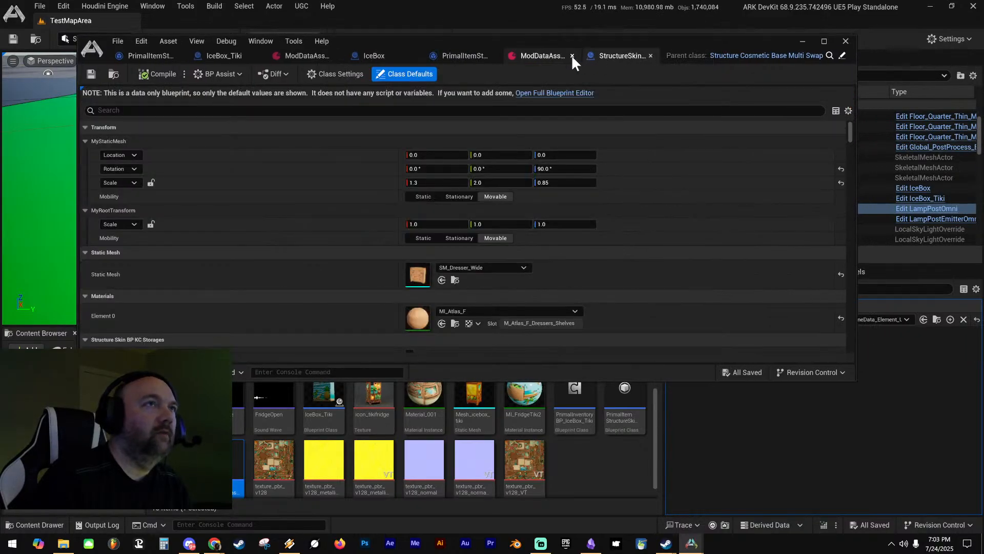
pyautogui.click(651, 55)
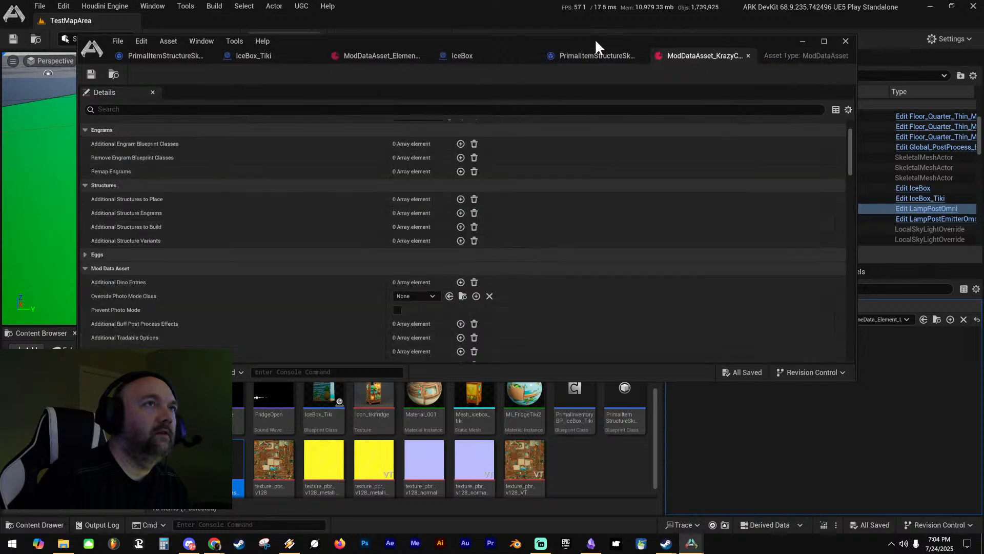
pyautogui.moveTo(596, 43); pyautogui.dragTo(983, 84)
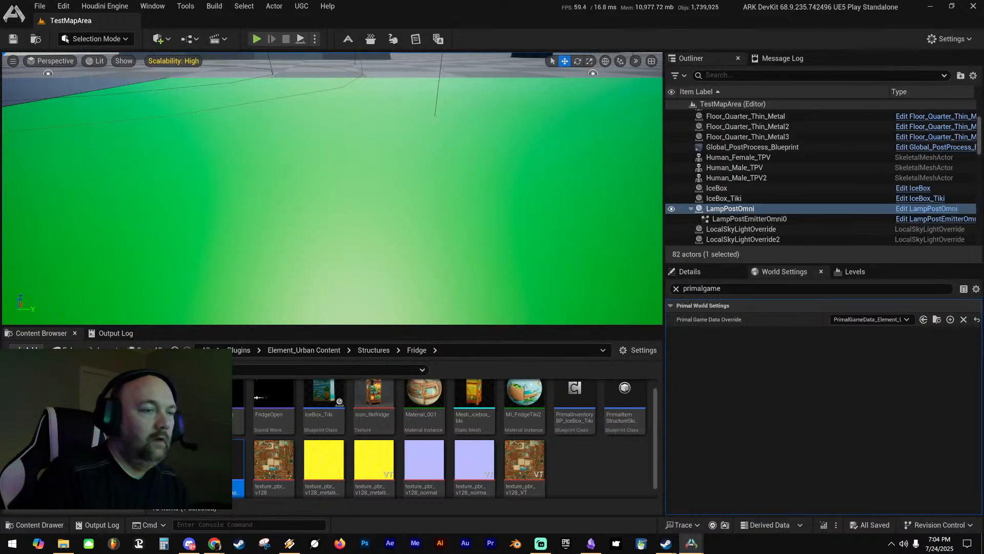
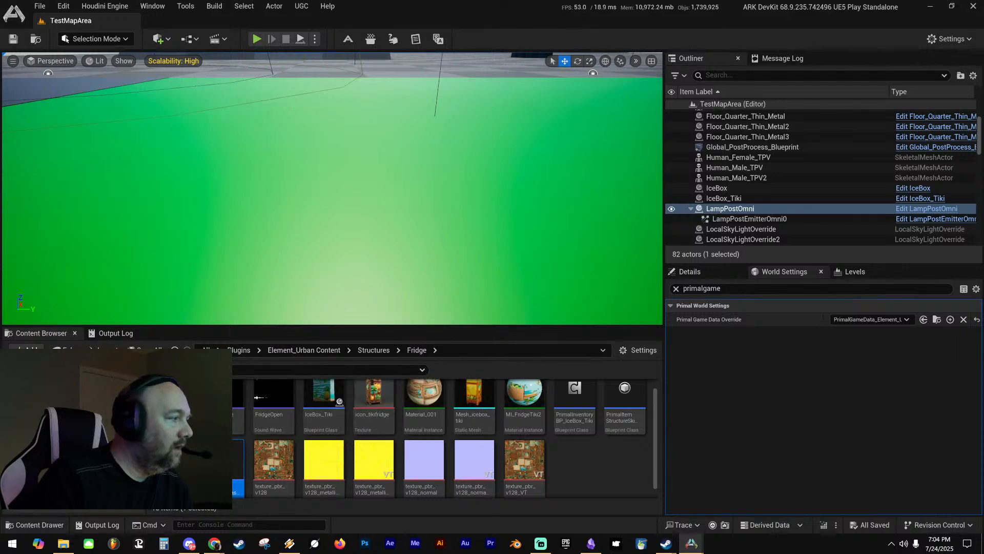
# Browse the KrazyCosmetics content to the Structures/Skins/Storages folder, checking the base skin item in the Skins folder
pyautogui.click(72, 441)
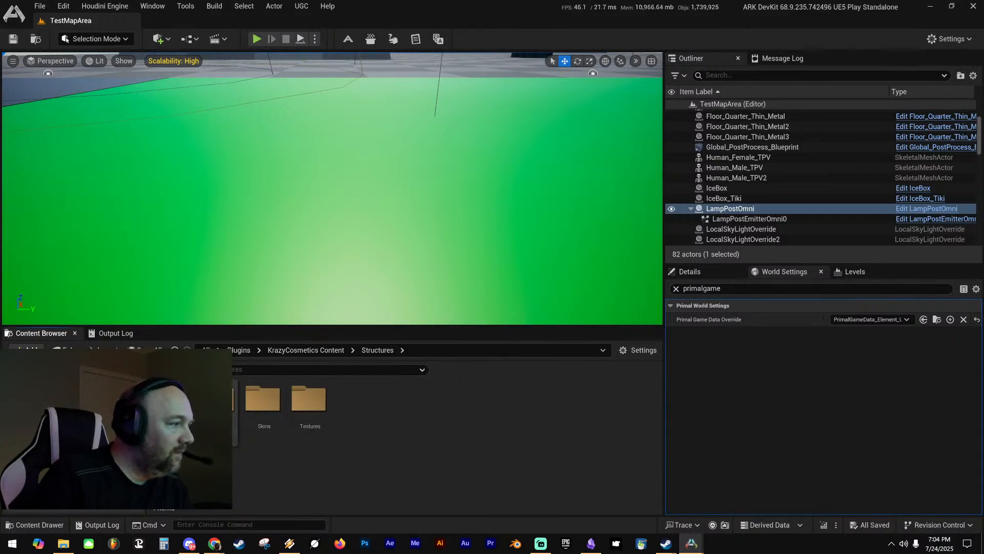
pyautogui.doubleClick(233, 400)
pyautogui.click(72, 461)
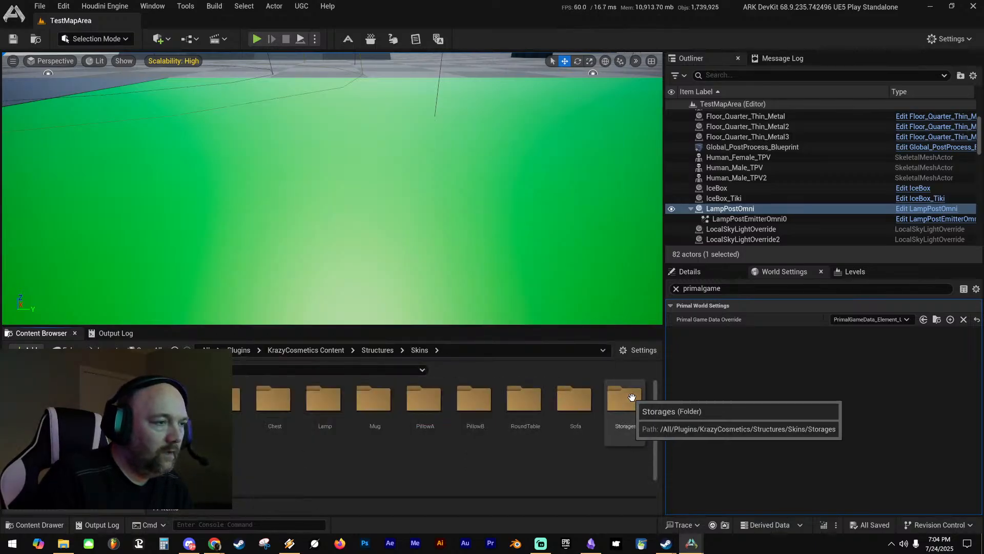
pyautogui.scroll(-1, 349, 447)
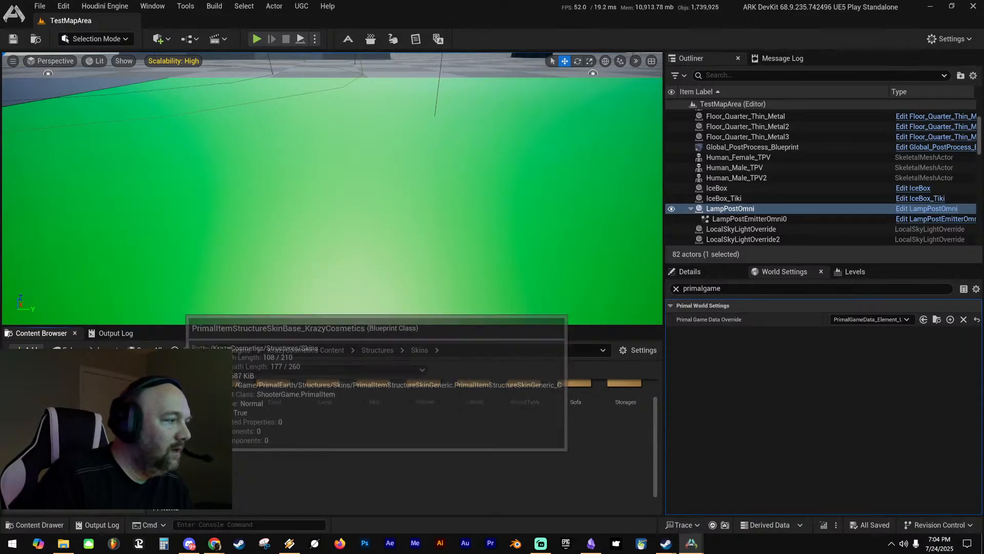
pyautogui.scroll(1, 366, 455)
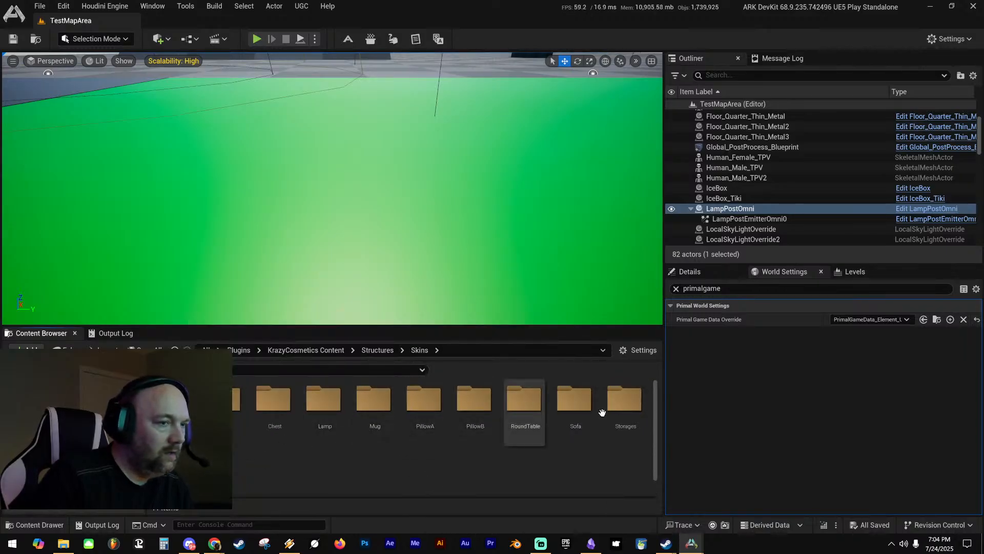
pyautogui.doubleClick(624, 400)
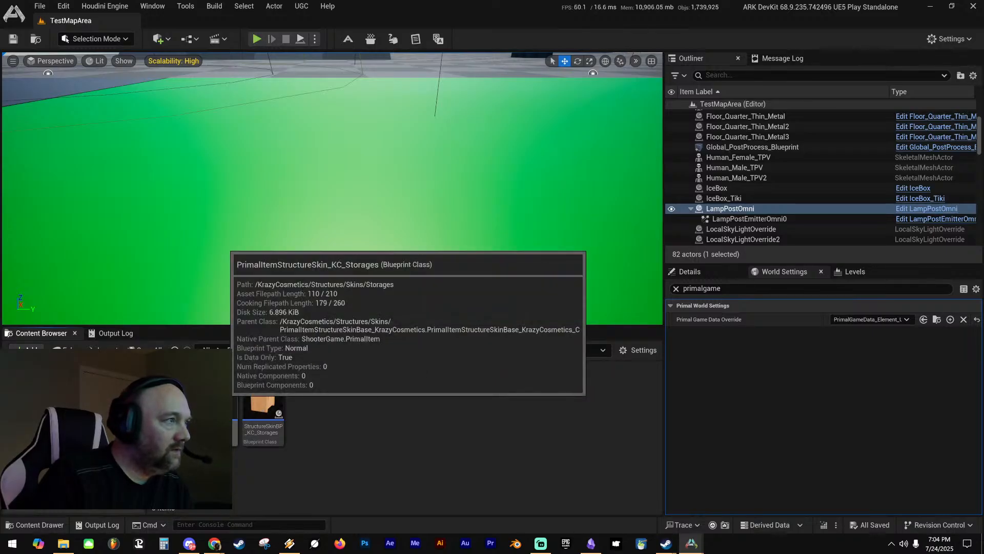
# Copy the StructureSkinBP_KC_Storages blueprint from the KrazyCosmetics Storages folder into the Element_Urban Content folder and save the copy
pyautogui.click(277, 398)
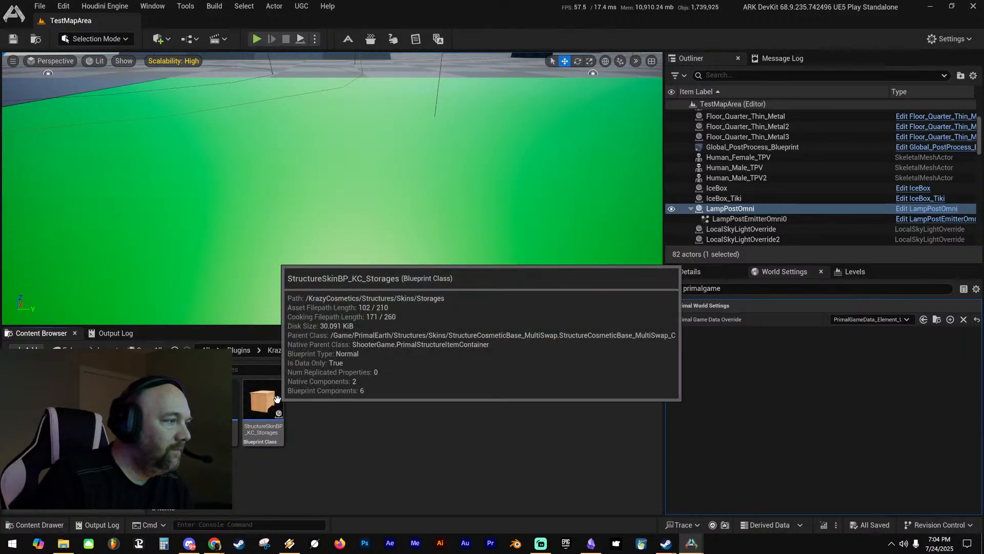
pyautogui.moveTo(276, 399); pyautogui.dragTo(77, 395)
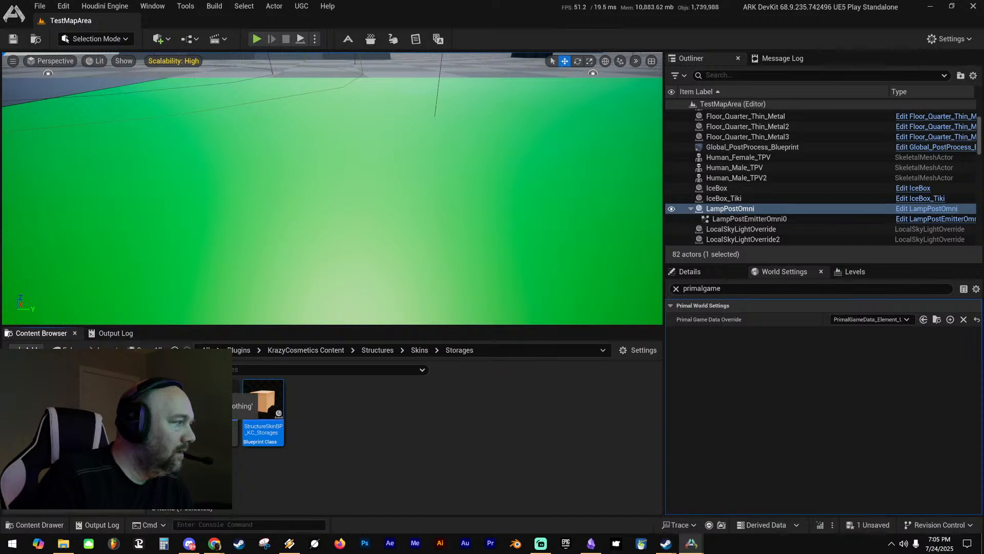
pyautogui.click(77, 395)
pyautogui.scroll(-3, 540, 442)
pyautogui.scroll(-2, 540, 442)
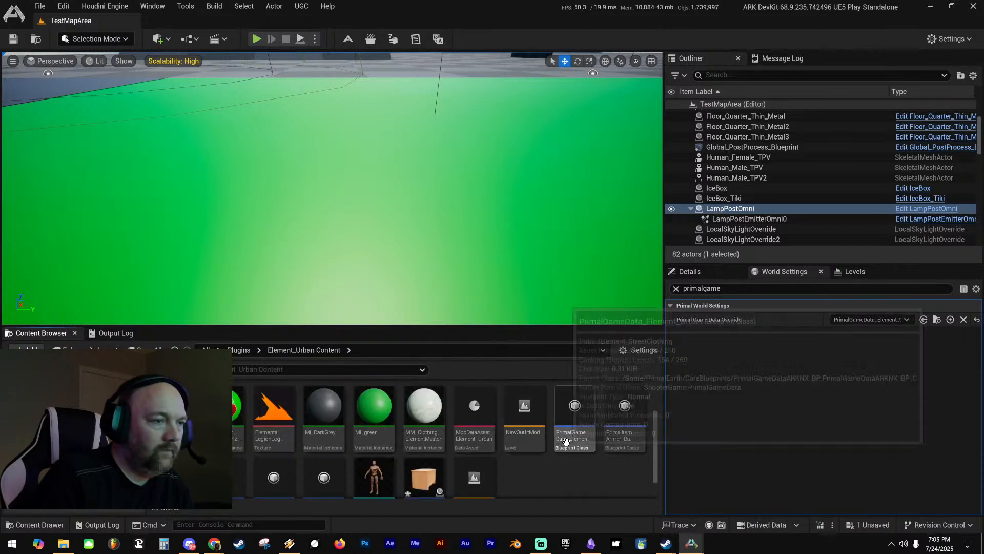
pyautogui.click(430, 453)
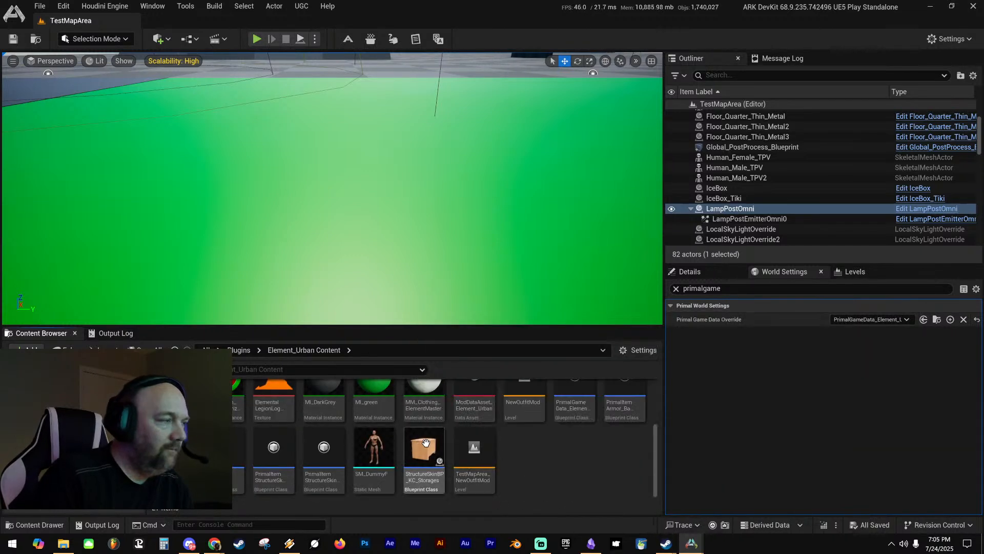
pyautogui.hotkey('ctrl', 's')
# Move the copied StructureSkinBP_KC_Storages blueprint into the Structures/Fridge folder of Element_Urban Content and open that folder
pyautogui.moveTo(426, 453); pyautogui.dragTo(63, 488)
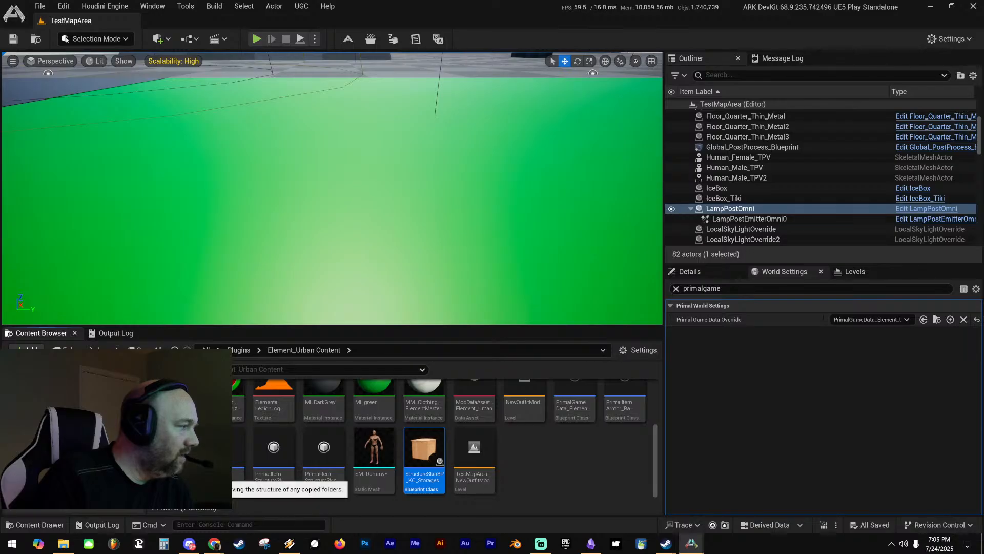
pyautogui.click(77, 480)
pyautogui.click(63, 485)
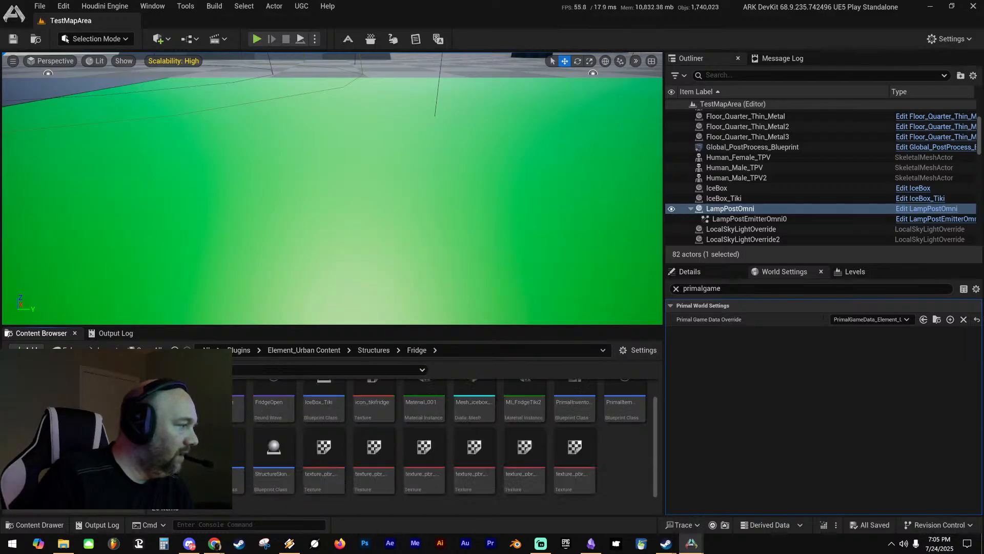
# Open the copied storage skin blueprint, set its static mesh to Mesh_Tiki_Icebox1 in the class defaults, and save it
pyautogui.click(277, 446)
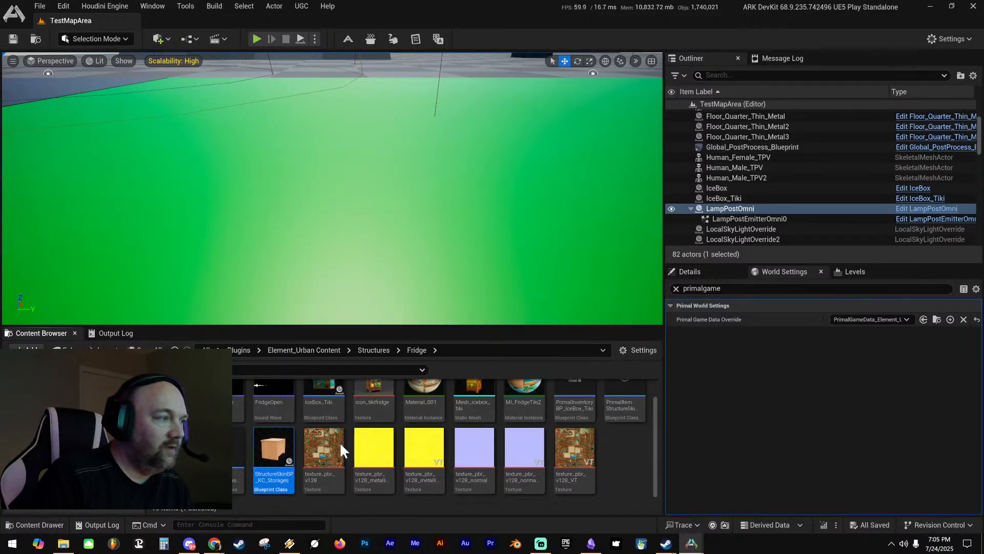
pyautogui.moveTo(460, 0); pyautogui.dragTo(472, 19)
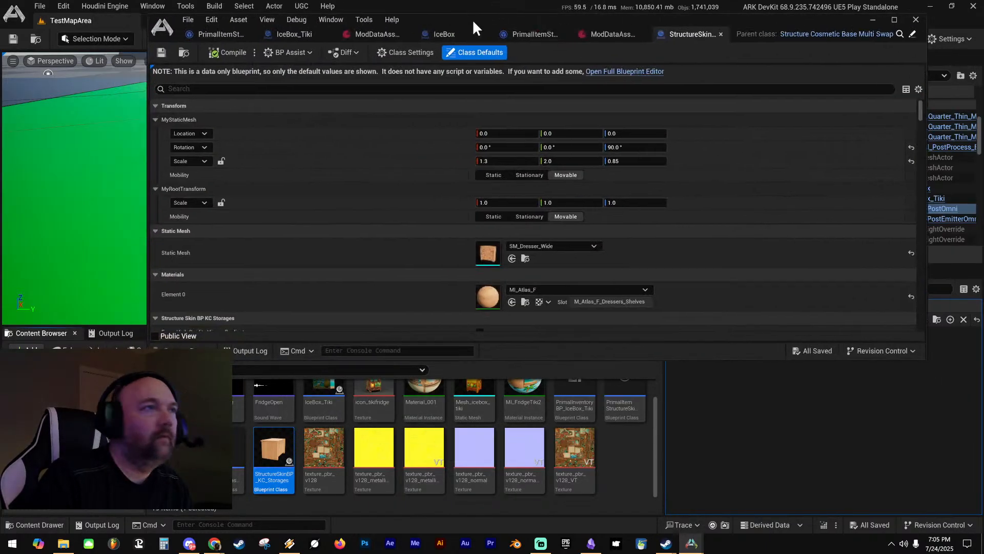
pyautogui.scroll(-2, 428, 228)
pyautogui.scroll(-1, 427, 229)
pyautogui.click(542, 179)
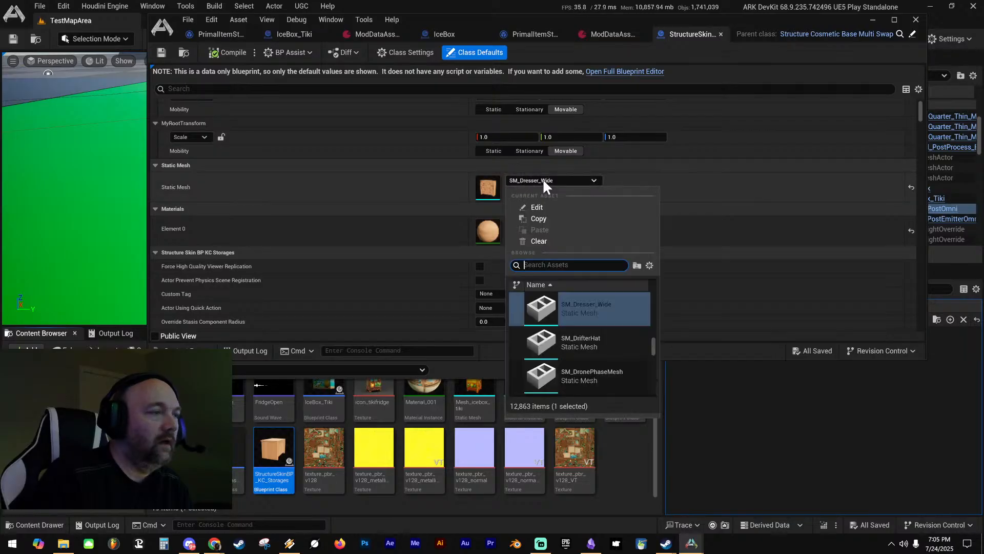
pyautogui.write('tiki')
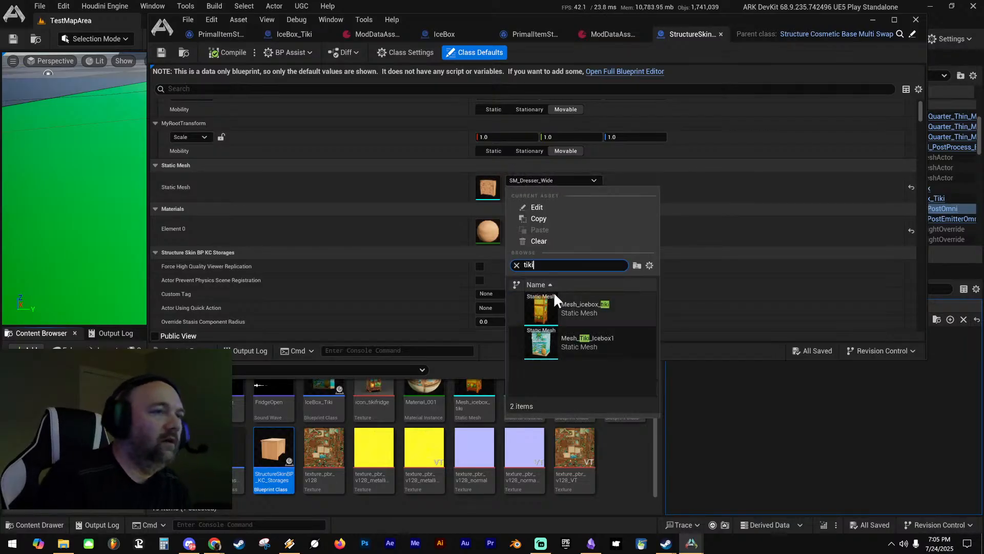
pyautogui.click(586, 342)
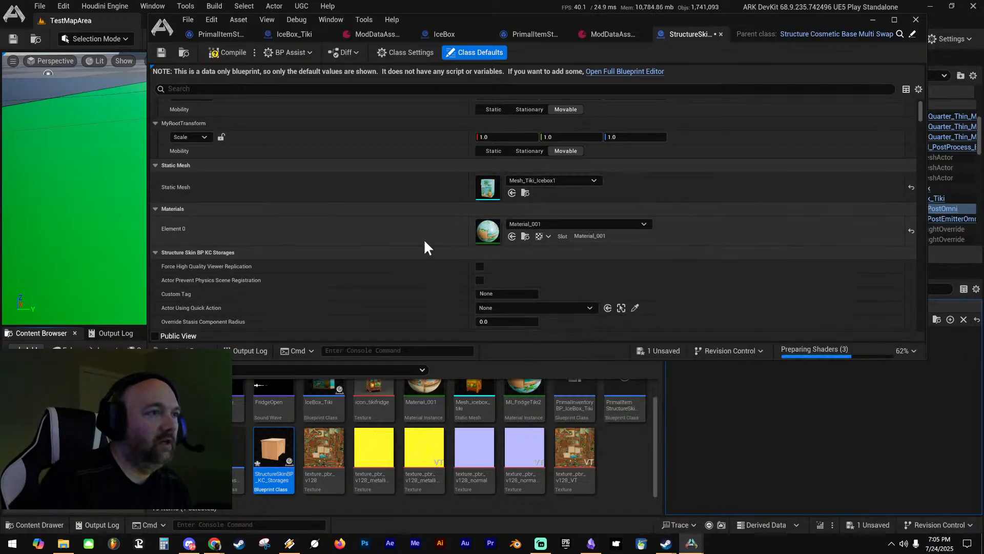
pyautogui.scroll(-3, 404, 233)
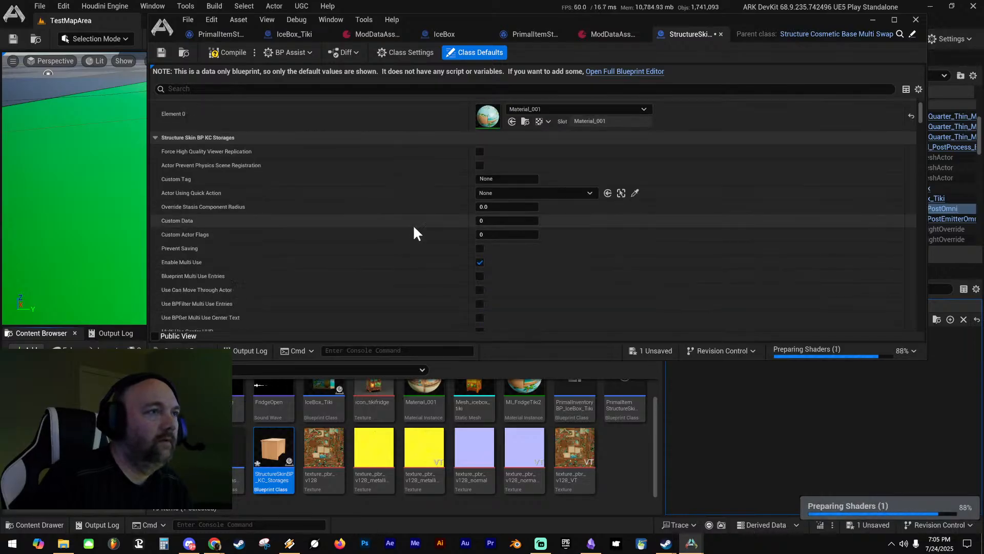
pyautogui.scroll(-8, 410, 219)
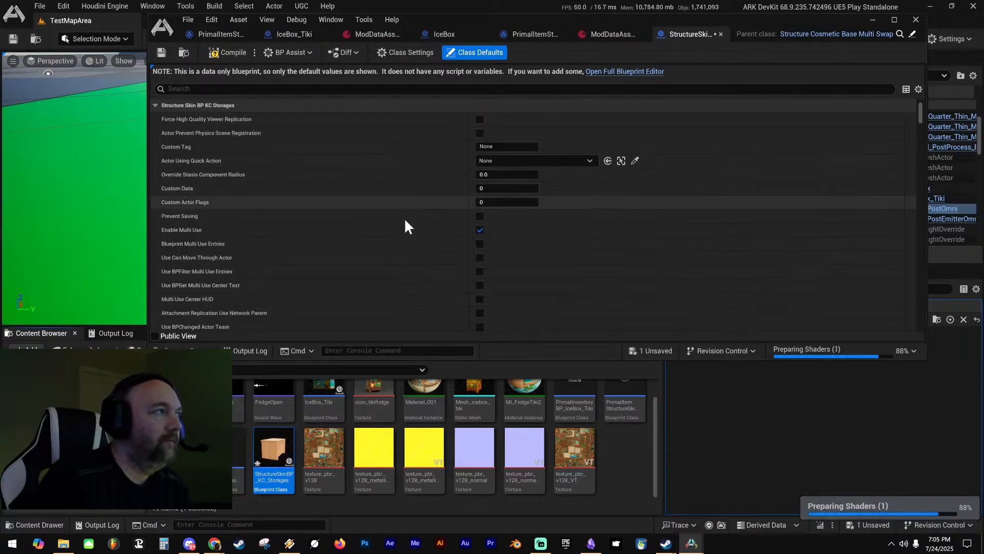
pyautogui.scroll(10, 408, 225)
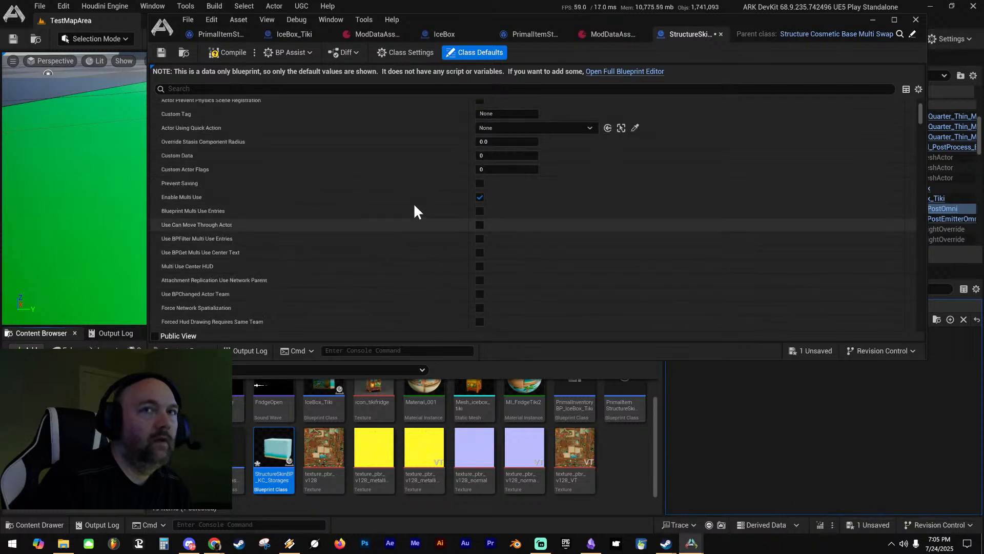
pyautogui.scroll(1, 418, 221)
pyautogui.hotkey('ctrl', 's')
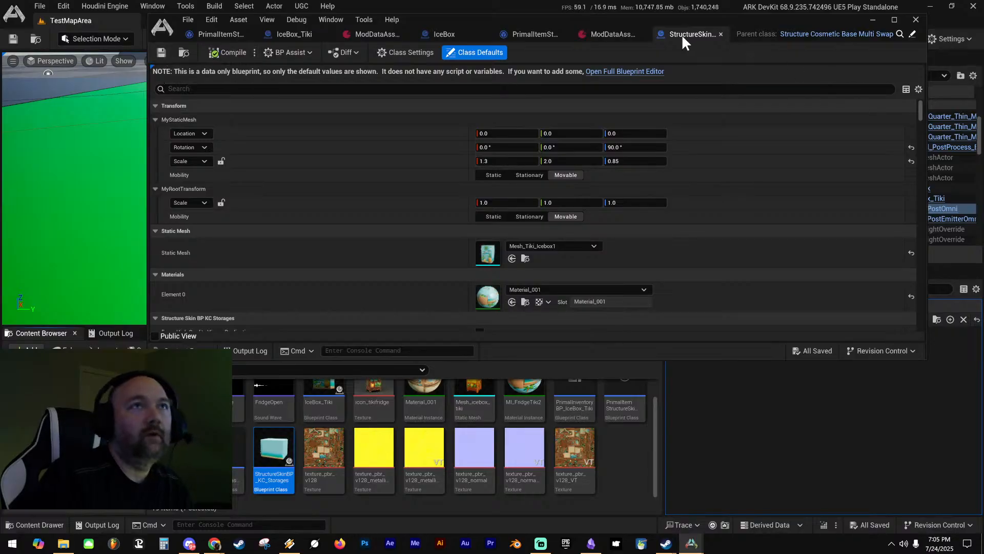
# Rename the copied storage skin blueprint in the Fridge folder as StructureSkinBP_Tiki3
pyautogui.click(873, 20)
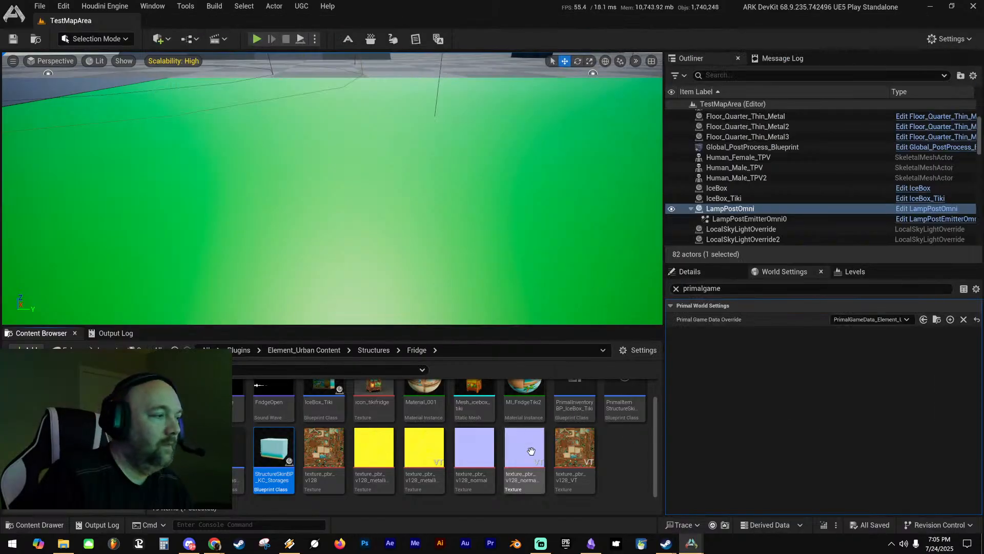
pyautogui.press('F2')
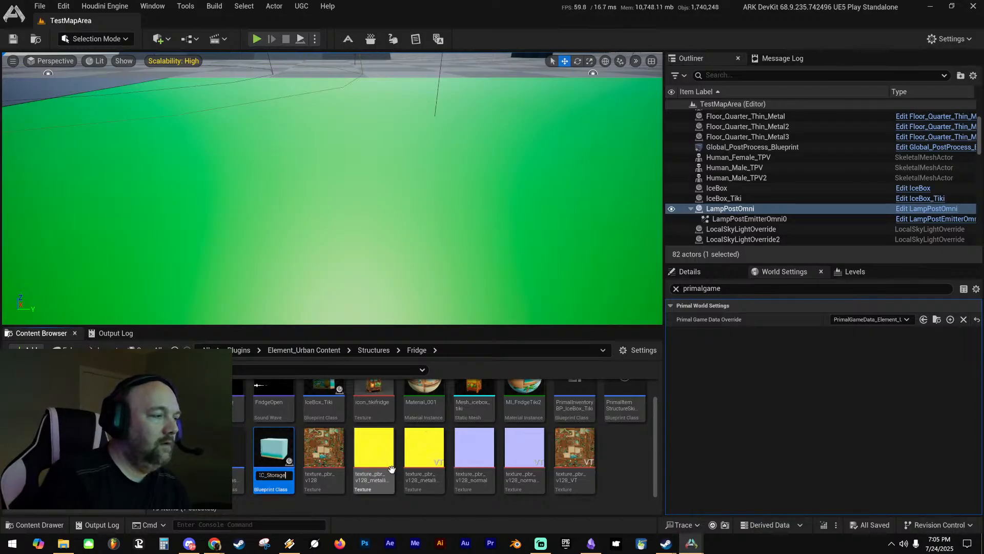
pyautogui.press('BackSpace')
pyautogui.press('BackSpace')
pyautogui.press('BackSpace')
pyautogui.press('BackSpace')
pyautogui.press('BackSpace')
pyautogui.press('BackSpace')
pyautogui.press('BackSpace')
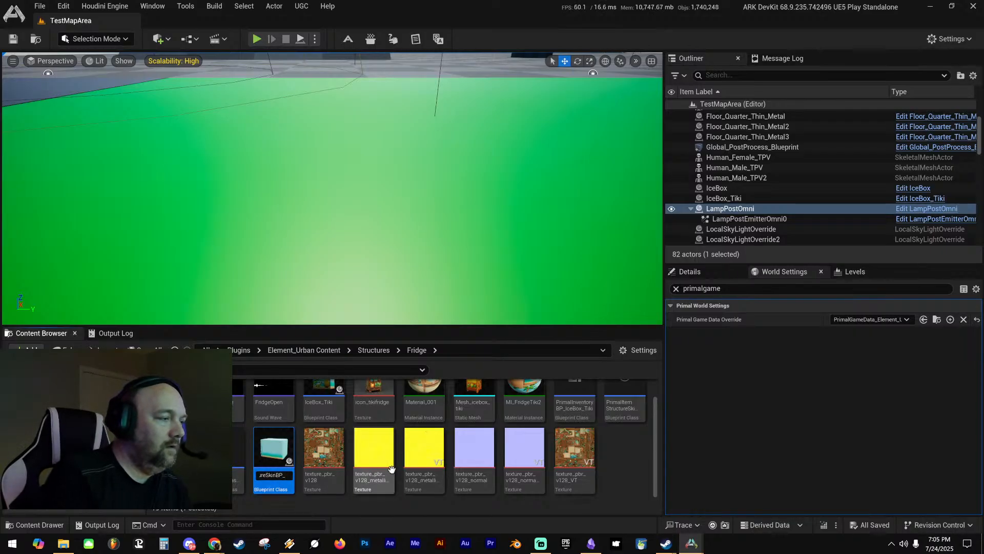
pyautogui.write('Tiki3')
pyautogui.press('Return')
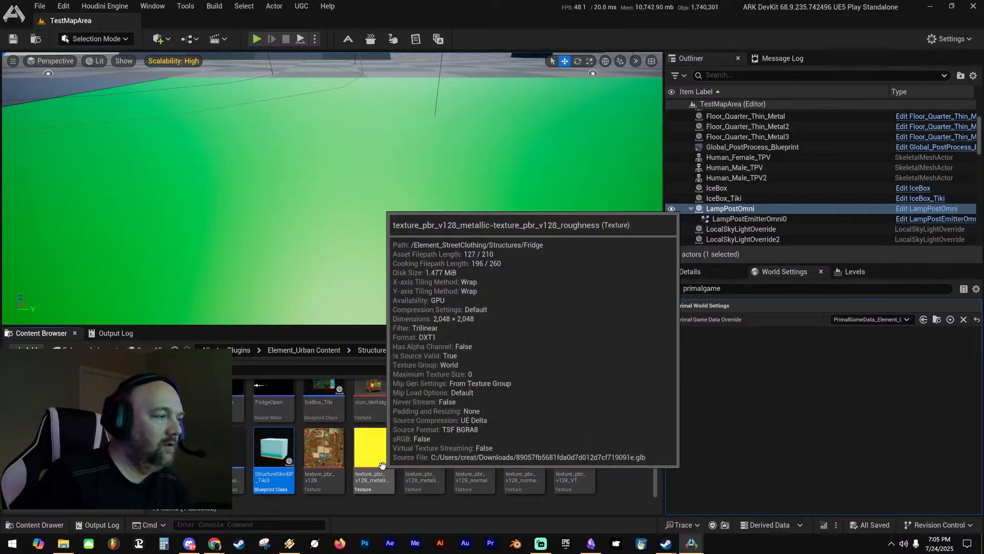
pyautogui.click(619, 454)
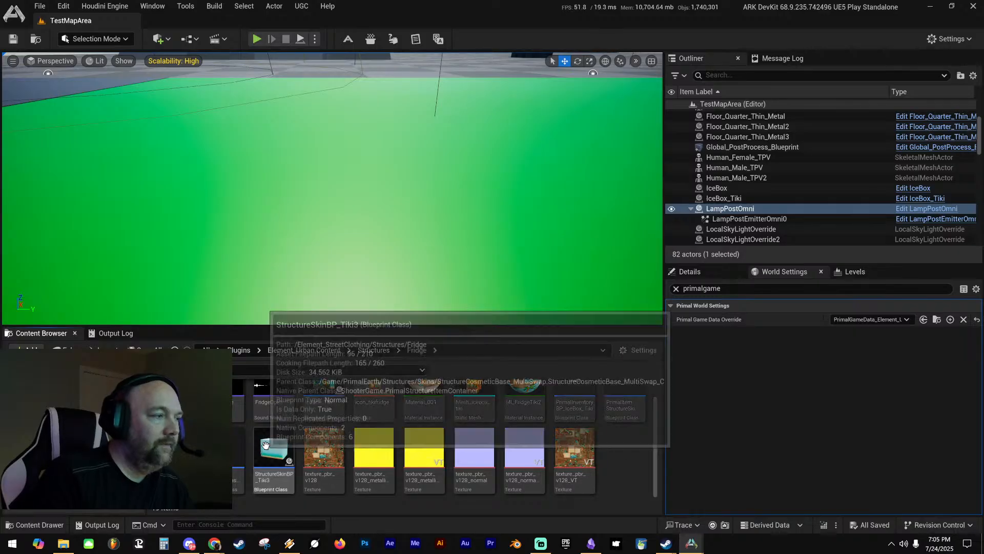
# Reopen StructureSkinBP_Tiki3 in the full blueprint editor and view its fridge mesh in the 3D preview
pyautogui.scroll(1, 322, 463)
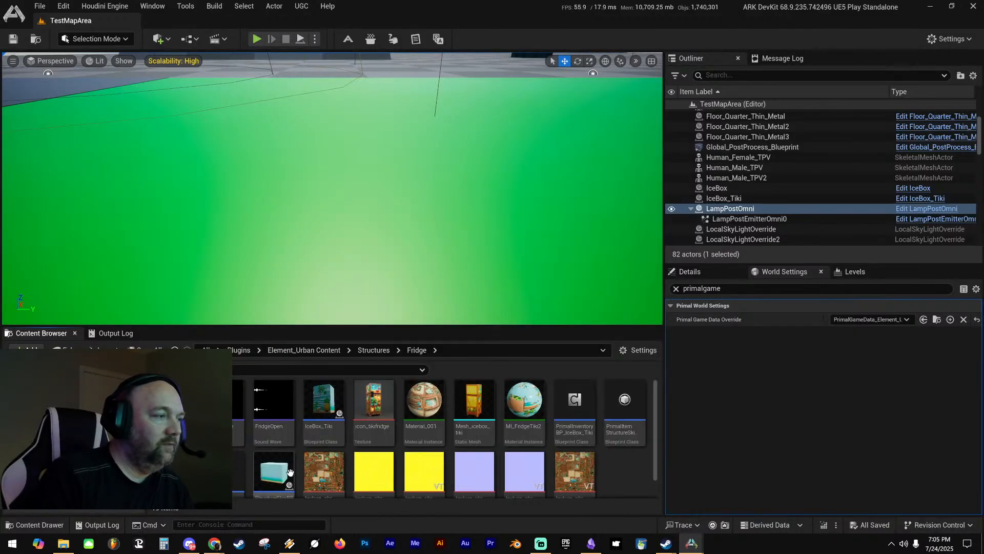
pyautogui.scroll(-1, 292, 451)
pyautogui.click(290, 450)
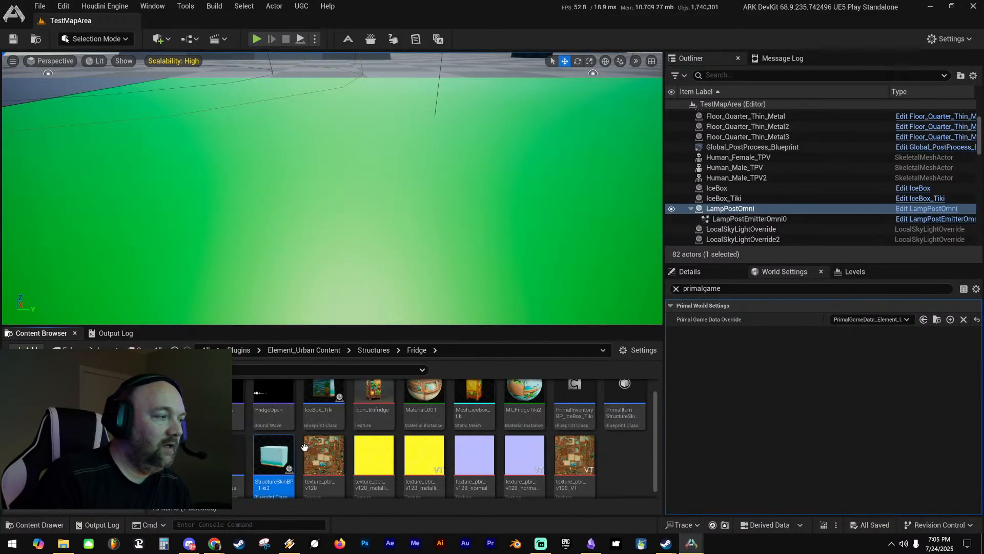
pyautogui.moveTo(983, 118); pyautogui.dragTo(516, 87)
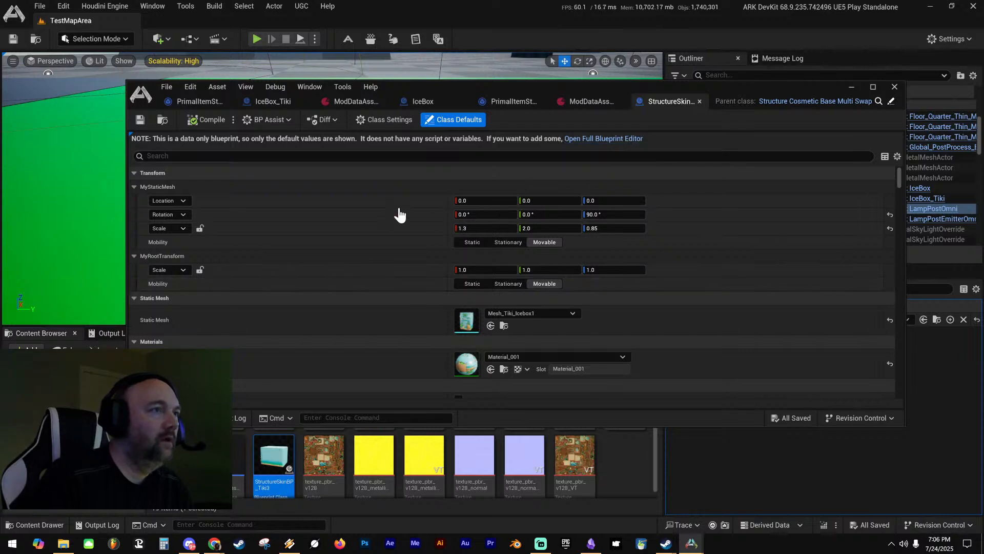
pyautogui.click(591, 140)
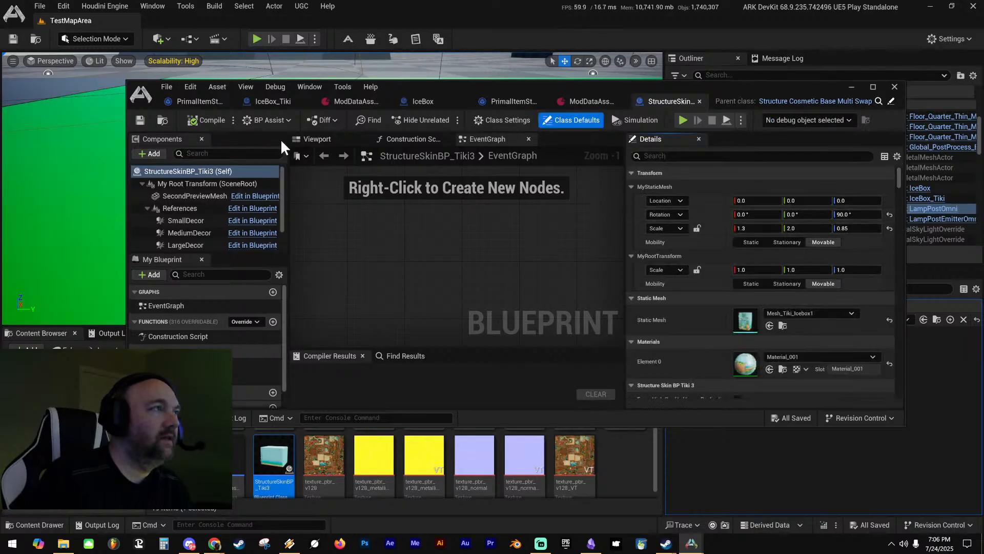
pyautogui.click(317, 138)
pyautogui.scroll(-8, 412, 215)
pyautogui.moveTo(412, 215); pyautogui.dragTo(457, 281, button='right')
pyautogui.click(457, 281)
pyautogui.scroll(-1, 184, 215)
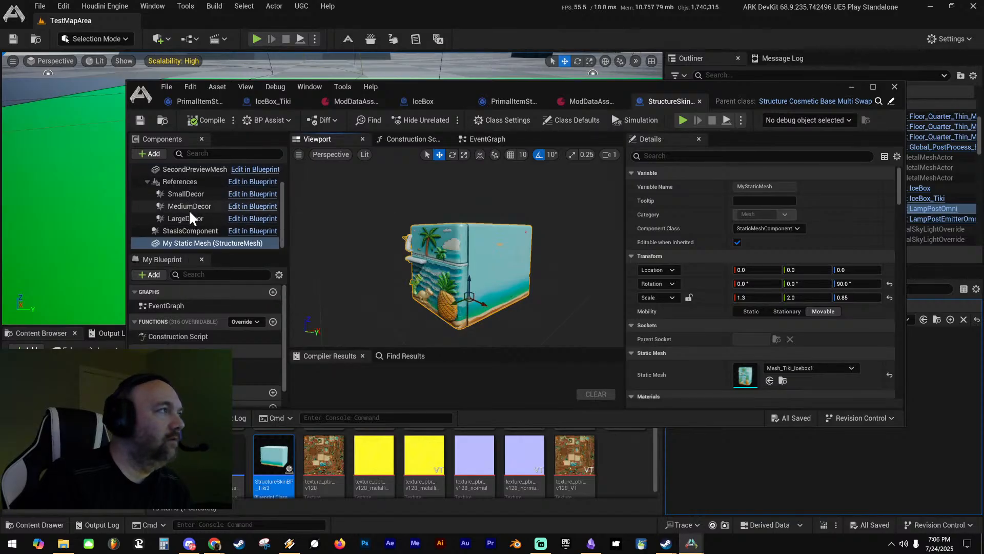
# Set the Z rotation of the My Static Mesh component to 0°
pyautogui.click(203, 242)
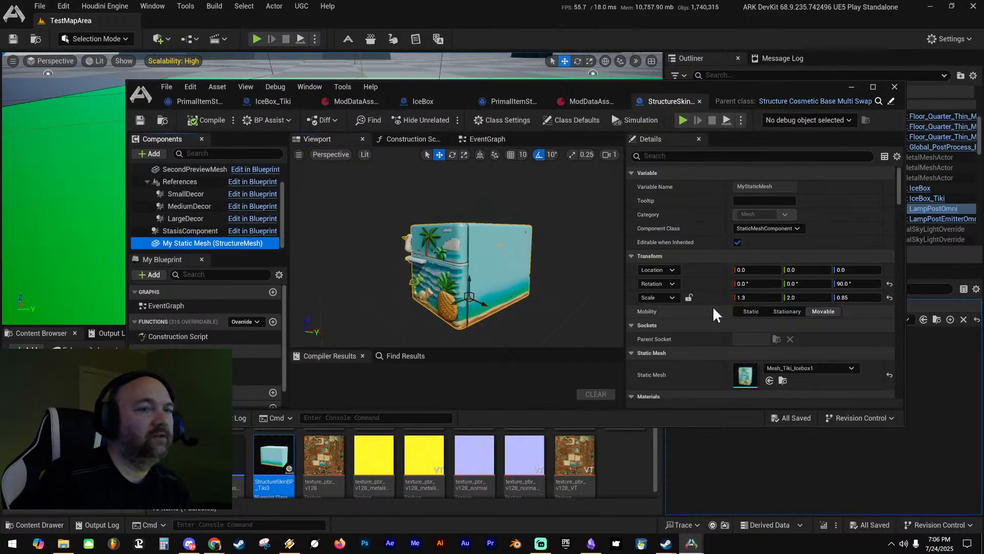
pyautogui.click(863, 285)
pyautogui.write('0')
pyautogui.press('Return')
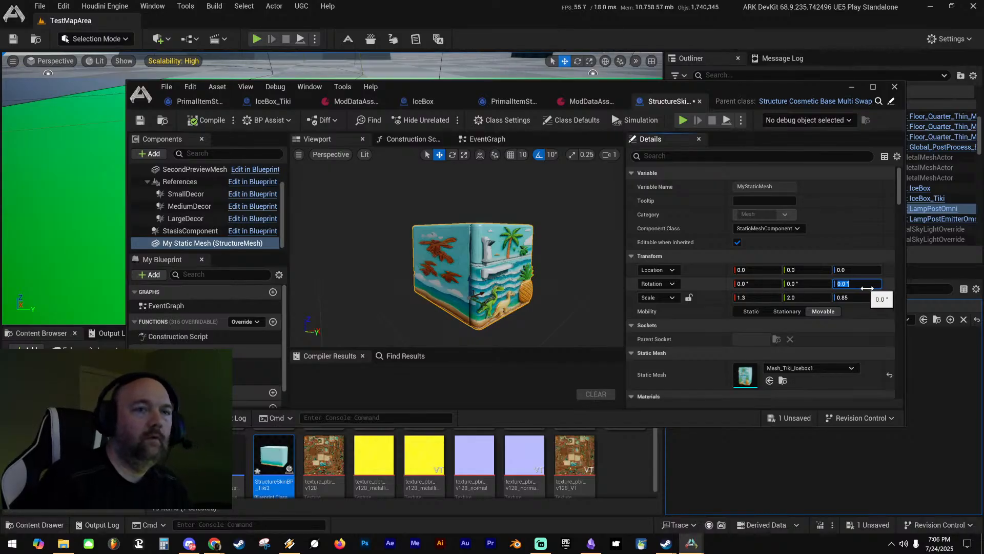
# Assign the MI_FridgeTiki2 material instance to Element 0 of the fridge mesh and save the blueprint
pyautogui.scroll(-4, 693, 359)
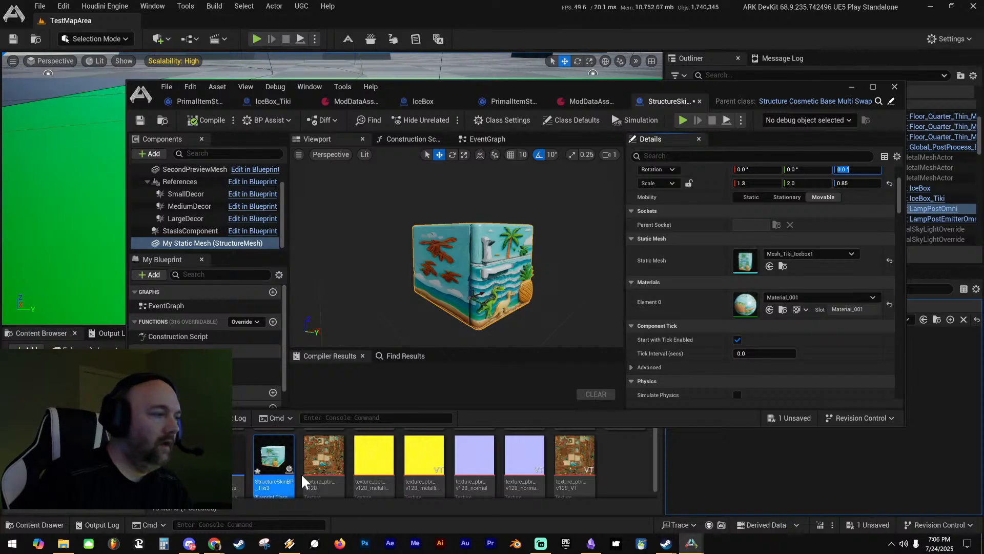
pyautogui.scroll(1, 308, 461)
pyautogui.moveTo(478, 88); pyautogui.dragTo(460, 39)
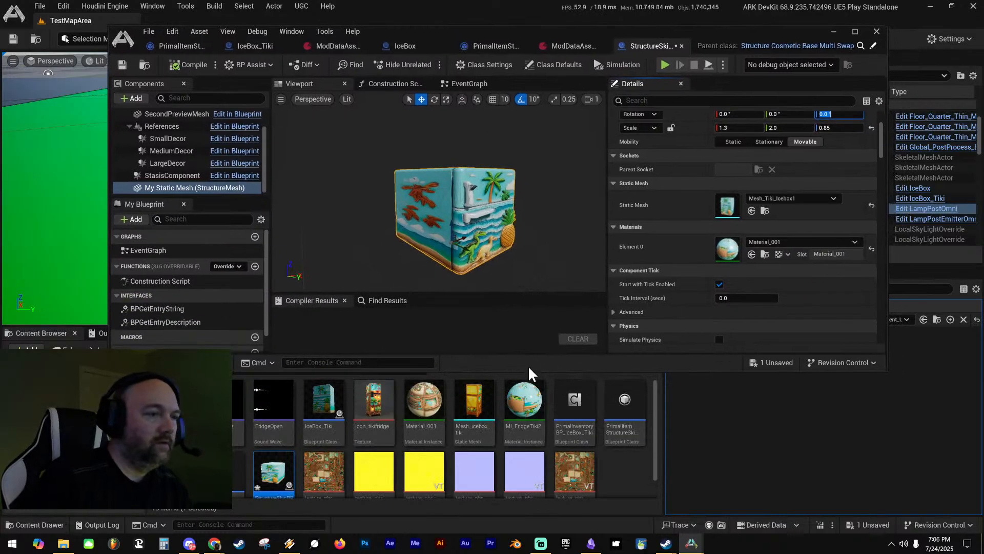
pyautogui.moveTo(524, 400); pyautogui.dragTo(728, 249)
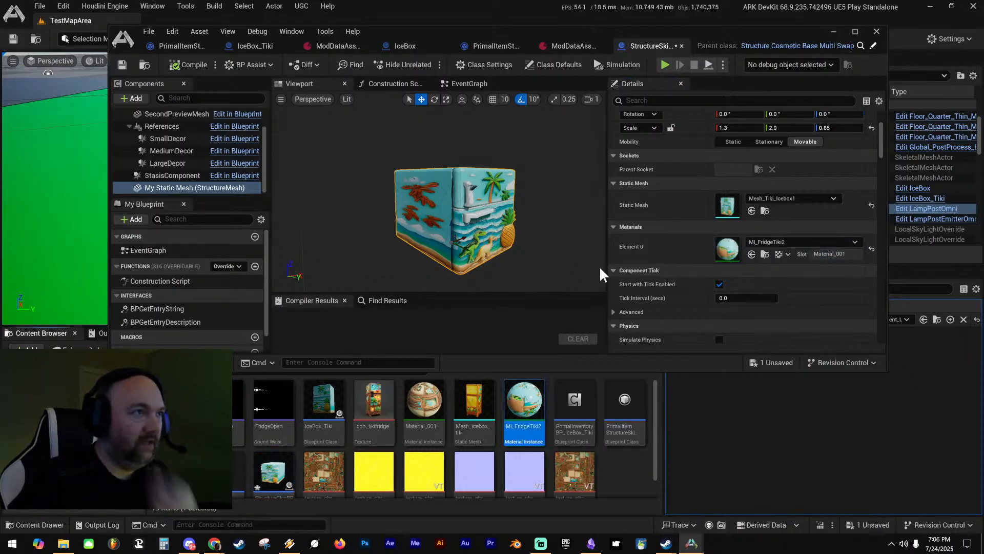
pyautogui.hotkey('ctrl', 's')
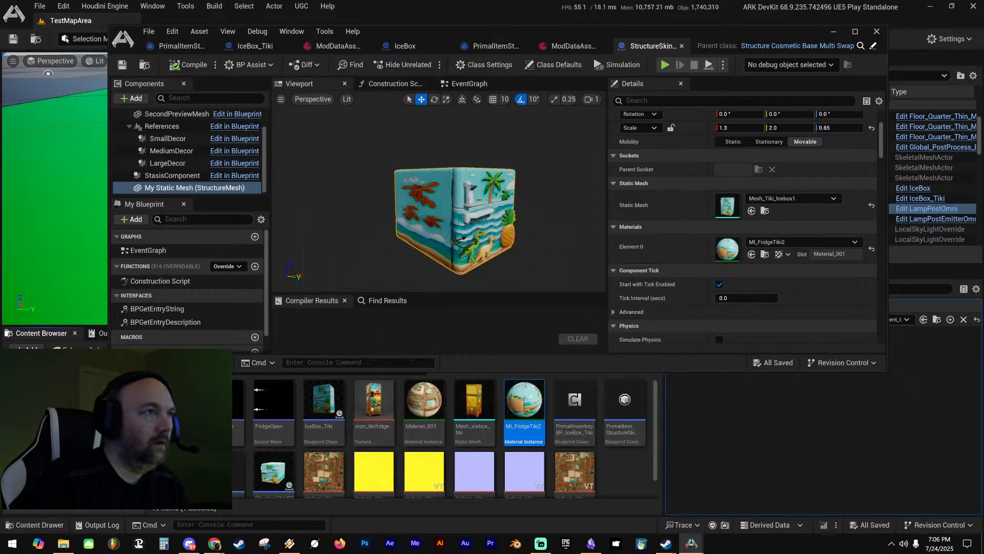
pyautogui.moveTo(527, 233); pyautogui.dragTo(469, 219)
pyautogui.hotkey('ctrl', 'z')
pyautogui.moveTo(543, 213)
pyautogui.mouseDown(button='right')
pyautogui.moveTo(515, 214)
pyautogui.moveTo(553, 238)
pyautogui.moveTo(538, 231)
pyautogui.mouseUp(button='right')
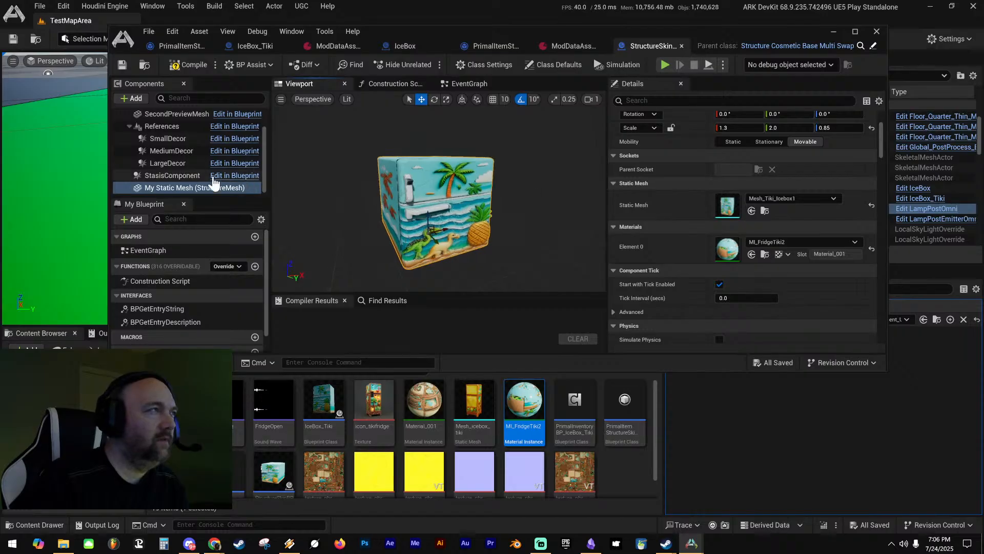
# Search the My Static Mesh properties for transform settings and try the Ignore Parent Transform Update option
pyautogui.scroll(4, 652, 202)
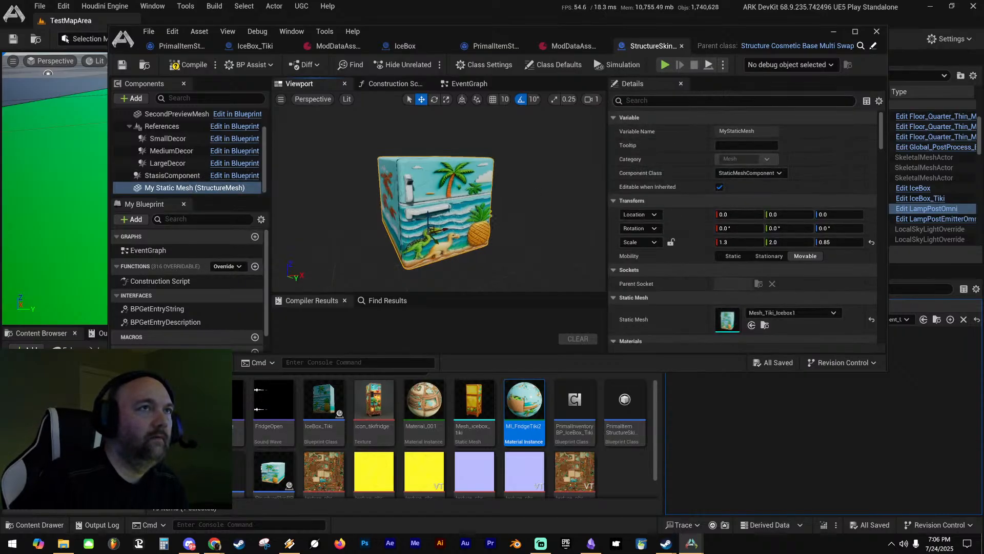
pyautogui.click(661, 101)
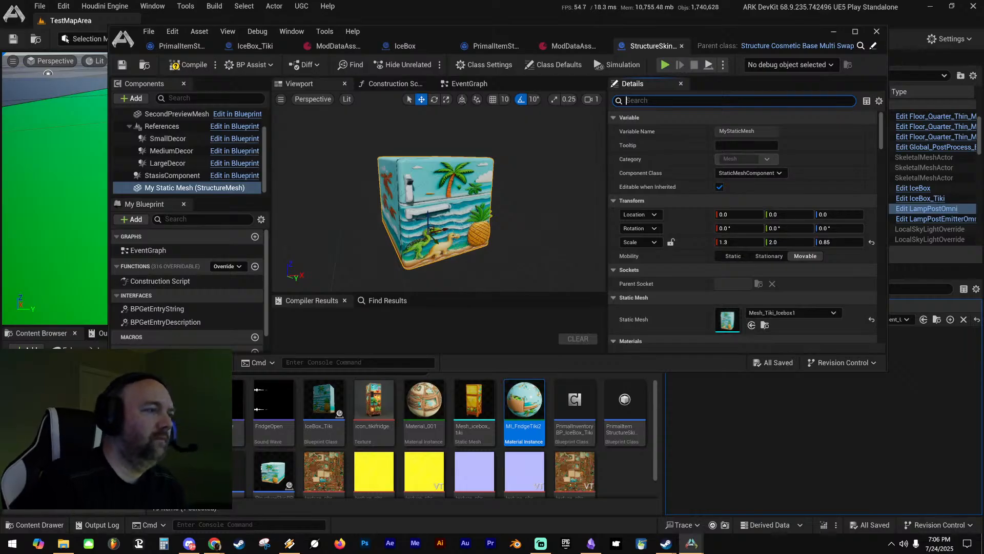
pyautogui.write('transform')
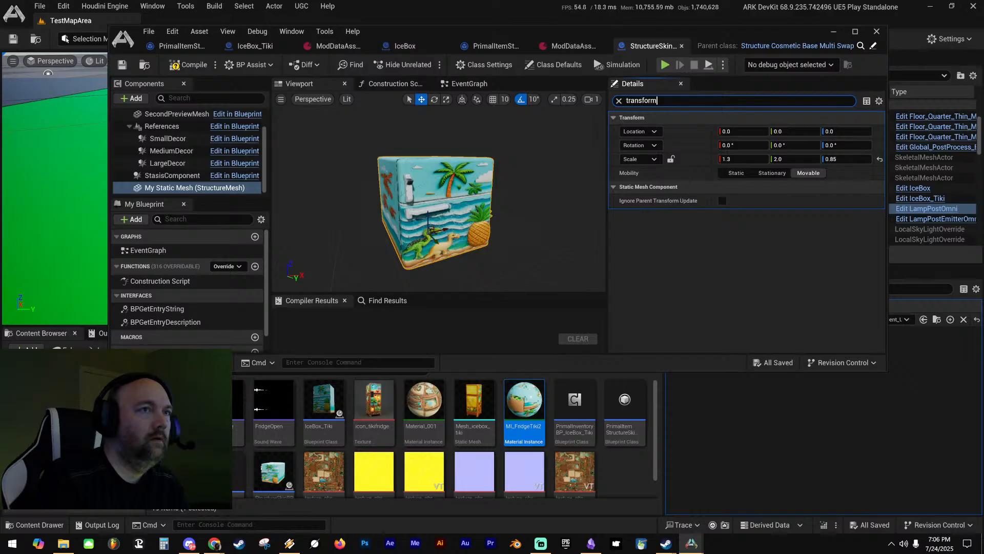
pyautogui.press('BackSpace')
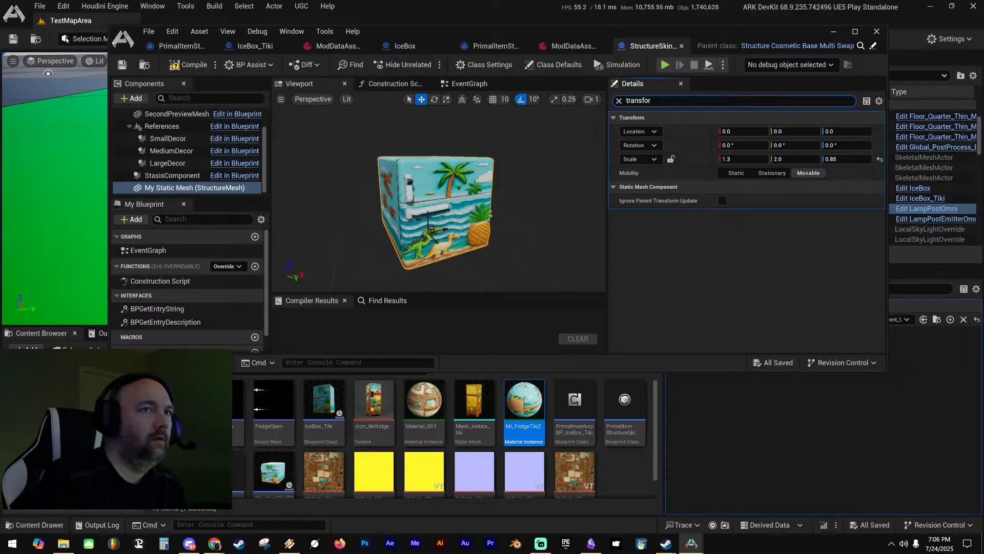
pyautogui.click(723, 201)
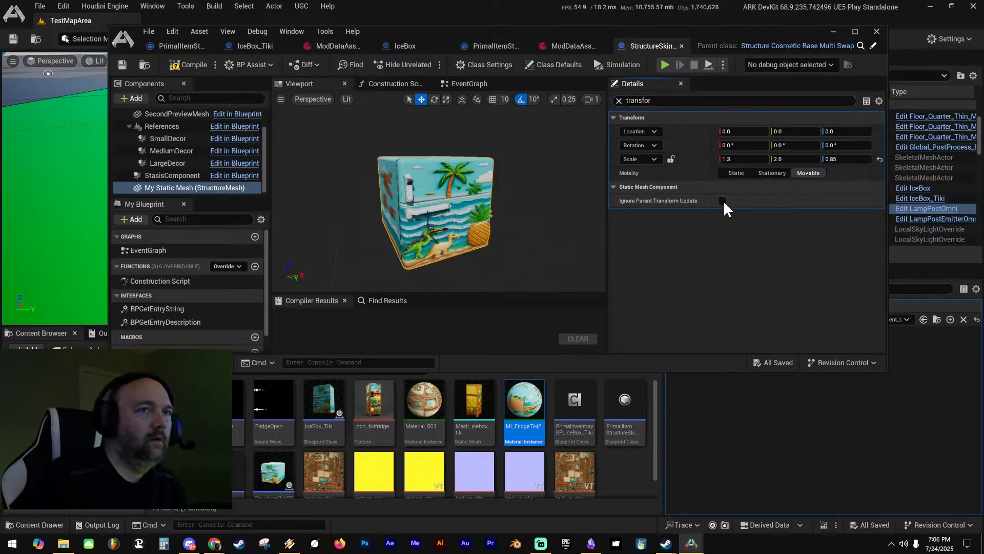
pyautogui.hotkey('ctrl', 'a')
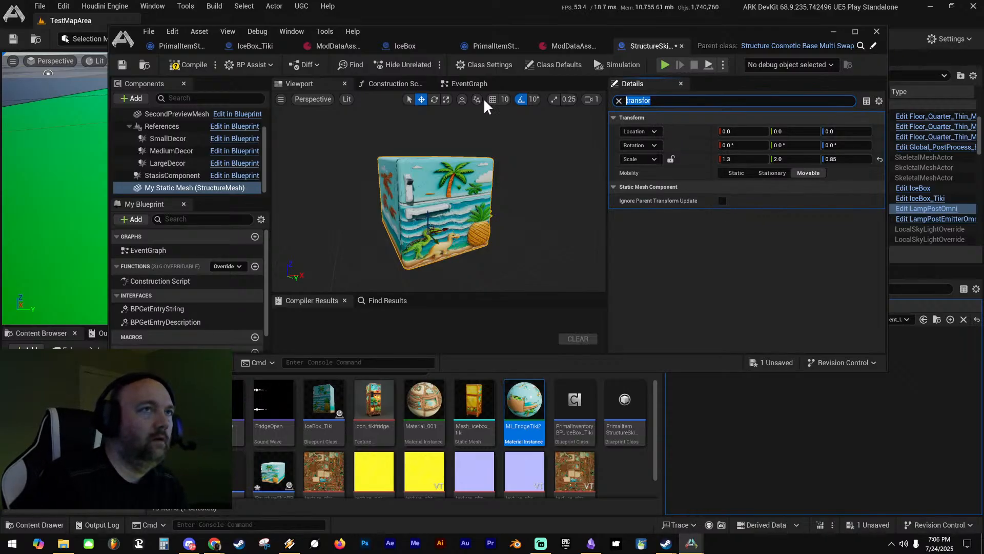
pyautogui.press('BackSpace')
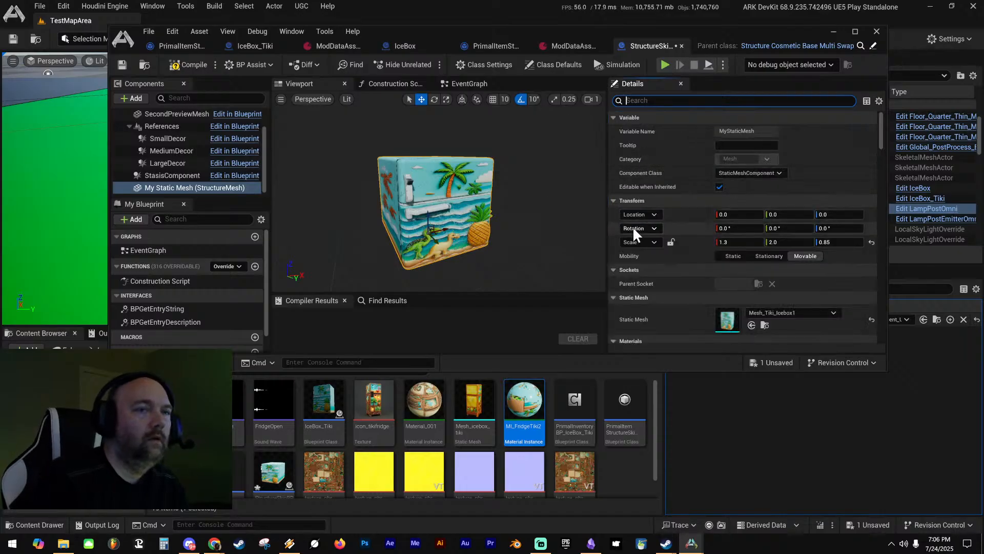
# Look through the Materials, Physics, Collision, Mesh Painting and Lighting properties of the My Static Mesh component
pyautogui.scroll(-5, 646, 232)
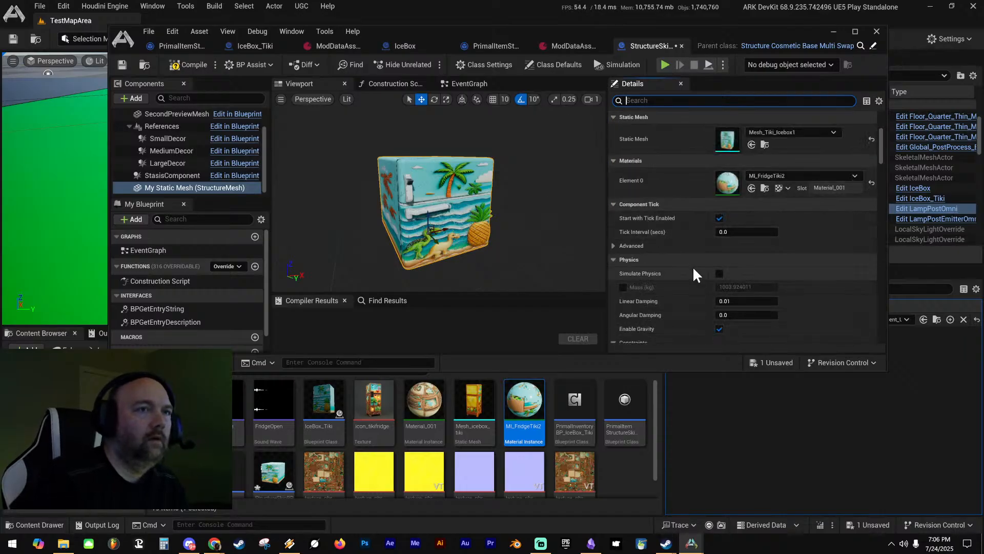
pyautogui.write('tr')
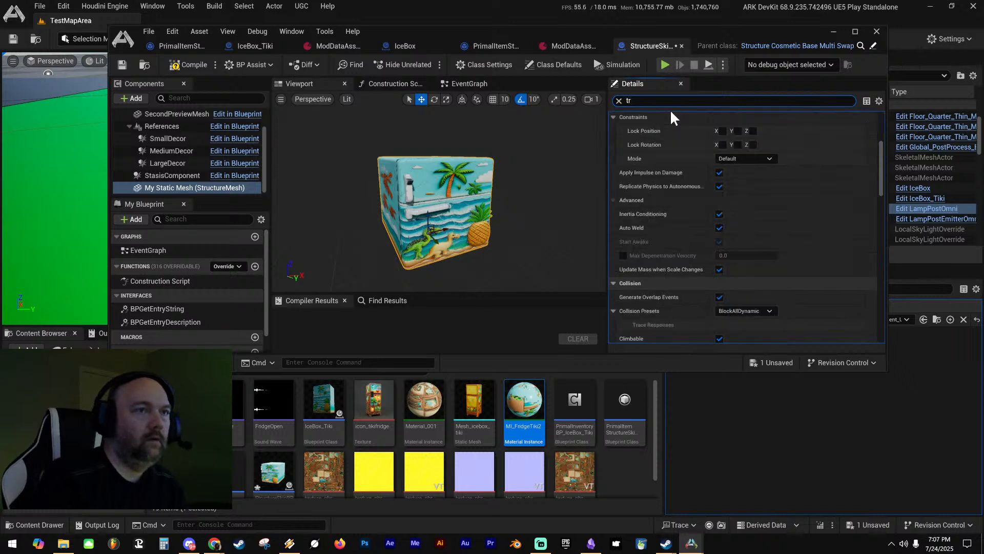
pyautogui.press('BackSpace')
pyautogui.press('BackSpace')
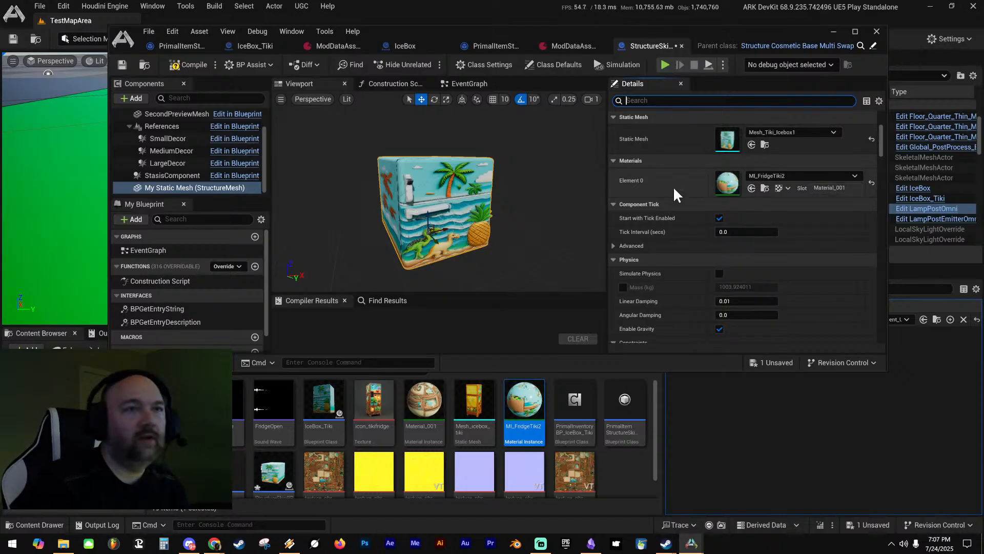
pyautogui.scroll(-3, 682, 290)
pyautogui.scroll(-3, 683, 288)
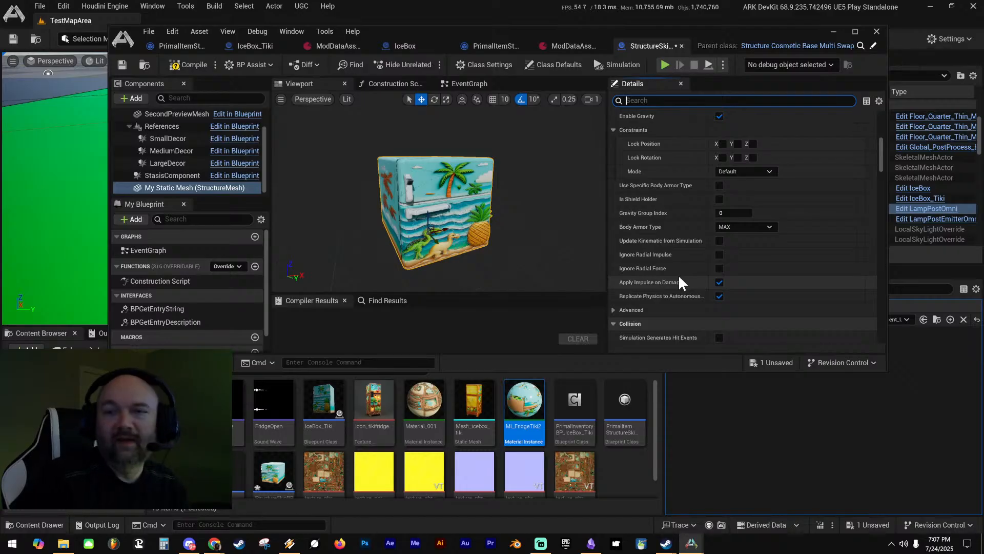
pyautogui.scroll(-5, 671, 279)
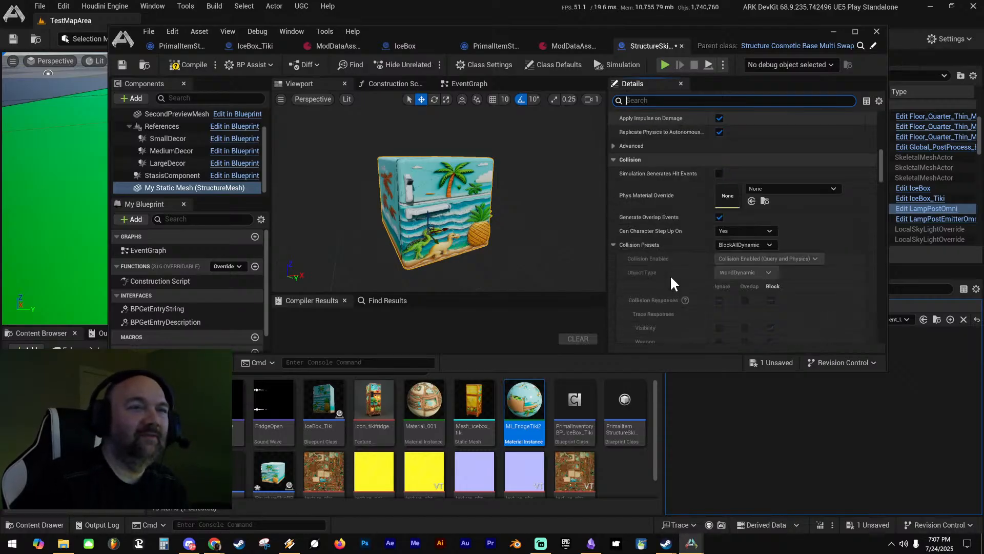
pyautogui.scroll(-10, 672, 274)
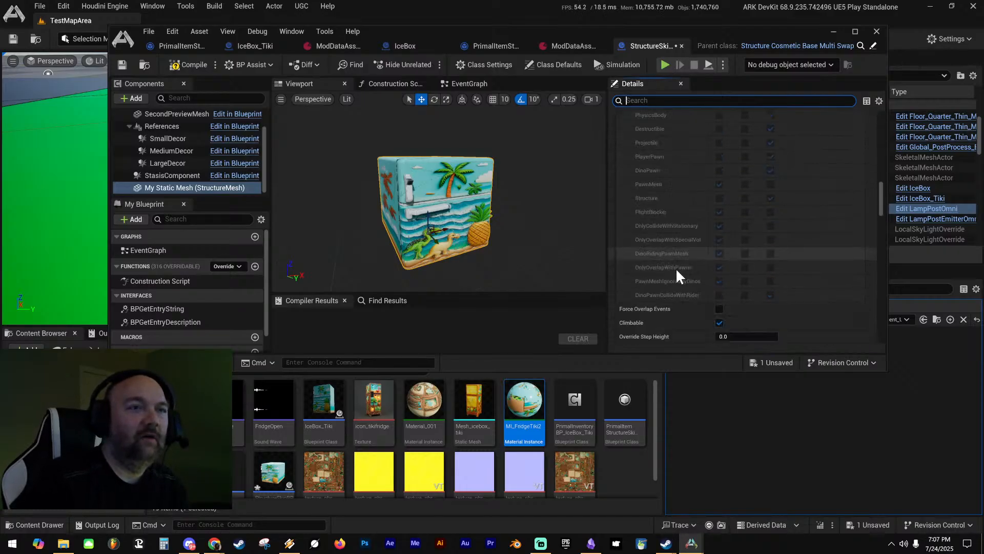
pyautogui.scroll(-2, 675, 258)
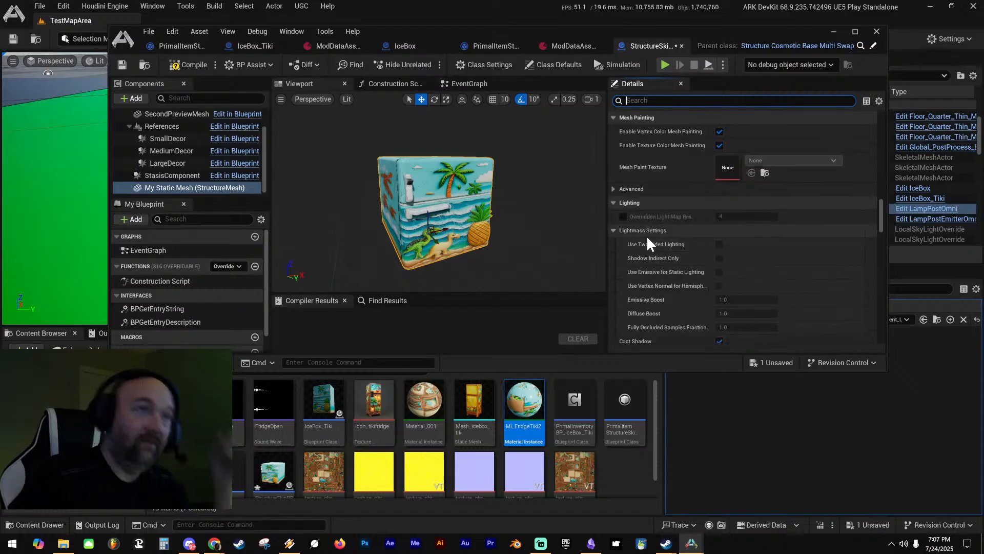
pyautogui.scroll(-2, 633, 215)
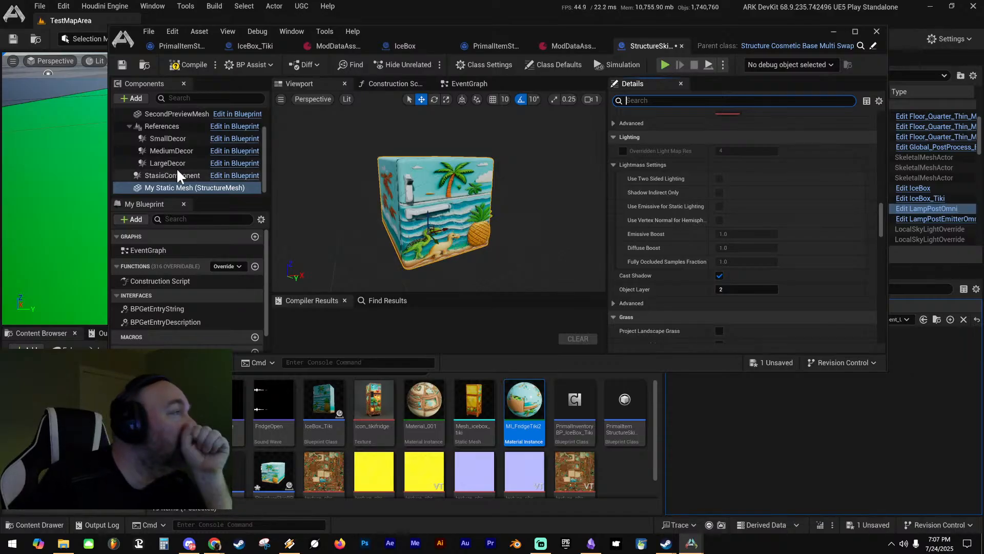
# Check the blueprint's event graph and construction script, and inspect the fridge mesh up close in the 3D preview
pyautogui.click(464, 84)
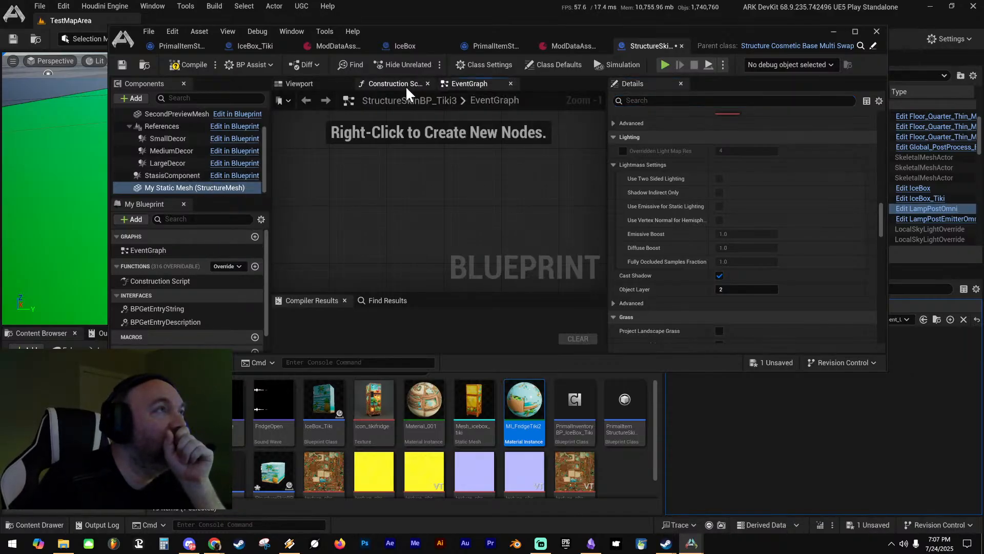
pyautogui.click(402, 84)
pyautogui.click(307, 84)
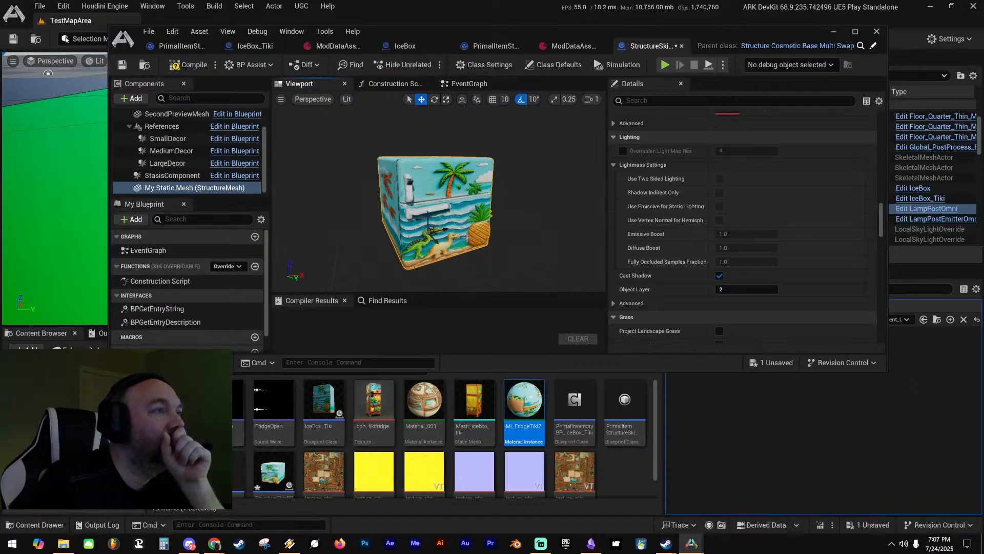
pyautogui.press('w')
pyautogui.moveTo(466, 238)
pyautogui.mouseDown(button='right')
pyautogui.moveTo(452, 241)
pyautogui.moveTo(456, 280)
pyautogui.moveTo(461, 246)
pyautogui.moveTo(441, 244)
pyautogui.moveTo(442, 256)
pyautogui.moveTo(469, 245)
pyautogui.mouseUp(button='right')
pyautogui.press('s')
pyautogui.press('w')
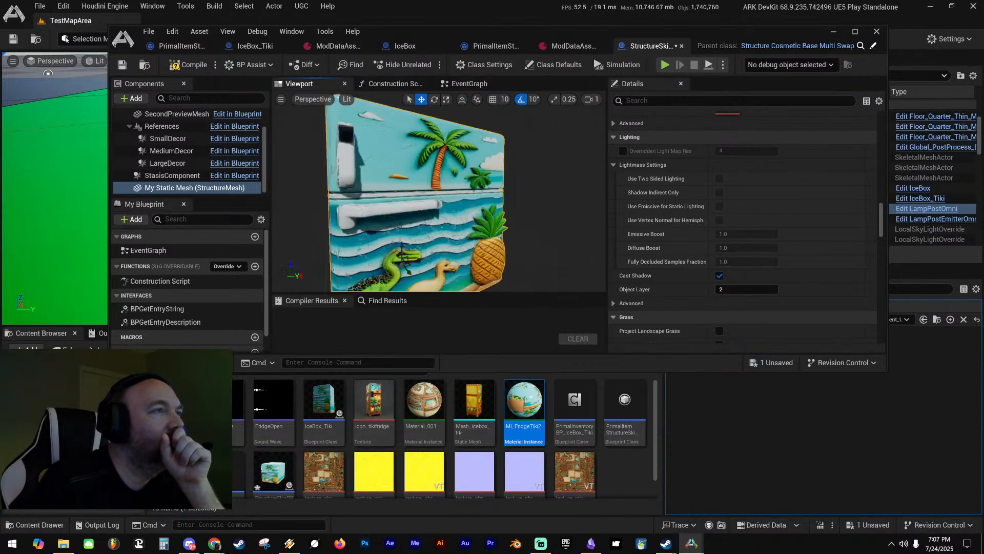
pyautogui.press('f')
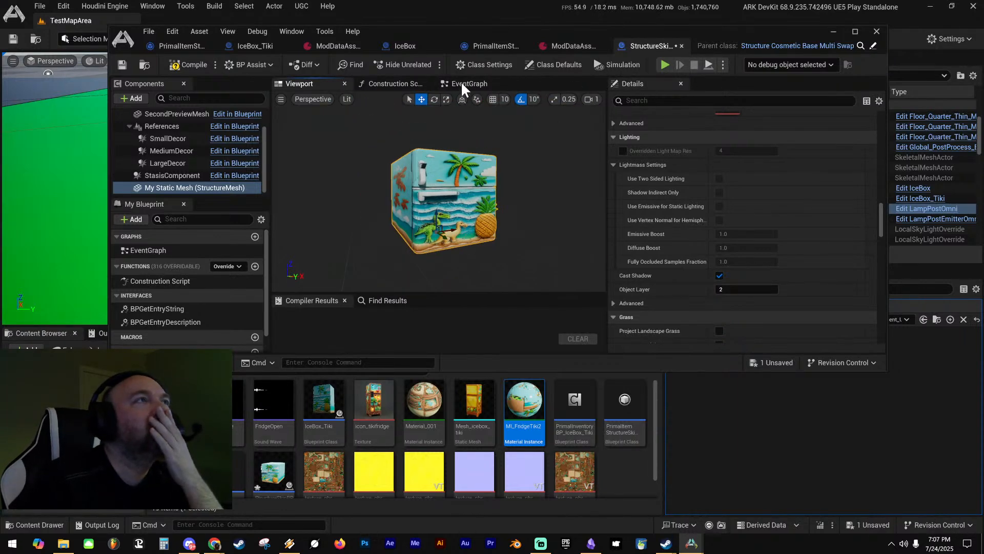
# Review the class settings and class defaults of StructureSkinBP_Tiki3
pyautogui.click(541, 62)
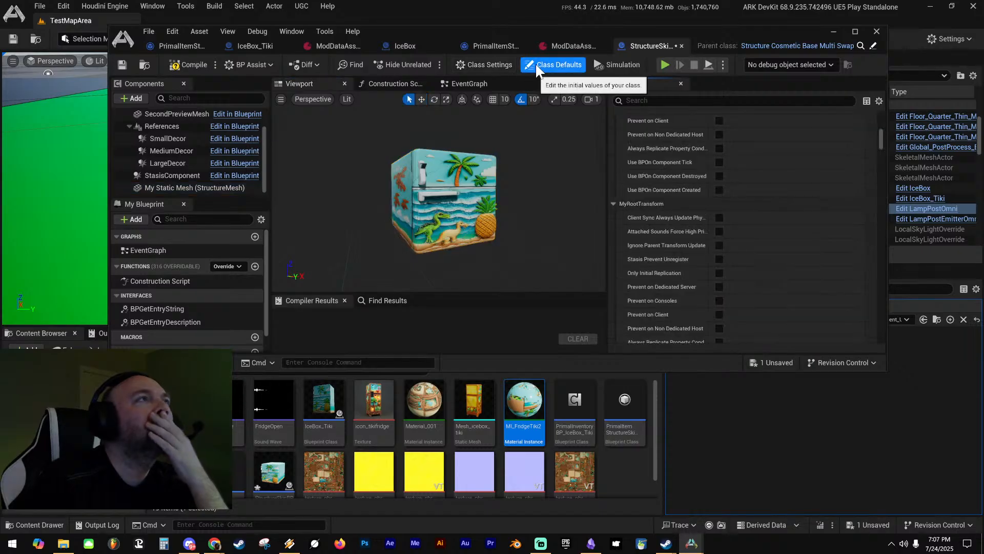
pyautogui.click(484, 63)
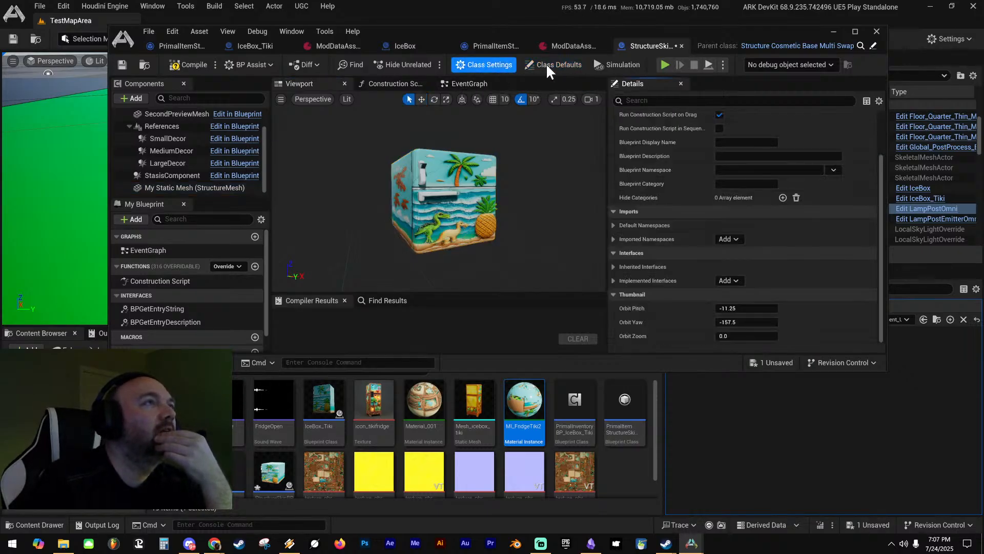
pyautogui.click(558, 65)
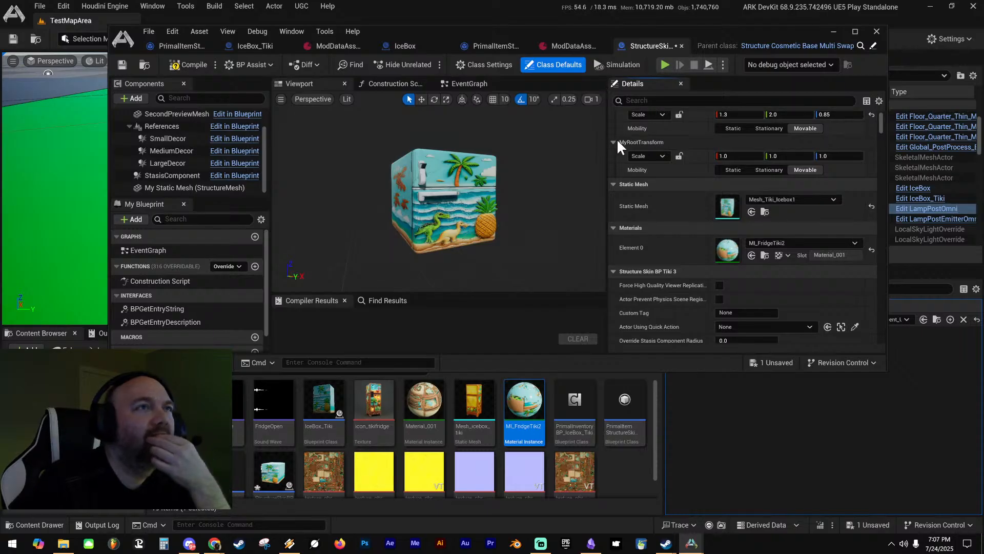
pyautogui.moveTo(609, 140); pyautogui.dragTo(555, 137)
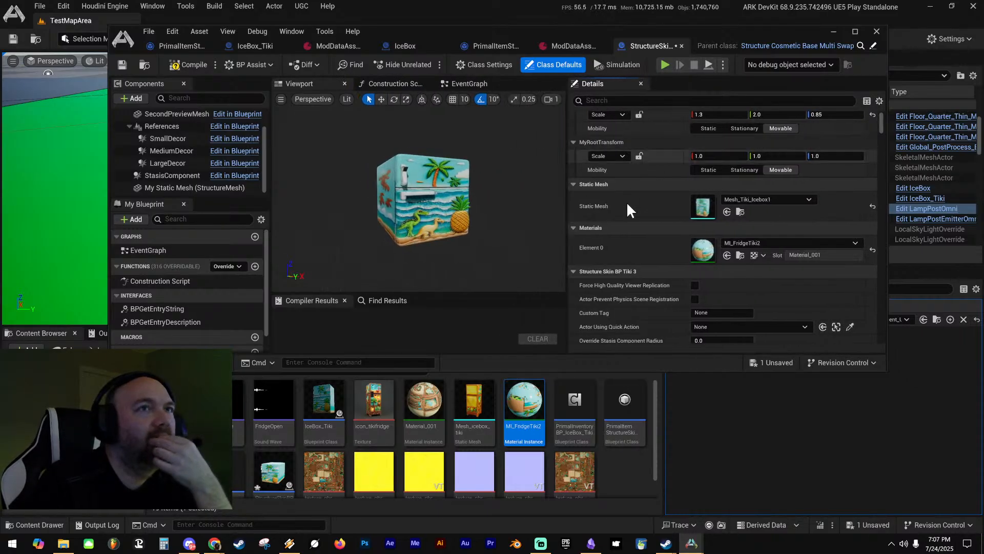
pyautogui.scroll(-4, 629, 231)
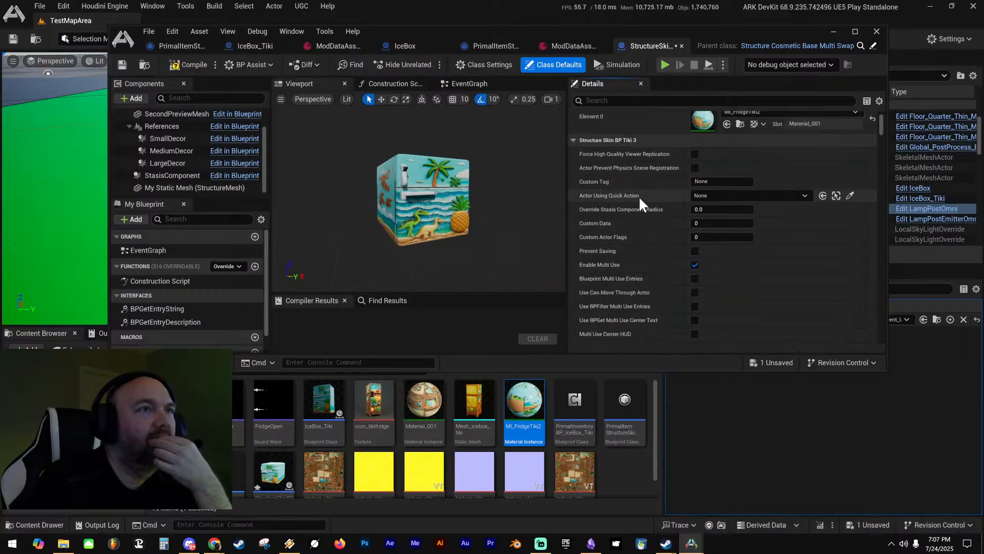
pyautogui.scroll(-3, 651, 226)
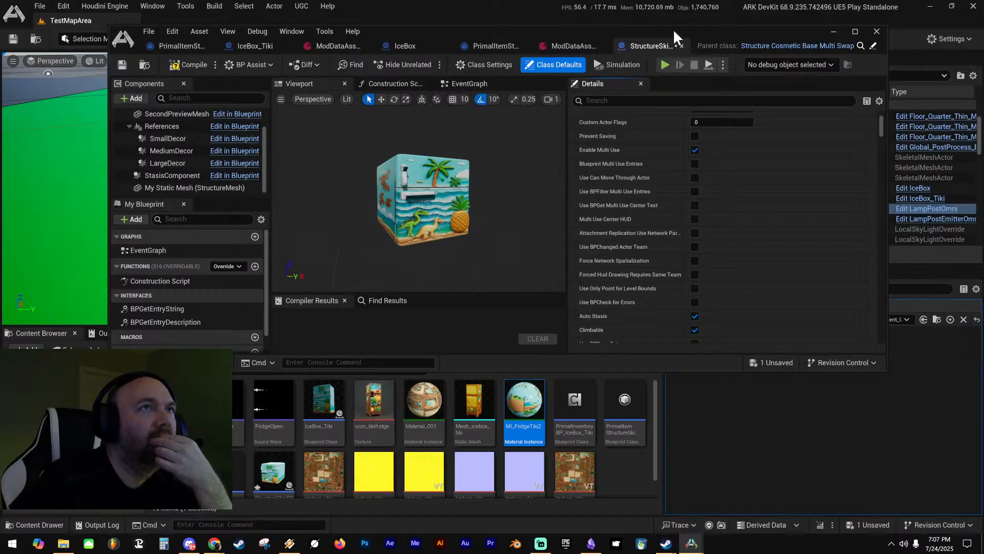
# Reset the scale of the My Static Mesh component to 1.0 on all axes and save the blueprint
pyautogui.click(177, 187)
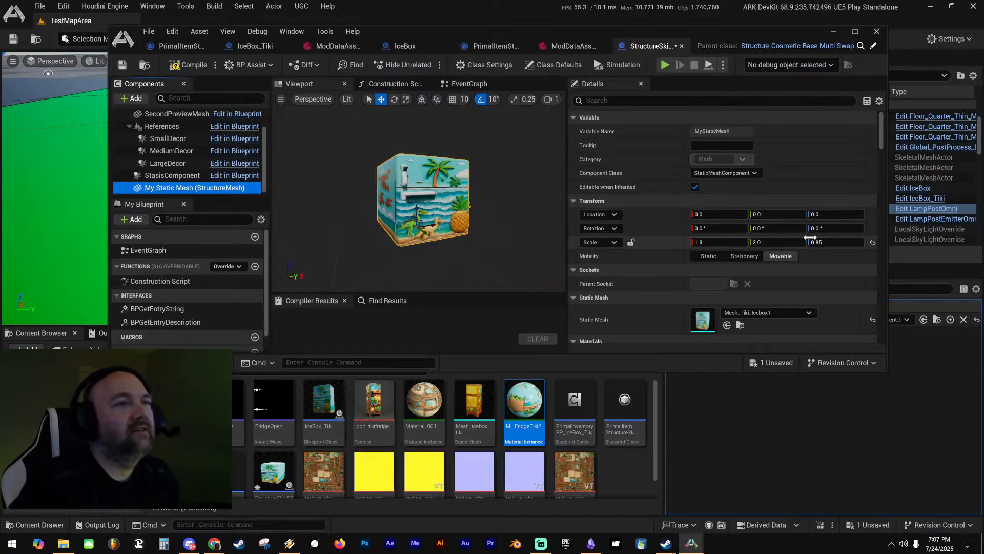
pyautogui.click(873, 241)
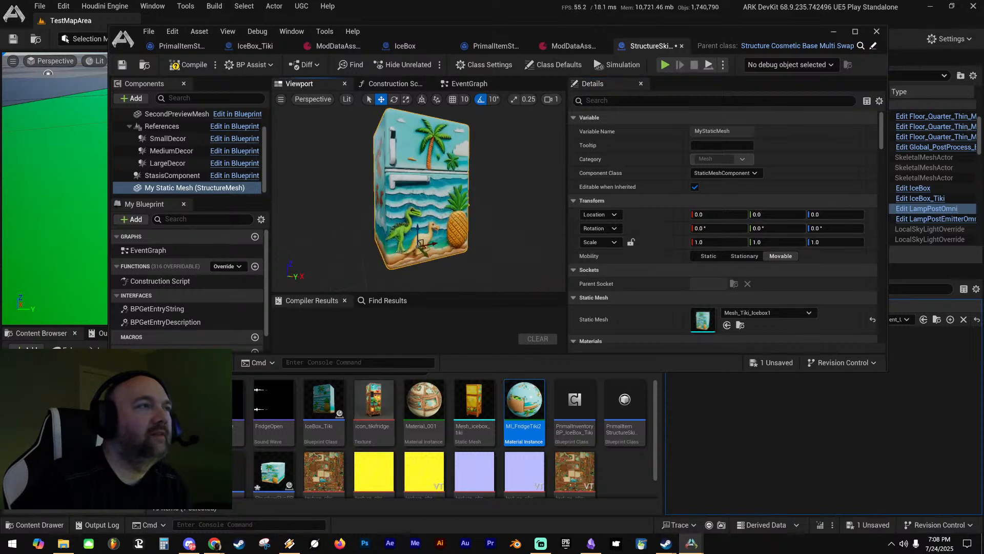
pyautogui.click(120, 64)
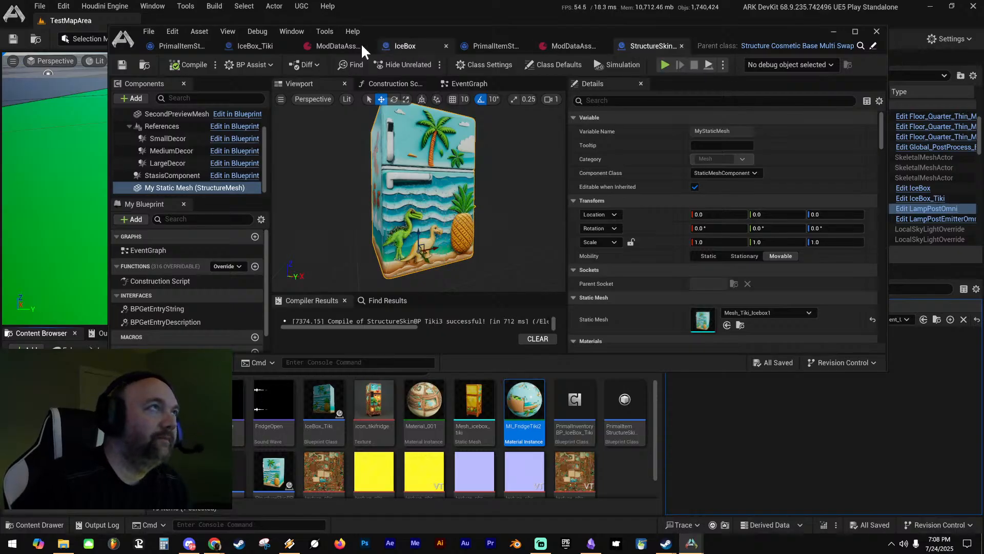
# Compare the Structures settings of ModDataAsset_Element_Urban and the KrazyCosmetics mod data asset, and examine the latter's first custom cosmetic entry
pyautogui.click(341, 45)
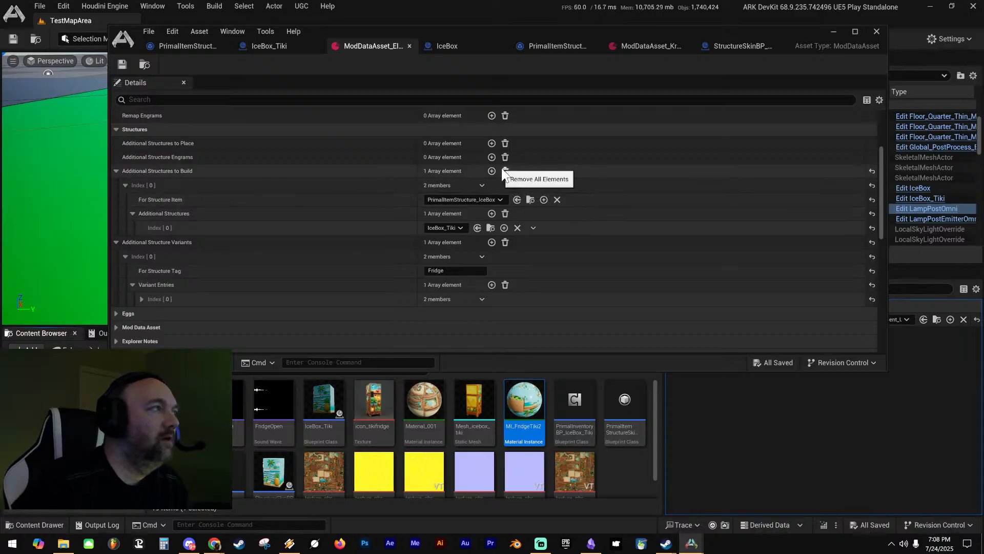
pyautogui.scroll(5, 360, 188)
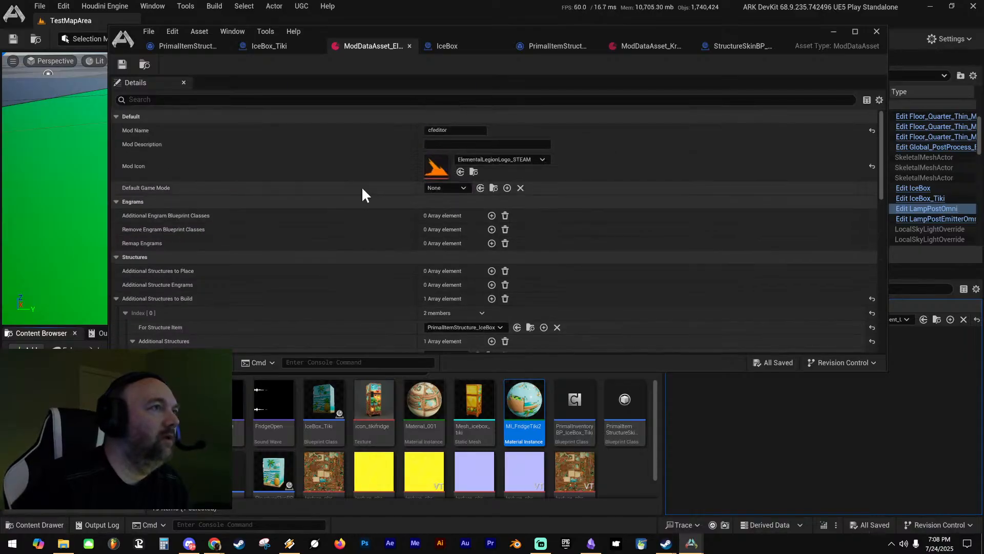
pyautogui.scroll(-6, 362, 194)
pyautogui.scroll(3, 361, 194)
pyautogui.click(643, 46)
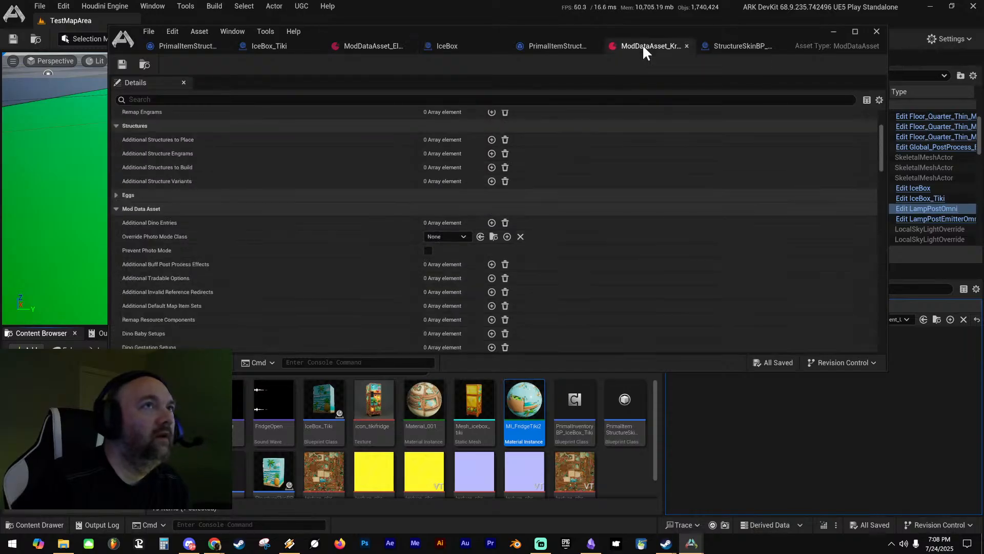
pyautogui.scroll(3, 336, 199)
pyautogui.scroll(-3, 337, 197)
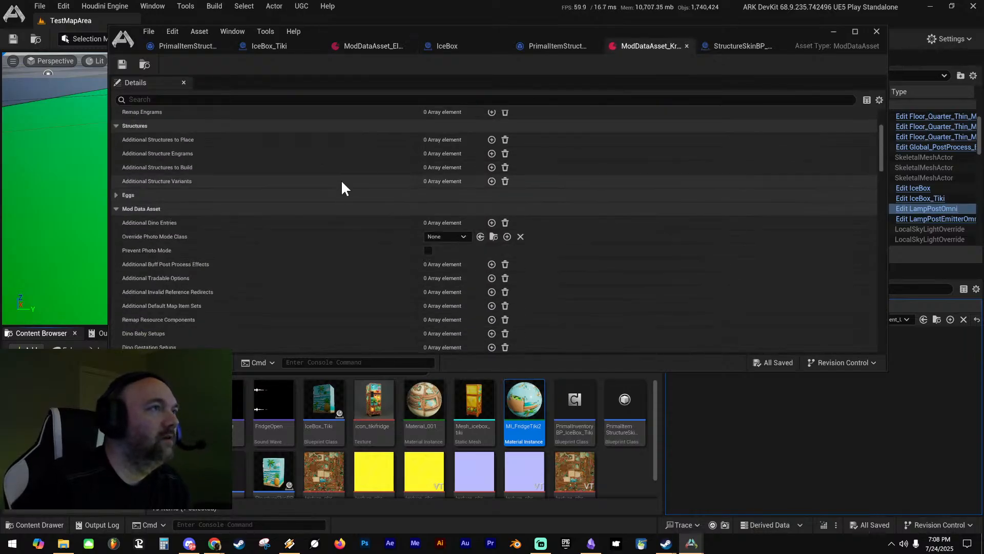
pyautogui.scroll(3, 342, 189)
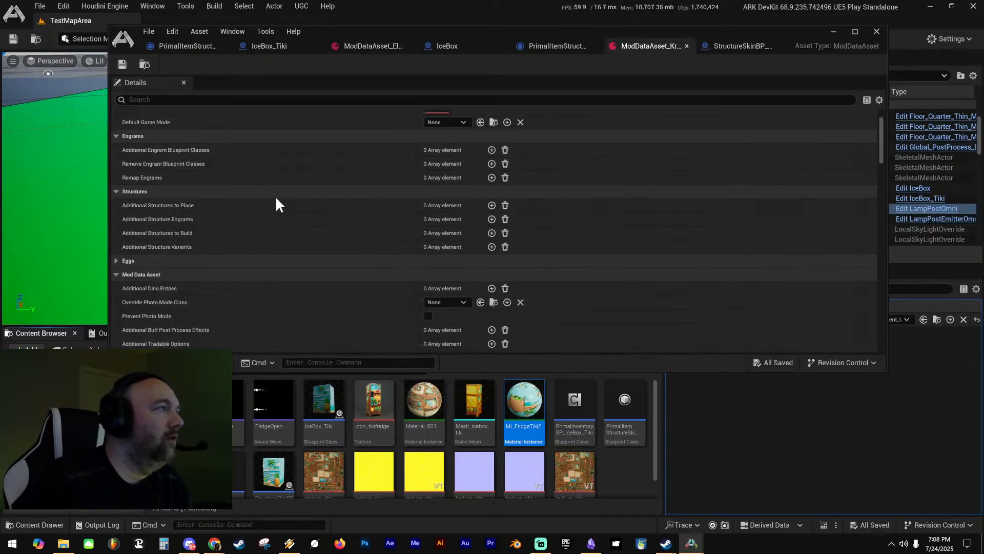
pyautogui.scroll(-2, 283, 211)
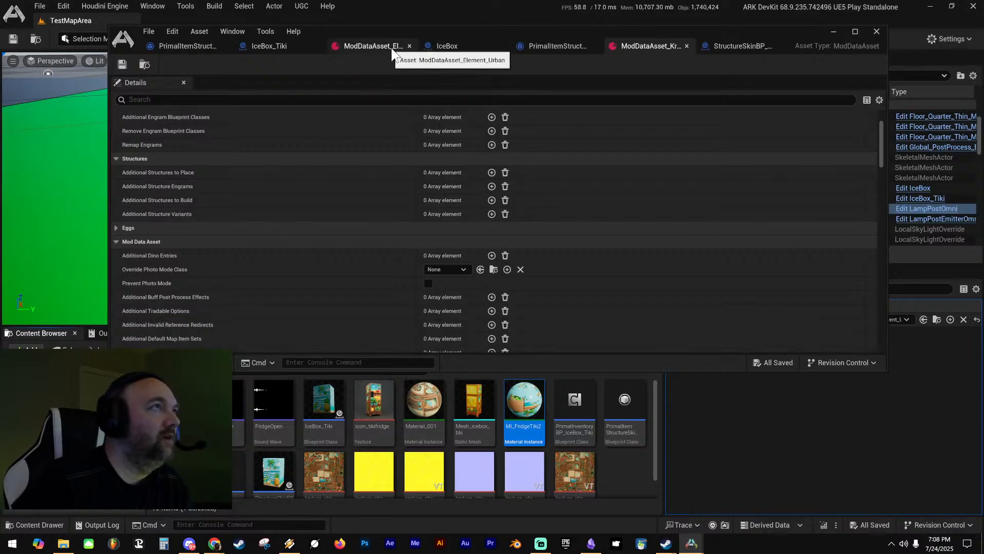
pyautogui.scroll(-10, 342, 264)
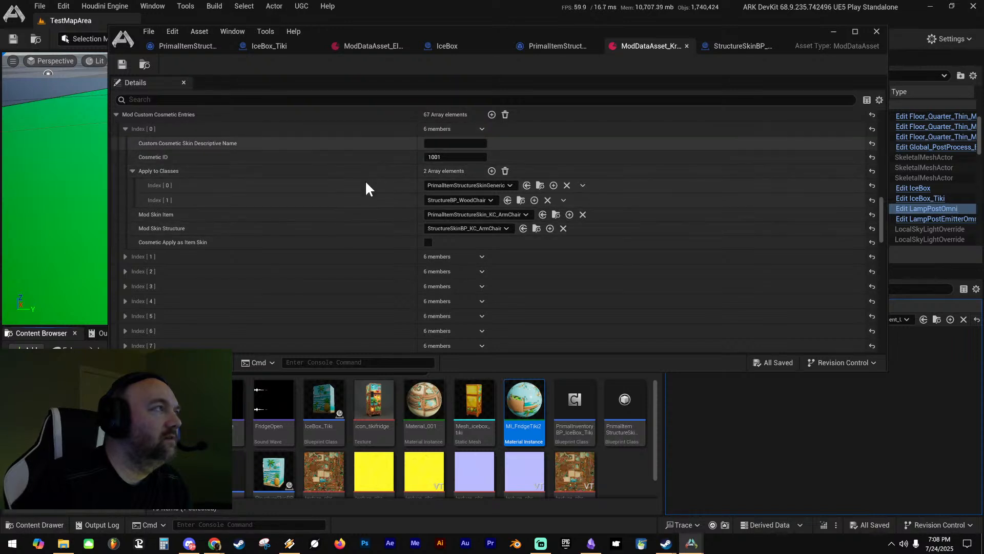
# Empty the Additional Structures to Build and Additional Structure Variants arrays in the Element_Urban mod data asset
pyautogui.scroll(2, 336, 177)
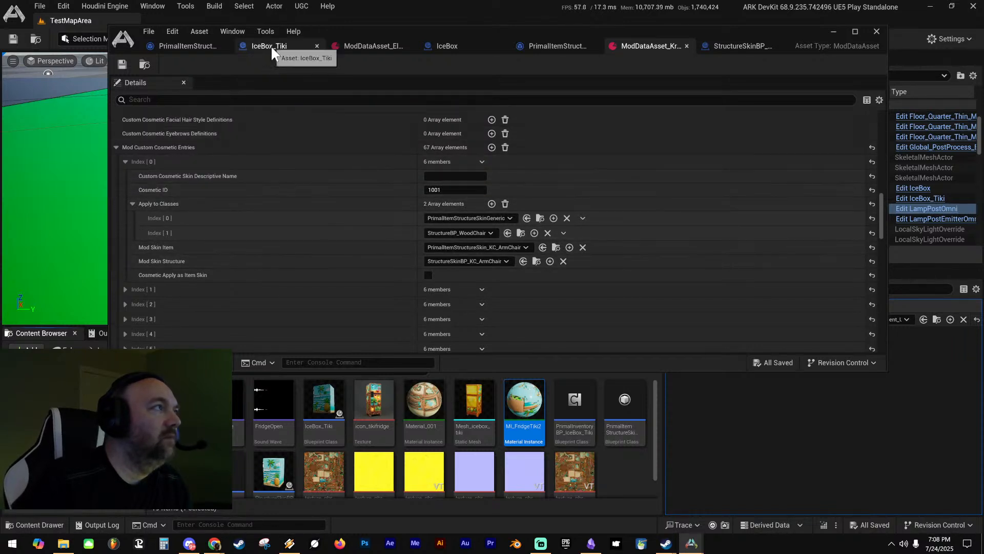
pyautogui.click(372, 45)
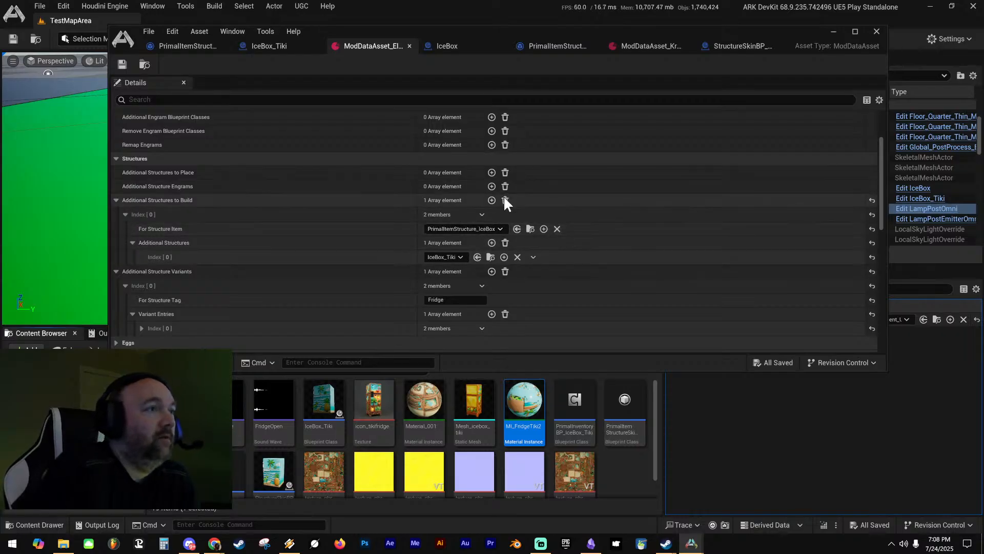
pyautogui.click(504, 198)
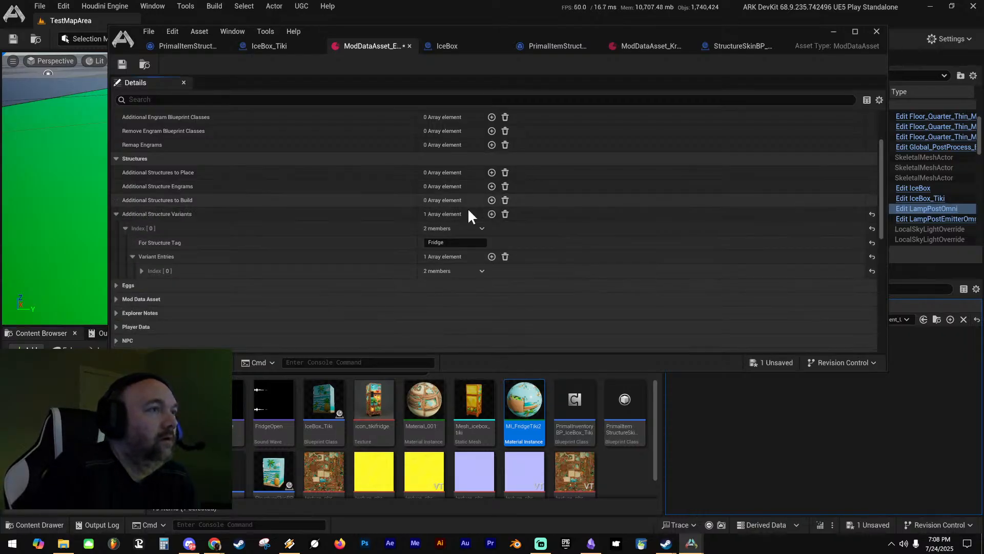
pyautogui.scroll(-1, 369, 219)
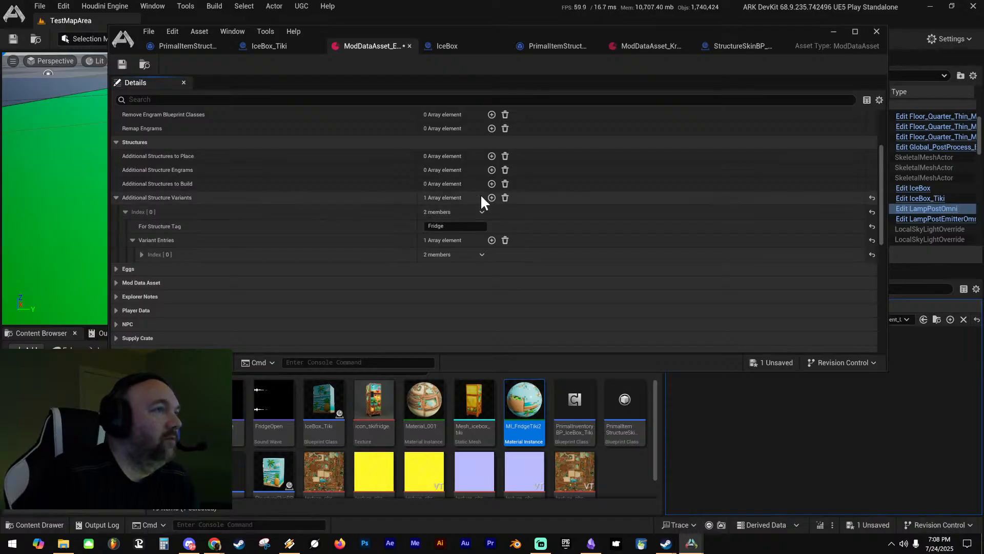
pyautogui.click(505, 197)
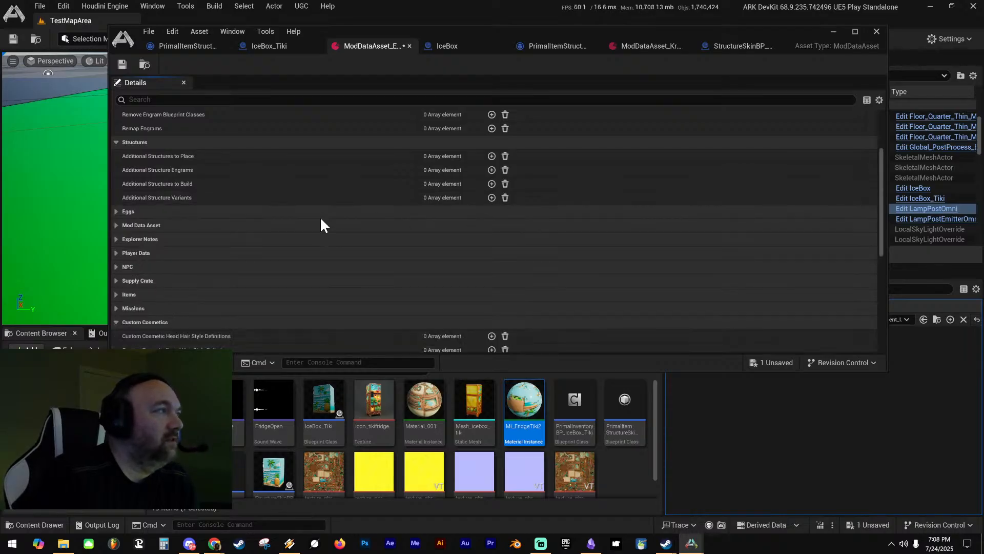
# In the Tiki Fridge cosmetic entry, choose PrimalItemStructureSkin_TIKIbox2 as Mod Skin Item and StructureSkinBP_Tiki3 as Mod Skin Structure, and save the asset
pyautogui.scroll(-6, 320, 218)
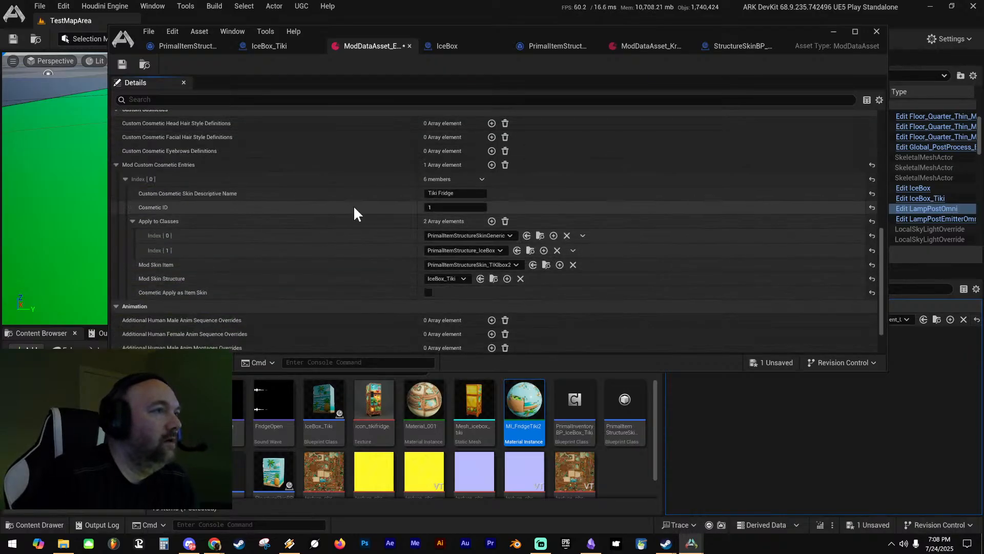
pyautogui.scroll(-1, 353, 212)
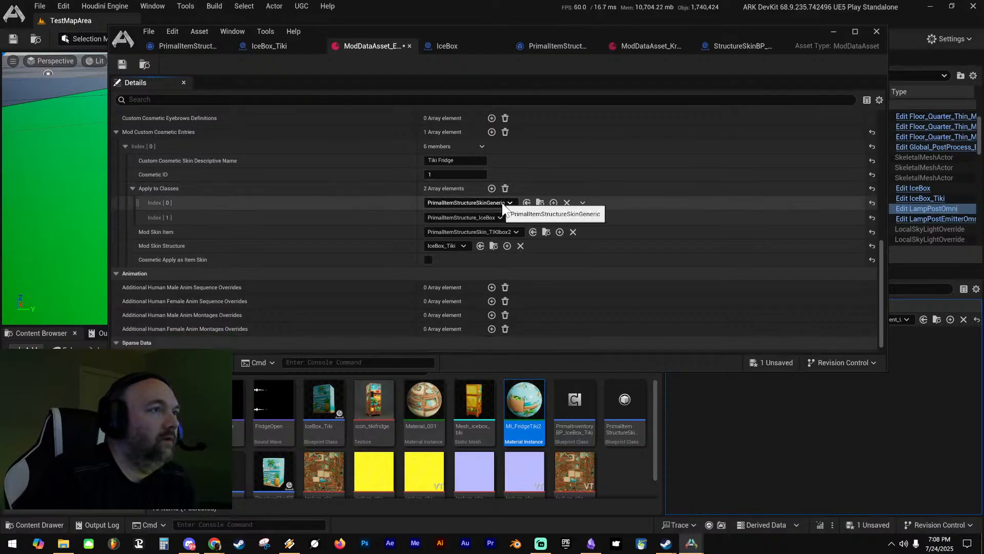
pyautogui.click(488, 231)
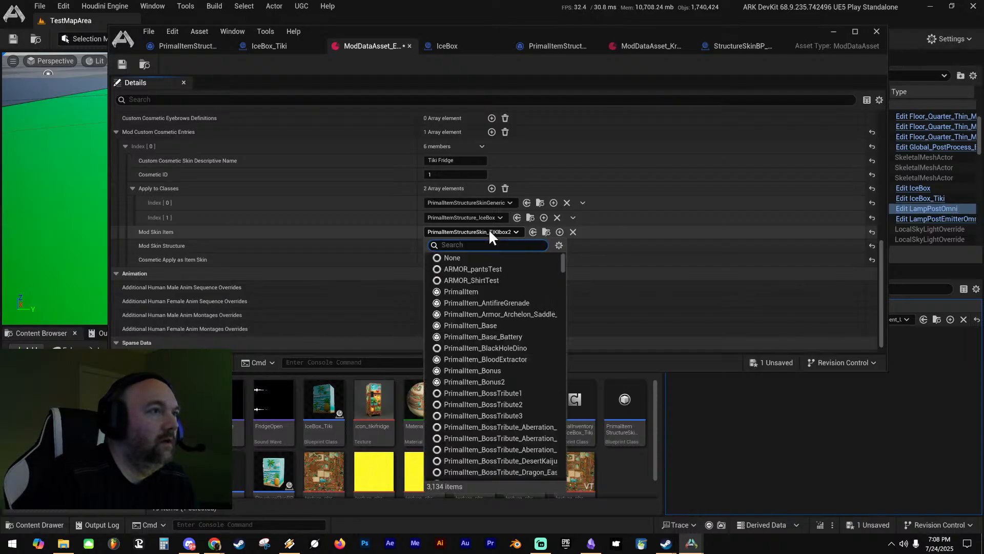
pyautogui.write('tiki3')
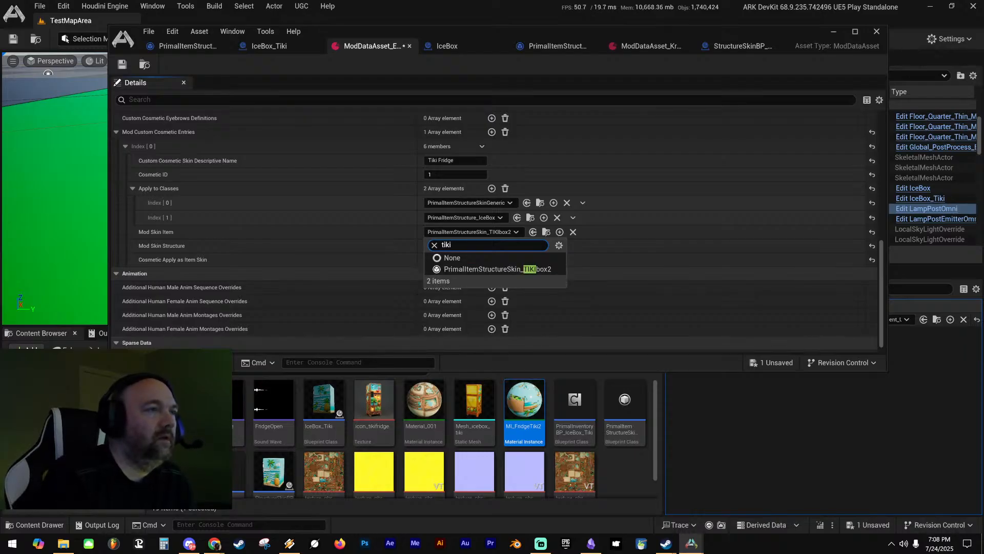
pyautogui.click(523, 269)
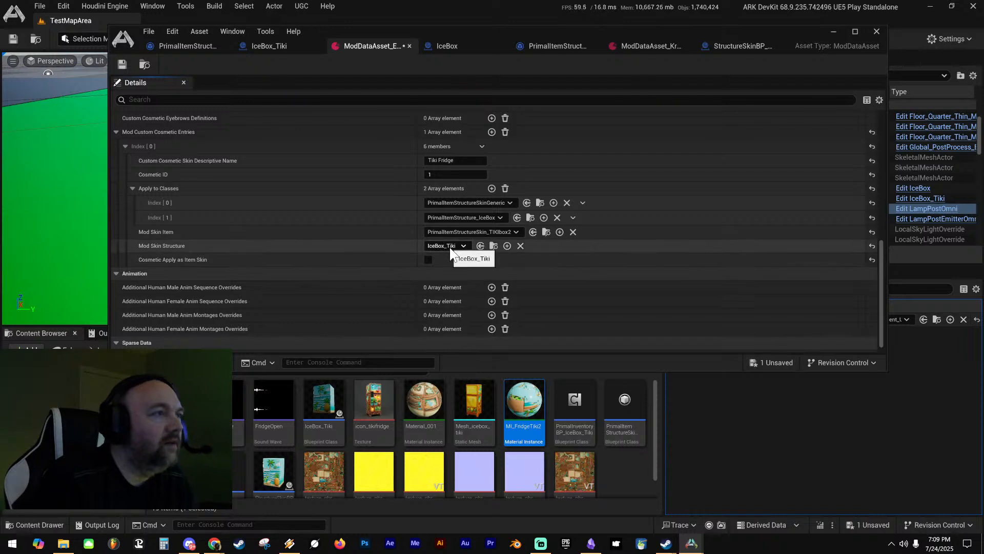
pyautogui.click(451, 246)
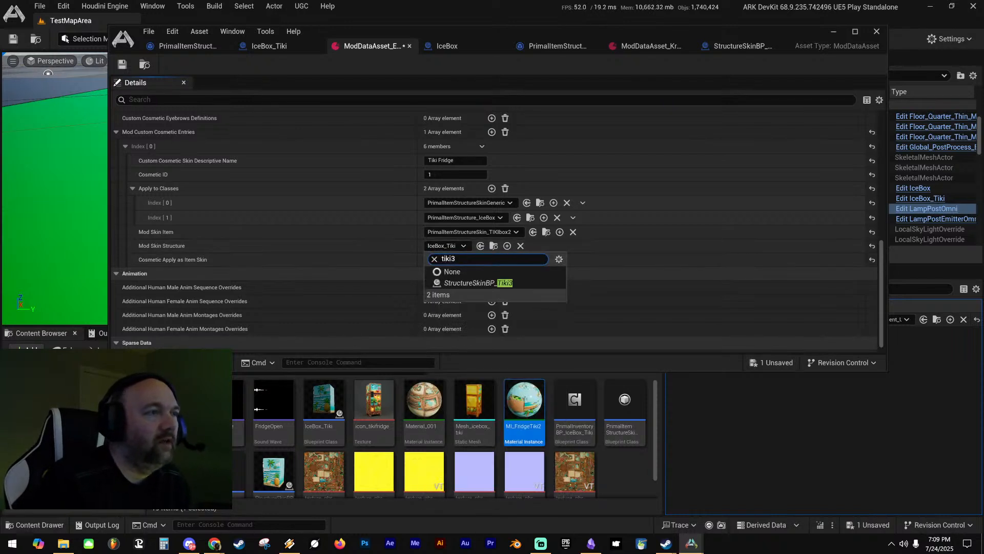
pyautogui.click(524, 279)
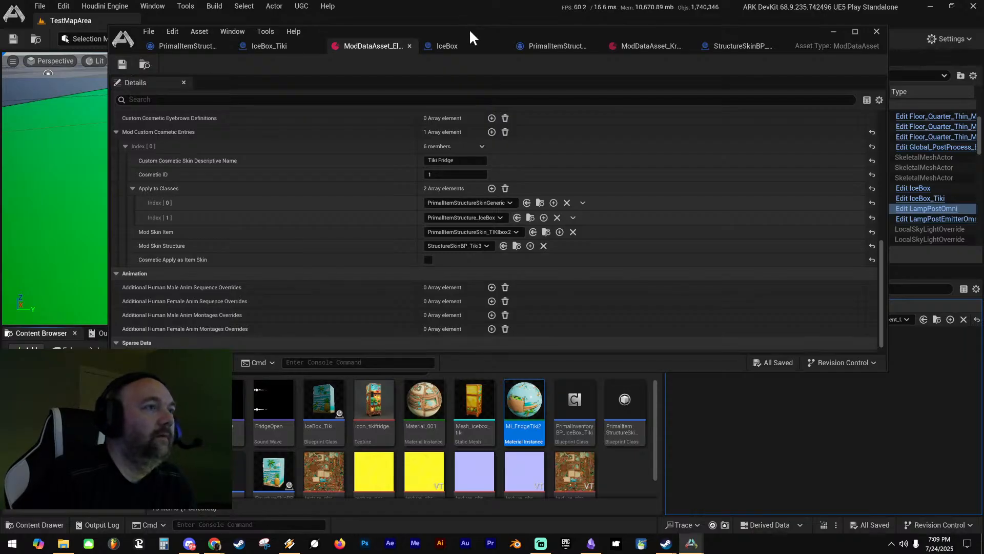
# Play-test TestMapArea and place the custom Tiki Fridge cosmetic from the cosmetics inventory in the third hotbar slot
pyautogui.moveTo(469, 29); pyautogui.dragTo(983, 47)
pyautogui.moveTo(356, 171); pyautogui.dragTo(351, 142, button='right')
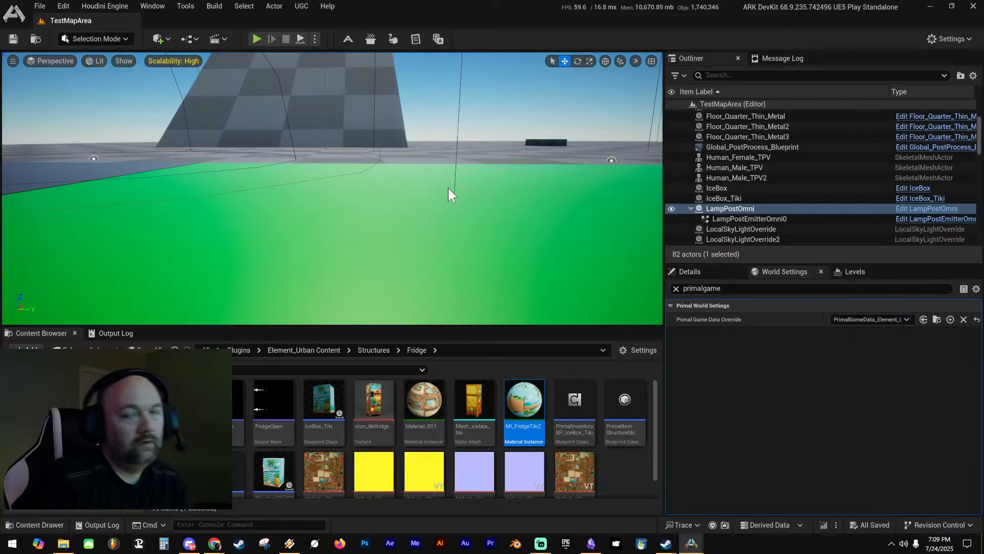
pyautogui.hotkey('alt', 'p')
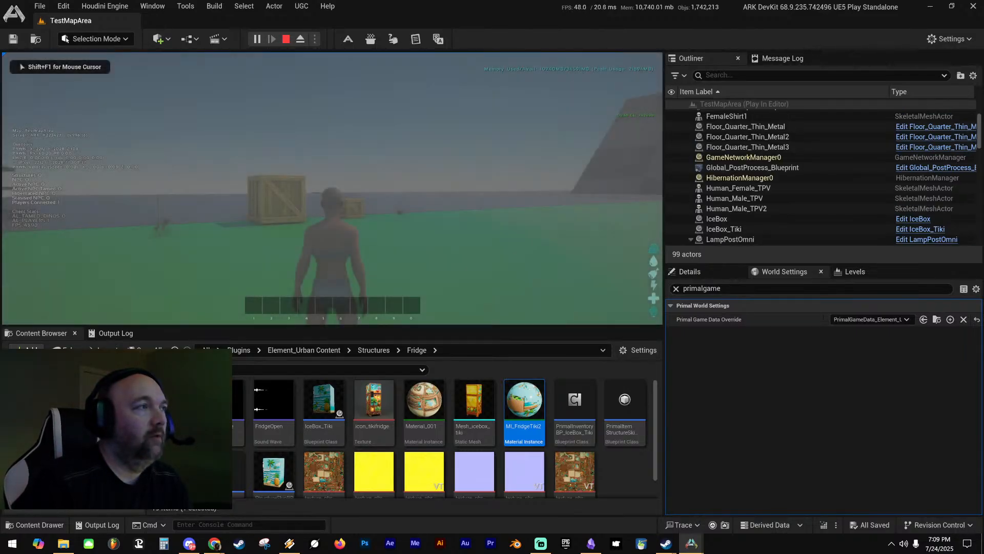
pyautogui.press('i')
pyautogui.click(259, 84)
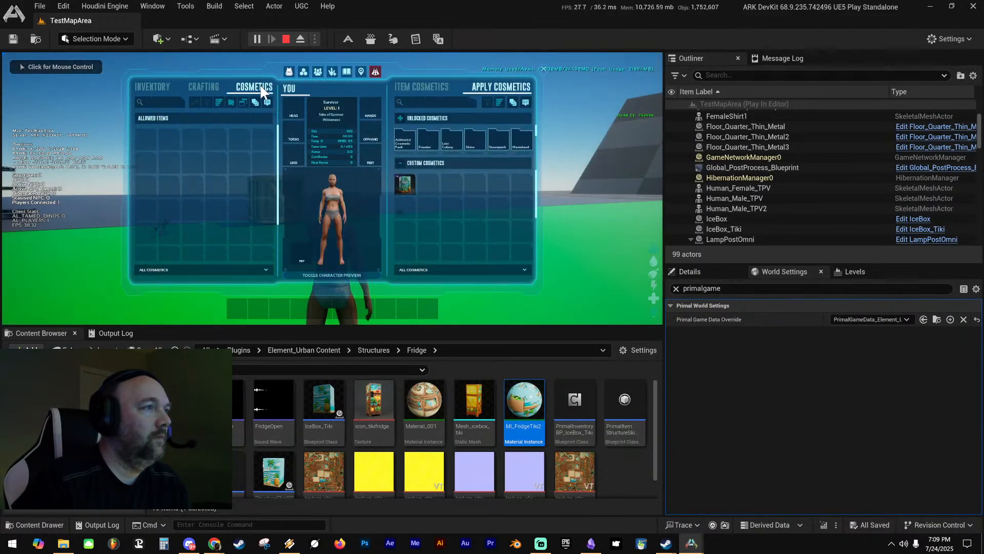
pyautogui.moveTo(419, 196); pyautogui.dragTo(281, 291)
pyautogui.press('i')
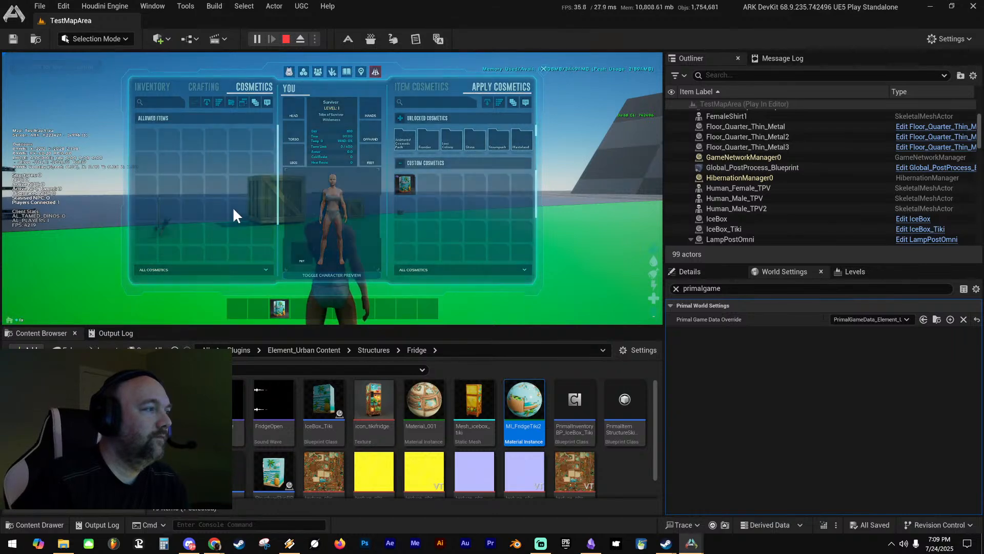
# Equip the fridge skin, check its placement preview around the refrigerators in the level, and end the play session
pyautogui.press('w')
pyautogui.press('3')
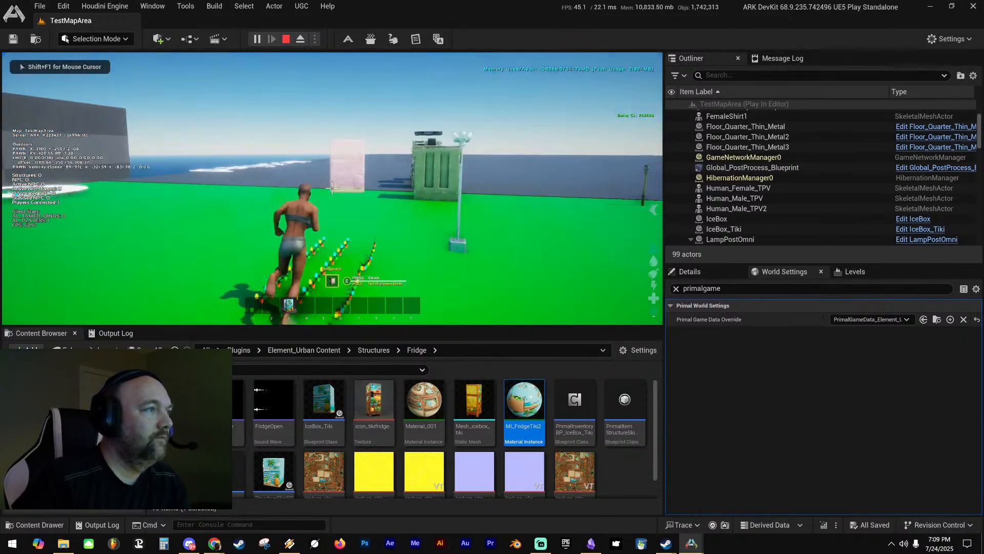
pyautogui.press('a')
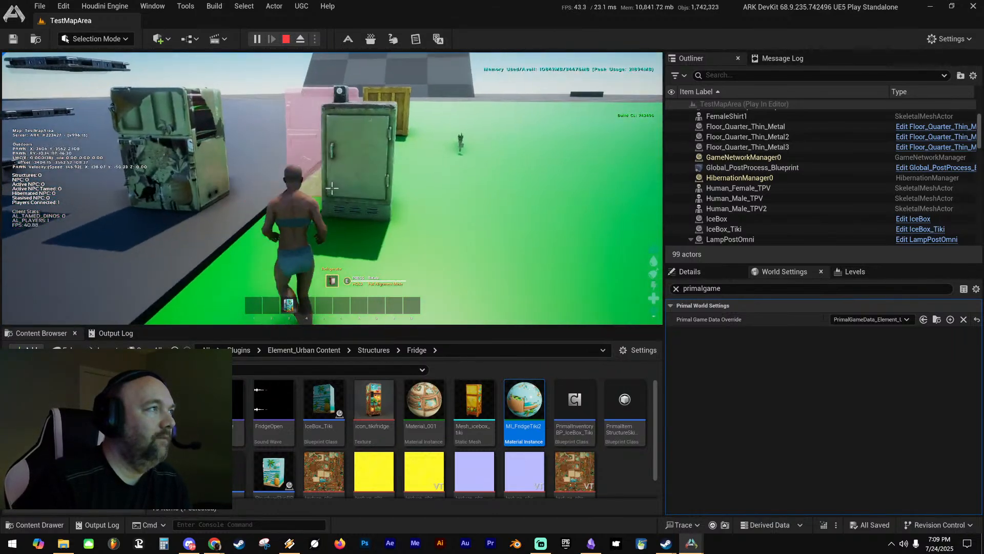
pyautogui.press('s')
pyautogui.press('d')
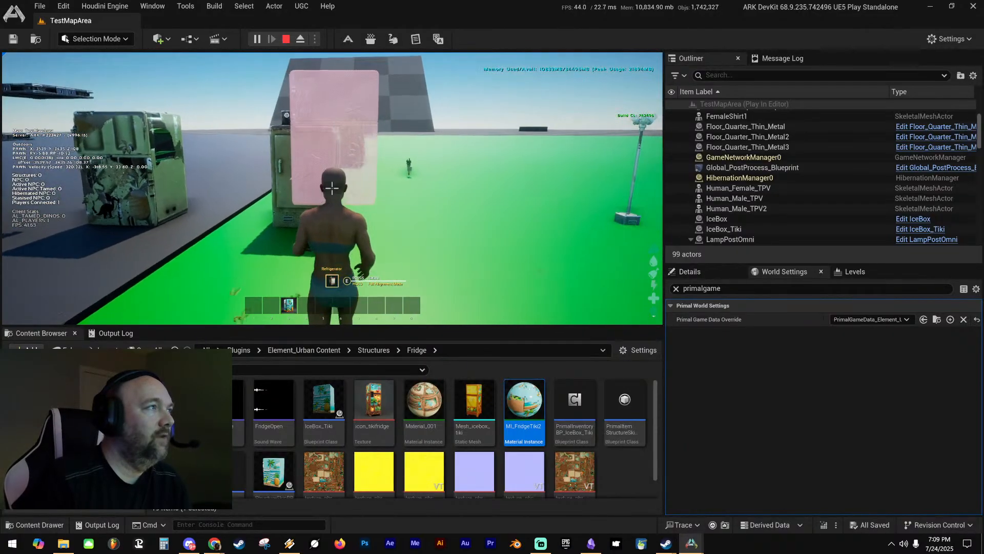
pyautogui.press('Escape')
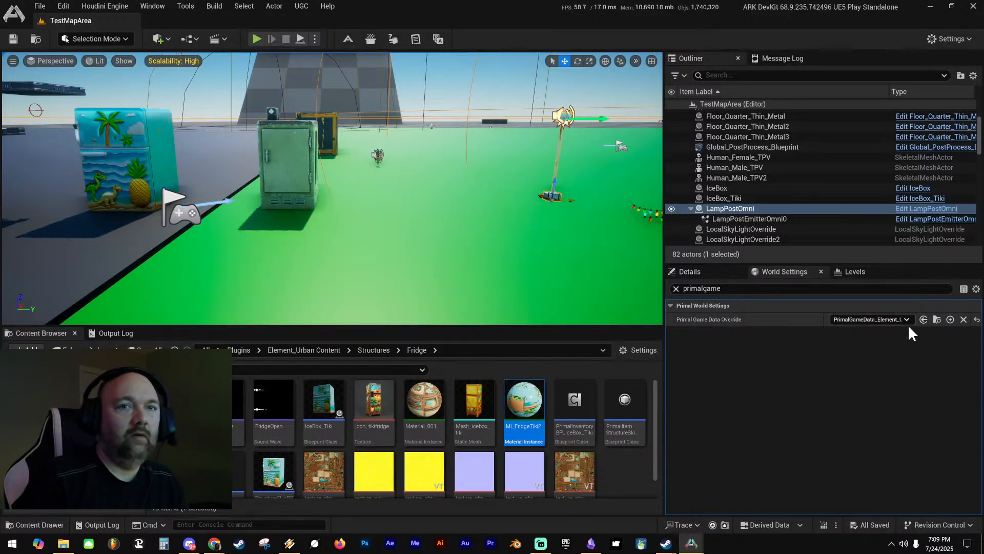
# Refresh the Primal Game Data Override: clear it, save and briefly run the level, reassign the Element_Urban game data asset and save again
pyautogui.click(937, 319)
pyautogui.click(963, 319)
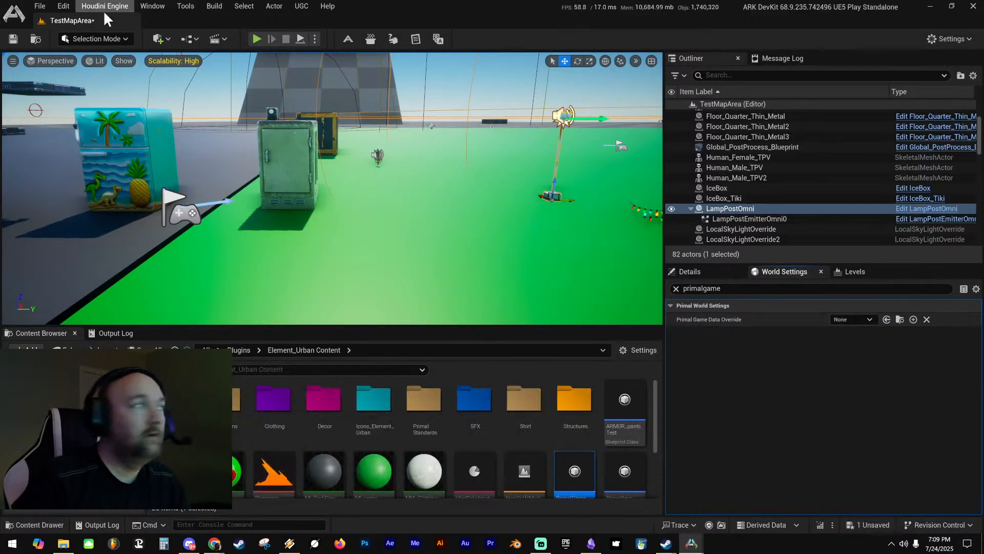
pyautogui.click(12, 39)
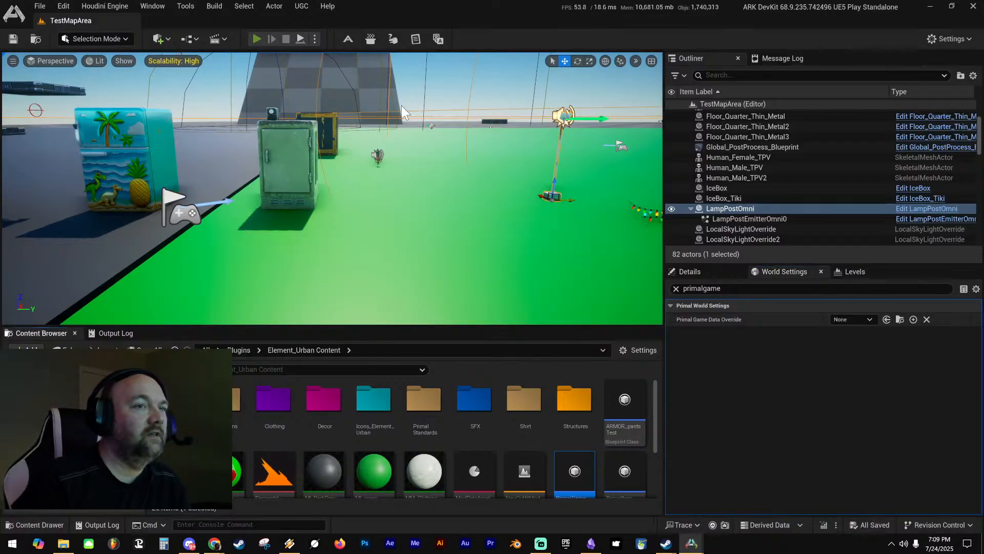
pyautogui.hotkey('alt', 'p')
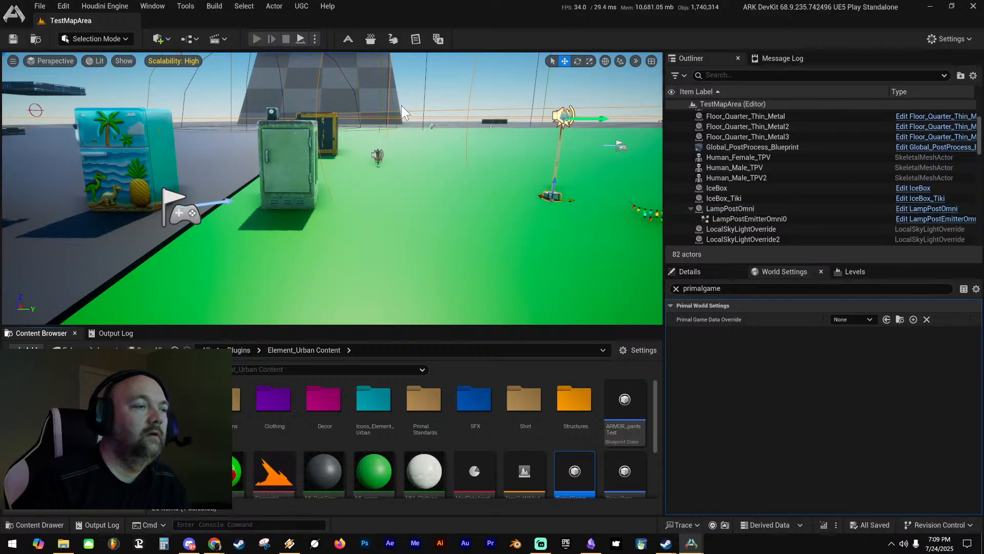
pyautogui.press('Escape')
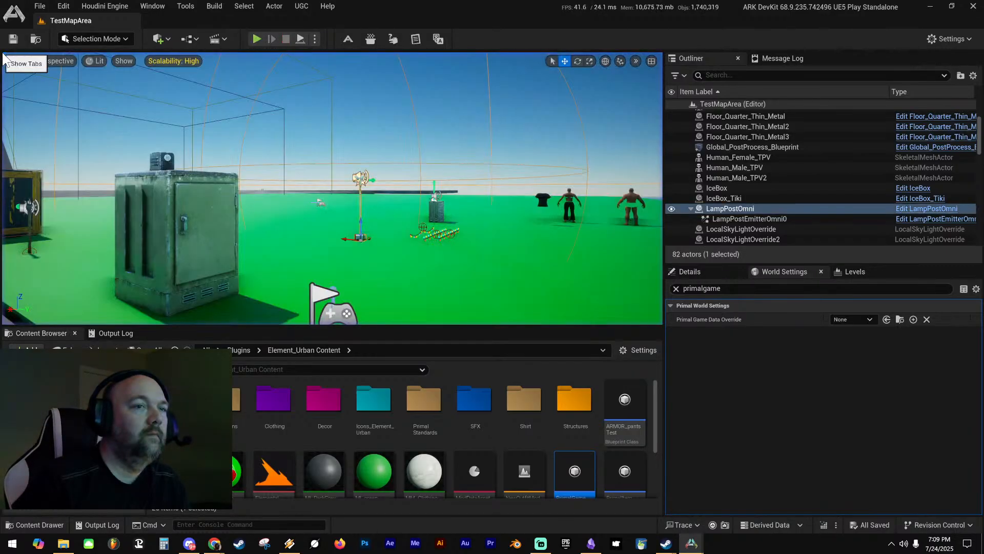
pyautogui.moveTo(574, 471); pyautogui.dragTo(861, 320)
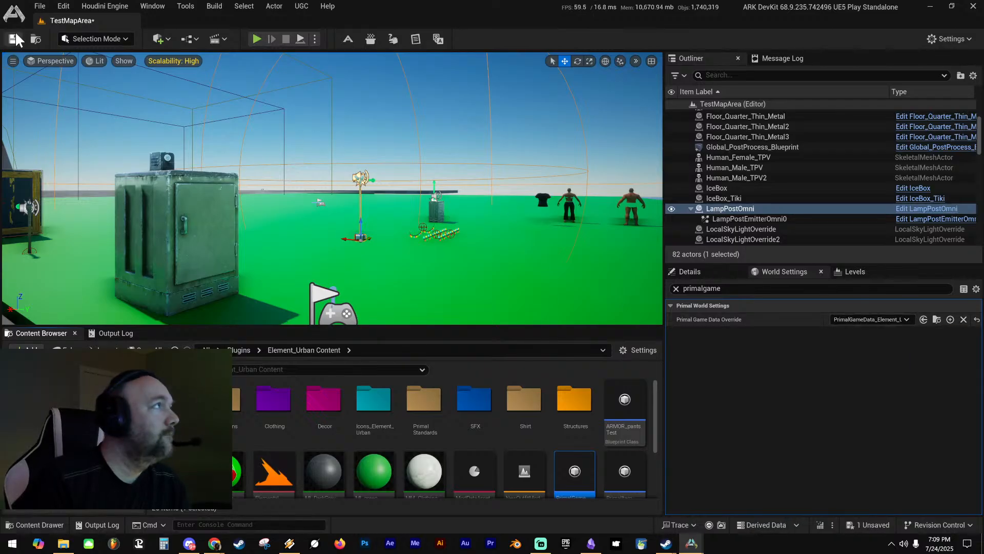
pyautogui.hotkey('ctrl', 's')
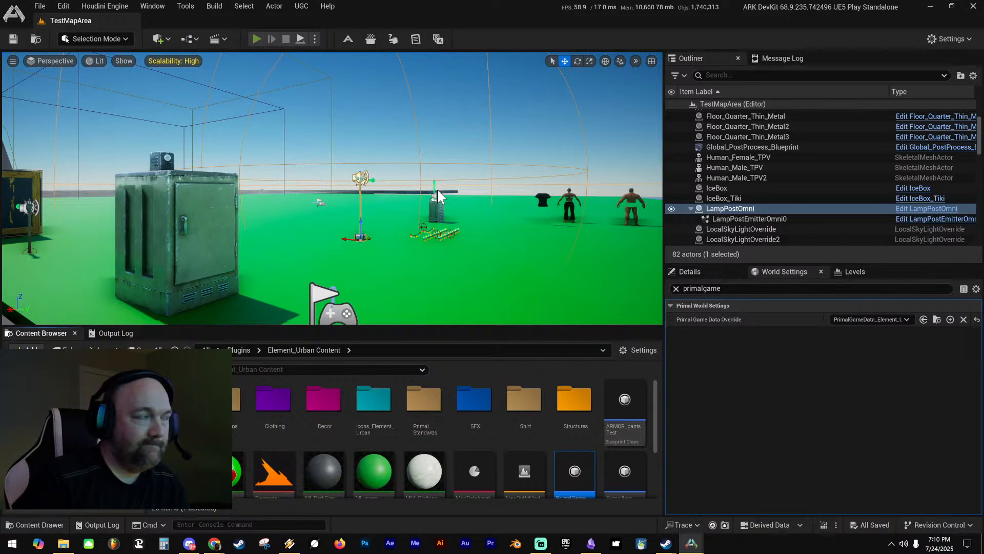
# Play-test the level again with the fridge skin on the hotbar, check its preview against the refrigerator, and stop playing
pyautogui.hotkey('alt', 'p')
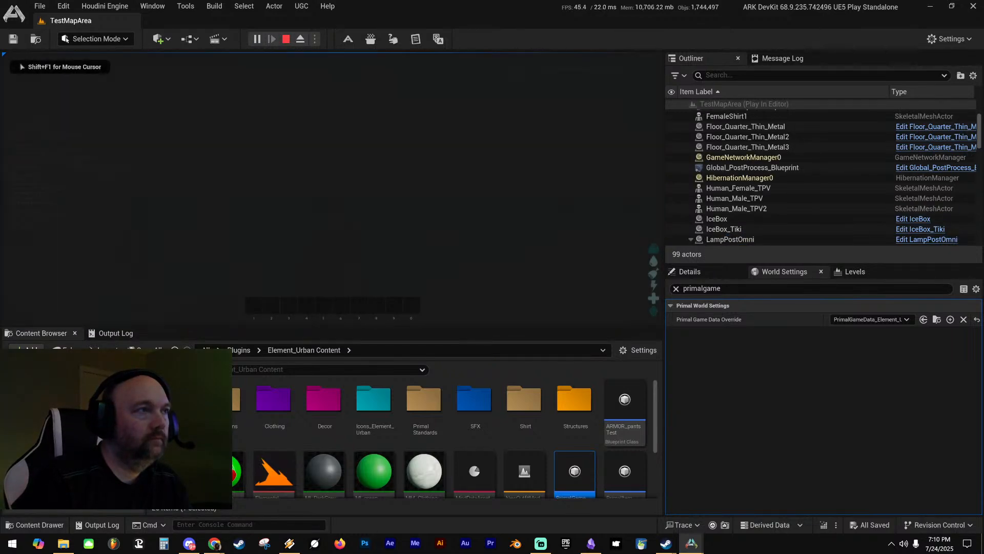
pyautogui.press('i')
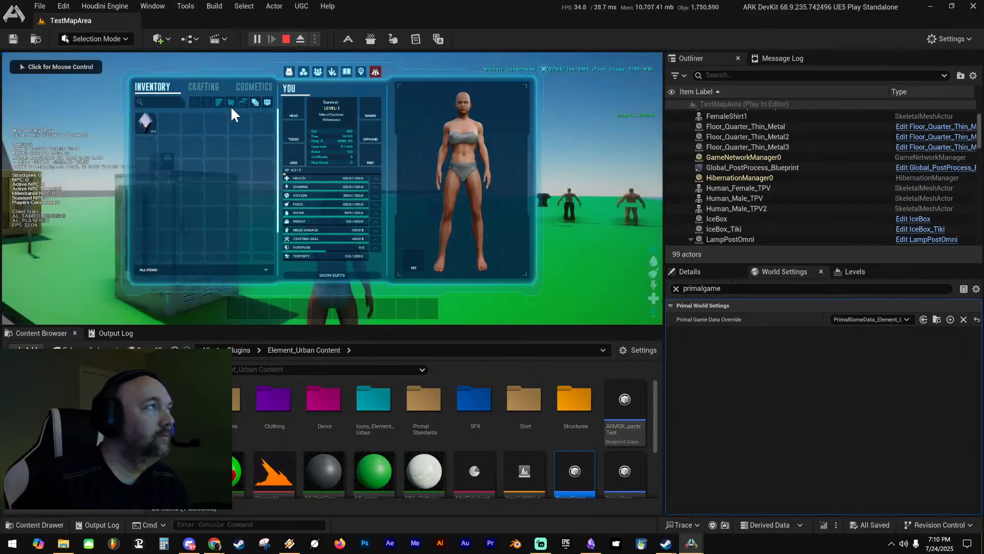
pyautogui.click(251, 86)
pyautogui.press('i')
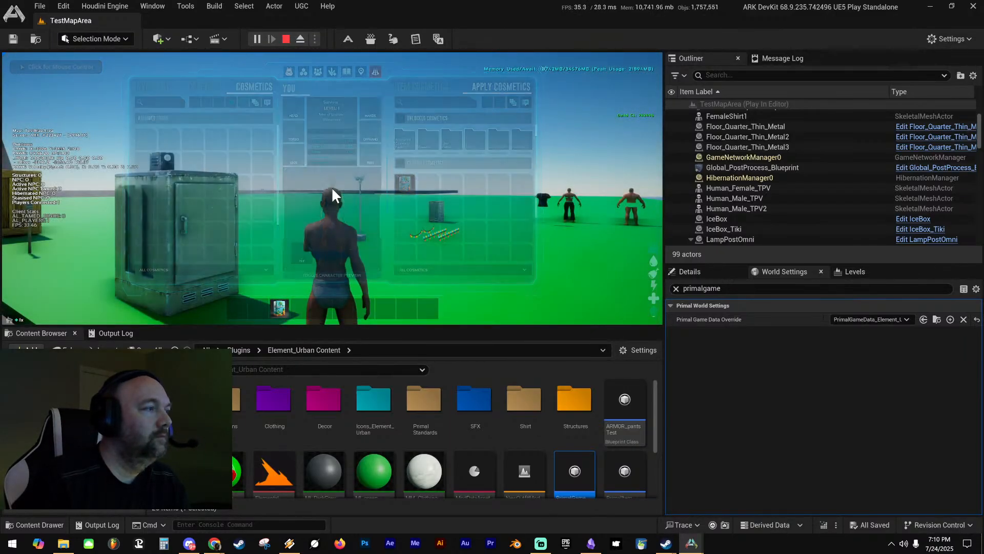
pyautogui.press('w')
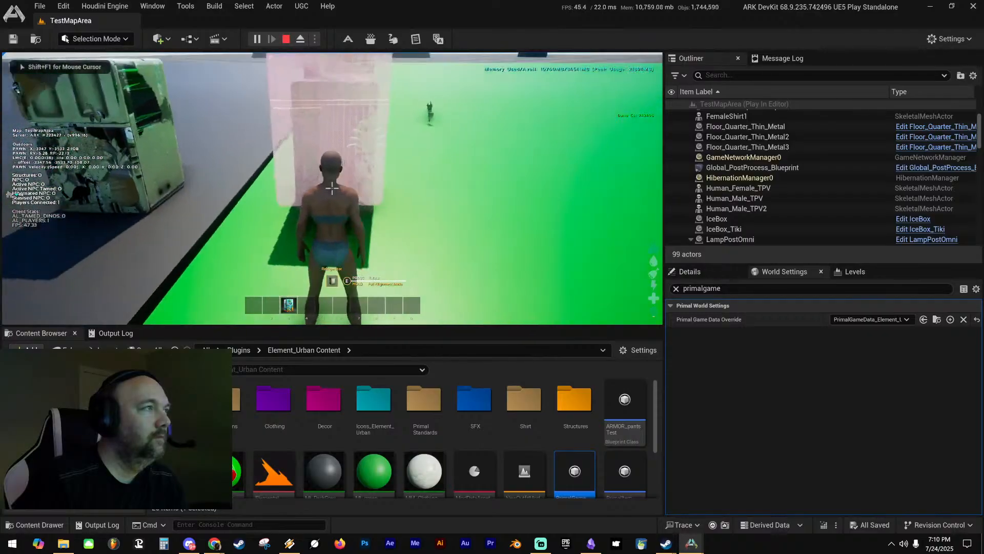
pyautogui.hotkey('shift', 'F1')
pyautogui.press('Escape')
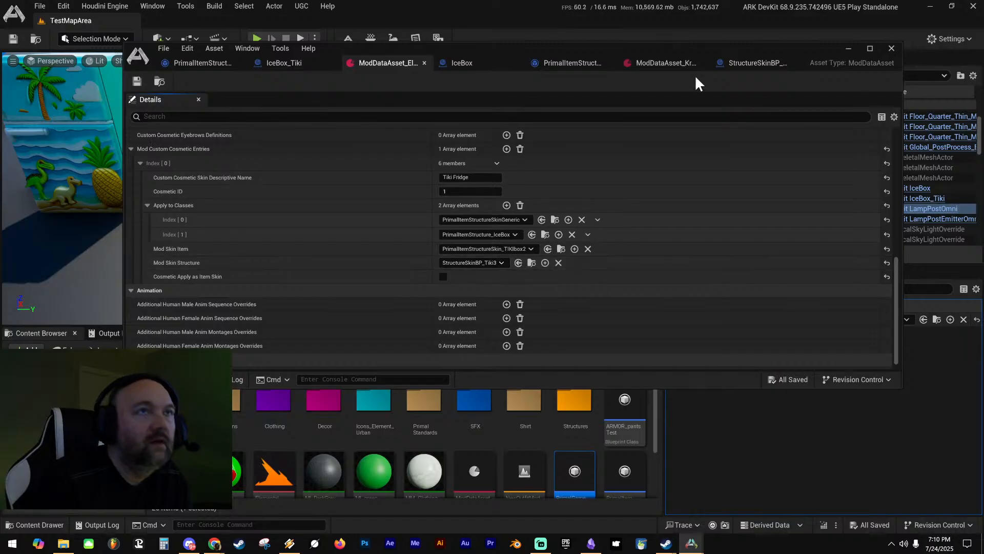
# Review only the modified class defaults of the reference blueprint PrimalItemStructureSkin_KC_Storages
pyautogui.moveTo(708, 49); pyautogui.dragTo(678, 31)
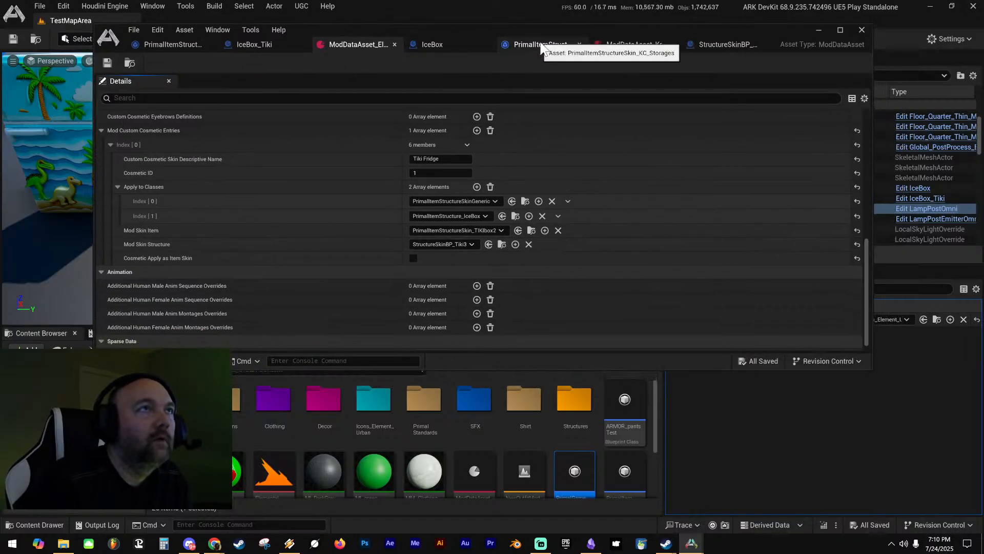
pyautogui.click(542, 46)
pyautogui.scroll(3, 341, 229)
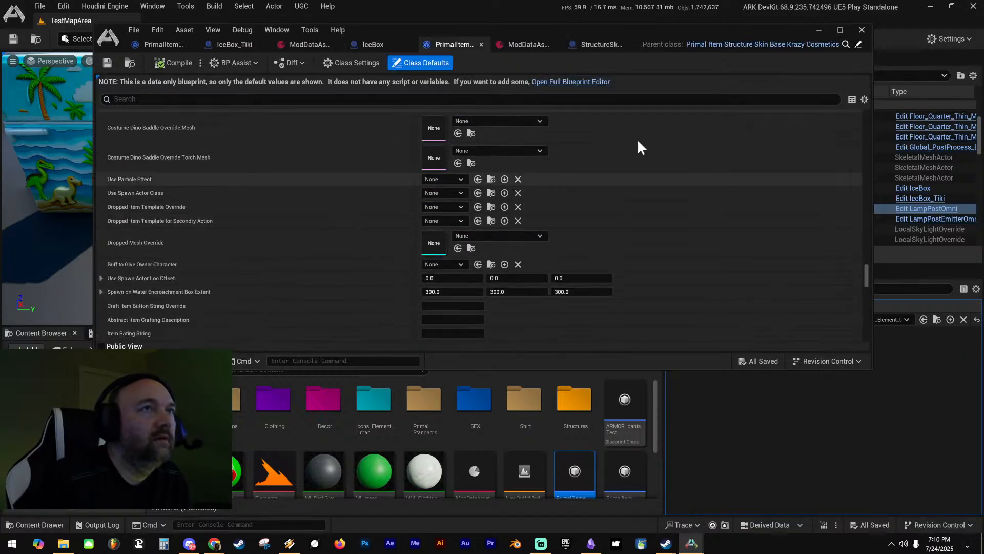
pyautogui.click(864, 99)
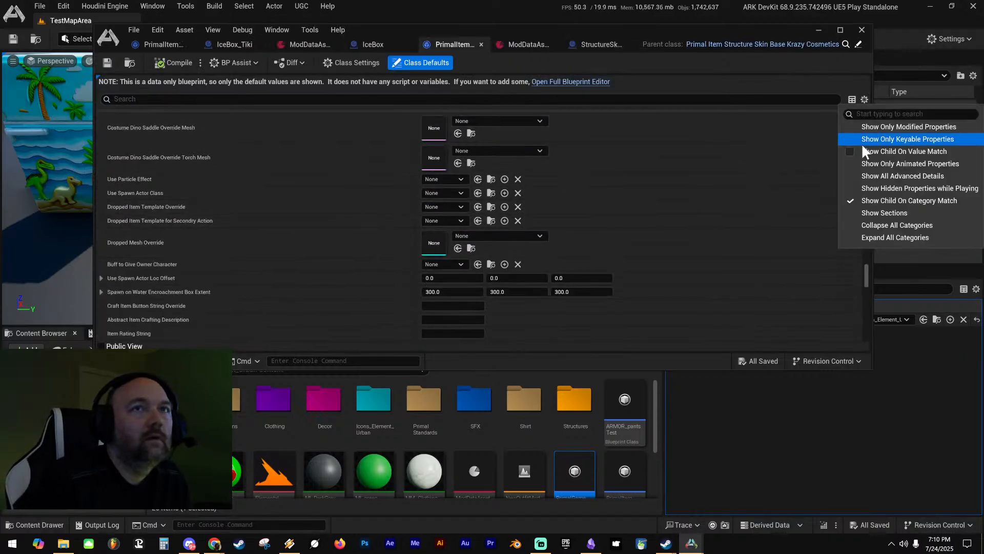
pyautogui.click(881, 124)
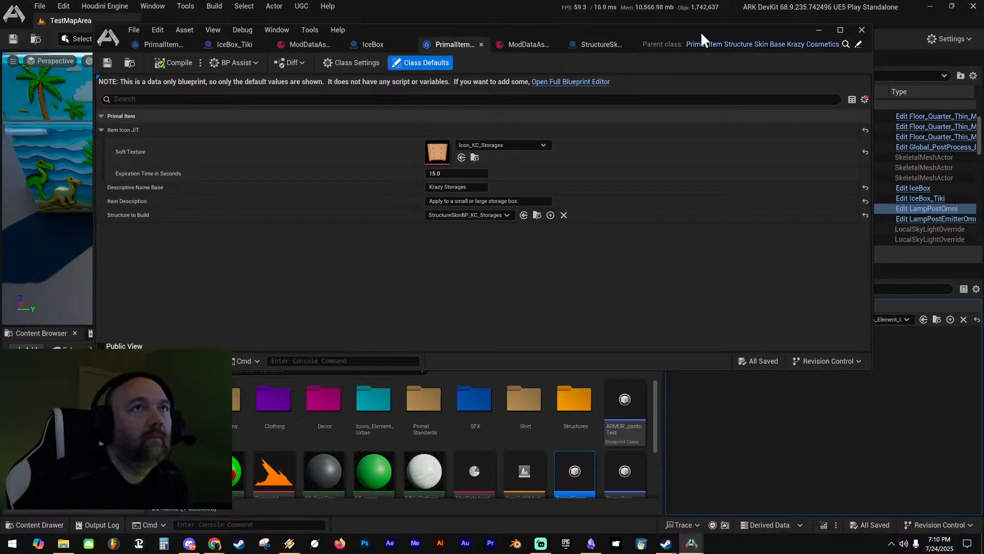
# Copy PrimalItemStructureSkin_KC_Chest from the KrazyCosmetics Chest folder into Element_Urban Content and move the copy into Structures/Fridge
pyautogui.moveTo(709, 31); pyautogui.dragTo(983, 97)
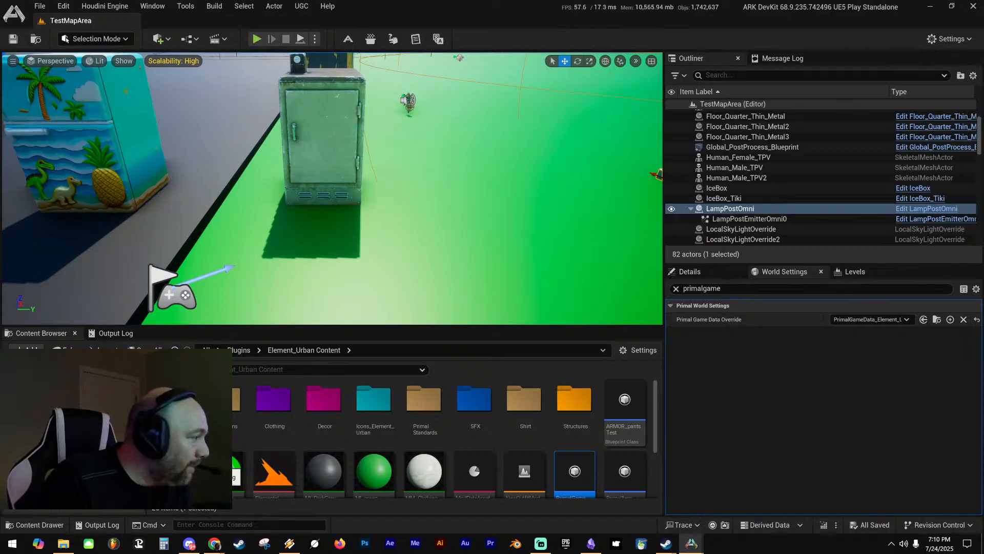
pyautogui.click(82, 446)
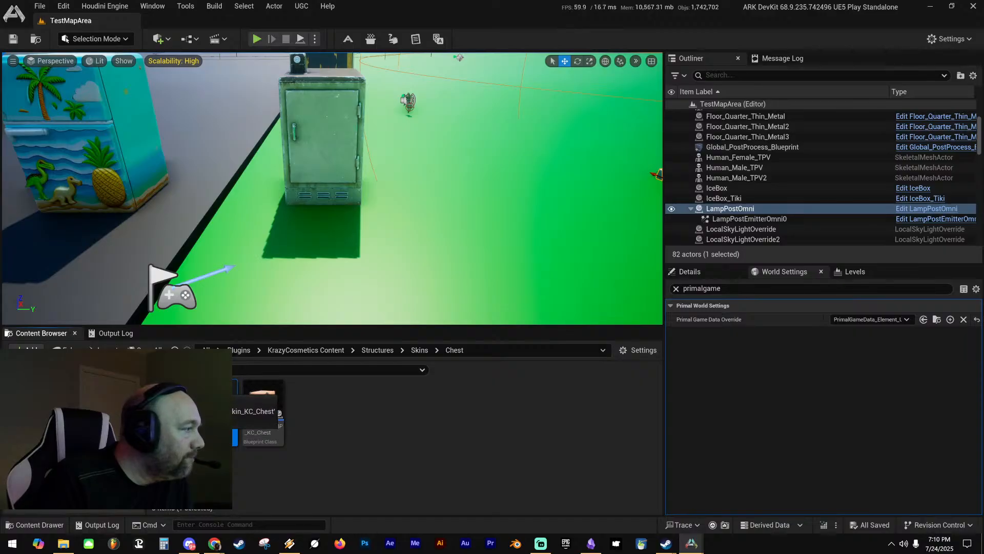
pyautogui.click(96, 440)
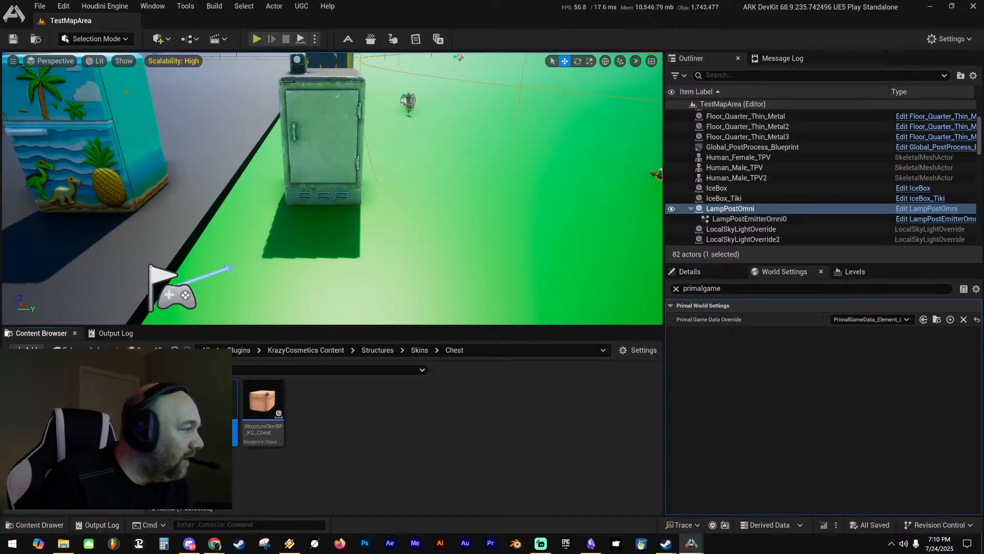
pyautogui.click(82, 441)
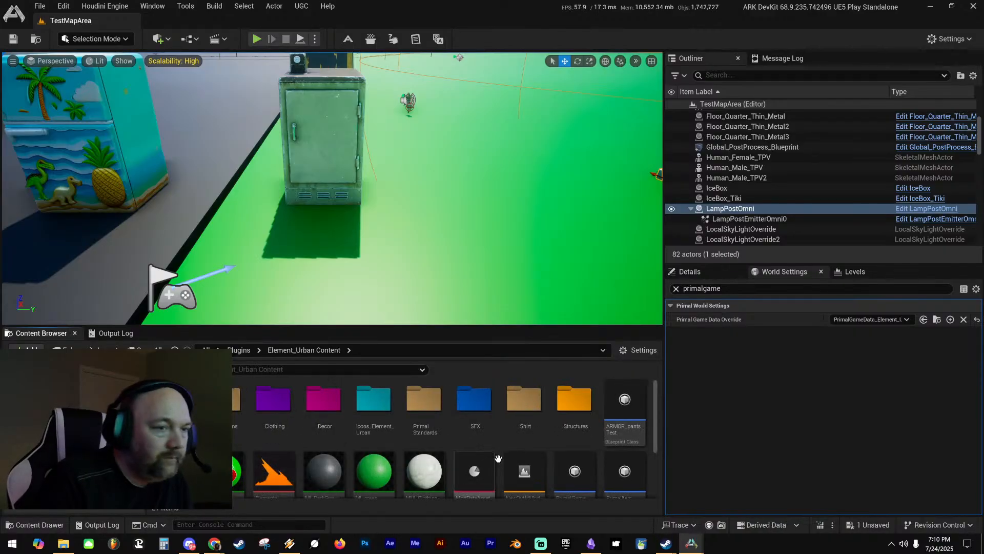
pyautogui.scroll(-4, 501, 454)
pyautogui.moveTo(282, 453); pyautogui.dragTo(62, 474)
pyautogui.click(82, 485)
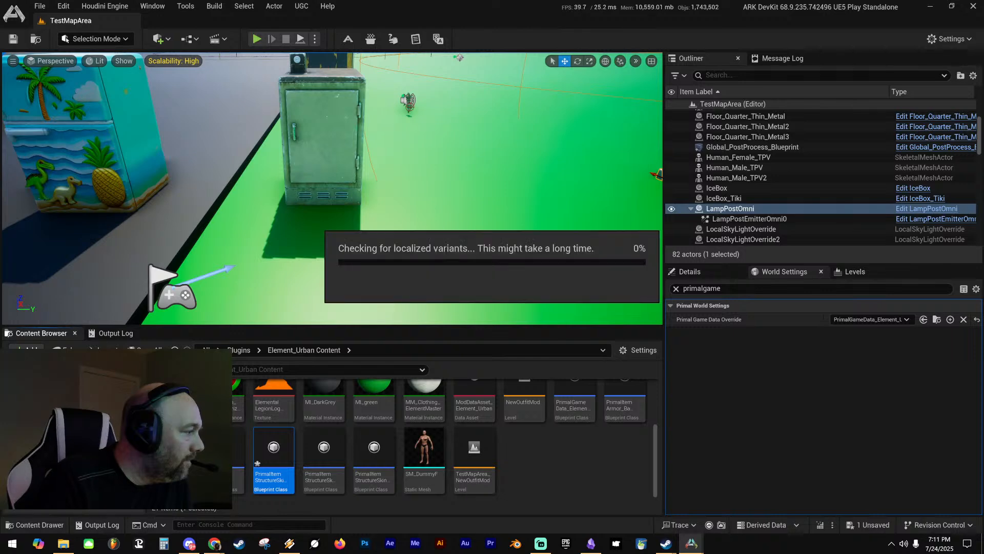
pyautogui.click(62, 474)
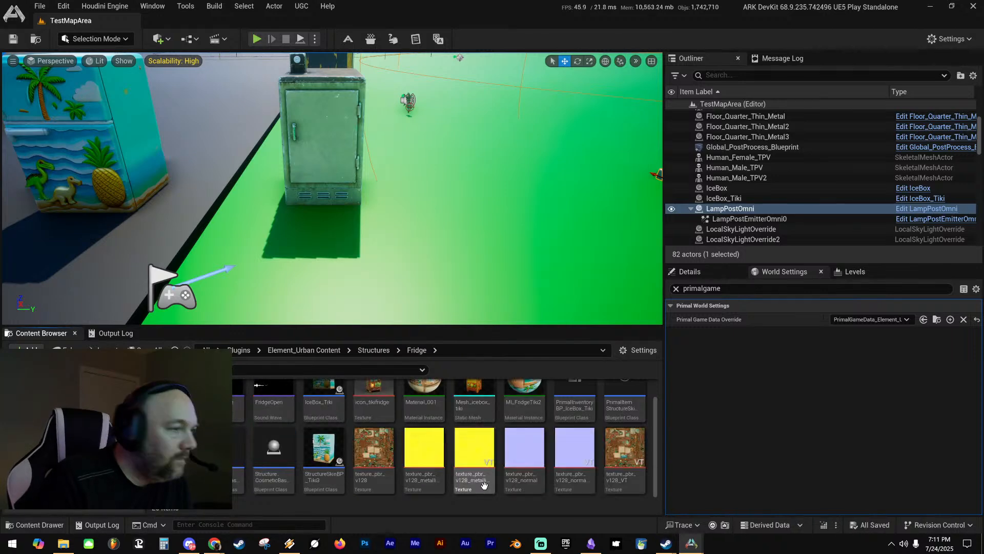
# Rename the copied PrimalItemStructureSkin_KC_Chest in the Fridge folder, replacing the KC_Chest ending with a Tiki name
pyautogui.scroll(2, 436, 461)
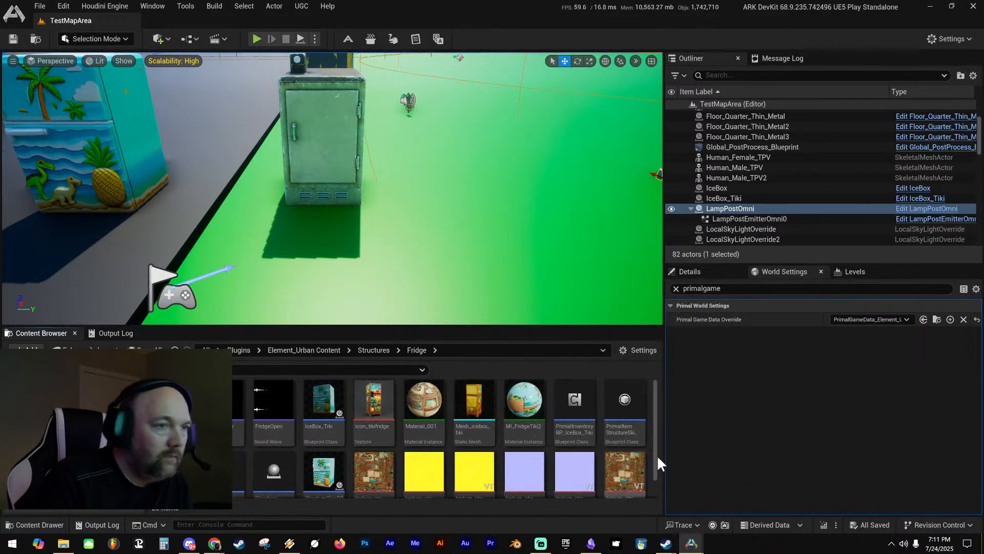
pyautogui.scroll(-2, 427, 434)
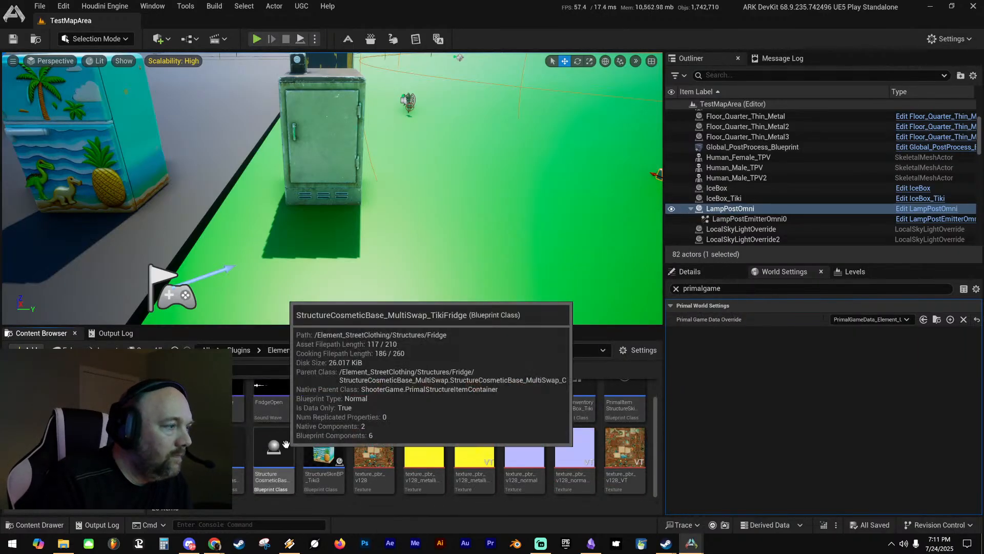
pyautogui.scroll(1, 534, 438)
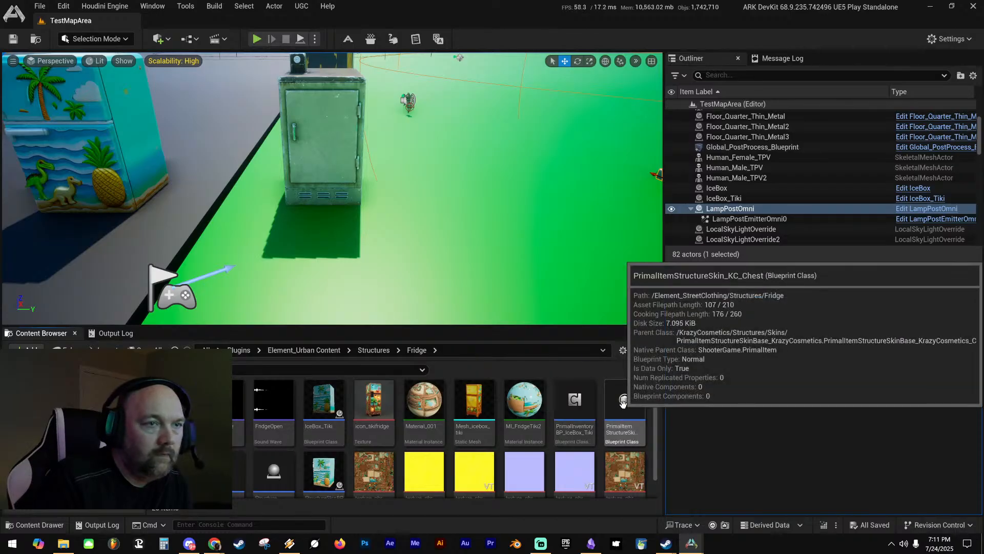
pyautogui.click(624, 402)
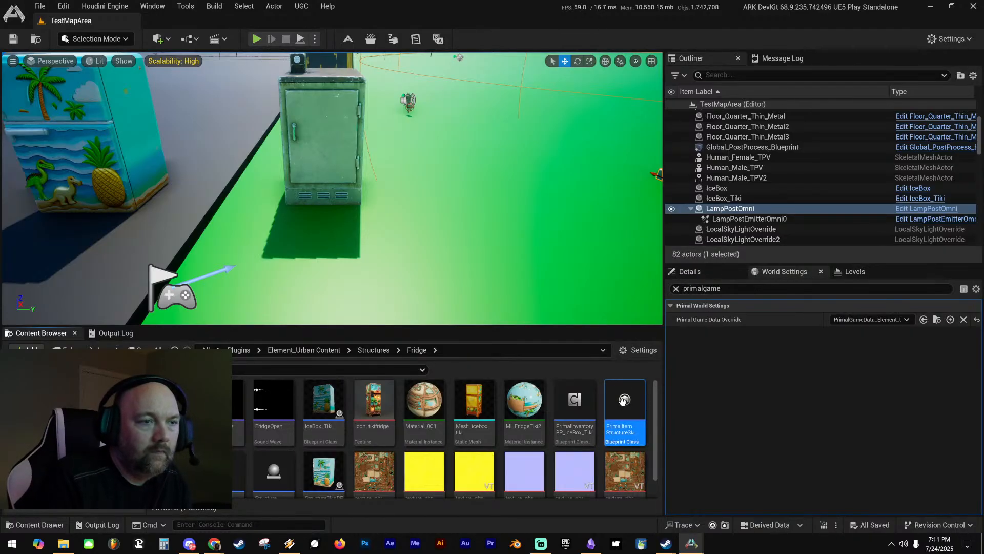
pyautogui.click(622, 429)
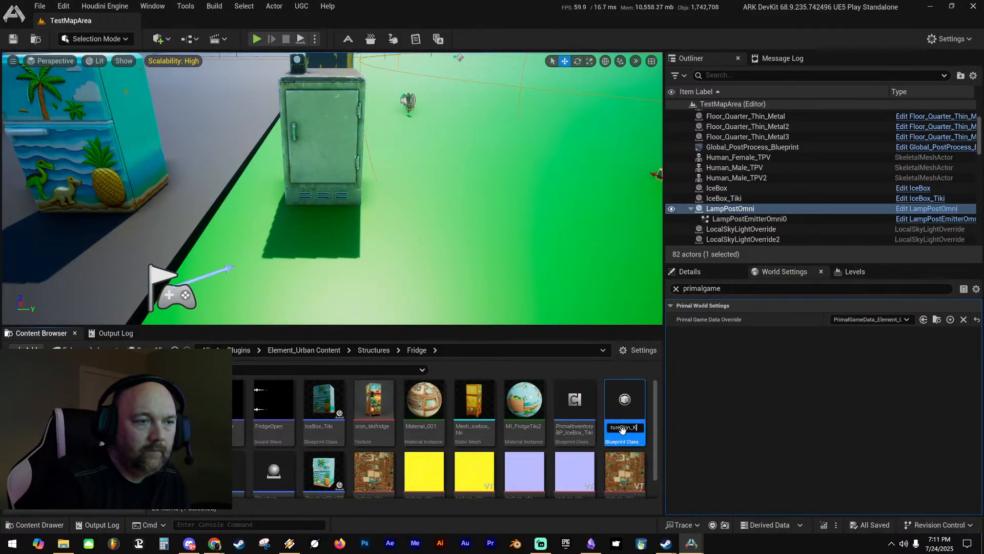
pyautogui.write('ik')
pyautogui.press('Return')
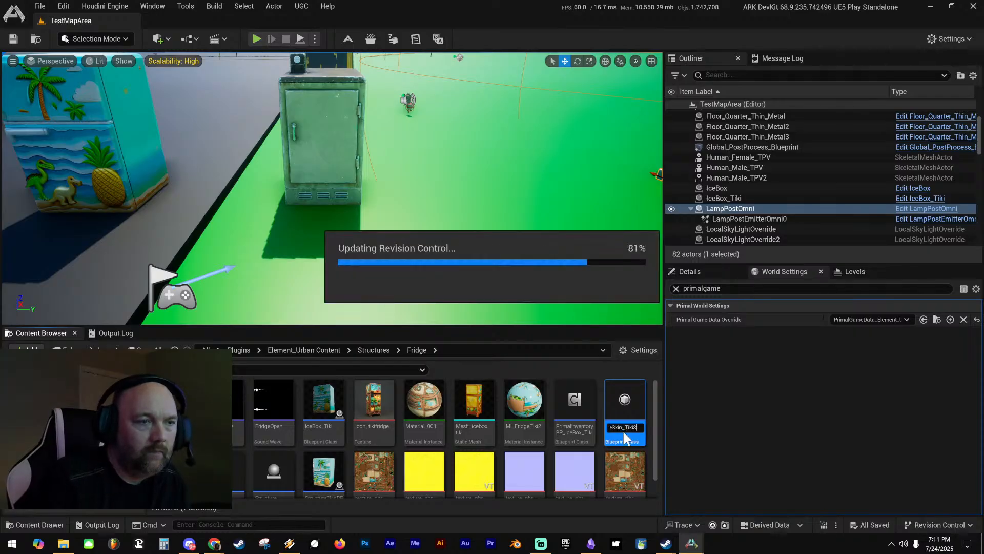
# Open the renamed skin item blueprint, show only its modified properties, and set its item icon texture to icon_tikifridge1
pyautogui.click(590, 400)
pyautogui.scroll(-1, 251, 464)
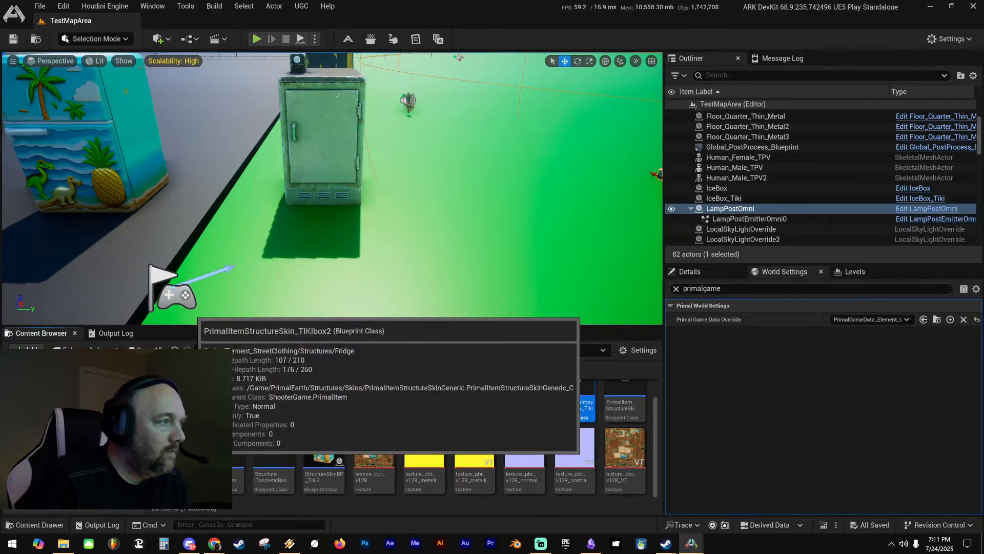
pyautogui.moveTo(633, 383)
pyautogui.mouseDown()
pyautogui.moveTo(638, 395)
pyautogui.moveTo(841, 392)
pyautogui.moveTo(743, 405)
pyautogui.moveTo(629, 399)
pyautogui.mouseUp()
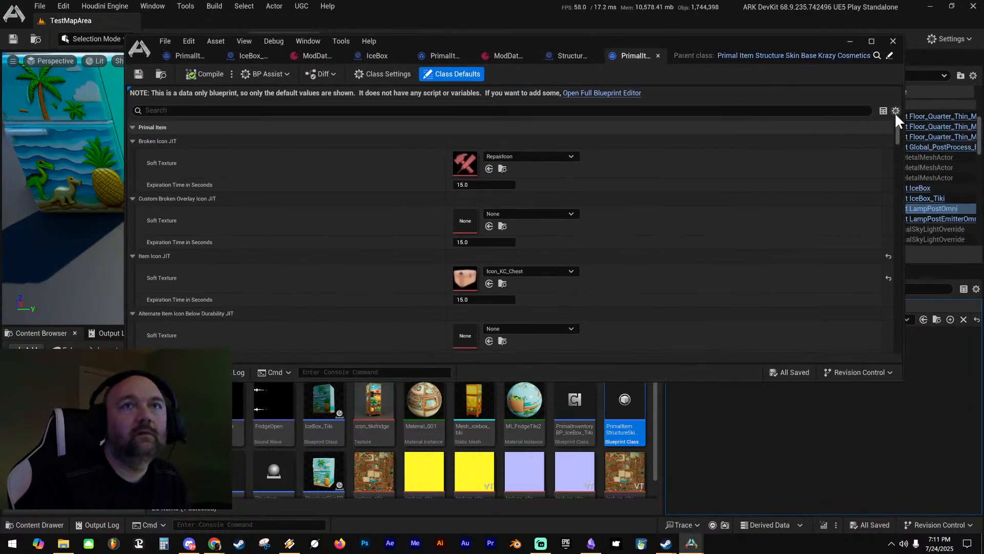
pyautogui.click(896, 111)
pyautogui.click(892, 140)
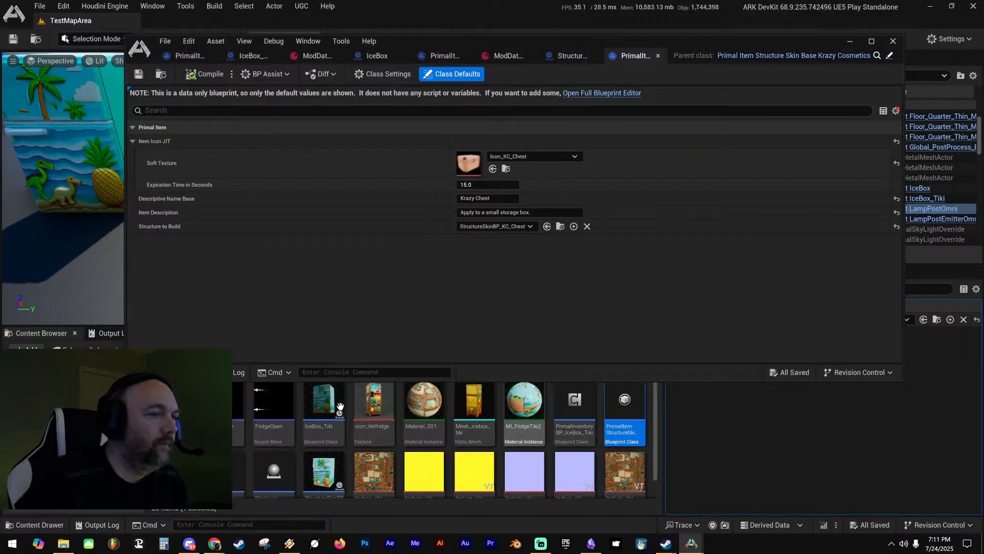
pyautogui.doubleClick(175, 407)
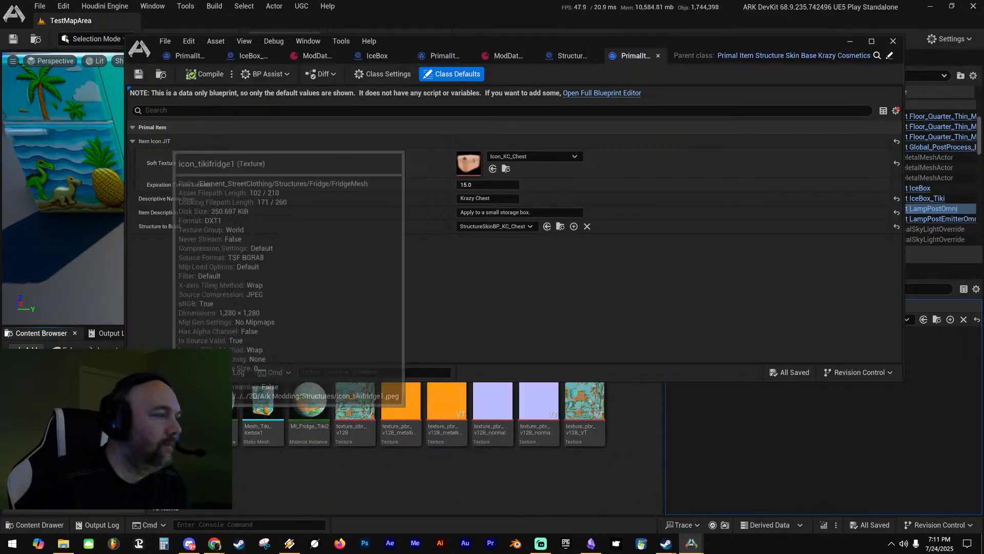
pyautogui.moveTo(228, 410); pyautogui.dragTo(469, 163)
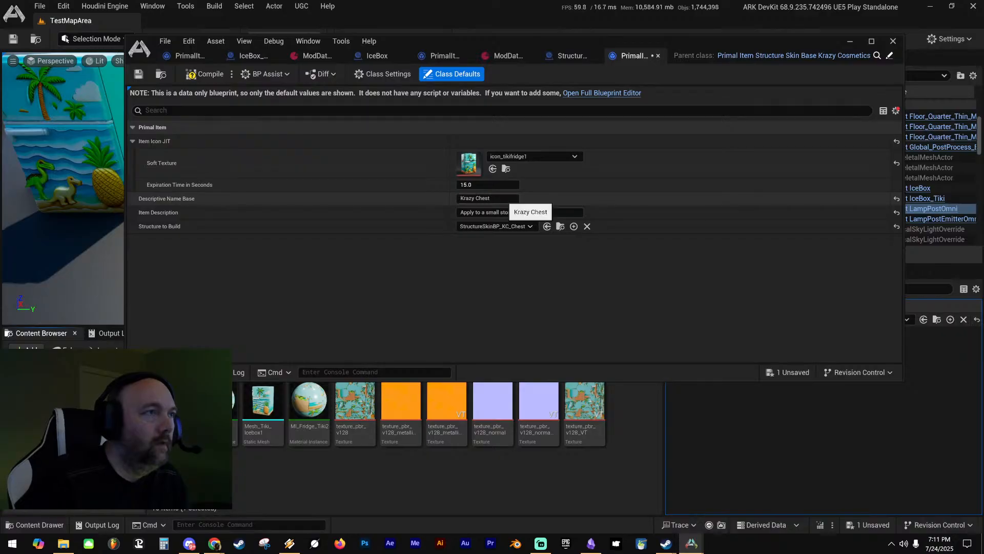
# Set the skin item's Descriptive Name Base to "Tiki Fridge"
pyautogui.click(487, 199)
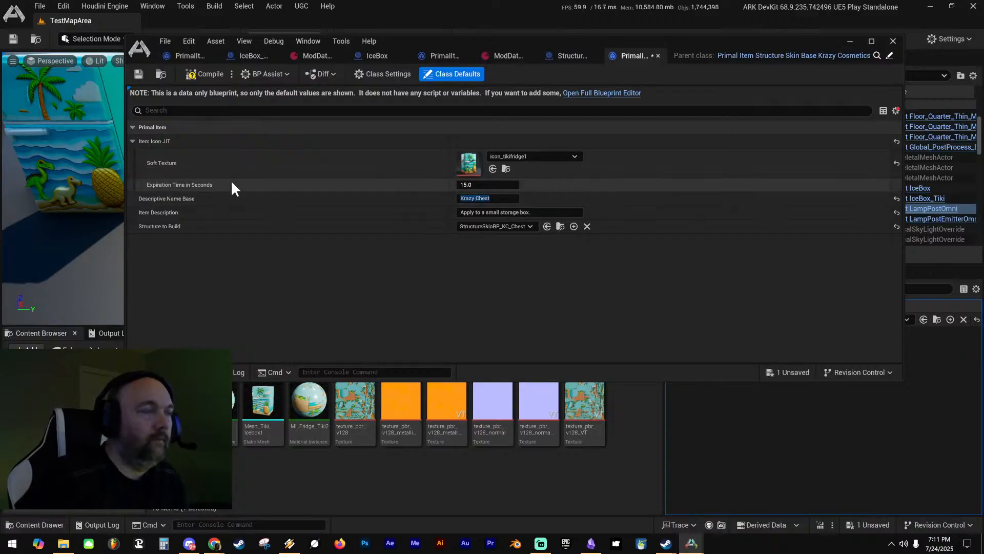
pyautogui.click(508, 199)
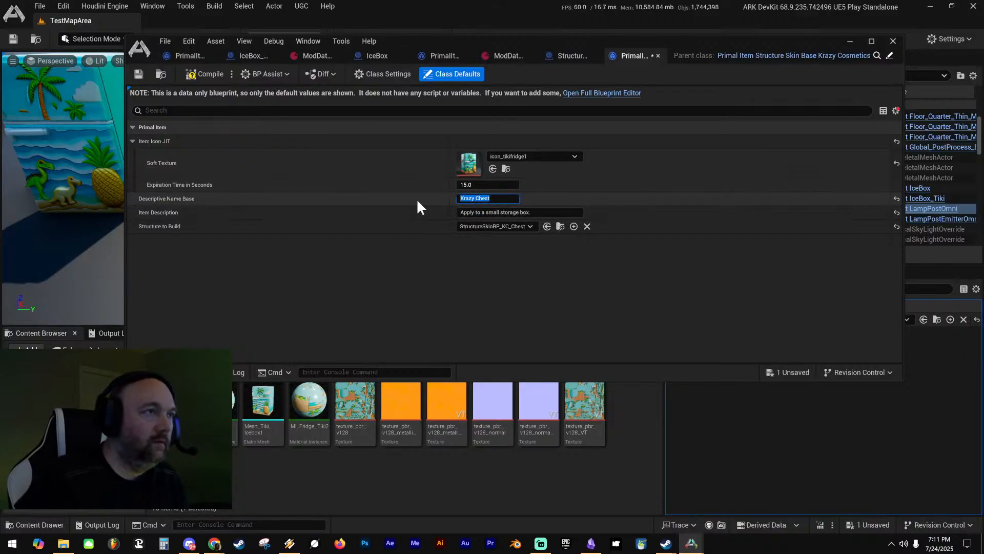
pyautogui.write('Tiki Frid')
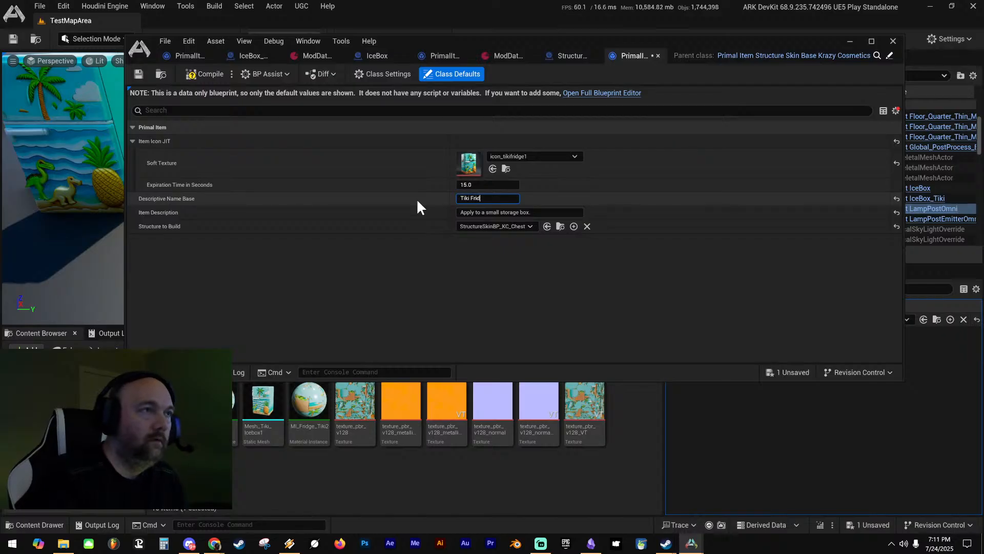
pyautogui.write('ge')
# Set the Item Description to "Keep your goodies fresh with this tiki themed fridge!"
pyautogui.click(545, 214)
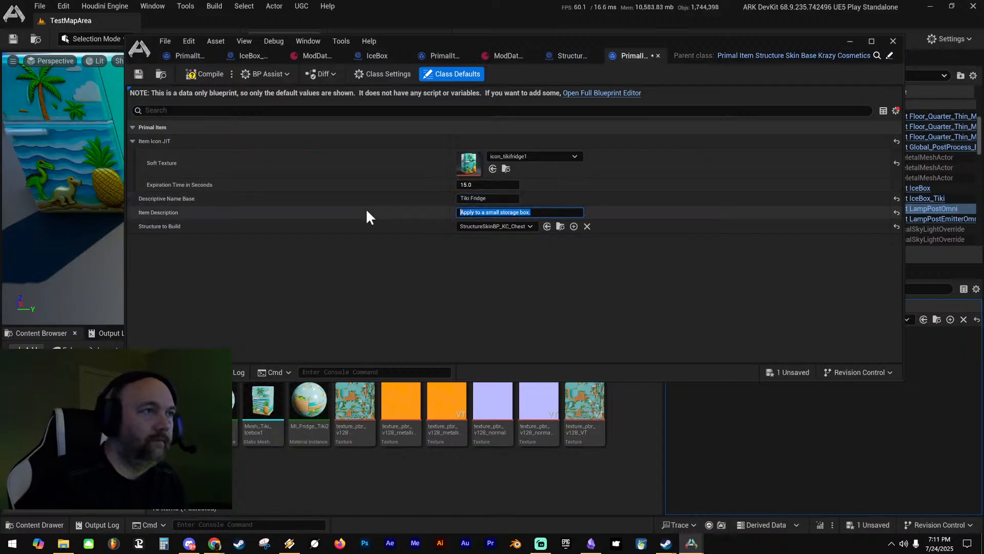
pyautogui.write('Store')
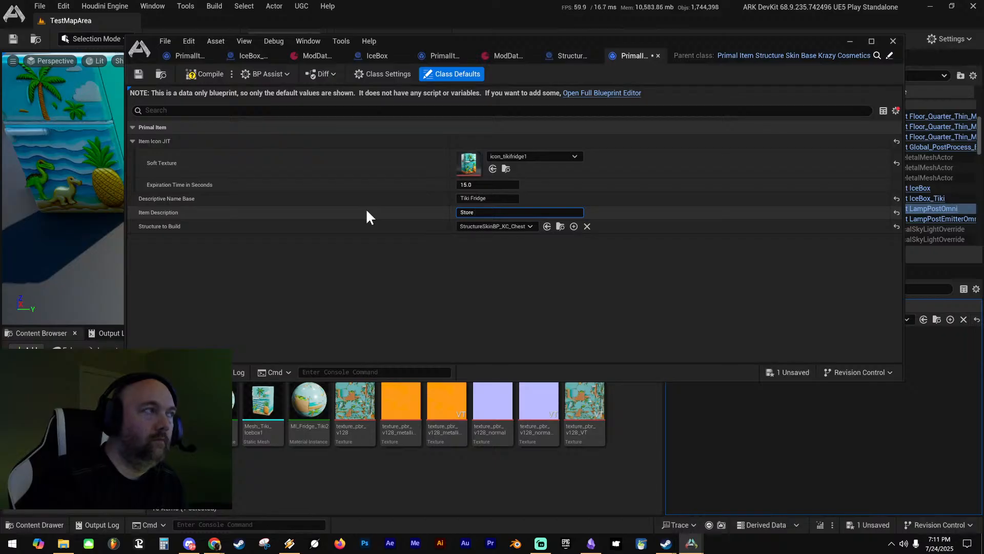
pyautogui.press('BackSpace')
pyautogui.press('BackSpace')
pyautogui.press('BackSpace')
pyautogui.press('BackSpace')
pyautogui.press('BackSpace')
pyautogui.press('BackSpace')
pyautogui.write('Keep your goodies fresh w')
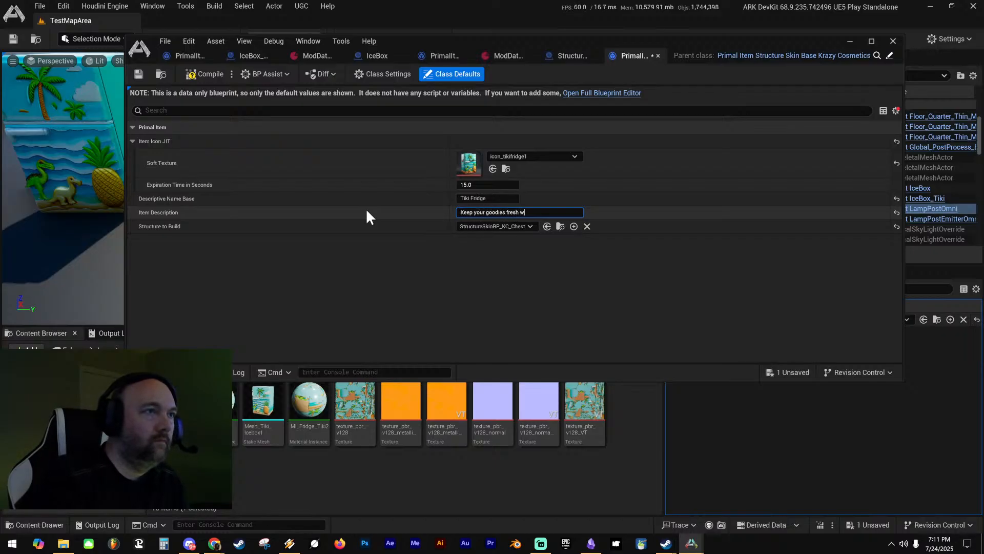
pyautogui.write('ith this tiki themed')
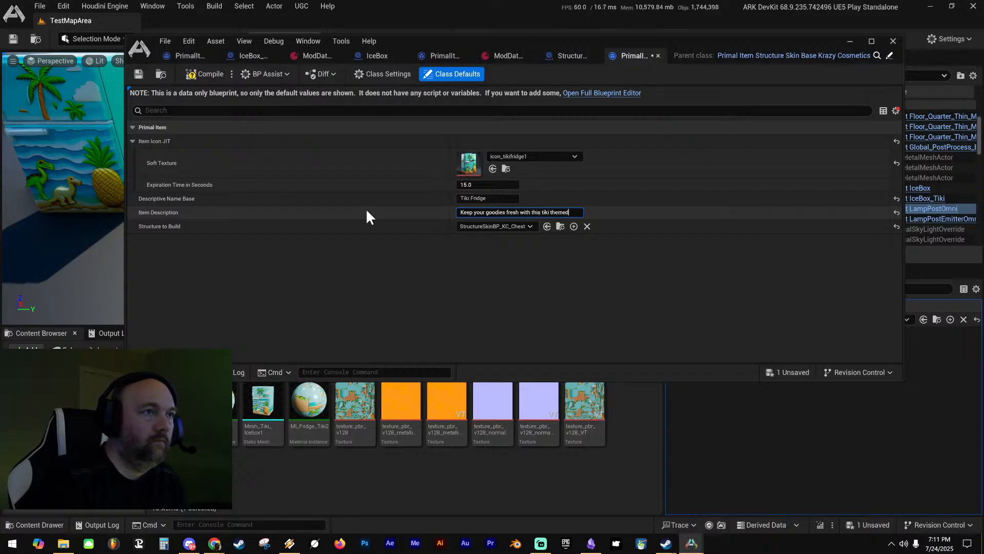
pyautogui.write(' fridge!')
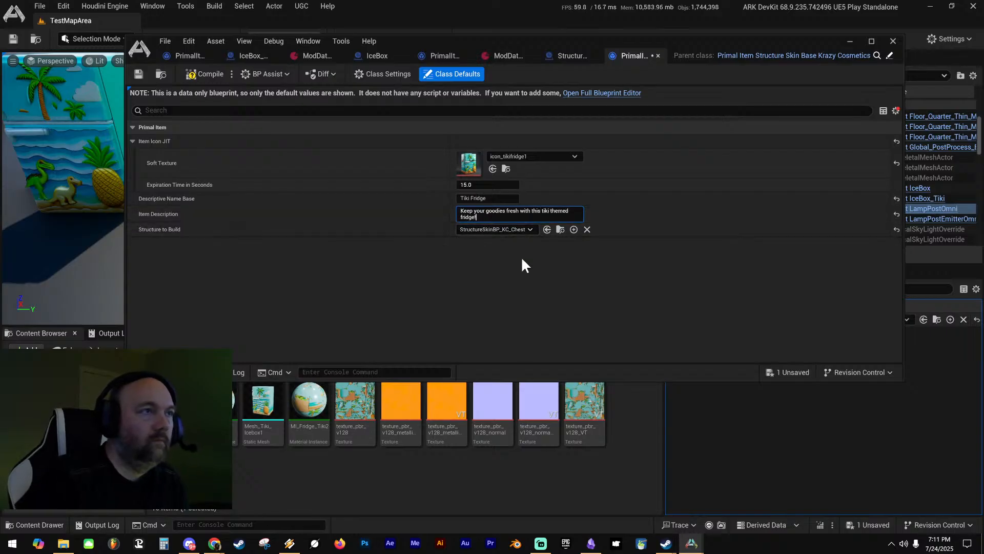
pyautogui.click(520, 257)
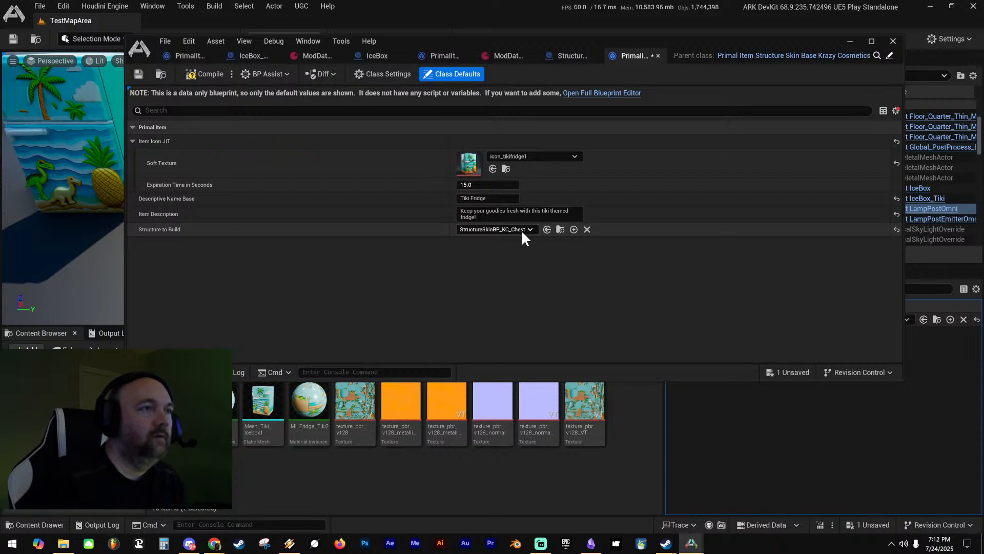
# Set Structure to Build to StructureSkinBP_Tiki3, then compile and save the skin item blueprint
pyautogui.click(522, 229)
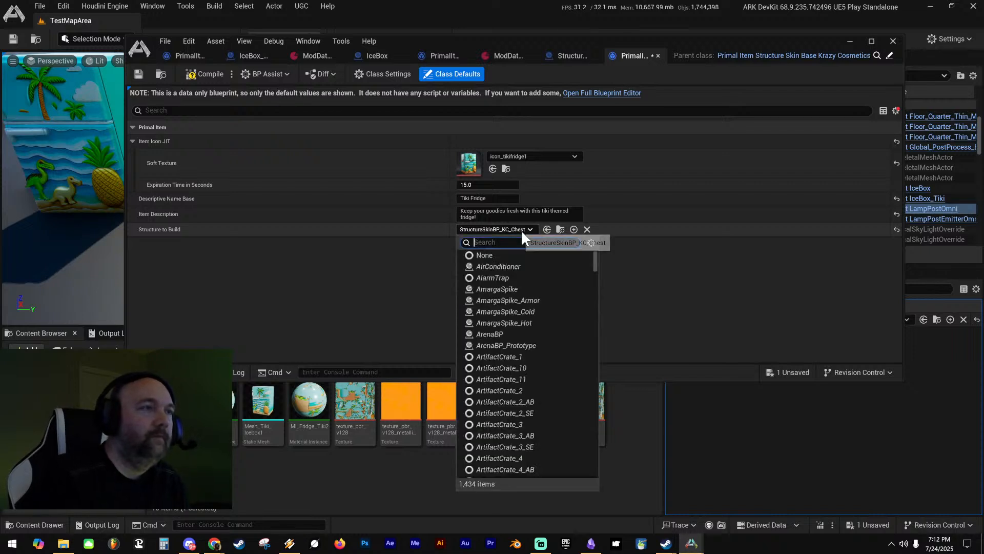
pyautogui.write('bp tiki')
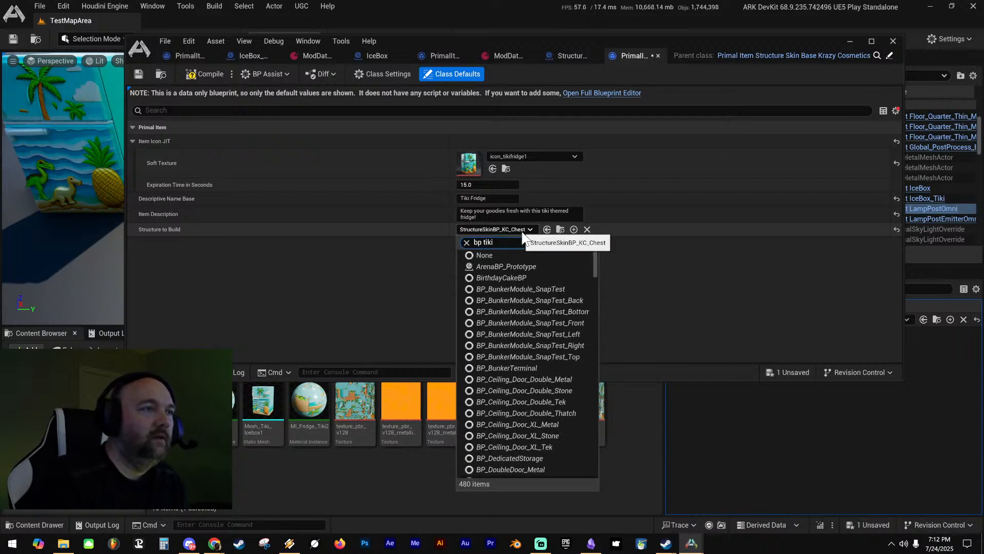
pyautogui.click(539, 266)
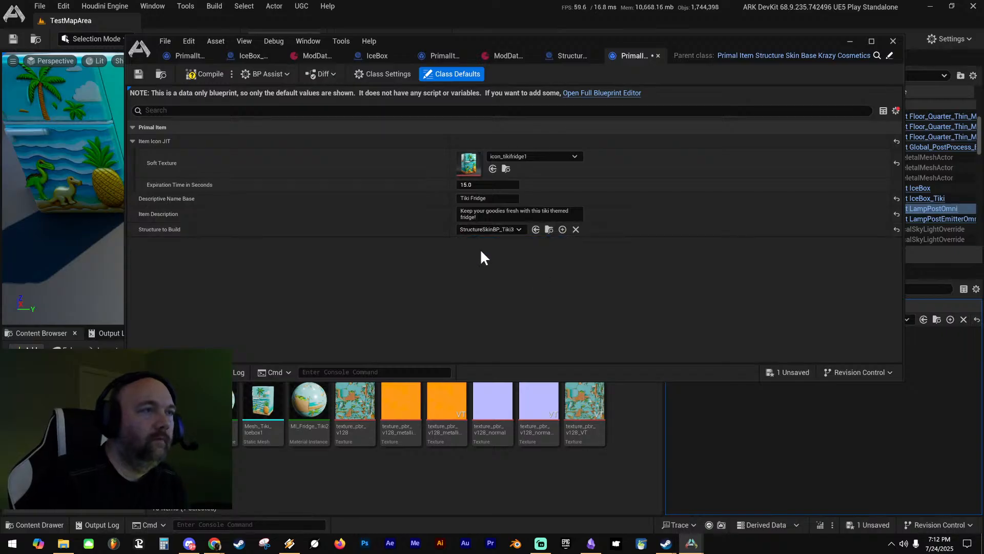
pyautogui.click(187, 75)
pyautogui.click(138, 74)
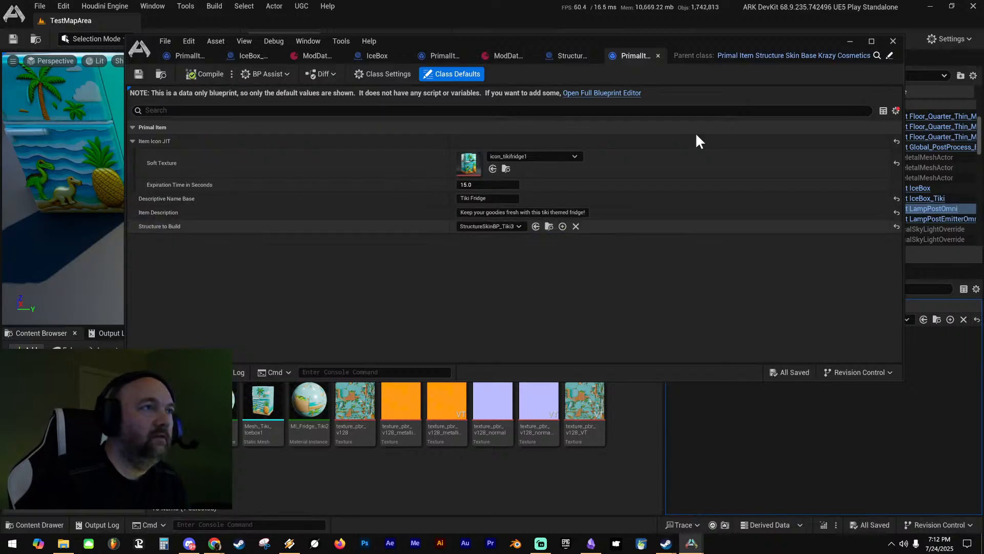
# Start a play session in the test level and put the custom fridge cosmetic on the hotbar
pyautogui.moveTo(693, 44); pyautogui.dragTo(983, 82)
pyautogui.scroll(-3, 525, 149)
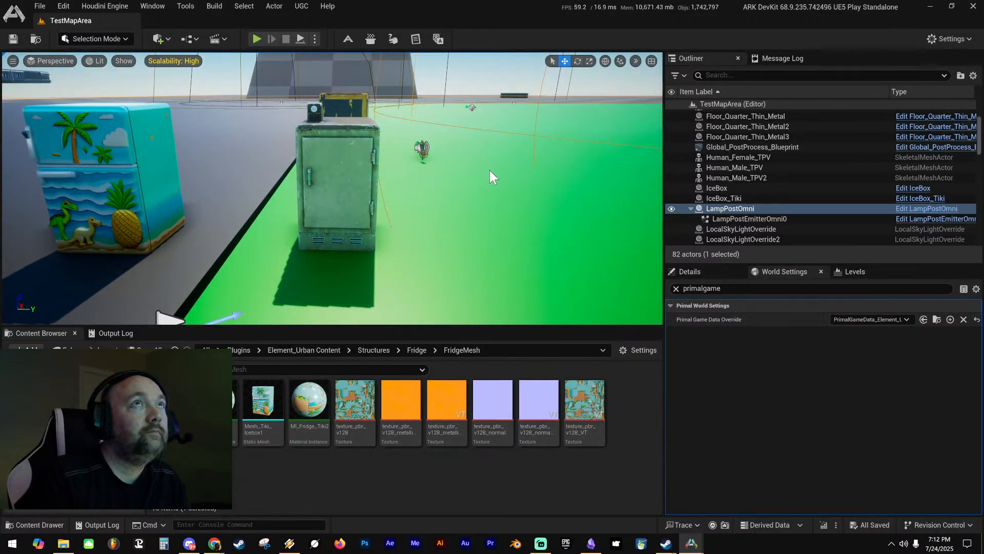
pyautogui.hotkey('alt', 'p')
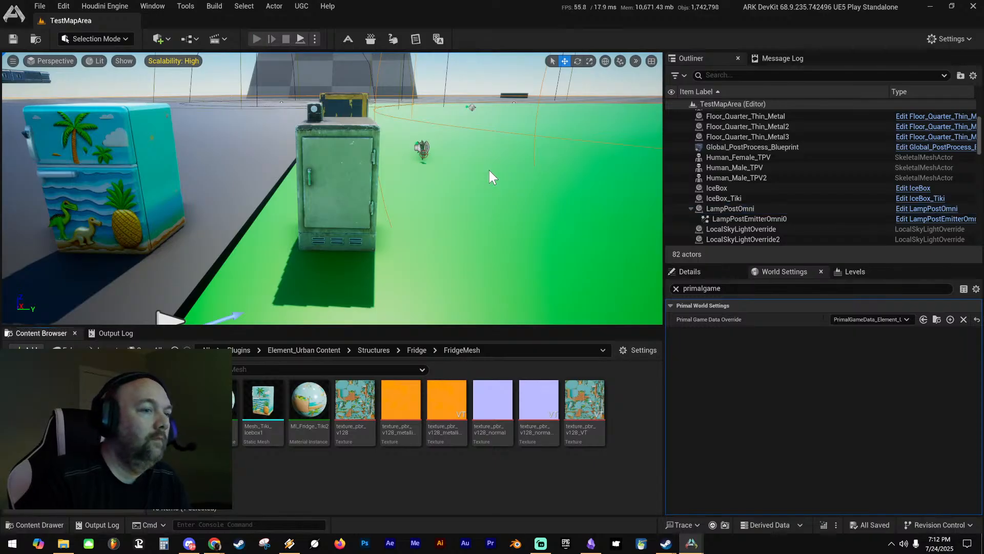
pyautogui.press('i')
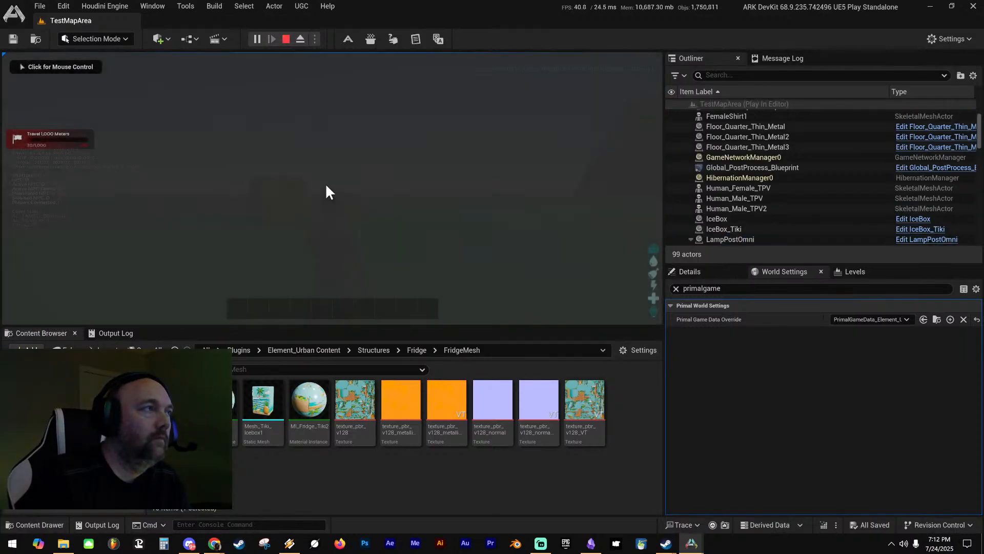
pyautogui.click(259, 88)
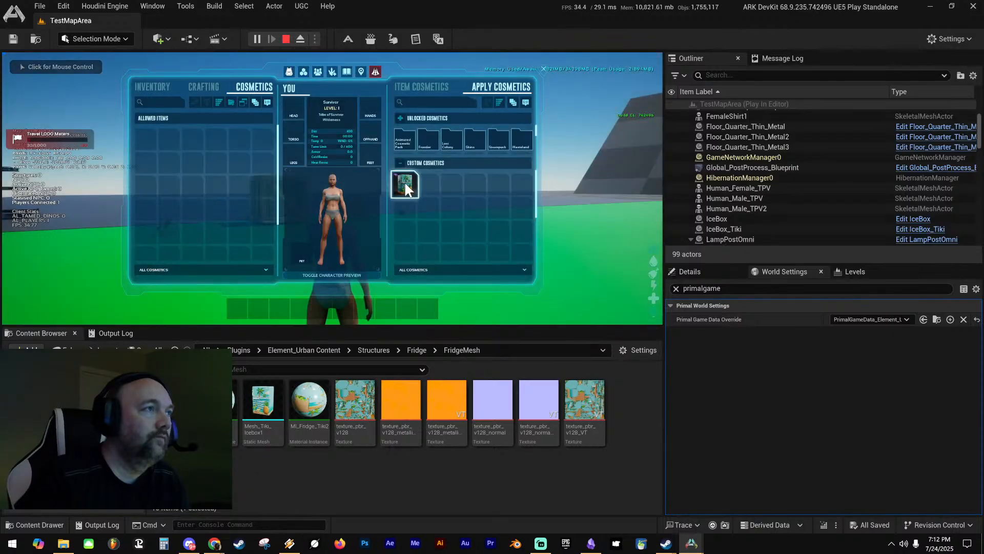
pyautogui.moveTo(405, 186); pyautogui.dragTo(283, 308)
pyautogui.press('i')
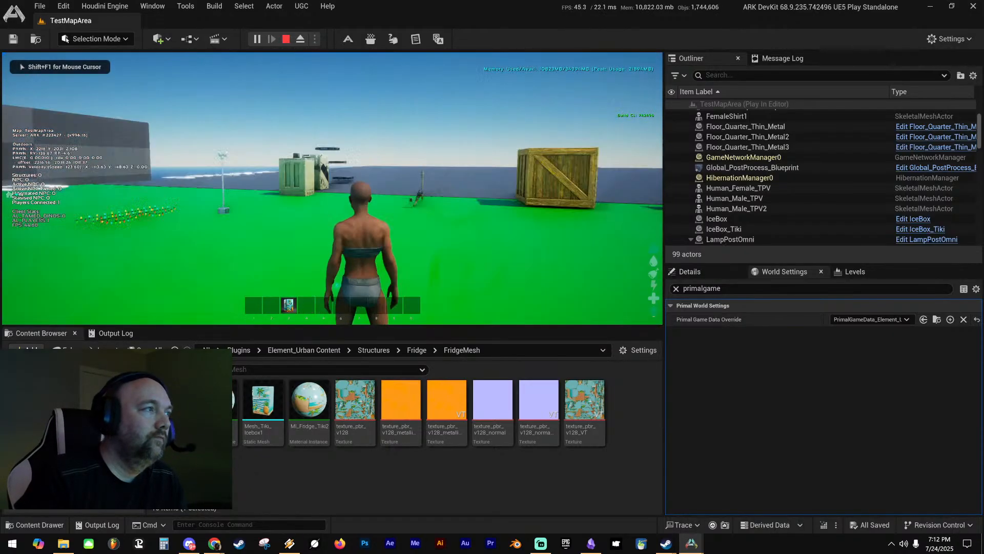
# Try placing the fridge cosmetic on the refrigerator in the test level, and end the play session
pyautogui.press('w')
pyautogui.press('3')
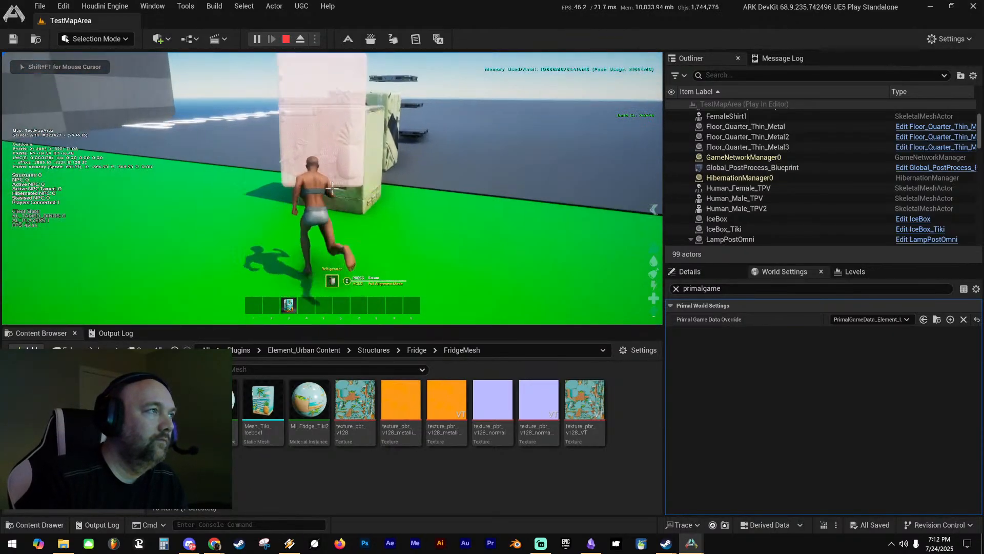
pyautogui.press('Escape')
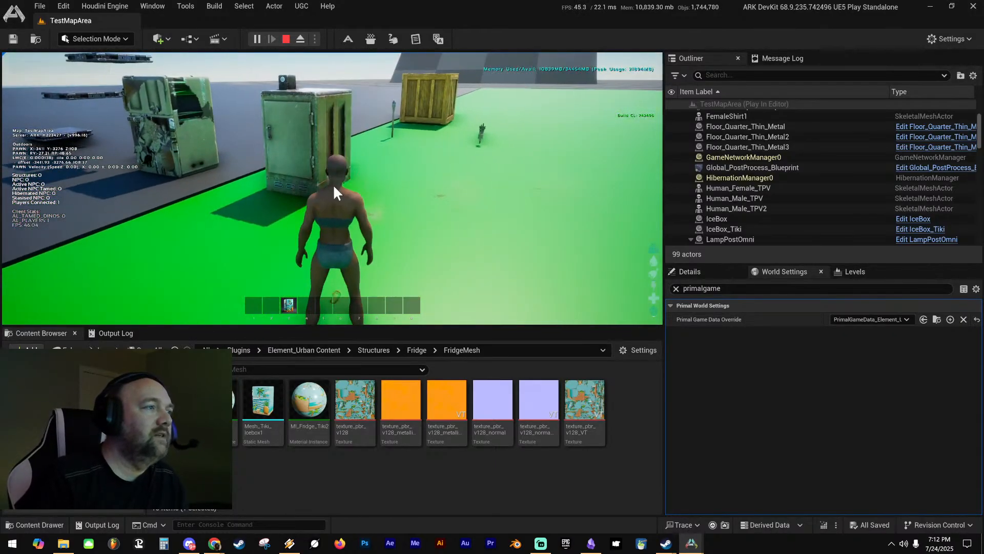
pyautogui.press('Escape')
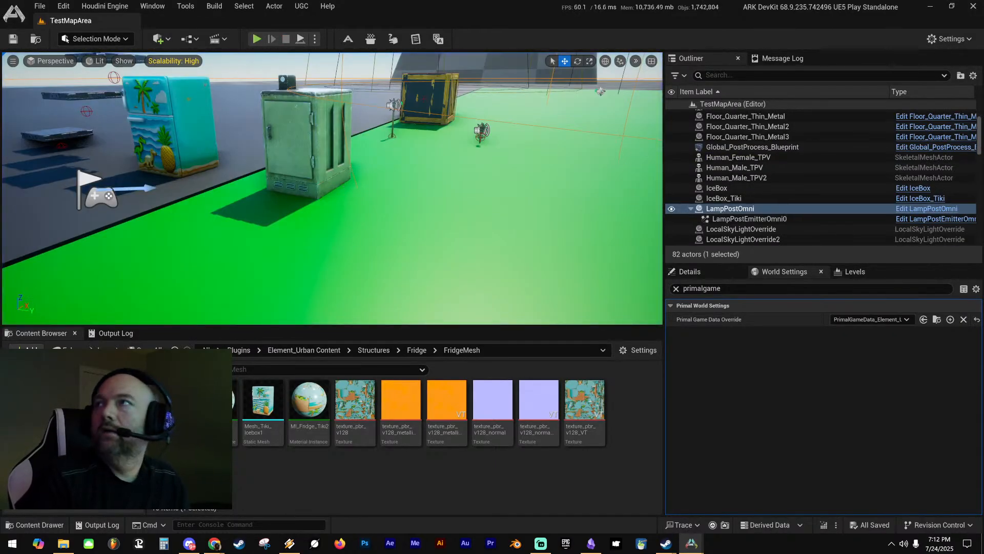
# Compare the custom cosmetic entries of the Tiki Fridge mod data asset and the KrazyCosmetics mod data asset
pyautogui.moveTo(477, 1); pyautogui.dragTo(487, 76)
pyautogui.click(492, 89)
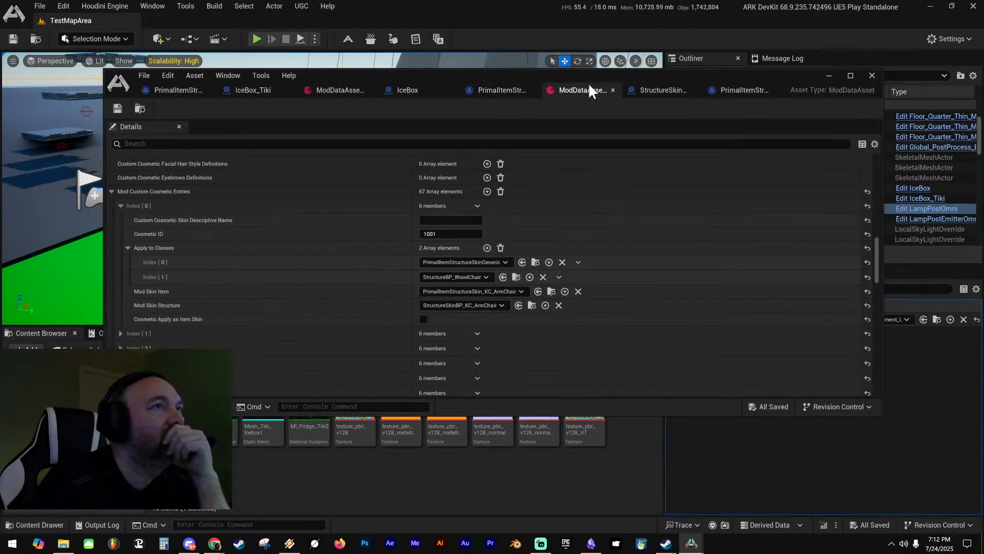
pyautogui.click(331, 91)
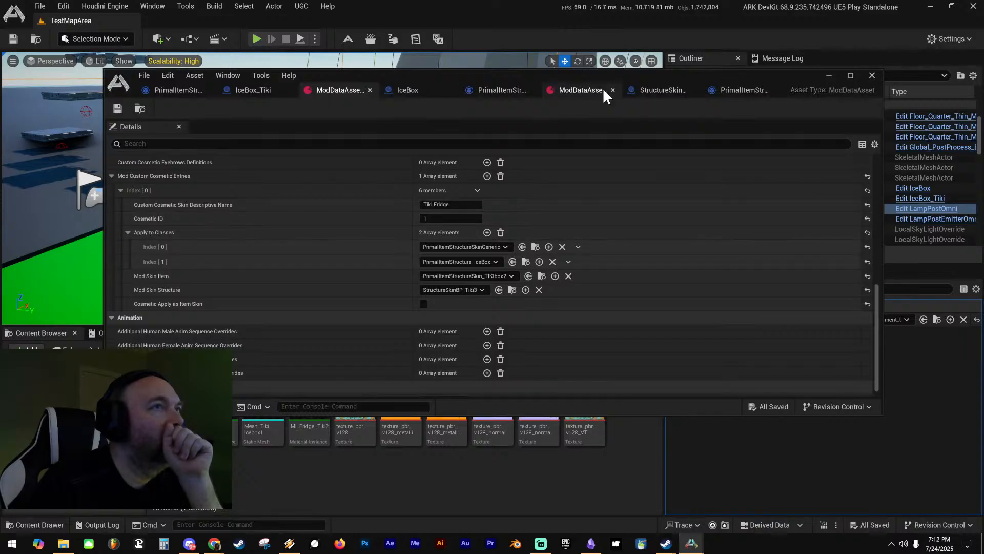
pyautogui.click(590, 90)
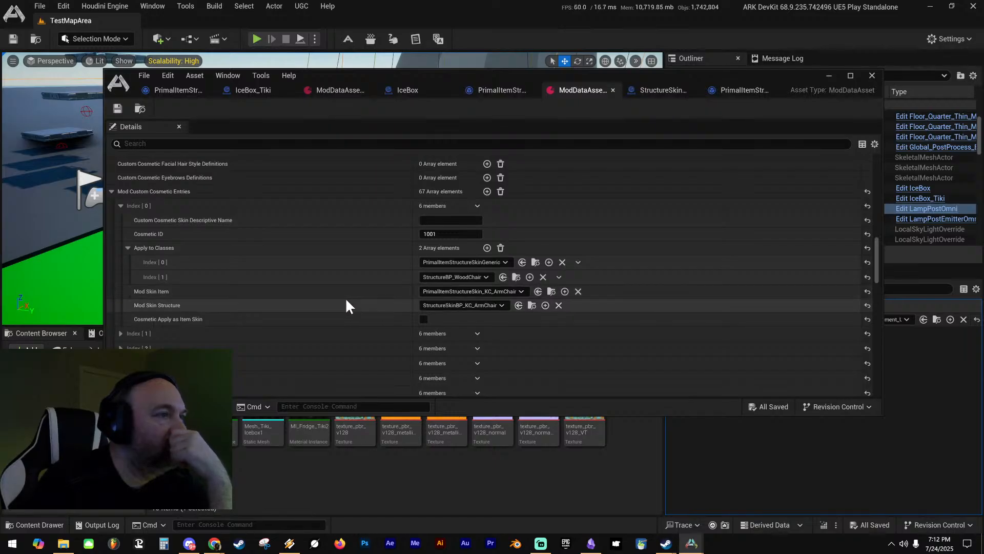
# Filter the KrazyCosmetics mod data asset to show only its modified properties and review them
pyautogui.scroll(3, 361, 295)
pyautogui.scroll(3, 353, 293)
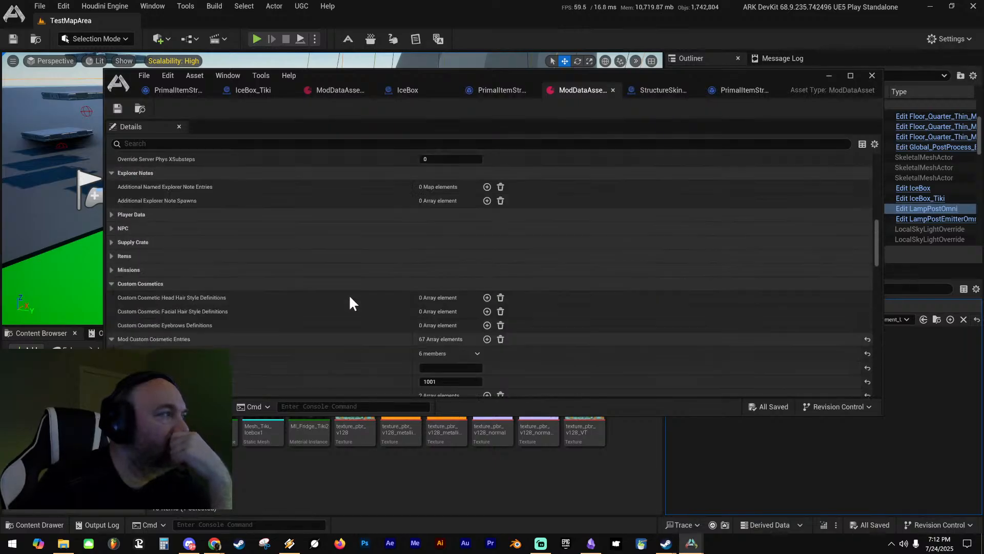
pyautogui.click(874, 144)
pyautogui.click(883, 170)
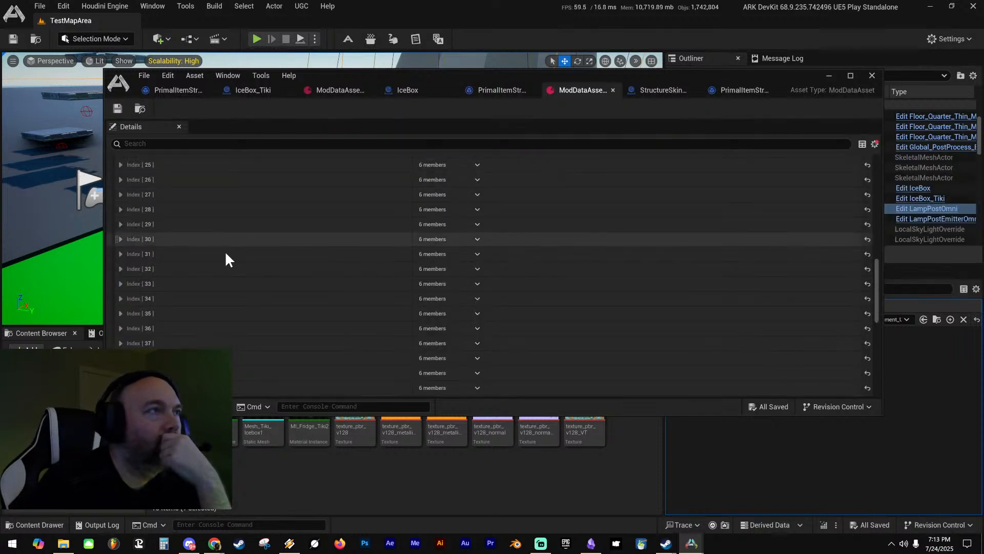
pyautogui.scroll(18, 241, 258)
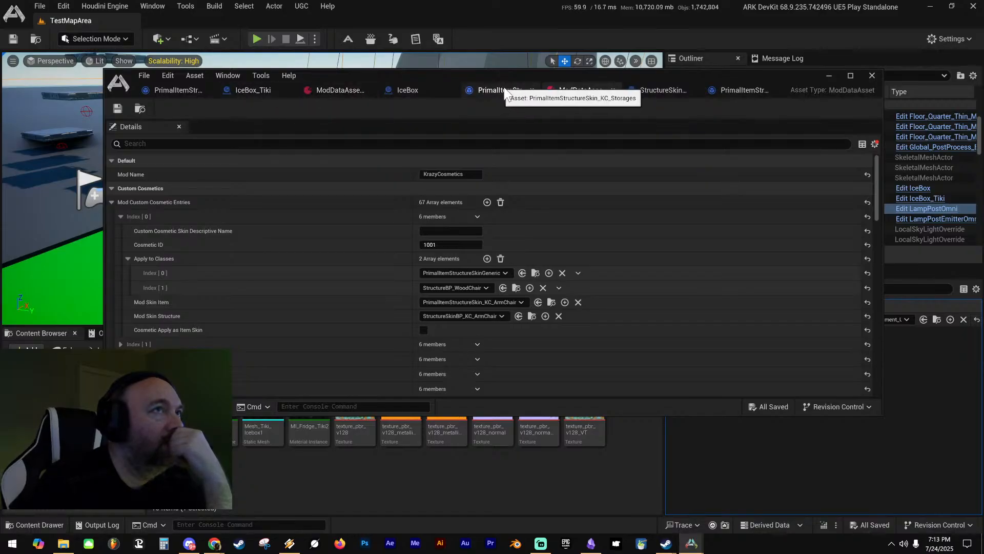
# Check the Tiki Fridge cosmetic entry, its skin item blueprint, and the mesh and material set in StructureSkinBP_Tiki3
pyautogui.click(333, 90)
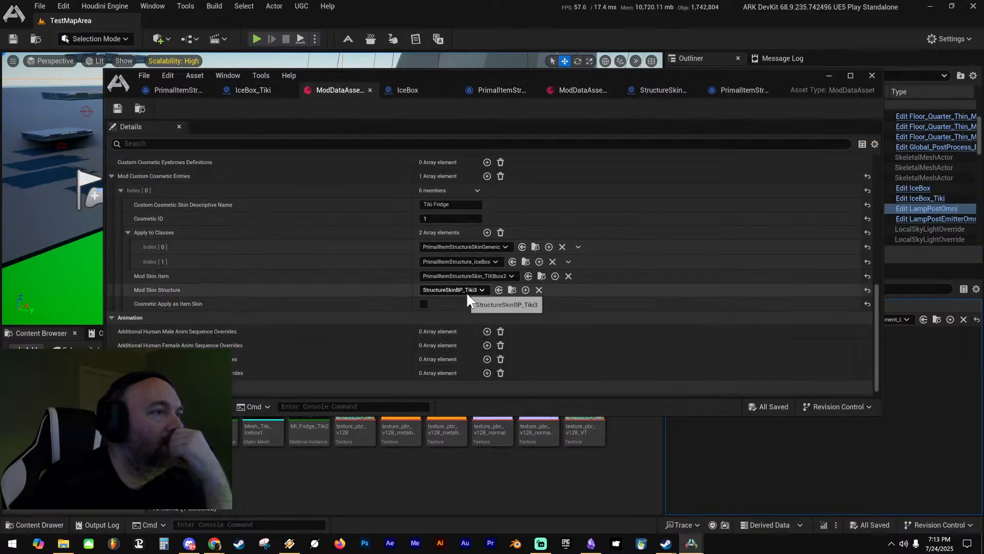
pyautogui.click(738, 91)
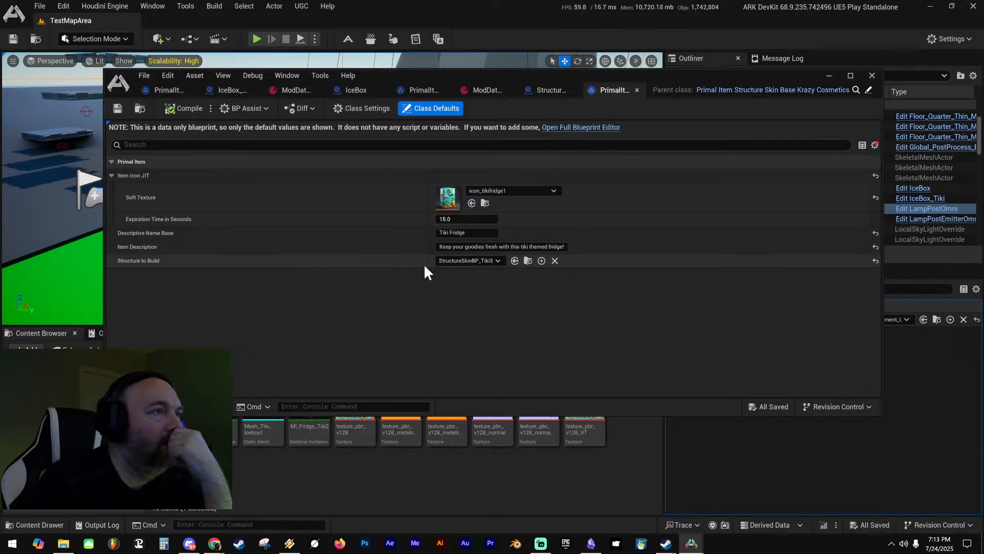
pyautogui.click(551, 91)
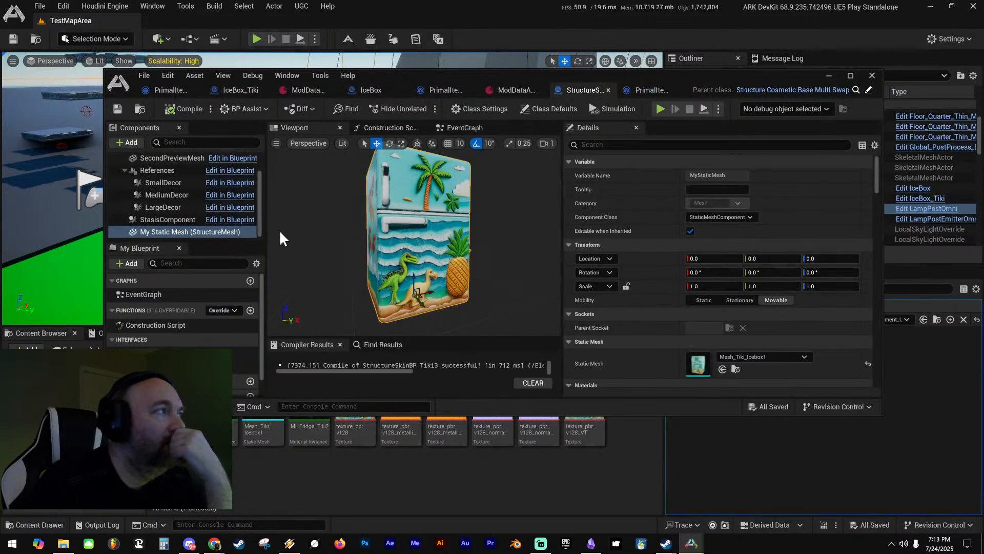
pyautogui.scroll(2, 185, 225)
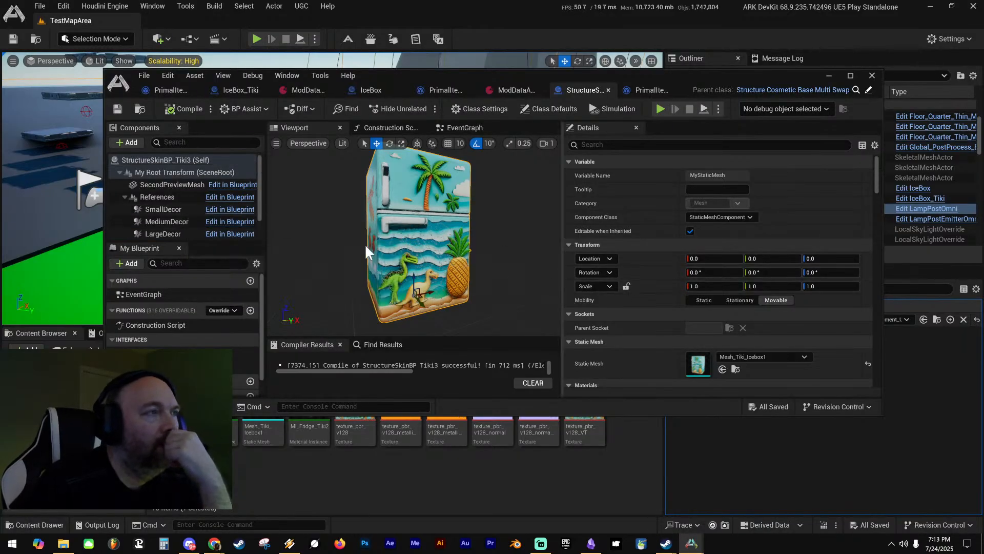
pyautogui.scroll(-3, 618, 307)
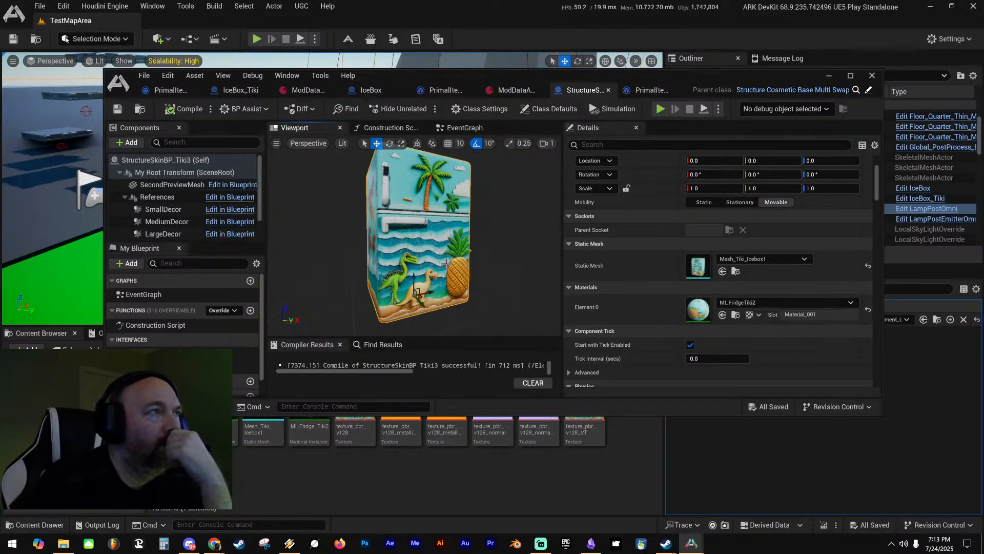
pyautogui.moveTo(446, 262)
pyautogui.mouseDown()
pyautogui.moveTo(445, 226)
pyautogui.moveTo(458, 254)
pyautogui.mouseUp()
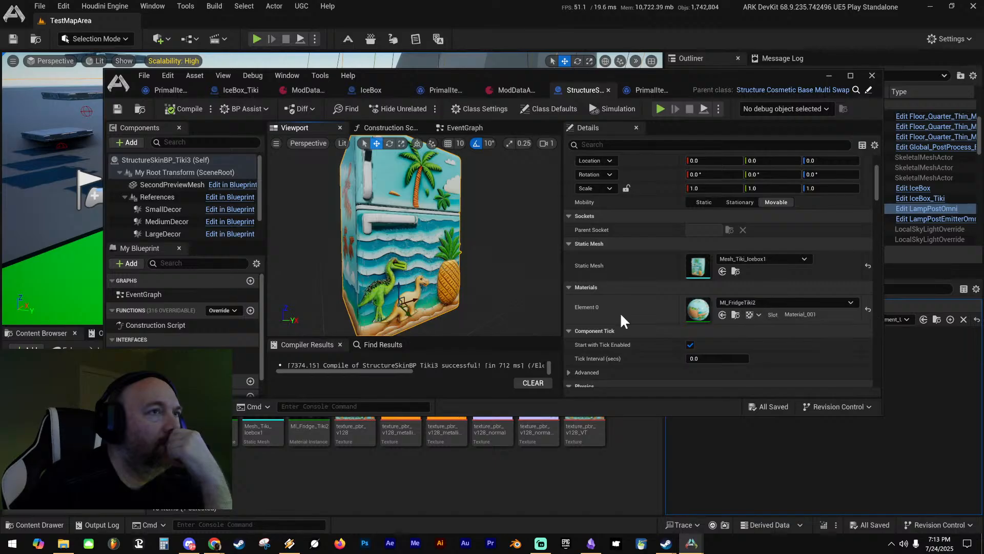
pyautogui.scroll(4, 620, 312)
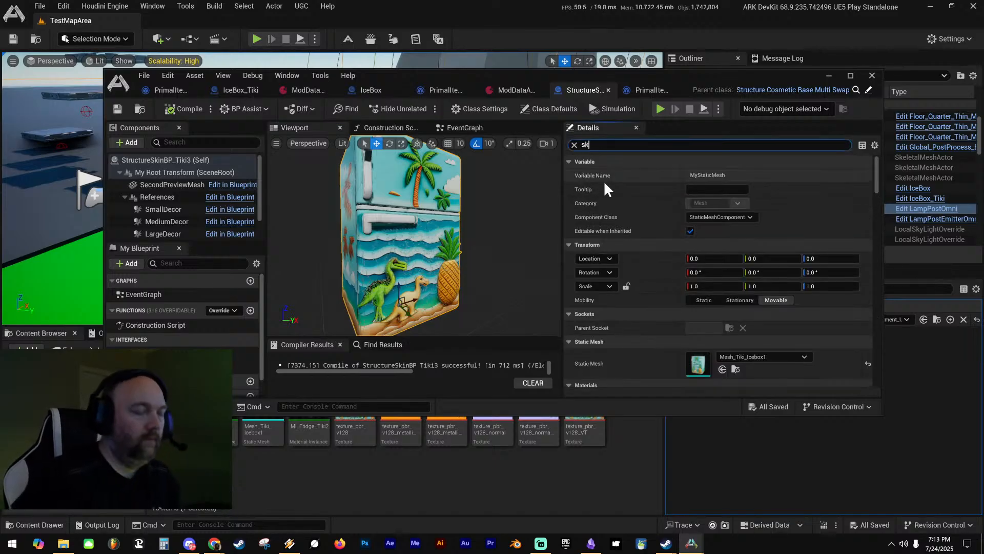
# Search the StructureSkinBP_Tiki3 mesh properties for "skin", "structu" and "vari", and clear the search
pyautogui.write('skin')
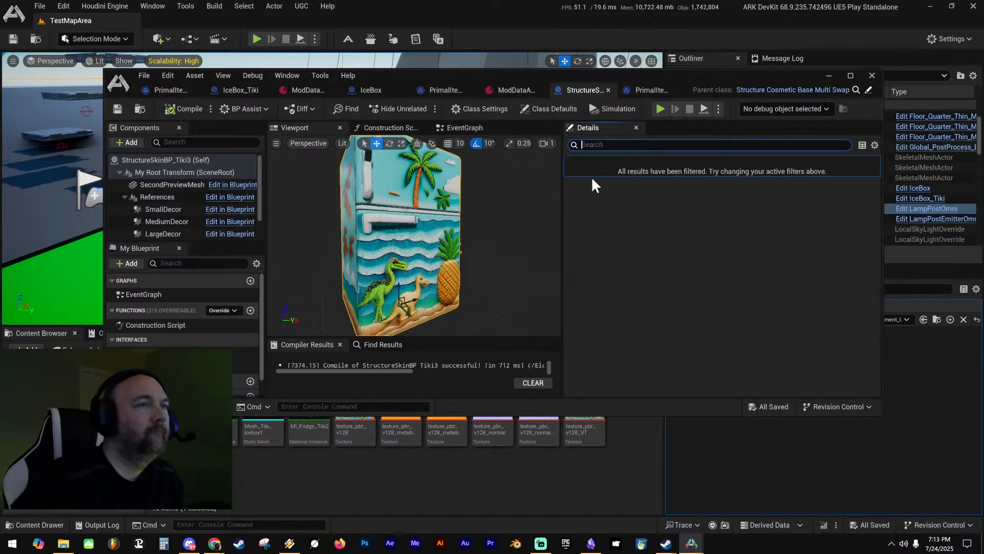
pyautogui.press('BackSpace')
pyautogui.press('BackSpace')
pyautogui.press('BackSpace')
pyautogui.write('structu')
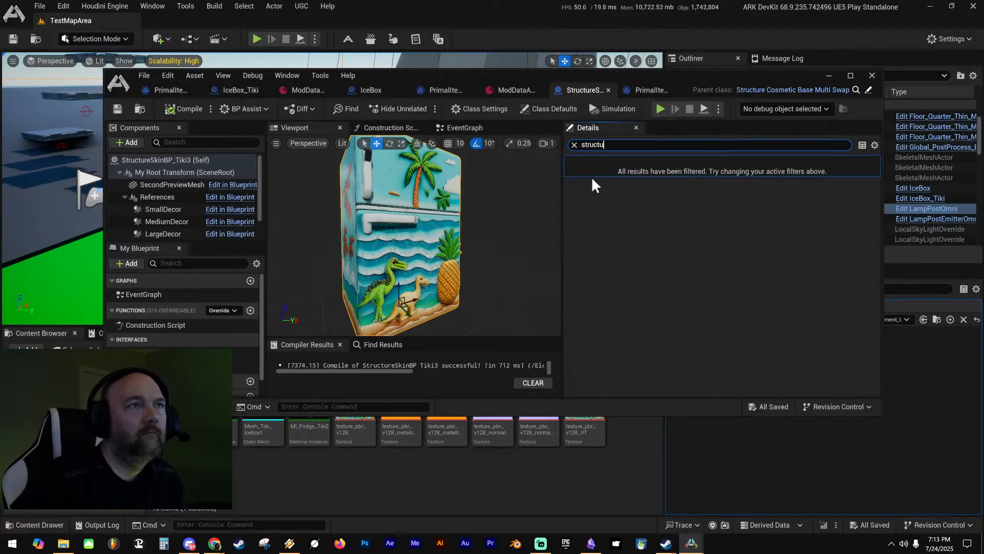
pyautogui.press('BackSpace')
pyautogui.press('BackSpace')
pyautogui.press('BackSpace')
pyautogui.press('BackSpace')
pyautogui.press('BackSpace')
pyautogui.press('BackSpace')
pyautogui.press('BackSpace')
pyautogui.write('vari')
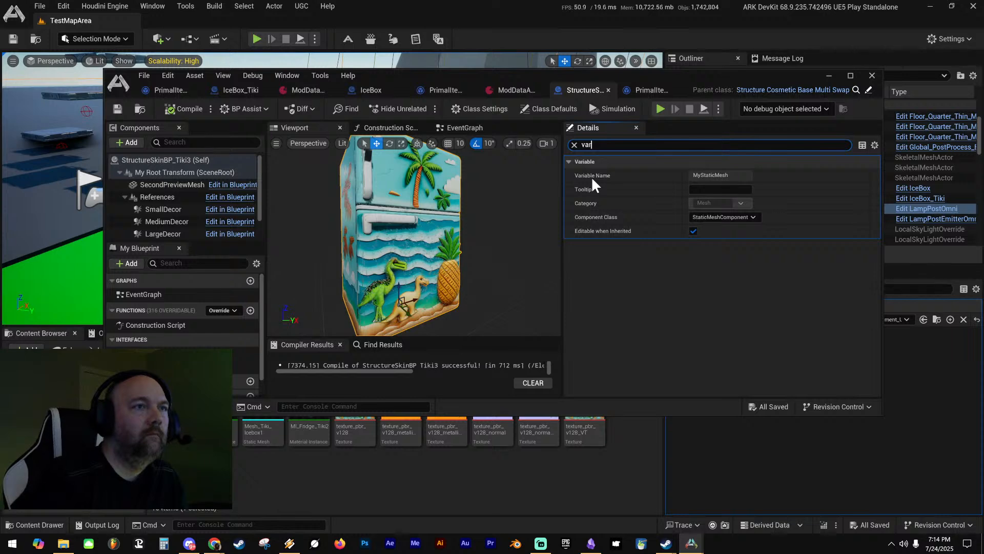
pyautogui.press('BackSpace')
pyautogui.press('BackSpace')
pyautogui.press('BackSpace')
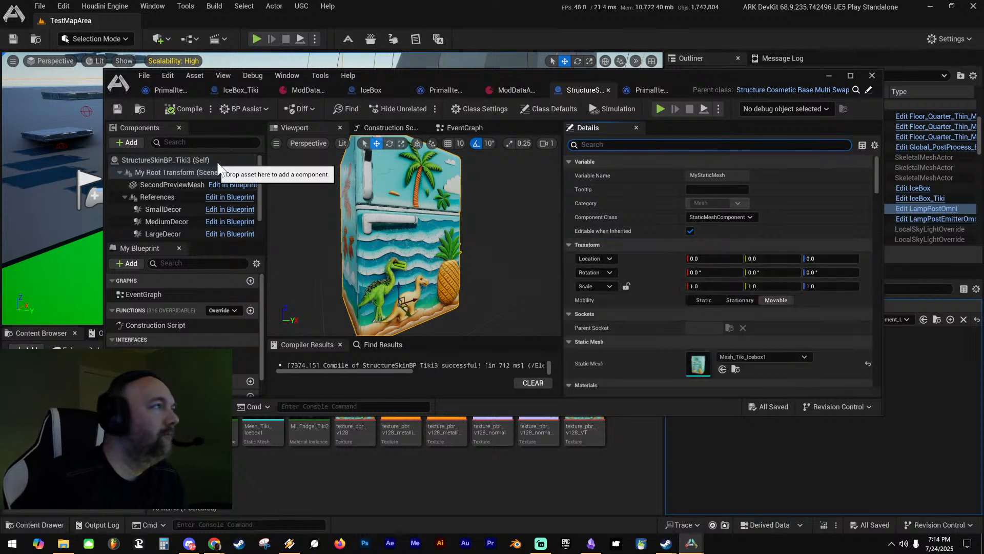
# Select the StructureSkinBP_Tiki3 (Self) component to view its class defaults, and reposition the editor window
pyautogui.click(219, 160)
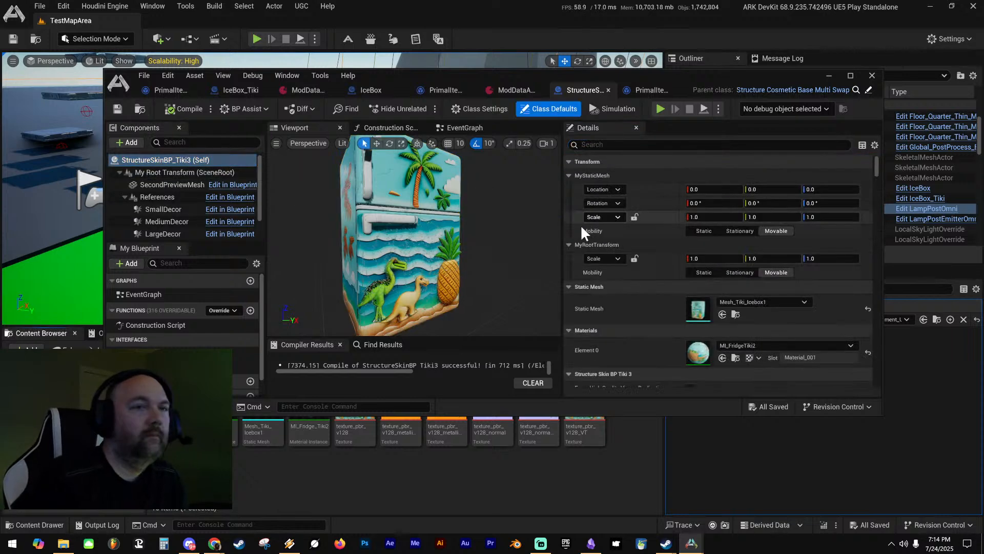
pyautogui.moveTo(556, 74); pyautogui.dragTo(533, 52)
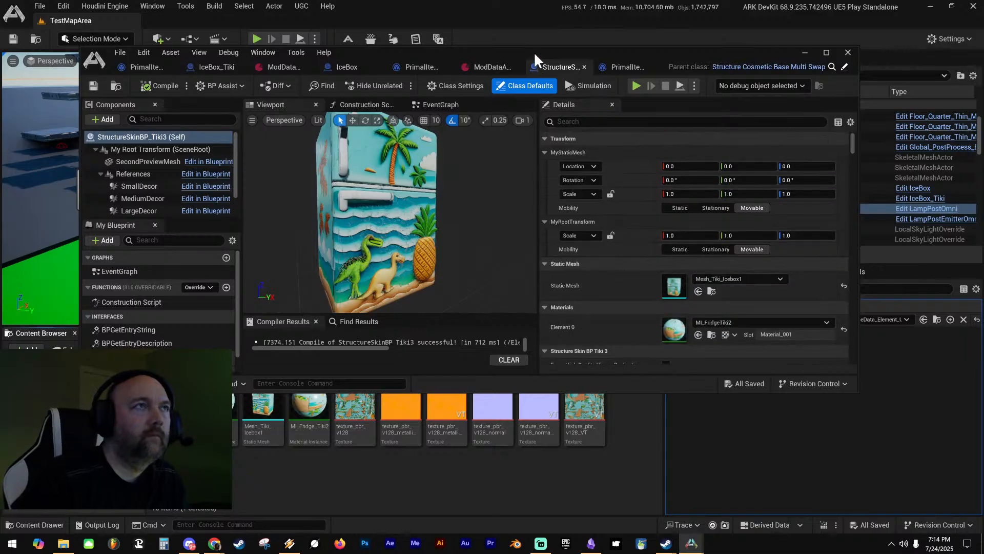
pyautogui.moveTo(534, 50); pyautogui.dragTo(534, 53)
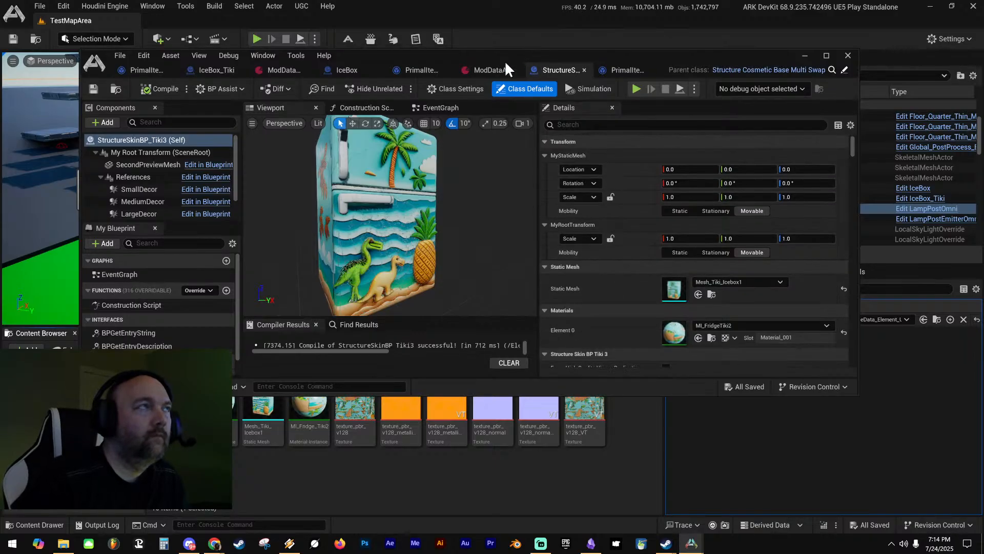
# Add a third Apply to Classes element set to IceBox in the Tiki Fridge cosmetic entry, and save the mod data asset
pyautogui.click(282, 69)
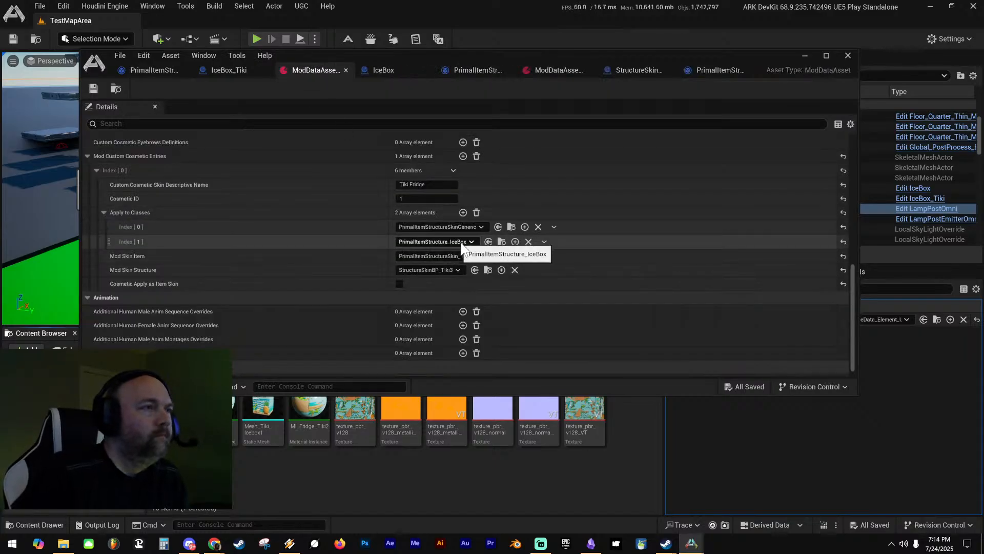
pyautogui.click(463, 212)
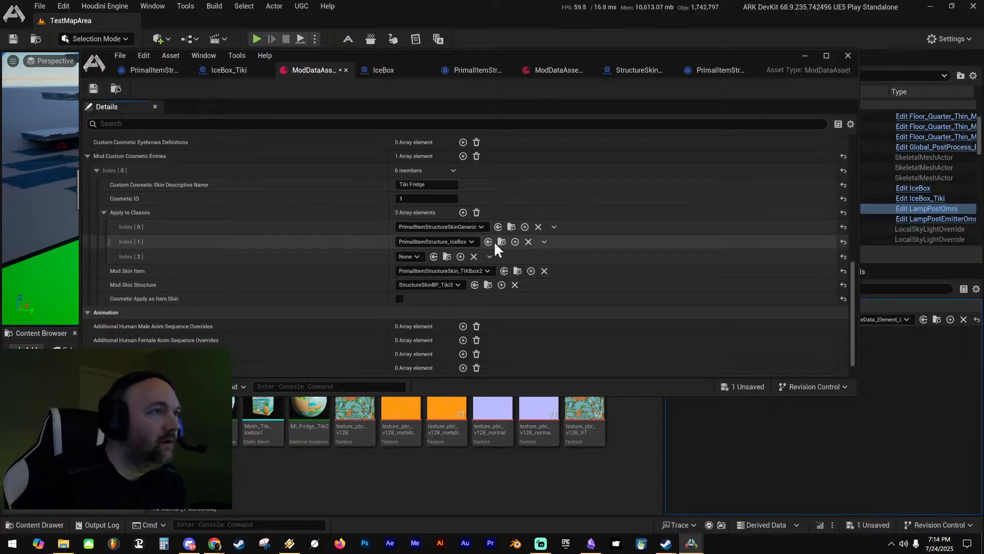
pyautogui.click(415, 257)
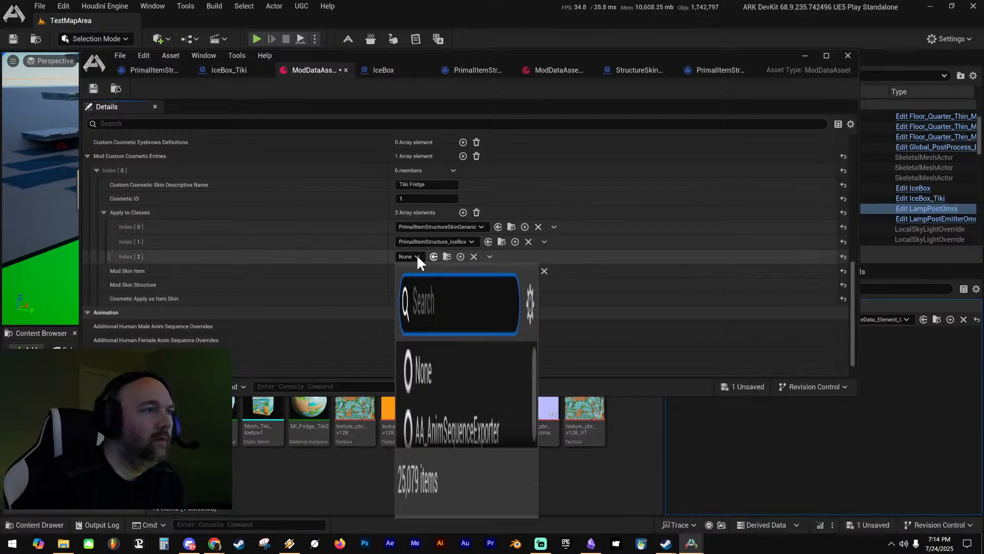
pyautogui.write('icebox')
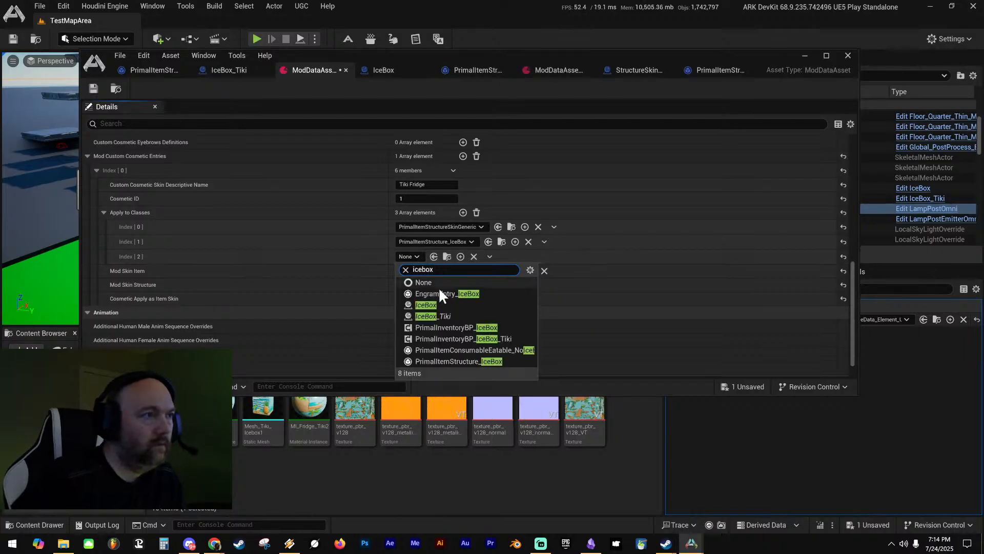
pyautogui.click(442, 303)
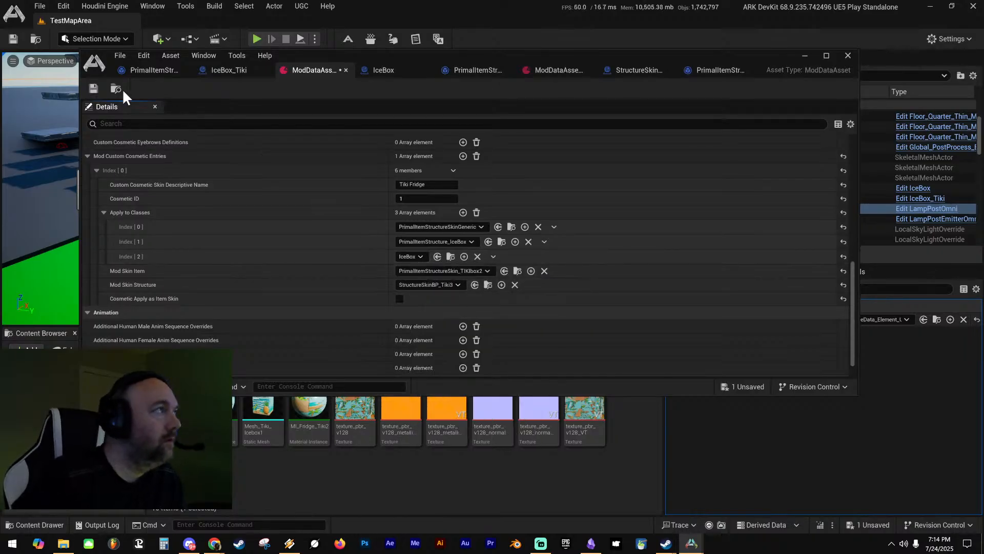
pyautogui.click(93, 88)
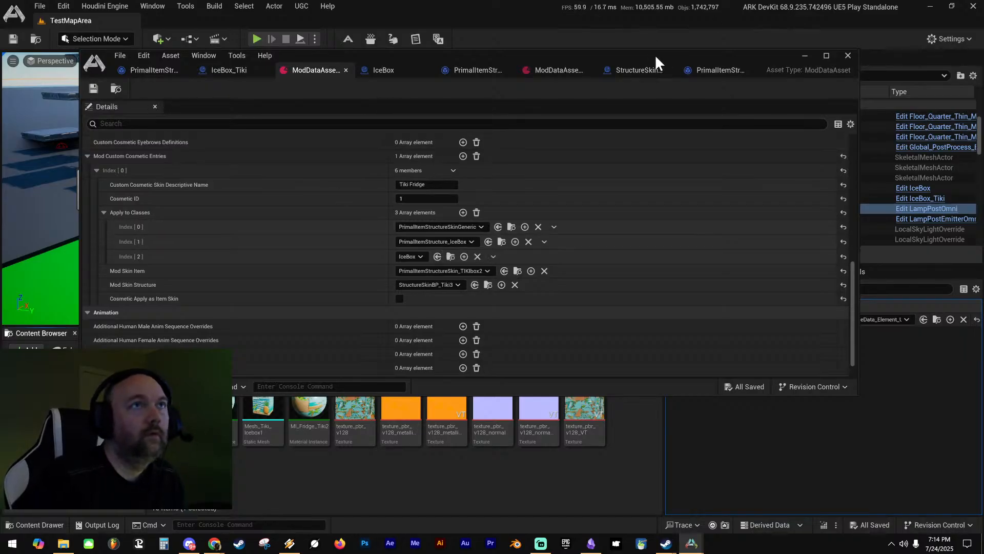
# Start a new play session, put the custom fridge cosmetic in the third hotbar slot and check its item description
pyautogui.moveTo(655, 56); pyautogui.dragTo(983, 97)
pyautogui.moveTo(523, 195); pyautogui.dragTo(523, 195, button='right')
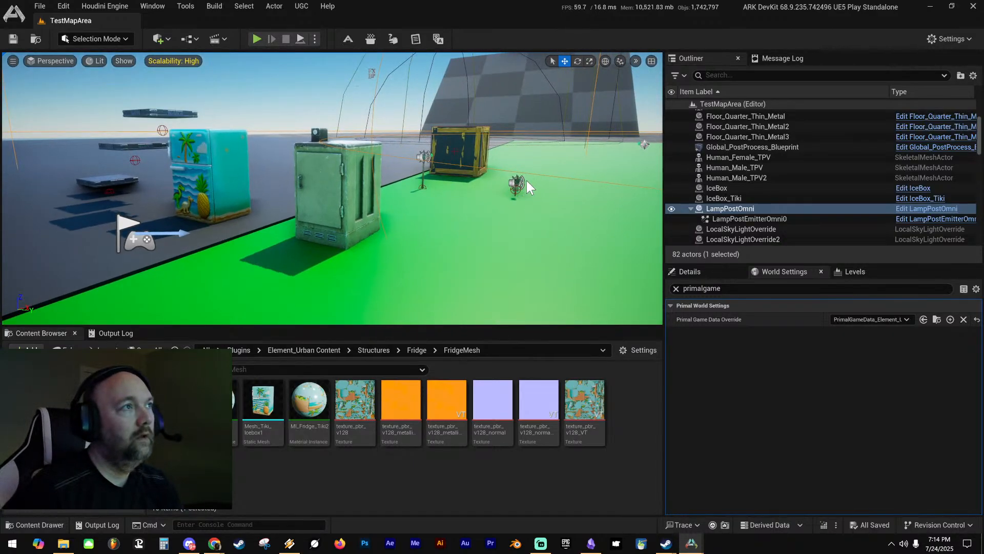
pyautogui.hotkey('alt', 'p')
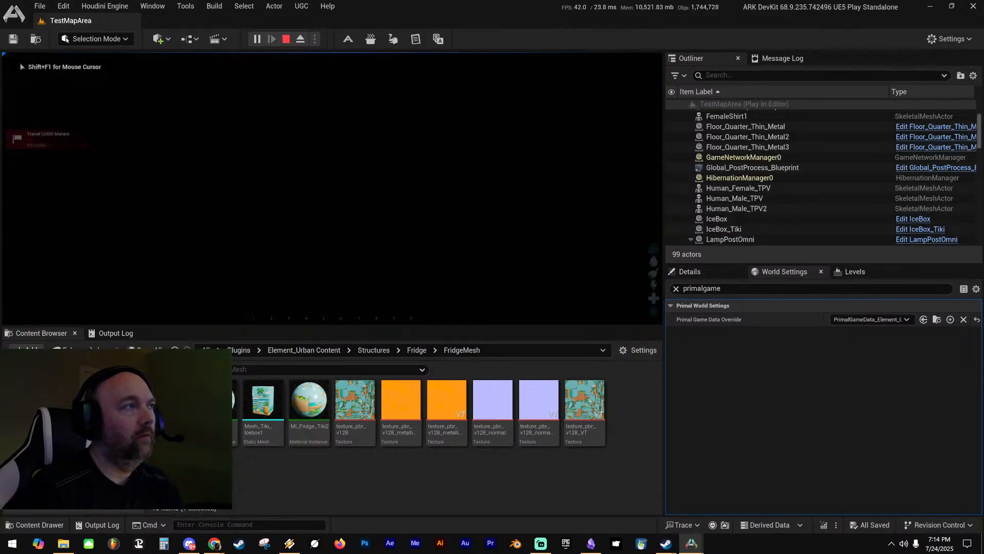
pyautogui.press('i')
pyautogui.click(253, 85)
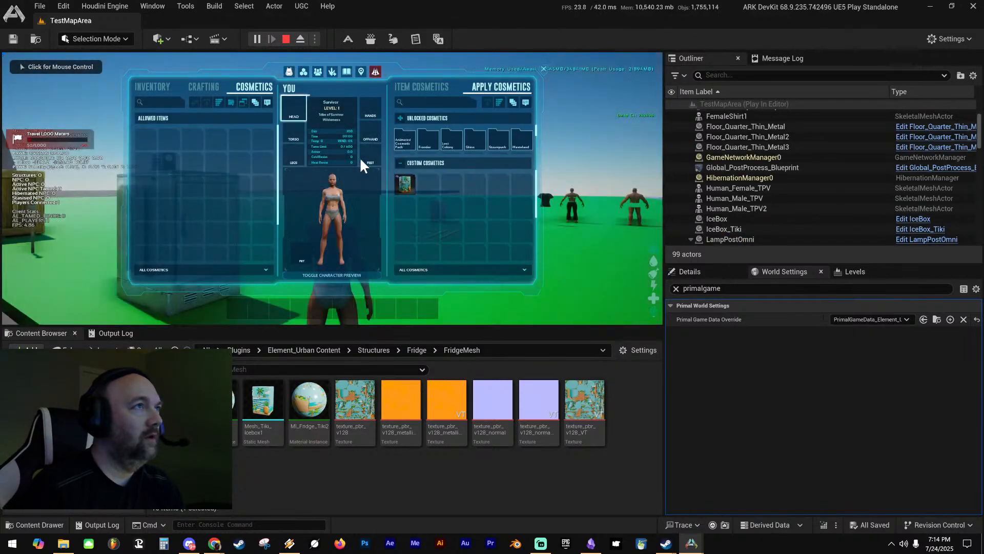
pyautogui.moveTo(405, 184); pyautogui.dragTo(279, 307)
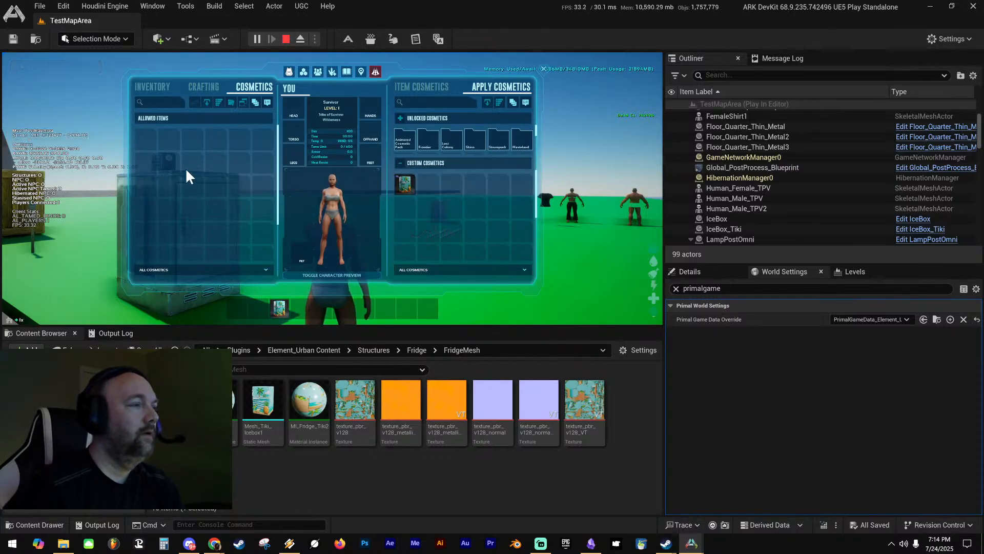
pyautogui.moveTo(407, 182)
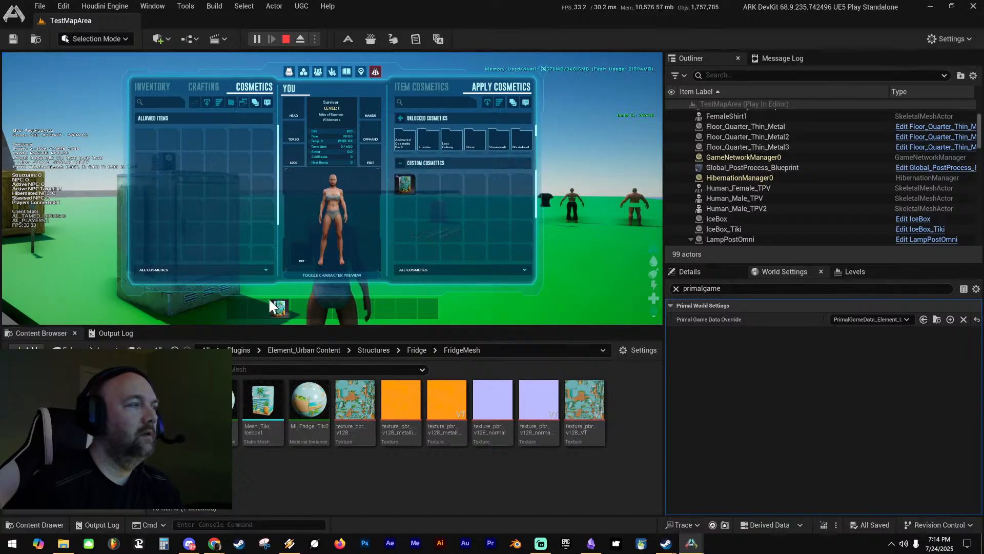
pyautogui.moveTo(285, 302)
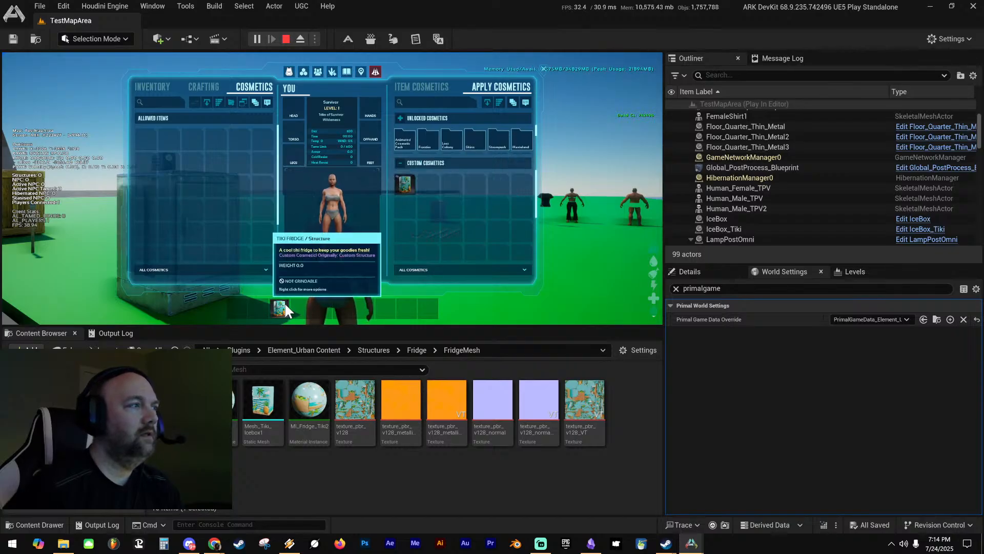
# Select the custom fridge cosmetic in the third hotbar slot, test it near the fridges, and end the play session
pyautogui.press('i')
pyautogui.press('3')
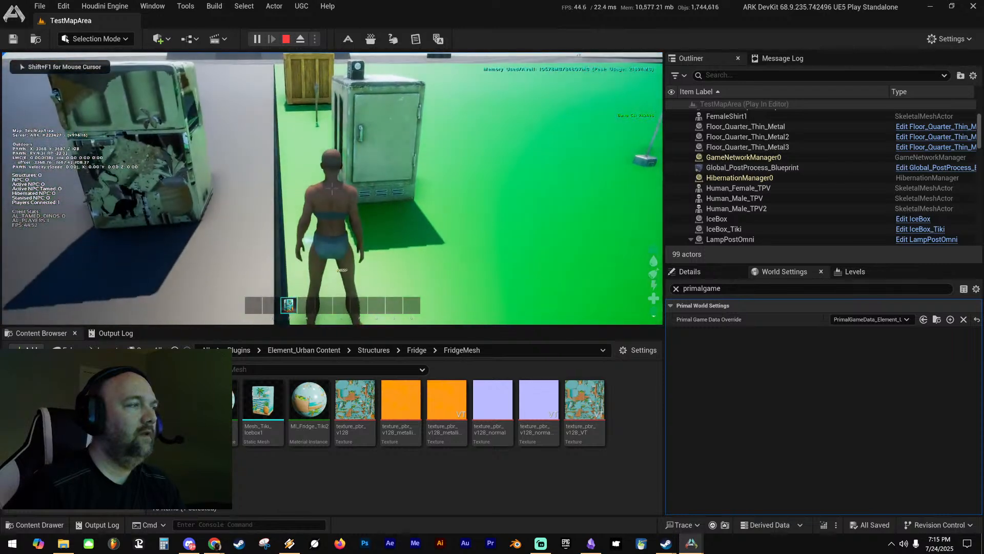
pyautogui.press('d')
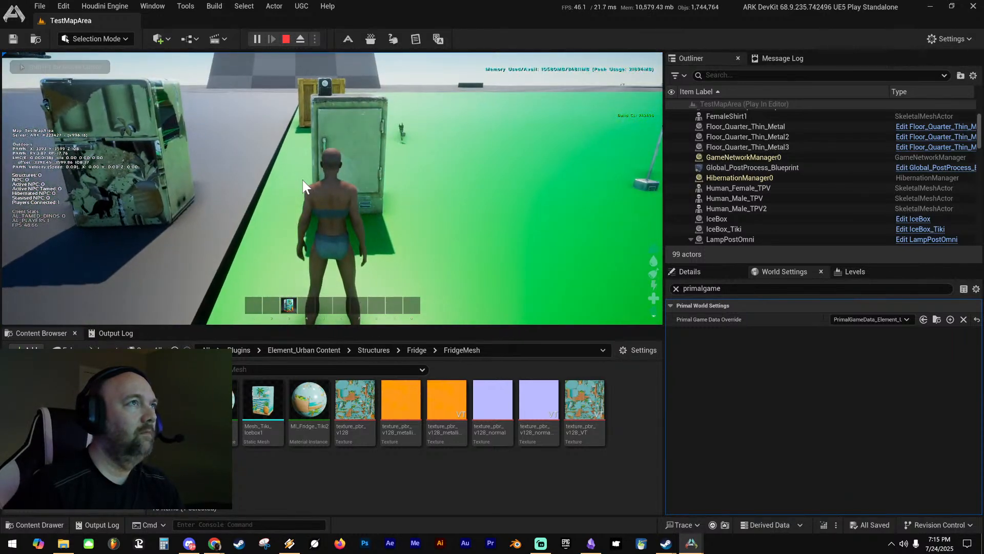
pyautogui.press('Escape')
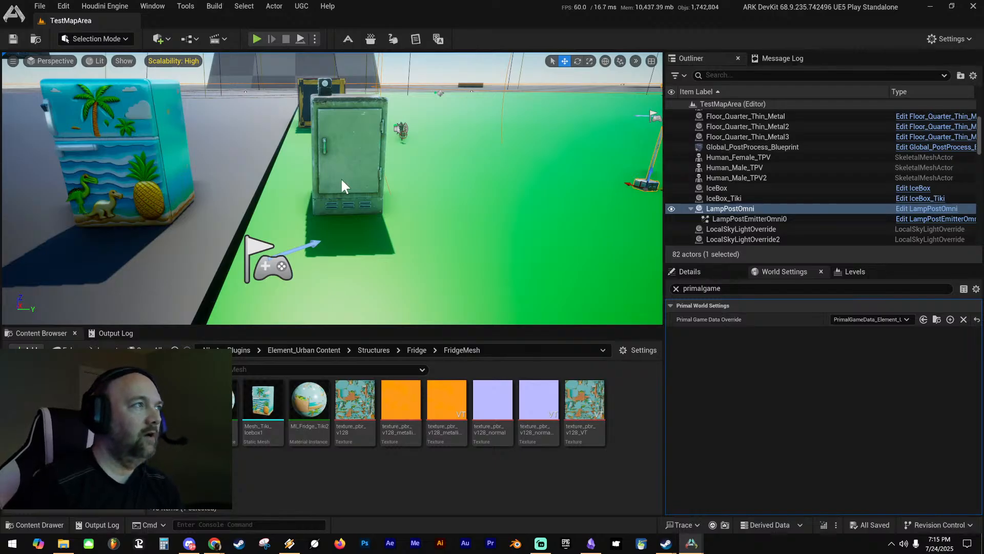
# Start a new play session and give the character the structure skin item from the Fridge content folder
pyautogui.hotkey('alt', 'p')
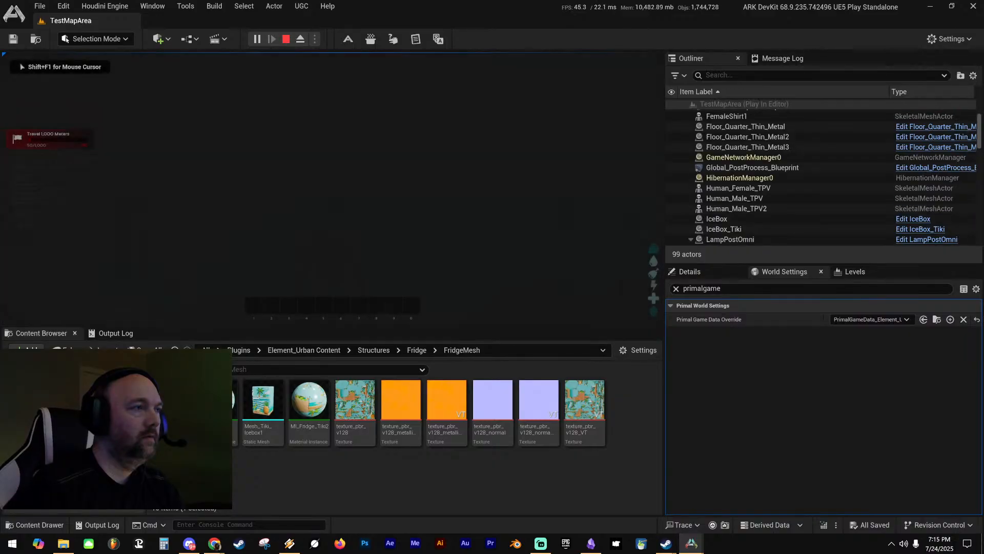
pyautogui.press('i')
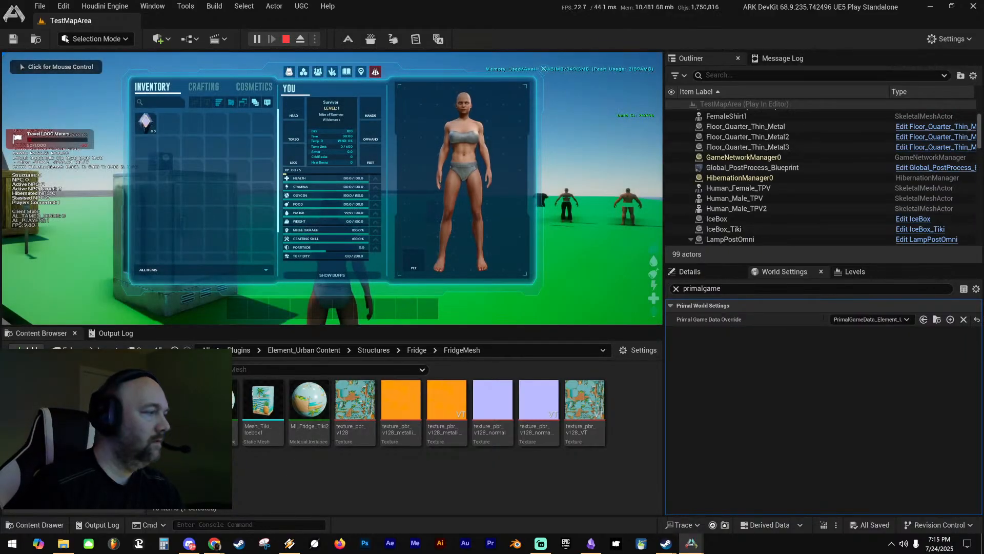
pyautogui.click(416, 350)
pyautogui.scroll(-1, 279, 451)
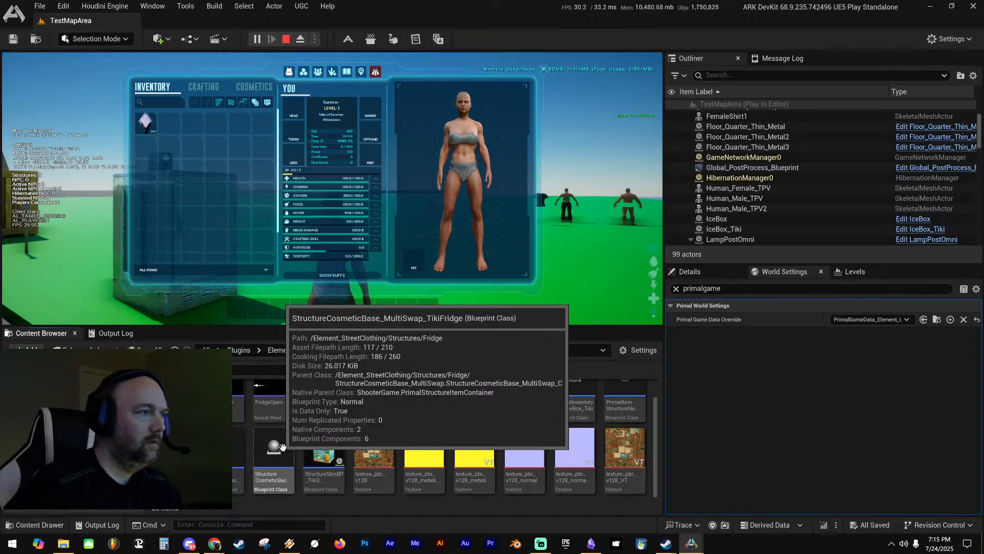
pyautogui.rightClick(642, 407)
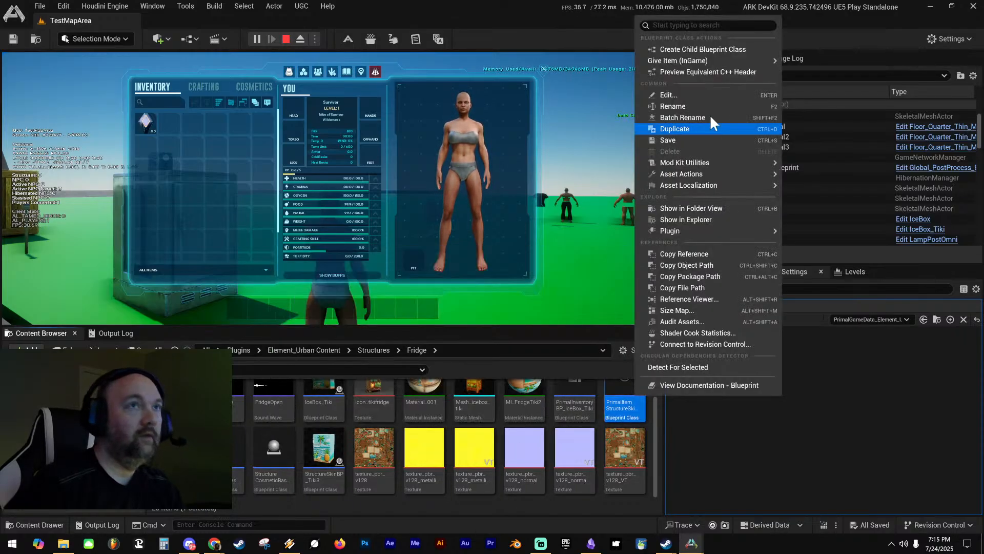
pyautogui.click(796, 61)
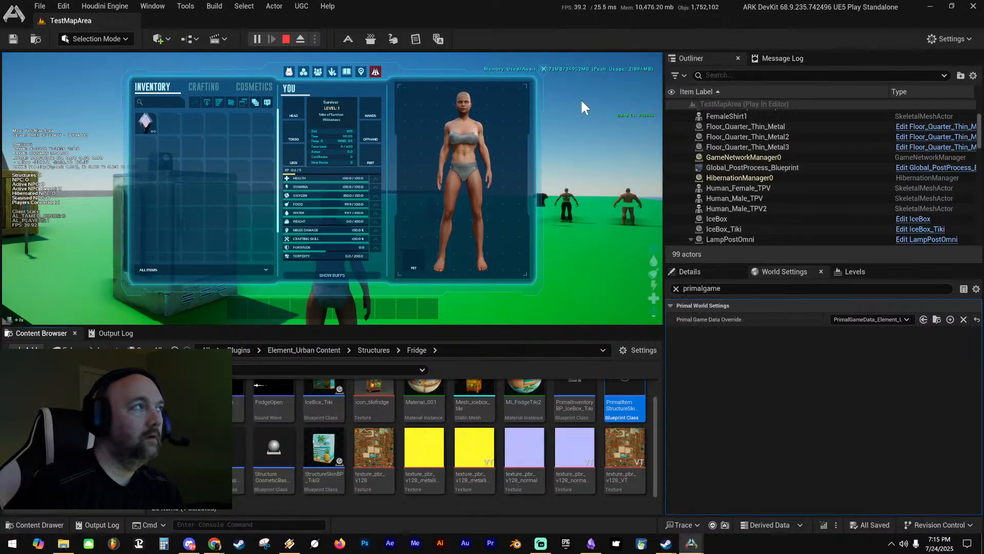
# Filter the character's item cosmetics by "tiki" and assign the Tiki Fridge skin to the third hotbar slot
pyautogui.click(252, 86)
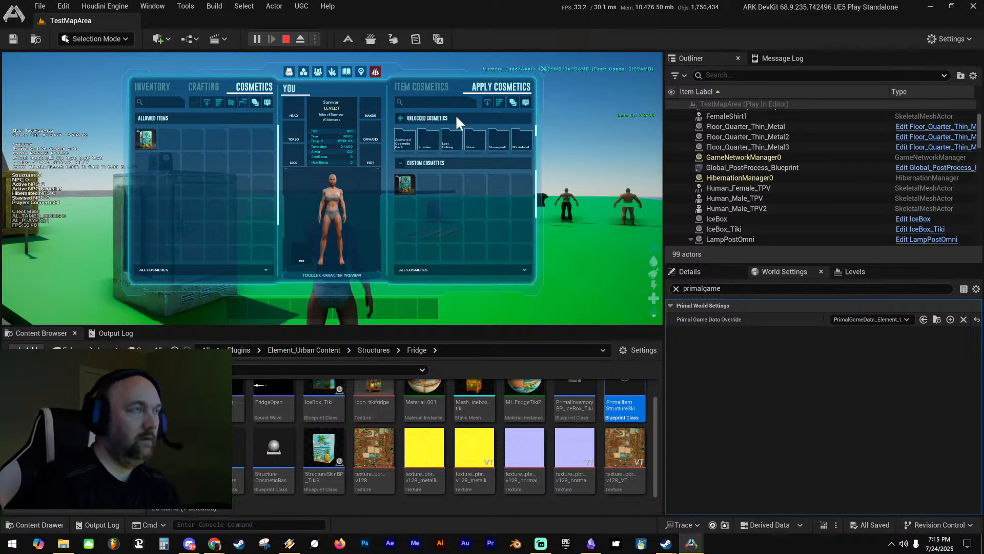
pyautogui.click(423, 85)
pyautogui.moveTo(405, 140); pyautogui.dragTo(289, 306)
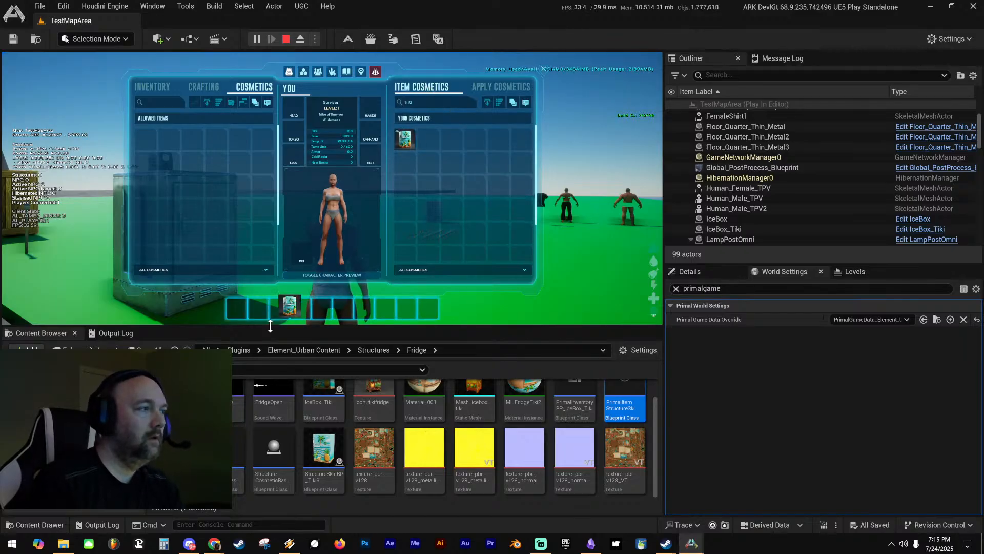
# Try placing the Tiki Fridge skin on the map's refrigerators and surrounding ground, and end the play session
pyautogui.press('i')
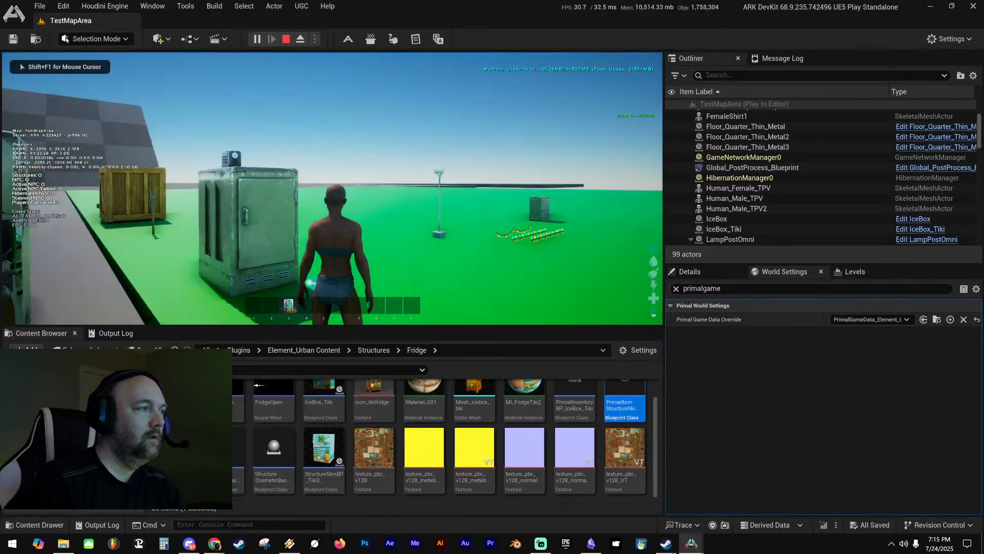
pyautogui.press('3')
pyautogui.press('w')
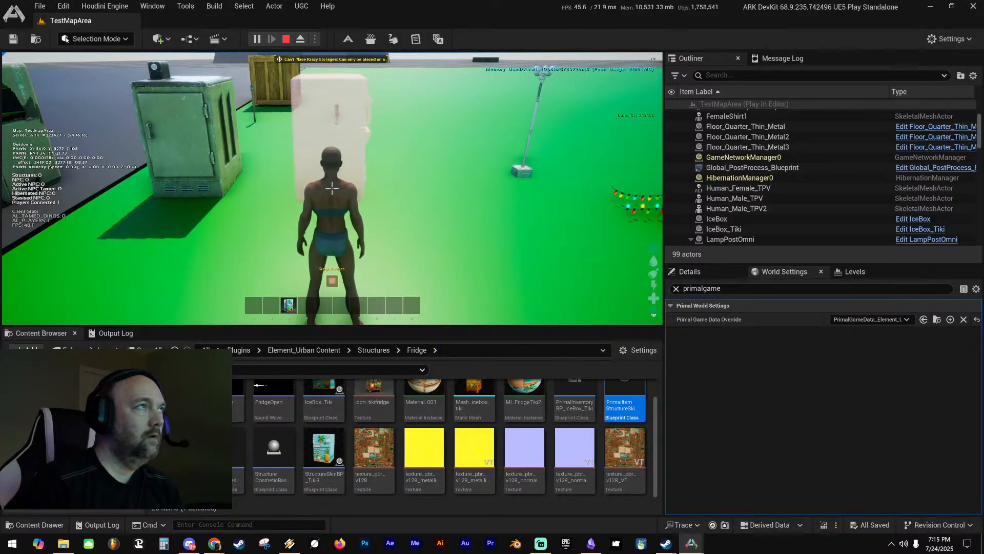
pyautogui.press('a')
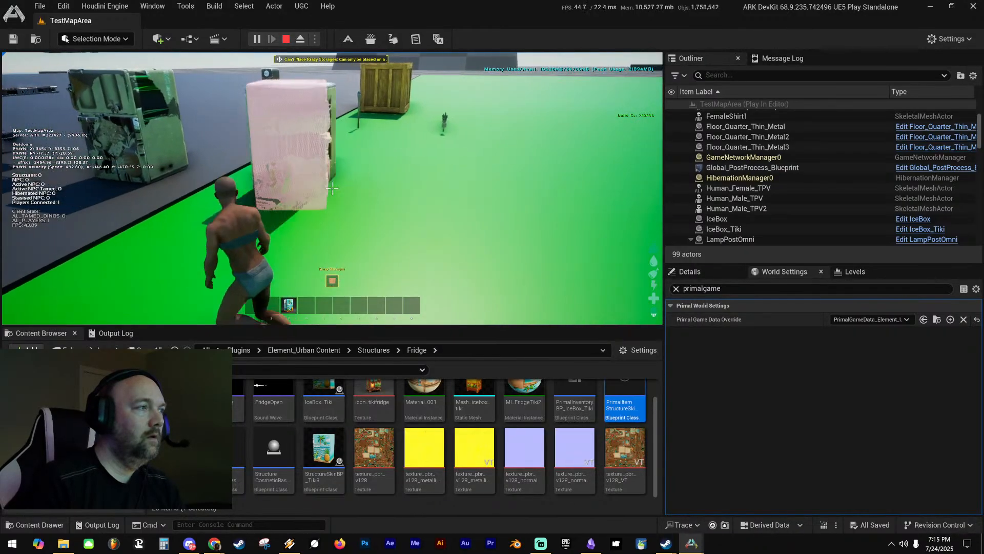
pyautogui.press('w')
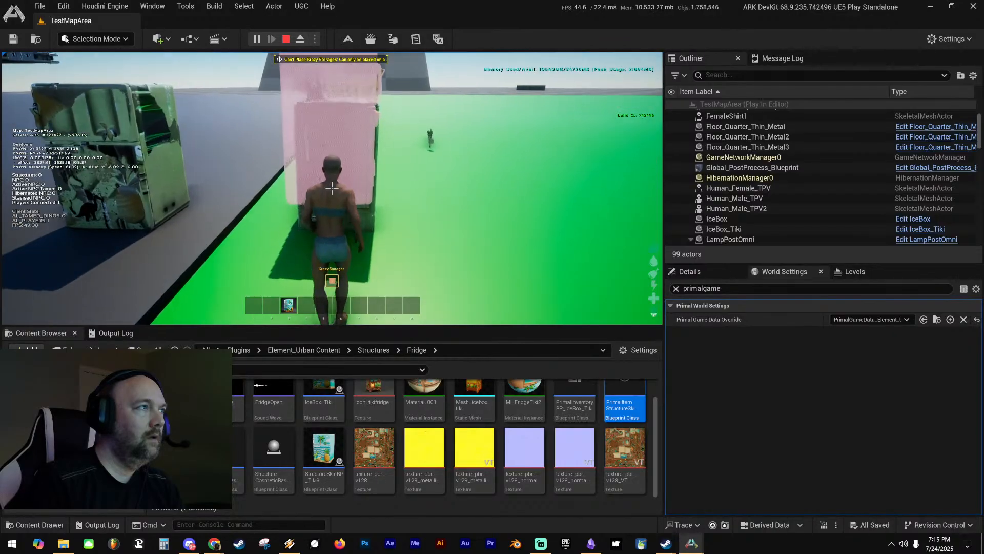
pyautogui.press('s')
pyautogui.press('a')
pyautogui.press('w')
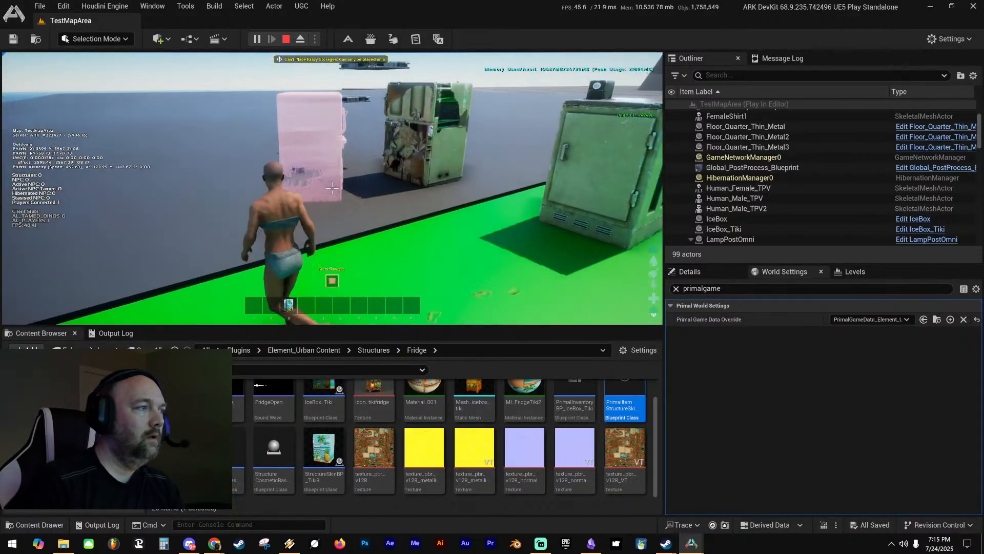
pyautogui.press('d')
pyautogui.press('w')
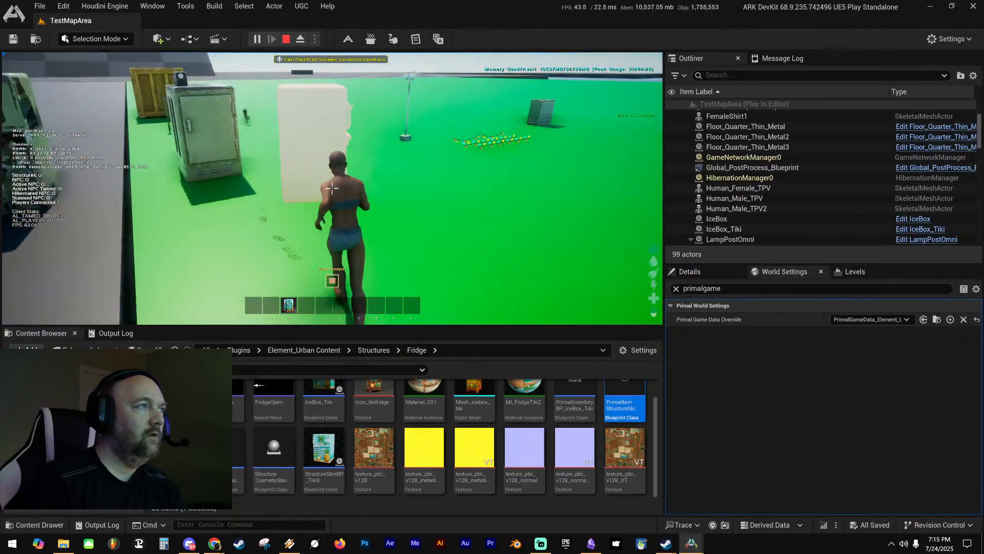
pyautogui.hotkey('shift', 'F1')
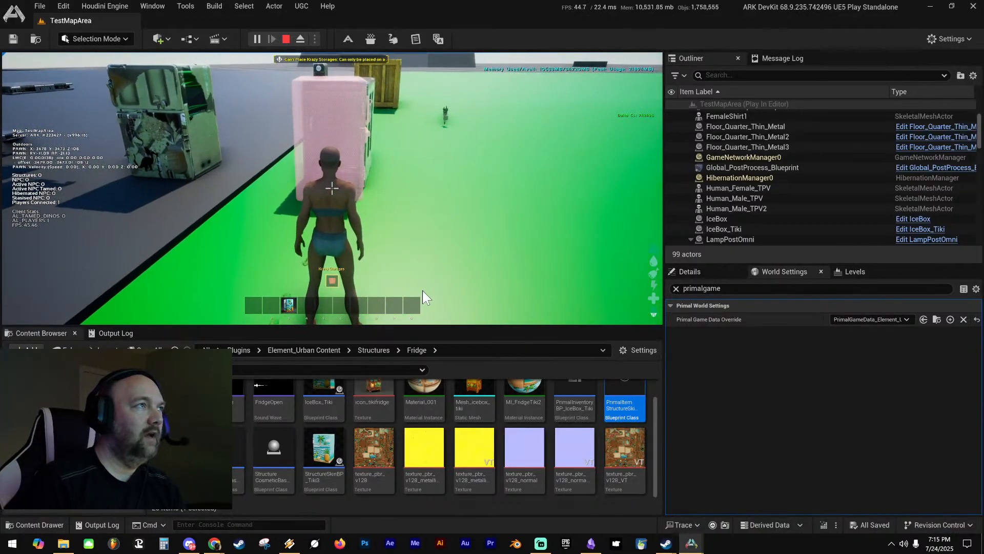
pyautogui.press('Escape')
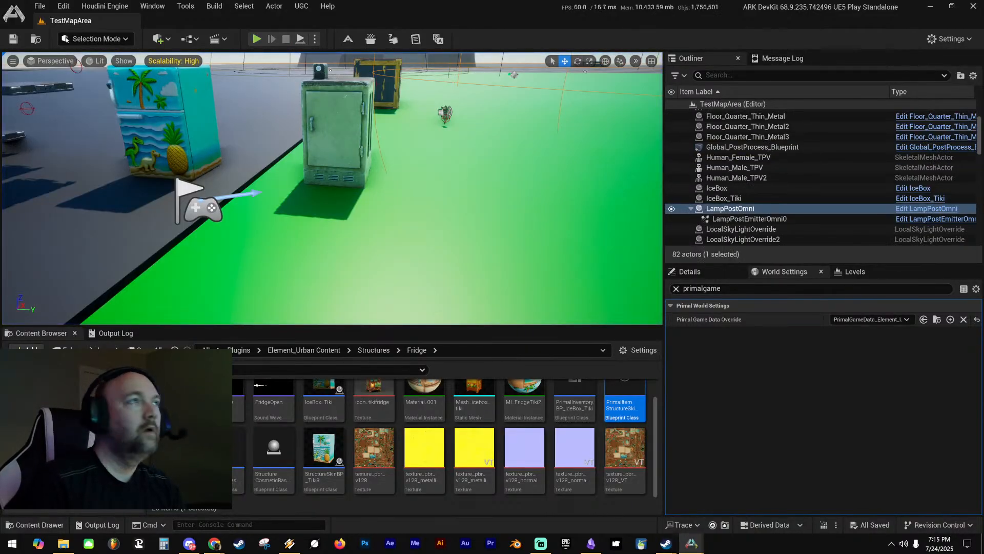
# Bring up the Tiki Fridge skin item's class defaults and turn off Show Only Modified Properties
pyautogui.moveTo(362, 122); pyautogui.dragTo(411, 71)
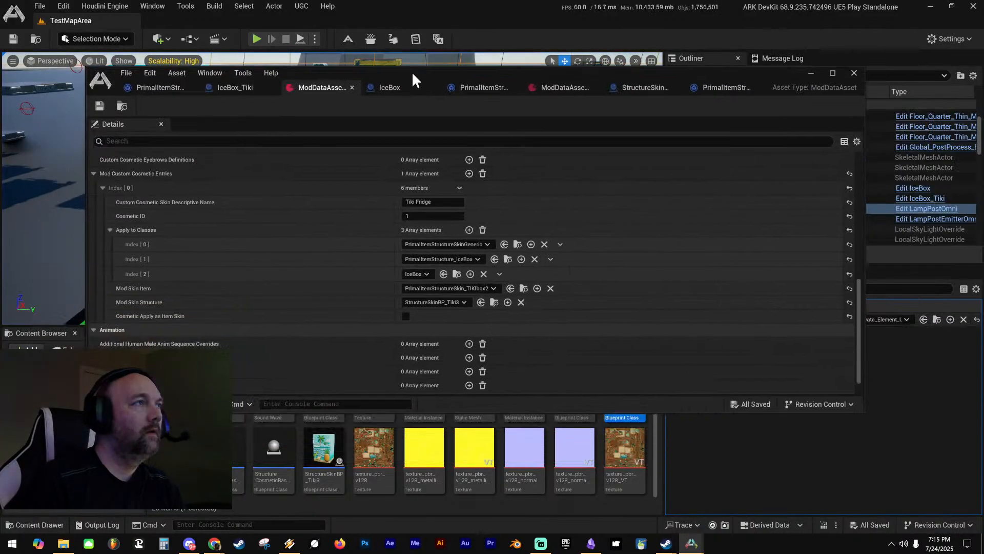
pyautogui.click(726, 88)
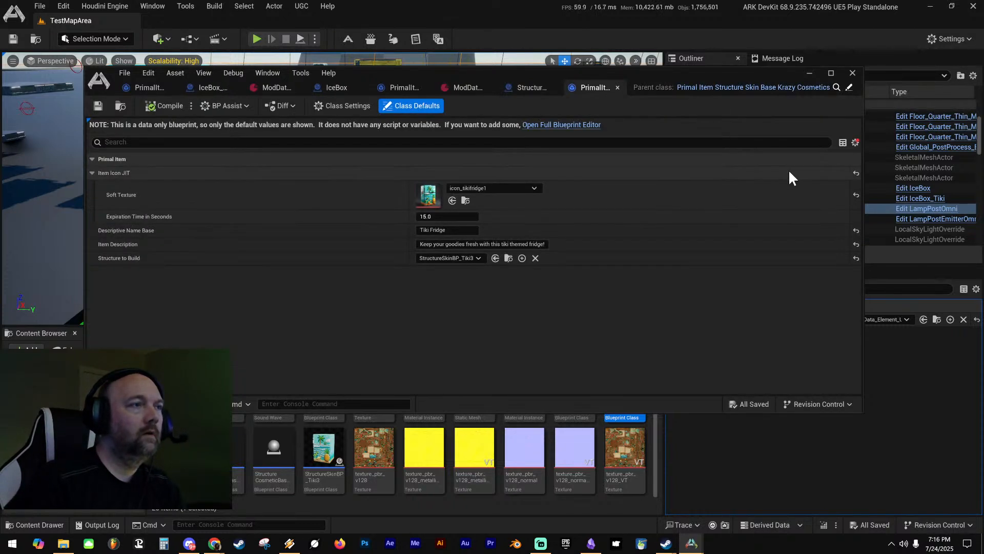
pyautogui.click(855, 143)
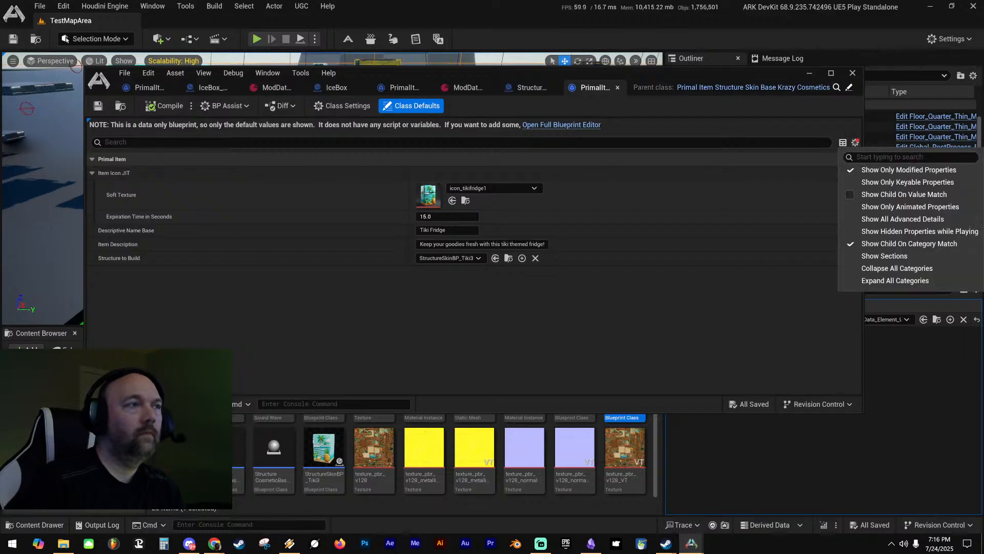
pyautogui.click(881, 169)
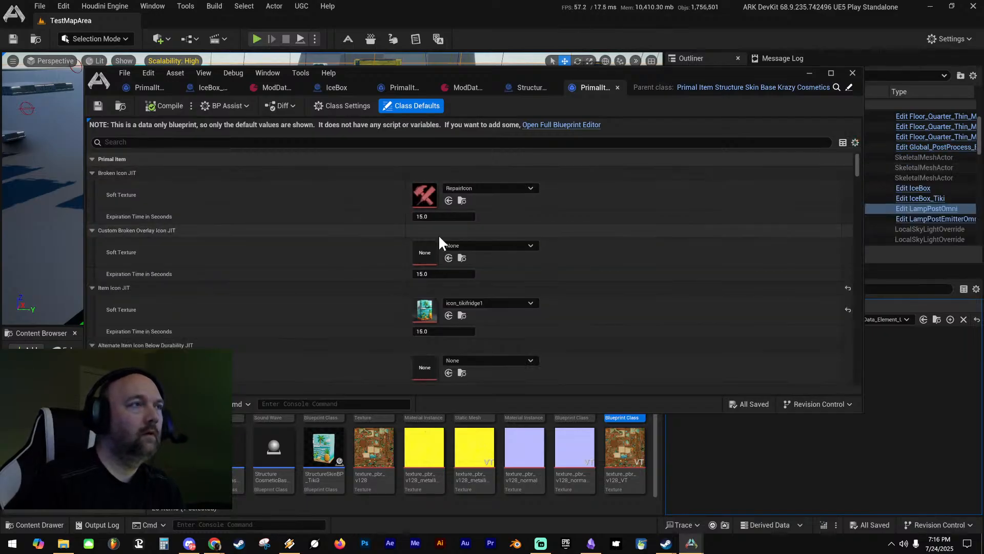
# Look through all the class defaults of the Tiki Fridge skin item, from icons and structure to build down to sounds and animations
pyautogui.scroll(-5, 330, 244)
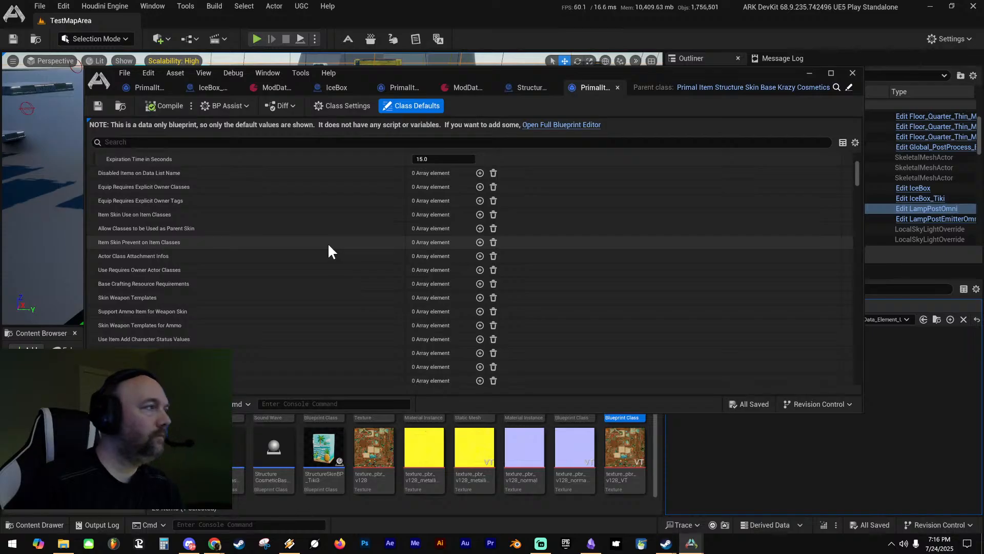
pyautogui.scroll(-5, 331, 251)
pyautogui.scroll(-3, 331, 246)
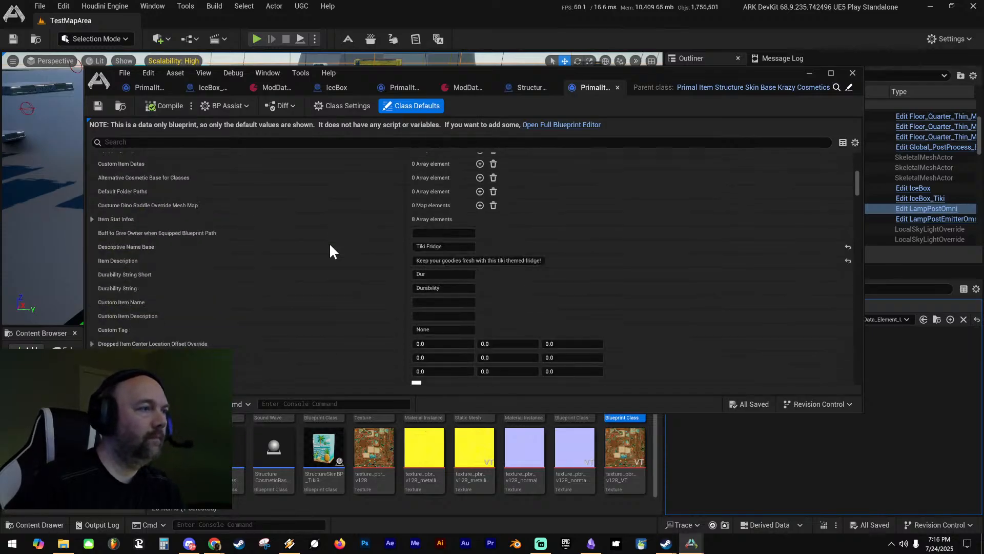
pyautogui.scroll(-12, 331, 246)
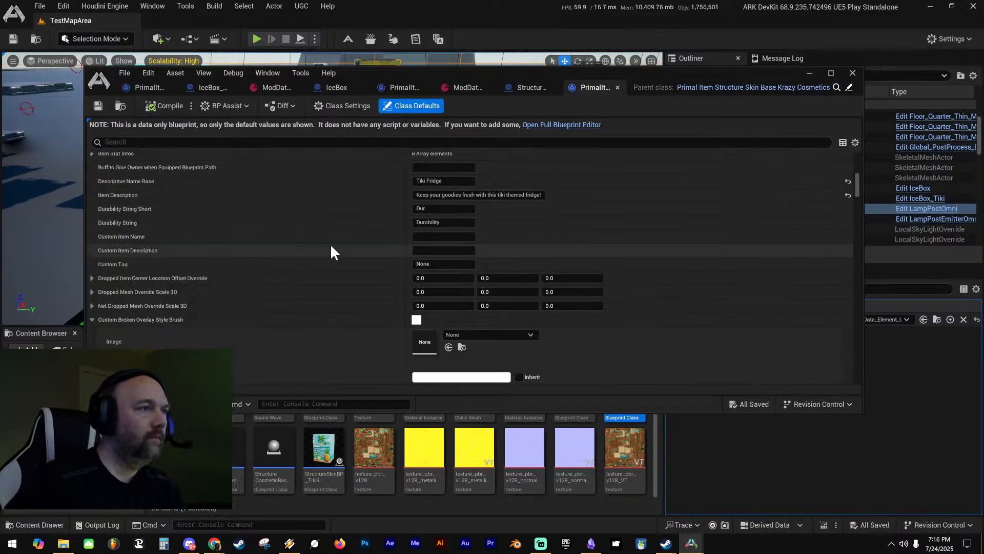
pyautogui.scroll(-8, 330, 241)
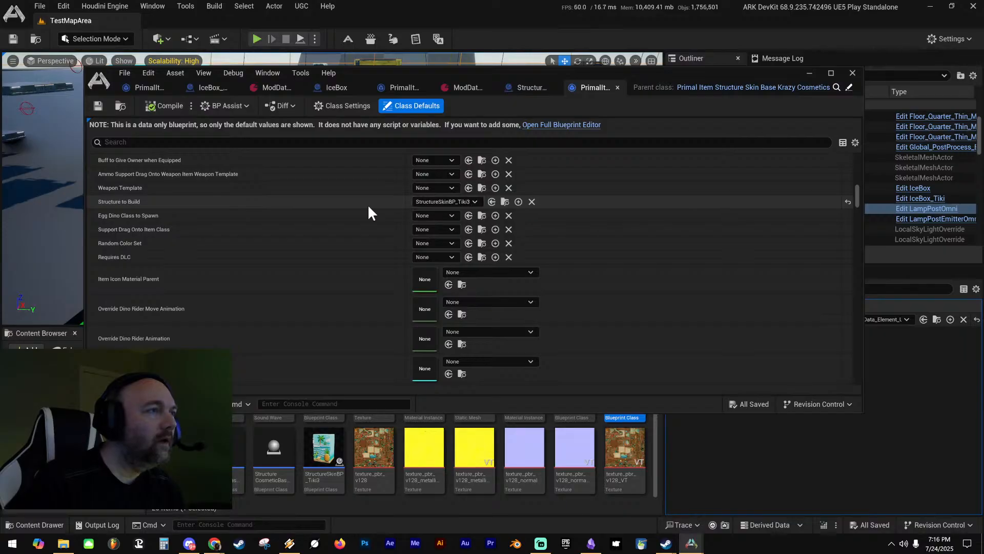
pyautogui.scroll(-10, 369, 206)
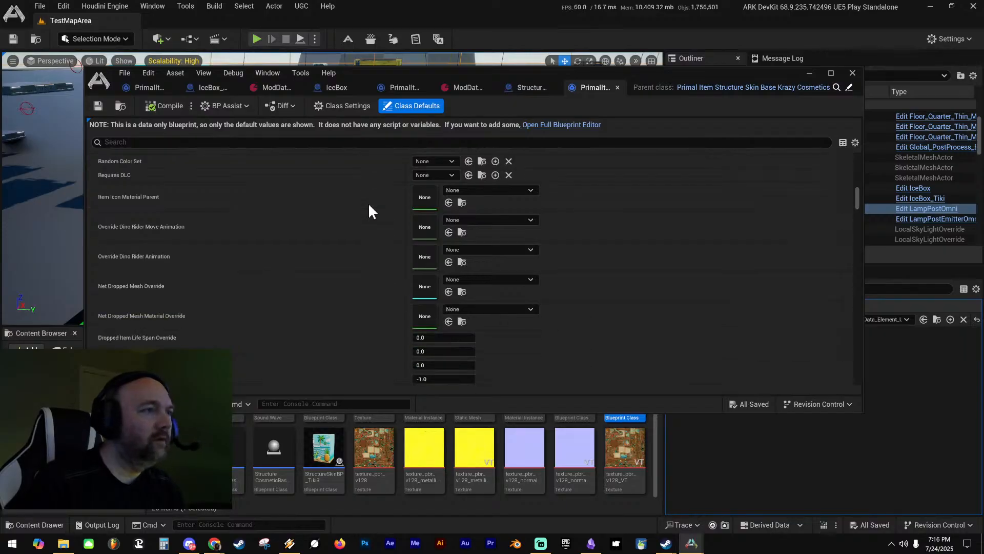
pyautogui.scroll(-10, 371, 206)
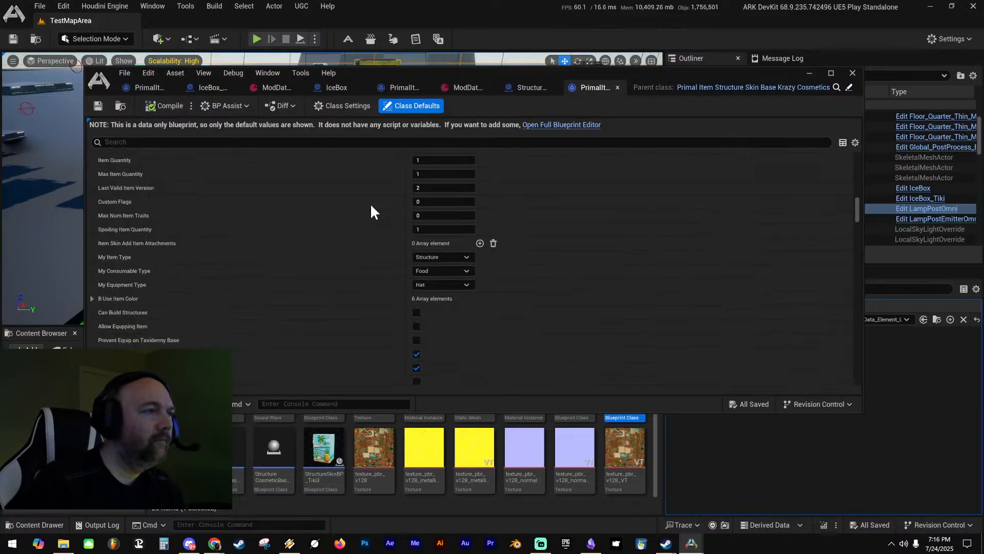
pyautogui.scroll(-10, 355, 215)
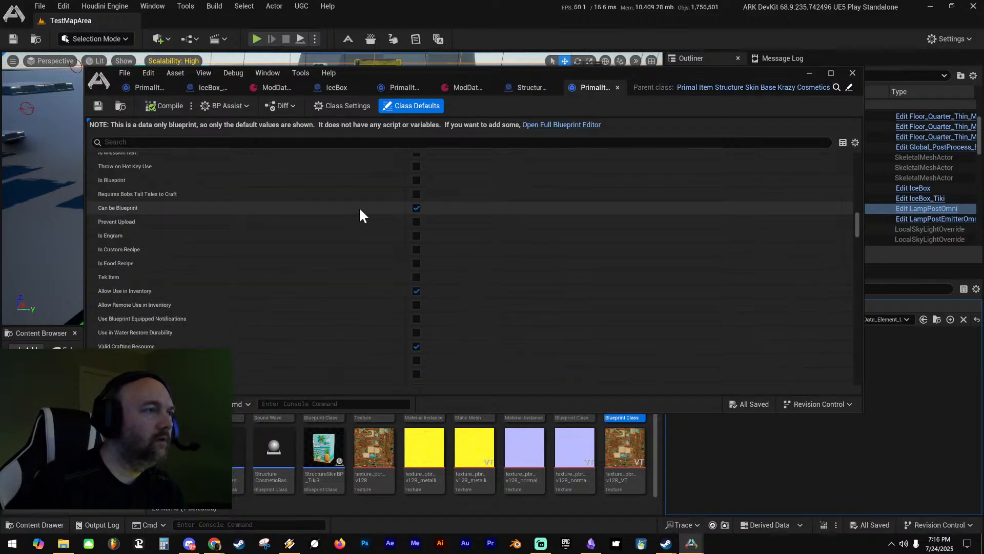
pyautogui.scroll(-10, 358, 190)
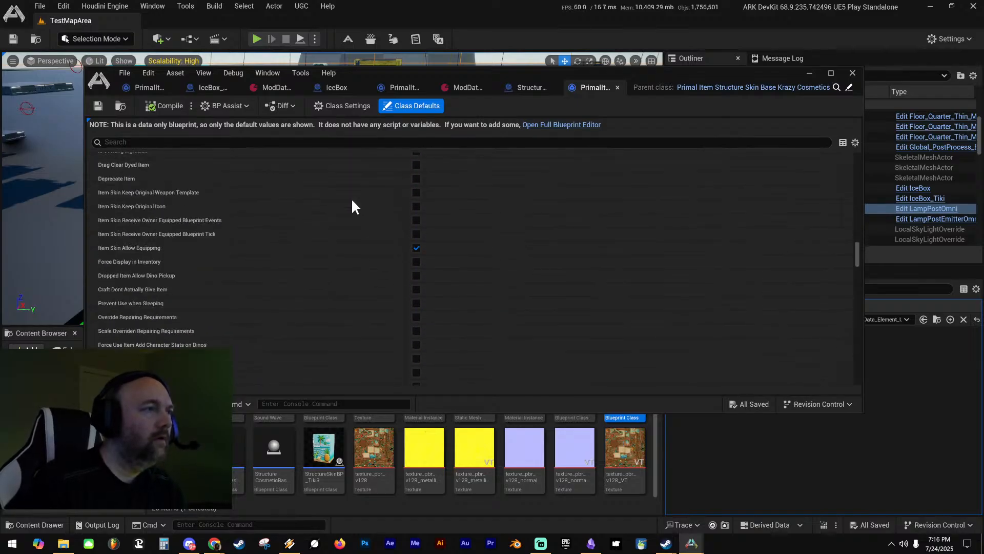
pyautogui.scroll(-10, 347, 211)
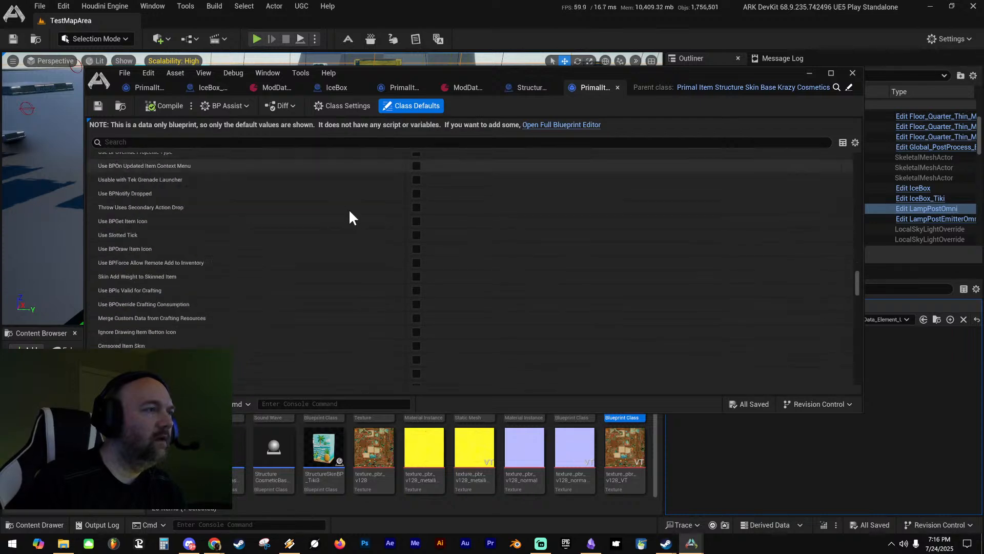
pyautogui.scroll(-10, 352, 221)
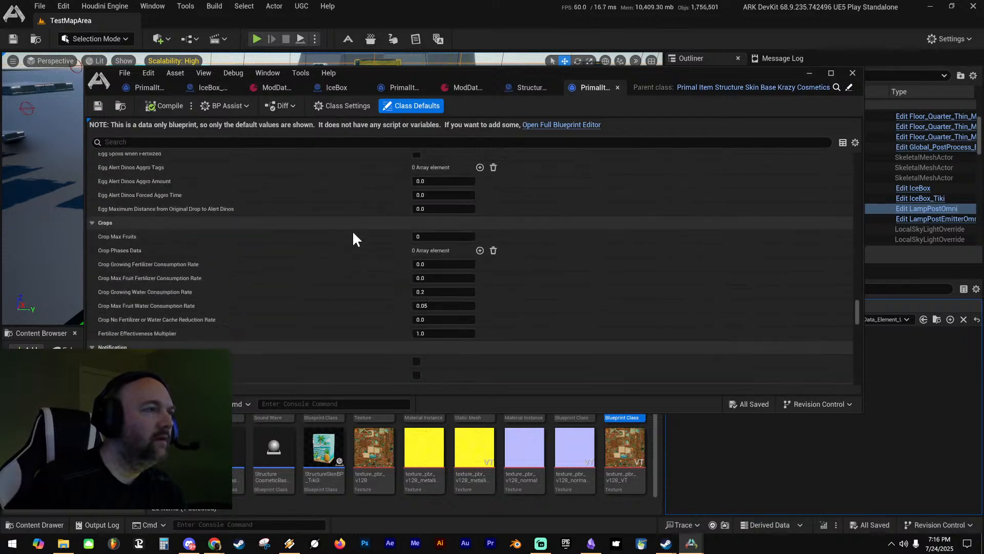
pyautogui.scroll(-10, 351, 234)
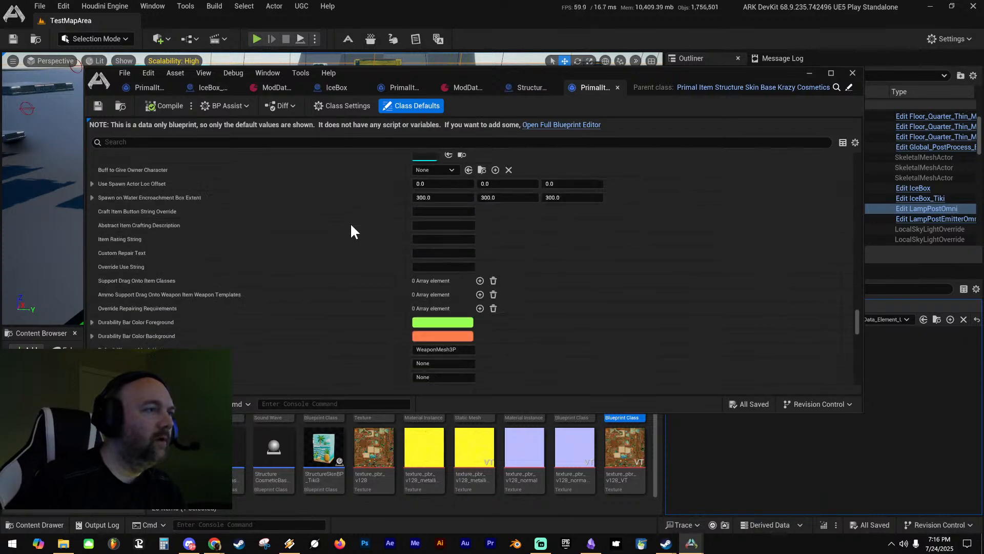
pyautogui.scroll(-10, 350, 221)
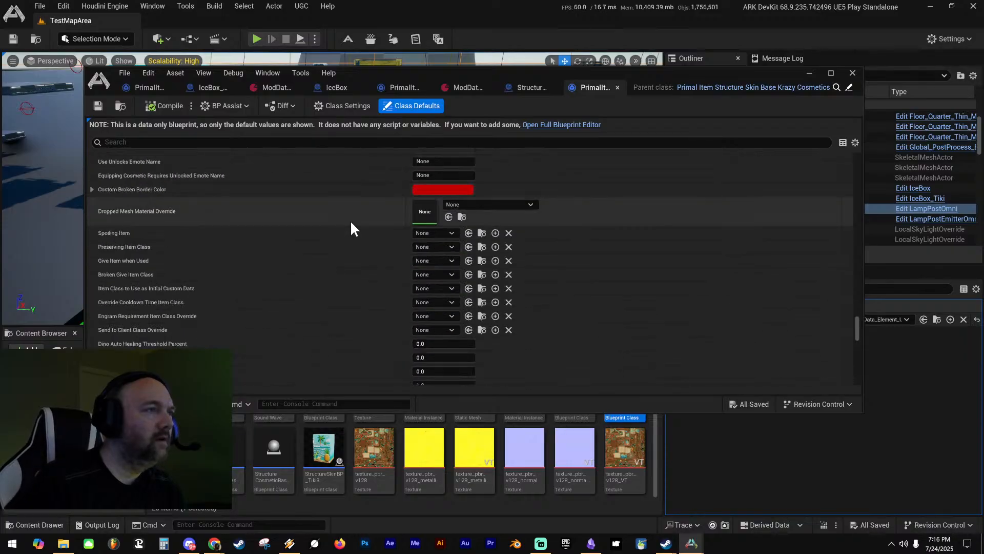
pyautogui.scroll(-10, 352, 227)
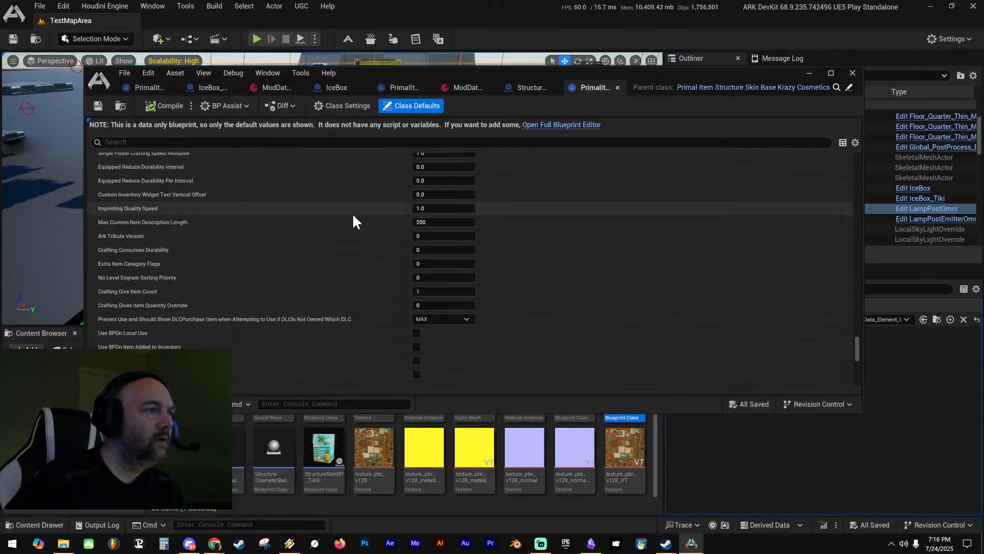
pyautogui.scroll(-10, 355, 215)
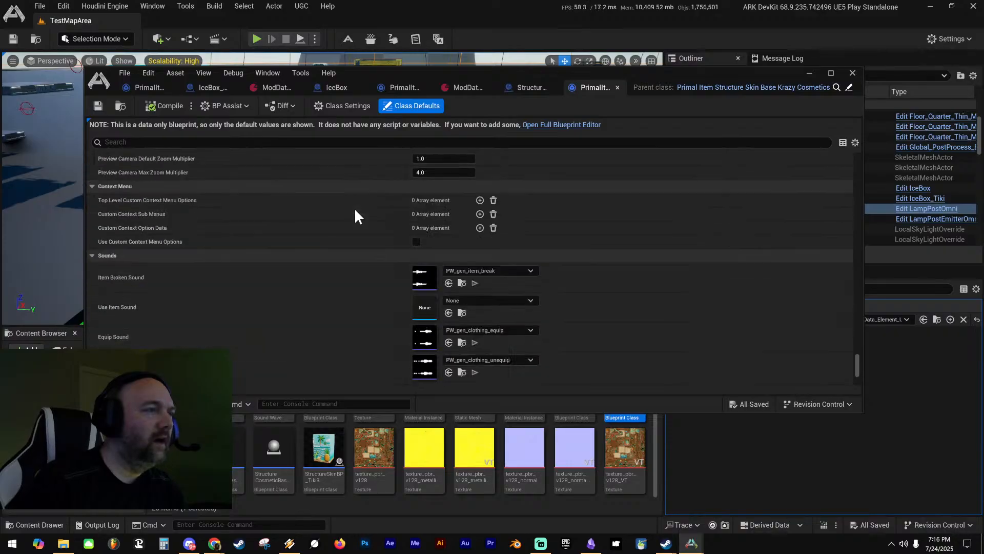
pyautogui.scroll(-2, 358, 214)
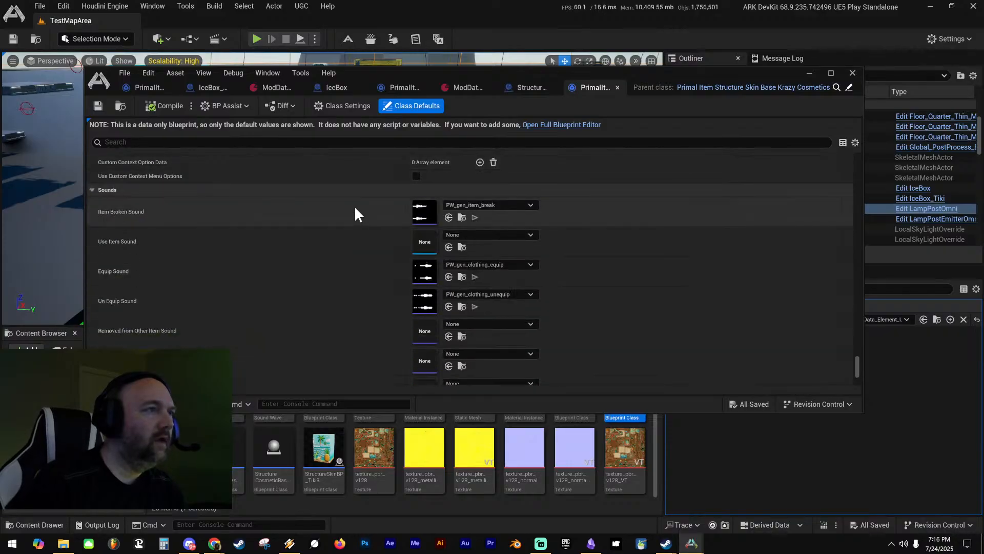
pyautogui.scroll(-6, 356, 223)
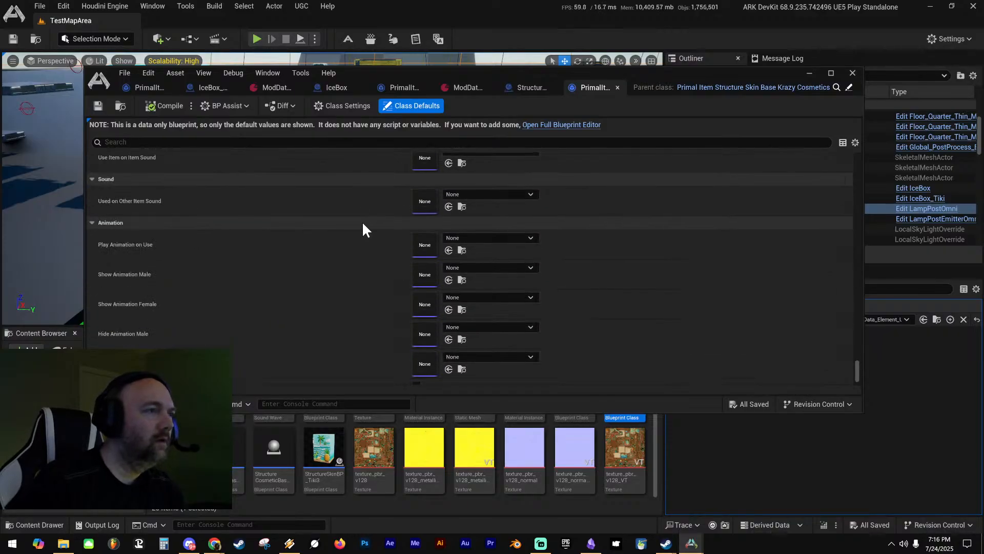
pyautogui.scroll(8, 365, 220)
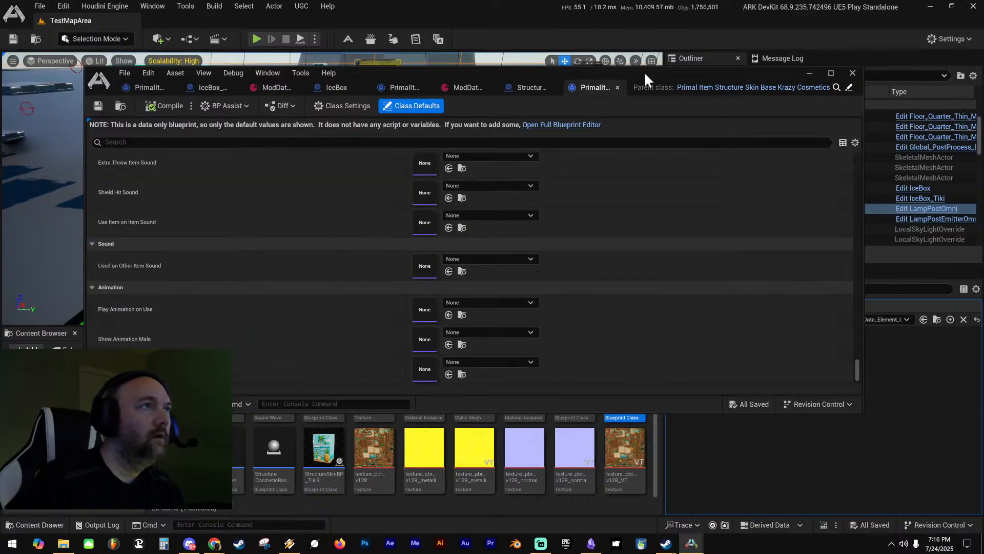
# In the mod data asset's Tiki Fridge cosmetic entry, set Mod Skin Item to PrimalItemStructureSkin_Tiki3 and save the asset
pyautogui.click(274, 88)
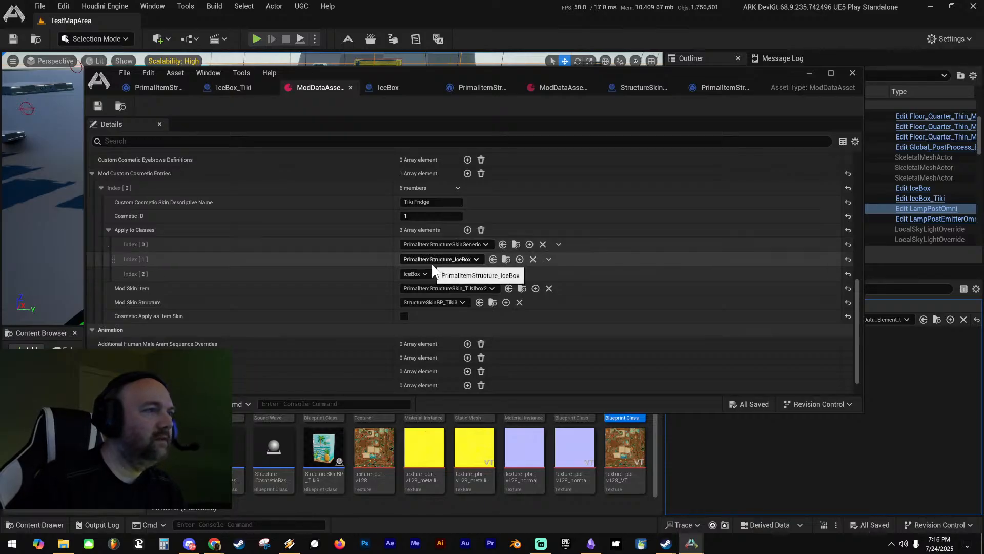
pyautogui.click(485, 288)
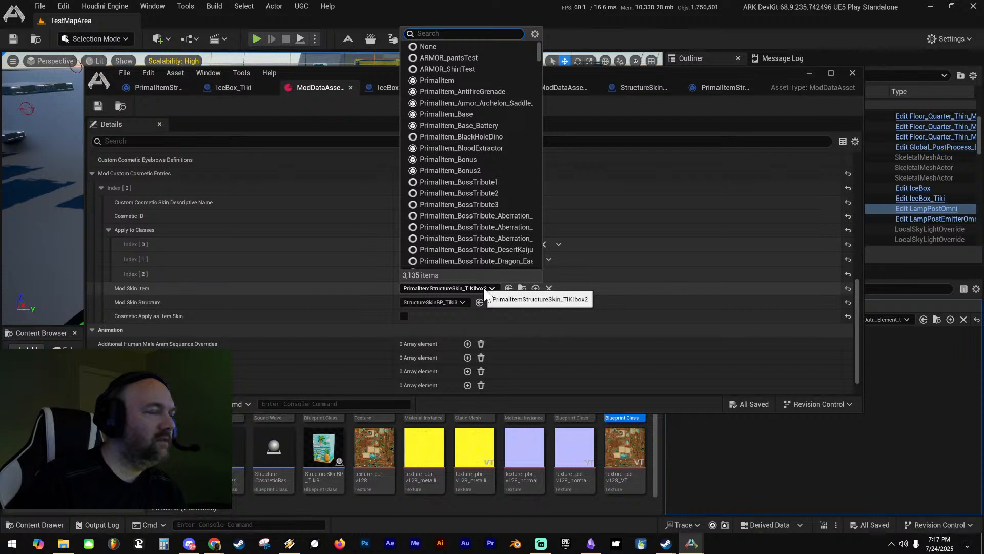
pyautogui.write('TIKI')
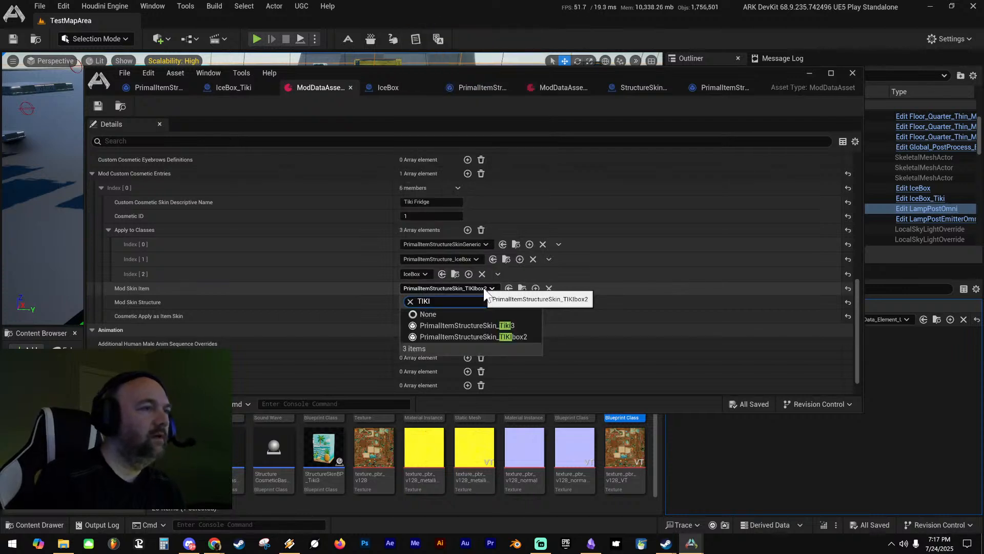
pyautogui.write('3')
pyautogui.click(509, 324)
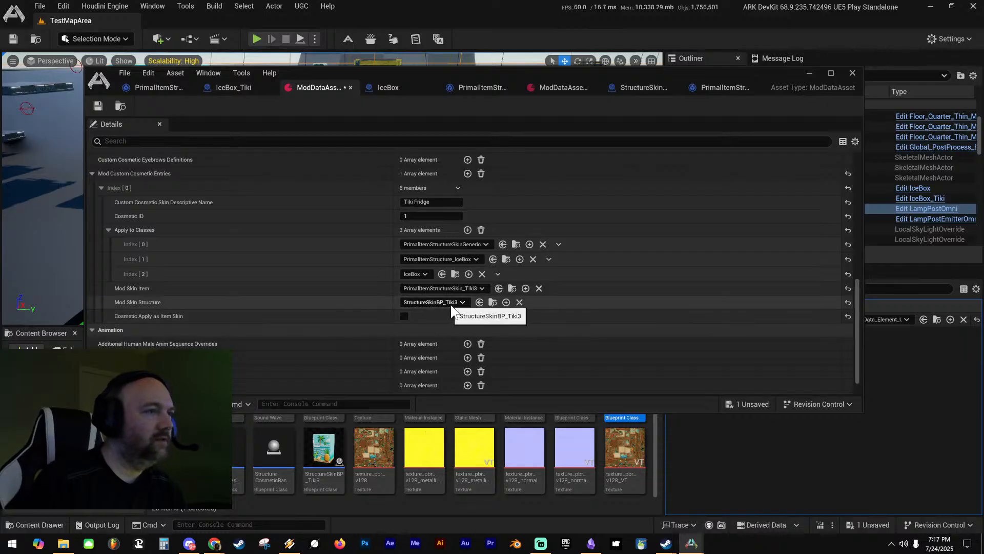
pyautogui.click(96, 104)
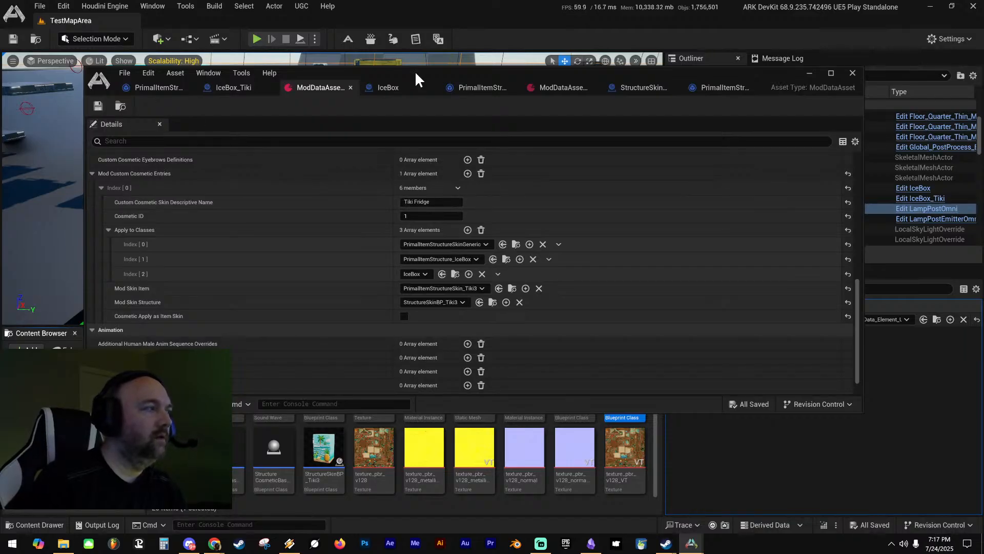
# Start a play session, show the character's cosmetics, and give the character one structure skin item from the Fridge content folder
pyautogui.moveTo(416, 79); pyautogui.dragTo(983, 118)
pyautogui.moveTo(399, 149); pyautogui.dragTo(405, 162, button='right')
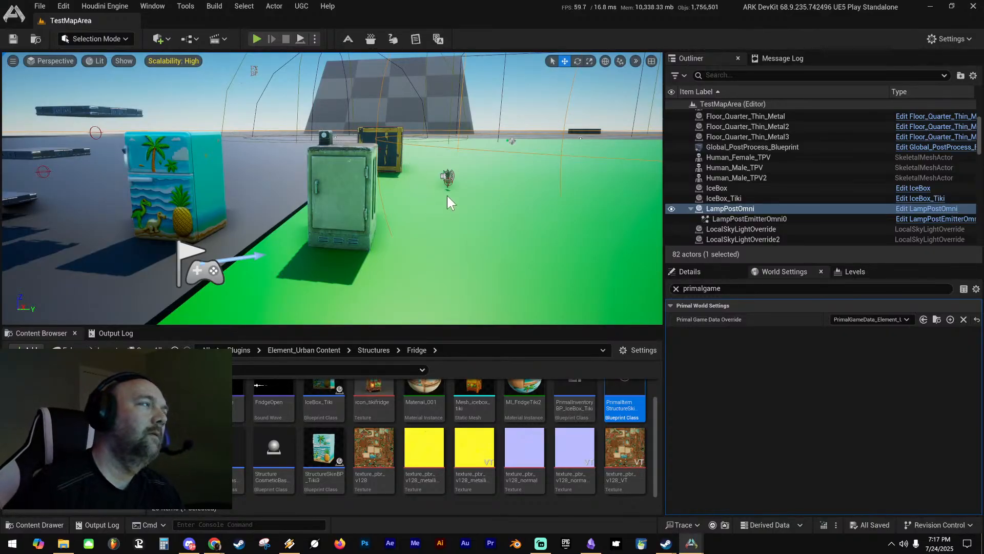
pyautogui.hotkey('alt', 'p')
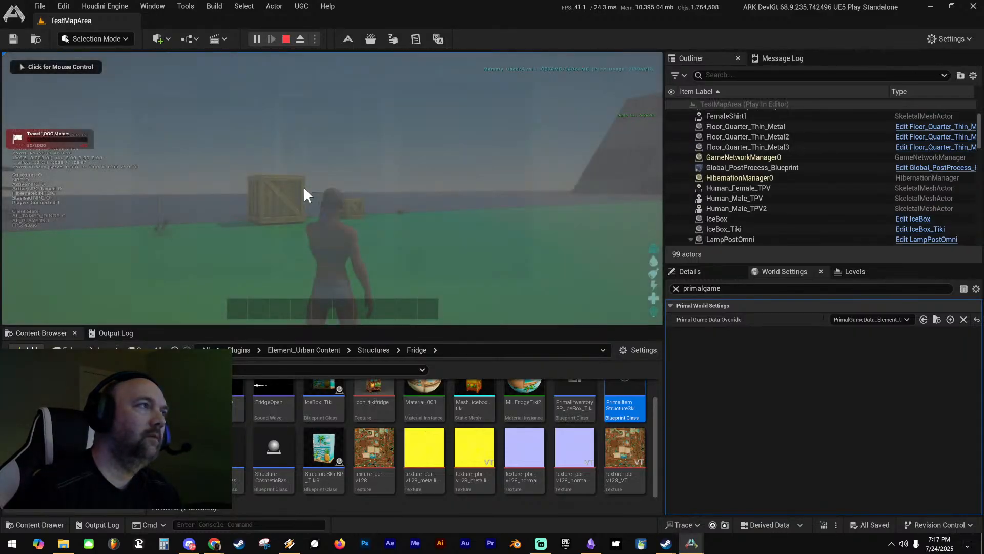
pyautogui.press('i')
pyautogui.click(250, 85)
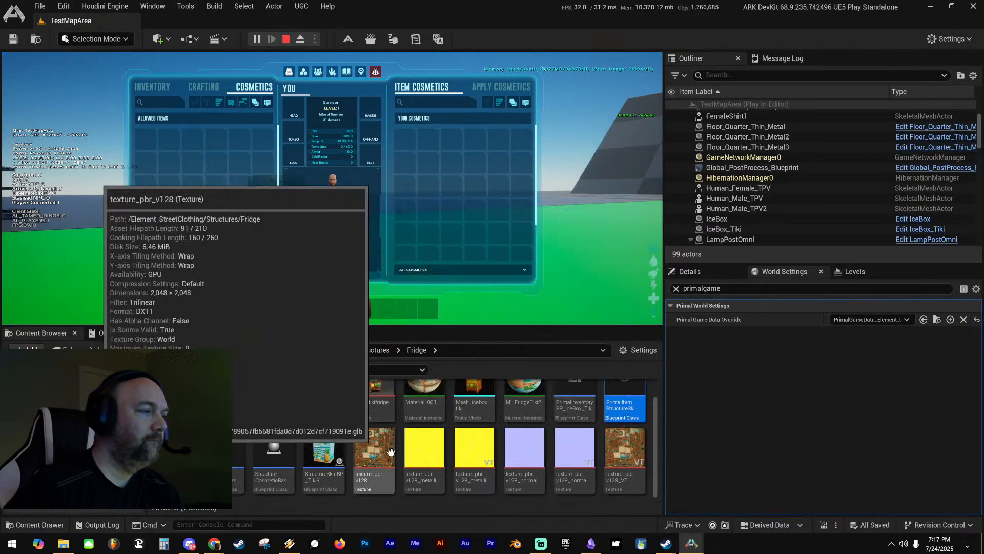
pyautogui.rightClick(607, 394)
pyautogui.moveTo(715, 55)
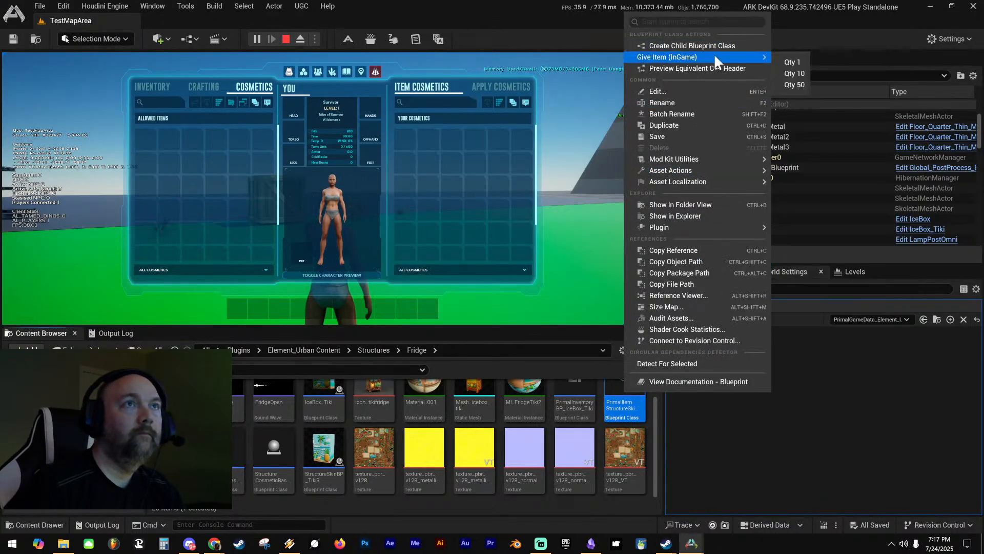
pyautogui.click(789, 57)
# Put the skin in the third hotbar slot, try placing it on the map's refrigerator, and end the play session
pyautogui.moveTo(404, 140); pyautogui.dragTo(283, 304)
pyautogui.press('i')
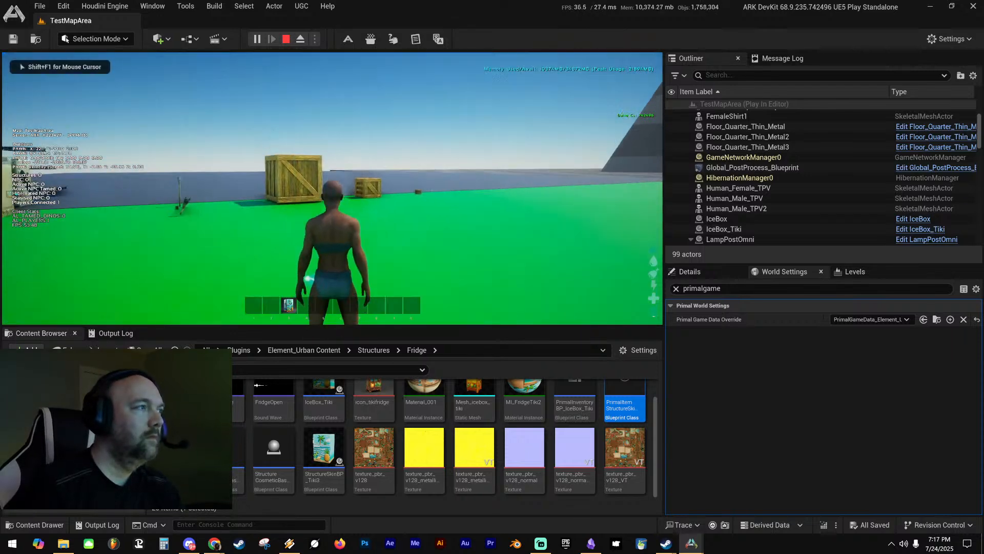
pyautogui.press('w')
pyautogui.press('3')
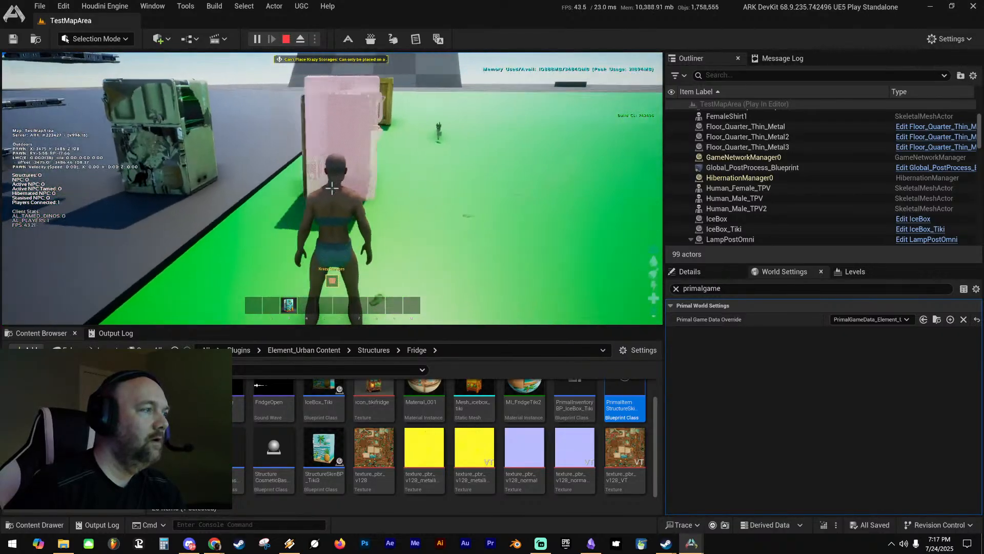
pyautogui.press('d')
pyautogui.press('Escape')
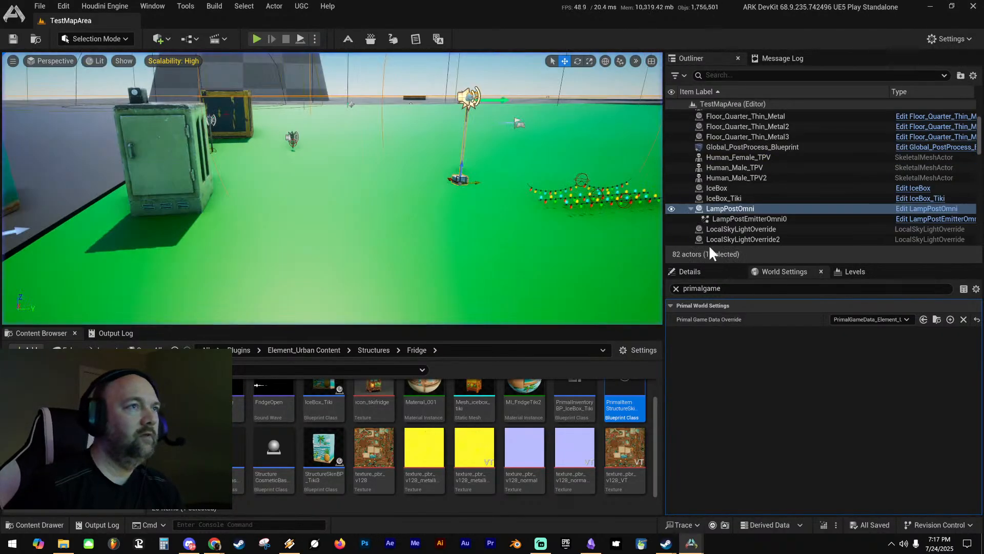
# Filter the mod data asset's properties by "STRU", set the Extra Resources entry to PrimalItemStructureSkin_Tiki3, and save the asset
pyautogui.moveTo(983, 169); pyautogui.dragTo(533, 53)
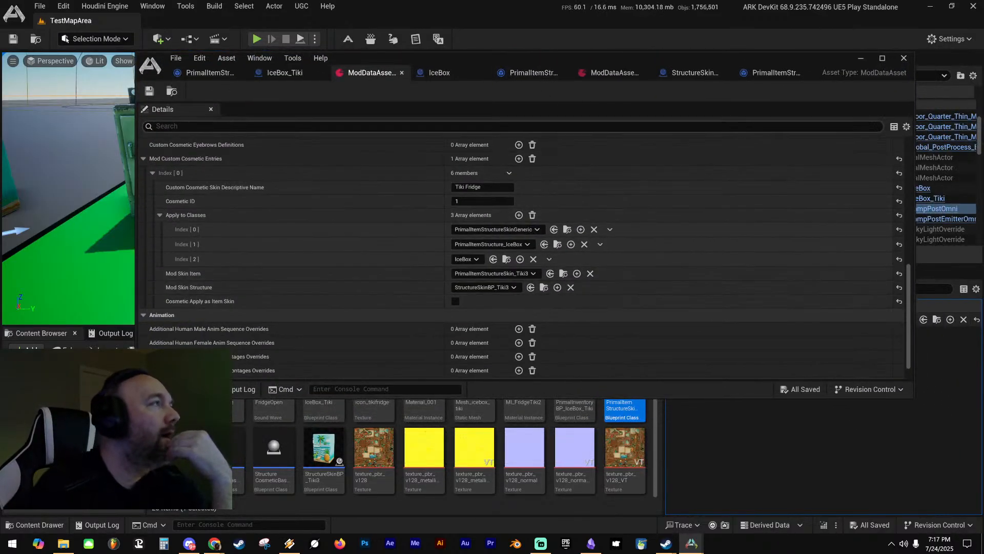
pyautogui.click(237, 126)
pyautogui.write('STRU')
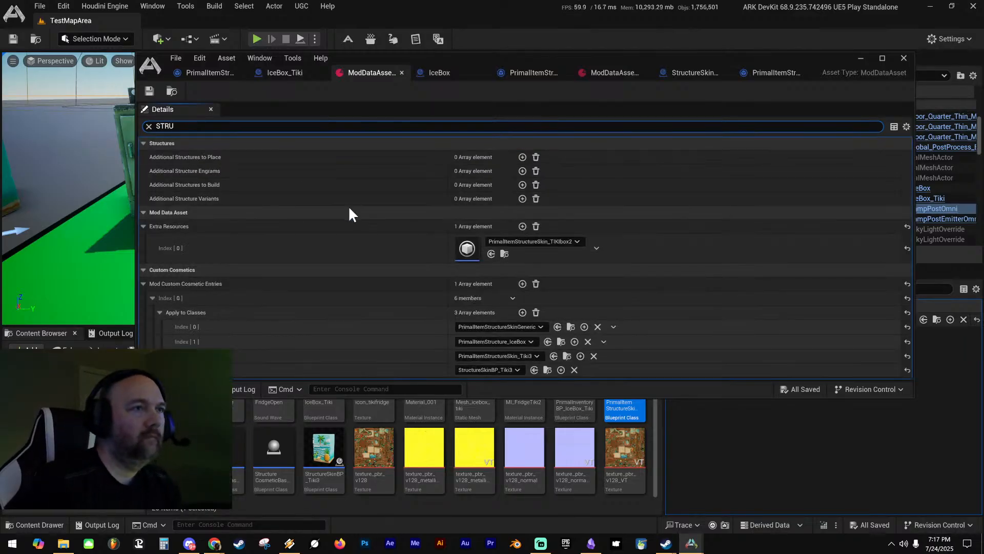
pyautogui.click(527, 245)
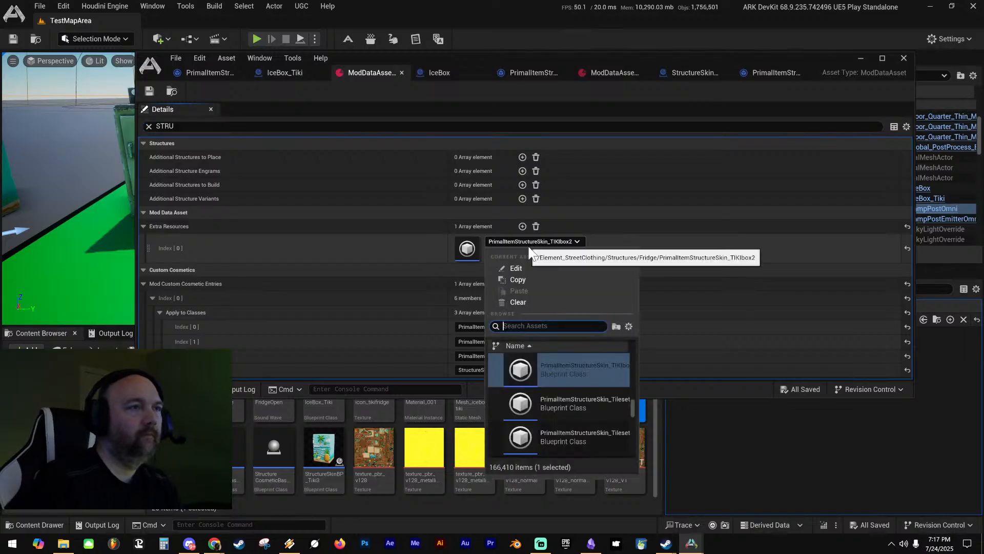
pyautogui.write('TIKI3')
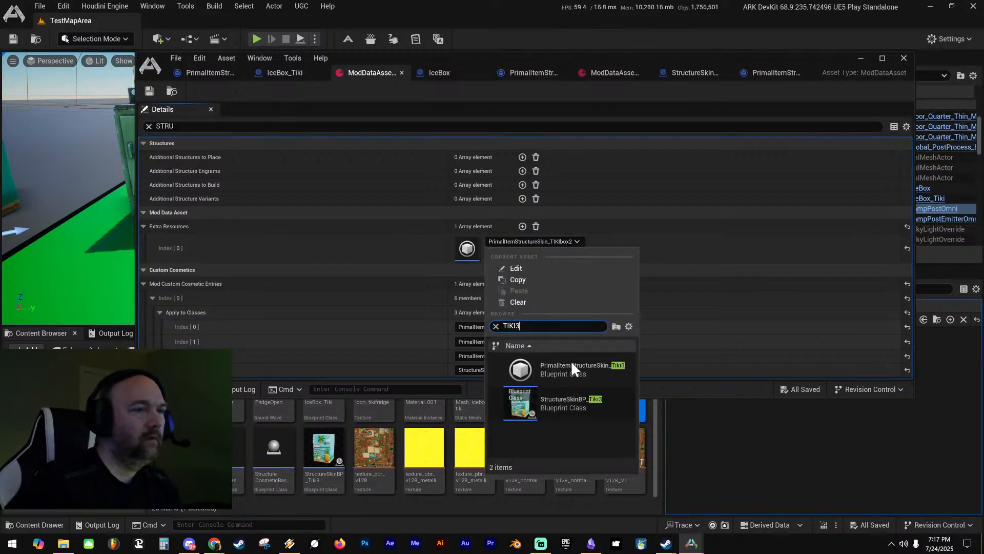
pyautogui.click(586, 372)
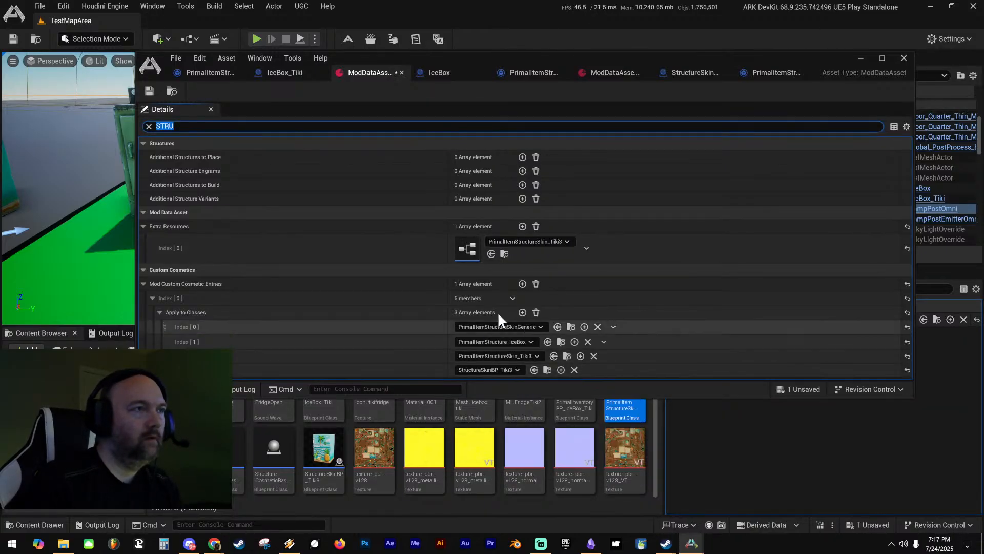
pyautogui.click(149, 91)
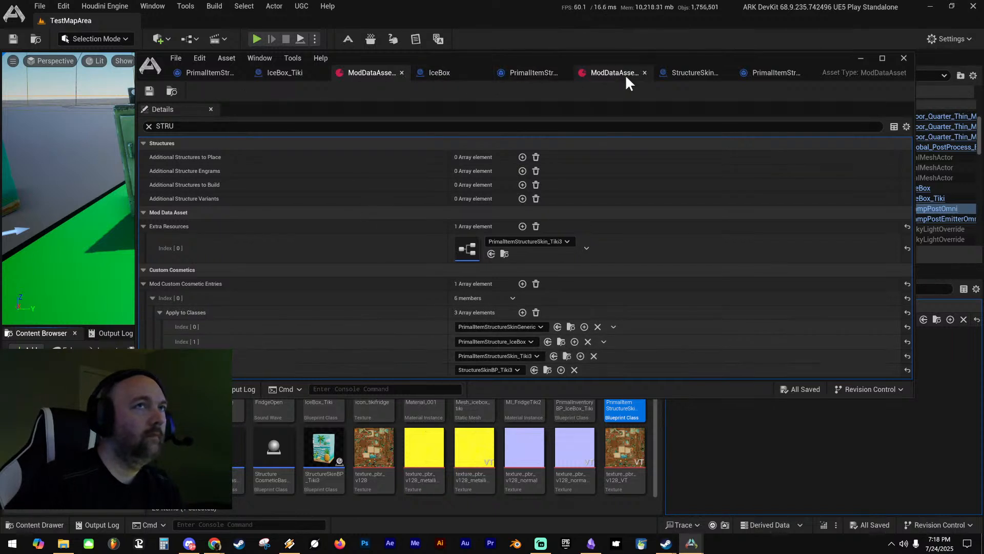
# Turn off Is Item Skin in the class defaults of the Tiki3 structure skin item, compile the blueprint, and save it
pyautogui.click(772, 73)
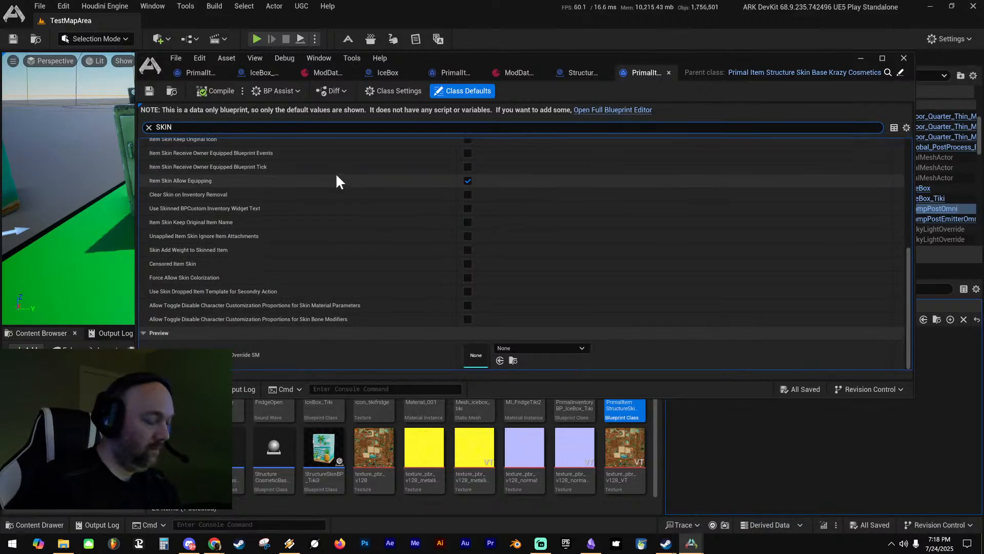
pyautogui.scroll(4, 329, 193)
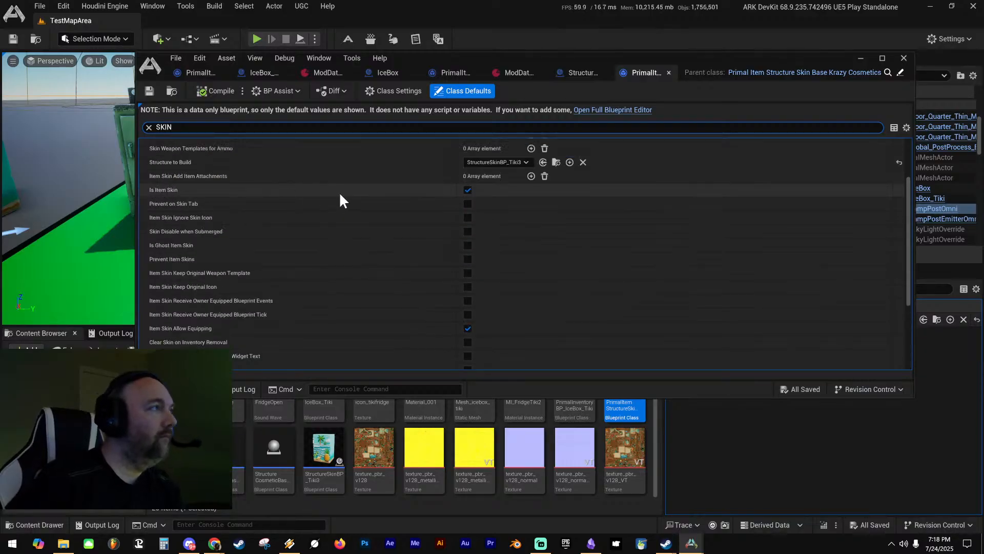
pyautogui.click(467, 190)
pyautogui.scroll(2, 410, 220)
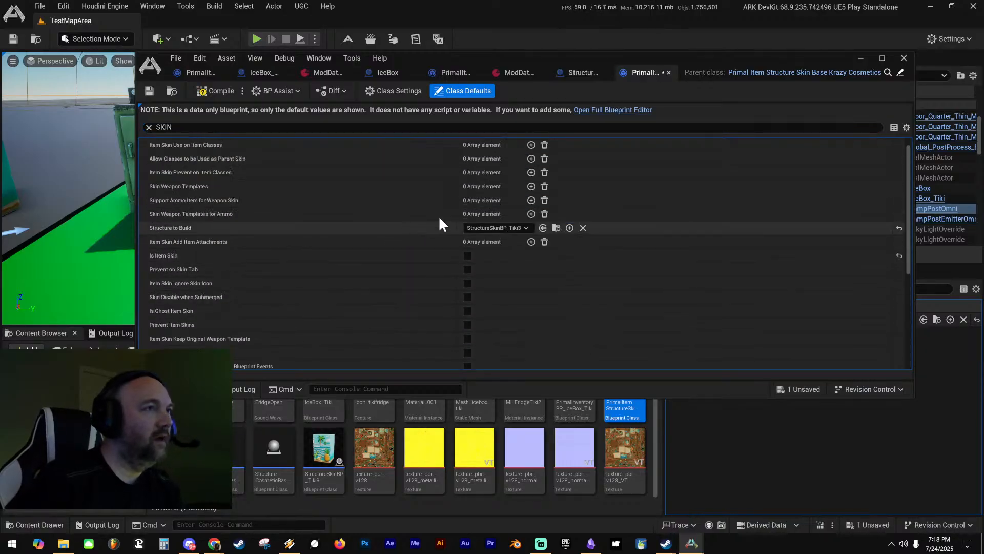
pyautogui.scroll(1, 413, 249)
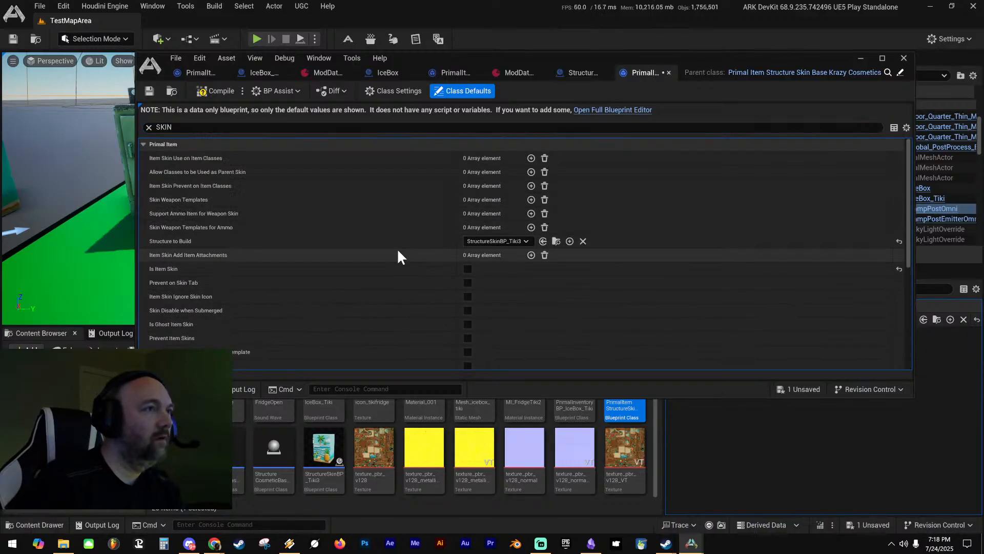
pyautogui.click(210, 93)
pyautogui.click(150, 92)
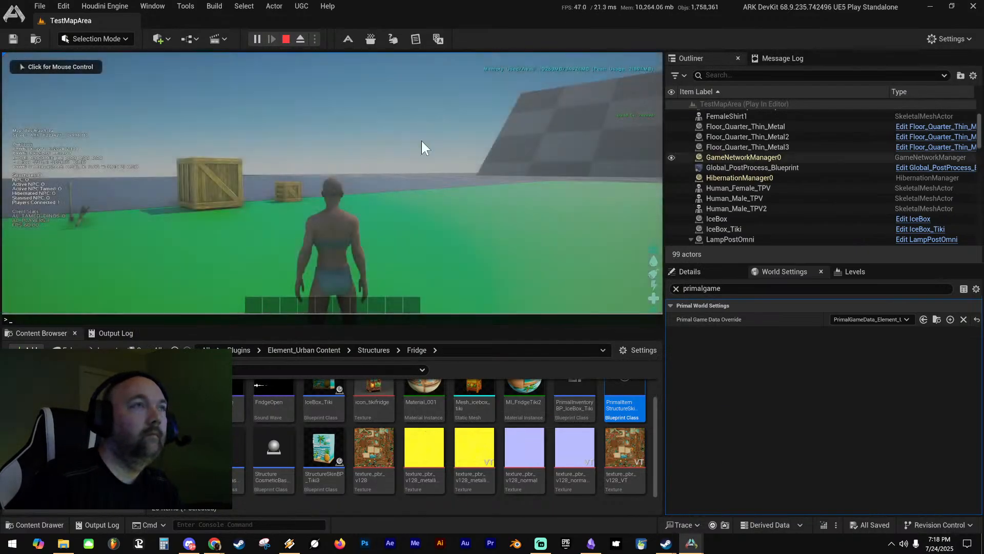
# In a play session, put the custom fridge cosmetic in the third hotbar slot, try placing it on the map's refrigerator, and end the session
pyautogui.click(444, 126)
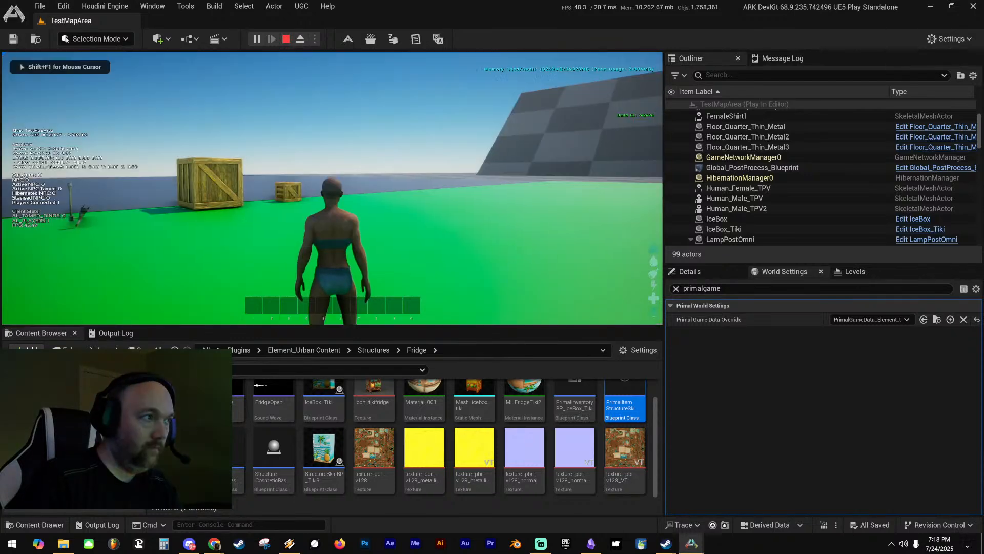
pyautogui.press('i')
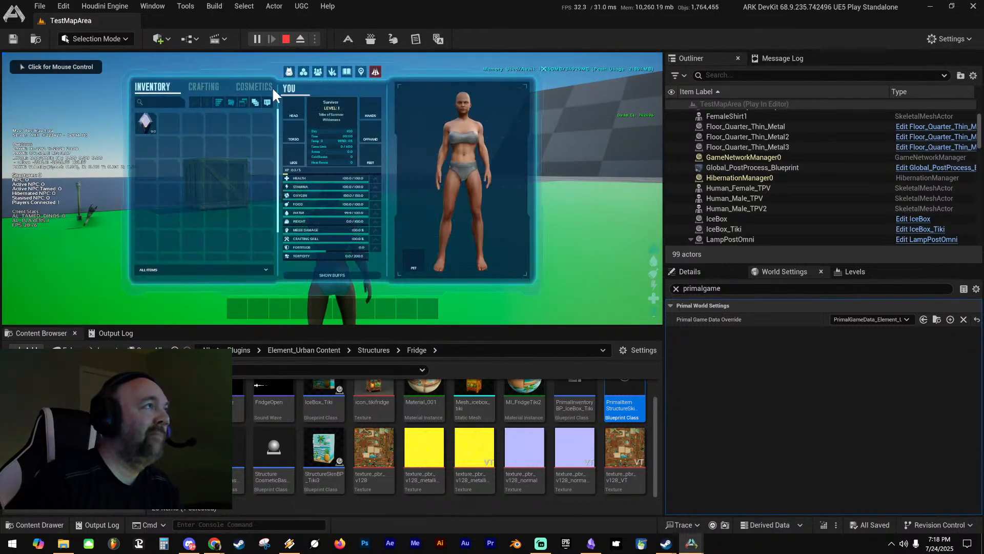
pyautogui.click(267, 90)
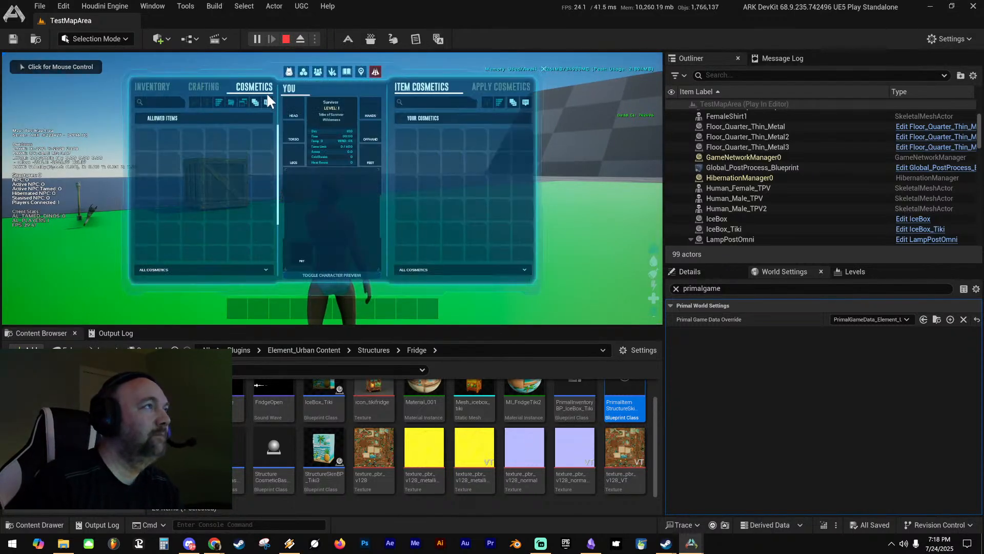
pyautogui.click(504, 87)
pyautogui.moveTo(405, 183); pyautogui.dragTo(277, 305)
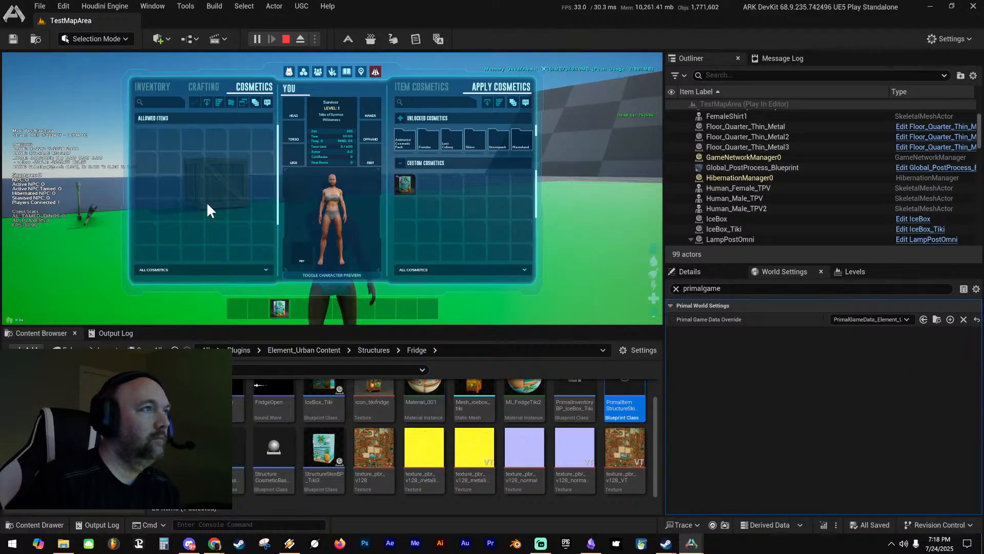
pyautogui.press('i')
pyautogui.press('w')
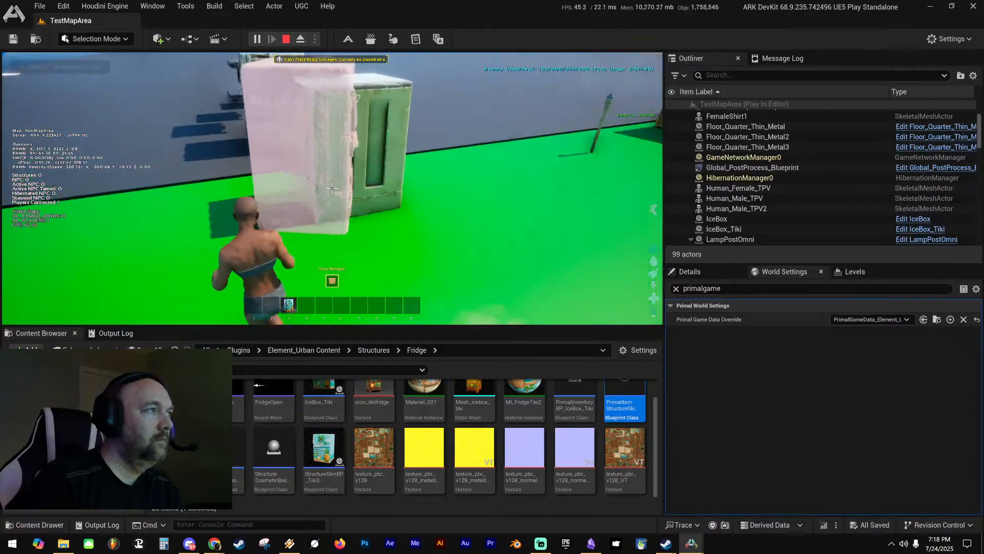
pyautogui.hotkey('shift', 'F1')
pyautogui.press('Escape')
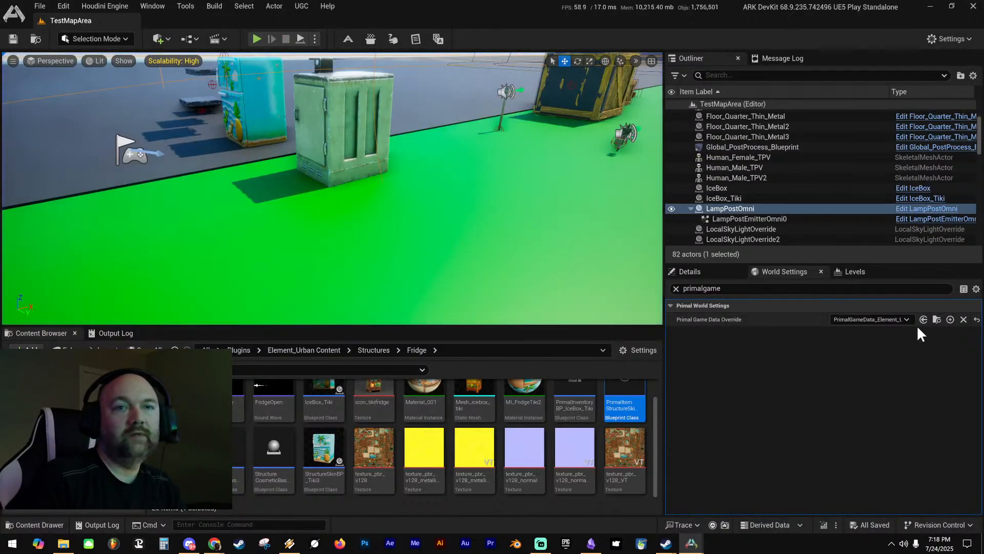
# Clear the map's Primal Game Data Override after locating its asset, save the map, and briefly run a play session
pyautogui.click(936, 319)
pyautogui.click(963, 319)
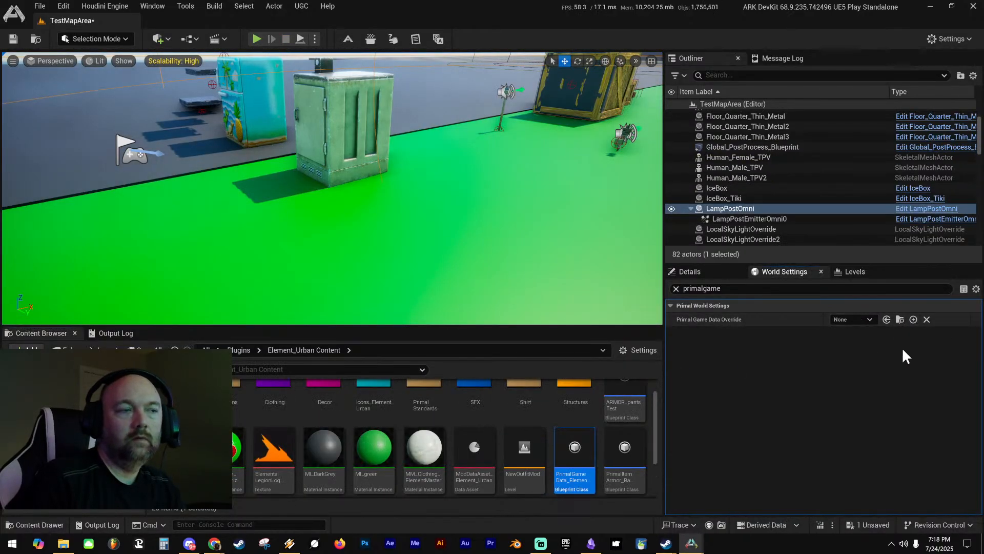
pyautogui.click(14, 39)
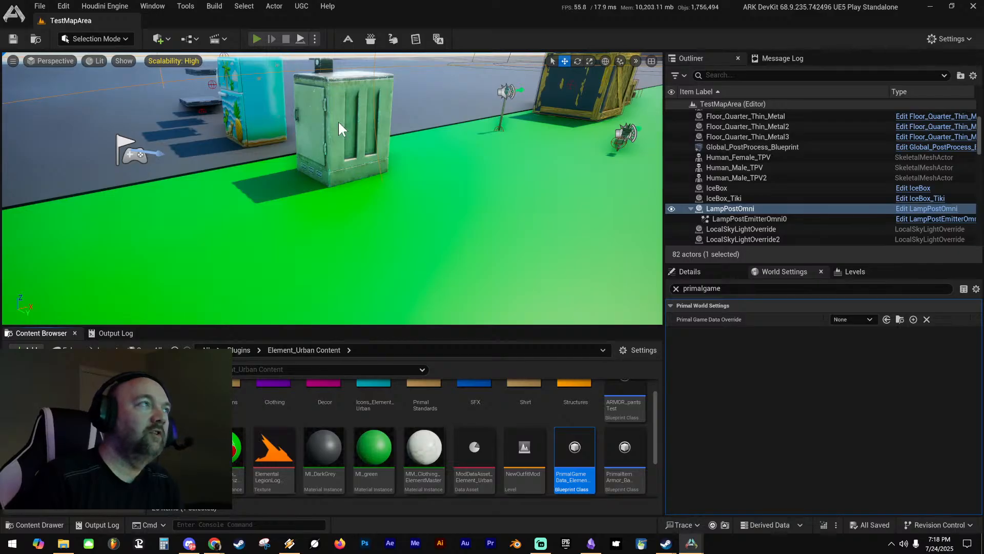
pyautogui.hotkey('alt', 'p')
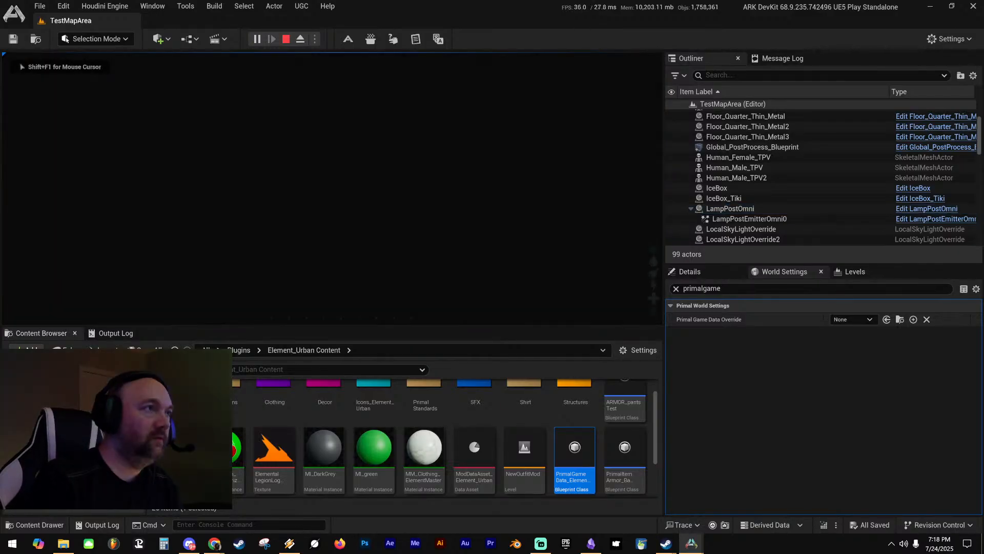
pyautogui.press('Escape')
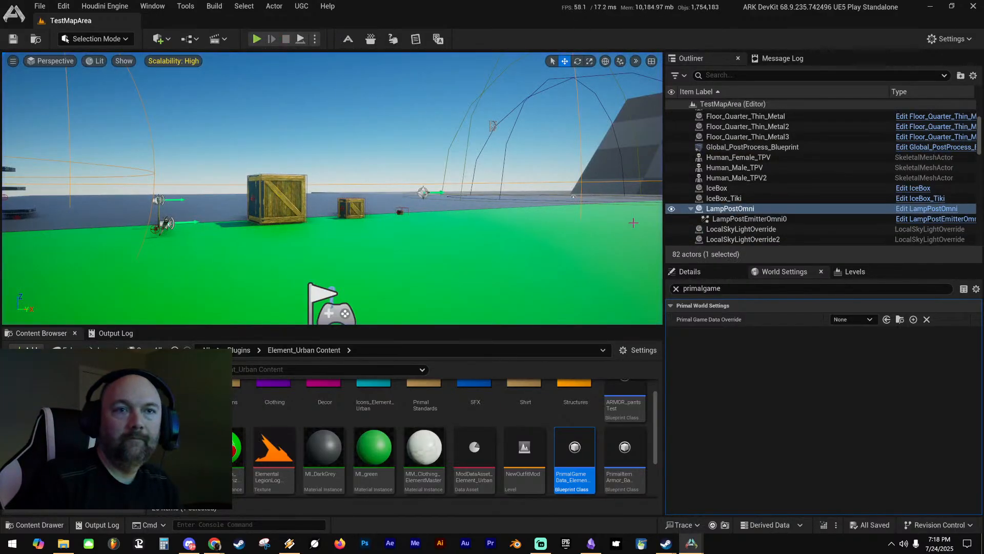
# Assign the Element_Urban PrimalGameData blueprint as the map's Primal Game Data Override and save the map
pyautogui.moveTo(575, 451); pyautogui.dragTo(851, 320)
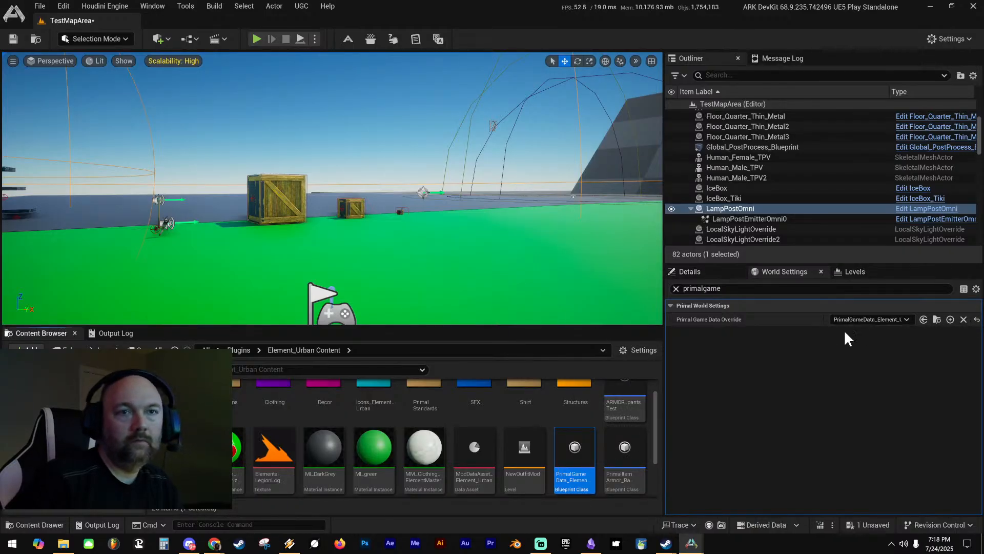
pyautogui.click(14, 39)
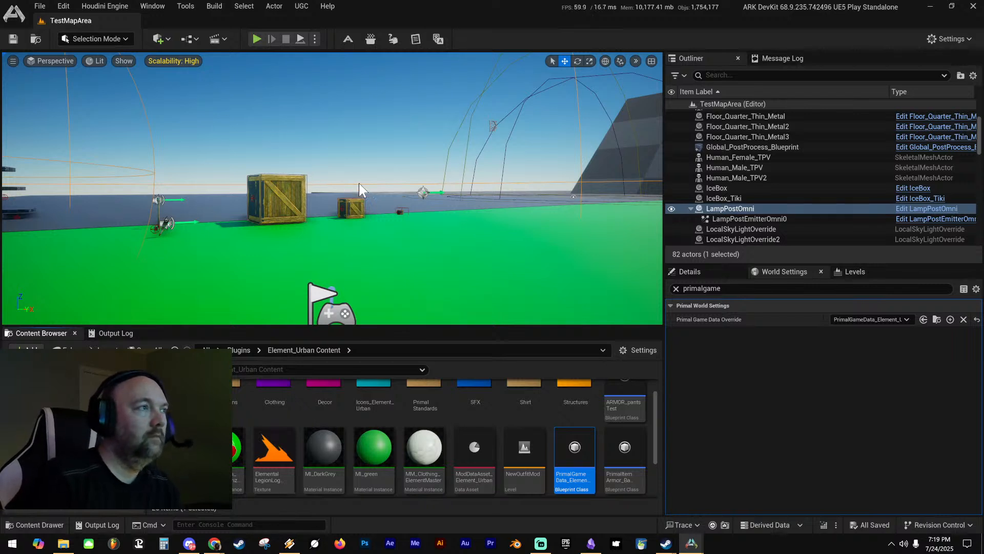
# Start play-testing the level, assign the Krazy Storages item from the inventory to quick slot 3 and equip it for placement
pyautogui.hotkey('alt', 'p')
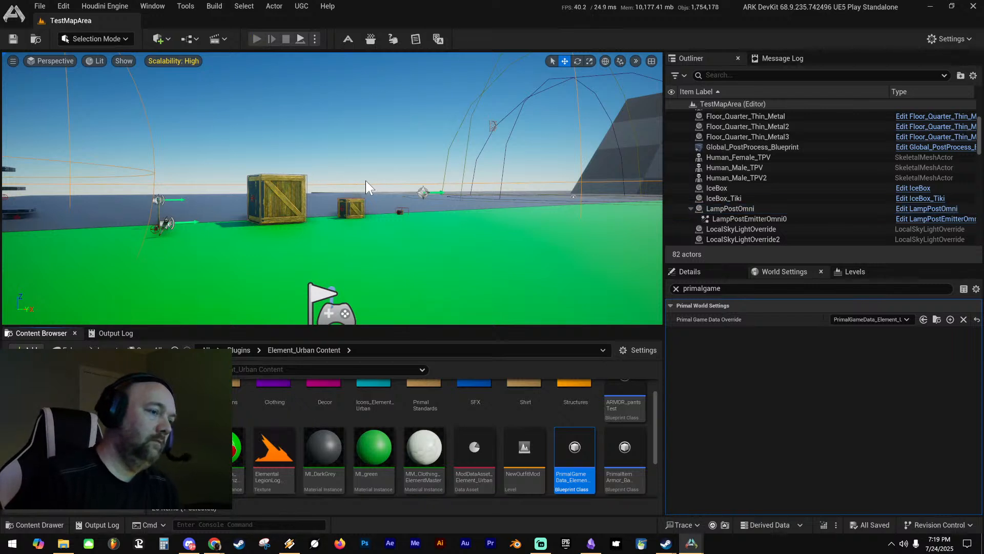
pyautogui.press('i')
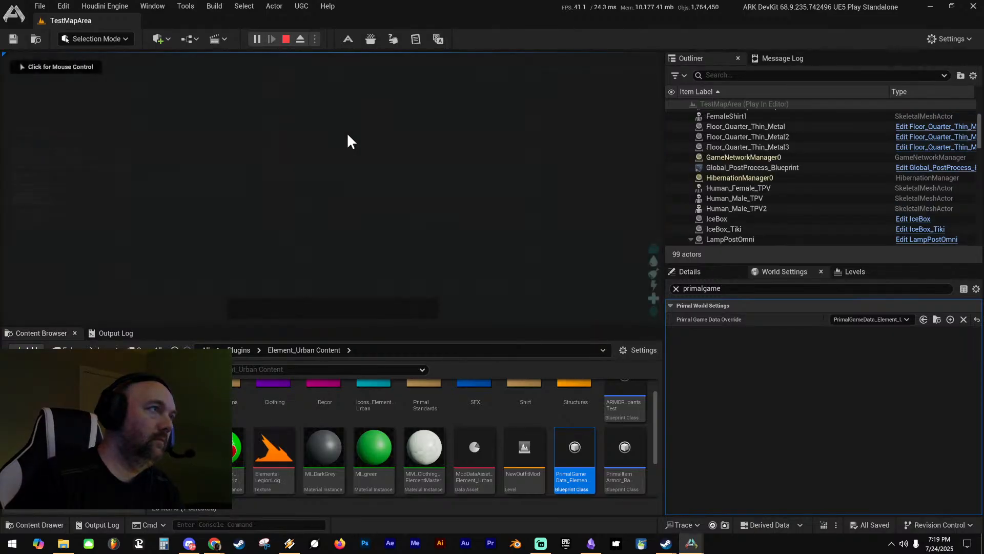
pyautogui.click(258, 87)
pyautogui.moveTo(398, 195); pyautogui.dragTo(279, 307)
pyautogui.press('i')
pyautogui.press('3')
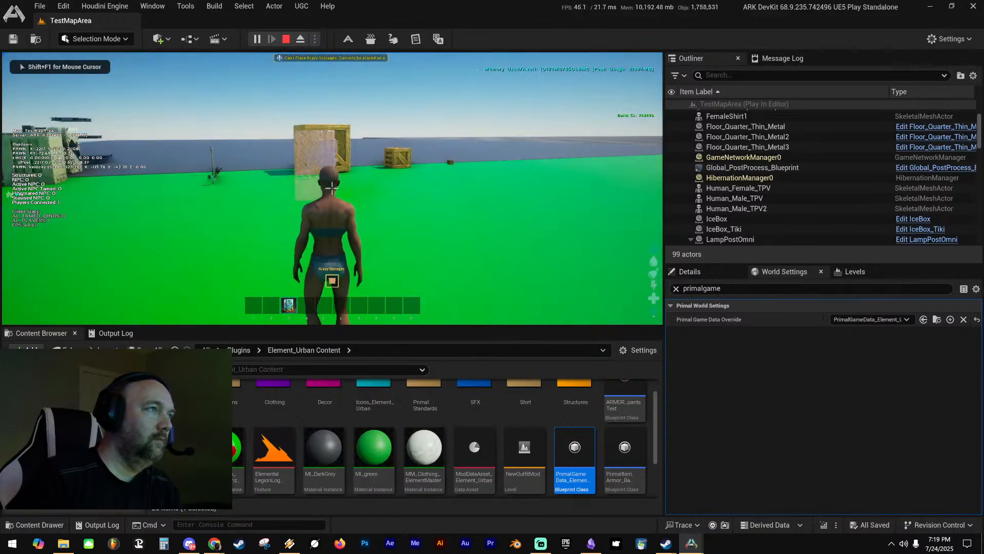
# Try the Krazy Storages placement preview against the green fridge from several angles and end the play test
pyautogui.press('w')
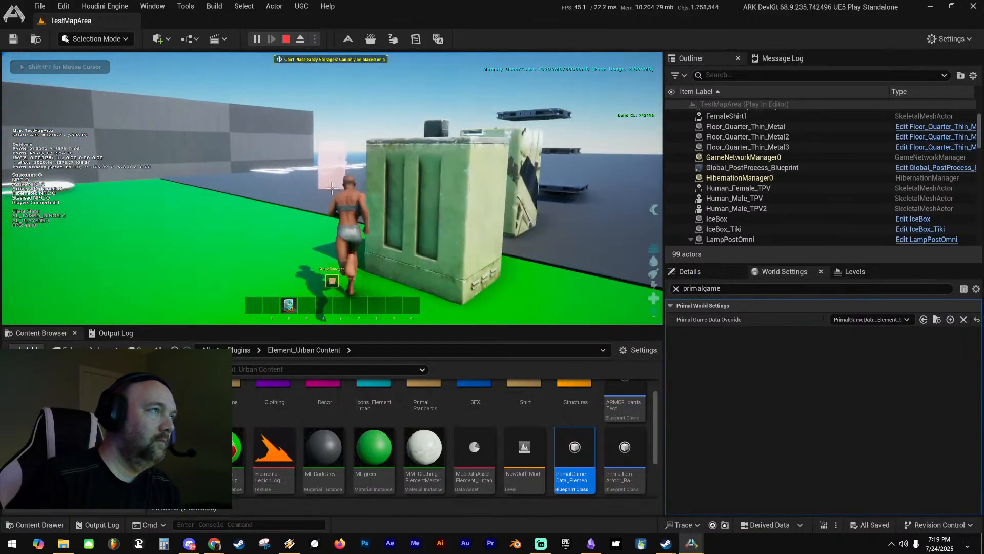
pyautogui.press('s')
pyautogui.press('d')
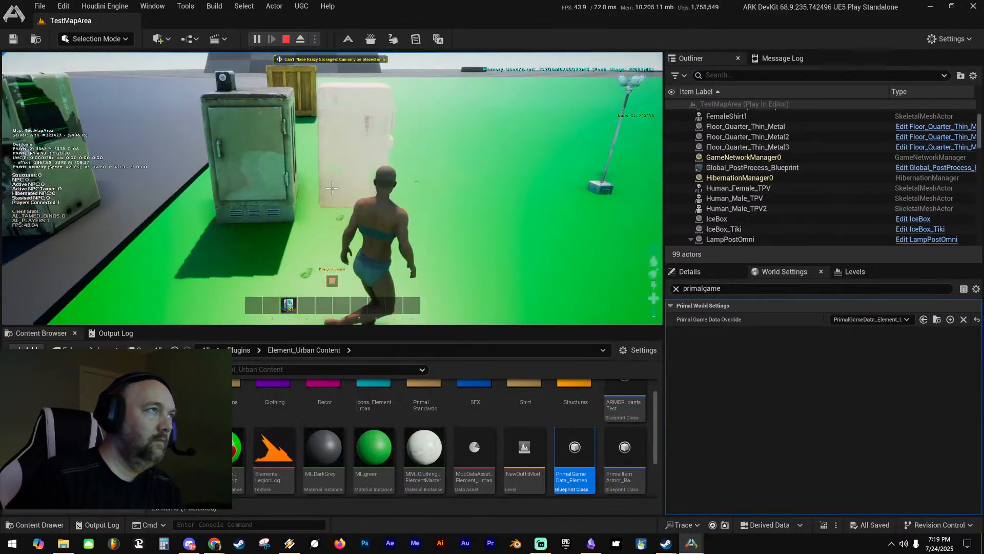
pyautogui.press('a')
pyautogui.press('s')
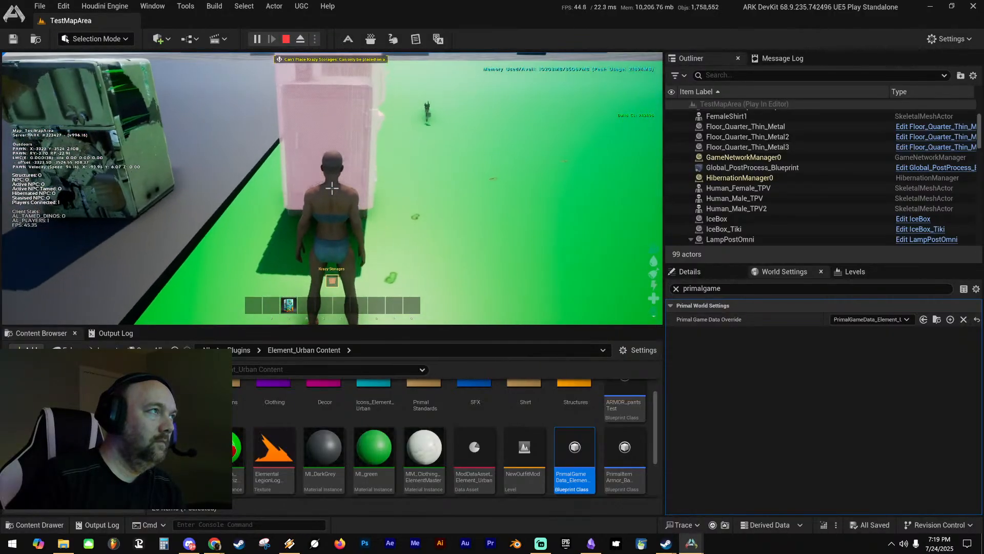
pyautogui.press('d')
pyautogui.press('a')
pyautogui.press('d')
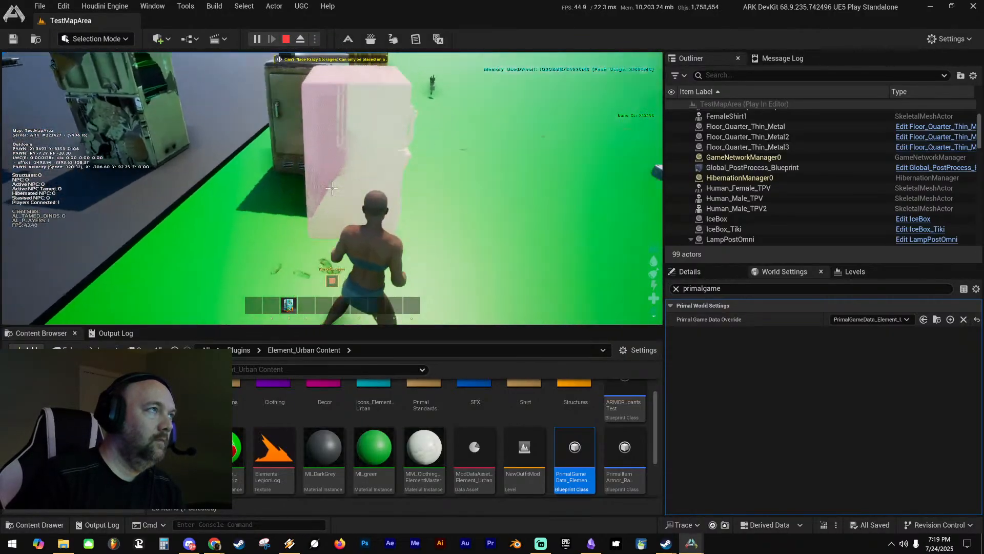
pyautogui.press('s')
pyautogui.press('d')
pyautogui.press('w')
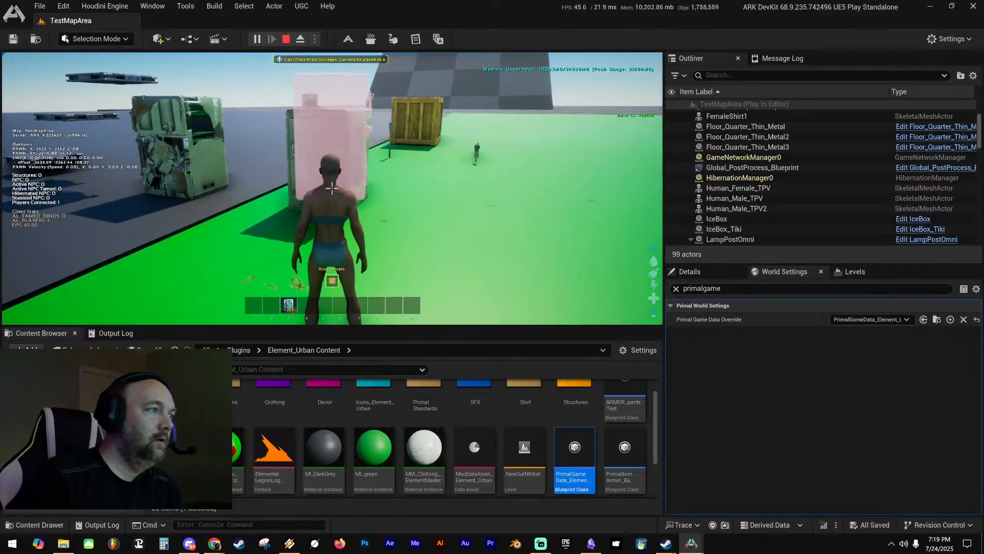
pyautogui.press('Escape')
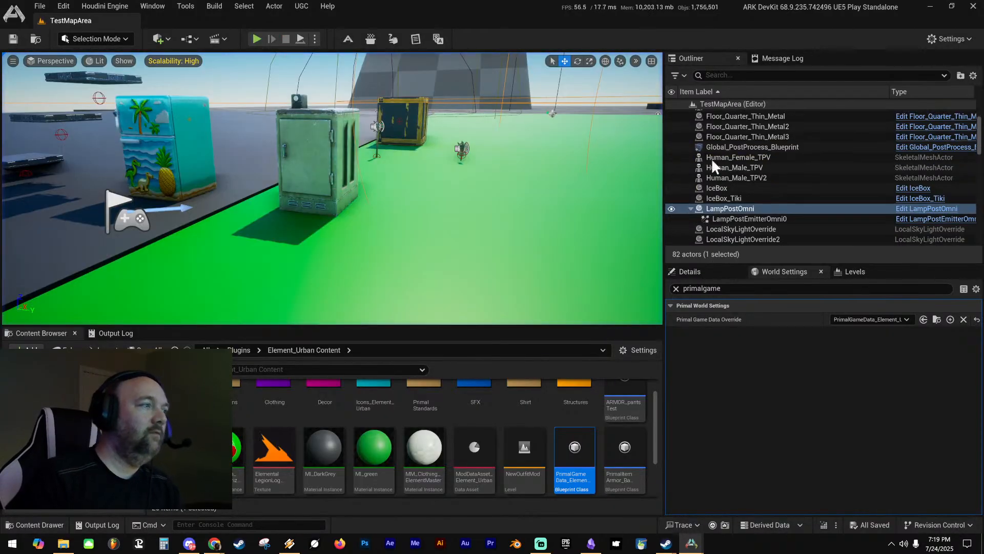
# Bring up the Tiki Fridge item blueprint, clear its SKIN filter and examine the item's icon, description, structure and item type defaults
pyautogui.moveTo(983, 133); pyautogui.dragTo(431, 52)
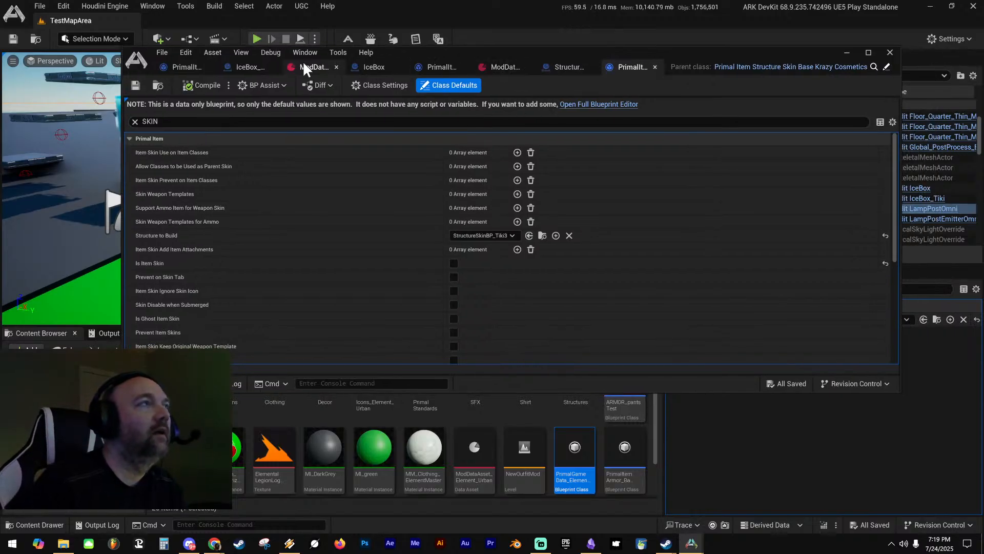
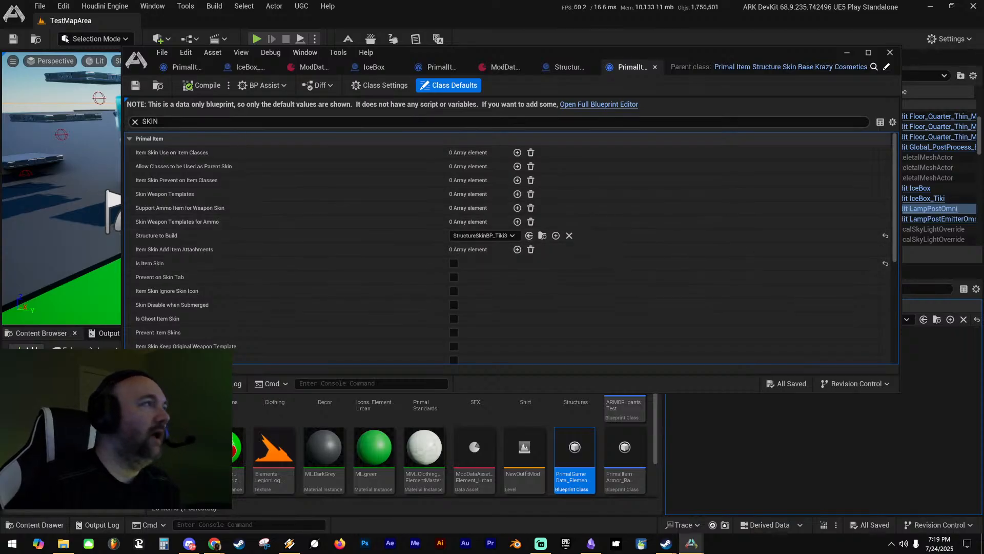
pyautogui.press('BackSpace')
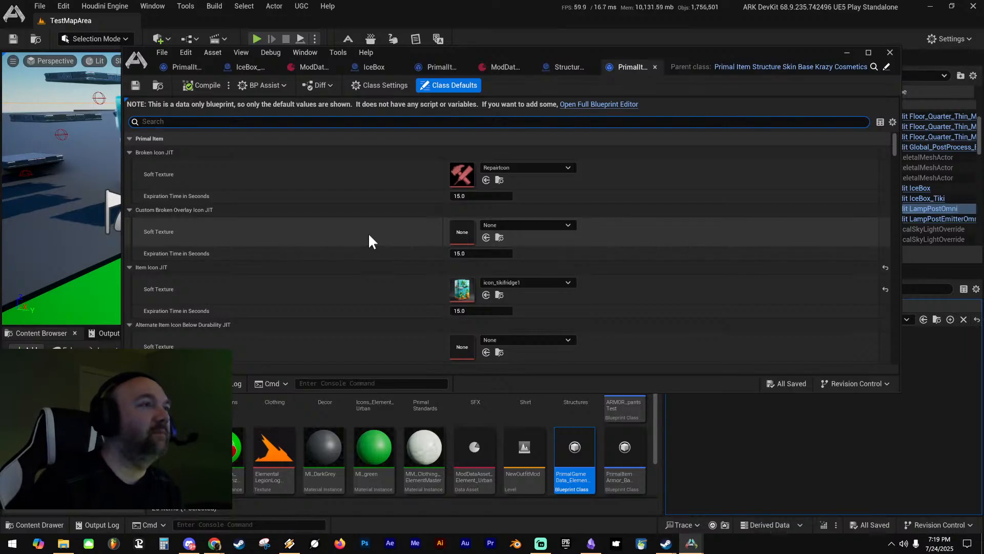
pyautogui.scroll(-2, 377, 237)
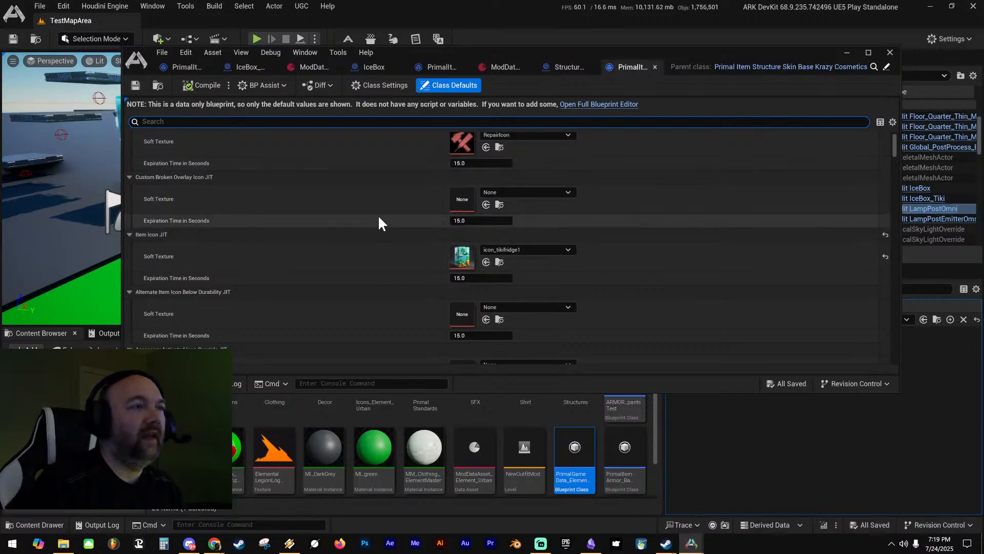
pyautogui.scroll(-6, 382, 241)
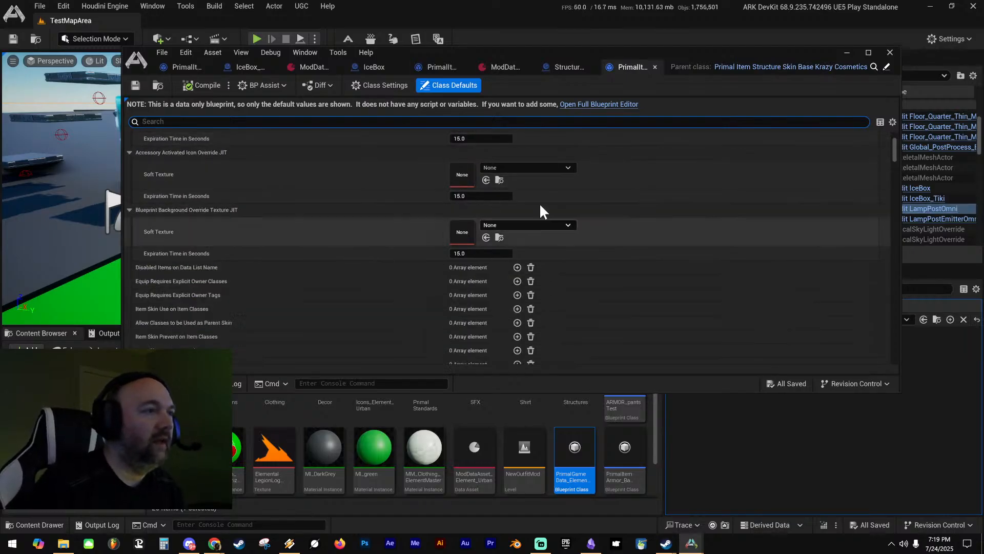
pyautogui.scroll(-10, 359, 231)
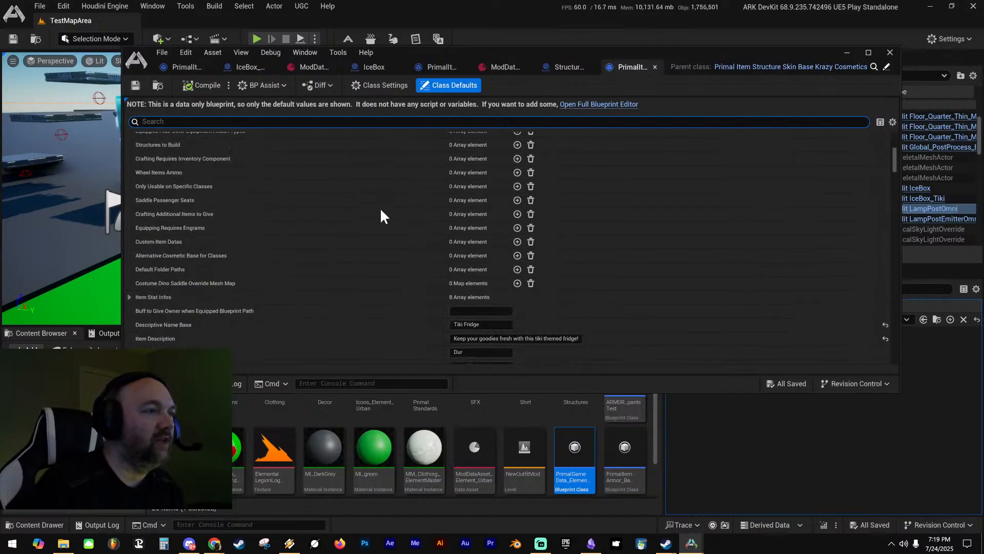
pyautogui.scroll(-3, 380, 207)
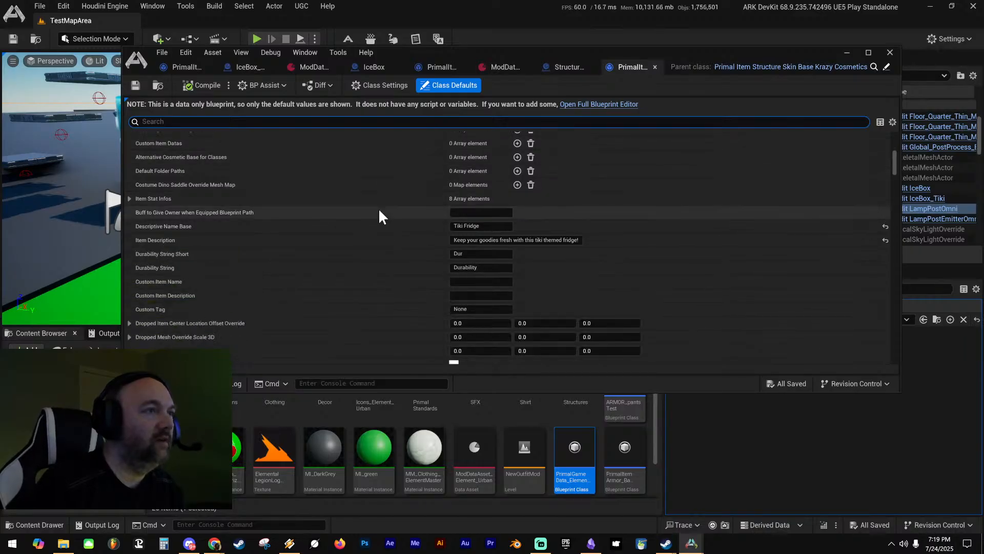
pyautogui.scroll(-6, 379, 210)
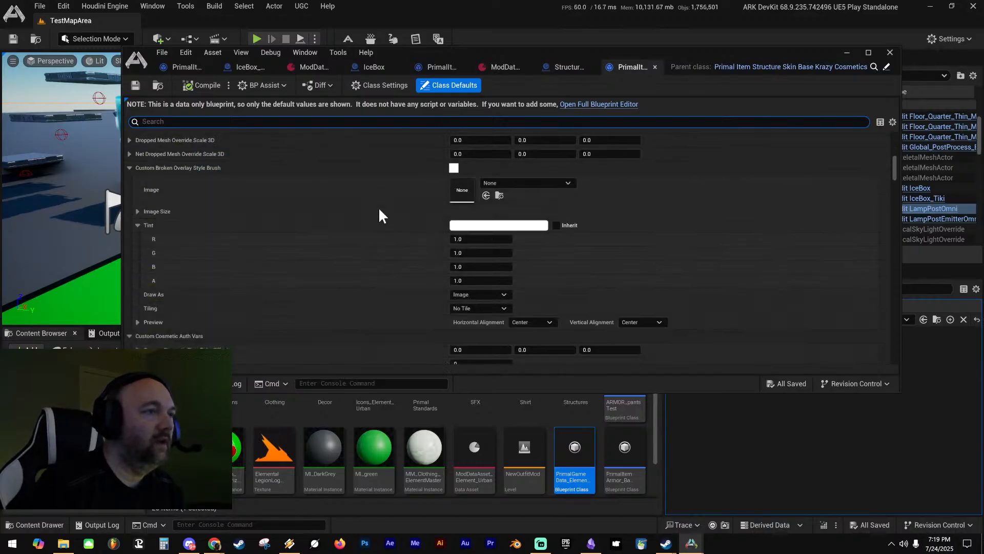
pyautogui.scroll(-6, 379, 210)
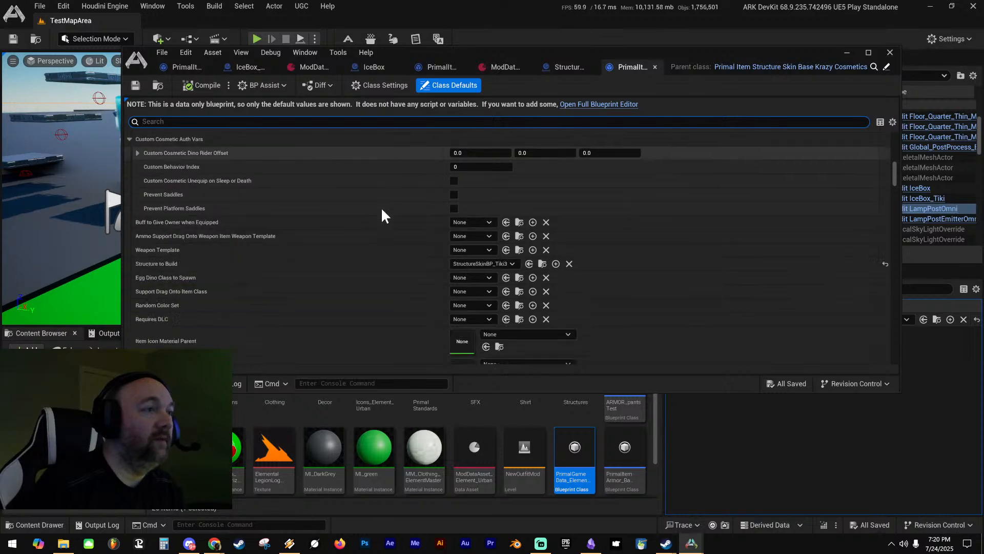
pyautogui.scroll(-5, 381, 208)
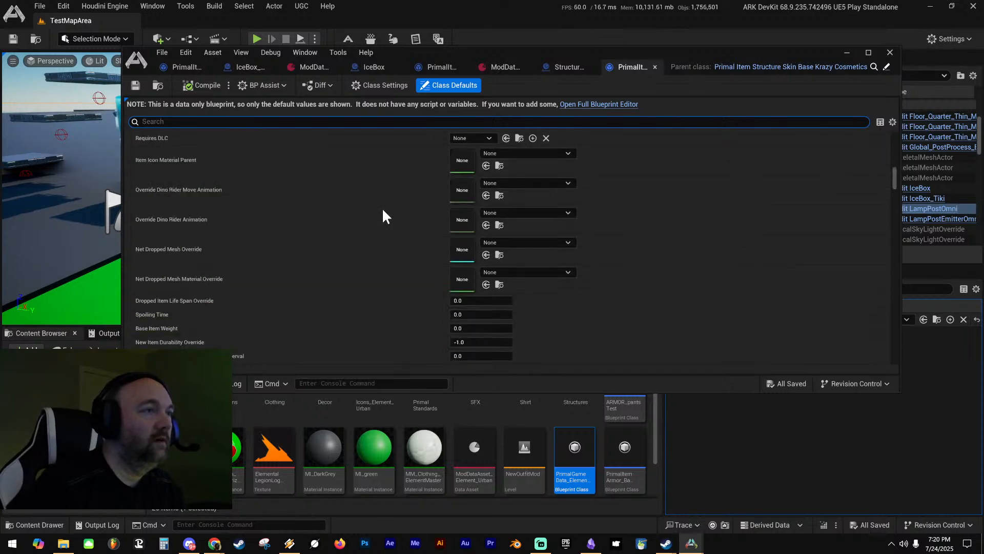
pyautogui.scroll(-8, 383, 207)
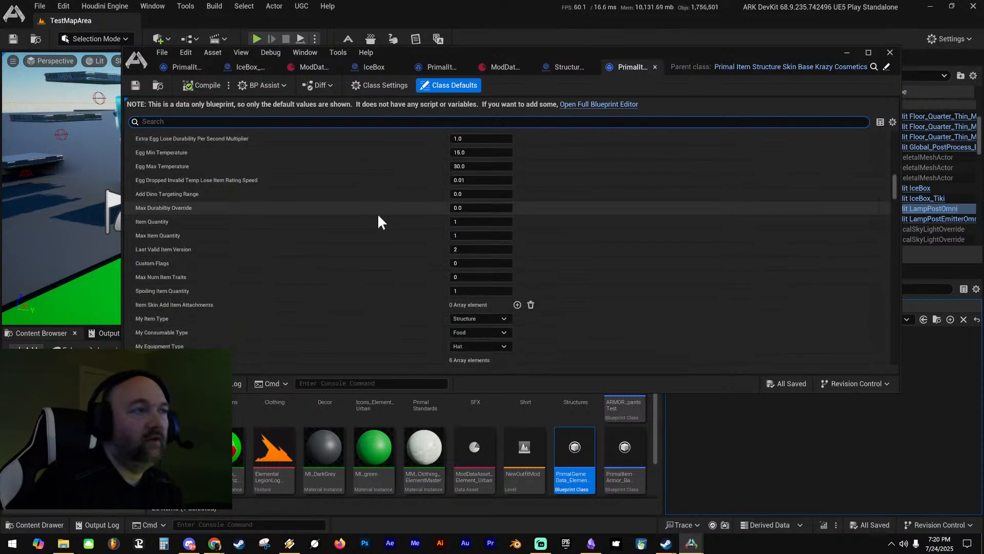
pyautogui.scroll(-5, 378, 212)
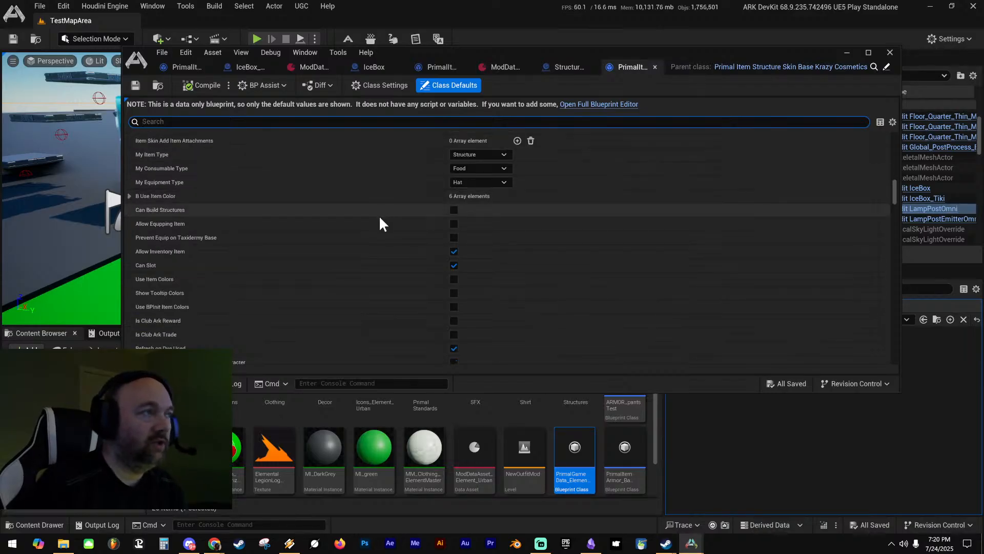
# Examine the Tiki Fridge item's B Use Item Color array and its on/off options for colors, skins, crafting and usage
pyautogui.click(128, 195)
pyautogui.click(128, 195)
pyautogui.scroll(-2, 328, 231)
pyautogui.scroll(-10, 347, 251)
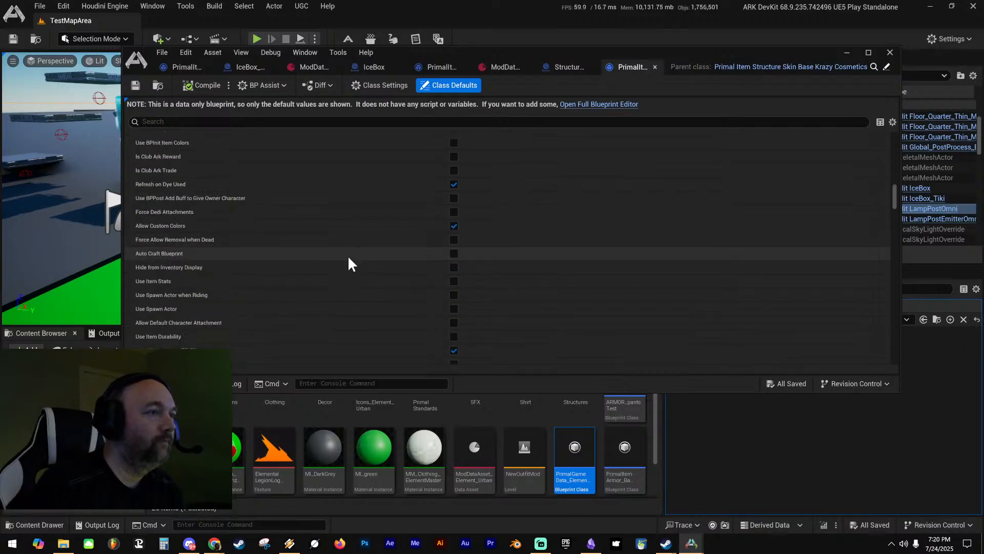
pyautogui.scroll(-8, 357, 261)
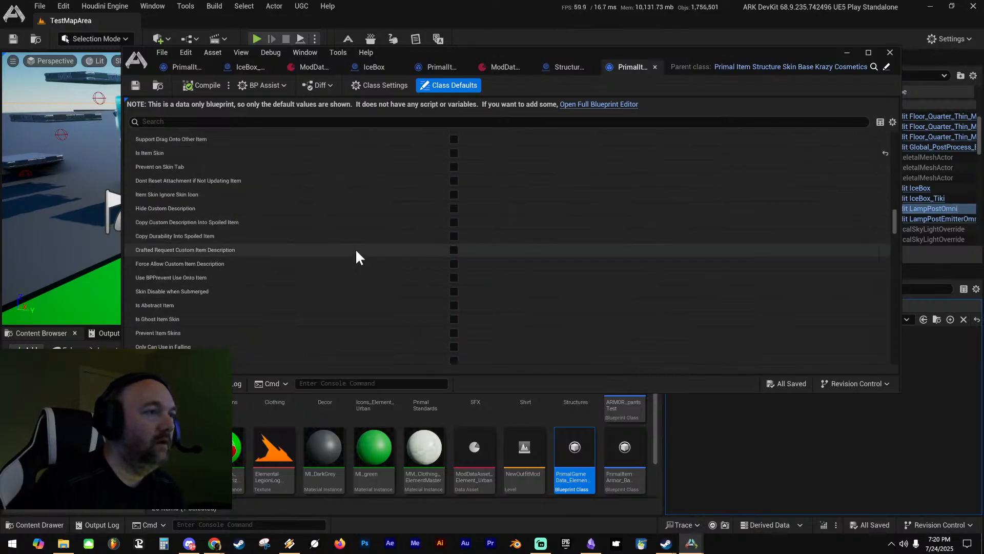
pyautogui.scroll(-10, 354, 258)
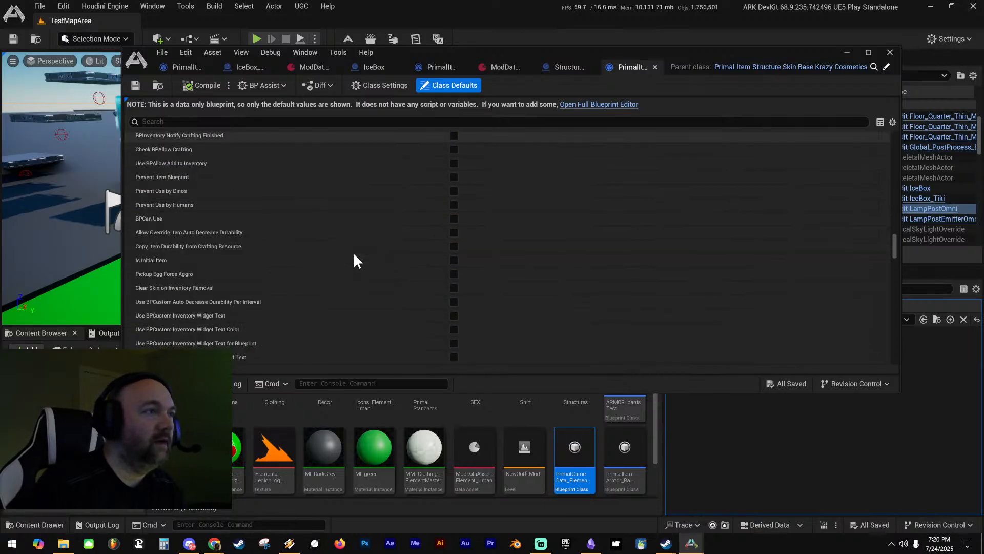
pyautogui.scroll(-3, 347, 256)
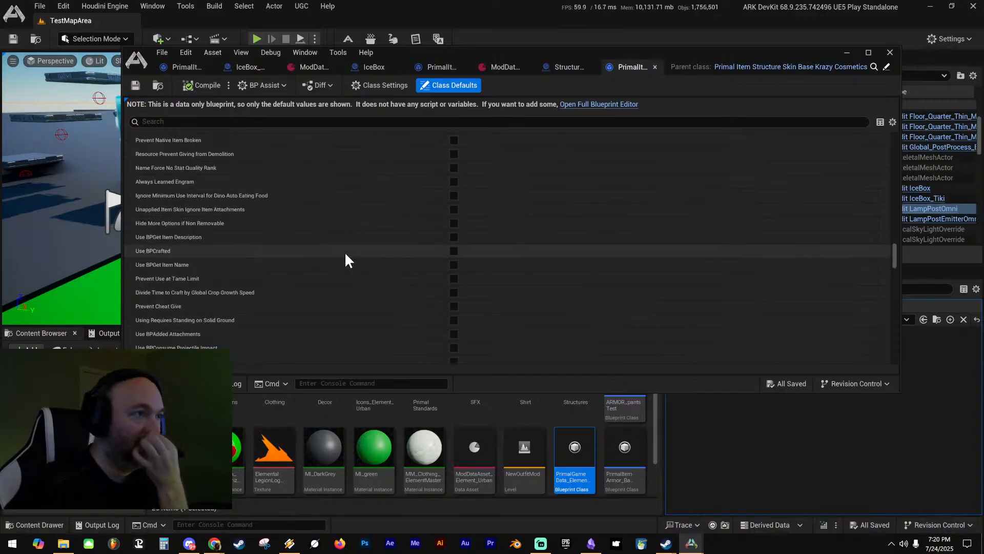
pyautogui.scroll(-5, 359, 304)
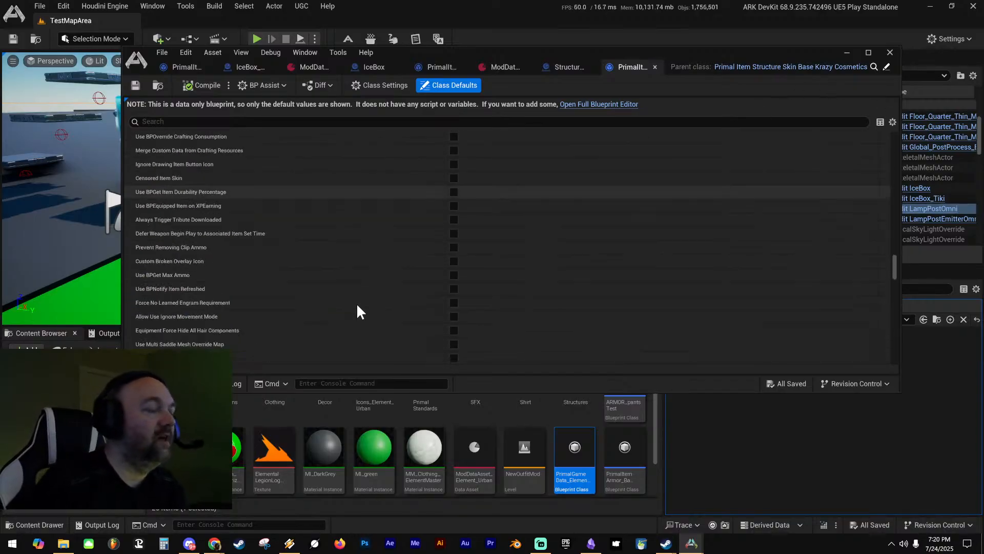
# Examine the Tiki Fridge item's egg, crop, notification and sparse class data defaults, including dropped item, durability and ingredient values
pyautogui.scroll(-5, 359, 320)
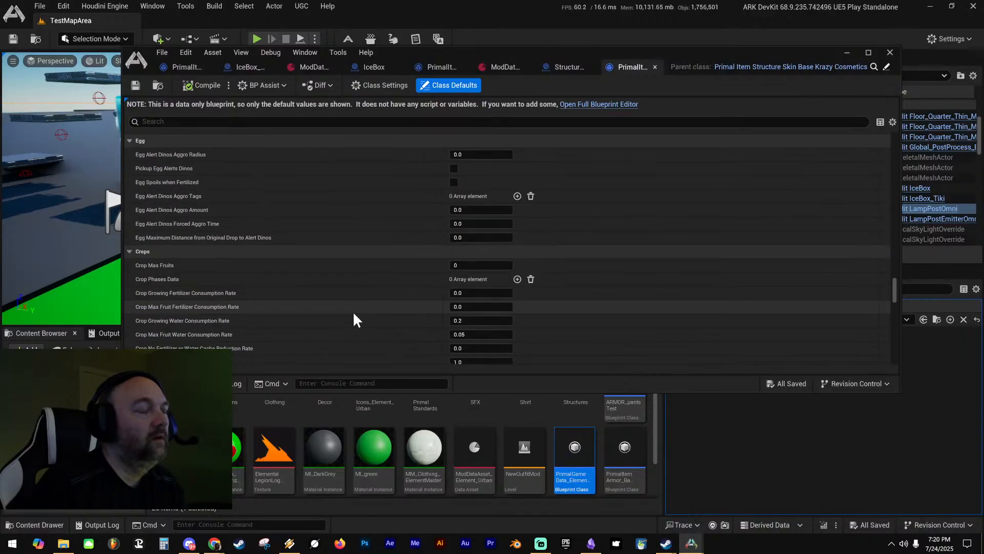
pyautogui.scroll(-5, 353, 307)
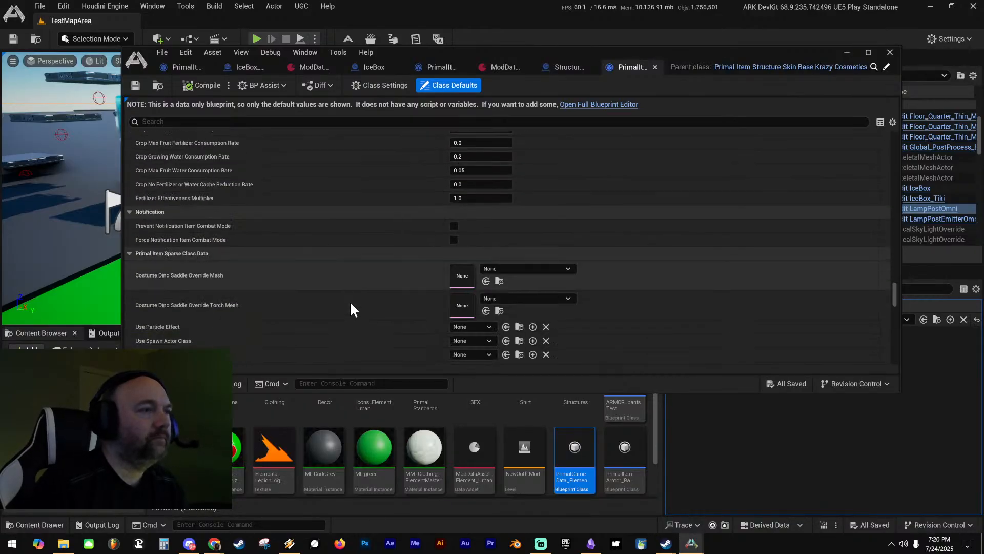
pyautogui.scroll(-3, 352, 302)
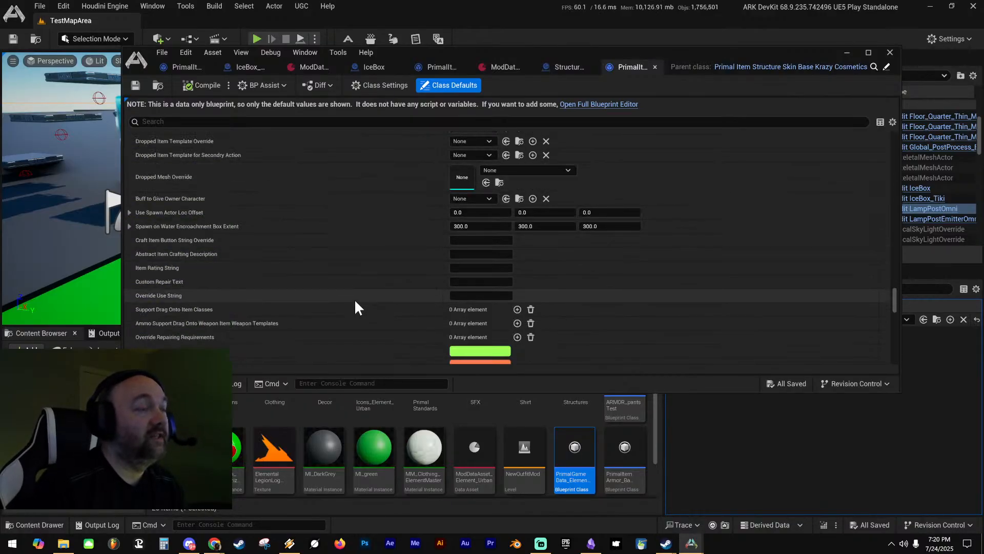
pyautogui.scroll(-2, 361, 294)
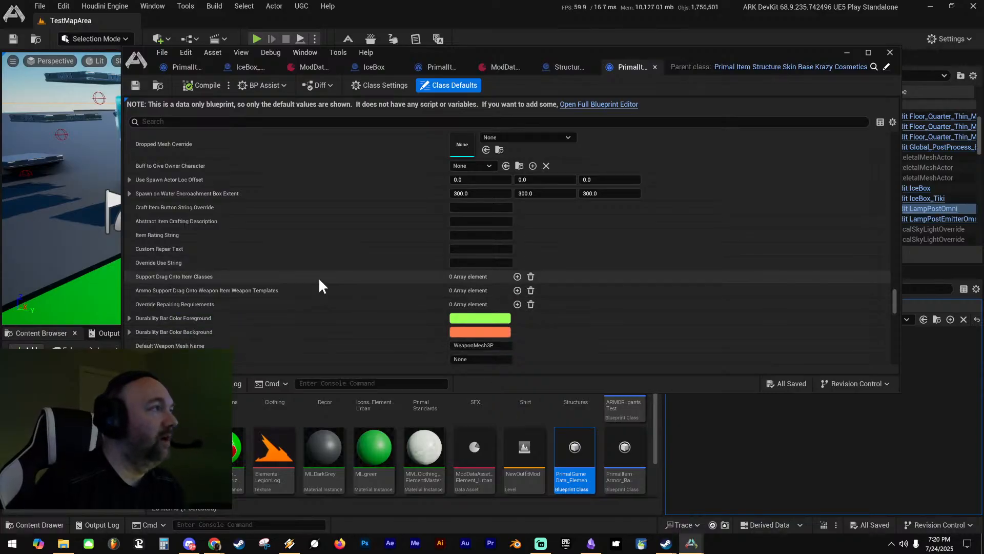
pyautogui.scroll(-6, 336, 259)
pyautogui.scroll(-10, 337, 257)
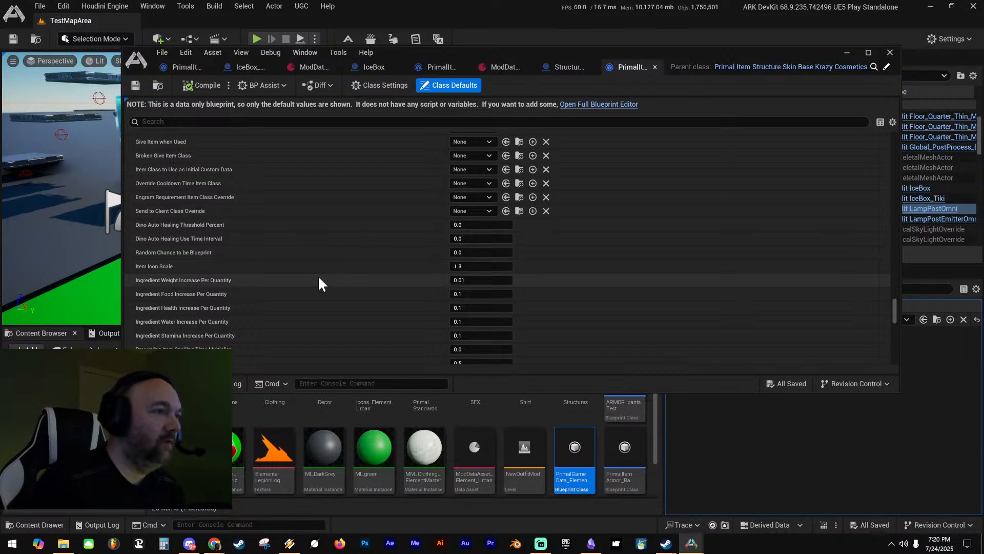
pyautogui.scroll(-10, 320, 279)
pyautogui.scroll(-10, 324, 275)
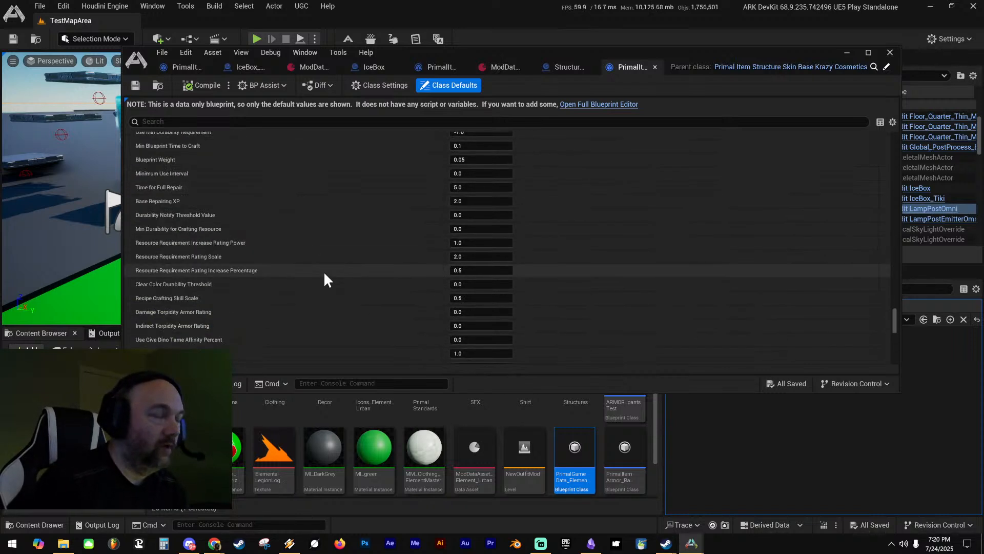
# Examine the Tiki Fridge item's dye preview, crafting, context menu, sound and animation defaults, and recheck its sparse class data
pyautogui.scroll(-12, 322, 278)
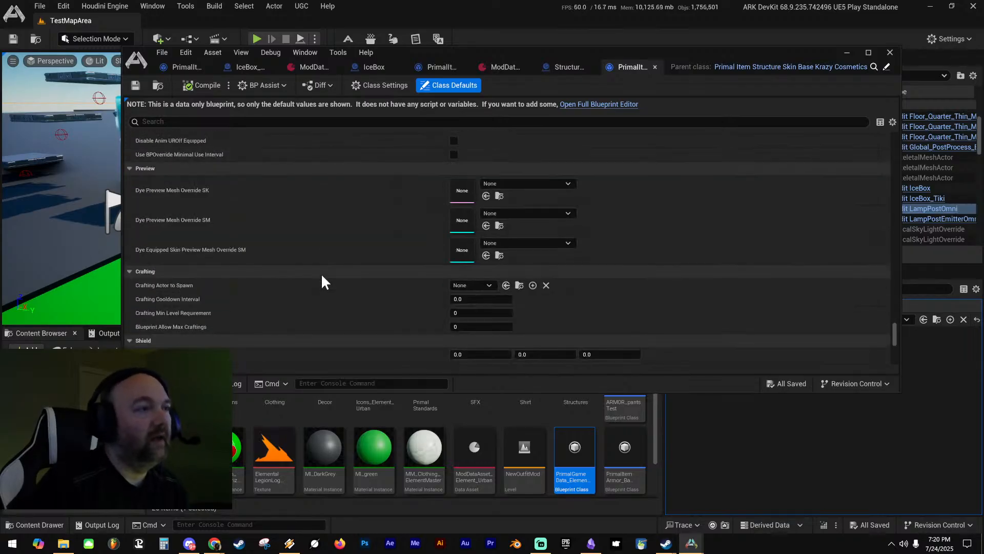
pyautogui.scroll(-4, 328, 269)
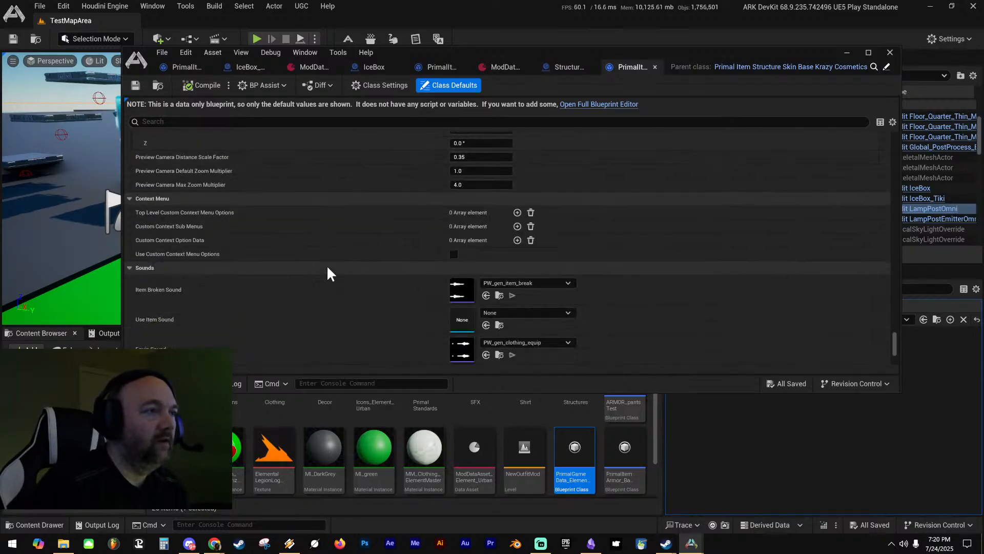
pyautogui.scroll(-9, 328, 267)
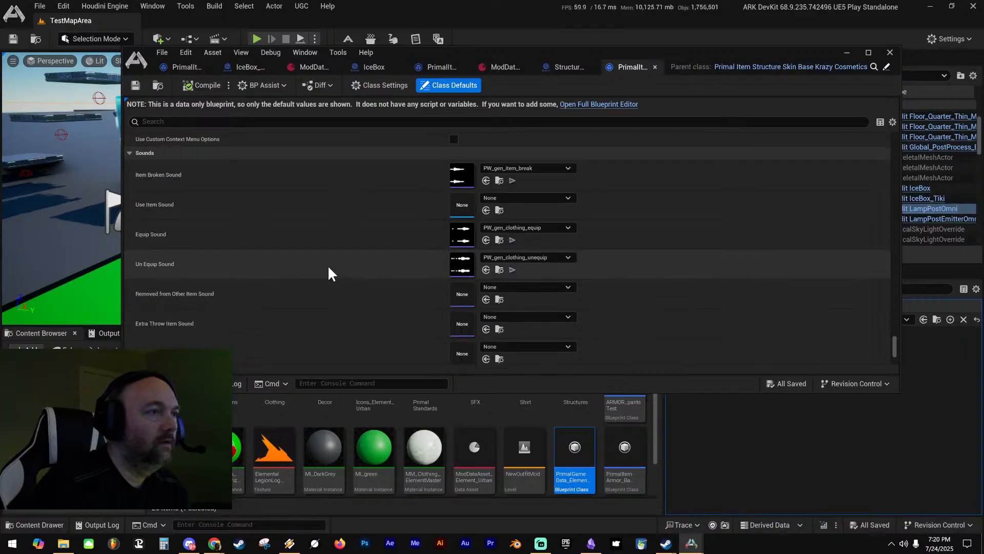
pyautogui.scroll(-4, 328, 264)
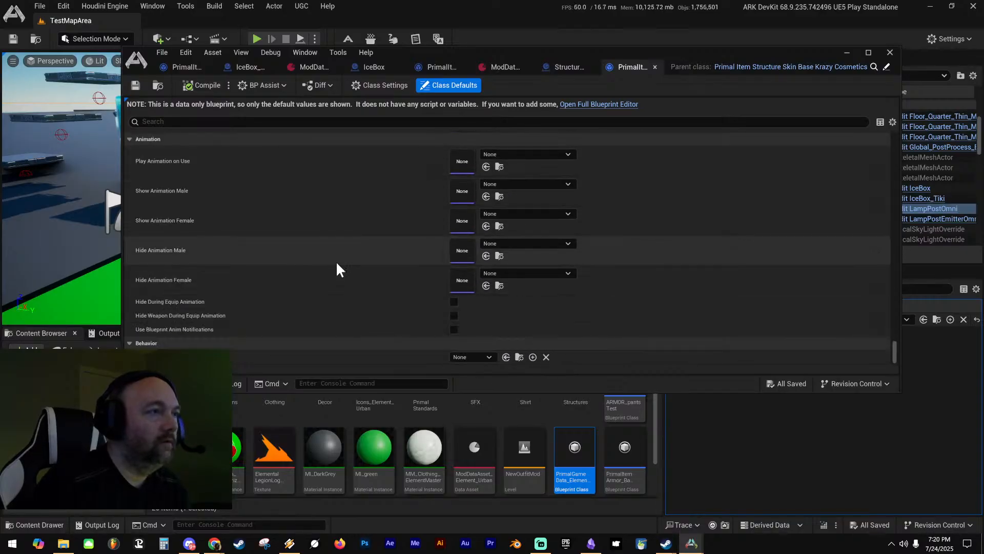
pyautogui.scroll(-10, 335, 262)
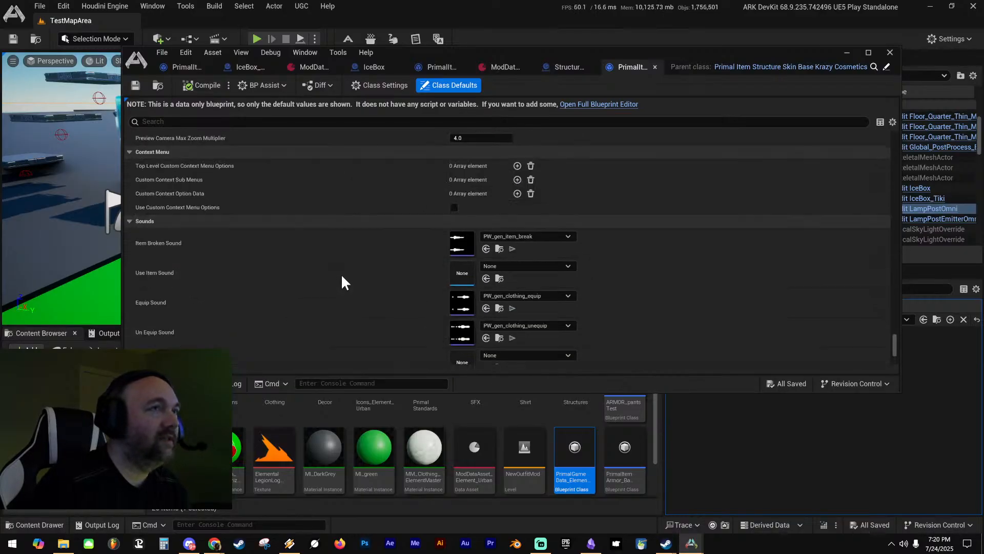
pyautogui.scroll(-10, 343, 287)
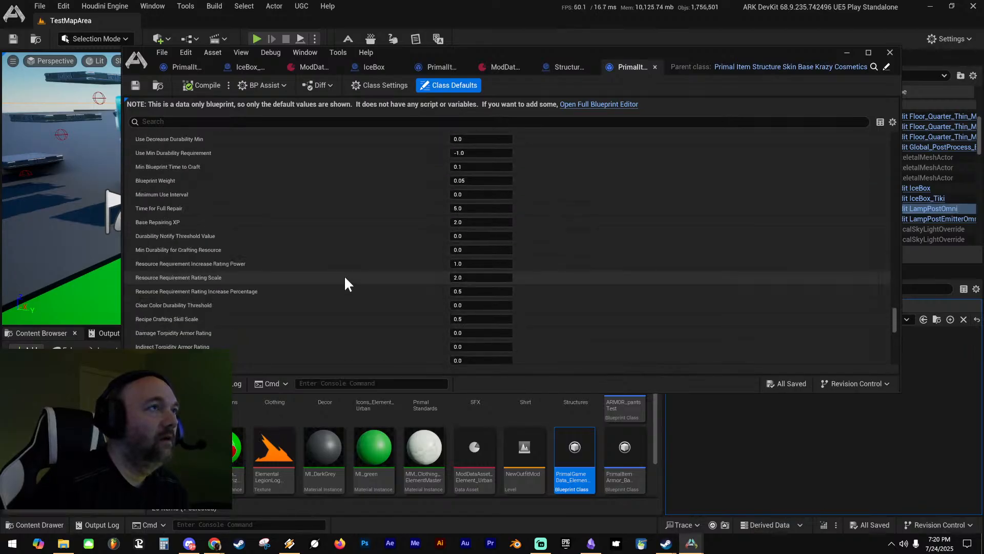
pyautogui.scroll(4, 342, 279)
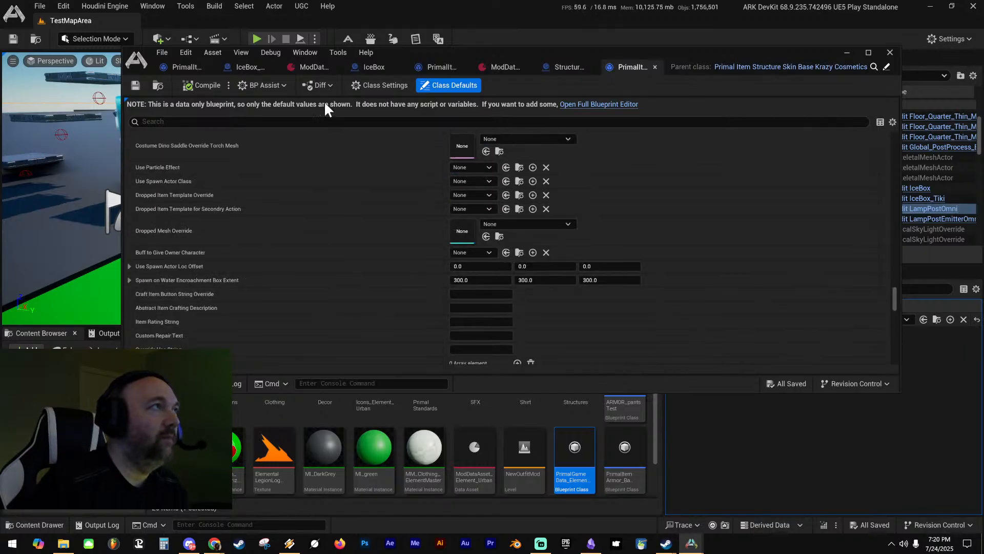
# Compare the Element mod data asset's structure and cosmetic entries with the KrazyCosmetics mod data asset, filtering the latter by "mod"
pyautogui.click(314, 67)
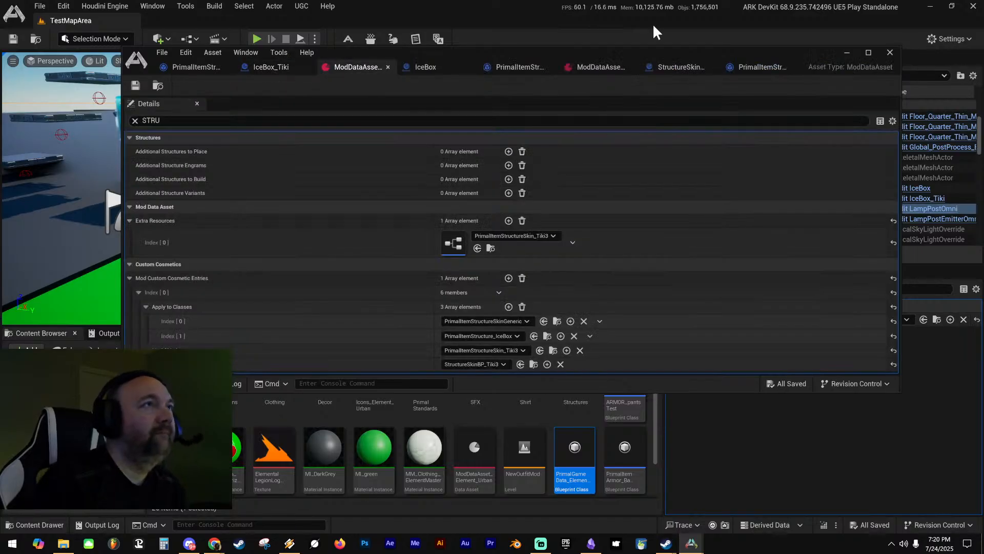
pyautogui.click(603, 67)
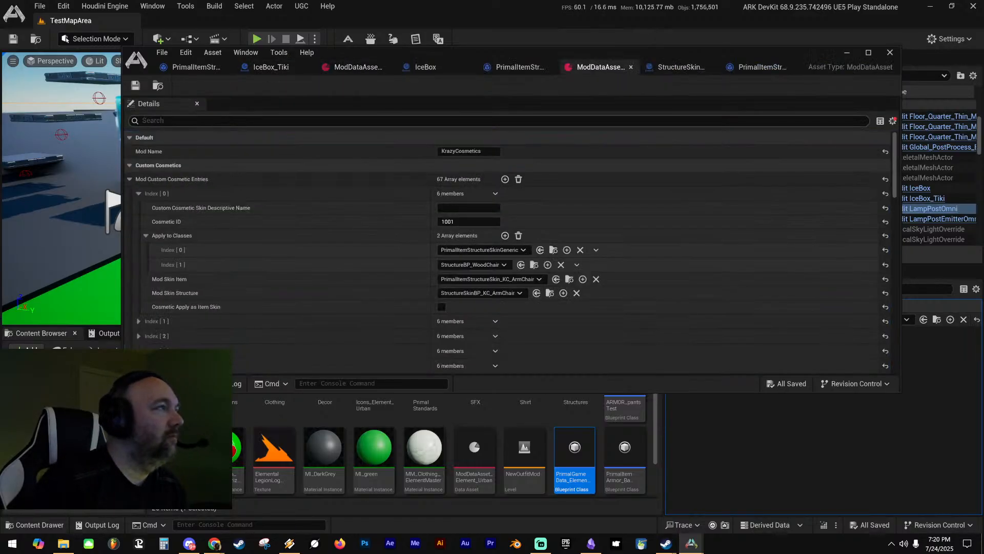
pyautogui.write('mod')
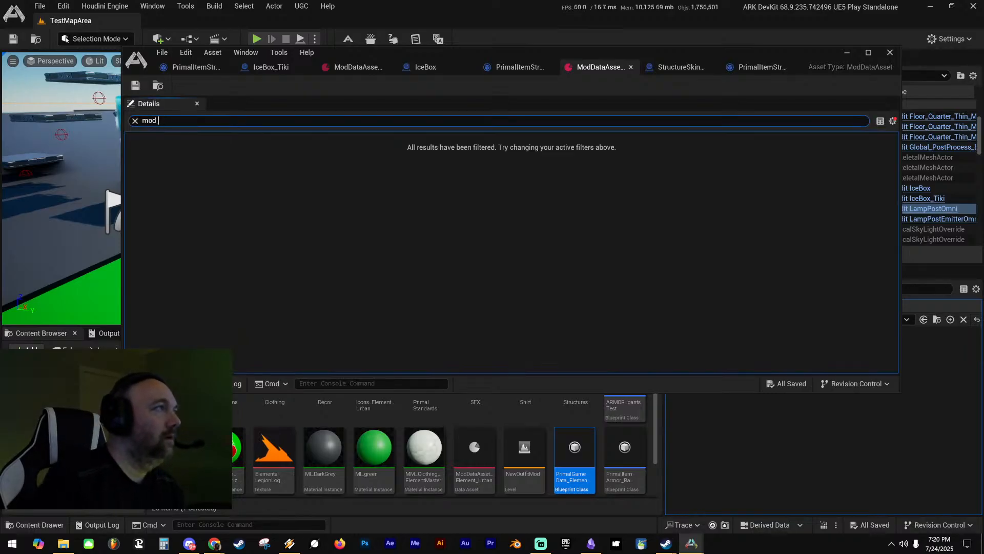
pyautogui.press('BackSpace')
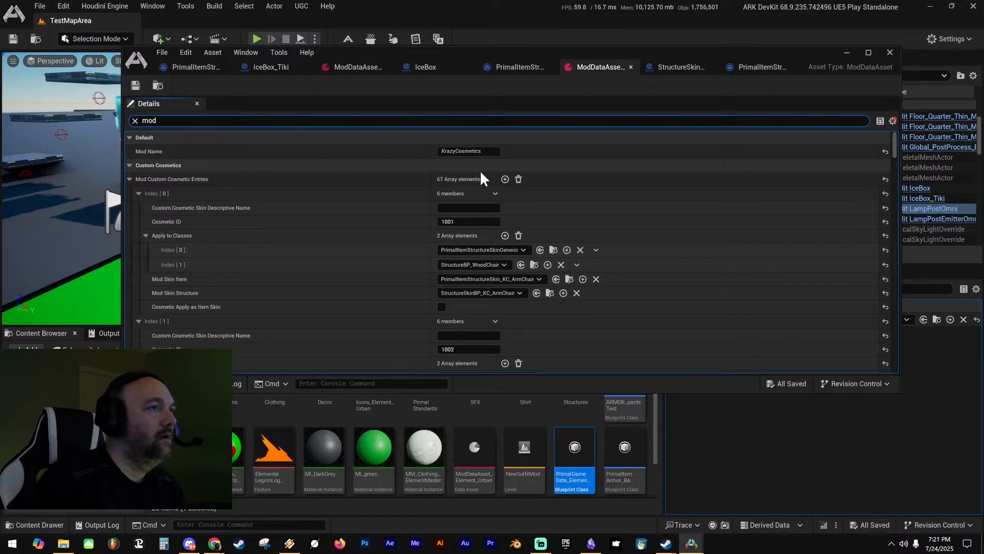
pyautogui.click(349, 67)
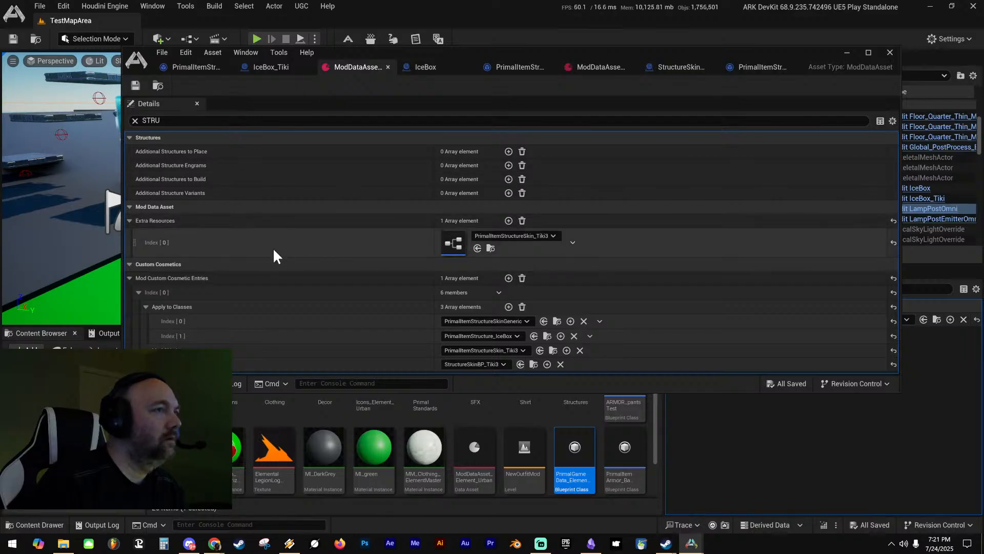
pyautogui.click(590, 66)
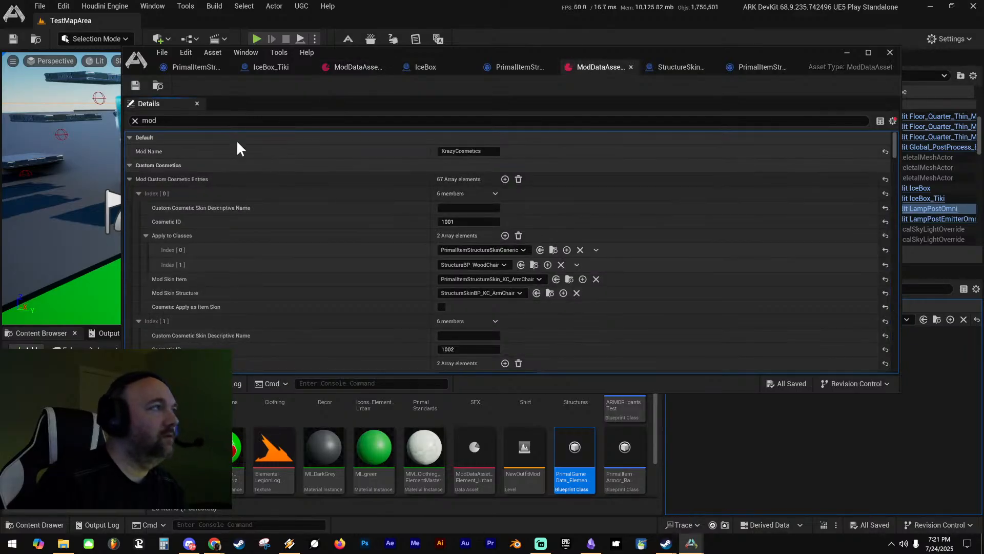
# Search the KrazyCosmetics mod data asset for the Extra Resources property using "extra" and "resource", and clear the filter
pyautogui.write('extra')
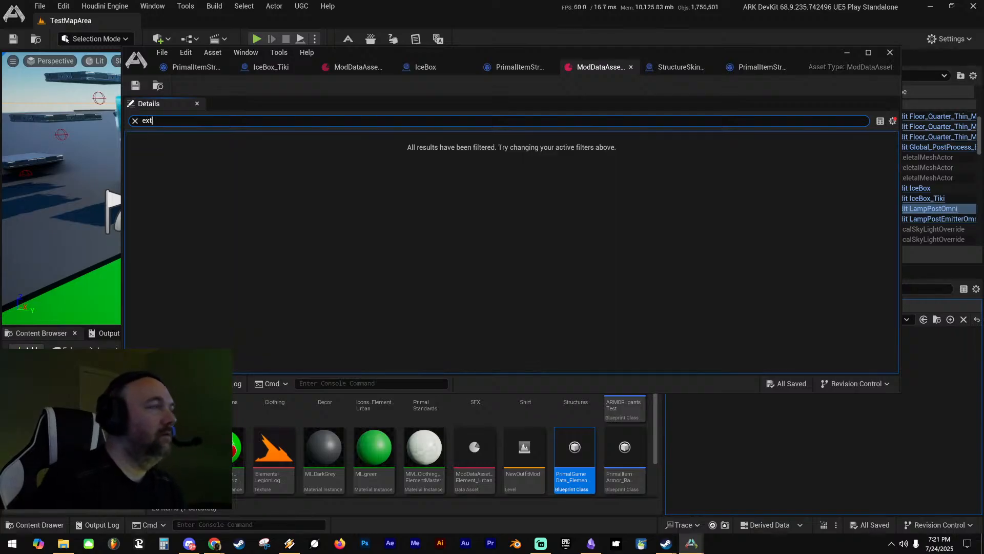
pyautogui.press('BackSpace')
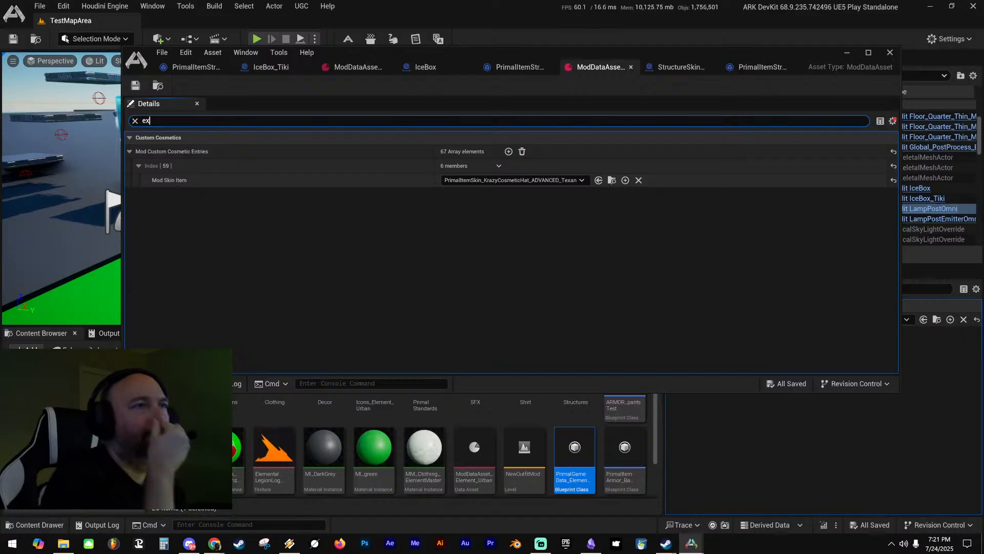
pyautogui.press('BackSpace')
pyautogui.press('BackSpace')
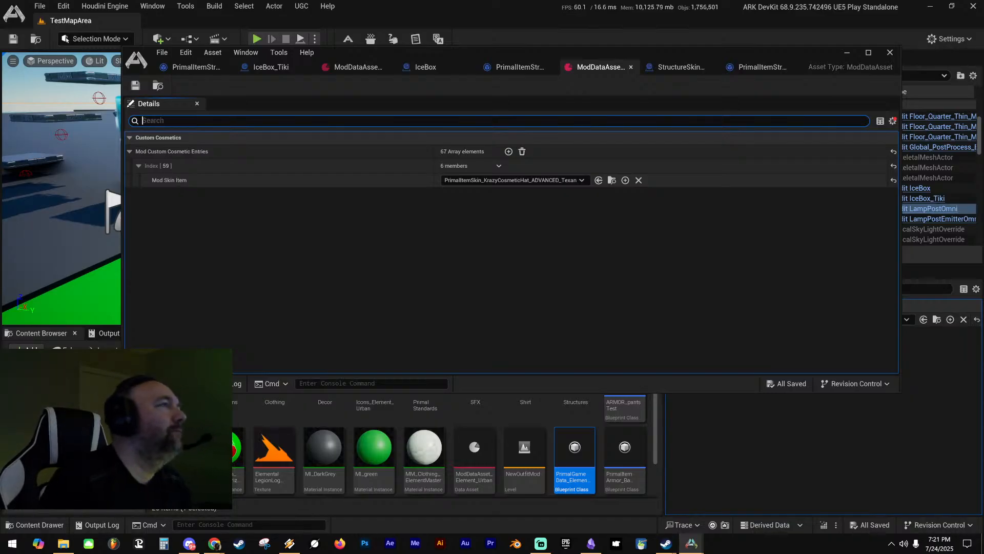
pyautogui.write('resource')
pyautogui.press('BackSpace')
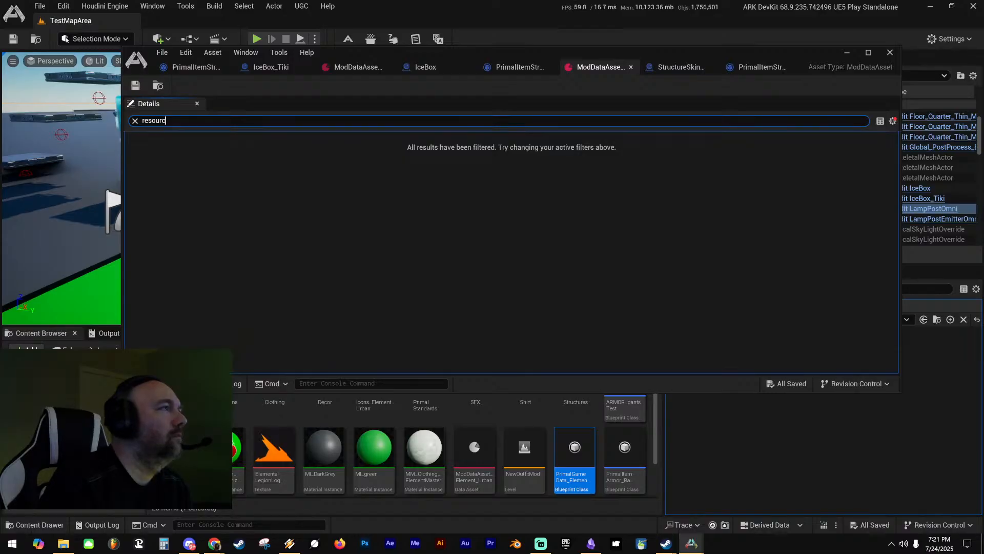
pyautogui.press('BackSpace')
pyautogui.press('BackSpace')
pyautogui.press('BackSpace')
pyautogui.press('BackSpace')
pyautogui.press('BackSpace')
pyautogui.press('BackSpace')
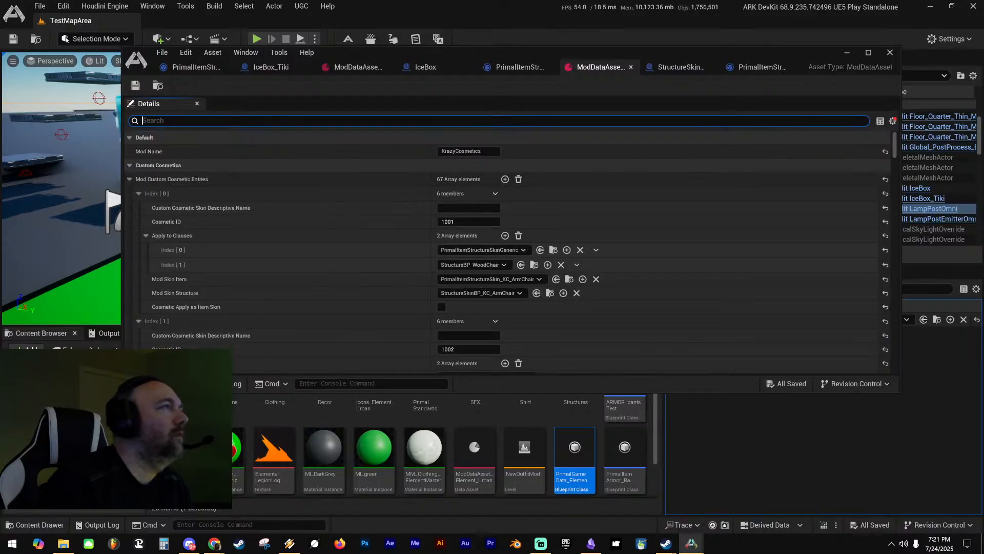
# Recheck the Element asset's Extra Resources against KrazyCosmetics, and close the IceBox, IceBox_Tiki and first PrimalItemStructure editors
pyautogui.click(367, 69)
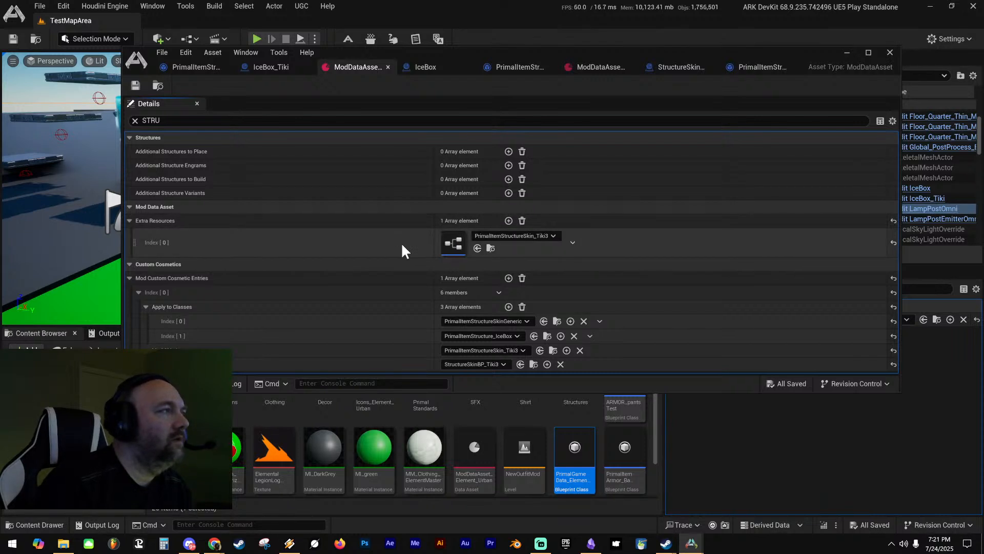
pyautogui.click(604, 67)
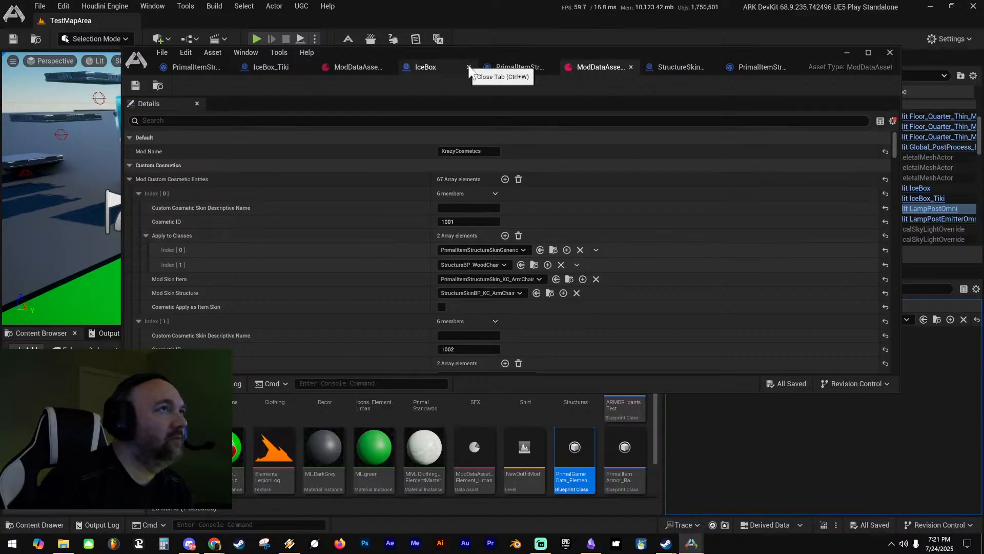
pyautogui.click(468, 67)
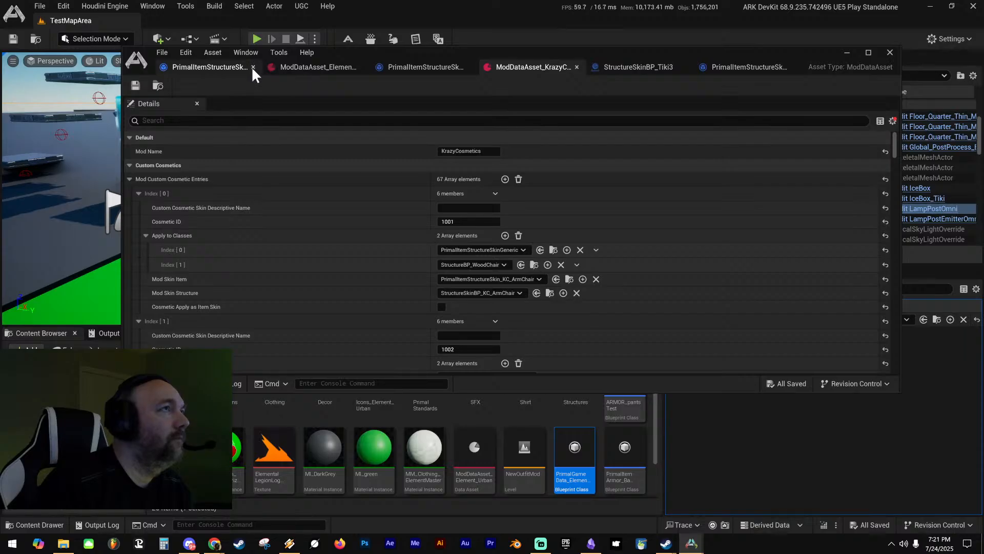
pyautogui.click(252, 67)
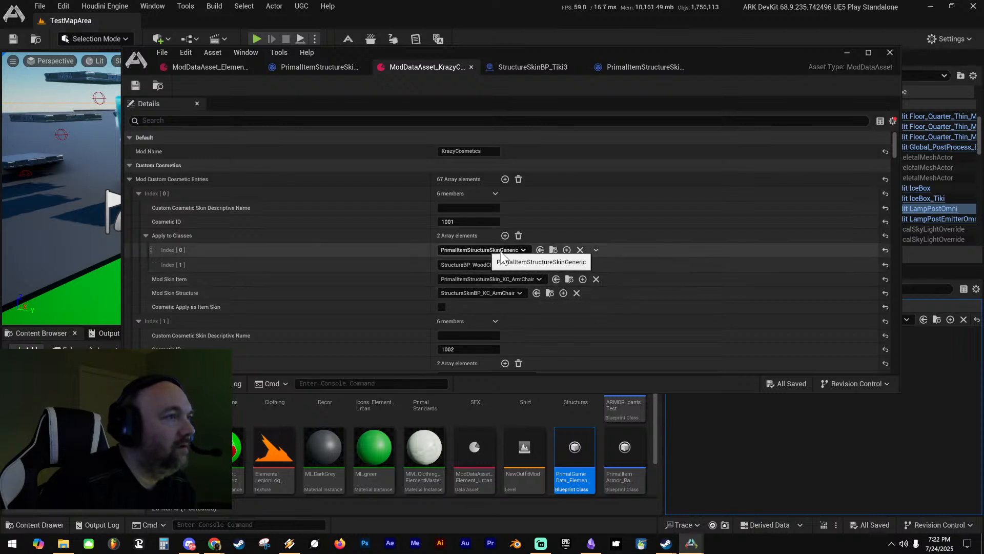
# Compare the Apply to Classes entries of the first custom cosmetic in the Element and KrazyCosmetics mod data assets
pyautogui.click(245, 64)
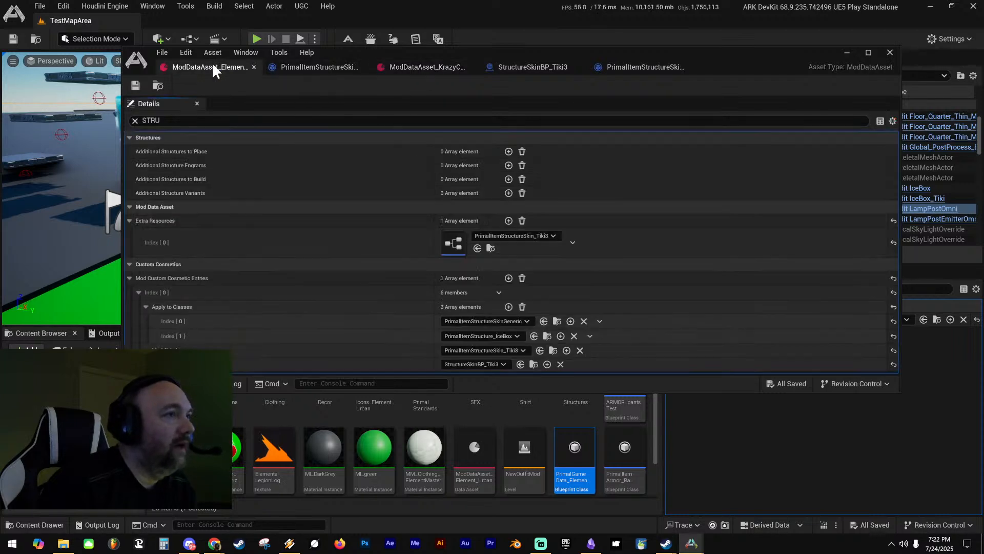
pyautogui.click(425, 72)
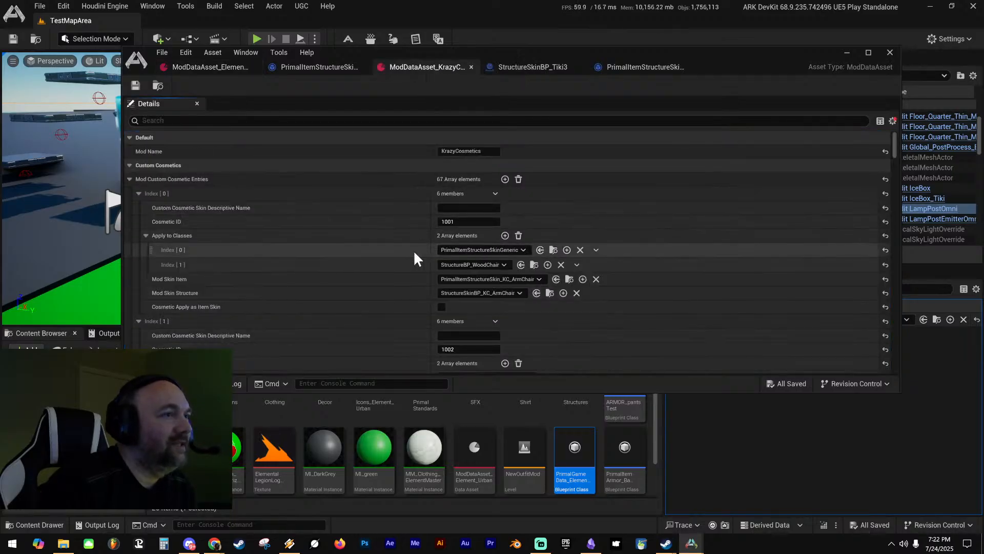
pyautogui.click(226, 66)
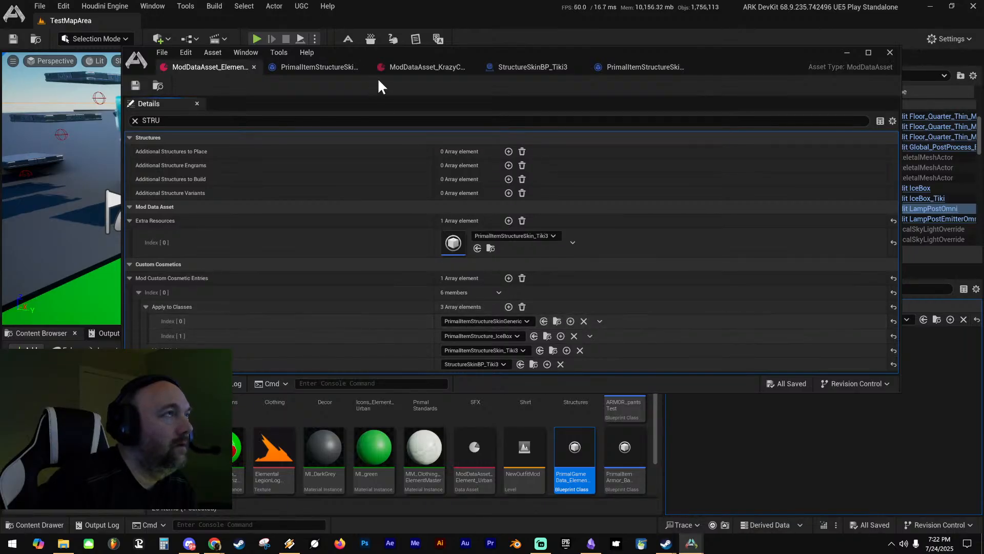
pyautogui.click(416, 67)
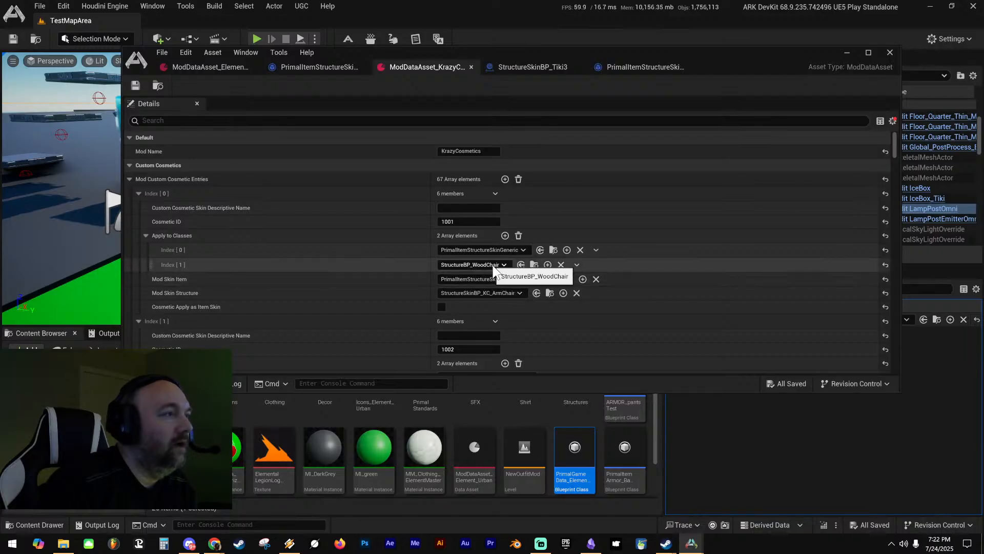
pyautogui.click(223, 71)
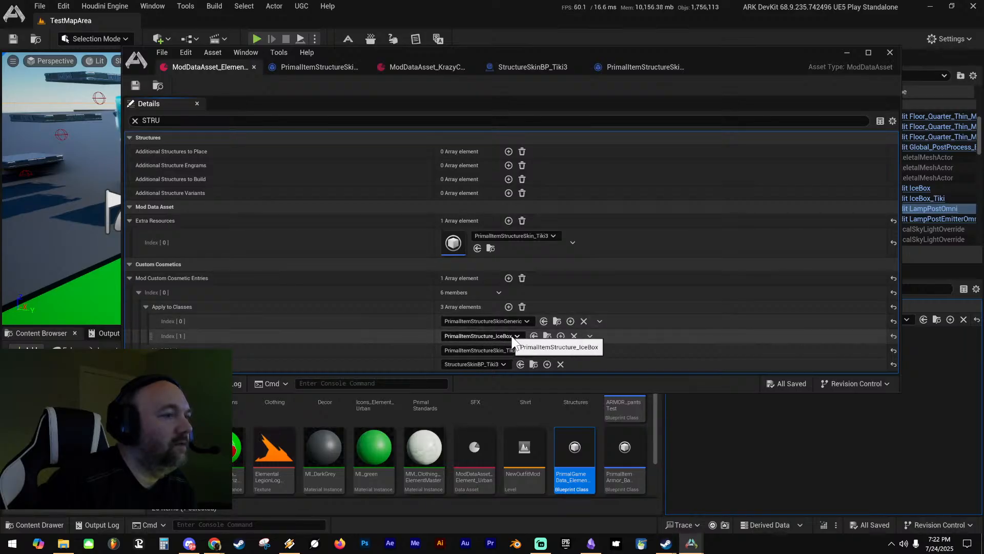
pyautogui.click(409, 67)
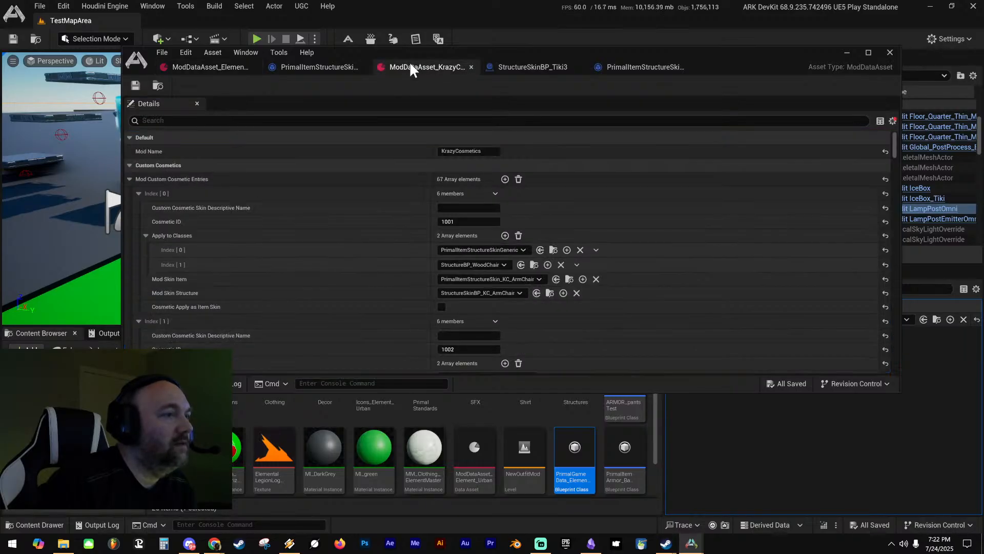
pyautogui.click(201, 65)
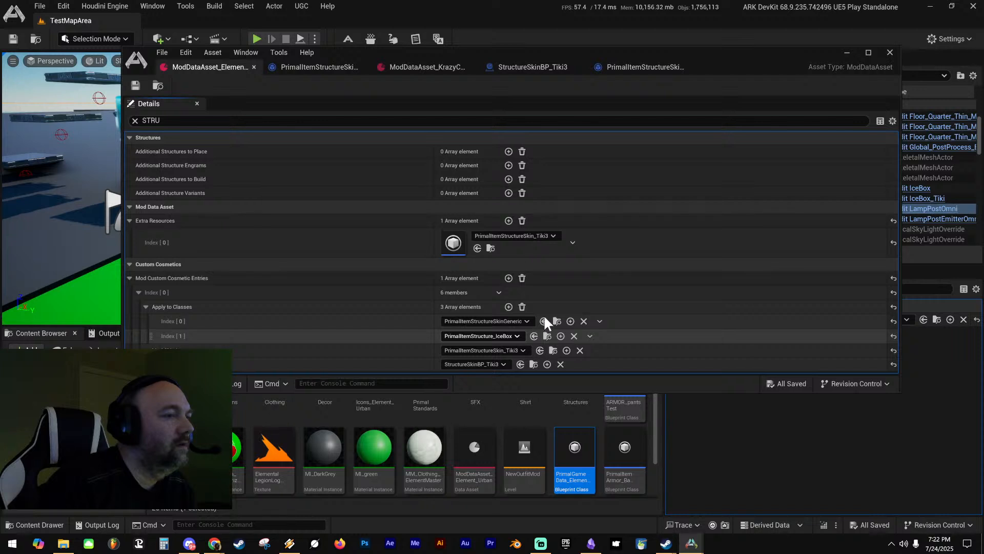
# Search the classes for the Tiki Fridge cosmetic's second Apply to Classes entry using "structure icebox" and pick PrimalItemStructure_IceBox
pyautogui.click(486, 334)
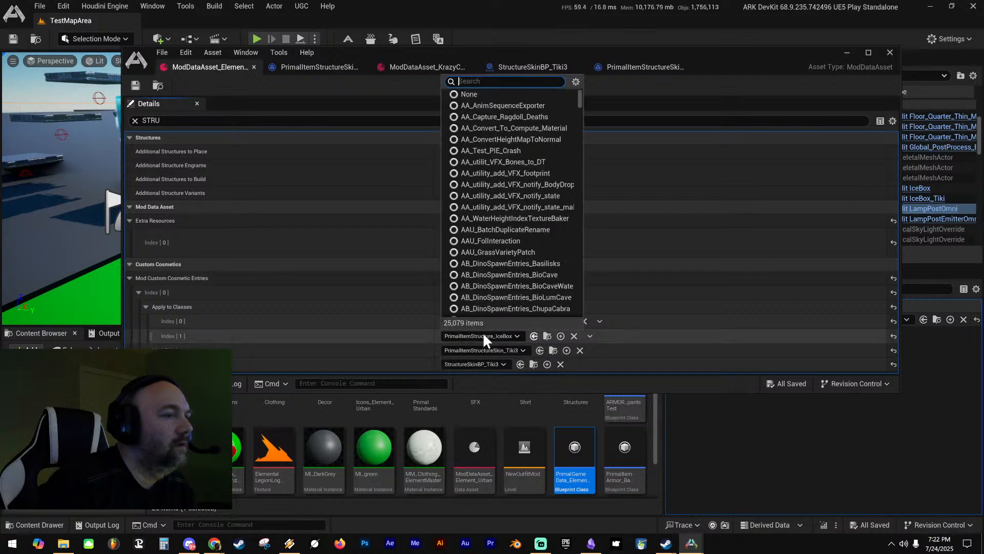
pyautogui.click(416, 334)
pyautogui.click(517, 336)
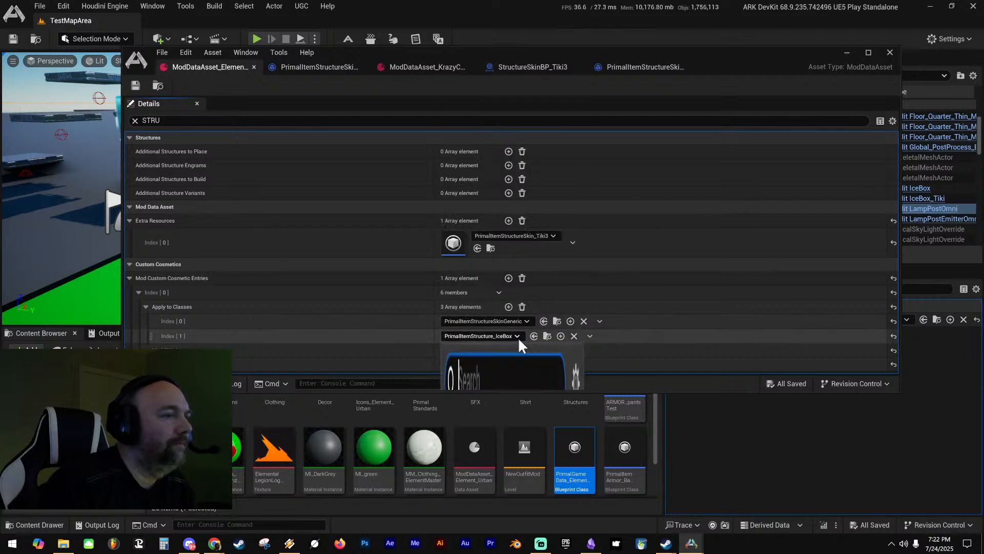
pyautogui.write('structure')
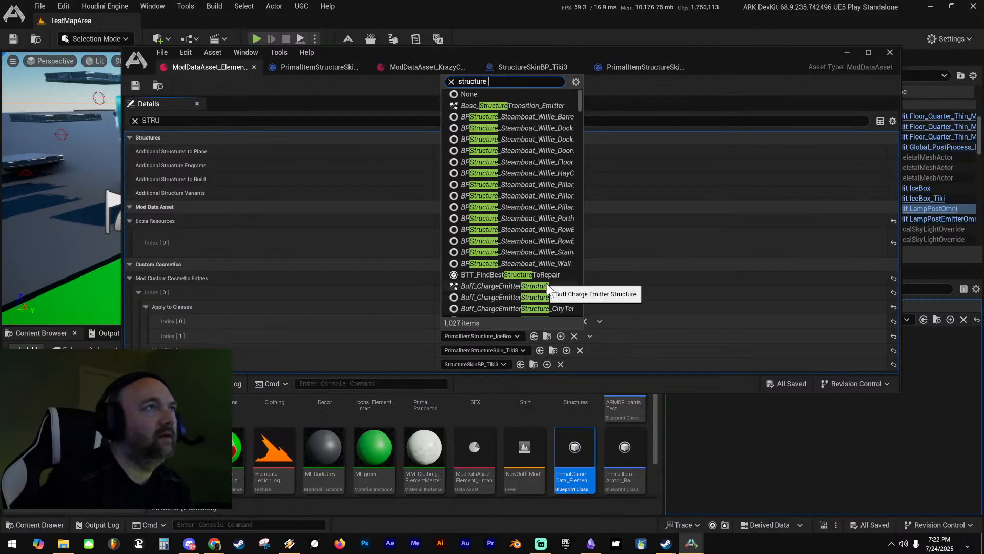
pyautogui.write(' ice')
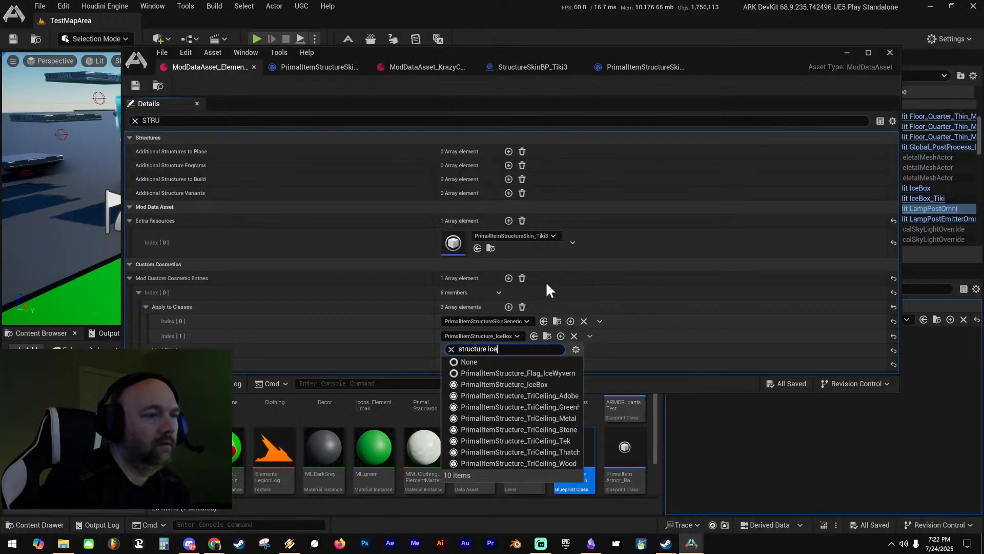
pyautogui.write('box')
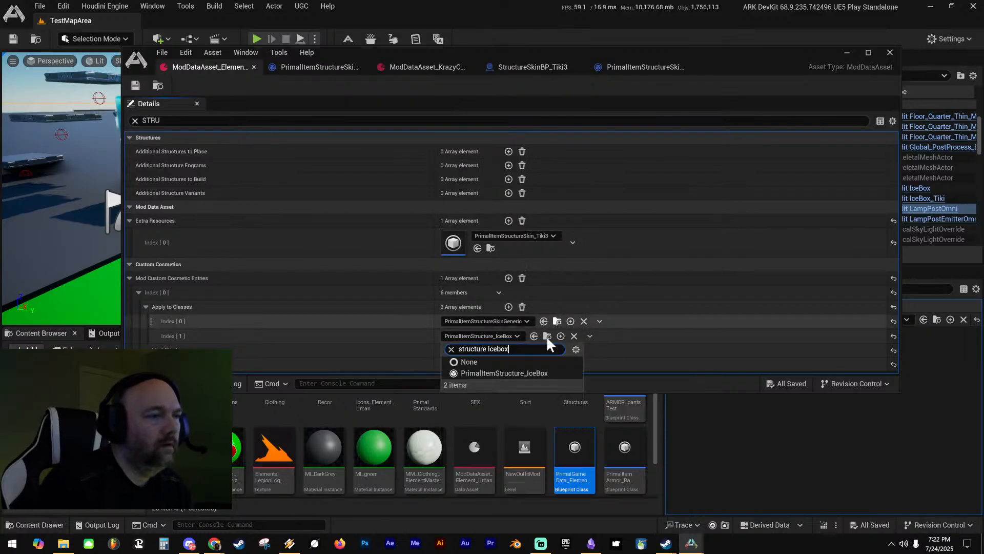
pyautogui.click(533, 373)
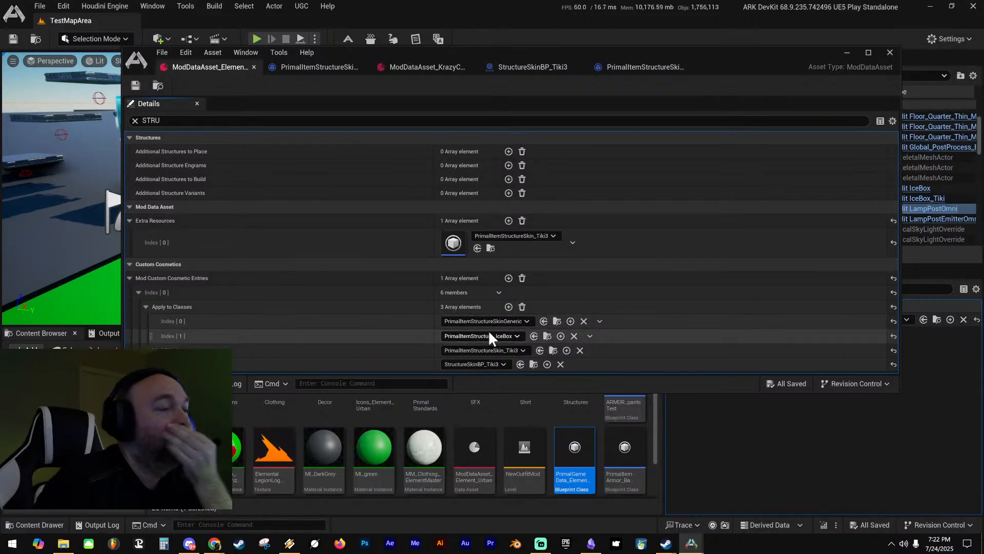
# Try adding a fourth Apply to Classes entry to the Tiki Fridge cosmetic, clear the filter, delete the empty entry and save the asset
pyautogui.click(509, 306)
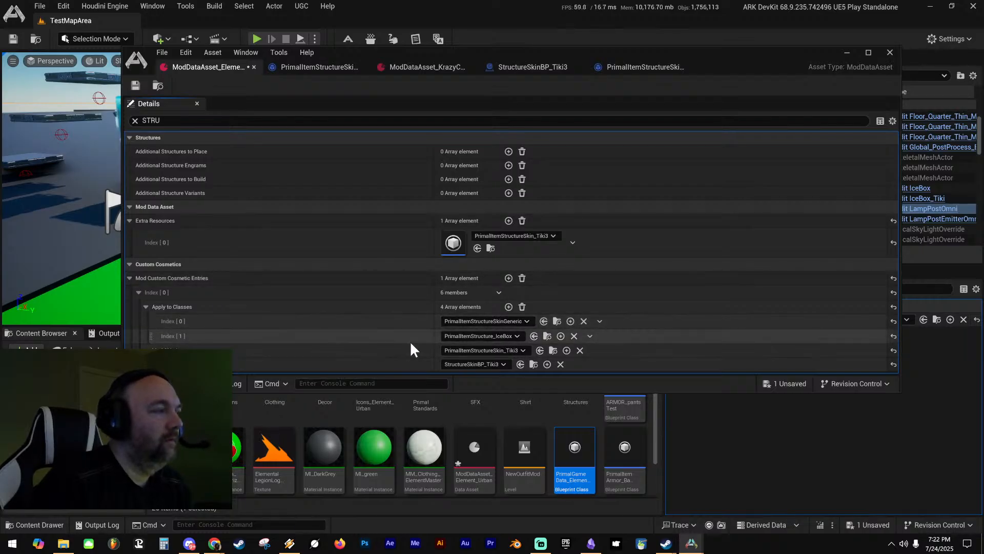
pyautogui.doubleClick(151, 120)
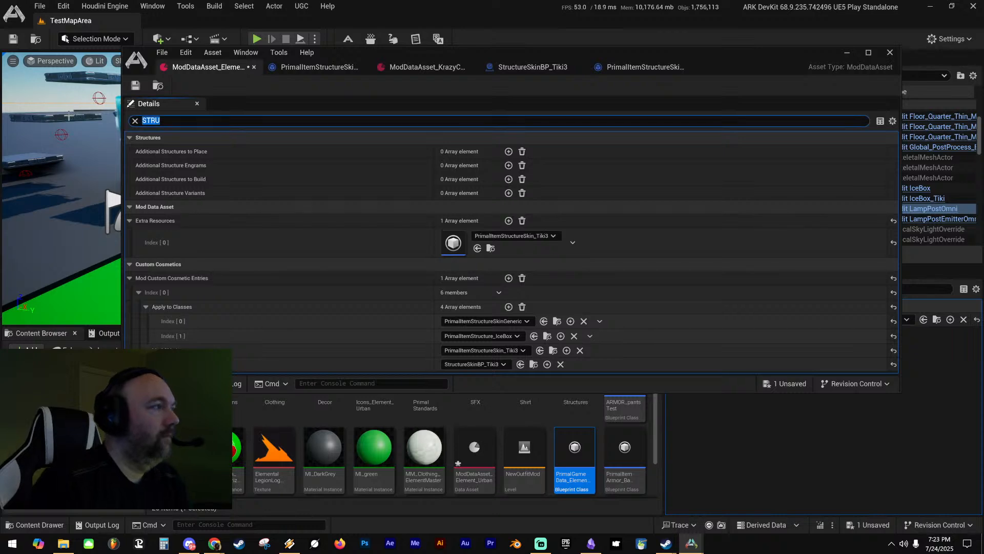
pyautogui.press('BackSpace')
pyautogui.scroll(-10, 257, 223)
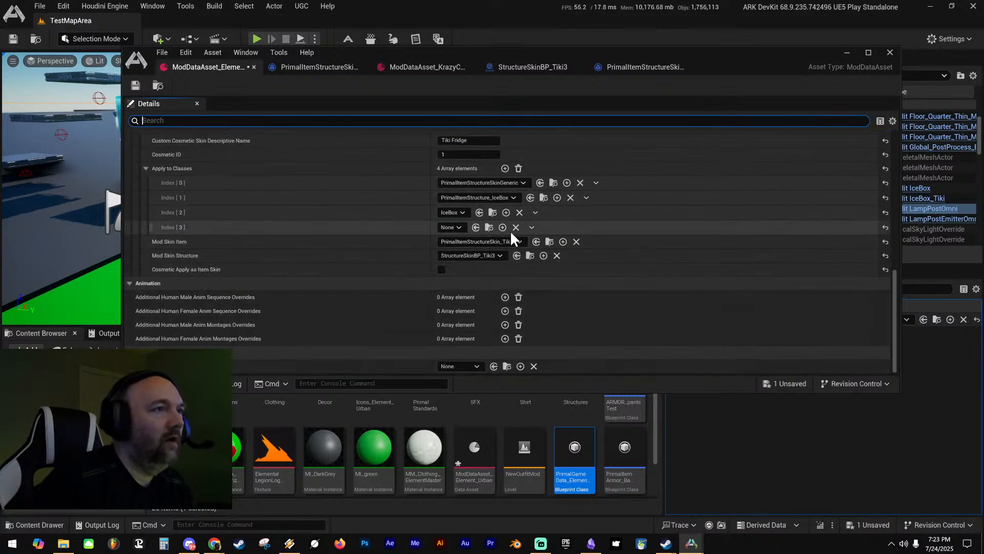
pyautogui.click(531, 228)
pyautogui.click(546, 256)
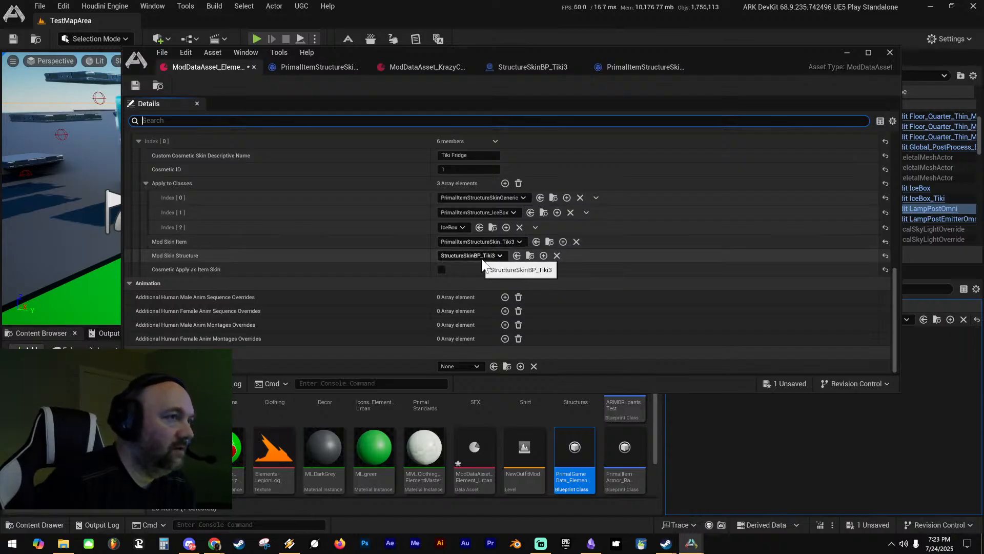
pyautogui.click(135, 85)
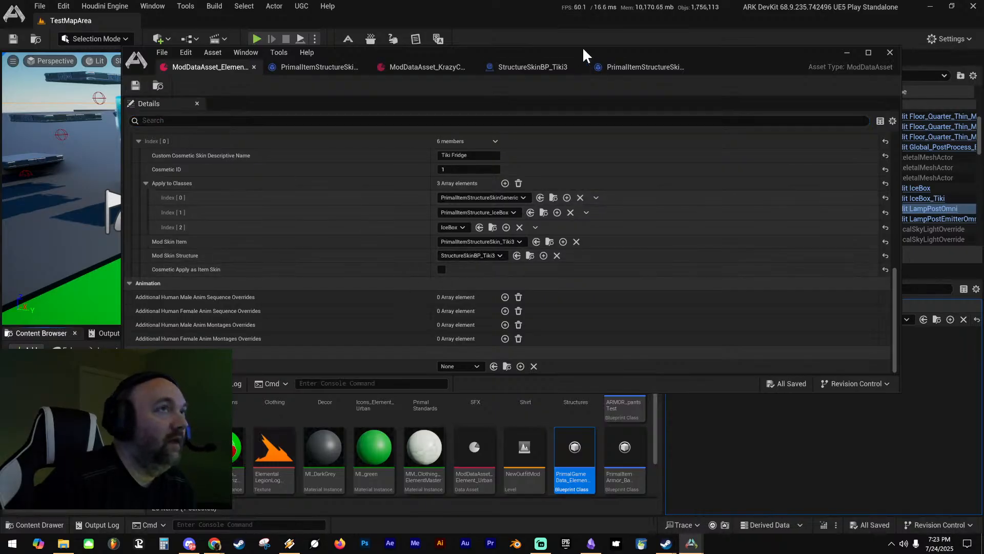
# Examine all properties and cosmetic entries of the KrazyCosmetics mod data asset, and restrict the view to modified properties again
pyautogui.click(421, 67)
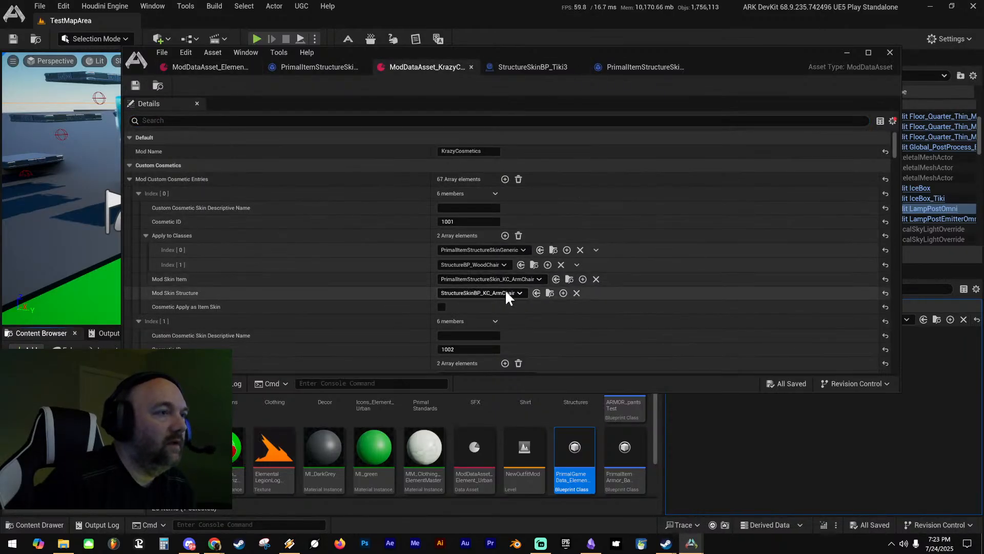
pyautogui.scroll(-2, 388, 296)
pyautogui.scroll(2, 400, 292)
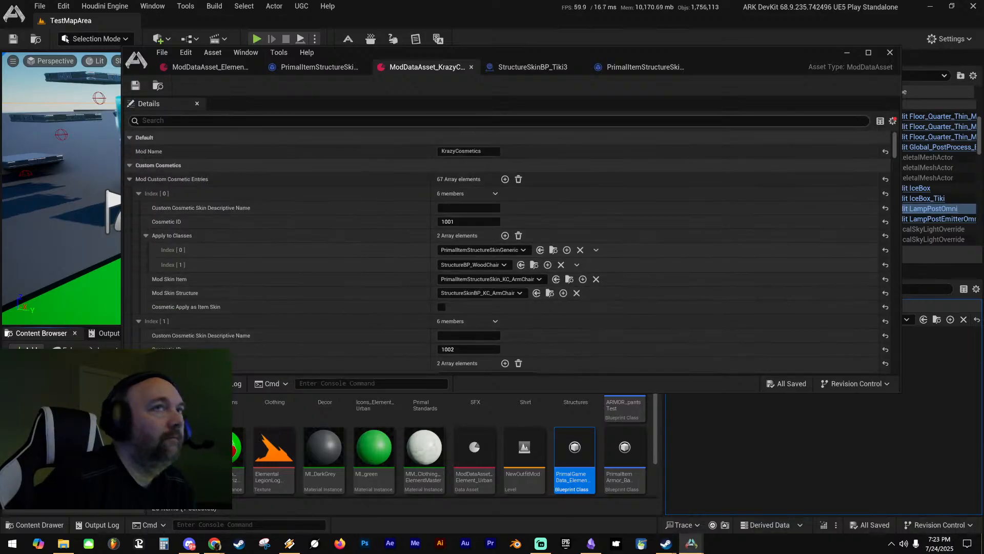
pyautogui.click(892, 121)
pyautogui.click(881, 149)
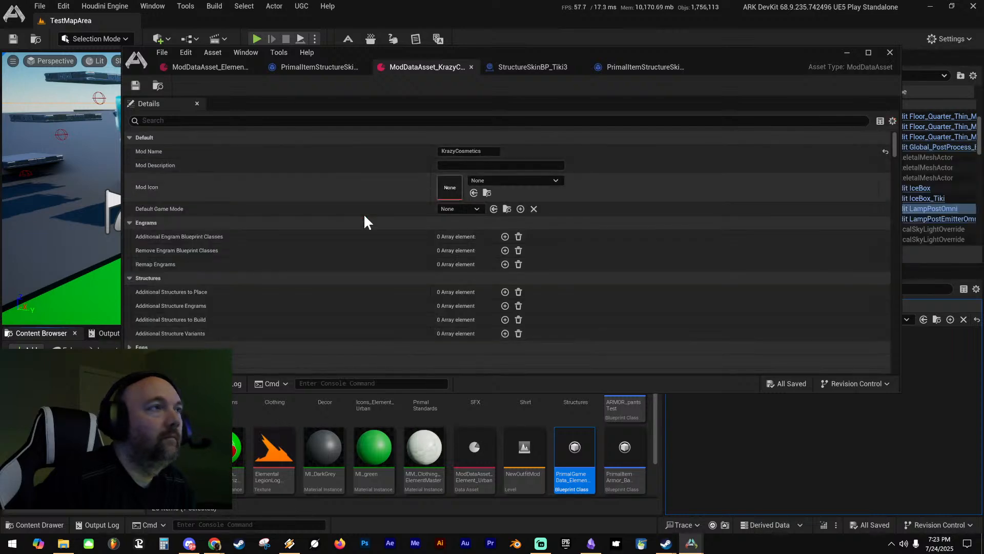
pyautogui.scroll(-4, 327, 232)
pyautogui.scroll(-5, 328, 235)
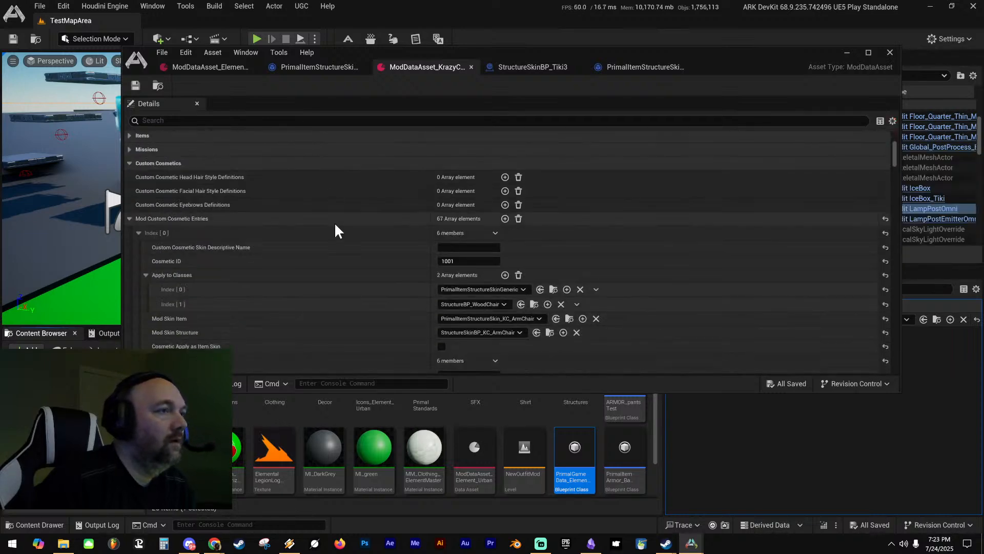
pyautogui.scroll(-15, 336, 223)
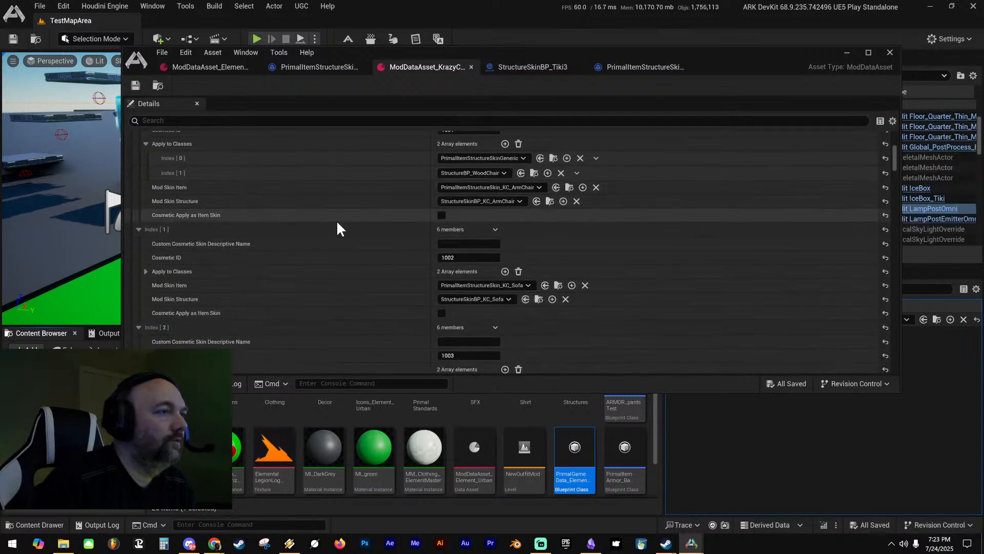
pyautogui.scroll(-15, 341, 223)
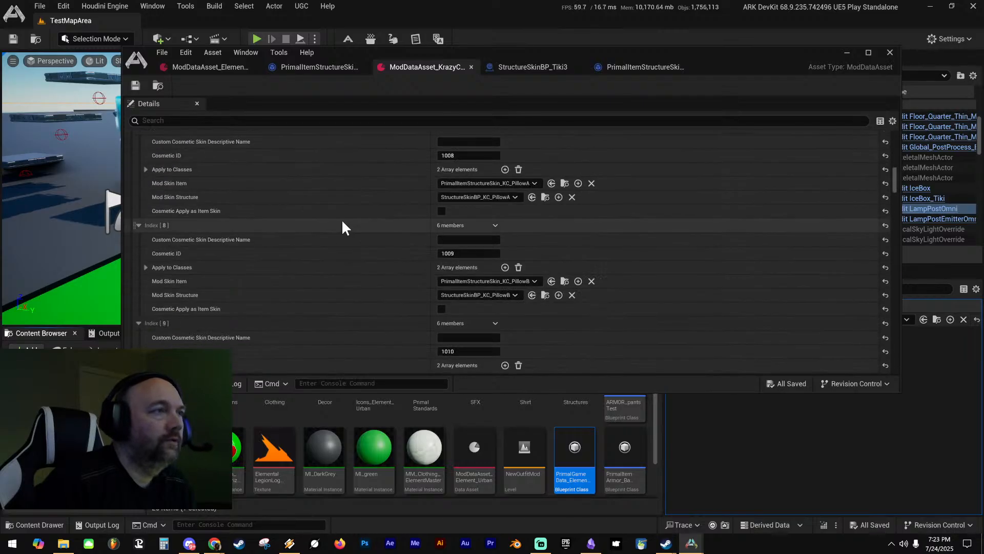
pyautogui.scroll(-8, 350, 220)
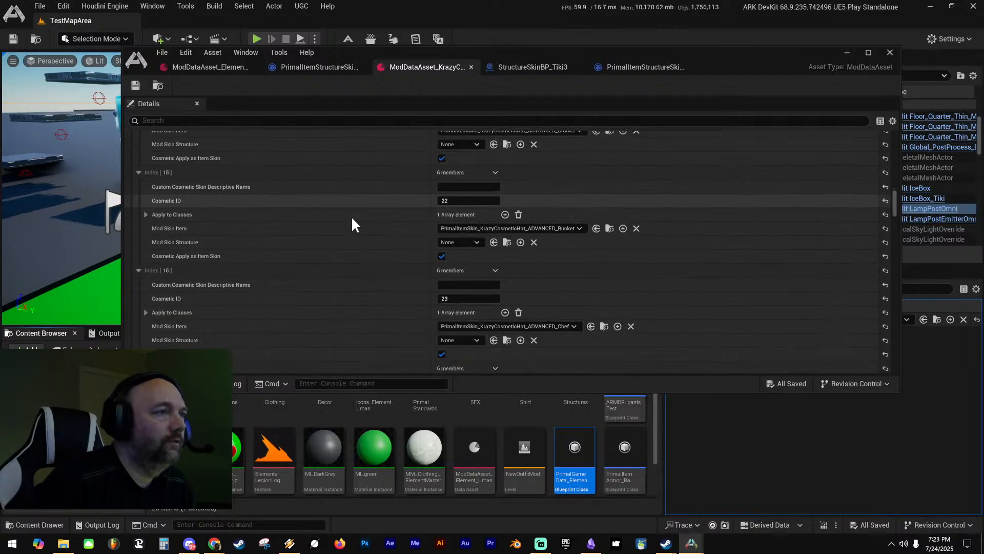
pyautogui.moveTo(895, 204); pyautogui.dragTo(881, 66)
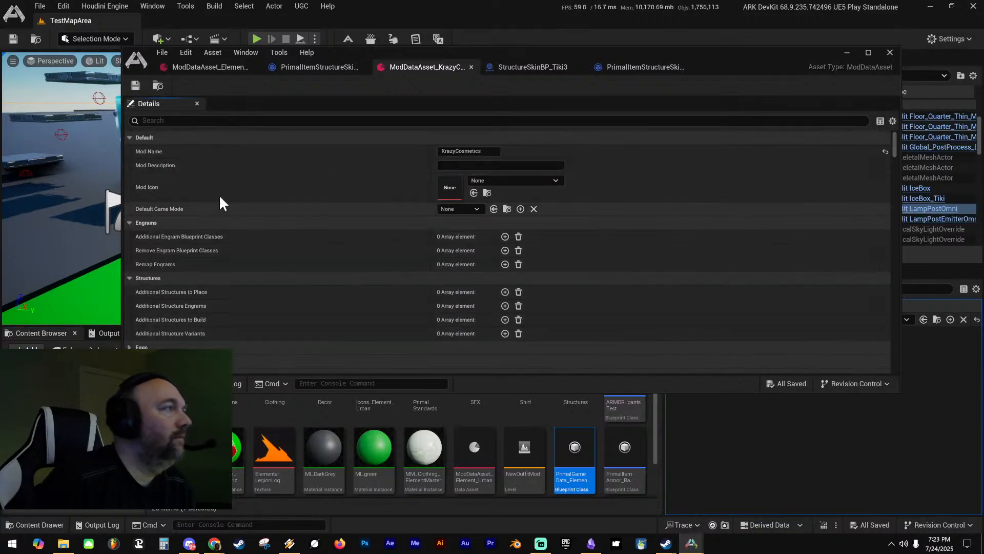
pyautogui.click(892, 121)
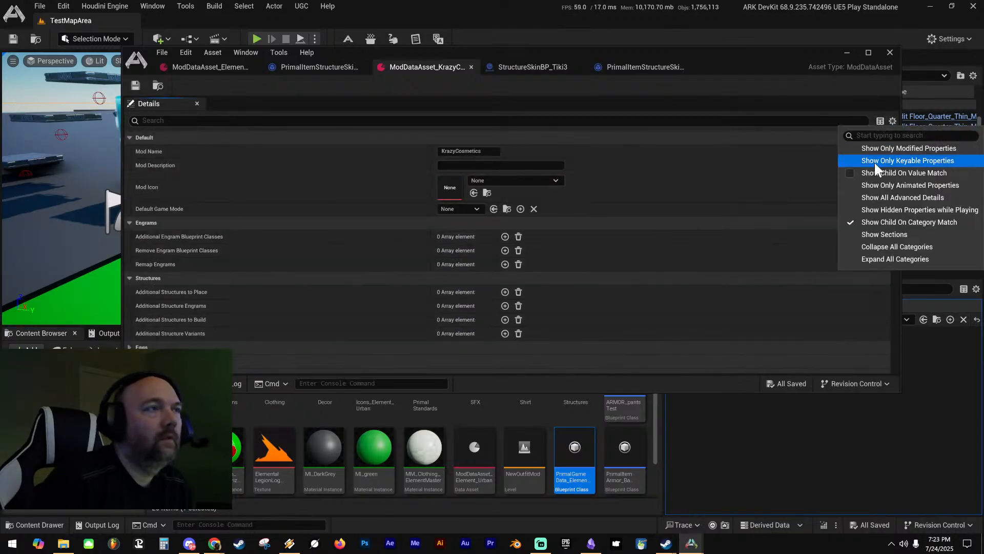
pyautogui.click(893, 148)
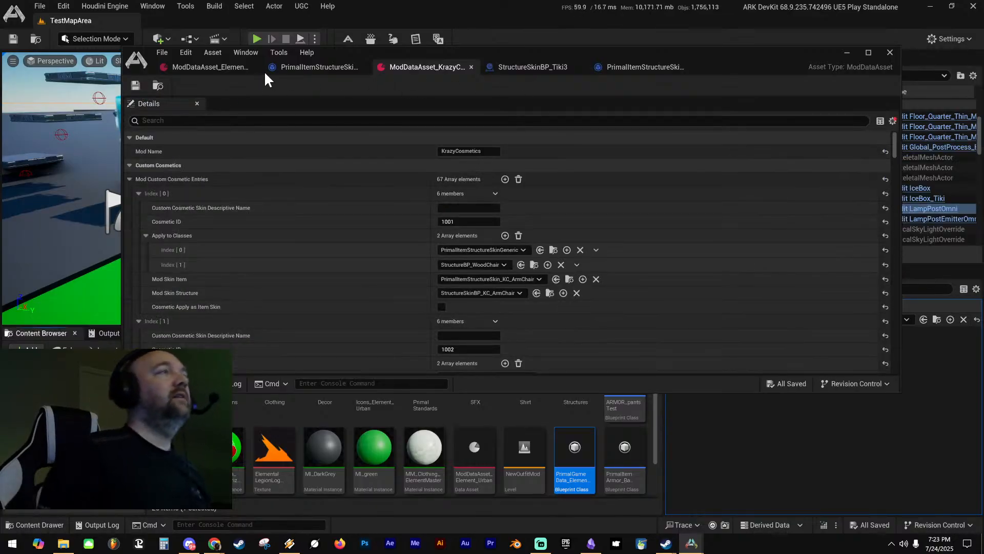
# Compare the modified class defaults of PrimalItemStructureSkin_KC_Storages and PrimalItemStructureSkin_Tiki3, showing only modified properties for the Tiki item
pyautogui.click(304, 67)
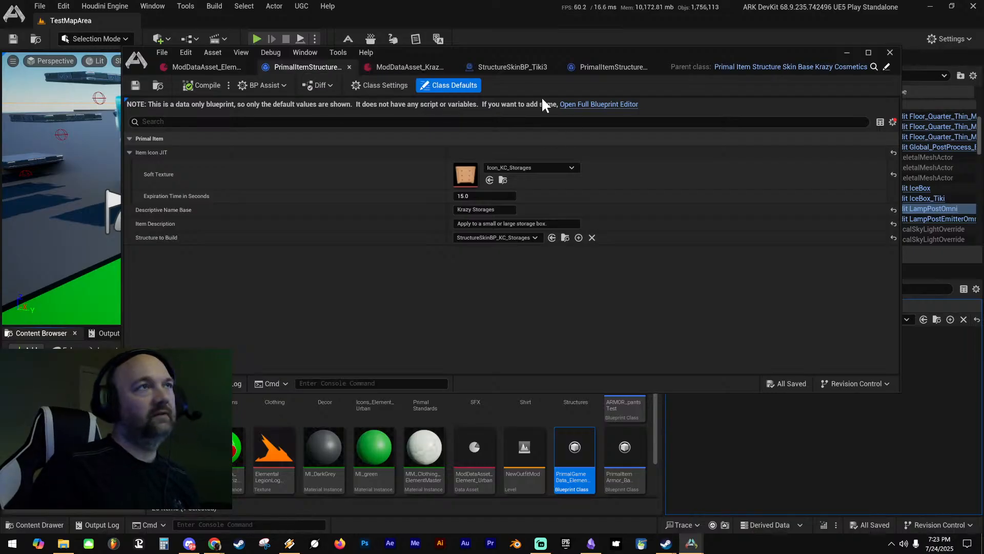
pyautogui.click(599, 70)
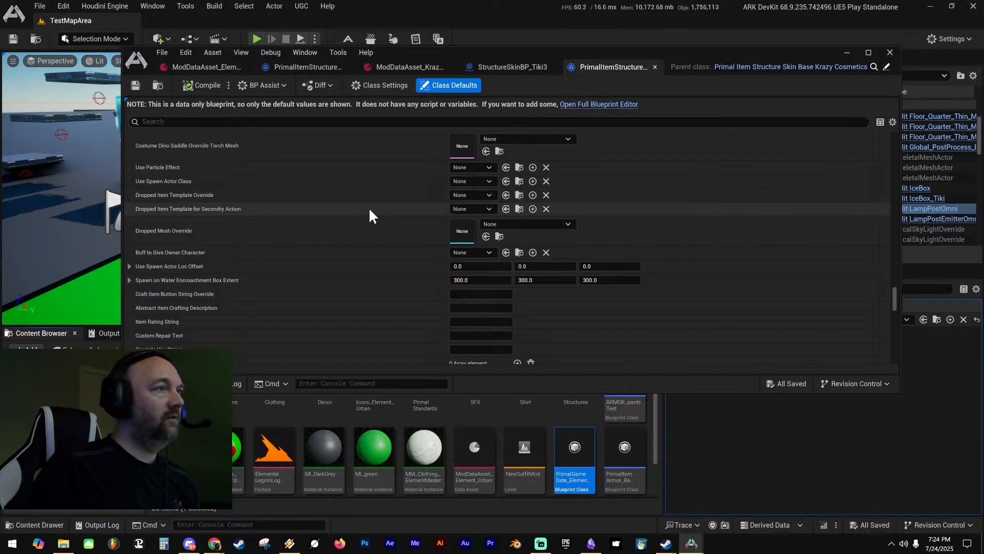
pyautogui.click(894, 121)
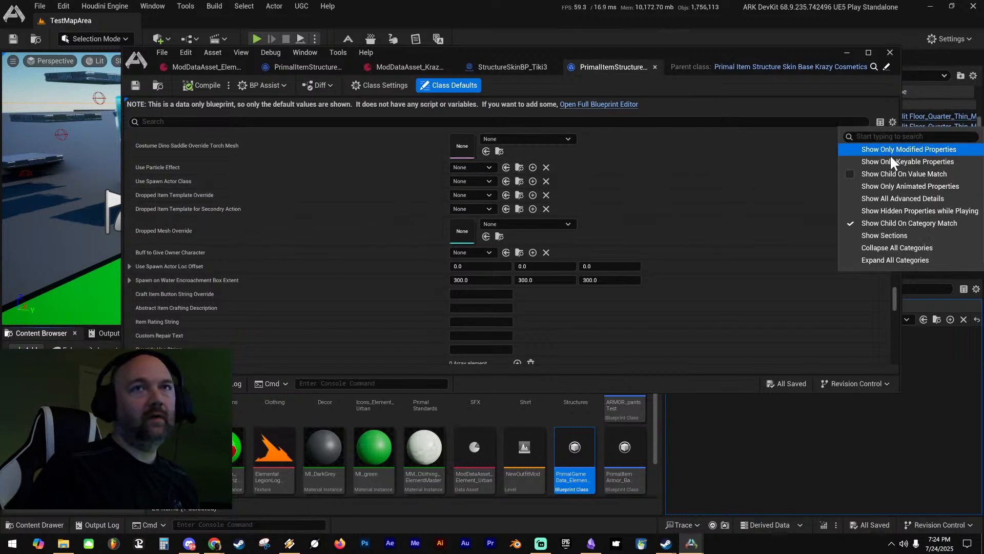
pyautogui.click(894, 149)
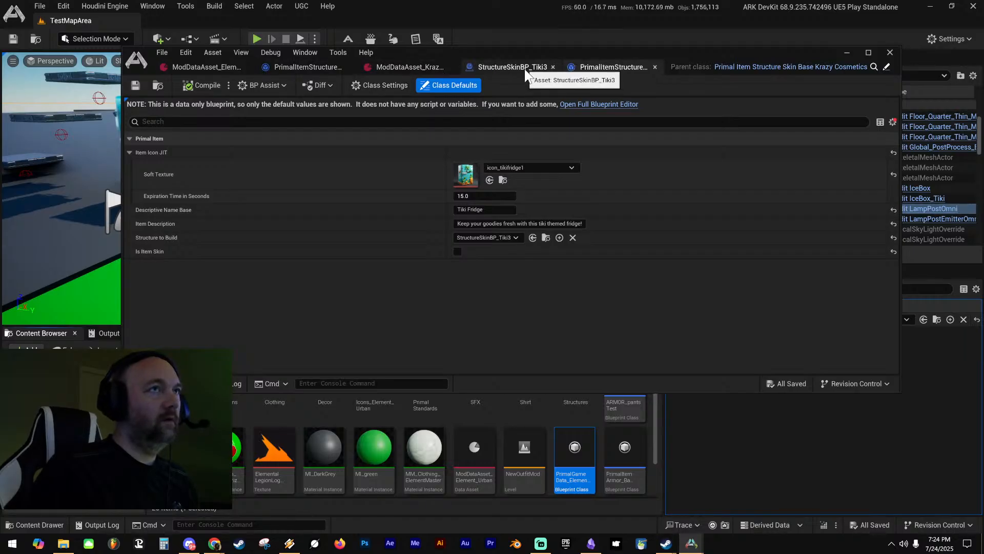
pyautogui.click(316, 70)
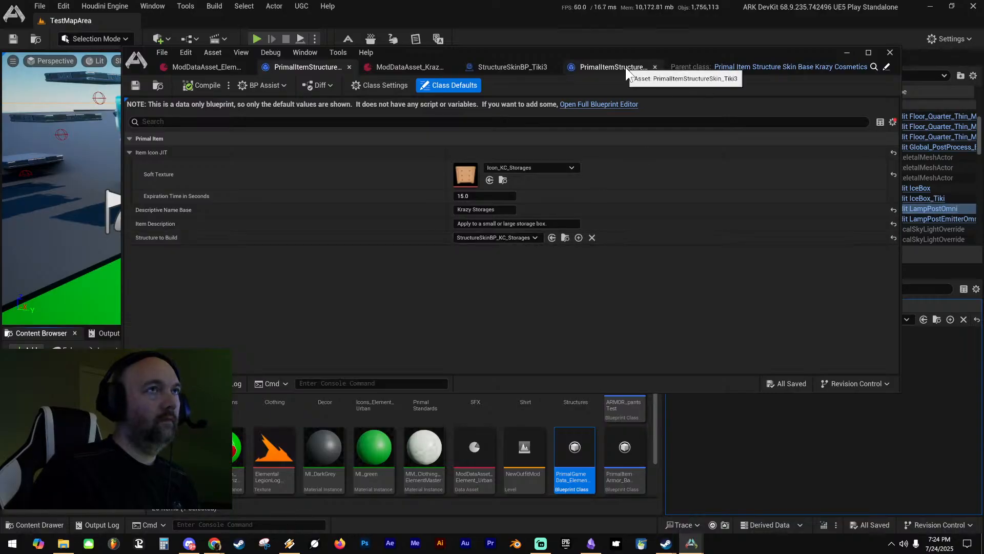
pyautogui.click(626, 67)
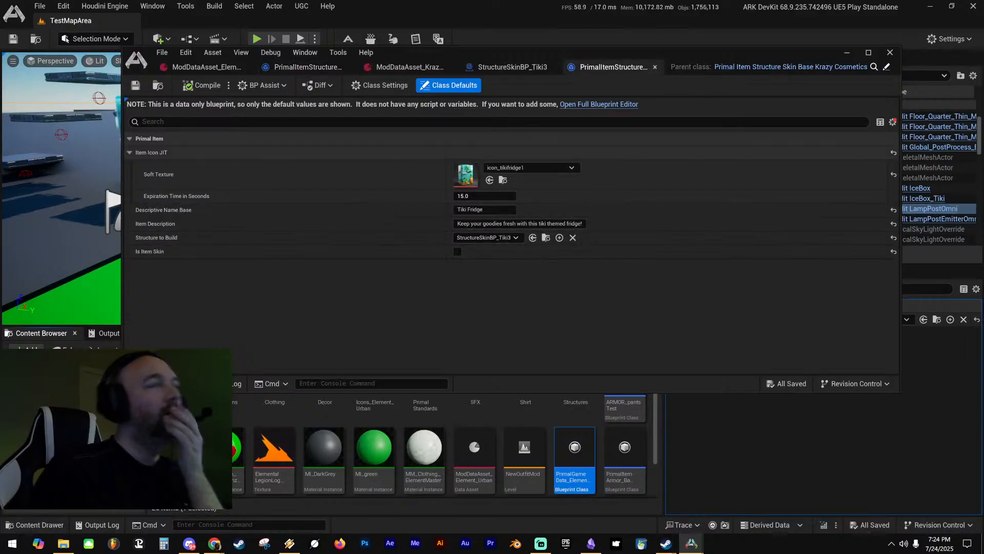
pyautogui.click(303, 68)
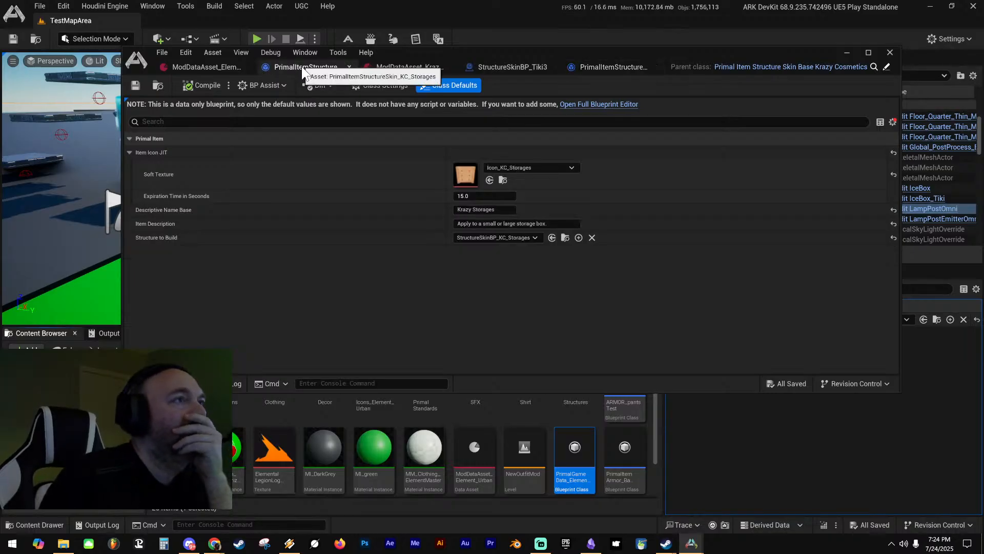
pyautogui.click(605, 71)
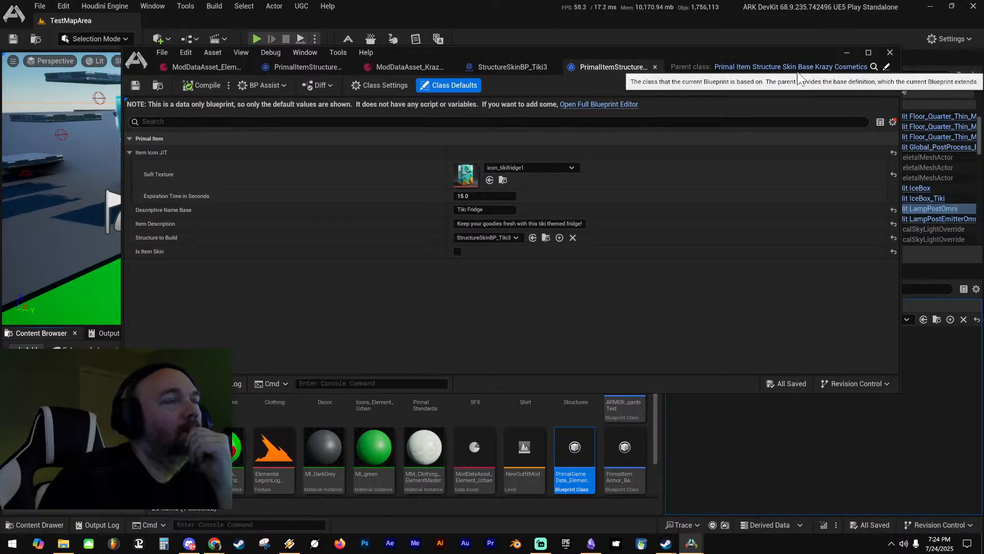
# Show all class defaults of the Tiki Fridge item, including unmodified ones, and examine its class arrays, Structure to Build and item type properties
pyautogui.click(892, 121)
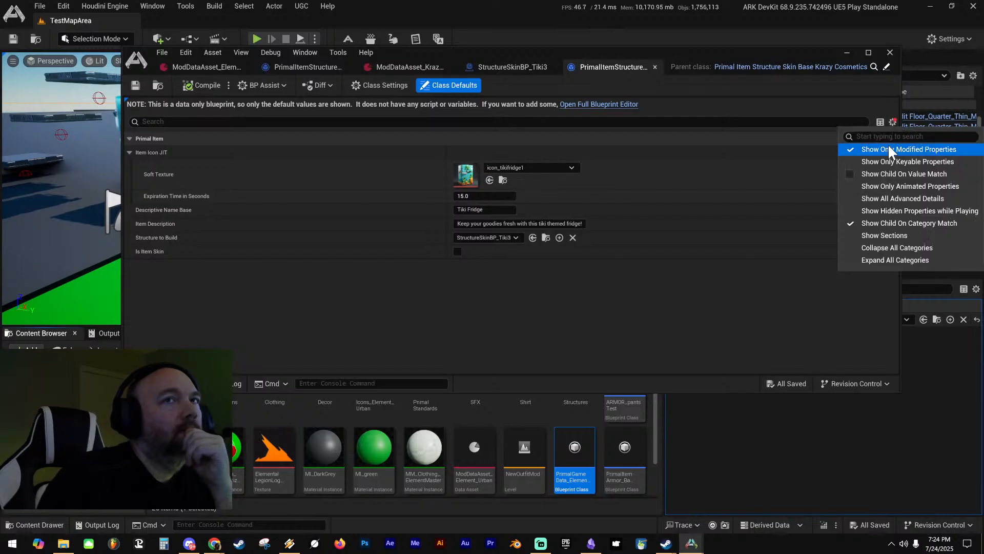
pyautogui.click(888, 144)
pyautogui.scroll(-10, 367, 233)
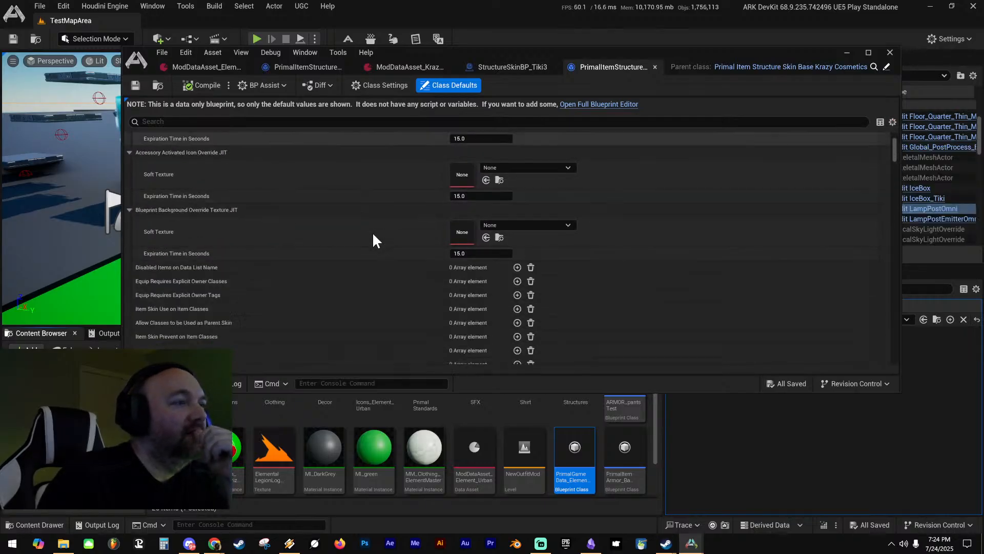
pyautogui.scroll(-10, 376, 230)
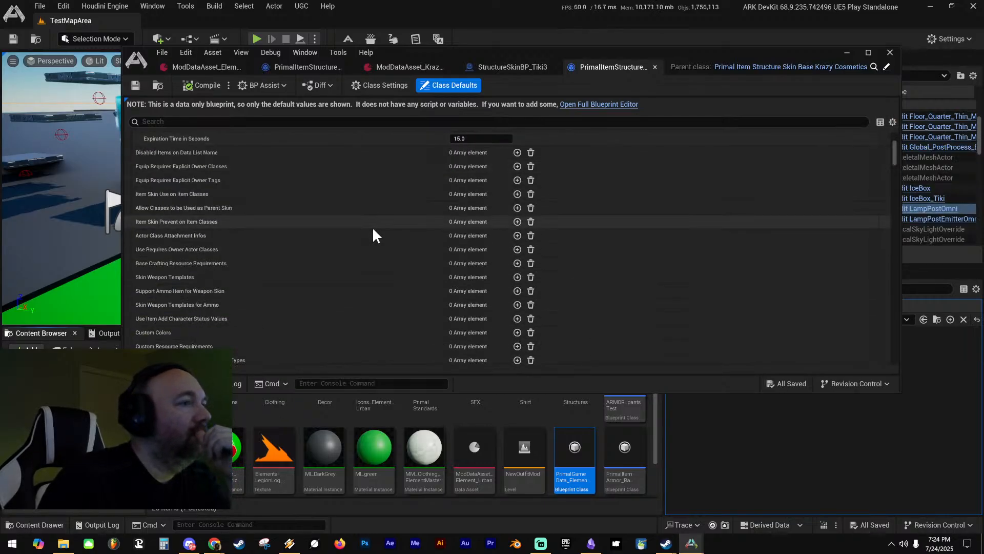
pyautogui.scroll(-8, 375, 229)
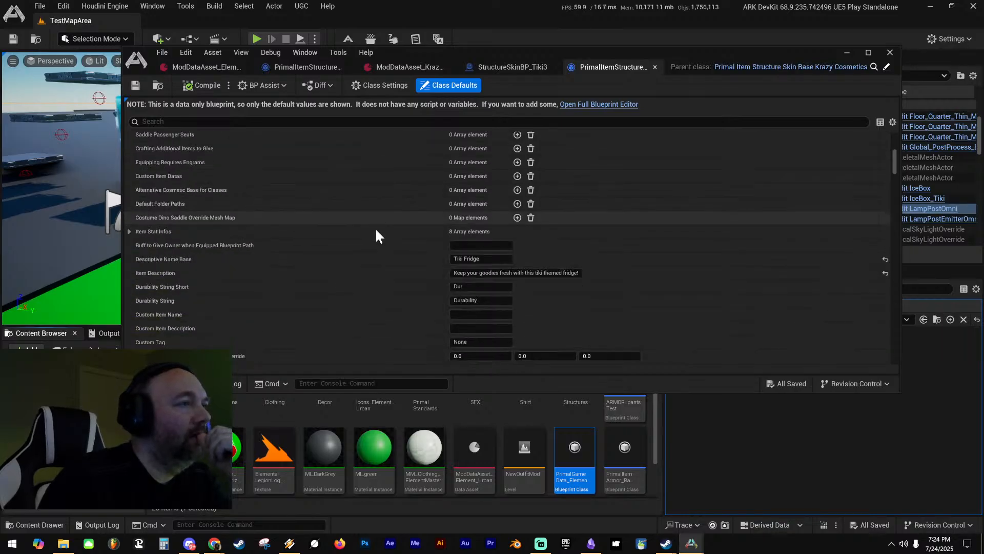
pyautogui.scroll(-6, 379, 226)
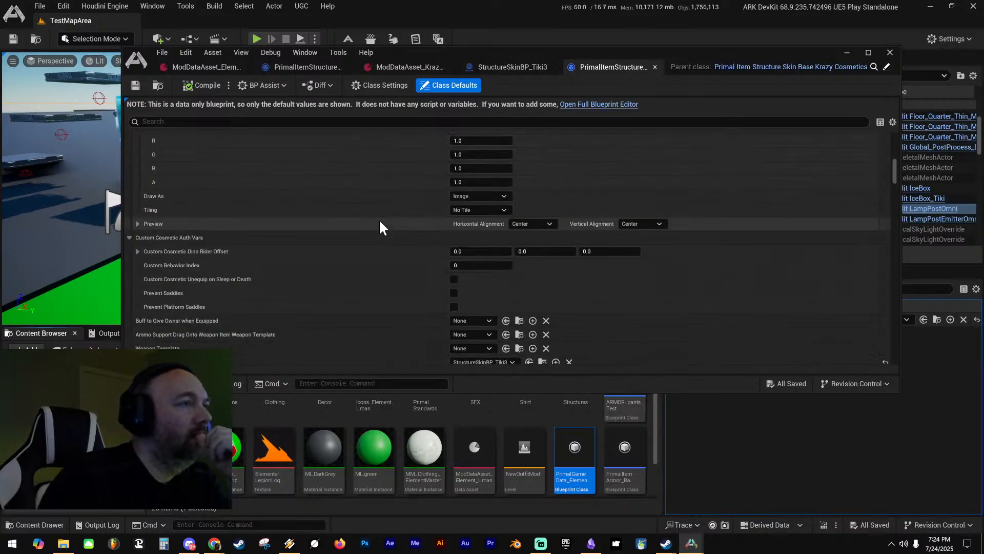
pyautogui.scroll(-5, 379, 222)
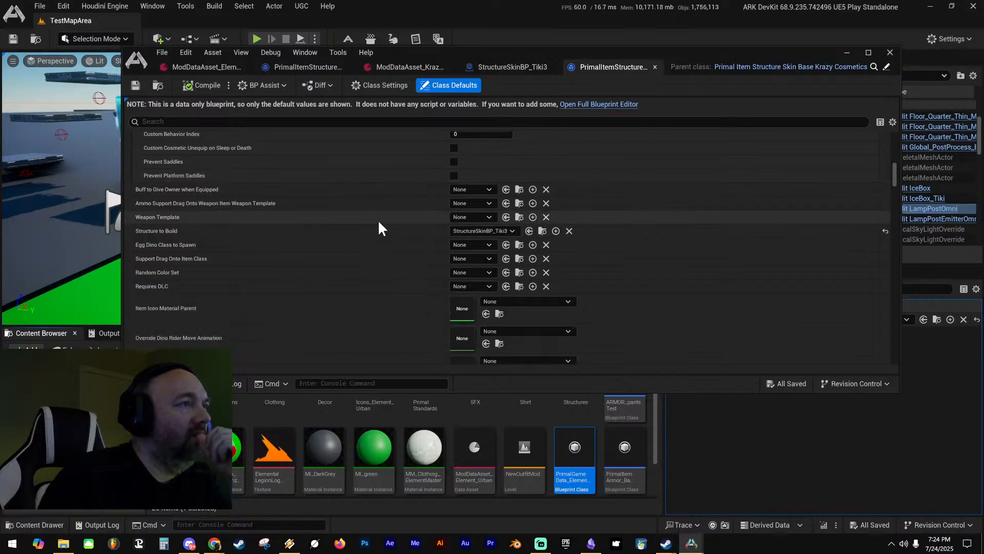
pyautogui.scroll(-6, 379, 222)
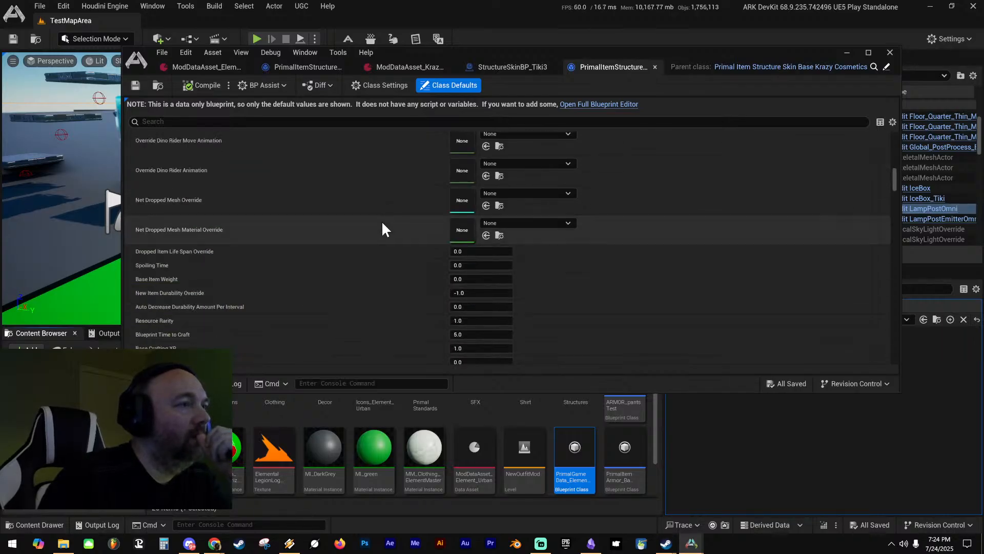
pyautogui.scroll(-6, 383, 224)
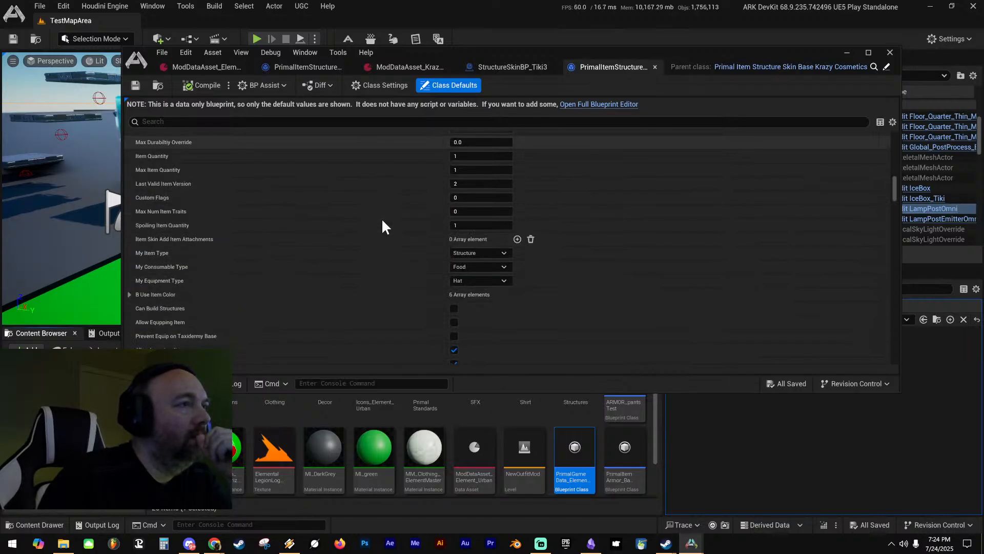
pyautogui.scroll(-6, 382, 220)
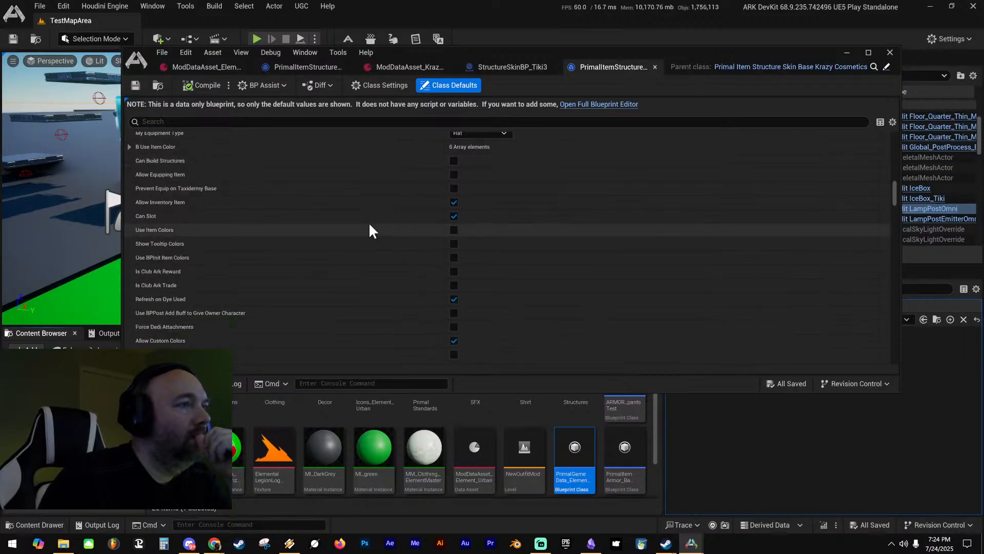
# Examine the Tiki Fridge item's Primal Item checkbox options, from inventory and color flags through the grinding, usability and equip flags
pyautogui.scroll(7, 382, 220)
pyautogui.scroll(-9, 392, 276)
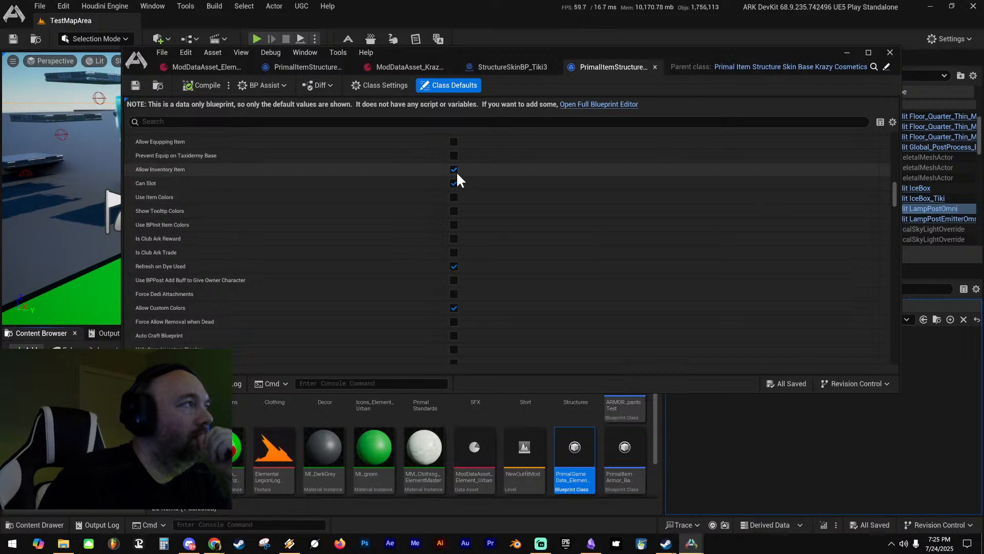
pyautogui.scroll(-4, 411, 239)
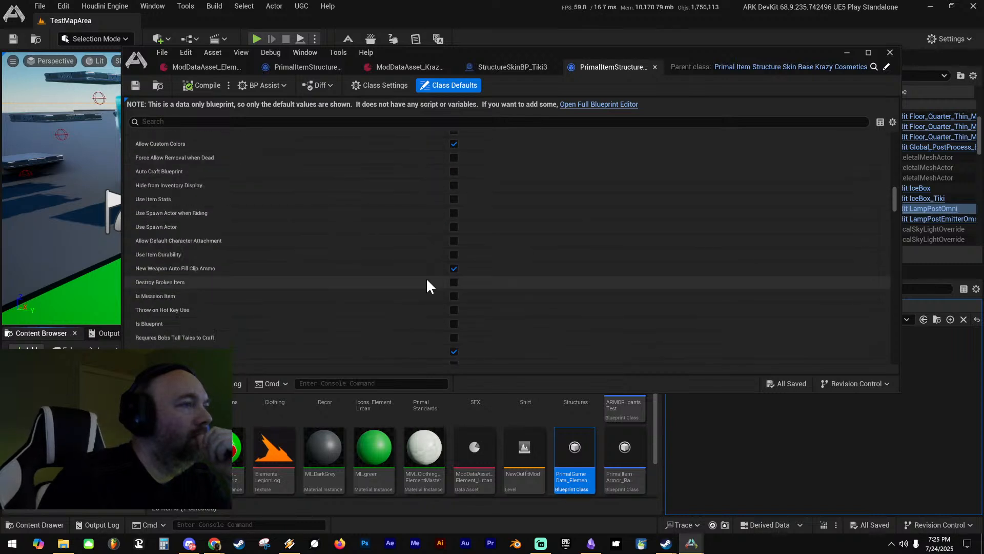
pyautogui.scroll(-5, 428, 264)
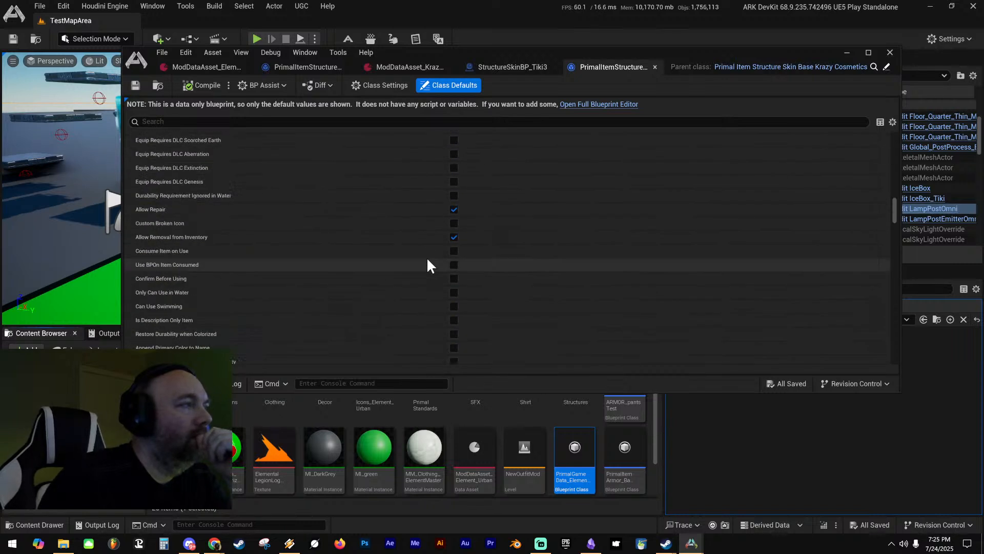
pyautogui.scroll(-5, 428, 261)
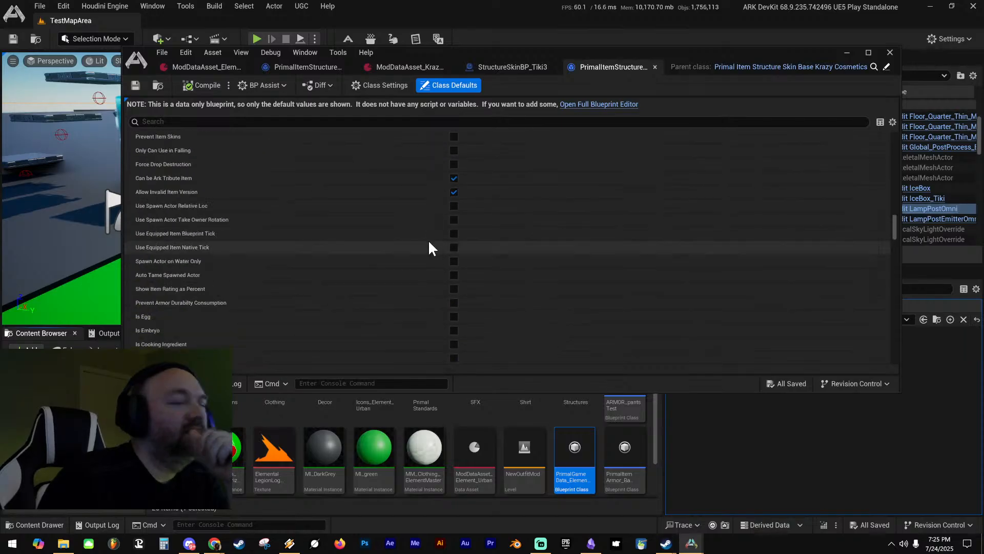
pyautogui.scroll(-5, 428, 241)
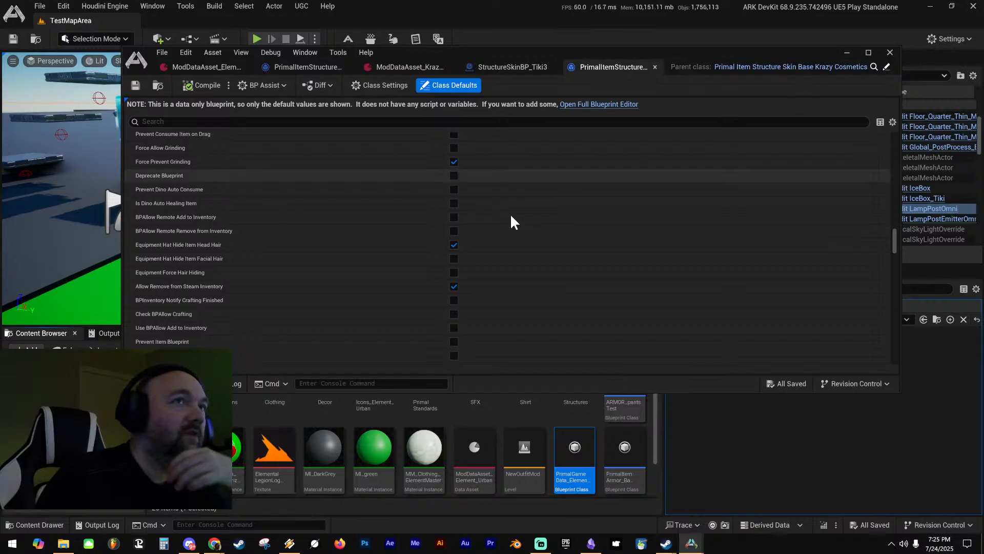
pyautogui.scroll(-5, 379, 251)
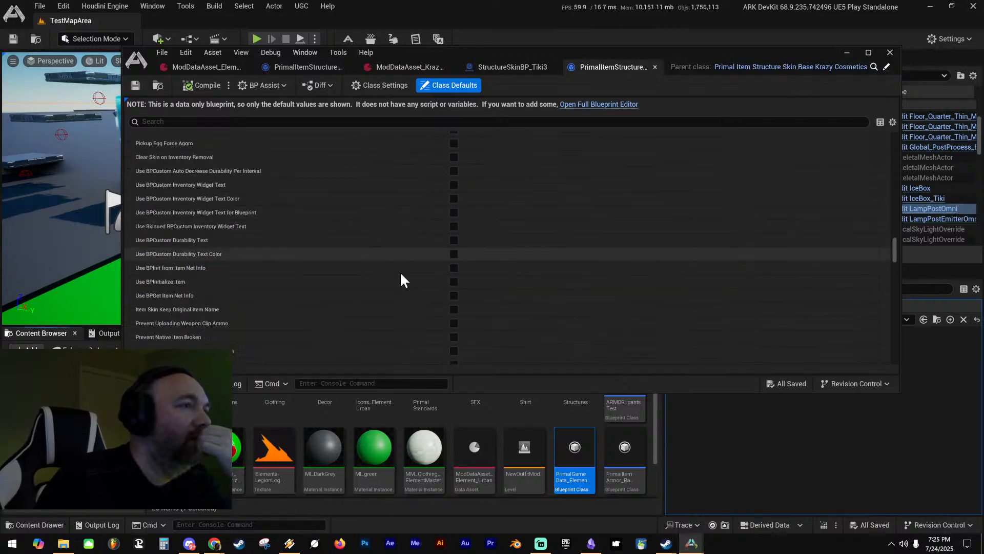
pyautogui.scroll(-8, 401, 280)
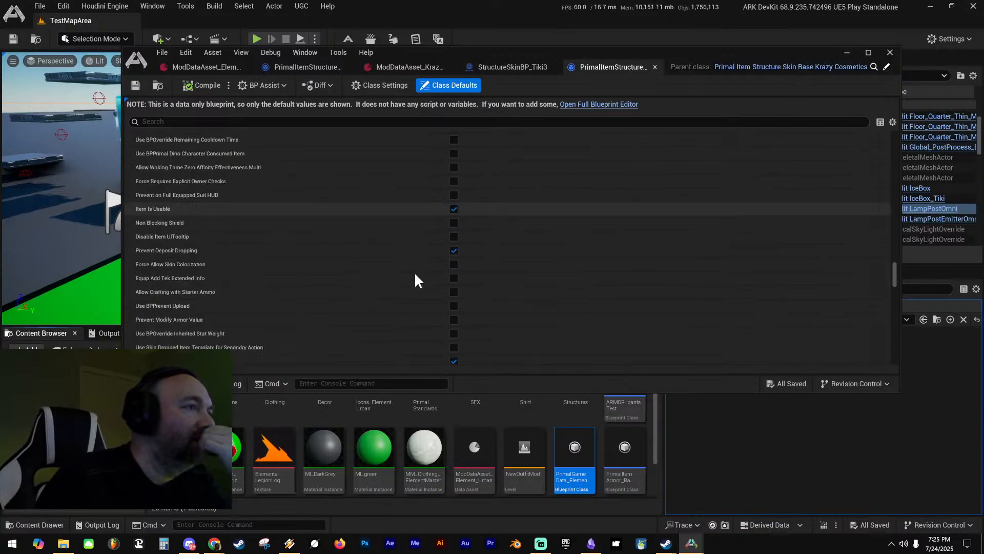
pyautogui.scroll(-4, 416, 279)
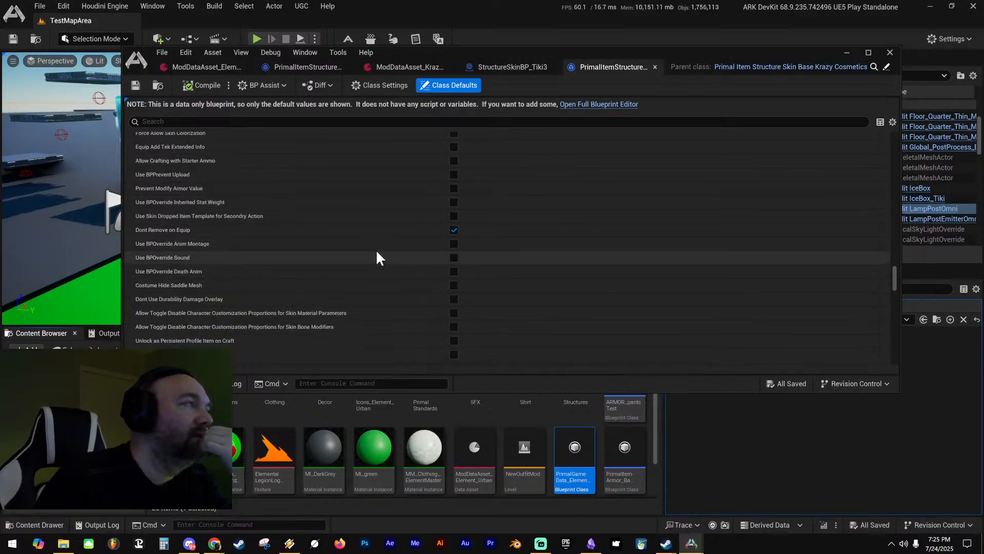
# Examine the Tiki Fridge item's Egg, Crops, Notification and Primal Item Sparse Class Data properties
pyautogui.scroll(-6, 377, 251)
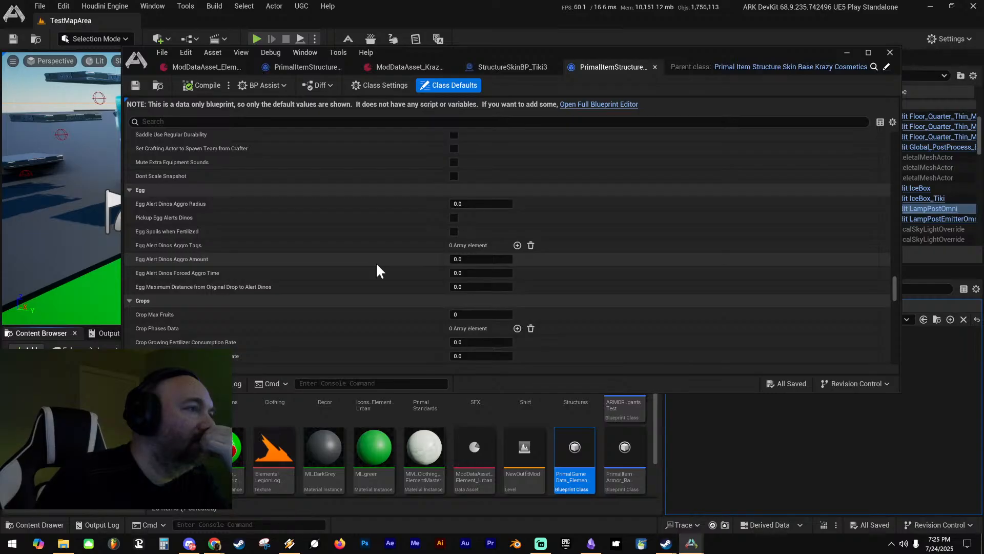
pyautogui.scroll(-7, 378, 266)
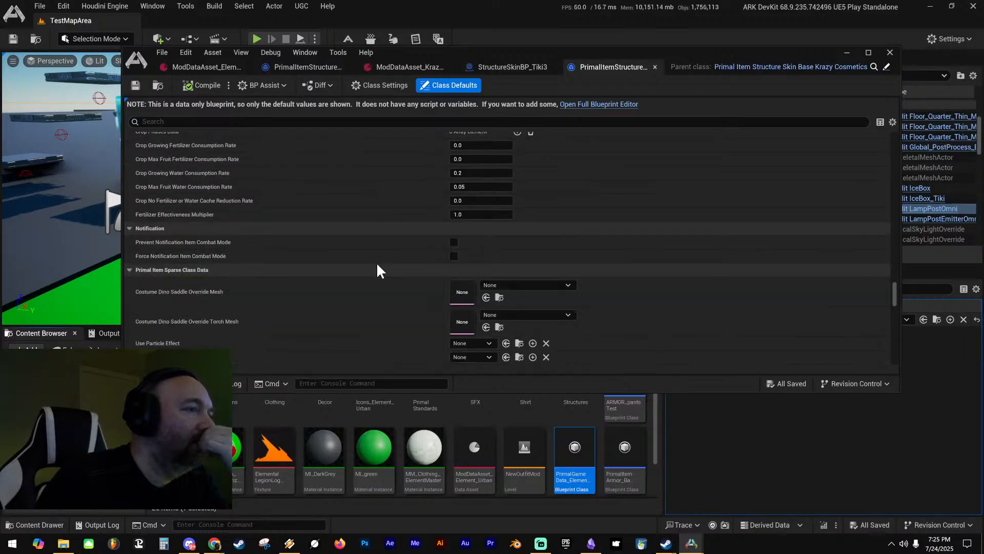
pyautogui.scroll(-2, 378, 265)
pyautogui.scroll(-2, 378, 266)
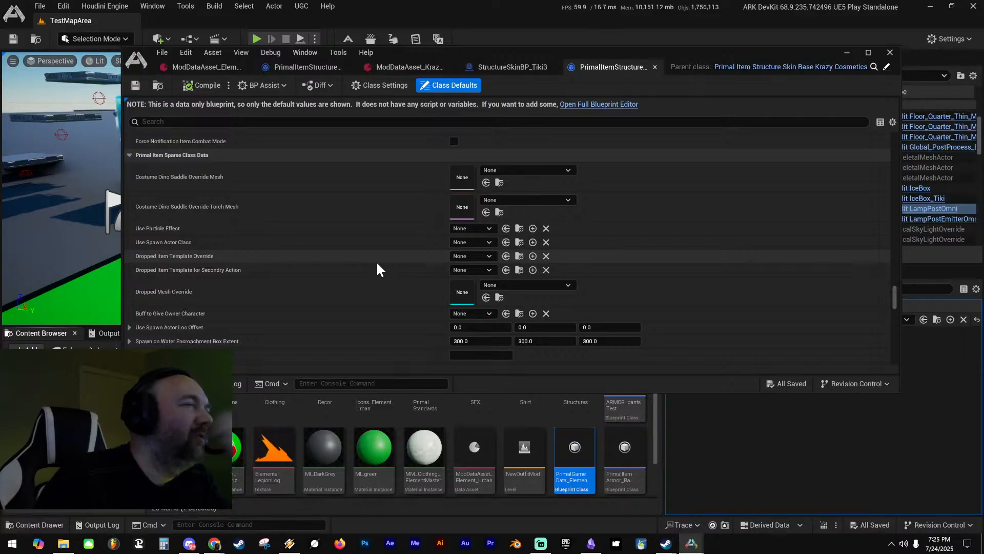
pyautogui.scroll(-2, 375, 261)
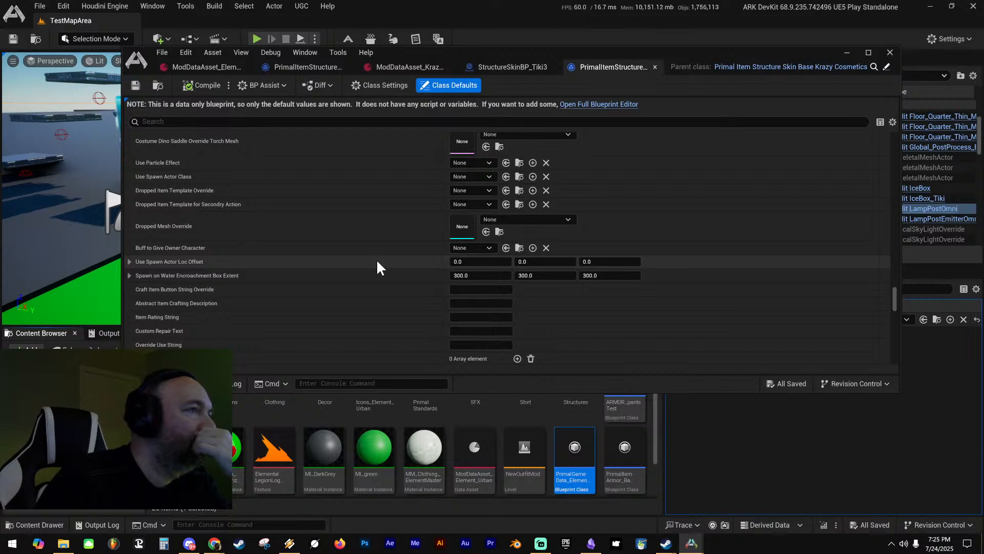
pyautogui.scroll(-4, 377, 259)
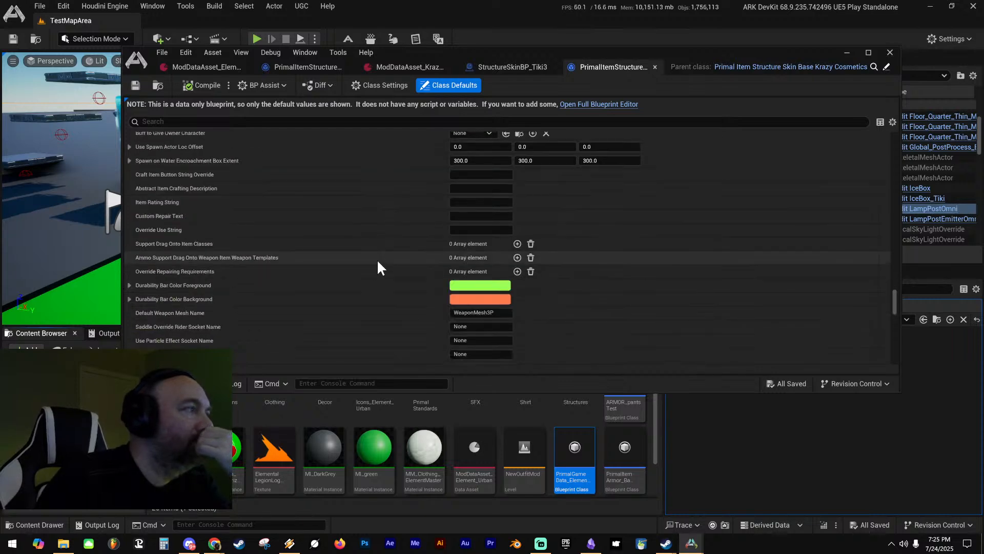
pyautogui.scroll(-10, 376, 259)
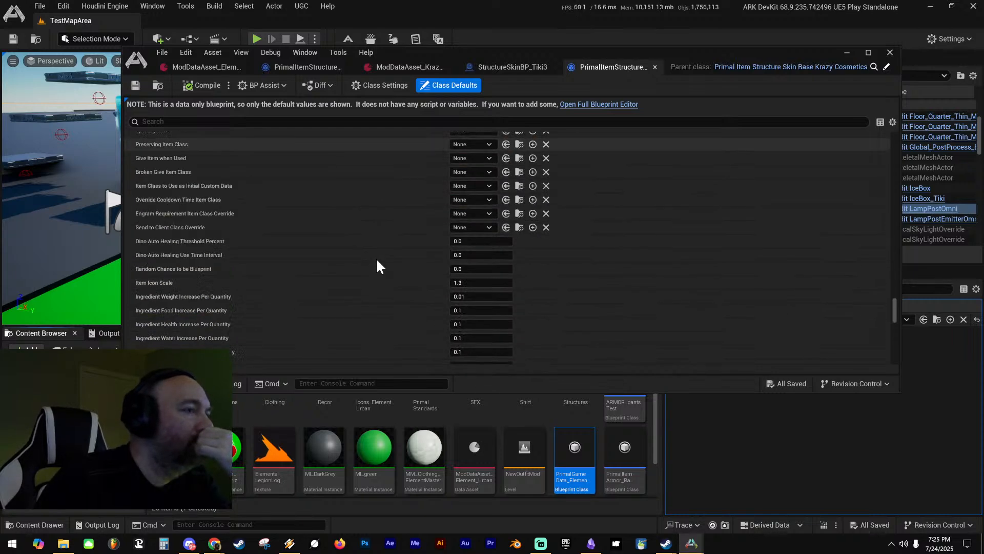
pyautogui.scroll(-10, 377, 259)
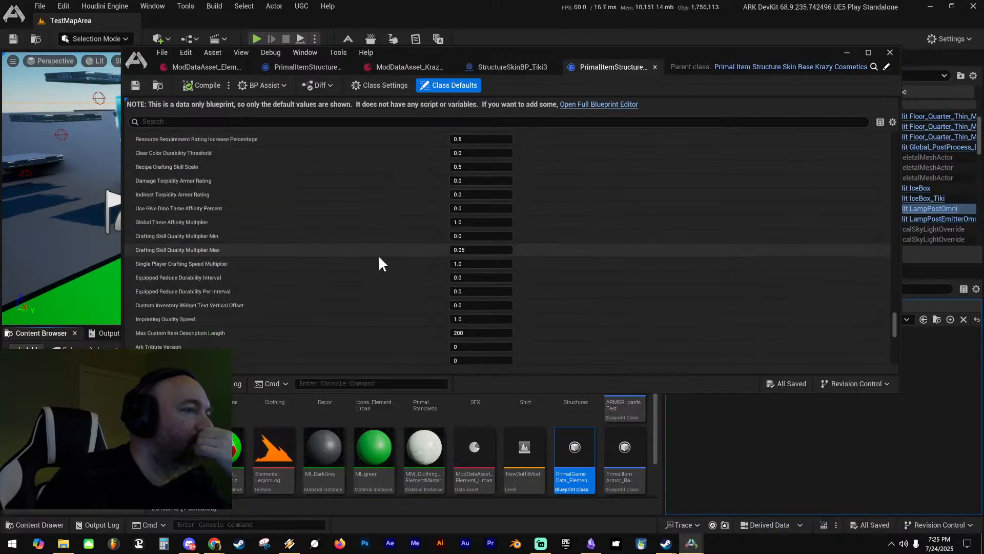
pyautogui.scroll(-6, 380, 257)
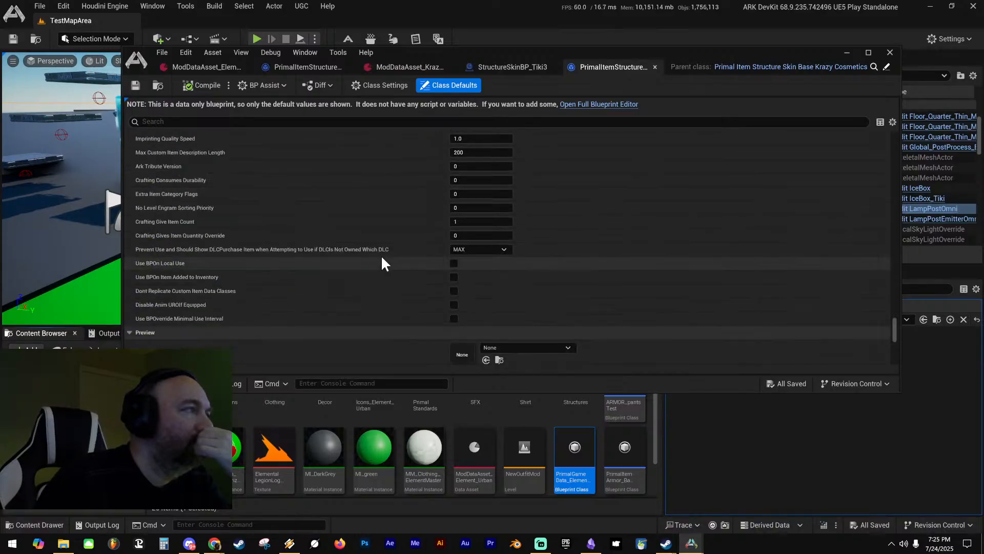
pyautogui.scroll(-4, 382, 263)
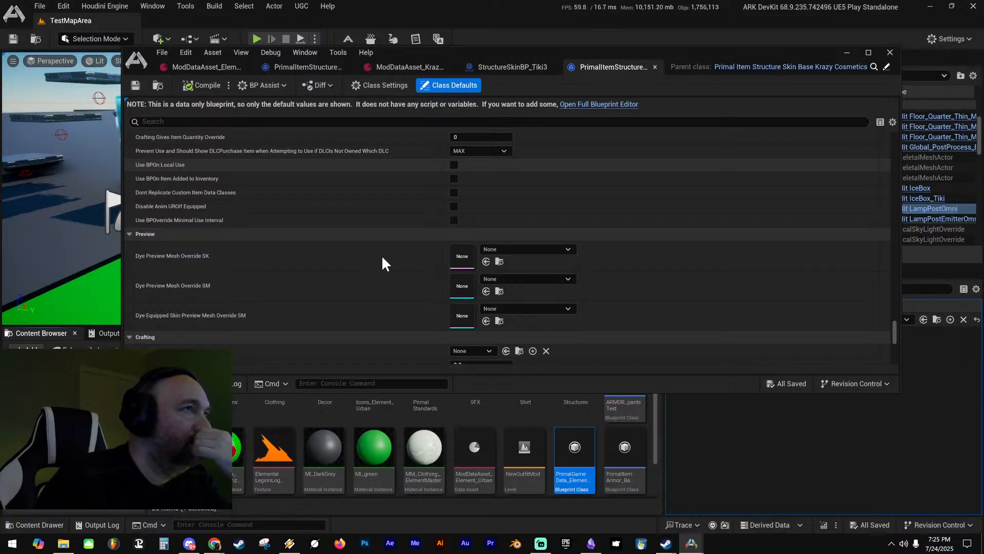
# Check the Tiki Fridge item's DLC purchase options without changing them, and review its Preview, Crafting, Context Menu, Sounds and Animation properties
pyautogui.scroll(1, 401, 244)
pyautogui.click(491, 186)
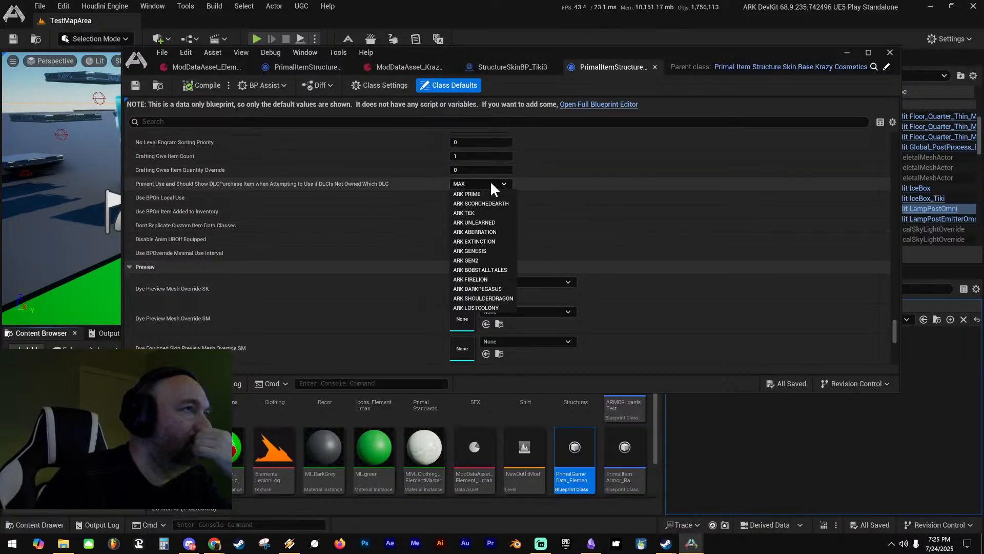
pyautogui.click(389, 213)
pyautogui.scroll(-4, 373, 235)
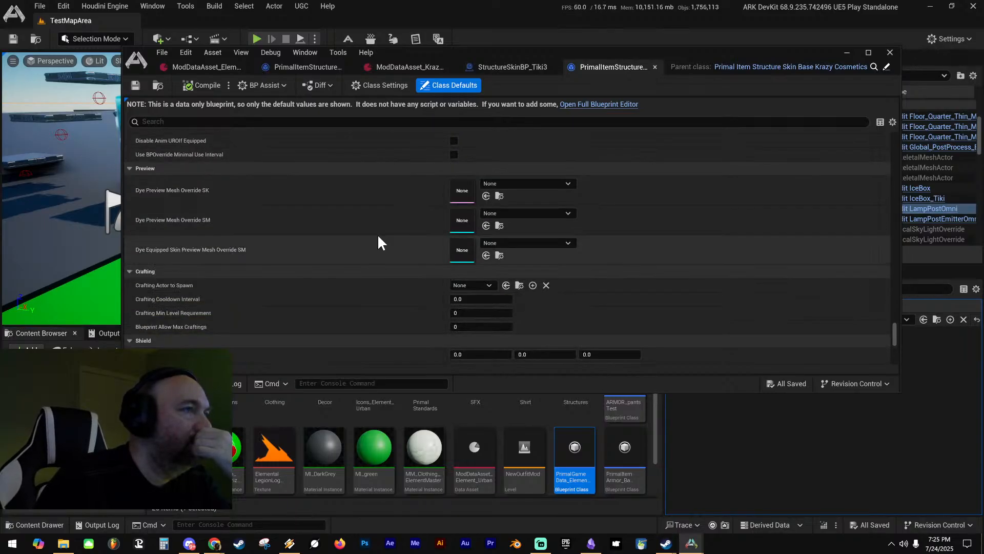
pyautogui.scroll(-4, 379, 236)
pyautogui.scroll(-8, 385, 240)
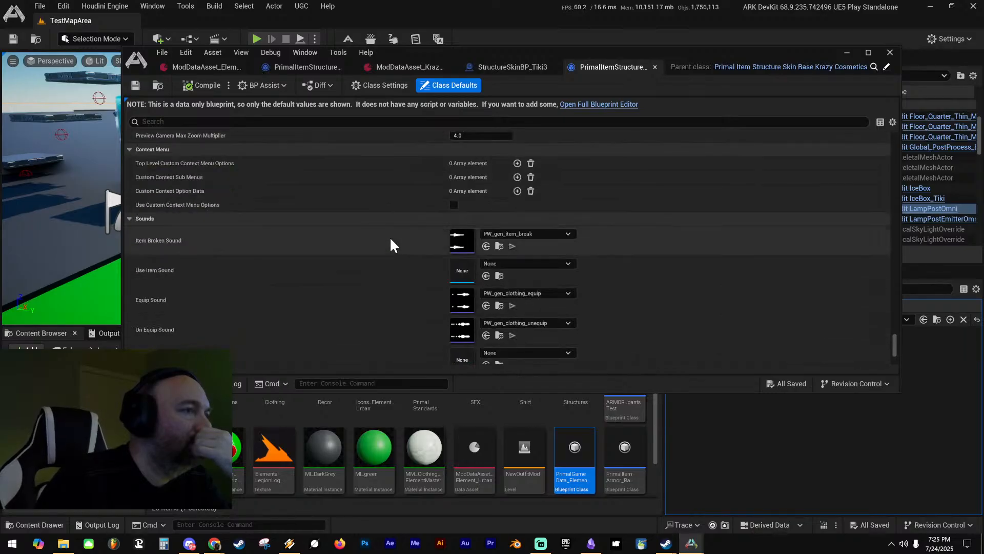
pyautogui.scroll(-8, 390, 239)
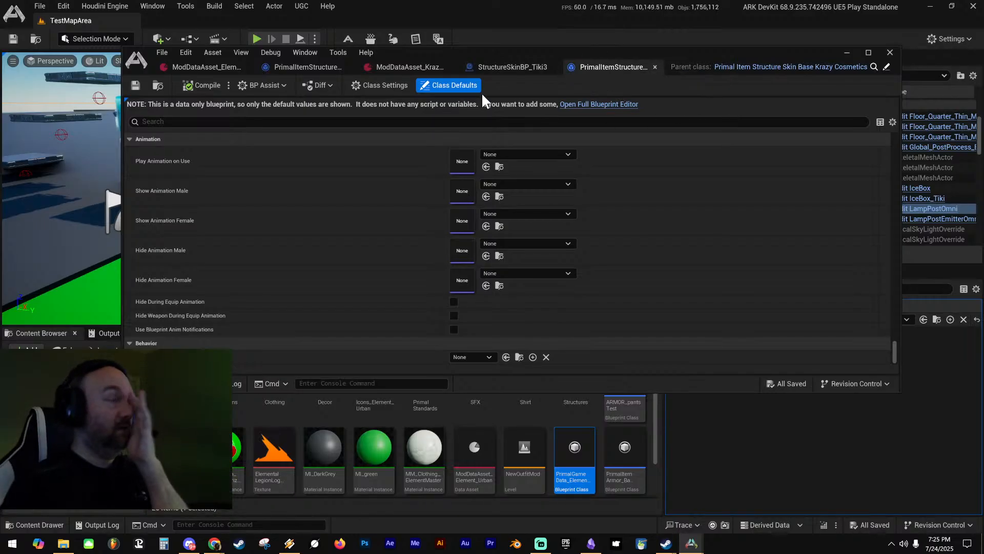
# Review the cosmetic entries of the KrazyCosmetics and Tiki Fridge mod data assets and inspect the SecondPreviewMesh component of StructureSkinBP_Tiki3
pyautogui.click(418, 71)
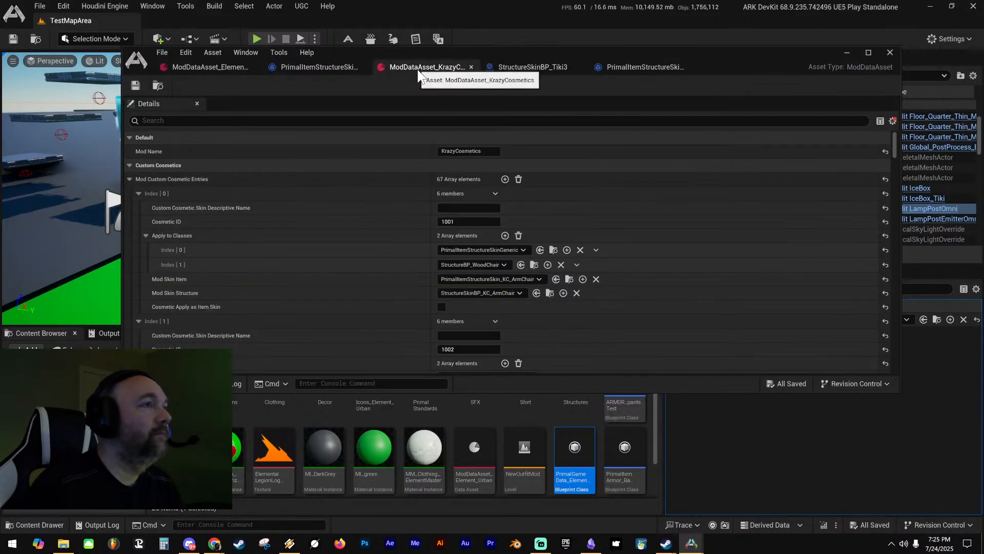
pyautogui.click(218, 67)
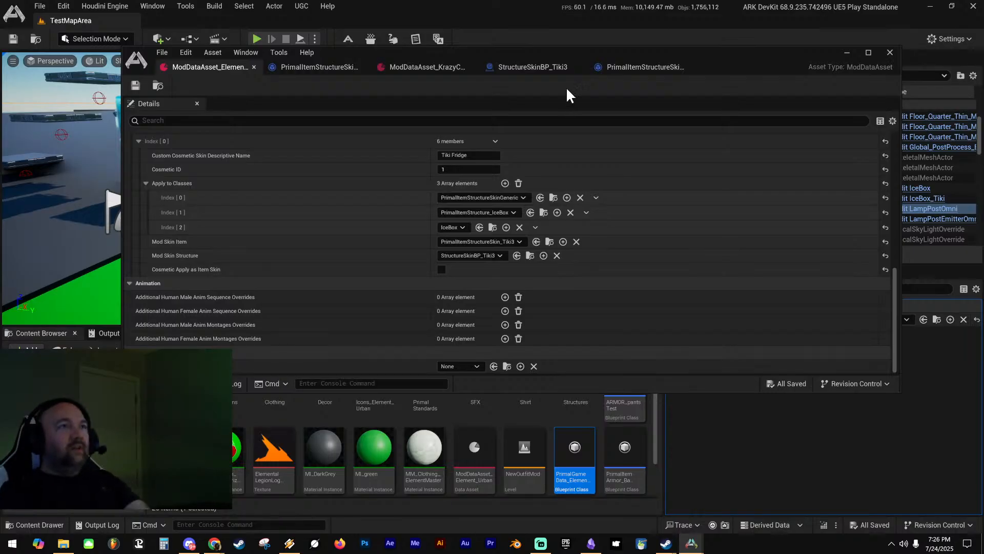
pyautogui.click(537, 67)
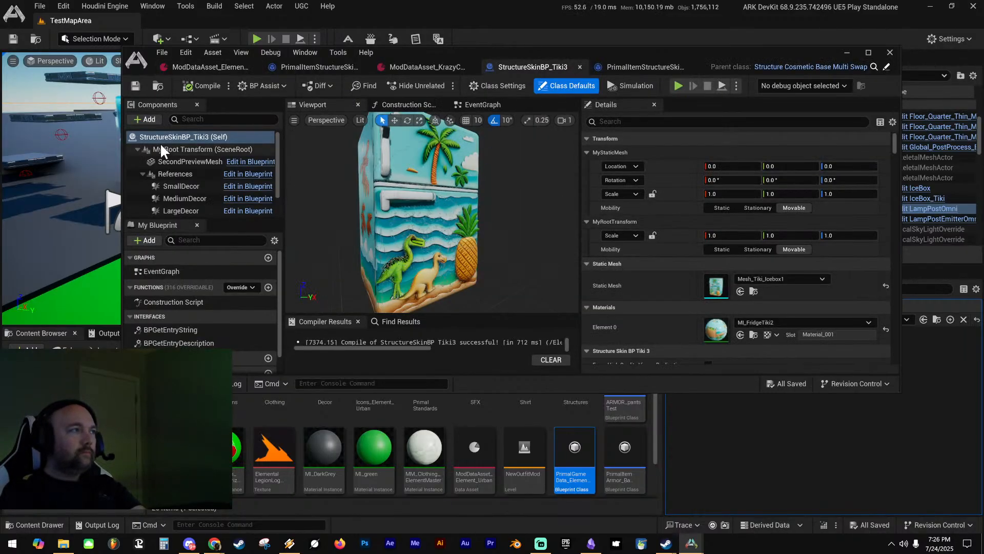
pyautogui.click(190, 161)
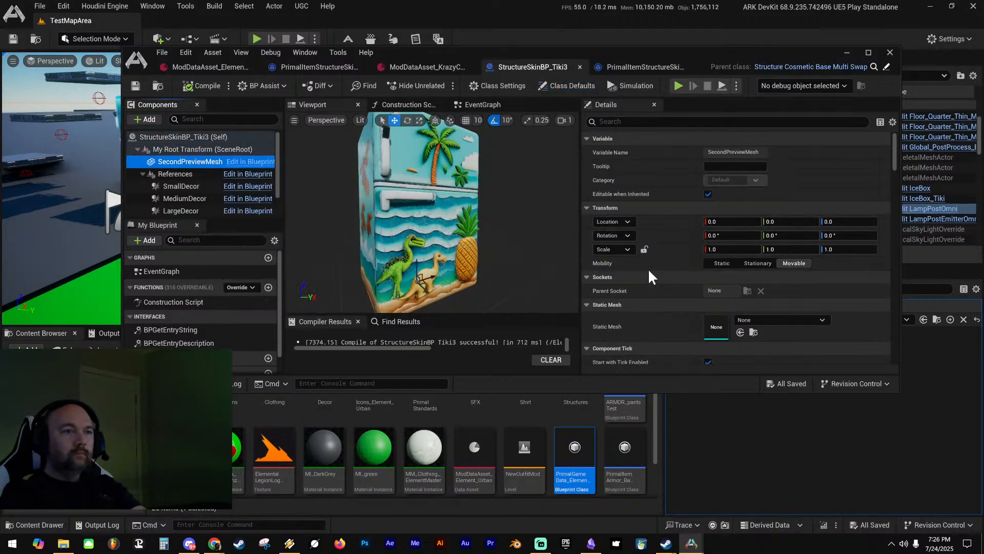
pyautogui.scroll(-4, 649, 267)
pyautogui.scroll(3, 650, 258)
pyautogui.scroll(2, 650, 254)
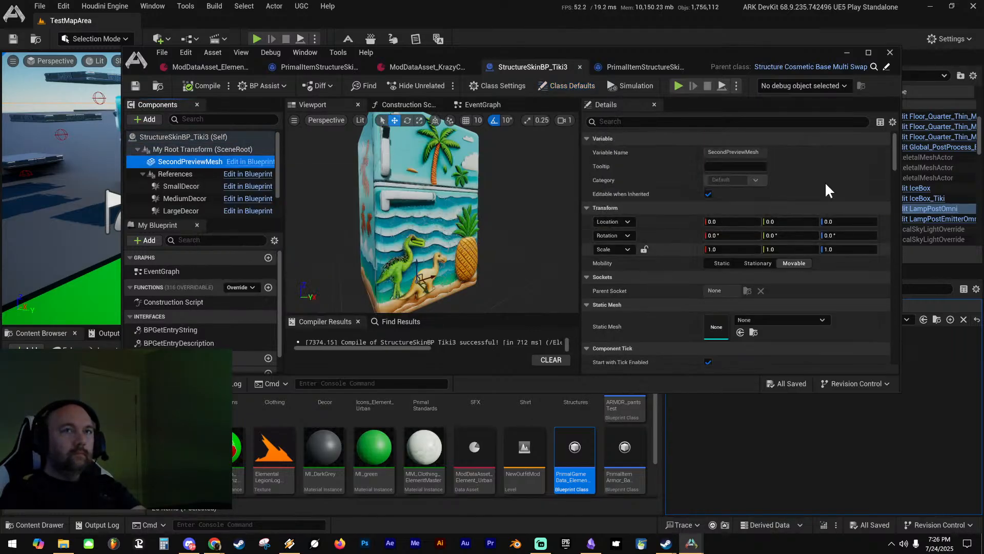
# Check only the modified properties of SecondPreviewMesh, restore the full property list, and examine its tick, physics and collision settings
pyautogui.click(893, 121)
pyautogui.click(885, 149)
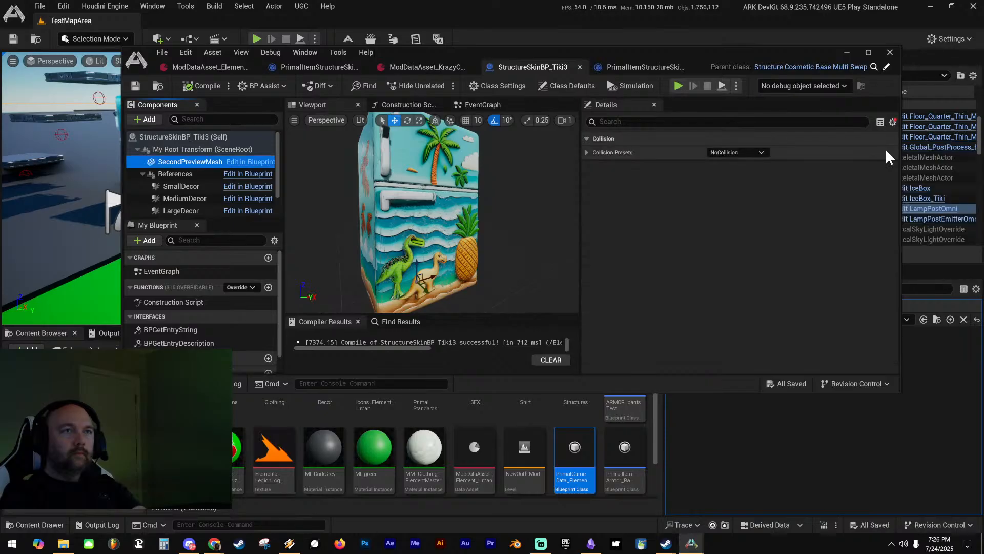
pyautogui.click(893, 122)
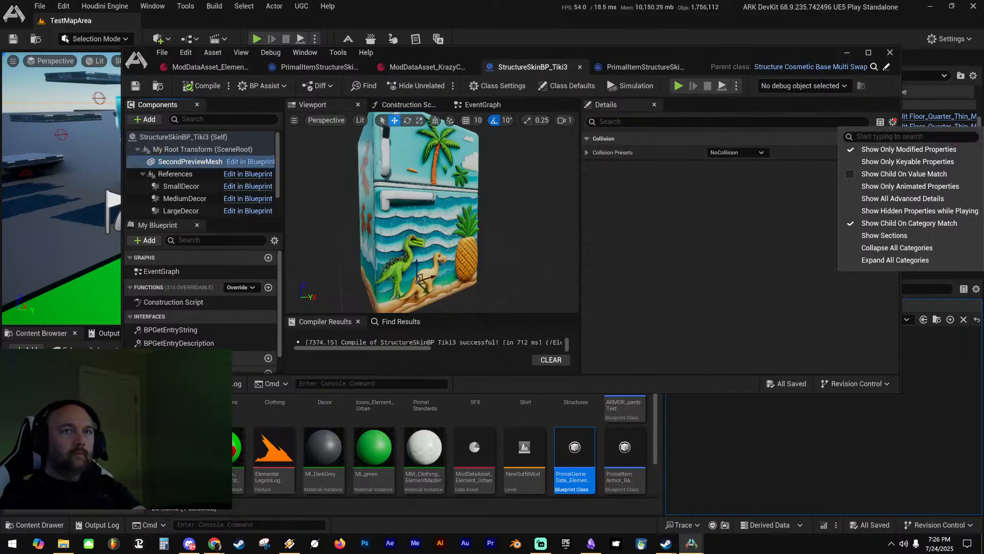
pyautogui.click(890, 149)
pyautogui.scroll(-10, 668, 210)
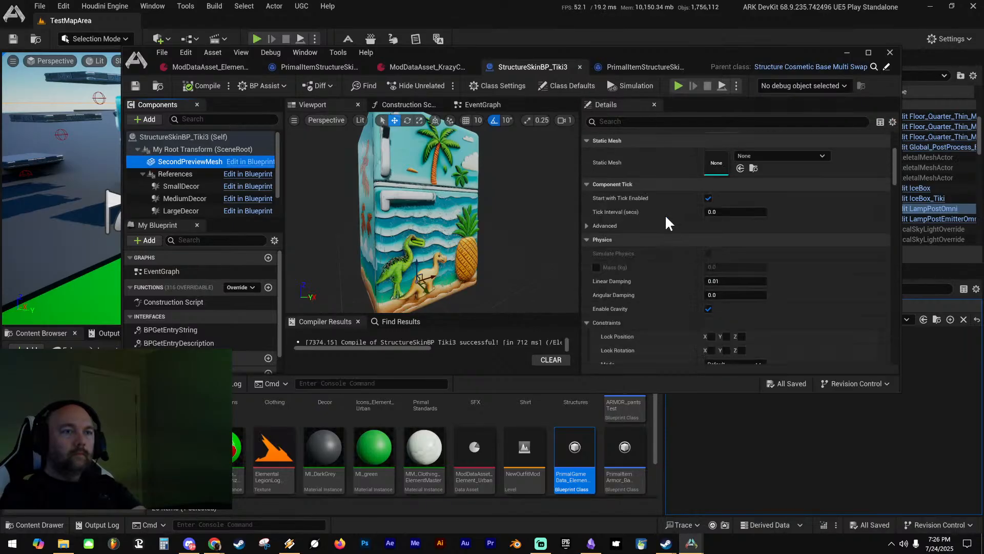
pyautogui.scroll(-8, 667, 213)
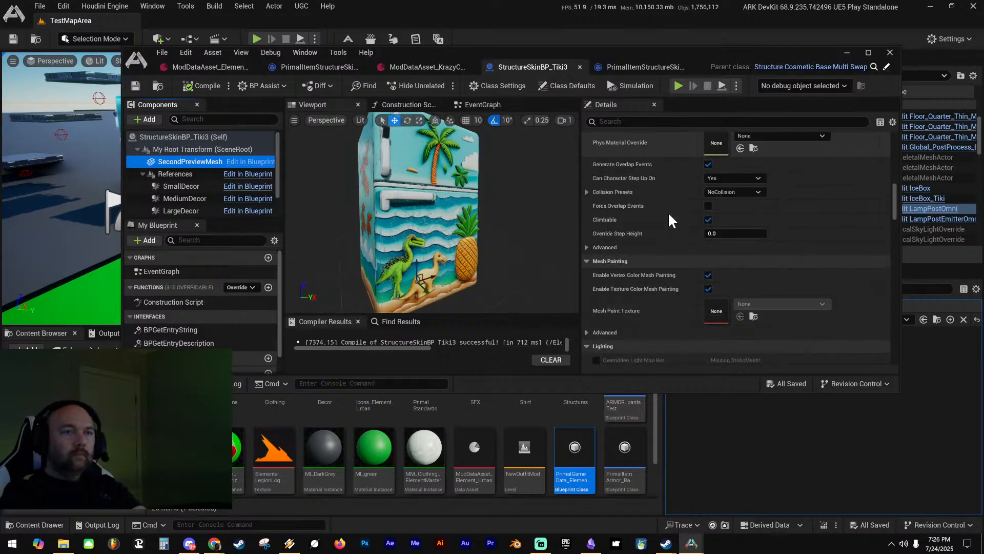
# Examine the StructureSkinBP_Tiki3 class defaults, covering the Transform, Static Mesh, Materials and first Structure Skin BP Tiki 3 properties
pyautogui.click(229, 134)
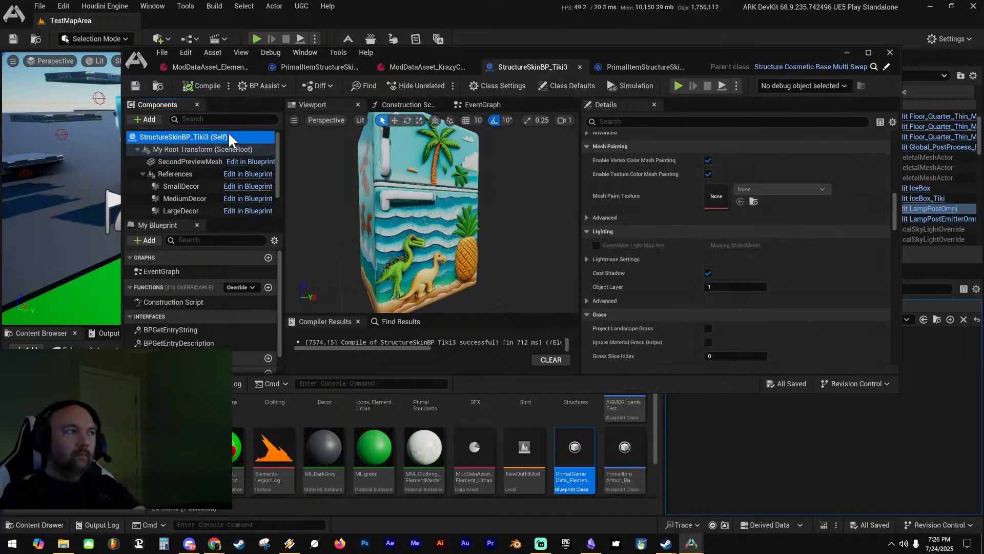
pyautogui.scroll(-5, 658, 217)
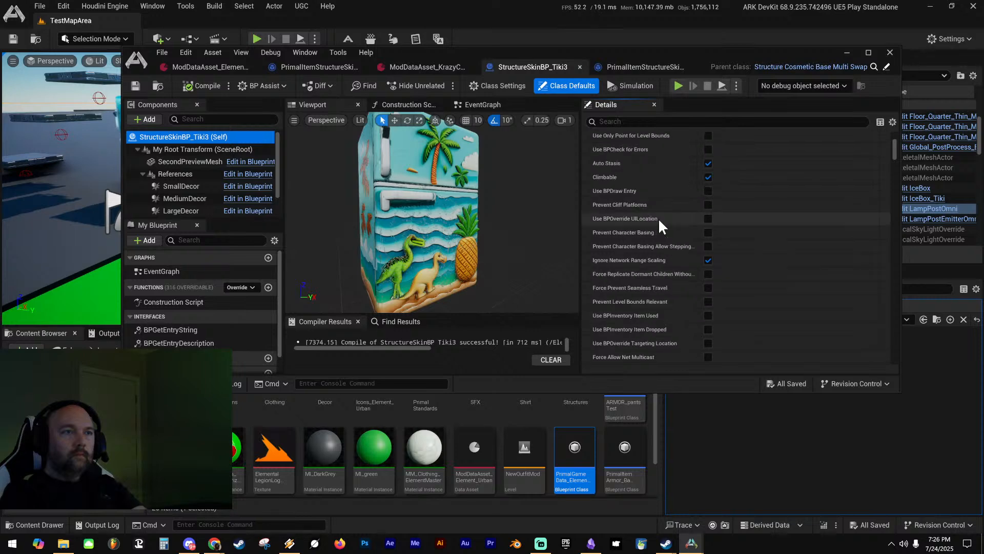
pyautogui.scroll(5, 661, 219)
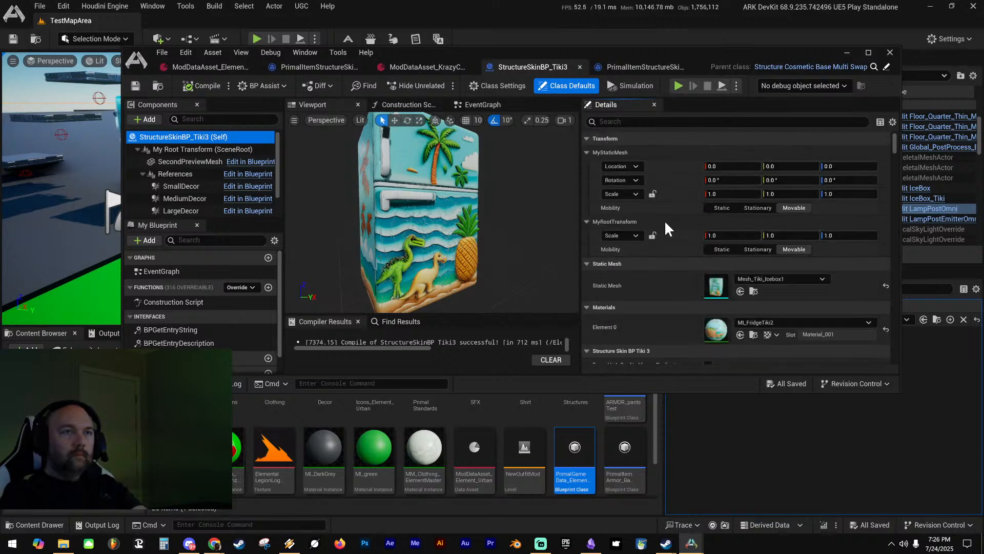
pyautogui.scroll(-1, 658, 220)
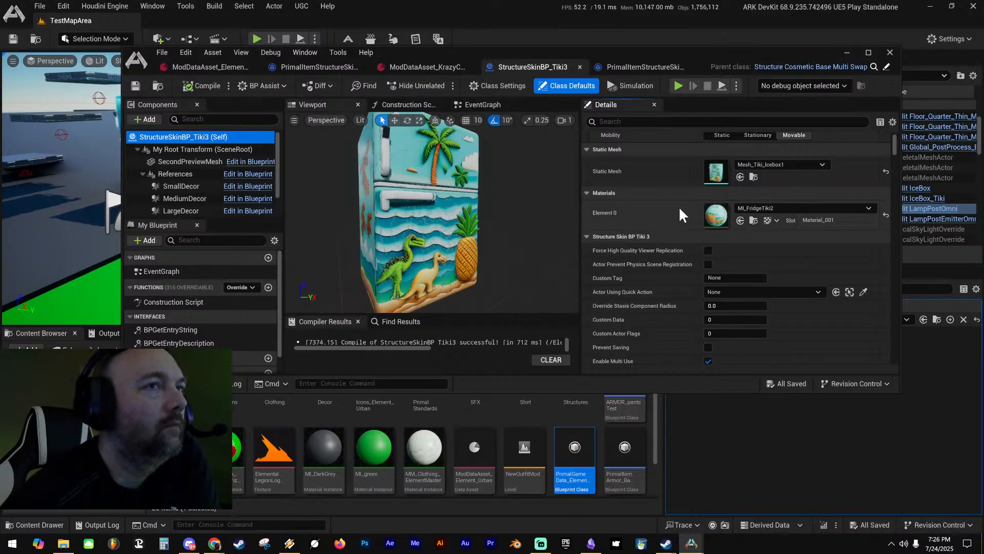
pyautogui.scroll(7, 672, 204)
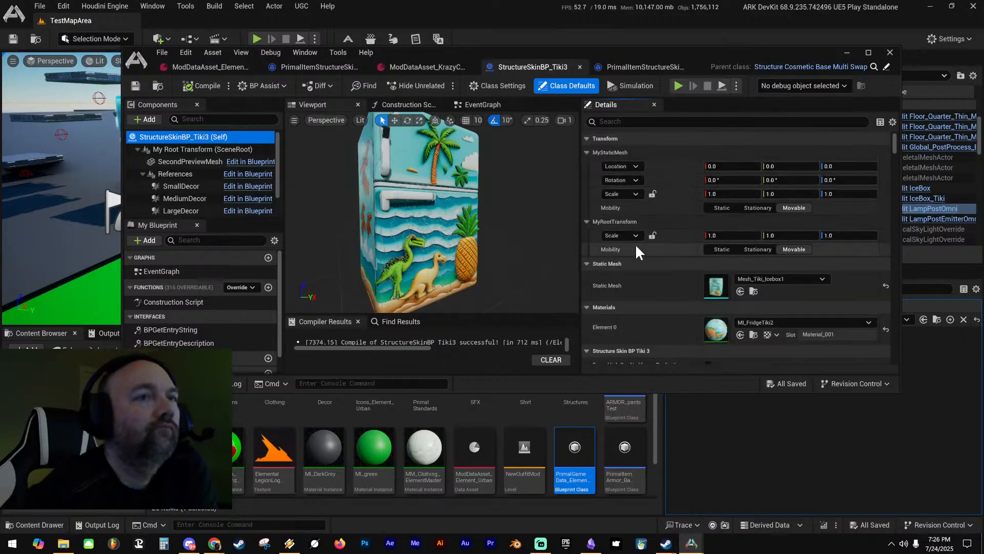
pyautogui.scroll(-7, 639, 250)
pyautogui.scroll(-3, 643, 250)
pyautogui.scroll(4, 651, 254)
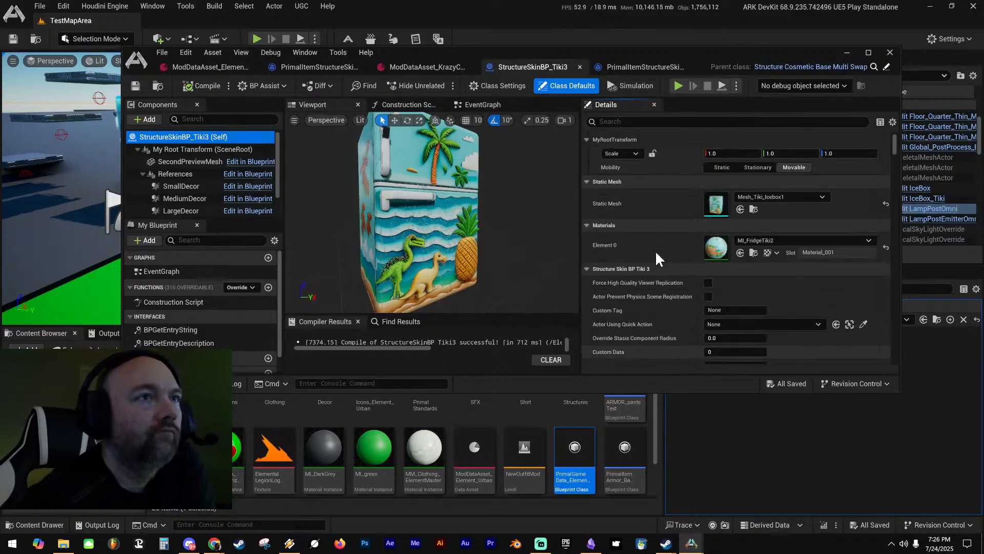
pyautogui.scroll(-4, 655, 256)
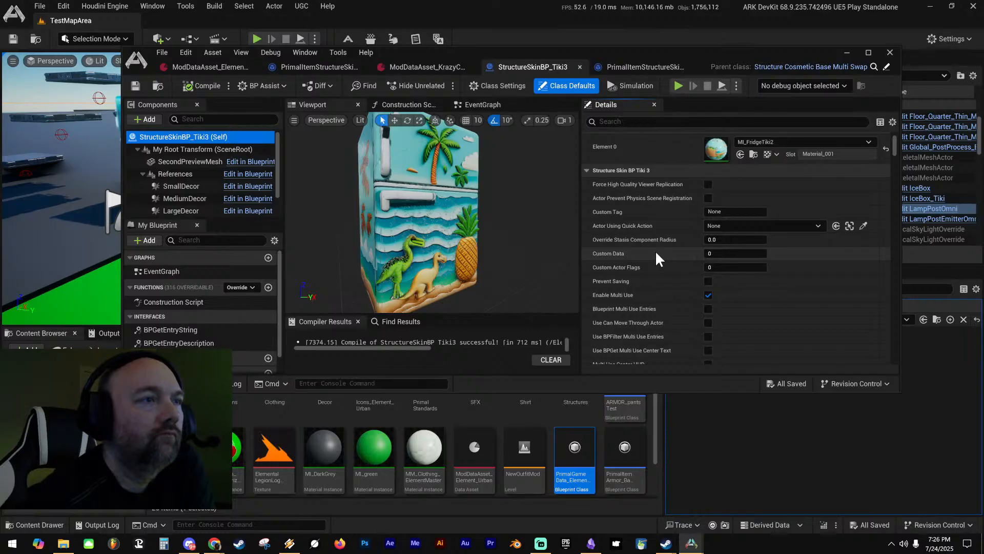
pyautogui.scroll(-4, 656, 251)
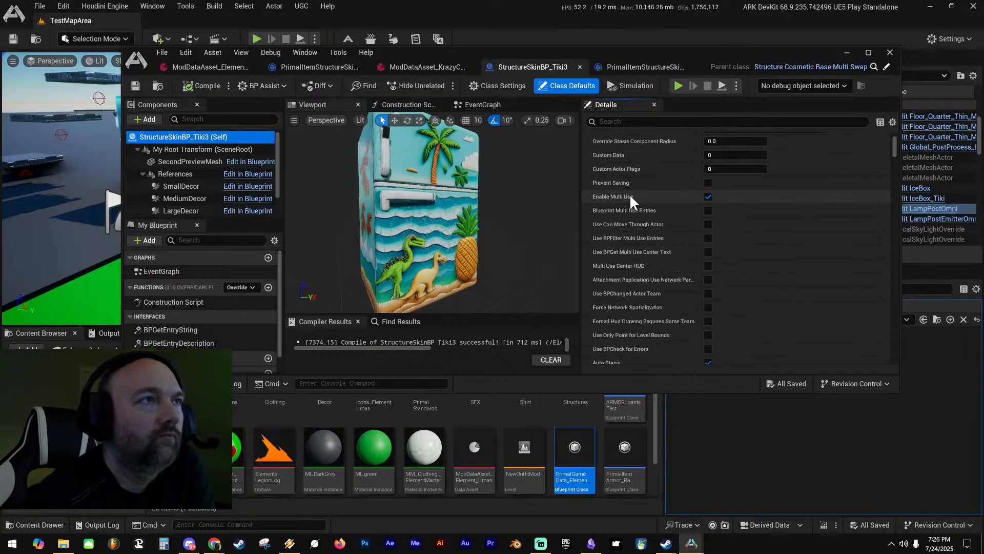
# Examine the blueprint's multi-use, replication and MyStaticMesh flags and the first Skin Data entry under Skin Settings
pyautogui.scroll(-4, 641, 231)
pyautogui.scroll(-8, 665, 292)
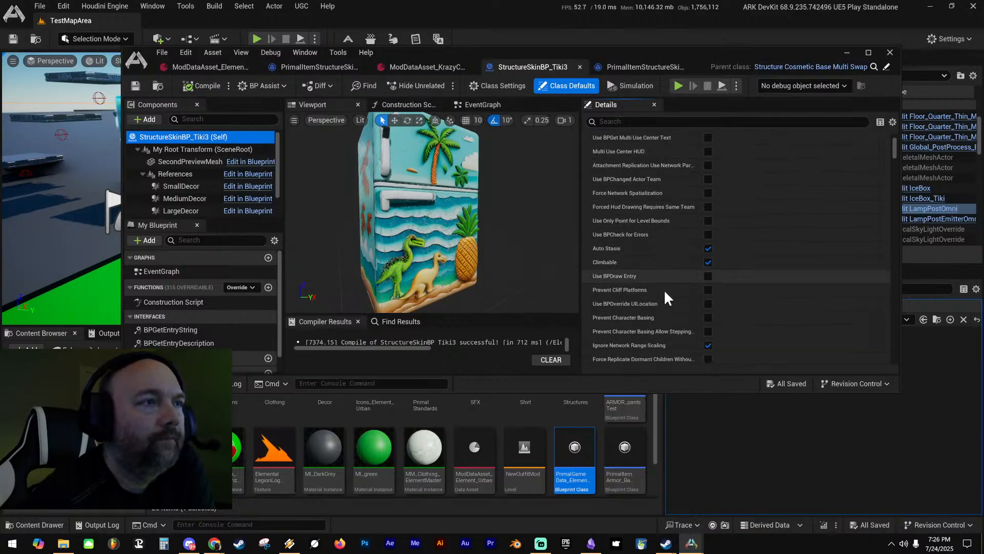
pyautogui.scroll(-10, 663, 288)
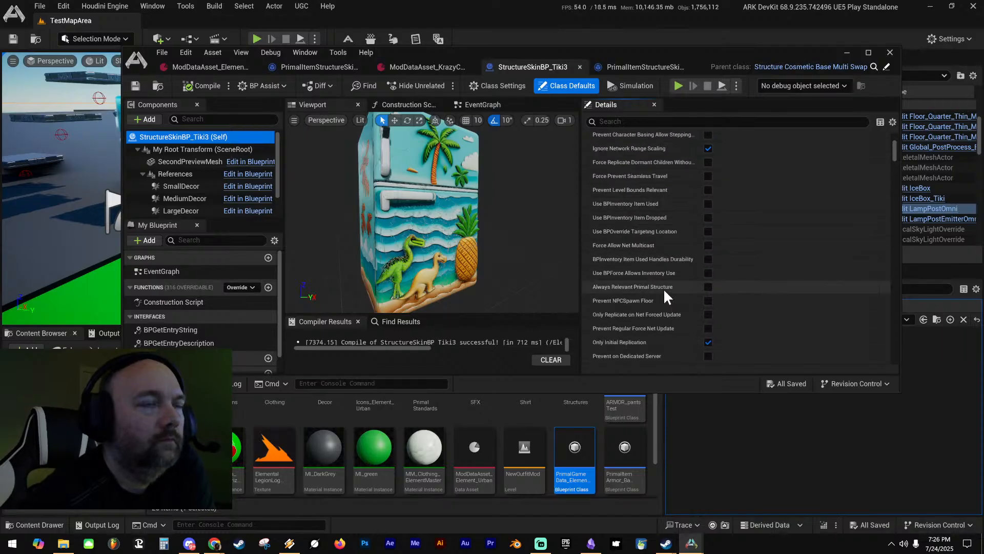
pyautogui.scroll(-5, 664, 288)
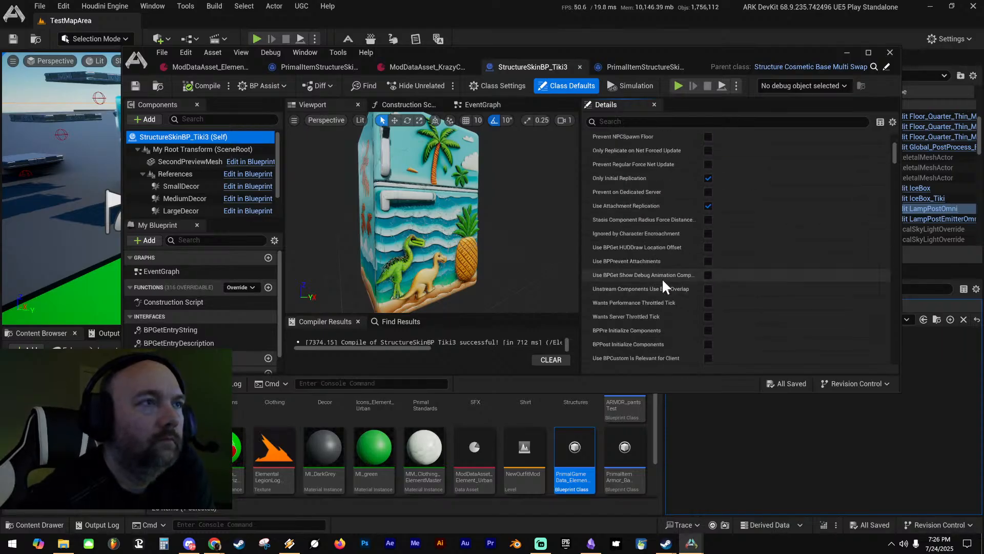
pyautogui.scroll(-15, 663, 282)
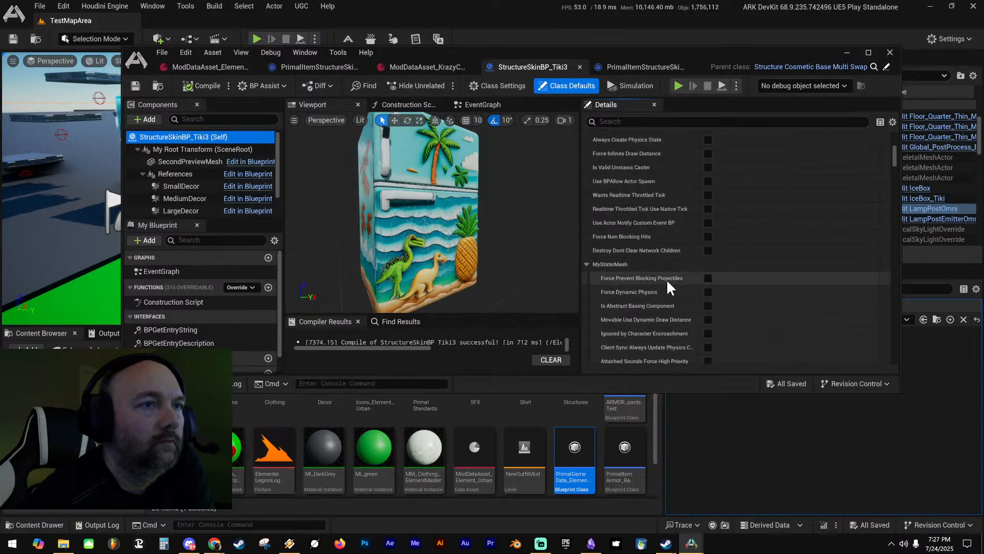
pyautogui.scroll(-10, 665, 280)
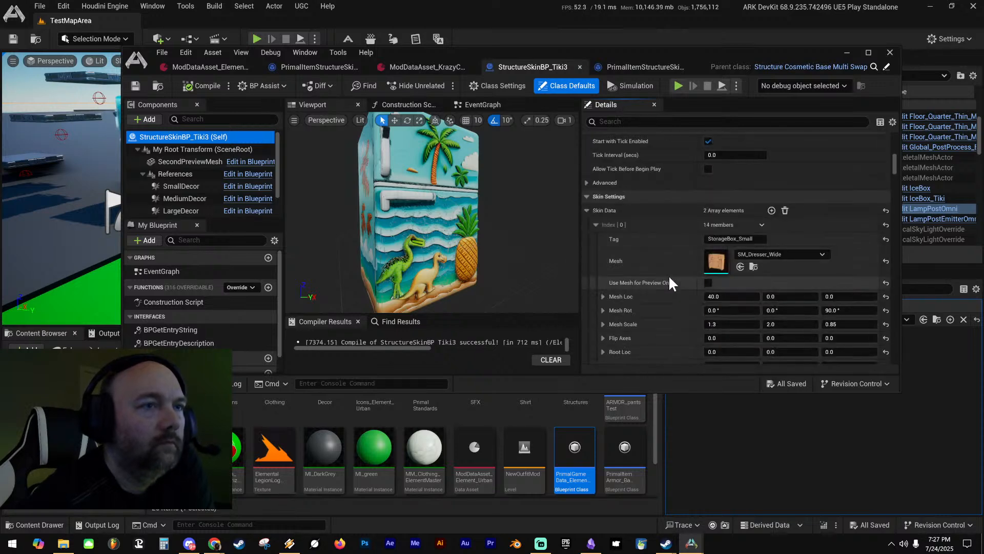
pyautogui.scroll(-3, 666, 274)
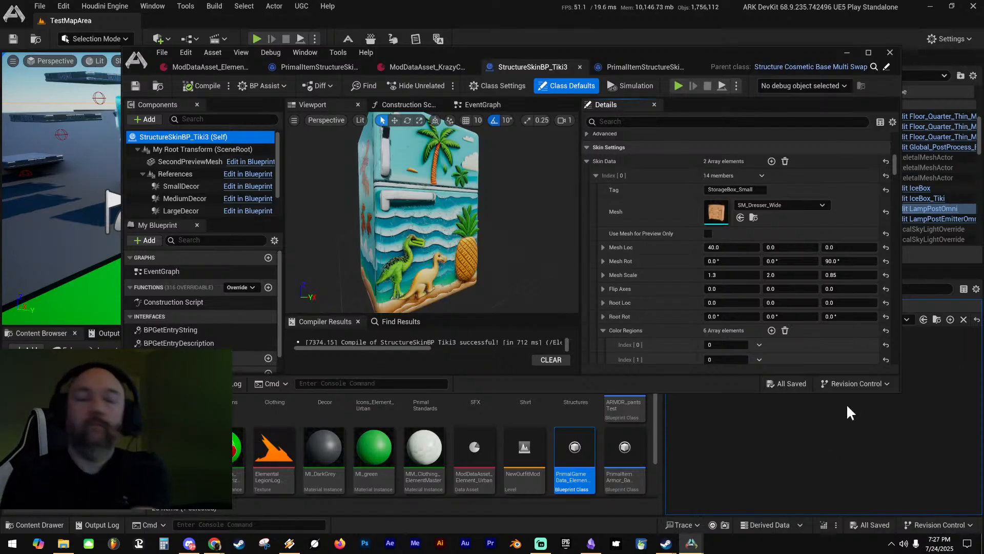
# Switch to Obsidian and find the card listing the PrimalItemStructureSkin notes on the Colony Defense Chart canvas
pyautogui.click(591, 543)
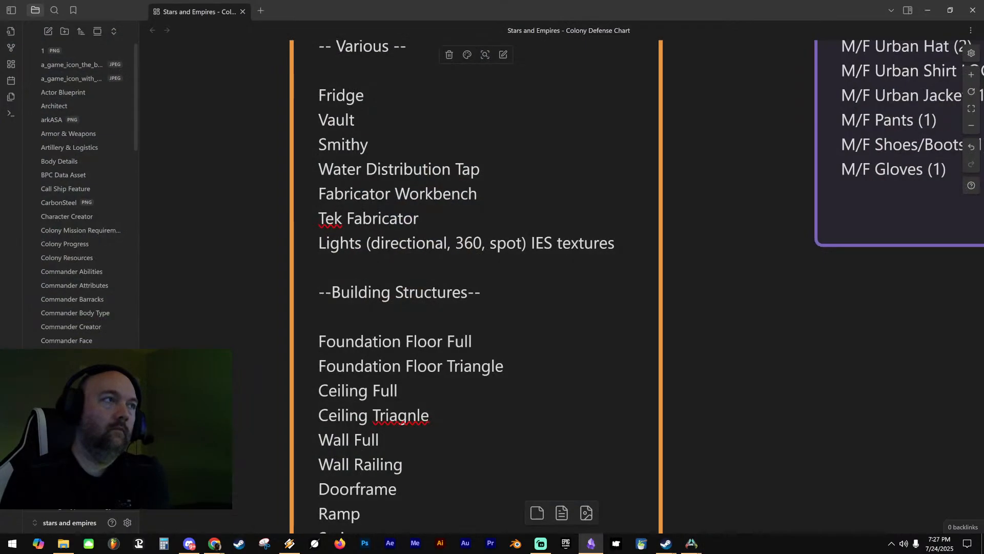
pyautogui.keyDown('ctrl'); pyautogui.scroll(-5, 698, 333); pyautogui.keyUp('ctrl')
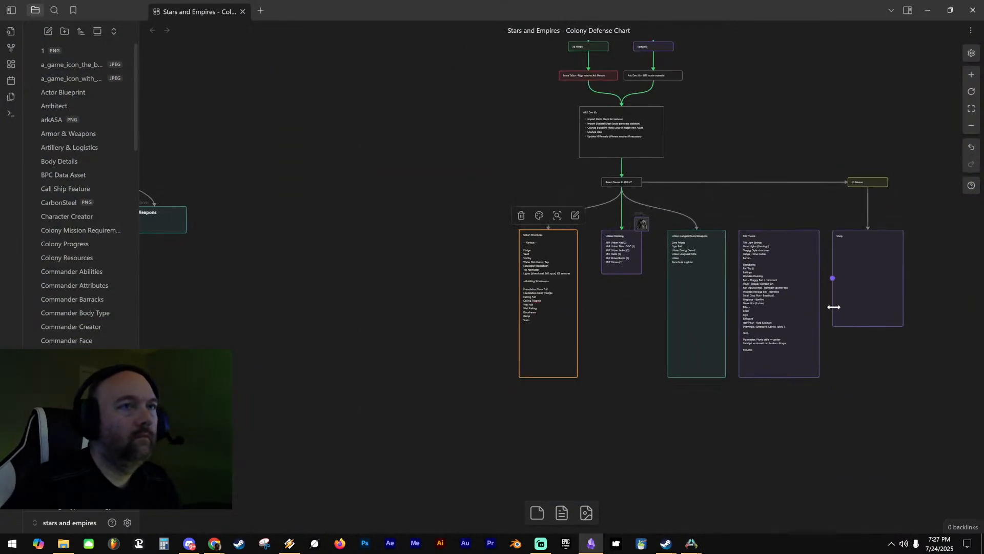
pyautogui.moveTo(821, 309); pyautogui.dragTo(418, 308, button='middle')
pyautogui.keyDown('ctrl'); pyautogui.scroll(6, 662, 258); pyautogui.keyUp('ctrl')
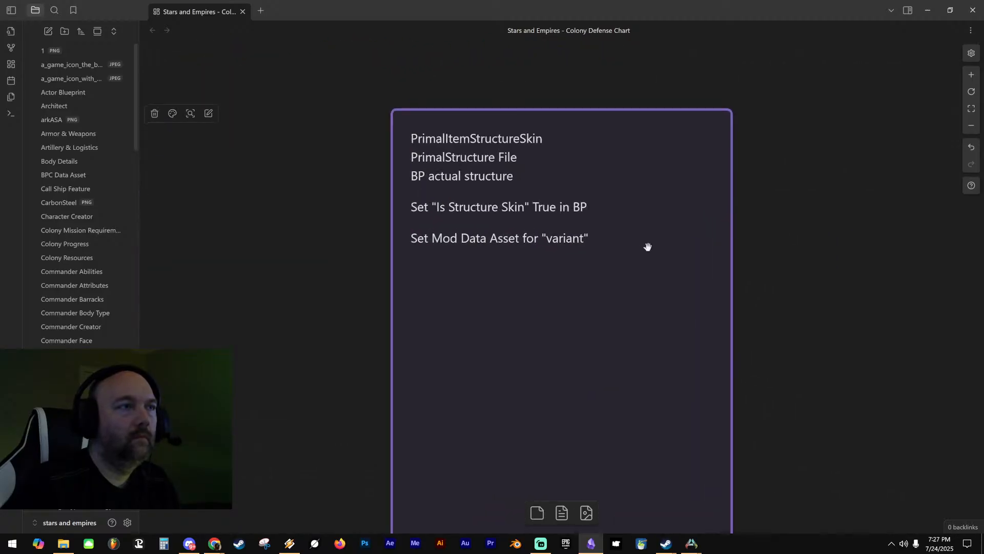
# Add the line "Structure custom BP: update SKIN data array" at the start of the structure skin card, with blank lines below it
pyautogui.doubleClick(607, 248)
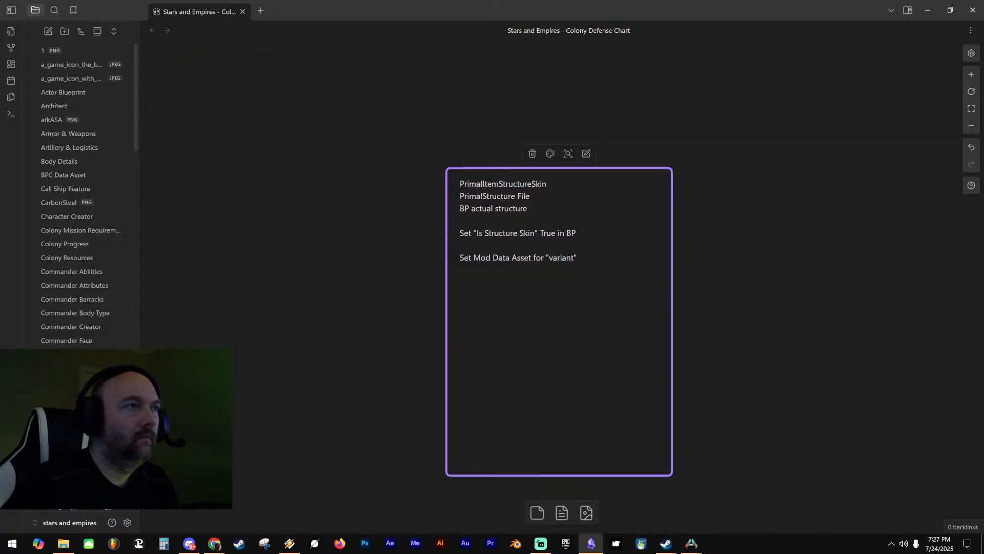
pyautogui.press('Return')
pyautogui.press('Return')
pyautogui.press('Return')
pyautogui.press('Return')
pyautogui.press('Return')
pyautogui.press('Return')
pyautogui.press('Return')
pyautogui.press('Return')
pyautogui.press('Return')
pyautogui.press('Return')
pyautogui.press('Return')
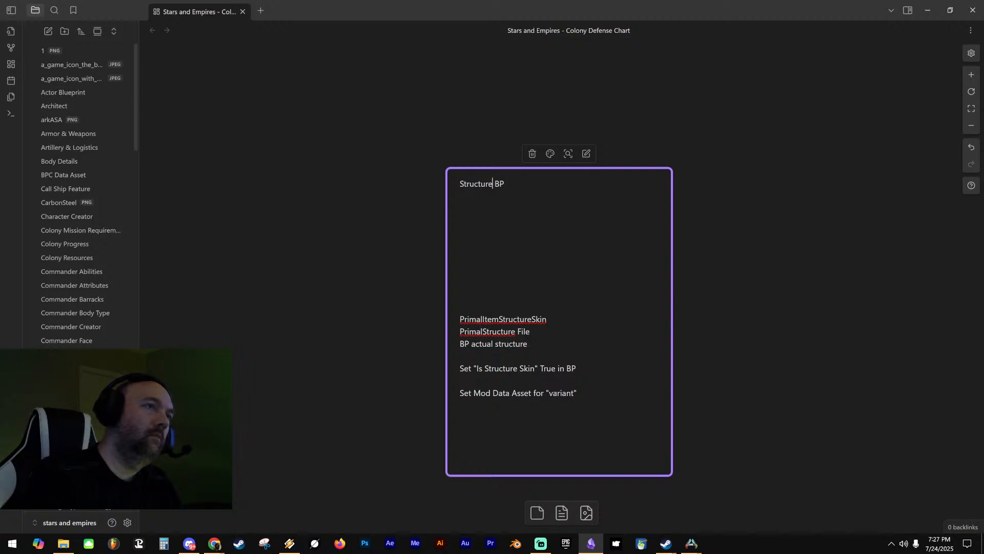
pyautogui.write('custom')
pyautogui.press('End')
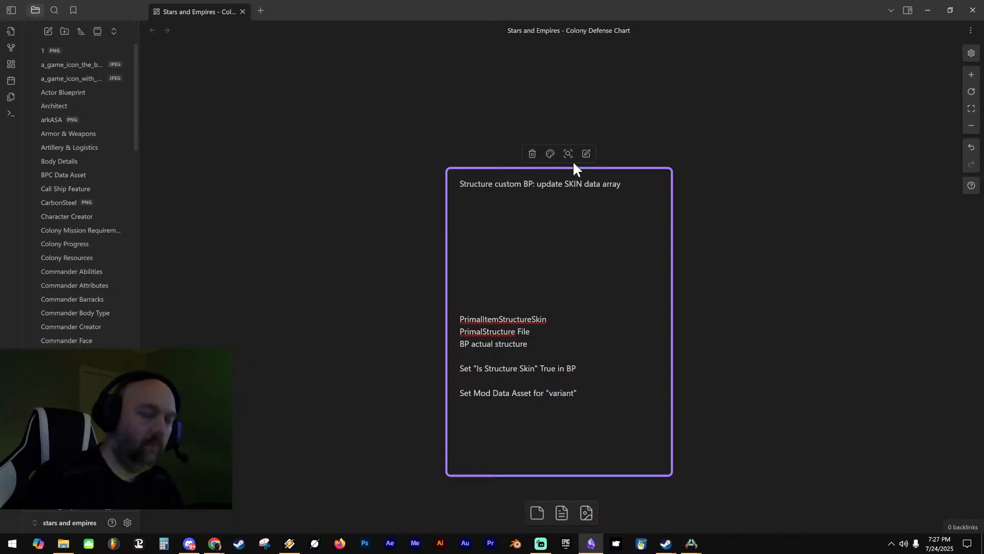
pyautogui.press('Return')
# Switch back to the StructureSkinBP_Tiki3 editor in ARK DevKit and set the Skin Data Index 0 mesh to Mesh_Tiki_Icebox1
pyautogui.click(692, 544)
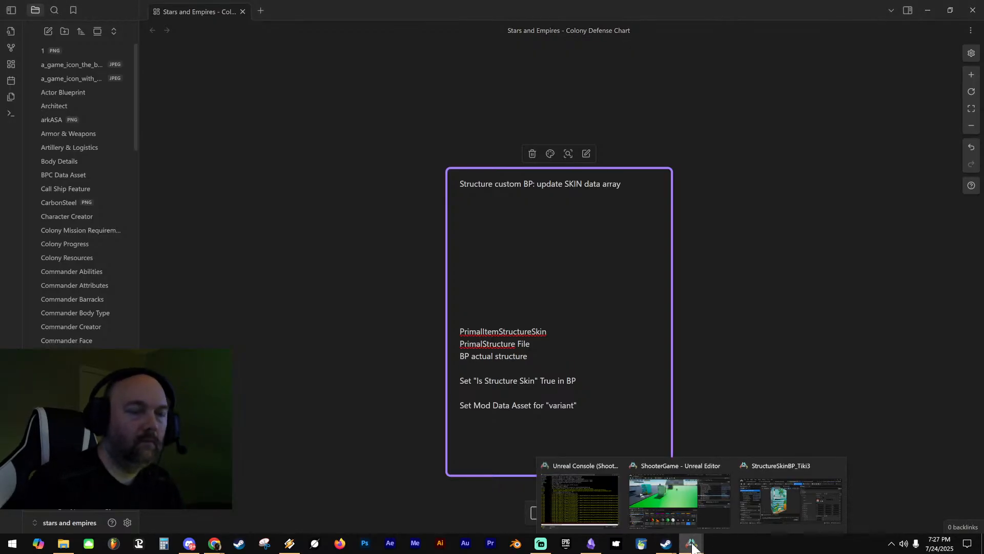
pyautogui.click(780, 518)
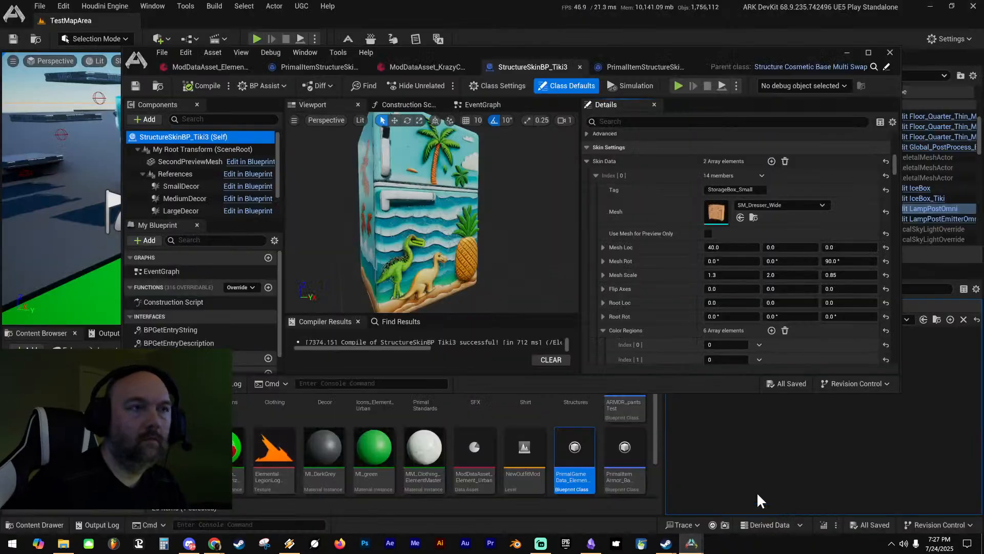
pyautogui.click(790, 206)
pyautogui.write('tiki')
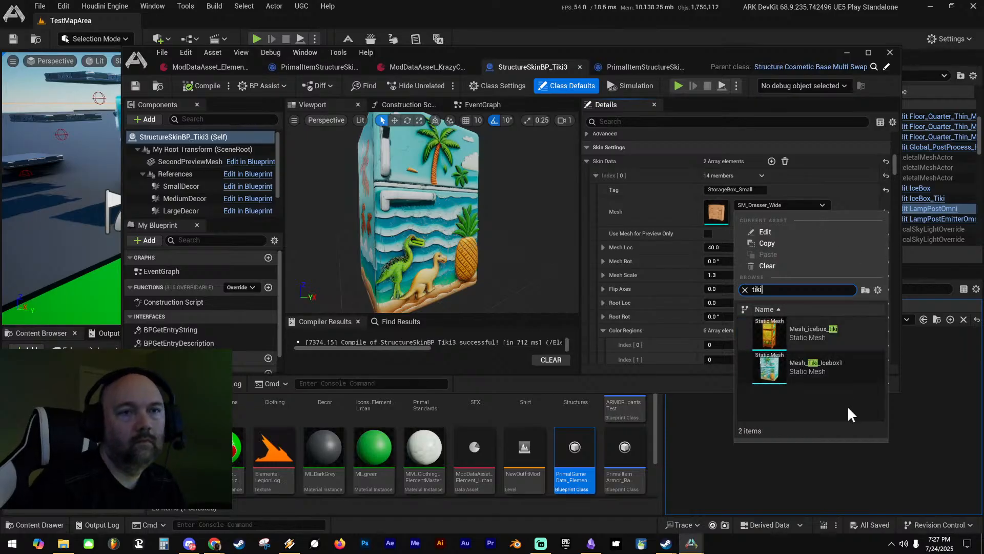
pyautogui.click(841, 367)
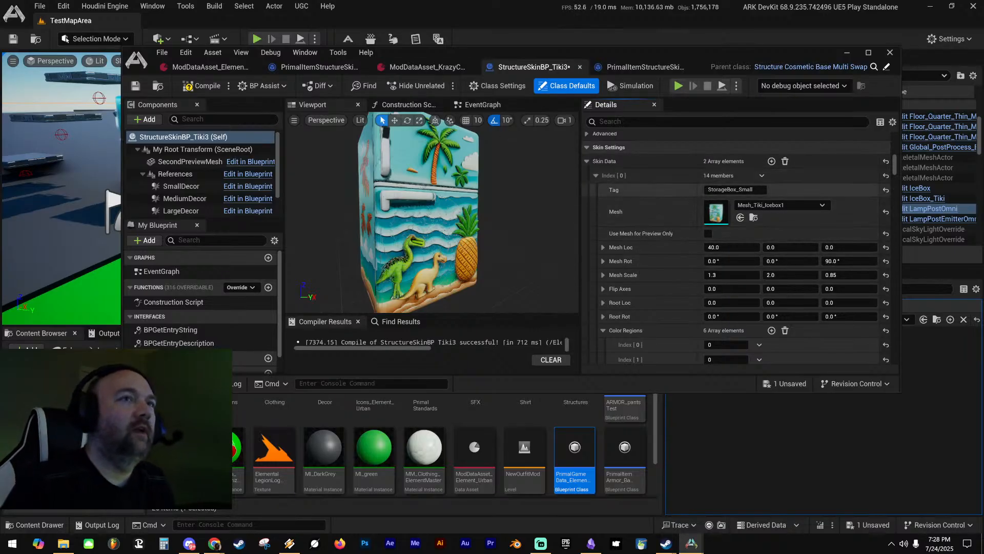
# Set the tag of Skin Data Index 0 to Fridge
pyautogui.click(728, 189)
pyautogui.write('Fridge')
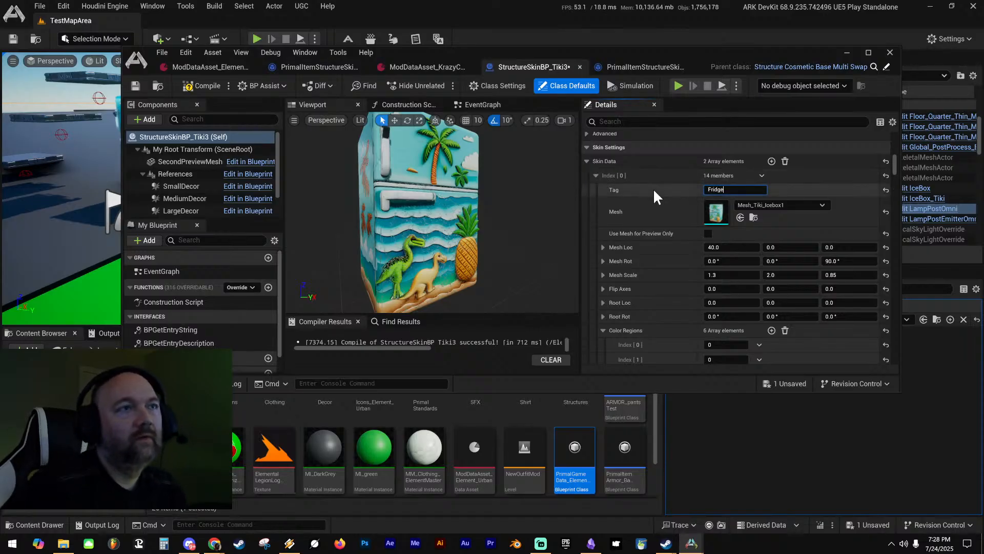
pyautogui.press('Return')
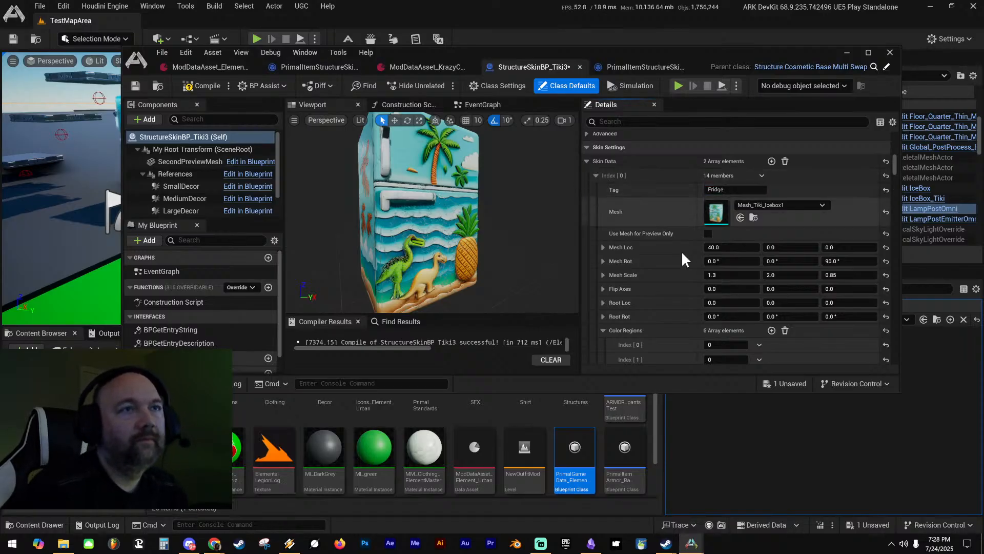
# Review the tag, mesh, transform and color region entries of Skin Data Index 0 and Index 1 in StructureSkinBP_Tiki3
pyautogui.scroll(-2, 653, 218)
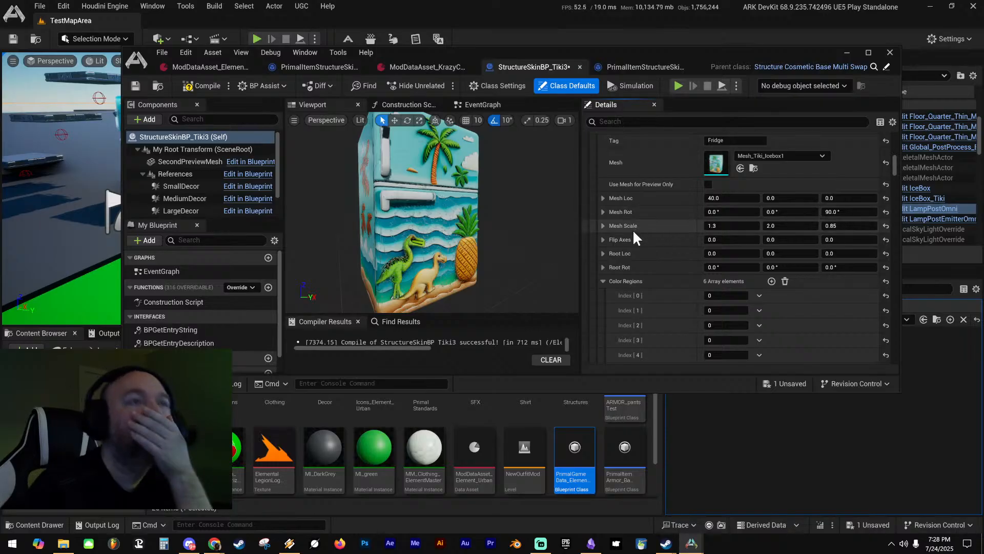
pyautogui.scroll(-5, 632, 237)
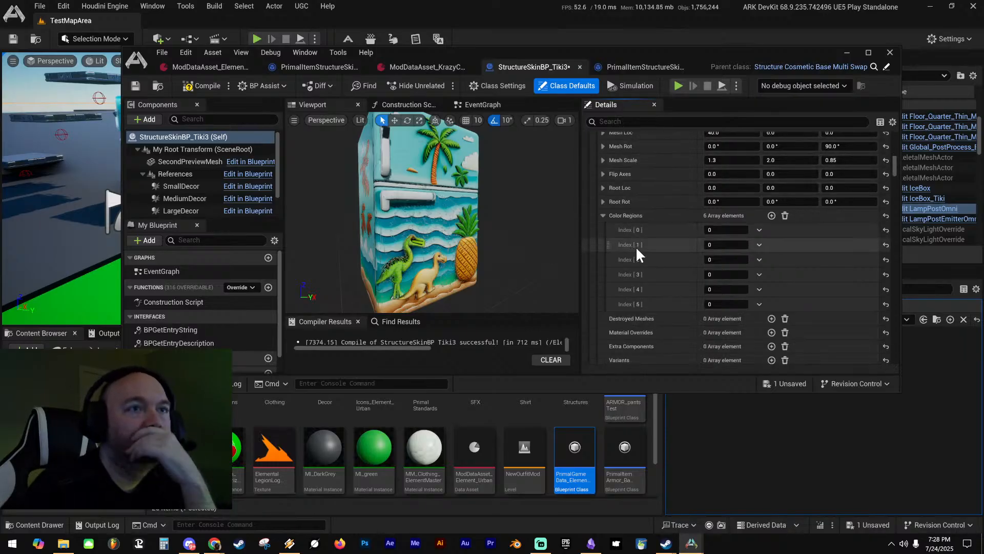
pyautogui.scroll(-4, 644, 239)
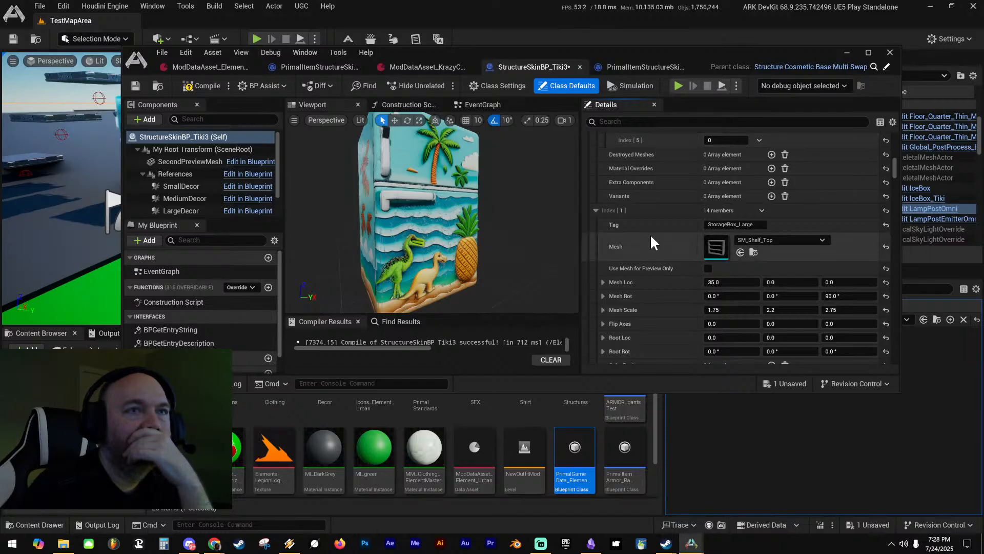
pyautogui.scroll(-4, 650, 234)
pyautogui.scroll(4, 653, 232)
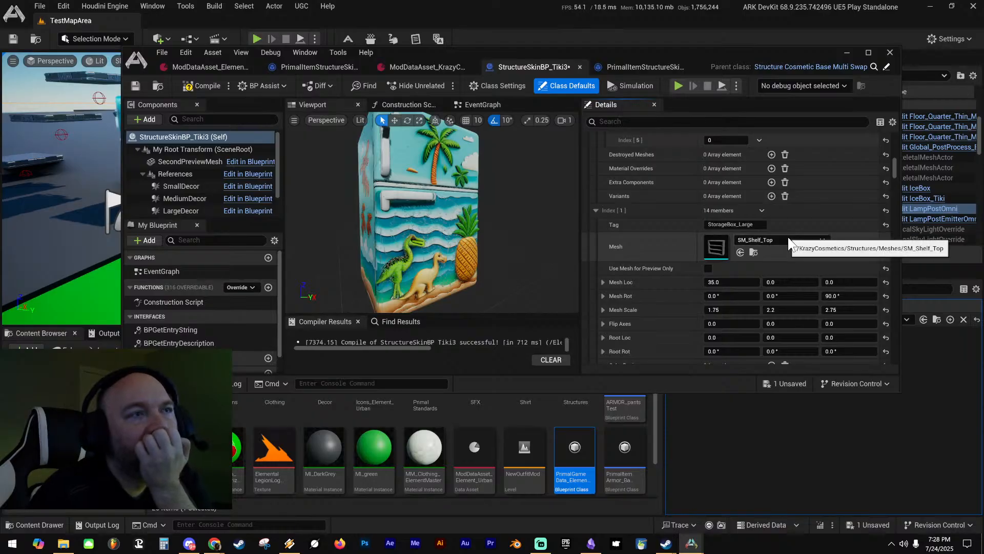
pyautogui.click(794, 239)
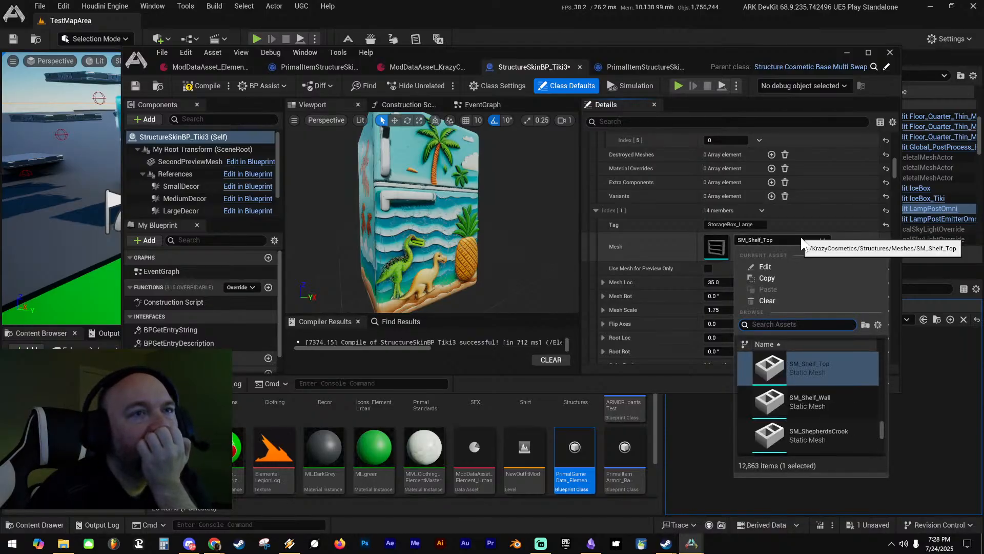
pyautogui.click(794, 239)
pyautogui.scroll(10, 656, 238)
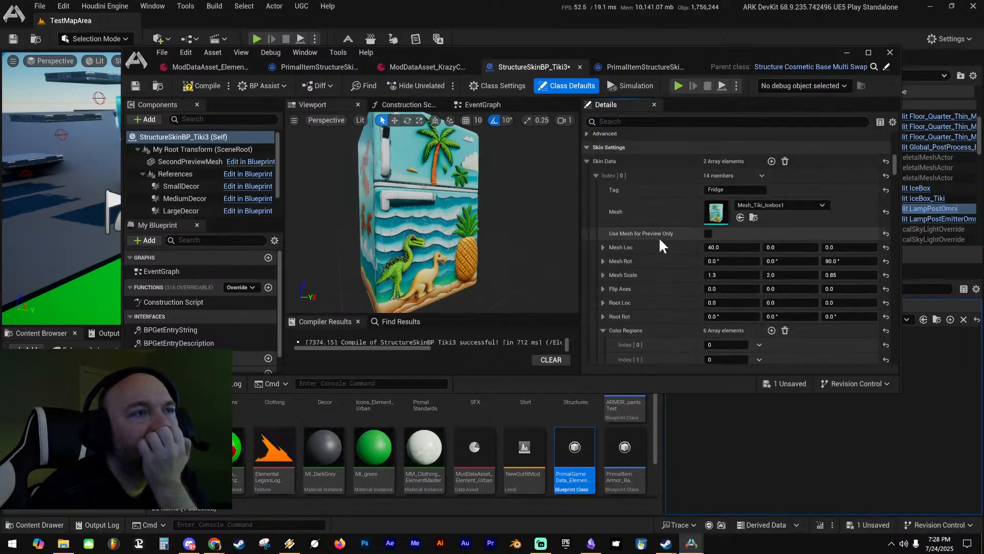
pyautogui.scroll(3, 660, 238)
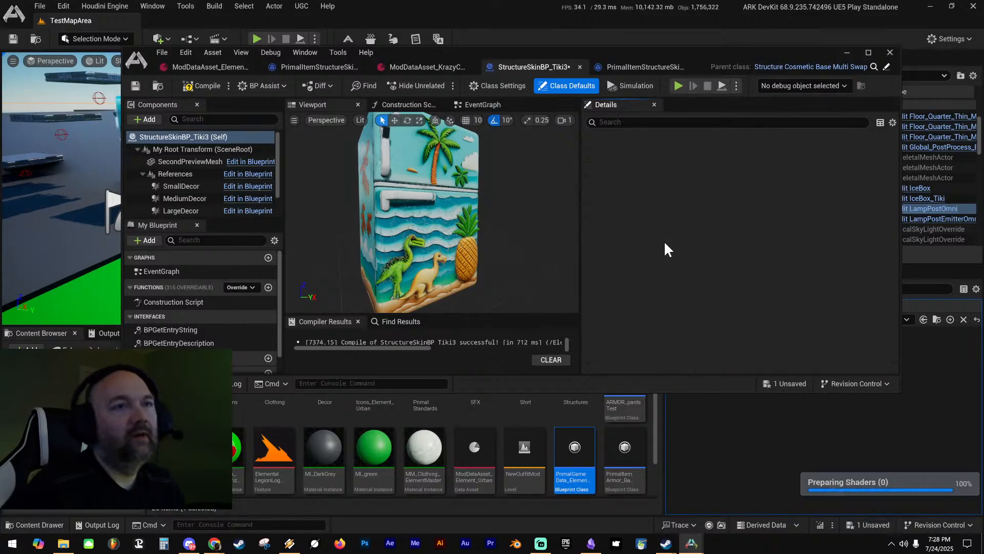
# Undo the tag and mesh edits made to Skin Data Index 0
pyautogui.hotkey('ctrl', 'z')
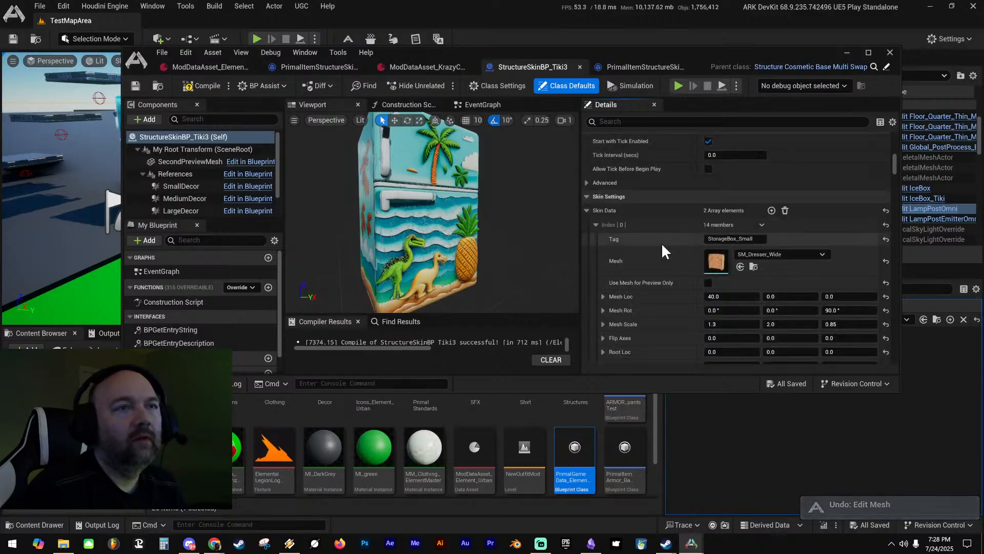
pyautogui.hotkey('ctrl', 'z')
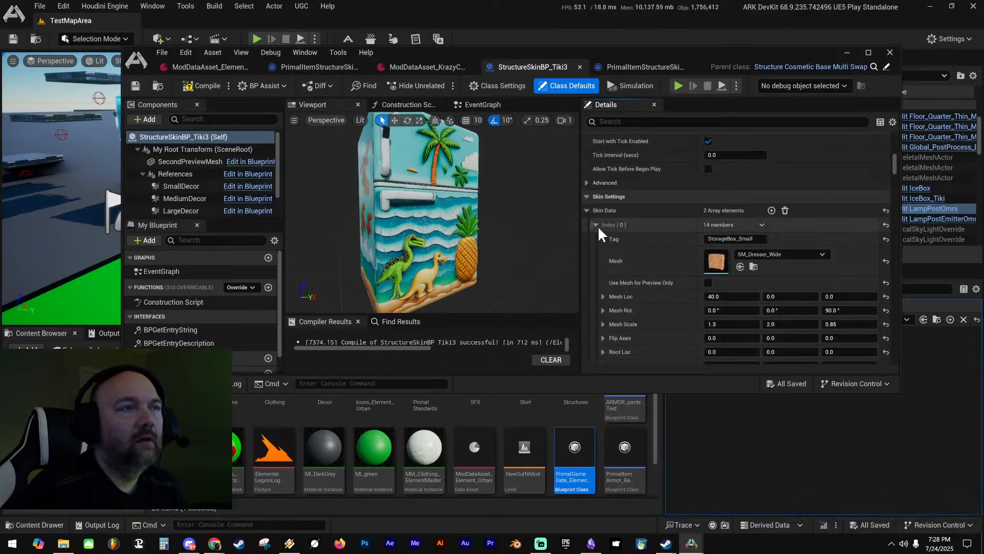
pyautogui.scroll(-4, 644, 251)
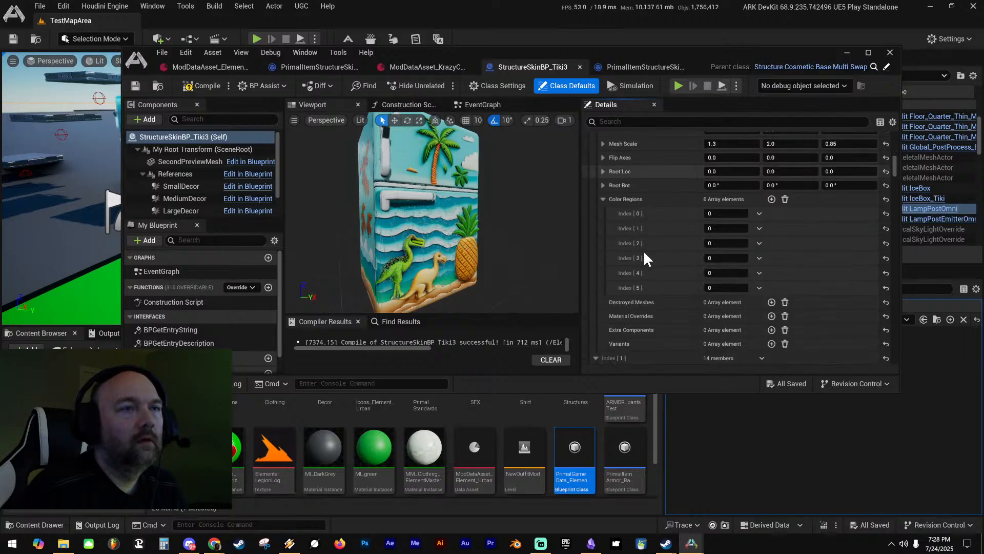
# Open the StructureSkinBP_KC_Lamp blueprint from the Lamp folder of the KrazyCosmetics structure skins
pyautogui.moveTo(696, 56); pyautogui.dragTo(983, 64)
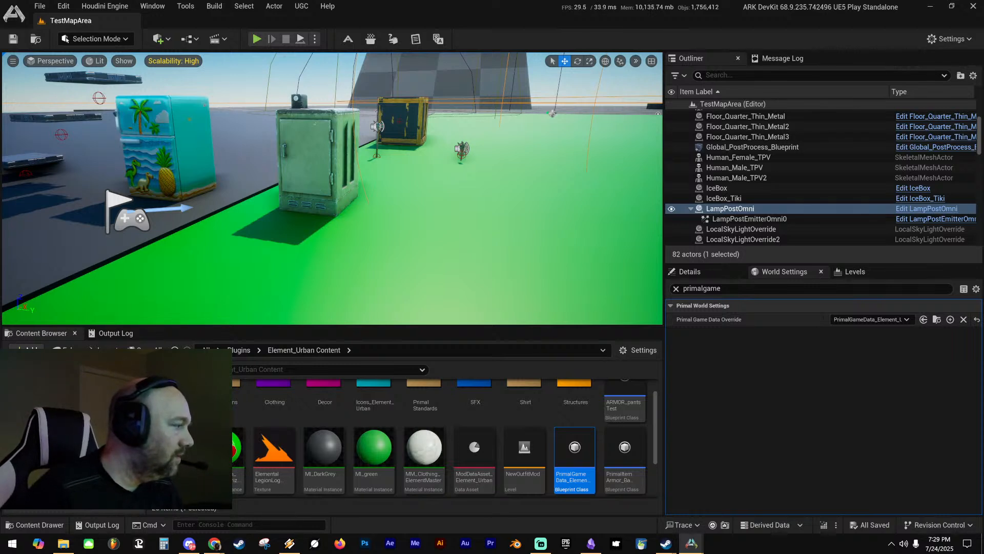
pyautogui.click(85, 428)
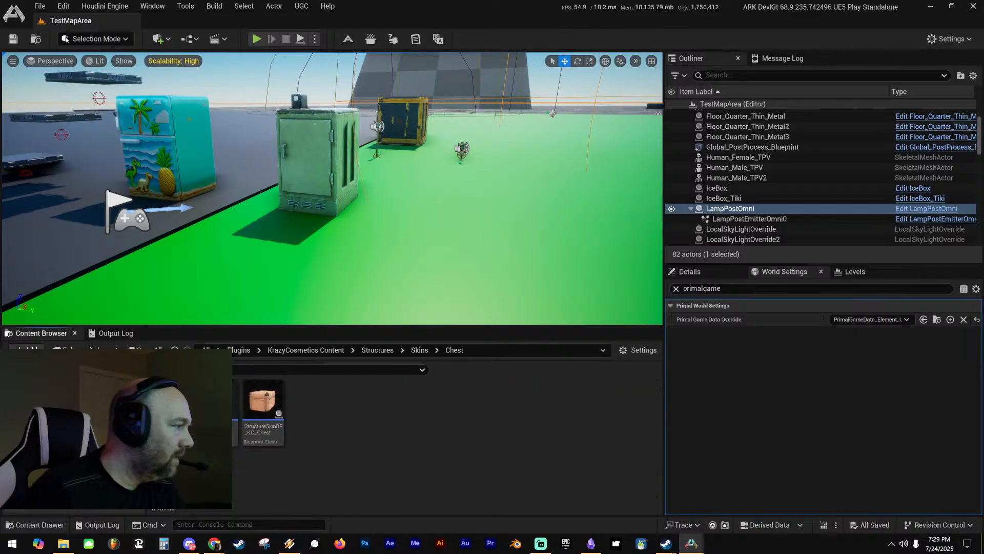
pyautogui.click(85, 441)
pyautogui.click(267, 391)
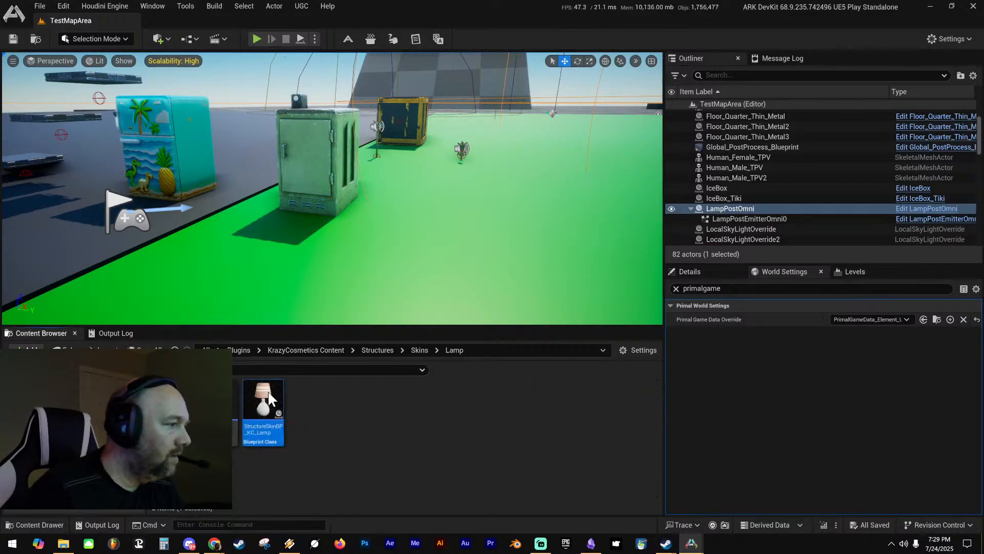
pyautogui.moveTo(983, 92); pyautogui.dragTo(592, 59)
# Look through the class defaults of StructureSkinBP_KC_Lamp and filter them by "skin"
pyautogui.scroll(-3, 349, 260)
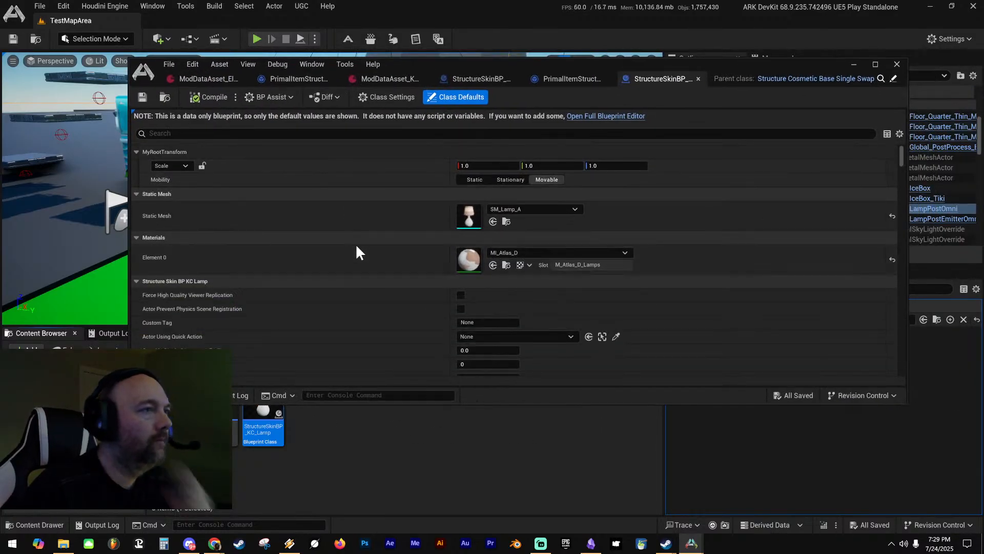
pyautogui.scroll(-10, 359, 246)
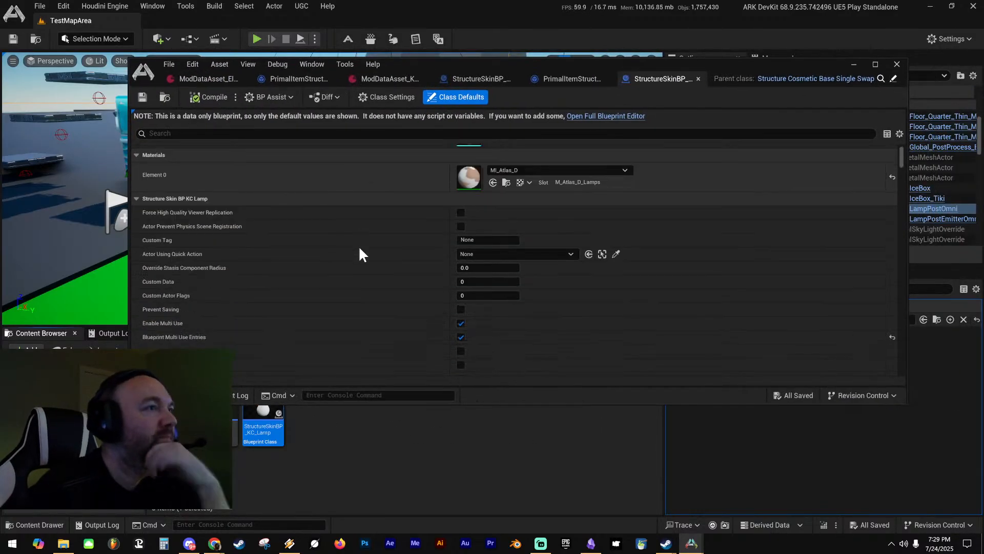
pyautogui.scroll(-10, 385, 243)
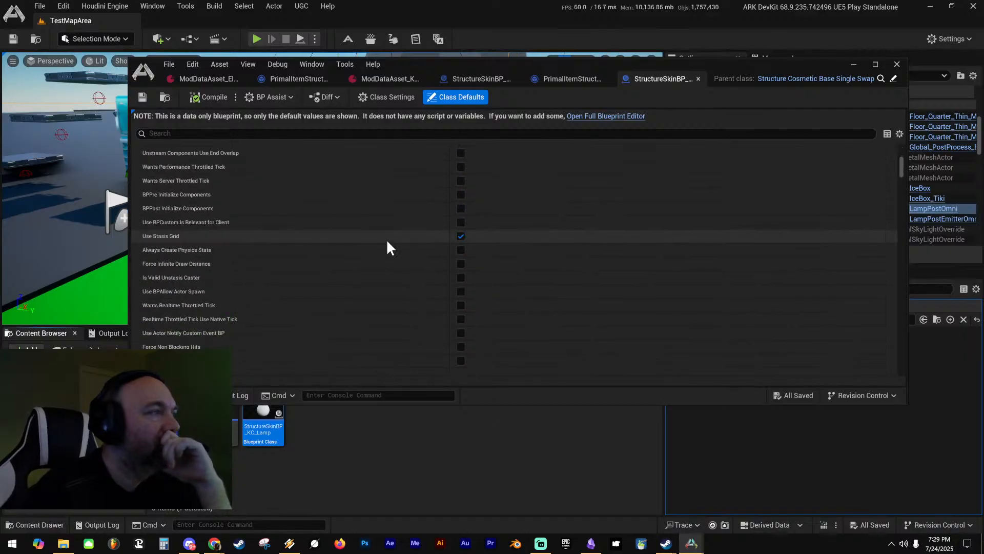
pyautogui.click(313, 134)
pyautogui.write('skin')
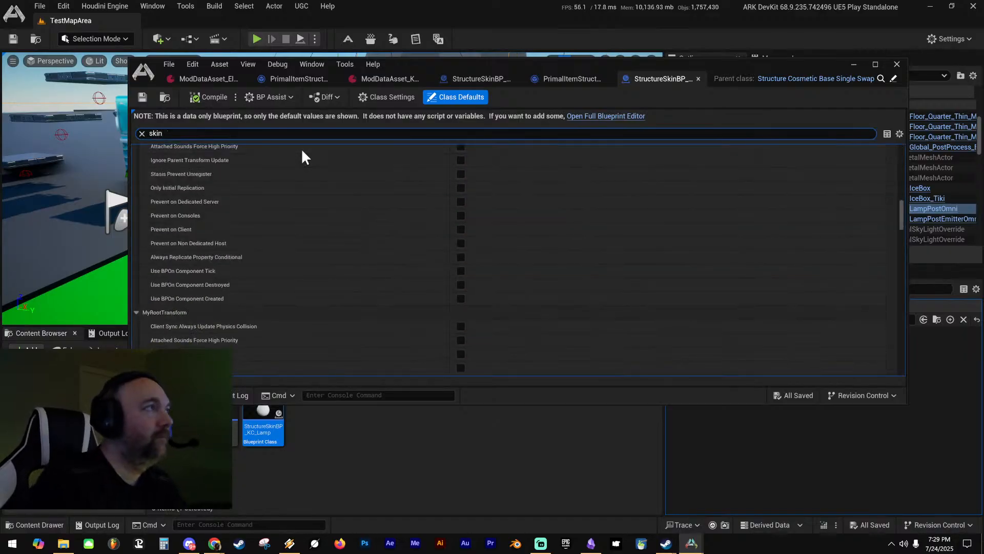
pyautogui.scroll(-2, 370, 254)
pyautogui.scroll(15, 370, 253)
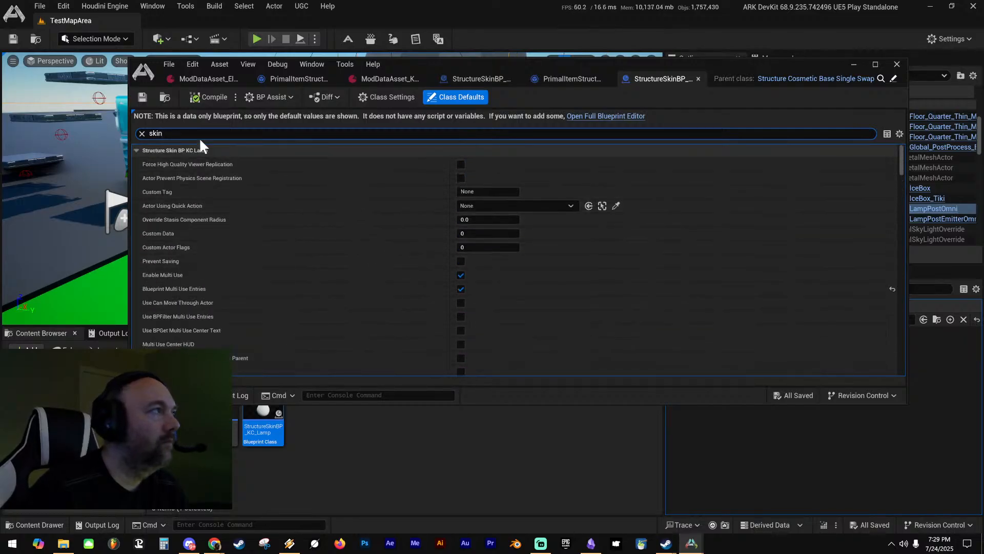
# Open StructureSkinBP_KC_Lamp in the full blueprint editor and filter its details by "skin"
pyautogui.click(615, 118)
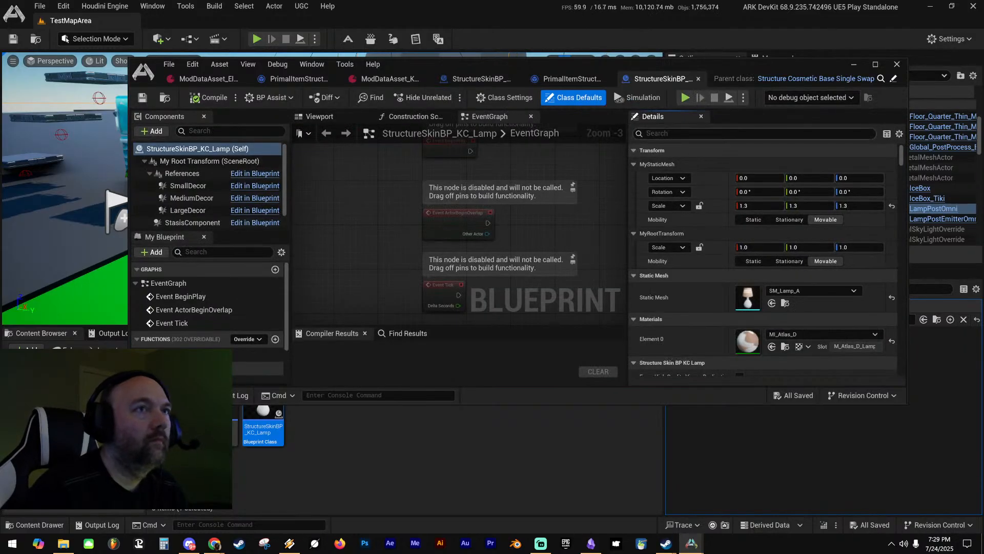
pyautogui.click(707, 137)
pyautogui.write('skin')
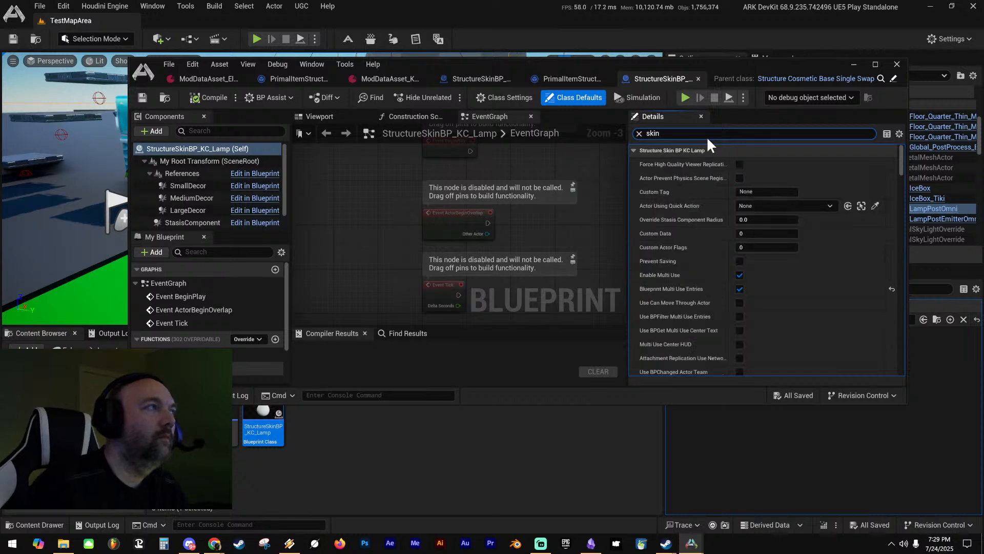
# Examine the Skin Settings and Skin Internal properties of StructureSkinBP_KC_Lamp, including decor box tags and references, for a Skin Data array
pyautogui.scroll(-5, 696, 235)
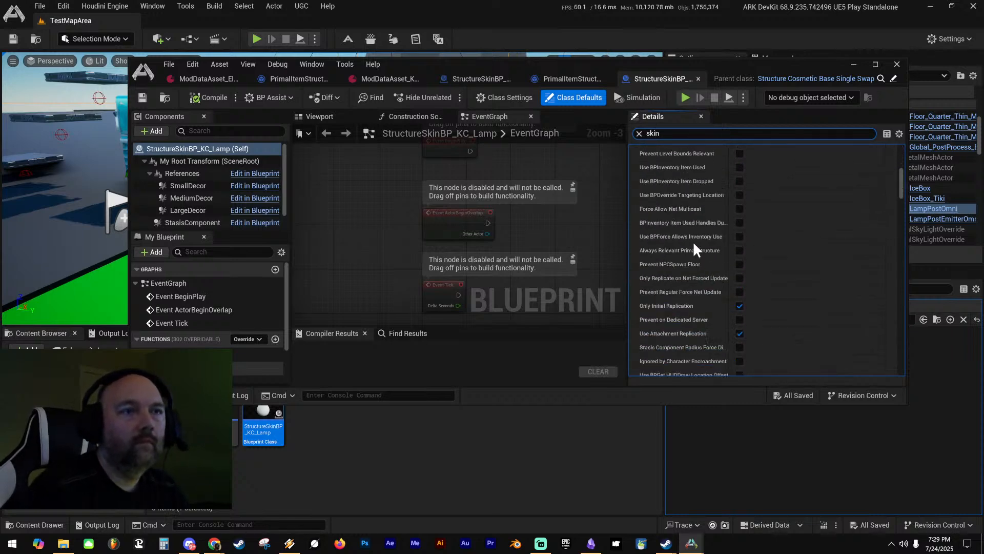
pyautogui.scroll(-8, 693, 241)
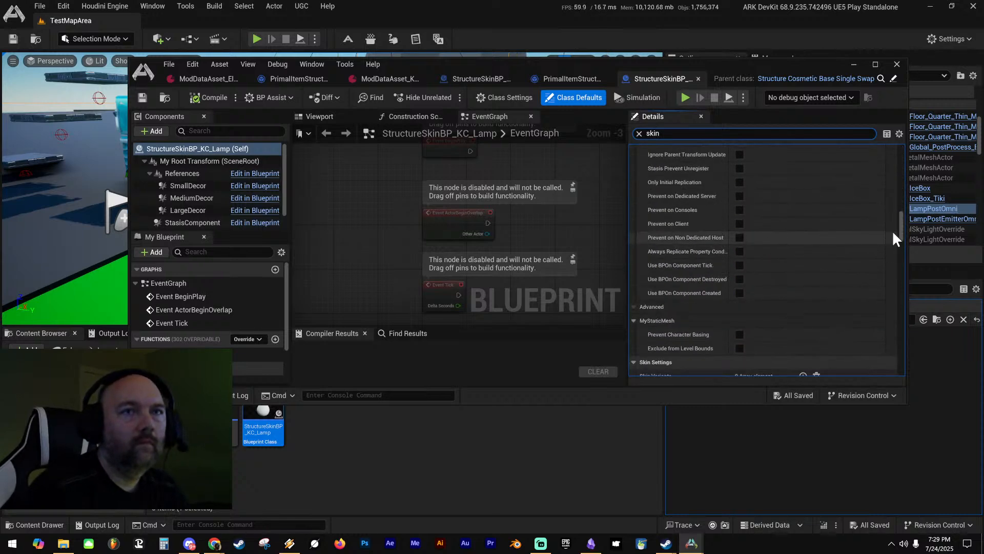
pyautogui.scroll(-10, 897, 227)
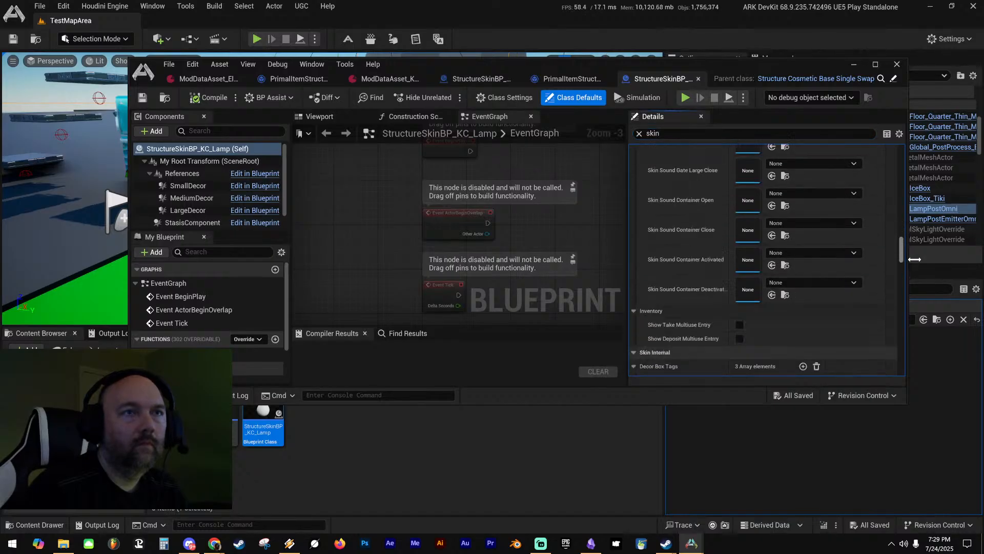
pyautogui.scroll(-8, 915, 260)
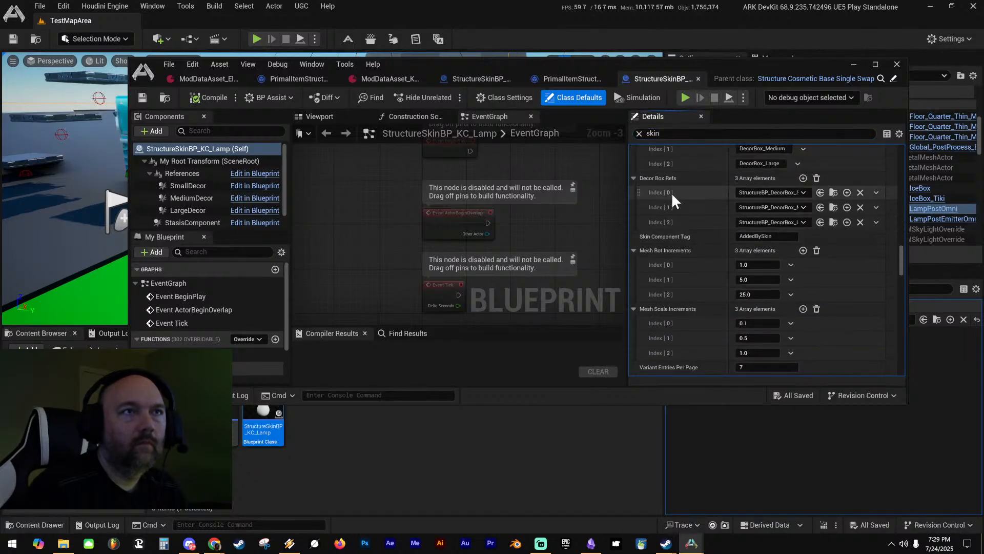
pyautogui.moveTo(627, 209); pyautogui.dragTo(561, 218)
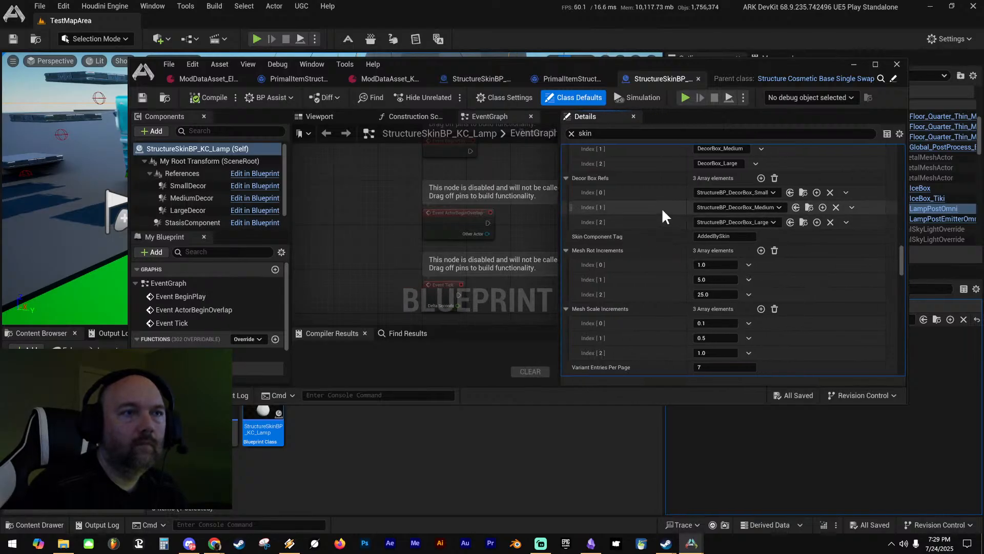
pyautogui.scroll(3, 661, 208)
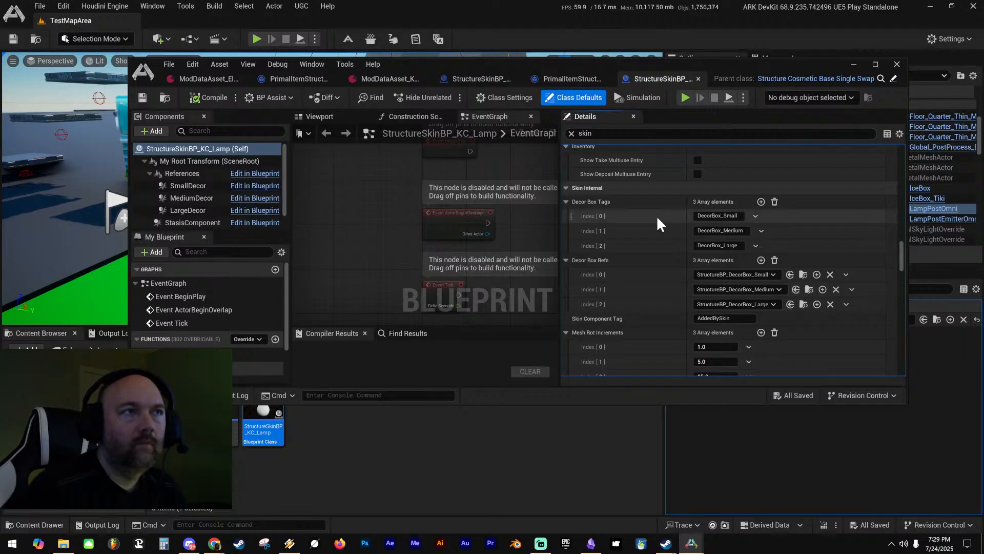
pyautogui.scroll(6, 657, 217)
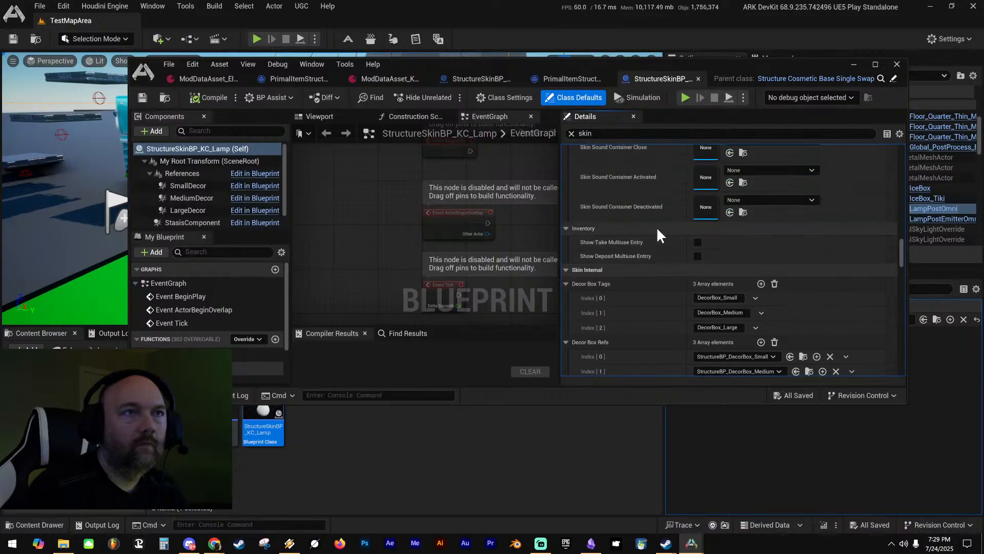
pyautogui.scroll(10, 658, 232)
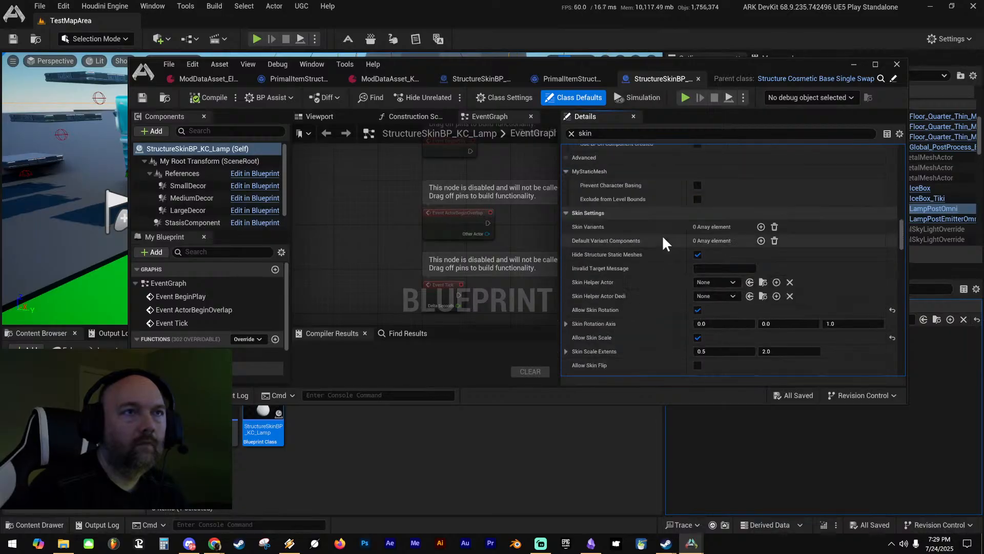
pyautogui.scroll(8, 660, 237)
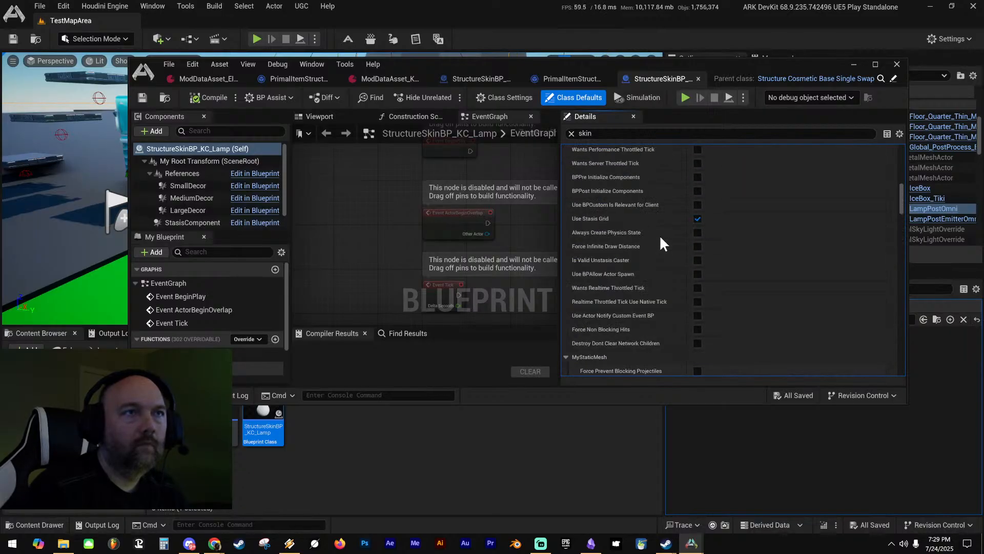
pyautogui.scroll(6, 659, 234)
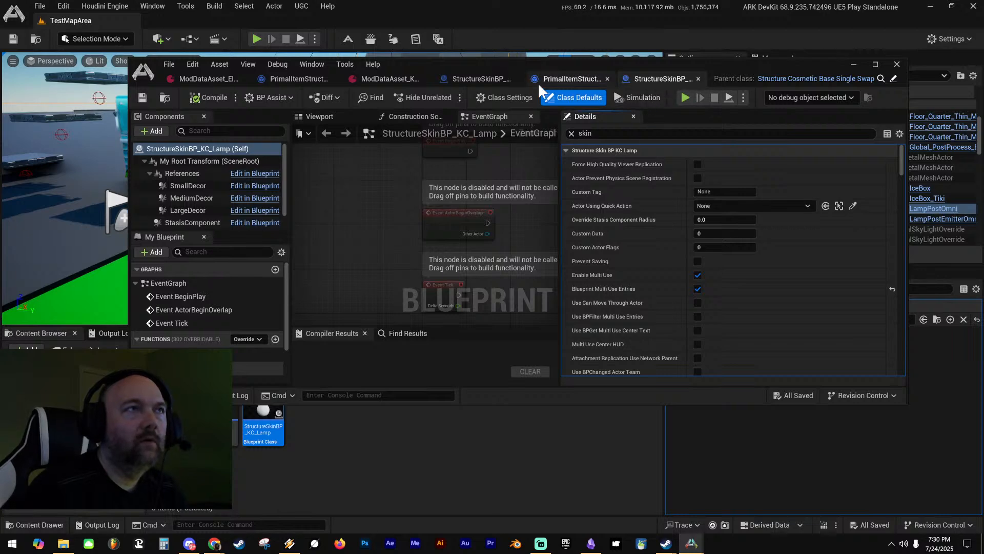
# Check the Tiki fridge skin item's properties filtered by "skin", and return to the StructureSkinBP_Tiki3 blueprint
pyautogui.click(570, 79)
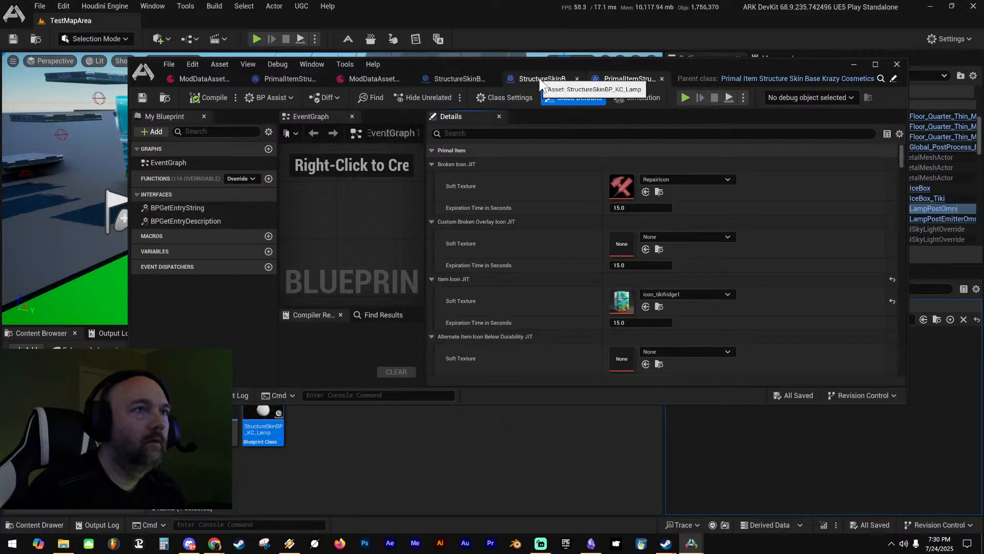
pyautogui.write('skin')
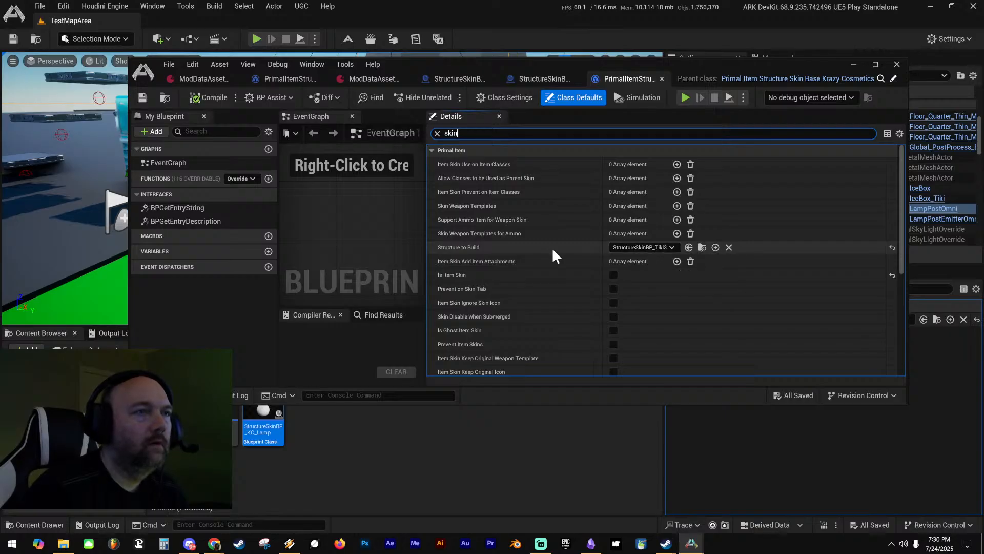
pyautogui.scroll(-8, 552, 247)
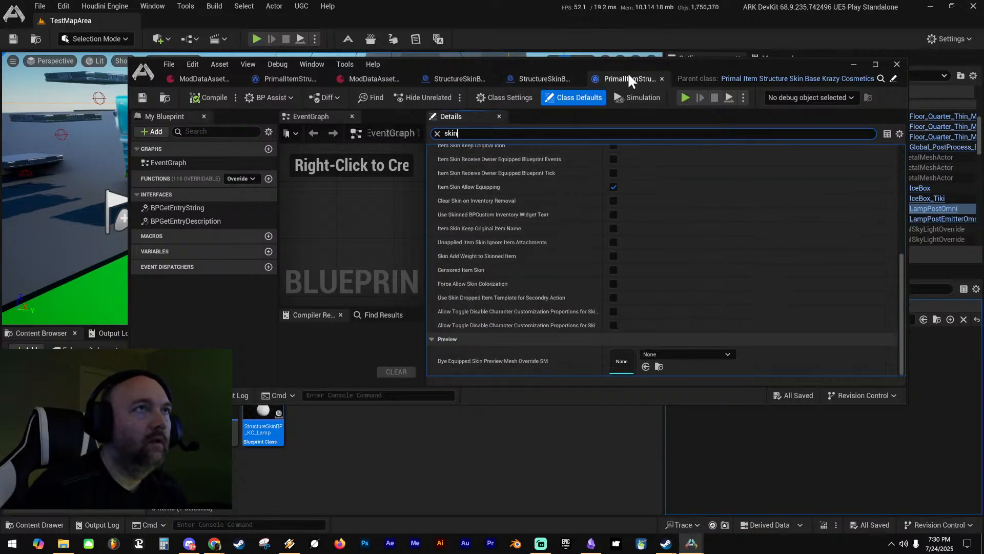
pyautogui.click(533, 80)
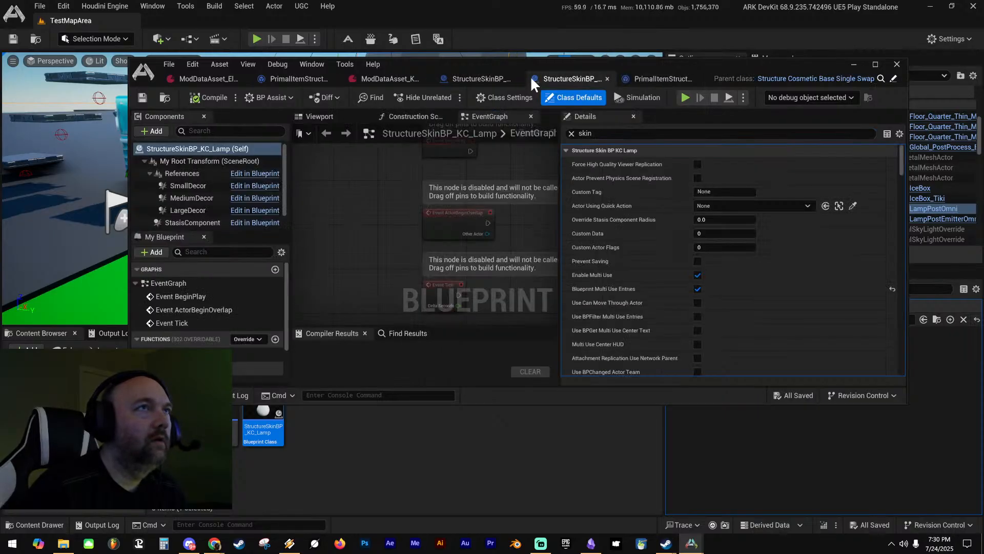
pyautogui.click(479, 79)
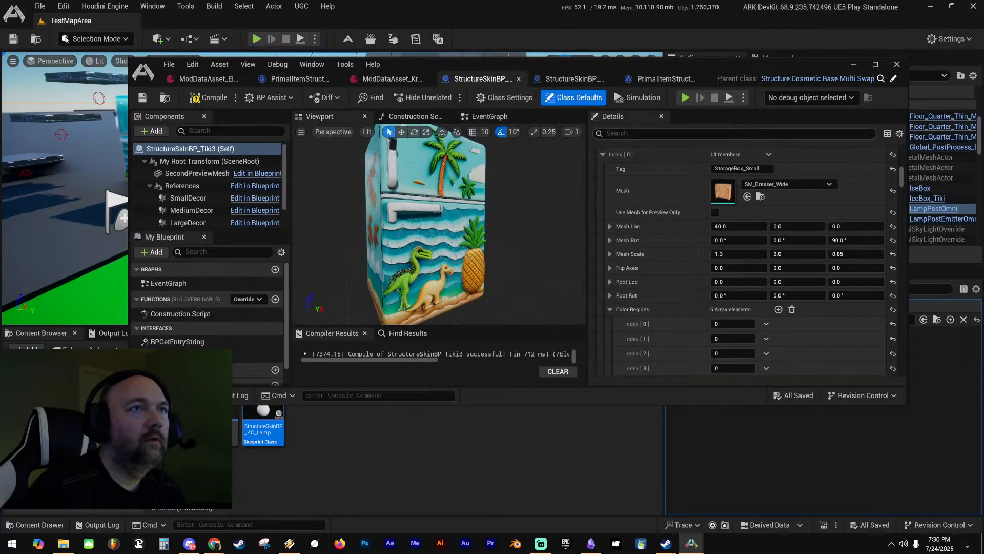
# Filter the StructureSkinBP_Tiki3 details by "skin" and review its Skin Settings, including both Skin Data entries and their tags and meshes
pyautogui.click(641, 134)
pyautogui.write('skin')
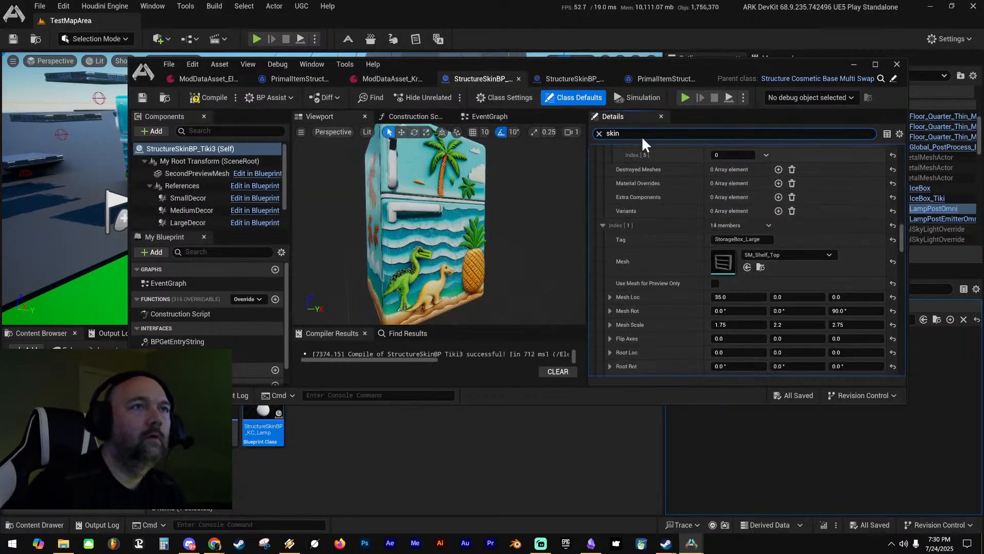
pyautogui.scroll(10, 670, 200)
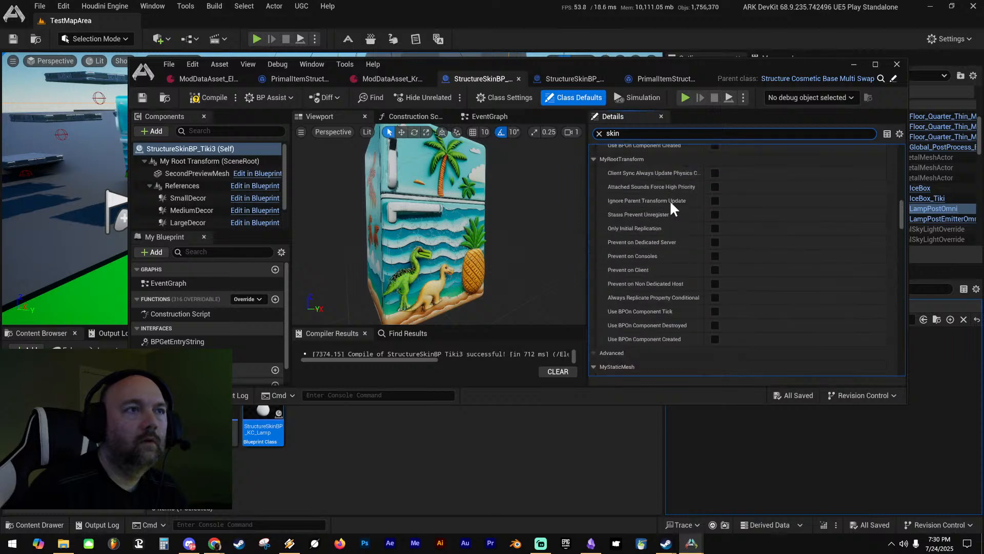
pyautogui.moveTo(897, 194); pyautogui.dragTo(897, 221)
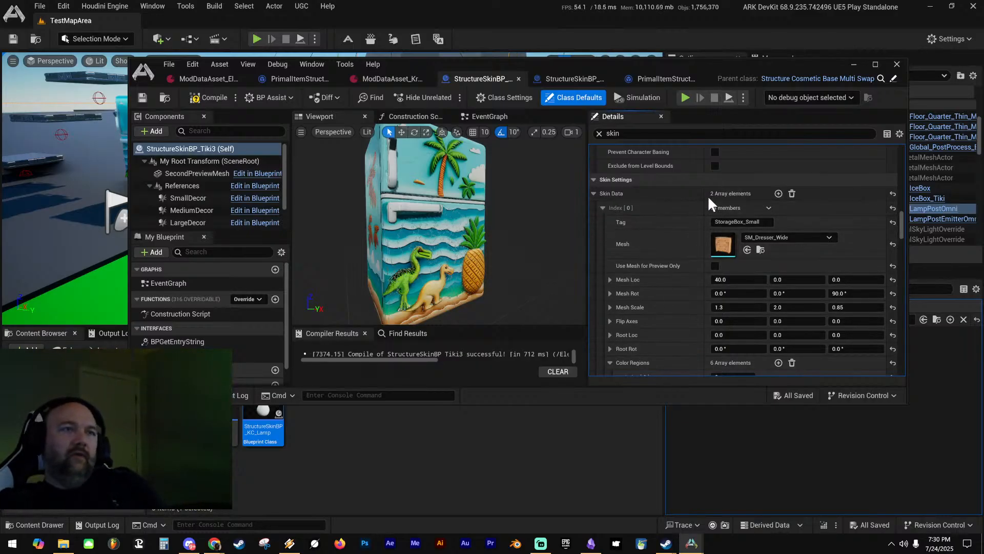
pyautogui.scroll(-4, 654, 259)
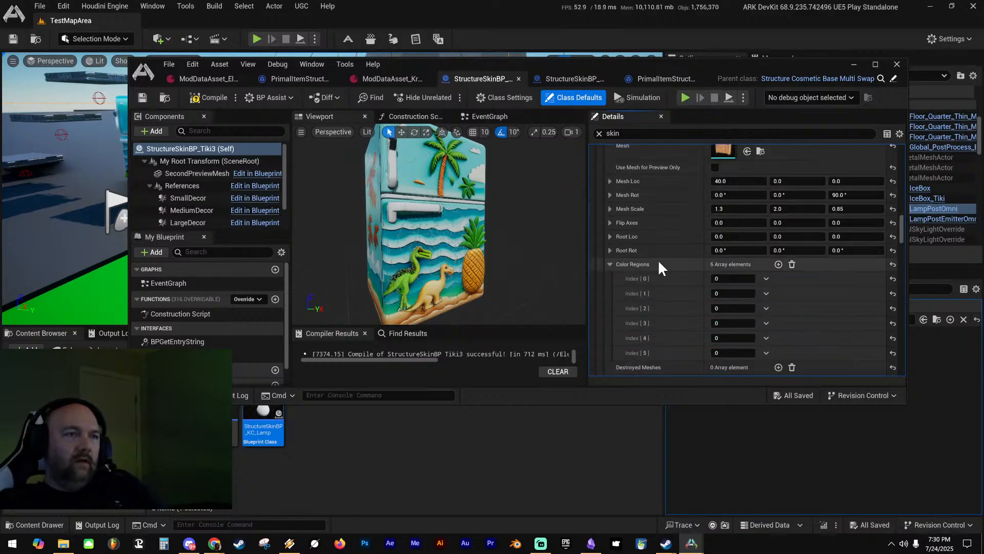
pyautogui.scroll(-8, 672, 248)
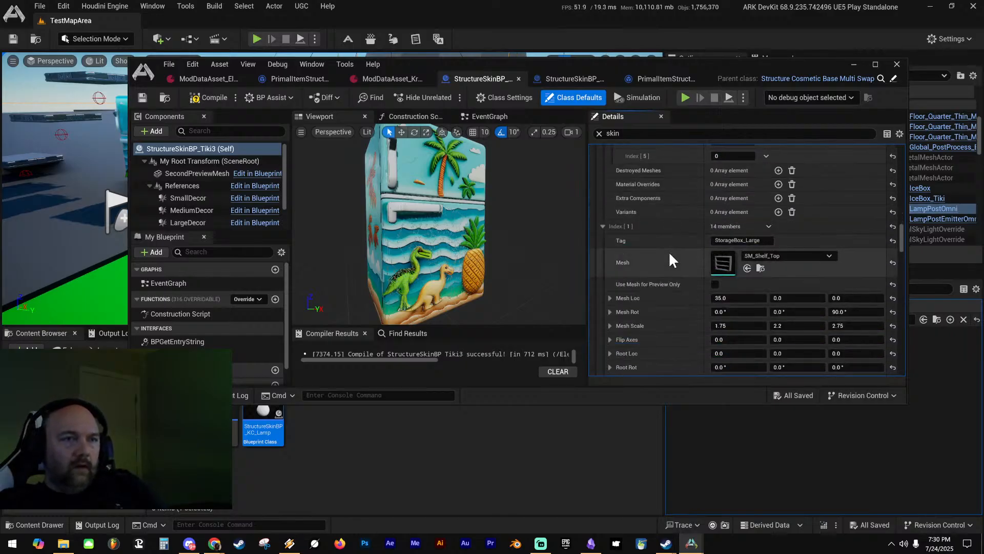
pyautogui.scroll(-13, 668, 249)
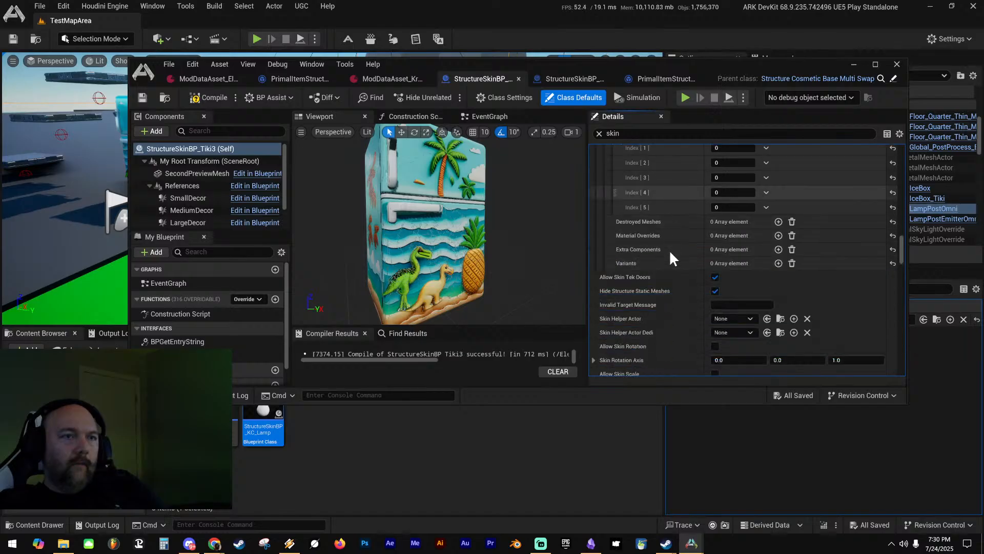
pyautogui.scroll(-15, 668, 249)
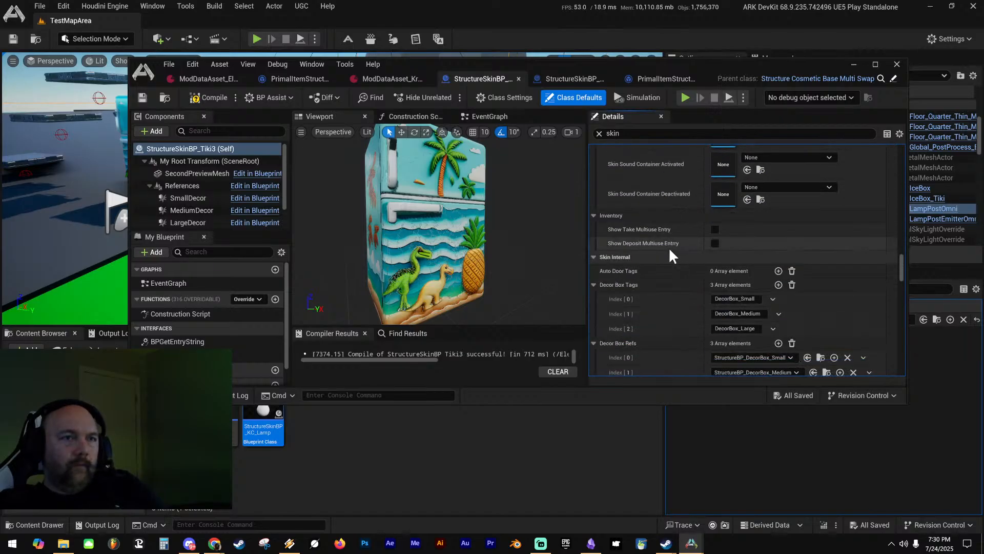
# Examine the Skin Internal and Multiuse properties of StructureSkinBP_Tiki3, including decor box tags, decor box references and the skin component tag
pyautogui.scroll(-1, 668, 248)
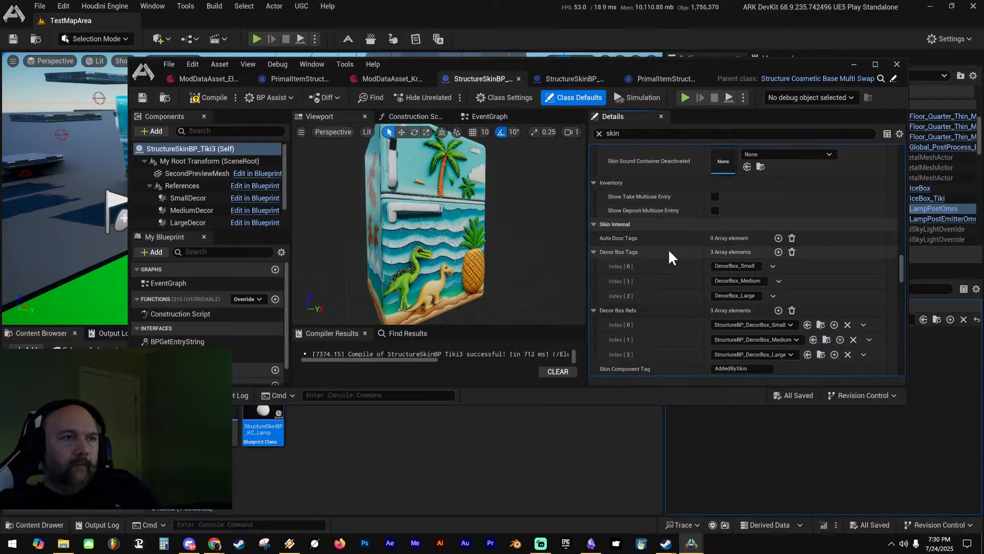
pyautogui.scroll(-3, 675, 272)
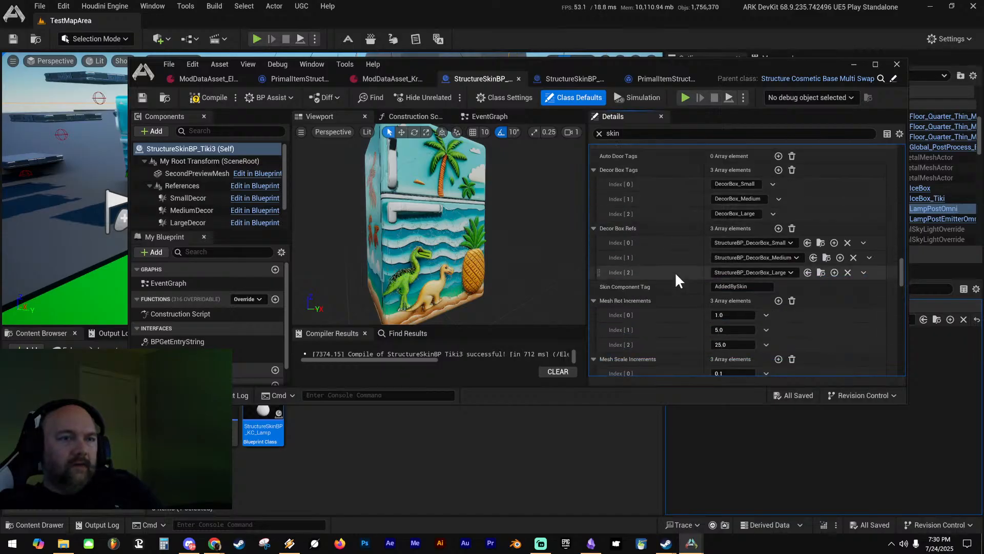
pyautogui.scroll(-1, 675, 279)
pyautogui.scroll(2, 675, 267)
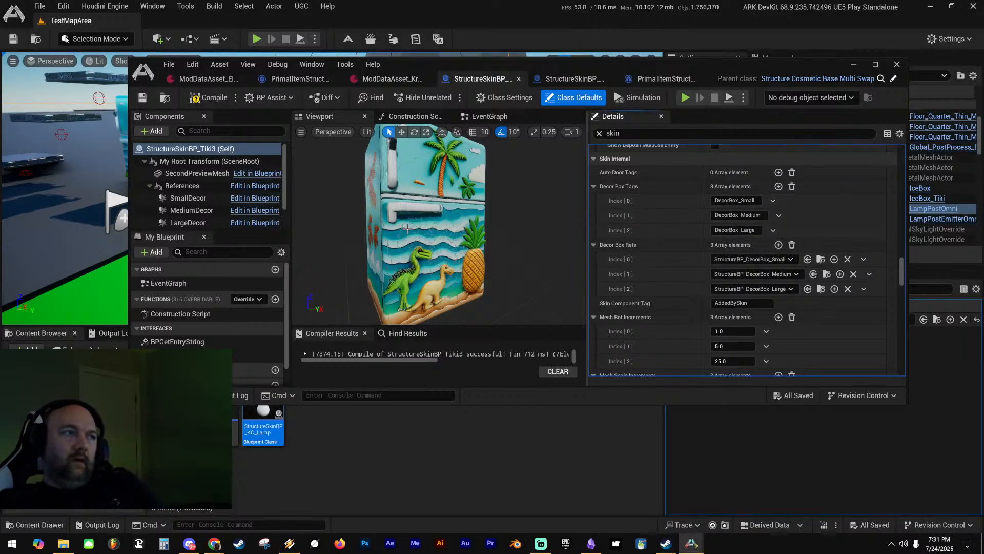
pyautogui.scroll(-3, 669, 233)
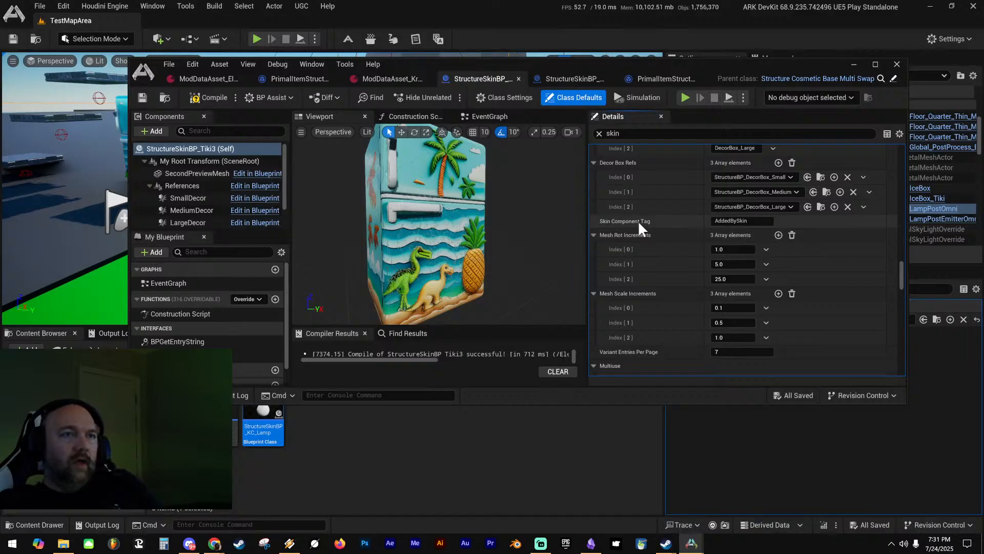
pyautogui.scroll(-10, 651, 232)
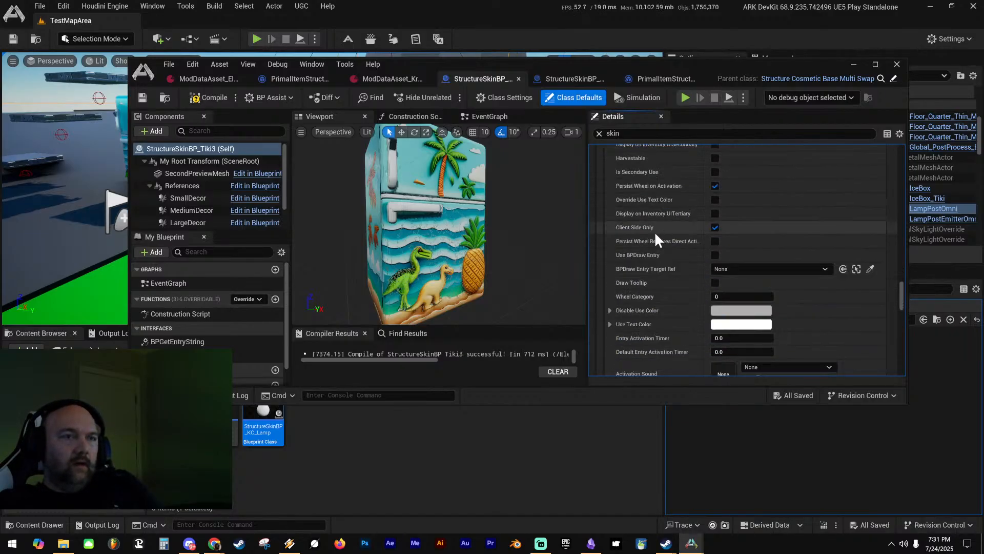
# Compile and save the StructureSkinBP_Tiki3 blueprint
pyautogui.scroll(5, 656, 228)
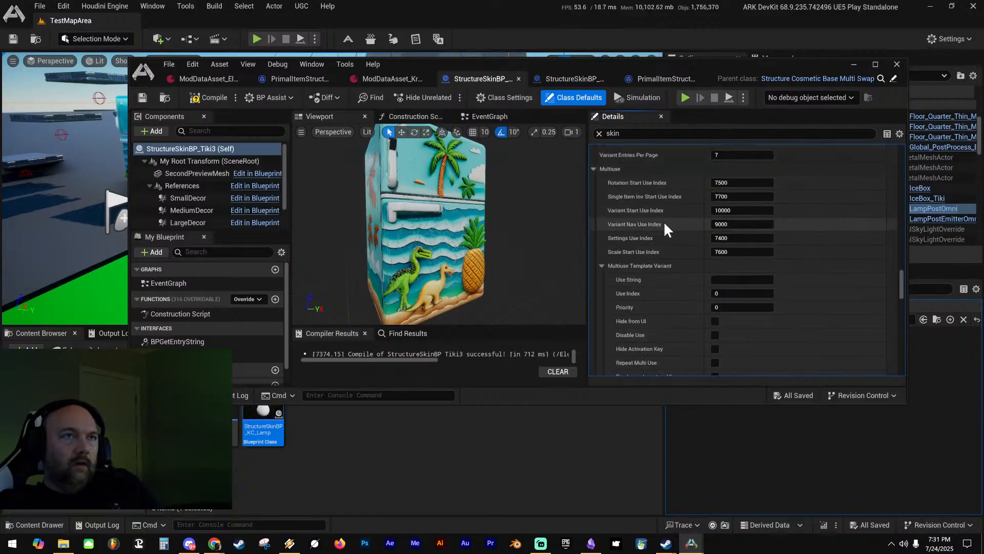
pyautogui.scroll(5, 662, 231)
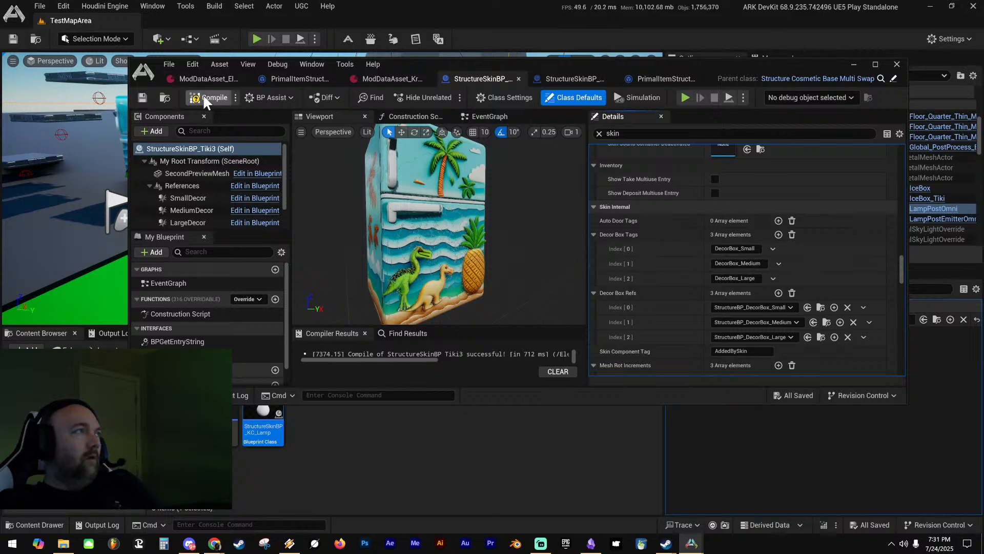
pyautogui.click(142, 97)
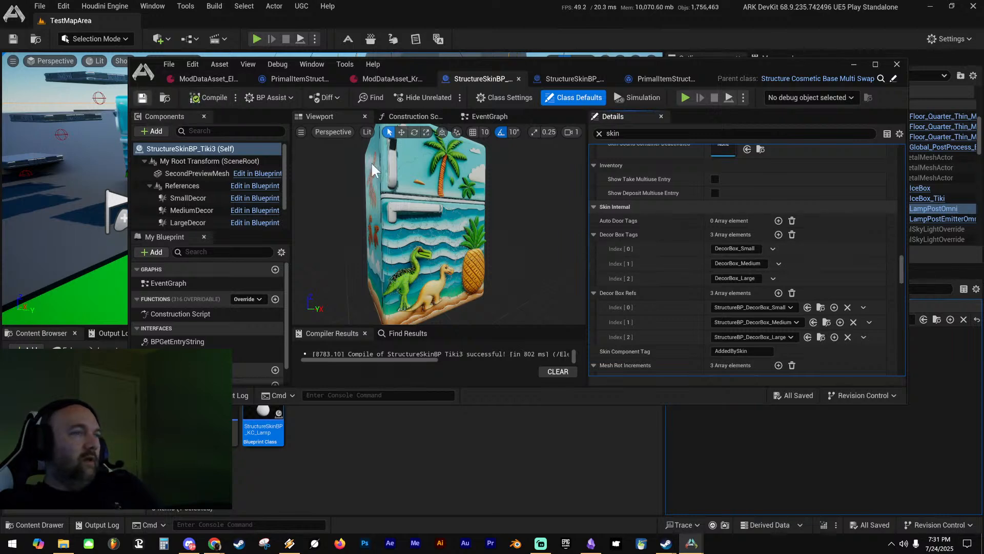
# Set the mesh of the first Skin Data entry to the Fridge static mesh in StructureSkinBP_Tiki3
pyautogui.scroll(3, 661, 250)
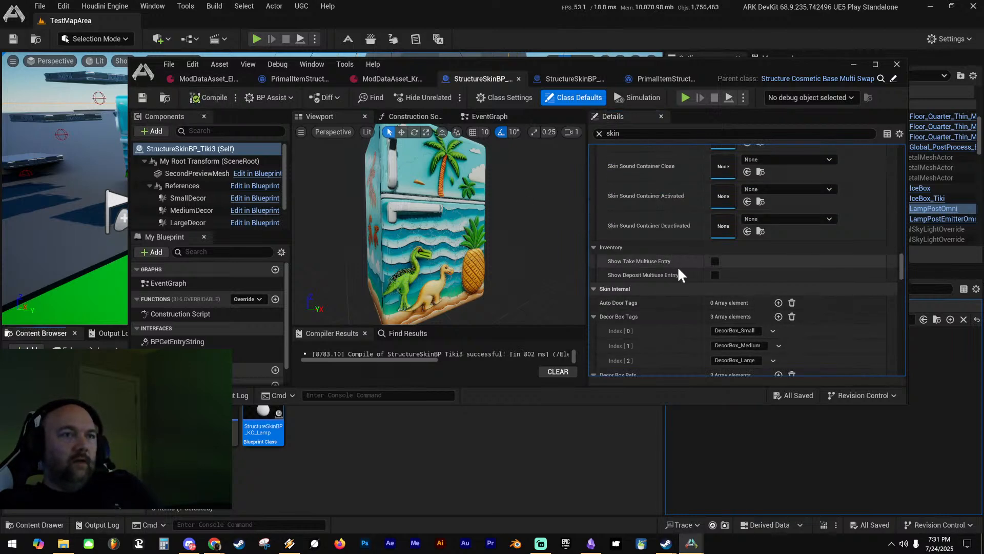
pyautogui.scroll(3, 679, 277)
pyautogui.scroll(8, 681, 285)
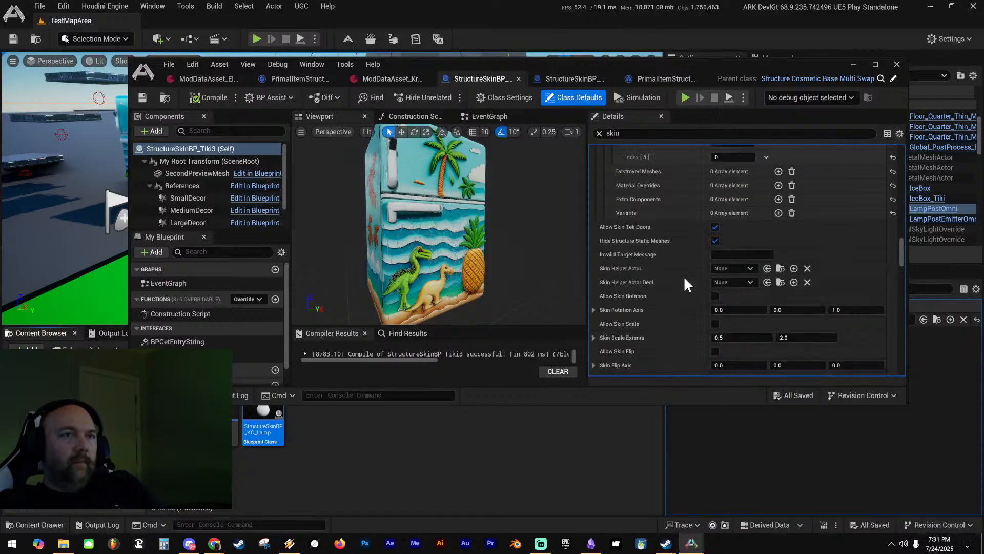
pyautogui.scroll(10, 687, 275)
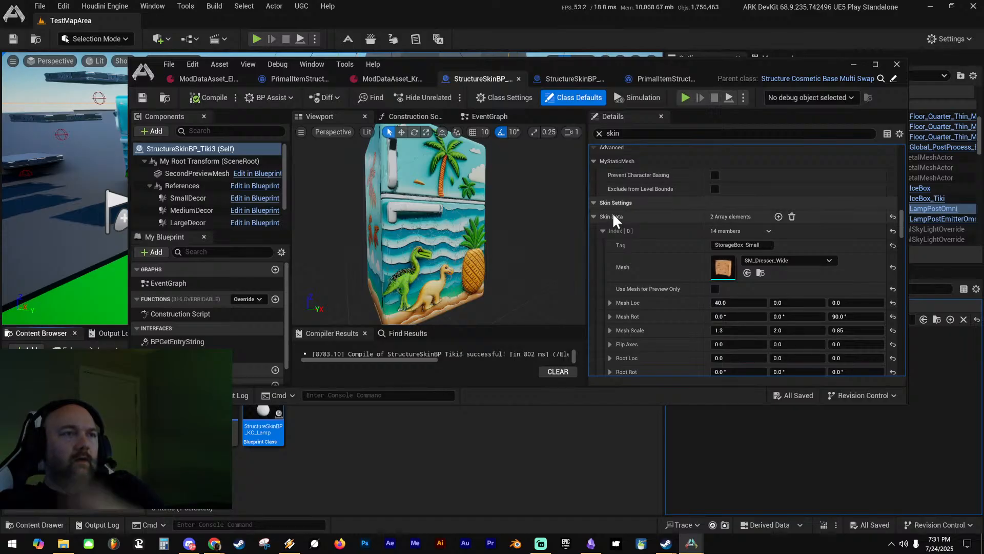
pyautogui.click(785, 261)
pyautogui.write('fridge')
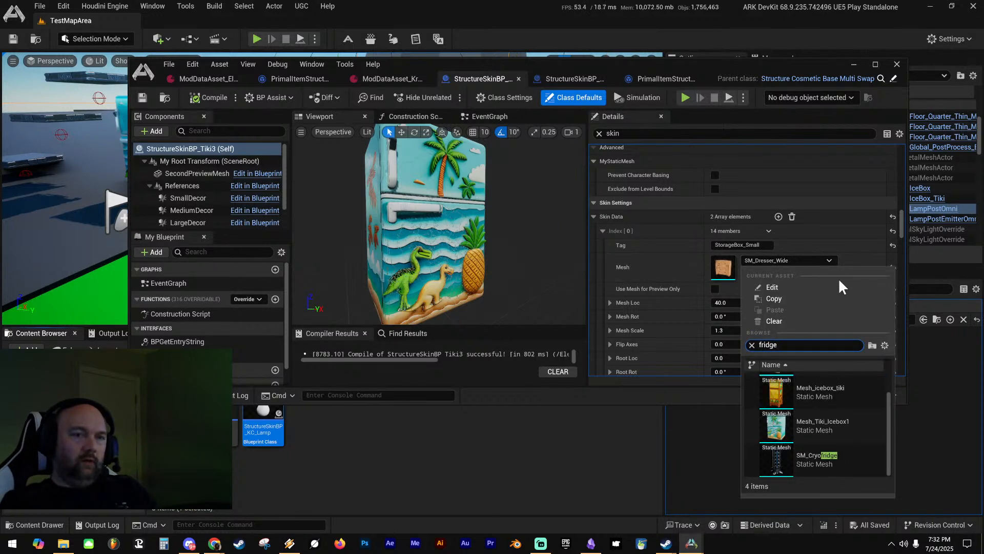
pyautogui.press('BackSpace')
pyautogui.press('BackSpace')
pyautogui.press('BackSpace')
pyautogui.press('BackSpace')
pyautogui.press('BackSpace')
pyautogui.press('BackSpace')
pyautogui.write('icebox')
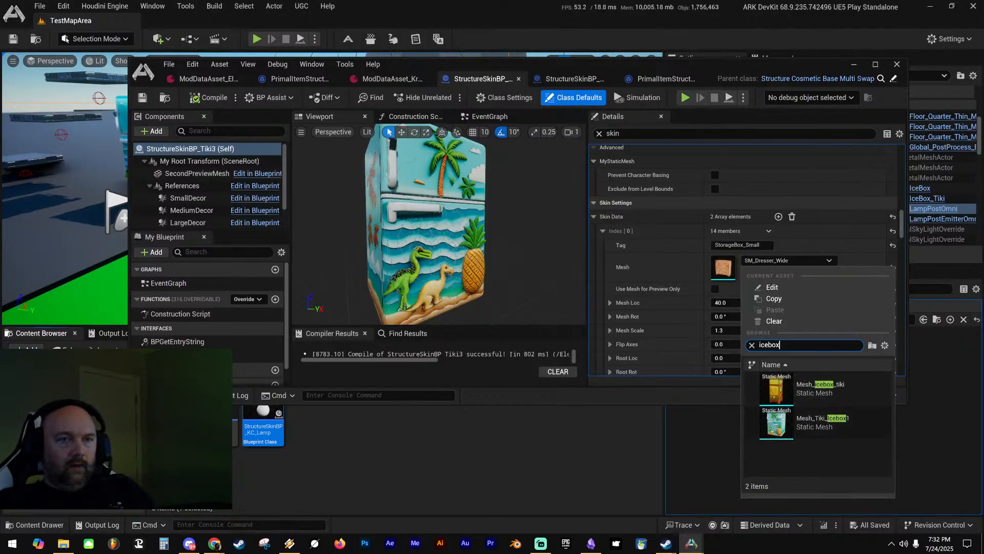
pyautogui.write('frid')
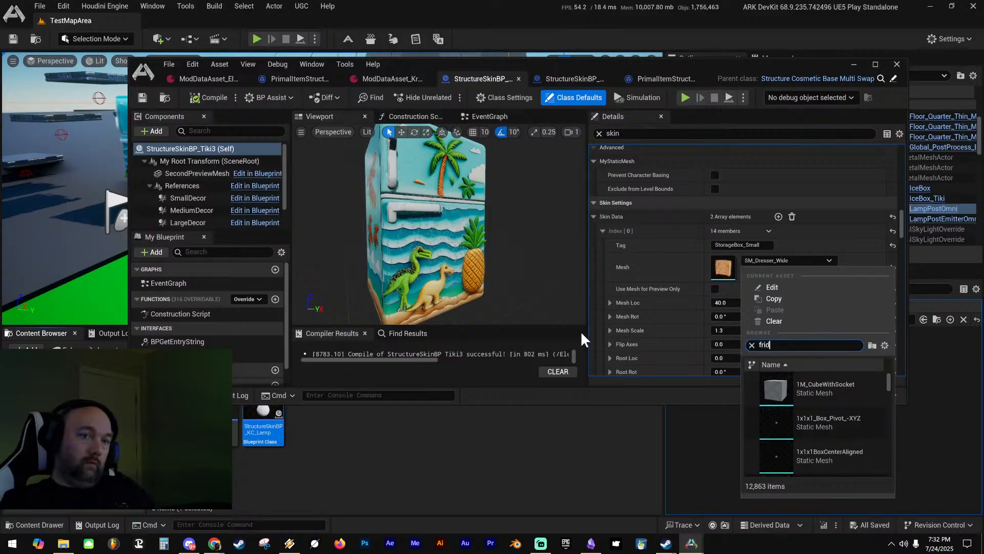
pyautogui.write('ge')
pyautogui.click(807, 389)
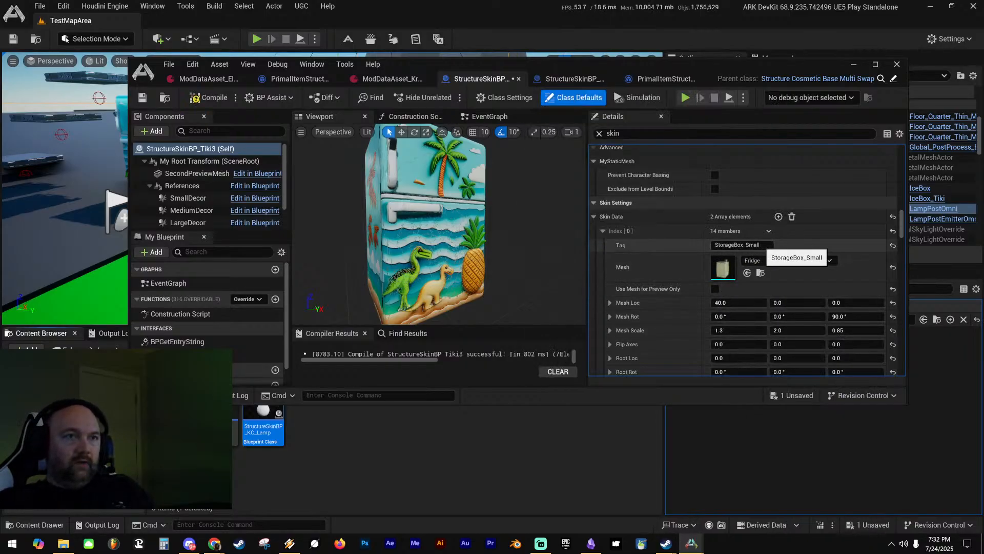
# Change the first Skin Data entry's tag to Fridge, and compile and save the blueprint
pyautogui.moveTo(762, 245); pyautogui.dragTo(711, 245)
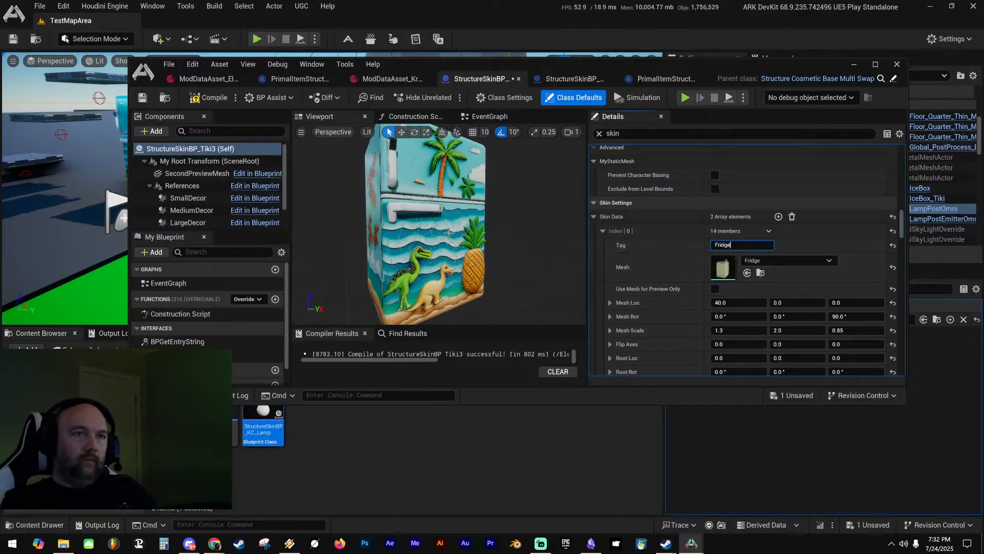
pyautogui.click(196, 98)
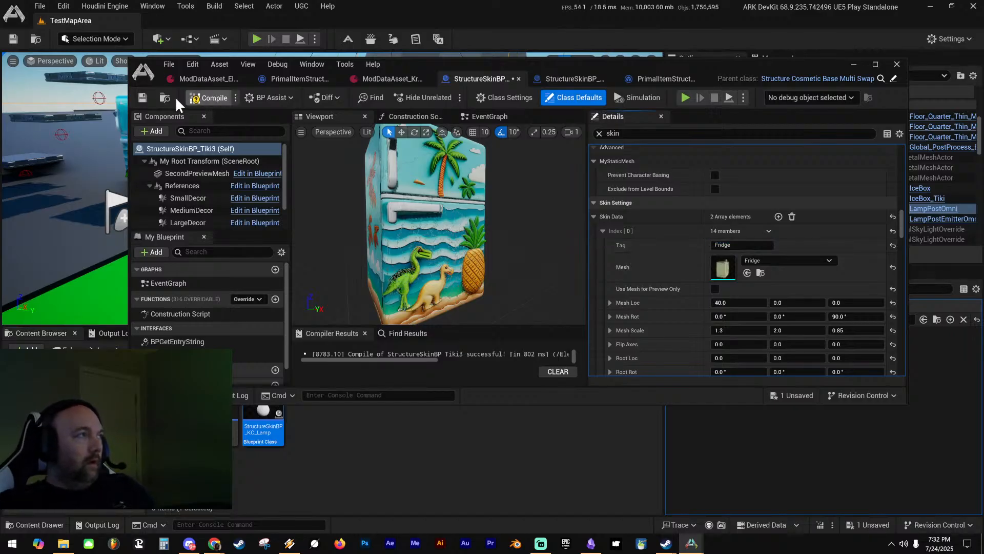
pyautogui.click(141, 96)
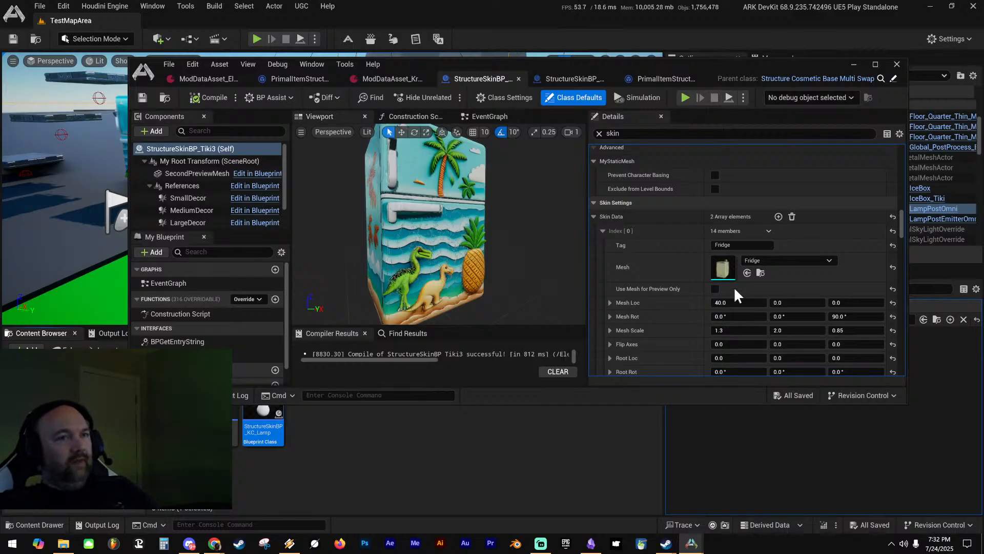
# Start a play session in the test map and assign the custom Tiki fridge cosmetic to the third hotbar slot
pyautogui.hotkey('alt', 'p')
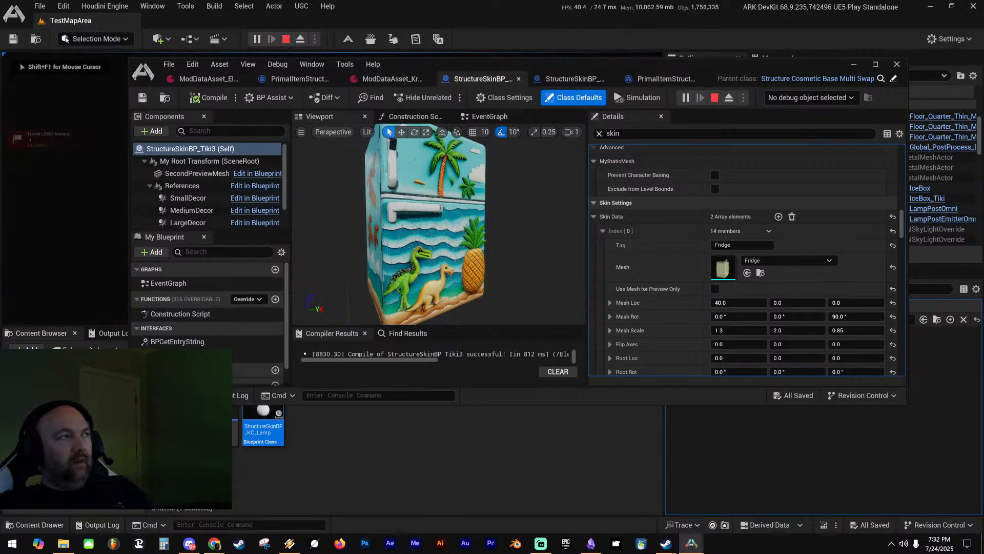
pyautogui.press('i')
pyautogui.click(545, 54)
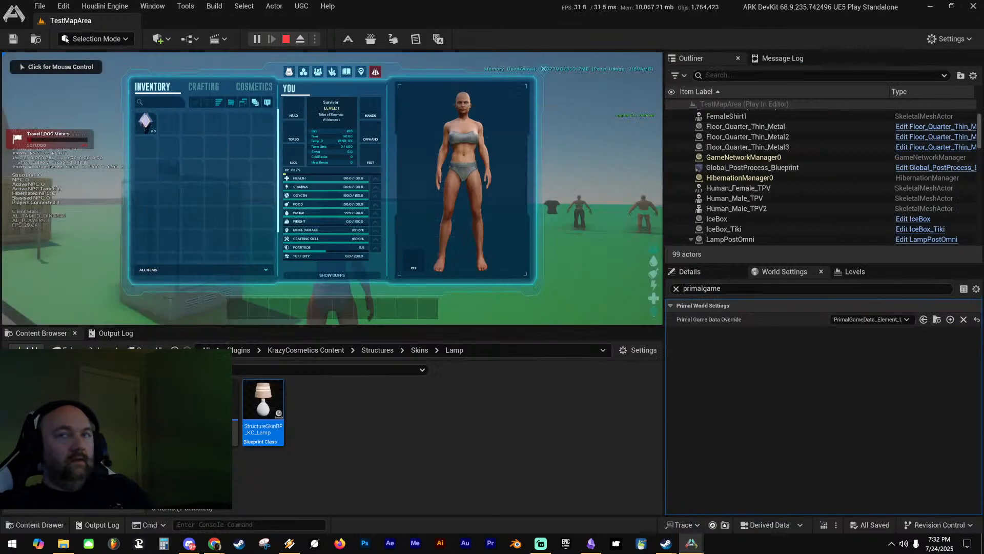
pyautogui.click(260, 88)
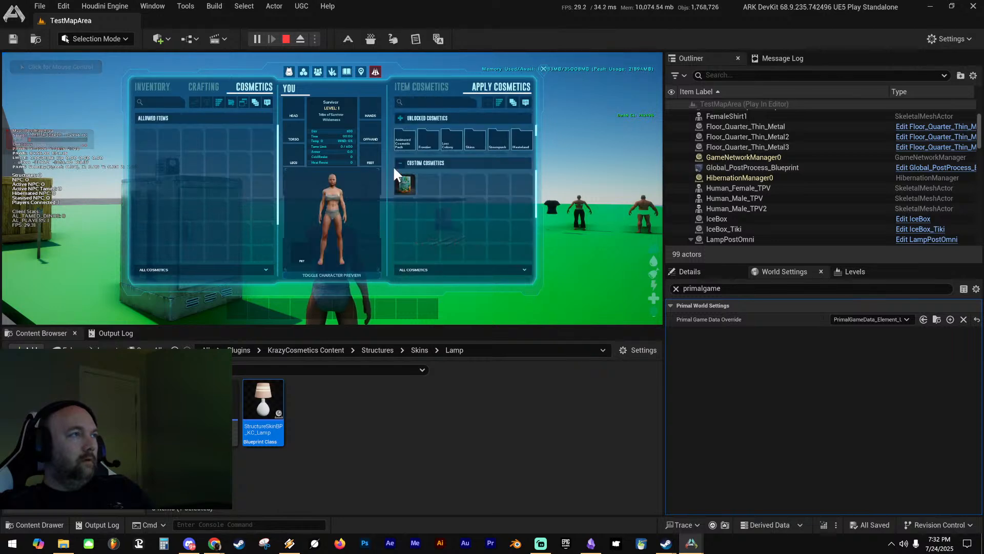
pyautogui.moveTo(403, 181); pyautogui.dragTo(278, 306)
pyautogui.press('i')
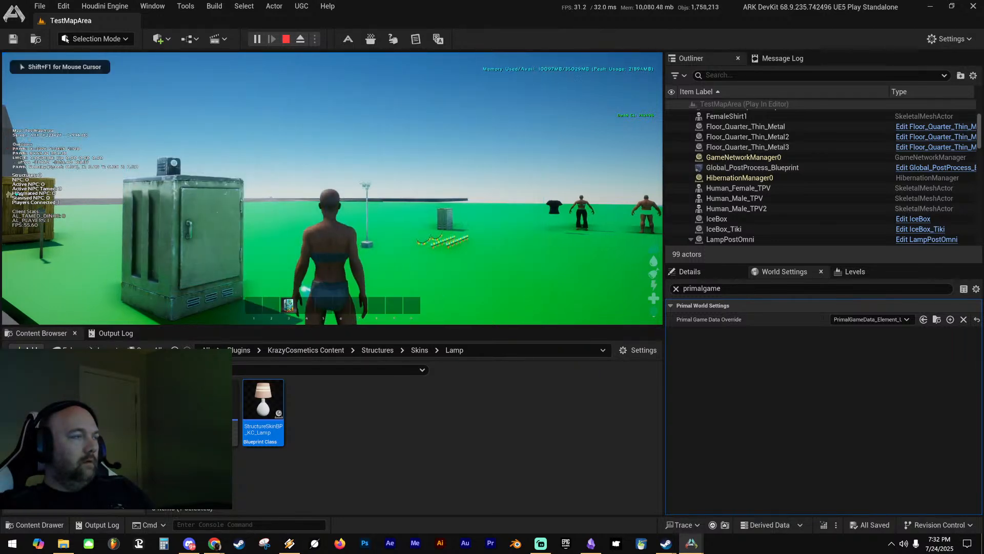
# Equip the Tiki fridge cosmetic, try its placement preview around the fridges and storage boxes in the test map, and end the play session
pyautogui.press('3')
pyautogui.press('d')
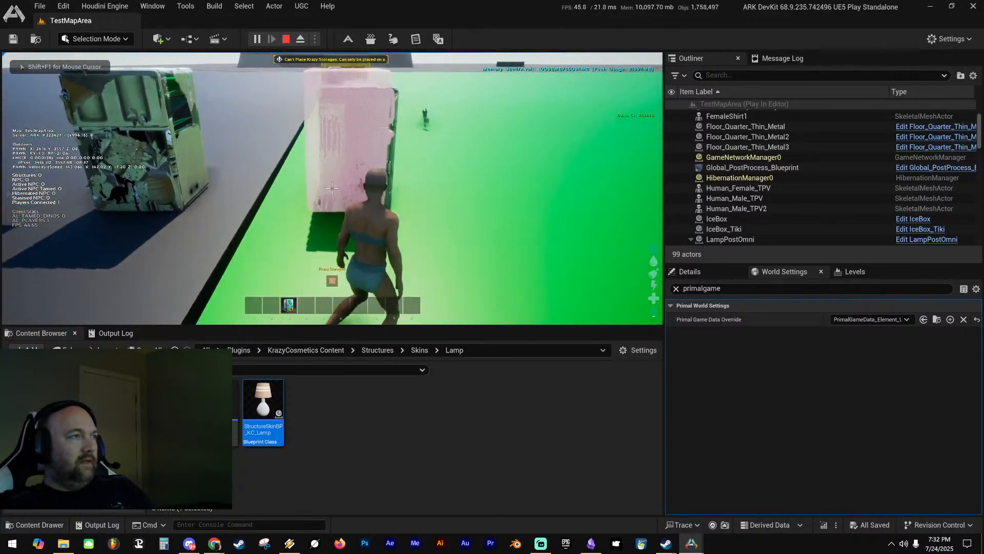
pyautogui.press('w')
pyautogui.press('w')
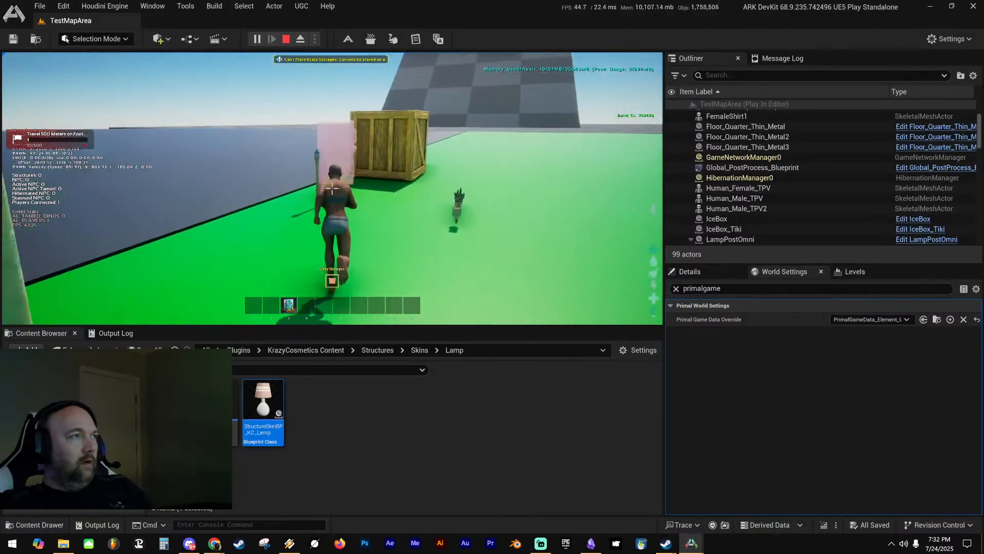
pyautogui.press('d')
pyautogui.press('d')
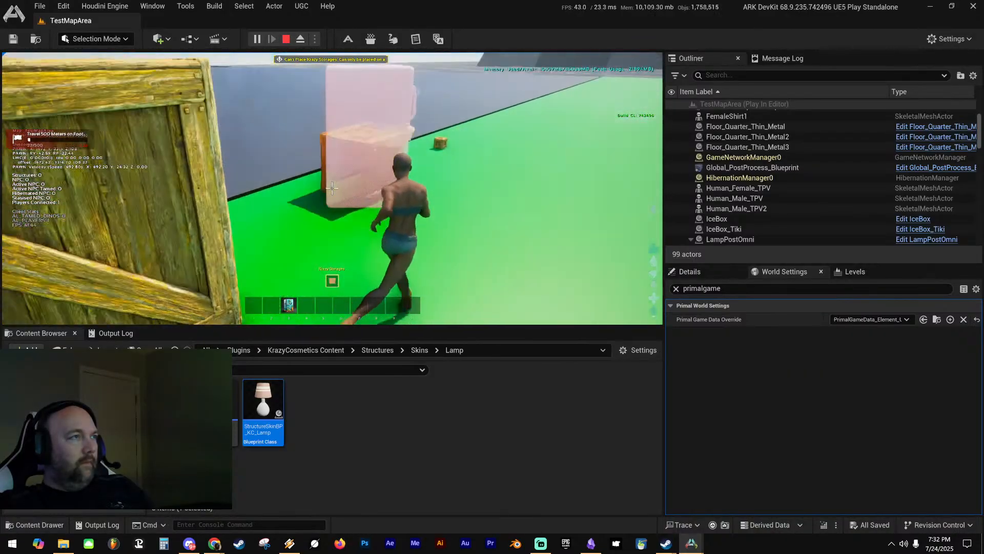
pyautogui.press('a')
pyautogui.press('w')
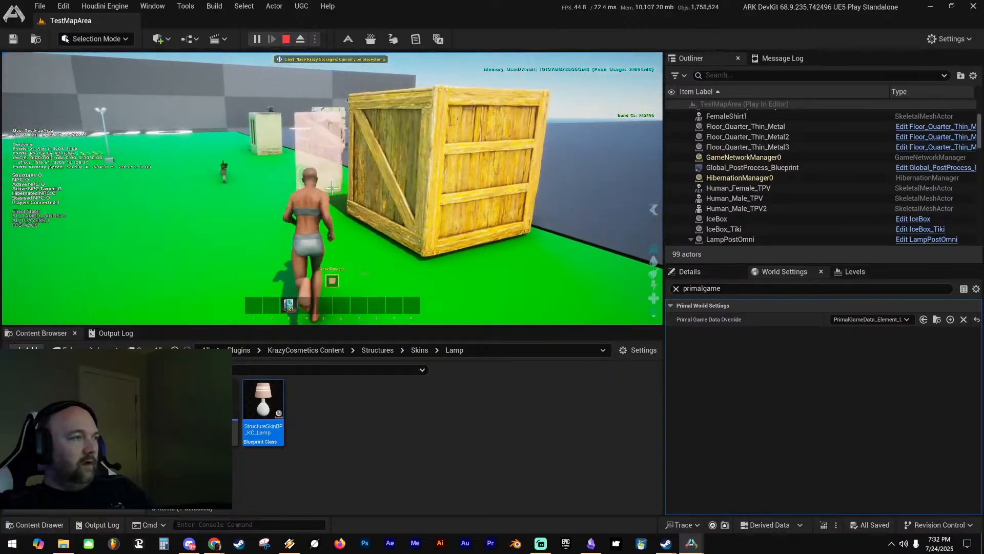
pyautogui.press('w')
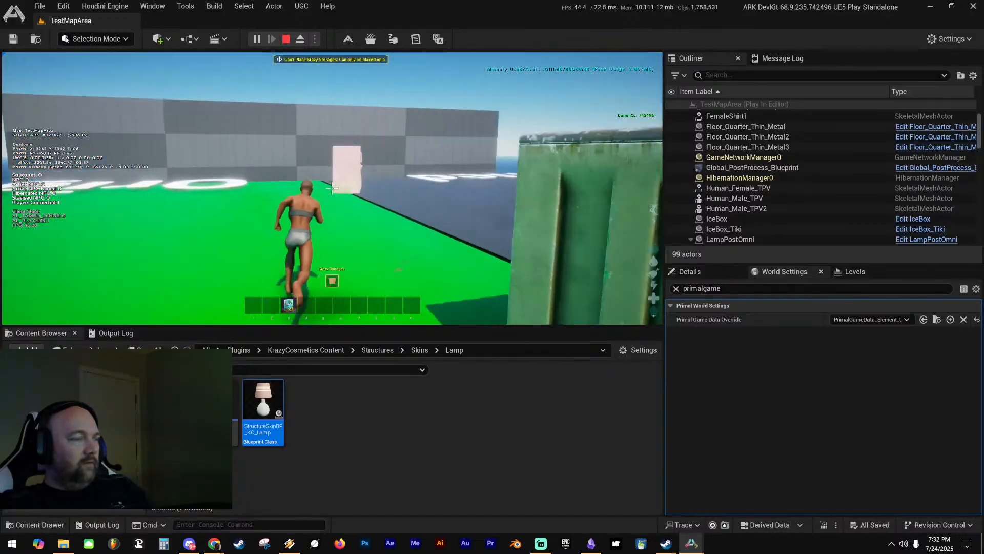
pyautogui.press('a')
pyautogui.press('a')
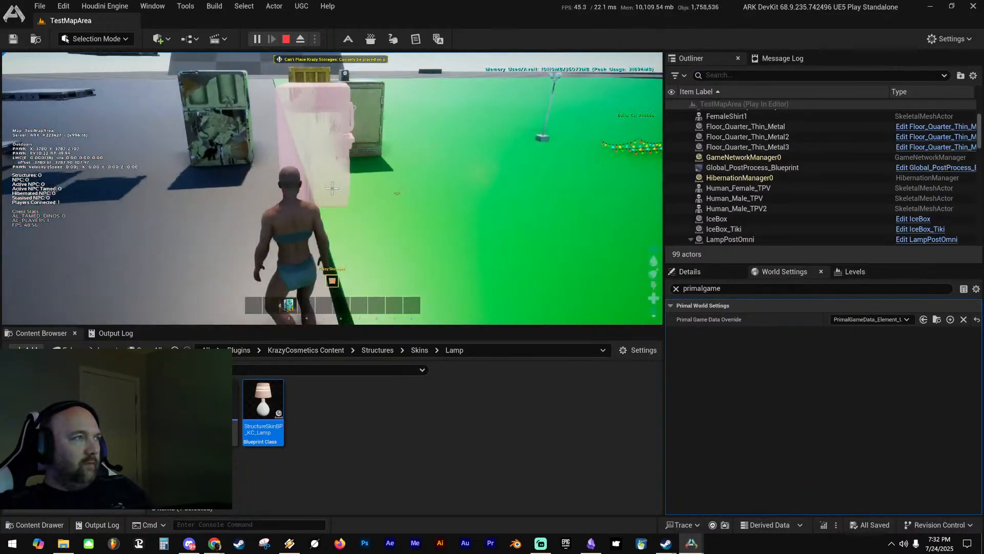
pyautogui.hotkey('shift', 'F1')
pyautogui.press('Escape')
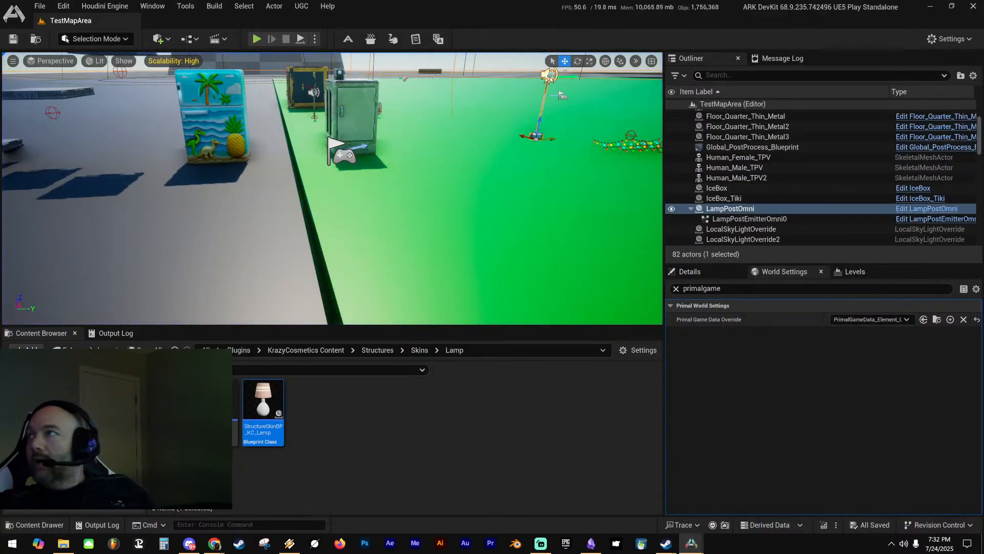
# Examine both Skin Data entries and the remaining skin settings in the StructureSkinBP_Tiki3 class defaults
pyautogui.moveTo(983, 65); pyautogui.dragTo(589, 74)
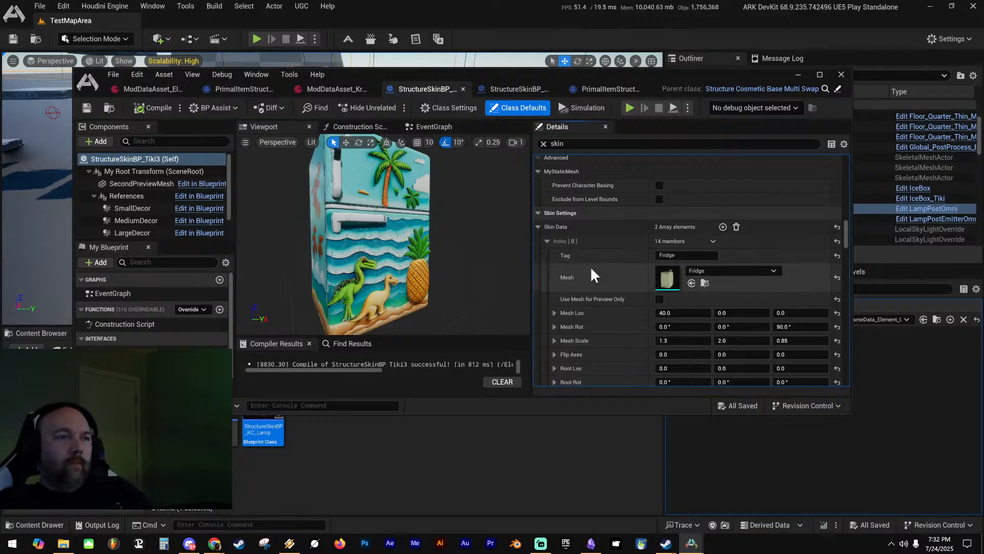
pyautogui.scroll(-10, 590, 266)
pyautogui.scroll(-1, 586, 280)
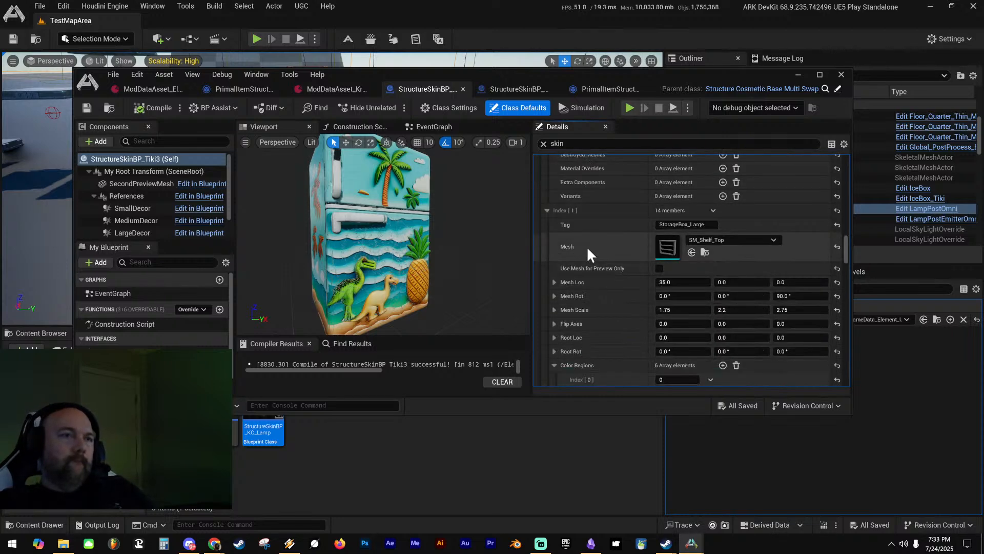
pyautogui.scroll(-6, 591, 231)
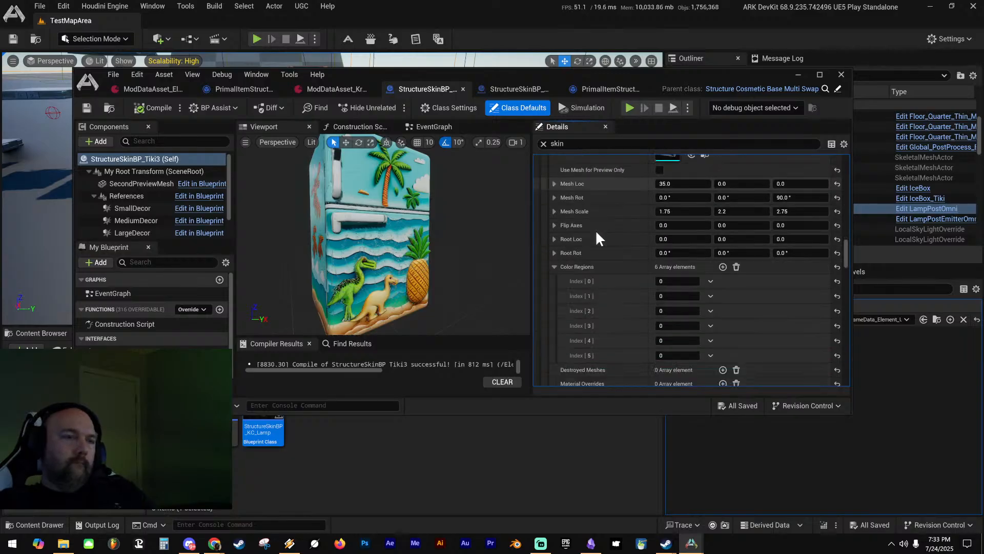
pyautogui.scroll(-10, 594, 230)
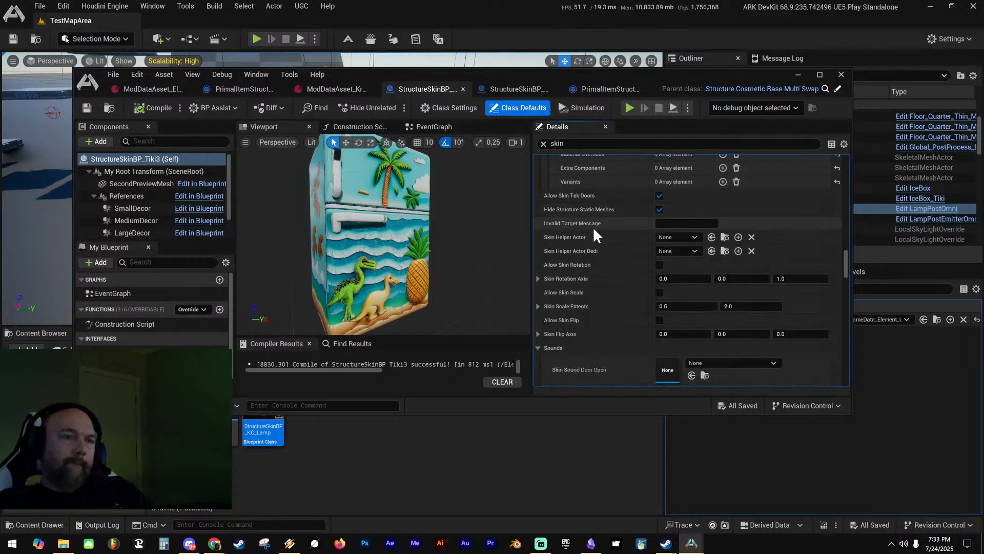
pyautogui.scroll(-5, 594, 229)
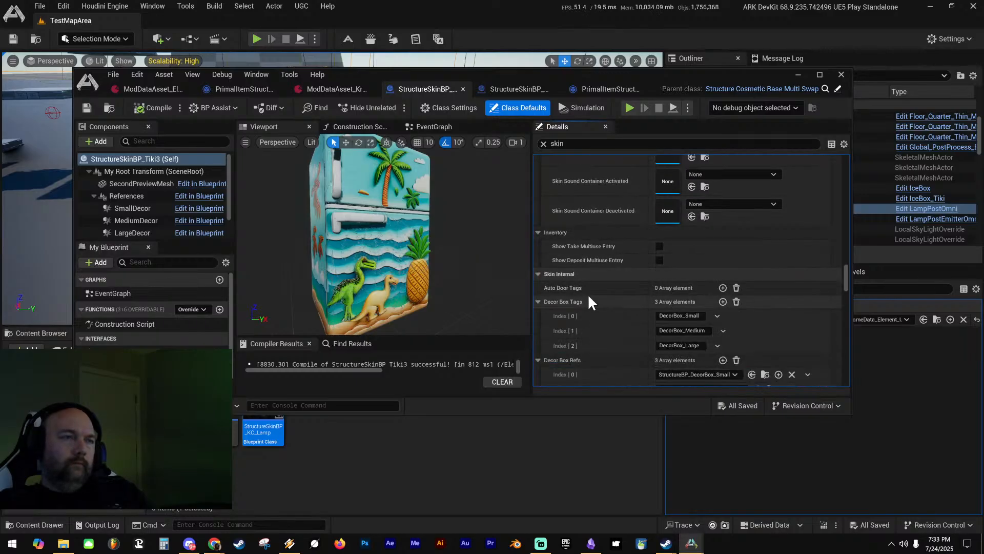
pyautogui.scroll(10, 592, 310)
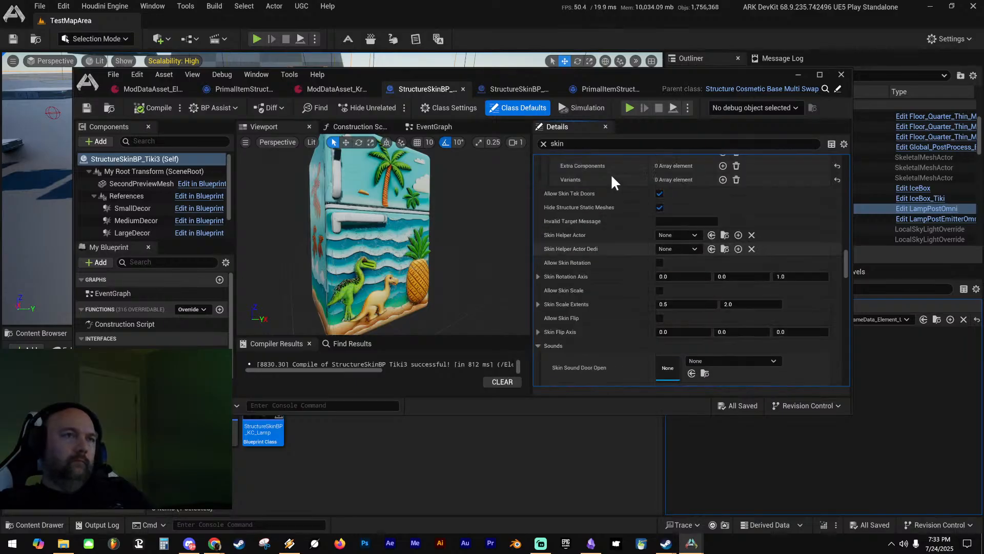
pyautogui.scroll(10, 596, 265)
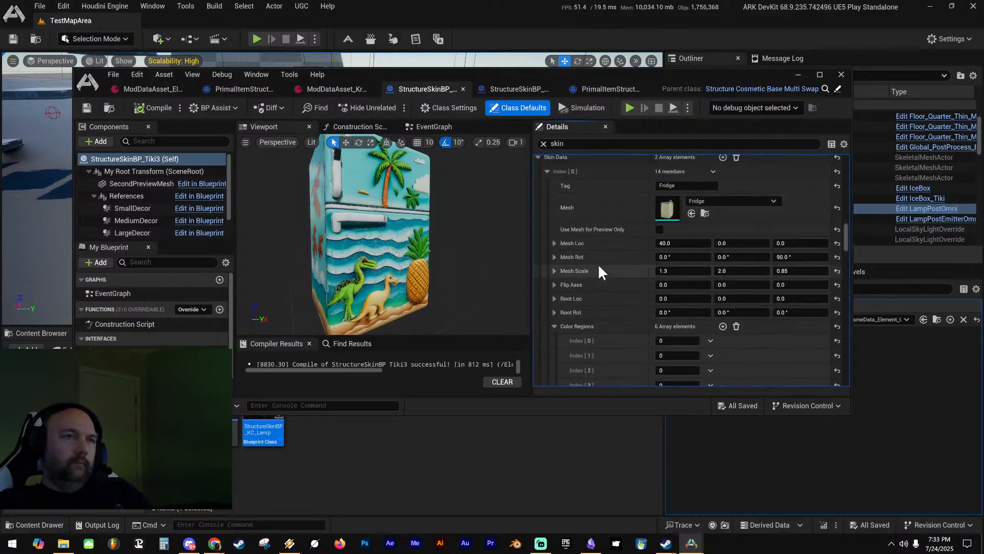
# Examine the Skin Settings and Skin Internal properties of StructureSkinBP_KC_Lamp for comparison with the Tiki skin
pyautogui.click(510, 86)
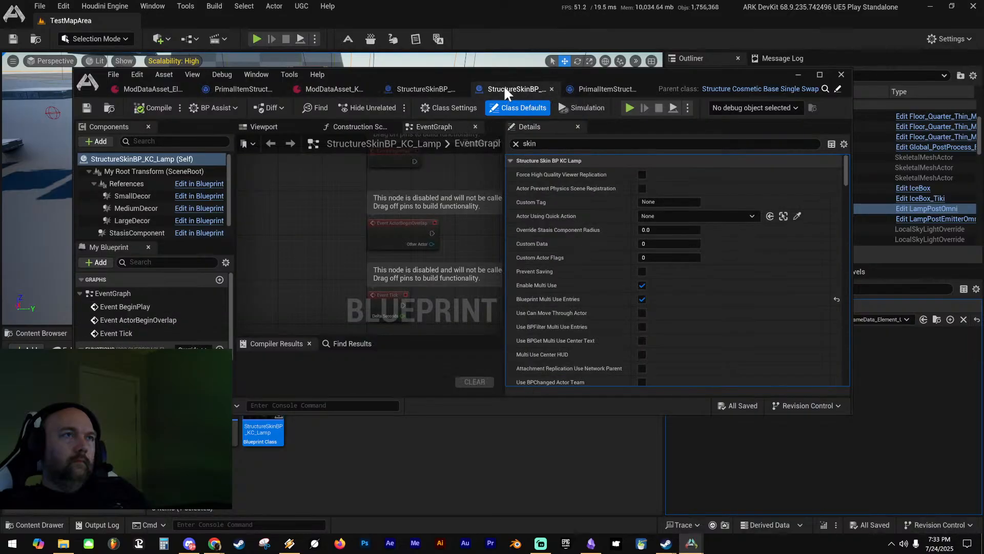
pyautogui.scroll(-5, 593, 231)
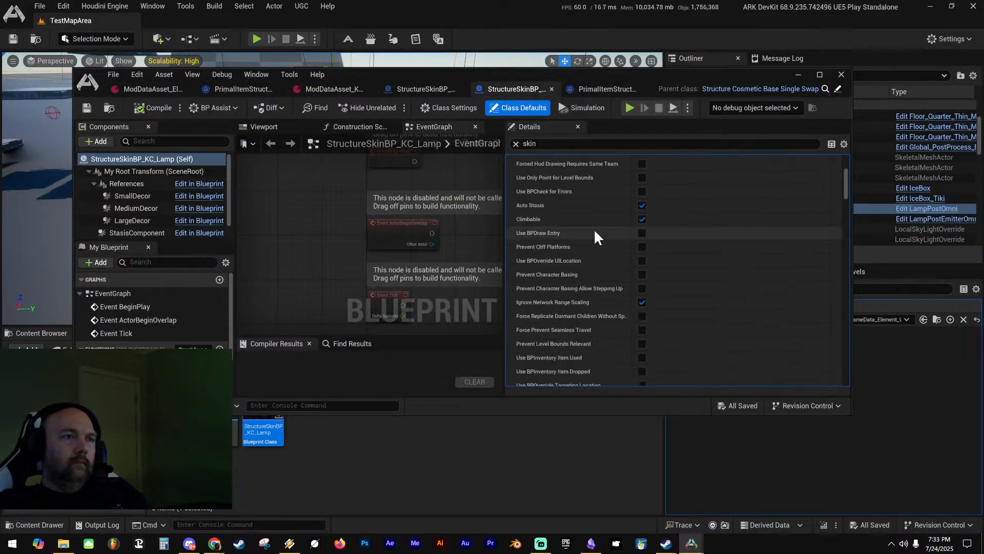
pyautogui.scroll(-6, 585, 218)
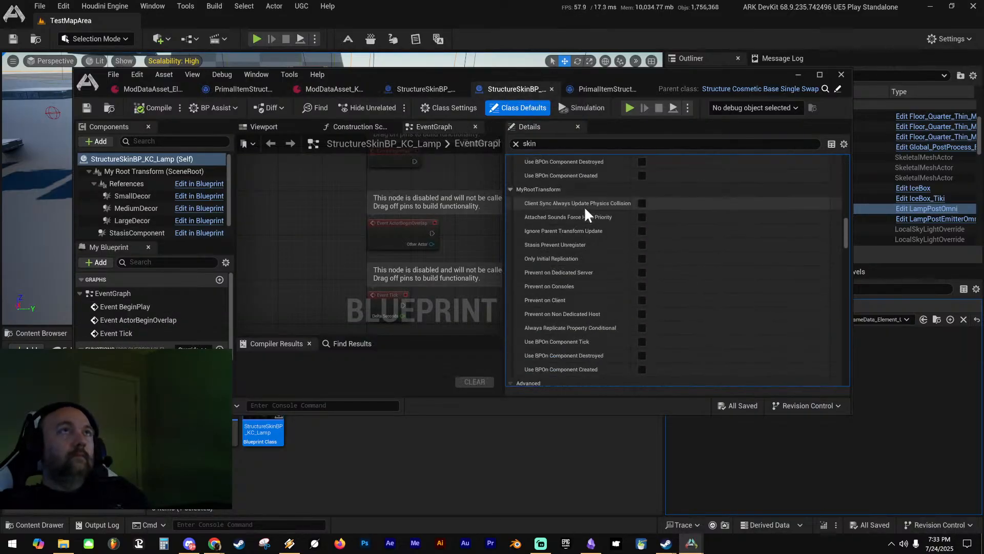
pyautogui.scroll(-8, 604, 230)
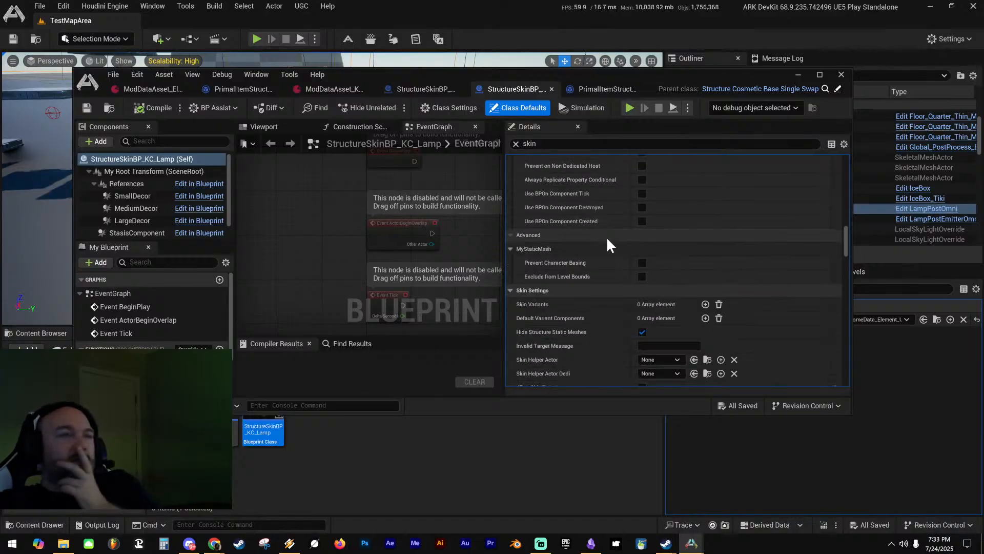
pyautogui.scroll(-10, 603, 243)
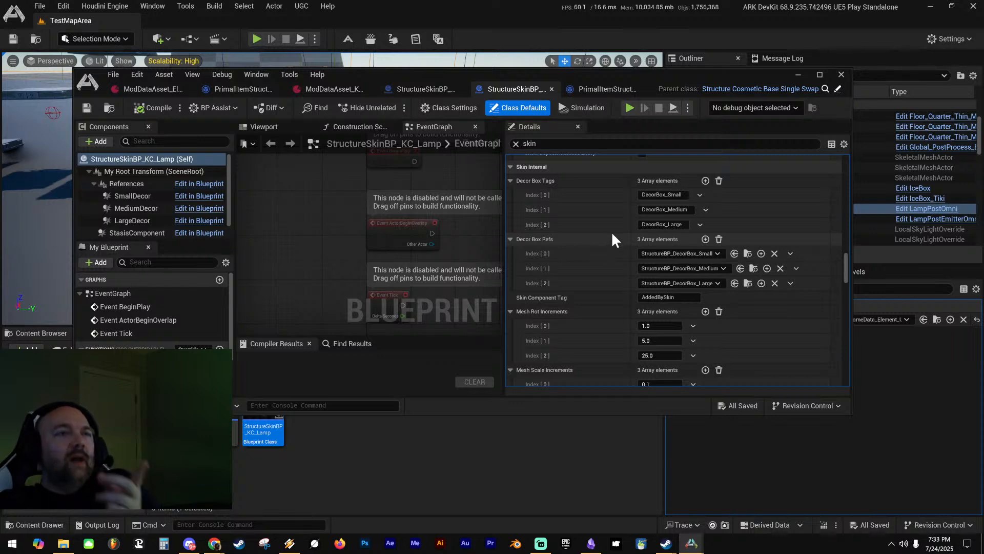
pyautogui.scroll(-3, 611, 232)
pyautogui.scroll(1, 612, 240)
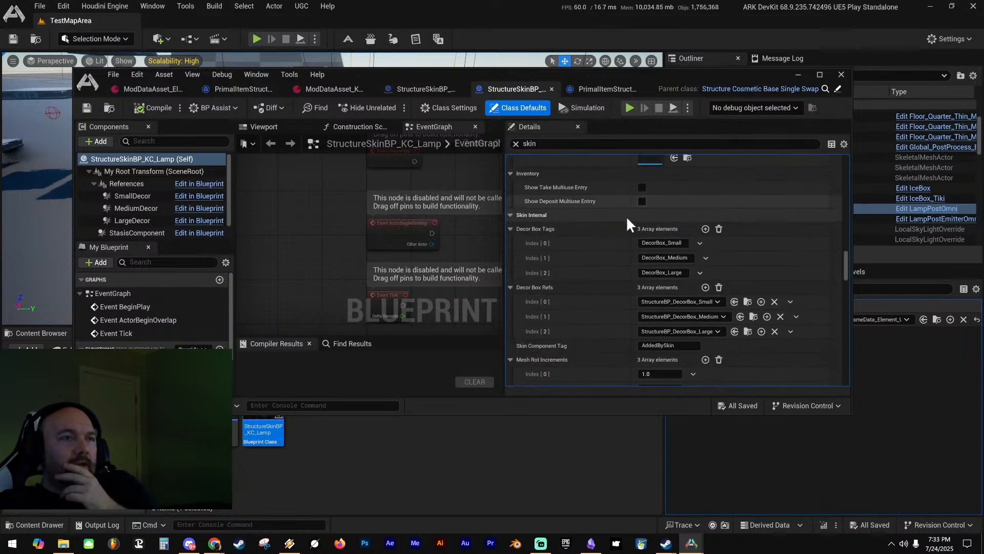
pyautogui.scroll(3, 626, 218)
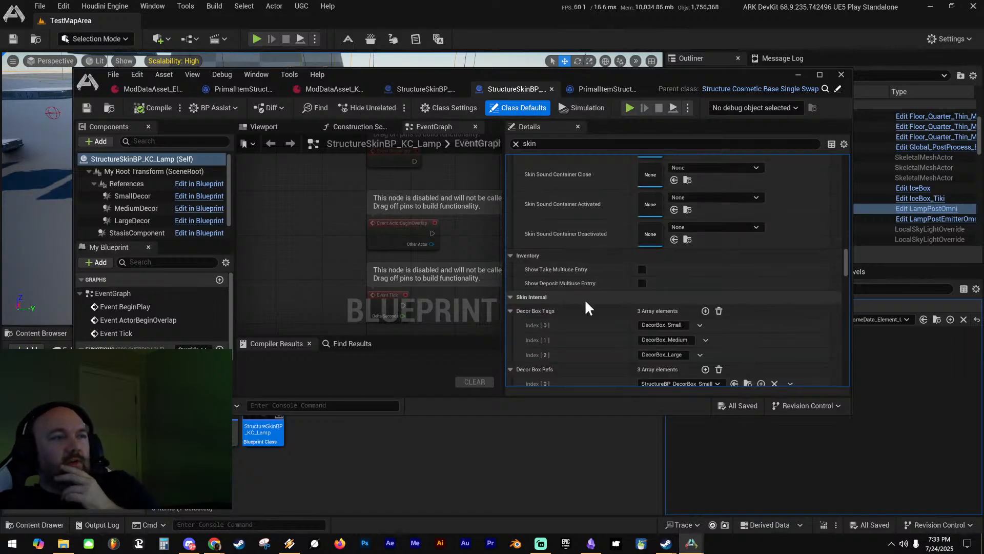
pyautogui.scroll(6, 629, 308)
pyautogui.scroll(8, 625, 295)
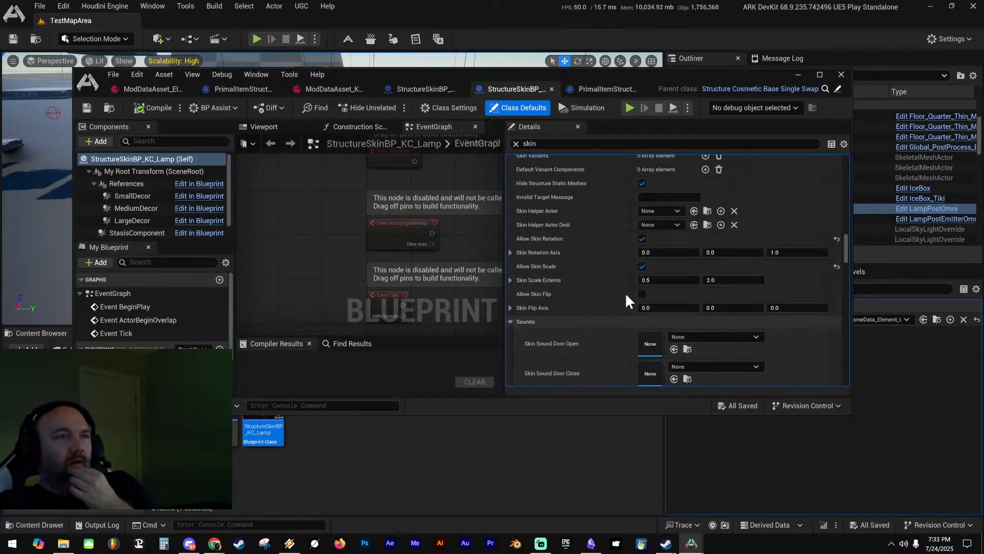
pyautogui.scroll(-1, 610, 297)
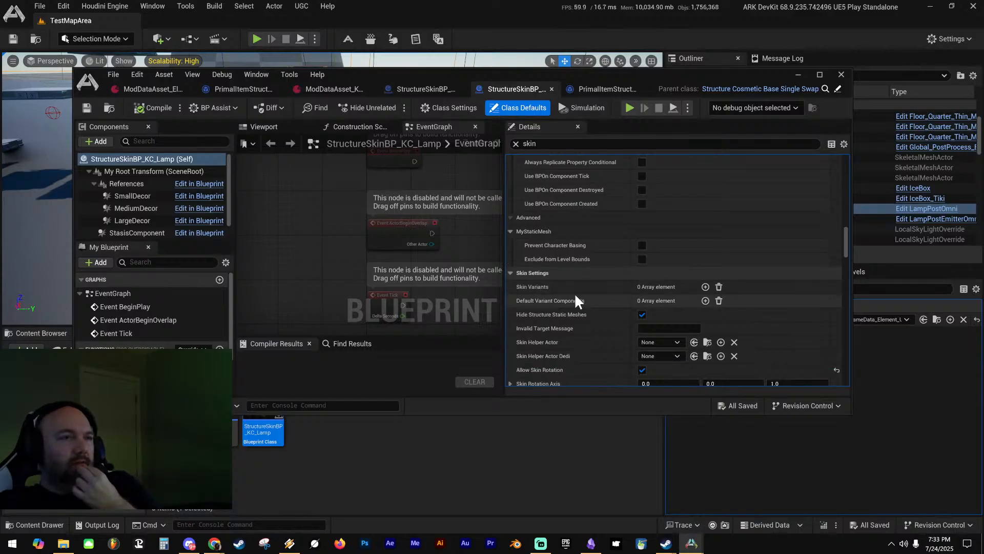
pyautogui.scroll(3, 576, 292)
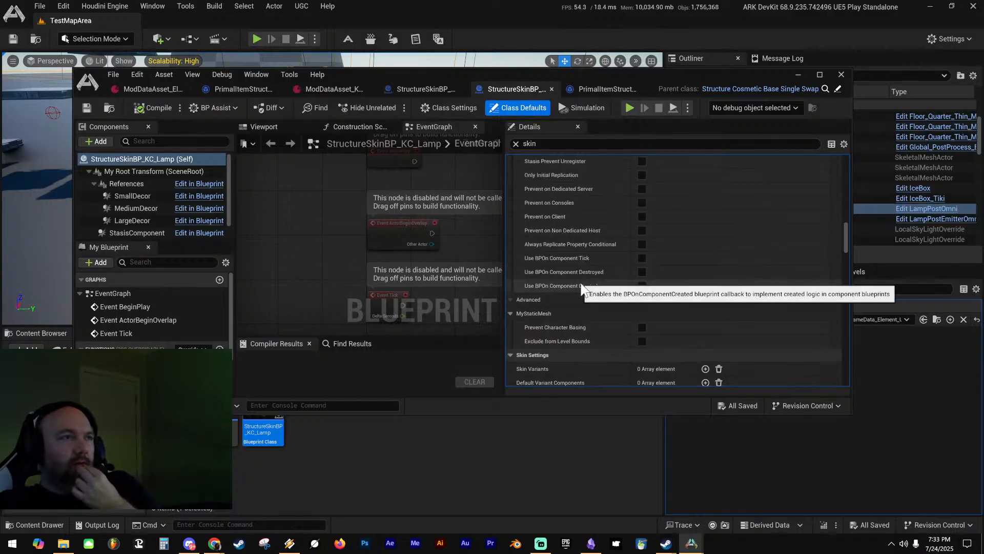
# Recheck the lamp skin's full class defaults, from the first properties through Decor Box Refs and the mesh increments
pyautogui.click(264, 126)
pyautogui.click(456, 126)
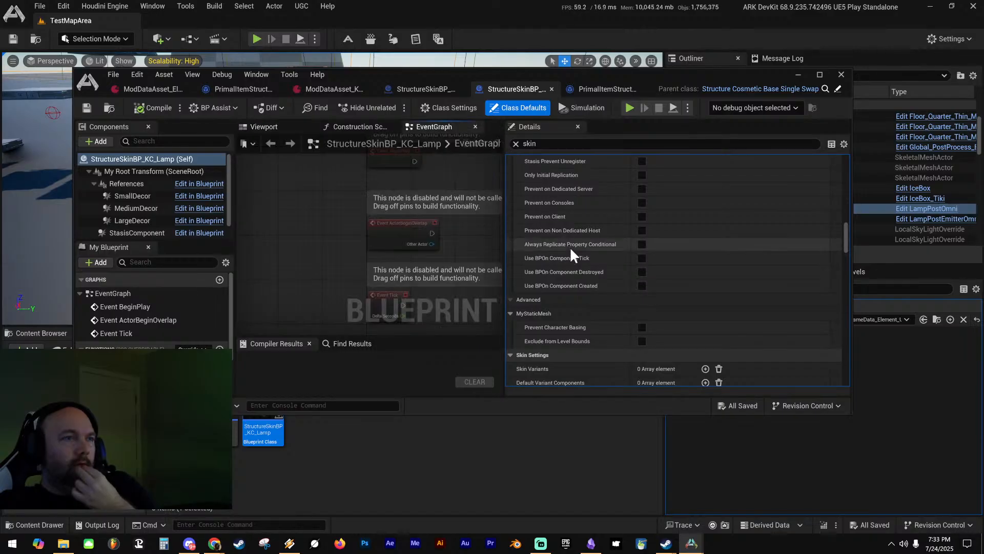
pyautogui.scroll(4, 575, 262)
pyautogui.scroll(8, 582, 251)
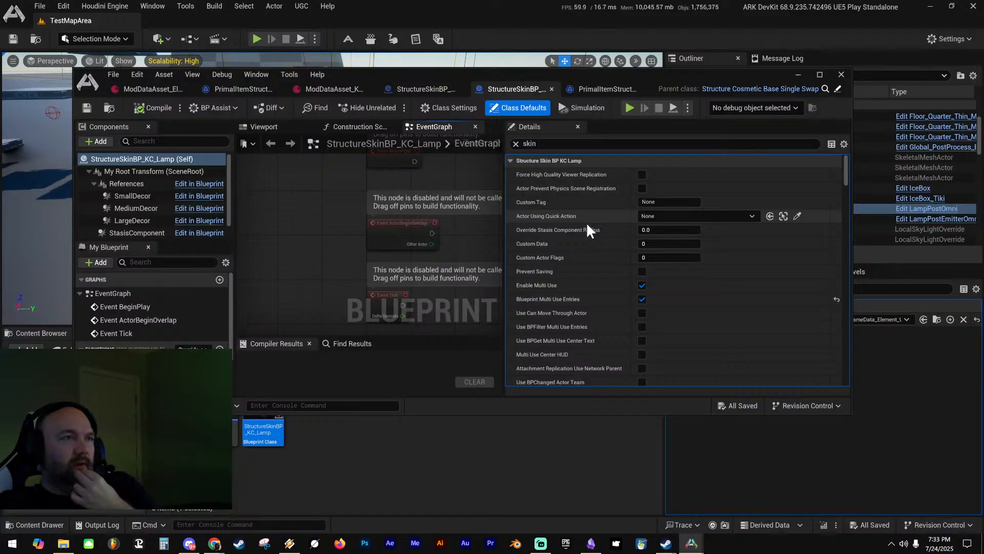
pyautogui.scroll(-6, 586, 222)
pyautogui.scroll(-8, 582, 239)
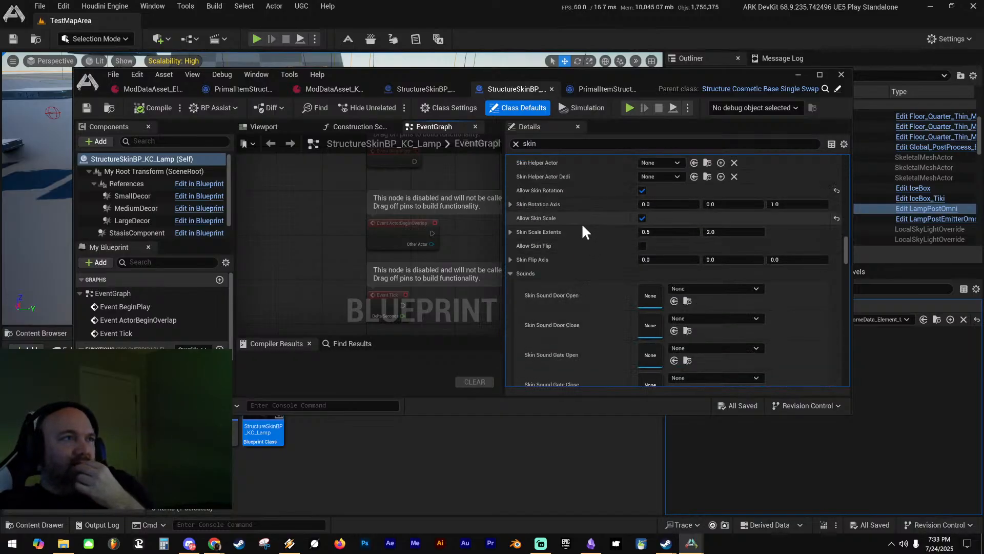
pyautogui.scroll(4, 578, 220)
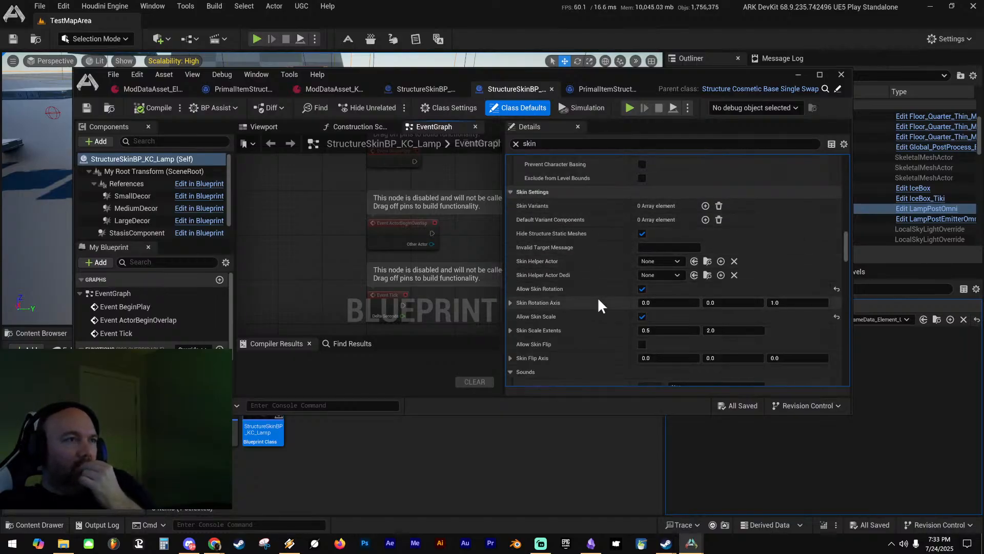
pyautogui.scroll(-10, 589, 272)
pyautogui.scroll(-6, 589, 259)
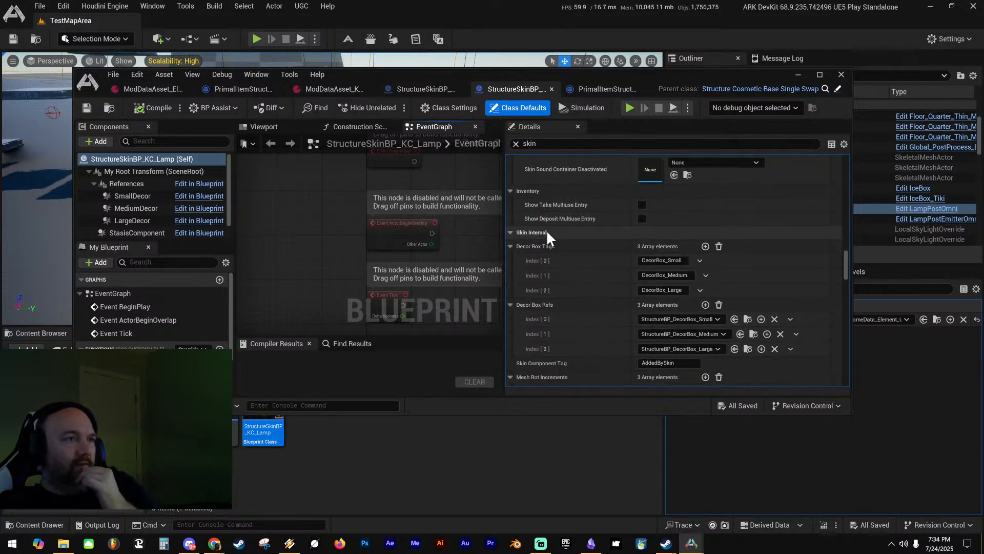
pyautogui.scroll(-4, 574, 304)
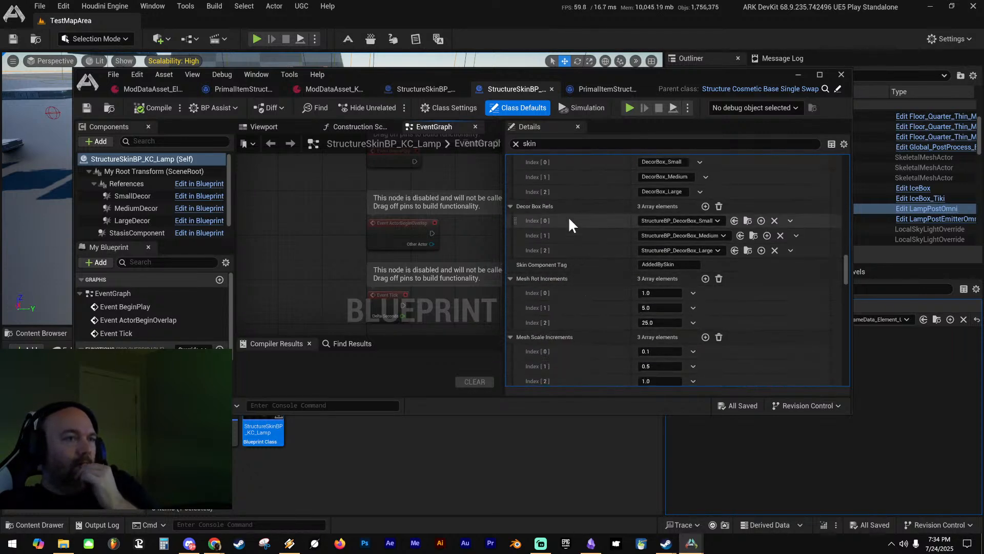
pyautogui.scroll(3, 568, 217)
# Compare the Tiki3 Skin Data and the skin item's properties with the Skin Settings in StructureSkinBP_KC_Lamp
pyautogui.click(420, 87)
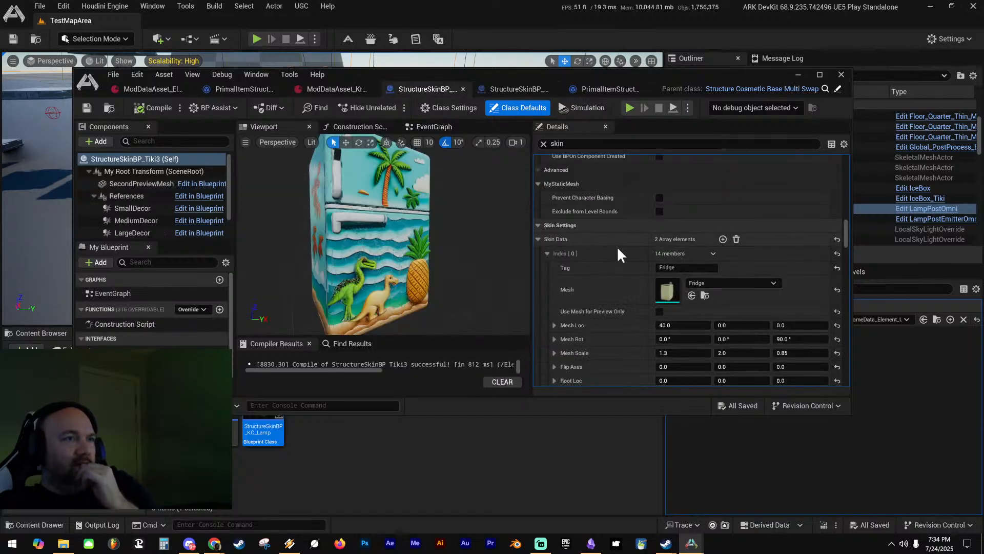
pyautogui.click(607, 90)
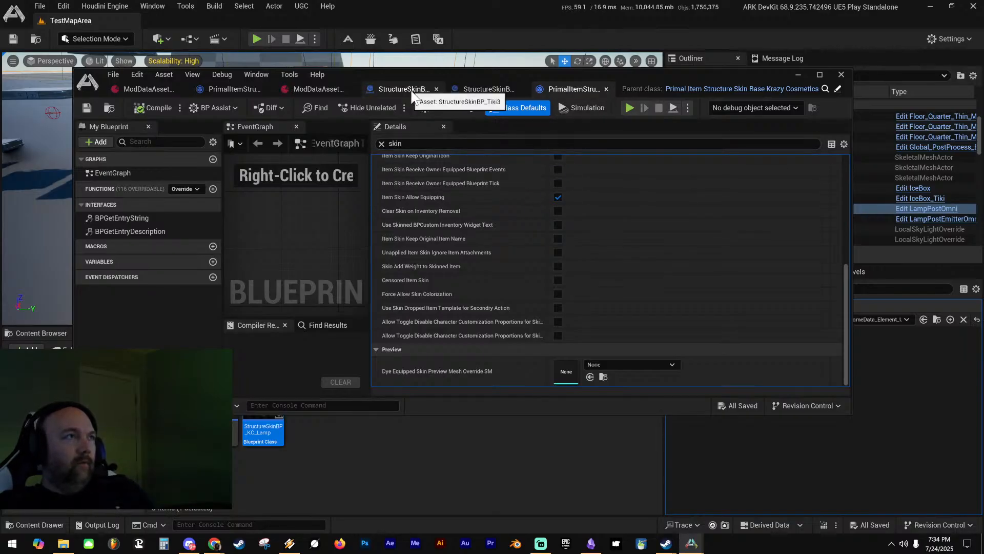
pyautogui.click(482, 90)
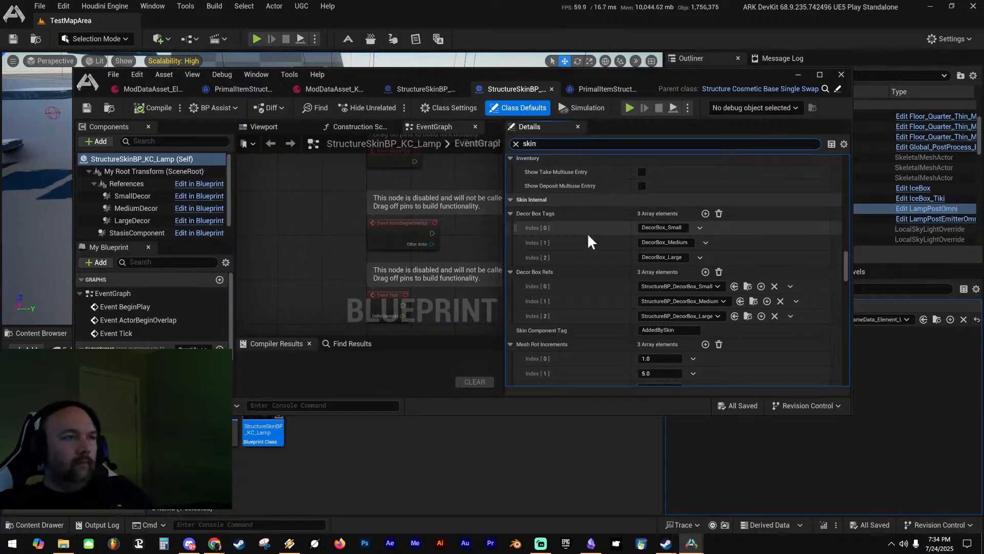
pyautogui.scroll(5, 588, 236)
pyautogui.scroll(8, 589, 256)
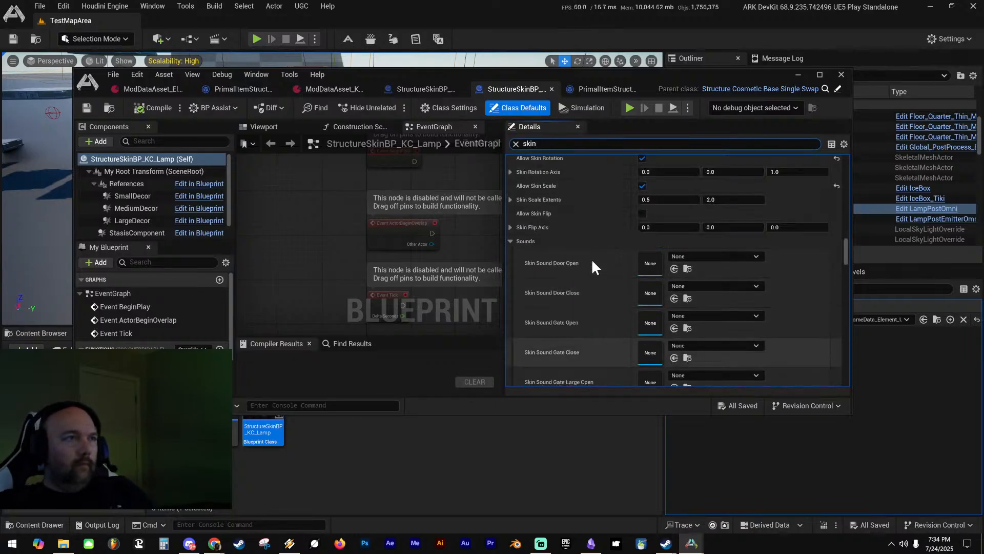
pyautogui.scroll(3, 588, 256)
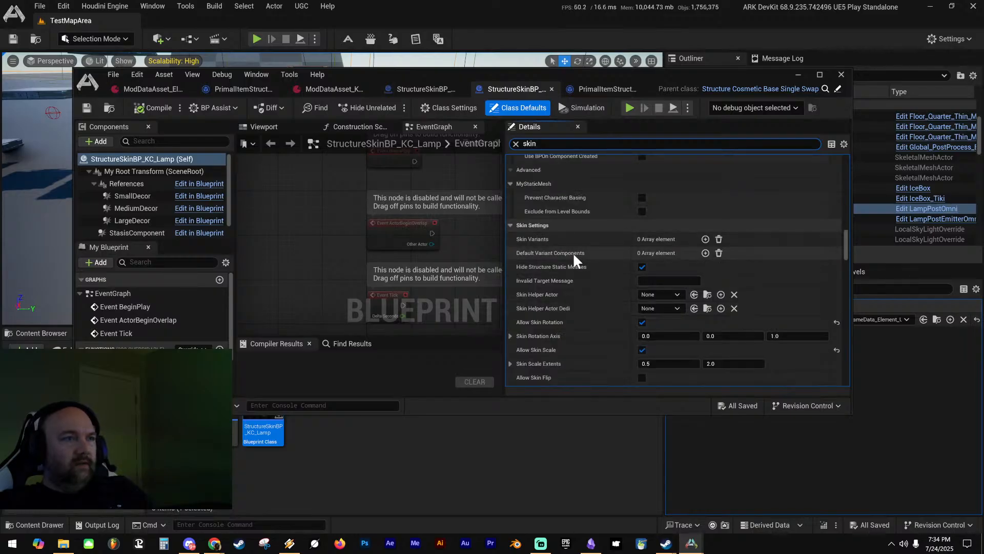
# Review the skin-filtered class defaults of StructureSkinBP_Tiki3 against the lamp skin, from the general actor options to Skin Settings
pyautogui.scroll(-1, 576, 252)
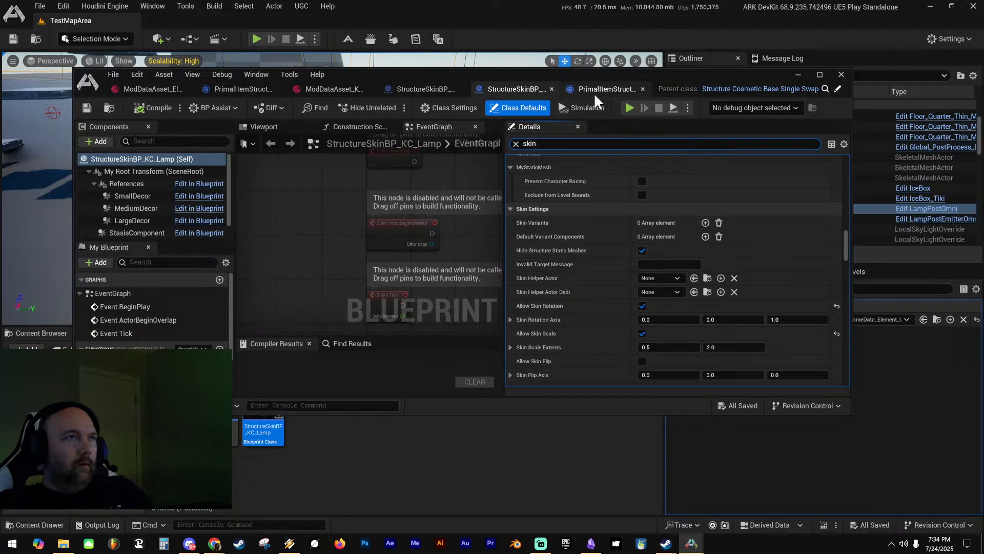
pyautogui.click(438, 91)
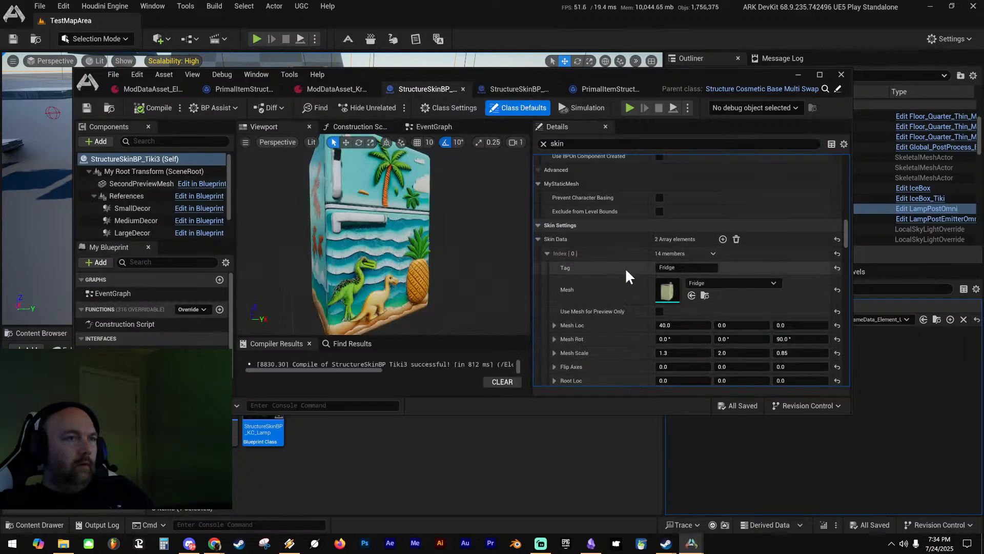
pyautogui.scroll(5, 624, 268)
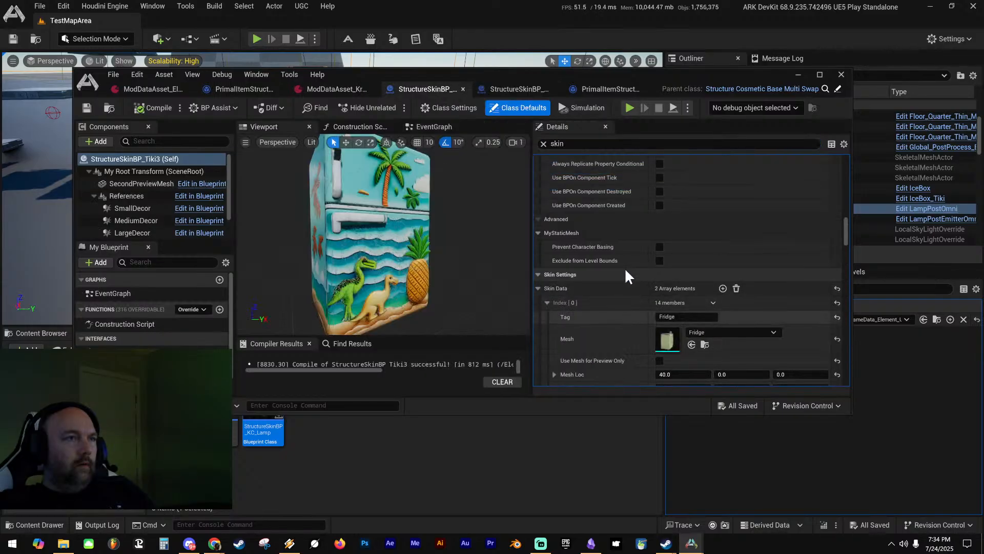
pyautogui.scroll(5, 621, 267)
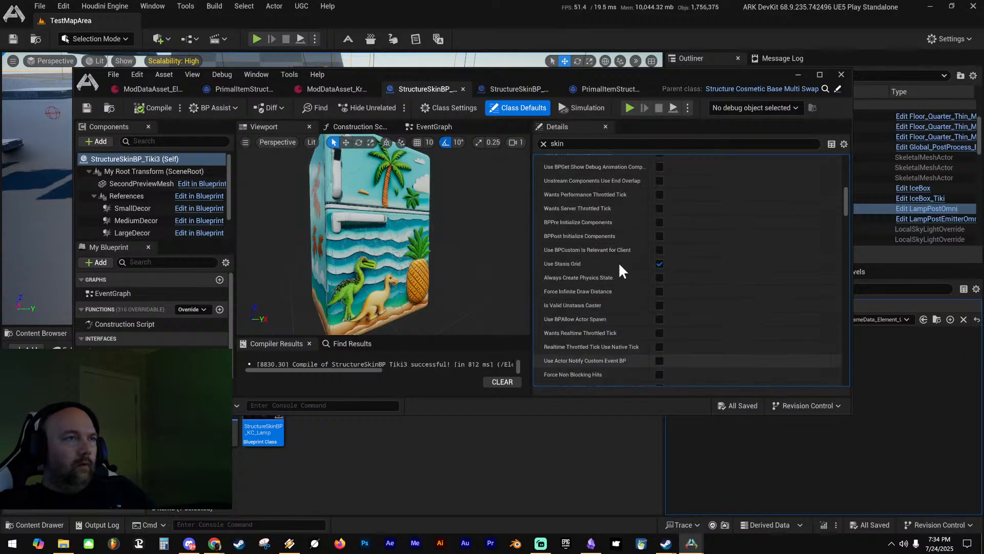
pyautogui.scroll(10, 617, 263)
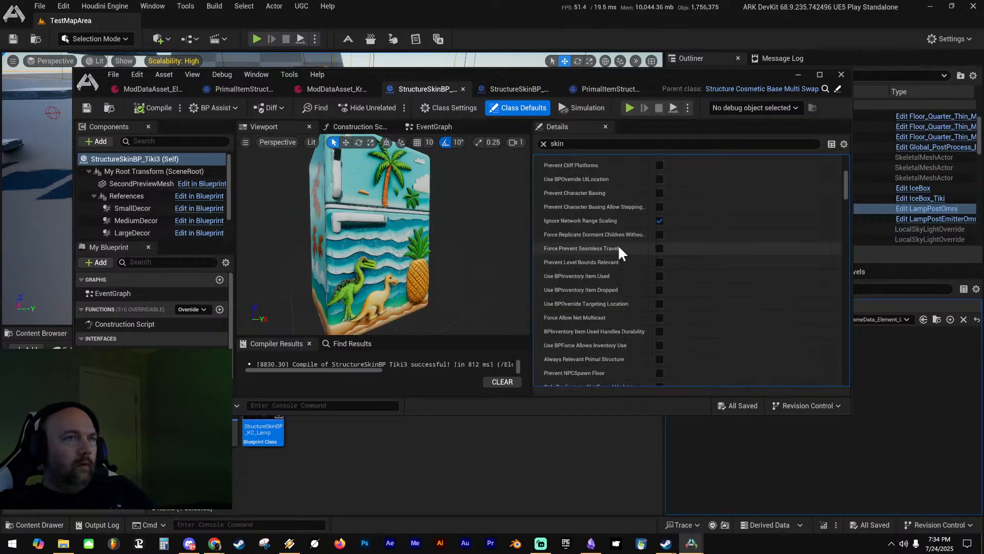
pyautogui.scroll(-8, 606, 228)
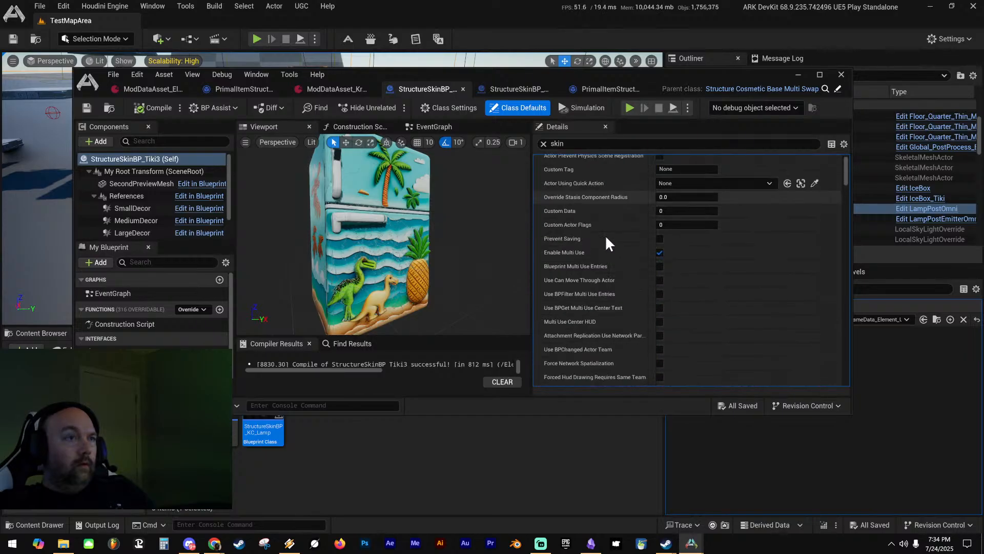
pyautogui.scroll(-10, 601, 245)
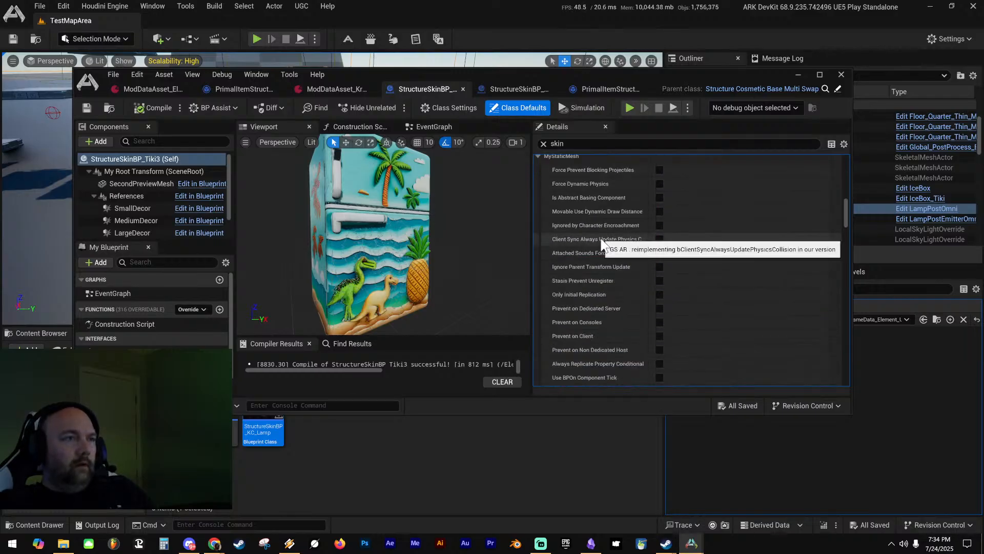
pyautogui.scroll(-8, 602, 239)
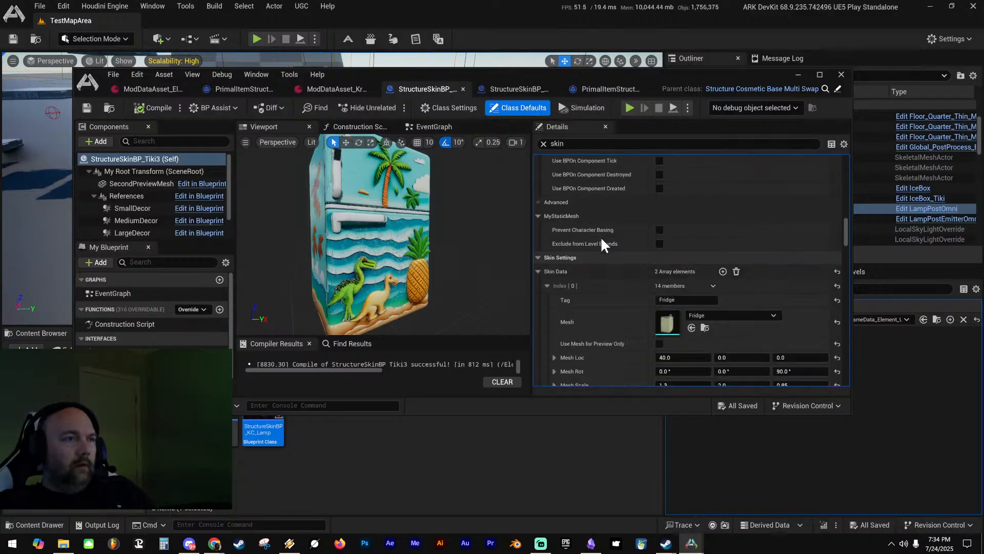
pyautogui.scroll(-1, 604, 236)
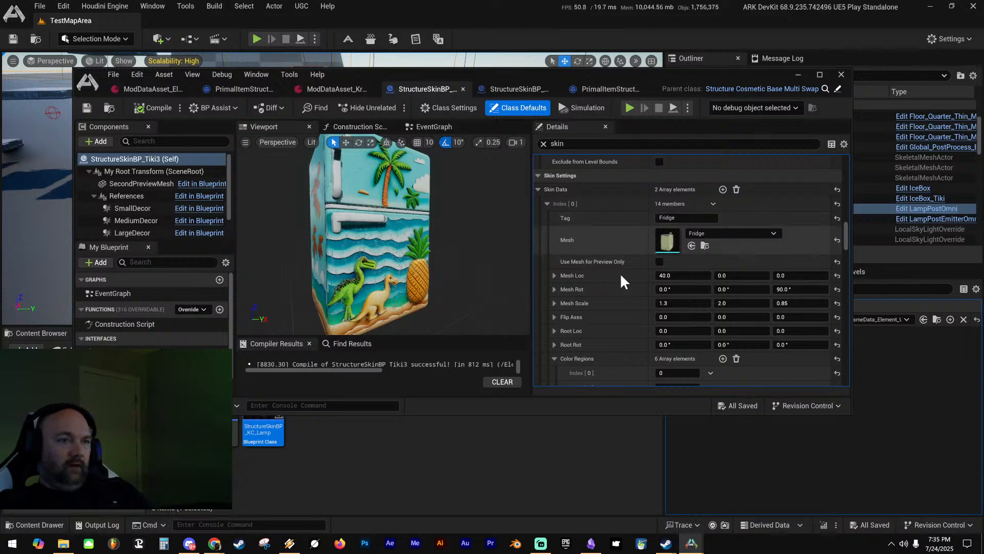
# Delete the second Skin Data entry, tagged StorageBox_Large, from StructureSkinBP_Tiki3 and keep only the Fridge entry
pyautogui.scroll(-3, 617, 282)
pyautogui.scroll(-3, 616, 290)
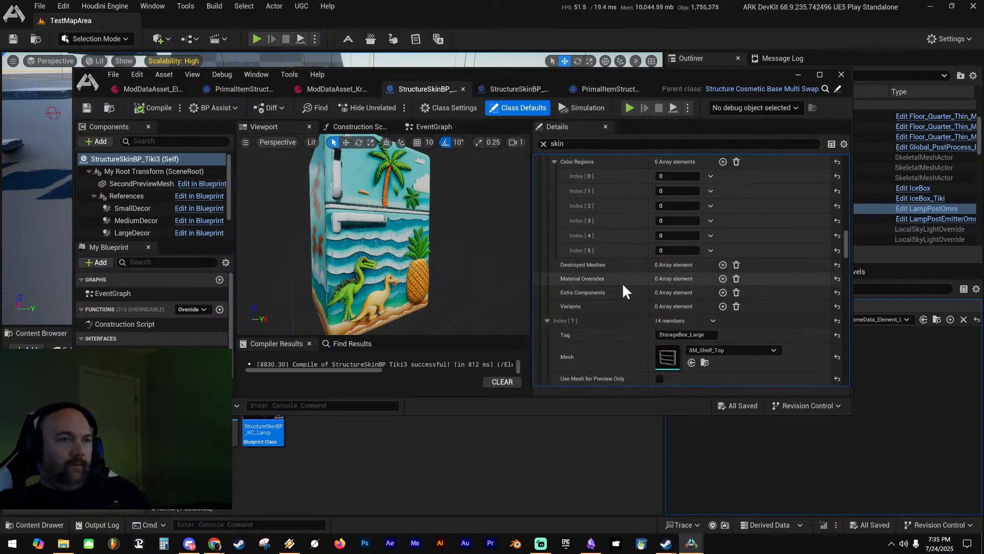
pyautogui.scroll(-1, 624, 286)
pyautogui.click(712, 287)
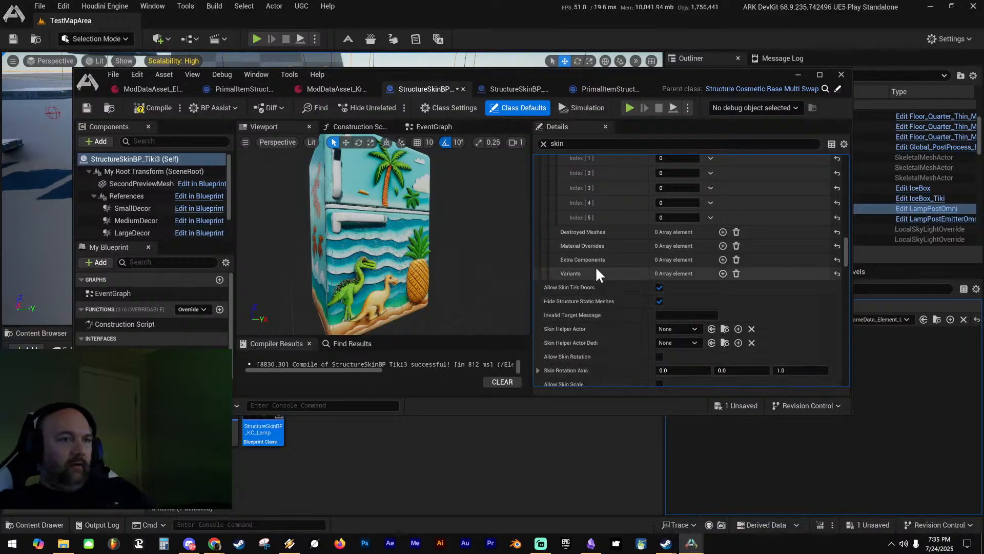
pyautogui.scroll(3, 631, 259)
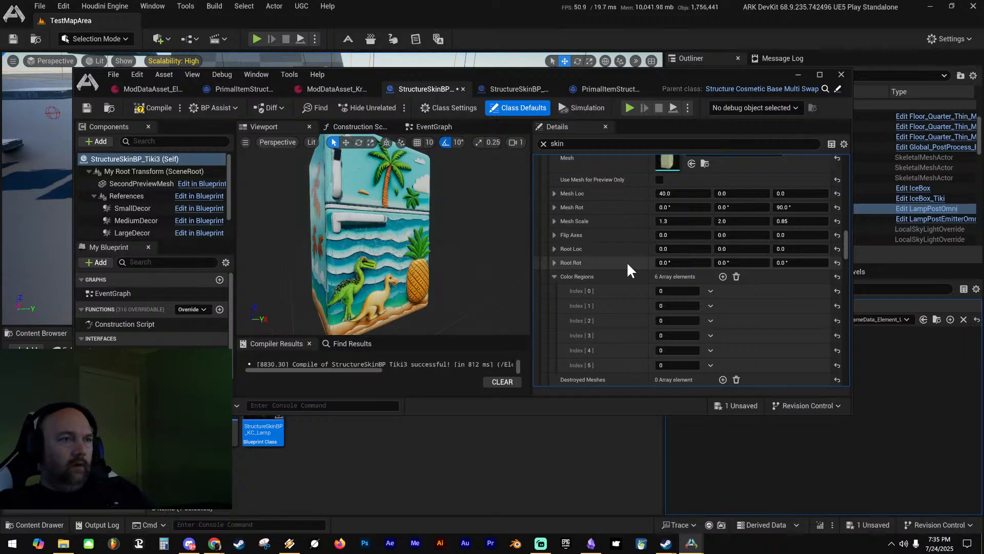
pyautogui.scroll(3, 626, 261)
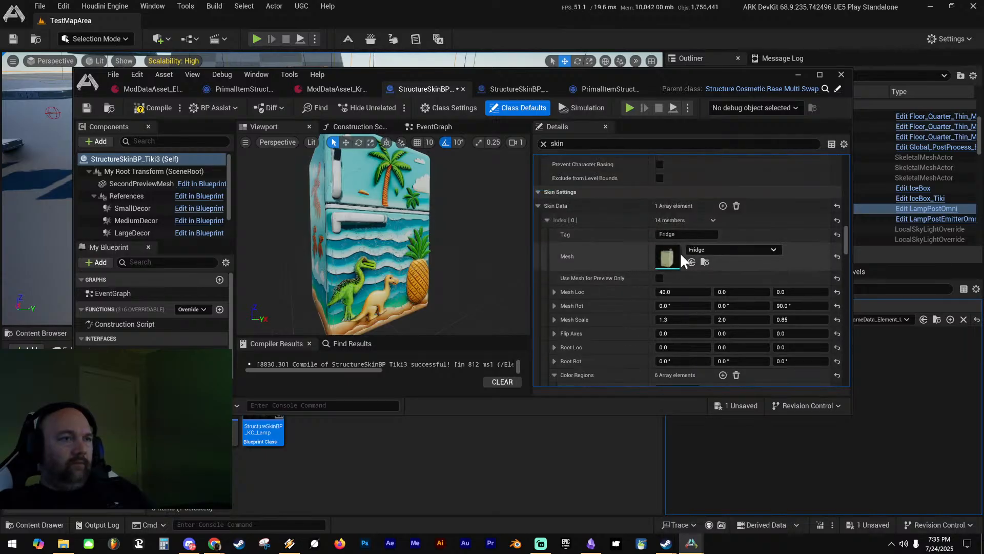
# Examine StructureSkinBP_KC_Lamp's skin sounds, Decor Box Tags and Refs, and mesh rotation and scale increments
pyautogui.click(524, 88)
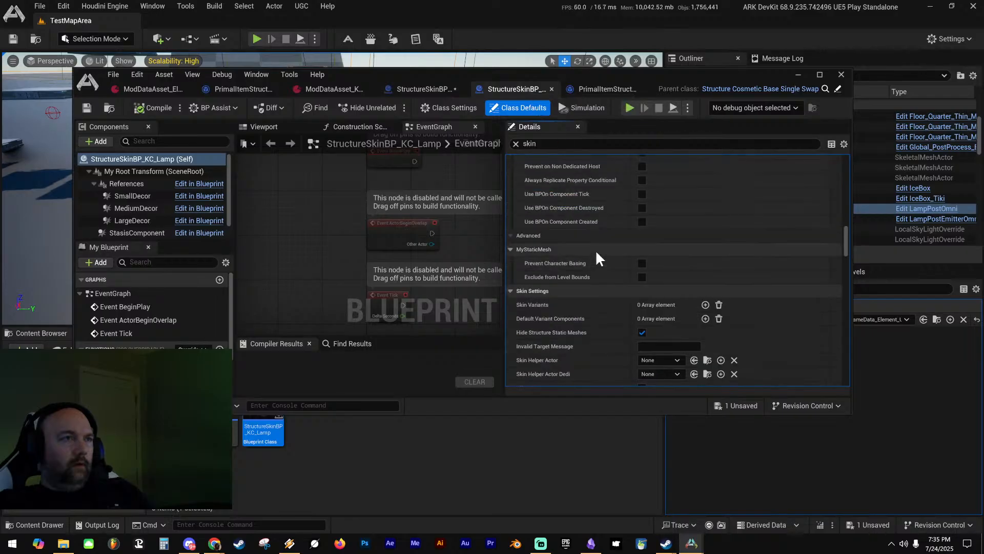
pyautogui.scroll(5, 593, 246)
pyautogui.scroll(-6, 593, 235)
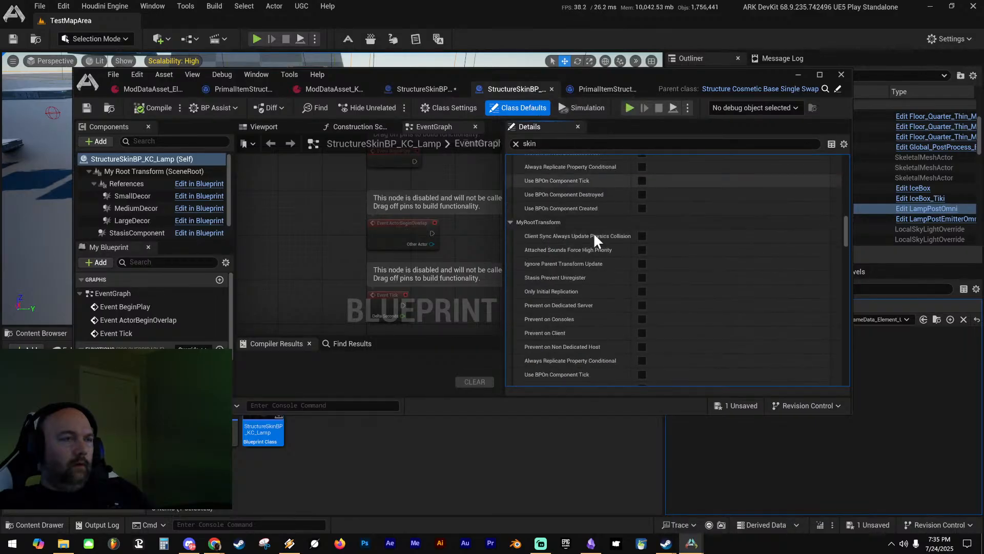
pyautogui.scroll(-8, 595, 229)
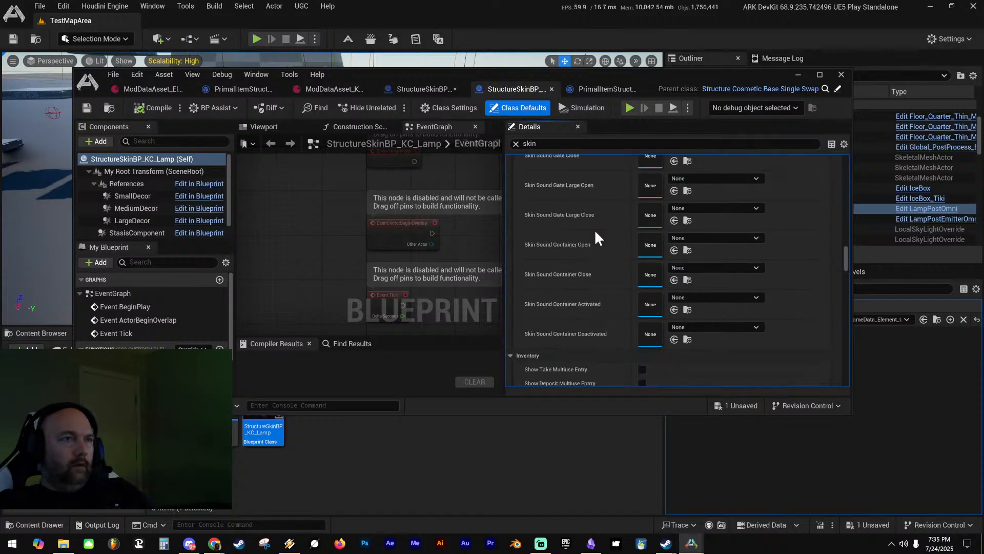
pyautogui.scroll(-1, 601, 235)
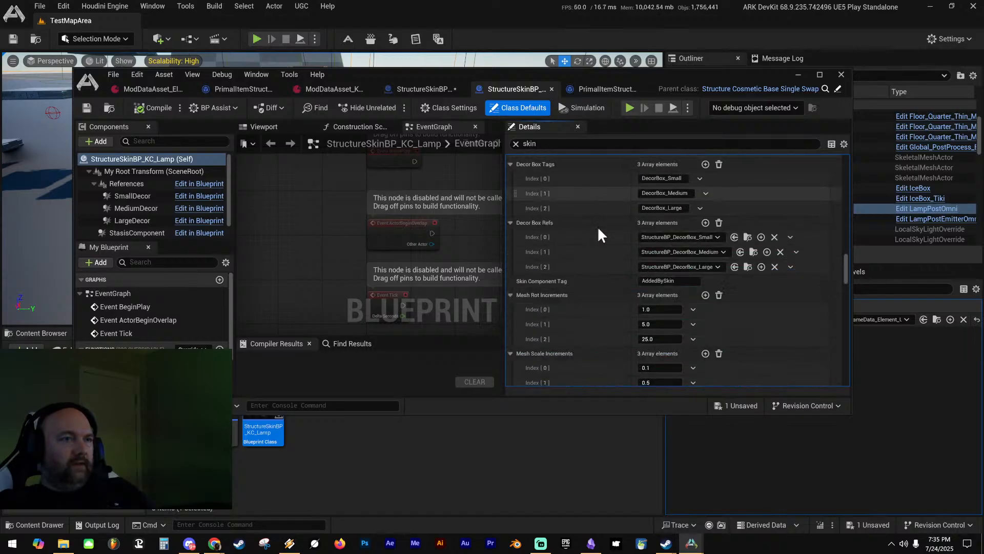
pyautogui.scroll(-2, 598, 236)
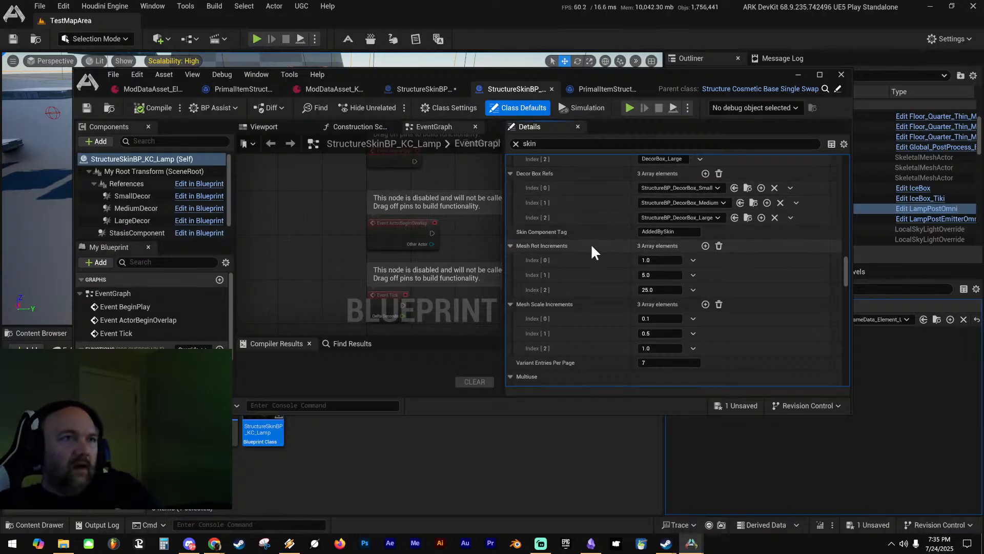
pyautogui.scroll(2, 591, 244)
# Filter the lamp skin's class defaults by "placement" and examine its placement, snapping, ground and foundation options
pyautogui.click(544, 143)
pyautogui.write('pla')
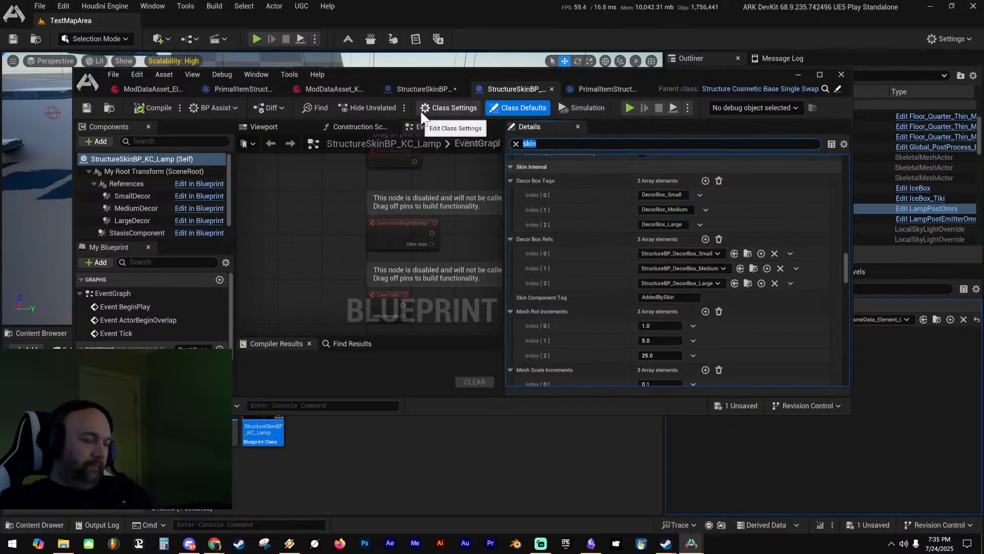
pyautogui.write('cement')
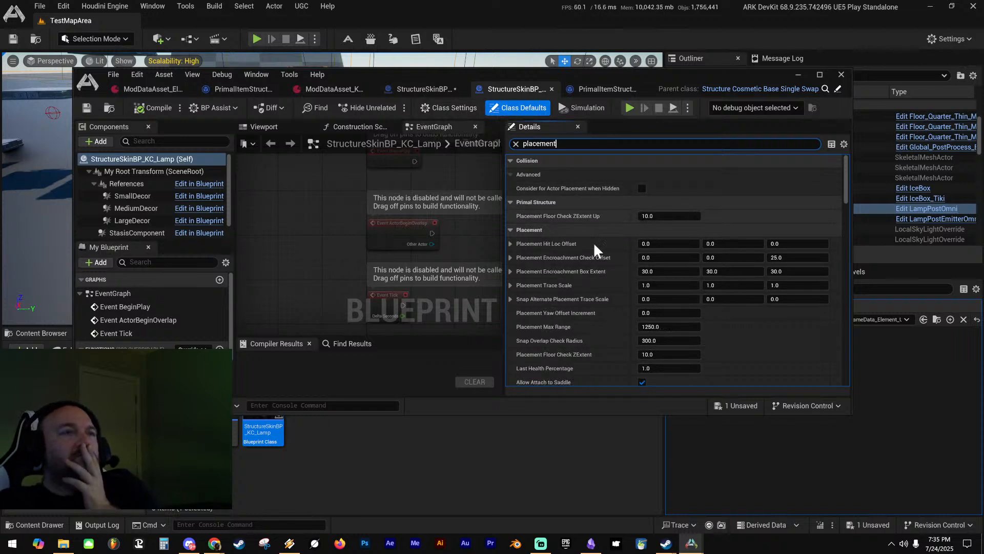
pyautogui.scroll(-4, 597, 245)
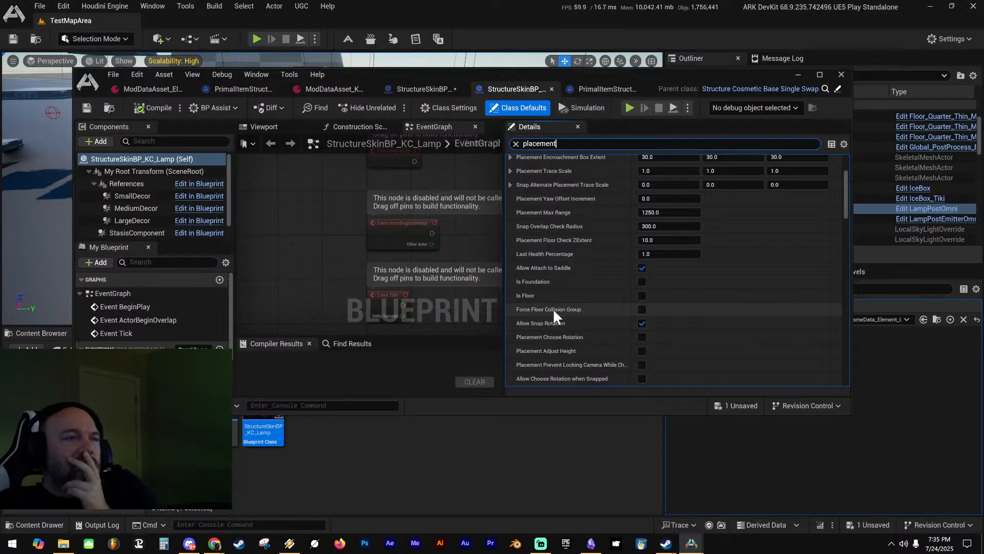
pyautogui.scroll(-3, 564, 324)
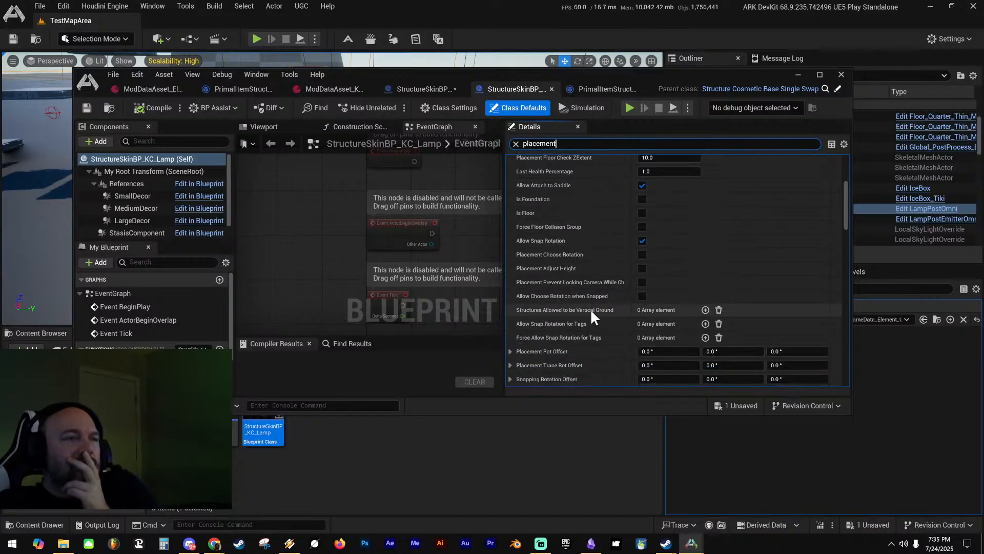
pyautogui.scroll(-5, 586, 312)
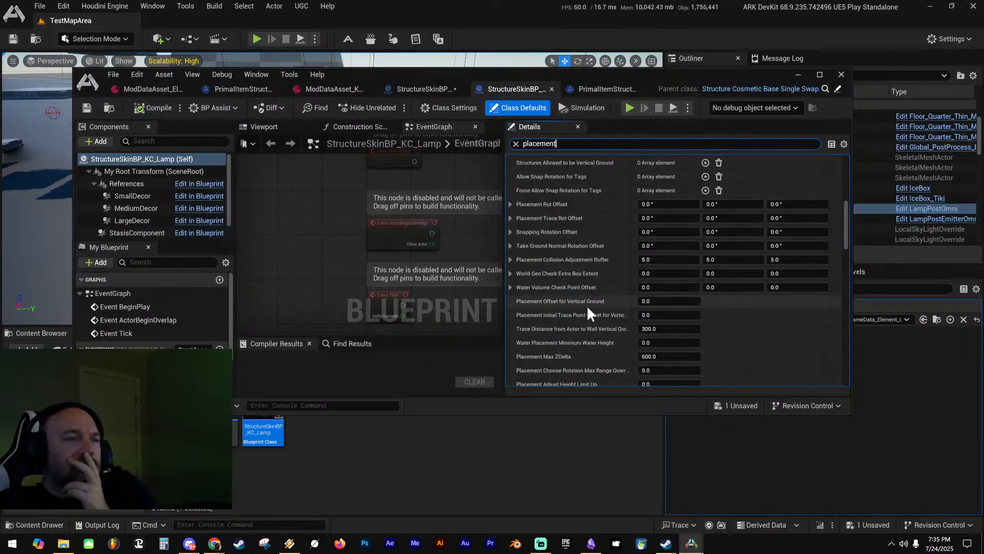
pyautogui.scroll(-8, 587, 305)
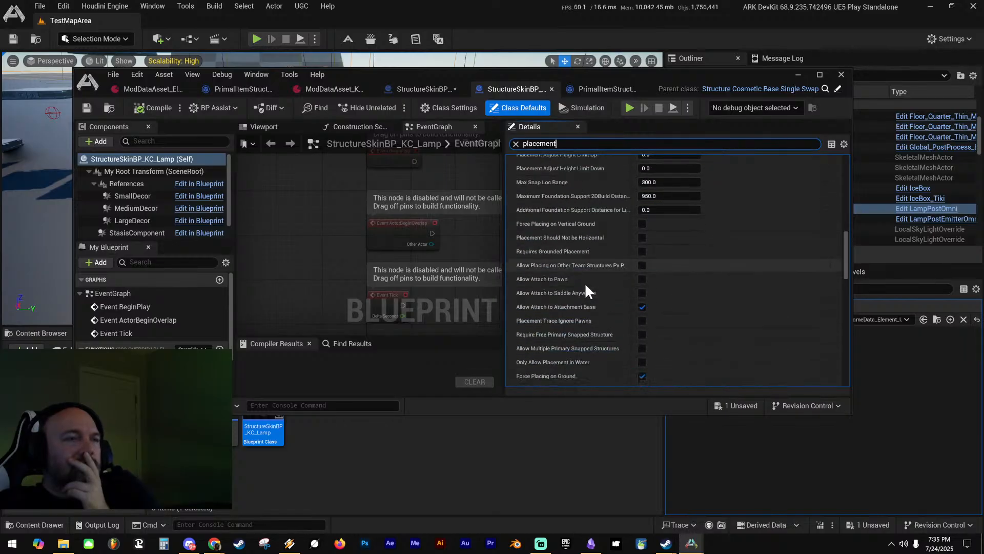
pyautogui.scroll(-7, 583, 280)
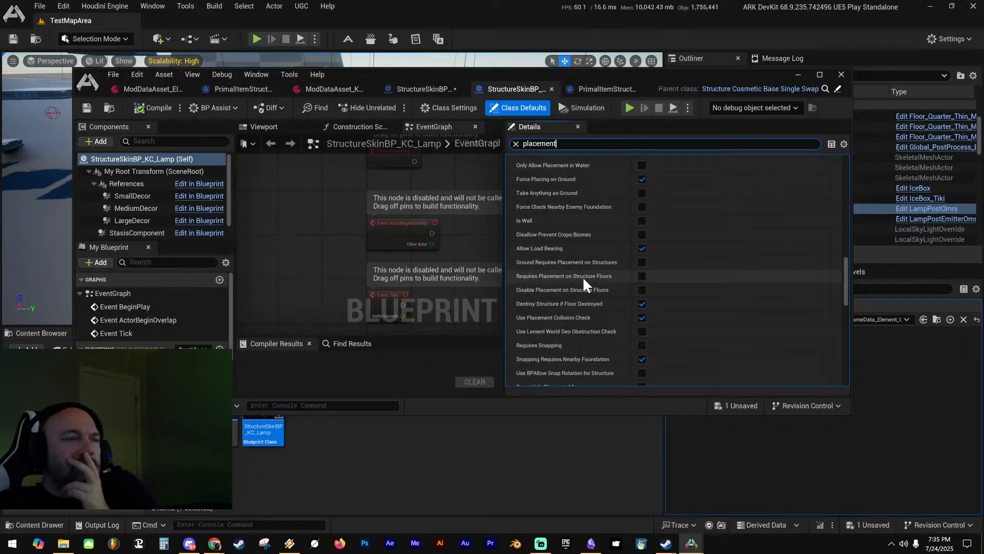
pyautogui.scroll(-1, 583, 279)
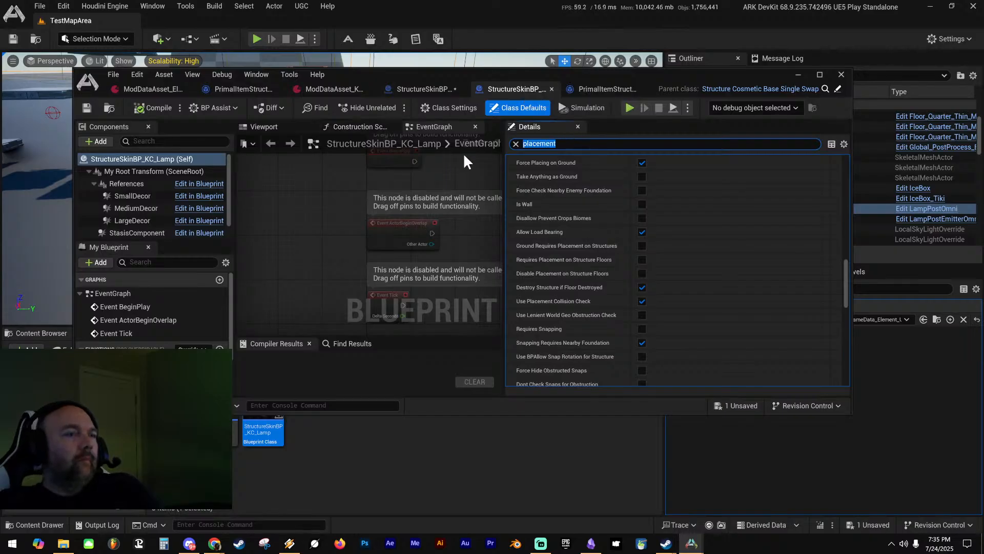
# Compile and save the StructureSkinBP_Tiki3 blueprint
pyautogui.click(451, 91)
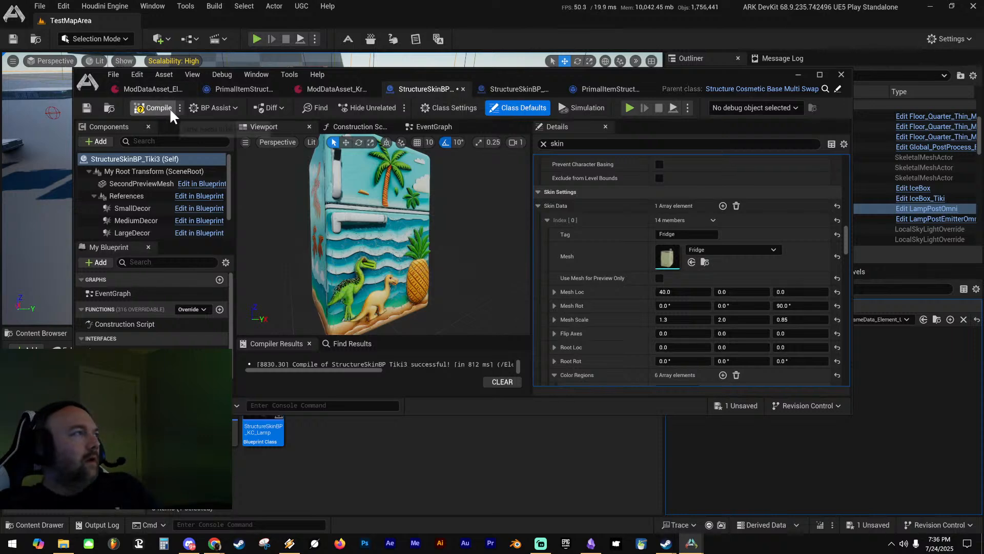
pyautogui.click(87, 108)
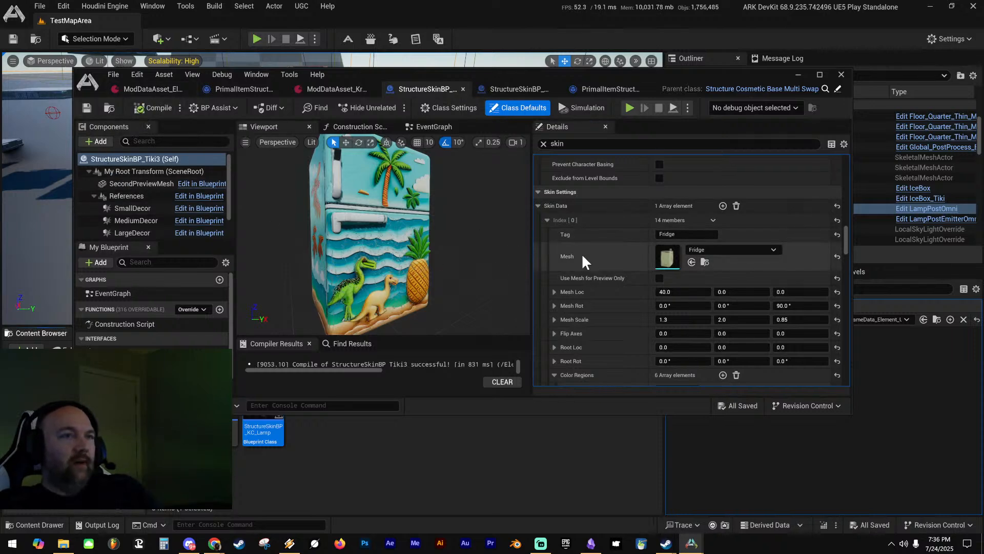
pyautogui.scroll(-4, 590, 254)
pyautogui.scroll(-1, 600, 254)
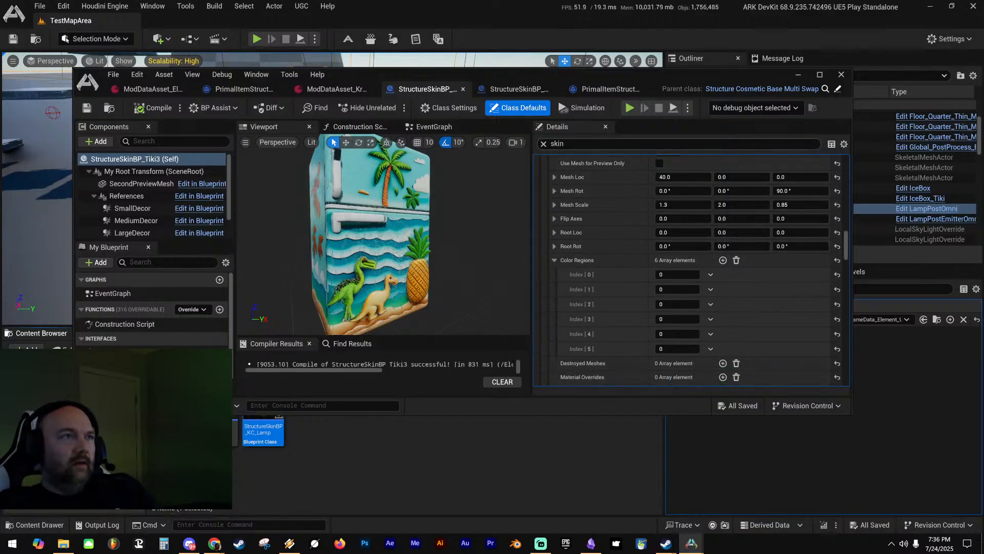
# Filter StructureSkinBP_Tiki3's class defaults by "item" and check its item references, including Consumes Primal Item
pyautogui.moveTo(573, 145); pyautogui.dragTo(520, 151)
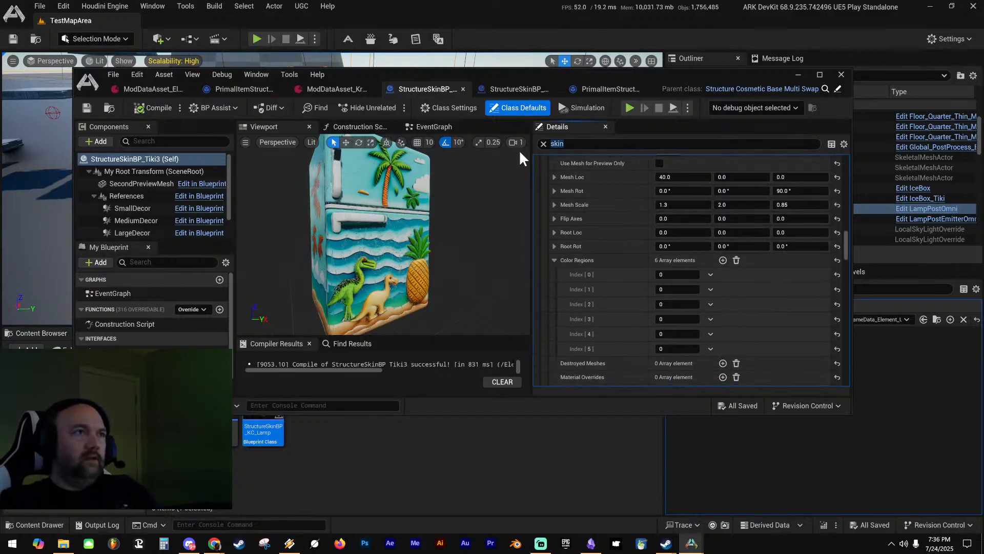
pyautogui.click(590, 144)
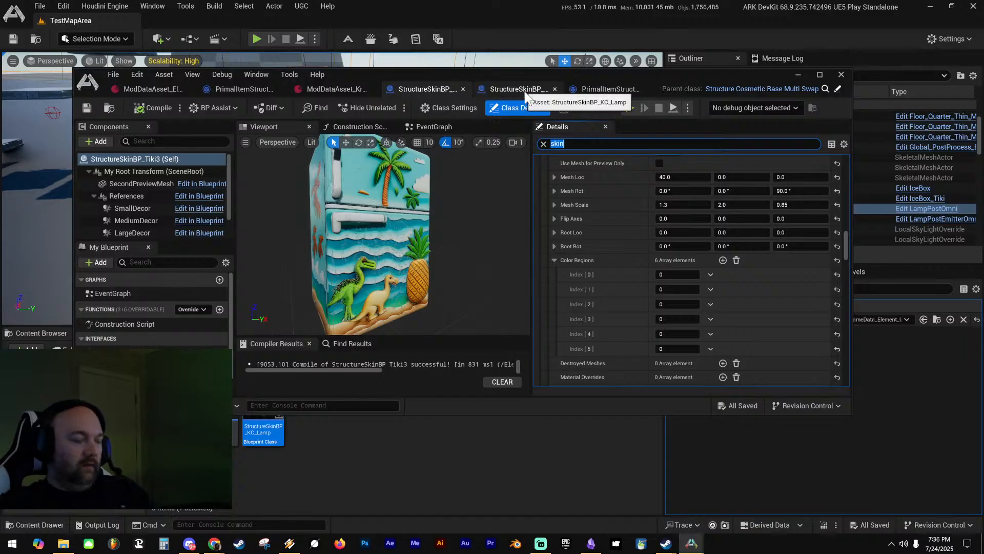
pyautogui.write('item')
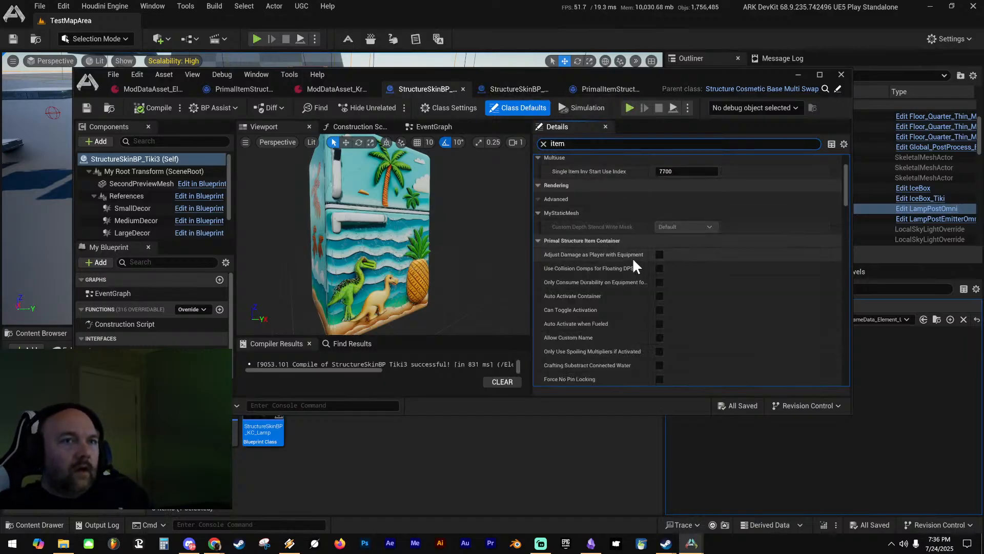
pyautogui.scroll(-10, 631, 257)
pyautogui.scroll(-8, 628, 255)
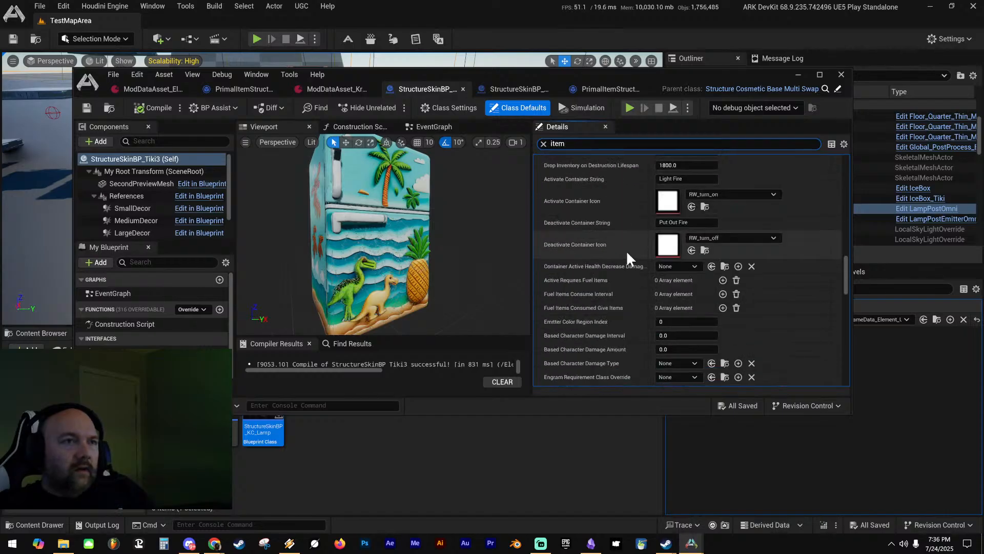
pyautogui.scroll(-3, 627, 250)
pyautogui.scroll(-3, 619, 249)
pyautogui.scroll(-6, 612, 228)
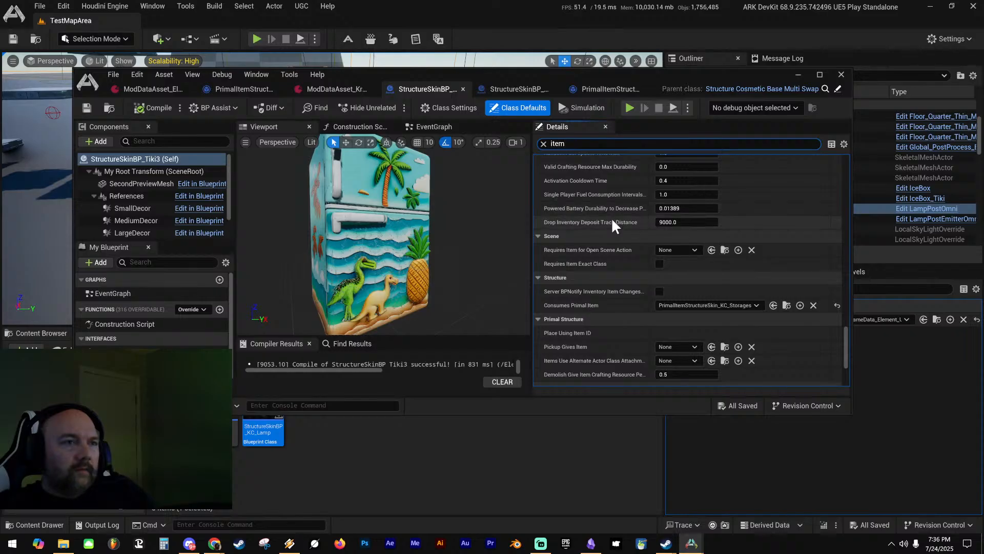
pyautogui.scroll(-3, 611, 217)
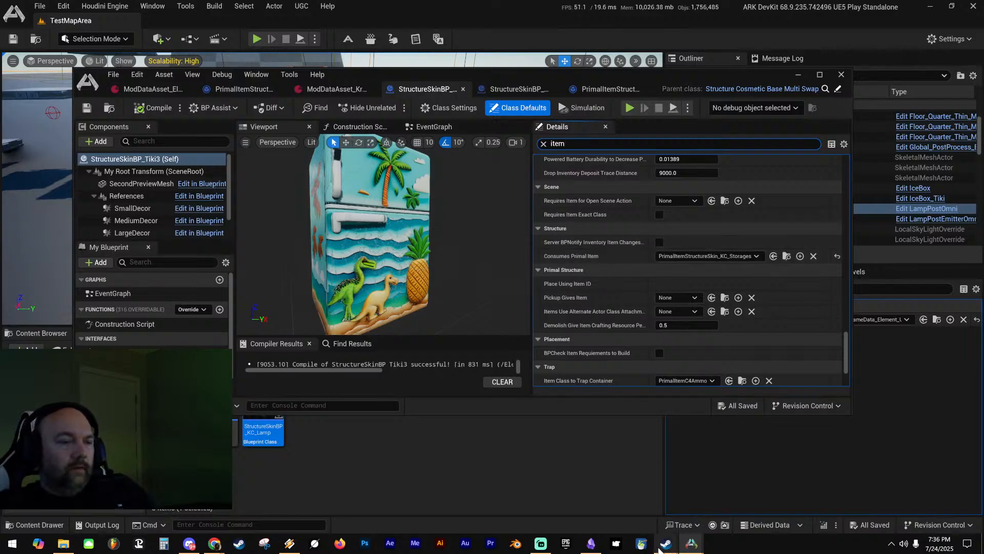
# Switch to the Obsidian notes and add the line "BP: Structure/ Consumes primal item (set to item)" beneath the SKIN data array entry
pyautogui.click(592, 544)
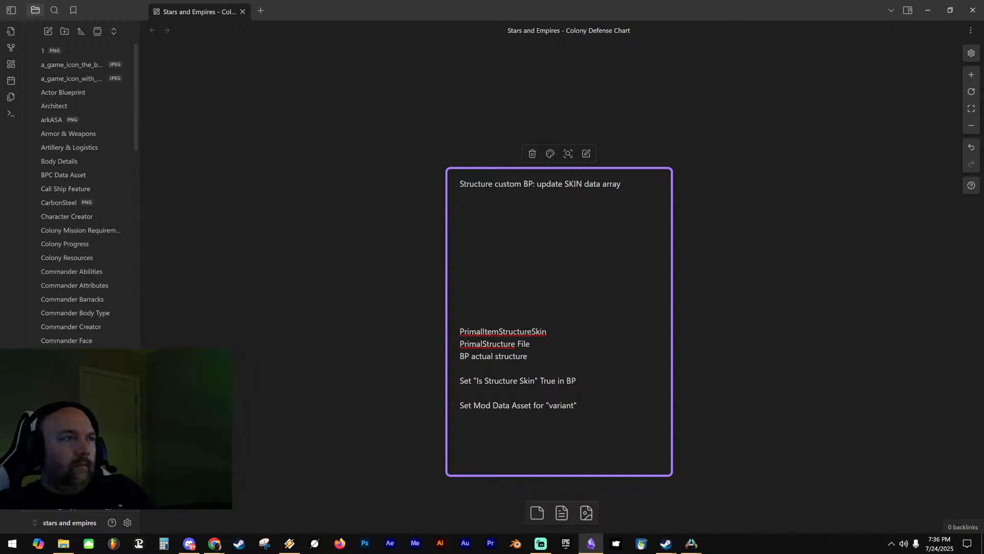
pyautogui.write('BP')
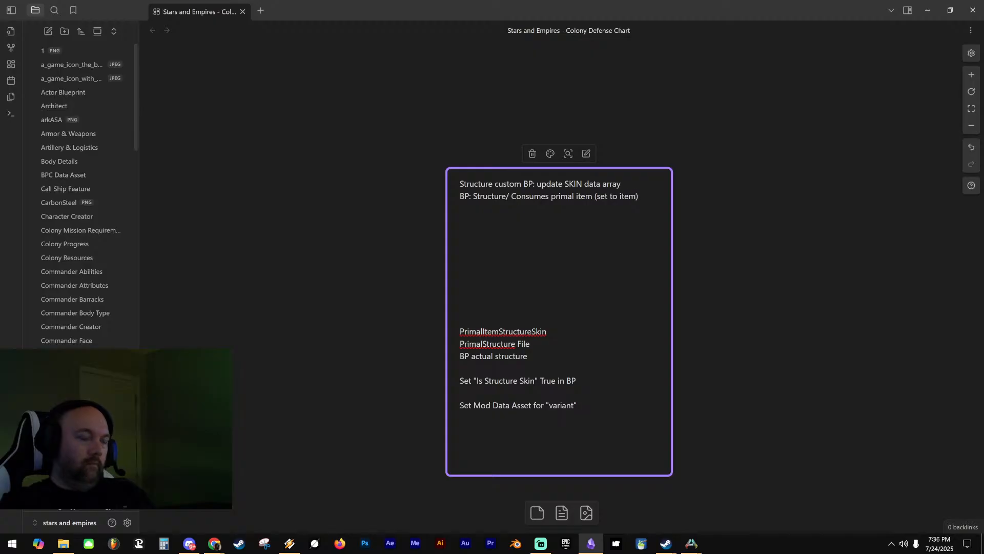
pyautogui.press('Return')
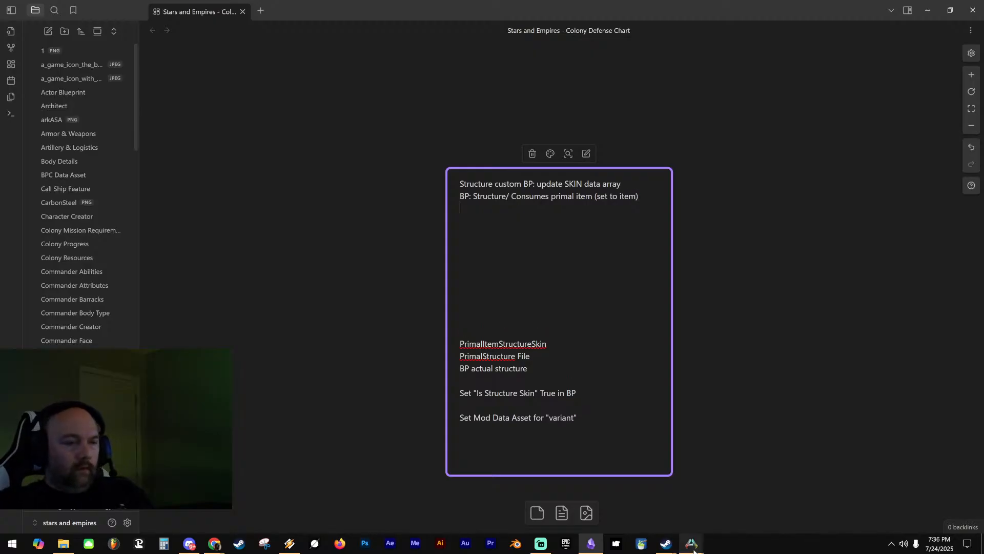
# Back in ARK DevKit, set StructureSkinBP_Tiki3's Consumes Primal Item to PrimalItemStructureSkin_Tiki3 and save the blueprint
pyautogui.moveTo(693, 548)
pyautogui.click(778, 486)
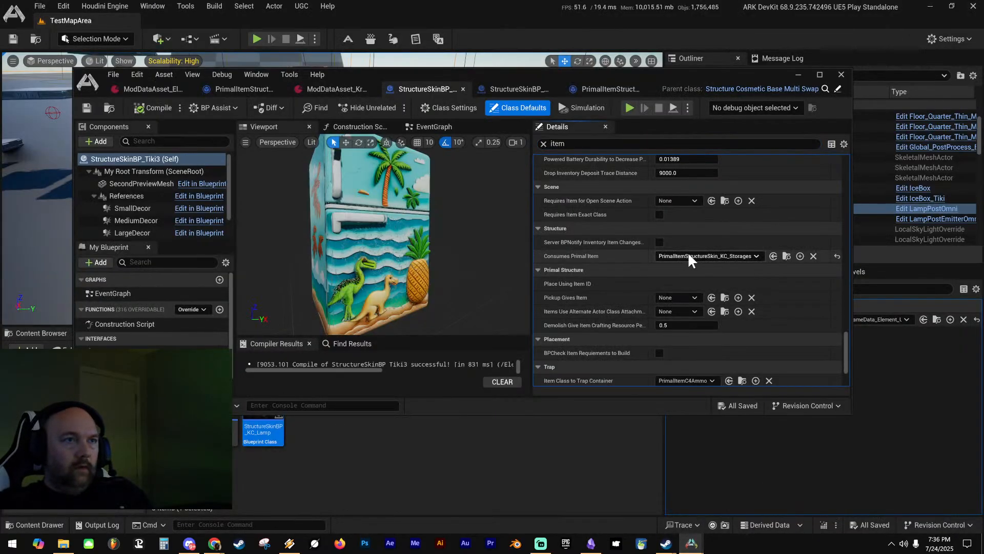
pyautogui.click(739, 258)
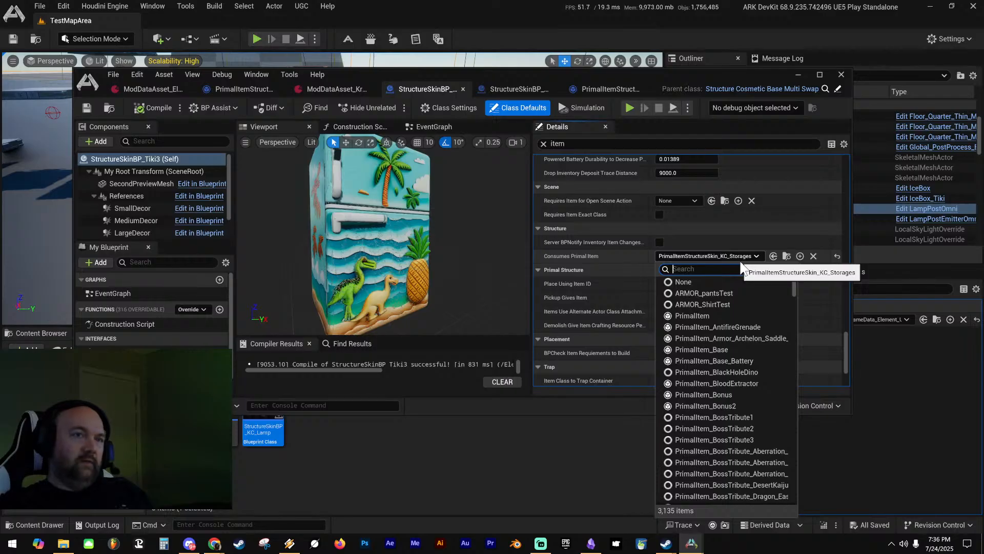
pyautogui.write('tikie')
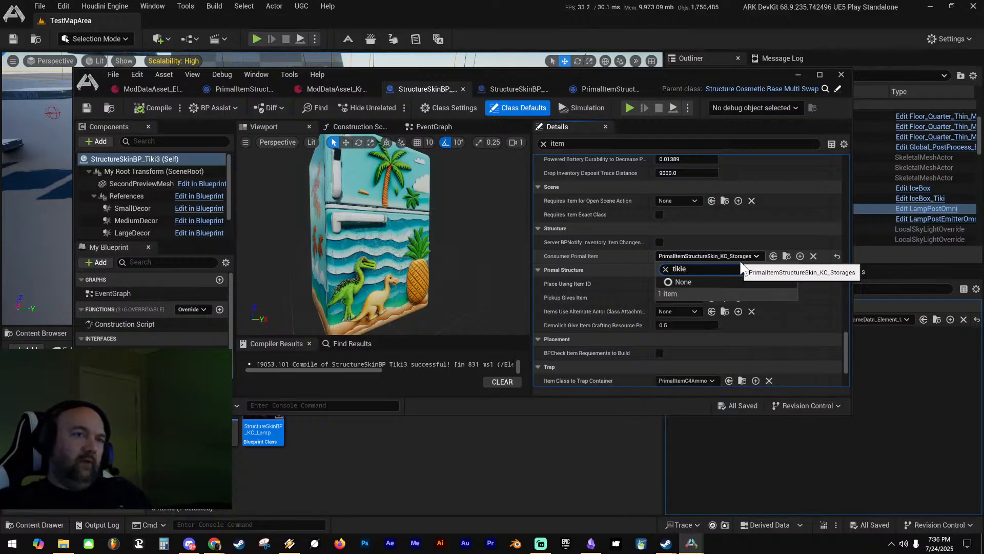
pyautogui.press('BackSpace')
pyautogui.write('3')
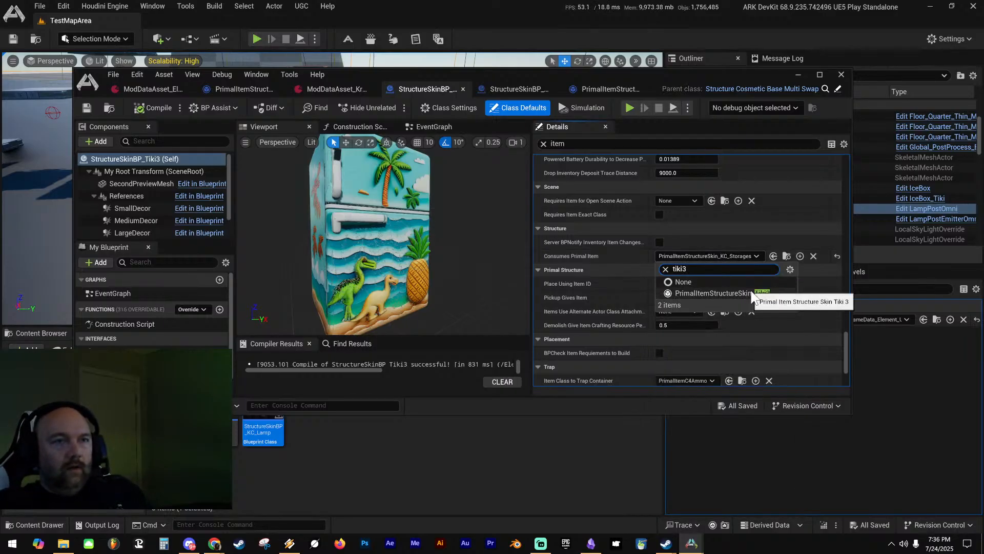
pyautogui.click(746, 294)
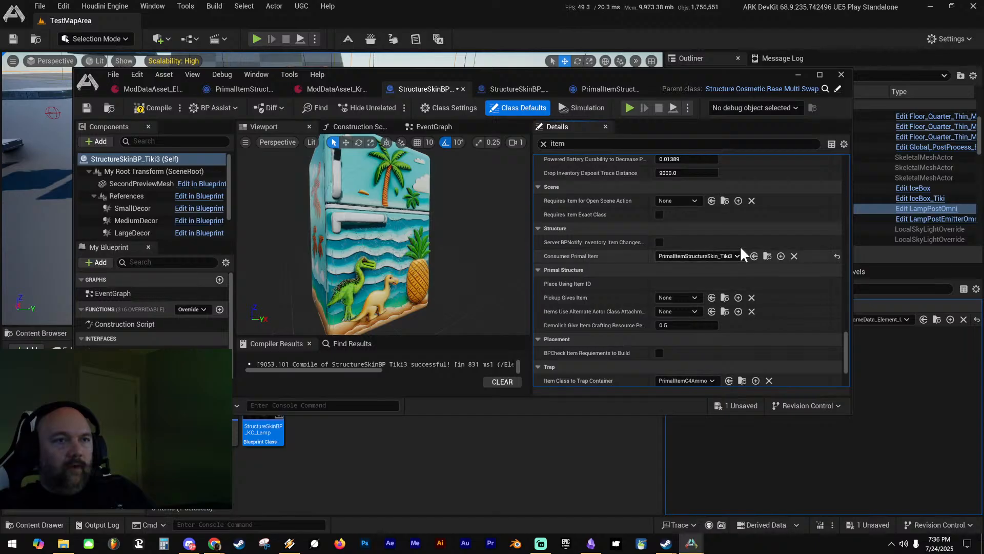
pyautogui.click(87, 107)
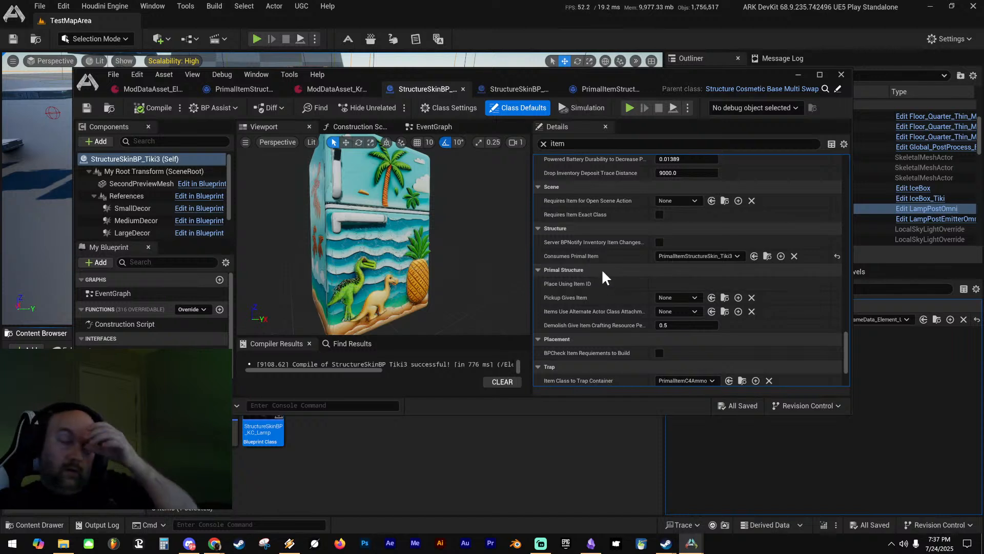
pyautogui.scroll(-2, 594, 317)
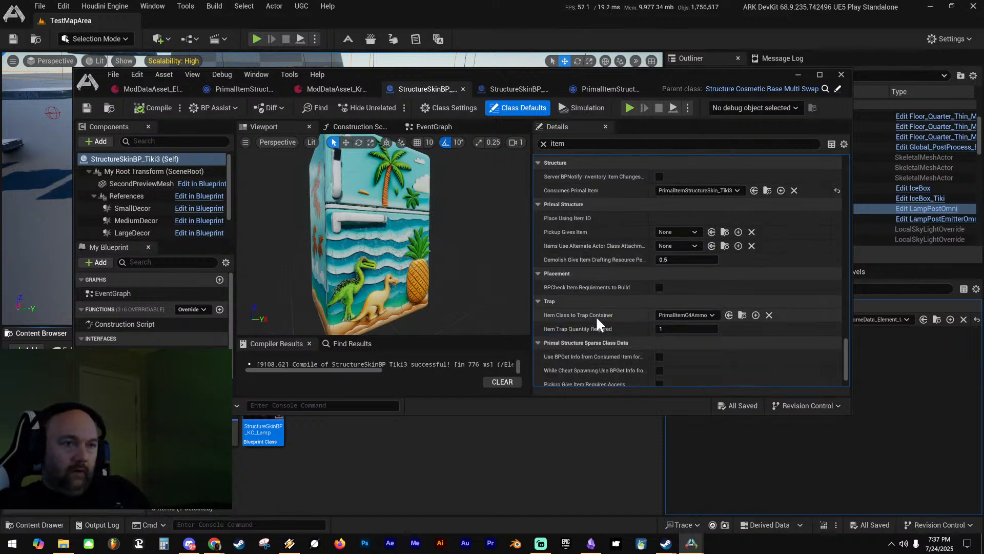
pyautogui.scroll(-2, 601, 313)
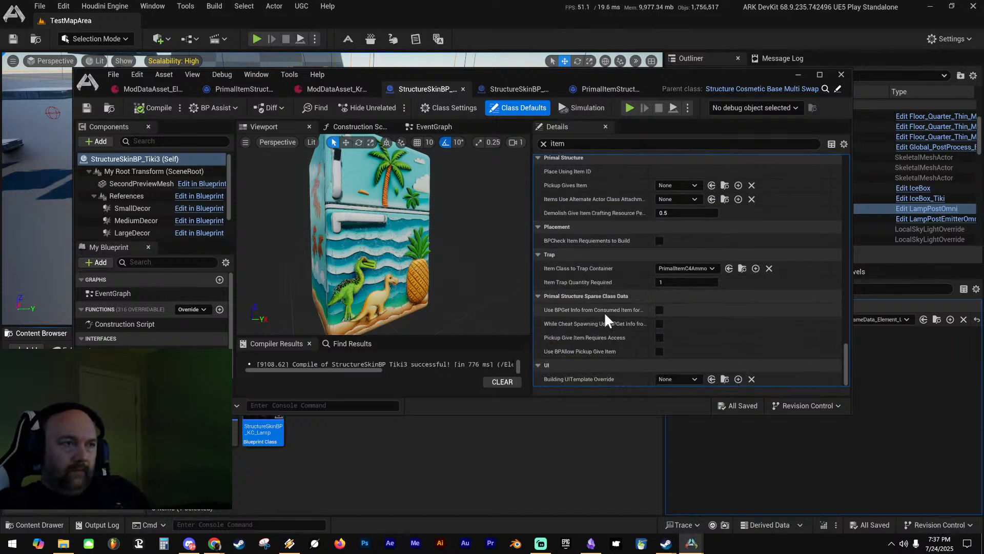
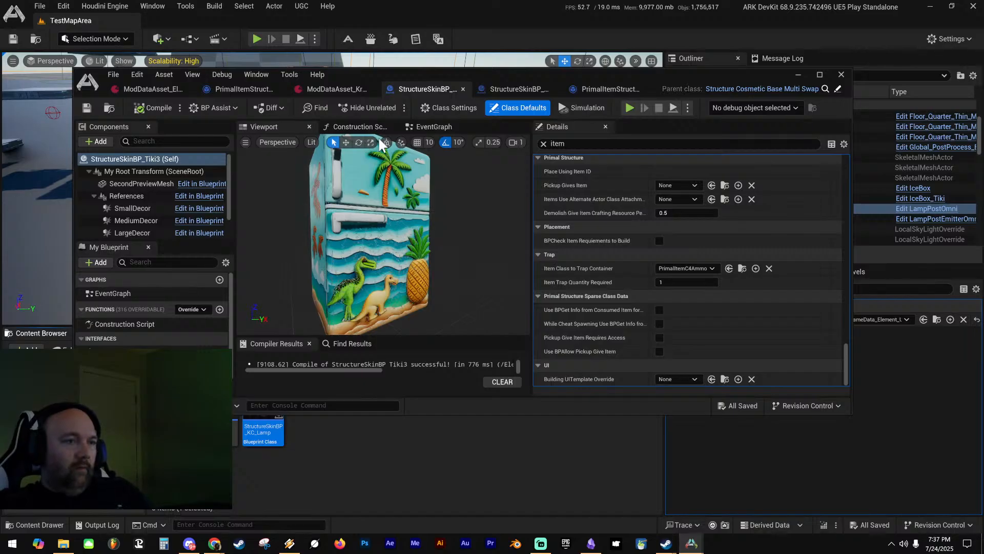
# Start a play session in the test map and assign the Tiki Fridge skin from the custom cosmetics to hotbar slot 3
pyautogui.hotkey('alt', 'p')
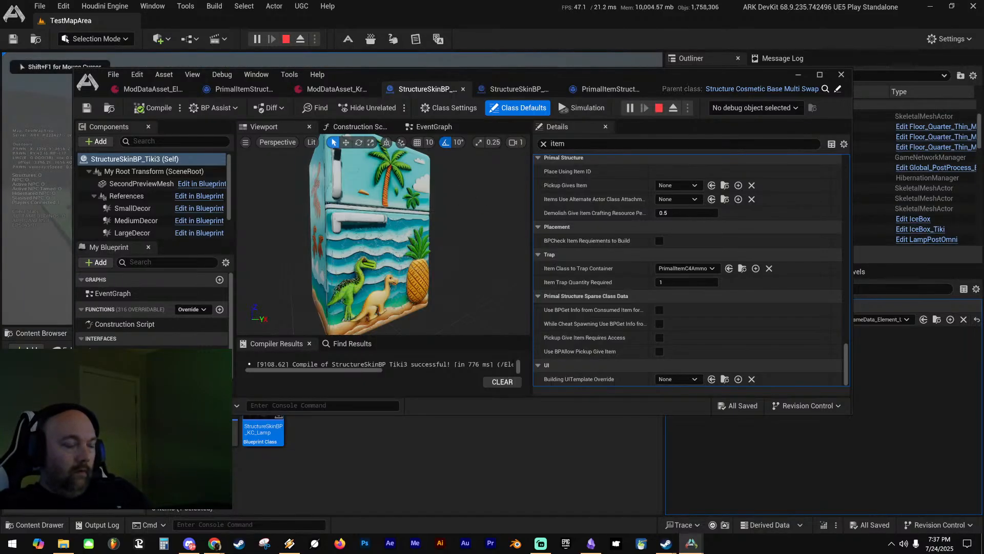
pyautogui.hotkey('shift', 'F1')
pyautogui.click(798, 75)
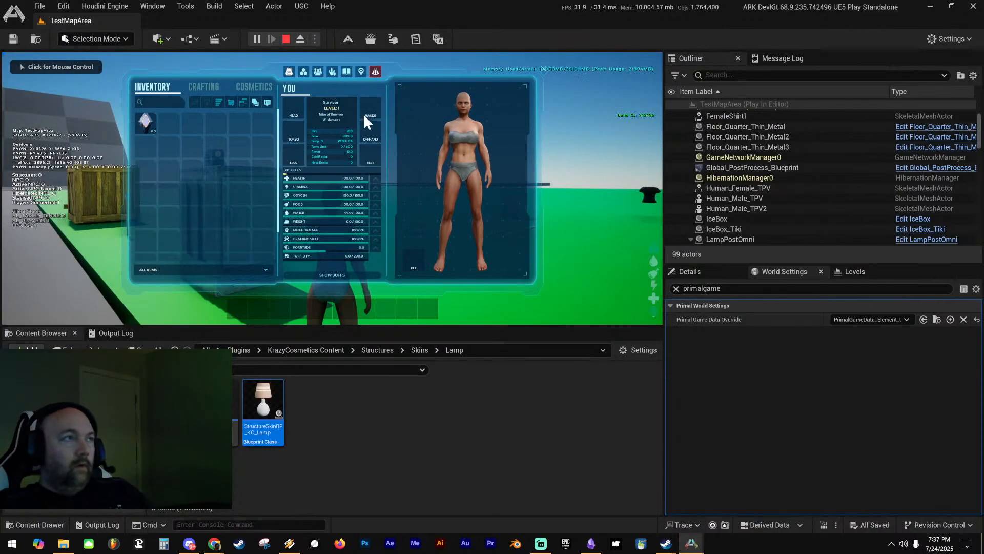
pyautogui.click(254, 84)
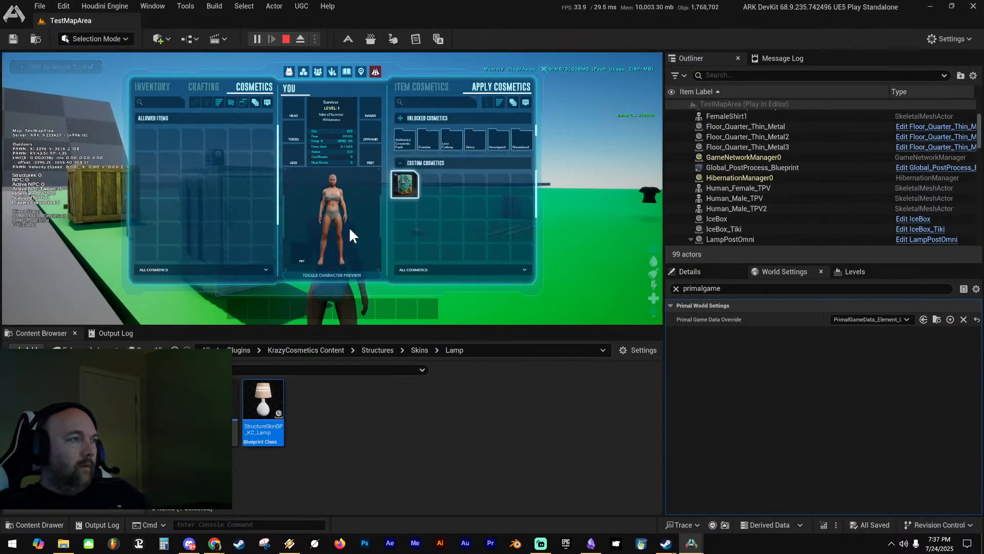
pyautogui.moveTo(349, 228); pyautogui.dragTo(279, 309)
pyautogui.press('i')
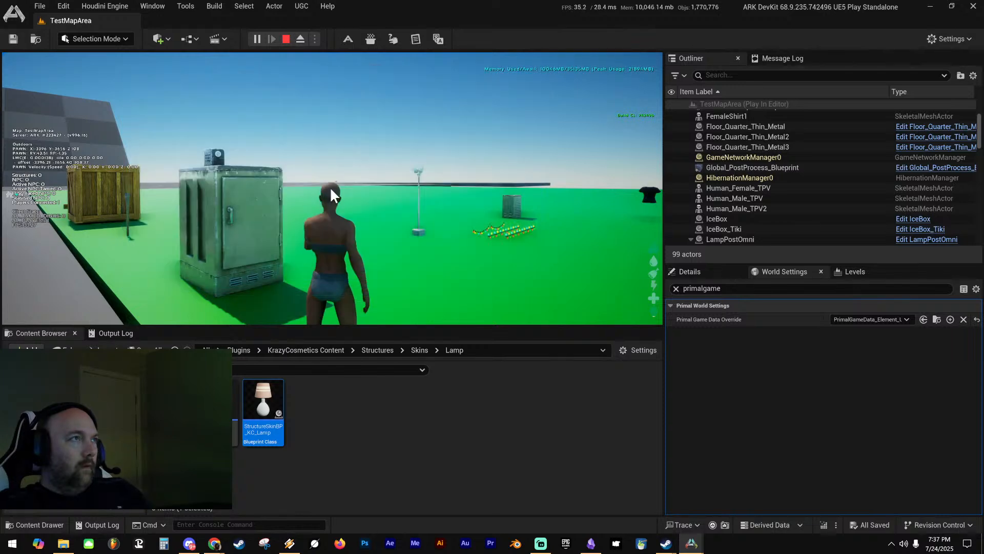
# Try to place the Tiki Fridge skin from the hotbar, check its item description in the cosmetics inventory, and end the play session
pyautogui.press('3')
pyautogui.press('d')
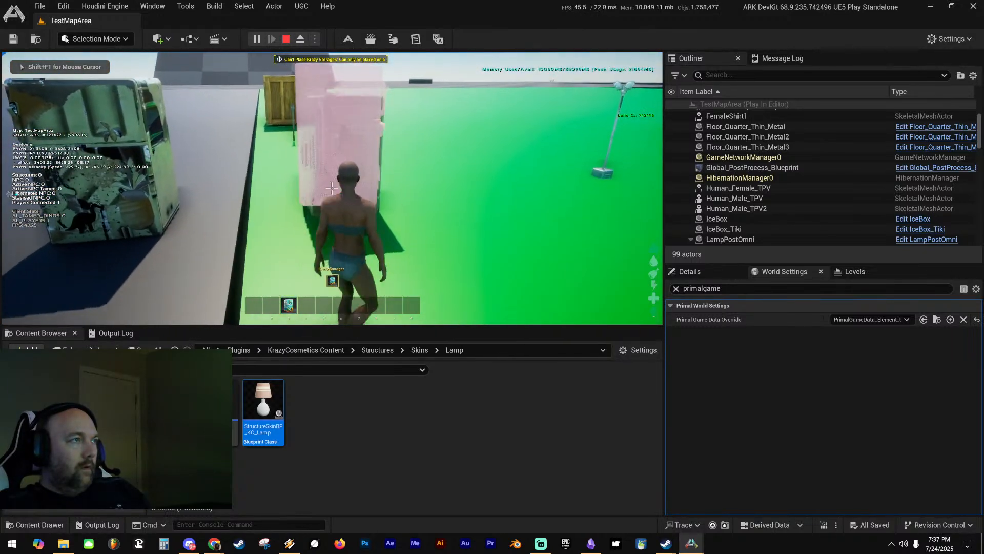
pyautogui.click(331, 188)
pyautogui.hotkey('shift', 'F1')
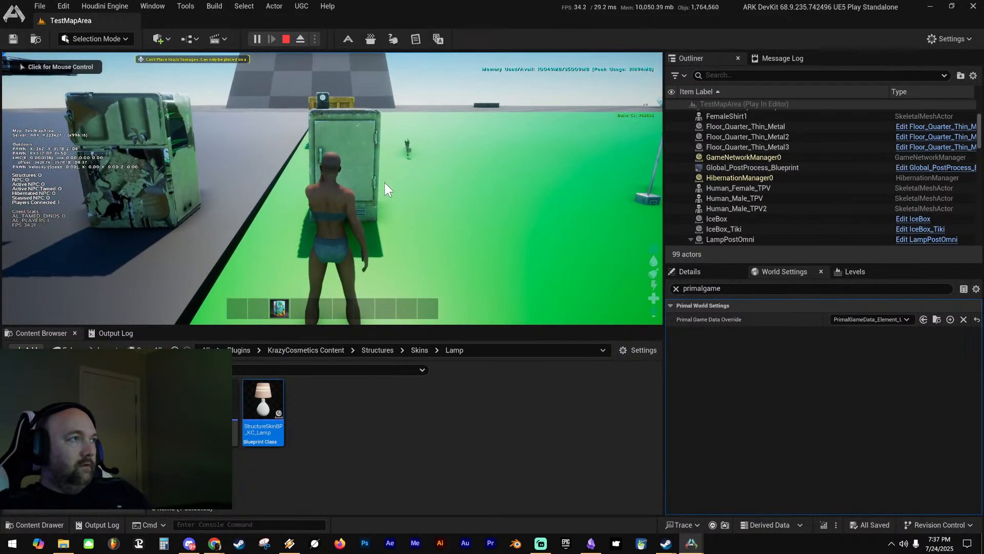
pyautogui.press('i')
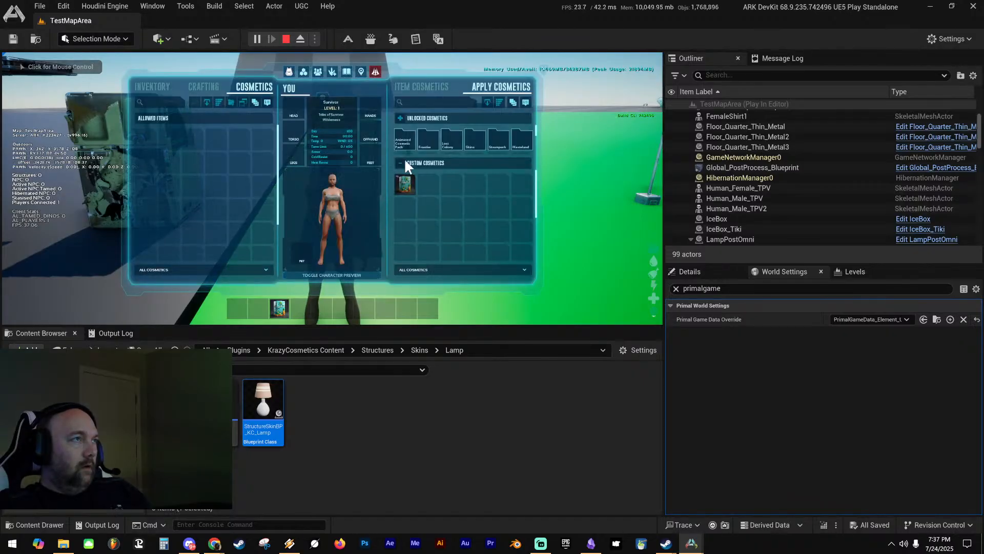
pyautogui.moveTo(406, 185)
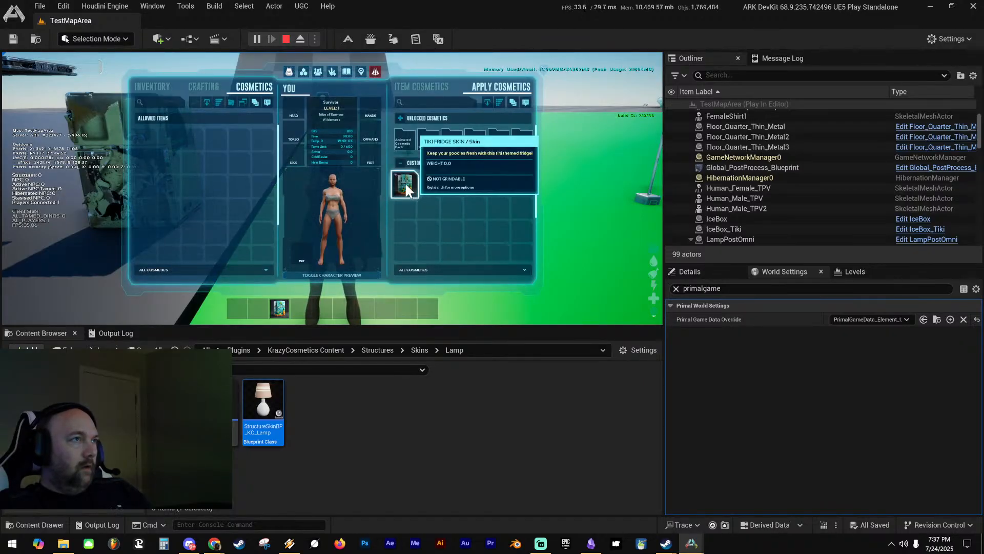
pyautogui.press('Escape')
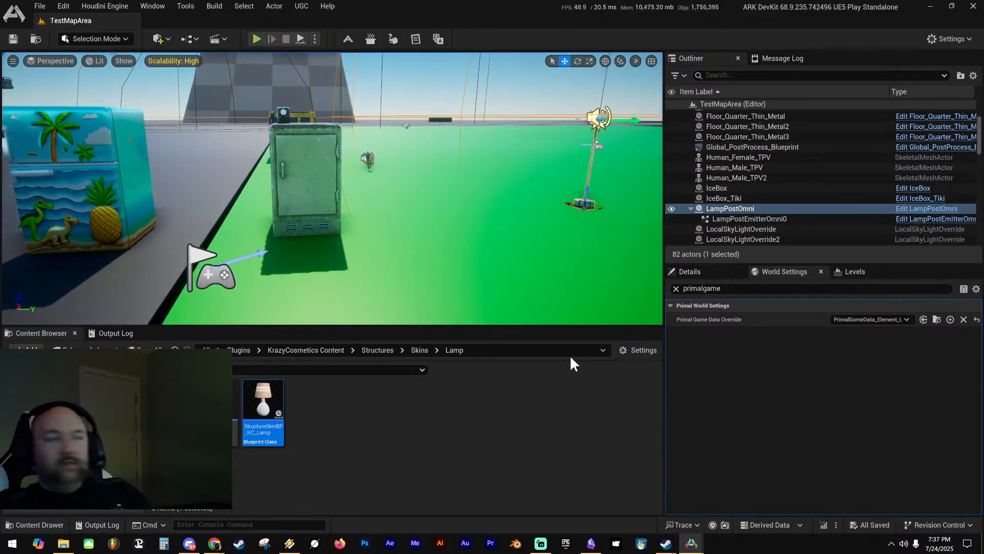
# Set the Tiki skin item's Descriptive Name Base to "Tiki Fridge 3" in its class defaults, then compile and save the blueprint
pyautogui.moveTo(983, 164); pyautogui.dragTo(416, 71)
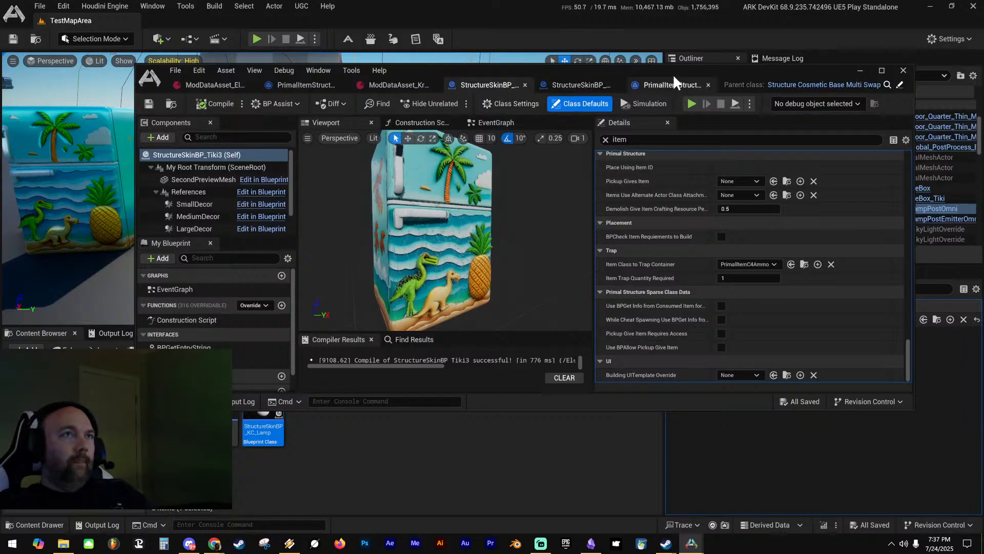
pyautogui.moveTo(673, 74); pyautogui.dragTo(983, 74)
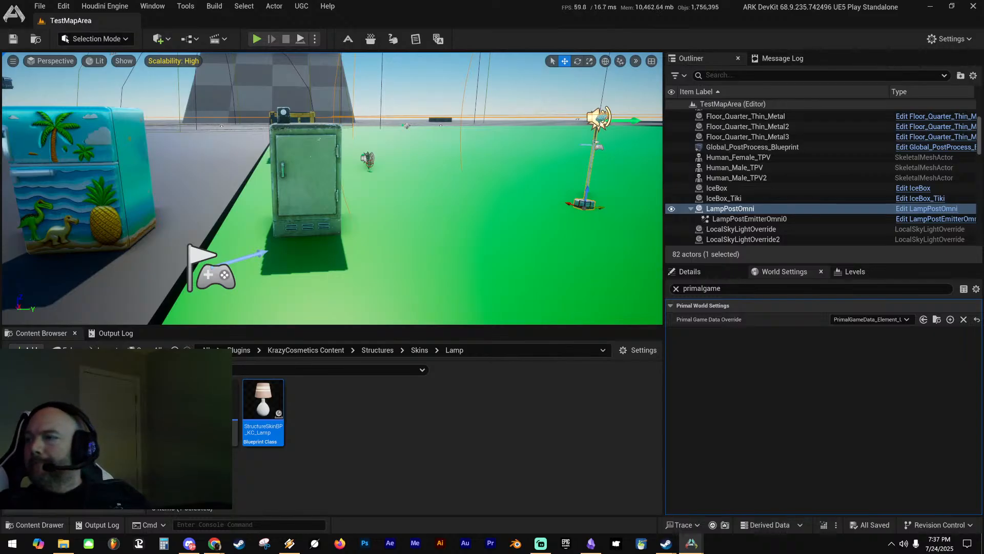
pyautogui.hotkey('ctrl', 'b')
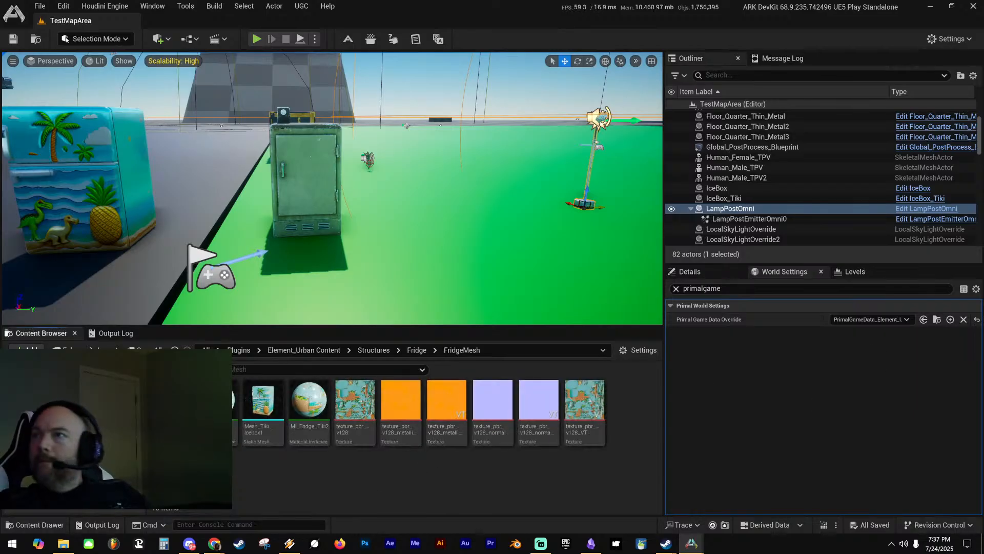
pyautogui.moveTo(983, 165); pyautogui.dragTo(595, 97)
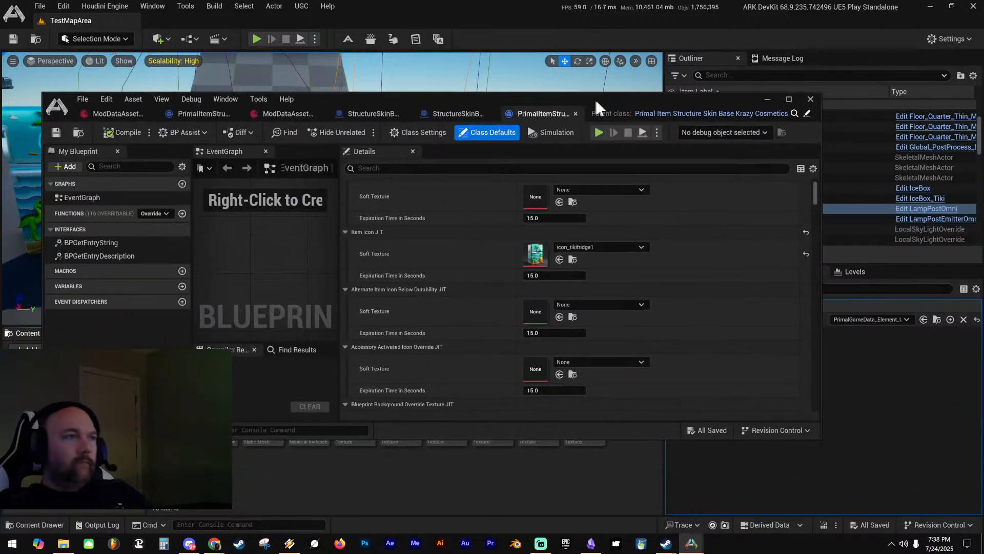
pyautogui.scroll(-5, 489, 274)
pyautogui.scroll(-1, 492, 274)
pyautogui.scroll(2, 493, 273)
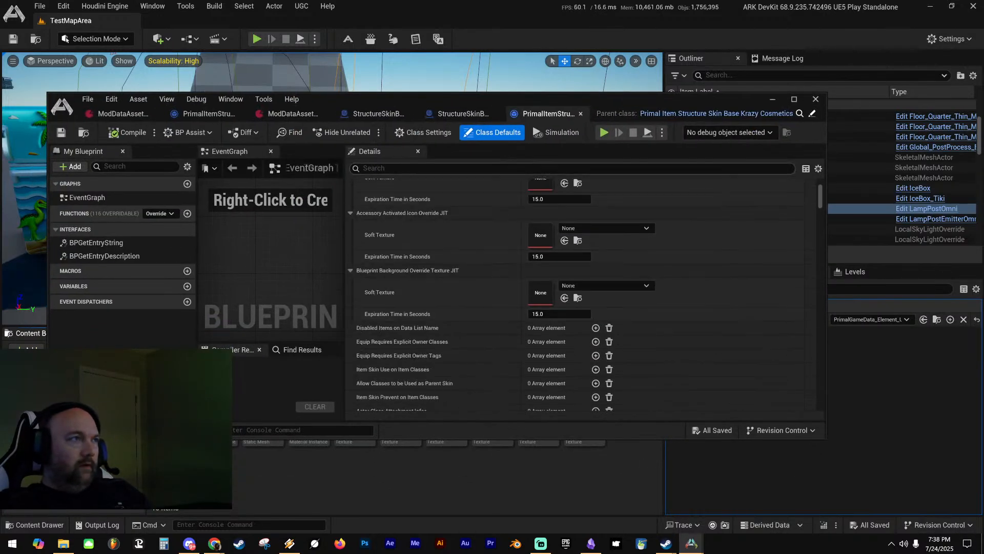
pyautogui.click(461, 168)
pyautogui.write('desc')
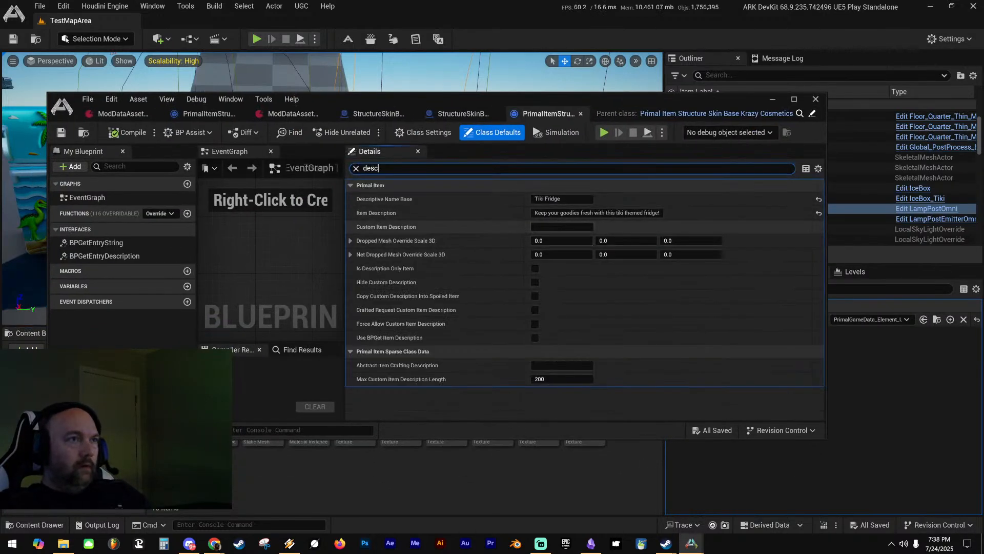
pyautogui.click(571, 200)
pyautogui.write('3')
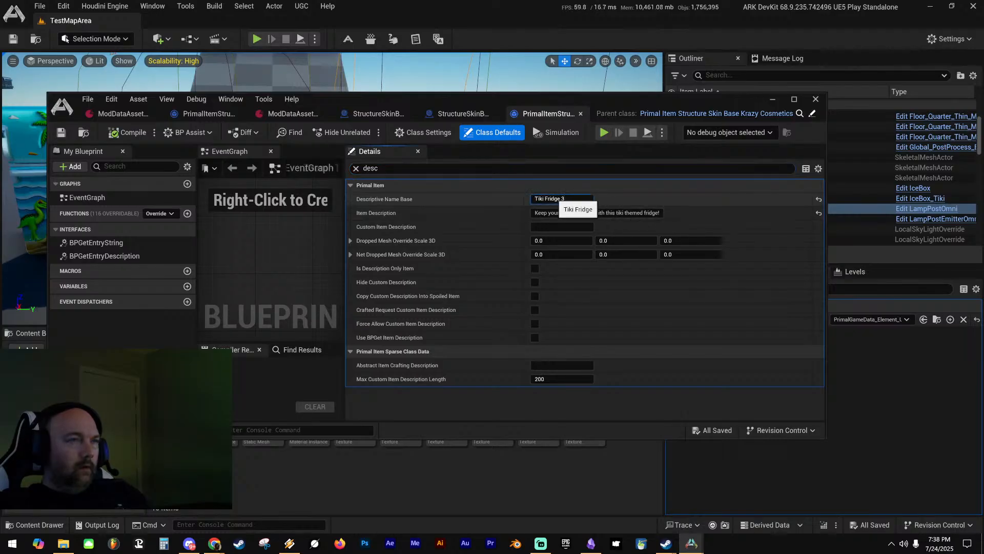
pyautogui.click(120, 132)
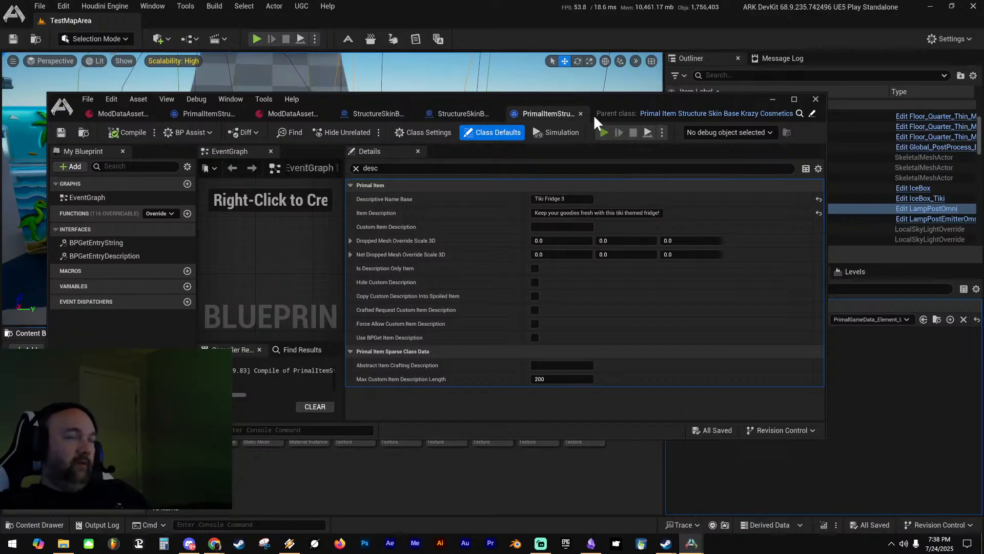
# Start another play session, check the skin's name in the custom cosmetics, and assign the Tiki Fridge 3 skin to hotbar slot 3
pyautogui.hotkey('alt', 'p')
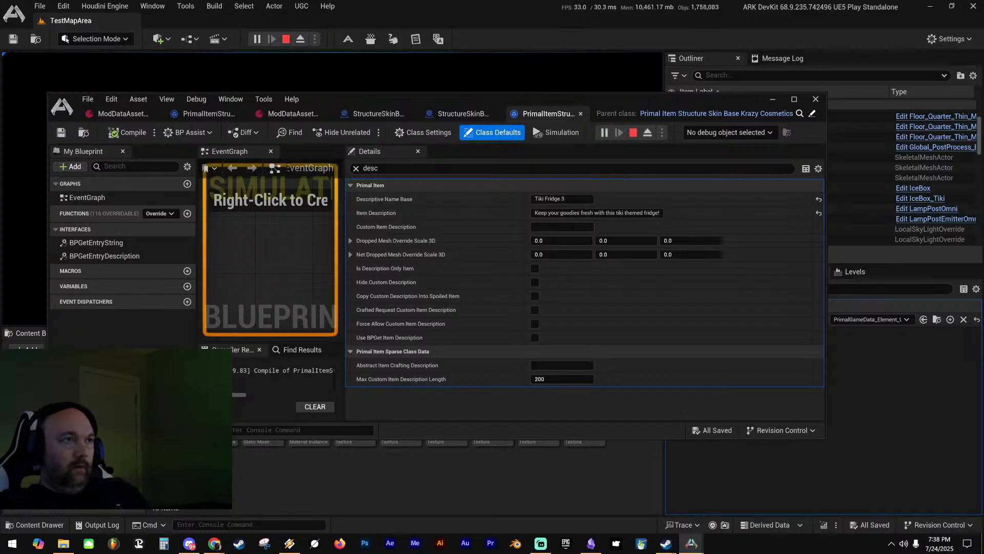
pyautogui.press('i')
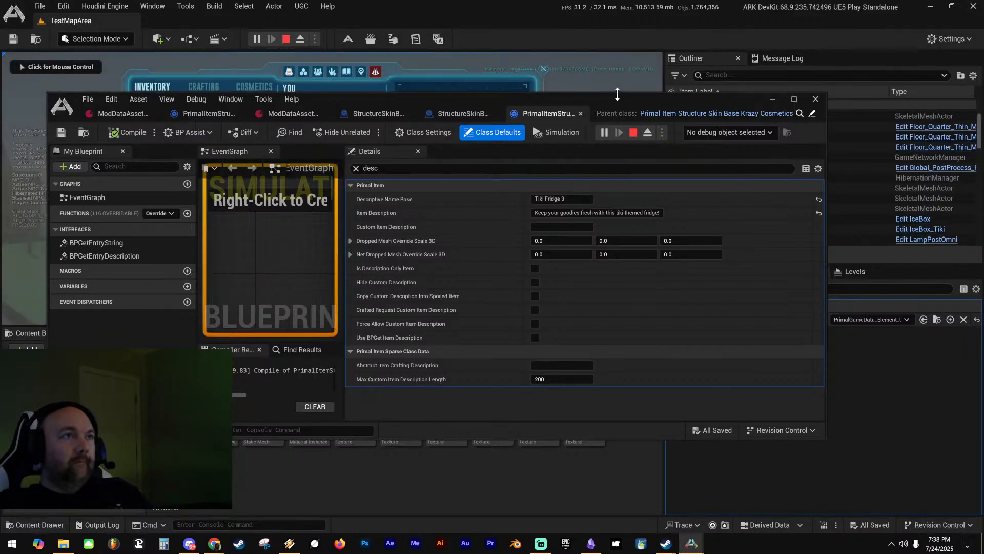
pyautogui.moveTo(618, 98); pyautogui.dragTo(983, 149)
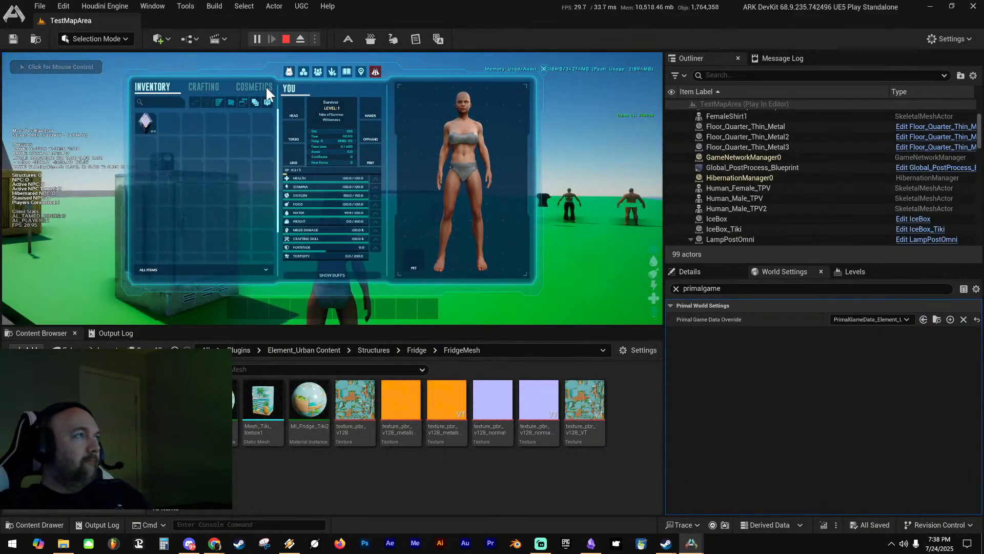
pyautogui.click(265, 85)
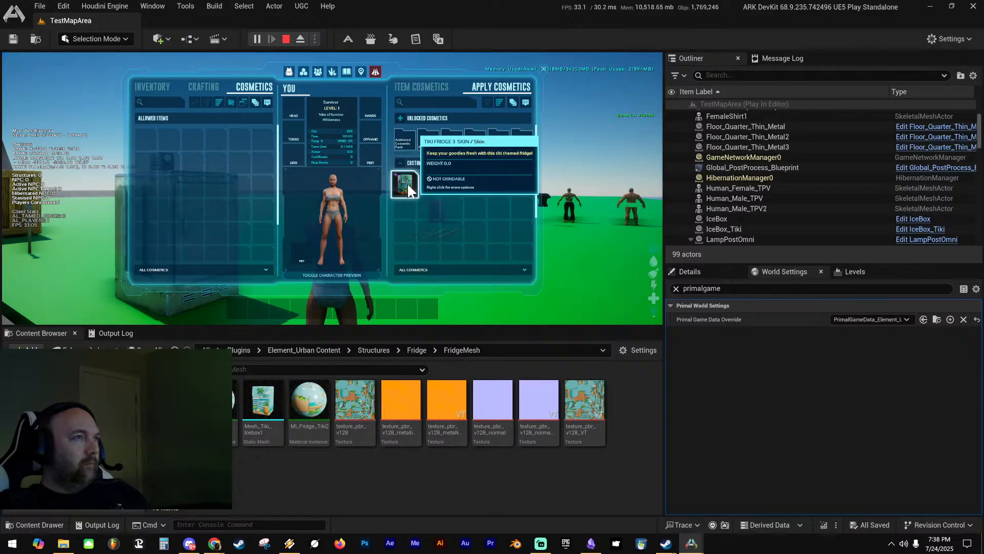
pyautogui.moveTo(409, 188); pyautogui.dragTo(264, 306)
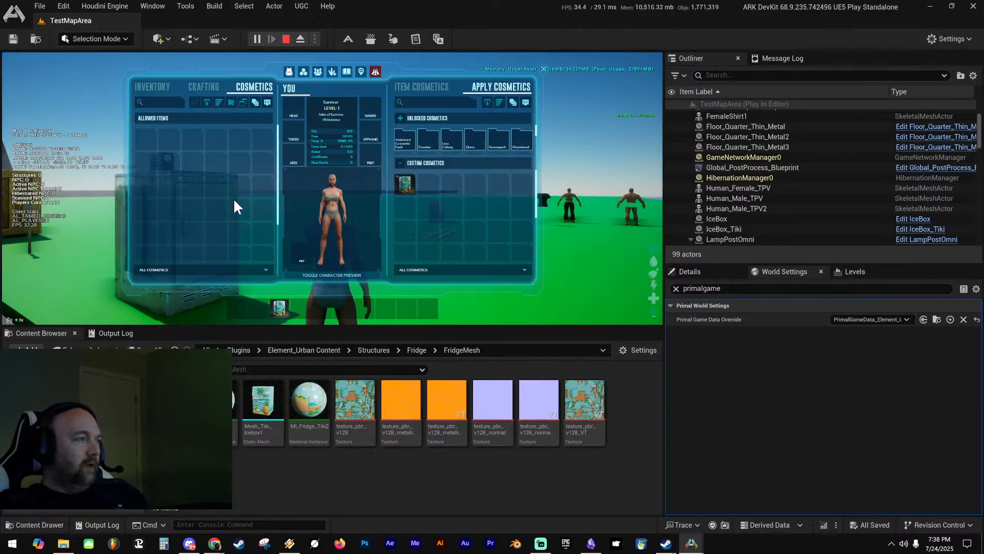
# Try to place the Tiki Fridge skin from hotbar slot 3 at several spots around the map, and end the play session
pyautogui.press('i')
pyautogui.press('3')
pyautogui.press('d')
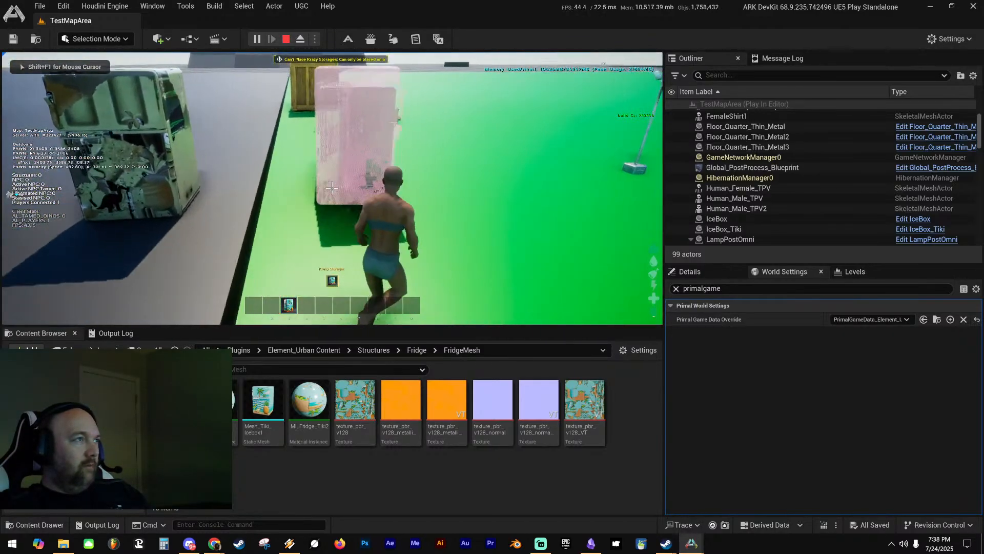
pyautogui.press('w')
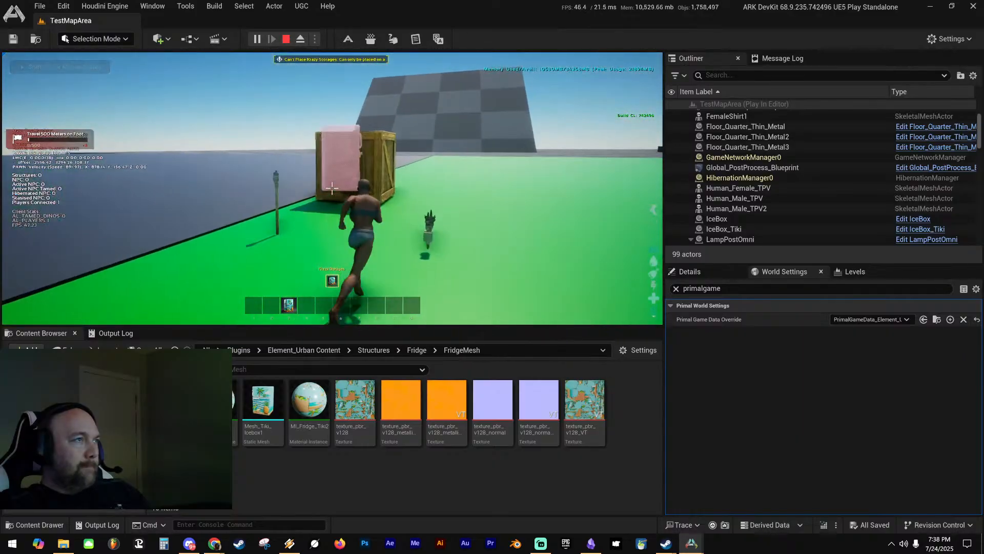
pyautogui.press('w')
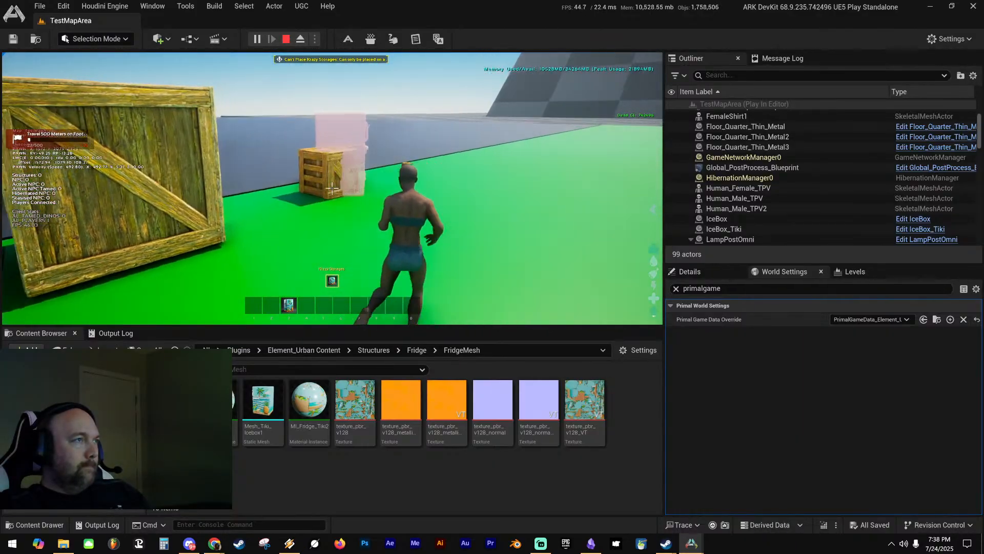
pyautogui.press('w')
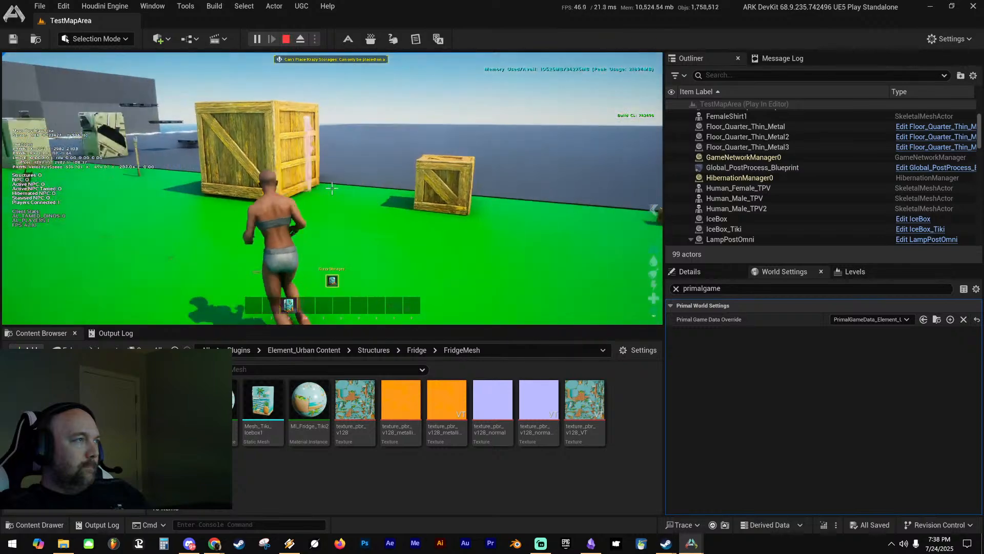
pyautogui.press('w')
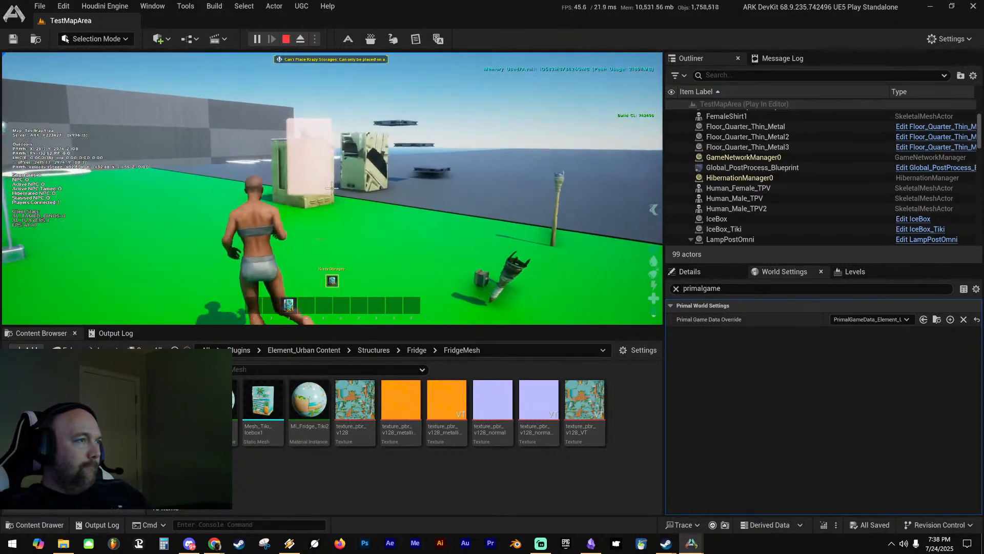
pyautogui.press('a')
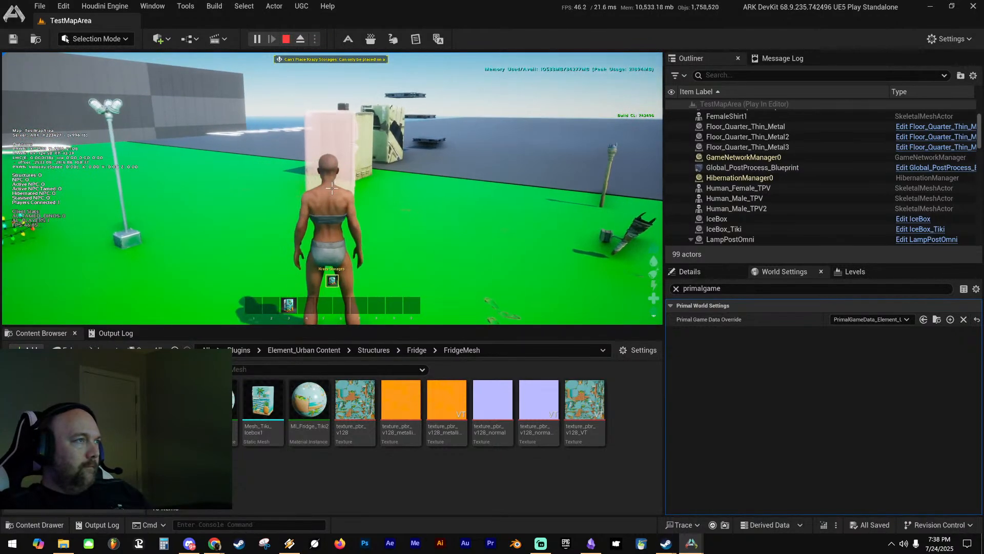
pyautogui.scroll(3, 332, 188)
pyautogui.scroll(-3, 332, 188)
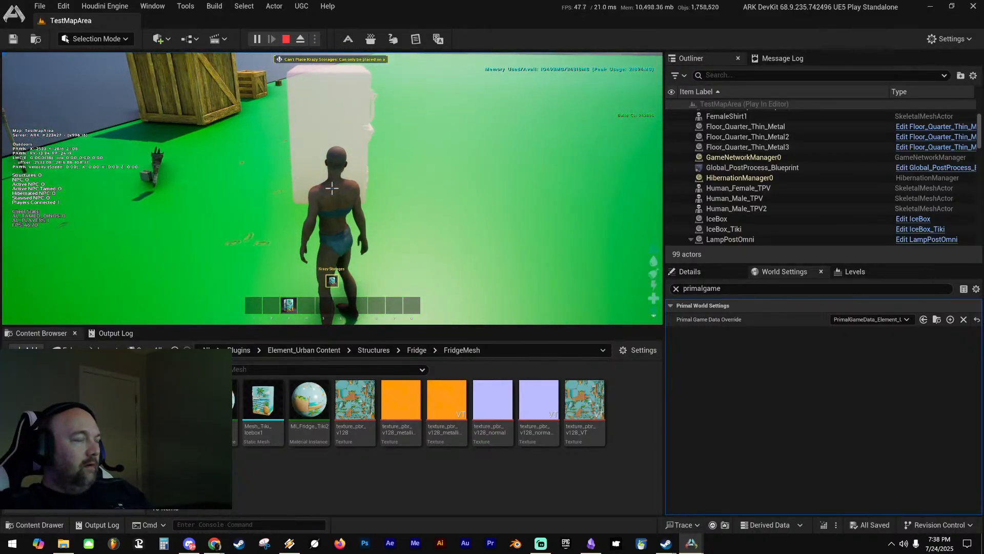
pyautogui.press('w')
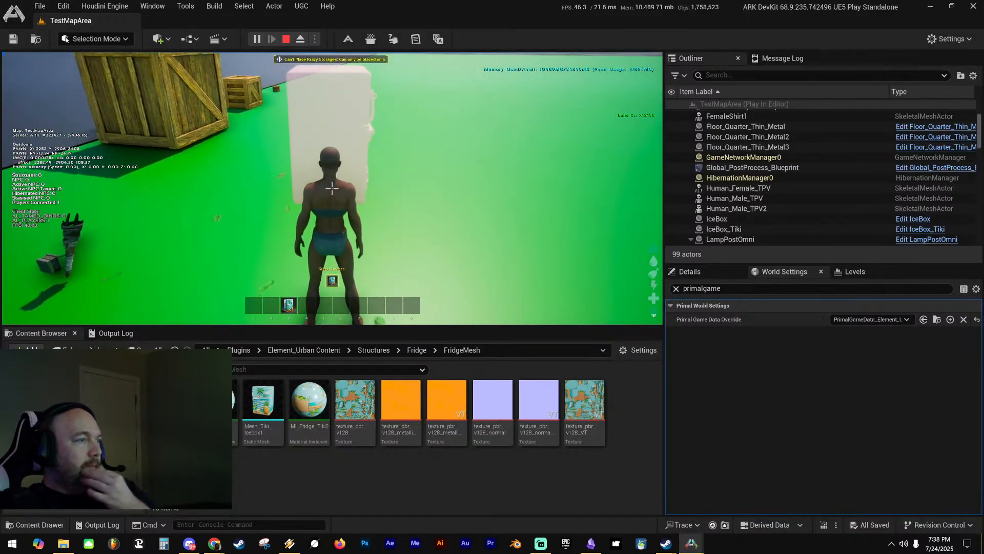
pyautogui.press('Escape')
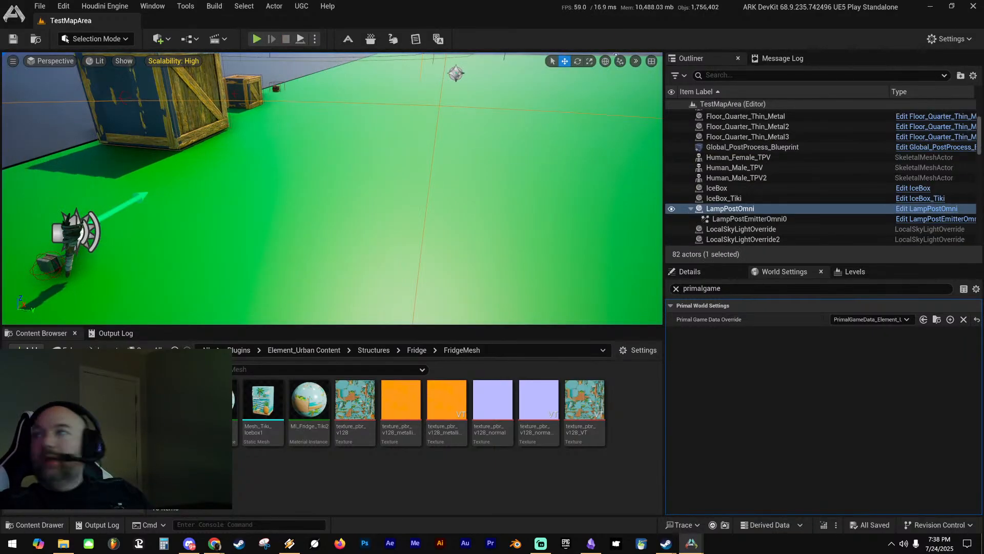
# Bring up the StructureSkinBP_Tiki3 blueprint and look through its item-related class defaults for the source of the displayed name
pyautogui.moveTo(1, 67); pyautogui.dragTo(418, 62)
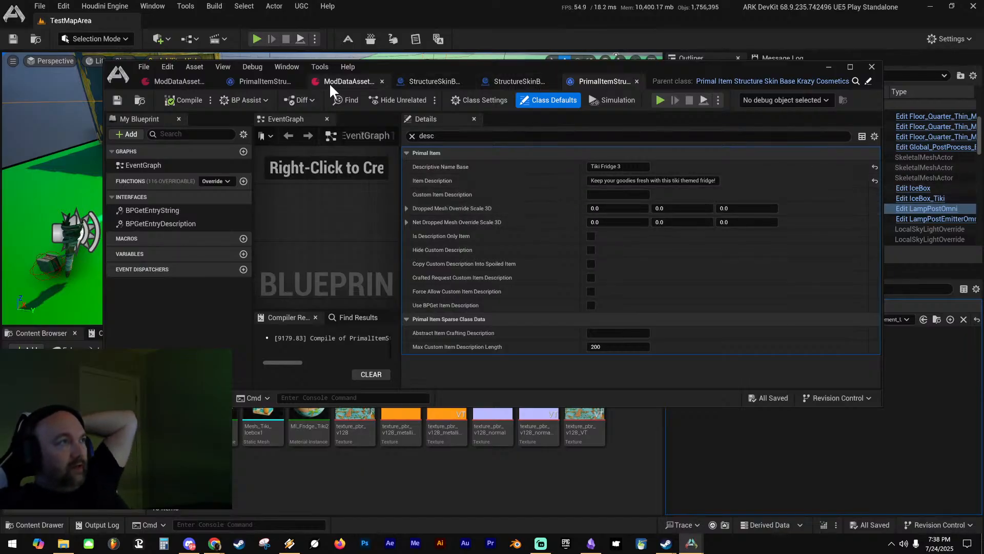
pyautogui.click(435, 80)
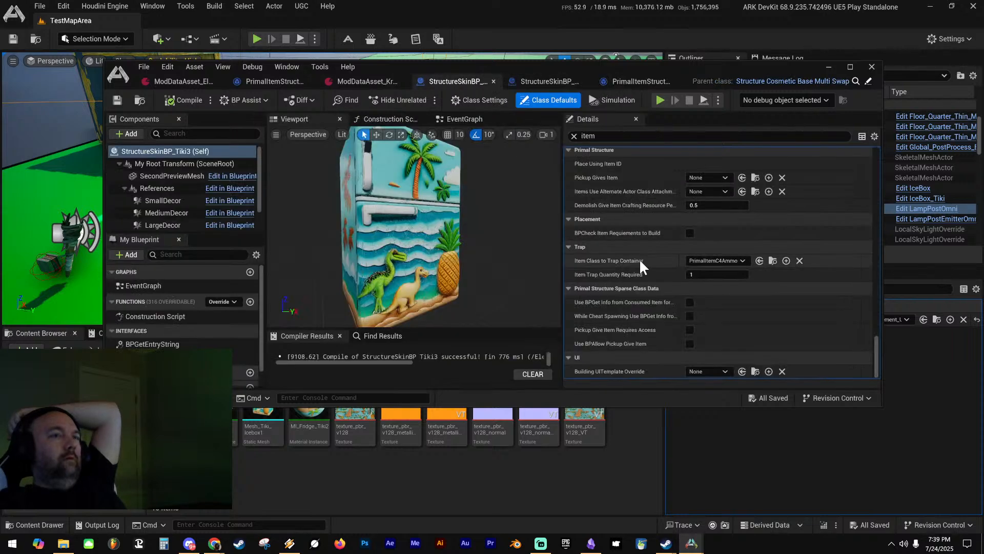
pyautogui.scroll(5, 636, 259)
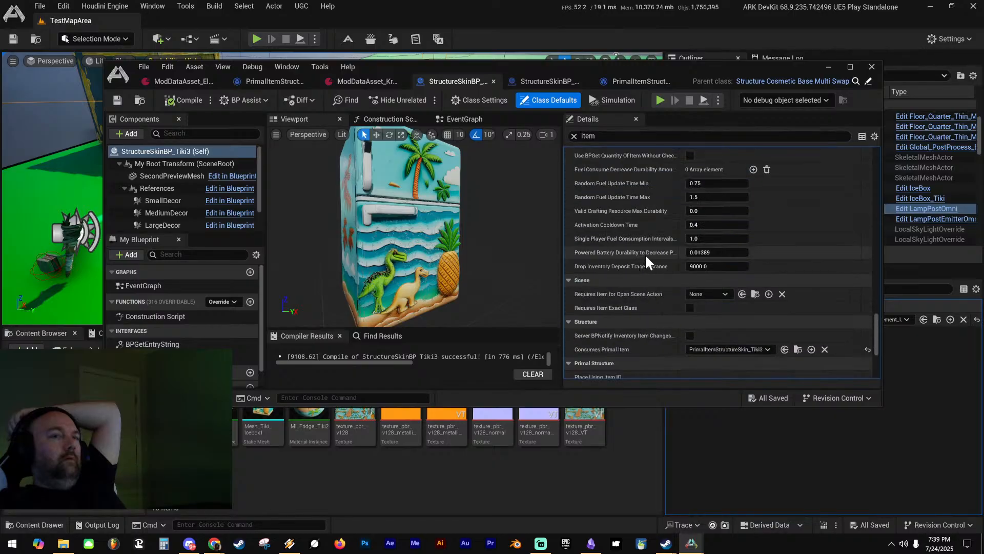
pyautogui.scroll(5, 645, 253)
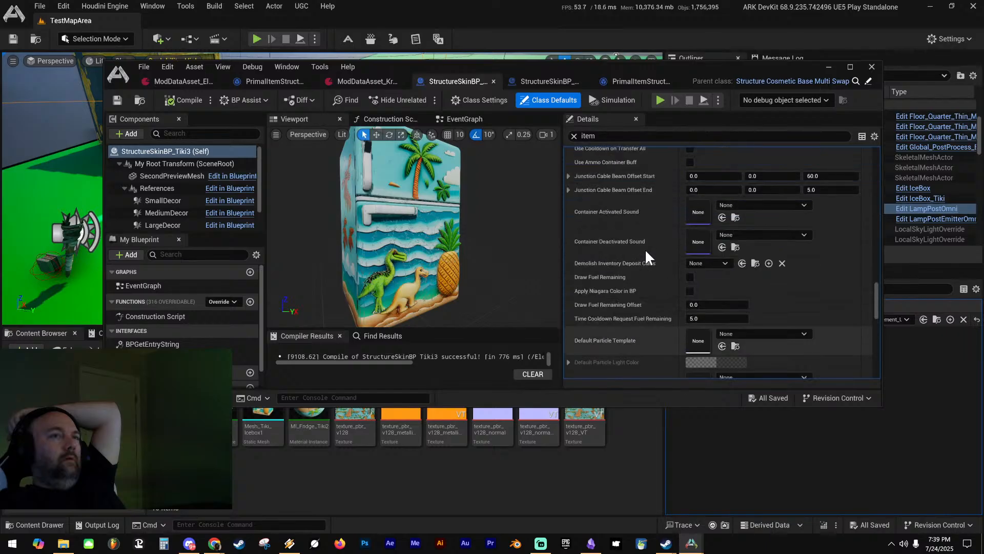
pyautogui.scroll(6, 646, 251)
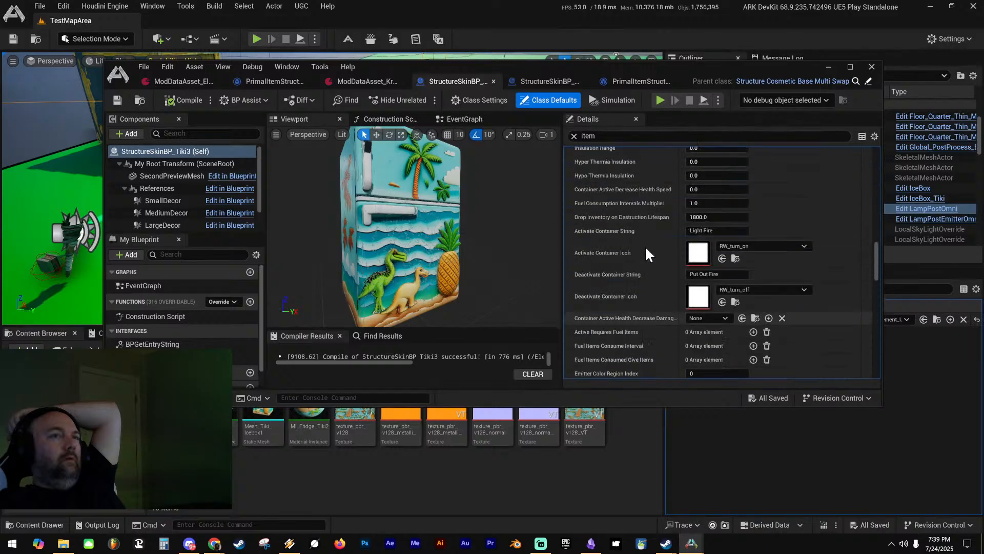
pyautogui.scroll(5, 645, 245)
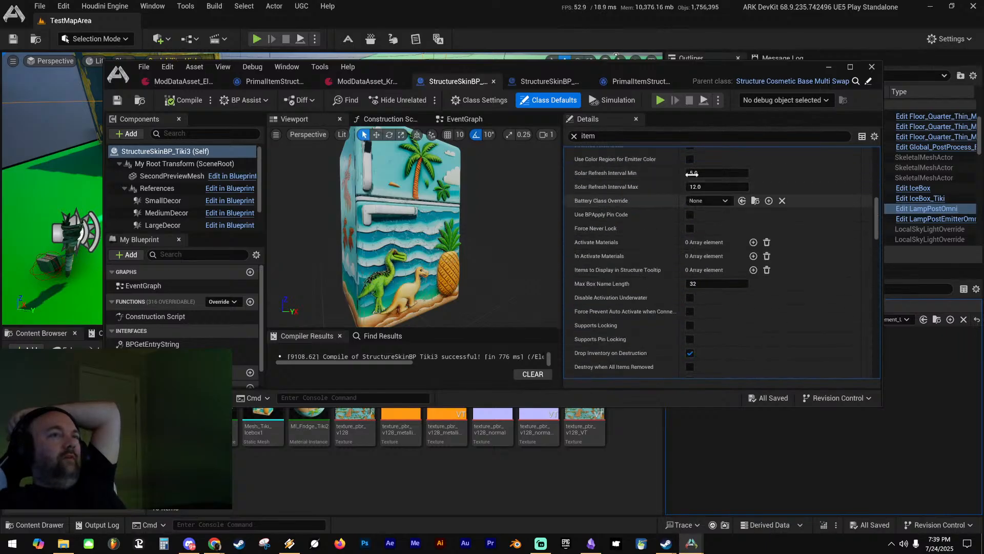
pyautogui.scroll(8, 644, 241)
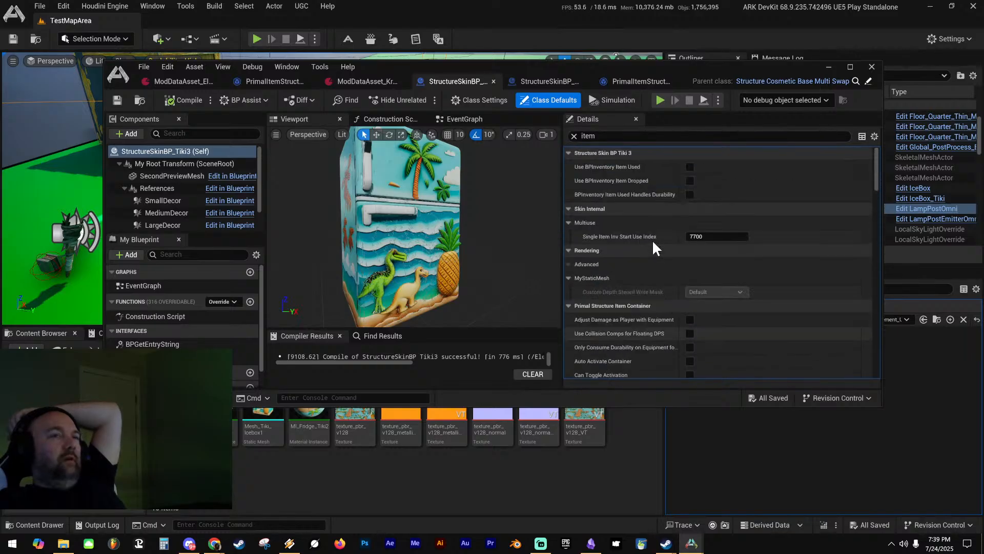
# Filter the StructureSkinBP_Tiki3 class defaults by "name" and select the text of the Targetable Descriptive Name
pyautogui.moveTo(613, 136); pyautogui.dragTo(388, 91)
pyautogui.write('na')
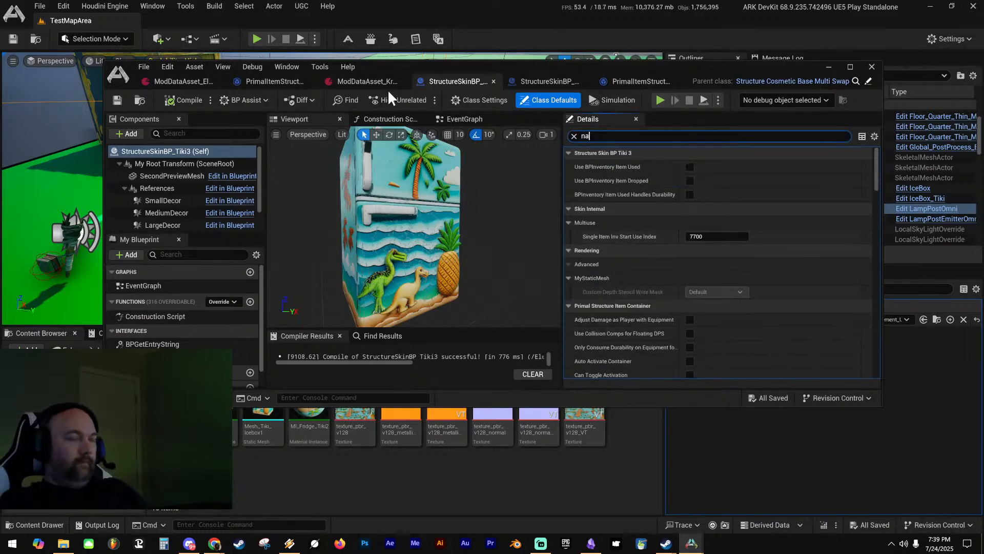
pyautogui.write('me')
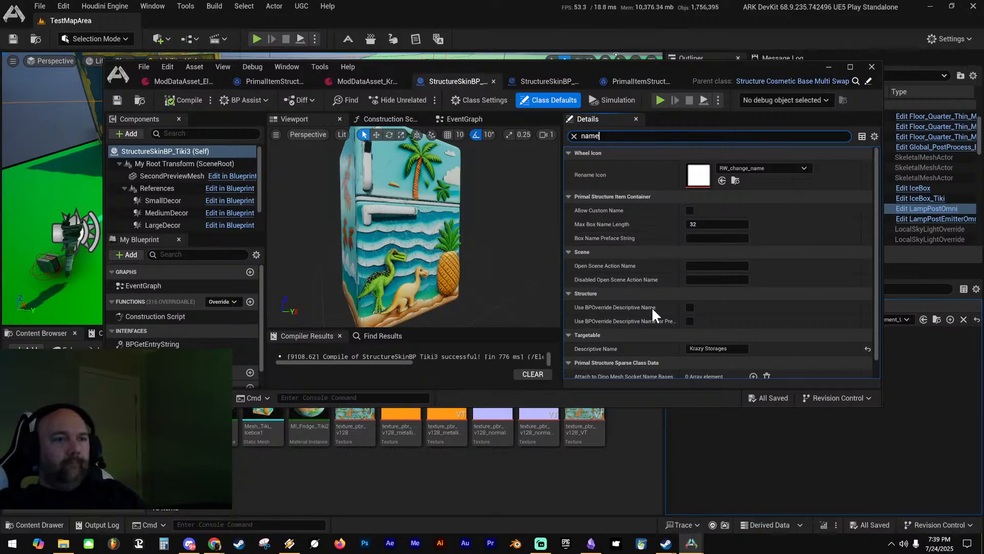
pyautogui.scroll(-1, 652, 310)
pyautogui.click(718, 329)
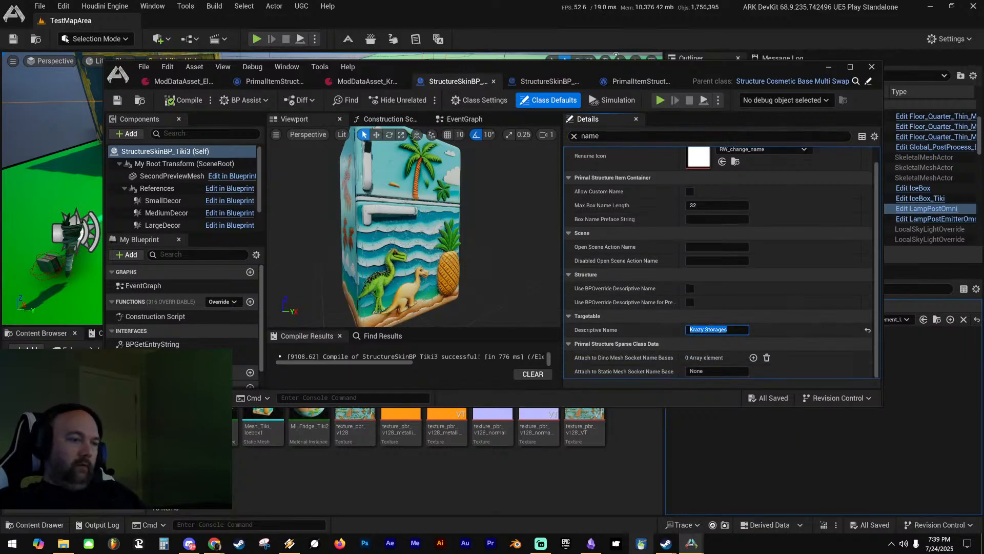
# Switch to the Obsidian notes card, add the line "BP: Targetable / Descriptive name = Actual Display Name", widen the card, and return to the blueprint
pyautogui.click(590, 543)
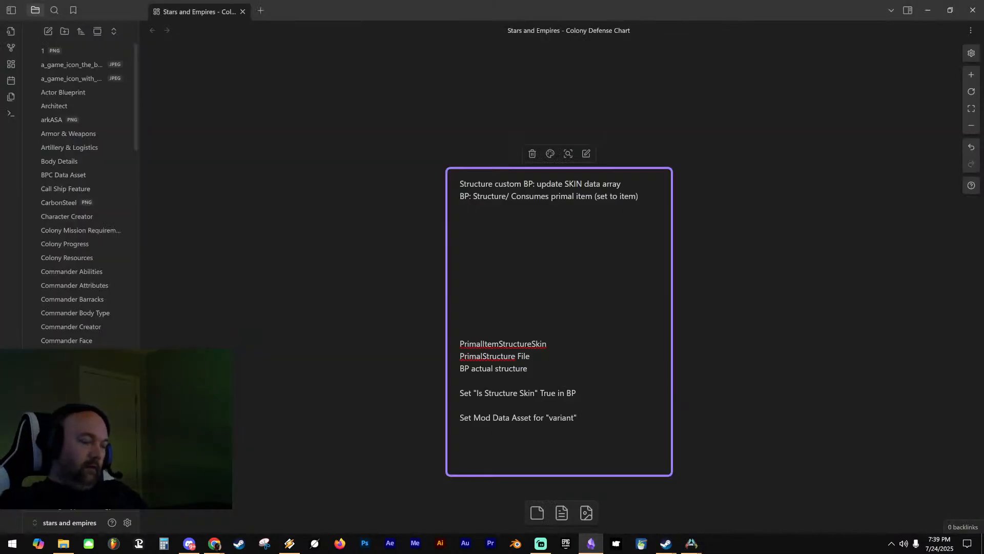
pyautogui.write('BPL')
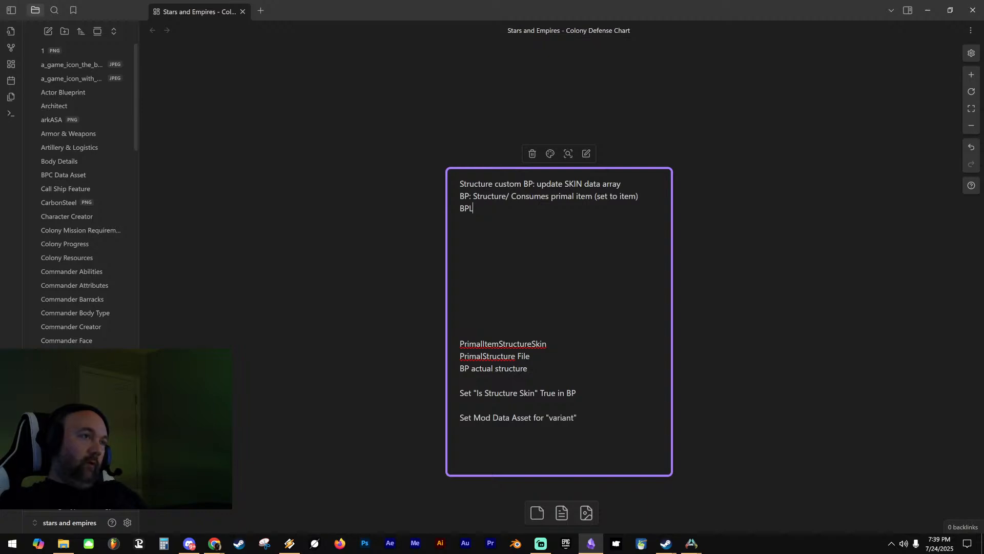
pyautogui.press('BackSpace')
pyautogui.write(': Targetable')
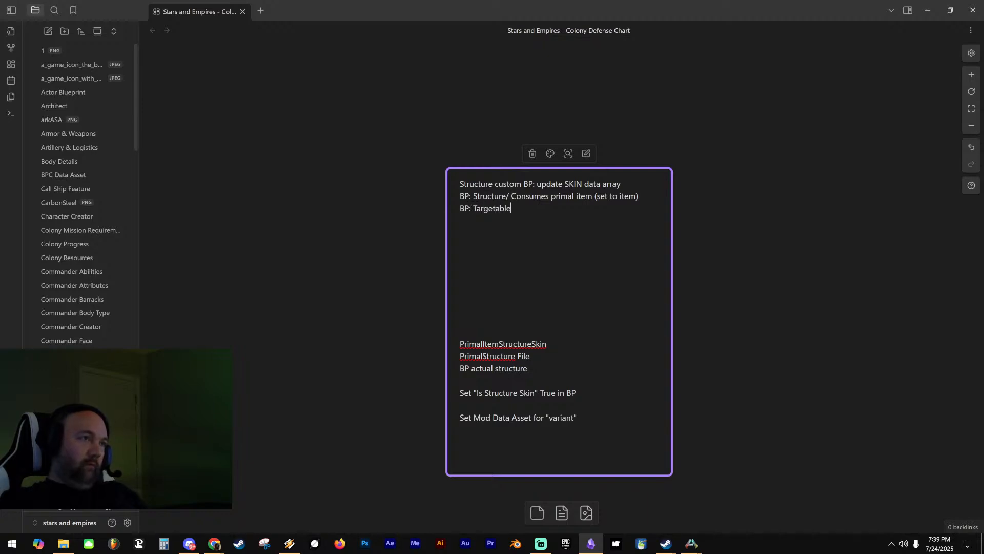
pyautogui.write(' / Descriptive name = Actual ')
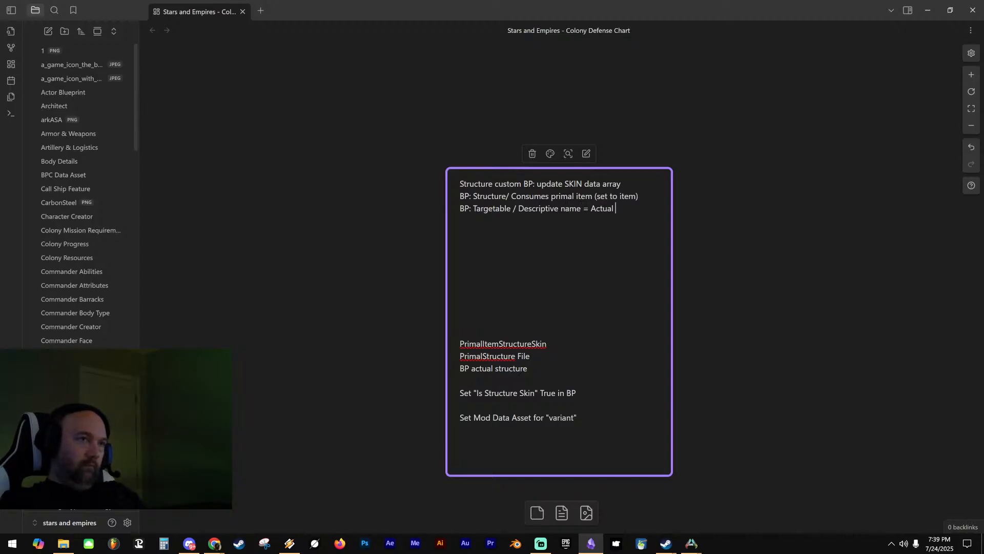
pyautogui.write('Display Name')
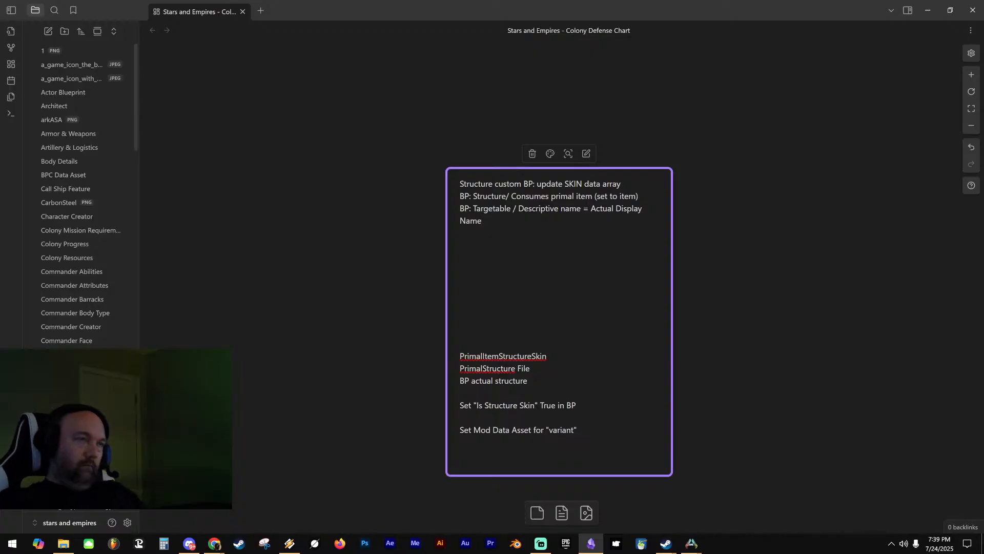
pyautogui.press('Escape')
pyautogui.moveTo(671, 232); pyautogui.dragTo(805, 233)
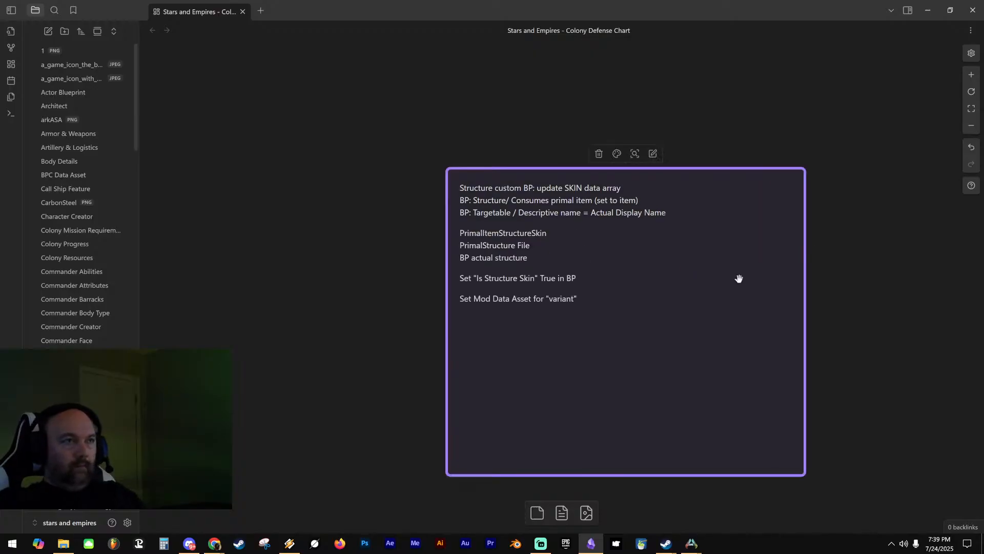
pyautogui.click(927, 9)
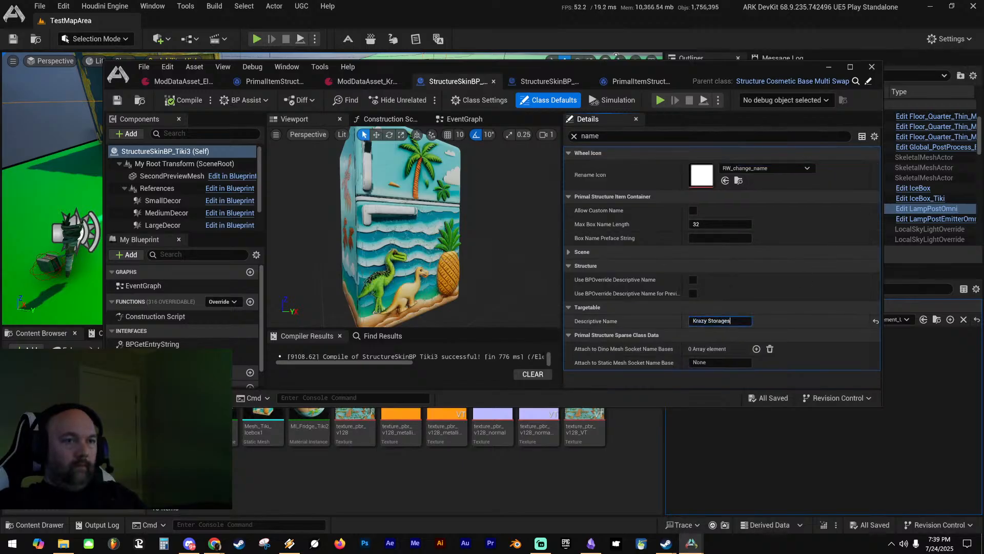
# Set the Targetable Descriptive Name of StructureSkinBP_Tiki3 to "Tiki Fridge", then compile and save the blueprint
pyautogui.moveTo(740, 319); pyautogui.dragTo(426, 302)
pyautogui.write('Tiki')
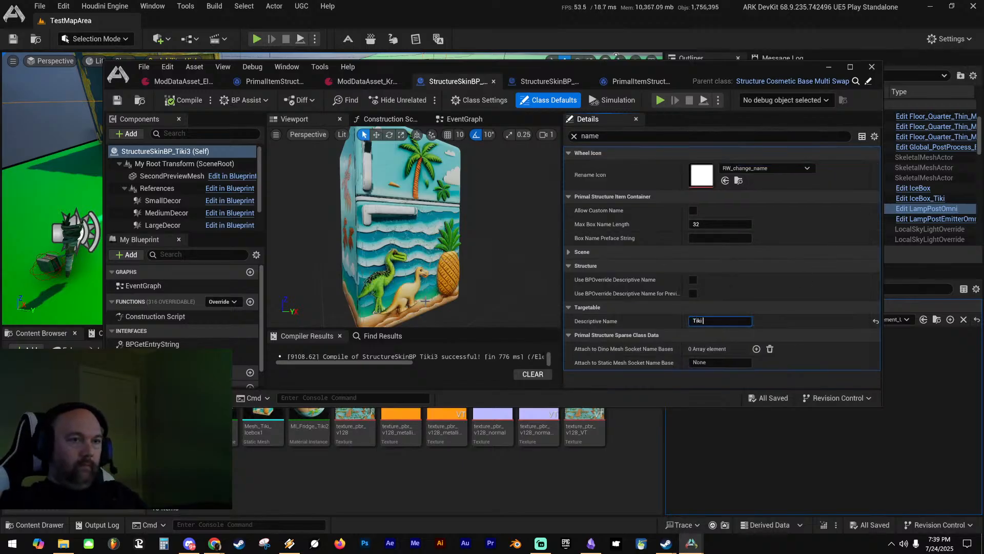
pyautogui.write(' Fridge')
pyautogui.press('Return')
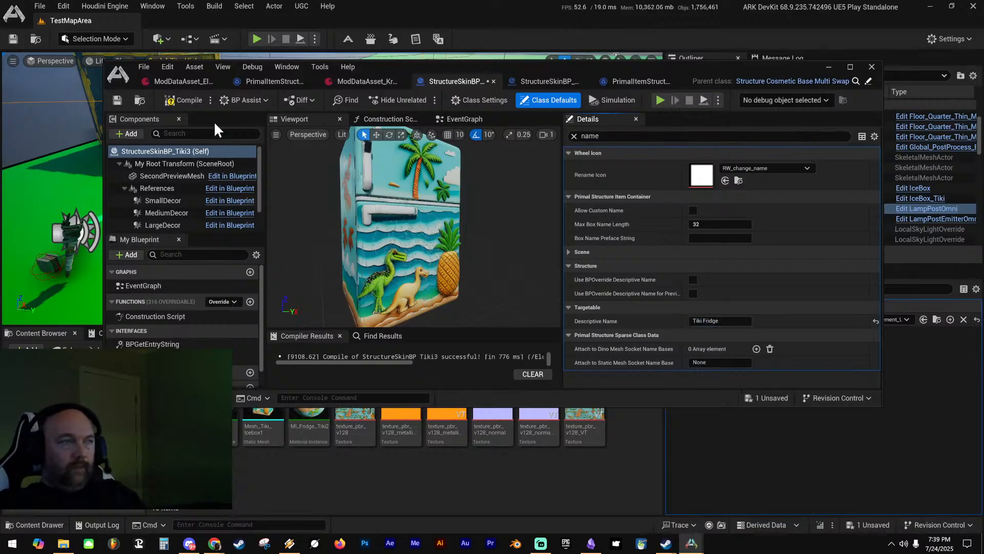
pyautogui.click(117, 99)
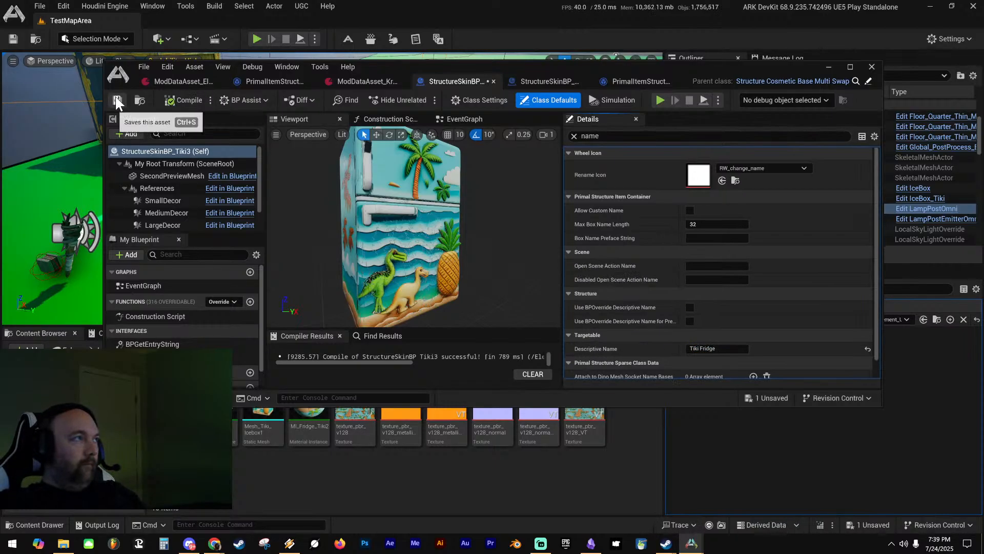
# Start a play test of the map and put the Tiki Fridge skin from the custom cosmetics into hotbar slot 3
pyautogui.scroll(-1, 810, 332)
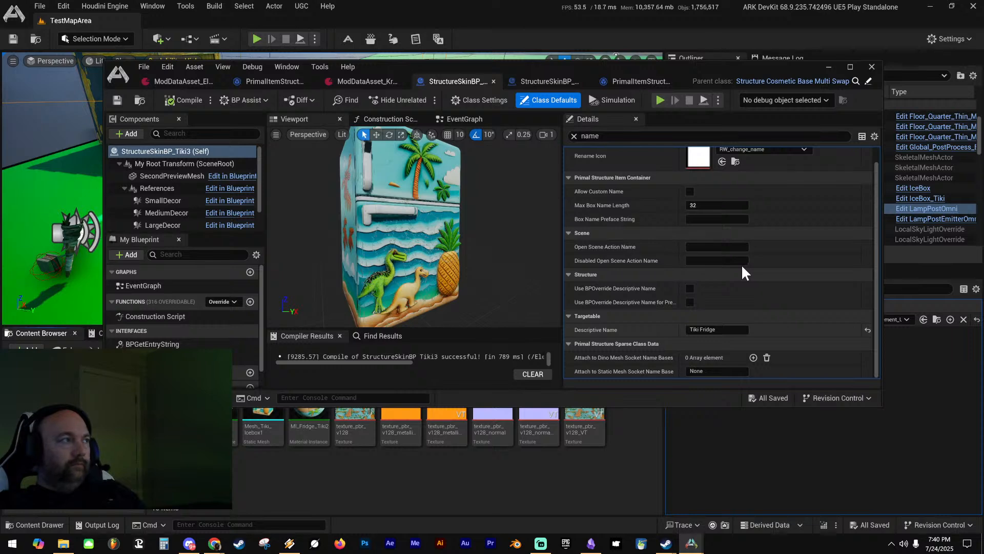
pyautogui.hotkey('alt', 'p')
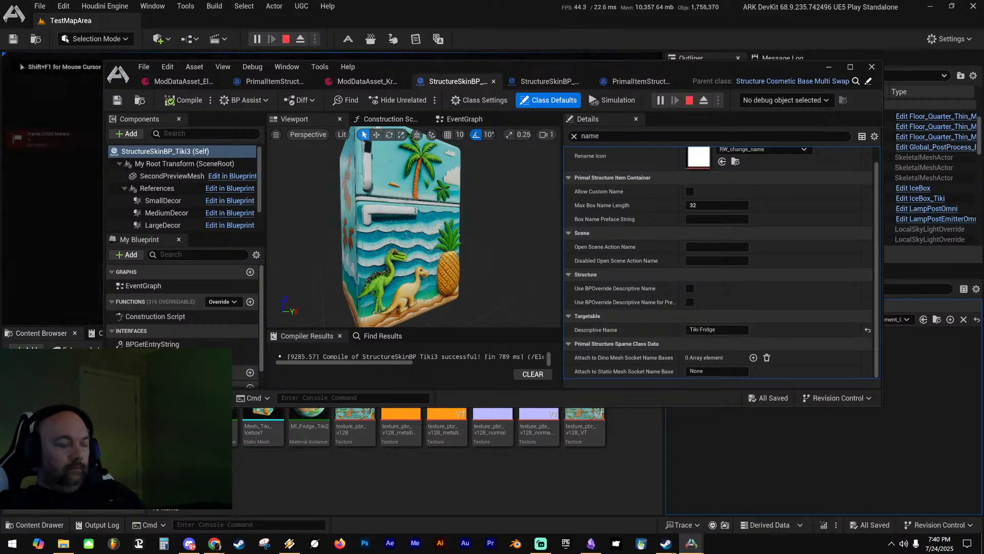
pyautogui.hotkey('shift', 'F1')
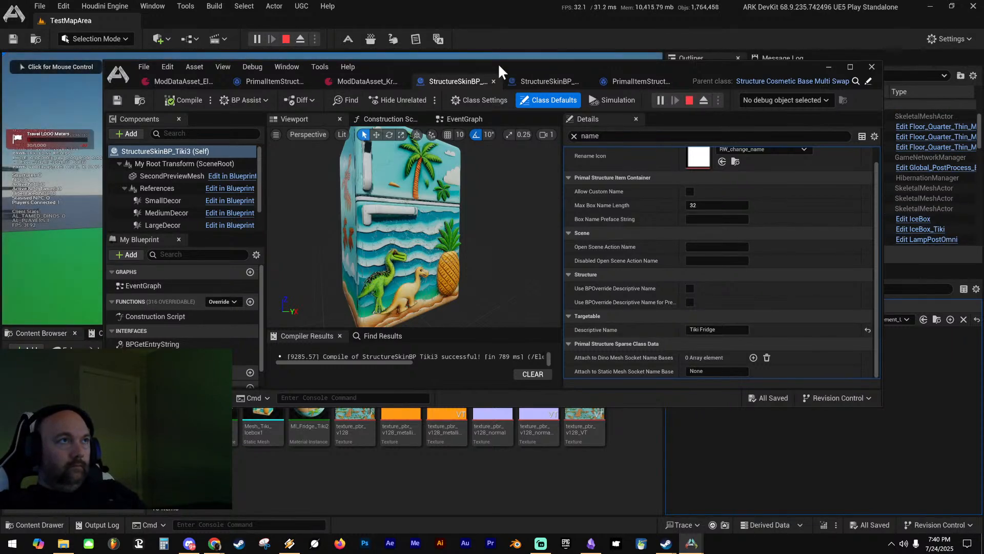
pyautogui.click(498, 57)
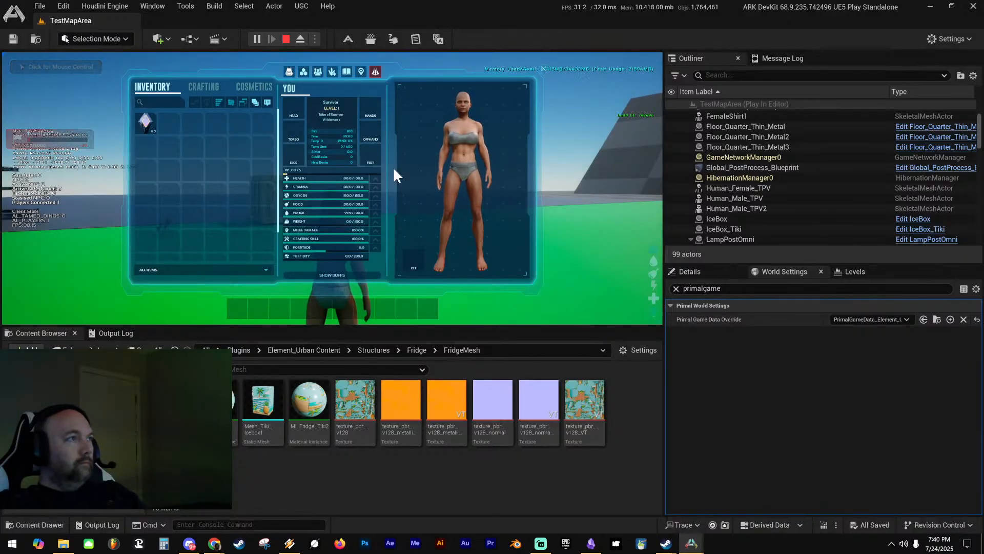
pyautogui.click(241, 87)
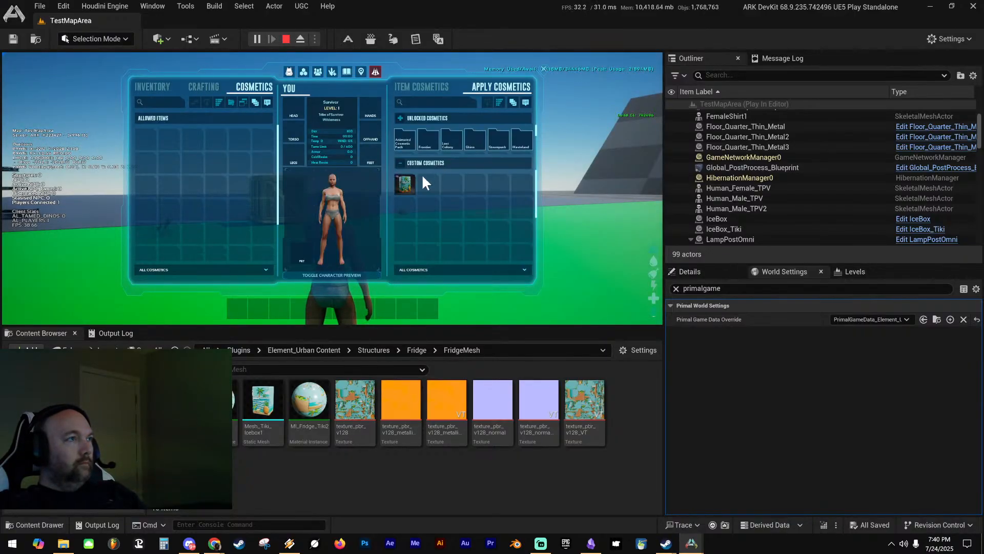
pyautogui.moveTo(407, 183); pyautogui.dragTo(255, 244)
pyautogui.press('Escape')
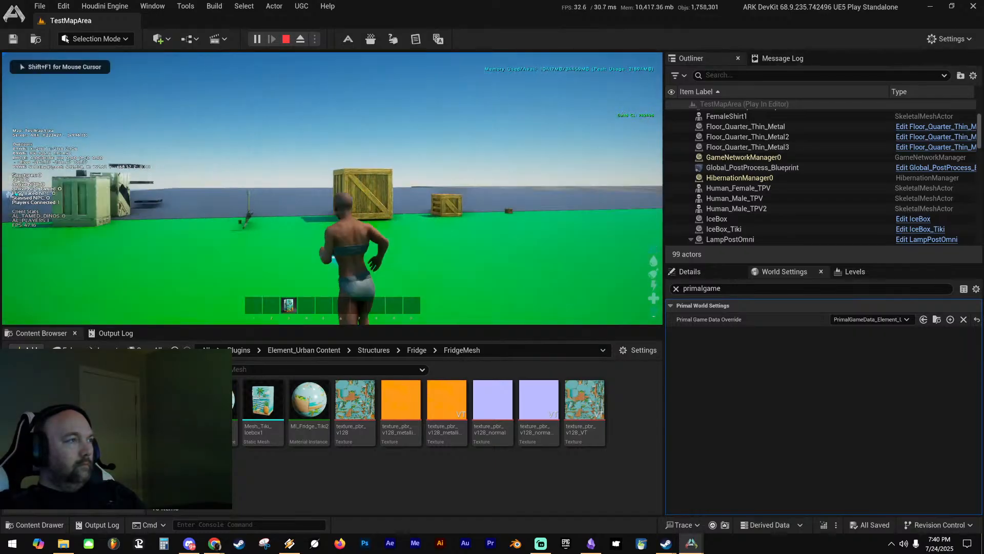
# Equip the Tiki Fridge skin, try placing it around the existing fridges in the level, and end the play test
pyautogui.press('w')
pyautogui.press('3')
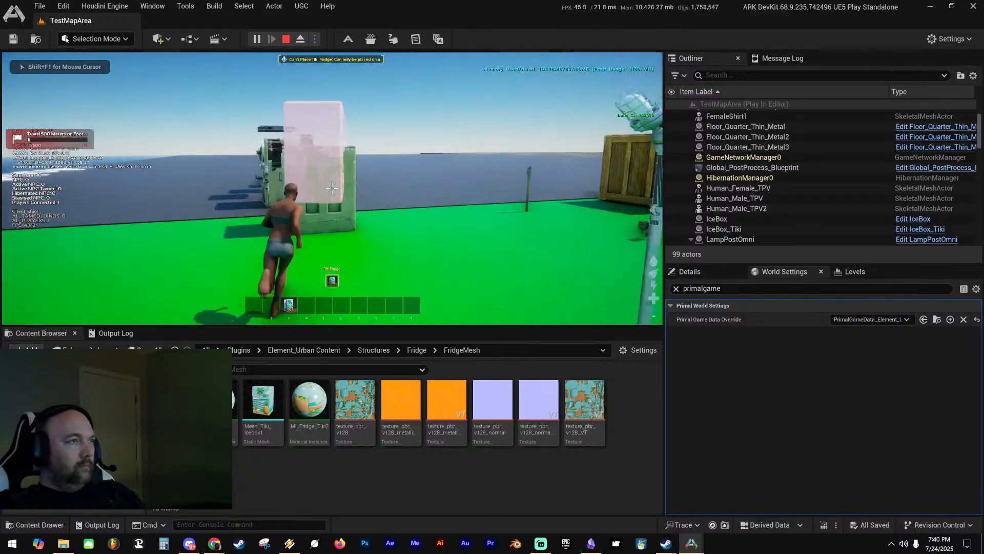
pyautogui.press('a')
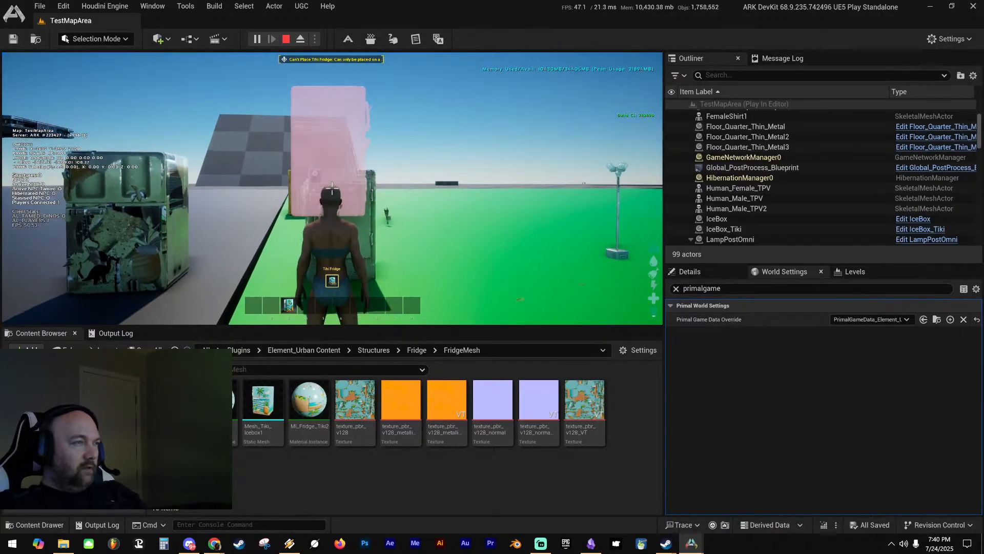
pyautogui.press('d')
pyautogui.press('a')
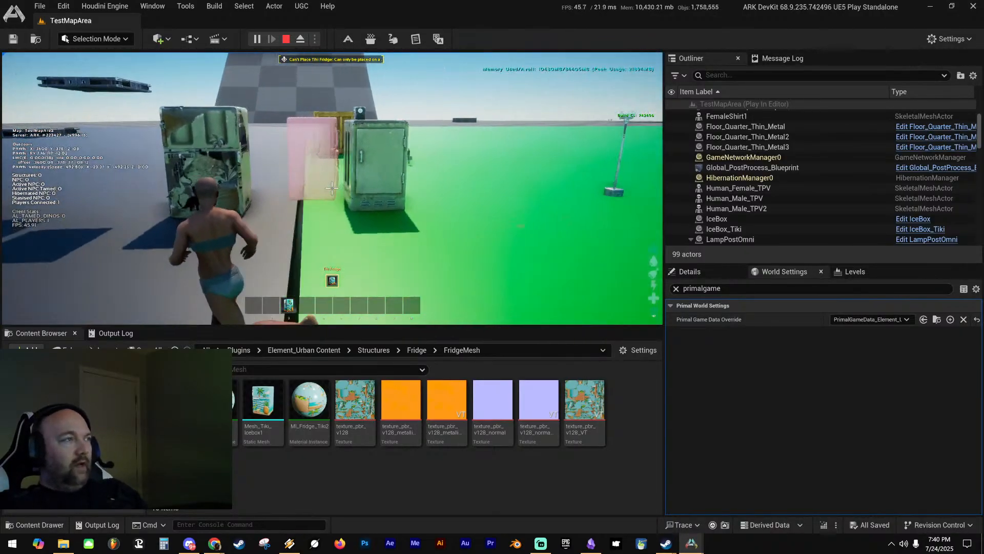
pyautogui.press('d')
pyautogui.press('w')
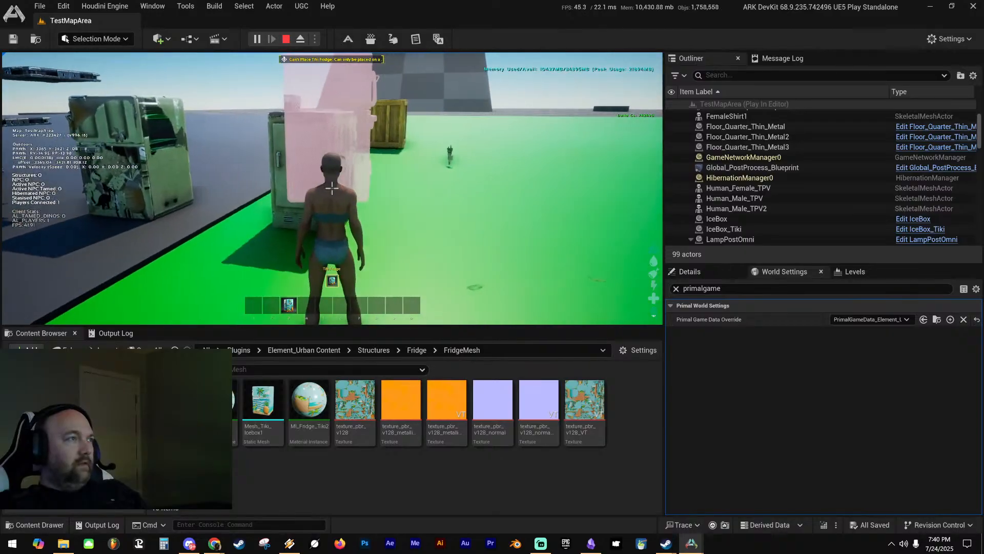
pyautogui.press('Escape')
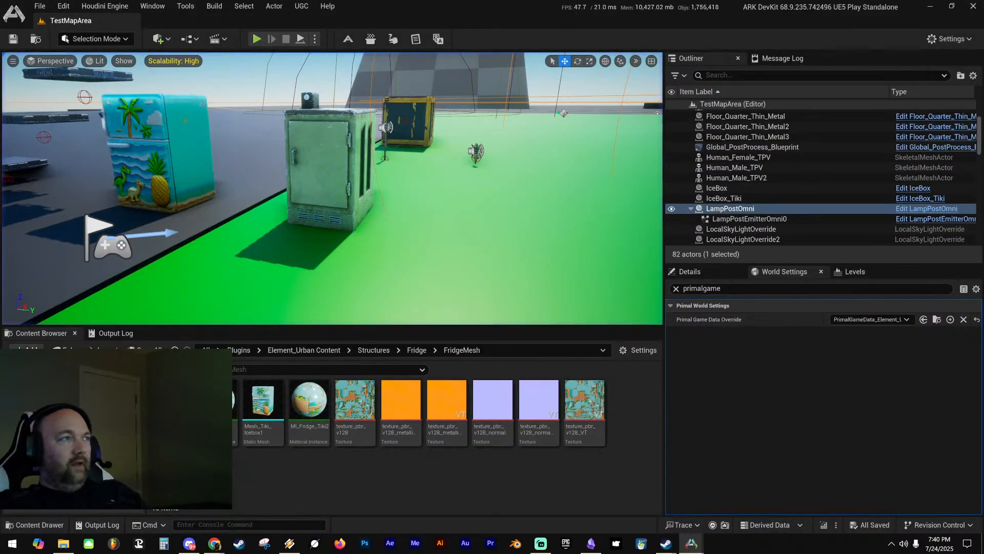
# Move the blueprint editor out of the way and open the Chest folder under KrazyCosmetics Structures Skins
pyautogui.moveTo(983, 123); pyautogui.dragTo(470, 48)
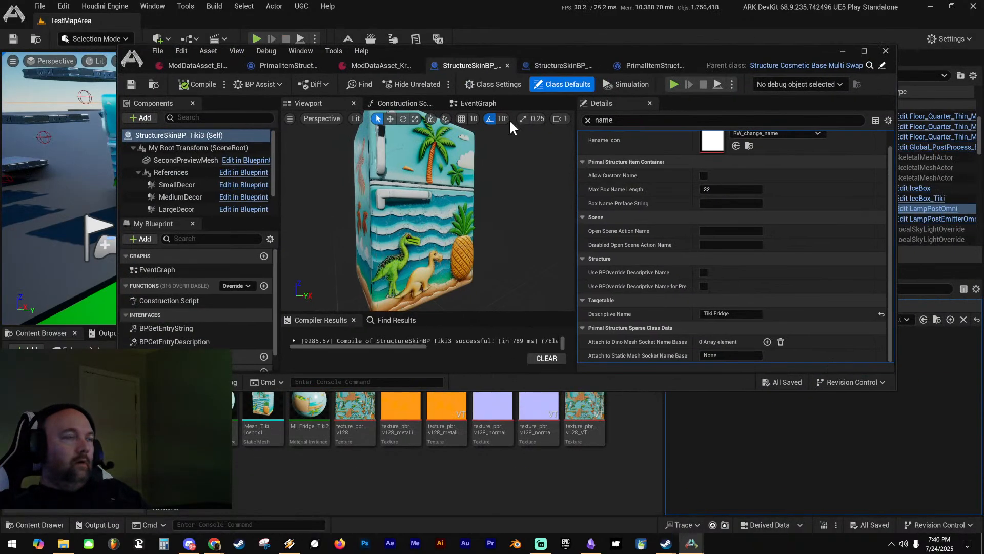
pyautogui.moveTo(612, 48); pyautogui.dragTo(983, 102)
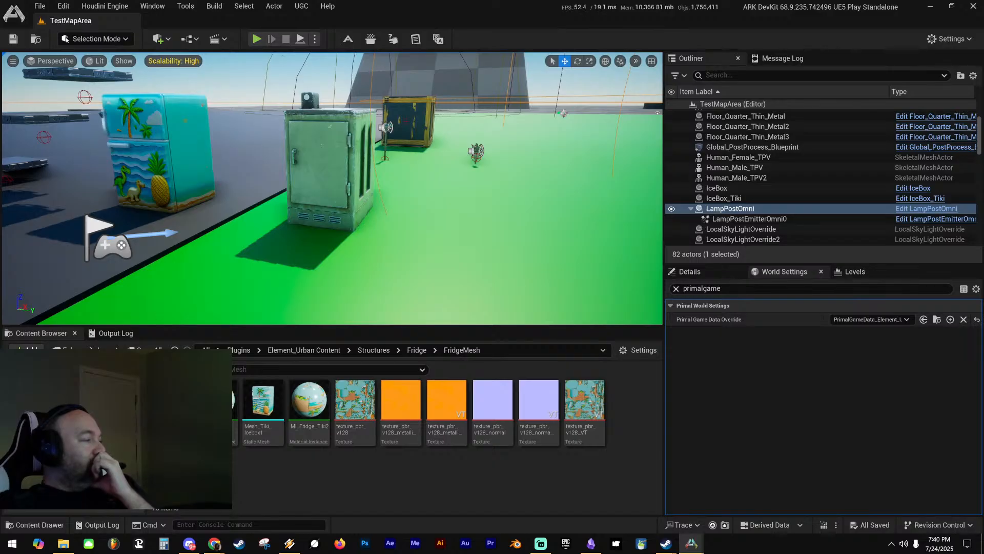
pyautogui.click(103, 466)
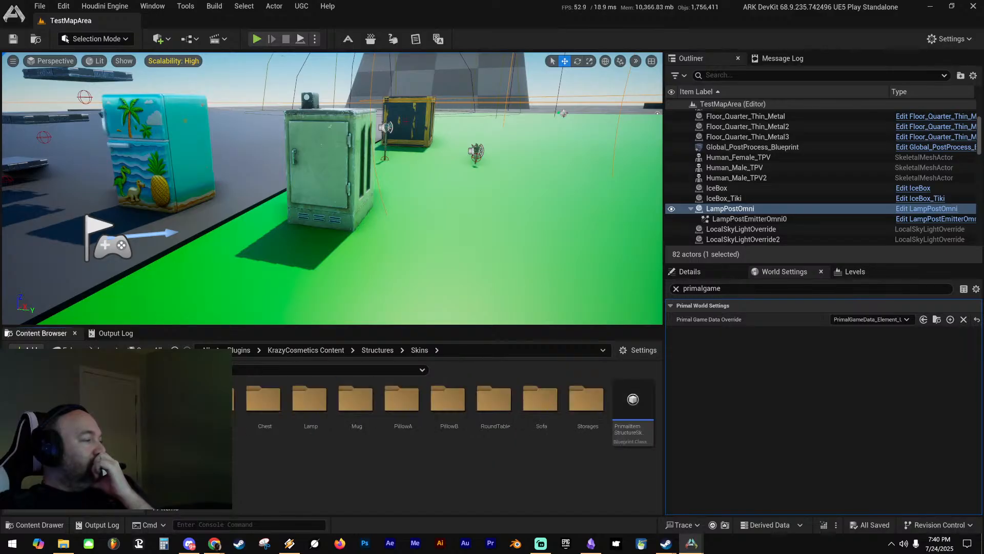
pyautogui.doubleClick(264, 405)
pyautogui.moveTo(365, 239); pyautogui.dragTo(409, 238, button='right')
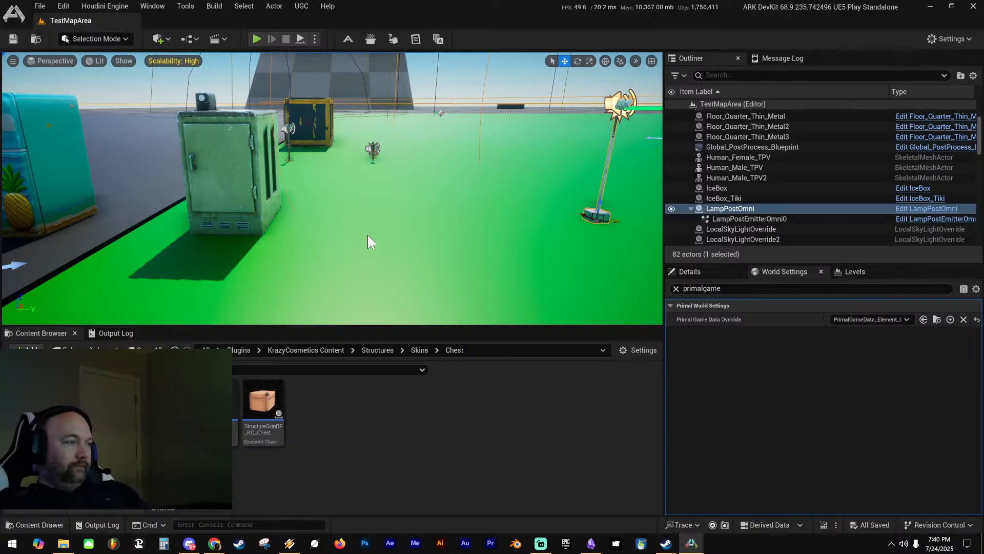
# Start a new play test and inspect the Tiki Fridge skin's details in the character's custom cosmetics
pyautogui.hotkey('alt', 'p')
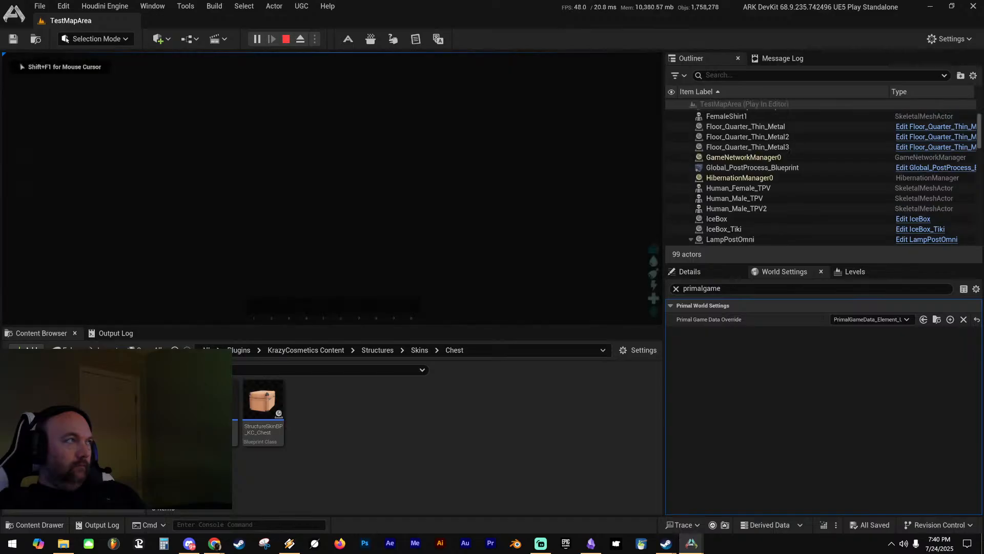
pyautogui.press('i')
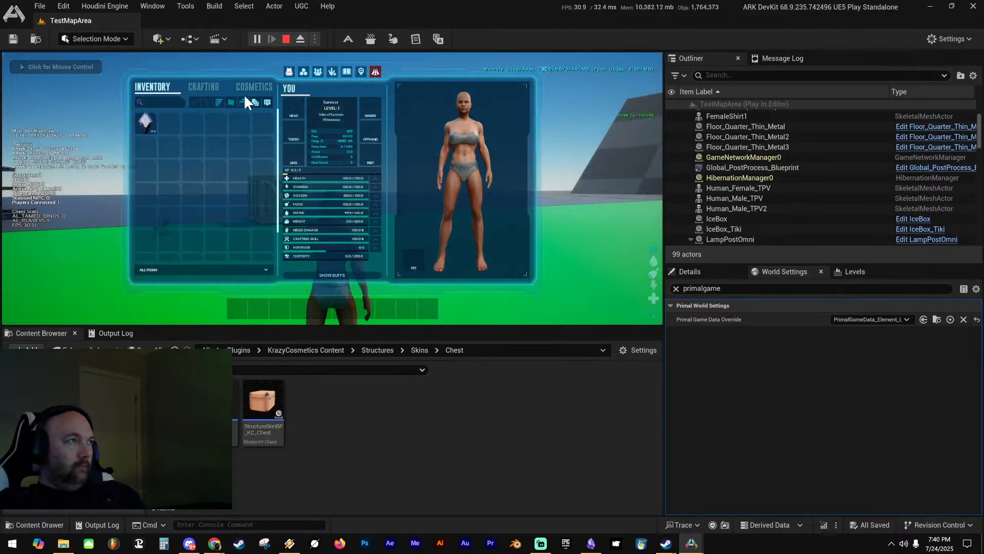
pyautogui.click(254, 85)
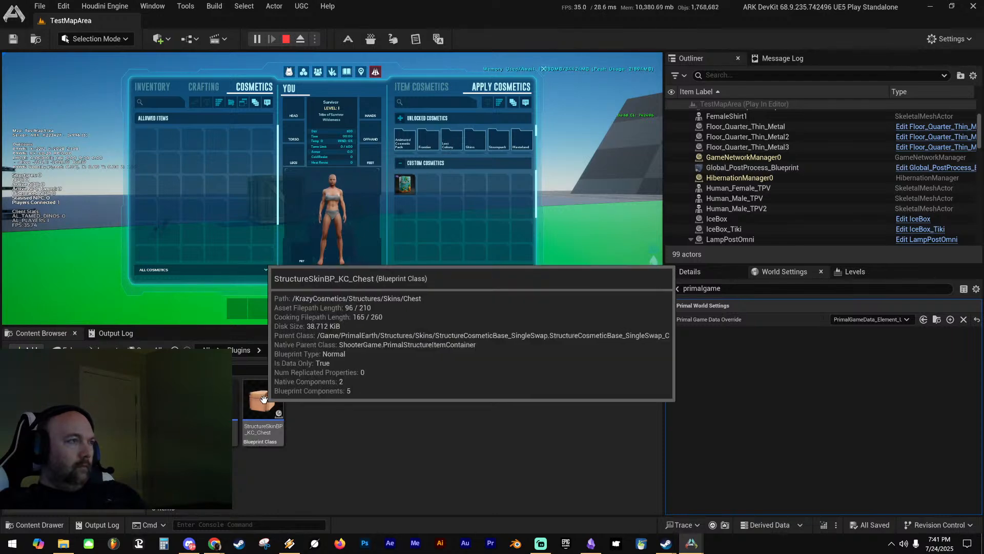
pyautogui.moveTo(404, 185)
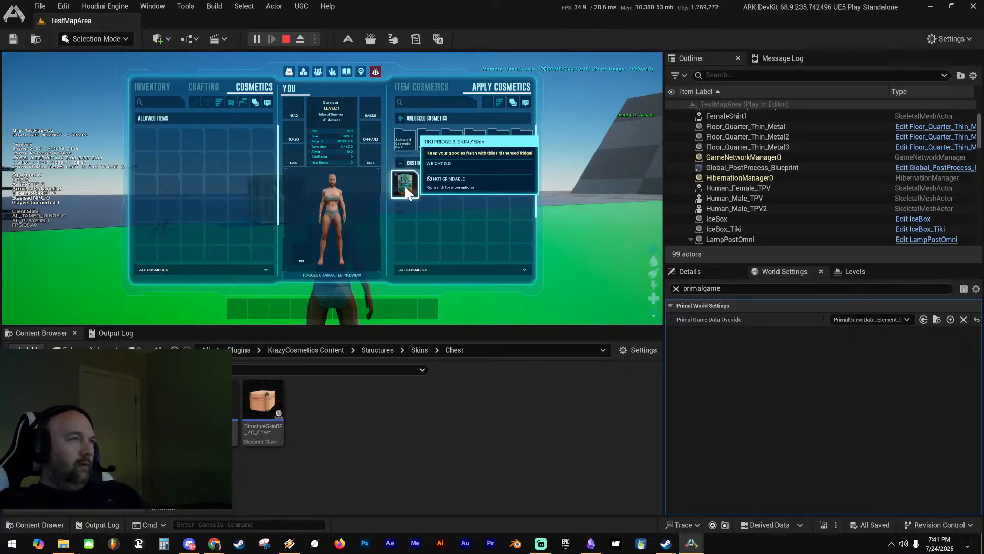
# Give the player one Krazy Chest skin item in game and assign it to hotbar slot 3
pyautogui.rightClick(266, 417)
pyautogui.moveTo(330, 54)
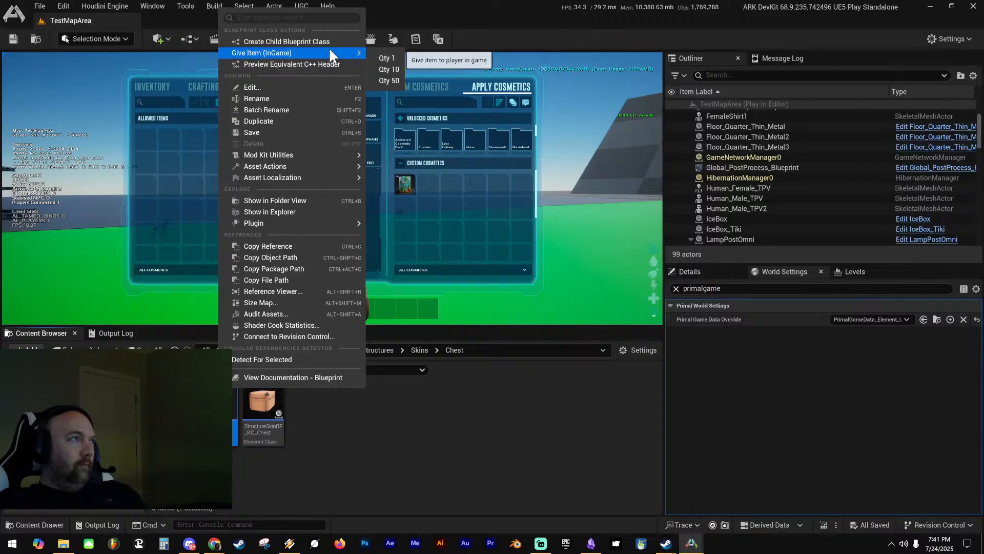
pyautogui.click(382, 57)
pyautogui.moveTo(144, 143); pyautogui.dragTo(277, 304)
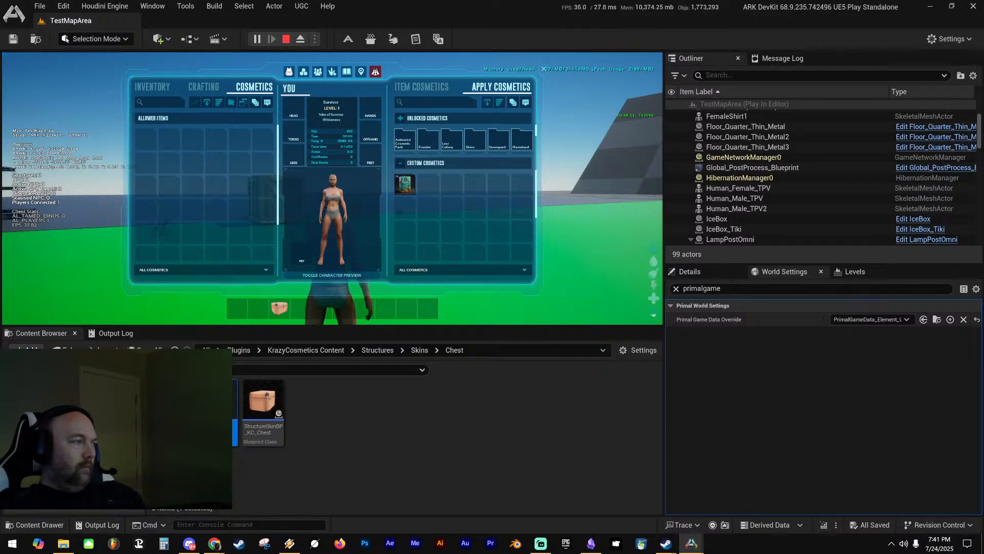
# Filter the PrimalEarth CoreBlueprints Items folder for storage and give the player one Storage Box in game
pyautogui.click(67, 415)
pyautogui.click(393, 351)
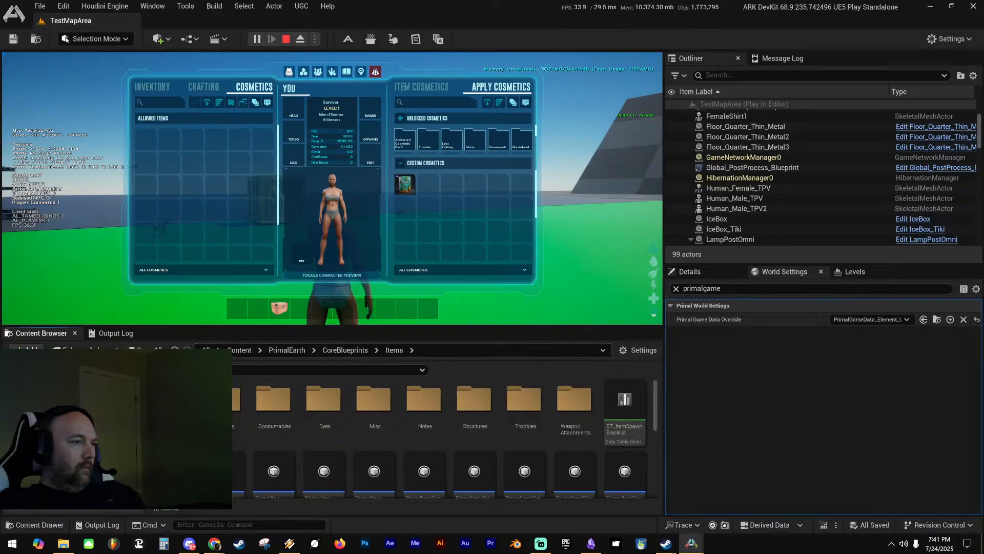
pyautogui.hotkey('ctrl', 'v')
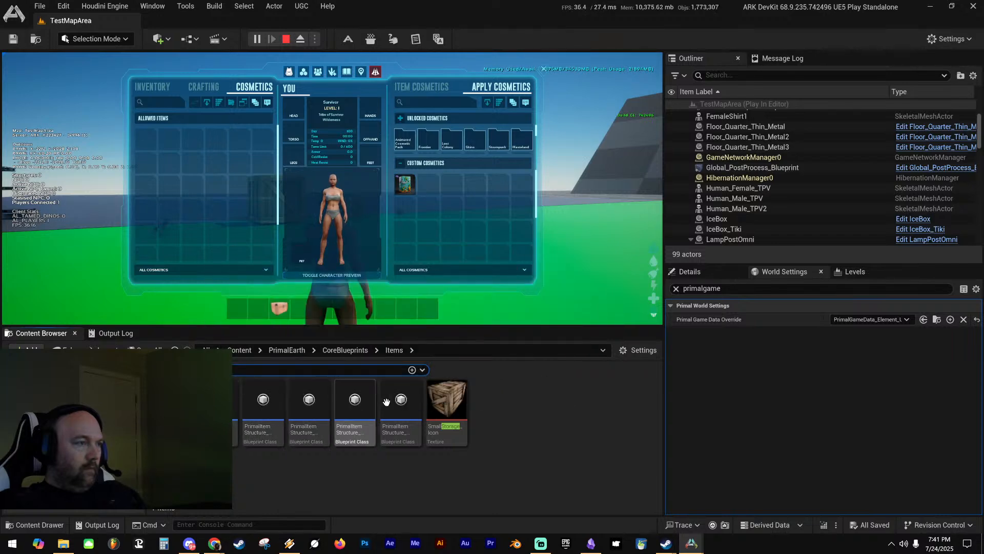
pyautogui.rightClick(402, 400)
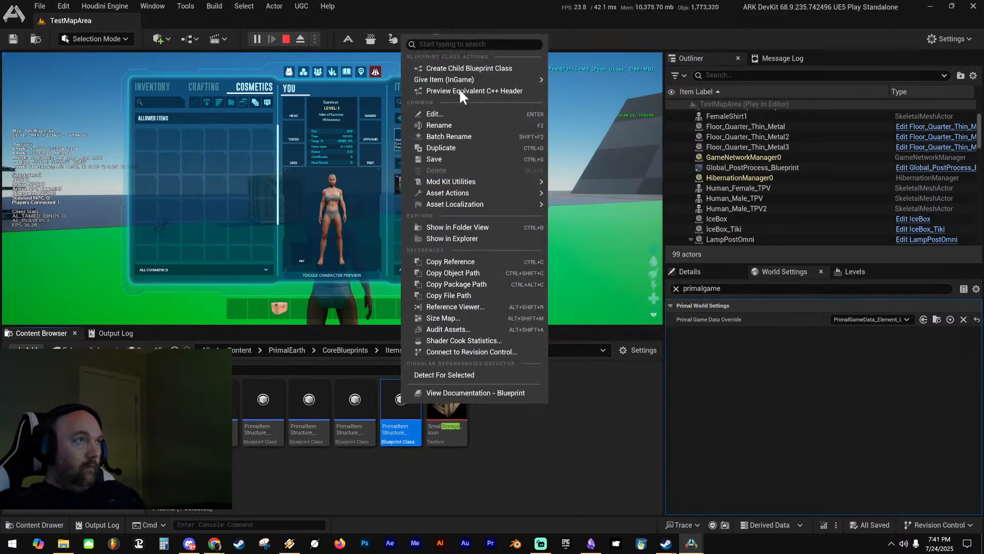
pyautogui.click(566, 85)
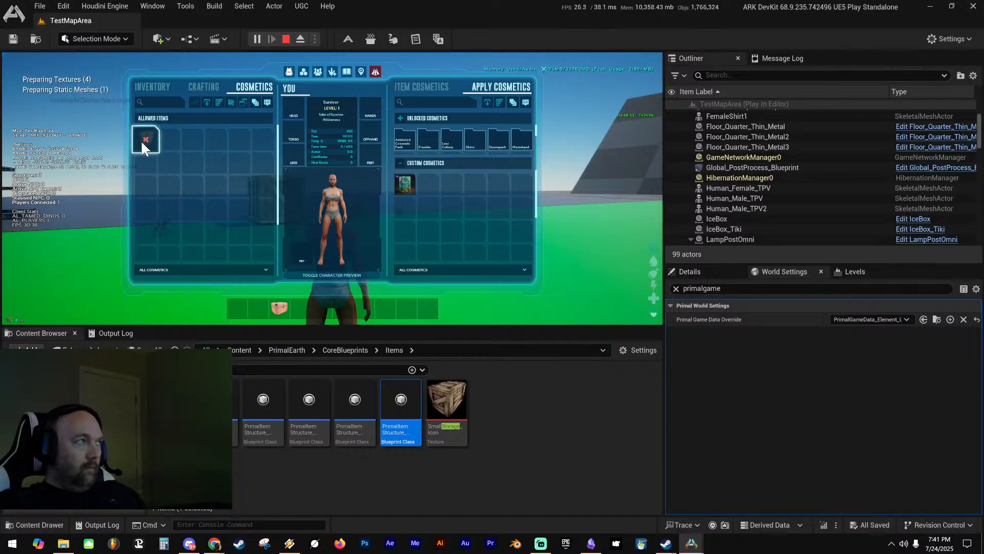
# Close the inventory, equip the Storage Box from hotbar slot 2, and place it on the green floor
pyautogui.press('i')
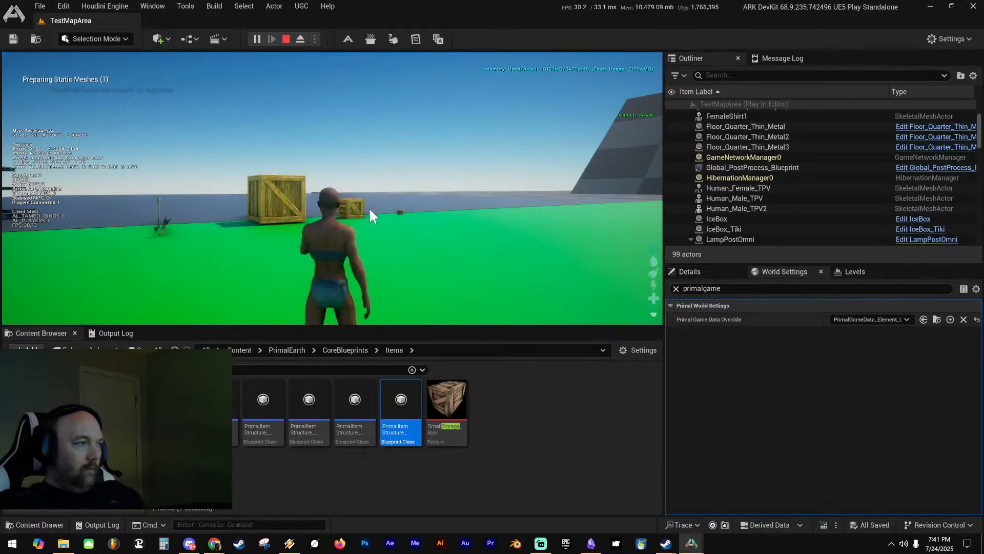
pyautogui.press('d')
pyautogui.press('2')
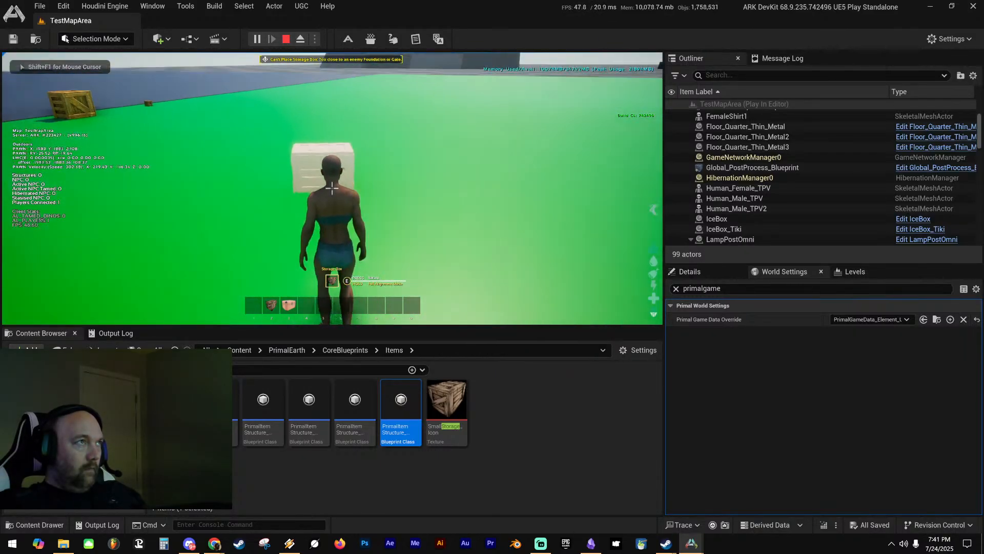
pyautogui.press('w')
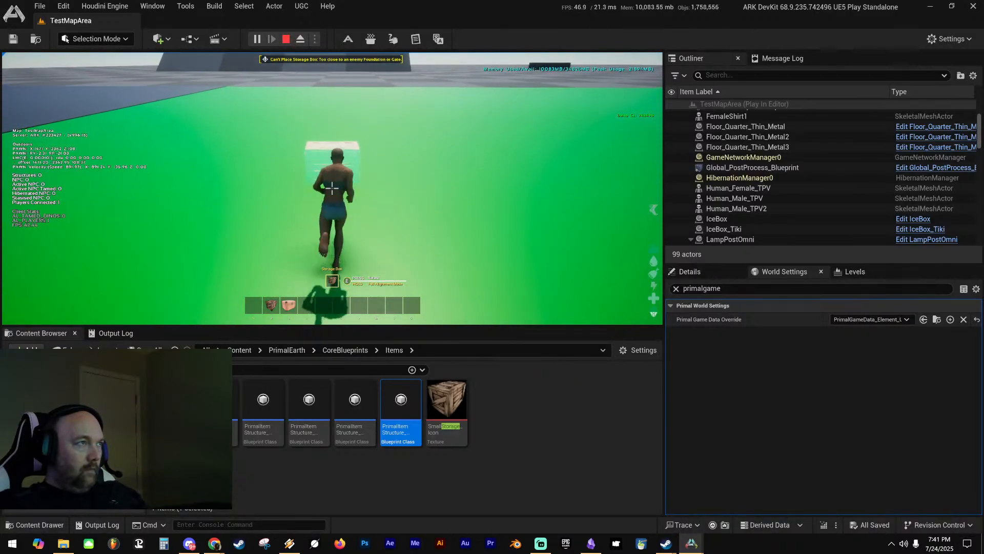
pyautogui.press('e')
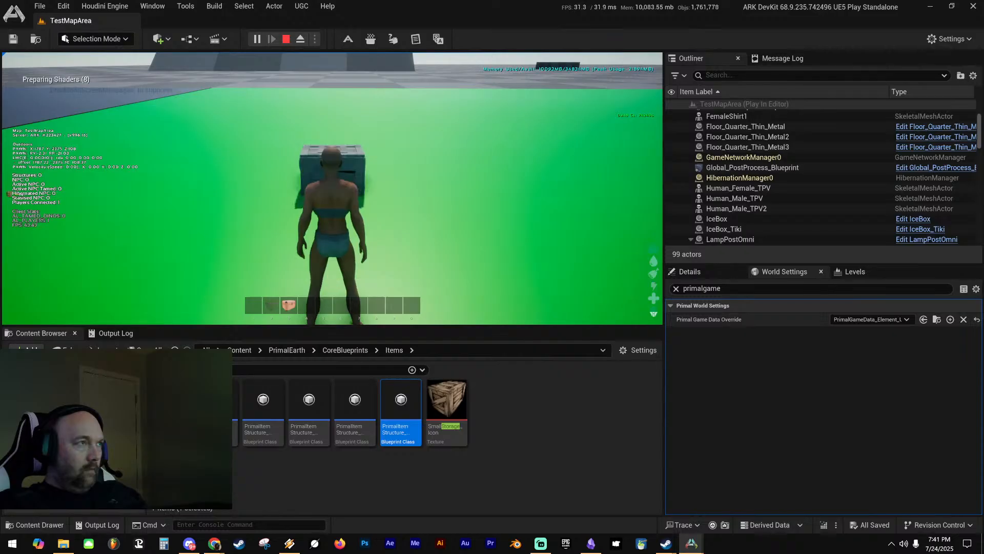
pyautogui.click(332, 189)
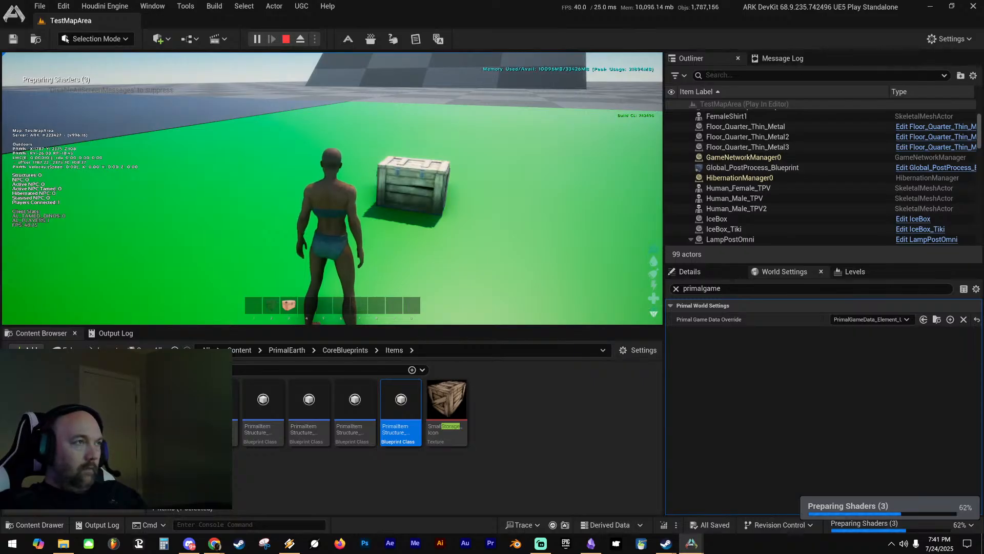
# Equip the Krazy Chest skin from hotbar slot 3 and apply it to the placed Storage Box
pyautogui.press('3')
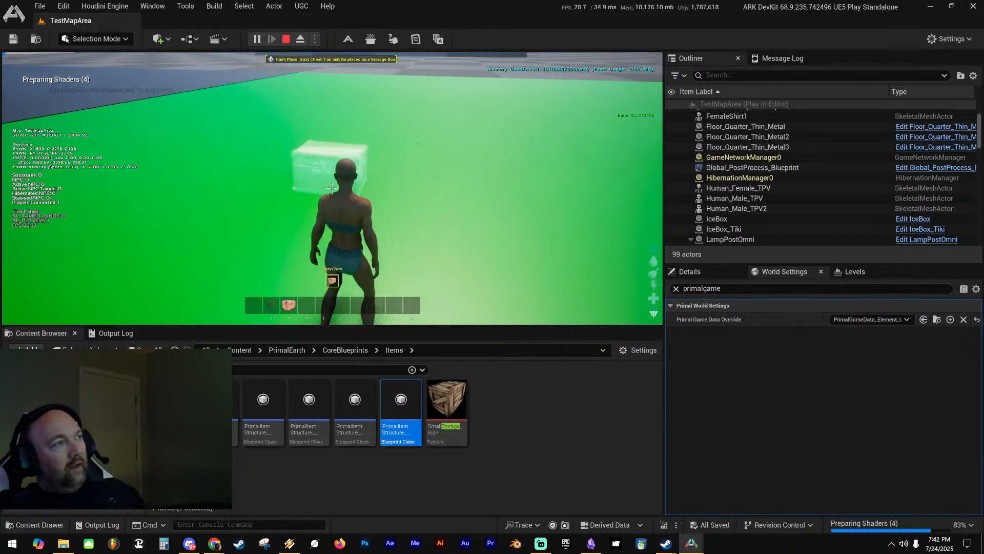
pyautogui.click(332, 188)
pyautogui.press('a')
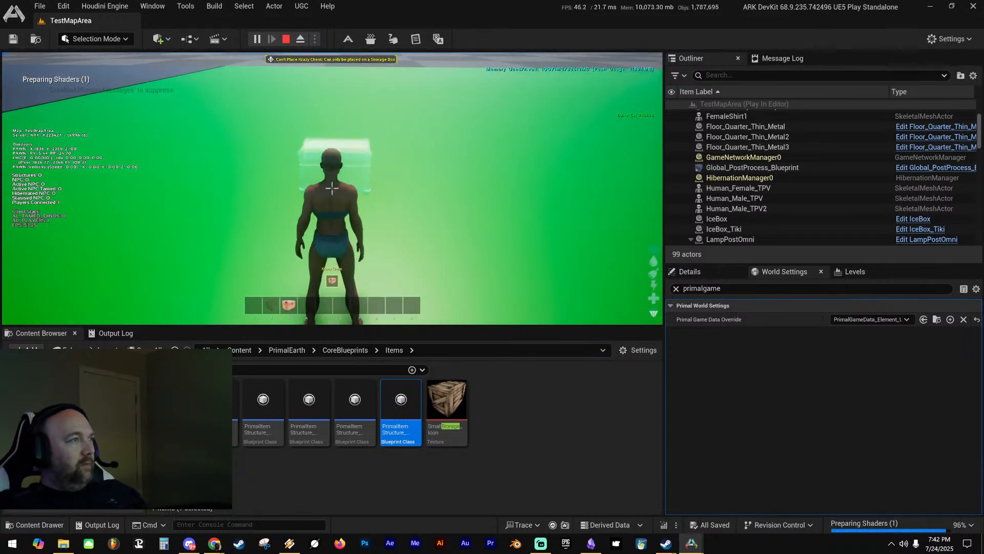
pyautogui.press('d')
pyautogui.click(332, 188)
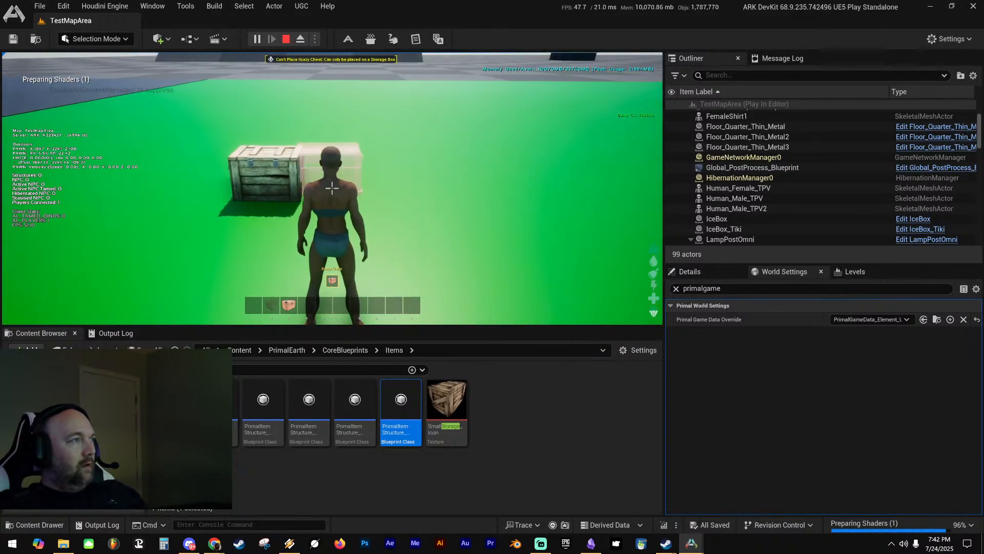
pyautogui.click(332, 188)
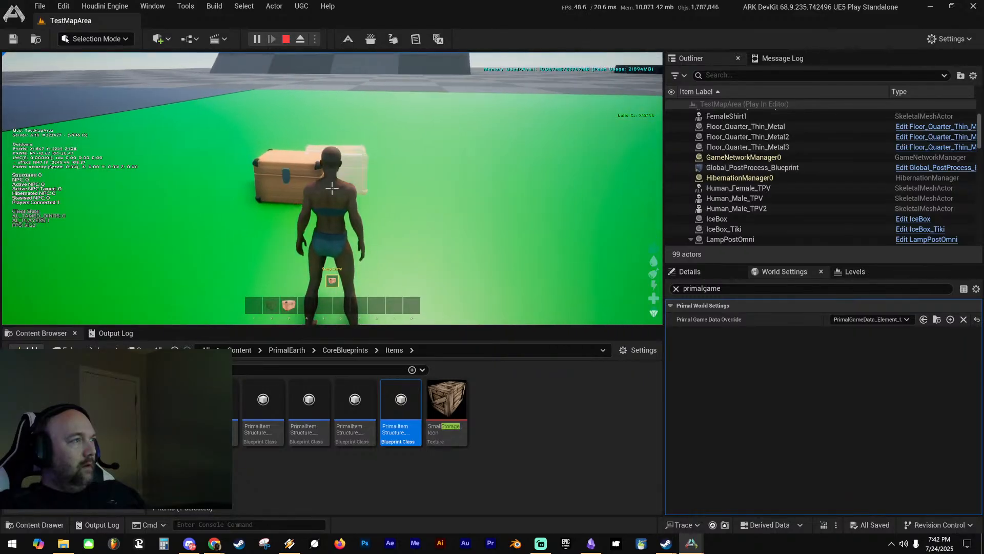
pyautogui.rightClick(331, 188)
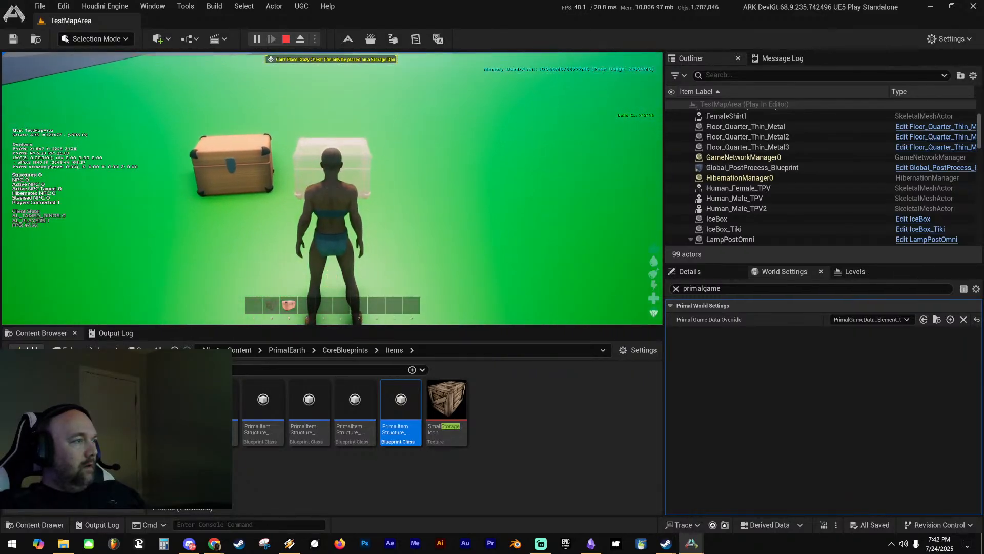
# Stop the play session, enable Is Item Skin in the PrimalItemStructureSkin_Tiki3 blueprint defaults, and compile and save it
pyautogui.press('Escape')
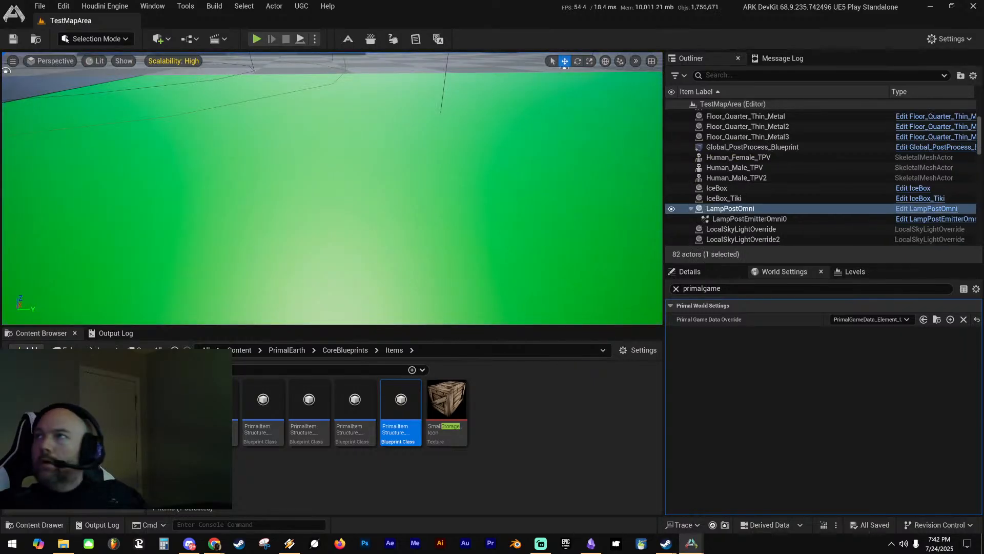
pyautogui.moveTo(983, 117); pyautogui.dragTo(548, 66)
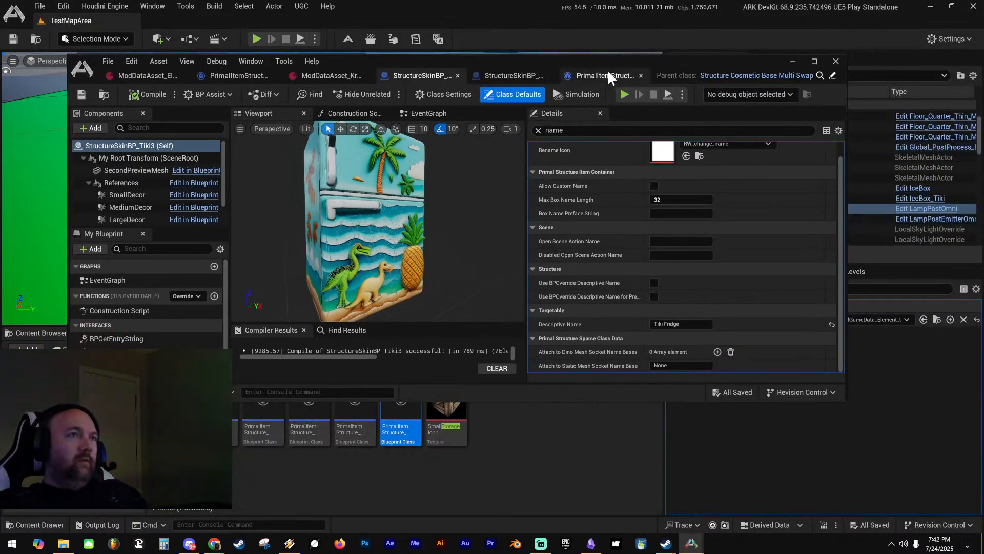
pyautogui.click(594, 76)
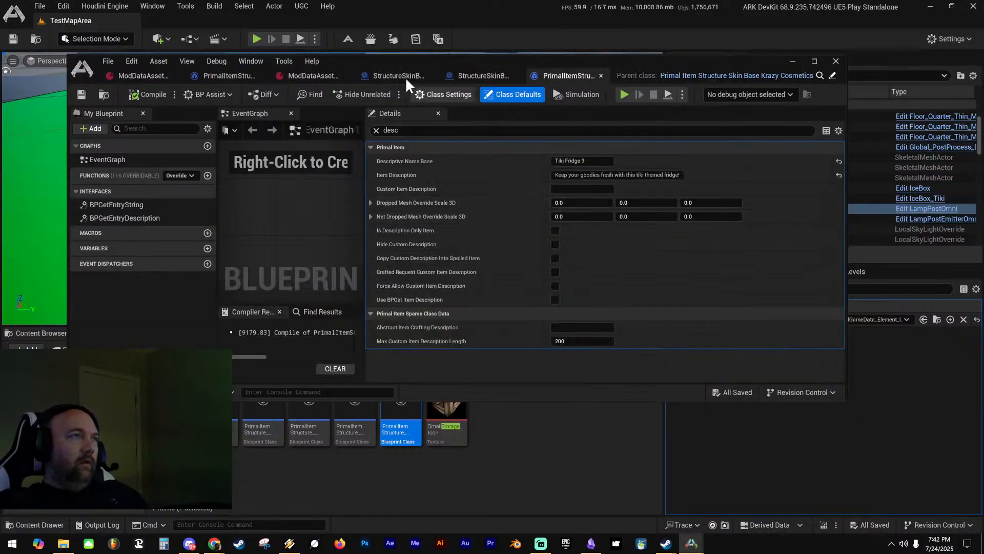
pyautogui.click(235, 77)
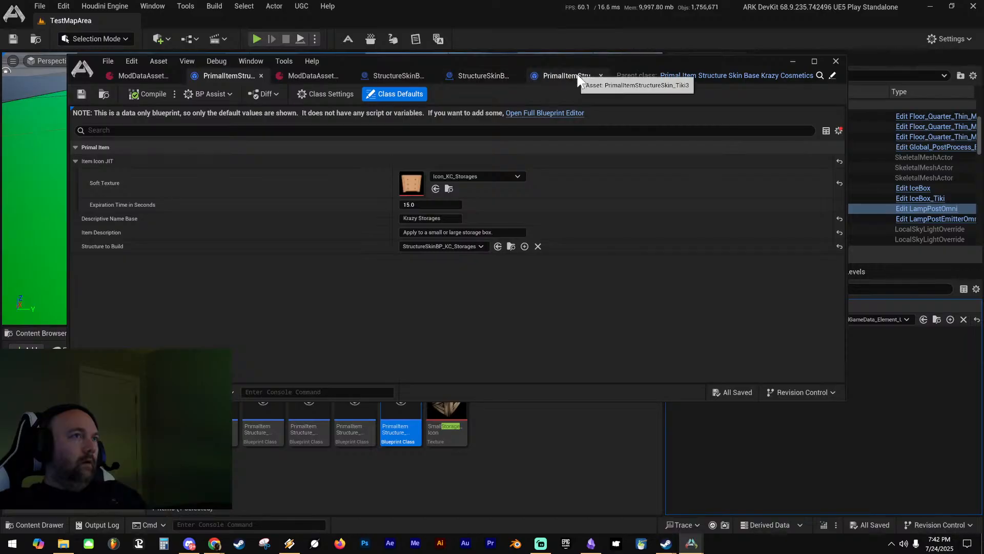
pyautogui.click(581, 77)
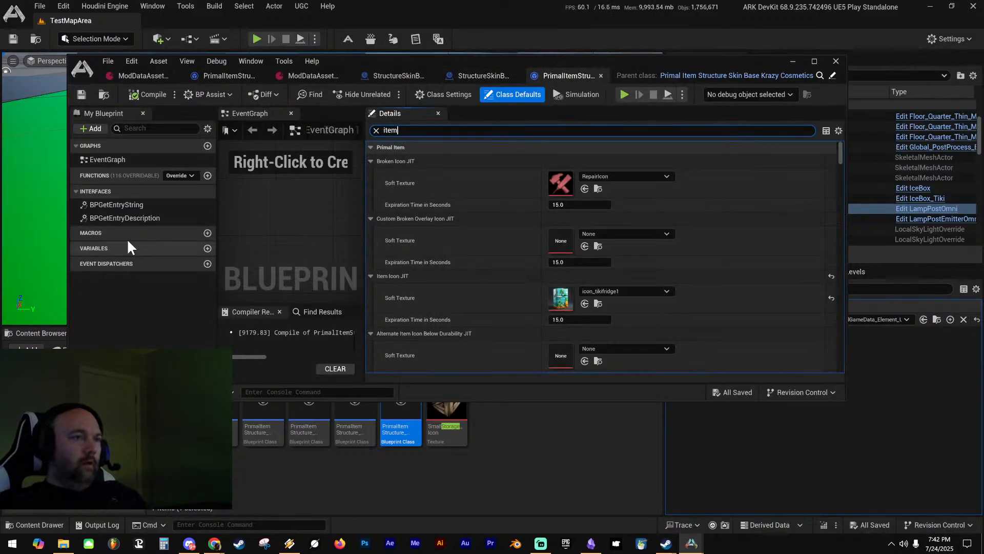
pyautogui.scroll(-10, 461, 299)
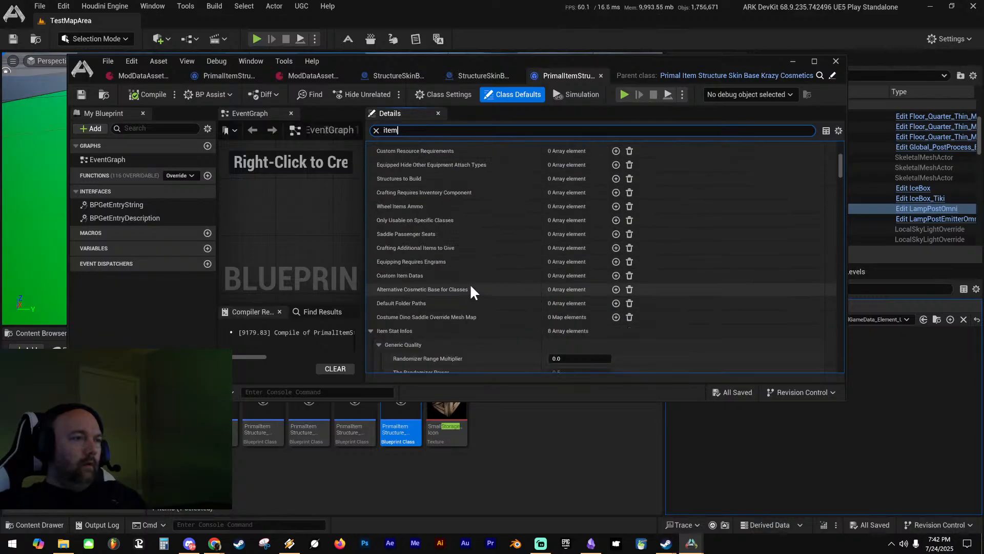
pyautogui.scroll(-8, 471, 292)
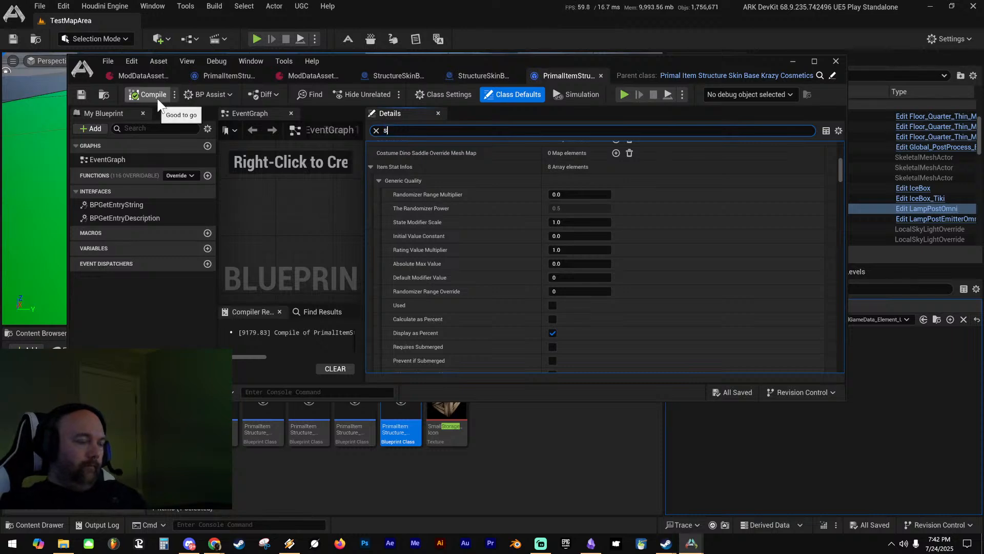
pyautogui.write('kin')
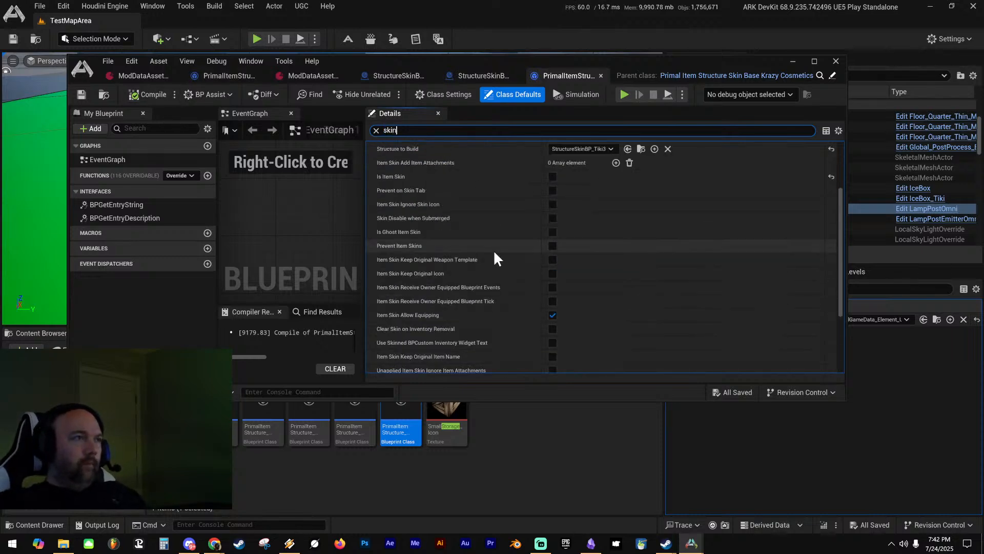
pyautogui.click(553, 177)
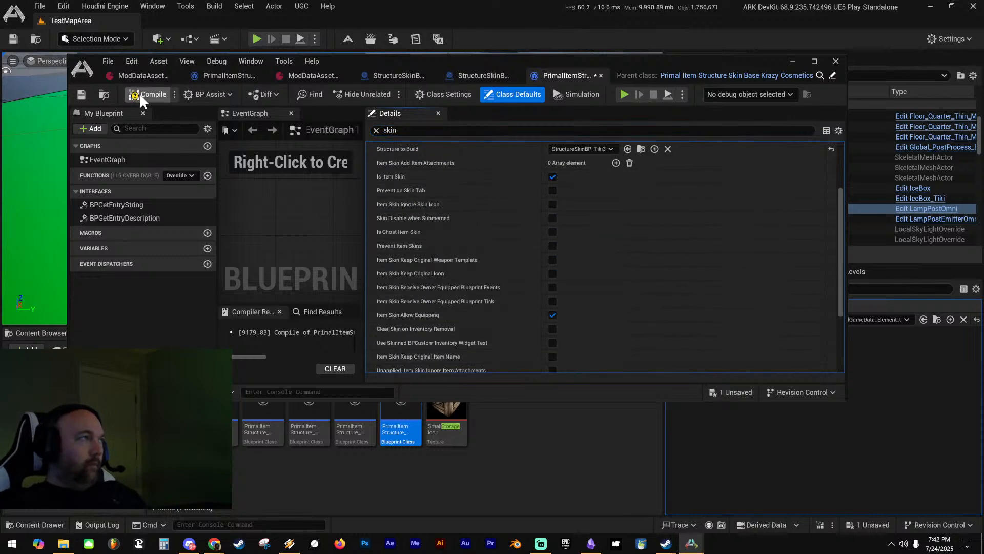
pyautogui.click(85, 94)
# Start a new play session and assign the Tiki Fridge 3 skin from the custom cosmetics to hotbar slot 3
pyautogui.moveTo(562, 58); pyautogui.dragTo(983, 105)
pyautogui.moveTo(483, 195); pyautogui.dragTo(504, 184, button='right')
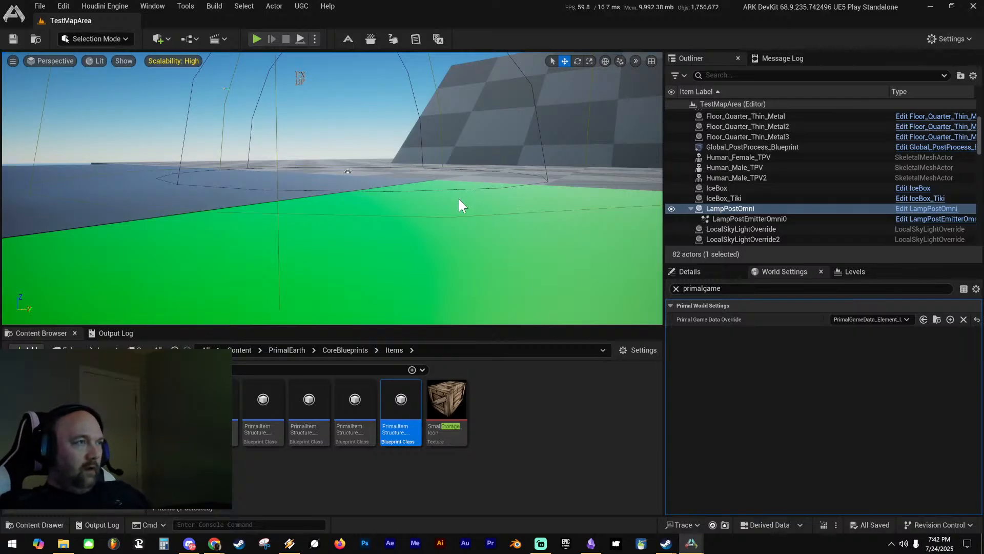
pyautogui.hotkey('alt', 'p')
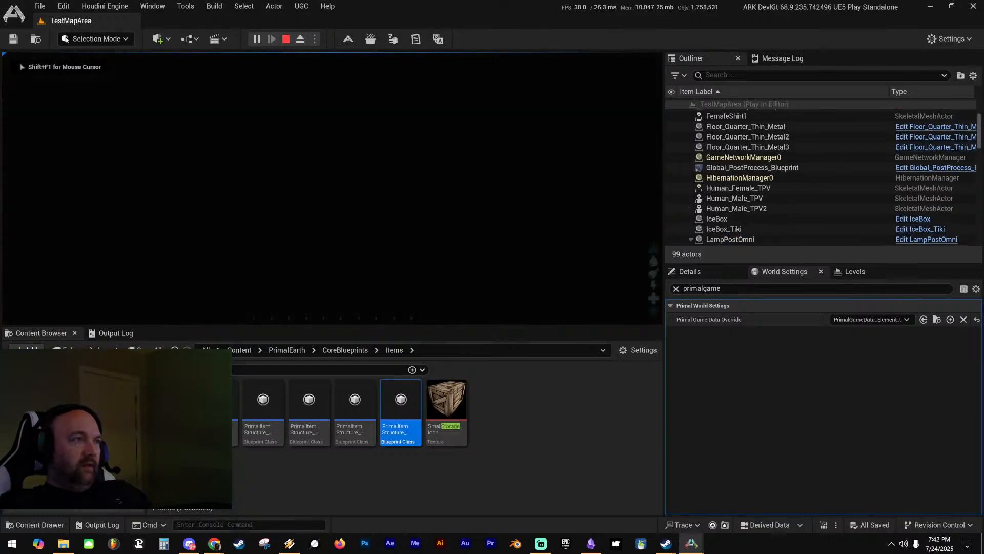
pyautogui.press('i')
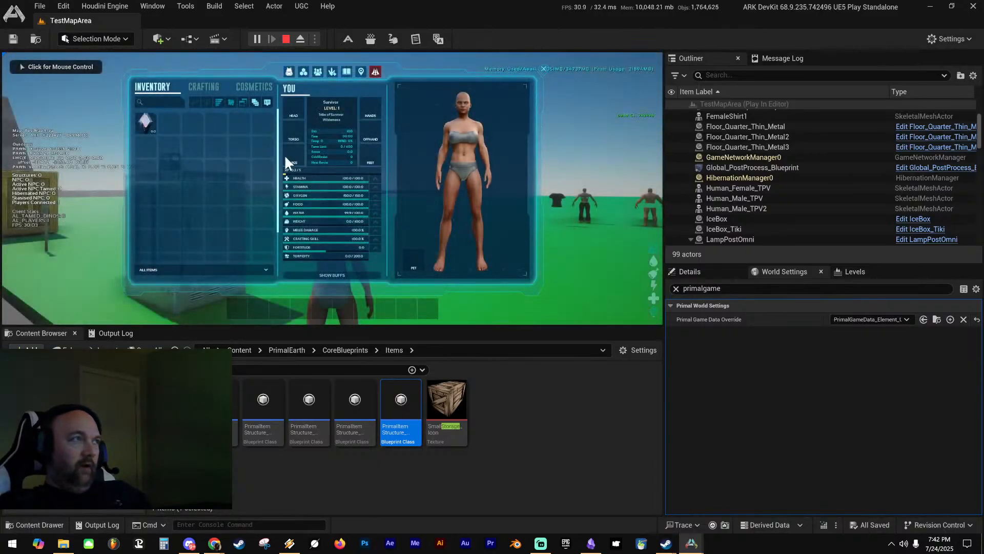
pyautogui.click(251, 86)
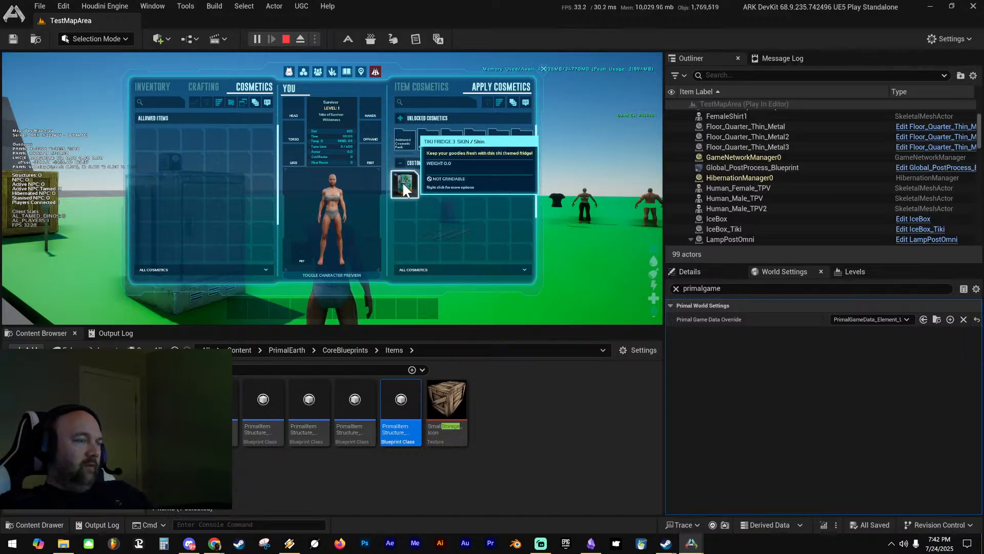
pyautogui.moveTo(403, 184); pyautogui.dragTo(280, 306)
pyautogui.press('i')
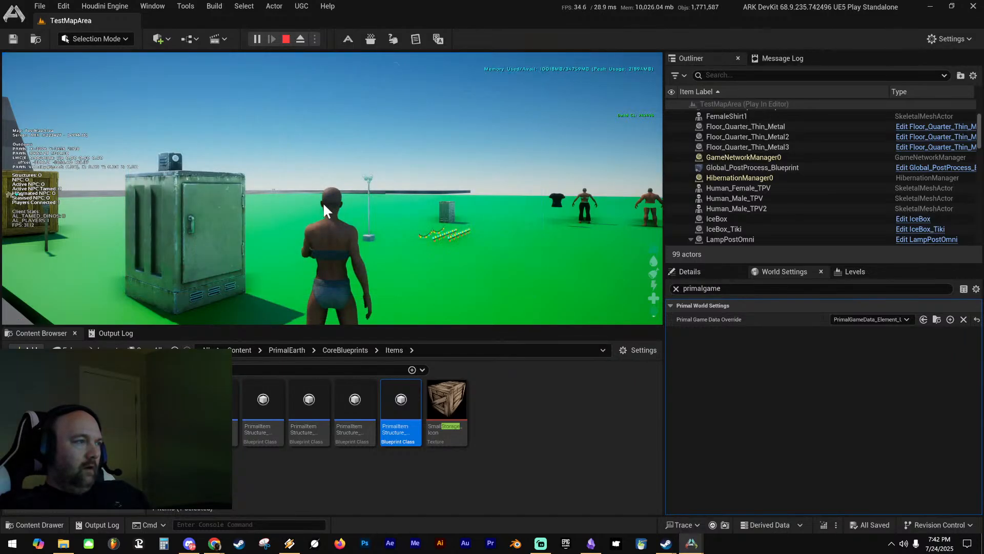
# Equip the Tiki Fridge skin from hotbar slot 3, try to place it around the green floor and metal cabinet, and end the play session
pyautogui.press('3')
pyautogui.press('d')
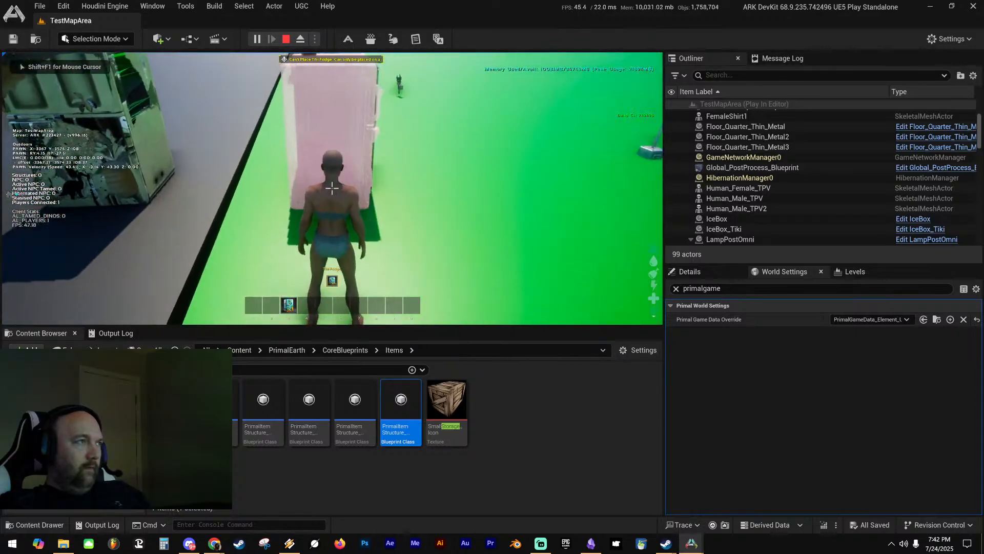
pyautogui.press('d')
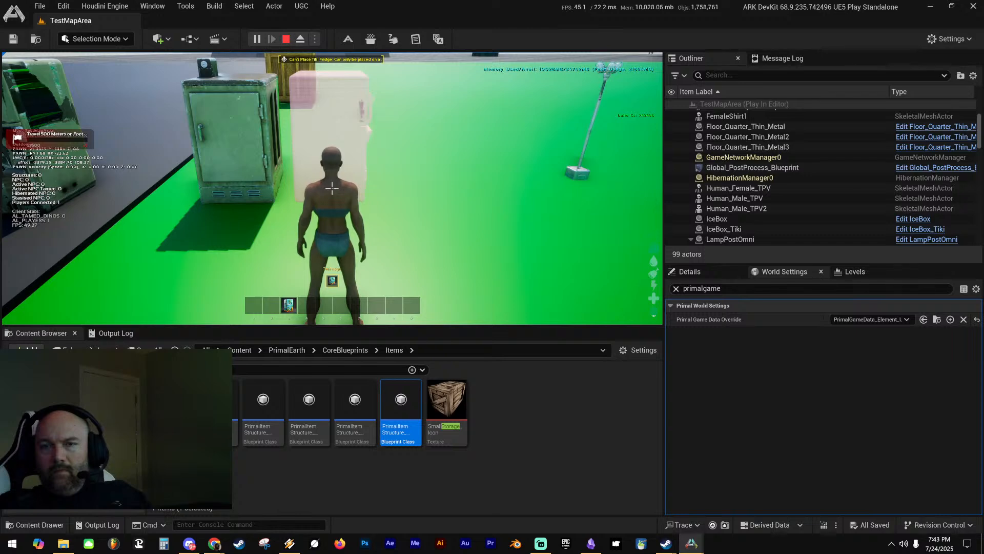
pyautogui.rightClick(332, 188)
pyautogui.press('d')
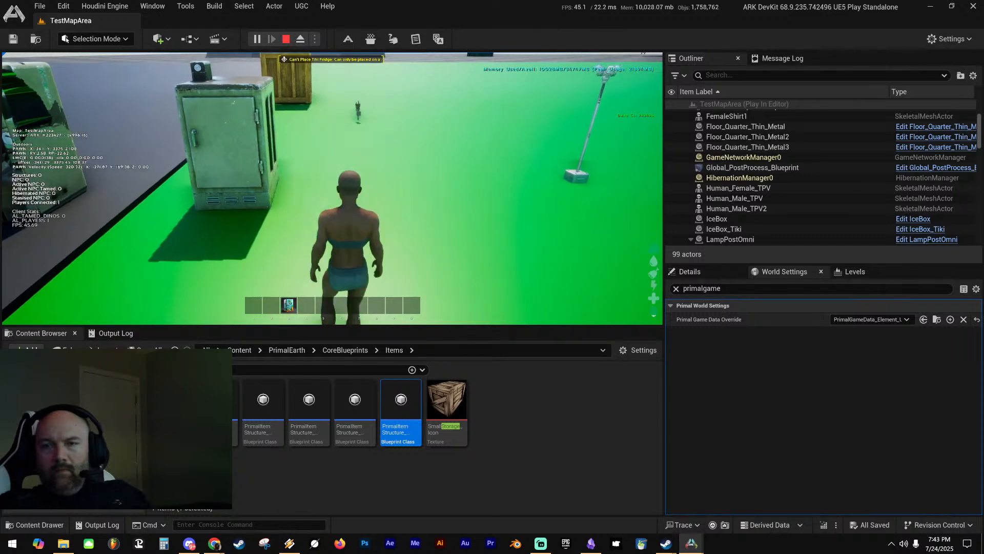
pyautogui.press('s')
pyautogui.press('w')
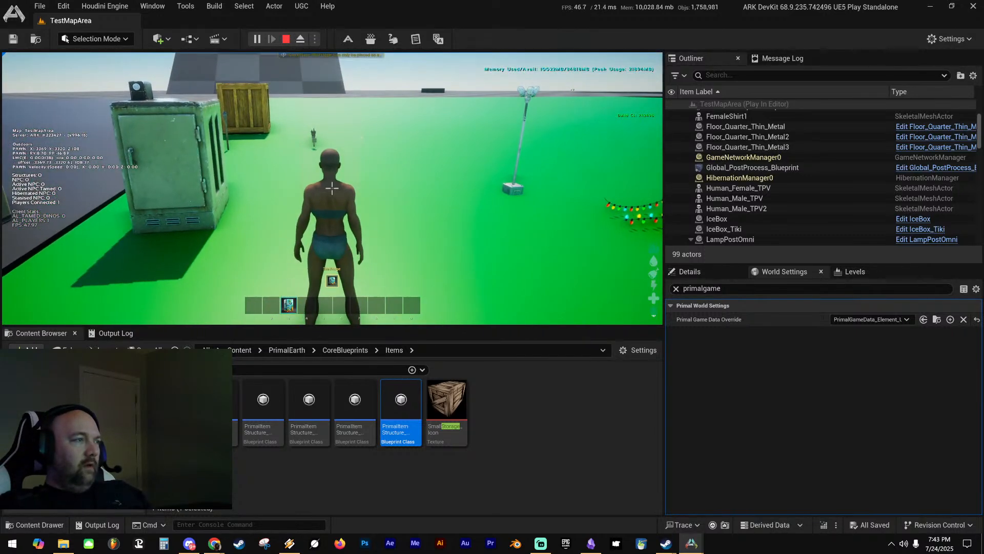
pyautogui.press('3')
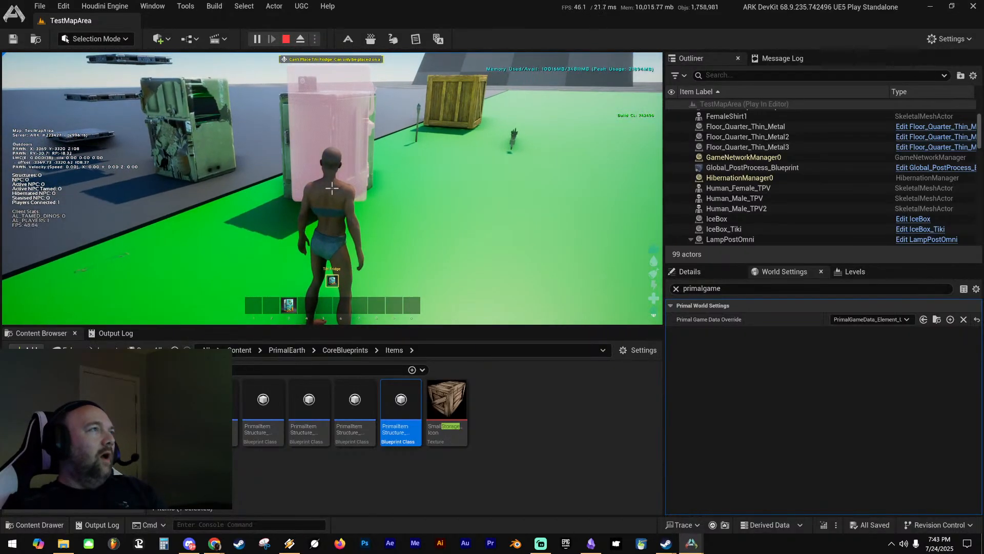
pyautogui.press('Escape')
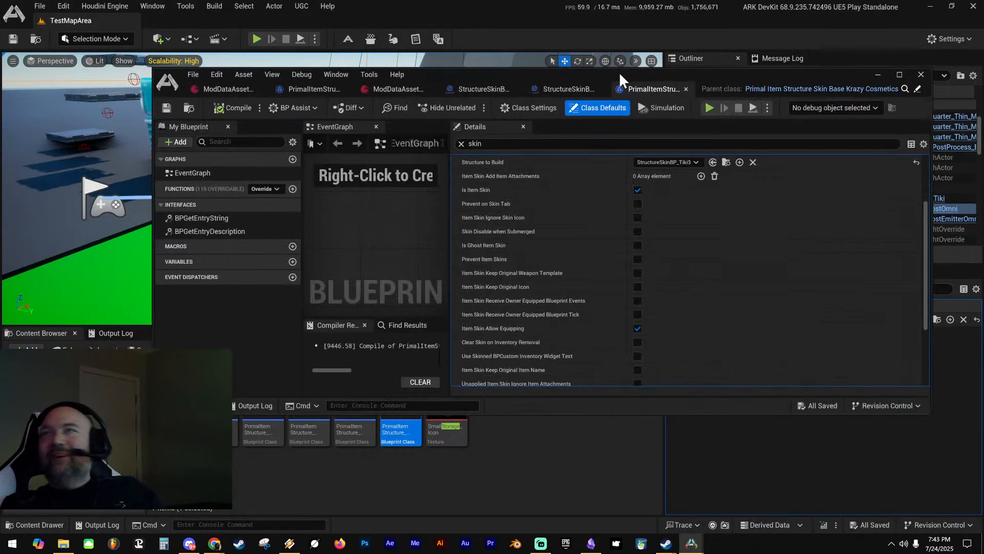
# Add PrimalItemStructure_StorageBox_Small as a fourth Apply to Classes entry of the Tiki Fridge cosmetic in the mod data asset and save it
pyautogui.moveTo(619, 72); pyautogui.dragTo(552, 39)
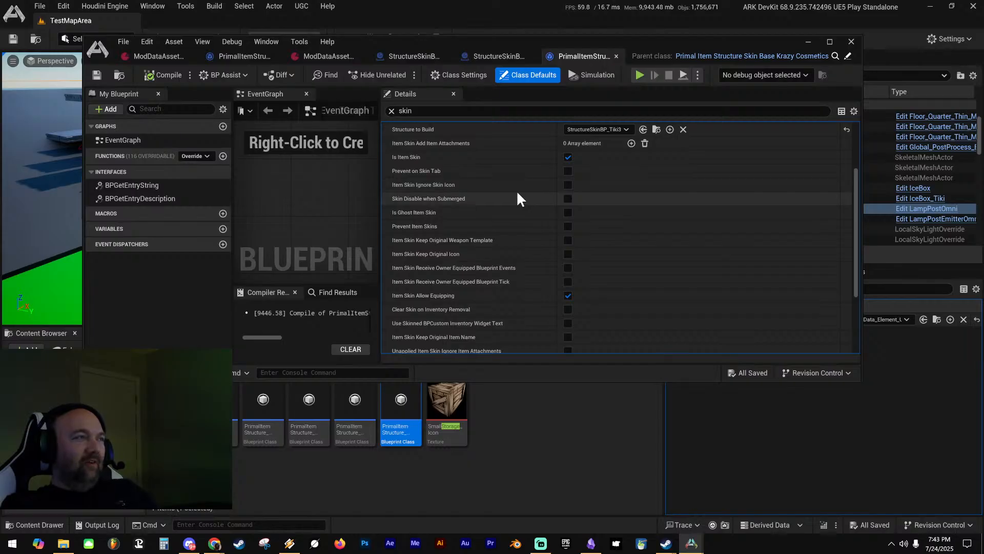
pyautogui.click(313, 56)
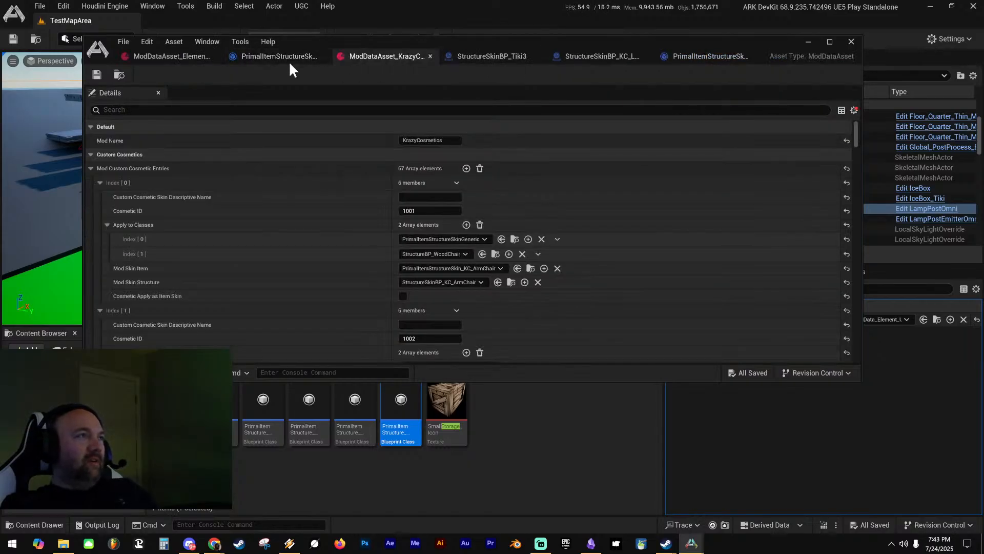
pyautogui.click(192, 58)
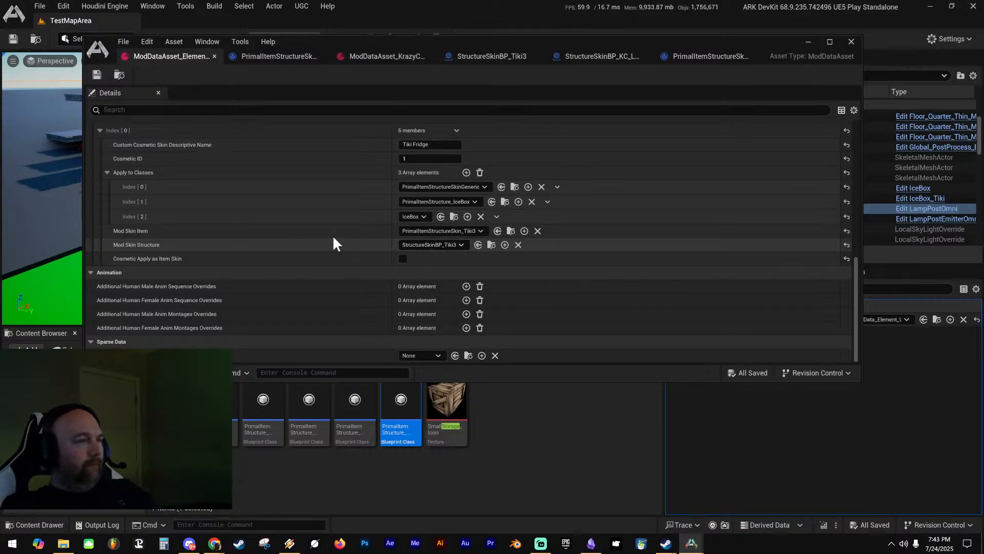
pyautogui.moveTo(152, 261)
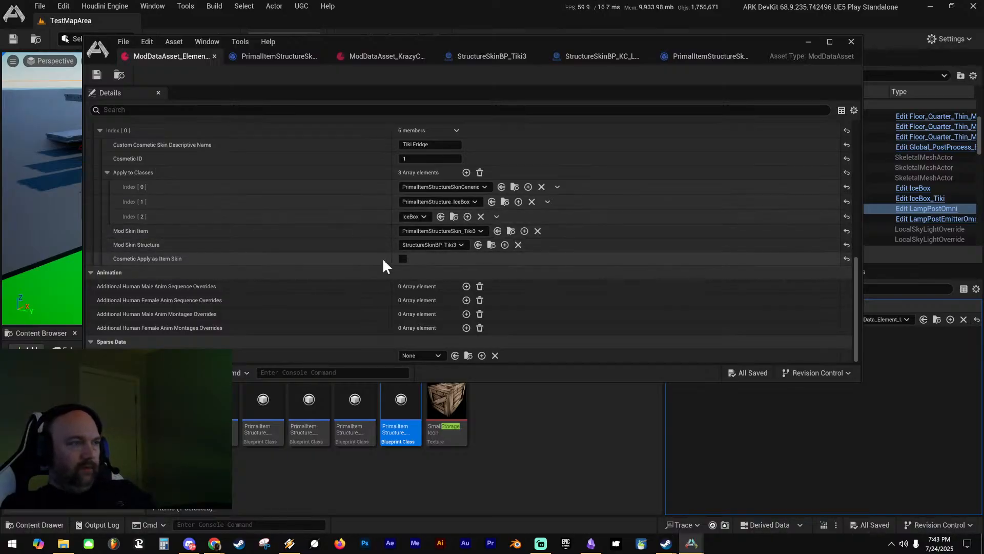
pyautogui.scroll(5, 330, 206)
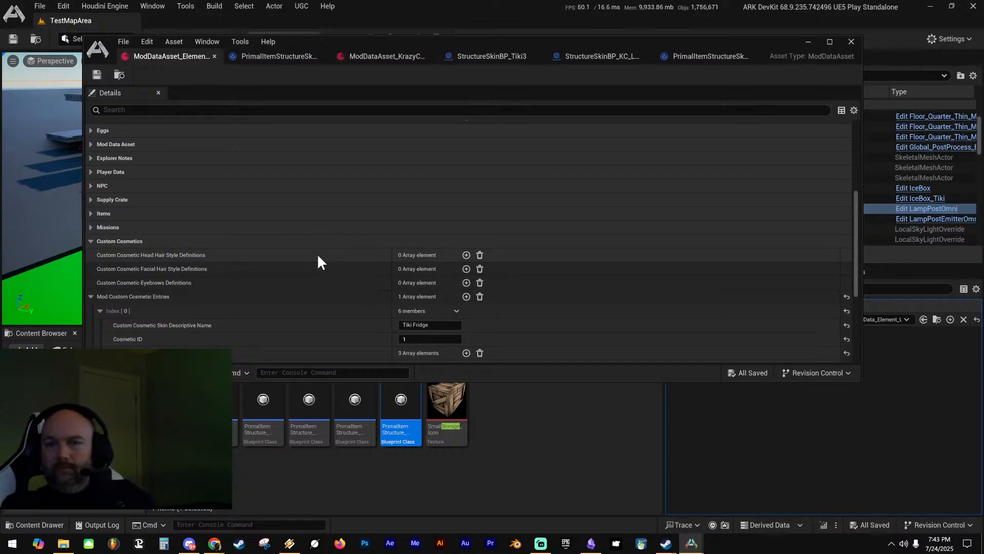
pyautogui.scroll(-4, 320, 255)
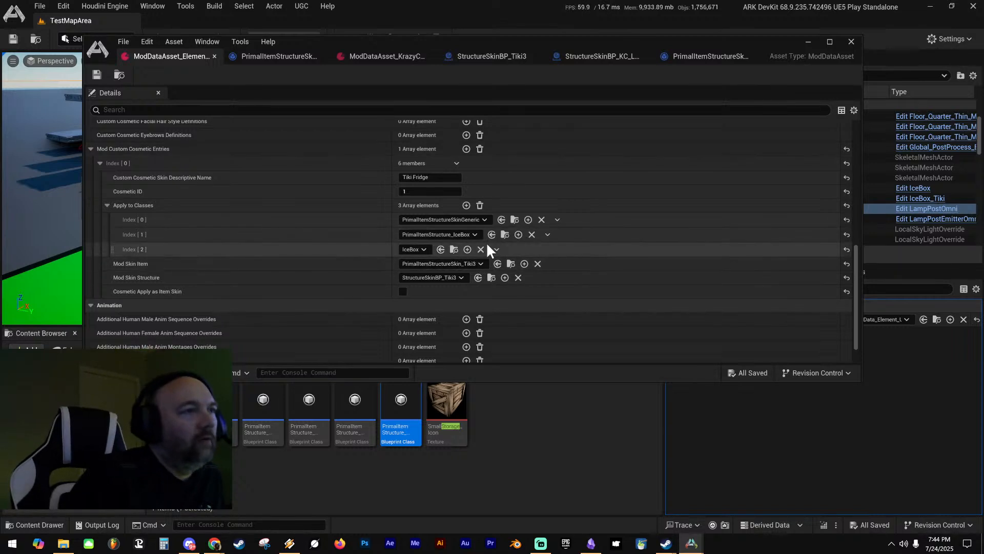
pyautogui.click(467, 206)
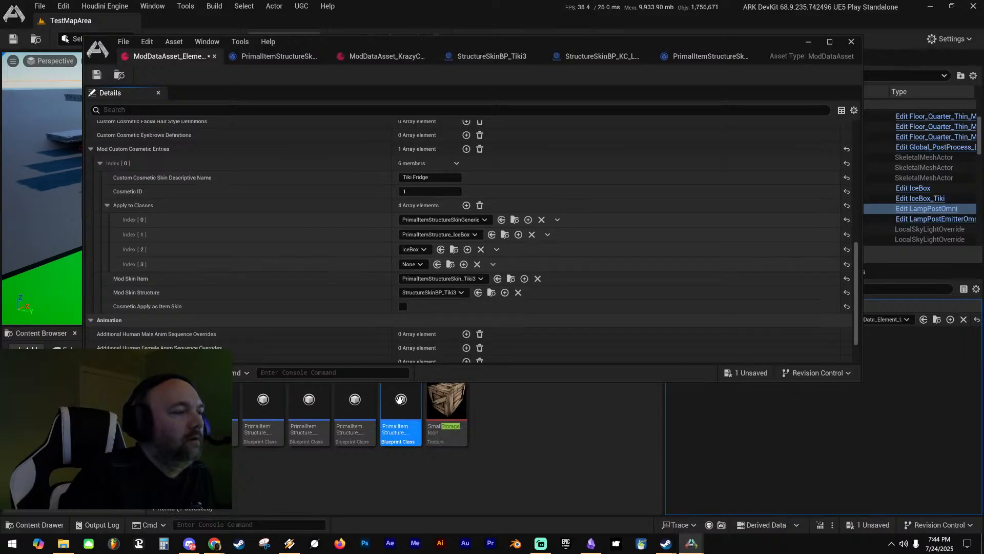
pyautogui.moveTo(399, 399); pyautogui.dragTo(414, 262)
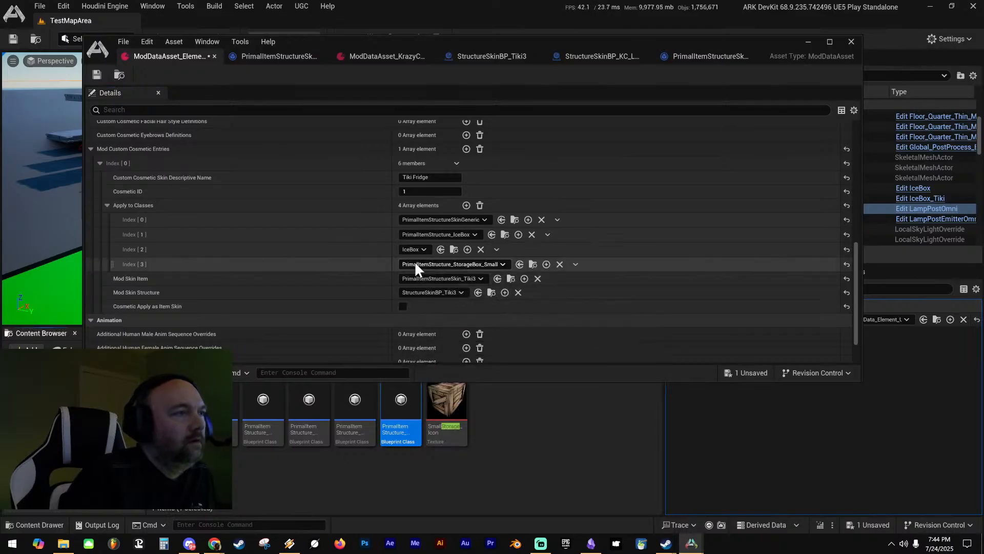
pyautogui.click(97, 75)
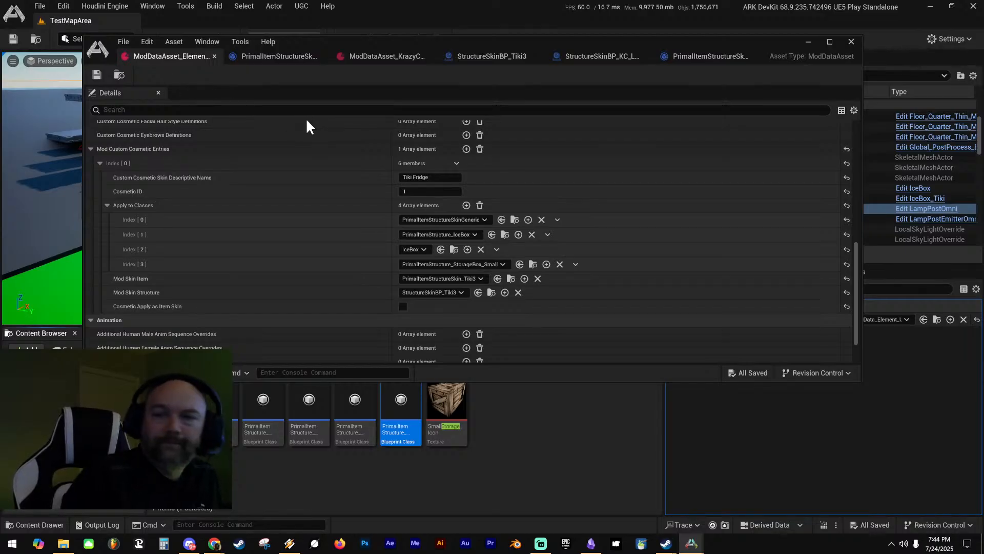
# Start a play session, give the player one Storage Box, and assign it to hotbar slot 2
pyautogui.hotkey('alt', 'p')
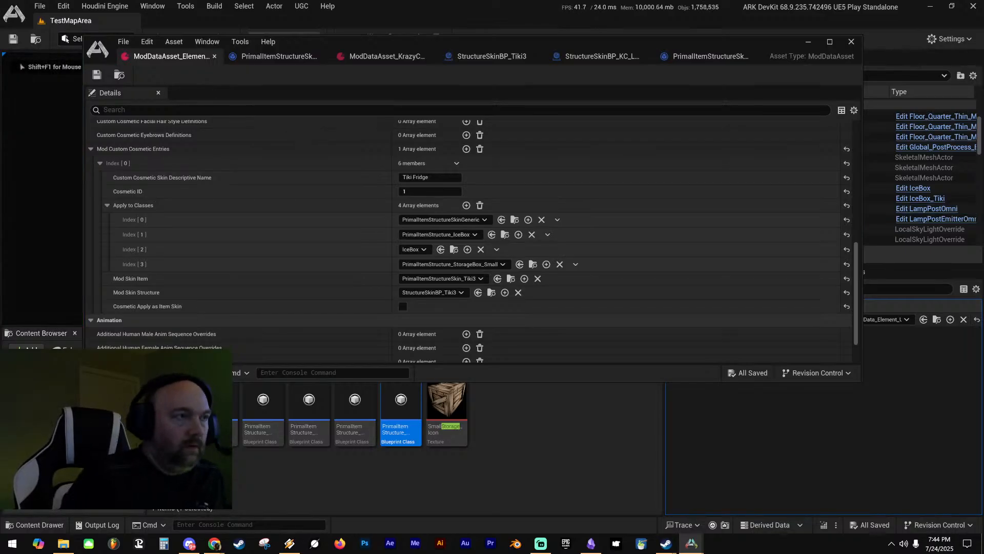
pyautogui.hotkey('shift', 'F1')
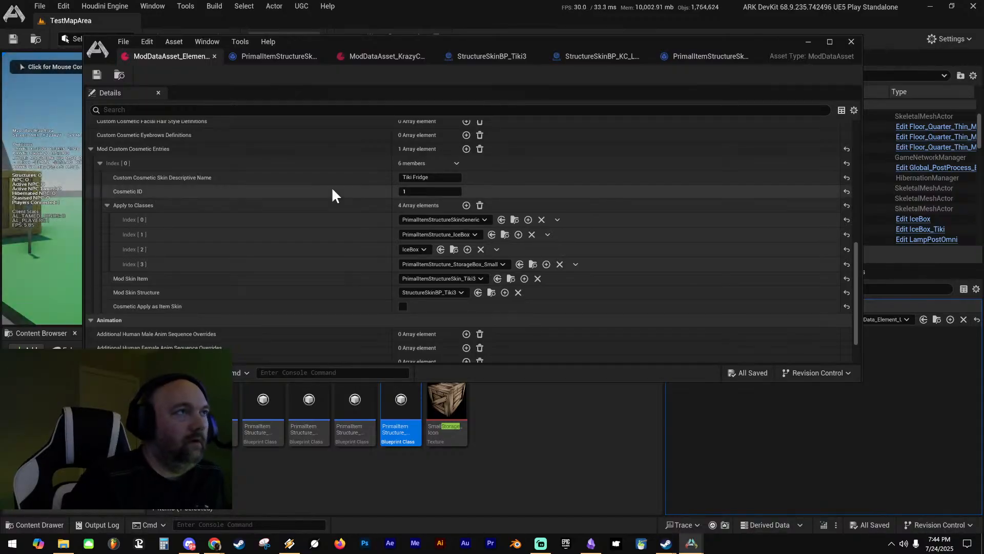
pyautogui.moveTo(676, 42); pyautogui.dragTo(983, 120)
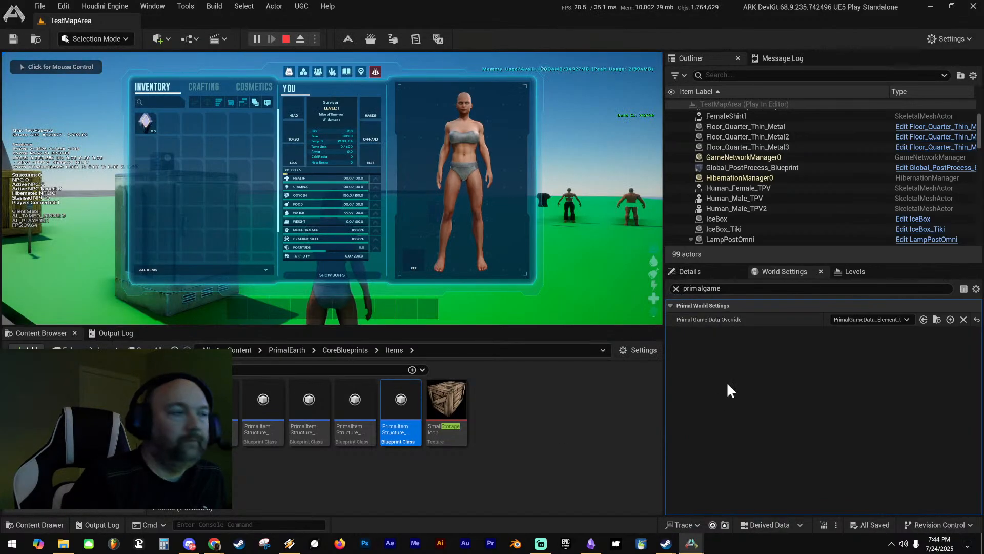
pyautogui.rightClick(422, 399)
pyautogui.moveTo(554, 77)
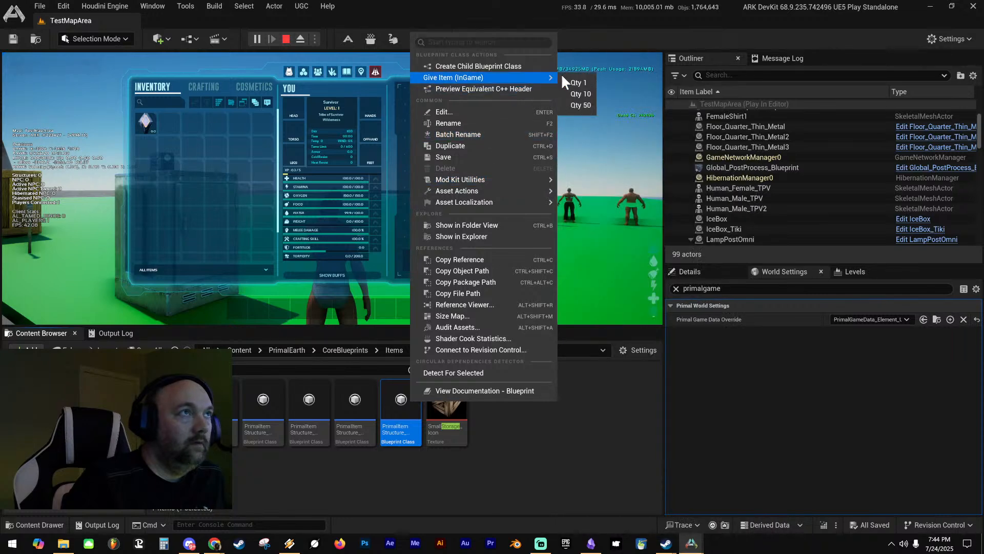
pyautogui.click(589, 82)
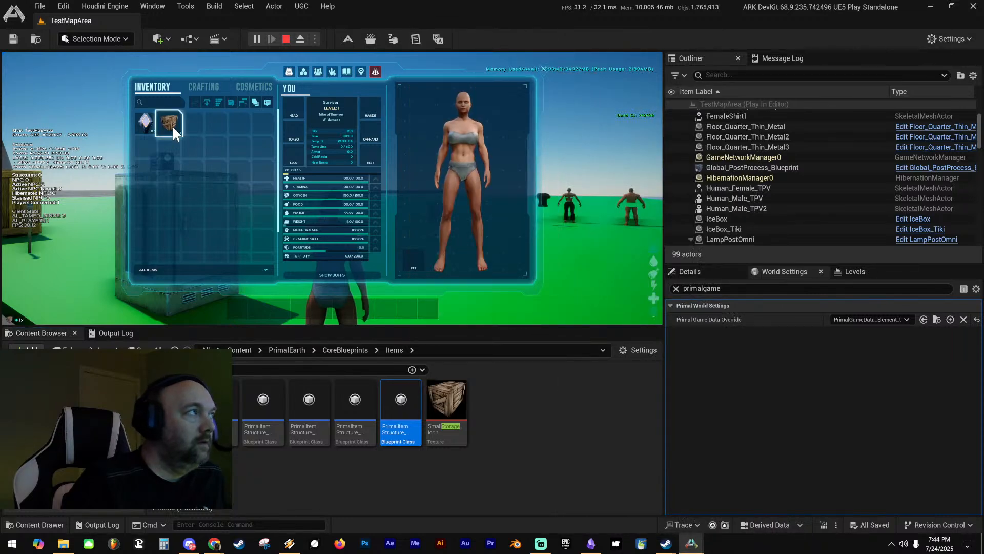
pyautogui.moveTo(172, 125); pyautogui.dragTo(261, 306)
pyautogui.press('i')
pyautogui.press('w')
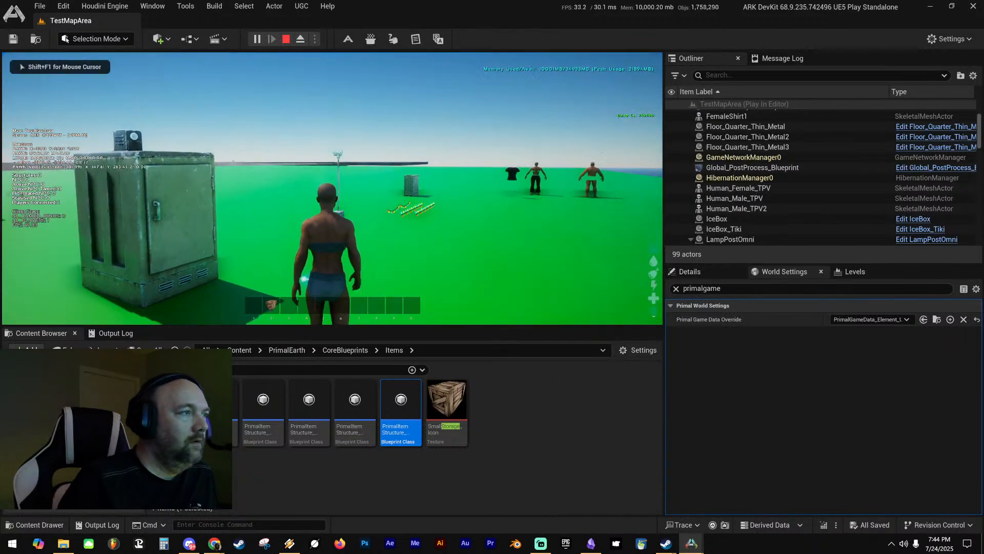
# Place the Storage Box on the green floor and assign the Tiki Fridge skin from the custom cosmetics to hotbar slot 3
pyautogui.press('2')
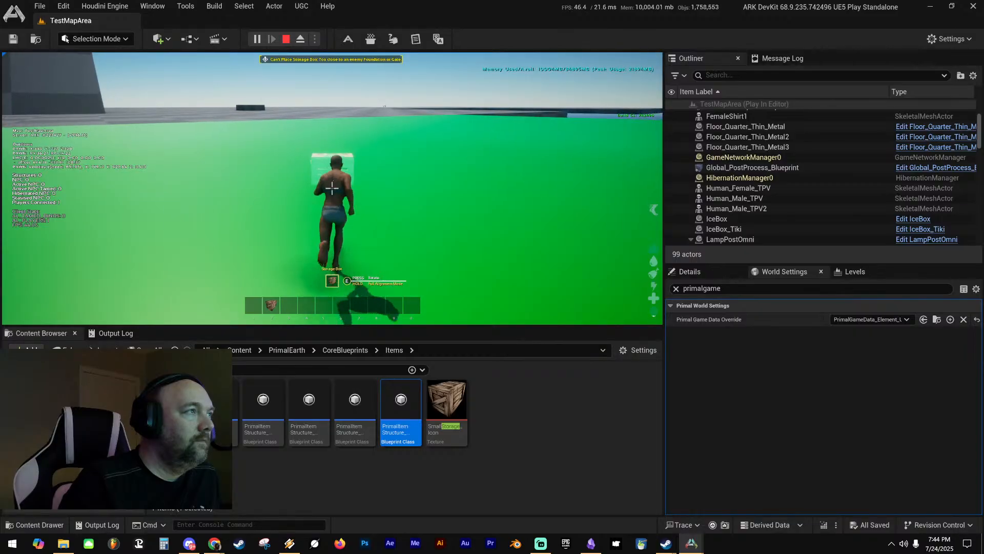
pyautogui.click(331, 188)
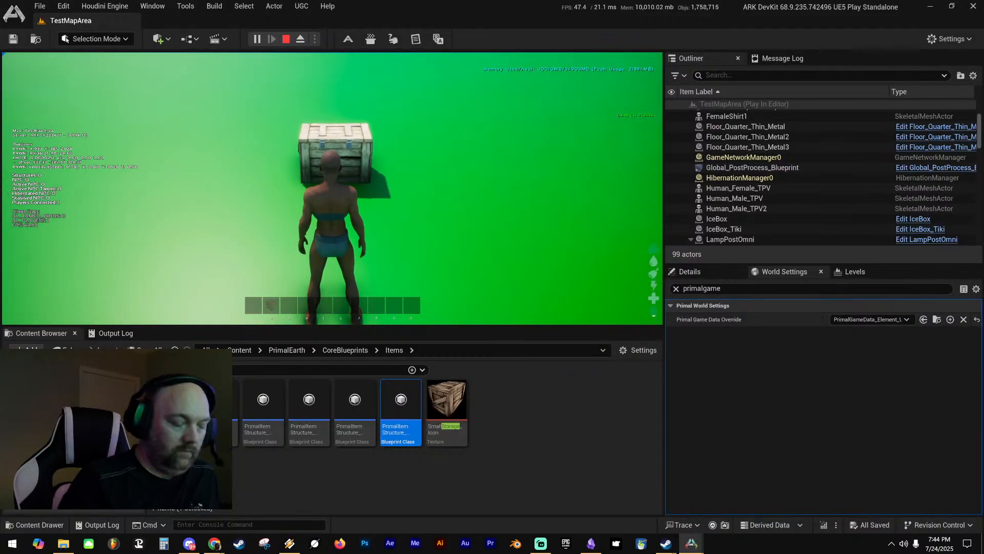
pyautogui.press('i')
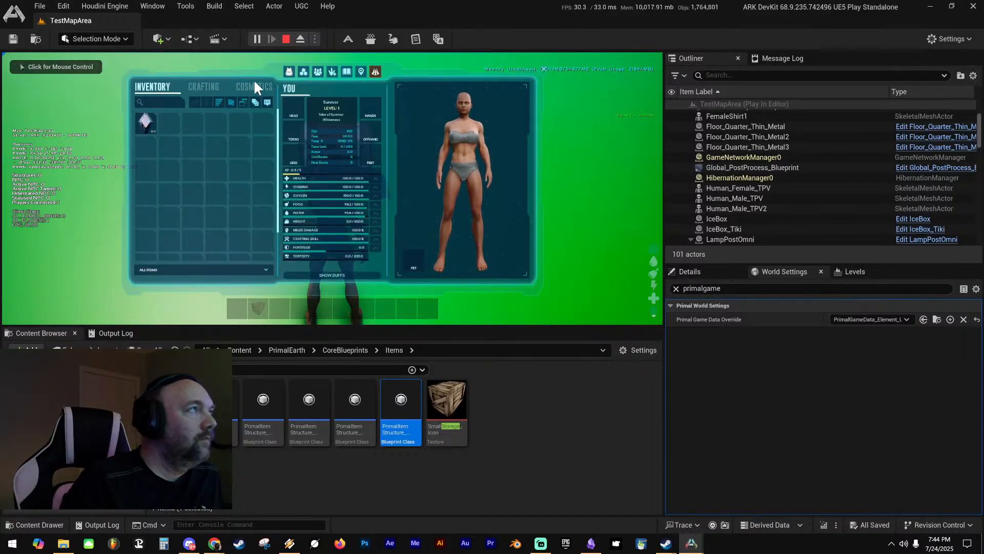
pyautogui.click(248, 85)
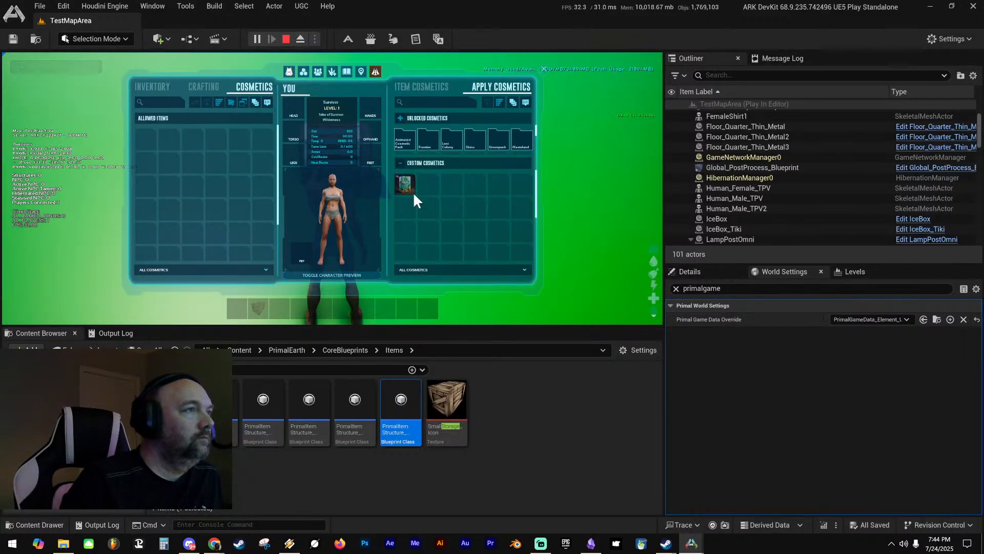
pyautogui.moveTo(412, 190); pyautogui.dragTo(282, 307)
pyautogui.press('i')
# Equip the Tiki Fridge skin from hotbar slot 3, try to apply it around the placed Storage Box, and end the play session
pyautogui.press('3')
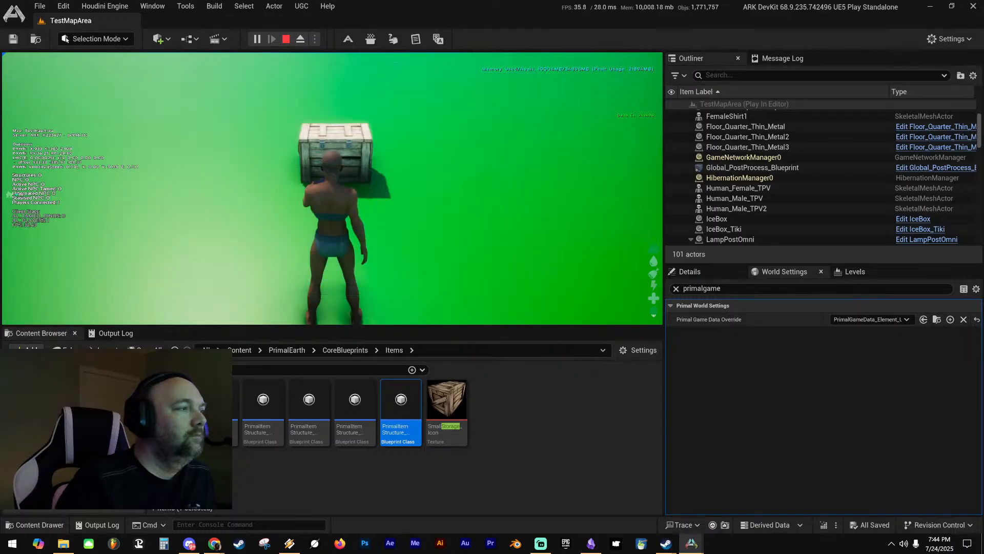
pyautogui.press('d')
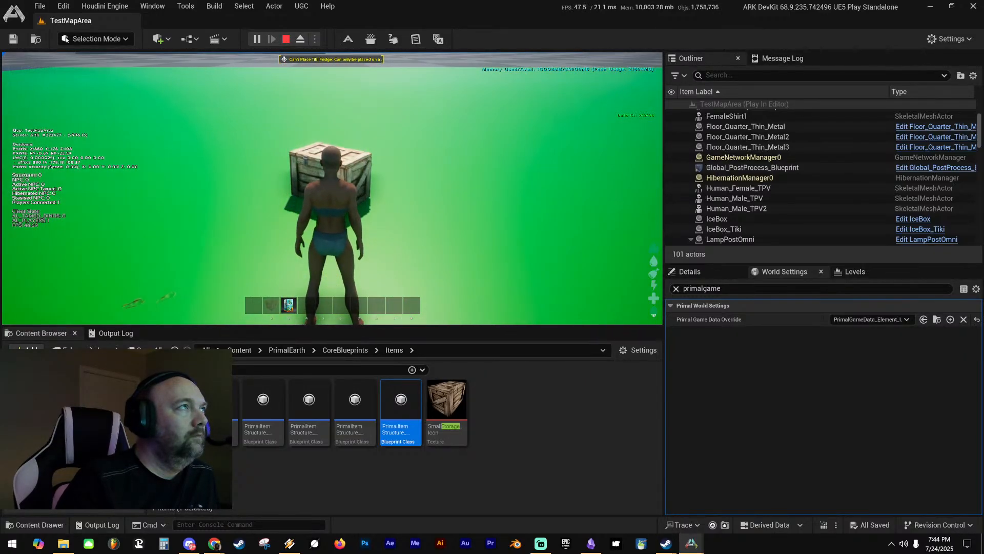
pyautogui.press('a')
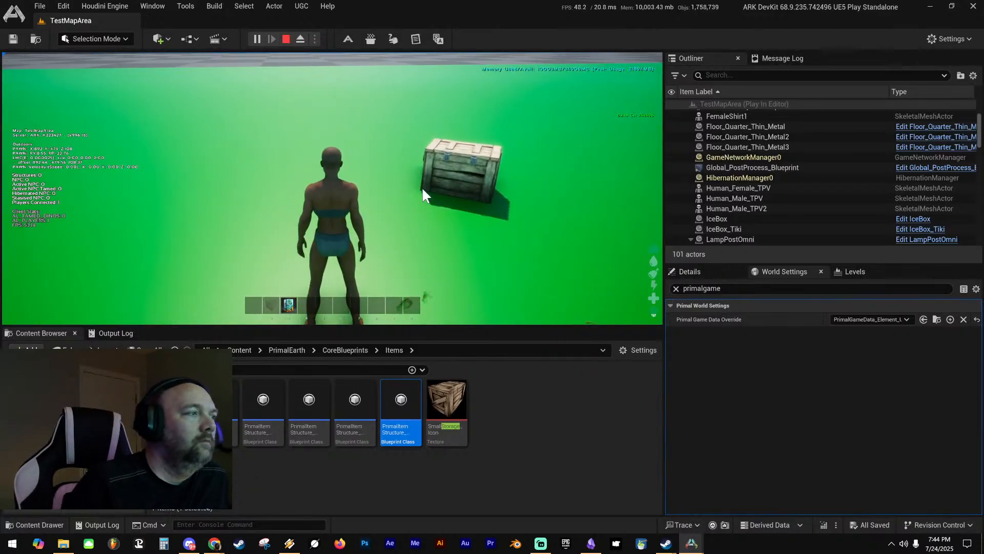
pyautogui.press('Escape')
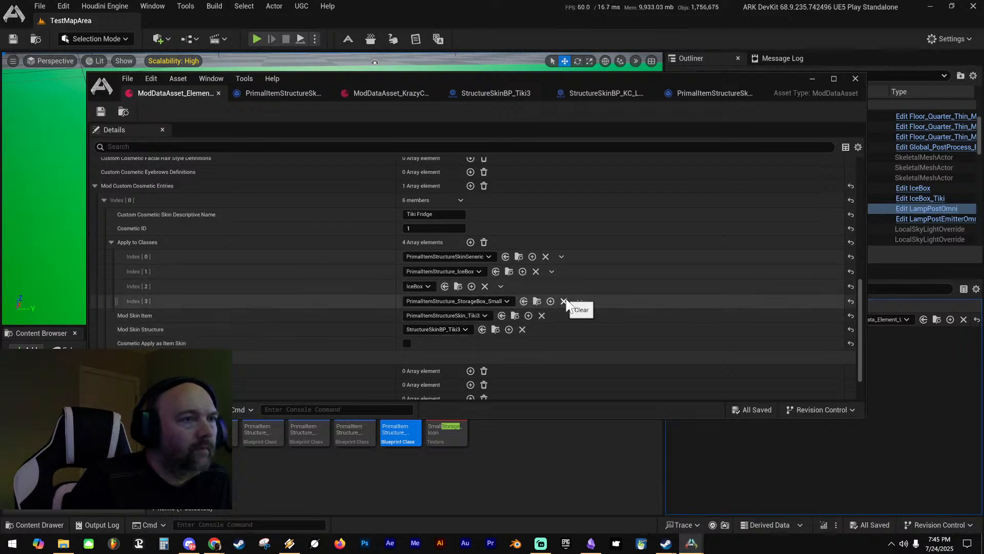
# Remove the PrimalItemStructure_StorageBox_Small entry from the Tiki Fridge cosmetic's Apply to Classes in the mod data asset and save it
pyautogui.click(564, 302)
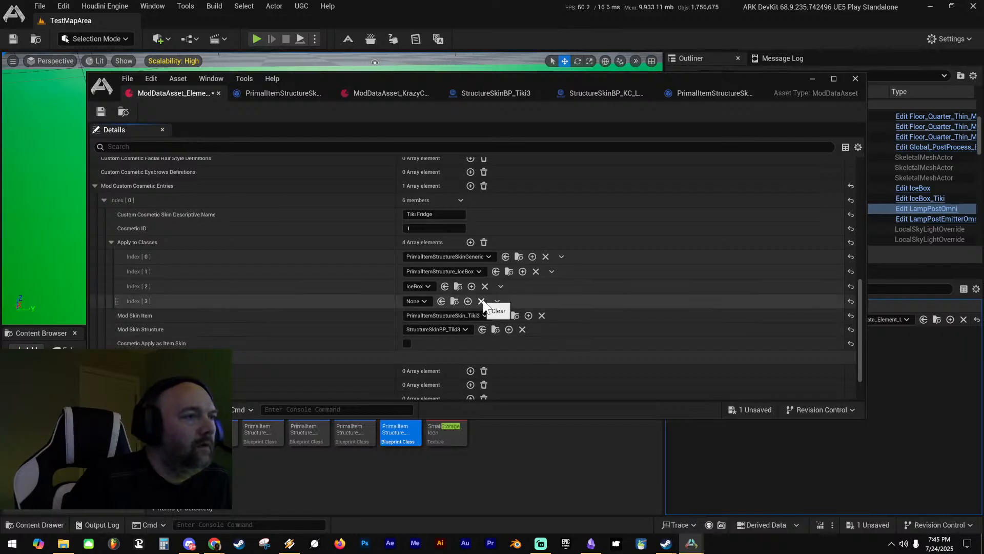
pyautogui.click(497, 301)
pyautogui.click(512, 328)
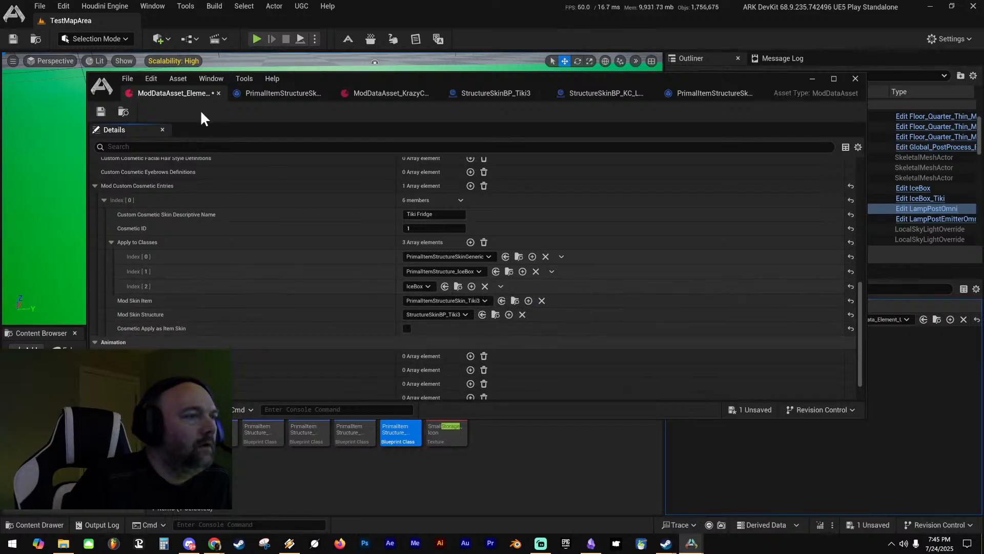
pyautogui.click(101, 111)
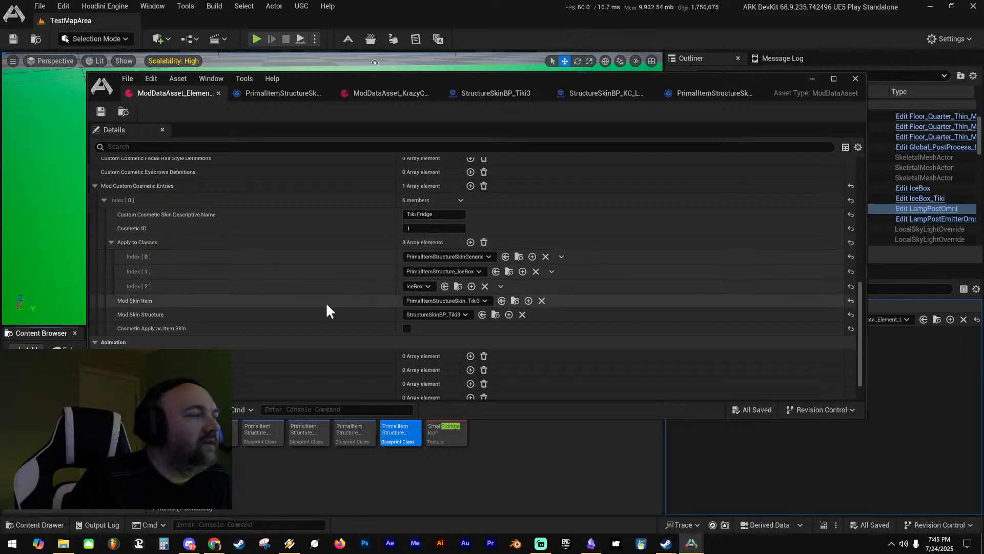
# Examine the mod data asset's other sections, including Items, Structures, Engrams and Default, for settings relevant to the skin
pyautogui.scroll(4, 322, 292)
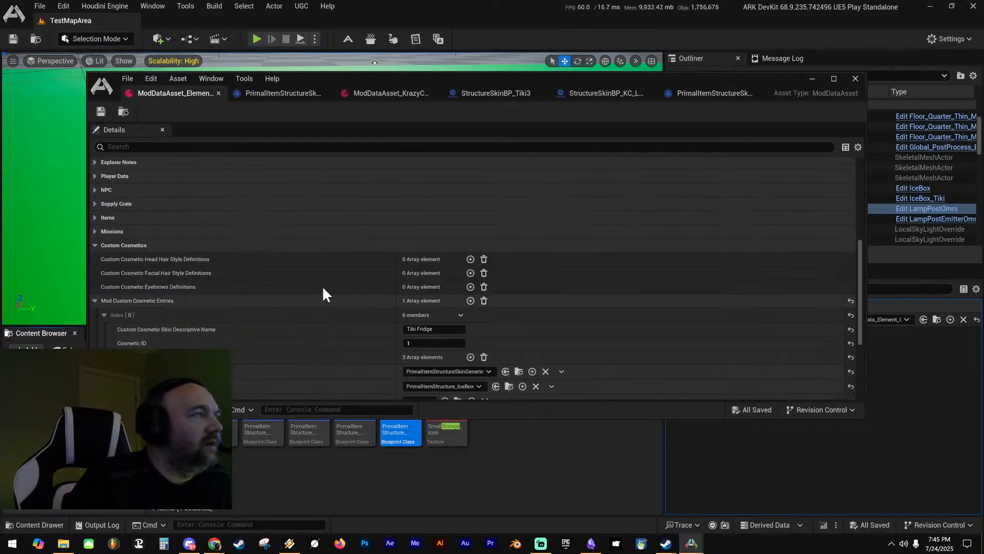
pyautogui.scroll(2, 322, 285)
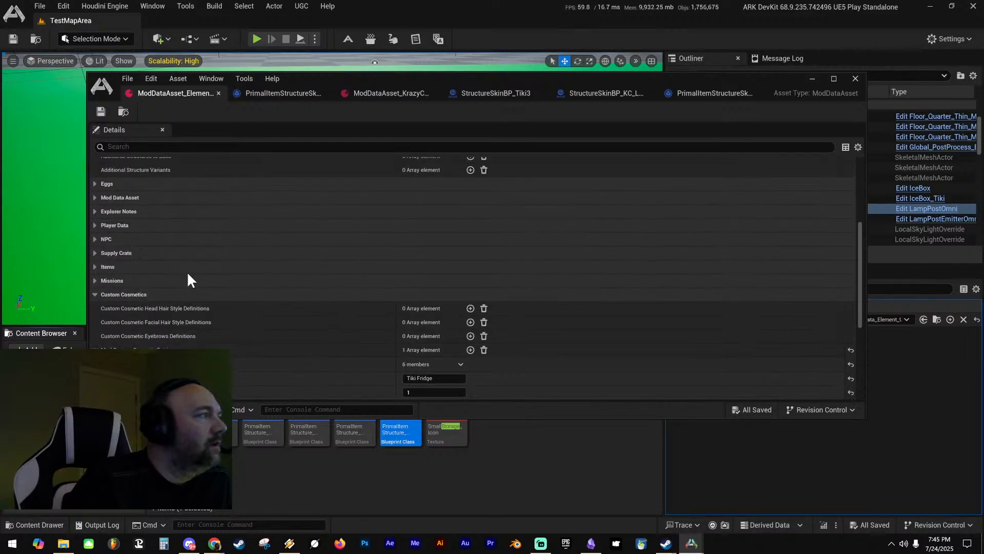
pyautogui.scroll(3, 117, 310)
pyautogui.click(95, 332)
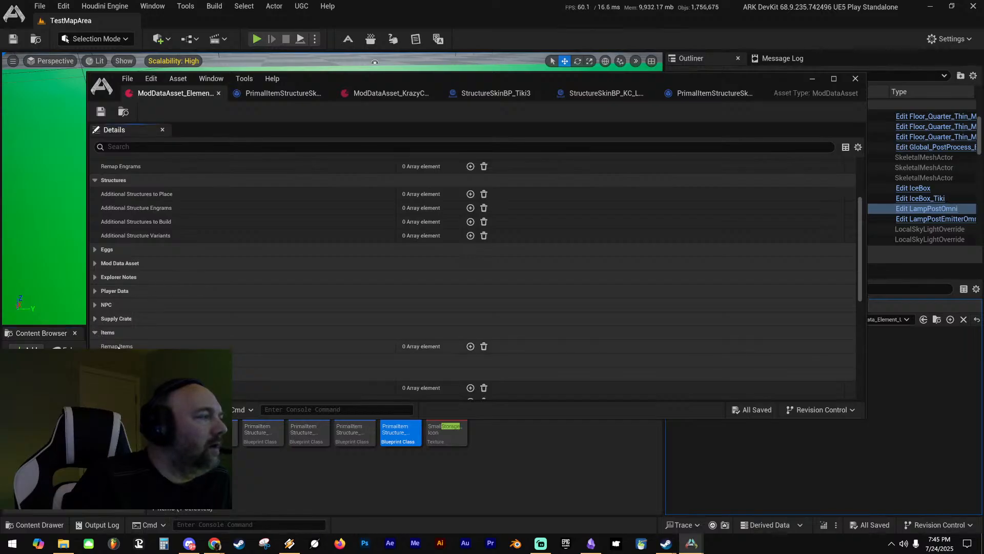
pyautogui.click(94, 331)
pyautogui.scroll(3, 215, 248)
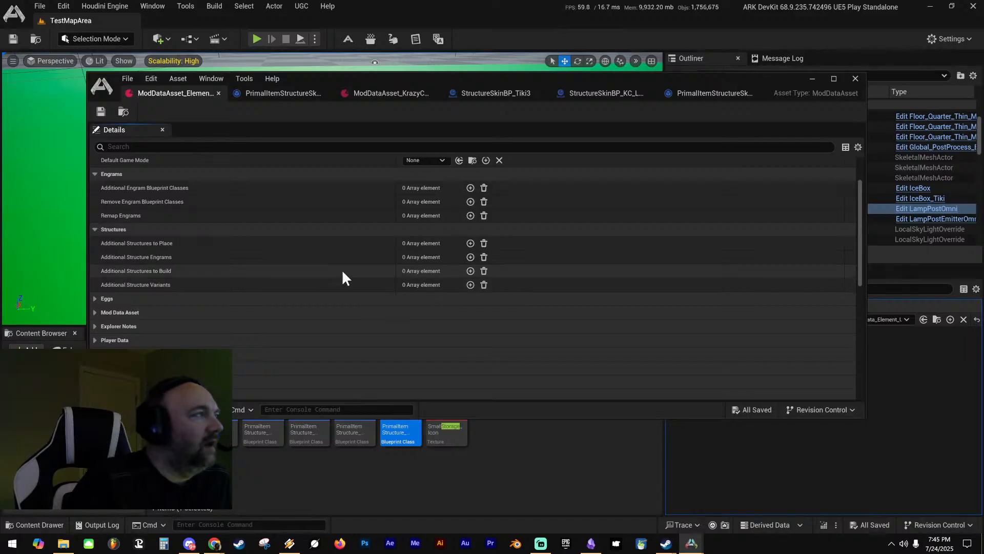
pyautogui.scroll(3, 308, 246)
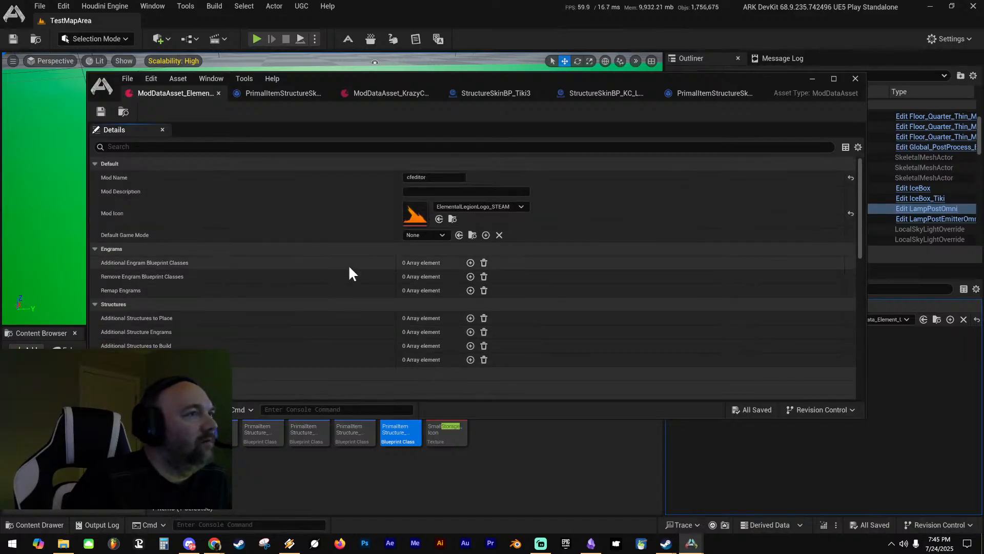
pyautogui.scroll(-2, 316, 244)
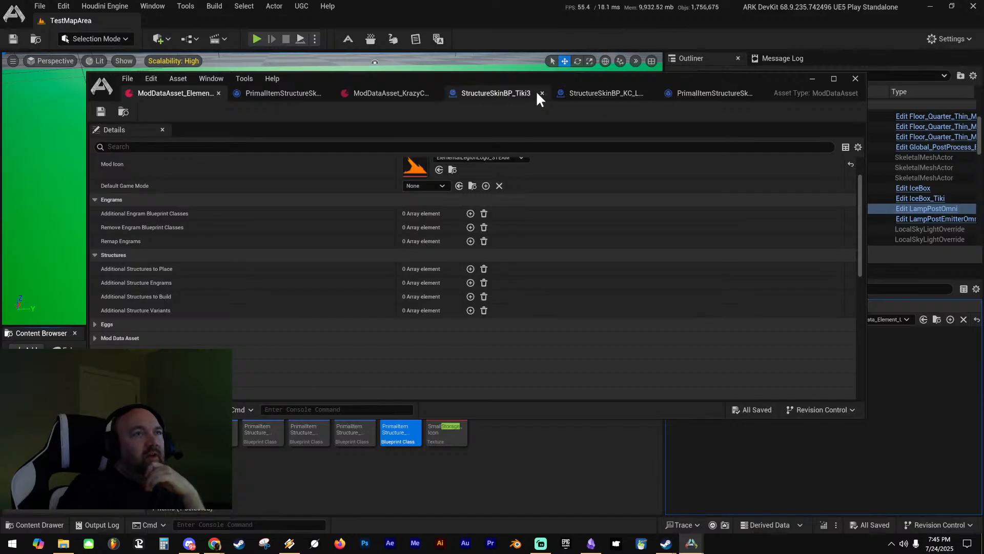
# Bring up the StructureSkinBP_Tiki3 blueprint, clear its name property filter, and look through the full list of class defaults
pyautogui.click(495, 94)
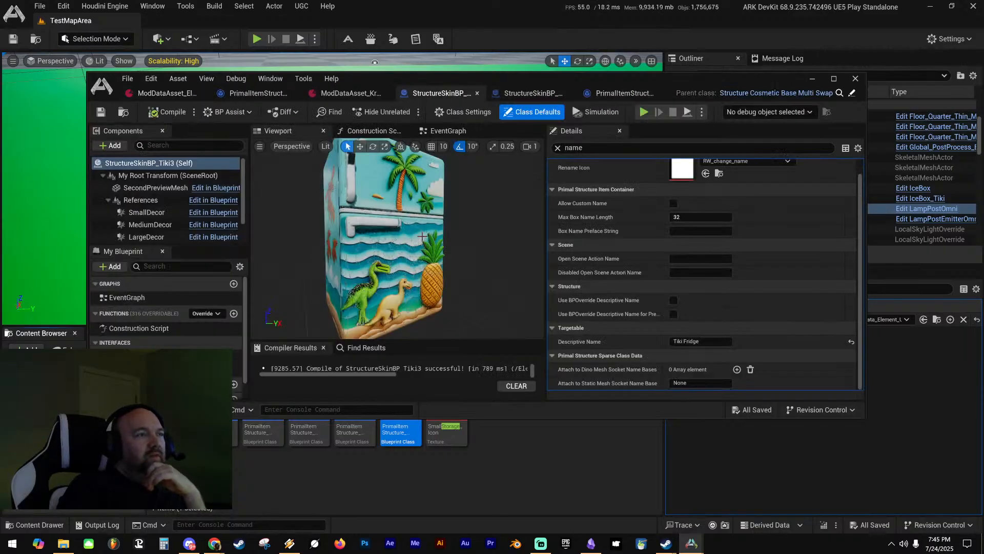
pyautogui.scroll(5, 422, 236)
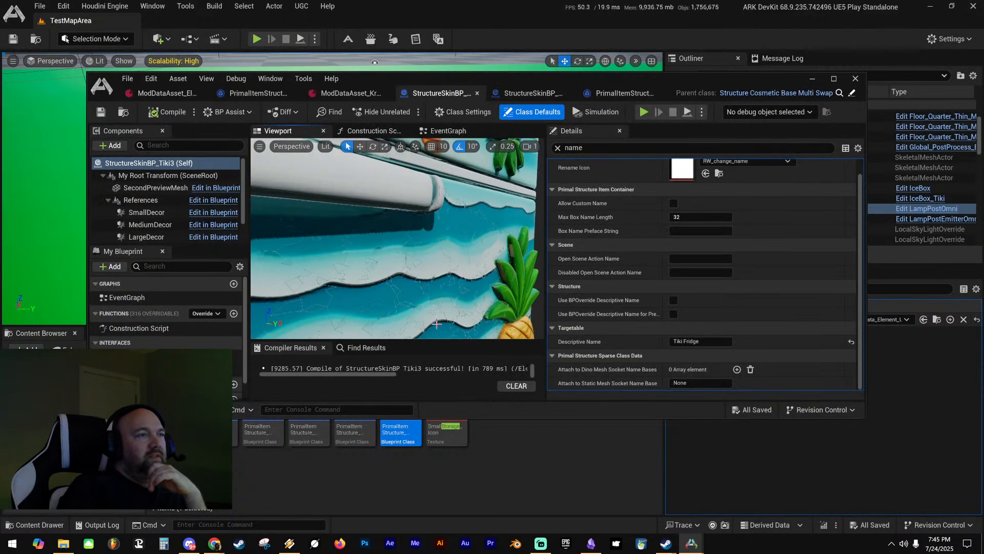
pyautogui.scroll(1, 598, 273)
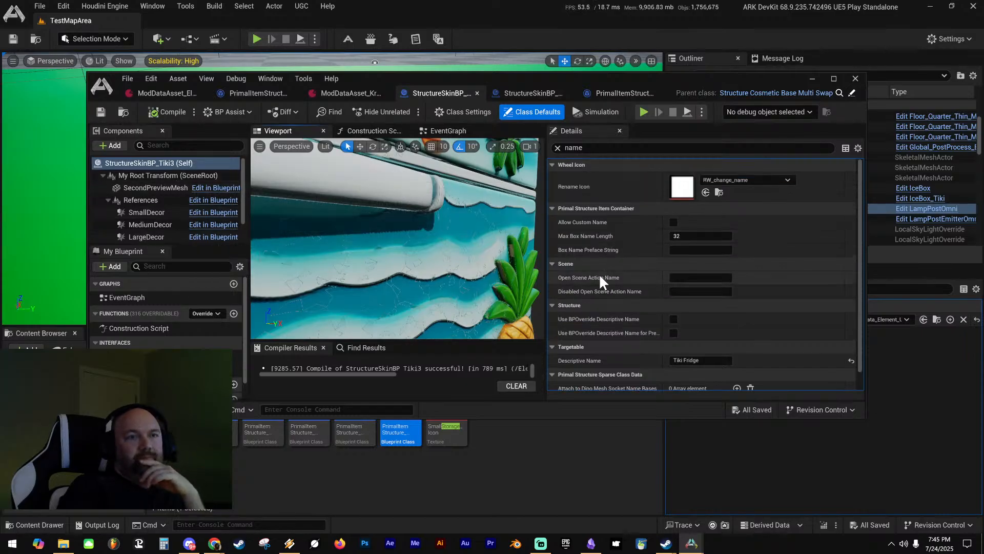
pyautogui.scroll(1, 601, 270)
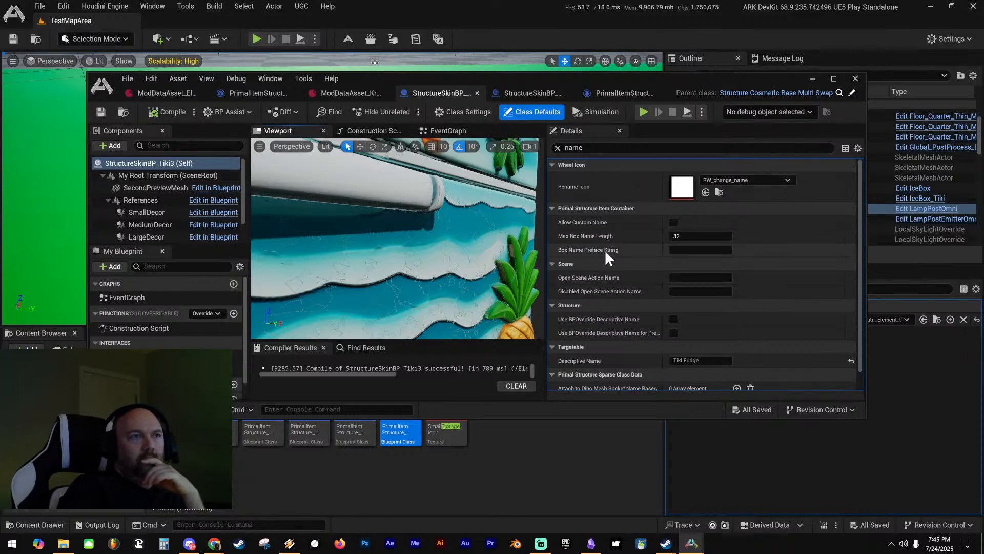
pyautogui.click(557, 144)
pyautogui.click(556, 148)
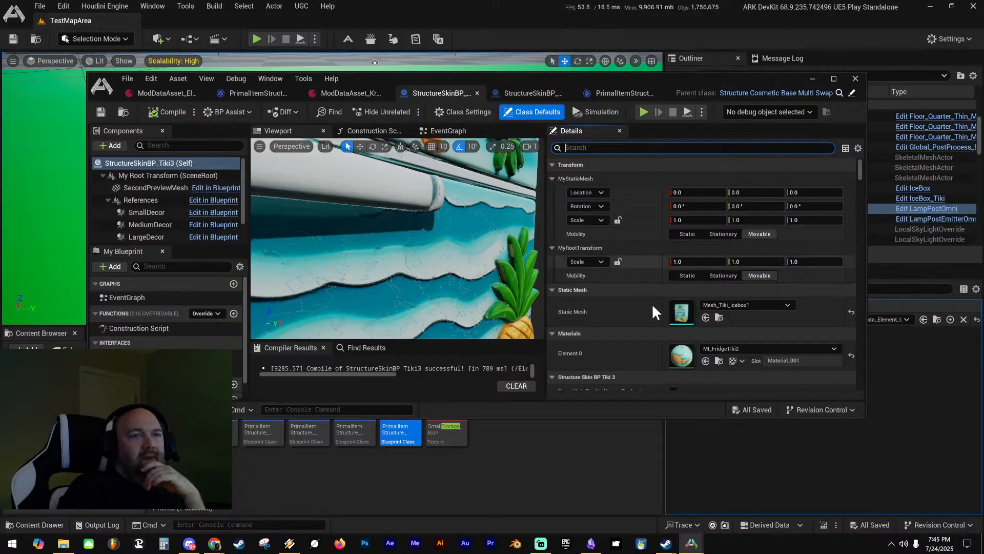
pyautogui.scroll(-2, 643, 303)
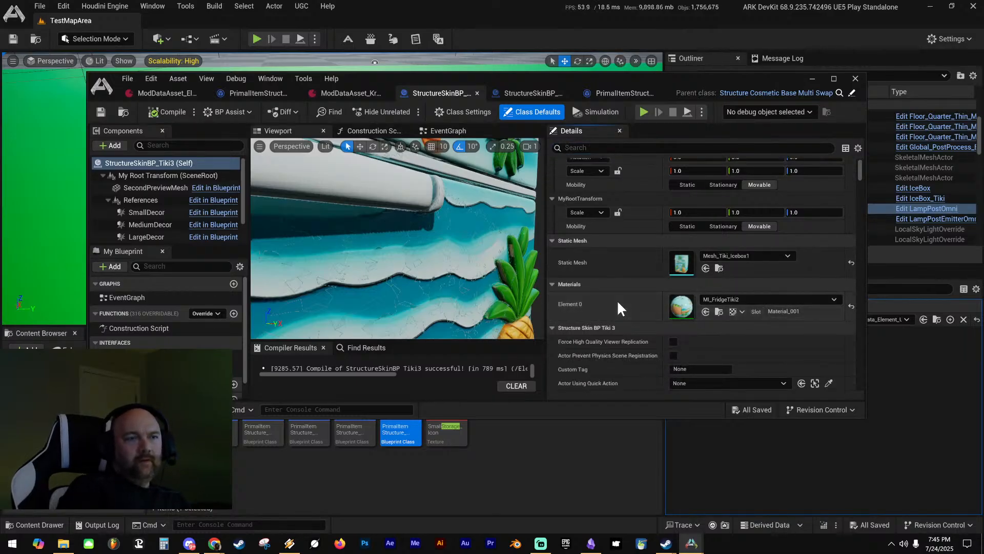
pyautogui.scroll(-5, 617, 299)
pyautogui.scroll(-8, 619, 297)
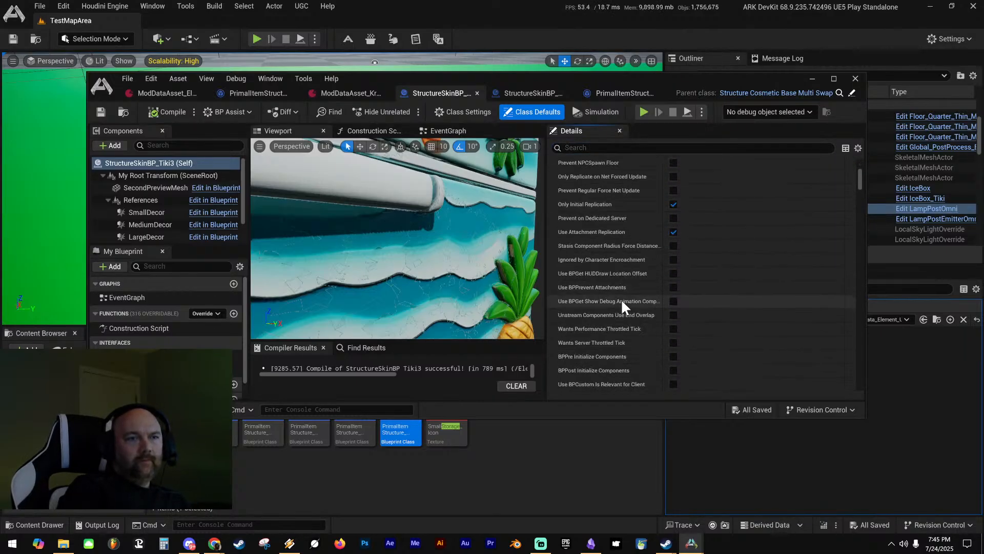
pyautogui.scroll(-5, 619, 309)
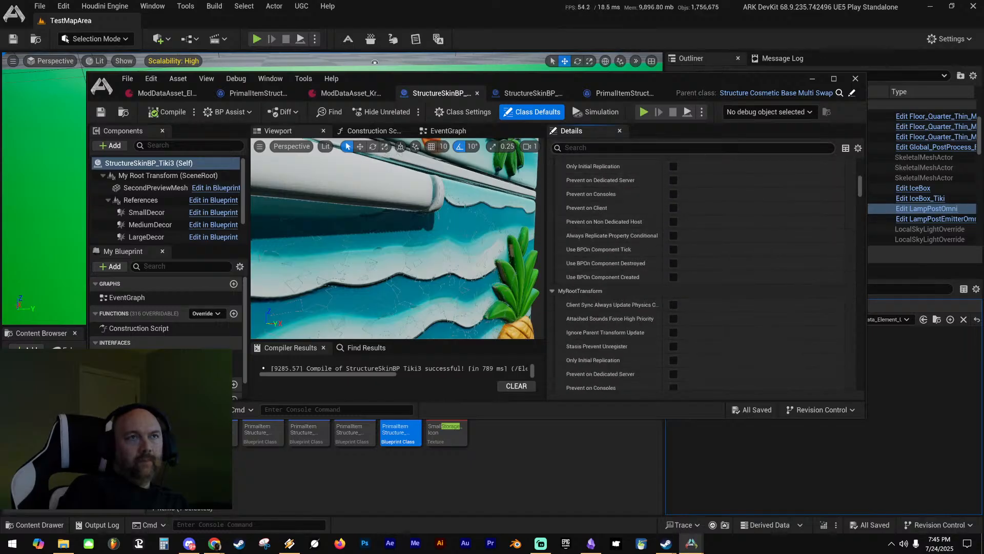
# Filter the StructureSkinBP_Tiki3 class defaults by "material" and examine the preview and structure icon material settings
pyautogui.write('material')
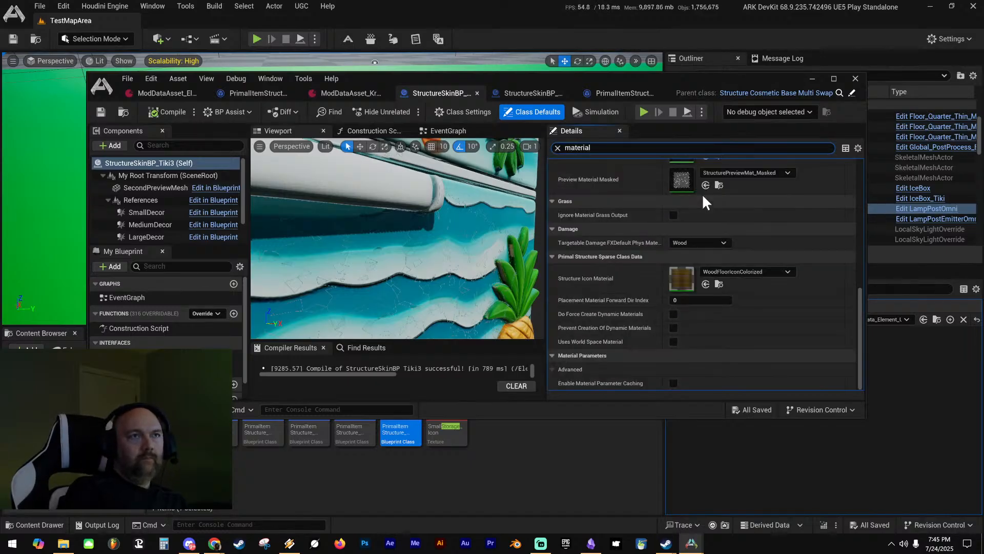
pyautogui.scroll(6, 602, 299)
pyautogui.scroll(-2, 604, 294)
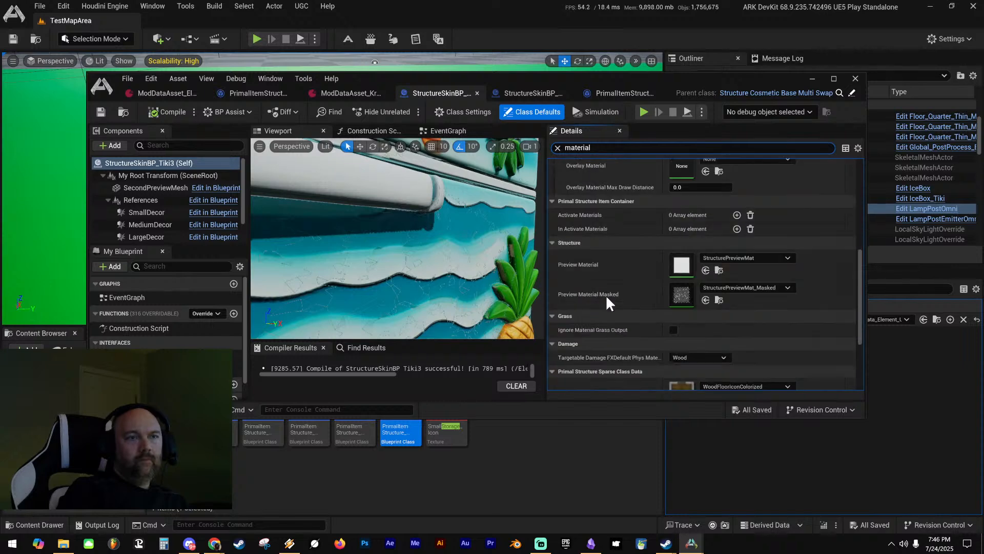
pyautogui.scroll(-3, 610, 295)
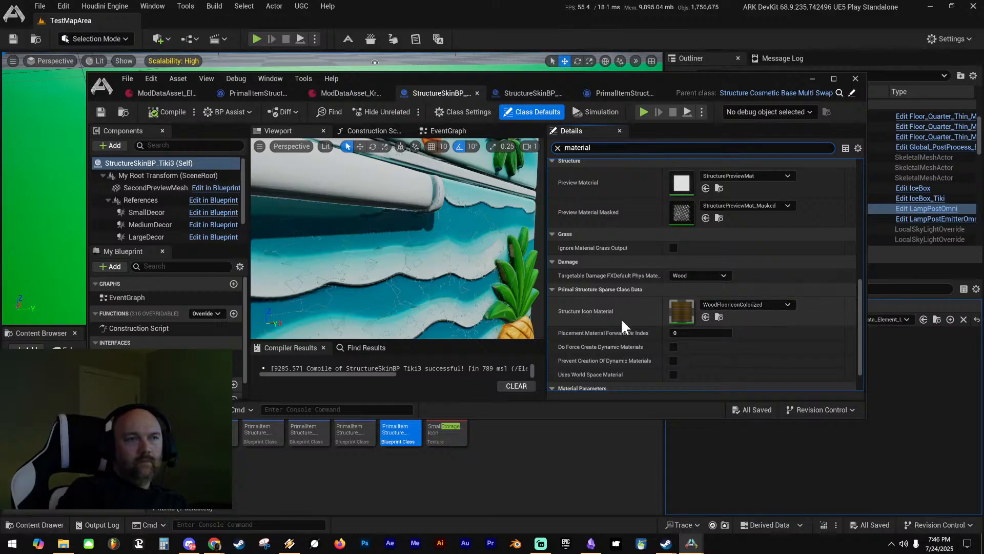
# Uncover the main editor's content browser, go to Element_Urban's Structures/Fridge folder, and clear the asset search filter
pyautogui.moveTo(577, 80); pyautogui.dragTo(555, 33)
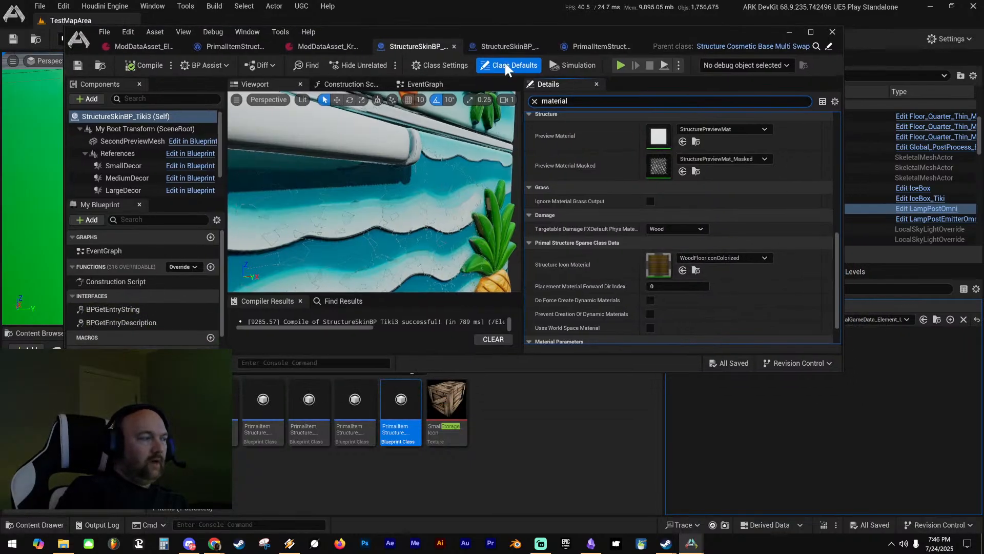
pyautogui.click(66, 435)
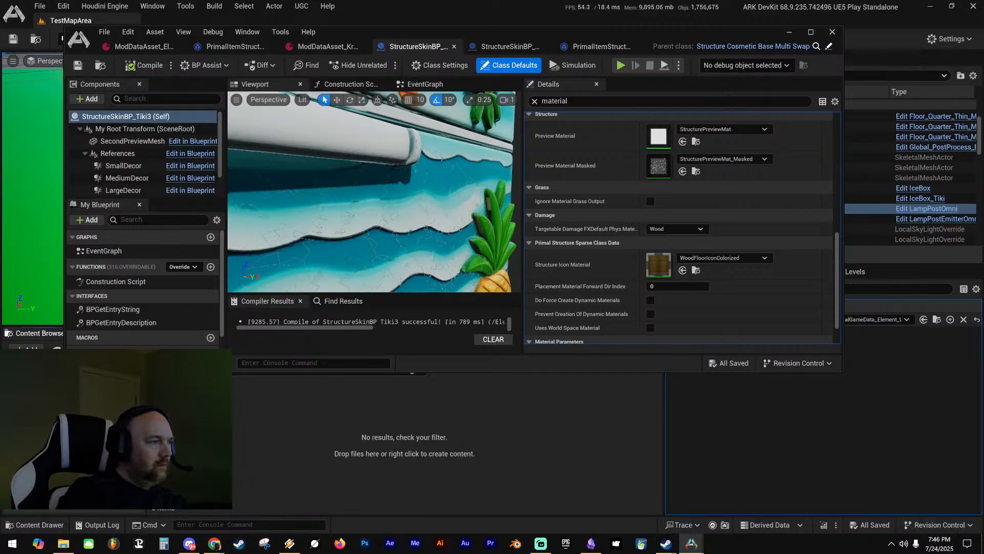
pyautogui.moveTo(333, 372); pyautogui.dragTo(333, 349)
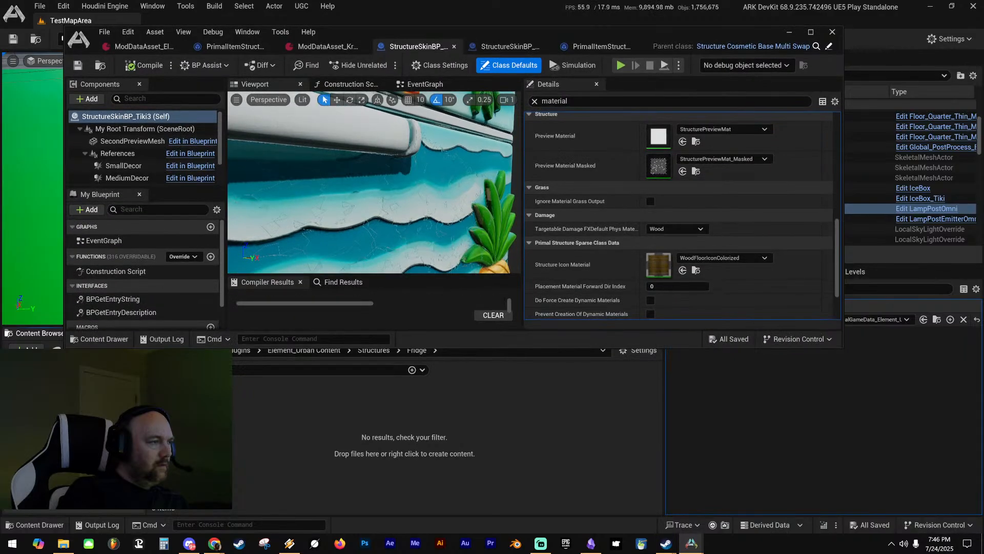
pyautogui.click(412, 370)
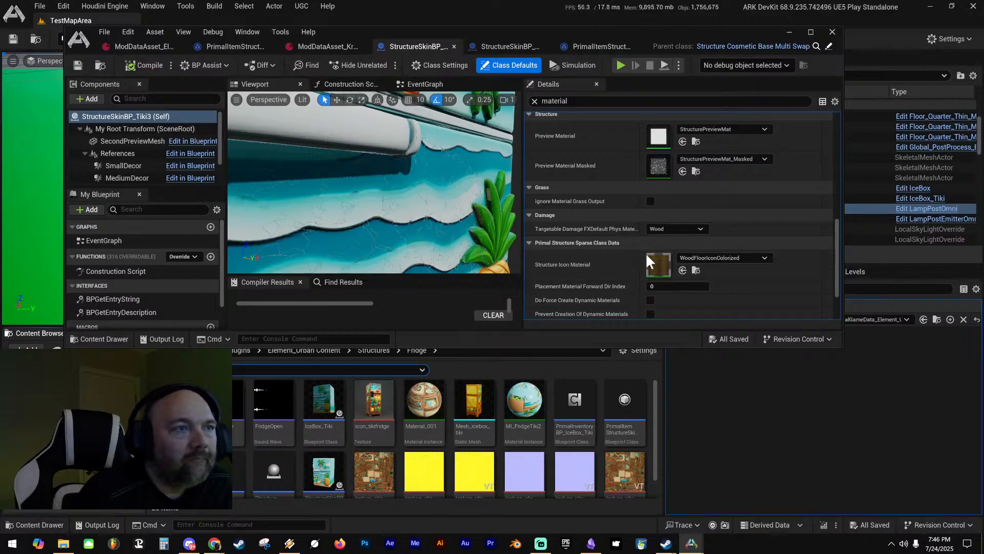
# Check the remaining material properties of StructureSkinBP_Tiki3 and clear the material filter to list all class defaults
pyautogui.scroll(-2, 608, 261)
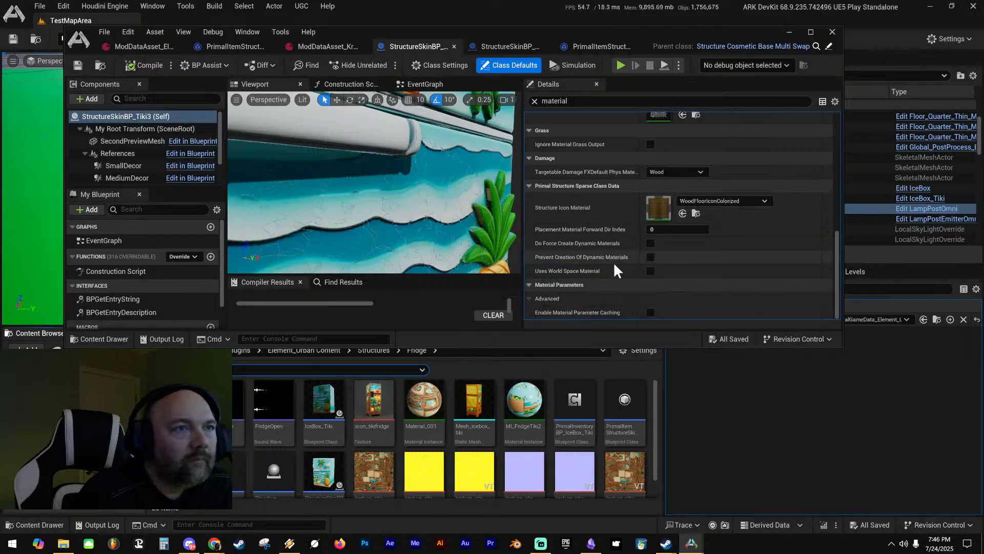
pyautogui.click(581, 101)
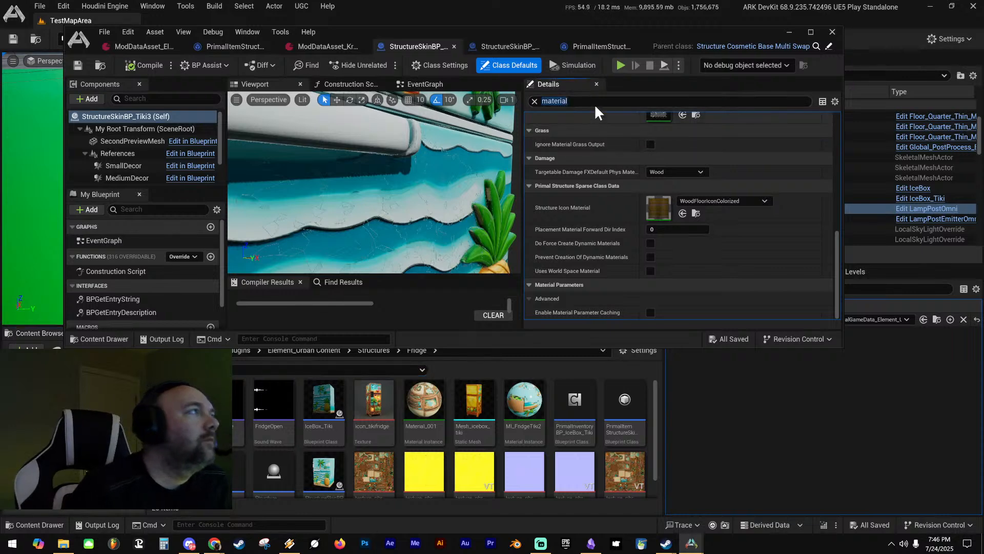
pyautogui.press('BackSpace')
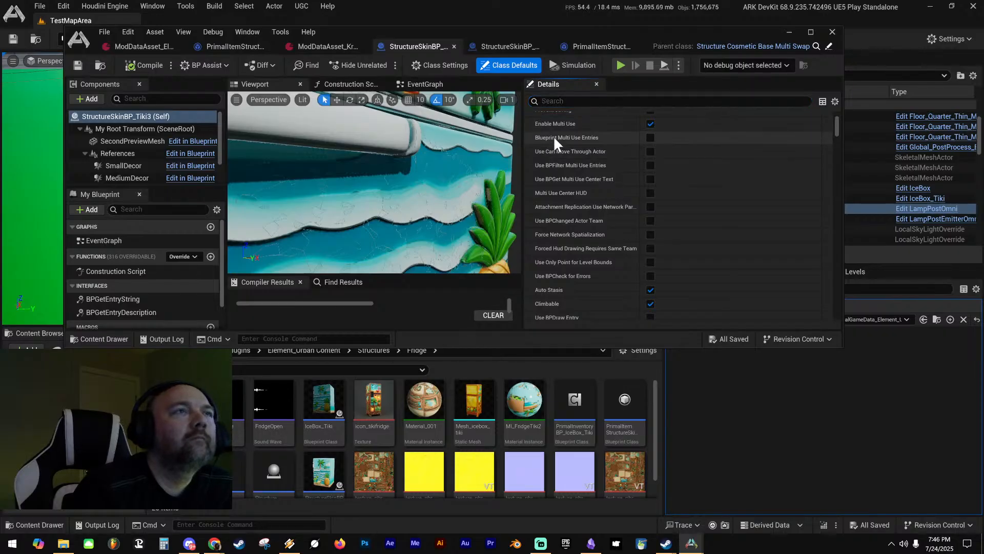
# Filter the StructureSkinBP_Tiki3 class defaults by "structure" and review the properties down to the Skin Settings and Decor Box Refs
pyautogui.scroll(3, 553, 135)
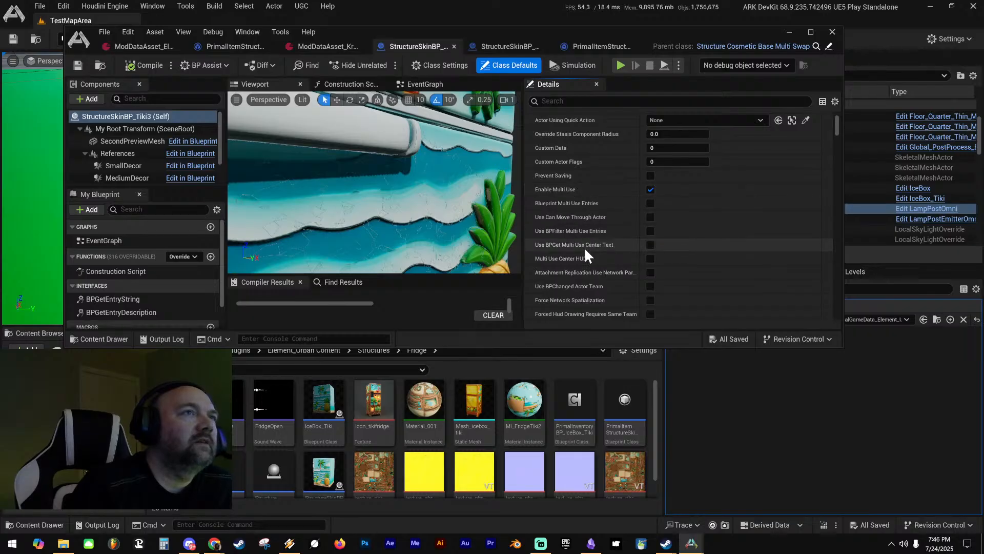
pyautogui.scroll(5, 582, 248)
pyautogui.scroll(5, 582, 249)
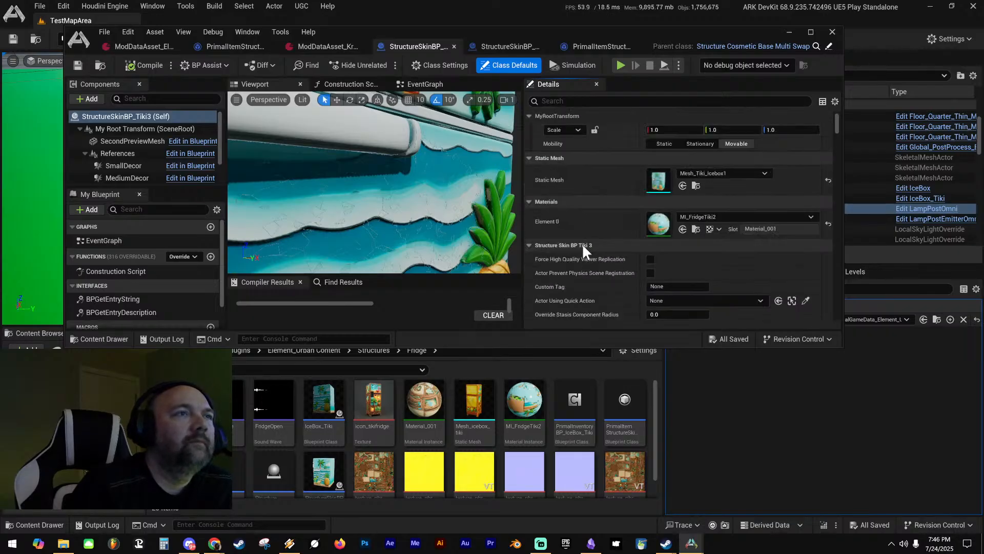
pyautogui.scroll(2, 582, 243)
pyautogui.click(573, 104)
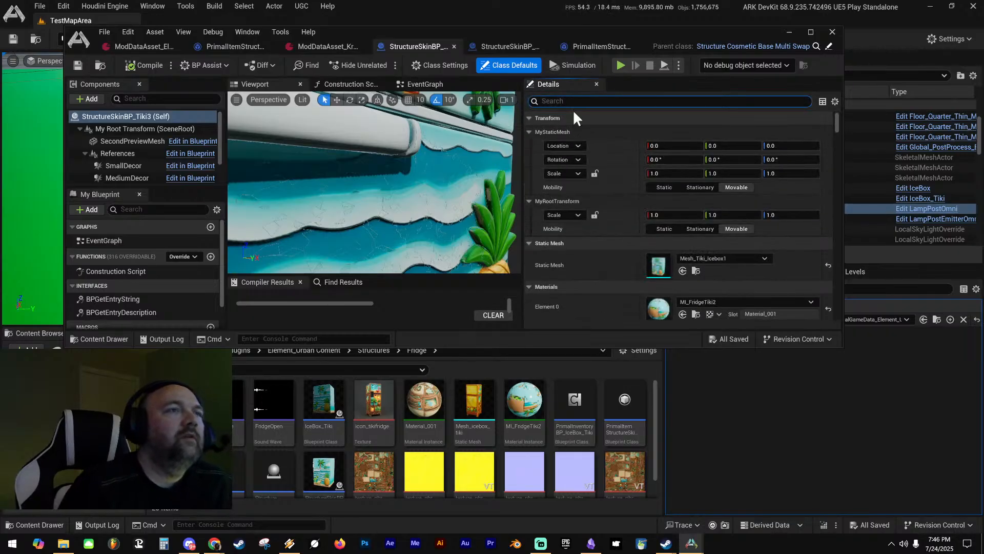
pyautogui.write('structure')
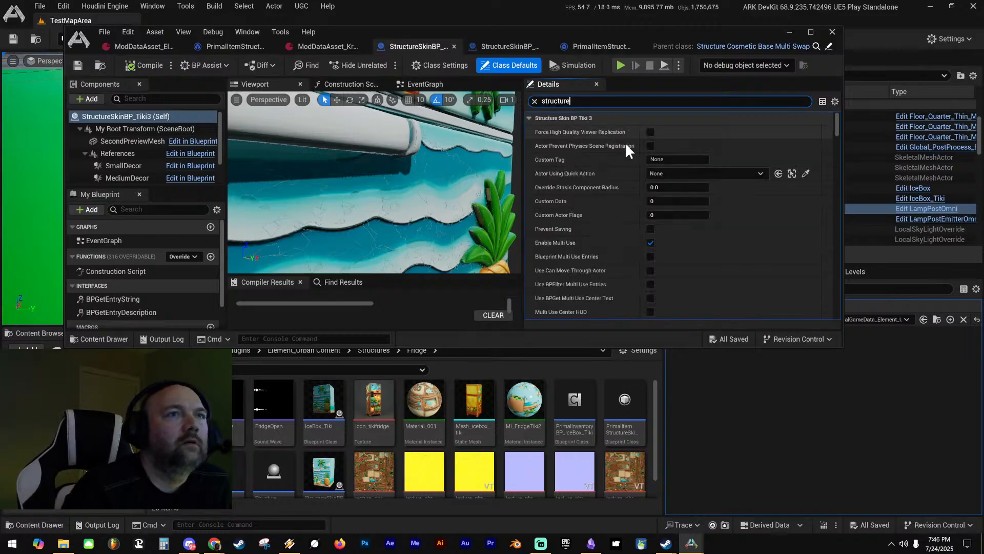
pyautogui.scroll(-5, 569, 184)
pyautogui.scroll(-10, 568, 200)
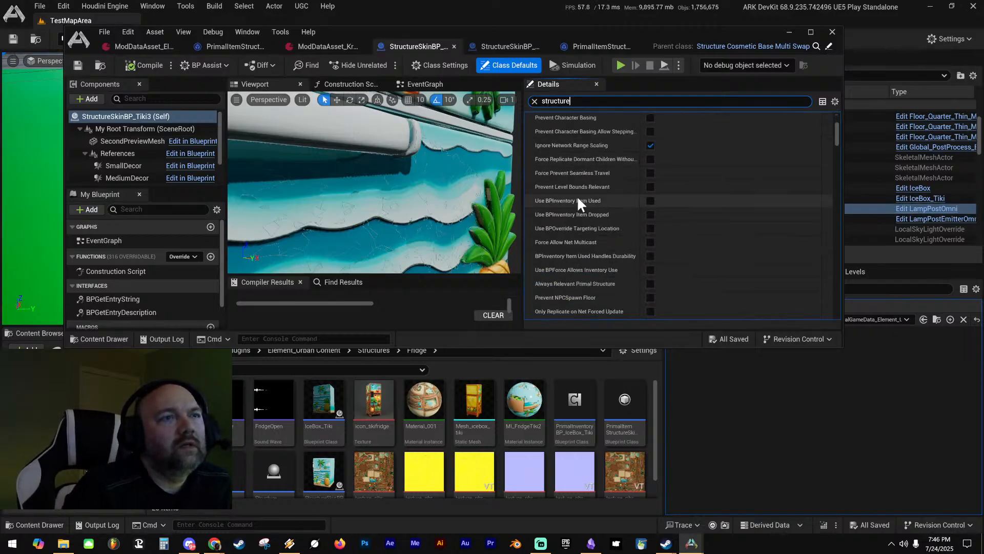
pyautogui.scroll(-8, 575, 212)
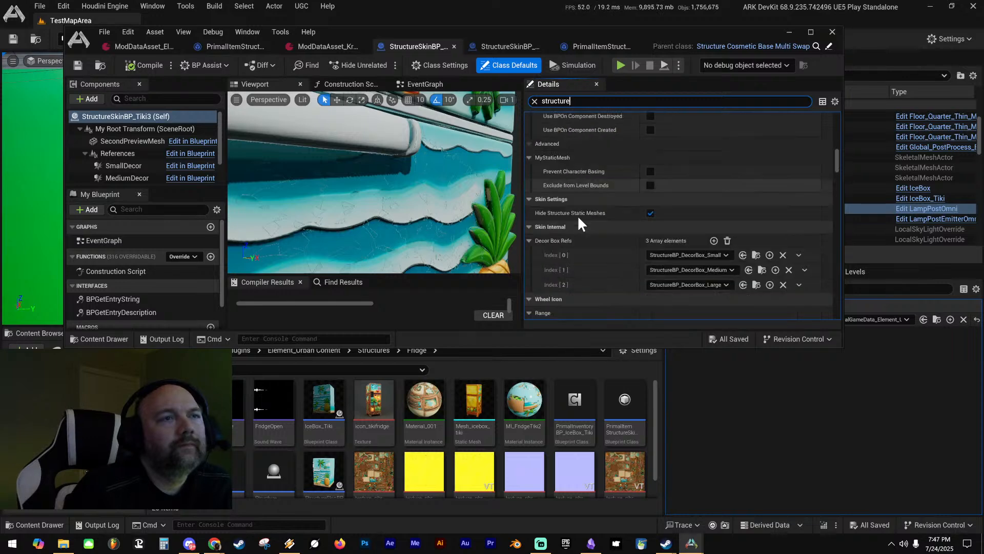
pyautogui.scroll(-1, 589, 220)
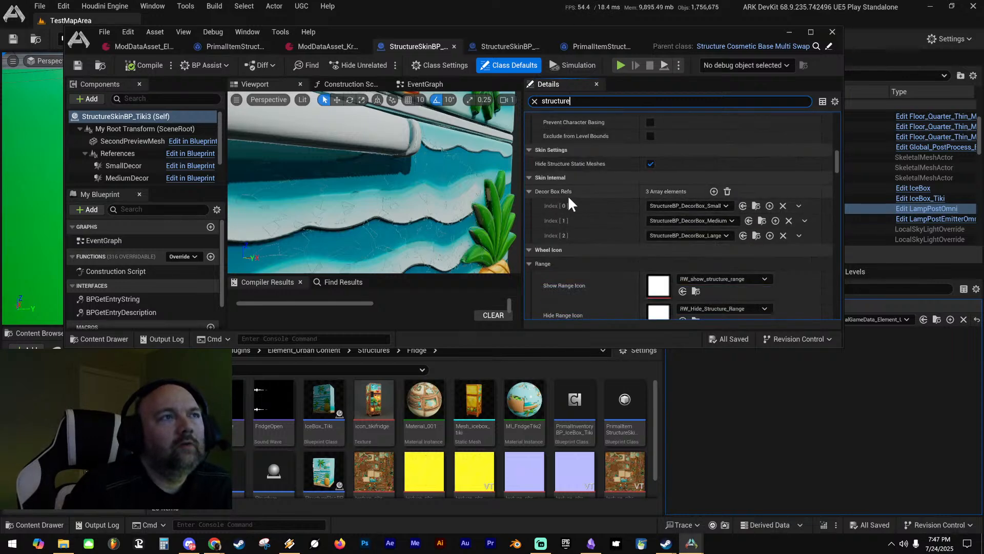
# Read through the remaining structure-related class defaults, from the wheel icons down to the Structure Skins section
pyautogui.scroll(-5, 615, 233)
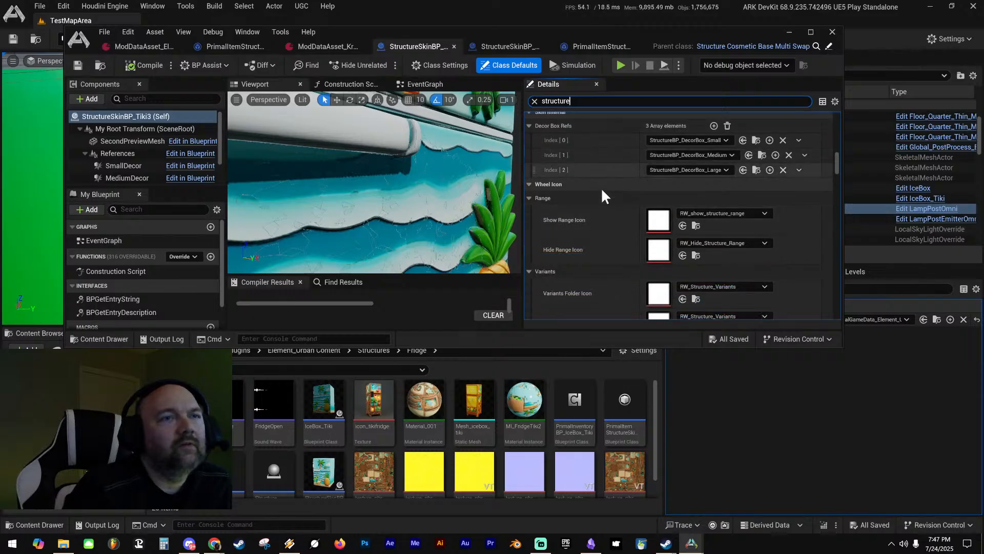
pyautogui.scroll(-10, 601, 189)
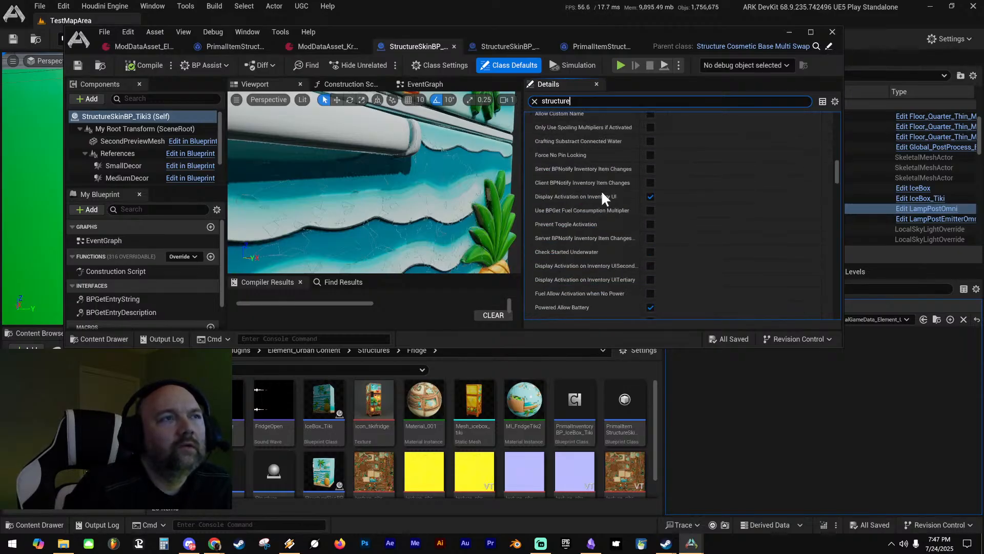
pyautogui.scroll(-6, 602, 189)
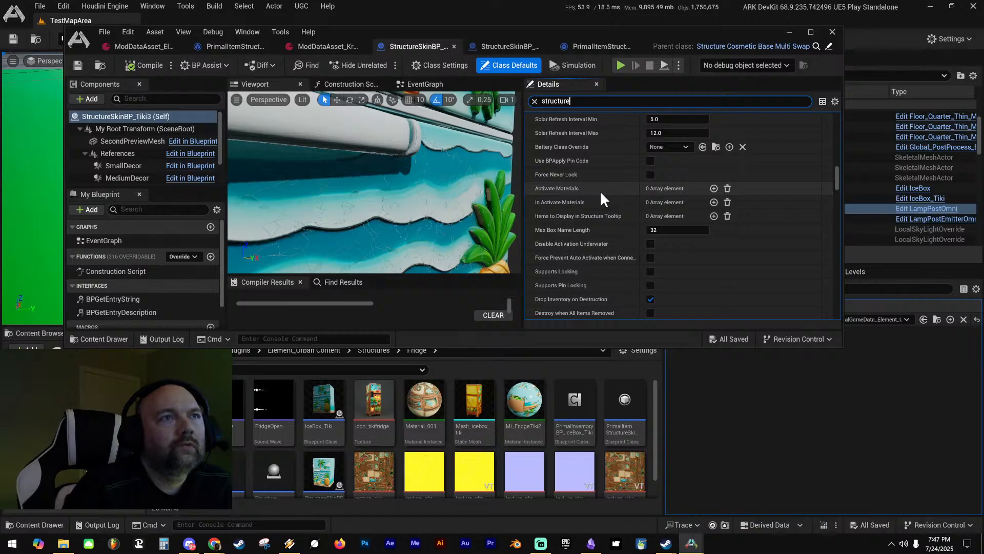
pyautogui.scroll(-6, 600, 197)
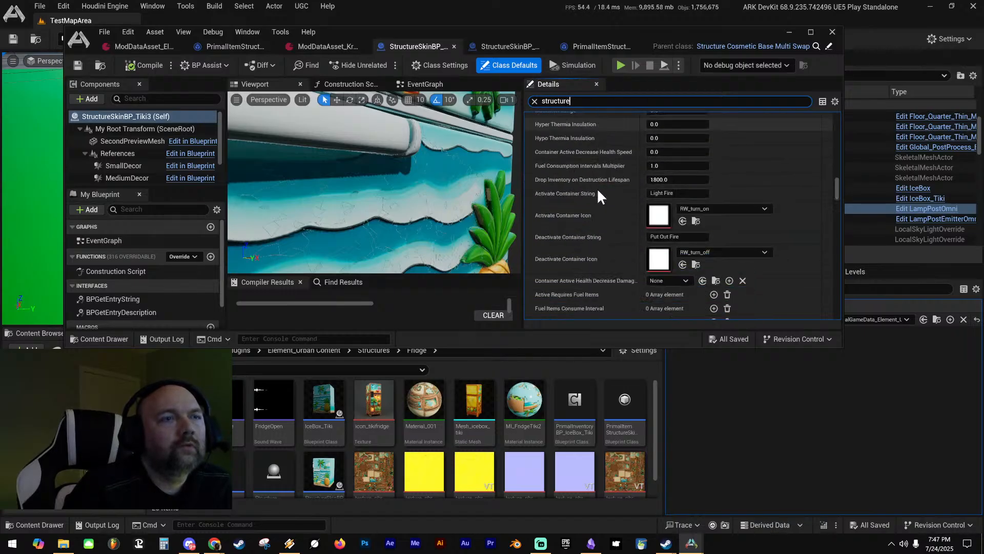
pyautogui.scroll(-6, 599, 188)
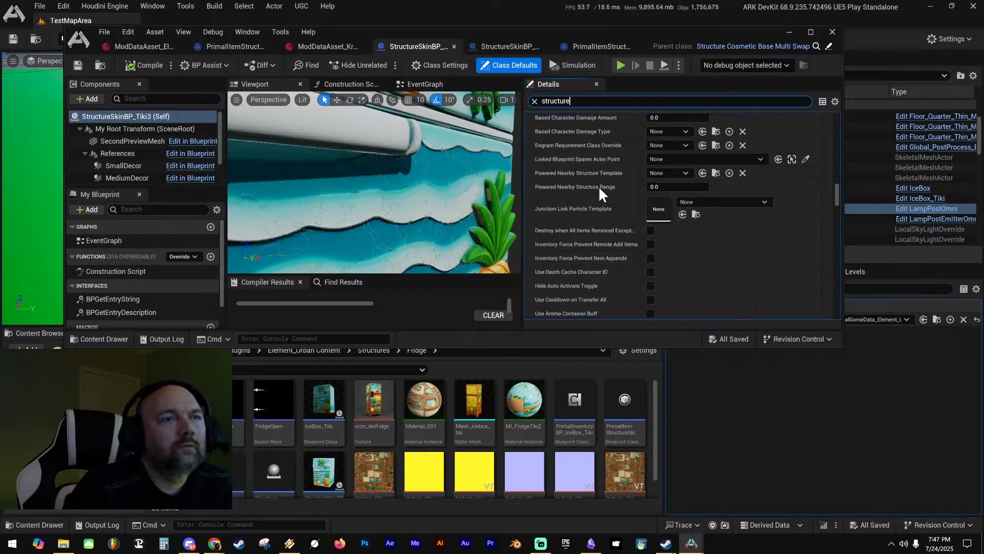
pyautogui.scroll(-6, 600, 191)
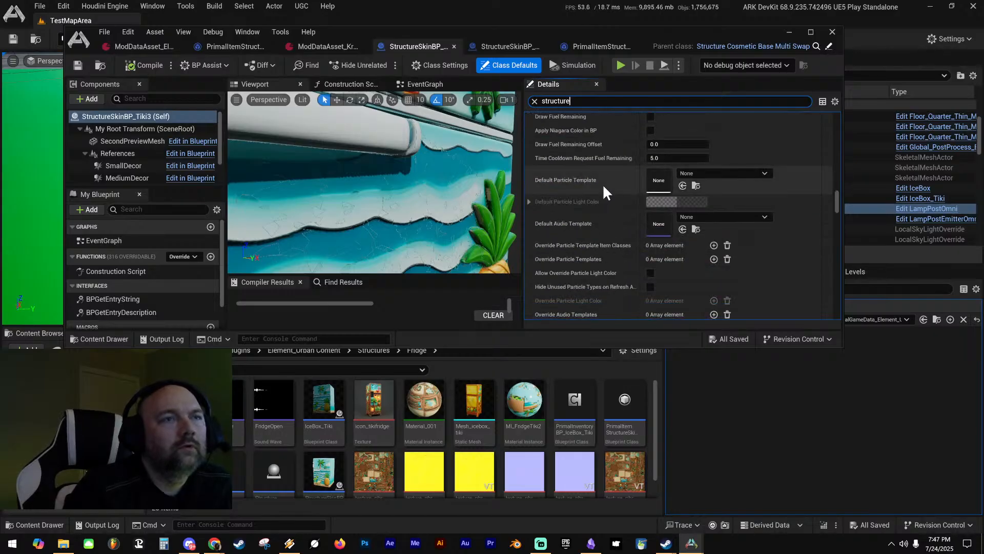
pyautogui.scroll(-6, 606, 189)
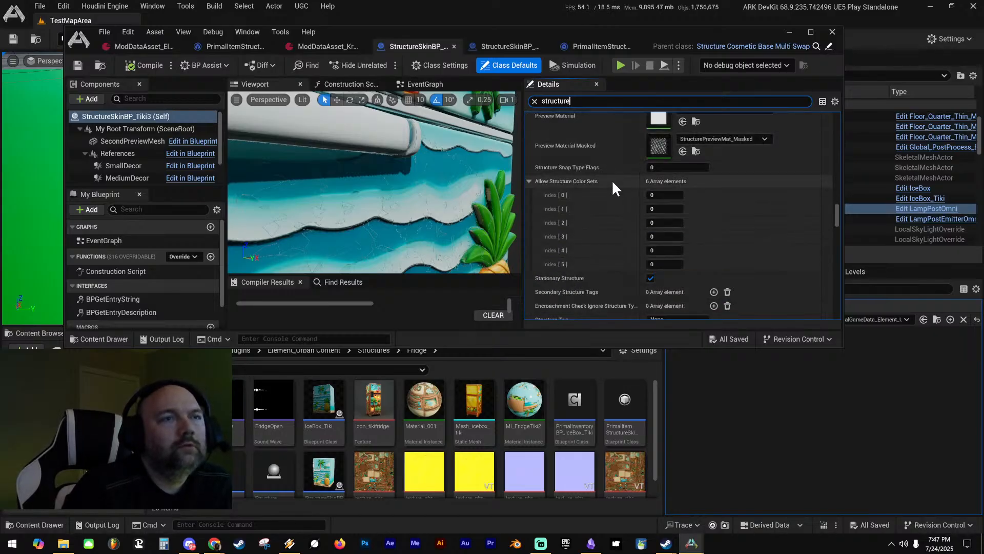
pyautogui.scroll(-5, 614, 179)
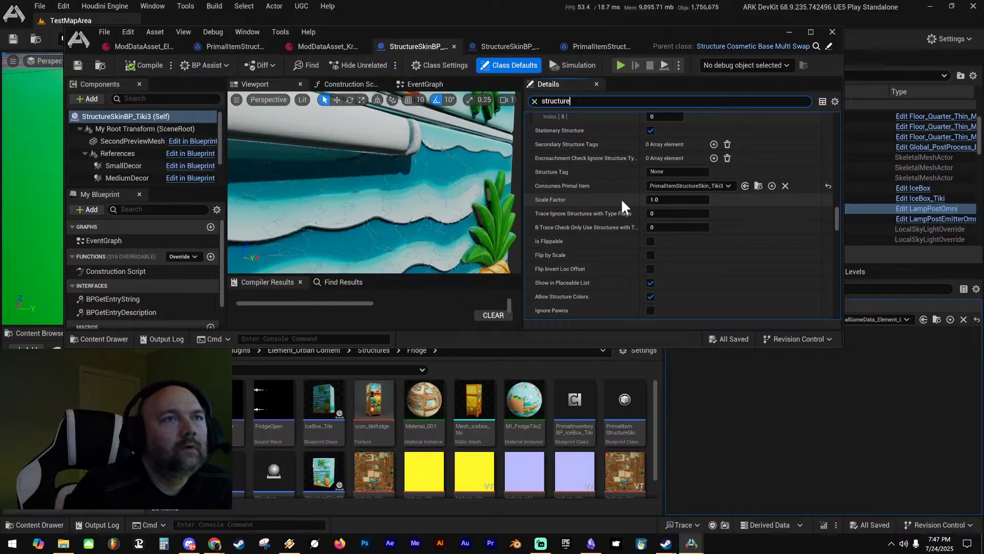
pyautogui.scroll(-8, 620, 199)
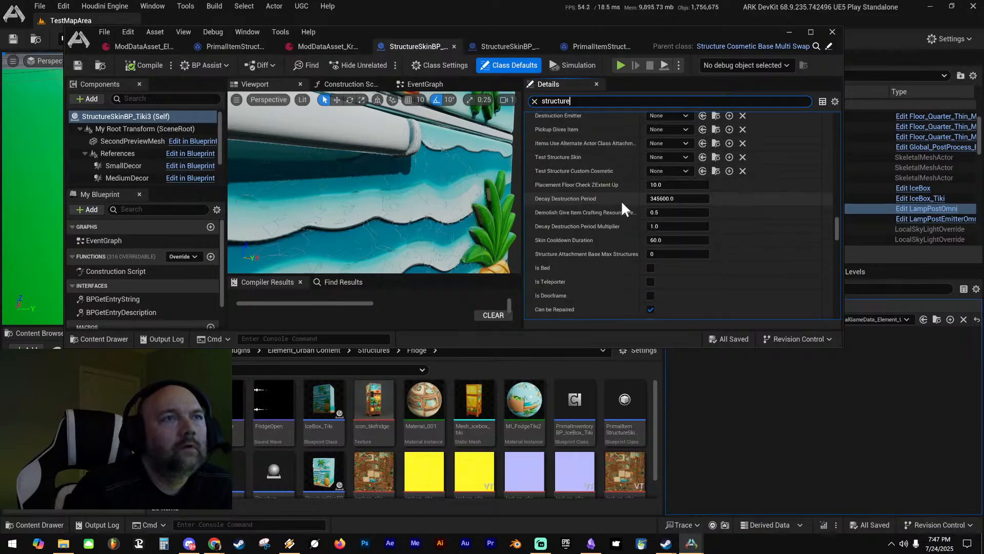
pyautogui.scroll(-8, 620, 200)
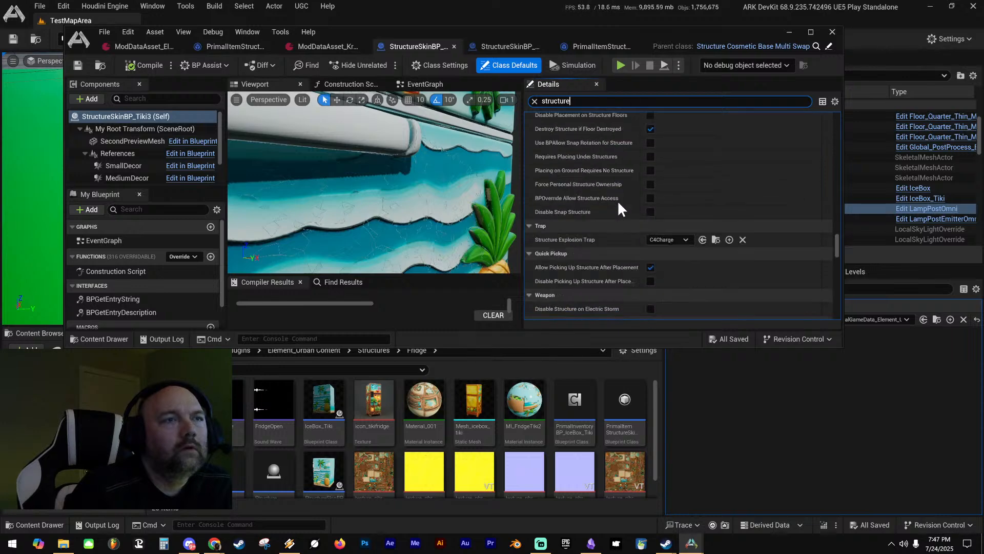
pyautogui.scroll(-8, 617, 200)
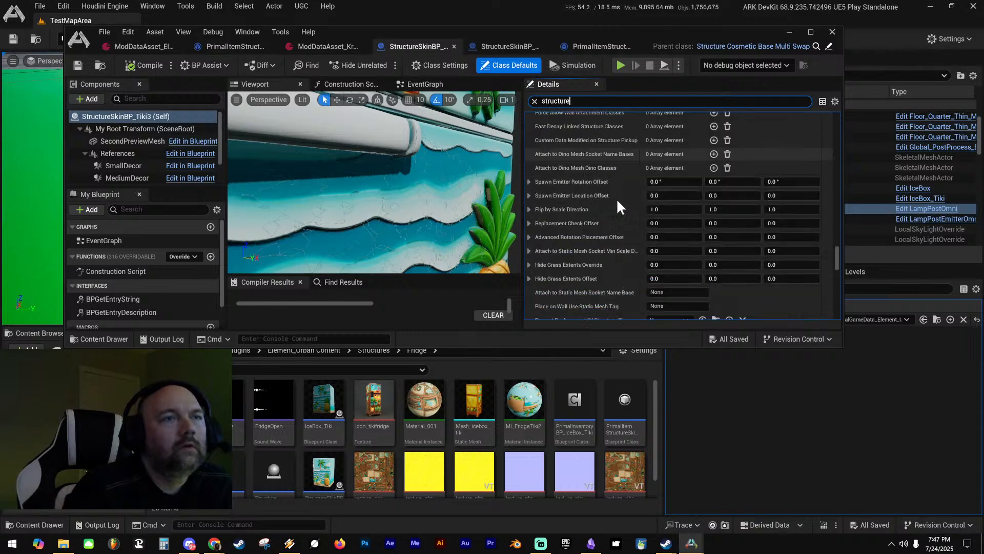
pyautogui.scroll(-3, 617, 205)
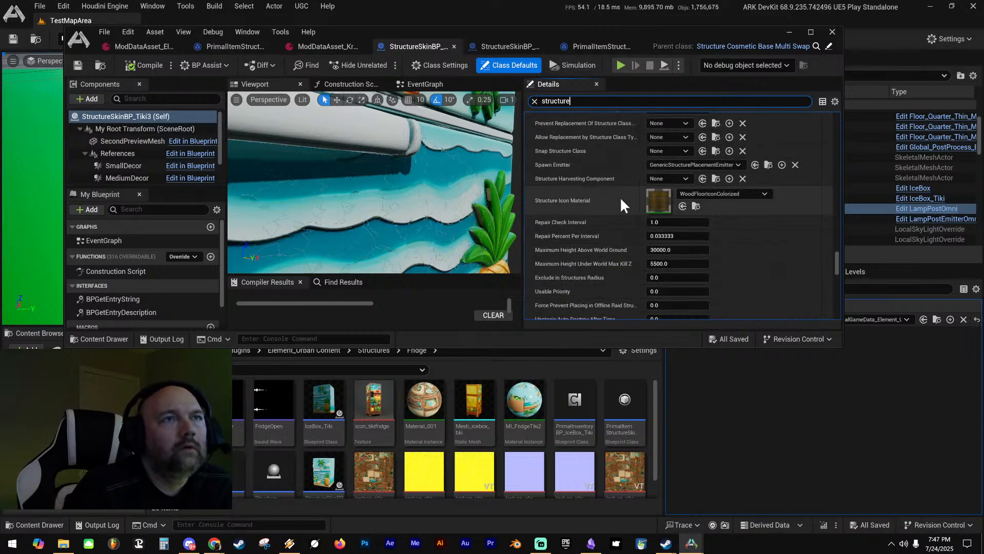
pyautogui.scroll(-10, 620, 196)
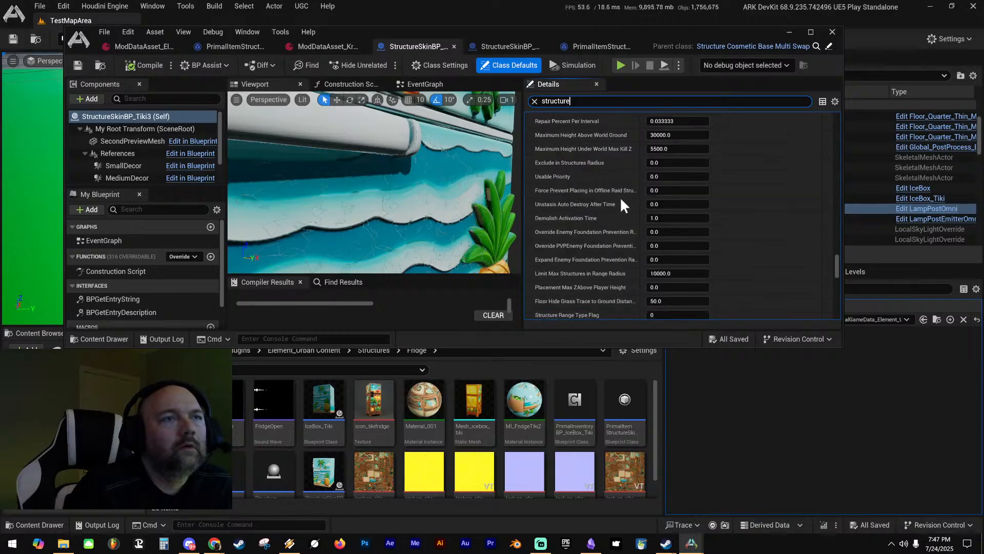
pyautogui.scroll(-8, 621, 200)
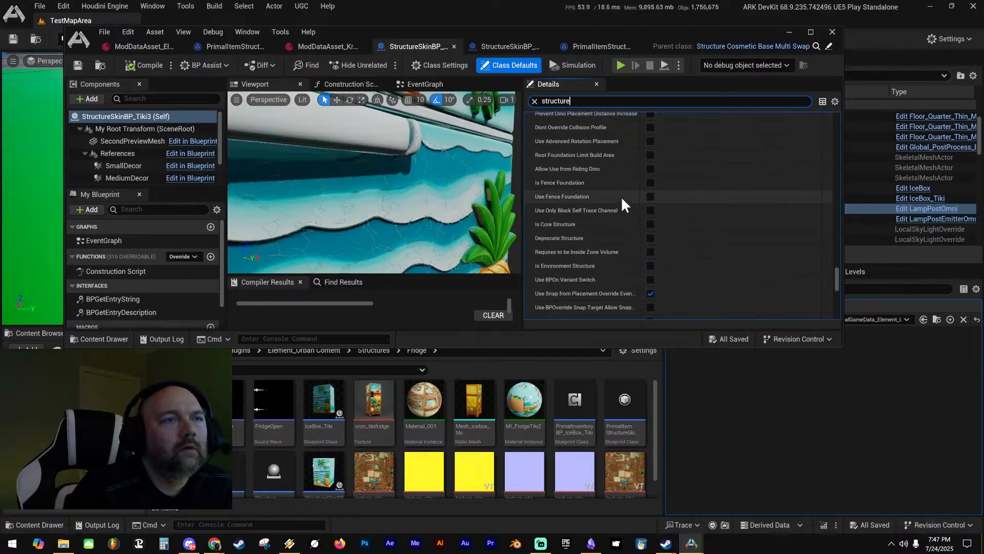
pyautogui.scroll(-6, 623, 195)
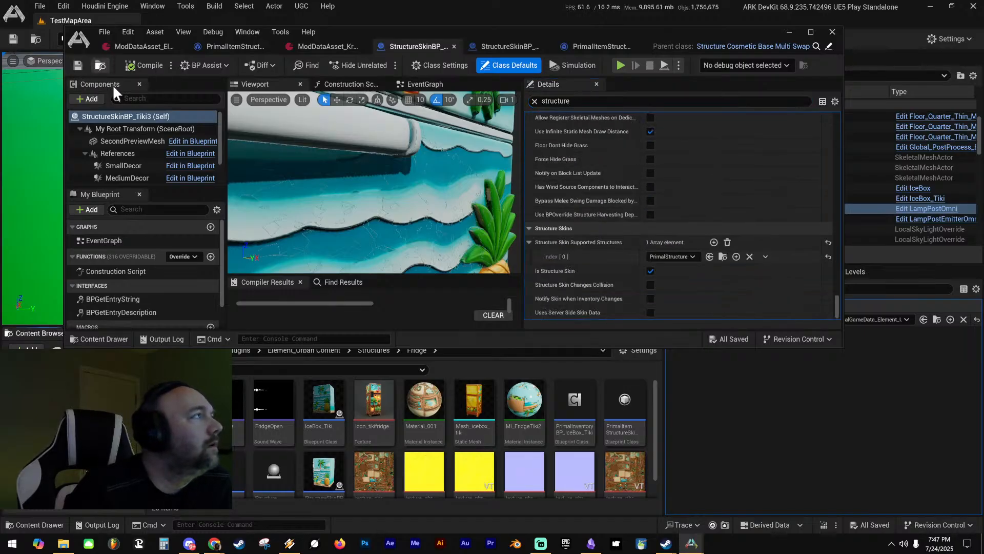
# Clear the property filter and inspect the details of the References, SecondPreviewMesh and My Static Mesh components
pyautogui.click(144, 155)
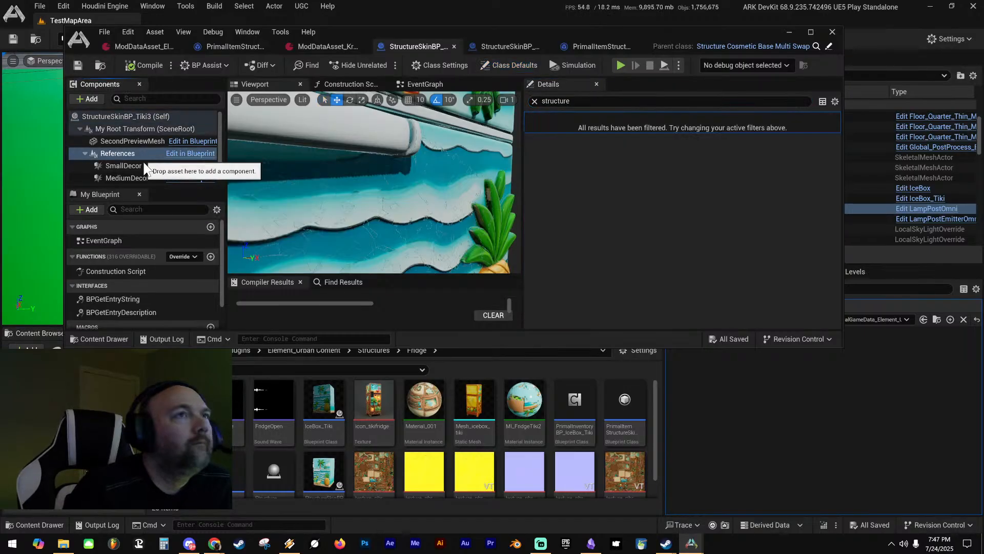
pyautogui.click(534, 101)
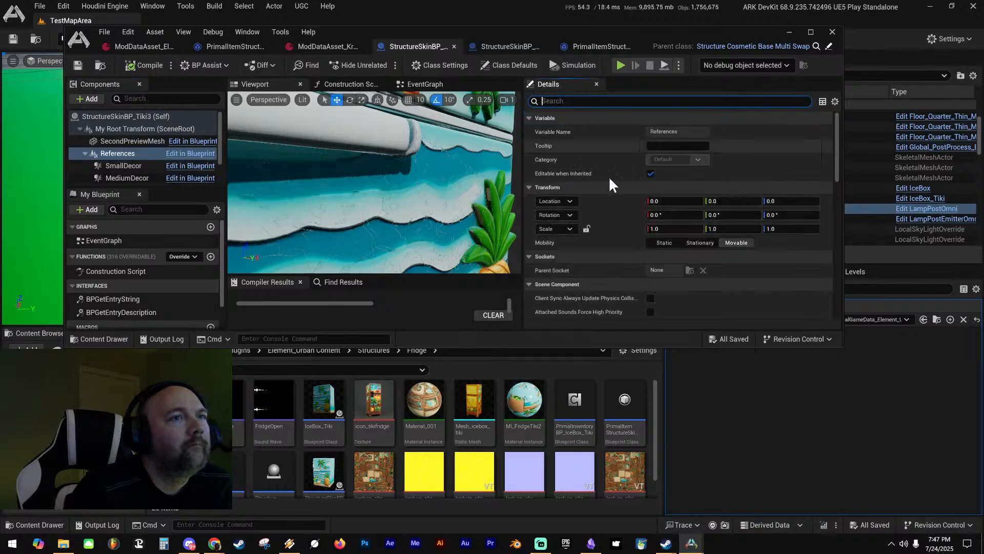
pyautogui.scroll(-10, 604, 263)
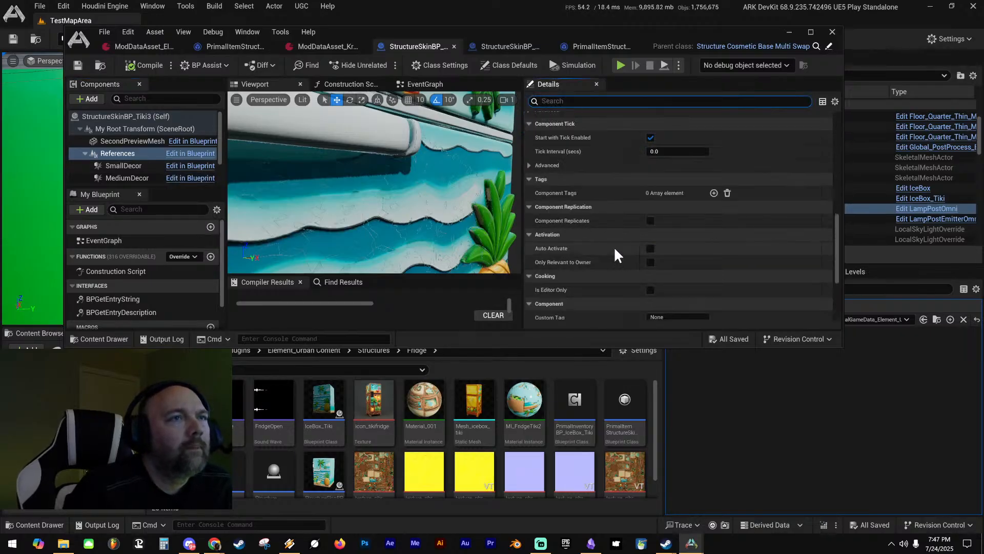
pyautogui.scroll(3, 613, 251)
pyautogui.click(137, 140)
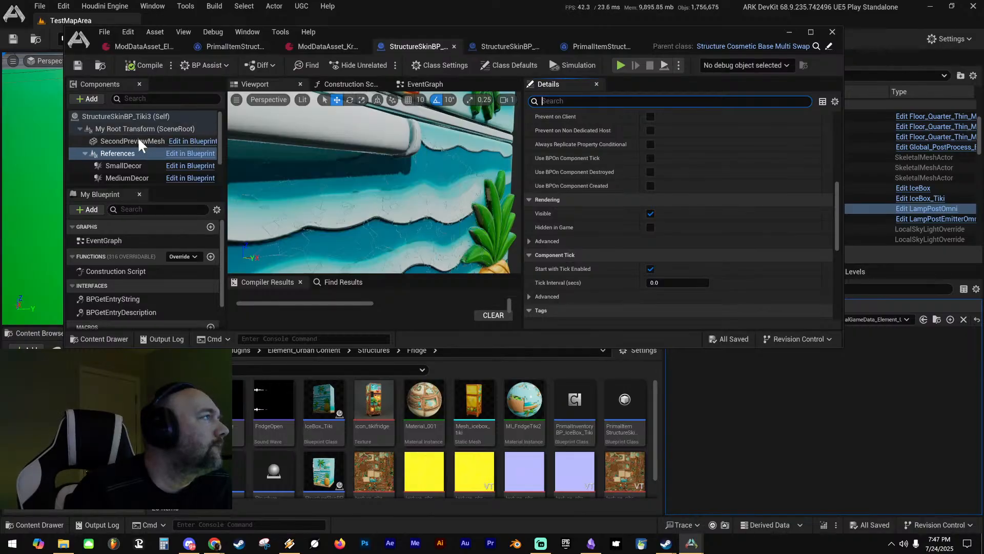
pyautogui.scroll(-3, 143, 163)
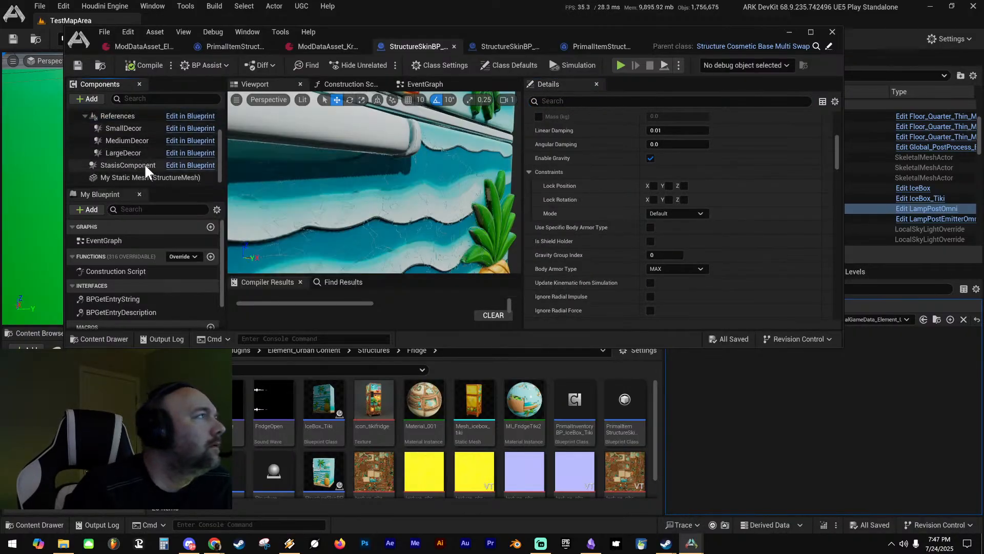
pyautogui.click(134, 177)
pyautogui.scroll(3, 139, 149)
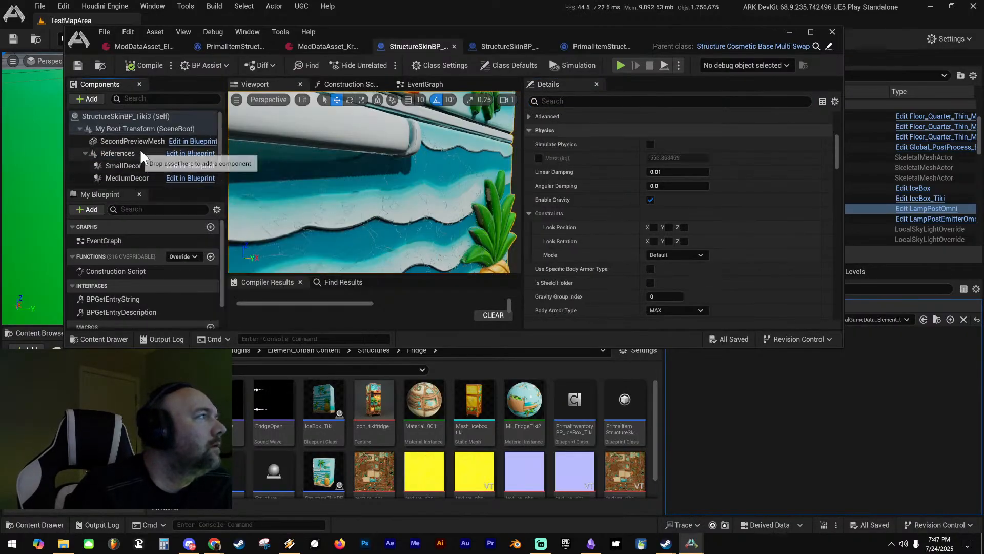
# Filter the blueprint's class defaults by "desc", widen the property name column, and examine the descriptive name settings
pyautogui.click(174, 116)
pyautogui.click(584, 102)
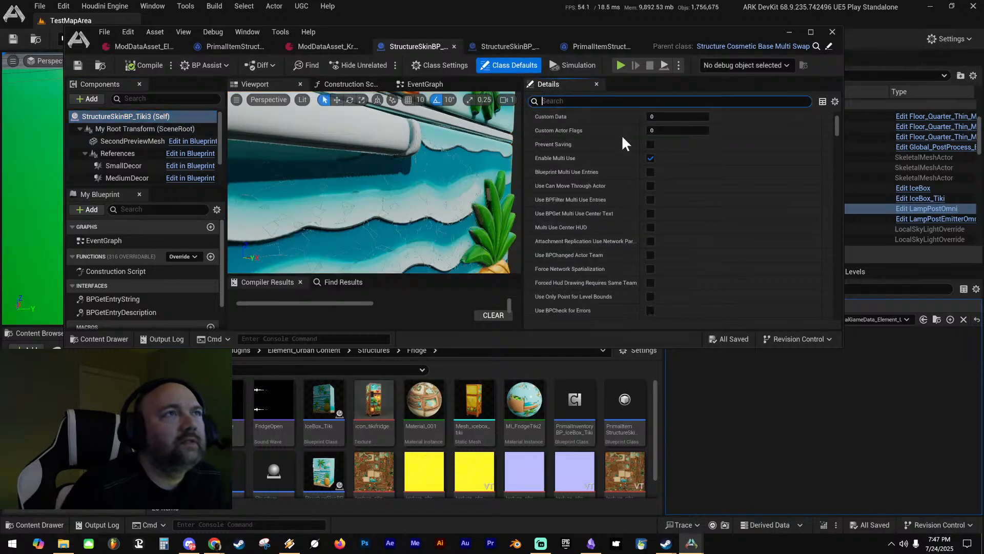
pyautogui.write('desc')
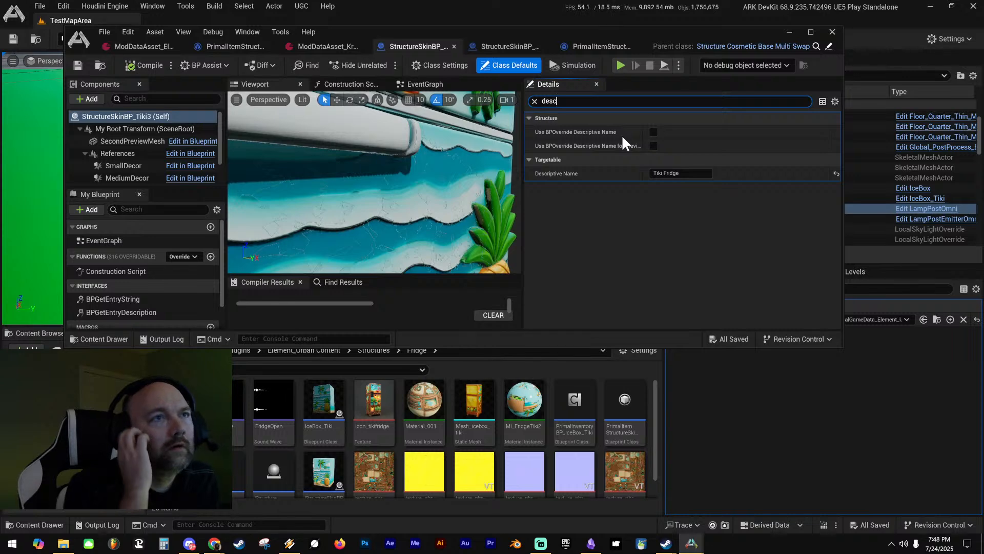
pyautogui.press('BackSpace')
pyautogui.press('BackSpace')
pyautogui.press('BackSpace')
pyautogui.press('BackSpace')
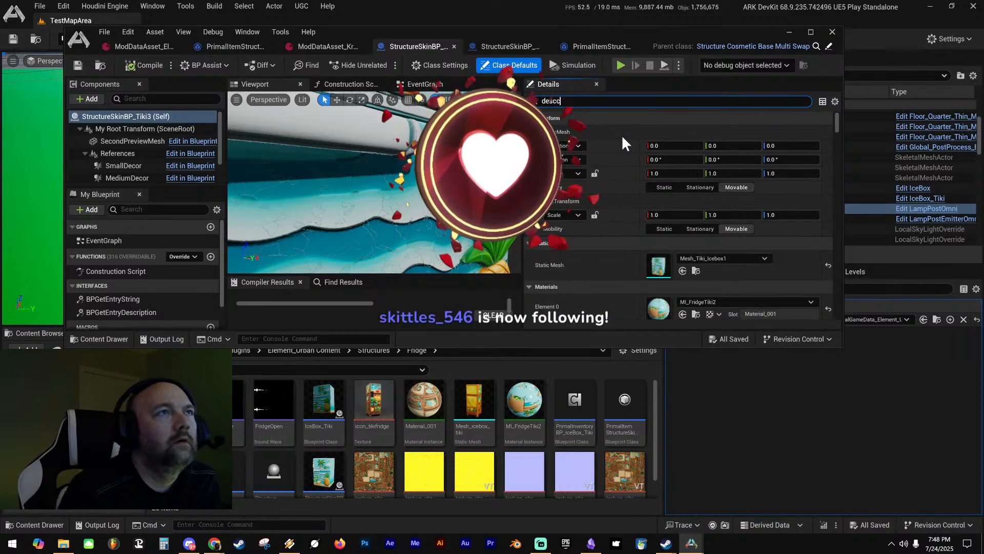
pyautogui.write('desc')
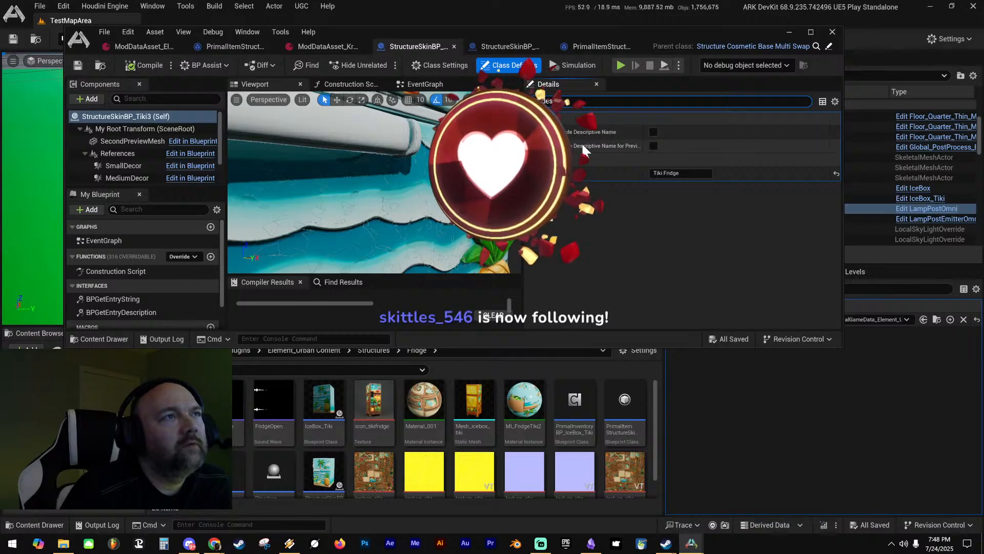
pyautogui.moveTo(643, 147); pyautogui.dragTo(702, 146)
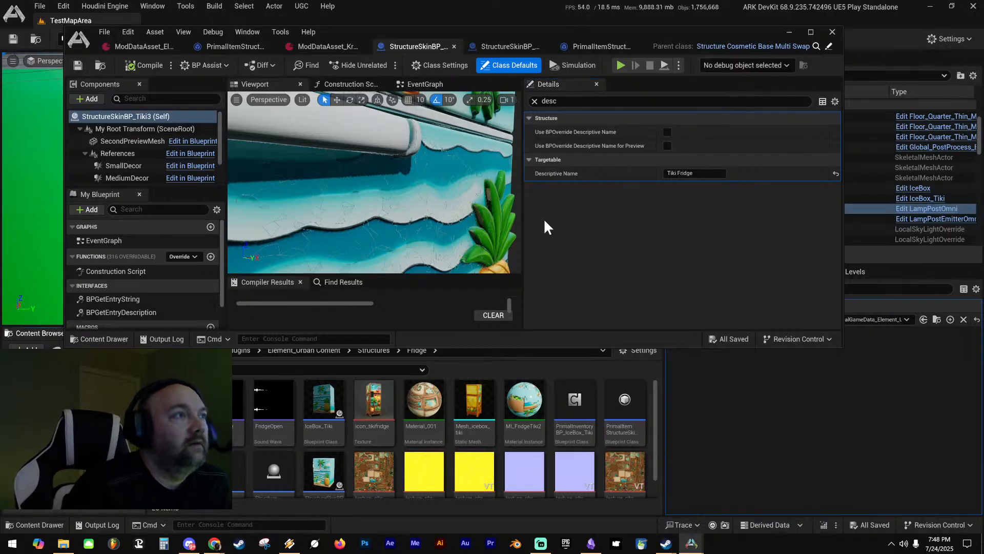
# Clear the "desc" filter and bring the whole fridge model into view in the blueprint preview
pyautogui.click(534, 101)
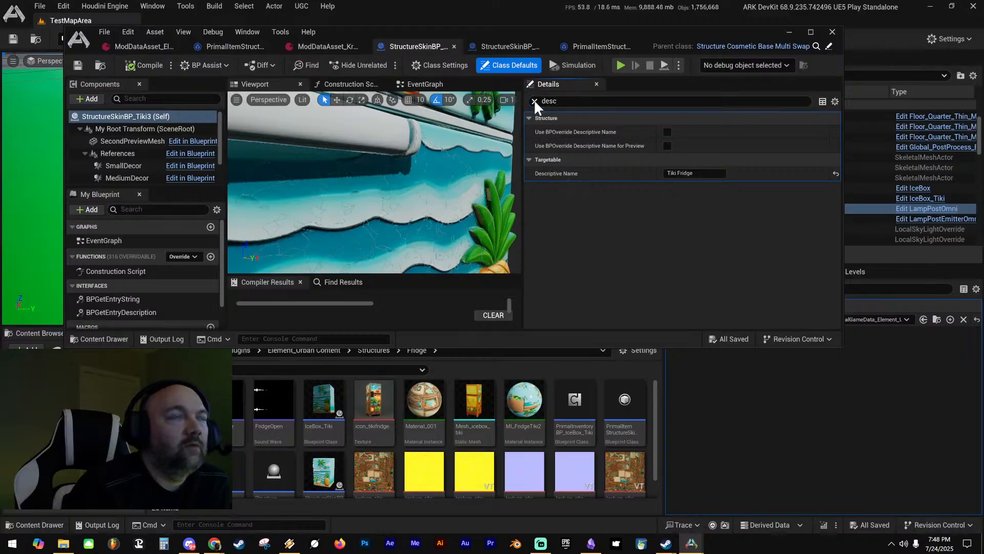
pyautogui.scroll(-10, 374, 182)
pyautogui.scroll(2, 375, 182)
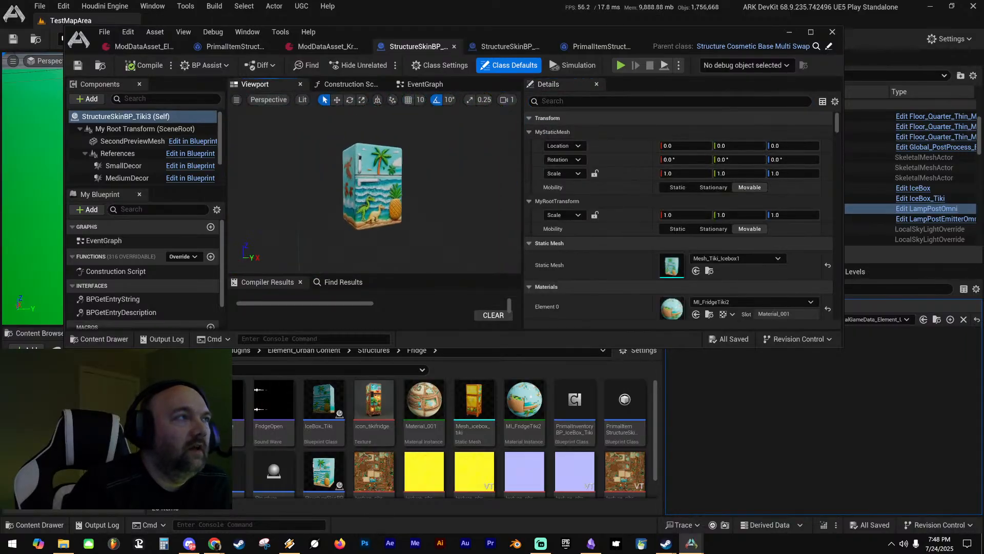
# Try Material_001 on the fridge mesh's material Element 0 and reassign MI_FridgeTiki2 to it
pyautogui.scroll(-2, 609, 272)
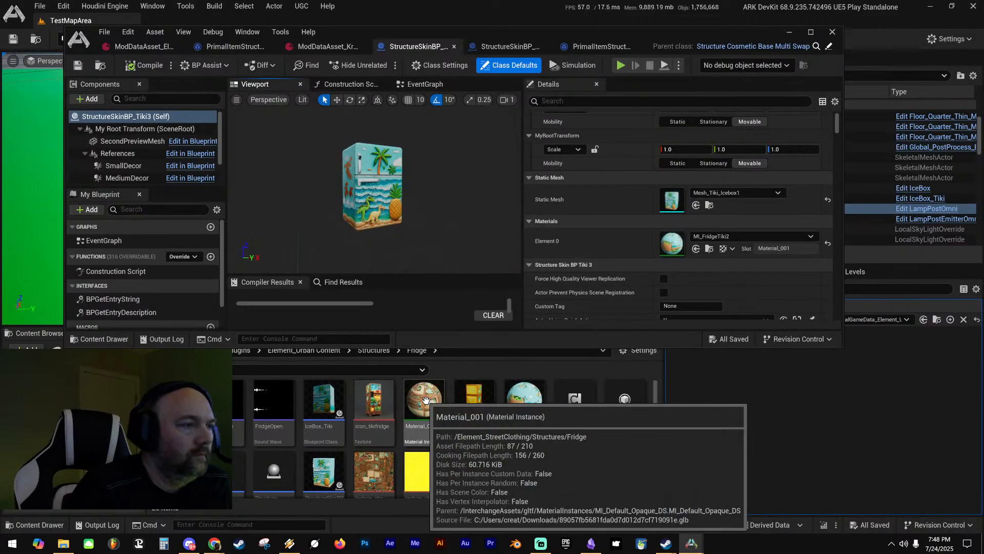
pyautogui.moveTo(424, 410); pyautogui.dragTo(674, 244)
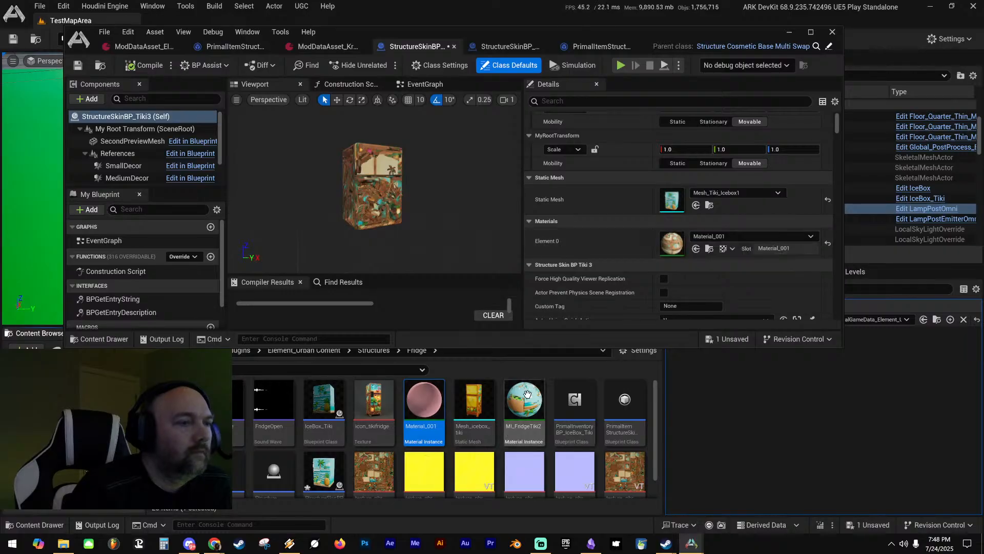
pyautogui.moveTo(523, 402); pyautogui.dragTo(674, 241)
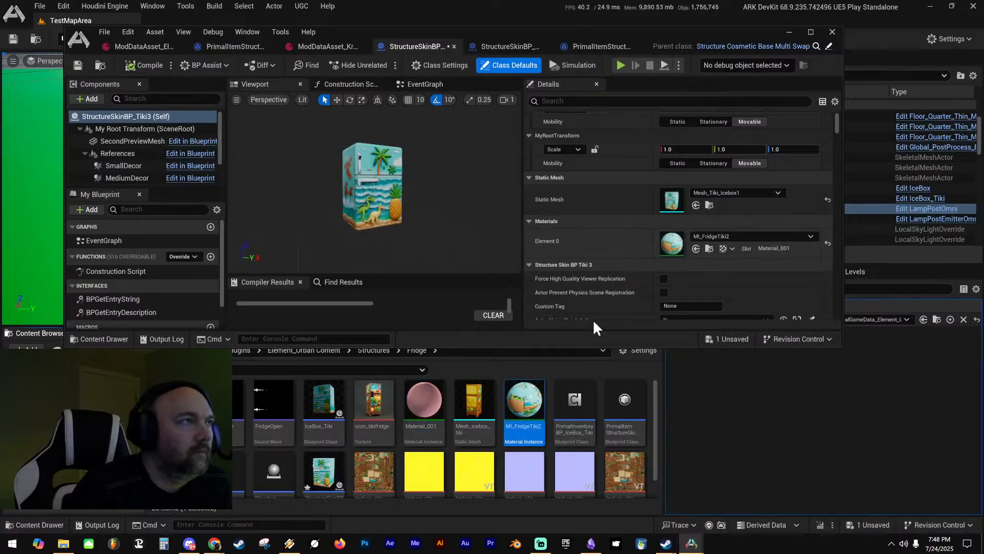
# Enable the AnisotropyStrength override in the MI_FridgeTiki2 material instance and review its configuration, metallic roughness and normal parameters
pyautogui.doubleClick(522, 405)
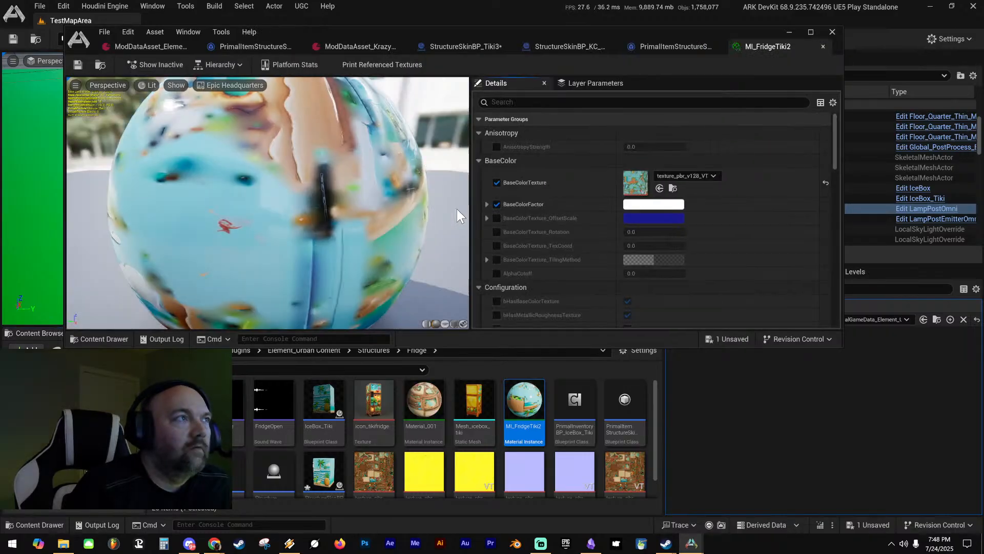
pyautogui.scroll(-5, 384, 201)
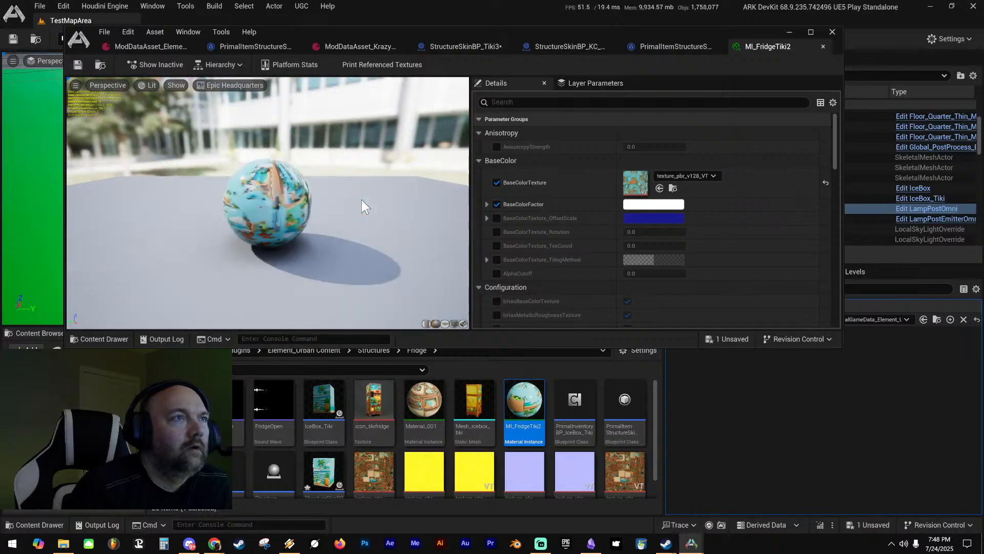
pyautogui.click(496, 147)
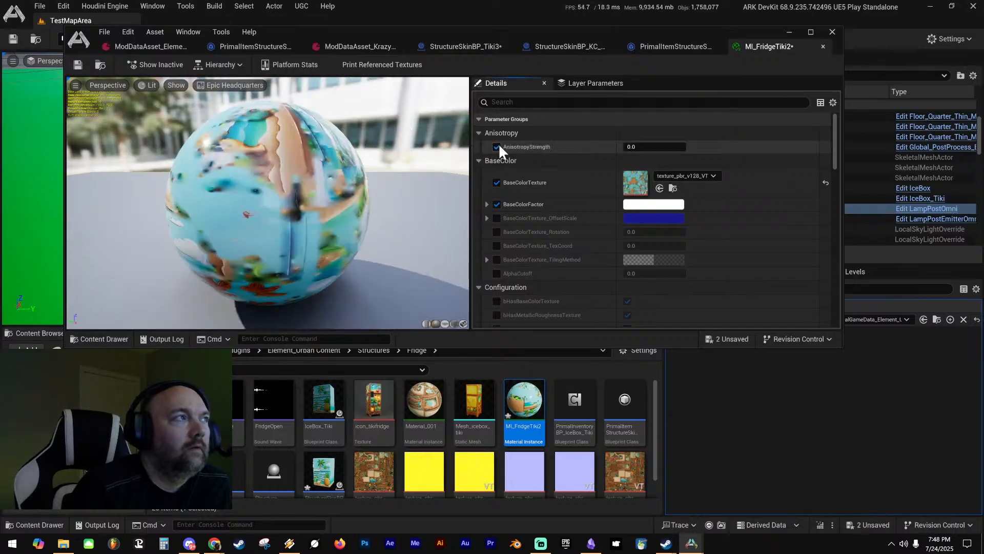
pyautogui.scroll(-3, 523, 246)
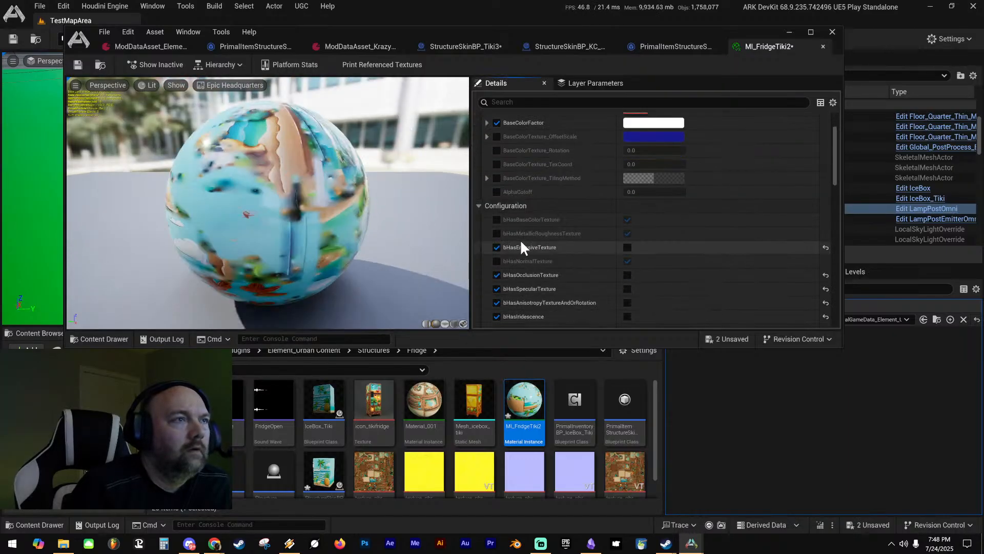
pyautogui.scroll(-3, 548, 252)
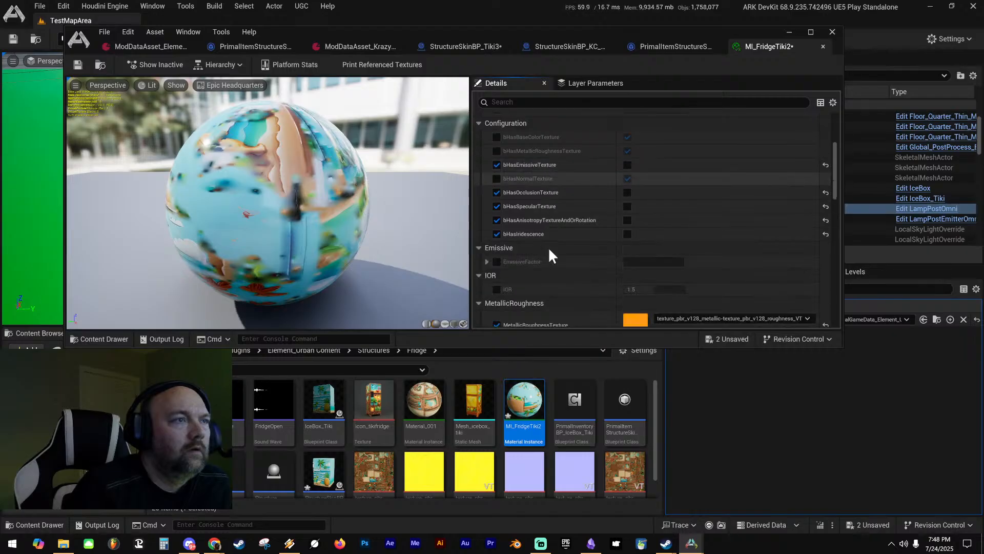
pyautogui.scroll(-8, 547, 246)
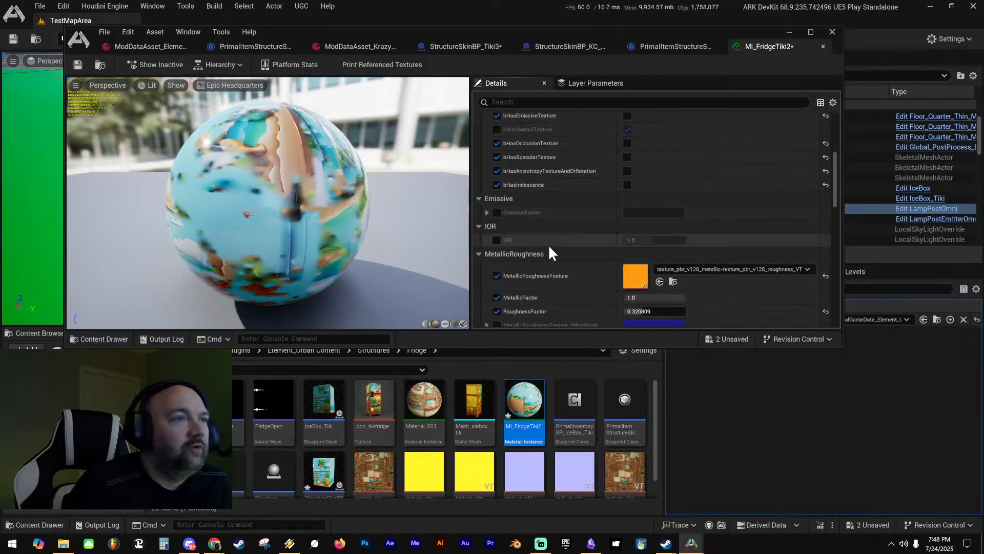
pyautogui.scroll(1, 558, 245)
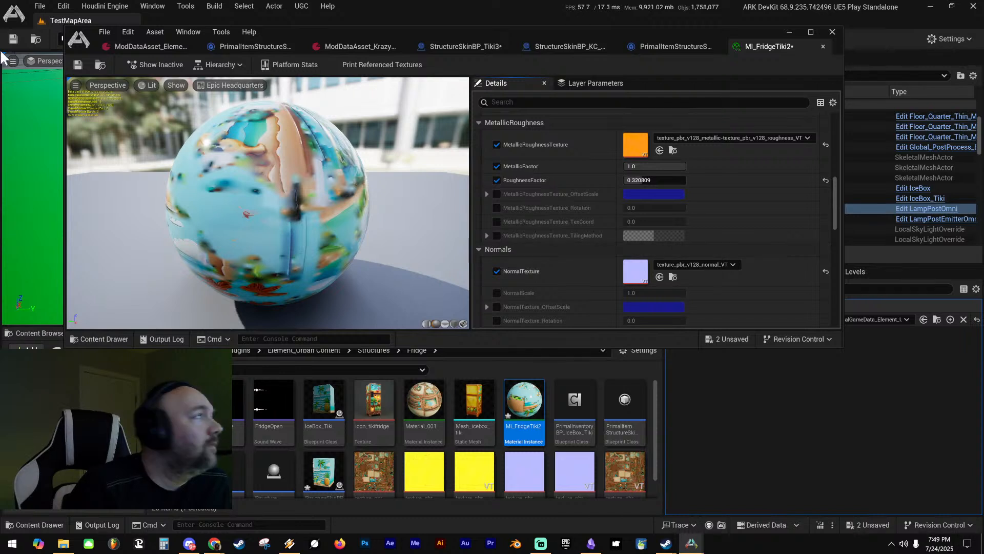
# Set the RoughnessFactor of MI_FridgeTiki2 to about 0.30, save the material instance and close it
pyautogui.click(78, 65)
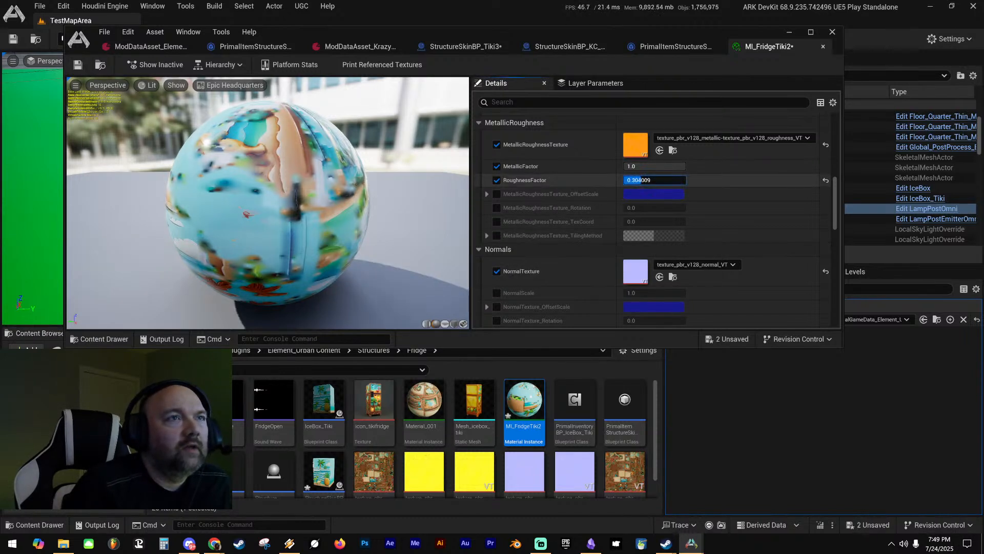
pyautogui.click(78, 65)
pyautogui.click(823, 46)
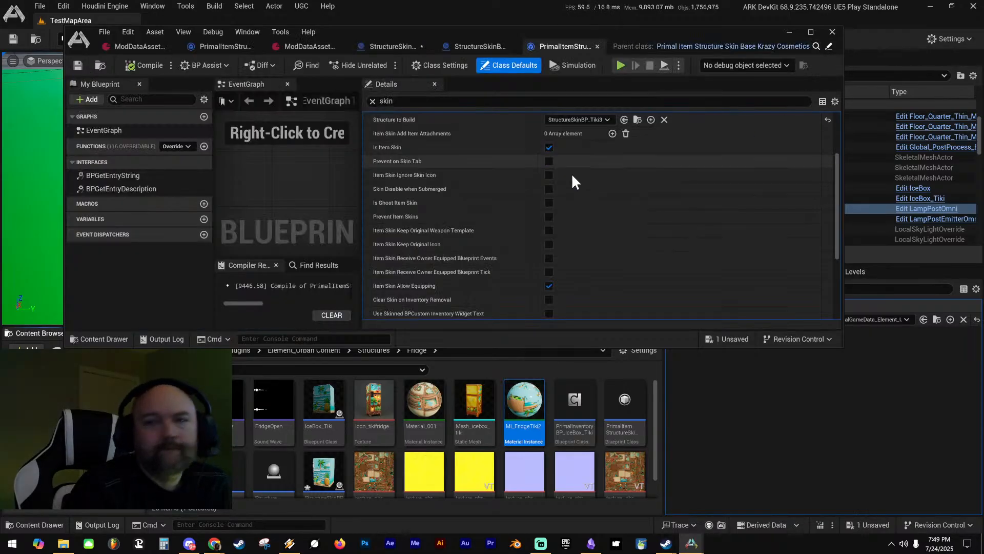
# Clear the "skin" property filter of PrimalItemStructureSkin_Tiki3, return to StructureSkinBP_Tiki3 and save its changes
pyautogui.click(372, 101)
pyautogui.moveTo(361, 154); pyautogui.dragTo(499, 153)
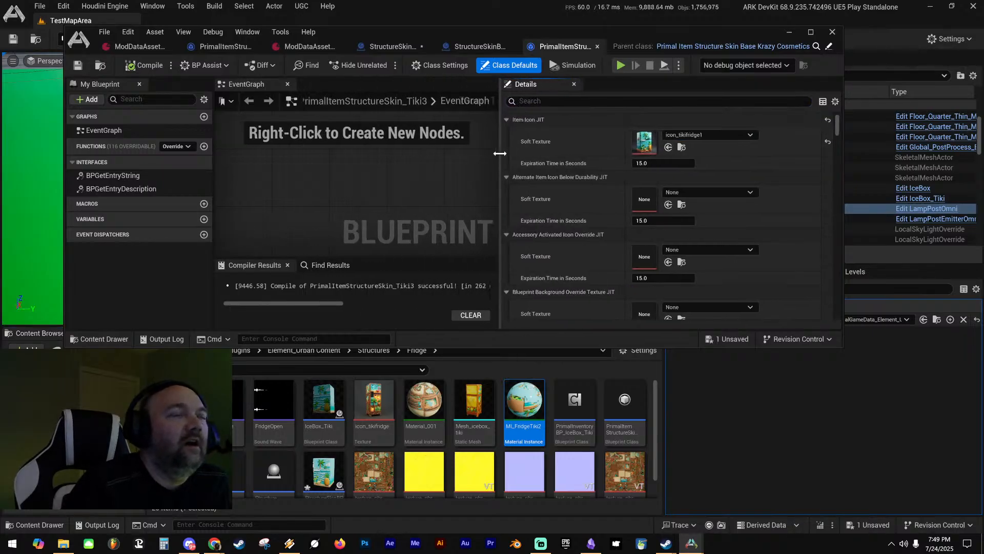
pyautogui.click(379, 47)
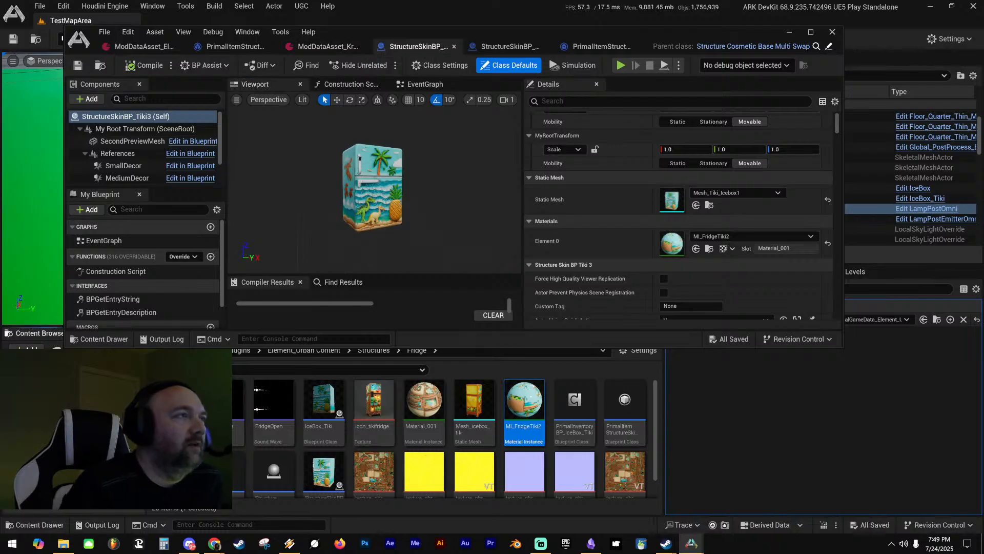
pyautogui.moveTo(374, 182)
pyautogui.mouseDown(button='right')
pyautogui.moveTo(435, 184)
pyautogui.moveTo(372, 183)
pyautogui.mouseUp(button='right')
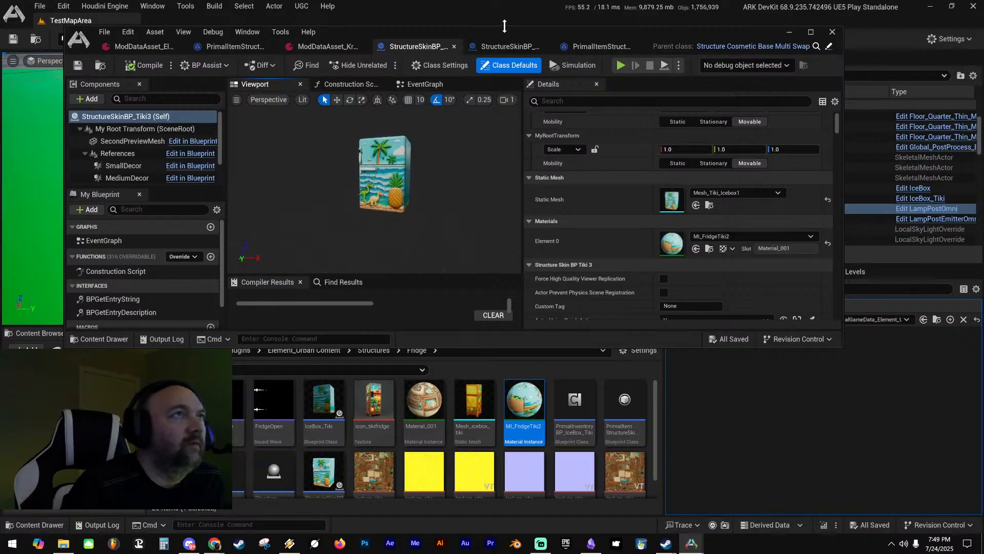
# Start a play test of the map and assign the custom Tiki Fridge cosmetic to the third hotbar slot
pyautogui.moveTo(516, 30); pyautogui.dragTo(983, 67)
pyautogui.moveTo(333, 190); pyautogui.dragTo(422, 111, button='right')
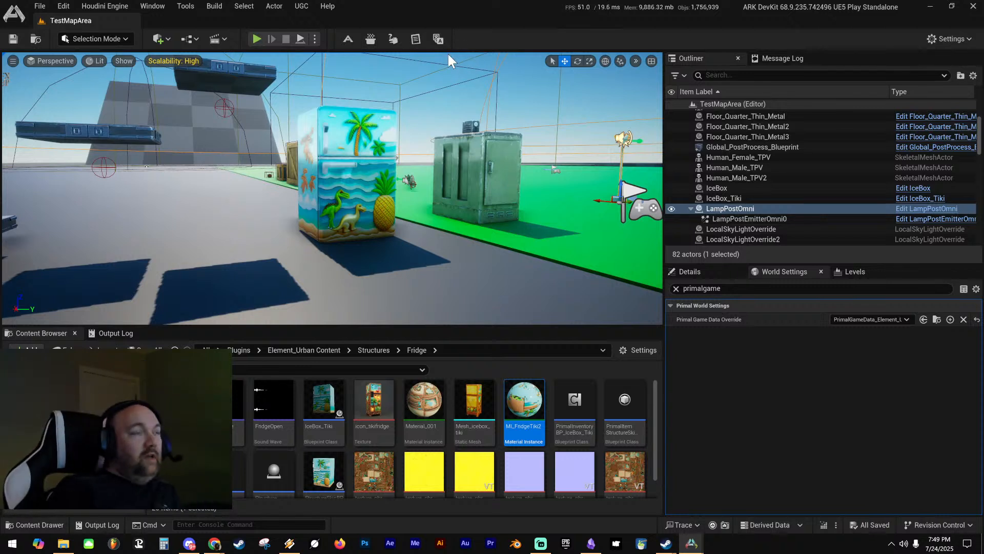
pyautogui.hotkey('alt', 'p')
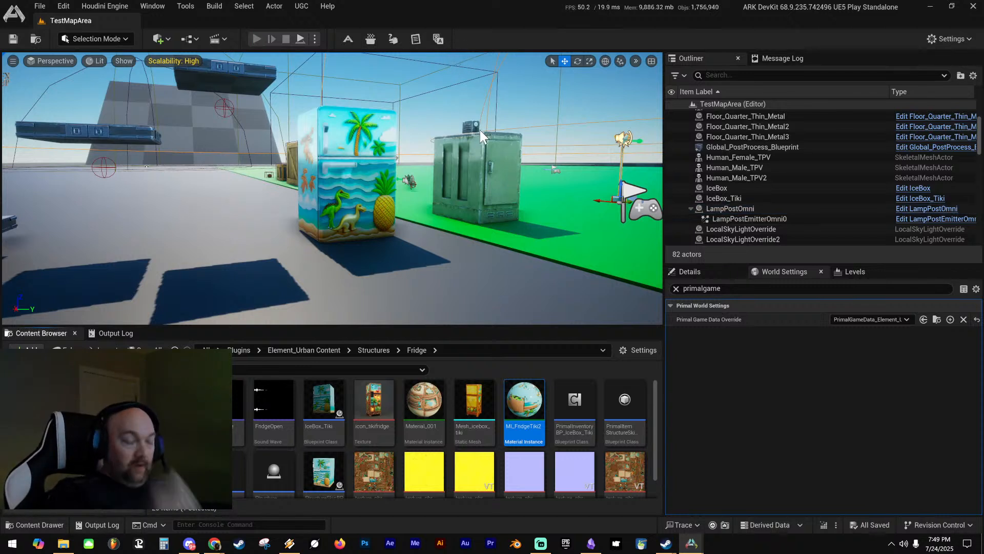
pyautogui.press('i')
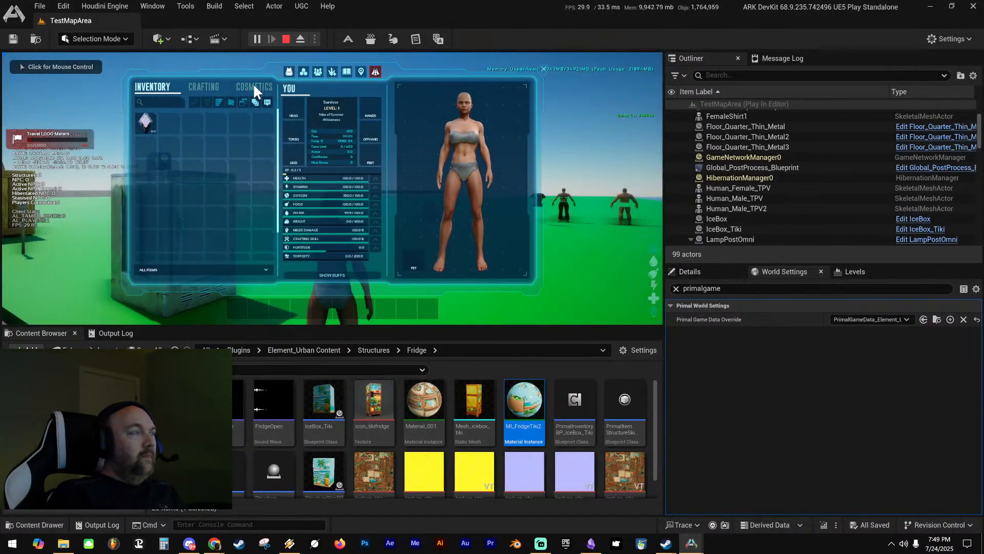
pyautogui.click(253, 86)
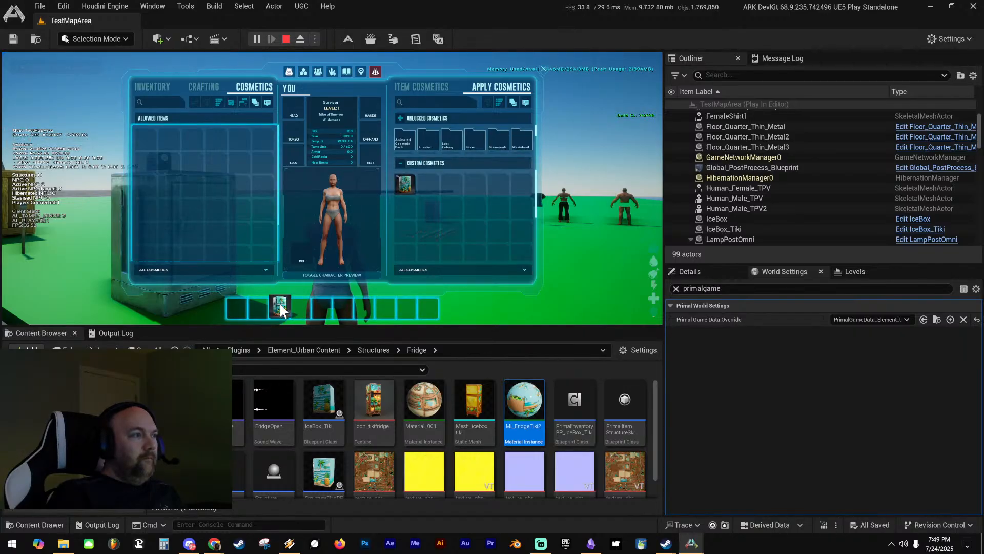
pyautogui.press('i')
# Try to apply the Tiki Fridge skin to the placed green icebox from different positions, and end the play test
pyautogui.press('3')
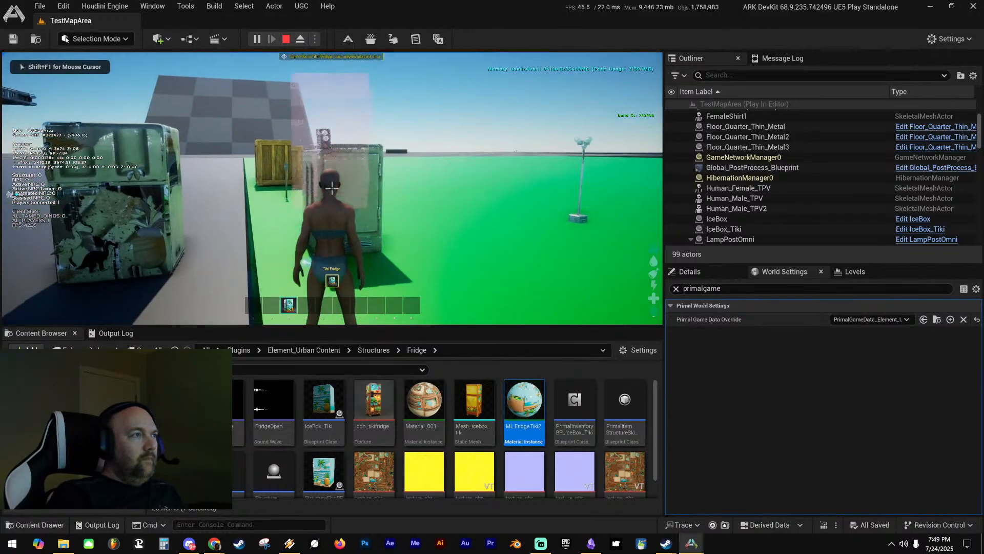
pyautogui.press('w')
pyautogui.press('d')
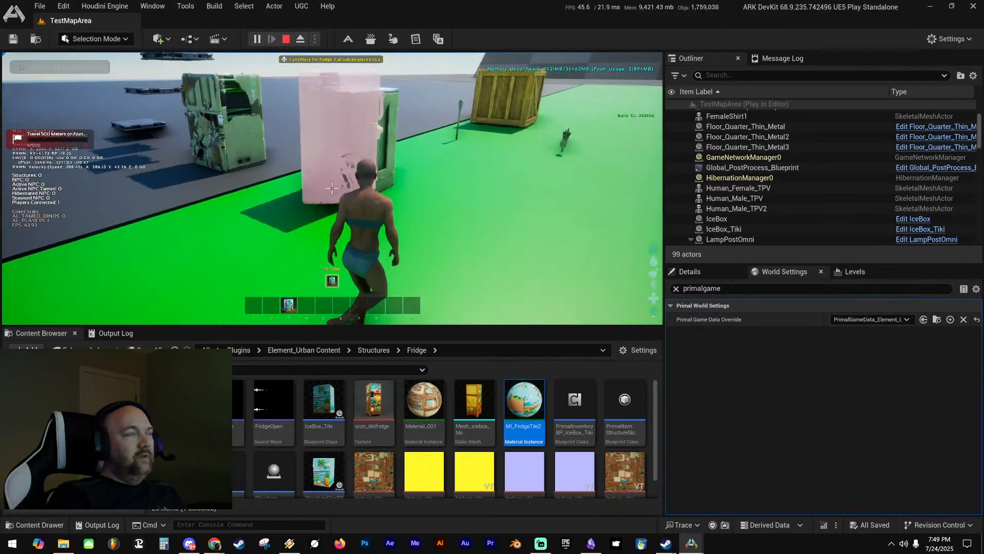
pyautogui.press('a')
pyautogui.press('s')
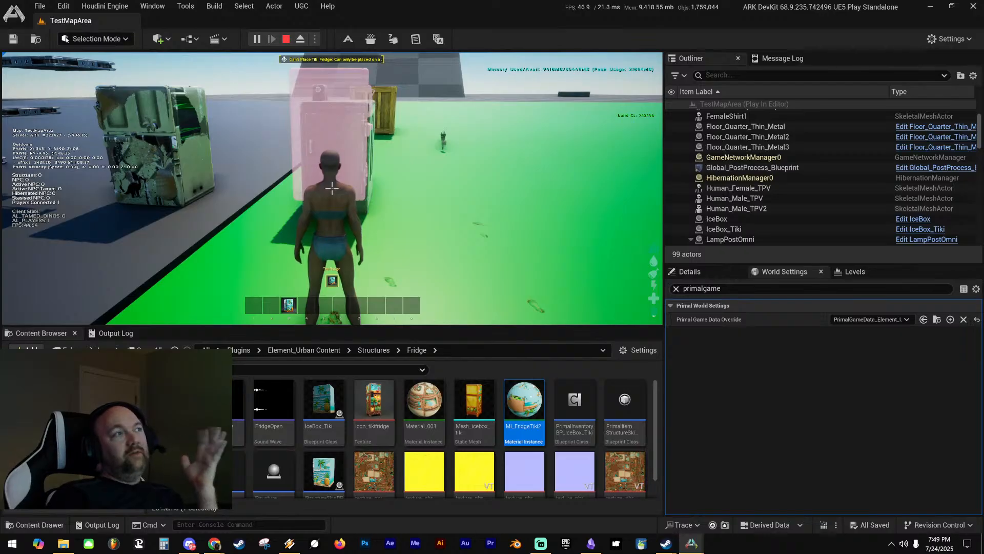
pyautogui.press('Escape')
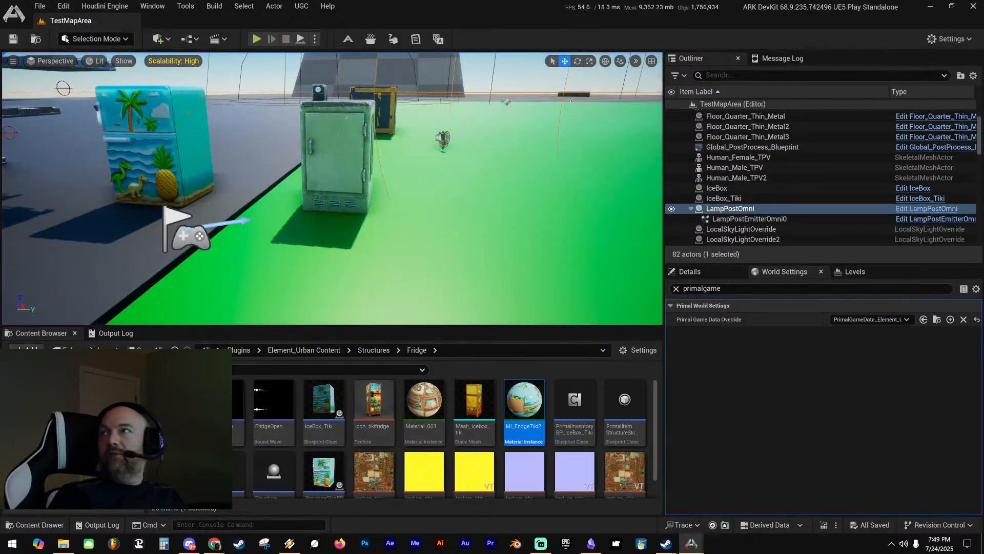
# Review the Element mod data asset from its Structures section down to the Tiki Fridge custom cosmetic entry and its Apply to Classes list
pyautogui.moveTo(983, 61); pyautogui.dragTo(499, 41)
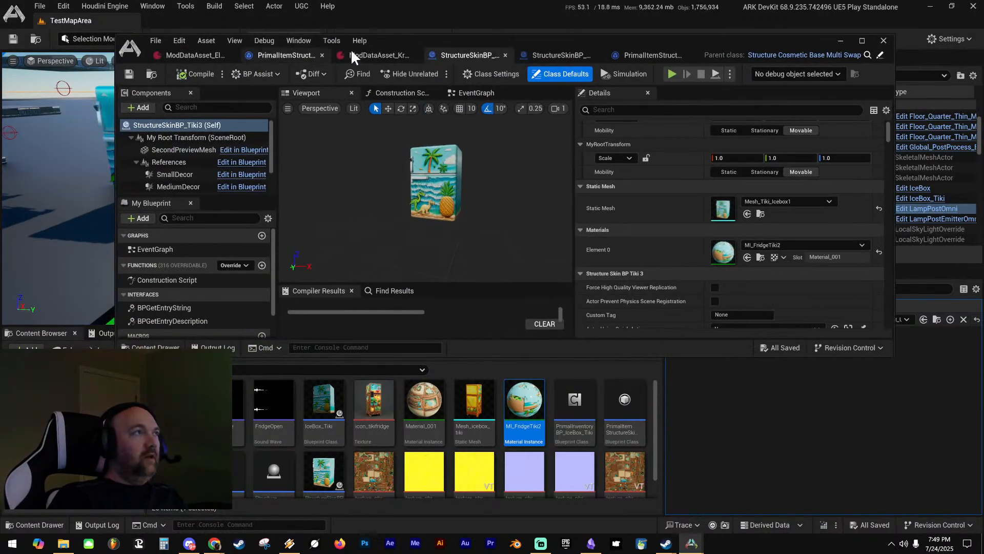
pyautogui.click(189, 53)
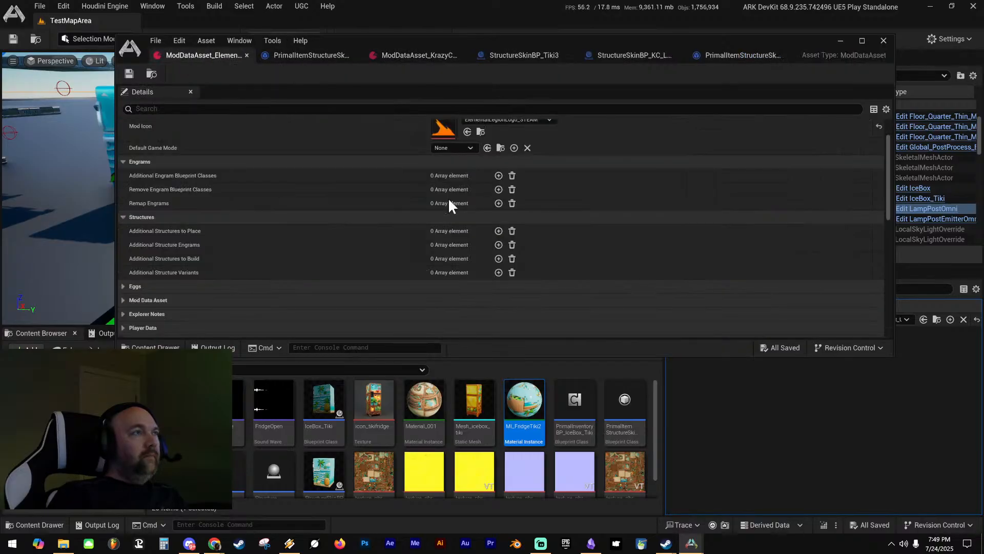
pyautogui.scroll(-10, 328, 169)
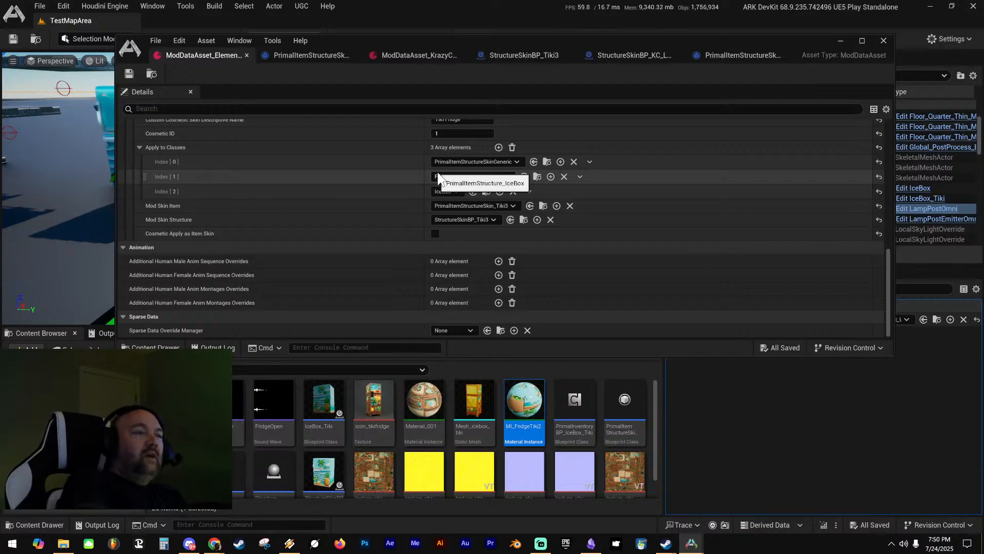
pyautogui.scroll(8, 387, 226)
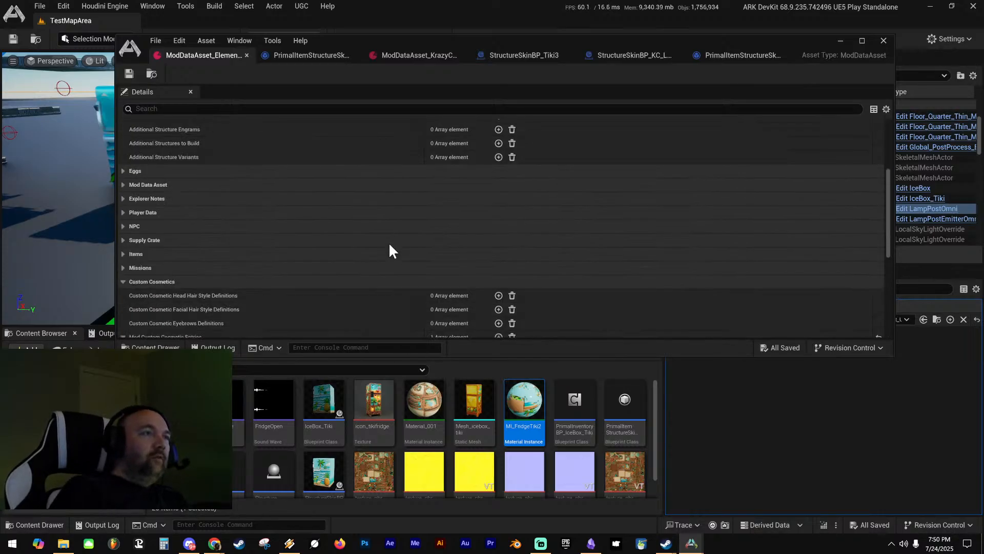
pyautogui.scroll(5, 377, 249)
pyautogui.scroll(-3, 370, 250)
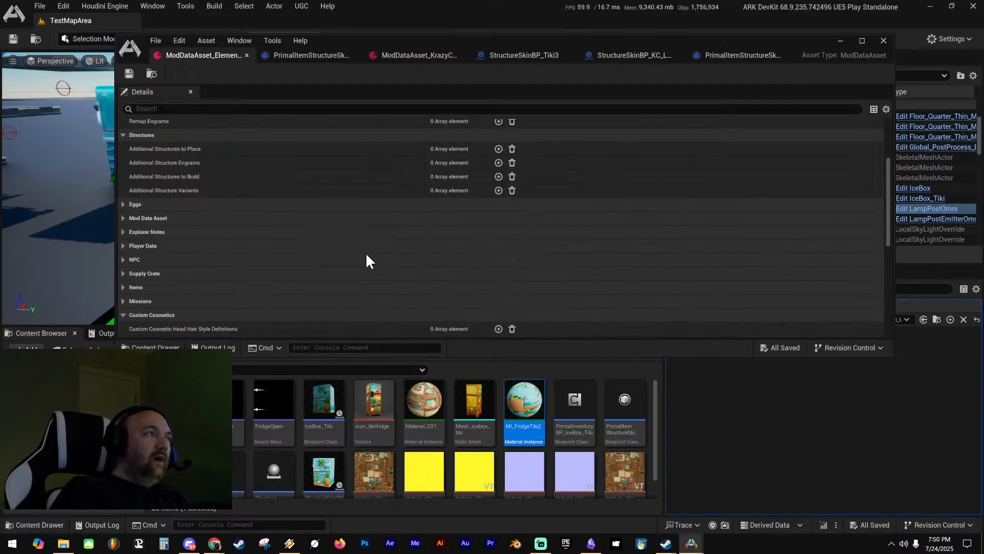
pyautogui.scroll(-10, 367, 255)
pyautogui.scroll(5, 370, 257)
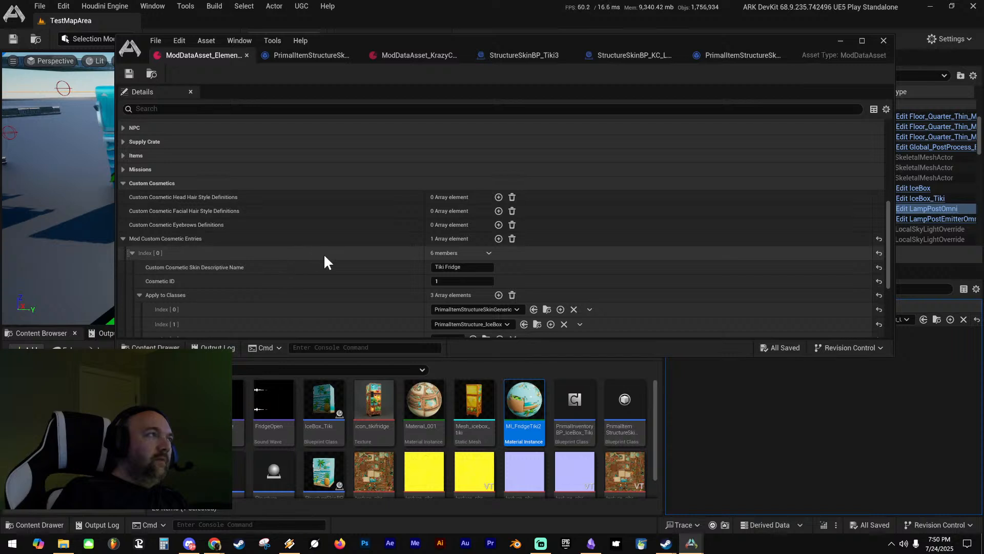
# Inspect the mod data asset's Items and NPC sections, and recheck the Tiki Fridge entry's target classes, skin item and skin structure
pyautogui.click(123, 156)
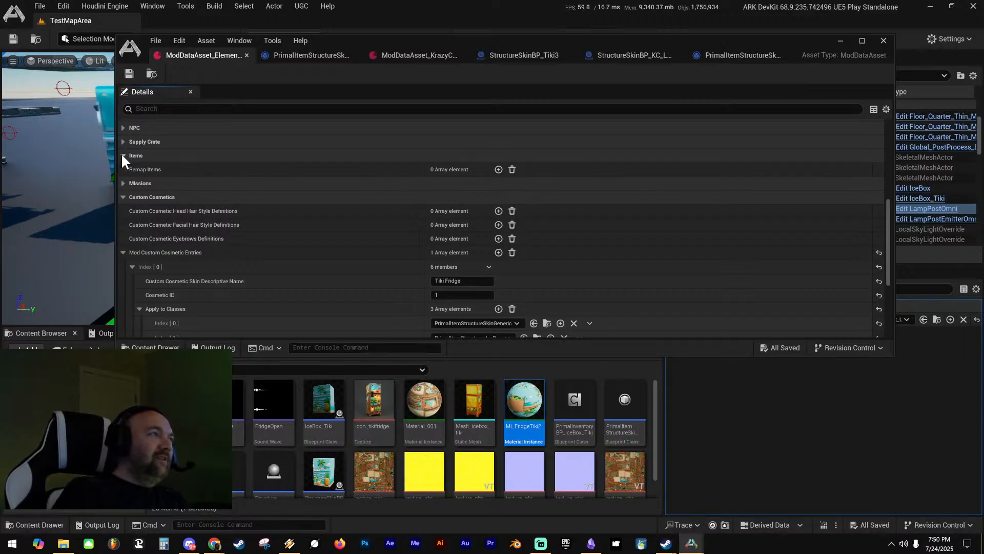
pyautogui.click(123, 155)
pyautogui.click(124, 128)
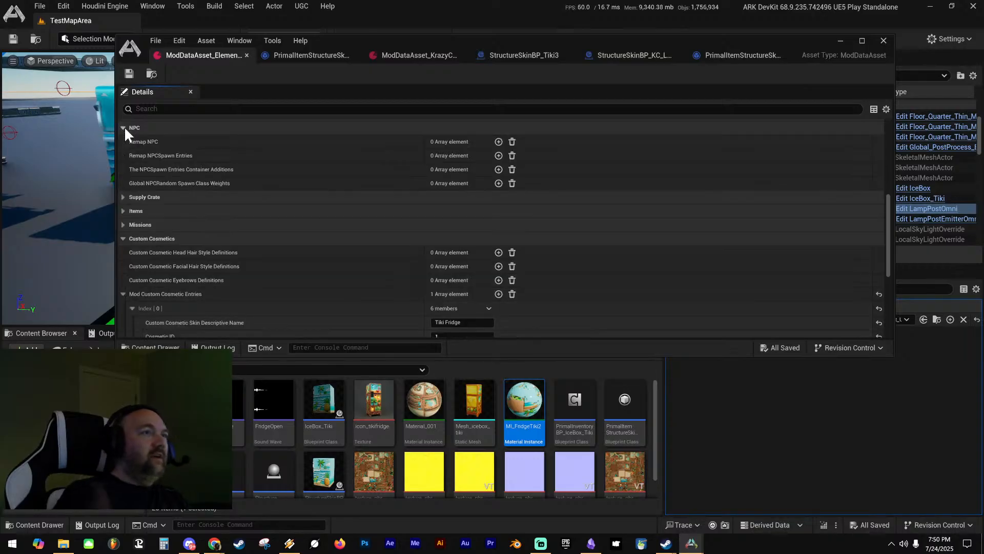
pyautogui.click(123, 127)
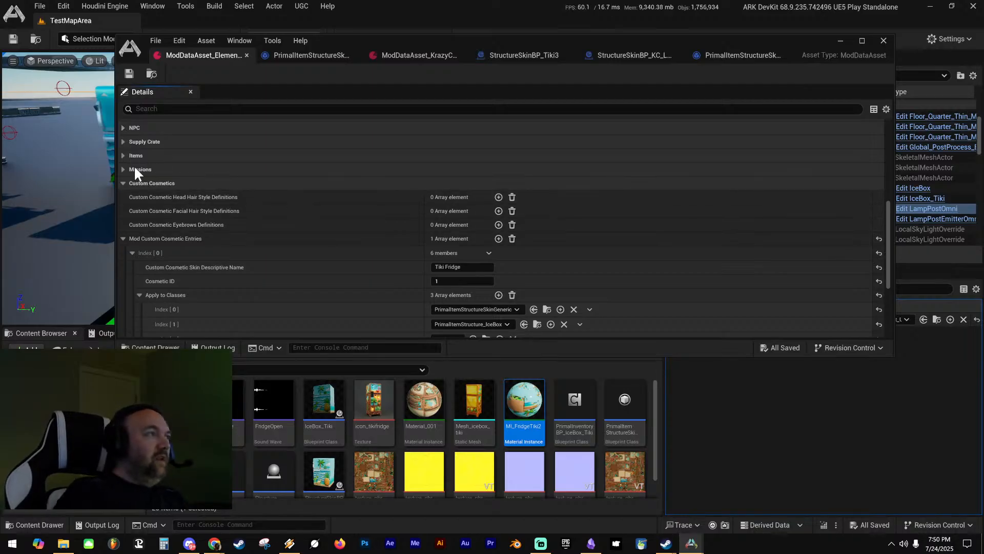
pyautogui.click(123, 155)
pyautogui.click(122, 155)
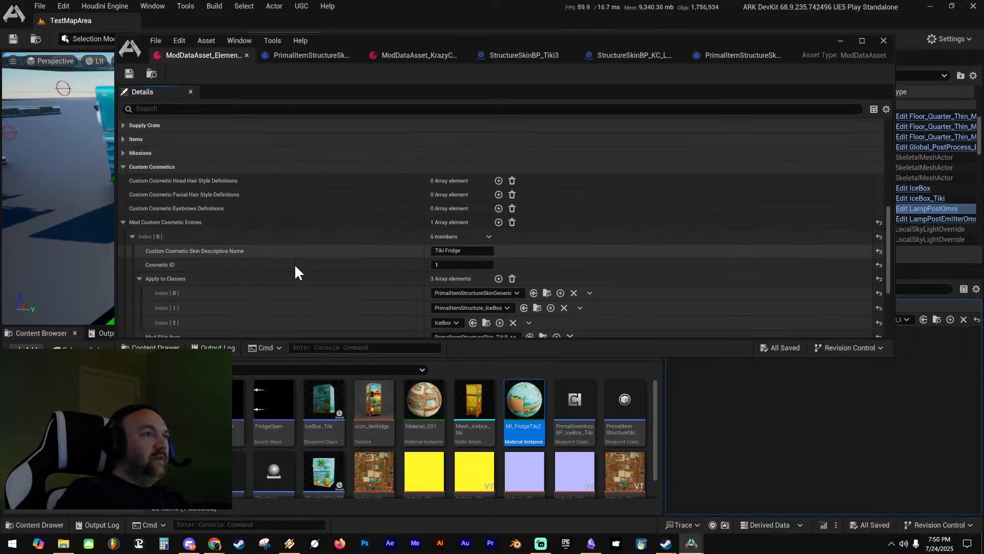
pyautogui.scroll(-4, 297, 263)
pyautogui.scroll(-2, 301, 263)
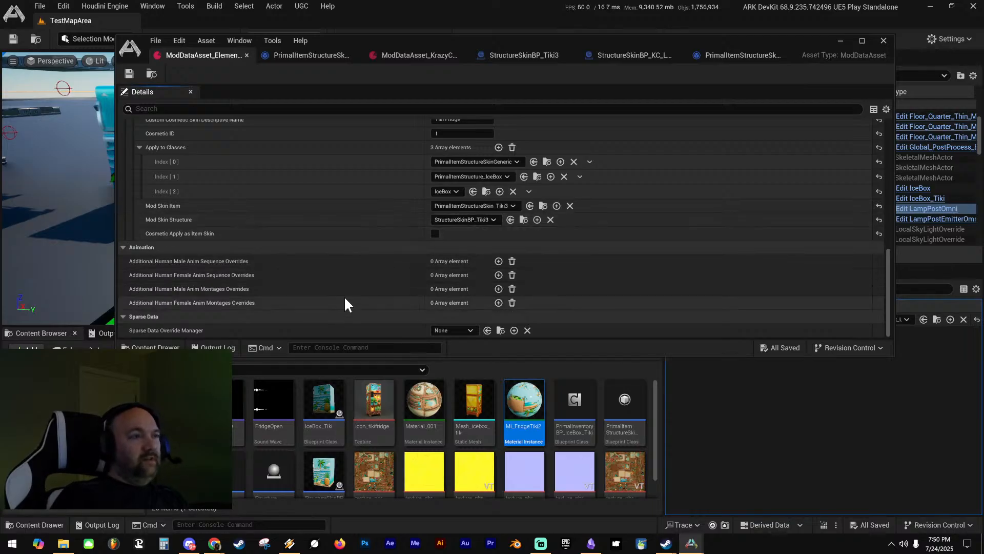
pyautogui.moveTo(721, 40); pyautogui.dragTo(684, 51)
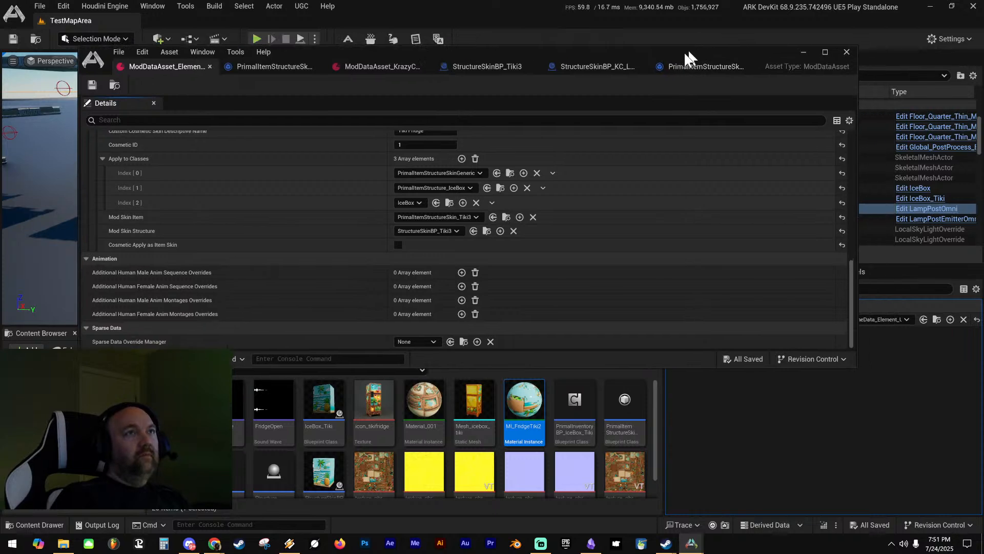
# Inspect the StructureSkinBP_KC_Lamp blueprint's event graph, enlarging the graph area
pyautogui.click(596, 67)
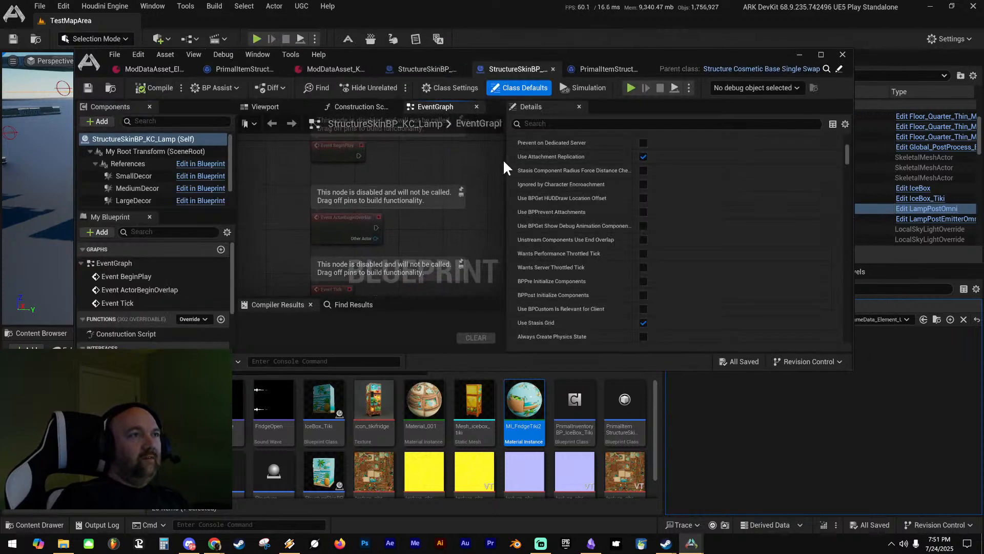
pyautogui.moveTo(505, 162); pyautogui.dragTo(582, 160)
pyautogui.moveTo(460, 154); pyautogui.dragTo(500, 145, button='right')
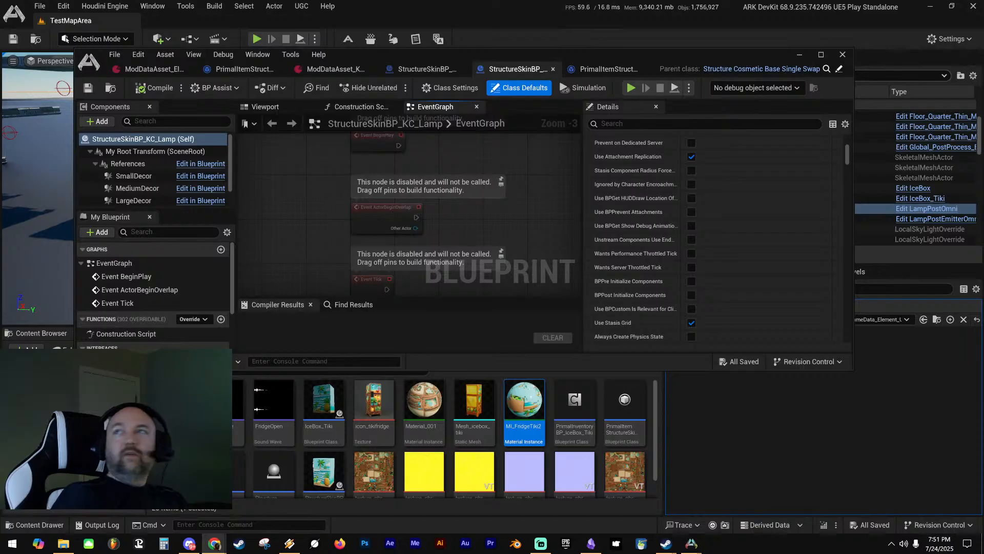
# Switch to the browser with the ARK DevKit Docs Mod Structure Integration guide and highlight the base part of its address
pyautogui.moveTo(983, 51); pyautogui.dragTo(746, 56)
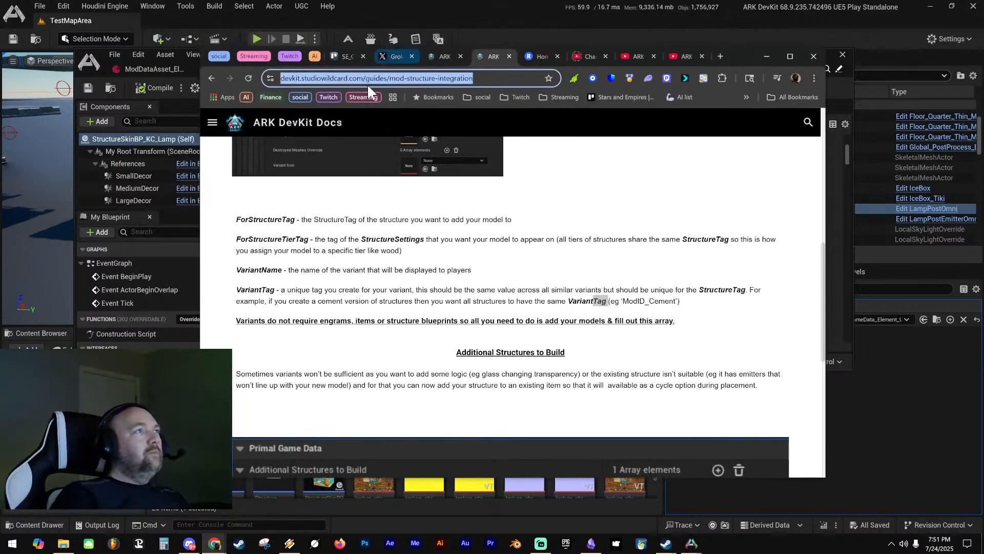
pyautogui.click(399, 78)
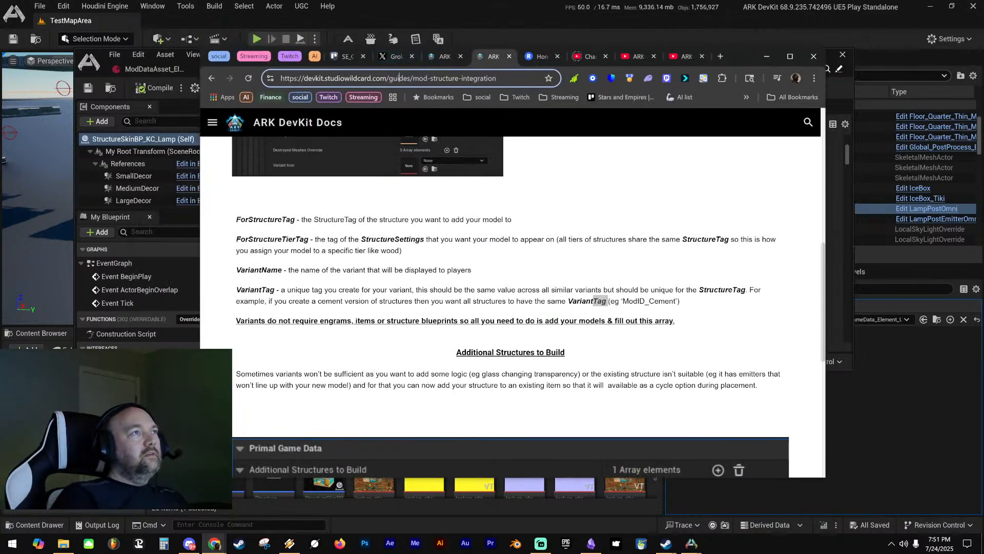
pyautogui.press('Right')
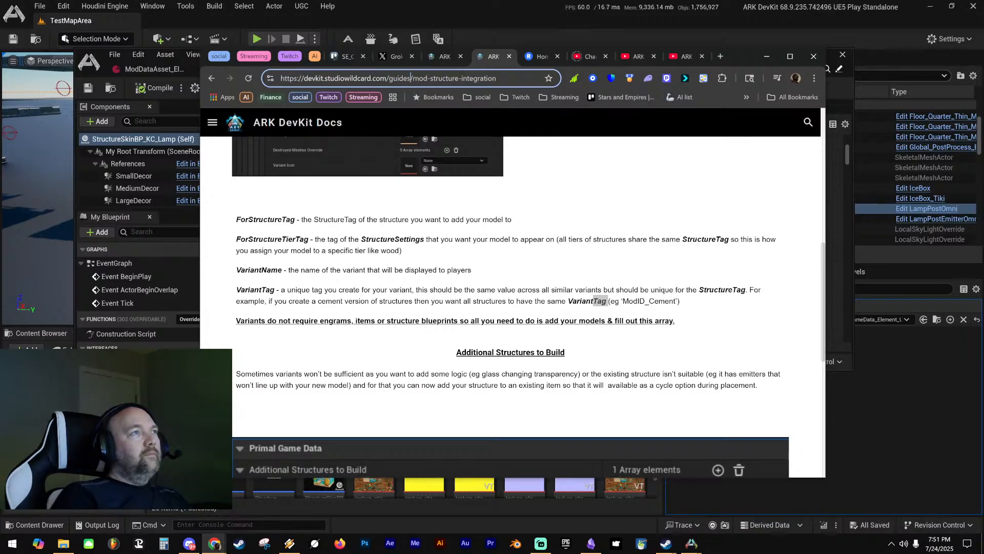
pyautogui.hotkey('ctrl', 'shift', 'Left')
pyautogui.hotkey('ctrl', 'shift', 'Left')
pyautogui.hotkey('ctrl', 'shift', 'Left')
pyautogui.hotkey('ctrl', 'shift', 'Left')
pyautogui.hotkey('ctrl', 'shift', 'Left')
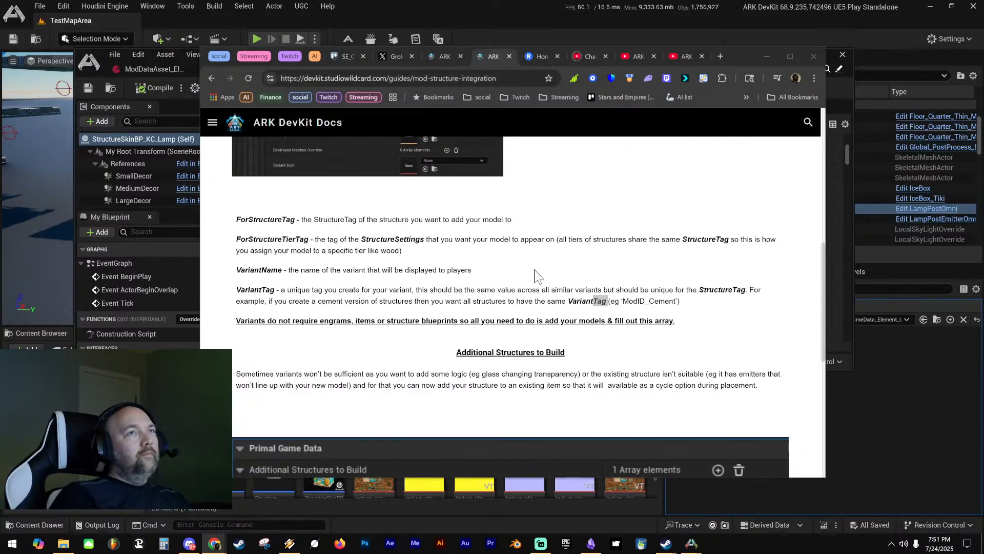
# Read the guide's Structure Variants section, including the ForStructureTag, ForStructureTierTag, VariantName and VariantTag explanations
pyautogui.scroll(10, 534, 275)
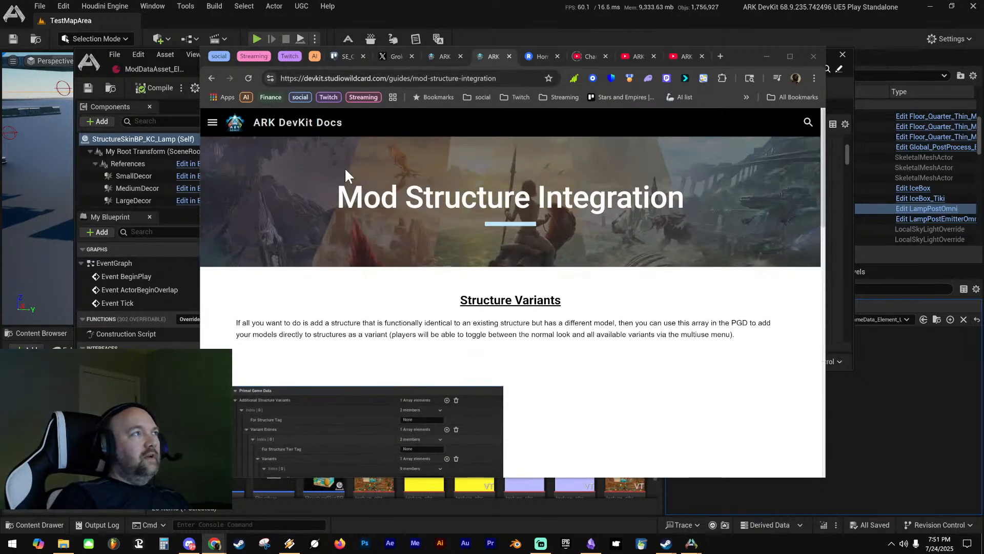
pyautogui.scroll(-7, 494, 340)
pyautogui.scroll(-3, 368, 320)
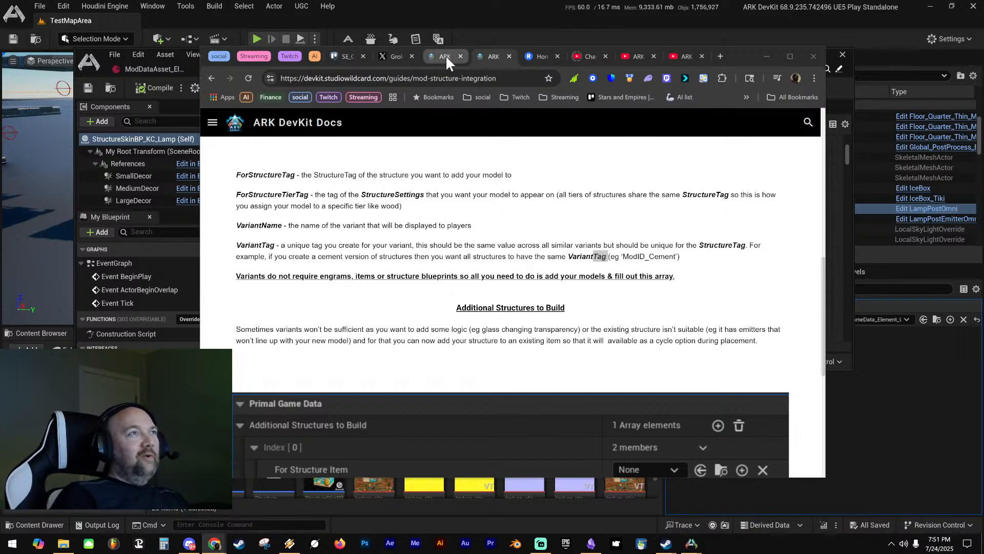
pyautogui.moveTo(234, 172); pyautogui.dragTo(662, 313)
pyautogui.click(662, 314)
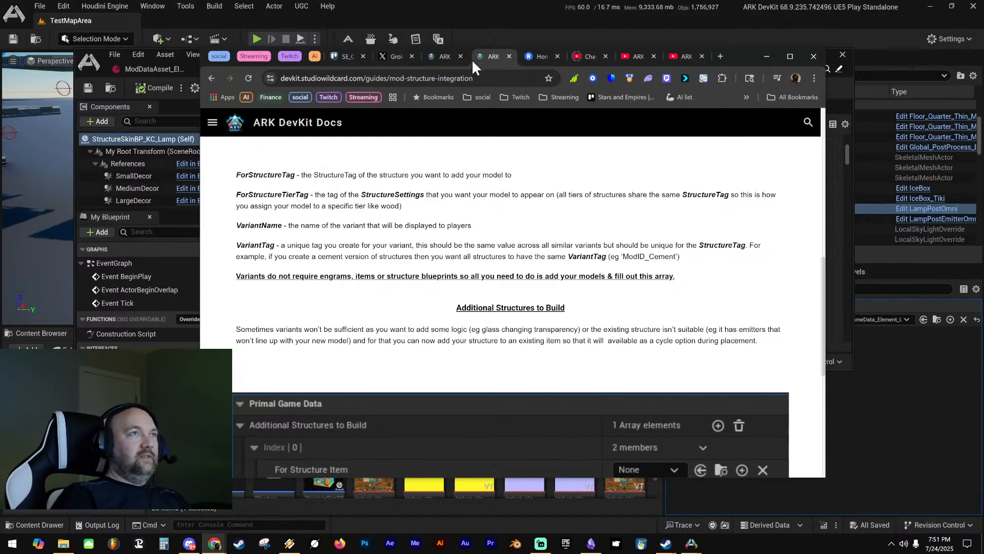
# Examine the guide's Additional Structures to Build section and its instructions for ForStructureItem and AdditionalStructures
pyautogui.click(446, 57)
pyautogui.scroll(-6, 511, 308)
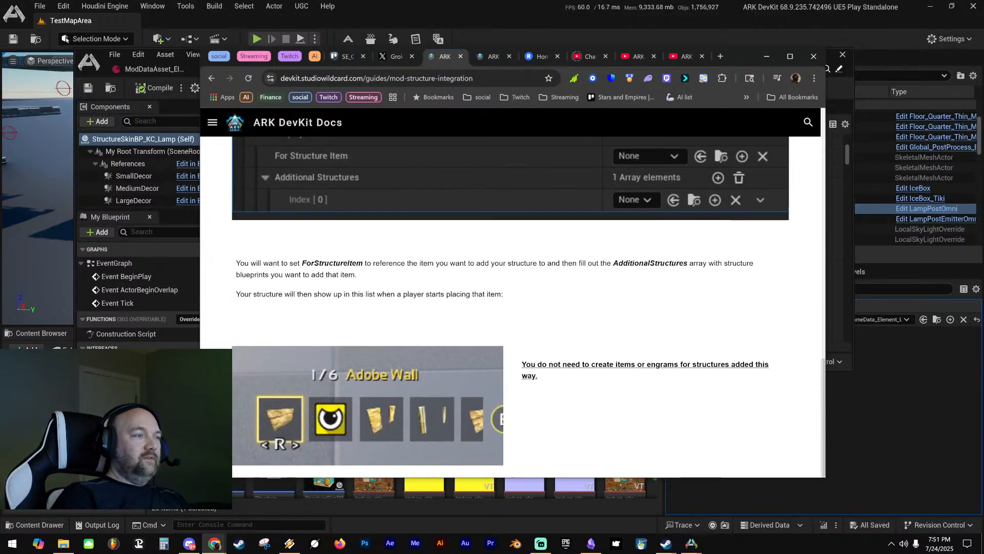
pyautogui.scroll(3, 494, 305)
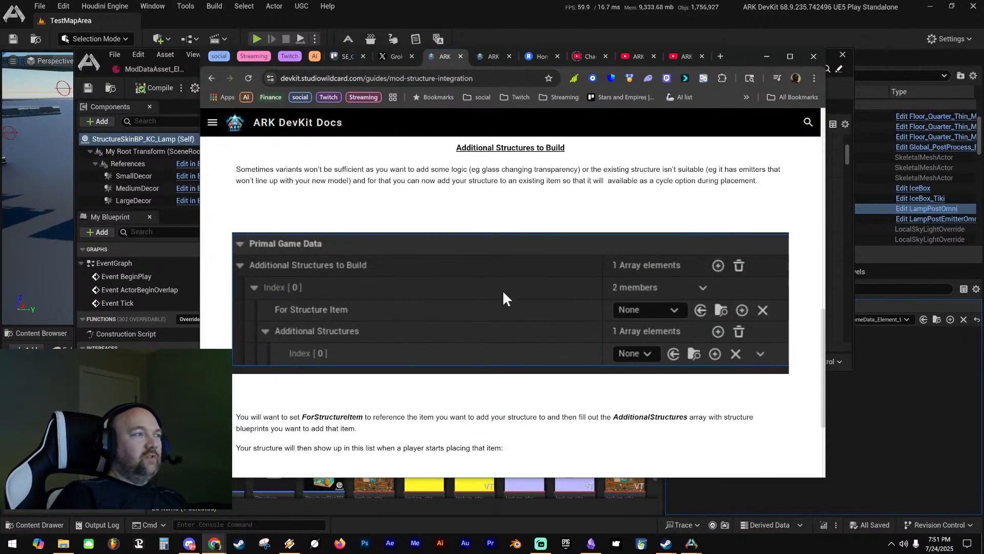
pyautogui.click(748, 41)
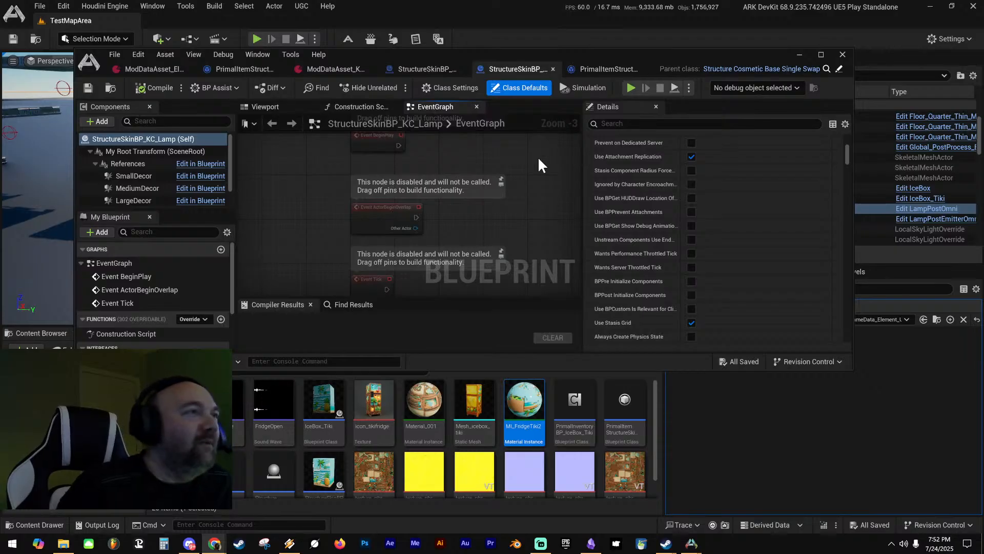
pyautogui.moveTo(583, 159); pyautogui.dragTo(606, 158)
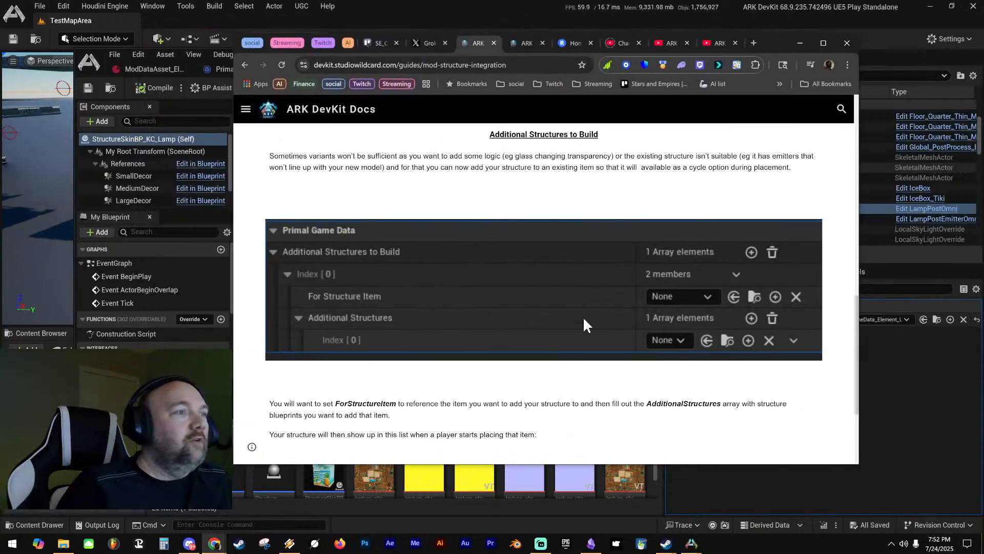
pyautogui.scroll(10, 583, 316)
pyautogui.scroll(-15, 525, 313)
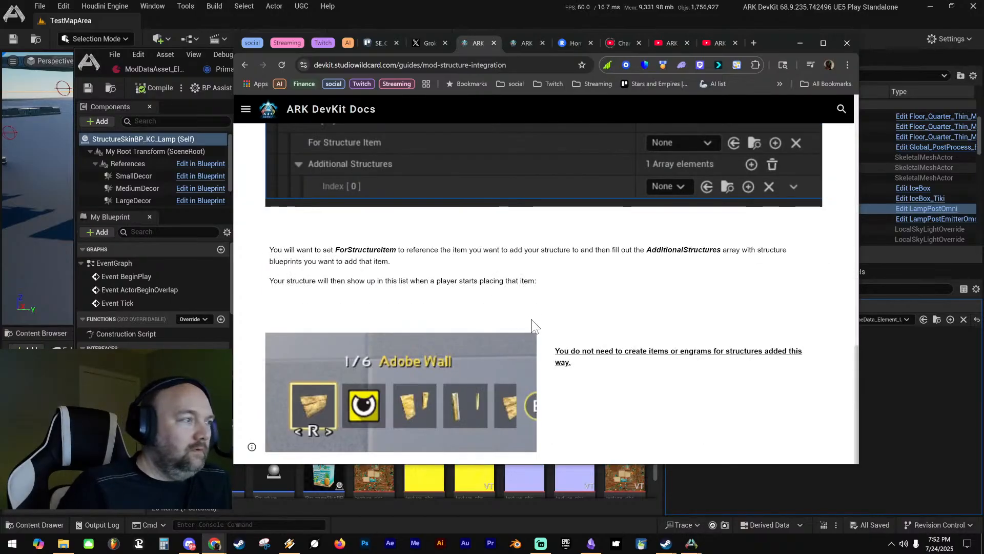
pyautogui.scroll(15, 534, 310)
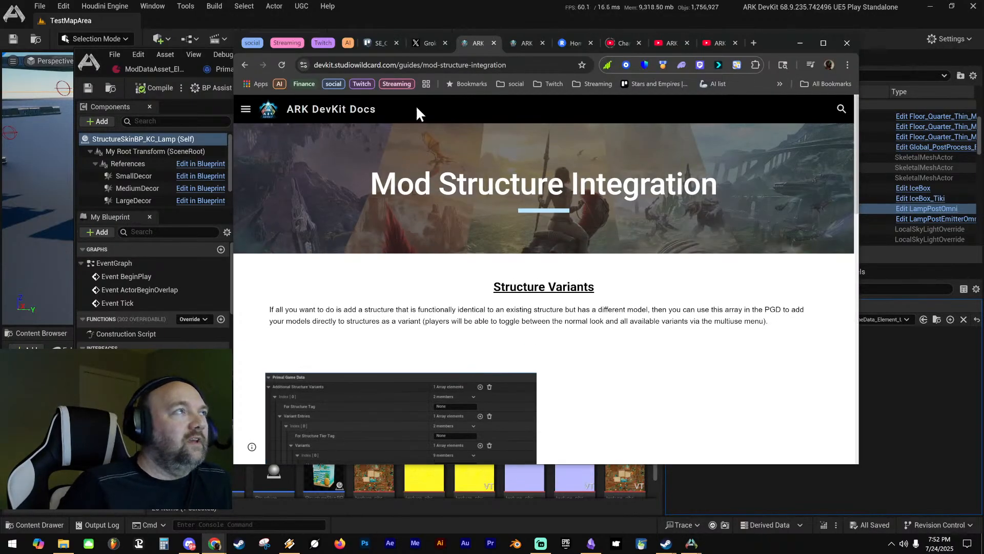
# Check the page of the ARK Dev Kit GameFramework & Custom Cosmetics Overview video, and return to the DevKit
pyautogui.click(721, 41)
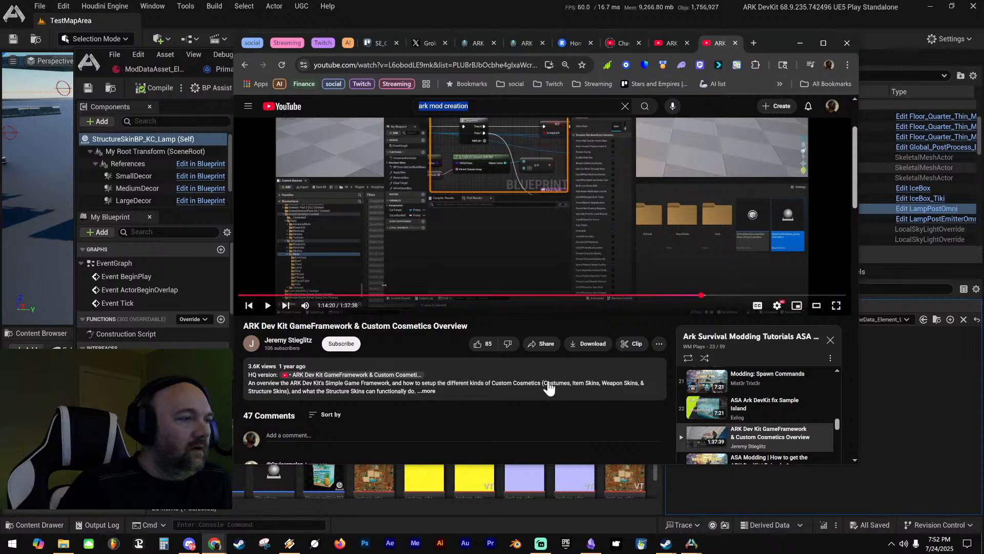
pyautogui.scroll(-1, 551, 390)
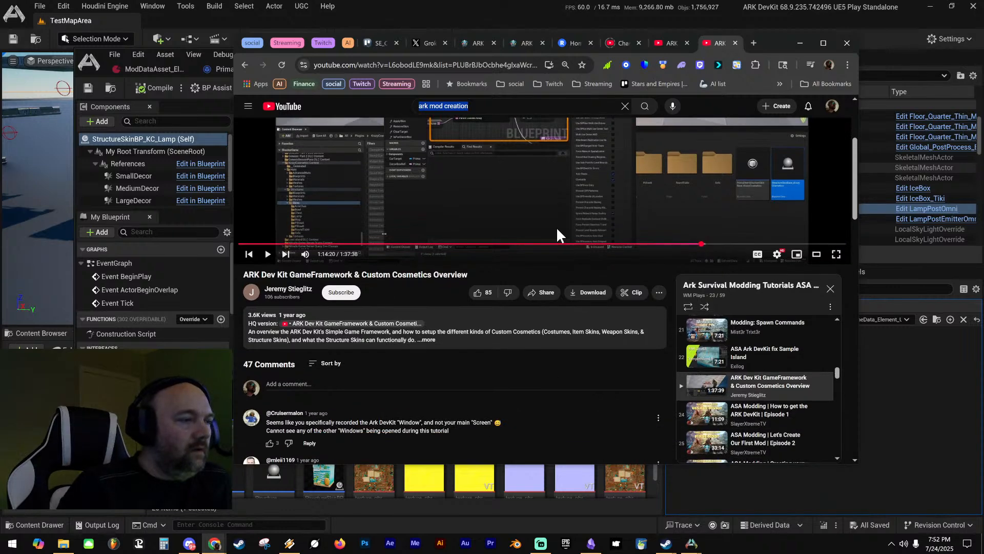
pyautogui.scroll(3, 555, 227)
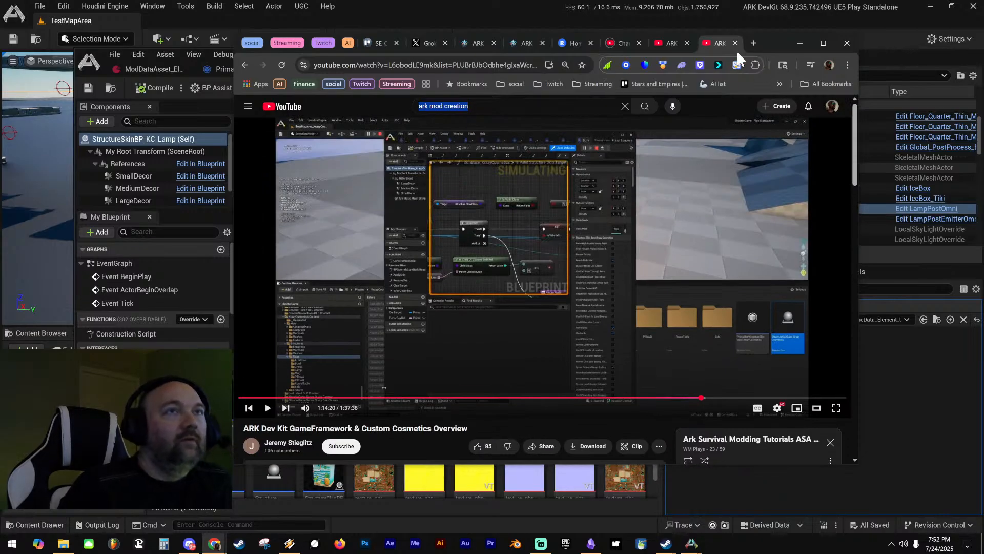
pyautogui.click(799, 43)
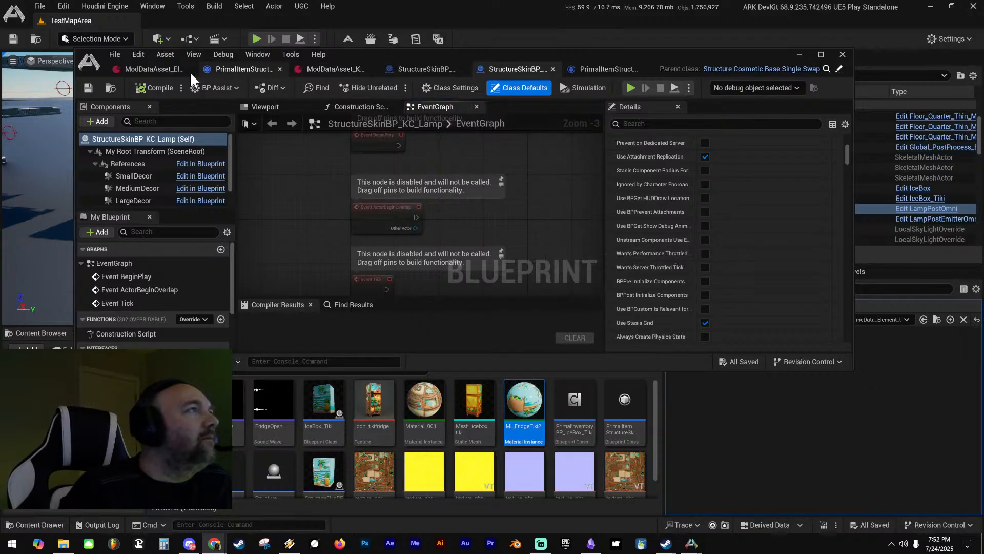
# Filter the Element mod data asset's properties by "structure"
pyautogui.click(138, 68)
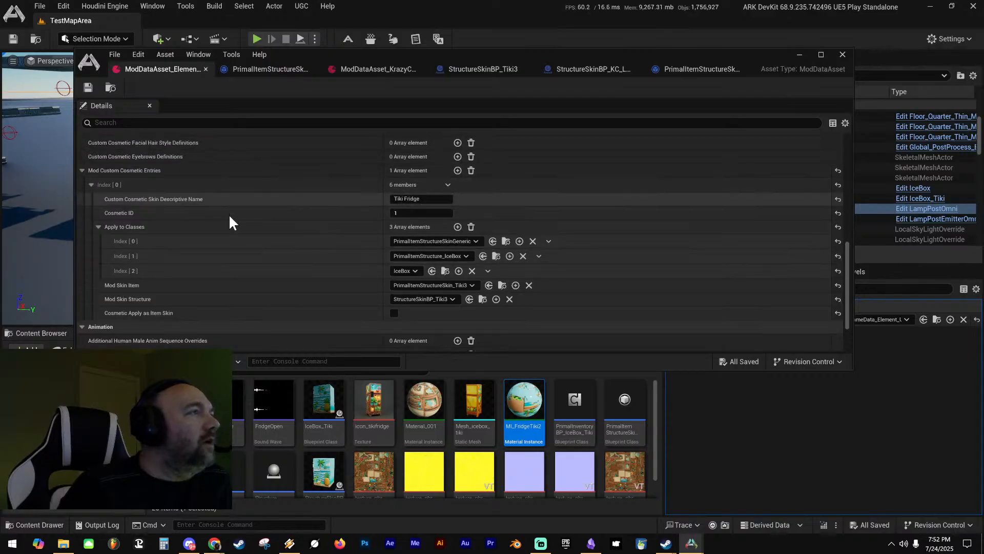
pyautogui.scroll(3, 154, 185)
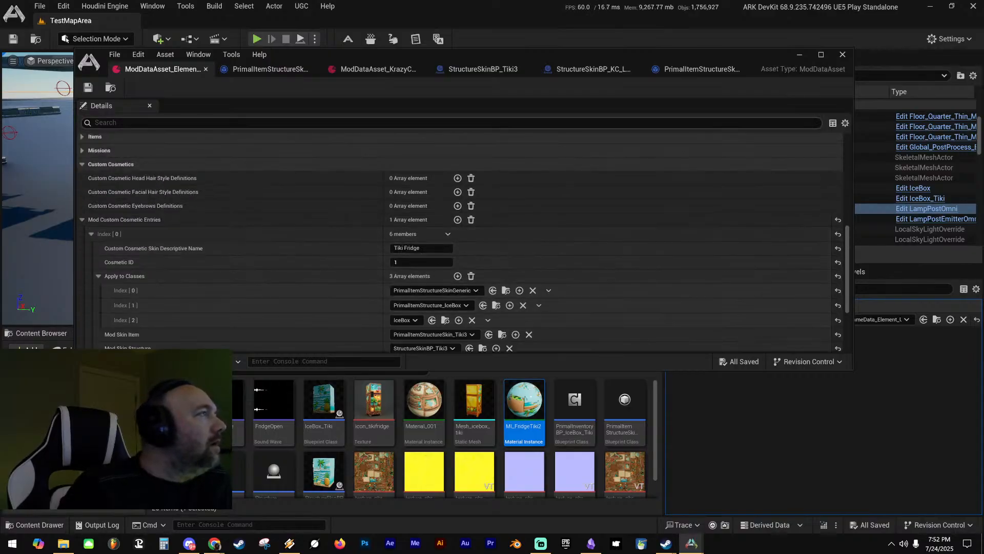
pyautogui.click(154, 122)
pyautogui.write('structure')
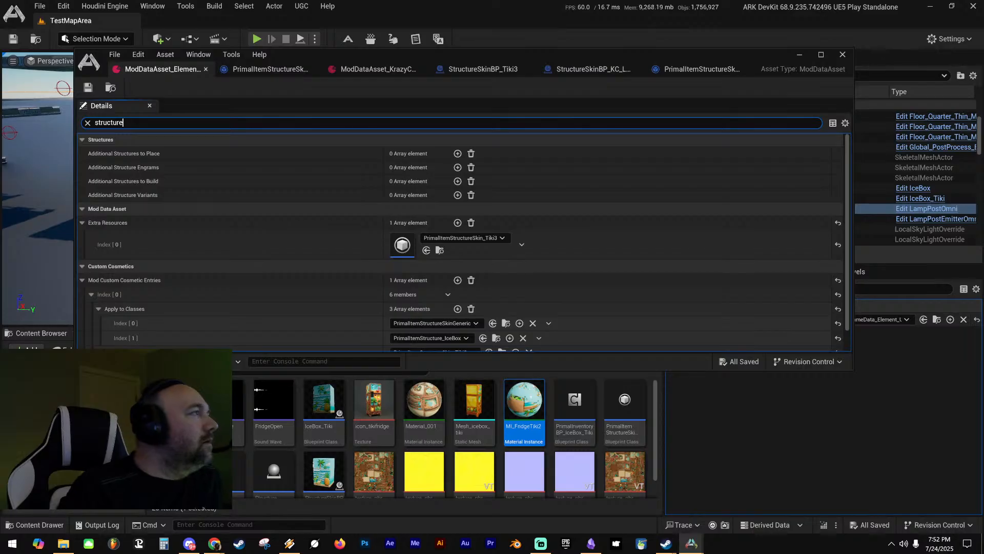
pyautogui.click(211, 151)
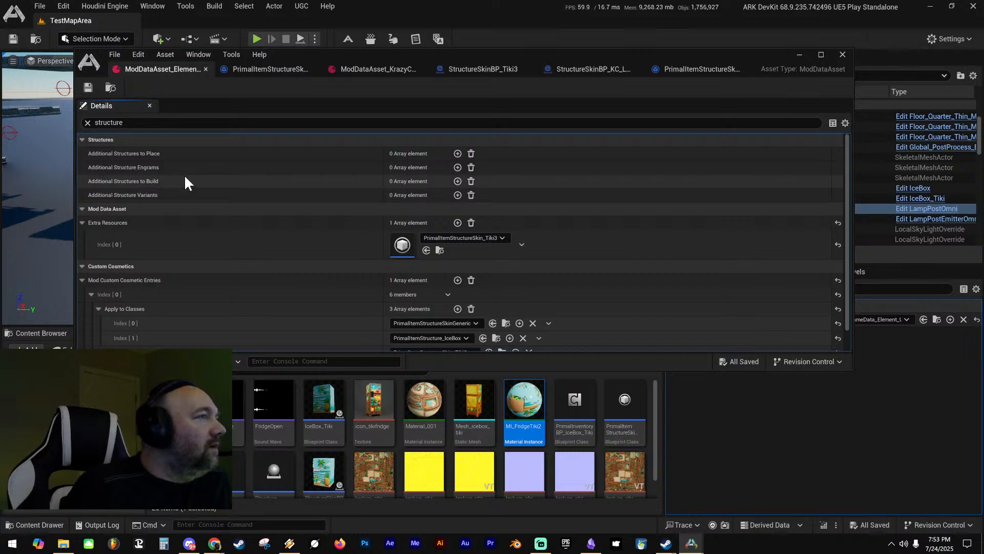
# Add an Additional Structures to Build entry and set its For Structure Item to PrimalItemStructureSkin_Tiki3
pyautogui.click(457, 181)
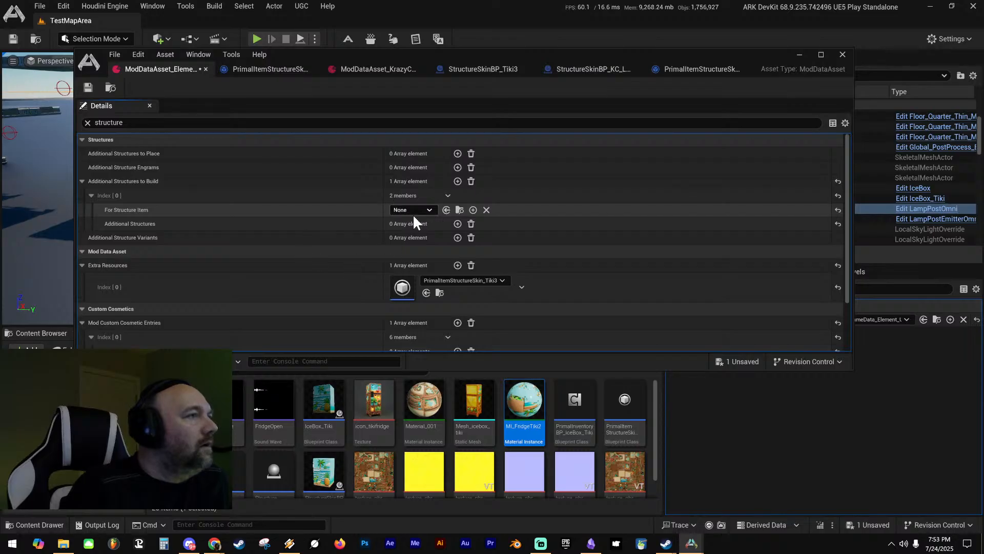
pyautogui.click(414, 211)
pyautogui.write('tiki')
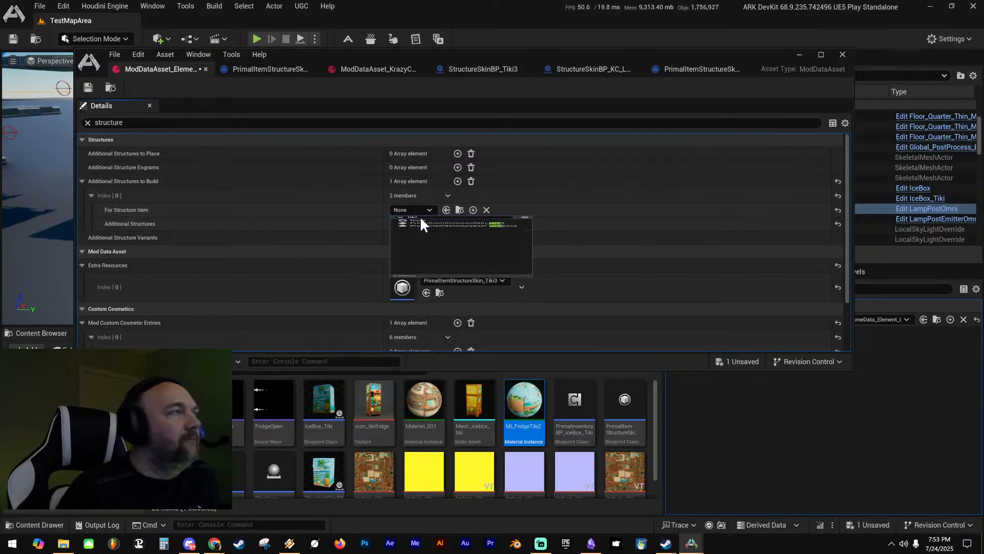
pyautogui.click(485, 246)
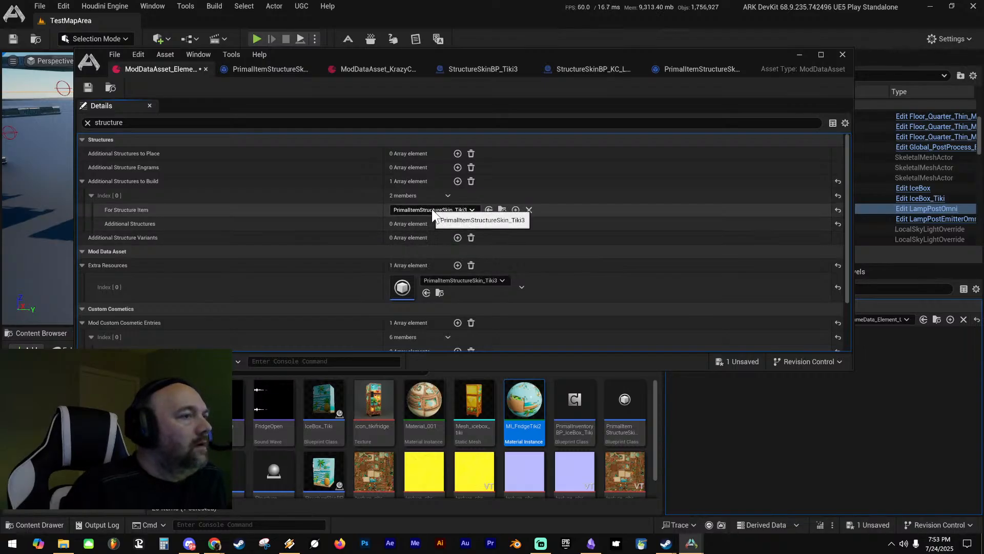
# Add StructureSkinBP_Tiki3 to the new entry's Additional Structures and save the mod data asset
pyautogui.click(457, 223)
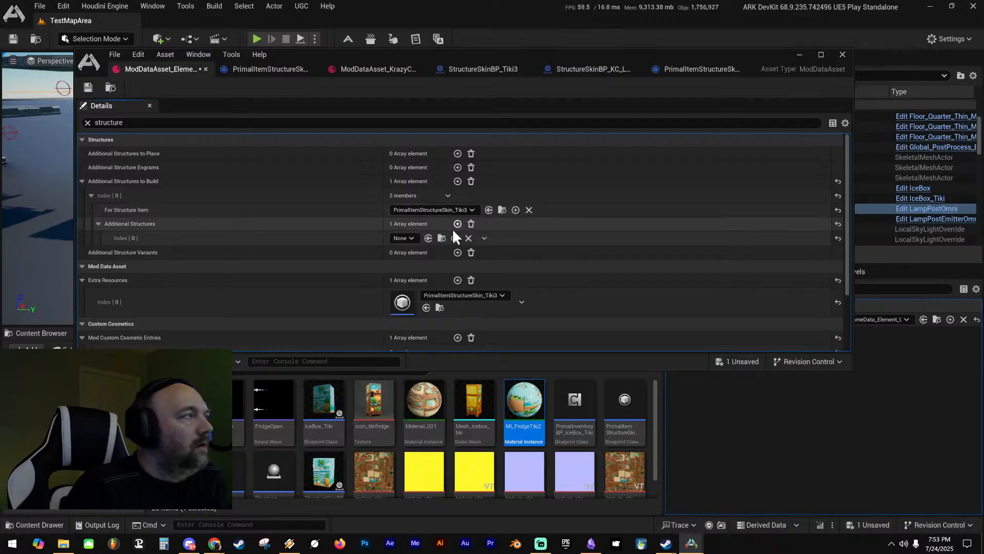
pyautogui.click(411, 237)
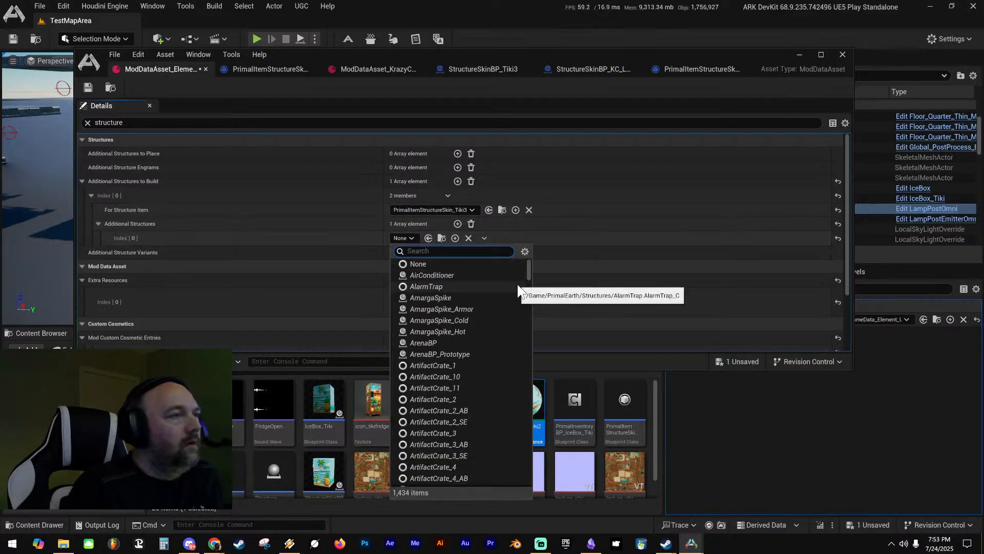
pyautogui.write('tiki')
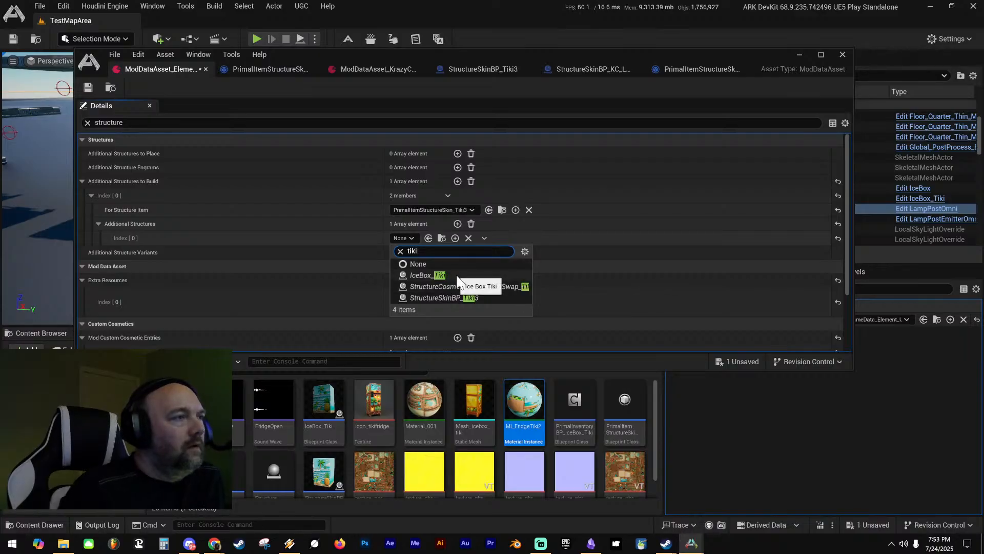
pyautogui.click(482, 297)
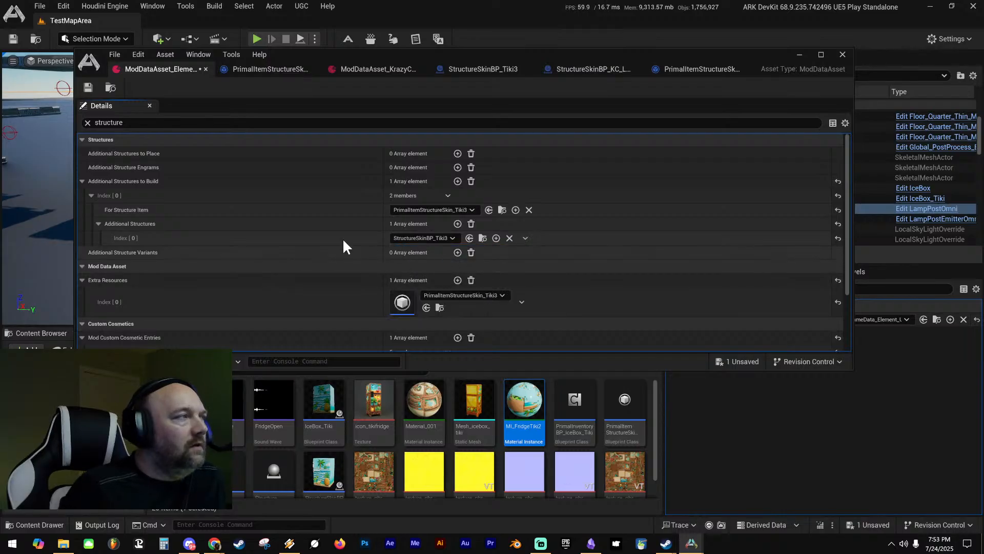
pyautogui.click(87, 88)
# Return to the map, start another play test and put the custom Tiki Fridge cosmetic in the third hotbar slot
pyautogui.moveTo(335, 52); pyautogui.dragTo(983, 154)
pyautogui.moveTo(332, 167); pyautogui.dragTo(311, 156, button='right')
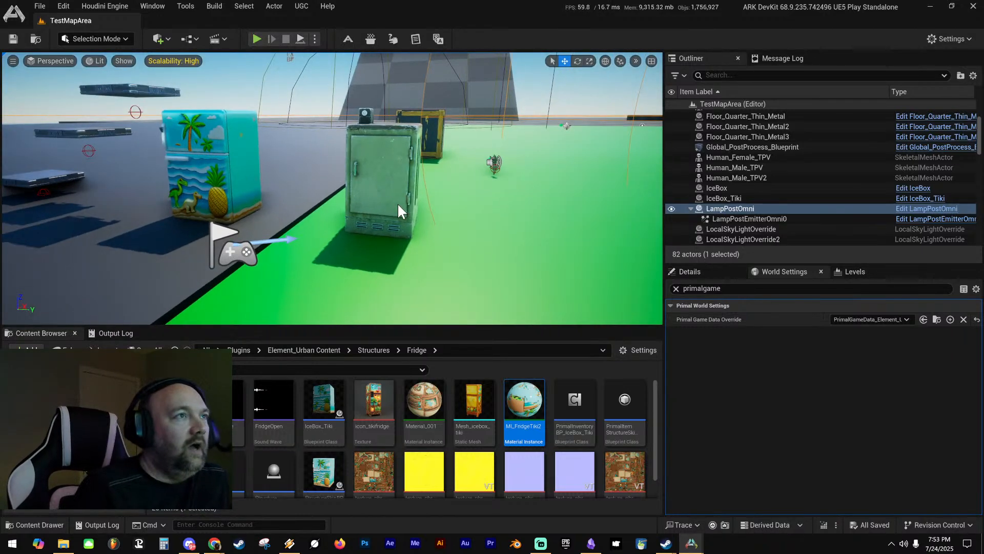
pyautogui.hotkey('alt', 'p')
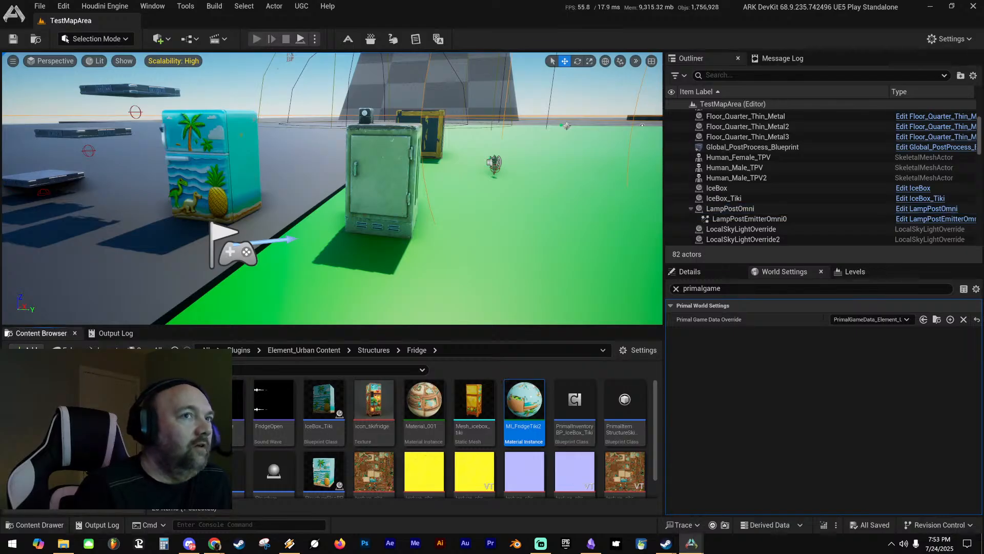
pyautogui.press('i')
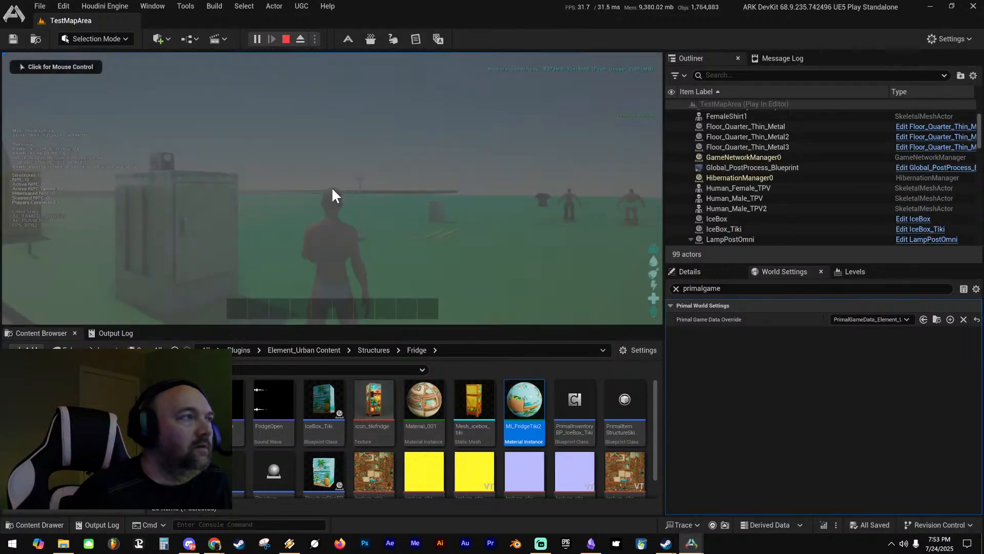
pyautogui.click(256, 85)
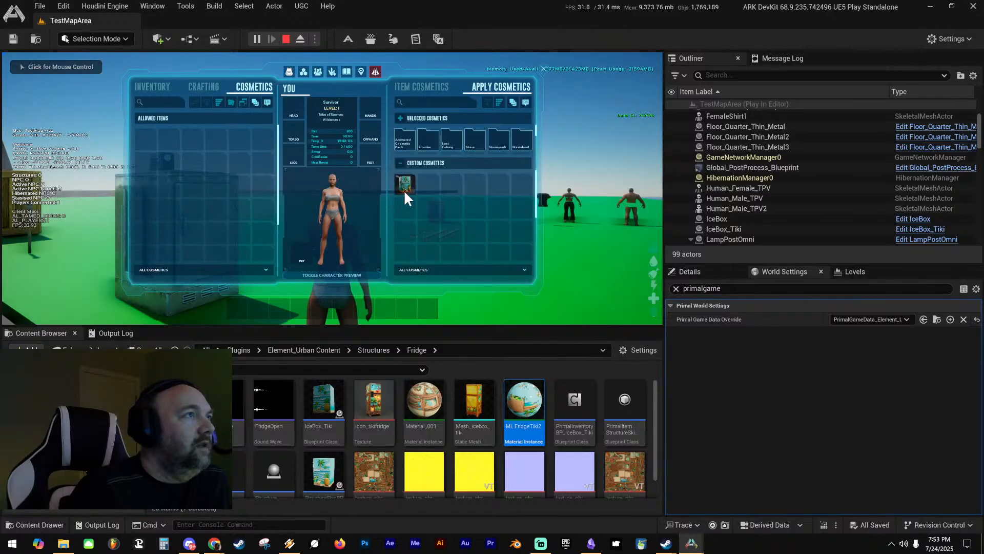
pyautogui.moveTo(405, 183); pyautogui.dragTo(280, 301)
pyautogui.press('i')
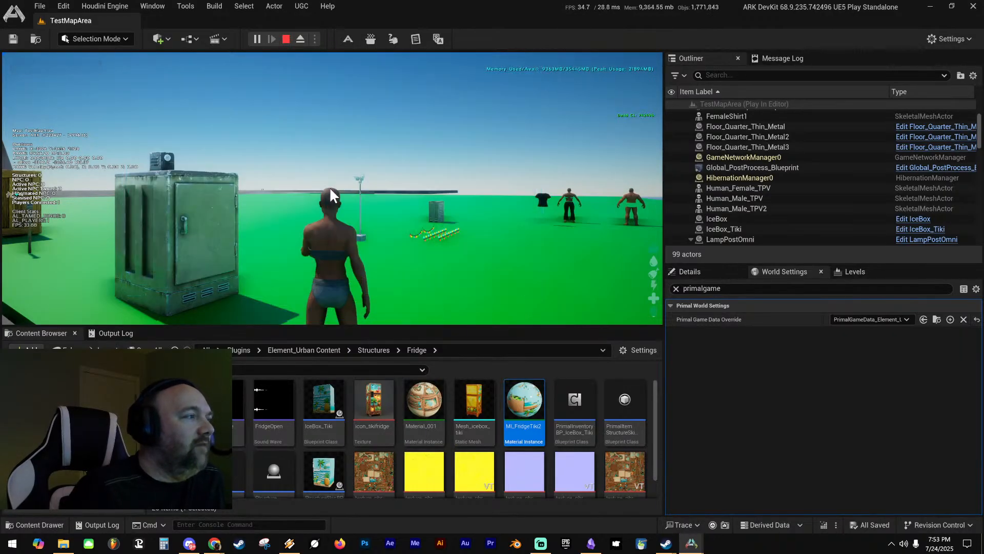
# Try placing the Tiki Fridge skin from the third hotbar slot on the fridge in the map, and end the play test
pyautogui.press('3')
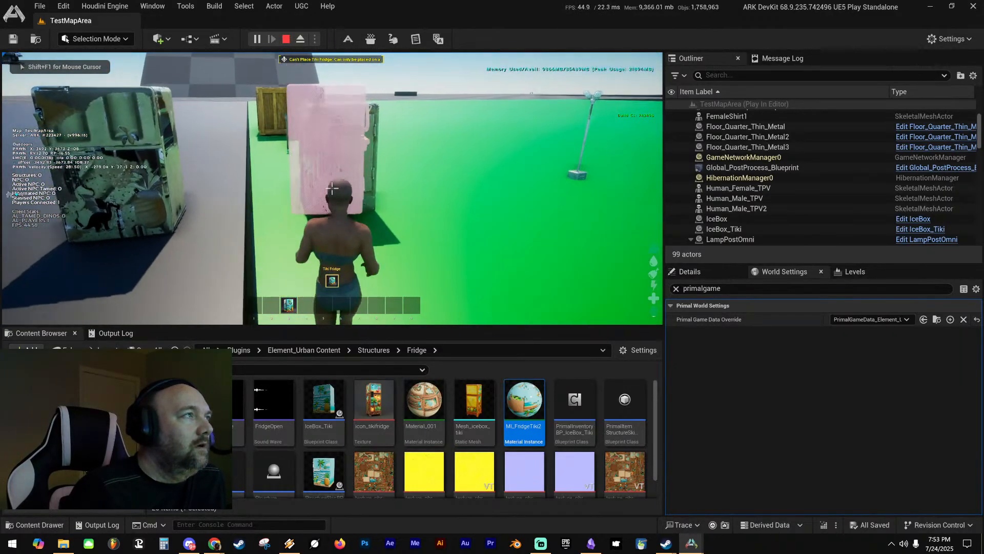
pyautogui.press('d')
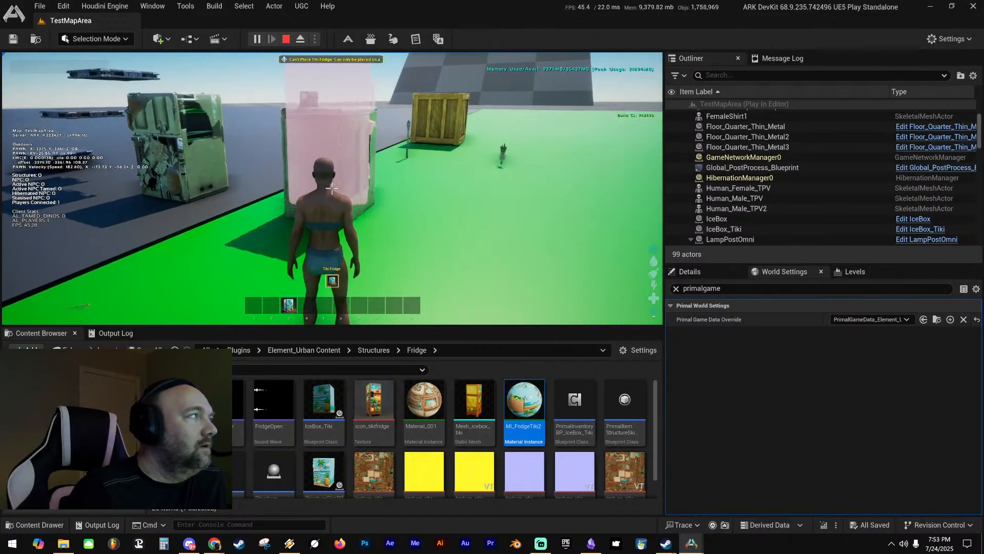
pyautogui.press('a')
pyautogui.press('Escape')
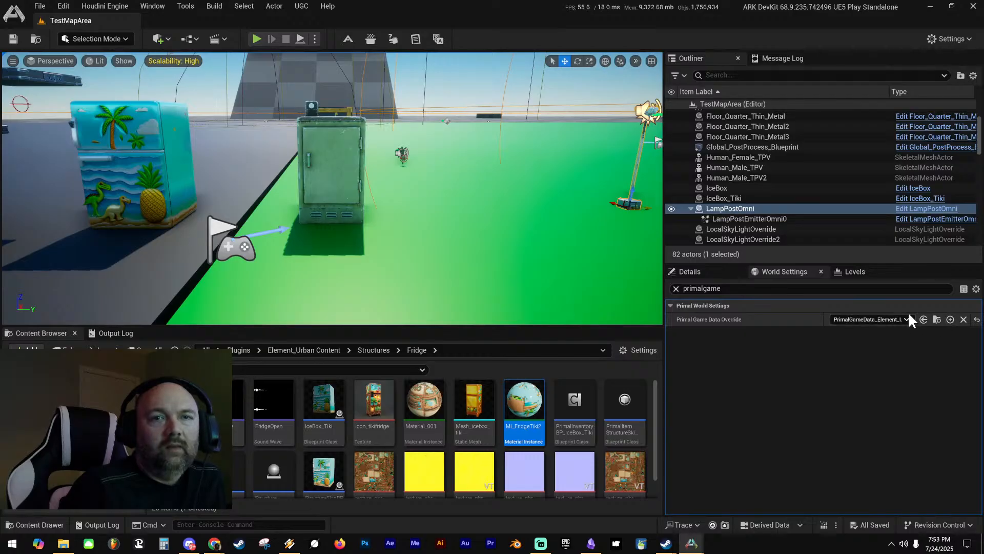
# Clear the map's Primal Game Data Override, save the map and run a brief play test without it
pyautogui.click(937, 319)
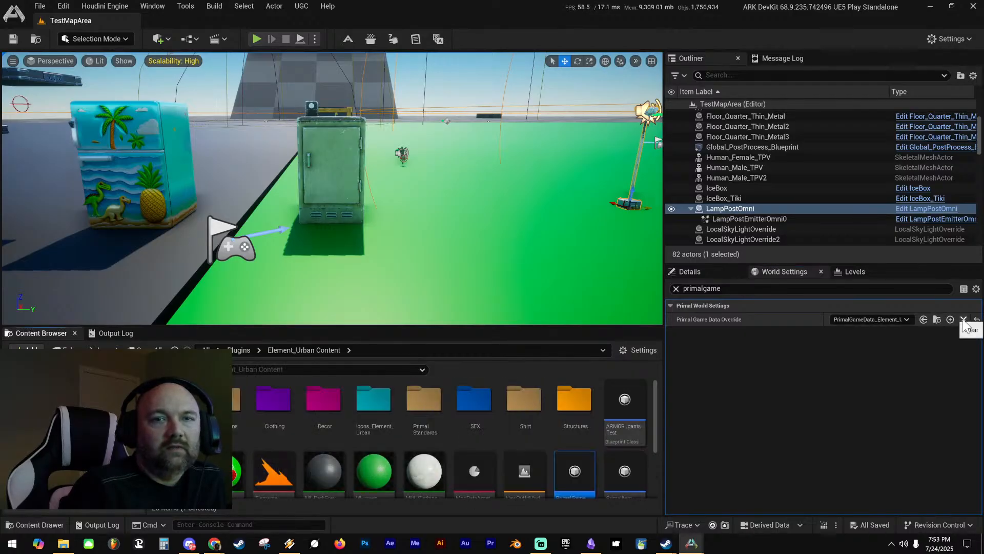
pyautogui.click(964, 319)
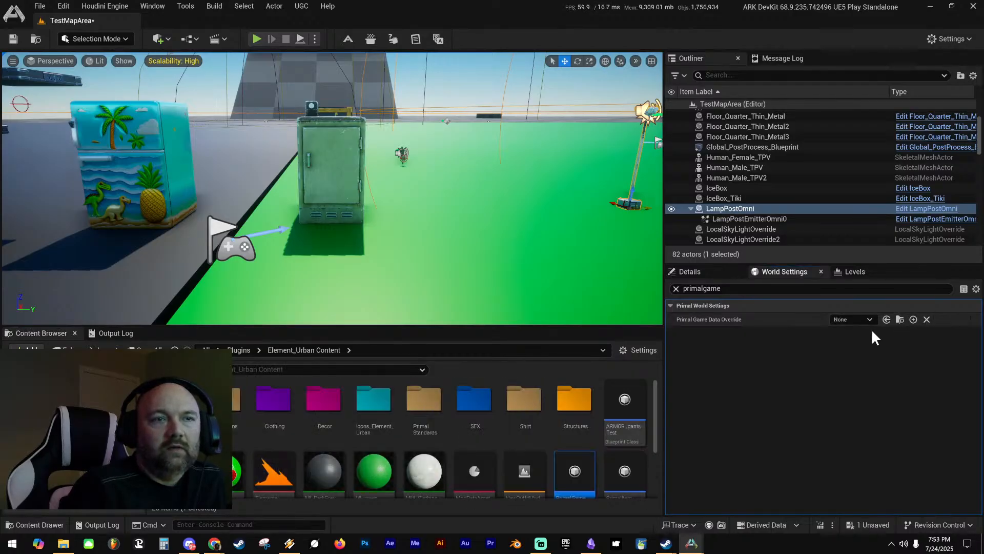
pyautogui.click(13, 39)
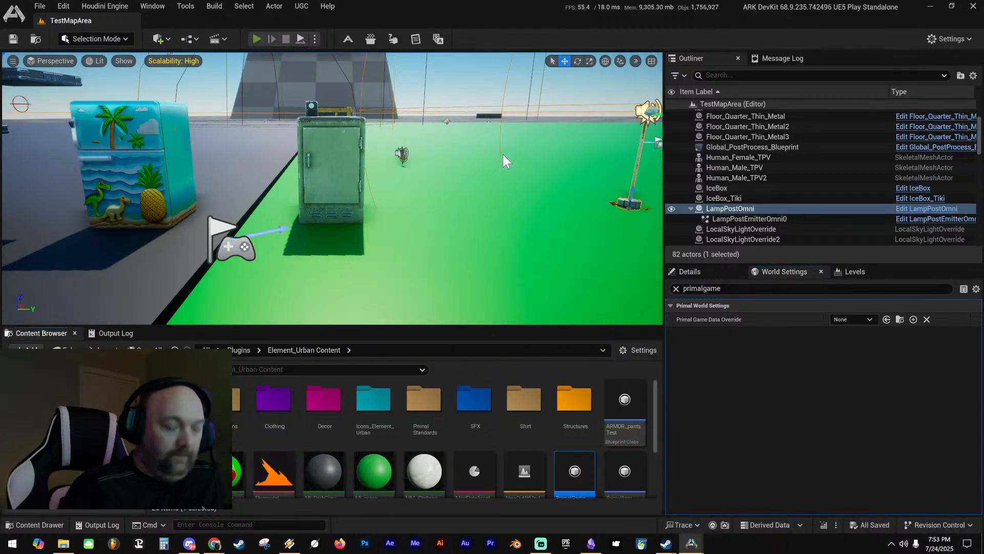
pyautogui.press('Escape')
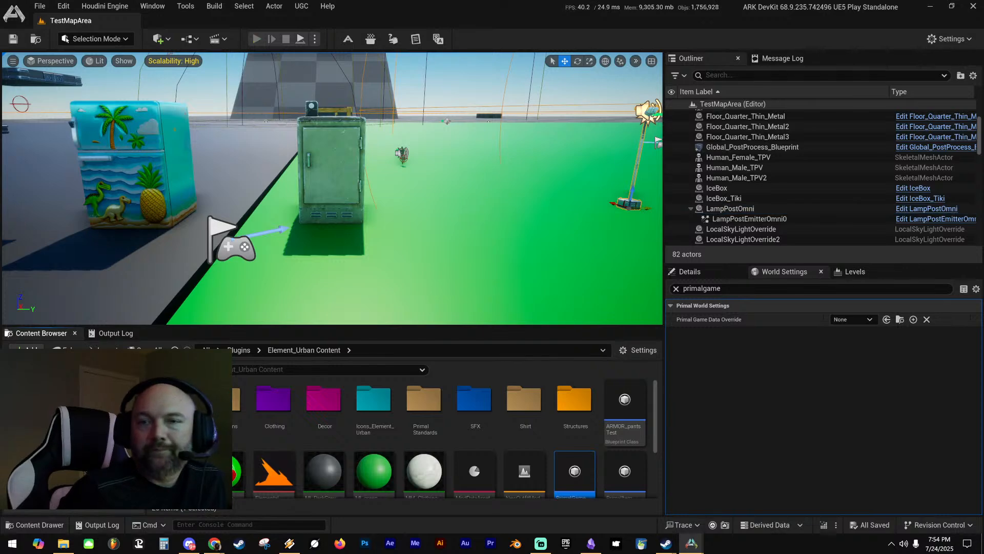
pyautogui.hotkey('alt', 'p')
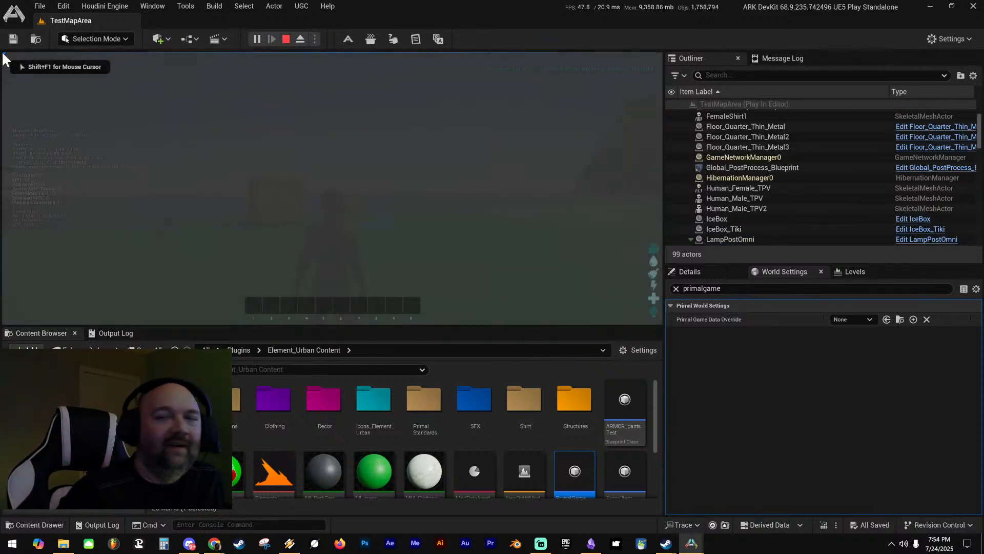
pyautogui.press('Escape')
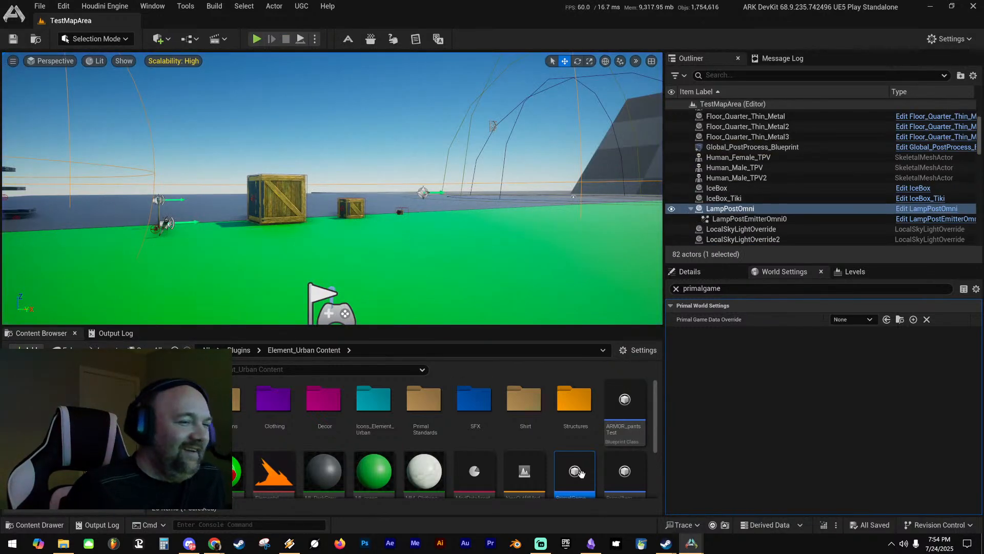
# Set the Primal Game Data Override to the Element mod's PrimalGameData blueprint again and save the map
pyautogui.scroll(-2, 513, 436)
pyautogui.moveTo(575, 426); pyautogui.dragTo(847, 316)
pyautogui.click(14, 39)
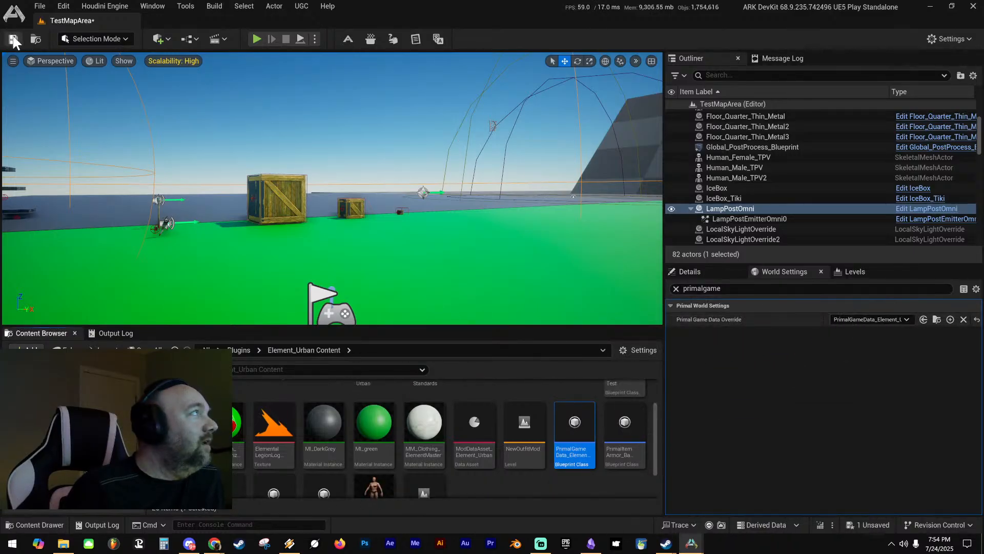
# Start a new play test and assign the custom Tiki Fridge cosmetic to the third hotbar slot
pyautogui.moveTo(428, 153); pyautogui.dragTo(404, 151, button='right')
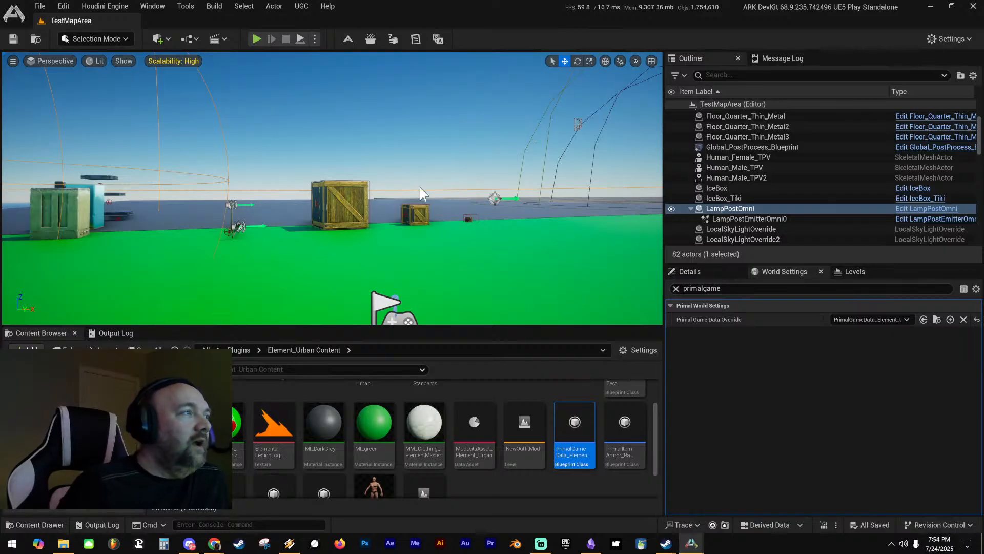
pyautogui.hotkey('alt', 'p')
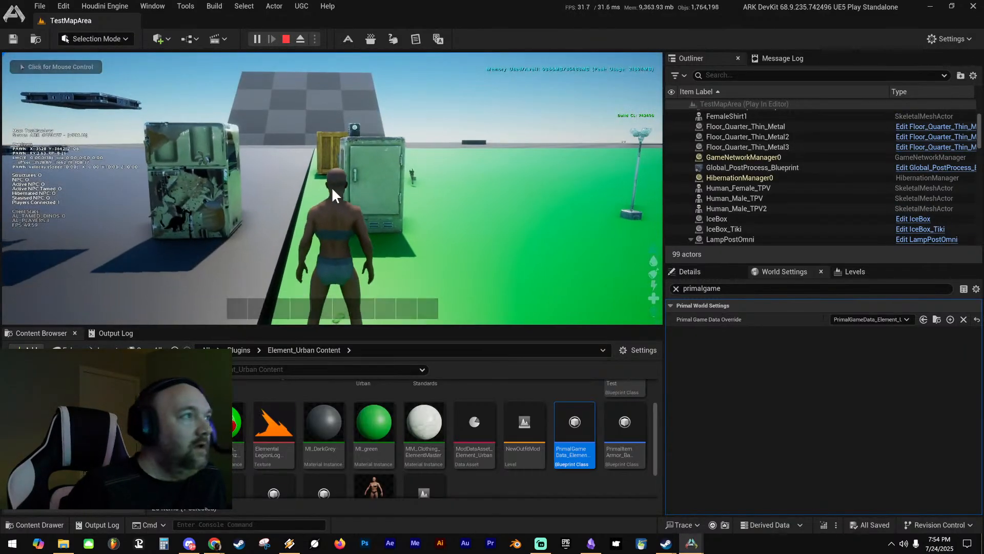
pyautogui.press('i')
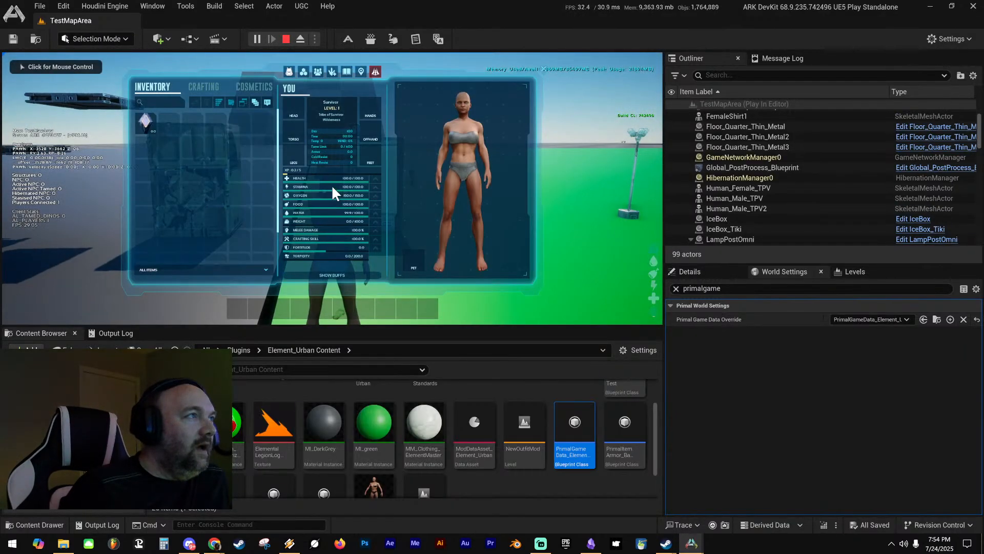
pyautogui.click(259, 87)
pyautogui.moveTo(408, 177); pyautogui.dragTo(279, 308)
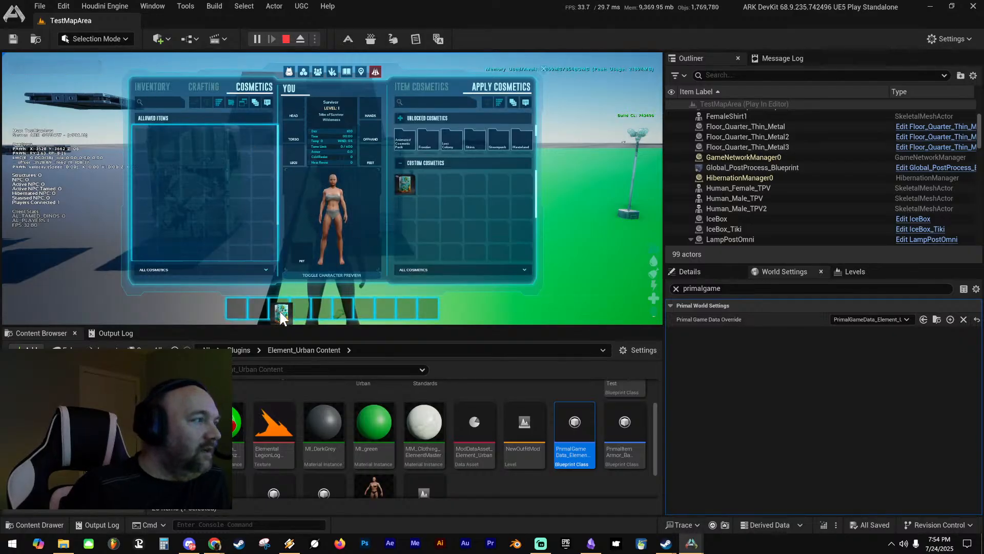
pyautogui.press('i')
# Equip the Tiki Fridge skin, test its placement from several spots around the fridges, and stop the play test
pyautogui.press('3')
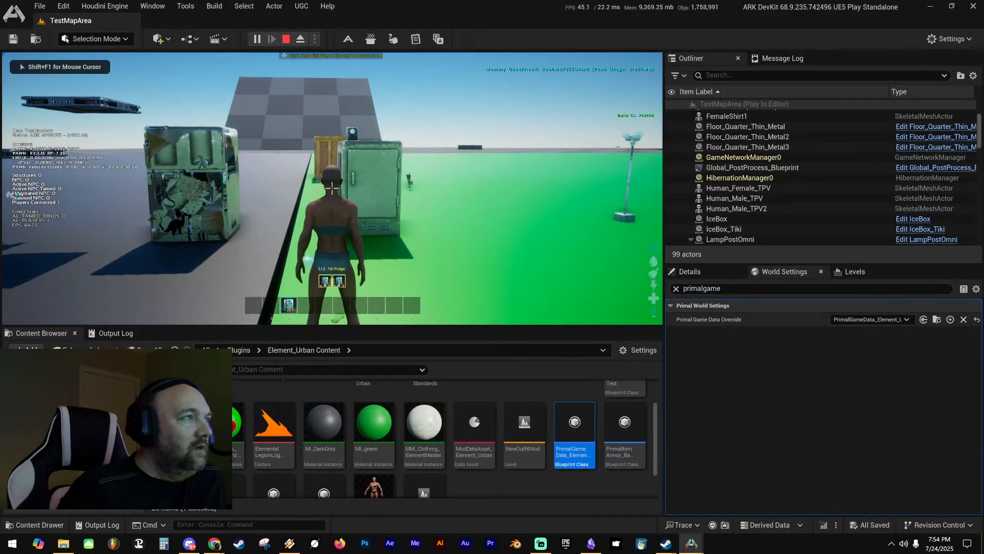
pyautogui.press('w')
pyautogui.press('d')
pyautogui.press('s')
pyautogui.press('a')
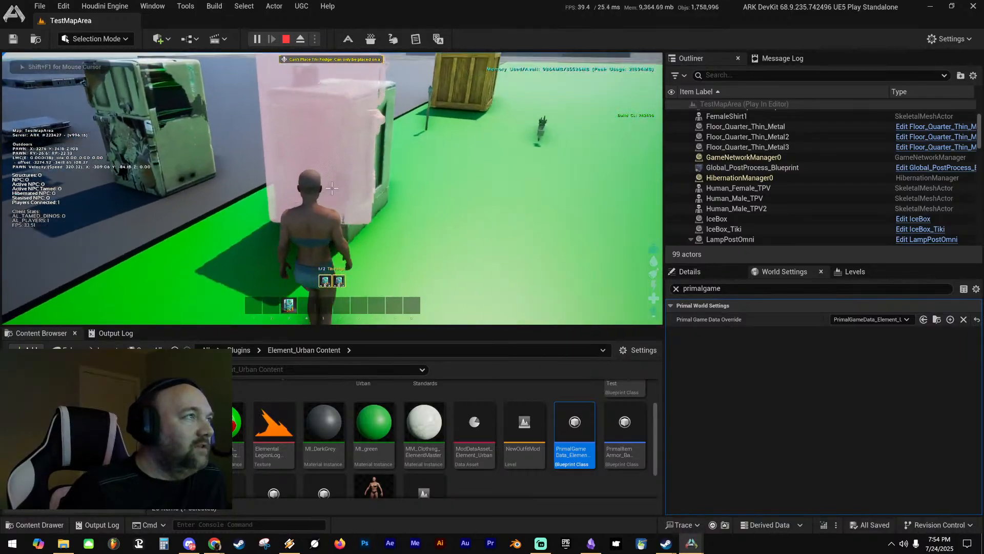
pyautogui.press('d')
pyautogui.press('a')
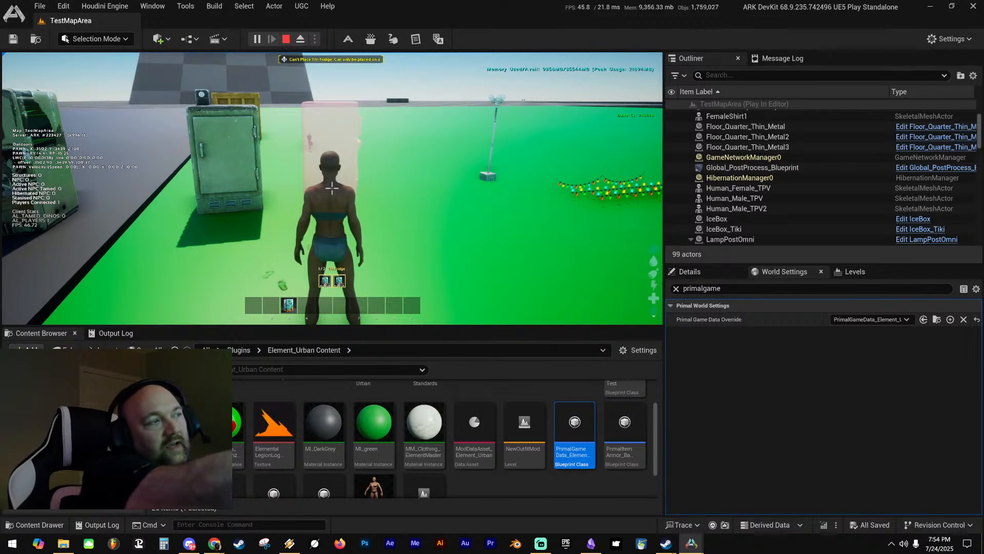
pyautogui.press('a')
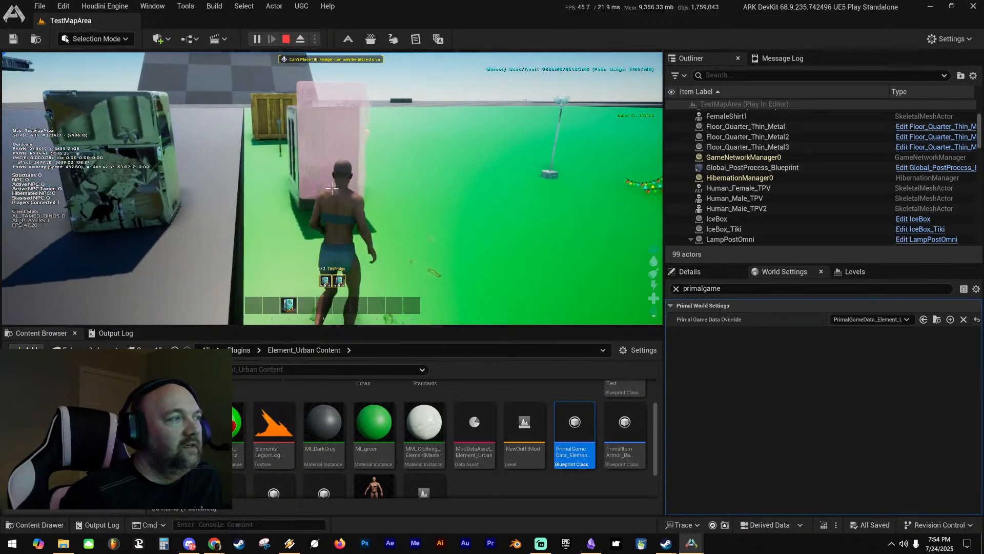
pyautogui.press('w')
pyautogui.press('d')
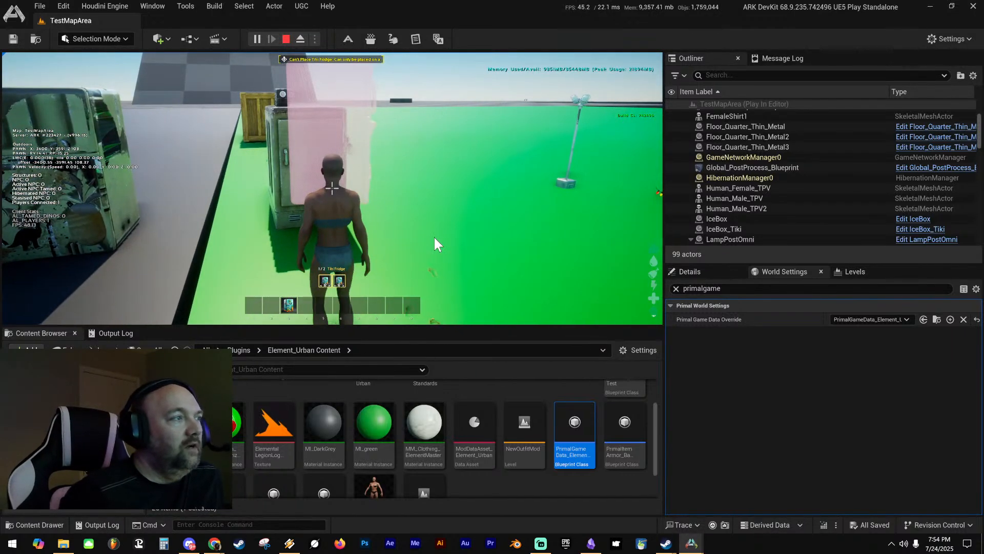
pyautogui.press('Escape')
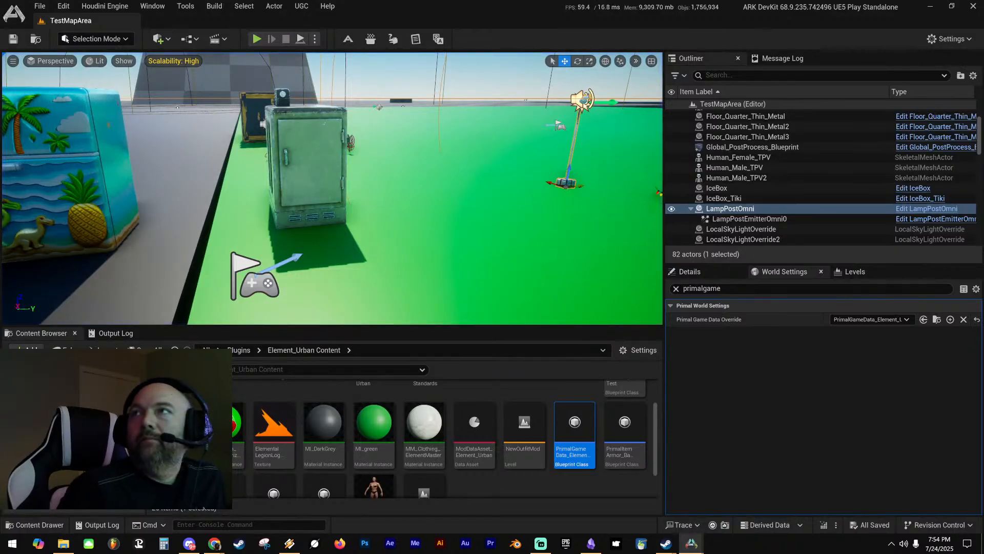
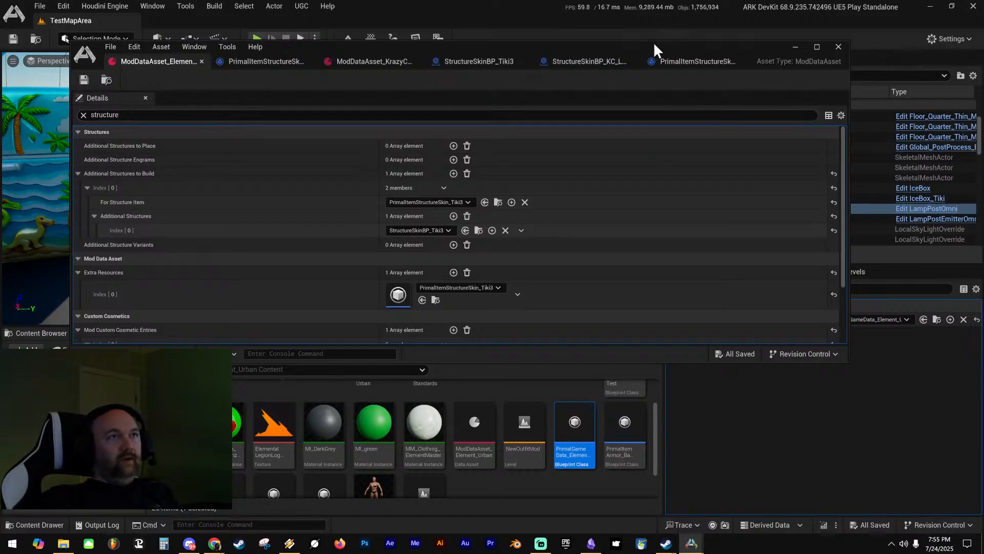
# Review the Element mod data asset's structure entries, empty its Additional Structures to Build array and save the asset
pyautogui.moveTo(653, 42); pyautogui.dragTo(694, 56)
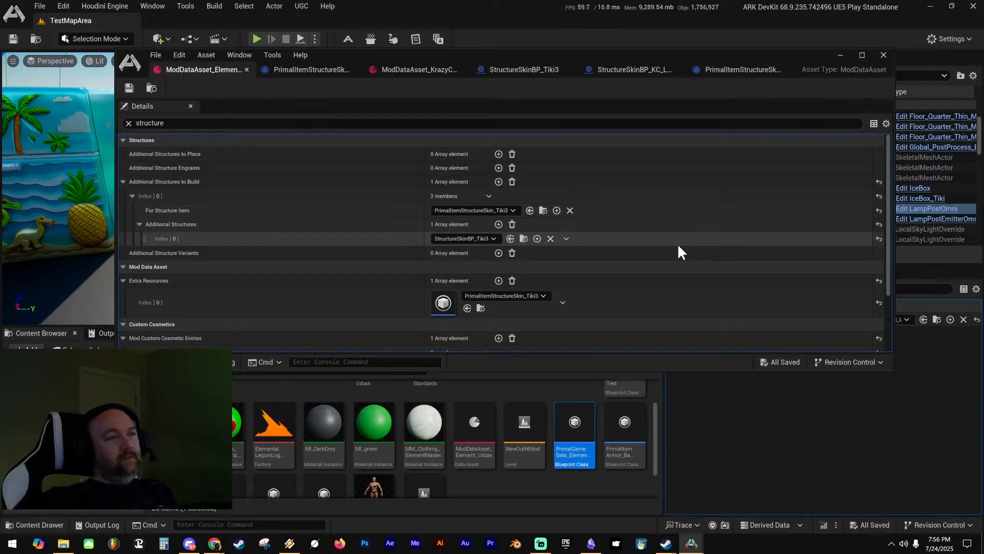
pyautogui.scroll(-1, 605, 265)
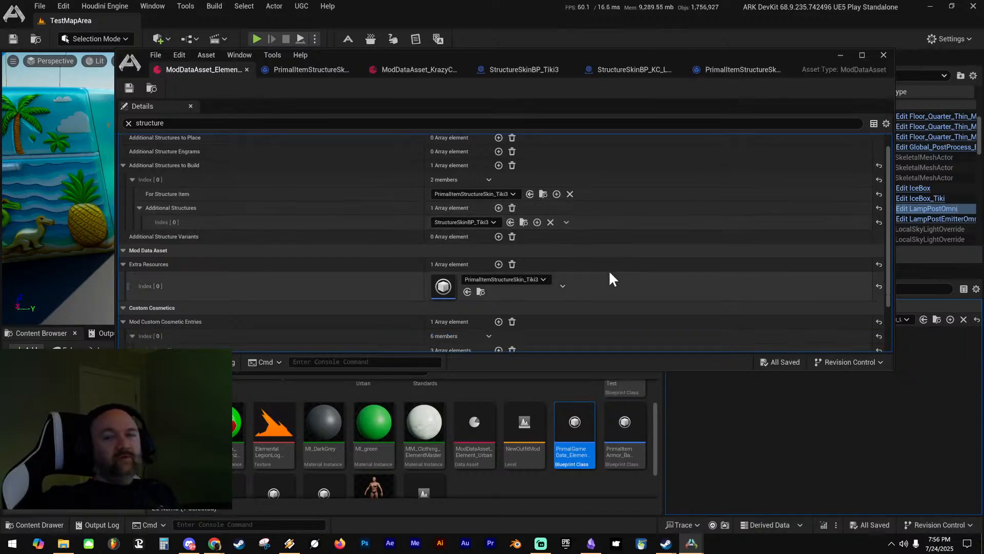
pyautogui.scroll(-3, 353, 245)
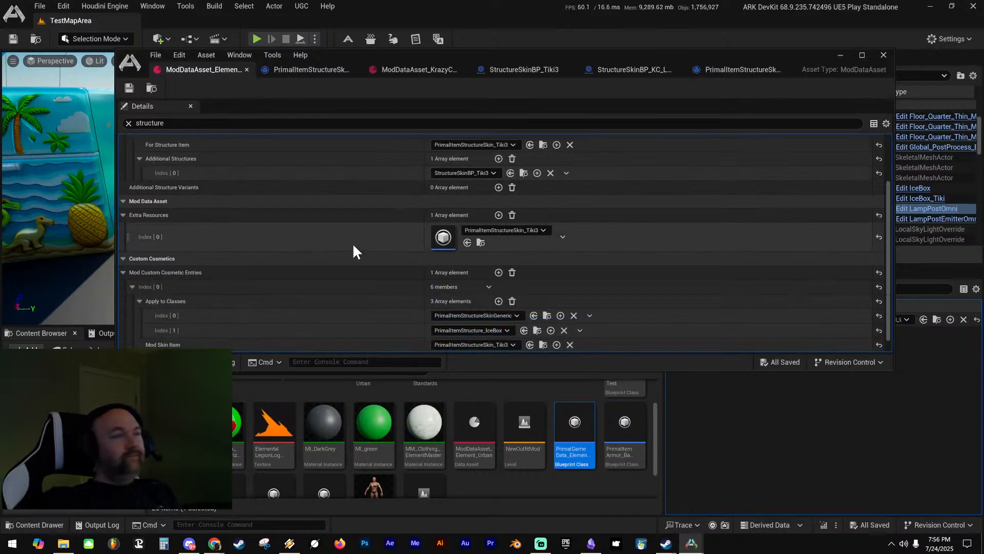
pyautogui.scroll(-1, 353, 247)
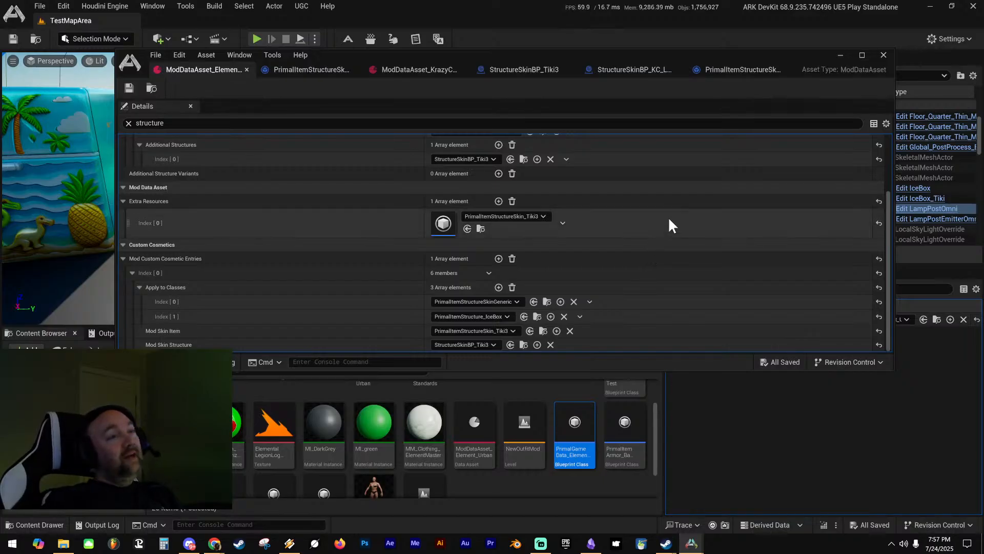
pyautogui.scroll(3, 664, 248)
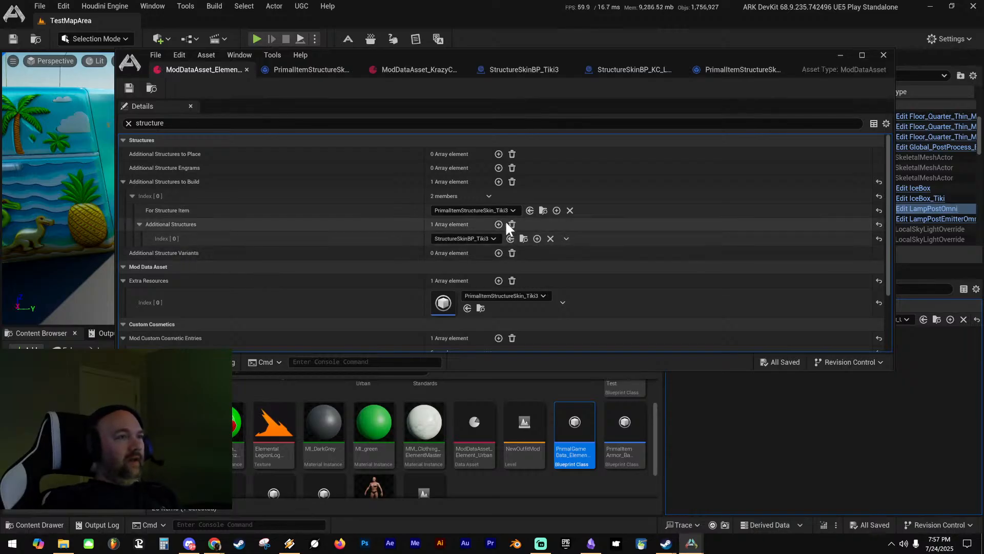
pyautogui.click(512, 182)
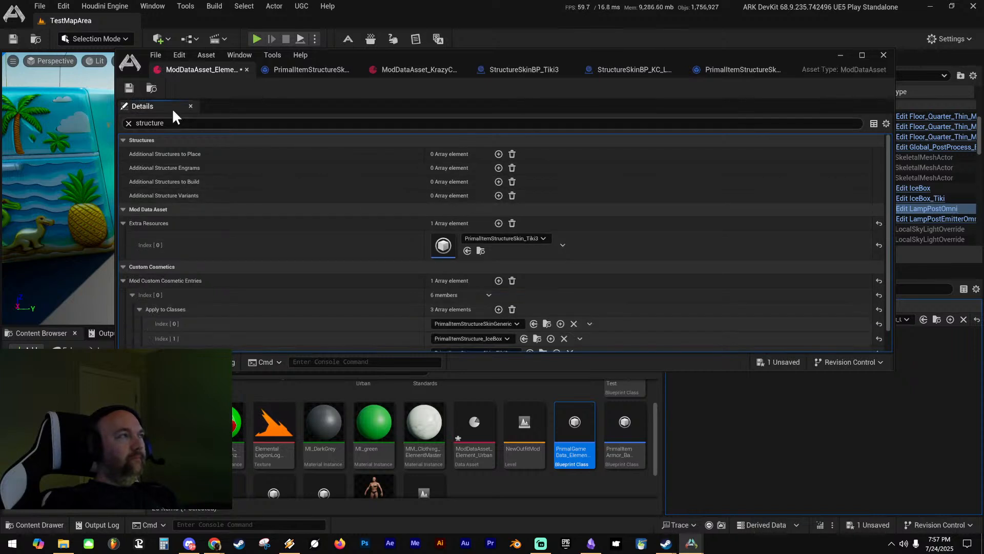
pyautogui.click(131, 88)
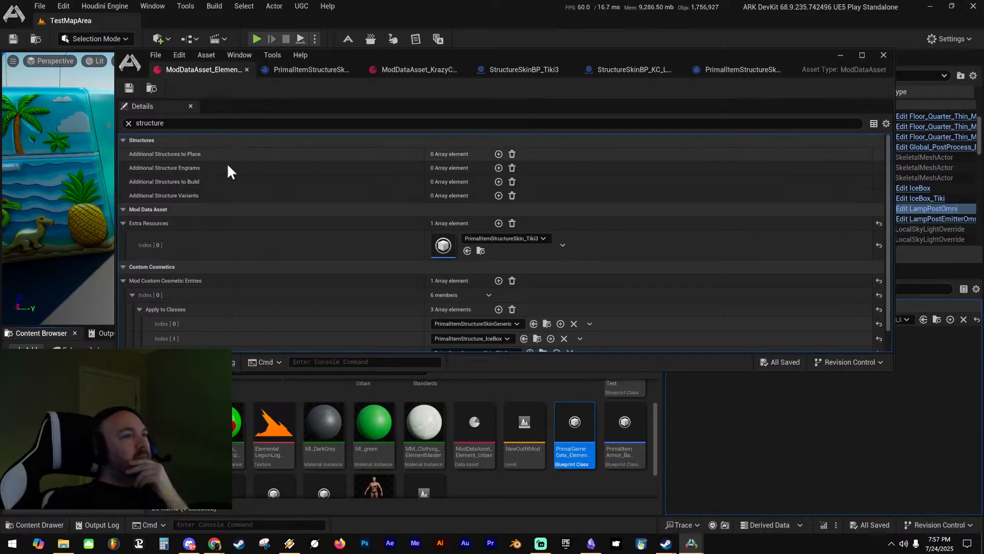
# Open the ModDataAsset_KrazyC asset for comparison and filter its properties by "structure"
pyautogui.click(409, 71)
pyautogui.hotkey('ctrl', 'f')
pyautogui.write('structure')
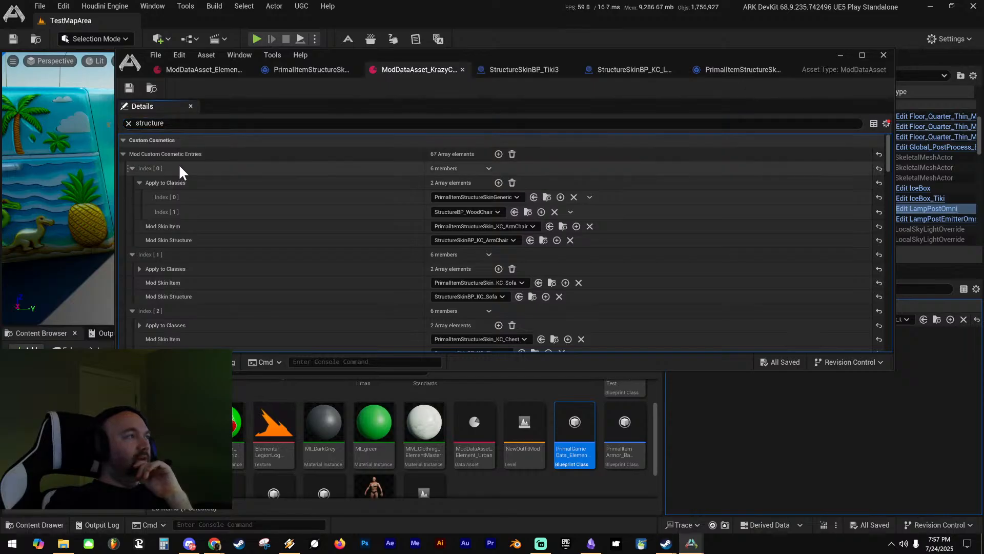
# Collapse custom cosmetic entries 0 through 7 in the filtered property list
pyautogui.click(132, 168)
pyautogui.click(132, 183)
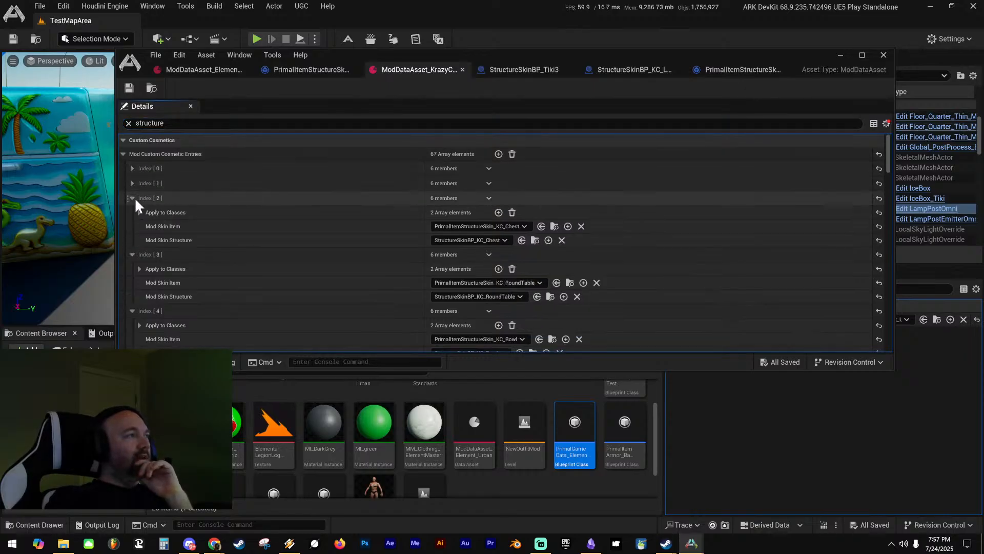
pyautogui.click(133, 198)
pyautogui.click(132, 213)
pyautogui.click(132, 228)
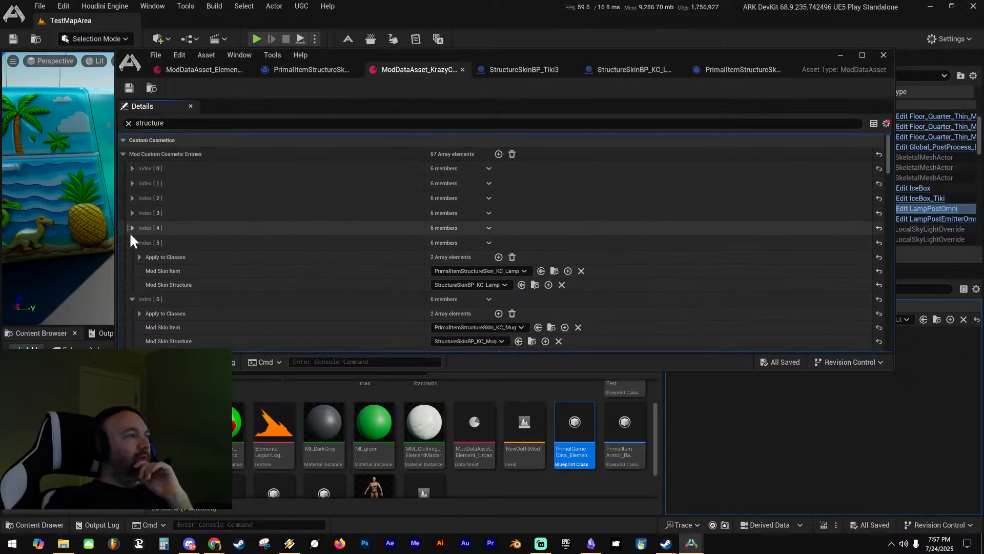
pyautogui.click(132, 243)
pyautogui.click(132, 258)
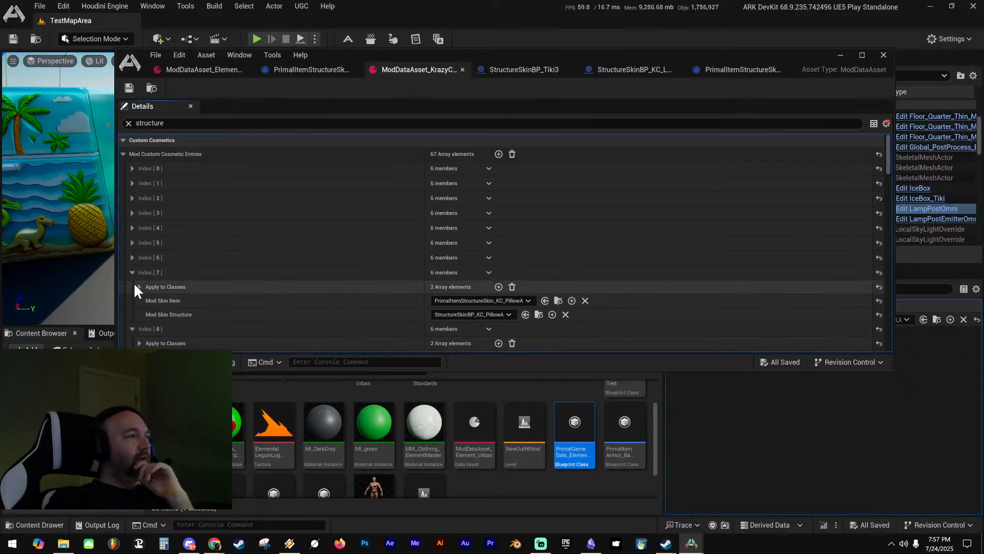
pyautogui.click(133, 274)
# Turn off Show Only Modified Properties and collapse the Mod Custom Cosmetic Entries array to examine the structure properties
pyautogui.click(886, 124)
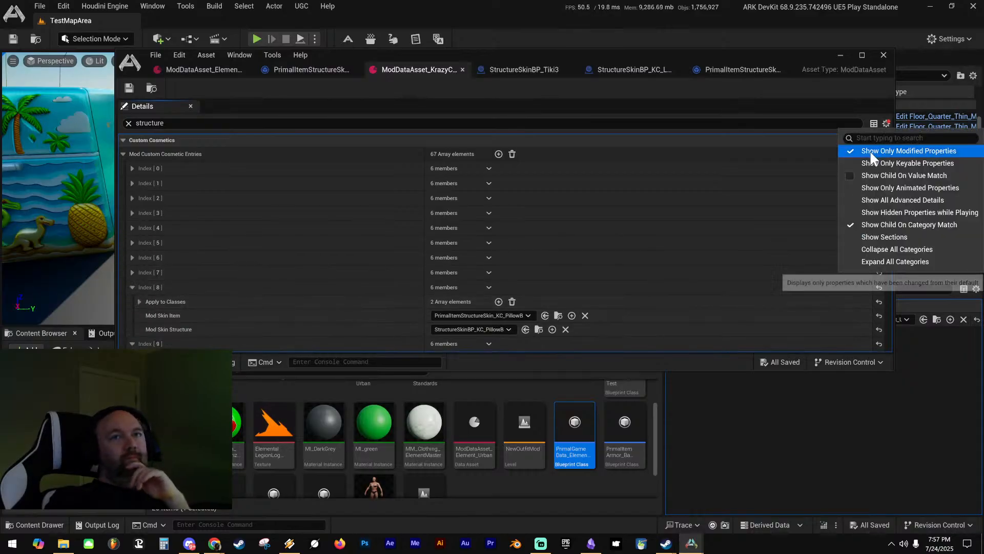
pyautogui.click(870, 150)
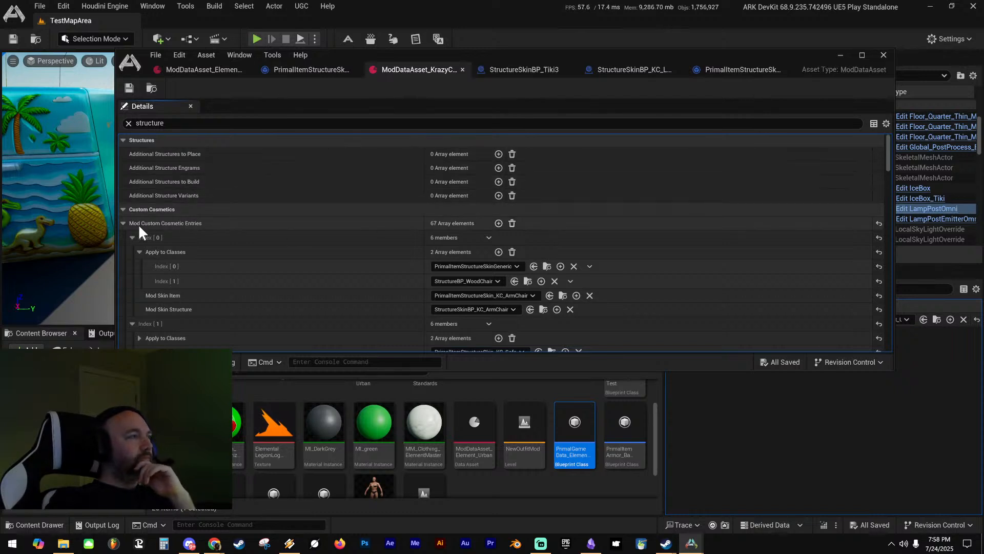
pyautogui.click(123, 223)
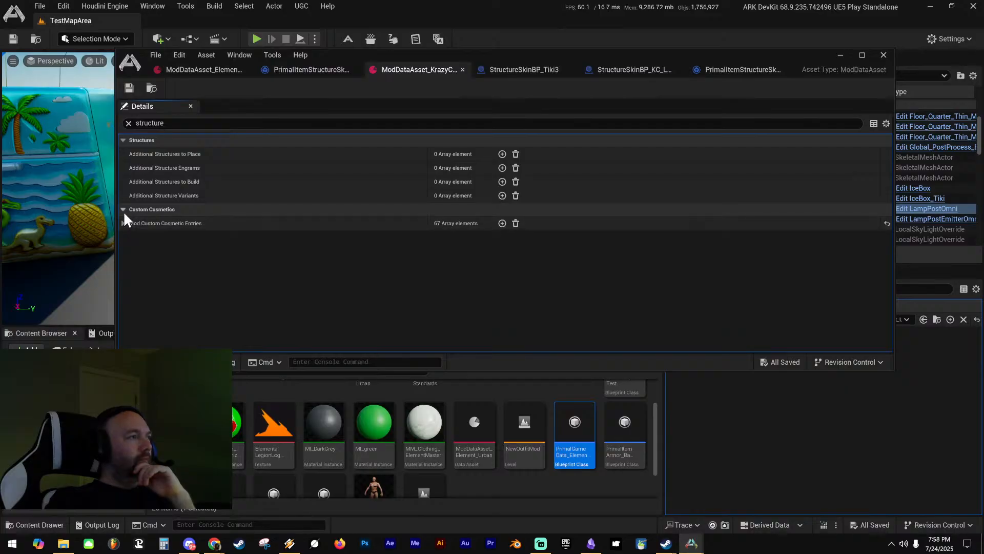
# Clear the "structure" filter and examine the Engrams, Structures, Eggs and Mod Data Asset categories of the ModDataAsset_KrazyC asset
pyautogui.click(123, 223)
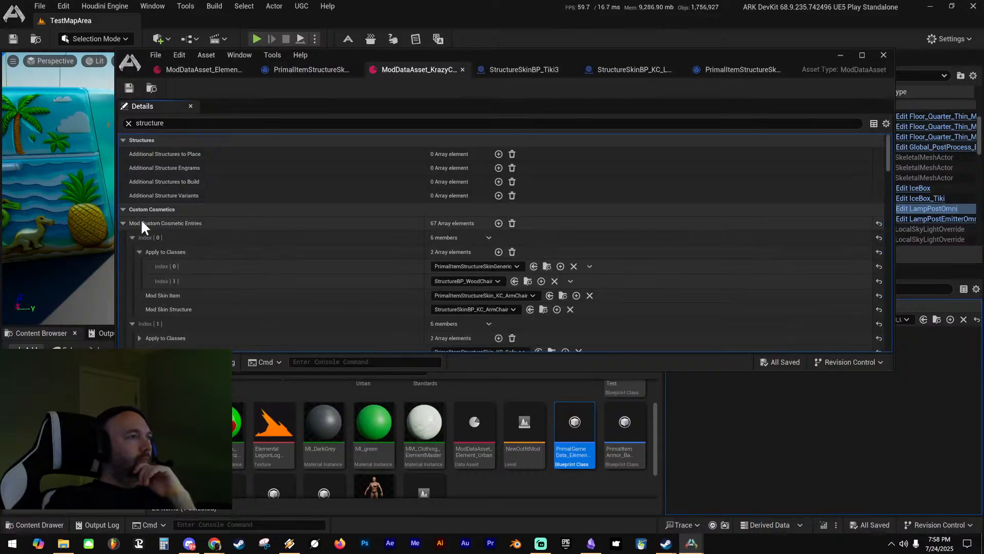
pyautogui.click(128, 123)
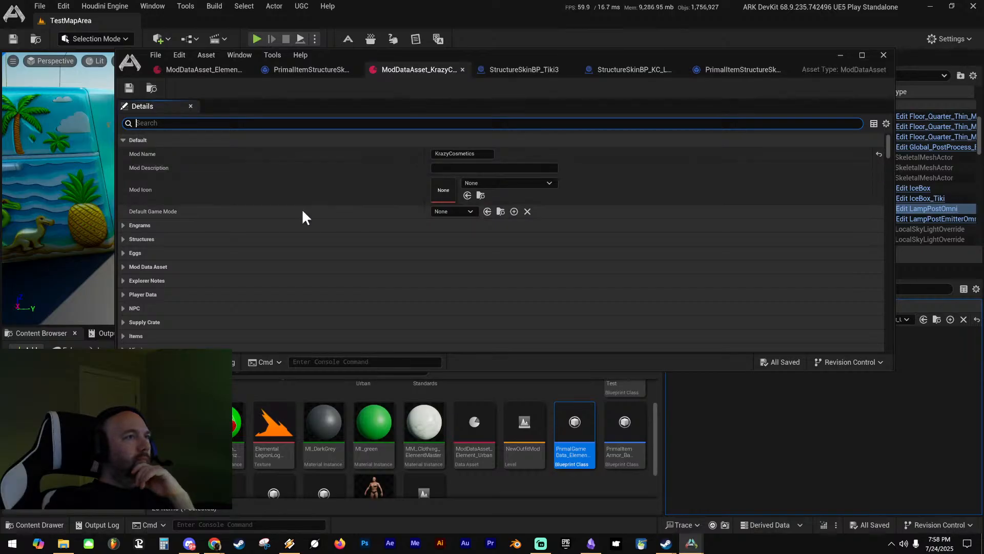
pyautogui.click(124, 239)
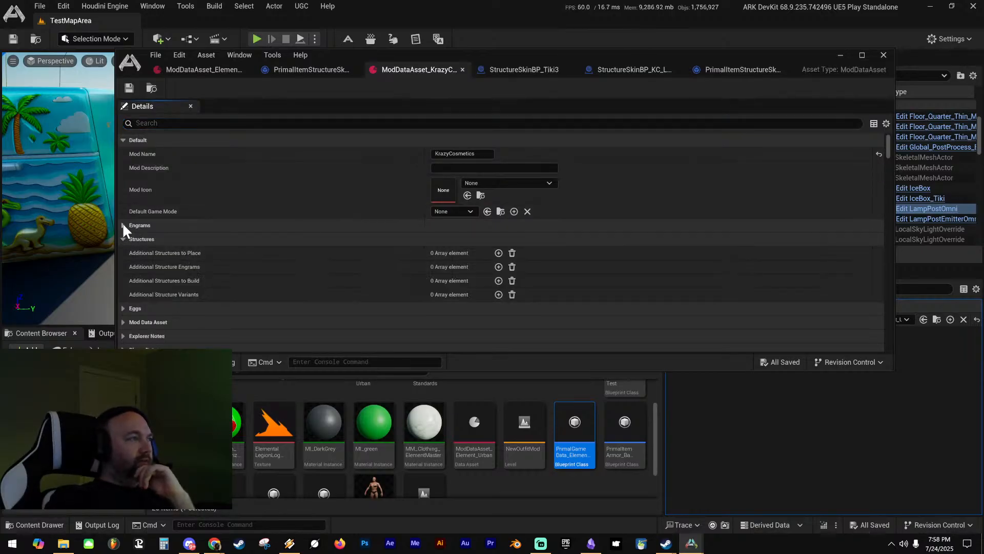
pyautogui.click(123, 225)
pyautogui.scroll(-2, 148, 246)
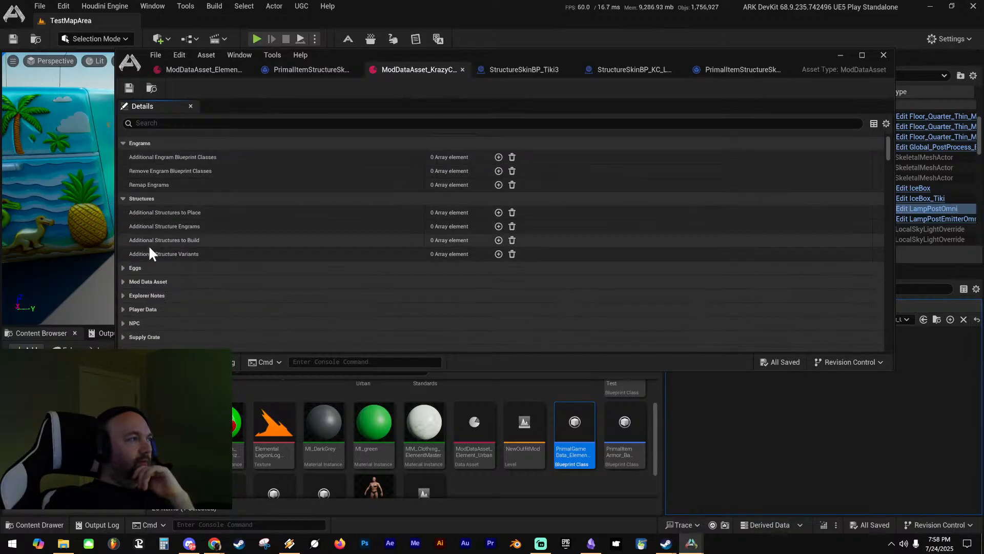
pyautogui.click(123, 268)
pyautogui.scroll(-3, 131, 266)
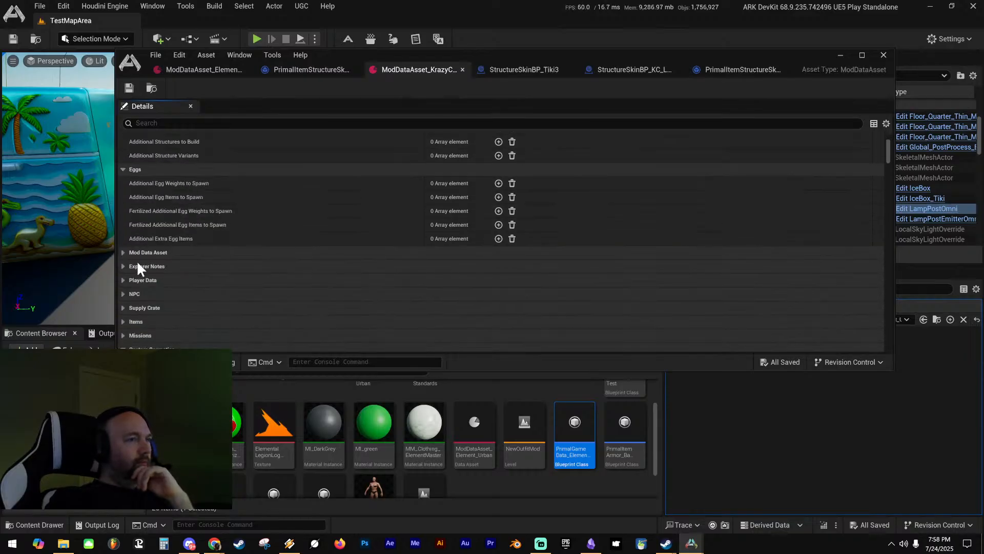
pyautogui.click(123, 252)
pyautogui.scroll(-2, 123, 252)
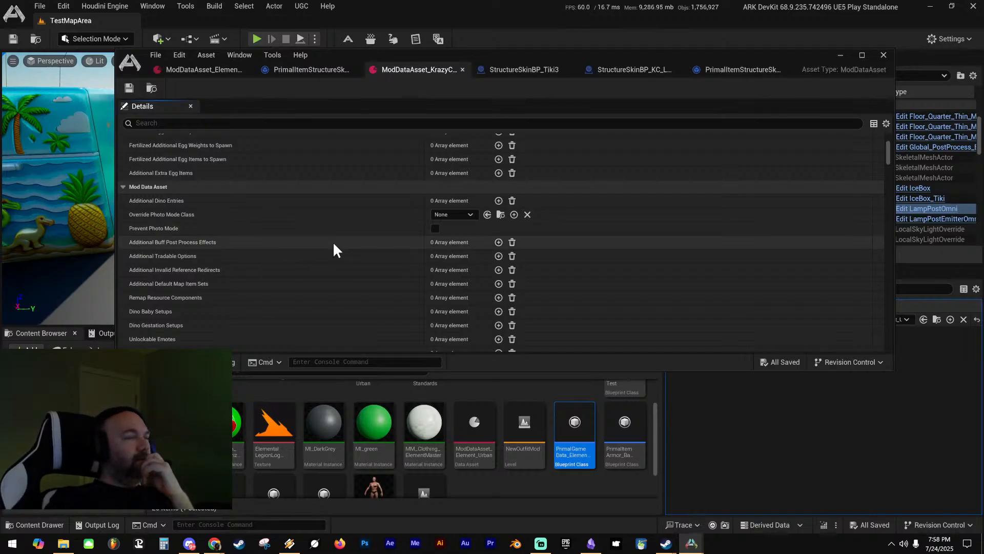
pyautogui.scroll(-2, 334, 245)
pyautogui.scroll(-3, 333, 251)
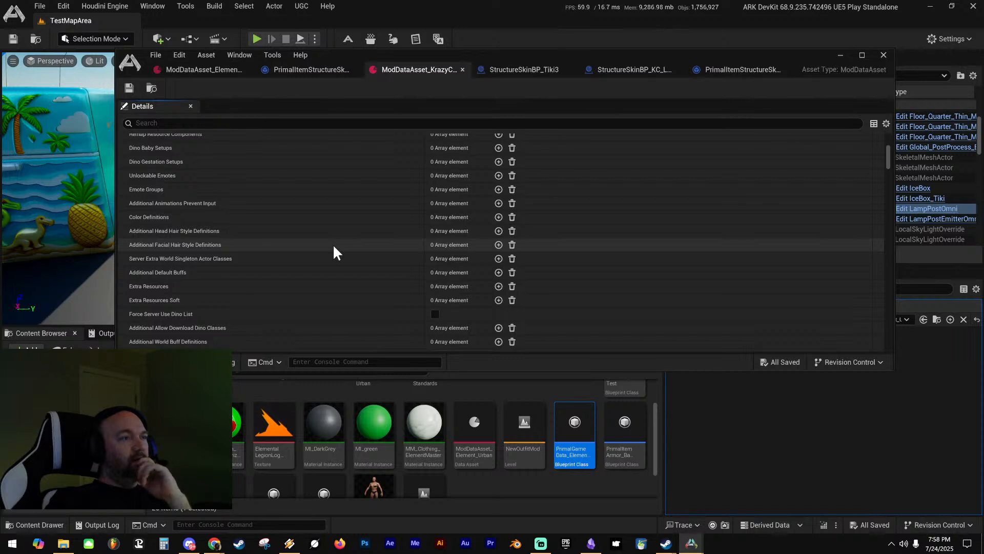
pyautogui.scroll(-3, 331, 251)
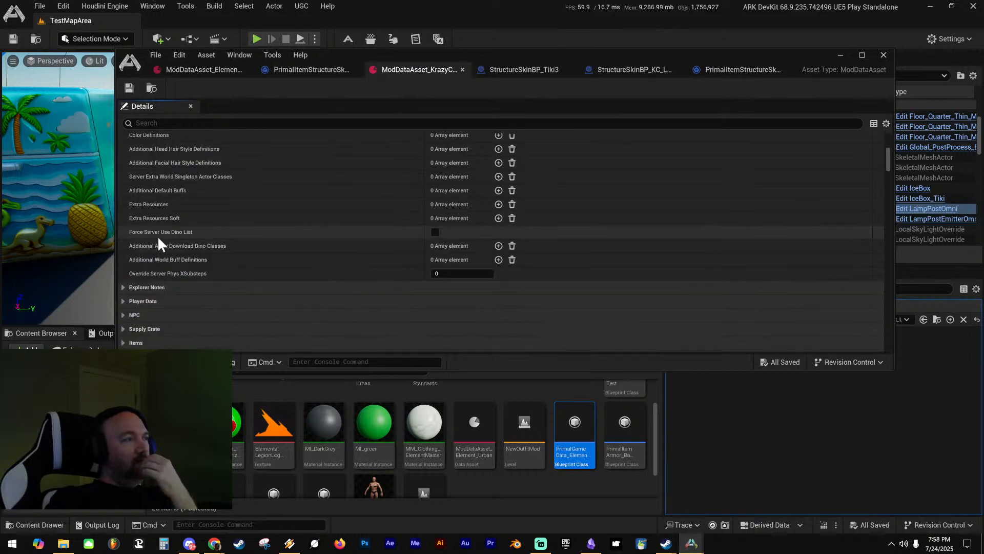
# Check the Explorer Notes, Player Data, NPC, Supply Crate, Items and Missions categories, collapsing each after review
pyautogui.click(123, 288)
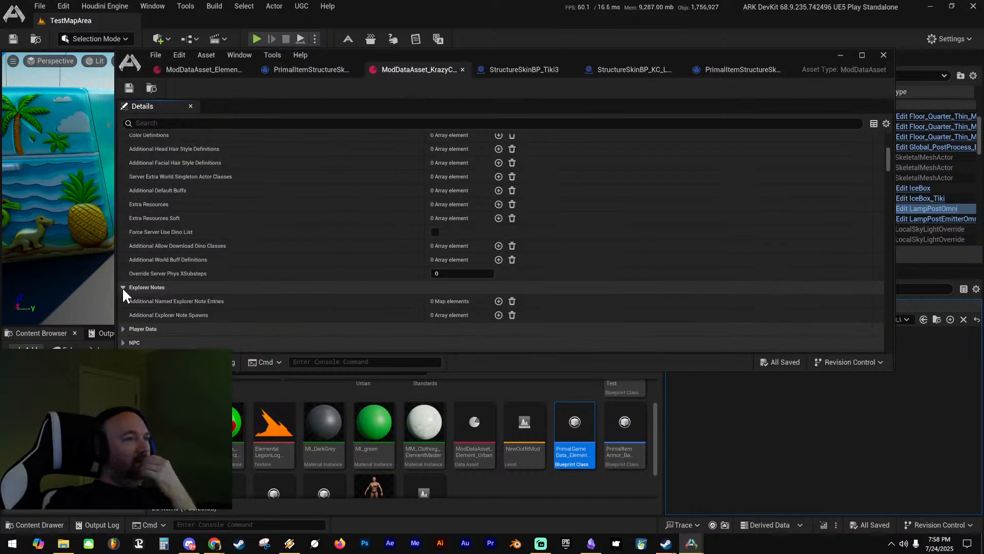
pyautogui.click(123, 288)
pyautogui.click(123, 302)
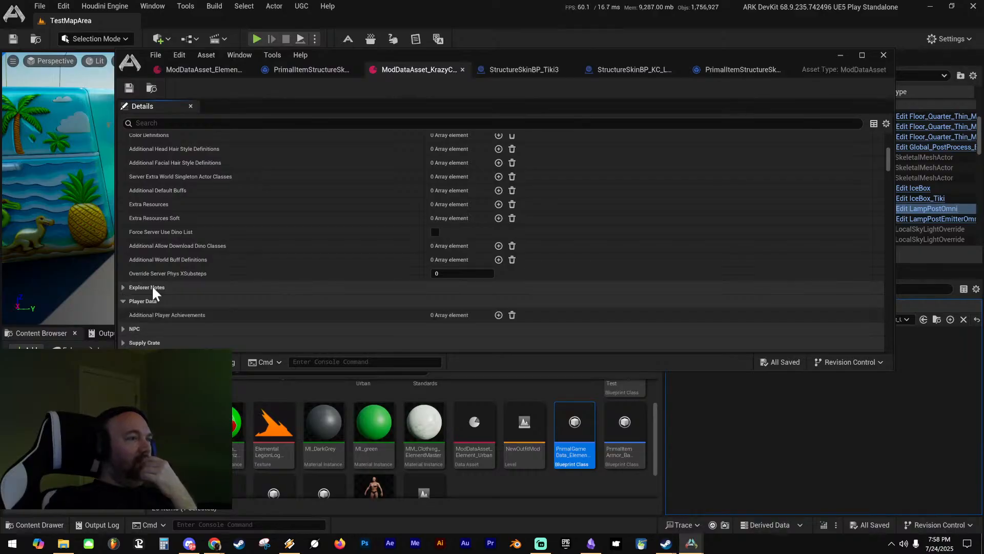
pyautogui.click(123, 302)
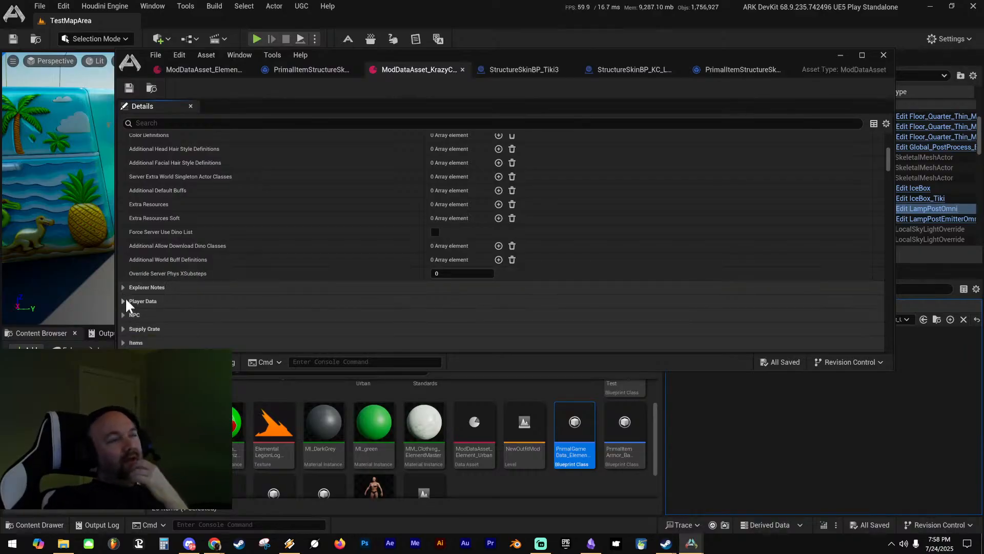
pyautogui.scroll(-3, 158, 284)
pyautogui.click(123, 249)
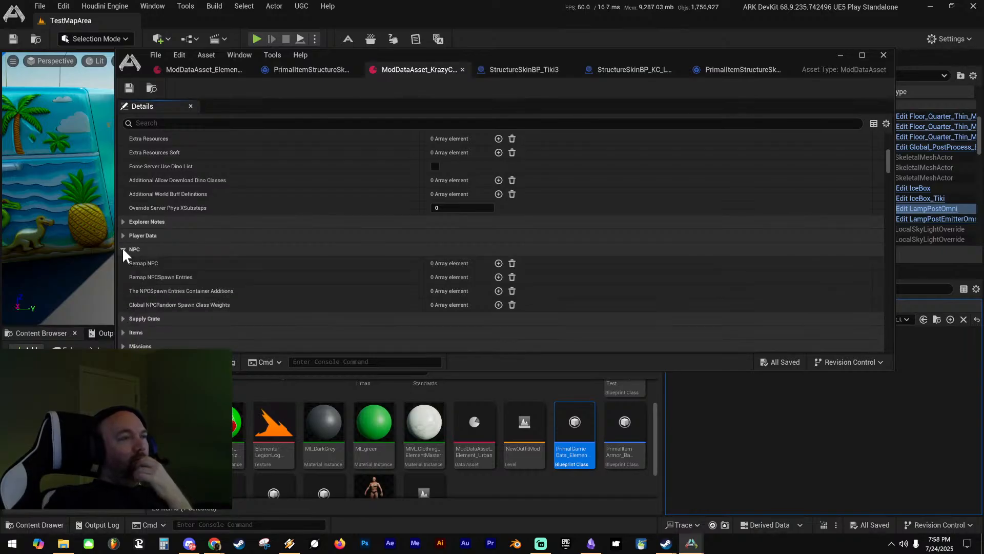
pyautogui.click(123, 249)
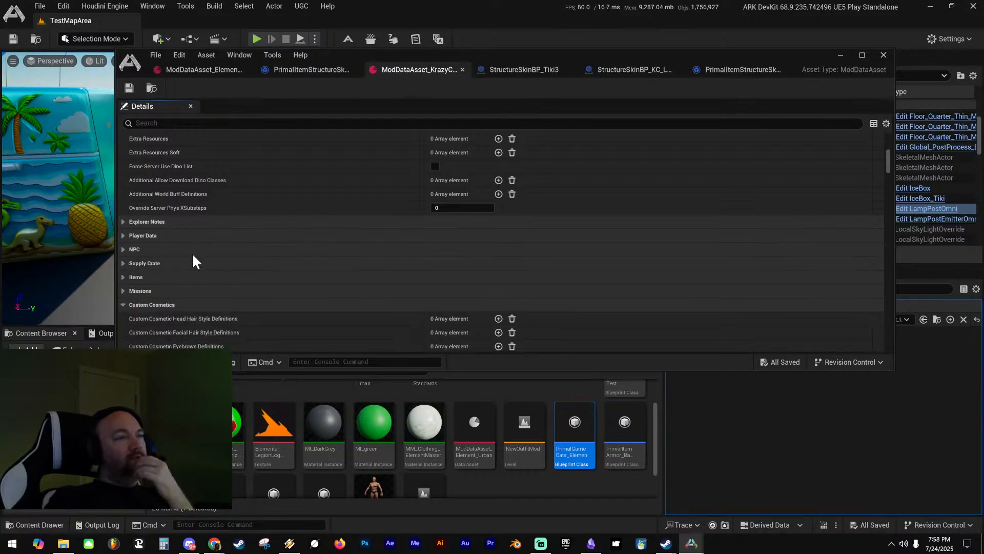
pyautogui.click(123, 263)
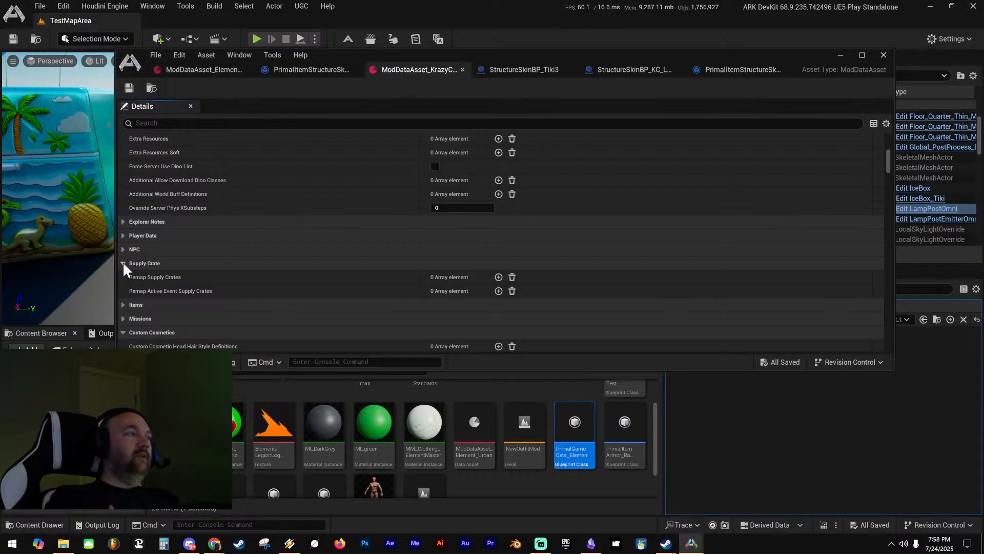
pyautogui.click(123, 263)
pyautogui.click(124, 277)
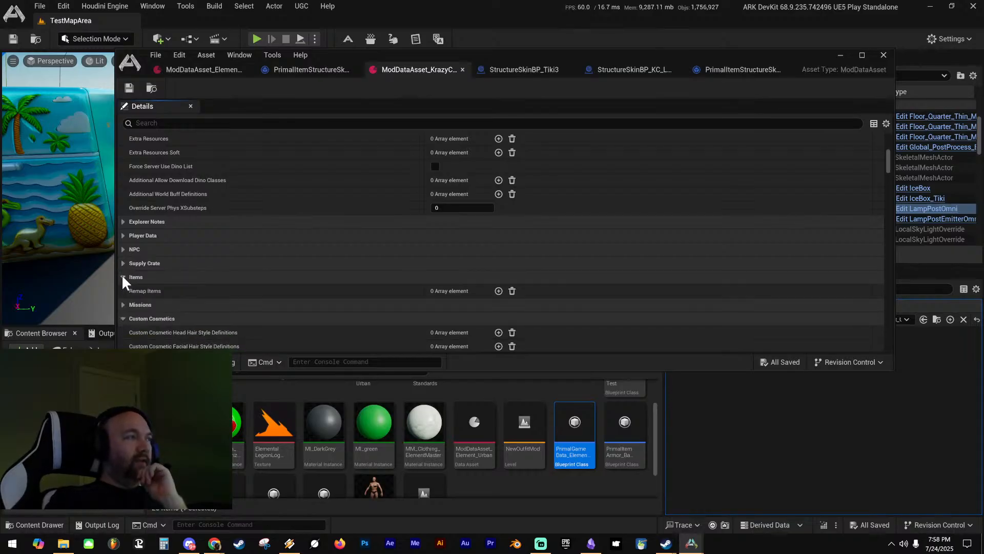
pyautogui.click(123, 277)
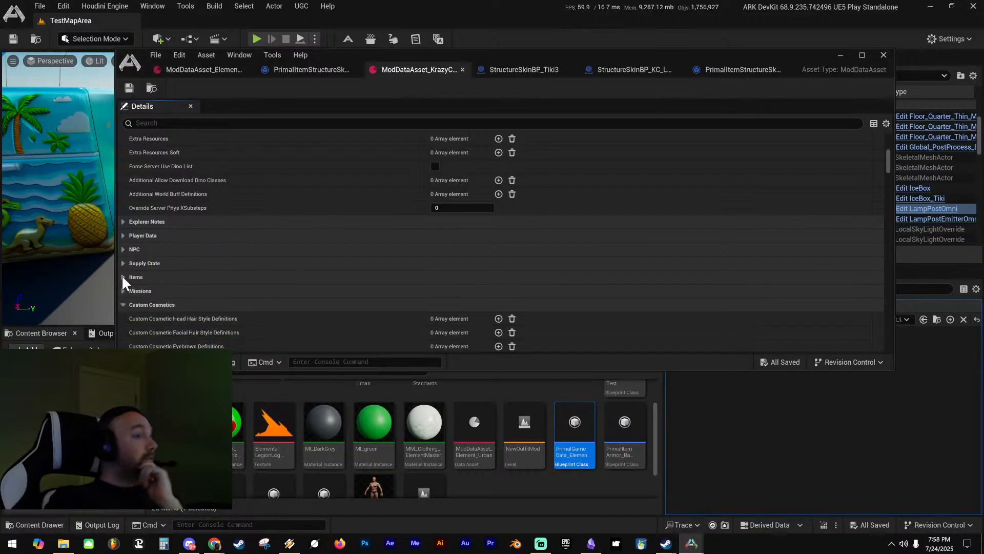
pyautogui.click(123, 291)
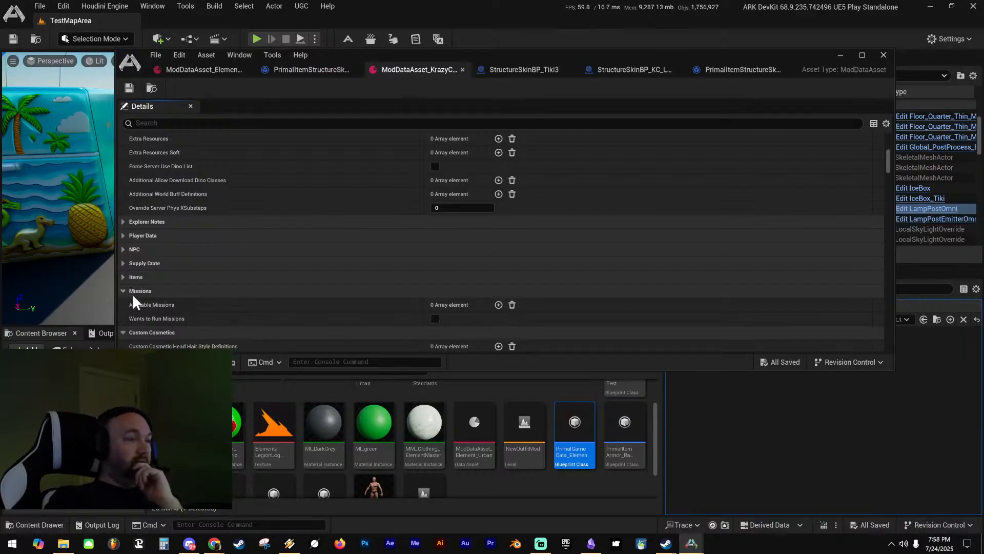
pyautogui.click(123, 291)
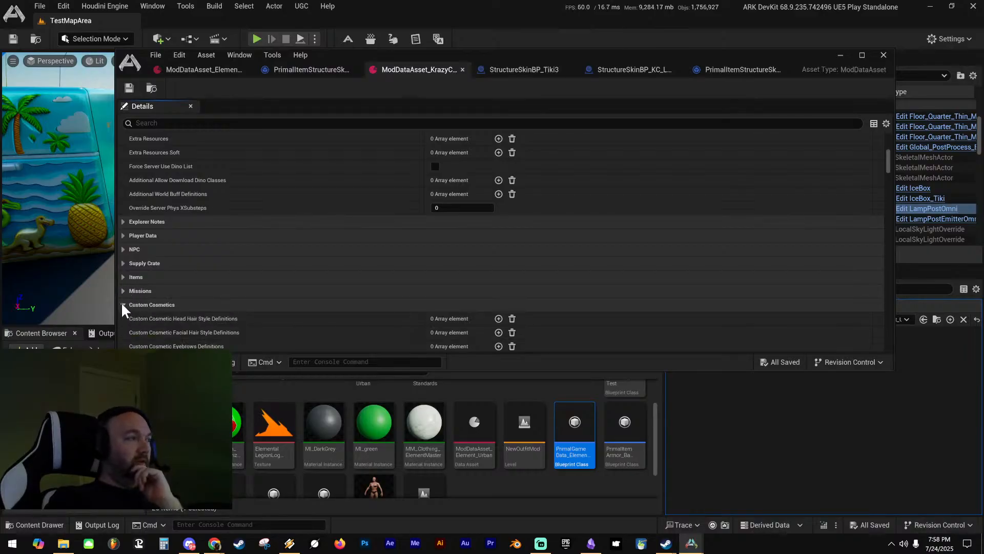
# Compare the first custom cosmetic entry's Apply to Classes, Mod Skin Item and Mod Skin Structure values between the KrazyC and Element assets
pyautogui.scroll(-5, 122, 305)
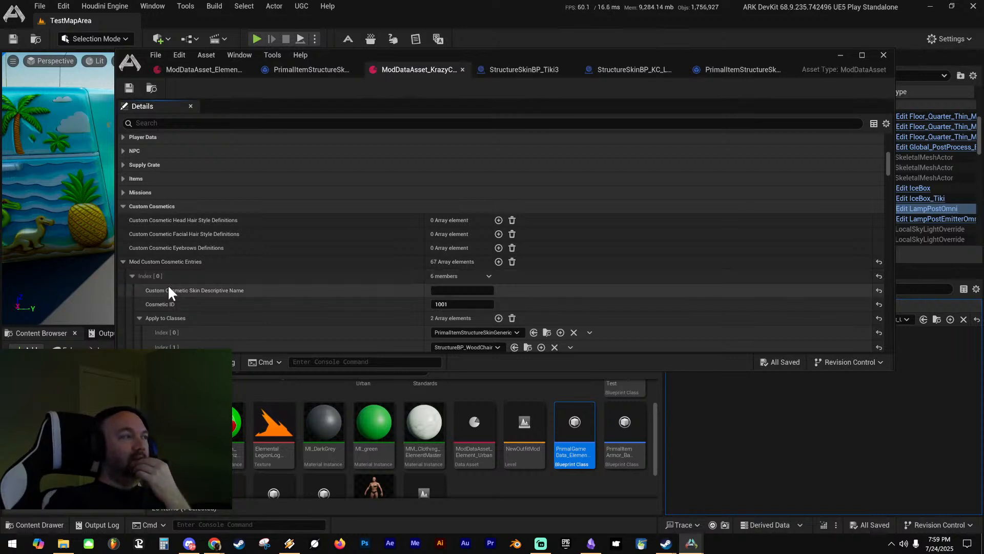
pyautogui.scroll(-3, 244, 307)
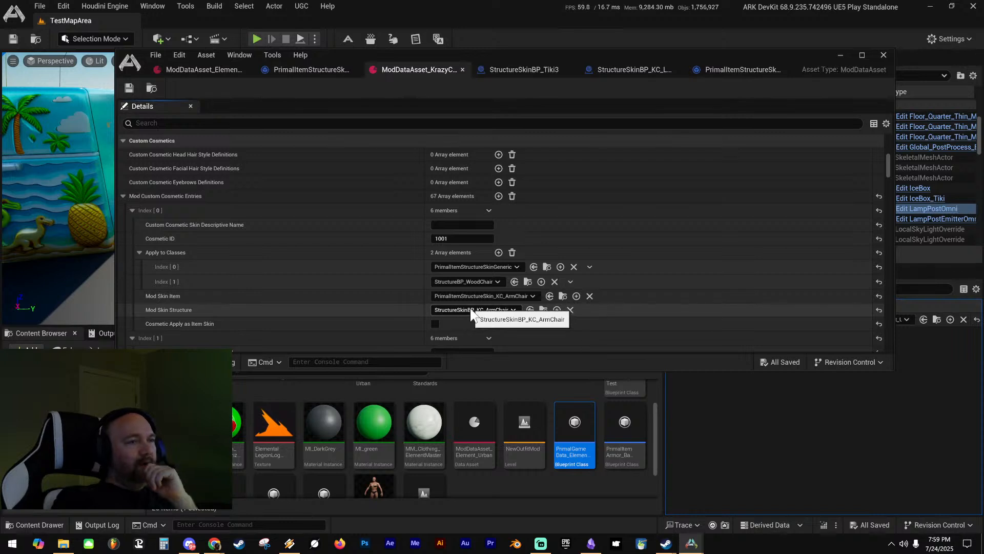
pyautogui.click(208, 69)
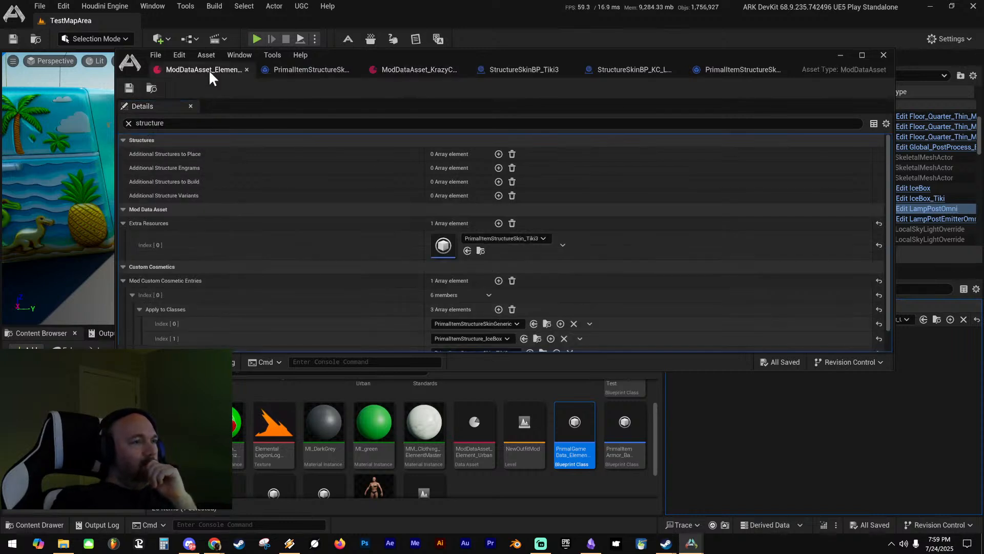
pyautogui.scroll(-1, 328, 292)
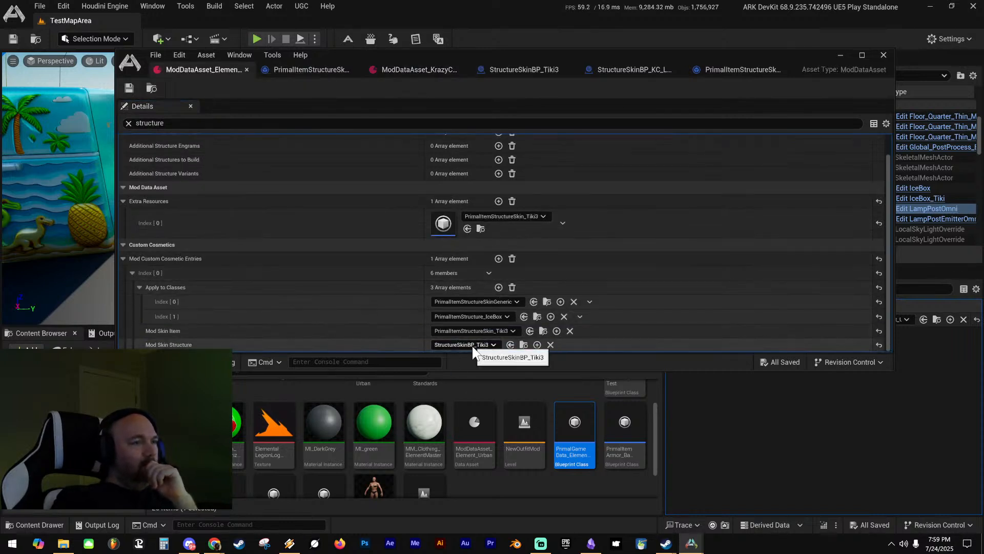
pyautogui.click(399, 70)
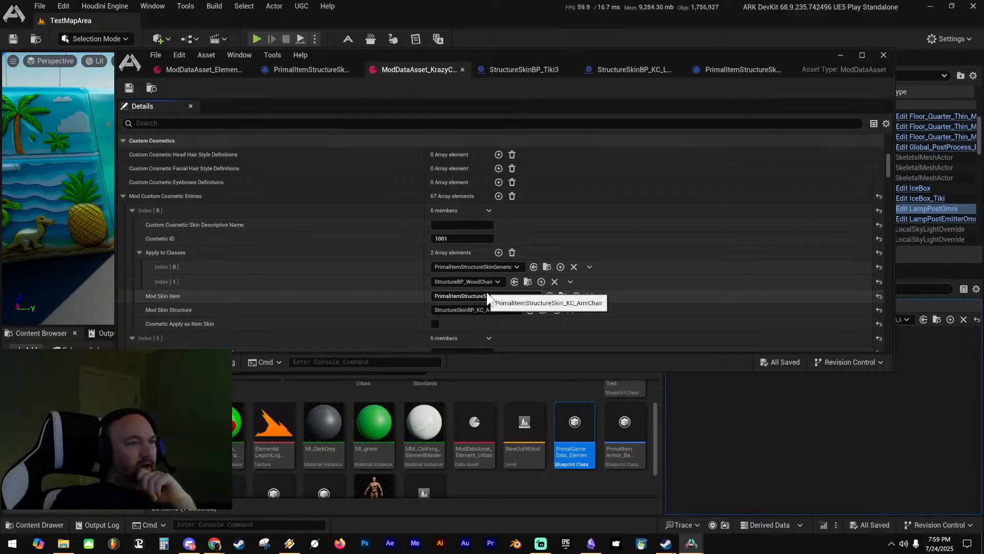
pyautogui.click(213, 71)
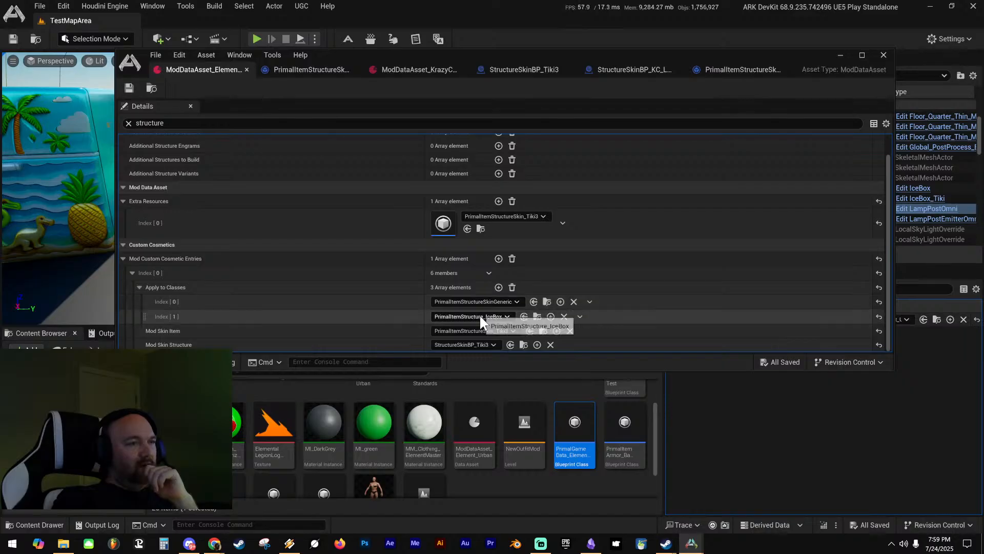
pyautogui.click(408, 71)
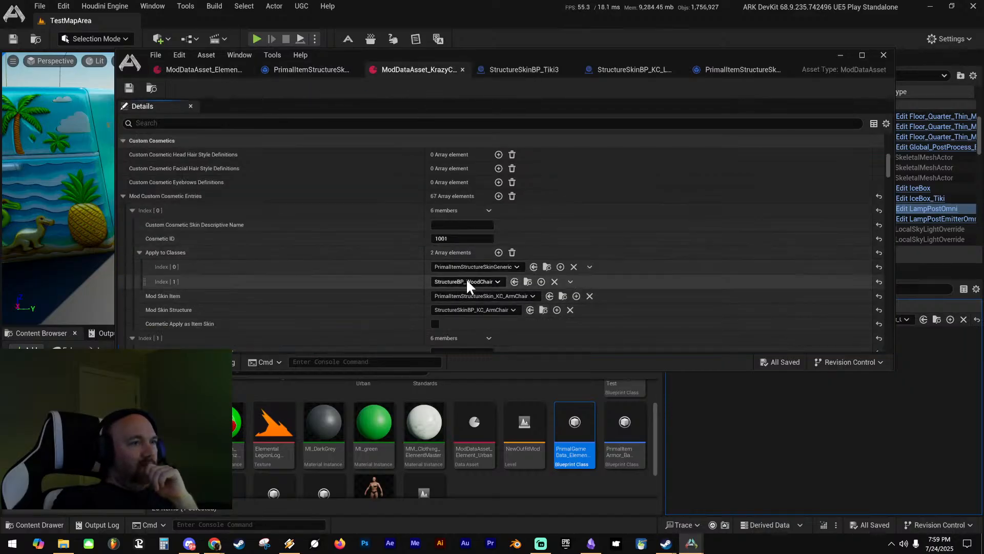
# Set Index 1 of Apply to Classes in the Element asset's cosmetic entry to StorageBox_Small and save the asset
pyautogui.click(226, 69)
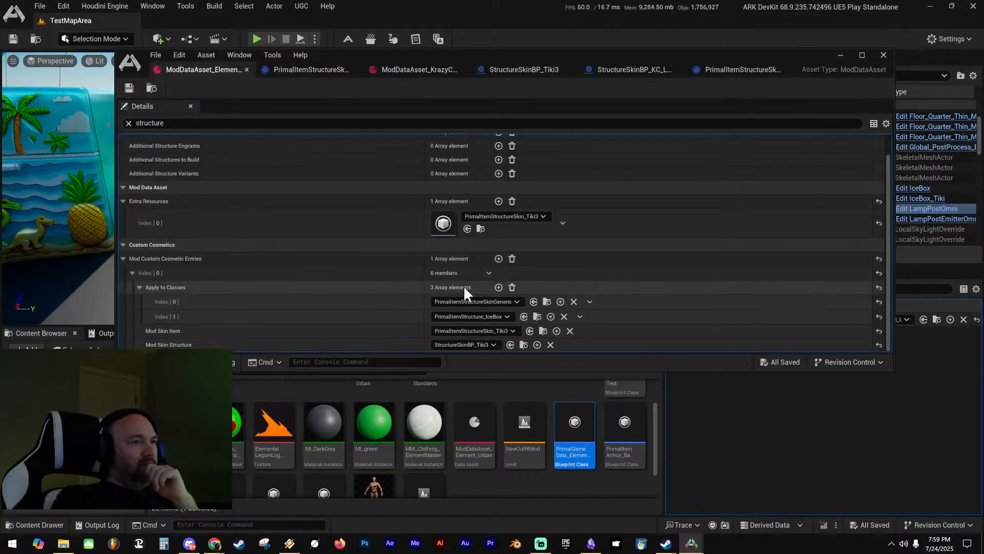
pyautogui.click(493, 314)
pyautogui.write('stor')
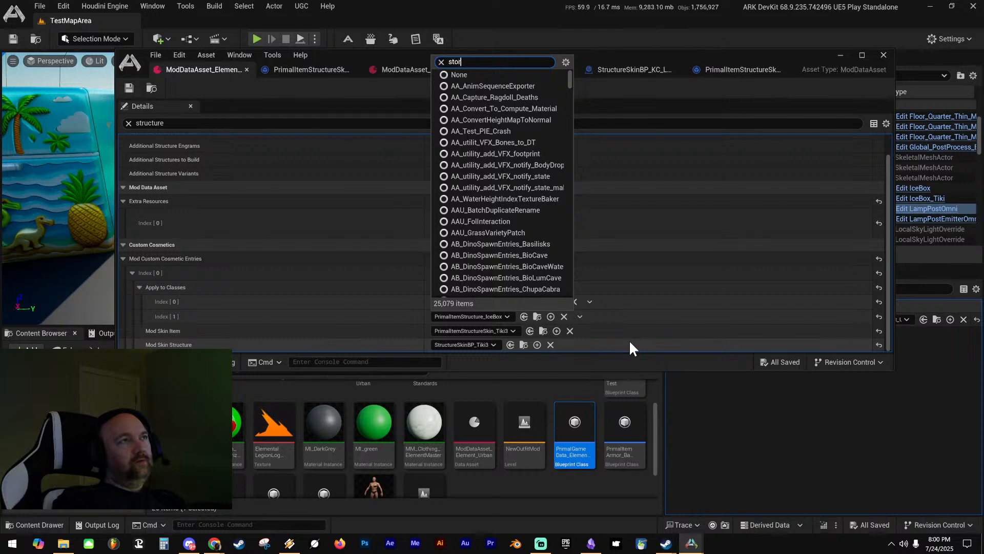
pyautogui.write('age small')
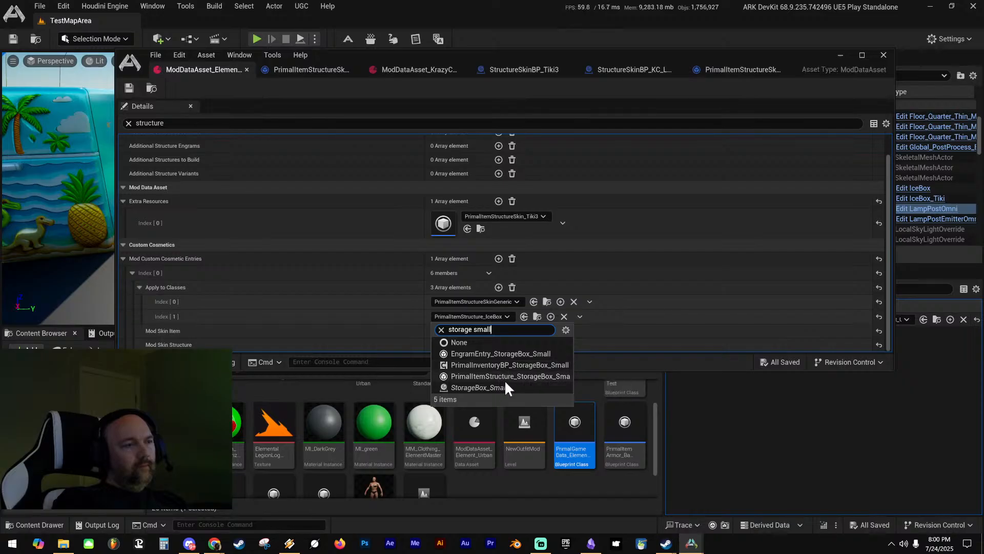
pyautogui.click(492, 387)
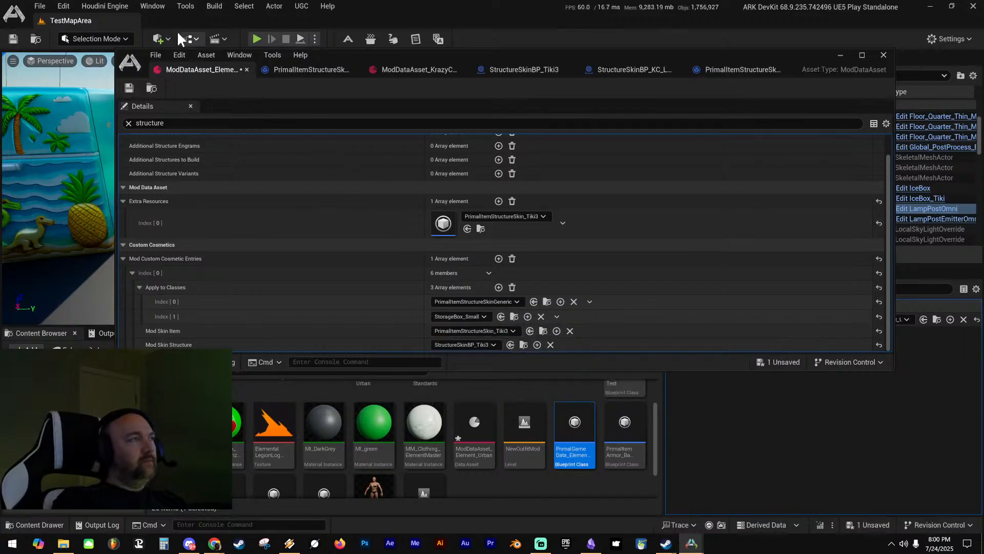
pyautogui.moveTo(376, 56); pyautogui.dragTo(376, 0)
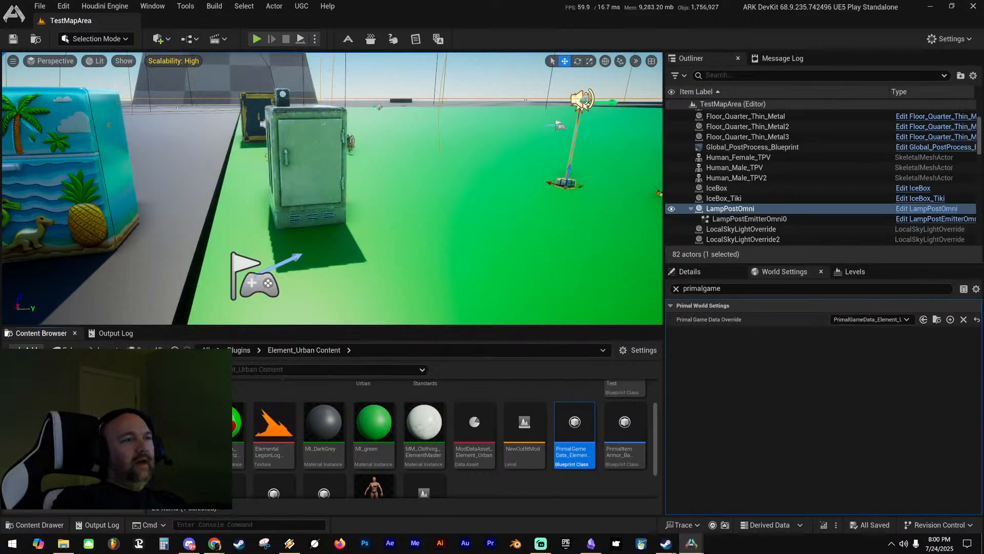
# Playtest TestMapArea in the editor and put the custom cosmetic in the character's third hotbar slot
pyautogui.moveTo(423, 187); pyautogui.dragTo(344, 167, button='right')
pyautogui.press('w')
pyautogui.moveTo(461, 146); pyautogui.dragTo(465, 170, button='right')
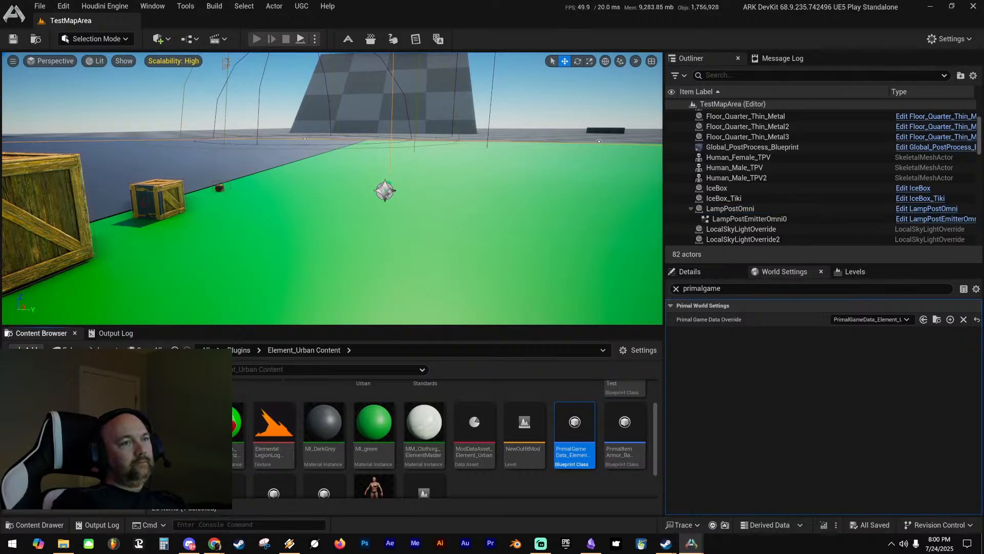
pyautogui.hotkey('alt', 'p')
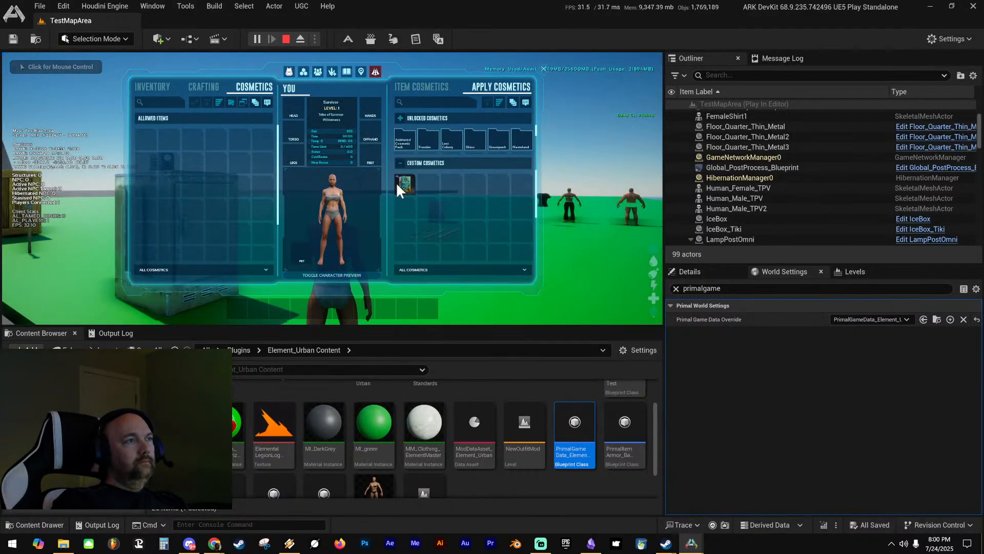
pyautogui.press('i')
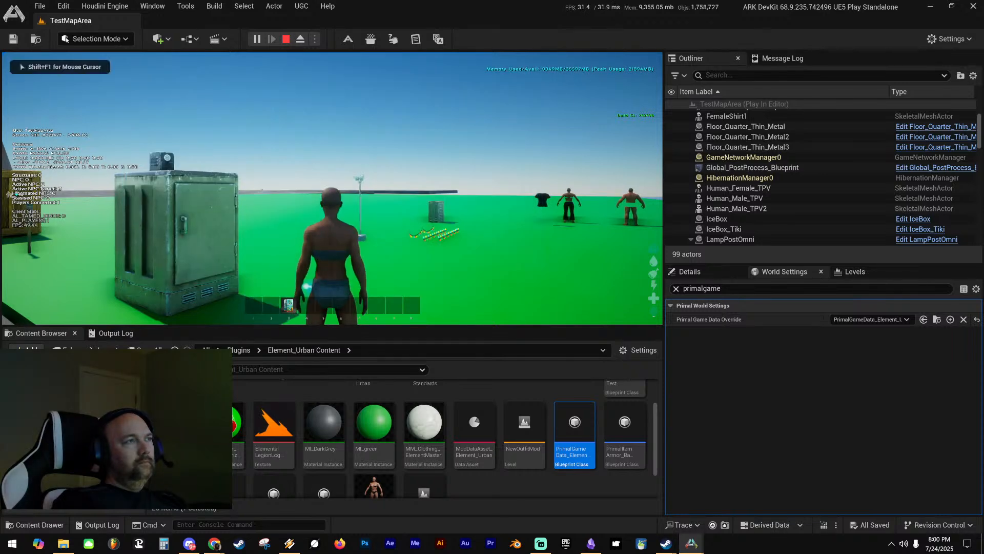
# Find the small storage box item among the PrimalEarth core items, give the character one, and put it in the fourth hotbar slot
pyautogui.press('d')
pyautogui.press('w')
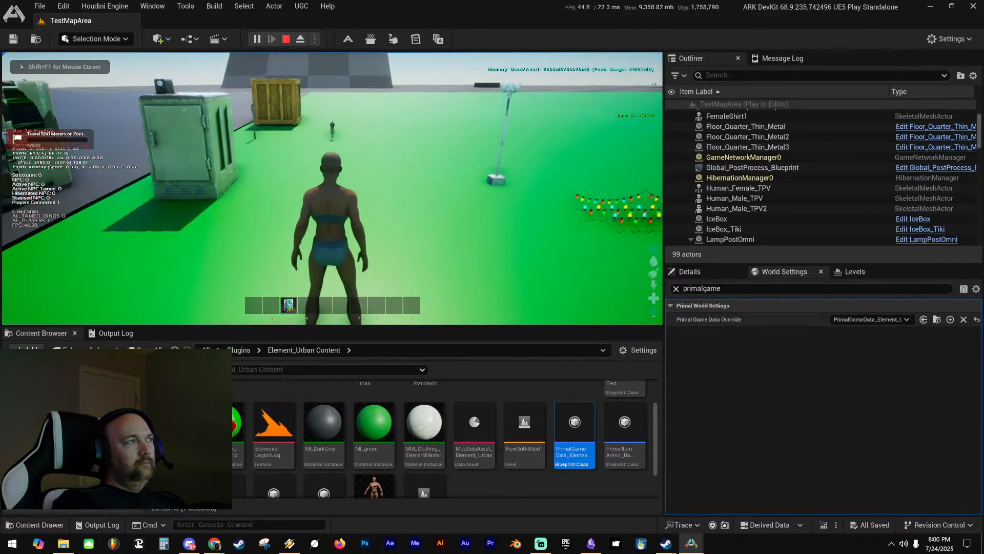
pyautogui.press('i')
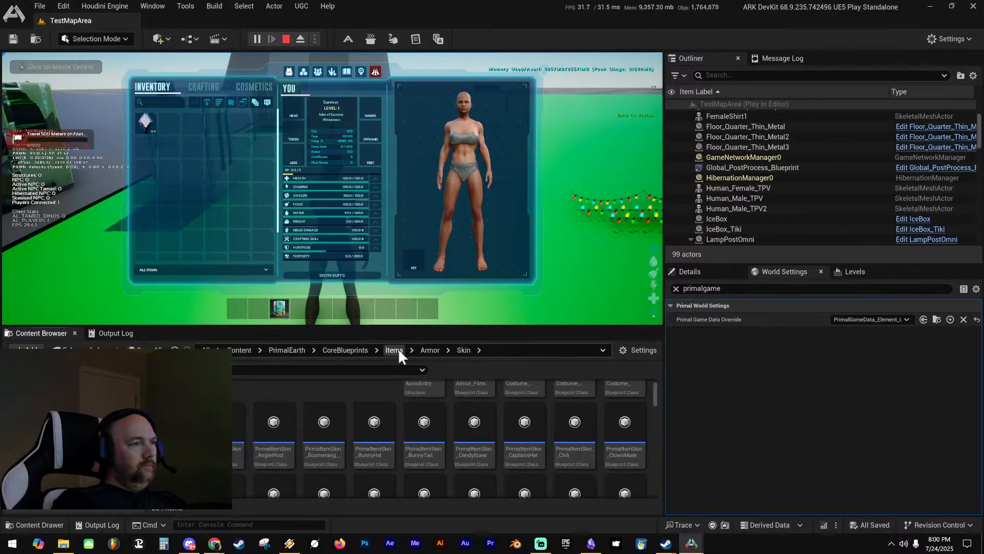
pyautogui.click(395, 351)
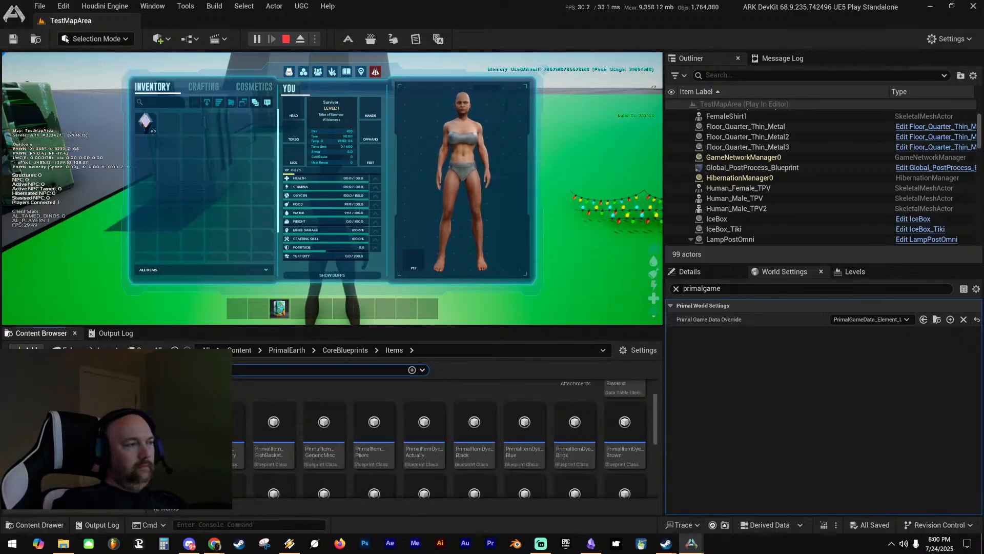
pyautogui.hotkey('ctrl', 'v')
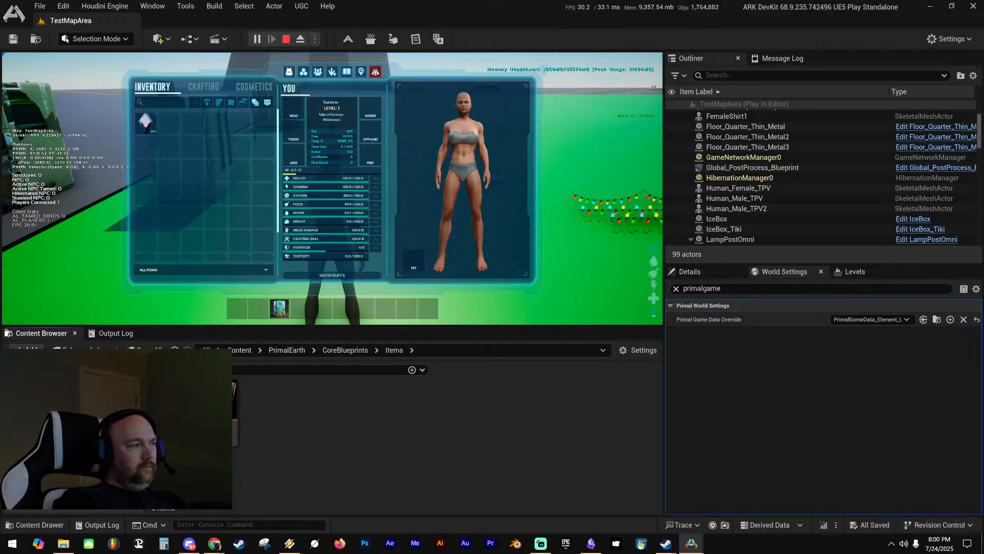
pyautogui.rightClick(173, 405)
pyautogui.moveTo(270, 78)
pyautogui.click(320, 83)
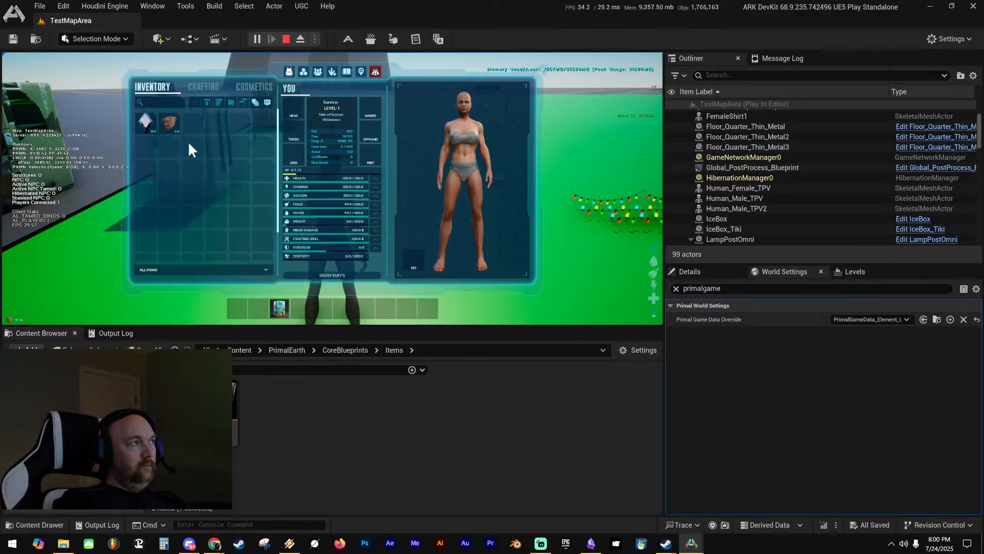
pyautogui.press('i')
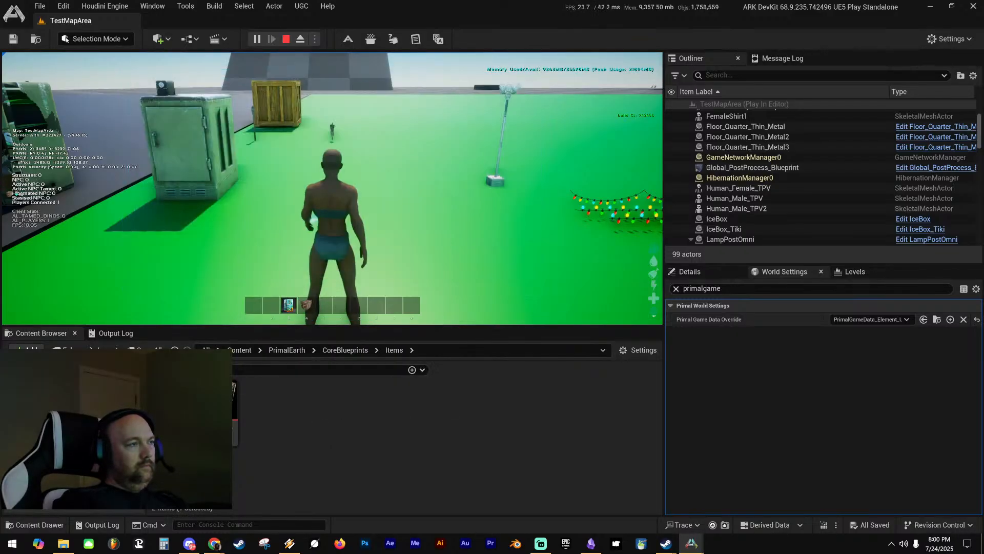
# Equip the storage box and place it on open green ground away from the existing structures
pyautogui.press('4')
pyautogui.press('w')
pyautogui.press('w')
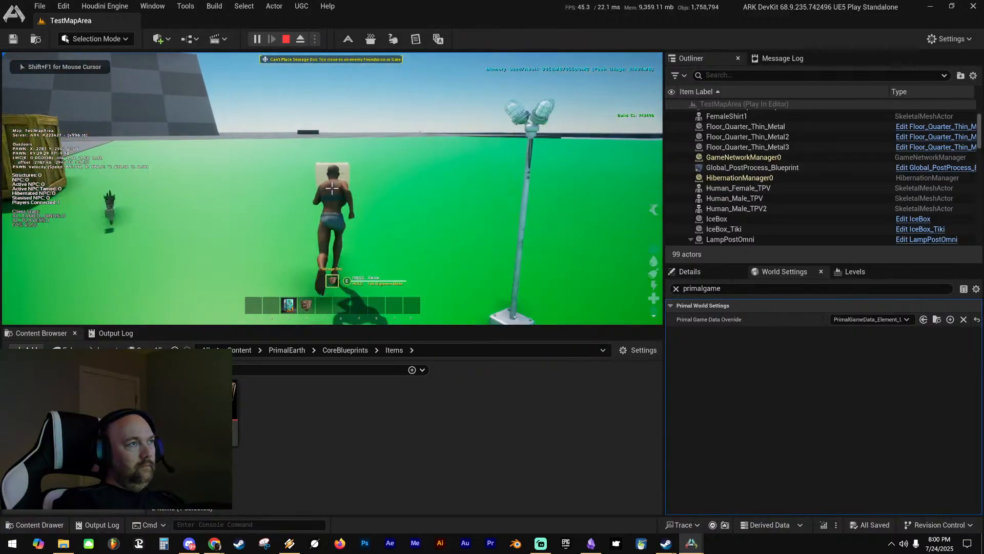
pyautogui.press('w')
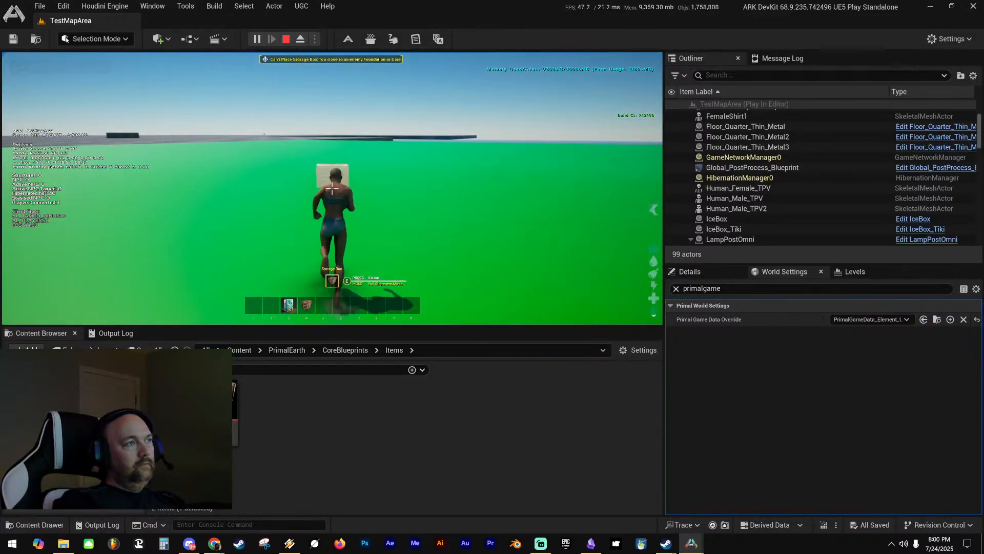
pyautogui.press('w')
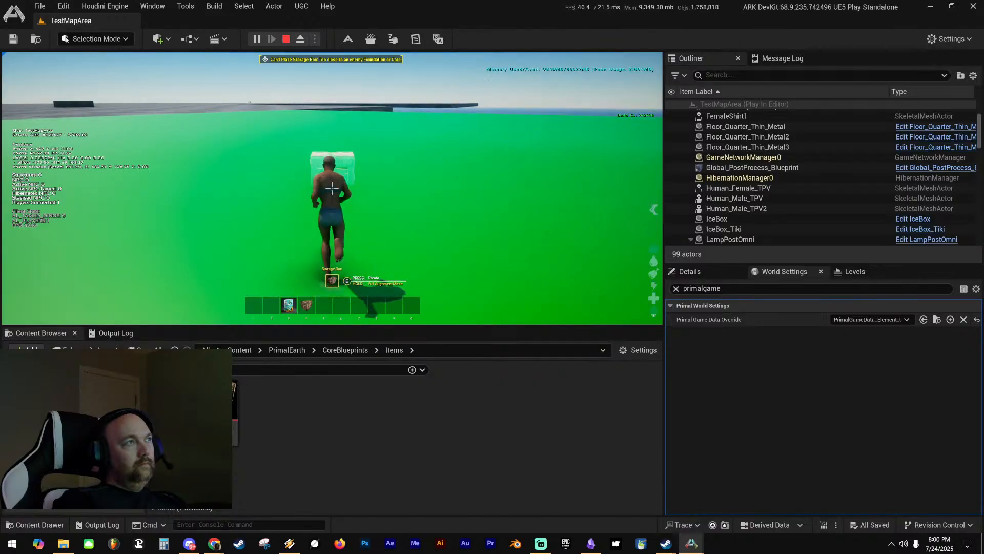
pyautogui.click(331, 188)
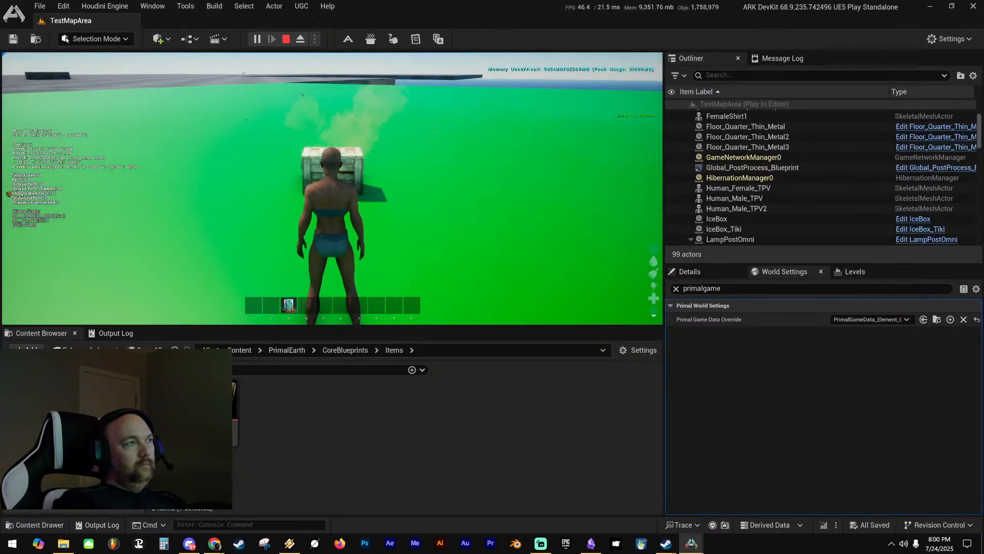
# Try to apply the Tiki Fridge skin to the placed storage box from several sides, and end the playtest
pyautogui.press('s')
pyautogui.press('3')
pyautogui.press('a')
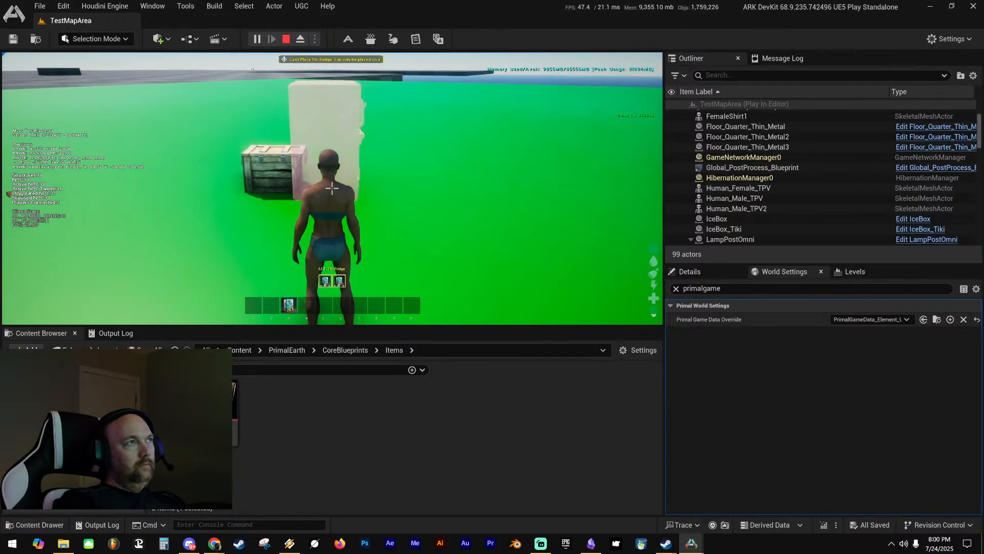
pyautogui.press('w')
pyautogui.press('a')
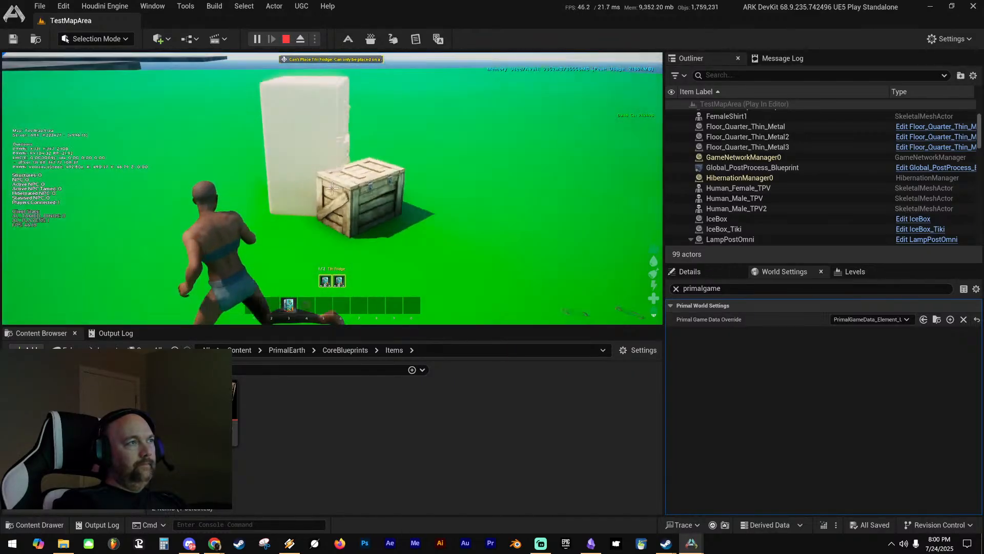
pyautogui.press('a')
pyautogui.press('s')
pyautogui.press('s')
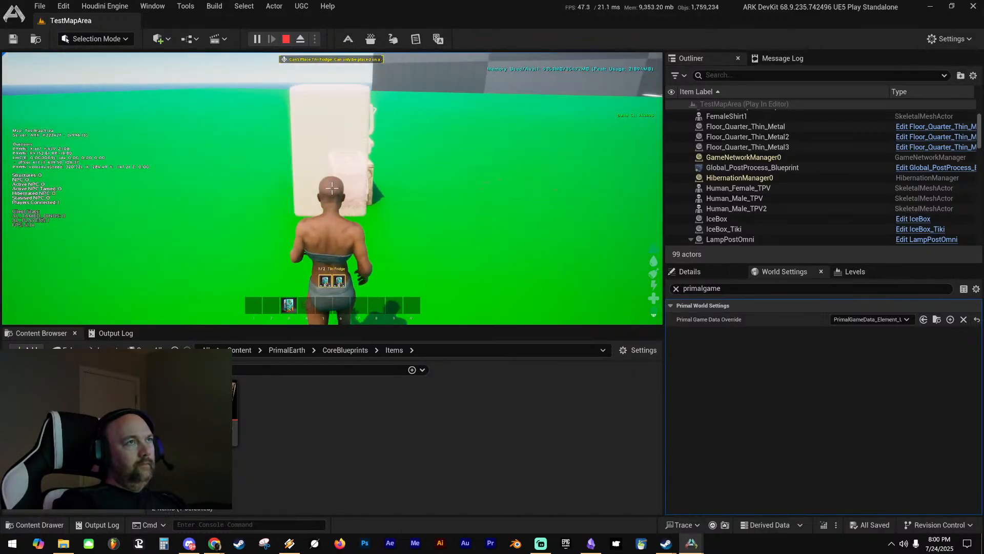
pyautogui.press('w')
pyautogui.press('d')
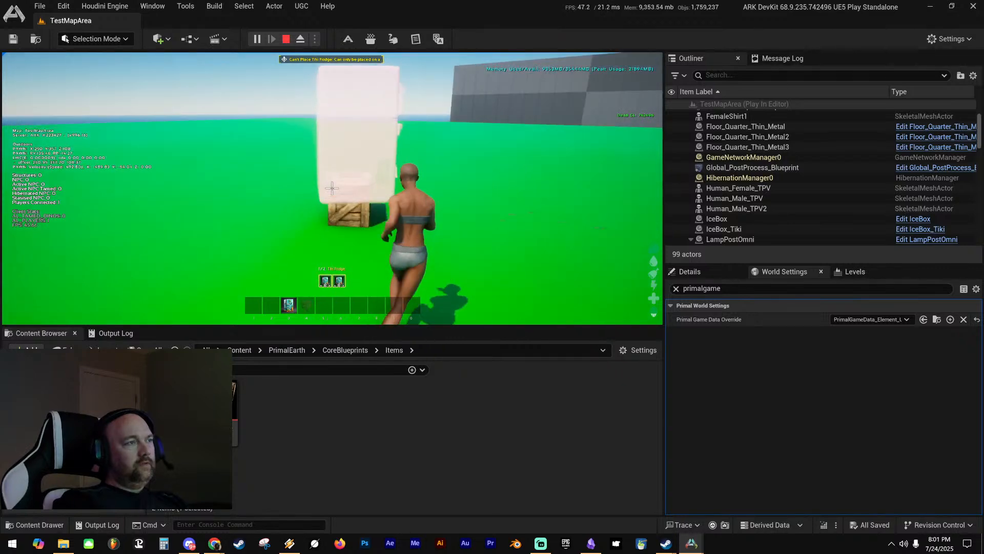
pyautogui.hotkey('shift', 'F1')
pyautogui.press('Escape')
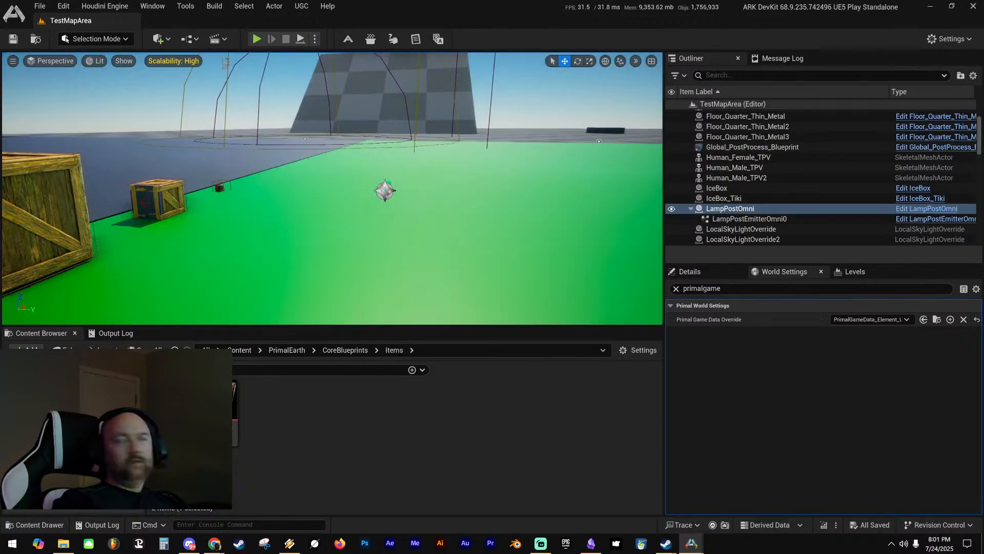
# Review the structure and custom cosmetic entries in the Element mod data asset
pyautogui.moveTo(677, 58); pyautogui.dragTo(580, 50)
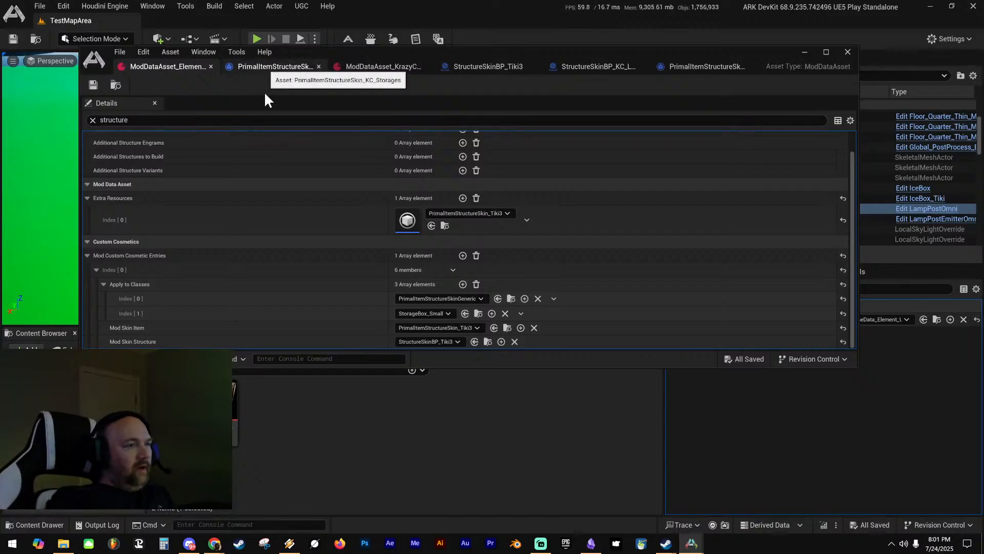
pyautogui.scroll(1, 306, 240)
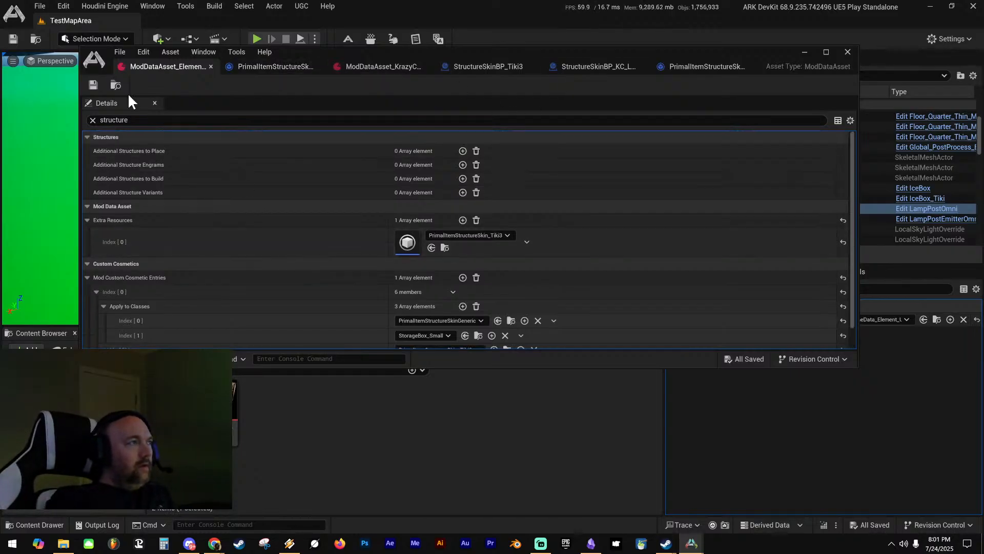
pyautogui.moveTo(384, 57); pyautogui.dragTo(983, 61)
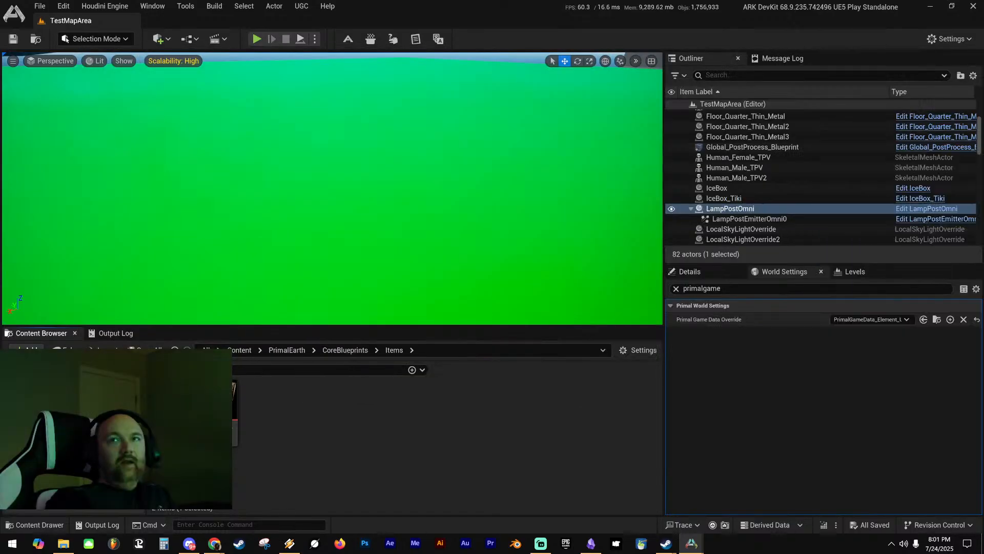
pyautogui.moveTo(414, 226); pyautogui.dragTo(256, 174, button='right')
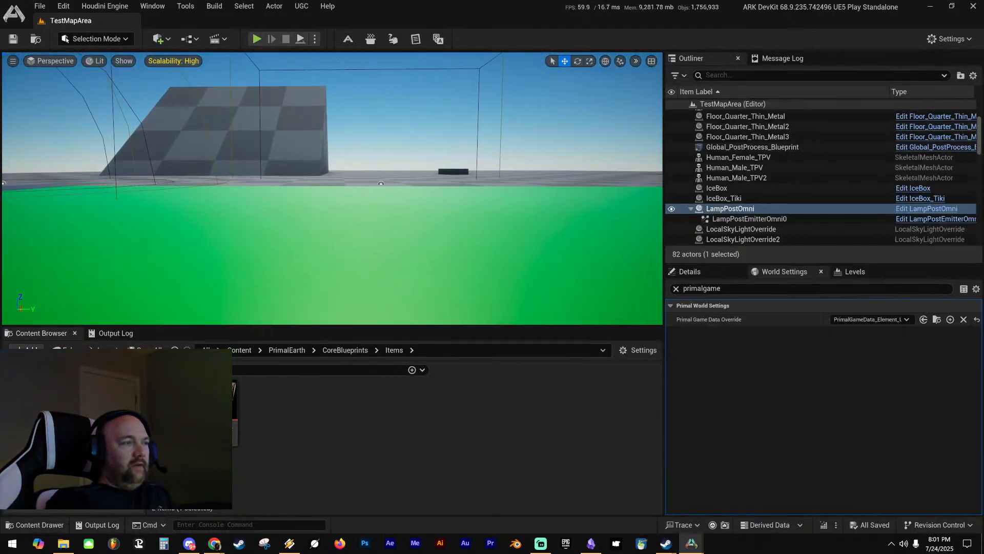
# Clear the level's Primal Game Data Override, save the map, and run a brief playtest without it
pyautogui.click(937, 320)
pyautogui.click(963, 319)
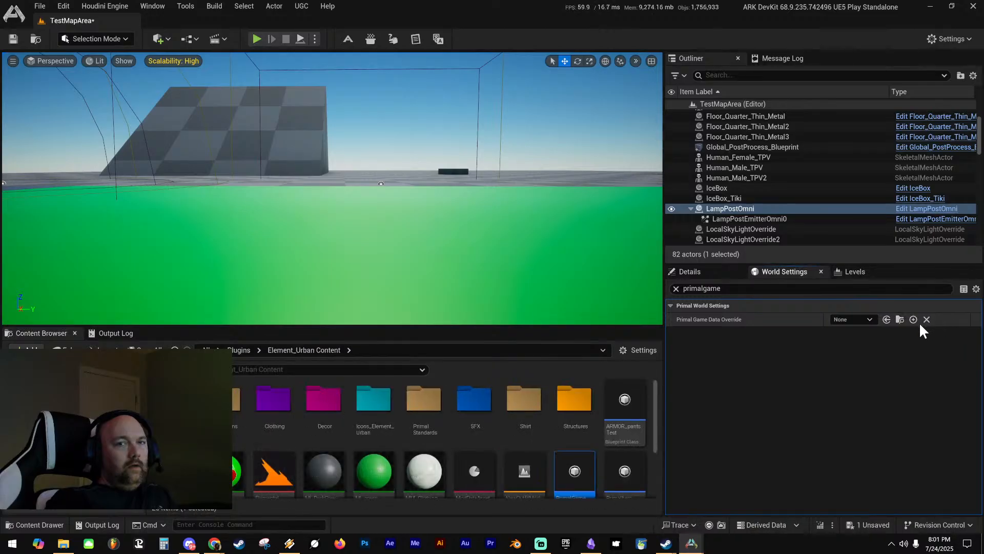
pyautogui.click(13, 39)
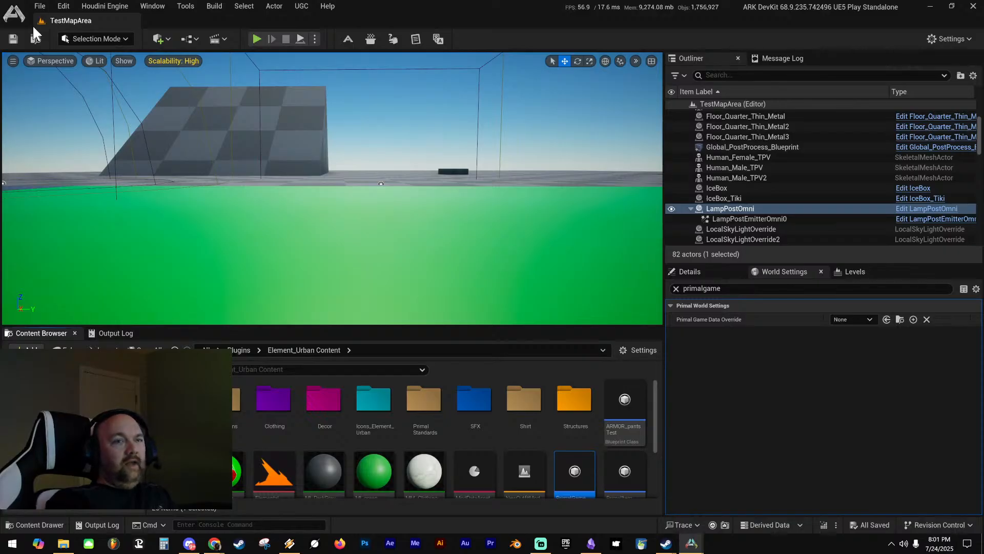
pyautogui.hotkey('alt', 'p')
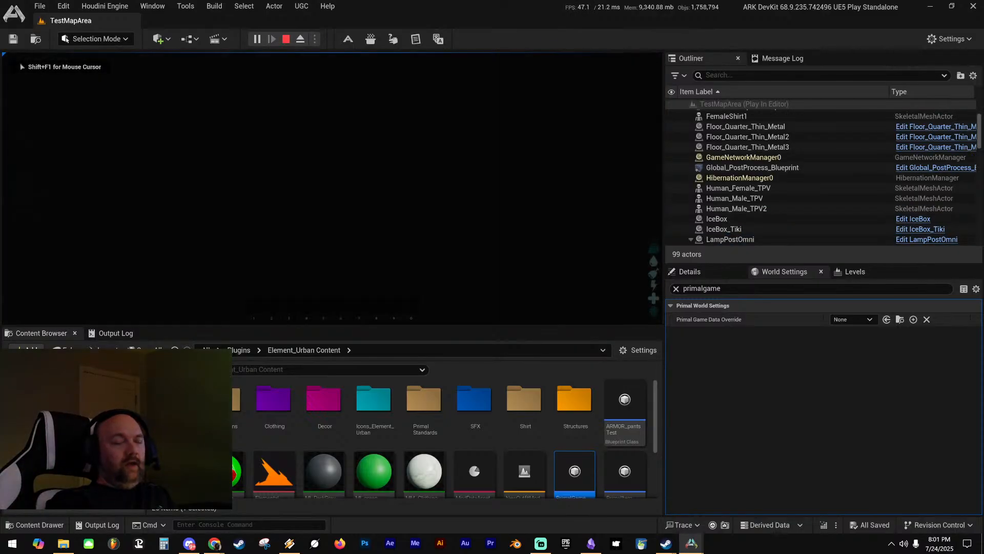
pyautogui.press('Escape')
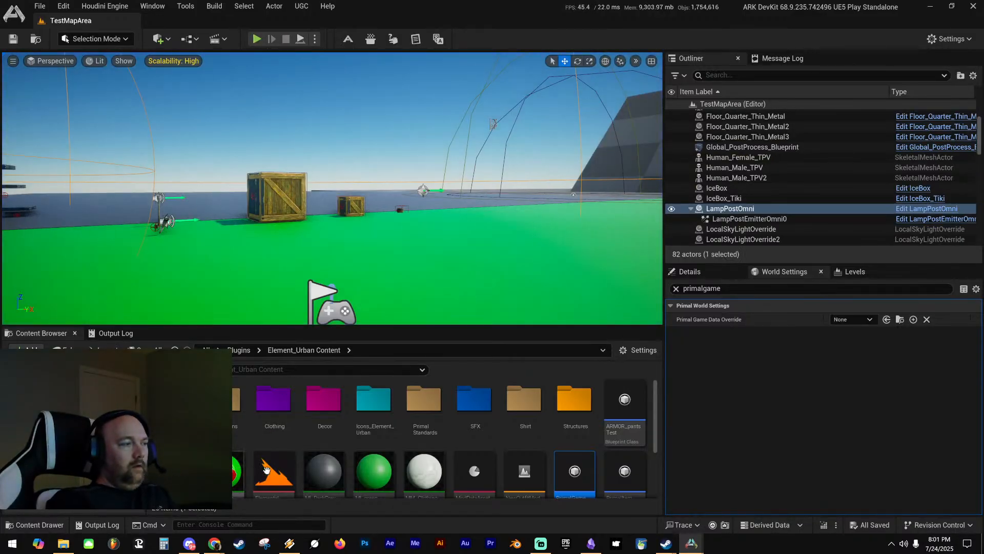
# Set the level's Primal Game Data Override to the Element PrimalGameData asset and save the map
pyautogui.click(866, 339)
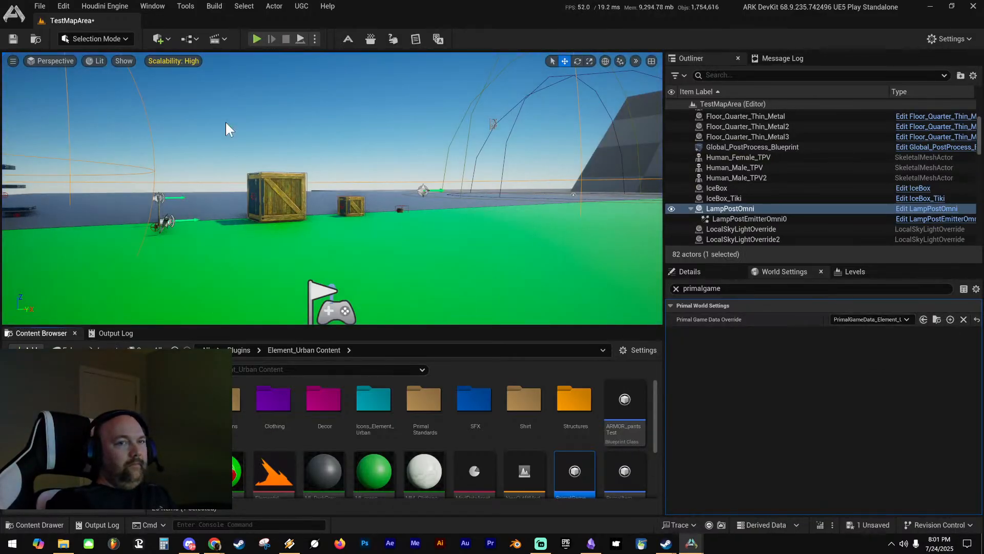
pyautogui.click(13, 39)
pyautogui.moveTo(386, 180); pyautogui.dragTo(415, 195, button='right')
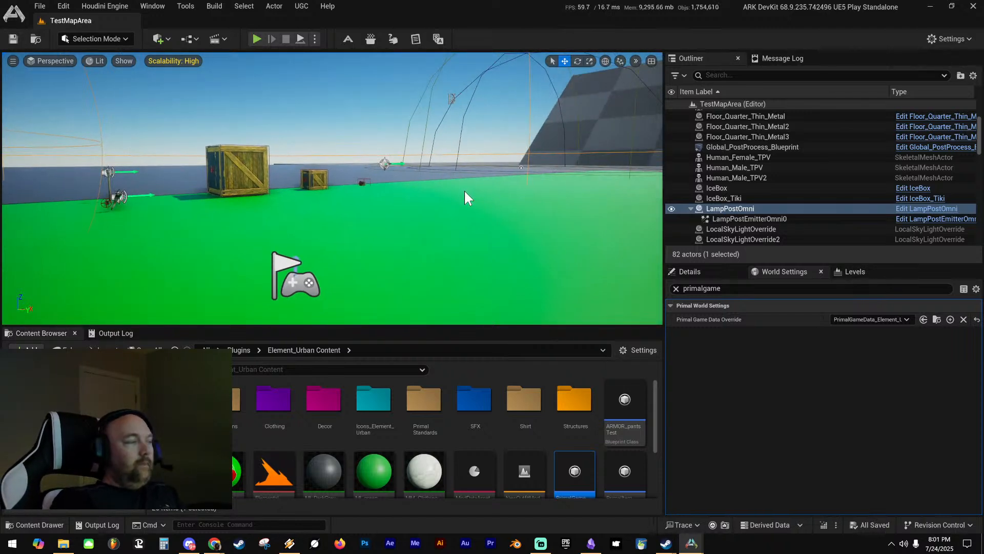
# Playtest TestMapArea, give the character one PrimalItemStructure_StorageBox_Small, and put it in the third hotbar slot
pyautogui.hotkey('alt', 'p')
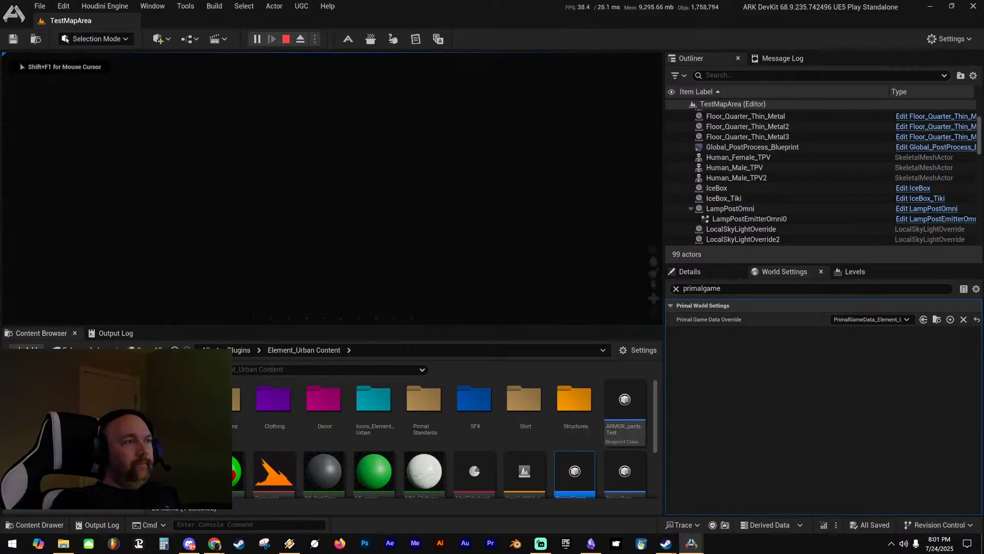
pyautogui.press('i')
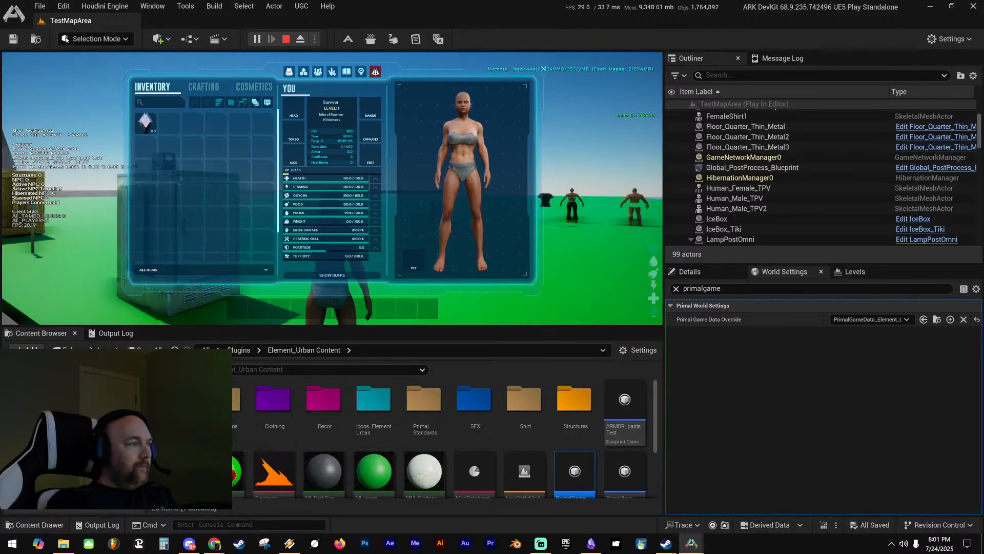
pyautogui.click(175, 350)
pyautogui.click(394, 350)
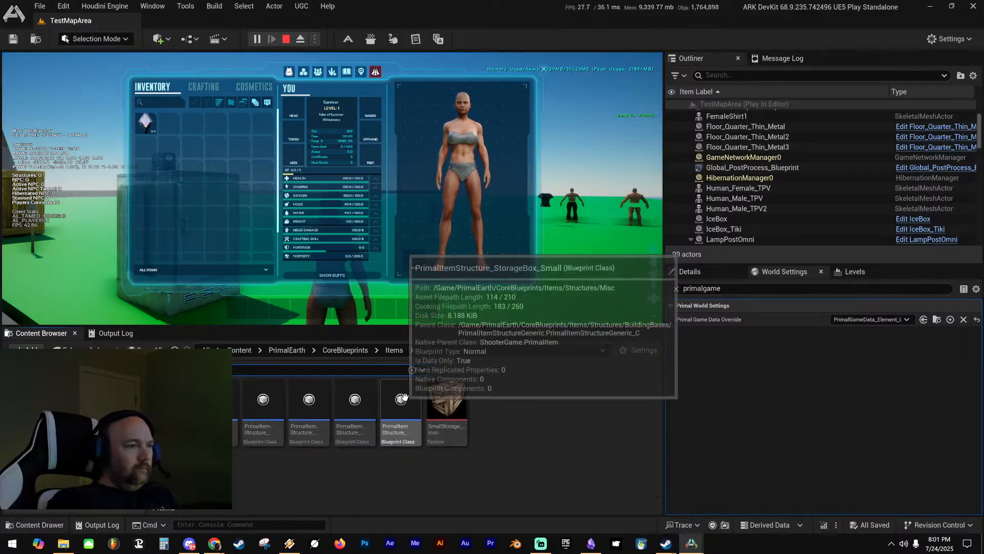
pyautogui.rightClick(405, 404)
pyautogui.moveTo(530, 76)
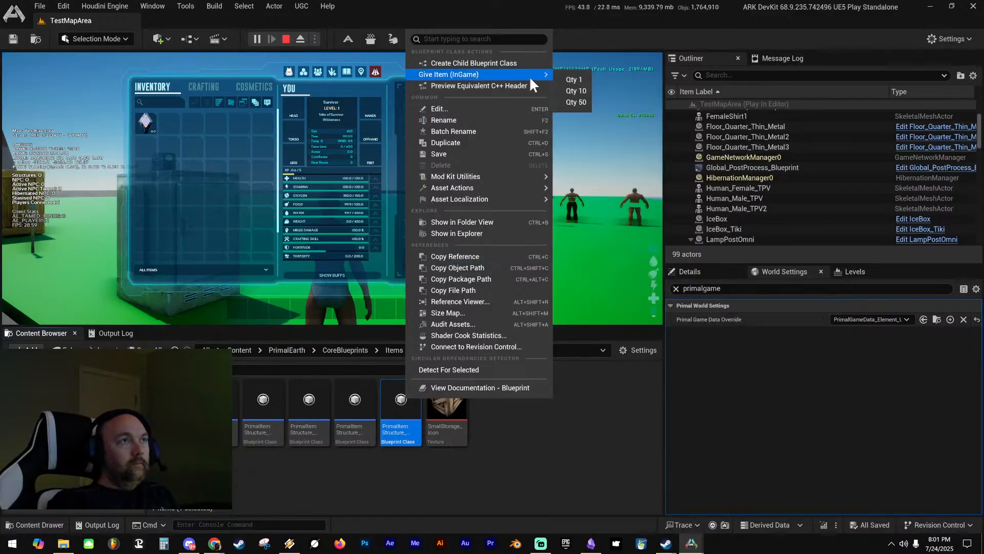
pyautogui.click(566, 75)
pyautogui.moveTo(168, 125); pyautogui.dragTo(248, 274)
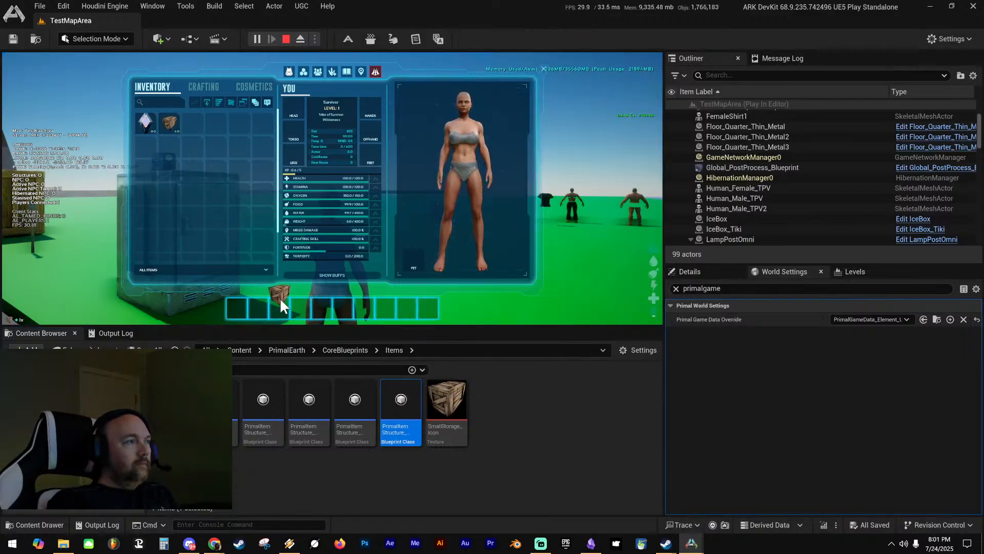
pyautogui.press('i')
# Put the Tiki Fridge custom cosmetic into the character's fourth hotbar slot
pyautogui.press('w')
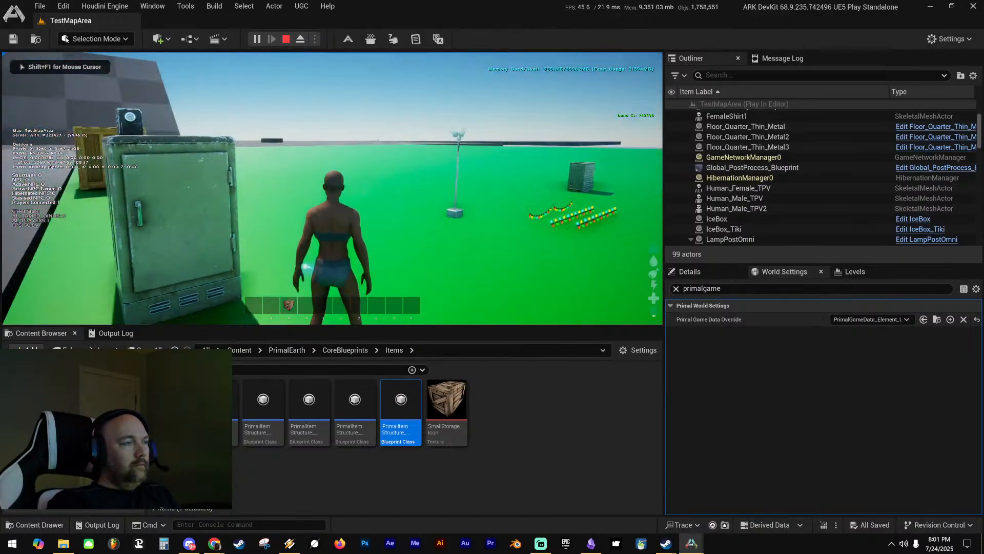
pyautogui.press('`')
pyautogui.press('`')
pyautogui.press('`')
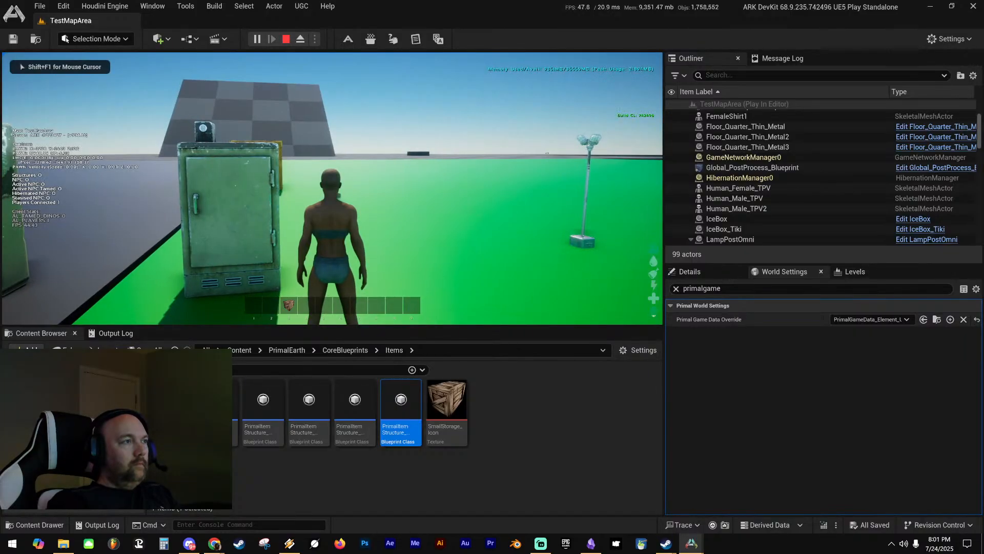
pyautogui.press('i')
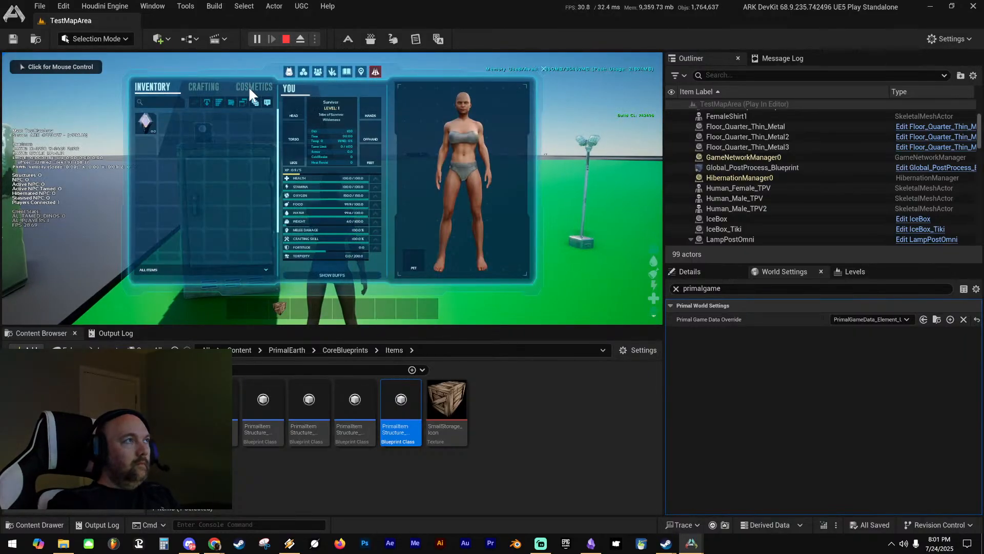
pyautogui.click(250, 86)
pyautogui.moveTo(293, 319); pyautogui.dragTo(296, 314)
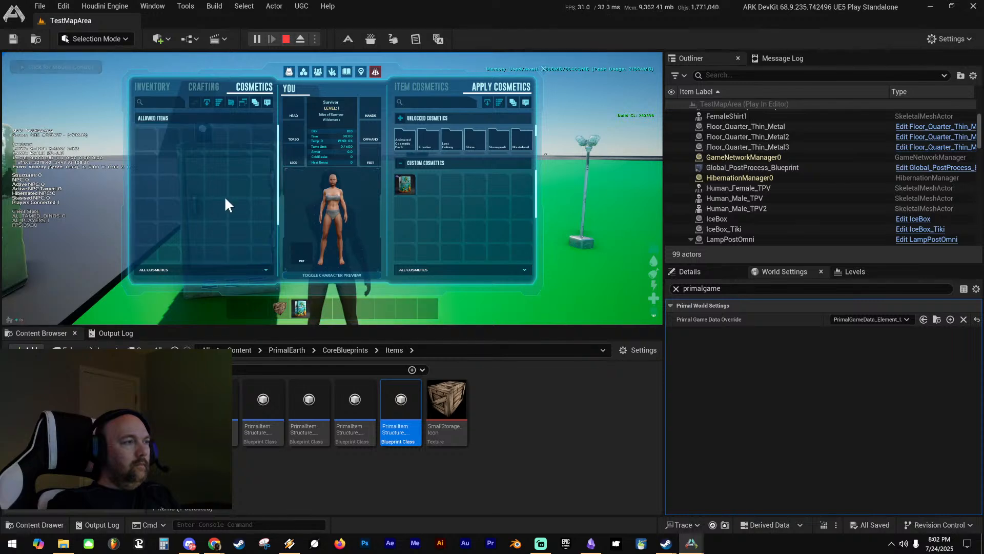
# Run the character to open ground on the green floor and place the small storage box there
pyautogui.press('i')
pyautogui.press('4')
pyautogui.press('w')
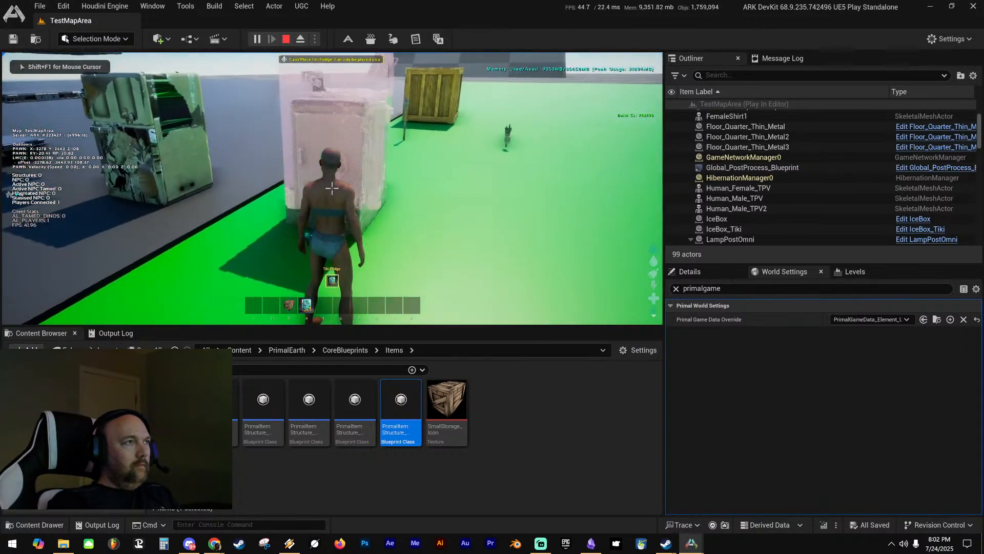
pyautogui.press('w')
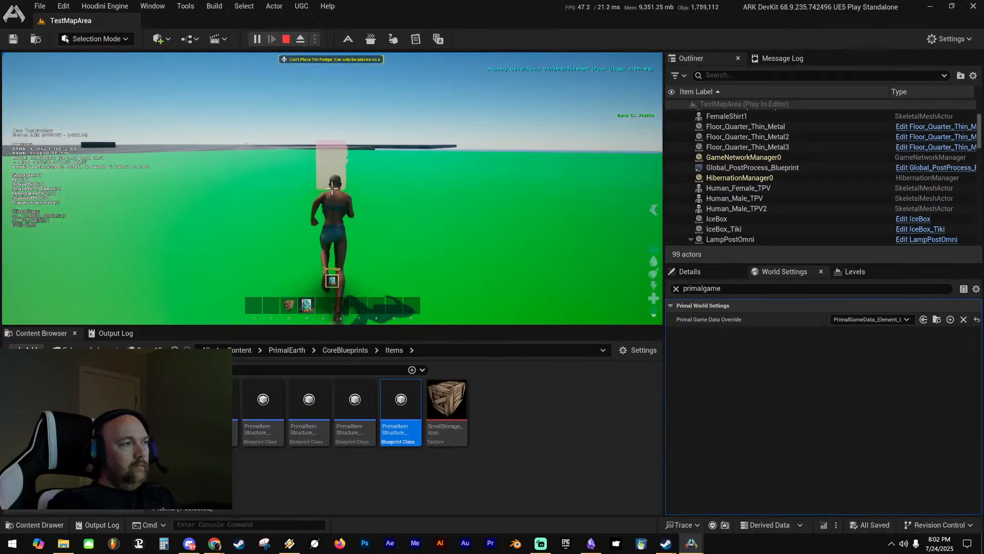
pyautogui.press('w')
pyautogui.press('w')
pyautogui.press('3')
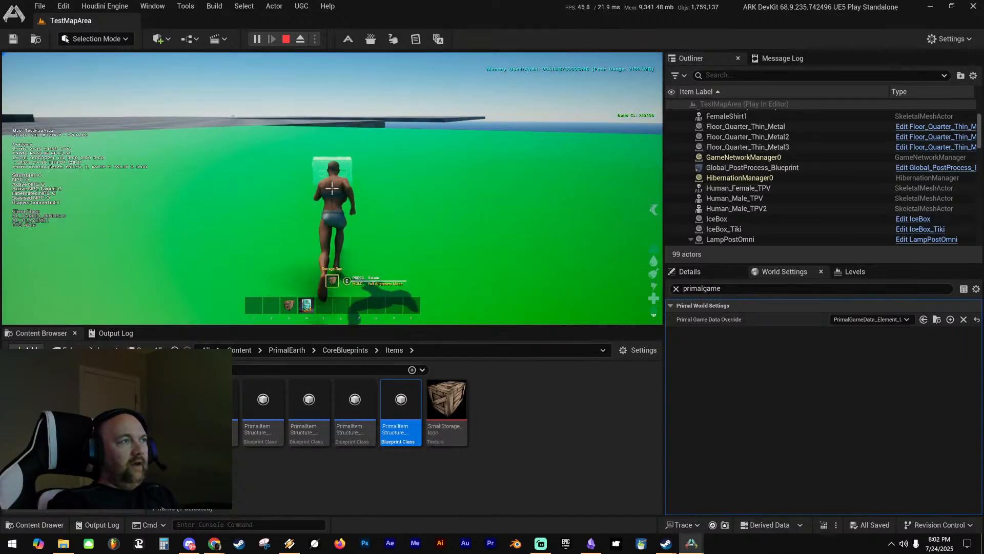
pyautogui.click(332, 189)
# Try to apply the Tiki Fridge skin to the placed storage box from several sides, and end the playtest
pyautogui.press('d')
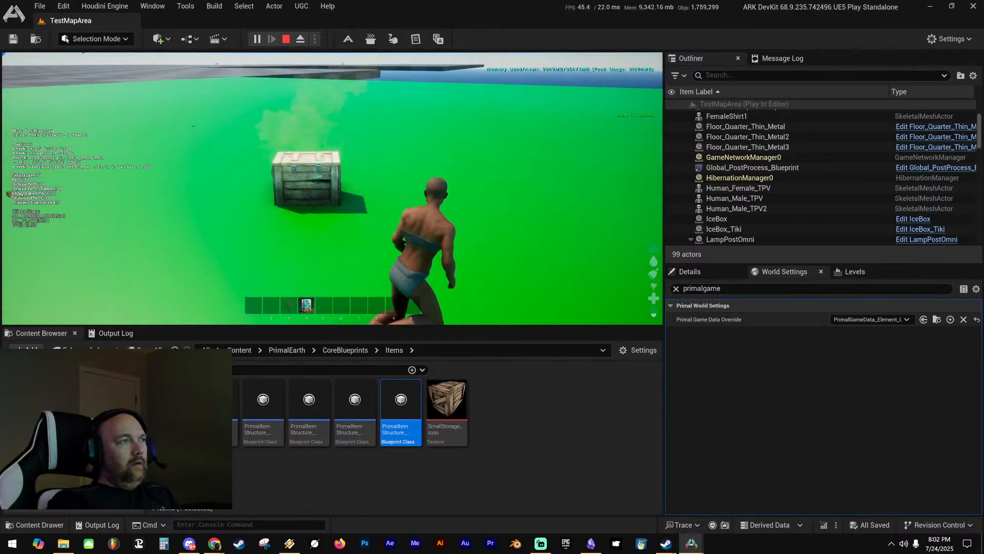
pyautogui.press('4')
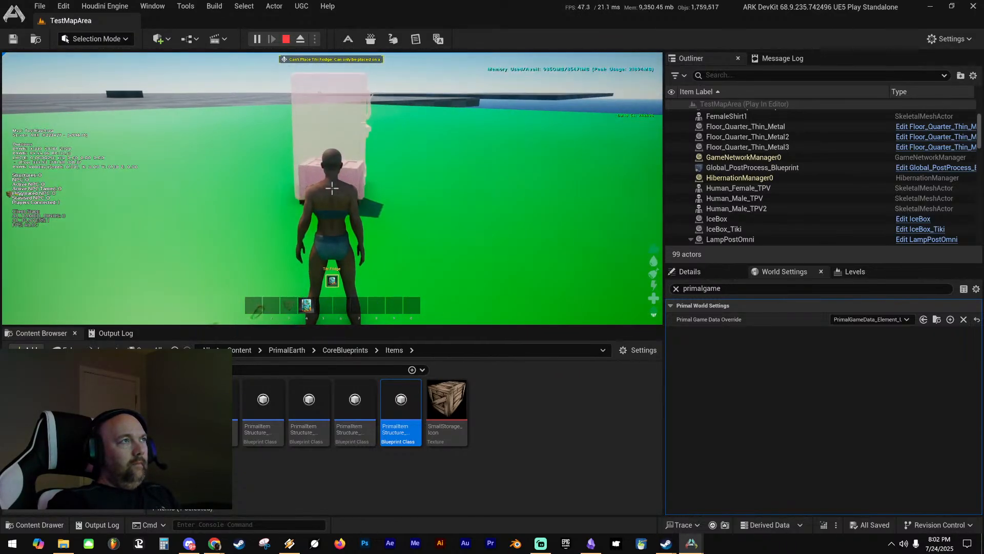
pyautogui.press('d')
pyautogui.press('d')
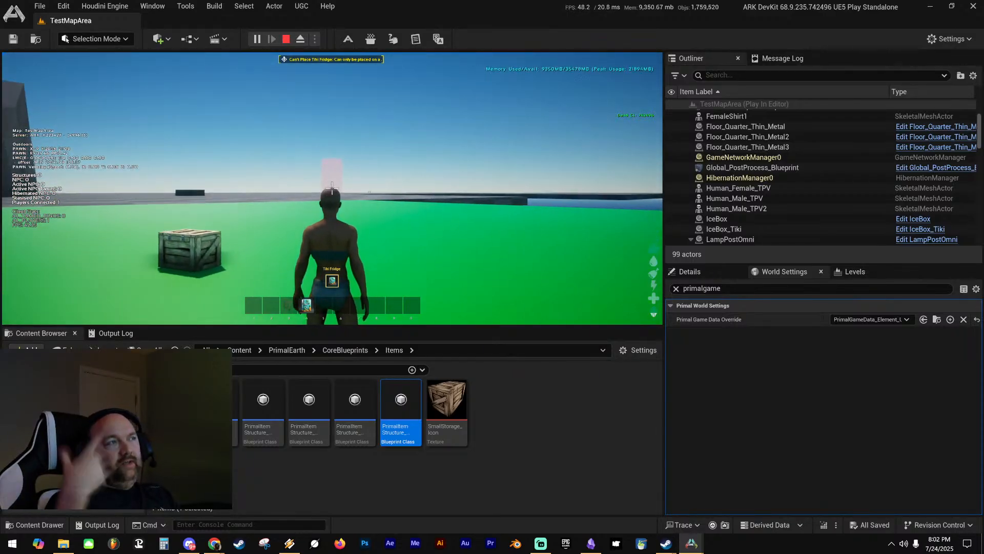
pyautogui.press('w')
pyautogui.press('a')
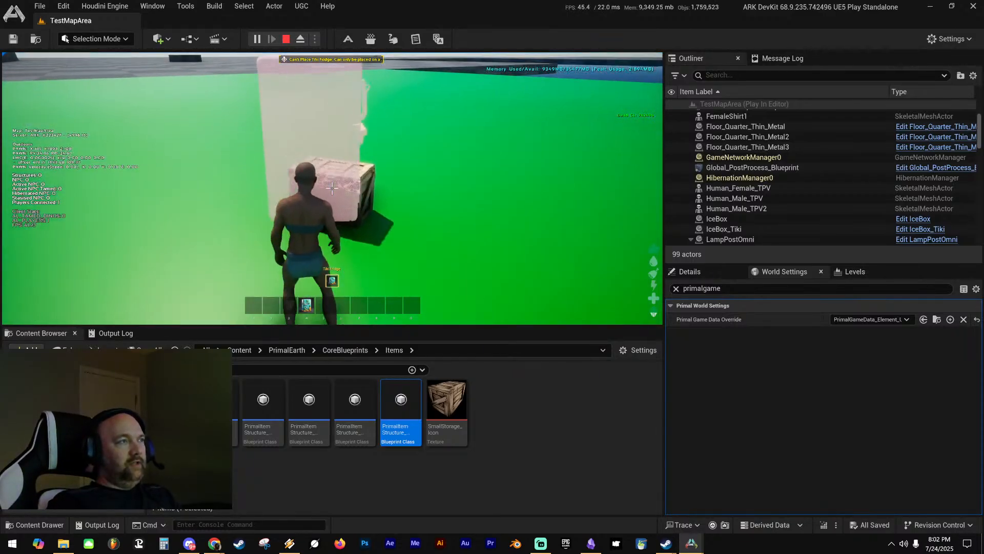
pyautogui.press('a')
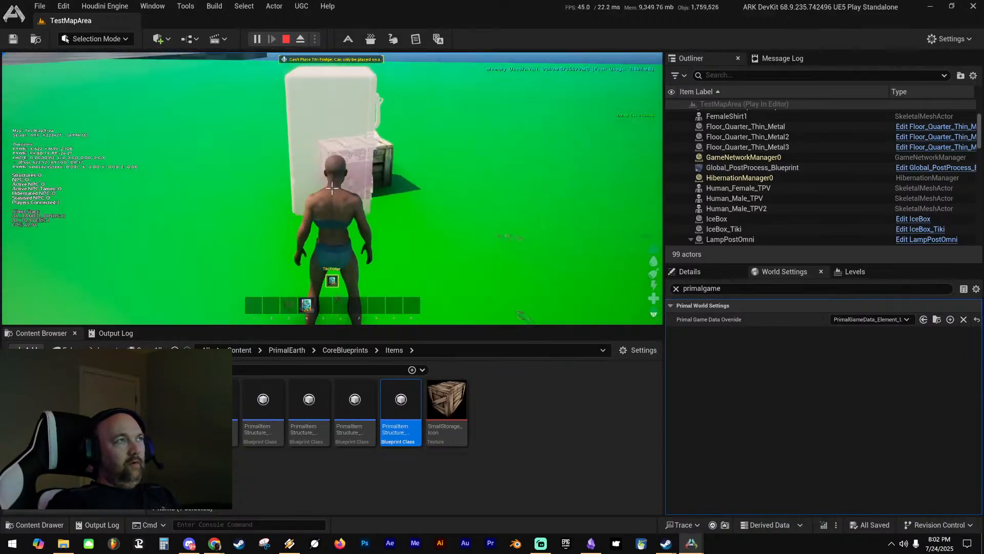
pyautogui.press('d')
pyautogui.rightClick(332, 189)
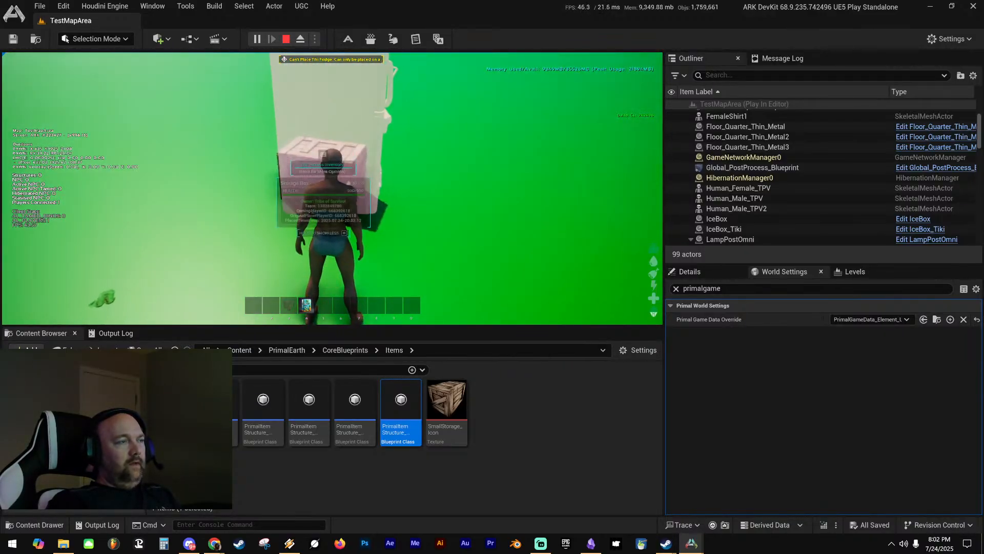
pyautogui.press('Escape')
# Find the StorageBox_Small blueprint across all content and place it in the level on the green floor beside the icebox
pyautogui.moveTo(402, 196); pyautogui.dragTo(401, 154, button='right')
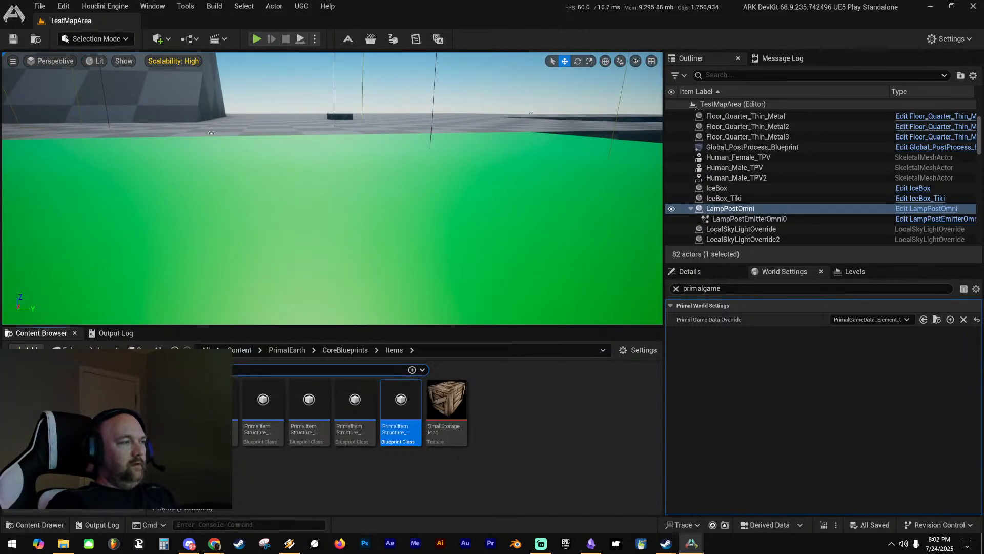
pyautogui.click(183, 369)
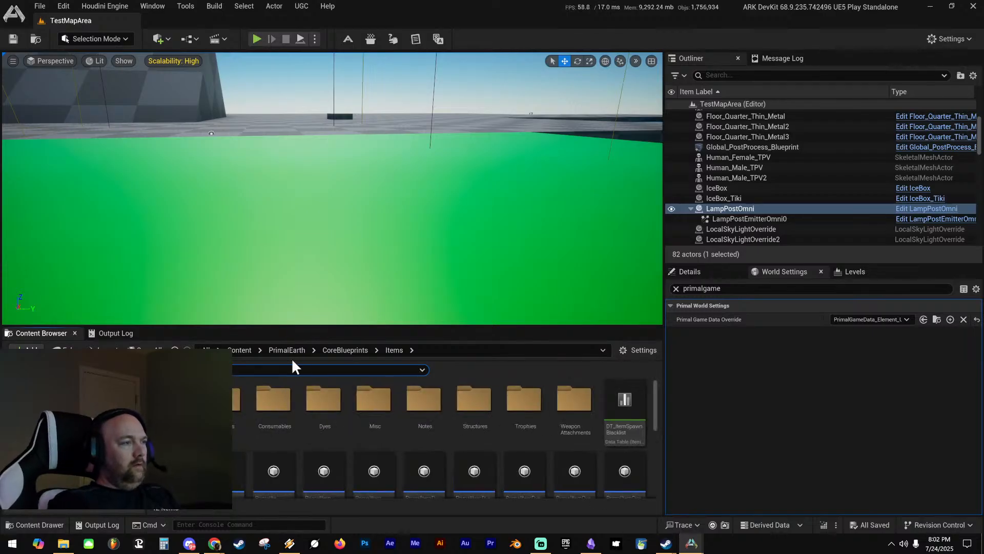
pyautogui.click(237, 347)
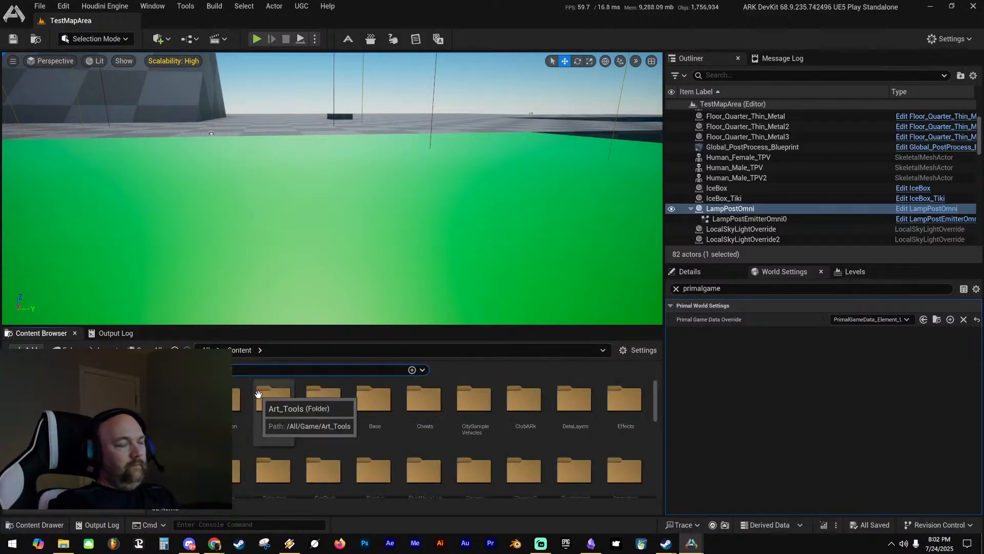
pyautogui.scroll(-4, 474, 432)
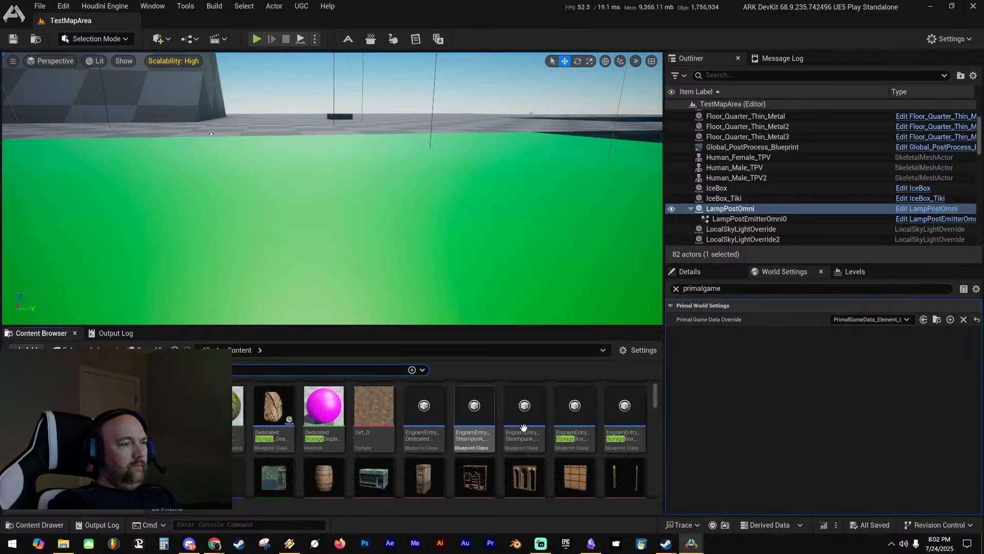
pyautogui.click(487, 429)
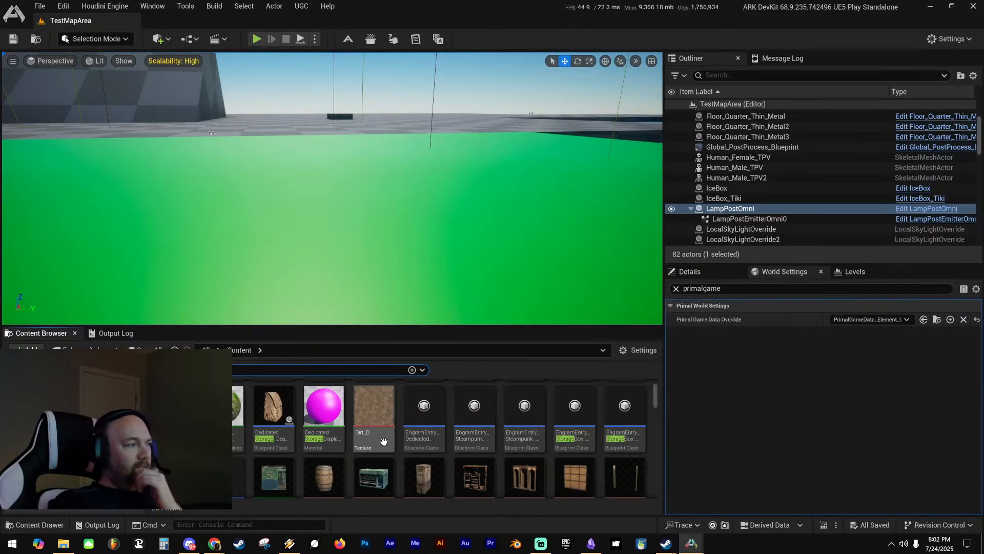
pyautogui.moveTo(405, 230); pyautogui.dragTo(468, 224, button='right')
pyautogui.press('w')
pyautogui.scroll(-2, 471, 441)
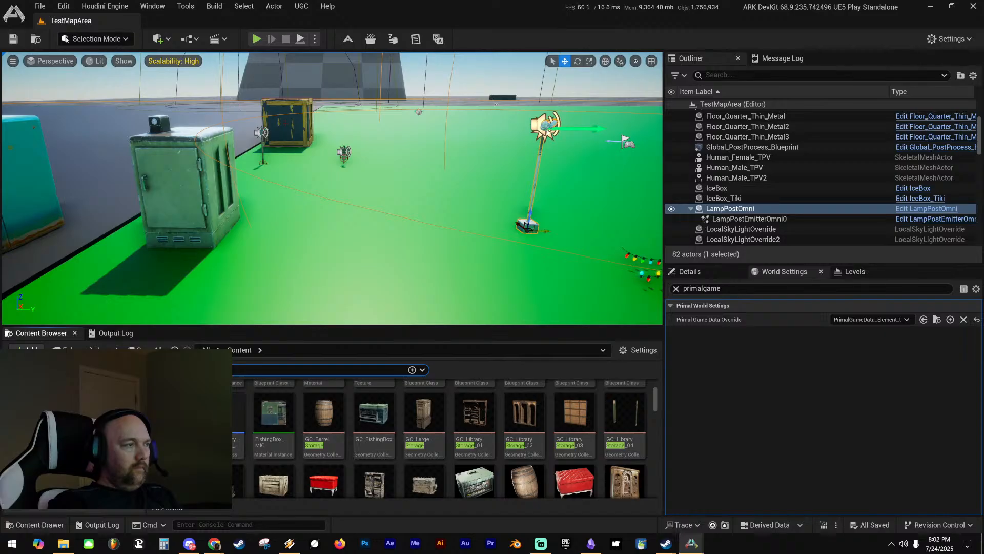
pyautogui.write('small')
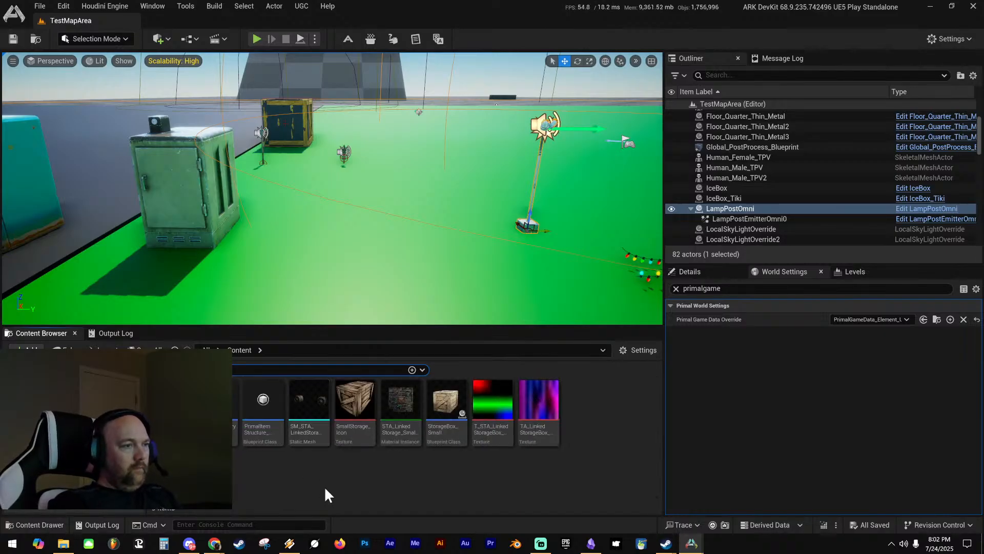
pyautogui.moveTo(457, 393); pyautogui.dragTo(335, 239)
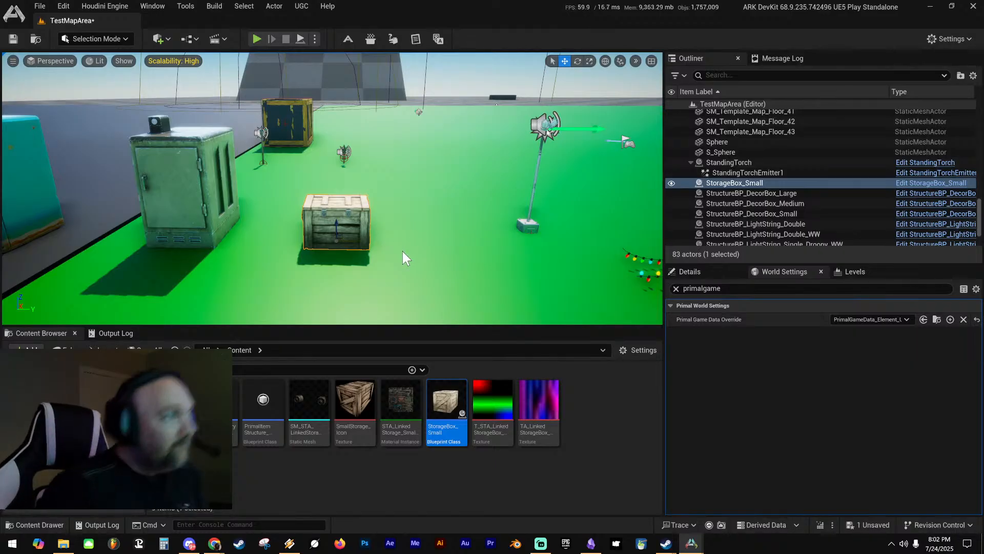
# Playtest TestMapArea, run to the open grey floor, give the character an icebox structure item, and put it in the third hotbar slot
pyautogui.click(256, 39)
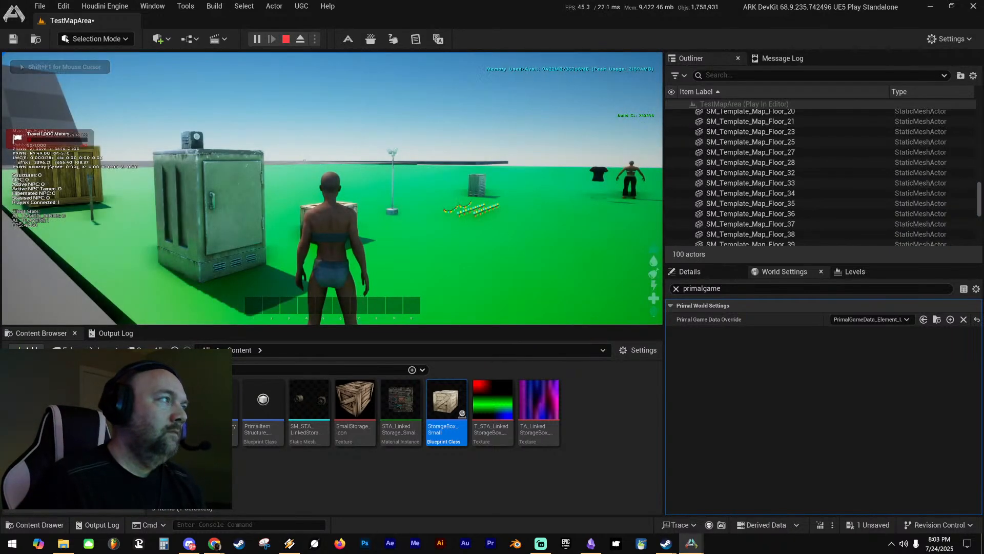
pyautogui.press('w')
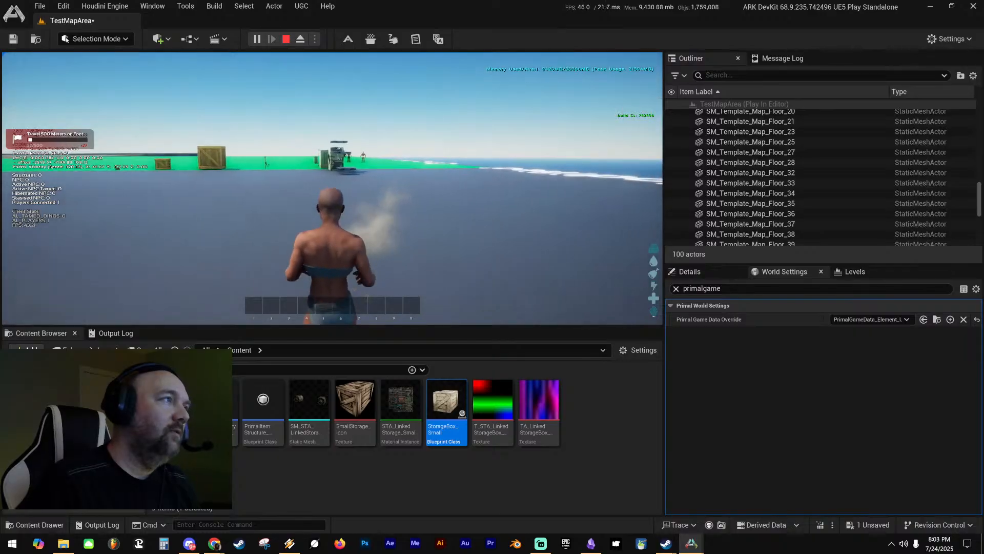
pyautogui.press('w')
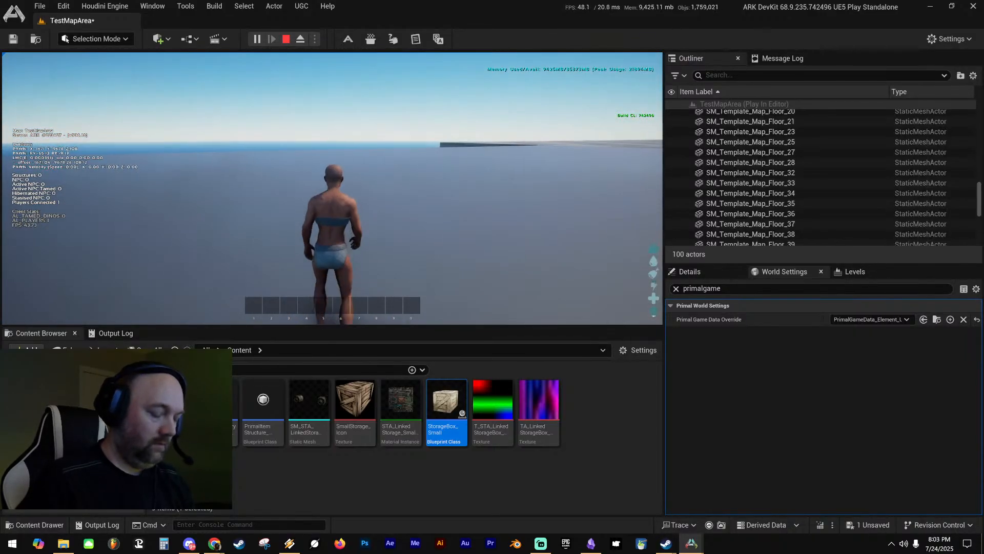
pyautogui.press('i')
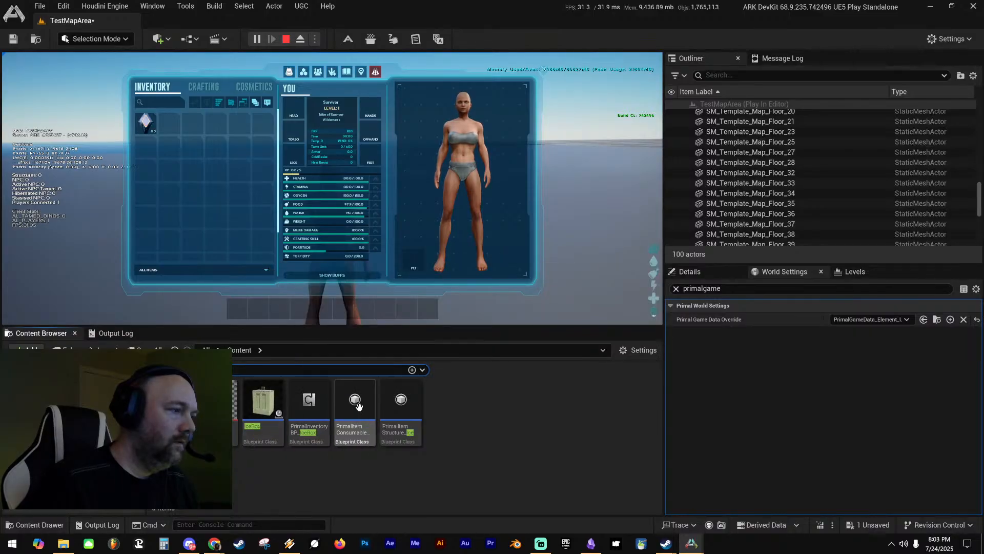
pyautogui.rightClick(389, 401)
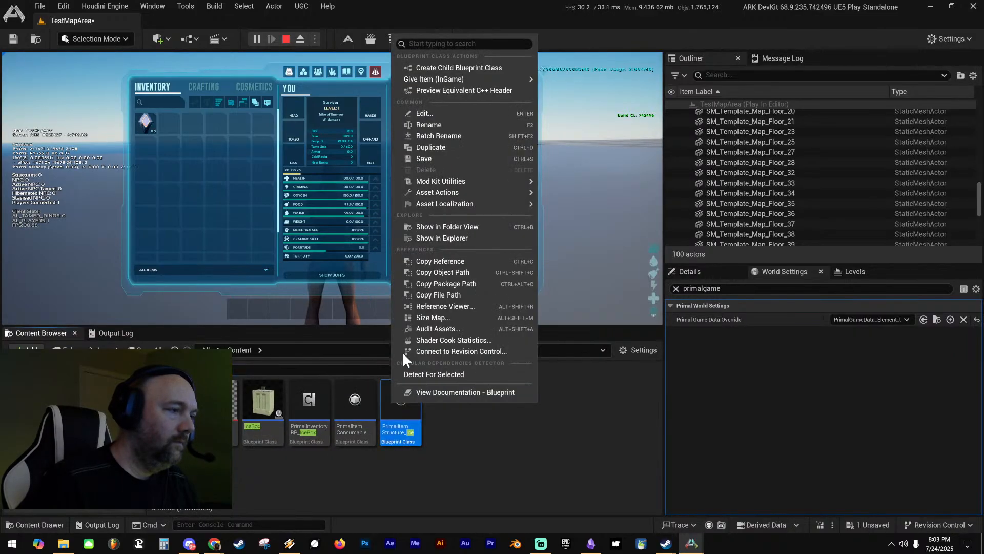
pyautogui.moveTo(454, 80)
pyautogui.click(560, 84)
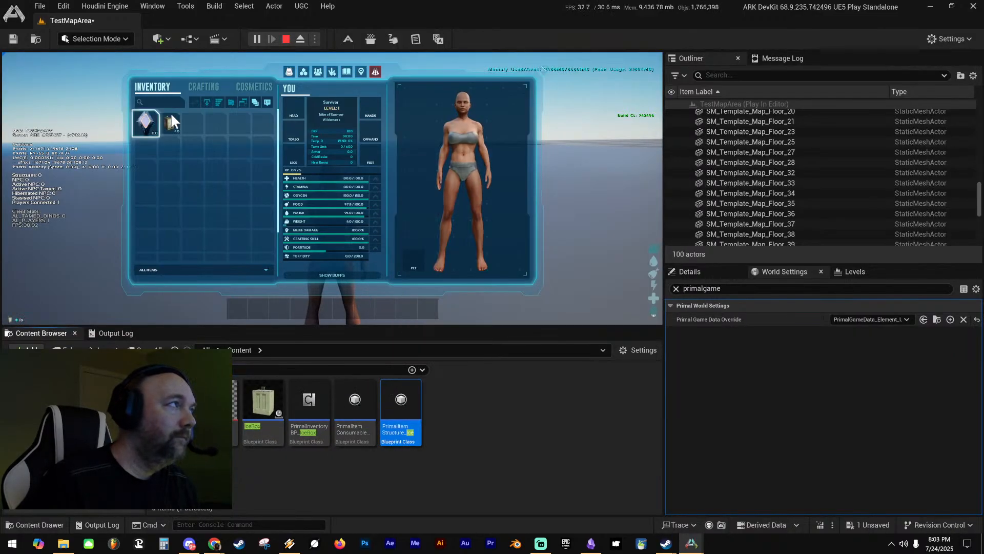
pyautogui.moveTo(278, 301); pyautogui.dragTo(279, 302)
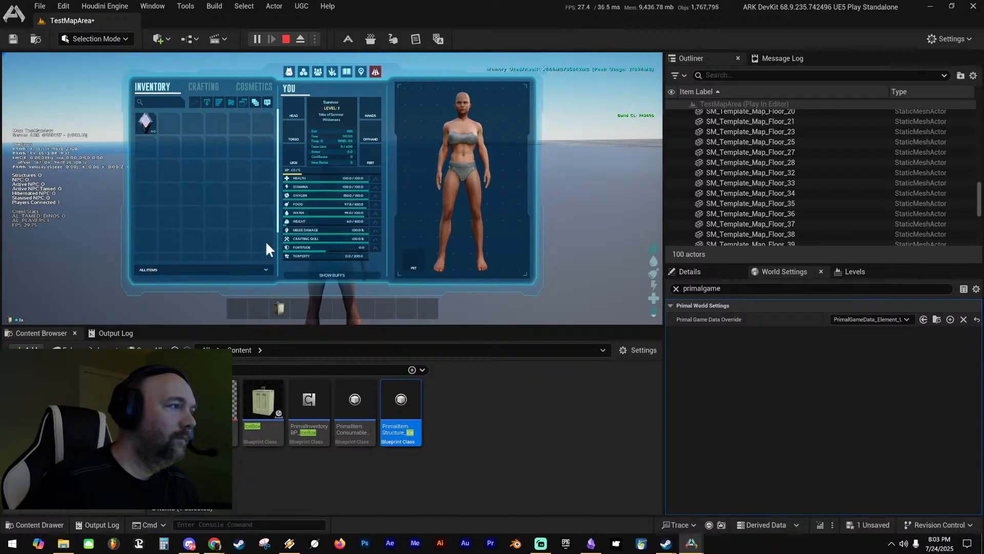
# Assign the Tiki Fridge skin to the fourth hotbar slot and place the icebox on the grey floor
pyautogui.click(254, 86)
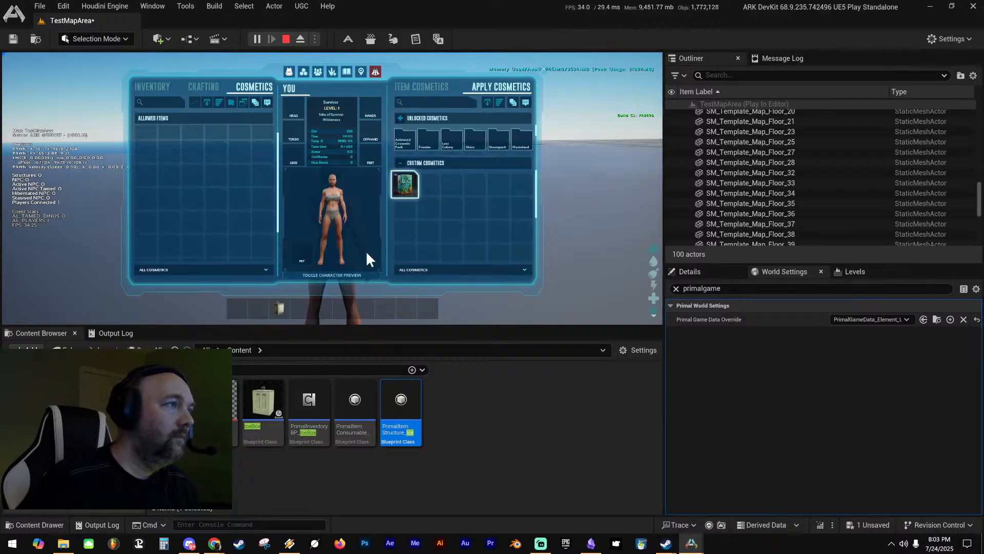
pyautogui.press('i')
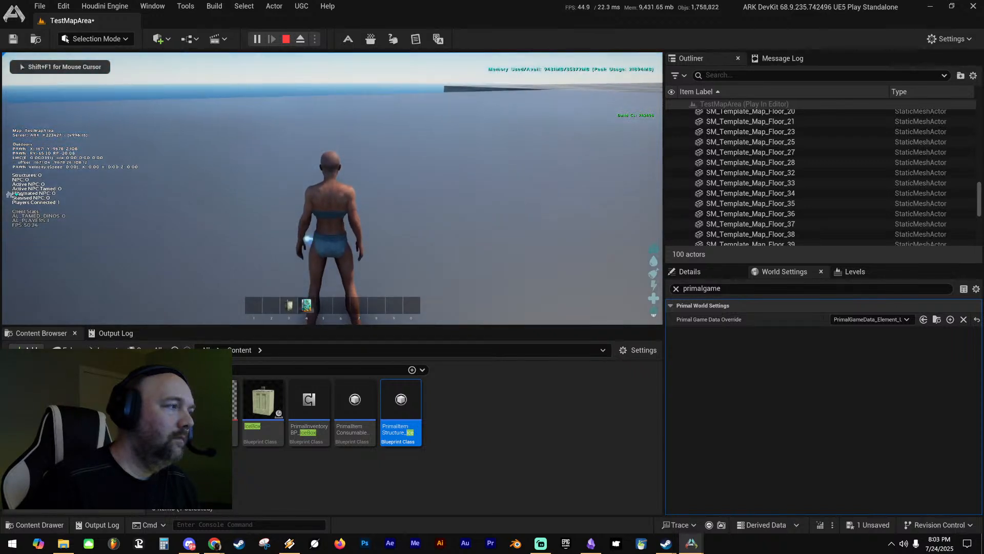
pyautogui.press('3')
# Apply the Tiki Fridge skin to the placed icebox and walk around it to check its appearance
pyautogui.press('4')
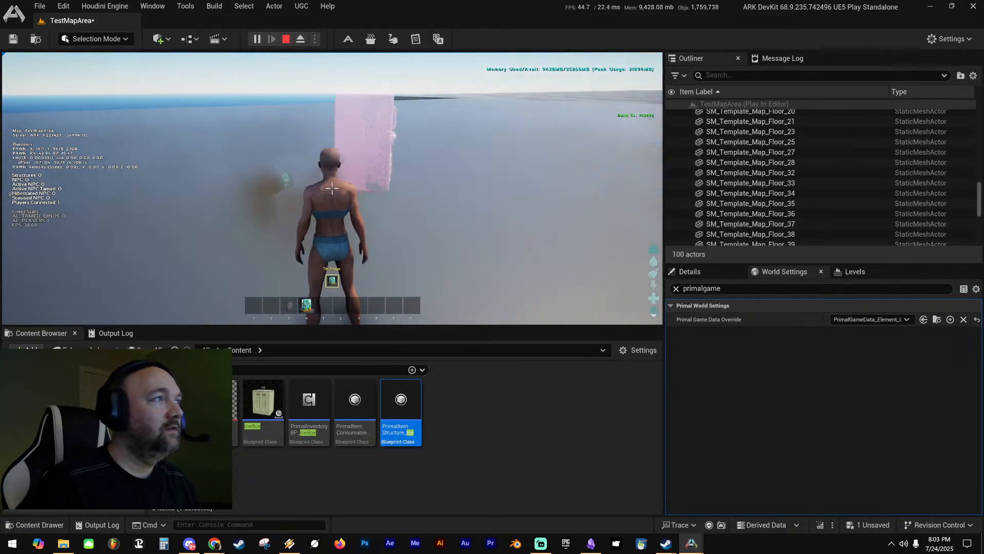
pyautogui.click(332, 188)
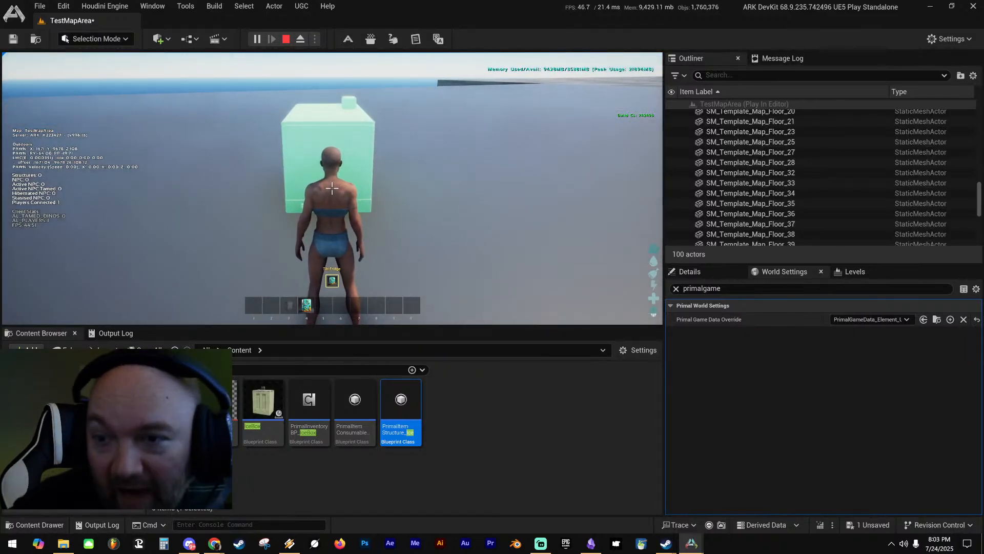
pyautogui.click(332, 188)
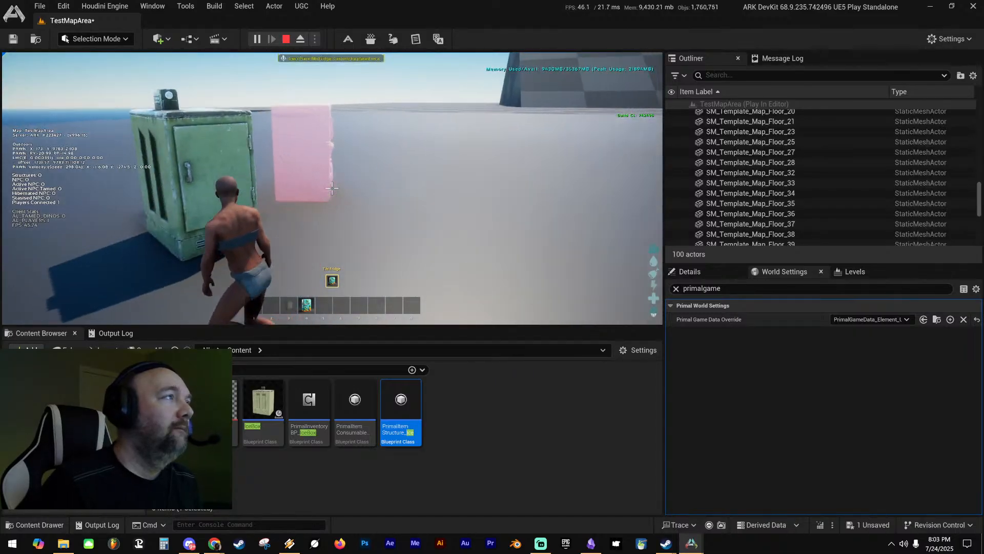
pyautogui.press('a')
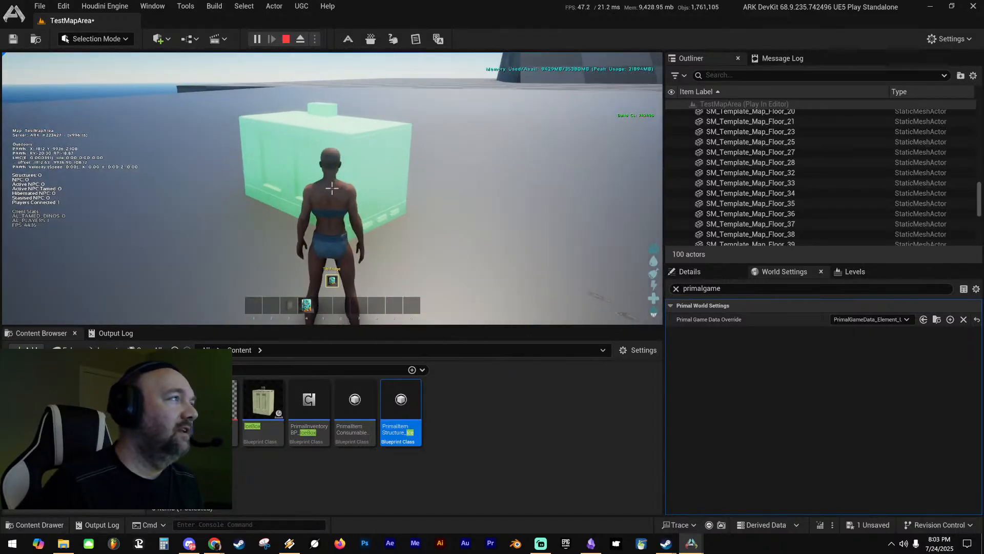
pyautogui.click(332, 189)
pyautogui.press('a')
pyautogui.press('s')
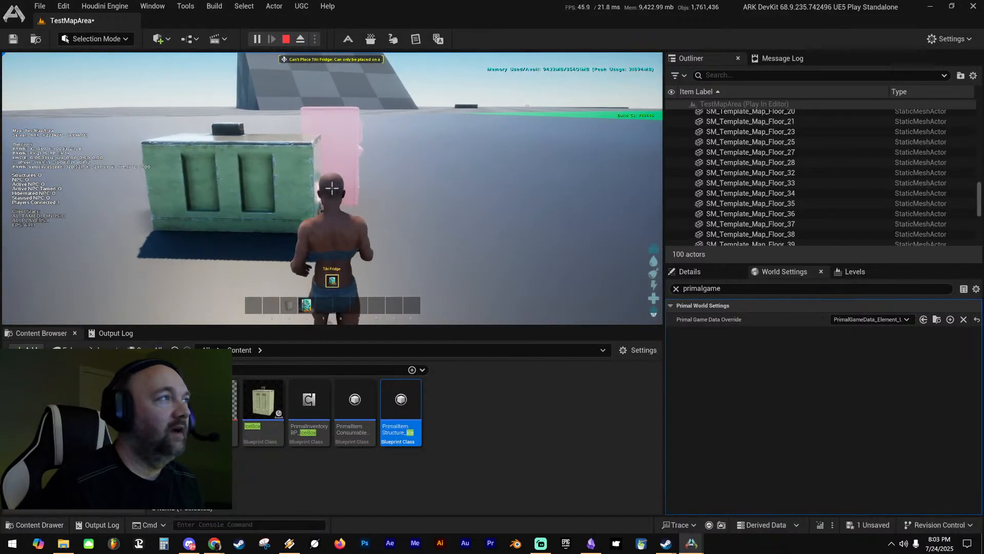
# Stop the playtest and delete the IceBox and StorageBox_Small actors from the green floor
pyautogui.press('d')
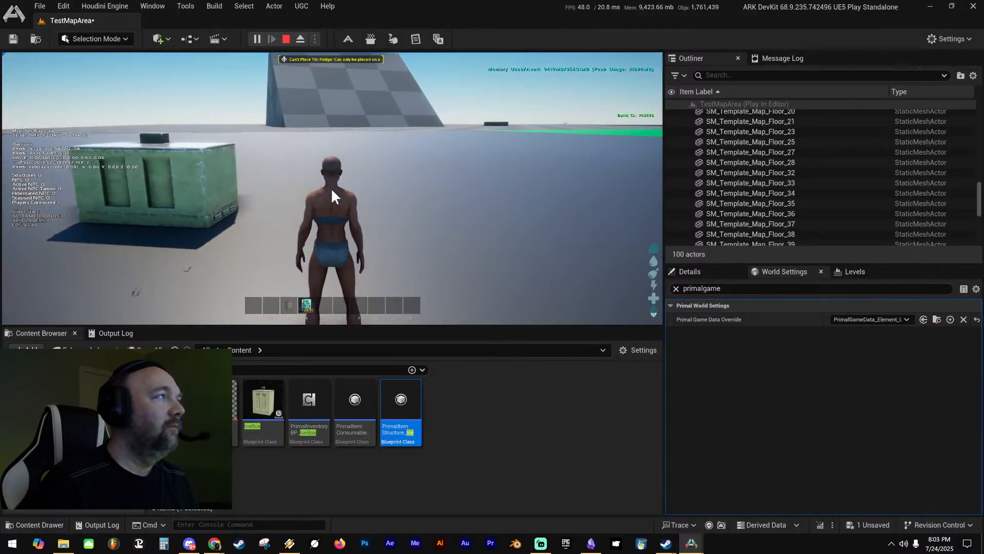
pyautogui.press('Escape')
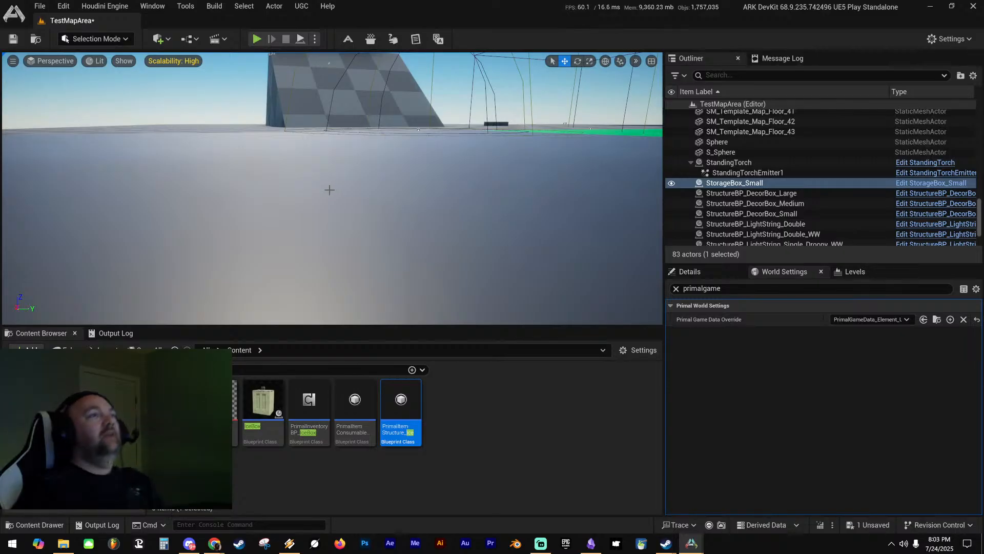
pyautogui.press('w')
pyautogui.moveTo(333, 188); pyautogui.dragTo(284, 241, button='right')
pyautogui.press('e')
pyautogui.press('w')
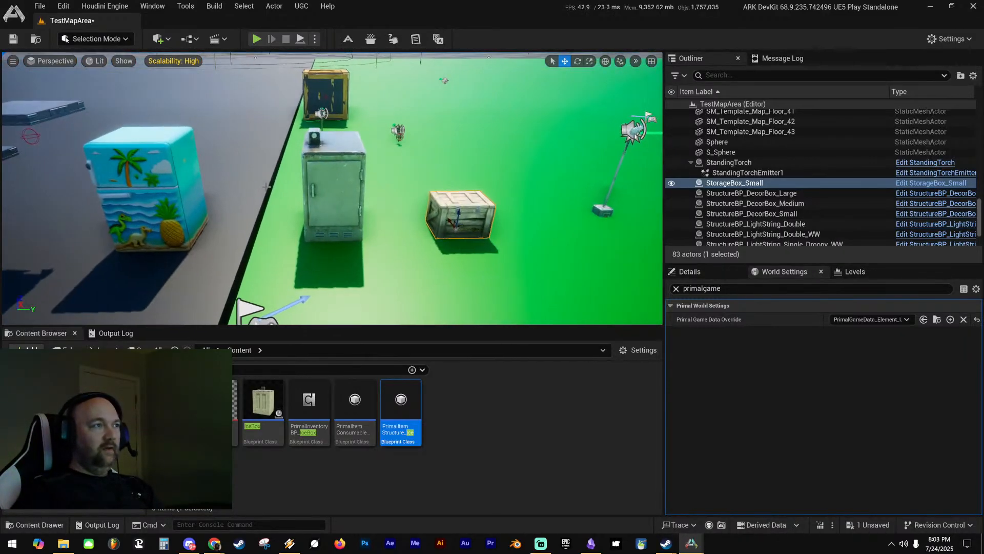
pyautogui.click(359, 172)
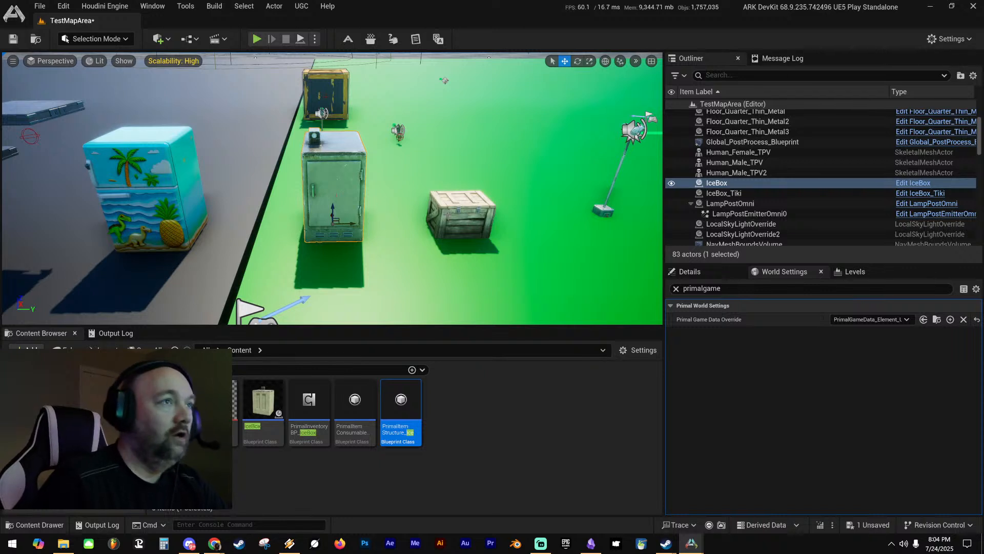
pyautogui.press('Delete')
pyautogui.click(457, 220)
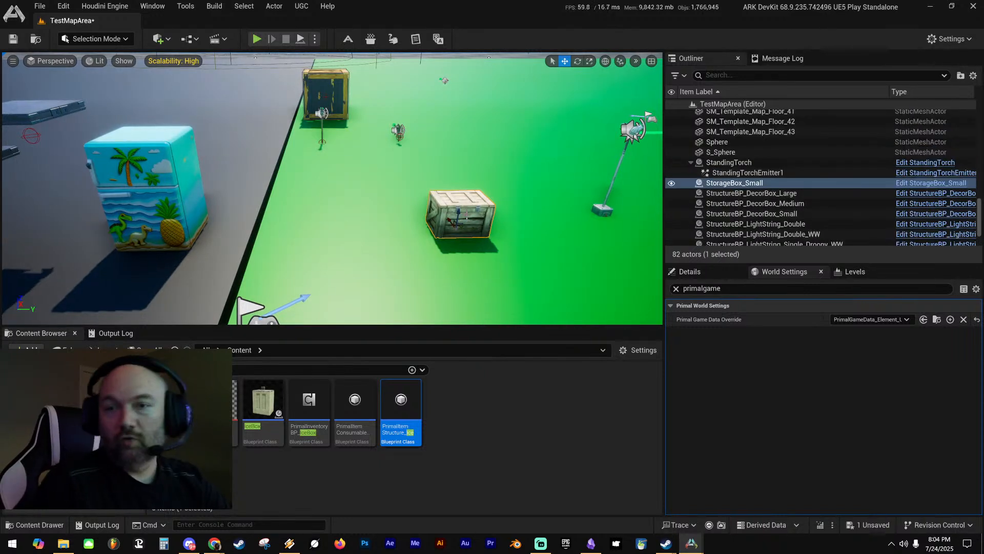
pyautogui.press('Delete')
# Place a new IceBox blueprint in the level on the green floor, near the lamp post
pyautogui.moveTo(498, 190); pyautogui.dragTo(544, 171, button='right')
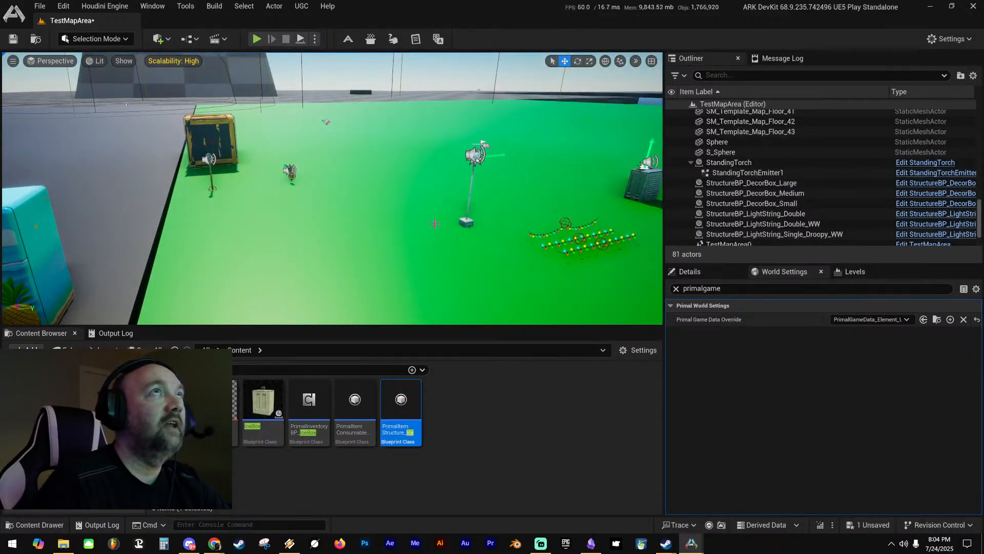
pyautogui.moveTo(404, 241); pyautogui.dragTo(339, 214, button='right')
pyautogui.click(391, 208)
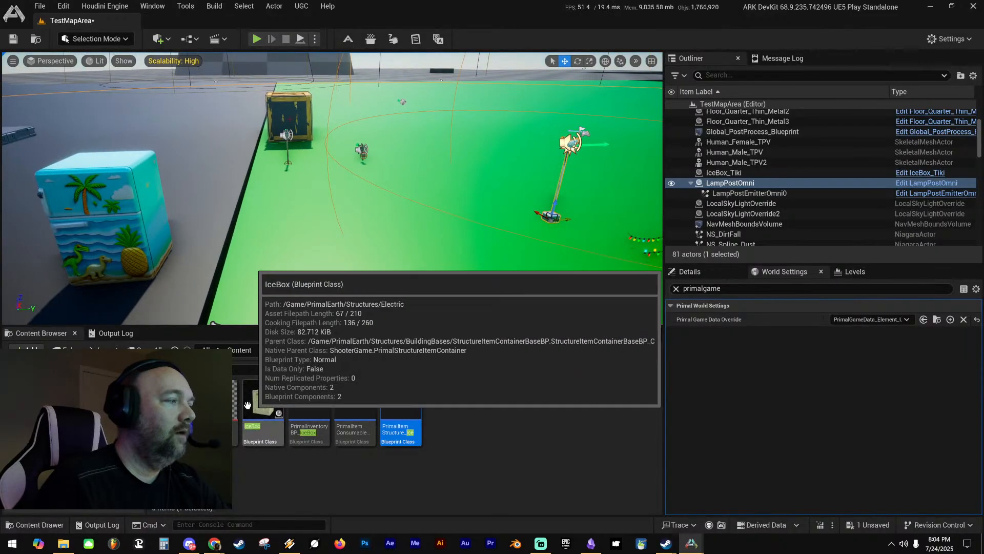
pyautogui.moveTo(248, 405); pyautogui.dragTo(592, 183)
pyautogui.moveTo(592, 183); pyautogui.dragTo(558, 189, button='right')
pyautogui.press('d')
pyautogui.press('s')
pyautogui.press('w')
pyautogui.press('w')
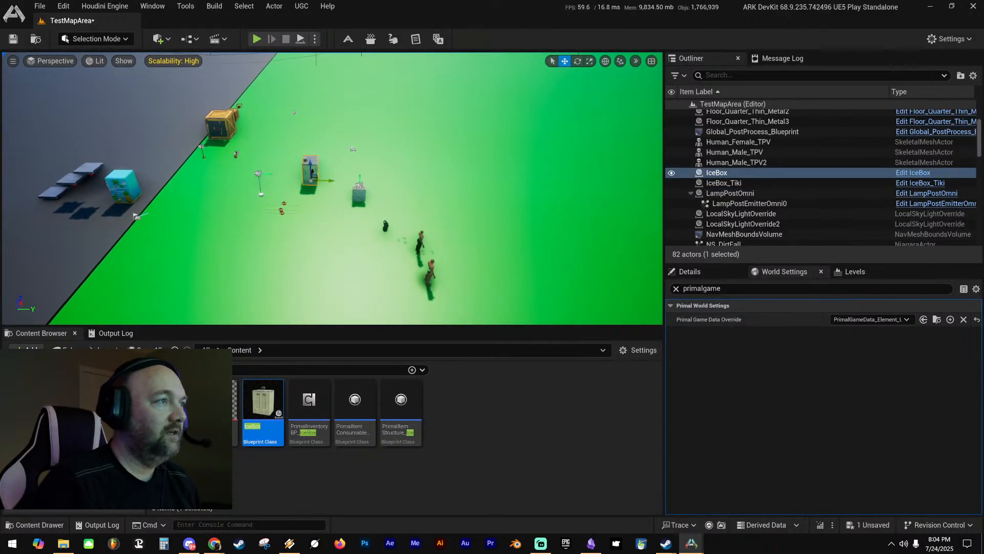
# Select the Player Start on the grey floor and save the TestMapArea level
pyautogui.moveTo(495, 223); pyautogui.dragTo(226, 166, button='right')
pyautogui.click(360, 202)
pyautogui.press('s')
pyautogui.press('w')
pyautogui.press('w')
pyautogui.press('s')
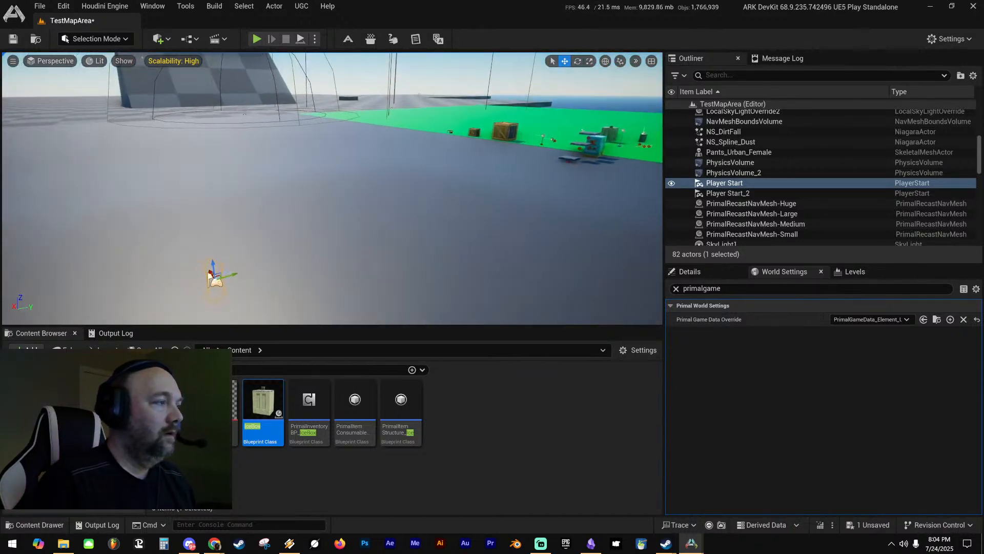
pyautogui.hotkey('ctrl', 's')
# Clear the icebox search so the asset browser lists the full Content folder
pyautogui.click(481, 444)
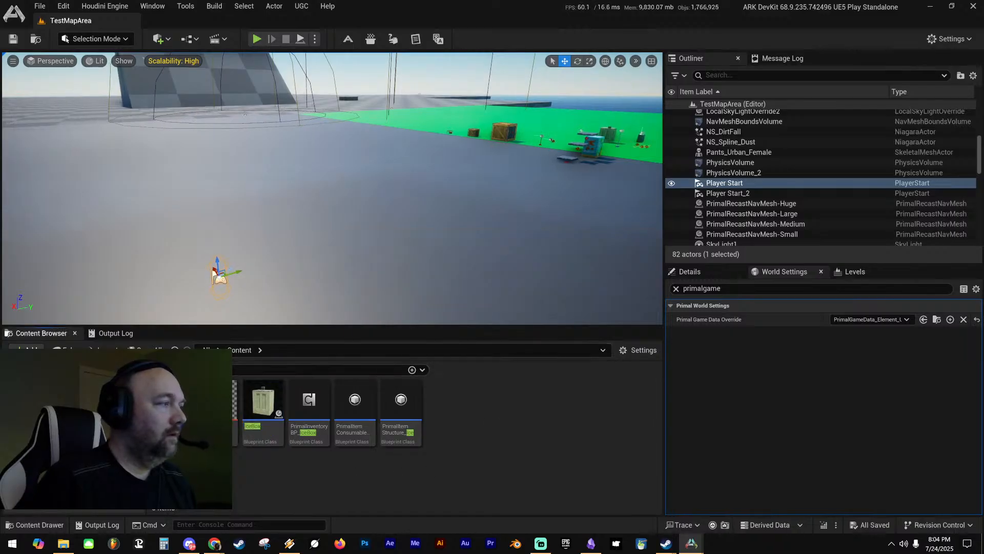
pyautogui.click(178, 370)
pyautogui.moveTo(318, 216); pyautogui.dragTo(276, 231, button='right')
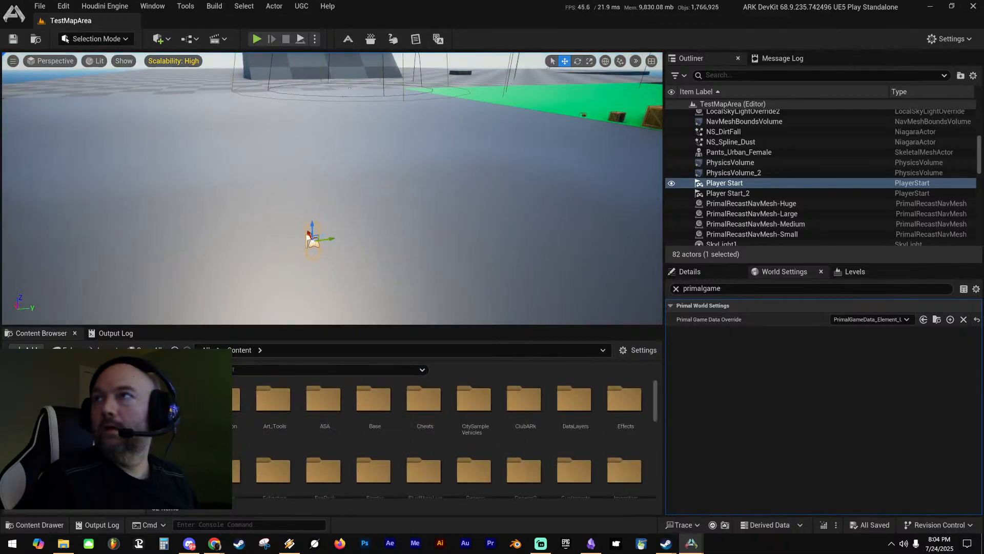
# In the Element mod data asset, replace StorageBox_Small under Apply to Classes with PrimalItemStructure_IceBox and save the asset
pyautogui.moveTo(0, 92); pyautogui.dragTo(511, 104)
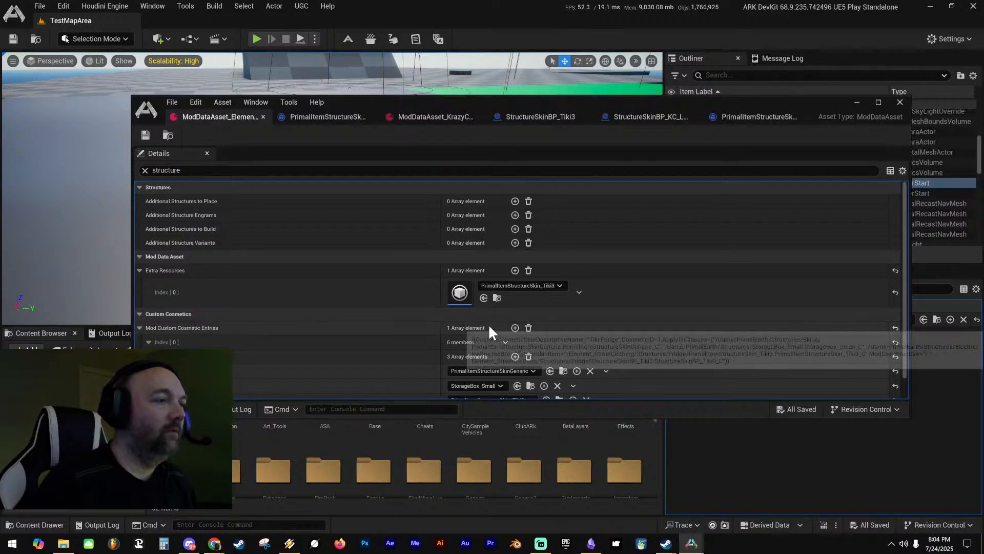
pyautogui.scroll(-1, 402, 308)
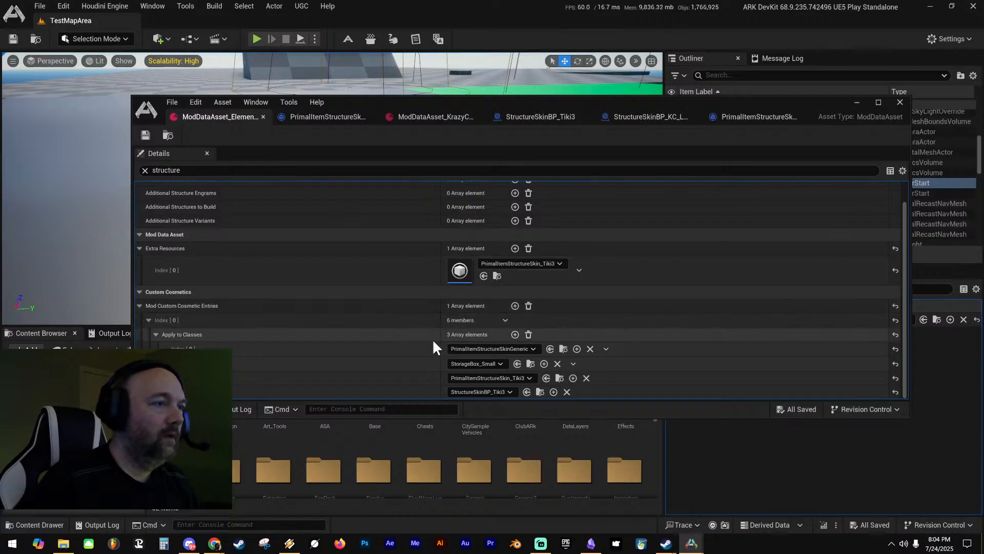
pyautogui.click(497, 364)
pyautogui.write('ice')
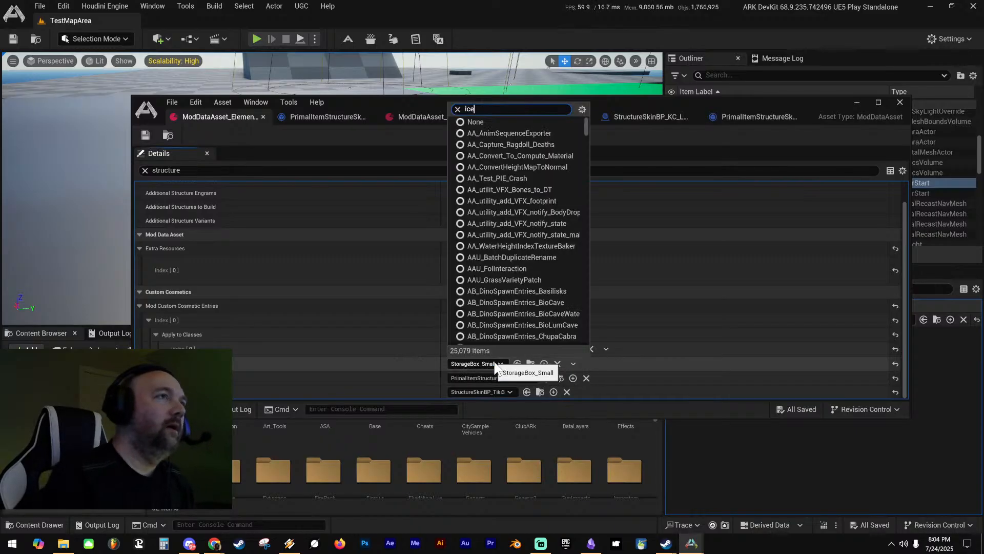
pyautogui.write('box')
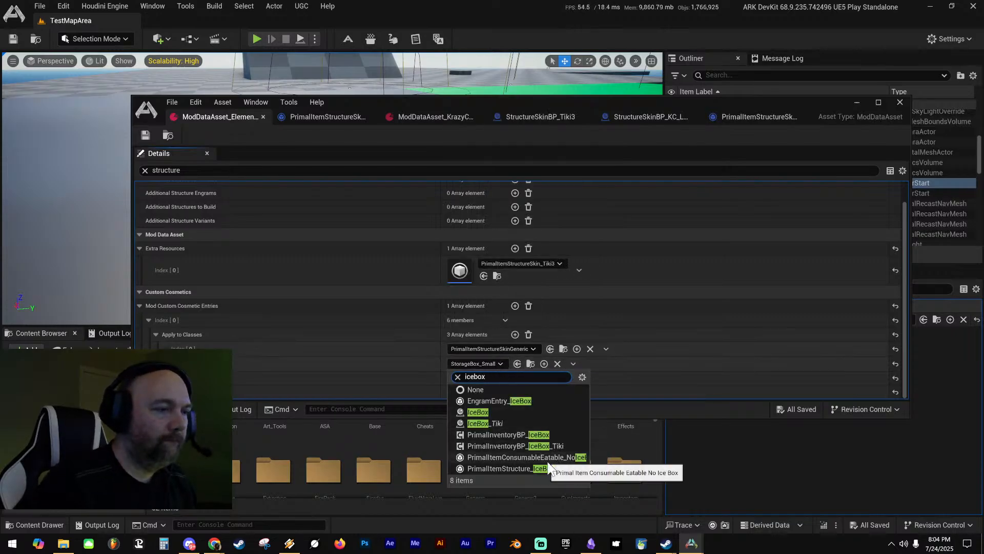
pyautogui.click(528, 468)
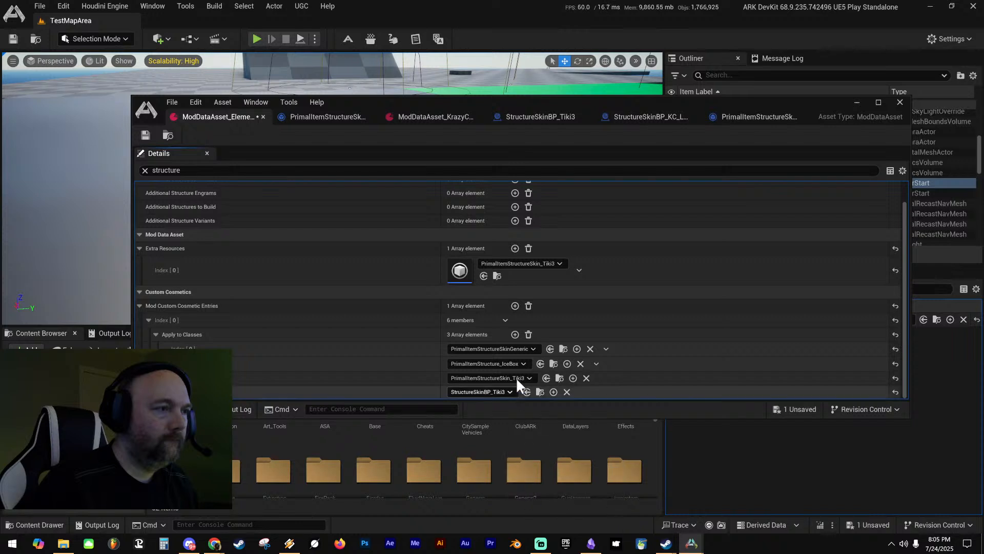
pyautogui.click(141, 135)
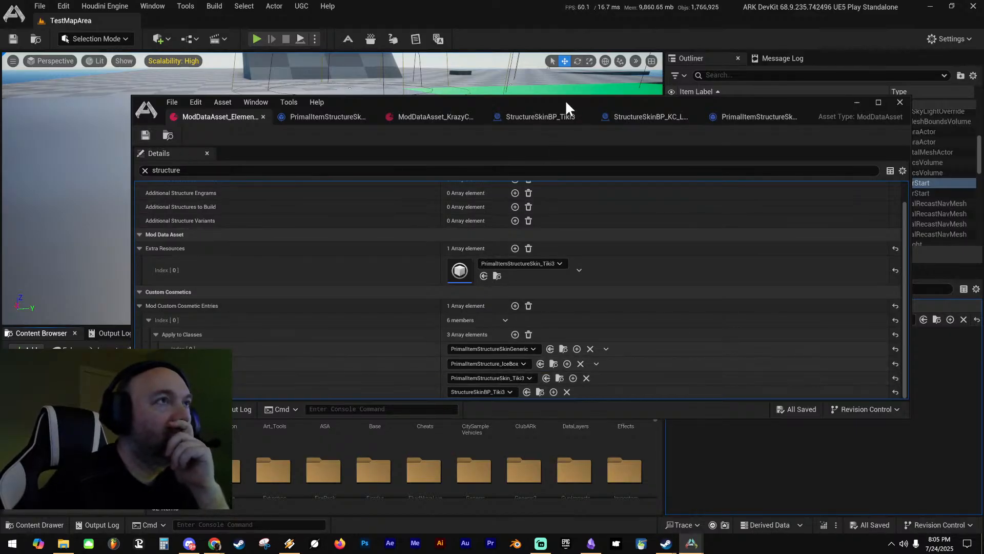
# Put the asset window away, play-test the level to check the spawn point and inventory, and end the session
pyautogui.click(856, 102)
pyautogui.moveTo(533, 196); pyautogui.dragTo(490, 166, button='right')
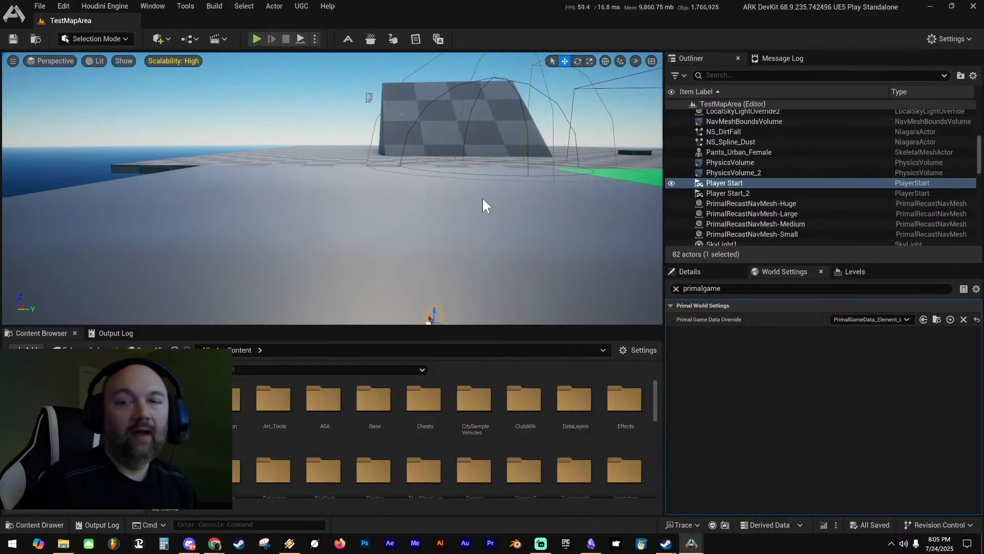
pyautogui.hotkey('alt', 'p')
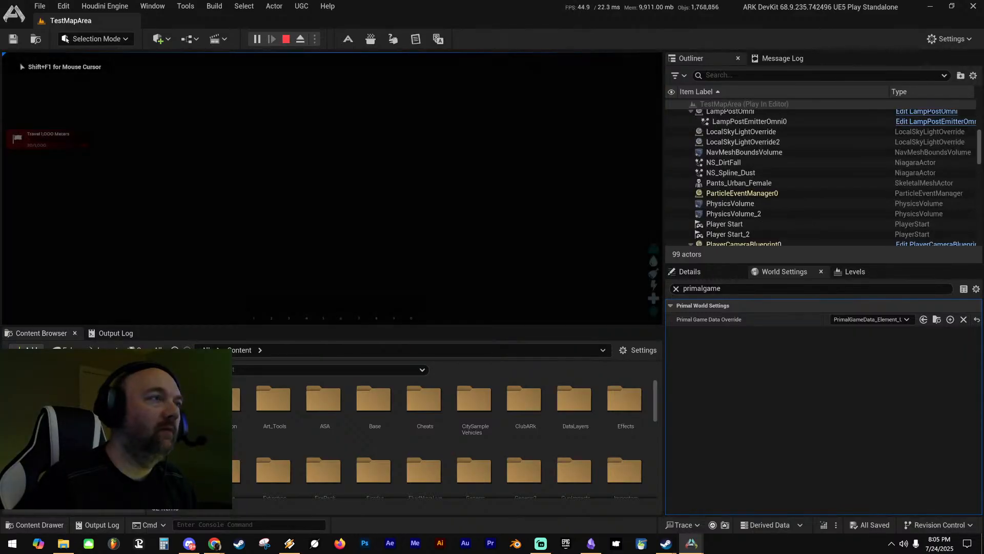
pyautogui.press('i')
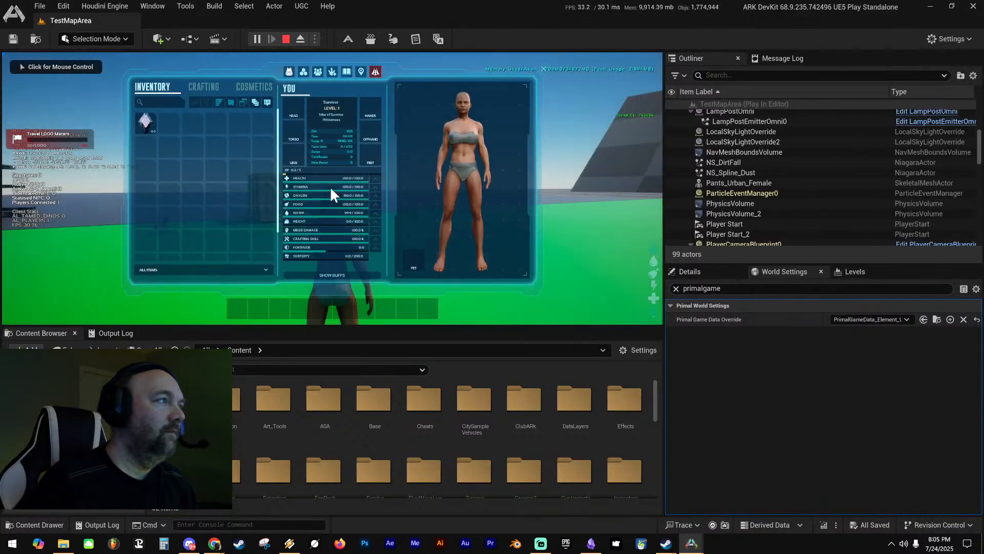
pyautogui.press('Escape')
pyautogui.press('Escape')
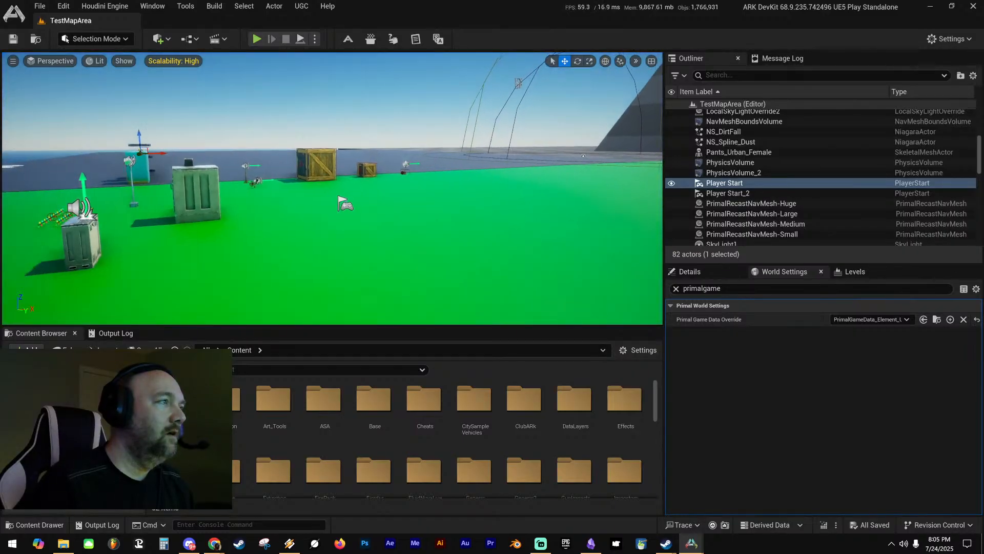
# Delete Player Start_2 on the green floor near the ice boxes
pyautogui.press('s')
pyautogui.moveTo(287, 191); pyautogui.dragTo(385, 272, button='right')
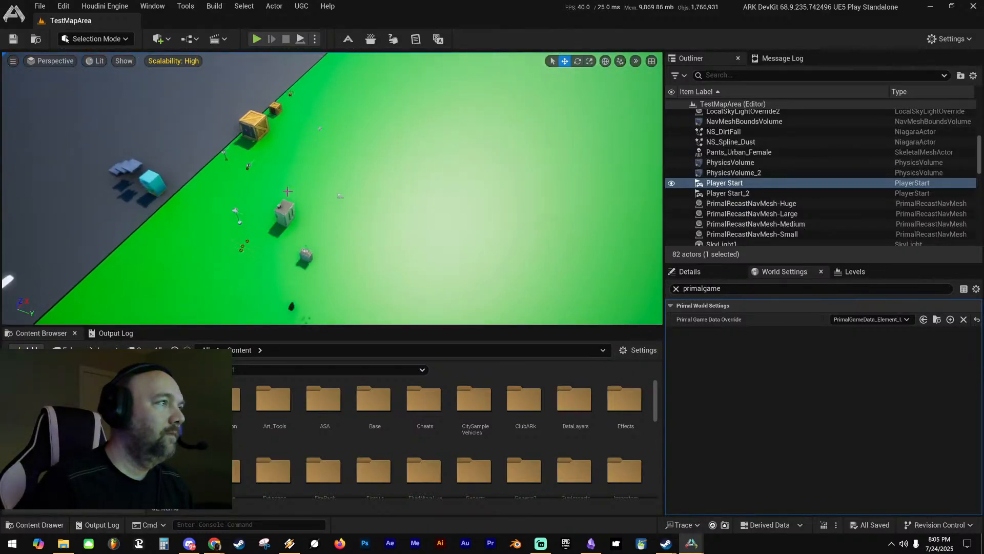
pyautogui.click(341, 196)
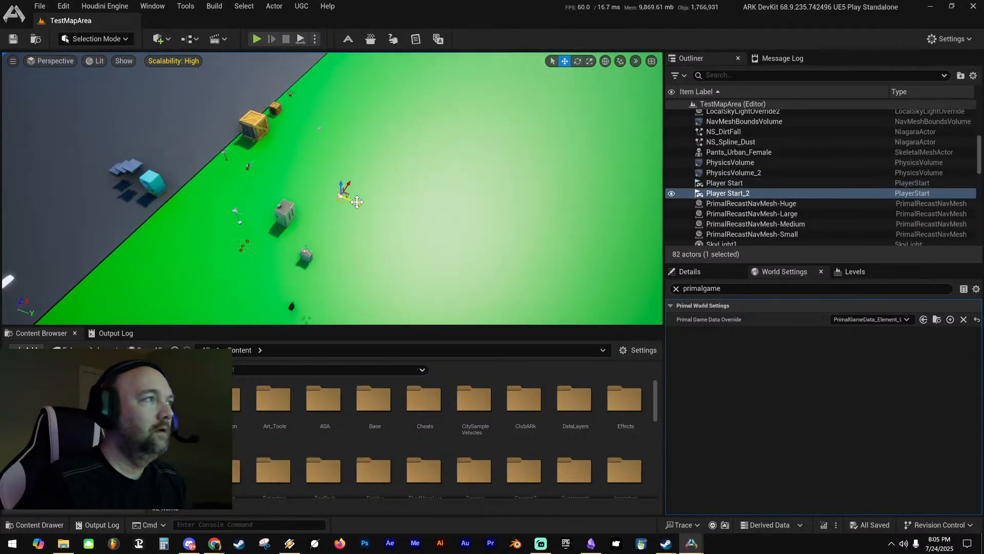
pyautogui.moveTo(342, 196); pyautogui.dragTo(333, 192)
pyautogui.press('Delete')
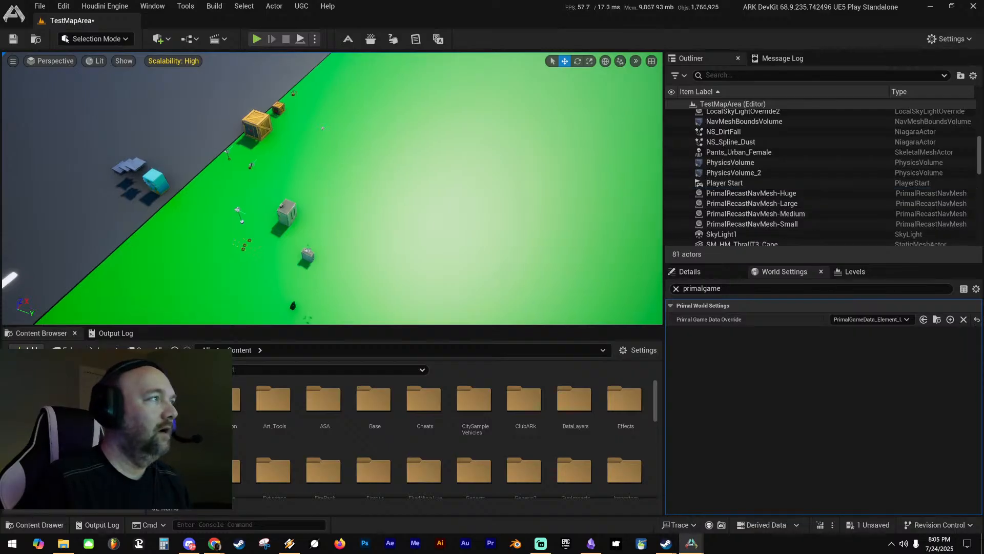
# Play the level and assign the custom Tiki Fridge cosmetic to hotbar slot 3
pyautogui.moveTo(462, 217); pyautogui.dragTo(387, 191, button='right')
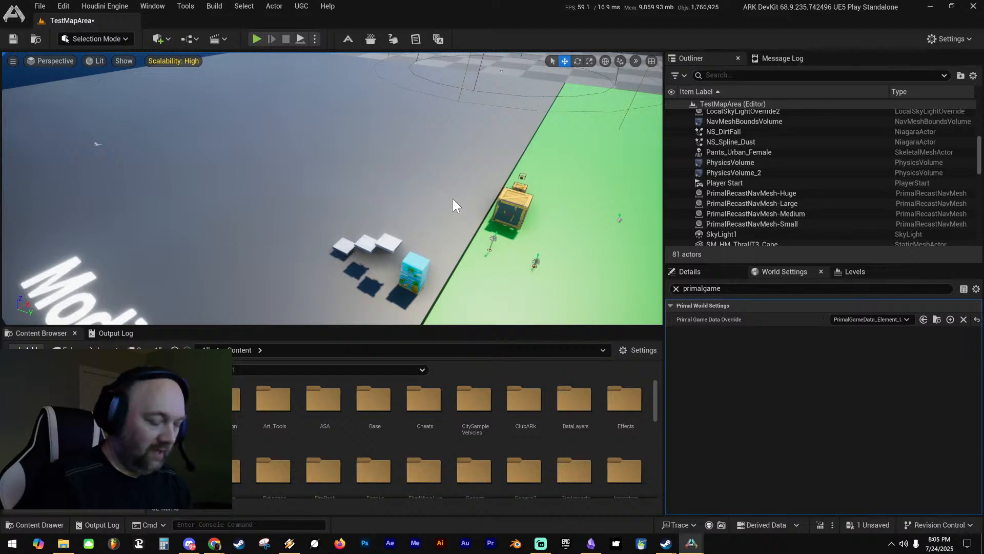
pyautogui.click(257, 39)
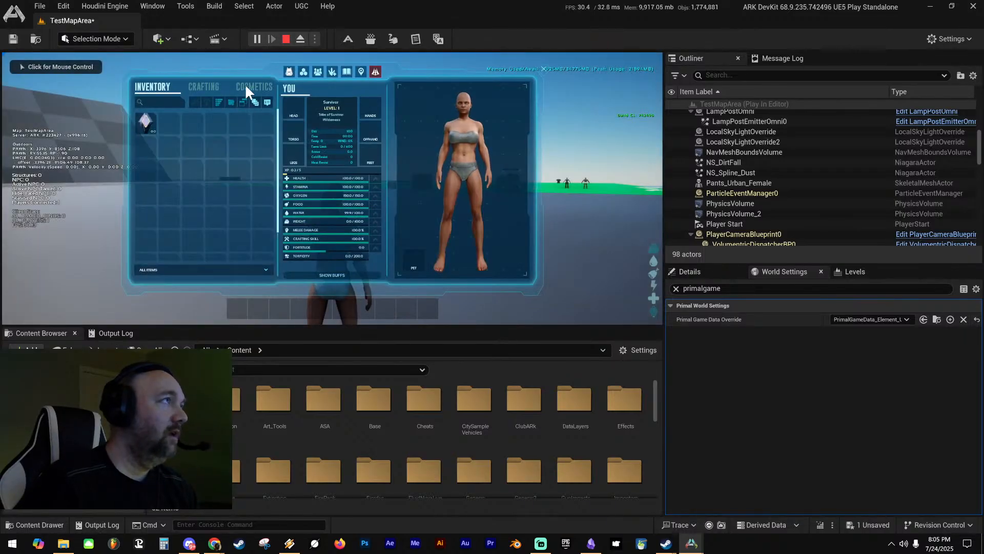
pyautogui.click(251, 87)
pyautogui.moveTo(404, 185); pyautogui.dragTo(279, 309)
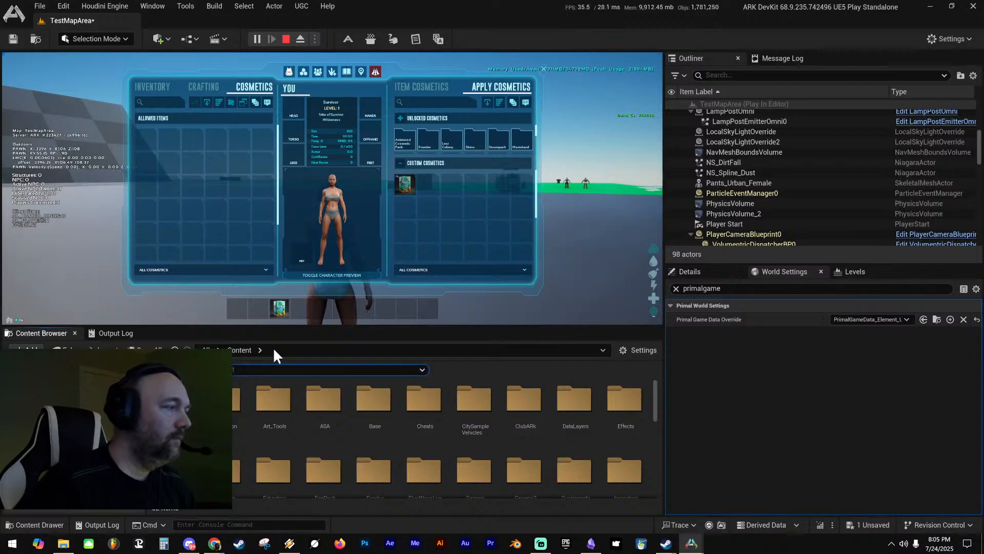
# Find the PrimalItemStructure_IceBox asset, give it to the character in game and assign it to hotbar slot 4
pyautogui.write('icebox')
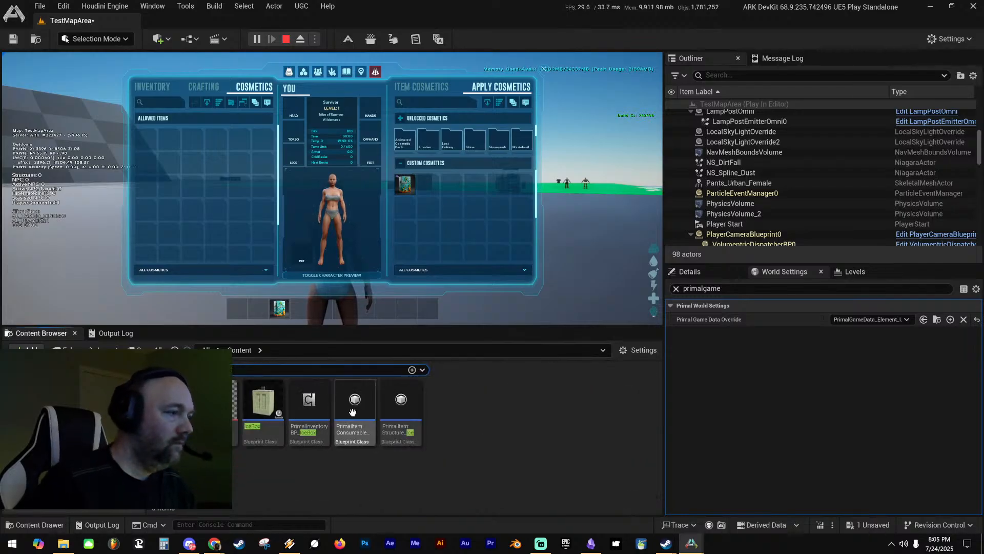
pyautogui.rightClick(407, 397)
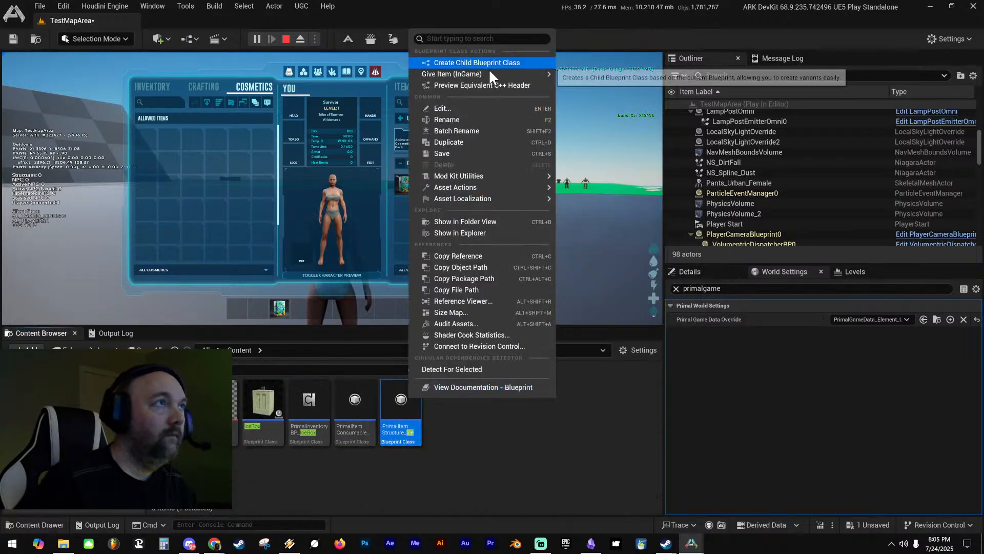
pyautogui.moveTo(487, 74)
pyautogui.click(577, 79)
pyautogui.moveTo(154, 141); pyautogui.dragTo(303, 308)
pyautogui.press('i')
# Place the refrigerator from hotbar slot 4 on the ground in front of the character
pyautogui.press('4')
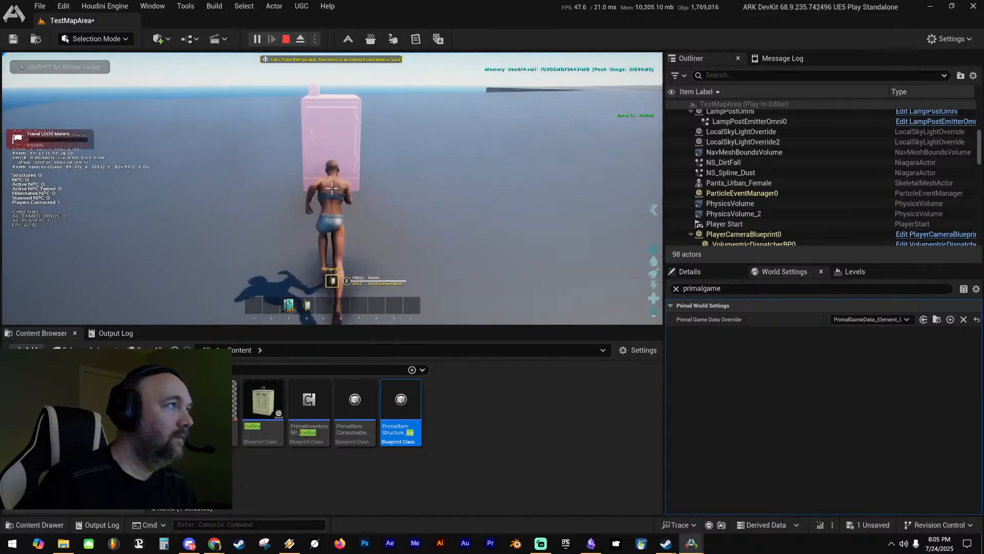
pyautogui.press('e')
pyautogui.click(332, 188)
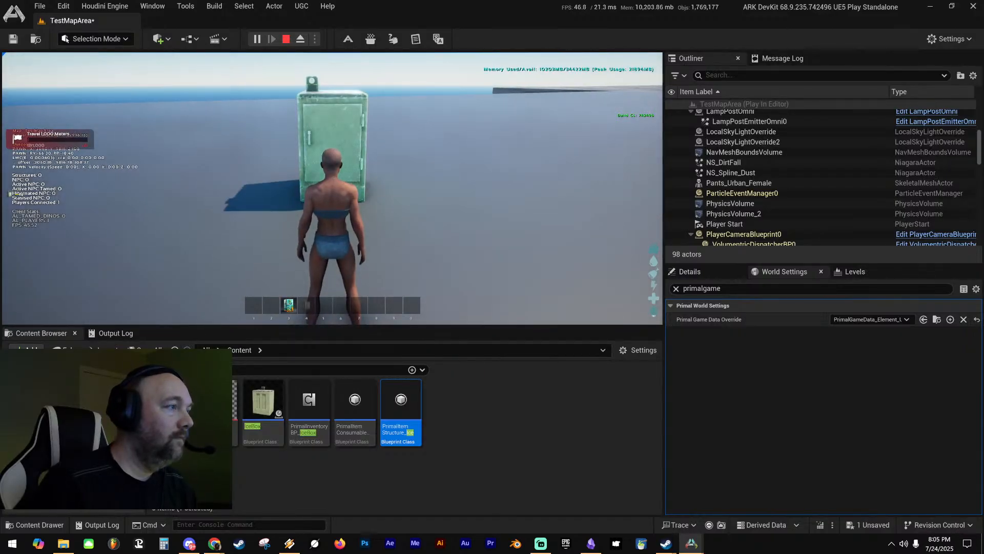
# Try to apply the Tiki Fridge skin from hotbar slot 3 to the placed refrigerator from several sides
pyautogui.press('w')
pyautogui.press('3')
pyautogui.press('a')
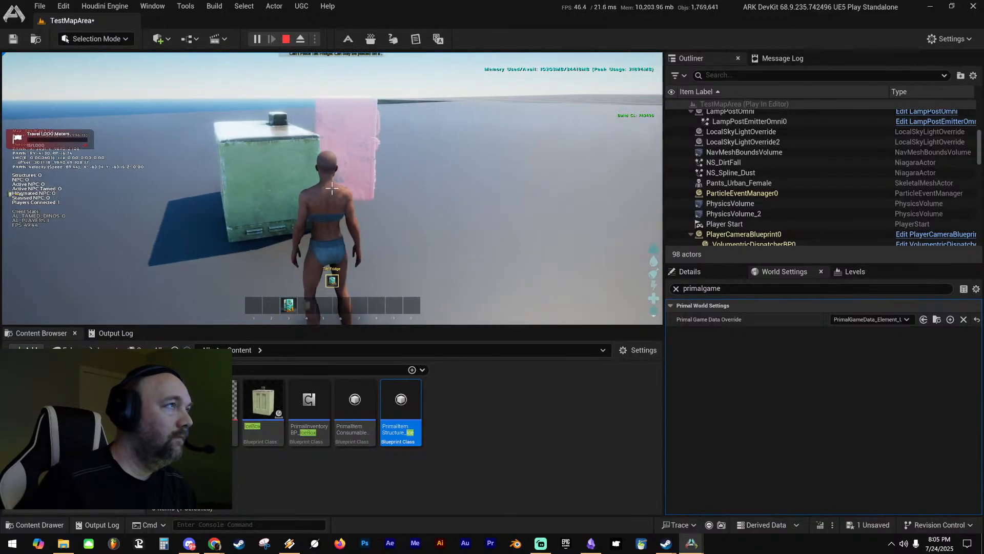
pyautogui.click(332, 188)
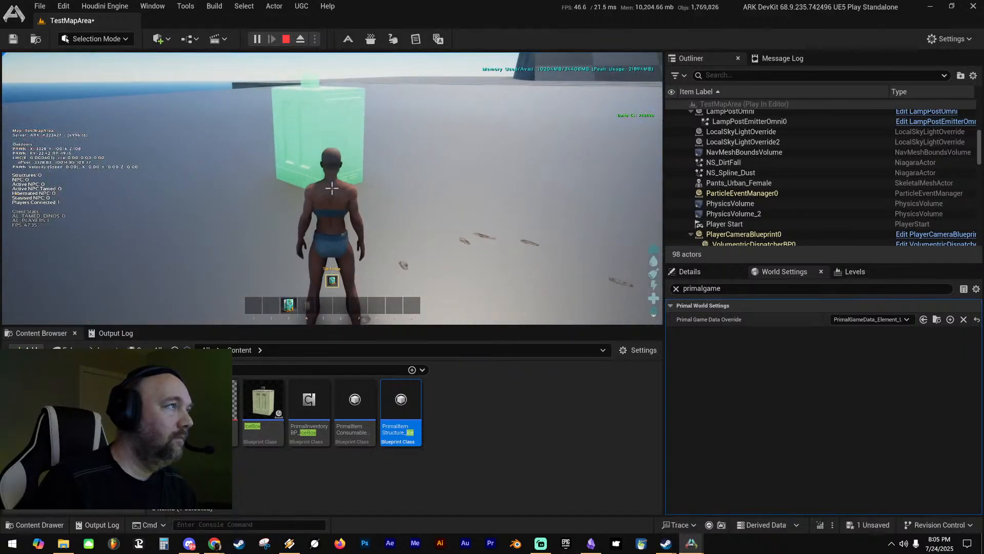
pyautogui.click(332, 189)
pyautogui.press('w')
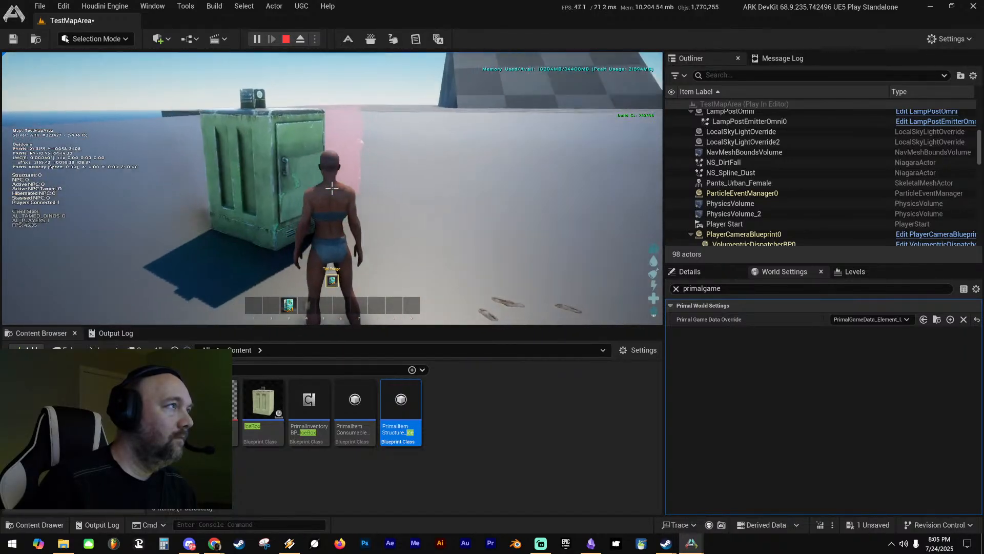
pyautogui.press('d')
pyautogui.click(332, 188)
pyautogui.click(332, 188)
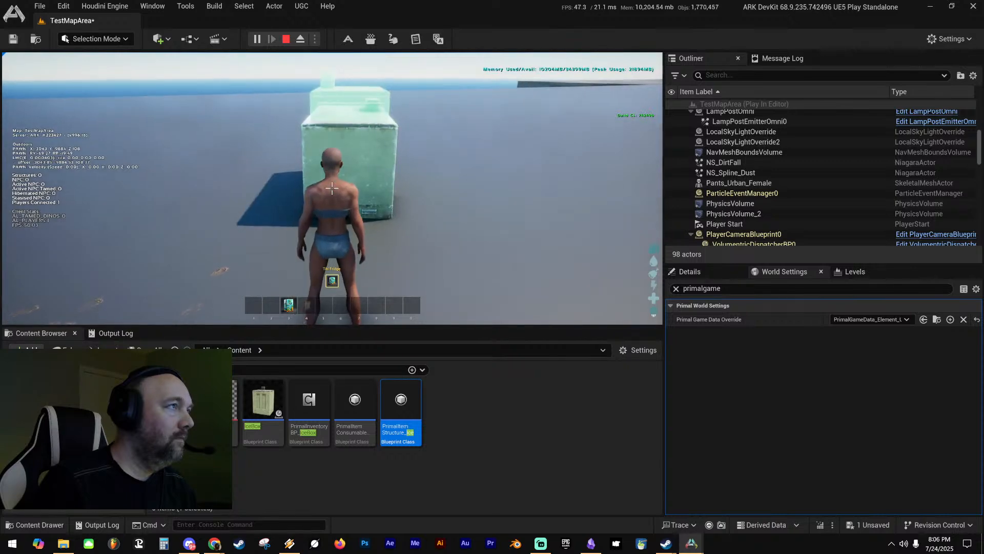
pyautogui.press('a')
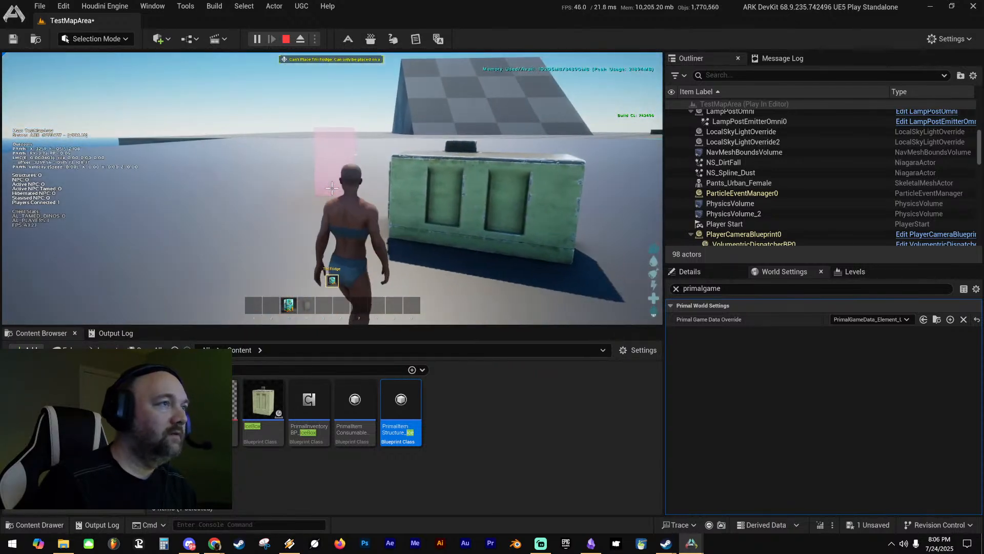
# End the play session, bring back the mod data asset window and save all modified files
pyautogui.press('Escape')
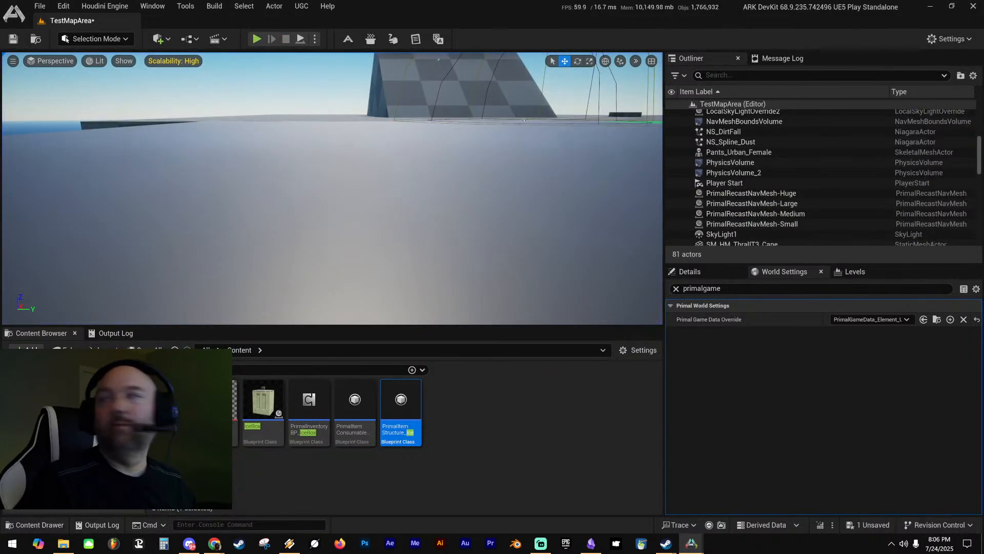
pyautogui.moveTo(983, 135); pyautogui.dragTo(448, 74)
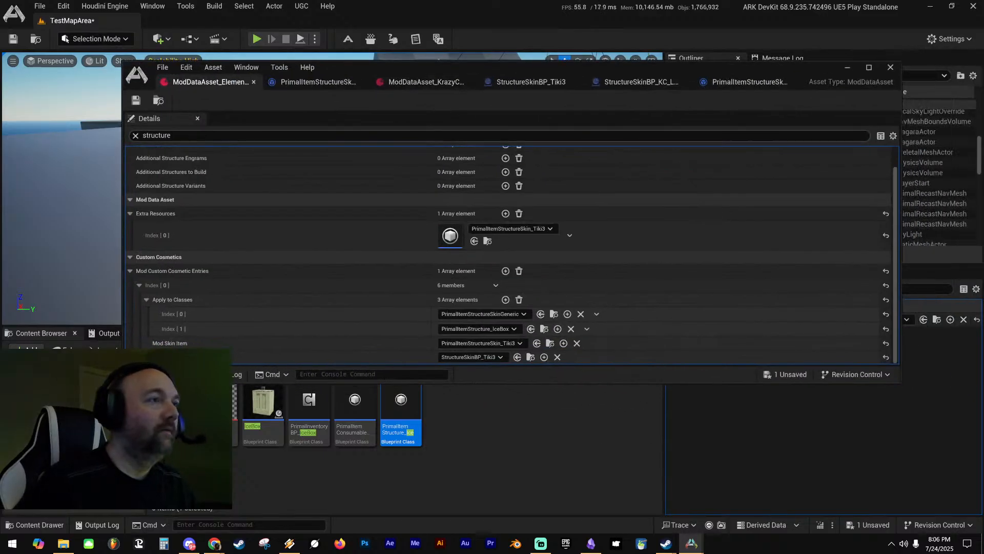
pyautogui.hotkey('ctrl', 'shift', 's')
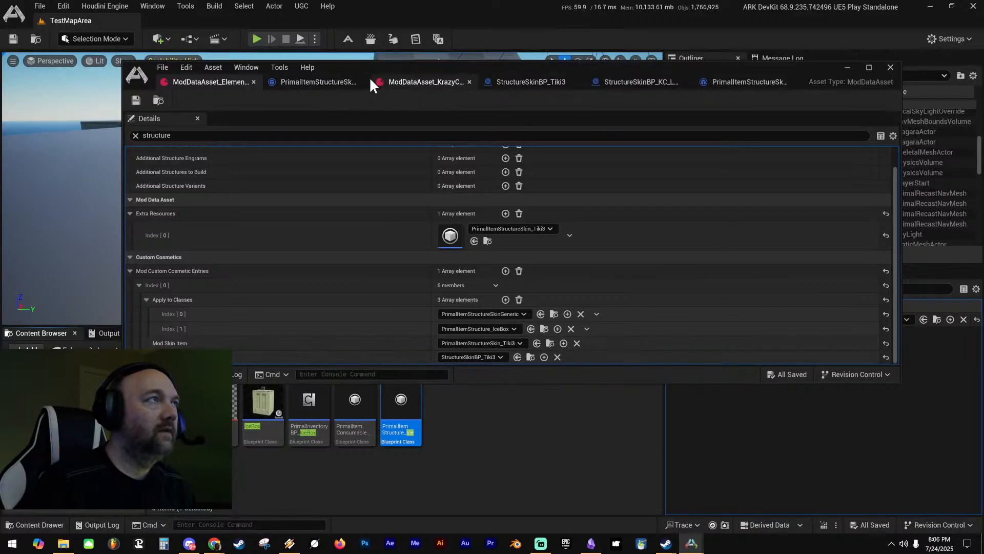
# Open the StructureSkinBP_Tiki3 blueprint, inspect its fridge model and filter its class defaults by "transform"
pyautogui.click(531, 82)
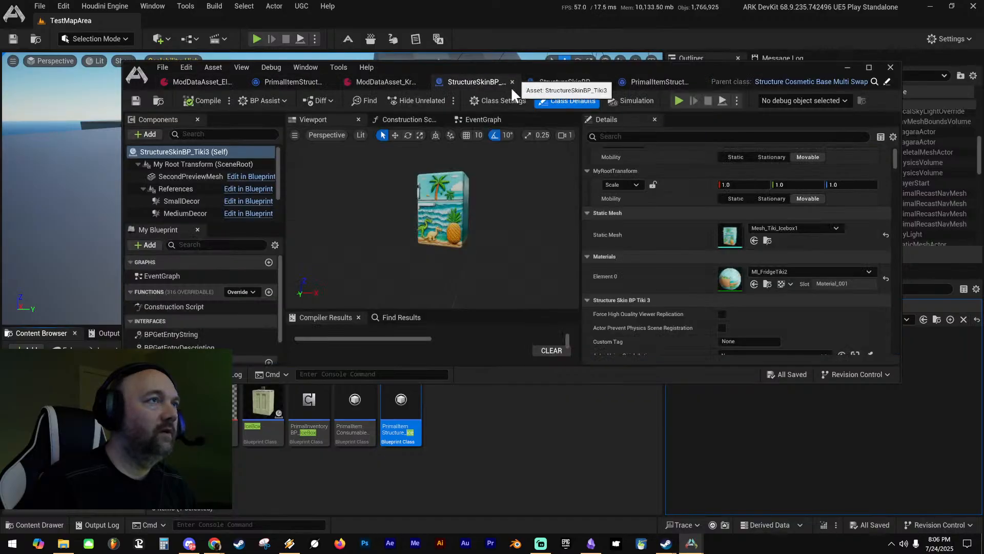
pyautogui.moveTo(433, 220); pyautogui.dragTo(510, 226, button='right')
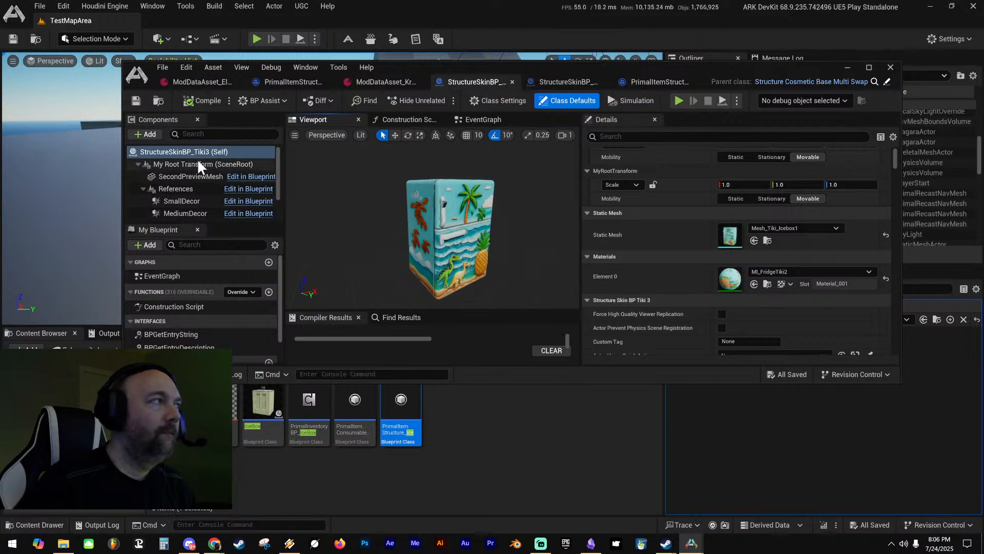
pyautogui.scroll(3, 663, 229)
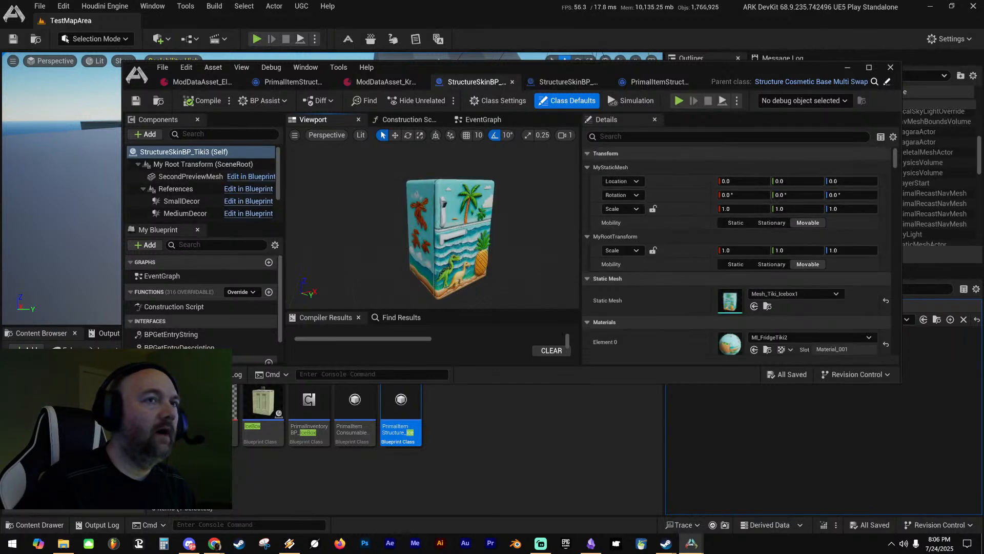
pyautogui.click(655, 132)
pyautogui.write('trans')
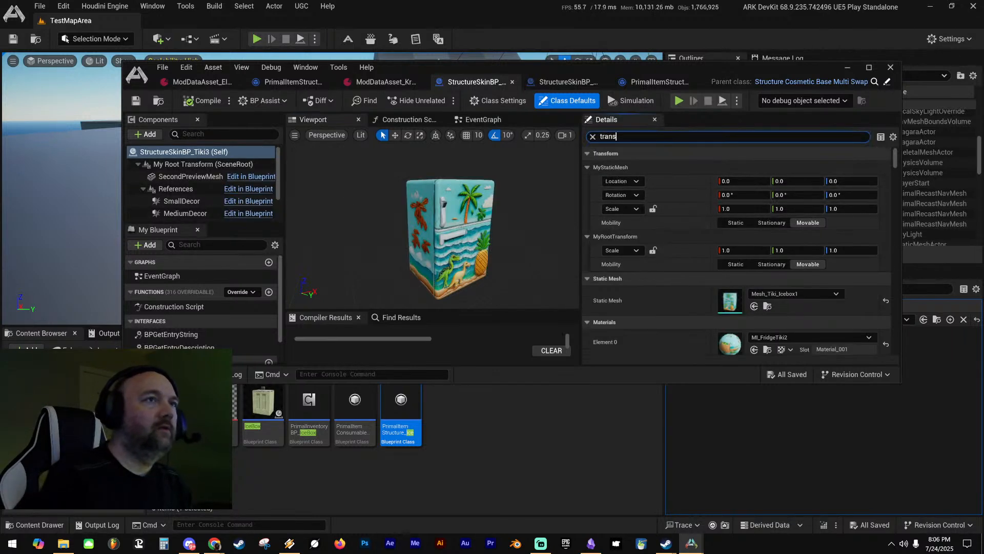
pyautogui.write('form')
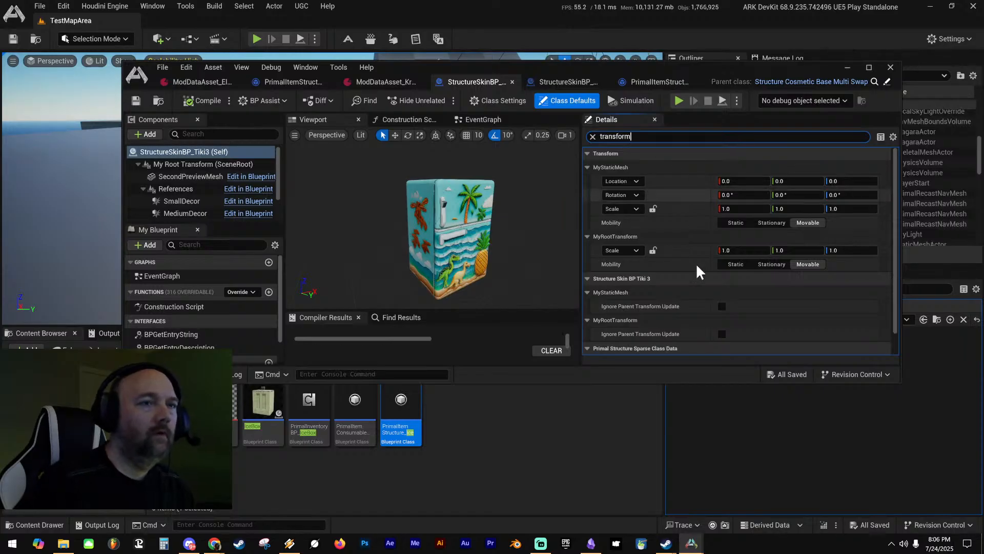
pyautogui.scroll(-1, 681, 284)
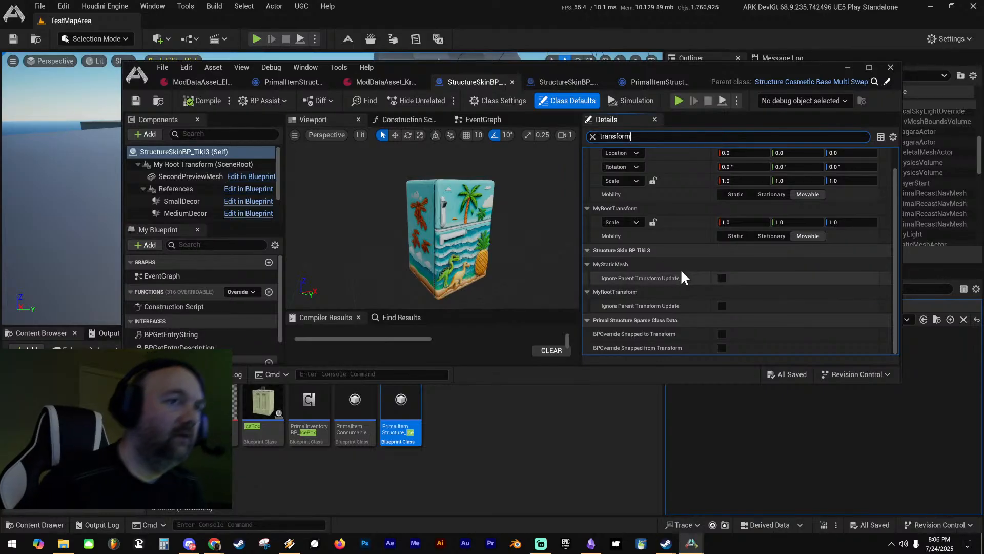
# Enable Ignore Parent Transform Update for both MyStaticMesh and MyRootTransform, and save the blueprint
pyautogui.click(721, 278)
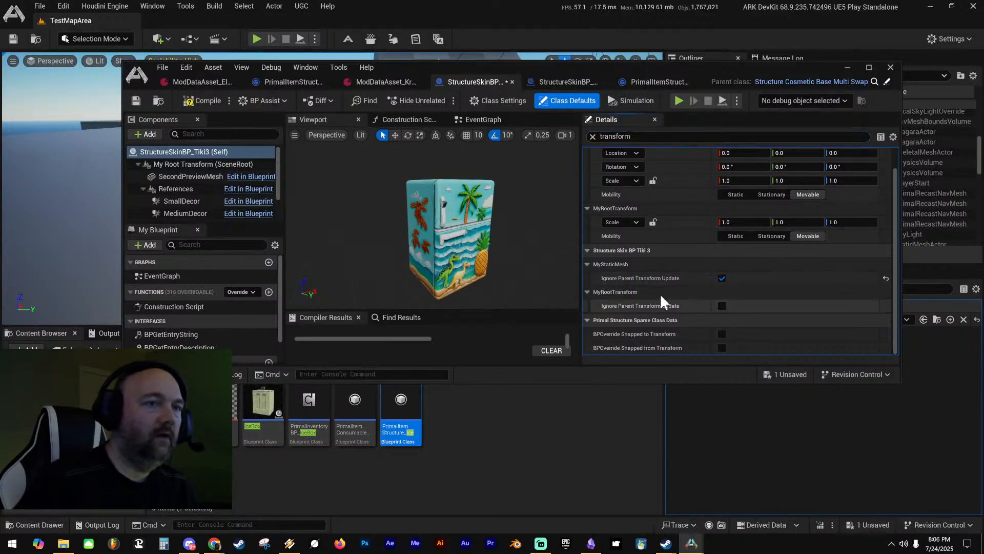
pyautogui.click(720, 306)
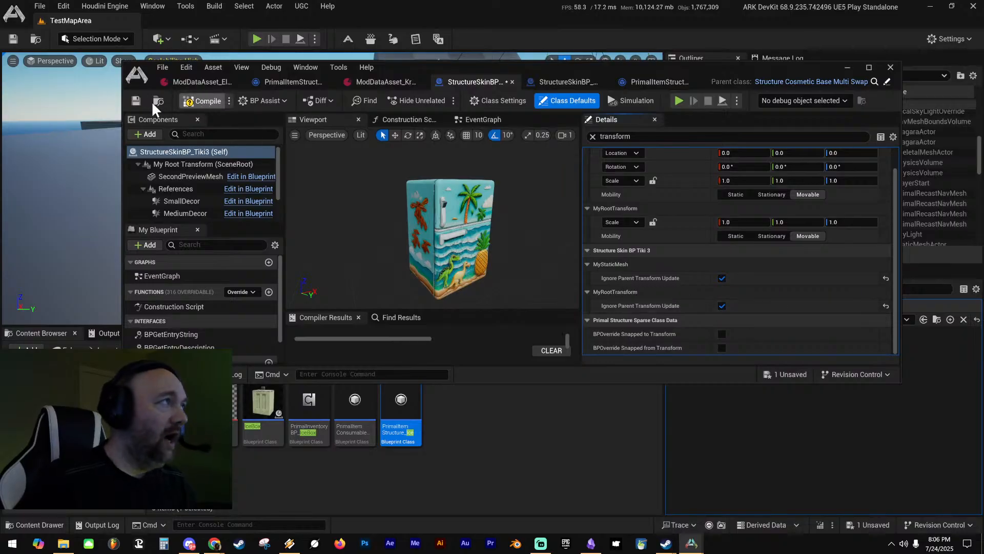
pyautogui.click(135, 100)
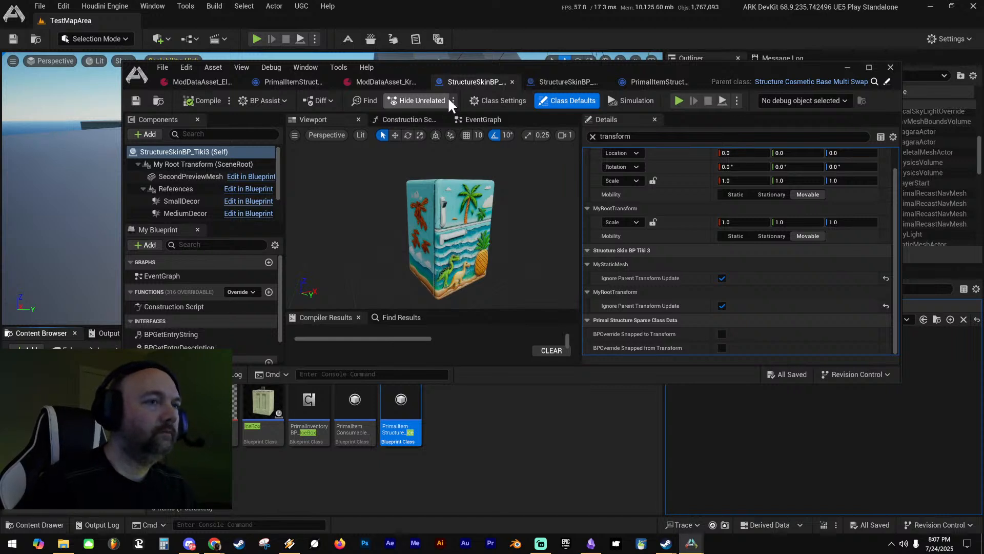
# Start a play session and assign the Tiki Fridge skin from the custom cosmetics to hotbar slot 3
pyautogui.hotkey('alt', 'p')
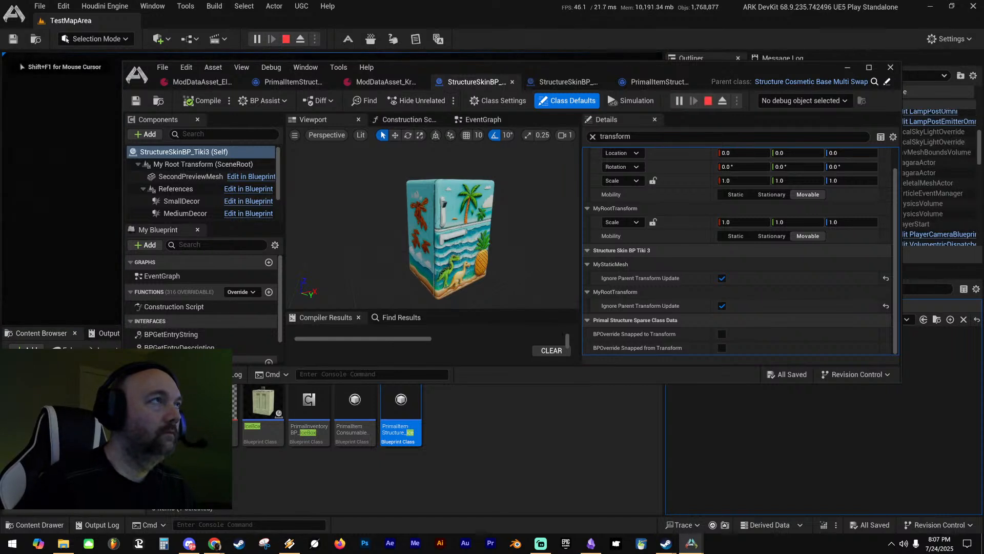
pyautogui.hotkey('shift', 'F1')
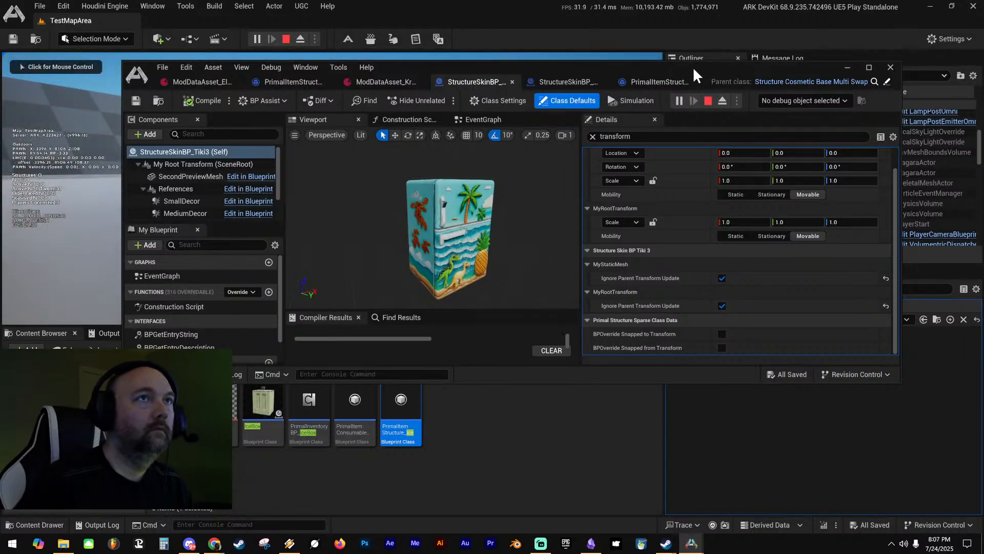
pyautogui.click(679, 43)
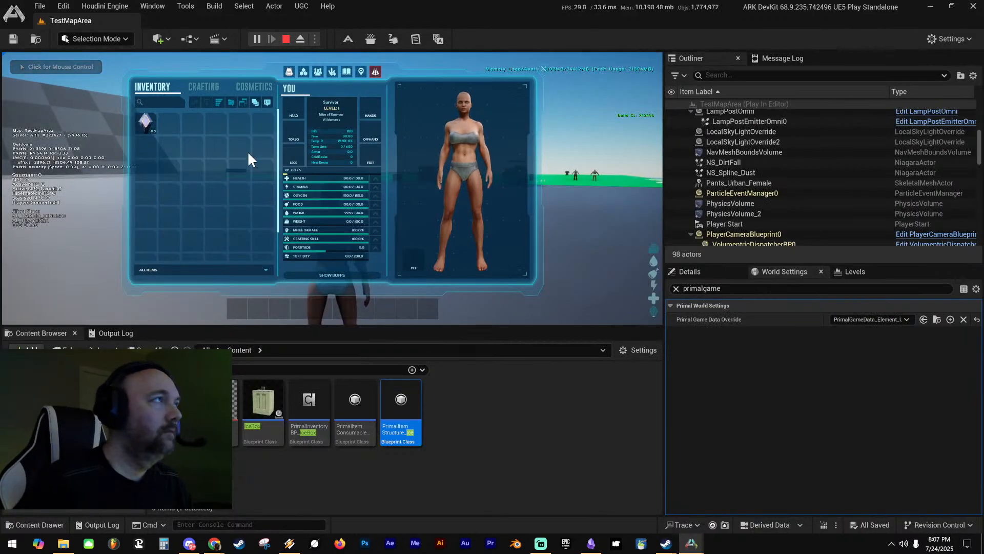
pyautogui.click(247, 88)
pyautogui.moveTo(405, 184); pyautogui.dragTo(279, 307)
# Give PrimalItemStructure_IceBox to the character in game, assign it to hotbar slot 4 and close the inventory
pyautogui.rightClick(401, 402)
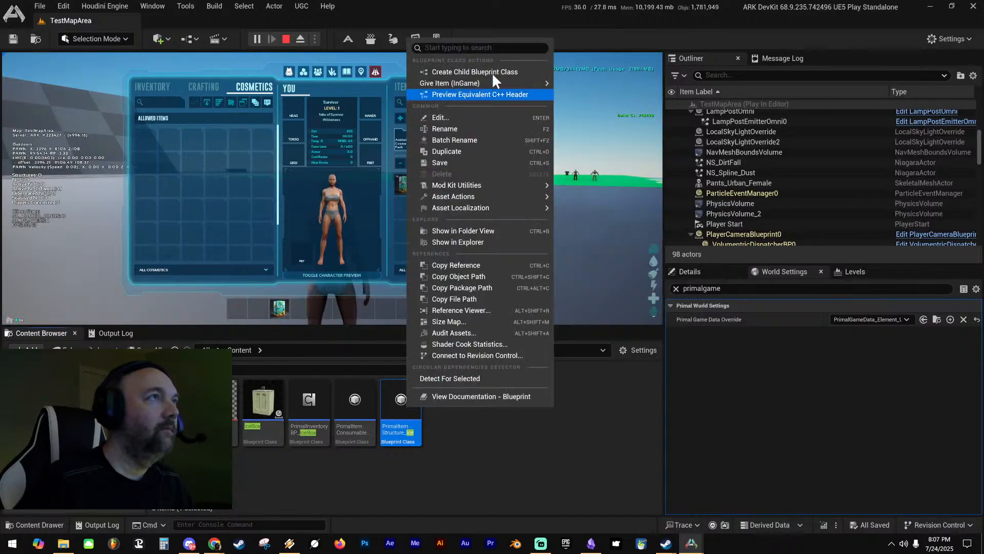
pyautogui.moveTo(529, 83)
pyautogui.click(559, 89)
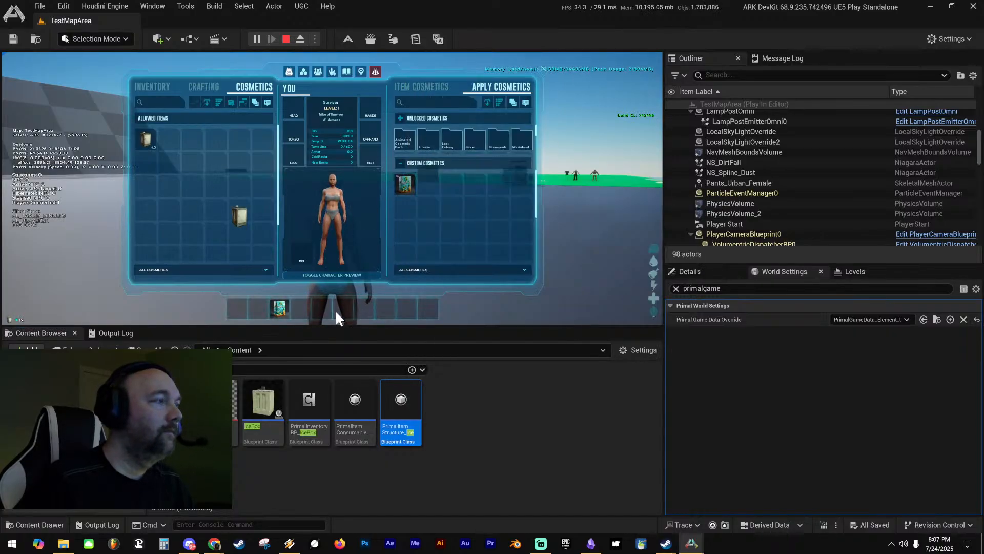
pyautogui.moveTo(336, 310); pyautogui.dragTo(299, 308)
pyautogui.press('i')
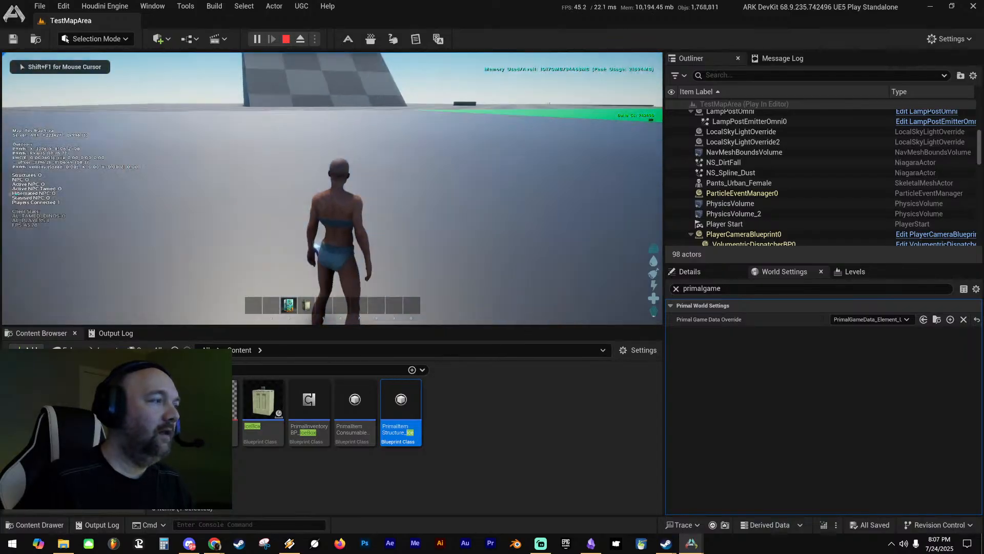
# Place the refrigerator from hotbar slot 4 and try to apply the Tiki Fridge skin from slot 3 to it
pyautogui.press('4')
pyautogui.press('w')
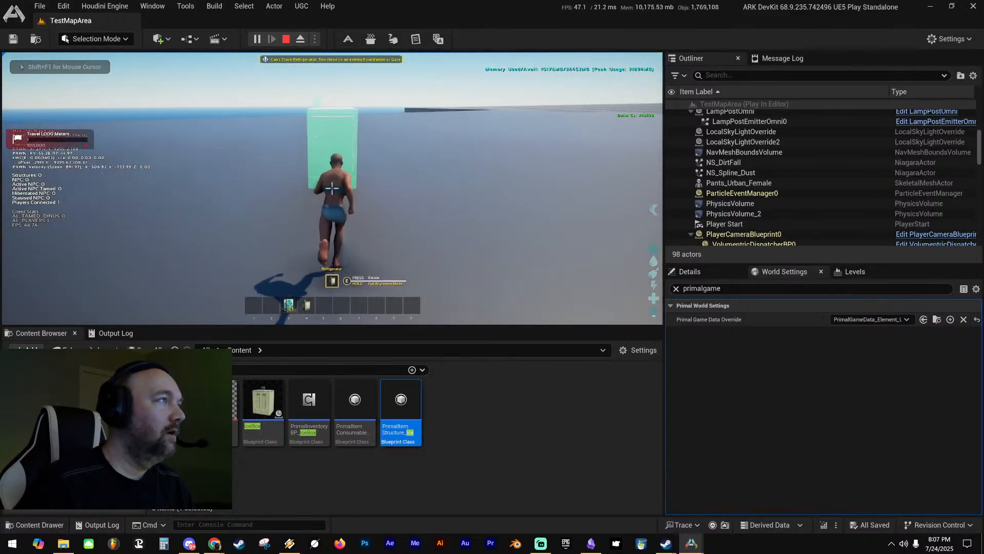
pyautogui.click(332, 189)
pyautogui.press('3')
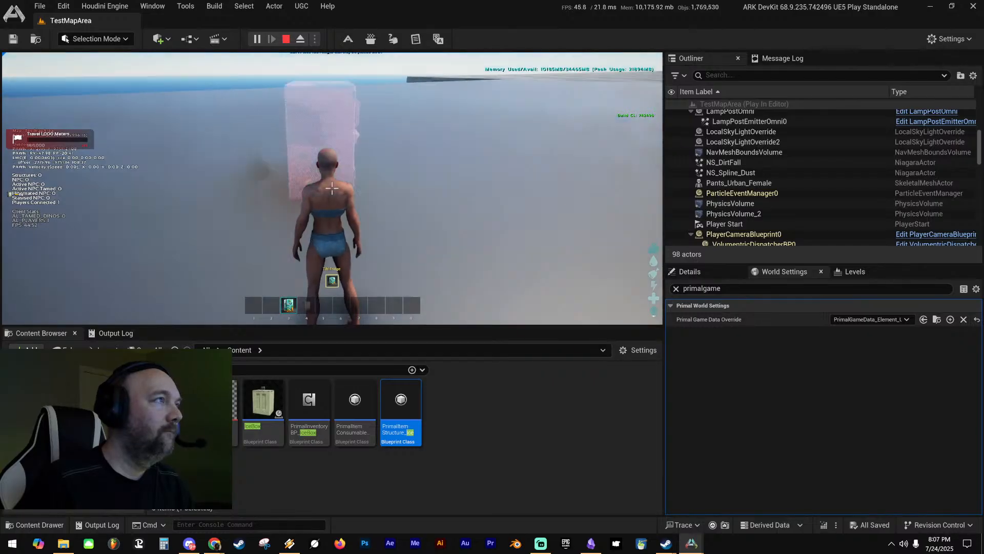
pyautogui.press('a')
pyautogui.click(332, 188)
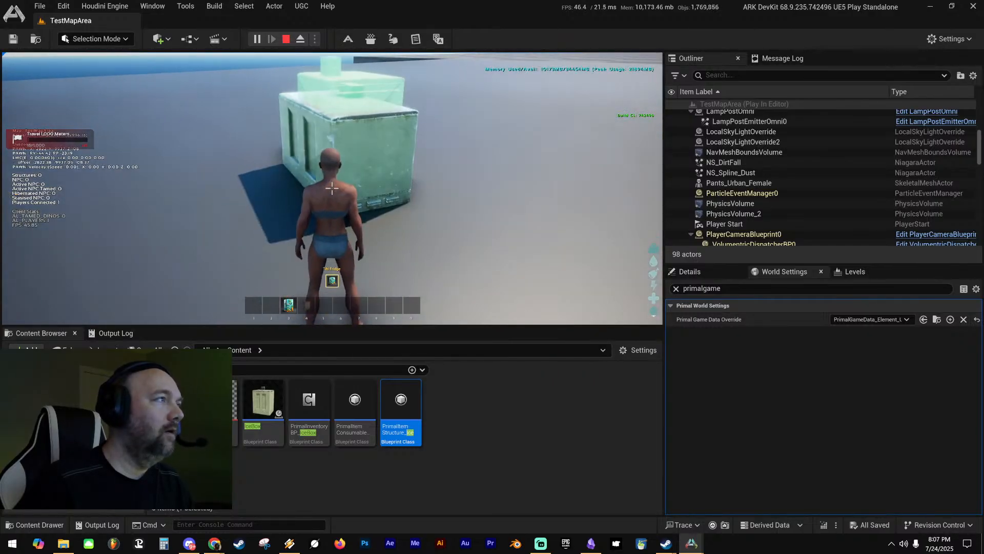
# End the play session, disable Ignore Parent Transform Update for MyStaticMesh and MyRootTransform in StructureSkinBP_Tiki3, and save
pyautogui.press('Escape')
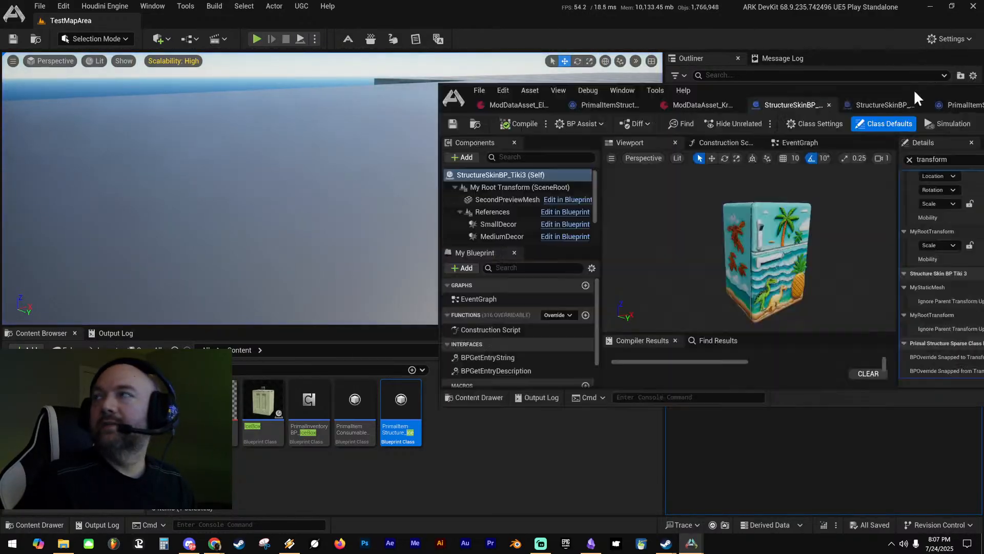
pyautogui.moveTo(916, 97); pyautogui.dragTo(702, 60)
pyautogui.click(704, 297)
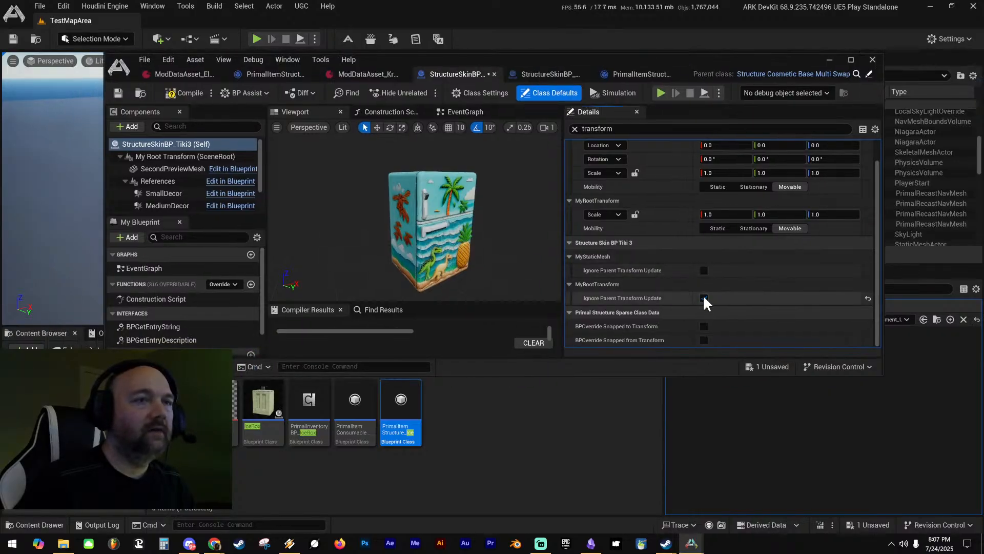
pyautogui.click(703, 298)
pyautogui.scroll(2, 672, 267)
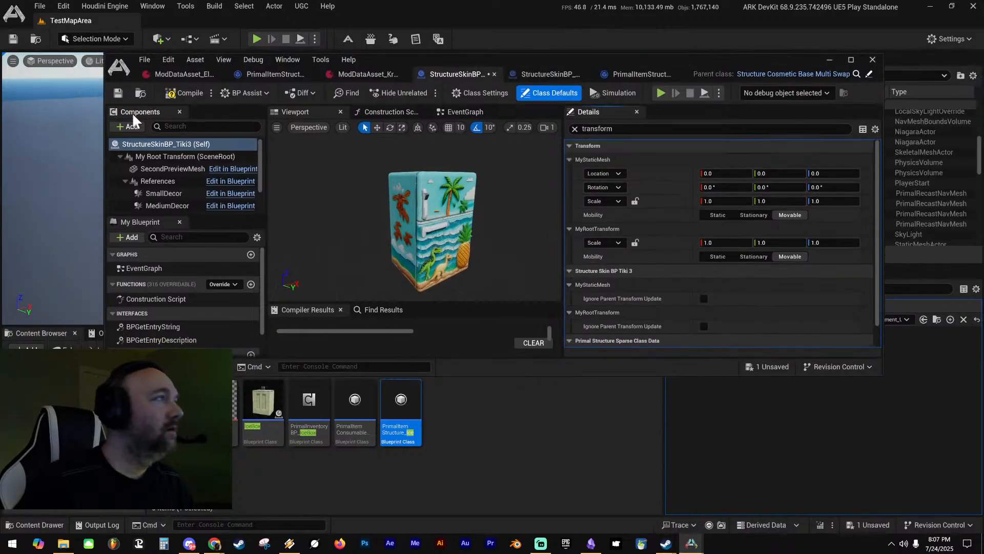
pyautogui.click(118, 93)
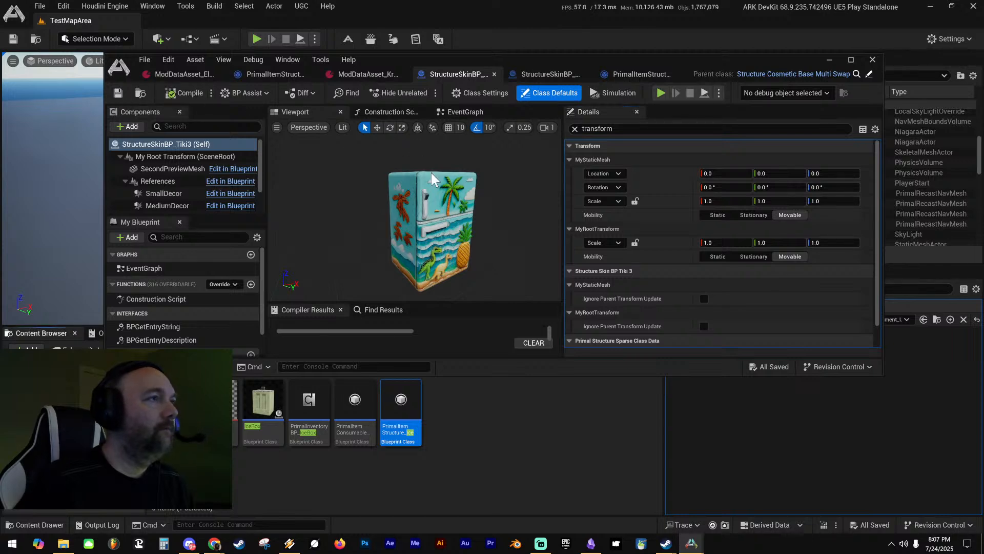
# Examine the transform settings of the My Static Mesh, SecondPreviewMesh and My Root Transform components
pyautogui.scroll(-2, 164, 174)
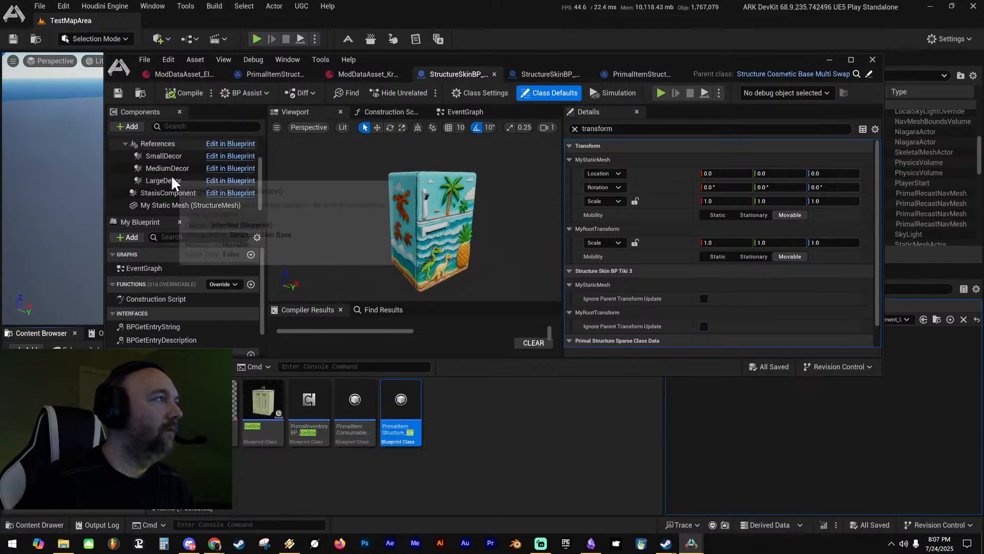
pyautogui.click(171, 205)
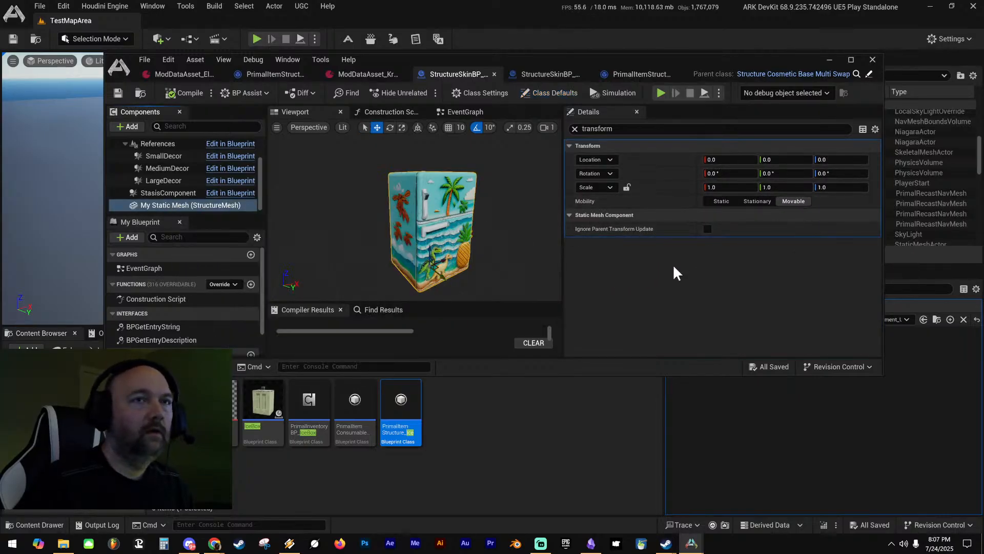
pyautogui.scroll(2, 180, 174)
pyautogui.click(175, 171)
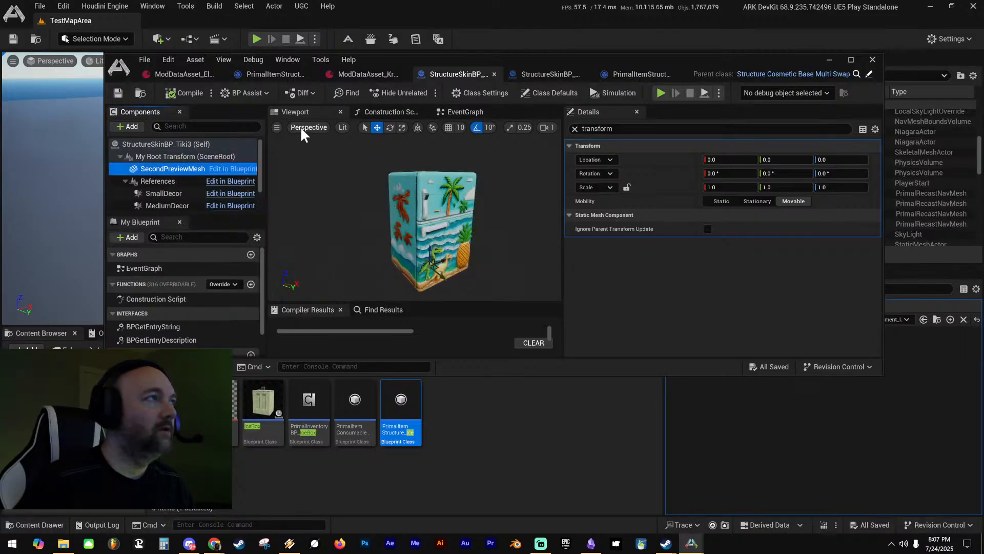
pyautogui.click(179, 157)
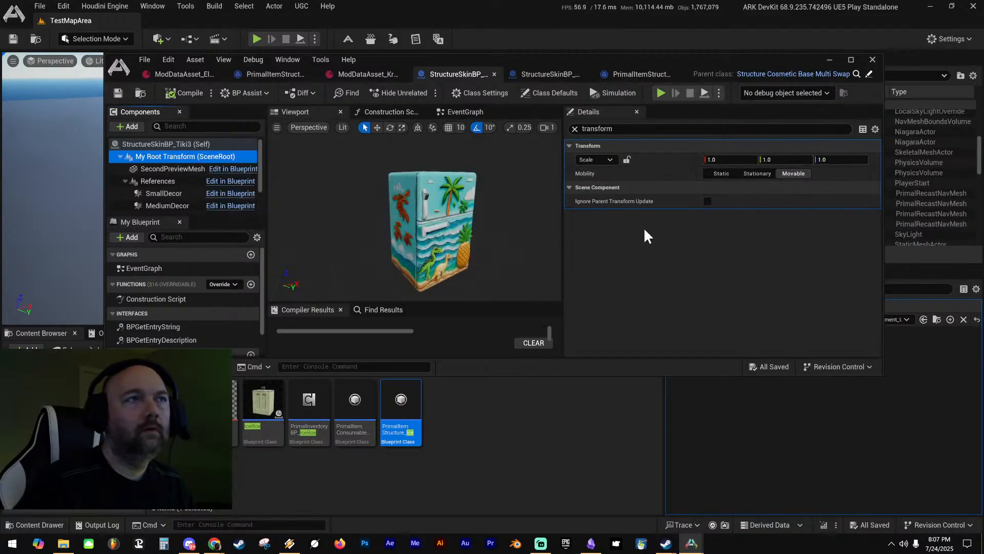
# Clear the details filter and examine the full properties of the root, References, StasisComponent and My Static Mesh components
pyautogui.click(574, 128)
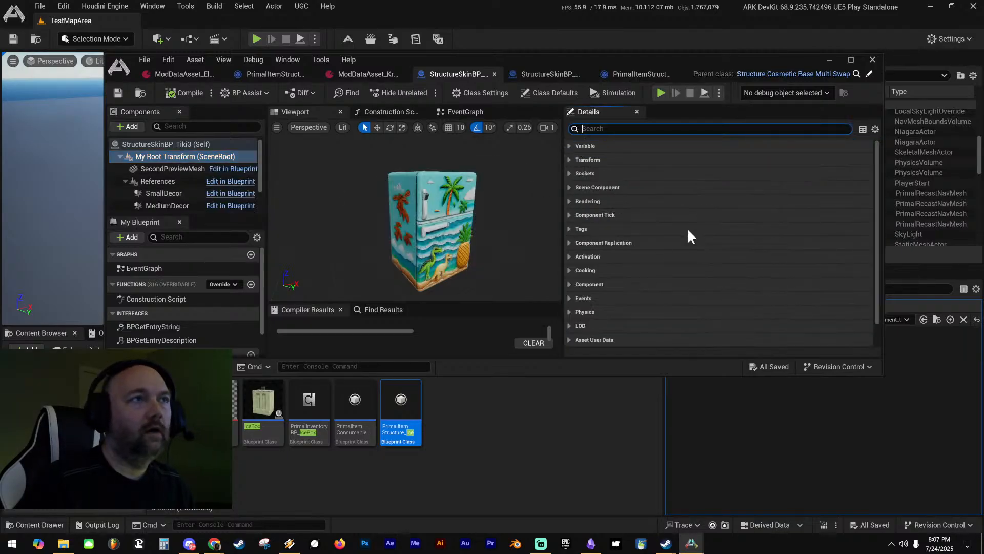
pyautogui.click(575, 146)
pyautogui.click(568, 228)
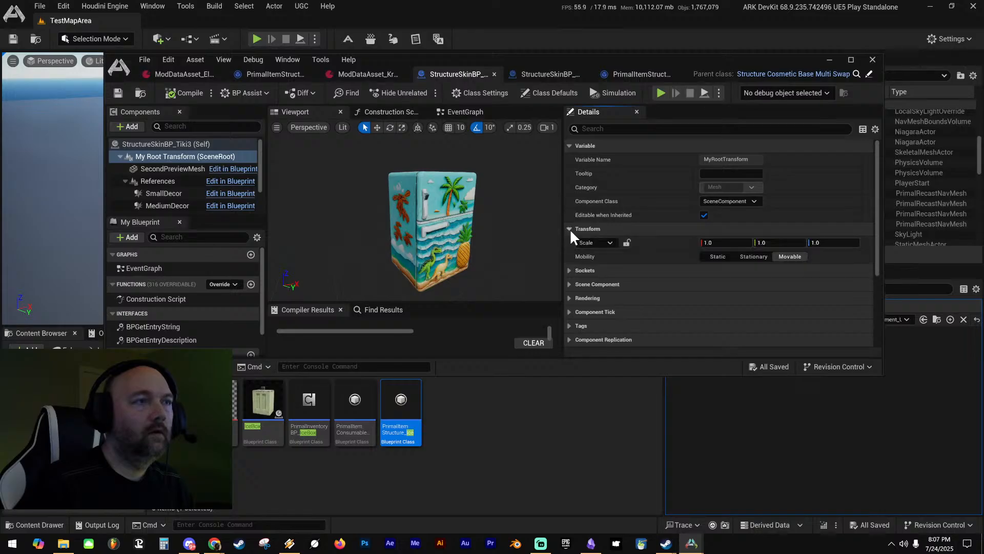
pyautogui.click(568, 270)
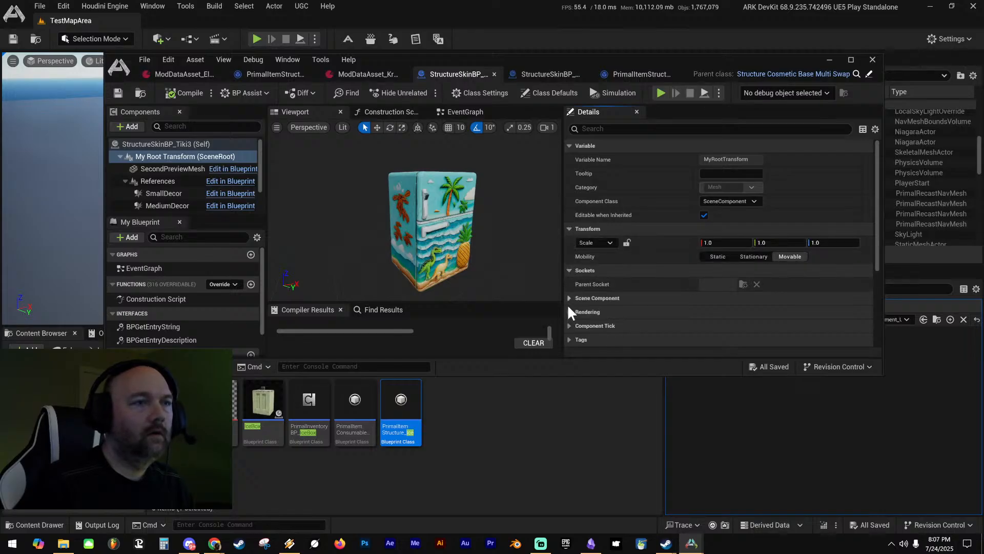
pyautogui.click(568, 298)
pyautogui.scroll(-4, 580, 312)
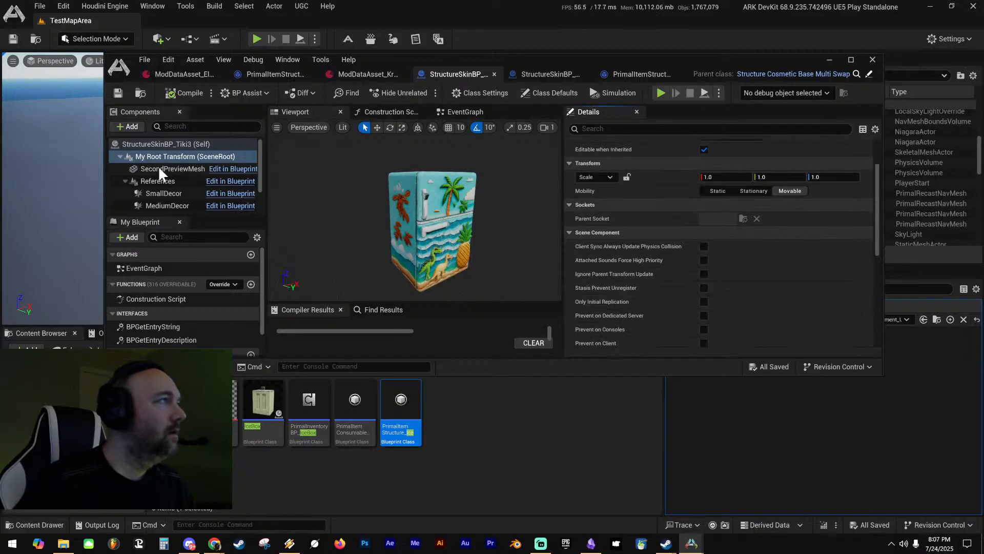
pyautogui.click(168, 145)
pyautogui.click(168, 180)
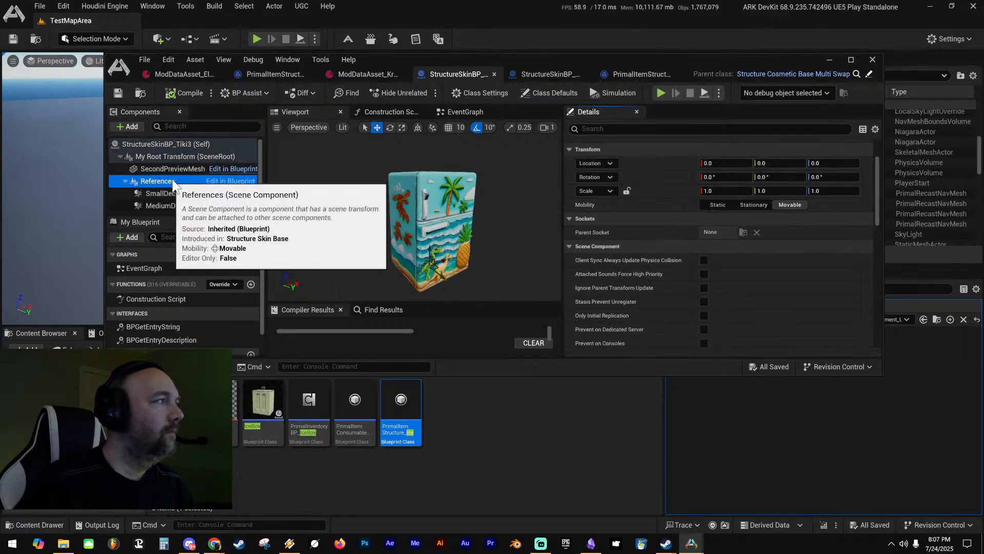
pyautogui.click(170, 157)
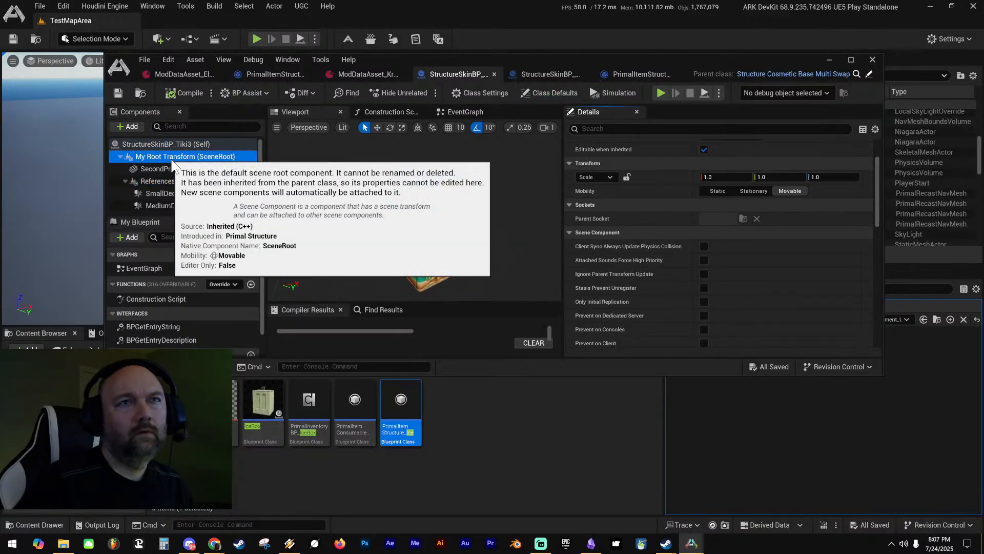
pyautogui.click(168, 183)
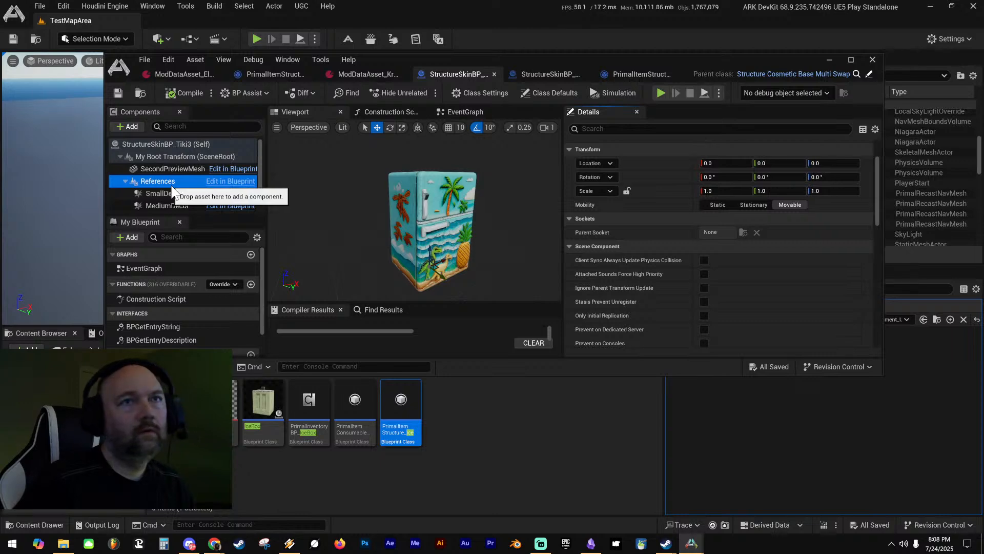
pyautogui.scroll(-2, 181, 192)
pyautogui.click(177, 192)
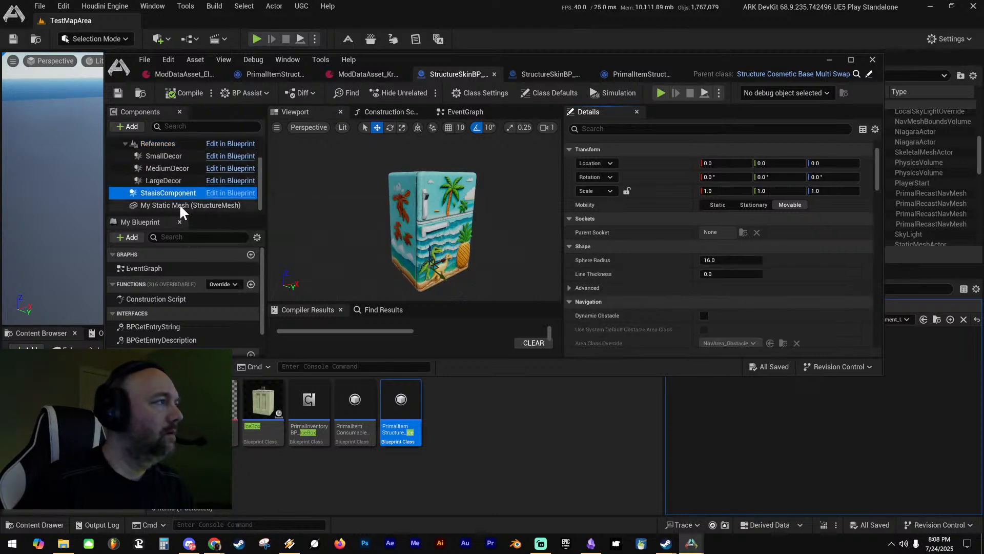
pyautogui.click(180, 204)
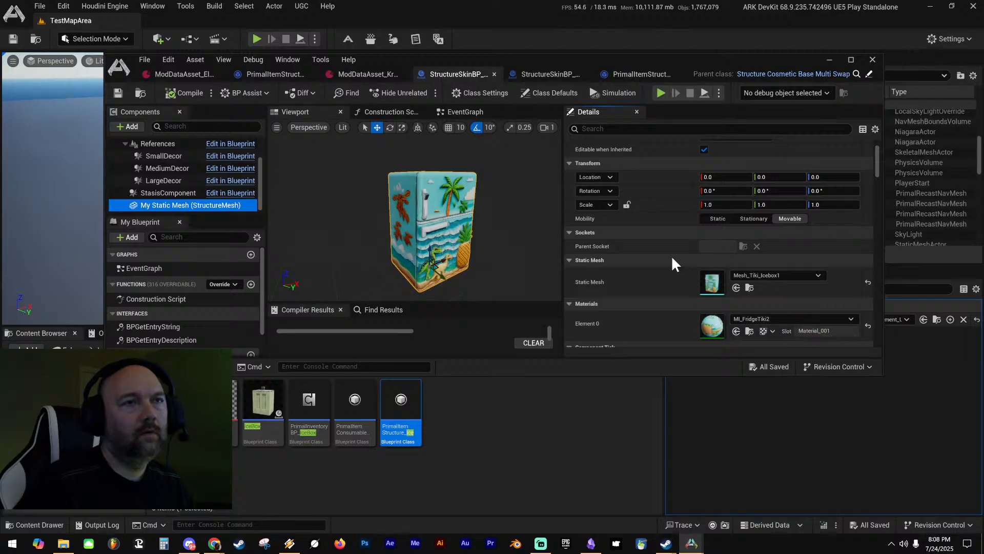
# Set the Y rotation of My Static Mesh to 45° and save the skin blueprint
pyautogui.scroll(3, 671, 255)
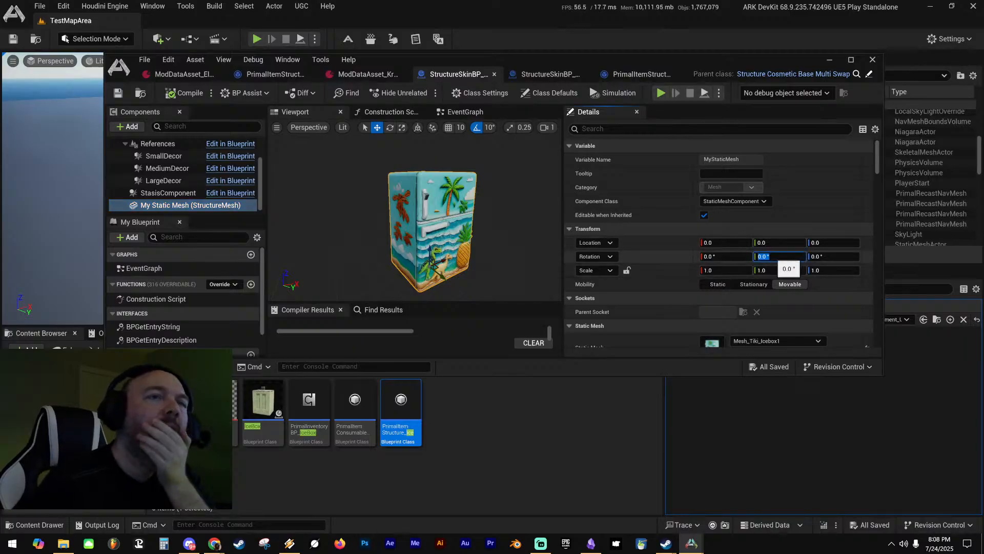
pyautogui.press('Return')
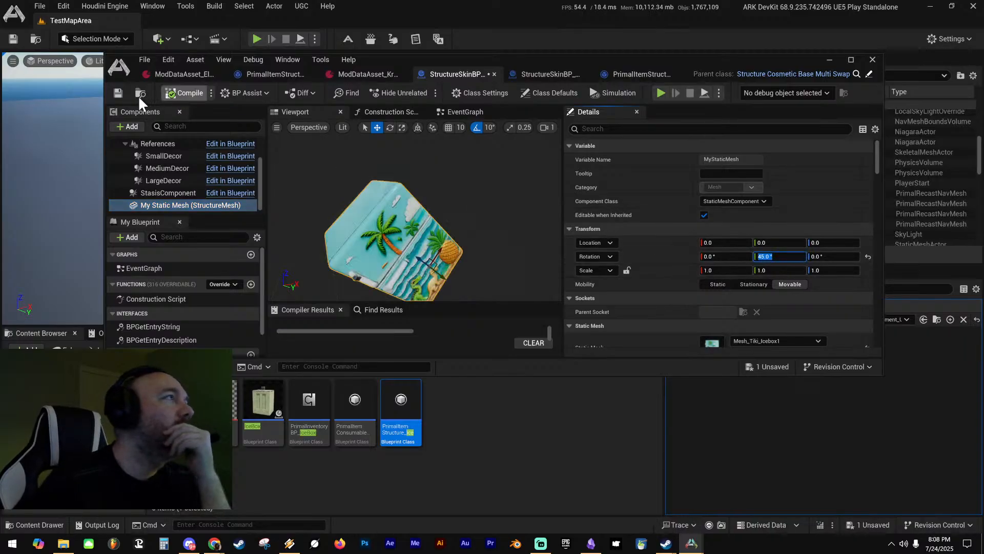
pyautogui.click(116, 93)
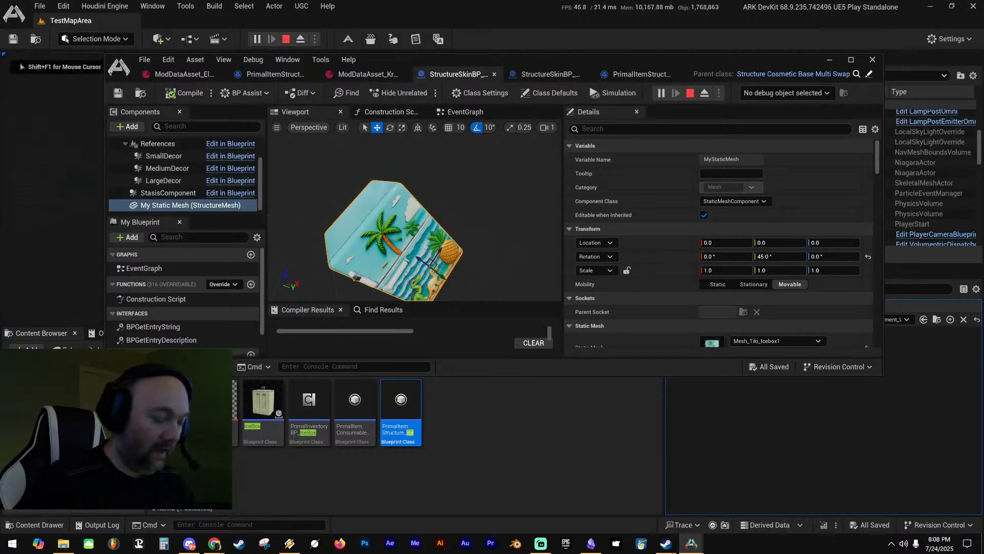
# Clear the blueprint editor off the running play session and give the player the IceBox structure item in-game
pyautogui.moveTo(586, 62); pyautogui.dragTo(983, 128)
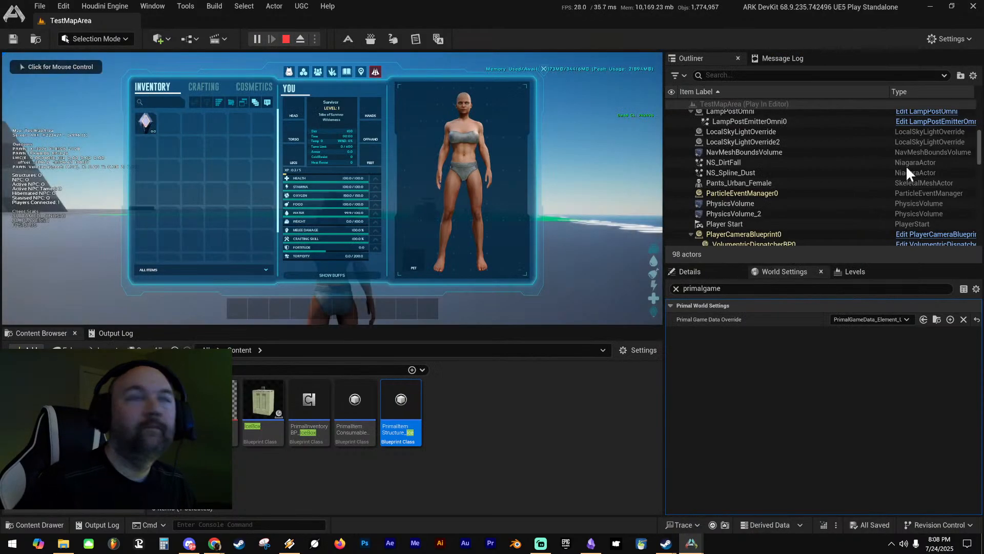
pyautogui.press('i')
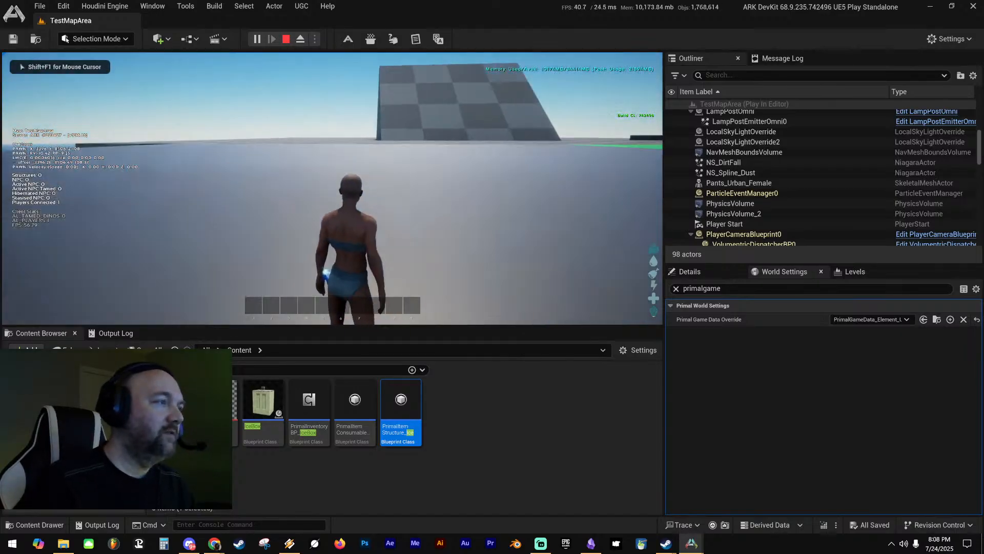
pyautogui.press('i')
pyautogui.rightClick(408, 405)
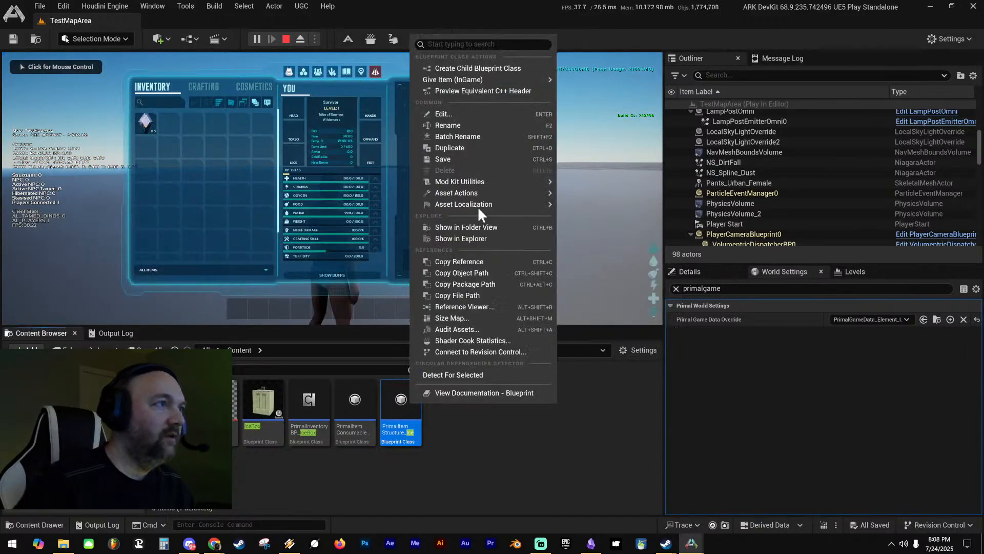
pyautogui.click(565, 83)
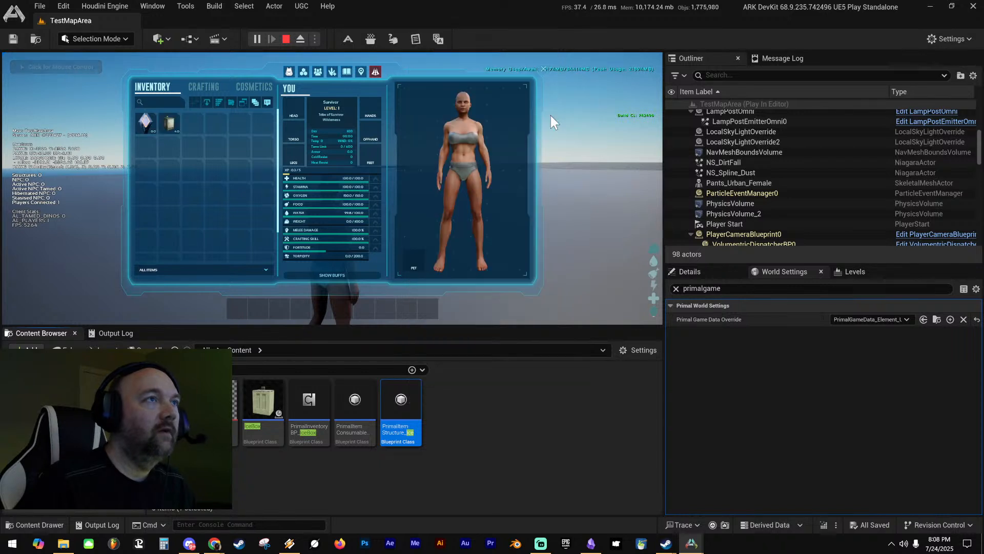
# Assign the custom Tiki Fridge cosmetic to hotbar slot 4 and the refrigerator to slot 3
pyautogui.click(256, 86)
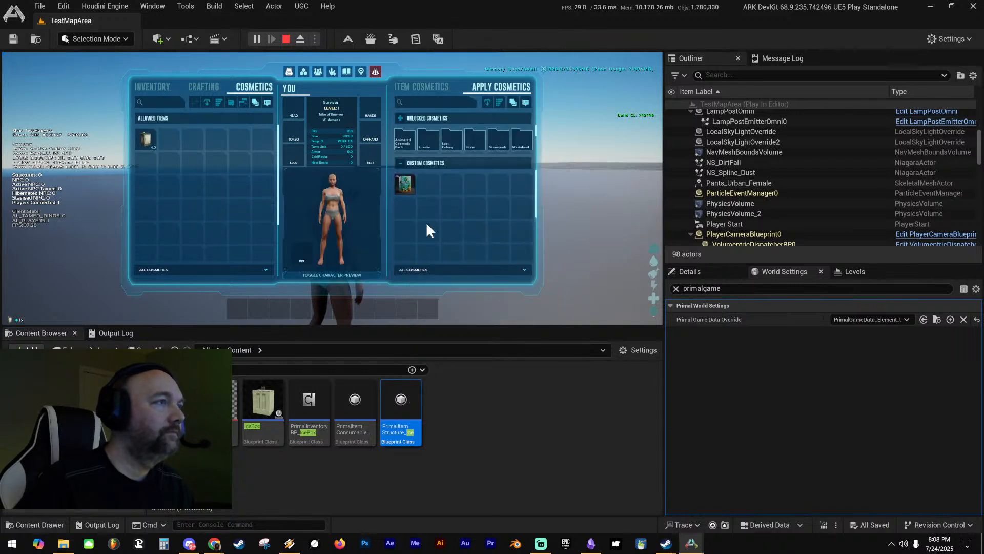
pyautogui.moveTo(405, 184); pyautogui.dragTo(300, 308)
pyautogui.moveTo(154, 142); pyautogui.dragTo(279, 308)
pyautogui.press('i')
# Place the refrigerator from hotbar slot 3 on open ground and try the Tiki Fridge skin from slot 4 on it
pyautogui.press('w')
pyautogui.press('3')
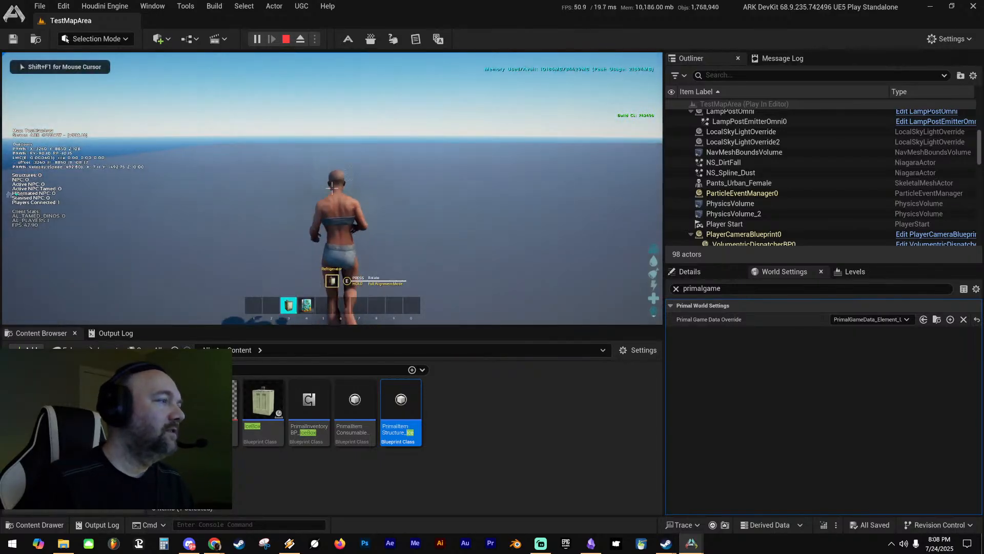
pyautogui.press('w')
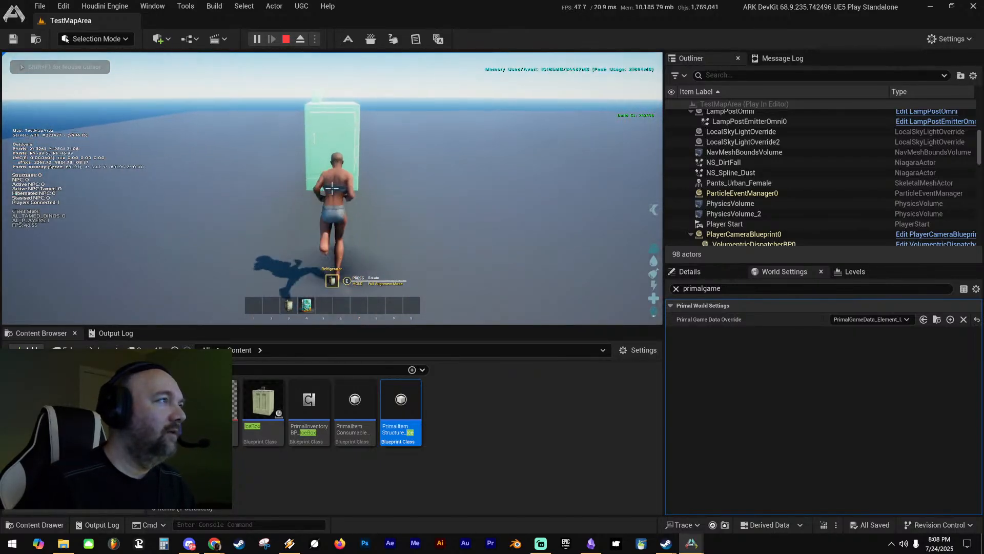
pyautogui.click(332, 188)
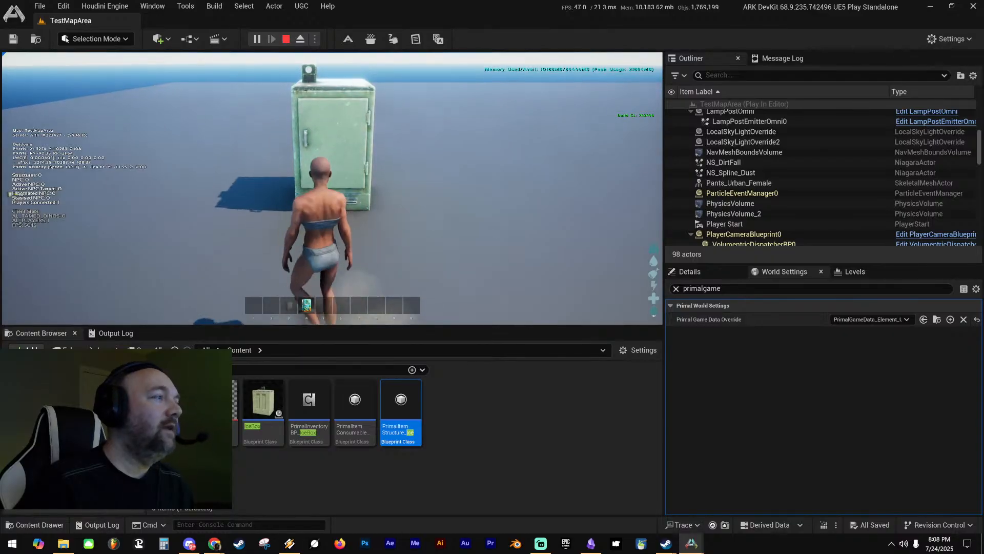
pyautogui.press('4')
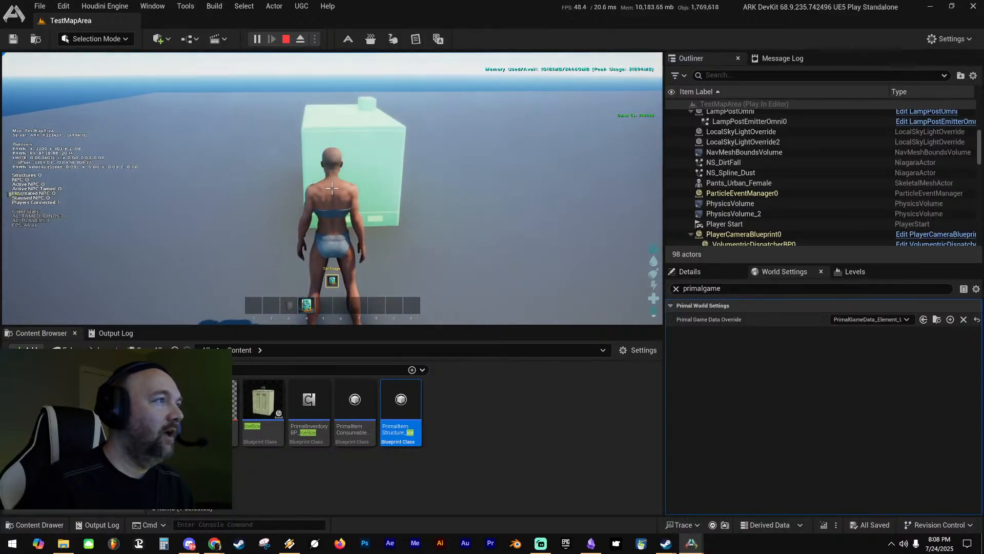
pyautogui.click(332, 189)
pyautogui.press('a')
# End the play session, reset the rotation of My Static Mesh to 0°, and save the skin blueprint
pyautogui.press('Escape')
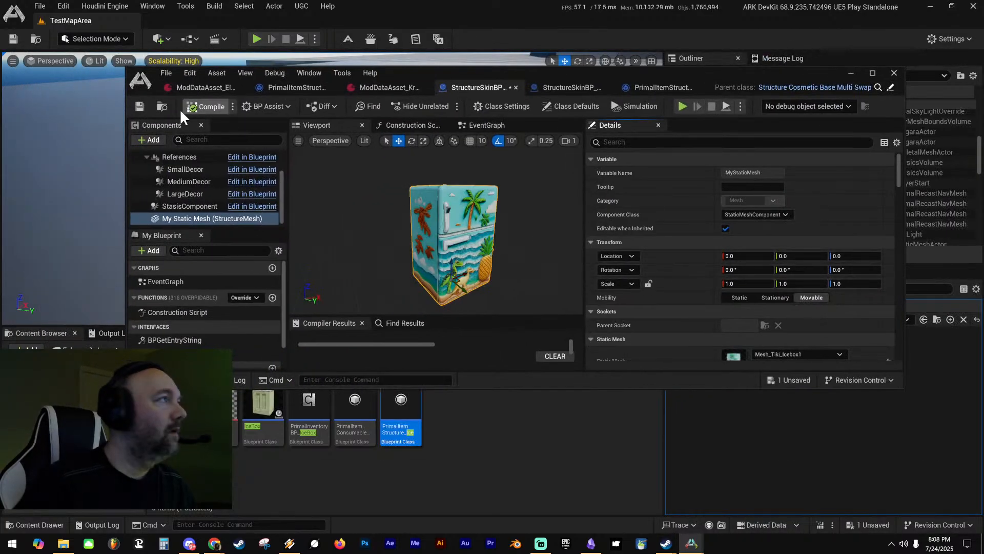
pyautogui.click(136, 105)
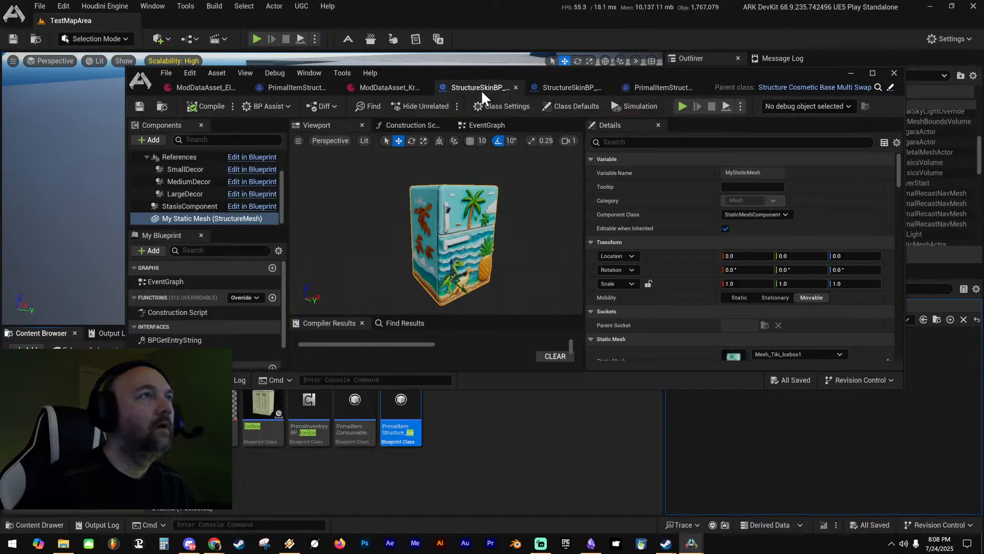
# Examine the class defaults and class settings of PrimalItemStructureSkin_Tiki3, and close that blueprint
pyautogui.click(660, 85)
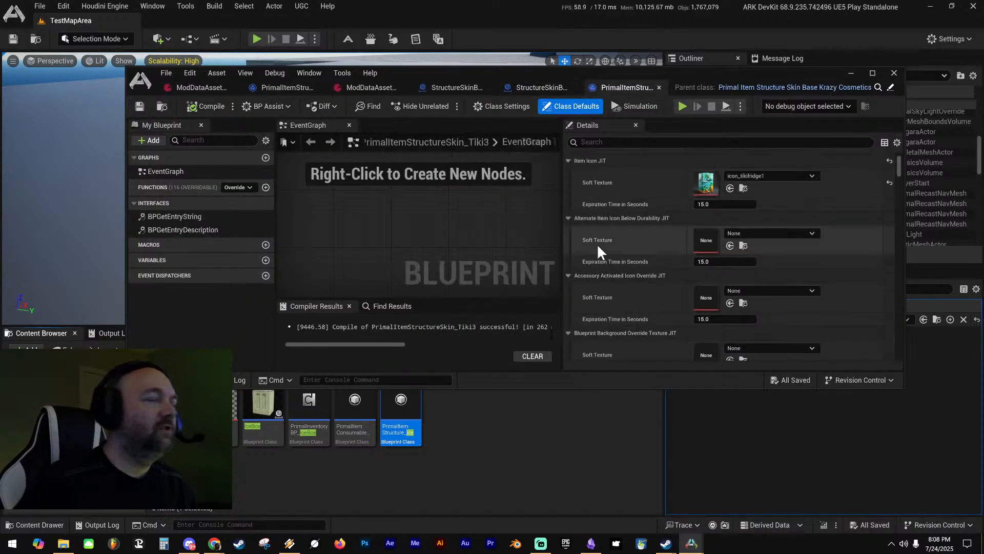
pyautogui.scroll(-4, 636, 251)
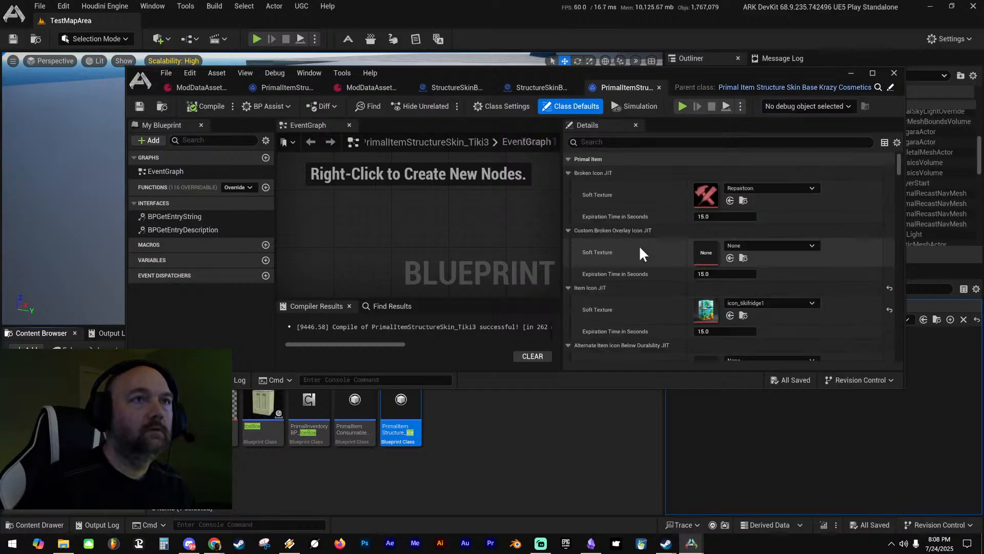
pyautogui.scroll(-12, 645, 237)
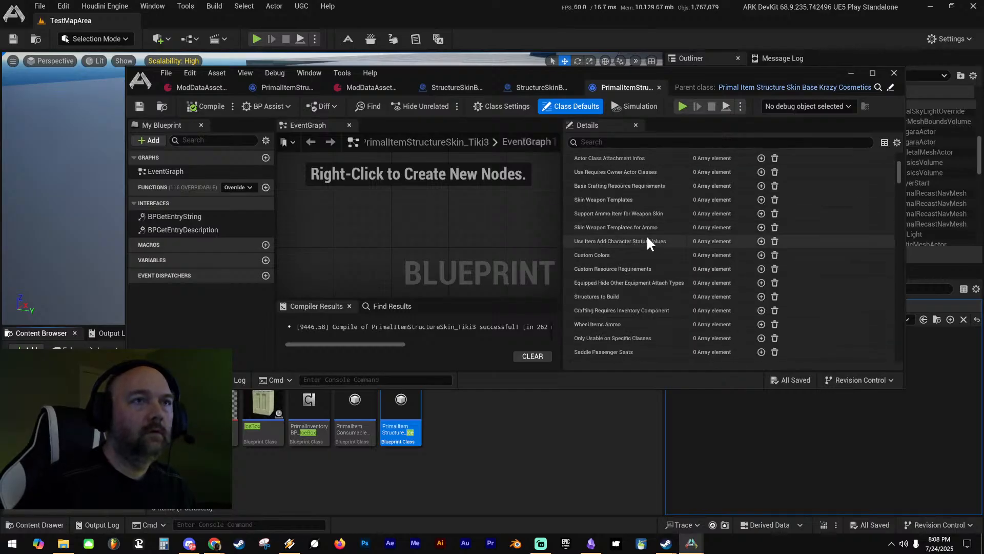
pyautogui.scroll(-12, 650, 239)
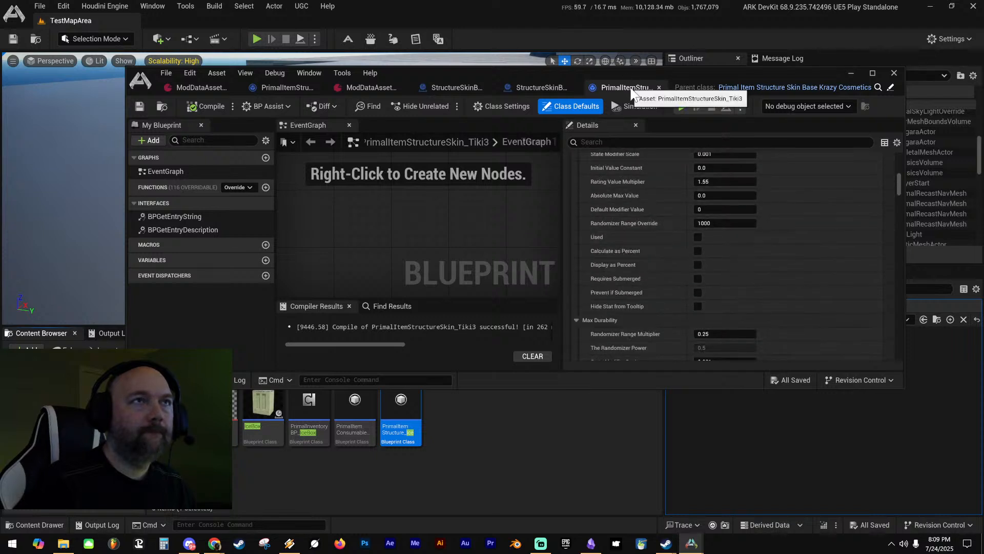
pyautogui.click(496, 107)
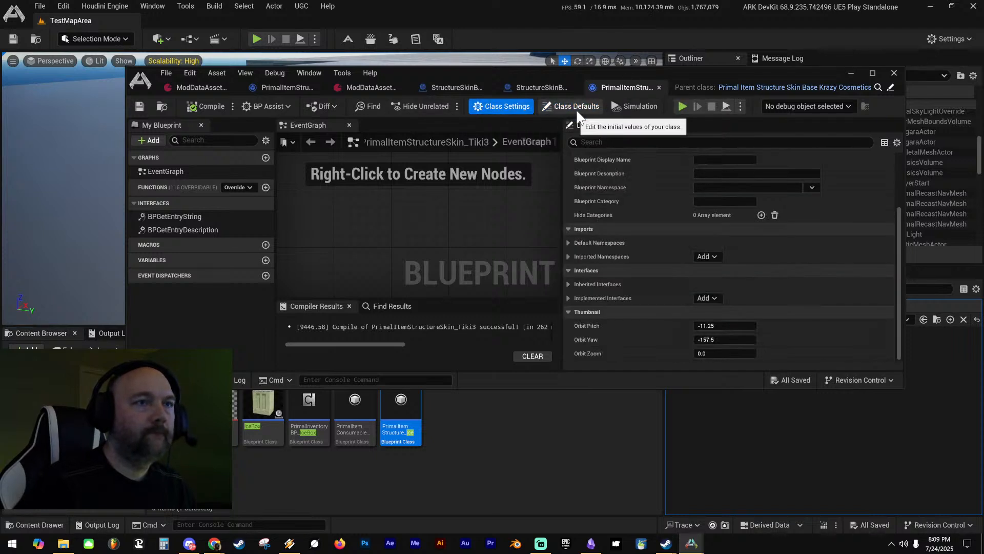
pyautogui.click(577, 108)
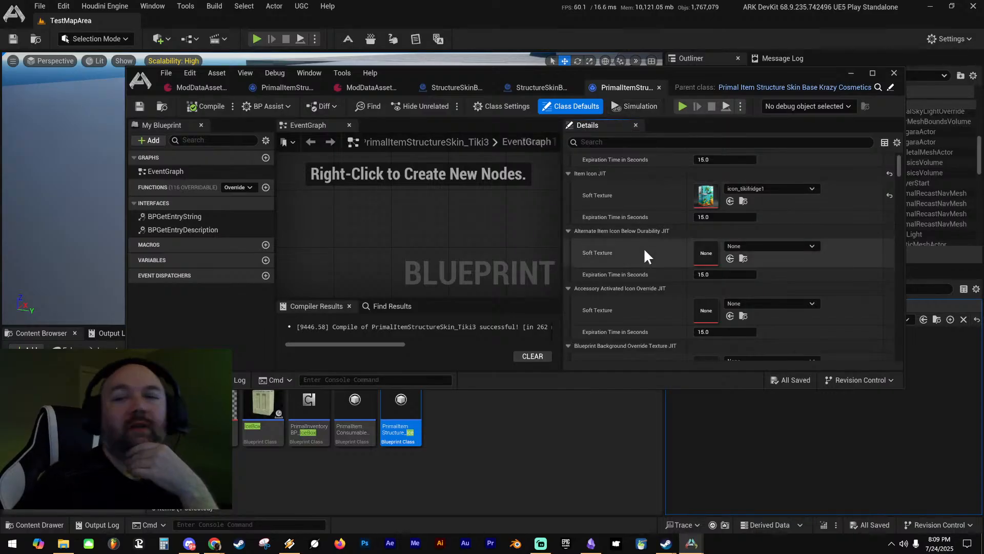
pyautogui.scroll(-3, 648, 264)
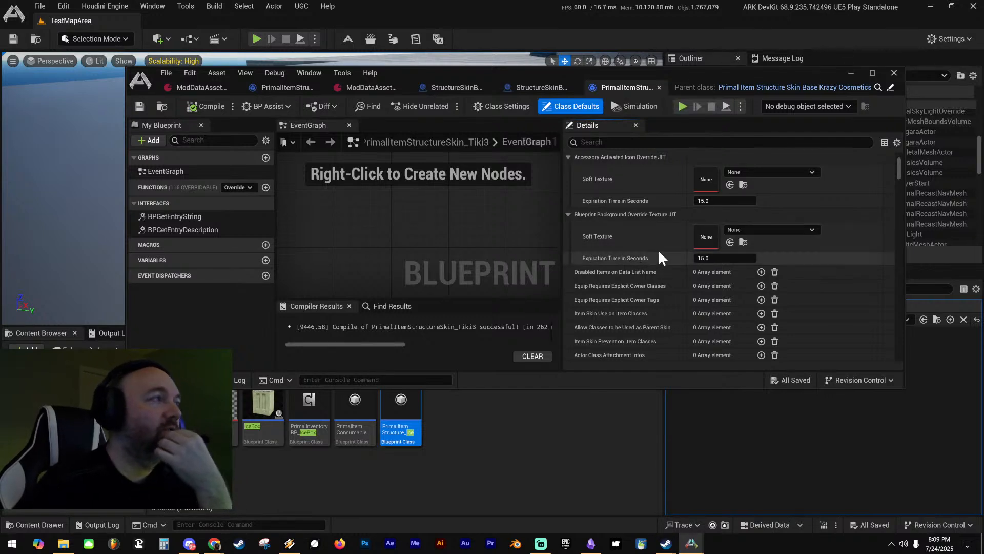
pyautogui.scroll(1, 658, 253)
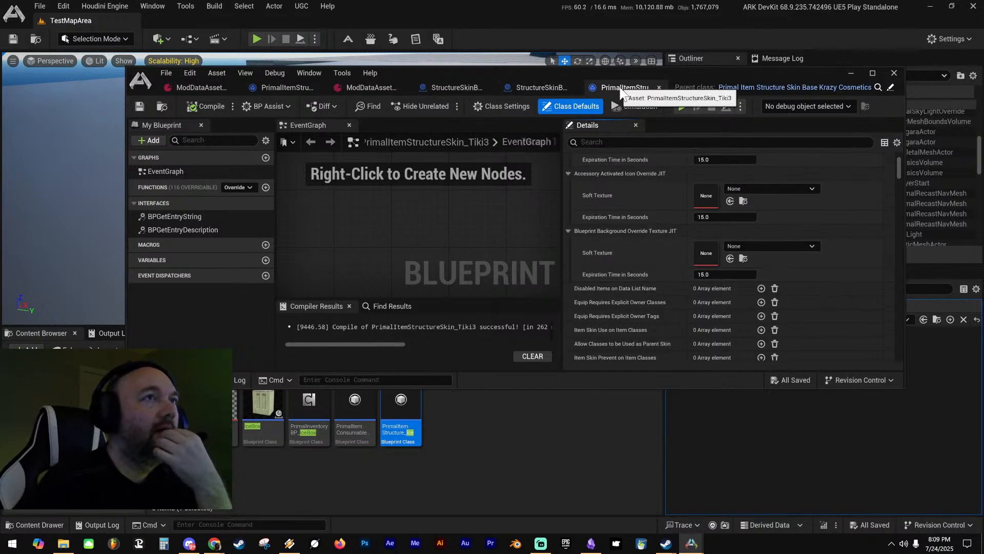
pyautogui.click(660, 87)
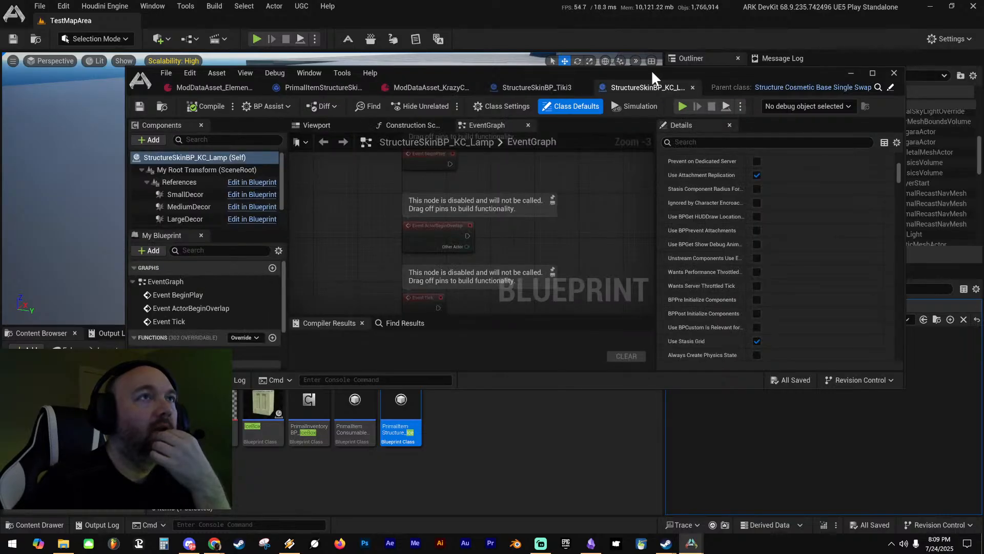
# Clear the asset search and browse to the Structures/Fridge folder in Element_Urban Content
pyautogui.moveTo(651, 70); pyautogui.dragTo(983, 110)
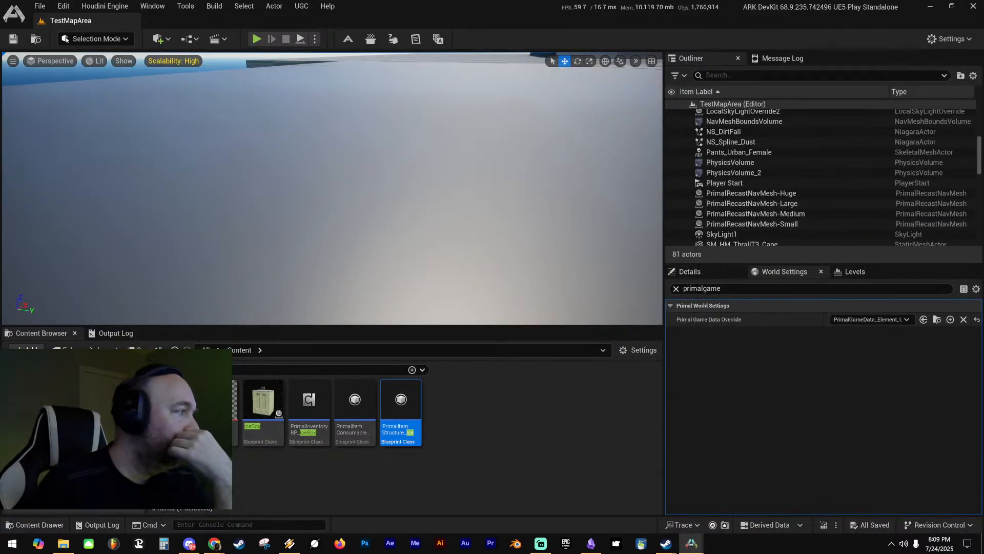
pyautogui.click(62, 436)
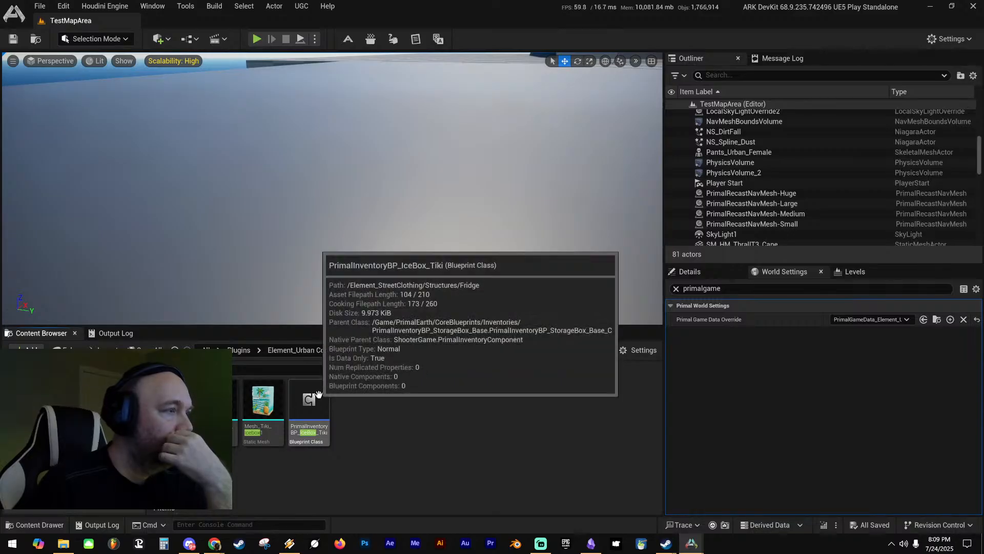
pyautogui.click(178, 369)
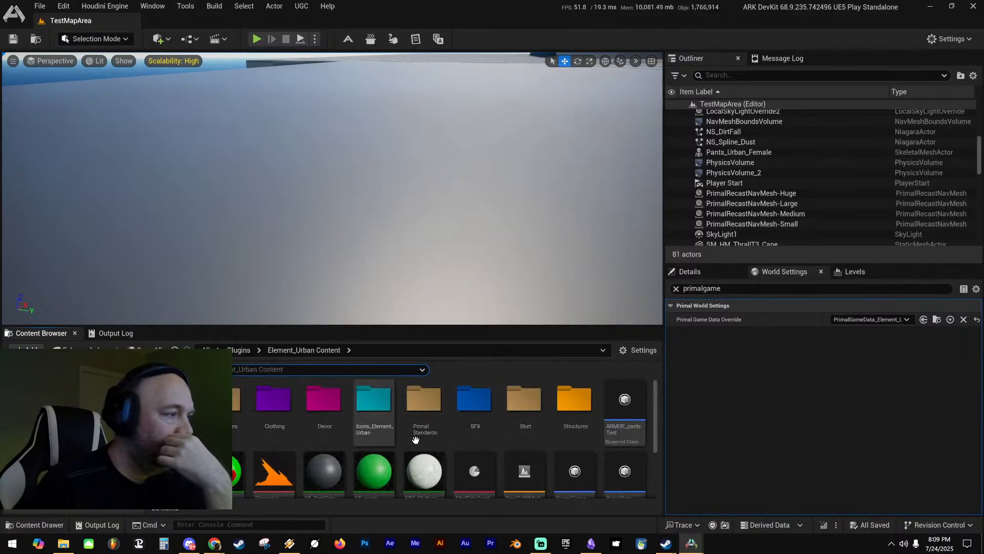
pyautogui.scroll(-2, 513, 414)
pyautogui.scroll(-1, 580, 428)
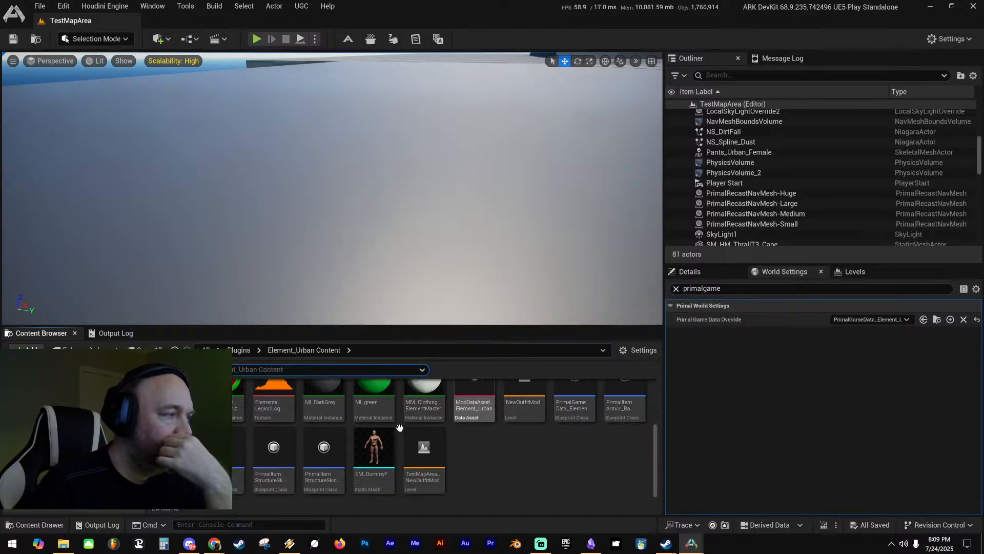
pyautogui.scroll(4, 574, 421)
pyautogui.click(562, 392)
pyautogui.doubleClick(562, 392)
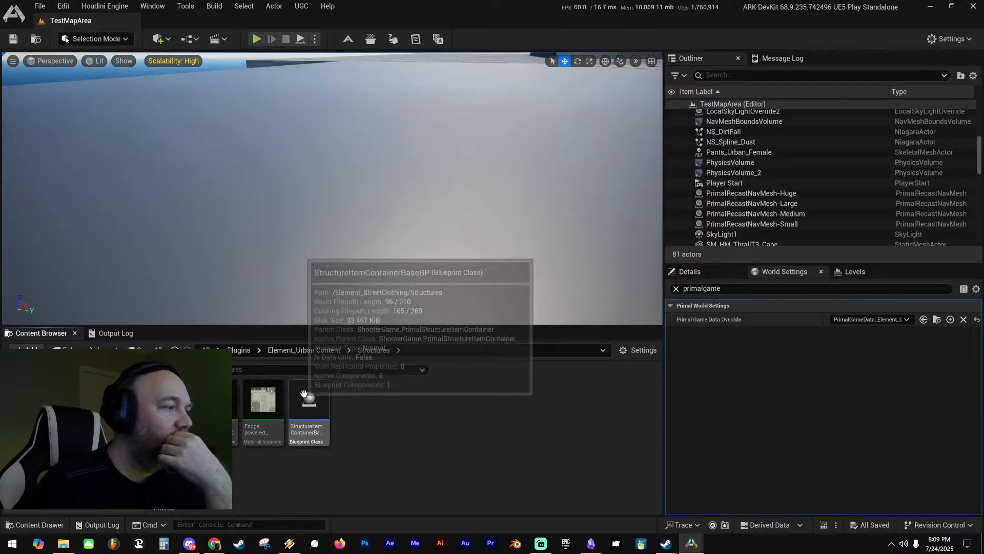
pyautogui.doubleClick(173, 394)
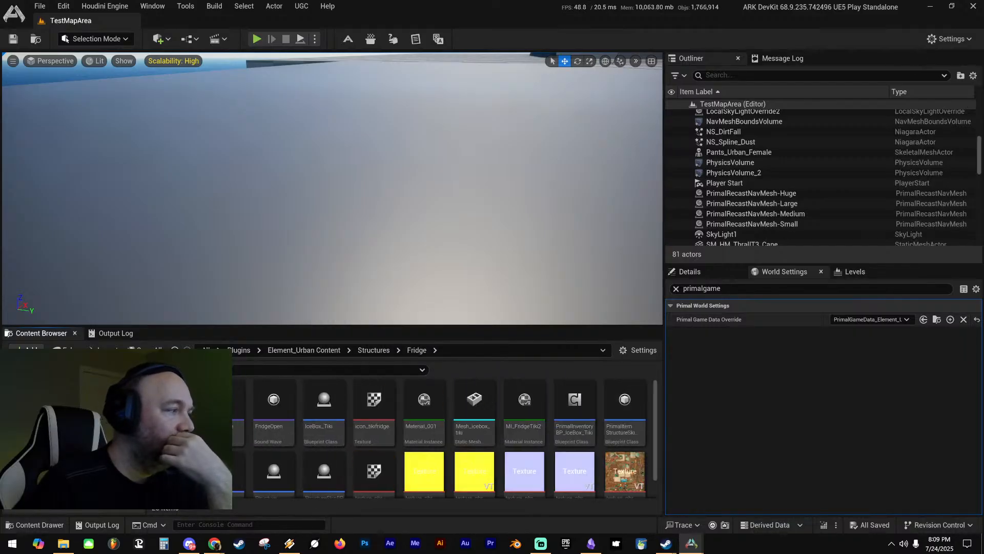
# Reopen PrimalItemStructureSkin_Tiki3 from the Fridge folder and examine its icon and item-class settings in the class defaults
pyautogui.moveTo(270, 404)
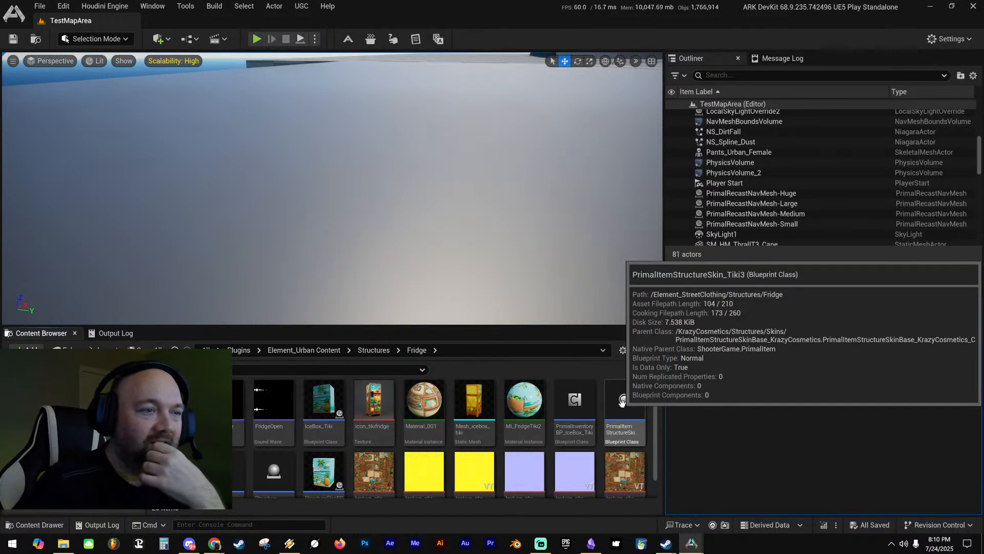
pyautogui.click(624, 400)
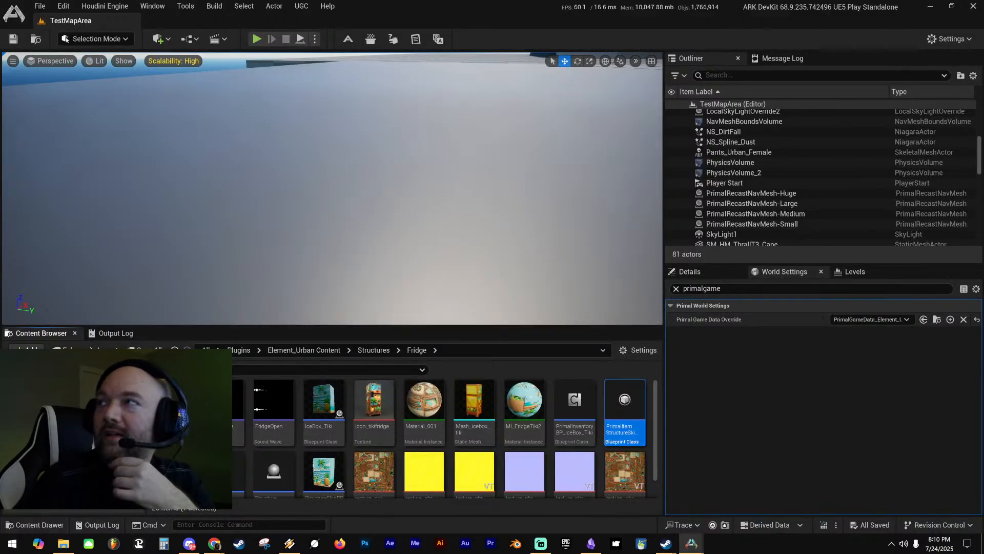
pyautogui.doubleClick(623, 400)
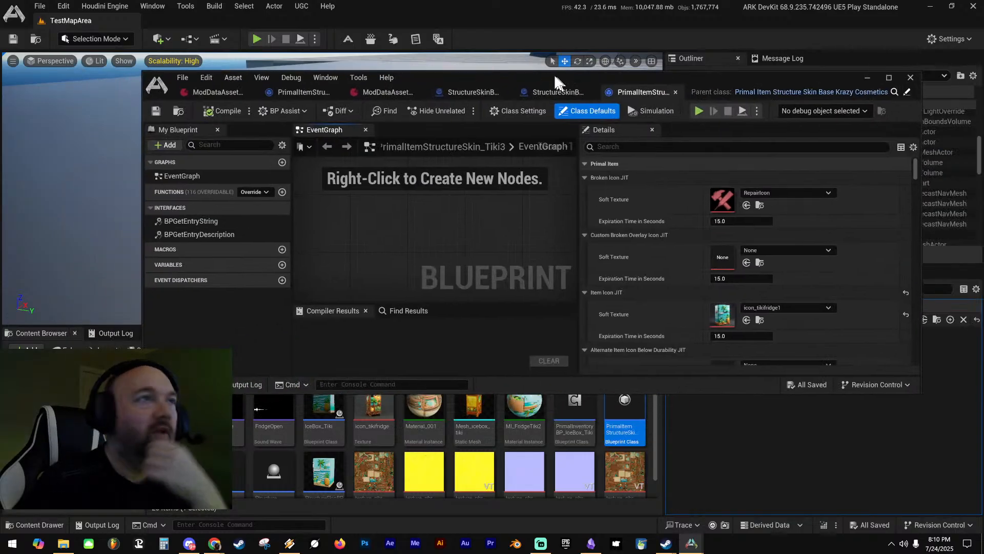
pyautogui.moveTo(554, 72); pyautogui.dragTo(549, 52)
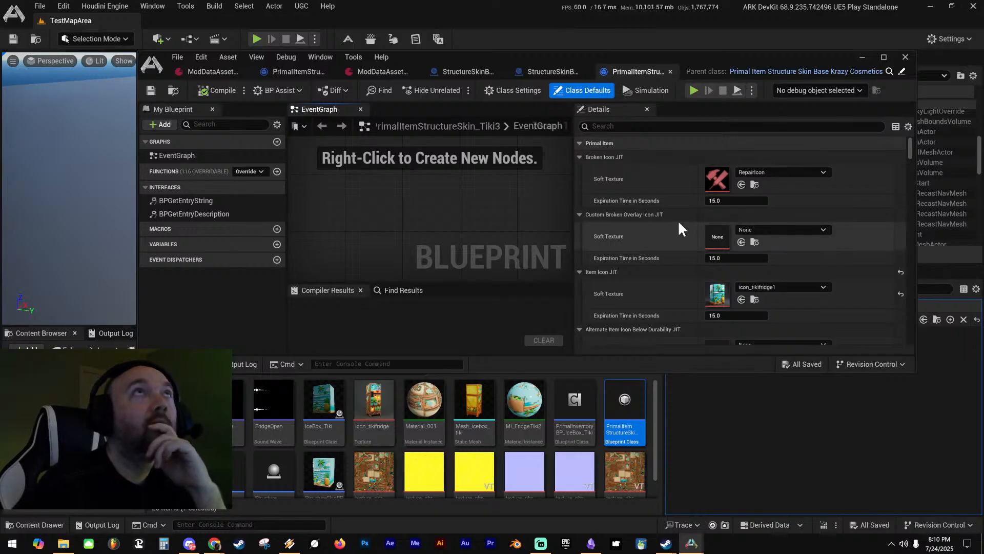
pyautogui.scroll(-4, 661, 223)
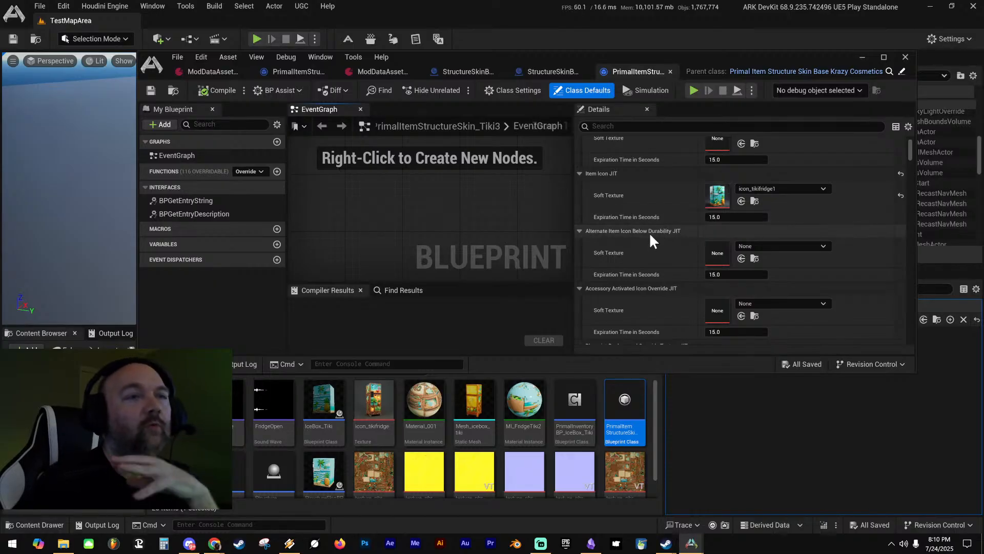
pyautogui.scroll(-4, 649, 232)
pyautogui.scroll(-5, 655, 226)
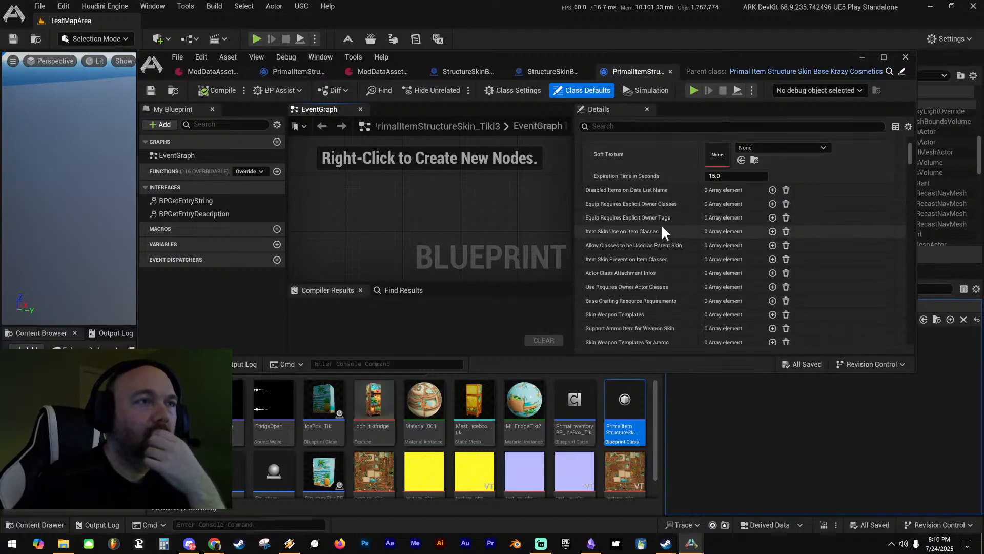
# Search the class defaults of PrimalItemStructureSkin_Tiki3 for "trans" and then for "rot" settings, and clear the search
pyautogui.scroll(9, 661, 221)
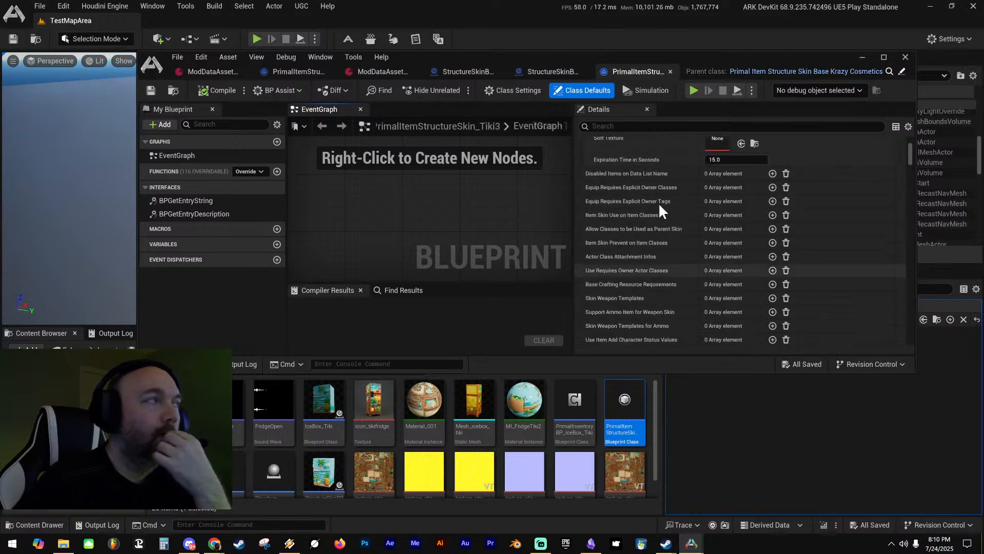
pyautogui.scroll(4, 660, 202)
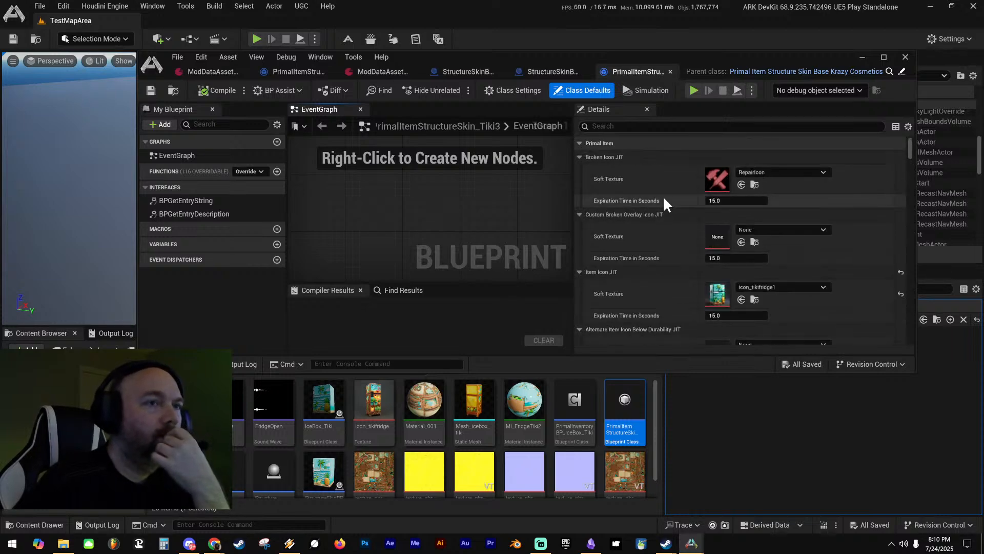
pyautogui.scroll(-1, 664, 196)
pyautogui.click(641, 133)
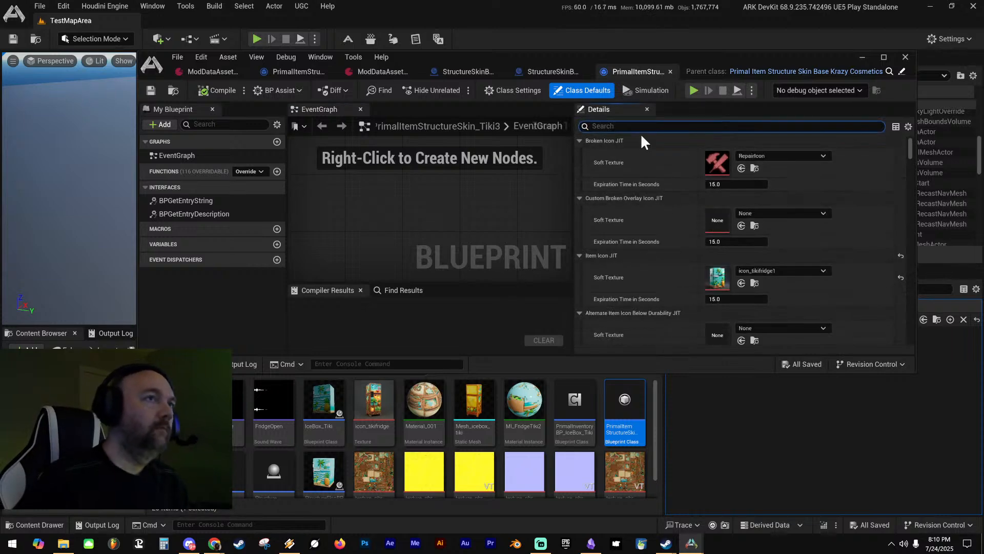
pyautogui.write('trans')
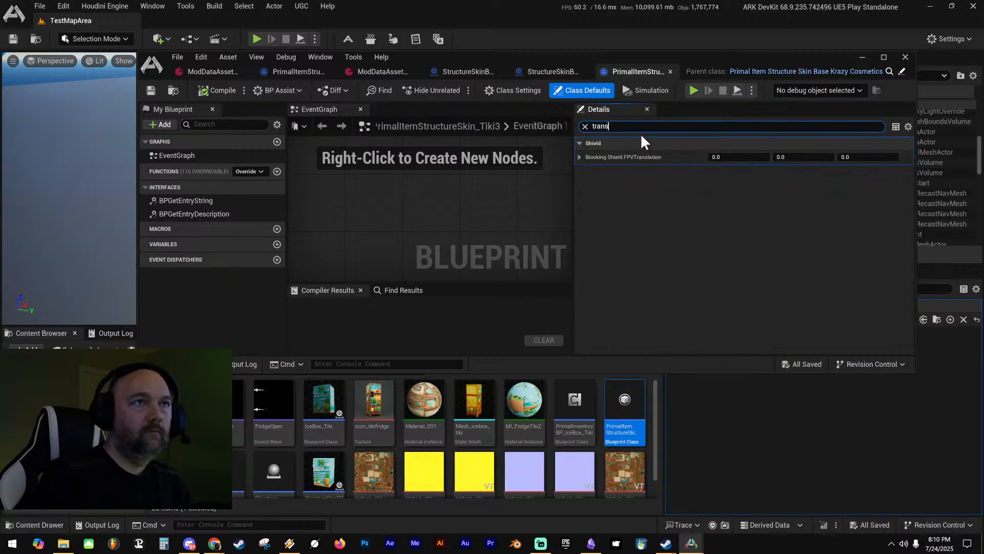
pyautogui.press('BackSpace')
pyautogui.press('BackSpace')
pyautogui.press('BackSpace')
pyautogui.press('BackSpace')
pyautogui.press('BackSpace')
pyautogui.write('rot')
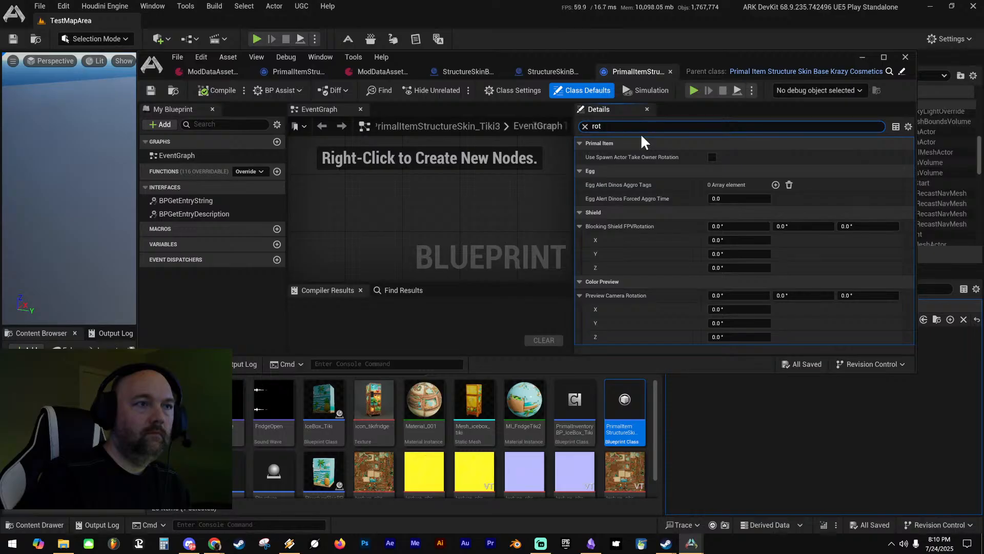
pyautogui.press('BackSpace')
pyautogui.press('BackSpace')
pyautogui.press('BackSpace')
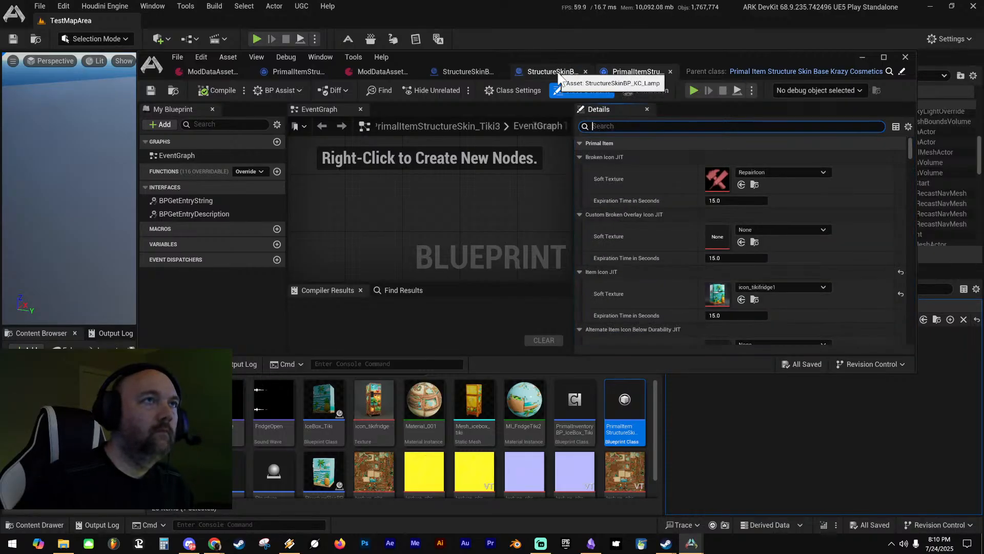
# Switch to StructureSkinBP_Tiki3, filter the details of My Static Mesh by "transform", and clear the filter
pyautogui.click(454, 75)
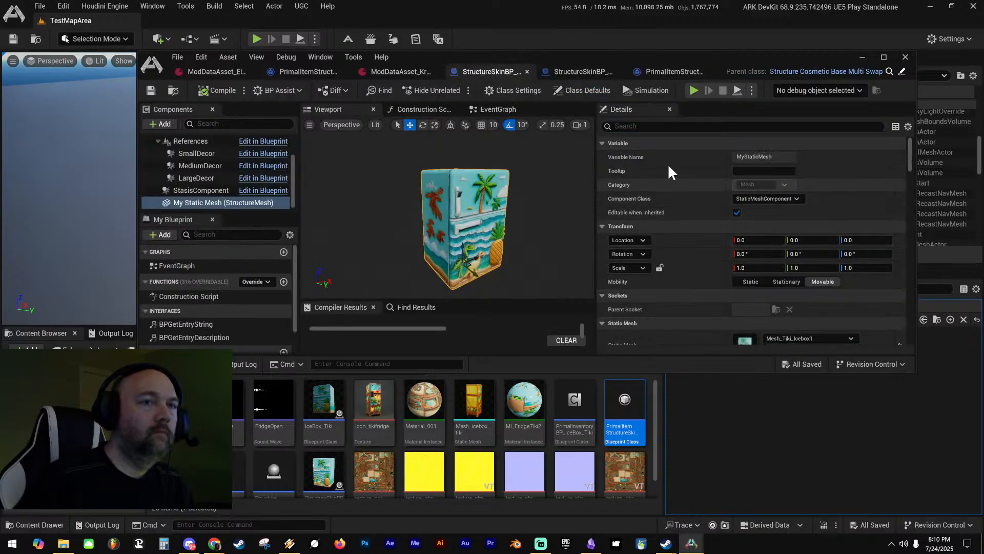
pyautogui.click(636, 126)
pyautogui.write('transform')
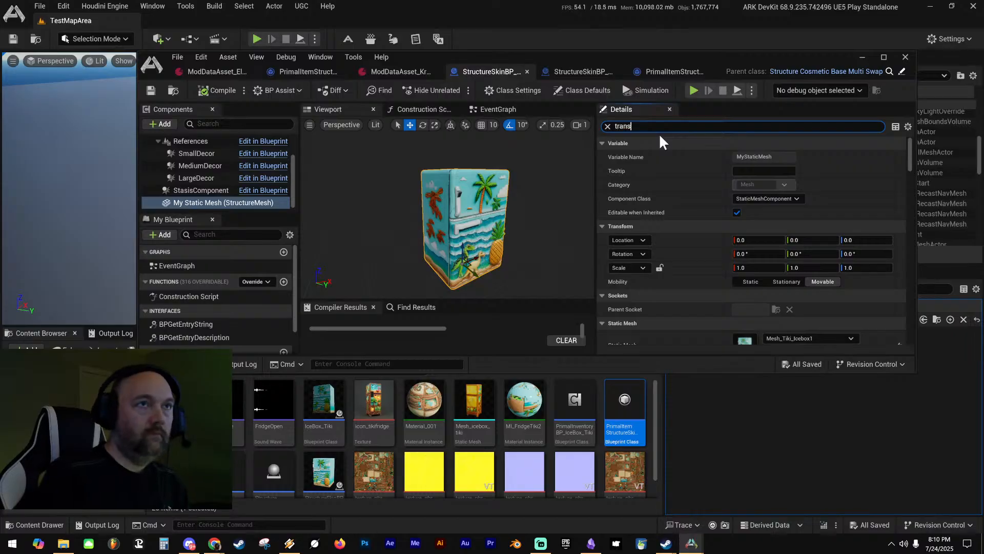
pyautogui.press('BackSpace')
pyautogui.press('BackSpace')
pyautogui.press('BackSpace')
pyautogui.press('BackSpace')
pyautogui.press('BackSpace')
pyautogui.press('BackSpace')
pyautogui.press('BackSpace')
pyautogui.press('BackSpace')
pyautogui.press('BackSpace')
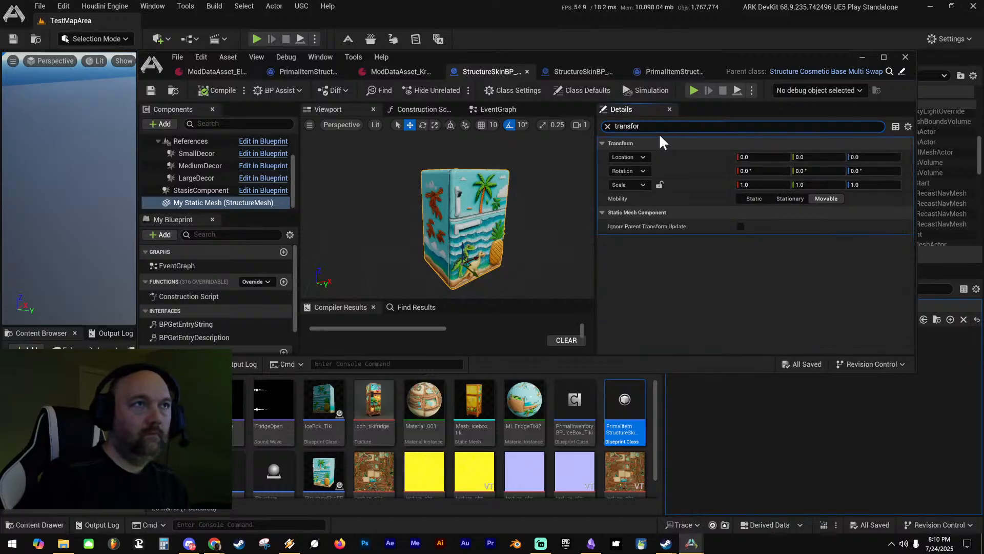
# Select the StructureSkinBP_Tiki3 (Self) root, filter its details by "transform", and save the blueprint
pyautogui.scroll(2, 211, 137)
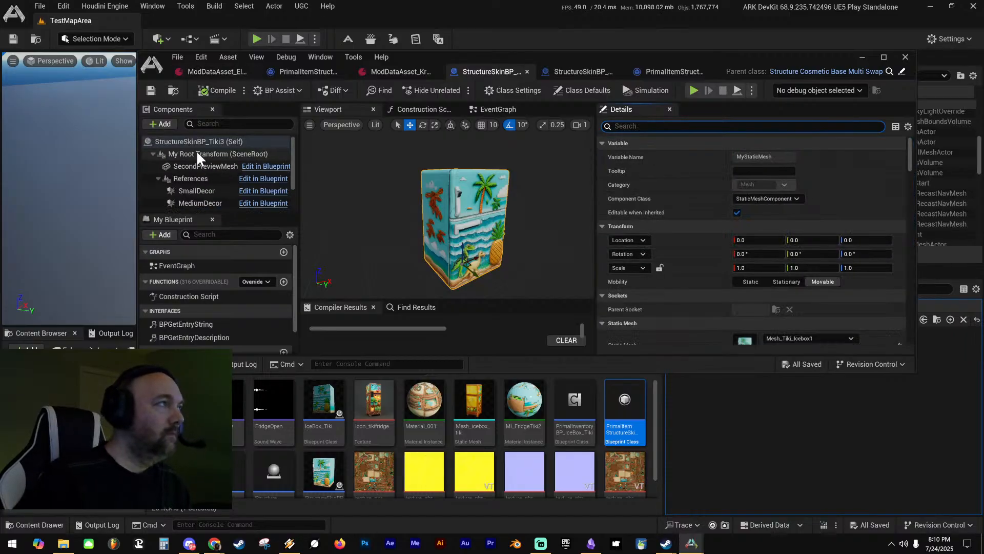
pyautogui.click(203, 141)
pyautogui.write('transform')
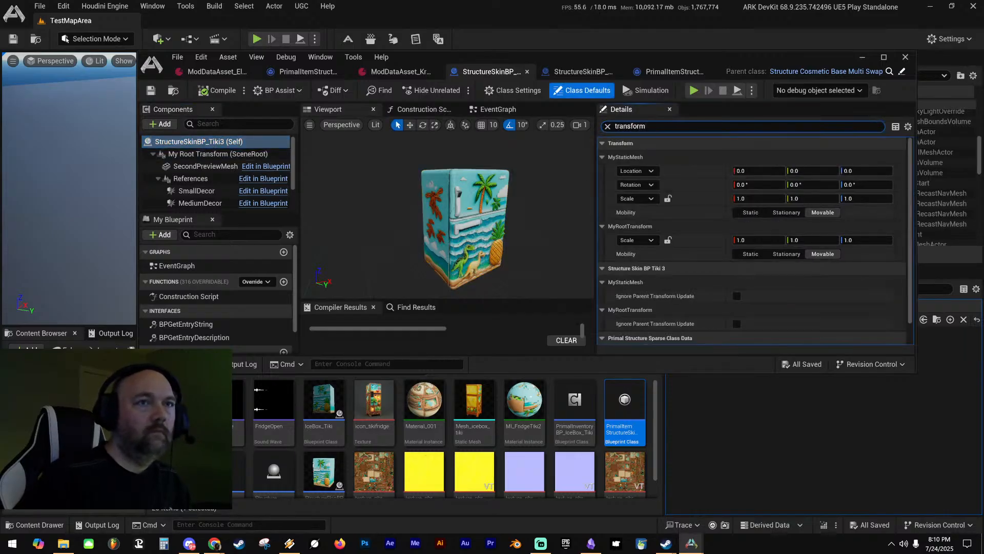
pyautogui.scroll(-2, 702, 309)
pyautogui.scroll(2, 675, 257)
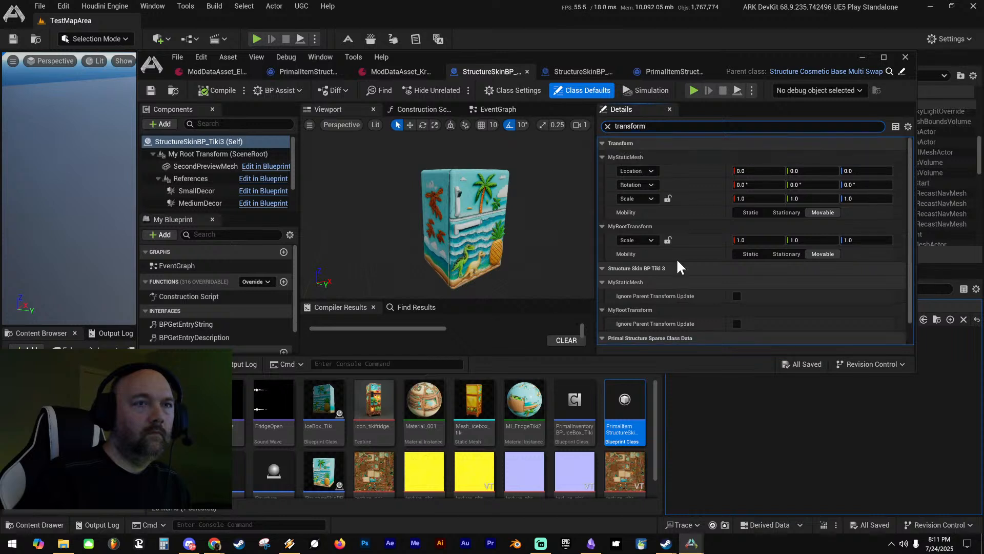
pyautogui.click(150, 92)
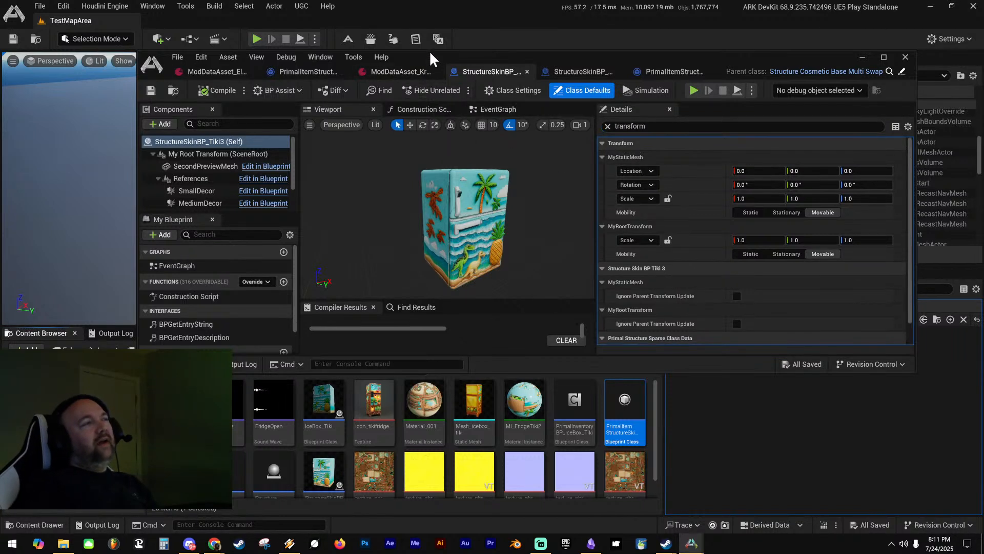
# Review the custom cosmetic entries in the Krazy Cosmetics and Element mod data assets, and return to StructureSkinBP_Tiki3
pyautogui.click(399, 68)
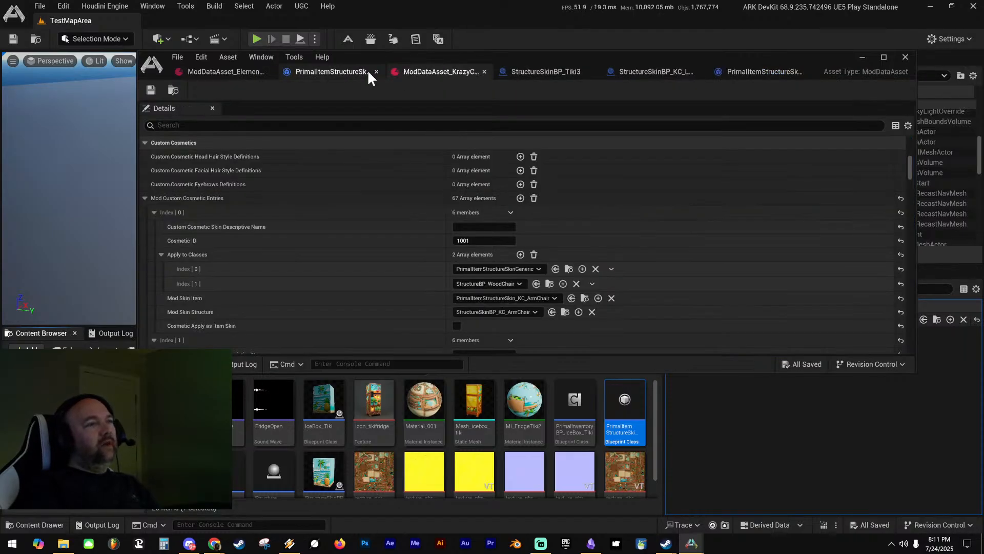
pyautogui.click(231, 72)
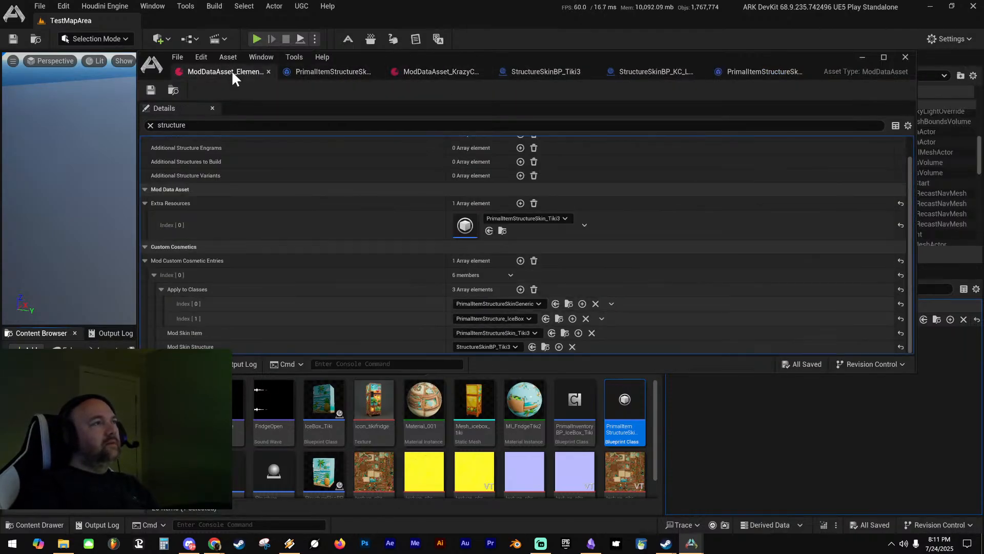
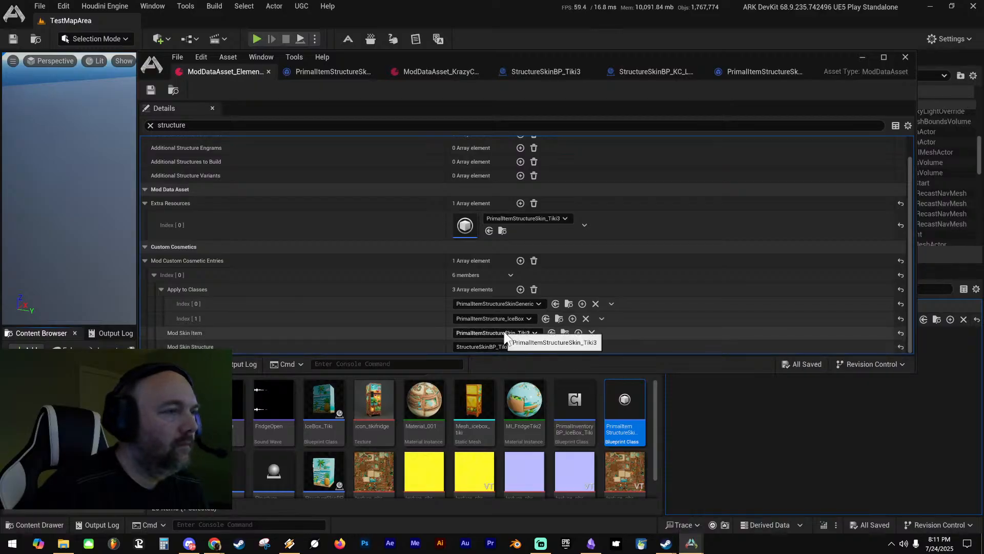
pyautogui.click(567, 70)
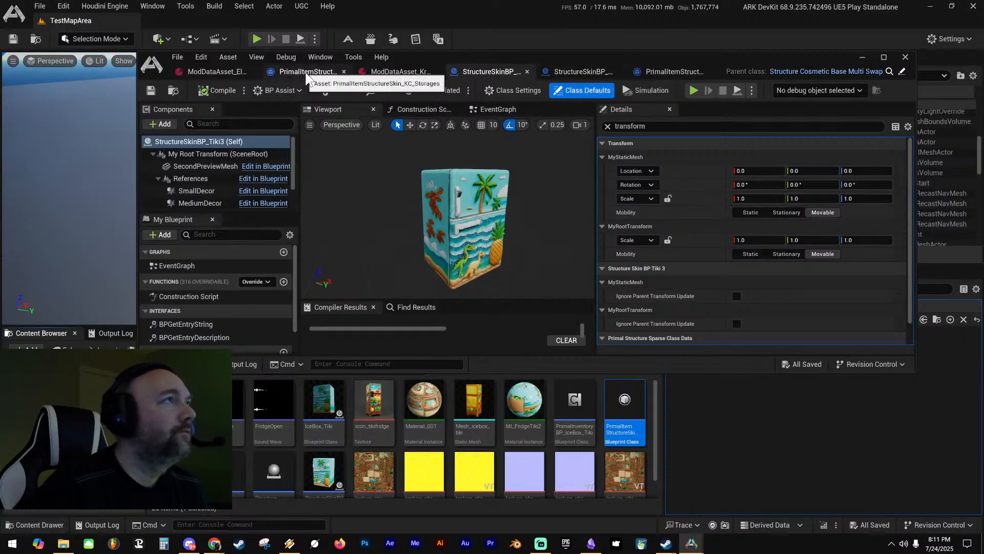
# Examine the class defaults of PrimalItemStructureSkin_Tiki3 from the icons through to Structure to Build, collapsing Item Stat Infos
pyautogui.click(661, 71)
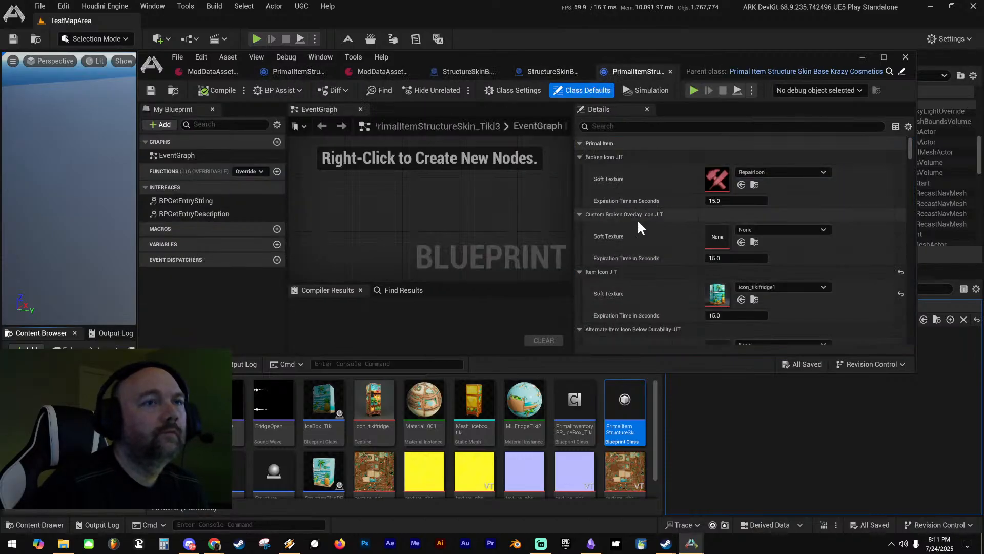
pyautogui.scroll(-3, 637, 219)
pyautogui.scroll(-10, 637, 211)
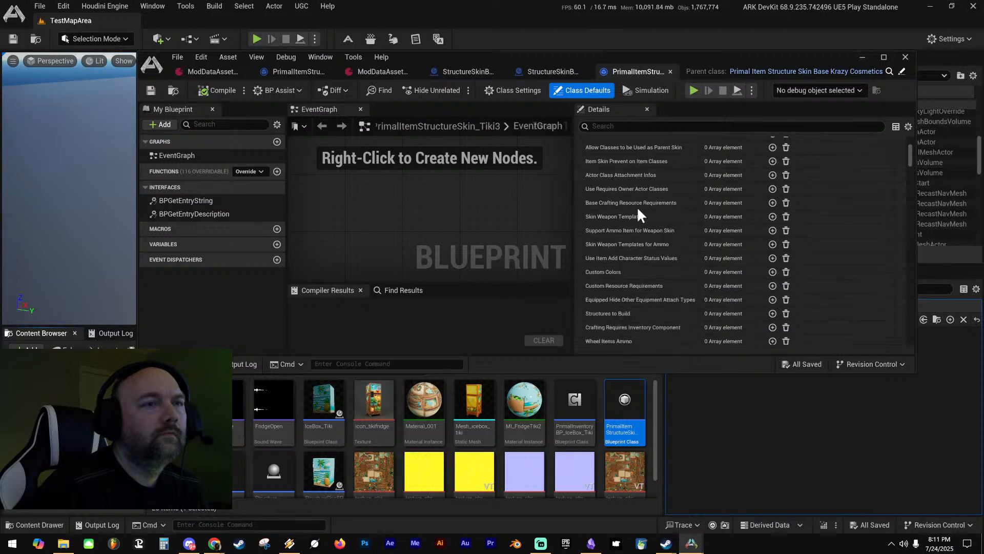
pyautogui.scroll(-5, 637, 209)
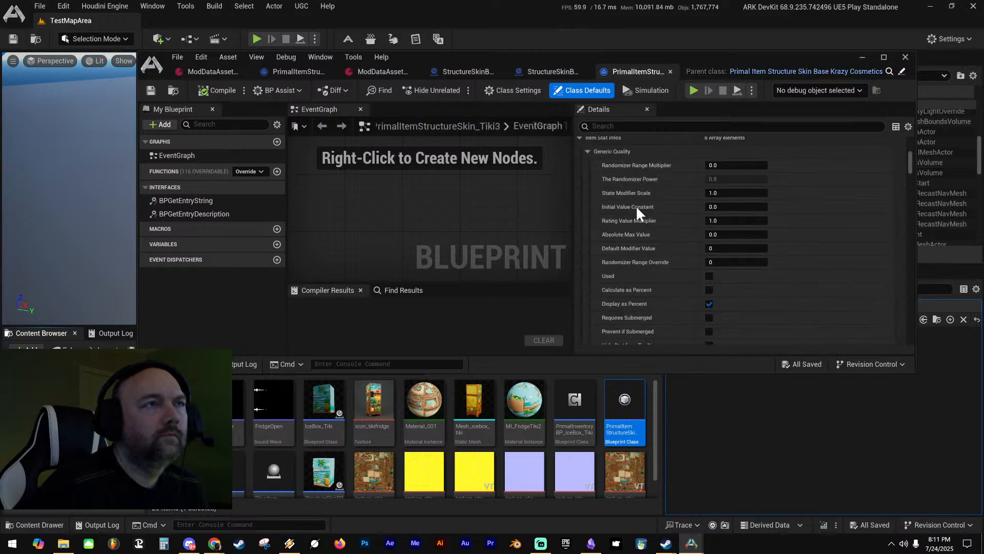
pyautogui.scroll(2, 635, 202)
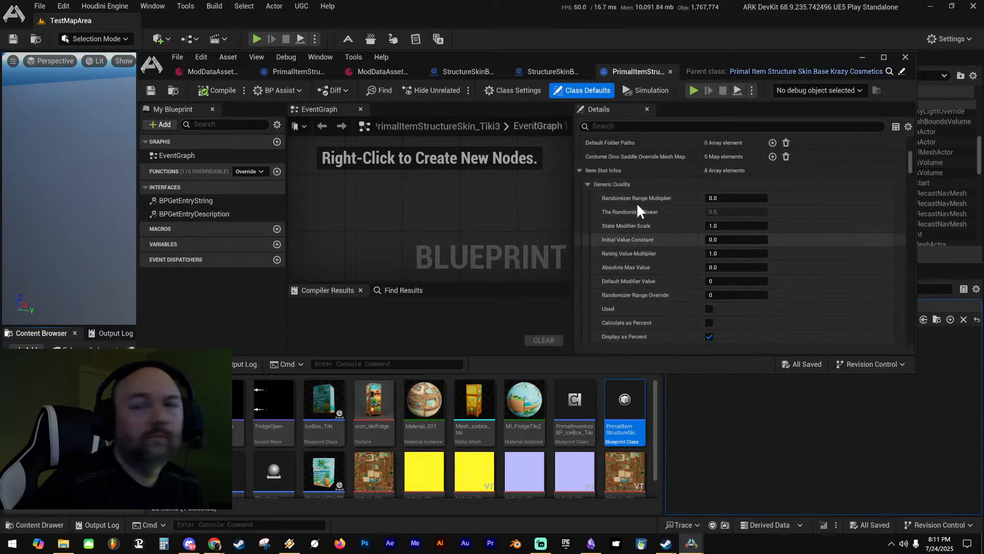
pyautogui.click(580, 170)
pyautogui.scroll(-3, 666, 226)
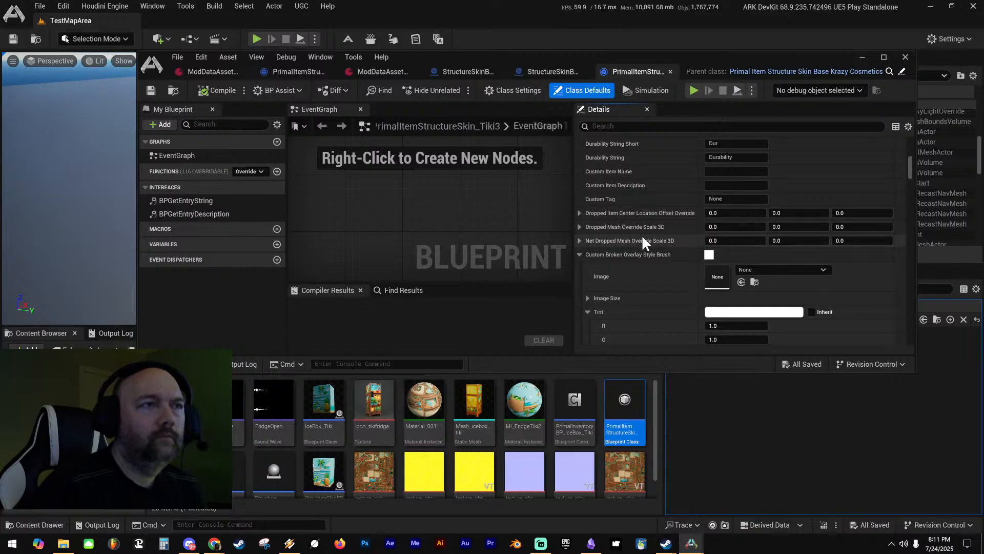
pyautogui.scroll(-3, 641, 235)
pyautogui.scroll(-6, 644, 235)
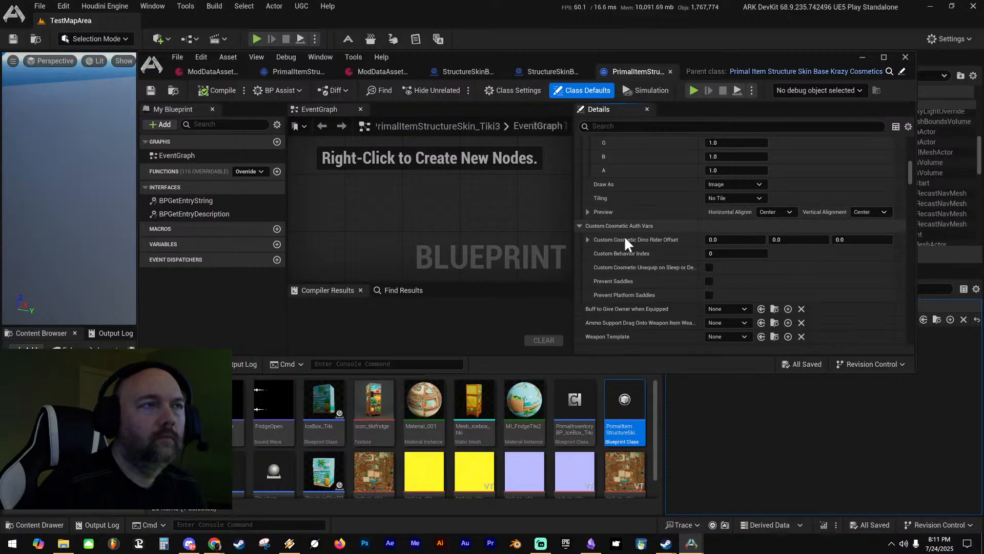
pyautogui.scroll(-2, 650, 250)
pyautogui.scroll(-1, 651, 245)
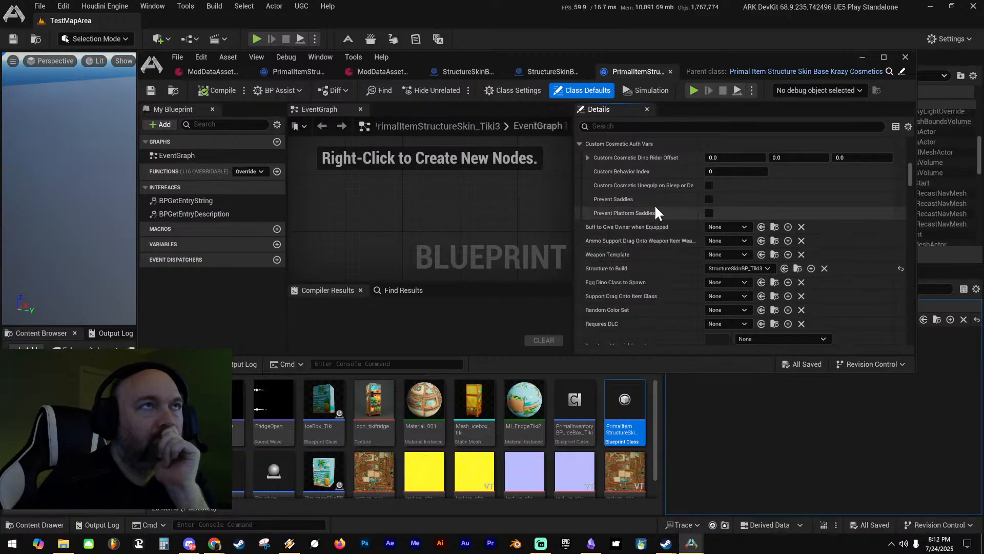
# Inspect the base of the fridge mesh in the StructureSkinBP_Tiki3 viewport and save the blueprint
pyautogui.click(479, 73)
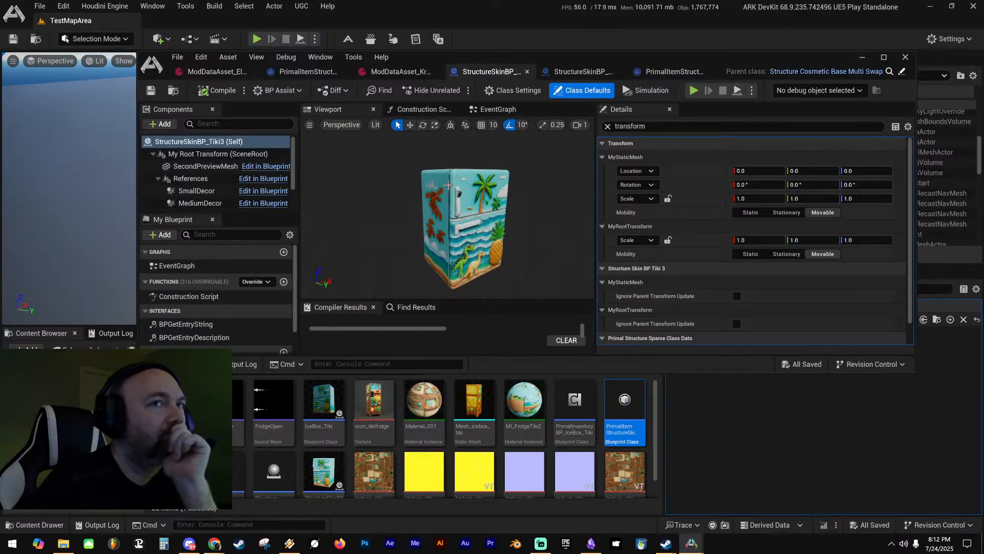
pyautogui.moveTo(444, 181); pyautogui.dragTo(445, 156)
pyautogui.moveTo(444, 181); pyautogui.dragTo(456, 239, button='middle')
pyautogui.moveTo(446, 205)
pyautogui.mouseDown()
pyautogui.moveTo(448, 171)
pyautogui.moveTo(446, 197)
pyautogui.mouseUp()
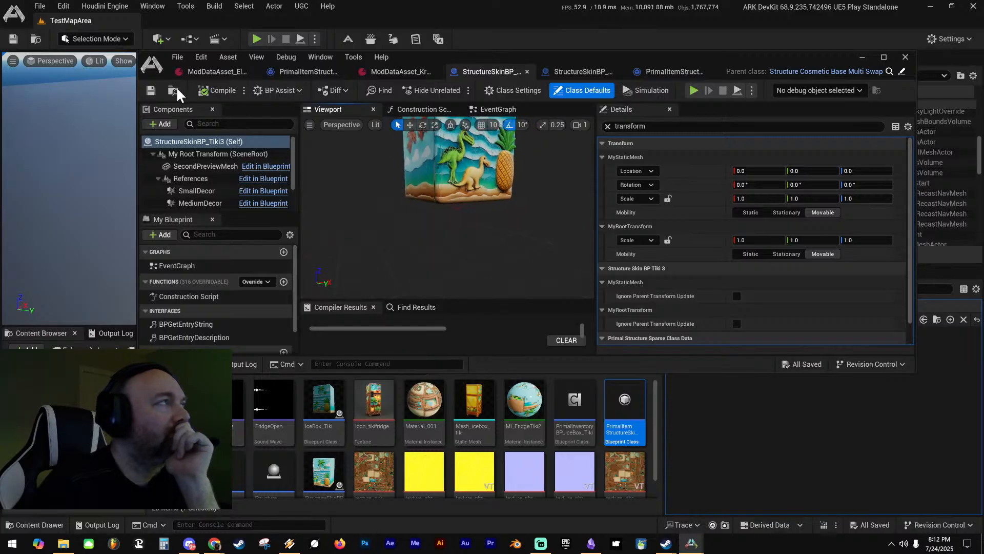
pyautogui.click(152, 91)
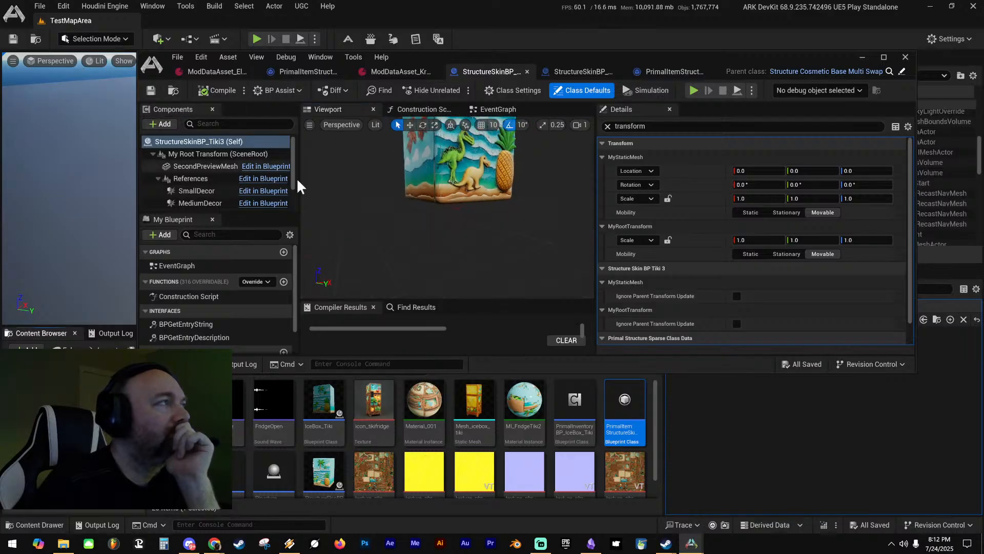
# Examine the remaining PrimalItemStructureSkin_Tiki3 class defaults, from the dropped mesh overrides and item flags to the Primal Item Sparse Class Data
pyautogui.click(650, 72)
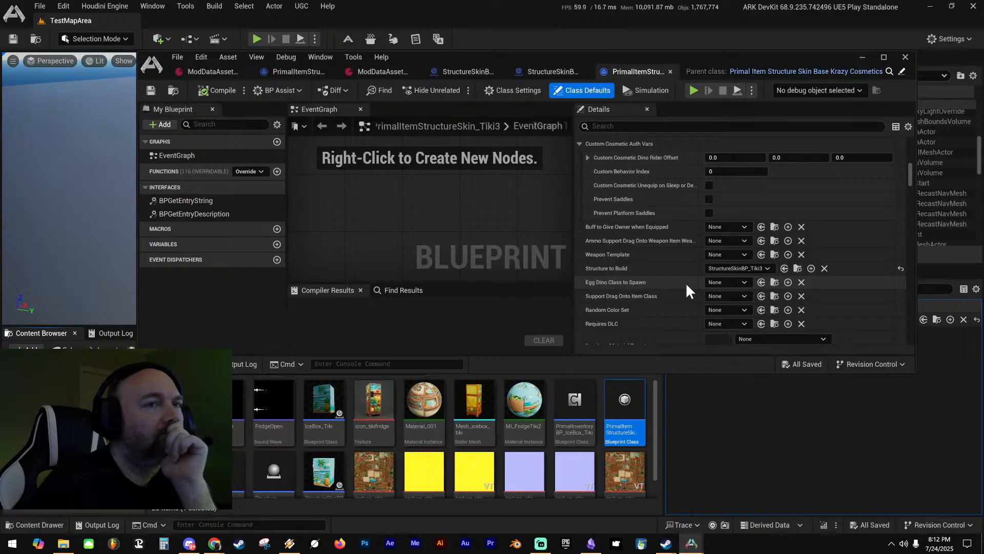
pyautogui.scroll(-8, 687, 280)
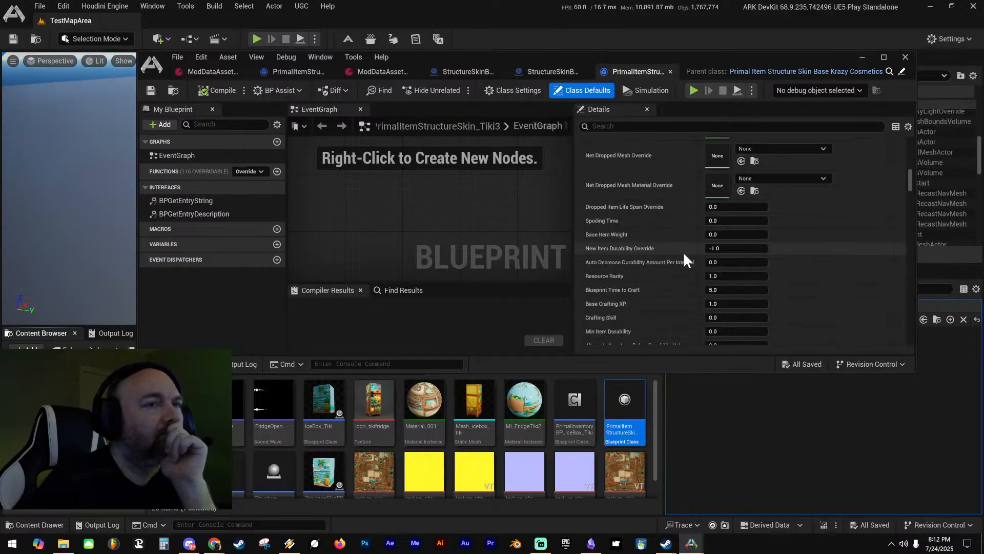
pyautogui.scroll(-10, 684, 255)
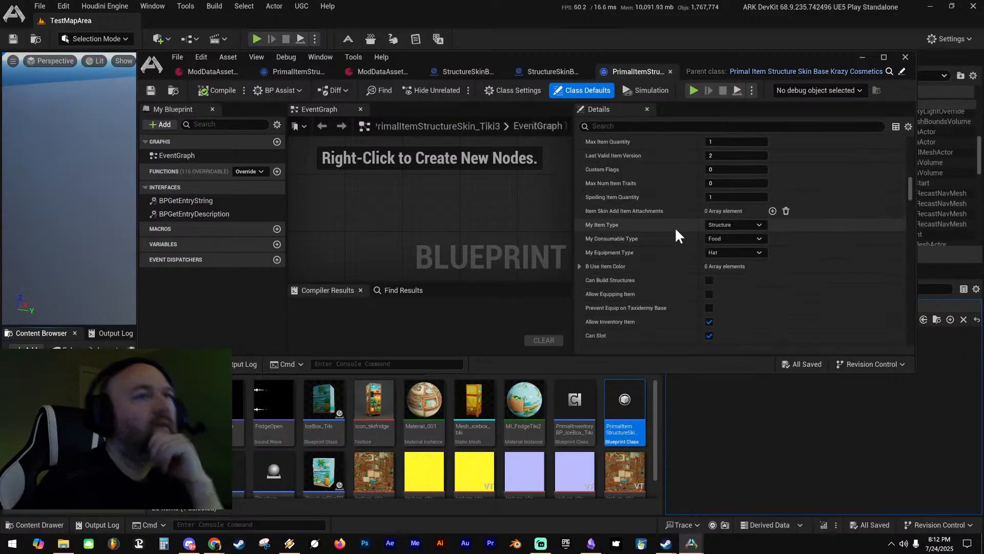
pyautogui.scroll(-10, 675, 227)
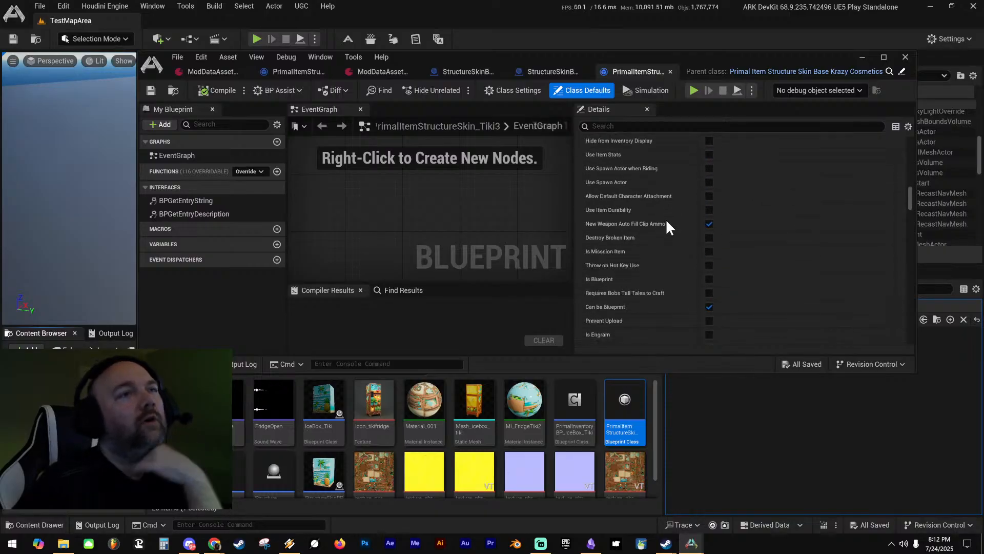
pyautogui.scroll(-10, 665, 225)
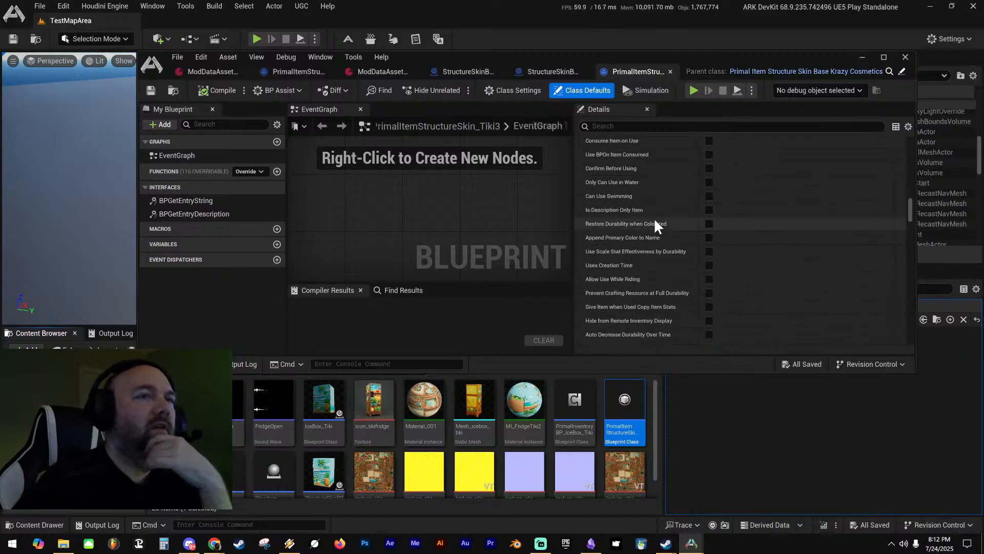
pyautogui.scroll(-10, 656, 228)
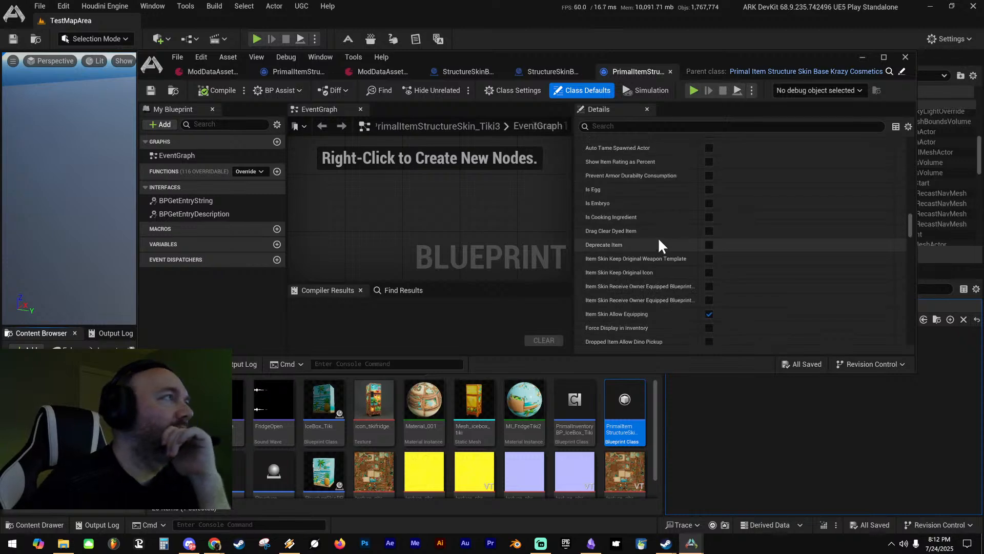
pyautogui.moveTo(910, 223); pyautogui.dragTo(908, 288)
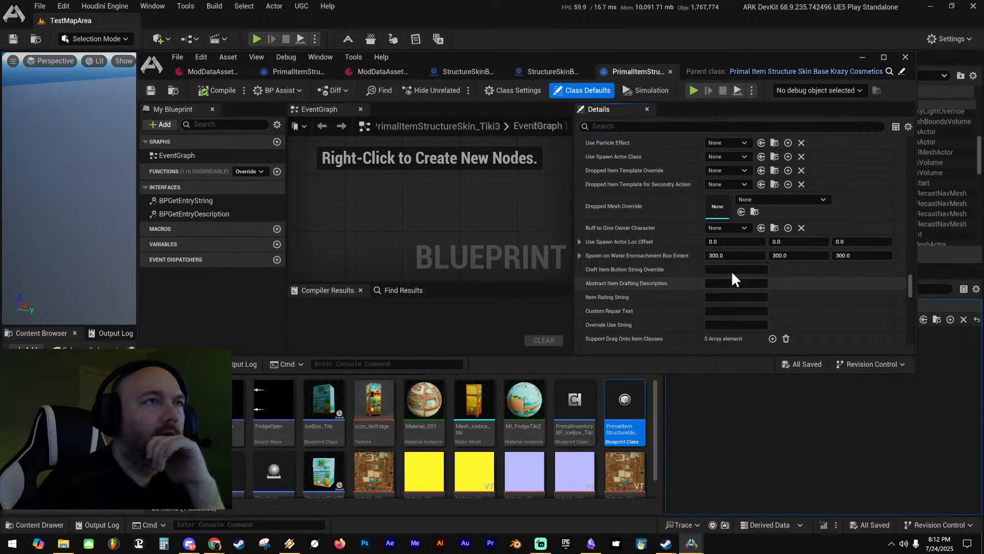
pyautogui.scroll(3, 615, 251)
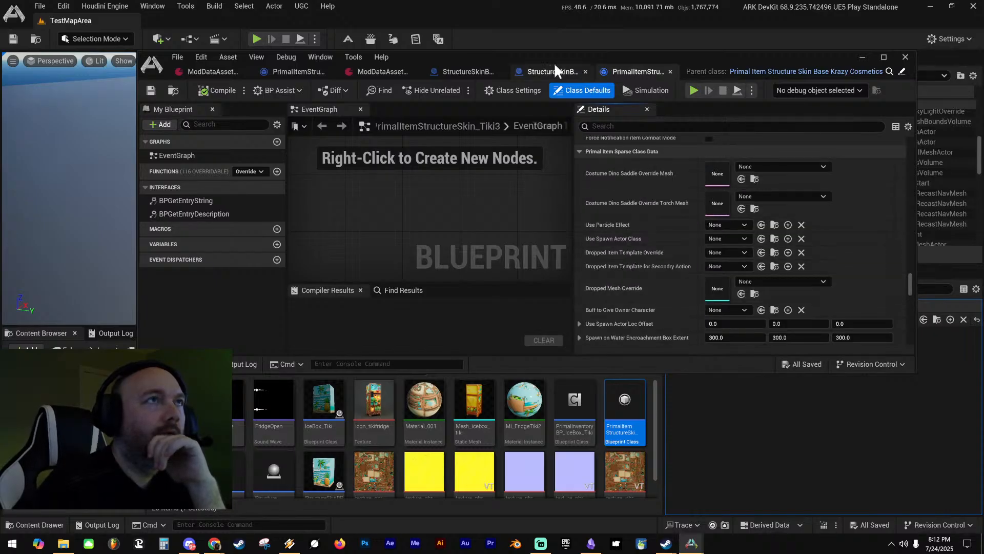
# Close the extra structure skin blueprint and check the class defaults of the Krazy Storages skin item
pyautogui.click(505, 71)
pyautogui.click(525, 71)
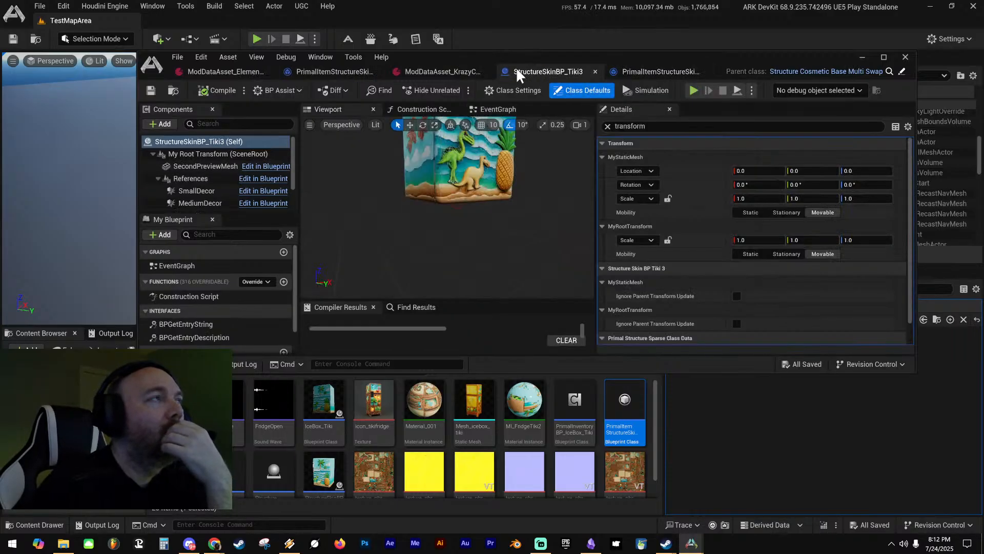
pyautogui.click(332, 72)
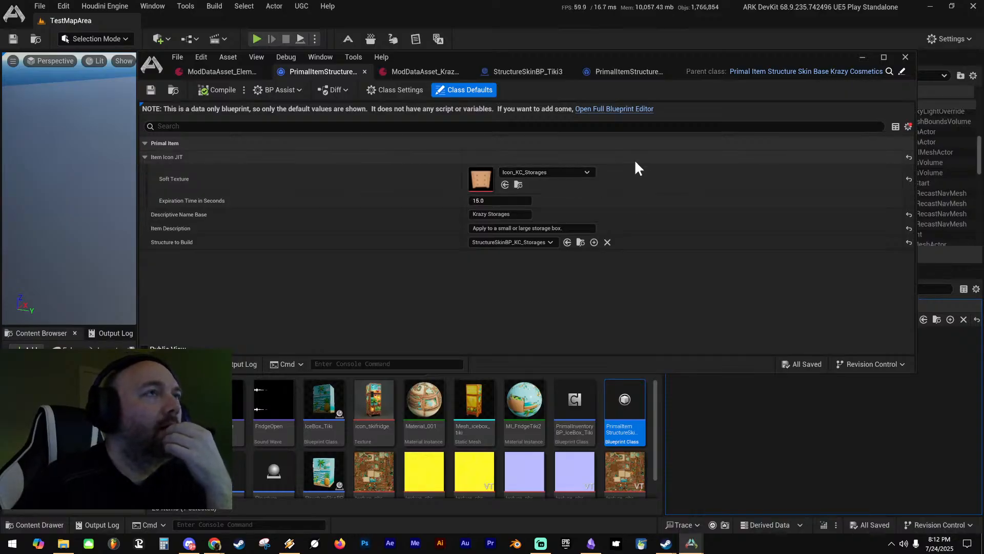
# Open the Krazy Cosmetics base parent class of the Storages item and examine its class defaults through the item stat infos
pyautogui.click(888, 72)
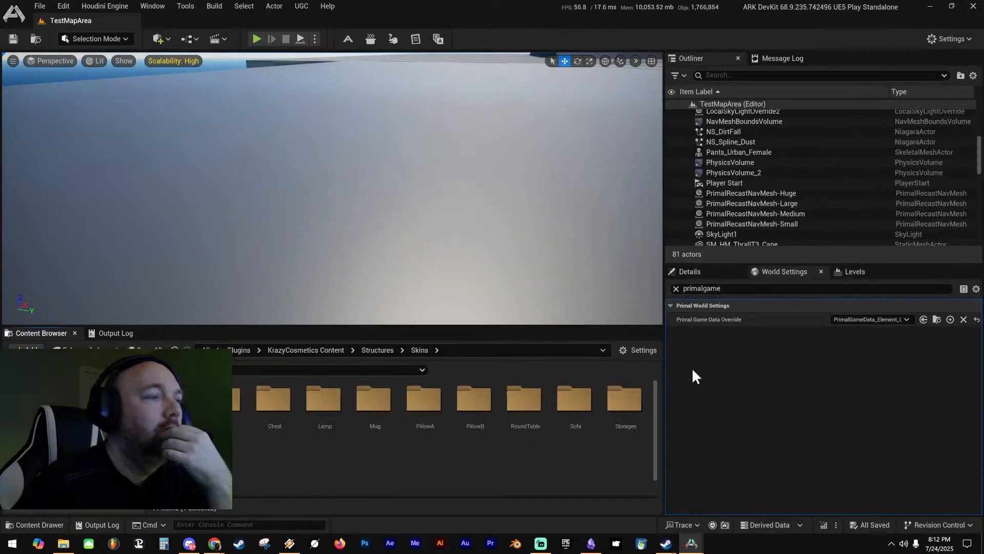
pyautogui.scroll(-1, 284, 453)
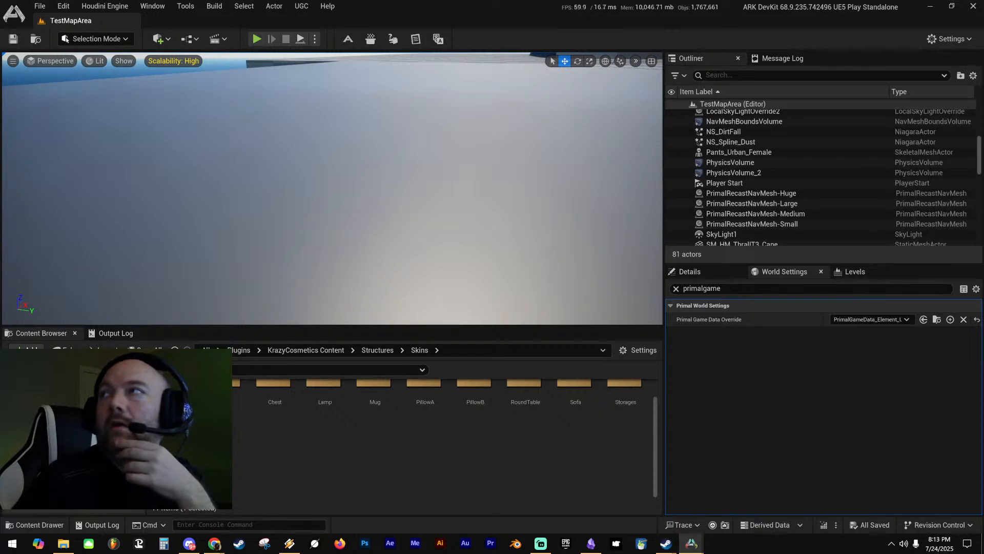
pyautogui.moveTo(983, 111); pyautogui.dragTo(546, 59)
pyautogui.scroll(-4, 394, 254)
pyautogui.scroll(-15, 395, 253)
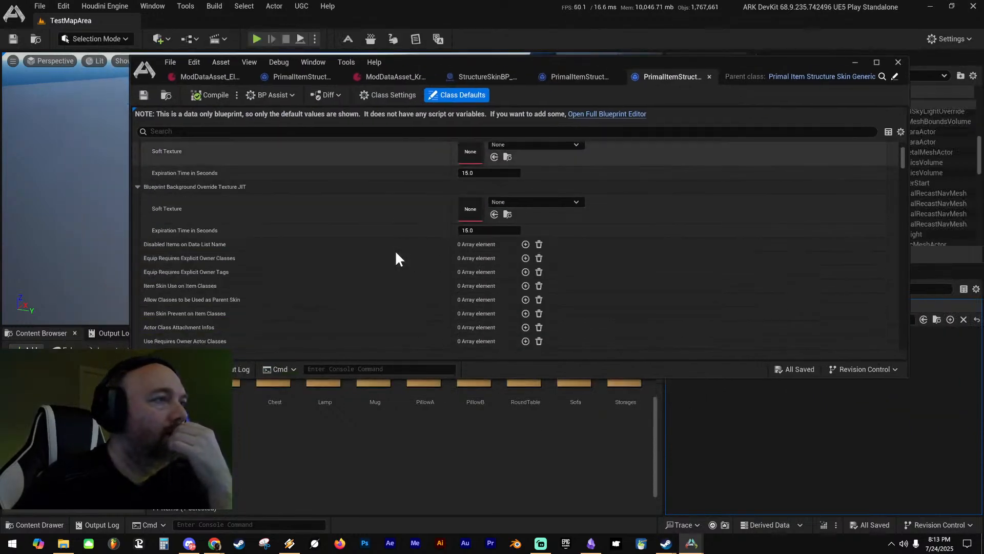
pyautogui.scroll(-10, 392, 254)
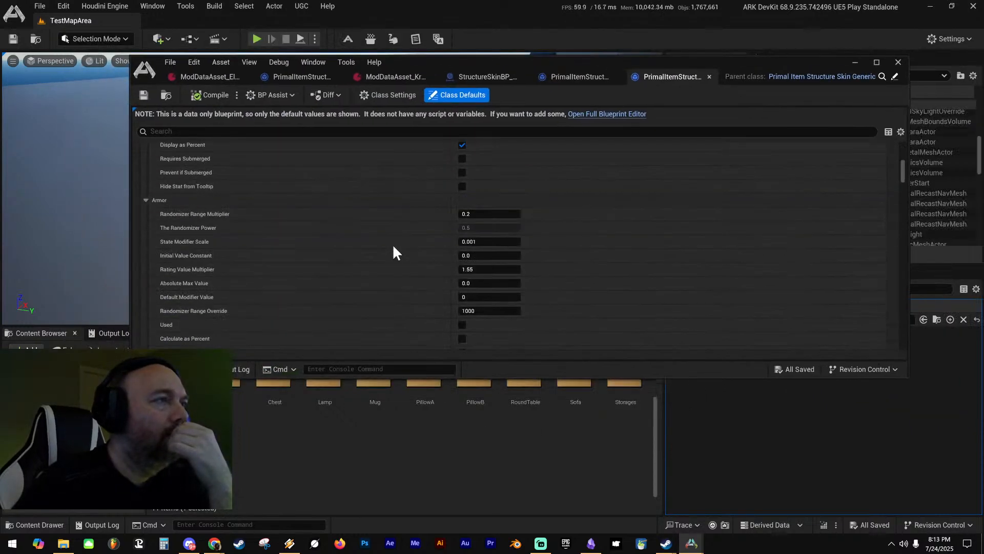
pyautogui.scroll(-2, 391, 252)
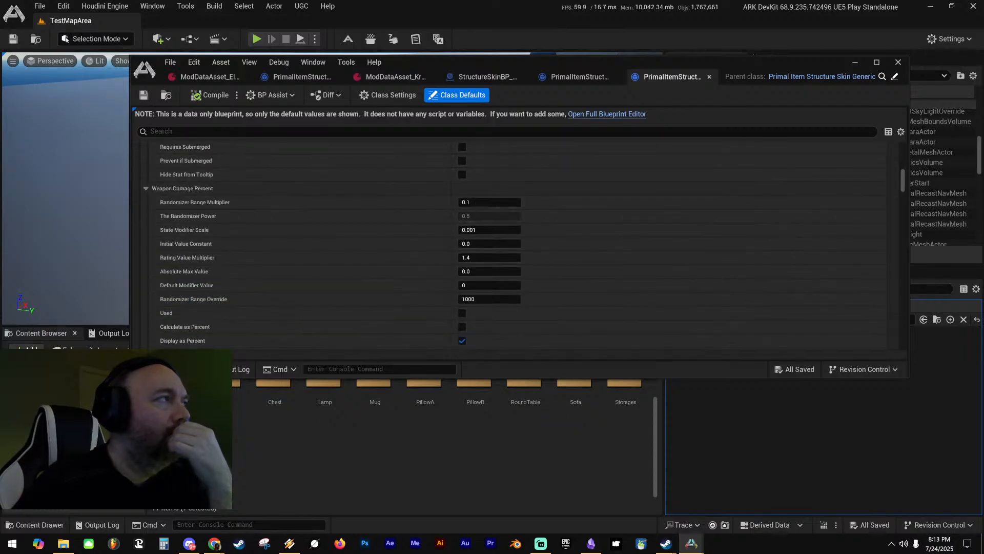
# Search the parent item blueprint's class defaults for "rotat" and for "location" settings
pyautogui.click(231, 132)
pyautogui.write('rotat')
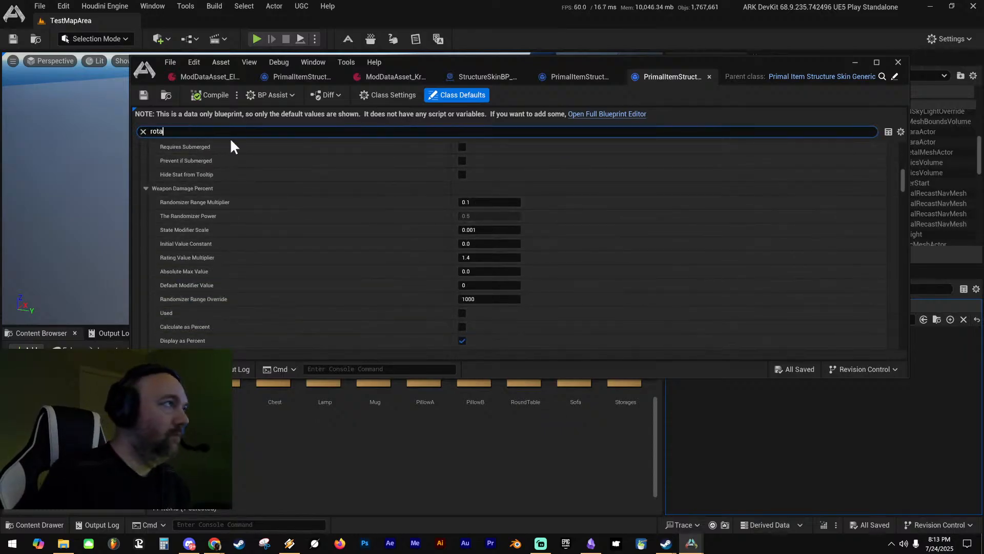
pyautogui.press('BackSpace')
pyautogui.press('BackSpace')
pyautogui.press('BackSpace')
pyautogui.press('BackSpace')
pyautogui.press('BackSpace')
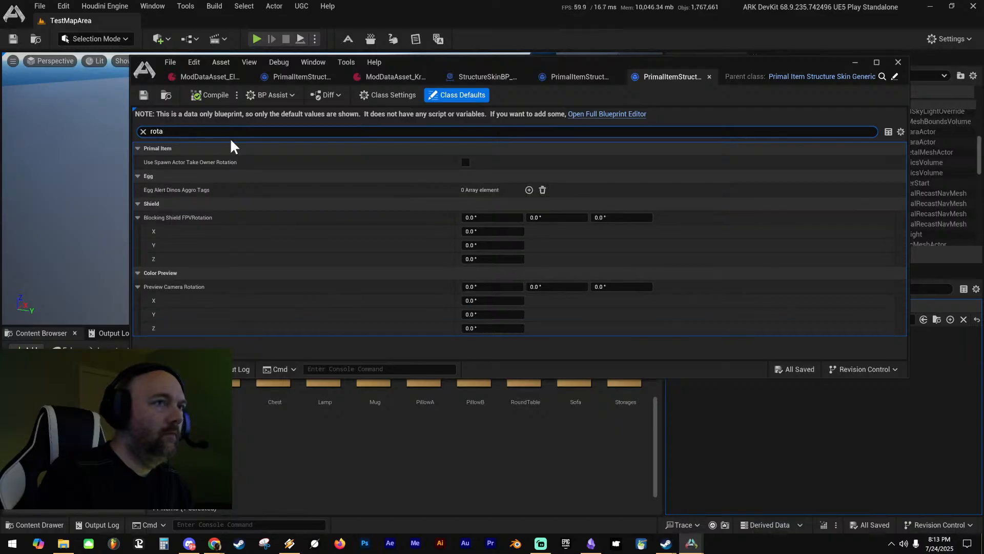
pyautogui.write('location')
pyautogui.press('BackSpace')
pyautogui.press('BackSpace')
pyautogui.press('BackSpace')
pyautogui.press('BackSpace')
pyautogui.press('BackSpace')
pyautogui.press('BackSpace')
pyautogui.press('BackSpace')
pyautogui.press('BackSpace')
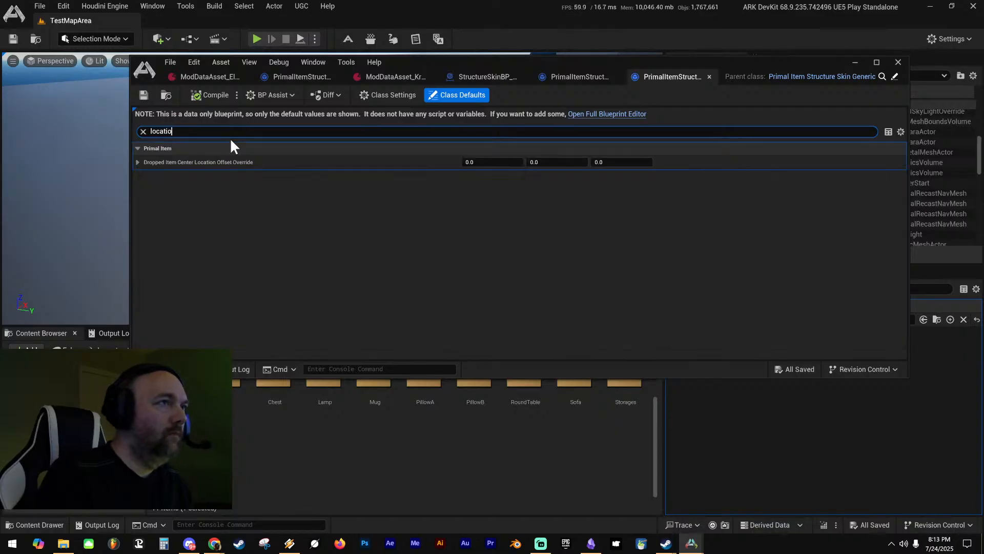
# Search the parent item's class defaults for "transf", clear the search and close that blueprint
pyautogui.write('transf')
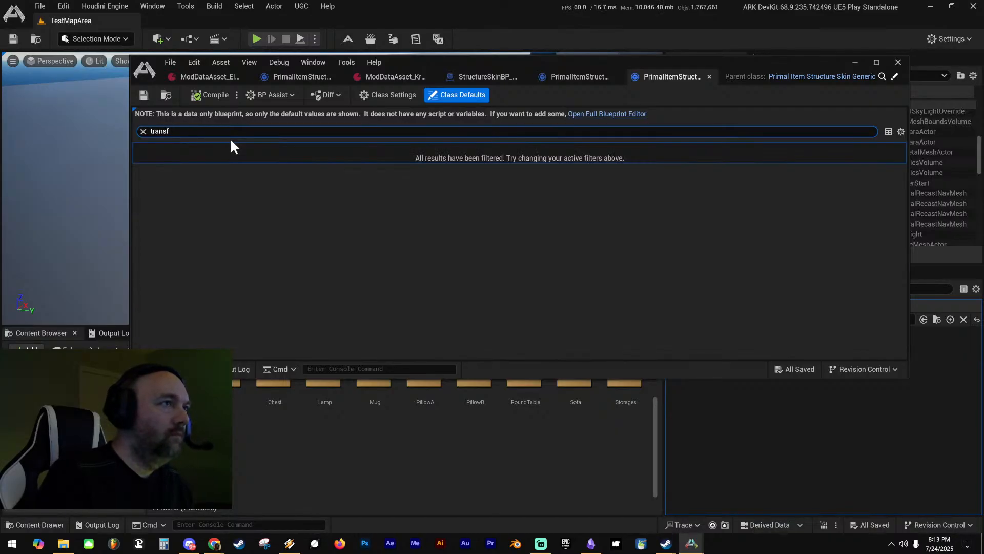
pyautogui.press('BackSpace')
pyautogui.press('BackSpace')
pyautogui.press('BackSpace')
pyautogui.press('BackSpace')
pyautogui.press('BackSpace')
pyautogui.press('BackSpace')
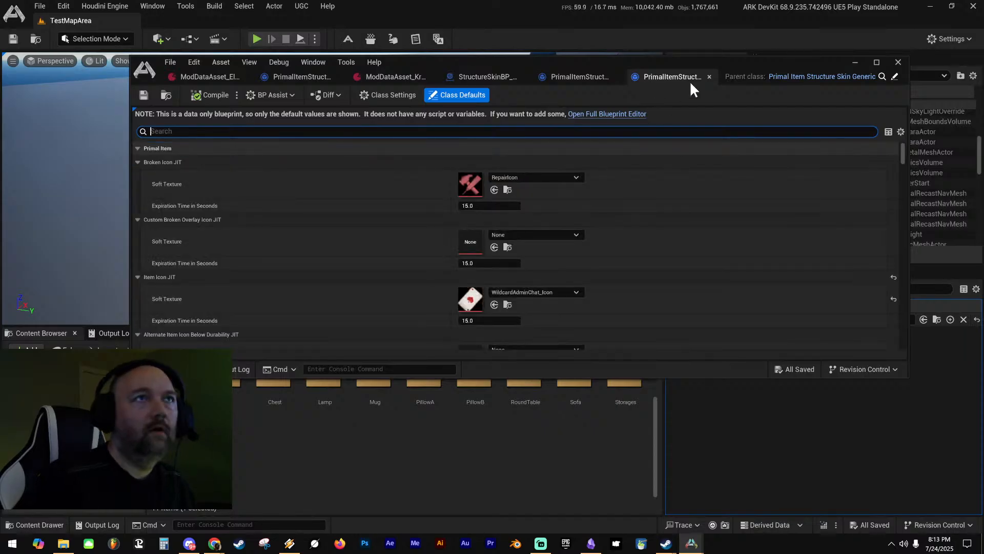
pyautogui.click(709, 77)
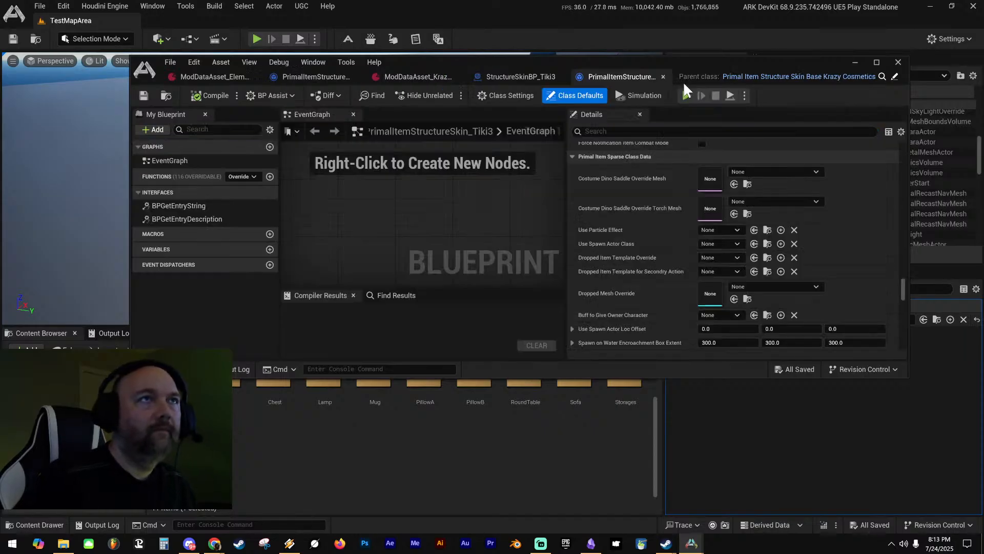
pyautogui.moveTo(688, 61); pyautogui.dragTo(691, 61)
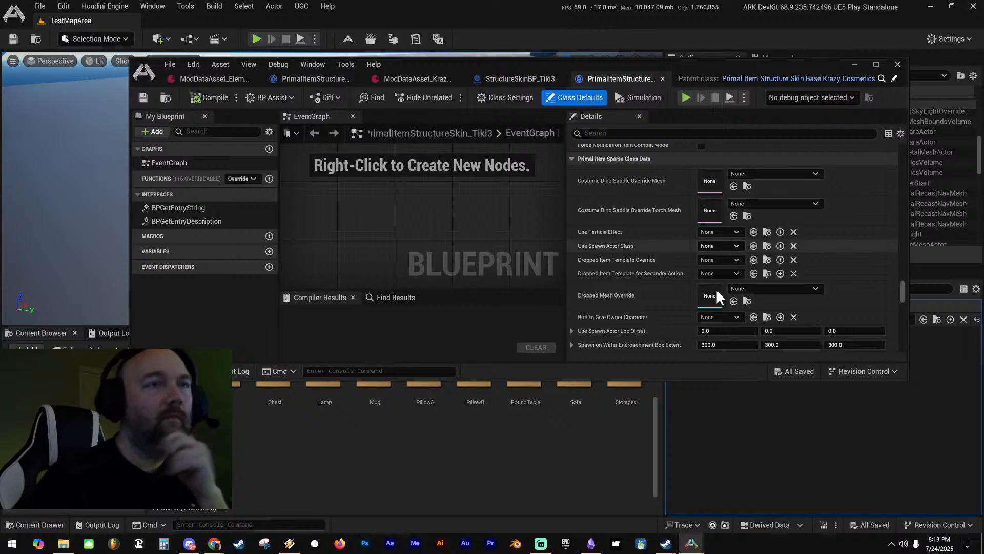
# Examine the PrimalItemStructureSkin_Tiki3 class defaults from the Primal Item Sparse Class Data down to the Shield and Color Preview settings
pyautogui.scroll(-3, 645, 302)
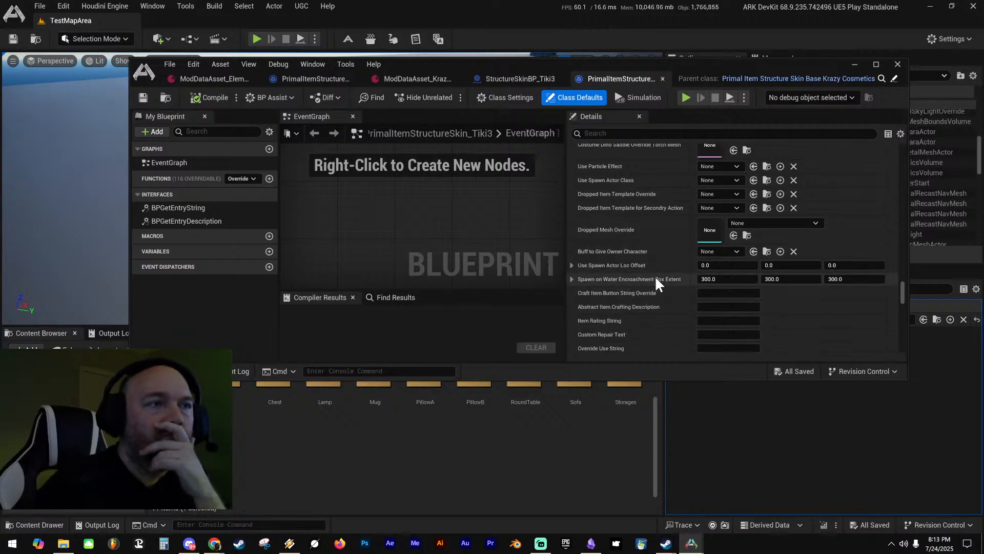
pyautogui.scroll(-10, 656, 282)
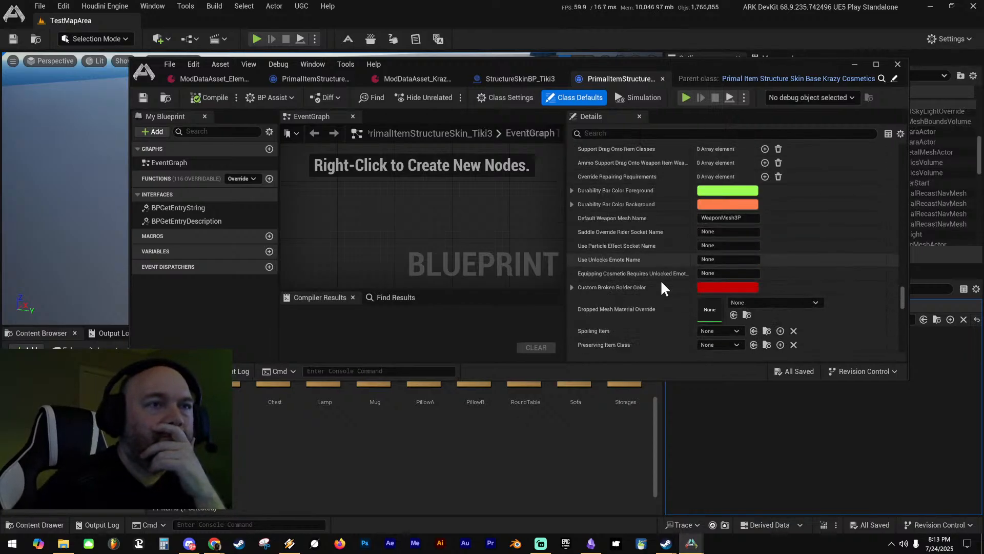
pyautogui.scroll(-10, 663, 273)
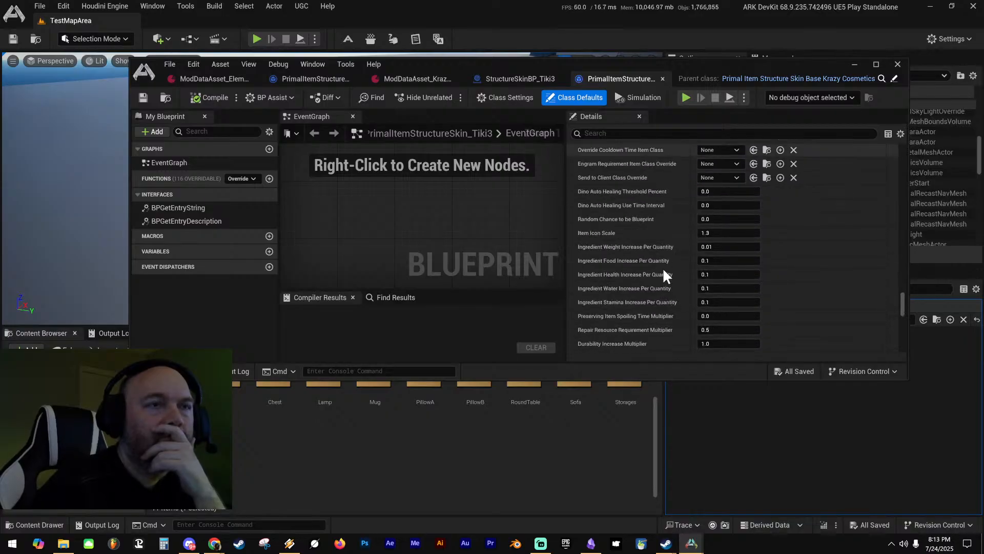
pyautogui.scroll(-10, 663, 271)
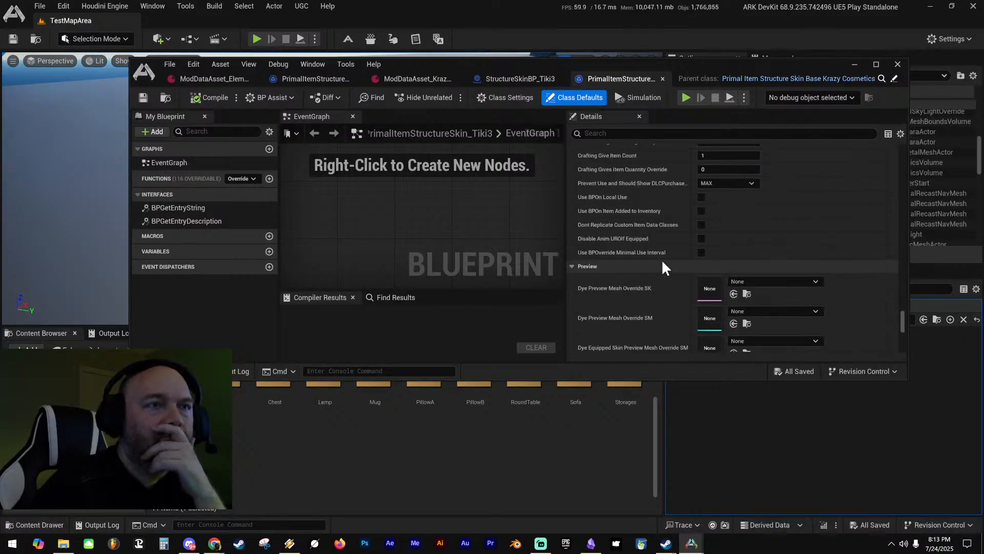
pyautogui.scroll(-10, 660, 260)
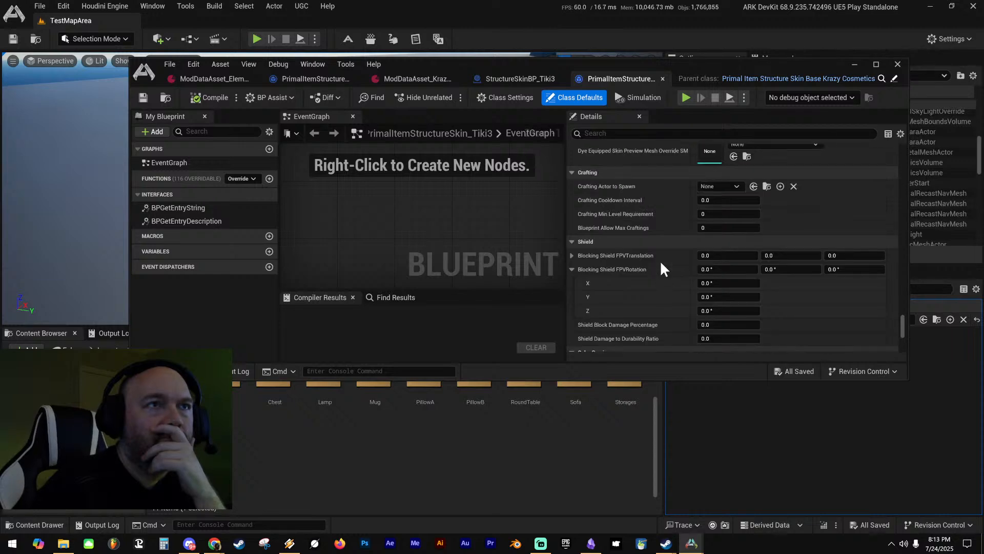
pyautogui.scroll(-8, 660, 254)
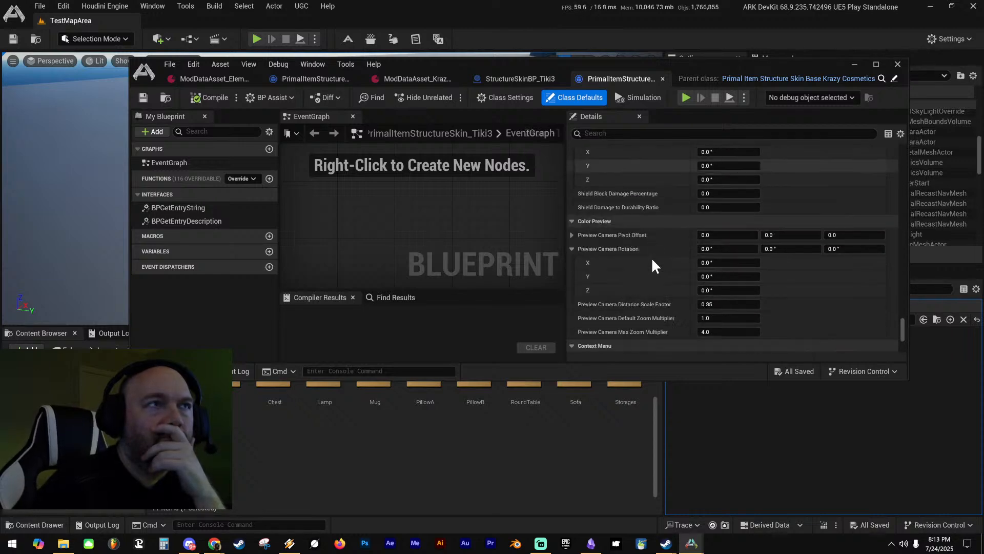
pyautogui.scroll(5, 656, 254)
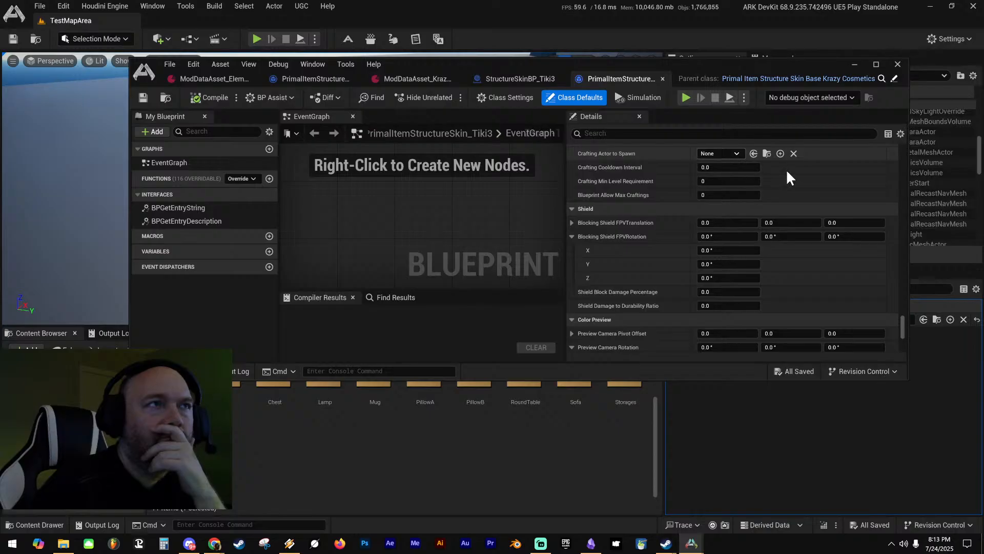
# Preview the PW_gen_clothing_equip sound and examine the remaining Sounds, Animation and Behavior defaults of PrimalItemStructureSkin_Tiki3
pyautogui.scroll(-10, 645, 257)
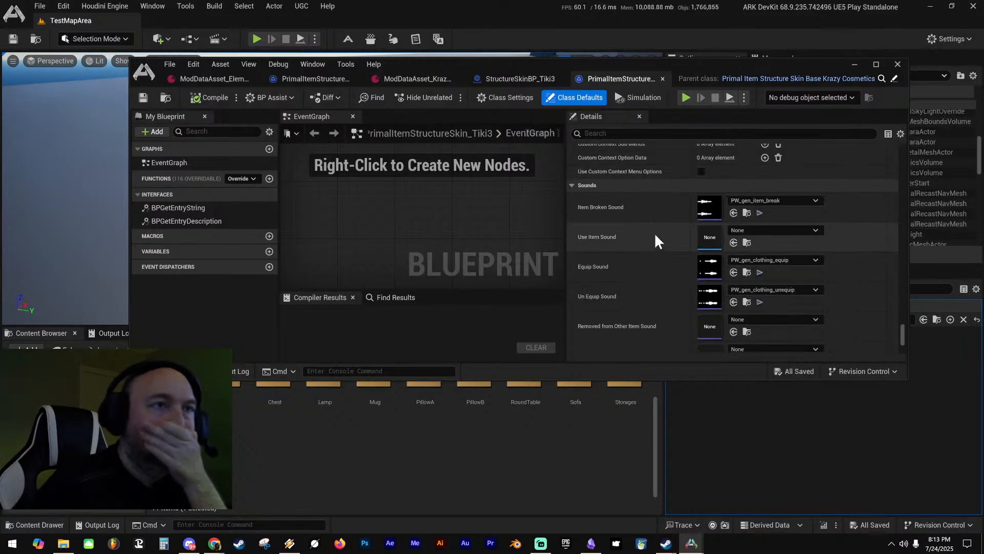
pyautogui.click(760, 272)
pyautogui.click(761, 271)
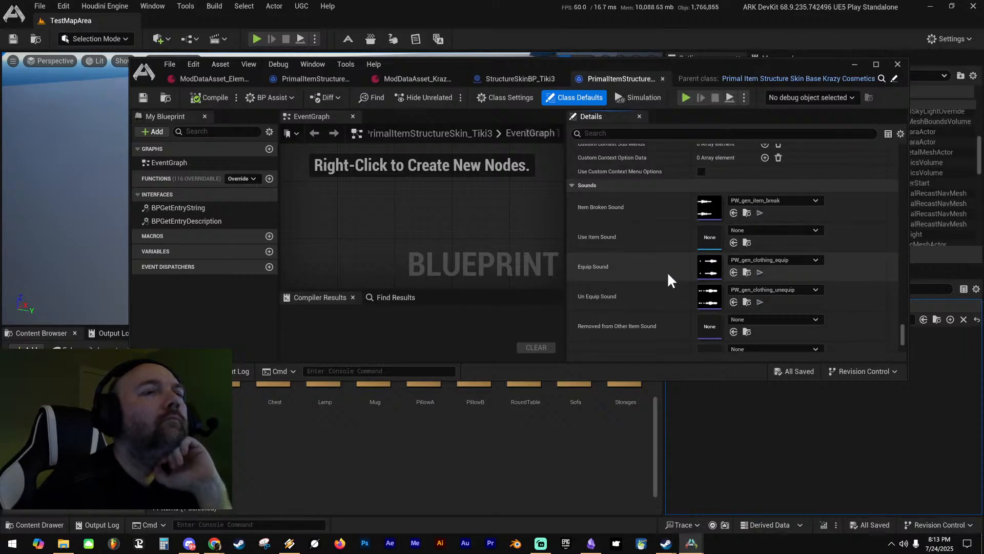
pyautogui.scroll(-8, 663, 276)
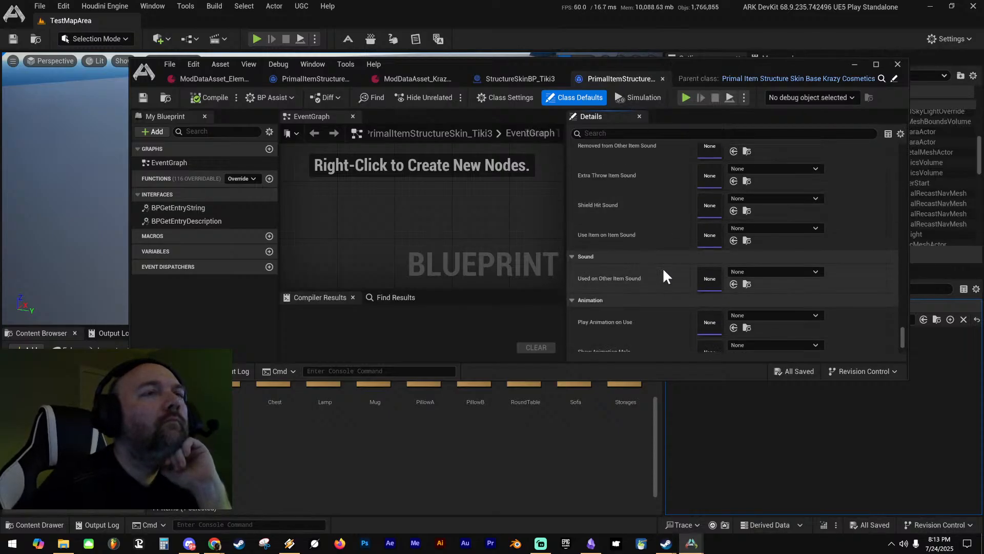
pyautogui.scroll(-2, 661, 259)
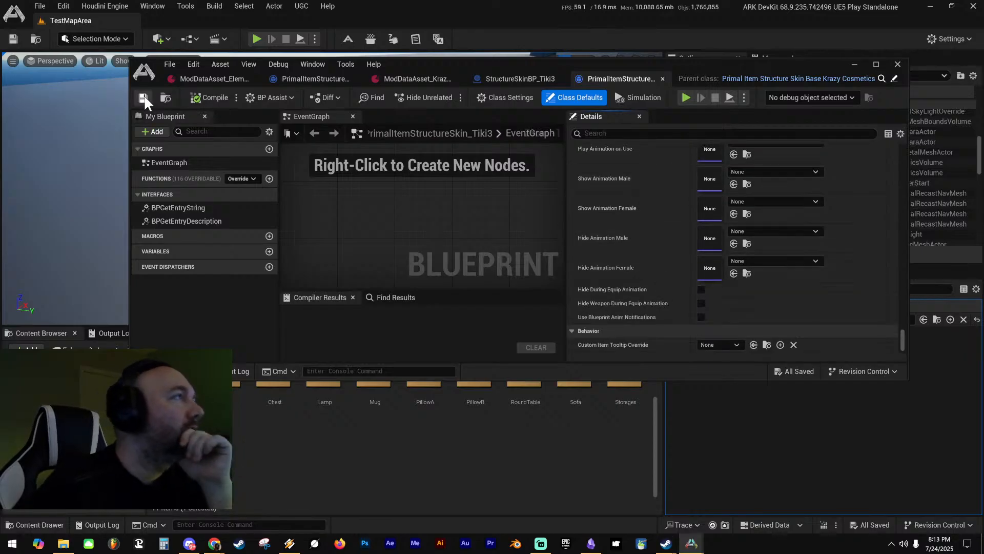
# Recheck the Krazy Storages item defaults and inspect the whole fridge mesh in the StructureSkinBP_Tiki3 viewport
pyautogui.click(330, 78)
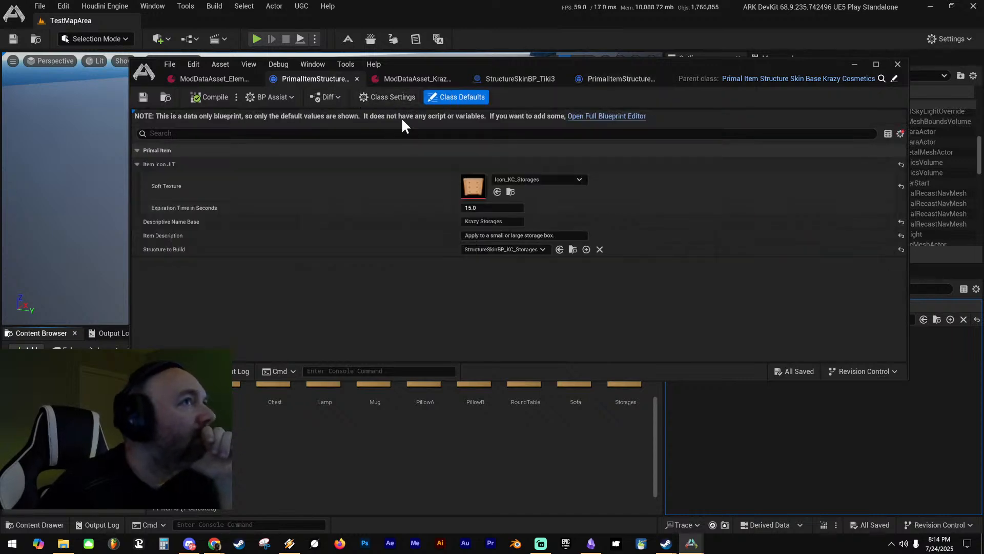
pyautogui.click(515, 79)
pyautogui.moveTo(488, 205); pyautogui.dragTo(480, 129, button='right')
pyautogui.press('s')
pyautogui.press('w')
pyautogui.press('s')
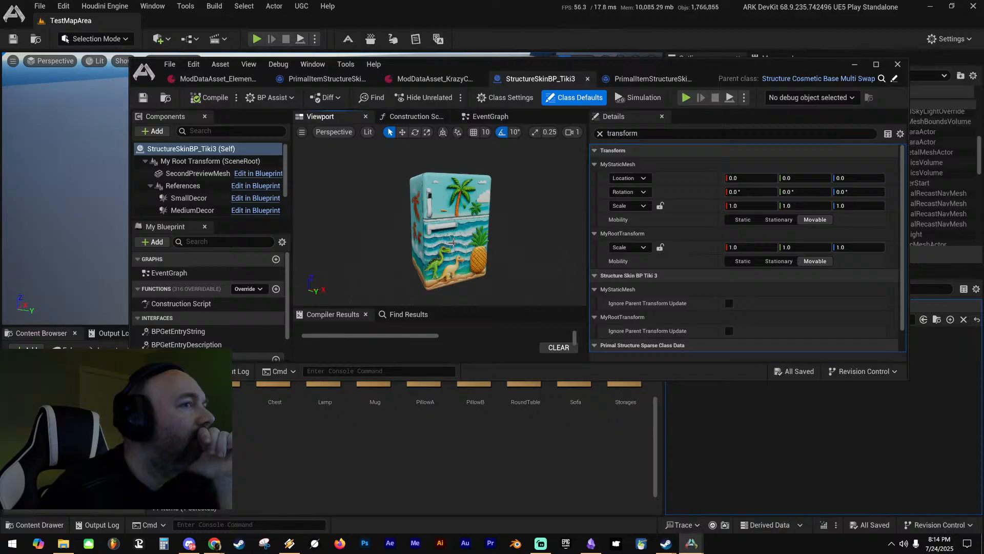
# Compare the transform settings of the SmallDecor, References, root and My Static Mesh components with the class defaults in StructureSkinBP_Tiki3
pyautogui.click(192, 198)
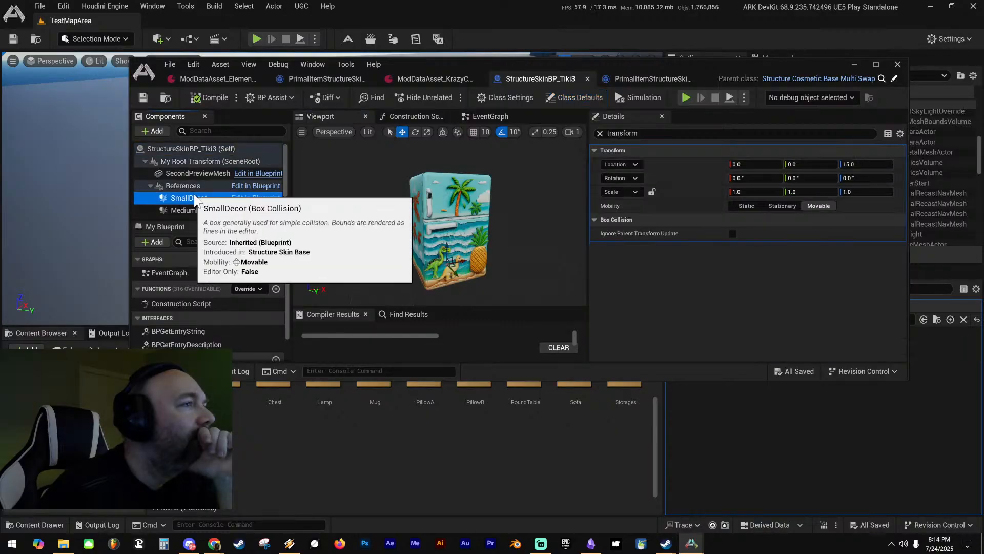
pyautogui.click(196, 187)
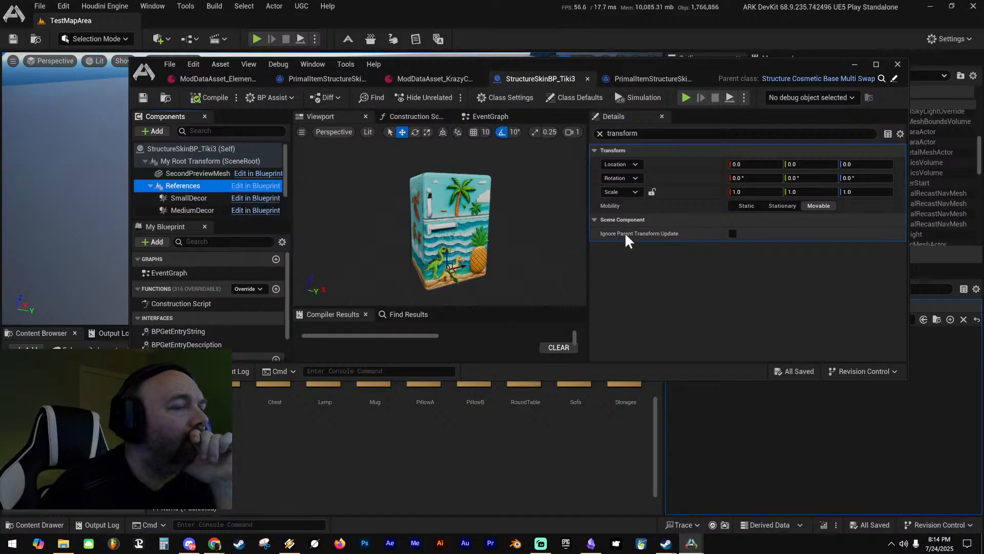
pyautogui.click(190, 159)
pyautogui.click(190, 148)
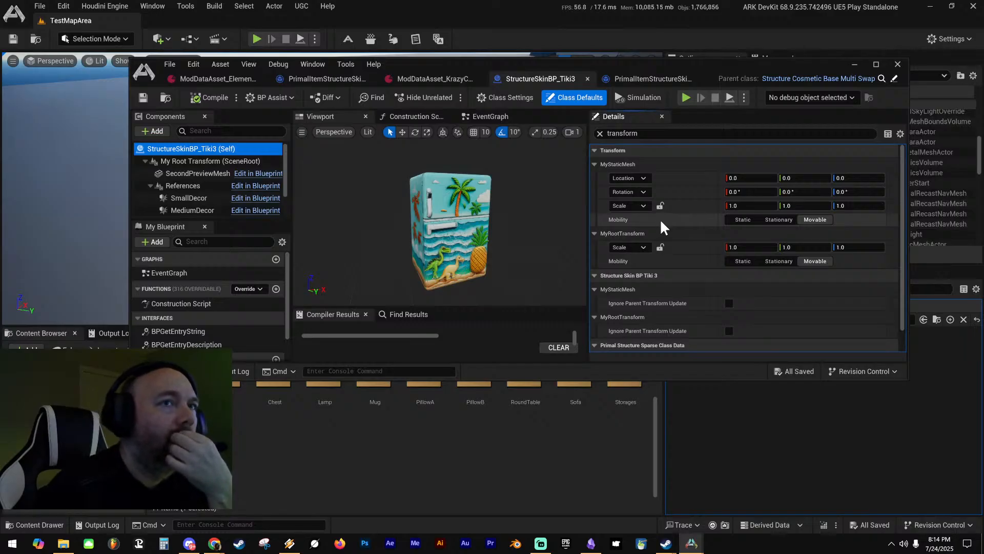
pyautogui.scroll(-2, 661, 221)
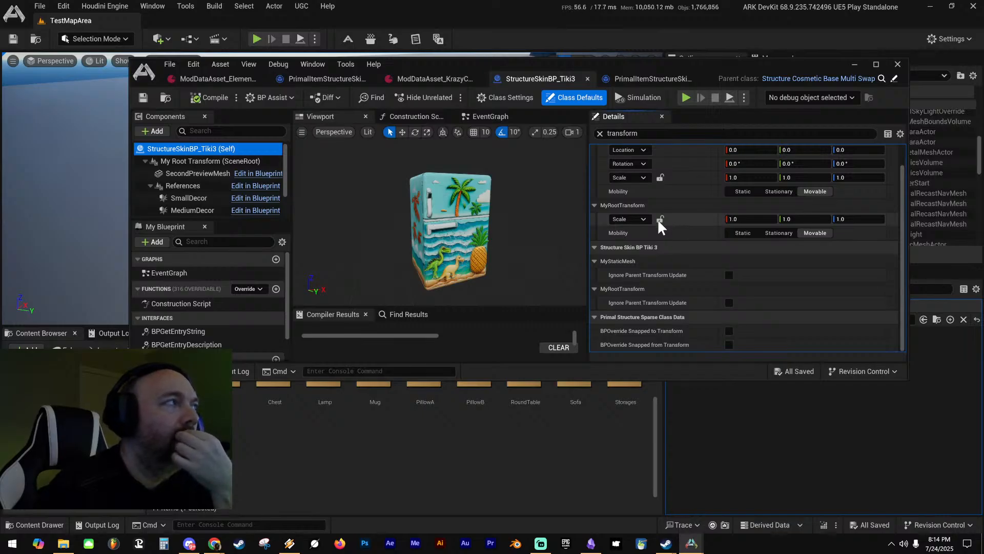
pyautogui.scroll(-2, 215, 180)
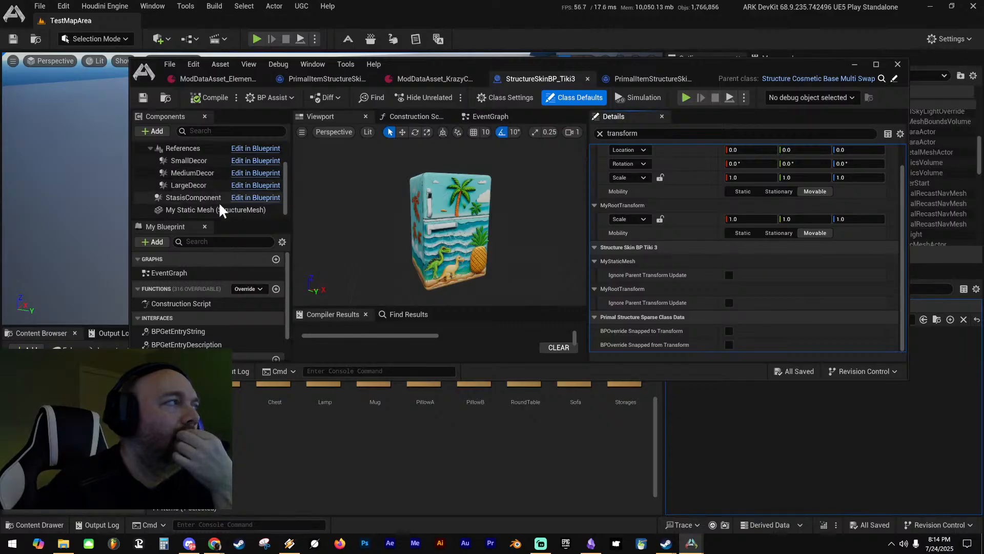
pyautogui.click(207, 211)
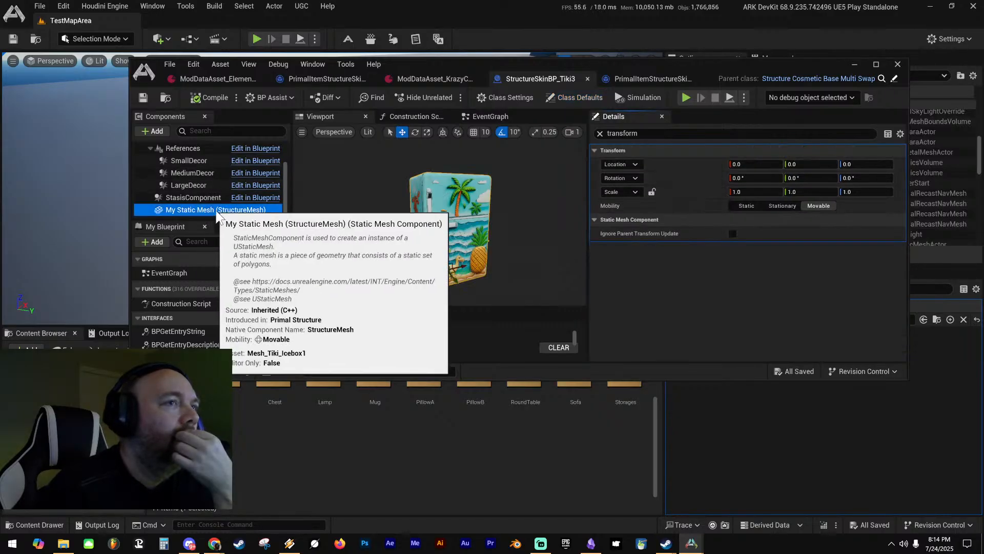
pyautogui.scroll(1, 201, 193)
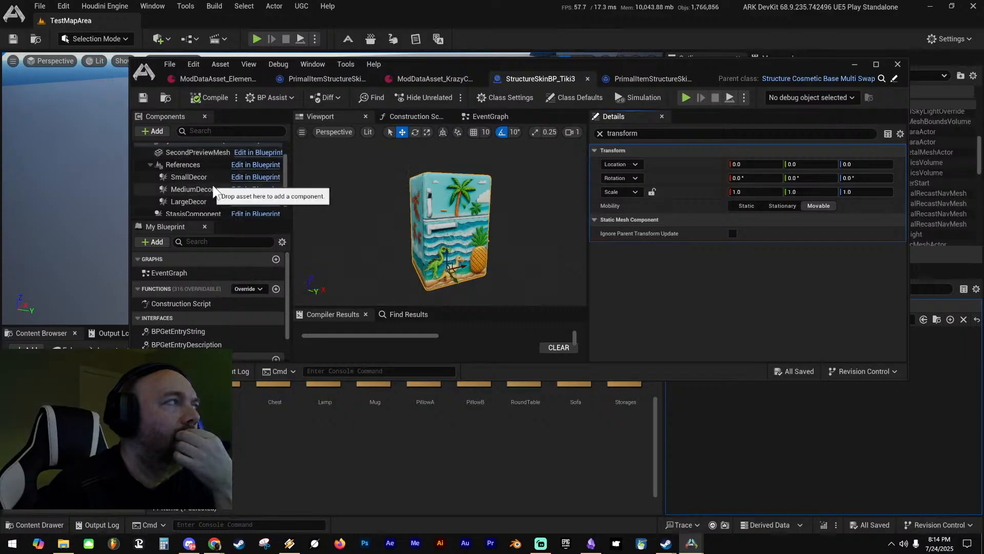
pyautogui.scroll(1, 213, 185)
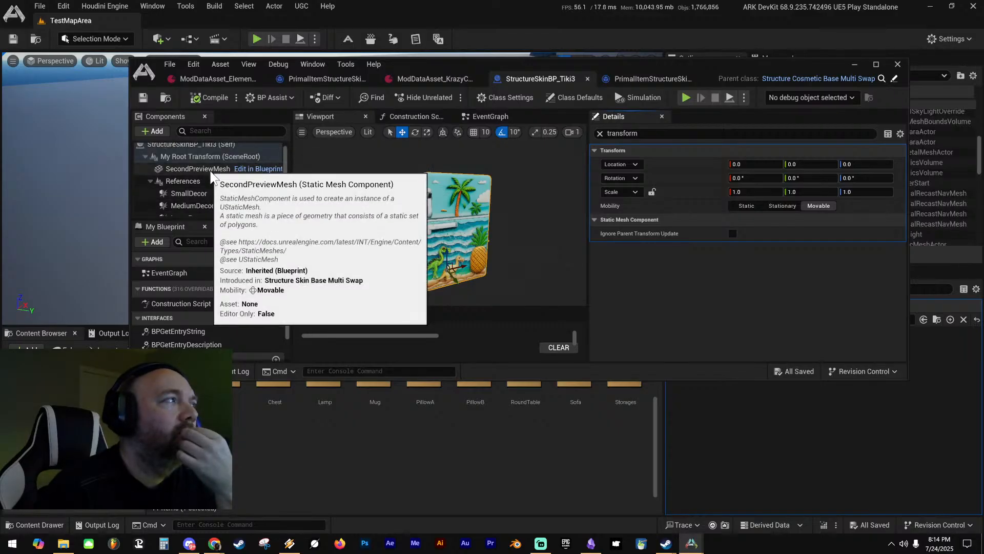
# Check the SecondPreviewMesh component's transform, and clear the property filter to view its variable settings as well
pyautogui.click(212, 171)
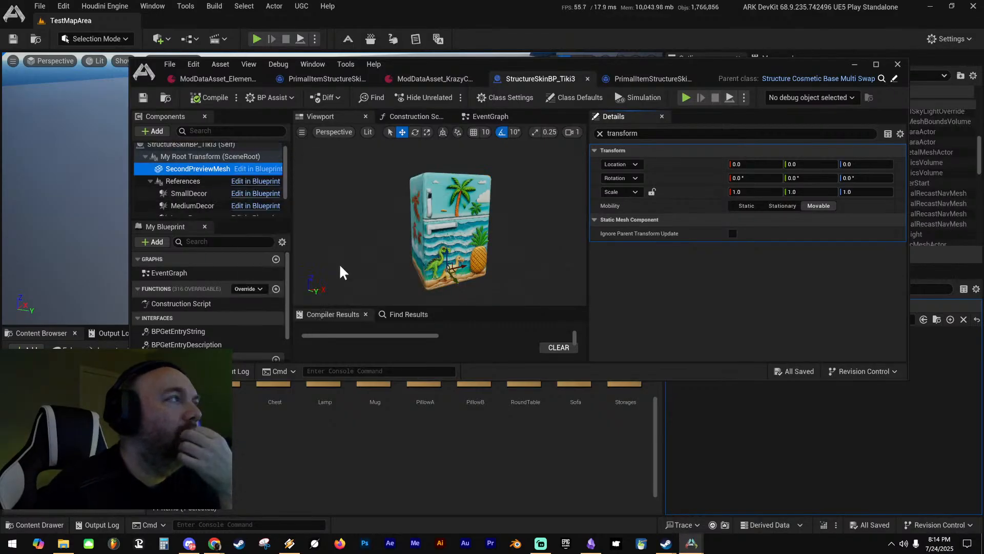
pyautogui.scroll(-1, 202, 193)
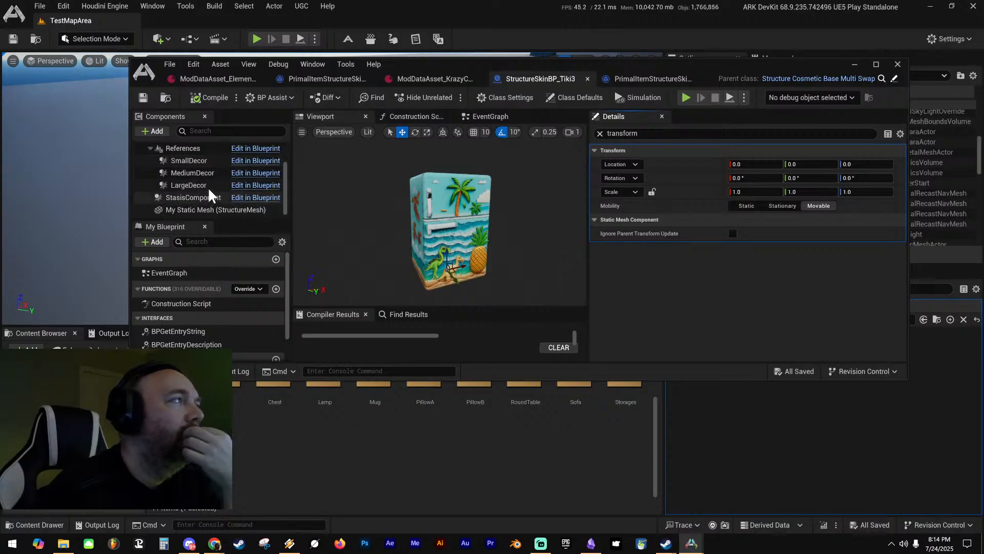
pyautogui.scroll(1, 205, 187)
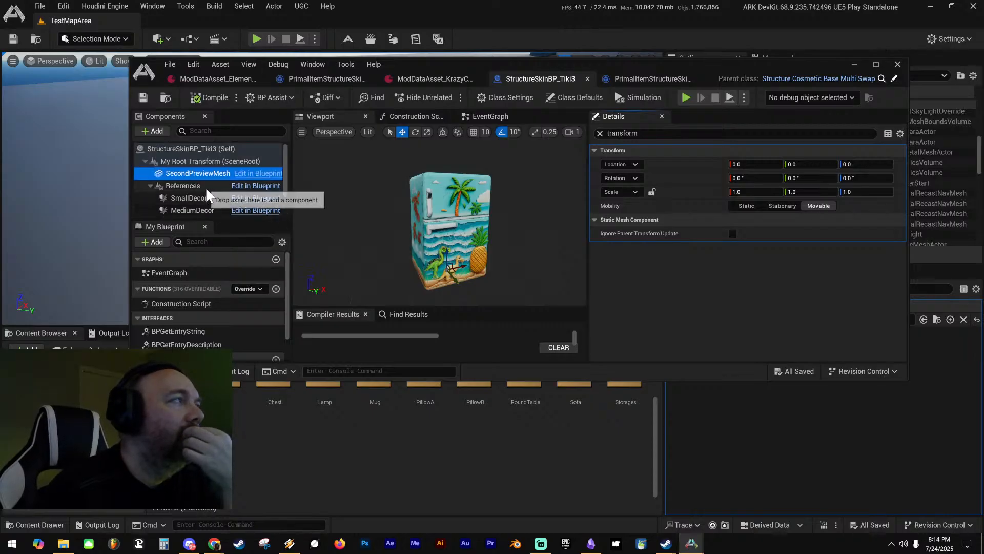
pyautogui.click(600, 133)
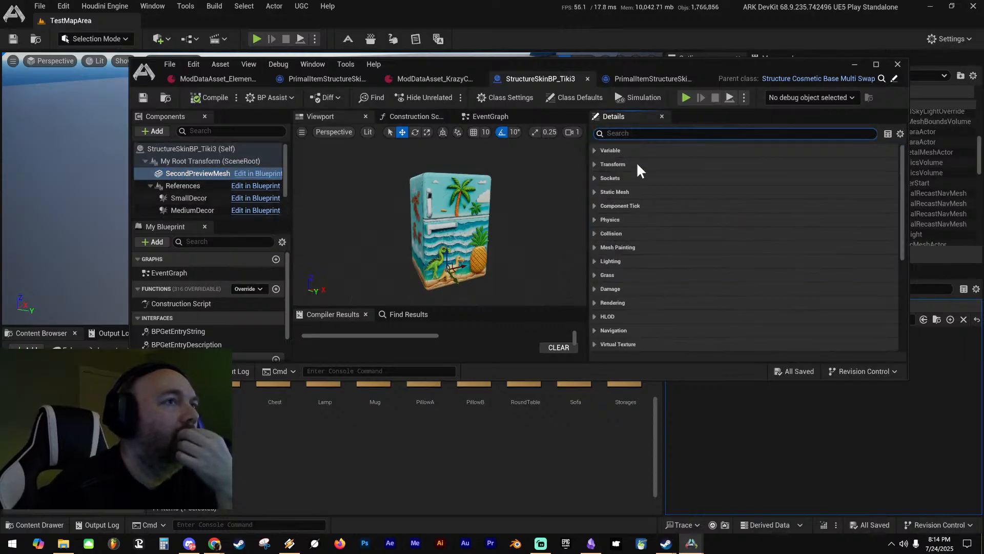
pyautogui.click(594, 150)
pyautogui.click(594, 219)
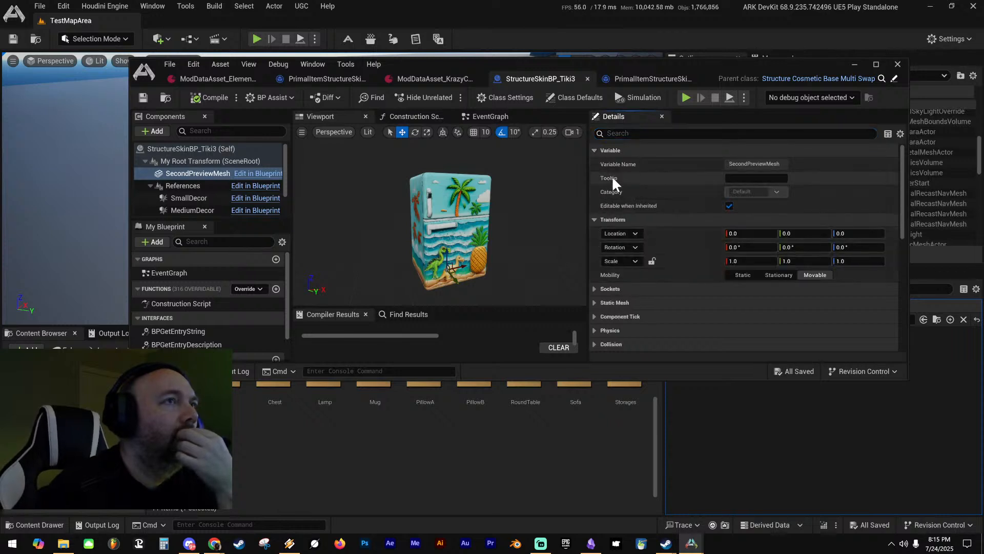
pyautogui.rightClick(709, 152)
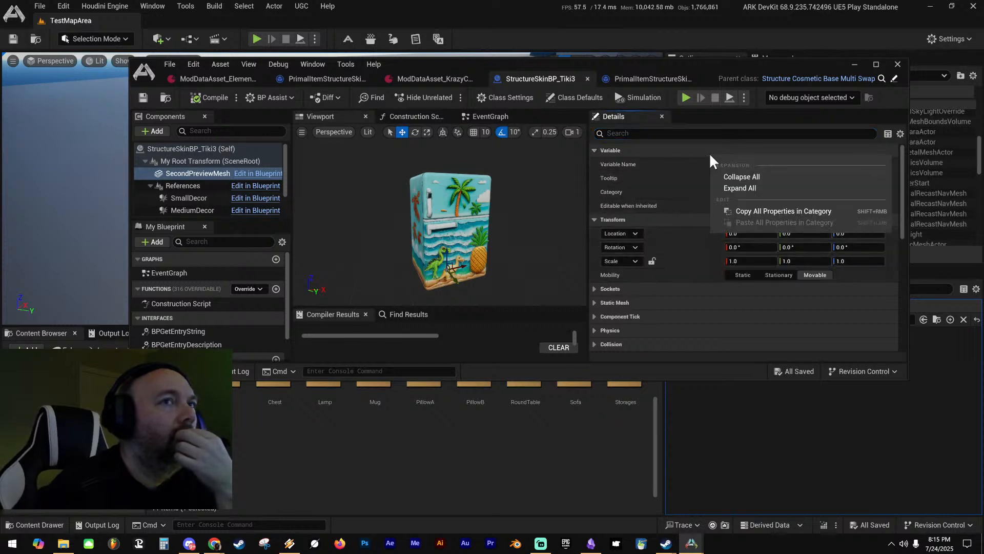
pyautogui.click(737, 187)
# Examine the remaining SecondPreviewMesh settings, from Sockets, Static Mesh, Component Tick and Collision down to Tags and the component events
pyautogui.scroll(-3, 647, 185)
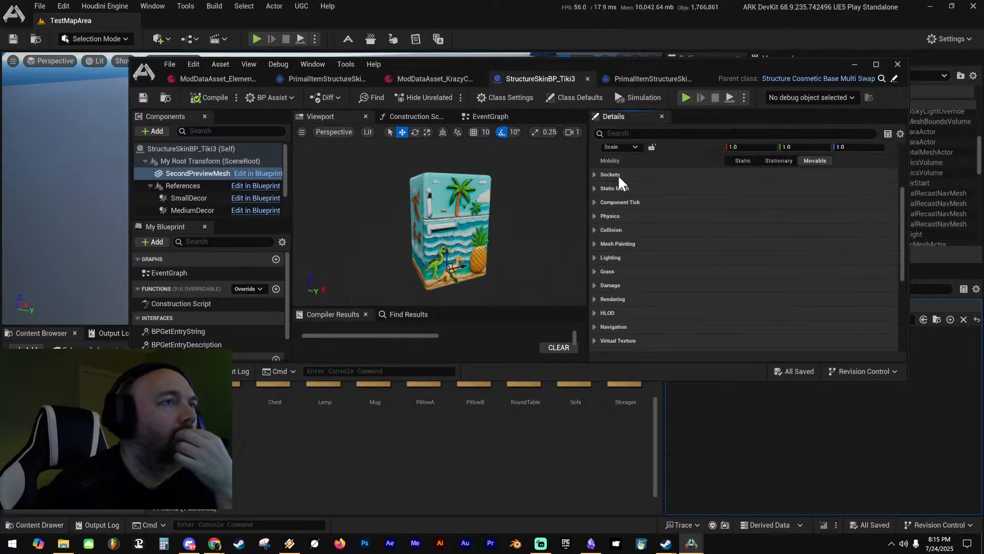
pyautogui.rightClick(617, 174)
pyautogui.click(642, 198)
pyautogui.rightClick(628, 202)
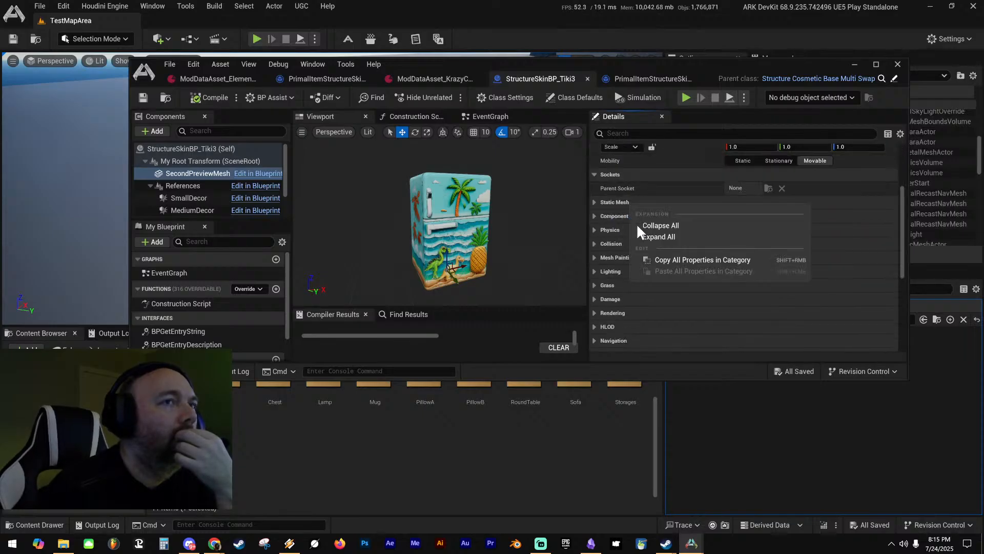
pyautogui.click(648, 233)
pyautogui.click(594, 246)
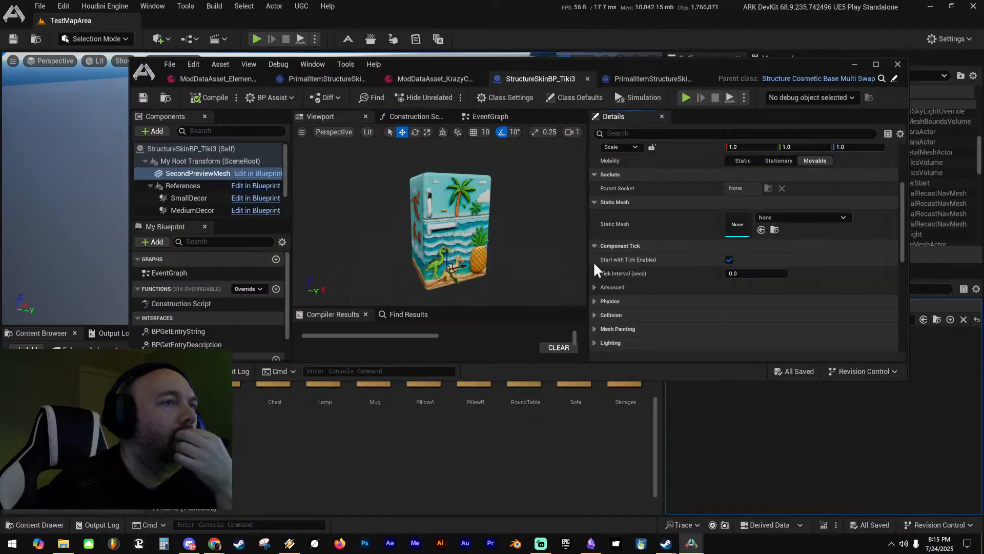
pyautogui.click(596, 342)
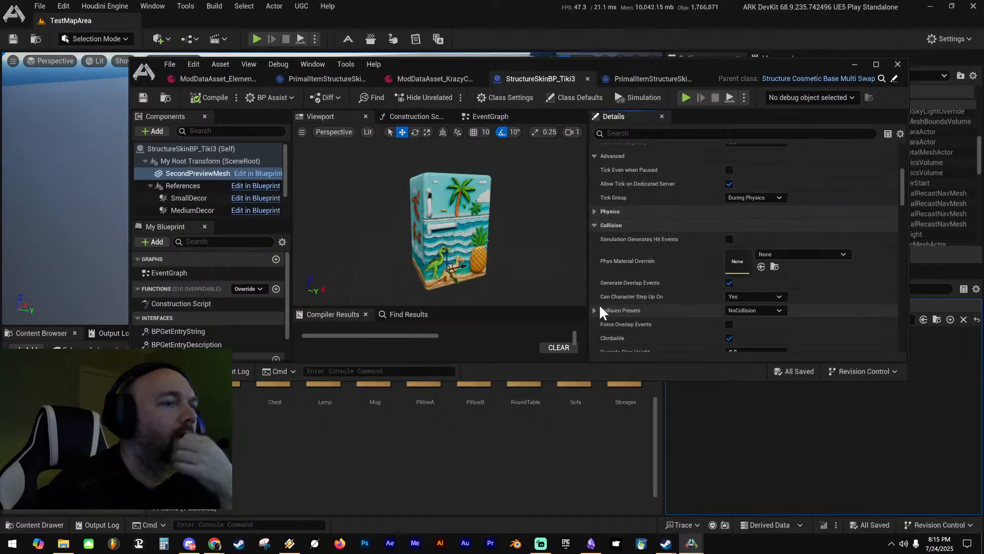
pyautogui.scroll(-5, 594, 292)
pyautogui.scroll(-10, 604, 280)
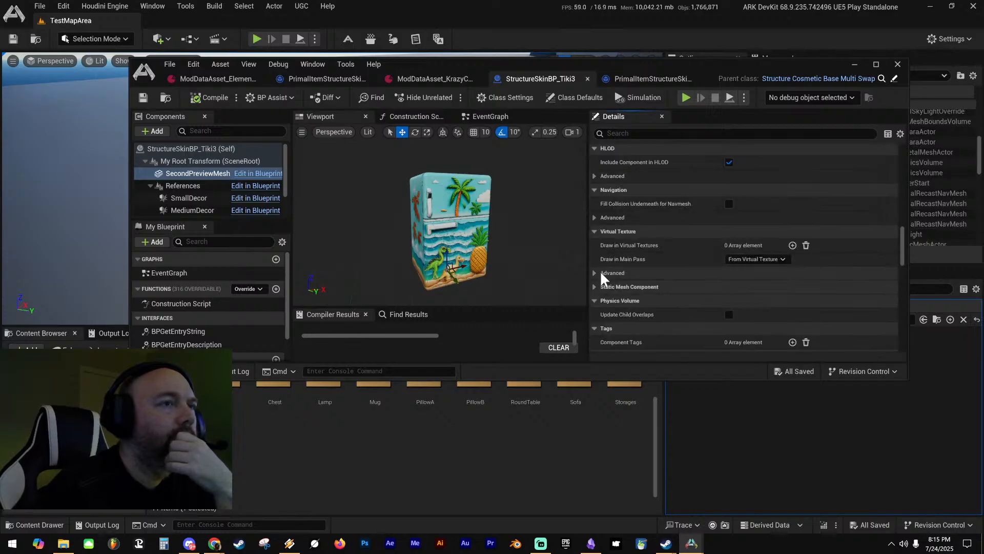
pyautogui.scroll(-10, 605, 274)
pyautogui.scroll(10, 641, 267)
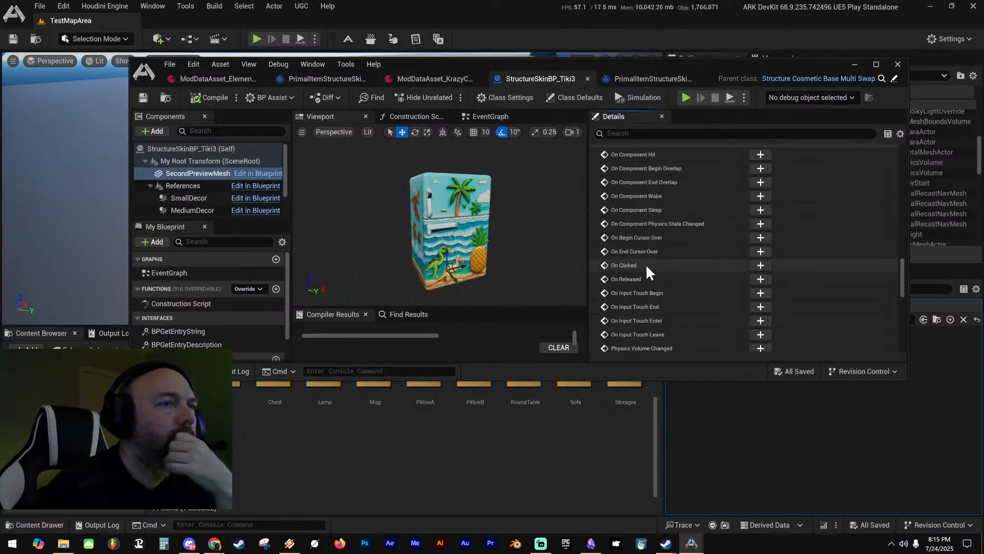
pyautogui.moveTo(903, 263); pyautogui.dragTo(886, 147)
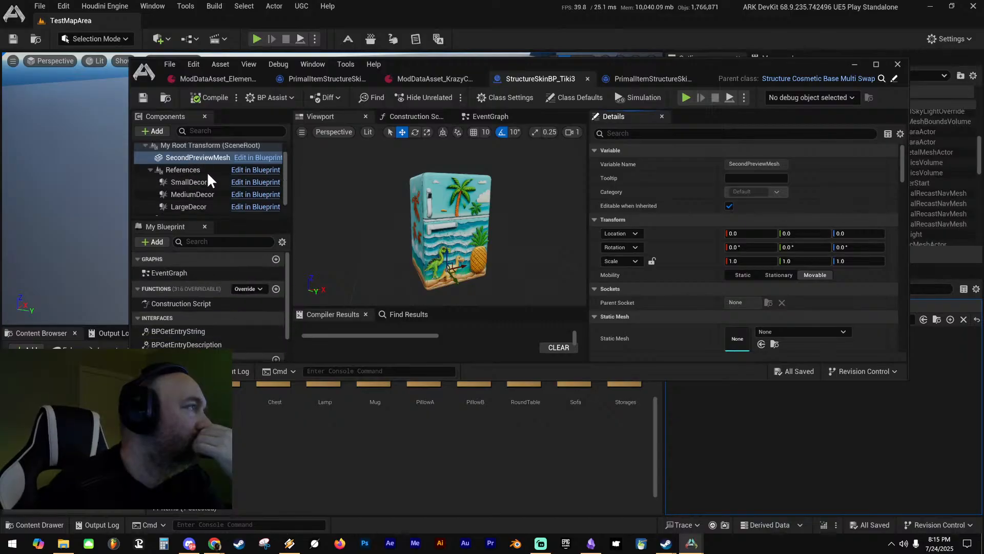
# Compare the settings of the StasisComponent, LargeDecor and References components in StructureSkinBP_Tiki3
pyautogui.scroll(-2, 207, 171)
pyautogui.click(196, 197)
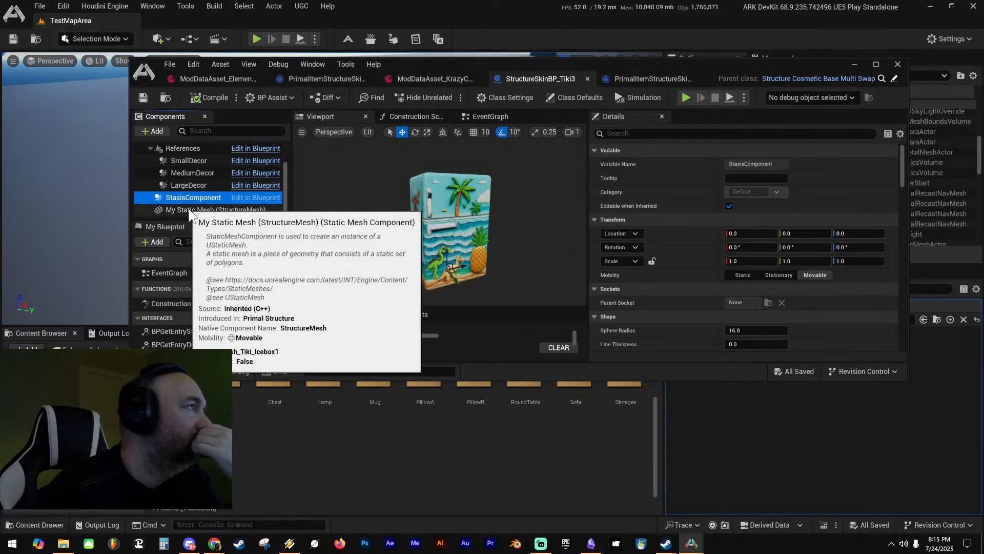
pyautogui.click(194, 185)
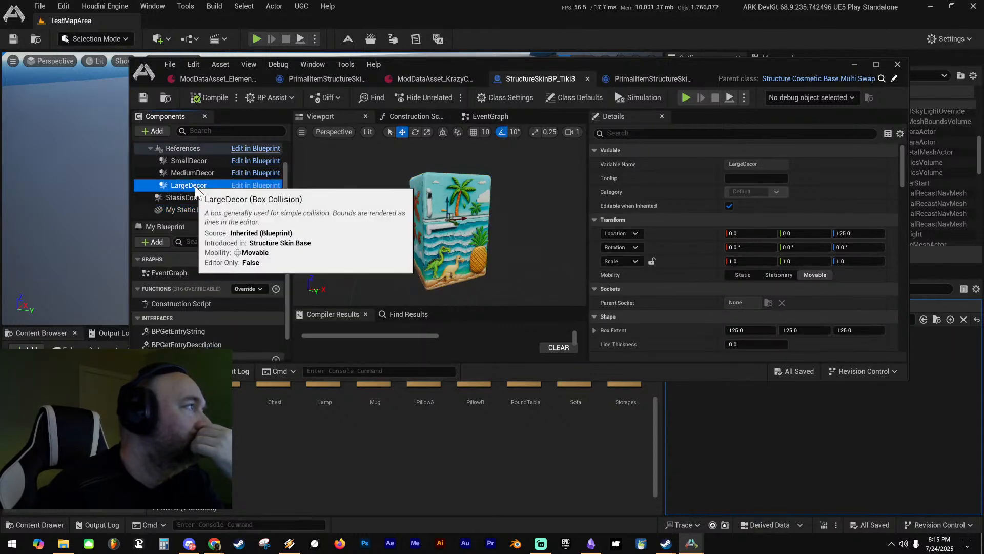
pyautogui.scroll(2, 194, 188)
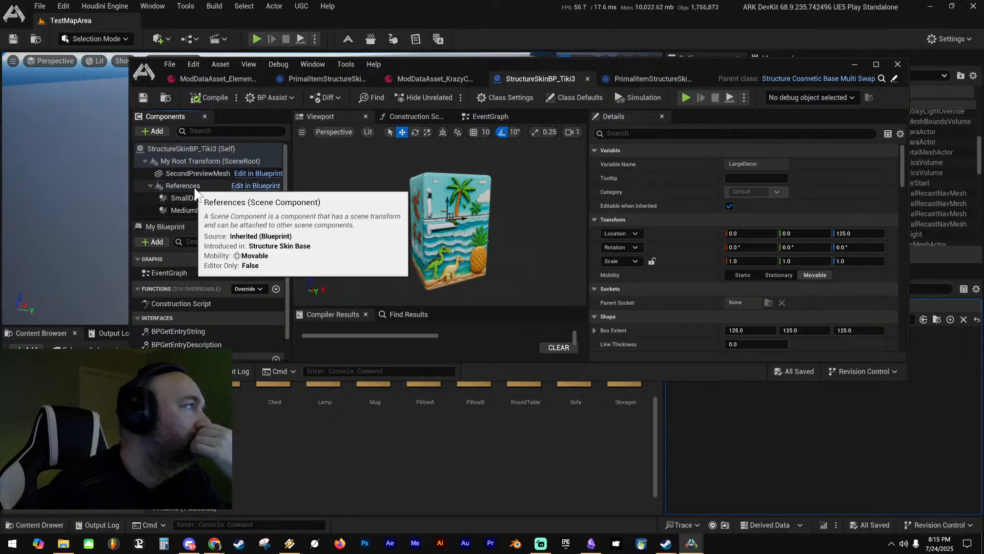
pyautogui.click(195, 184)
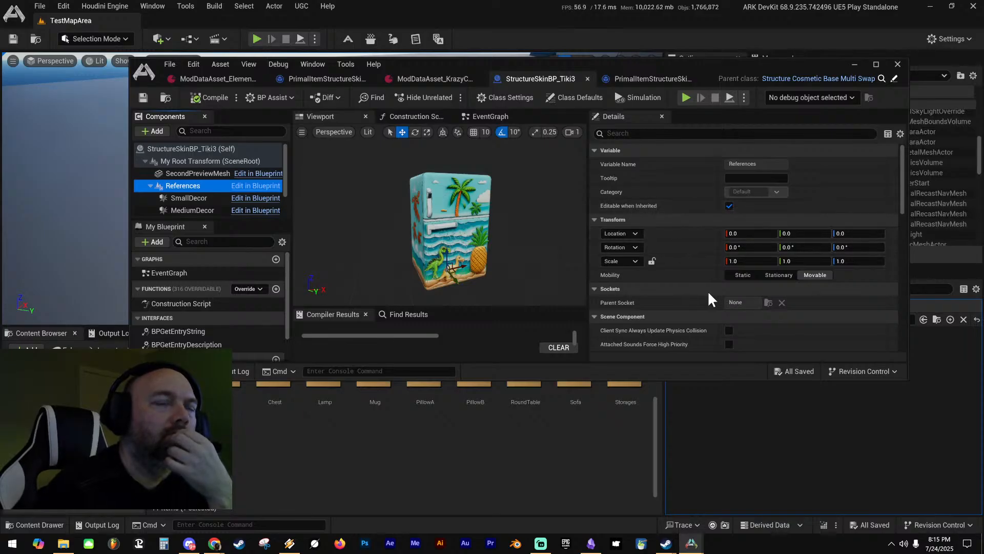
pyautogui.scroll(-2, 696, 288)
pyautogui.scroll(2, 692, 279)
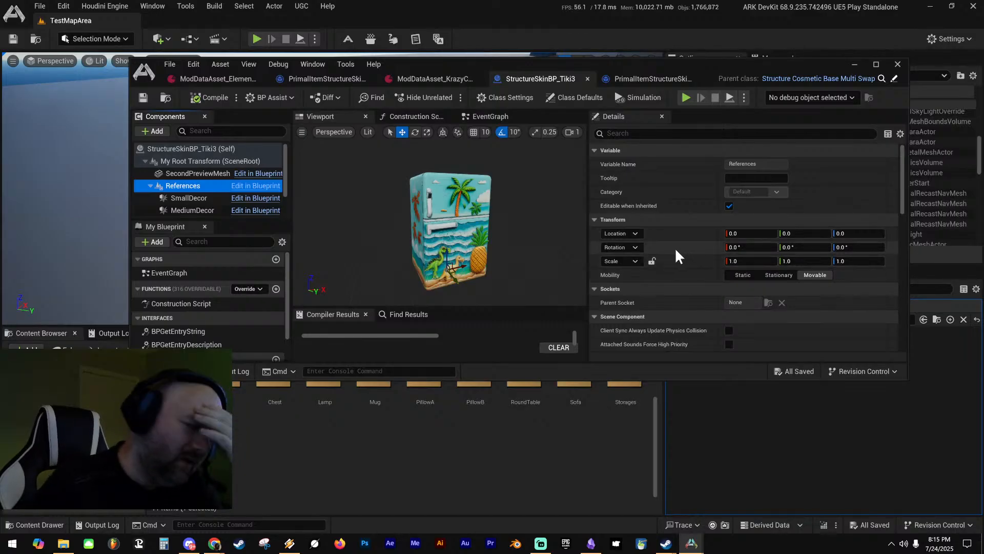
# Empty the Extra Resources array in the ModDataAsset_Element mod data asset and save it
pyautogui.click(417, 76)
pyautogui.click(226, 78)
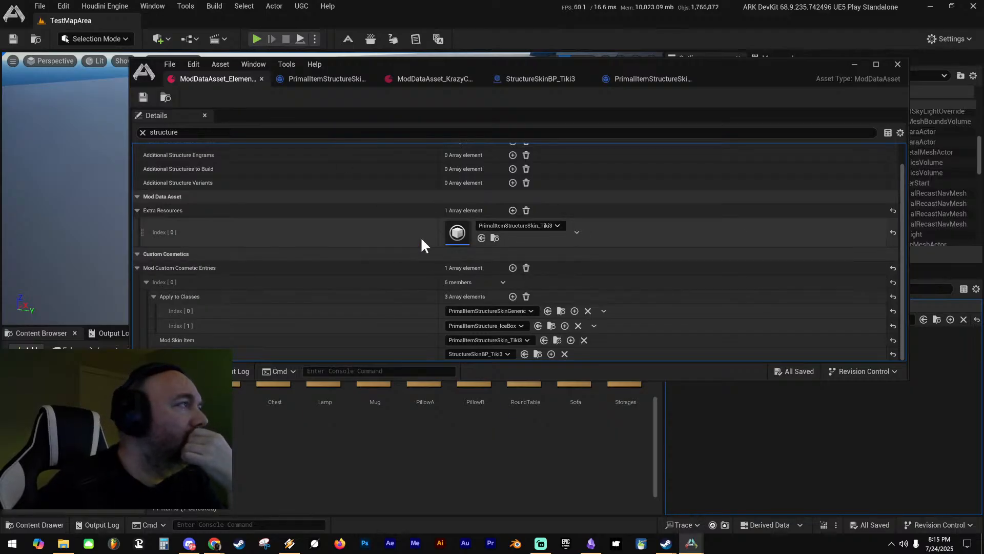
pyautogui.click(525, 210)
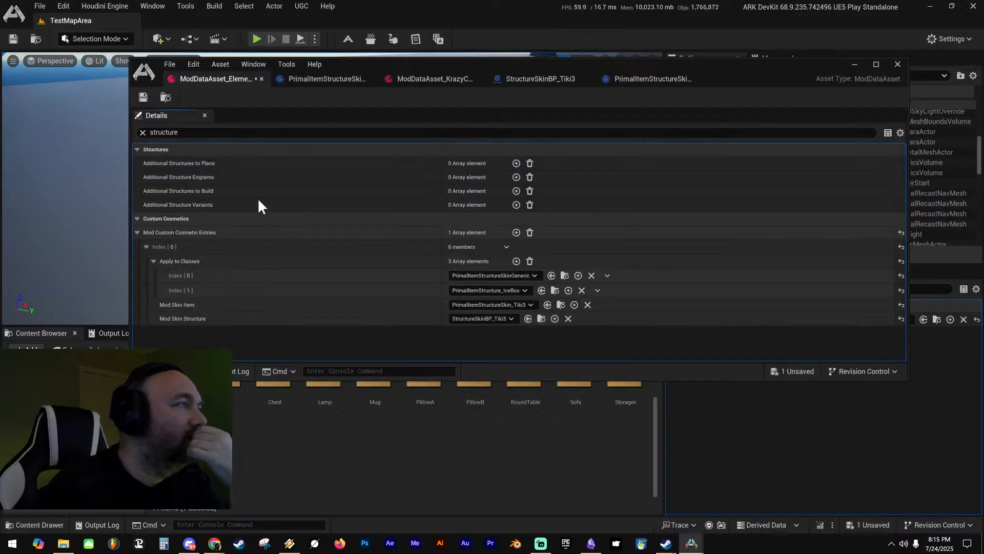
pyautogui.click(144, 98)
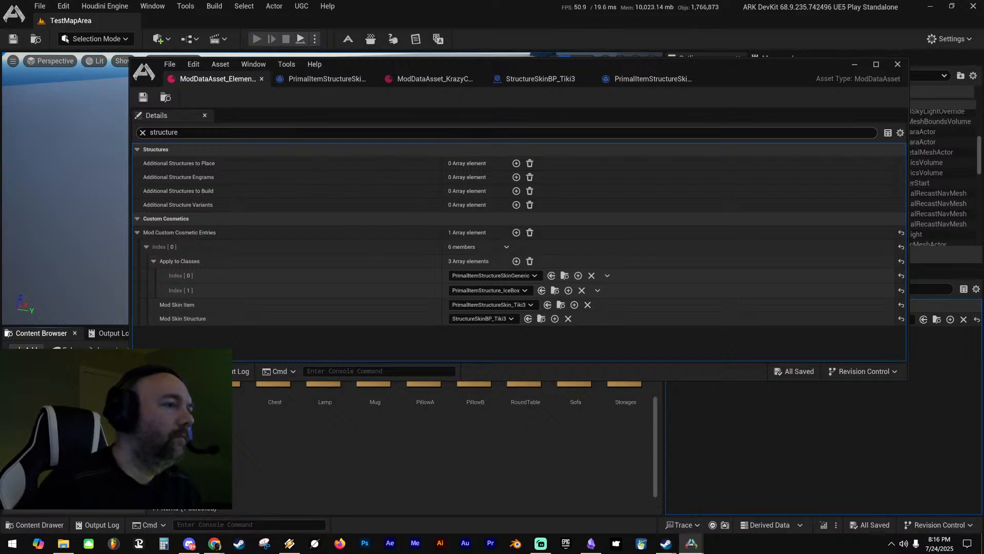
# Playtest TestMapArea and assign the custom Tiki Fridge cosmetic to hotbar slot 3
pyautogui.moveTo(557, 64); pyautogui.dragTo(983, 97)
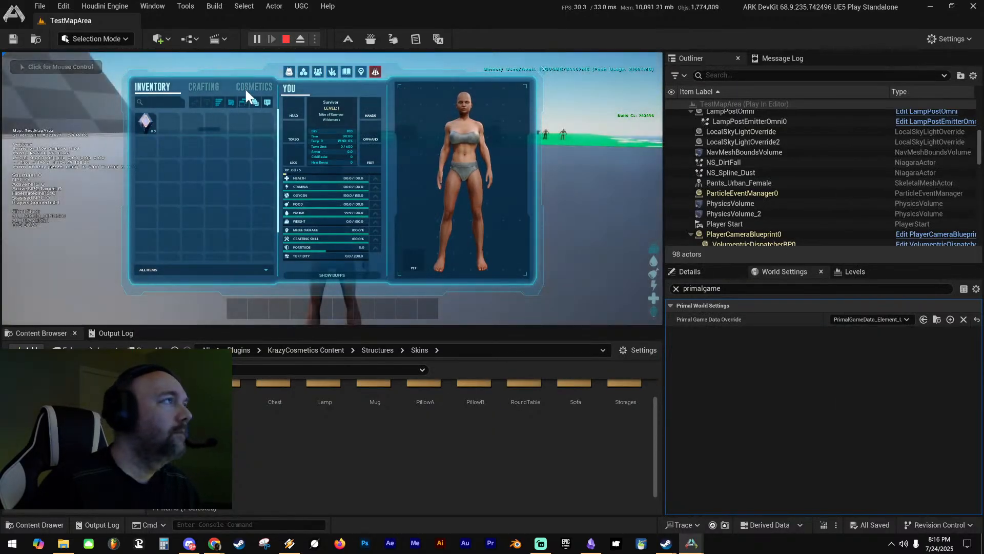
pyautogui.click(245, 87)
pyautogui.moveTo(323, 329); pyautogui.dragTo(281, 309)
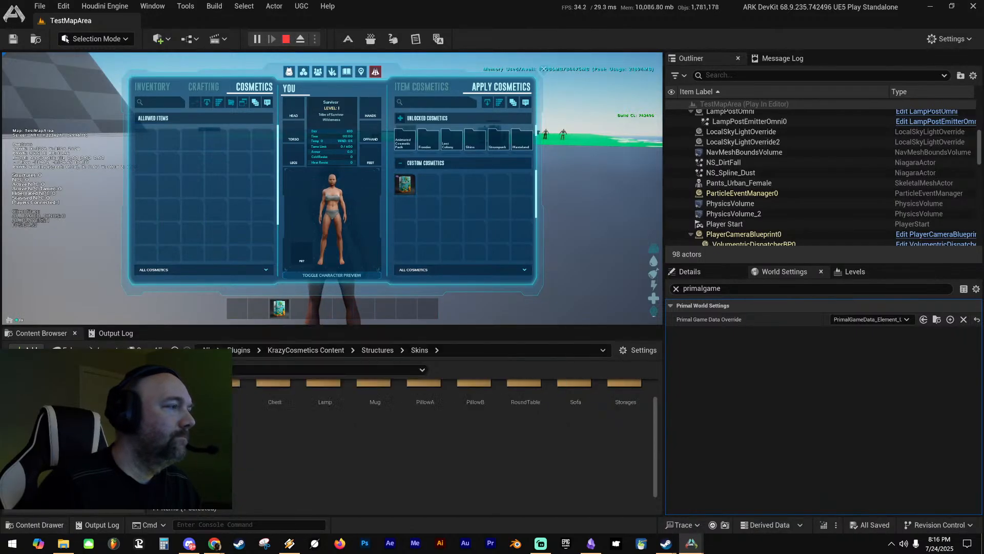
# Search all game content for "icebox" and give the PrimalItemStructure_IceBox item to the in-game character
pyautogui.click(207, 350)
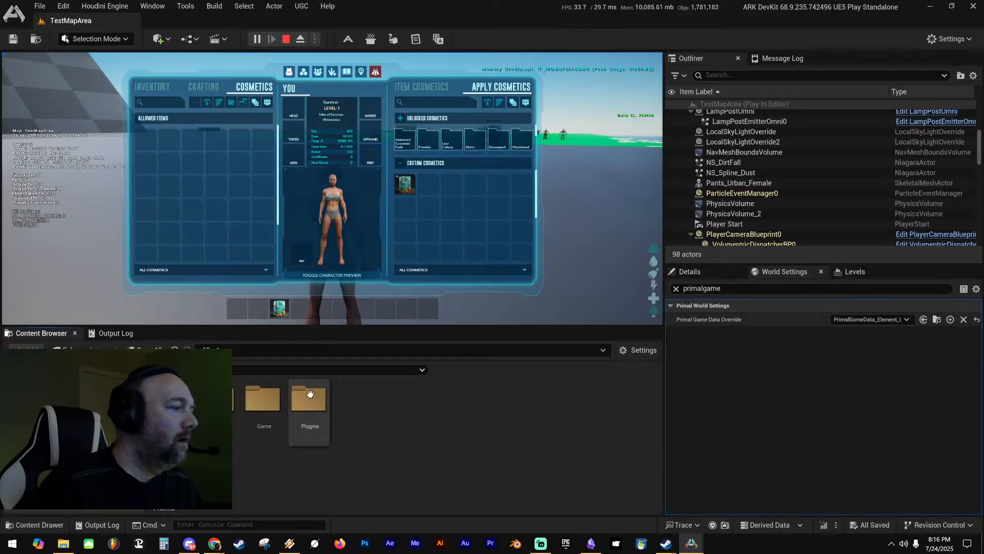
pyautogui.click(283, 396)
pyautogui.doubleClick(283, 396)
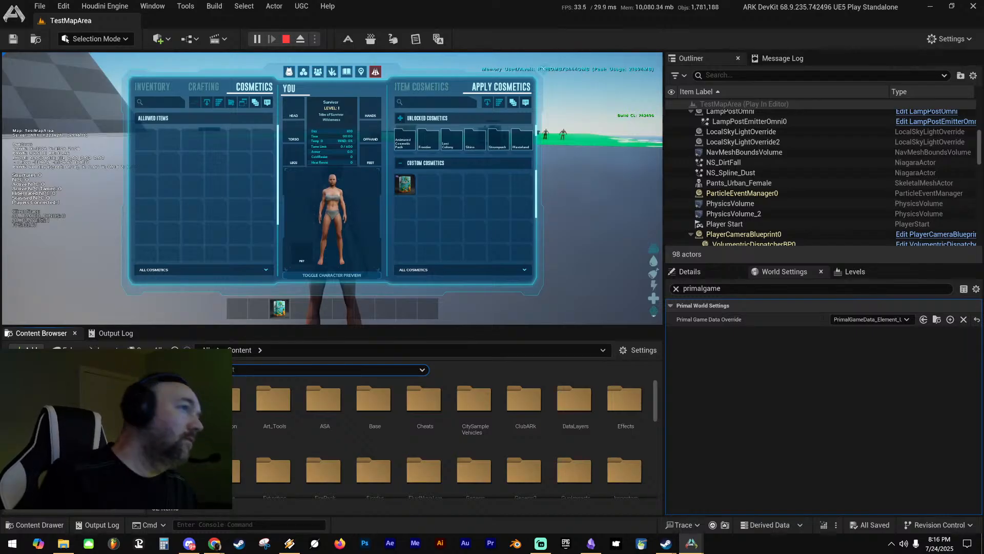
pyautogui.write('icebox')
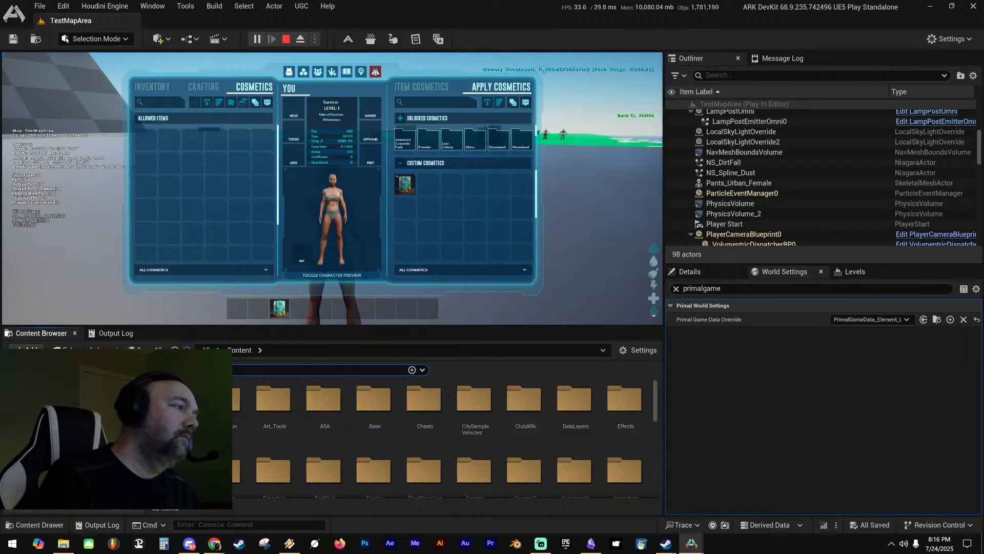
pyautogui.rightClick(408, 410)
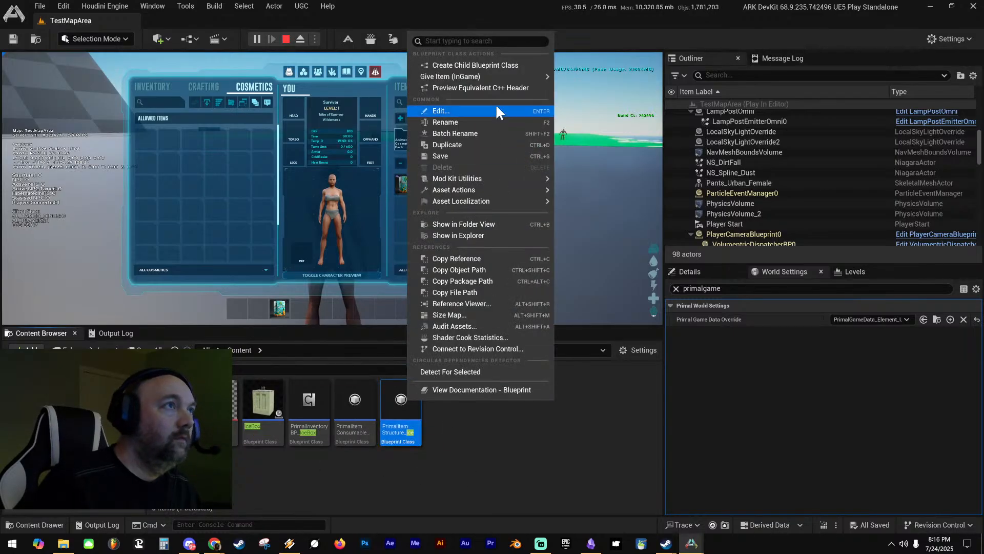
pyautogui.moveTo(539, 78)
pyautogui.click(574, 81)
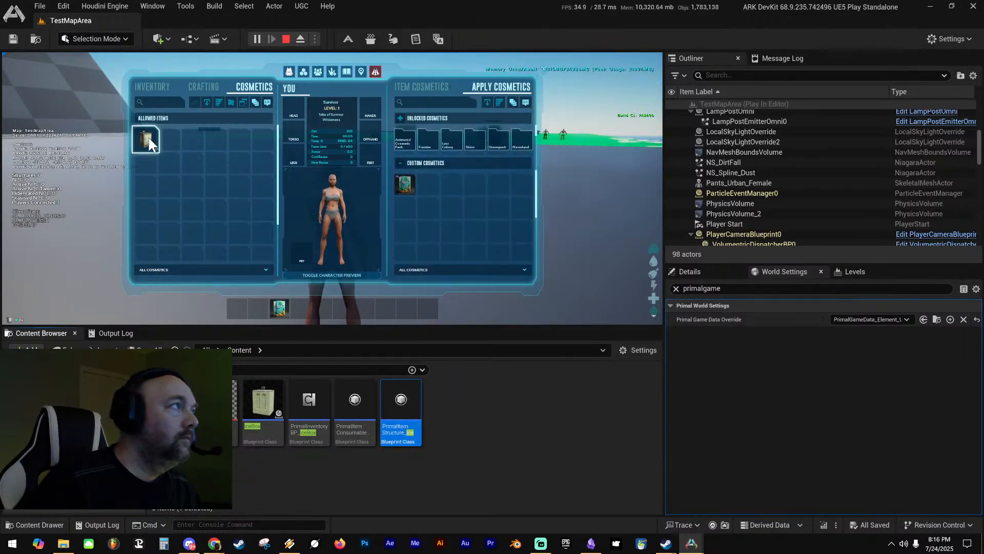
# Assign the refrigerator to hotbar slot 4 and place it on open ground in front of the character
pyautogui.moveTo(151, 144); pyautogui.dragTo(299, 303)
pyautogui.press('i')
pyautogui.press('4')
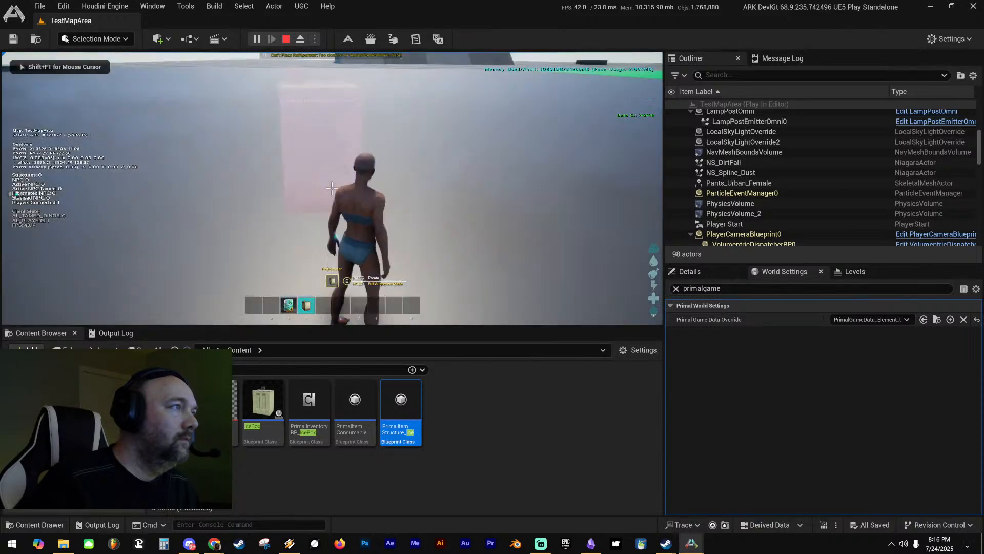
pyautogui.press('w')
pyautogui.press('e')
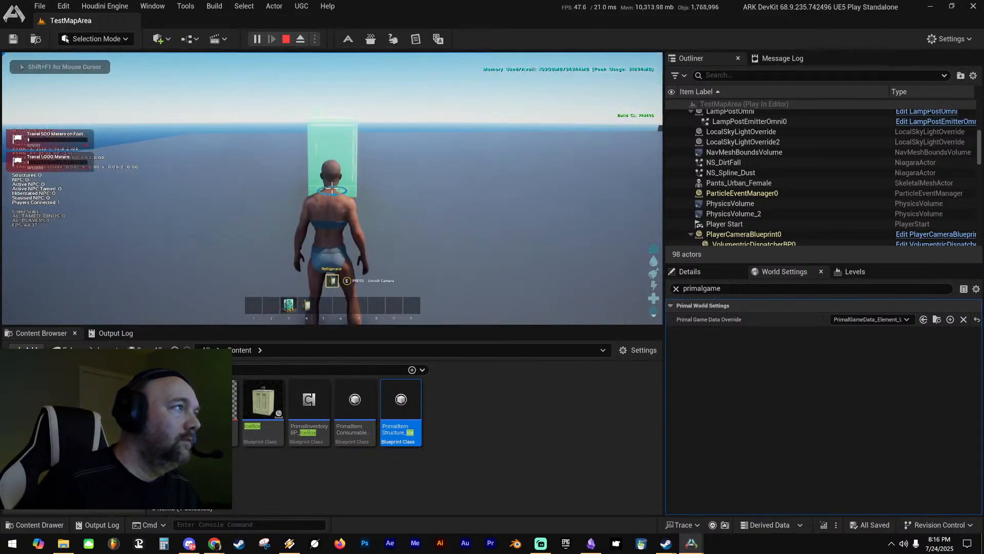
pyautogui.click(332, 188)
# Try to apply the Tiki Fridge skin to the placed refrigerator, and end the playtest
pyautogui.press('3')
pyautogui.press('s')
pyautogui.press('a')
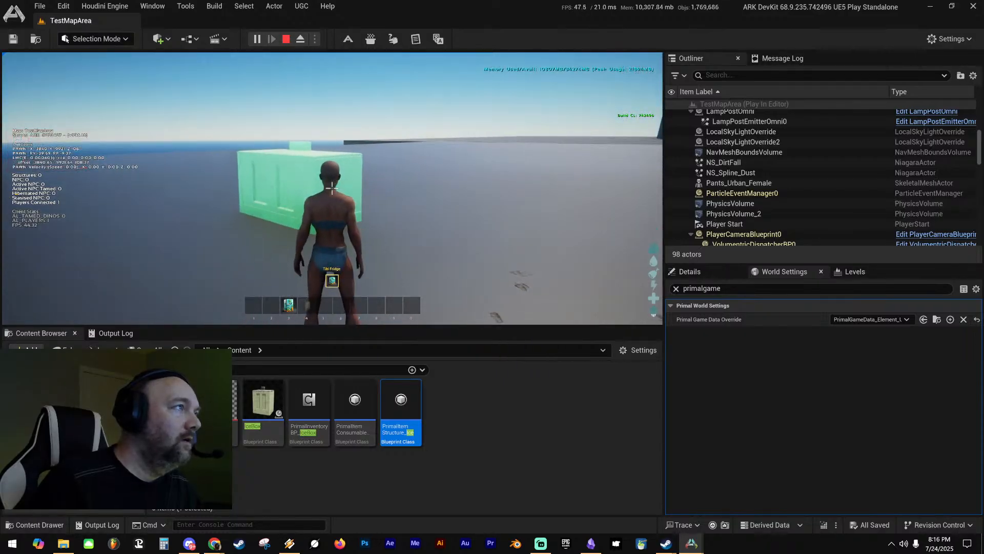
pyautogui.click(332, 188)
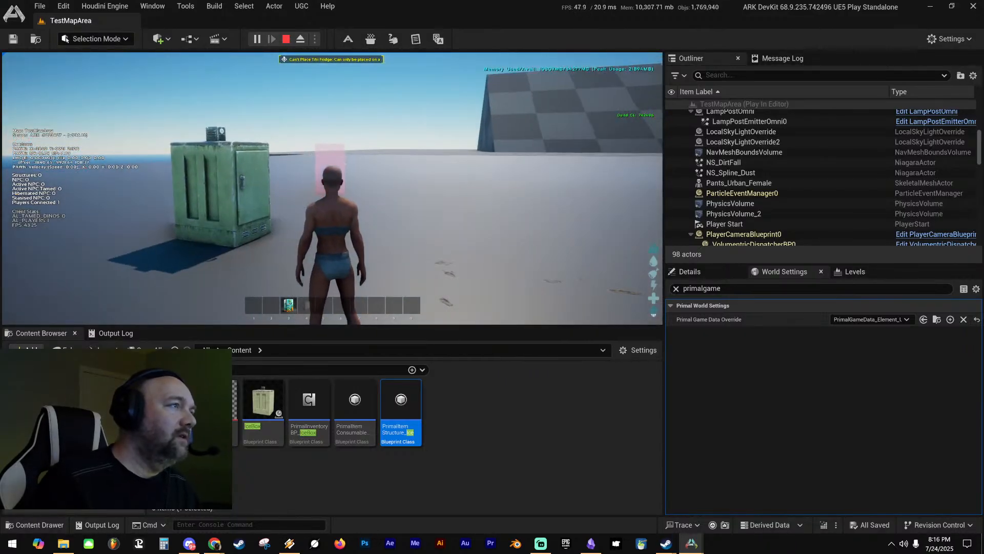
pyautogui.press('Escape')
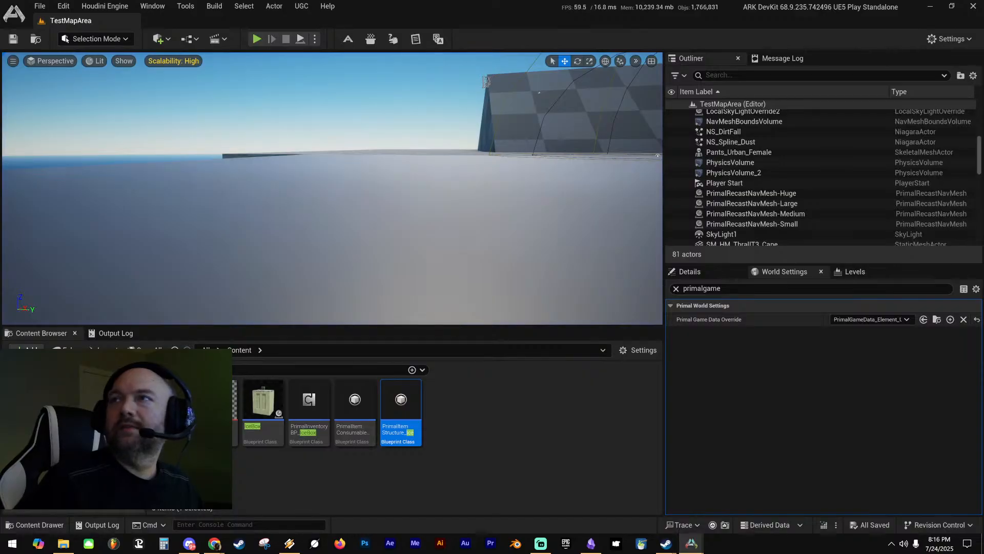
# Clear the property filter in the mod data asset and examine its Eggs and Mod Data Asset sections
pyautogui.moveTo(983, 60); pyautogui.dragTo(397, 64)
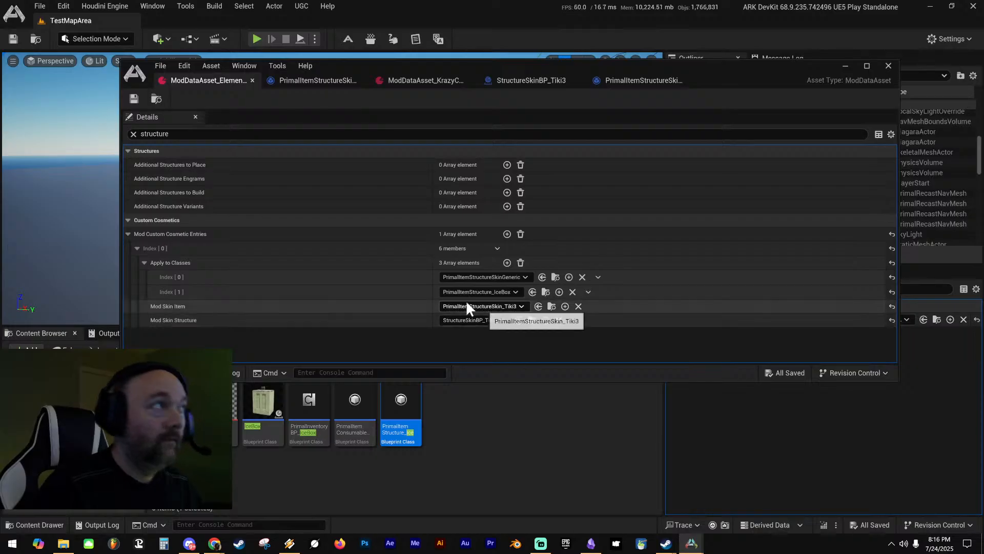
pyautogui.click(133, 134)
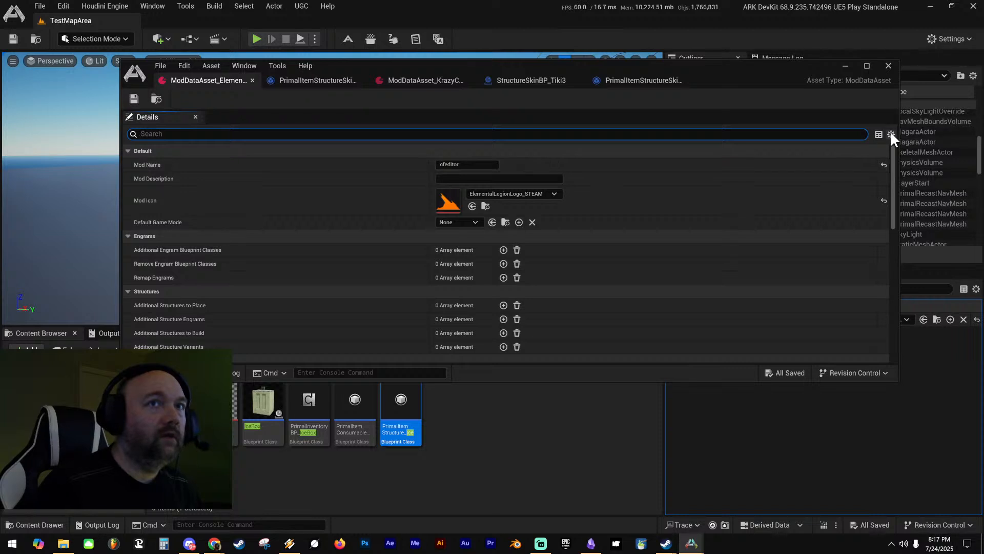
pyautogui.click(133, 99)
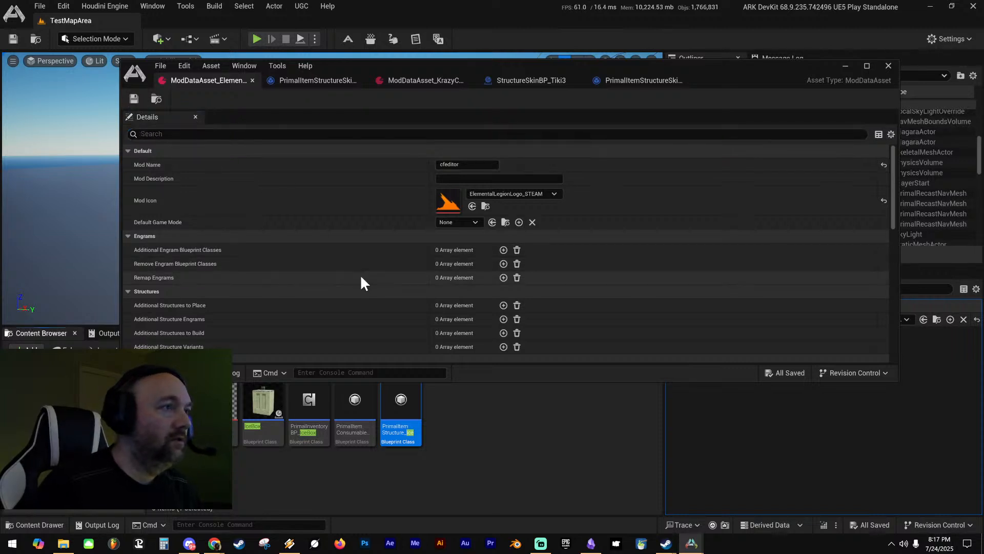
pyautogui.scroll(-8, 362, 277)
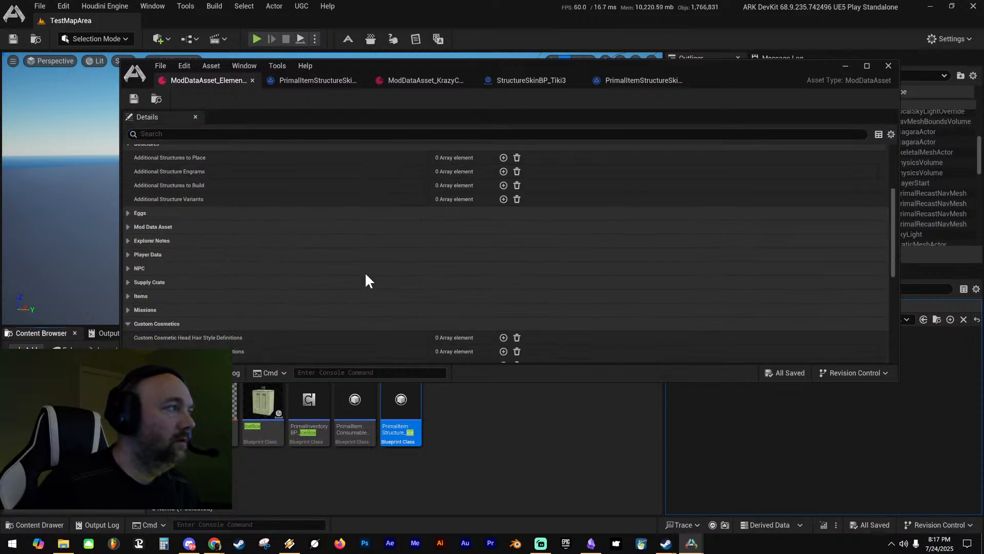
pyautogui.click(127, 197)
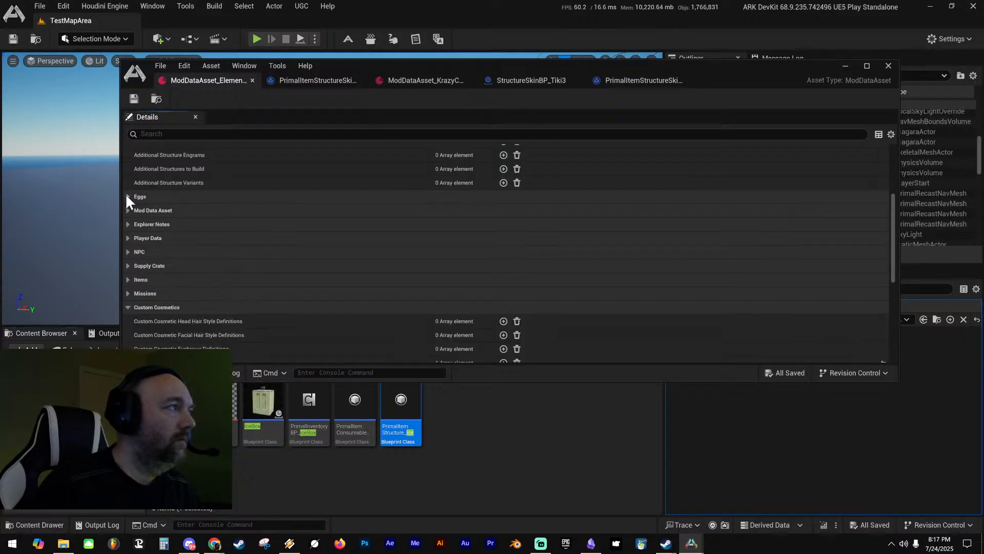
pyautogui.click(126, 196)
pyautogui.click(128, 210)
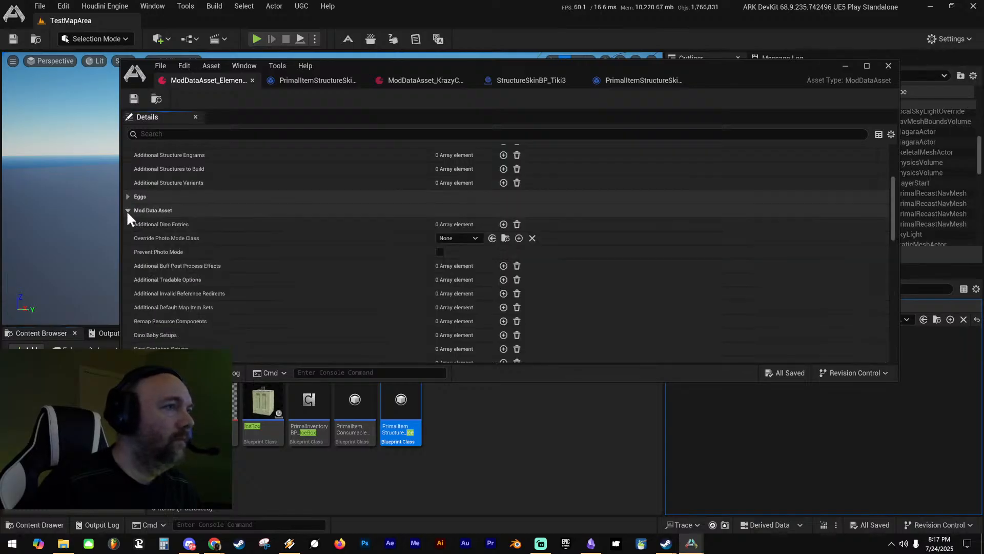
pyautogui.scroll(-10, 228, 253)
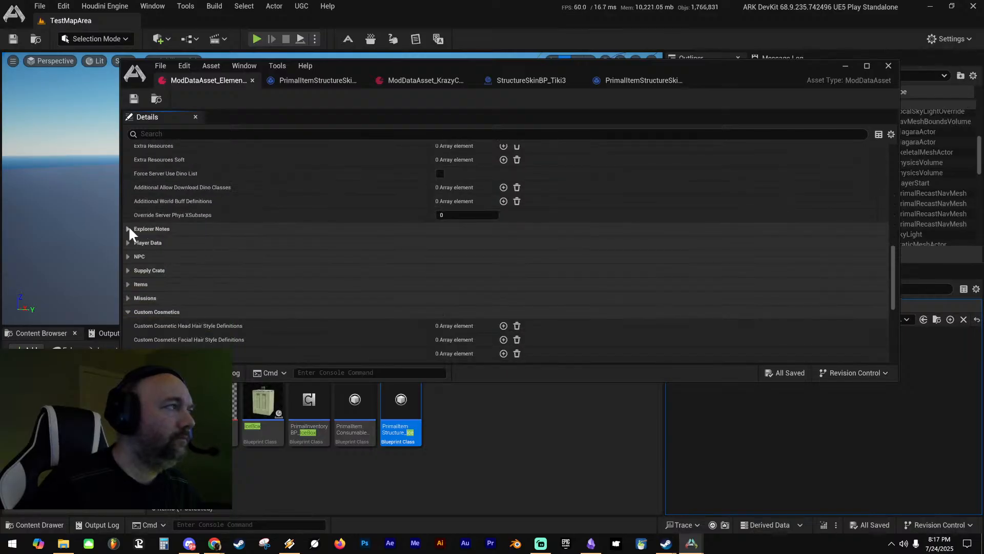
# Examine the Explorer Notes, Player Data, Supply Crate and Items sections of the mod data asset
pyautogui.click(128, 226)
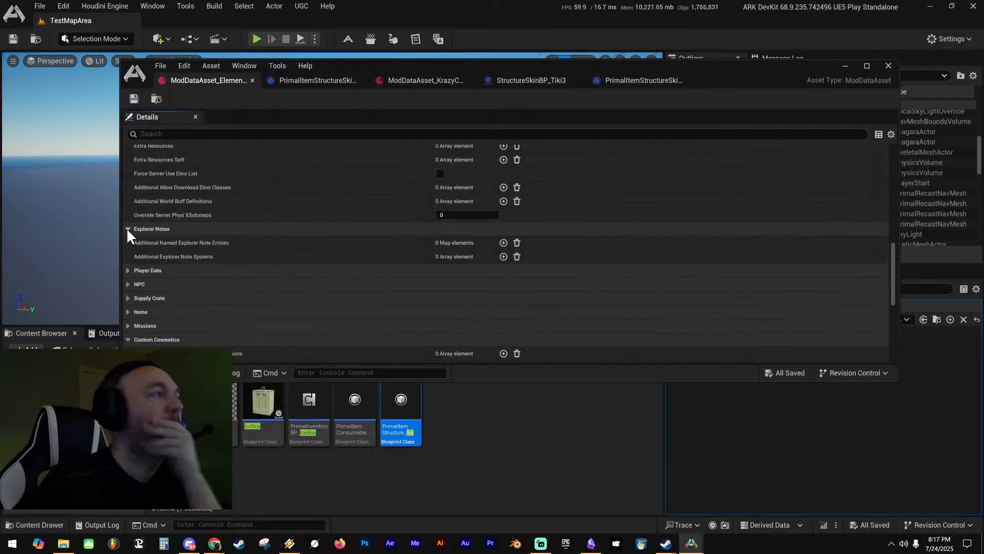
pyautogui.click(128, 226)
pyautogui.click(127, 241)
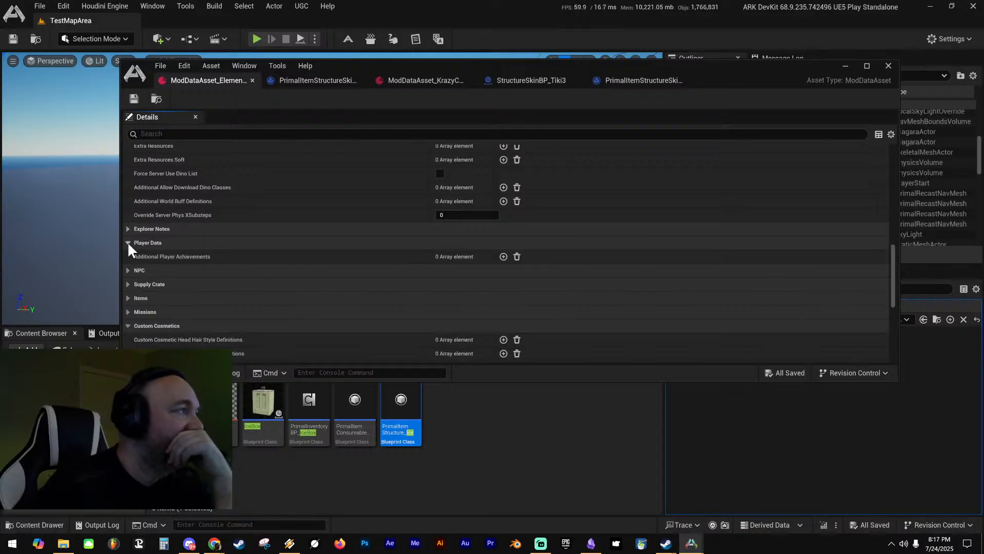
pyautogui.click(127, 242)
pyautogui.click(127, 256)
pyautogui.click(127, 257)
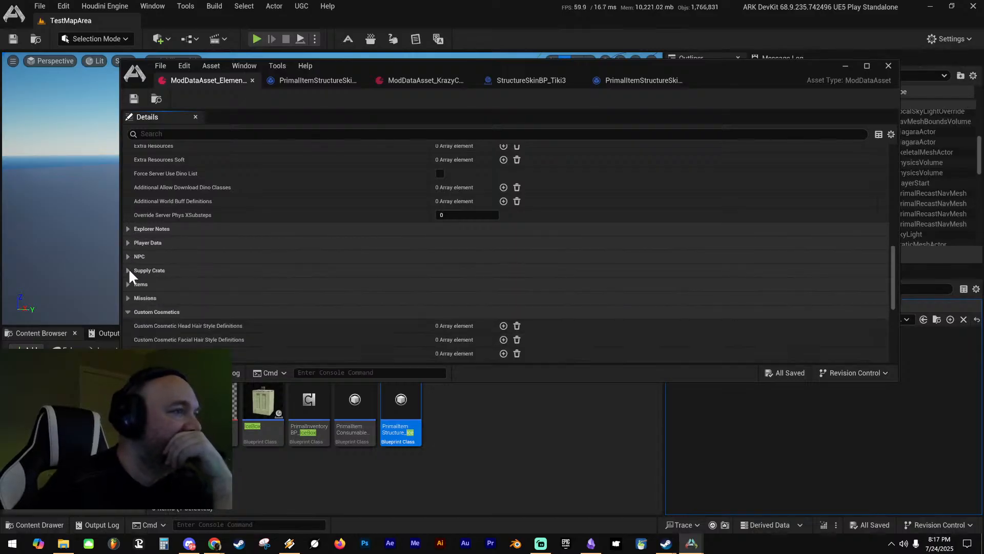
pyautogui.click(128, 270)
pyautogui.click(127, 269)
pyautogui.click(128, 285)
pyautogui.click(128, 282)
# Delete the IceBox entry at index 2 from the Tiki Fridge cosmetic's Apply to Classes array
pyautogui.scroll(-4, 159, 302)
pyautogui.scroll(-2, 333, 239)
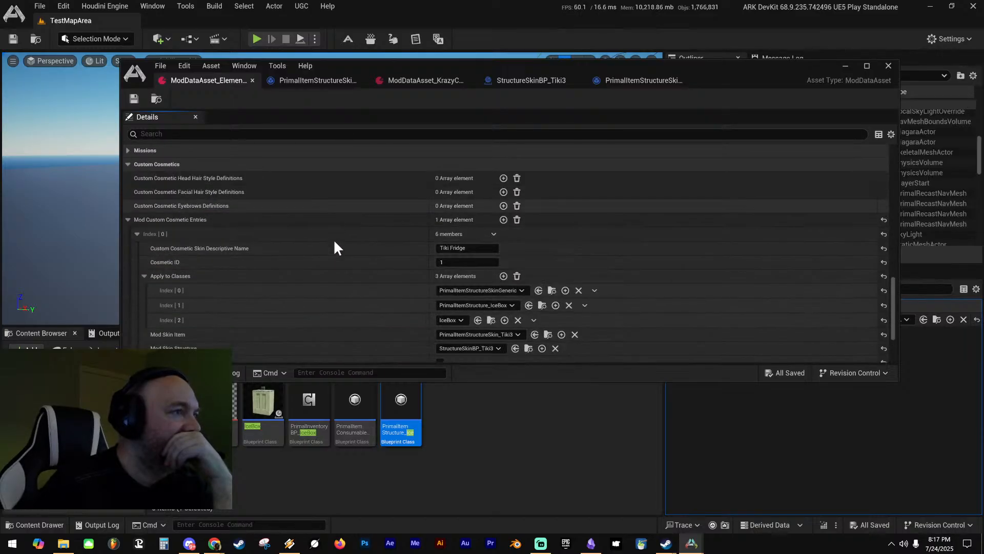
pyautogui.scroll(-2, 334, 239)
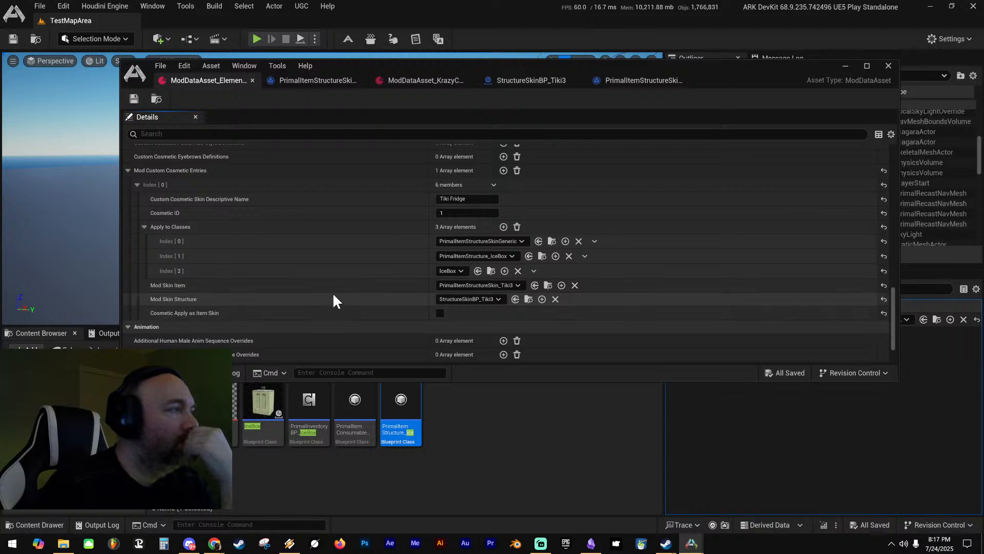
pyautogui.moveTo(197, 316)
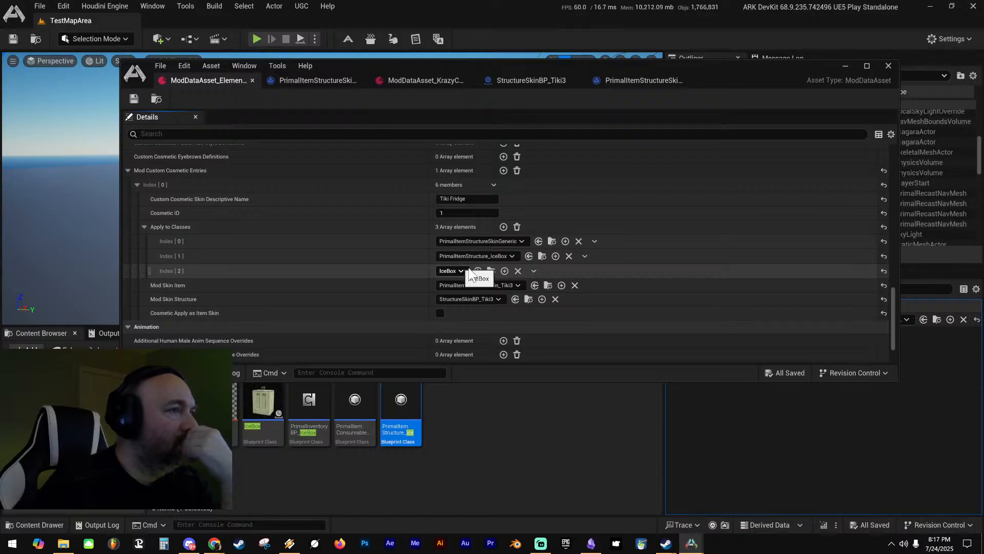
pyautogui.click(534, 271)
pyautogui.click(544, 299)
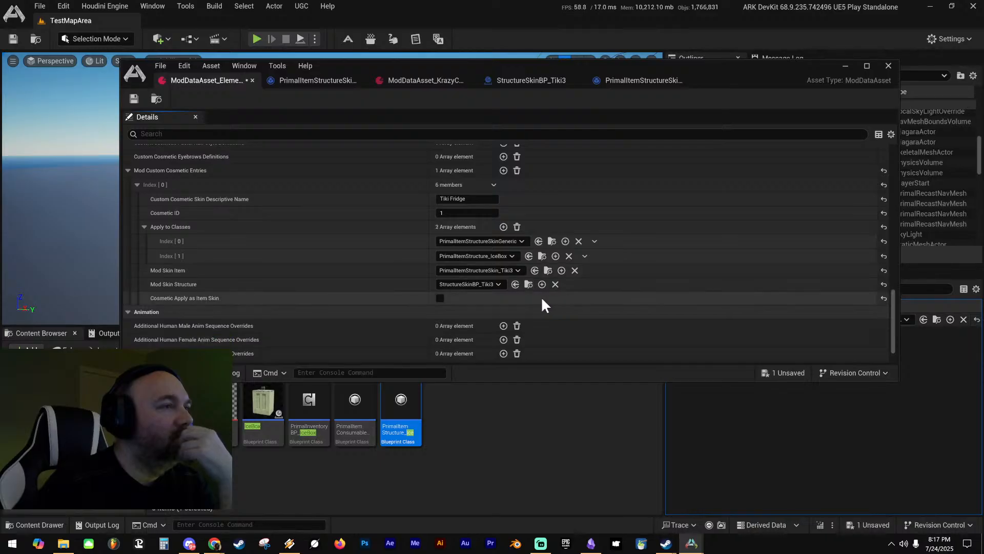
pyautogui.moveTo(372, 66); pyautogui.dragTo(983, 149)
# Reset the Primal Game Data Override by clearing it, running a brief playtest, and reassigning the Element Urban PrimalGameData blueprint, saving the map after each change
pyautogui.click(937, 318)
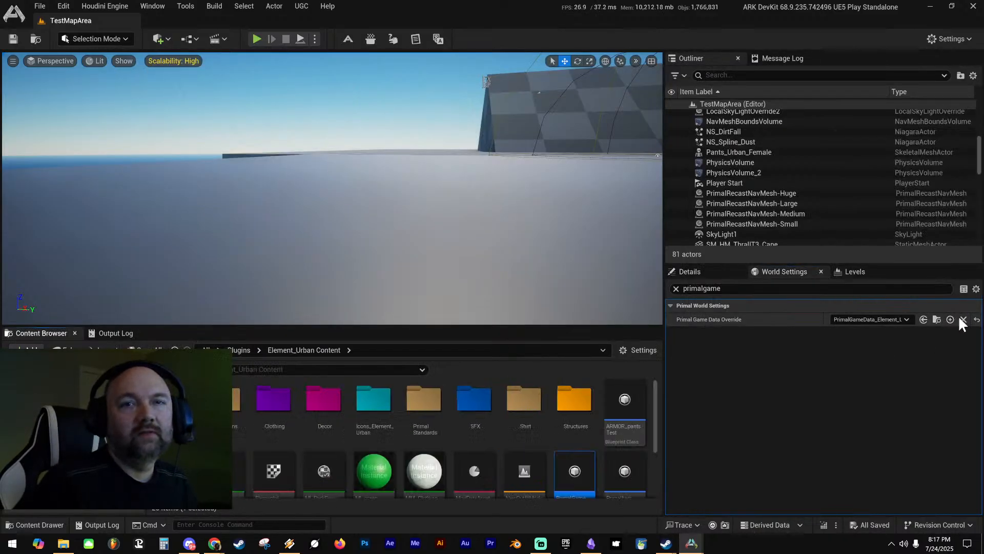
pyautogui.click(964, 318)
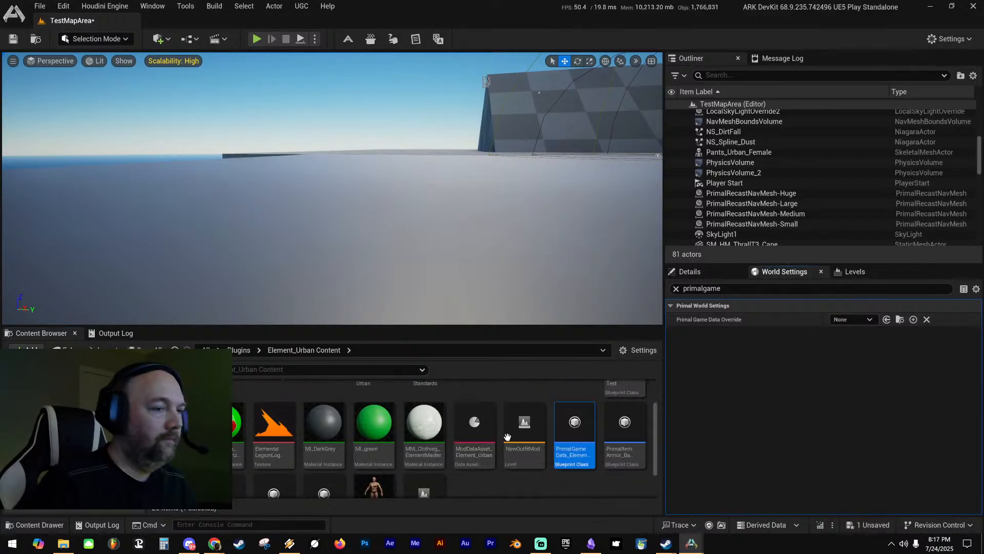
pyautogui.click(14, 39)
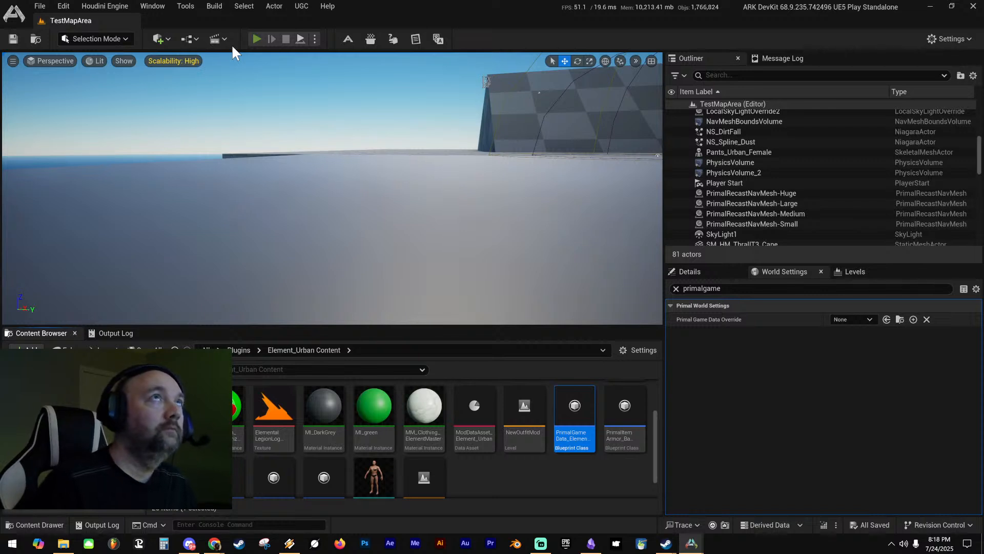
pyautogui.click(257, 39)
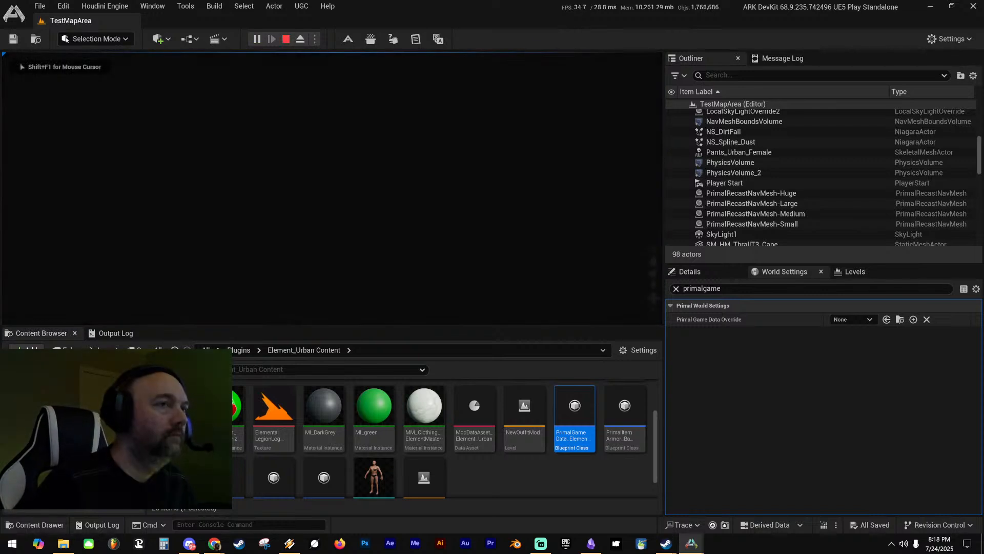
pyautogui.press('Escape')
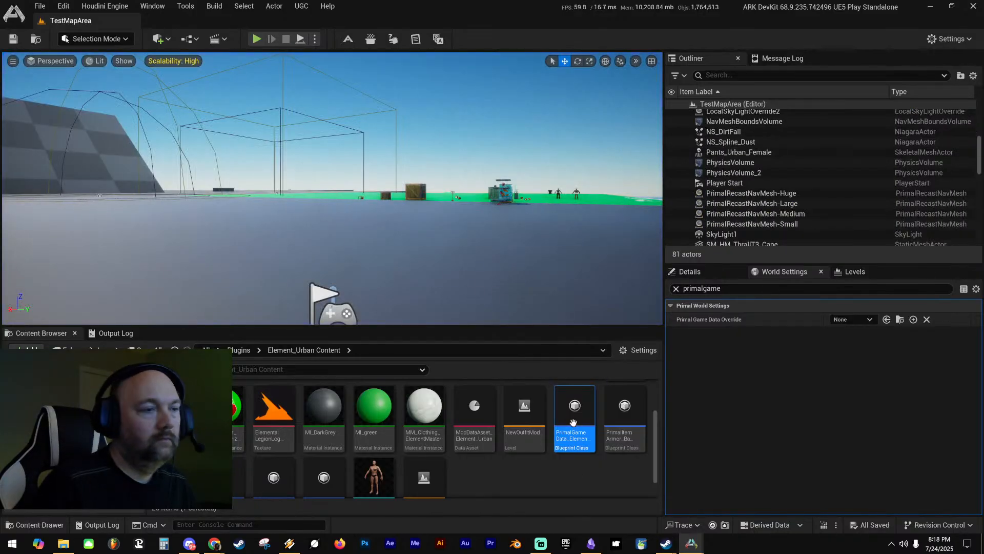
pyautogui.moveTo(575, 410); pyautogui.dragTo(860, 317)
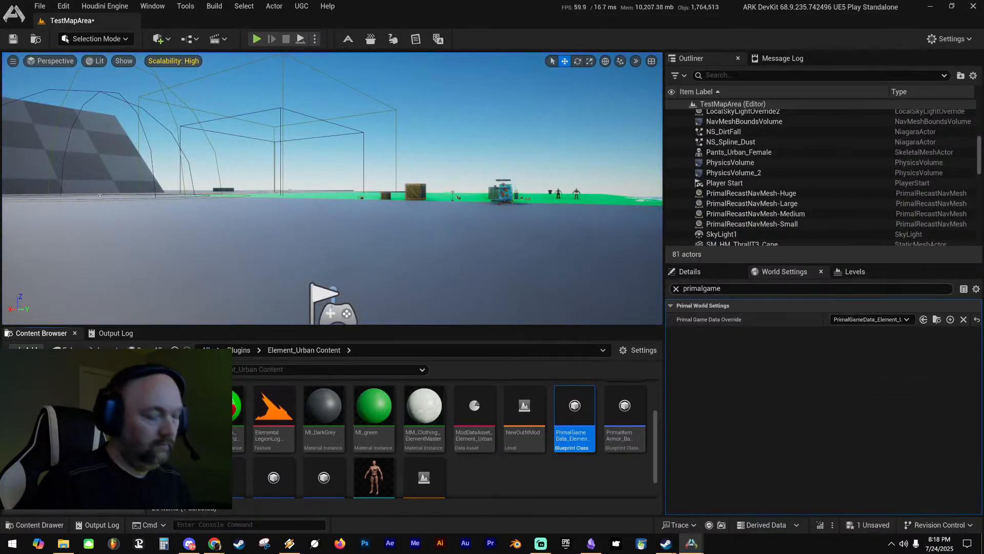
pyautogui.hotkey('ctrl', 's')
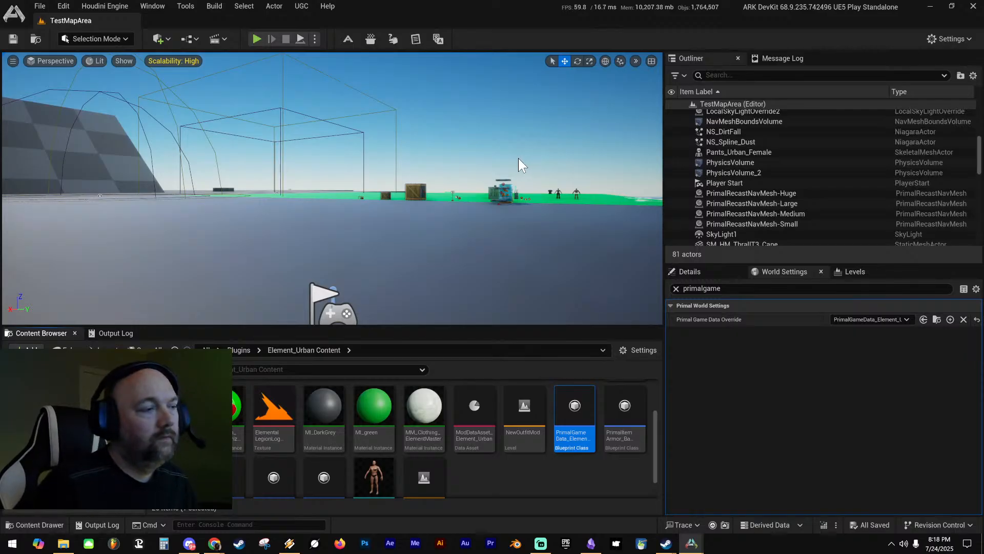
# Playtest TestMapArea and open the character's cosmetics inventory
pyautogui.hotkey('alt', 'p')
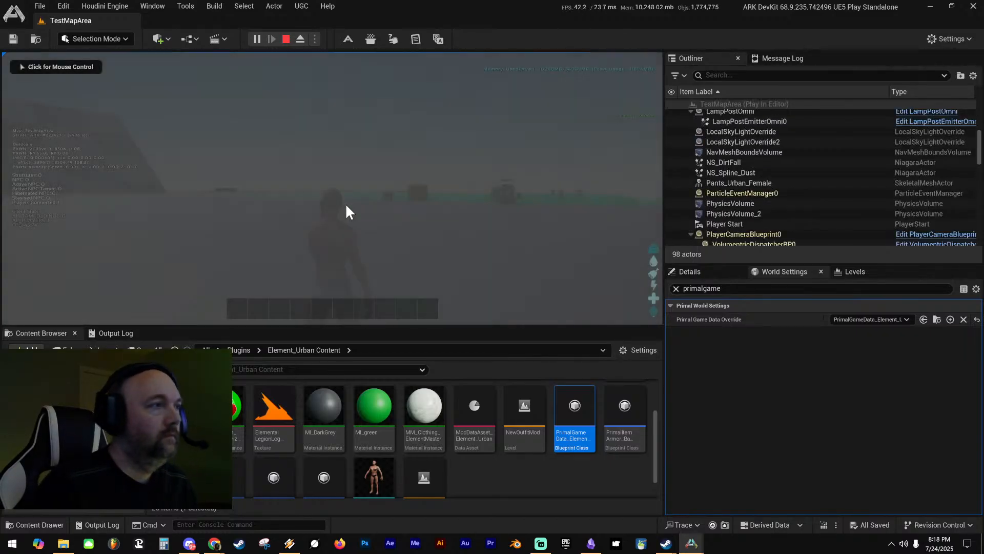
pyautogui.press('i')
pyautogui.click(254, 85)
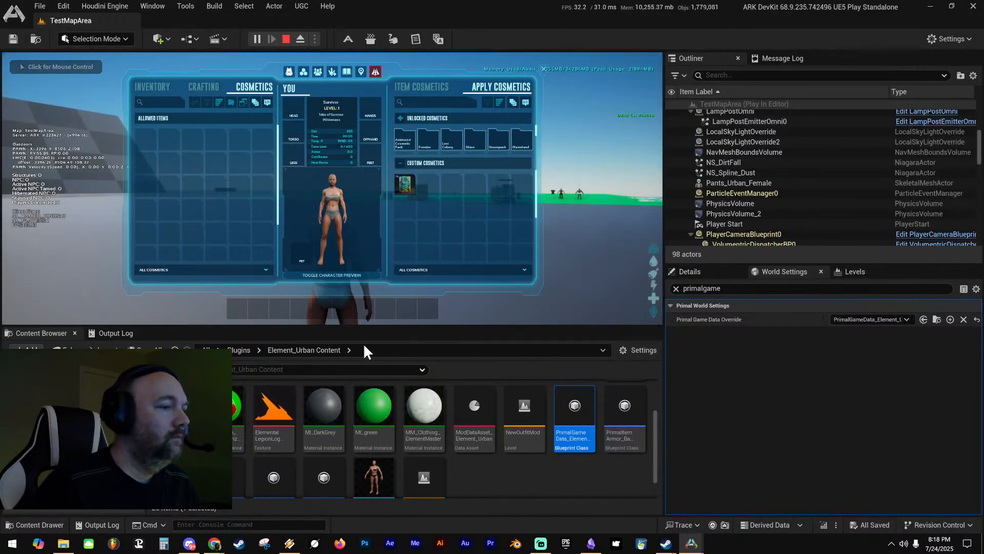
# Find "icebox" in the full game content and give the PrimalItemStructure_IceBox item to the character
pyautogui.click(175, 350)
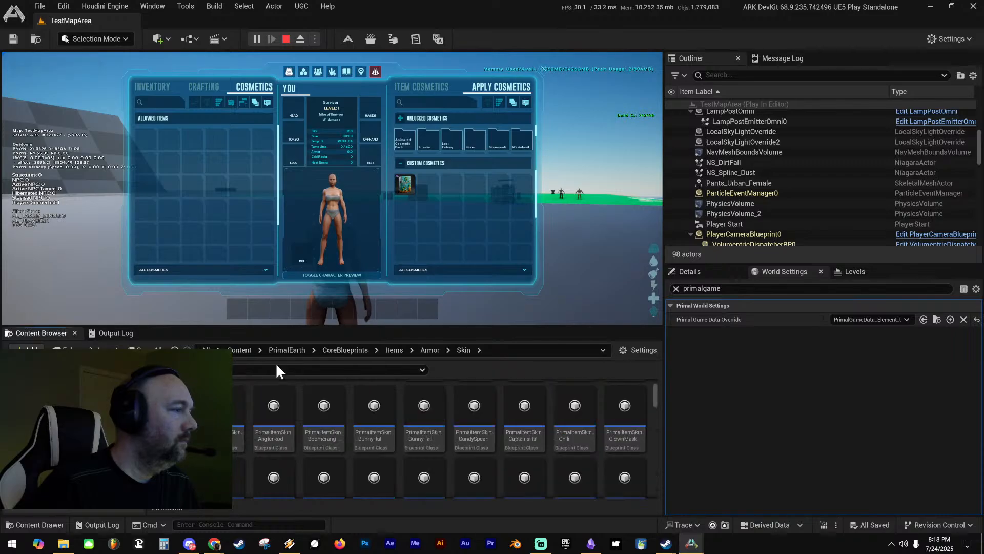
pyautogui.click(392, 349)
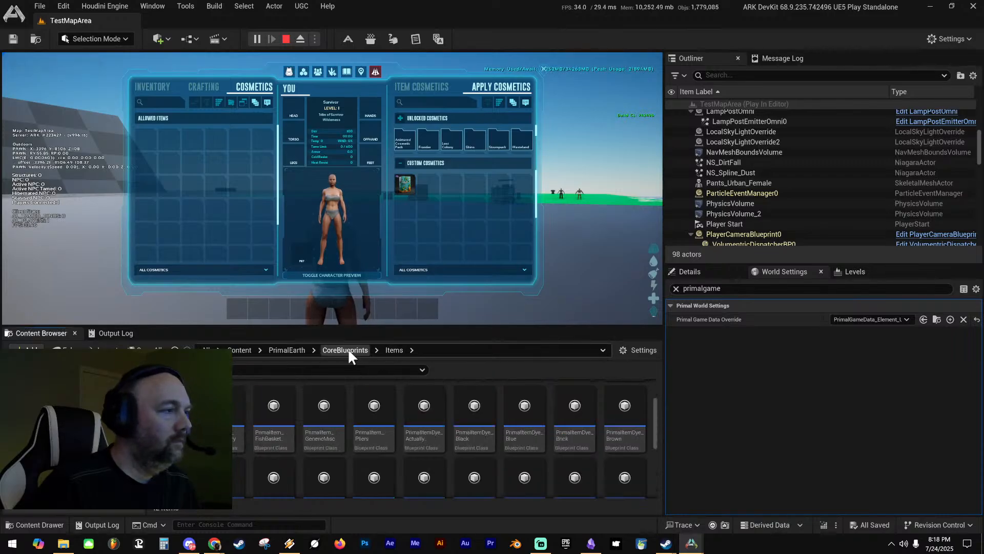
pyautogui.click(240, 349)
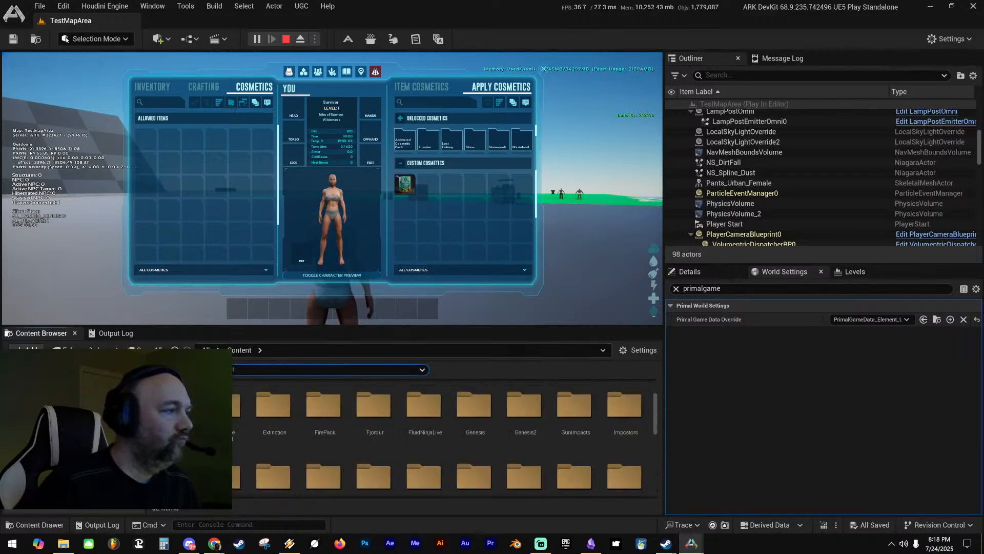
pyautogui.write('icebox')
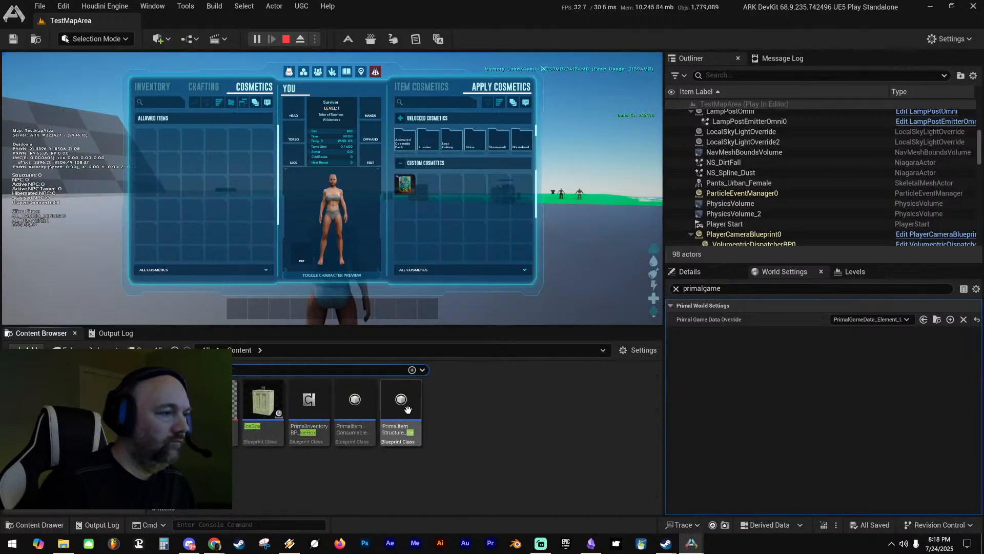
pyautogui.rightClick(409, 408)
pyautogui.moveTo(527, 85)
pyautogui.click(568, 85)
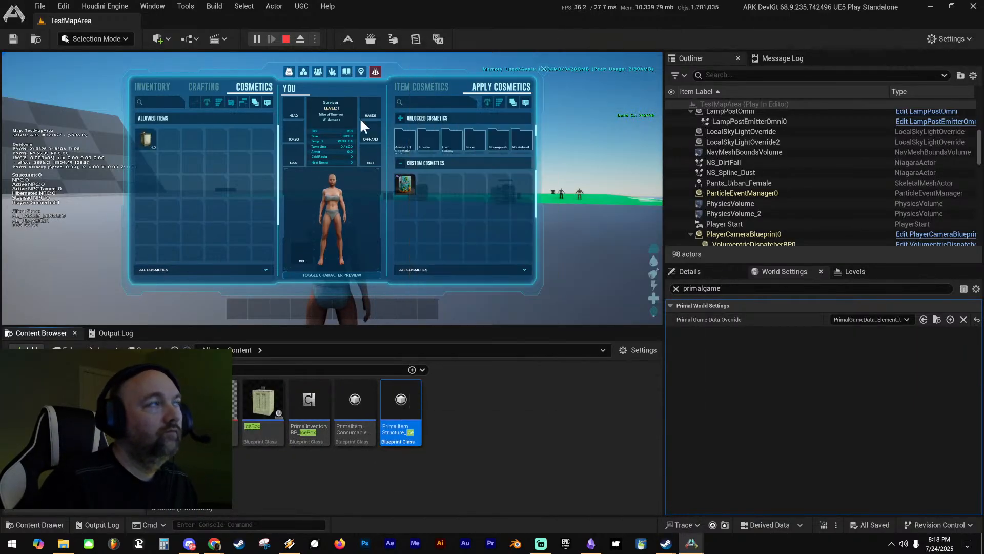
# Assign the refrigerator to hotbar slot 3 and the Tiki Fridge cosmetic to slot 4, and place the refrigerator on open ground
pyautogui.moveTo(144, 137); pyautogui.dragTo(278, 303)
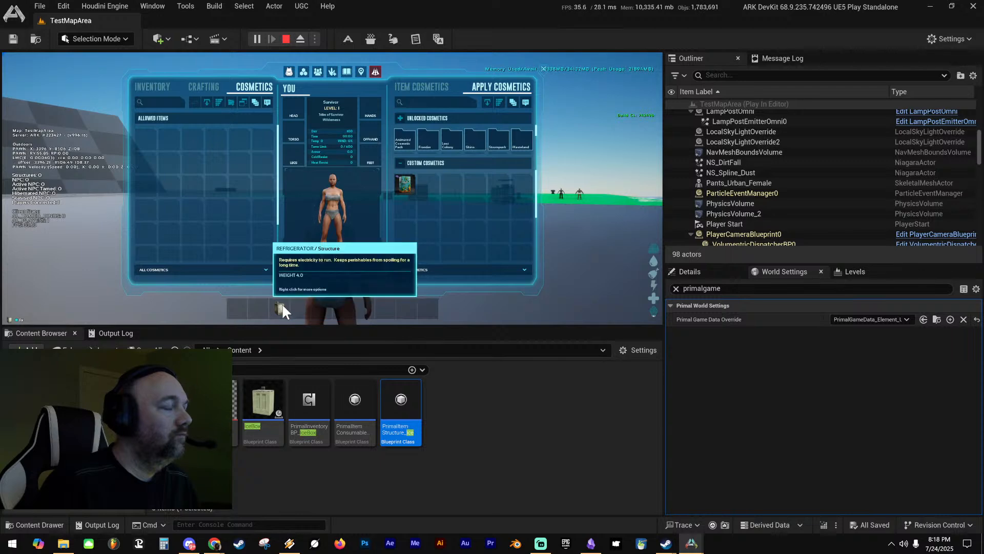
pyautogui.moveTo(406, 182); pyautogui.dragTo(312, 301)
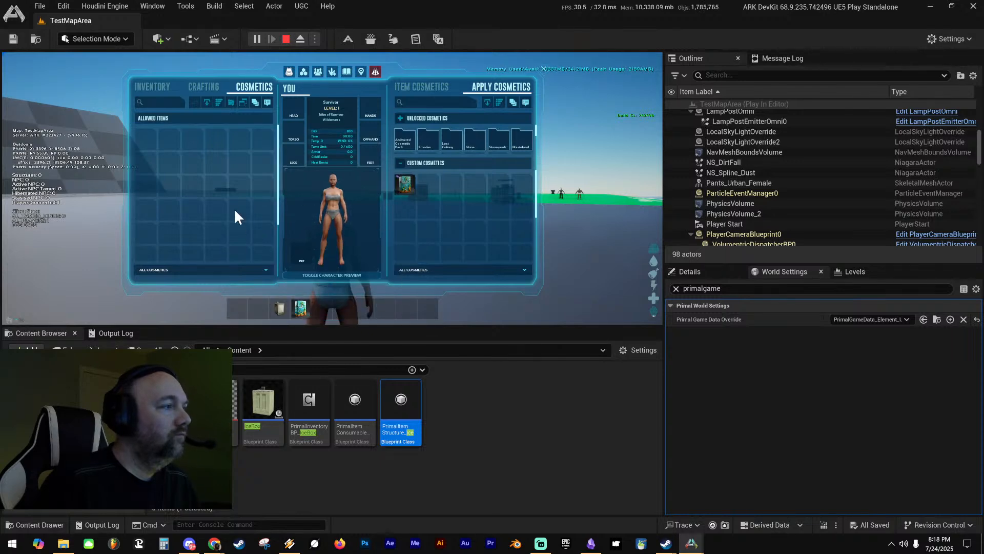
pyautogui.press('i')
pyautogui.press('3')
pyautogui.press('w')
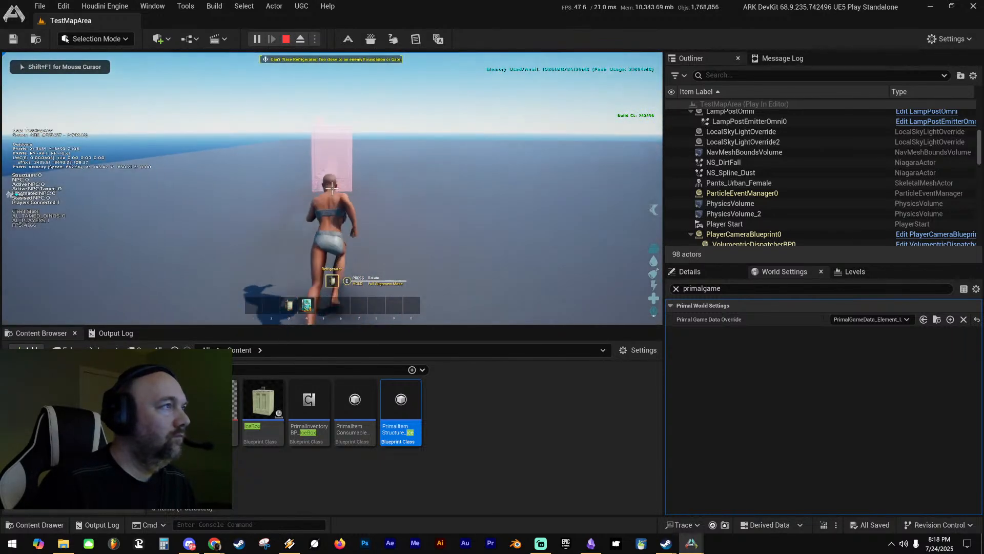
pyautogui.click(332, 188)
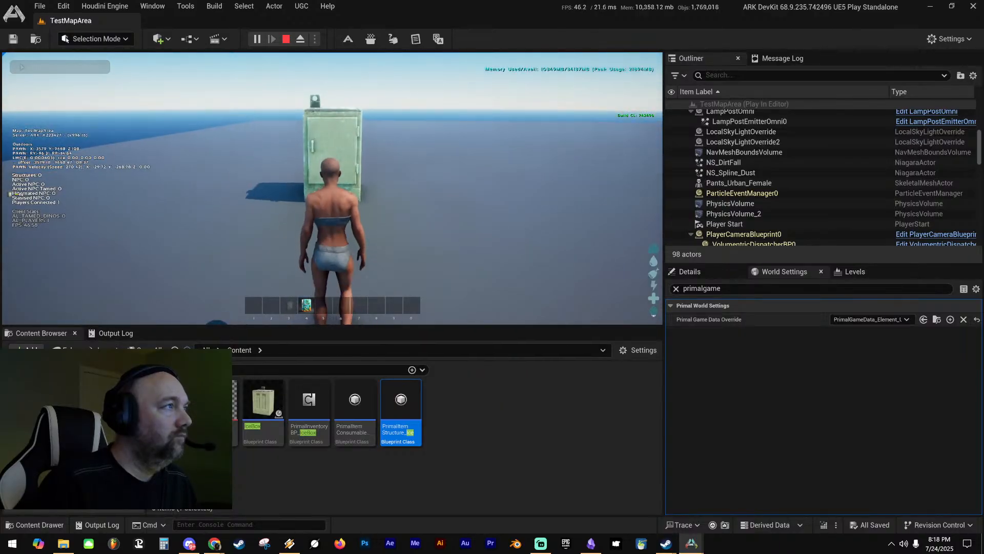
# Try to apply the Tiki Fridge cosmetic to the placed refrigerator from several angles, and end the playtest
pyautogui.press('4')
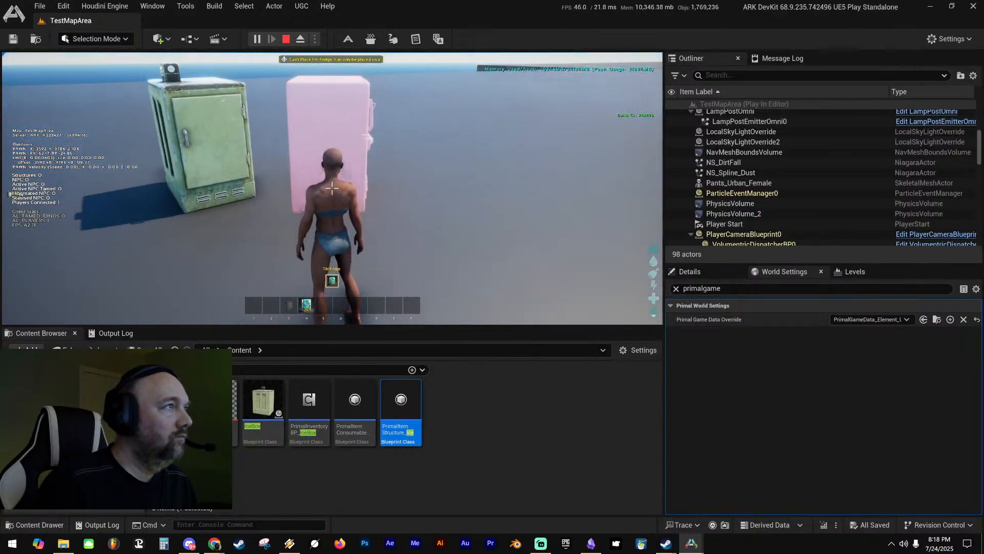
pyautogui.press('w')
pyautogui.press('a')
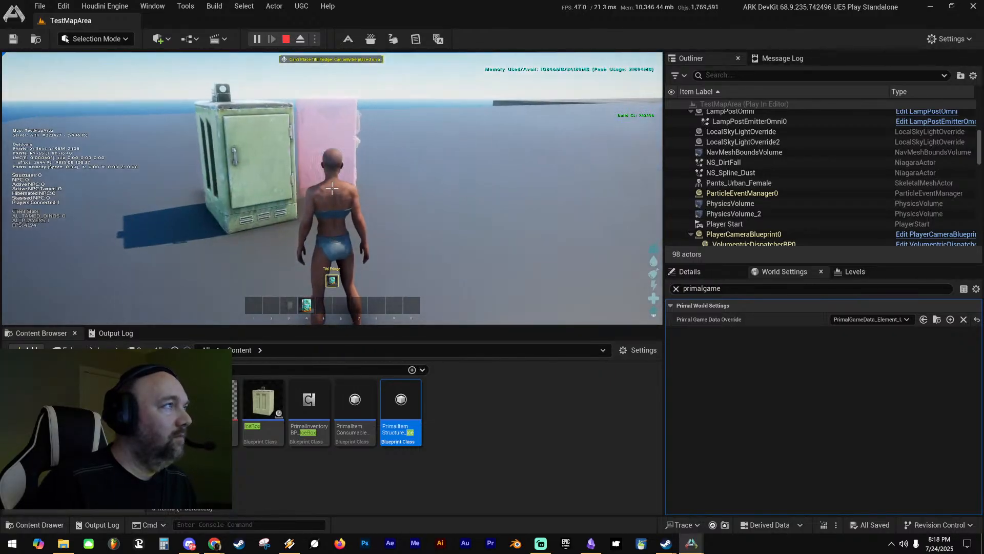
pyautogui.press('a')
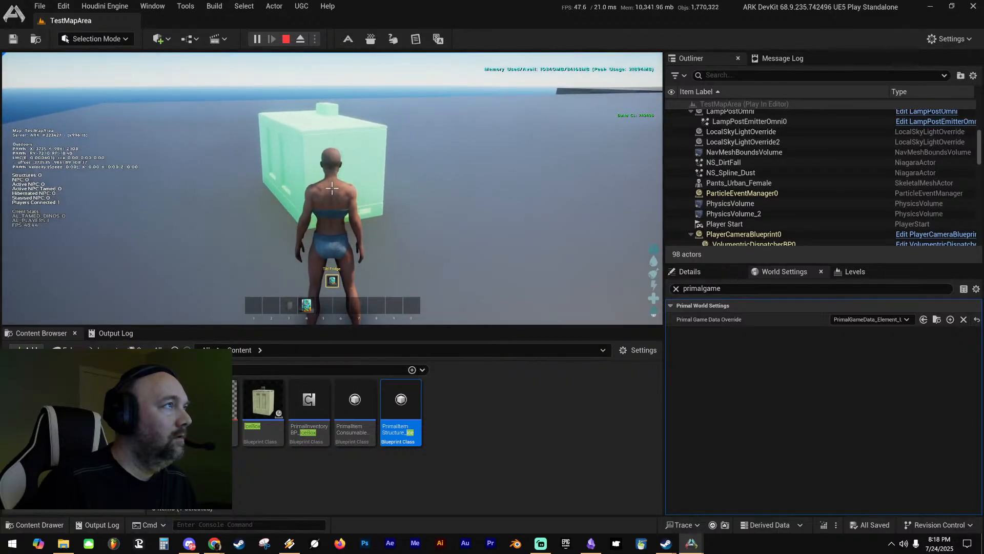
pyautogui.press('d')
pyautogui.click(332, 188)
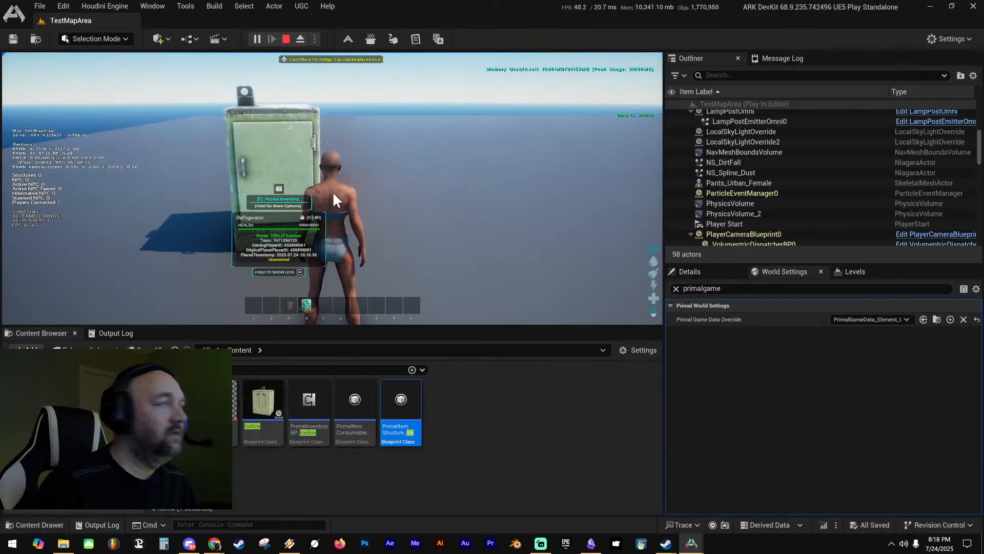
pyautogui.press('Escape')
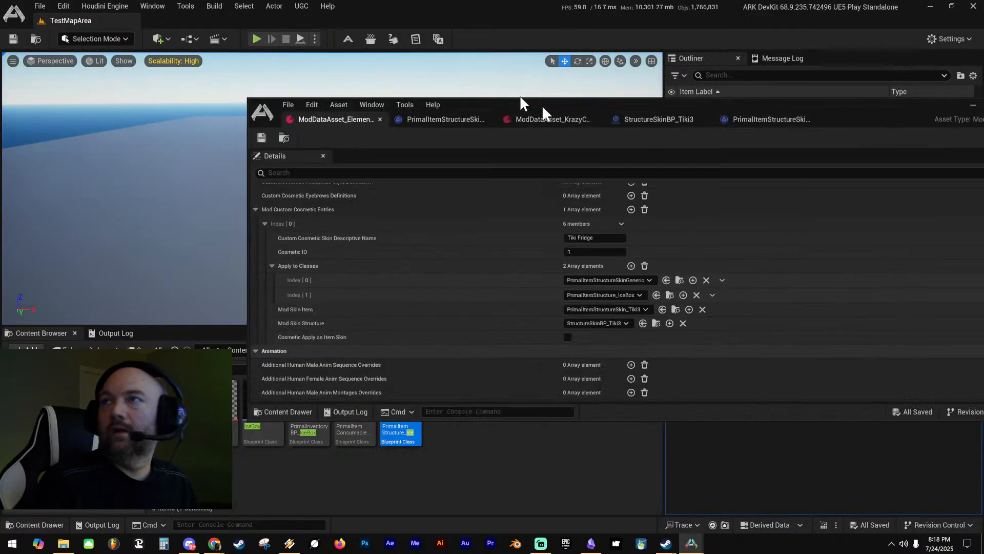
# Set Index [1] of Apply to Classes in the Tiki Fridge cosmetic entry to IceBox and save the mod data asset
pyautogui.moveTo(519, 97); pyautogui.dragTo(401, 66)
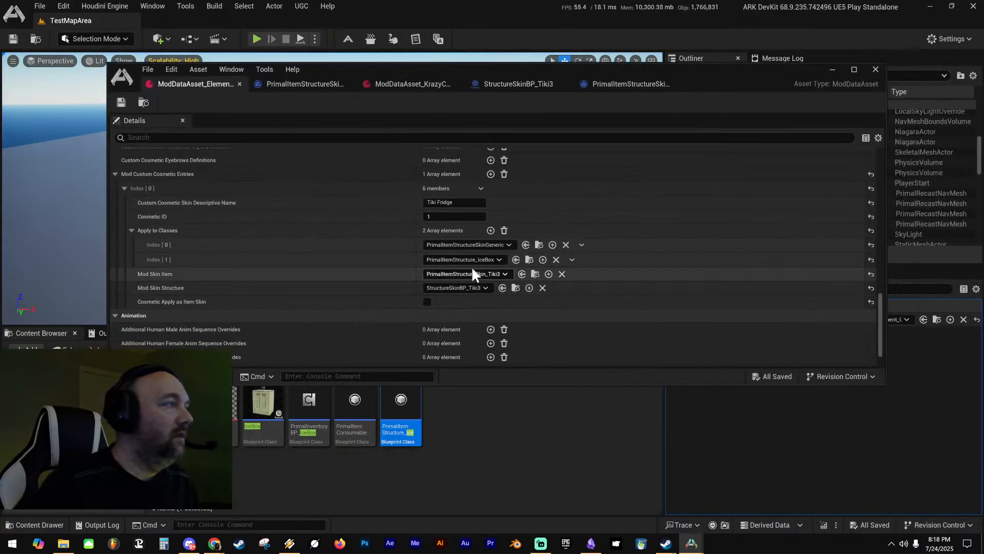
pyautogui.click(497, 260)
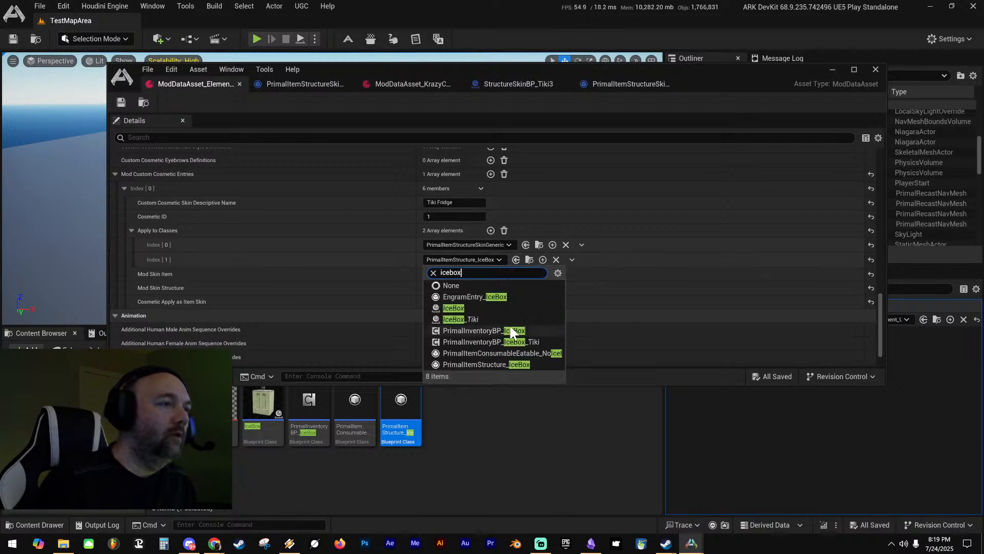
pyautogui.click(466, 307)
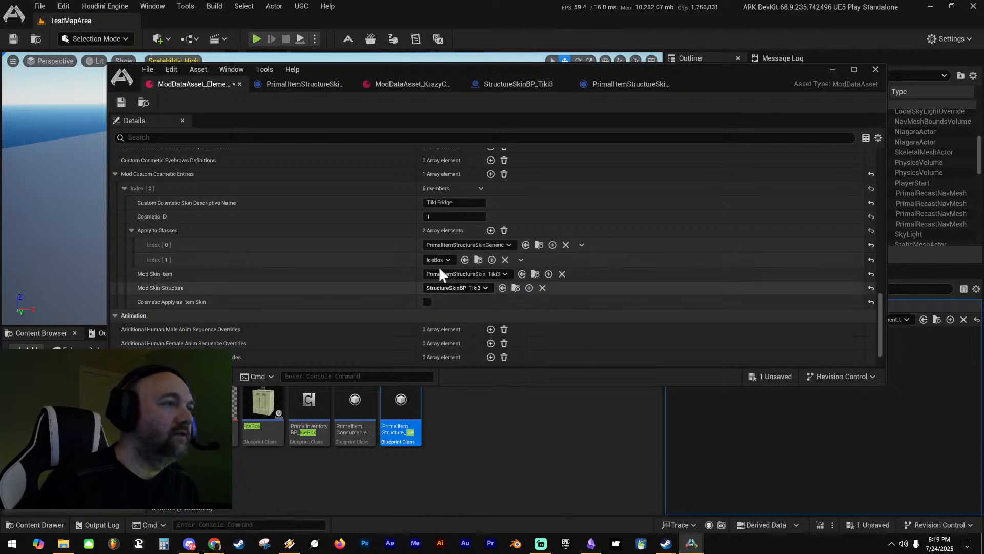
pyautogui.click(121, 103)
pyautogui.moveTo(573, 65); pyautogui.dragTo(983, 133)
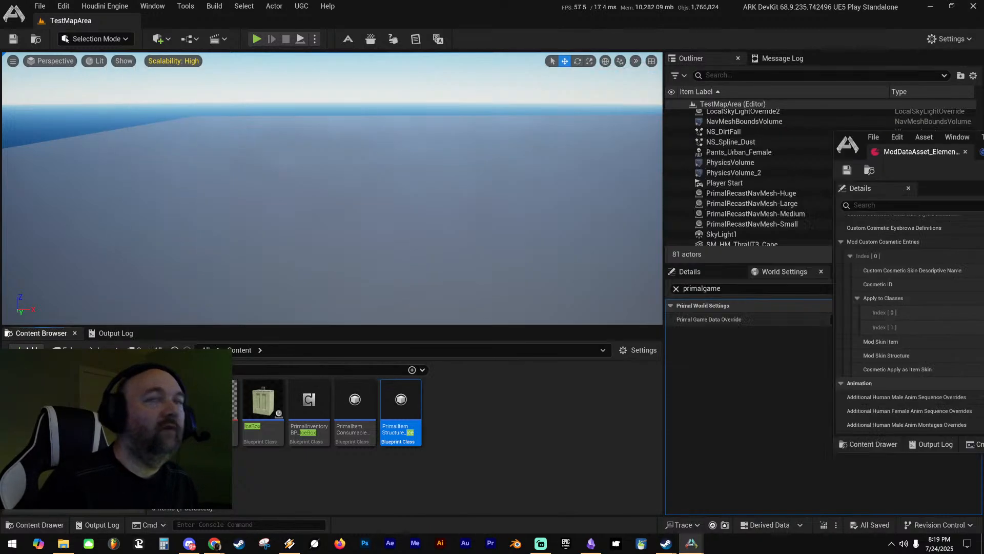
# Switch to the Obsidian notes and add the line "Apply to Classes in mod data asset - Must be the actual BP its hitting."
pyautogui.click(591, 542)
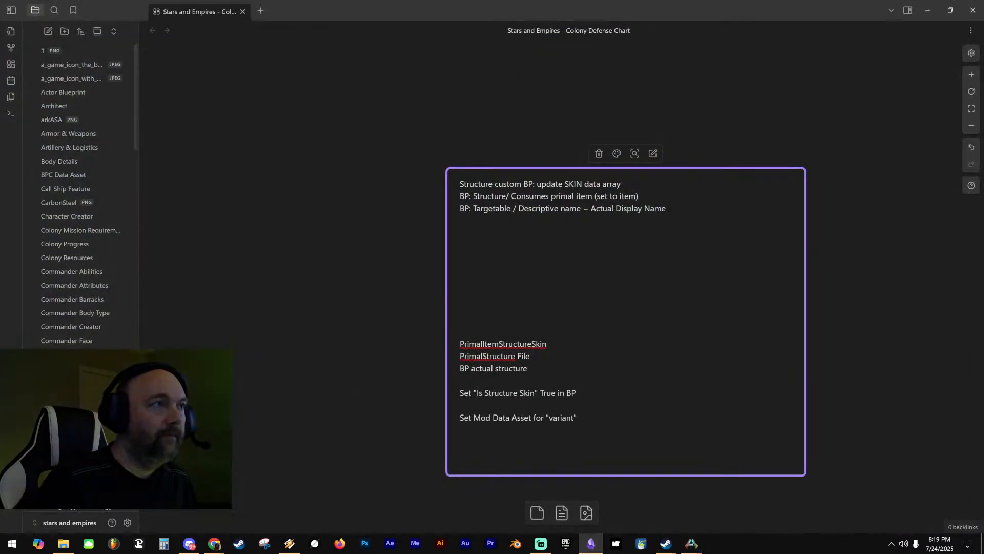
pyautogui.press('Return')
pyautogui.press('Return')
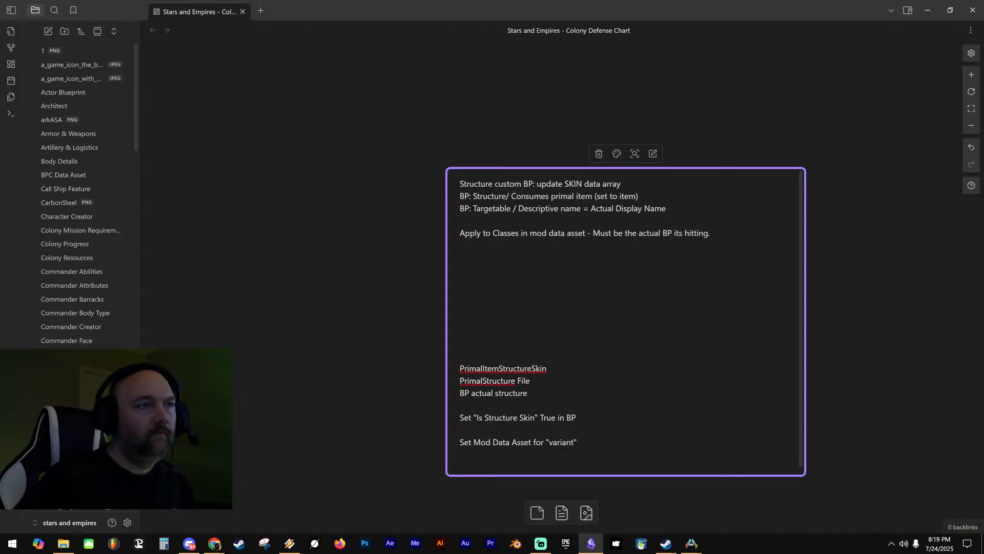
pyautogui.click(951, 11)
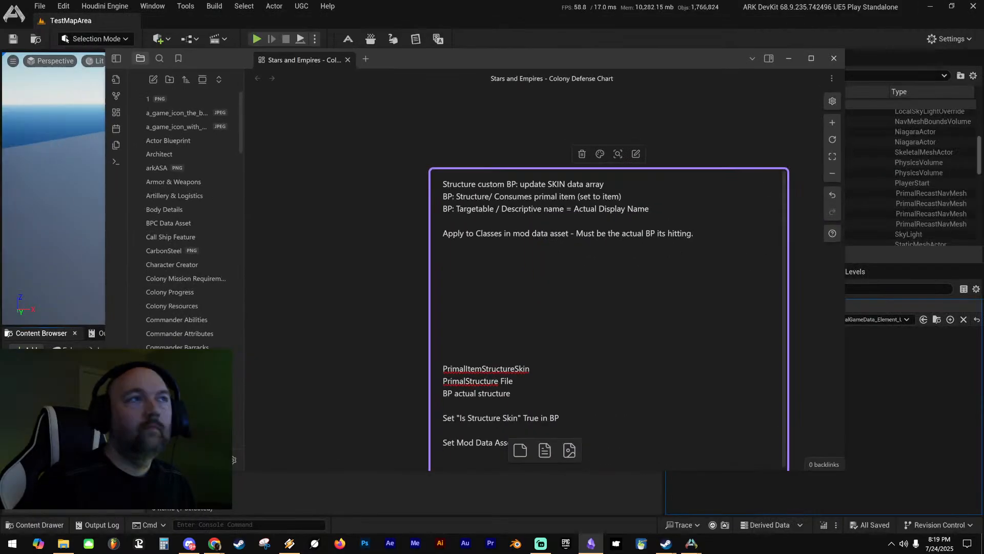
pyautogui.click(789, 58)
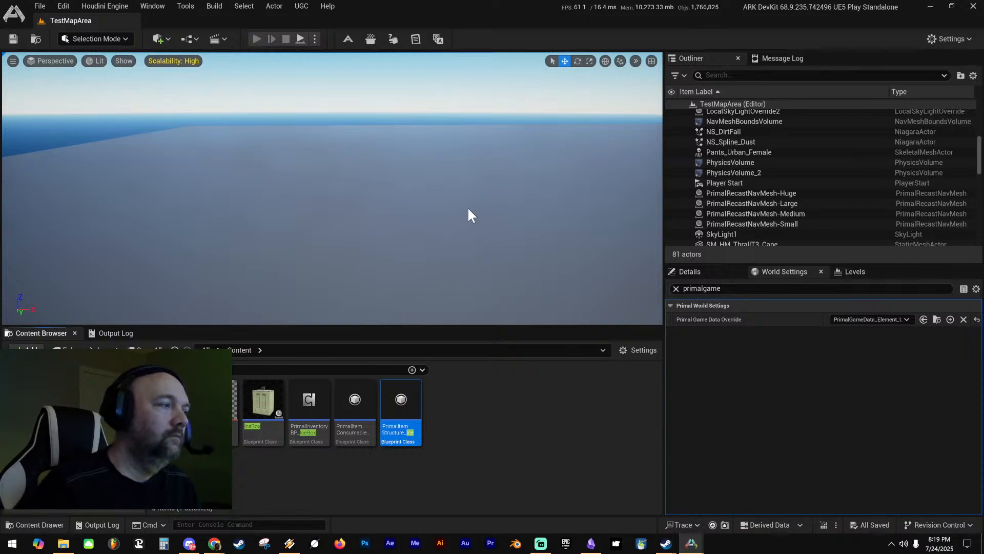
# Playtest TestMapArea, give the character the PrimalItemStructure_IceBox item, and assign it to hotbar slot 3
pyautogui.hotkey('alt', 'p')
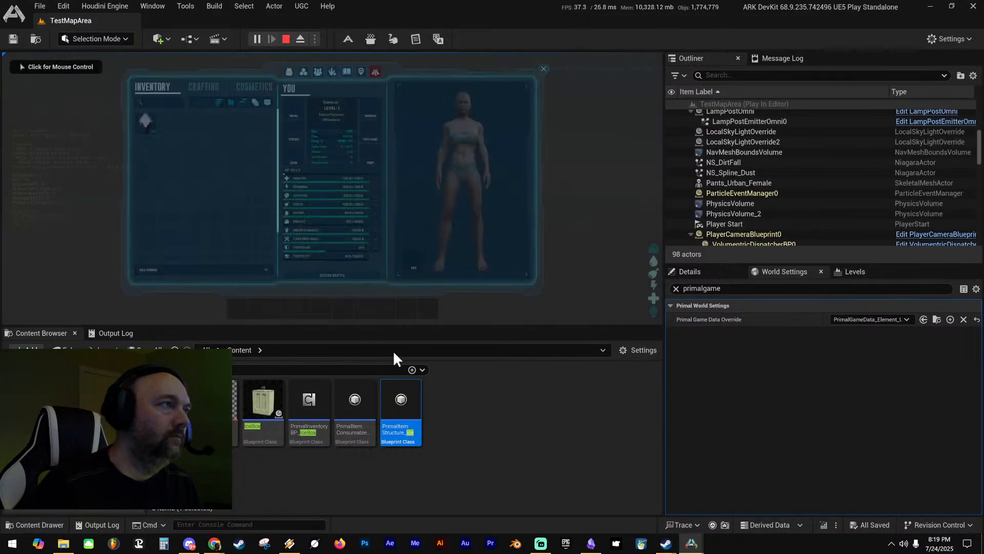
pyautogui.rightClick(400, 405)
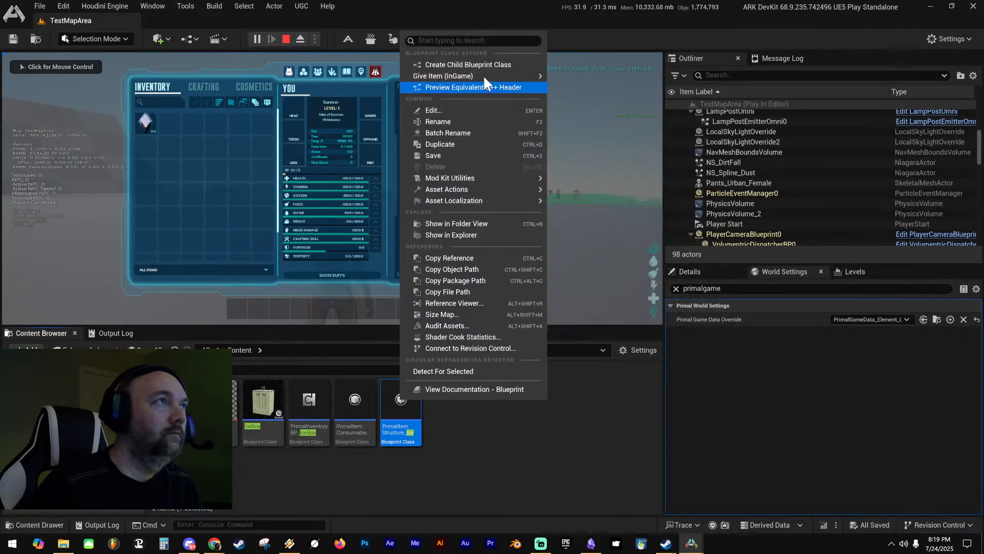
pyautogui.moveTo(512, 75)
pyautogui.click(566, 85)
pyautogui.moveTo(170, 126); pyautogui.dragTo(290, 307)
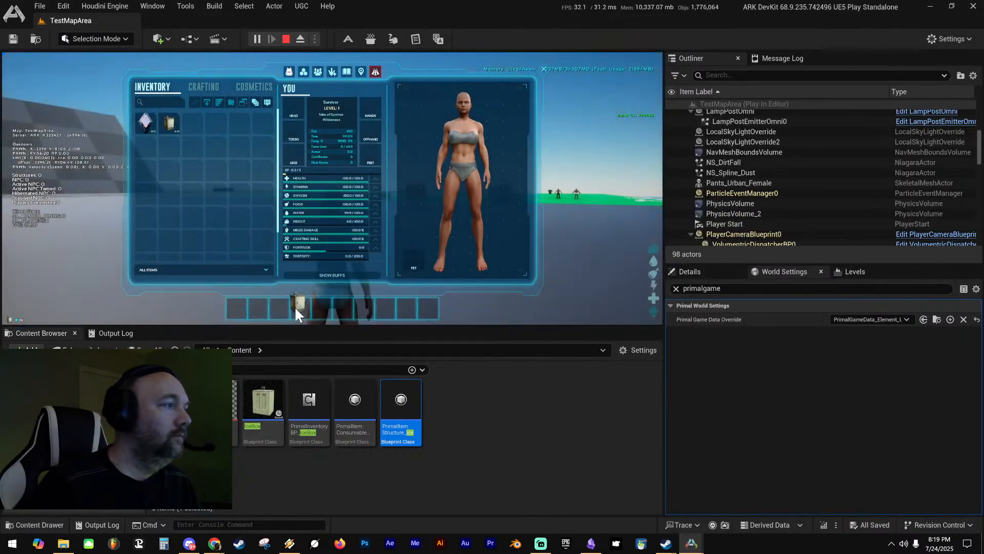
# Place the refrigerator from hotbar slot 3 on open ground and walk the character up to it
pyautogui.press('i')
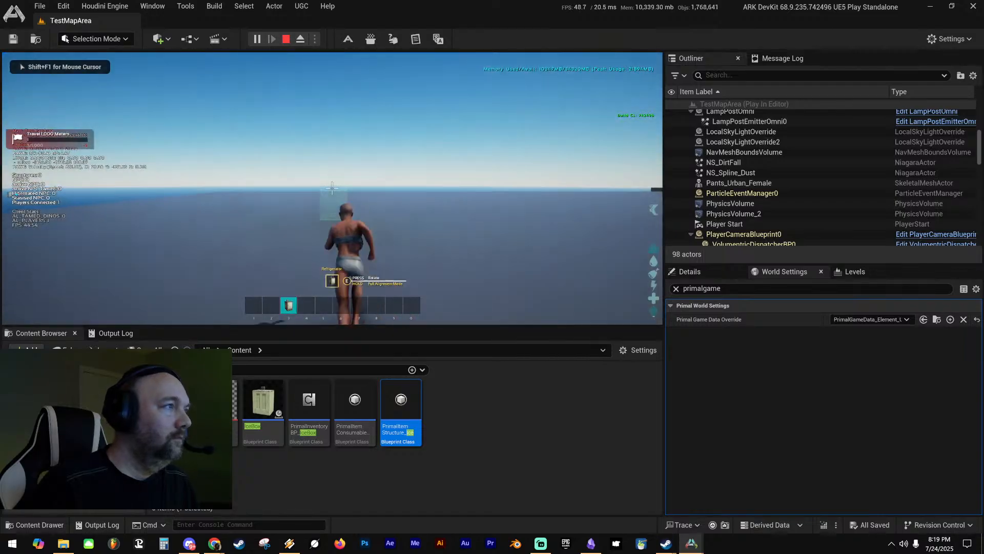
pyautogui.press('3')
pyautogui.click(332, 188)
pyautogui.press('w')
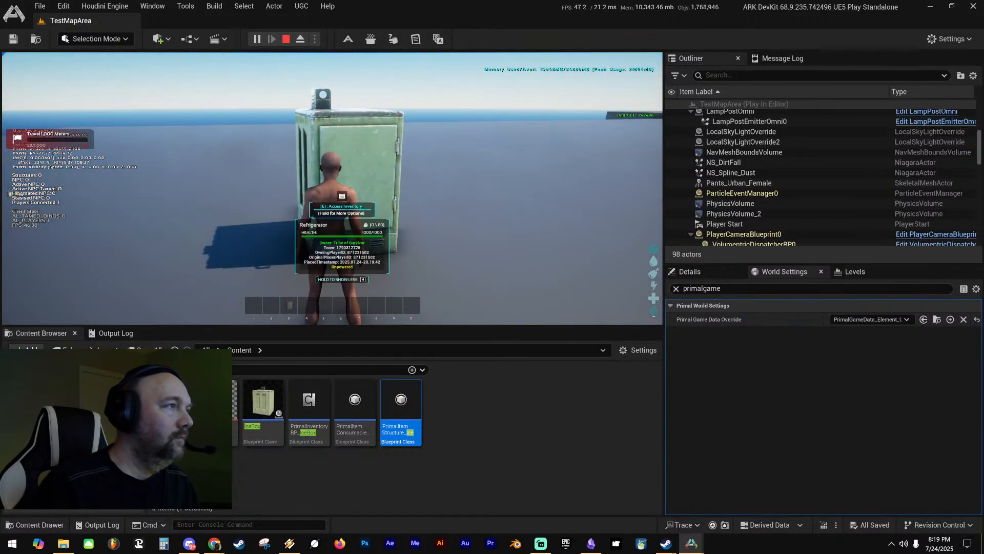
# Open the character's cosmetics inventory and assign the custom Tiki Fridge cosmetic to hotbar slot 4
pyautogui.hotkey('shift', 'F1')
pyautogui.press('Tab')
pyautogui.press('Tab')
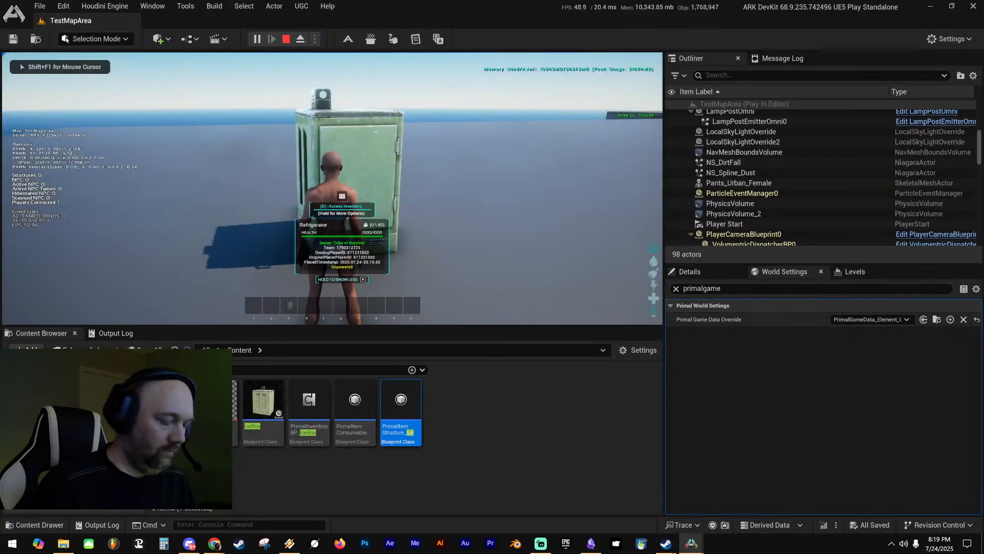
pyautogui.press('i')
pyautogui.click(262, 85)
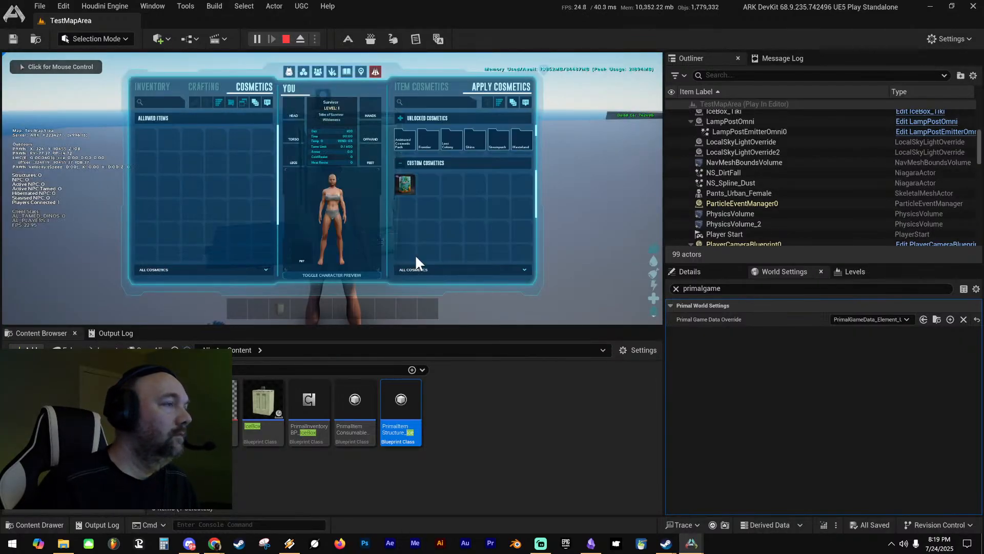
pyautogui.moveTo(408, 186); pyautogui.dragTo(299, 307)
pyautogui.press('i')
# Try to apply the Tiki Fridge cosmetic to the refrigerator, check the refrigerator's inventory, and end the playtest
pyautogui.press('4')
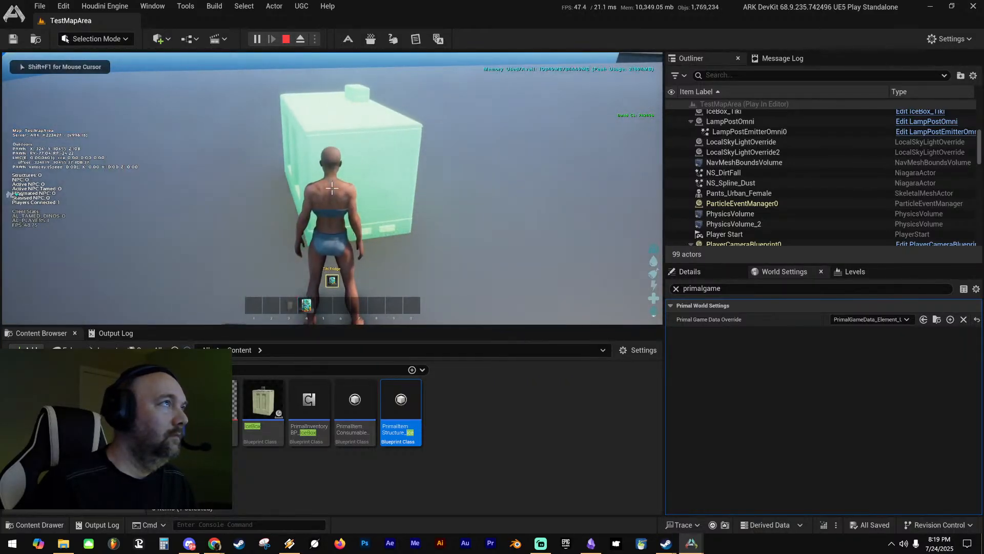
pyautogui.click(332, 187)
pyautogui.press('w')
pyautogui.press('a')
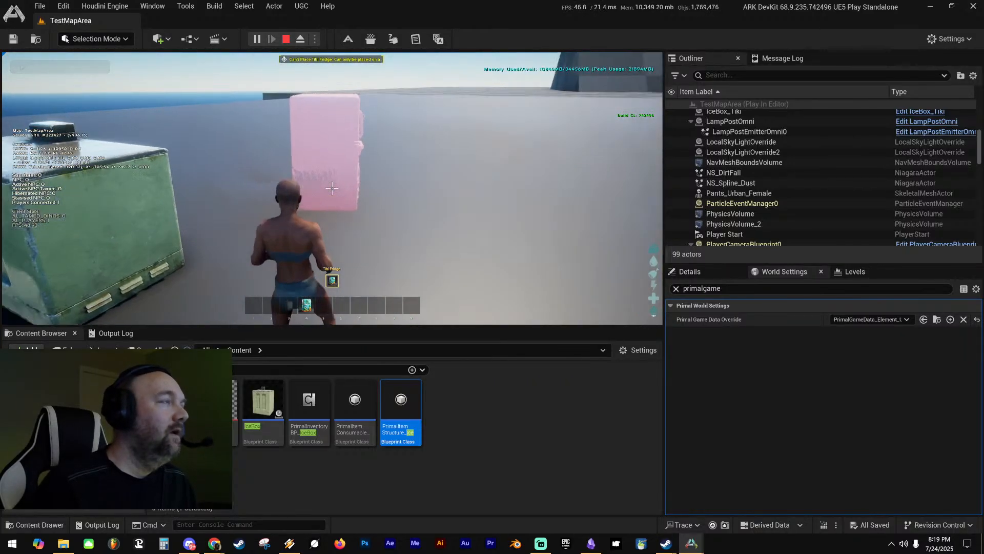
pyautogui.press('s')
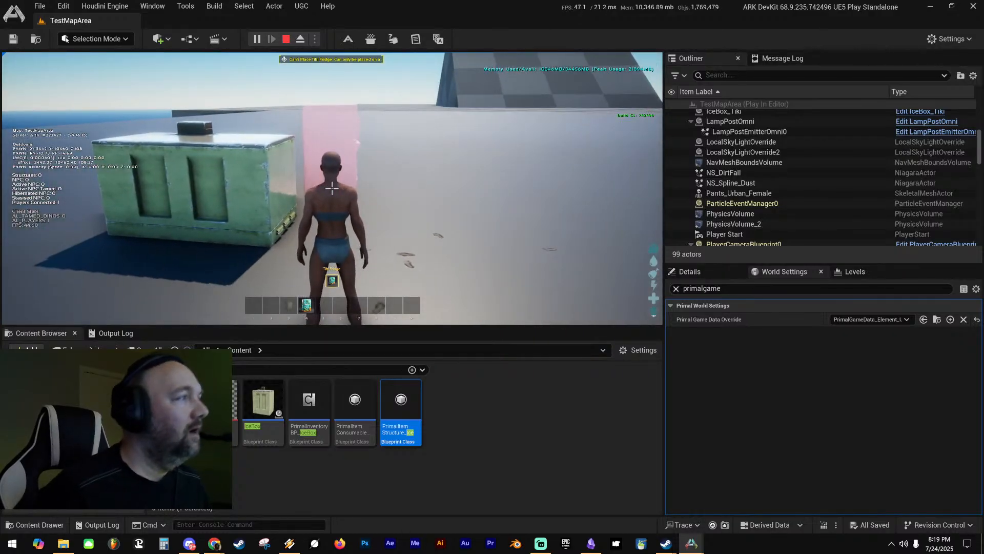
pyautogui.press('4')
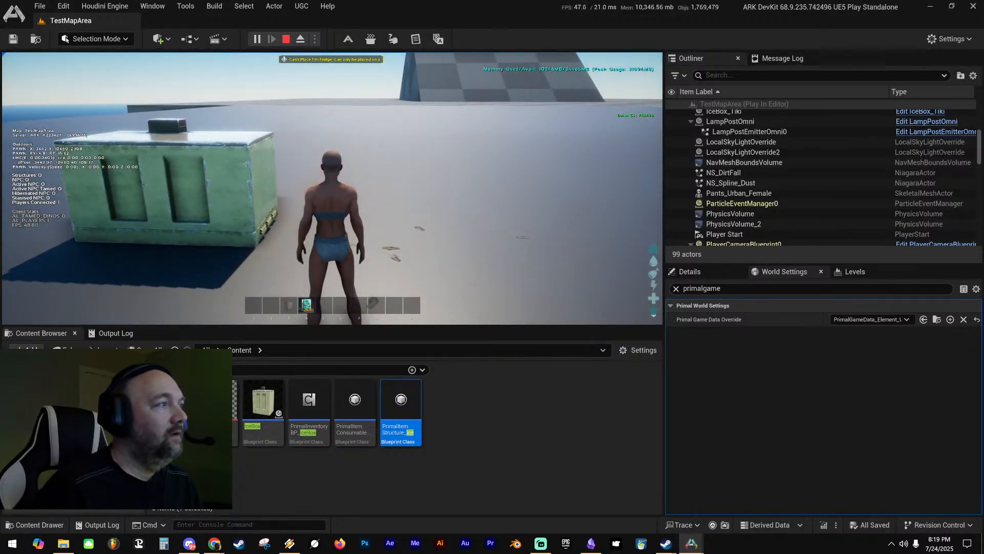
pyautogui.press('w')
pyautogui.press('e')
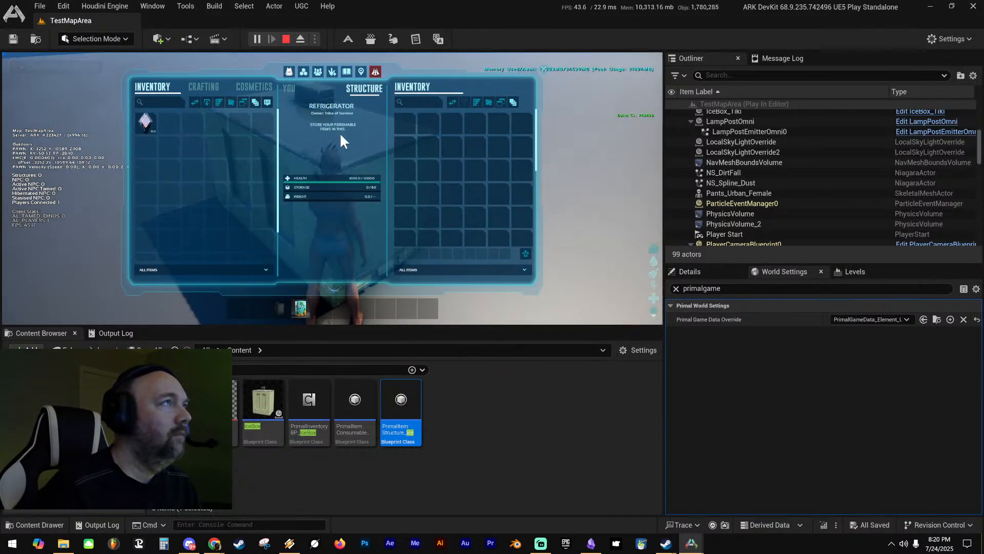
pyautogui.press('Escape')
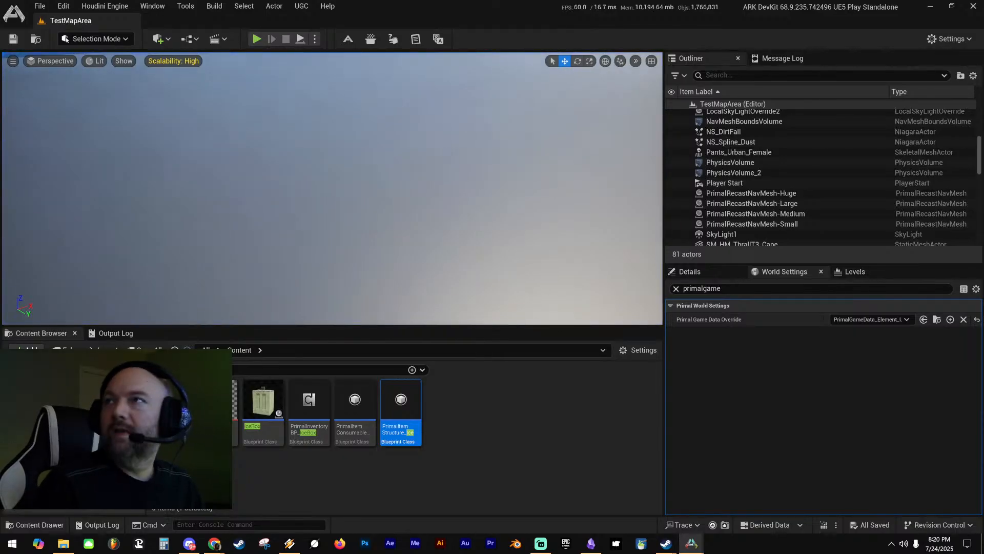
# Set the Tiki Fridge entry's Mod Skin Structure to the IceBox_Tiki blueprint from the Fridge folder and save the asset
pyautogui.moveTo(983, 206); pyautogui.dragTo(446, 41)
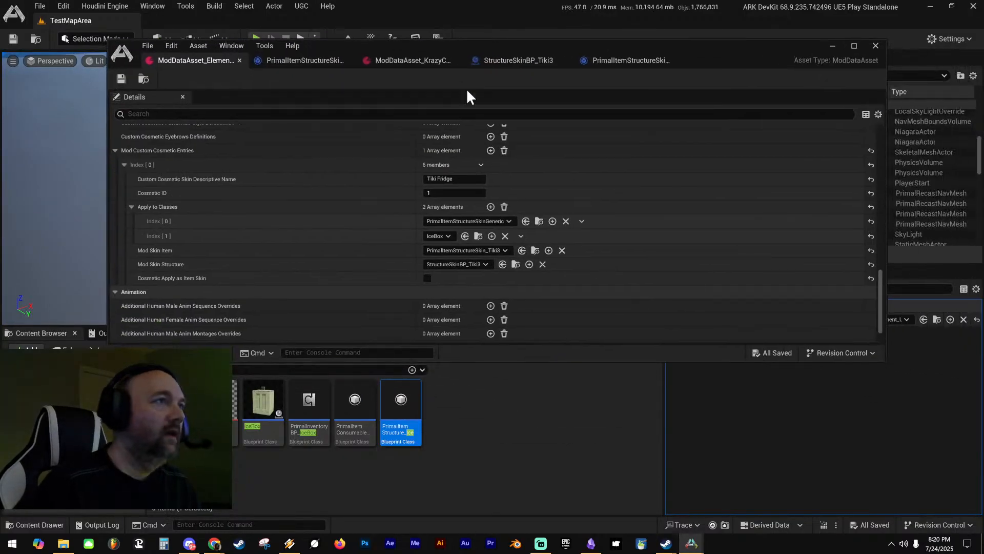
pyautogui.click(516, 264)
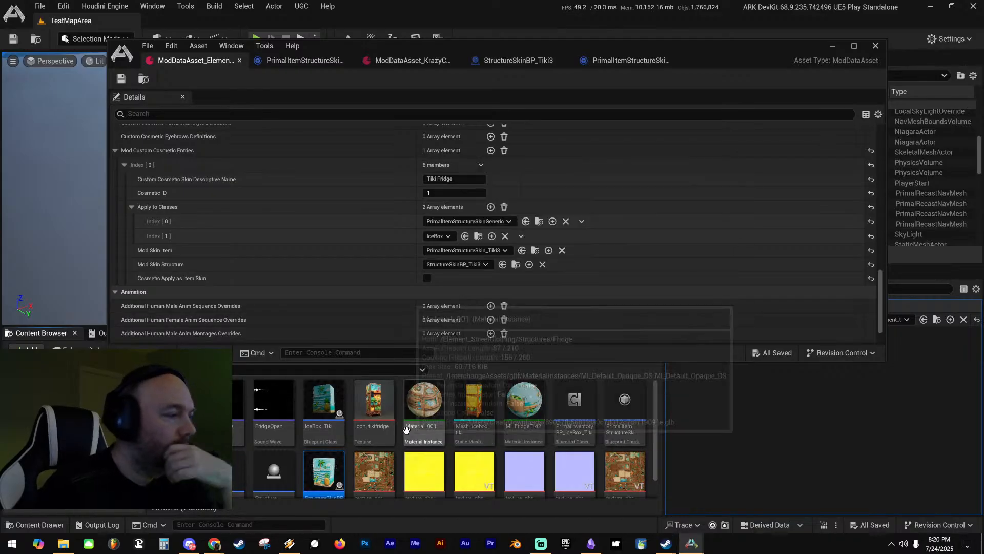
pyautogui.scroll(-1, 406, 428)
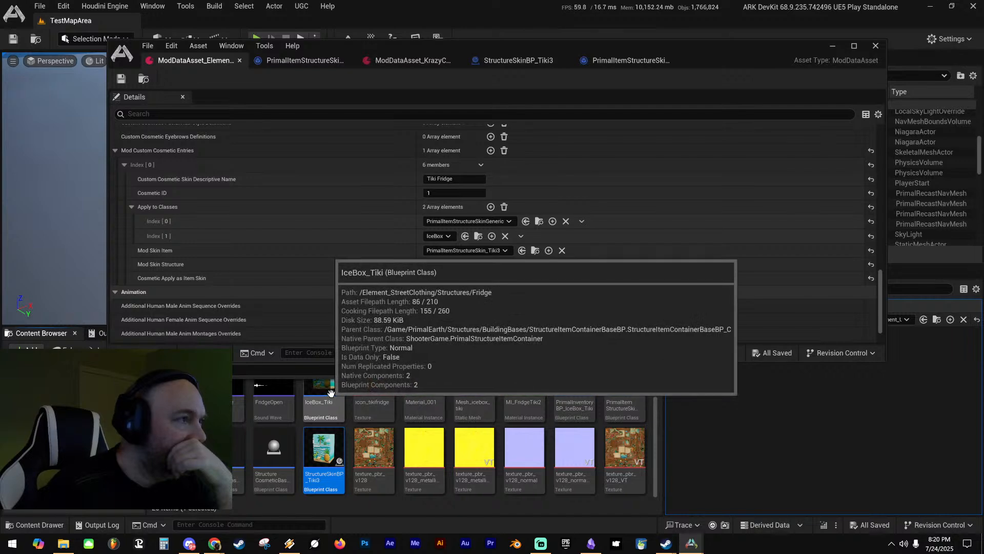
pyautogui.moveTo(330, 392); pyautogui.dragTo(477, 263)
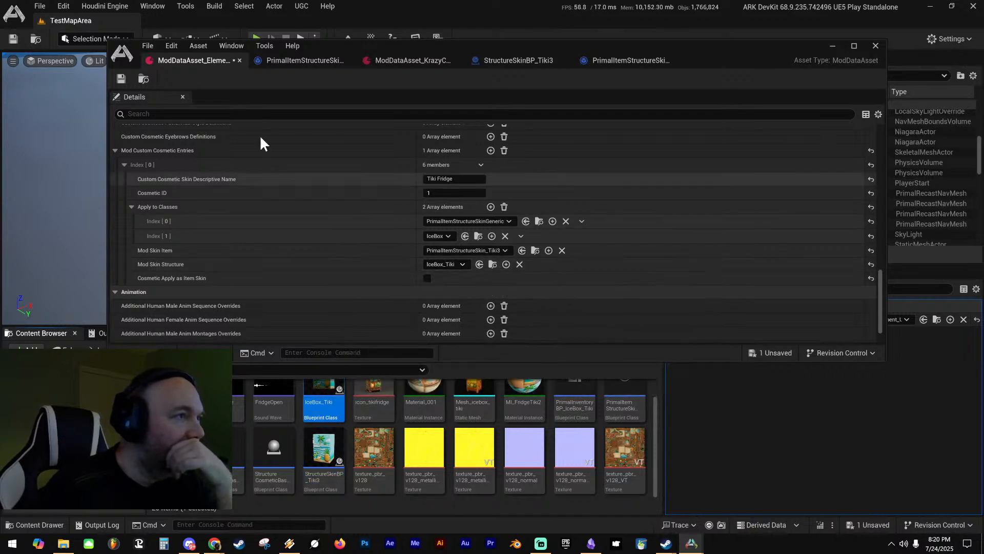
pyautogui.click(121, 79)
pyautogui.moveTo(604, 46); pyautogui.dragTo(983, 105)
# Start a playtest, open the character's inventory and add a refrigerator with the console command gfid ice_box
pyautogui.moveTo(463, 136); pyautogui.dragTo(463, 113, button='right')
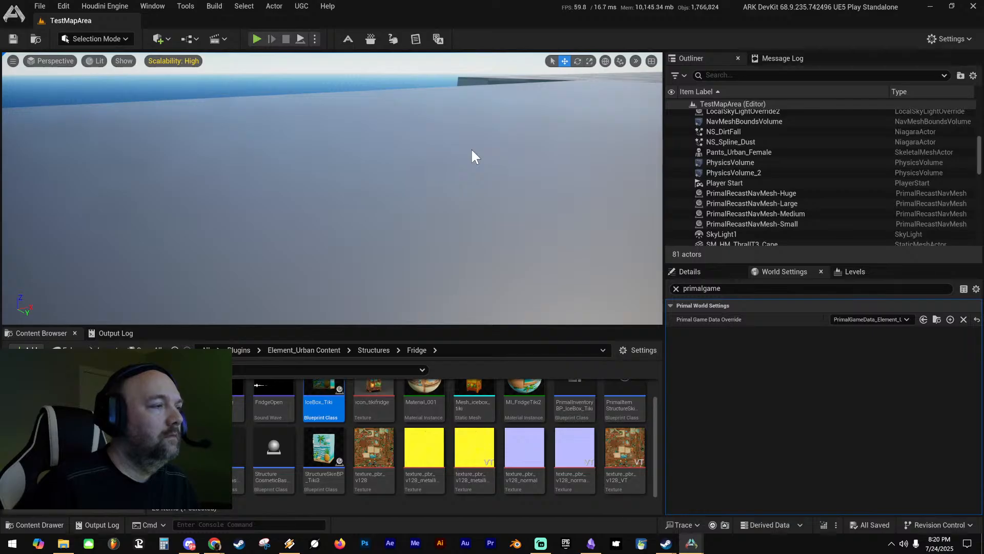
pyautogui.hotkey('alt', 'p')
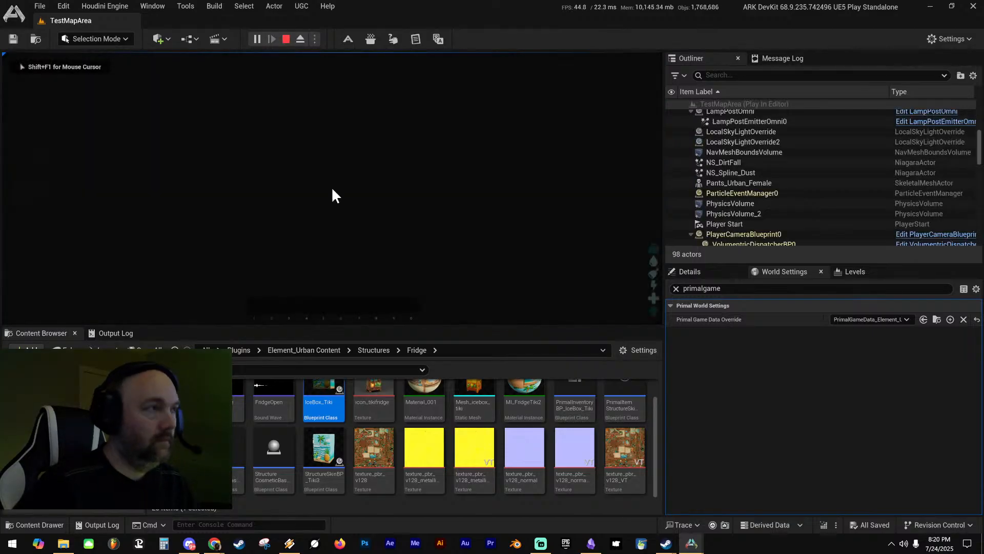
pyautogui.press('i')
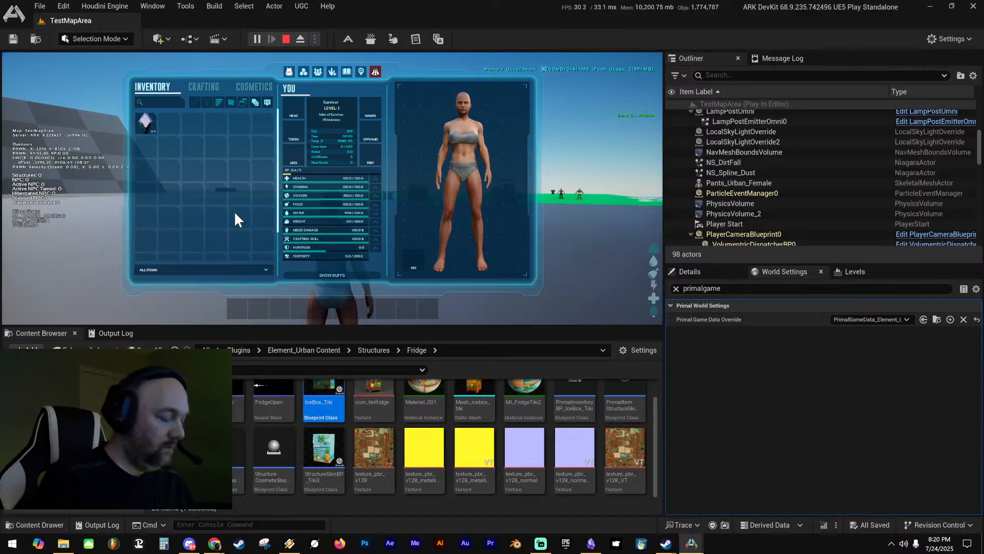
pyautogui.press('`')
pyautogui.press('Up')
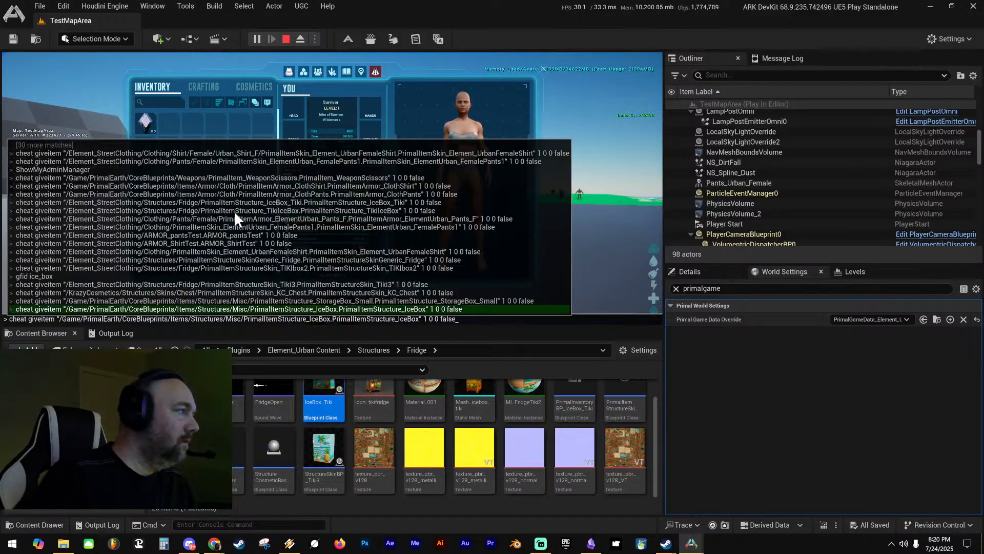
pyautogui.press('Up')
pyautogui.press('Up')
pyautogui.press('Up')
pyautogui.press('Up')
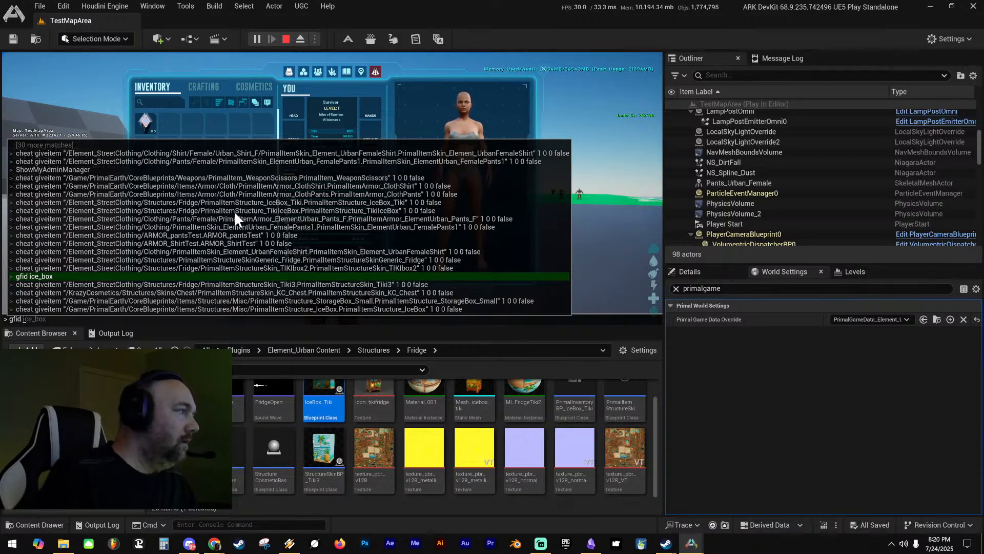
pyautogui.press('Return')
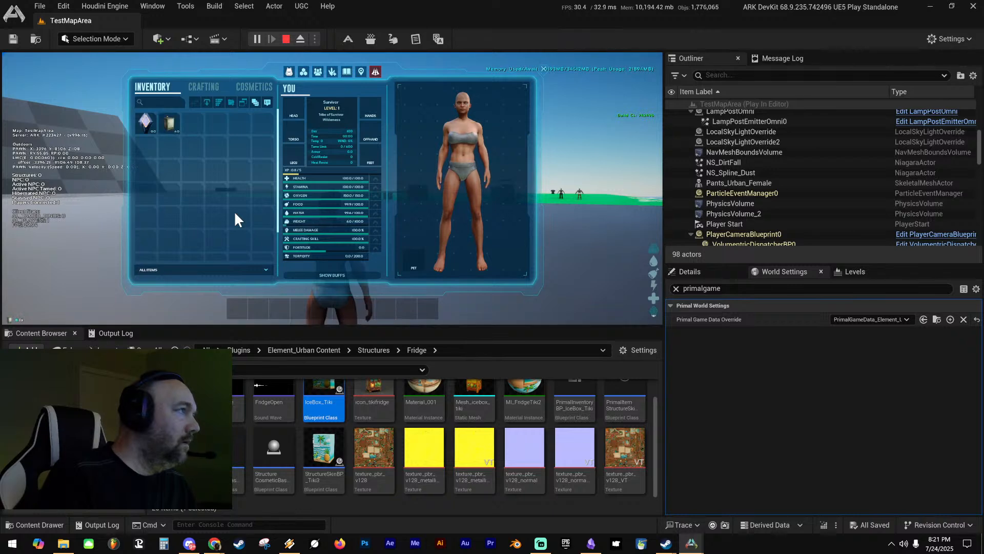
# Assign the refrigerator to hotbar slot 3 and the Tiki Fridge cosmetic to slot 4, and leave the inventory
pyautogui.moveTo(169, 122); pyautogui.dragTo(280, 305)
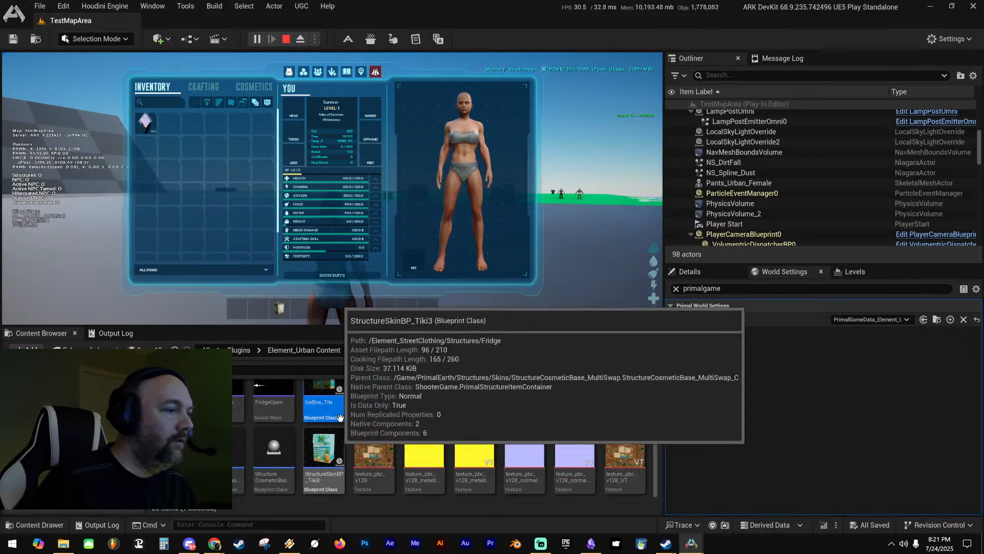
pyautogui.click(247, 84)
pyautogui.moveTo(405, 183); pyautogui.dragTo(300, 308)
pyautogui.press('i')
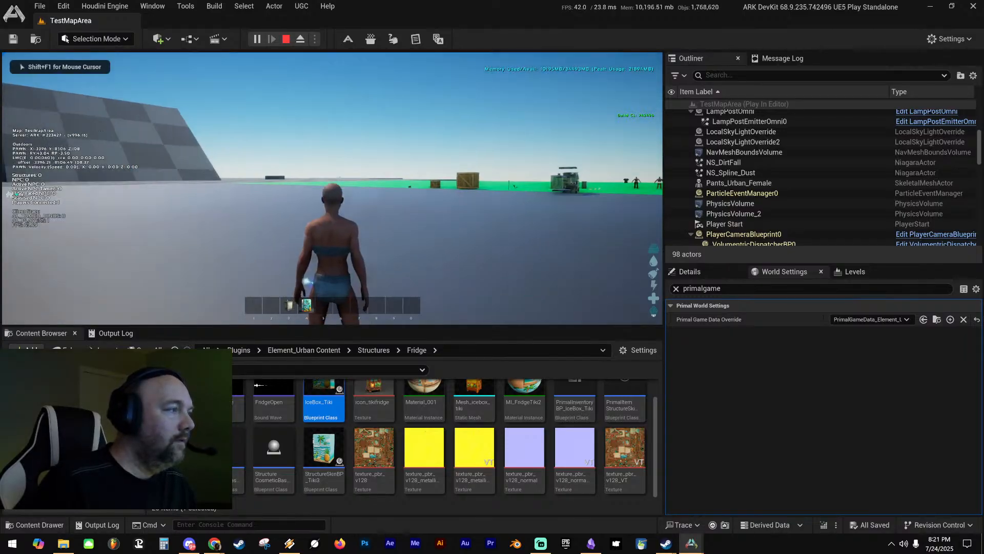
# Place the refrigerator on open ground, try to apply the Tiki Fridge cosmetic to it, and end the playtest
pyautogui.press('3')
pyautogui.press('w')
pyautogui.click(332, 188)
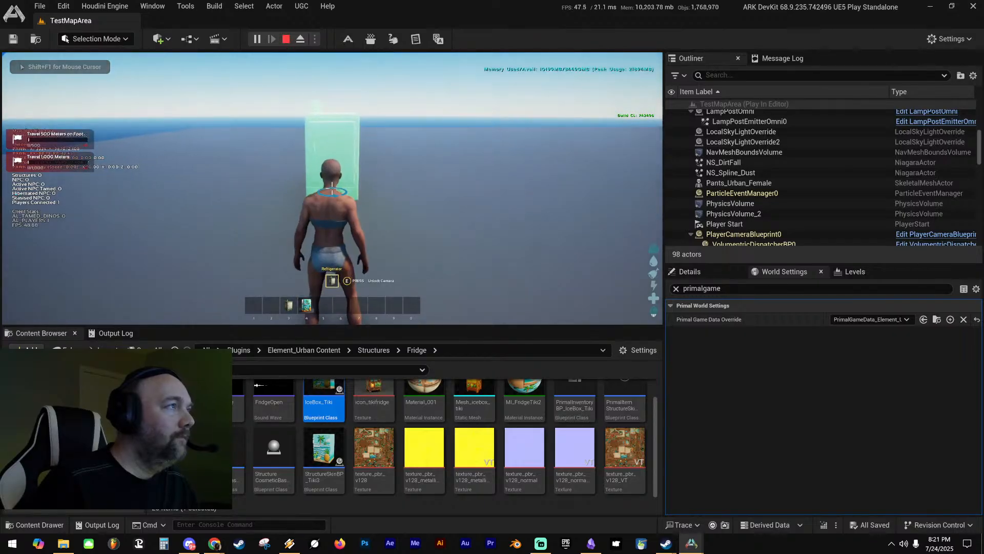
pyautogui.press('4')
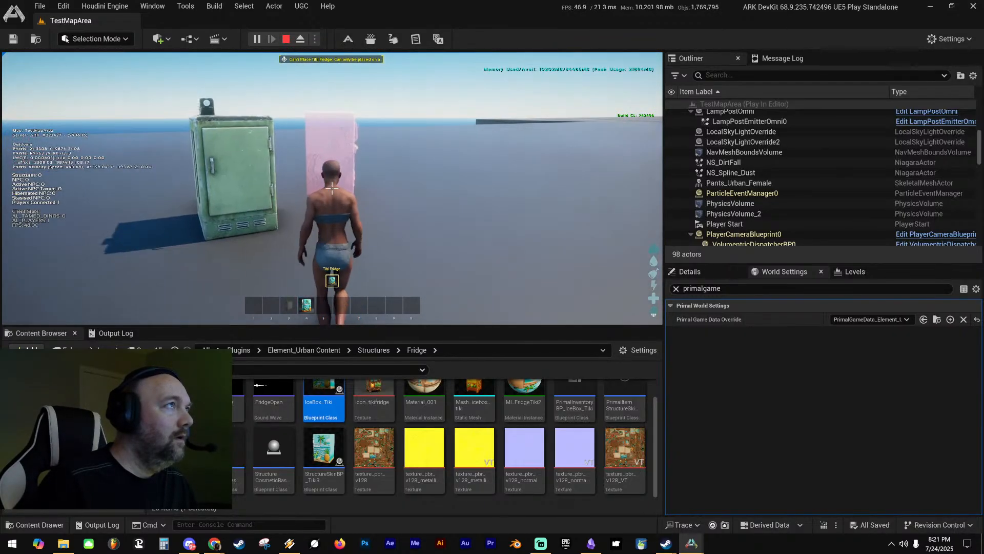
pyautogui.click(332, 189)
pyautogui.press('Escape')
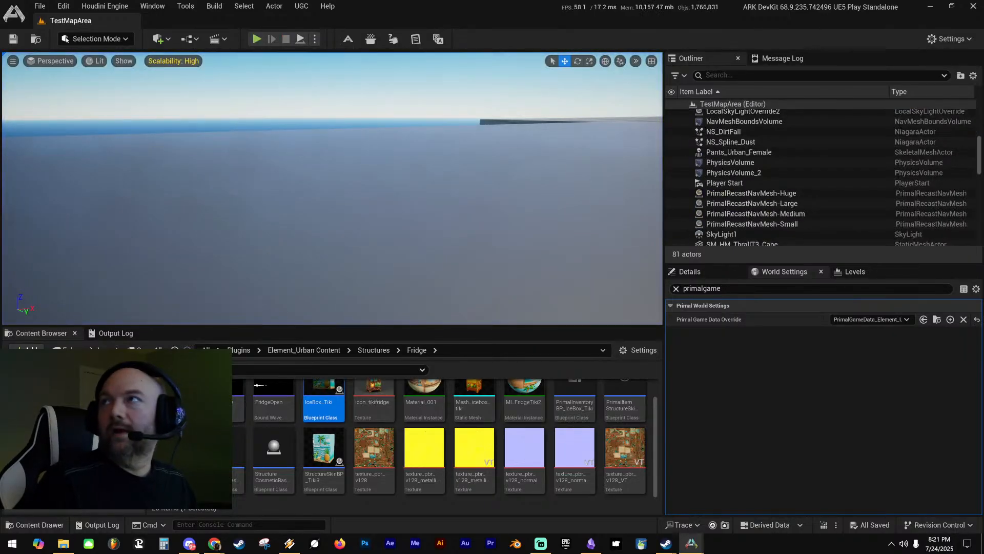
# Set the Tiki Fridge entry's Mod Skin Structure to the StructureSkinBP_Tiki3 blueprint from the Fridge folder and save the asset
pyautogui.moveTo(983, 92); pyautogui.dragTo(517, 47)
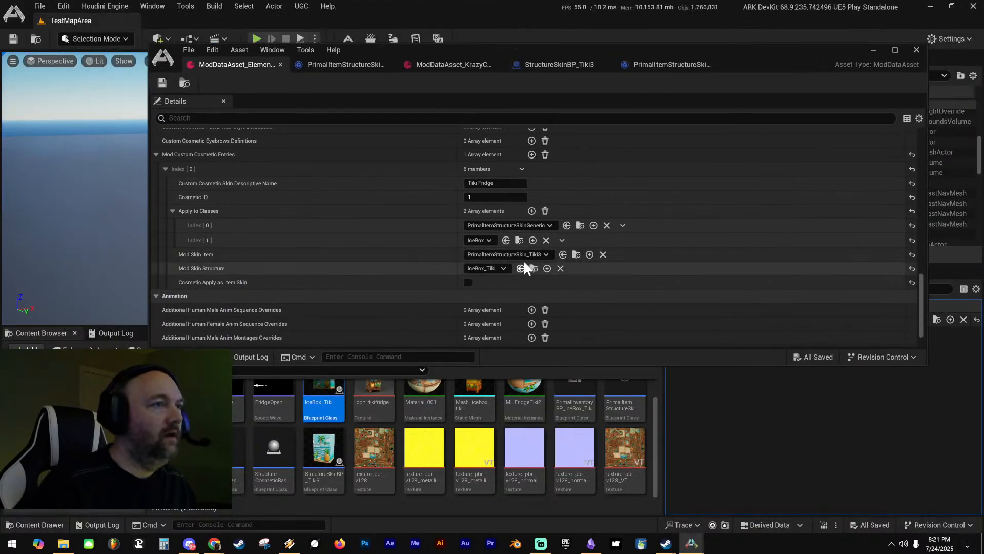
pyautogui.click(488, 241)
pyautogui.click(479, 240)
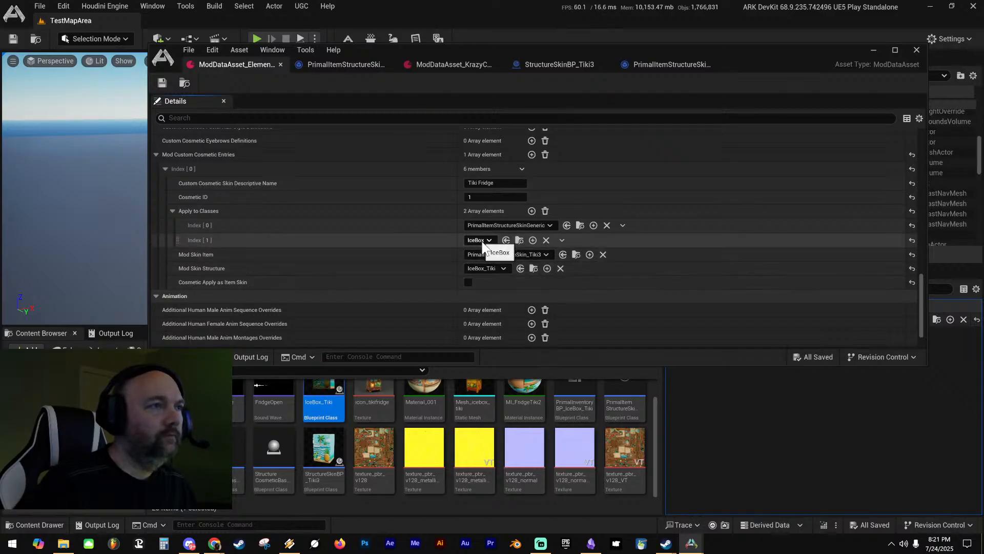
pyautogui.click(501, 268)
pyautogui.click(460, 297)
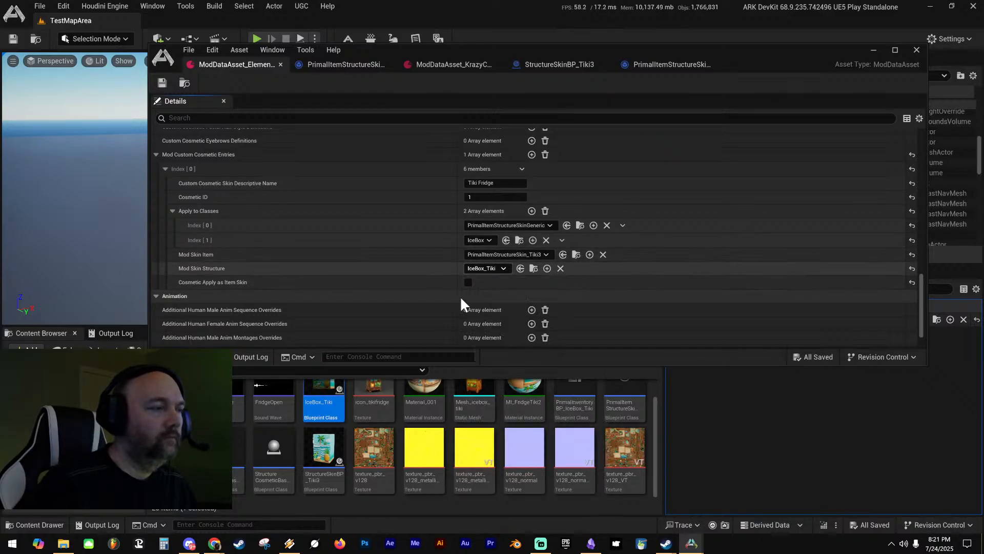
pyautogui.click(322, 446)
pyautogui.moveTo(323, 446); pyautogui.dragTo(499, 268)
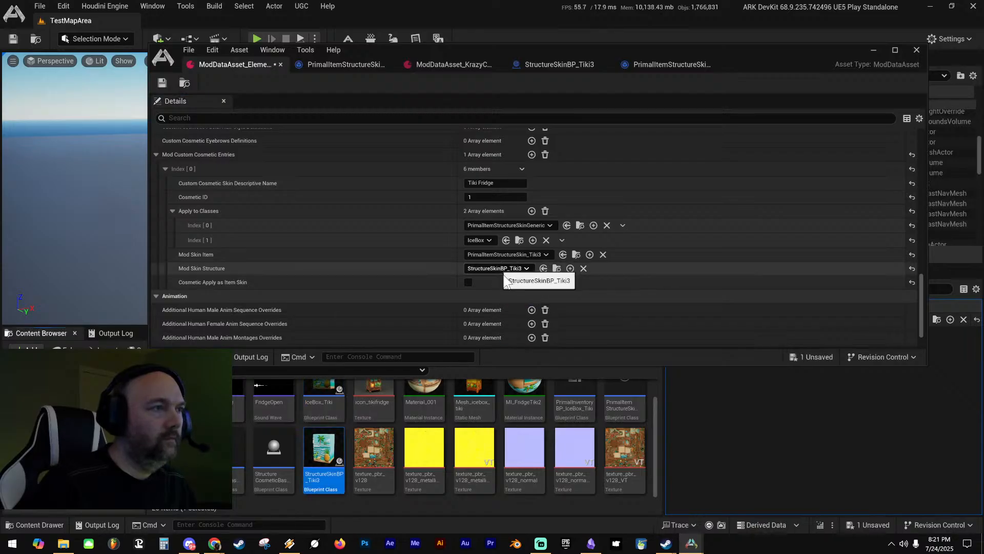
pyautogui.click(307, 403)
pyautogui.hotkey('ctrl', 's')
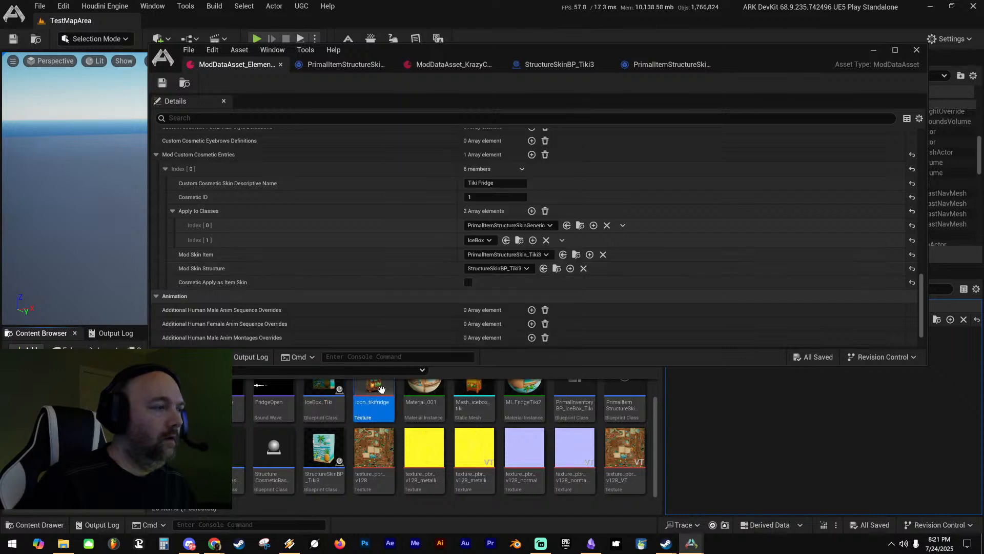
# Start deleting the IceBox_Tiki blueprint to check which assets reference it, and cancel the deletion
pyautogui.press('Delete')
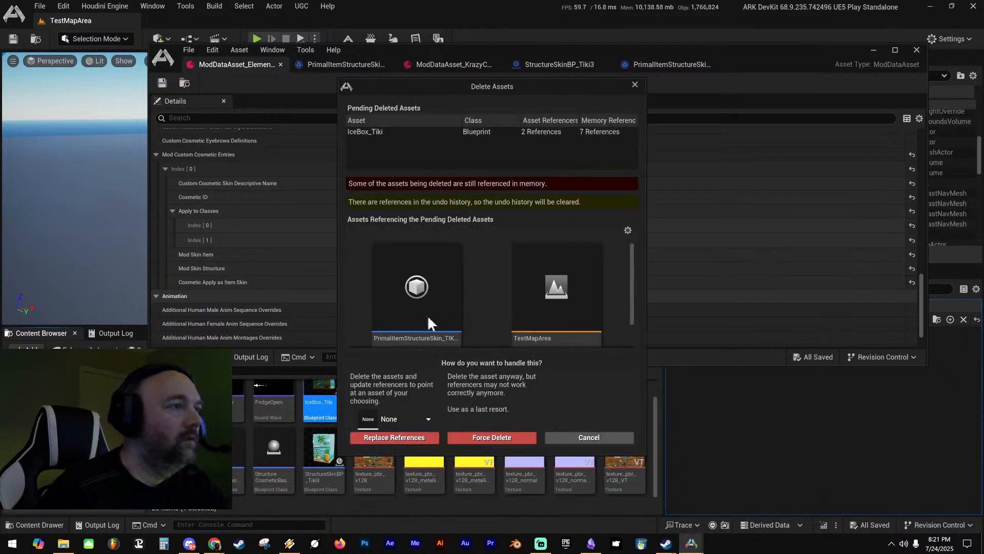
pyautogui.moveTo(439, 273)
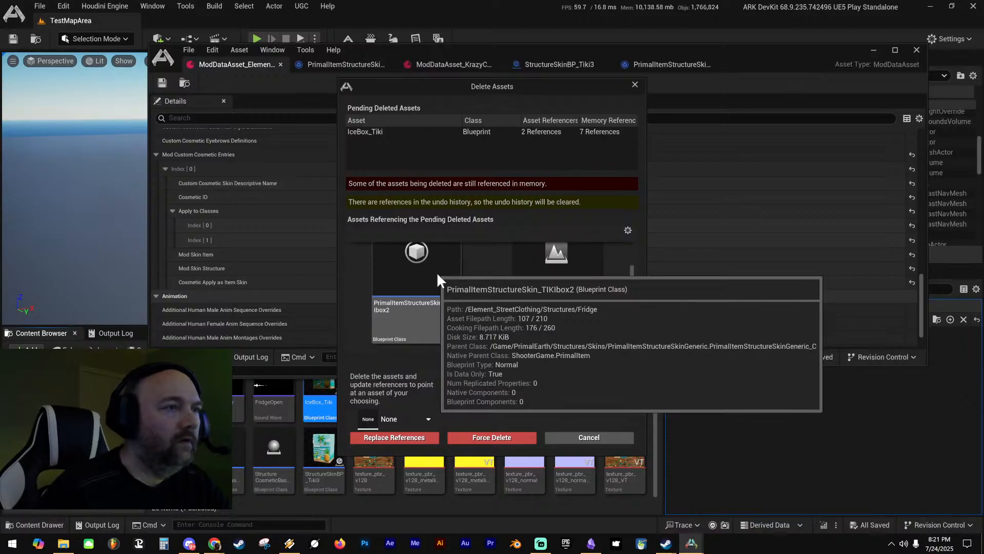
pyautogui.click(589, 437)
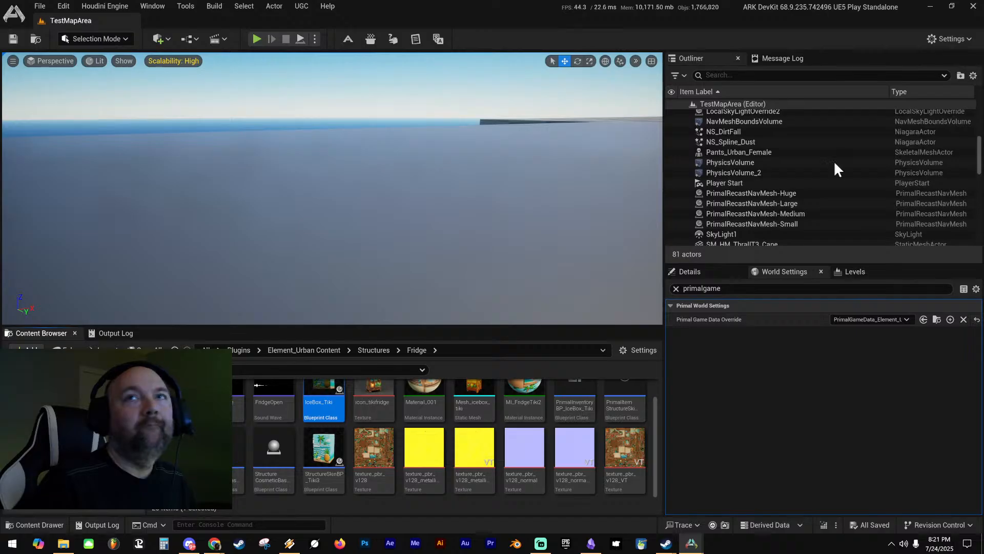
# Delete the placed Tiki fridge actor from the TestMapArea level and save the level
pyautogui.moveTo(550, 152); pyautogui.dragTo(602, 217, button='right')
pyautogui.press('w')
pyautogui.press('s')
pyautogui.click(387, 224)
pyautogui.press('Delete')
pyautogui.moveTo(387, 224); pyautogui.dragTo(421, 215, button='right')
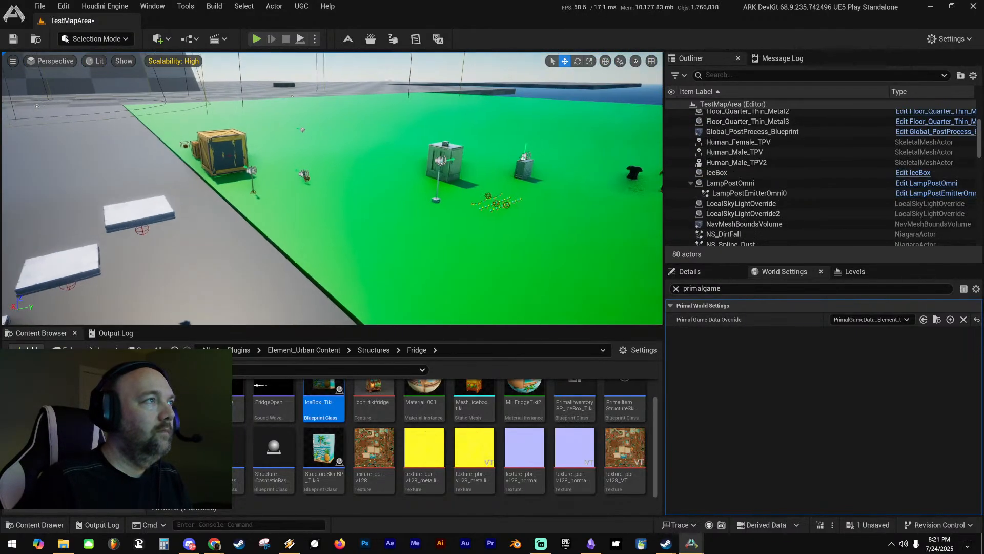
pyautogui.hotkey('ctrl', 's')
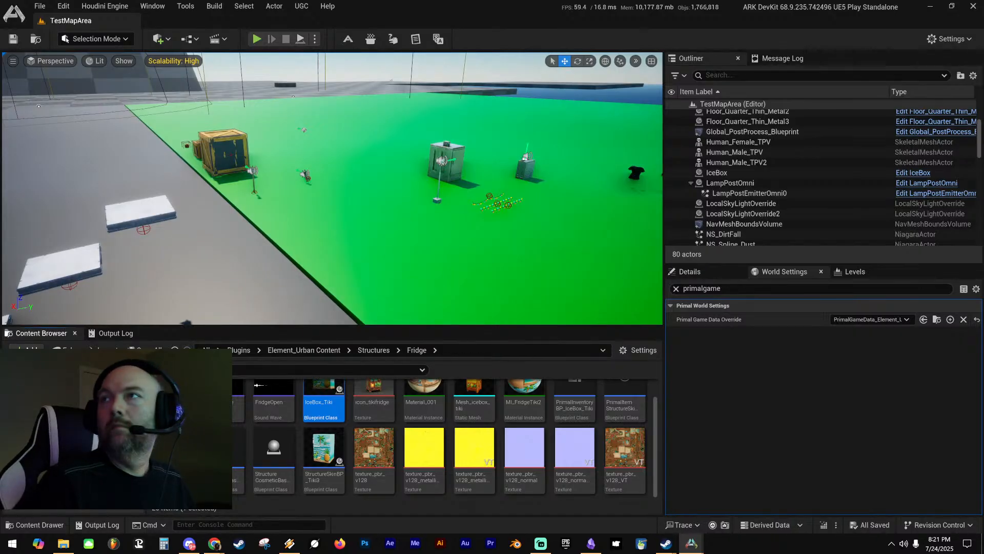
# Force delete the PrimalItemStructureSkin_TIKIbox2 and IceBox_Tiki blueprints from the Fridge folder
pyautogui.moveTo(982, 164); pyautogui.dragTo(406, 32)
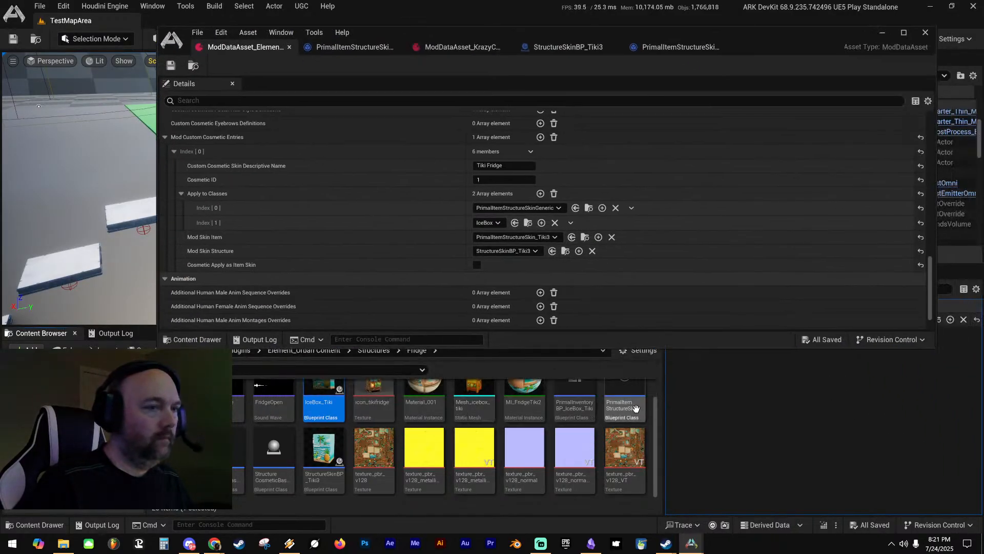
pyautogui.moveTo(578, 401)
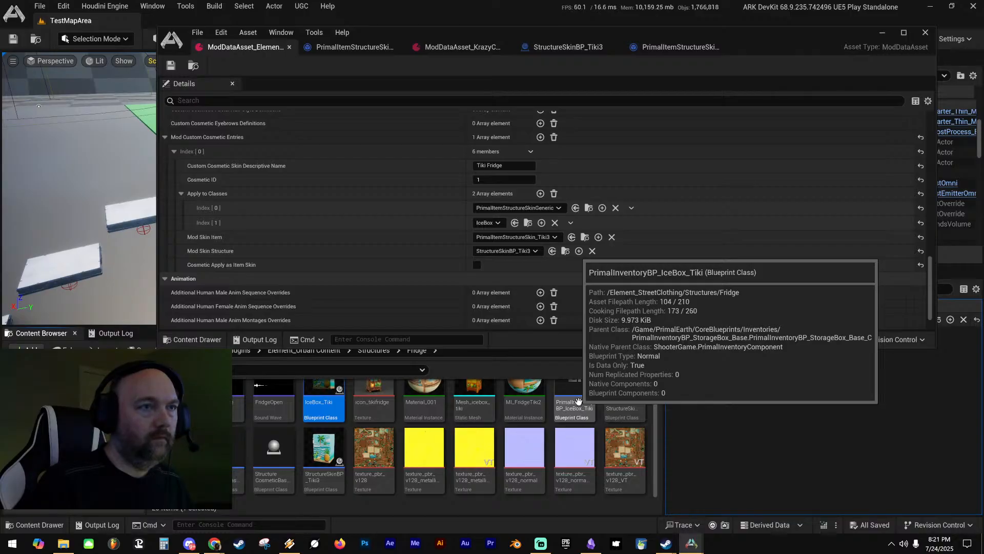
pyautogui.moveTo(626, 394)
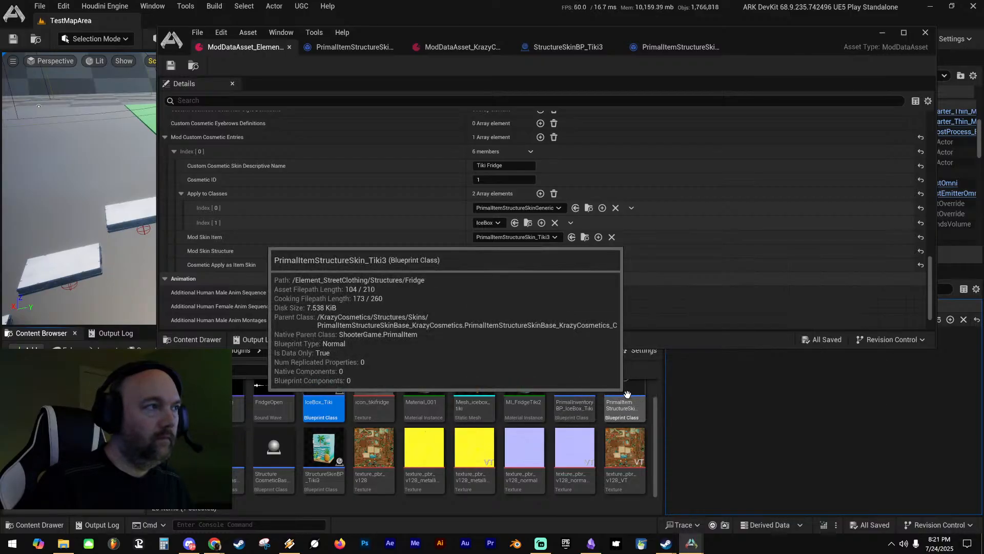
pyautogui.moveTo(269, 454)
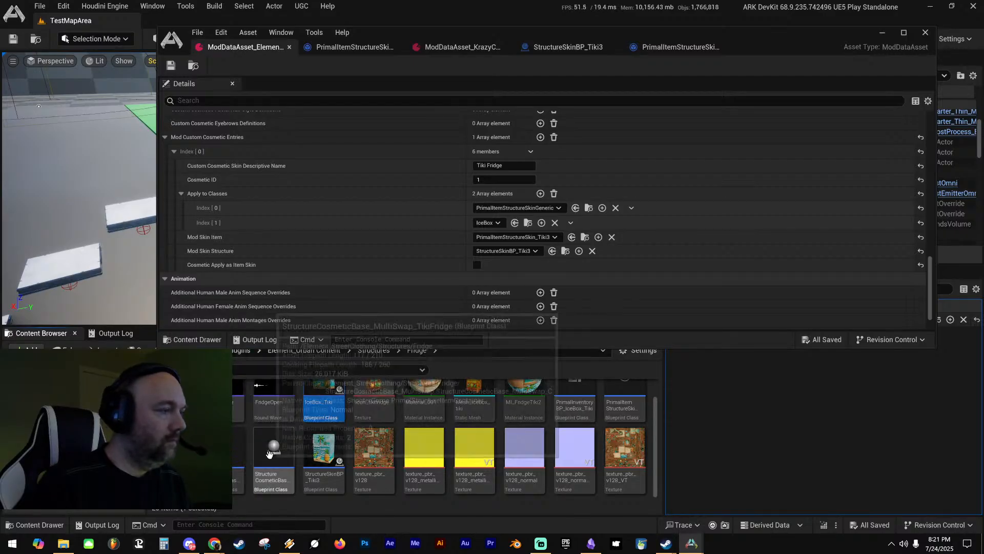
pyautogui.moveTo(178, 456)
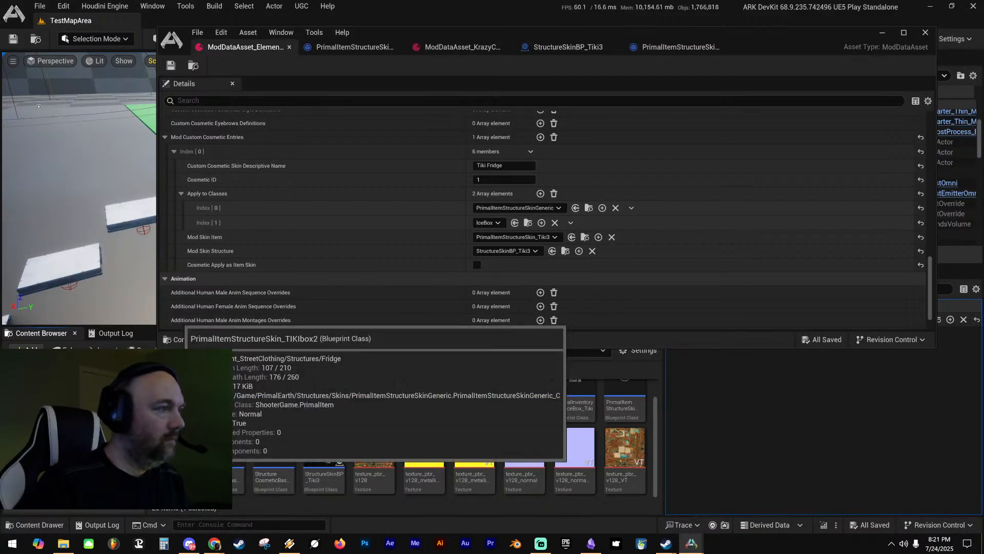
pyautogui.keyDown('ctrl'); pyautogui.click(336, 407); pyautogui.keyUp('ctrl')
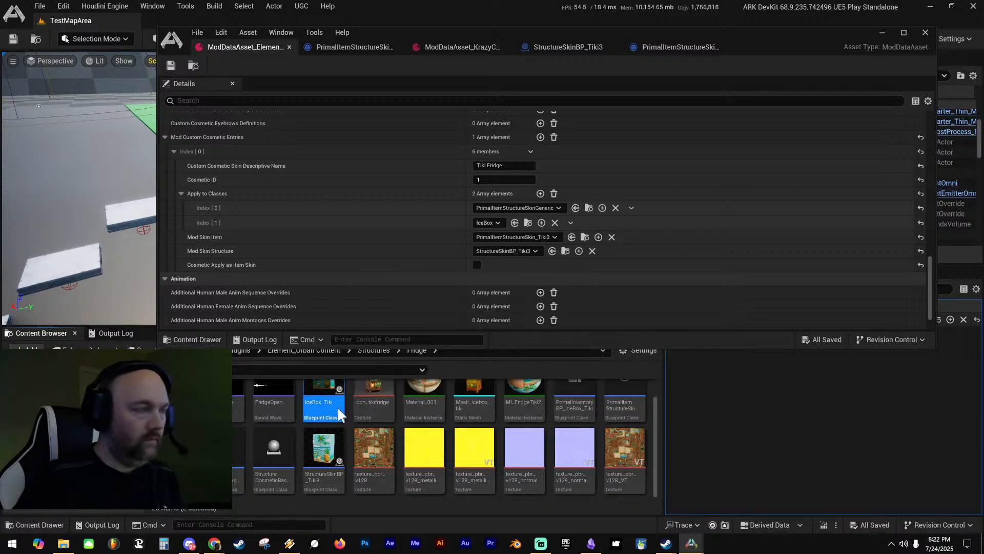
pyautogui.press('Delete')
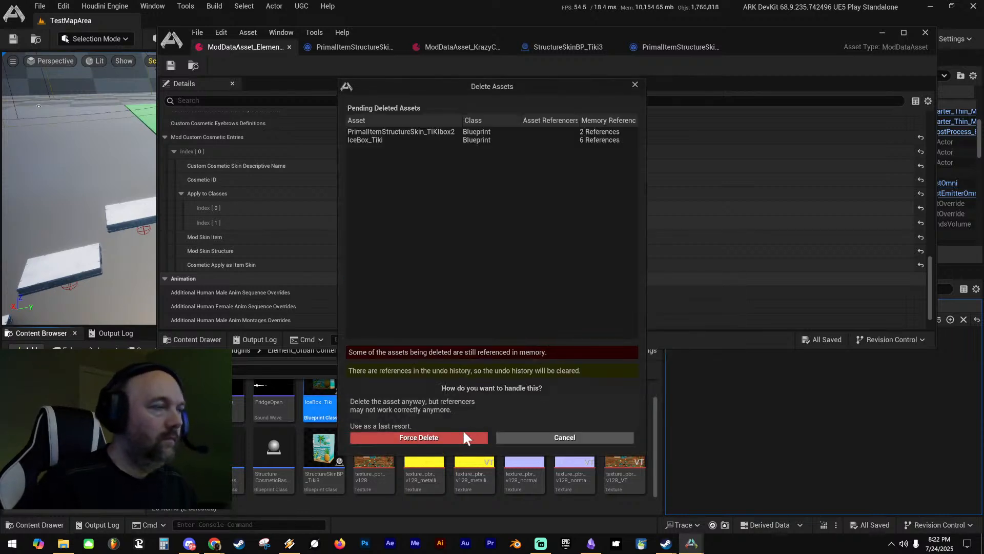
pyautogui.click(460, 436)
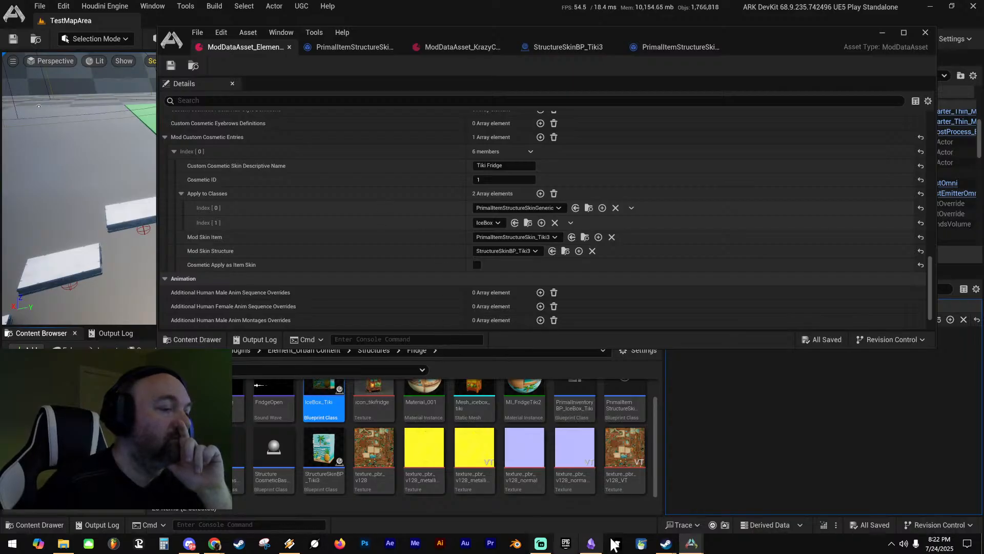
# Switch to the Obsidian notes and add the line "Mod File (Data Asset)" below "BP actual structure"
pyautogui.click(591, 543)
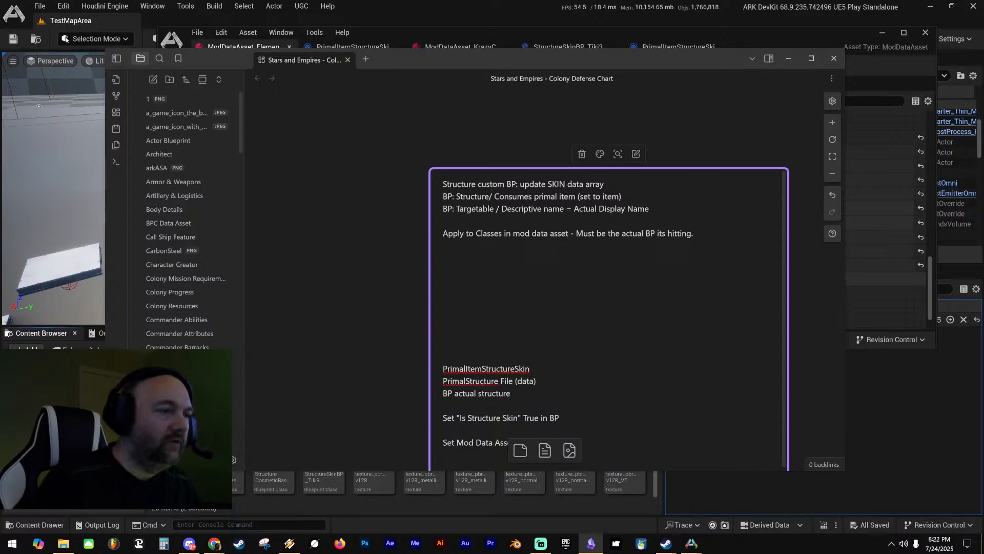
pyautogui.press('Return')
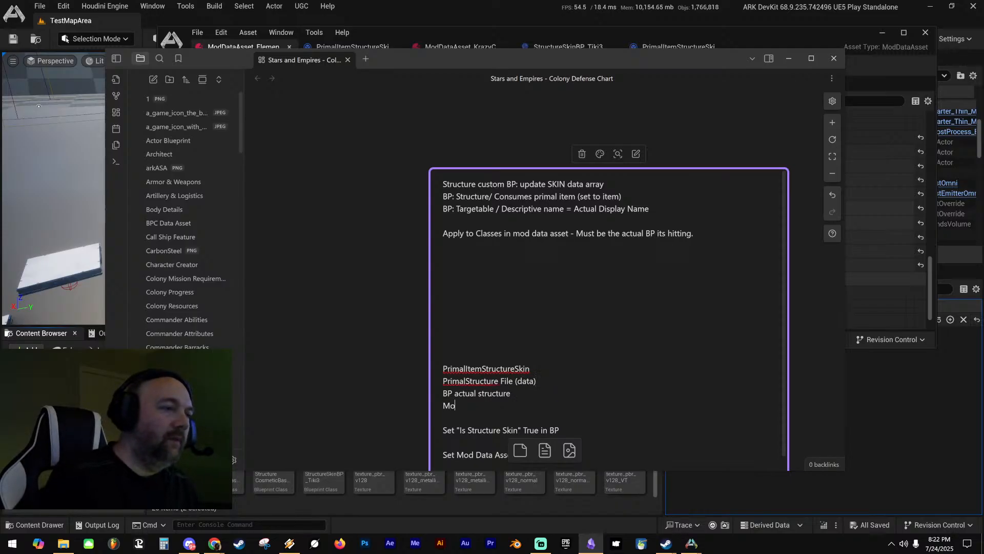
pyautogui.write('Mod File (Dat')
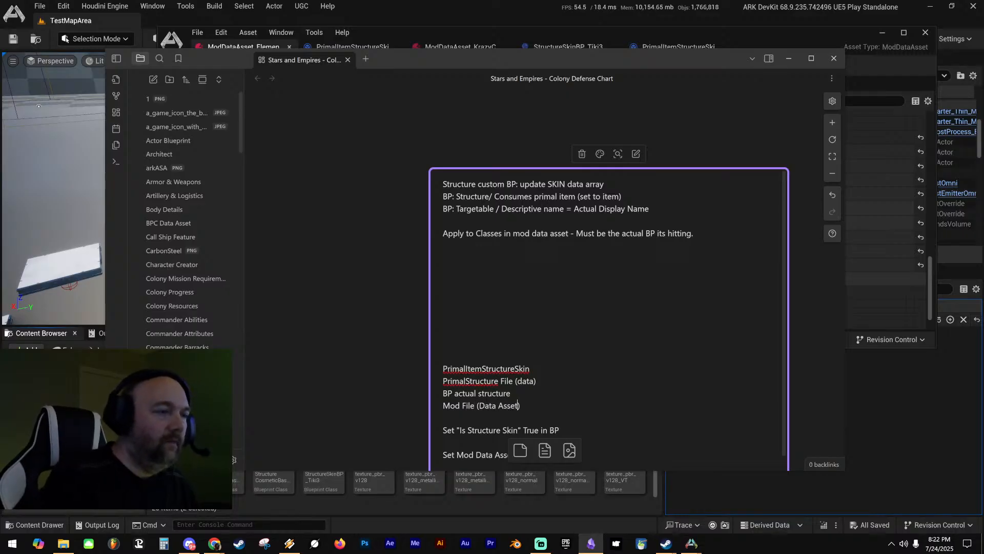
pyautogui.write('a Asset')
pyautogui.press('Return')
pyautogui.press('BackSpace')
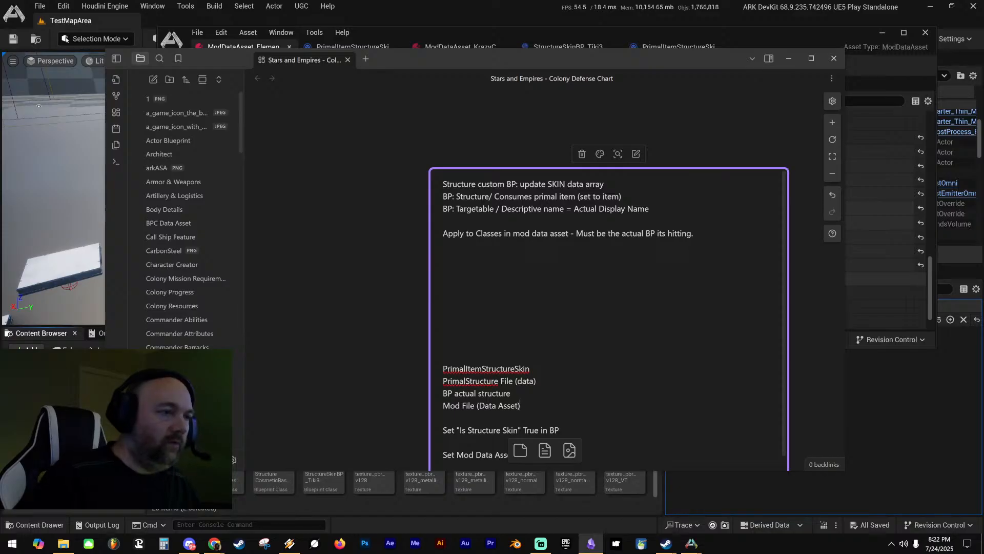
pyautogui.press('Return')
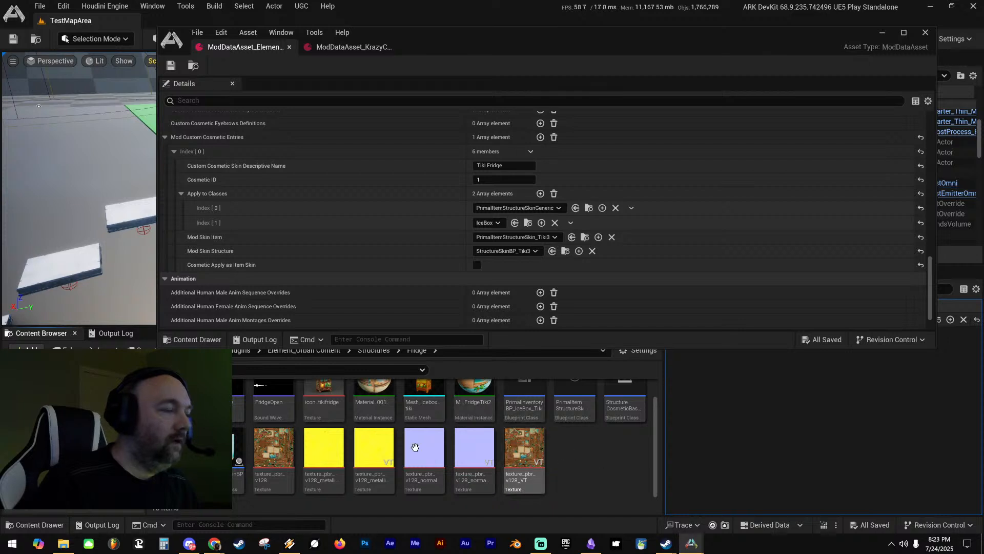
# Update the redirector references in the Element_Urban Content folder and close the mod data asset editor
pyautogui.rightClick(66, 390)
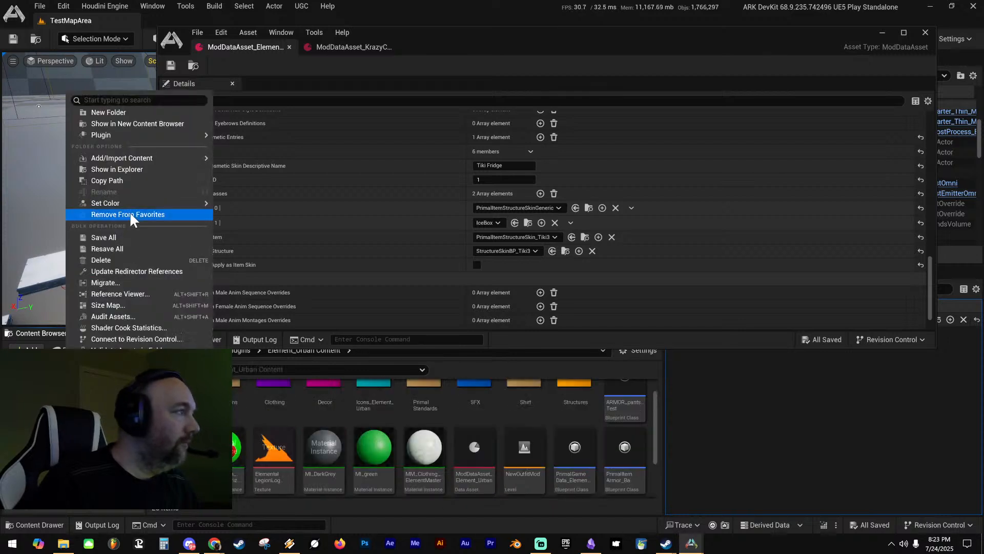
pyautogui.click(145, 271)
pyautogui.click(373, 402)
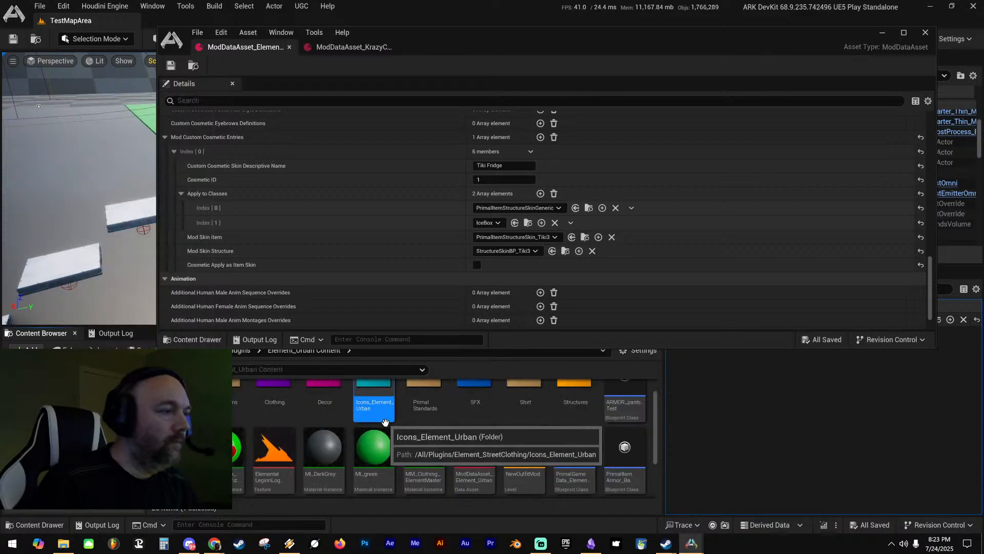
pyautogui.moveTo(540, 44); pyautogui.dragTo(524, 83)
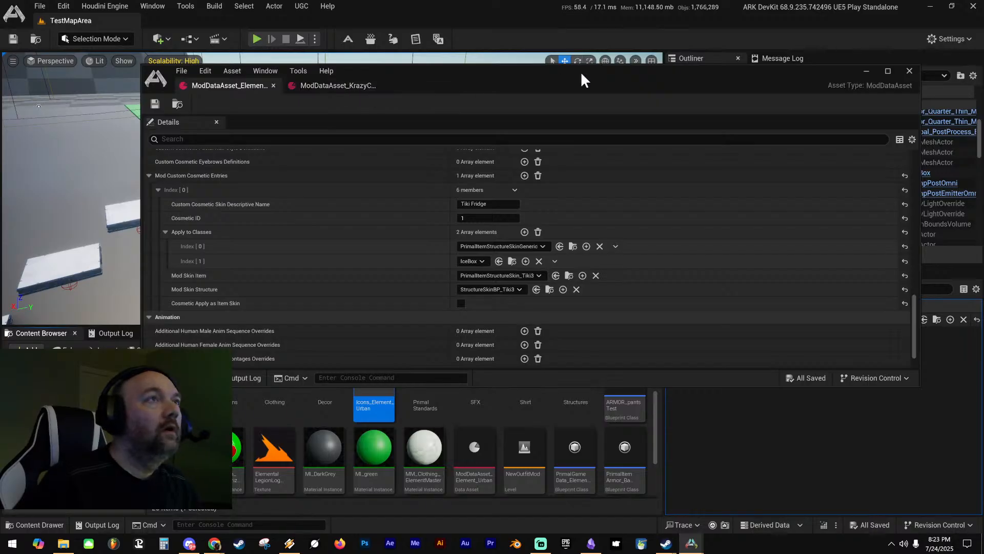
pyautogui.click(909, 71)
pyautogui.scroll(1, 447, 443)
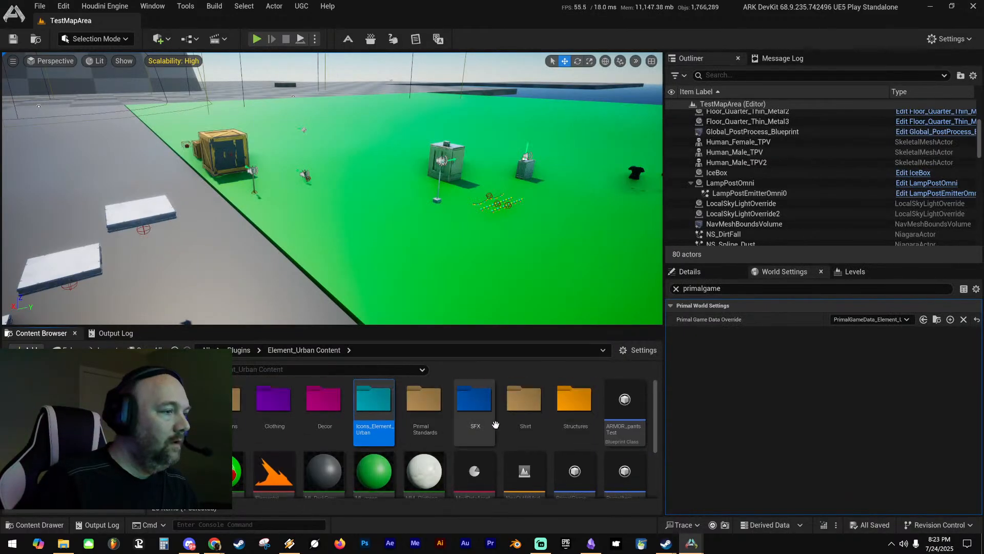
# Delete the StructureItemContainerBaseBP blueprint from the Structures folder
pyautogui.click(581, 397)
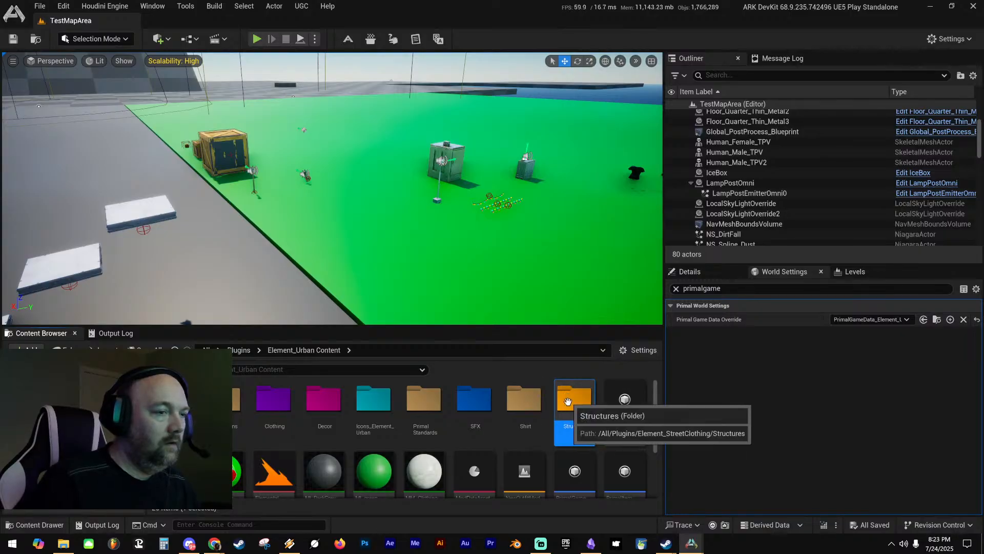
pyautogui.doubleClick(572, 402)
pyautogui.click(322, 409)
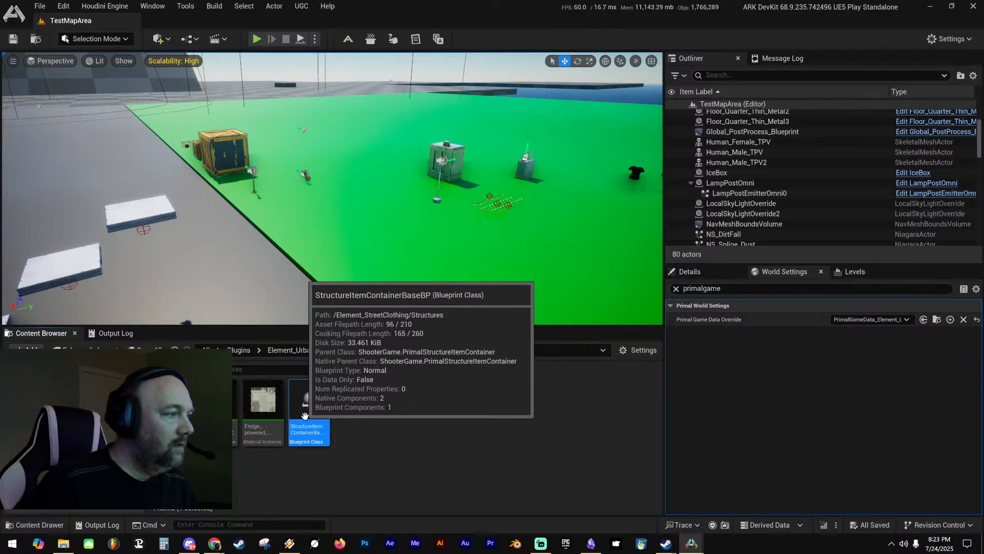
pyautogui.press('Delete')
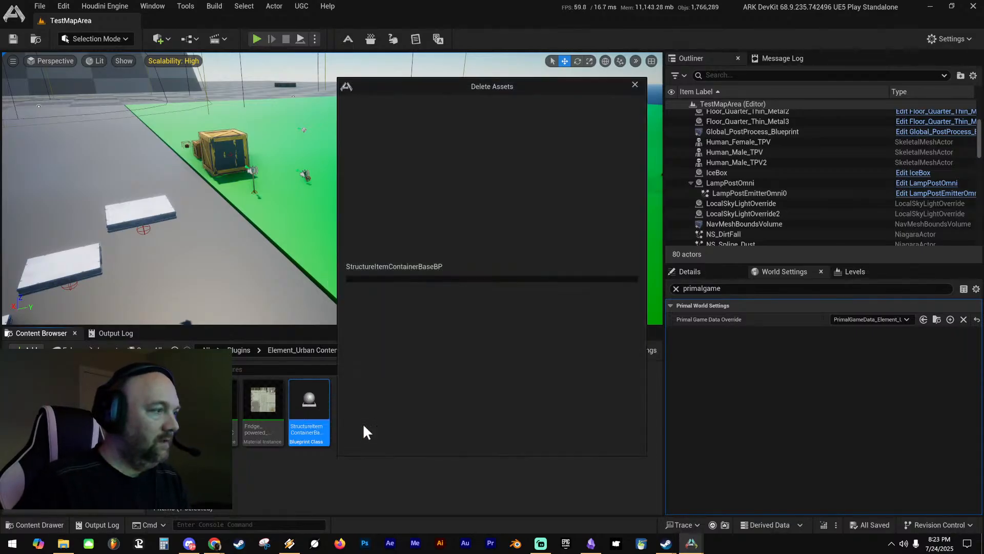
pyautogui.click(444, 436)
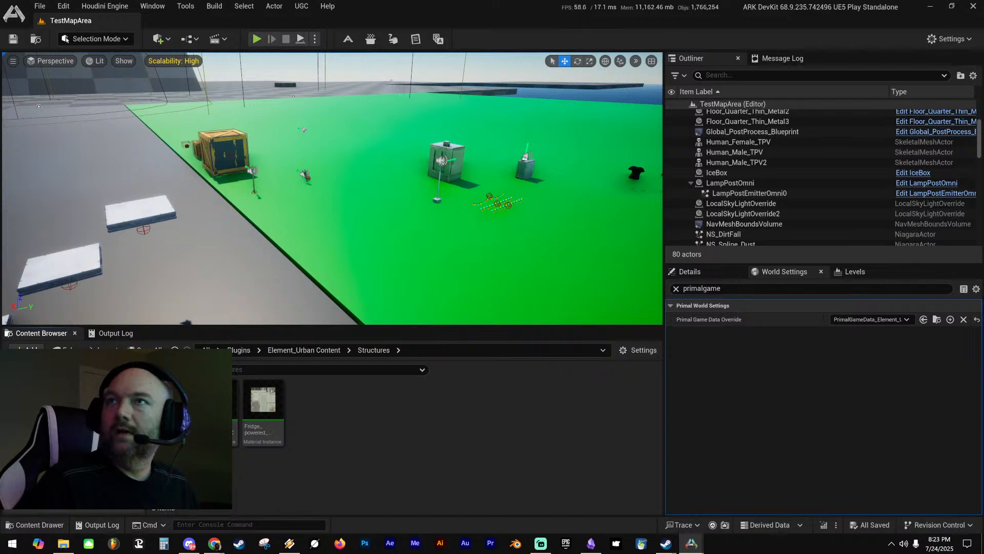
# Assign the MI_Fridge_Tiki2 material instance from the FridgeMesh folder to the Mesh_Tiki_Icebox1 static mesh and save the mesh
pyautogui.doubleClick(170, 410)
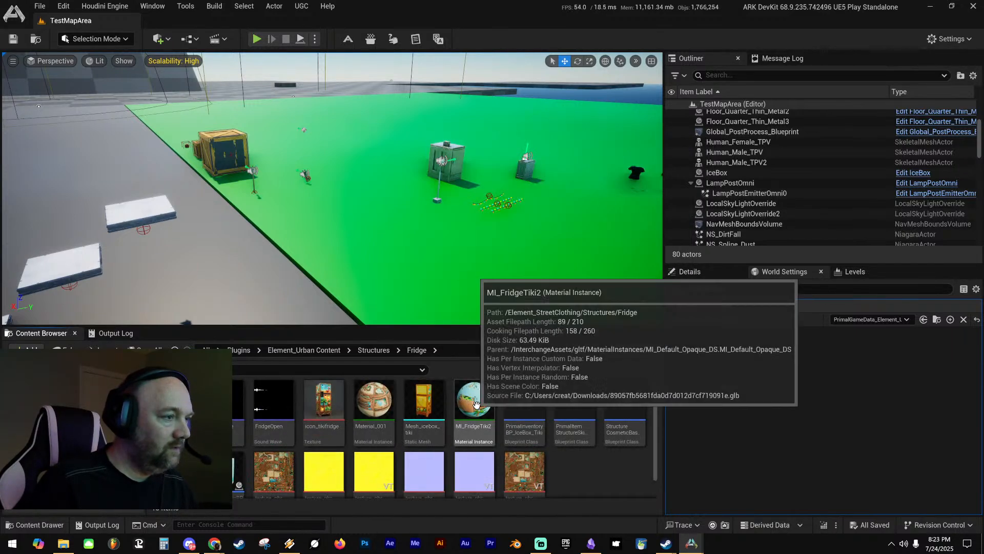
pyautogui.scroll(-1, 243, 457)
pyautogui.click(243, 457)
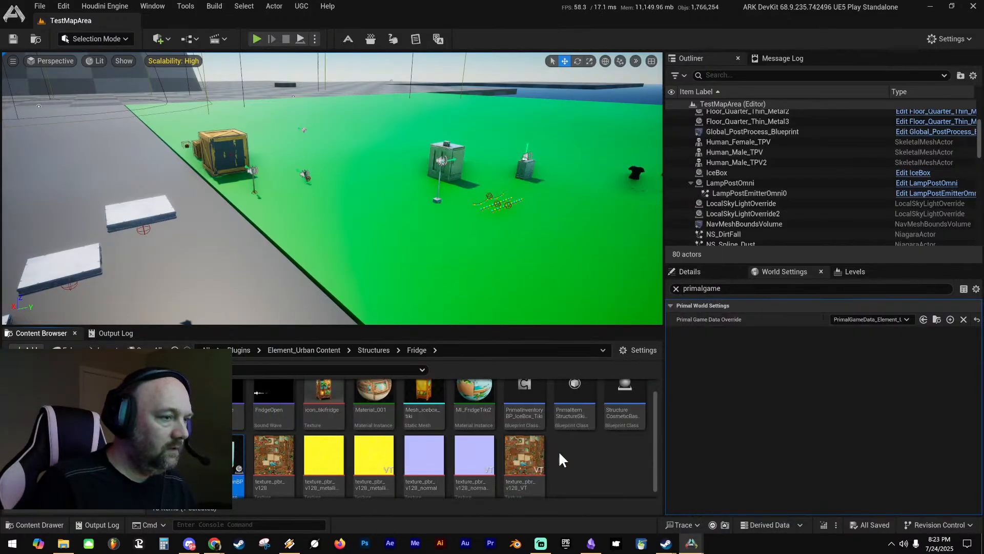
pyautogui.scroll(1, 548, 459)
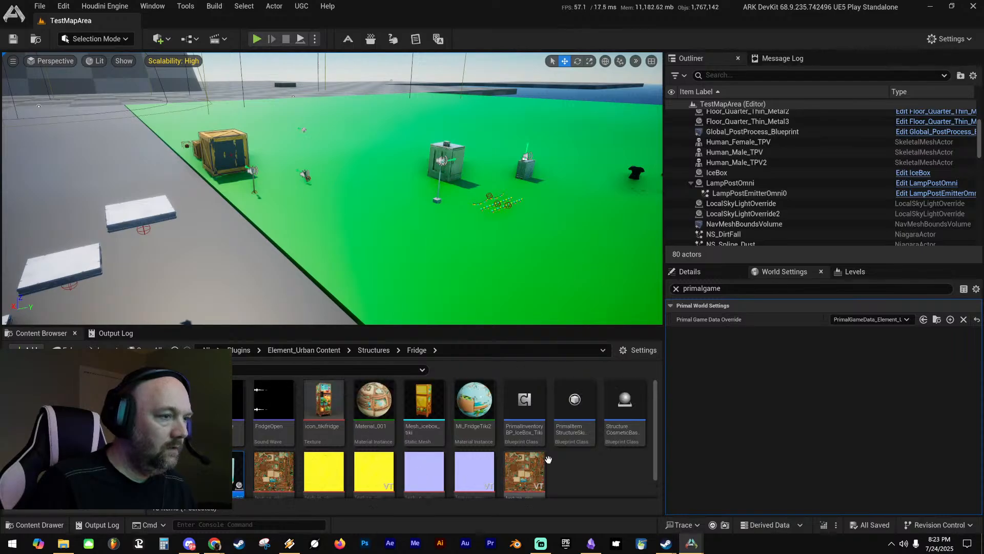
pyautogui.doubleClick(173, 410)
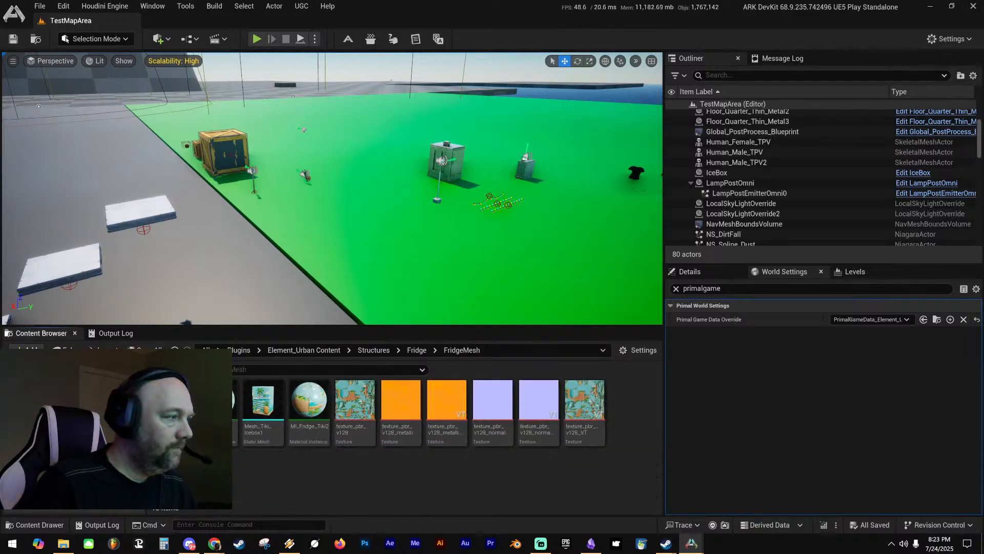
pyautogui.click(272, 405)
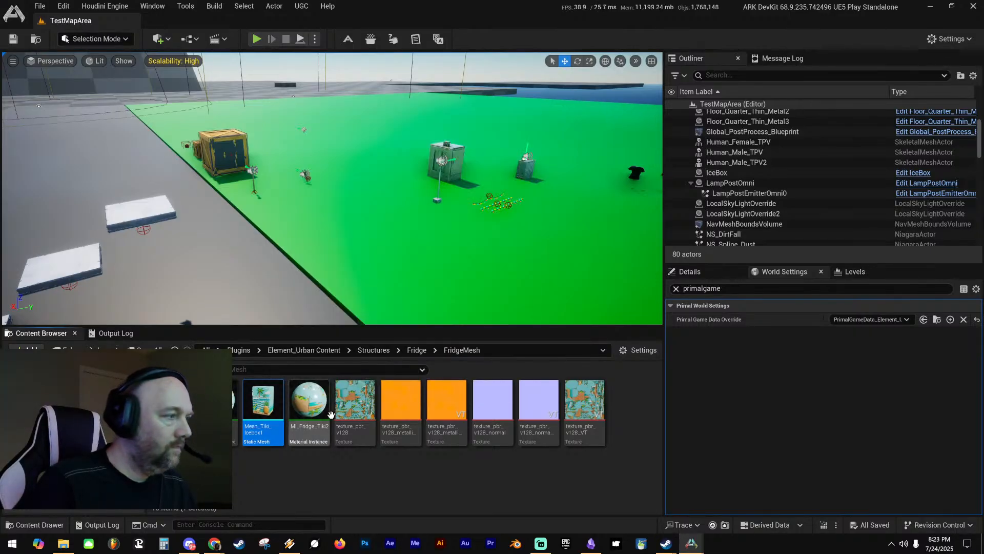
pyautogui.moveTo(322, 409)
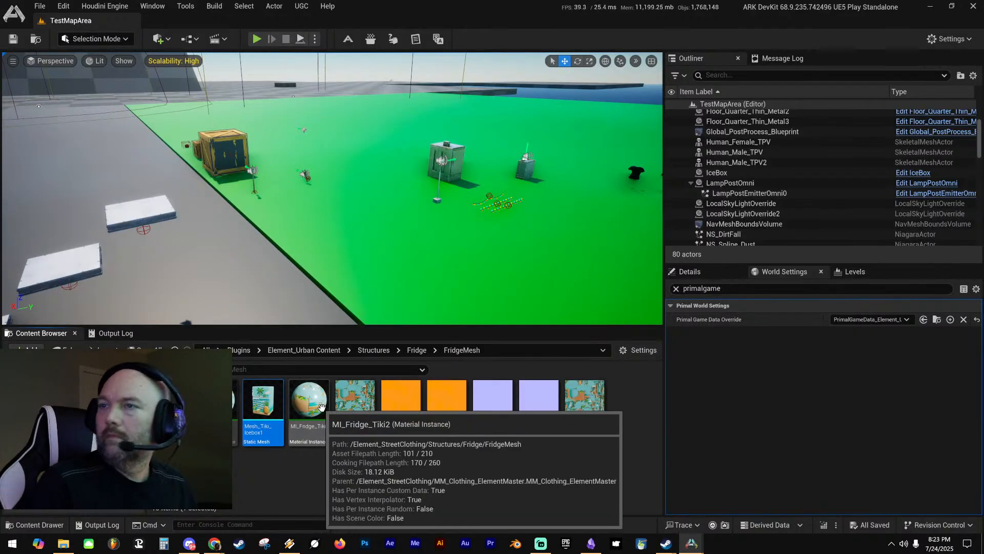
pyautogui.click(309, 403)
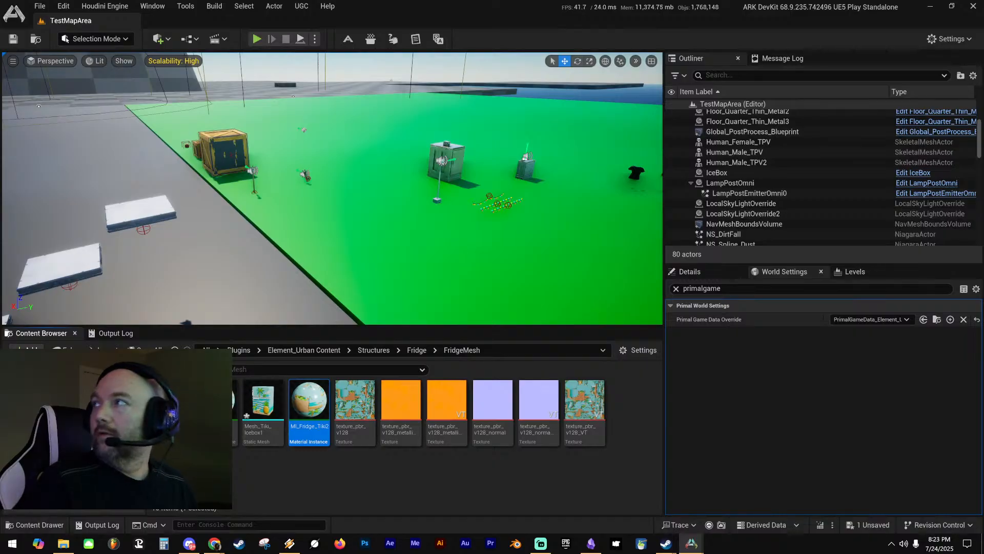
pyautogui.hotkey('ctrl', 's')
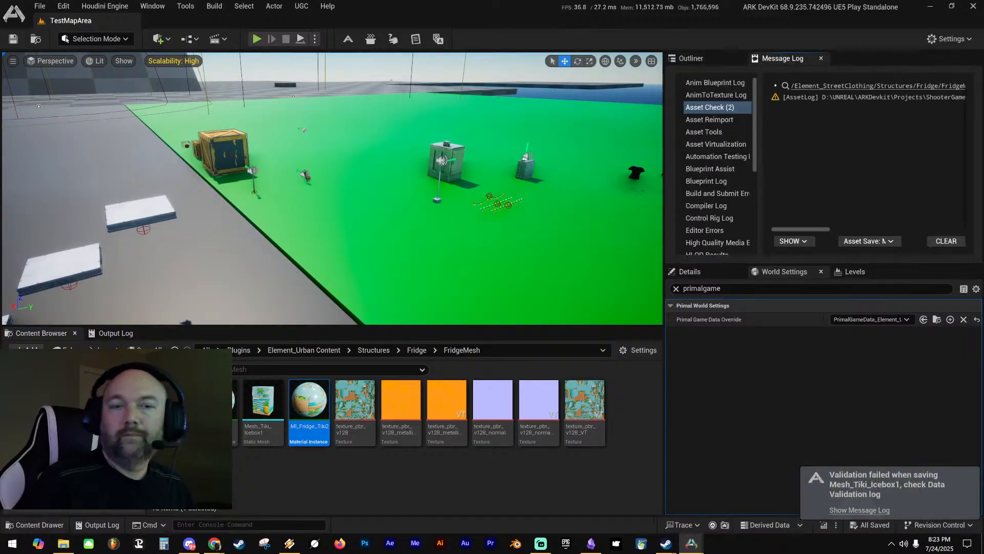
# Delete the Material_001 material instance from the FridgeMesh folder
pyautogui.click(441, 476)
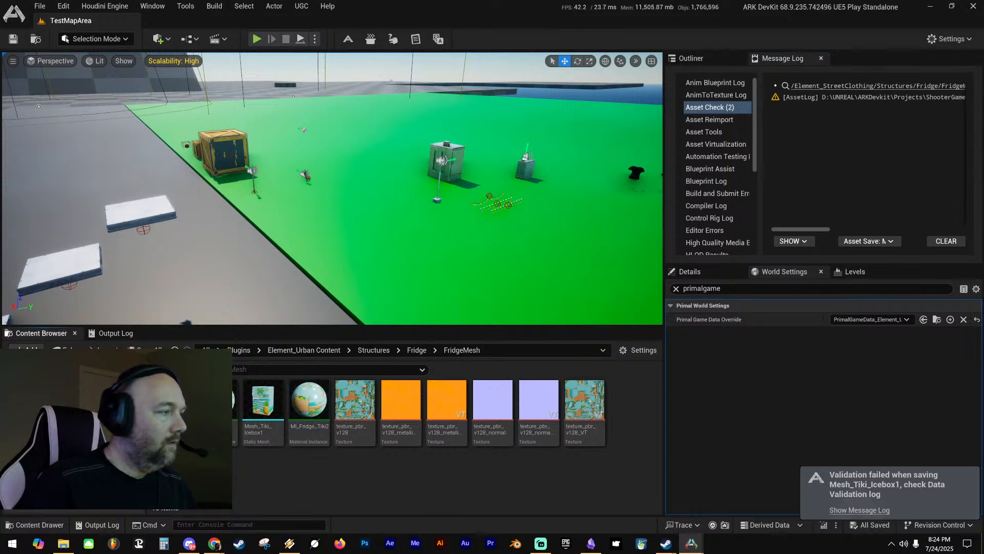
pyautogui.click(220, 405)
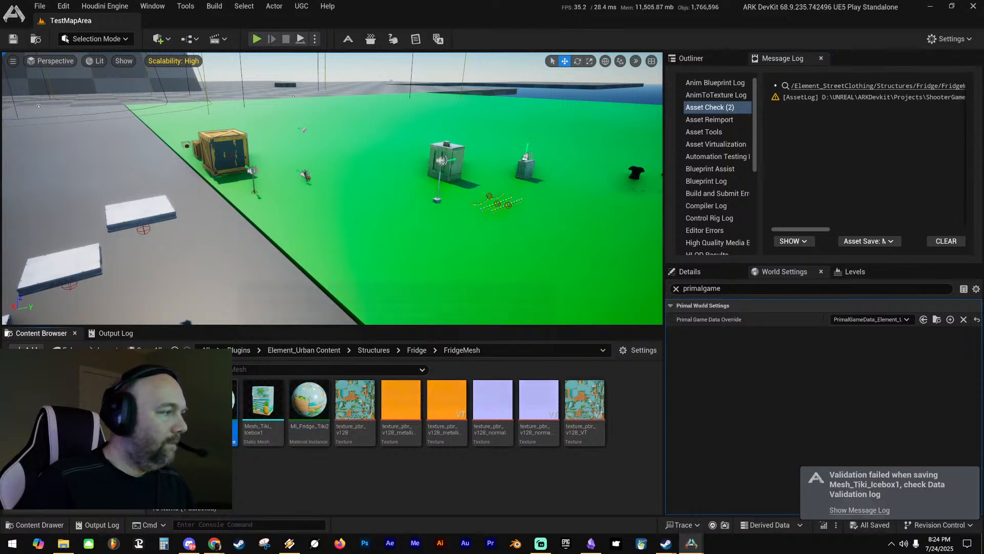
pyautogui.press('Delete')
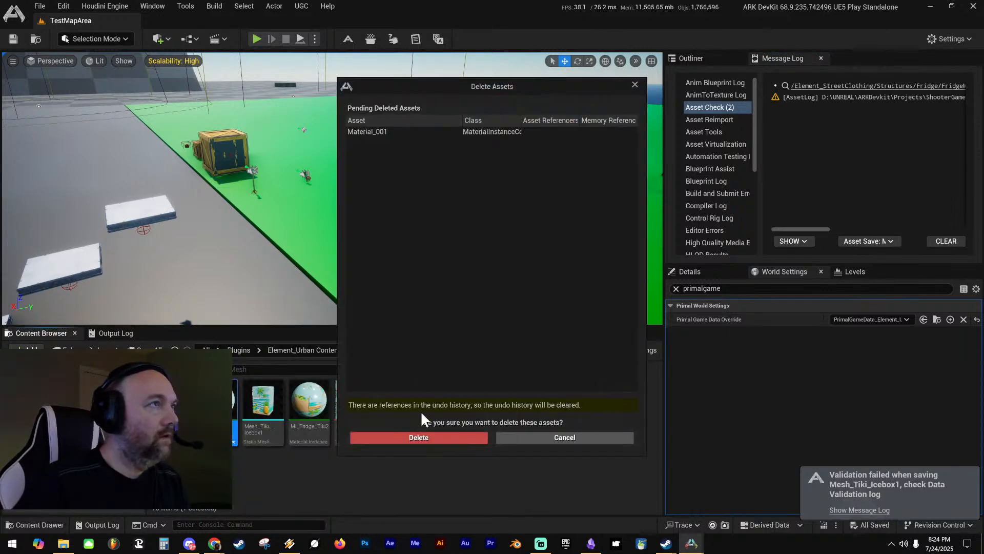
pyautogui.click(415, 436)
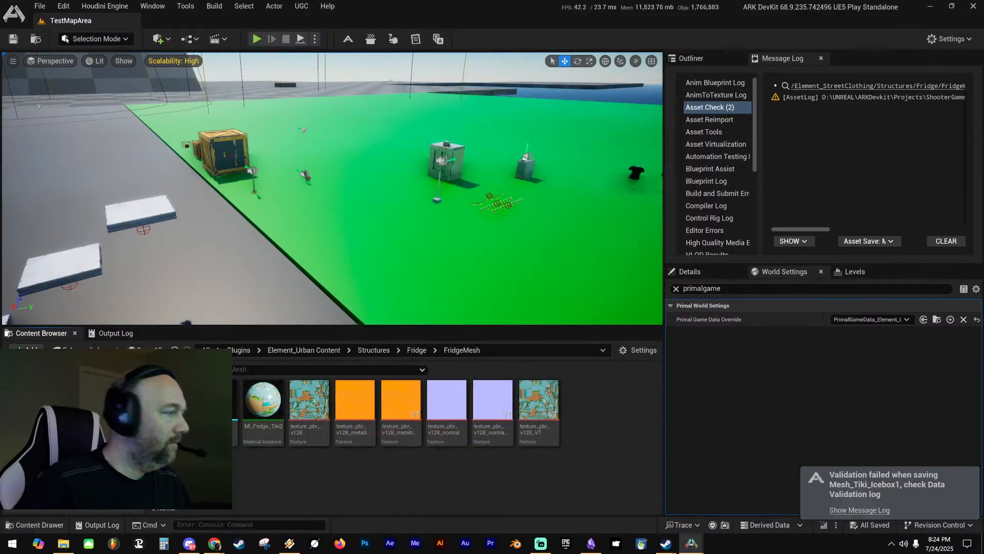
# Assign the MI_FridgeTiki2 material instance from the parent Fridge folder to the Mesh_Tiki_Icebox1 static mesh
pyautogui.click(77, 435)
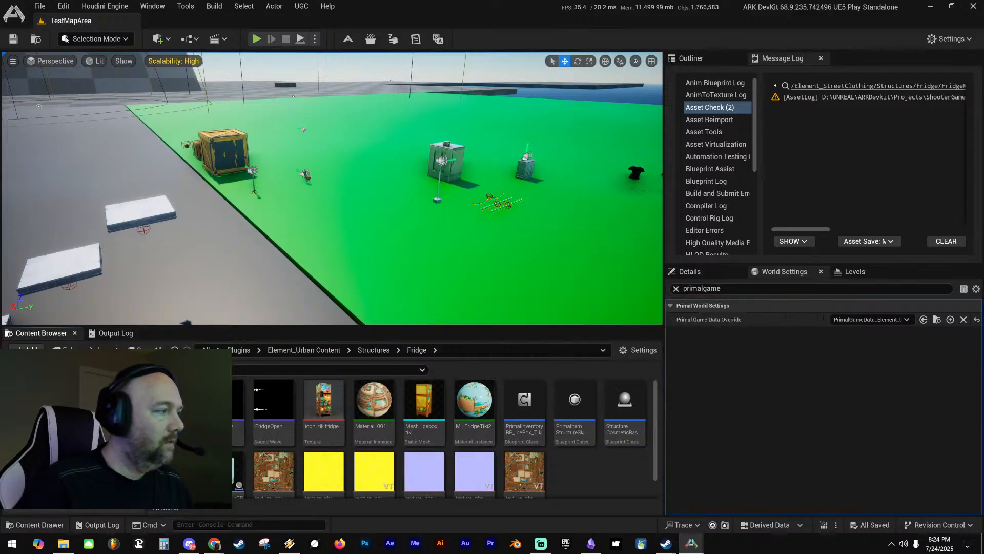
pyautogui.doubleClick(173, 408)
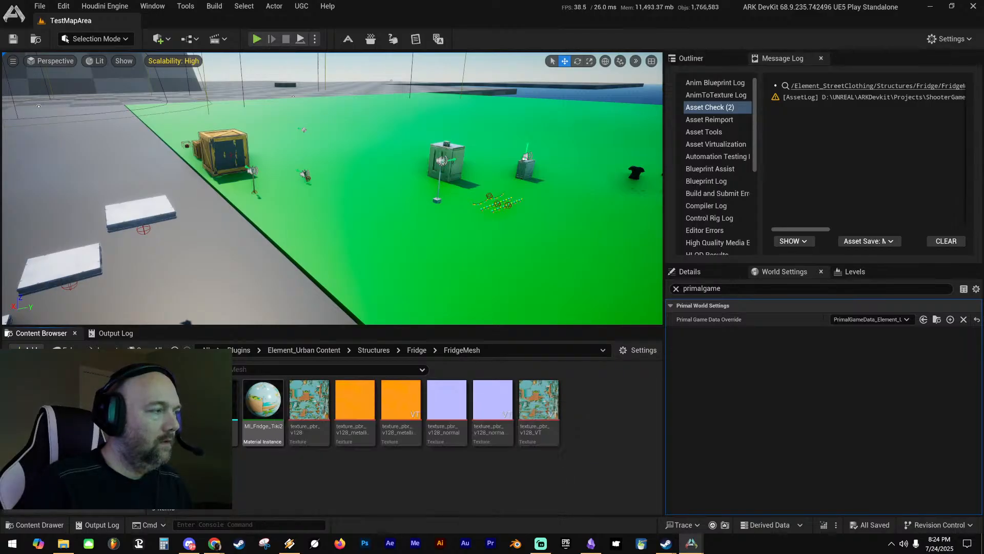
pyautogui.click(92, 440)
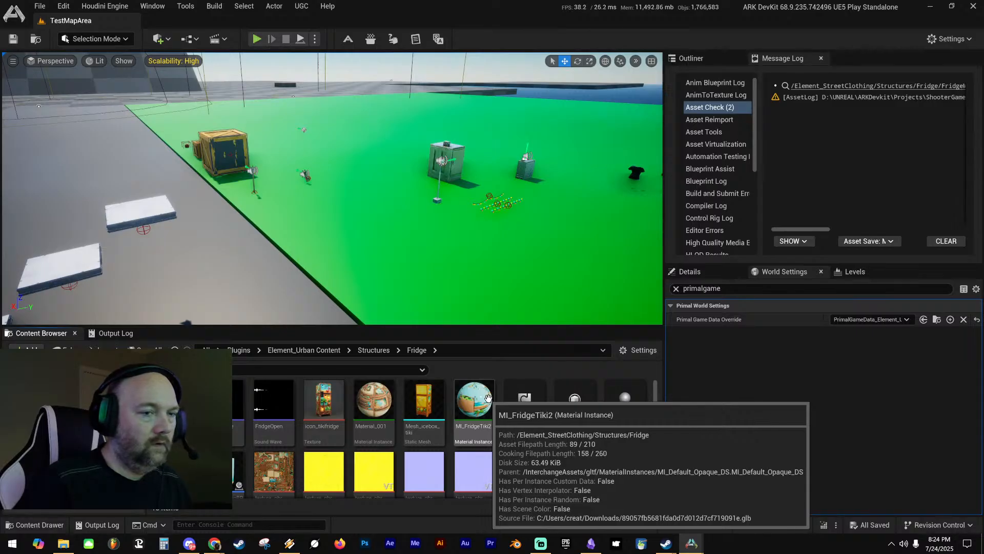
pyautogui.click(488, 397)
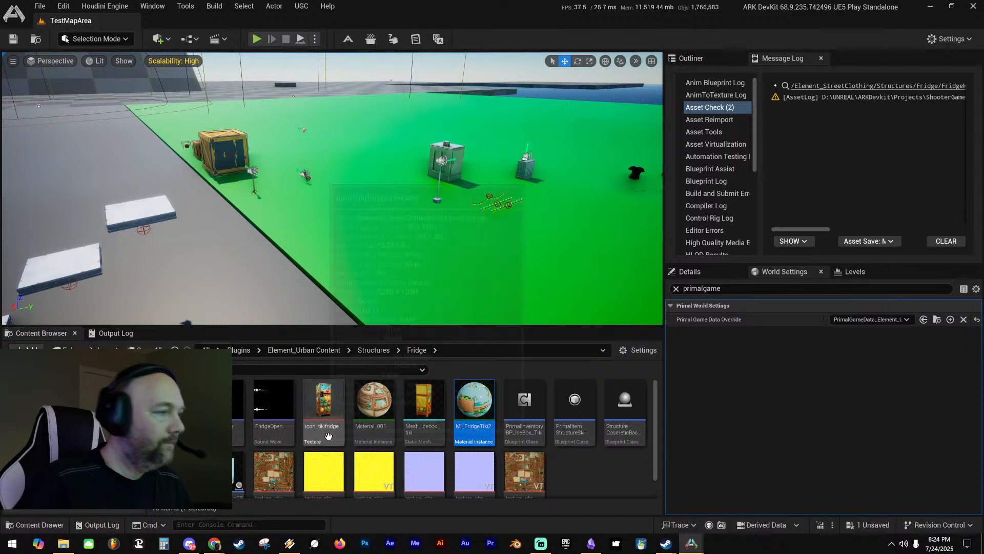
# Delete the Material_001 material instance from the Fridge folder
pyautogui.click(377, 402)
pyautogui.press('Delete')
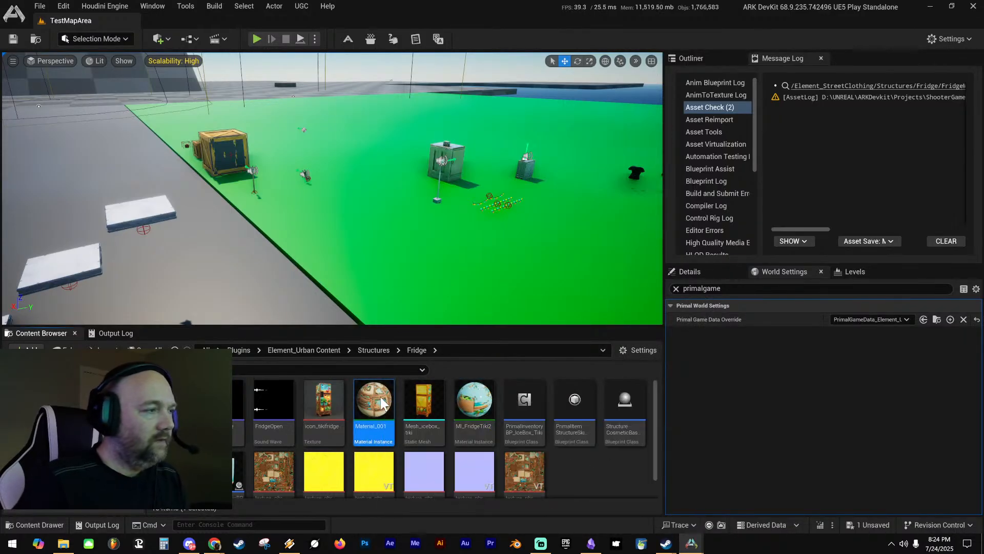
pyautogui.click(443, 437)
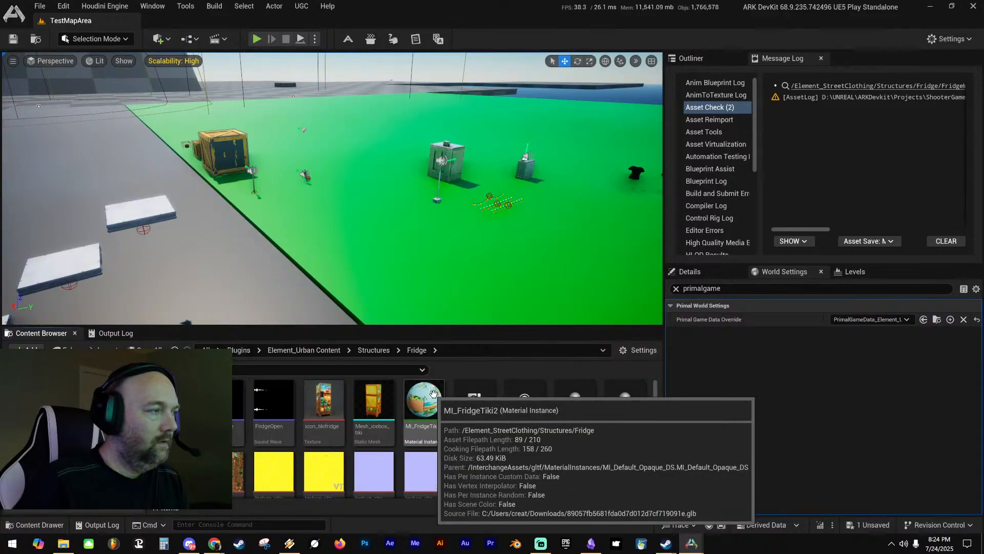
# Save the mesh, start deleting MI_FridgeTiki2 to check which assets reference it, and cancel the deletion
pyautogui.click(429, 401)
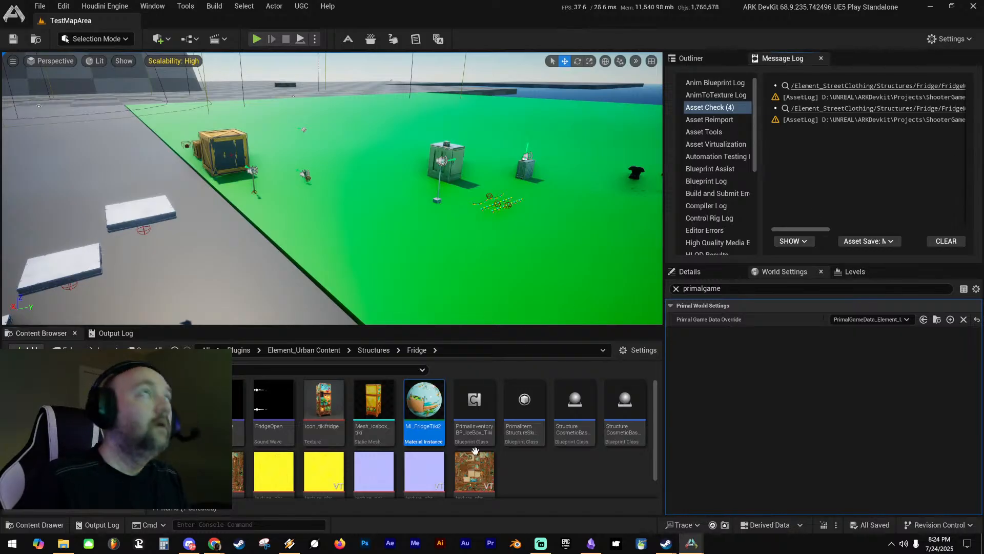
pyautogui.click(528, 486)
pyautogui.click(444, 415)
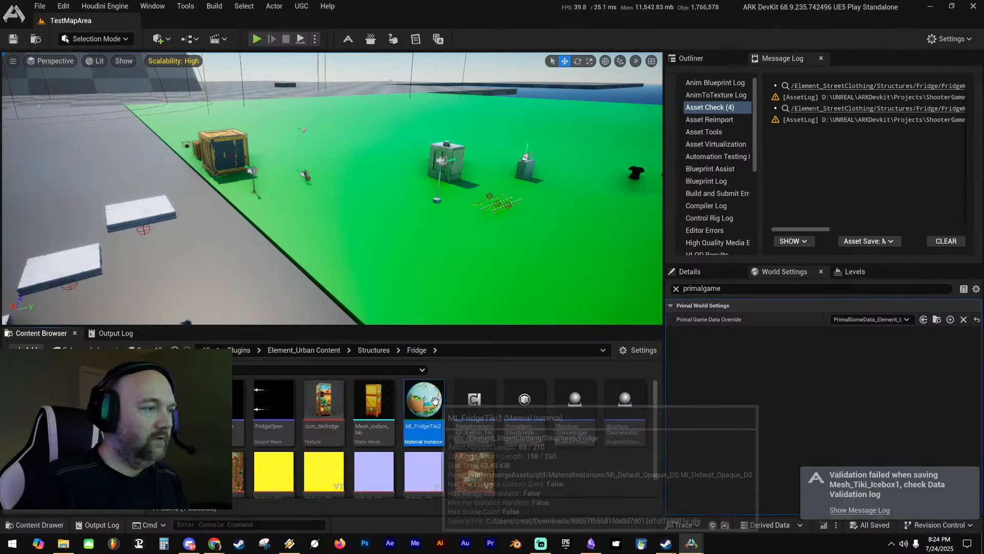
pyautogui.press('Delete')
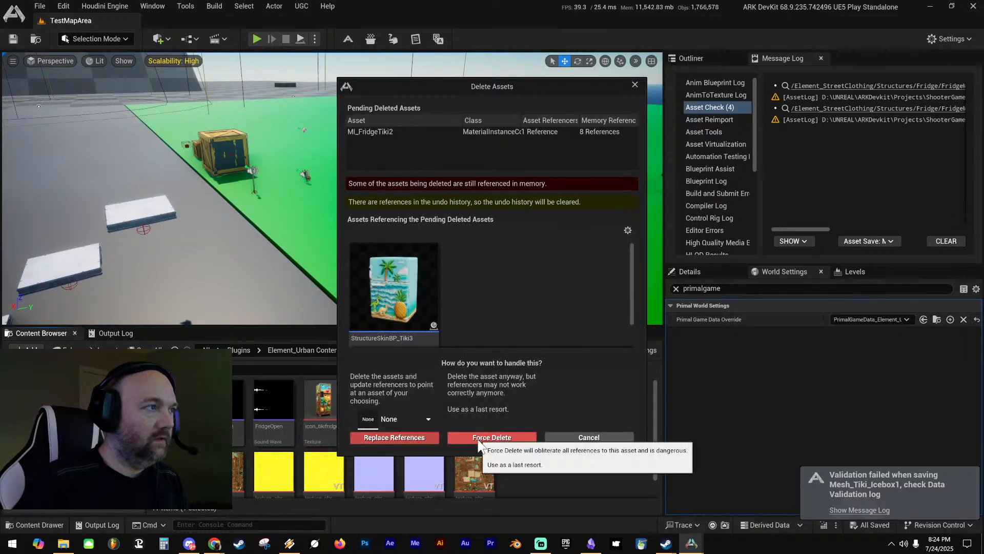
pyautogui.click(575, 437)
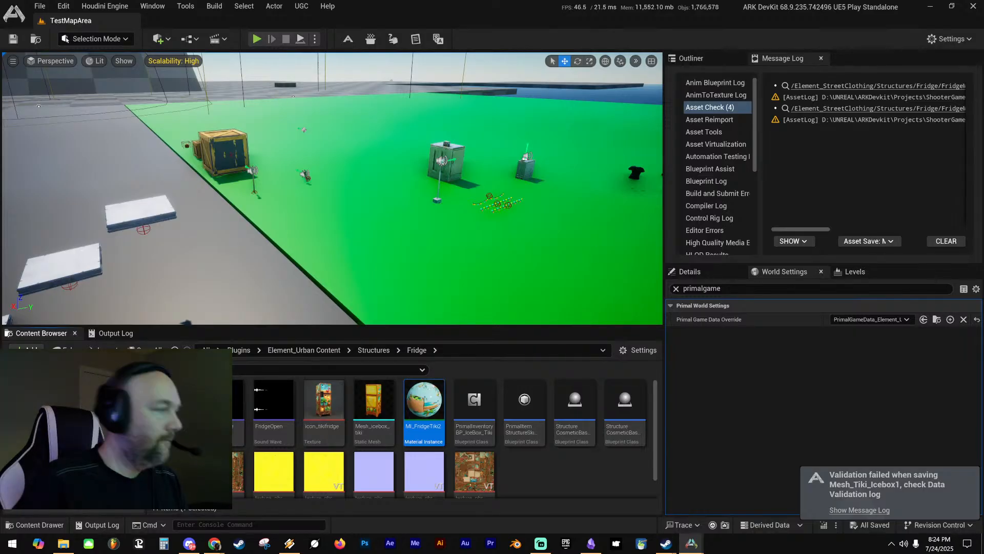
# Reassign the FridgeMesh folder's MI_Fridge_Tiki2 material instance to Mesh_Tiki_Icebox1 and save the change
pyautogui.doubleClick(175, 396)
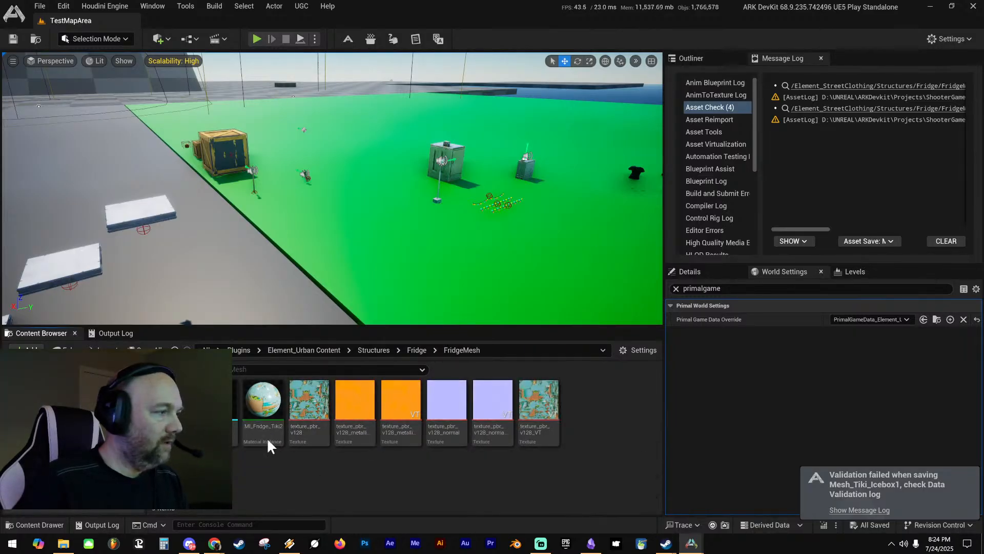
pyautogui.click(244, 406)
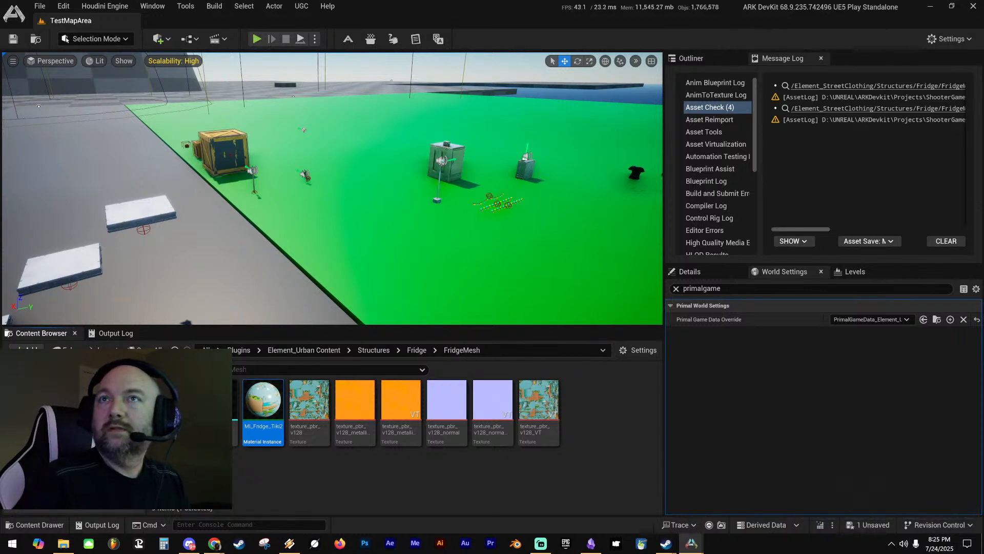
pyautogui.hotkey('ctrl', 's')
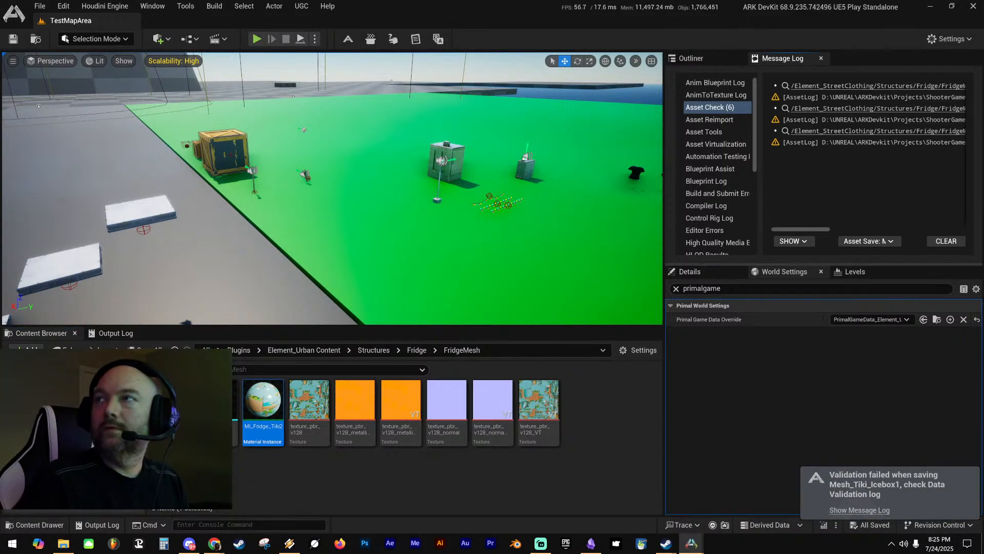
pyautogui.click(496, 496)
# In the parent Fridge folder, start deleting MI_FridgeTiki2 to check which assets still reference it, and cancel the deletion
pyautogui.moveTo(261, 407)
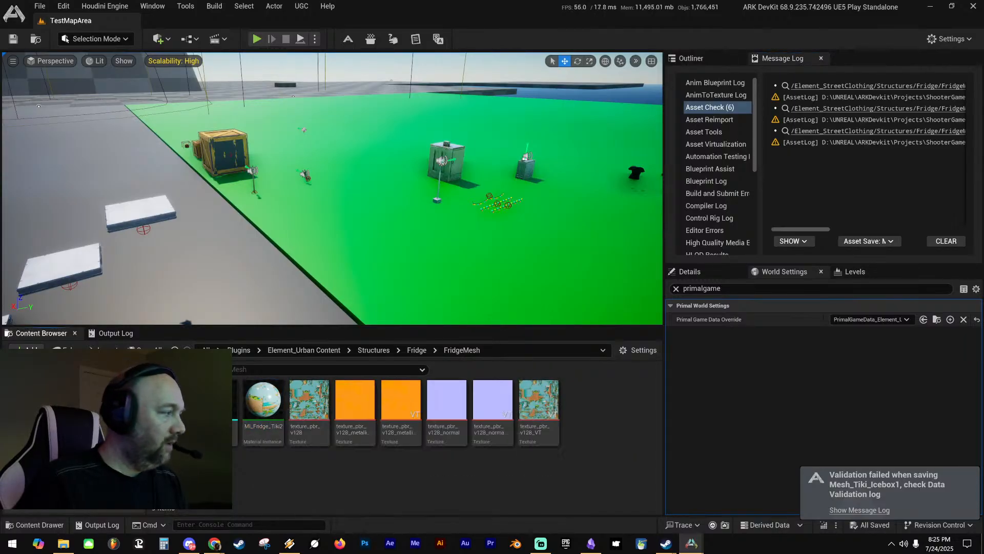
pyautogui.click(67, 436)
pyautogui.click(419, 401)
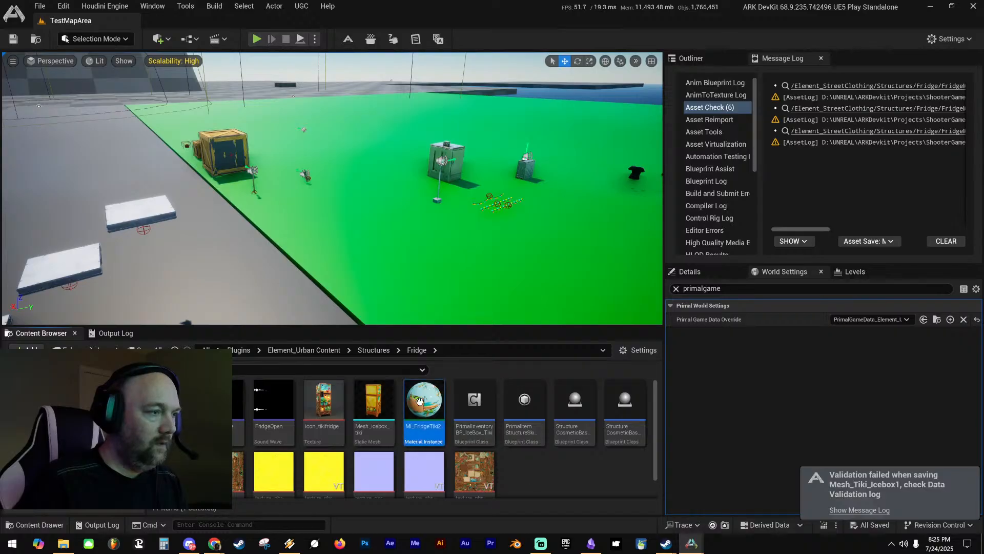
pyautogui.press('Delete')
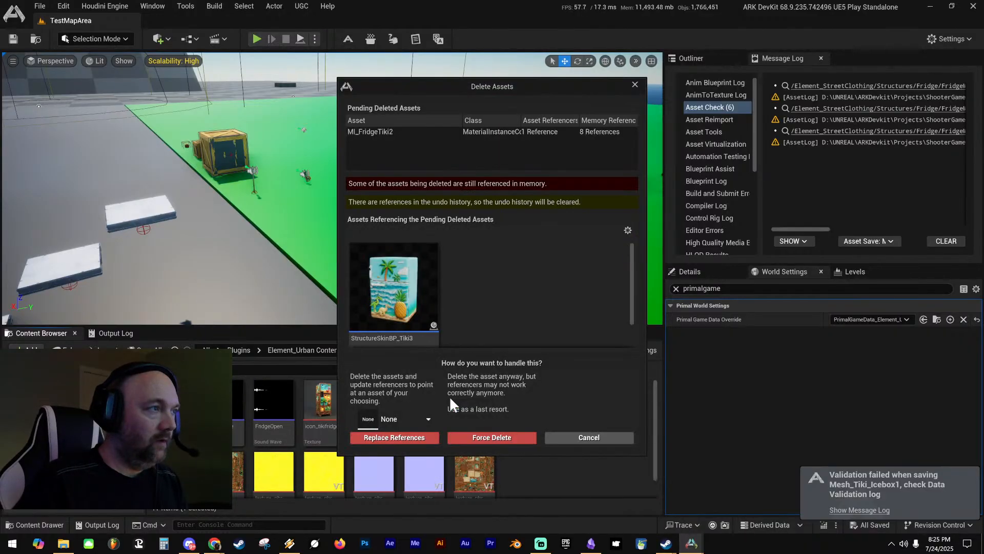
pyautogui.click(567, 436)
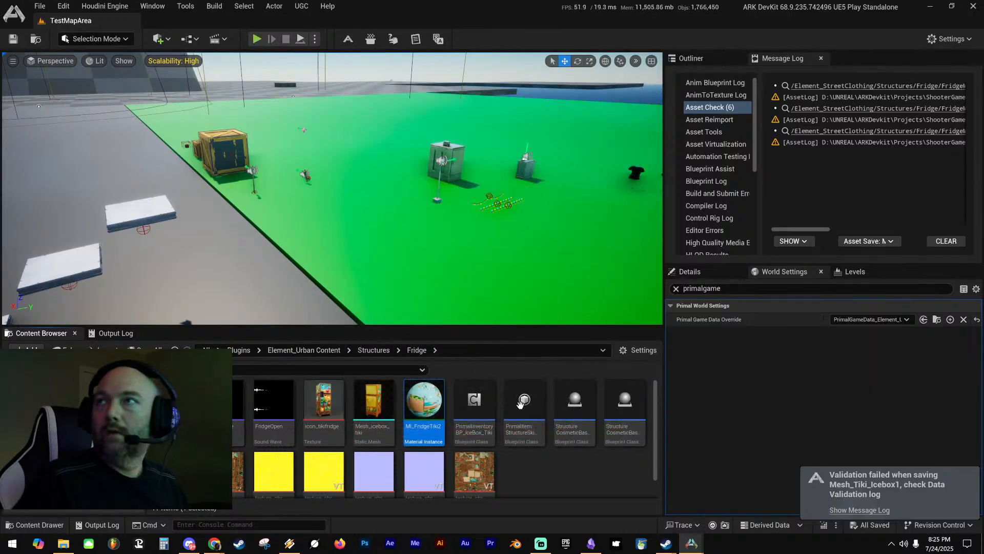
# Update StructureSkinBP_Tiki3 to use the FridgeMesh folder's assets in place of MI_FridgeTiki2, and save the blueprint
pyautogui.scroll(-1, 587, 467)
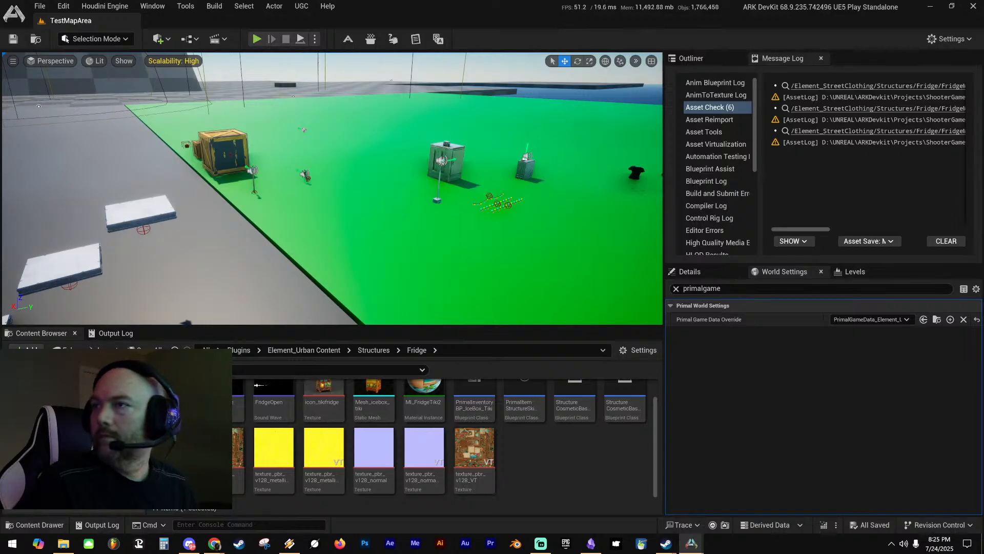
pyautogui.scroll(2, 260, 454)
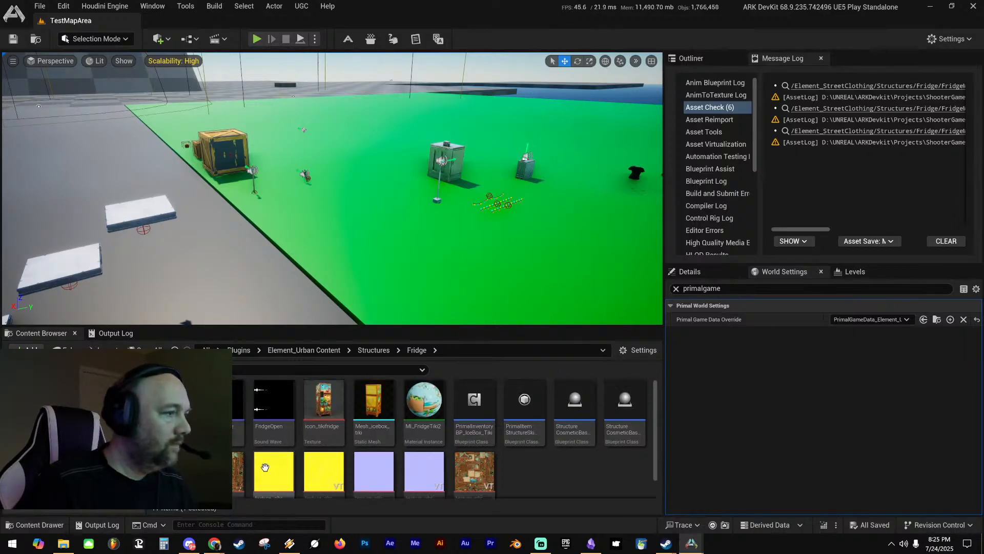
pyautogui.doubleClick(233, 410)
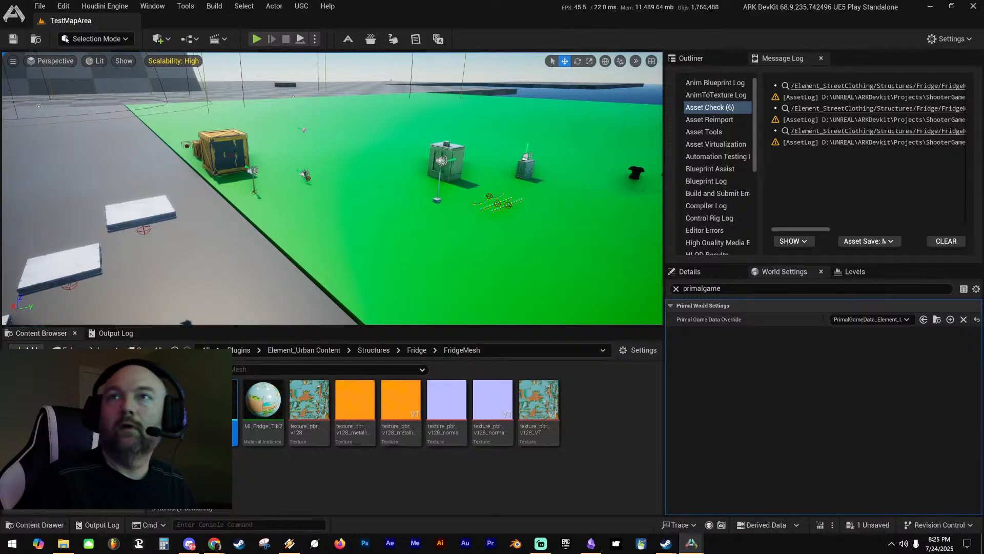
pyautogui.moveTo(338, 242); pyautogui.dragTo(325, 245, button='right')
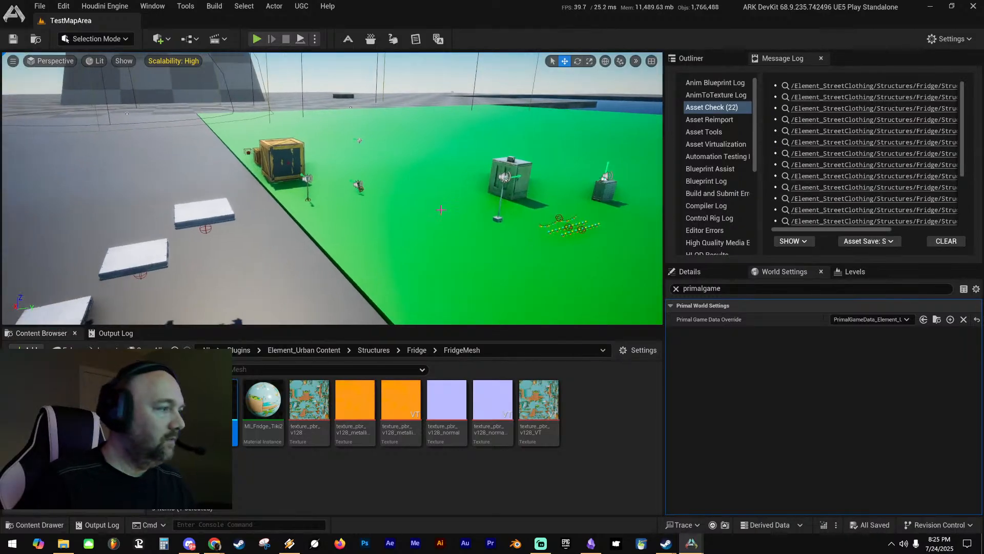
pyautogui.click(256, 476)
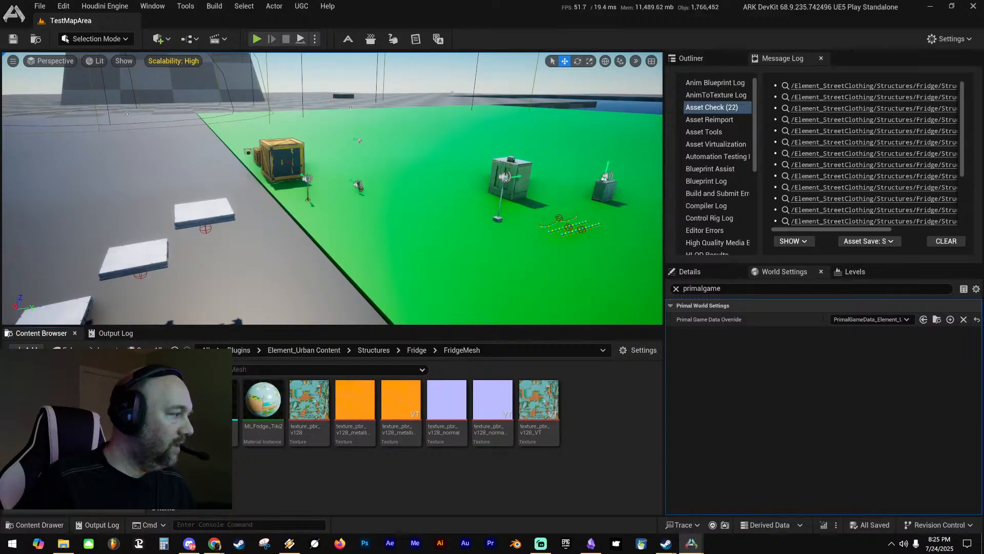
# Force delete the duplicate MI_FridgeTiki2 material instance from the parent Fridge folder
pyautogui.click(77, 441)
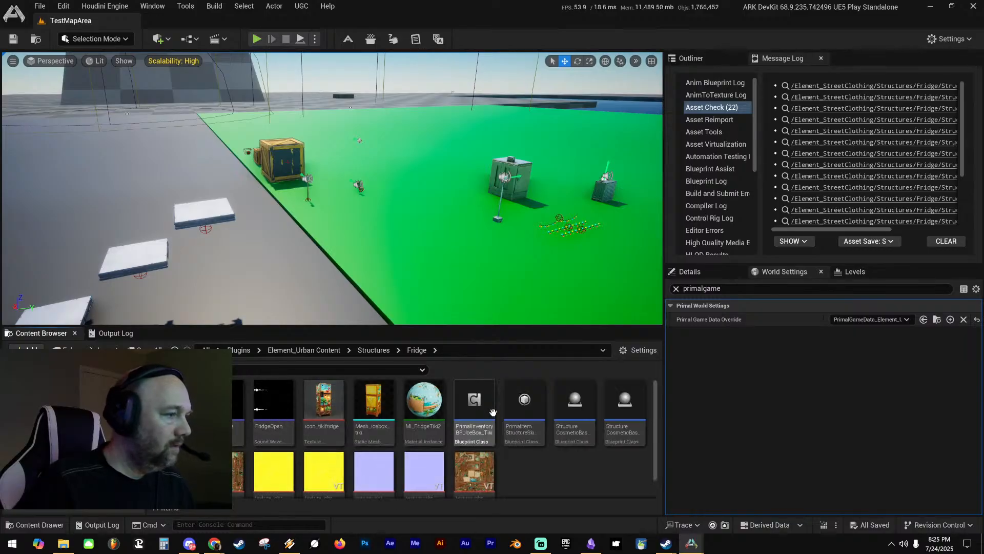
pyautogui.click(439, 393)
pyautogui.press('Delete')
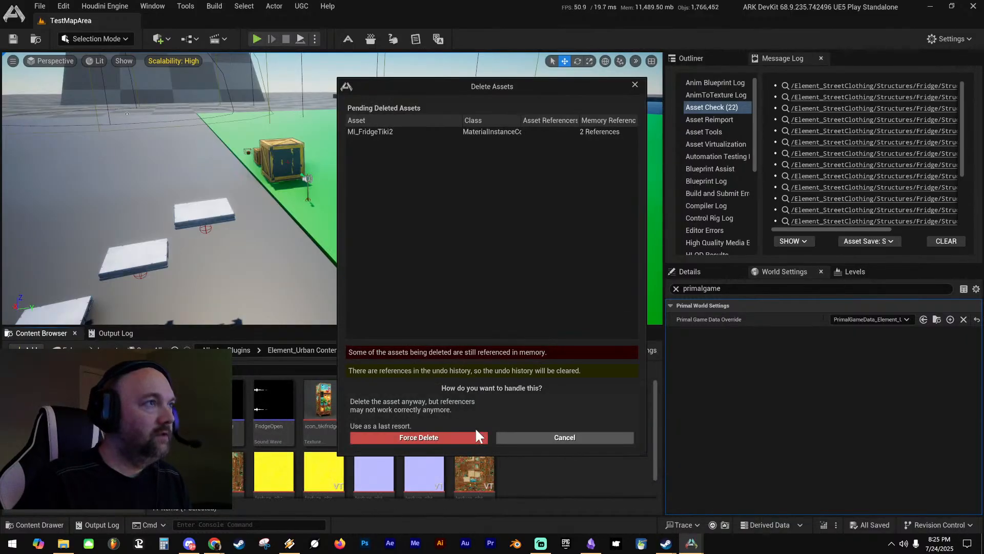
pyautogui.click(460, 436)
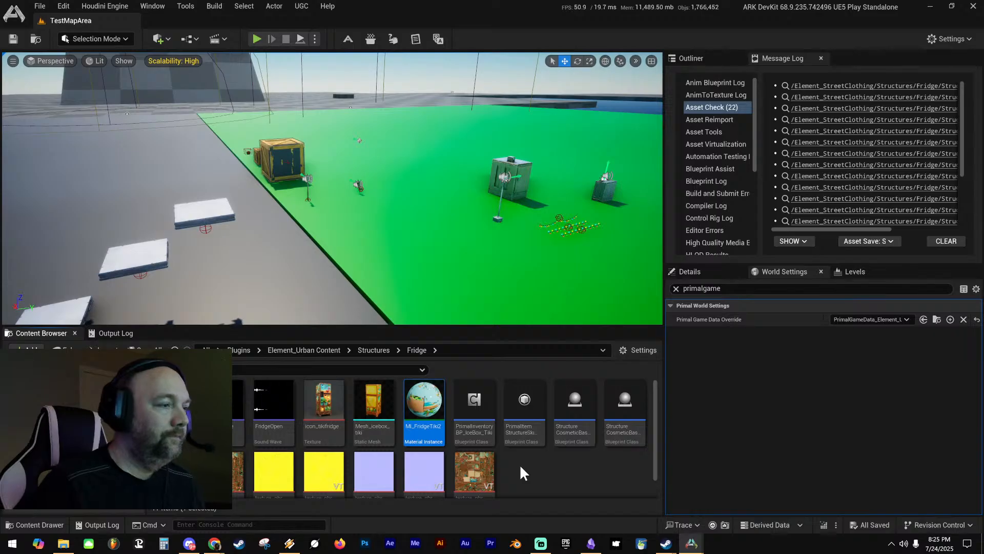
pyautogui.press('Delete')
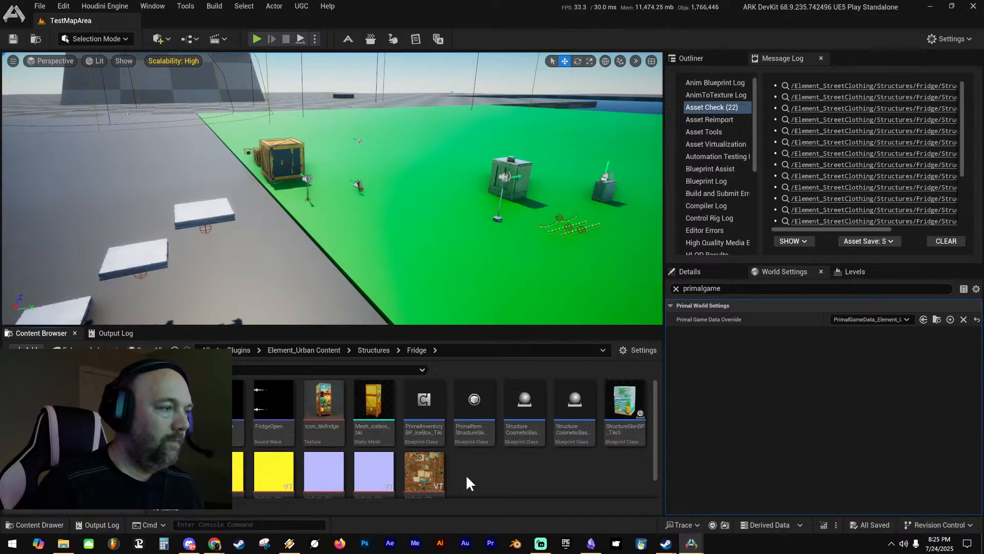
# Force delete icon_tikifridge, Mesh_icebox_tiki and all the texture_pbr_v128 textures, including their VT versions, from the Fridge folder
pyautogui.click(366, 403)
pyautogui.keyDown('ctrl'); pyautogui.click(321, 395); pyautogui.keyUp('ctrl')
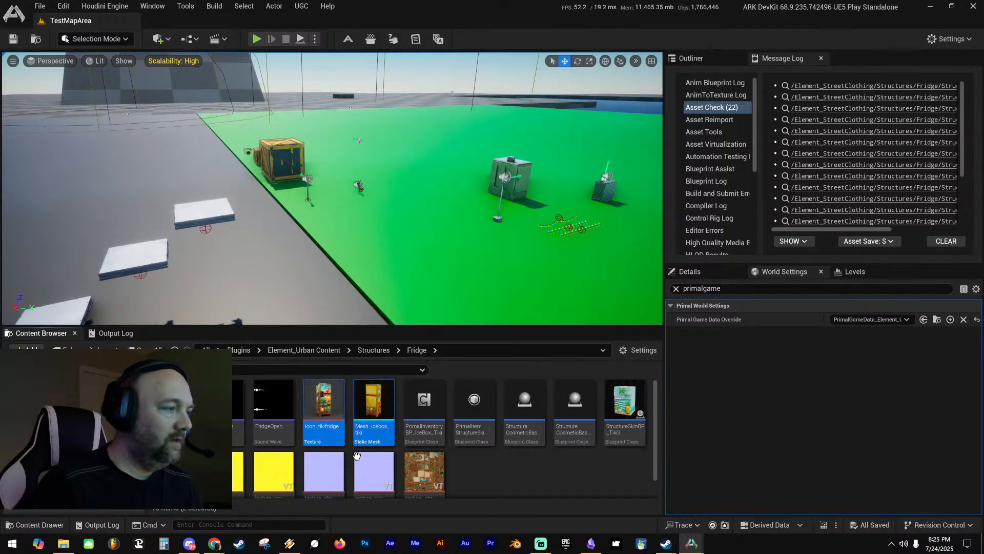
pyautogui.scroll(-1, 322, 405)
pyautogui.keyDown('ctrl'); pyautogui.click(236, 450); pyautogui.keyUp('ctrl')
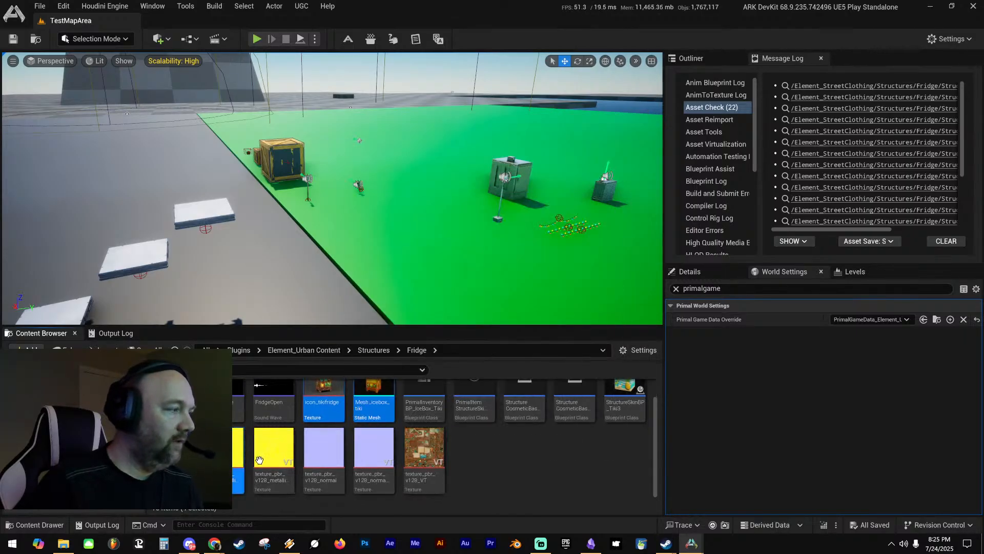
pyautogui.keyDown('ctrl'); pyautogui.click(283, 444); pyautogui.keyUp('ctrl')
pyautogui.keyDown('ctrl'); pyautogui.click(338, 444); pyautogui.keyUp('ctrl')
pyautogui.keyDown('ctrl'); pyautogui.click(385, 443); pyautogui.keyUp('ctrl')
pyautogui.keyDown('ctrl'); pyautogui.click(424, 446); pyautogui.keyUp('ctrl')
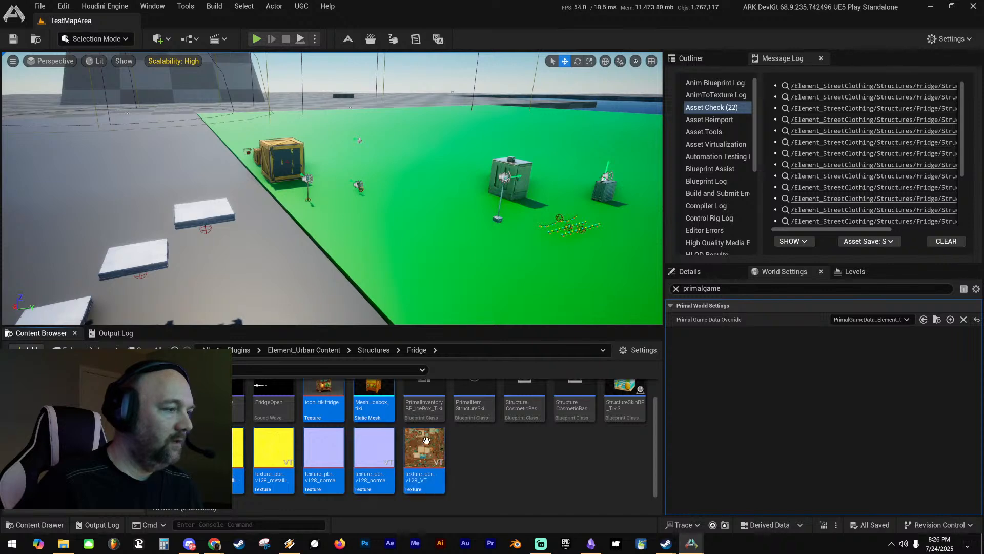
pyautogui.scroll(1, 500, 466)
pyautogui.press('Delete')
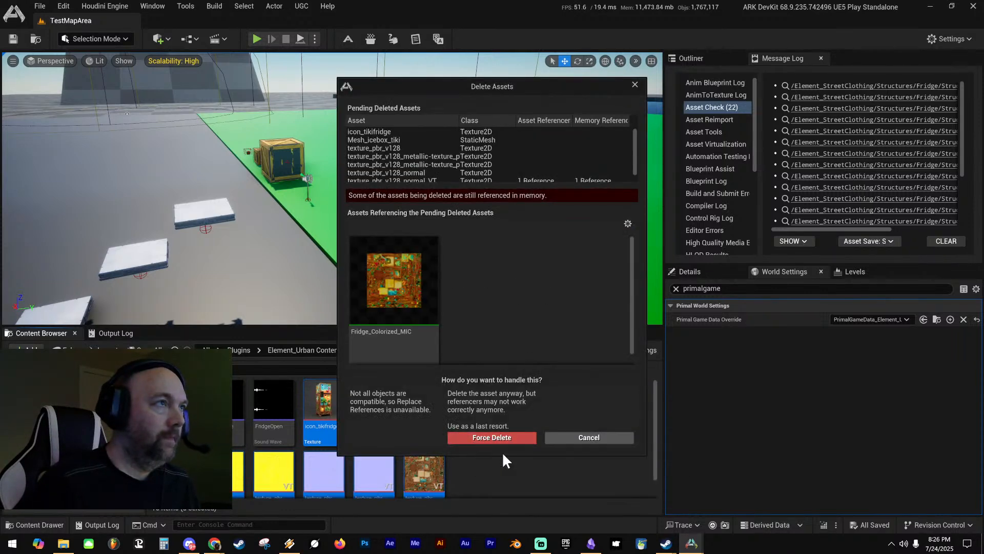
pyautogui.click(506, 436)
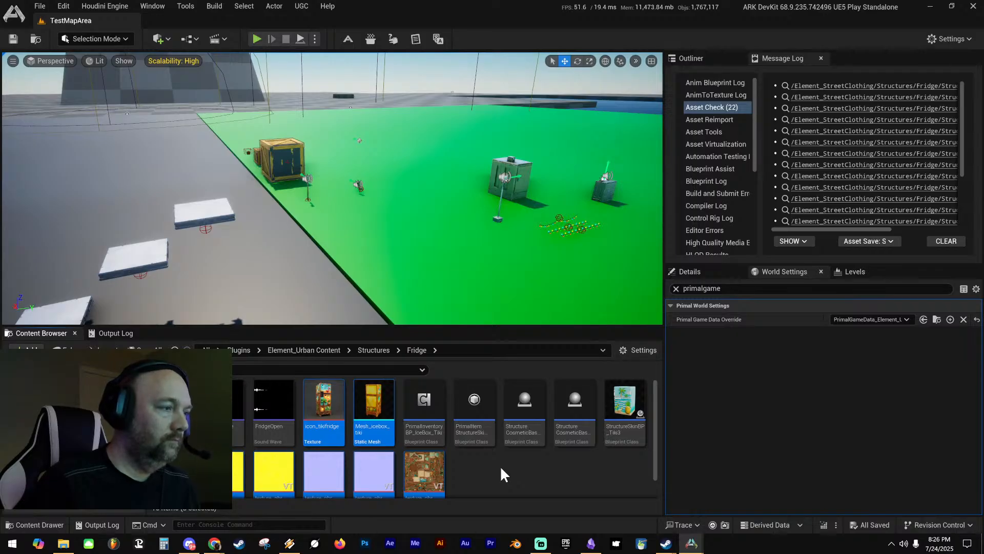
# Delete the selected icon, static mesh and texture assets from the Fridge folder and save all changes
pyautogui.press('Delete')
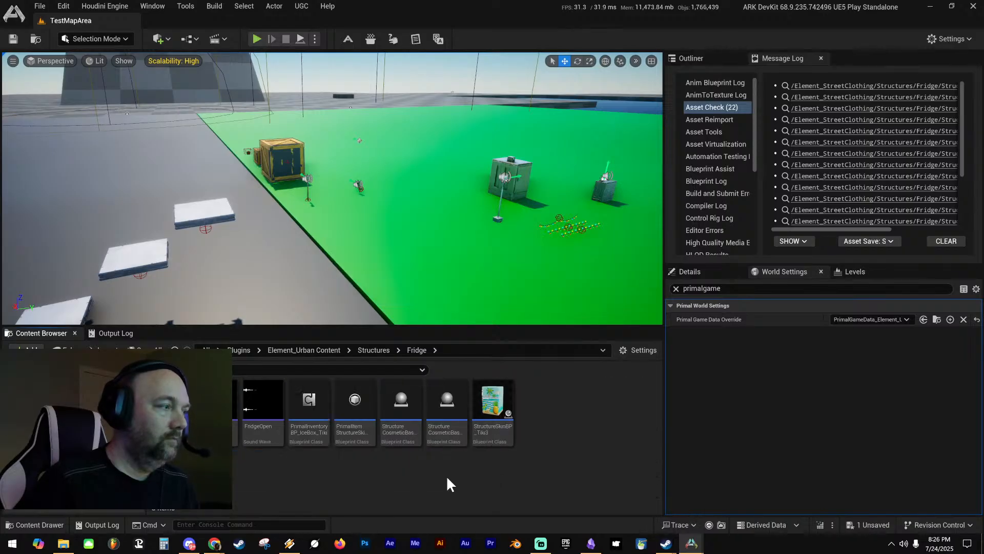
pyautogui.hotkey('ctrl', 'shift', 's')
# Check the FridgeMesh folder, then delete the Fridge_Colorized_MIC material instance from the Structures folder
pyautogui.doubleClick(172, 408)
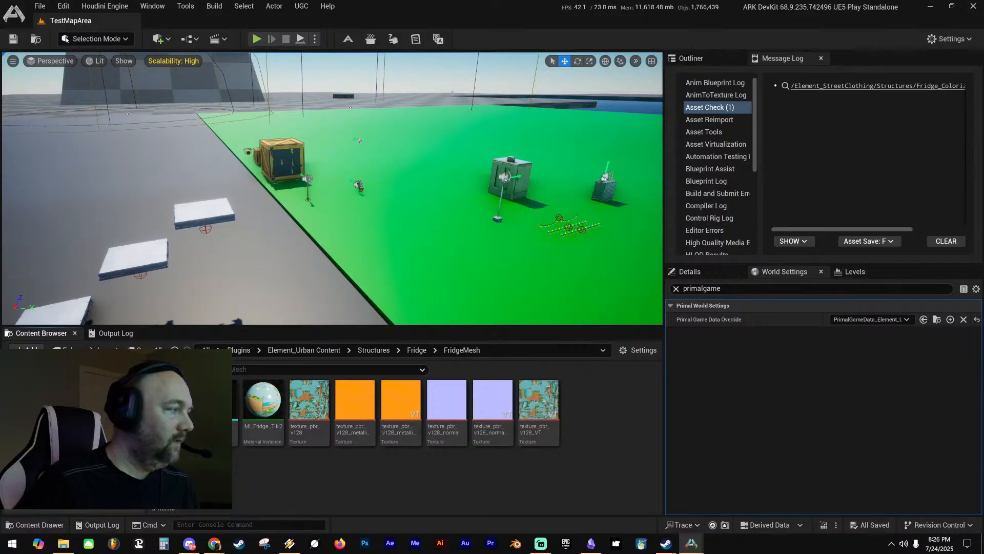
pyautogui.click(77, 435)
pyautogui.click(77, 425)
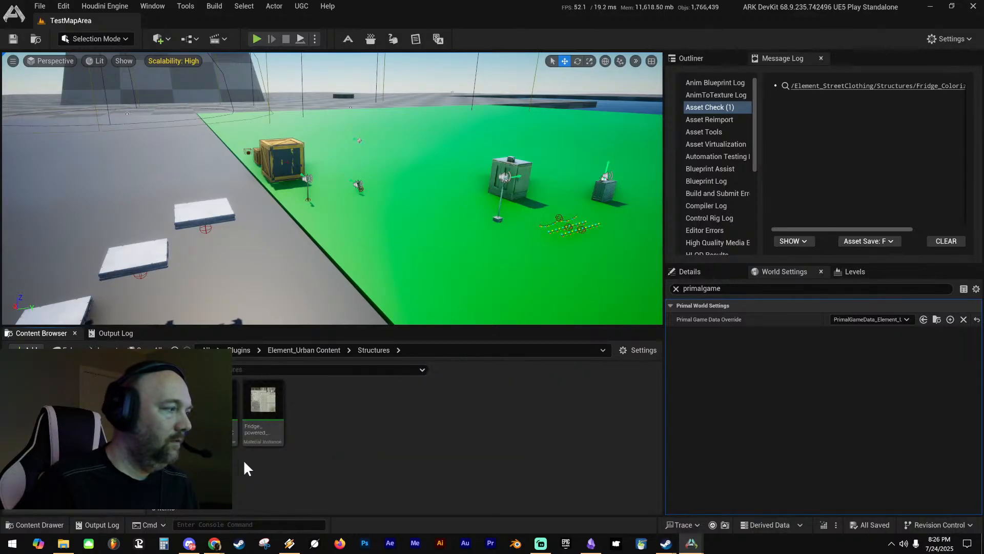
pyautogui.click(214, 410)
pyautogui.press('Delete')
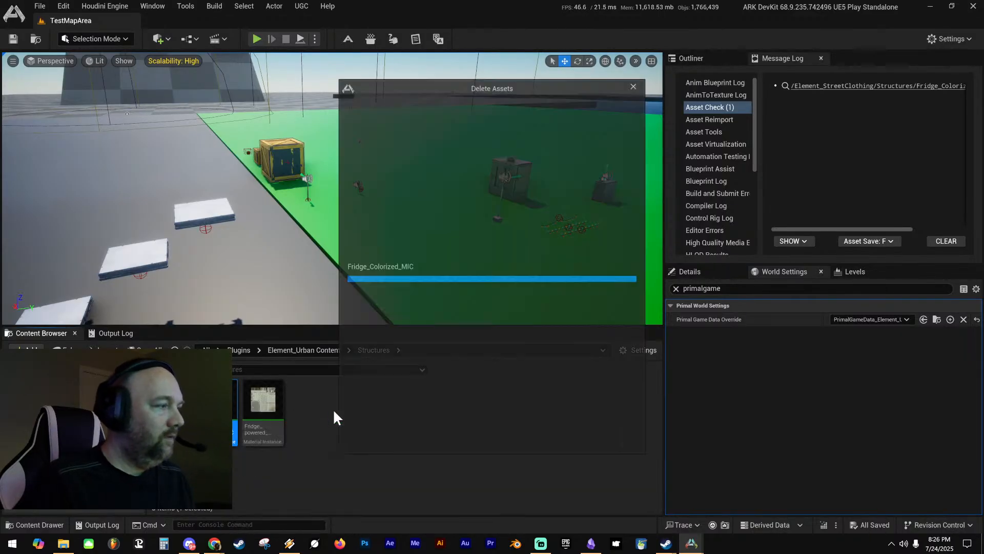
pyautogui.click(446, 435)
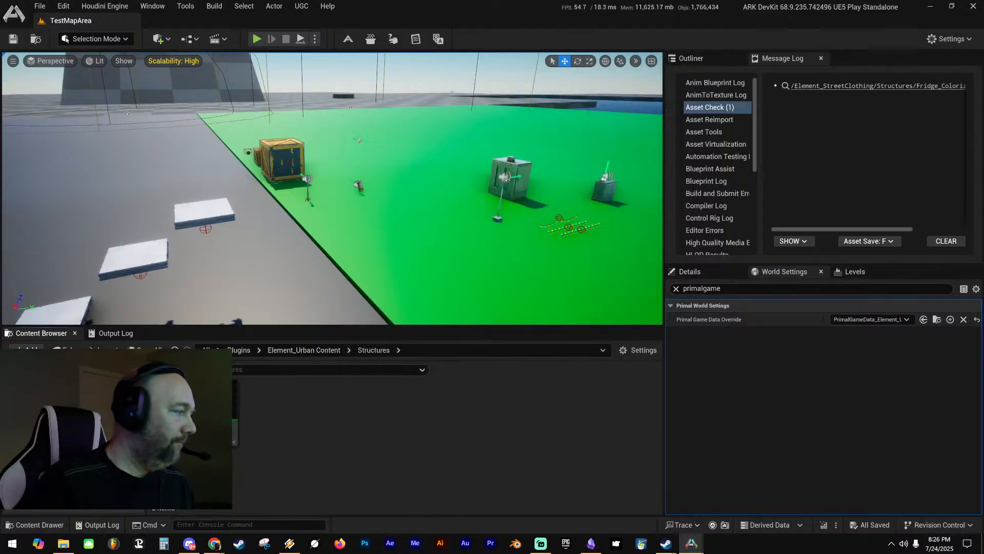
# Try placing StructureSkinBP_Tiki3 from the Fridge folder in the level, remove it again and save the map
pyautogui.doubleClick(172, 411)
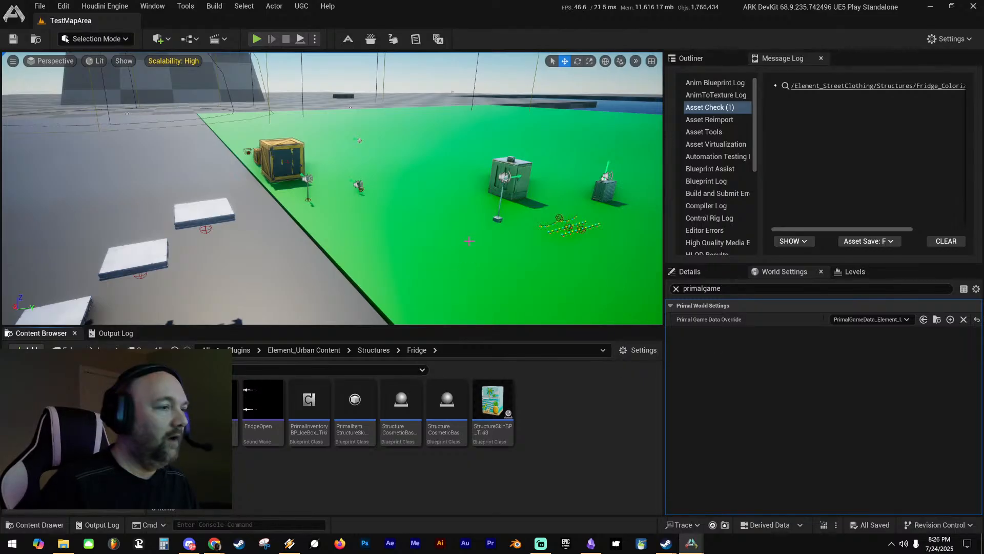
pyautogui.press('w')
pyautogui.moveTo(390, 205); pyautogui.dragTo(318, 197, button='right')
pyautogui.press('e')
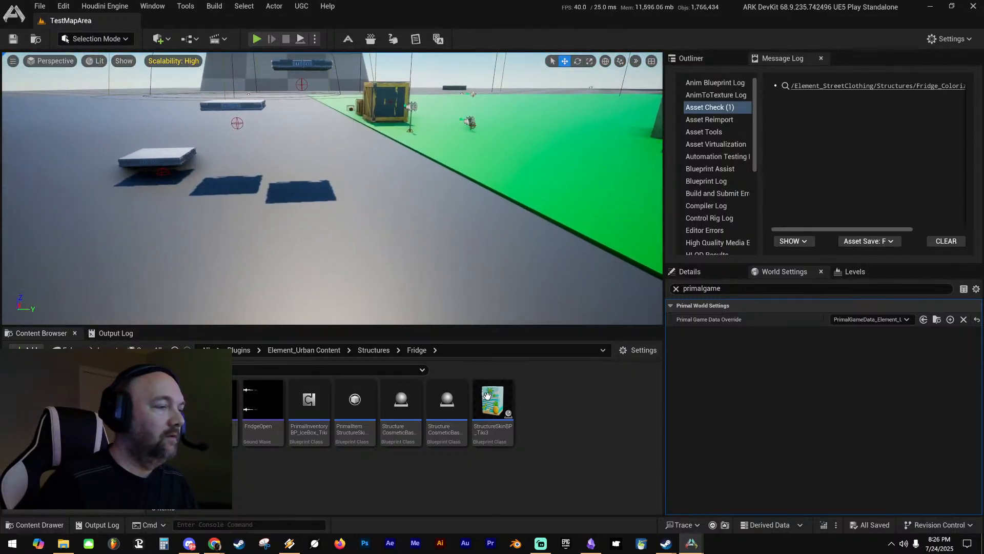
pyautogui.moveTo(492, 405); pyautogui.dragTo(322, 267)
pyautogui.press('Delete')
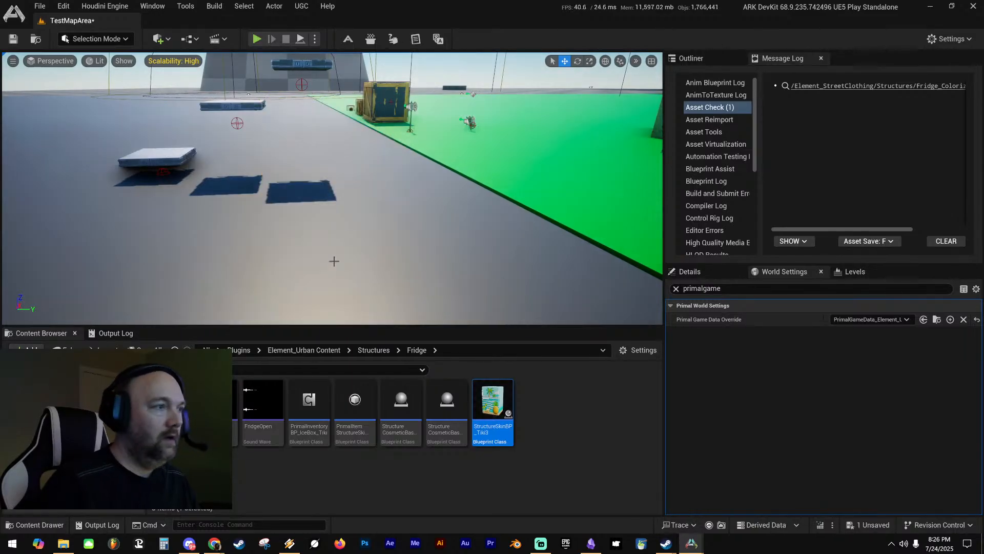
pyautogui.hotkey('ctrl', 's')
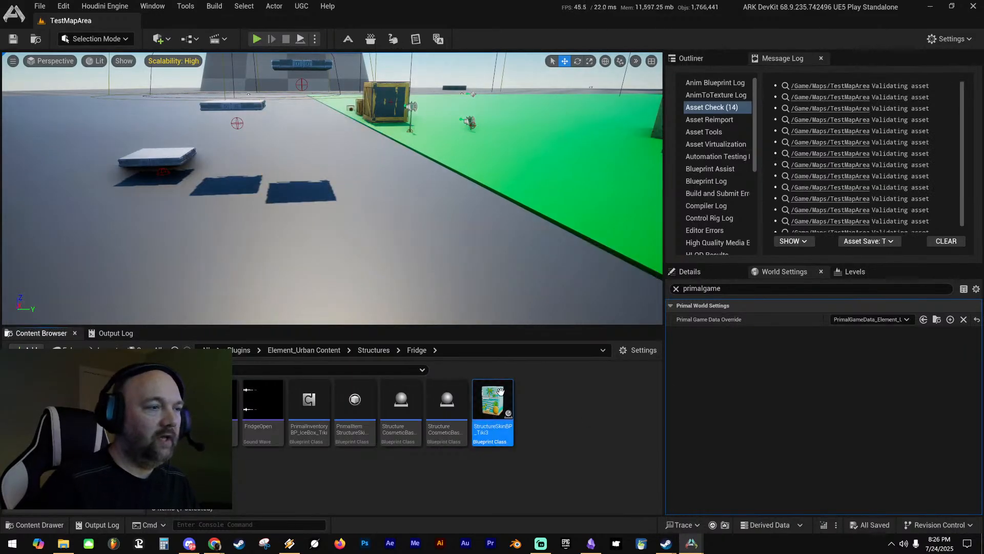
# Start a play session and assign the custom Tiki Fridge cosmetic from the character's cosmetics to hotbar slot 4
pyautogui.moveTo(499, 388)
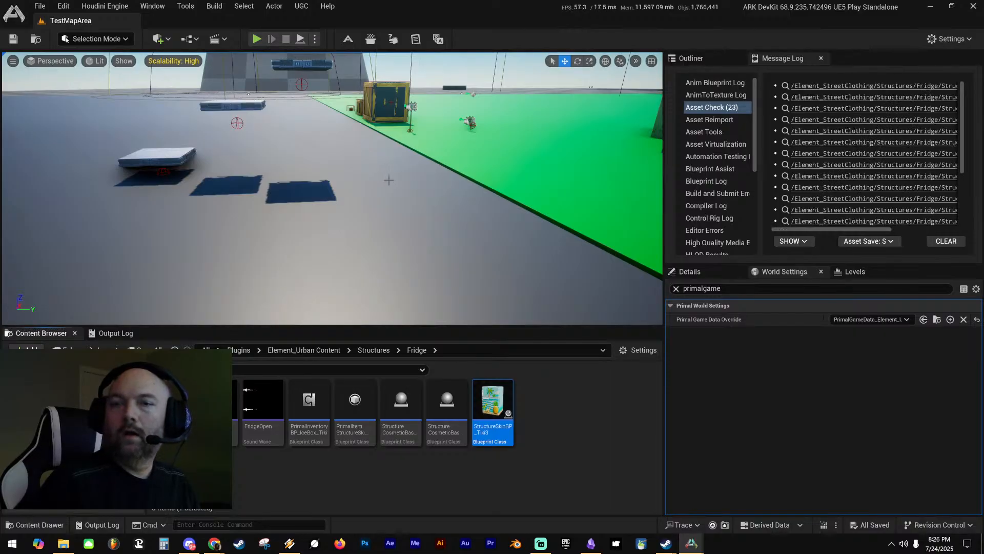
pyautogui.moveTo(438, 204); pyautogui.dragTo(463, 199, button='right')
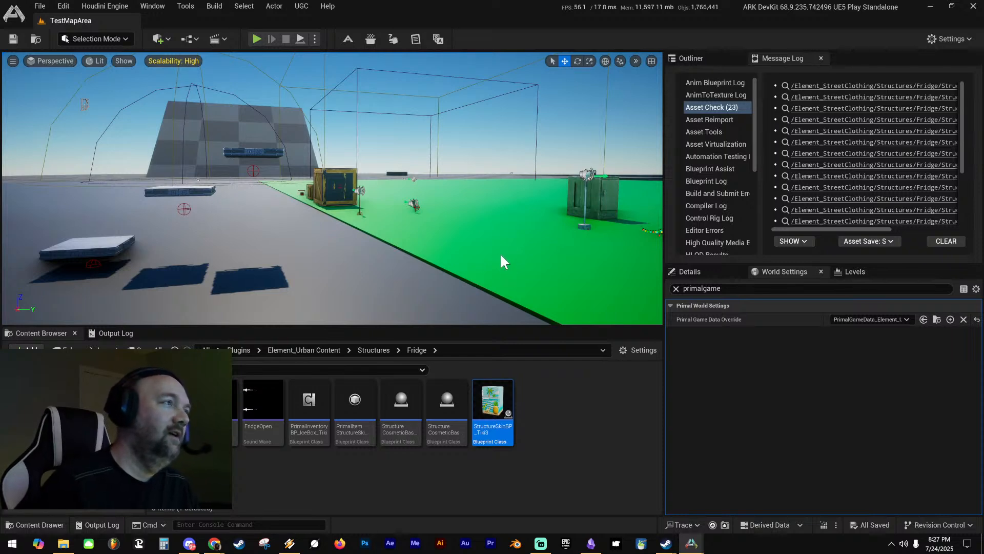
pyautogui.hotkey('alt', 'p')
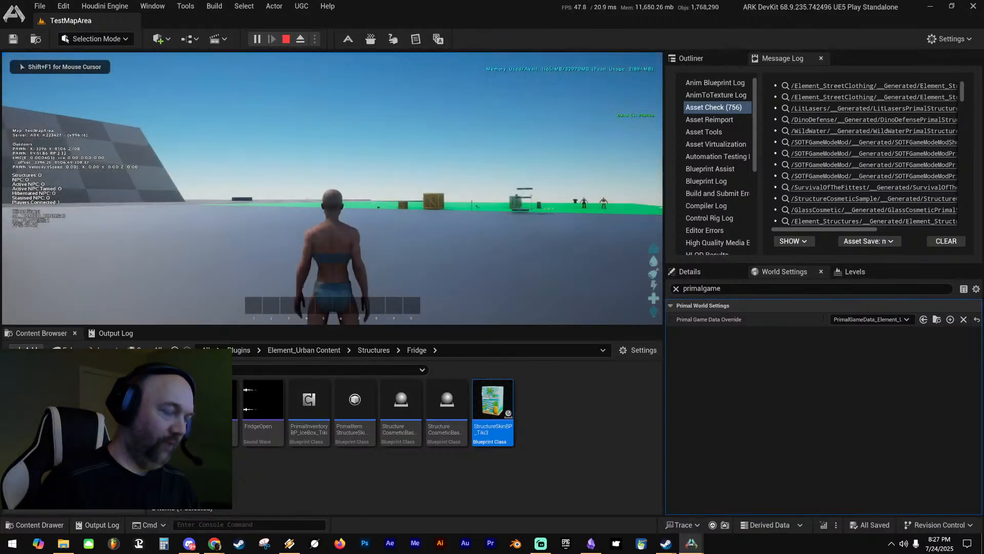
pyautogui.press('i')
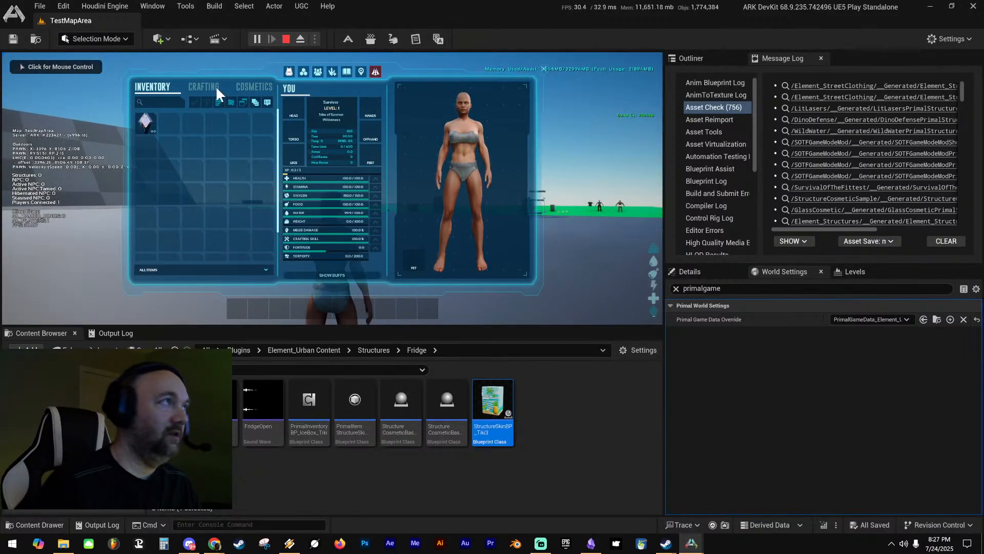
pyautogui.click(254, 87)
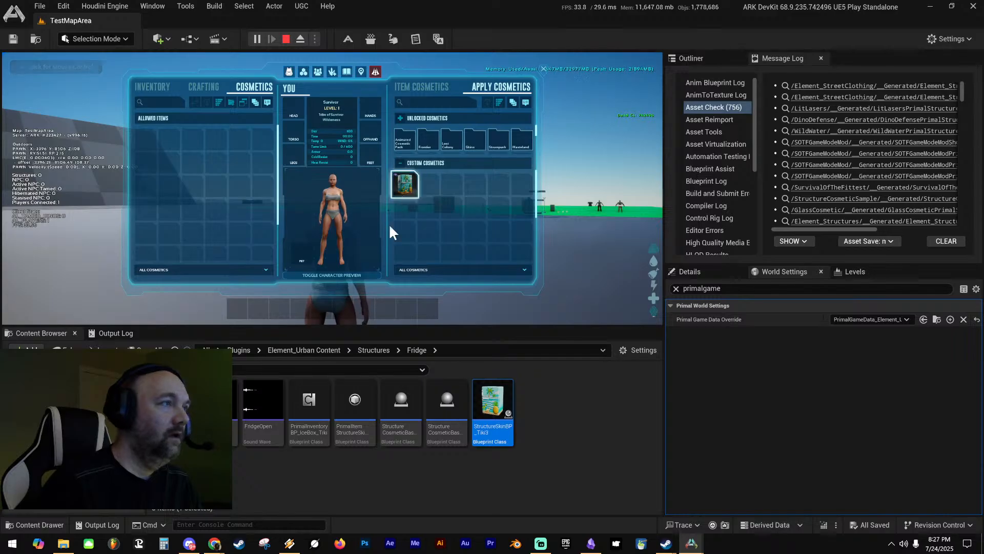
pyautogui.moveTo(405, 184); pyautogui.dragTo(294, 304)
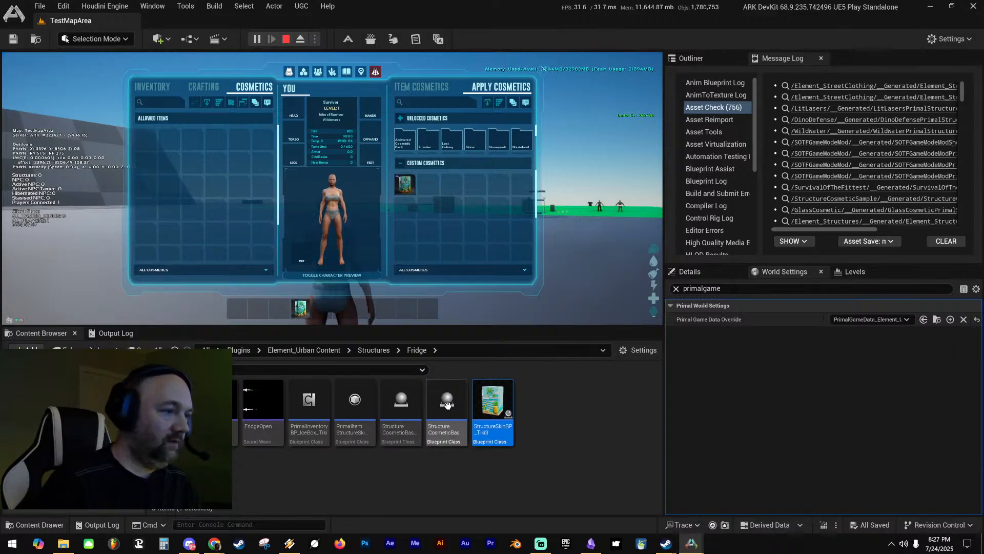
# Search the base game content for the IceBox assets, then return to the Element_Urban Content folder
pyautogui.click(180, 406)
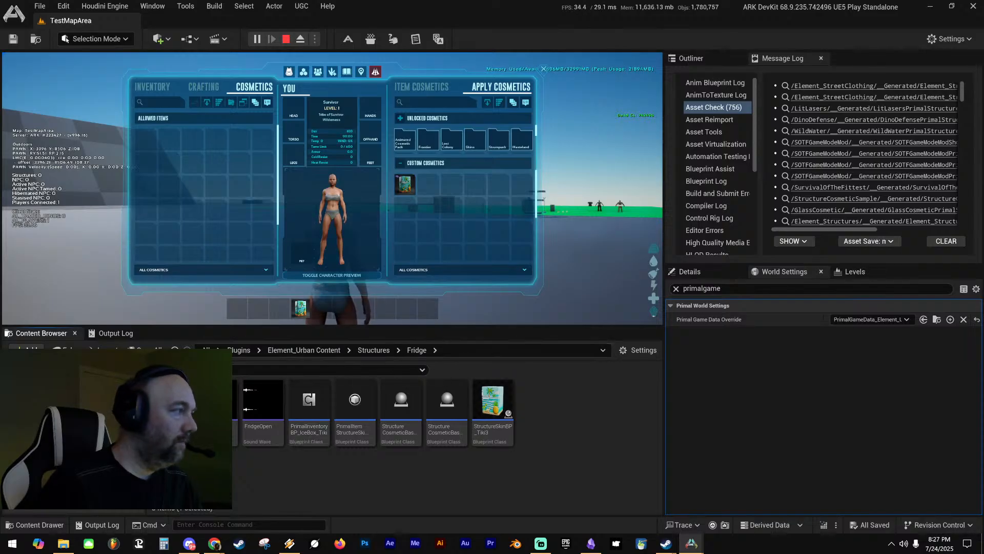
pyautogui.click(175, 351)
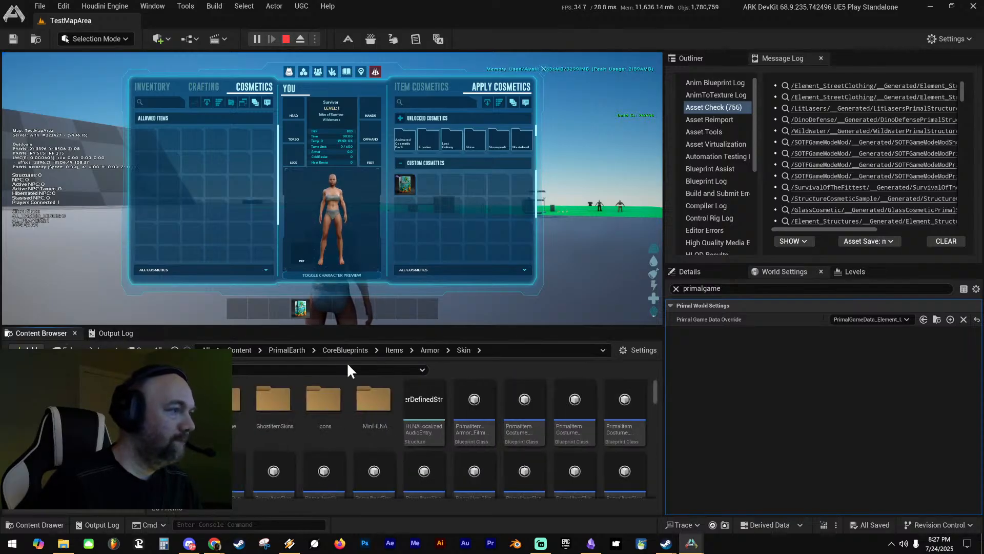
pyautogui.click(242, 349)
pyautogui.write('ice')
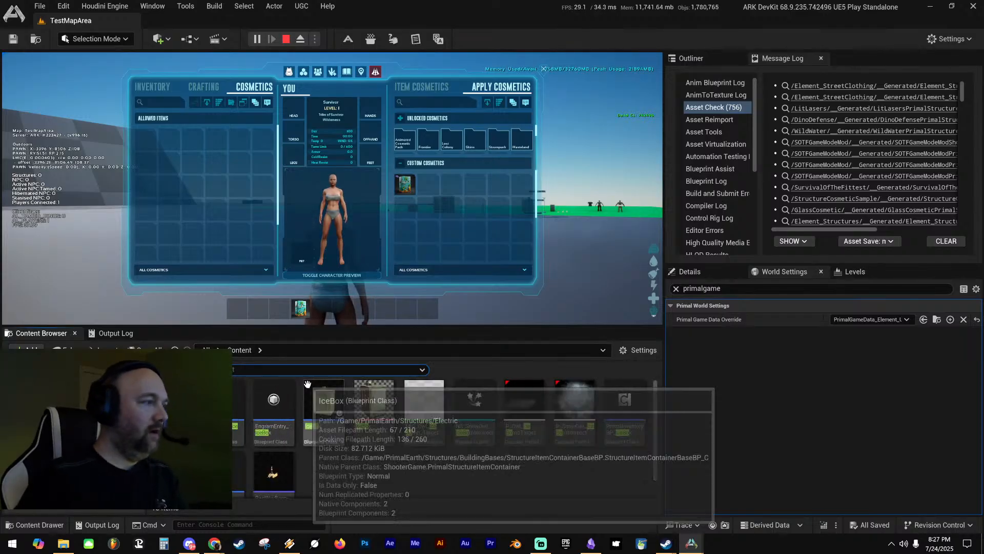
pyautogui.click(182, 369)
pyautogui.click(77, 390)
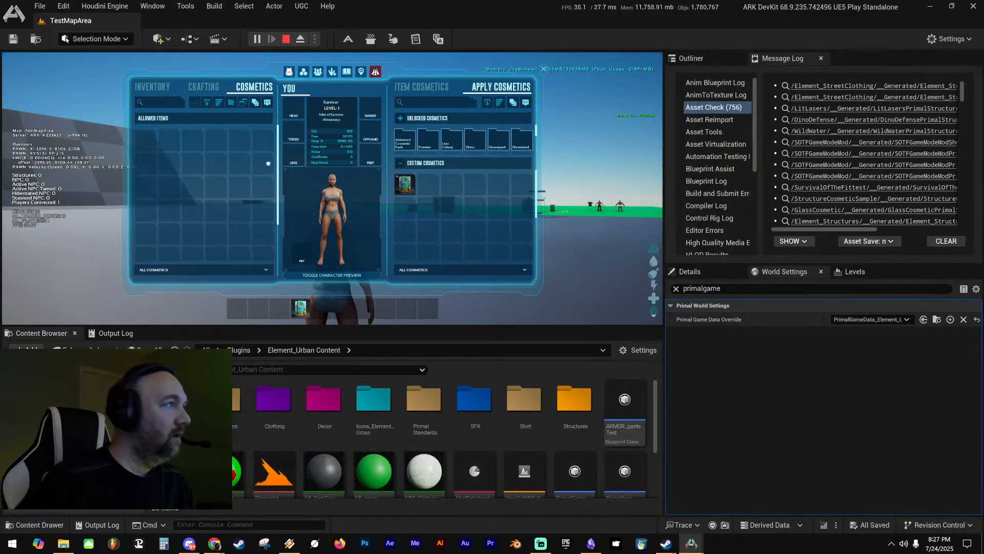
# Run the console command "gfid icebox" to get a refrigerator and assign it to hotbar slot 3
pyautogui.press('Tab')
pyautogui.press('Up')
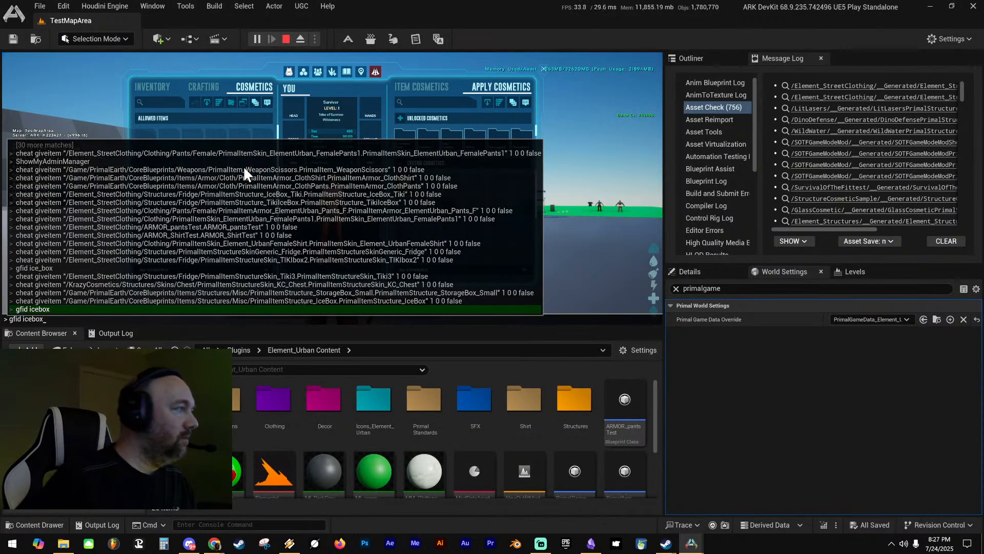
pyautogui.press('Return')
pyautogui.press('i')
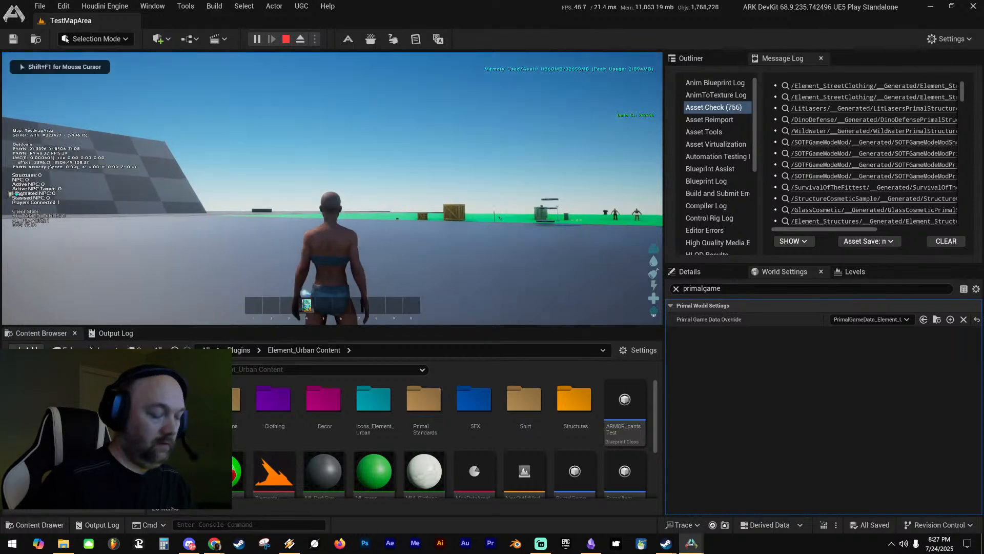
pyautogui.press('i')
pyautogui.moveTo(172, 121); pyautogui.dragTo(280, 307)
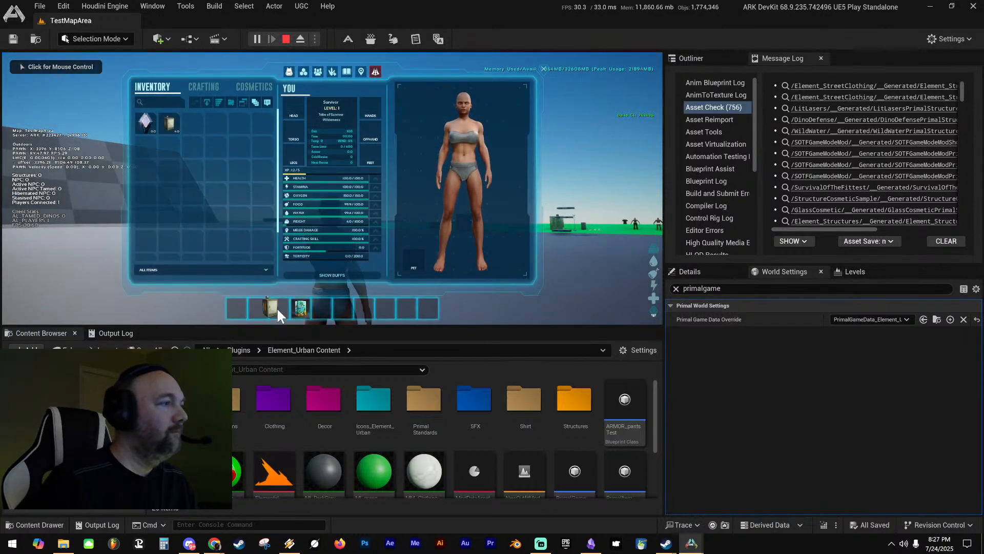
# Walk to open ground and place the regular refrigerator from hotbar slot 3
pyautogui.press('i')
pyautogui.click(327, 192)
pyautogui.press('w')
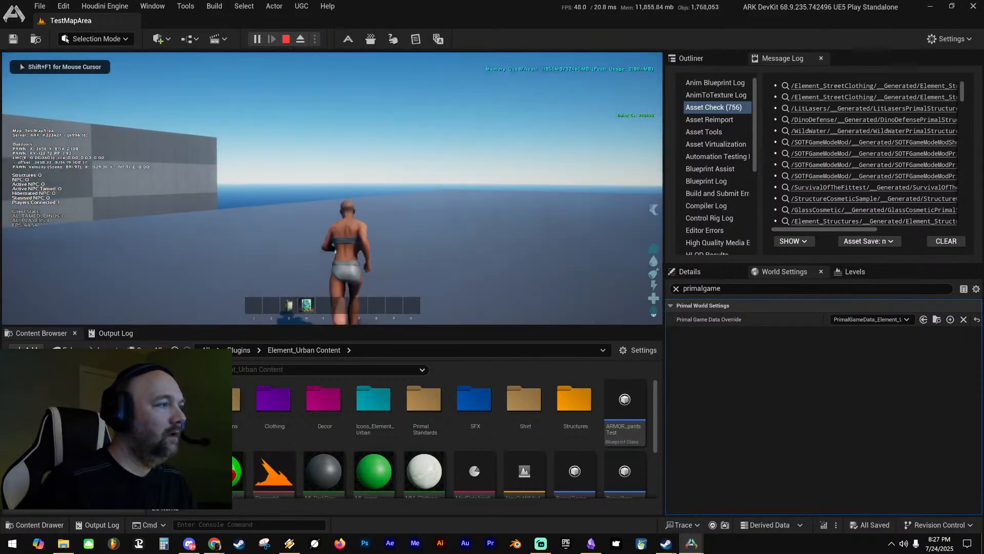
pyautogui.press('3')
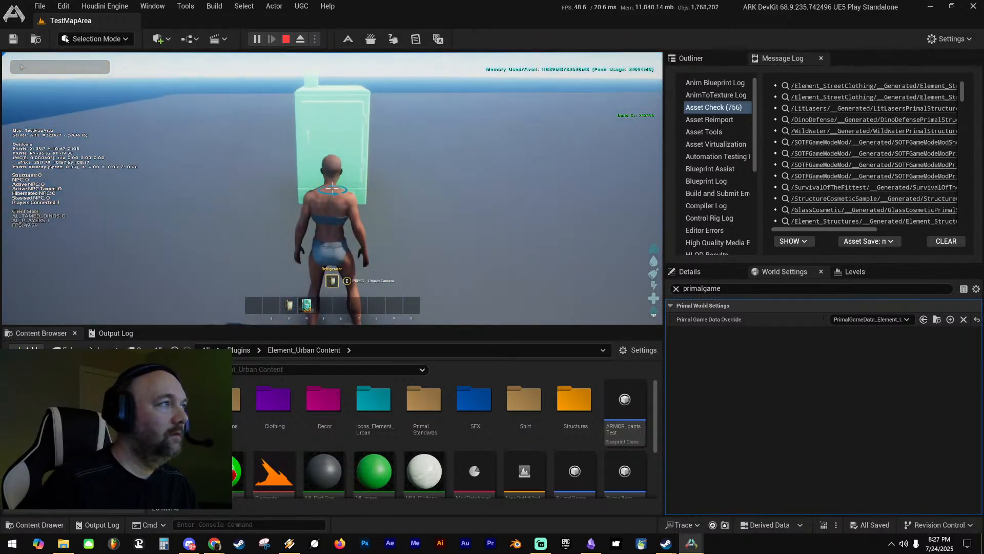
pyautogui.click(331, 188)
pyautogui.press('w')
pyautogui.press('d')
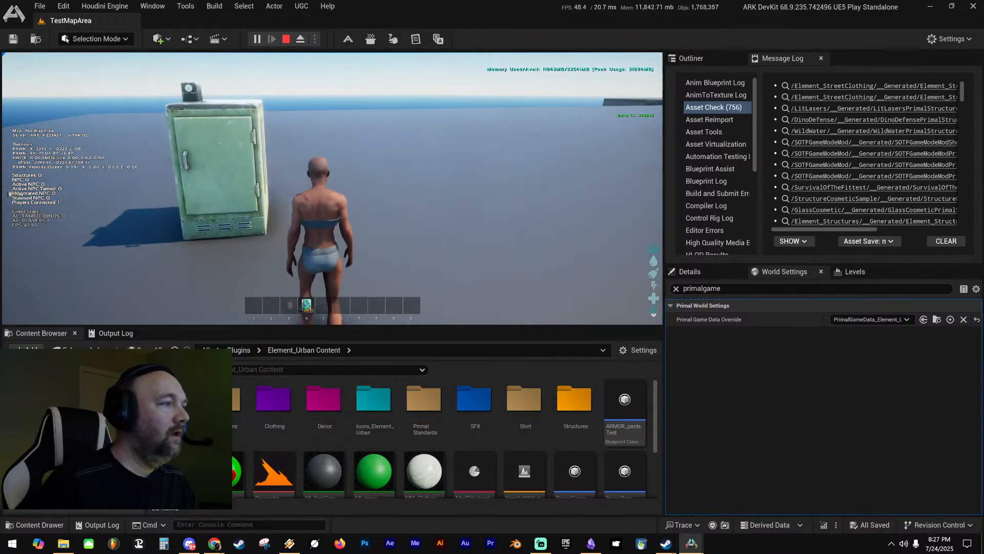
# Place the Tiki Fridge from hotbar slot 4 near the refrigerator, inspect it and end the play session
pyautogui.press('4')
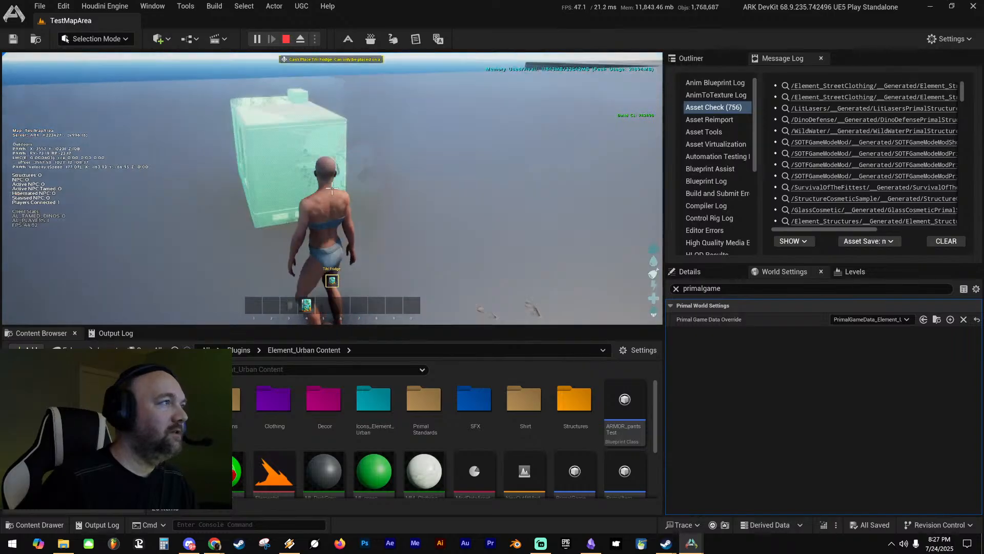
pyautogui.press('a')
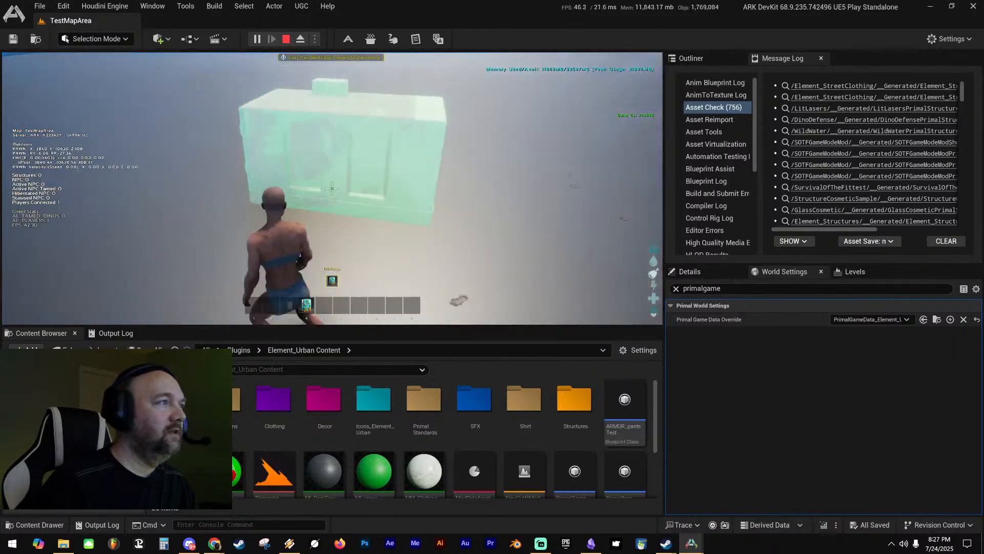
pyautogui.click(332, 188)
pyautogui.press('d')
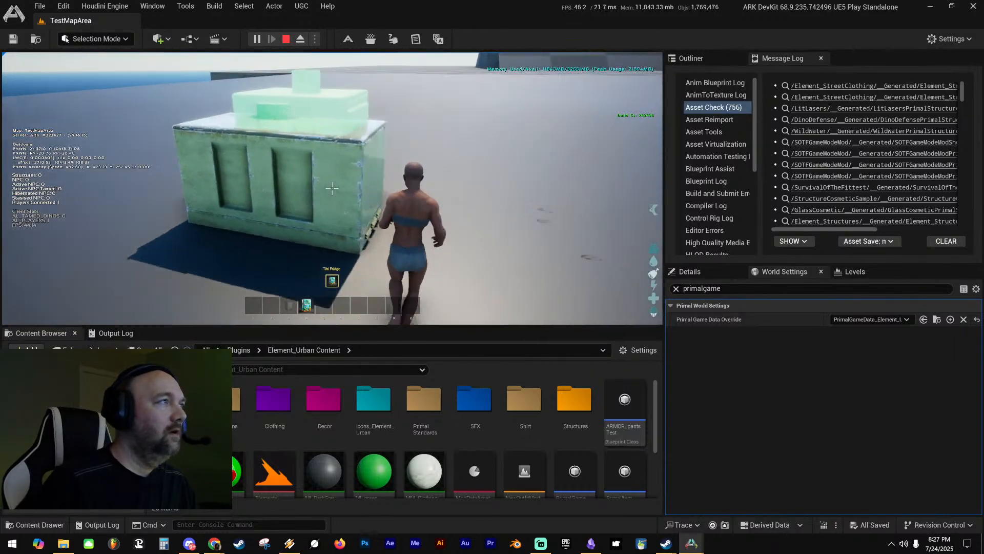
pyautogui.press('Escape')
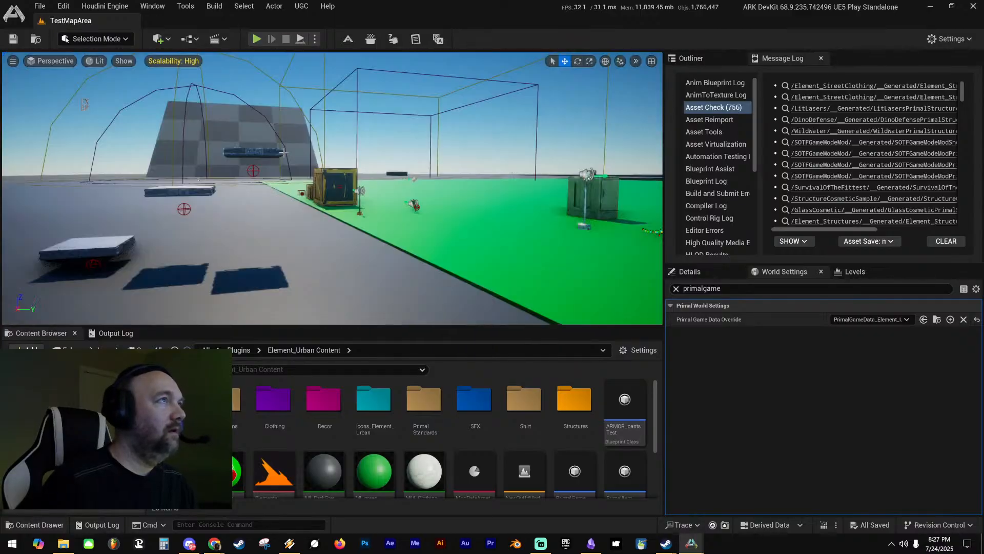
# Compare the Mod Custom Cosmetic Entries in the KrazyC and Element mod data assets, checking the Tiki Fridge entry's classes and skin references
pyautogui.moveTo(983, 205); pyautogui.dragTo(511, 55)
pyautogui.moveTo(478, 190); pyautogui.dragTo(493, 193, button='right')
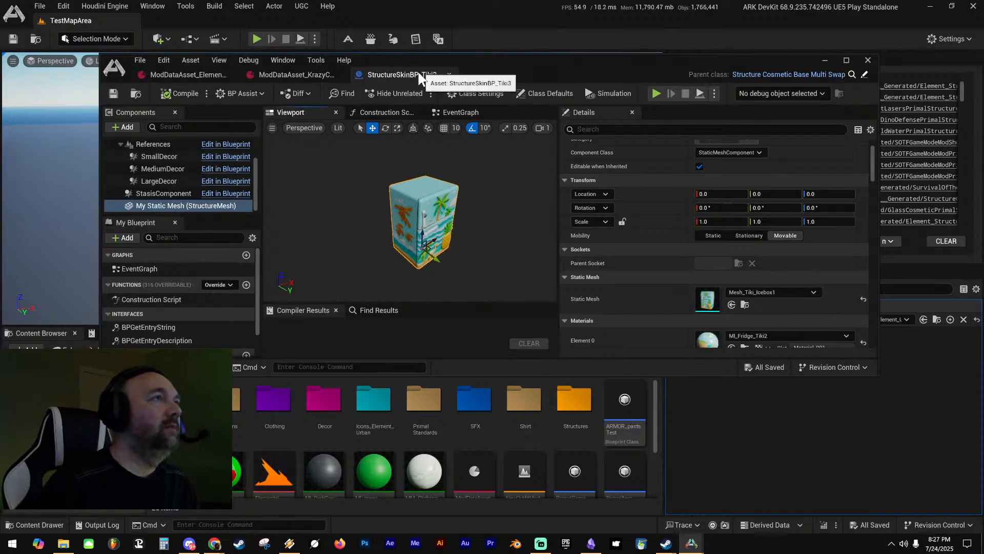
pyautogui.click(290, 77)
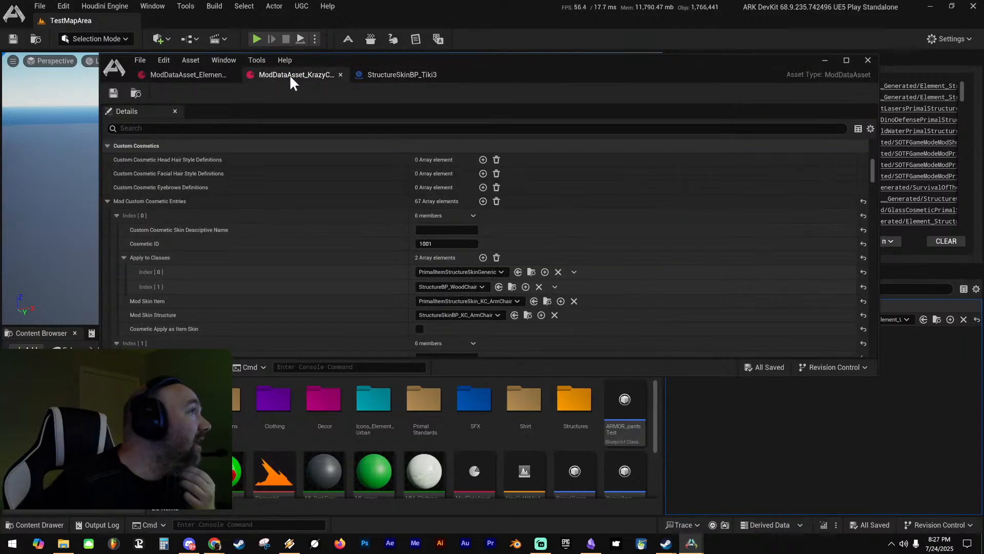
pyautogui.click(184, 74)
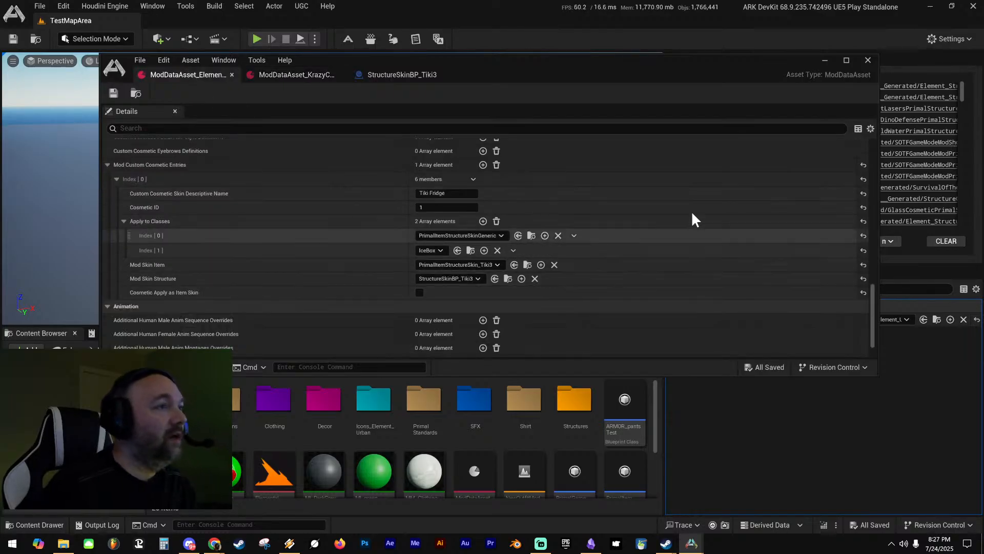
pyautogui.scroll(-1, 341, 241)
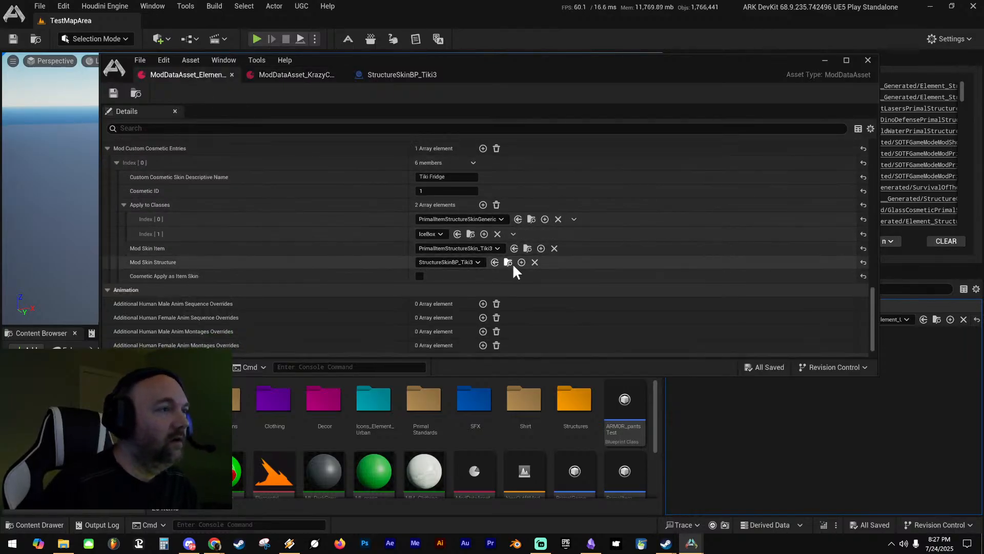
pyautogui.moveTo(521, 60); pyautogui.dragTo(512, 64)
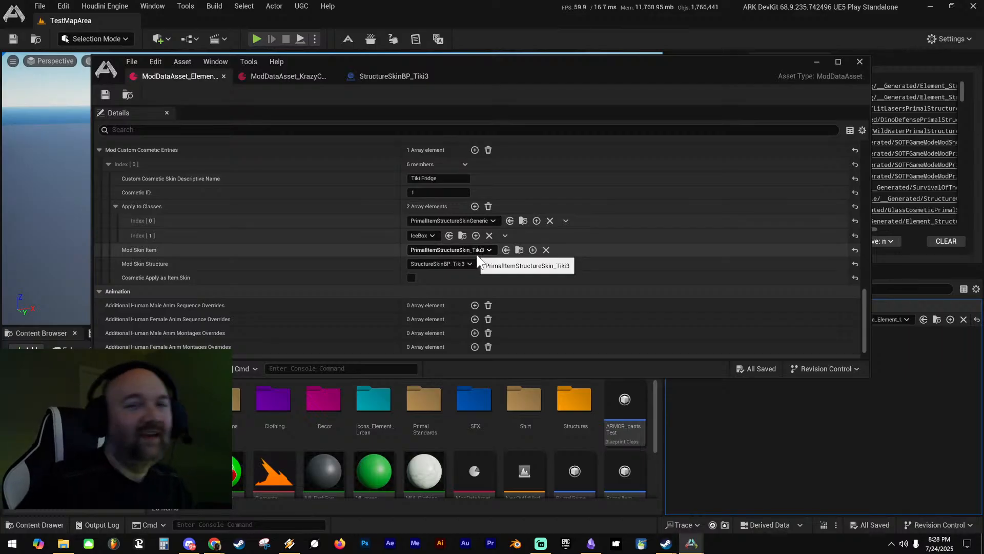
pyautogui.moveTo(516, 68); pyautogui.dragTo(983, 85)
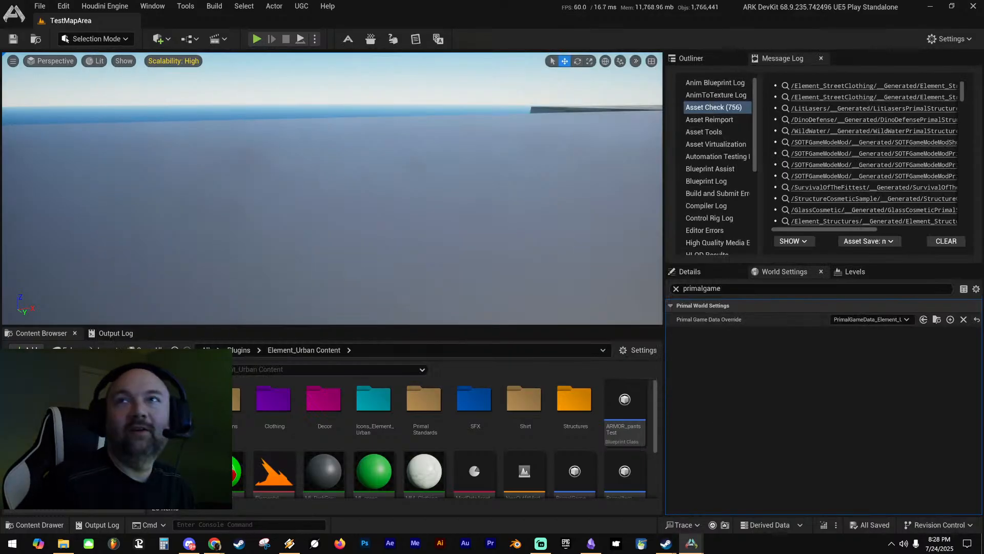
pyautogui.moveTo(334, 180); pyautogui.dragTo(451, 149, button='right')
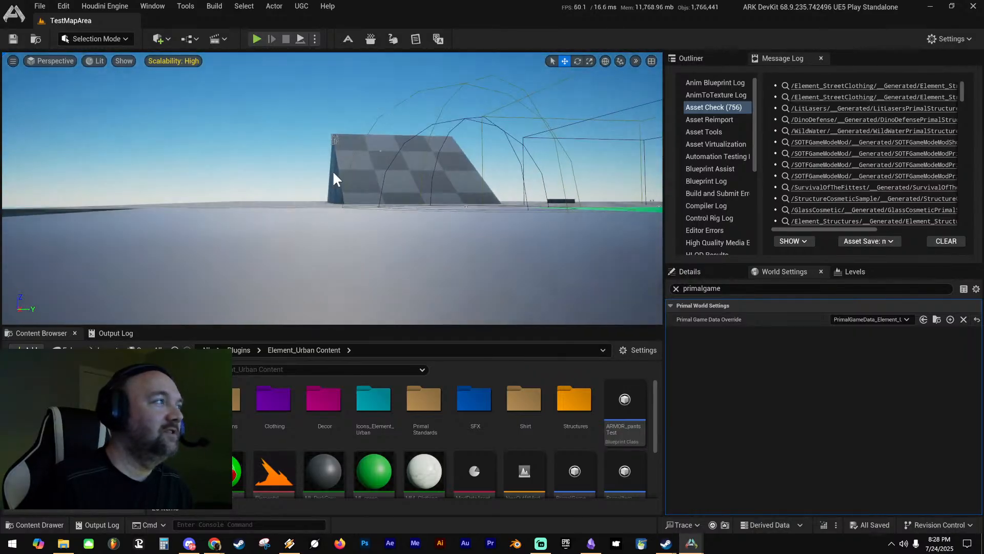
pyautogui.moveTo(398, 257); pyautogui.dragTo(464, 272, button='right')
pyautogui.moveTo(603, 202); pyautogui.dragTo(628, 221, button='right')
pyautogui.moveTo(400, 256); pyautogui.dragTo(389, 274, button='right')
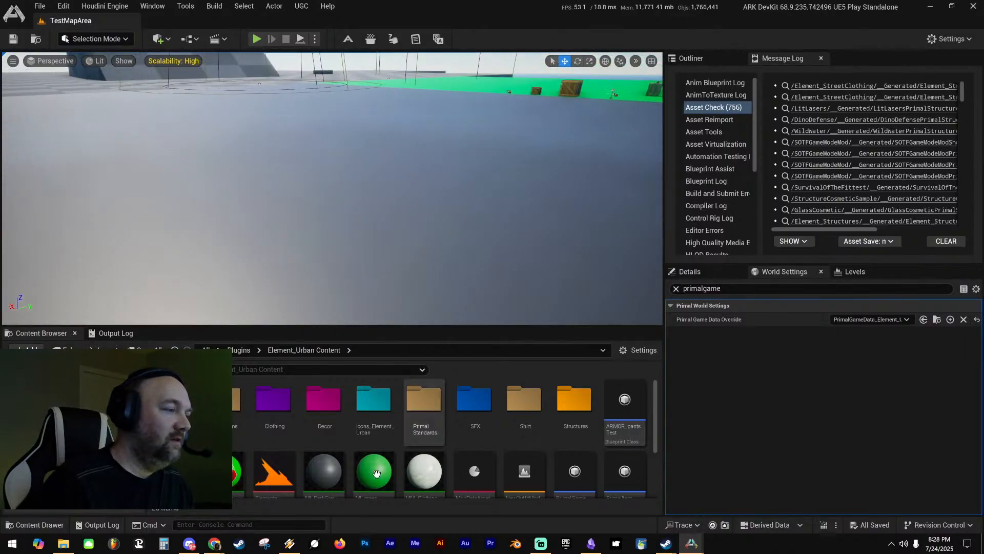
# Switch to Obsidian and add the line "Use Clothing Master Material as main material for asset" below the Apply to Classes note
pyautogui.scroll(-2, 409, 451)
pyautogui.moveTo(440, 444)
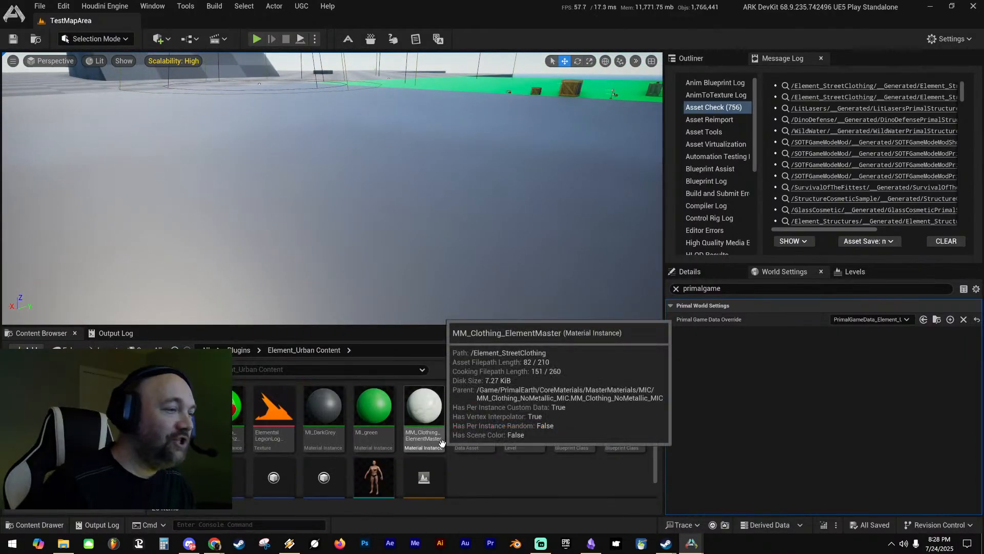
pyautogui.click(591, 543)
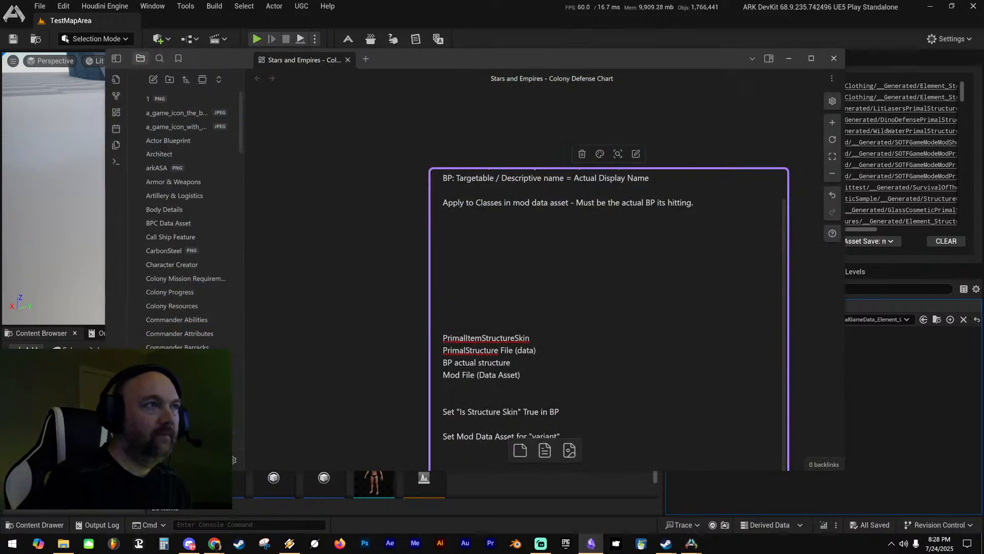
pyautogui.press('Return')
pyautogui.press('Return')
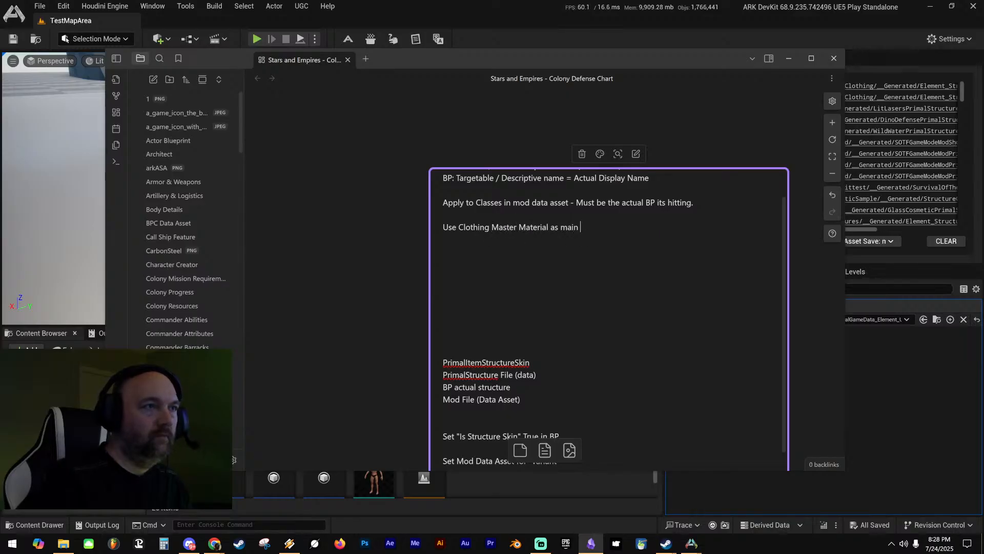
pyautogui.write('for asset')
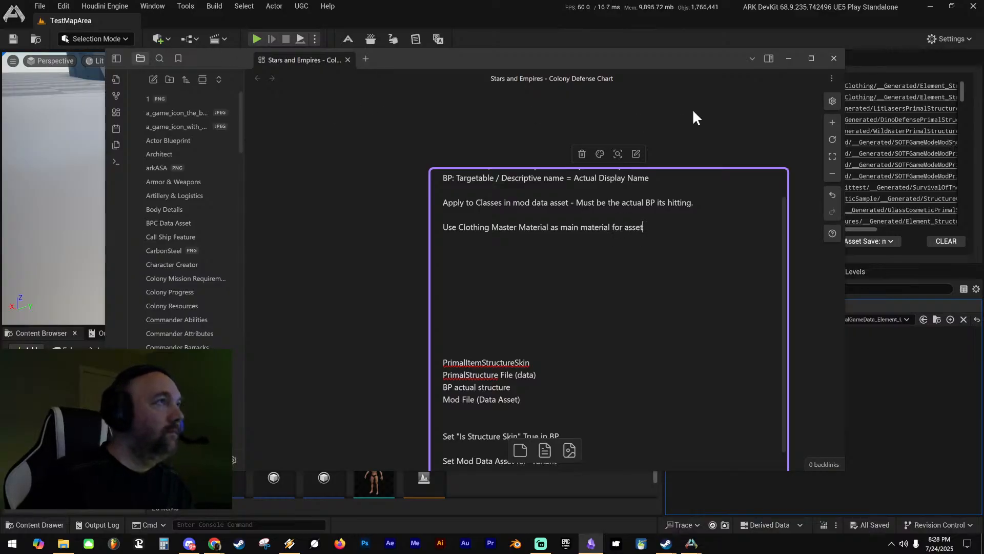
pyautogui.click(790, 59)
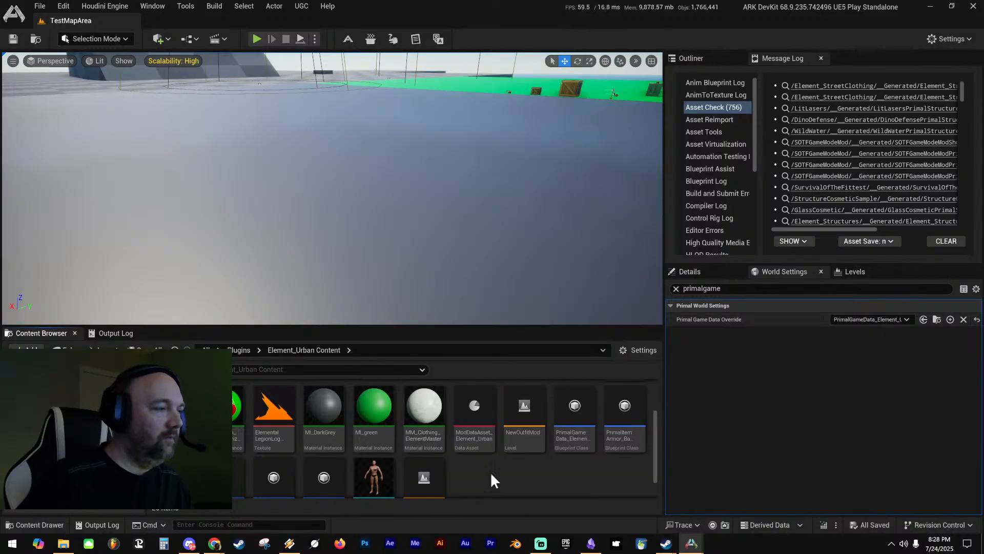
# Bring up the Element mod data asset, recheck its Tiki Fridge cosmetic entry and collapse the Animation section
pyautogui.moveTo(391, 231); pyautogui.dragTo(442, 209, button='right')
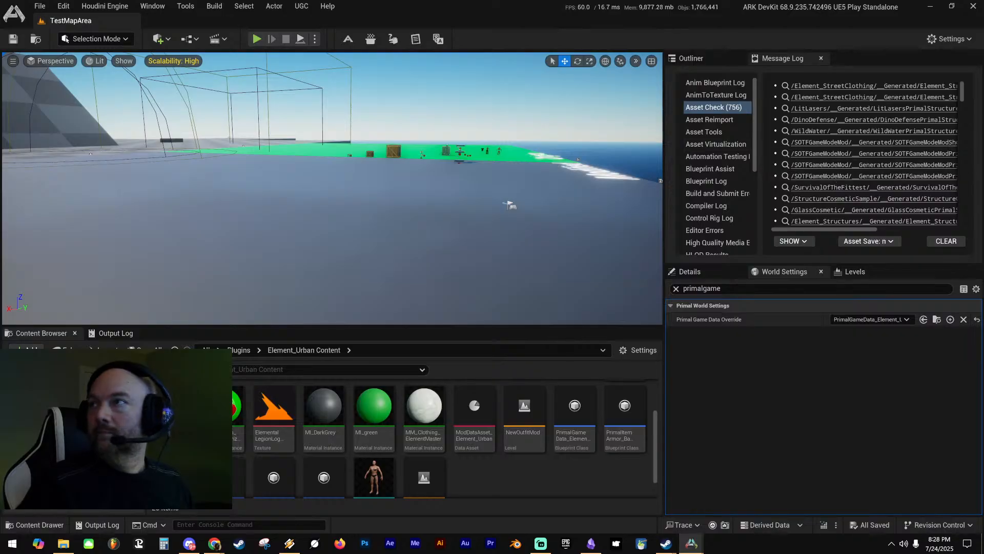
pyautogui.moveTo(983, 82); pyautogui.dragTo(598, 66)
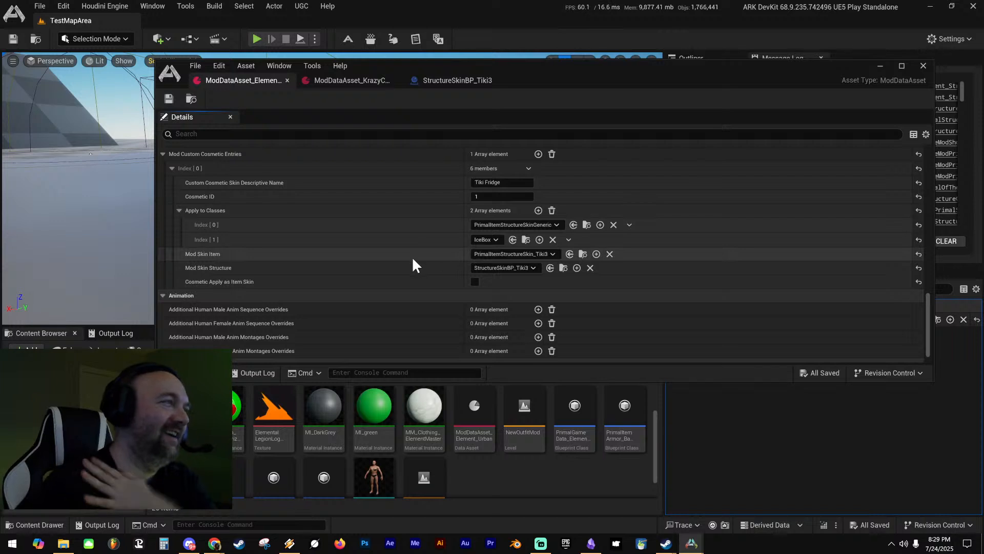
pyautogui.scroll(-1, 413, 264)
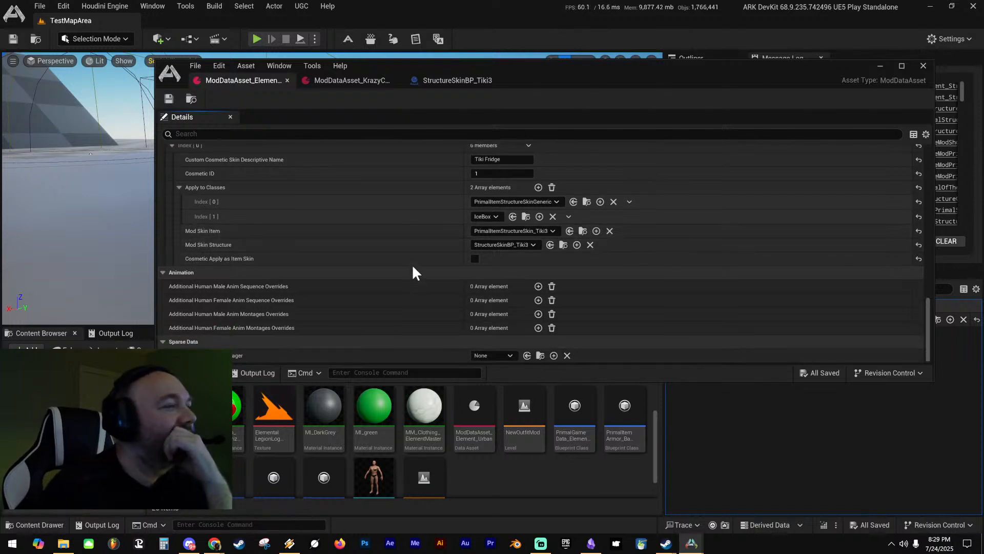
pyautogui.click(162, 272)
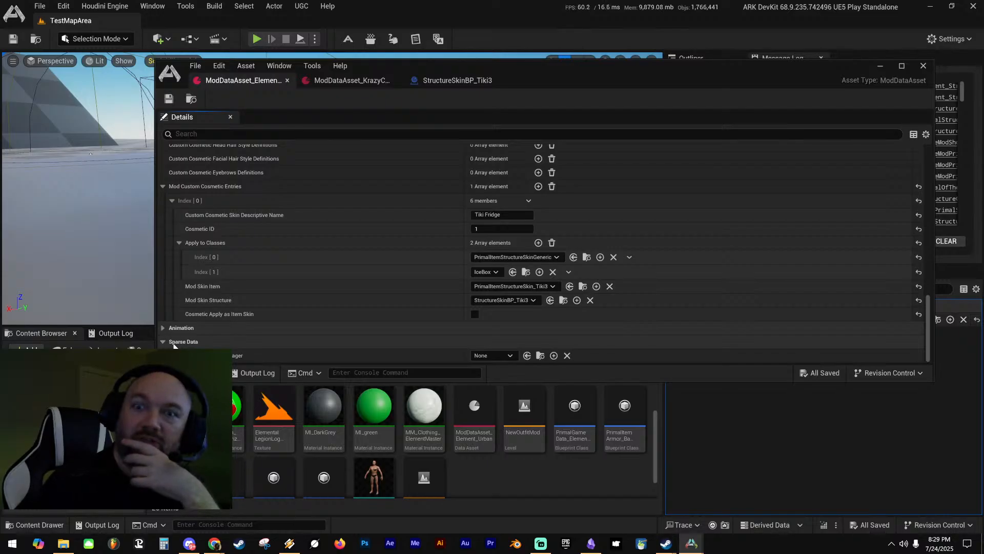
pyautogui.scroll(1, 174, 344)
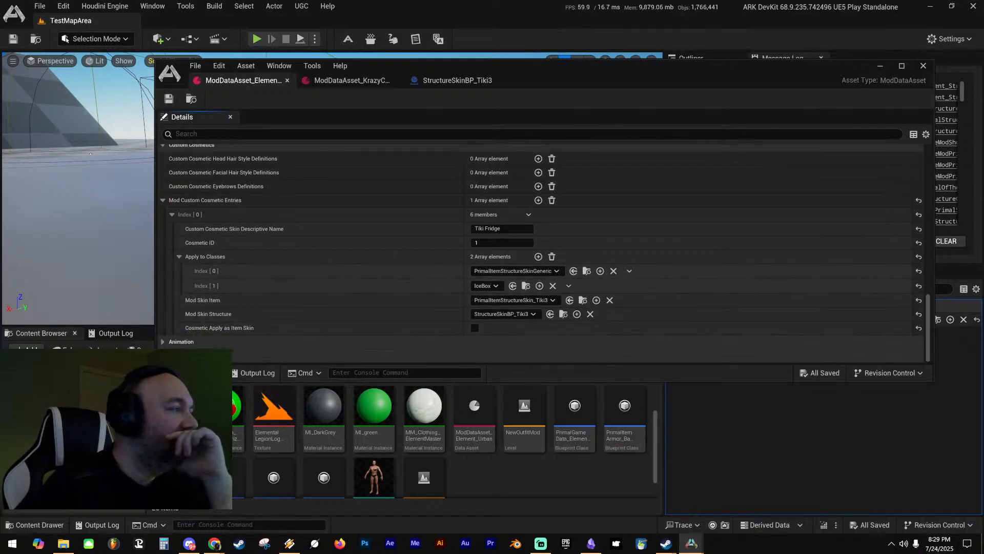
pyautogui.scroll(-1, 228, 328)
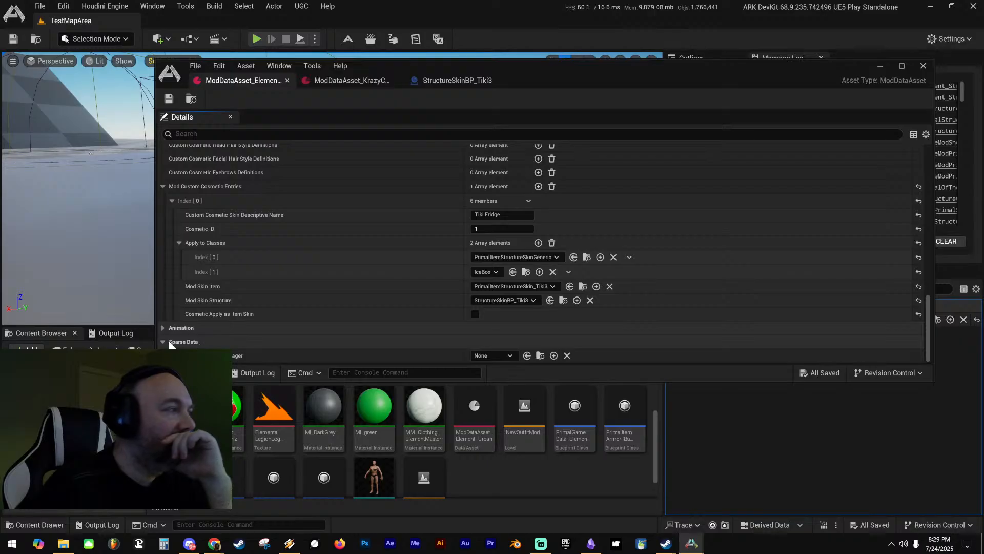
pyautogui.scroll(1, 169, 339)
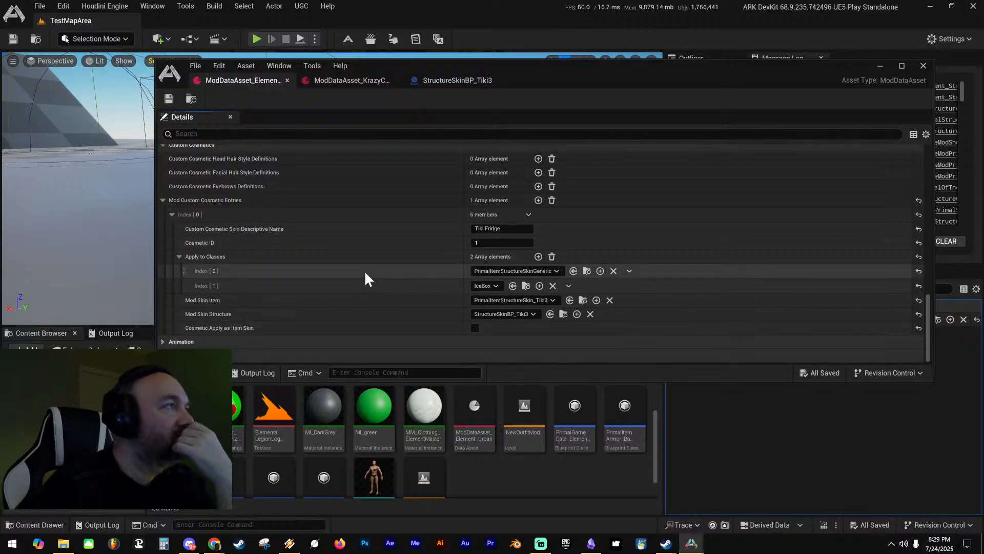
# Look through the whole Element mod data asset, from the mod name and structure arrays to the custom cosmetic entries
pyautogui.scroll(6, 380, 285)
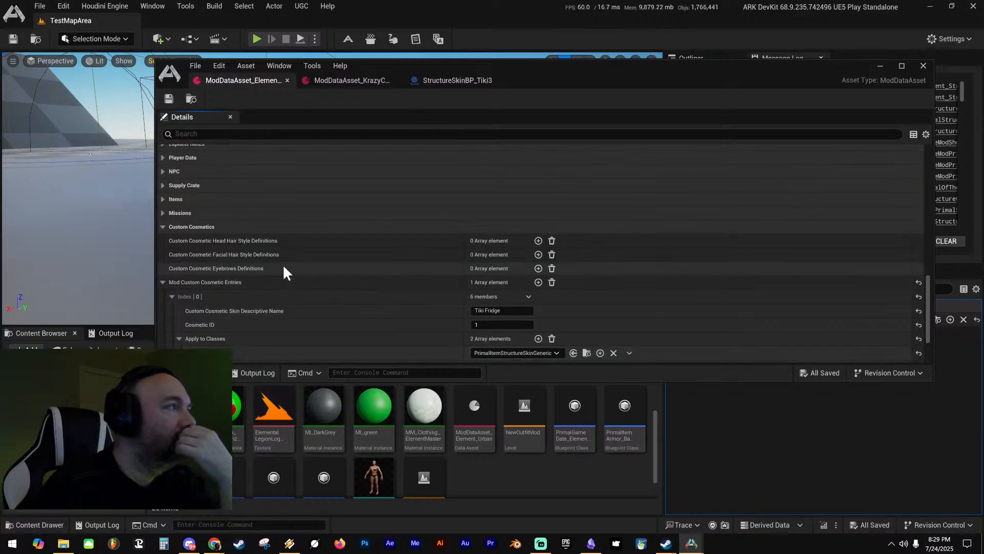
pyautogui.scroll(1, 287, 256)
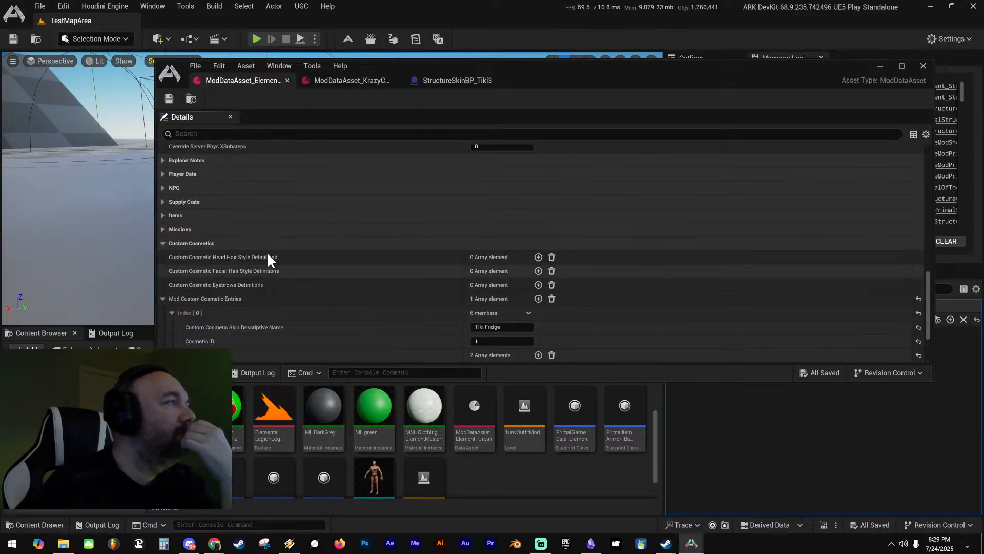
pyautogui.scroll(15, 268, 256)
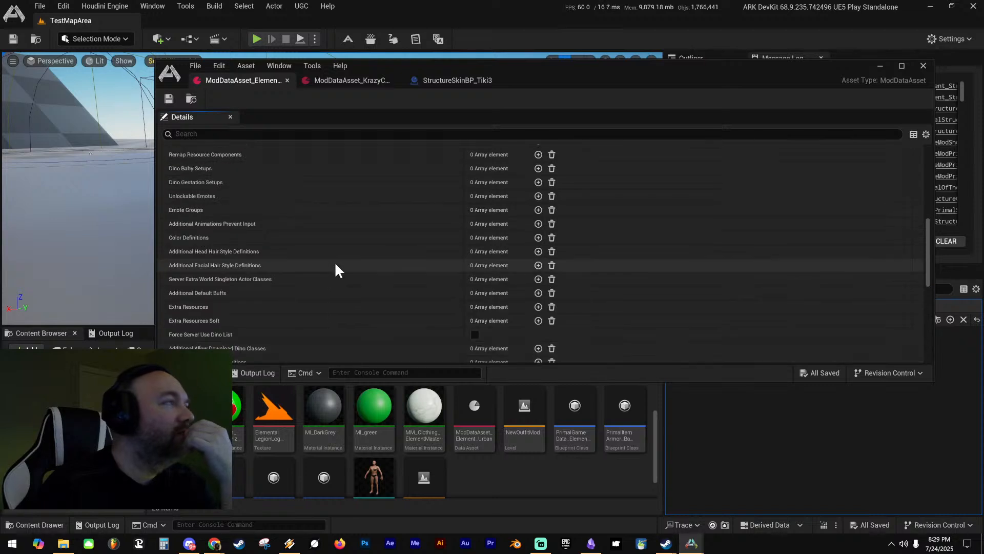
pyautogui.scroll(10, 338, 265)
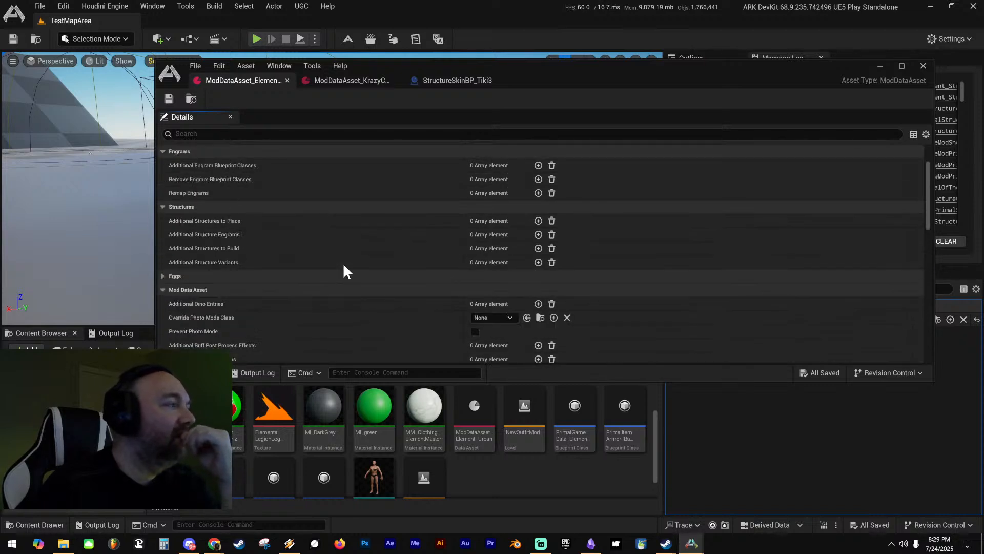
pyautogui.scroll(5, 342, 263)
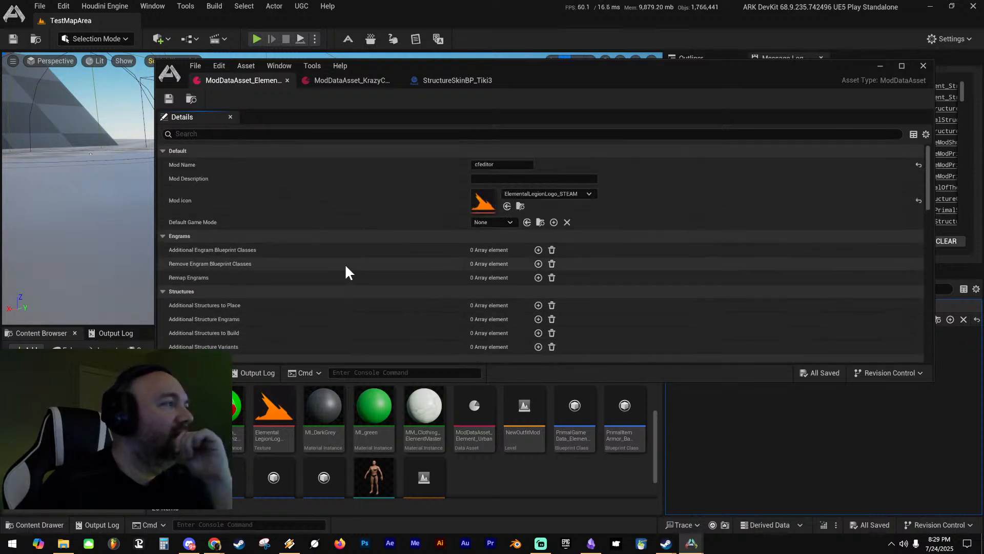
pyautogui.scroll(-3, 344, 270)
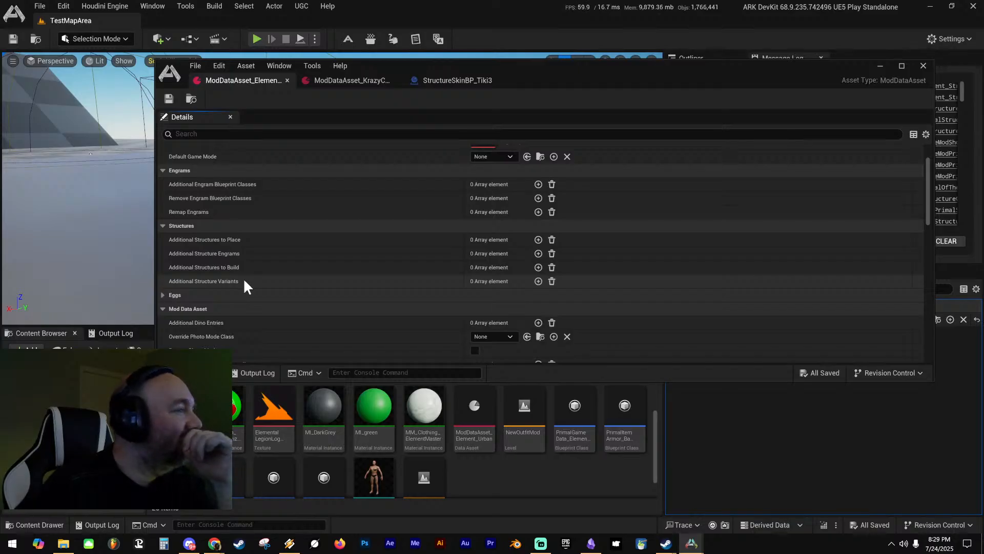
pyautogui.scroll(-3, 244, 280)
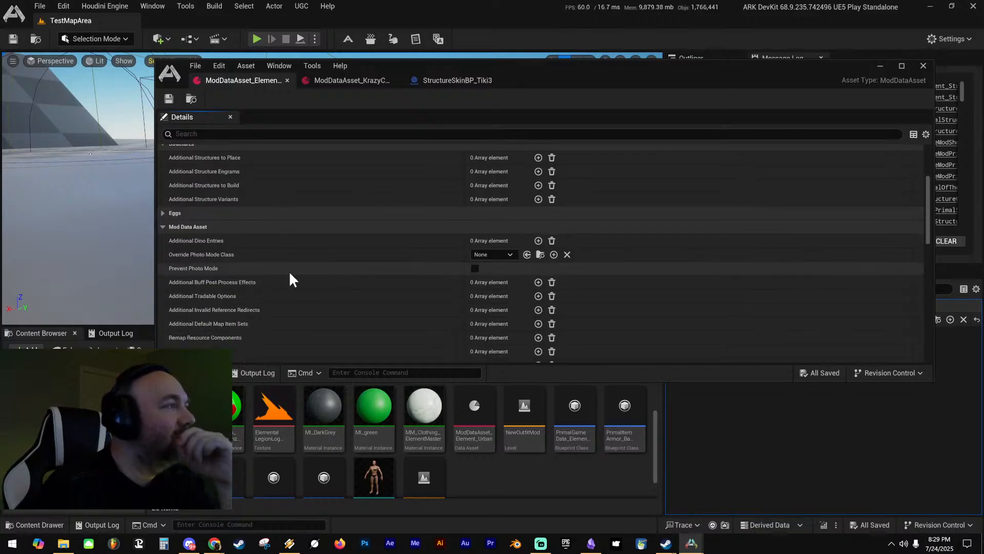
pyautogui.scroll(-15, 287, 270)
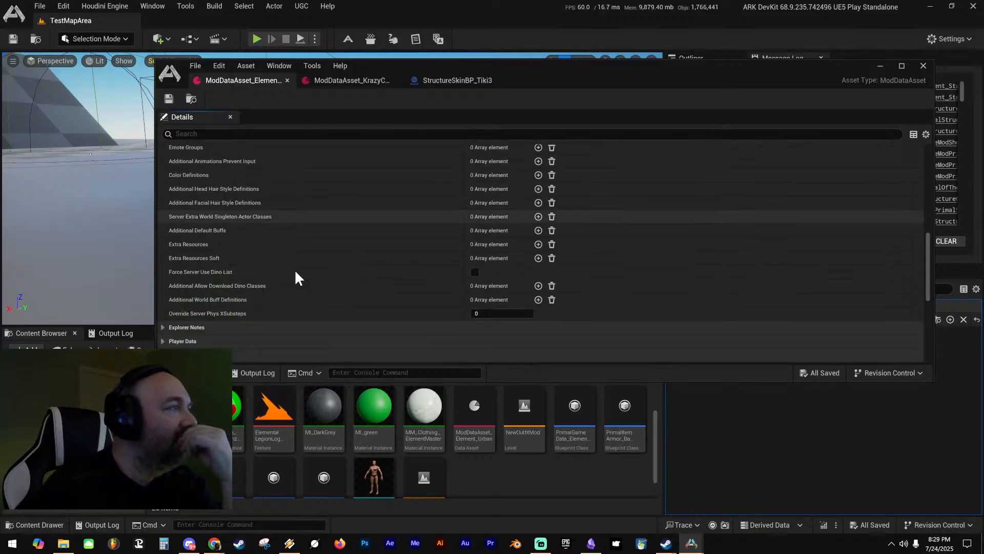
pyautogui.scroll(-7, 311, 275)
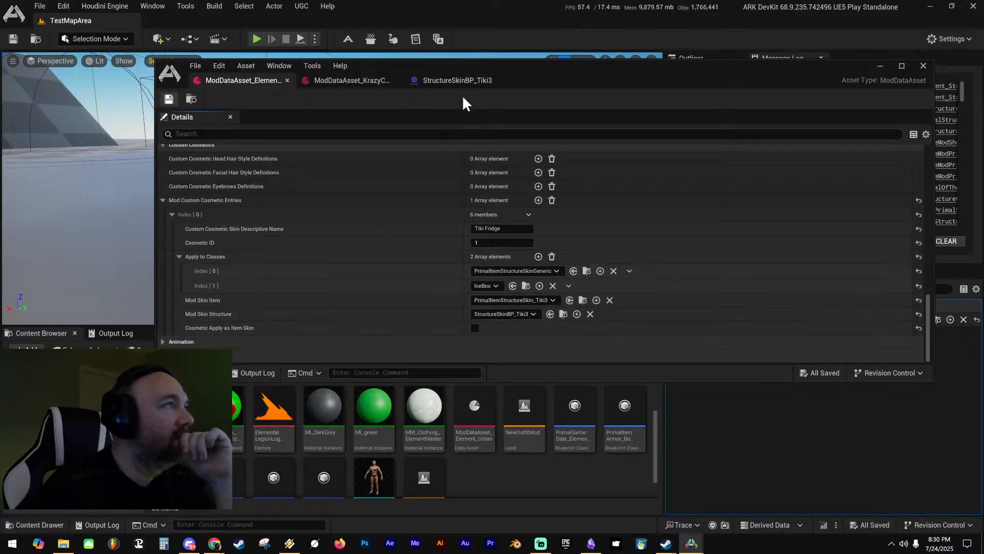
# Close the KrazyC mod data asset and bring up the StructureSkinBP_Tiki3 blueprint
pyautogui.moveTo(615, 63); pyautogui.dragTo(567, 82)
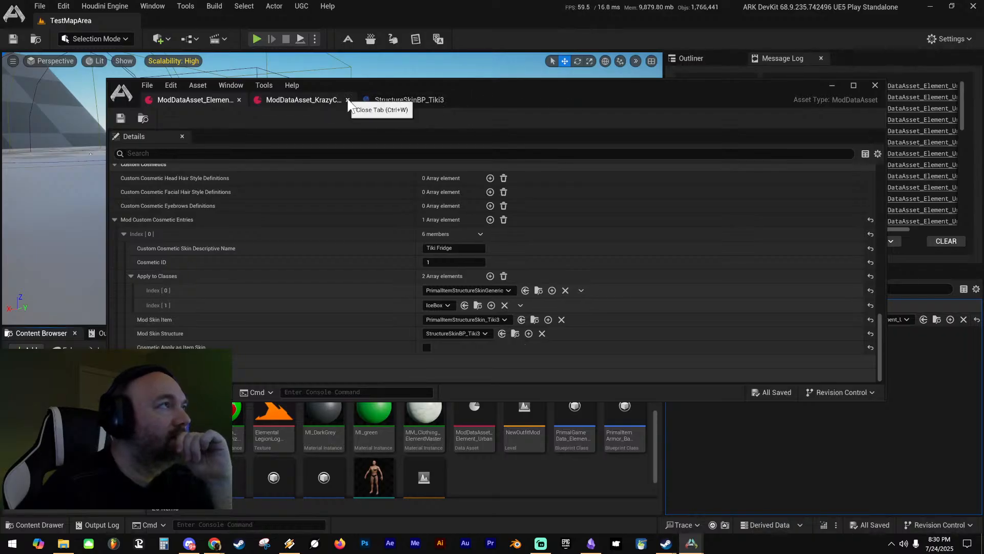
pyautogui.click(301, 100)
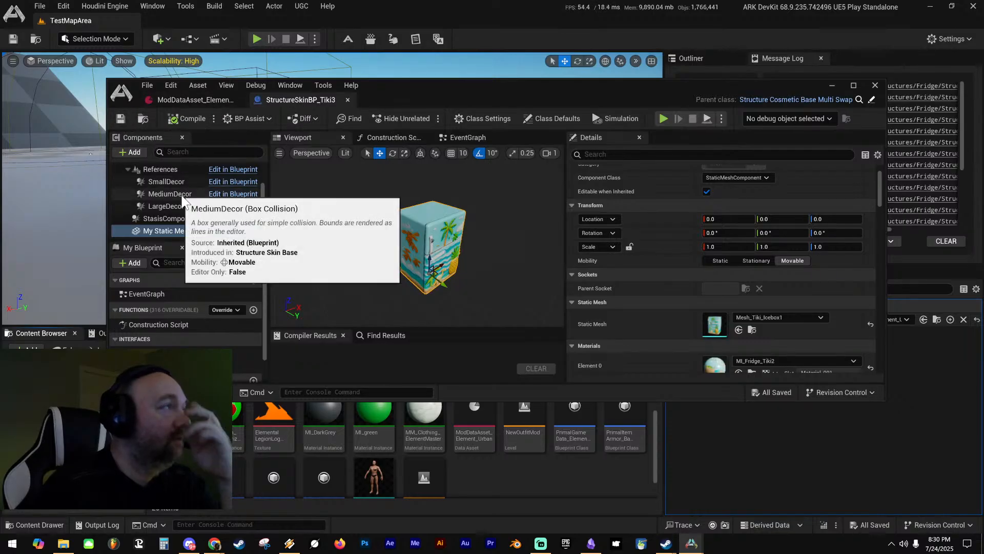
pyautogui.click(201, 100)
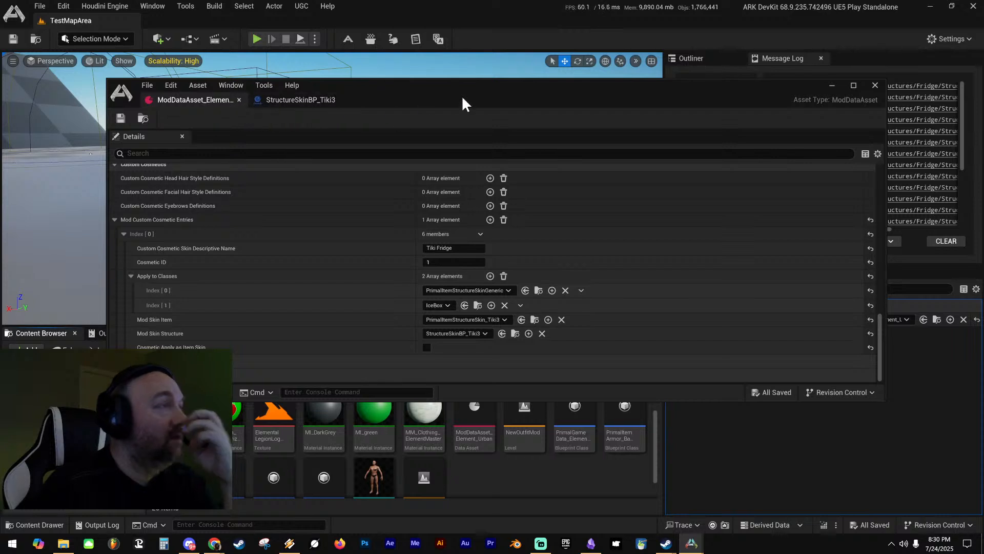
pyautogui.moveTo(474, 82); pyautogui.dragTo(448, 89)
pyautogui.click(278, 107)
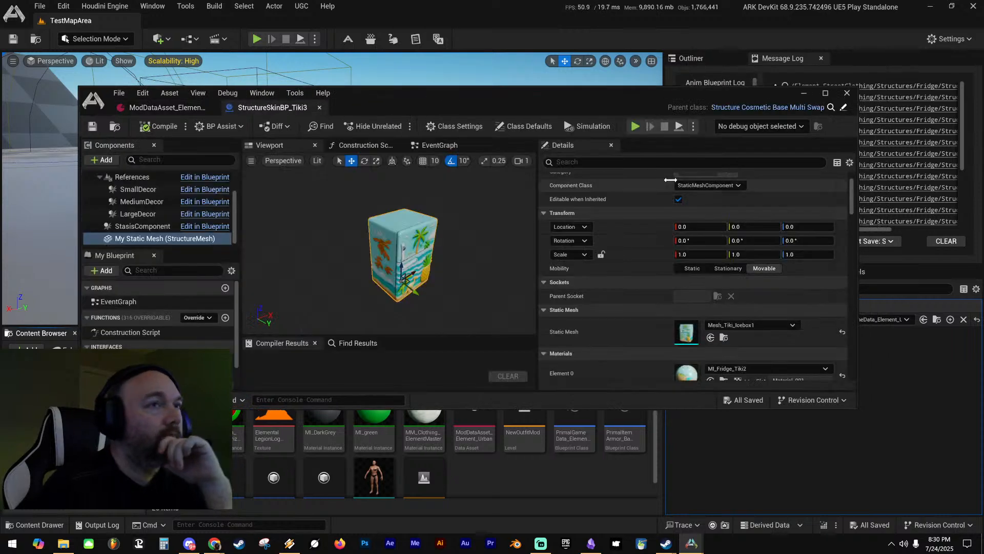
# Filter the blueprint's properties by "structure" and look through the class defaults of StructureSkinBP_Tiki3 (Self)
pyautogui.click(596, 162)
pyautogui.write('st')
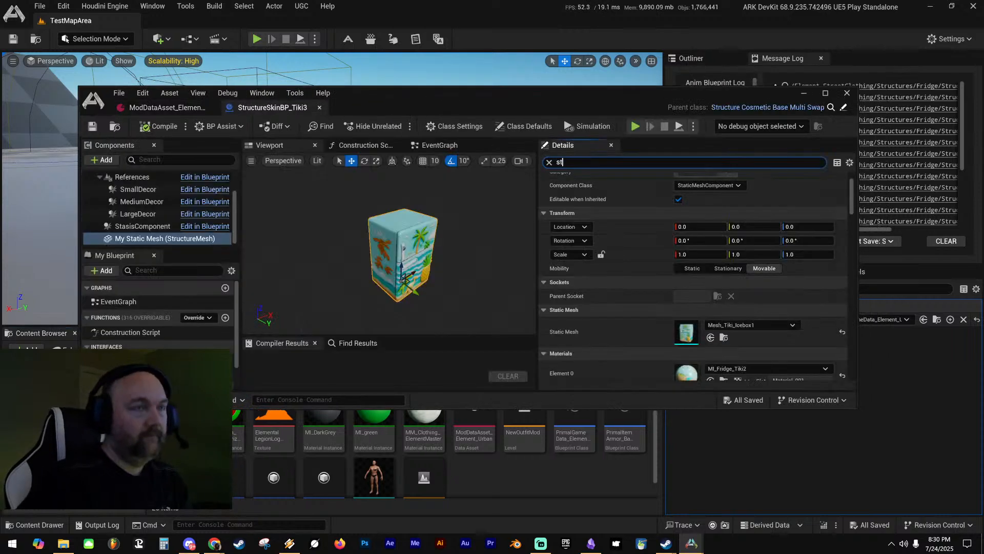
pyautogui.write('ructure')
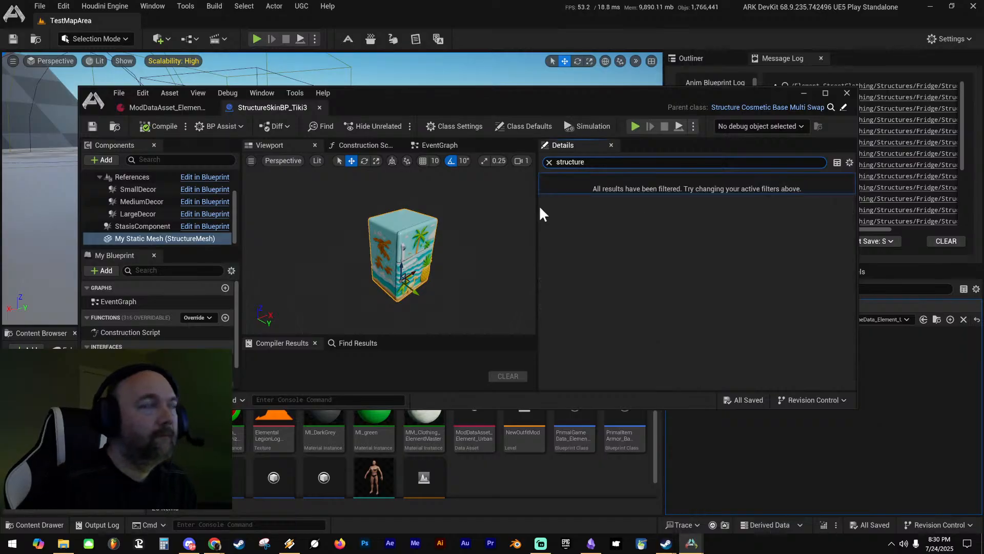
pyautogui.scroll(2, 141, 184)
pyautogui.click(148, 177)
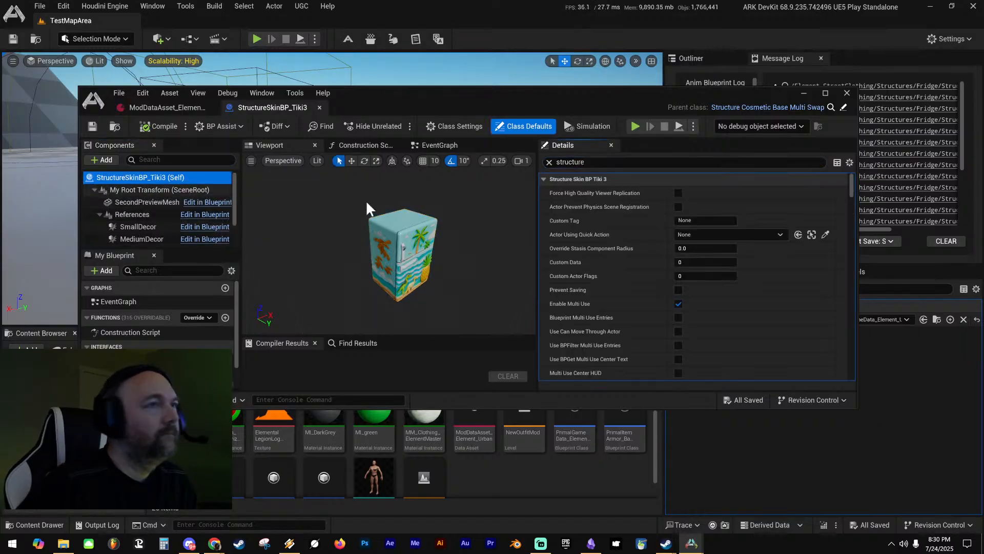
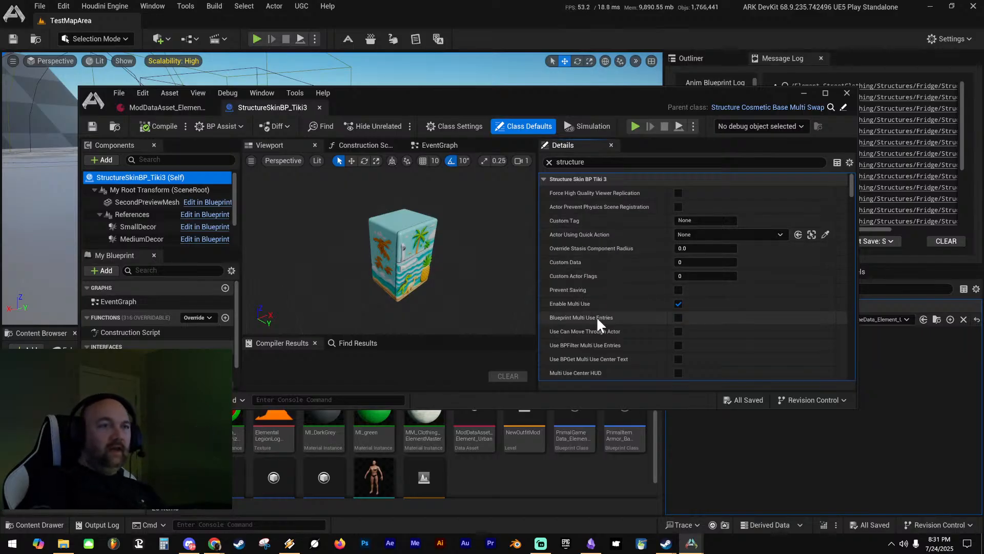
pyautogui.scroll(-3, 597, 322)
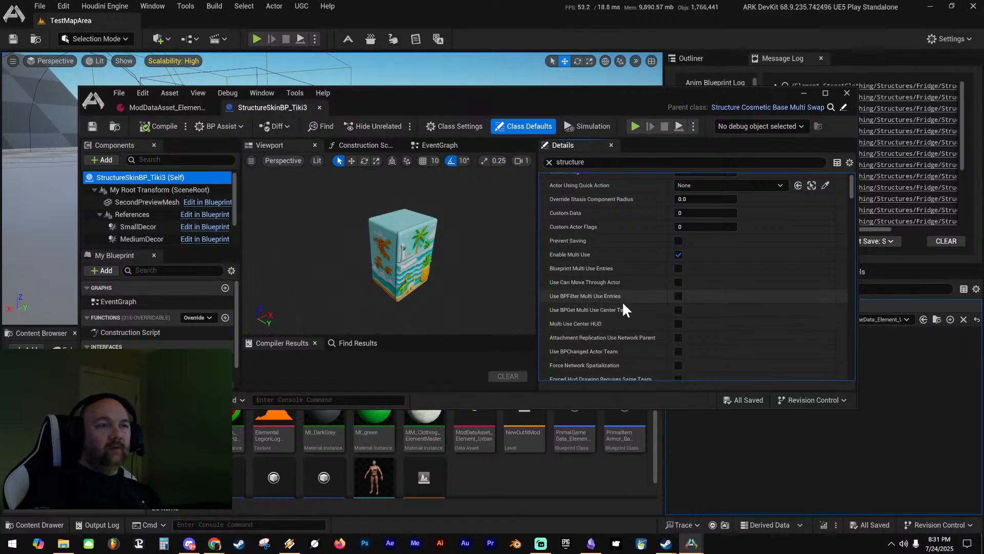
pyautogui.scroll(-2, 615, 302)
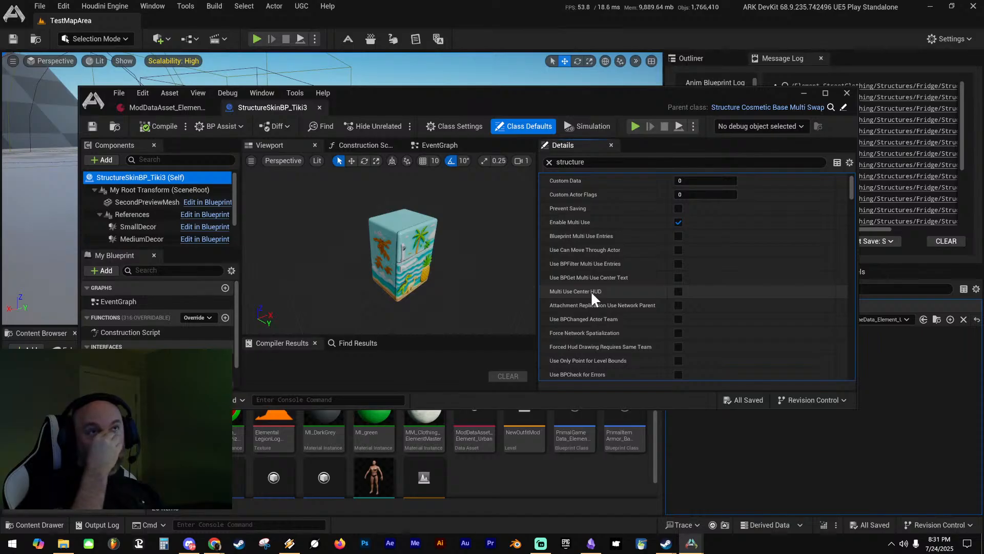
pyautogui.scroll(-1, 595, 349)
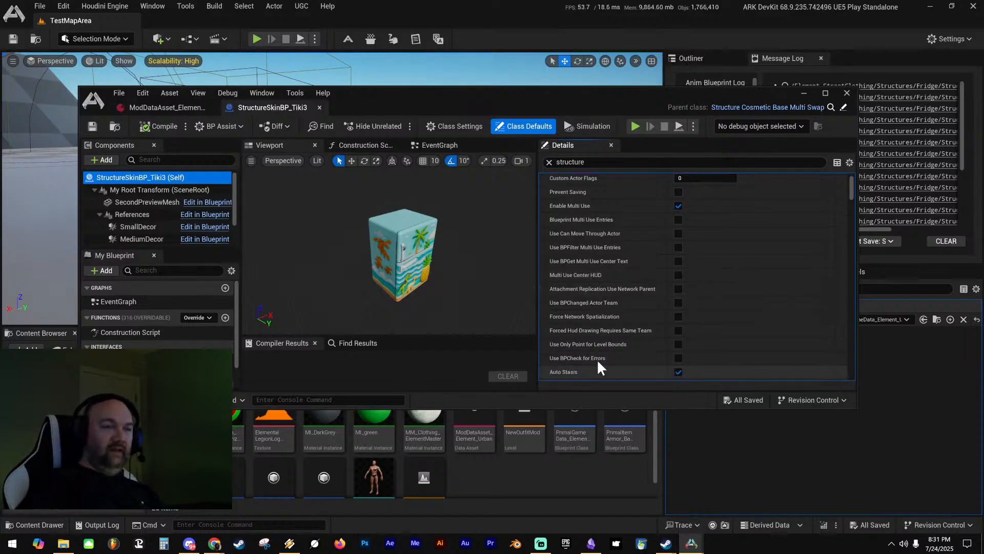
pyautogui.scroll(-3, 603, 357)
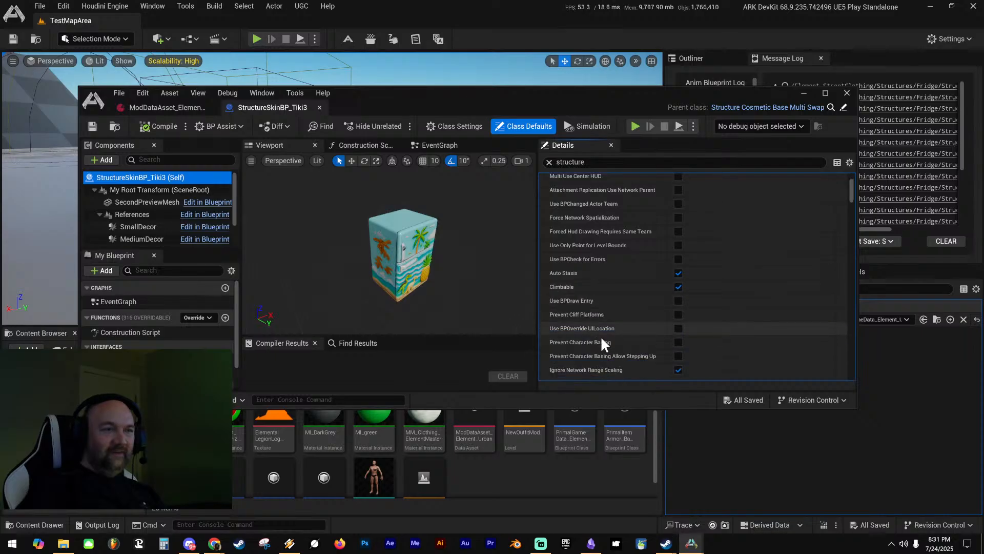
pyautogui.scroll(-5, 600, 338)
# Replace the property filter with "skin" and look through the StructureSkinBP_Tiki3 class defaults for a structure skin setting
pyautogui.moveTo(615, 163); pyautogui.dragTo(398, 155)
pyautogui.press('BackSpace')
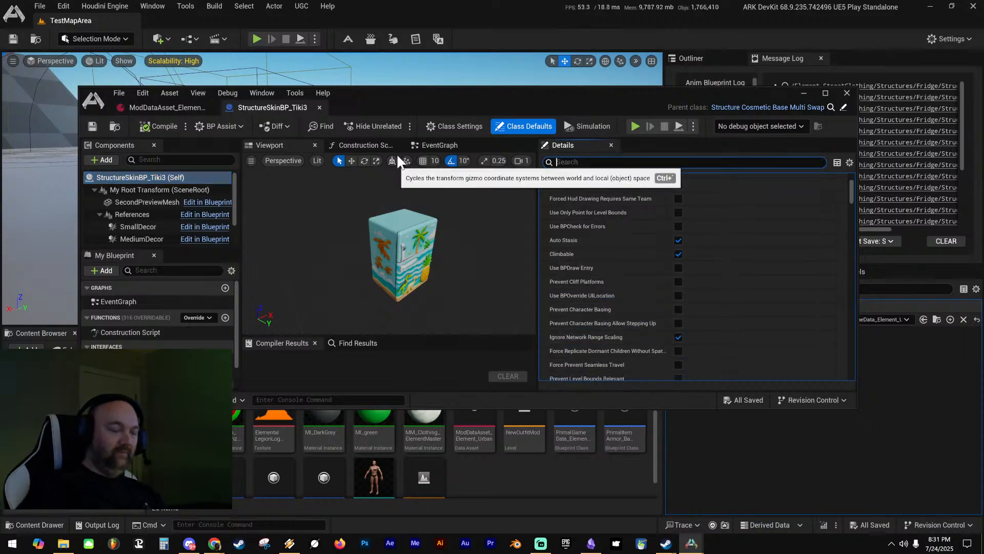
pyautogui.write('skin')
pyautogui.scroll(10, 615, 250)
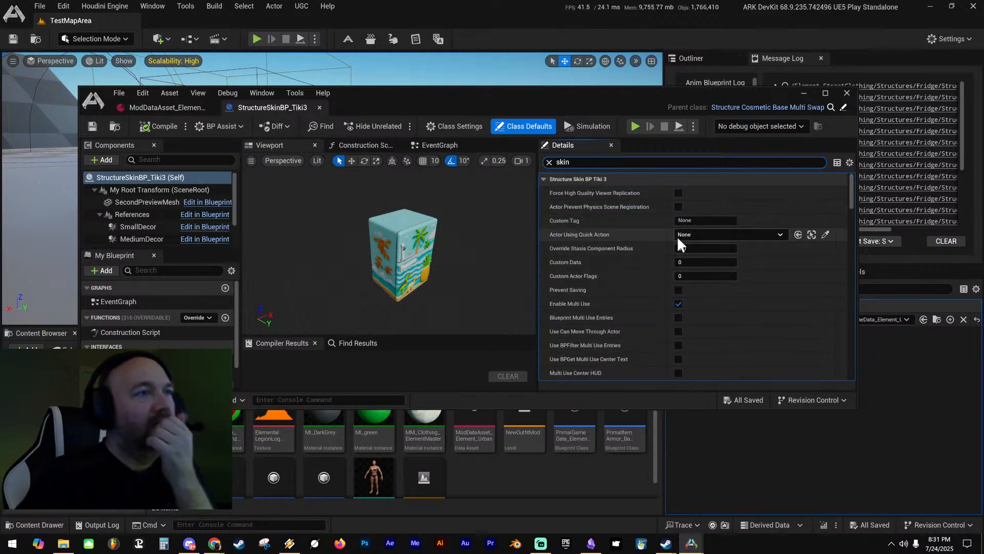
pyautogui.scroll(-5, 599, 311)
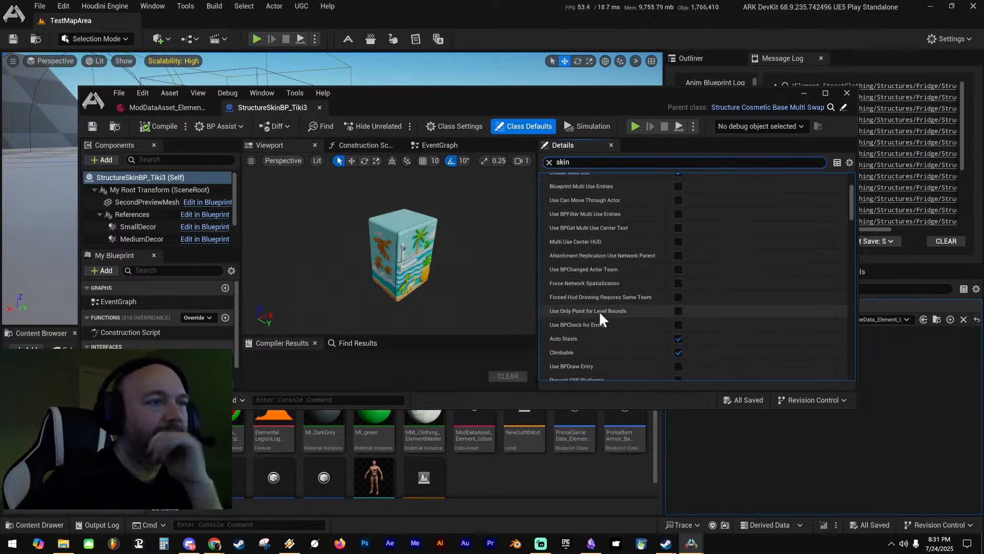
pyautogui.scroll(-4, 601, 311)
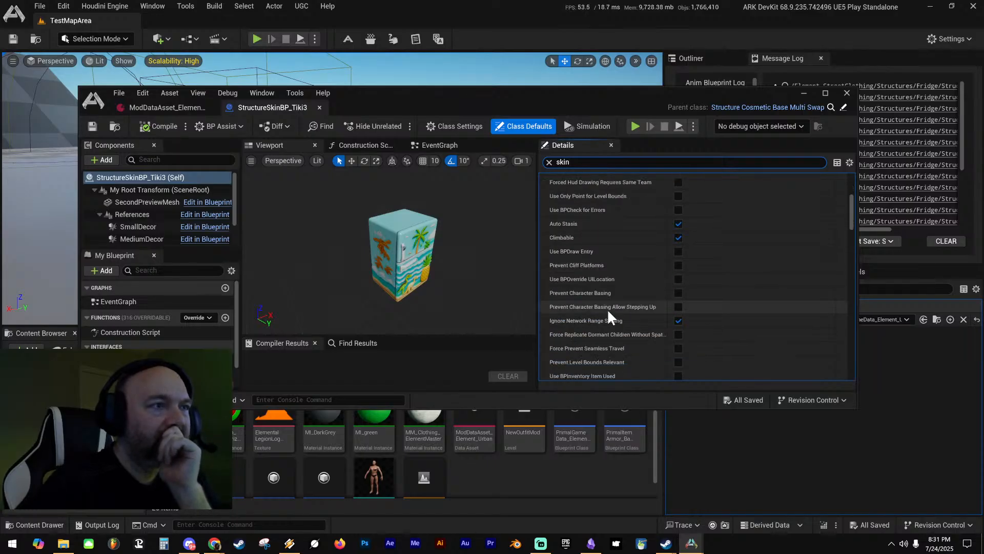
pyautogui.scroll(-7, 615, 314)
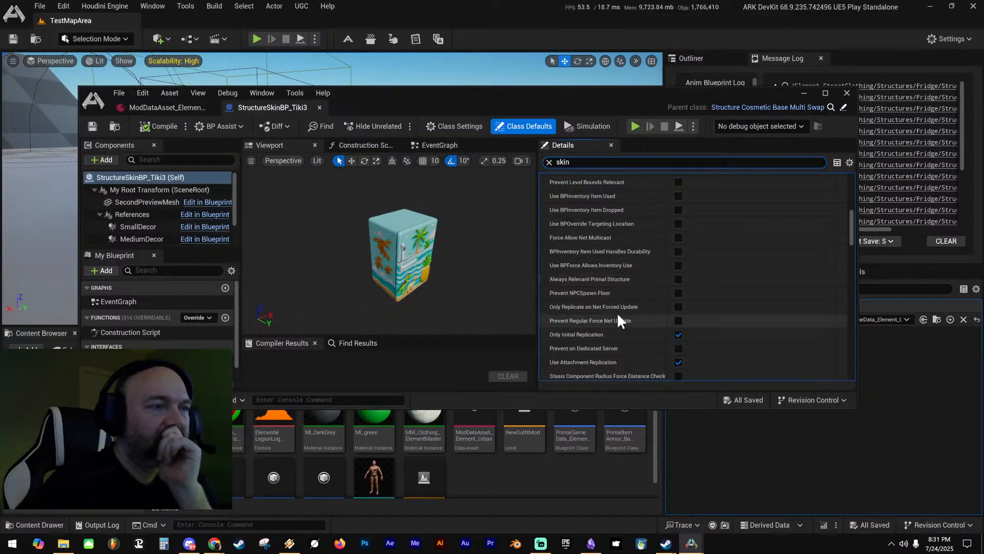
pyautogui.scroll(-8, 618, 316)
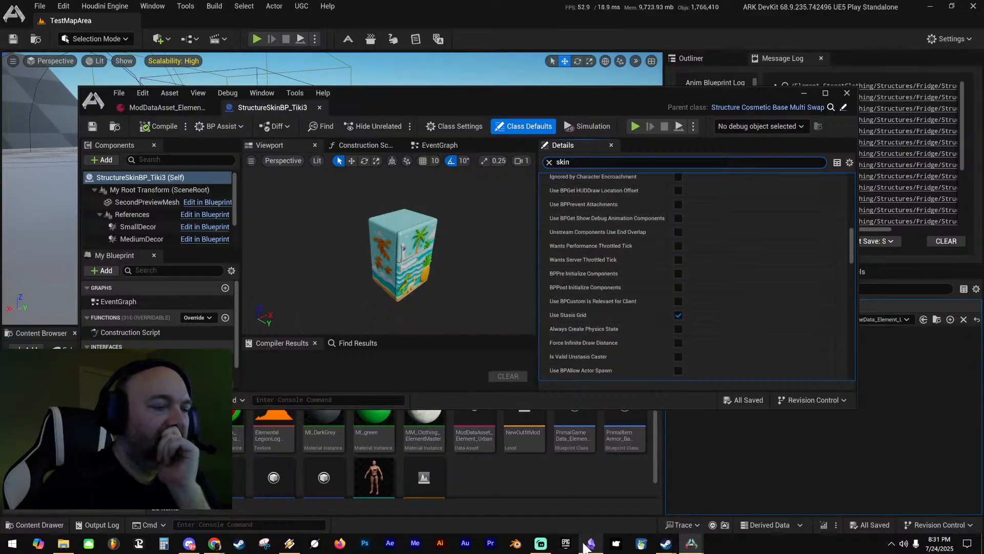
# Switch to Obsidian to reread the notes on structure skin setup, then return to the ARK DevKit
pyautogui.click(590, 544)
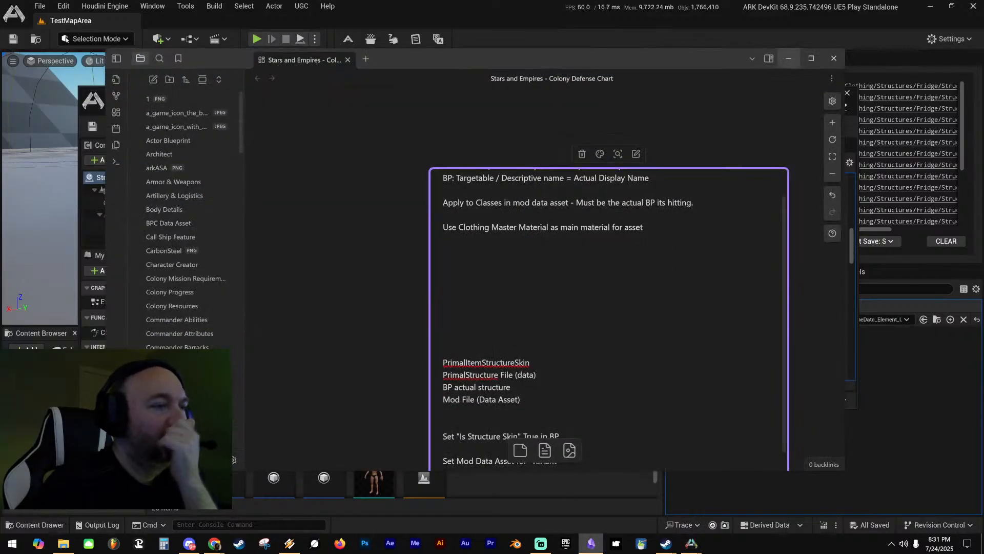
pyautogui.scroll(-1, 614, 322)
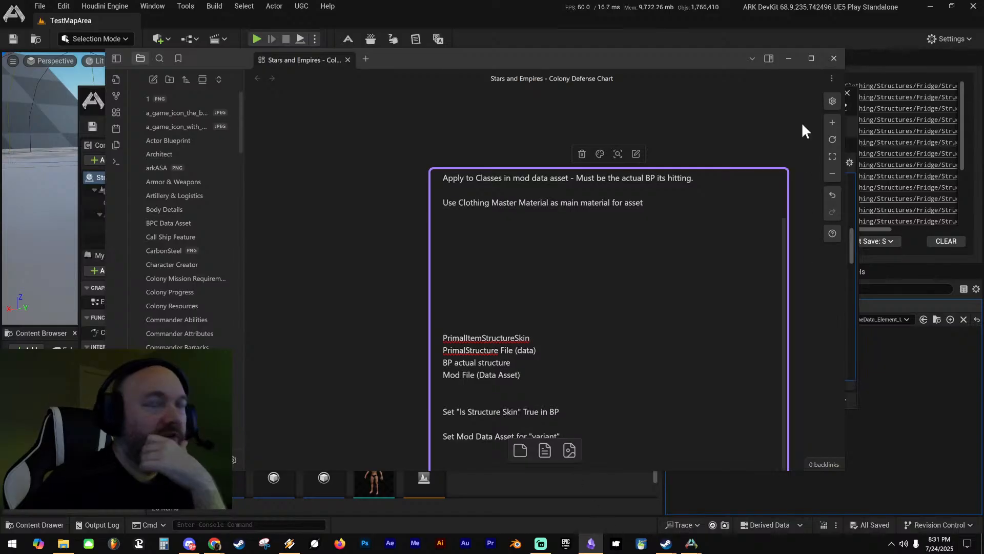
pyautogui.click(779, 61)
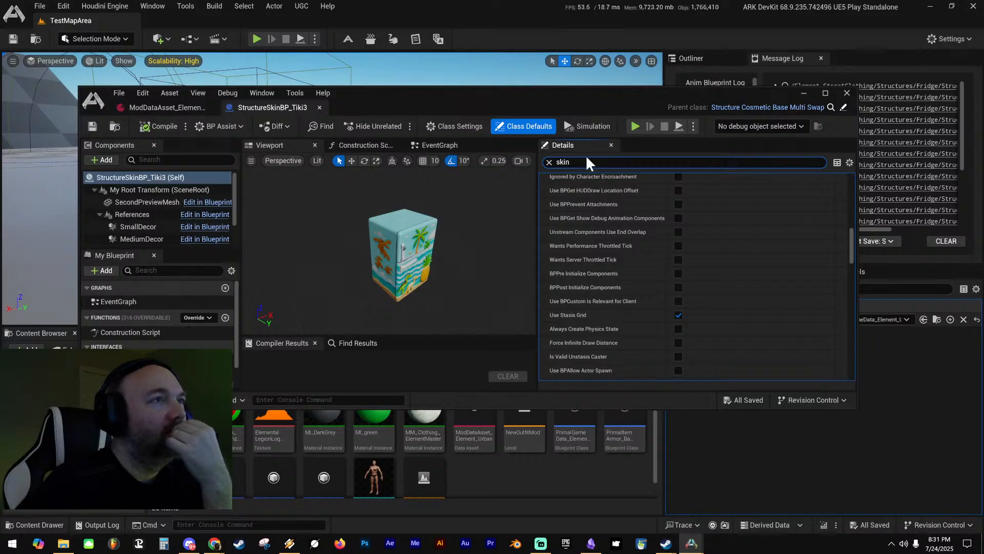
# Clear the property filter, save the StructureSkinBP_Tiki3 blueprint and return to the Element mod data asset
pyautogui.press('BackSpace')
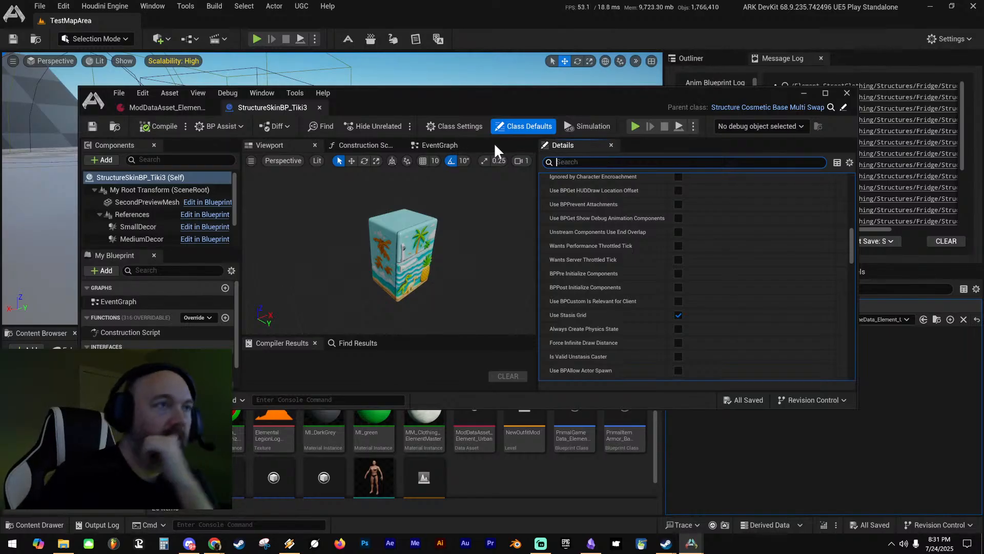
pyautogui.scroll(10, 606, 276)
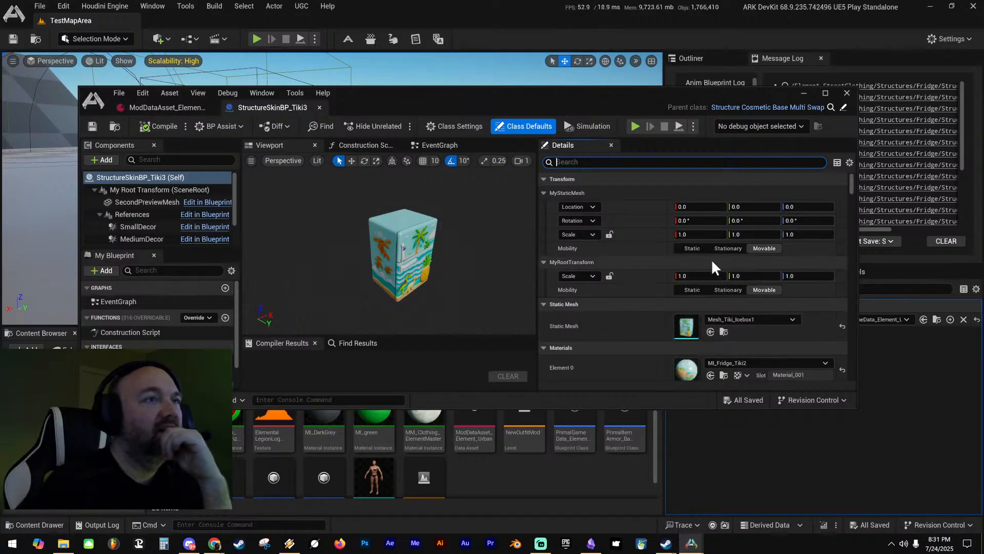
pyautogui.click(92, 126)
pyautogui.click(164, 105)
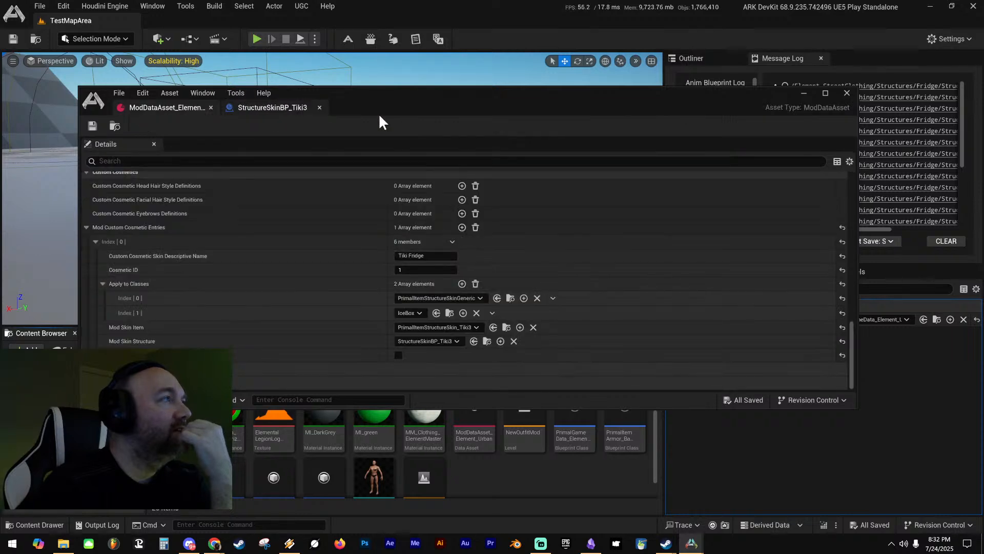
# Open the PrimalItemStructureSkin_Tiki3 blueprint from the Element_Urban Structures/Fridge folder and position its editor window above the asset list
pyautogui.moveTo(451, 103); pyautogui.dragTo(451, 0)
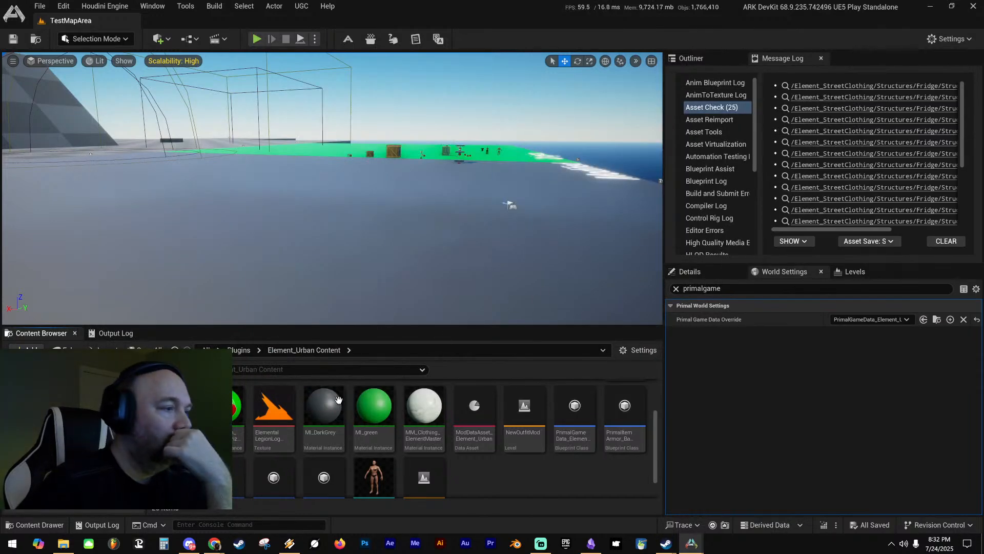
pyautogui.moveTo(587, 408)
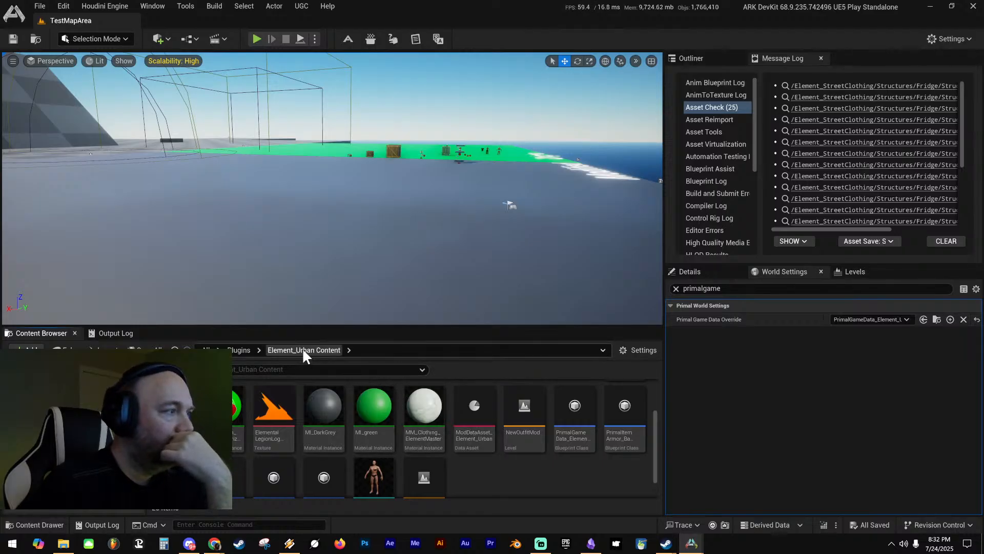
pyautogui.scroll(2, 371, 436)
pyautogui.scroll(-2, 371, 435)
pyautogui.scroll(2, 372, 436)
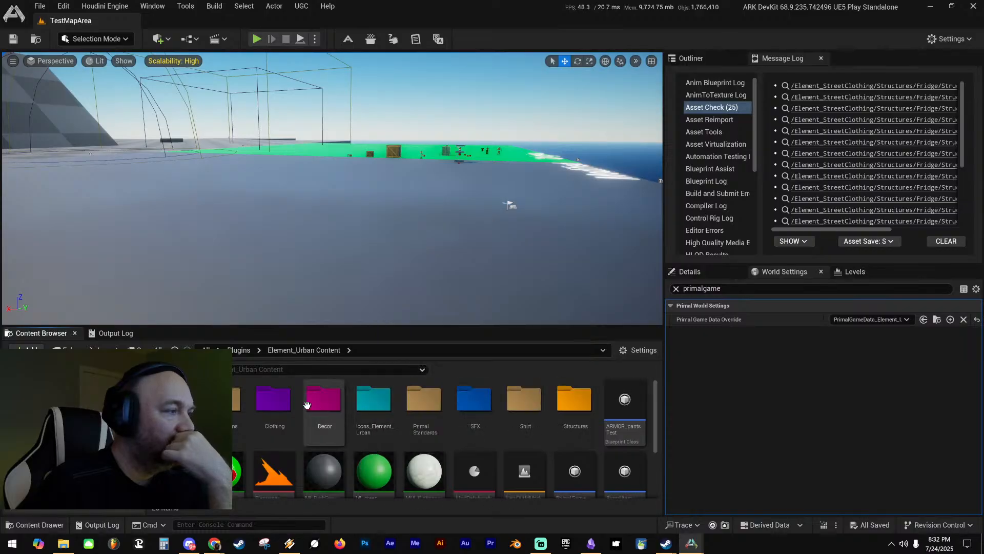
pyautogui.doubleClick(575, 398)
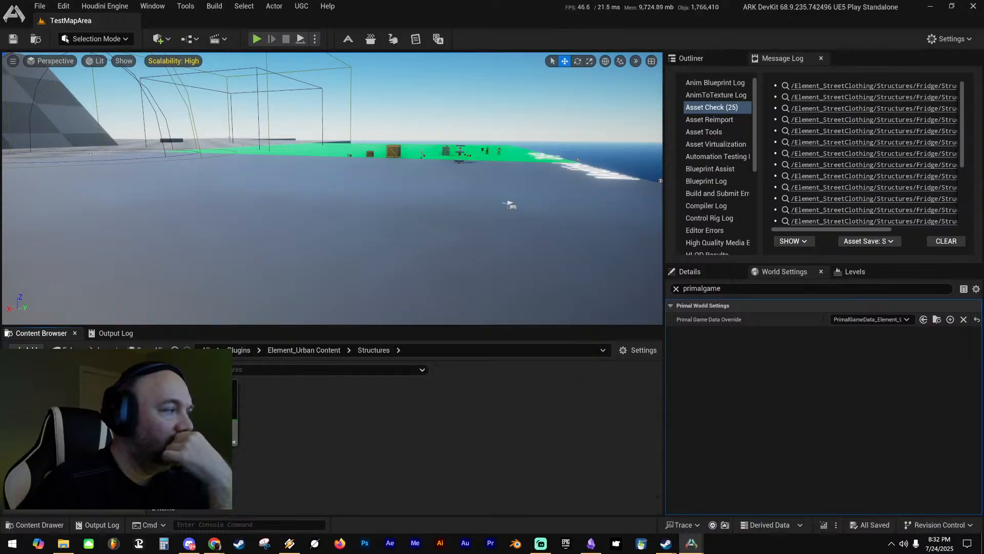
pyautogui.doubleClick(171, 408)
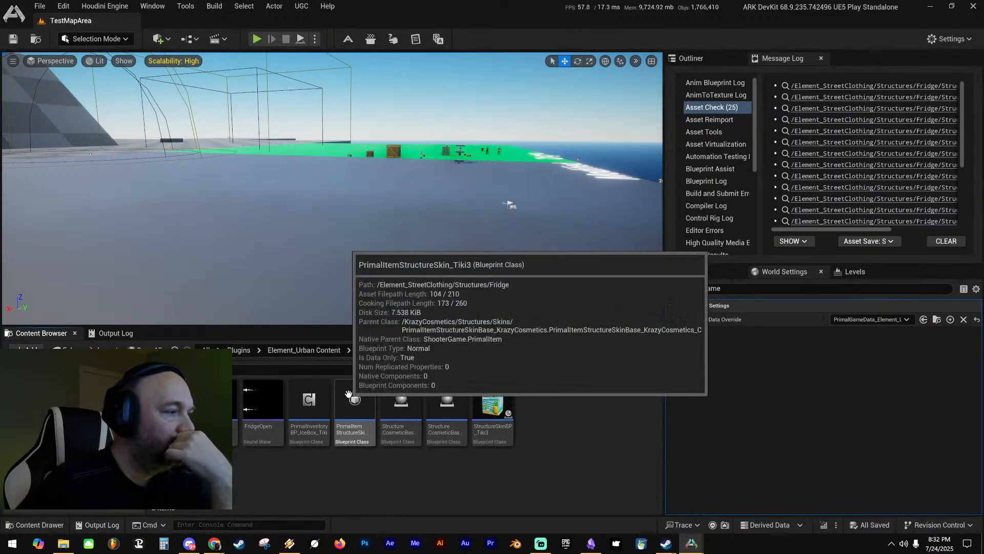
pyautogui.click(349, 396)
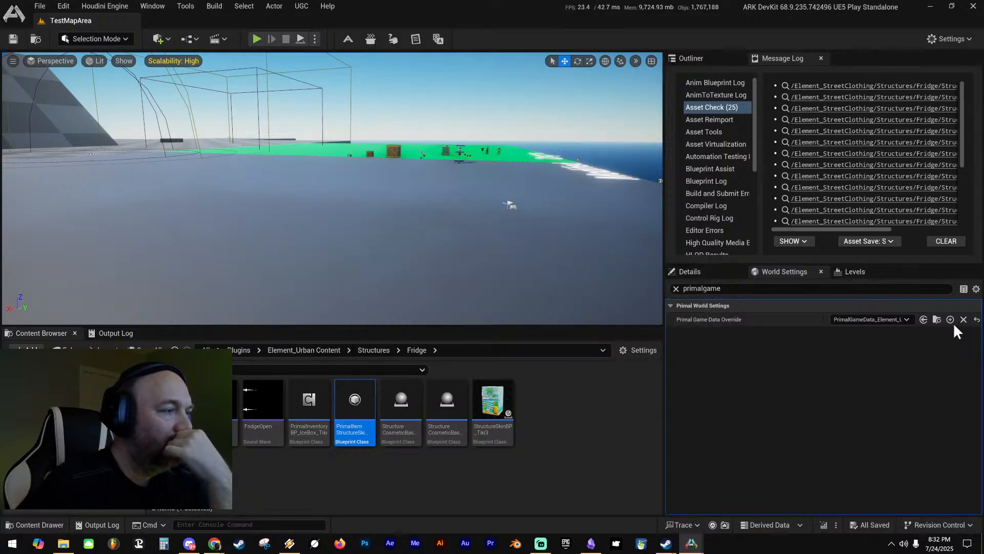
pyautogui.moveTo(451, 97); pyautogui.dragTo(370, 45)
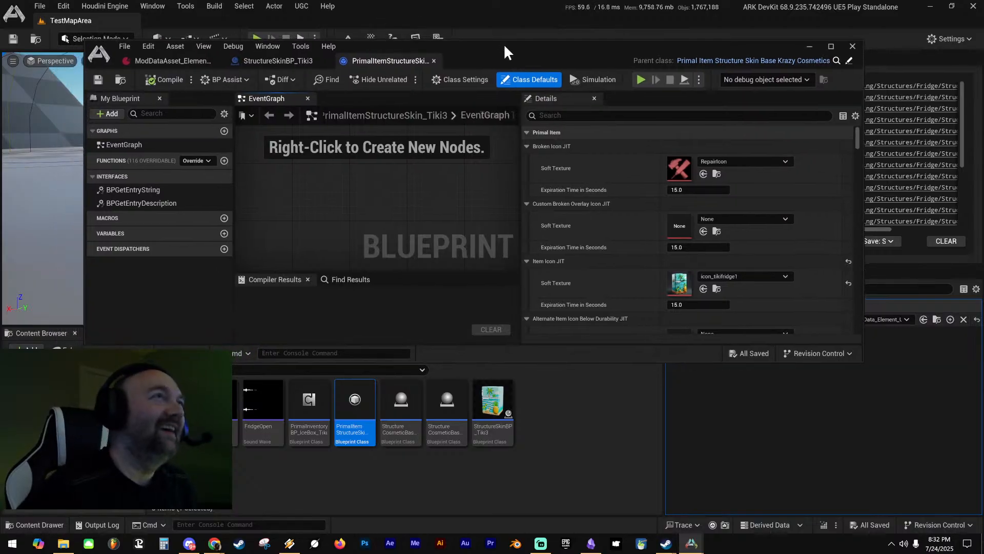
pyautogui.moveTo(505, 45)
pyautogui.mouseDown()
pyautogui.moveTo(528, 56)
pyautogui.moveTo(533, 30)
pyautogui.moveTo(519, 39)
pyautogui.moveTo(534, 41)
pyautogui.moveTo(512, 32)
pyautogui.mouseUp()
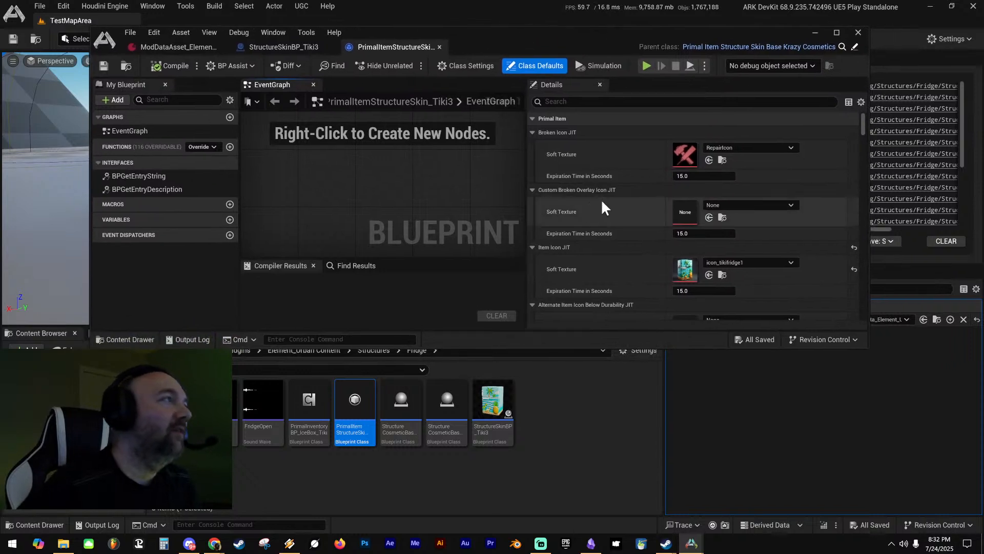
# Review the icon textures and array settings at the start of the PrimalItemStructureSkin_Tiki3 class defaults
pyautogui.scroll(-6, 632, 192)
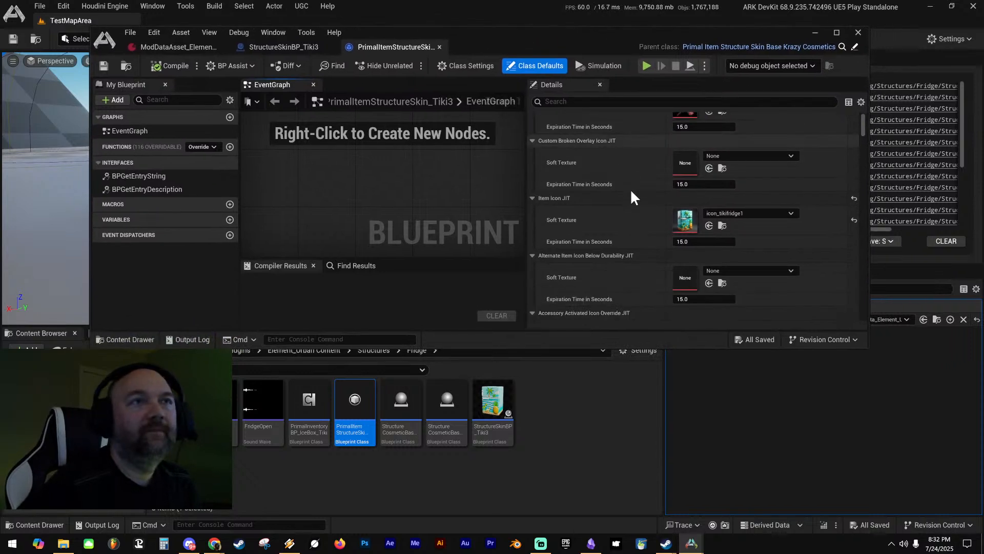
pyautogui.scroll(-6, 636, 193)
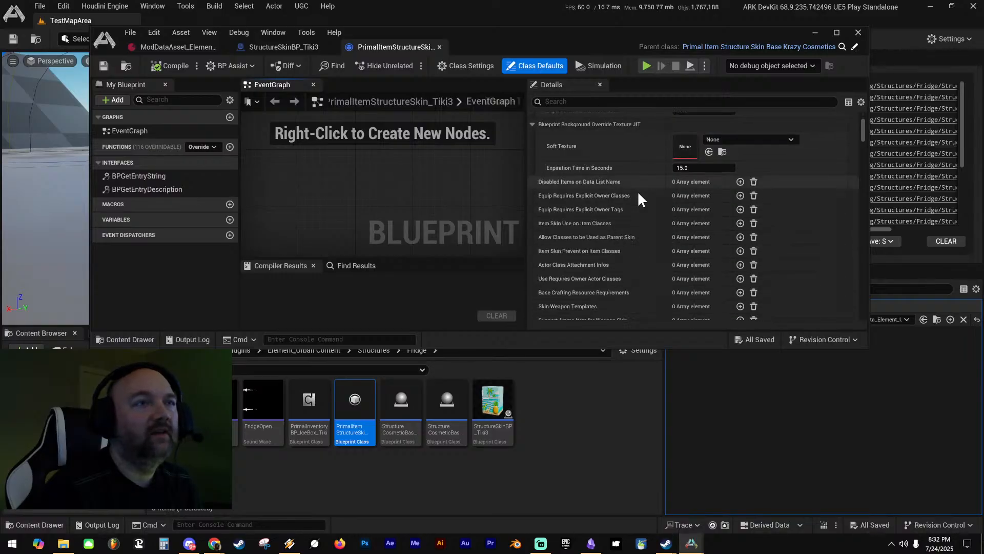
pyautogui.scroll(3, 635, 189)
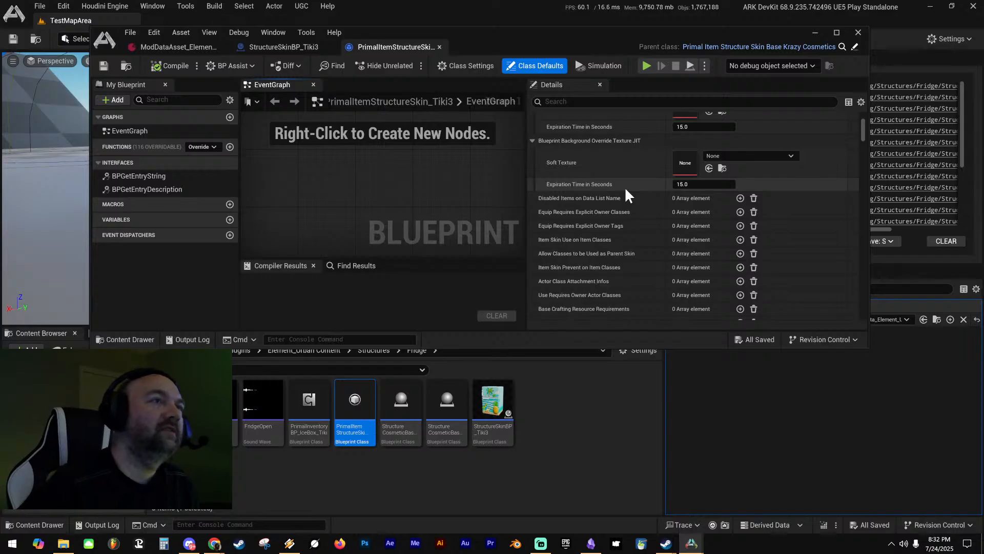
pyautogui.scroll(-6, 630, 198)
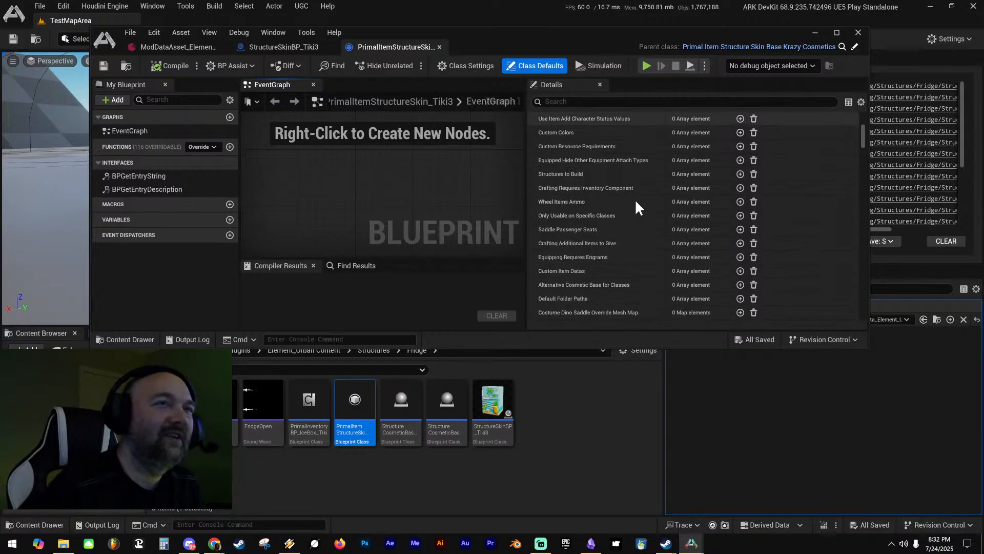
pyautogui.scroll(-6, 635, 198)
pyautogui.scroll(-1, 626, 224)
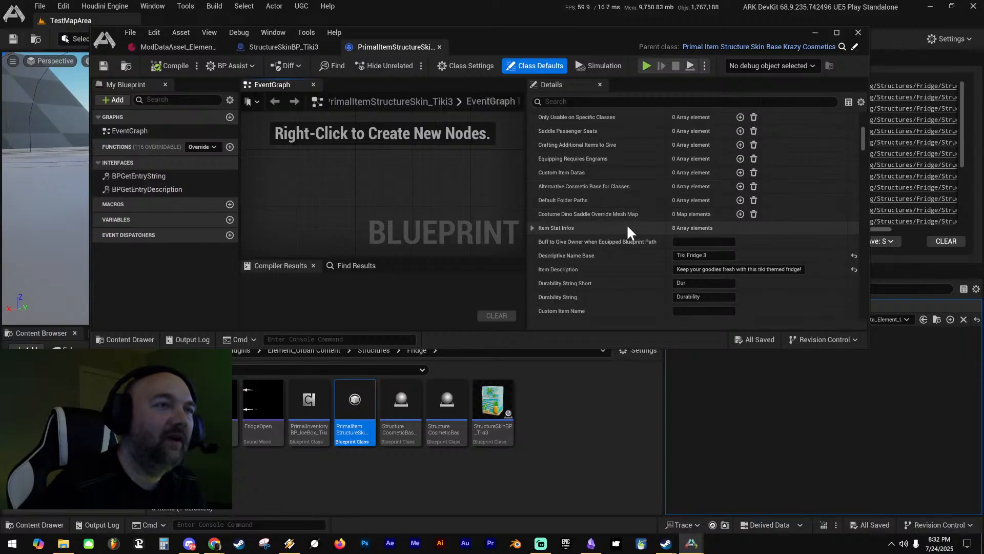
# Check the Descriptive Name Base, Item Description and Structure to Build settings of the Tiki3 skin item
pyautogui.scroll(-3, 629, 224)
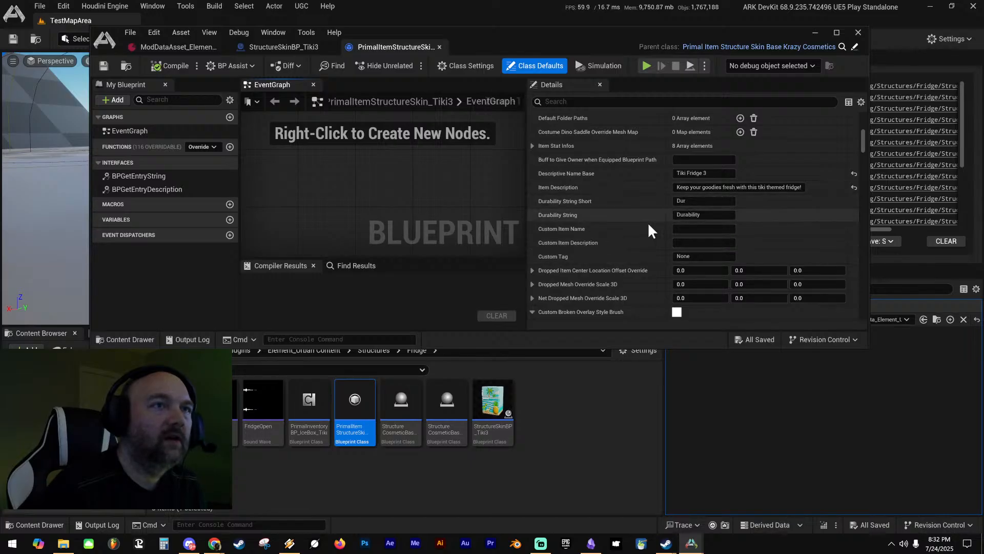
pyautogui.scroll(-2, 648, 224)
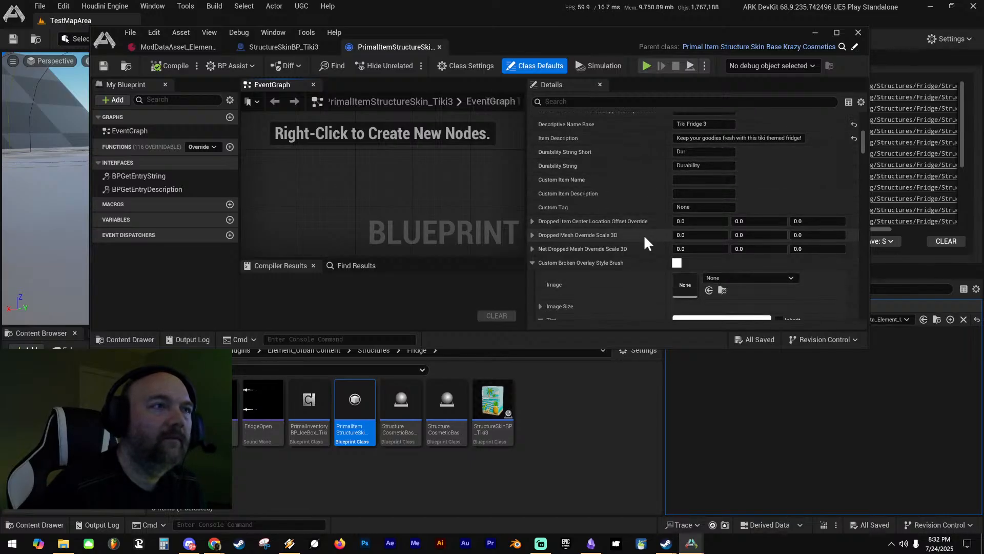
pyautogui.scroll(-7, 644, 234)
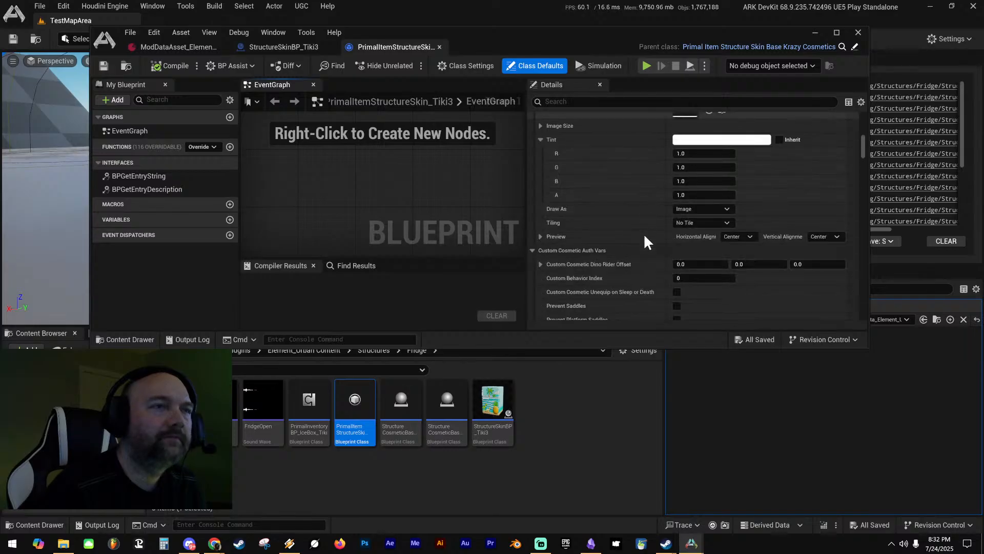
pyautogui.scroll(-2, 641, 227)
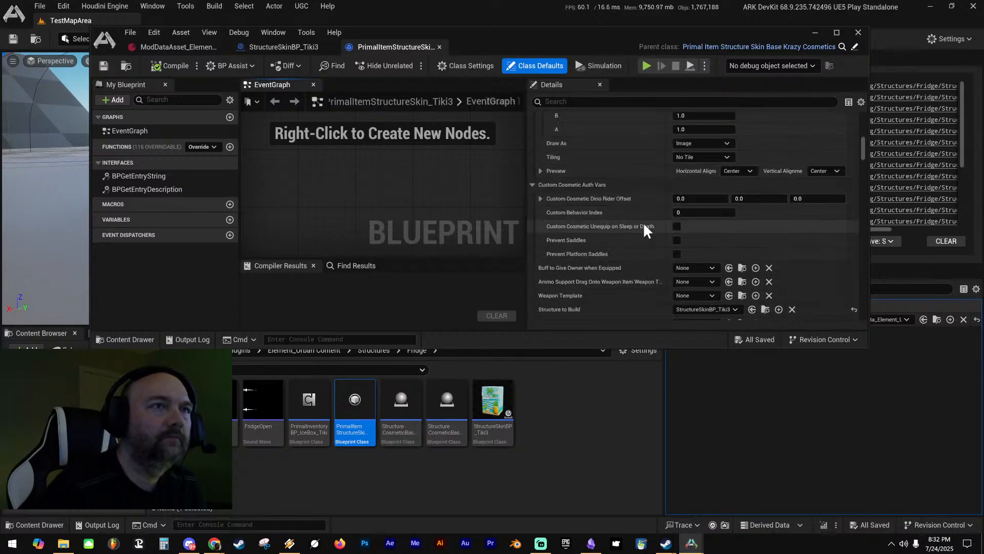
pyautogui.scroll(-3, 644, 226)
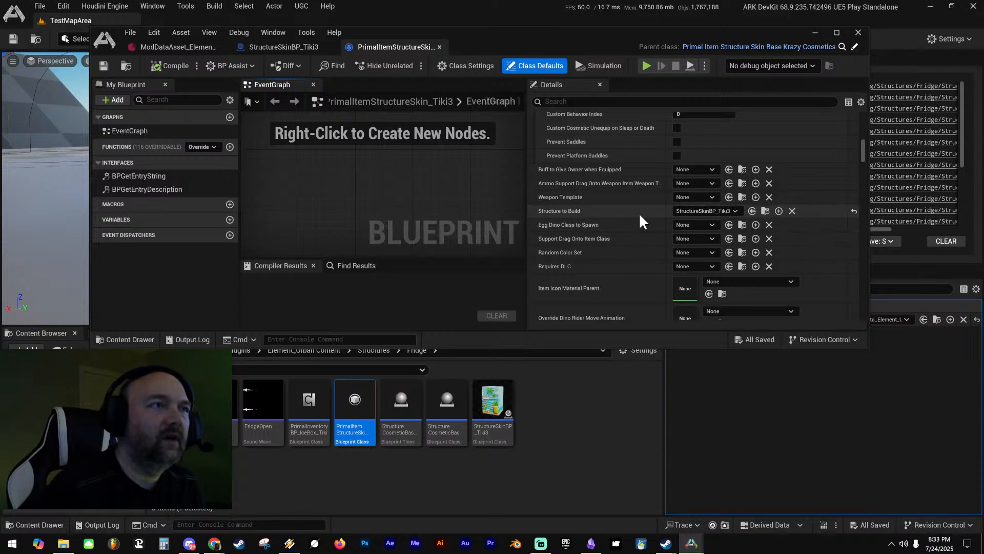
pyautogui.scroll(-3, 639, 213)
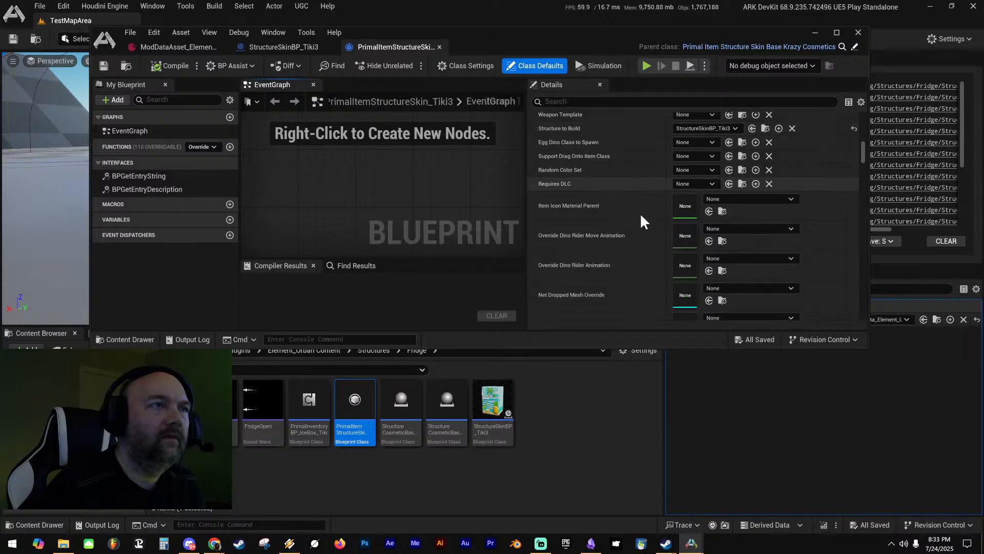
# View the available Requires DLC classes for the skin item without choosing one
pyautogui.scroll(-1, 639, 213)
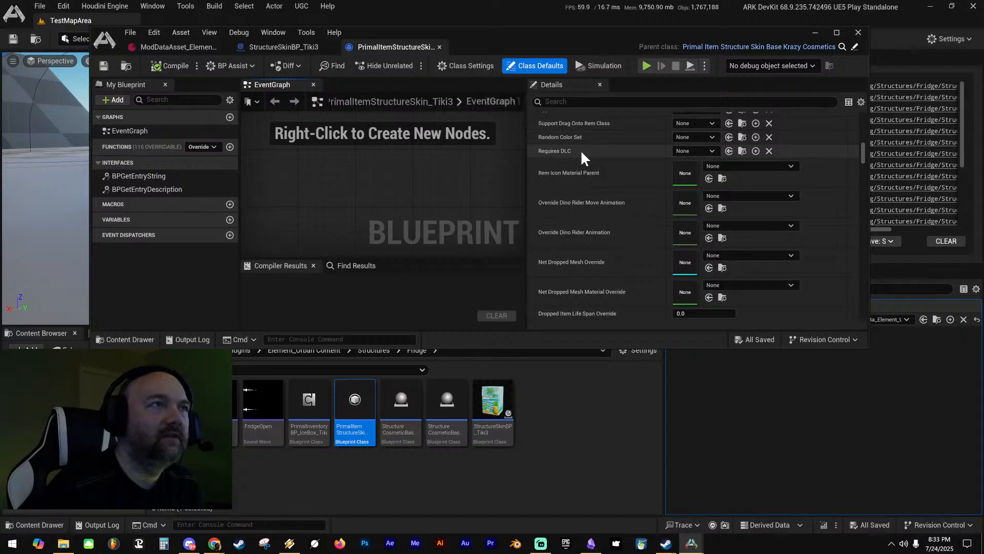
pyautogui.click(706, 150)
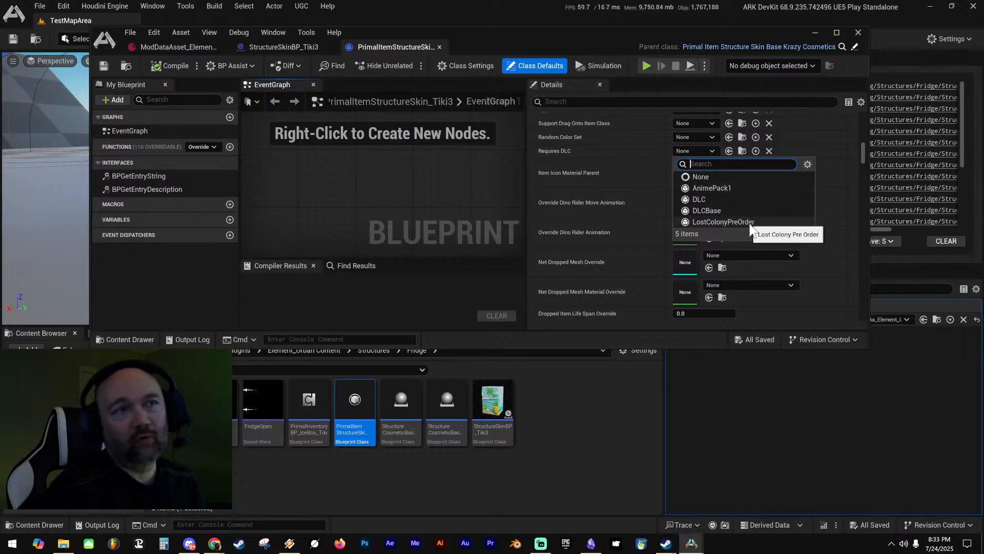
pyautogui.click(607, 144)
# Examine the skin item's mesh override, weight, crafting, item type and equipping settings
pyautogui.scroll(-3, 617, 223)
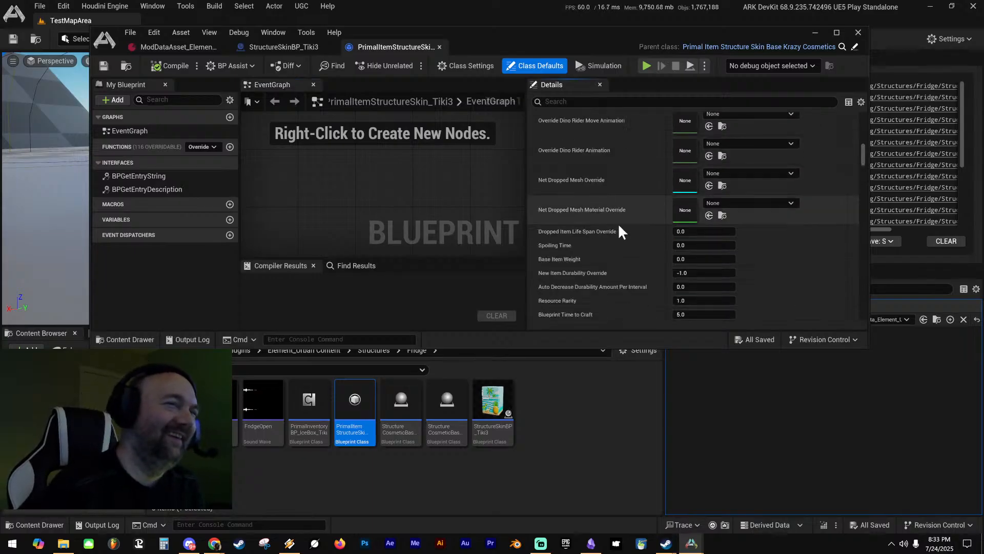
pyautogui.scroll(-3, 618, 218)
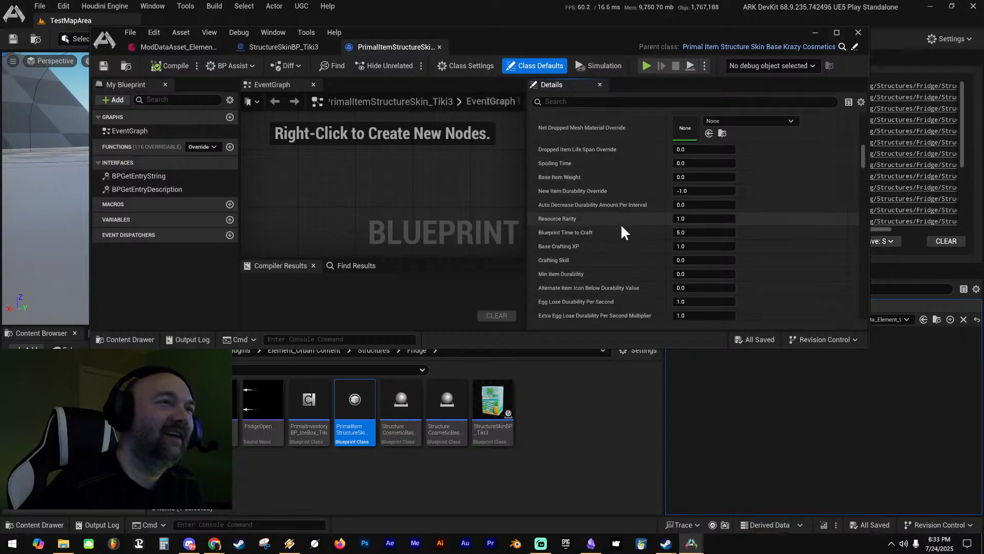
pyautogui.scroll(-5, 619, 196)
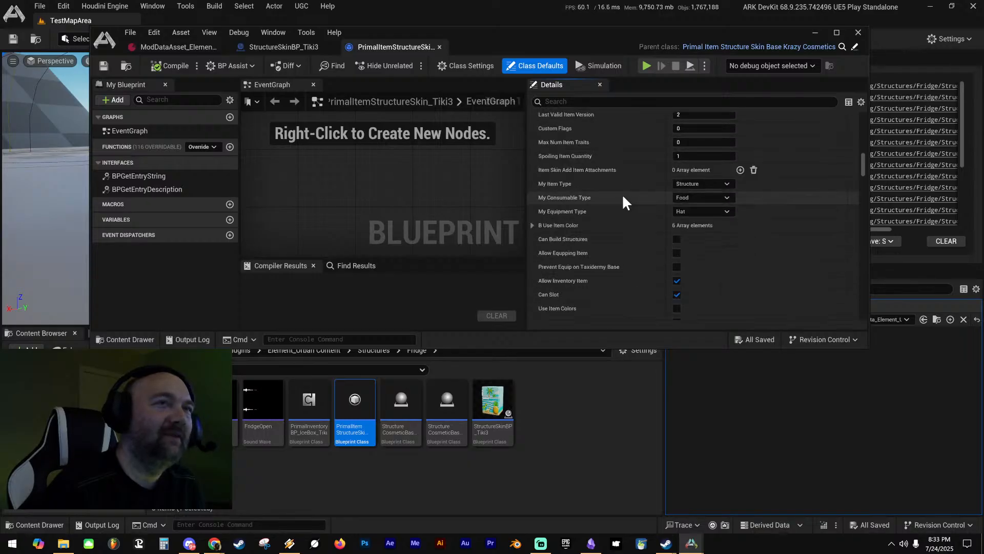
pyautogui.scroll(-1, 623, 215)
pyautogui.scroll(-2, 599, 226)
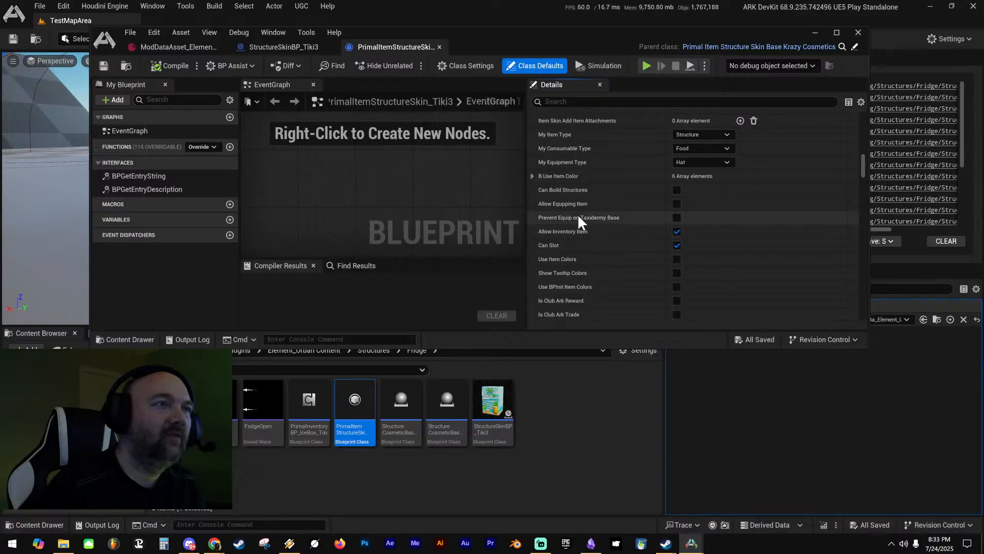
pyautogui.scroll(-2, 624, 232)
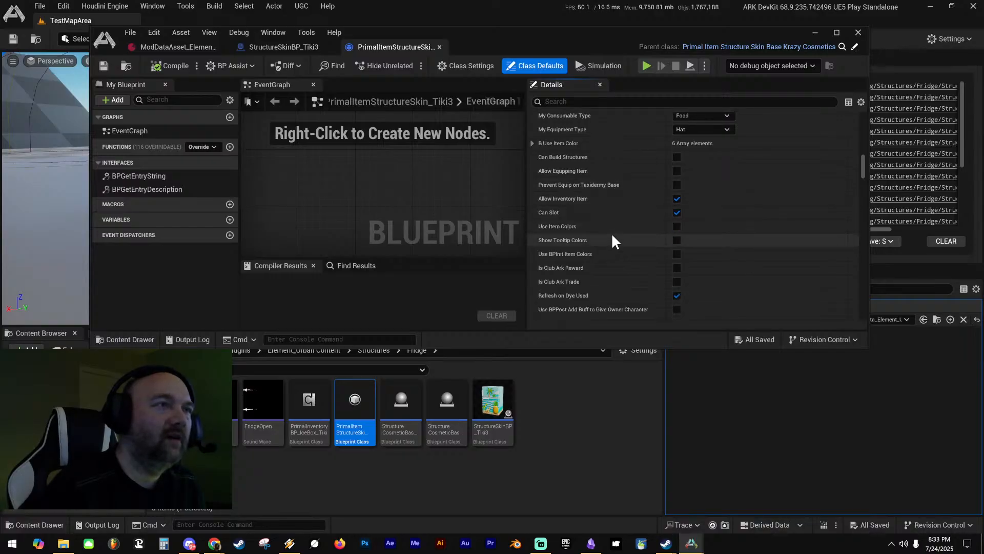
pyautogui.scroll(-2, 614, 245)
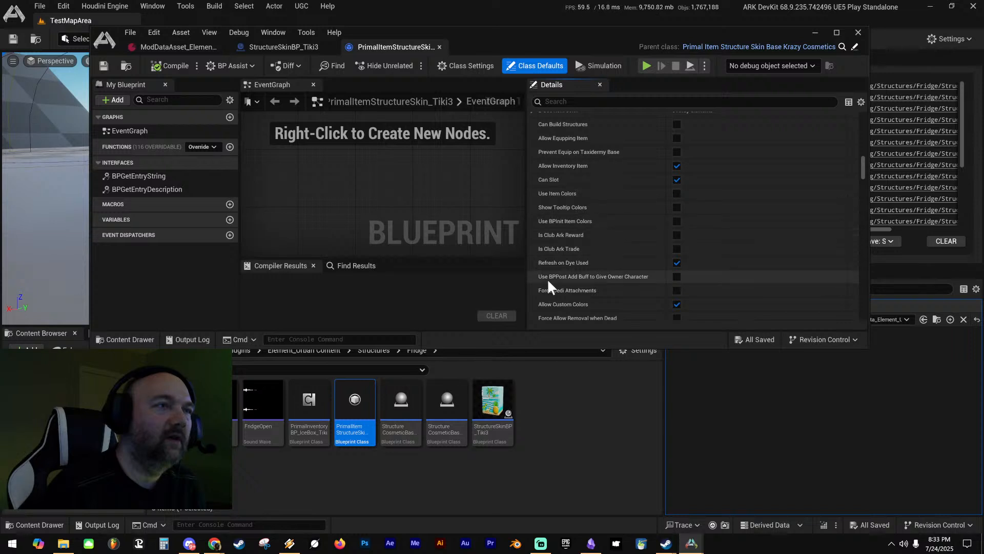
# Look through the skin item's remaining option flags, egg and crop settings down to the Primal Item Sparse Class Data section
pyautogui.scroll(-12, 623, 291)
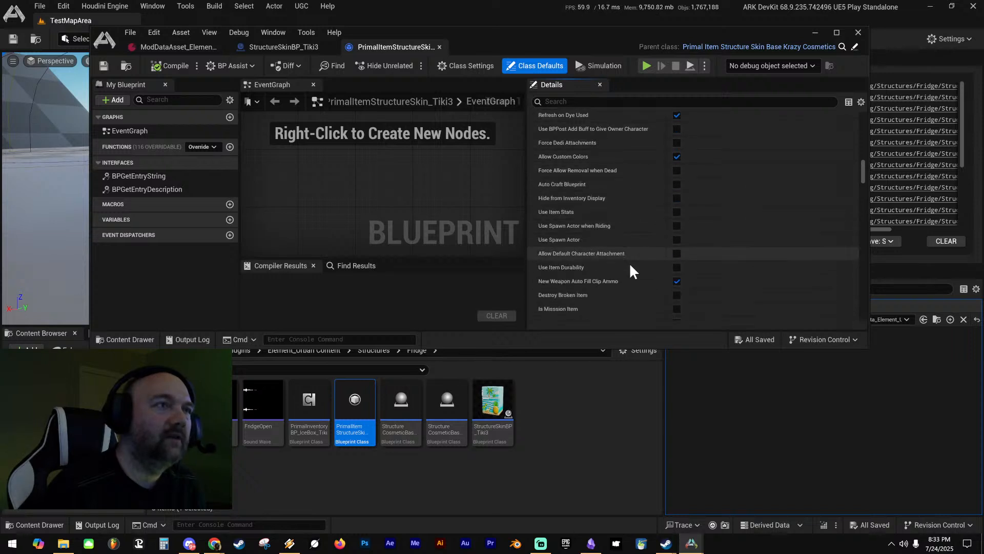
pyautogui.scroll(-4, 633, 244)
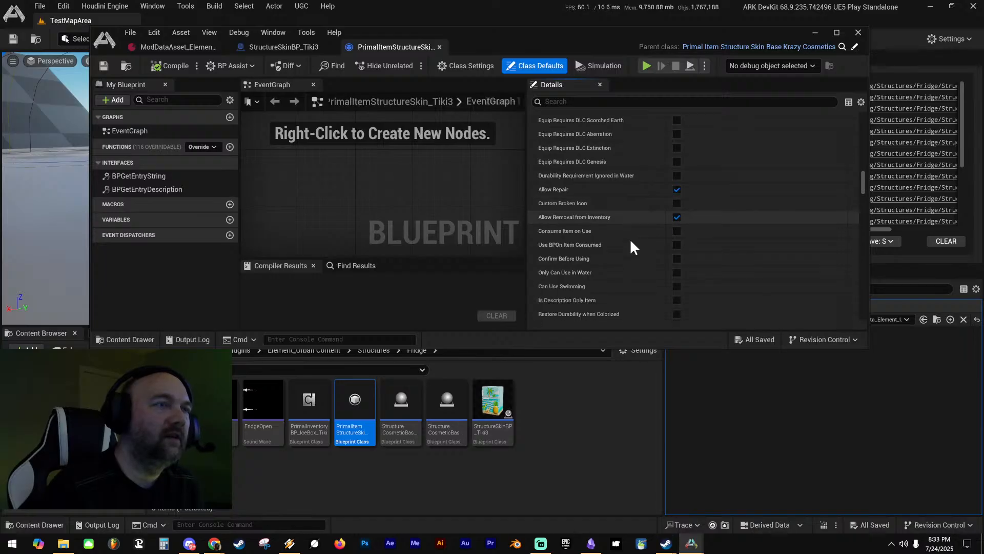
pyautogui.scroll(-5, 630, 239)
pyautogui.scroll(-5, 649, 233)
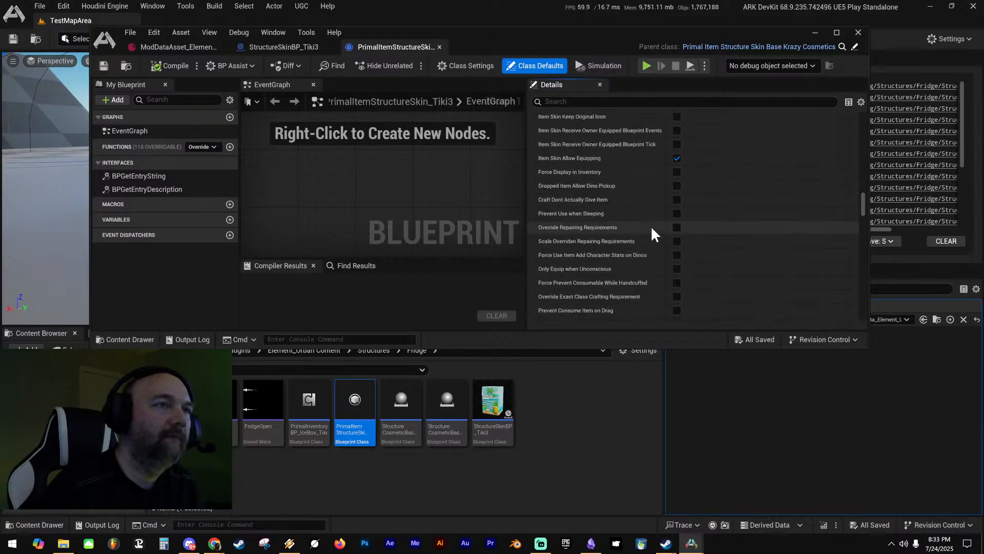
pyautogui.scroll(-6, 645, 200)
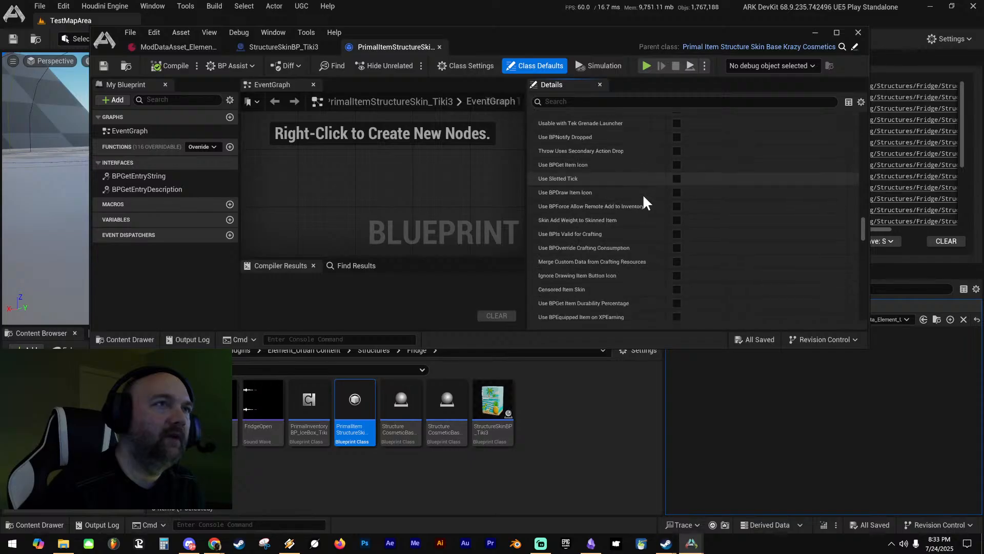
pyautogui.scroll(-8, 642, 192)
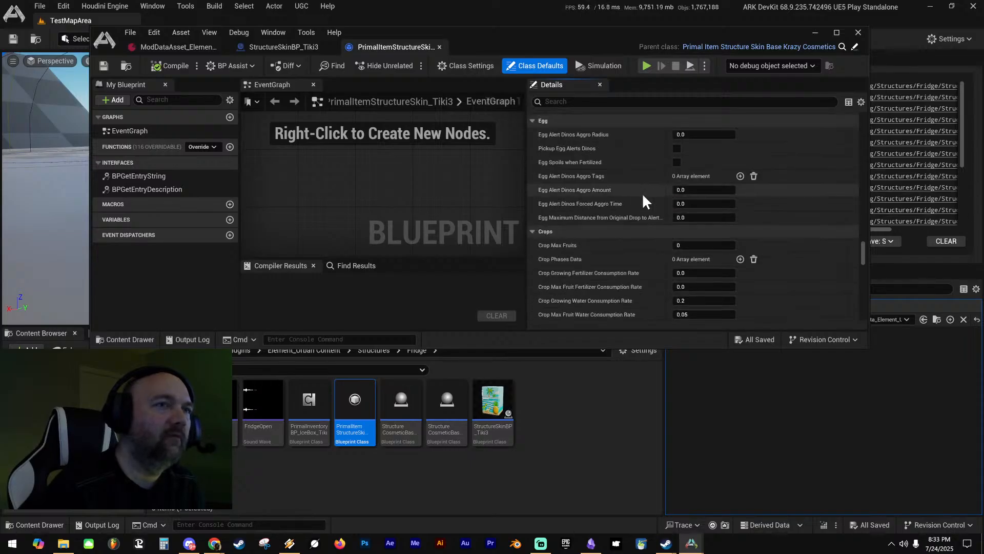
pyautogui.scroll(-2, 641, 194)
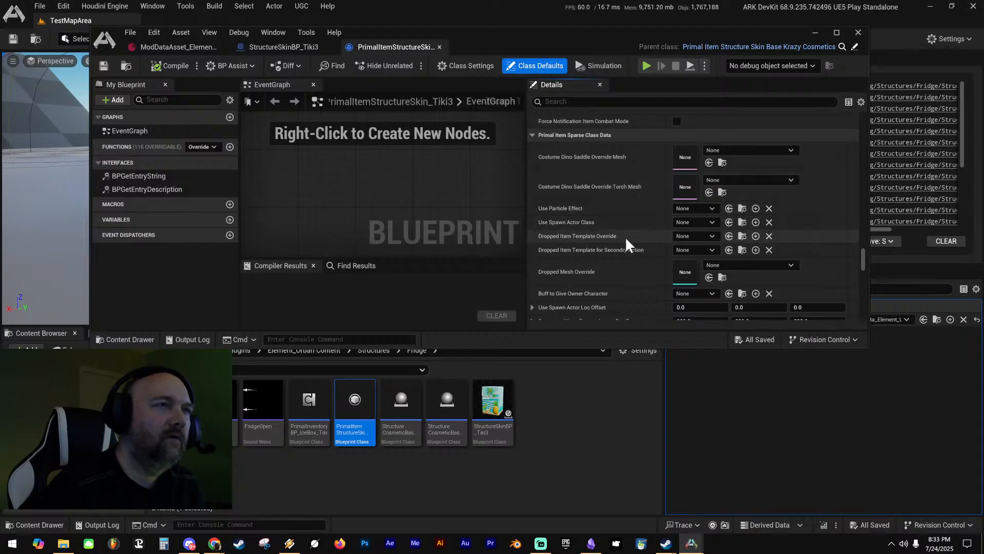
pyautogui.scroll(-2, 626, 239)
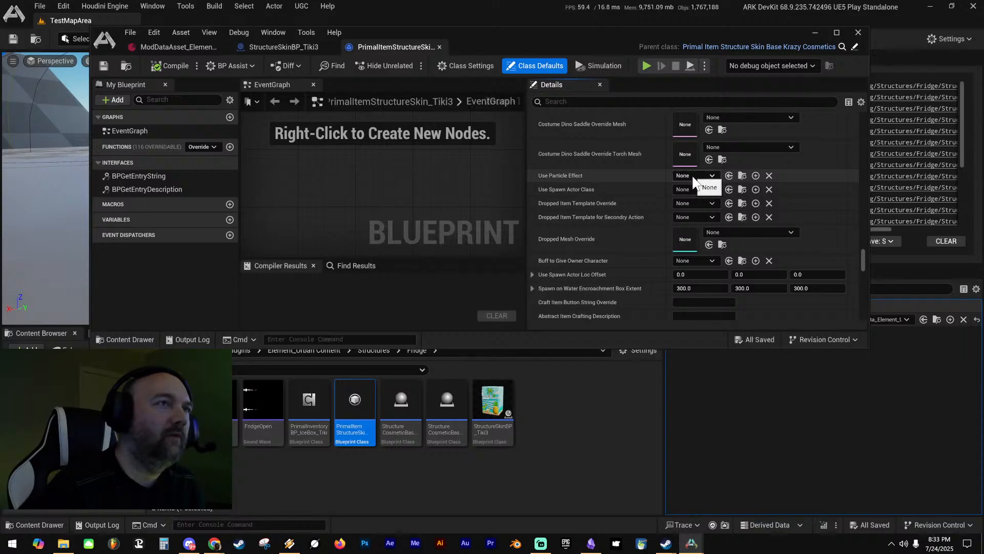
# Move the blueprint editor window off the level view and select the air conditioner placed in TestMapArea
pyautogui.moveTo(619, 35); pyautogui.dragTo(983, 62)
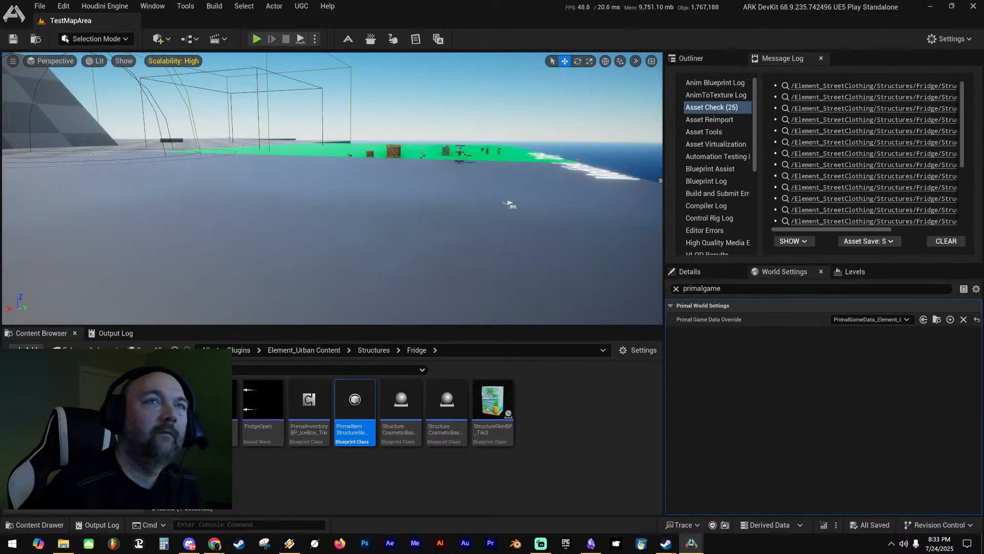
pyautogui.moveTo(360, 201); pyautogui.dragTo(405, 159, button='right')
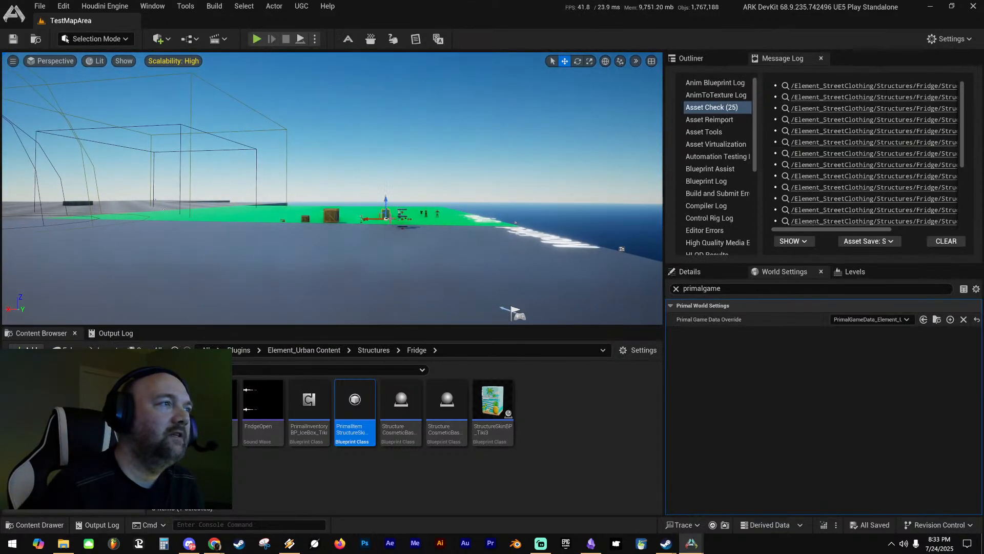
pyautogui.press('f')
pyautogui.moveTo(382, 212); pyautogui.dragTo(355, 281, button='right')
pyautogui.click(374, 212)
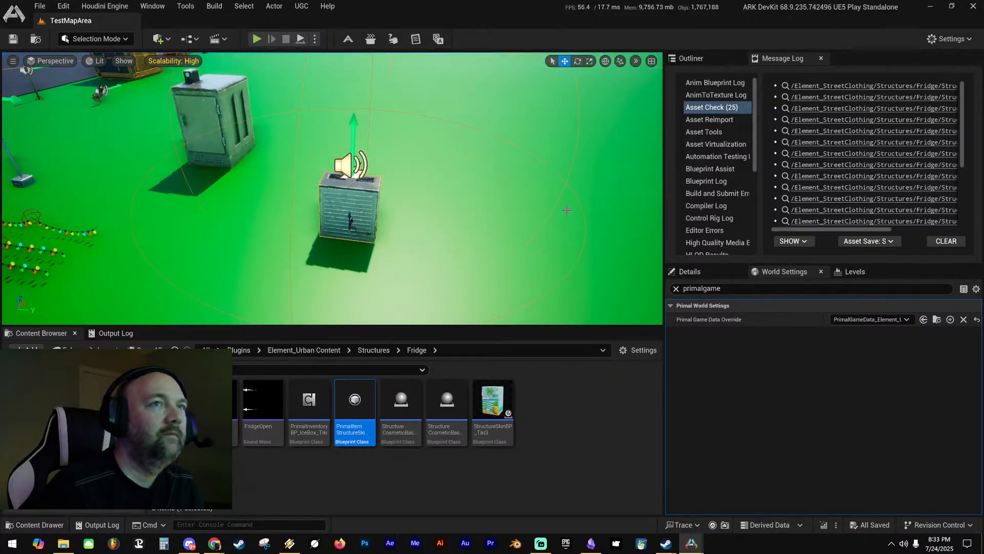
# Open the AirConditioner blueprint over the level editor and inspect the details of its ActivatedEmitter component
pyautogui.click(690, 58)
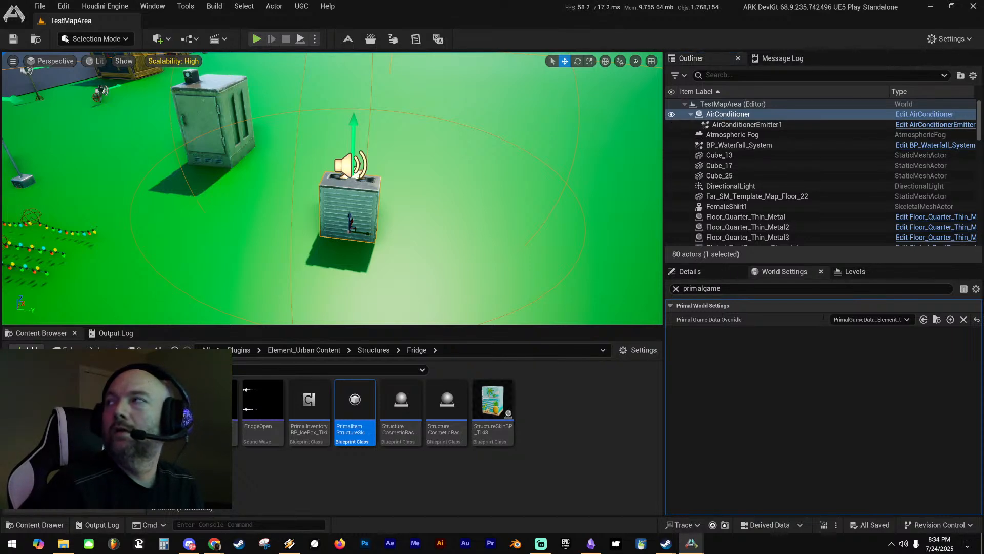
pyautogui.moveTo(983, 43); pyautogui.dragTo(639, 38)
pyautogui.click(192, 174)
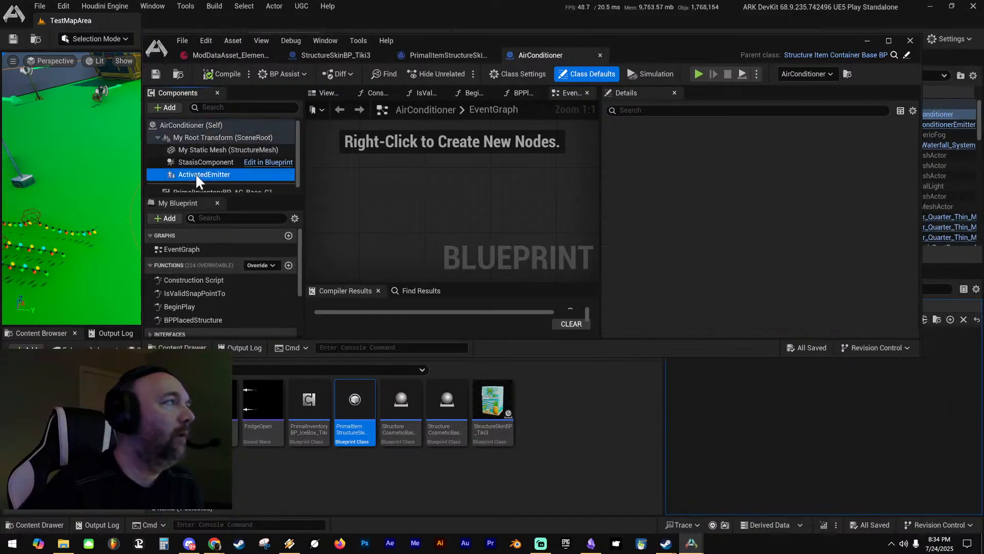
pyautogui.scroll(-5, 718, 220)
pyautogui.scroll(-10, 704, 260)
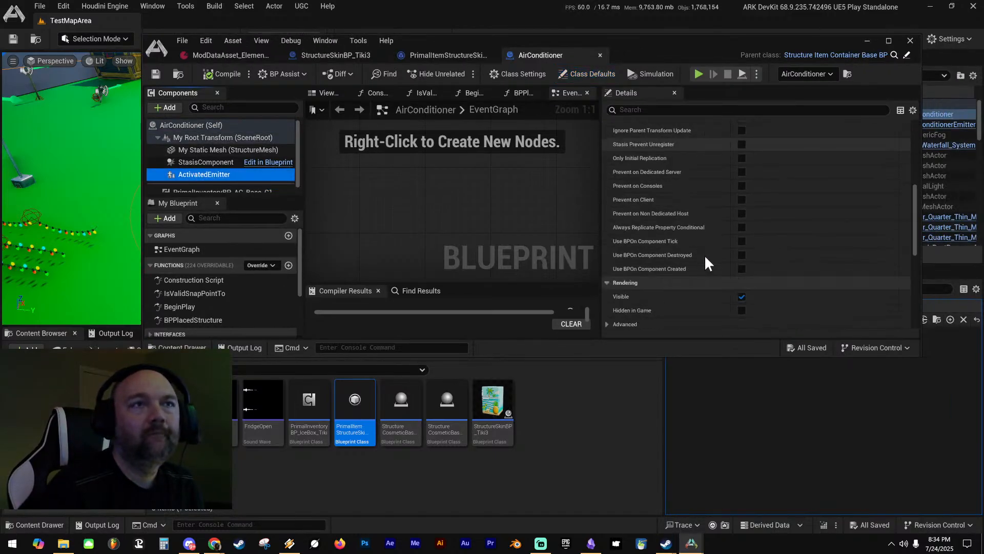
pyautogui.scroll(15, 661, 215)
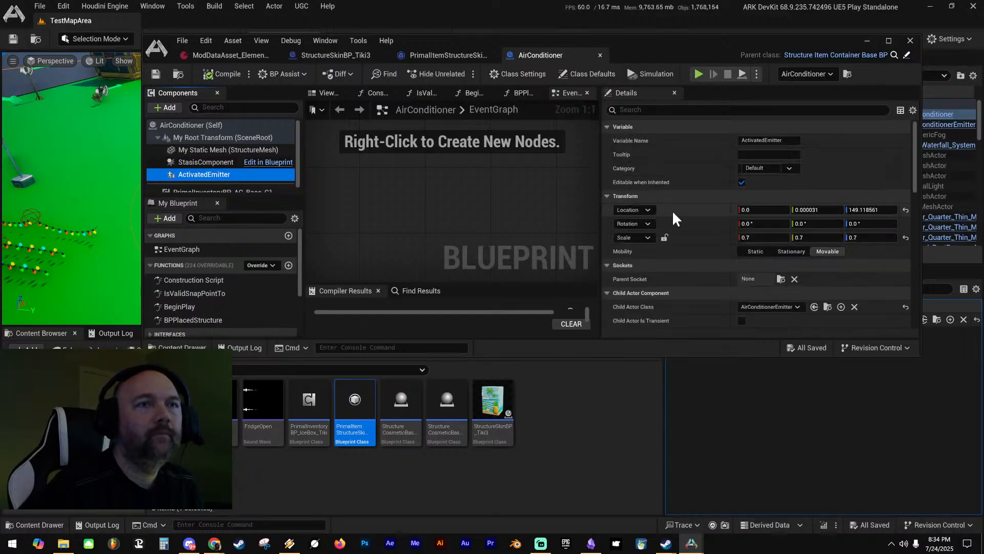
pyautogui.scroll(-1, 209, 164)
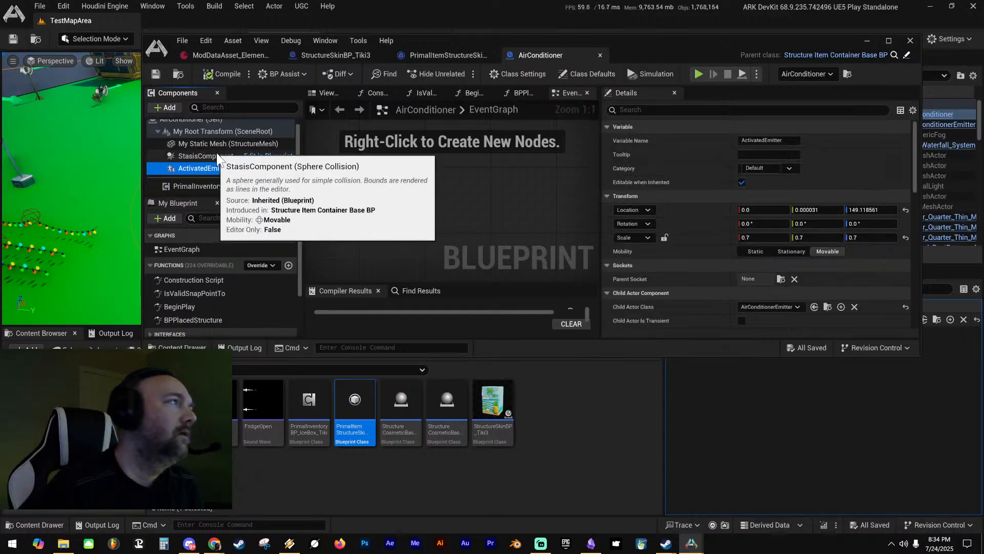
pyautogui.scroll(1, 208, 160)
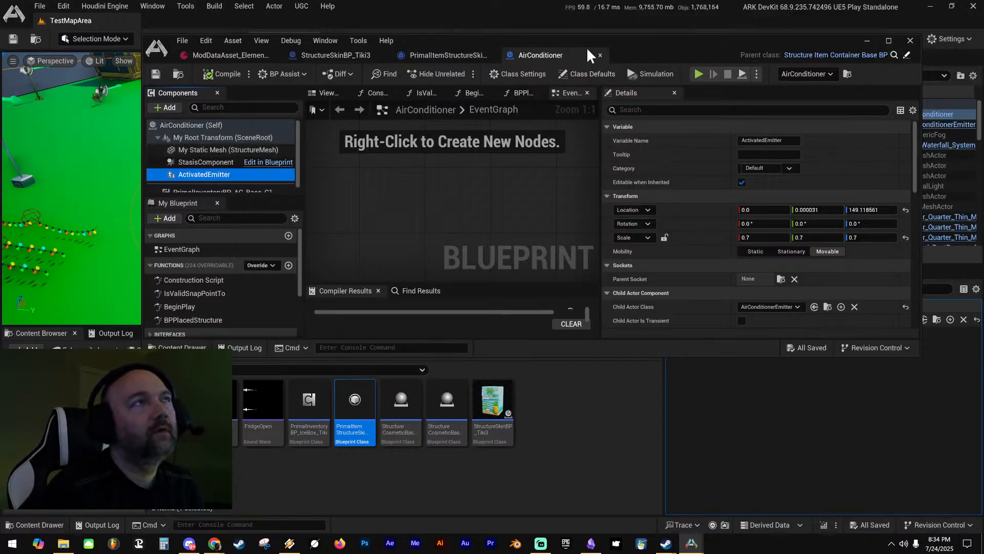
# Close the AirConditioner blueprint and move the blueprint editor window off the level view
pyautogui.click(600, 55)
pyautogui.moveTo(606, 47); pyautogui.dragTo(983, 47)
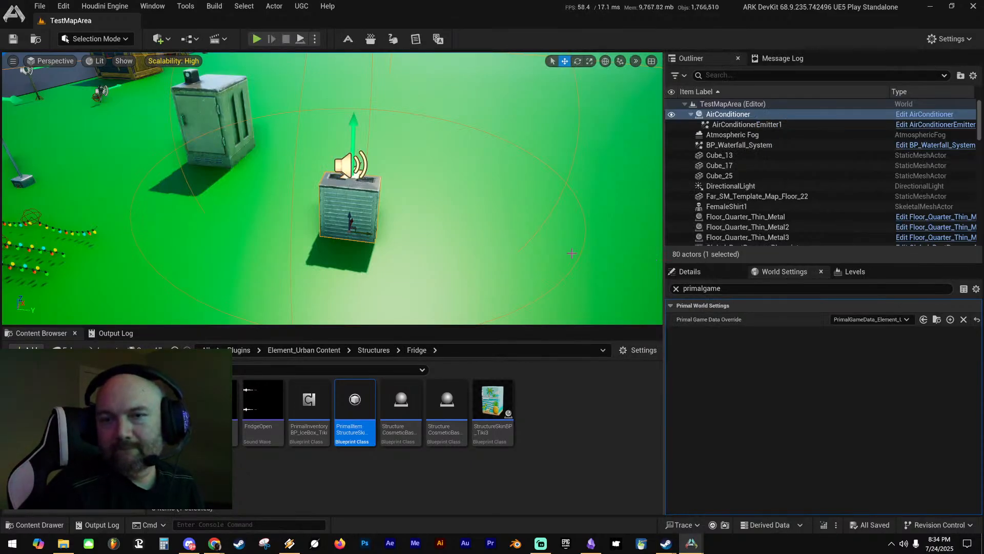
pyautogui.moveTo(487, 205); pyautogui.dragTo(467, 205, button='right')
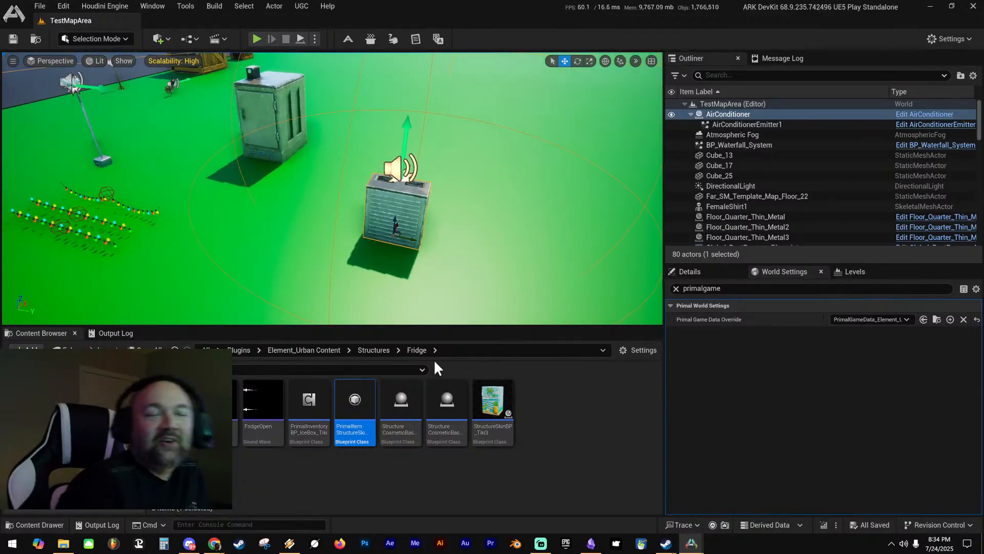
pyautogui.moveTo(451, 149)
pyautogui.mouseDown(button='right')
pyautogui.moveTo(461, 76)
pyautogui.moveTo(470, 138)
pyautogui.moveTo(464, 86)
pyautogui.moveTo(451, 141)
pyautogui.mouseUp(button='right')
pyautogui.press('w')
pyautogui.press('s')
pyautogui.press('a')
pyautogui.press('w')
pyautogui.press('s')
pyautogui.press('w')
pyautogui.press('s')
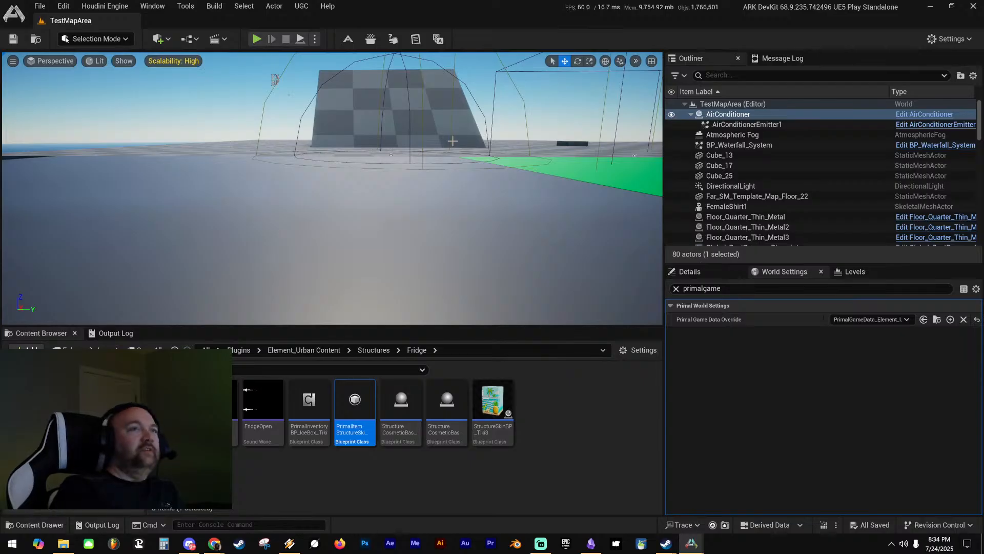
pyautogui.moveTo(451, 141)
pyautogui.mouseDown(button='right')
pyautogui.moveTo(503, 134)
pyautogui.moveTo(395, 137)
pyautogui.moveTo(454, 134)
pyautogui.moveTo(435, 149)
pyautogui.mouseUp(button='right')
pyautogui.click(563, 422)
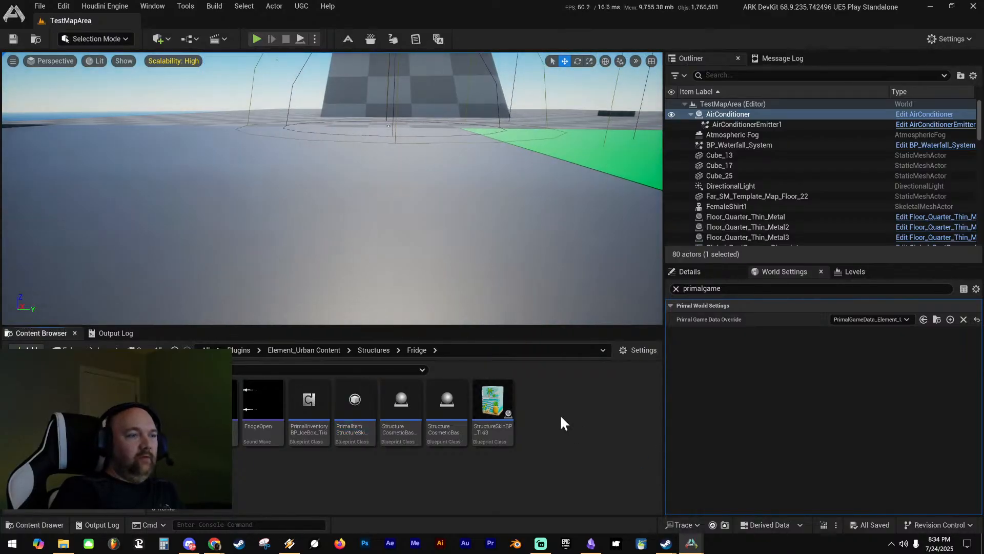
pyautogui.moveTo(471, 198); pyautogui.dragTo(505, 203, button='right')
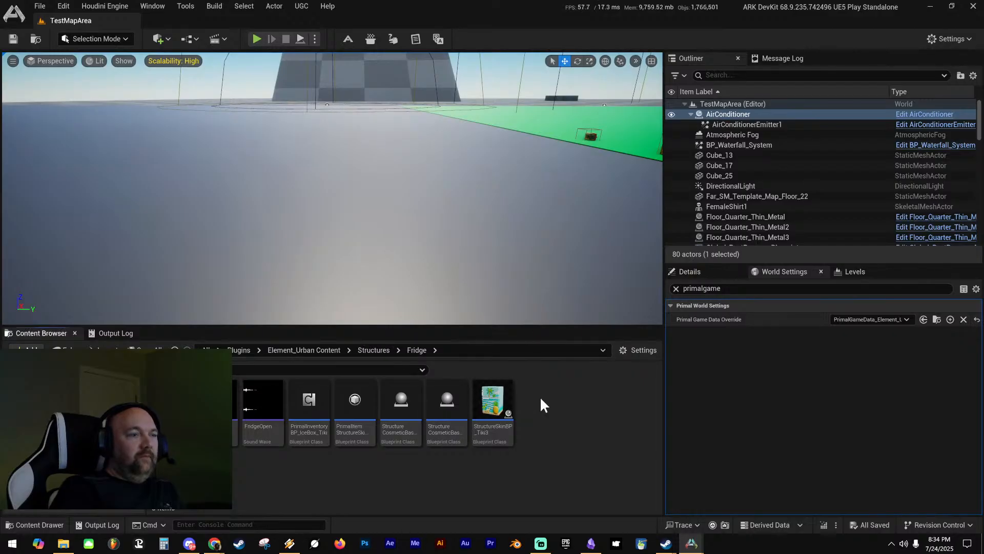
pyautogui.moveTo(485, 165)
pyautogui.mouseDown(button='right')
pyautogui.moveTo(456, 156)
pyautogui.moveTo(487, 168)
pyautogui.mouseUp(button='right')
pyautogui.moveTo(462, 205); pyautogui.dragTo(513, 208, button='right')
pyautogui.press('d')
pyautogui.press('a')
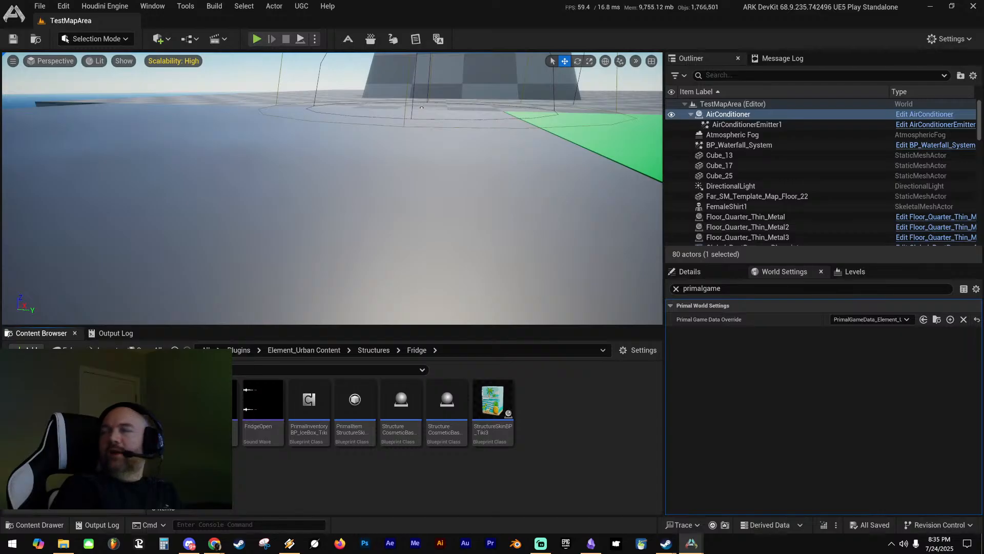
# Move the Player Start in the negative Y direction across the grey floor, save the level and focus on it
pyautogui.press('s')
pyautogui.moveTo(332, 189); pyautogui.dragTo(352, 207, button='right')
pyautogui.click(337, 212)
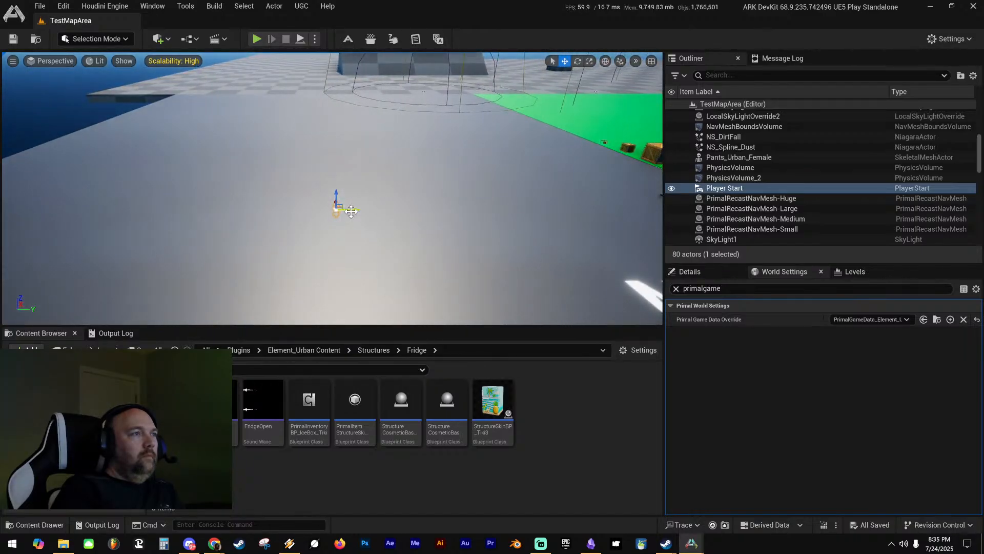
pyautogui.moveTo(350, 211); pyautogui.dragTo(237, 210)
pyautogui.moveTo(326, 207); pyautogui.dragTo(302, 195, button='right')
pyautogui.hotkey('ctrl', 's')
pyautogui.press('f')
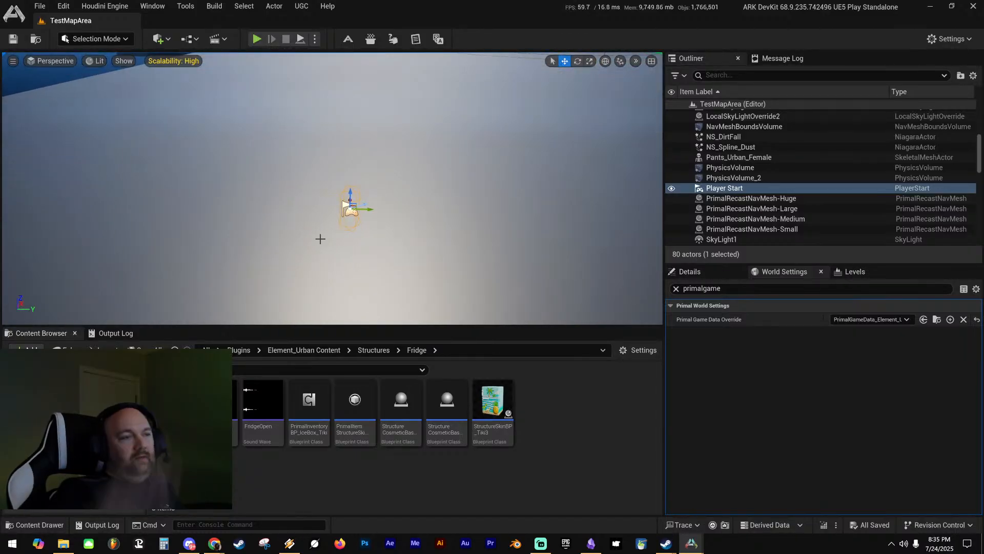
pyautogui.moveTo(983, 50); pyautogui.dragTo(557, 53)
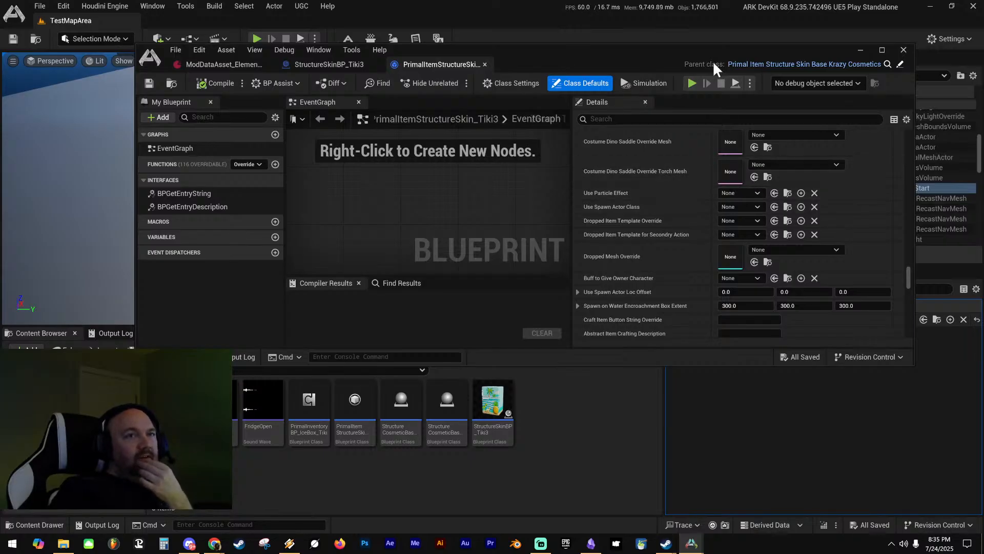
pyautogui.moveTo(644, 44); pyautogui.dragTo(983, 49)
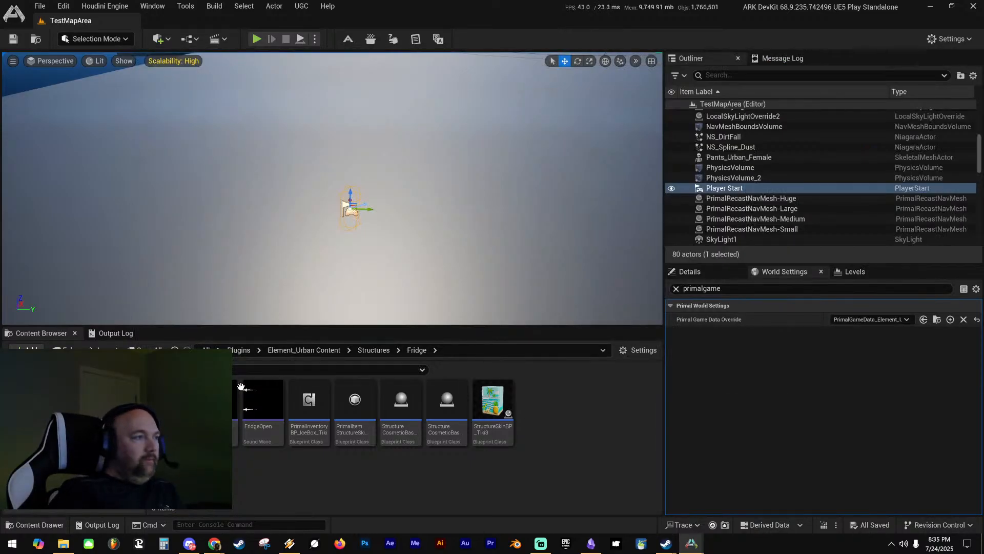
pyautogui.moveTo(451, 231); pyautogui.dragTo(564, 192, button='right')
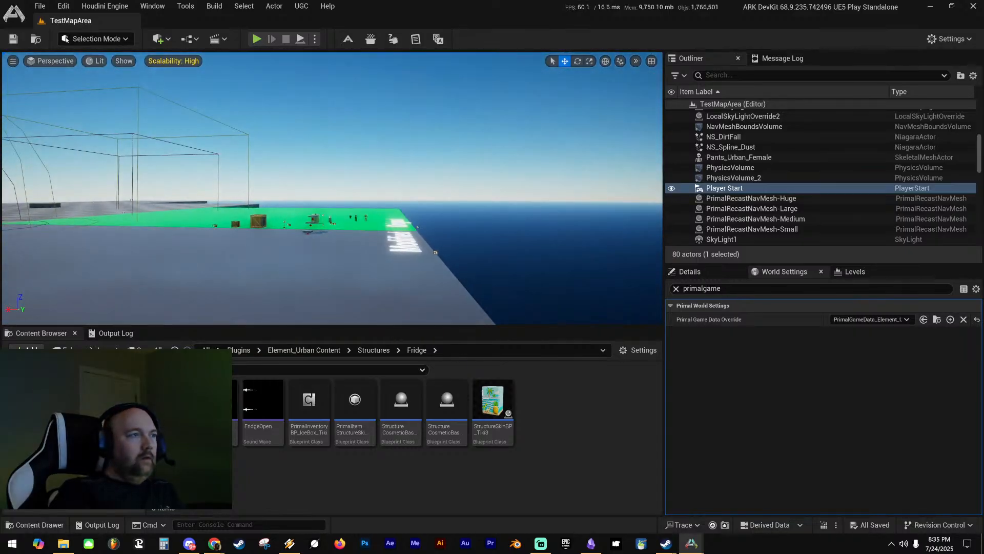
pyautogui.click(331, 219)
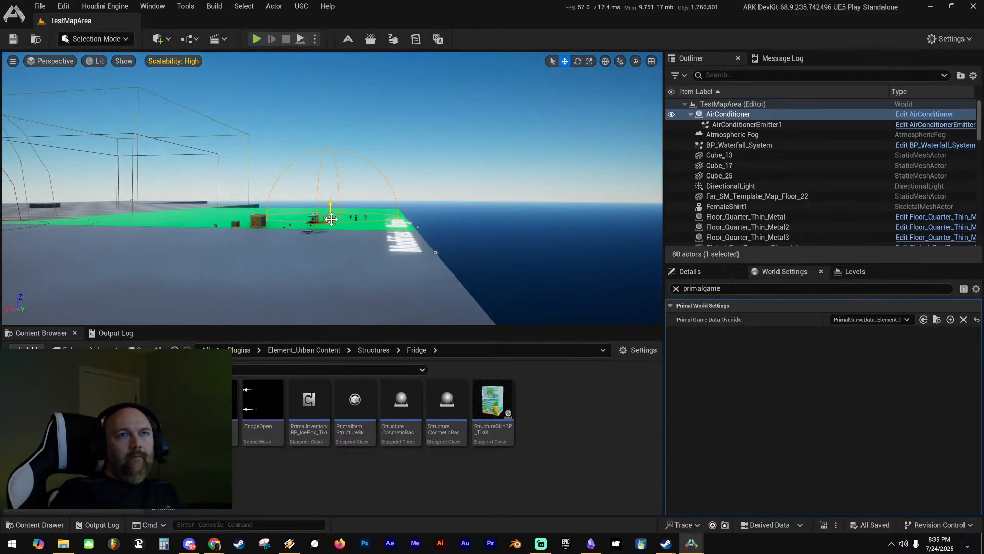
pyautogui.moveTo(340, 242); pyautogui.dragTo(256, 290, button='right')
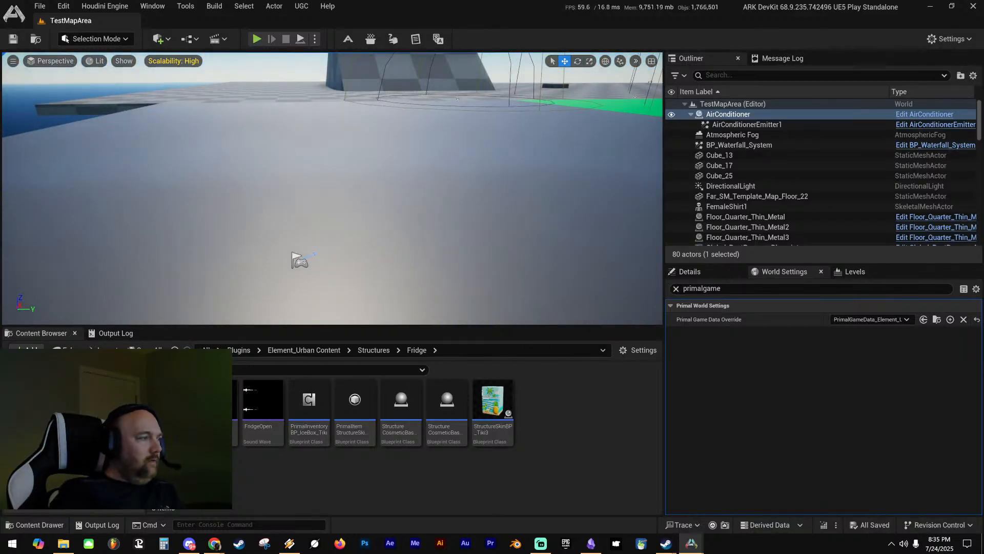
# Search the whole Content folder for "aircon" and select the AirConditionerEmitter blueprint
pyautogui.click(72, 421)
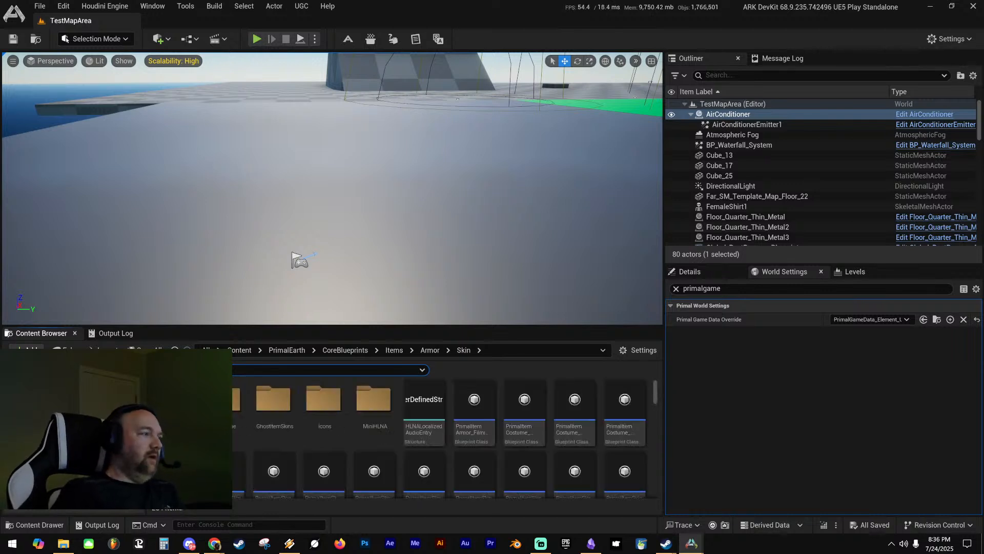
pyautogui.click(240, 351)
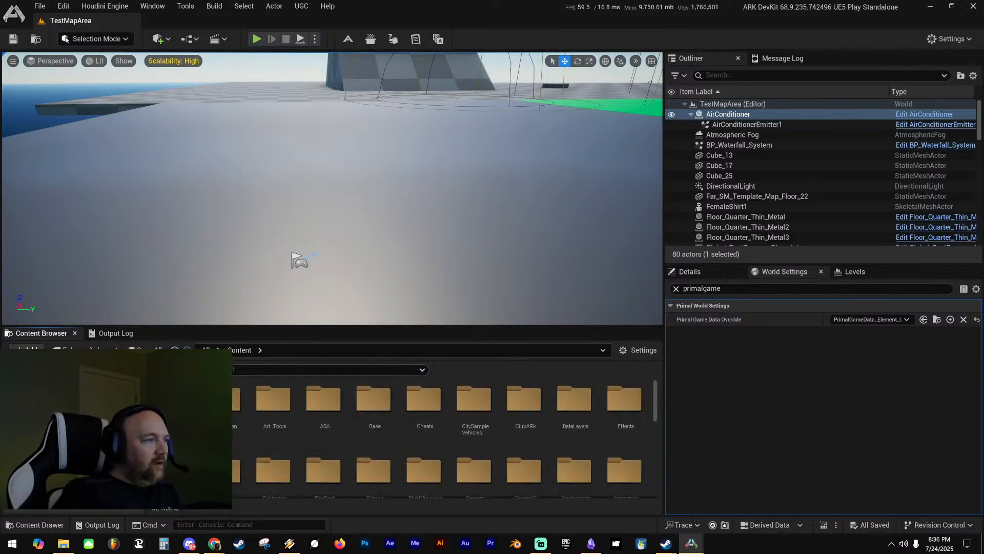
pyautogui.write('aircon')
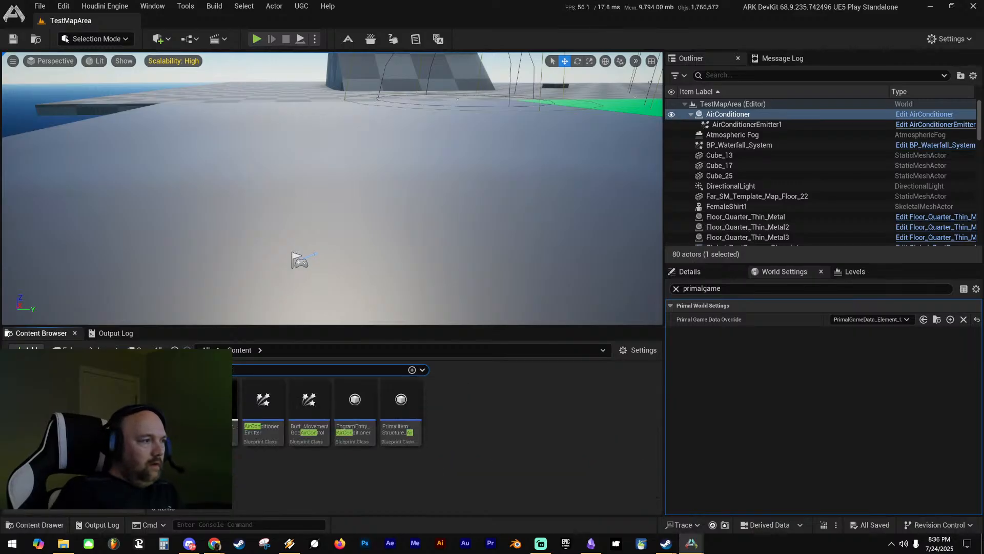
pyautogui.click(272, 409)
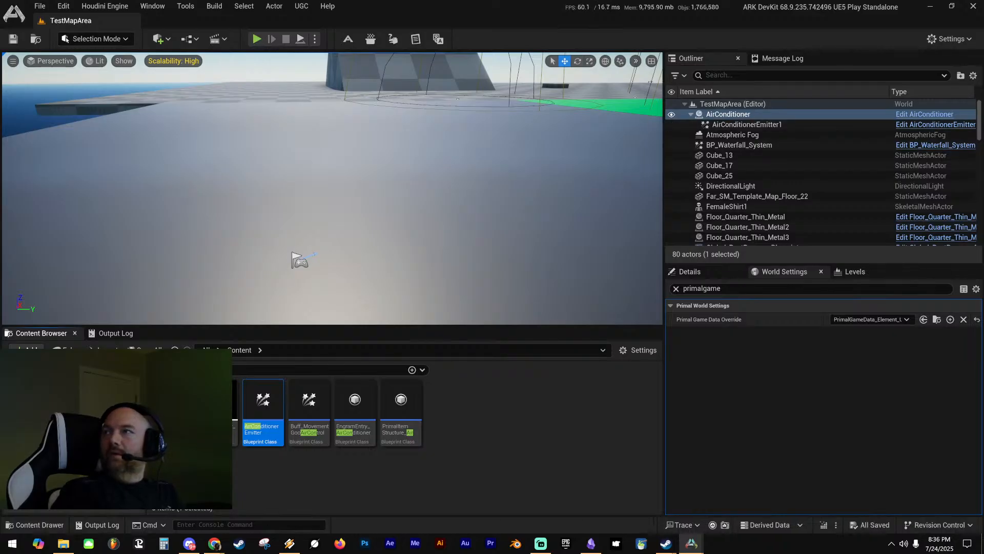
pyautogui.moveTo(419, 152); pyautogui.dragTo(399, 153, button='right')
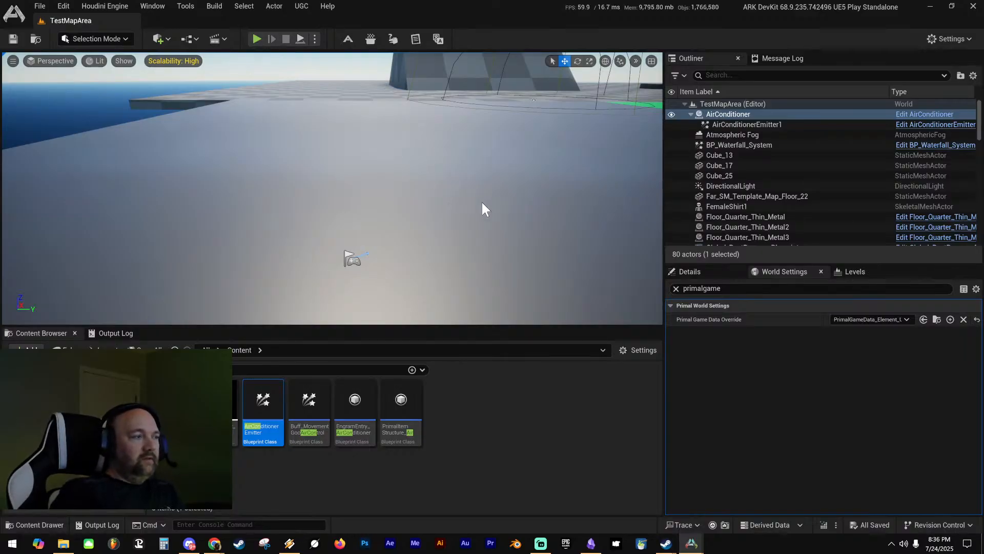
# Play the level in the editor and assign the Tiki Fridge skin from the character's cosmetics to hotbar slot 3
pyautogui.hotkey('alt', 'p')
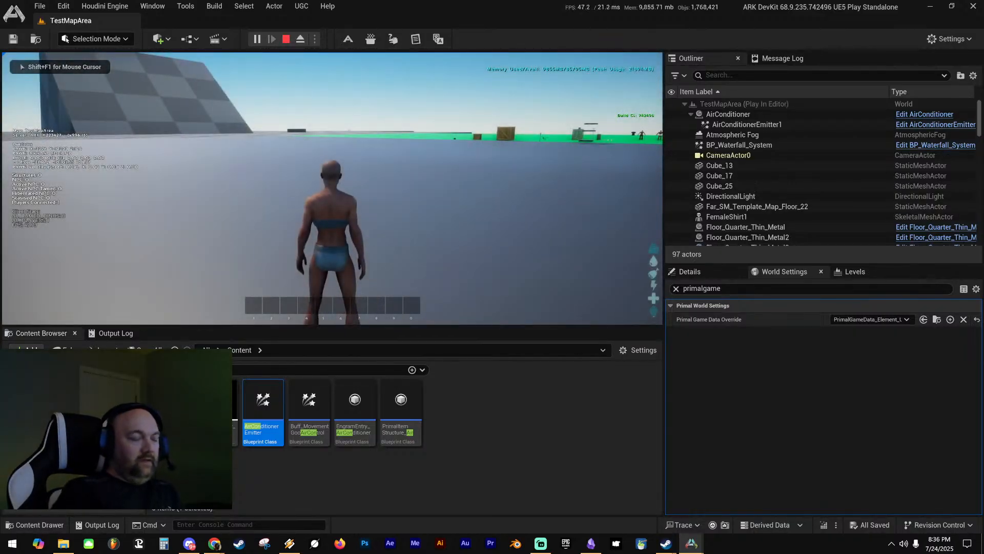
pyautogui.press('i')
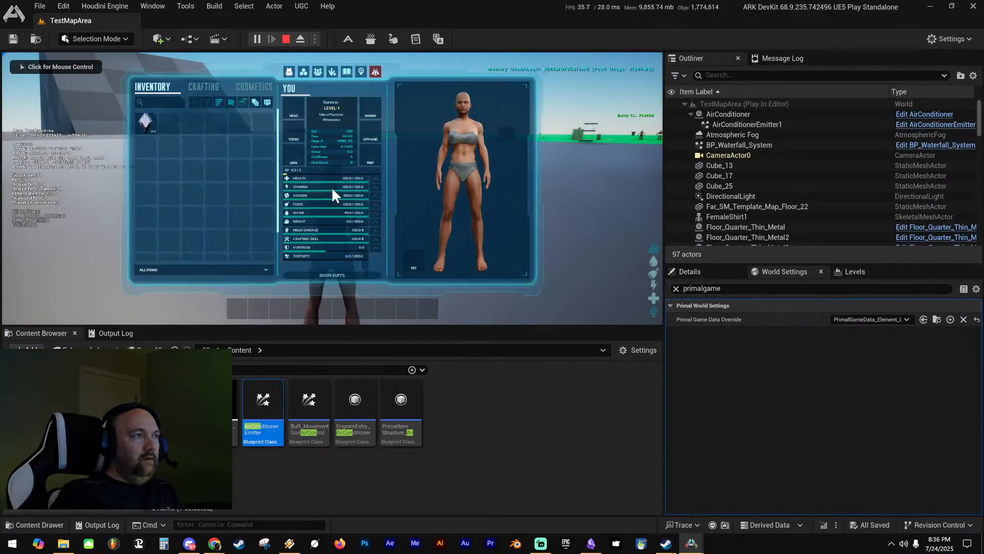
pyautogui.click(240, 86)
pyautogui.moveTo(405, 183); pyautogui.dragTo(278, 309)
pyautogui.press('i')
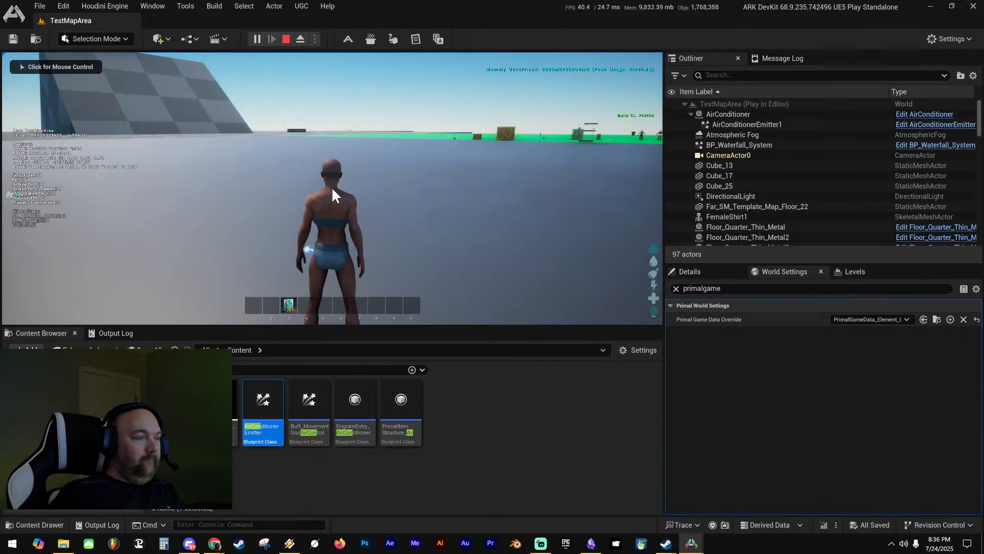
# Rerun the previous console command to receive a refrigerator and assign it to hotbar slot 2
pyautogui.press('`')
pyautogui.press('Up')
pyautogui.press('Return')
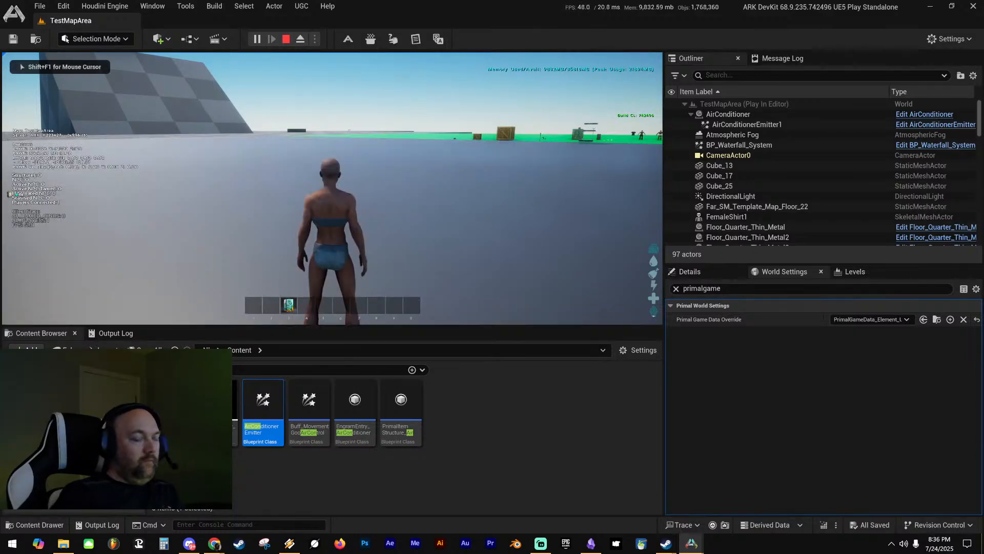
pyautogui.press('i')
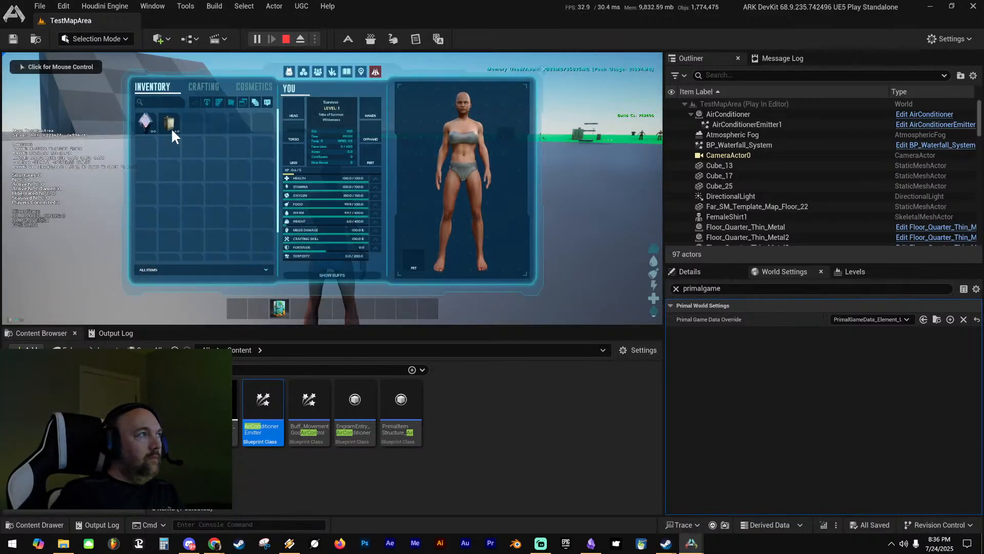
pyautogui.press('i')
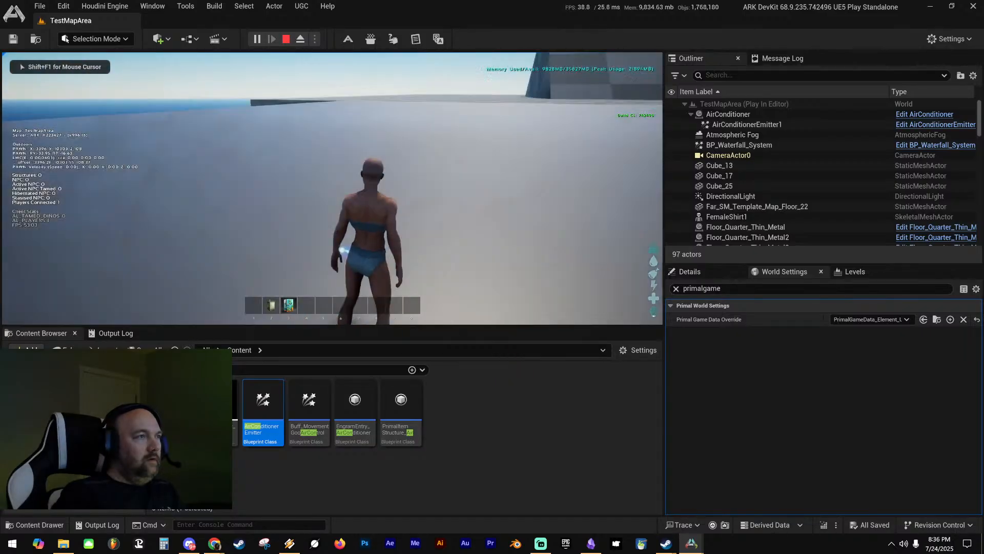
# Walk to open ground and place the refrigerator from hotbar slot 2
pyautogui.press('w')
pyautogui.press('2')
pyautogui.click(332, 188)
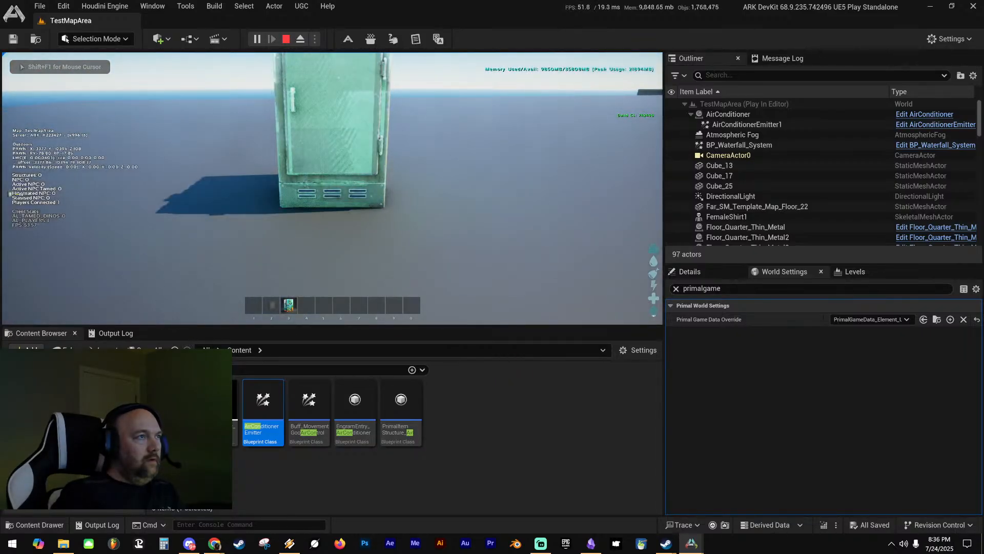
# Equip the Tiki Fridge skin from hotbar slot 3 and apply it to the placed refrigerator
pyautogui.press('3')
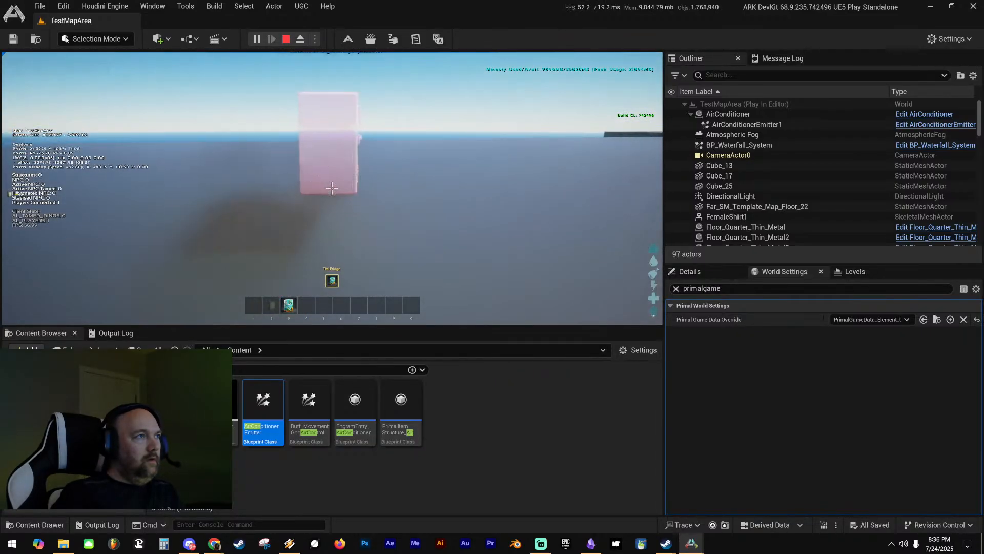
pyautogui.press('a')
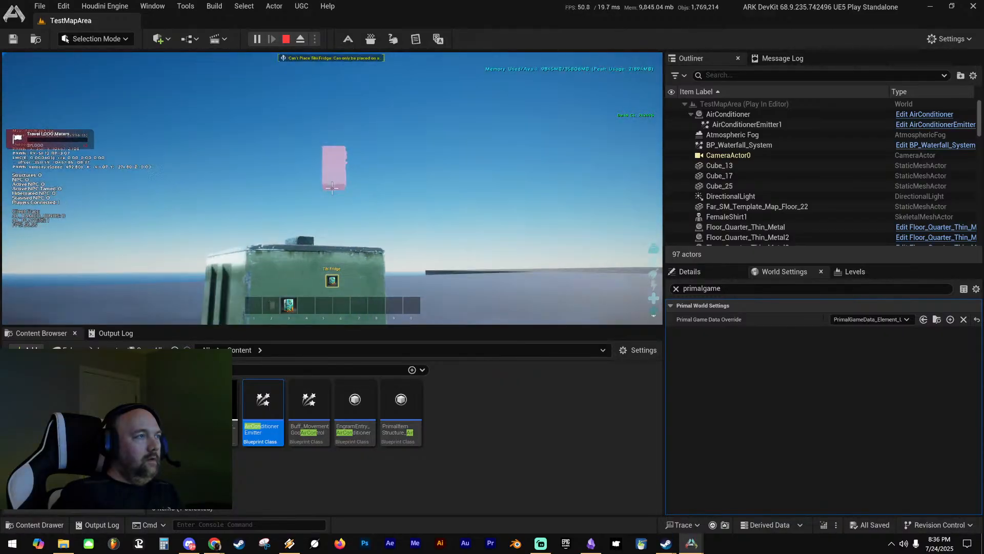
pyautogui.press('s')
pyautogui.press('a')
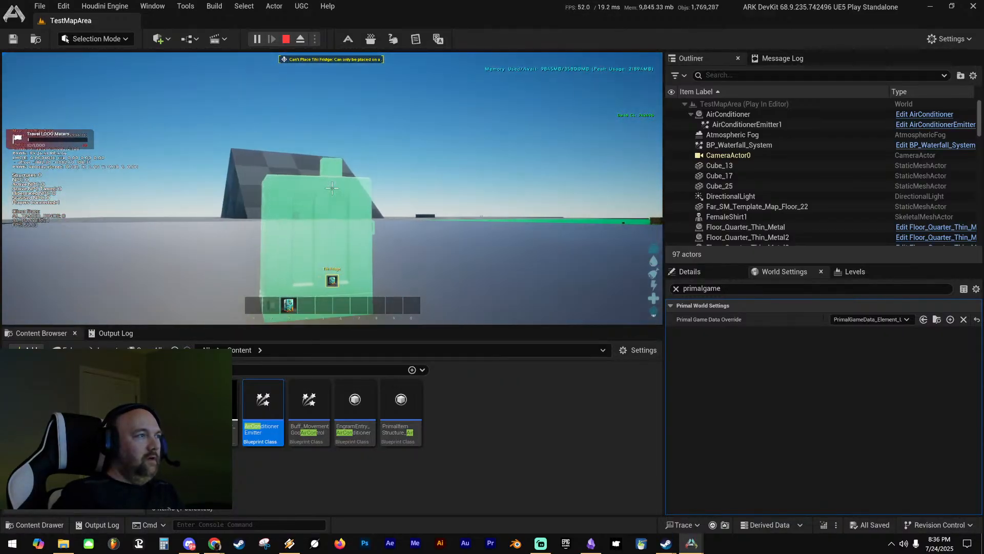
pyautogui.click(332, 188)
# Walk around the skinned refrigerator and examine its front, top and back for the model and collision
pyautogui.press('a')
pyautogui.press('w')
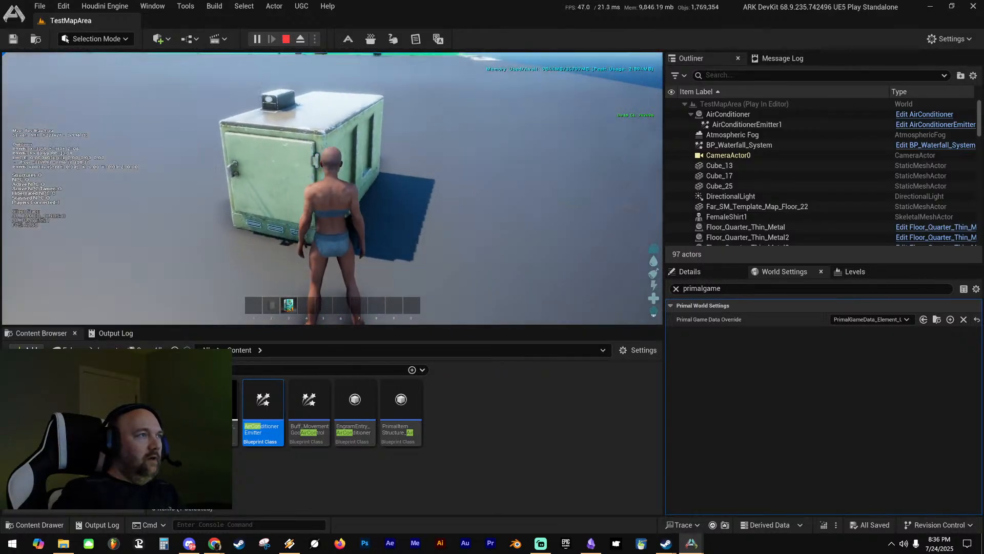
pyautogui.press('a')
pyautogui.press('a')
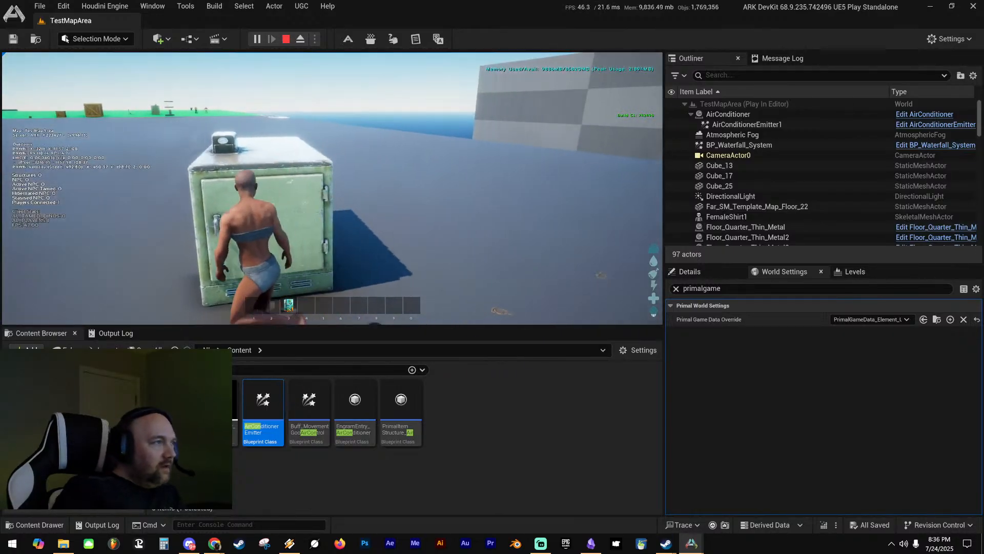
pyautogui.press('w')
pyautogui.press('d')
pyautogui.press('w')
pyautogui.press('d')
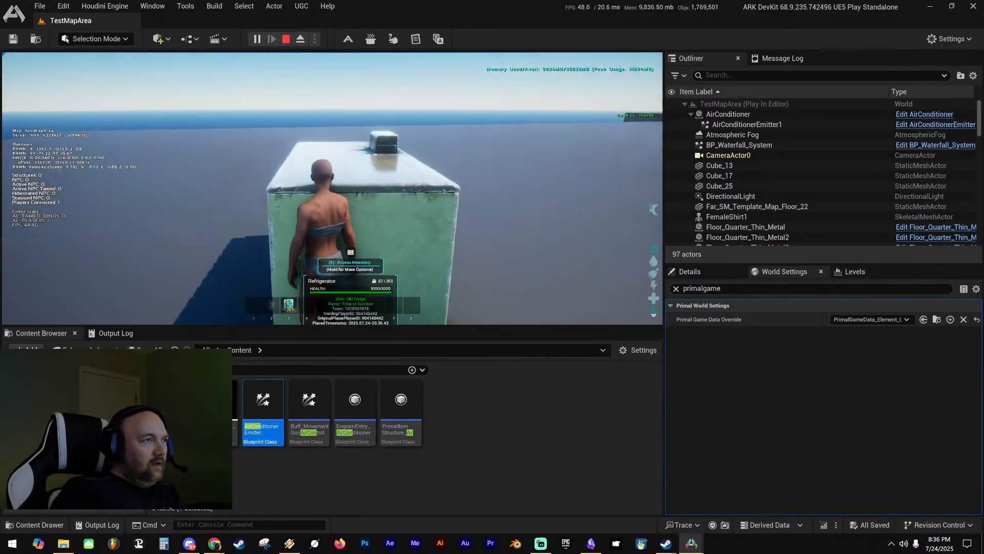
pyautogui.press('s')
pyautogui.press('w')
pyautogui.press('w')
pyautogui.press('space')
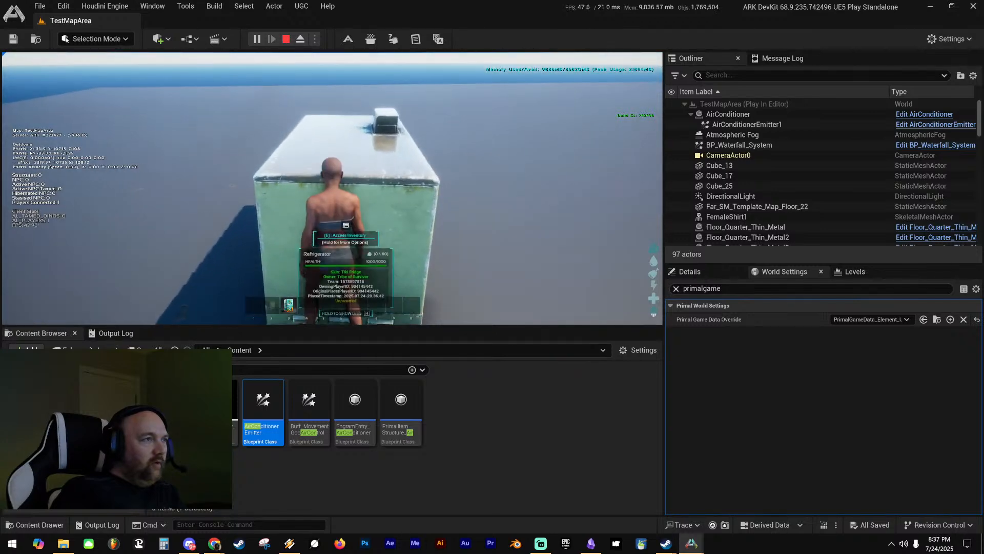
pyautogui.press('space')
pyautogui.press('s')
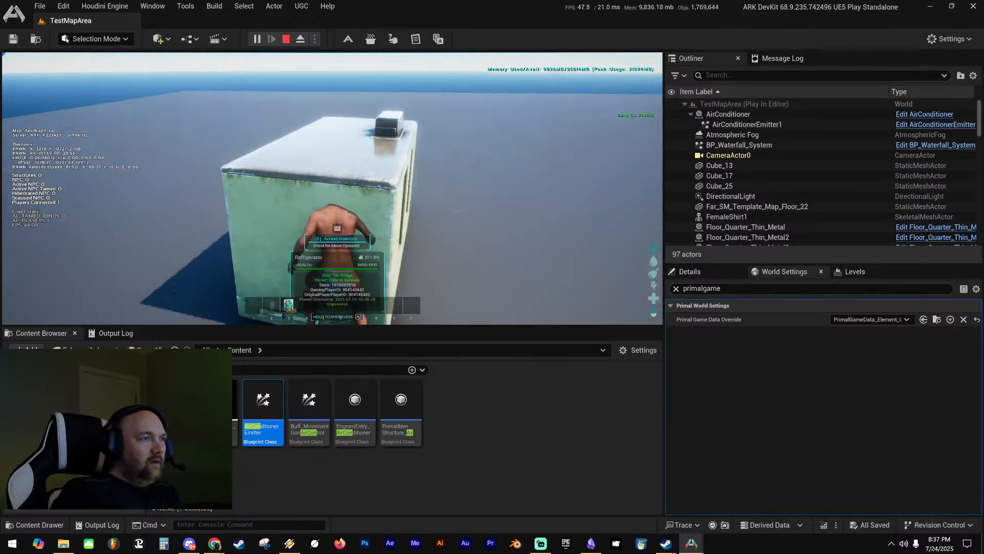
pyautogui.press('d')
pyautogui.press('s')
pyautogui.press('a')
pyautogui.press('a')
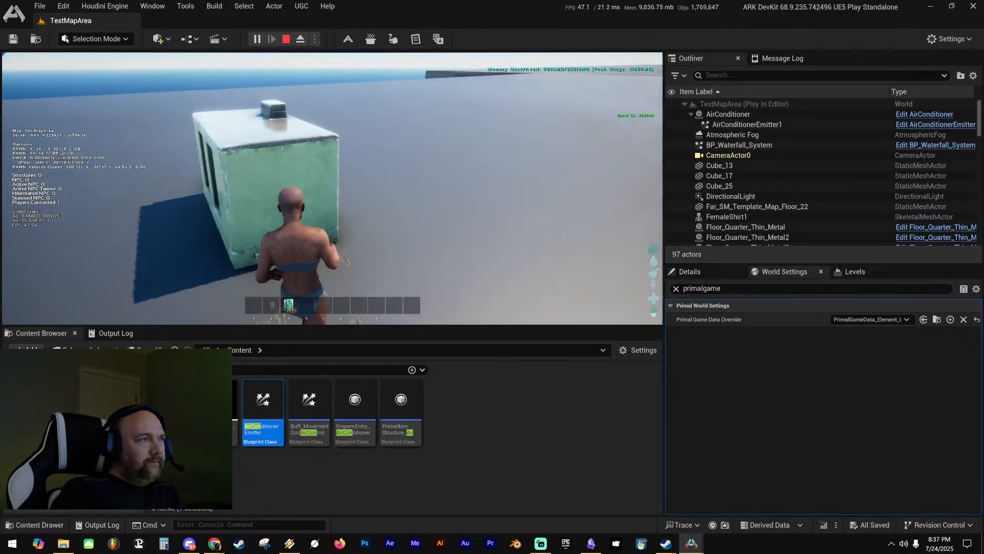
pyautogui.press('d')
pyautogui.press('w')
pyautogui.press('a')
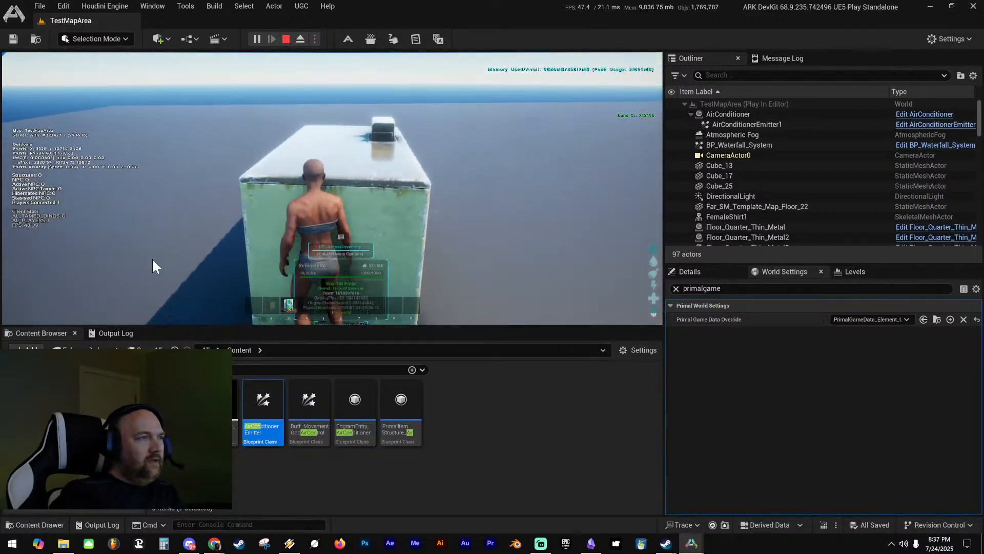
# Stop the play session, clear the Use Particle Effect setting in PrimalItemStructureSkin_Tiki3 and save the blueprint
pyautogui.press('Escape')
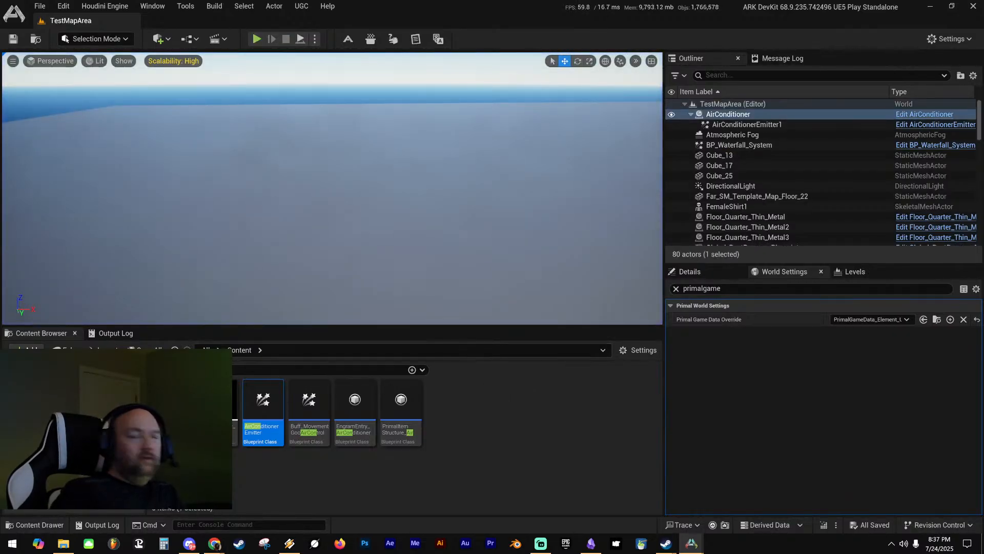
pyautogui.moveTo(0, 118); pyautogui.dragTo(515, 69)
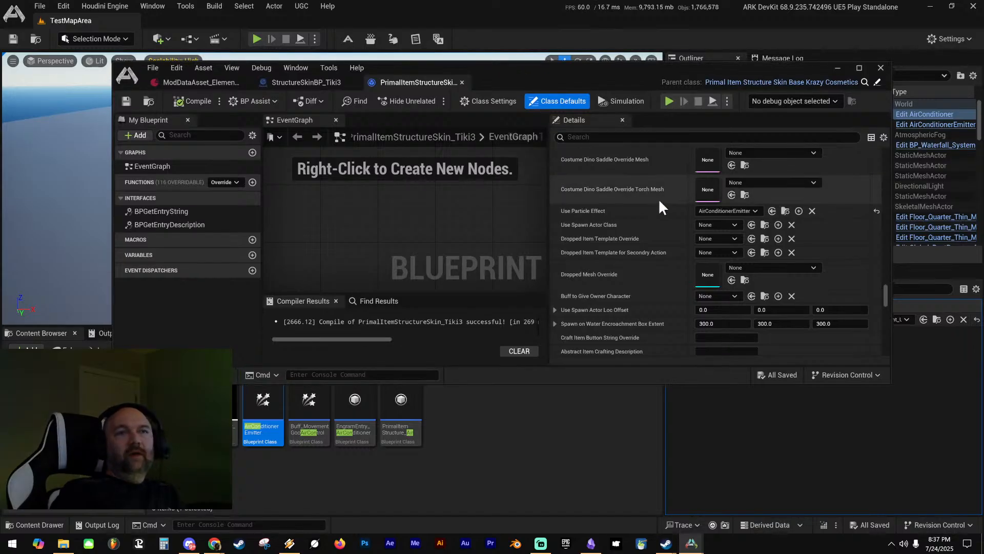
pyautogui.scroll(-2, 659, 205)
pyautogui.scroll(2, 659, 206)
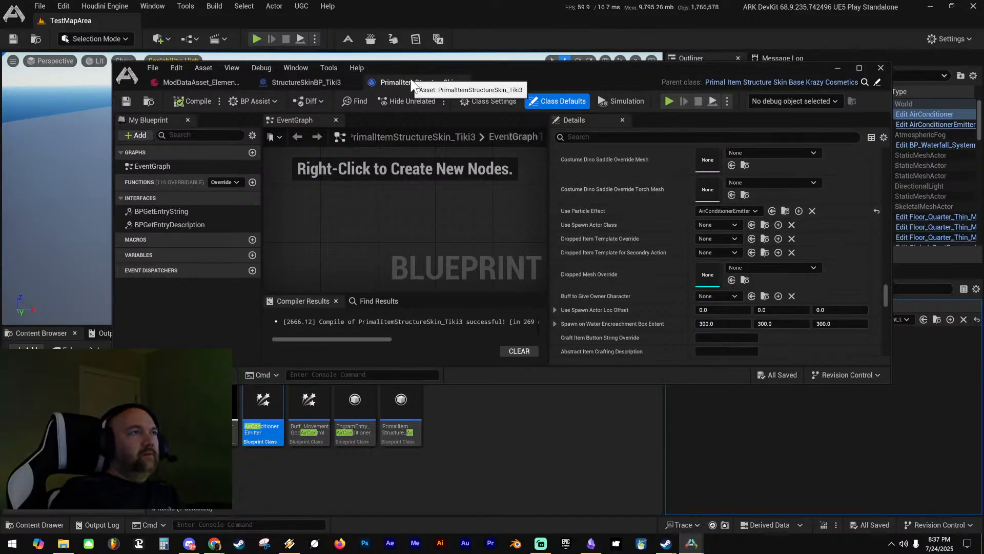
pyautogui.click(812, 211)
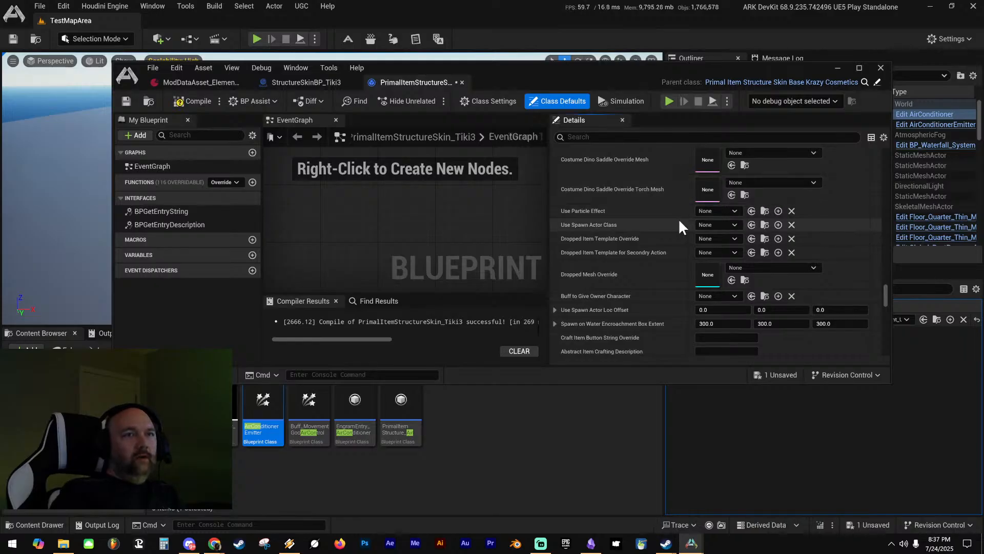
pyautogui.click(125, 101)
# In StructureSkinBP_Tiki3, set the mesh of Skin Data index 0 to Mesh_Tiki_Icebox1, copied from the Static Mesh property
pyautogui.click(313, 80)
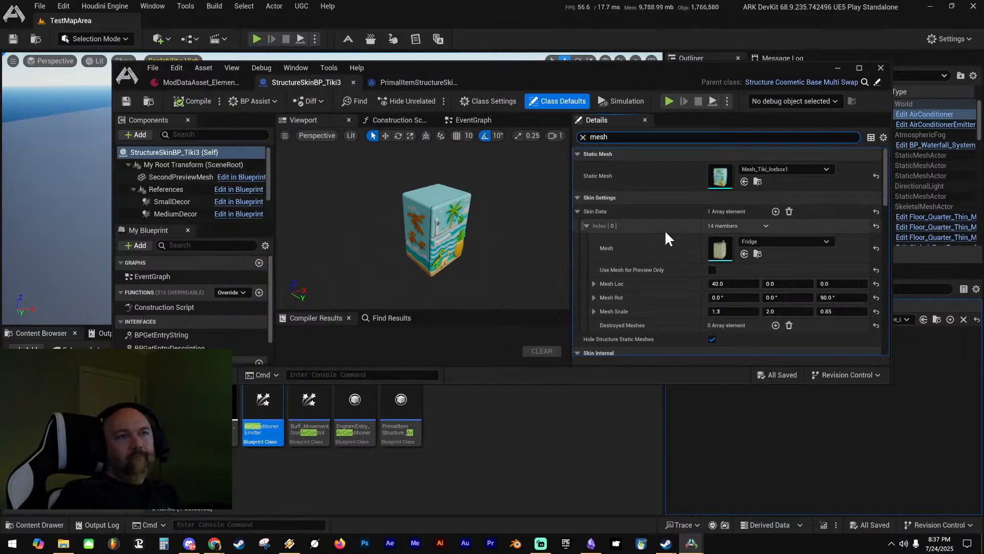
pyautogui.click(674, 171)
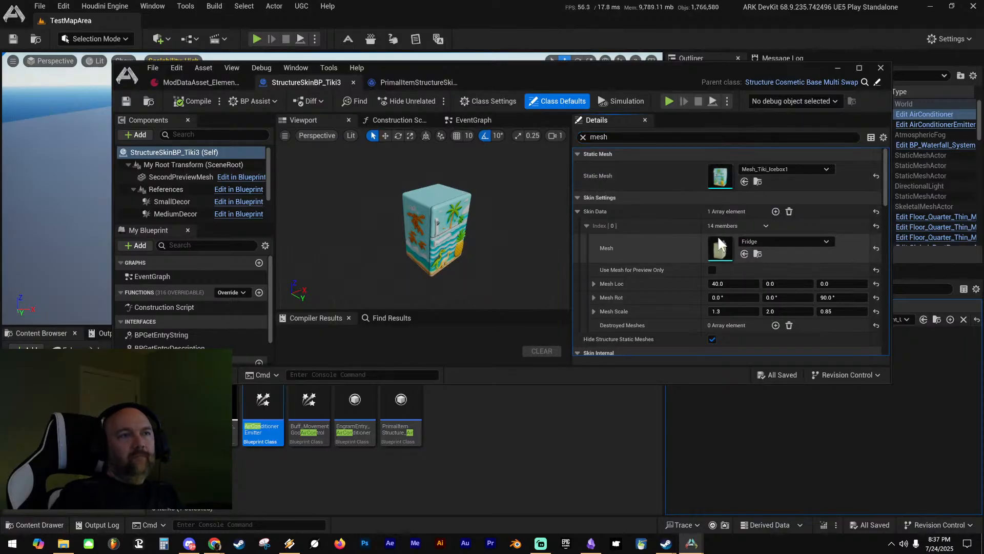
pyautogui.keyDown('shift'); pyautogui.click(637, 239); pyautogui.keyUp('shift')
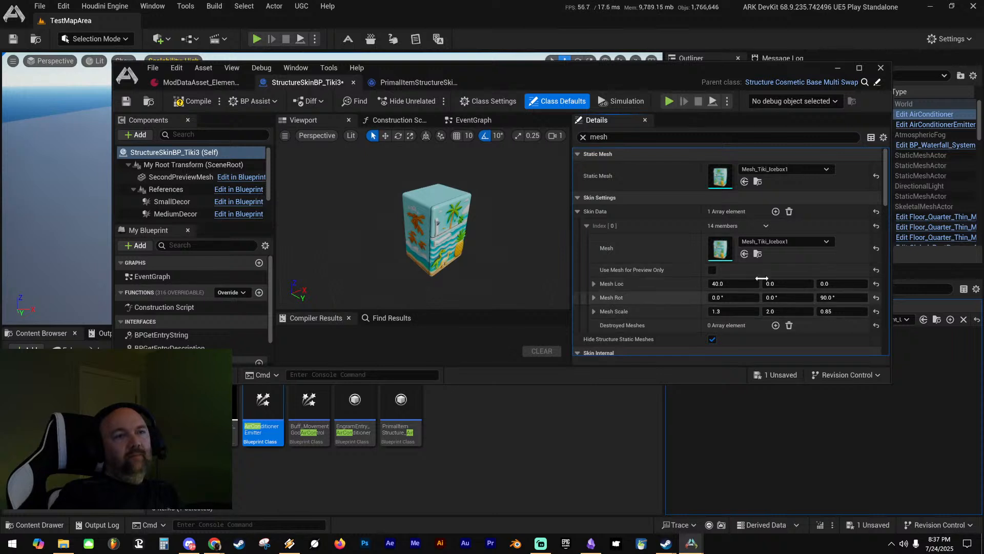
# Reset the Skin Data mesh rotation and location to 0 and its scale to 1.0, and save the blueprint
pyautogui.click(876, 297)
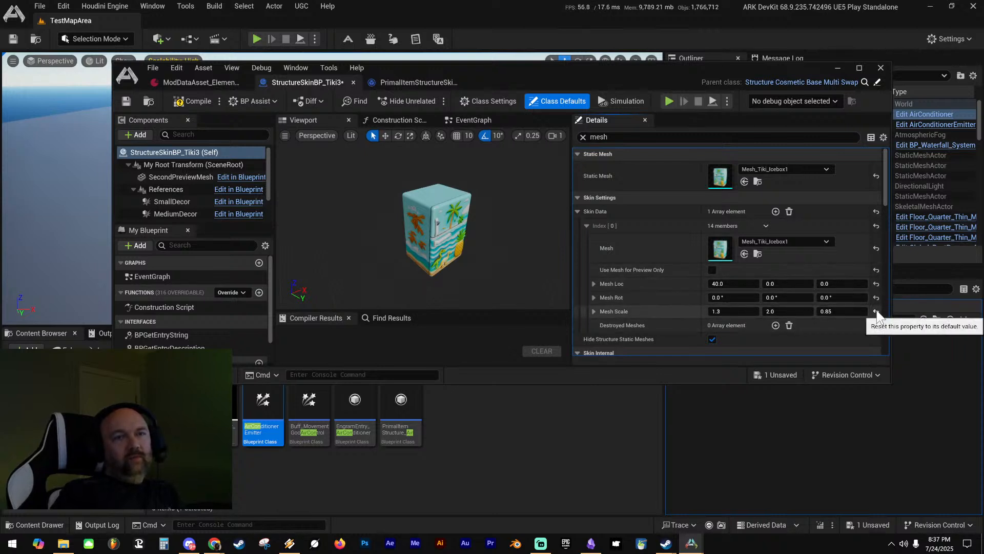
pyautogui.click(877, 311)
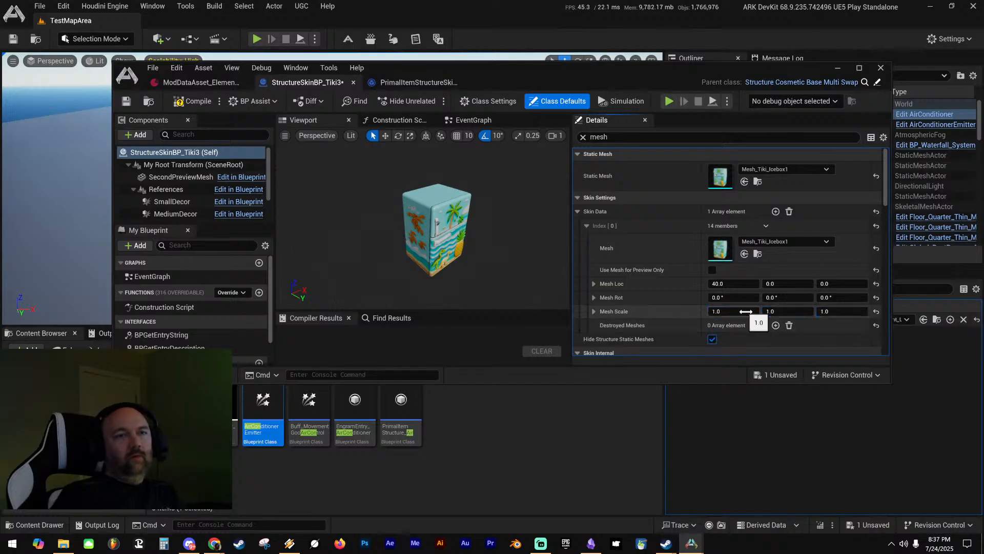
pyautogui.click(876, 283)
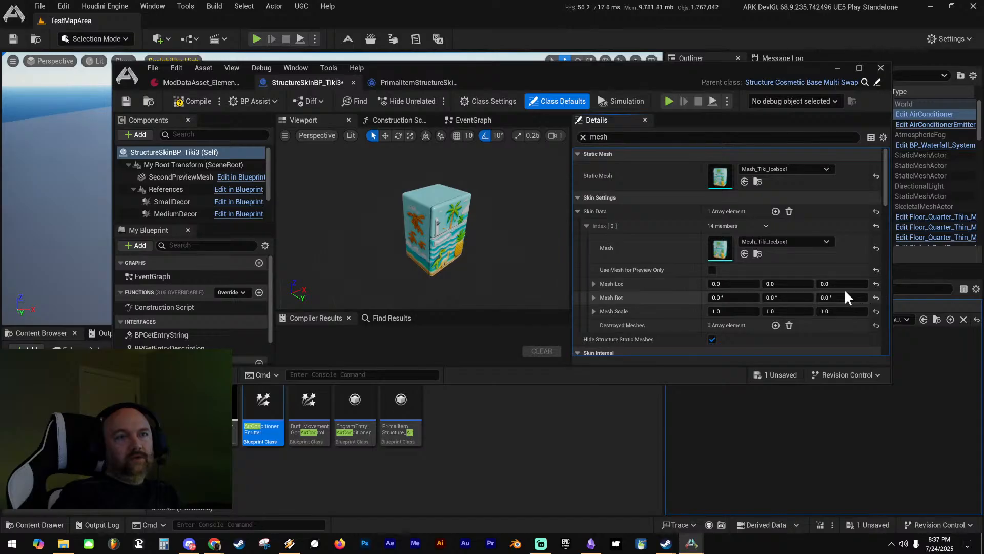
pyautogui.click(126, 99)
pyautogui.moveTo(491, 66); pyautogui.dragTo(490, 0)
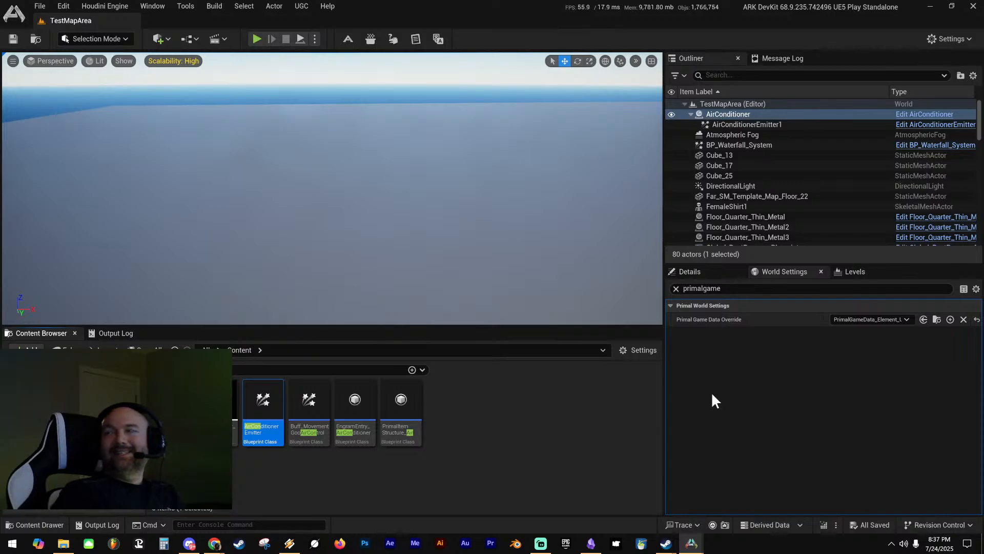
# Switch to the Obsidian notes and add the line: Update BP "Skin Settings" to use correct MESH
pyautogui.click(591, 544)
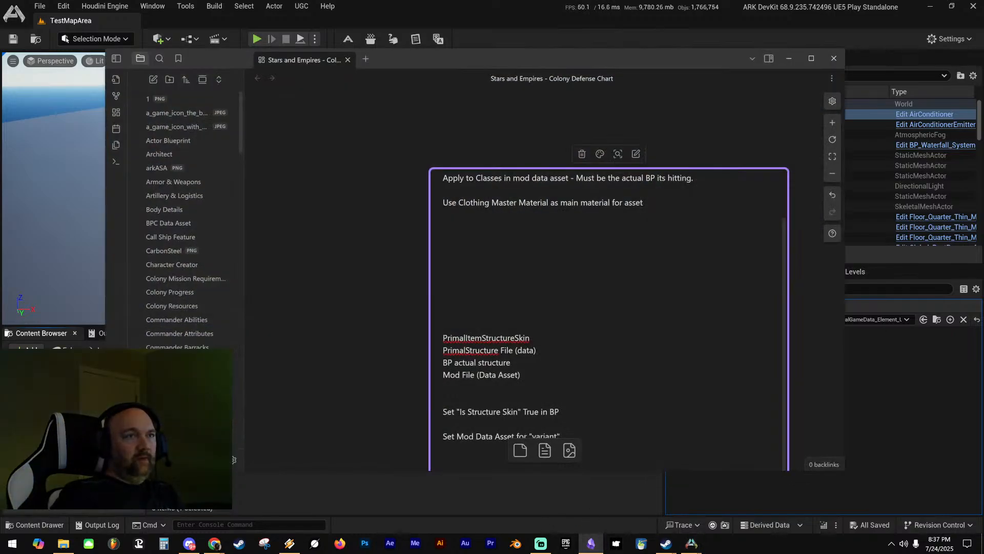
pyautogui.press('Return')
pyautogui.press('Return')
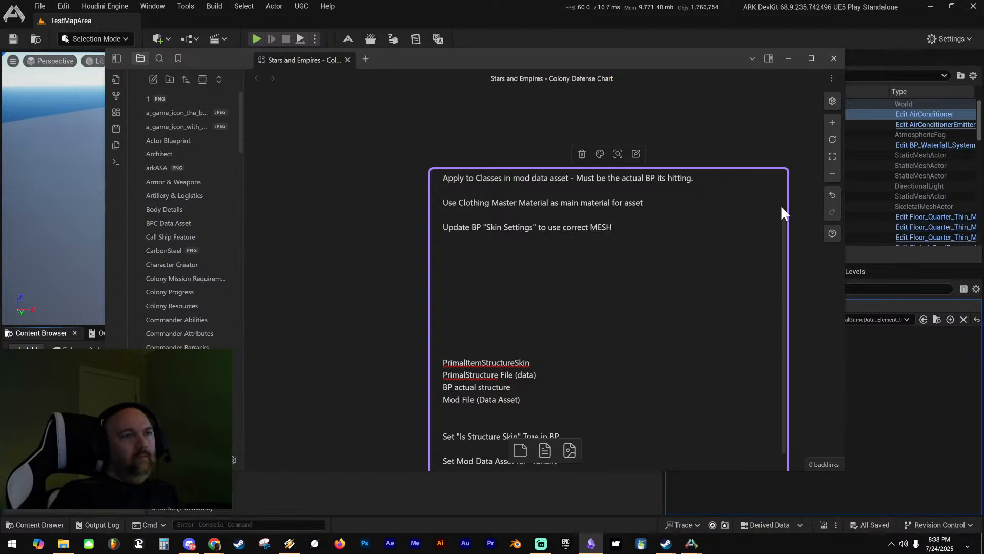
pyautogui.click(787, 58)
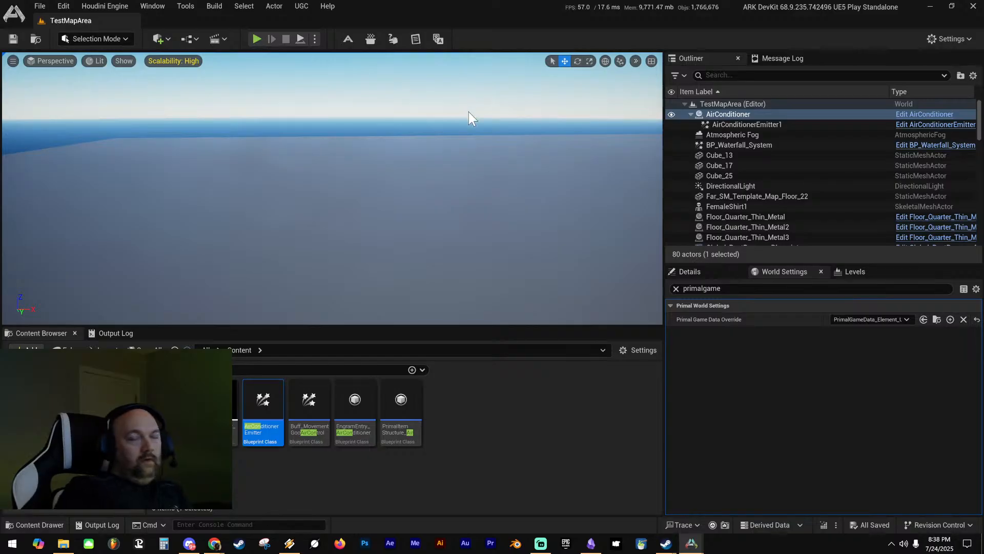
# Start a play session in the DevKit and assign the Tiki Fridge custom cosmetic to hotbar slot 4
pyautogui.hotkey('alt', 'p')
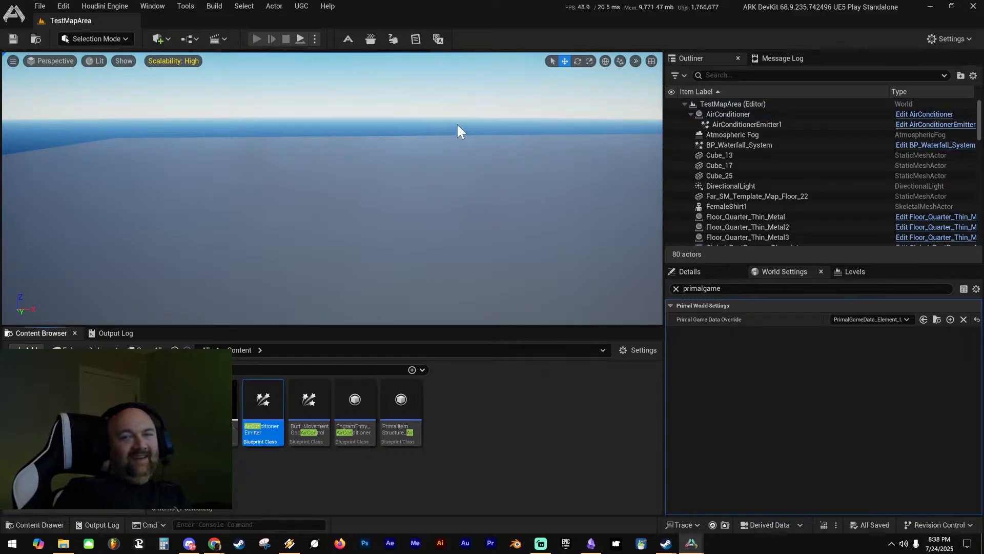
pyautogui.press('i')
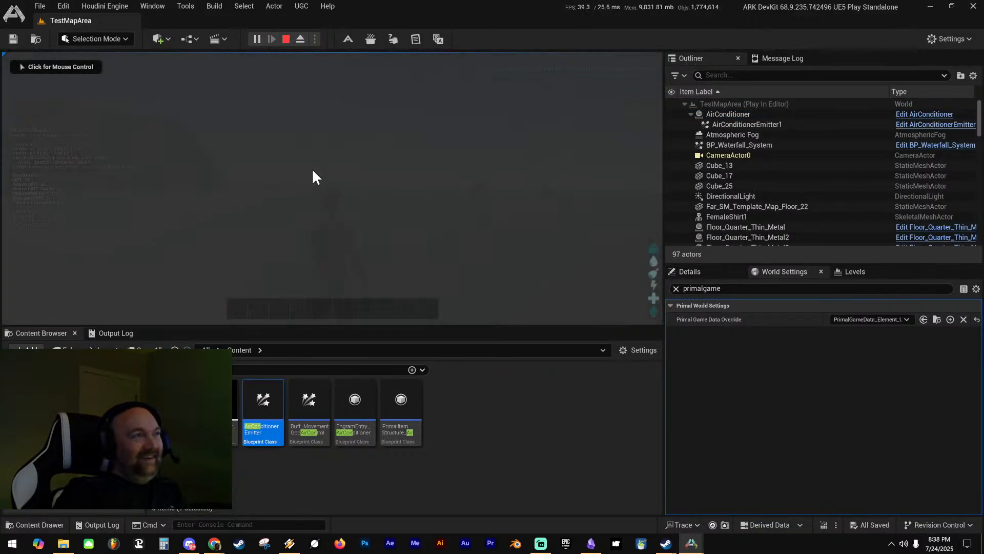
pyautogui.click(250, 87)
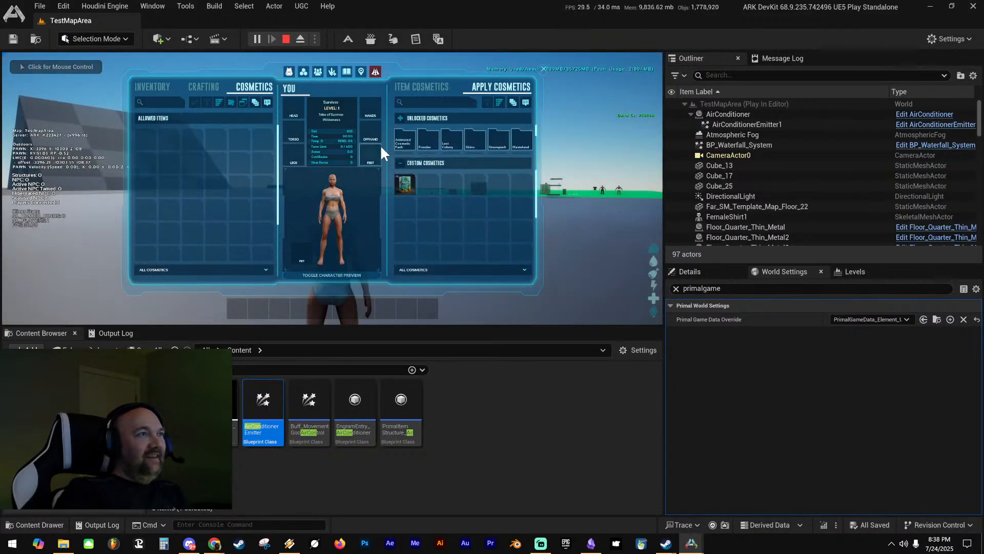
pyautogui.moveTo(407, 187); pyautogui.dragTo(300, 306)
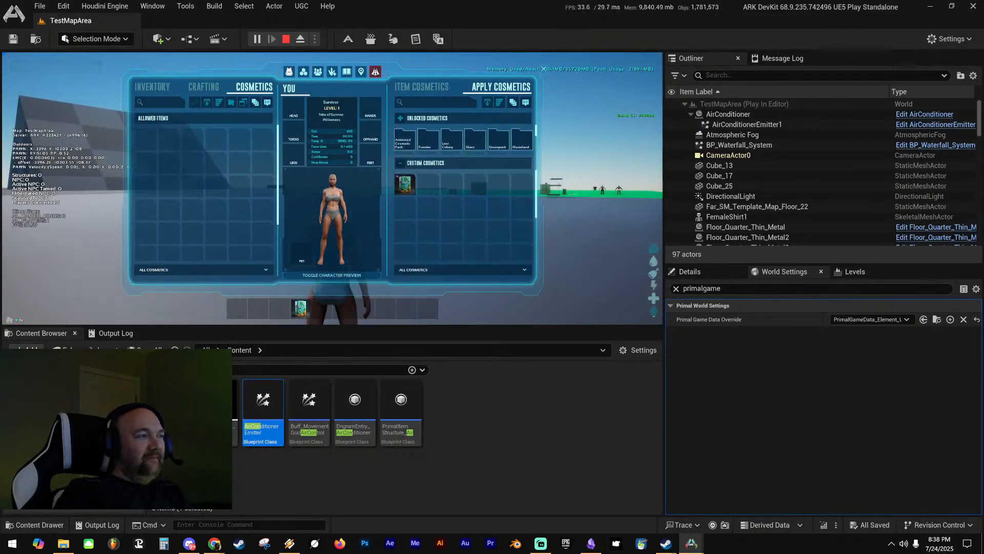
# Rerun the console command gfid icebox to receive a refrigerator and assign it to hotbar slot 3
pyautogui.press('`')
pyautogui.press('Up')
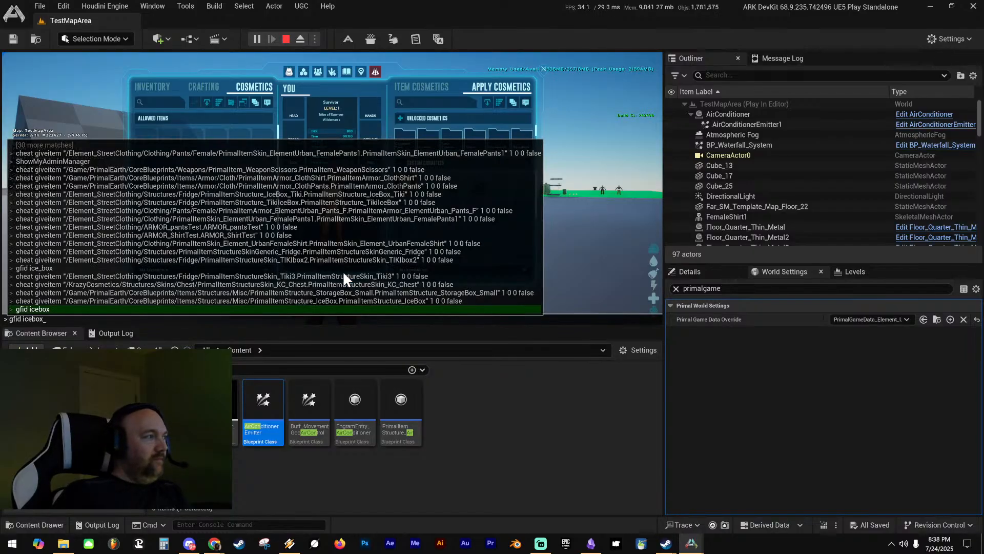
pyautogui.press('Return')
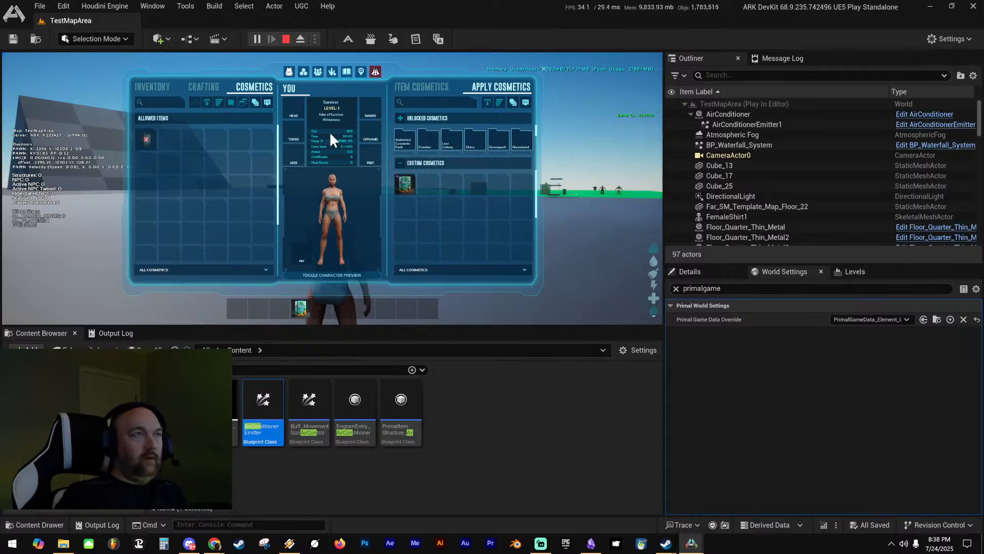
pyautogui.press('i')
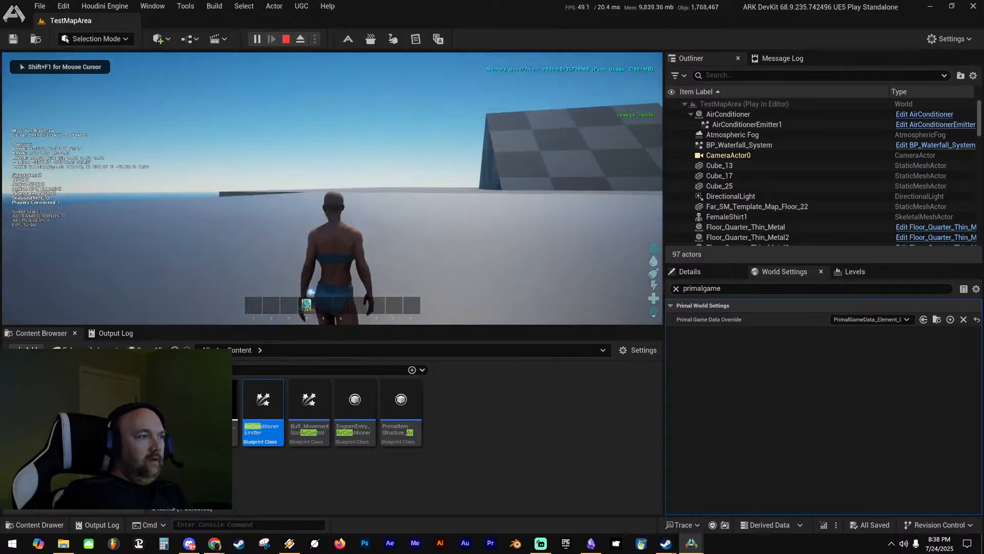
pyautogui.hotkey('shift', 'F1')
pyautogui.press('i')
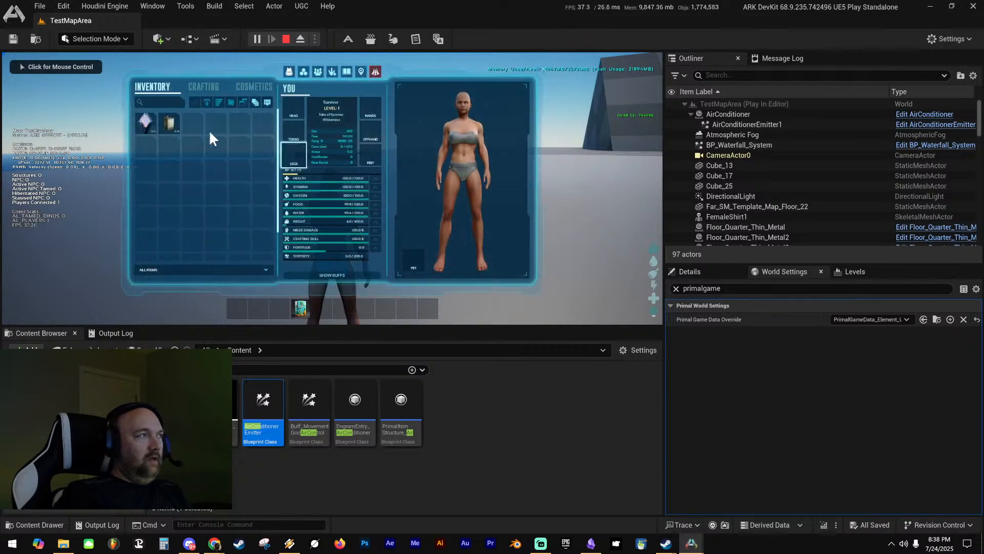
pyautogui.moveTo(165, 116); pyautogui.dragTo(280, 306)
pyautogui.press('i')
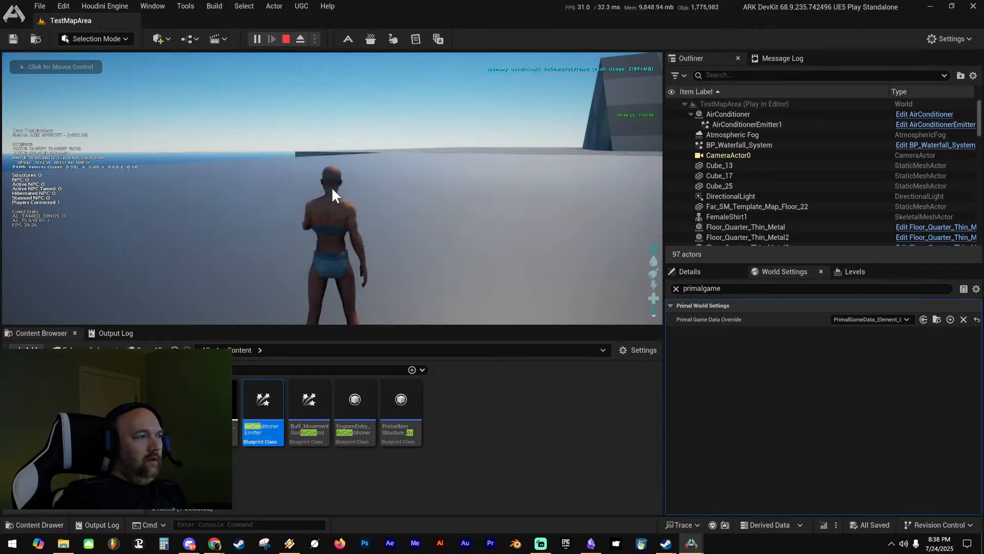
# Place the refrigerator from hotbar slot 3 and apply the Tiki Fridge skin from slot 4 to it
pyautogui.press('3')
pyautogui.click(332, 188)
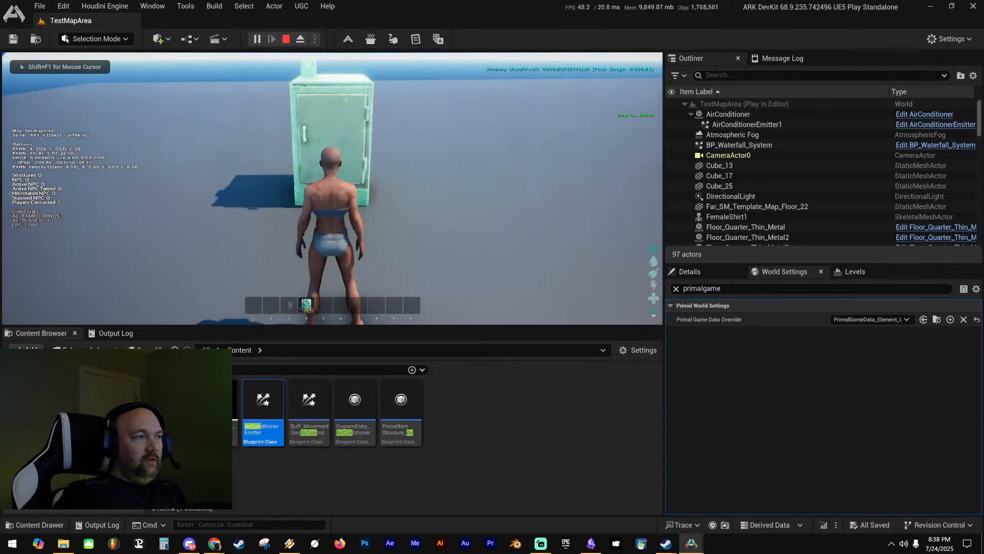
pyautogui.press('4')
pyautogui.click(332, 188)
pyautogui.press('d')
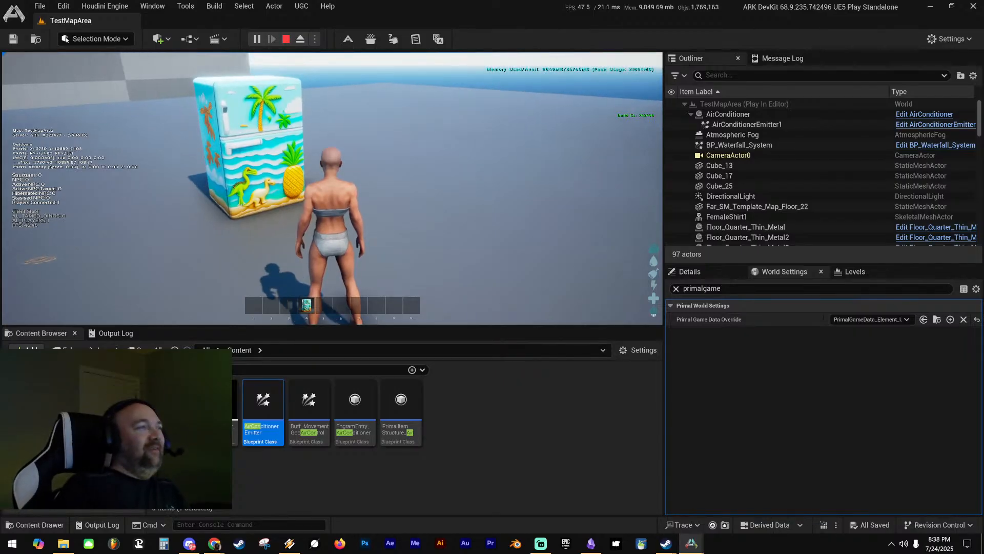
# Walk up to the front of the skinned refrigerator and open its inventory to check that it can be accessed
pyautogui.press('a')
pyautogui.press('w')
pyautogui.scroll(3, 333, 188)
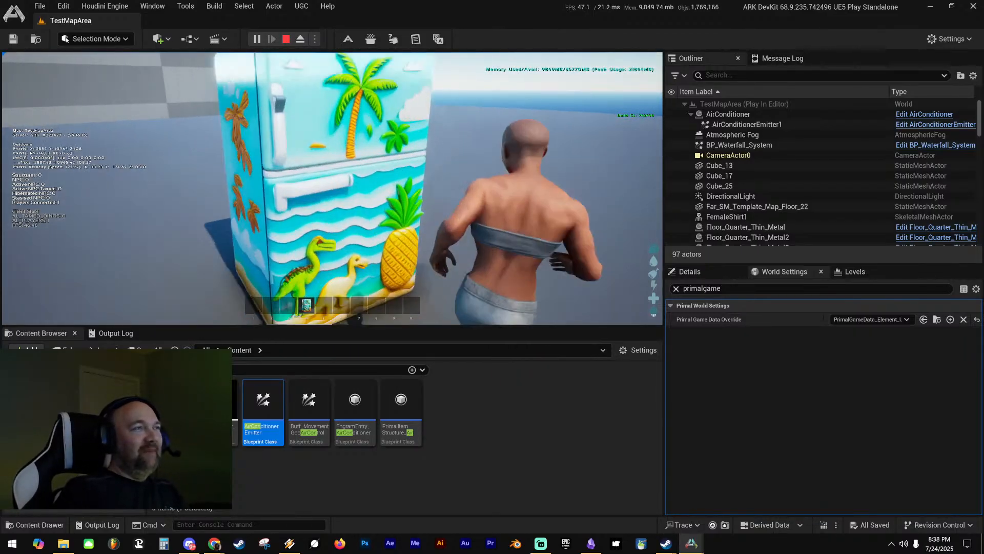
pyautogui.press('s')
pyautogui.press('a')
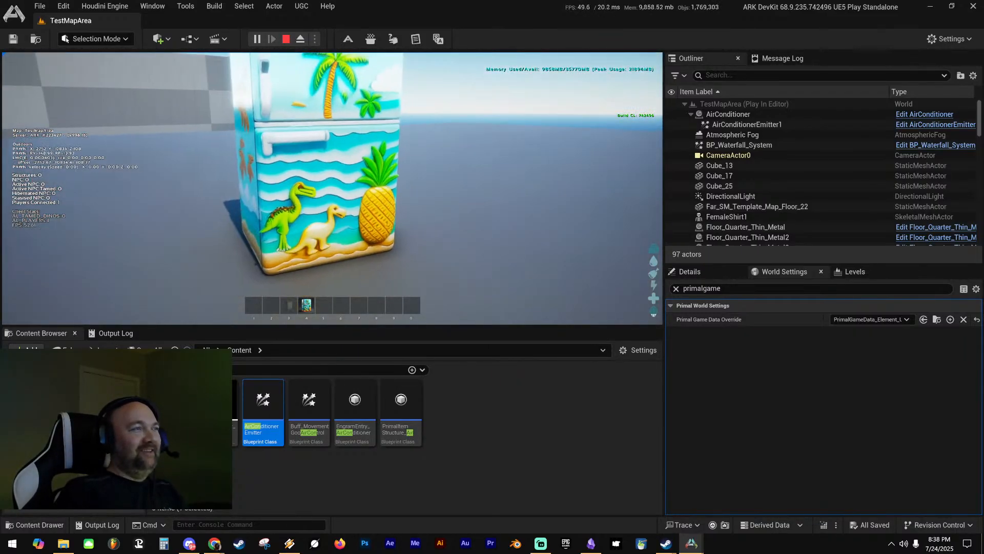
pyautogui.press('w')
pyautogui.press('f')
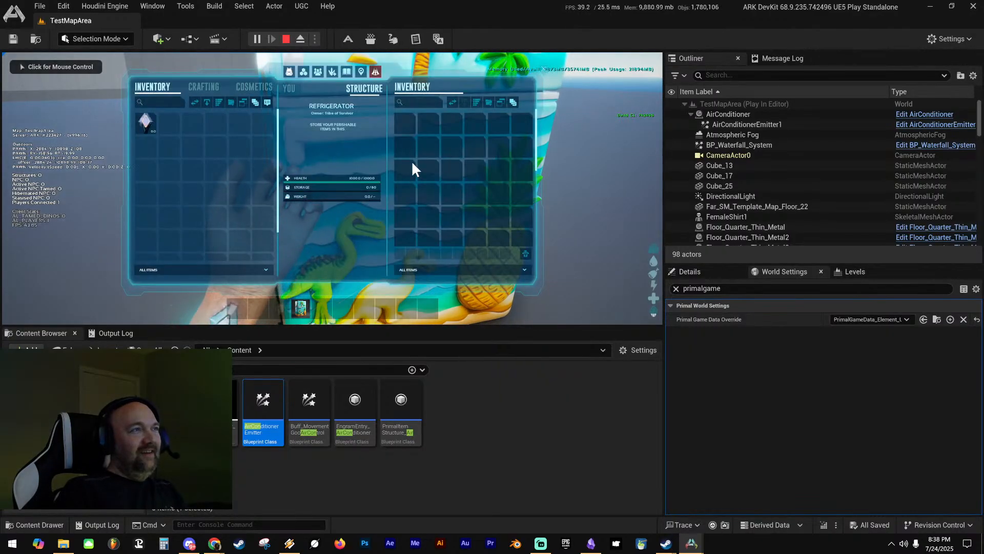
pyautogui.press('f')
pyautogui.press('f')
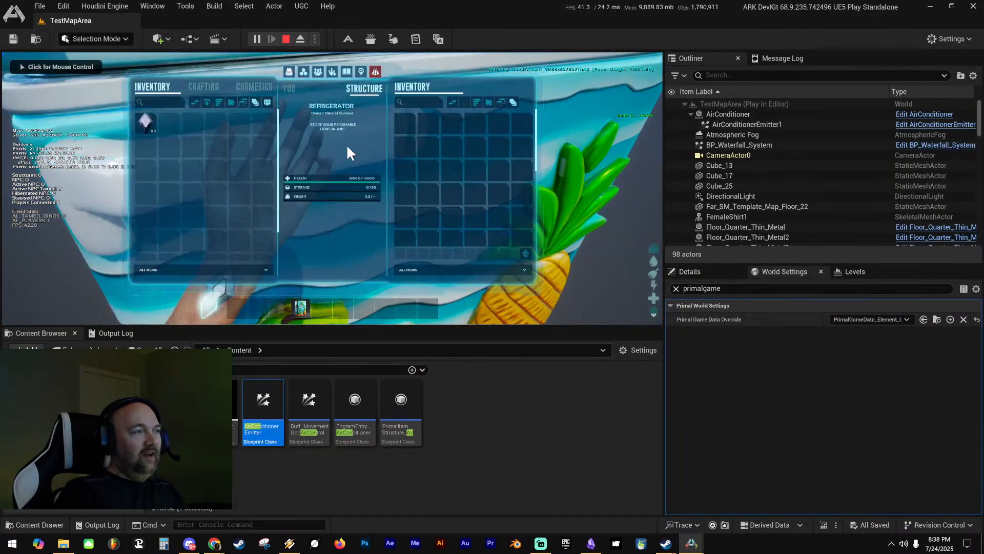
pyautogui.press('f')
# Walk around the skinned refrigerator and examine its side, base and front for model, texture and ground alignment
pyautogui.press('s')
pyautogui.press('a')
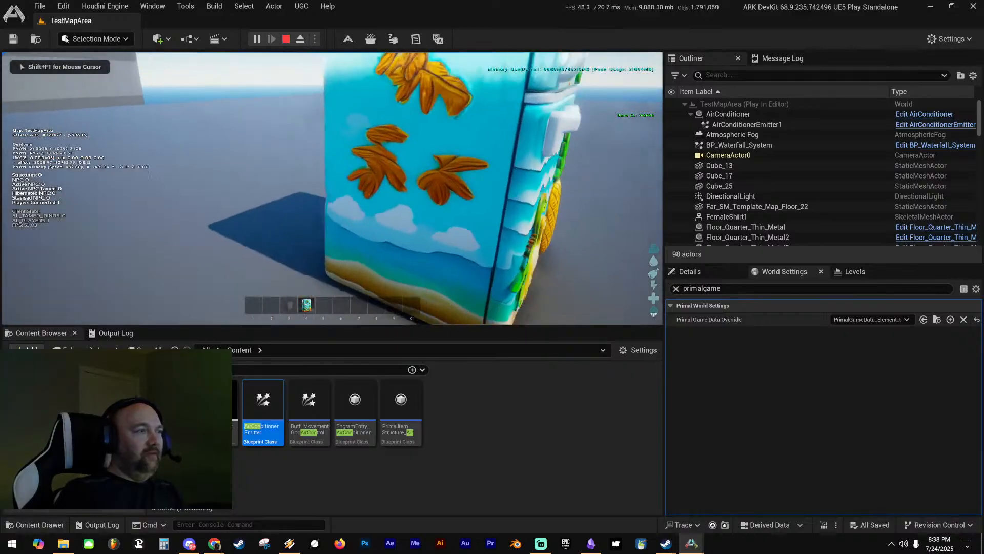
pyautogui.press('d')
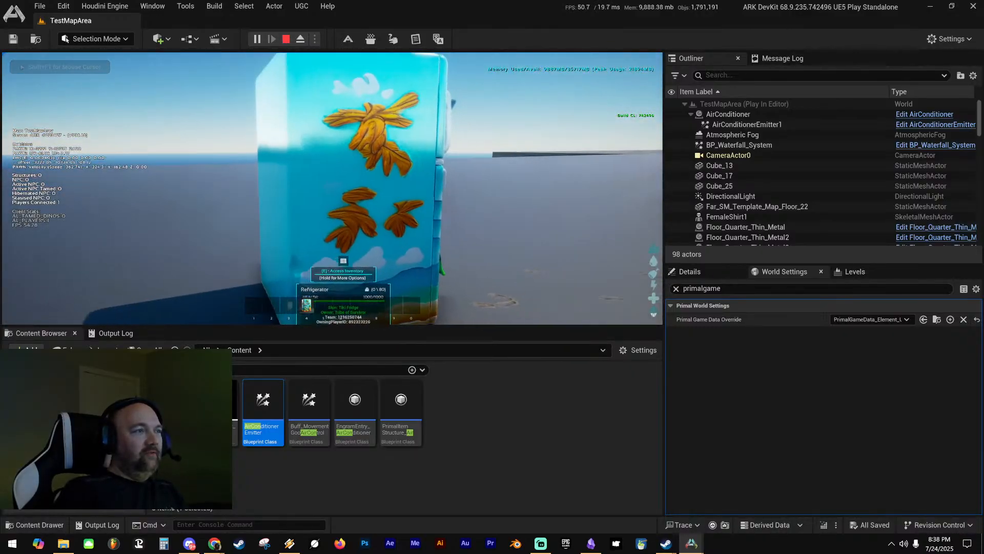
pyautogui.press('a')
pyautogui.press('w')
pyautogui.press('c')
pyautogui.press('d')
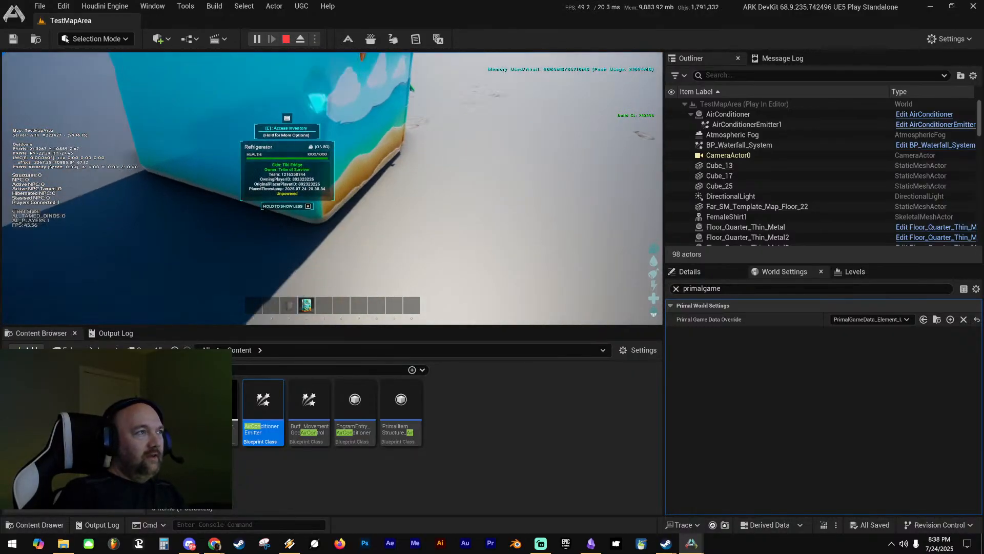
pyautogui.press('d')
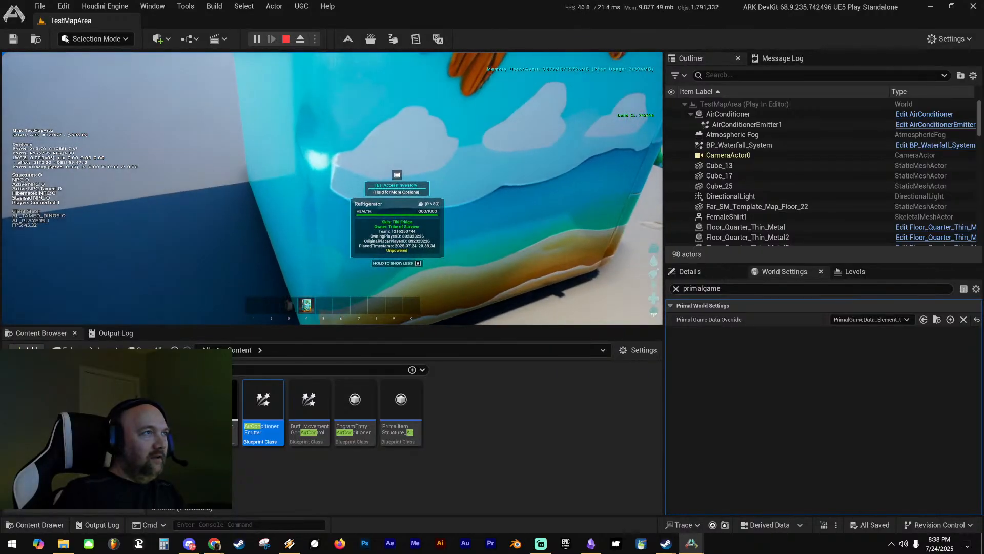
pyautogui.press('c')
pyautogui.press('s')
pyautogui.press('k')
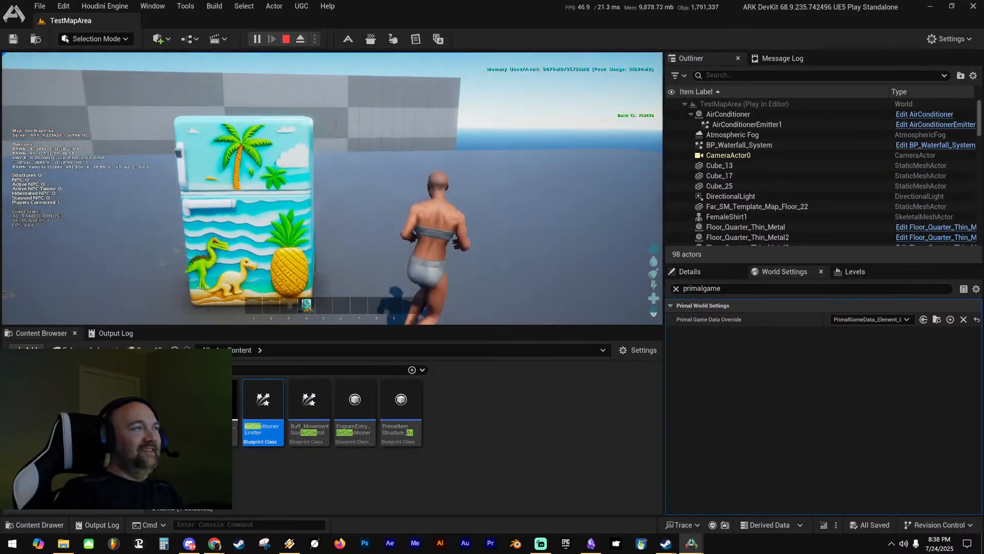
pyautogui.press('a')
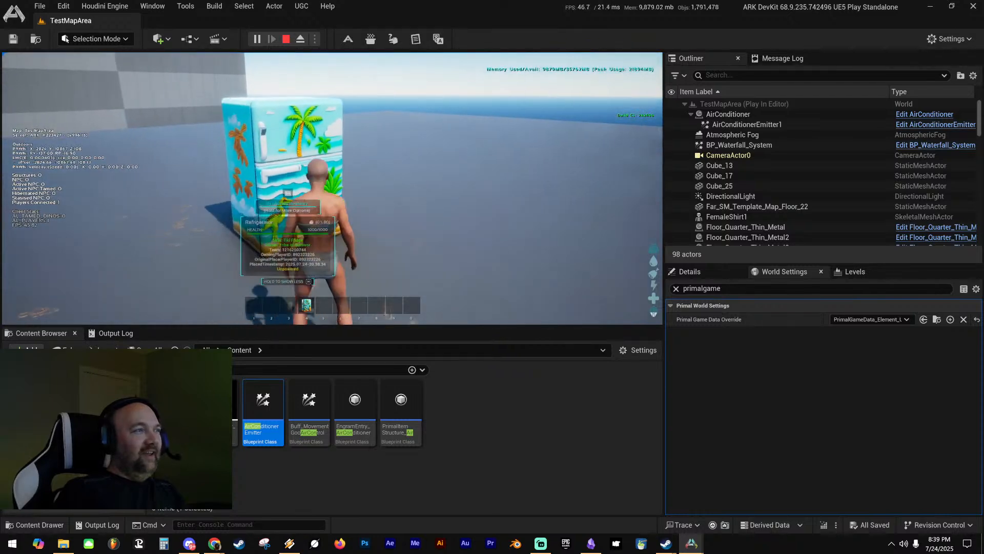
# Walk around the skinned refrigerator and examine its front and side from several distances and angles
pyautogui.press('s')
pyautogui.press('k')
pyautogui.press('k')
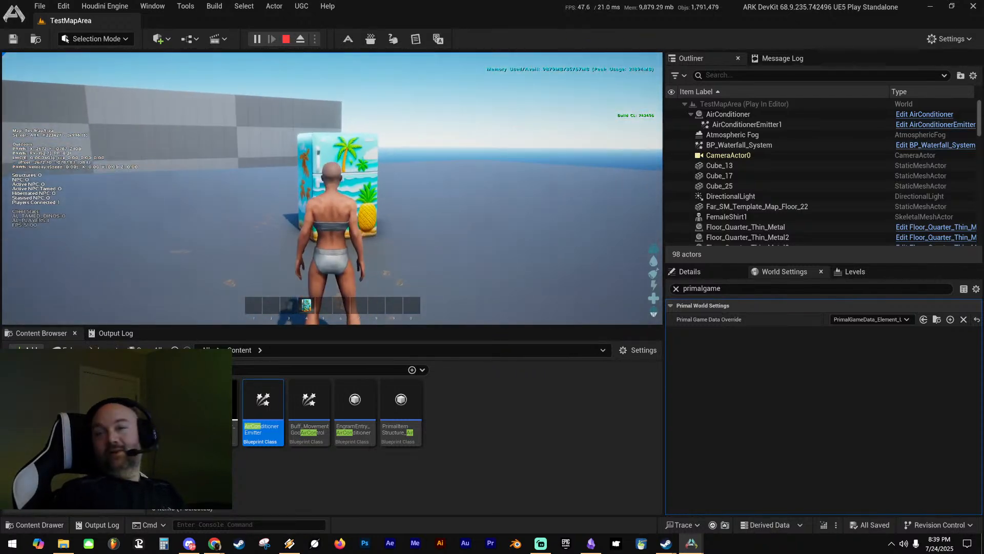
pyautogui.press('a')
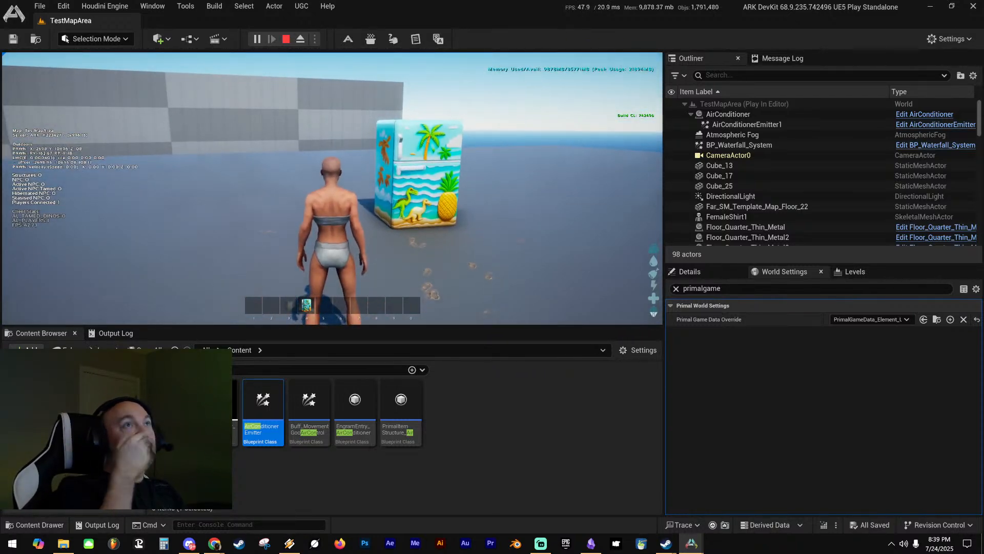
pyautogui.press('w')
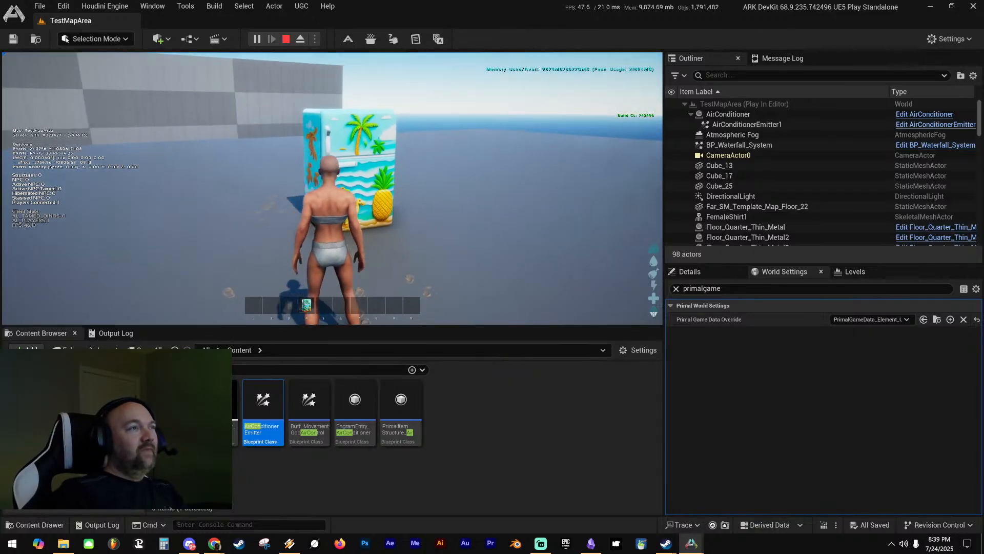
pyautogui.press('a')
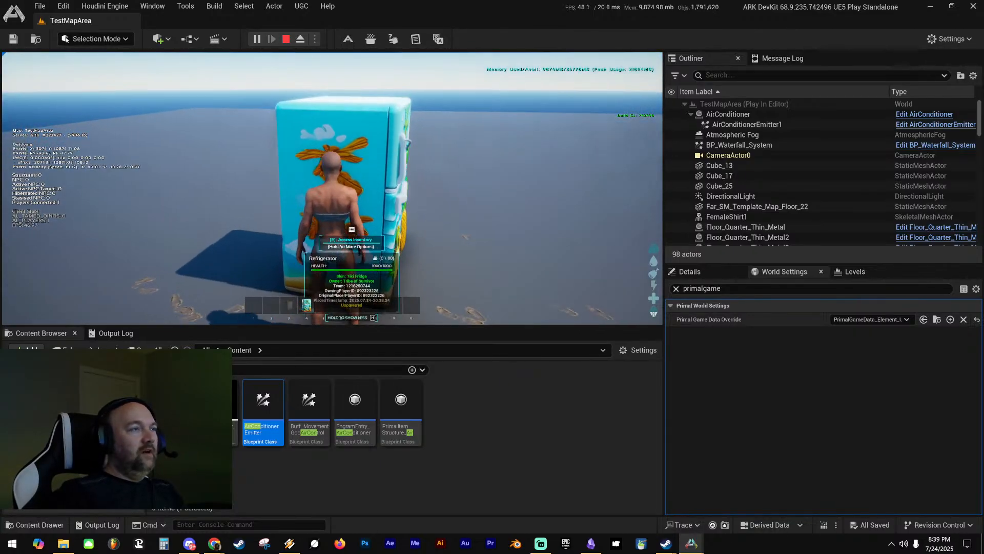
pyautogui.press('d')
pyautogui.press('s')
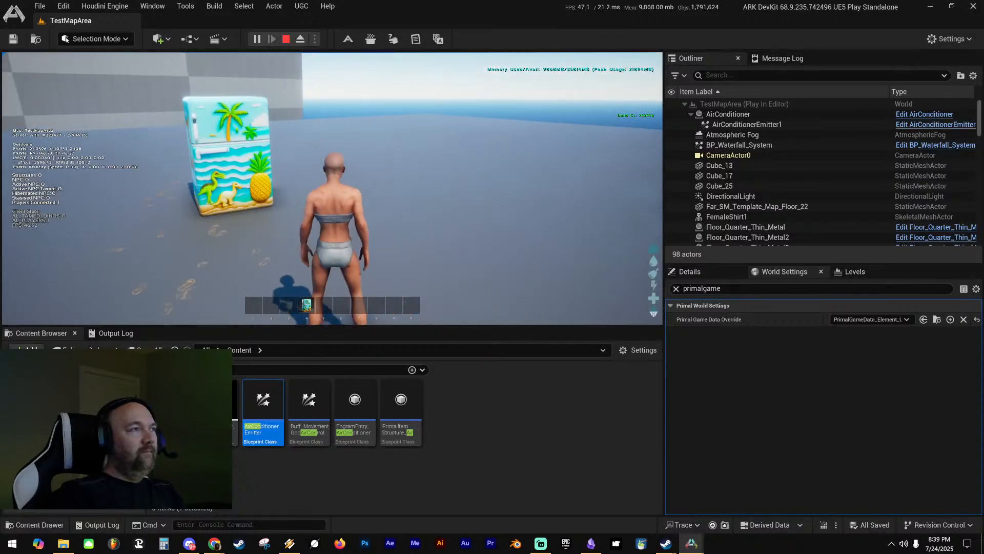
# Use the Tiki Fridge skin from hotbar slot 4 on the placed refrigerator again, approaching it from different sides
pyautogui.press('4')
pyautogui.press('a')
pyautogui.click(332, 188)
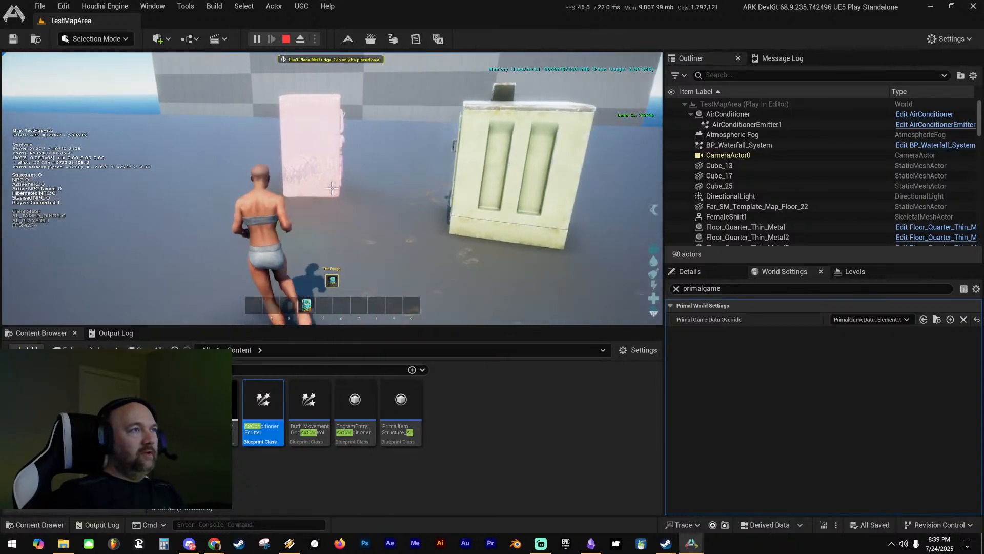
pyautogui.press('w')
pyautogui.press('d')
pyautogui.press('s')
pyautogui.press('d')
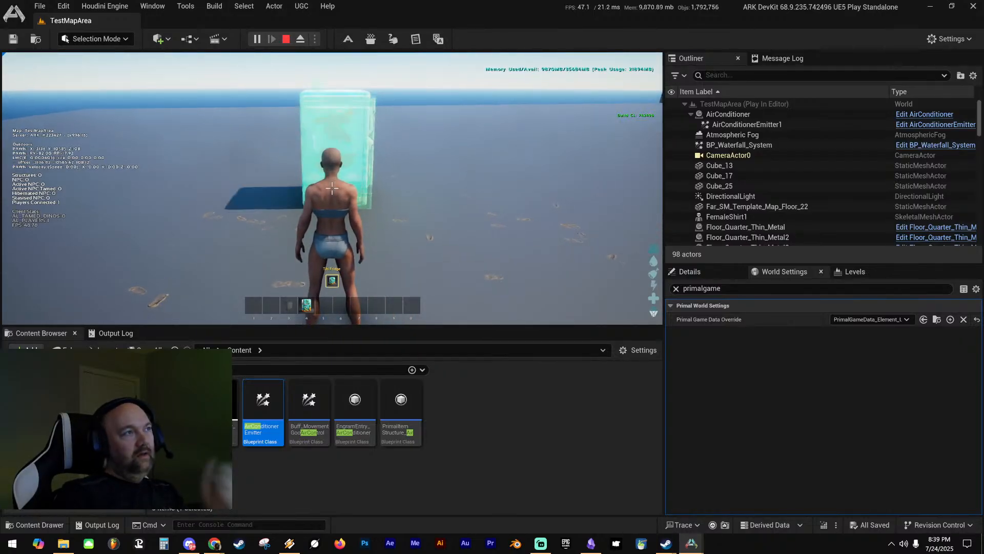
pyautogui.press('w')
pyautogui.click(333, 189)
# Stop the play session, save the TestMapArea level and start a fresh play session
pyautogui.press('Escape')
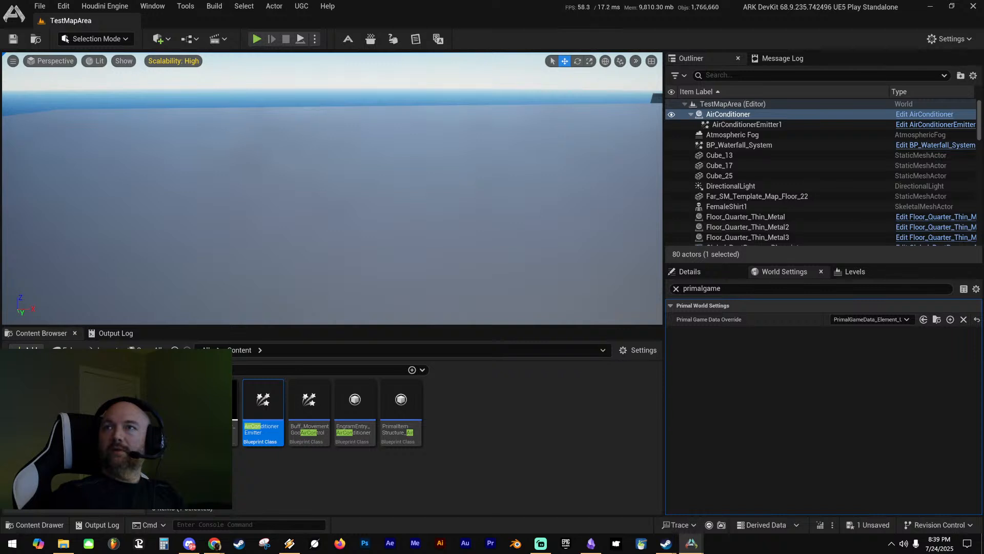
pyautogui.hotkey('ctrl', 's')
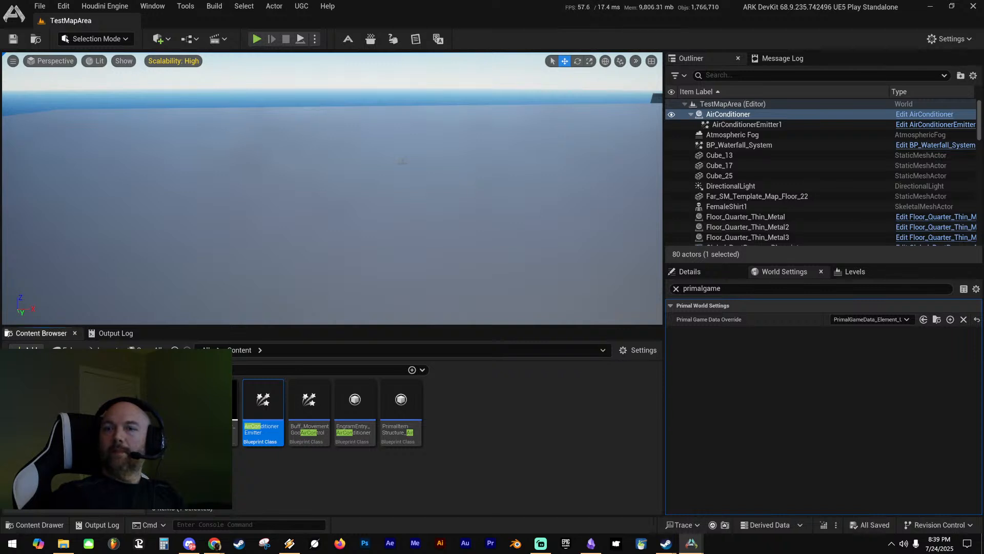
pyautogui.moveTo(332, 188); pyautogui.dragTo(323, 182, button='right')
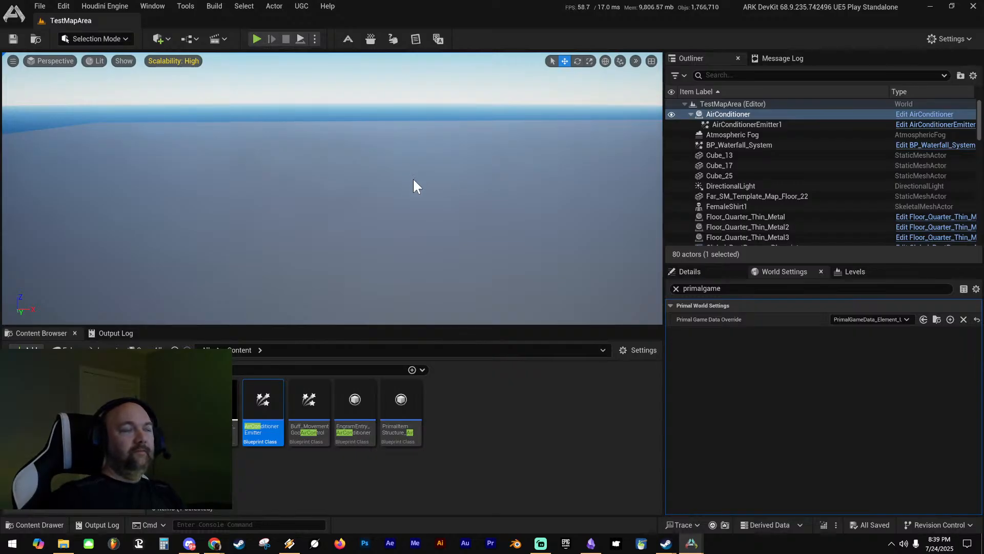
pyautogui.hotkey('alt', 'p')
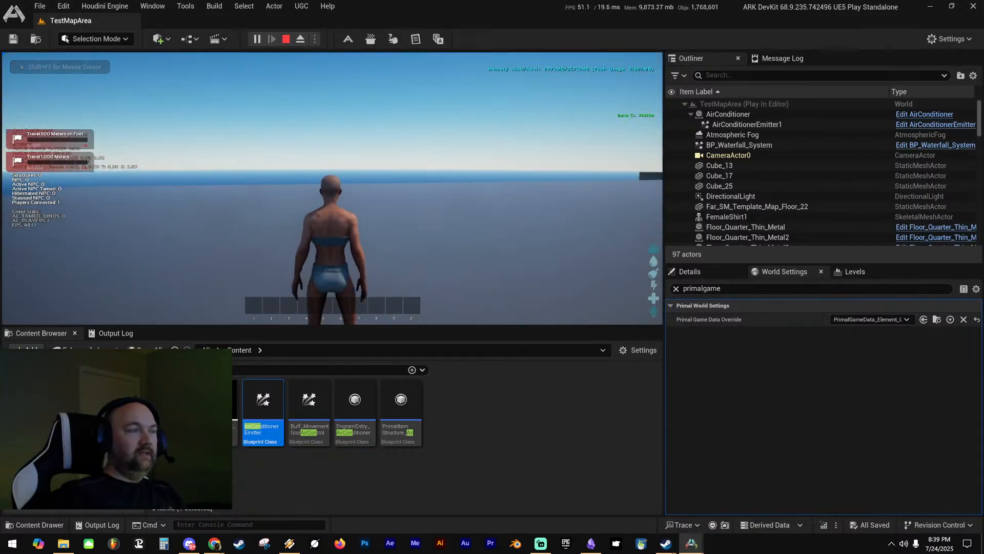
# Rerun the console command gfid icebox, and assign the refrigerator to hotbar slot 2 and the Tiki Fridge skin to slot 3
pyautogui.press('`')
pyautogui.press('Up')
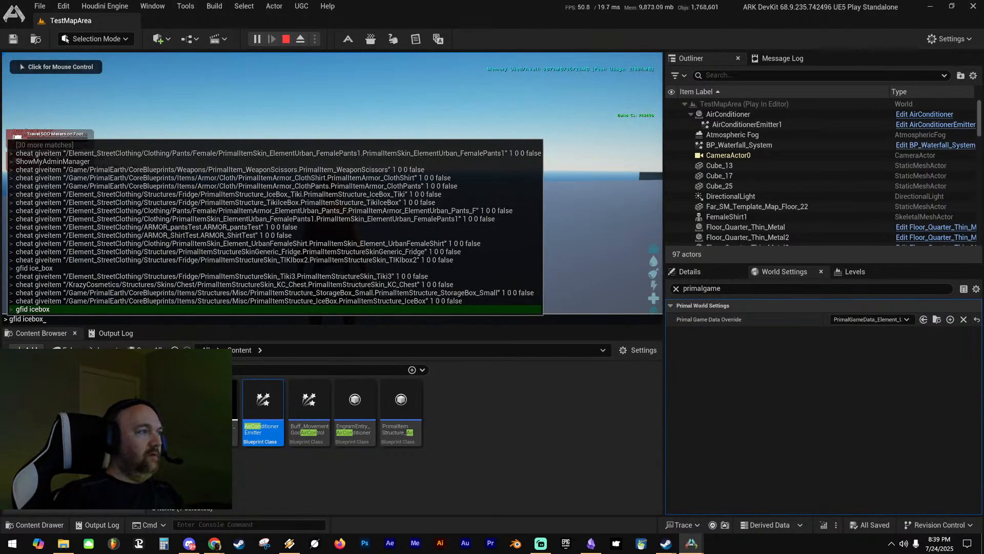
pyautogui.click(87, 80)
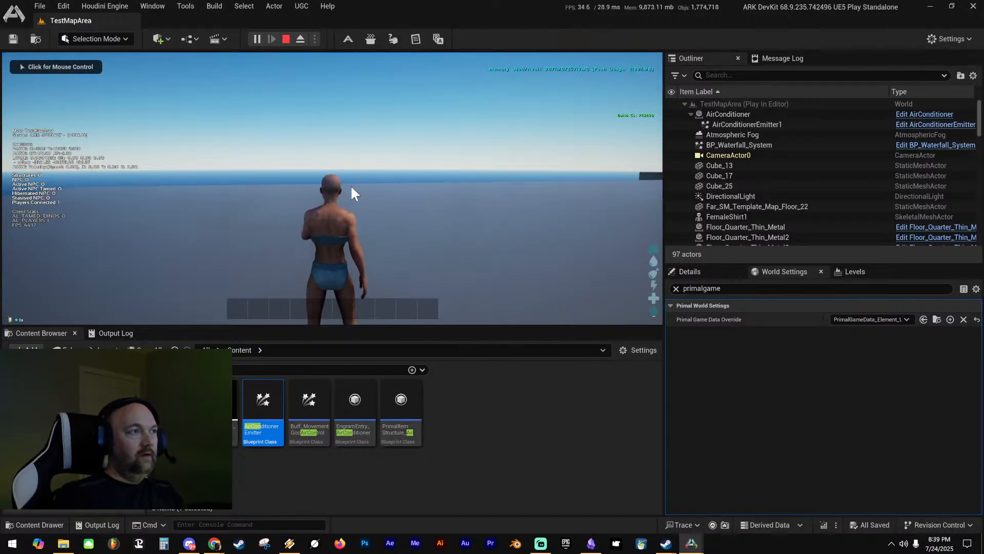
pyautogui.press('i')
pyautogui.click(247, 84)
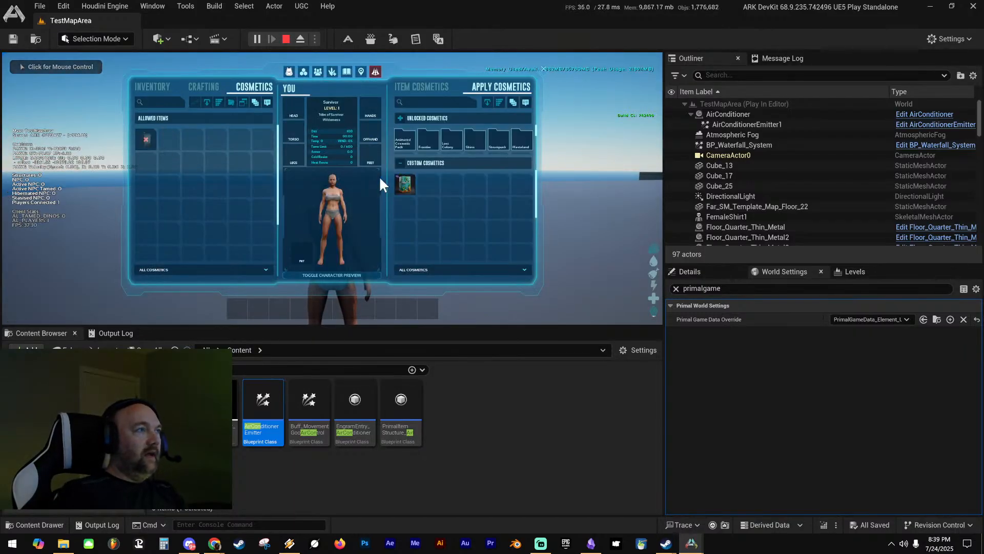
pyautogui.moveTo(406, 183); pyautogui.dragTo(280, 308)
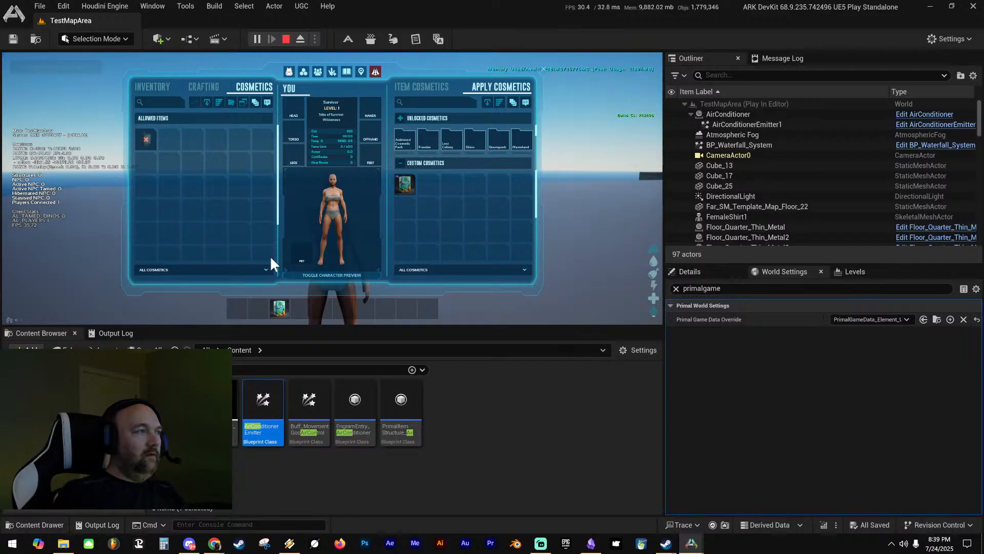
pyautogui.click(151, 85)
pyautogui.moveTo(274, 261); pyautogui.dragTo(257, 307)
pyautogui.press('i')
# Place the refrigerator from hotbar slot 2 and apply the Tiki Fridge skin from slot 3 to it
pyautogui.press('2')
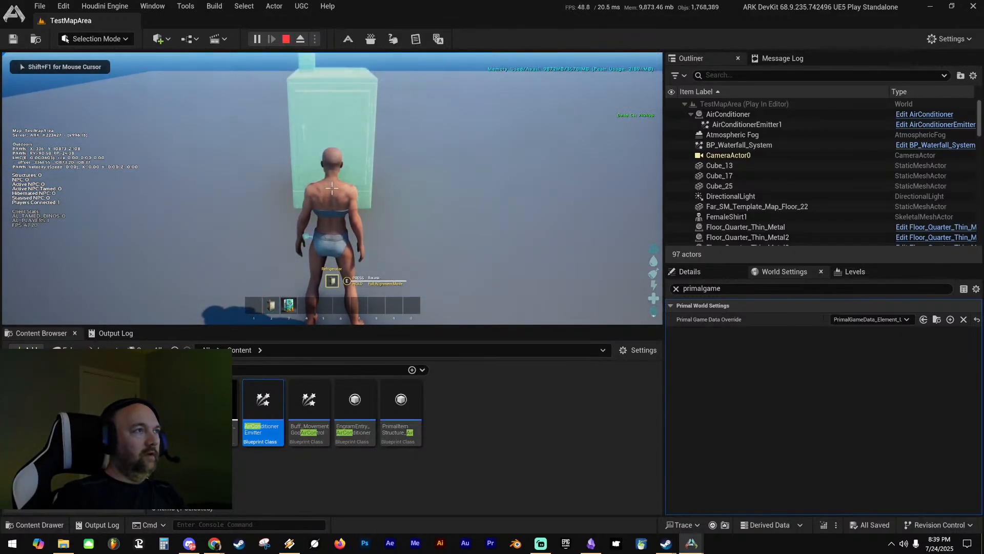
pyautogui.click(332, 188)
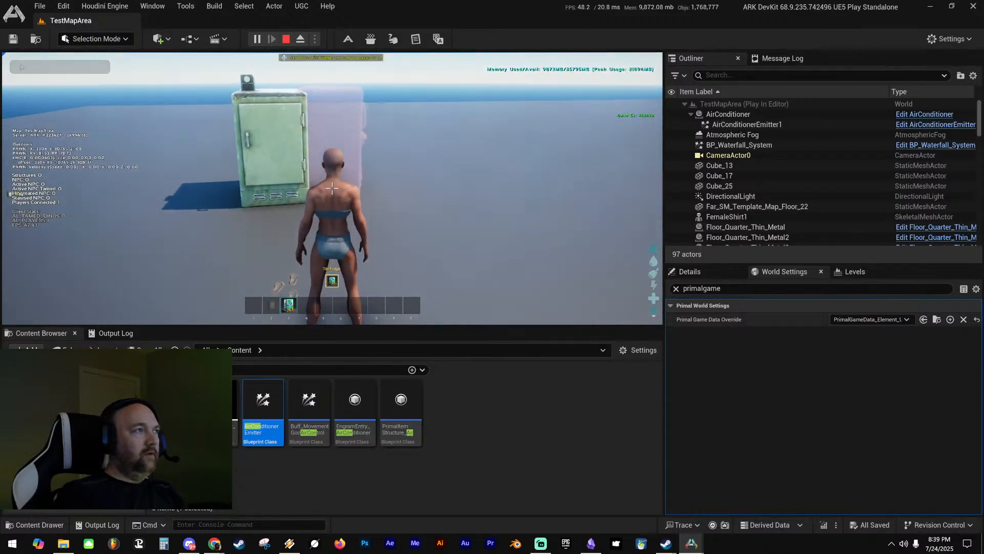
pyautogui.press('3')
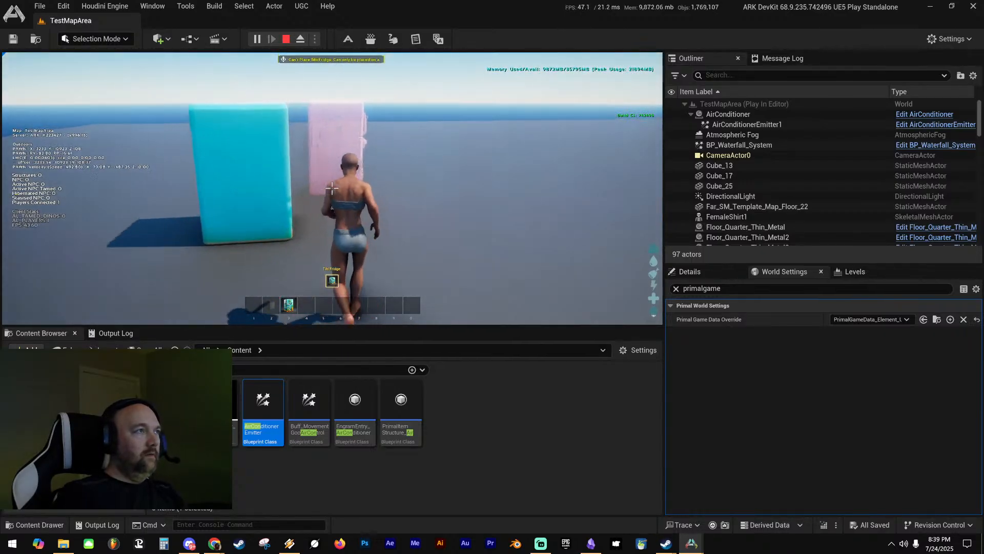
# End this play test, save the level and launch another play session facing a different part of the map
pyautogui.press('Escape')
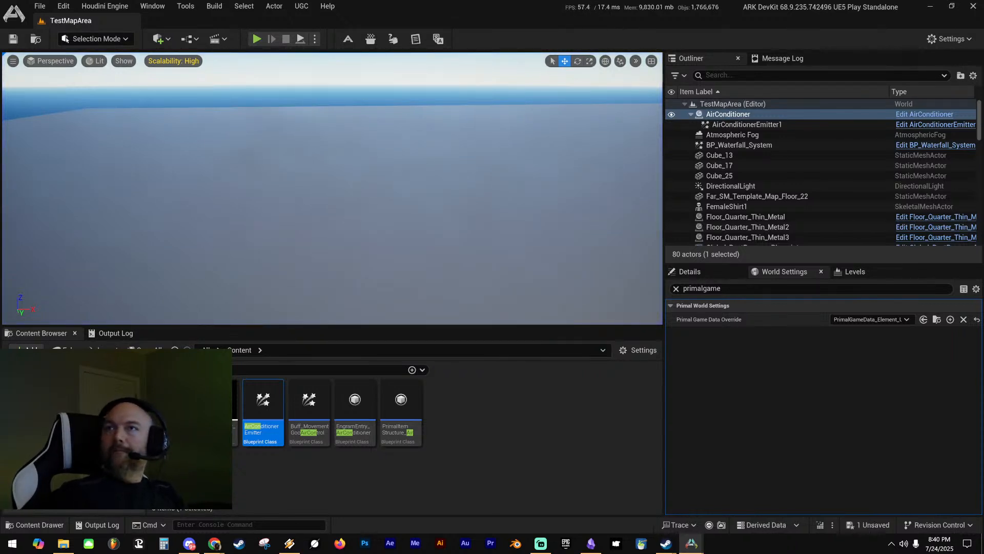
pyautogui.hotkey('ctrl', 's')
pyautogui.moveTo(332, 188); pyautogui.dragTo(325, 182, button='right')
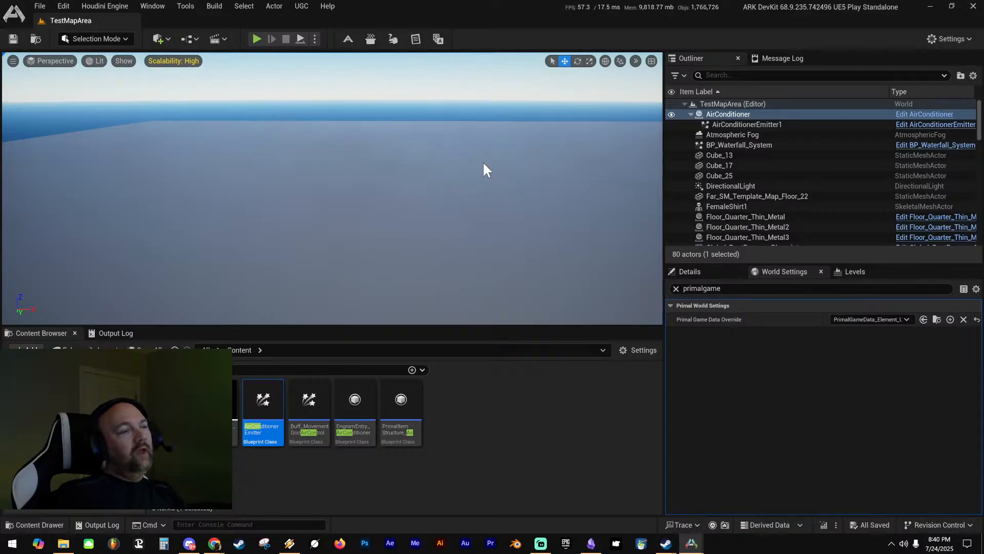
pyautogui.hotkey('alt', 'p')
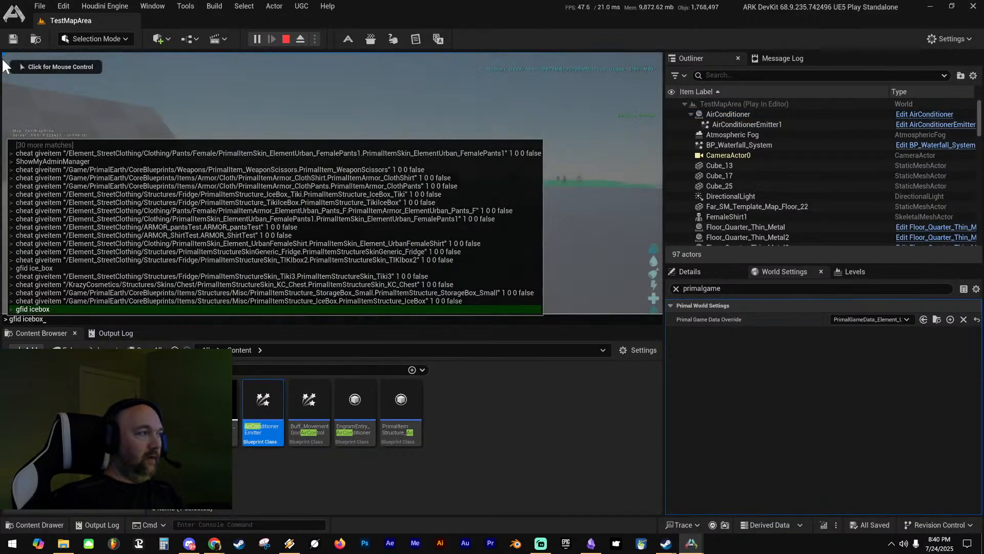
# Run gfid icebox again, and assign the refrigerator to hotbar slot 3 and the Tiki Fridge skin to slot 4
pyautogui.click(5, 66)
pyautogui.press('i')
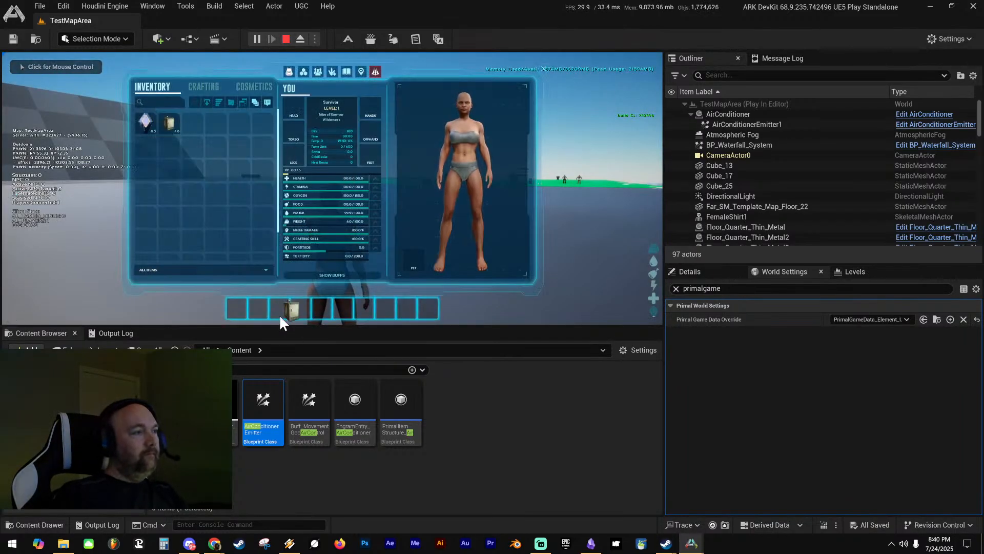
pyautogui.click(255, 87)
pyautogui.moveTo(301, 298); pyautogui.dragTo(300, 306)
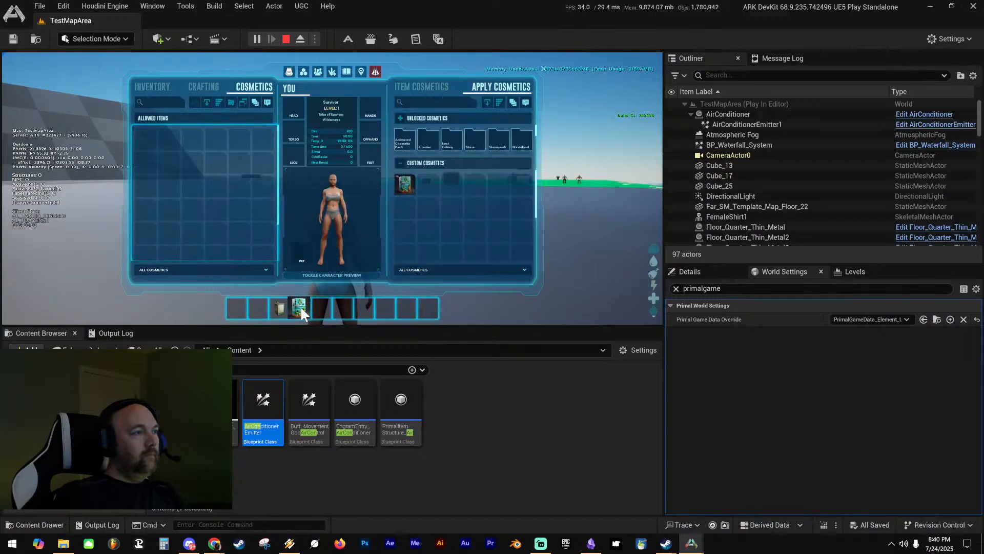
pyautogui.press('i')
# Place the refrigerator from hotbar slot 3 on the open floor and apply the Tiki Fridge skin from slot 4
pyautogui.click(319, 194)
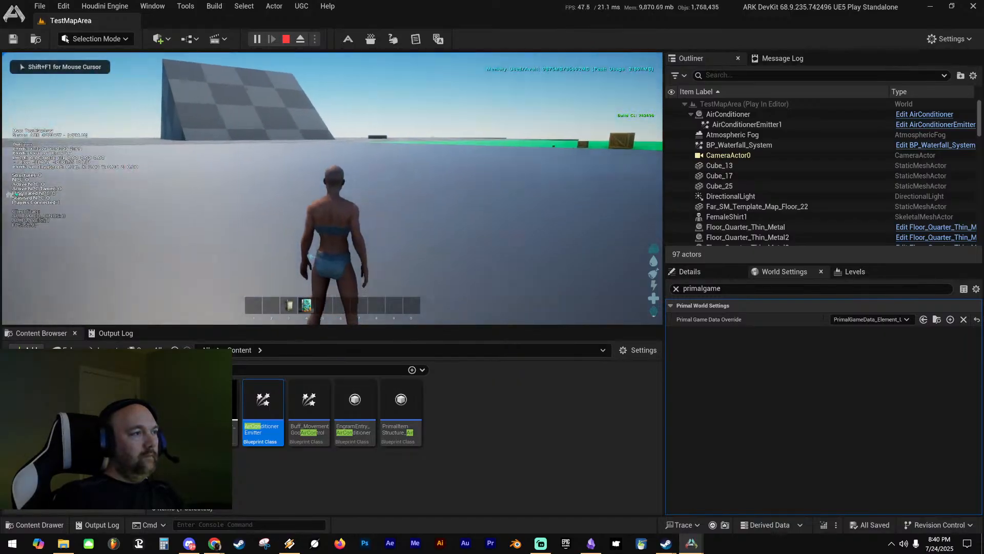
pyautogui.press('3')
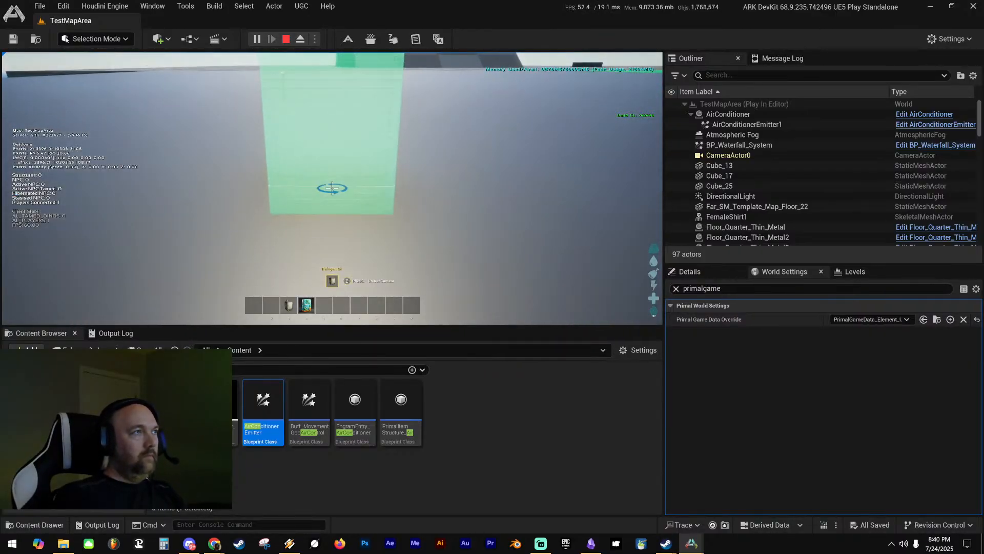
pyautogui.click(331, 188)
pyautogui.press('4')
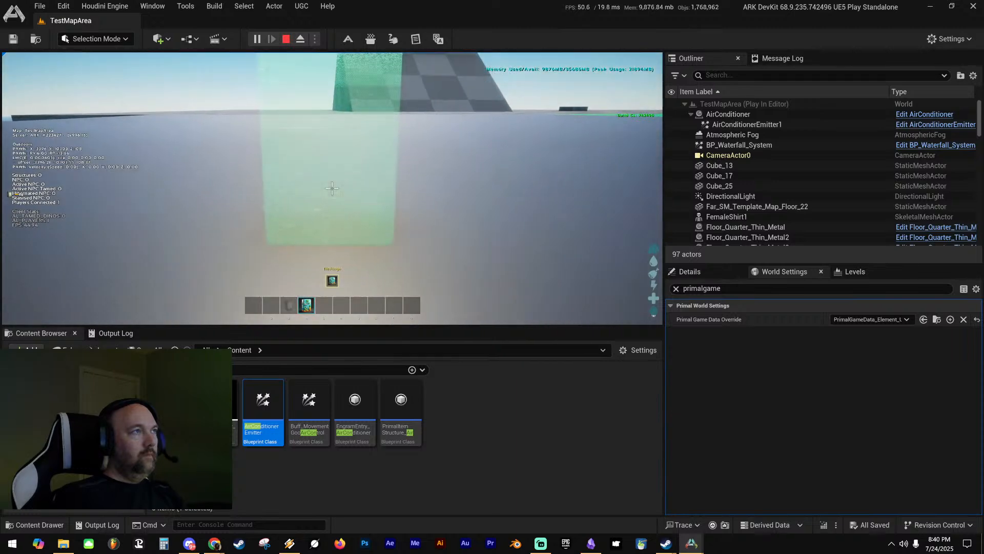
pyautogui.click(332, 188)
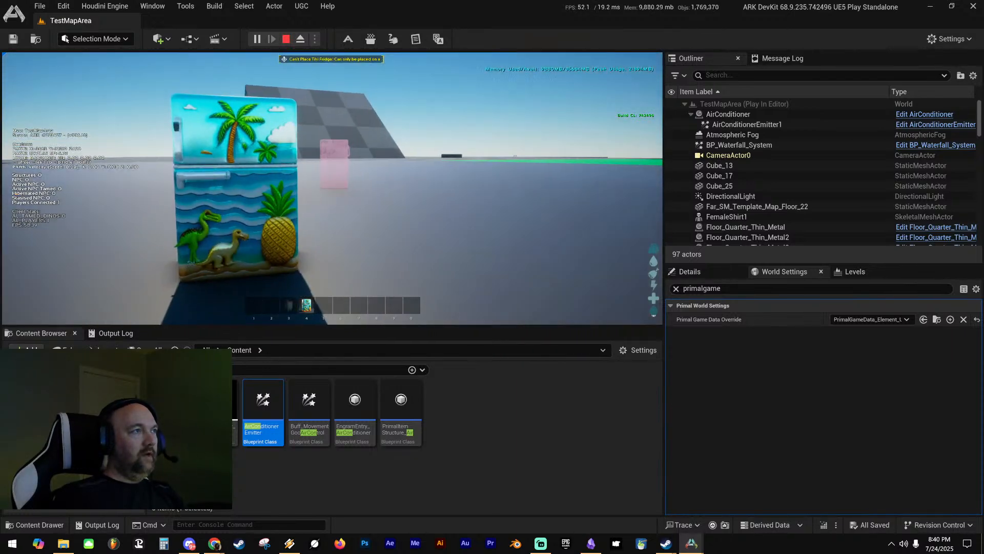
# Walk around the newly skinned refrigerator in first person and examine its front and side textures
pyautogui.press('w')
pyautogui.press('a')
pyautogui.press('s')
pyautogui.press('w')
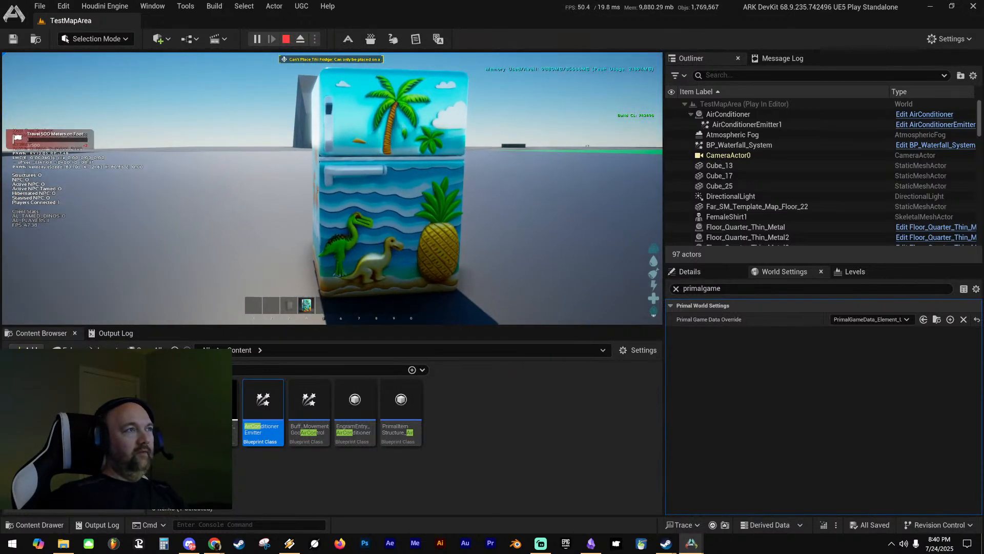
pyautogui.press('a')
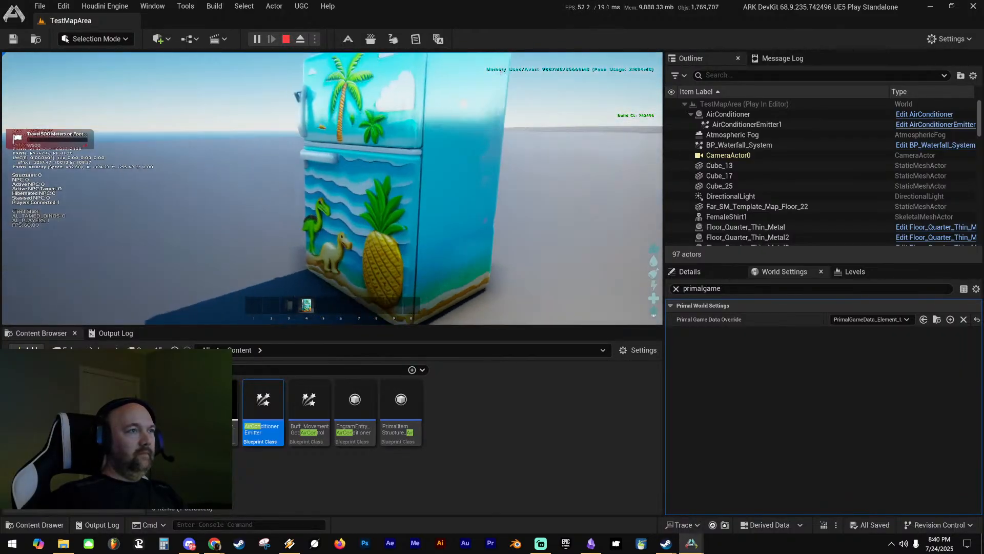
# Open and close the skinned refrigerator's inventory from the front, and examine the refrigerator in third person from farther away
pyautogui.press('w')
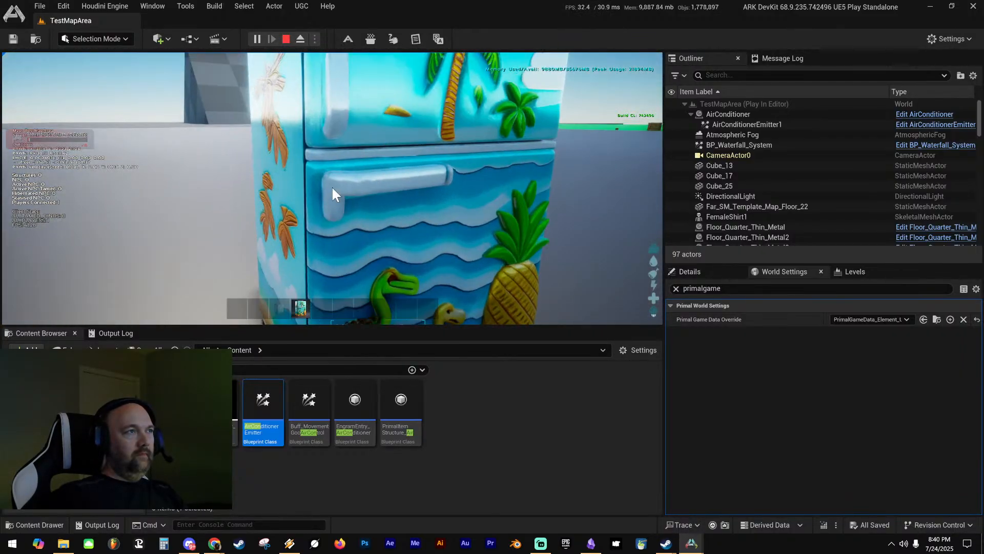
pyautogui.press('f')
pyautogui.press('f')
pyautogui.scroll(-3, 332, 188)
pyautogui.press('s')
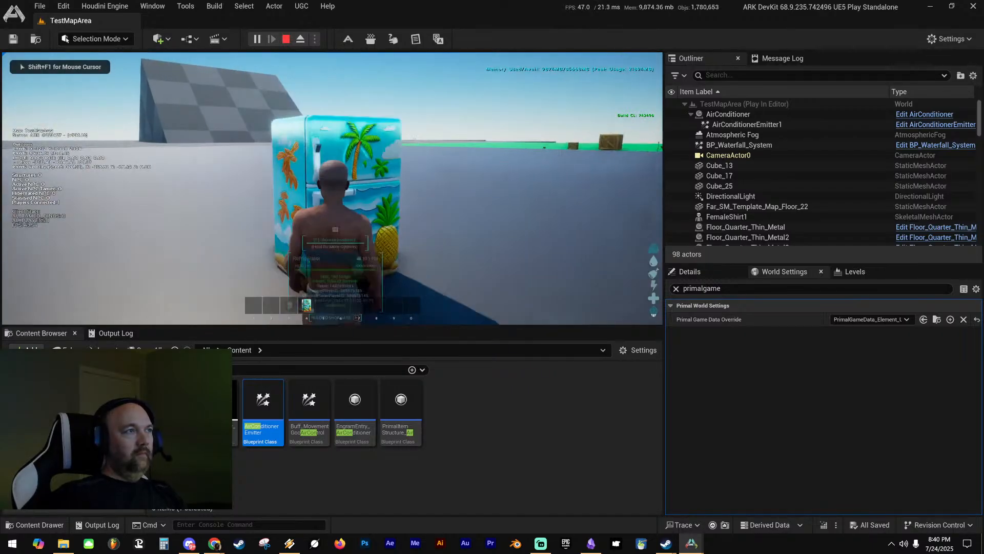
pyautogui.press('d')
pyautogui.press('a')
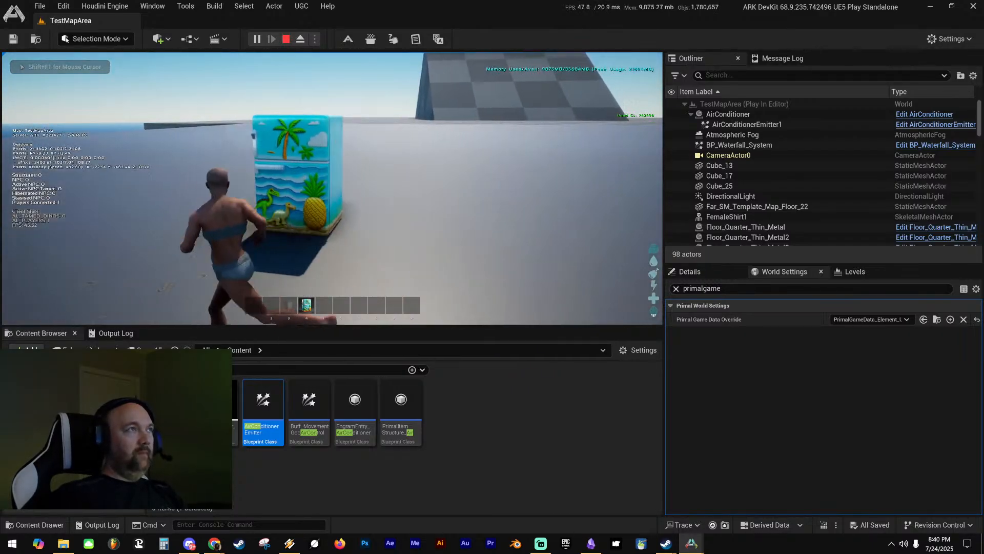
pyautogui.press('w')
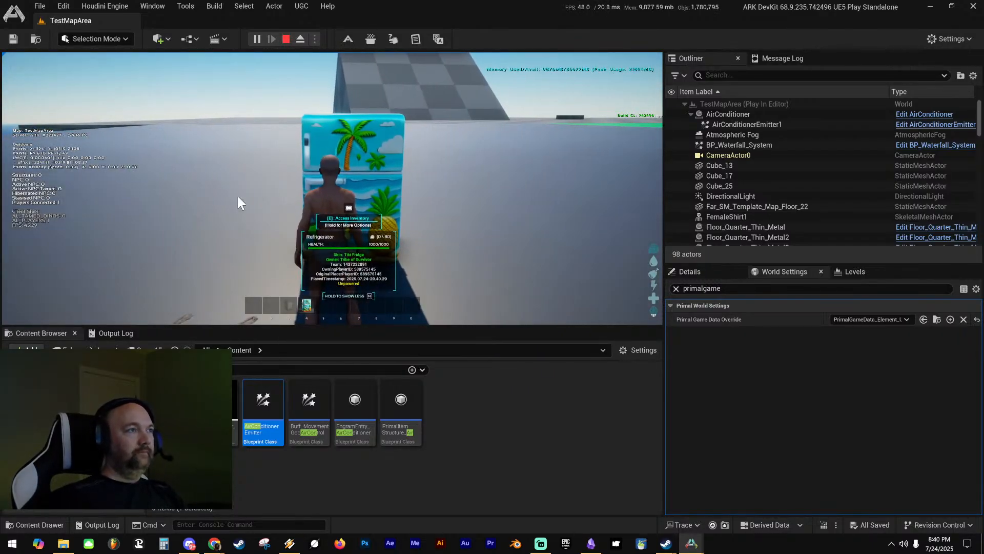
# Stop the play session and fly the editor view forward across the test map
pyautogui.press('Escape')
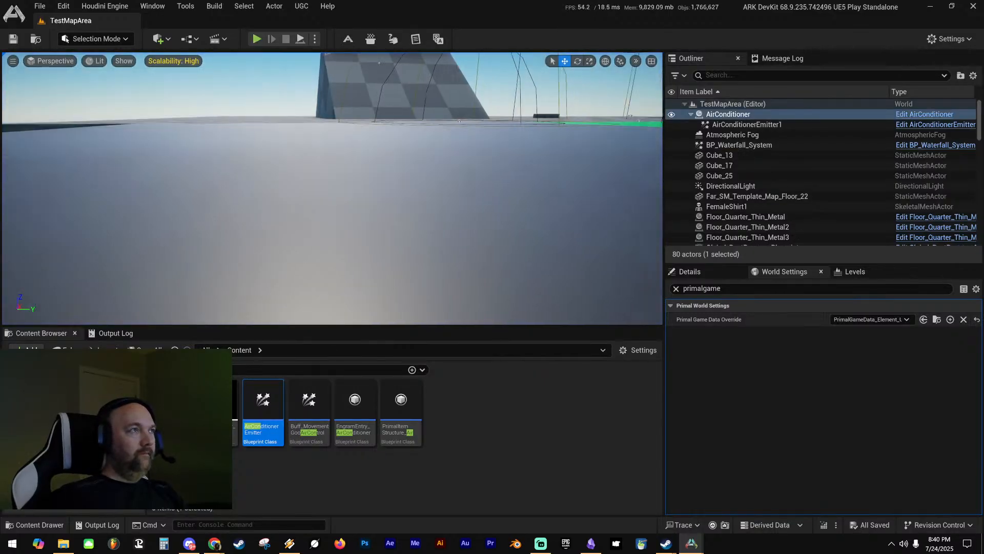
pyautogui.moveTo(328, 205); pyautogui.dragTo(287, 205, button='right')
pyautogui.press('w')
pyautogui.press('w')
pyautogui.moveTo(359, 155); pyautogui.dragTo(384, 156, button='right')
pyautogui.press('w')
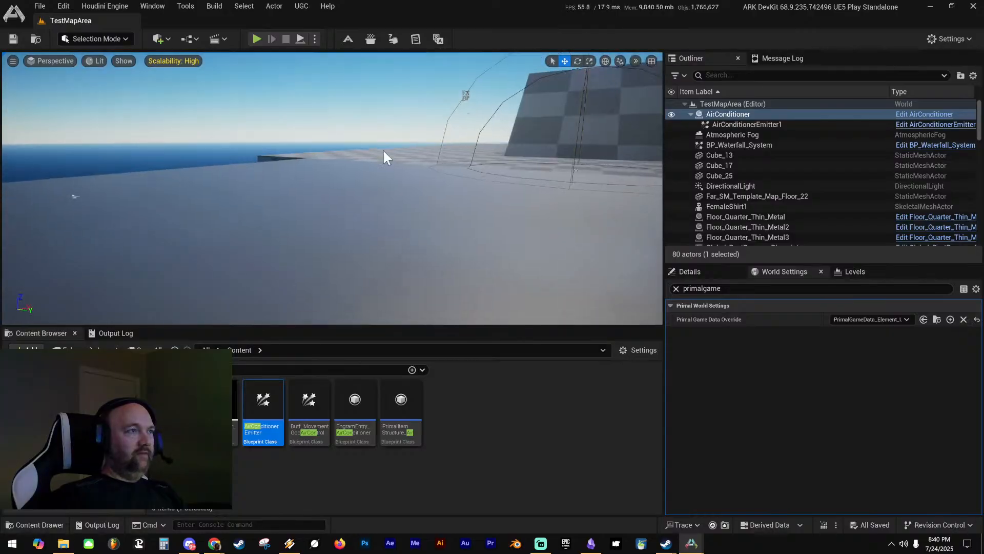
# Bring up the StructureSkinBP_Tiki3 blueprint and filter its class defaults for "sound" instead of "mesh"
pyautogui.moveTo(711, 122); pyautogui.dragTo(634, 69)
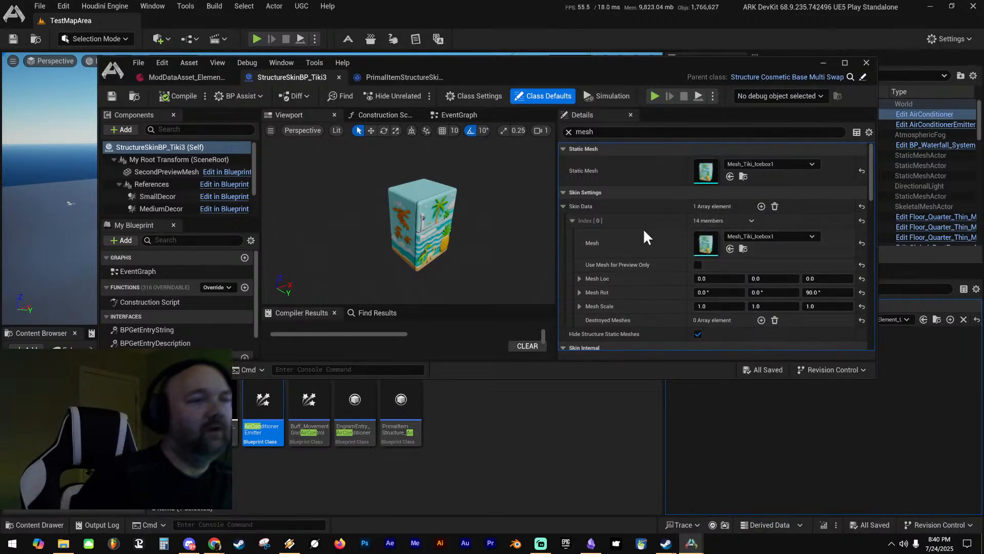
pyautogui.click(569, 132)
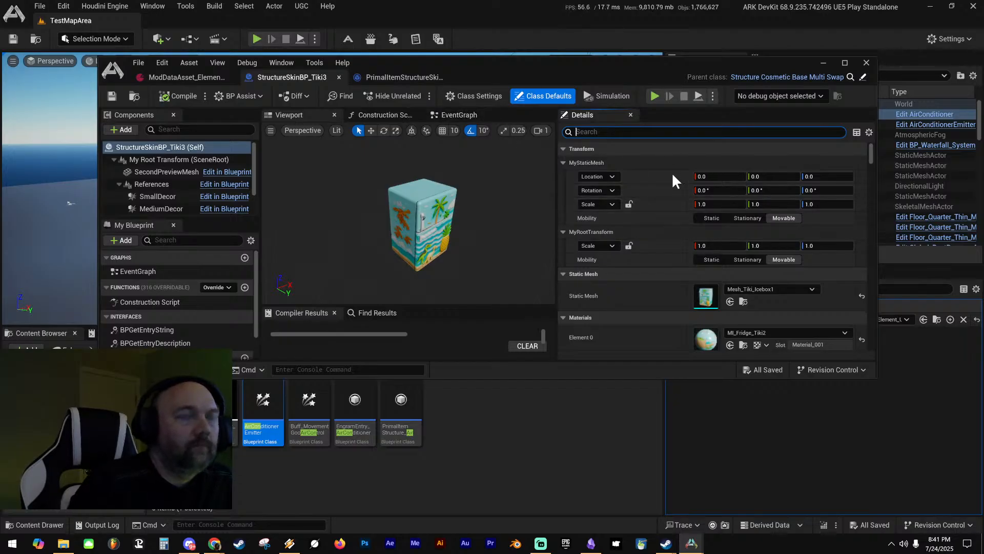
pyautogui.write('sf')
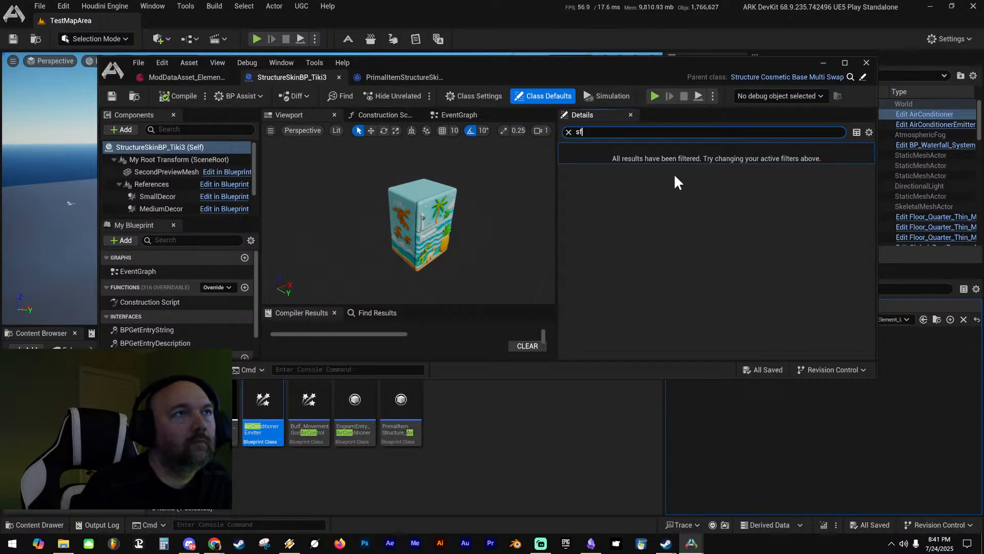
pyautogui.press('BackSpace')
pyautogui.press('BackSpace')
pyautogui.write('sound')
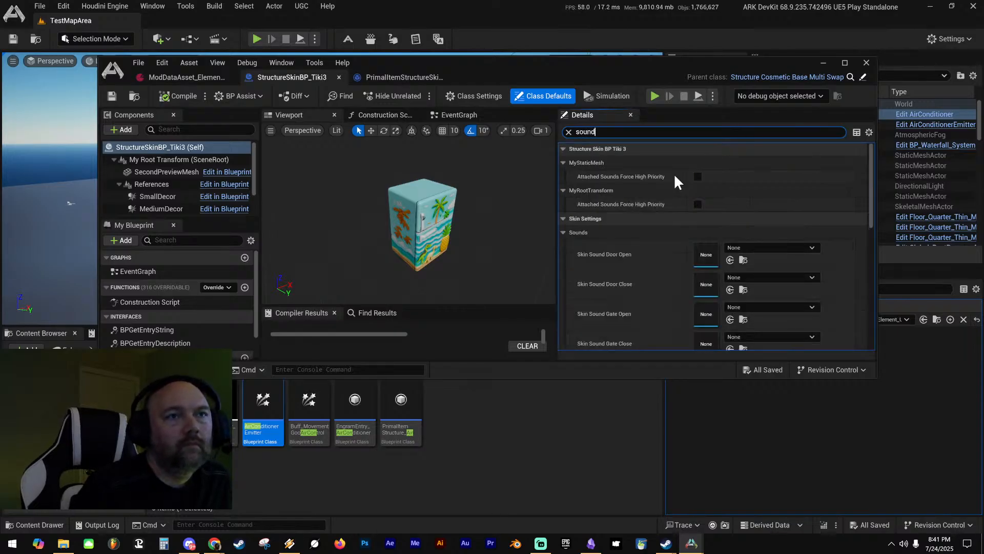
pyautogui.click(657, 250)
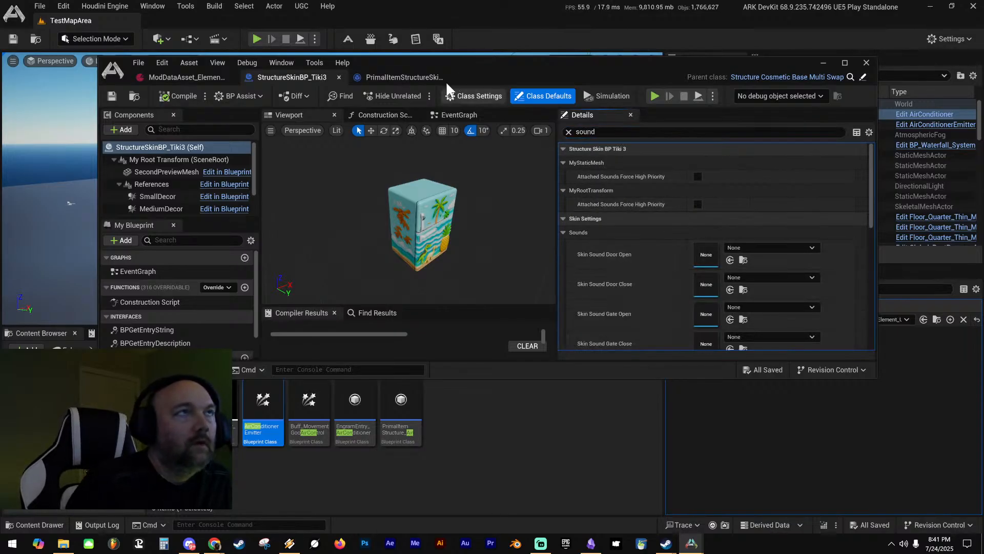
# Filter the PrimalItemStructureSkin_Tiki3 class defaults for "sound" and examine the item's sound properties
pyautogui.click(415, 76)
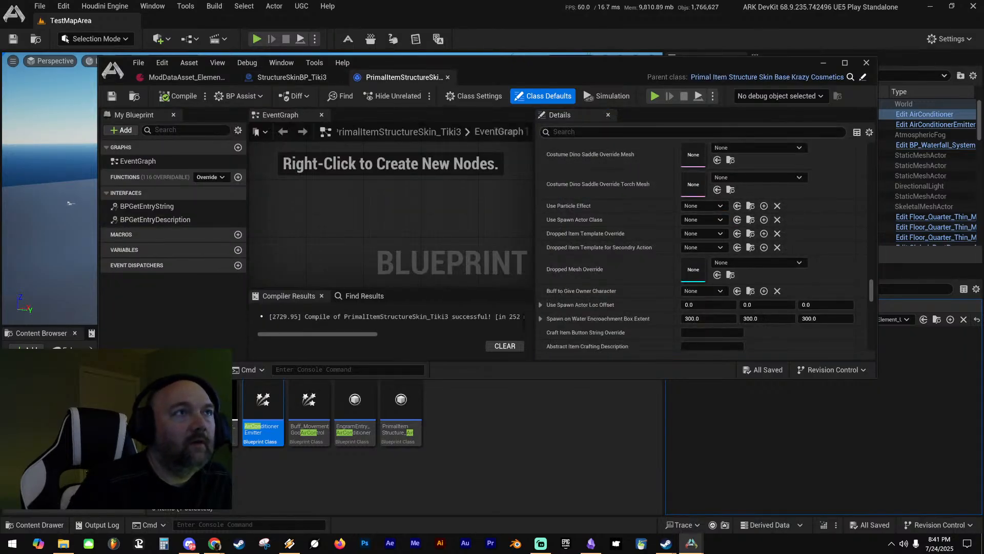
pyautogui.write('sound')
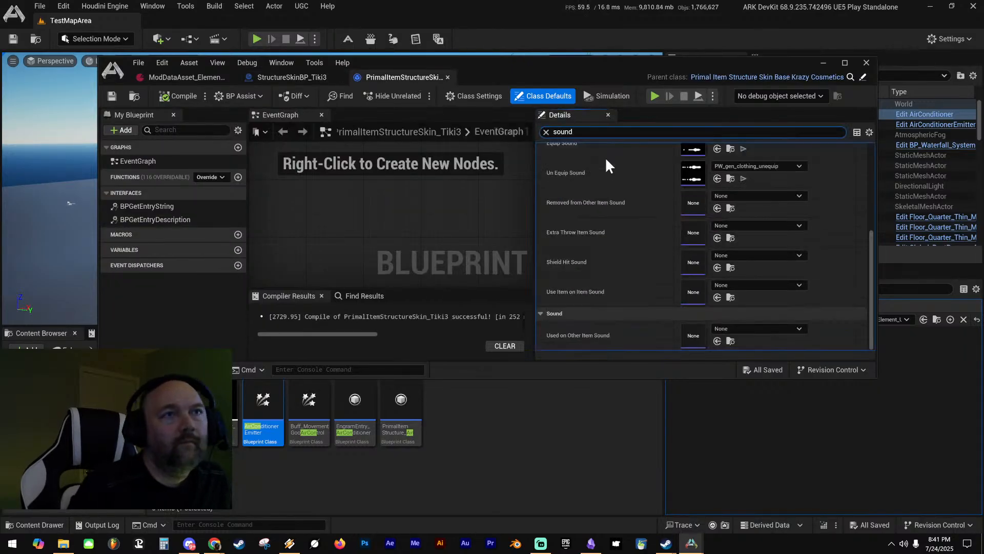
pyautogui.scroll(3, 602, 235)
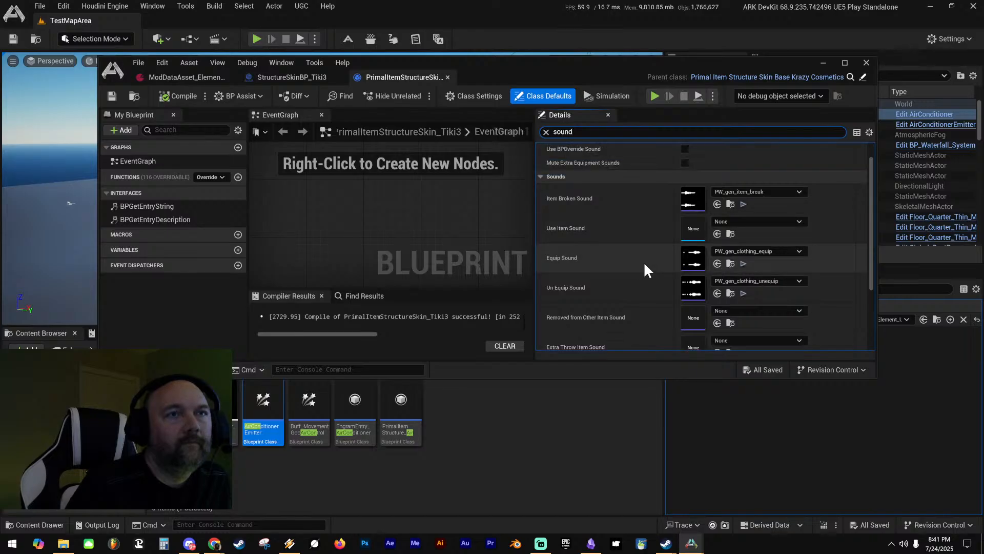
pyautogui.scroll(-3, 646, 262)
pyautogui.scroll(2, 650, 266)
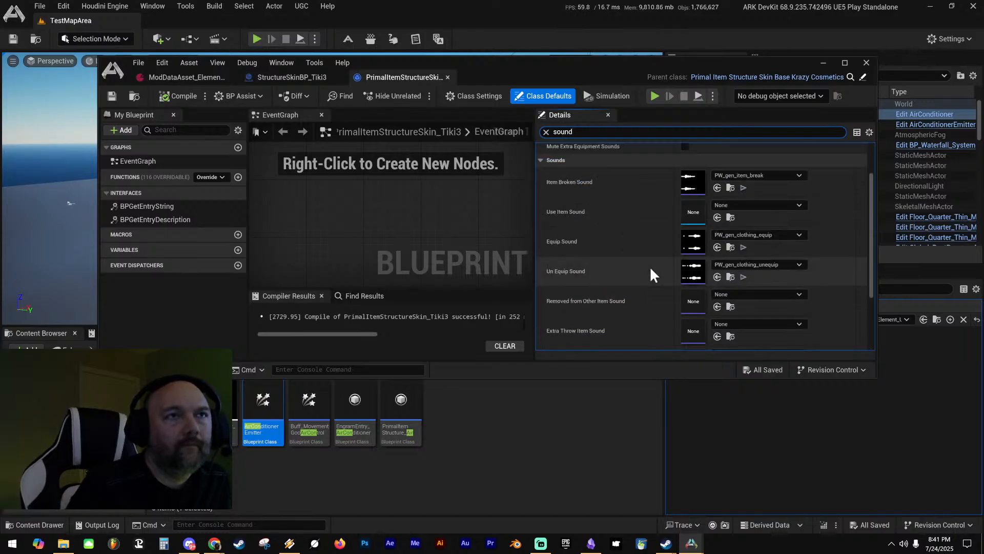
pyautogui.scroll(1, 650, 266)
# Return to the sound settings of StructureSkinBP_Tiki3 and open the Element_Urban Content Structures/Fridge folder alongside them
pyautogui.click(303, 76)
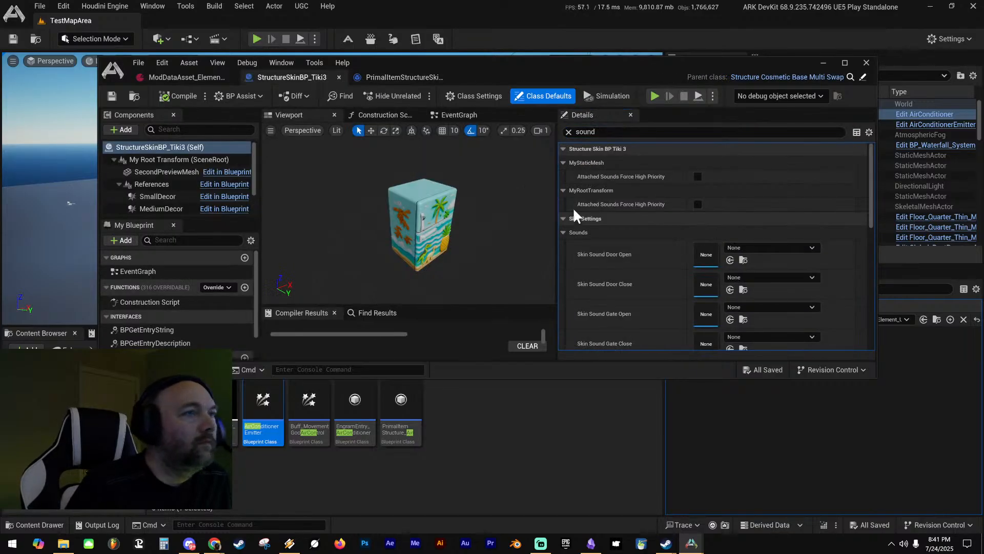
pyautogui.scroll(-2, 641, 240)
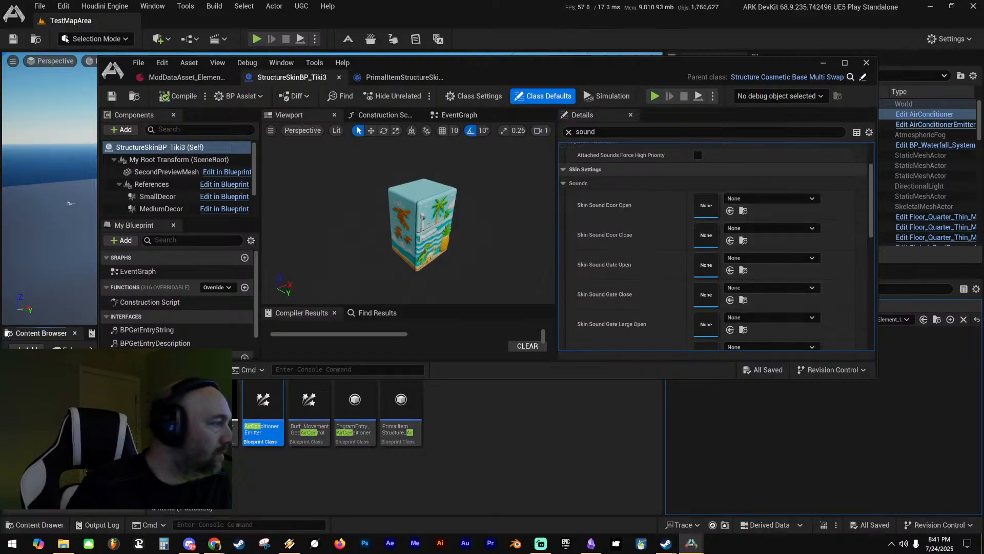
pyautogui.click(72, 435)
pyautogui.moveTo(438, 63); pyautogui.dragTo(461, 31)
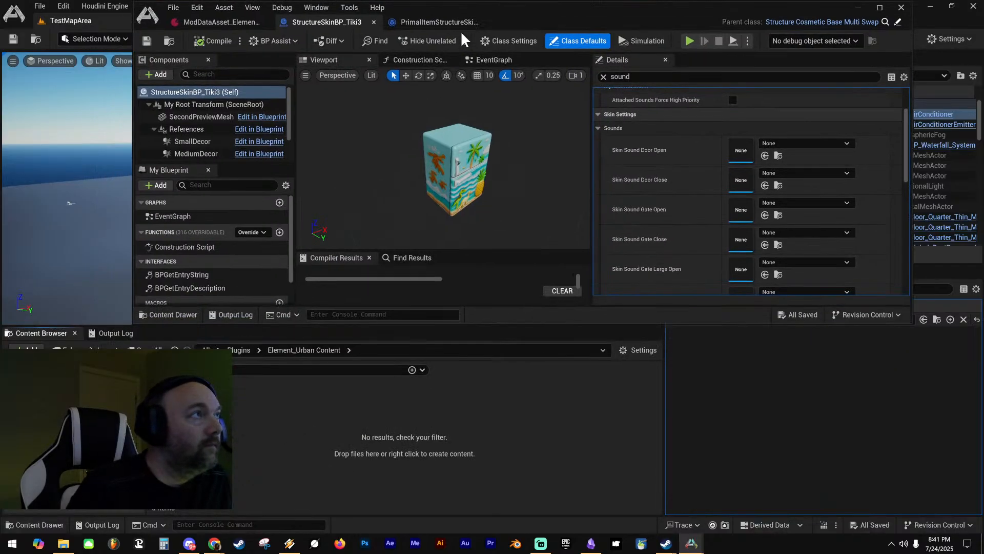
pyautogui.click(238, 349)
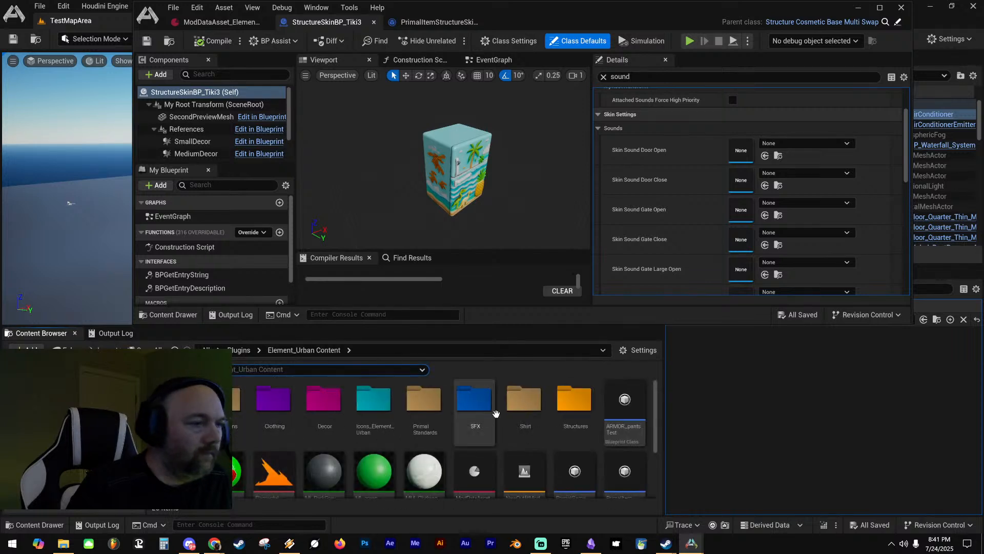
pyautogui.click(582, 393)
pyautogui.doubleClick(575, 398)
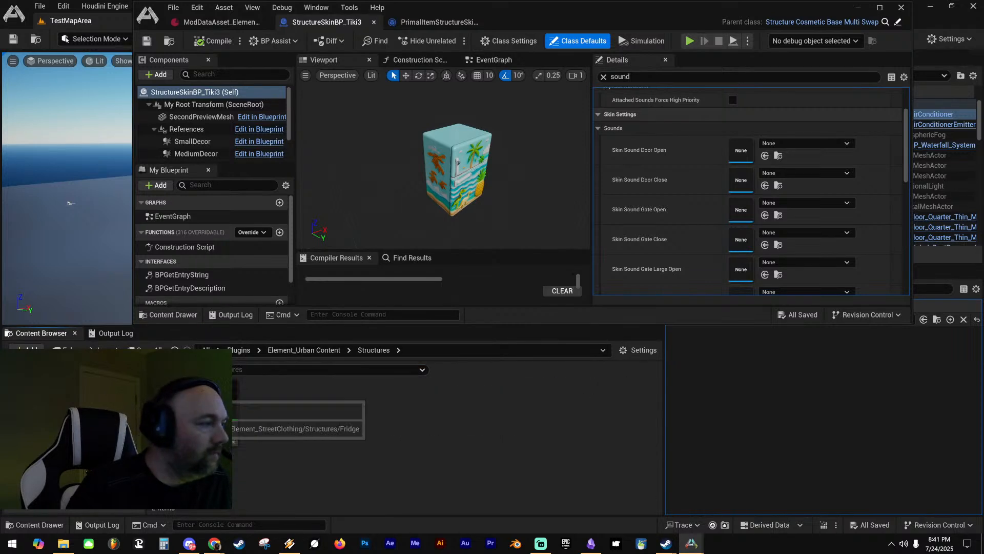
pyautogui.doubleClick(220, 400)
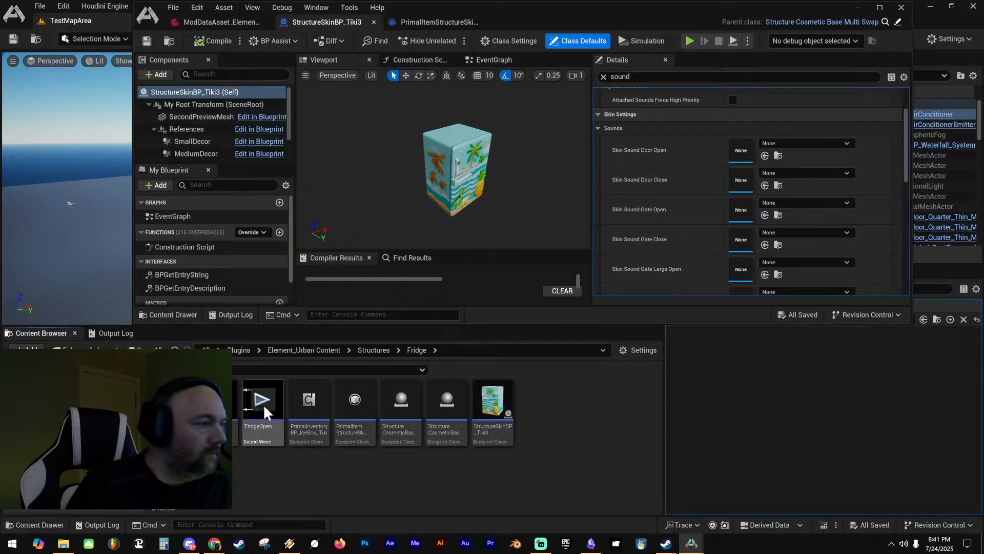
# Create a sound cue from the FridgeOpen sound wave and assign it to Skin Sound Door Open
pyautogui.moveTo(263, 404); pyautogui.dragTo(305, 462)
pyautogui.rightClick(263, 428)
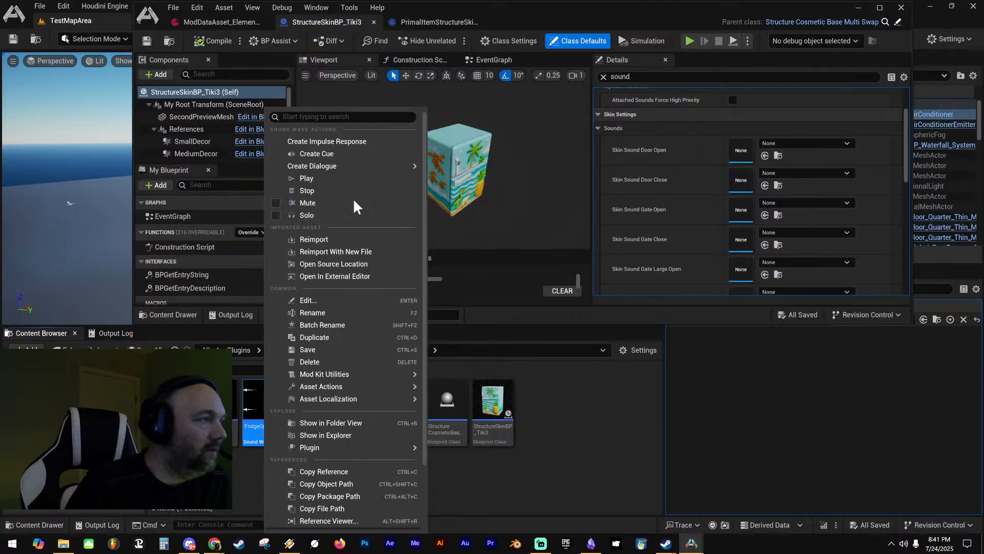
pyautogui.click(339, 150)
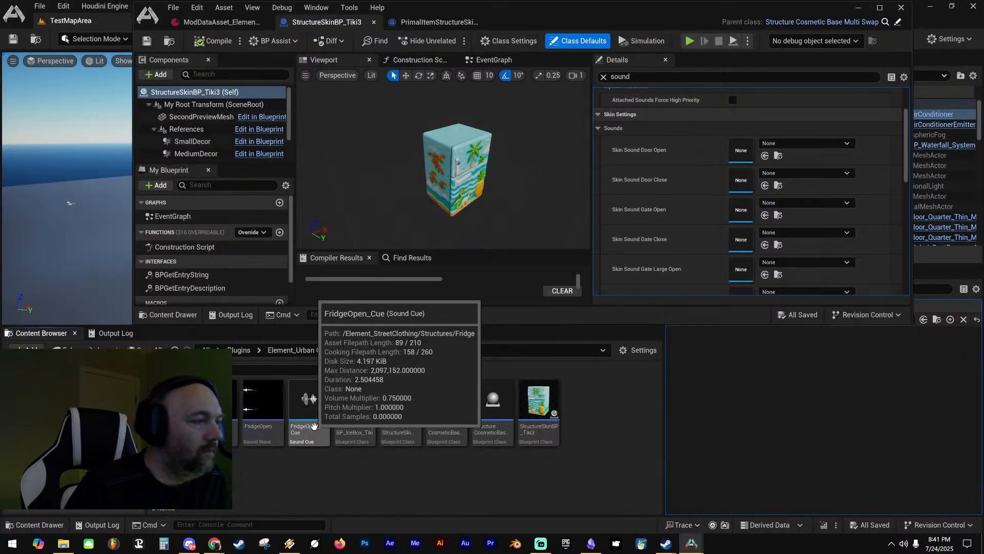
pyautogui.moveTo(309, 427); pyautogui.dragTo(730, 154)
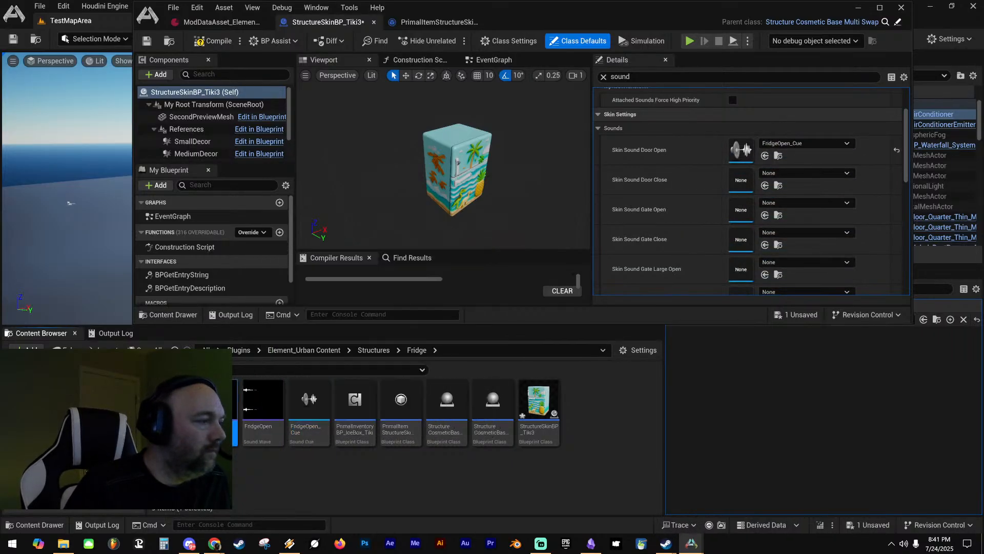
# Create a sound cue from the fridge closing sound wave, assign it to Skin Sound Door Close, and save all assets
pyautogui.rightClick(251, 432)
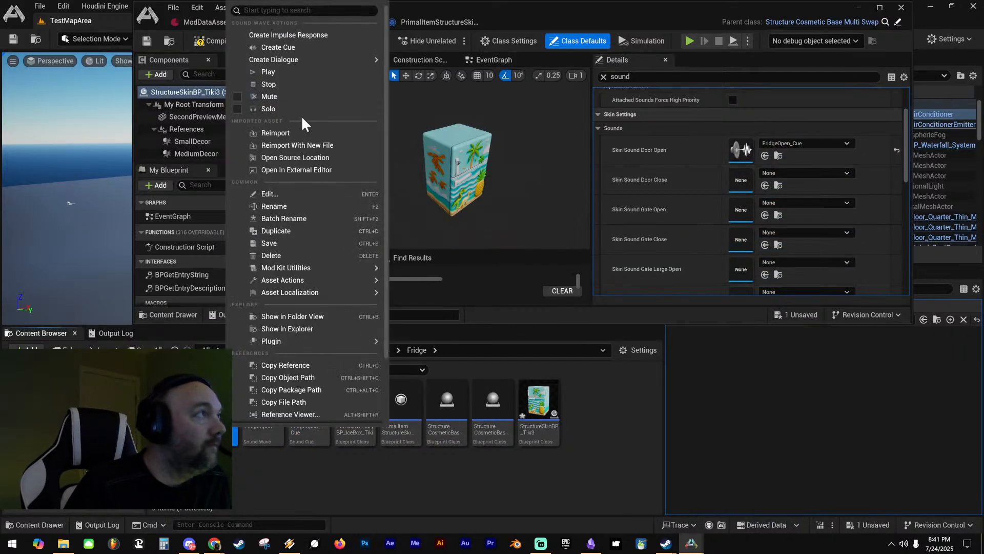
pyautogui.click(291, 47)
pyautogui.moveTo(506, 336); pyautogui.dragTo(741, 181)
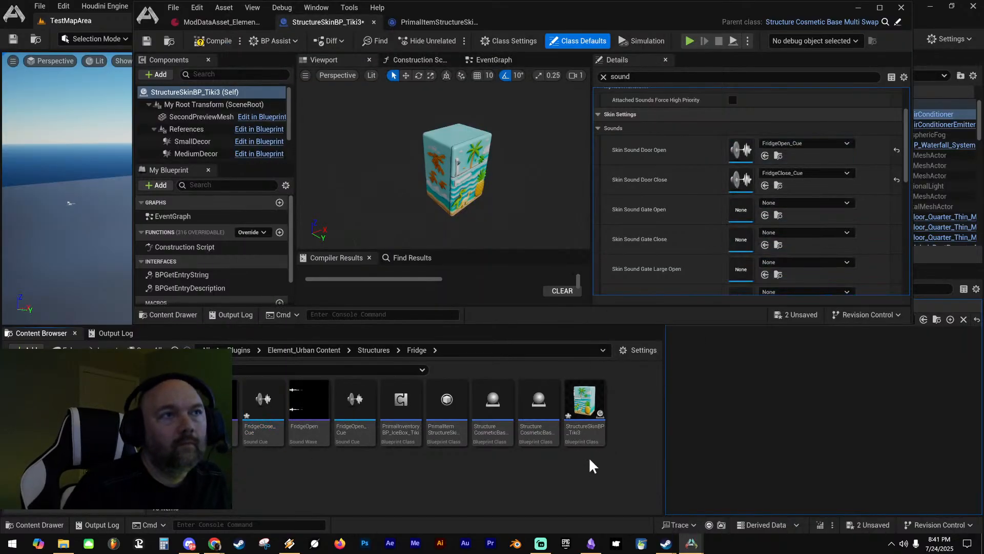
pyautogui.hotkey('ctrl', 'shift', 's')
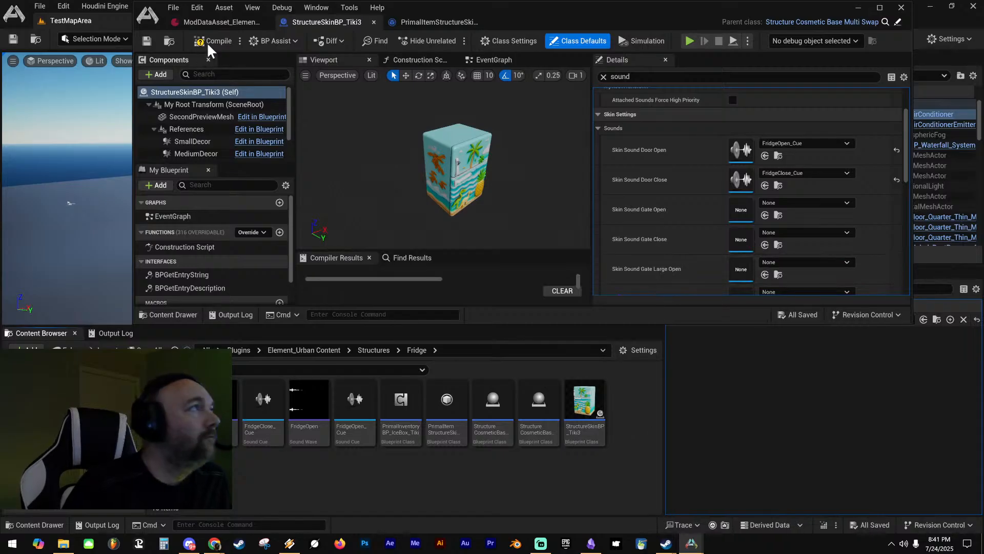
pyautogui.click(145, 39)
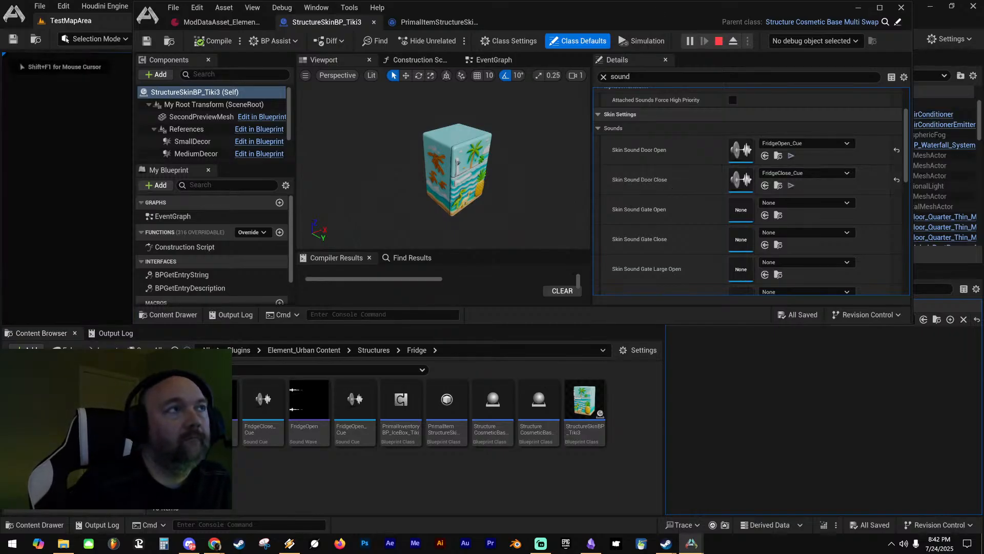
# Move the blueprint window away from the running play session and rerun the previous console command to receive a refrigerator
pyautogui.moveTo(600, 9); pyautogui.dragTo(983, 43)
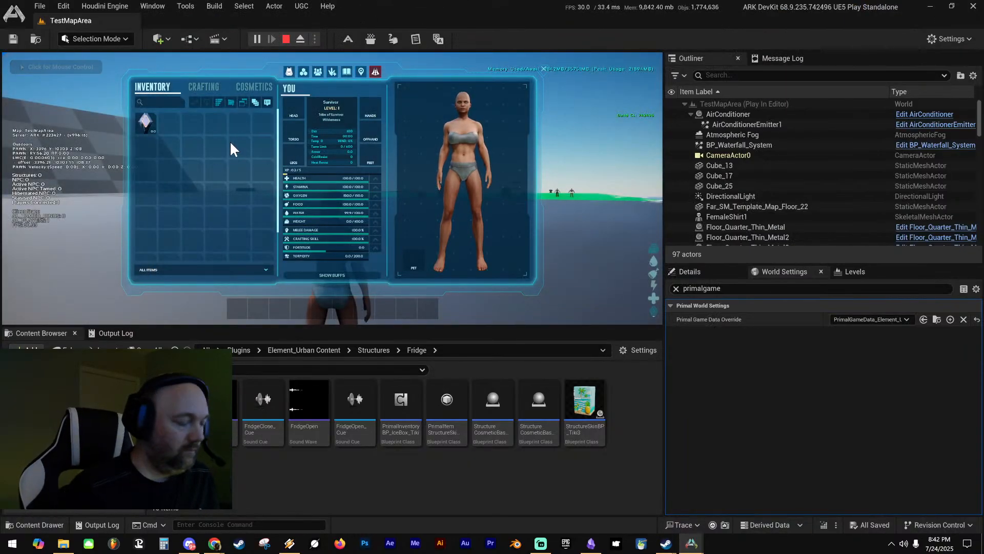
pyautogui.press('`')
pyautogui.press('Up')
pyautogui.press('Return')
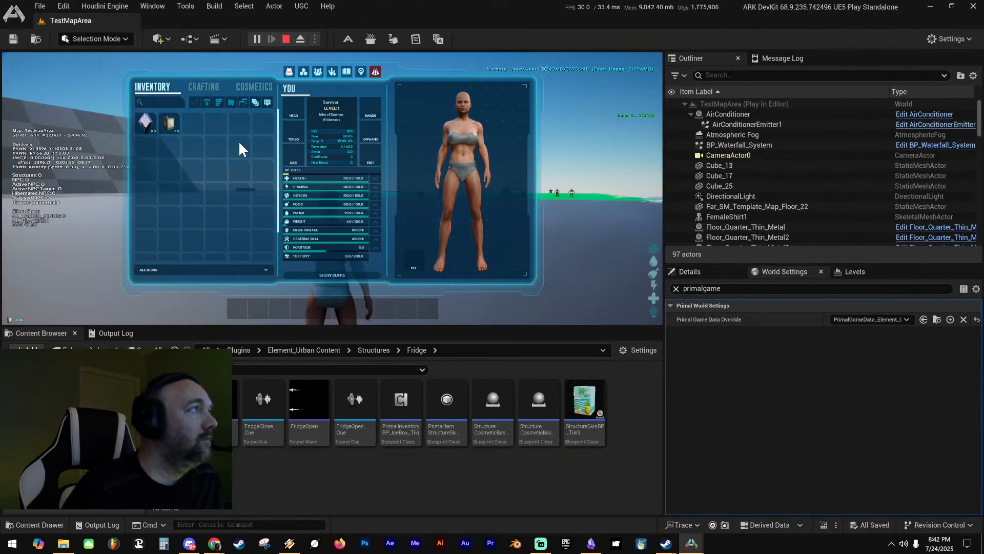
# Assign the refrigerator to hotbar slot 3 and the custom Tiki Fridge cosmetic to slot 4
pyautogui.moveTo(318, 312); pyautogui.dragTo(282, 304)
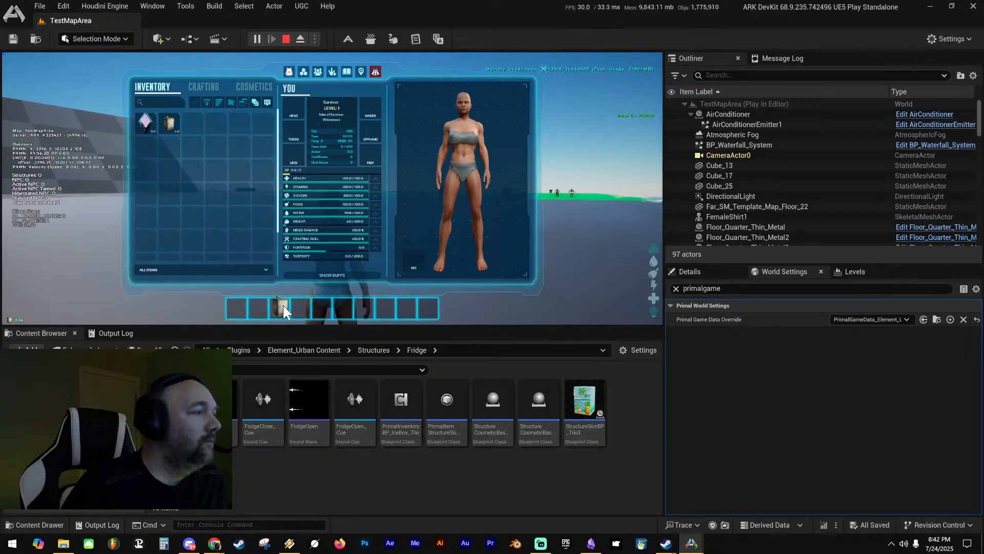
pyautogui.click(246, 83)
pyautogui.moveTo(403, 185); pyautogui.dragTo(298, 307)
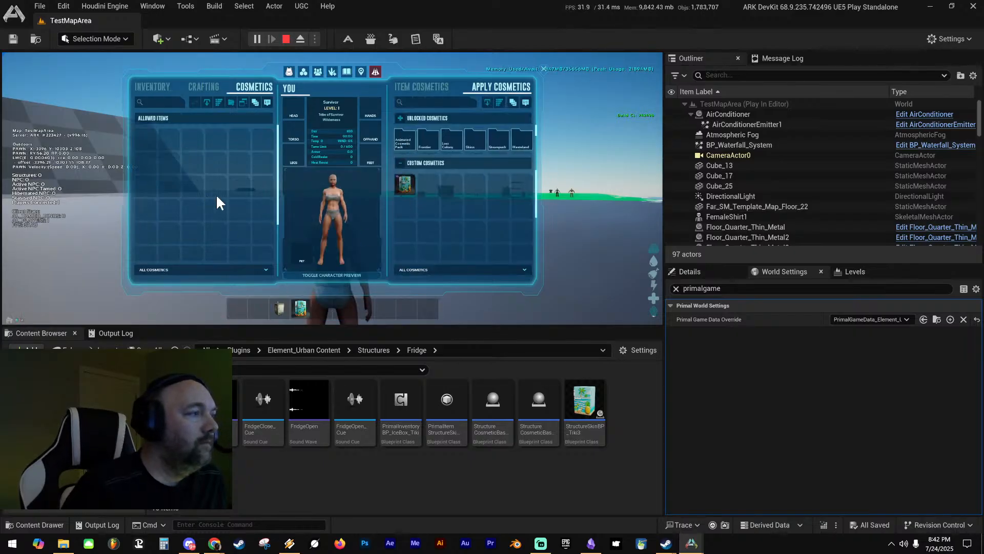
# Place the refrigerator from hotbar slot 3 on the open floor and apply the Tiki Fridge skin to it
pyautogui.press('i')
pyautogui.press('w')
pyautogui.press('3')
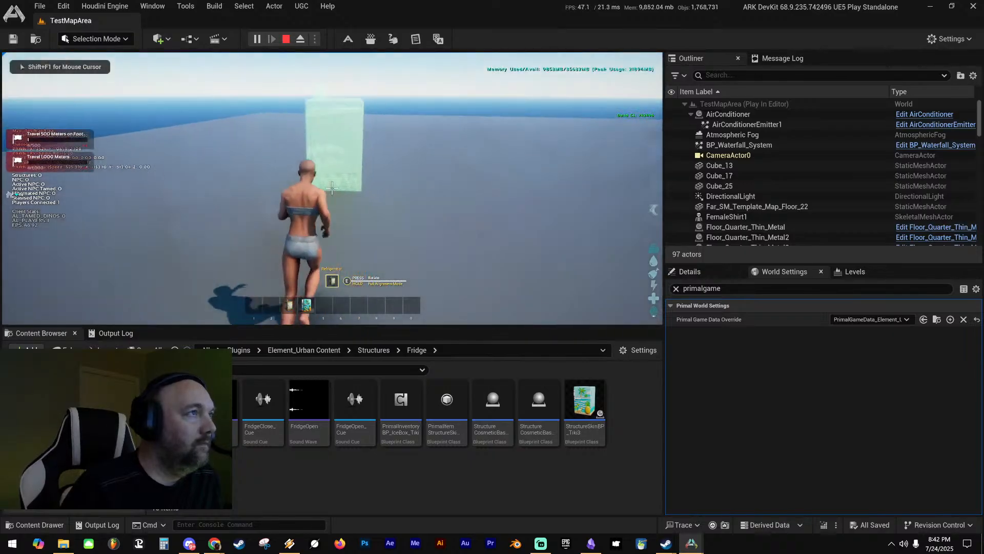
pyautogui.click(332, 189)
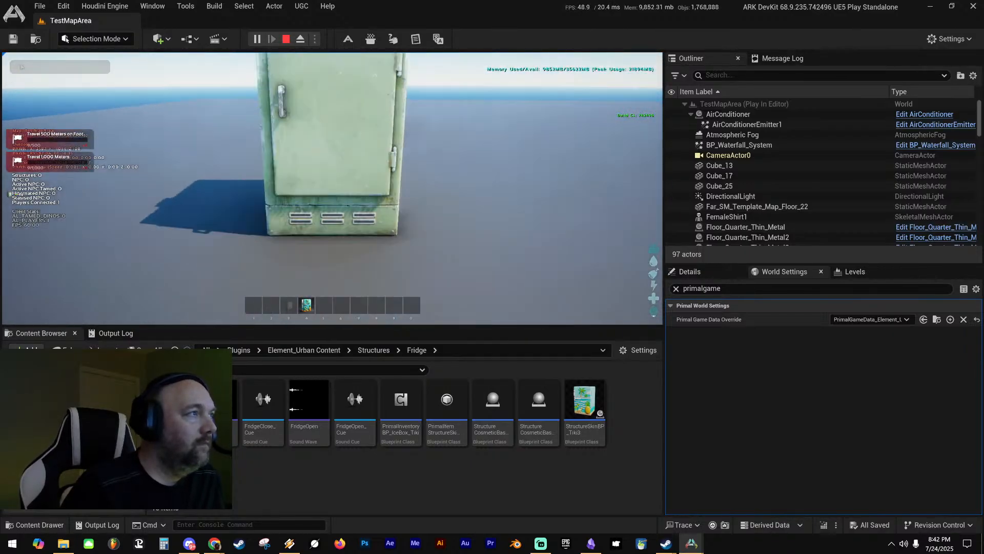
pyautogui.press('4')
pyautogui.click(332, 189)
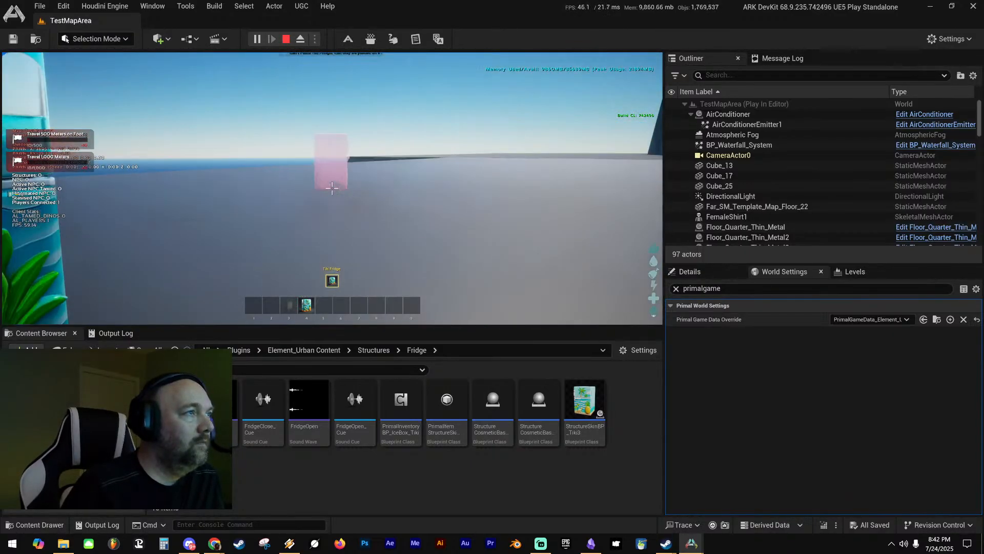
pyautogui.click(332, 189)
# Test the door sounds by opening and closing the skinned refrigerator's inventory, and end the play session
pyautogui.press('e')
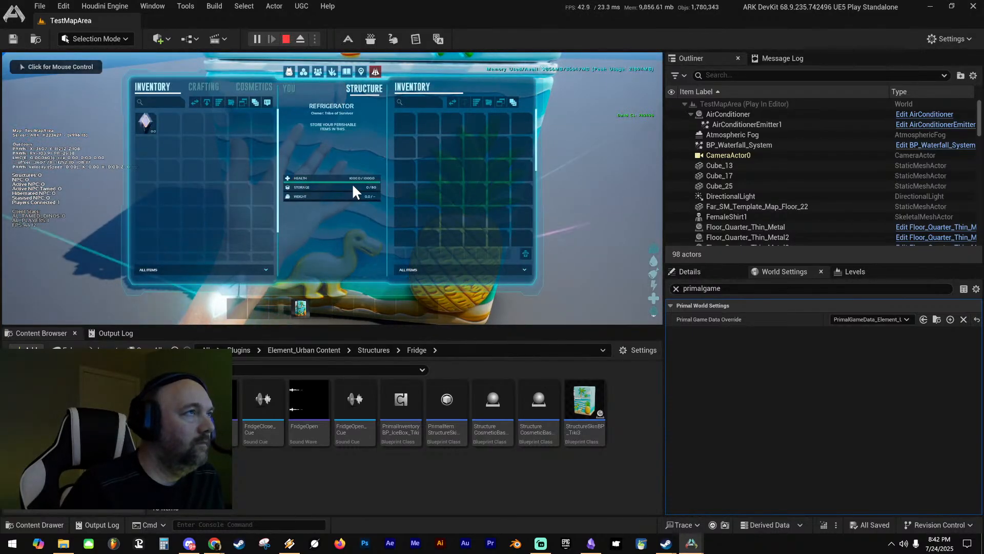
pyautogui.click(547, 68)
pyautogui.press('a')
pyautogui.press('e')
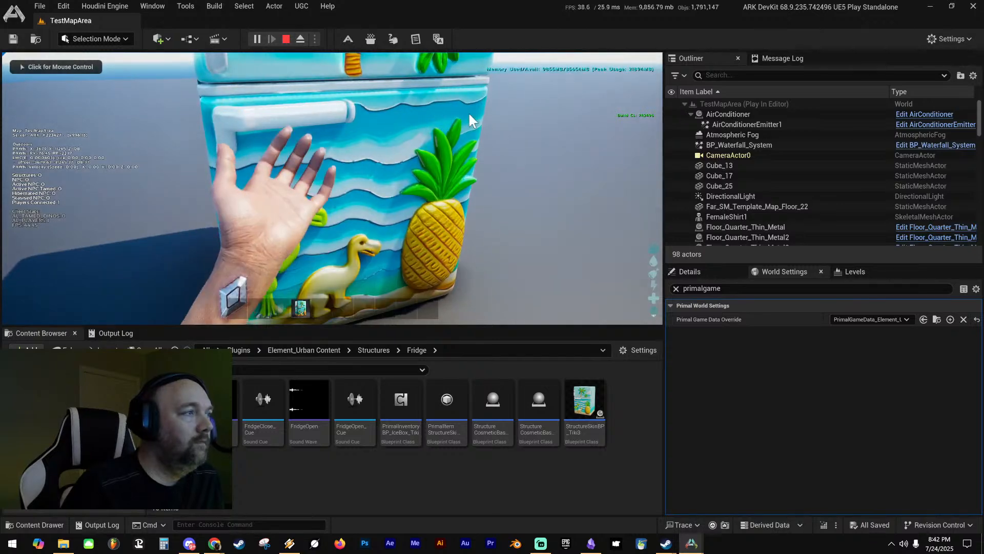
pyautogui.press('Escape')
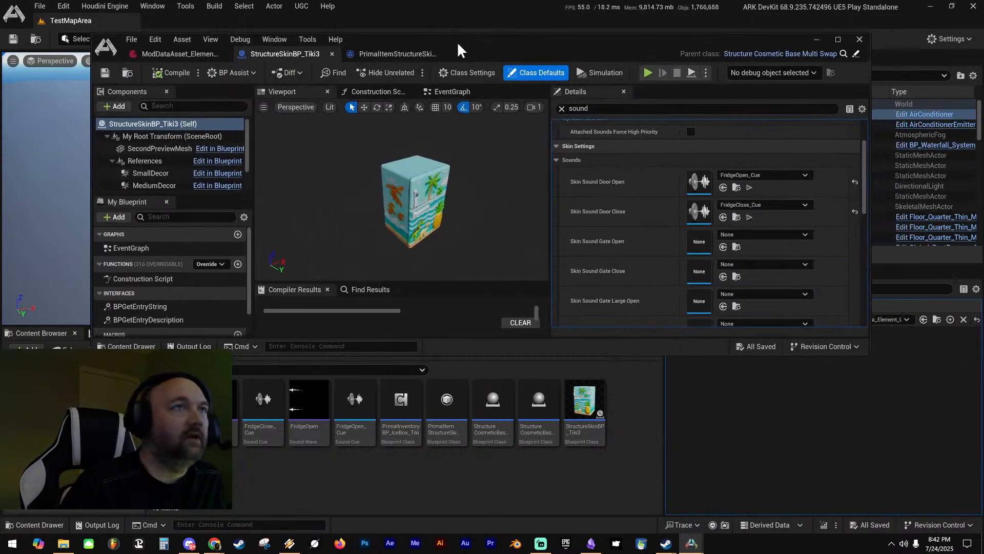
# Examine the PrimalItemStructureSkin_Tiki3 class defaults for door or container sound settings, both with the sound filter and with it cleared
pyautogui.click(414, 51)
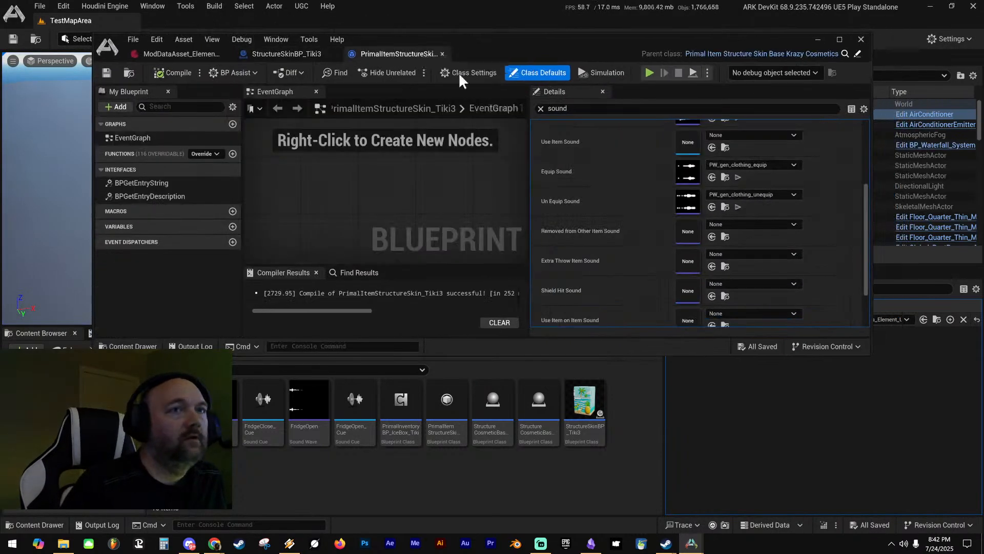
pyautogui.scroll(2, 669, 211)
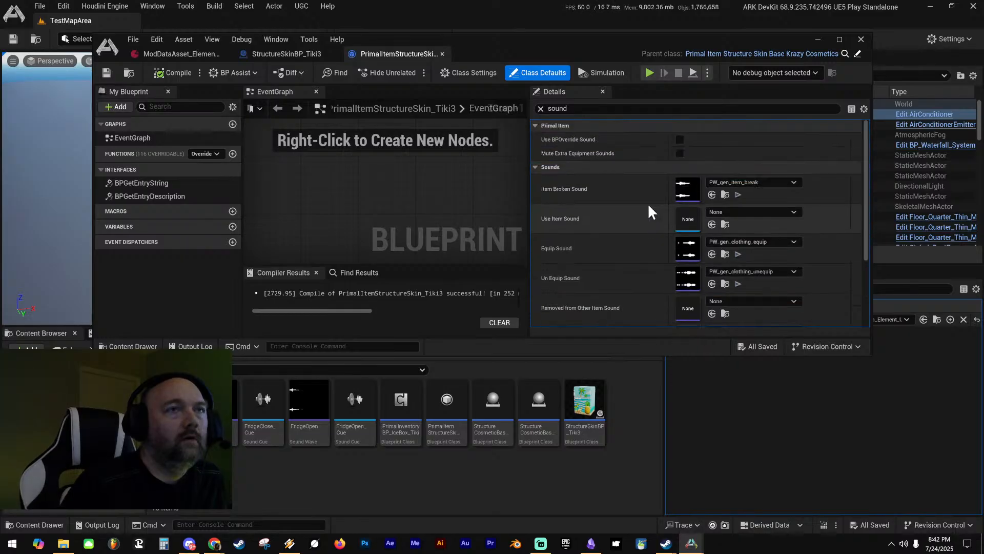
pyautogui.scroll(-2, 623, 214)
pyautogui.scroll(3, 630, 213)
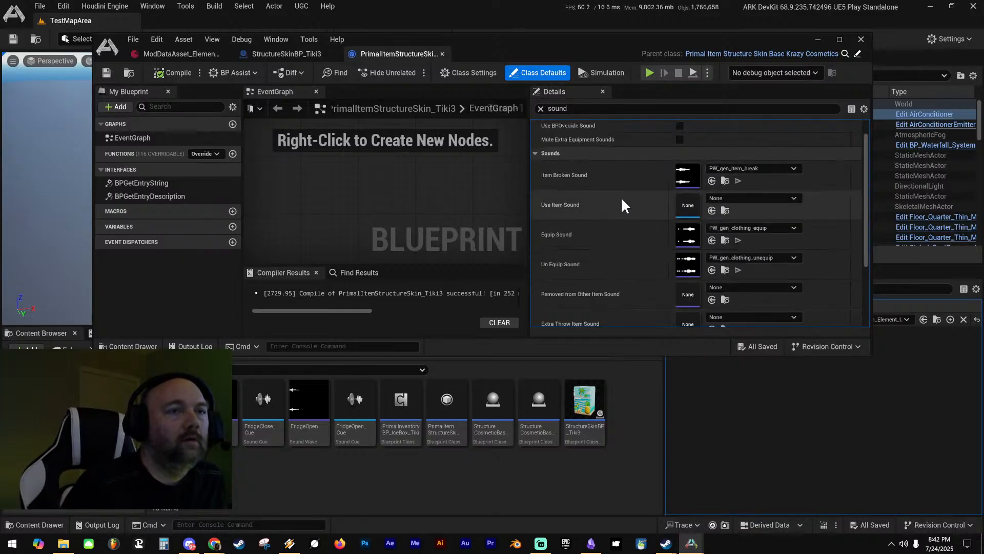
pyautogui.click(594, 108)
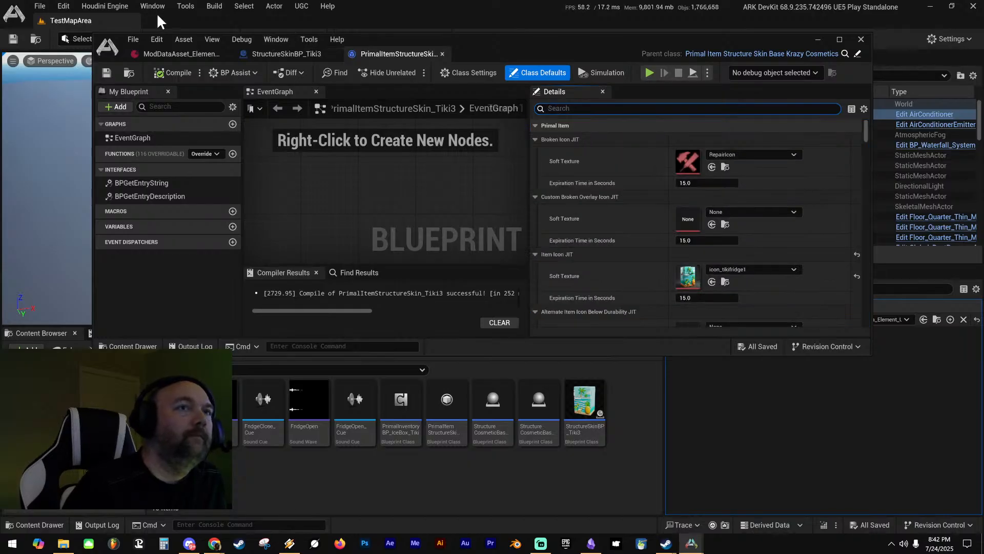
pyautogui.moveTo(868, 131); pyautogui.dragTo(857, 307)
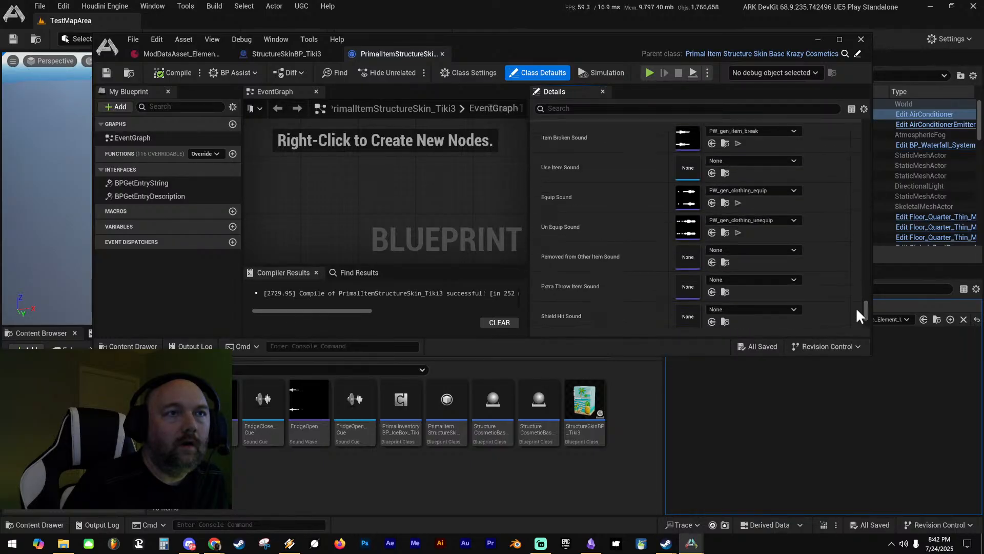
pyautogui.scroll(5, 611, 251)
pyautogui.scroll(-1, 621, 253)
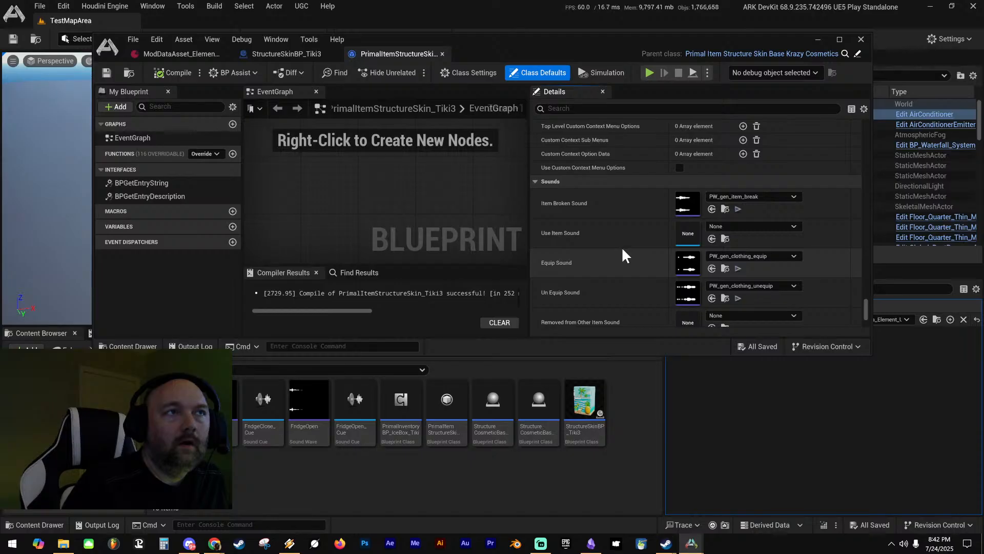
pyautogui.scroll(2, 623, 247)
pyautogui.scroll(-5, 622, 248)
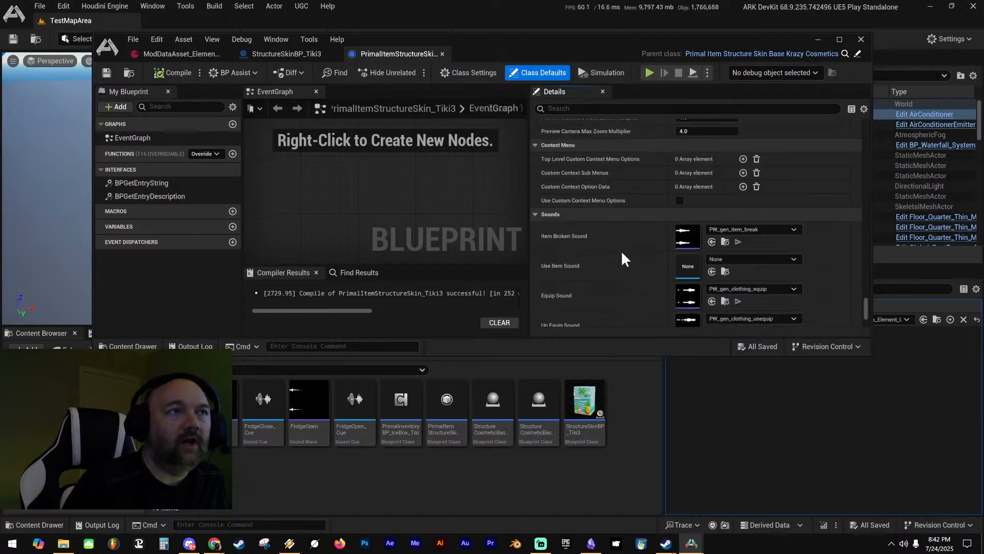
pyautogui.scroll(-7, 622, 248)
pyautogui.scroll(6, 622, 250)
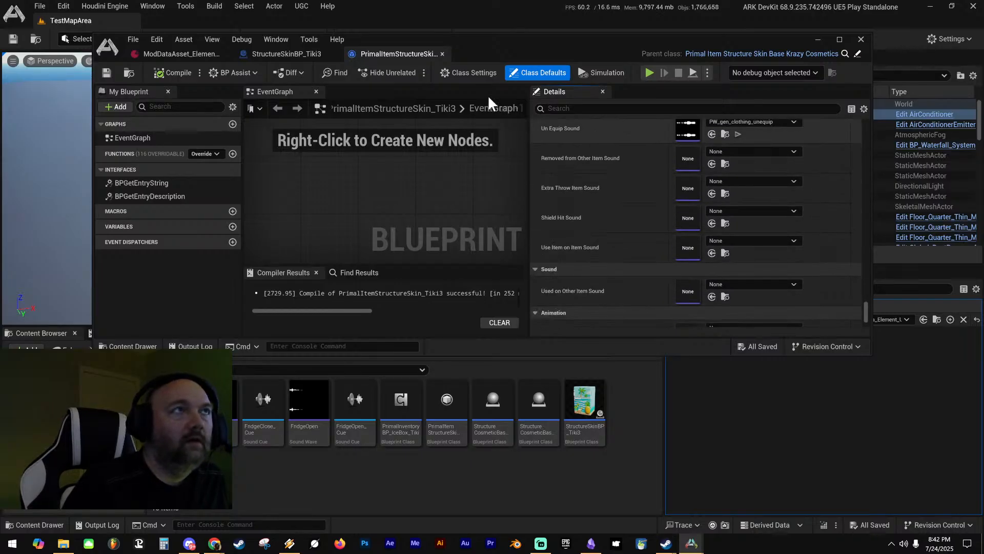
# Review the skin, multiuse and container sound properties in the StructureSkinBP_Tiki3 class defaults
pyautogui.click(288, 56)
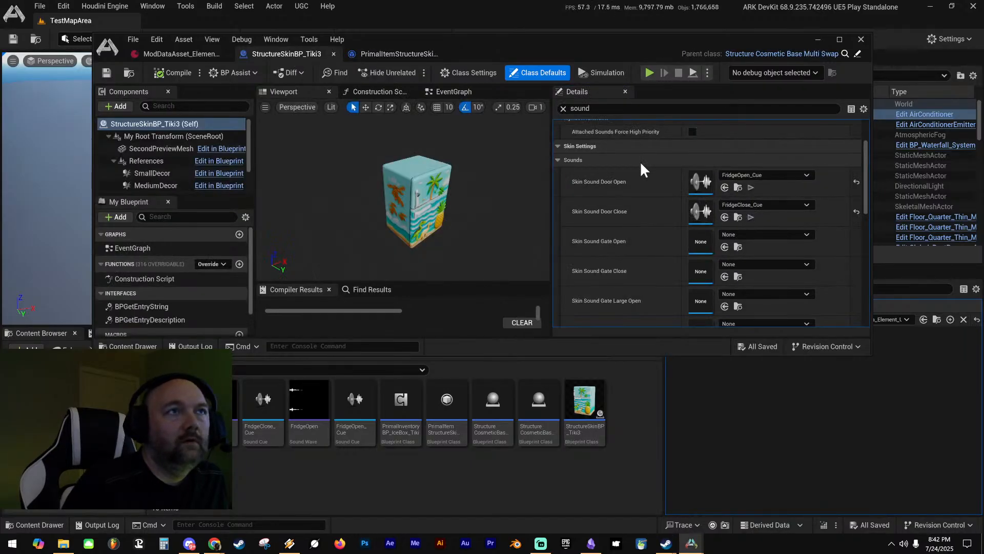
pyautogui.scroll(1, 648, 171)
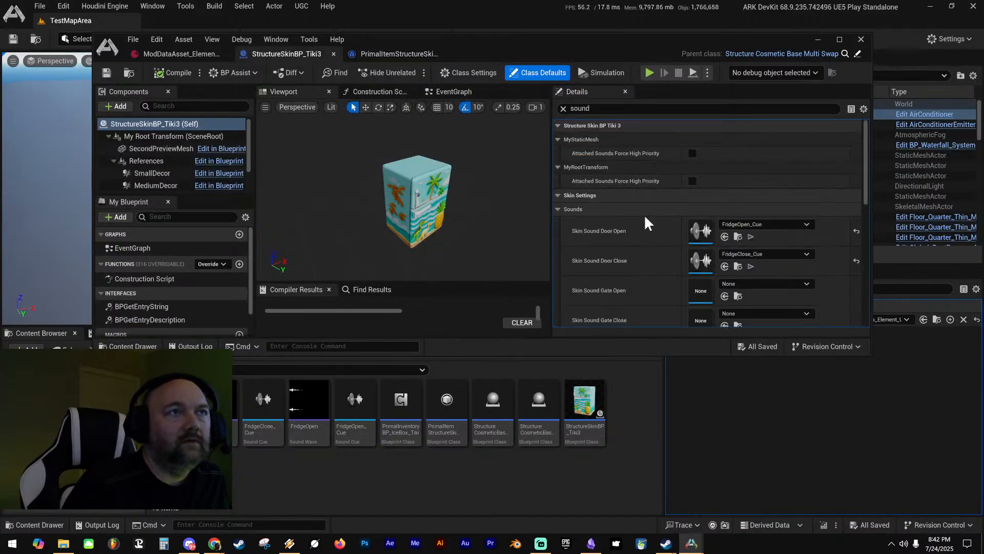
pyautogui.scroll(-5, 648, 230)
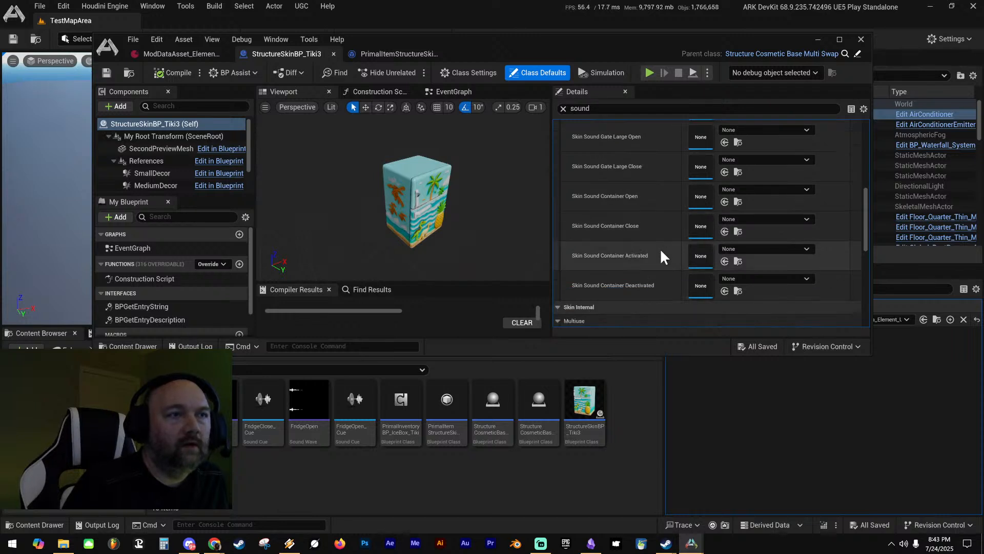
pyautogui.scroll(-1, 660, 256)
pyautogui.scroll(-3, 657, 247)
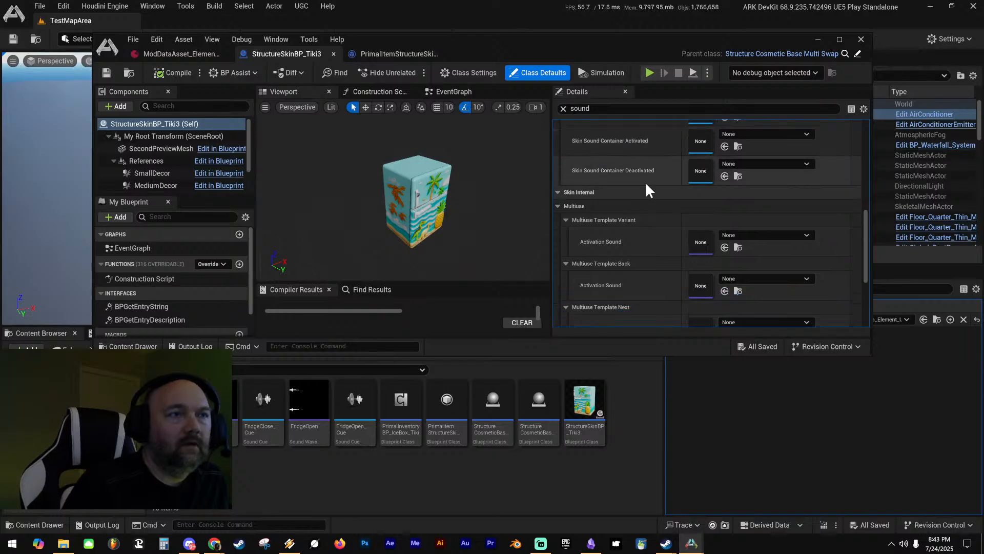
pyautogui.scroll(-3, 644, 183)
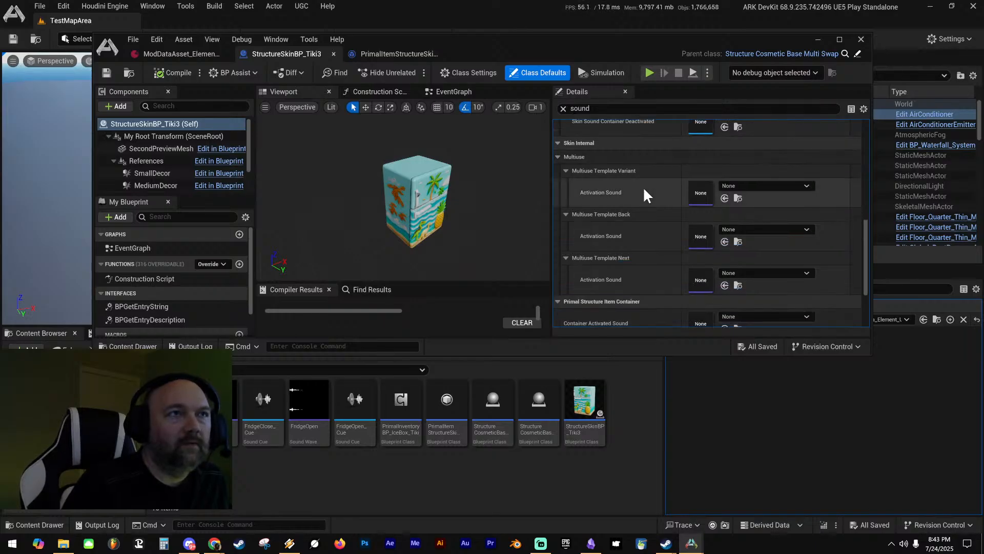
pyautogui.scroll(-1, 643, 186)
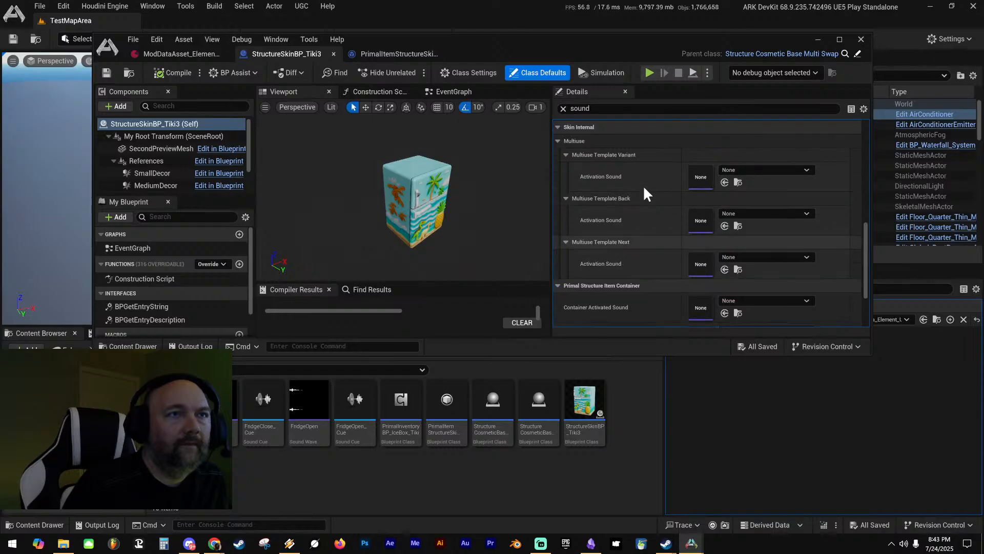
# Set Container Deactivated Sound to FridgeClose and Container Activated Sound to FridgeOpen in StructureSkinBP_Tiki3, and save the blueprint
pyautogui.moveTo(263, 407); pyautogui.dragTo(714, 227)
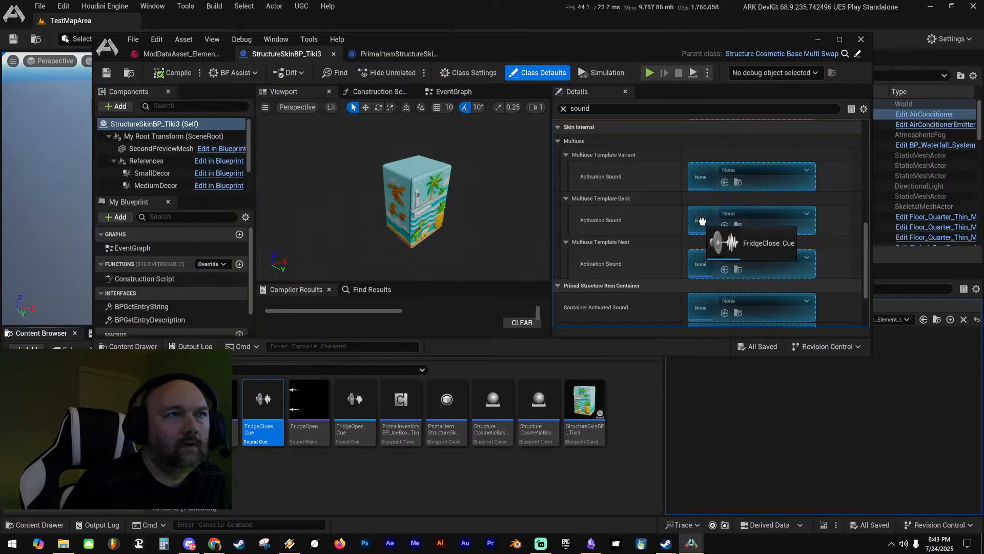
pyautogui.moveTo(702, 221); pyautogui.dragTo(275, 456)
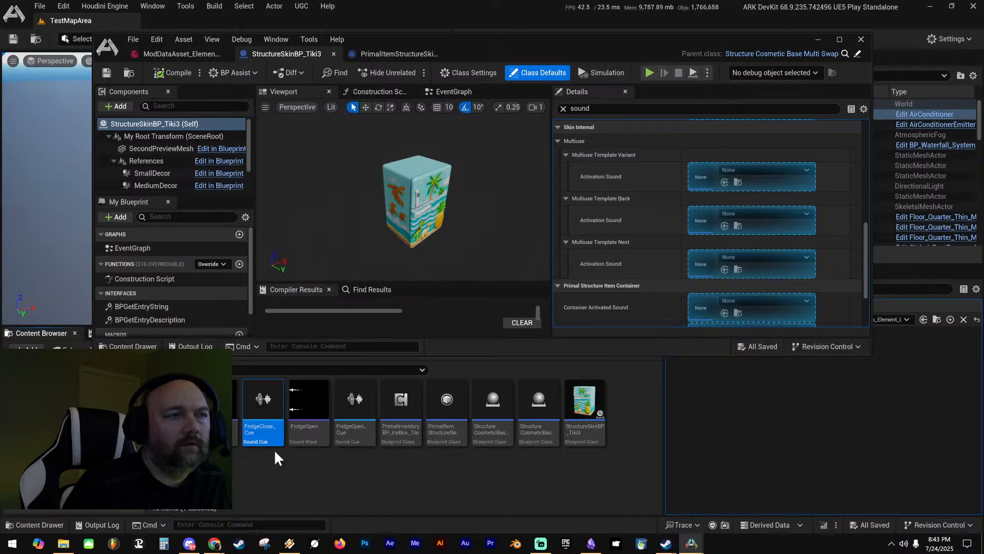
pyautogui.scroll(-3, 630, 221)
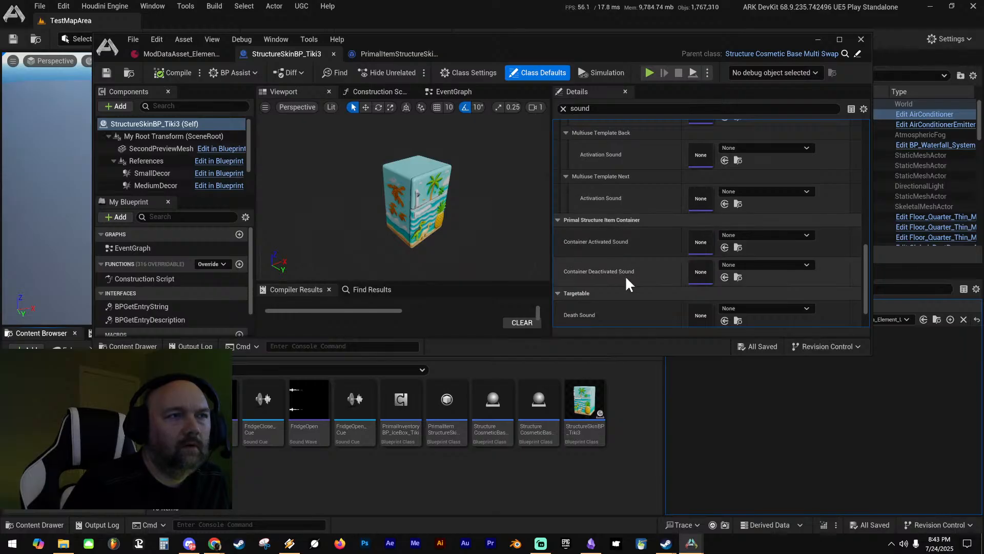
pyautogui.moveTo(241, 429); pyautogui.dragTo(685, 273)
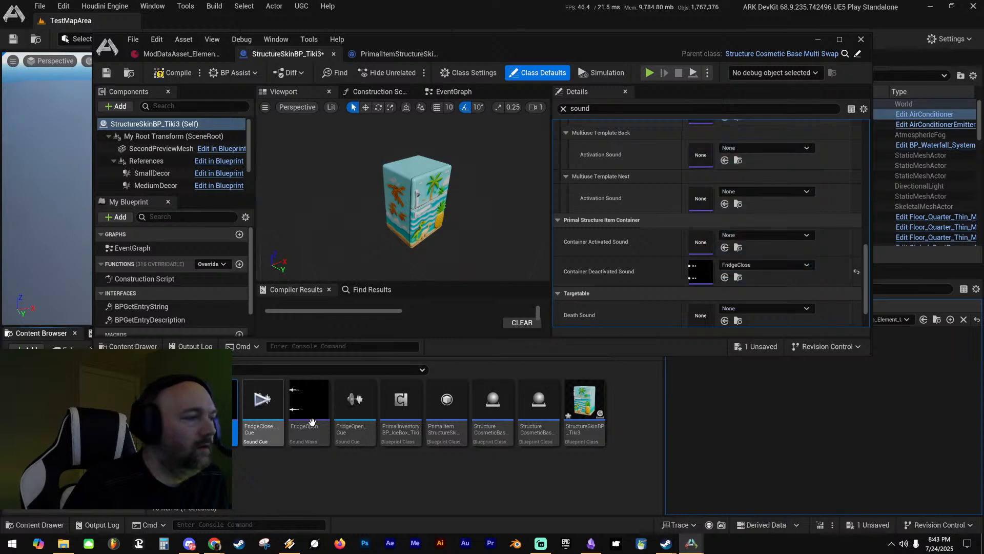
pyautogui.moveTo(308, 405); pyautogui.dragTo(697, 239)
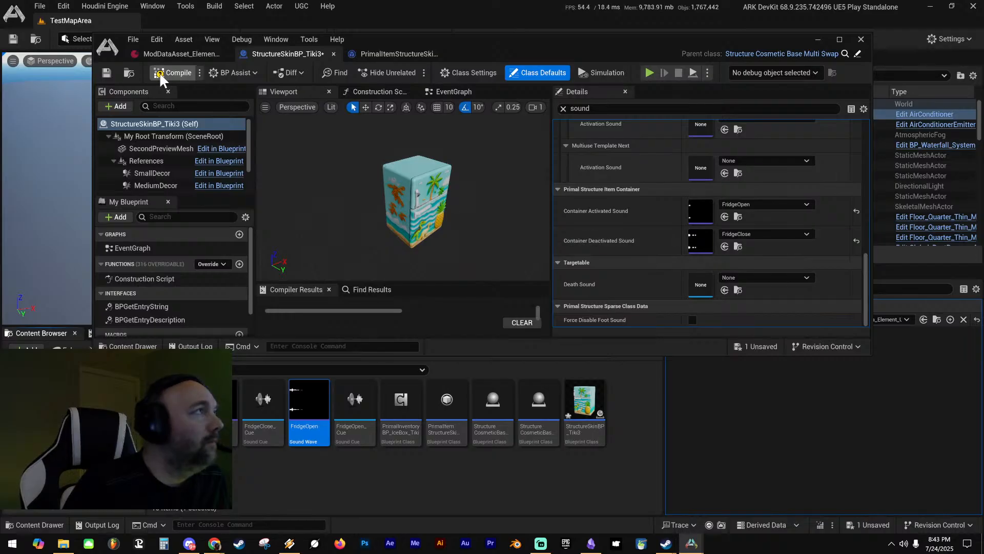
pyautogui.click(109, 71)
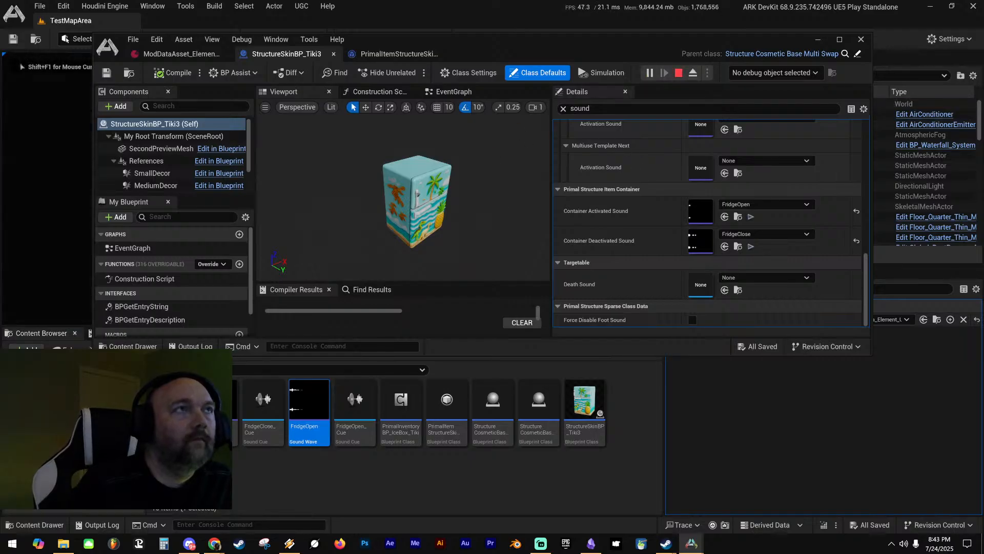
# Move the blueprint window off the running play session and rerun the console command gfid icebox to receive a refrigerator
pyautogui.moveTo(534, 41); pyautogui.dragTo(983, 52)
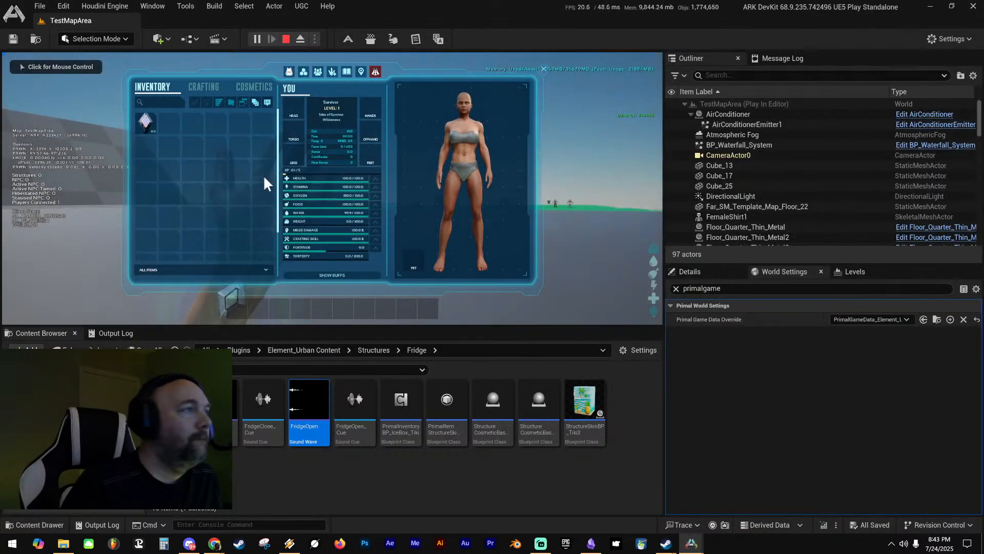
pyautogui.press('`')
pyautogui.press('Up')
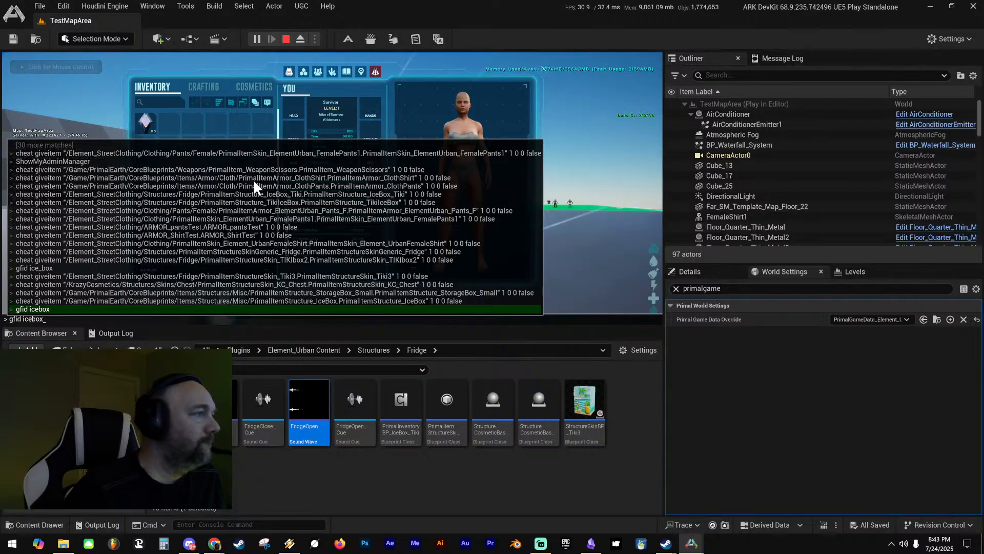
pyautogui.press('Return')
# Assign the refrigerator and the Tiki Fridge cosmetic to hotbar slots 3 and 4, and place a Tiki-skinned refrigerator on the floor
pyautogui.moveTo(168, 122); pyautogui.dragTo(301, 309)
pyautogui.click(254, 86)
pyautogui.press('i')
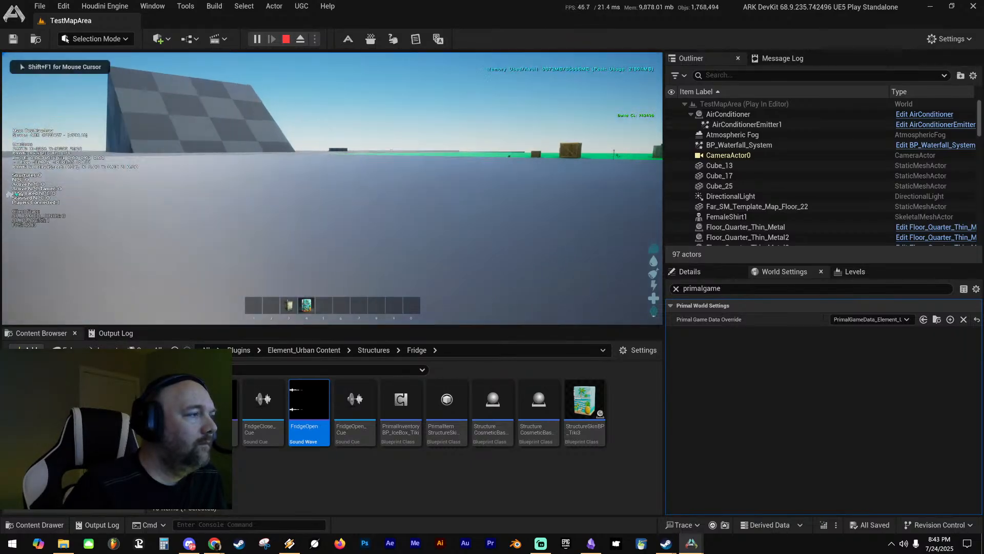
pyautogui.press('4')
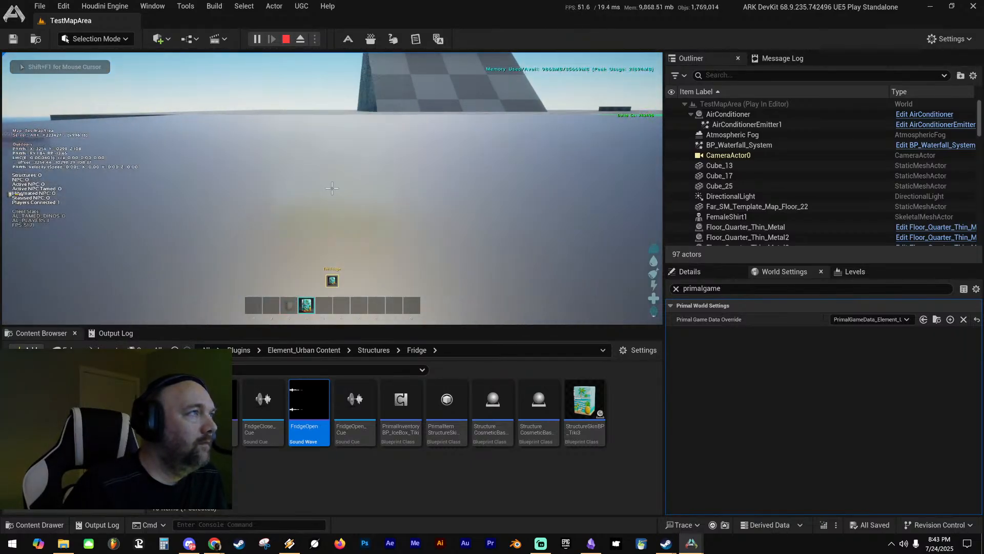
pyautogui.click(332, 188)
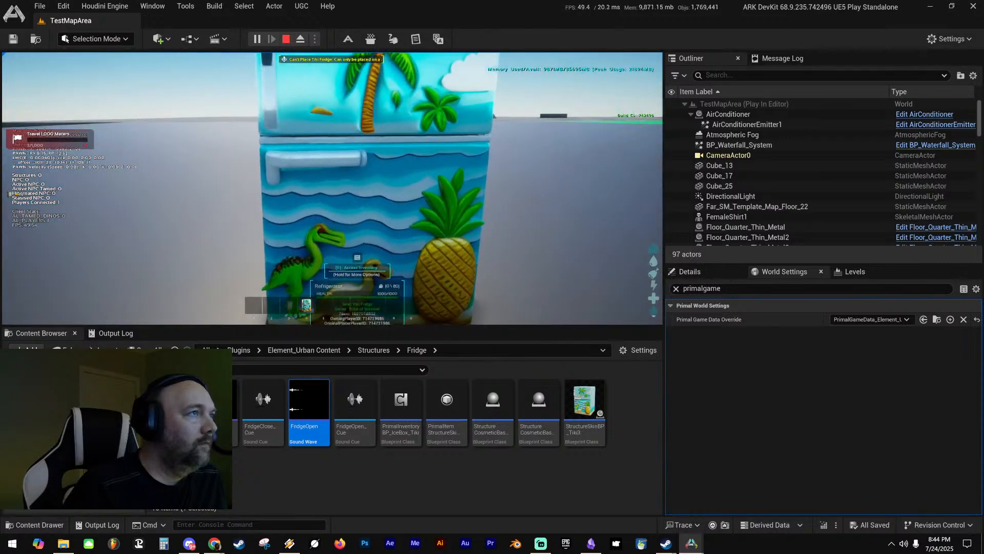
# Test the container sounds by opening and closing the skinned refrigerator's inventory, and end the play session
pyautogui.press('f')
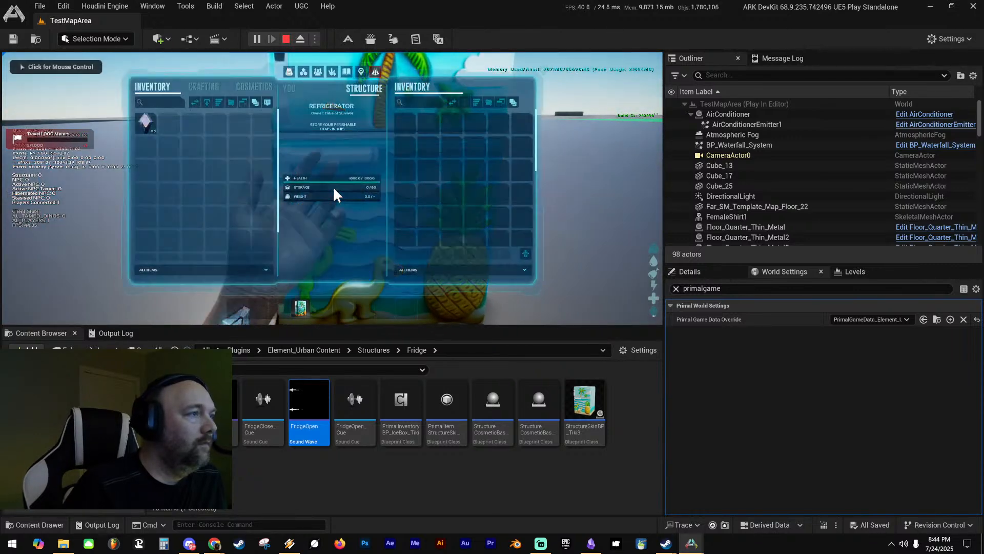
pyautogui.click(548, 68)
pyautogui.press('Escape')
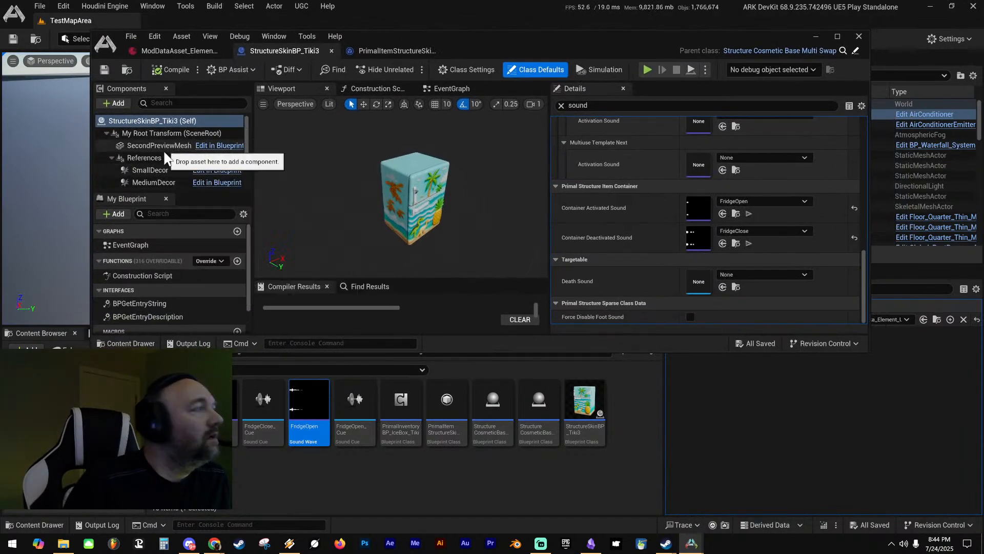
# Check the StasisComponent, My Static Mesh and My Root Transform components for sound settings, and return to the StructureSkinBP_Tiki3 root
pyautogui.scroll(-2, 160, 161)
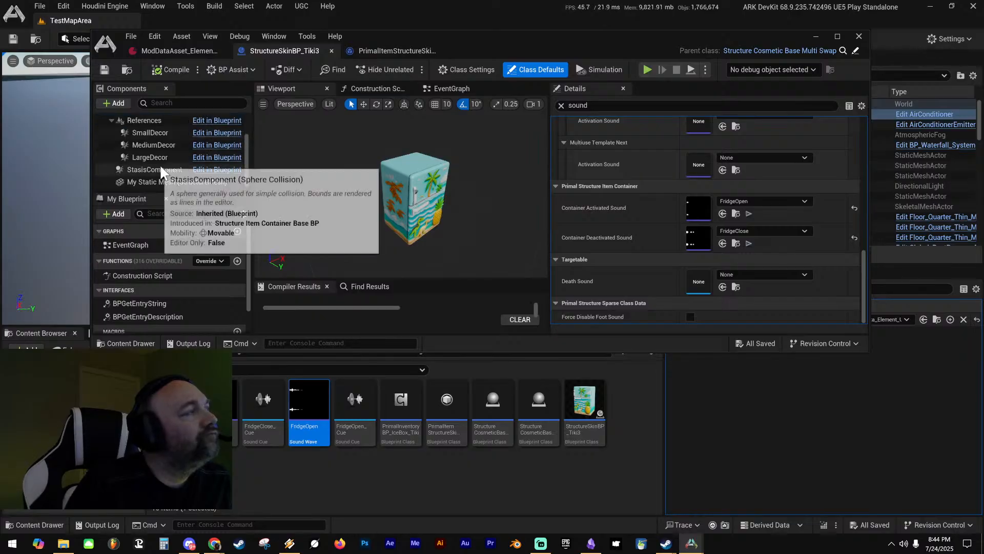
pyautogui.click(164, 171)
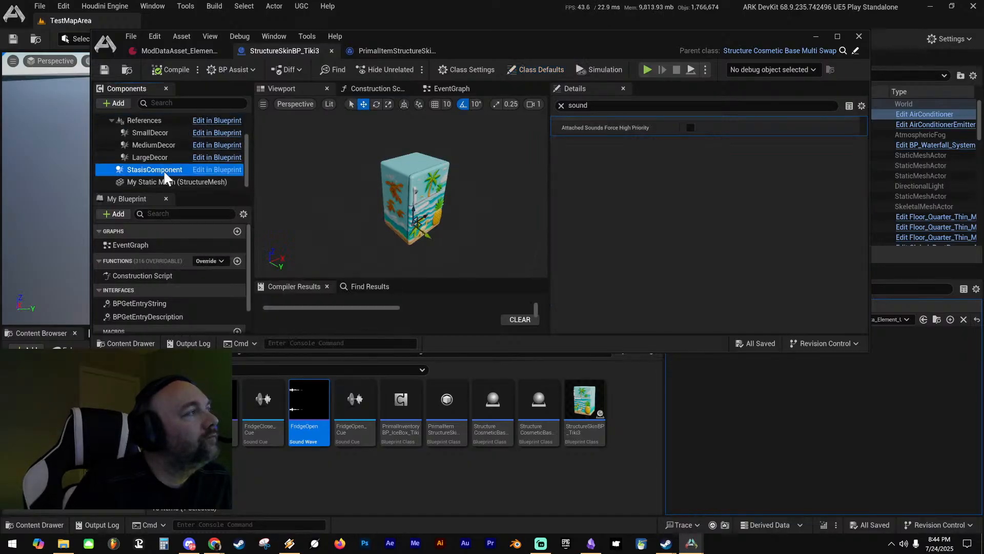
pyautogui.click(161, 181)
pyautogui.scroll(2, 157, 176)
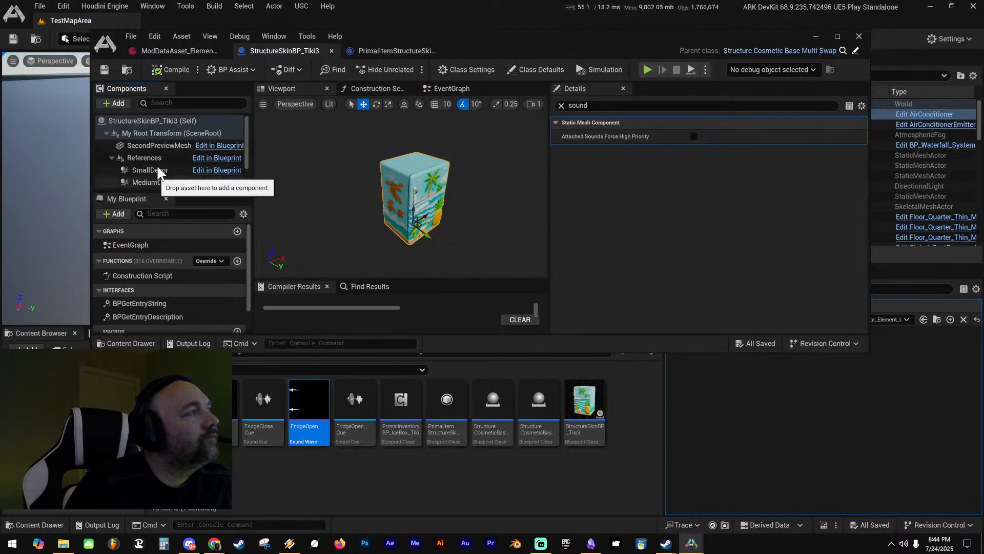
pyautogui.click(155, 129)
pyautogui.click(156, 120)
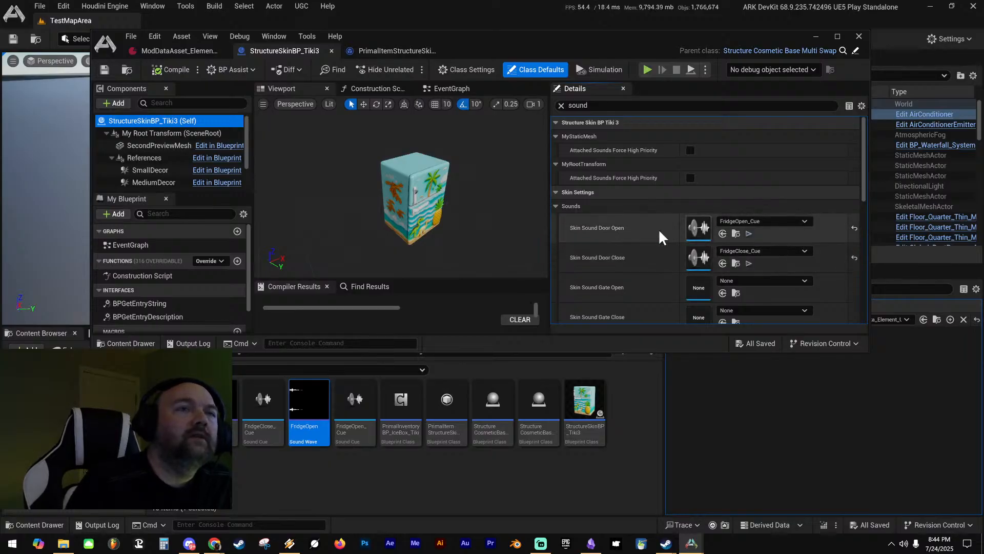
# Assign FridgeOpen_Cue to Skin Sound Container Open and FridgeClose_Cue to Skin Sound Container Close in StructureSkinBP_Tiki3, and save the blueprint
pyautogui.scroll(-3, 649, 246)
pyautogui.scroll(-9, 648, 244)
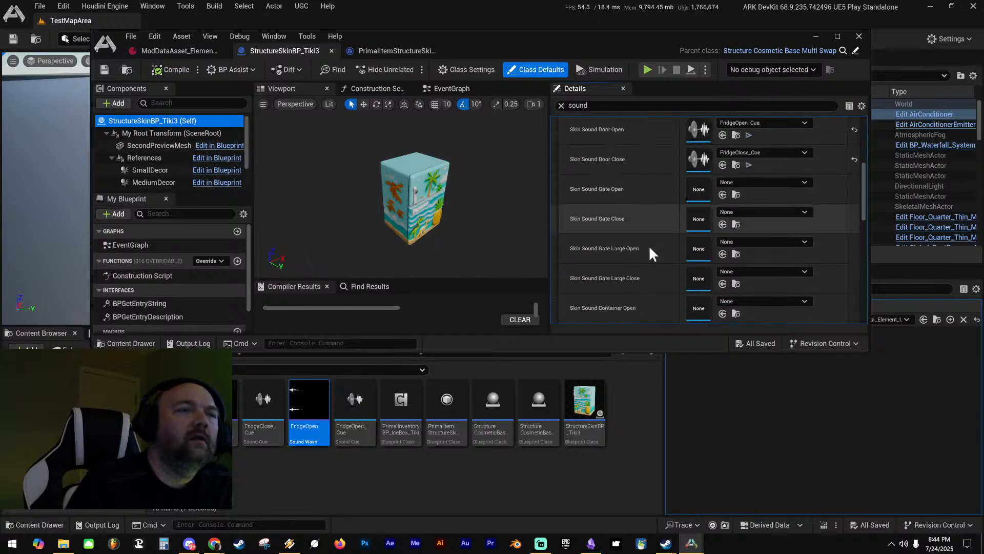
pyautogui.scroll(8, 651, 245)
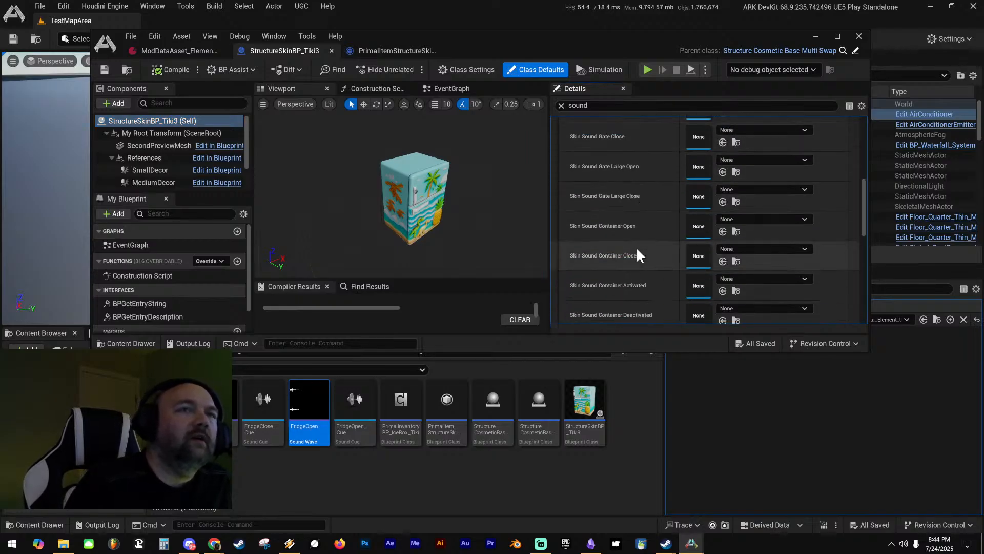
pyautogui.scroll(-2, 645, 226)
pyautogui.scroll(4, 641, 215)
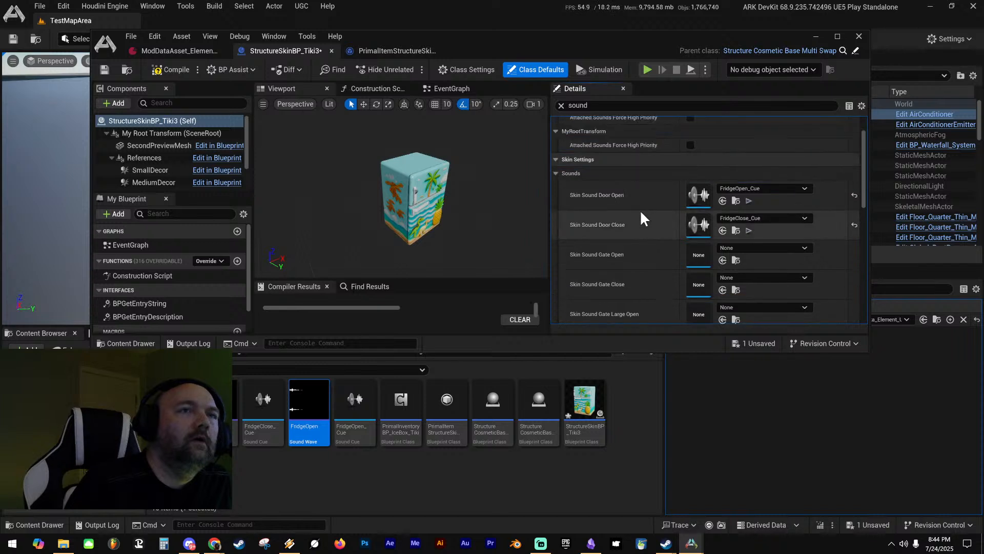
pyautogui.scroll(-11, 644, 226)
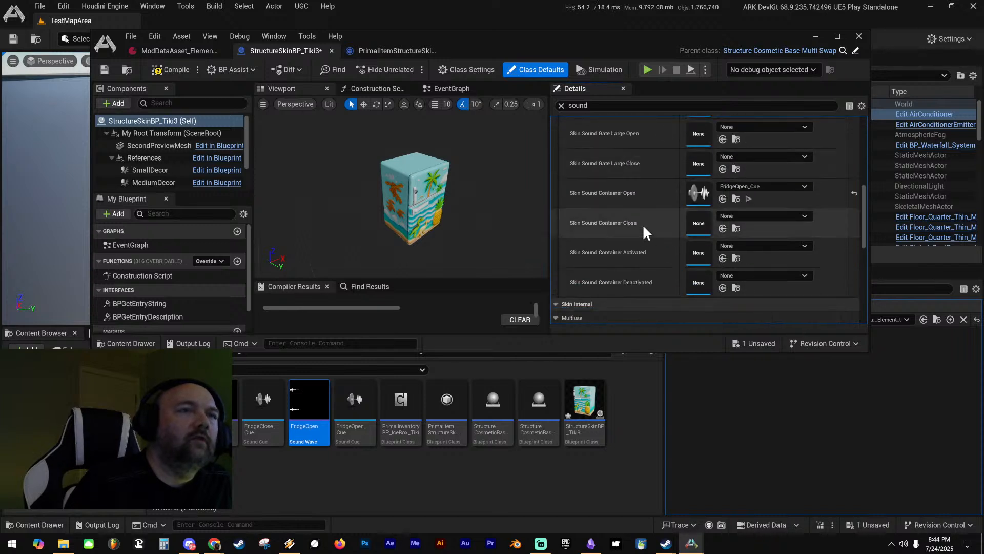
pyautogui.hotkey('ctrl', 'v')
pyautogui.scroll(2, 643, 224)
pyautogui.scroll(-3, 646, 246)
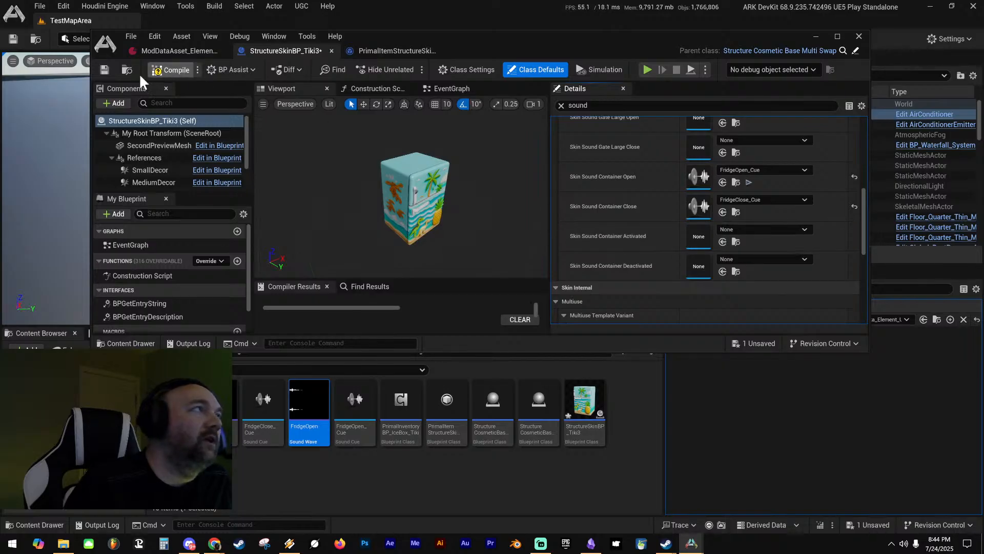
pyautogui.click(104, 67)
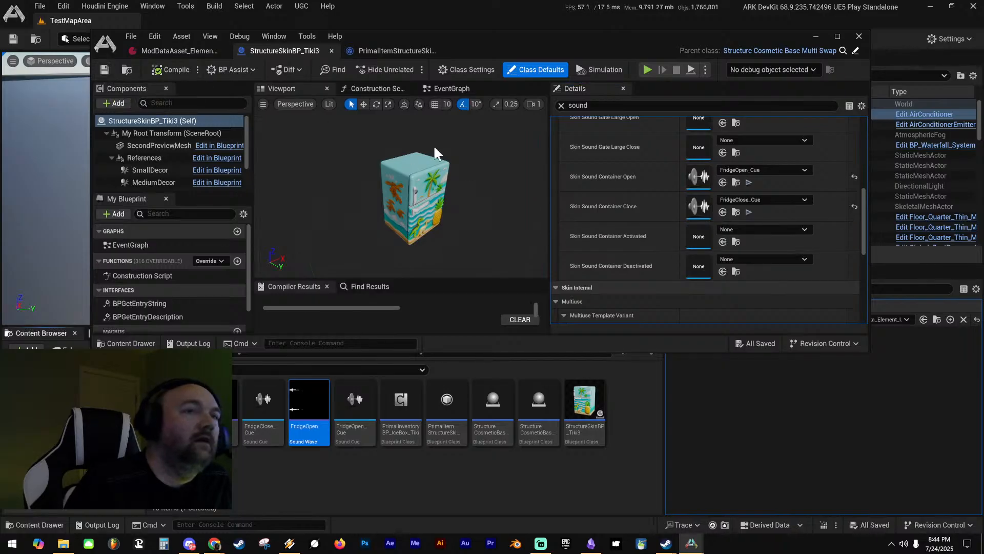
# Move the blueprint window aside, start a play session and rerun the previous console command to receive a refrigerator in the inventory
pyautogui.moveTo(557, 44); pyautogui.dragTo(983, 125)
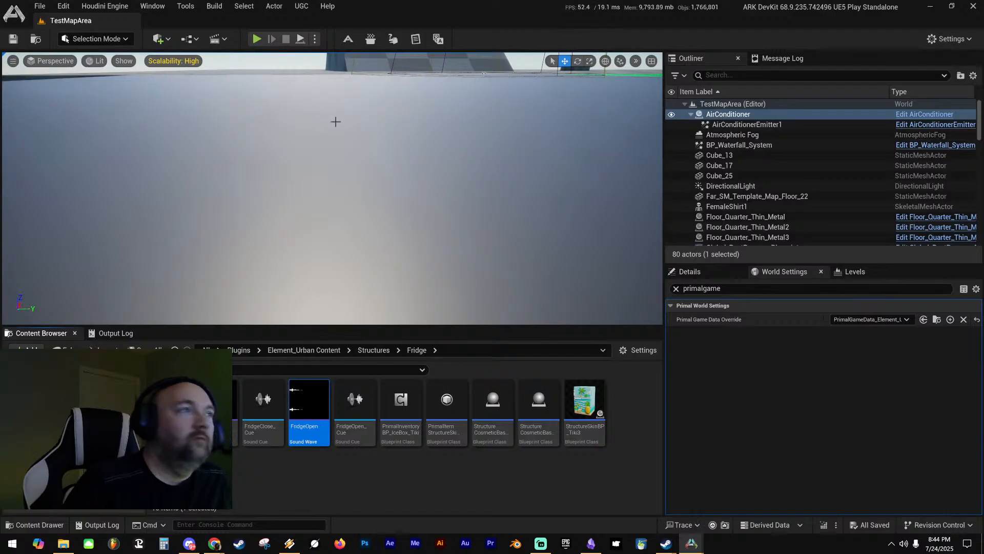
pyautogui.moveTo(336, 122); pyautogui.dragTo(372, 120, button='right')
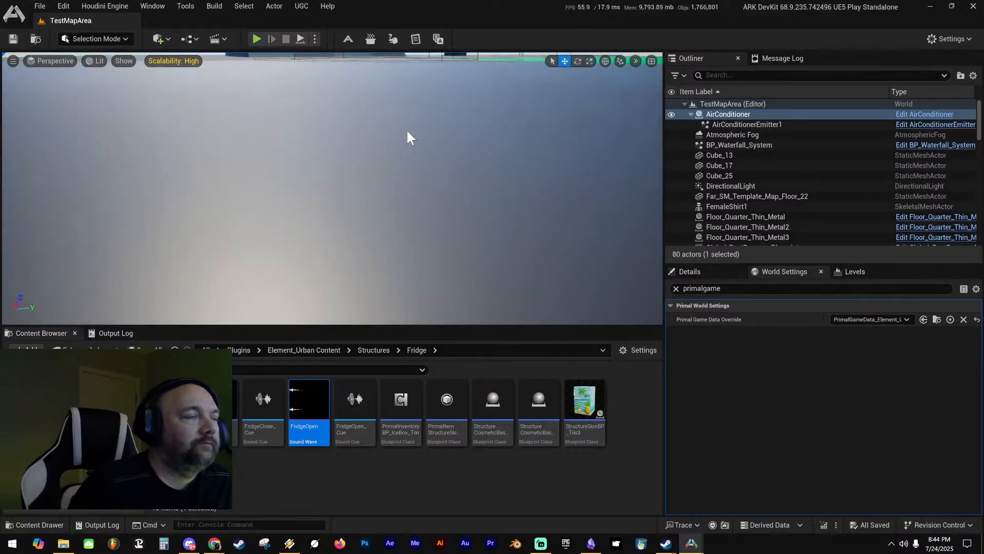
pyautogui.hotkey('alt', 'p')
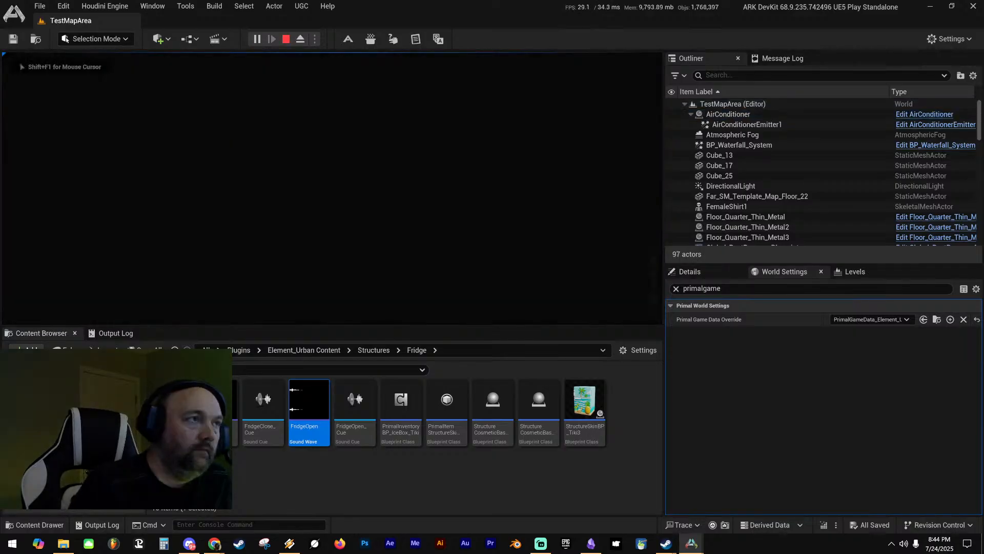
pyautogui.press('i')
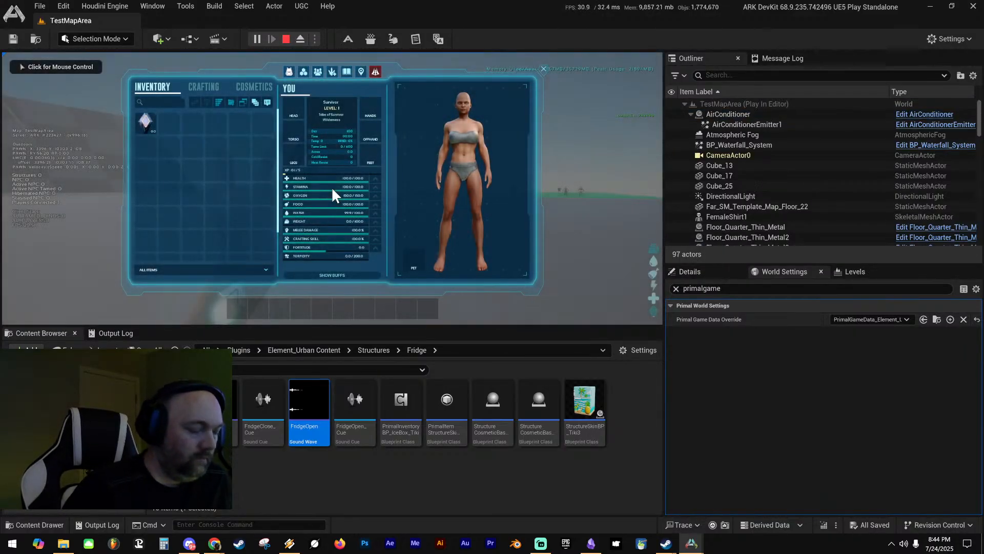
pyautogui.press('`')
pyautogui.press('Up')
pyautogui.press('Return')
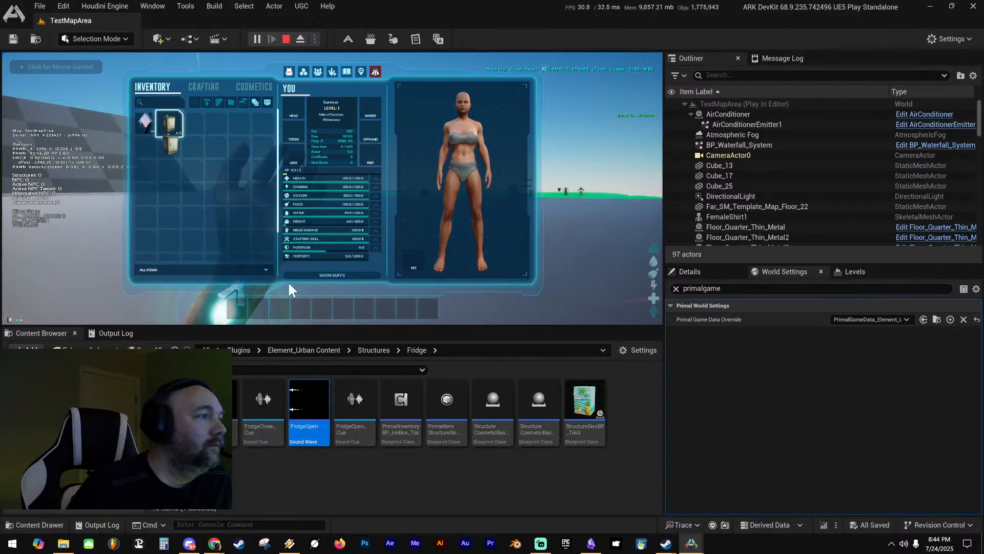
# Assign the Tiki Fridge custom cosmetic to hotbar slot 4 beside the refrigerator, and place a Tiki-skinned refrigerator on the floor
pyautogui.click(254, 86)
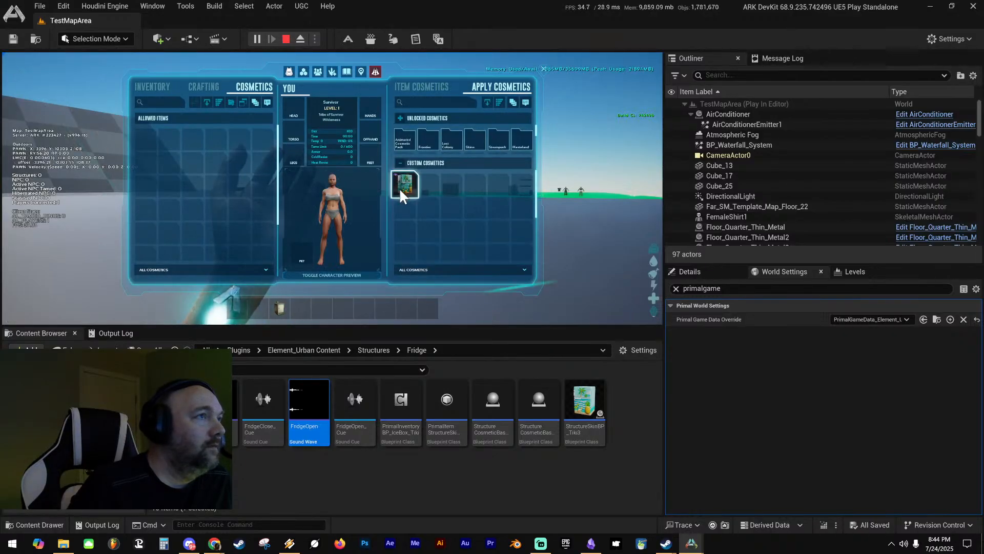
pyautogui.moveTo(402, 185); pyautogui.dragTo(305, 302)
pyautogui.press('i')
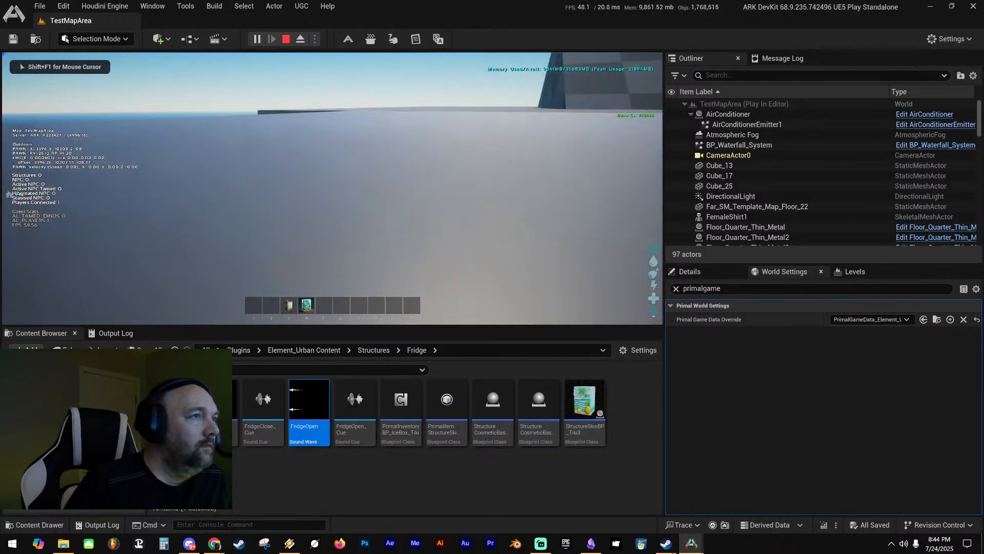
pyautogui.press('3')
pyautogui.click(332, 189)
pyautogui.press('4')
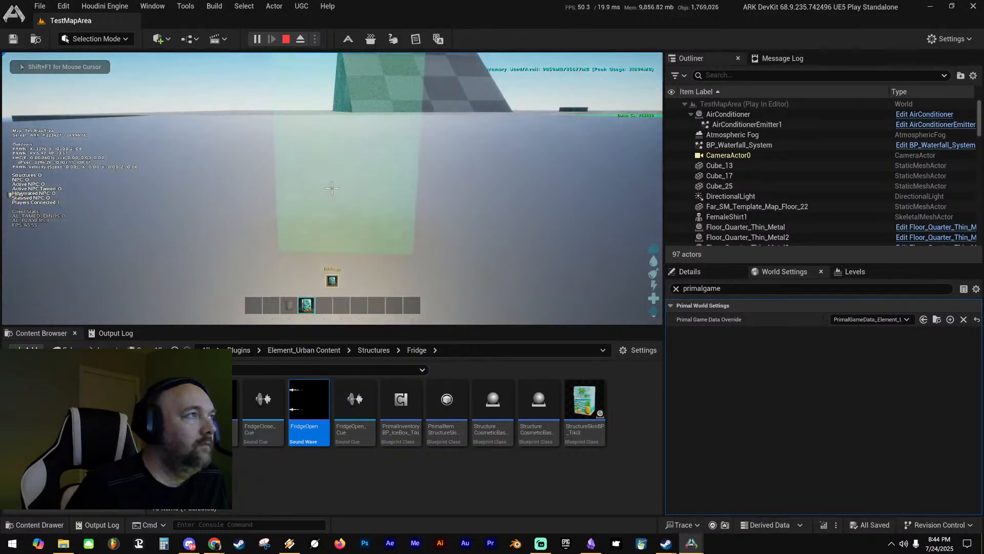
pyautogui.click(332, 188)
# Test the container open and close sounds by repeatedly opening and closing the Tiki refrigerator's inventory at close range
pyautogui.press('w')
pyautogui.press('f')
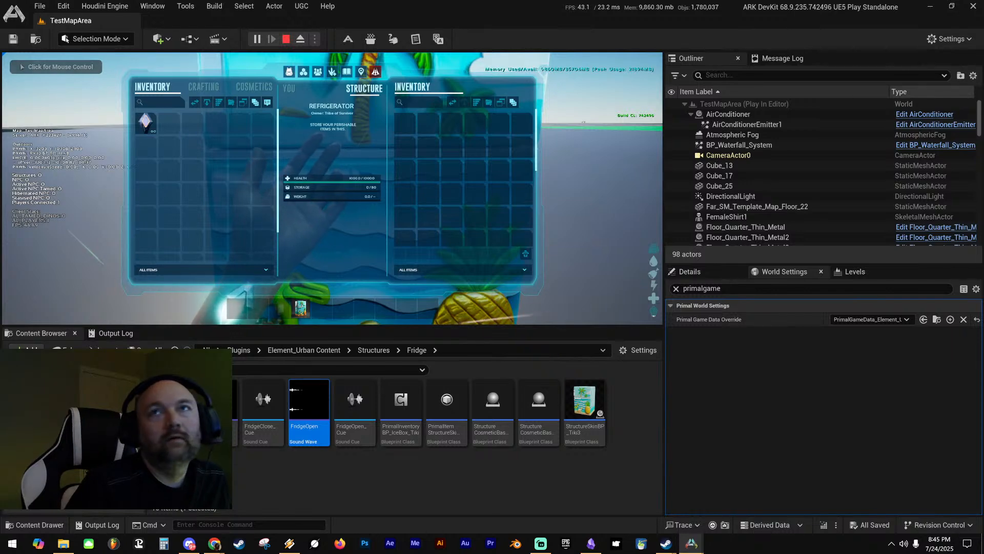
pyautogui.click(543, 69)
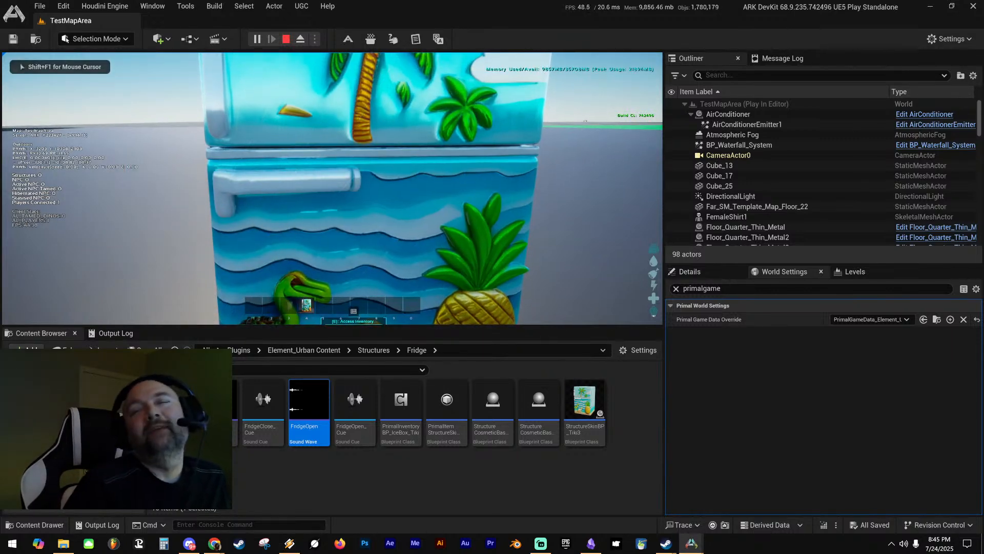
pyautogui.press('e')
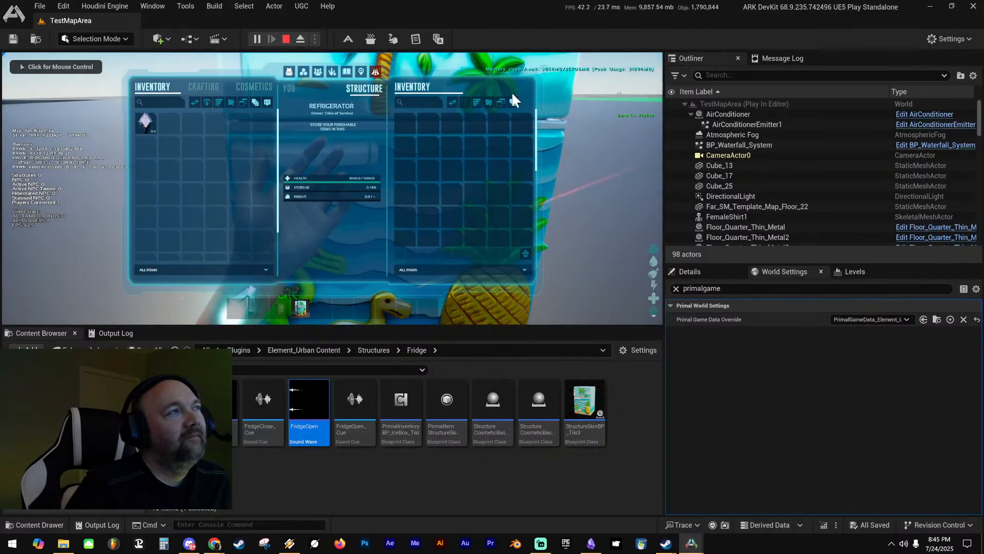
pyautogui.click(544, 73)
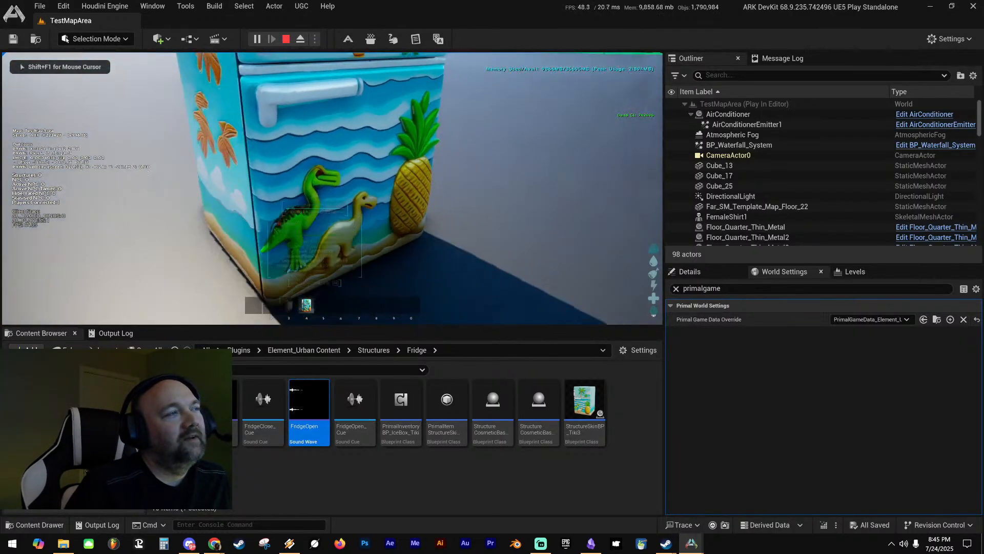
pyautogui.press('w')
pyautogui.press('e')
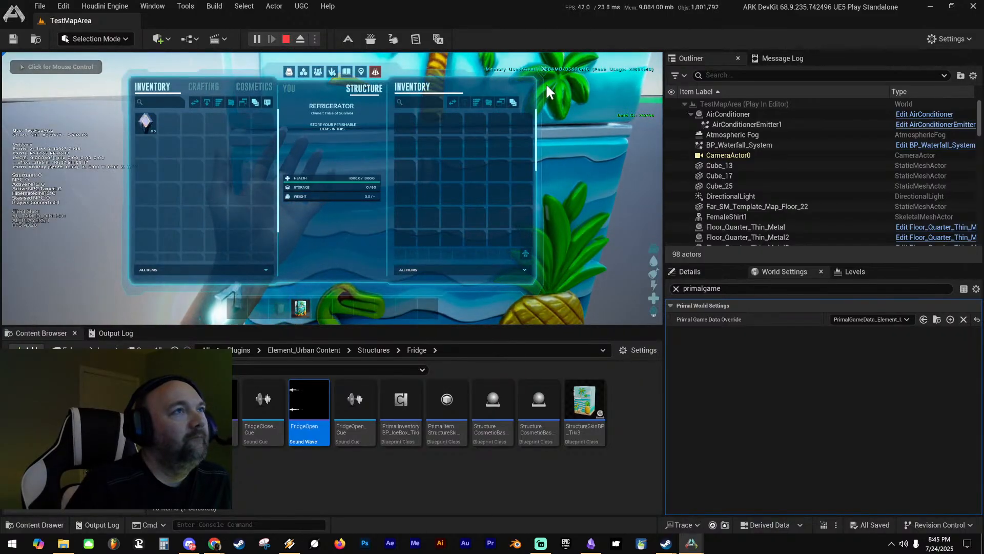
pyautogui.click(542, 65)
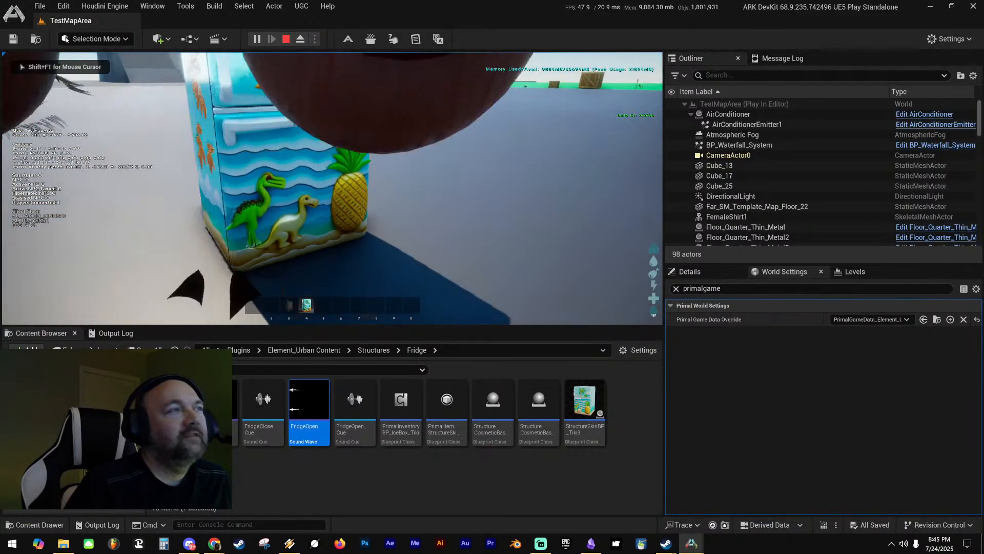
# Open and close the refrigerator's inventory once more in third-person view, and end the play session
pyautogui.press('w')
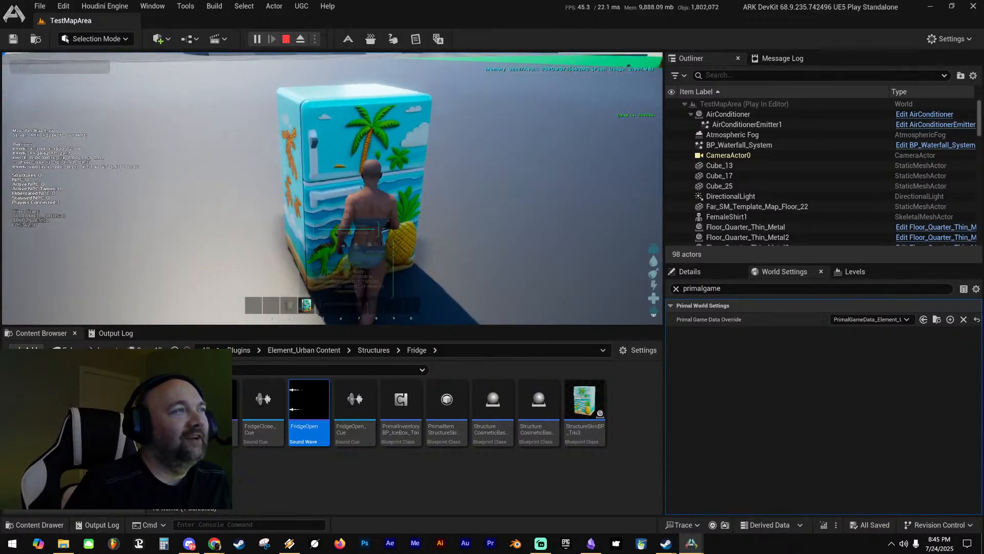
pyautogui.press('e')
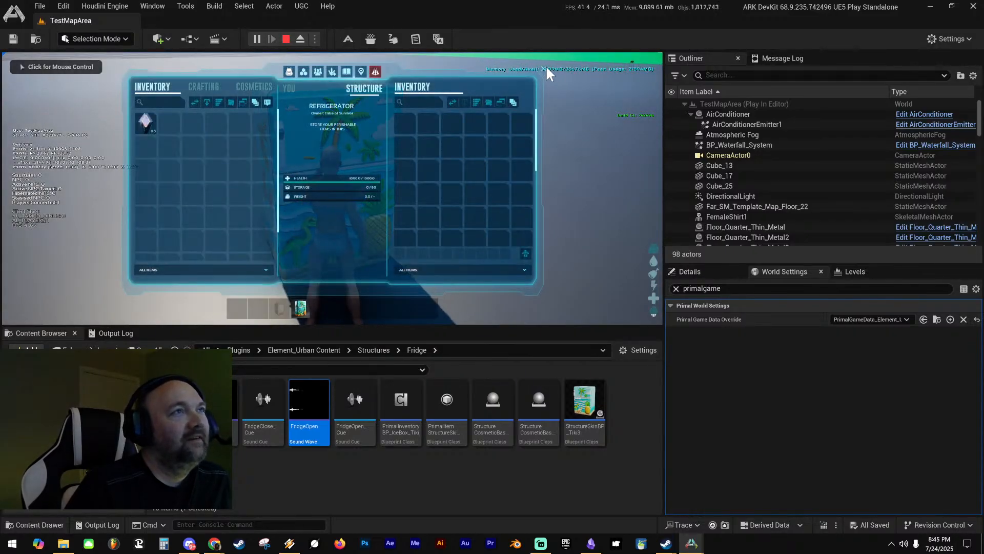
pyautogui.click(544, 68)
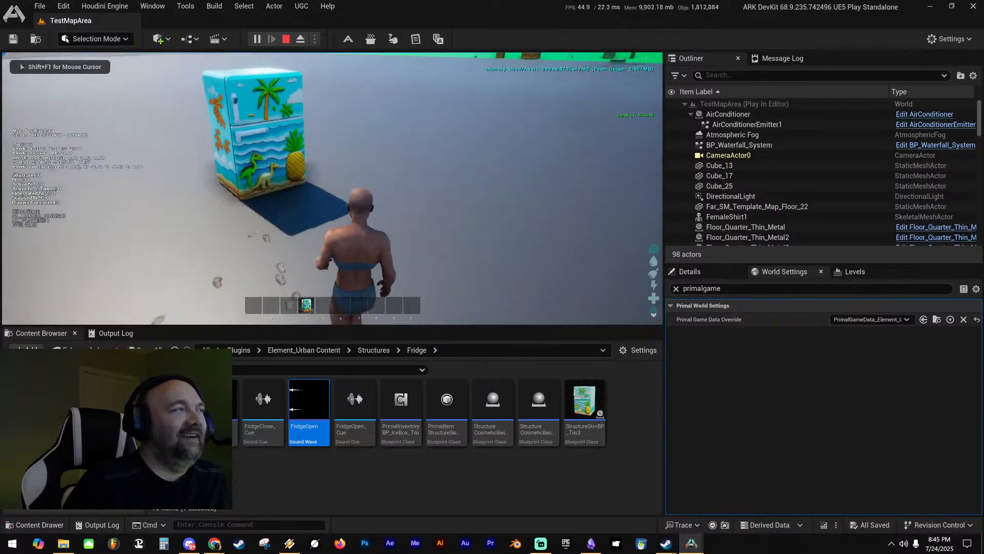
pyautogui.press('Escape')
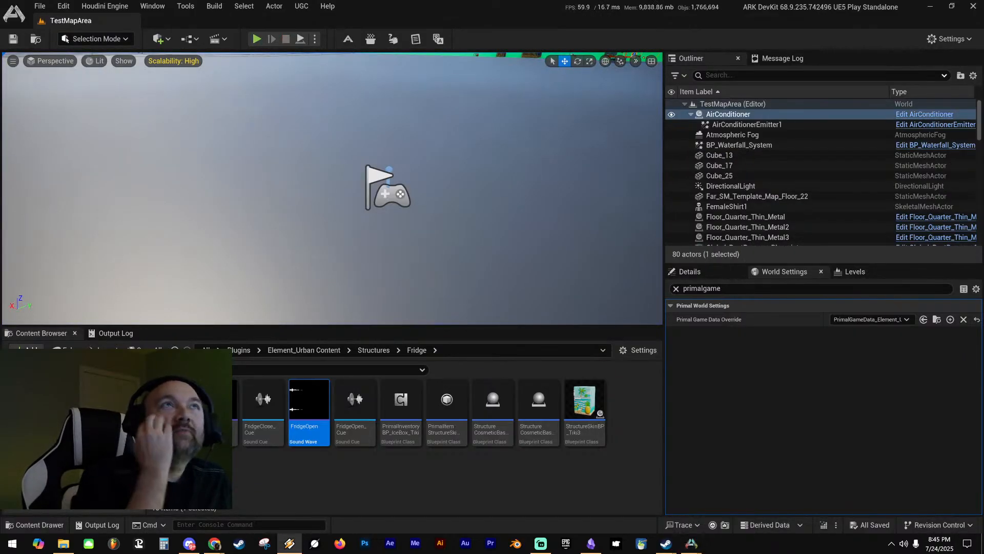
pyautogui.moveTo(446, 201); pyautogui.dragTo(410, 156, button='right')
pyautogui.moveTo(447, 201)
pyautogui.mouseDown(button='right')
pyautogui.moveTo(554, 205)
pyautogui.moveTo(454, 209)
pyautogui.moveTo(428, 232)
pyautogui.moveTo(432, 249)
pyautogui.moveTo(451, 256)
pyautogui.moveTo(446, 202)
pyautogui.mouseUp(button='right')
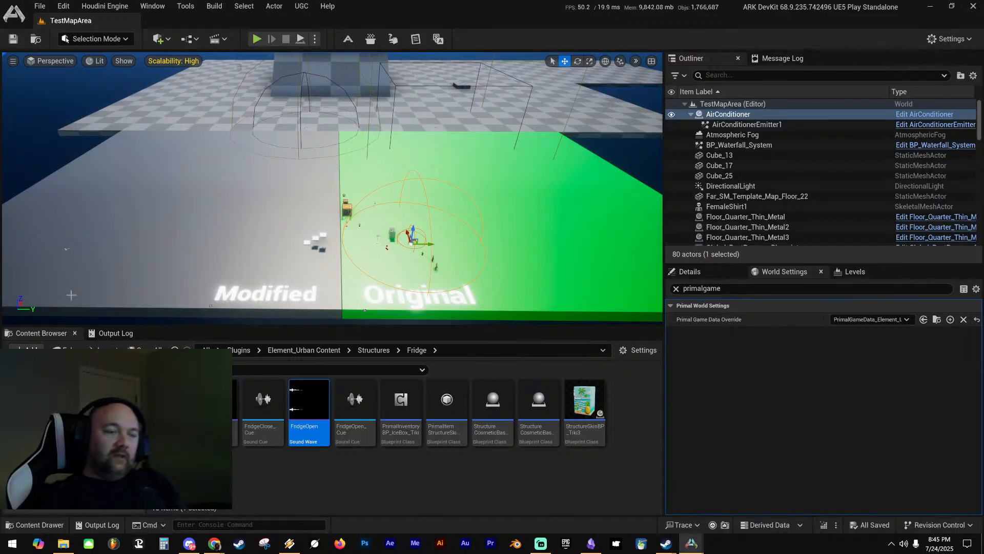
# Switch to the Obsidian canvas Stars and Empires - Colony Defense Chart and review the planned items on the Tiki Theme card
pyautogui.click(590, 545)
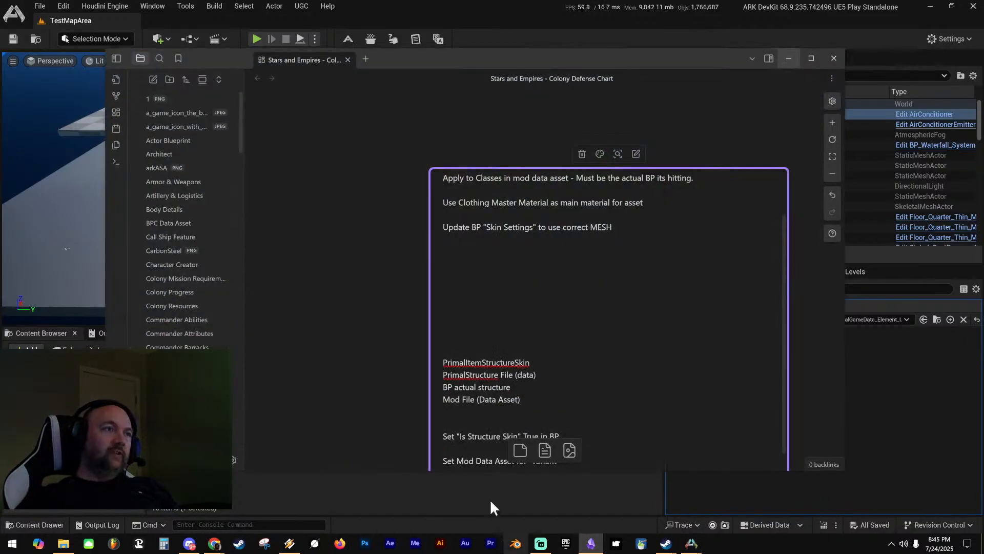
pyautogui.click(377, 323)
pyautogui.scroll(-10, 379, 318)
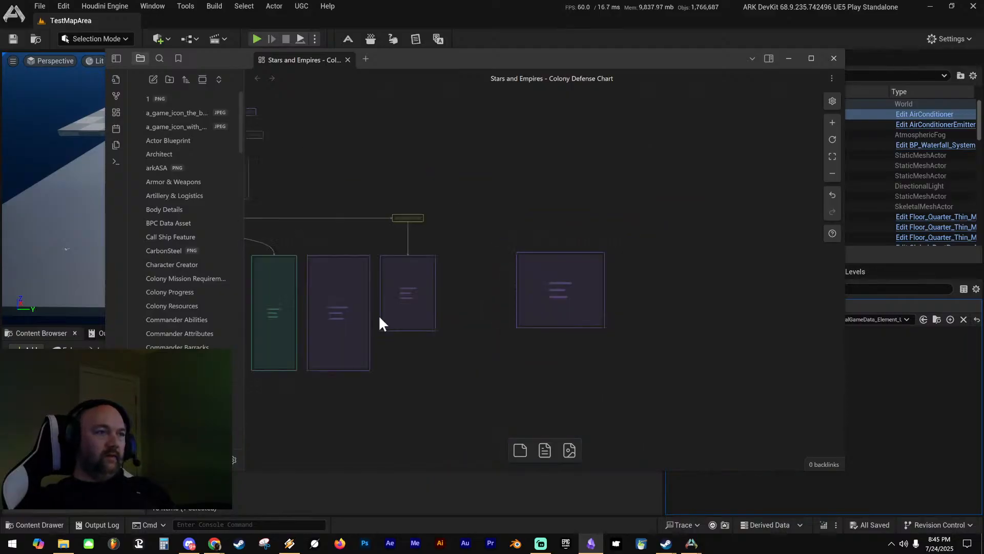
pyautogui.scroll(6, 437, 278)
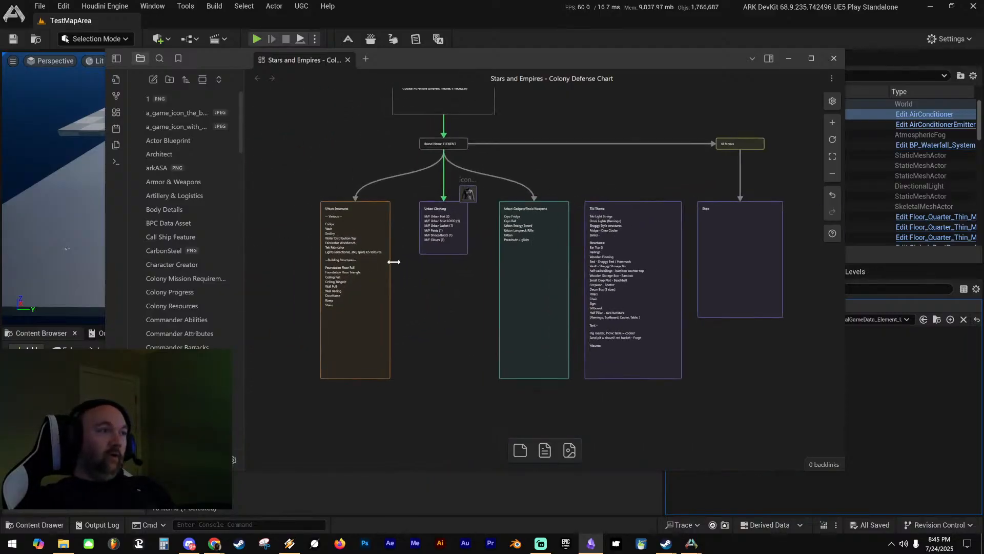
pyautogui.moveTo(446, 292); pyautogui.dragTo(321, 256)
pyautogui.scroll(5, 570, 228)
pyautogui.scroll(-2, 539, 231)
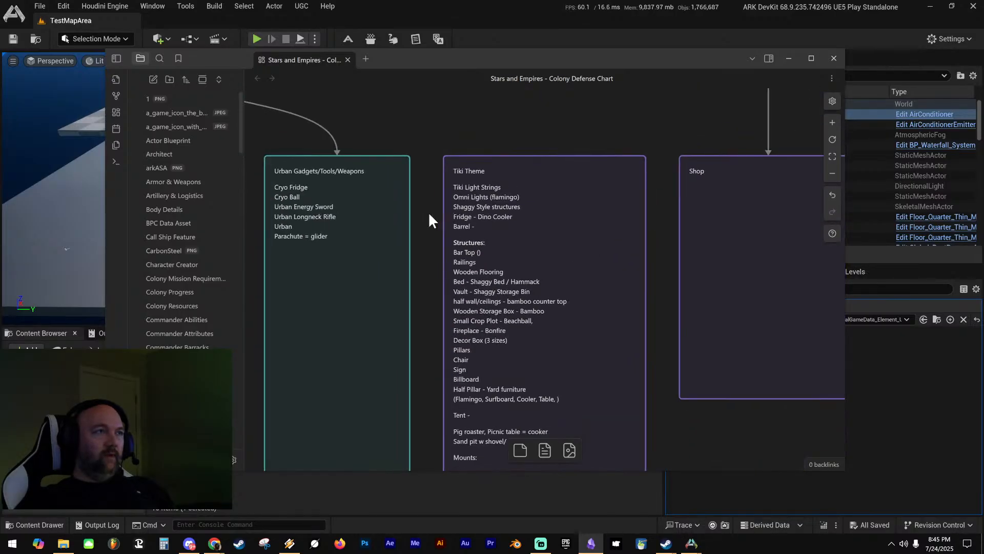
pyautogui.scroll(5, 436, 185)
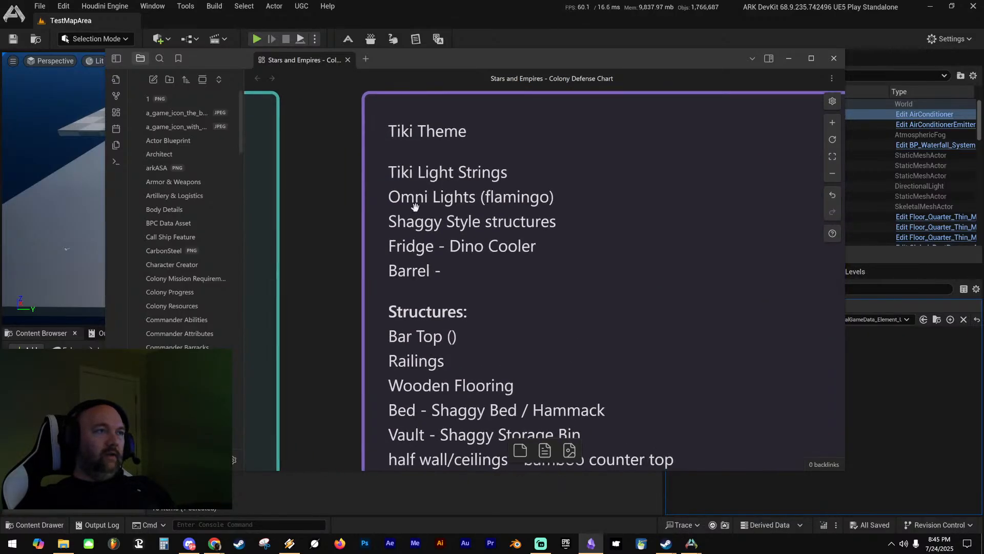
pyautogui.scroll(-2, 414, 206)
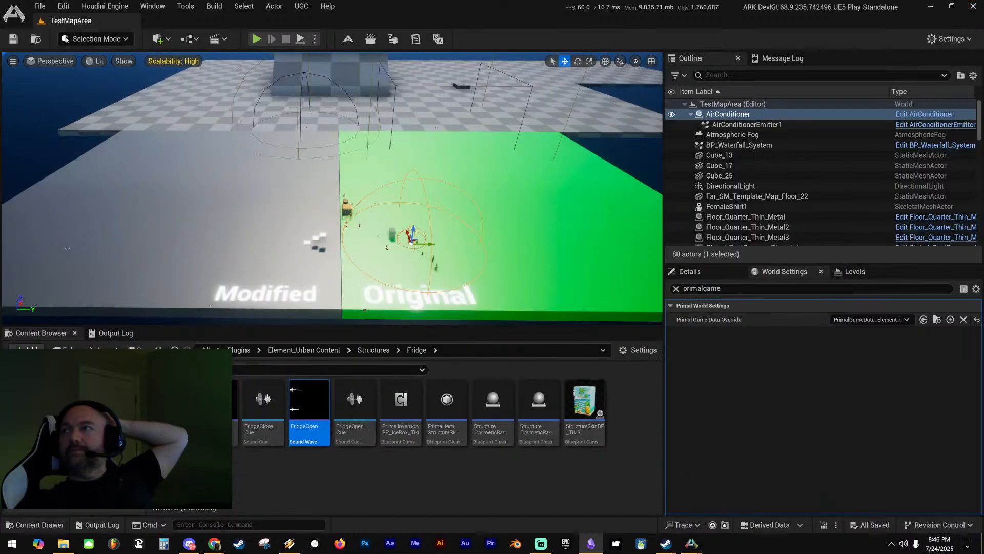
pyautogui.moveTo(983, 77); pyautogui.dragTo(528, 68)
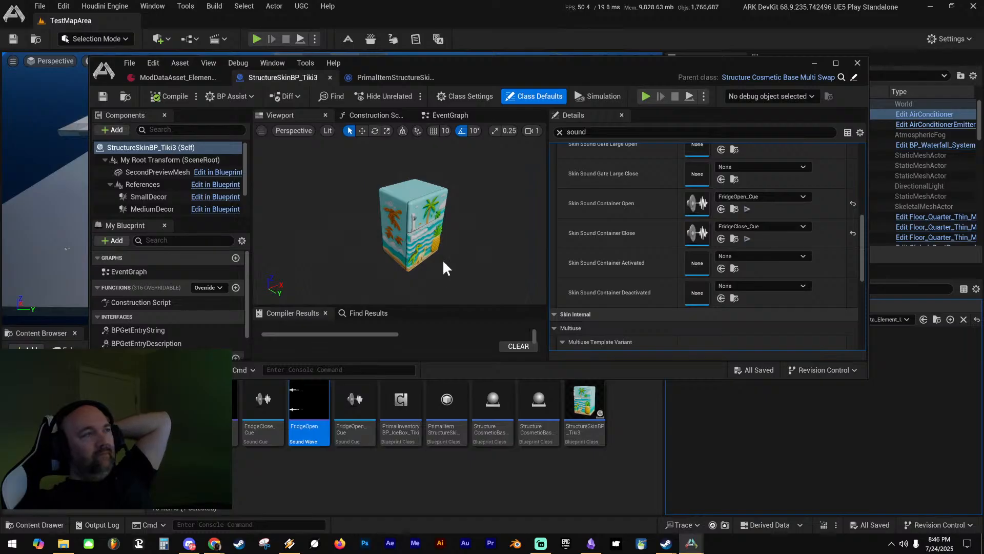
pyautogui.scroll(-3, 138, 184)
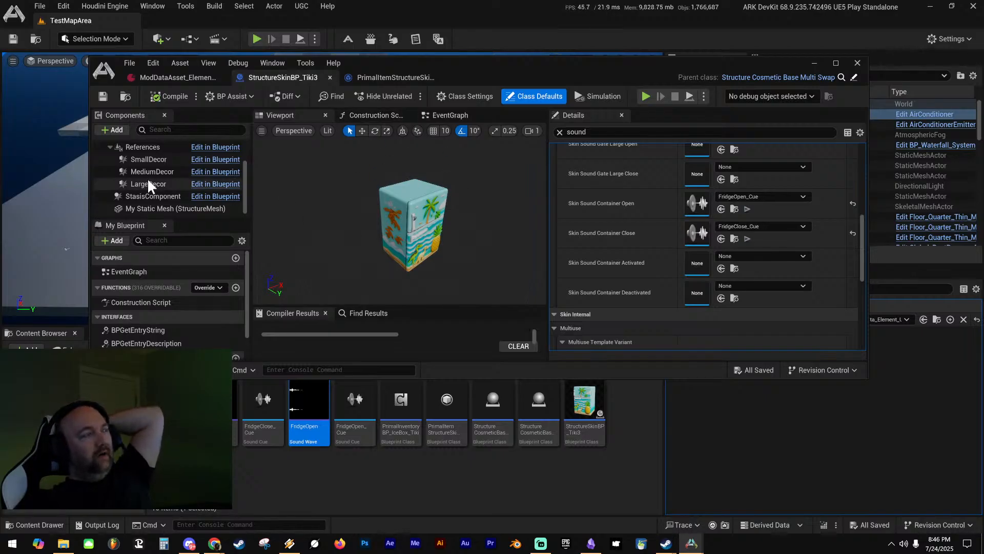
pyautogui.scroll(3, 148, 181)
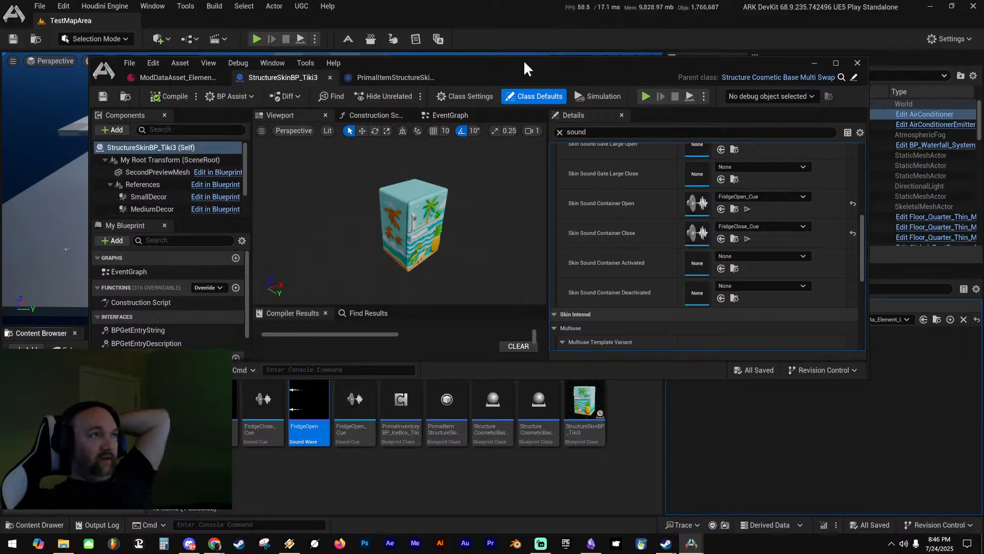
pyautogui.moveTo(524, 62); pyautogui.dragTo(983, 118)
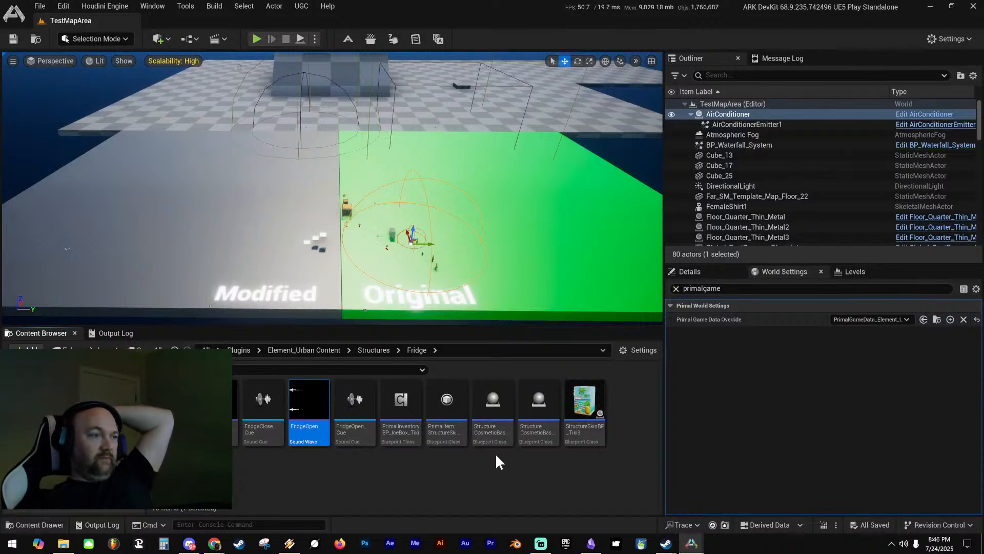
# Switch to the Obsidian colony defense chart and read through the Structures list on the Tiki Theme card
pyautogui.moveTo(497, 219)
pyautogui.mouseDown(button='right')
pyautogui.moveTo(559, 210)
pyautogui.moveTo(488, 209)
pyautogui.mouseUp(button='right')
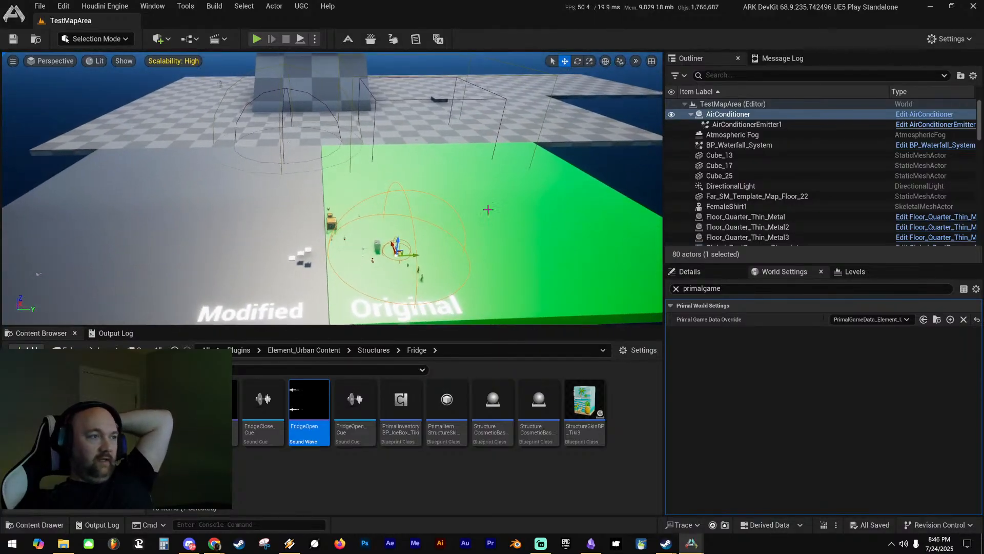
pyautogui.click(588, 546)
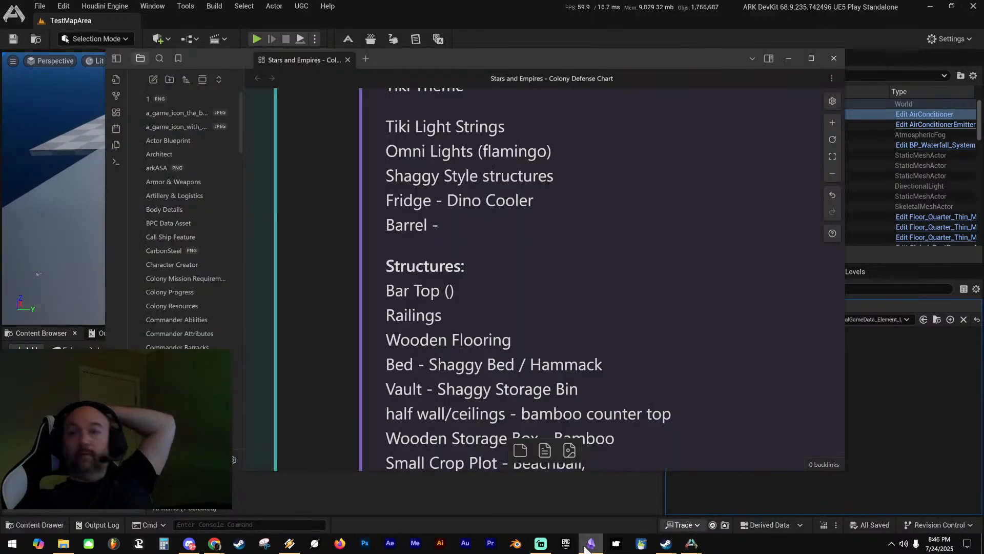
pyautogui.click(554, 240)
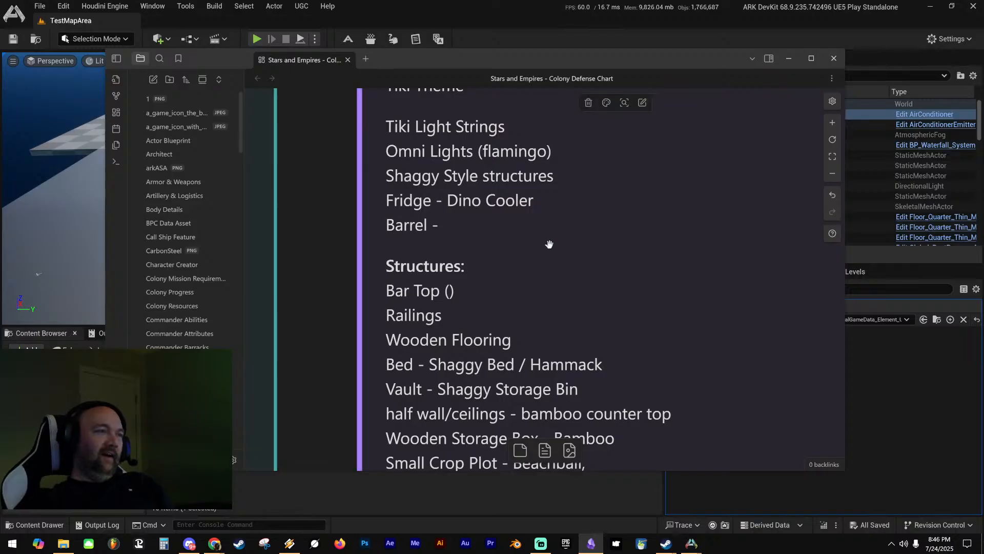
pyautogui.keyDown('ctrl'); pyautogui.scroll(-4, 547, 246); pyautogui.keyUp('ctrl')
pyautogui.moveTo(523, 312); pyautogui.dragTo(488, 222, button='middle')
pyautogui.keyDown('ctrl'); pyautogui.scroll(4, 487, 221); pyautogui.keyUp('ctrl')
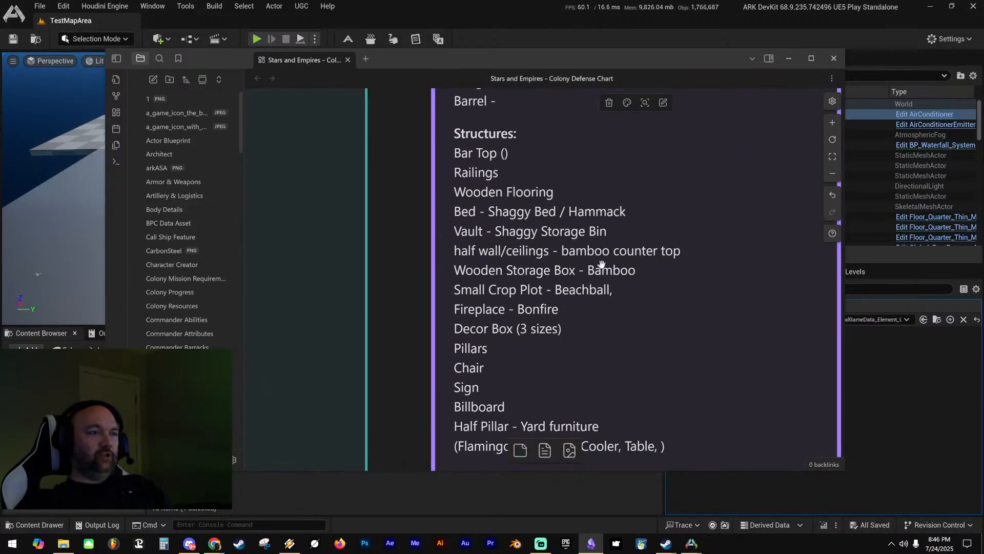
pyautogui.moveTo(601, 263); pyautogui.dragTo(534, 245, button='middle')
pyautogui.keyDown('ctrl'); pyautogui.scroll(-4, 476, 319); pyautogui.keyUp('ctrl')
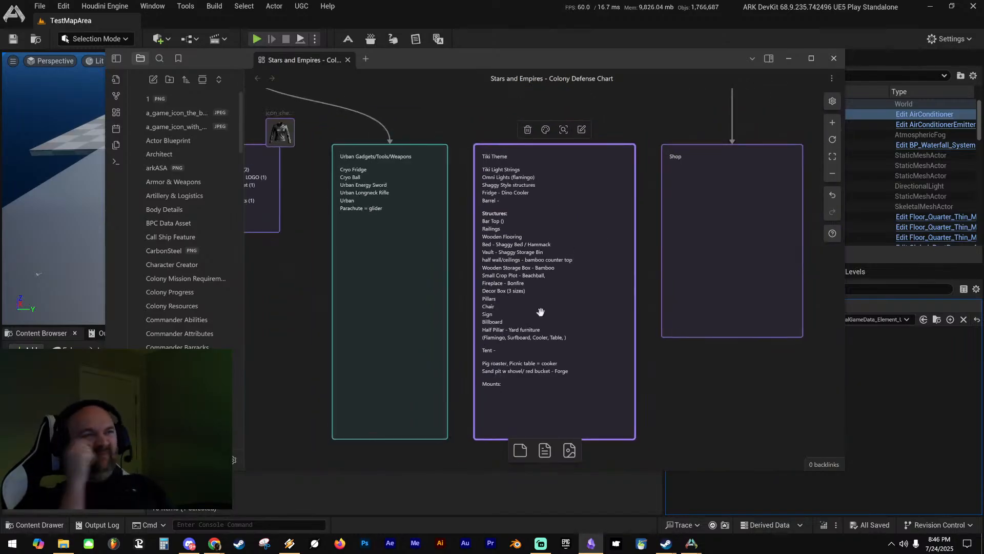
# Look over the Urban Clothing, Gadgets and Structures cards beside the Tiki Theme card, and return to the ARK DevKit
pyautogui.moveTo(287, 267); pyautogui.dragTo(380, 278, button='middle')
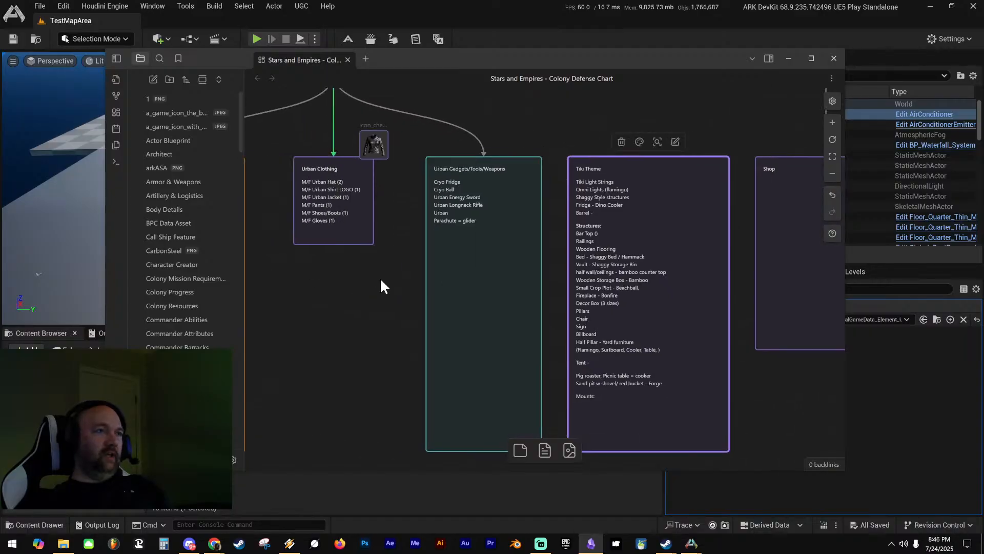
pyautogui.keyDown('ctrl'); pyautogui.scroll(-4, 379, 277); pyautogui.keyUp('ctrl')
pyautogui.keyDown('ctrl'); pyautogui.scroll(2, 469, 296); pyautogui.keyUp('ctrl')
pyautogui.moveTo(469, 296); pyautogui.dragTo(434, 312, button='middle')
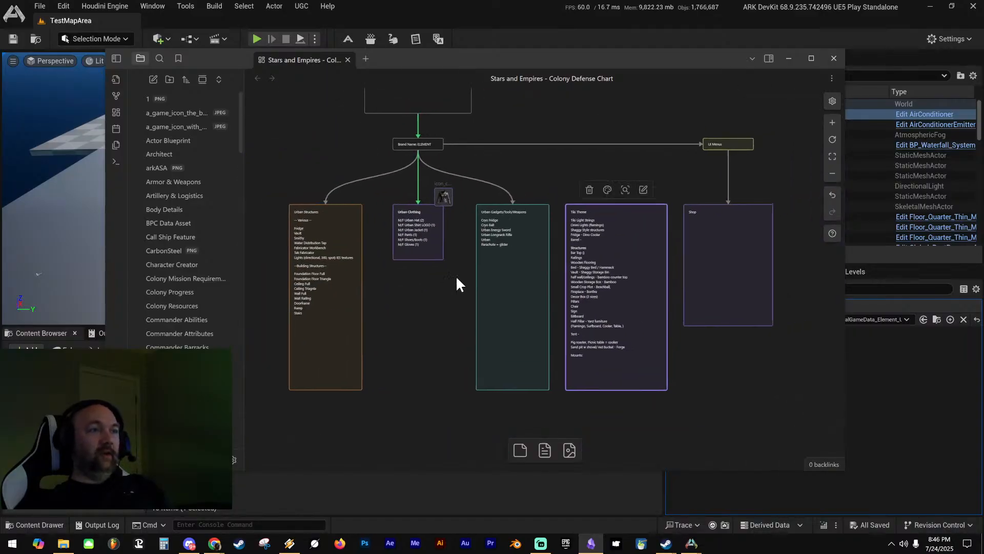
pyautogui.click(787, 59)
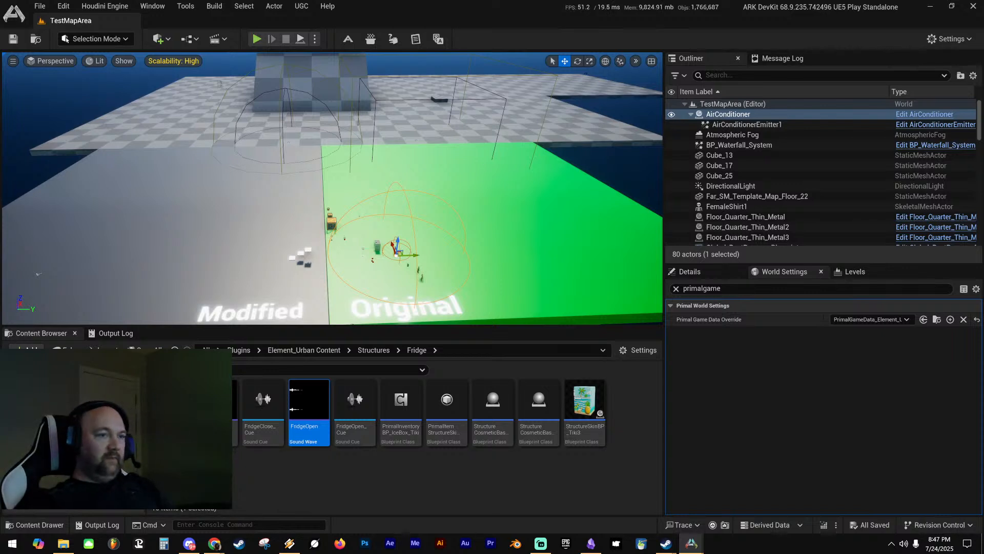
# Place a StructureSkinBP_Tiki3 refrigerator on the green floor of the test map
pyautogui.moveTo(332, 189); pyautogui.dragTo(336, 216, button='right')
pyautogui.press('w')
pyautogui.moveTo(583, 405); pyautogui.dragTo(465, 202)
pyautogui.moveTo(465, 203); pyautogui.dragTo(418, 214, button='right')
pyautogui.press('w')
# Replace the Element 0 material of the green floor SM_Template_Map_Floor_16 with MI_DarkGrey
pyautogui.click(567, 239)
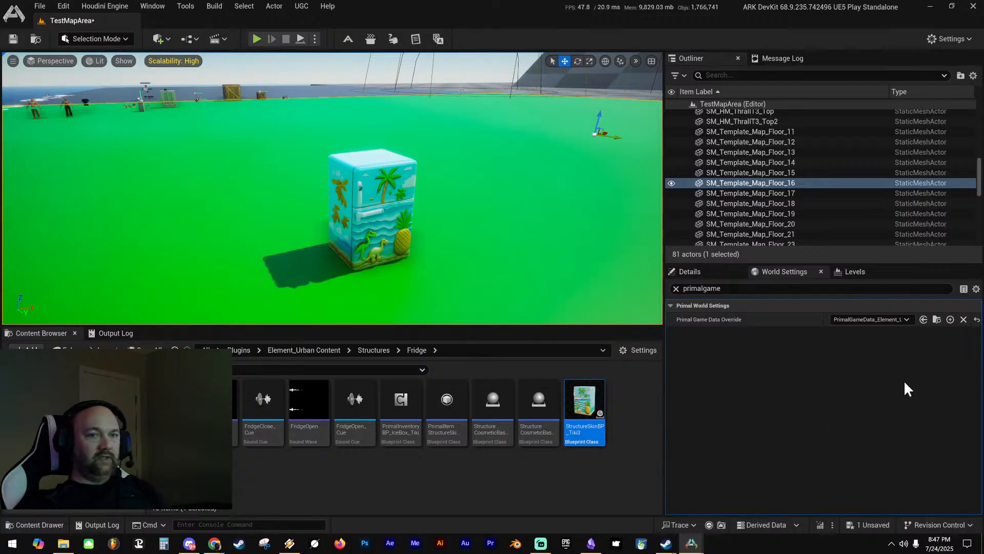
pyautogui.click(675, 288)
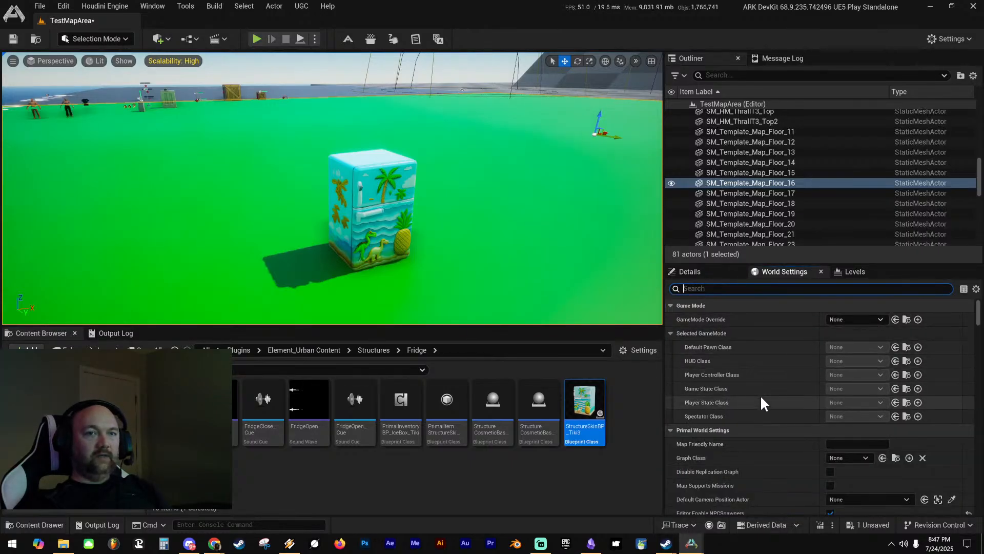
pyautogui.click(691, 271)
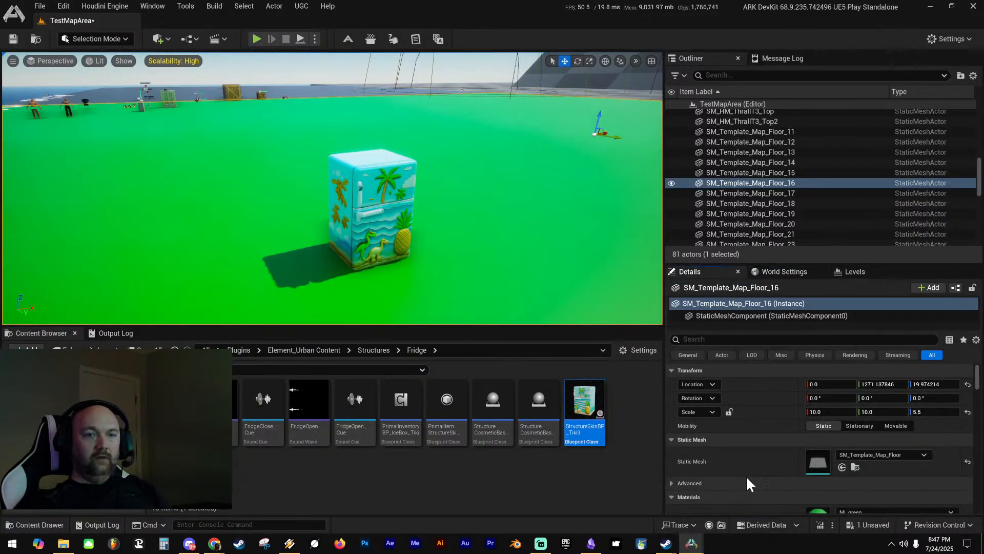
pyautogui.scroll(-3, 846, 451)
pyautogui.click(855, 458)
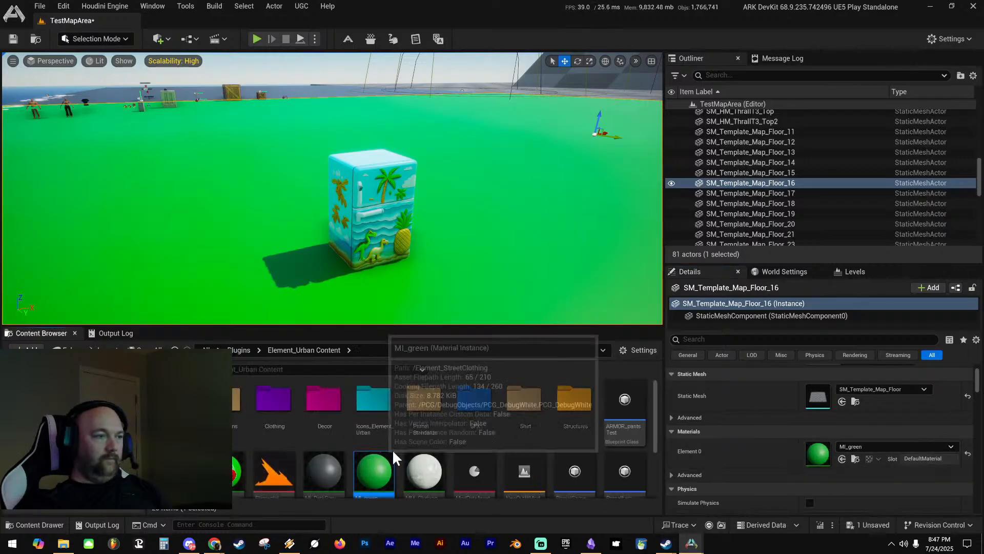
pyautogui.rightClick(388, 467)
pyautogui.moveTo(324, 470); pyautogui.dragTo(818, 449)
# Inspect the placed Tiki refrigerator up close, select it, and save the level
pyautogui.scroll(10, 332, 188)
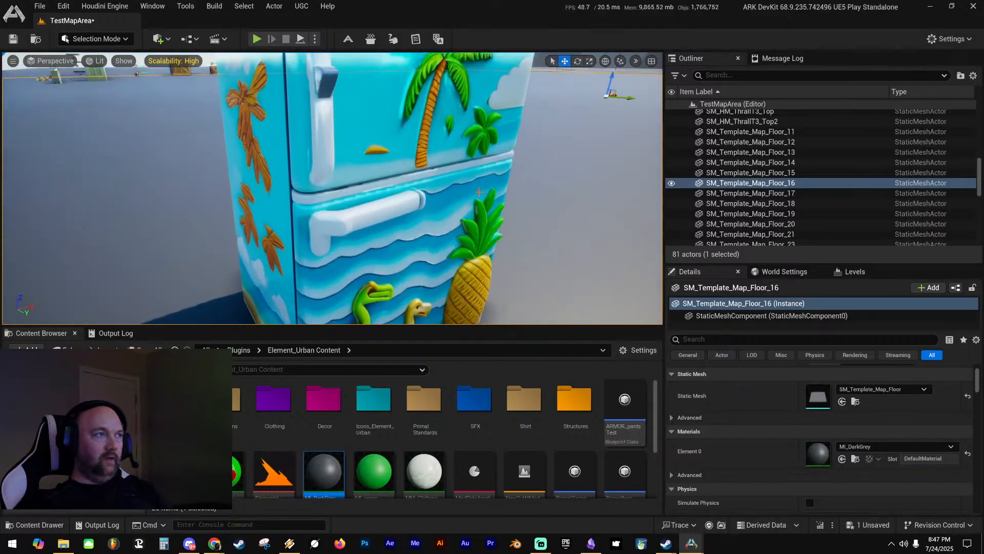
pyautogui.scroll(-8, 352, 239)
pyautogui.click(353, 239)
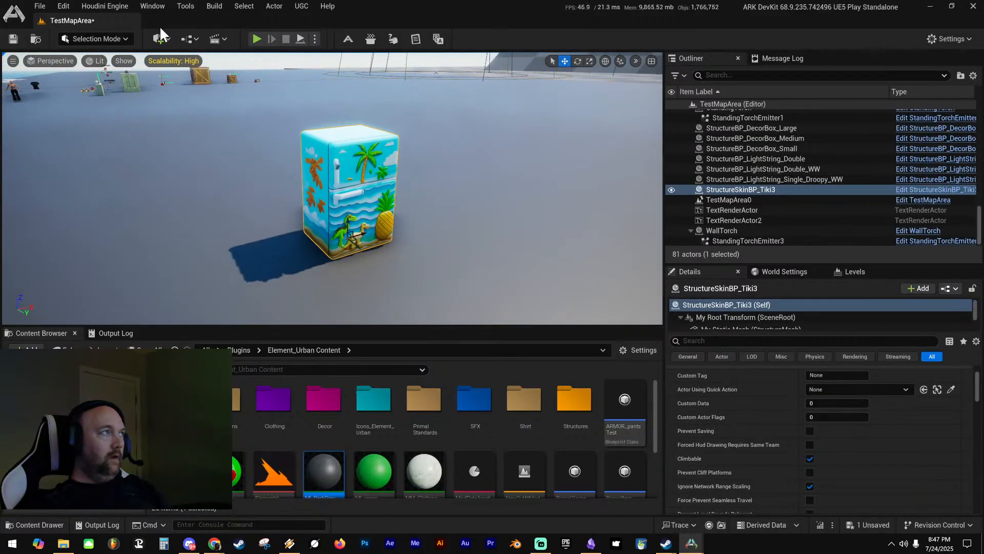
pyautogui.hotkey('ctrl', 's')
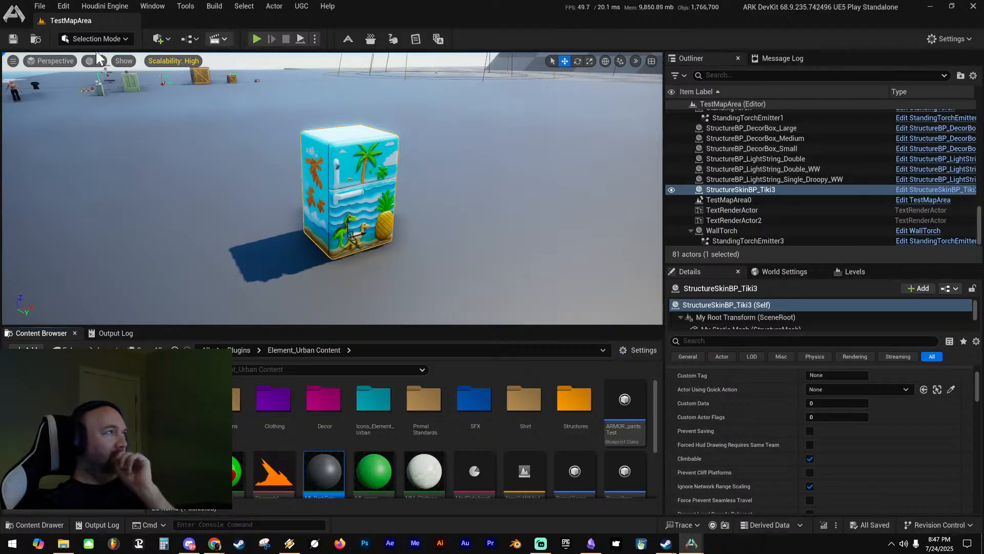
# Switch the viewport to the Shader Complexity & Quads view mode and examine the Tiki refrigerator's rendering cost from several distances
pyautogui.click(122, 60)
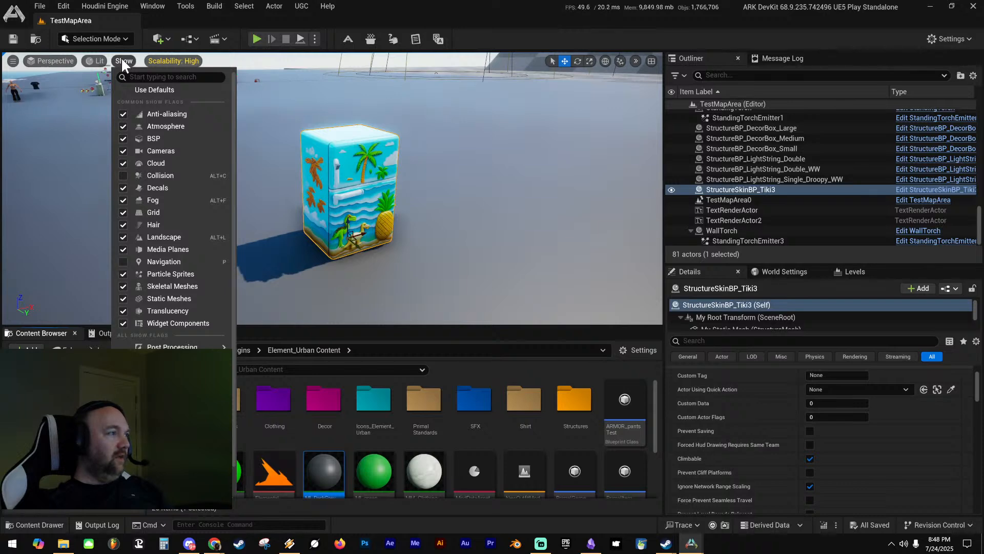
pyautogui.click(121, 59)
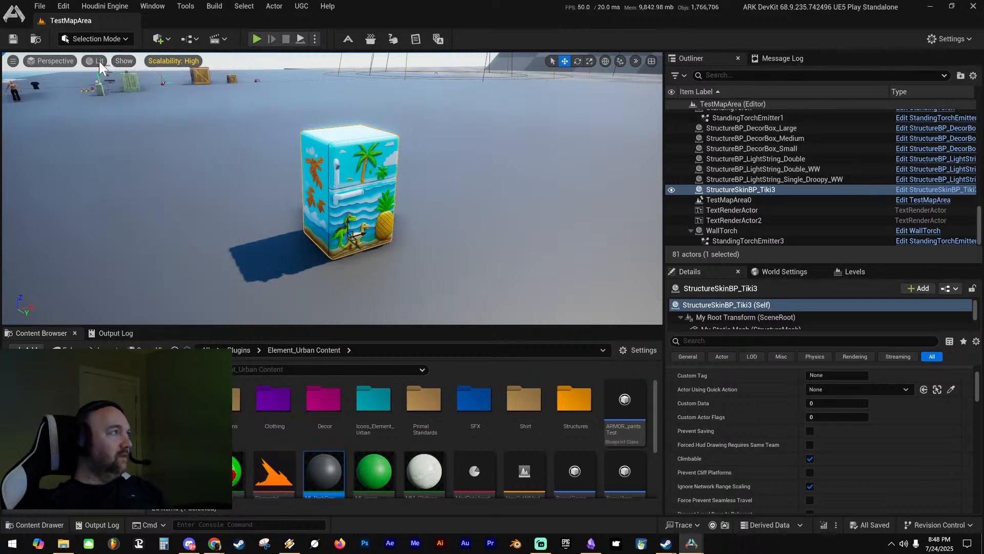
pyautogui.click(94, 61)
pyautogui.moveTo(185, 225)
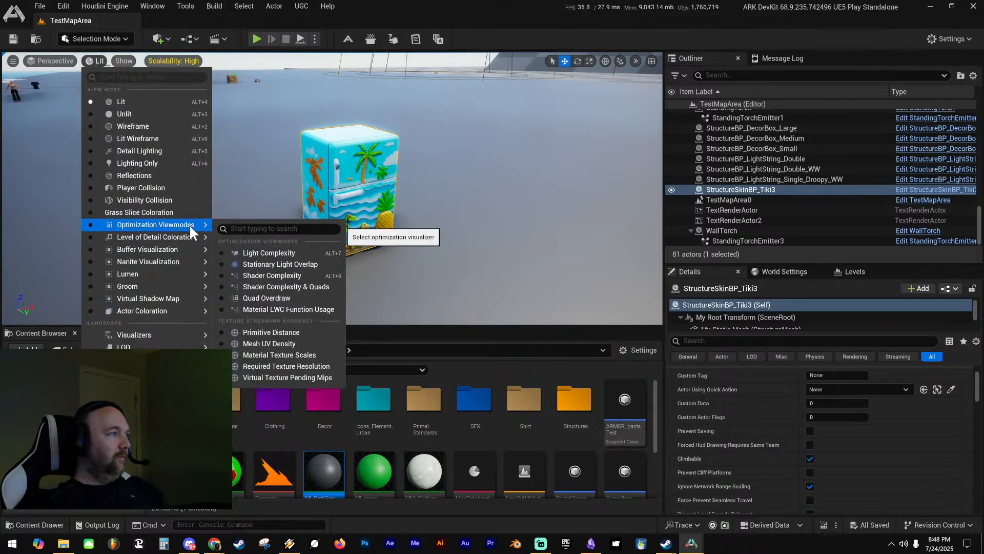
pyautogui.click(307, 283)
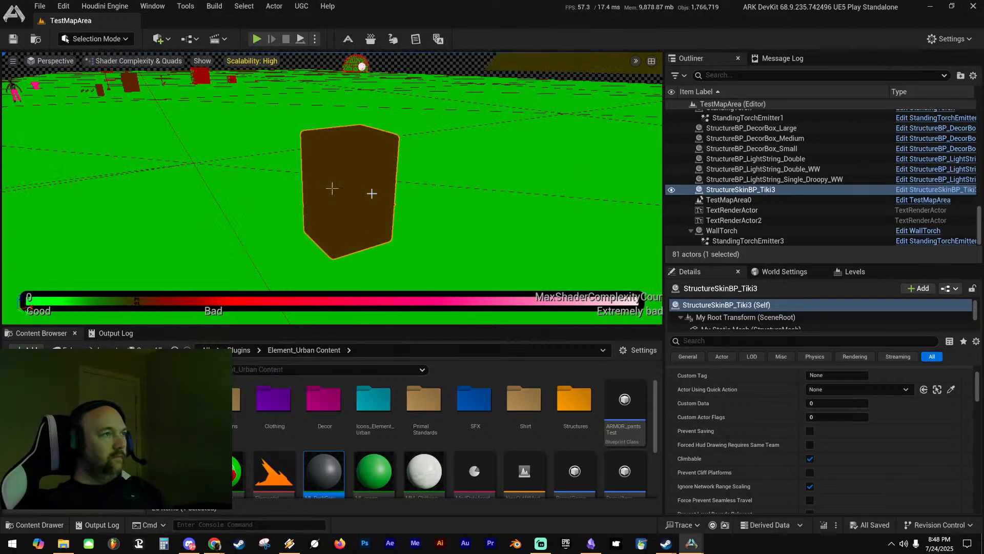
pyautogui.press('w')
pyautogui.moveTo(371, 193); pyautogui.dragTo(382, 227, button='right')
pyautogui.press('s')
pyautogui.press('w')
pyautogui.press('s')
pyautogui.press('w')
pyautogui.press('a')
pyautogui.press('w')
pyautogui.press('s')
pyautogui.press('w')
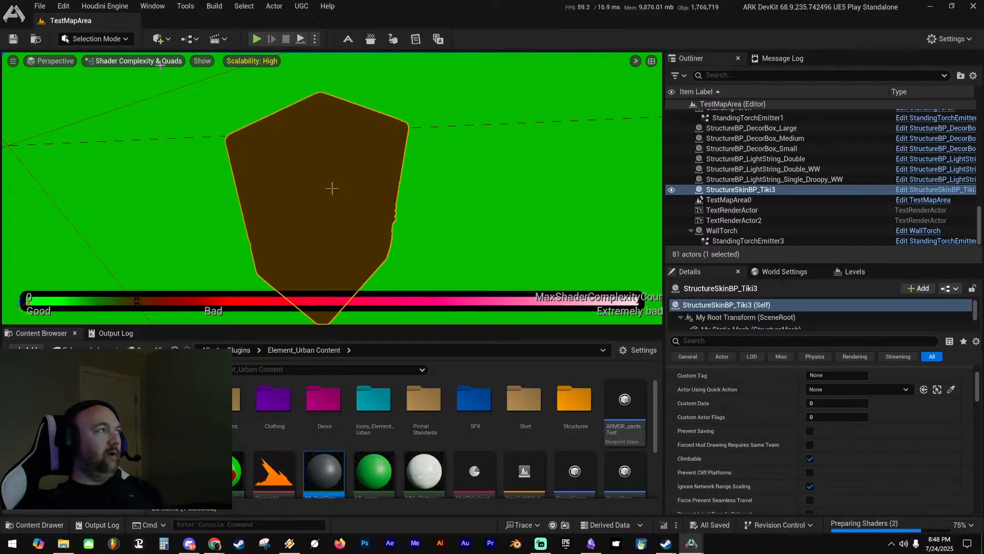
# Restore the Lit view mode, frame the Tiki refrigerator from the front, and select the floor instead of the refrigerator
pyautogui.click(162, 61)
pyautogui.click(201, 108)
pyautogui.press('s')
pyautogui.moveTo(465, 143)
pyautogui.mouseDown(button='right')
pyautogui.moveTo(466, 152)
pyautogui.moveTo(462, 144)
pyautogui.mouseUp(button='right')
pyautogui.press('w')
pyautogui.press('s')
pyautogui.press('s')
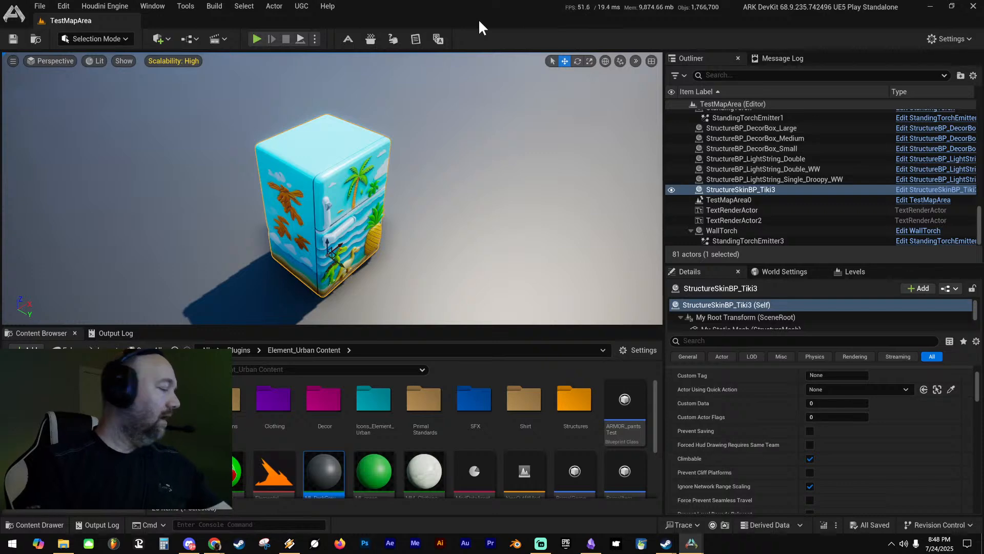
pyautogui.moveTo(501, 163)
pyautogui.mouseDown(button='right')
pyautogui.moveTo(490, 134)
pyautogui.moveTo(493, 160)
pyautogui.mouseUp(button='right')
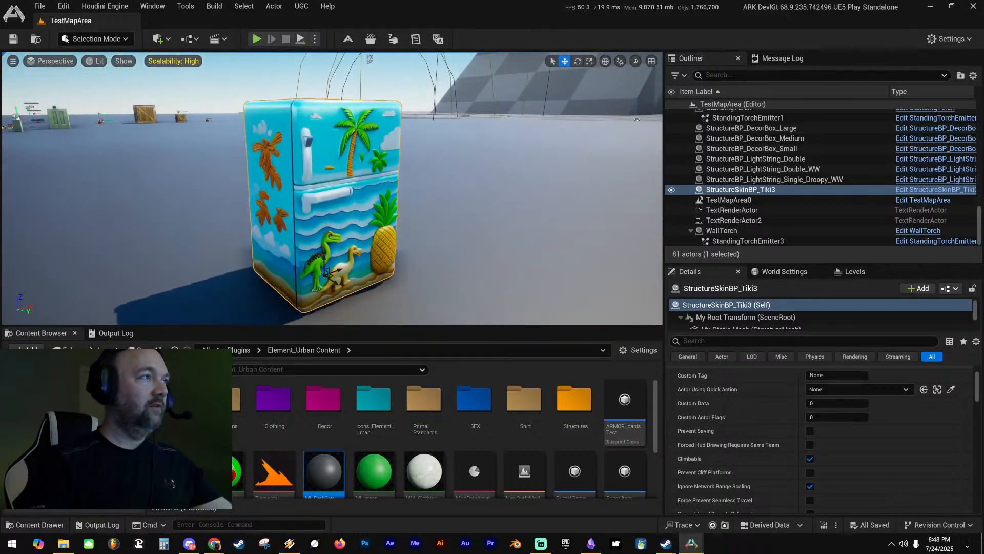
pyautogui.click(491, 164)
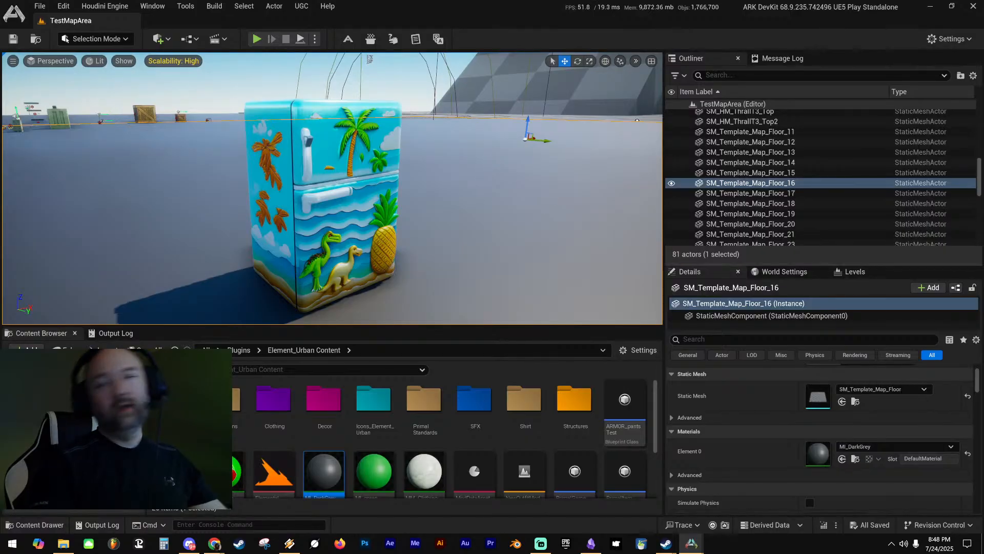